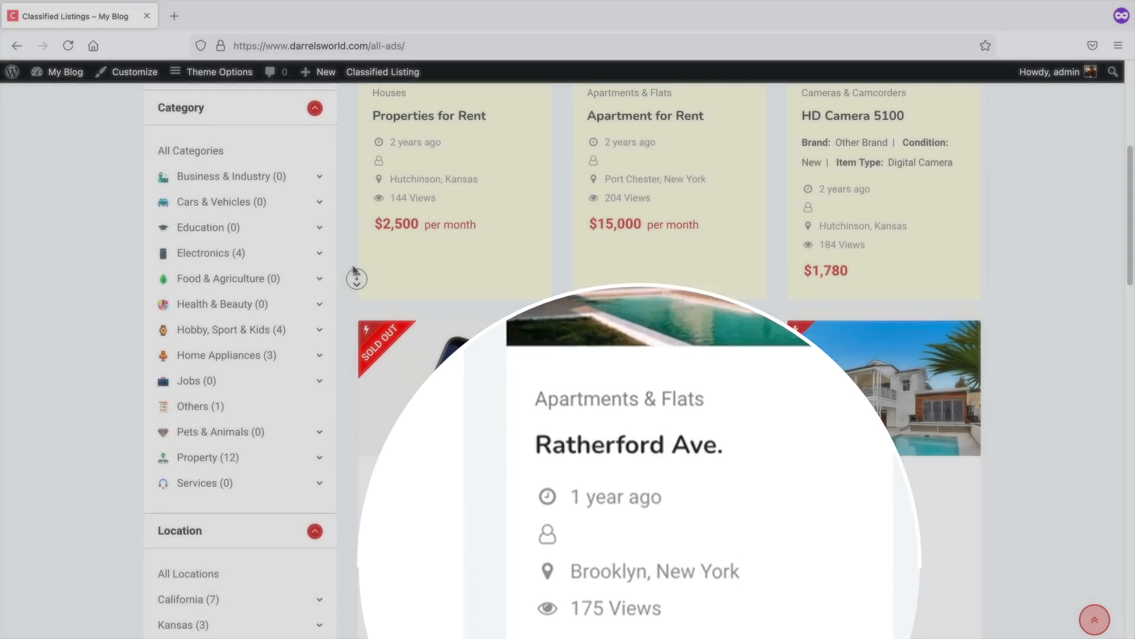
# Switch the ads page to list view and open the Quick View of the Apartment for Buy listing
pyautogui.scroll(5, 355, 272)
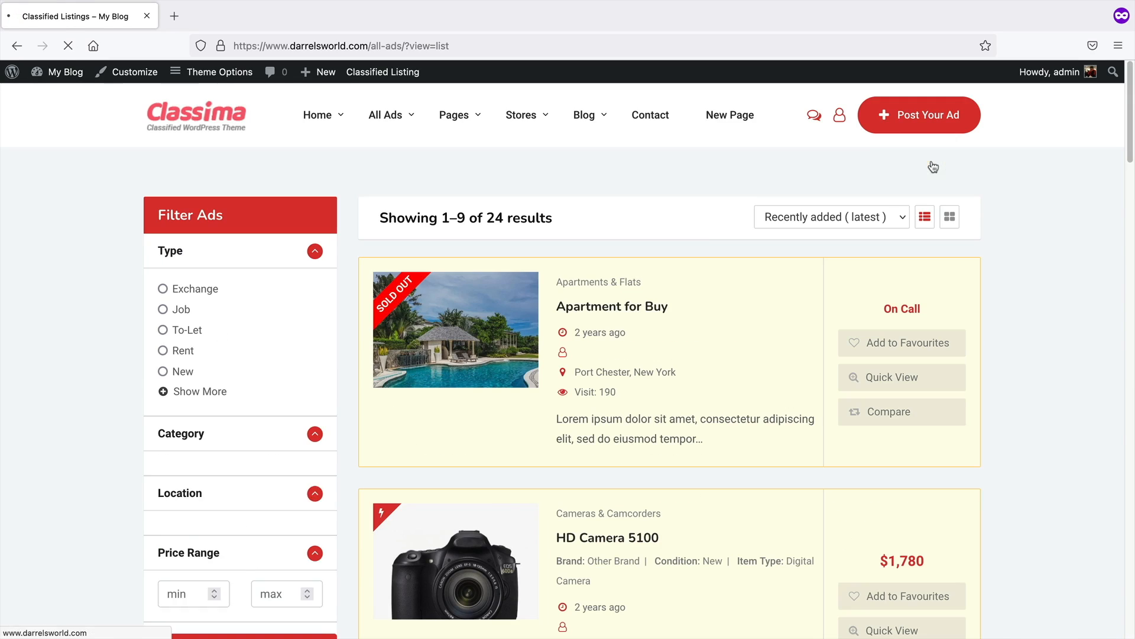
pyautogui.scroll(-2, 1016, 240)
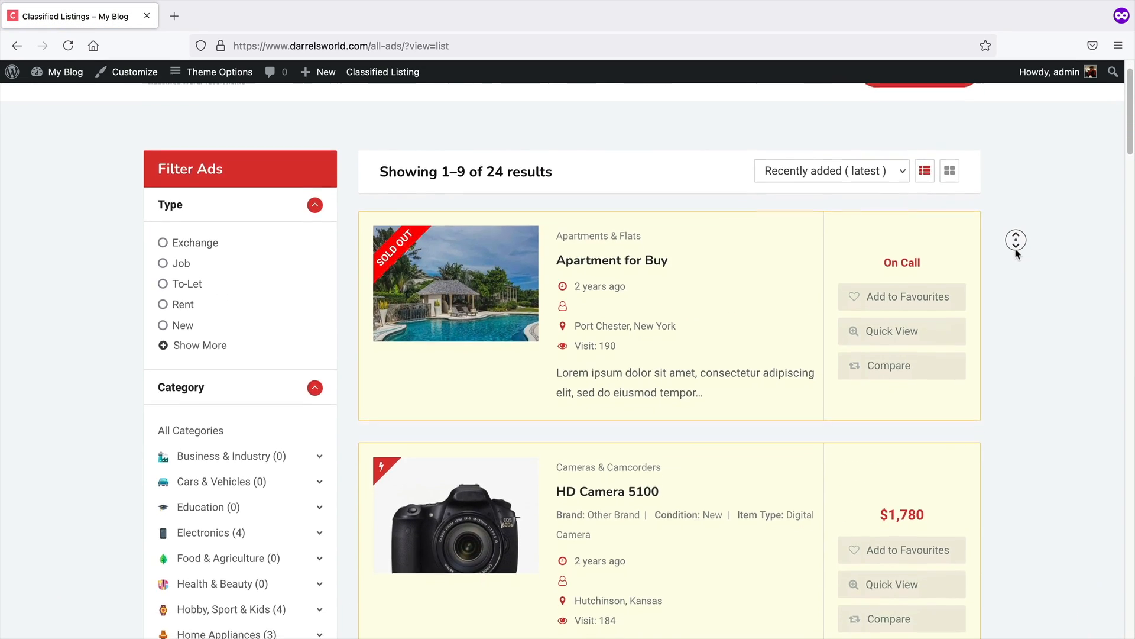
pyautogui.click(899, 309)
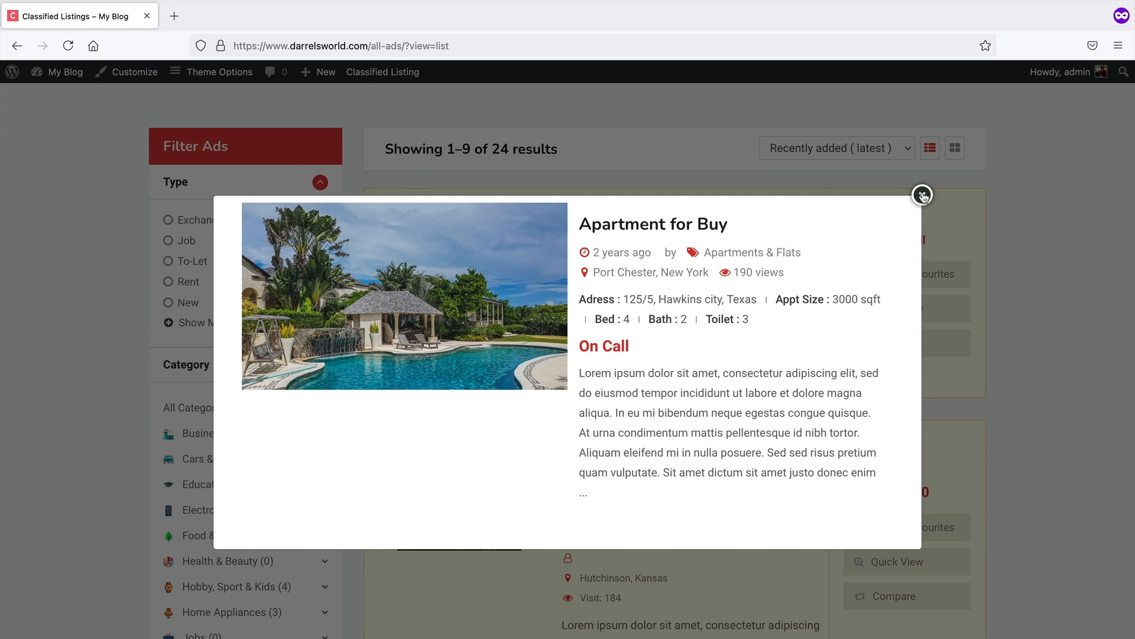
# Return to the home page and run the listing search without choosing a category or type
pyautogui.hotkey('alt', 'Left')
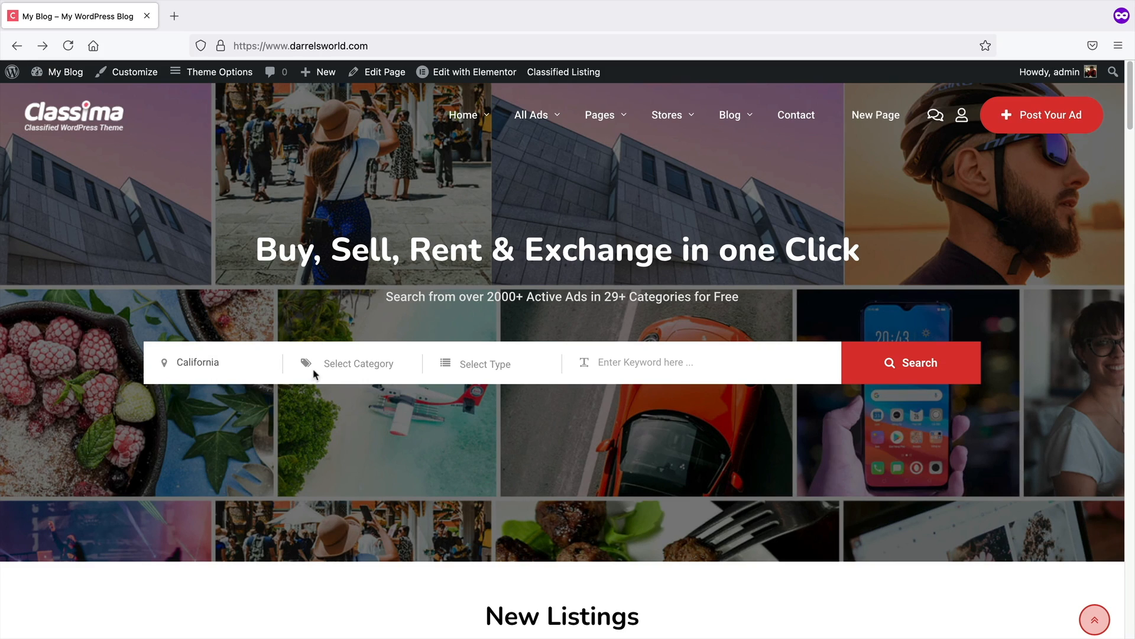
pyautogui.click(320, 383)
pyautogui.click(356, 364)
pyautogui.click(357, 370)
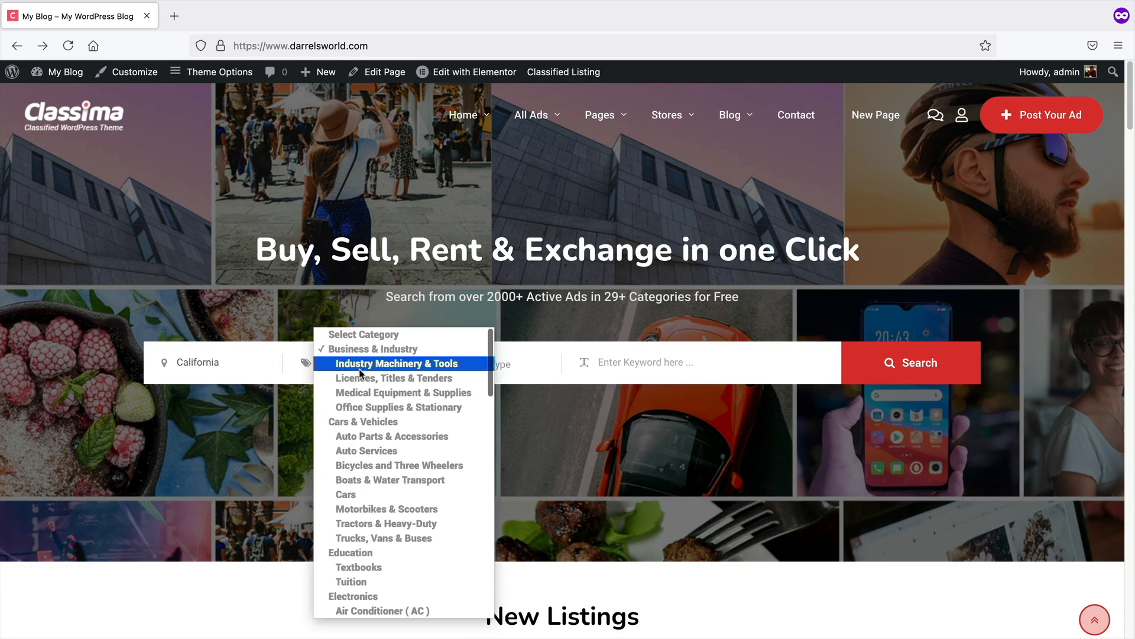
pyautogui.click(393, 336)
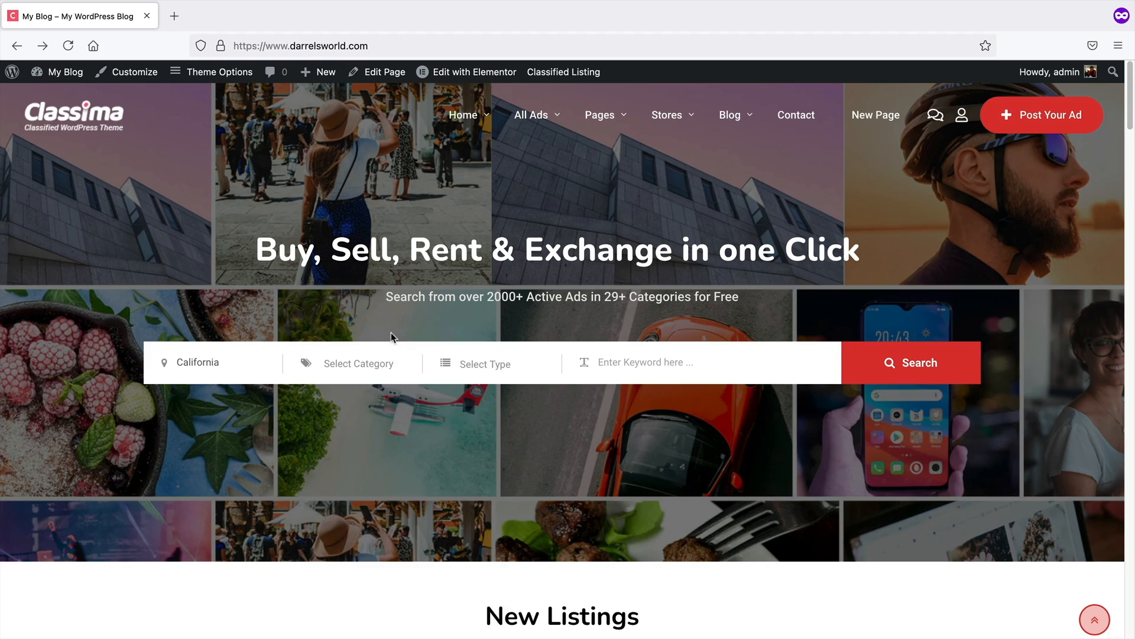
pyautogui.click(507, 368)
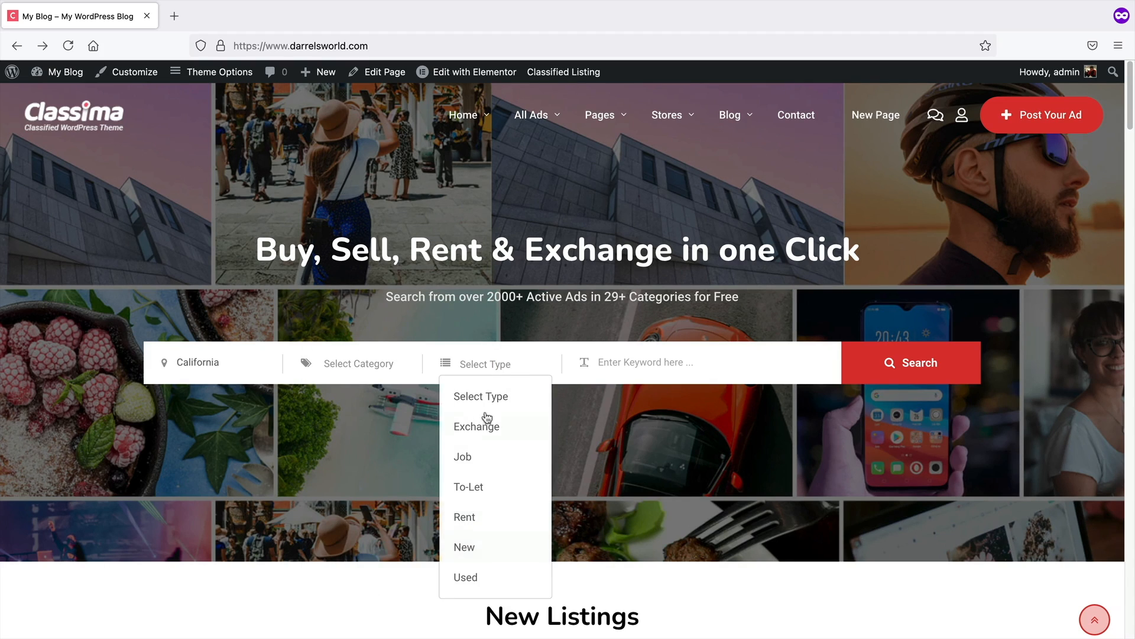
pyautogui.click(484, 368)
pyautogui.click(893, 366)
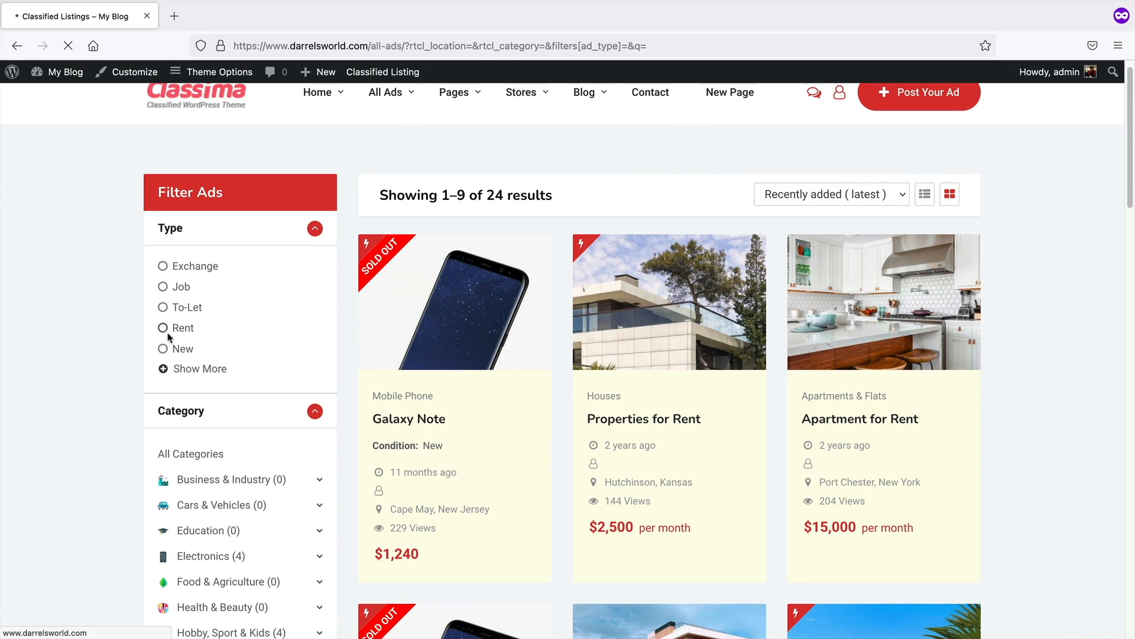
# Filter the ads by the Rent type and then open the Kansas location
pyautogui.click(164, 330)
pyautogui.scroll(-4, 142, 382)
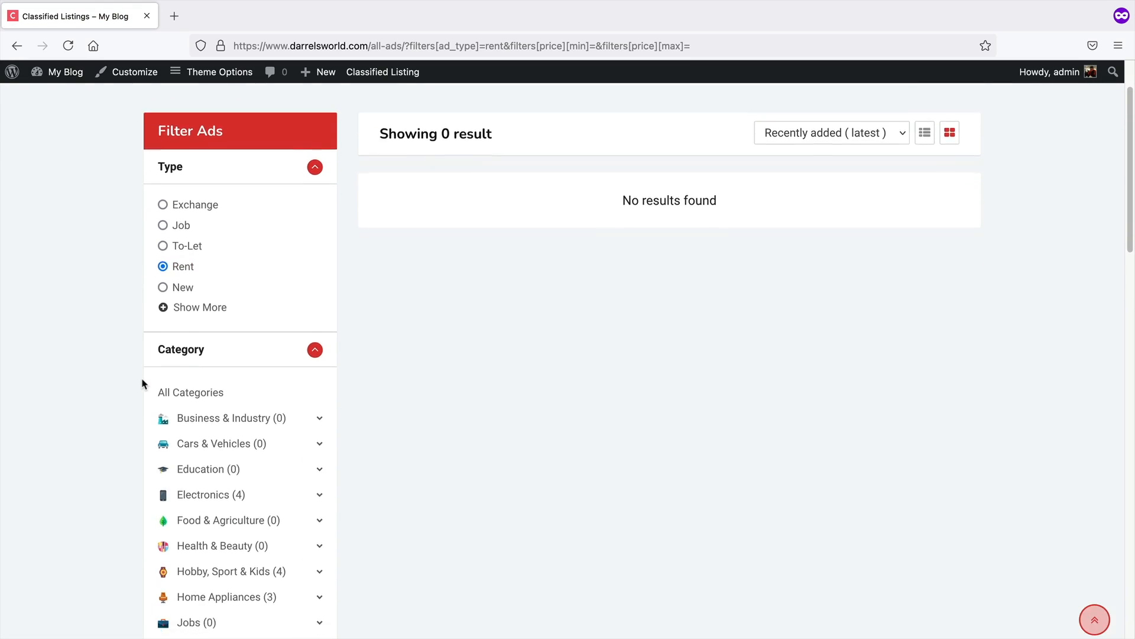
pyautogui.scroll(-5, 140, 388)
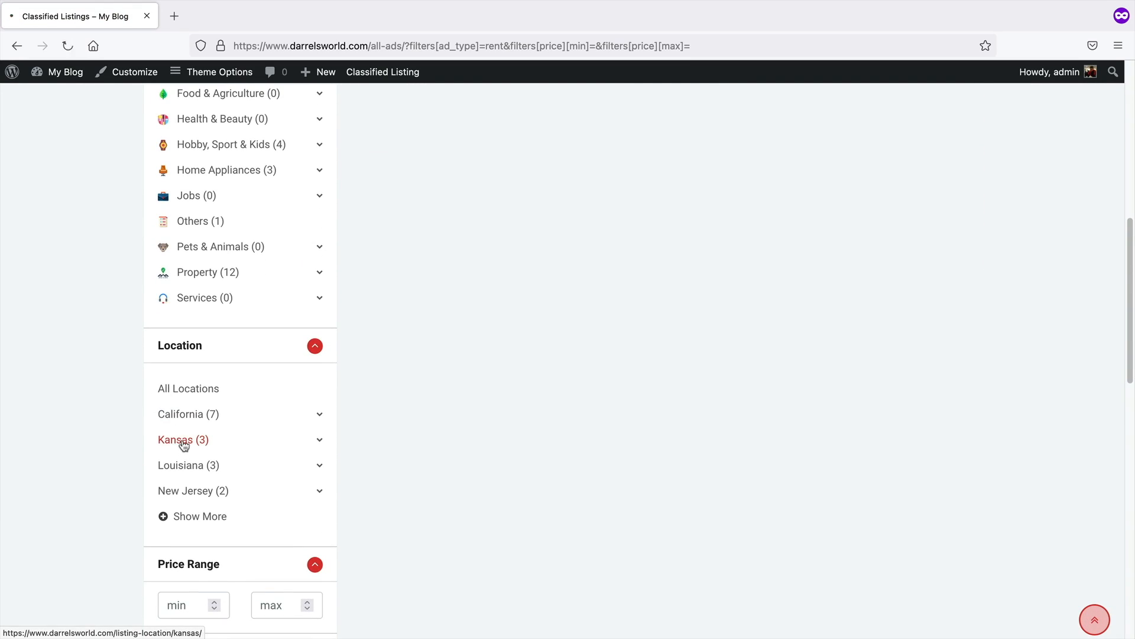
pyautogui.click(183, 443)
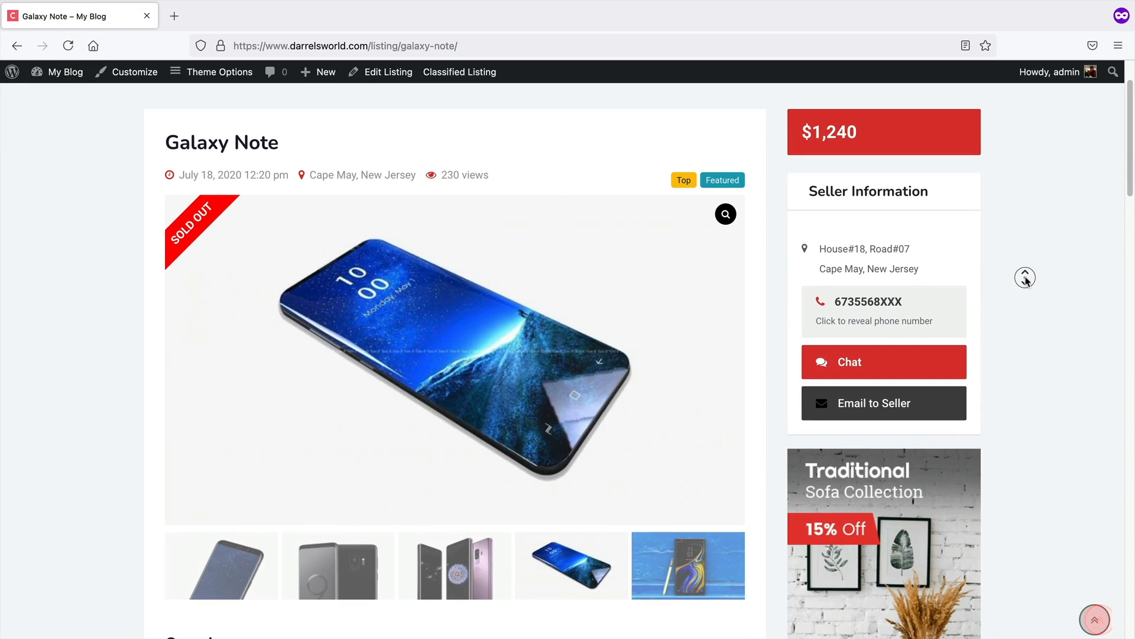
# Scroll through the Galaxy Note listing page to review its overview, features, map and review form
pyautogui.scroll(-2, 1027, 287)
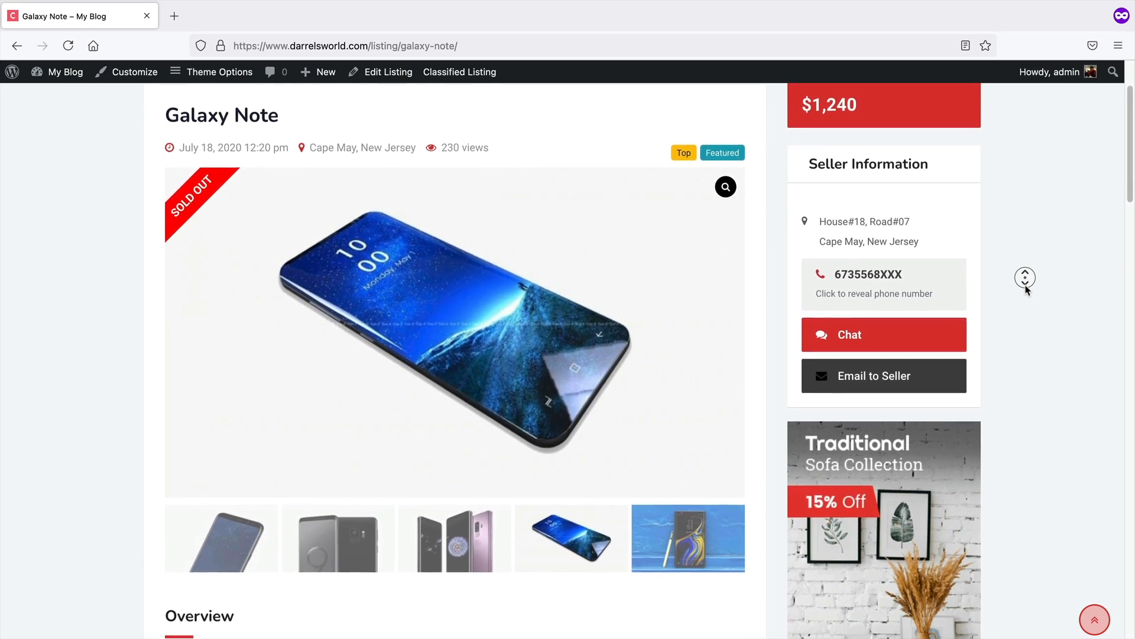
pyautogui.scroll(-2, 1028, 290)
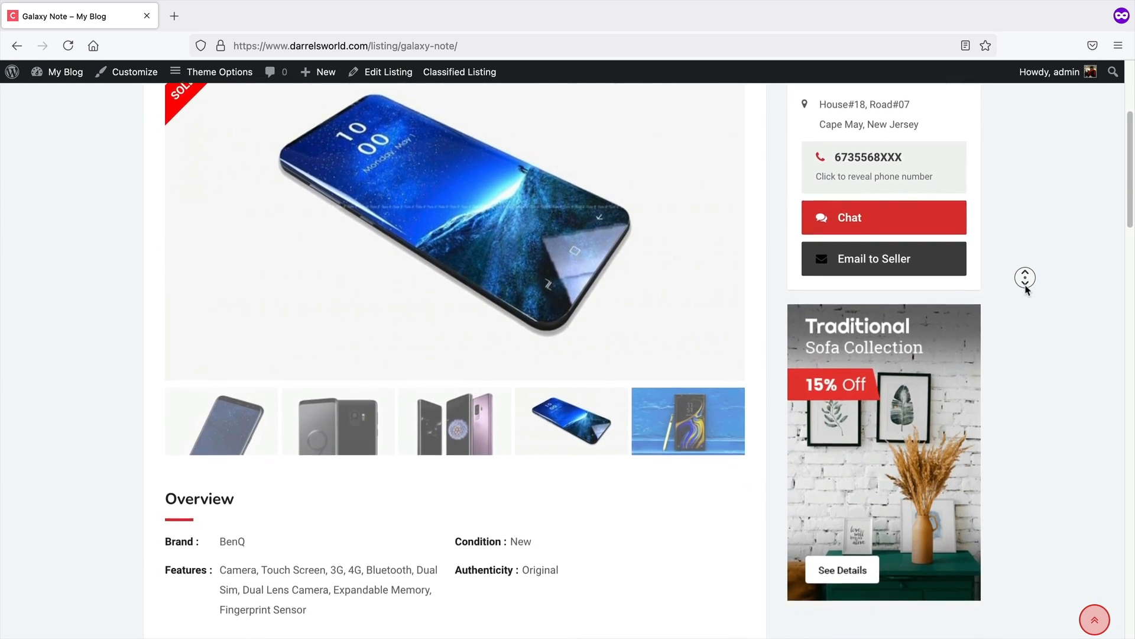
pyautogui.scroll(-2, 1028, 288)
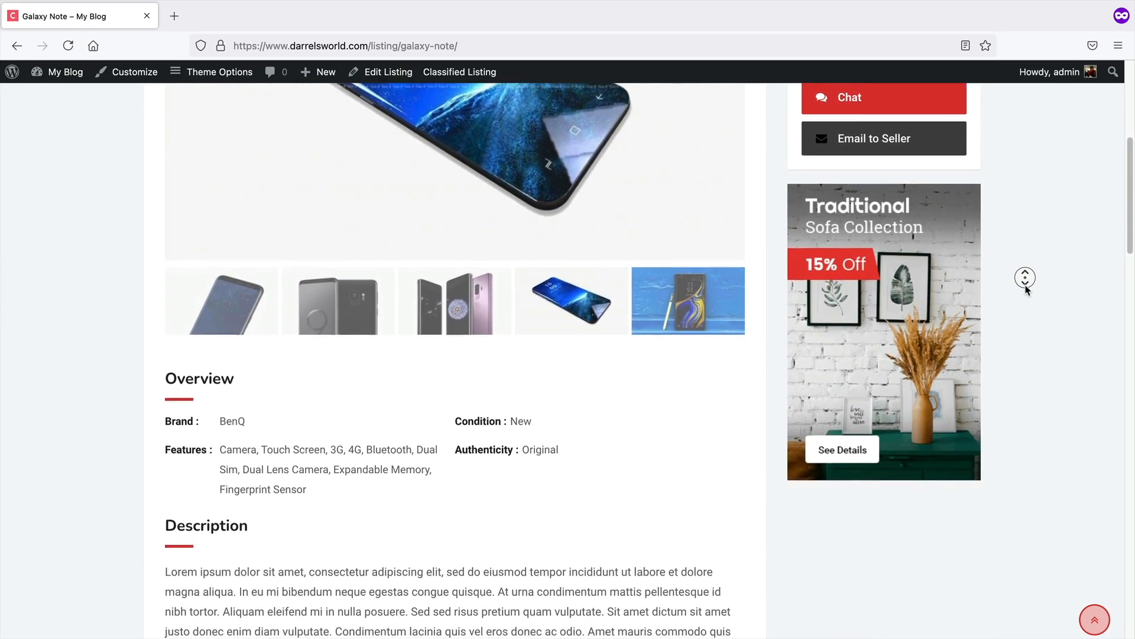
pyautogui.scroll(-2, 1027, 289)
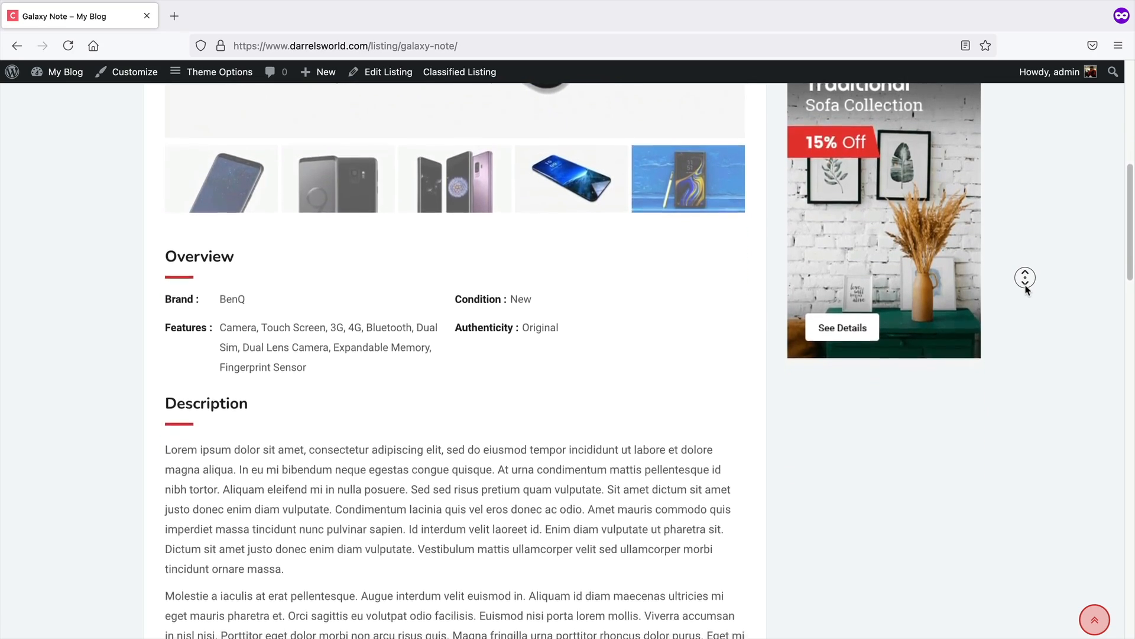
pyautogui.scroll(-2, 1027, 288)
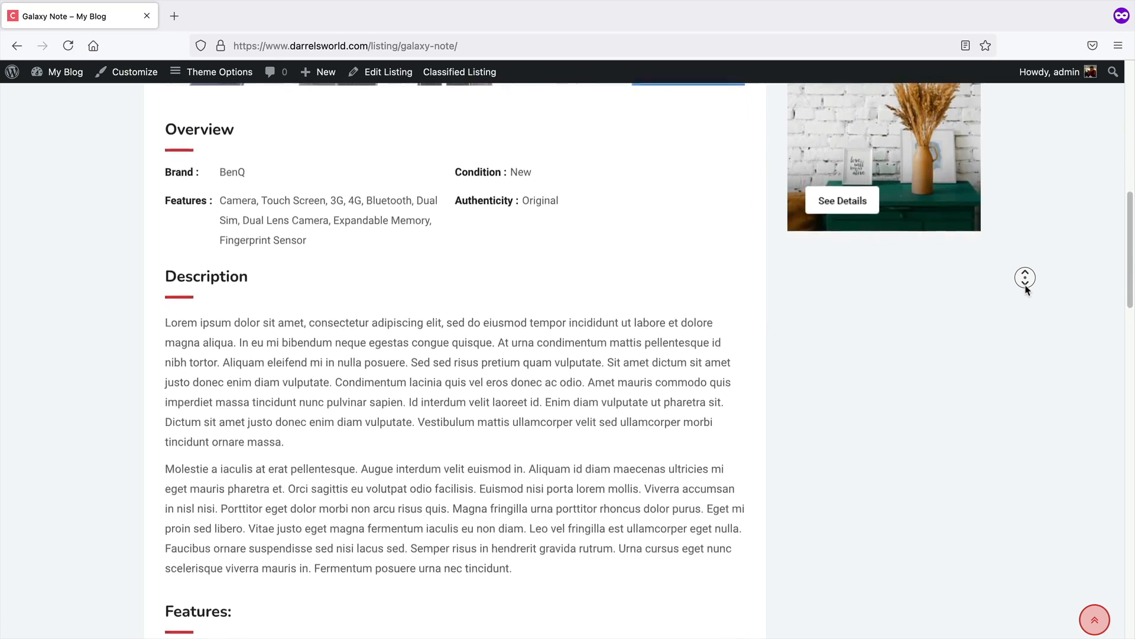
pyautogui.scroll(-2, 1027, 288)
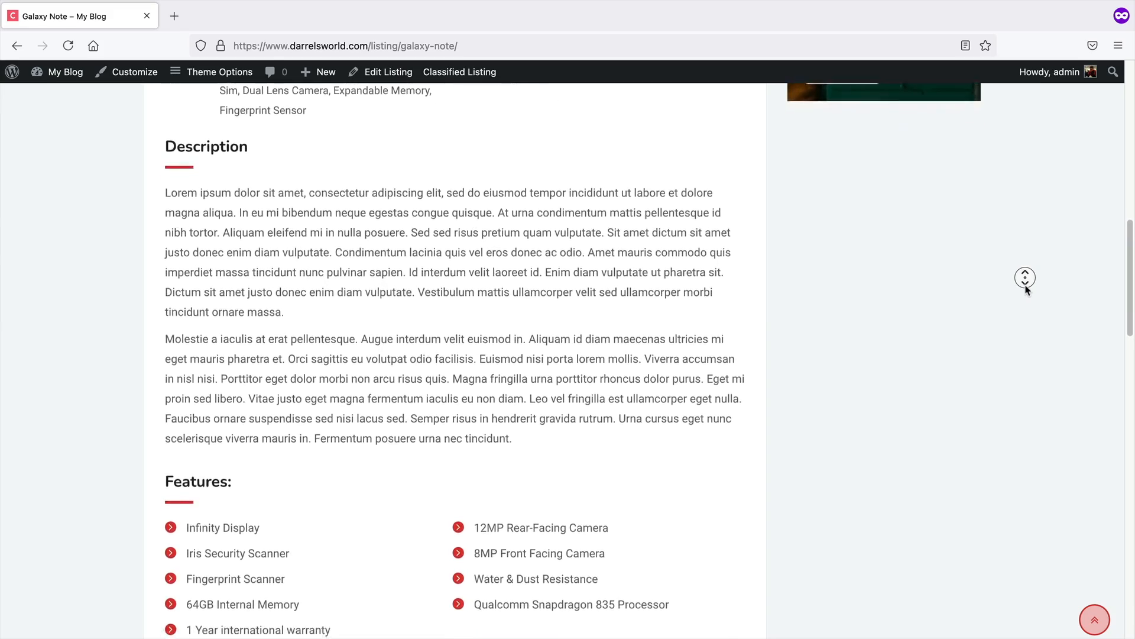
pyautogui.scroll(-2, 1027, 288)
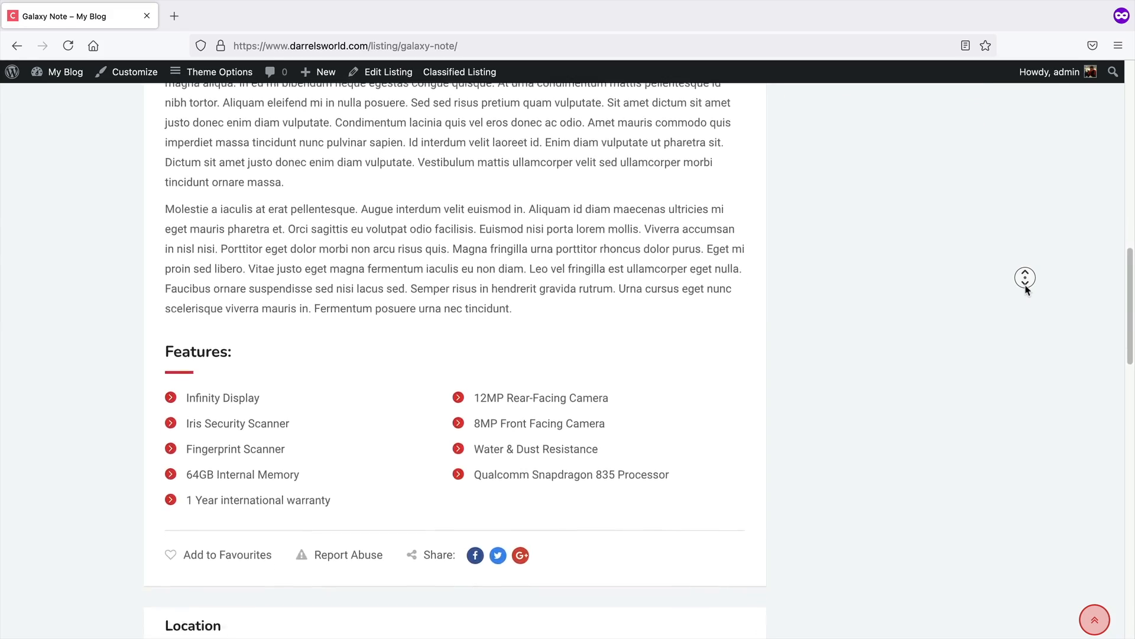
pyautogui.scroll(-1, 1027, 288)
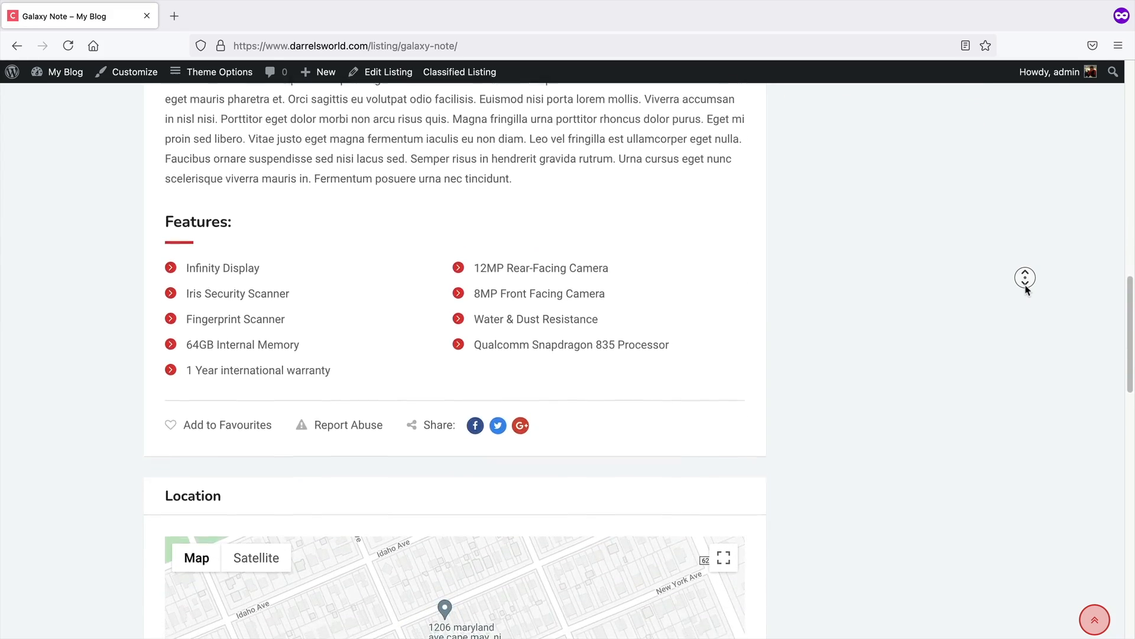
pyautogui.scroll(-4, 1027, 291)
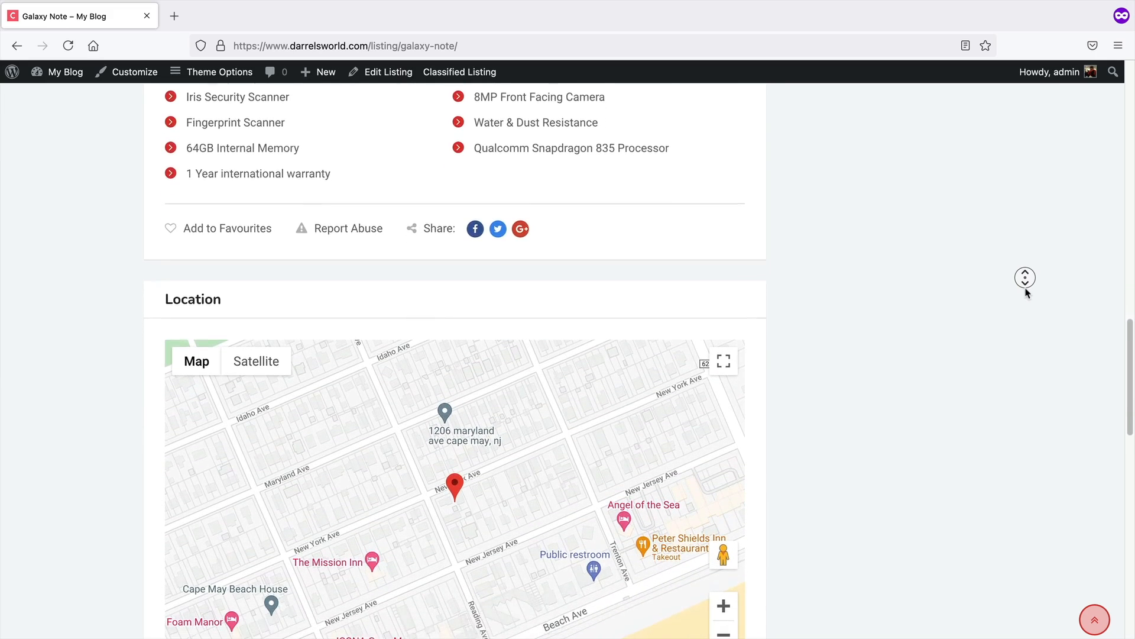
pyautogui.scroll(-4, 1027, 291)
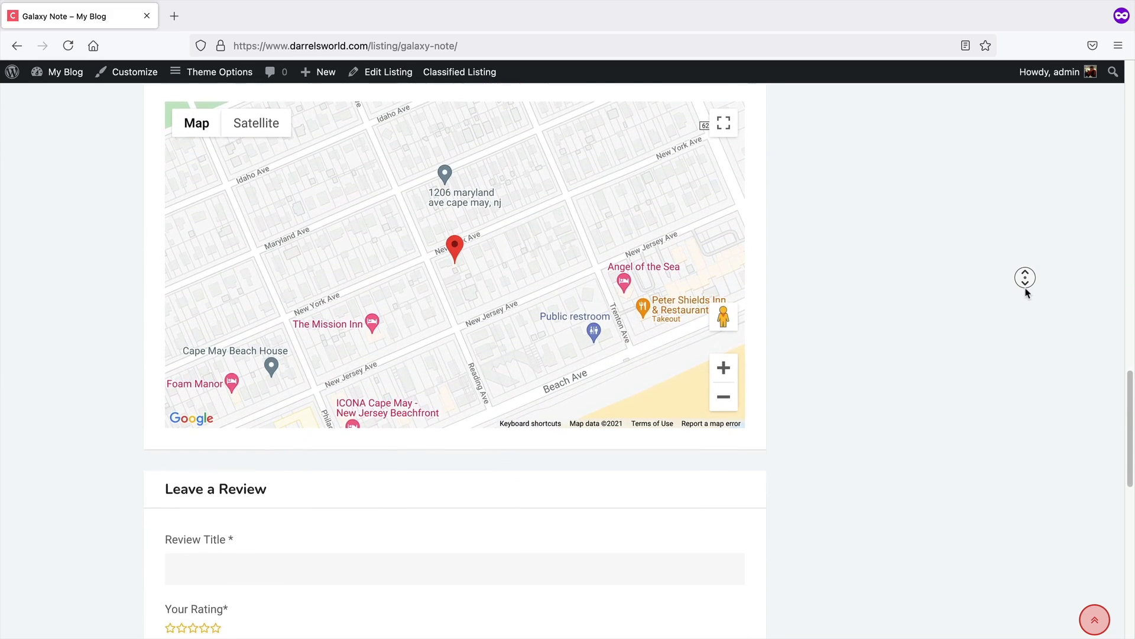
pyautogui.scroll(-4, 1027, 292)
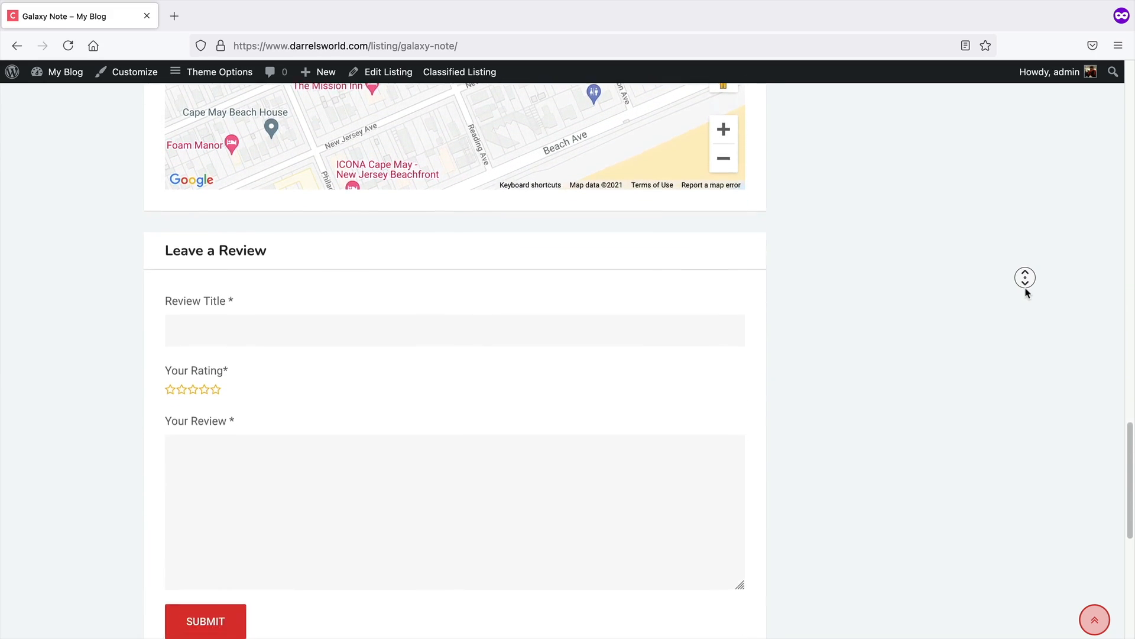
pyautogui.scroll(-1, 1027, 292)
pyautogui.middleClick(1027, 291)
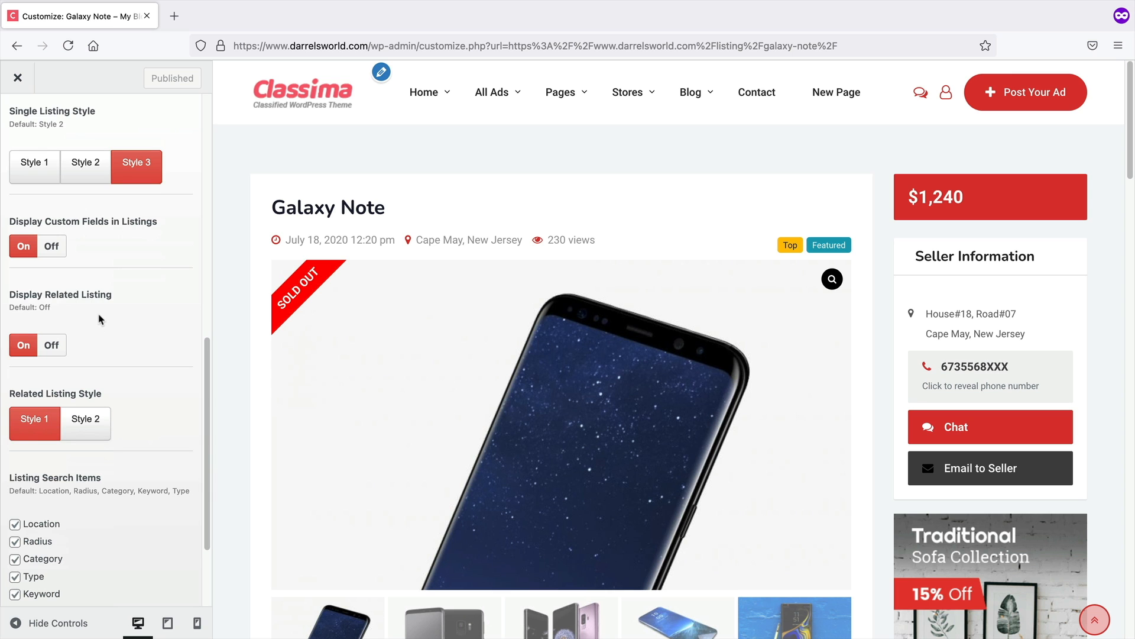
pyautogui.scroll(1, 101, 325)
# Set the single listing style to Style 3 in the customizer's Listing Settings
pyautogui.click(27, 187)
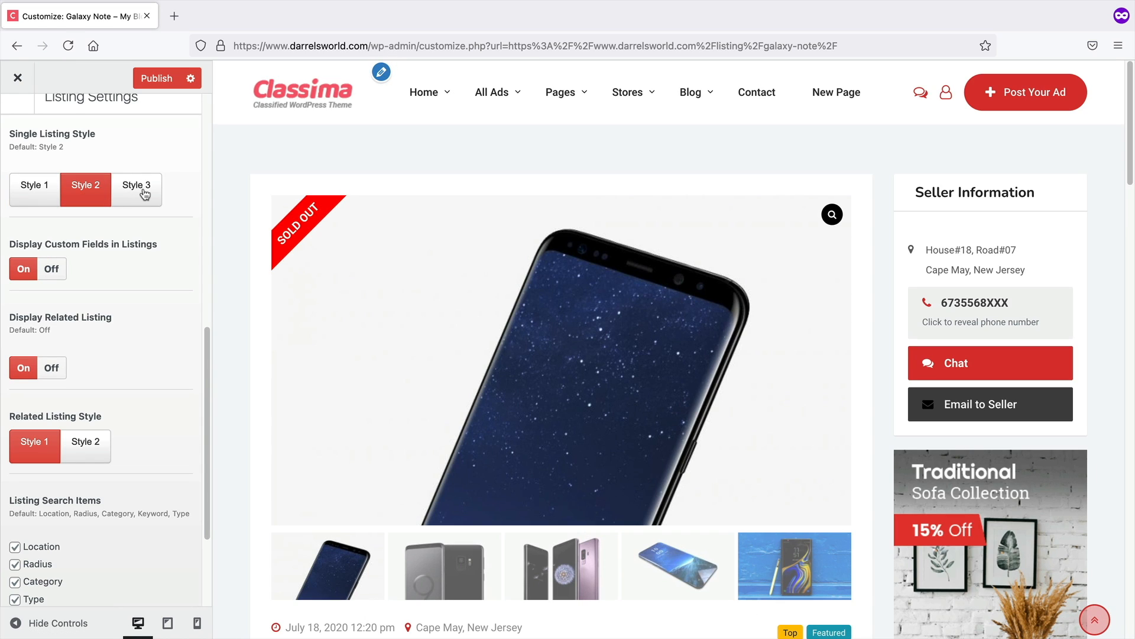
pyautogui.scroll(1, 145, 195)
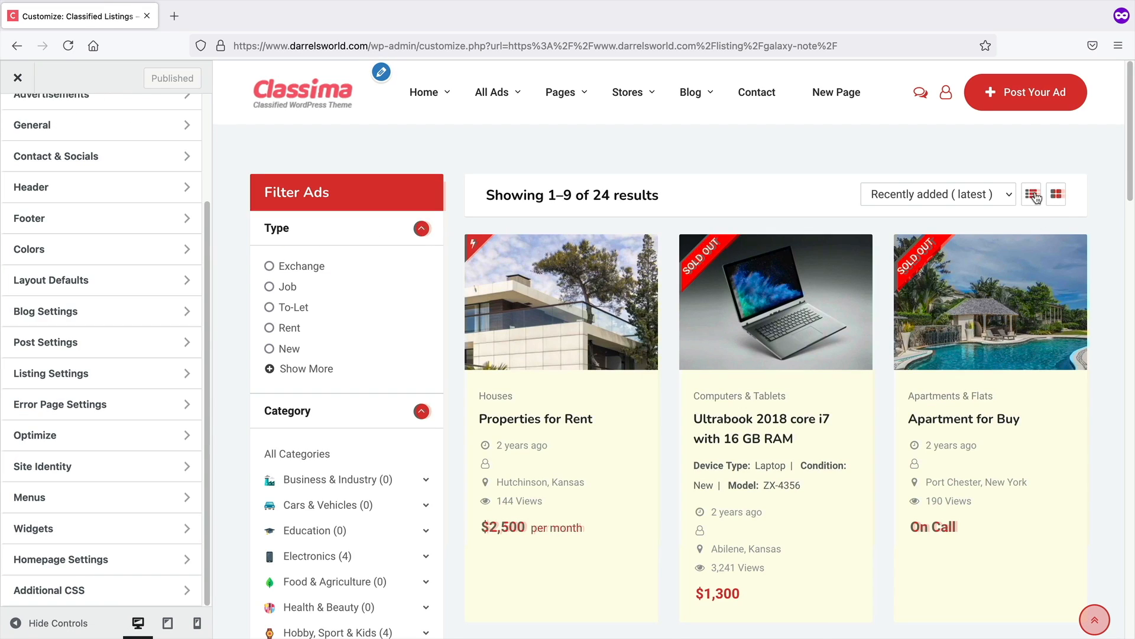
# Set the theme's primary color to the green swatch #81d742 in the customizer Colors section
pyautogui.click(1034, 196)
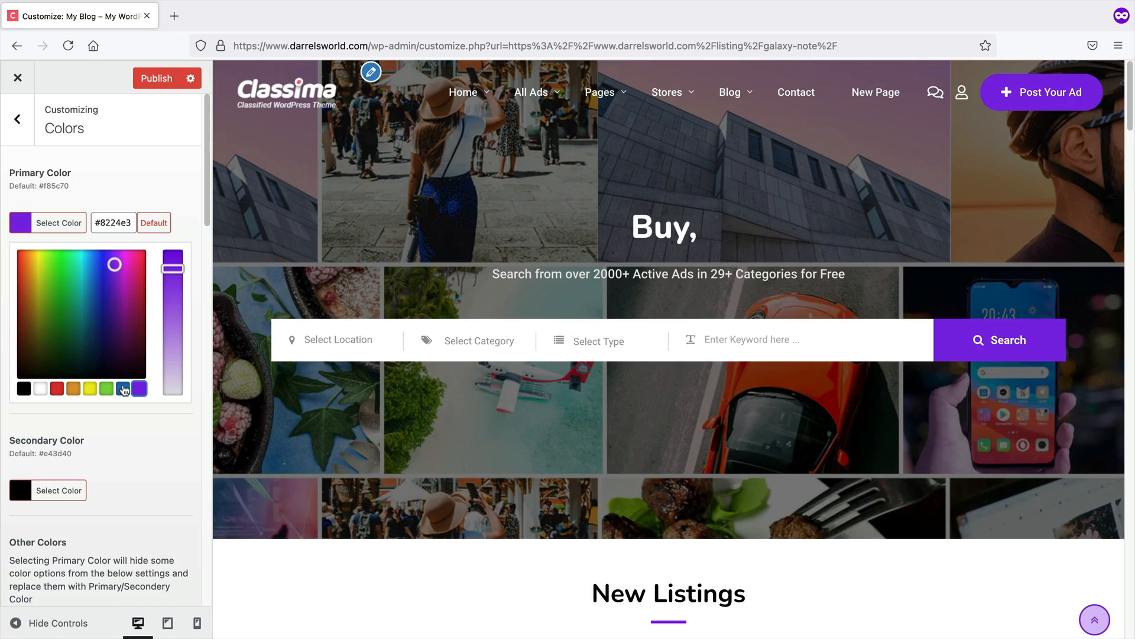
pyautogui.click(123, 388)
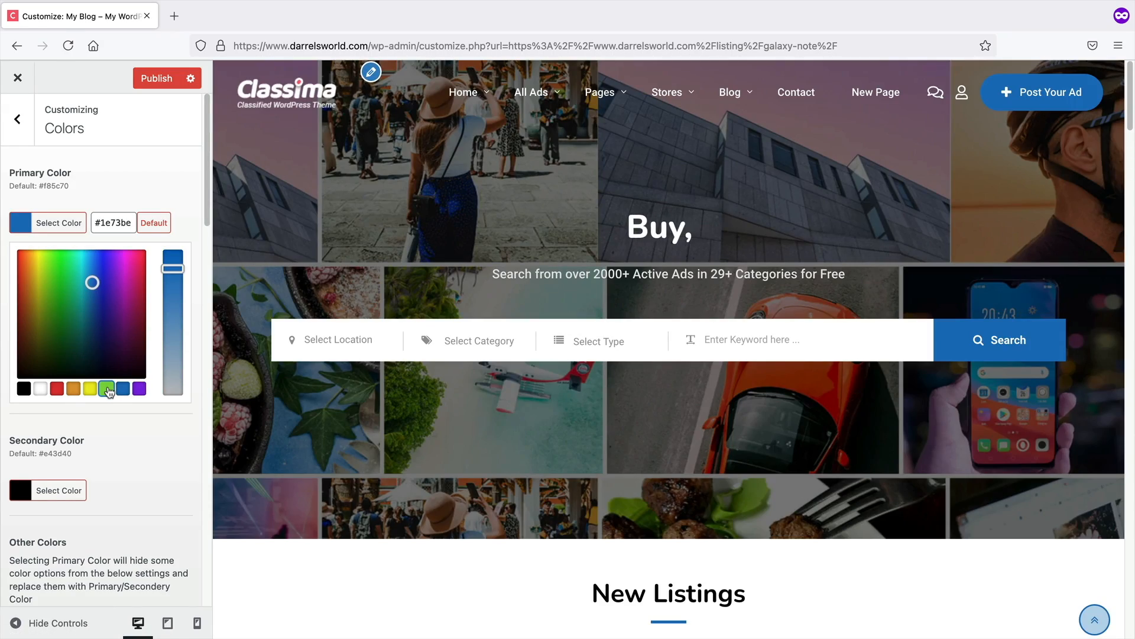
pyautogui.click(108, 389)
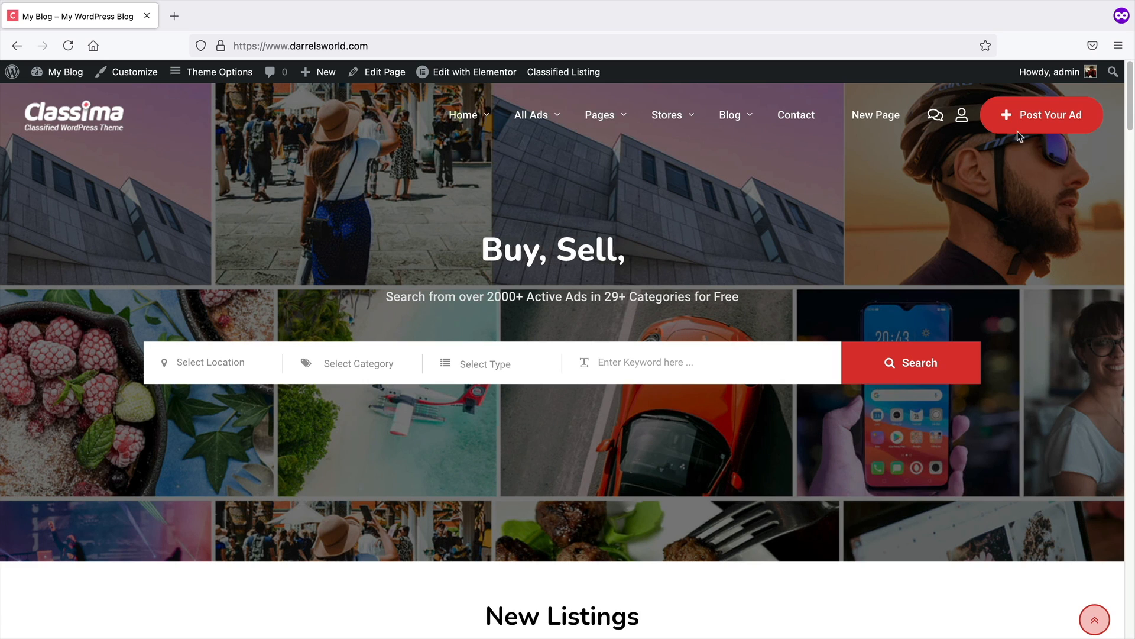
# Open the Post Your Ad form and choose the Exchange ad type
pyautogui.click(1041, 115)
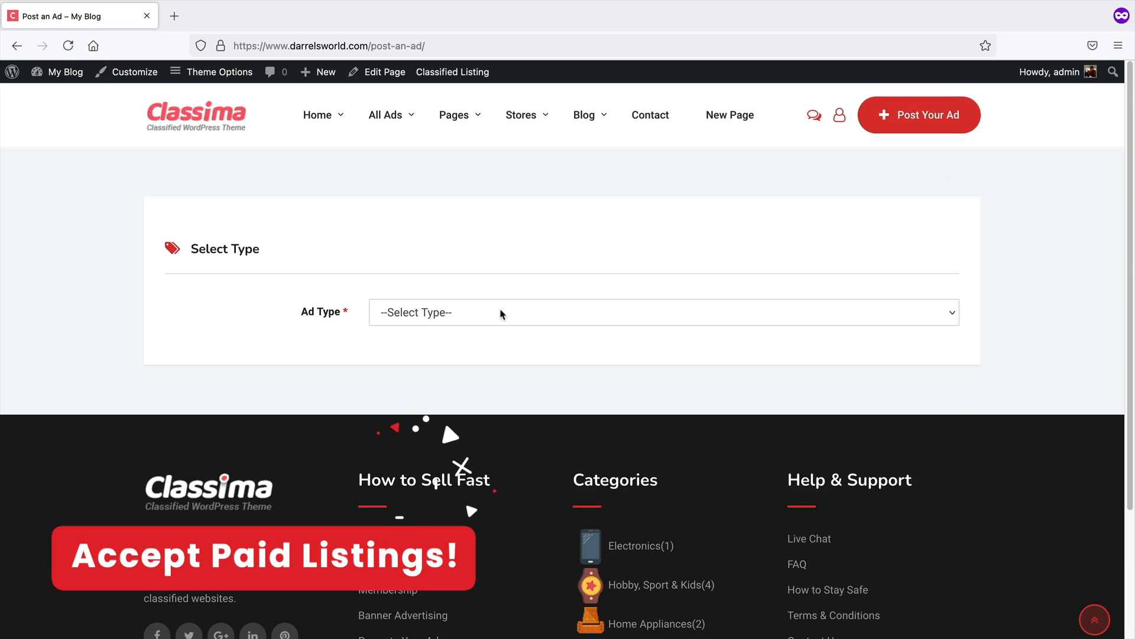
pyautogui.click(501, 314)
pyautogui.click(498, 322)
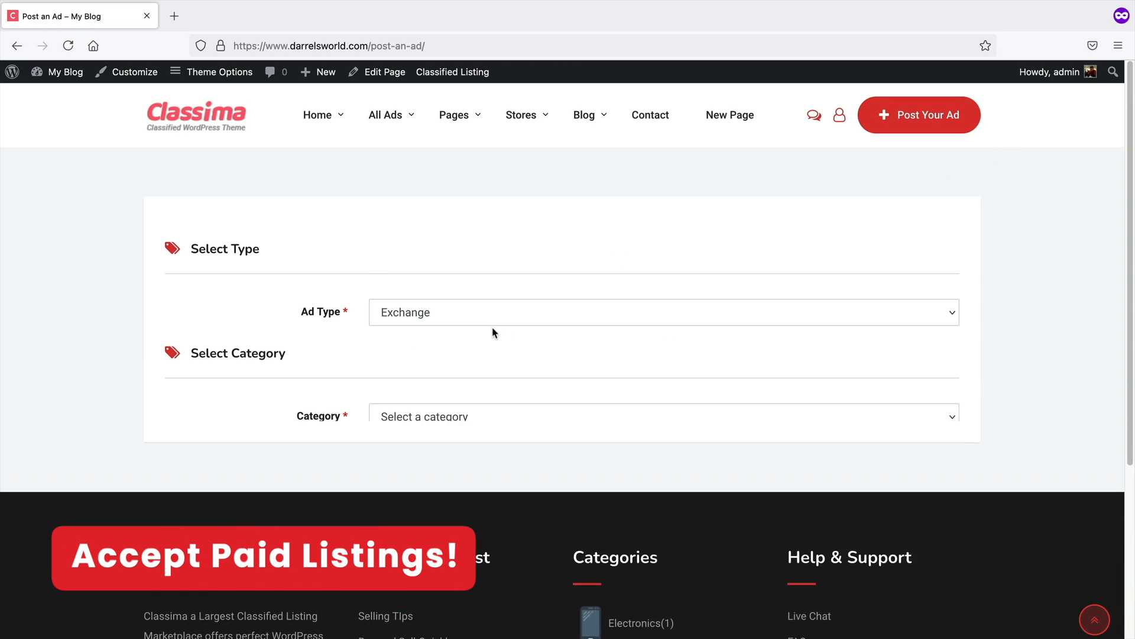
# Set the category to Electronics and the sub category to Cameras & Camcorders to reveal the product form
pyautogui.click(440, 414)
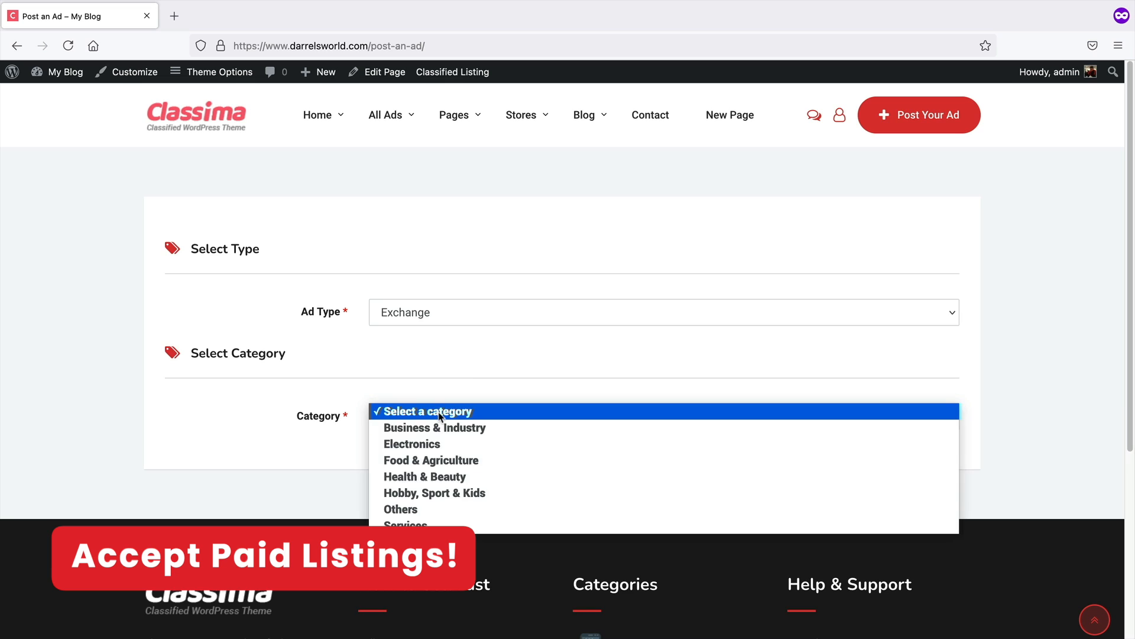
pyautogui.click(435, 443)
pyautogui.click(429, 461)
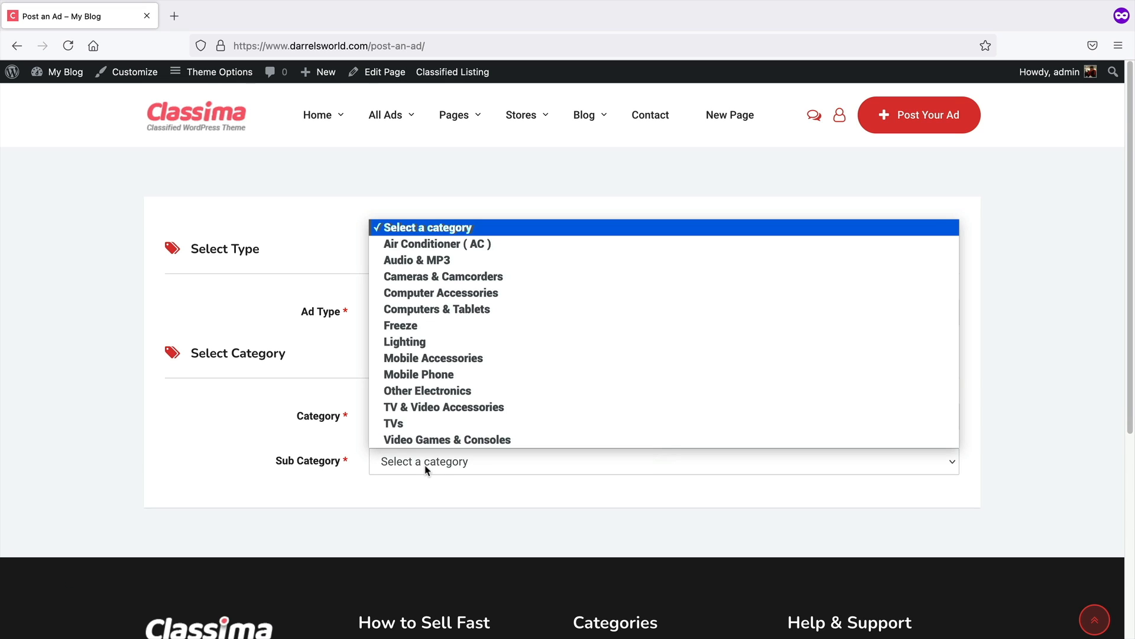
pyautogui.click(445, 277)
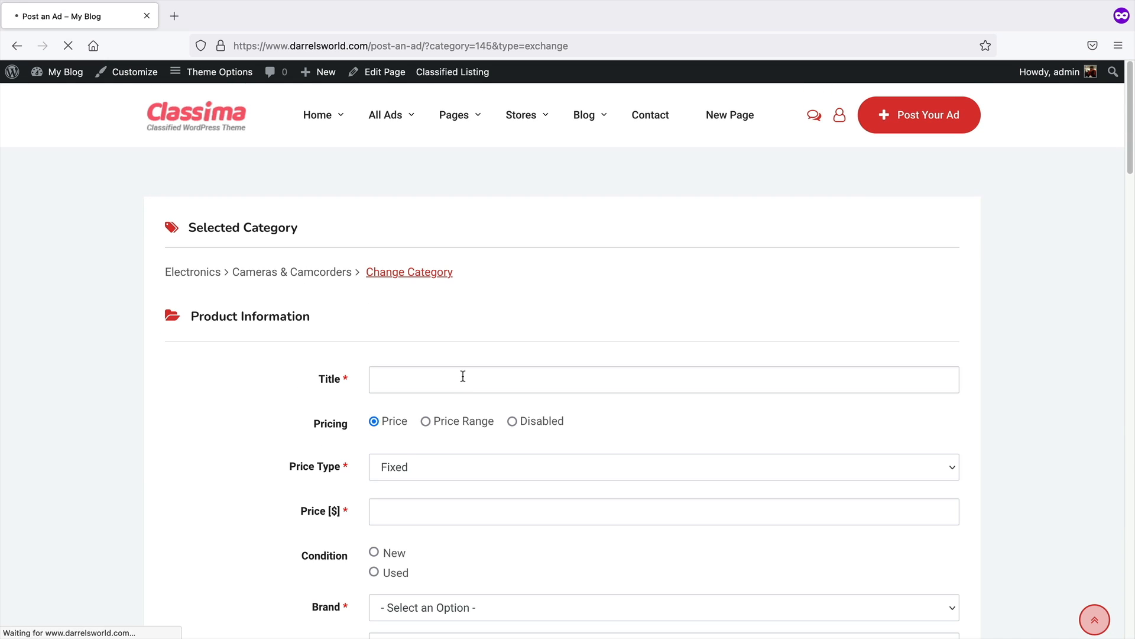
pyautogui.scroll(-1, 463, 376)
pyautogui.scroll(-3, 261, 347)
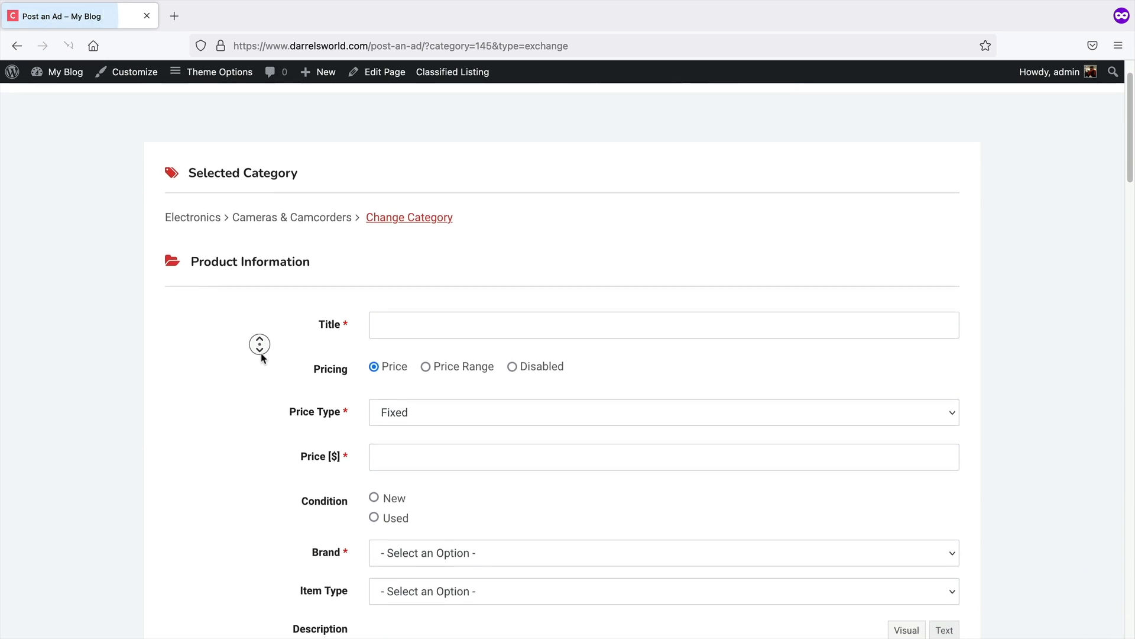
pyautogui.scroll(-1, 261, 354)
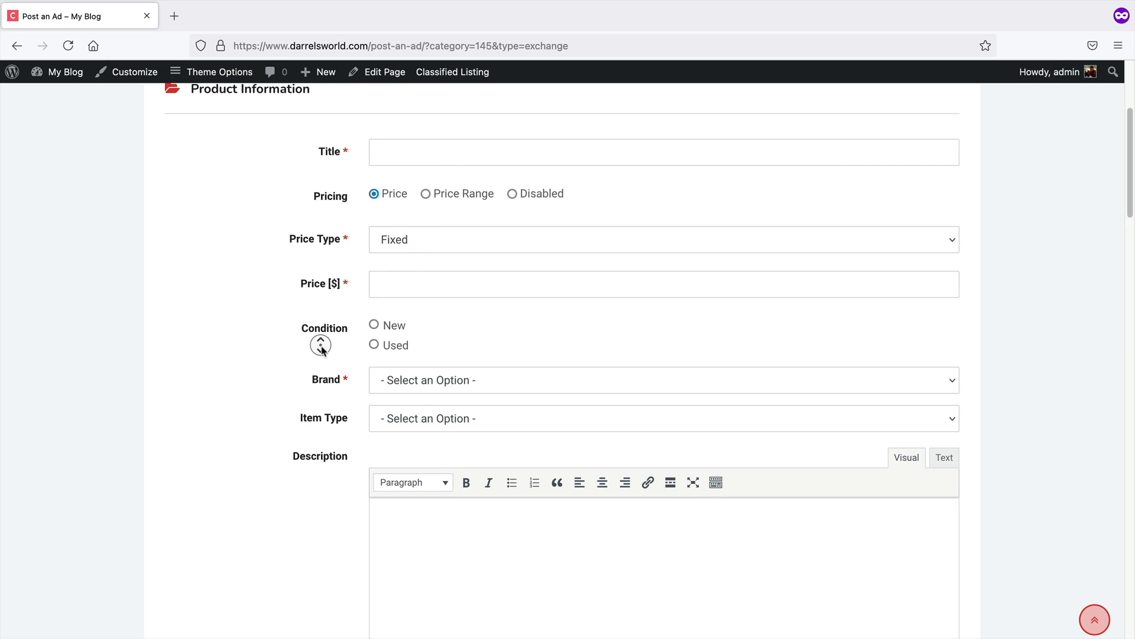
# Scroll through the ad form's product information, features, images, video URL and contact details sections
pyautogui.scroll(-3, 322, 350)
pyautogui.scroll(-4, 323, 358)
pyautogui.scroll(-4, 322, 358)
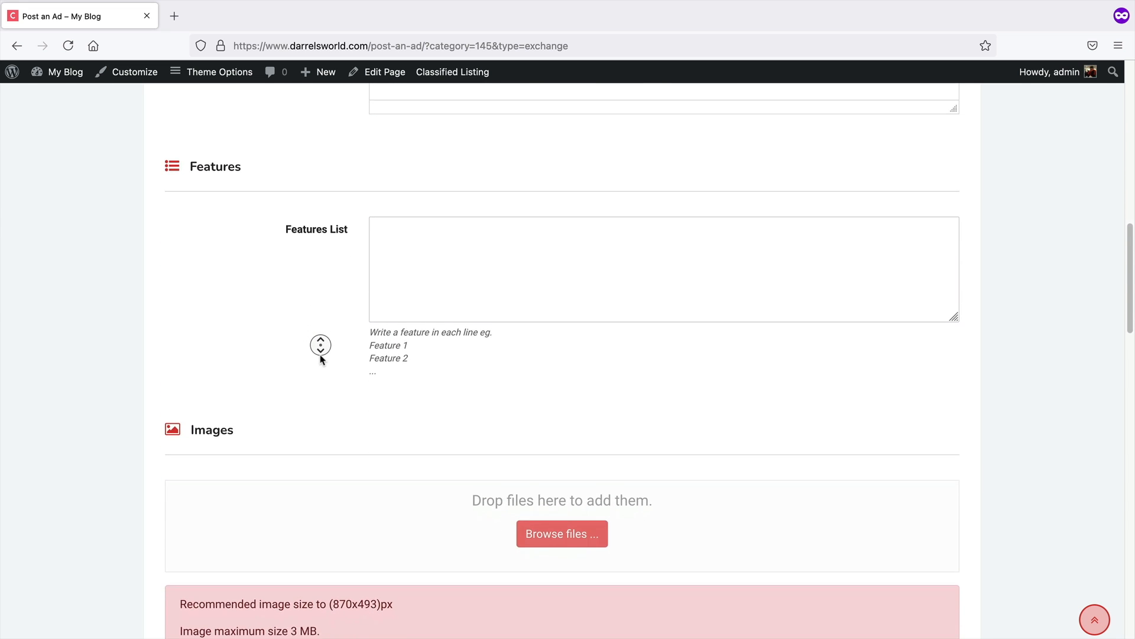
pyautogui.scroll(-4, 323, 358)
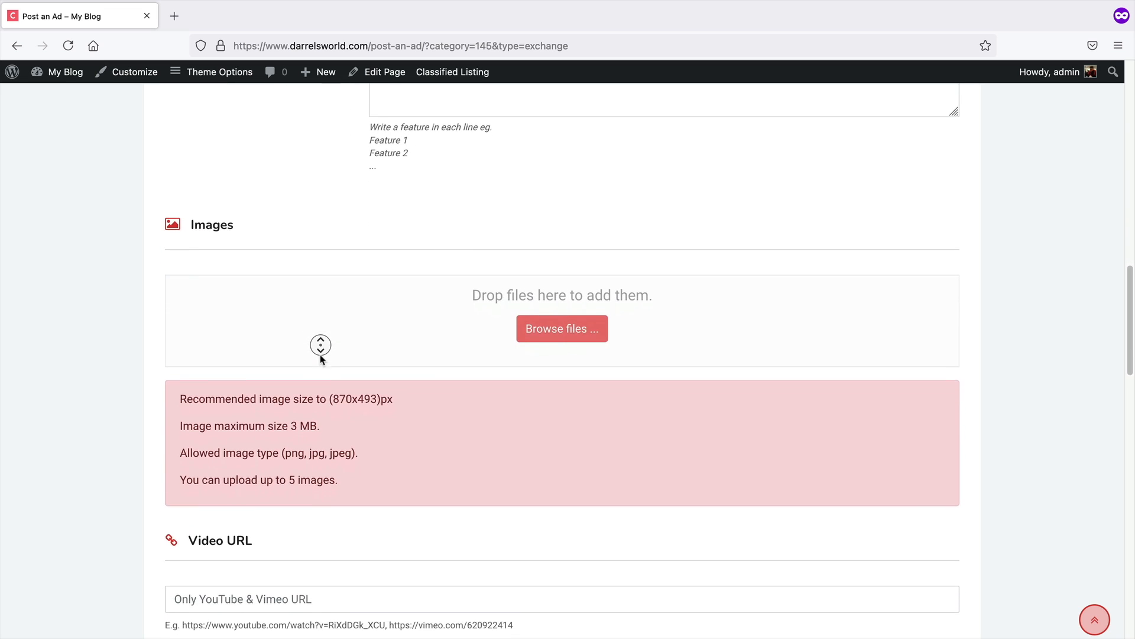
pyautogui.scroll(-4, 323, 358)
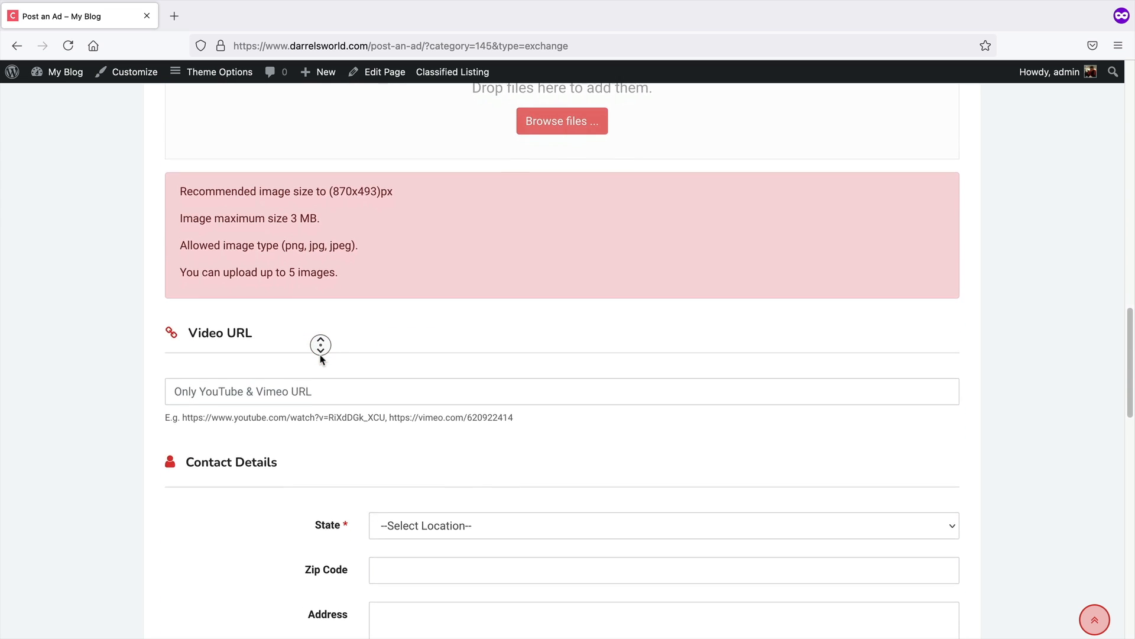
pyautogui.scroll(-3, 322, 359)
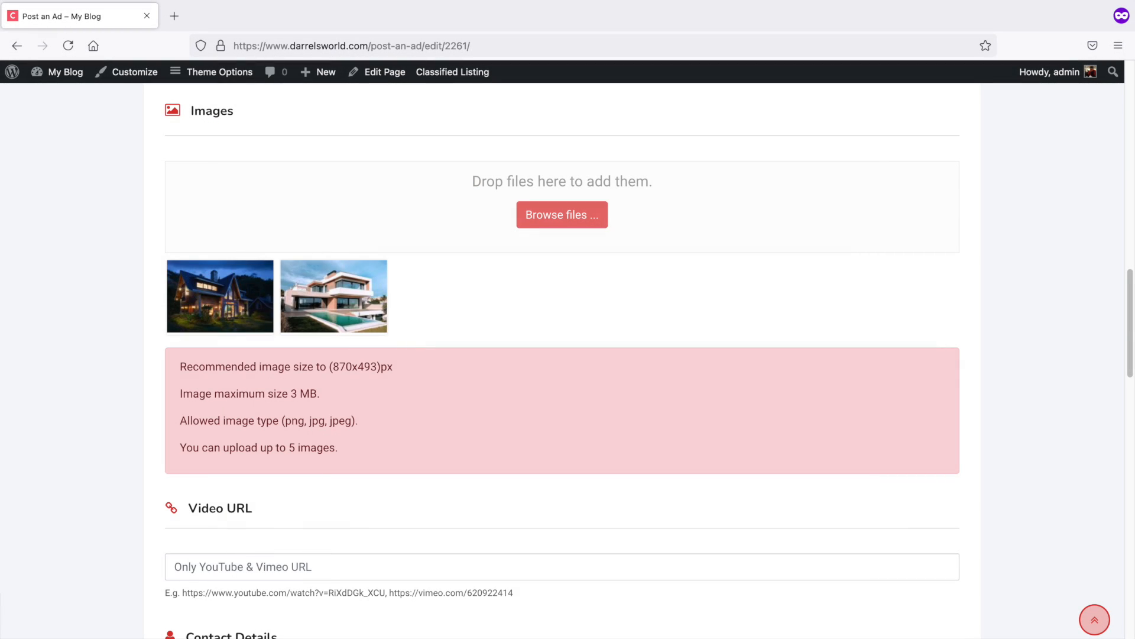
pyautogui.scroll(-9, 449, 243)
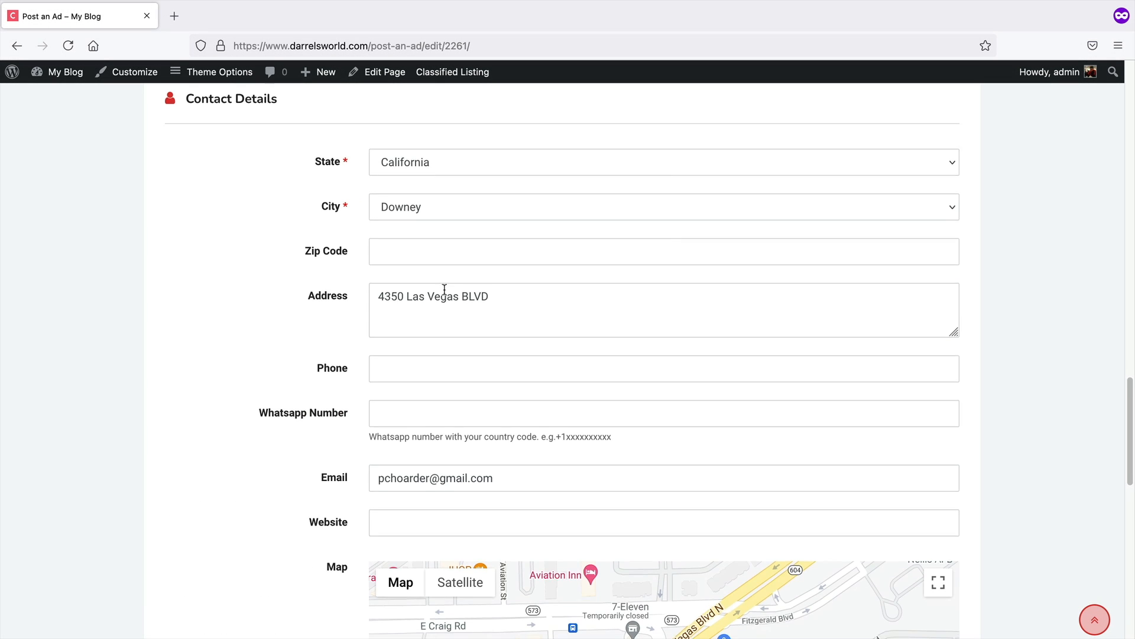
pyautogui.scroll(-2, 467, 278)
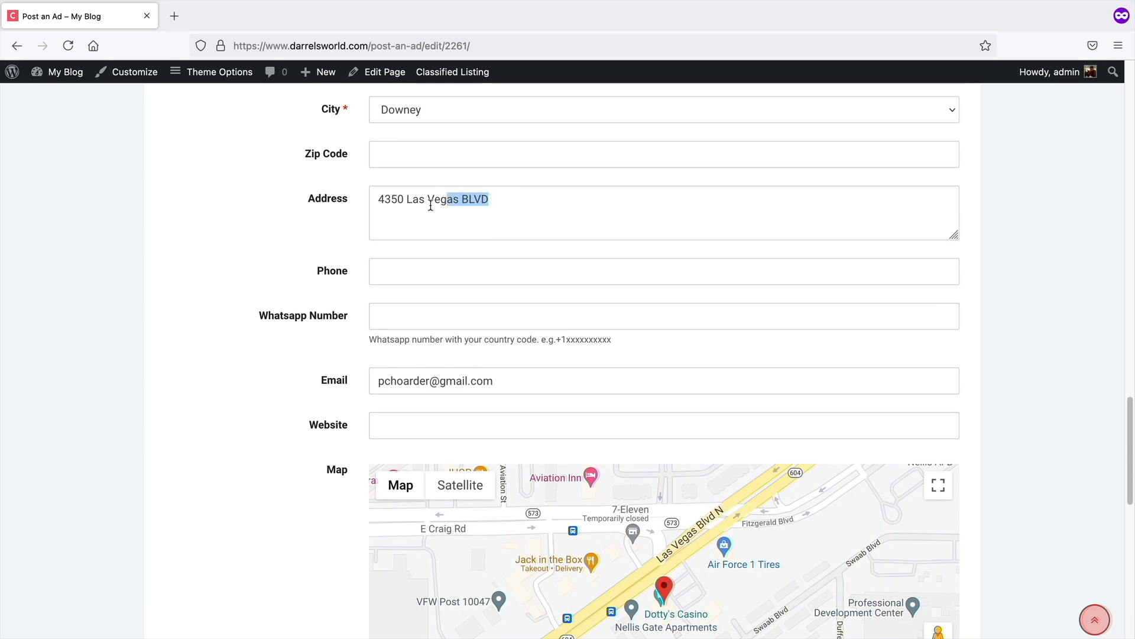
pyautogui.scroll(-3, 499, 261)
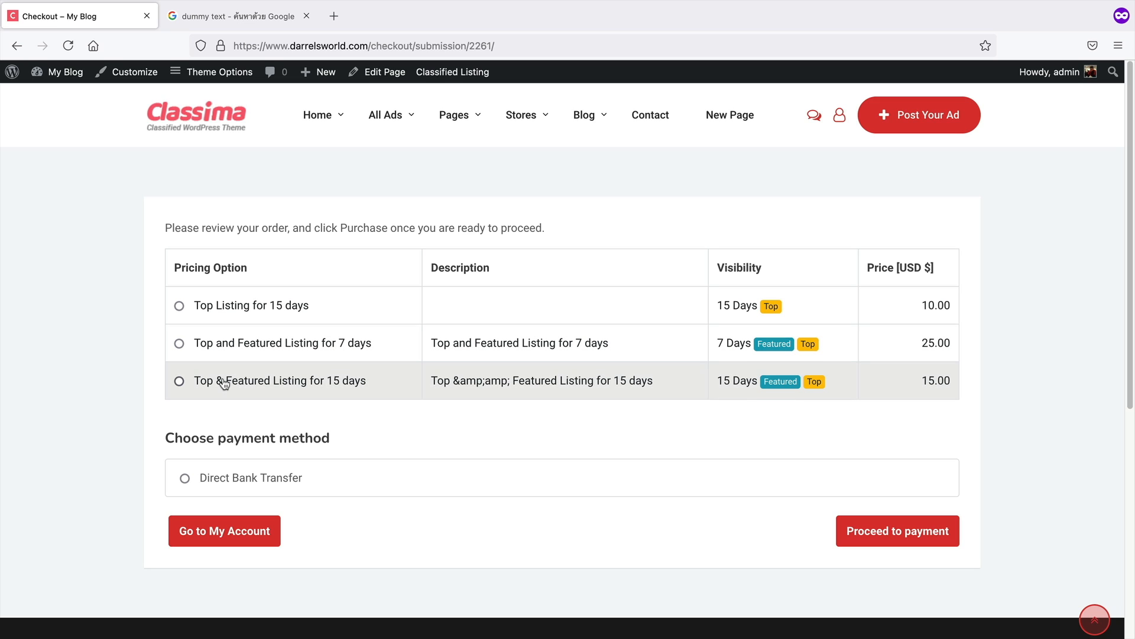
# Choose the Top & Featured Listing for 15 days pricing option with Direct Bank Transfer and proceed to payment
pyautogui.click(225, 480)
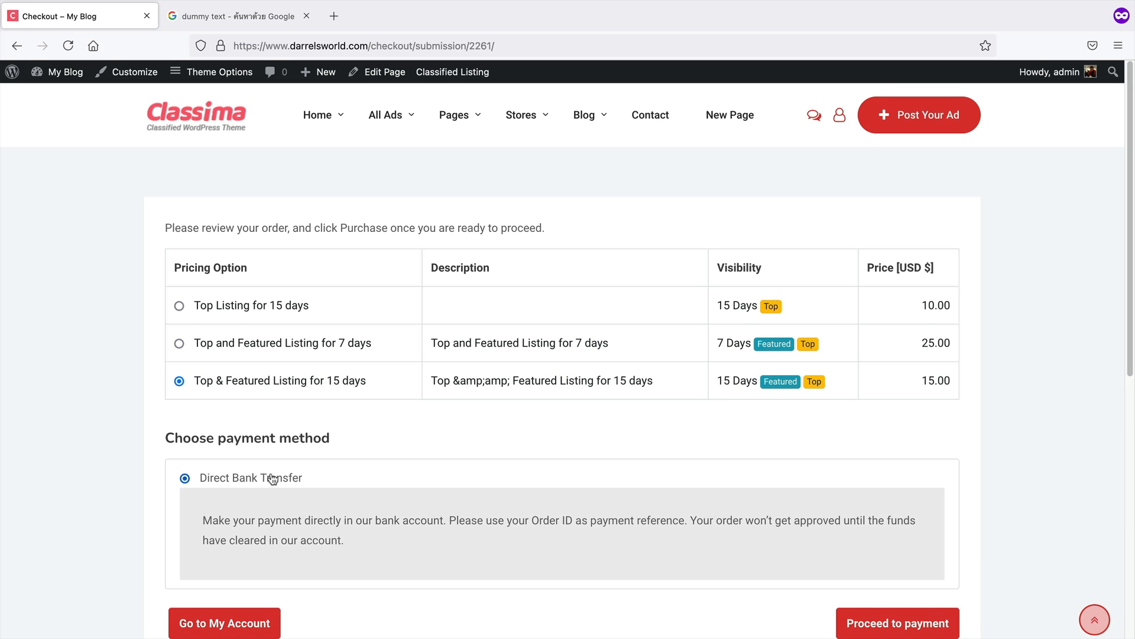
pyautogui.scroll(-1, 263, 479)
pyautogui.click(900, 600)
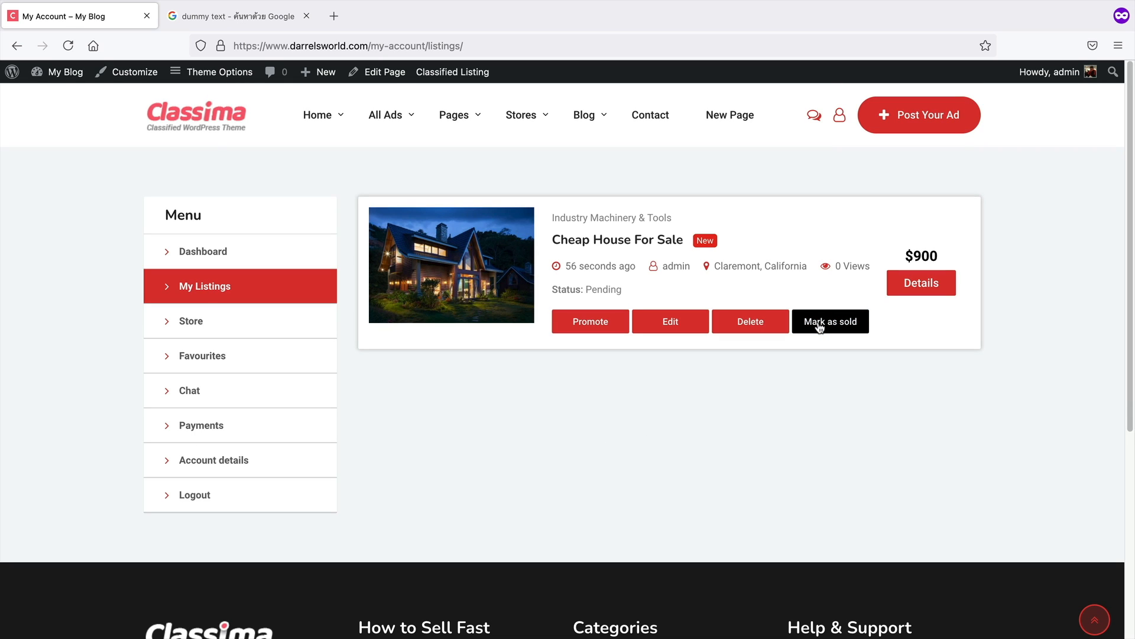
# Open the account's Chat and Store sections from the My Account menu
pyautogui.click(901, 289)
pyautogui.scroll(-1, 792, 310)
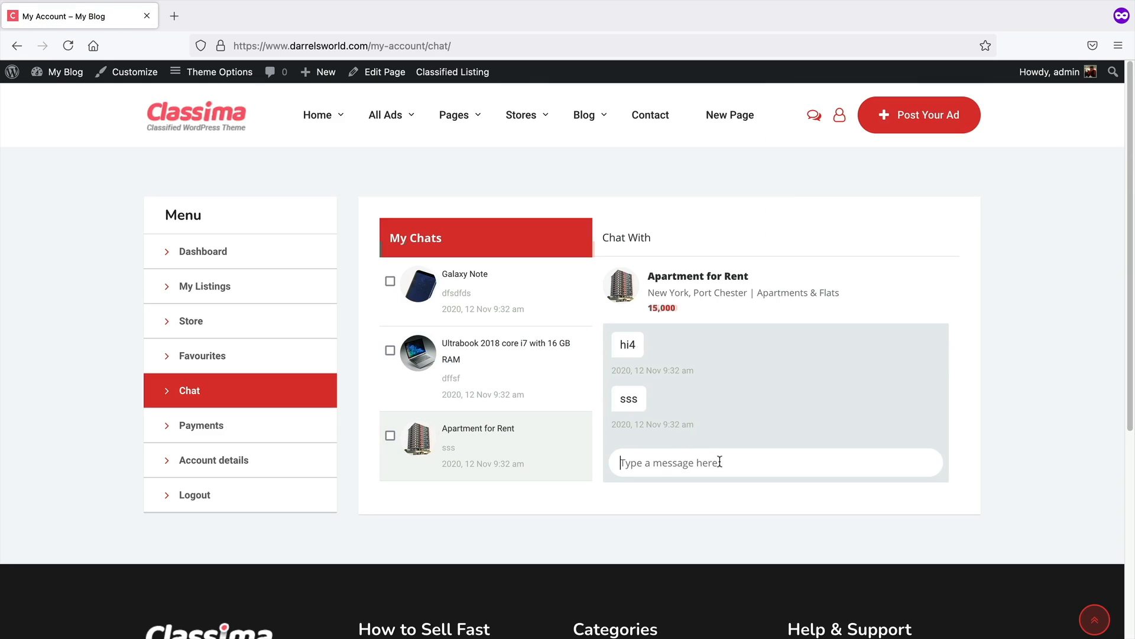
pyautogui.click(496, 293)
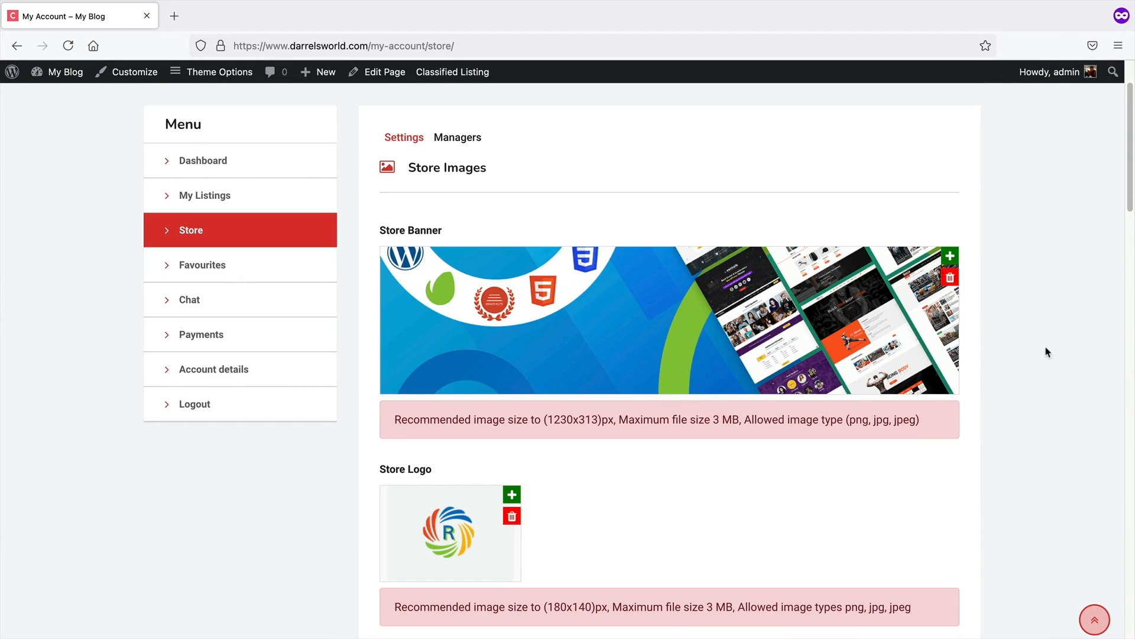
# Scroll through the store settings: store images, opening hours schedule and store information
pyautogui.scroll(-1, 1057, 351)
pyautogui.scroll(-3, 1071, 355)
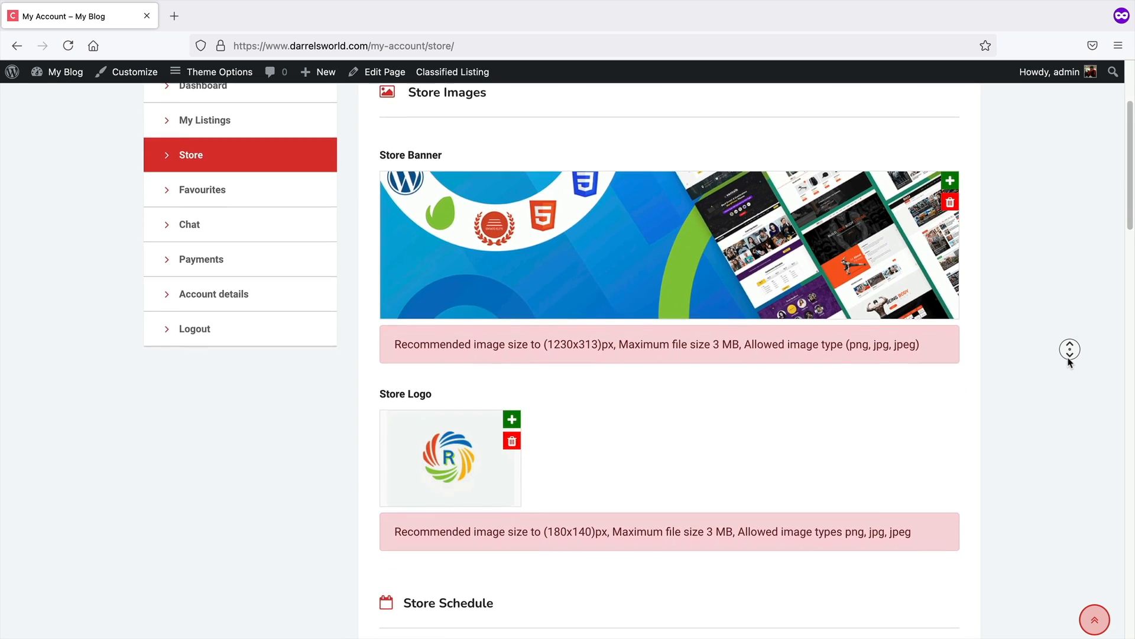
pyautogui.scroll(-4, 1071, 362)
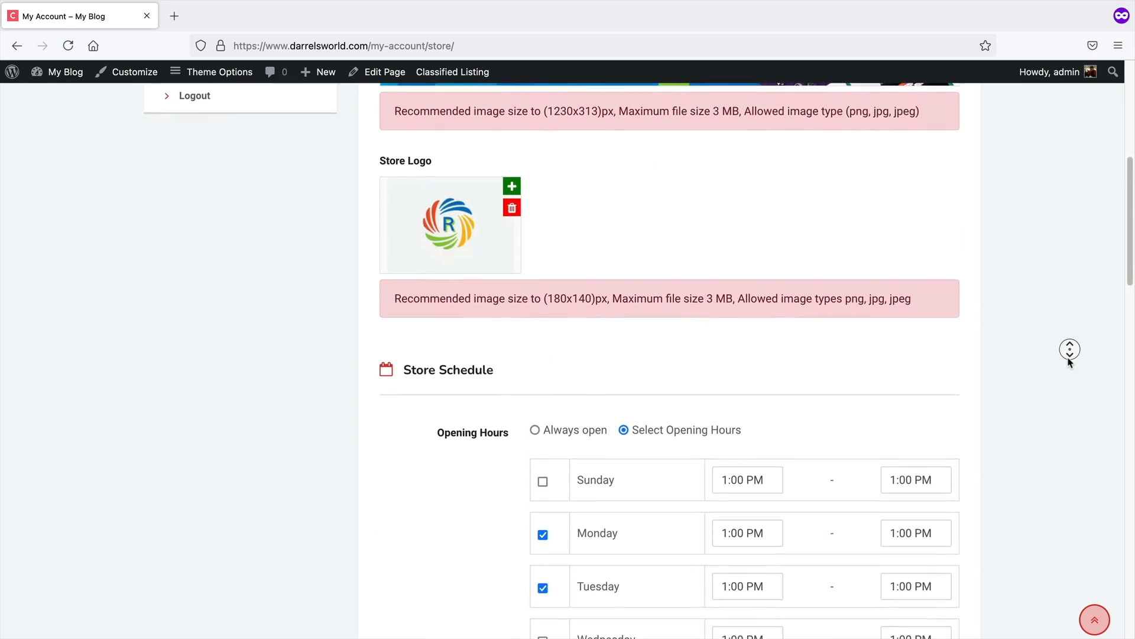
pyautogui.scroll(-4, 1071, 362)
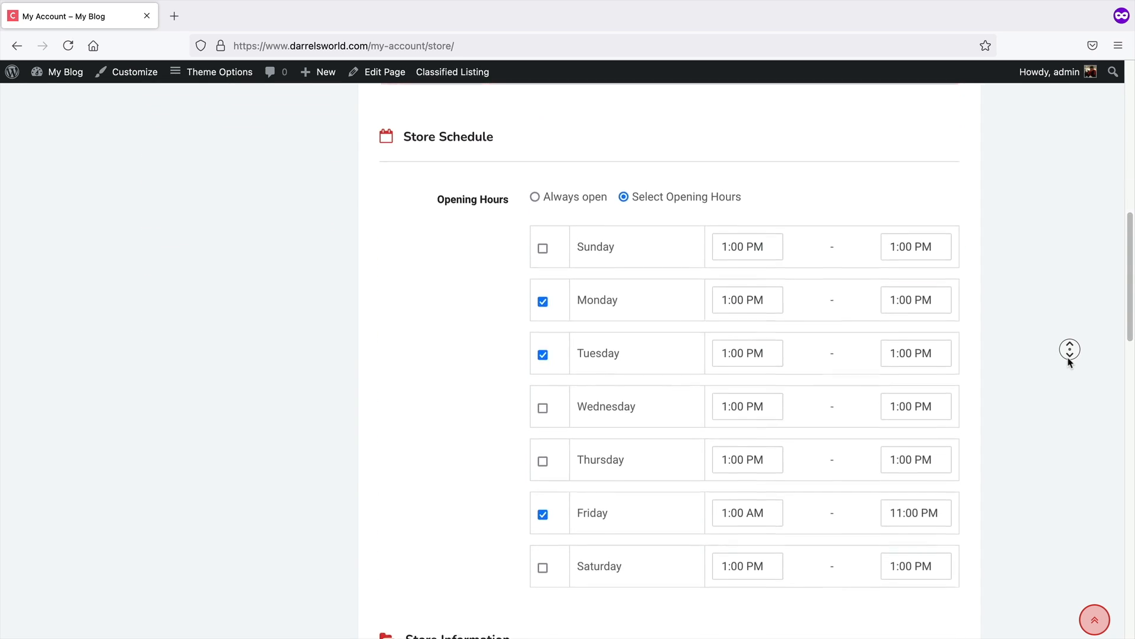
pyautogui.scroll(-4, 1071, 362)
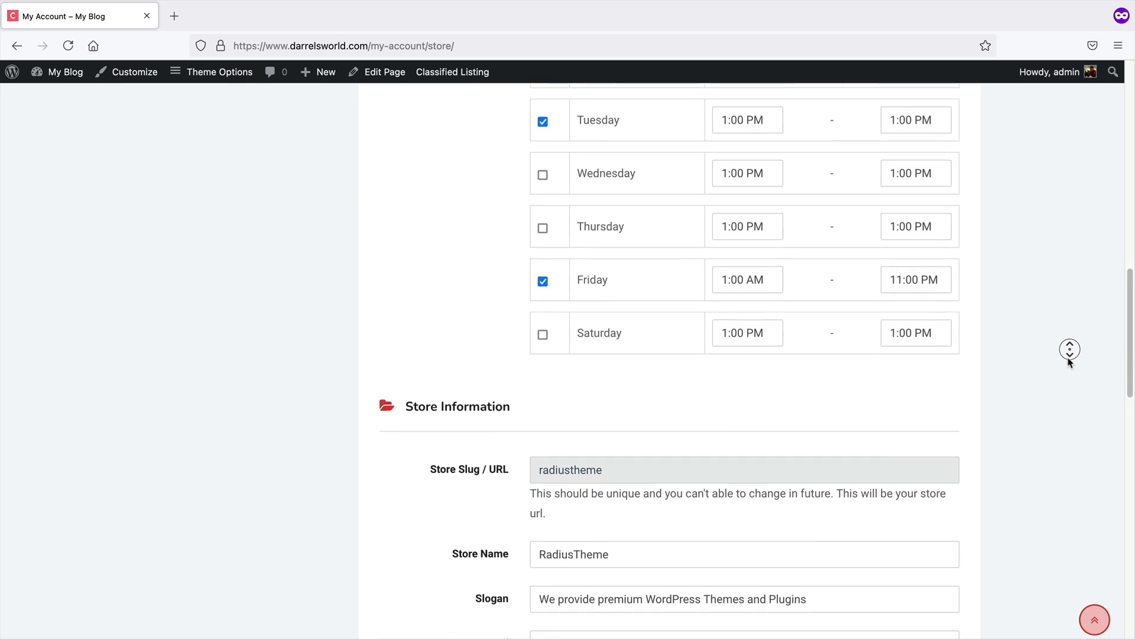
pyautogui.scroll(-4, 1071, 362)
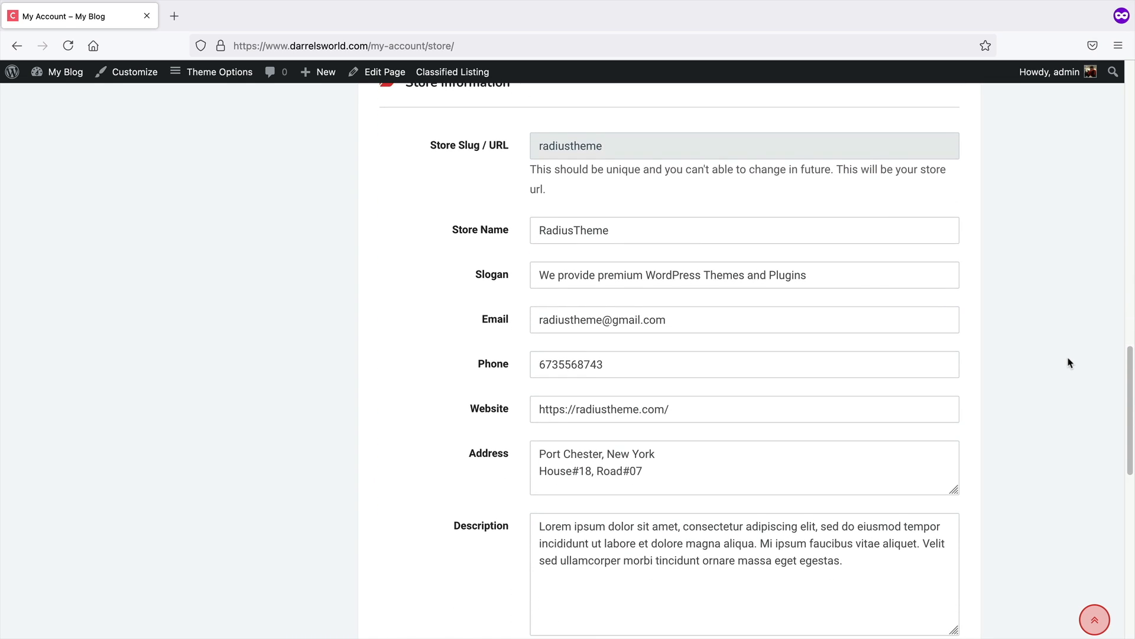
pyautogui.middleClick(1118, 389)
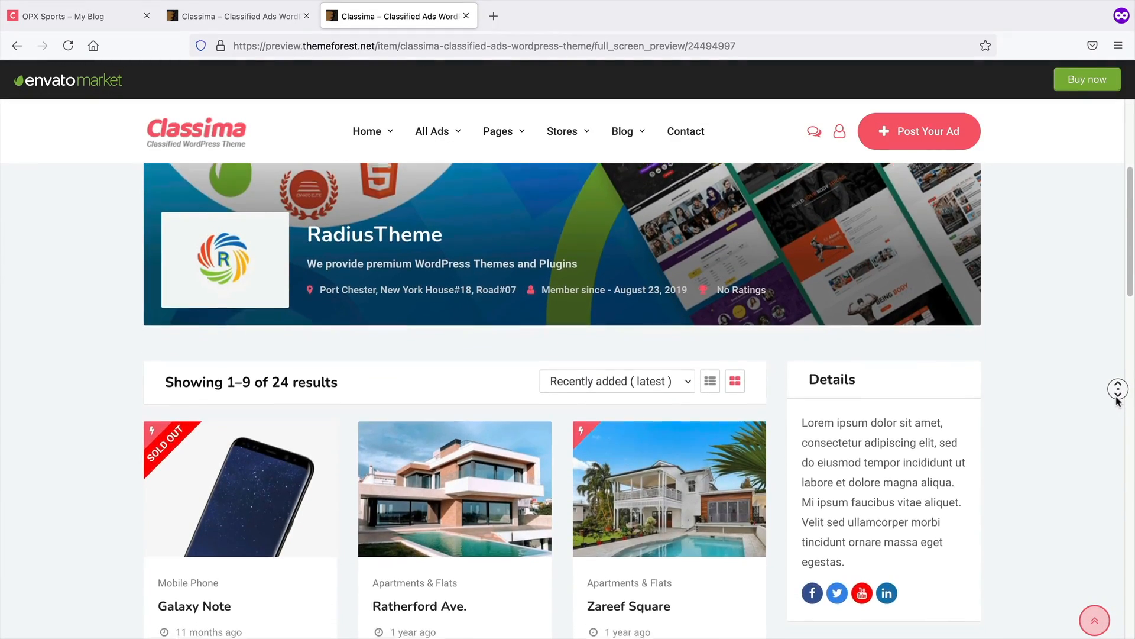
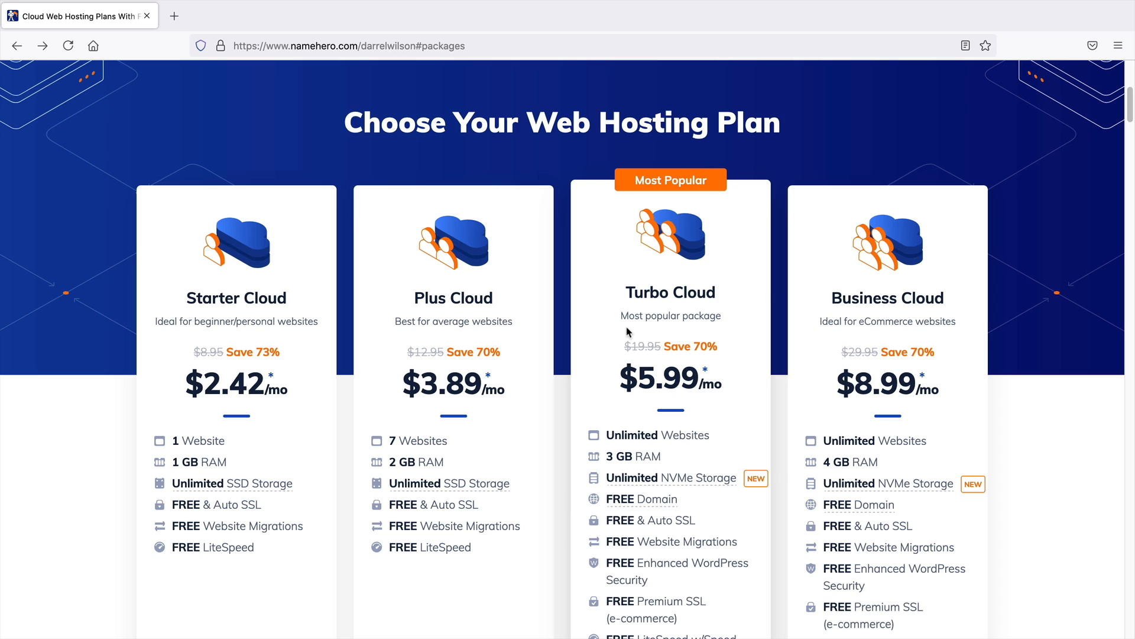
# Compare the prices and features of the four cloud web hosting plans
pyautogui.tripleClick(488, 294)
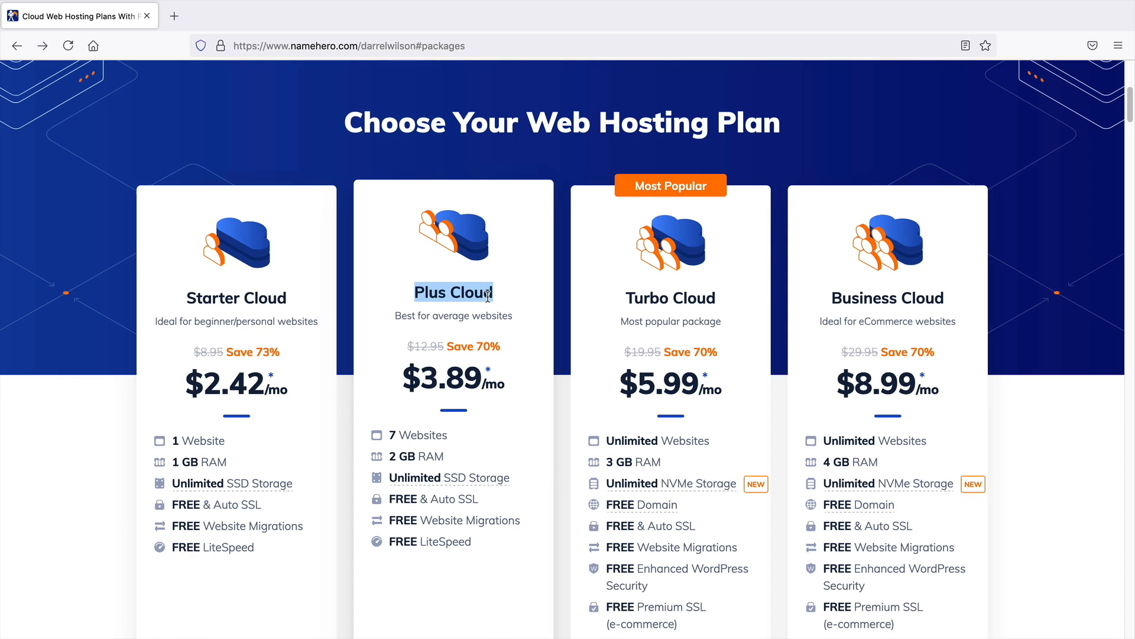
pyautogui.click(525, 357)
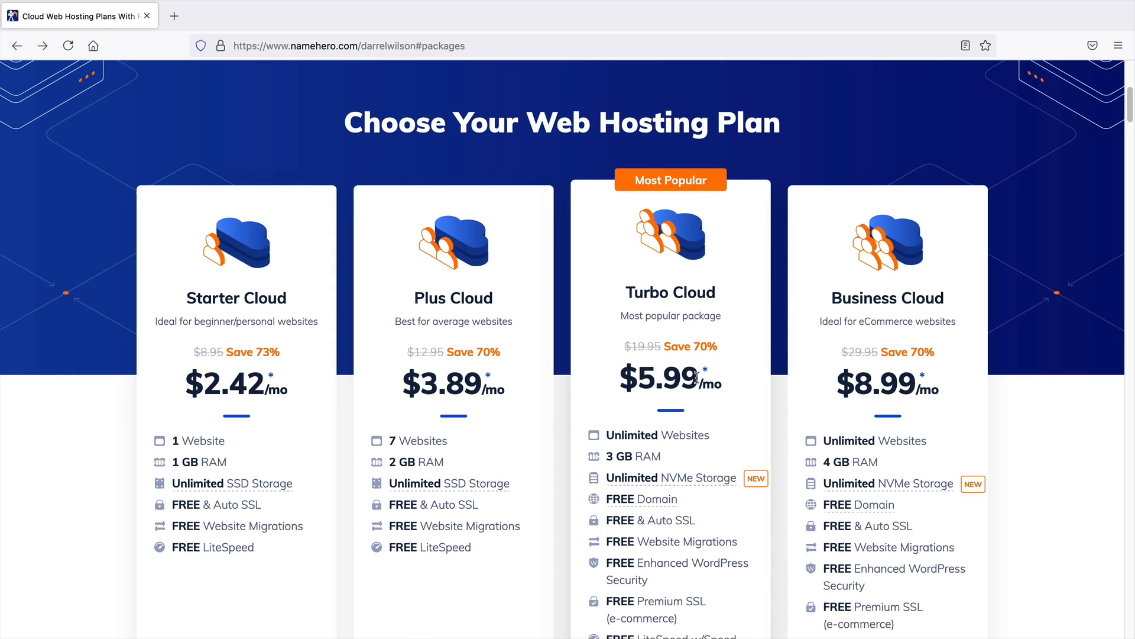
pyautogui.moveTo(717, 384); pyautogui.dragTo(641, 373)
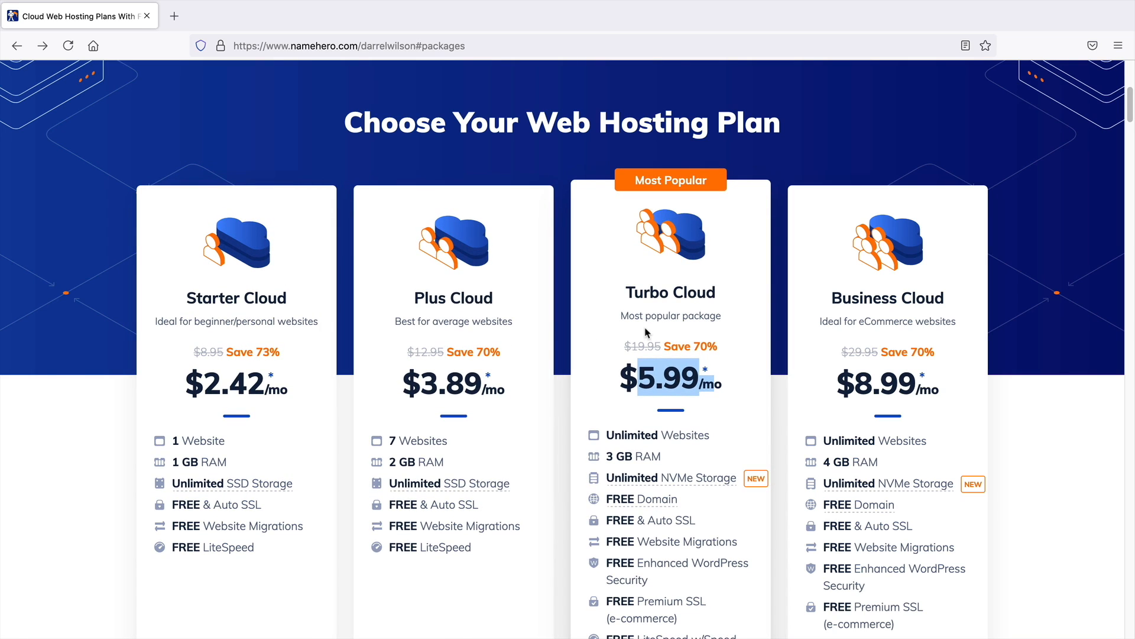
pyautogui.scroll(-1, 867, 342)
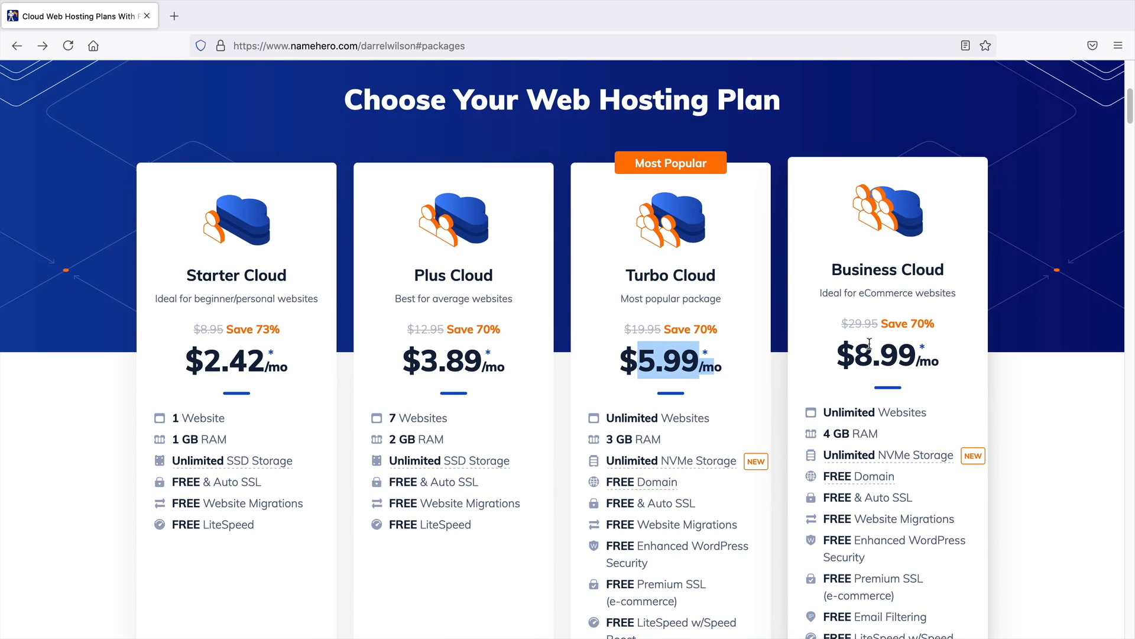
pyautogui.scroll(-1, 868, 343)
pyautogui.click(725, 248)
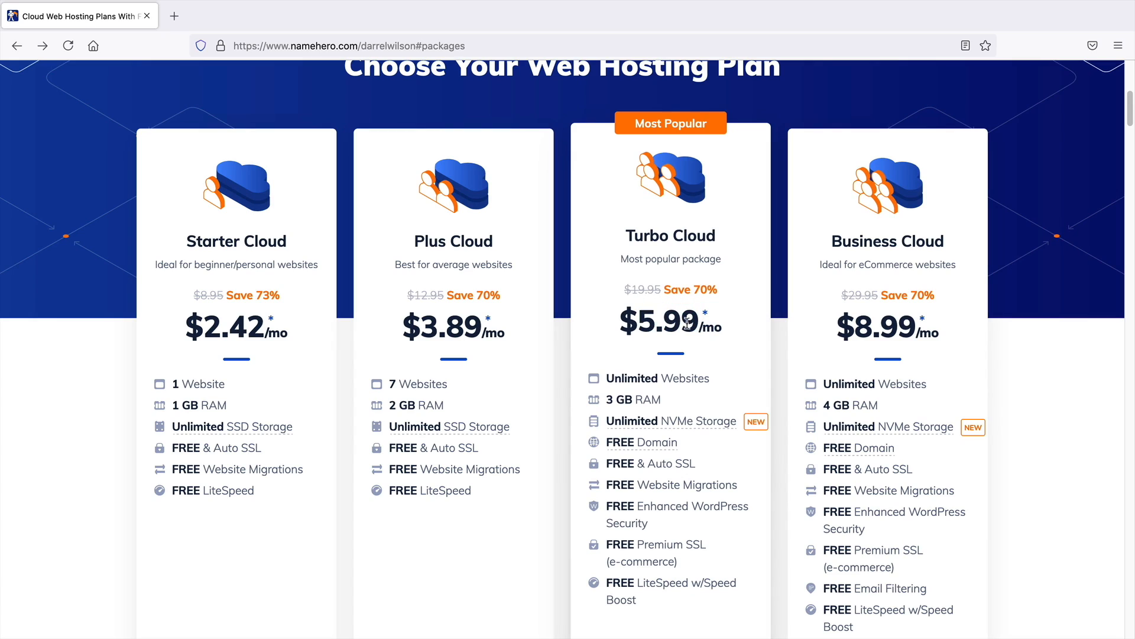
pyautogui.moveTo(669, 434)
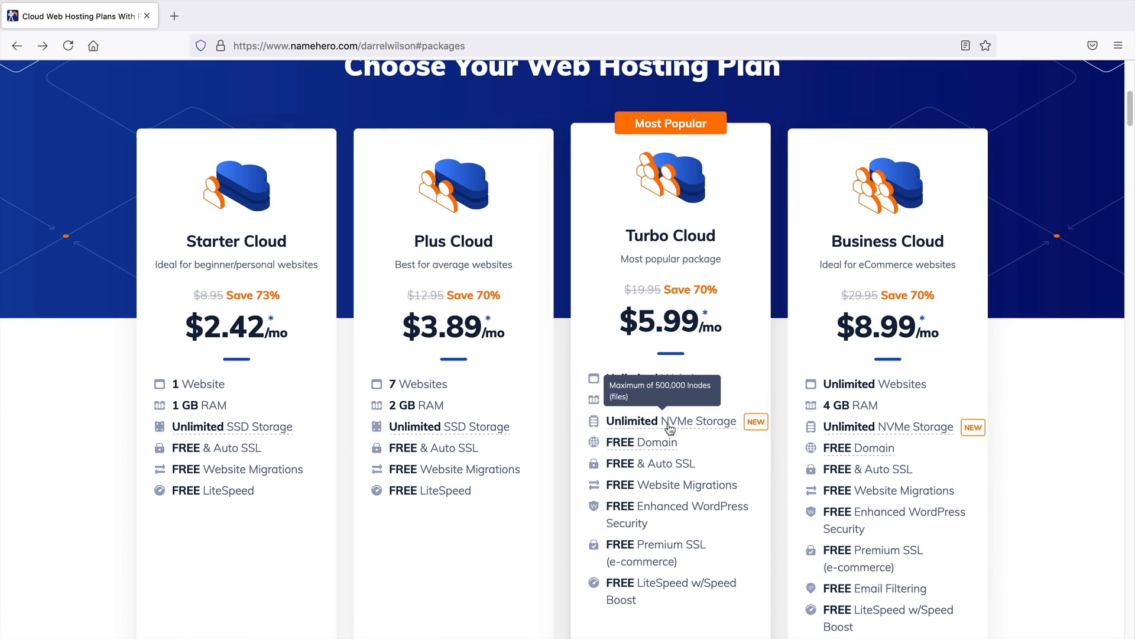
pyautogui.moveTo(491, 425)
pyautogui.scroll(-1, 693, 425)
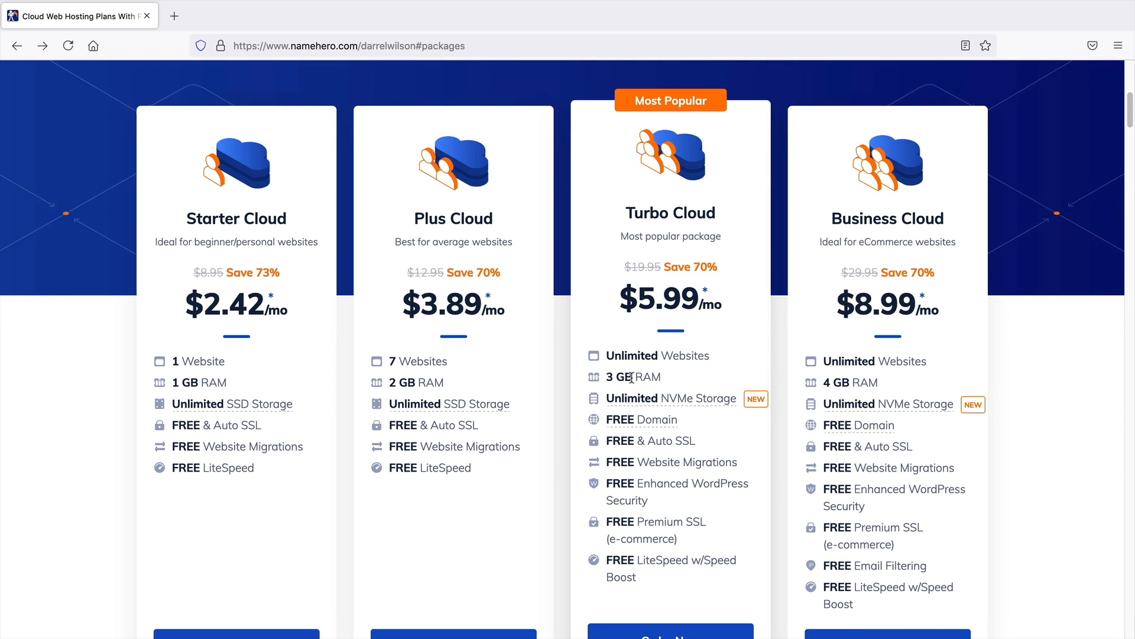
pyautogui.scroll(-5, 632, 377)
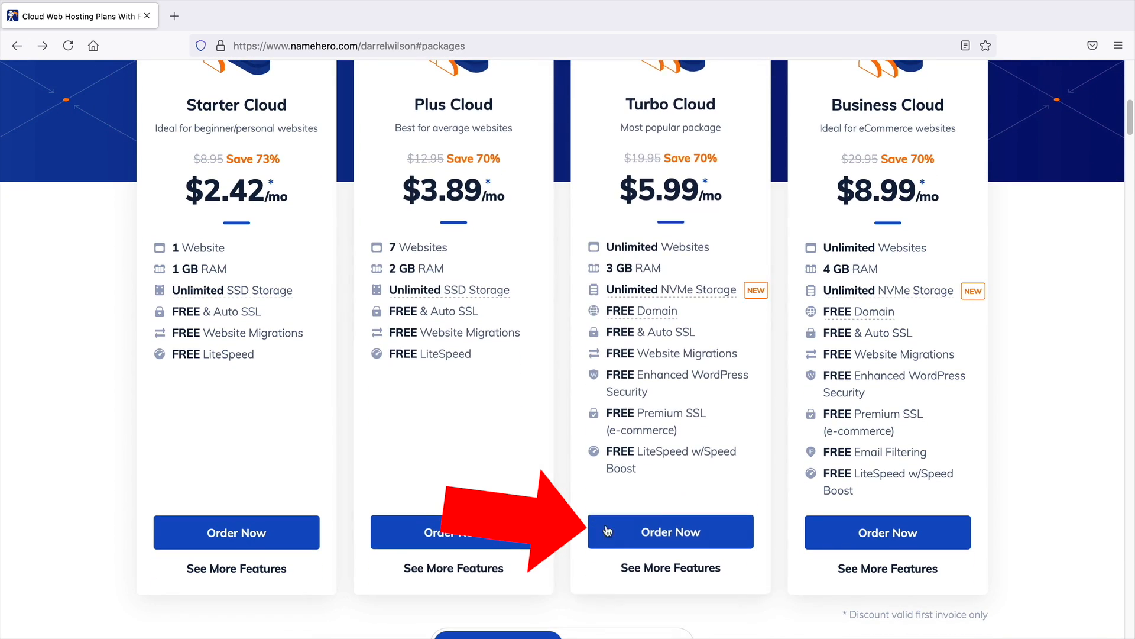
# Order the Turbo Cloud plan and search for the new domain easyads.com
pyautogui.click(692, 531)
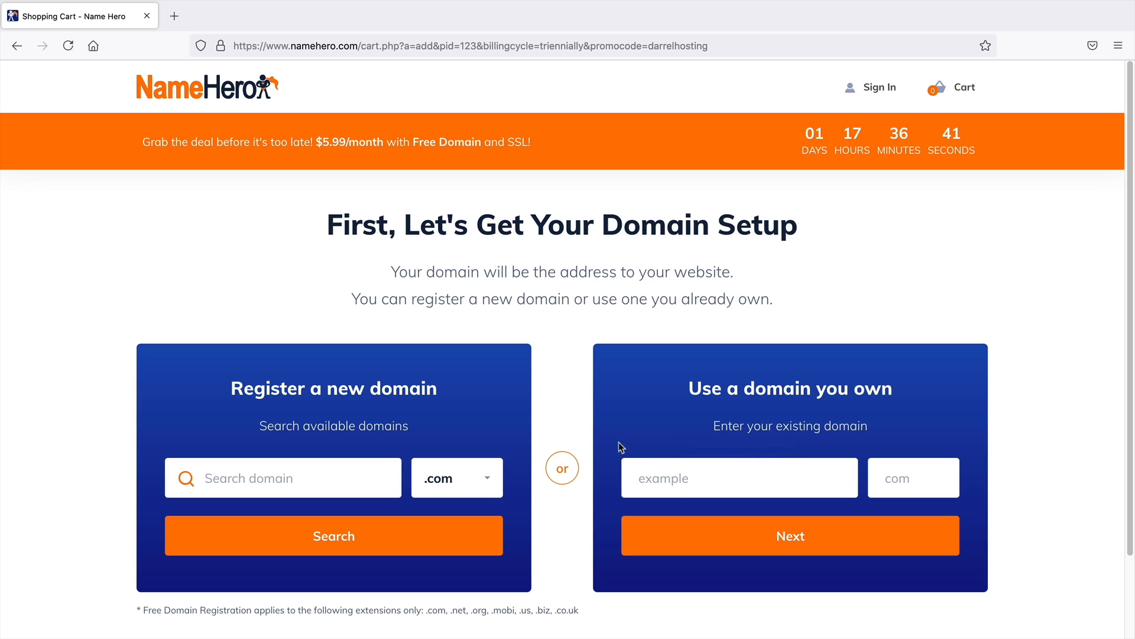
pyautogui.middleClick(1090, 370)
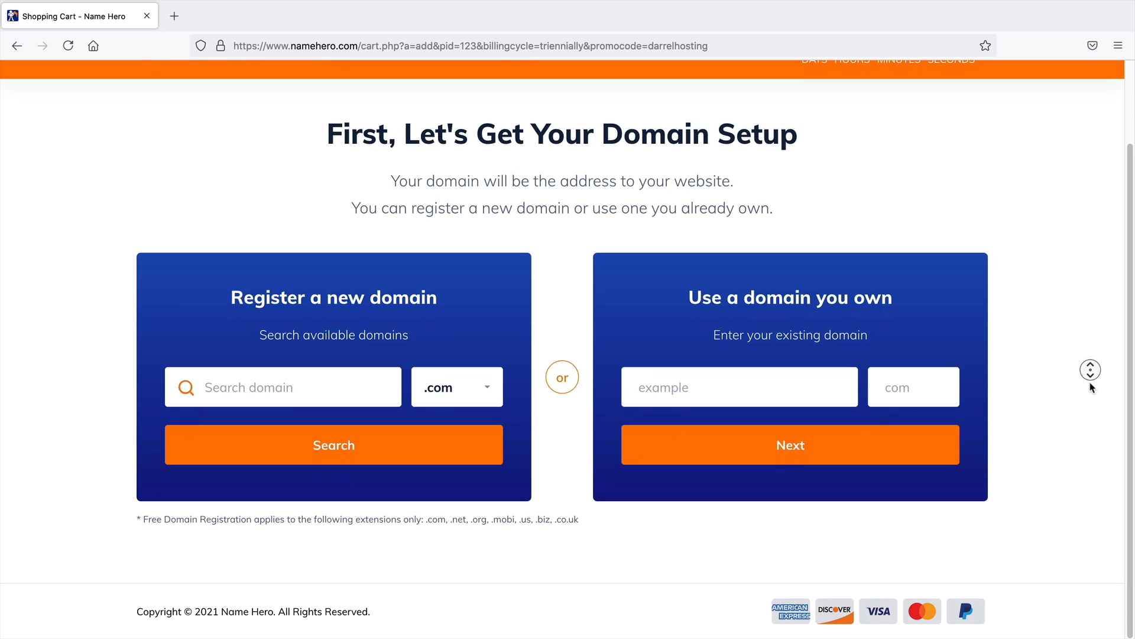
pyautogui.click(1091, 388)
pyautogui.click(327, 385)
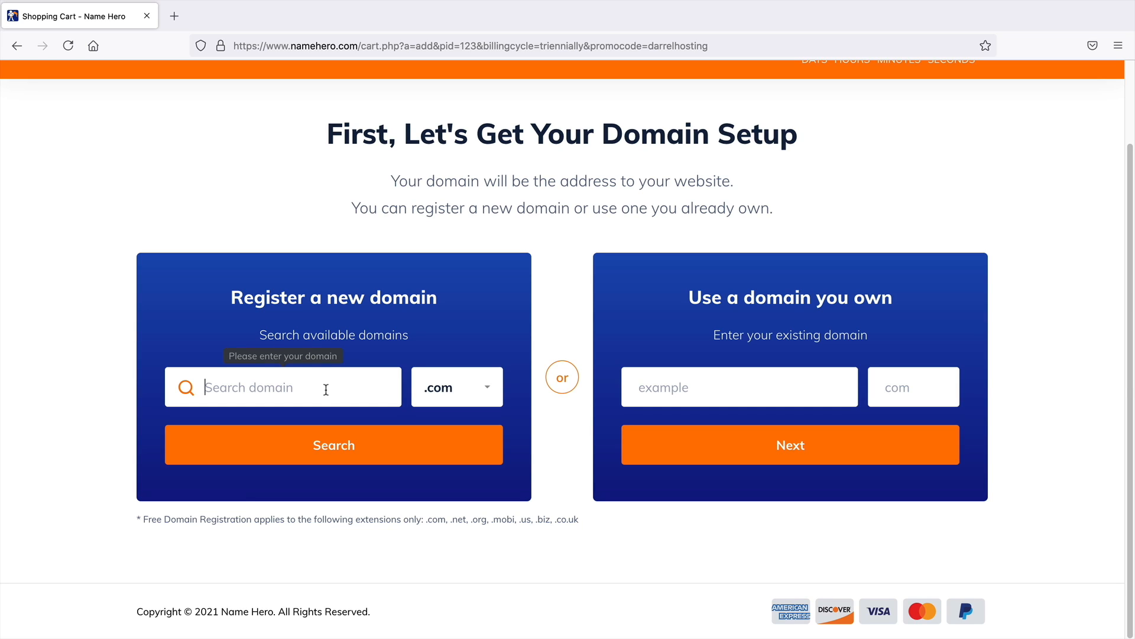
pyautogui.write('easyads')
pyautogui.click(329, 447)
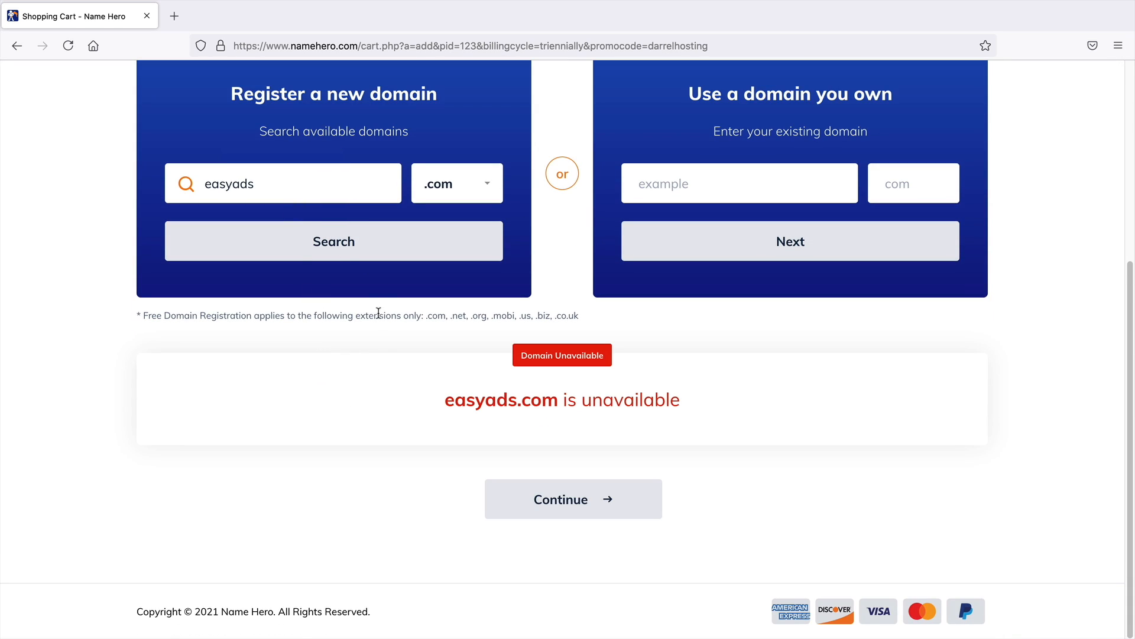
# Search instead for the domain simpleadstutorial.com and continue with it
pyautogui.doubleClick(305, 192)
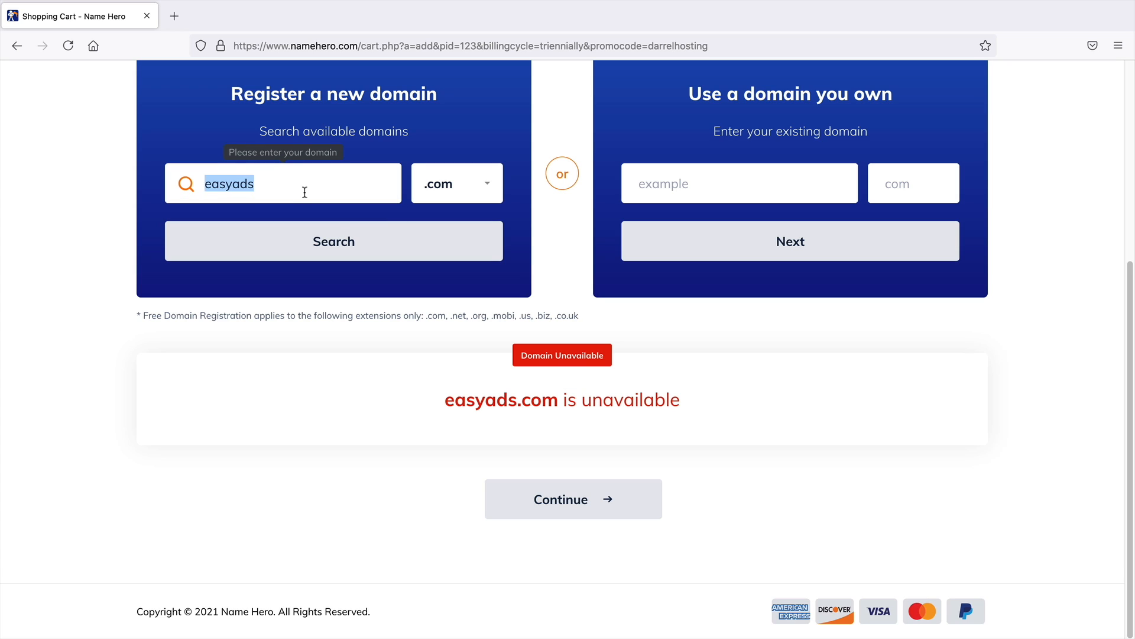
pyautogui.write('simple')
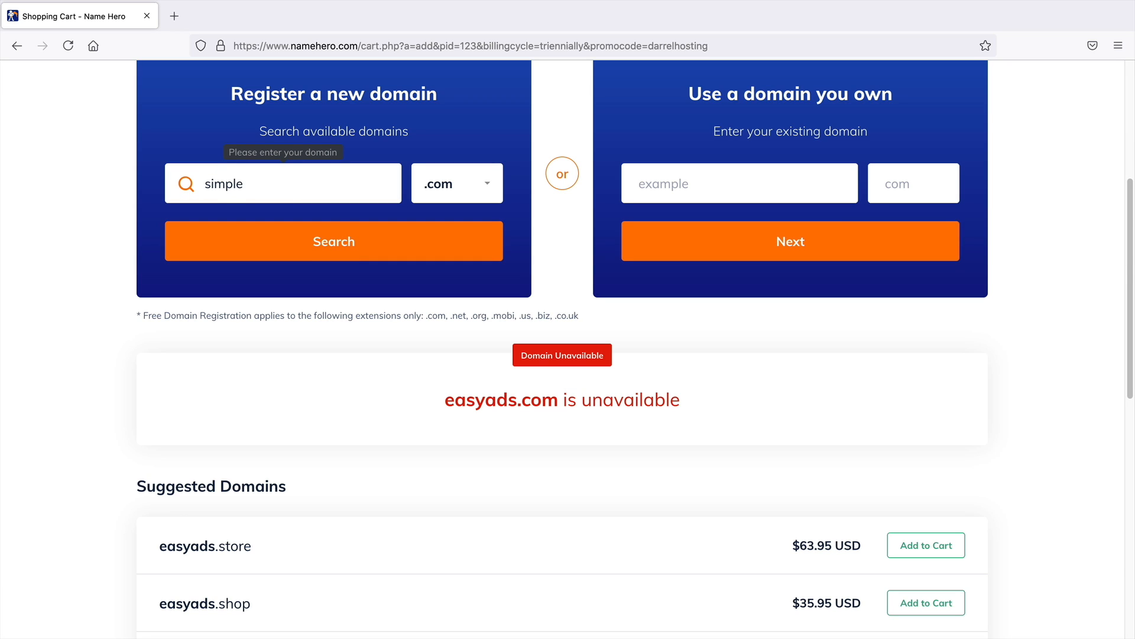
pyautogui.write('adstutorial')
pyautogui.click(311, 240)
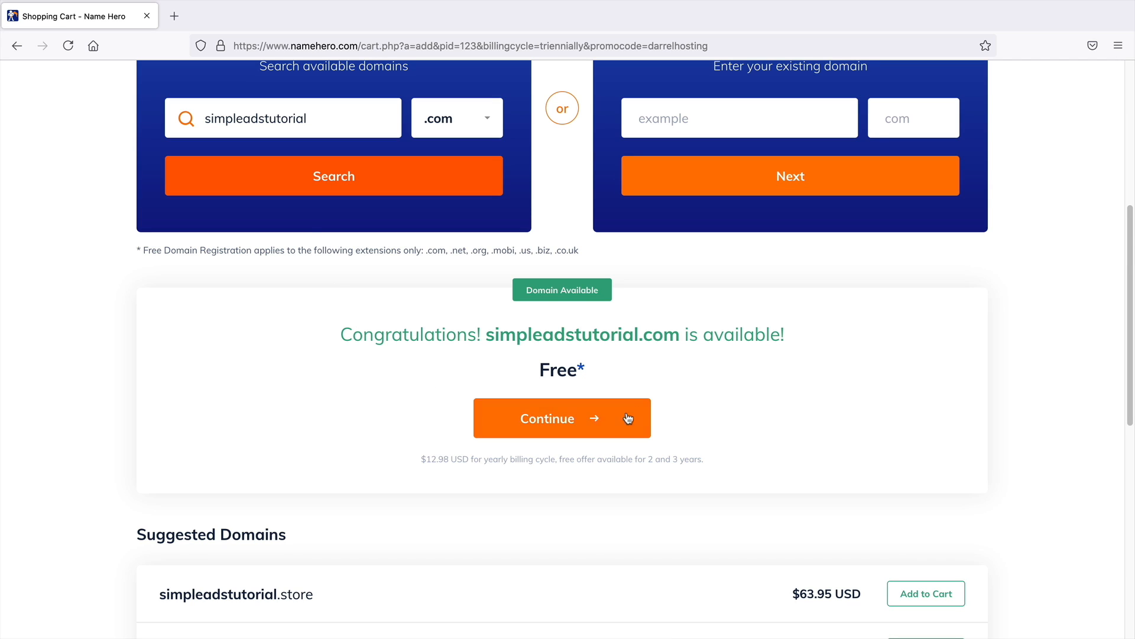
pyautogui.click(588, 422)
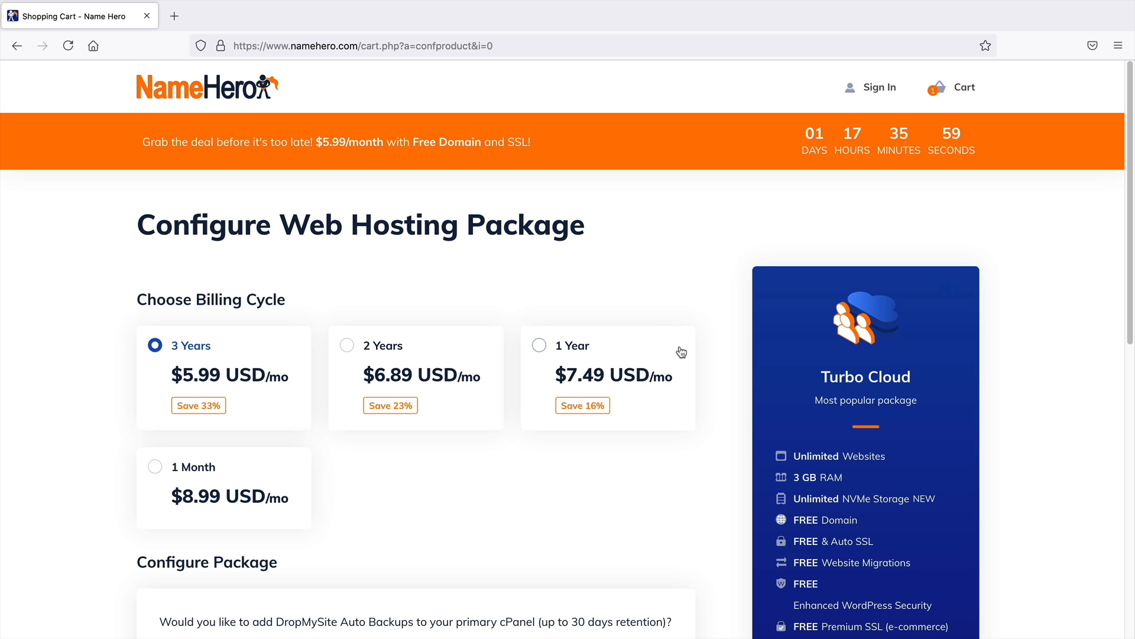
# Choose the 1 Year billing cycle, keep the default package options and continue
pyautogui.middleClick(706, 339)
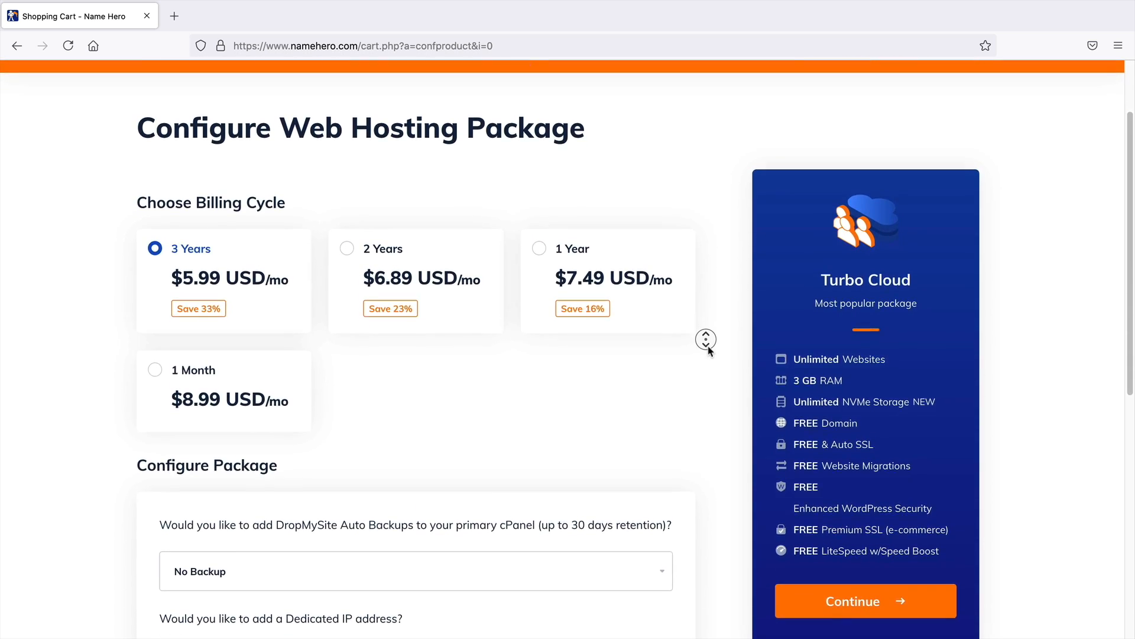
pyautogui.click(706, 340)
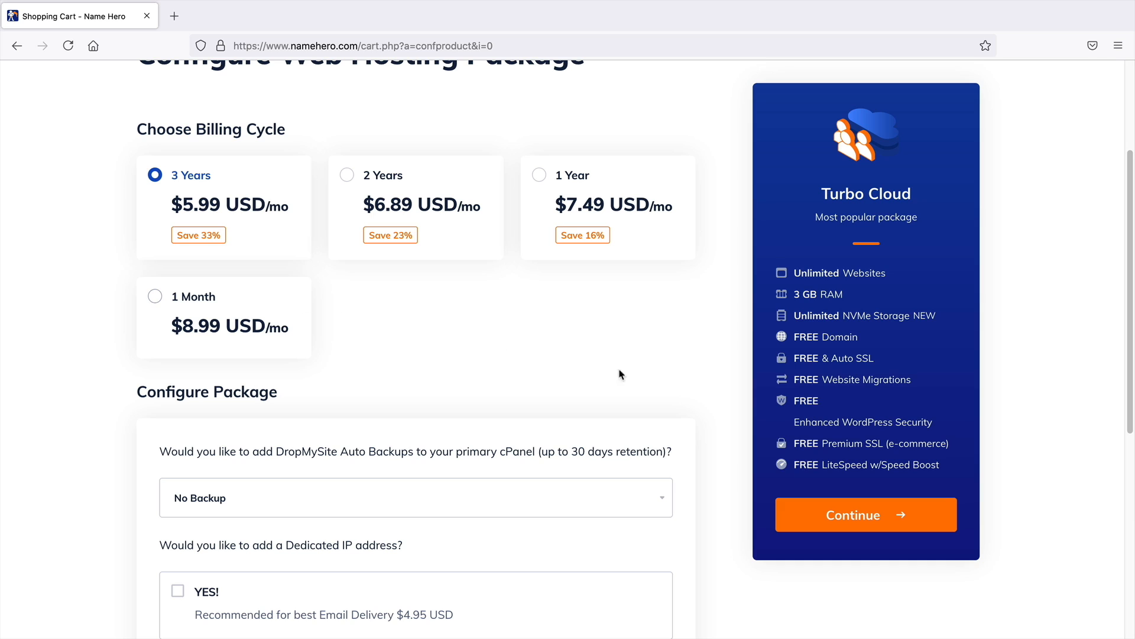
pyautogui.middleClick(706, 379)
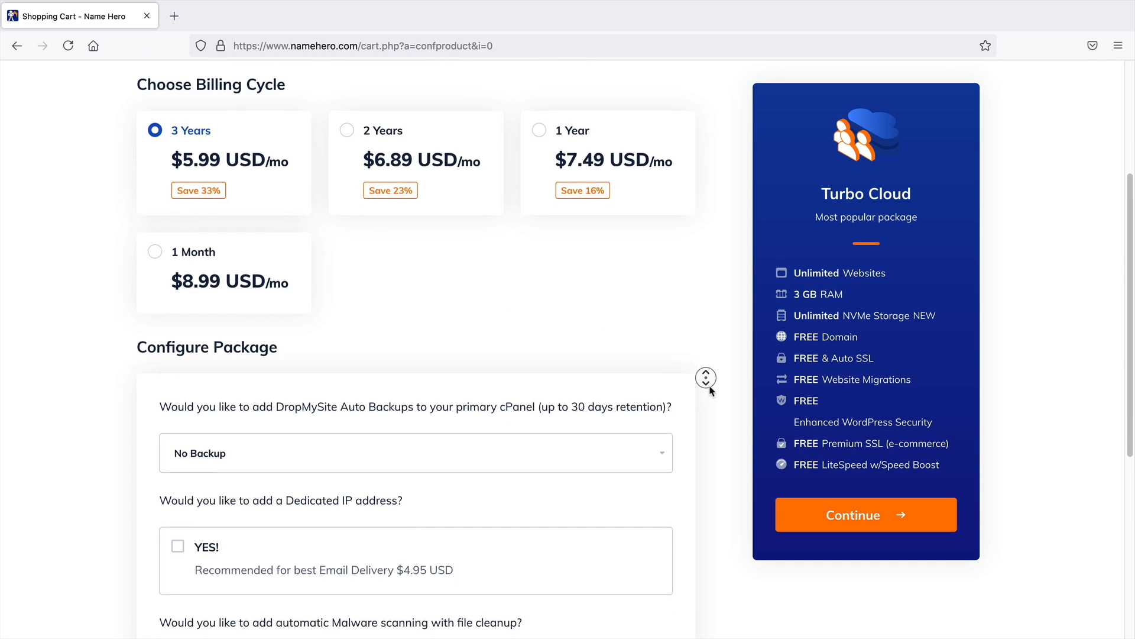
pyautogui.middleClick(712, 392)
pyautogui.scroll(5, 704, 320)
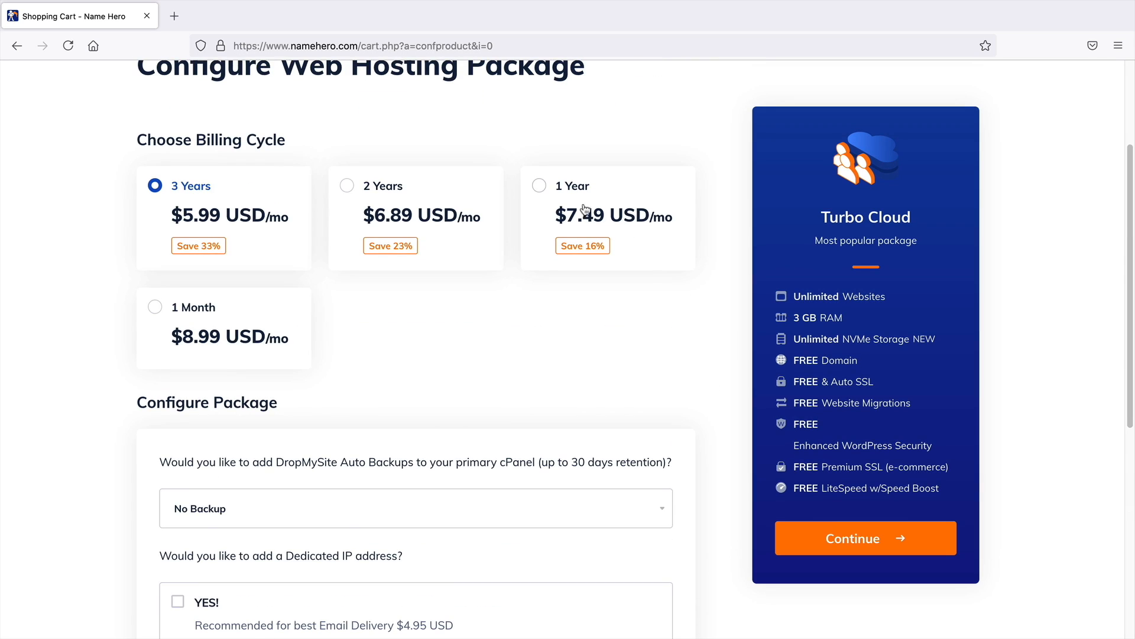
pyautogui.click(560, 199)
pyautogui.middleClick(716, 318)
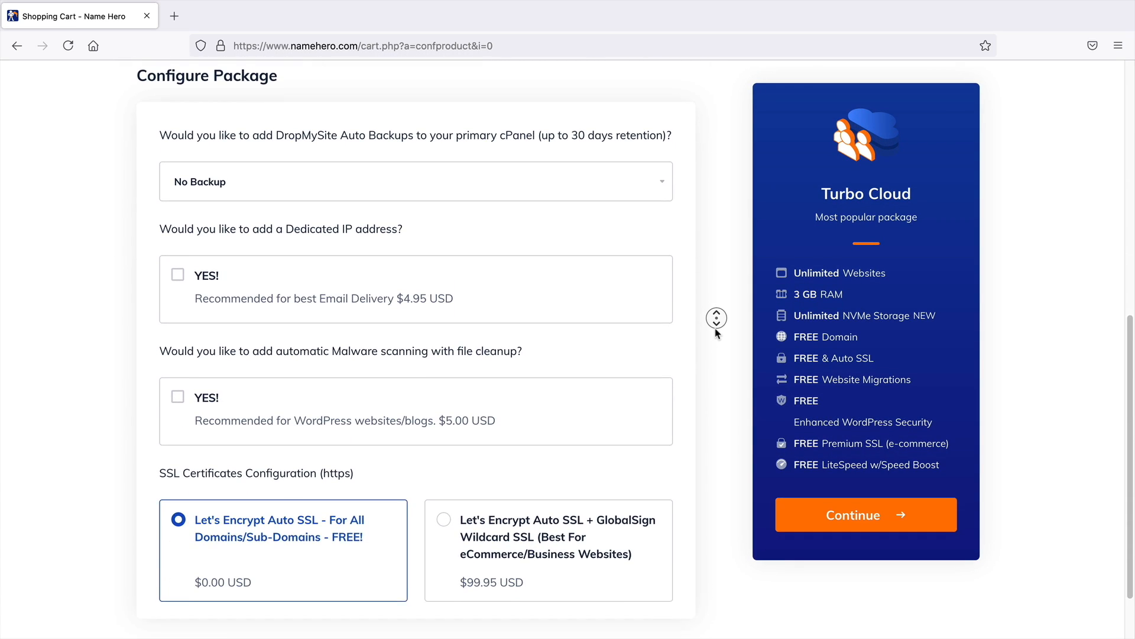
pyautogui.middleClick(716, 332)
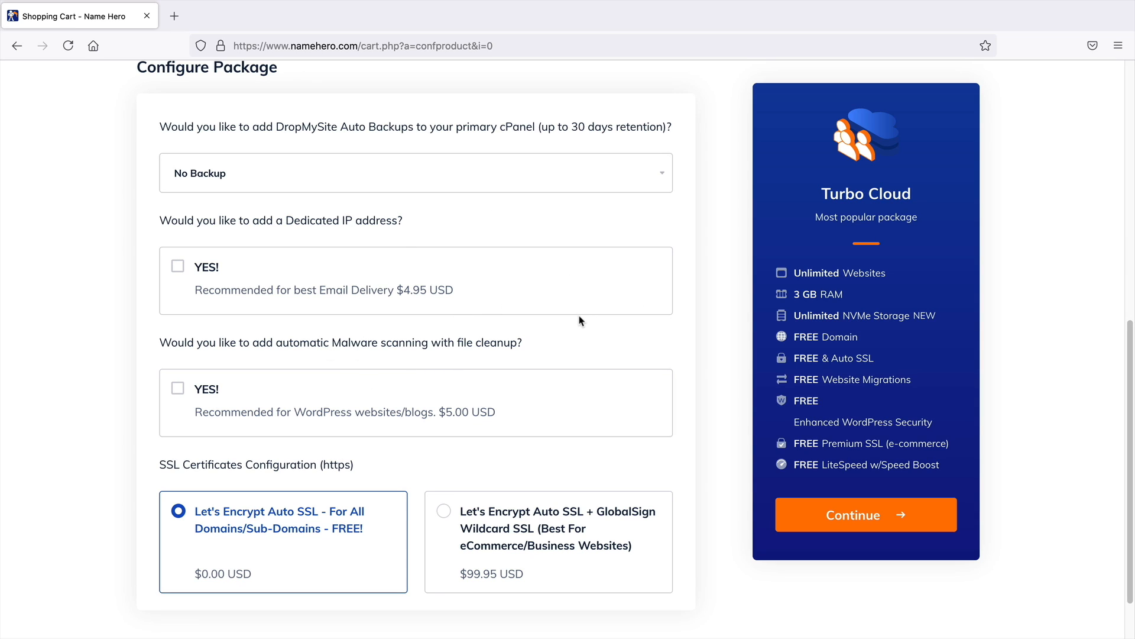
pyautogui.scroll(1, 720, 326)
pyautogui.middleClick(719, 327)
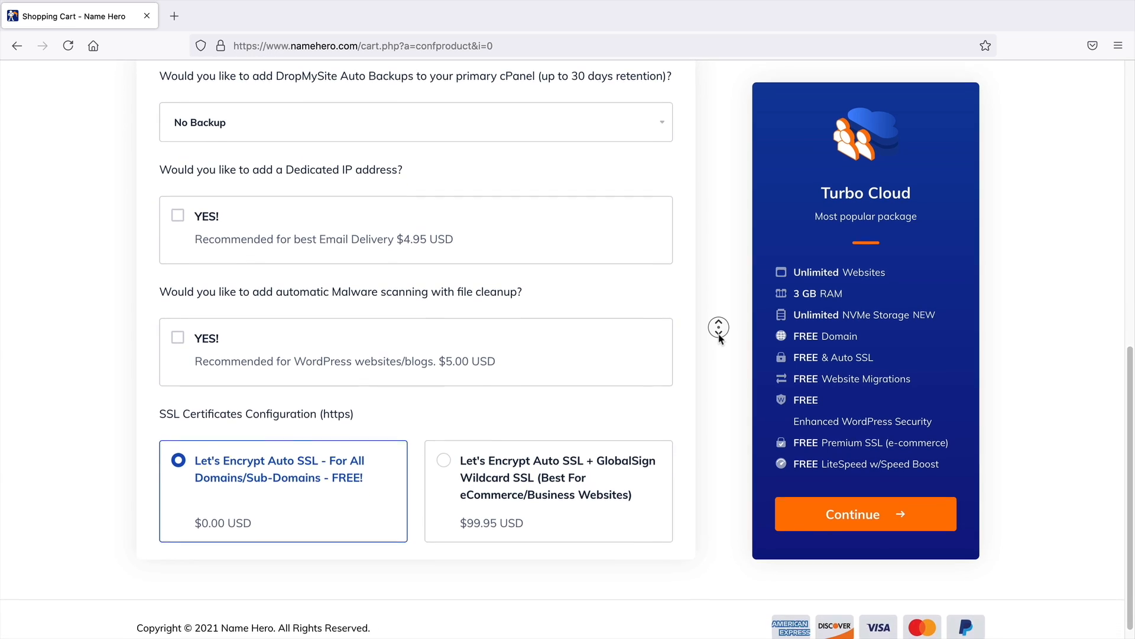
pyautogui.click(719, 339)
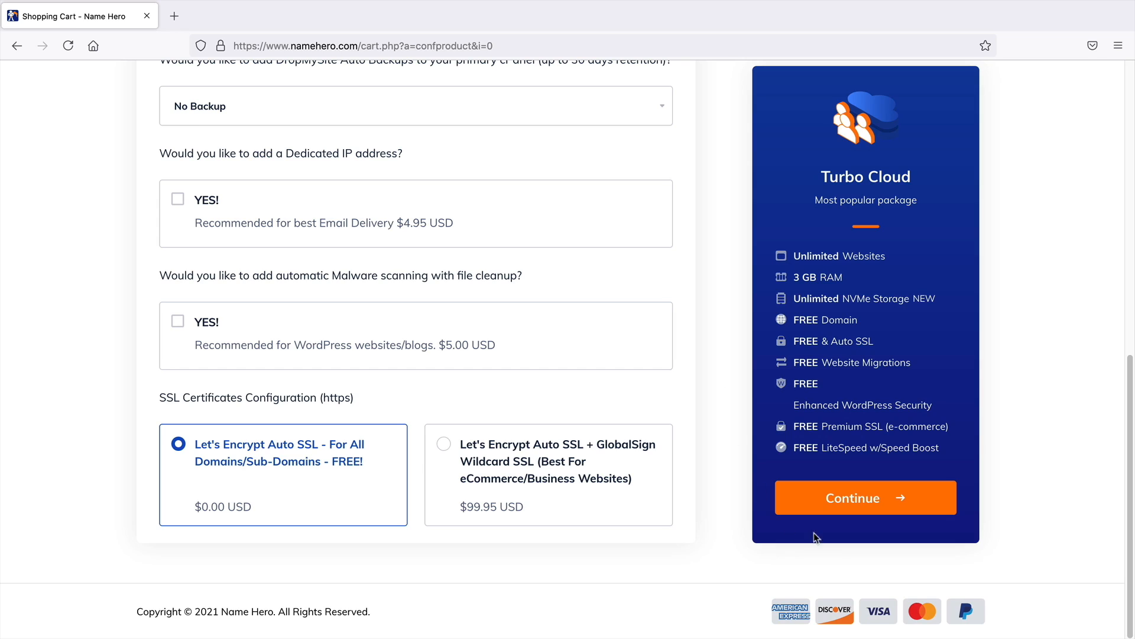
pyautogui.click(882, 504)
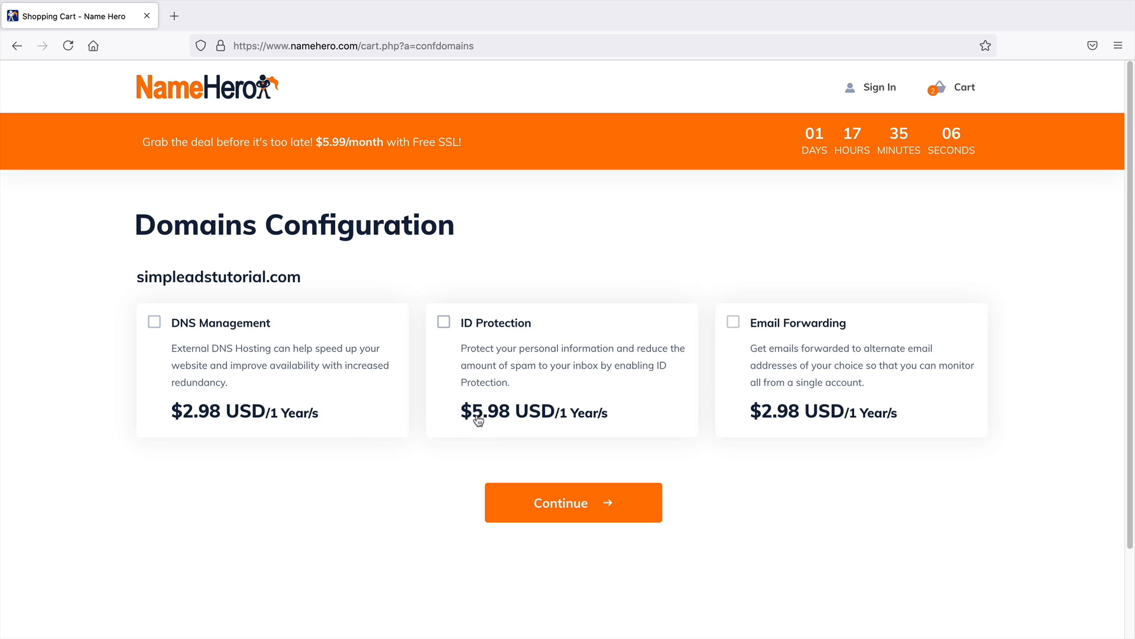
# Add ID Protection to the domain and continue to checkout
pyautogui.click(444, 324)
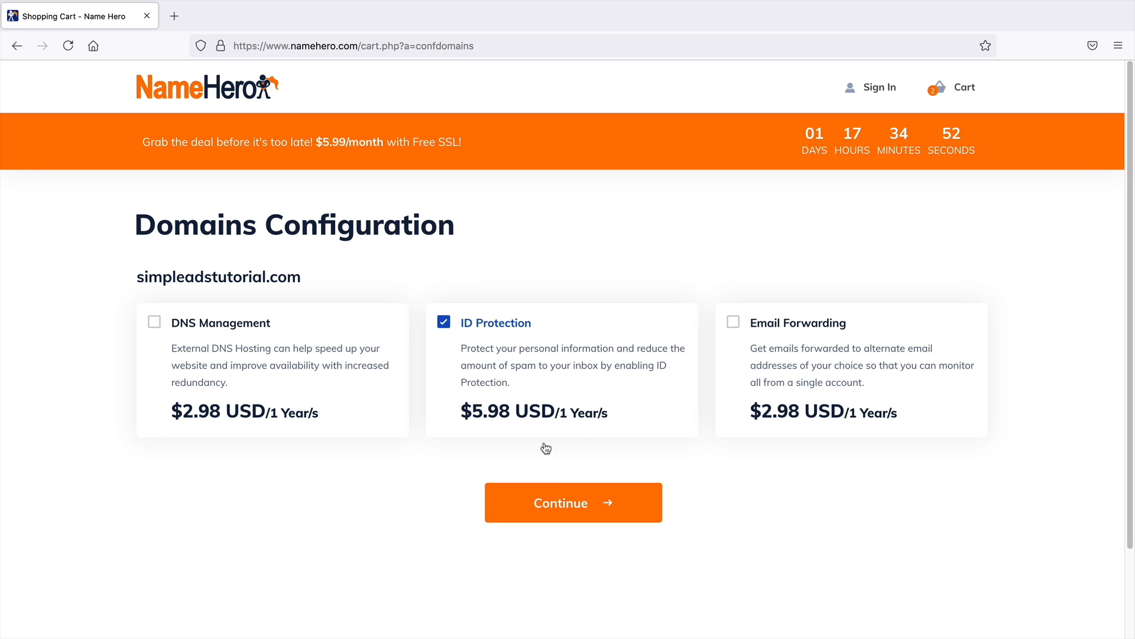
pyautogui.click(567, 503)
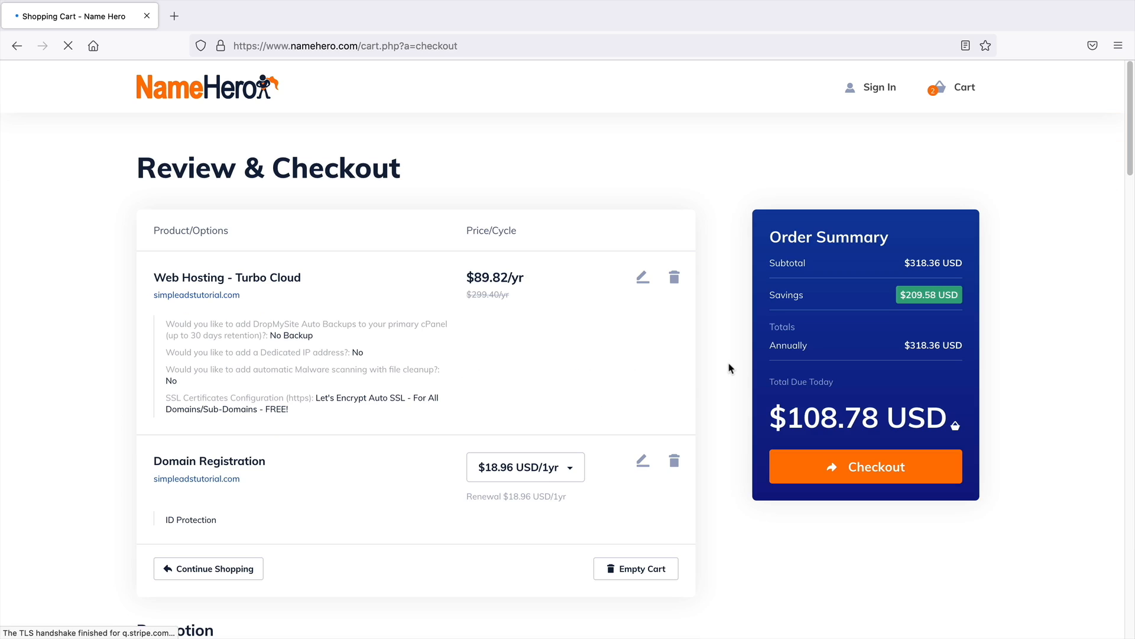
# Scroll through the checkout's order review, billing details, account security and payment method sections
pyautogui.middleClick(730, 365)
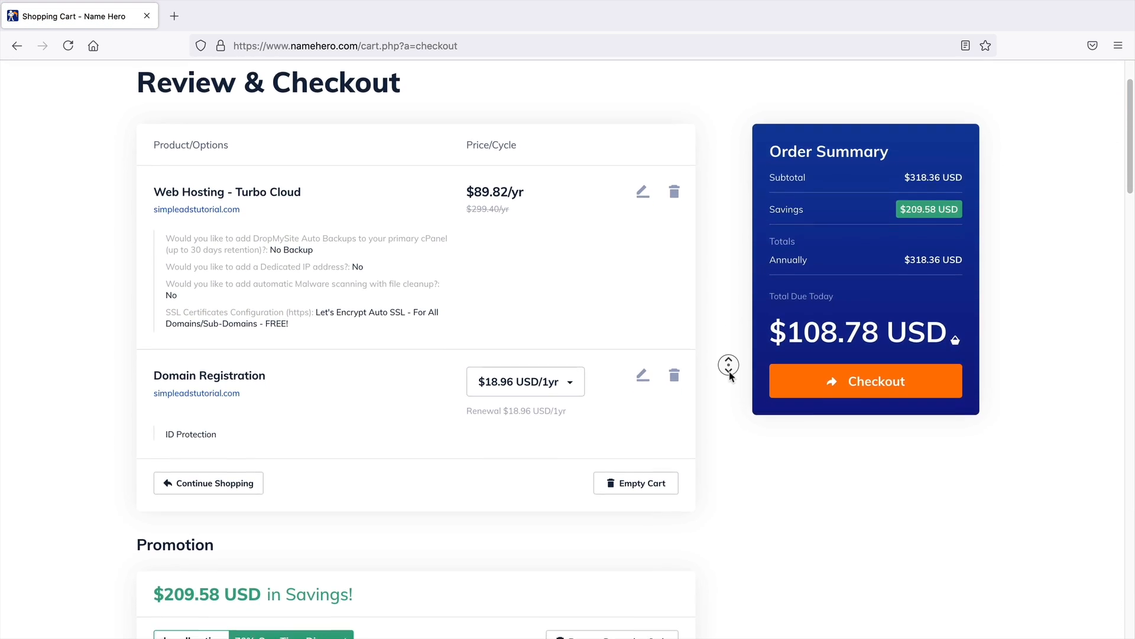
pyautogui.click(731, 376)
pyautogui.middleClick(730, 372)
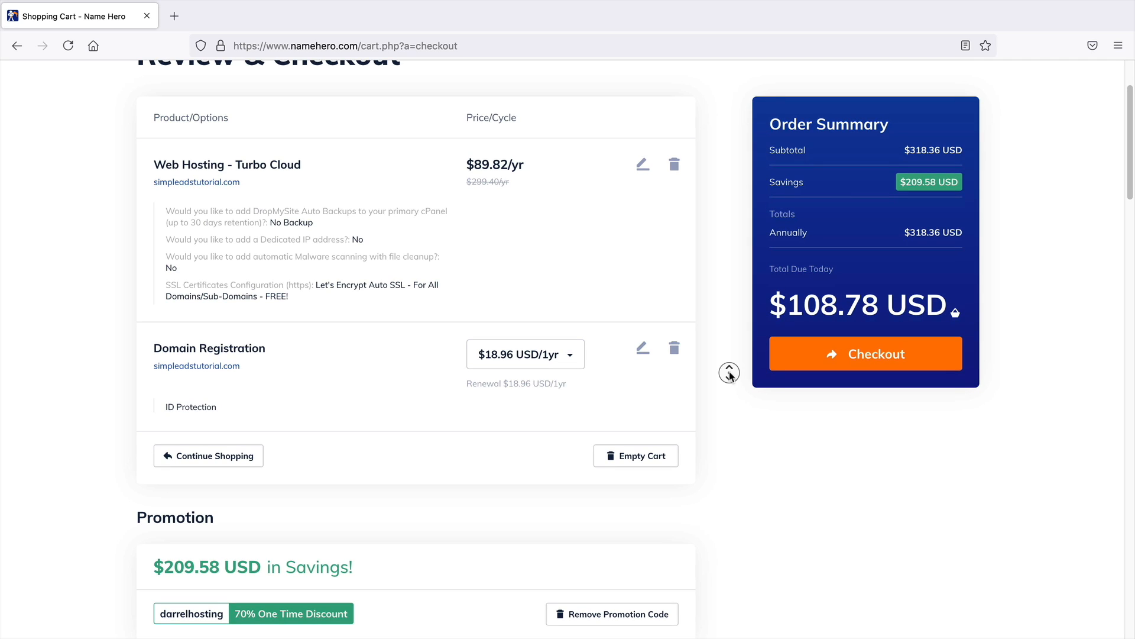
pyautogui.click(731, 377)
pyautogui.middleClick(722, 289)
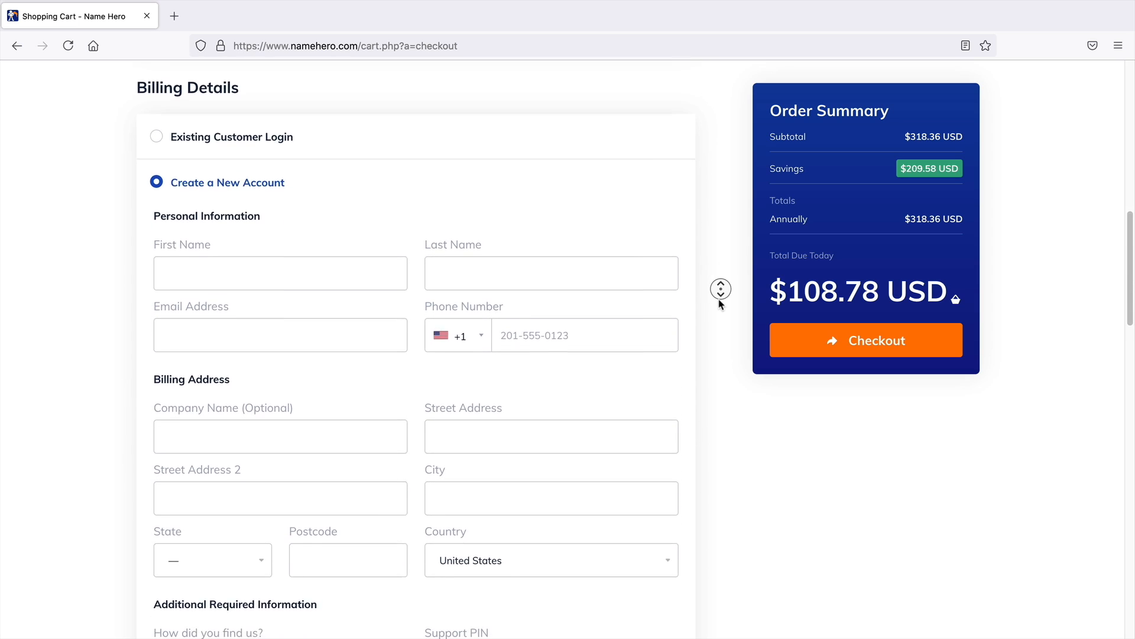
pyautogui.middleClick(721, 303)
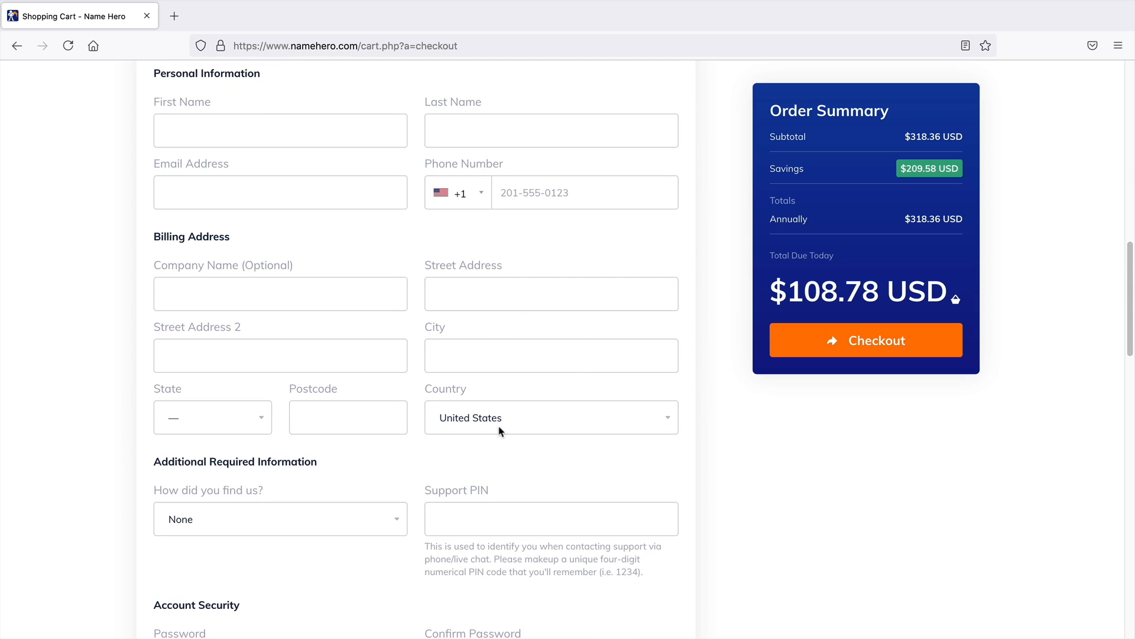
pyautogui.middleClick(728, 442)
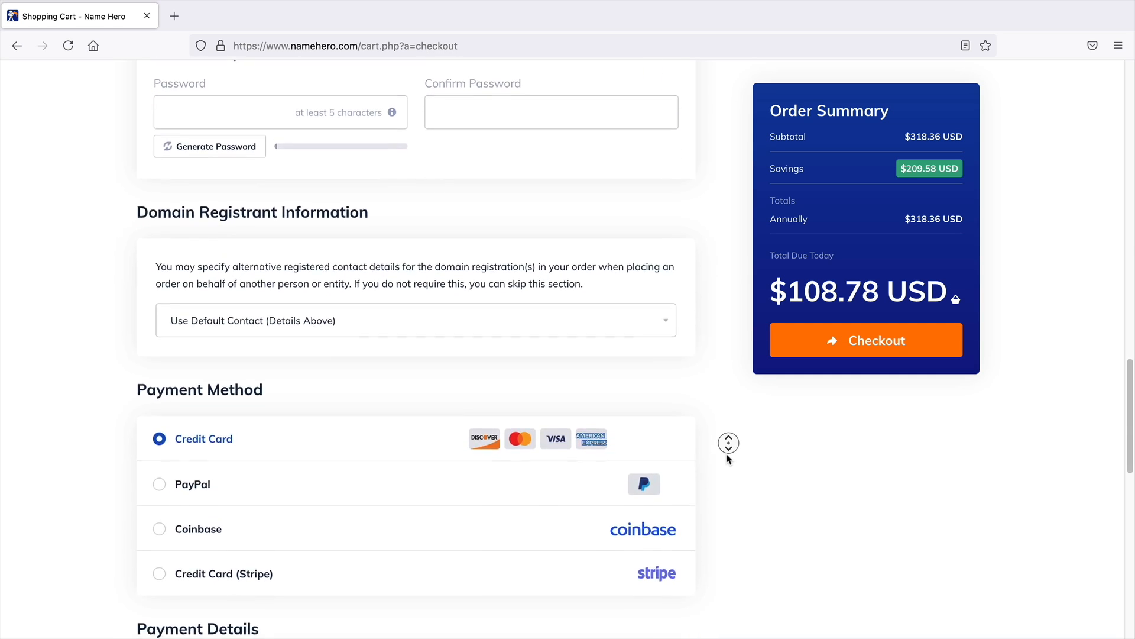
pyautogui.middleClick(723, 451)
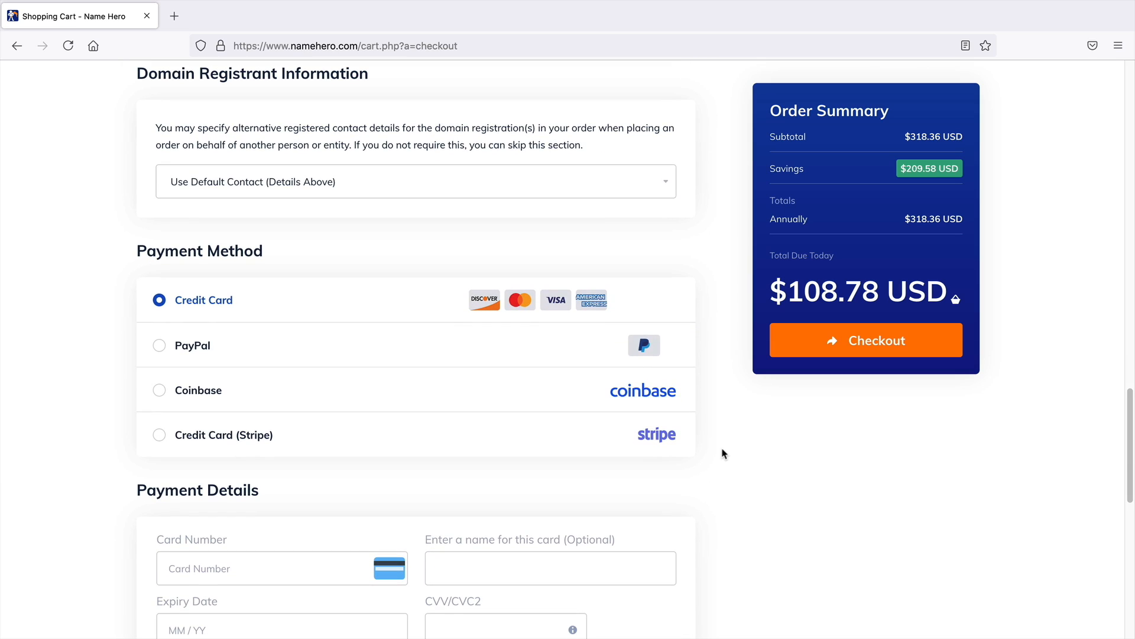
# Select Coinbase as the payment method and scroll to the terms of service
pyautogui.click(214, 379)
pyautogui.scroll(-3, 317, 426)
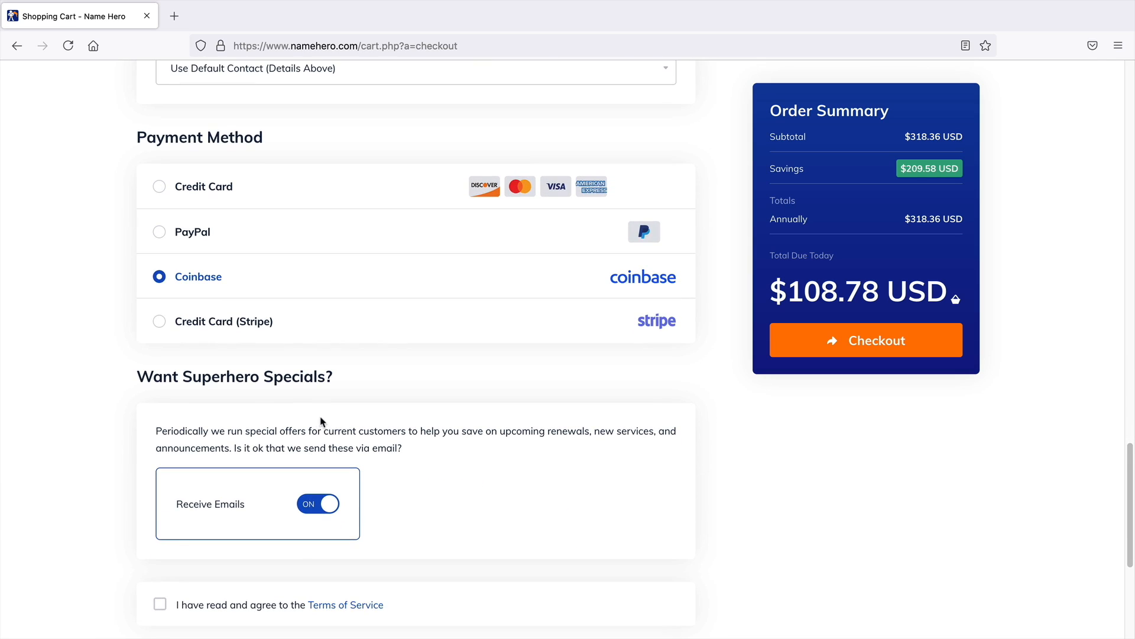
pyautogui.scroll(-2, 355, 380)
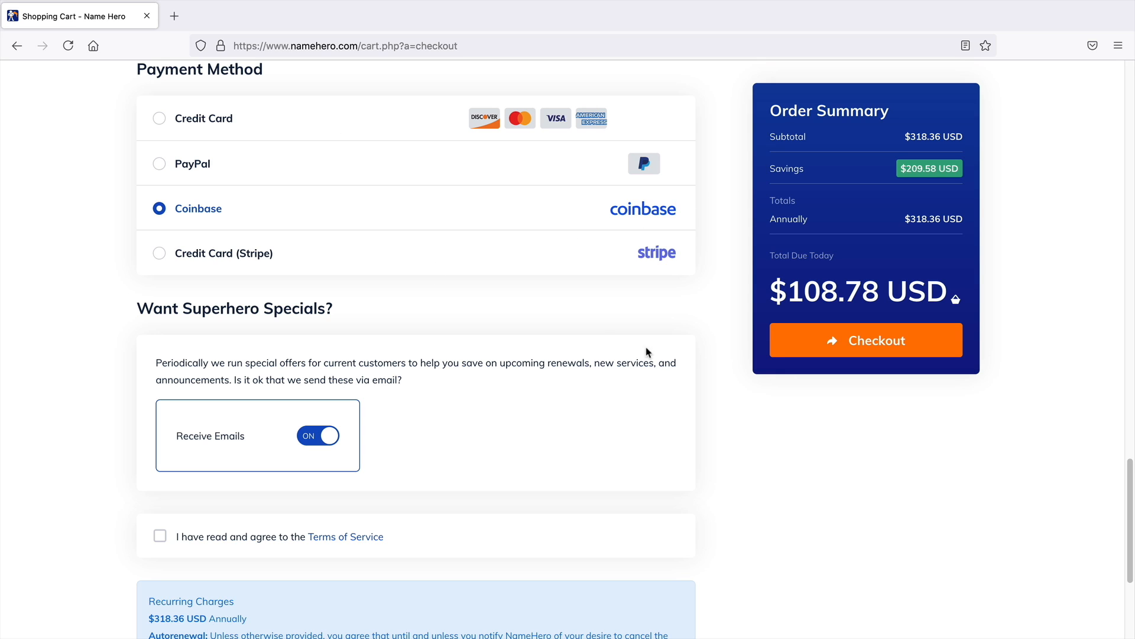
# Scroll down the checkout page past the terms of service and the recurring charges notice
pyautogui.middleClick(715, 348)
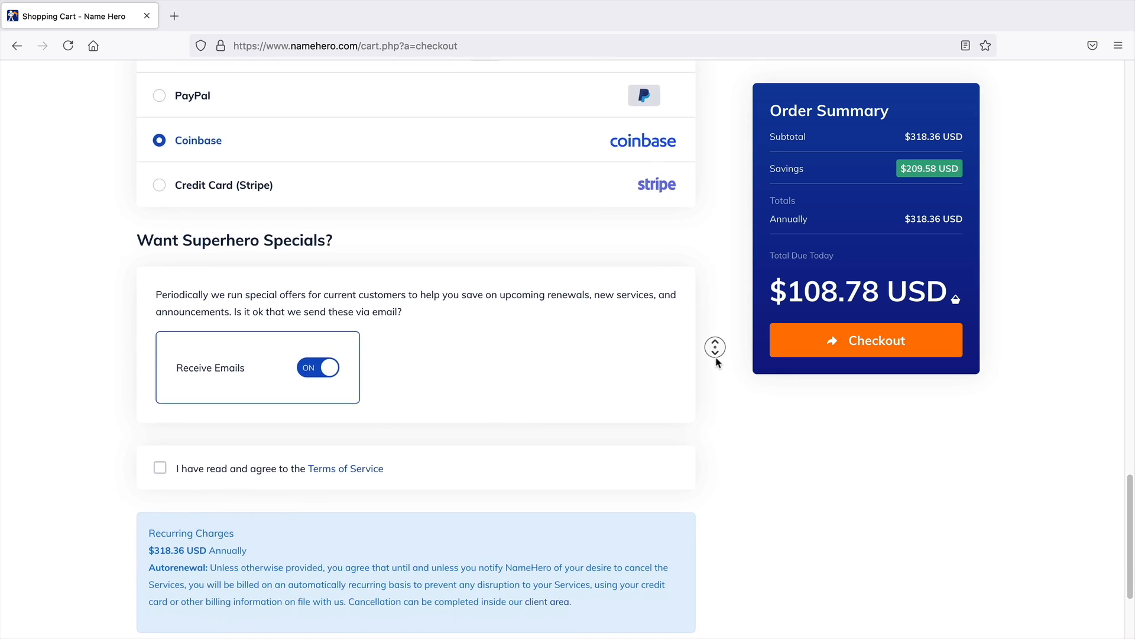
pyautogui.click(713, 357)
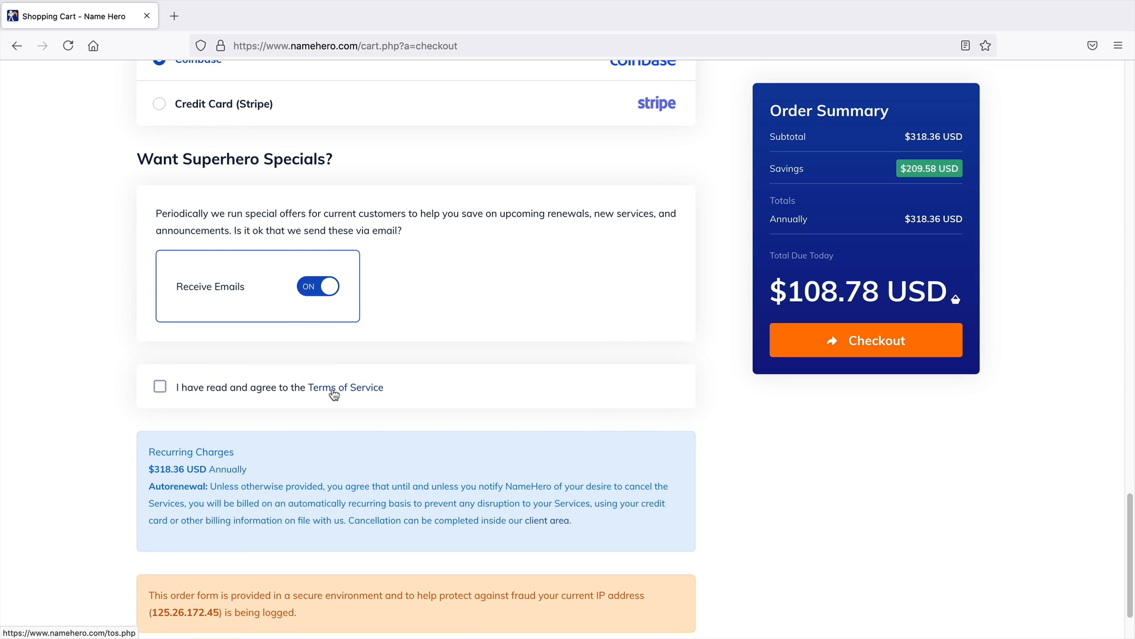
pyautogui.middleClick(709, 397)
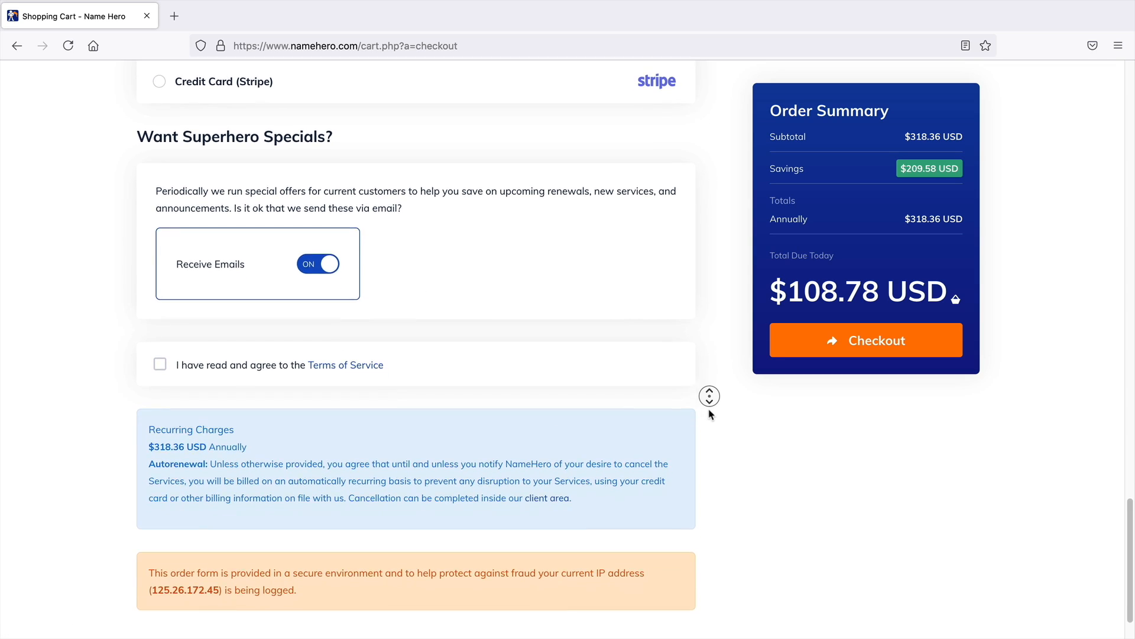
pyautogui.click(708, 412)
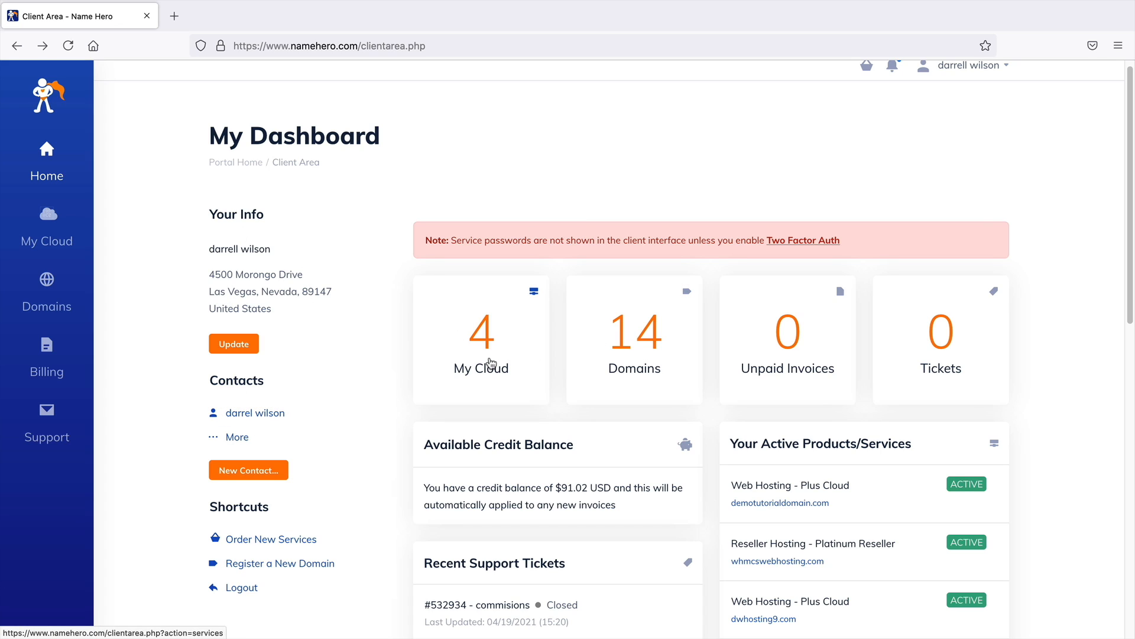
# Browse the client area dashboard's products and services, support menu and domains list
pyautogui.click(492, 362)
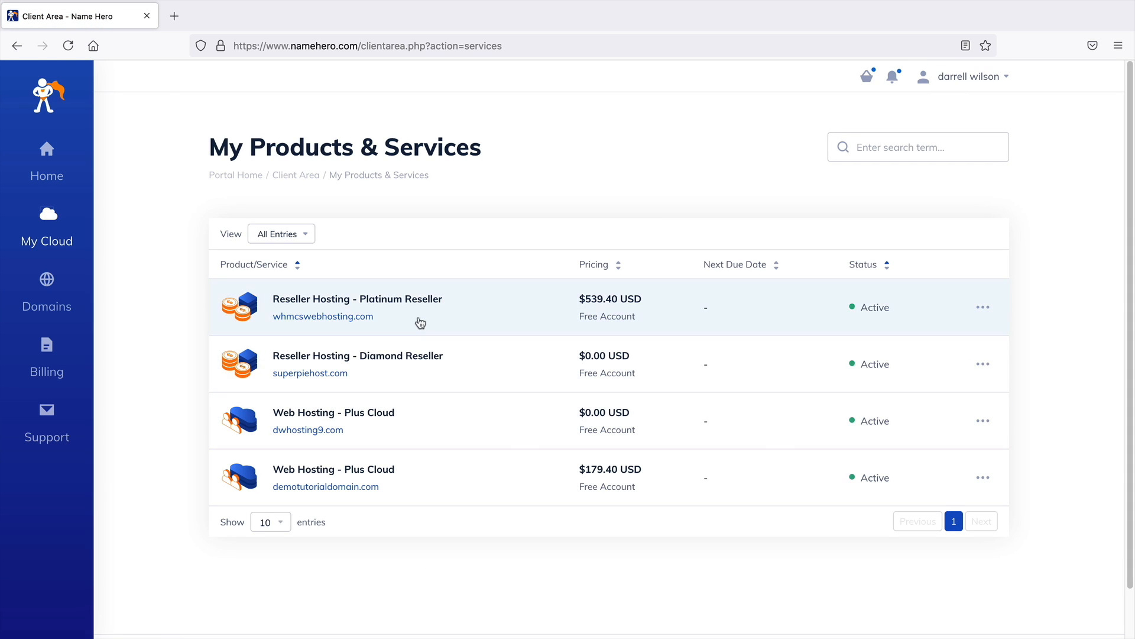
pyautogui.click(12, 46)
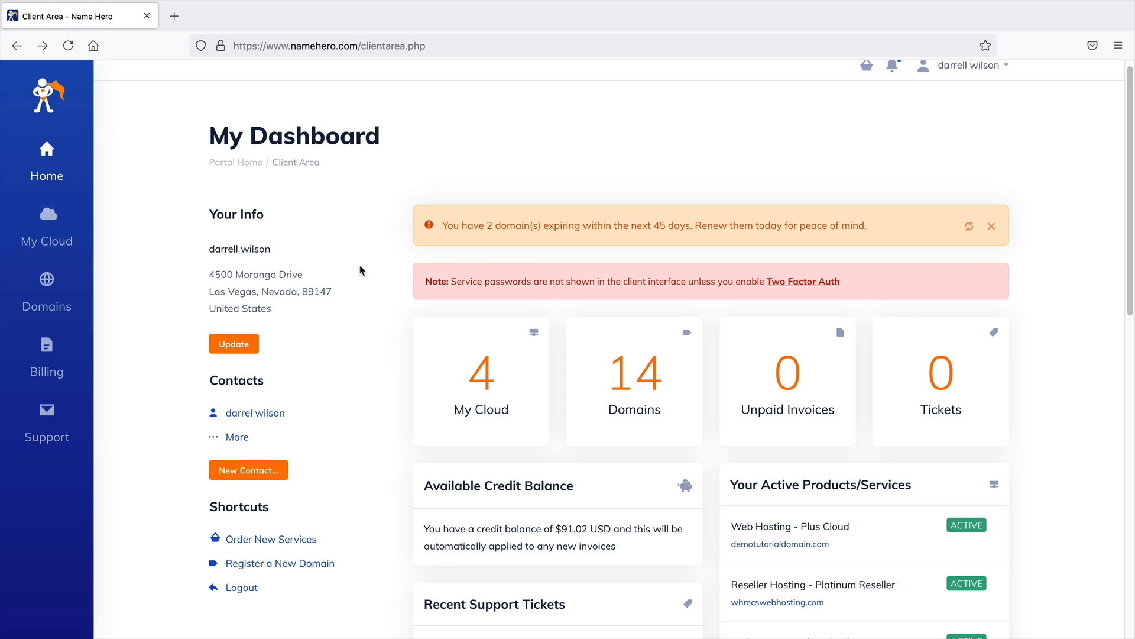
pyautogui.click(200, 45)
pyautogui.click(201, 46)
pyautogui.click(47, 421)
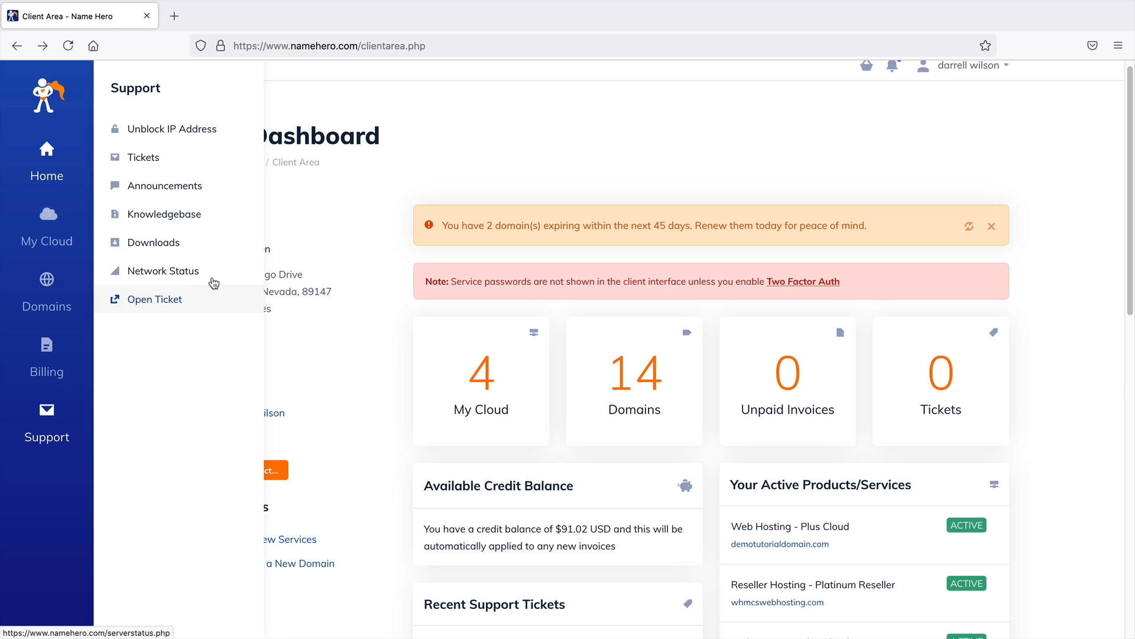
pyautogui.click(383, 367)
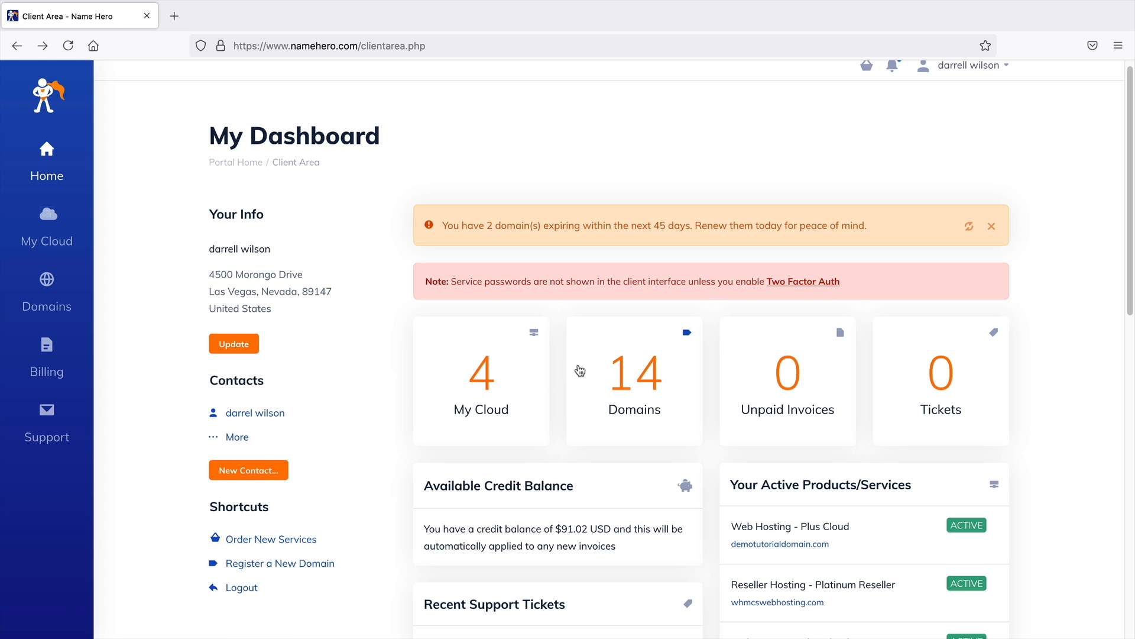
pyautogui.click(620, 373)
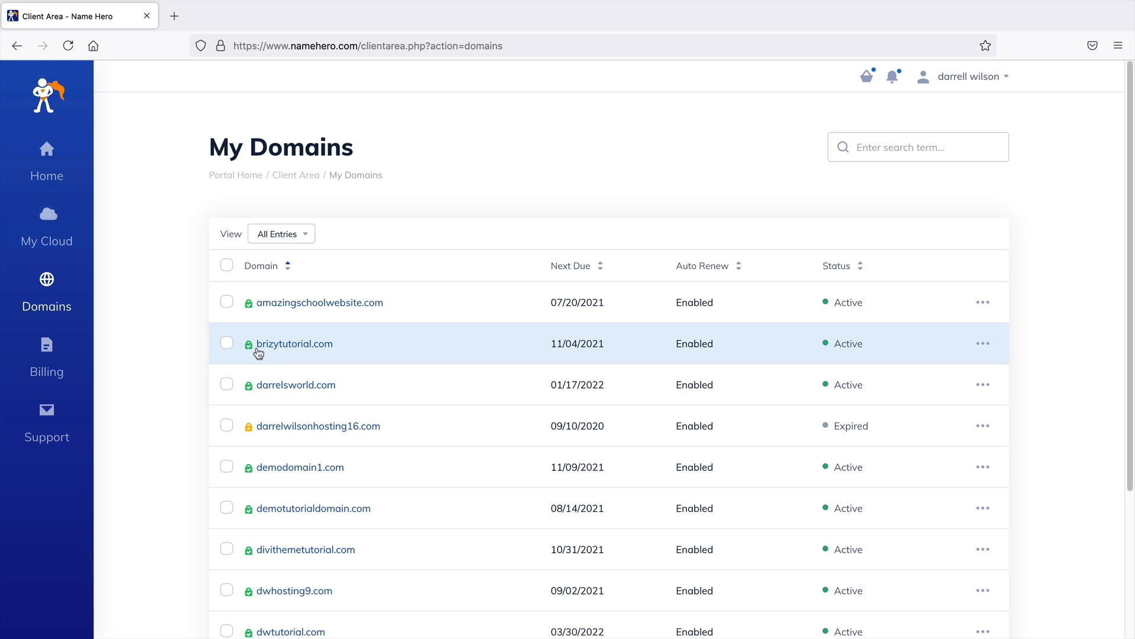
pyautogui.click(16, 45)
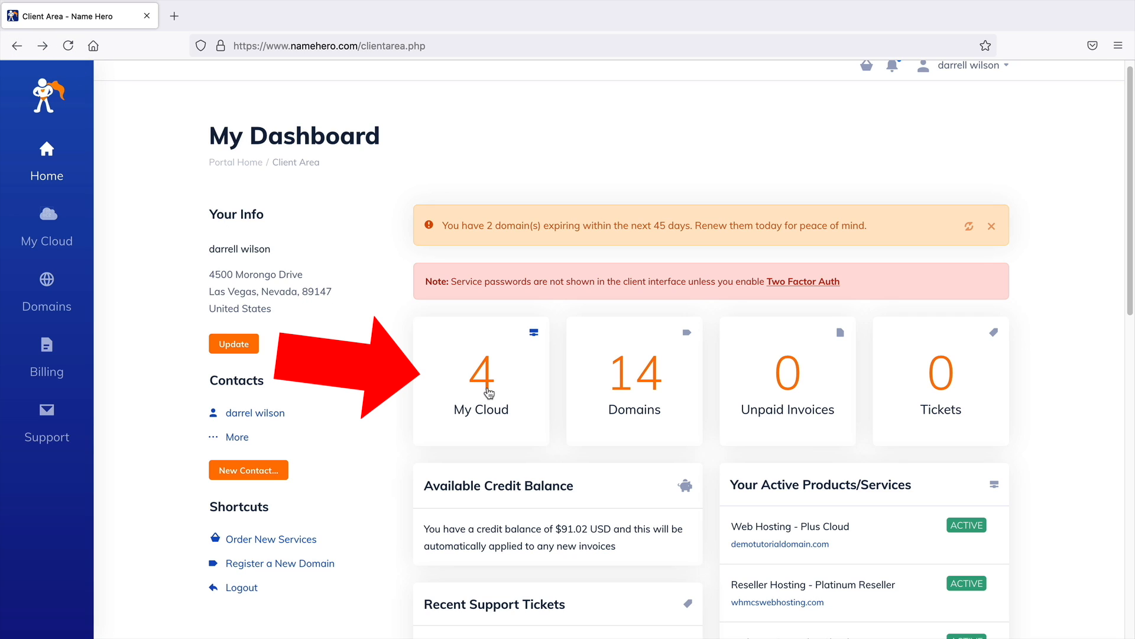
# Open the Plus Cloud web hosting for dwhosting9.com and log in to its cPanel
pyautogui.click(489, 393)
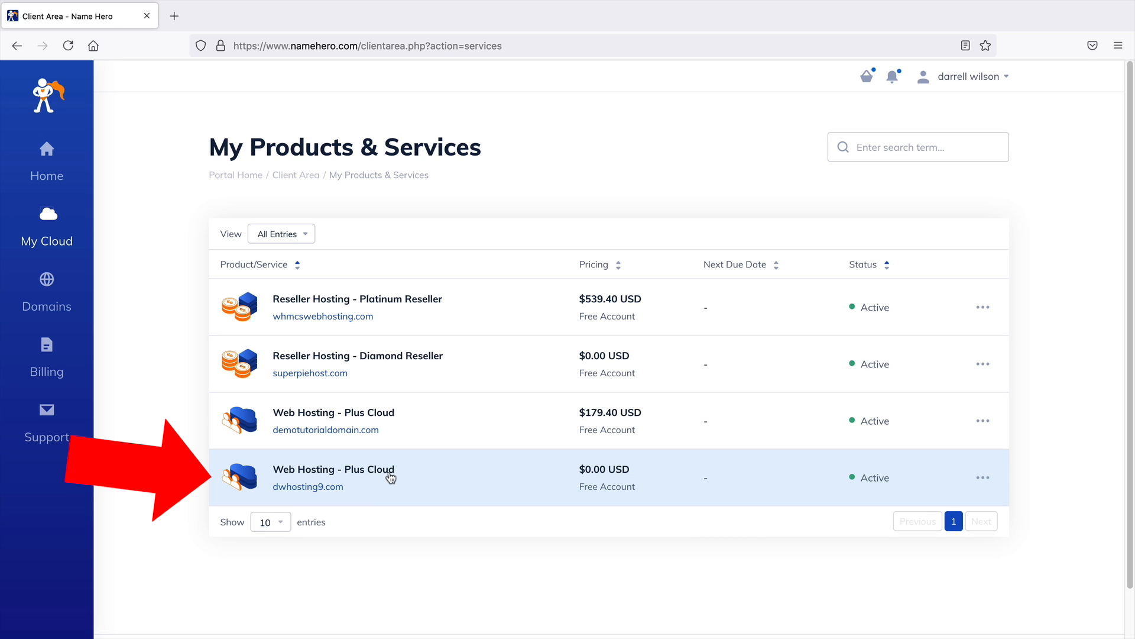
pyautogui.click(399, 475)
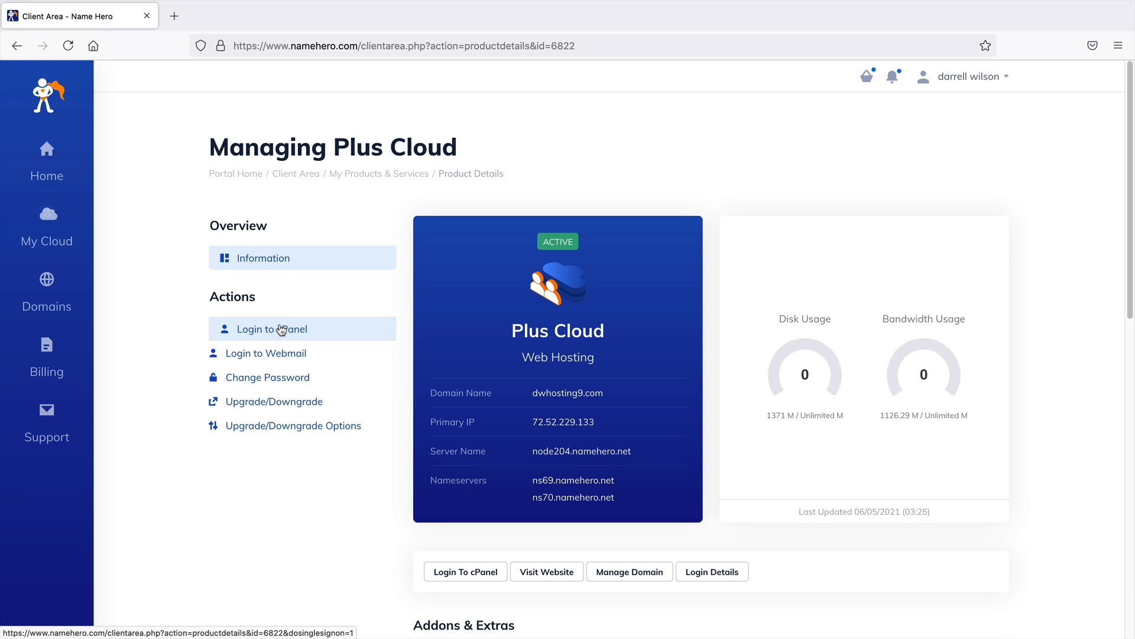
pyautogui.click(275, 330)
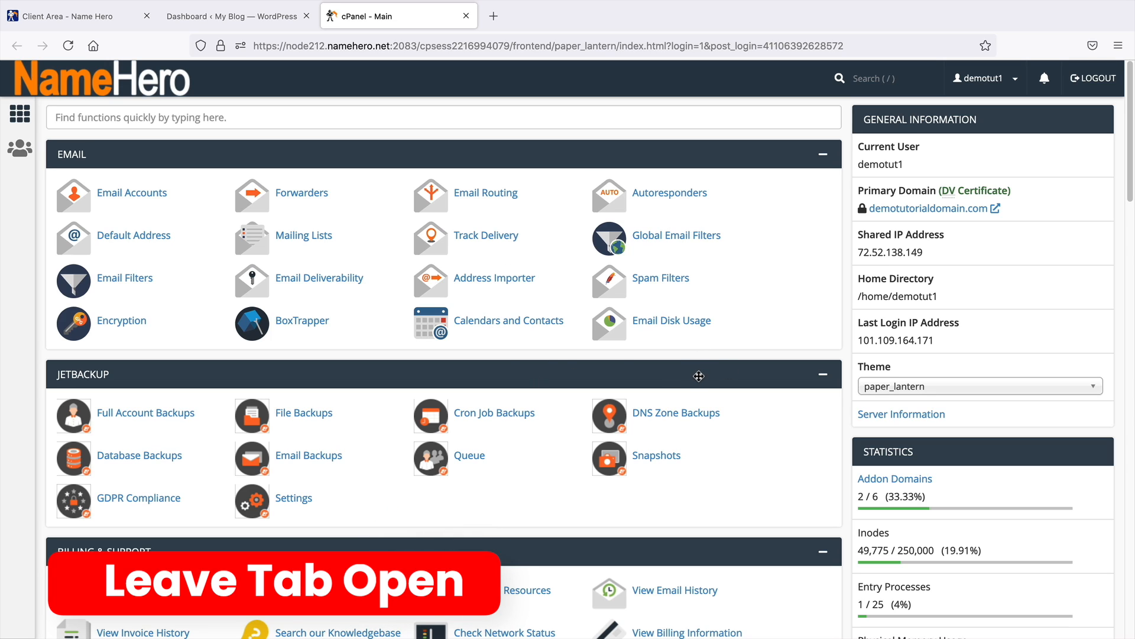
# Open WordPress Manager by Softaculous from cPanel and start a fresh WordPress installation
pyautogui.middleClick(846, 281)
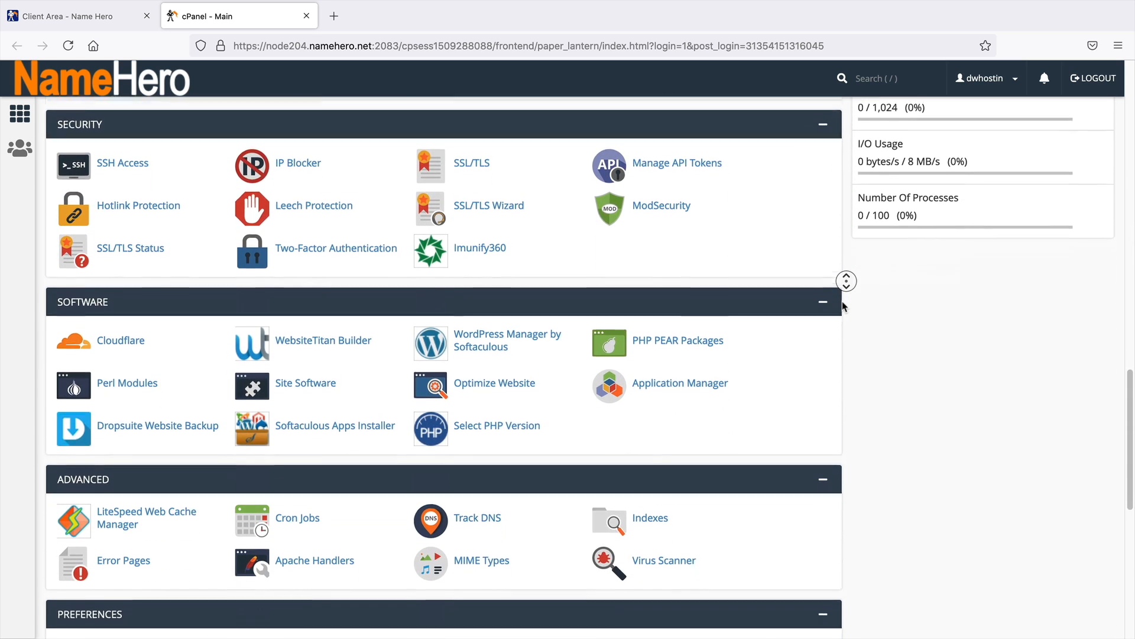
pyautogui.middleClick(843, 302)
pyautogui.middleClick(64, 271)
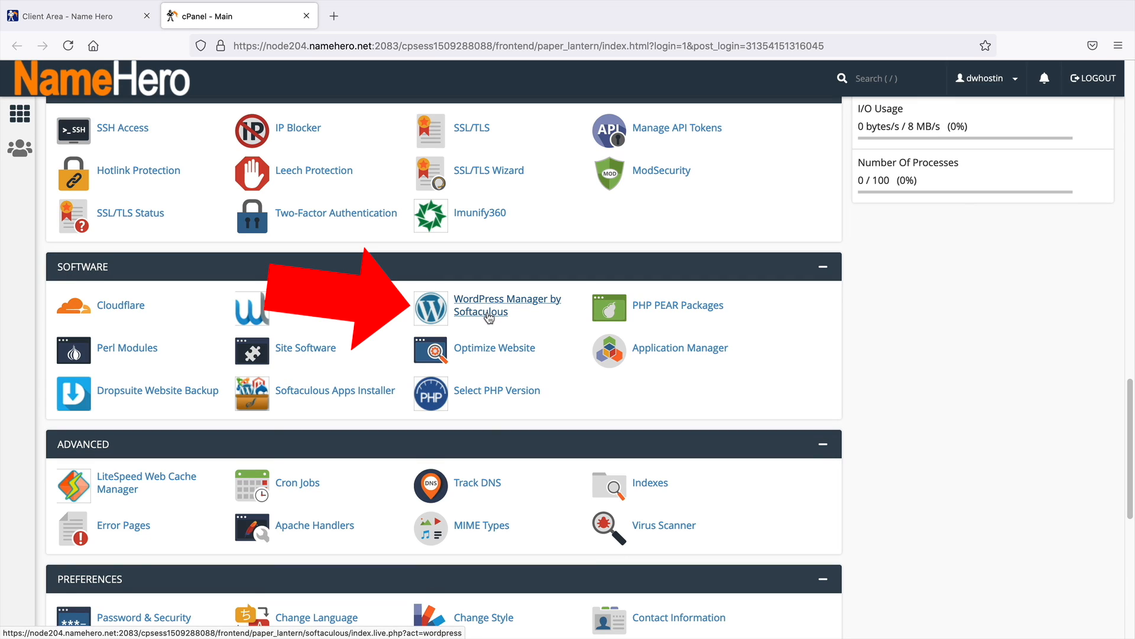
pyautogui.click(507, 305)
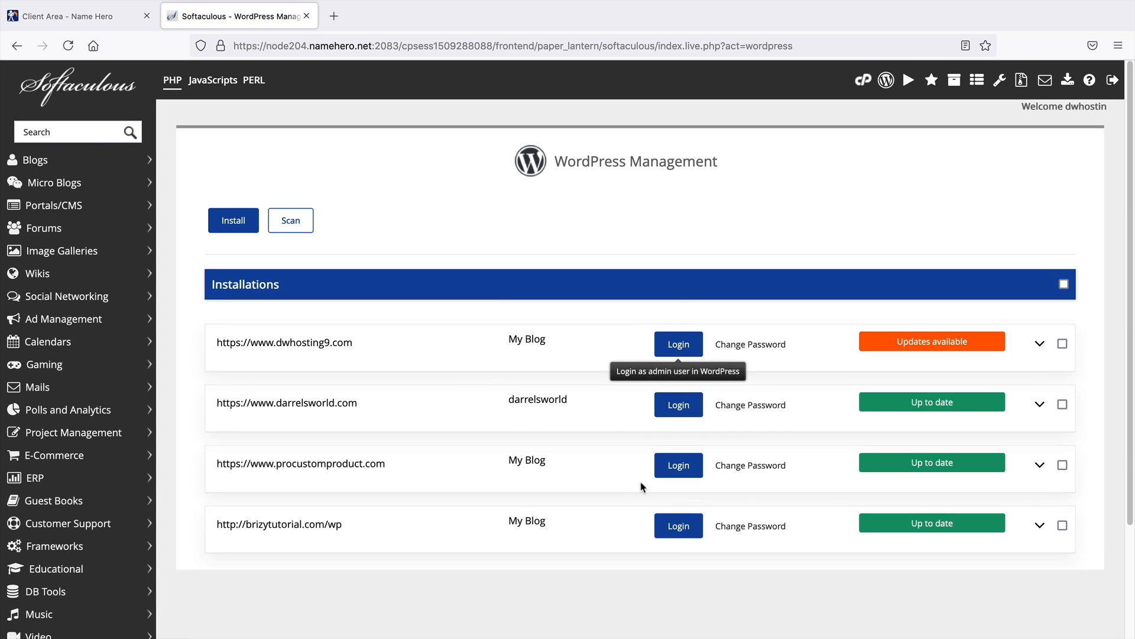
pyautogui.scroll(-2, 595, 413)
pyautogui.scroll(2, 597, 413)
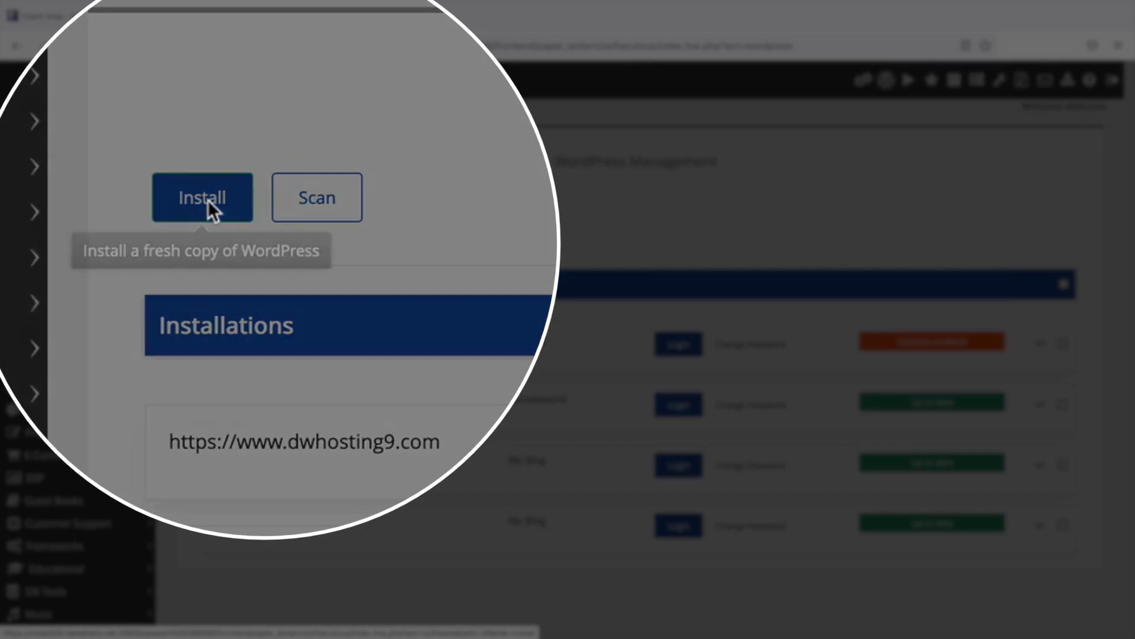
pyautogui.click(207, 201)
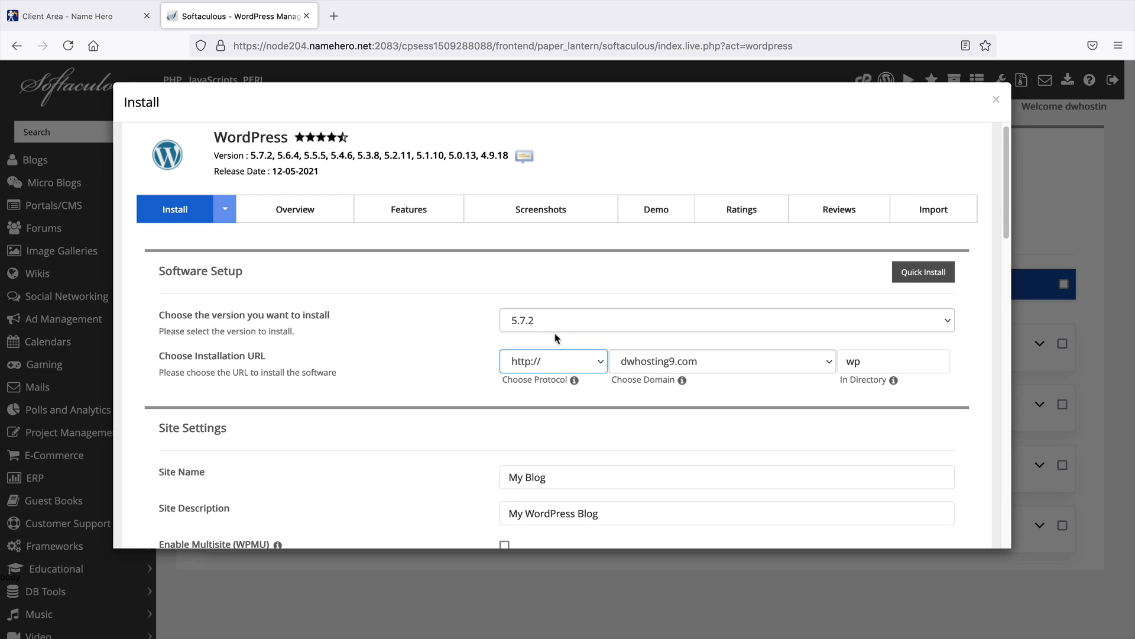
pyautogui.click(656, 365)
pyautogui.click(657, 365)
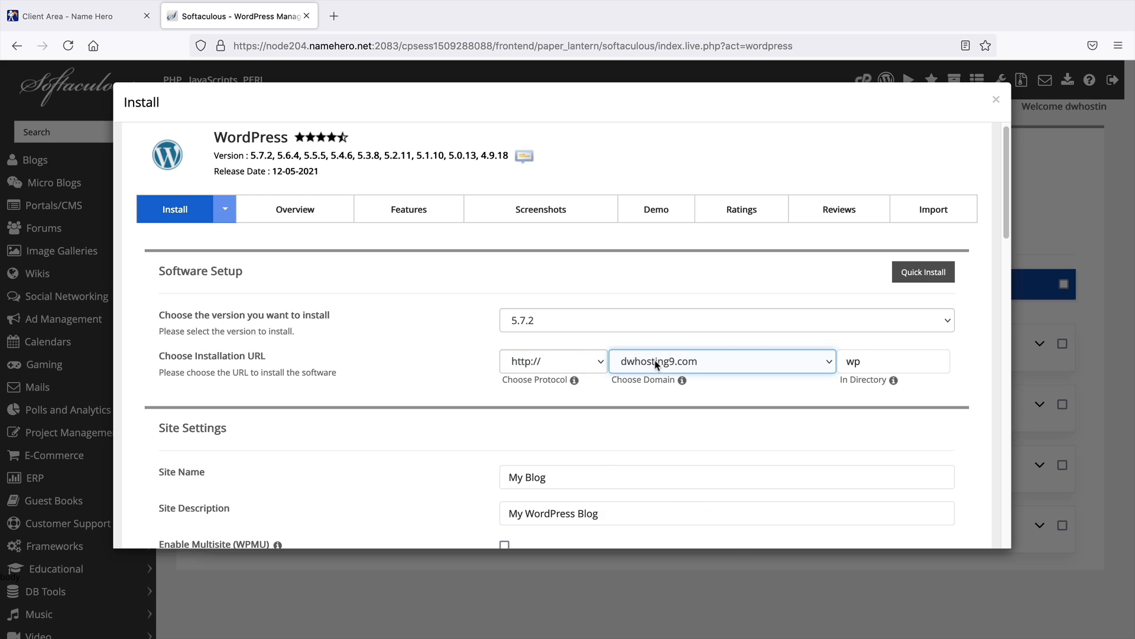
pyautogui.click(659, 361)
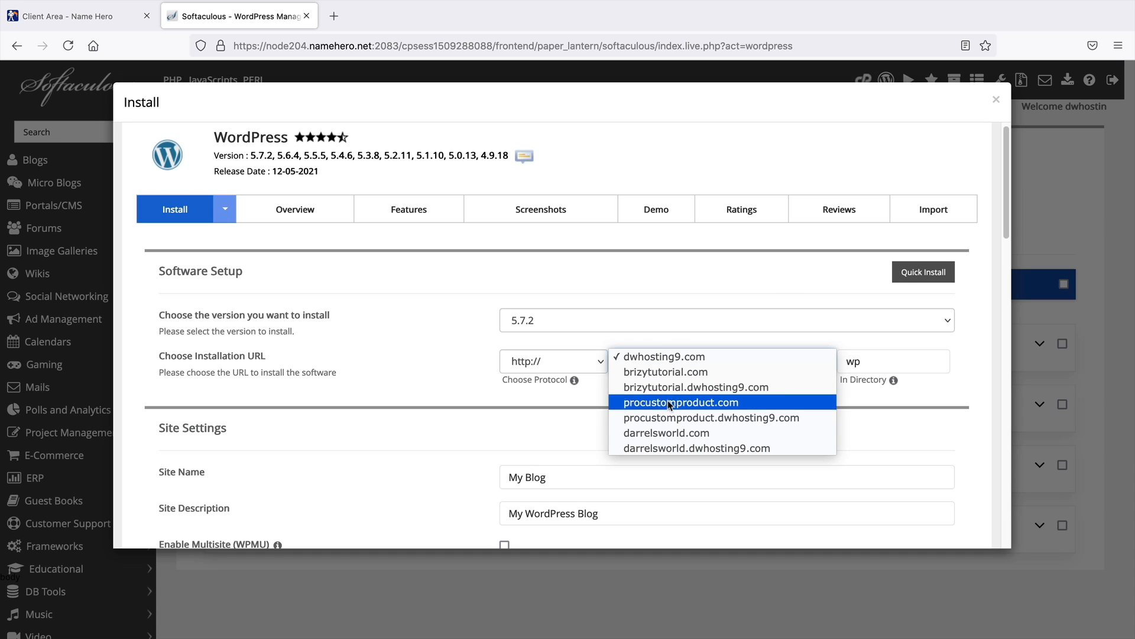
pyautogui.click(673, 434)
pyautogui.click(601, 365)
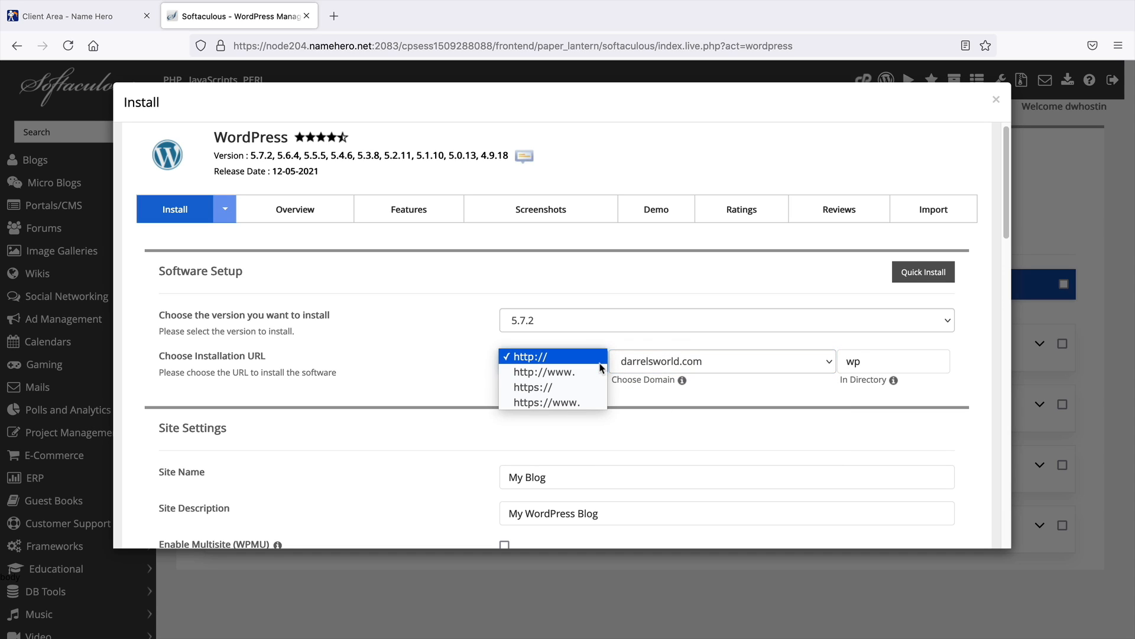
pyautogui.click(584, 403)
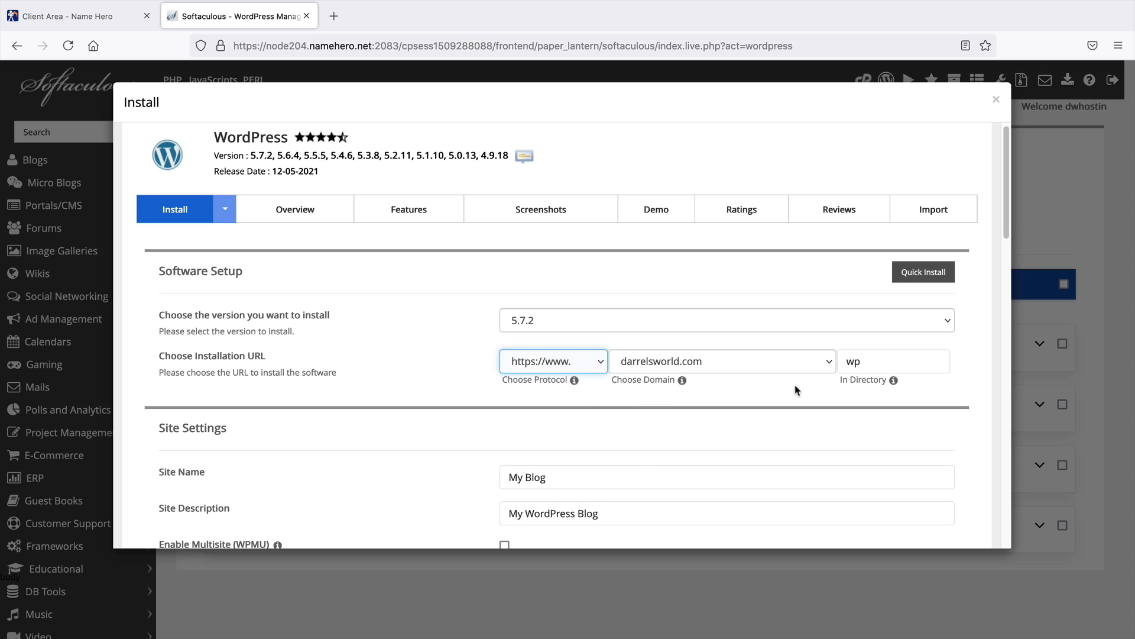
pyautogui.doubleClick(879, 367)
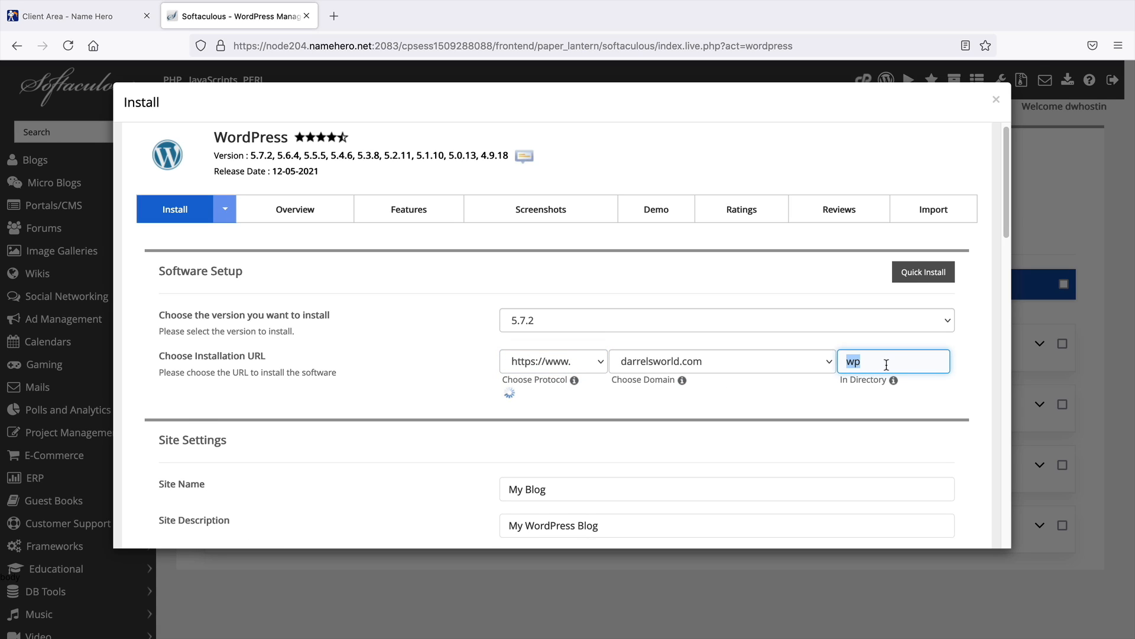
pyautogui.press('BackSpace')
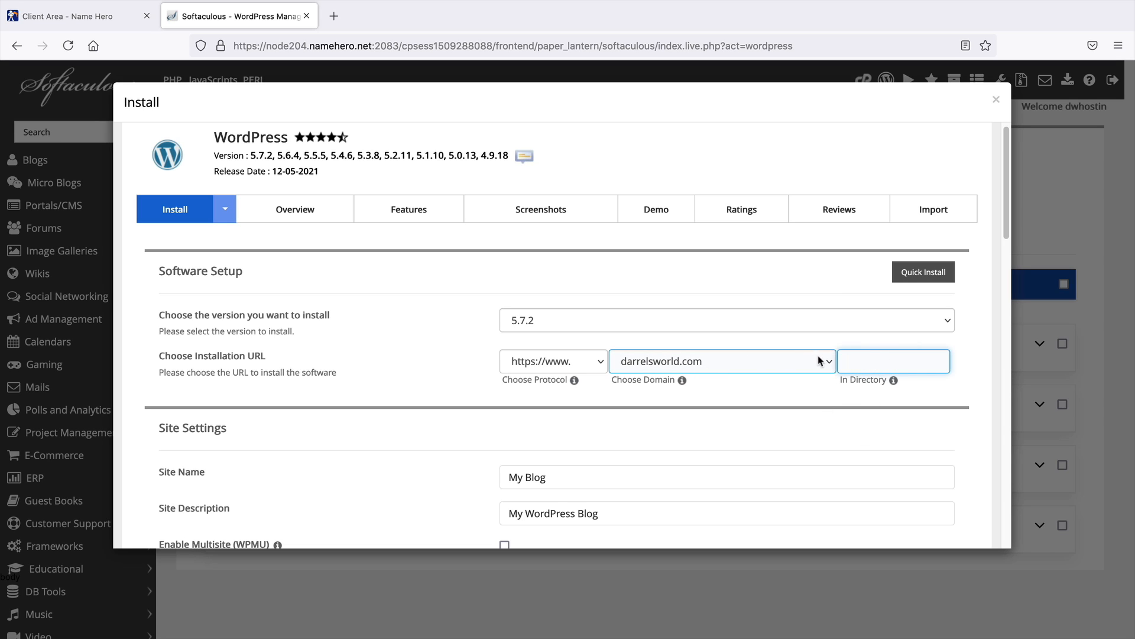
# Replace the admin password for the WordPress installation with a new one
pyautogui.click(471, 371)
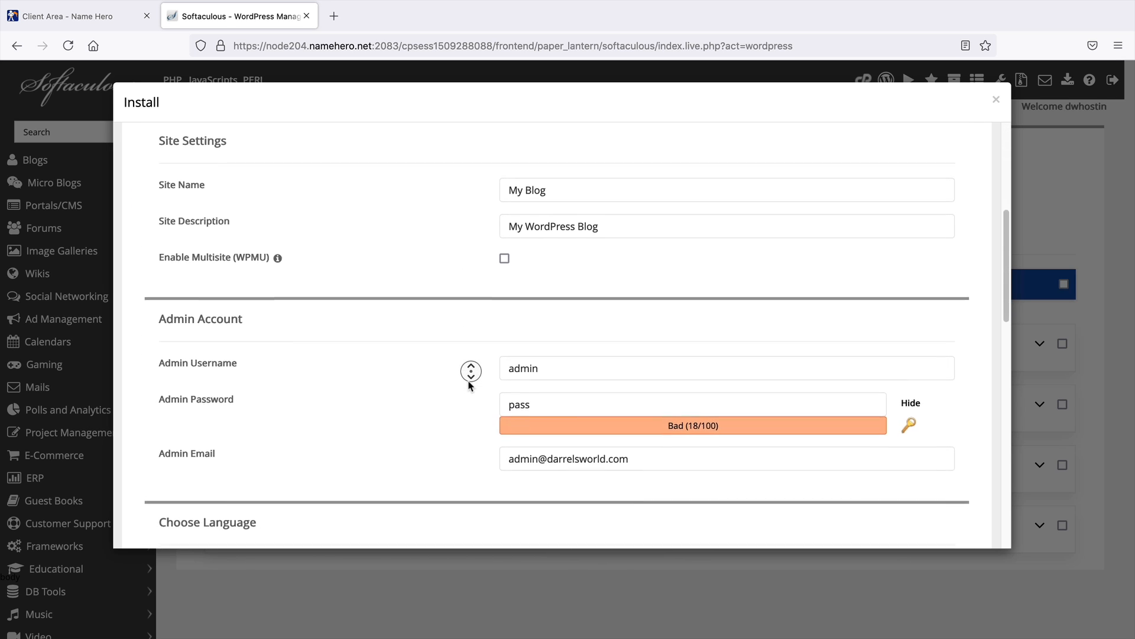
pyautogui.click(557, 349)
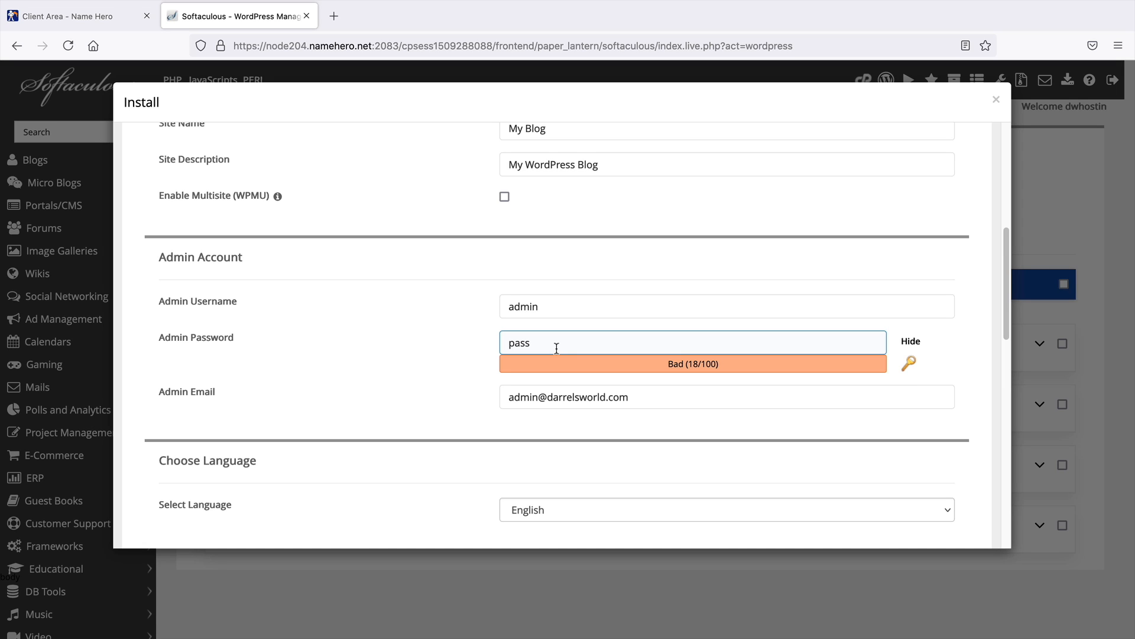
pyautogui.doubleClick(561, 335)
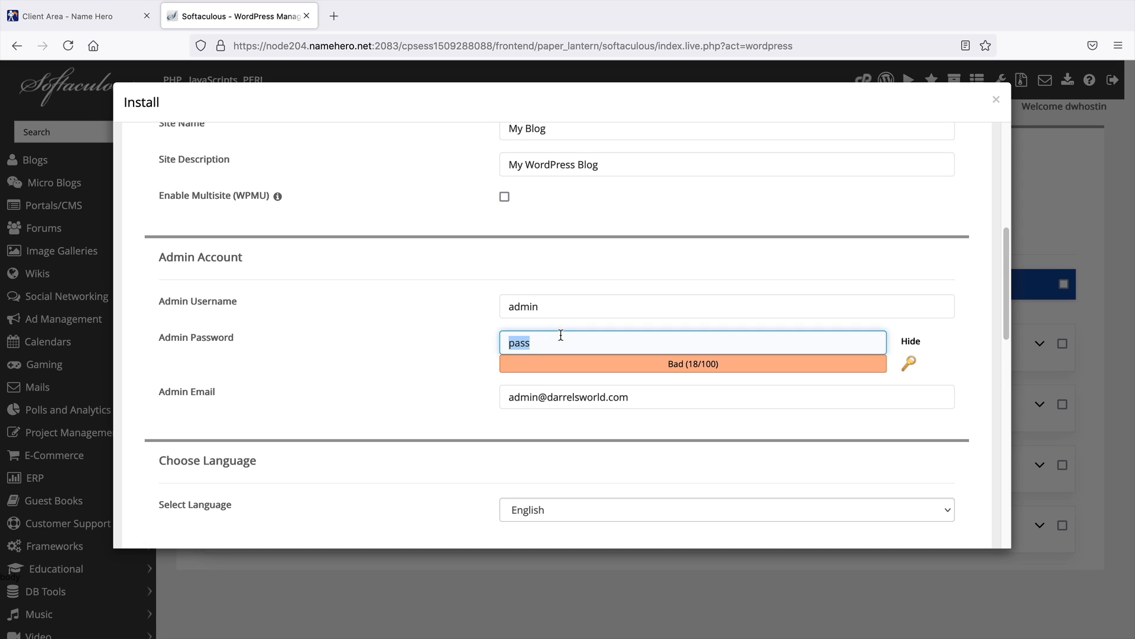
pyautogui.press('BackSpace')
pyautogui.write('classfieds')
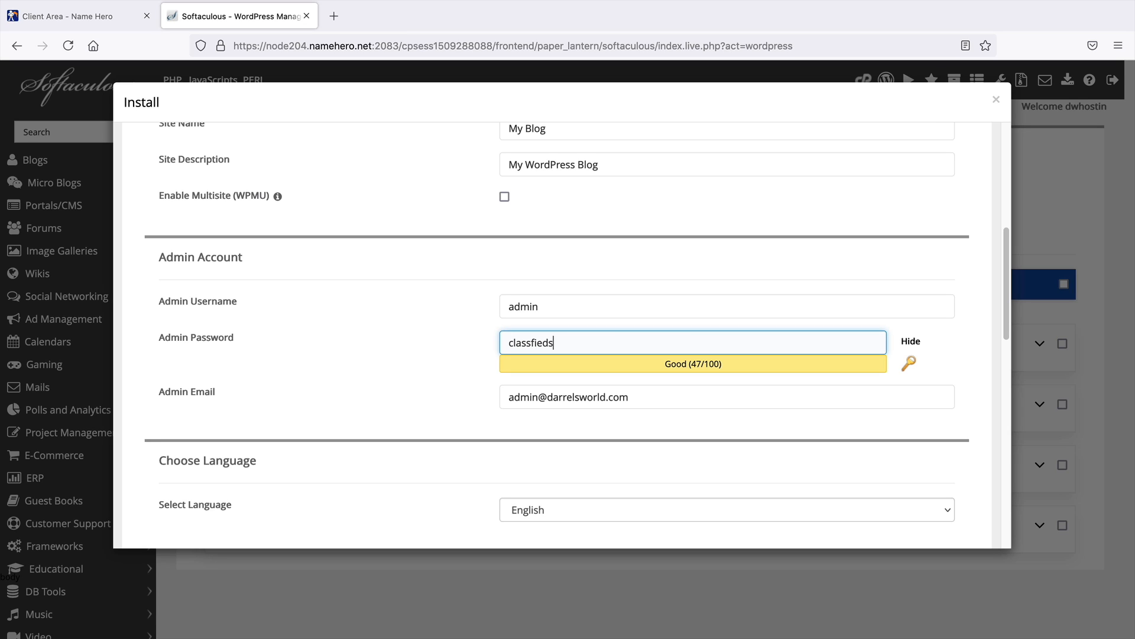
# Fill in the admin's e-mail address for the WordPress installation
pyautogui.press('Tab')
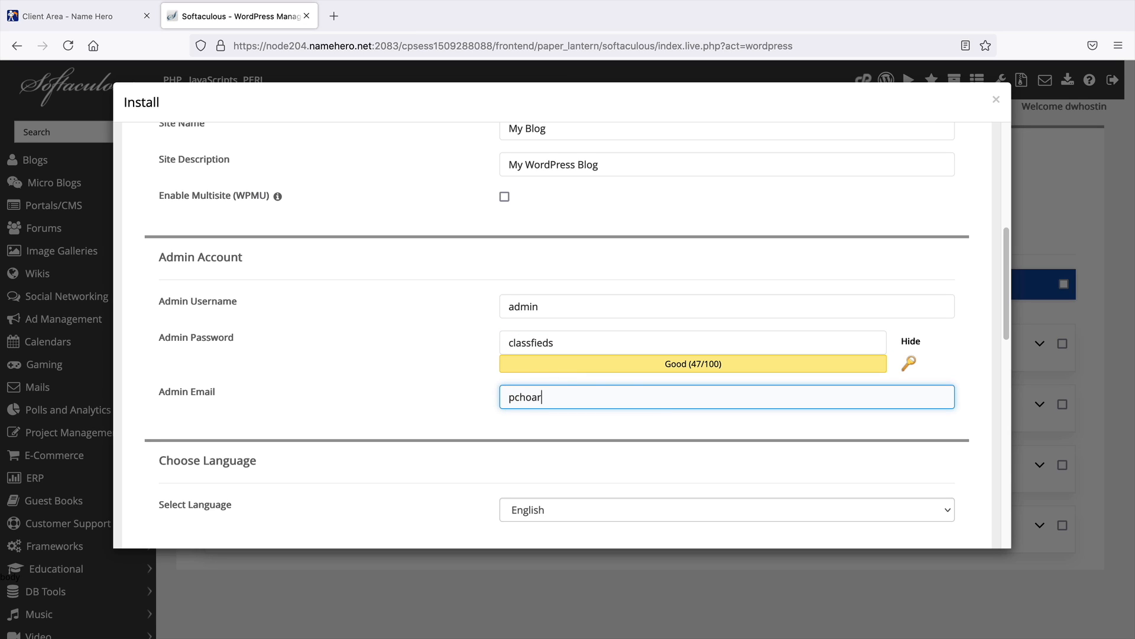
pyautogui.moveTo(616, 401); pyautogui.dragTo(502, 393)
pyautogui.click(488, 400)
pyautogui.middleClick(486, 399)
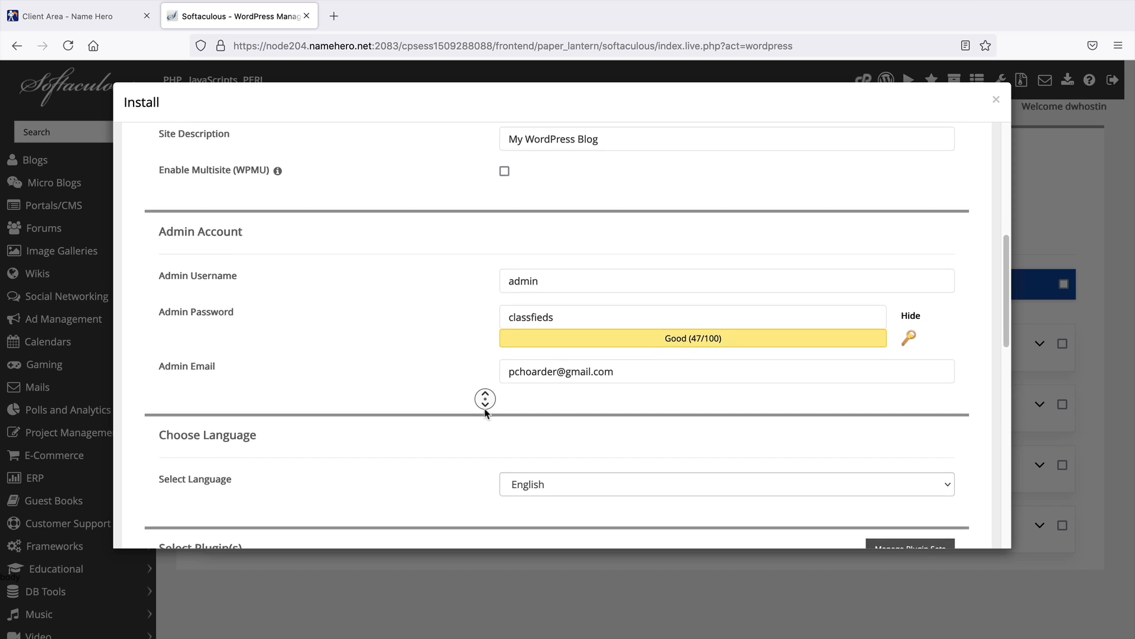
pyautogui.middleClick(485, 409)
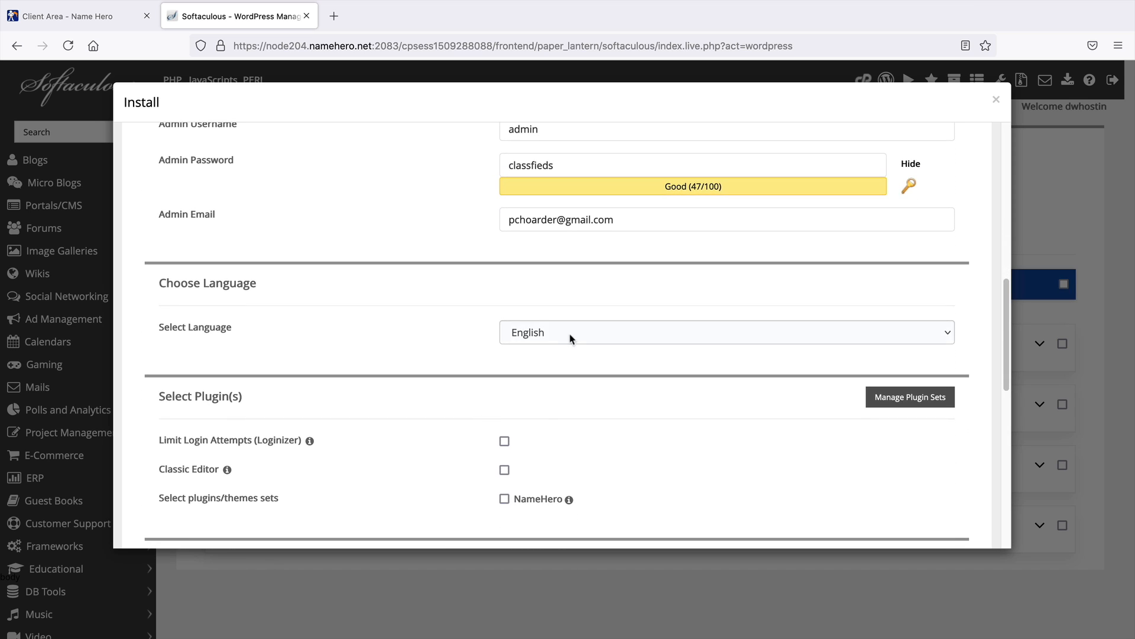
# Review the language, plugin and theme options down to the Install button
pyautogui.click(573, 332)
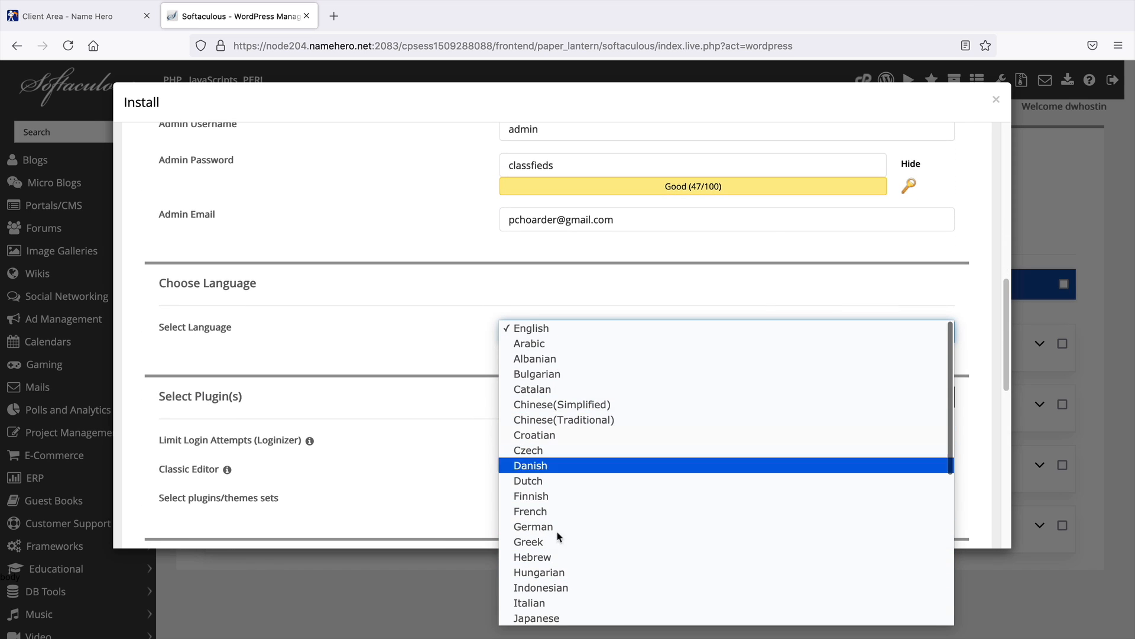
pyautogui.click(558, 330)
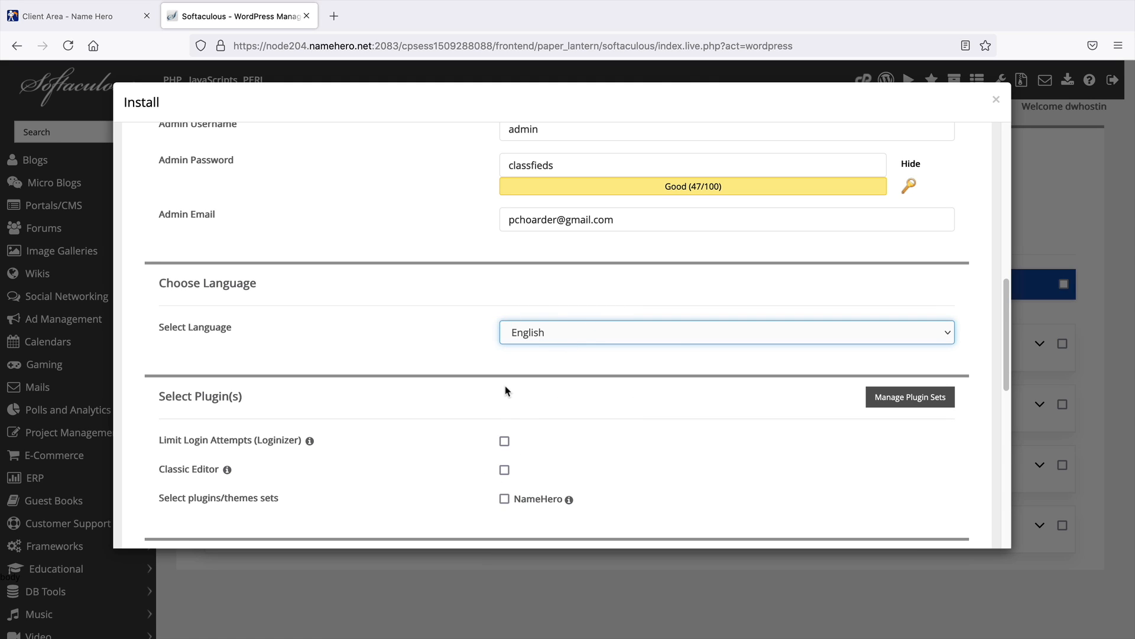
pyautogui.scroll(-2, 505, 391)
pyautogui.scroll(-10, 507, 390)
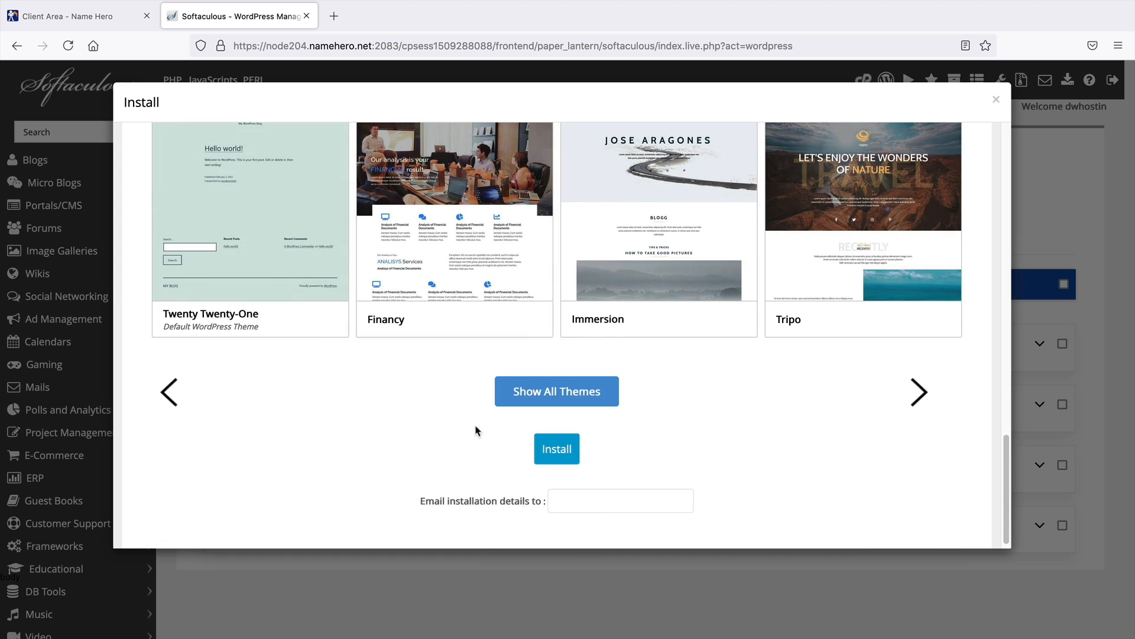
pyautogui.scroll(-1, 445, 437)
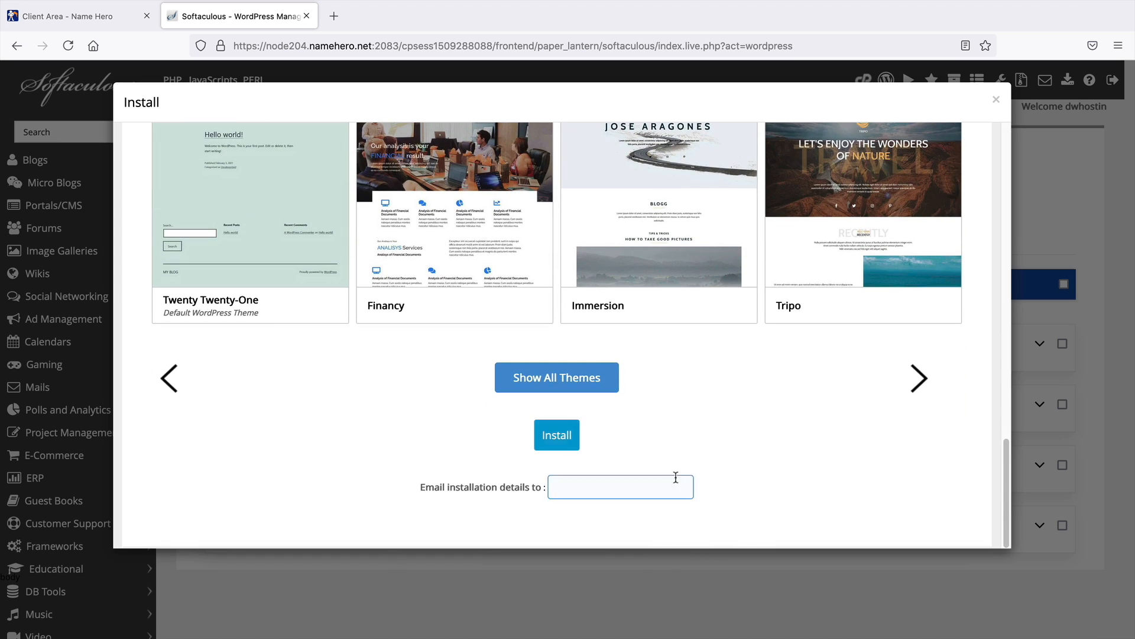
# Install WordPress and open the new site's administrative URL
pyautogui.click(557, 435)
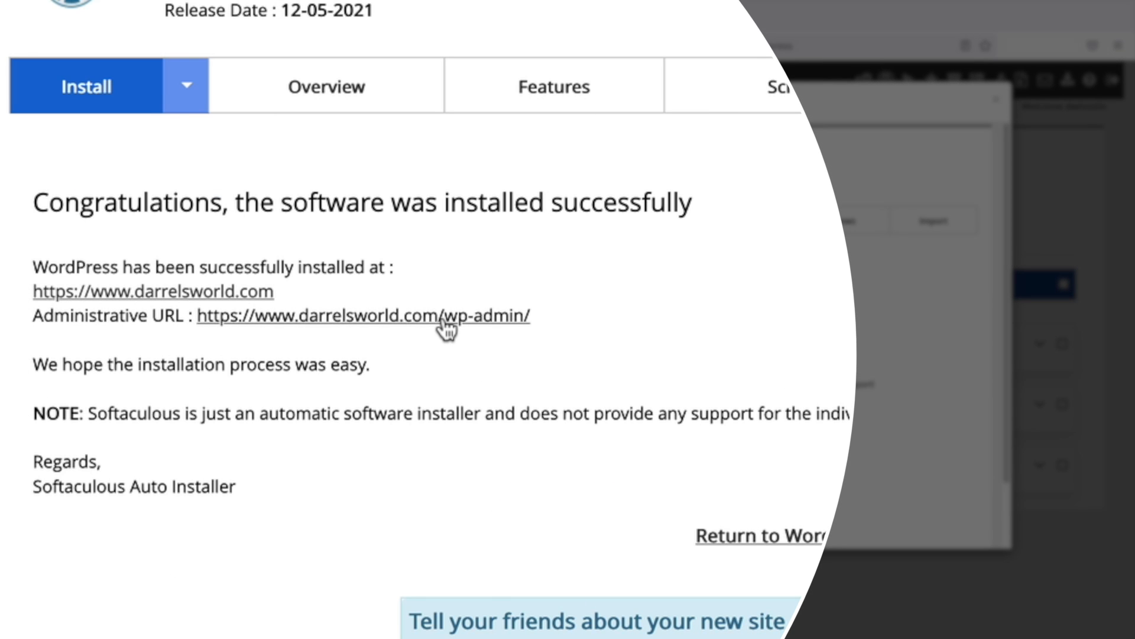
pyautogui.click(444, 322)
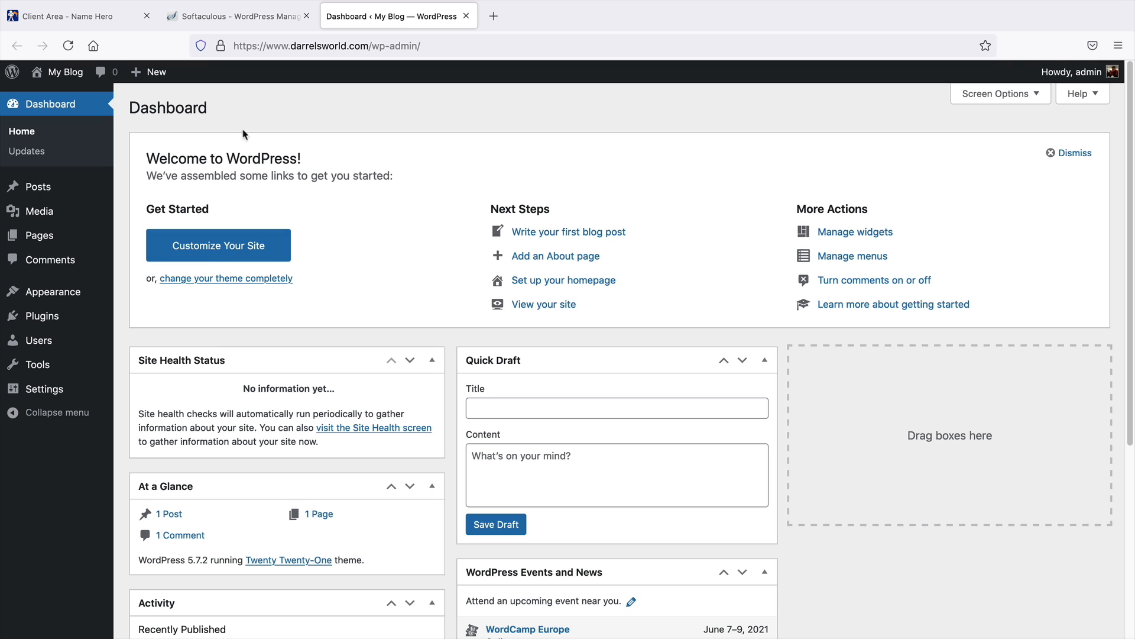
# Check the site's connection security, visit the live site, and return to the dashboard
pyautogui.click(221, 51)
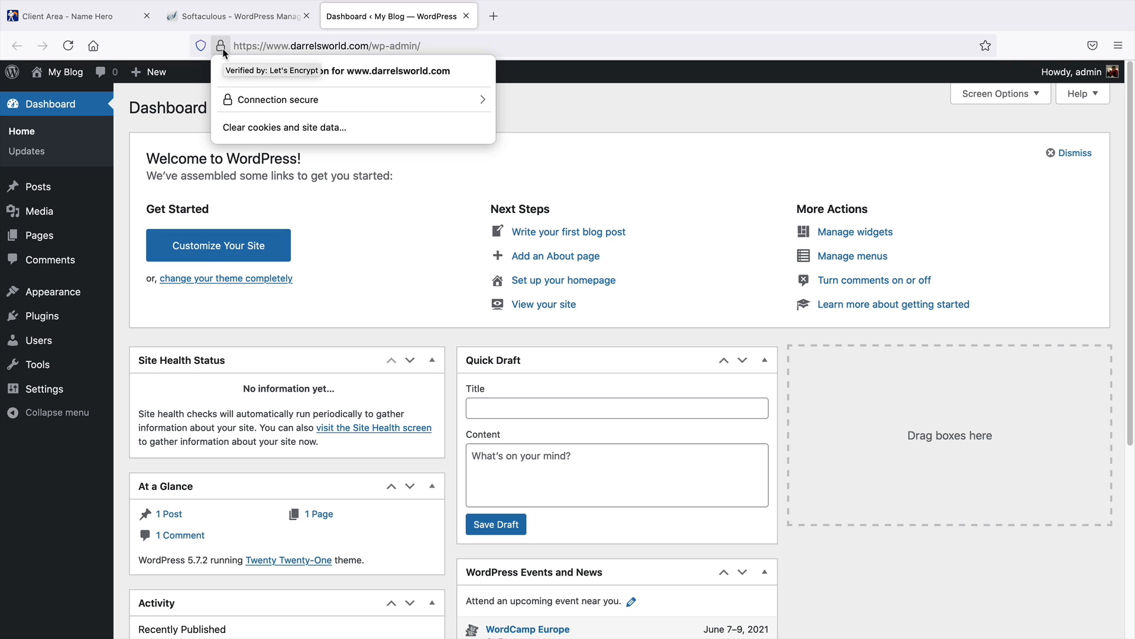
pyautogui.click(223, 52)
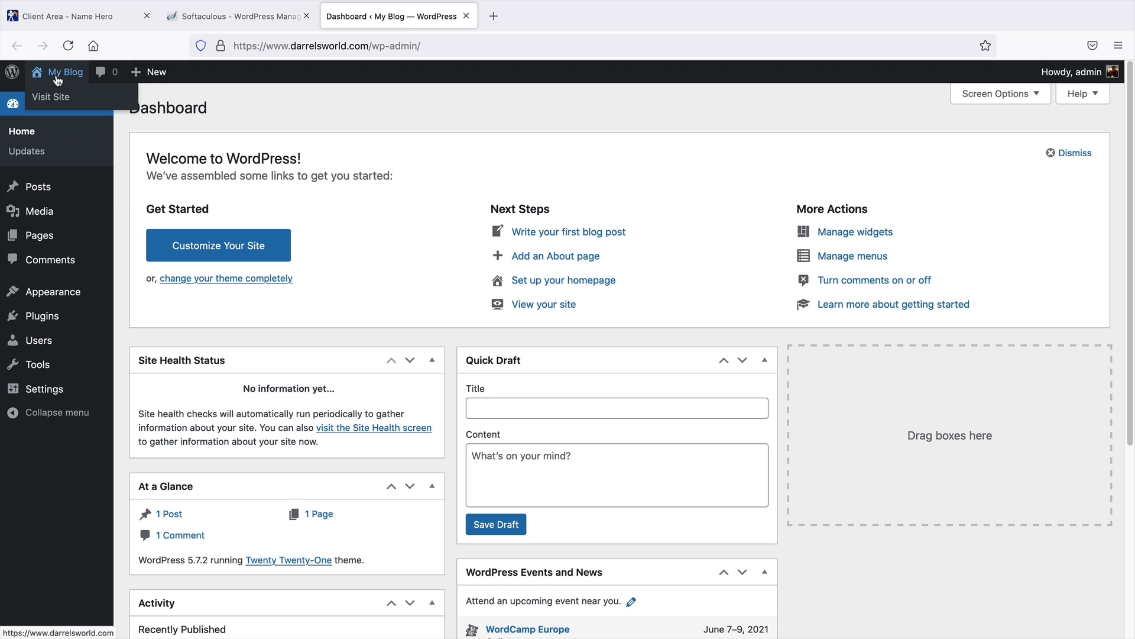
pyautogui.click(58, 98)
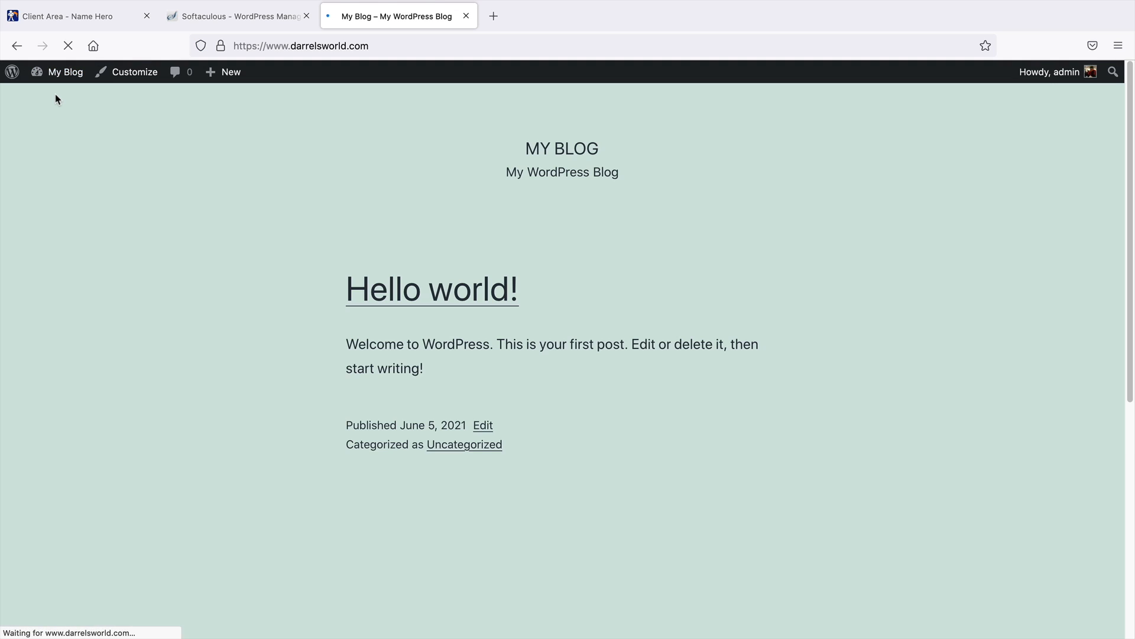
pyautogui.scroll(-5, 586, 404)
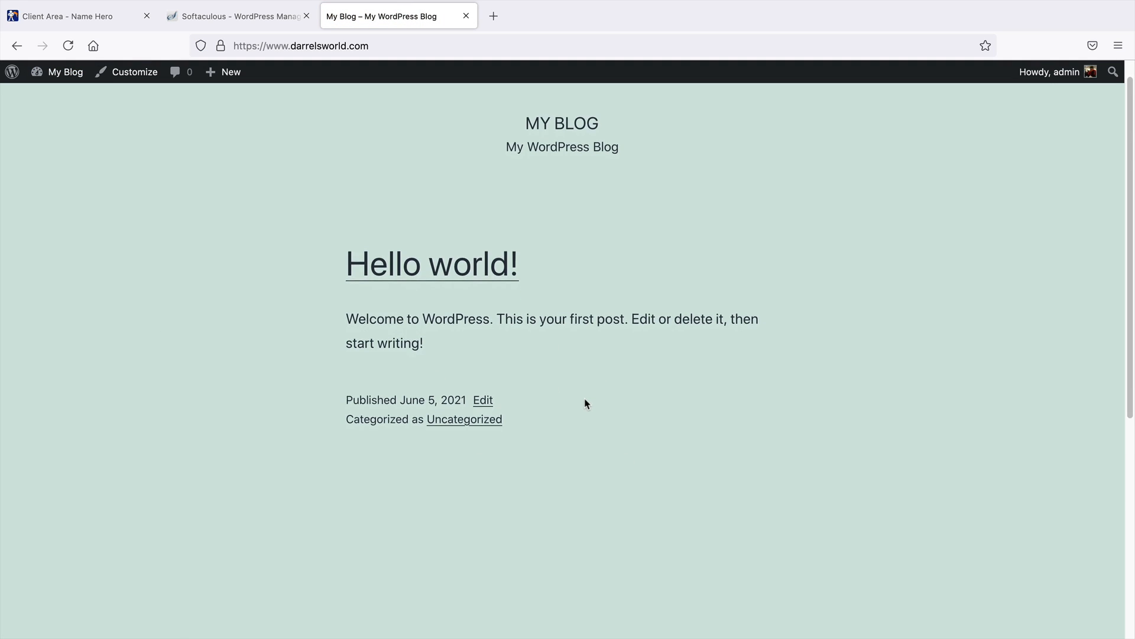
pyautogui.scroll(5, 587, 405)
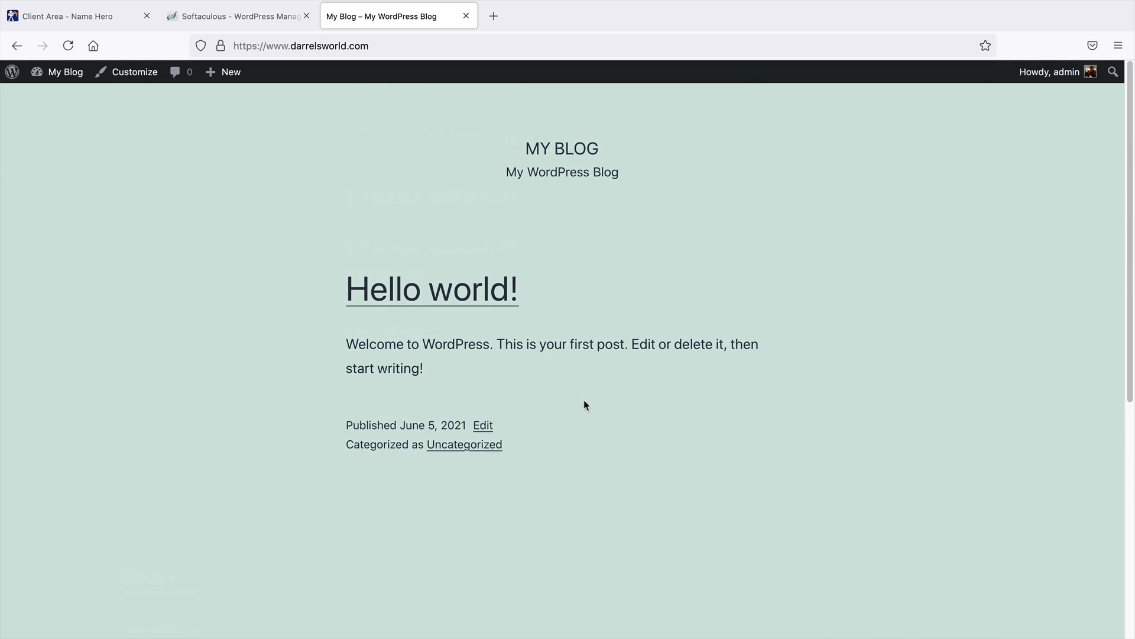
pyautogui.moveTo(42, 74)
pyautogui.click(47, 95)
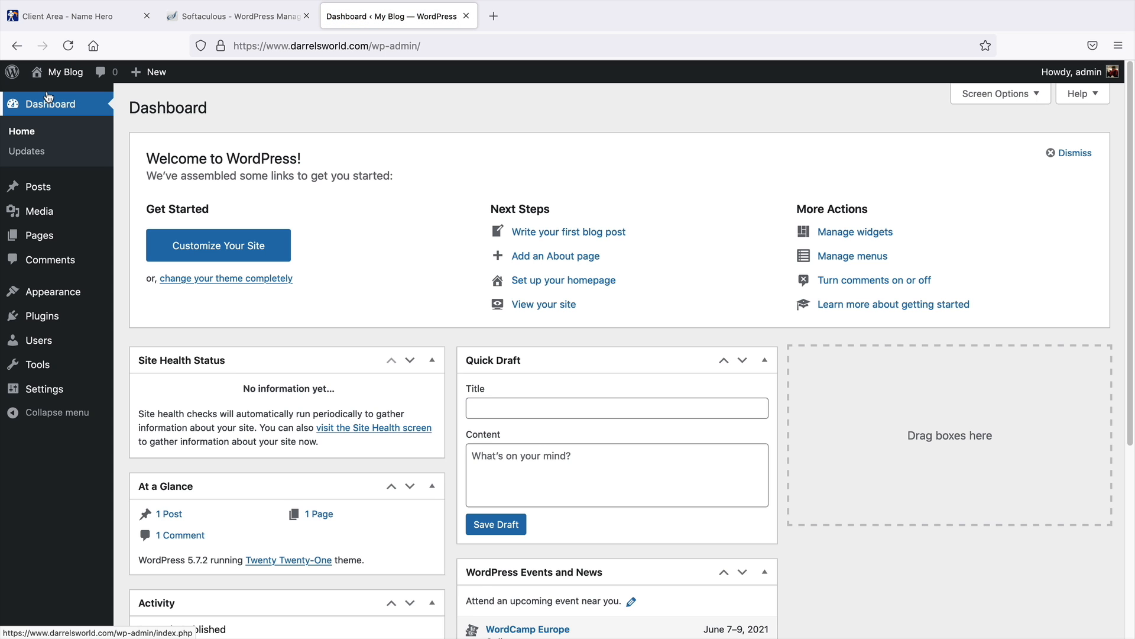
# Open the user profile and preview the admin colour schemes, settling on Midnight
pyautogui.moveTo(91, 302)
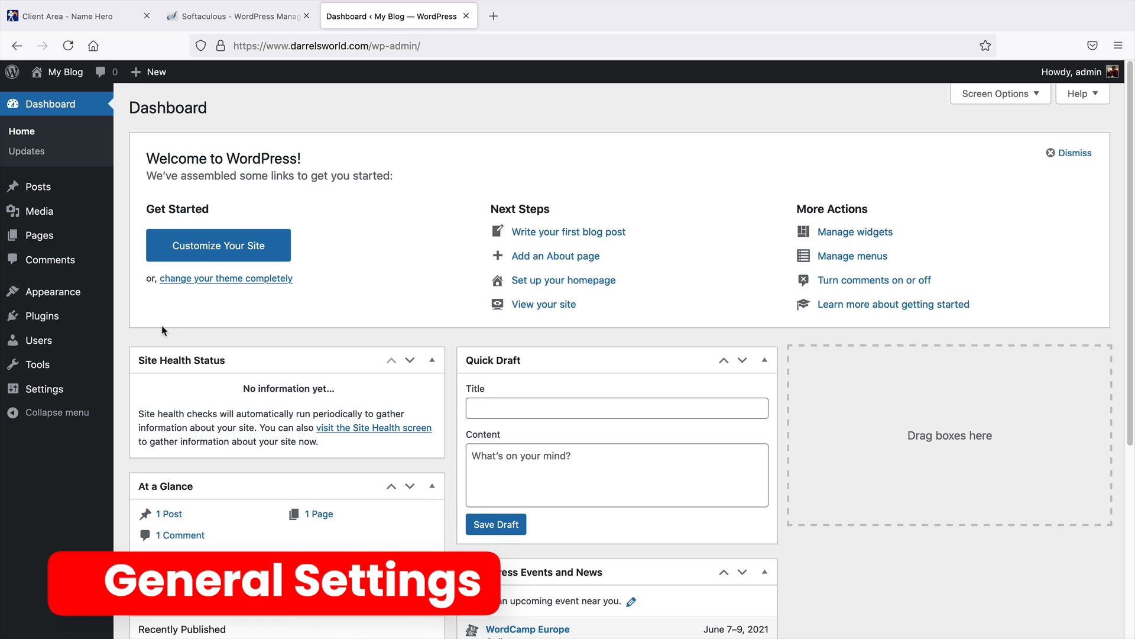
pyautogui.moveTo(82, 345)
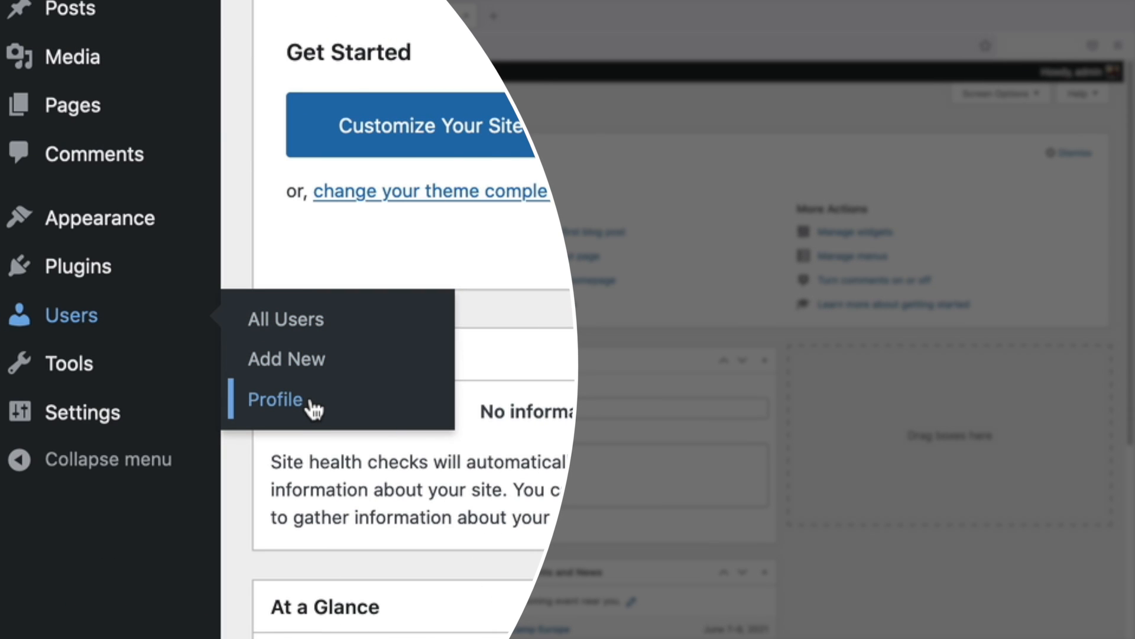
pyautogui.click(310, 405)
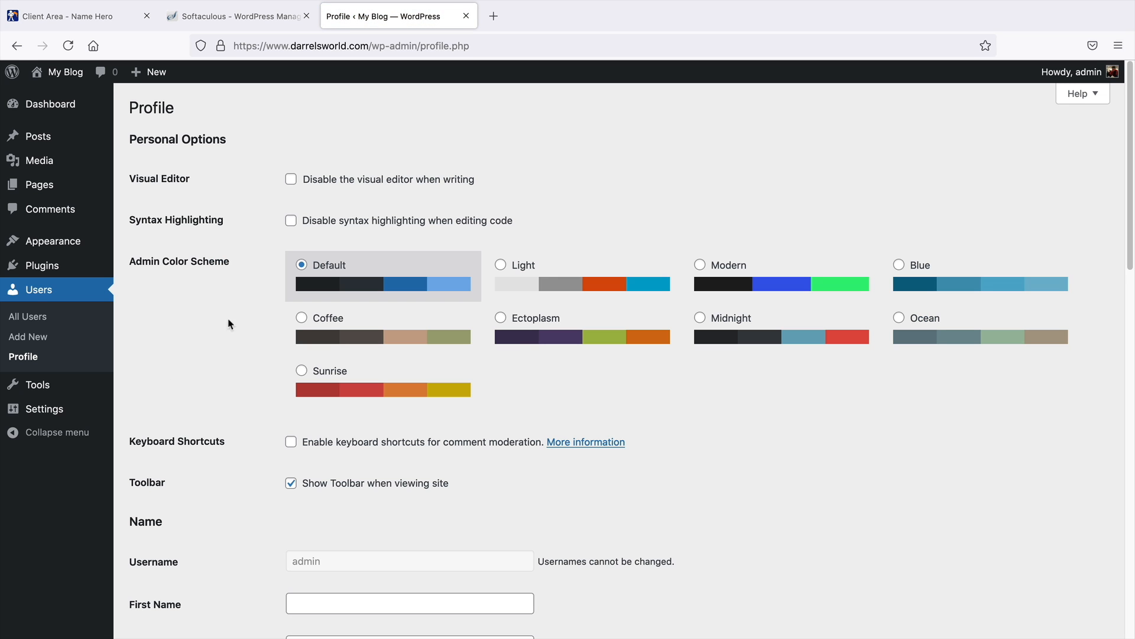
pyautogui.click(548, 349)
pyautogui.click(727, 332)
pyautogui.click(811, 279)
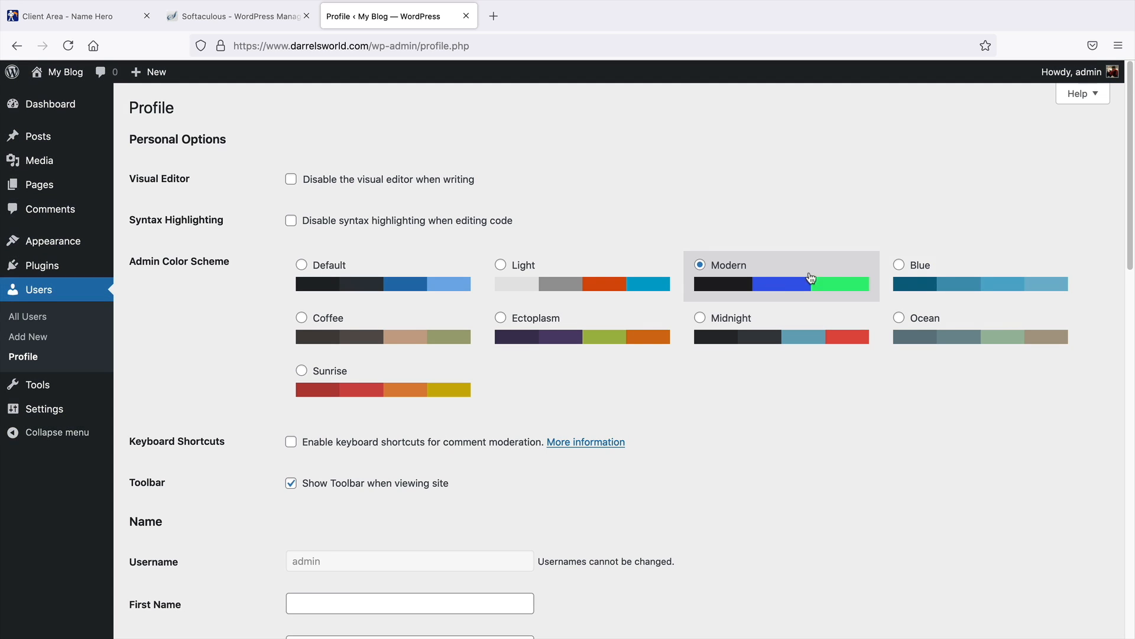
pyautogui.click(940, 277)
pyautogui.click(548, 351)
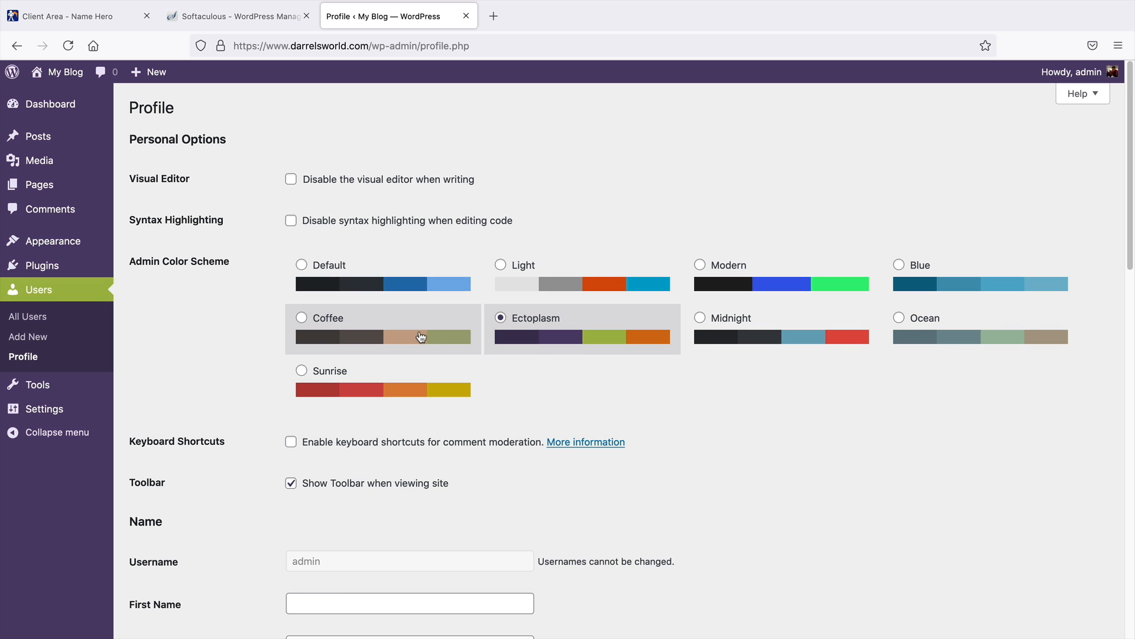
pyautogui.click(420, 335)
pyautogui.click(405, 385)
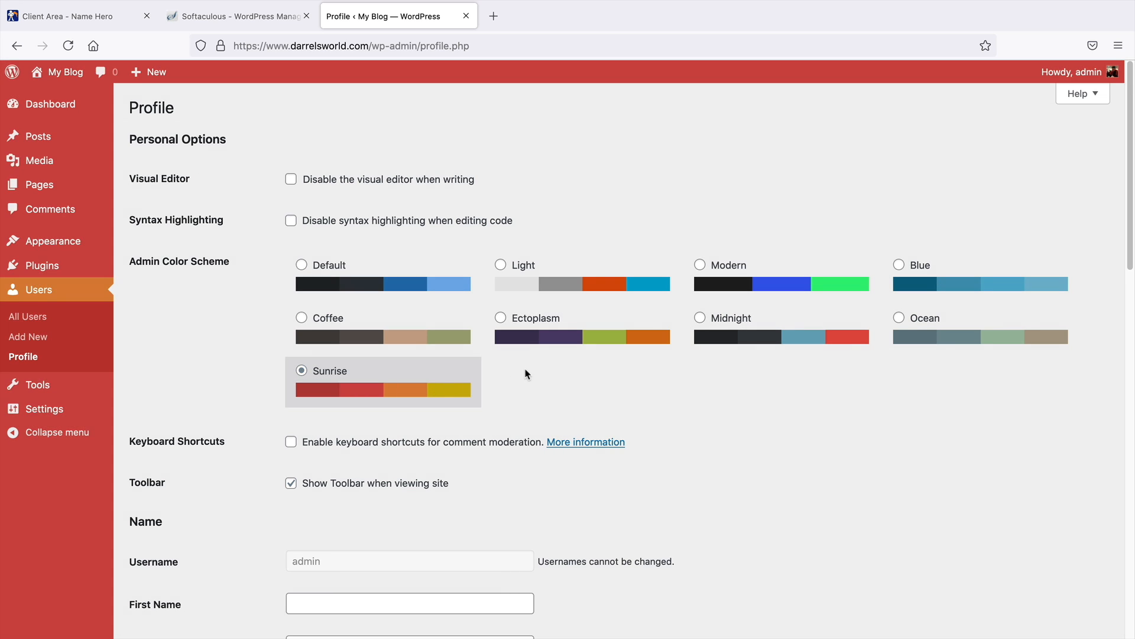
pyautogui.click(747, 333)
pyautogui.click(760, 284)
pyautogui.click(756, 324)
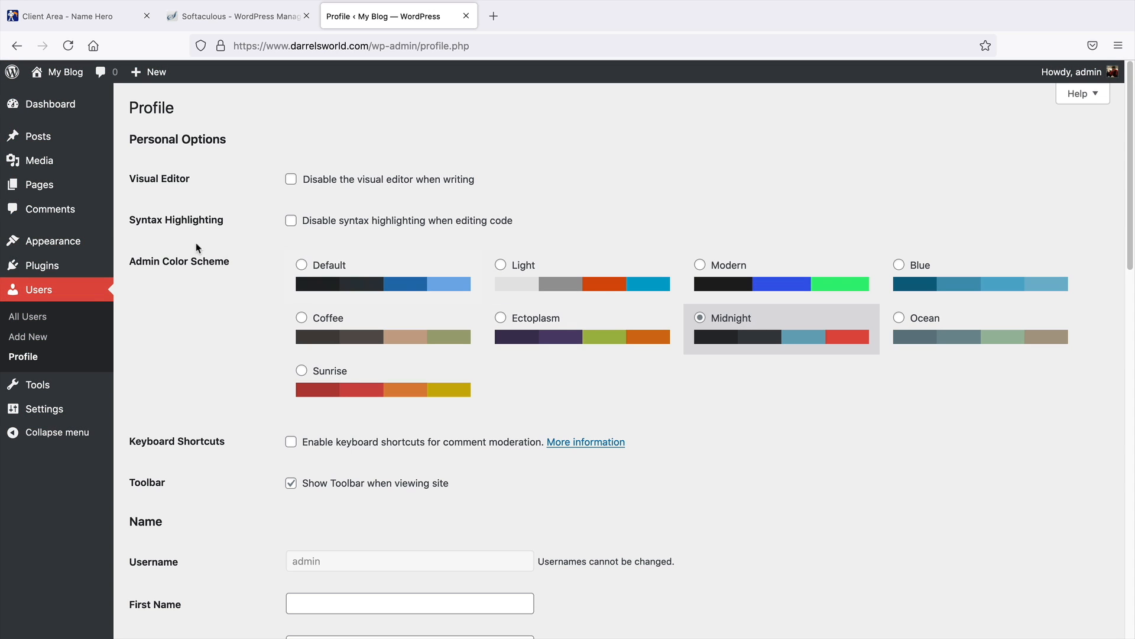
pyautogui.click(813, 289)
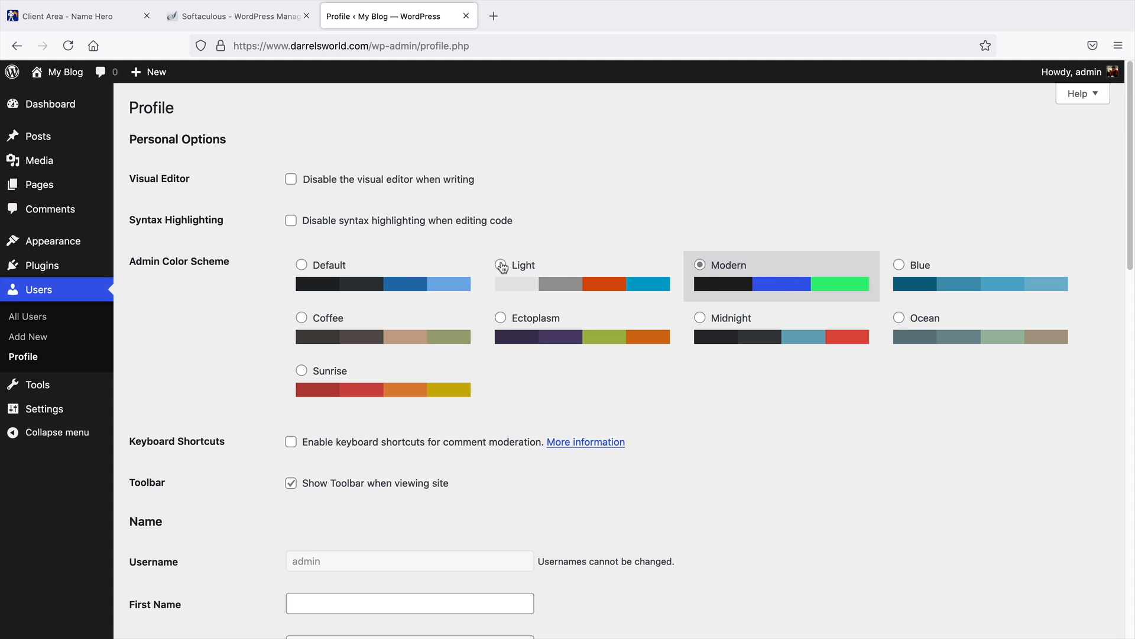
pyautogui.click(698, 321)
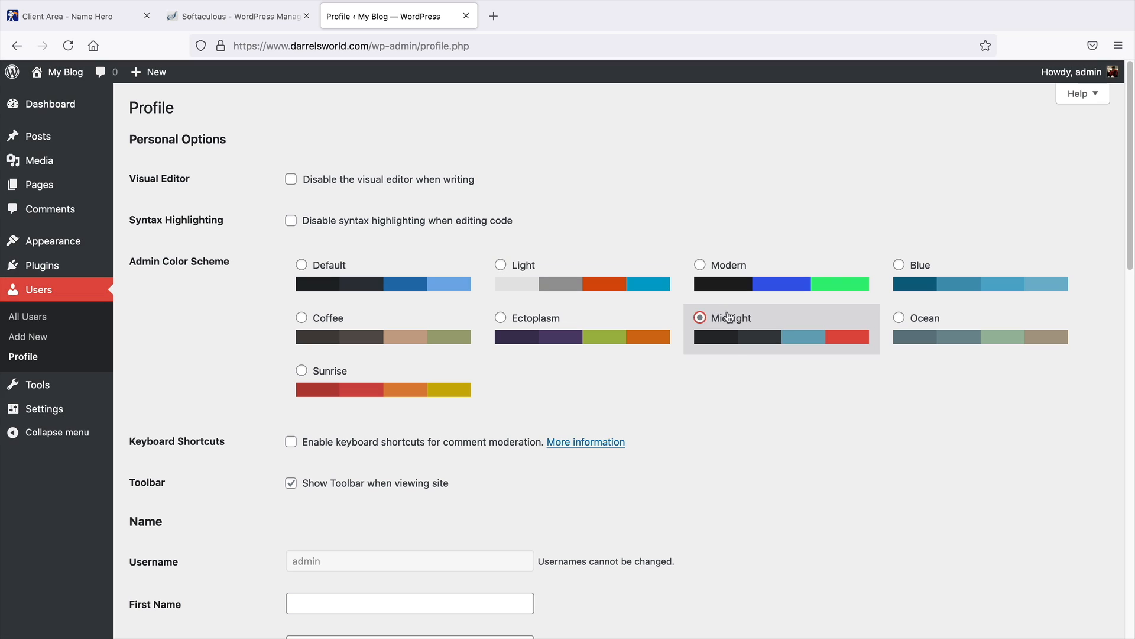
# Review the profile's name, contact and password fields, generating a new password and cancelling it
pyautogui.scroll(-10, 690, 326)
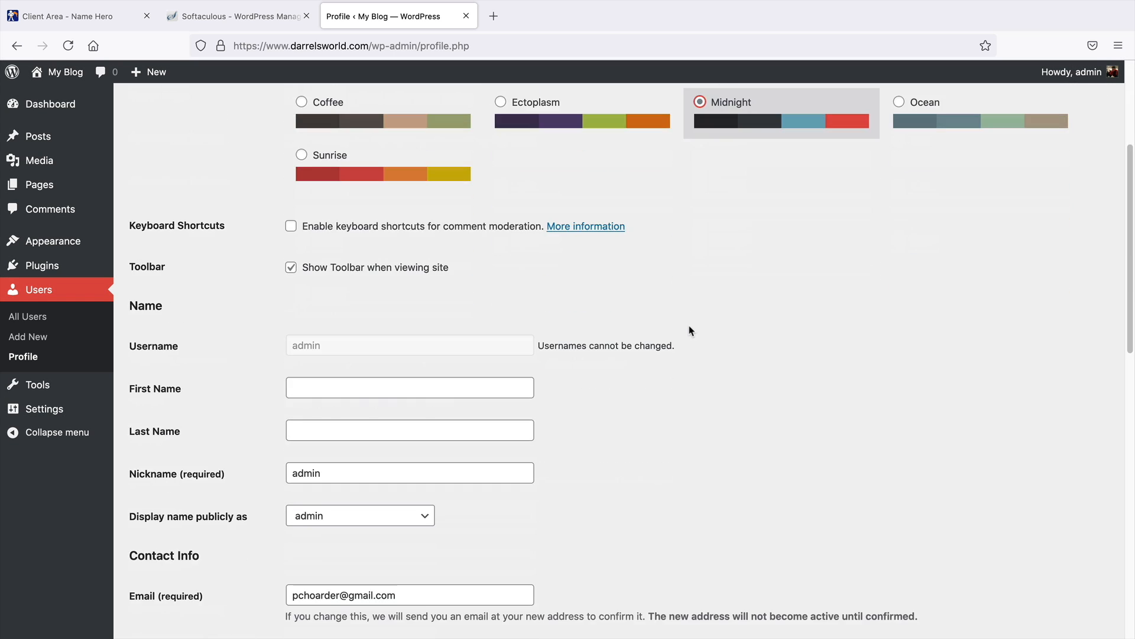
pyautogui.moveTo(407, 426); pyautogui.dragTo(234, 433)
pyautogui.click(401, 394)
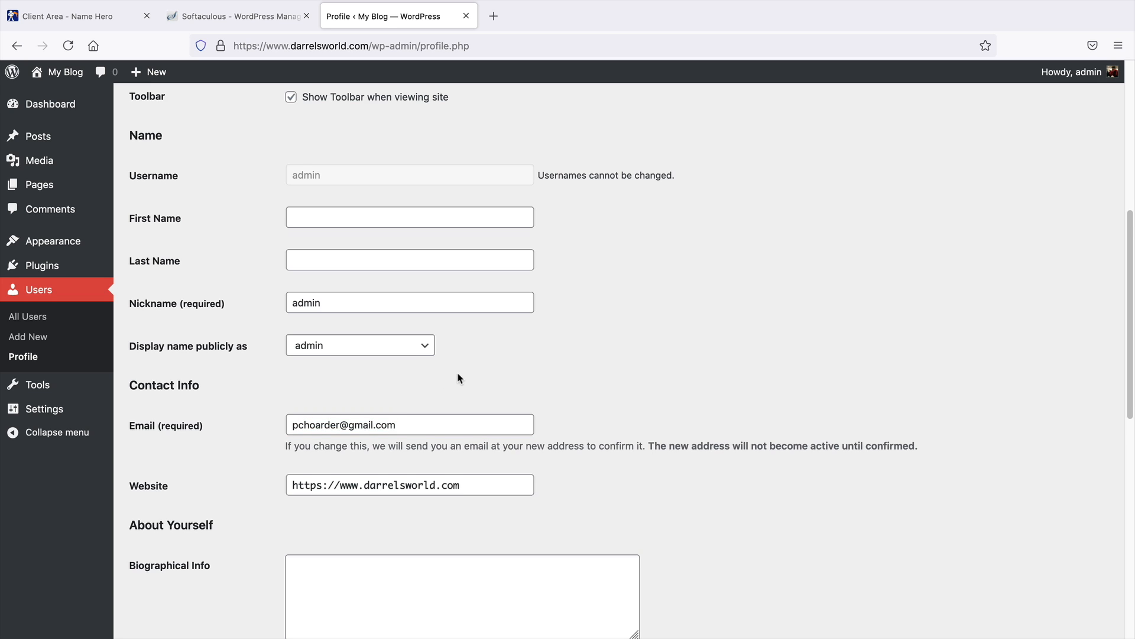
pyautogui.scroll(-4, 460, 378)
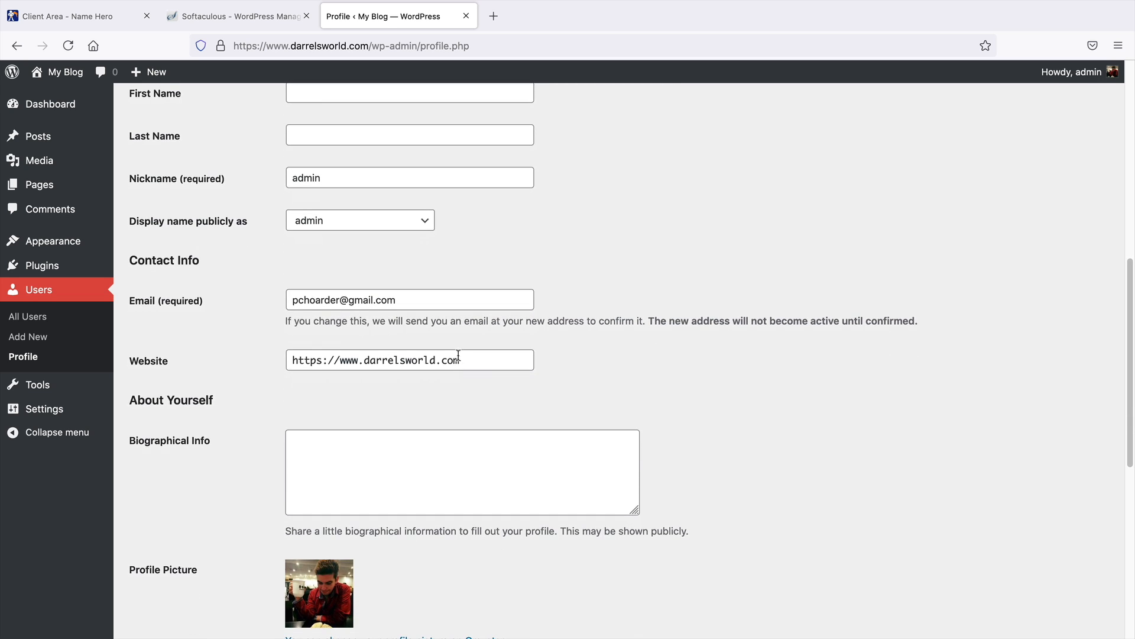
pyautogui.moveTo(421, 300); pyautogui.dragTo(393, 313)
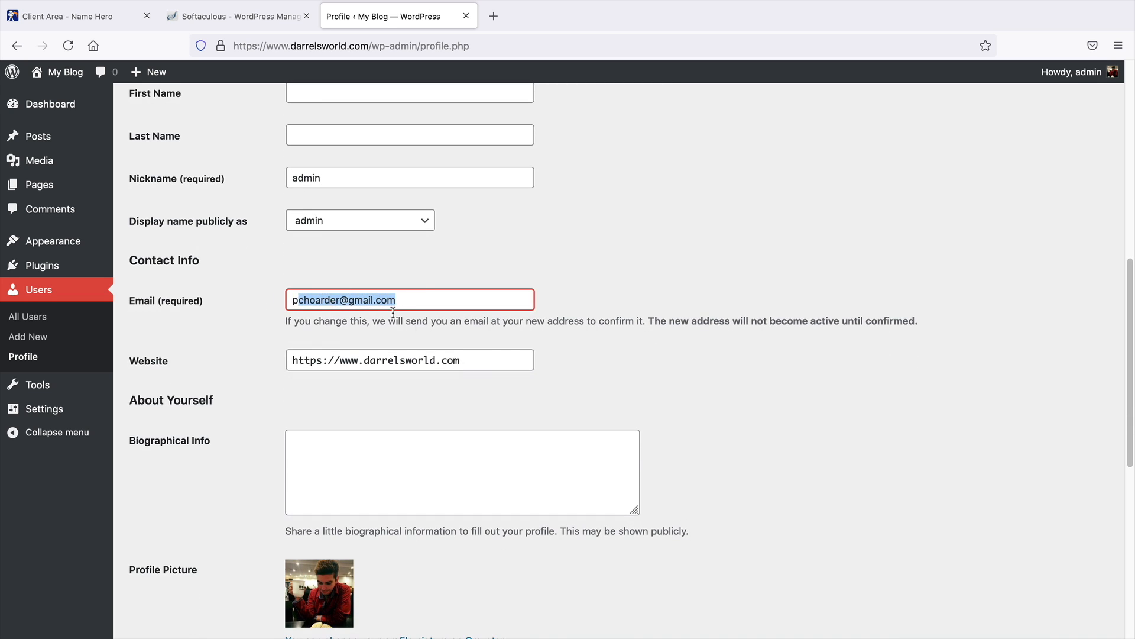
pyautogui.scroll(-10, 616, 373)
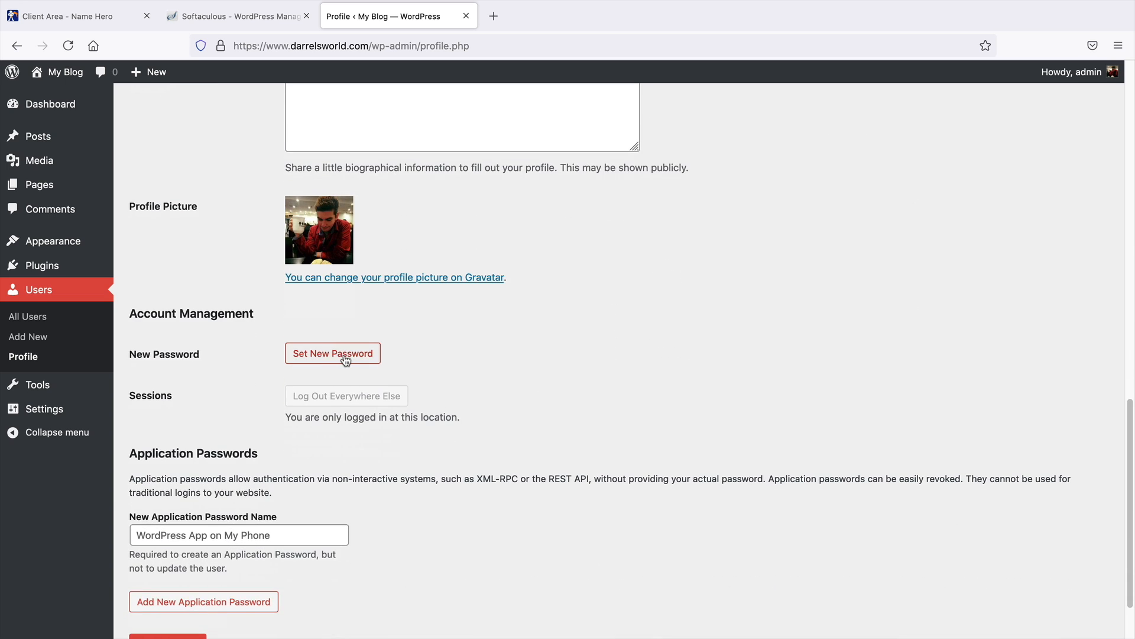
pyautogui.click(346, 358)
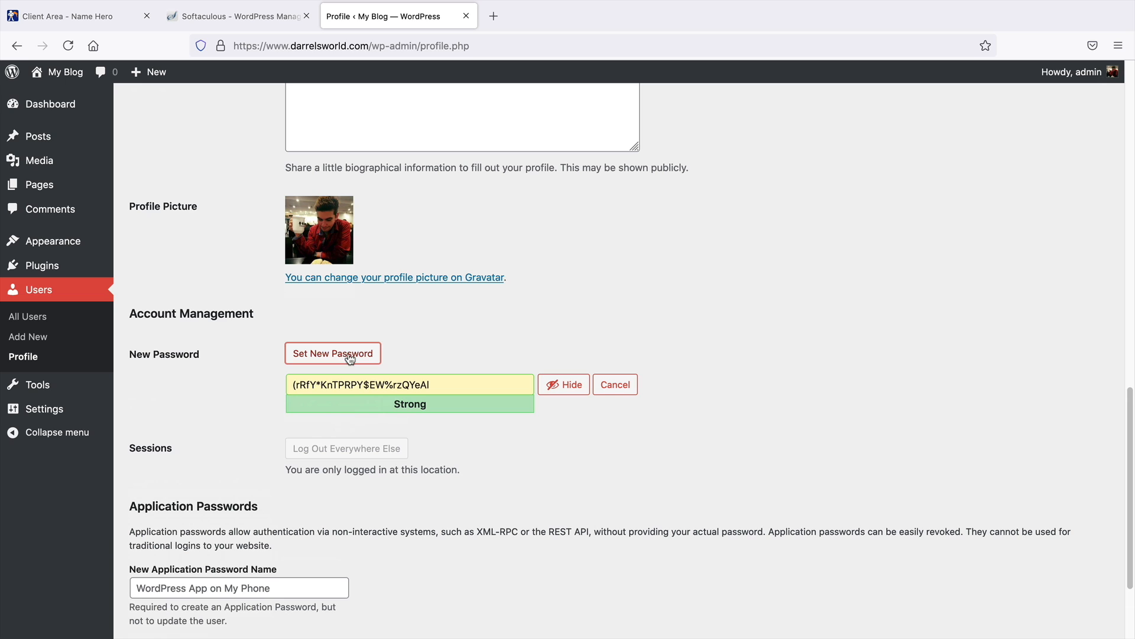
pyautogui.click(618, 388)
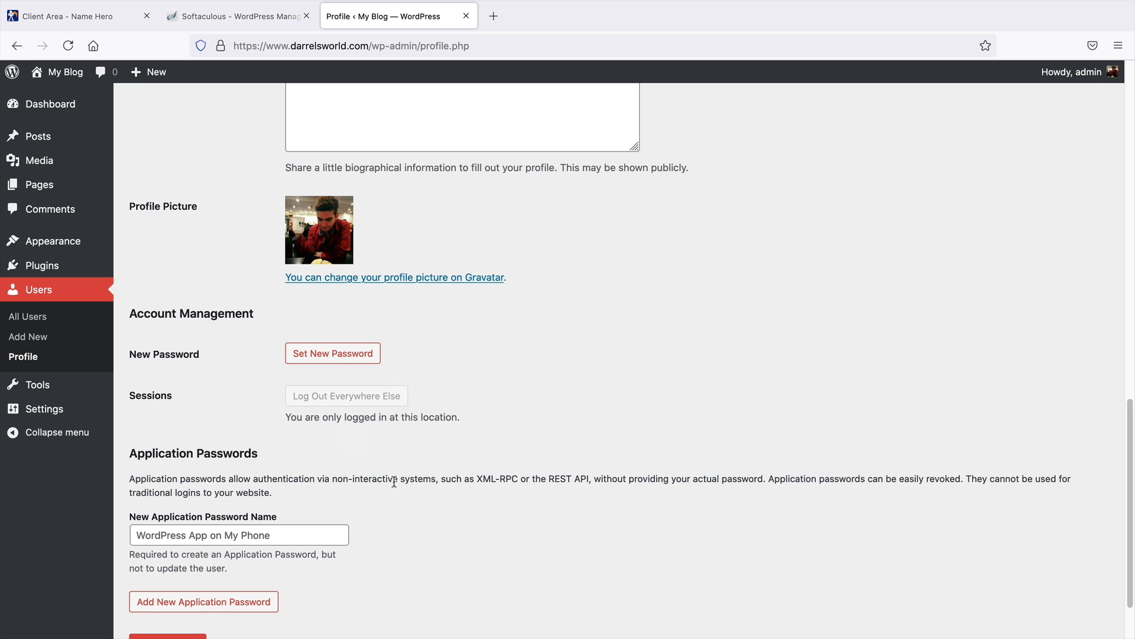
# Update the profile to save the Midnight colour scheme
pyautogui.scroll(-3, 426, 470)
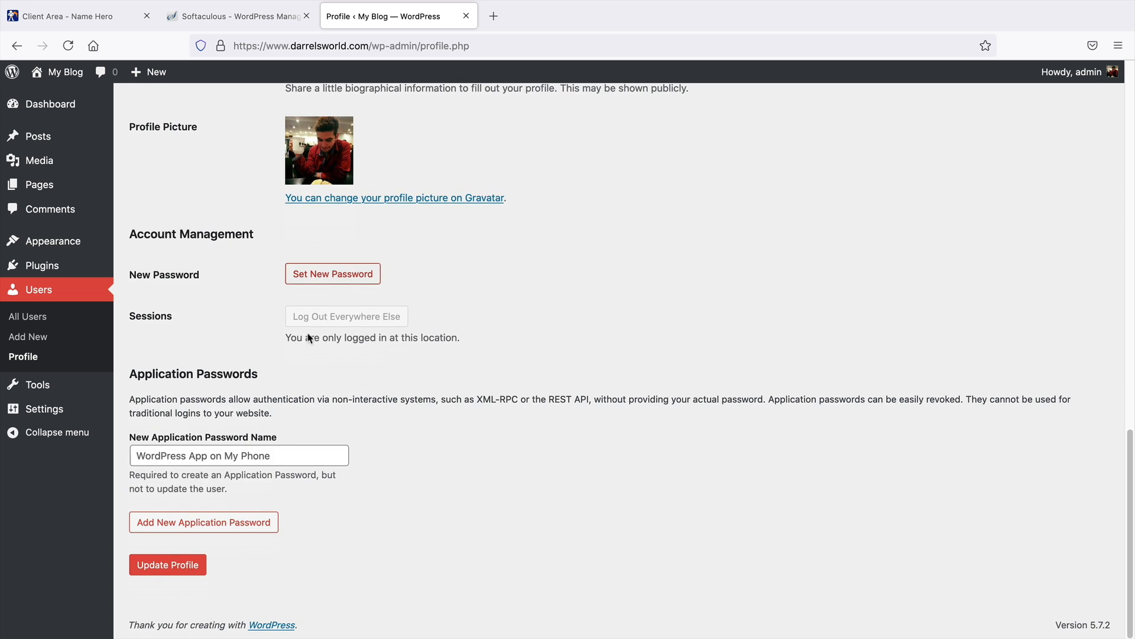
pyautogui.click(166, 565)
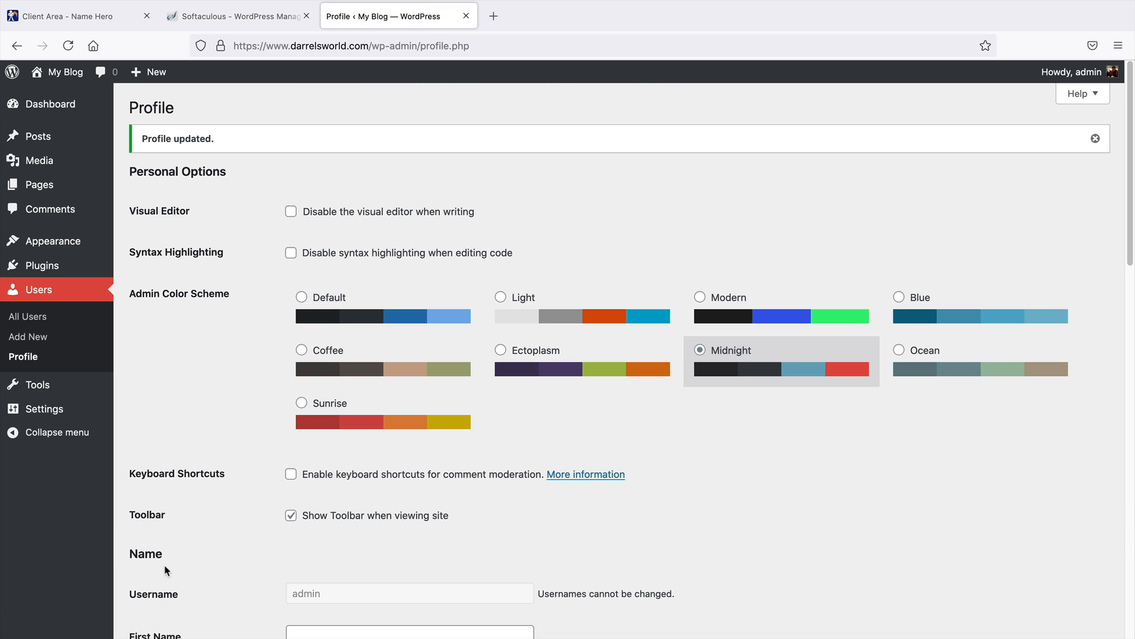
# Set the site language to Español in General Settings and save the changes
pyautogui.moveTo(70, 413)
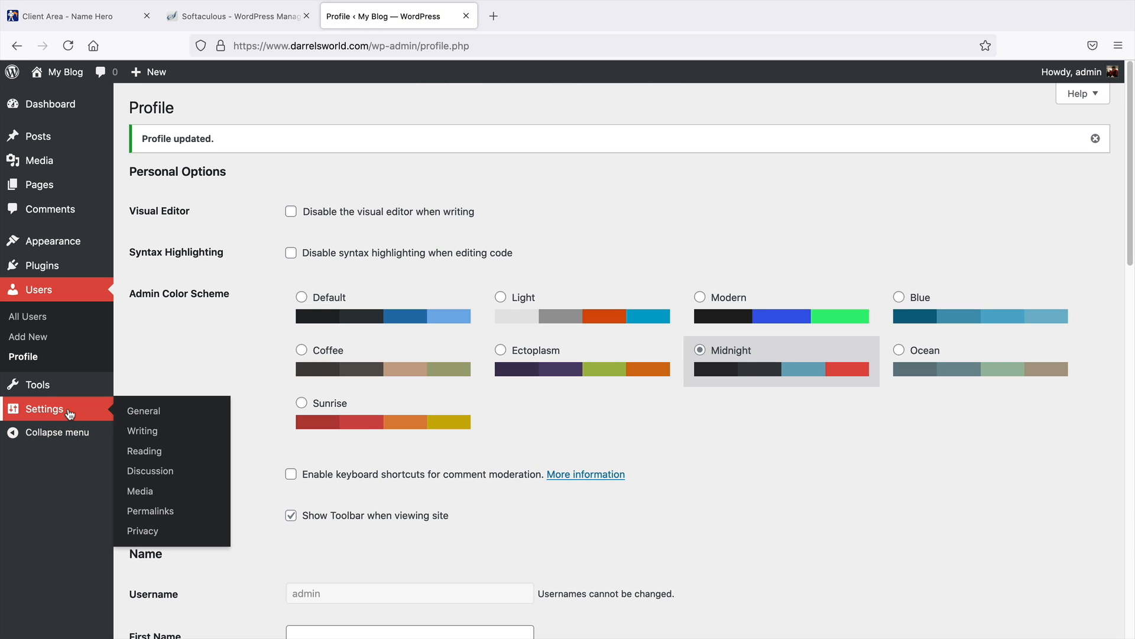
pyautogui.click(144, 412)
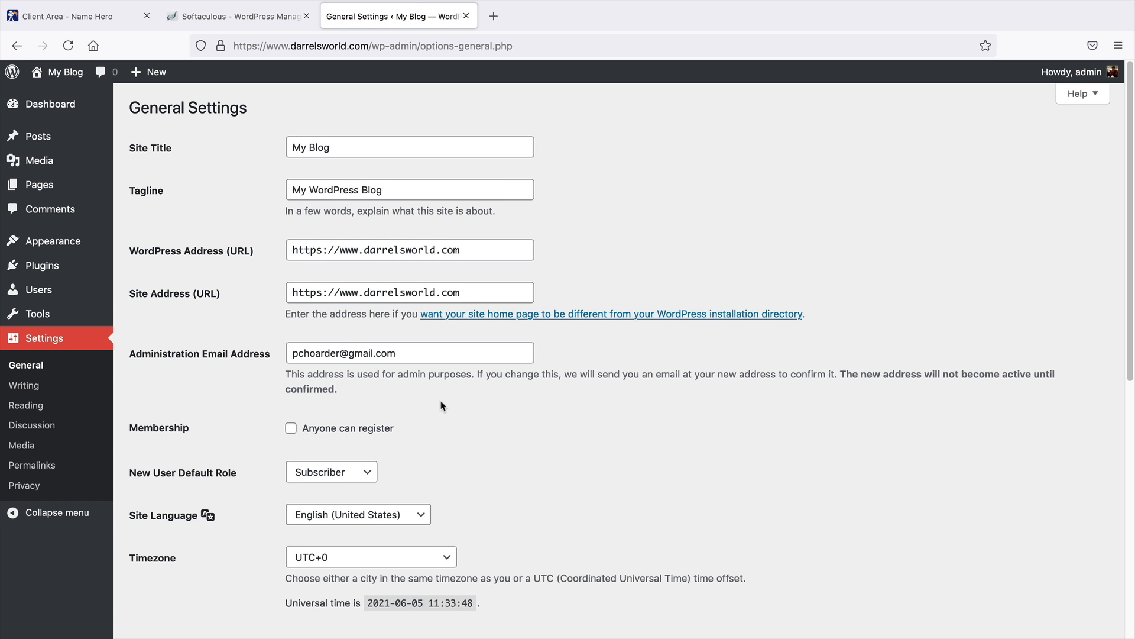
pyautogui.middleClick(582, 419)
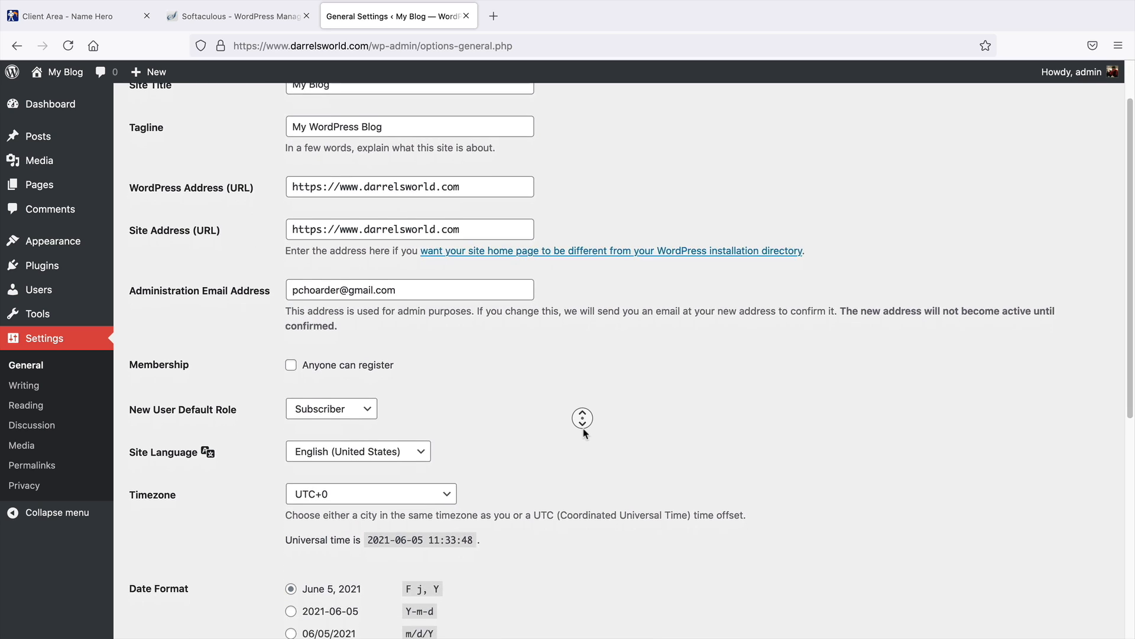
pyautogui.click(413, 405)
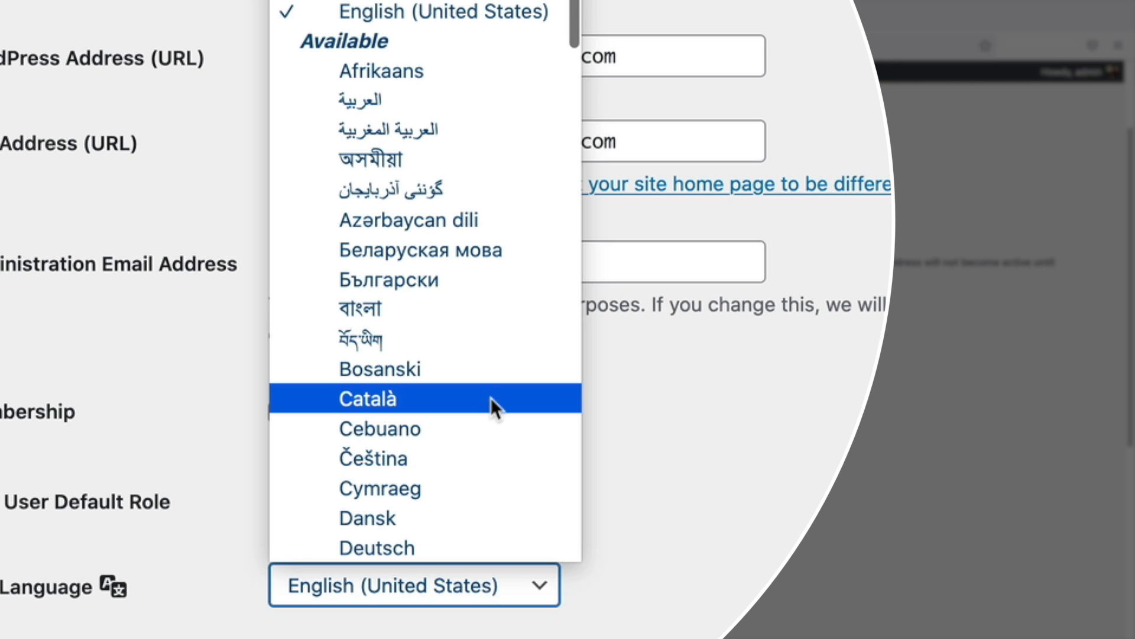
pyautogui.scroll(-5, 492, 398)
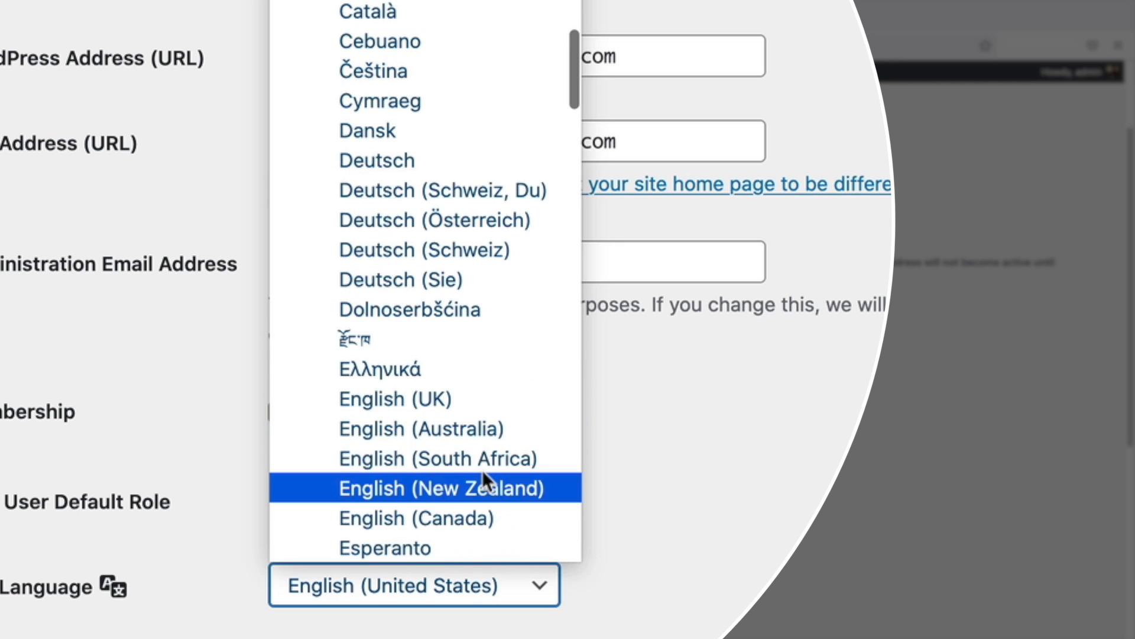
pyautogui.scroll(-5, 482, 469)
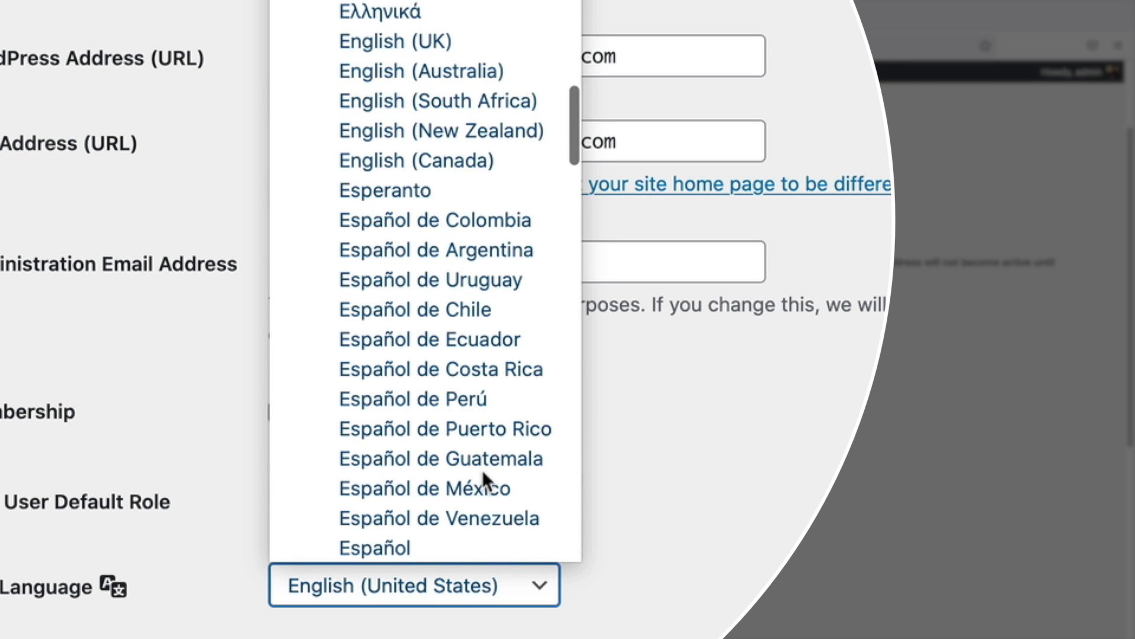
pyautogui.click(487, 551)
pyautogui.scroll(-5, 322, 408)
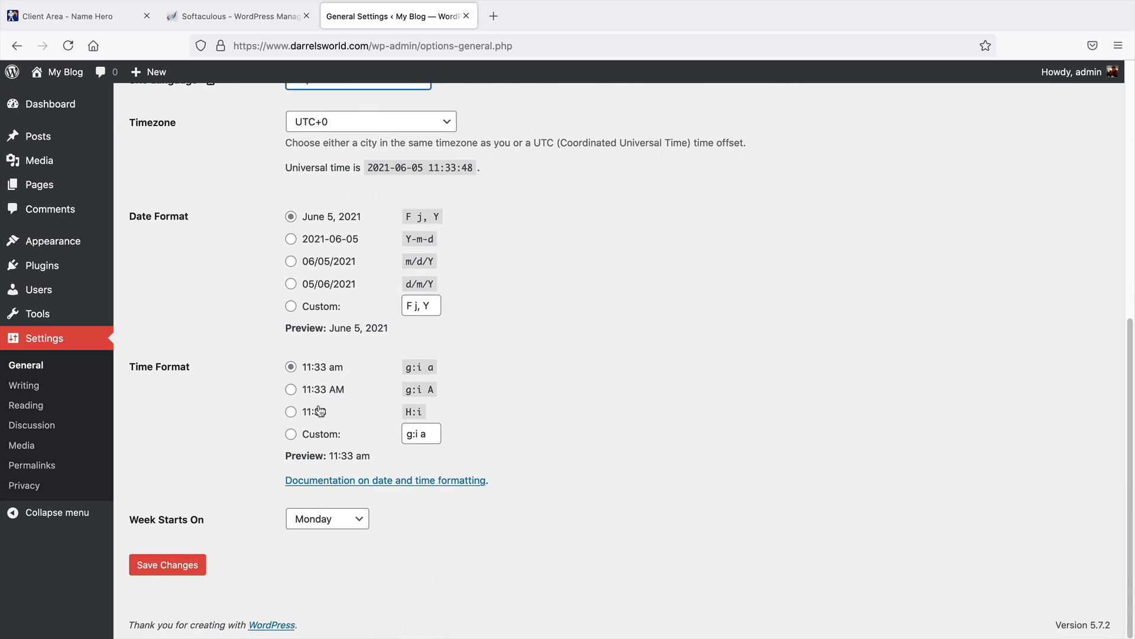
pyautogui.click(194, 565)
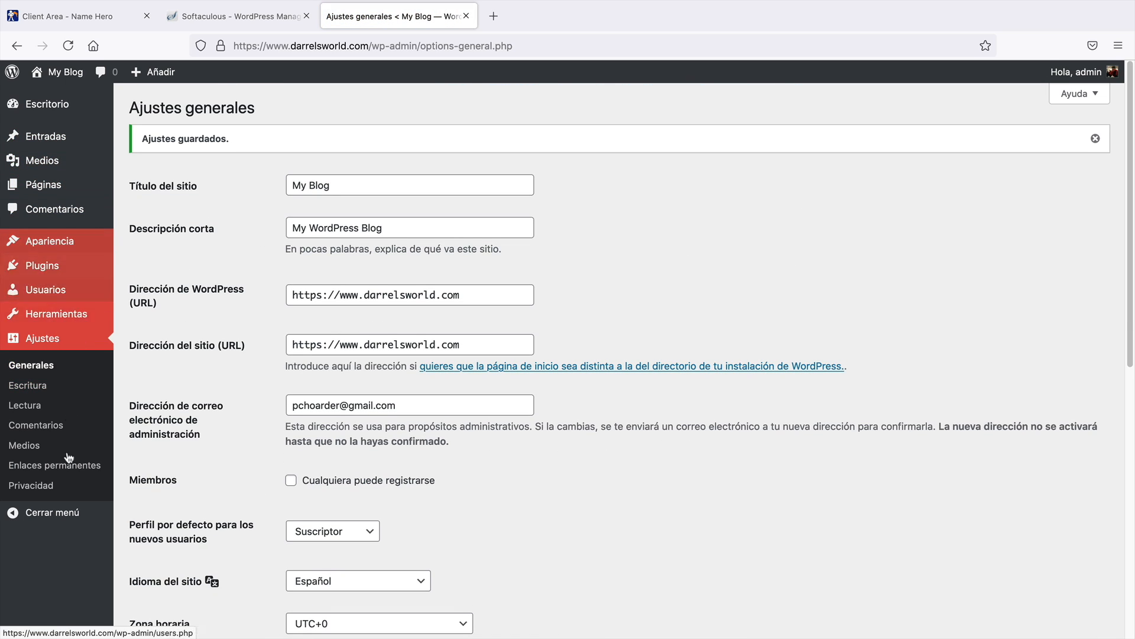
pyautogui.moveTo(86, 320)
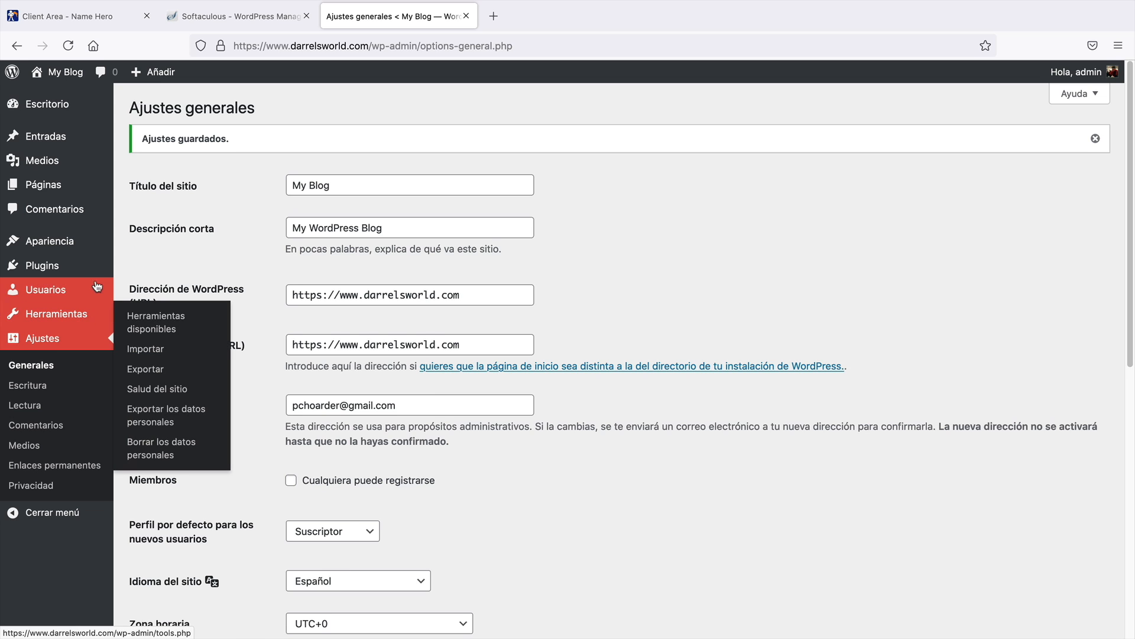
# Set the site language back to English (United States) in General Settings and save the changes
pyautogui.scroll(-3, 490, 476)
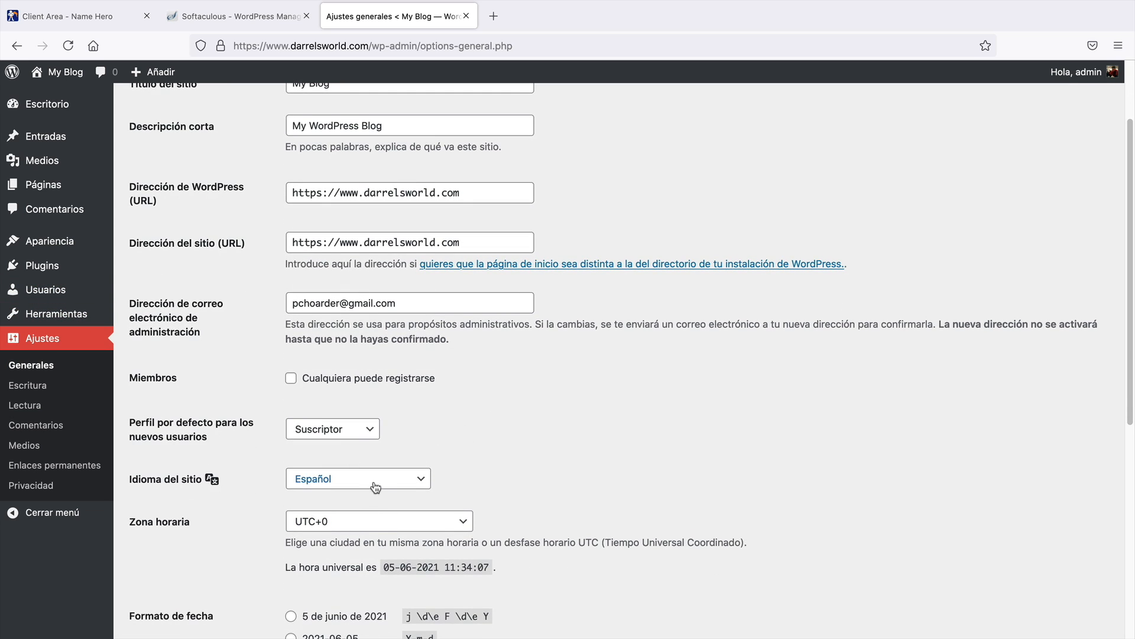
pyautogui.scroll(-2, 382, 490)
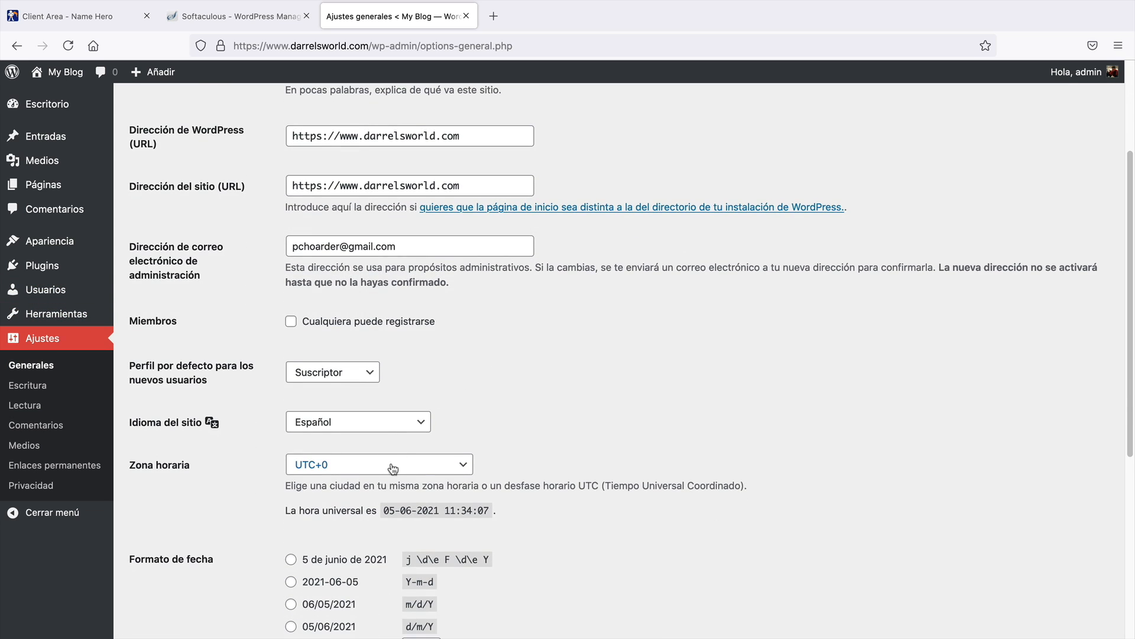
pyautogui.click(408, 466)
pyautogui.click(509, 418)
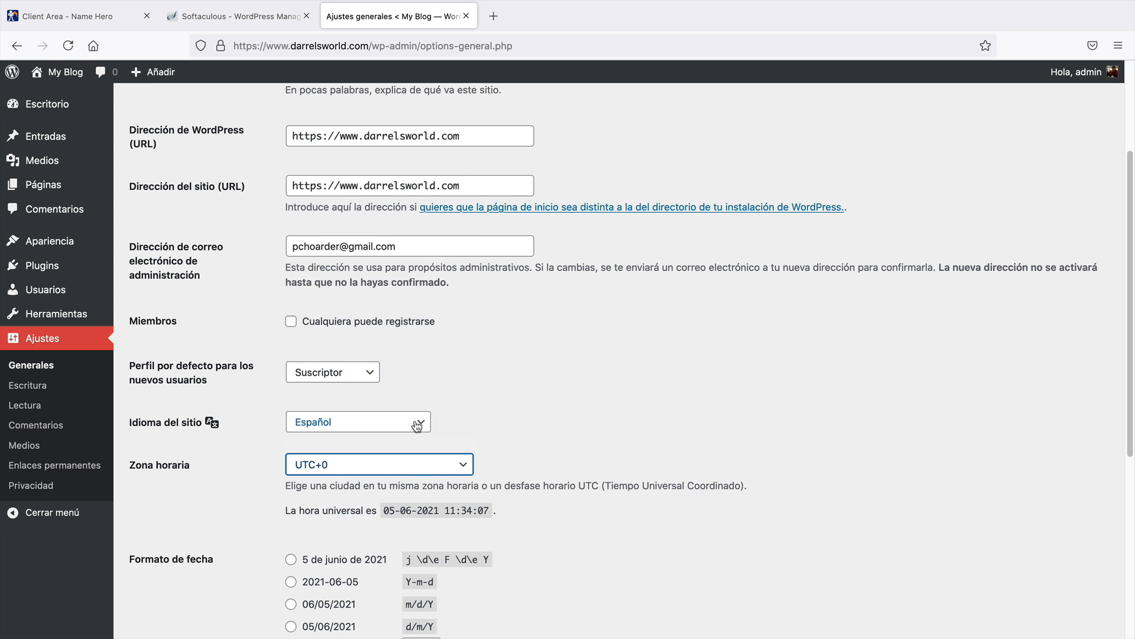
pyautogui.click(414, 421)
pyautogui.click(405, 134)
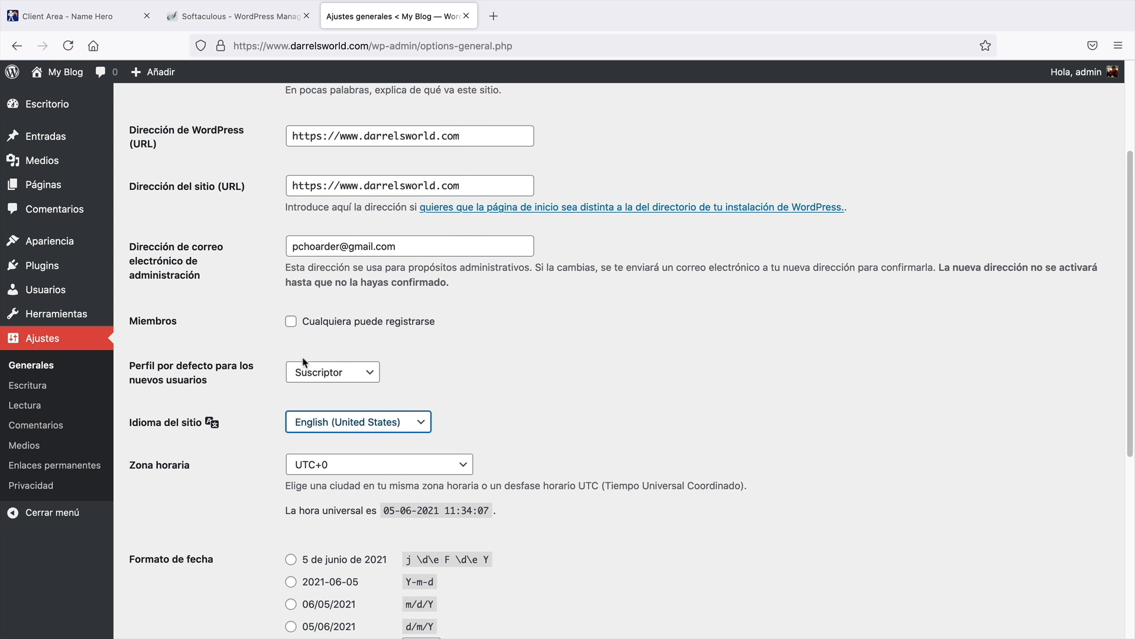
pyautogui.scroll(-5, 269, 371)
pyautogui.click(174, 568)
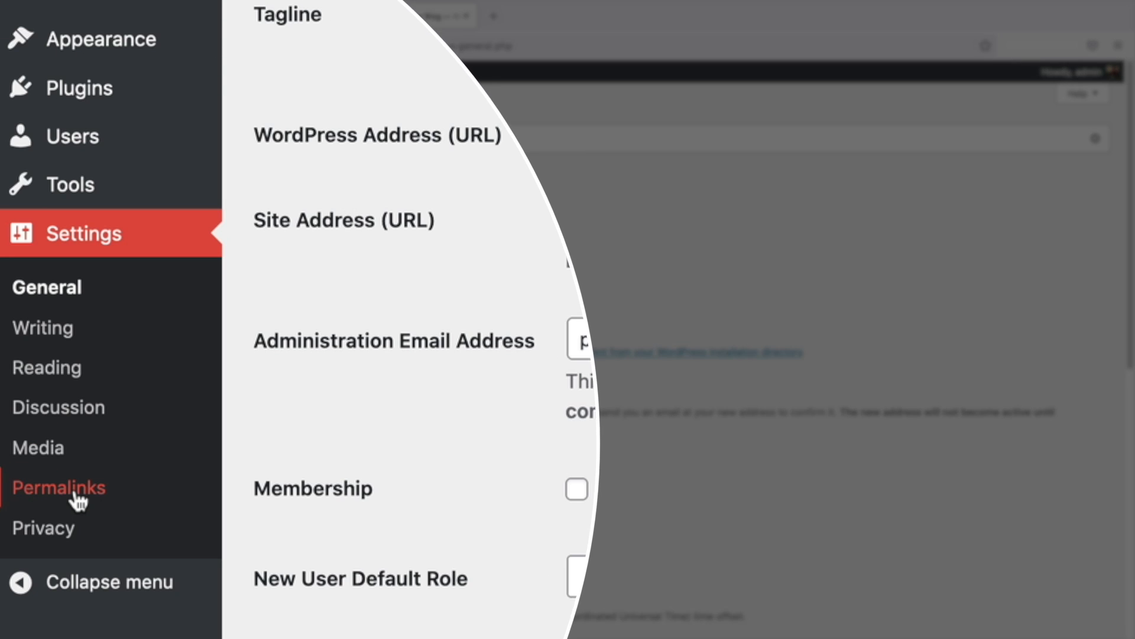
# Set the permalink structure to Post name and save the changes
pyautogui.click(75, 496)
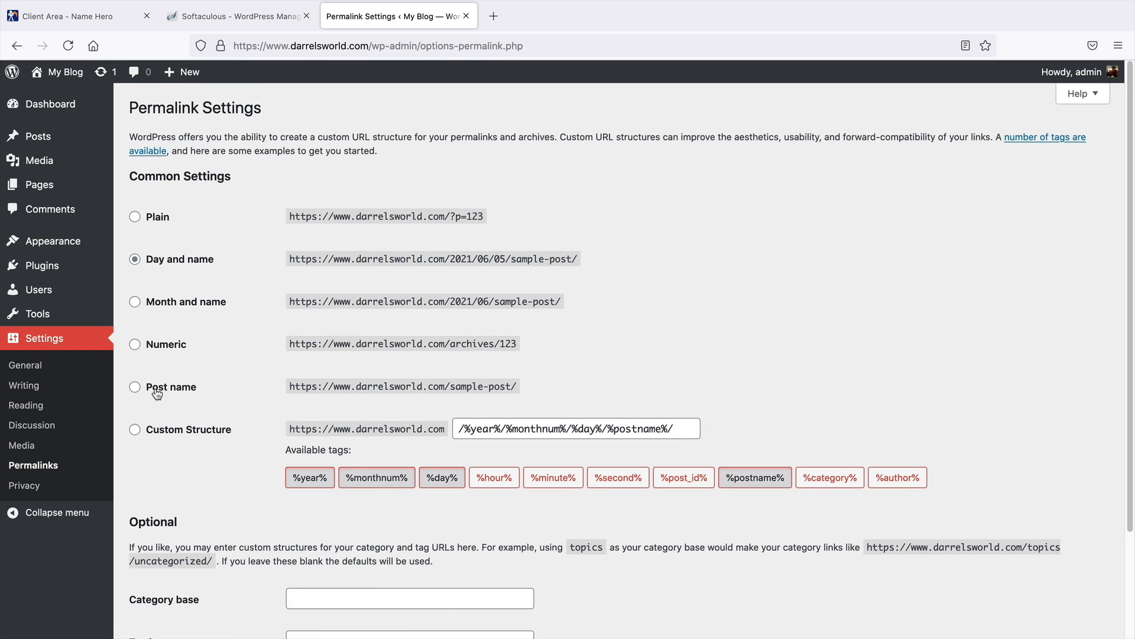
pyautogui.click(158, 392)
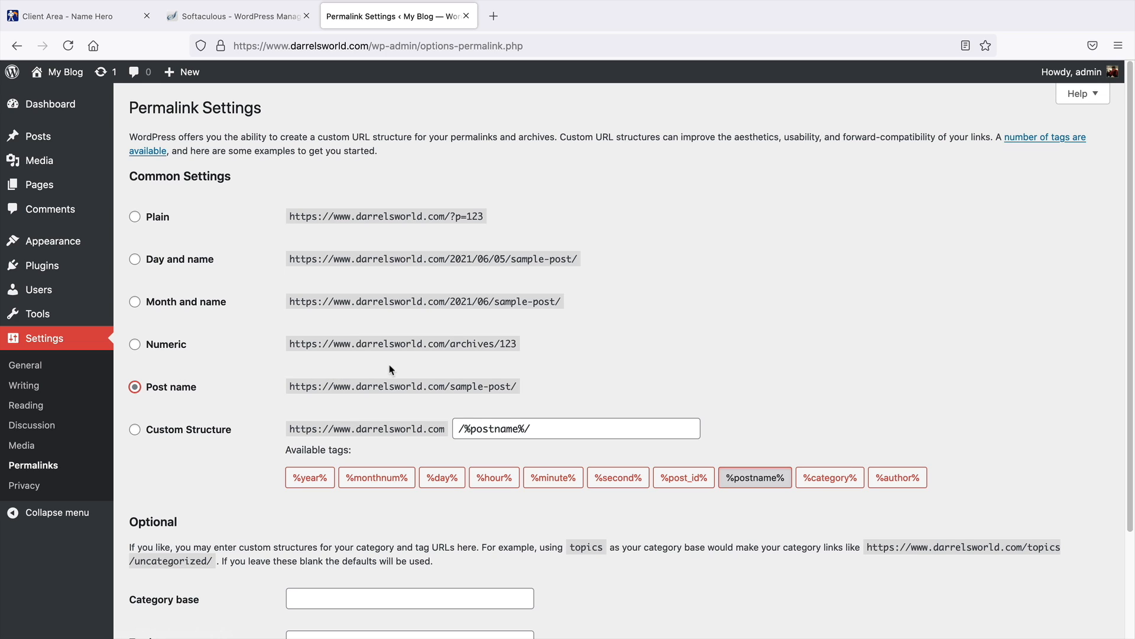
pyautogui.moveTo(340, 386); pyautogui.dragTo(489, 382)
pyautogui.moveTo(383, 303); pyautogui.dragTo(558, 305)
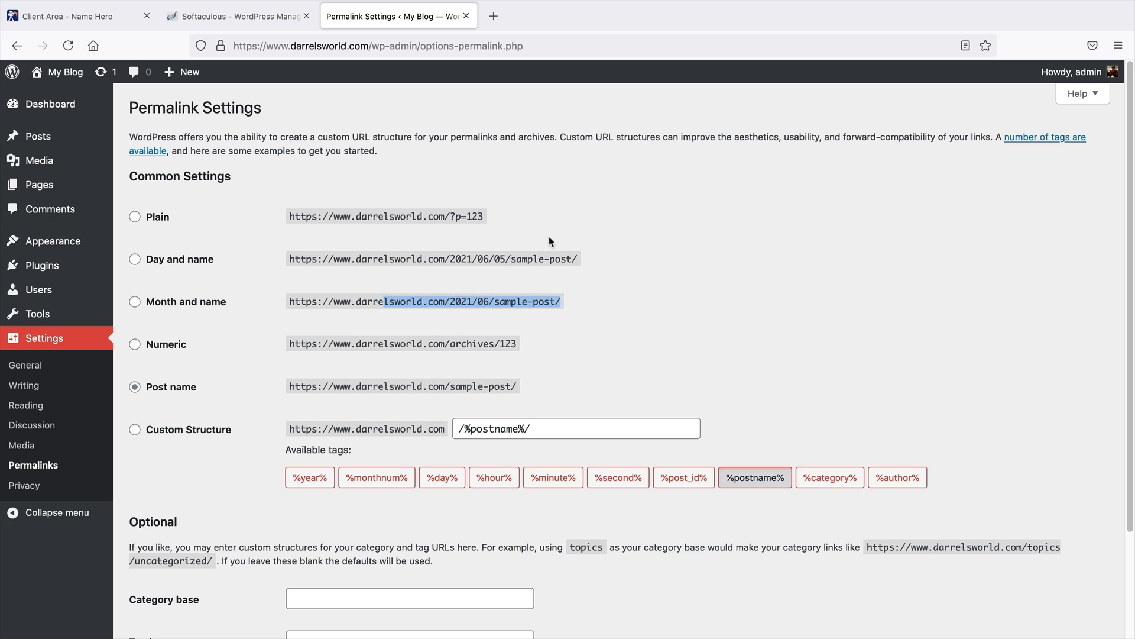
pyautogui.click(255, 381)
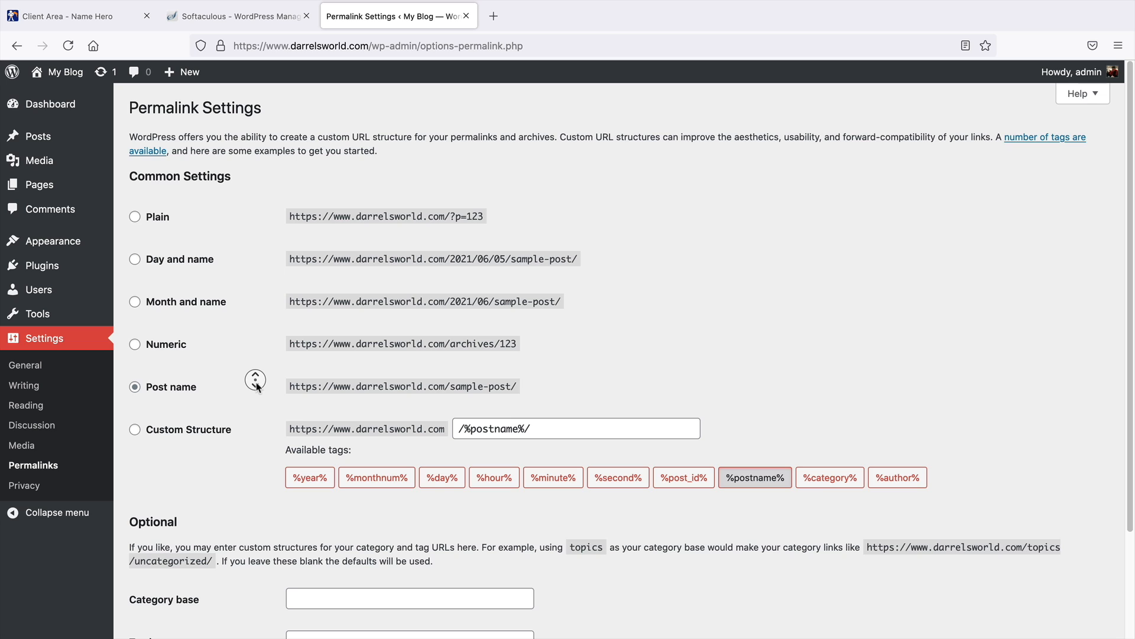
pyautogui.scroll(-4, 256, 381)
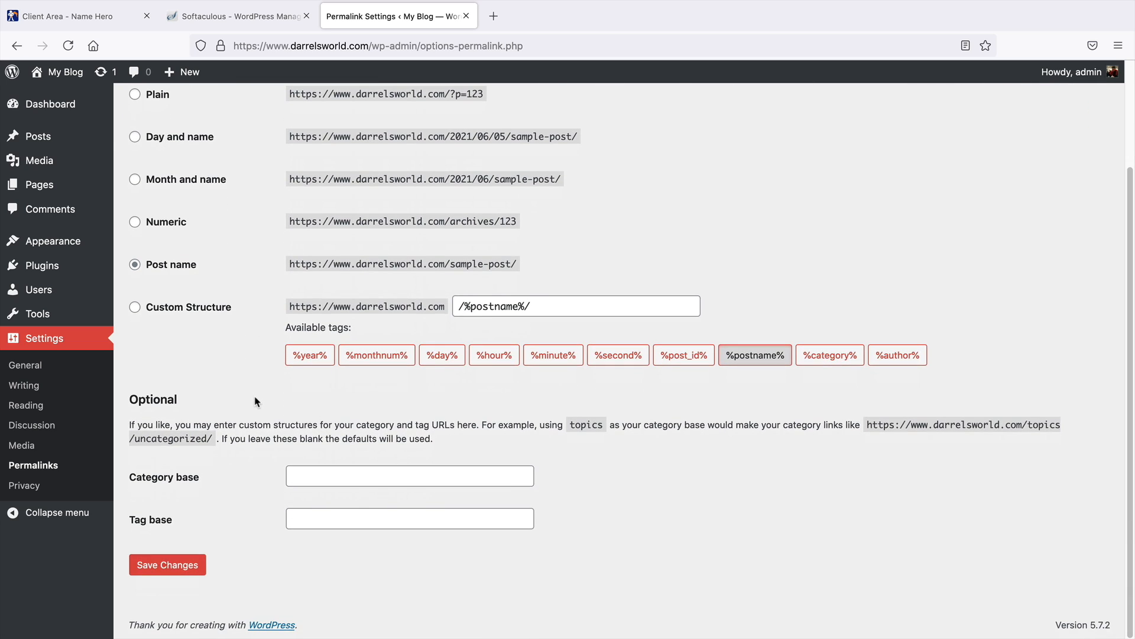
pyautogui.click(187, 568)
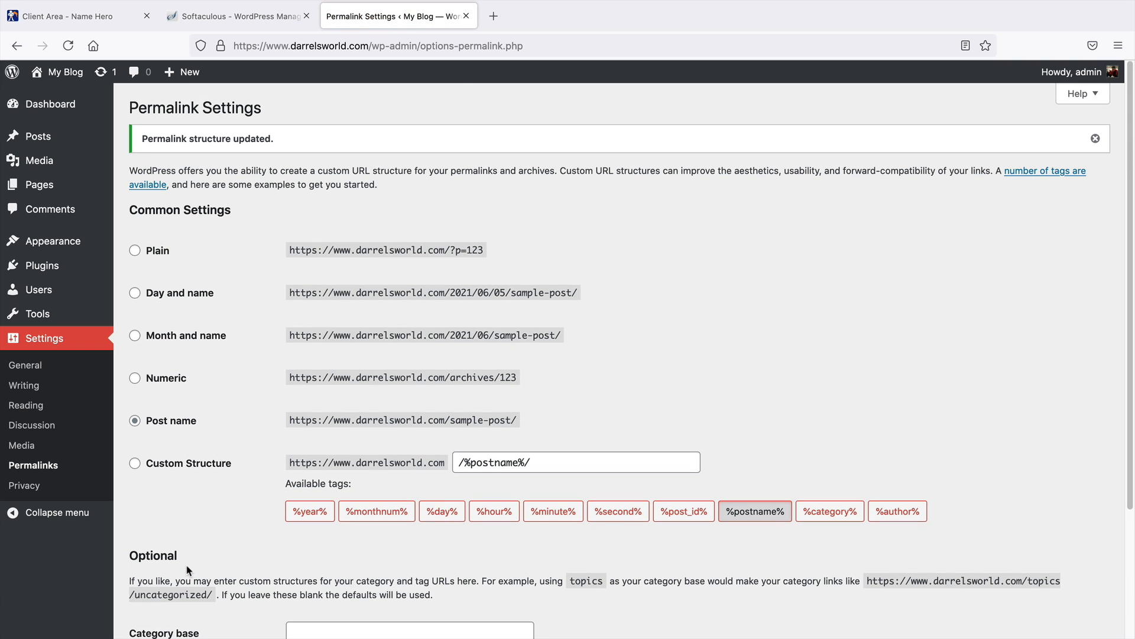
# Return to the WordPress dashboard and log in to cPanel from the hosting client area
pyautogui.click(52, 112)
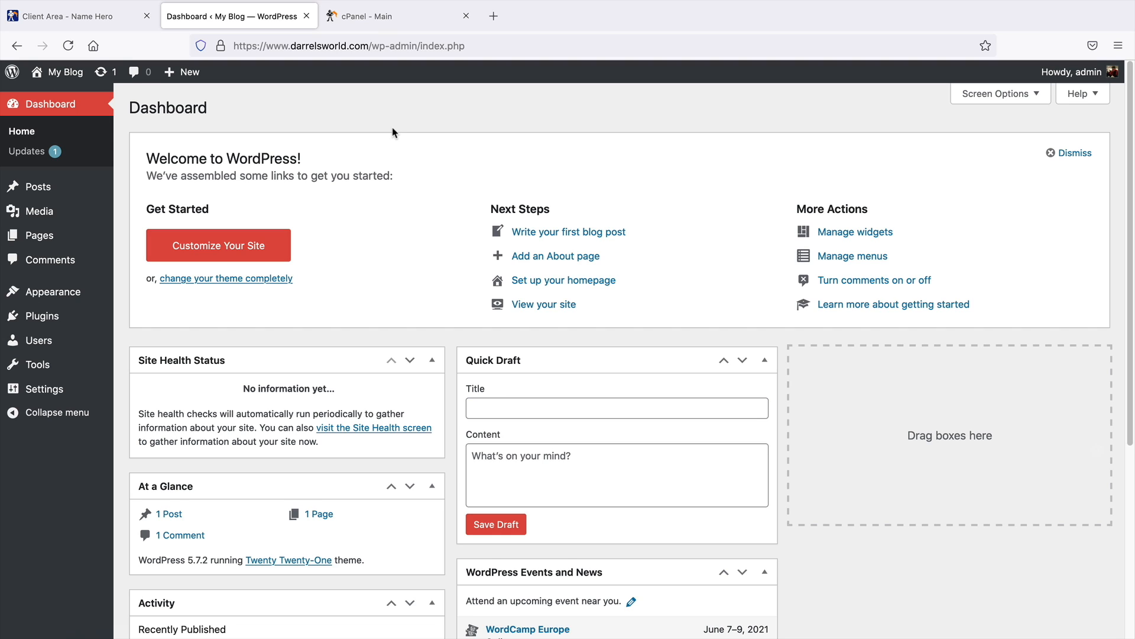
pyautogui.click(416, 21)
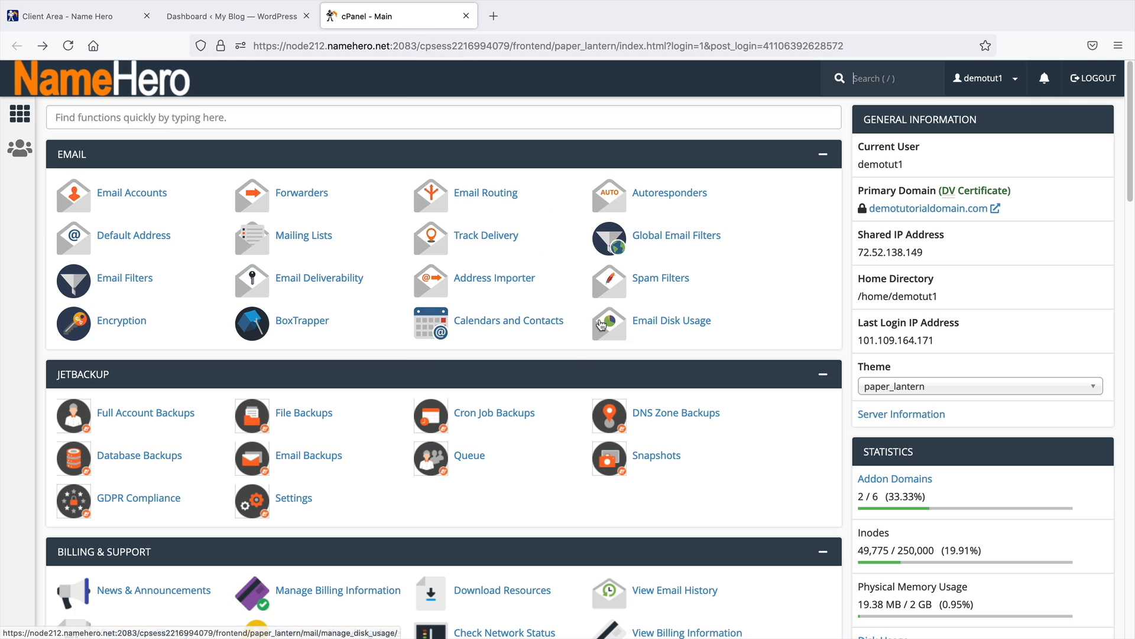
pyautogui.click(367, 116)
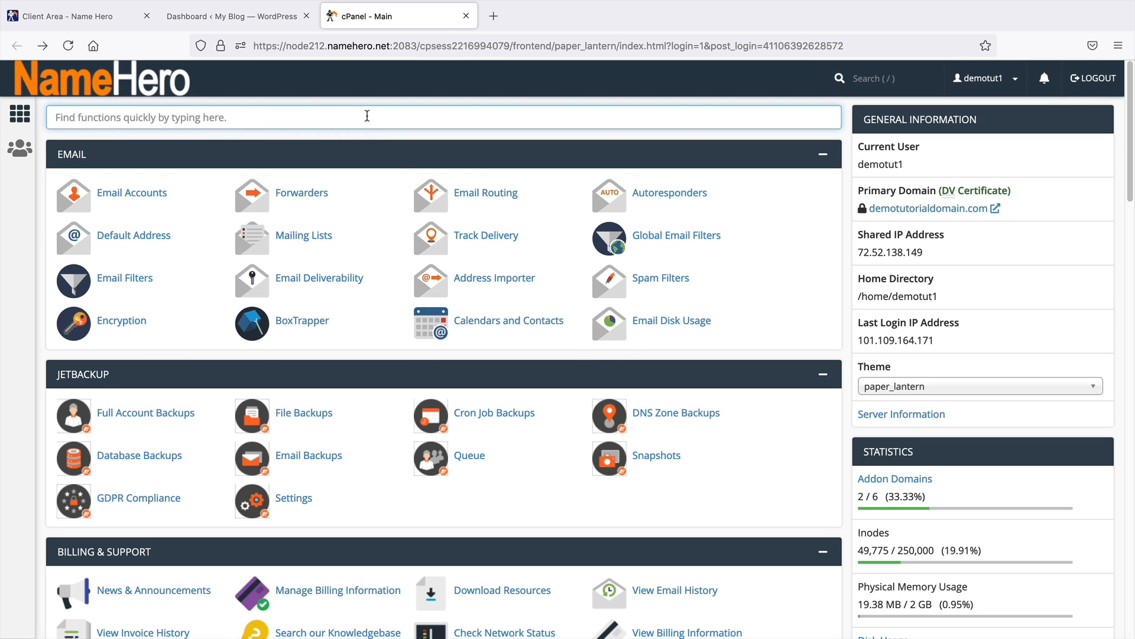
pyautogui.click(100, 22)
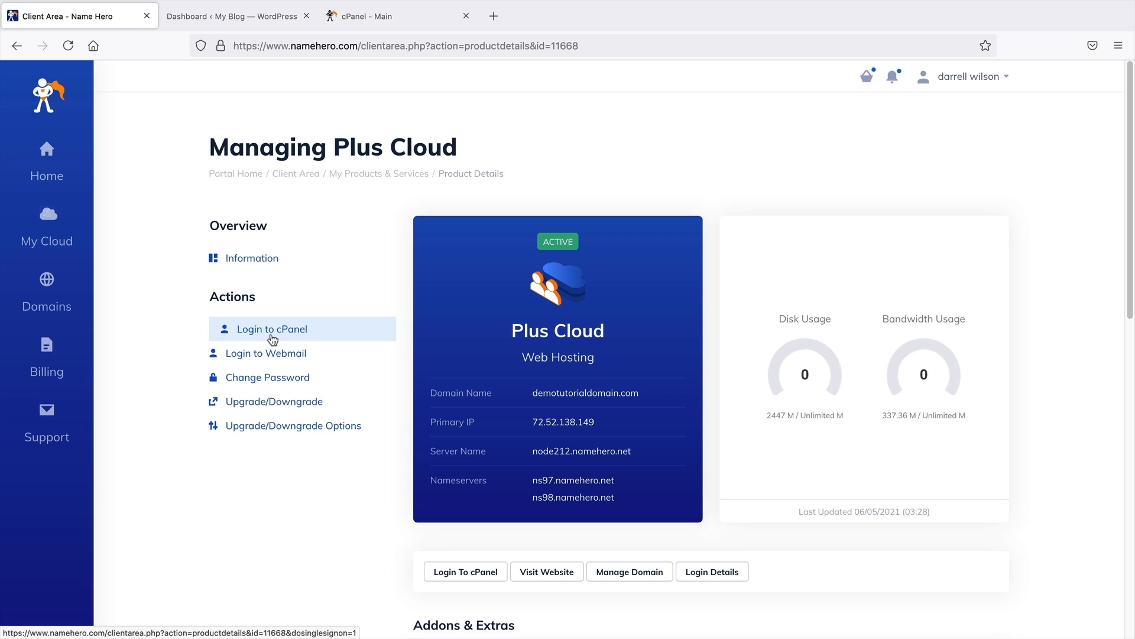
pyautogui.click(273, 340)
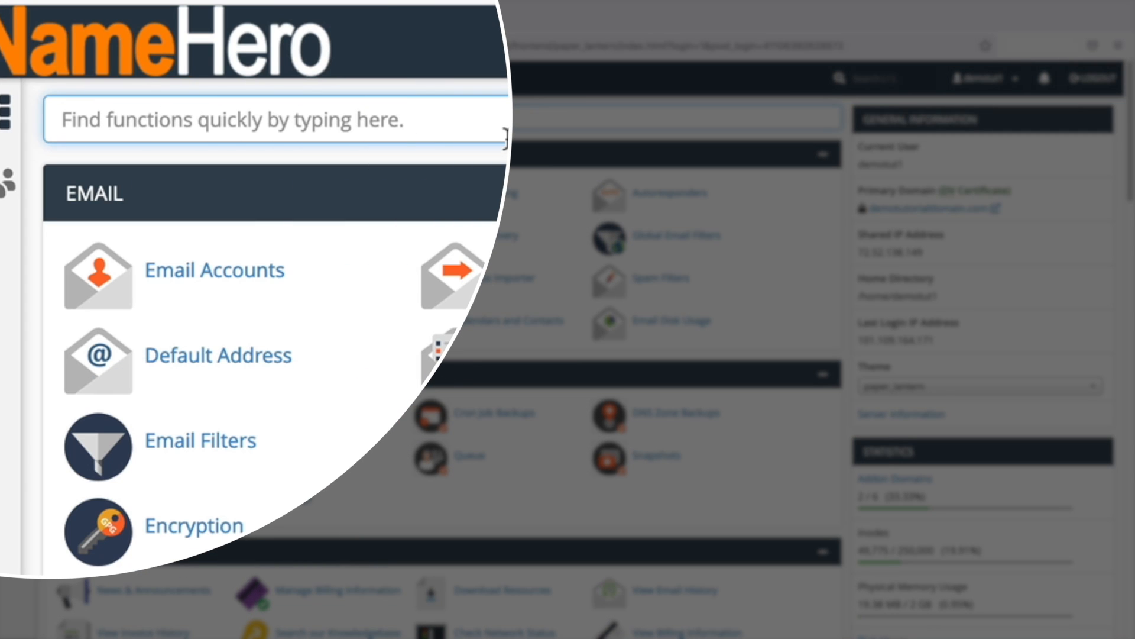
# Search cPanel for php, open Select PHP Version and view the list of available PHP versions
pyautogui.write('php')
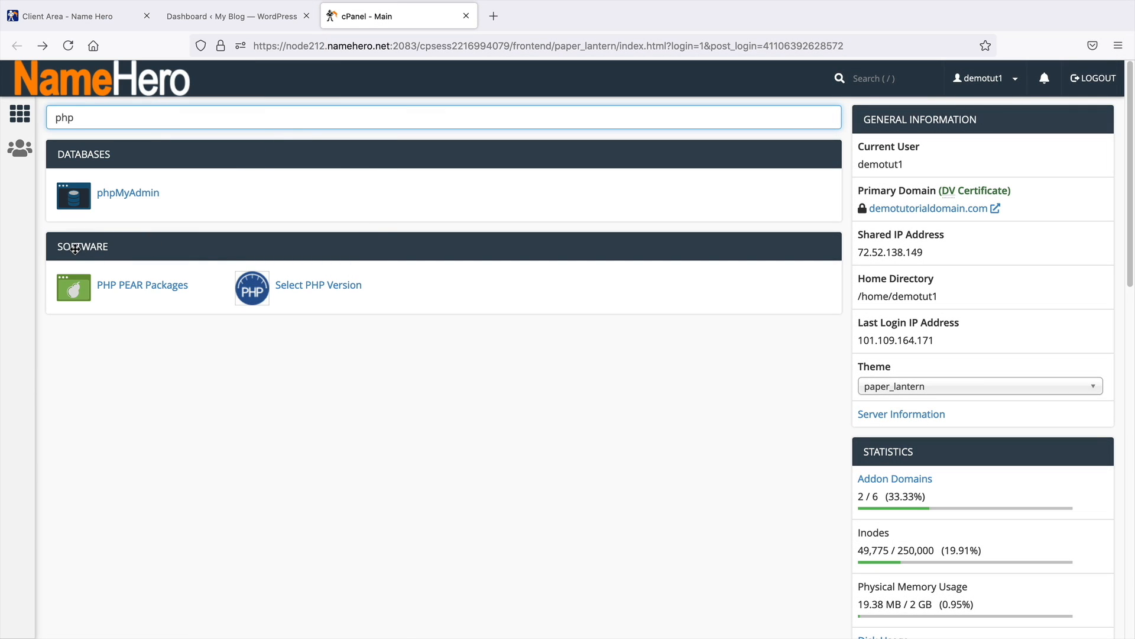
pyautogui.click(325, 287)
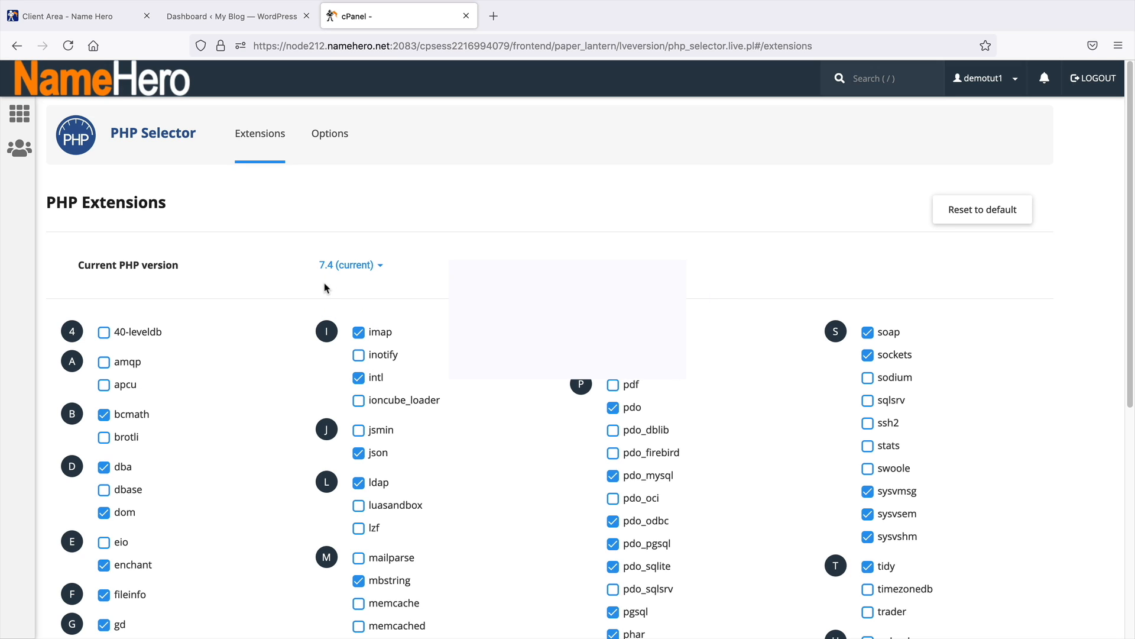
pyautogui.click(382, 269)
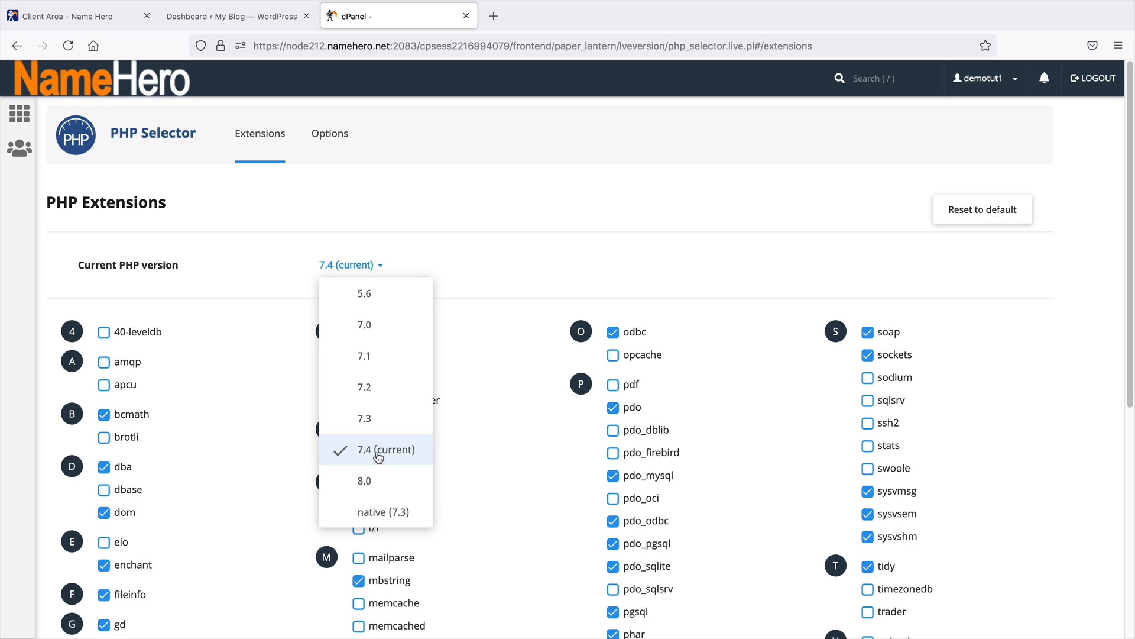
pyautogui.click(462, 207)
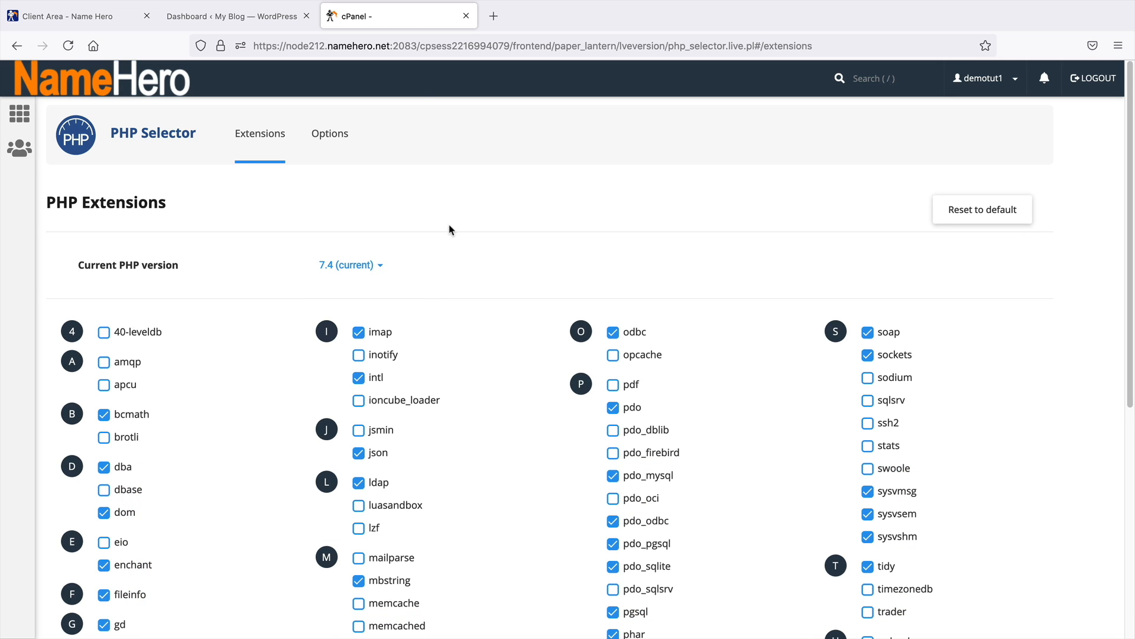
# Examine the PHP Options settings, opening the memory_limit, post_max_size and upload_max_filesize choices
pyautogui.click(335, 135)
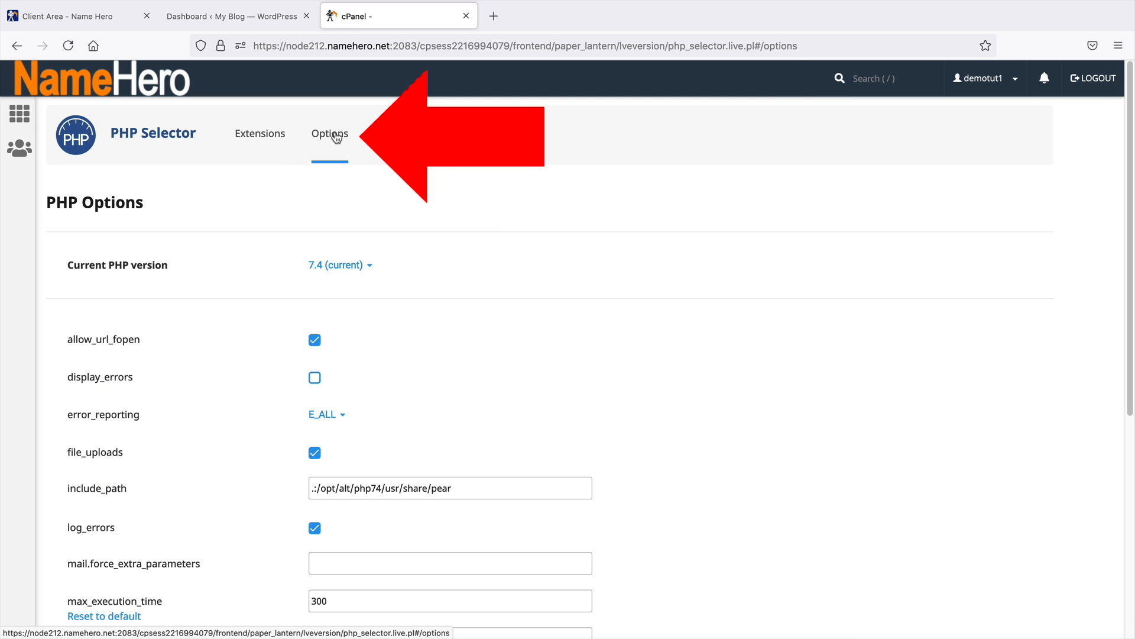
pyautogui.middleClick(635, 261)
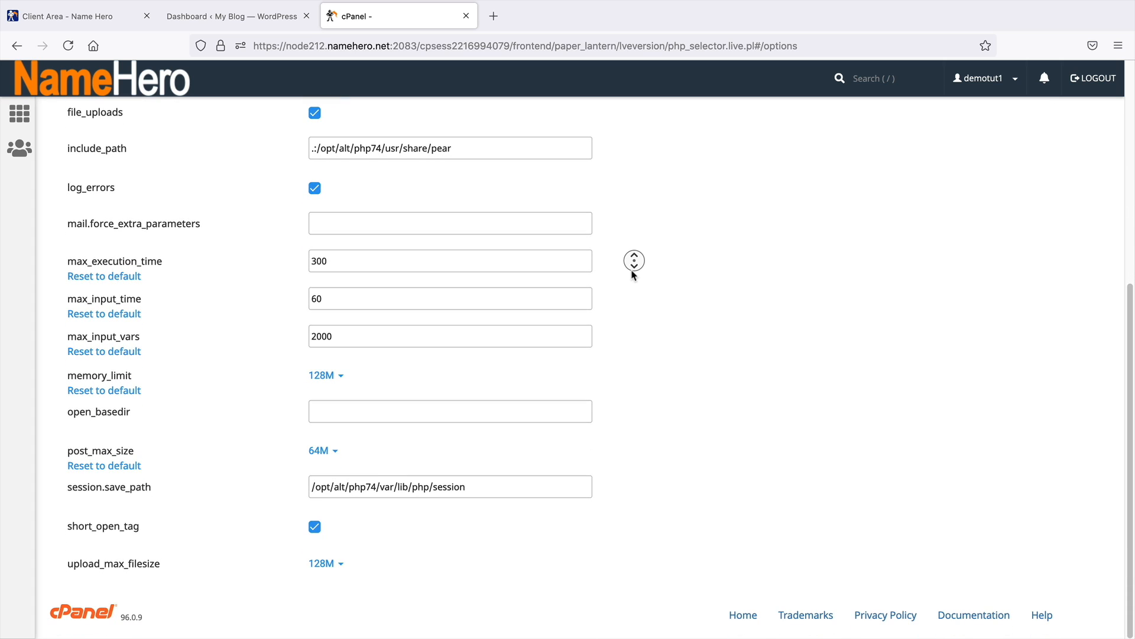
pyautogui.click(632, 274)
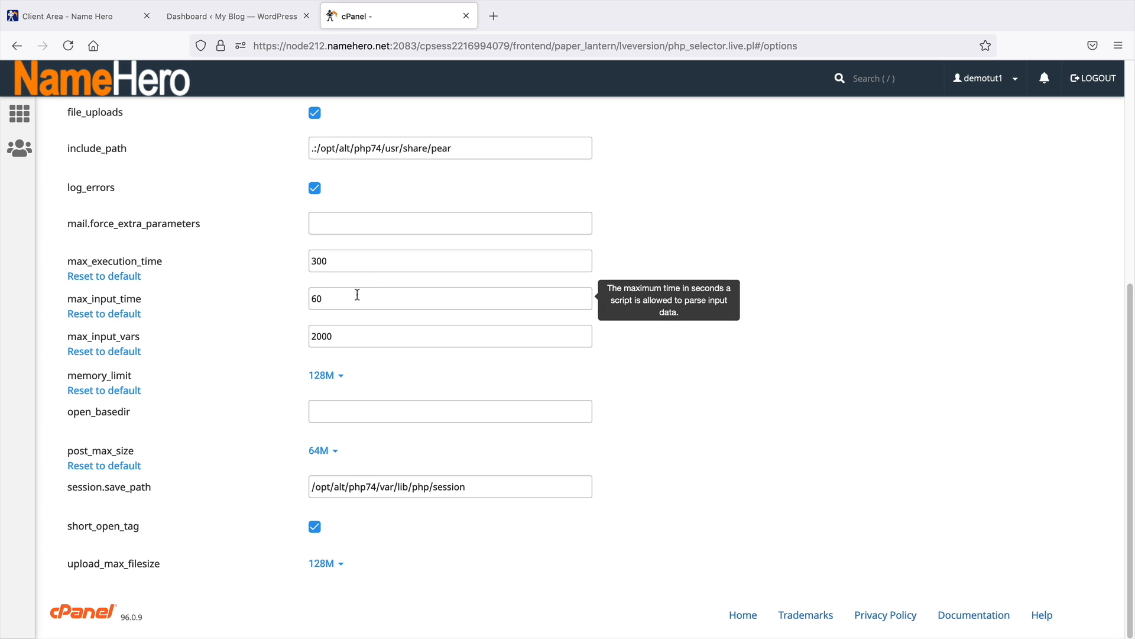
pyautogui.moveTo(76, 335); pyautogui.dragTo(151, 338)
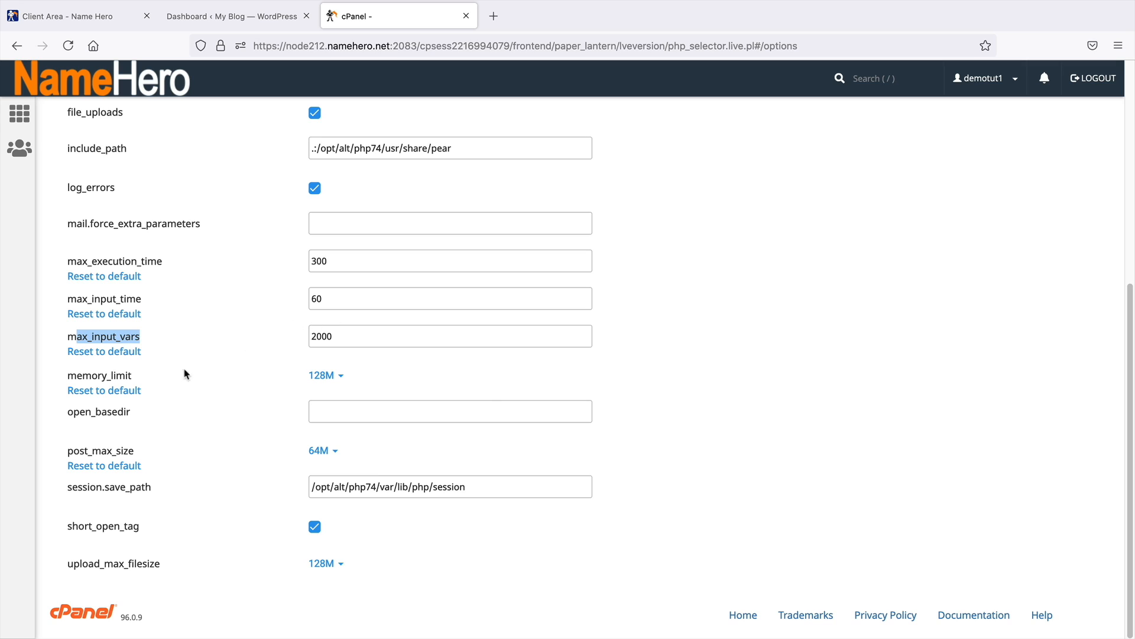
pyautogui.moveTo(104, 376)
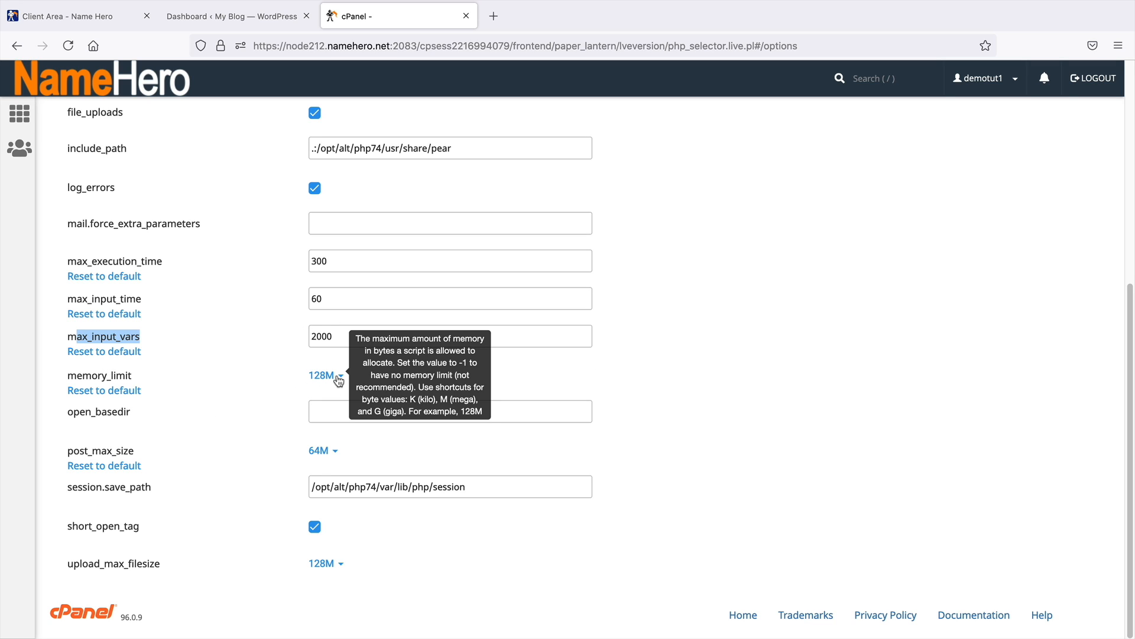
pyautogui.click(343, 378)
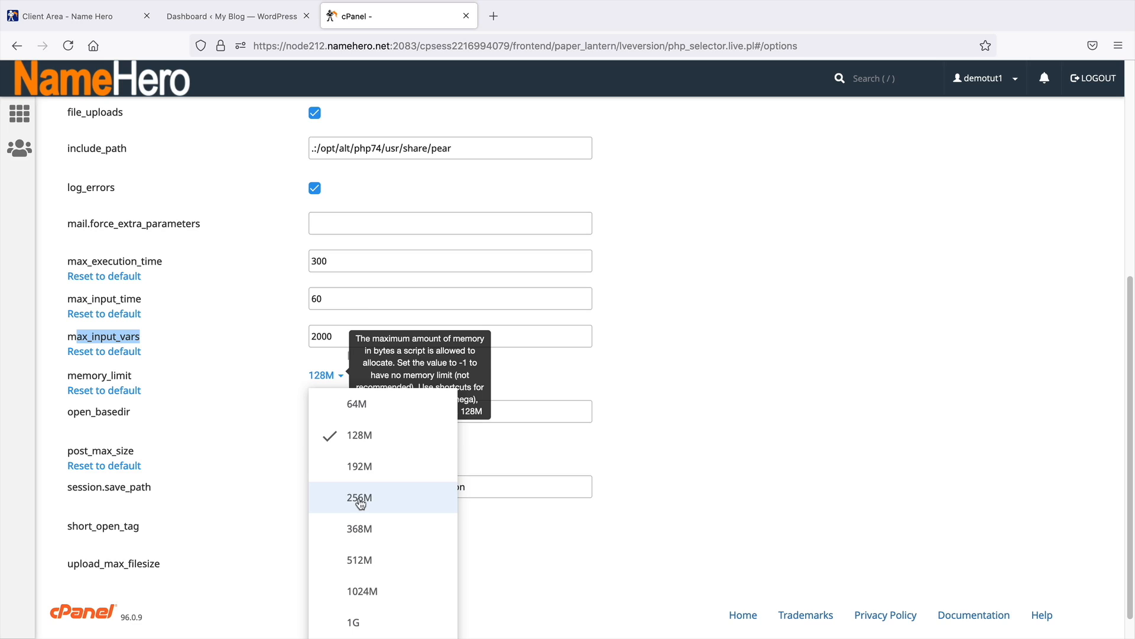
pyautogui.click(398, 518)
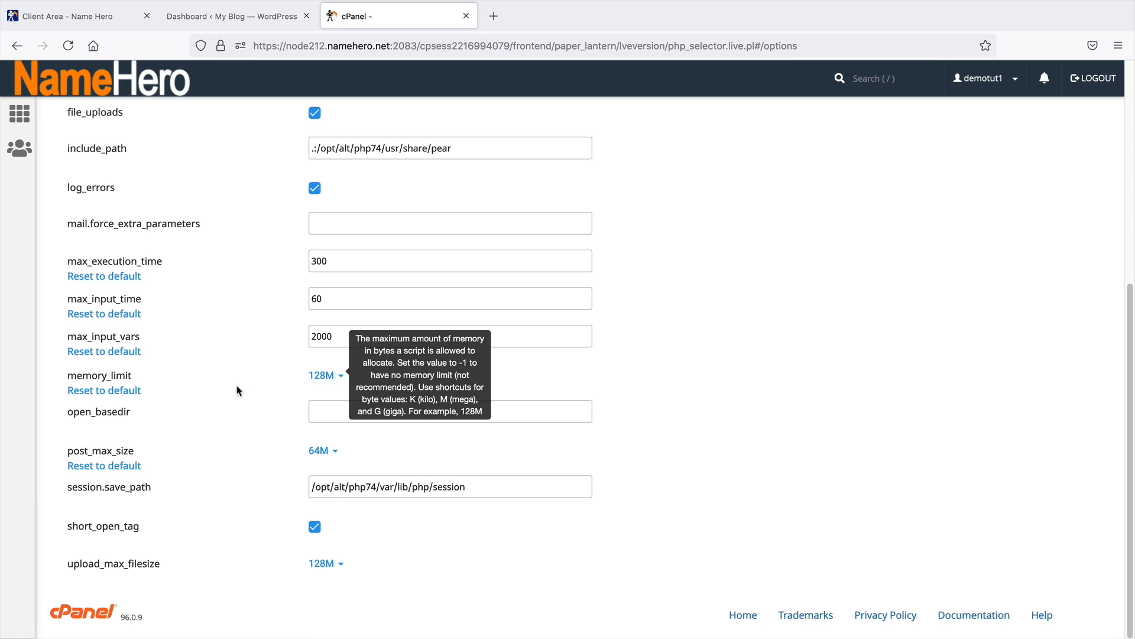
pyautogui.click(329, 452)
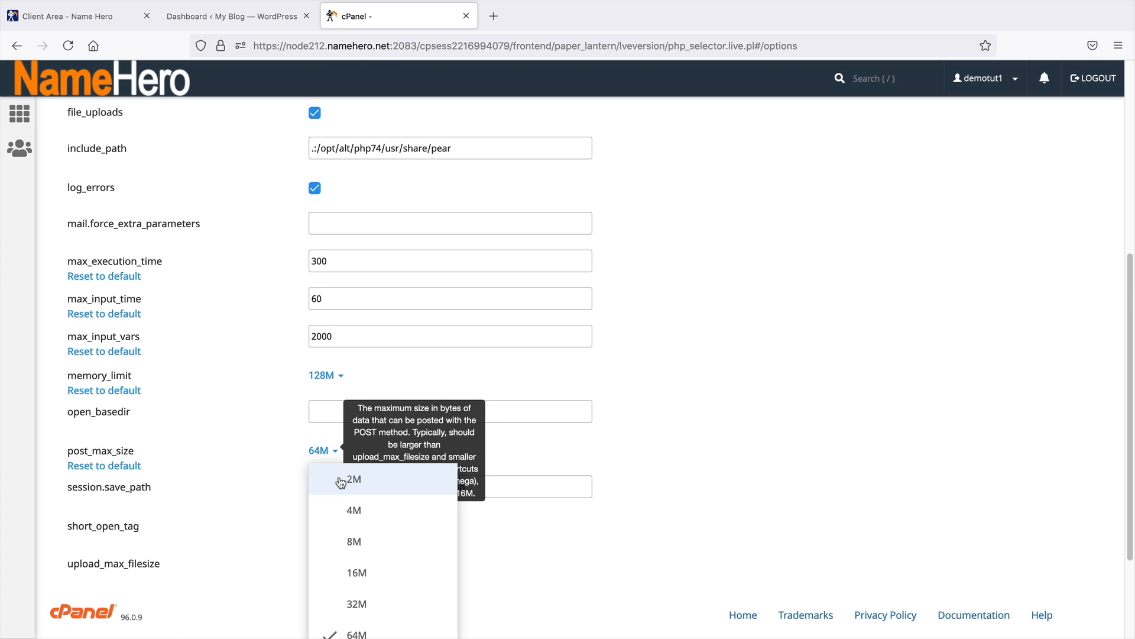
pyautogui.click(358, 498)
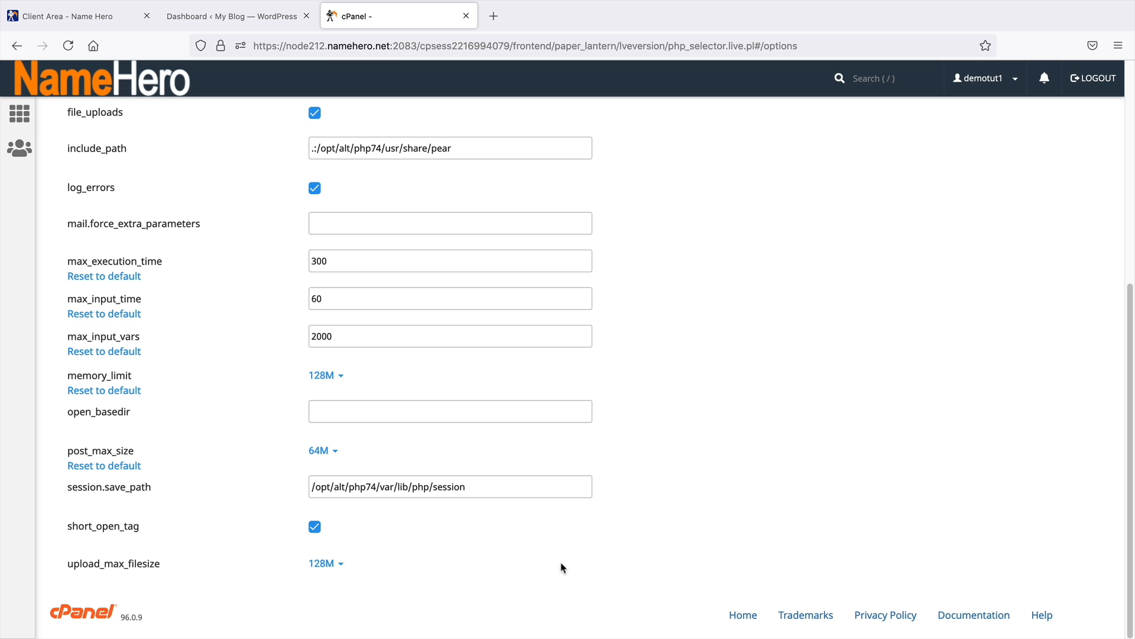
pyautogui.click(339, 565)
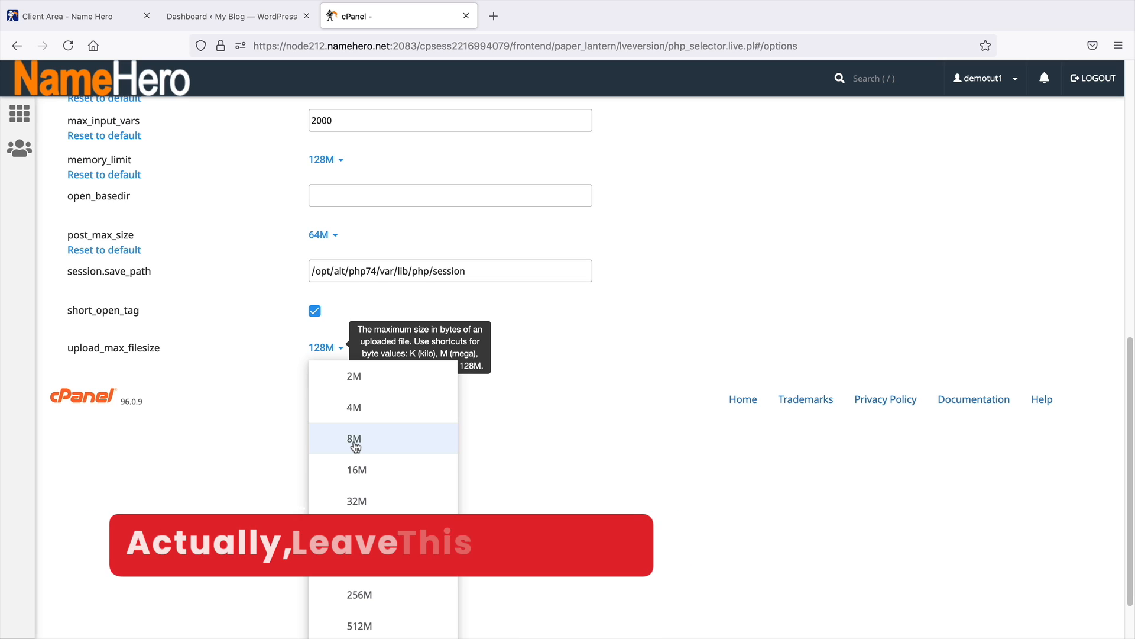
pyautogui.scroll(4, 372, 476)
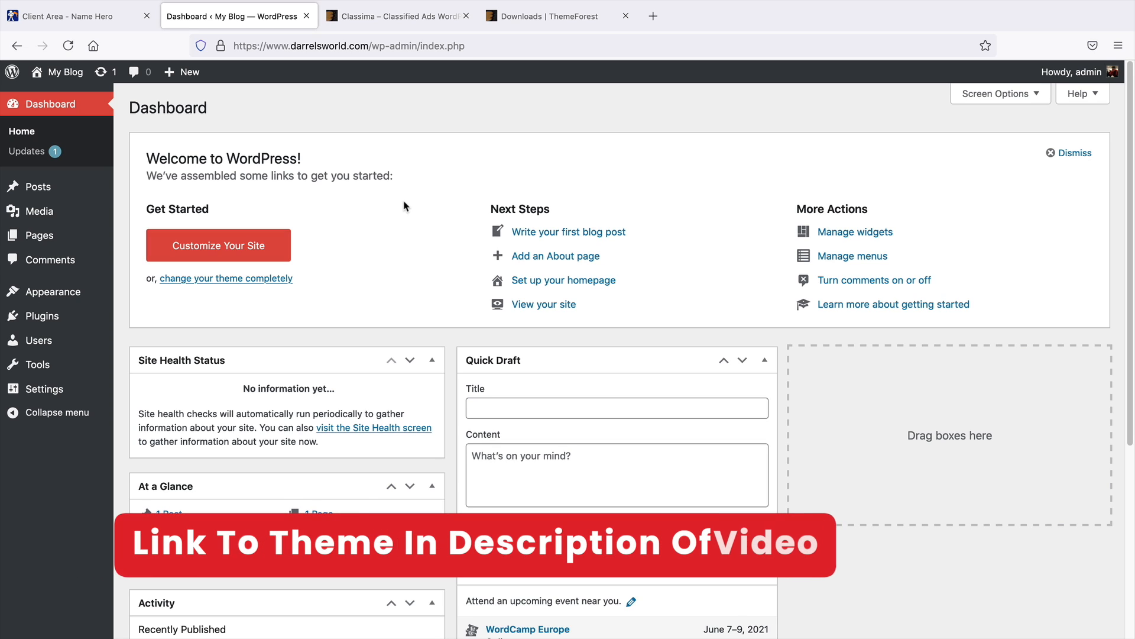
# Switch between the Classima item page and the ThemeForest downloads list, scrolling through the purchased items
pyautogui.click(374, 20)
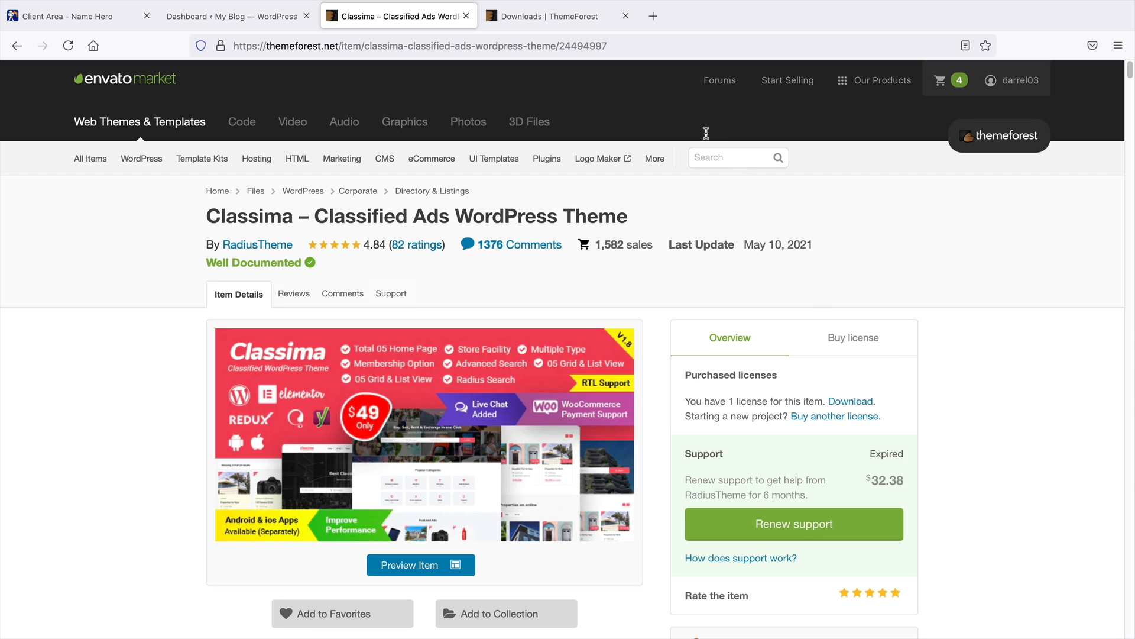
pyautogui.click(583, 16)
pyautogui.middleClick(125, 453)
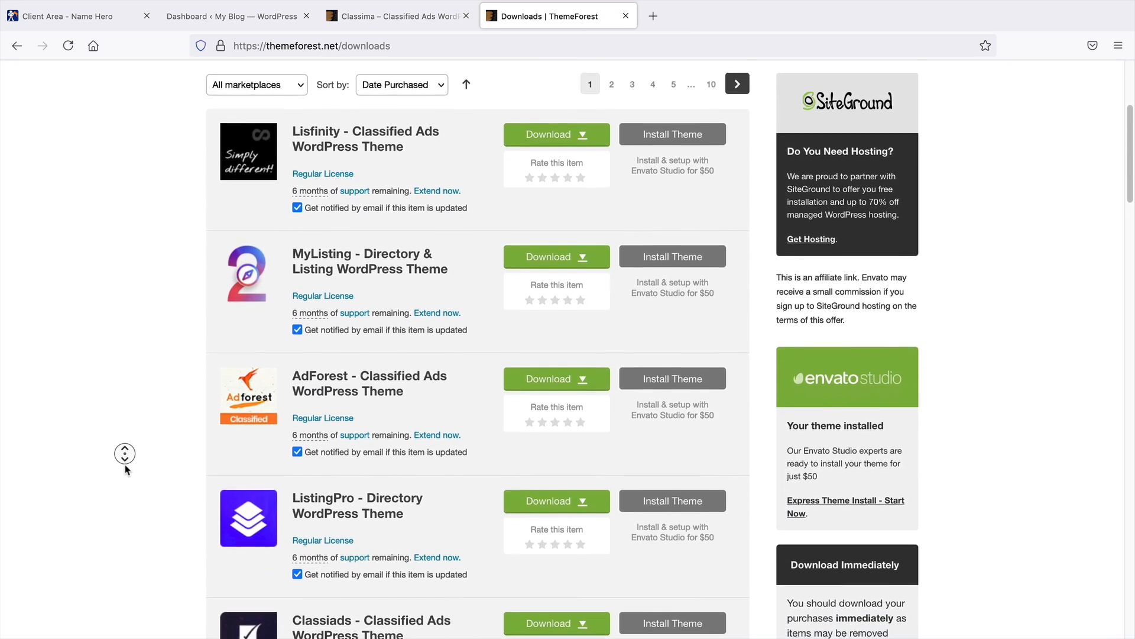
pyautogui.middleClick(125, 465)
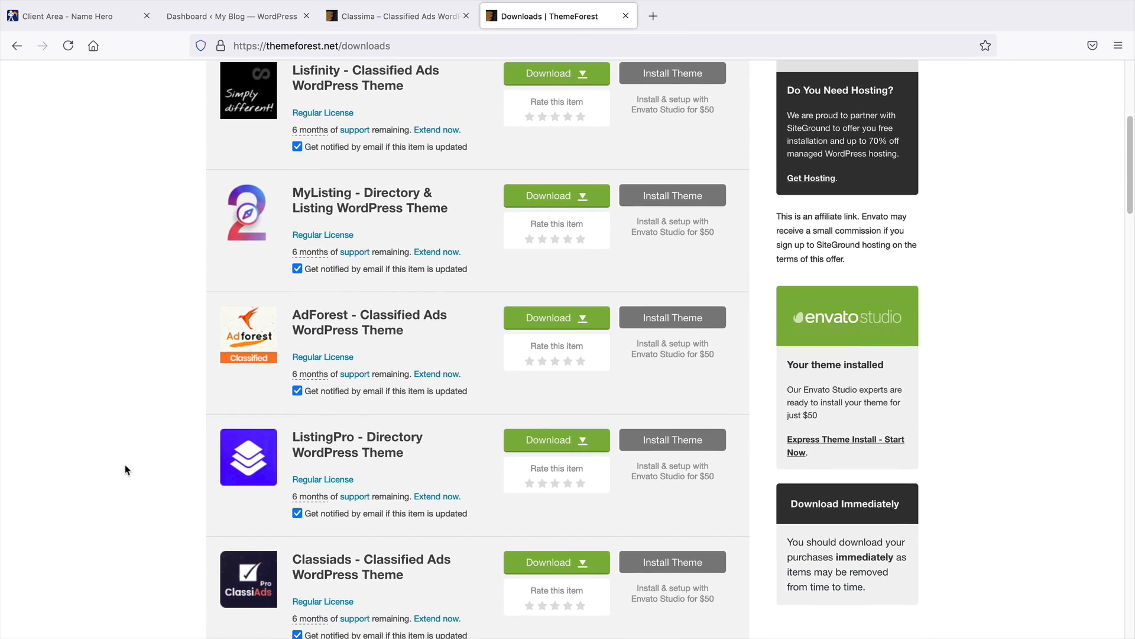
pyautogui.middleClick(79, 407)
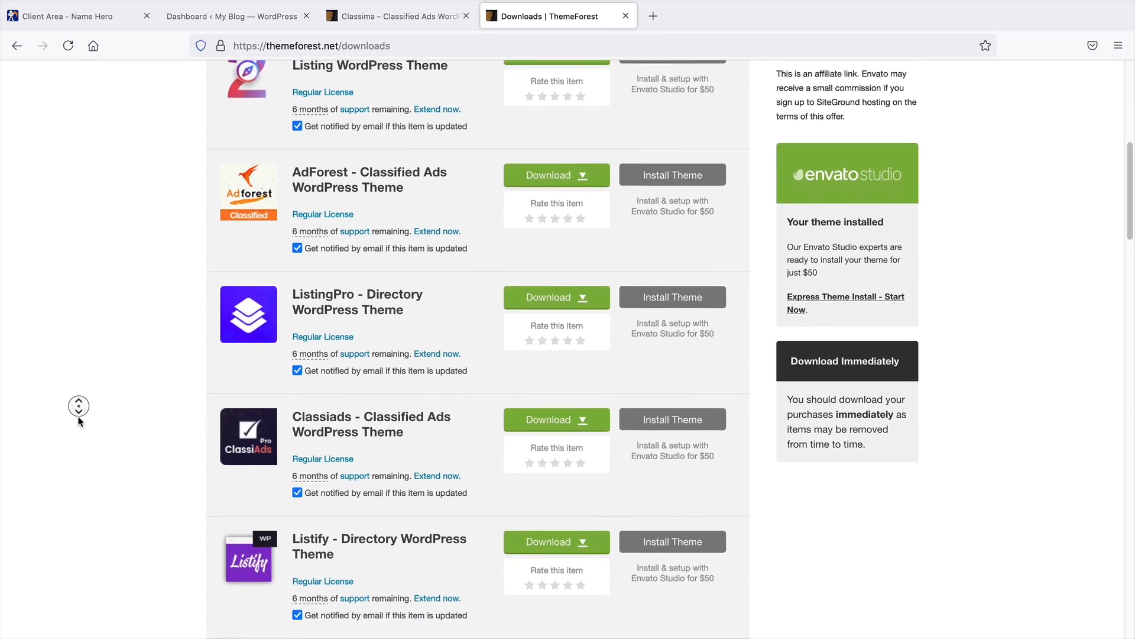
pyautogui.middleClick(79, 417)
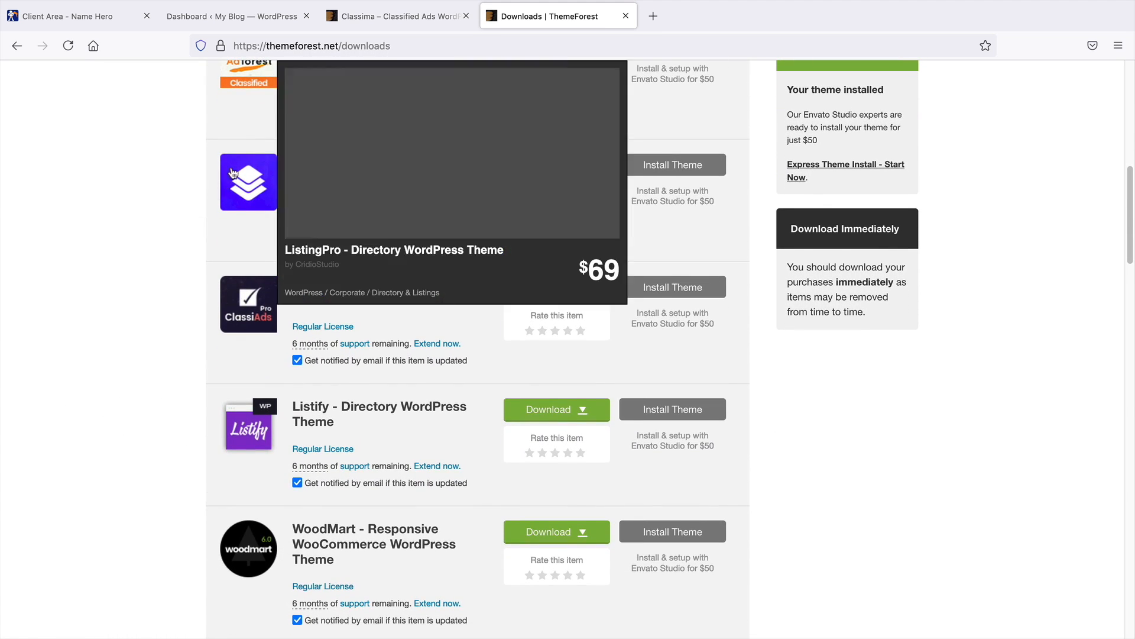
# Return to the Classima item page and view its Buy license options
pyautogui.click(360, 22)
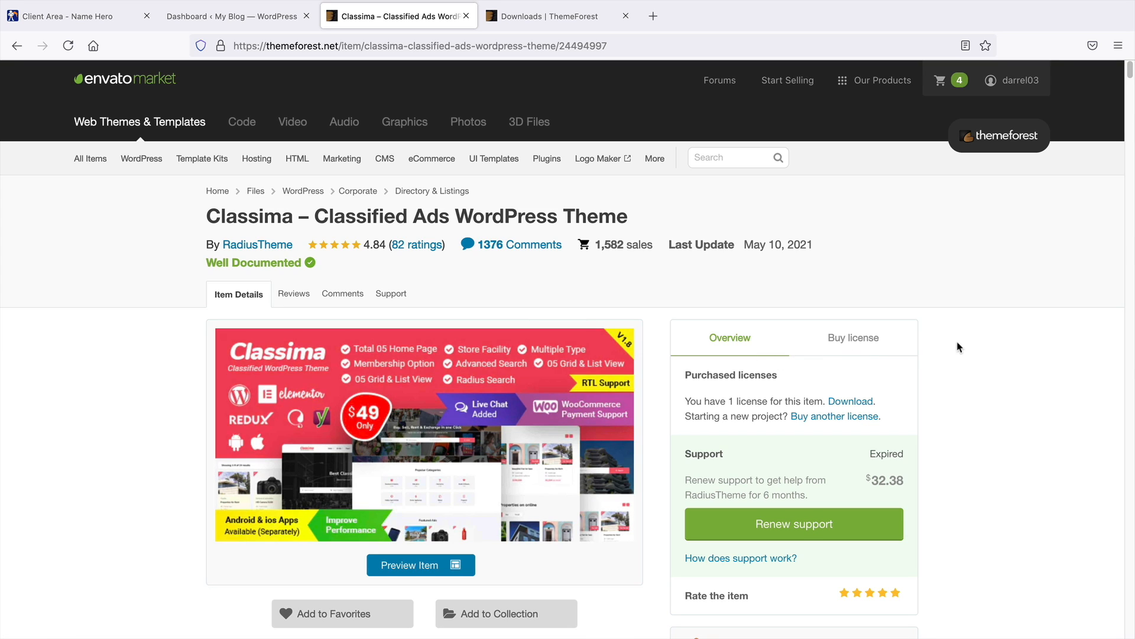
pyautogui.scroll(-2, 959, 346)
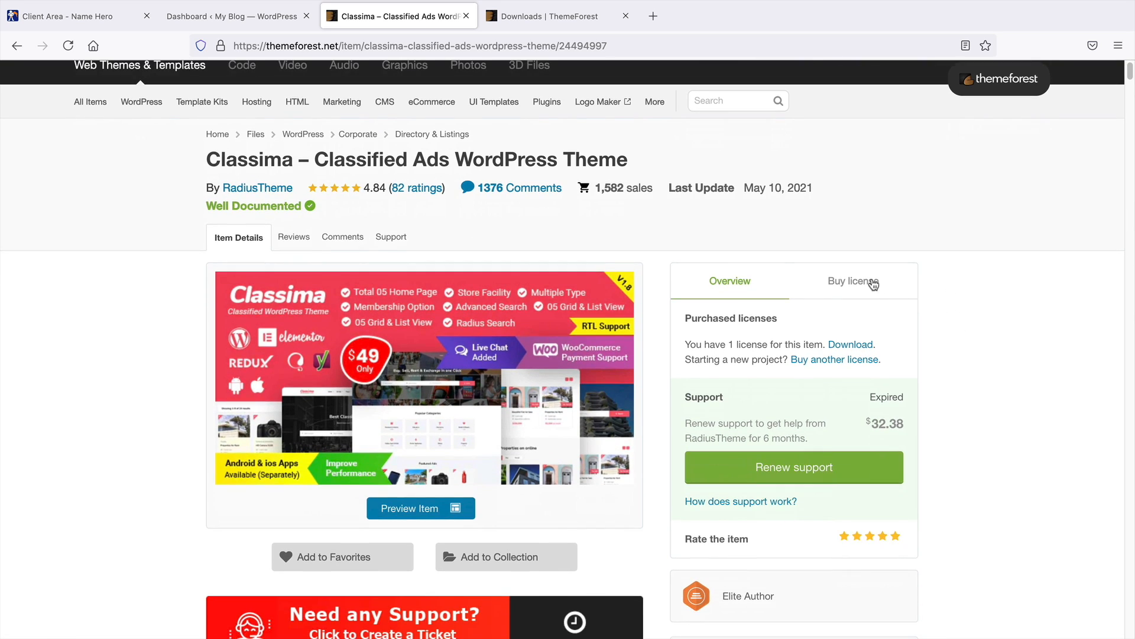
pyautogui.click(873, 284)
pyautogui.middleClick(966, 339)
pyautogui.scroll(-1, 967, 343)
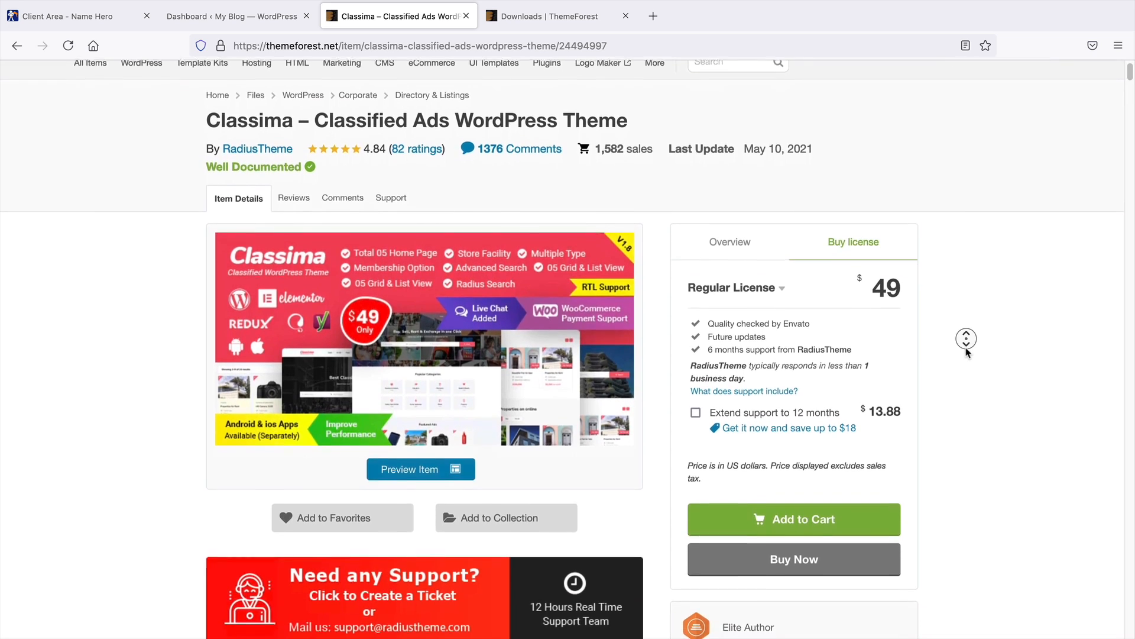
pyautogui.middleClick(968, 352)
pyautogui.scroll(3, 969, 352)
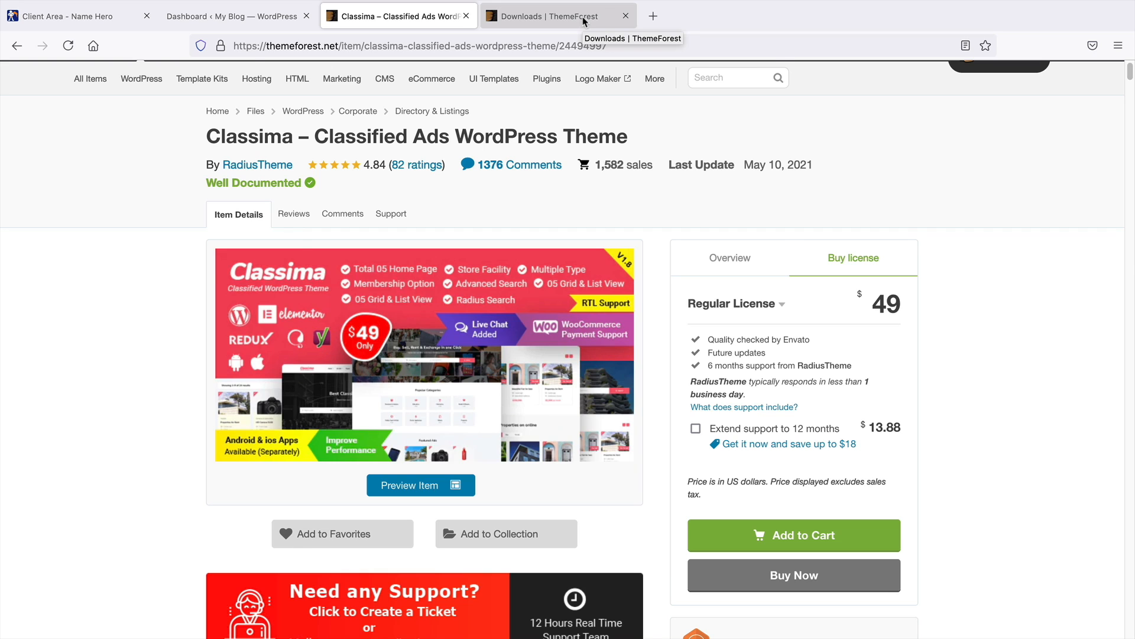
# Find Classima on page 3 of the ThemeForest downloads and save its installable WordPress file only
pyautogui.click(582, 22)
pyautogui.scroll(7, 362, 347)
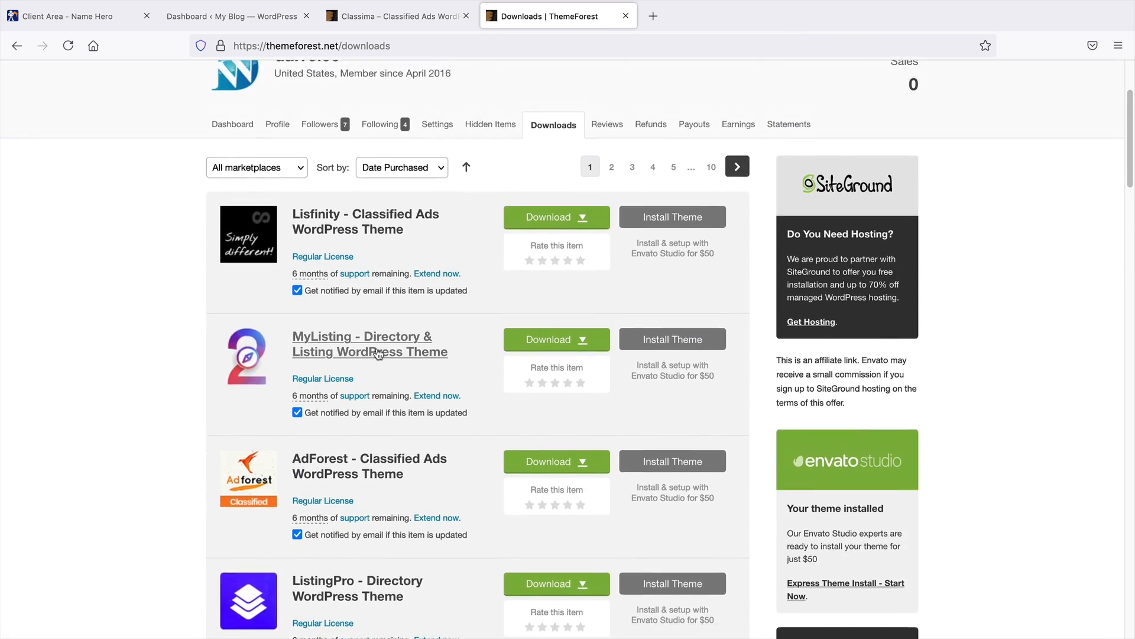
pyautogui.scroll(3, 379, 353)
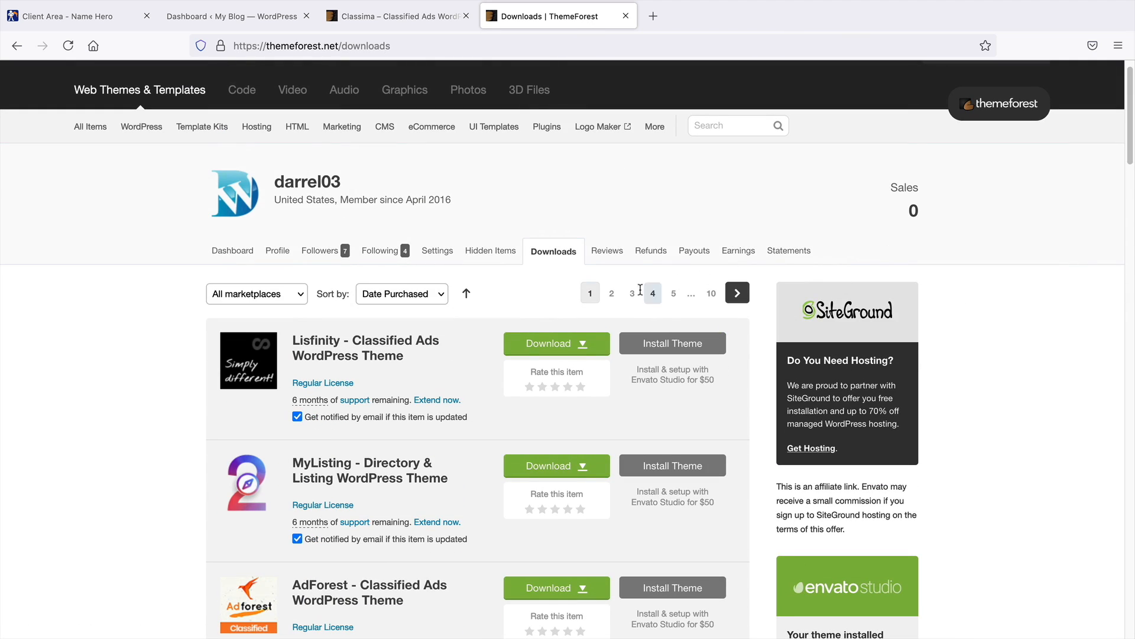
pyautogui.click(613, 297)
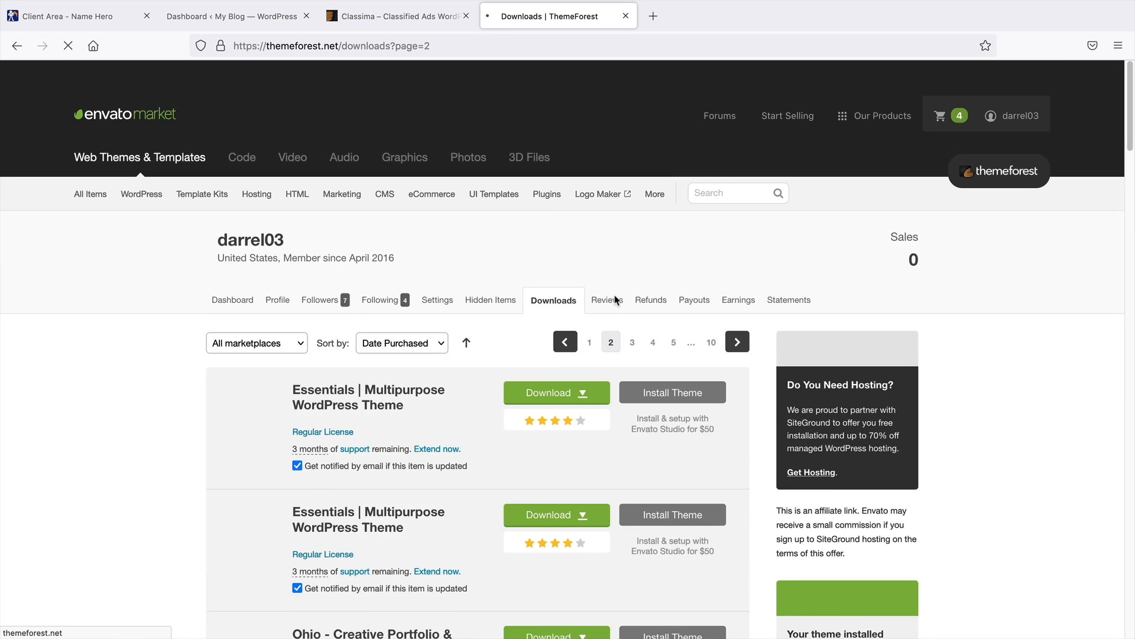
pyautogui.middleClick(996, 389)
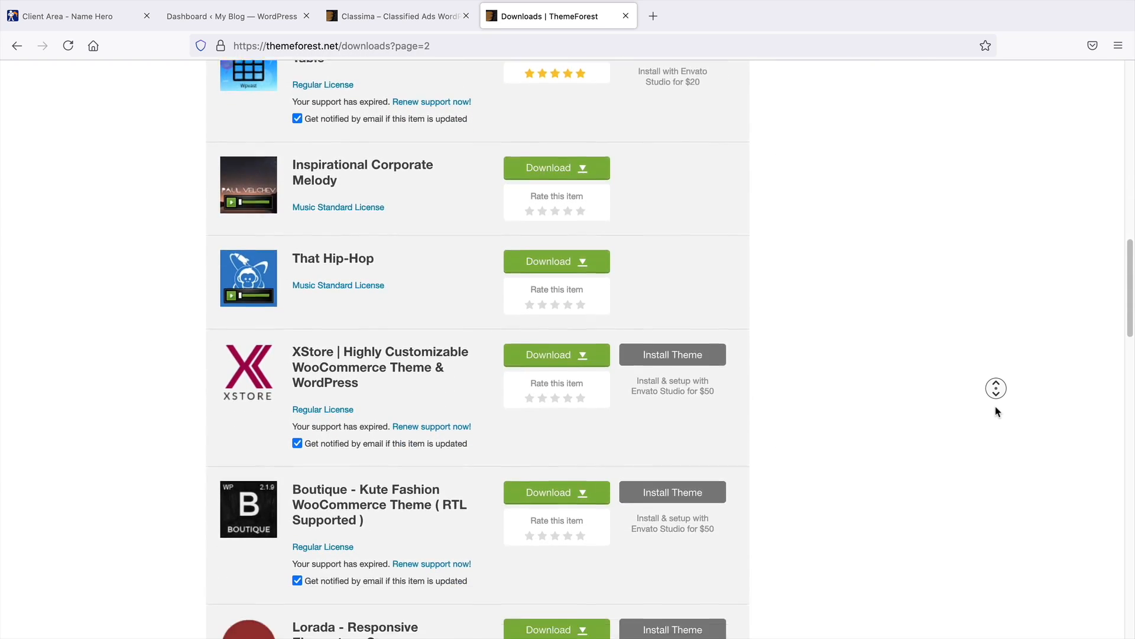
pyautogui.middleClick(997, 412)
pyautogui.scroll(-2, 891, 451)
pyautogui.scroll(-6, 890, 451)
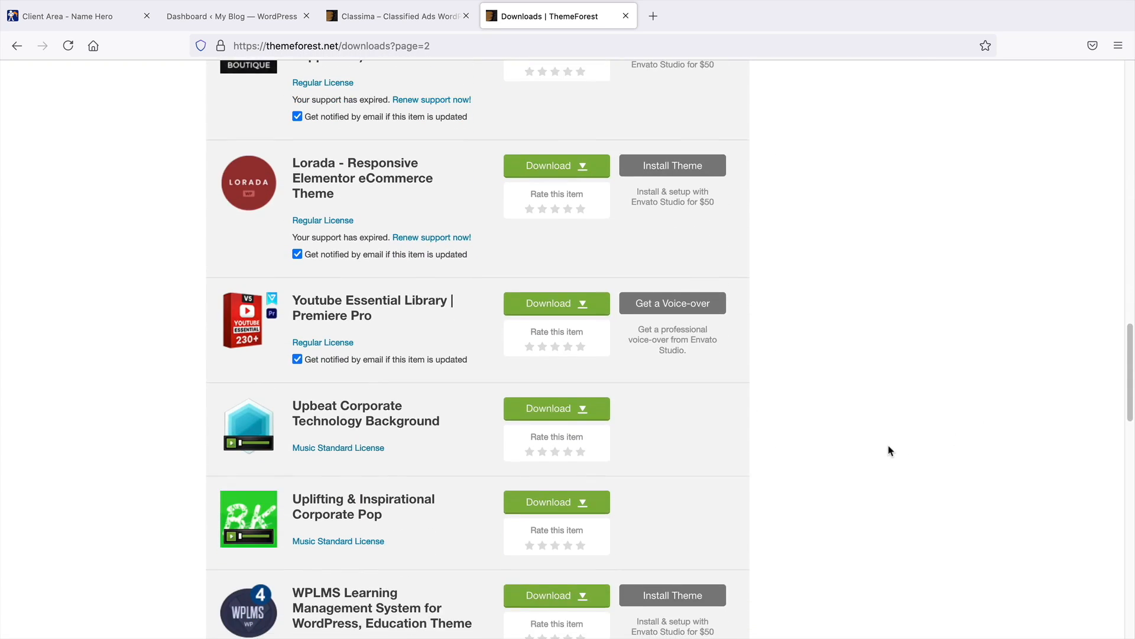
pyautogui.scroll(-4, 888, 451)
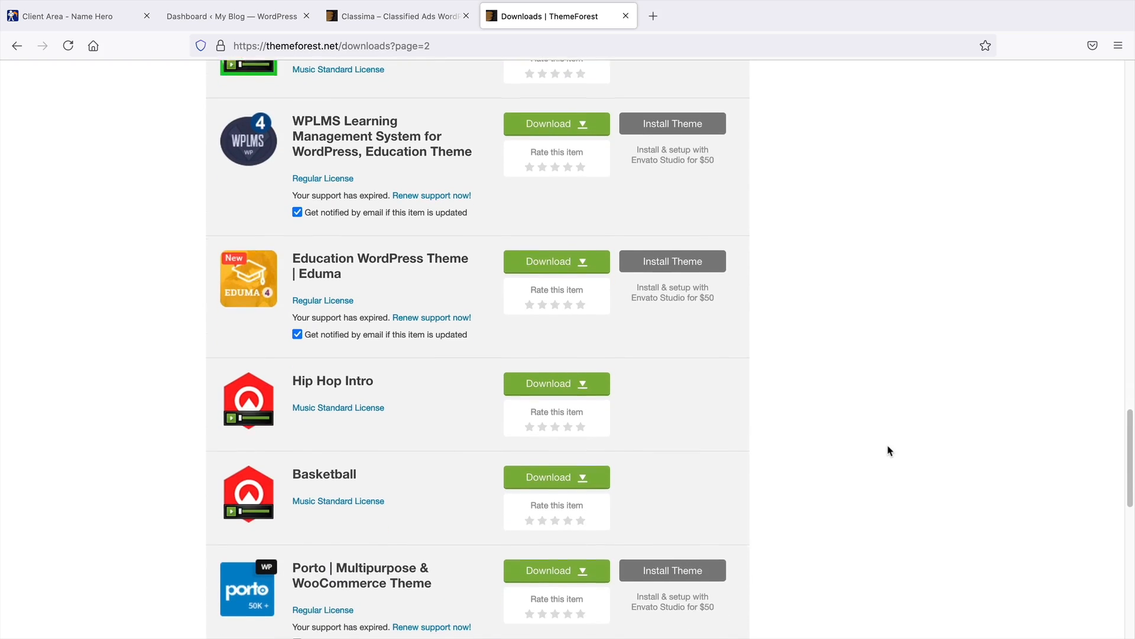
pyautogui.click(632, 540)
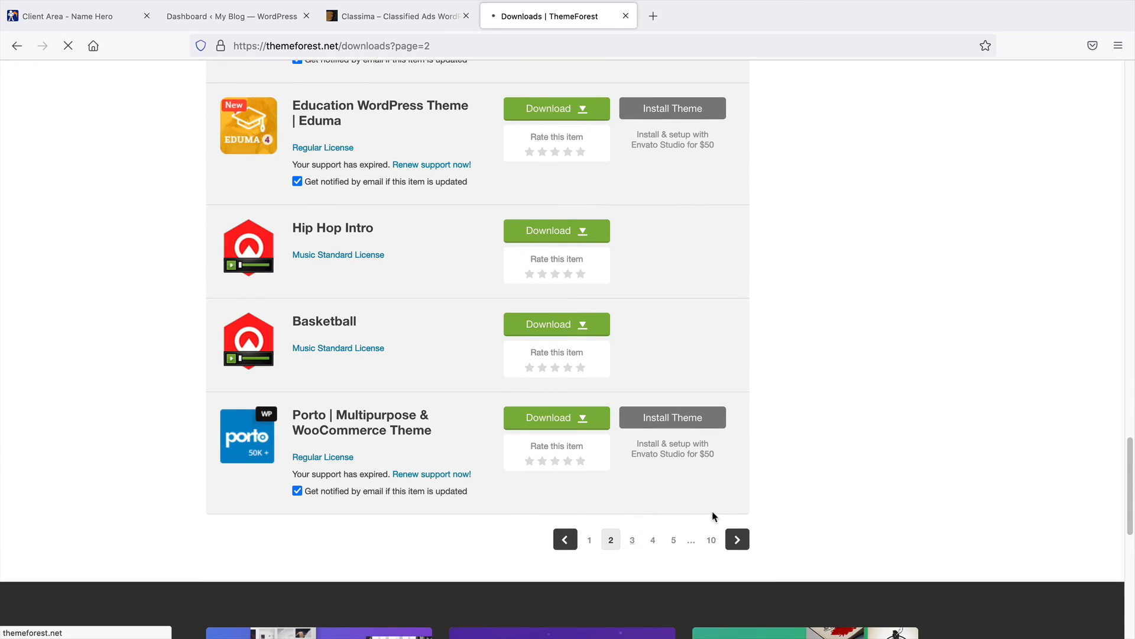
pyautogui.scroll(-4, 713, 518)
pyautogui.scroll(-7, 713, 518)
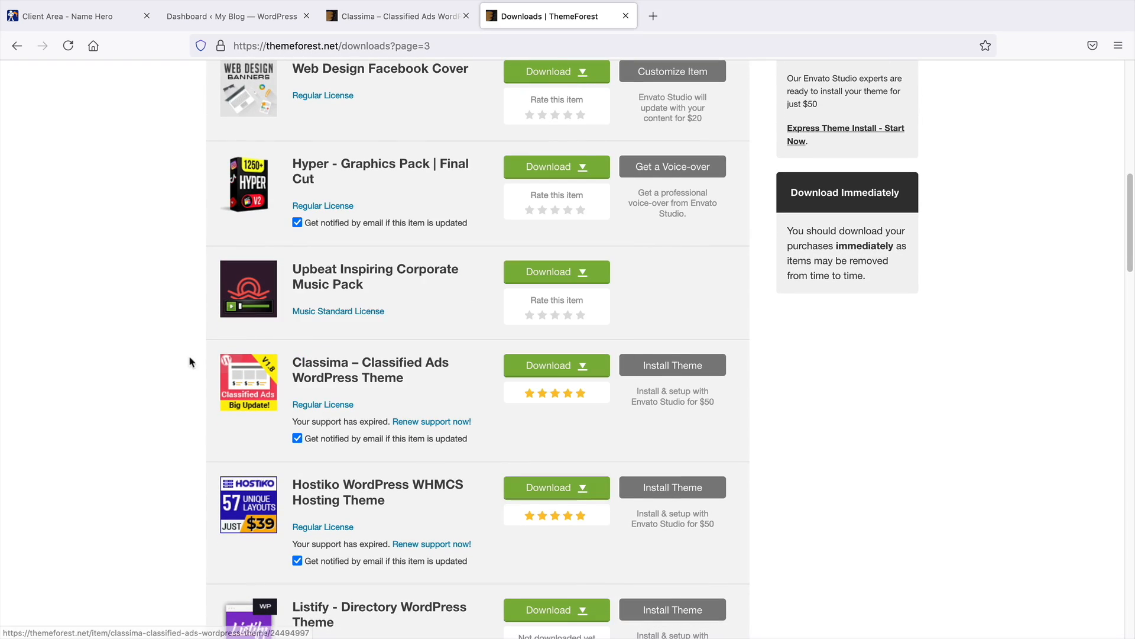
pyautogui.moveTo(239, 388)
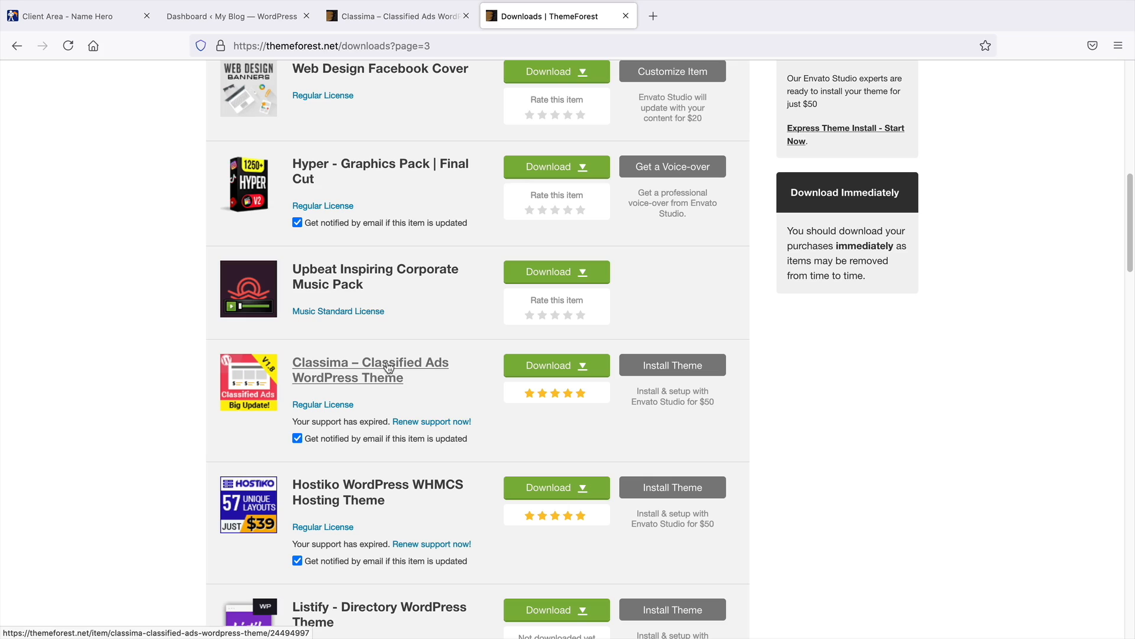
pyautogui.click(582, 370)
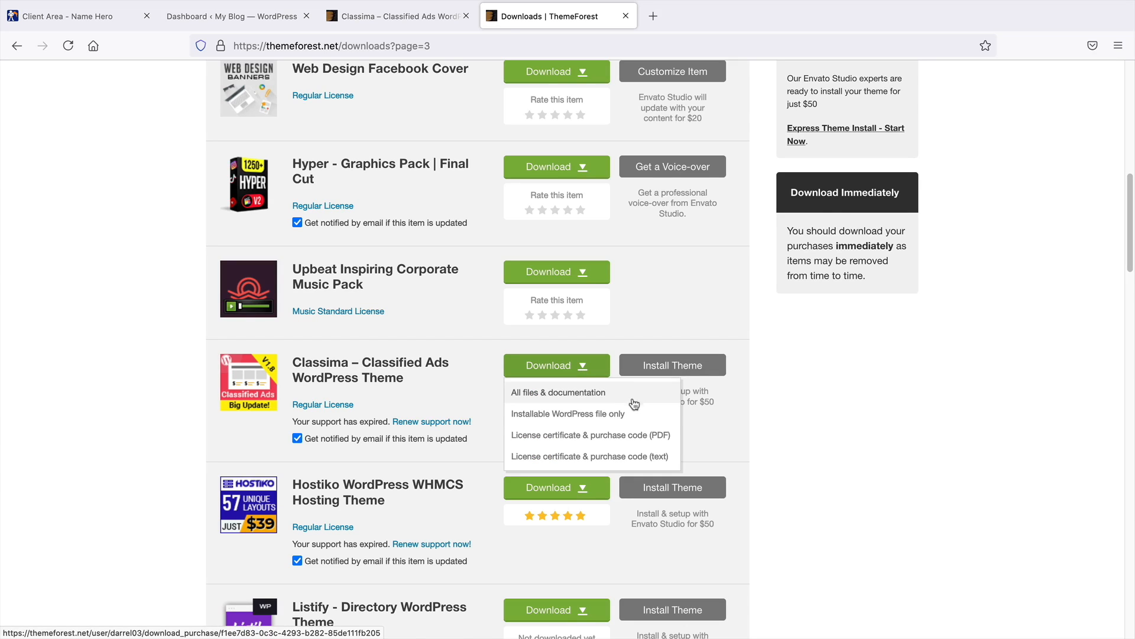
pyautogui.click(577, 416)
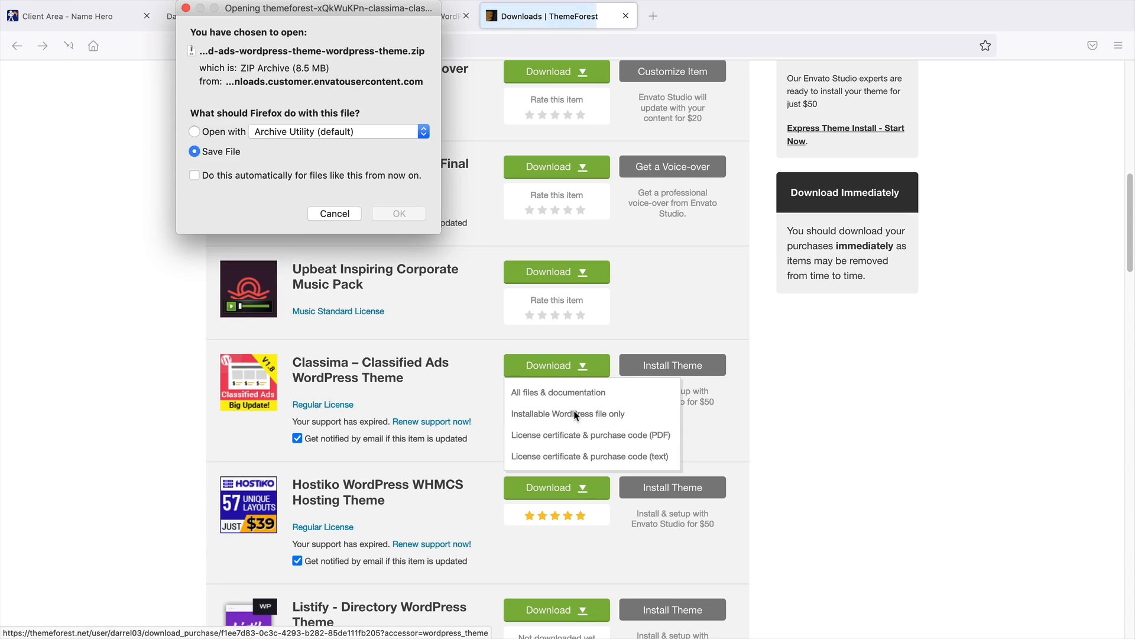
pyautogui.click(399, 214)
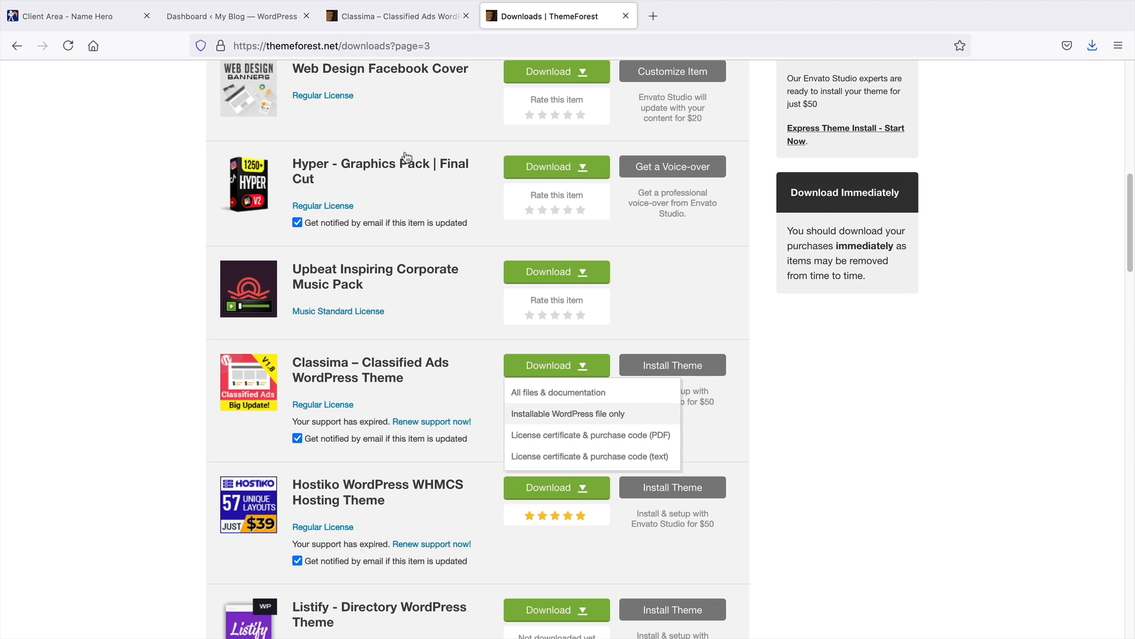
# Open Add Themes in the WordPress dashboard and browse the Latest and Popular theme listings
pyautogui.click(250, 20)
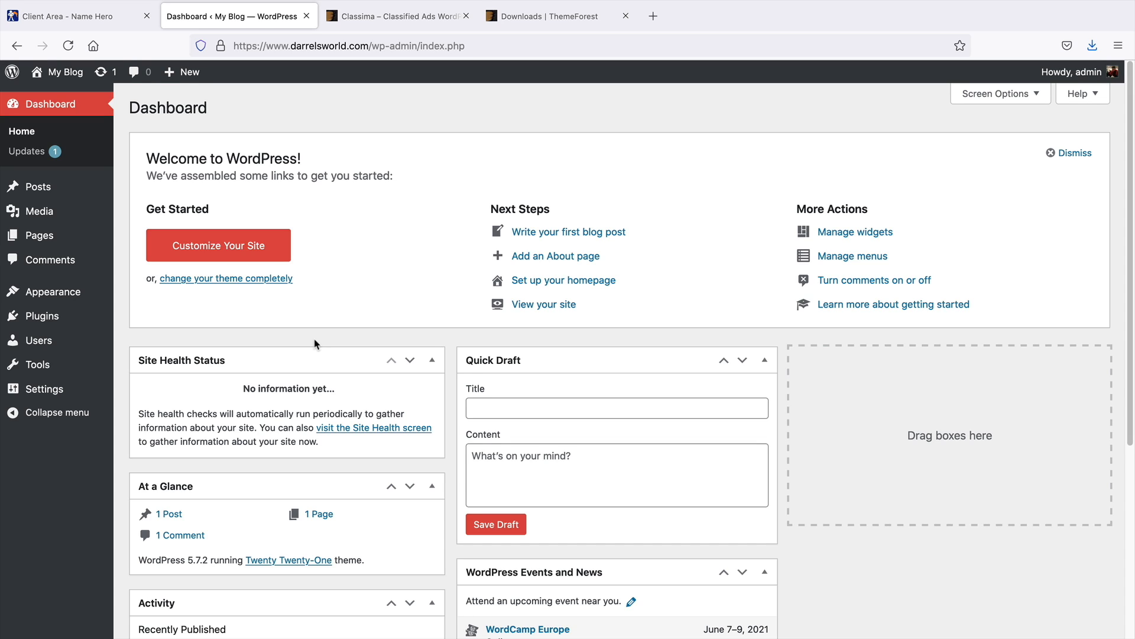
pyautogui.moveTo(83, 292)
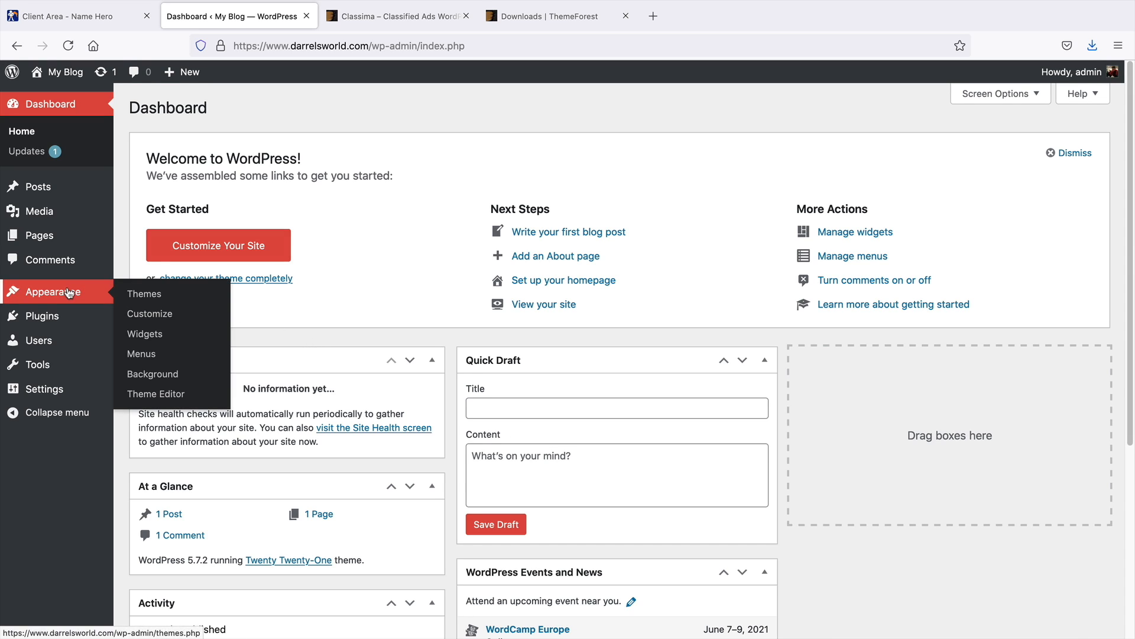
pyautogui.click(157, 296)
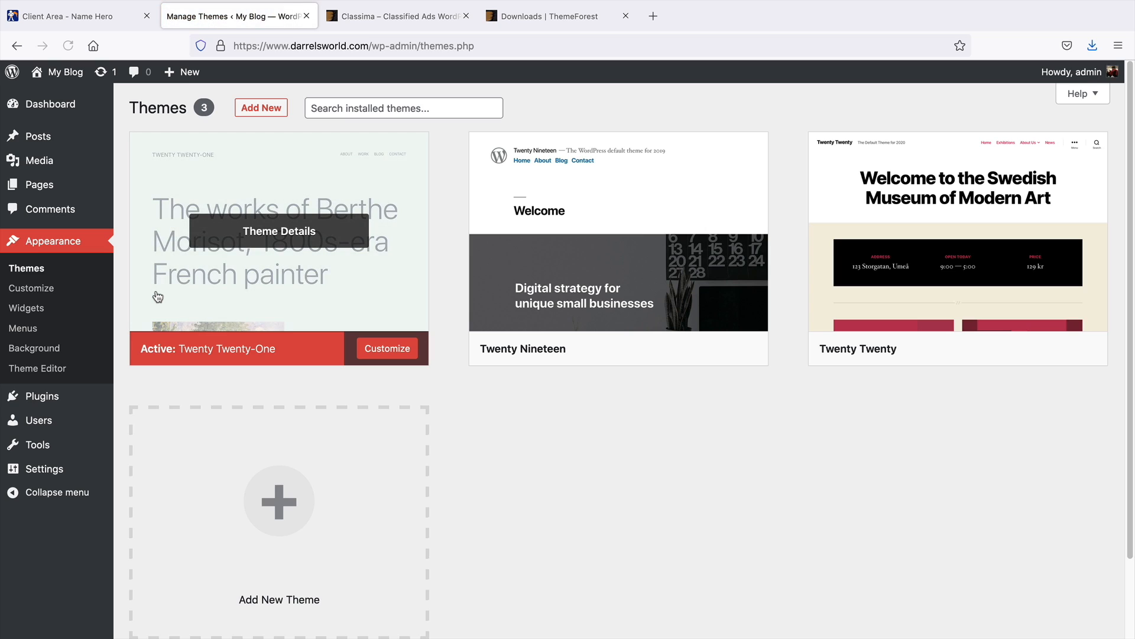
pyautogui.click(263, 109)
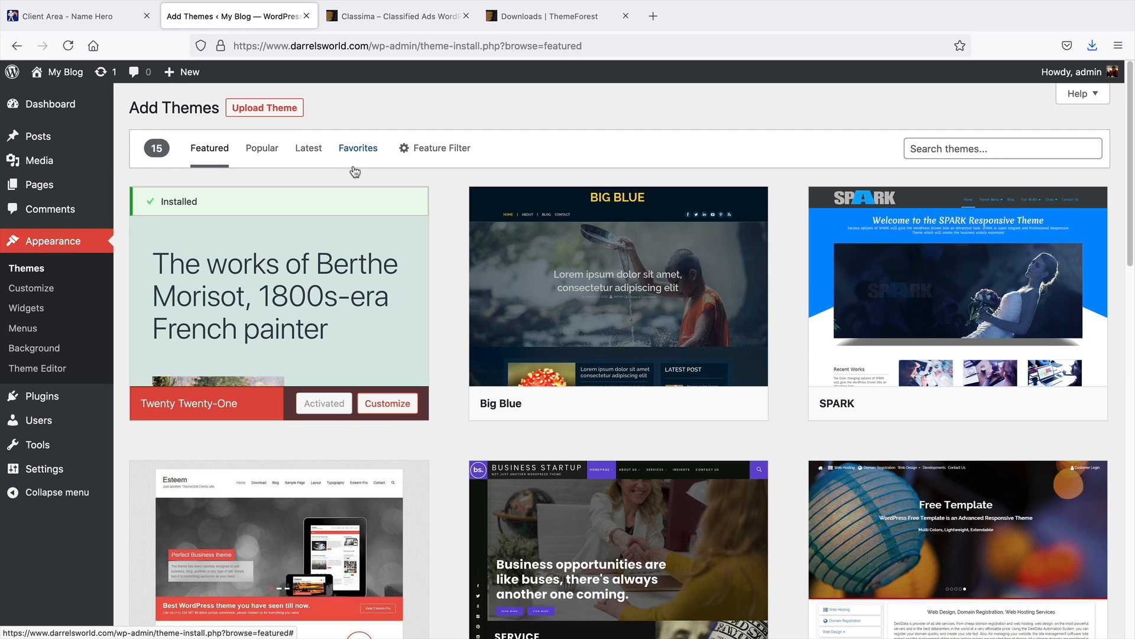
pyautogui.click(308, 149)
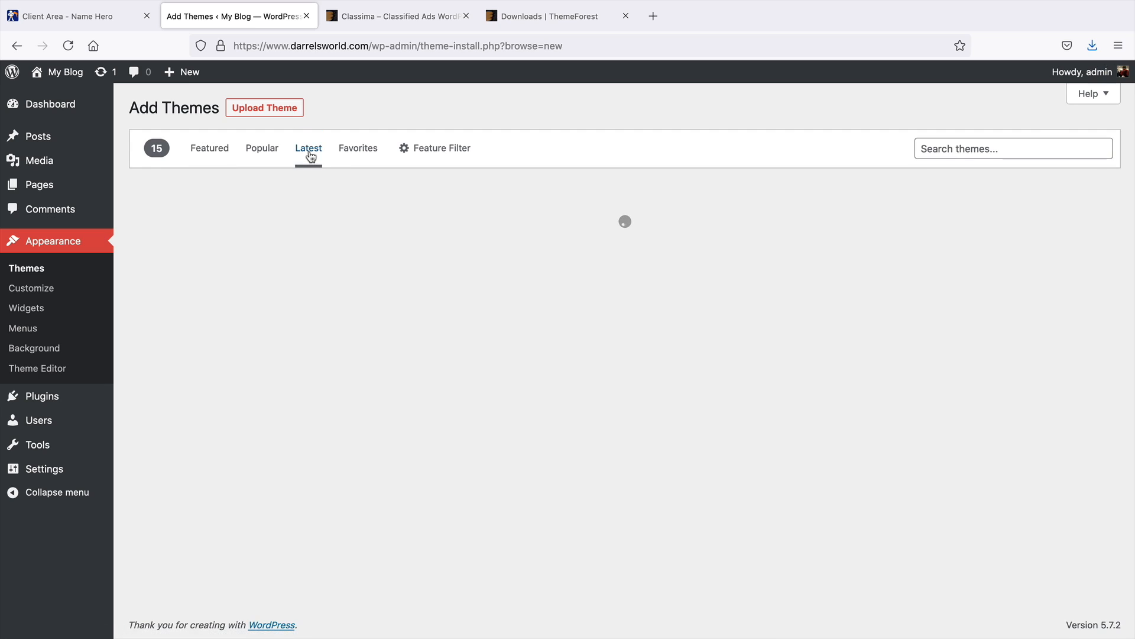
pyautogui.click(263, 153)
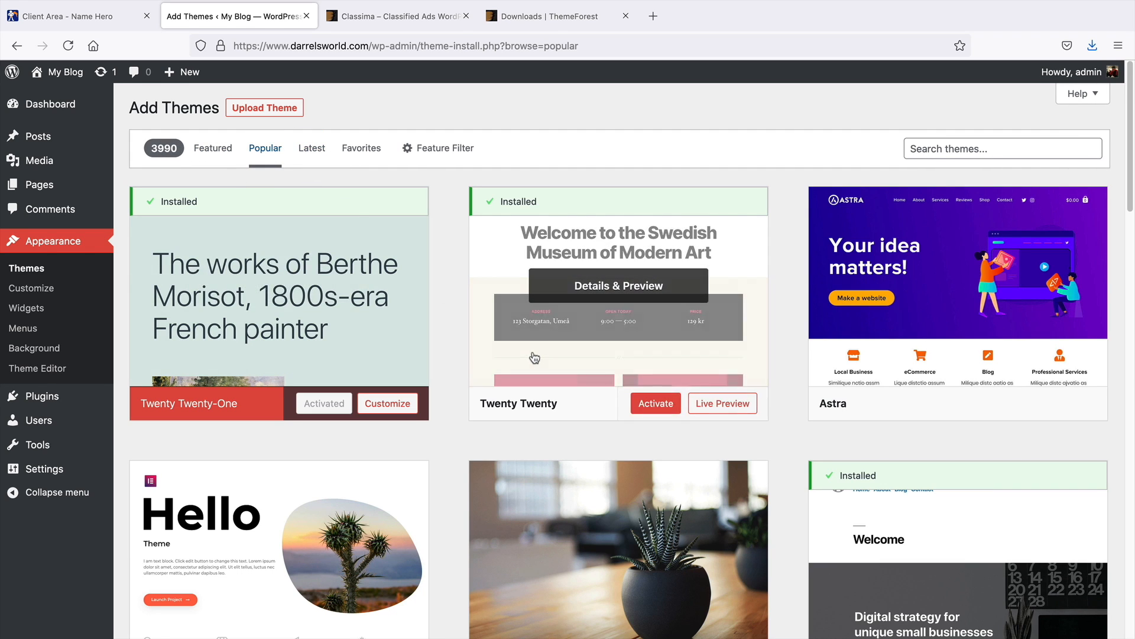
pyautogui.scroll(-3, 534, 359)
pyautogui.scroll(-15, 535, 358)
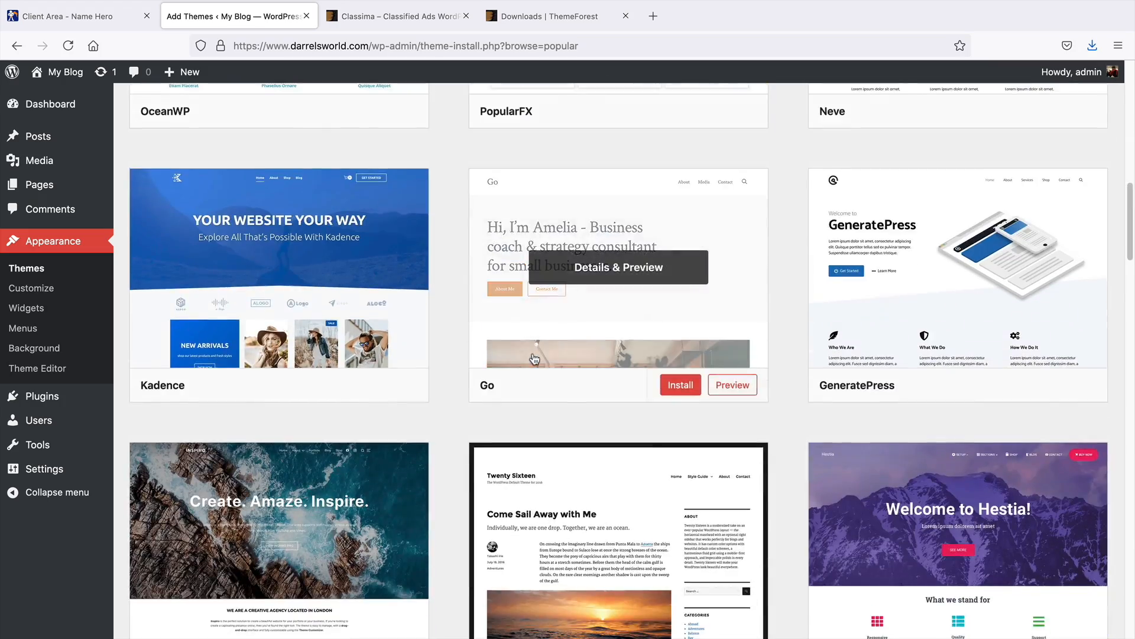
pyautogui.scroll(-10, 534, 358)
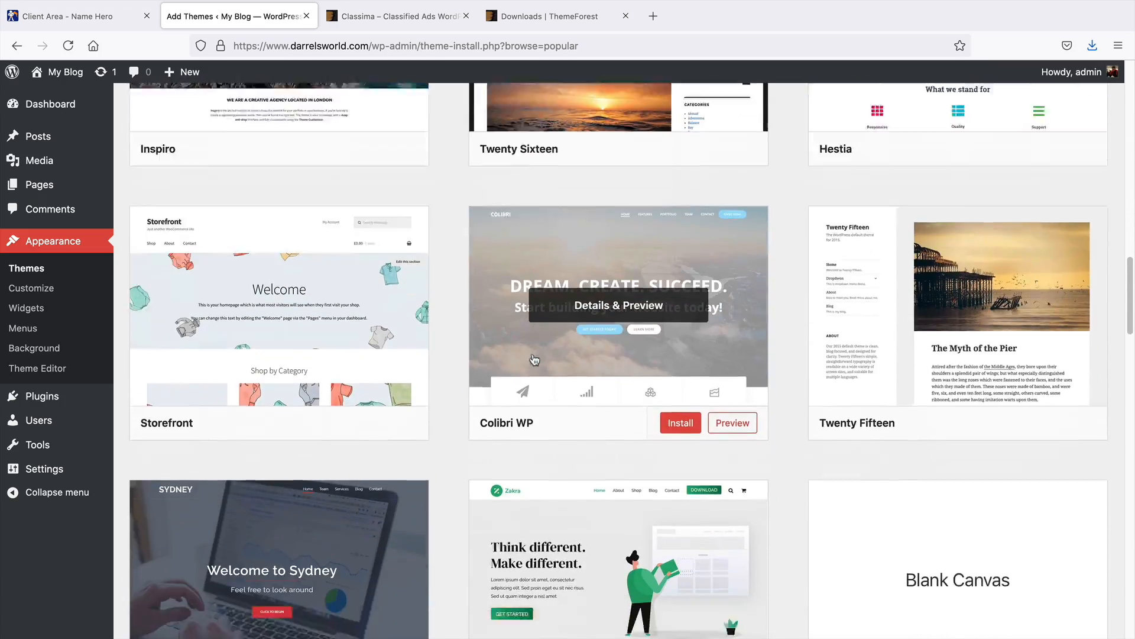
pyautogui.scroll(-11, 535, 358)
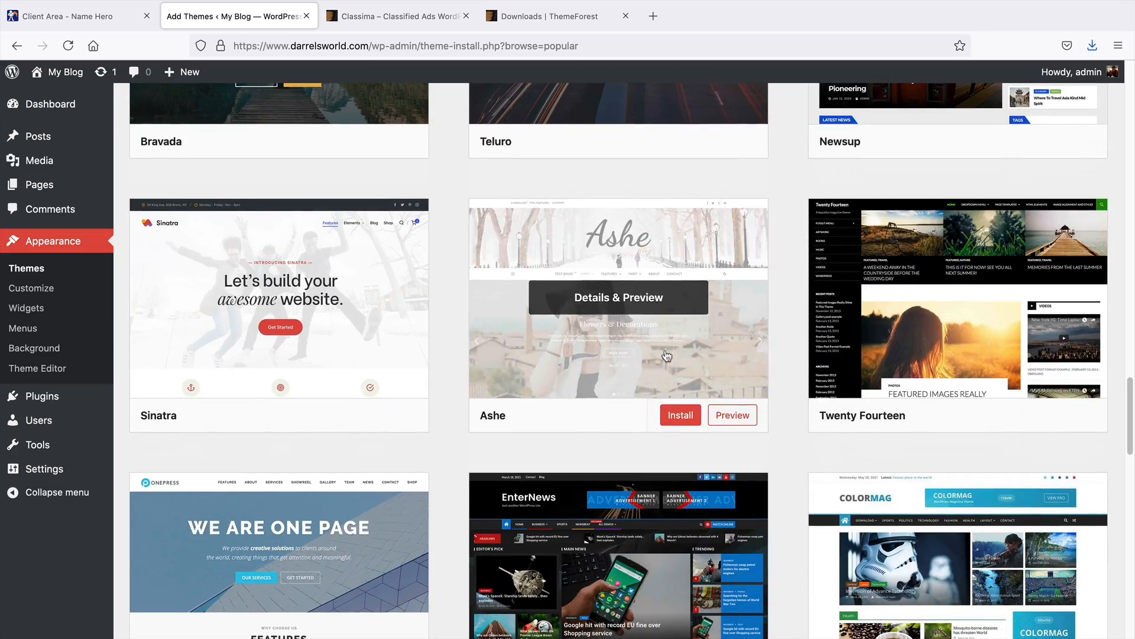
pyautogui.moveTo(1132, 430); pyautogui.dragTo(1132, 95)
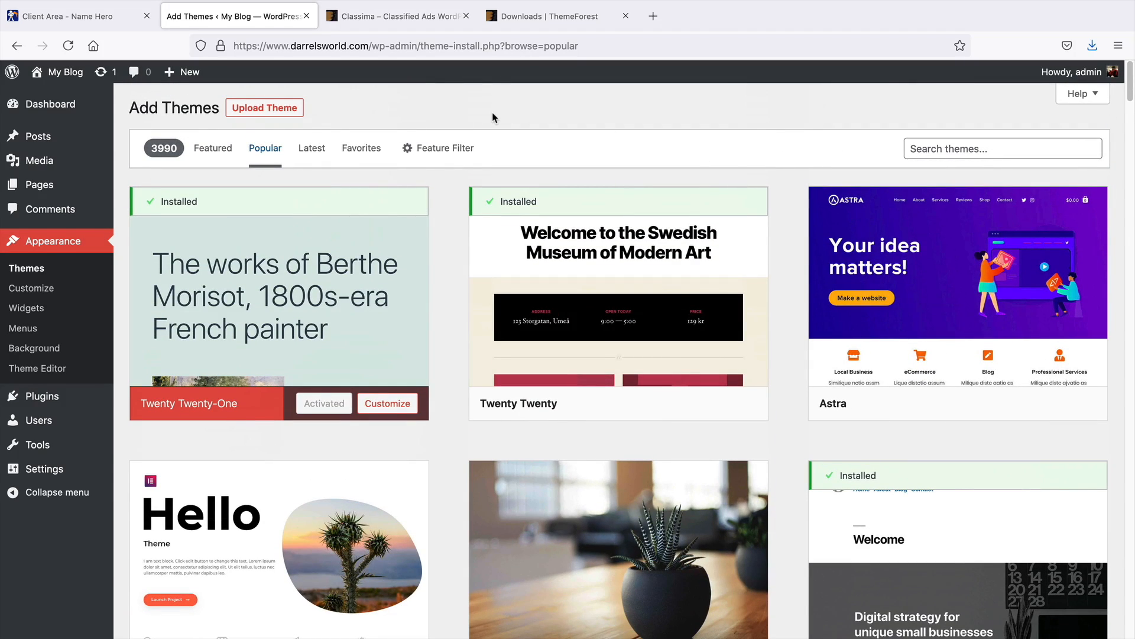
# Choose themeforest-sBqi24pJ-classima-classified-ads-wordpress-theme-wordpress-theme.zip from the Desktop in the theme uploader
pyautogui.click(259, 112)
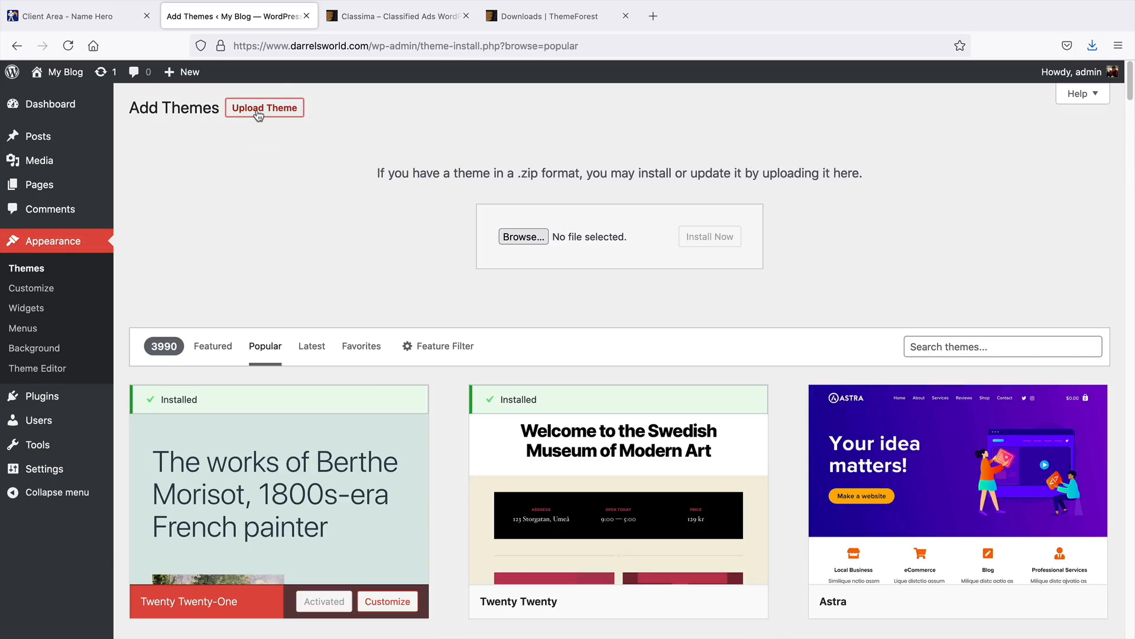
pyautogui.click(528, 237)
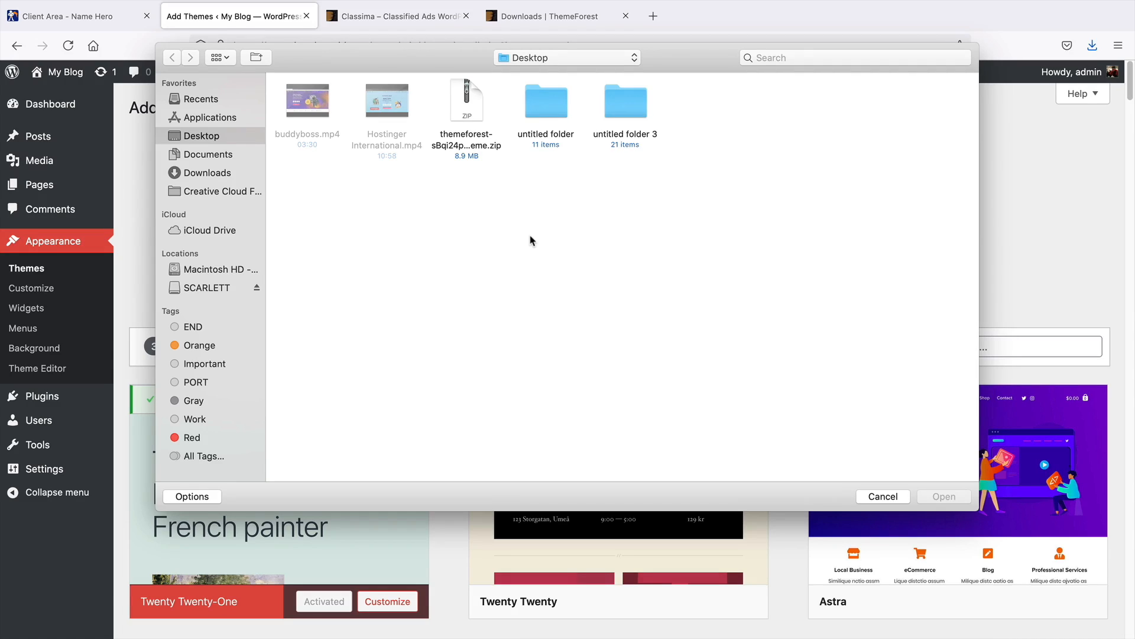
pyautogui.click(471, 142)
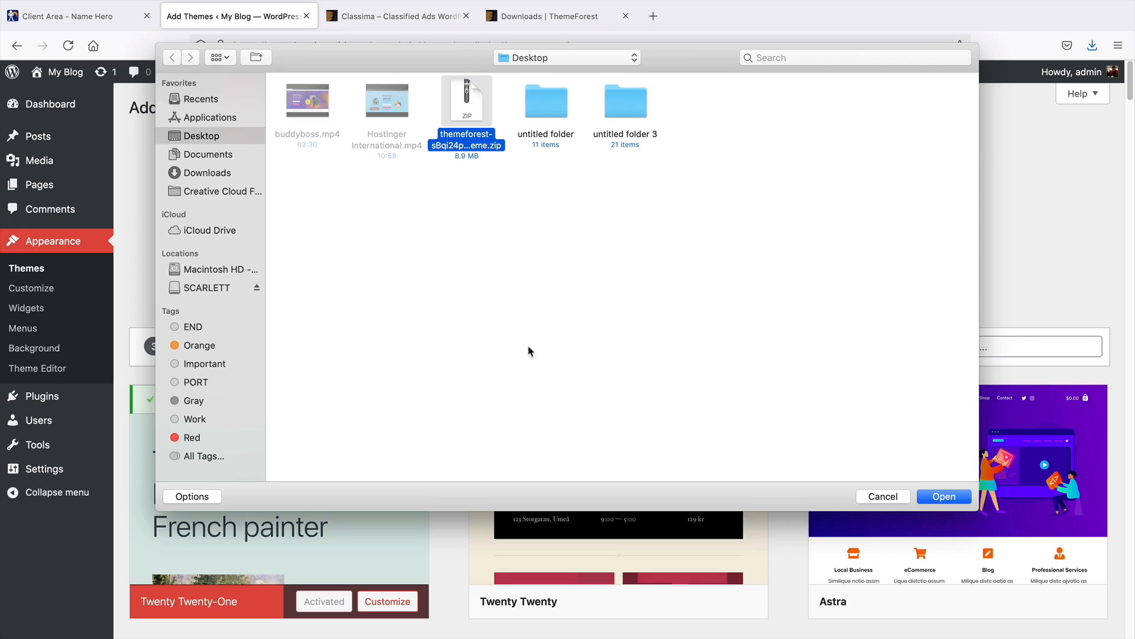
pyautogui.click(944, 496)
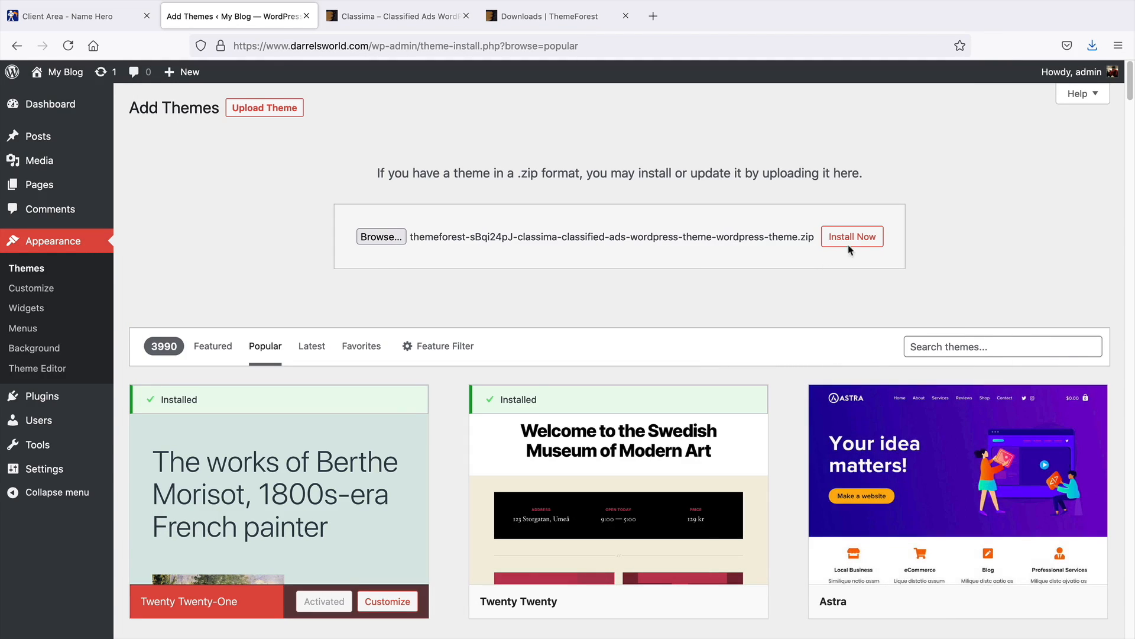
# Install the uploaded Classima theme and activate it
pyautogui.click(859, 241)
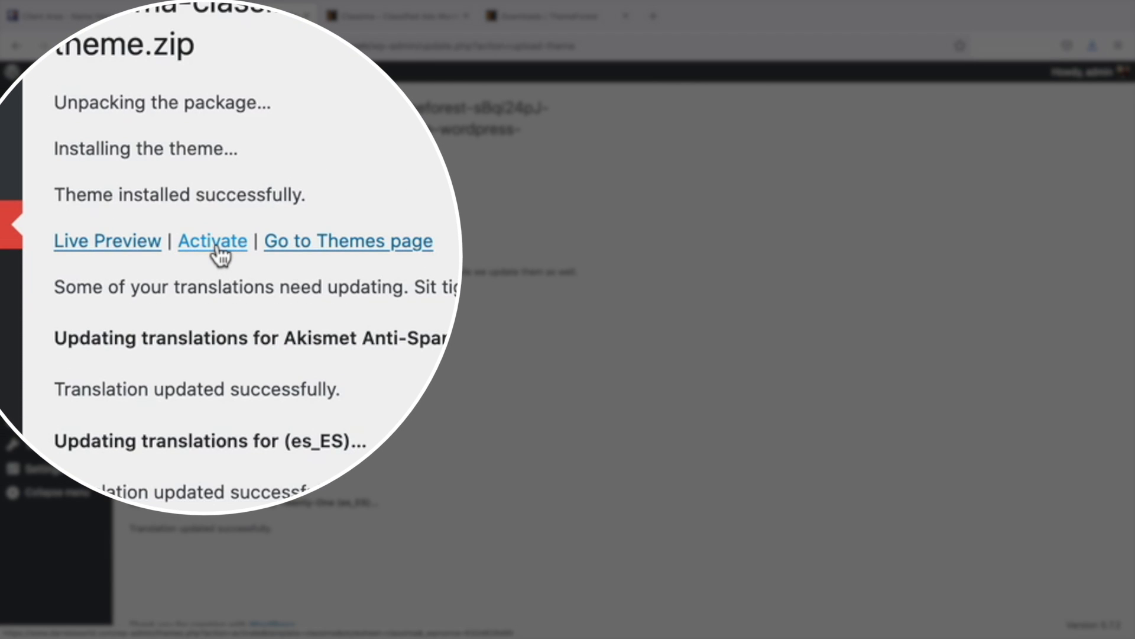
pyautogui.click(211, 248)
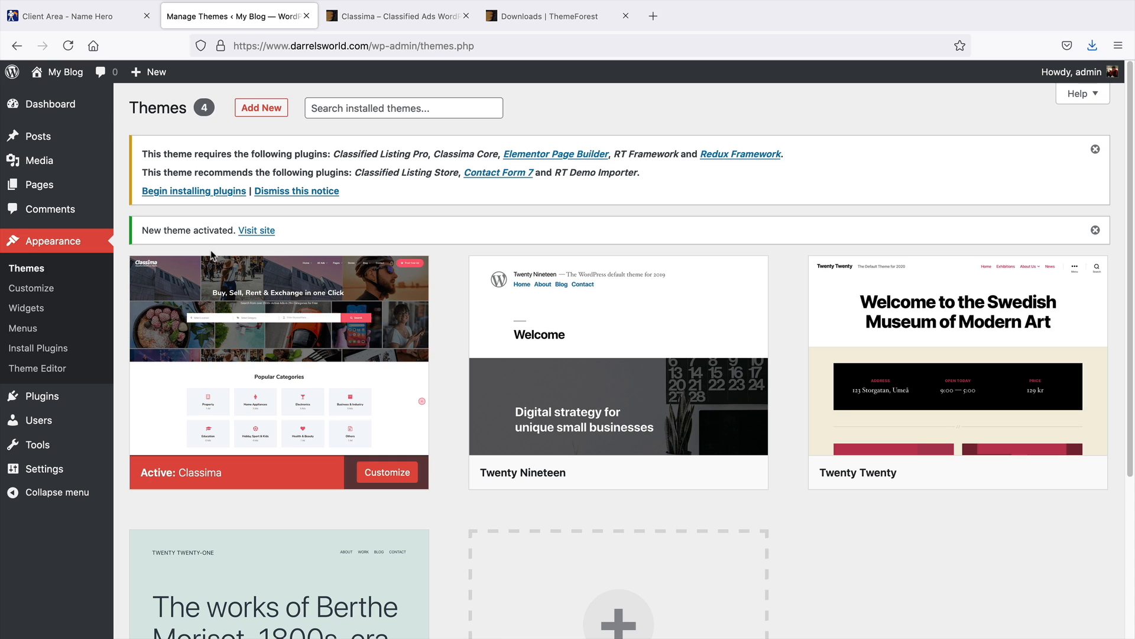
# Visit the site's front end and go back to the dashboard
pyautogui.moveTo(62, 73)
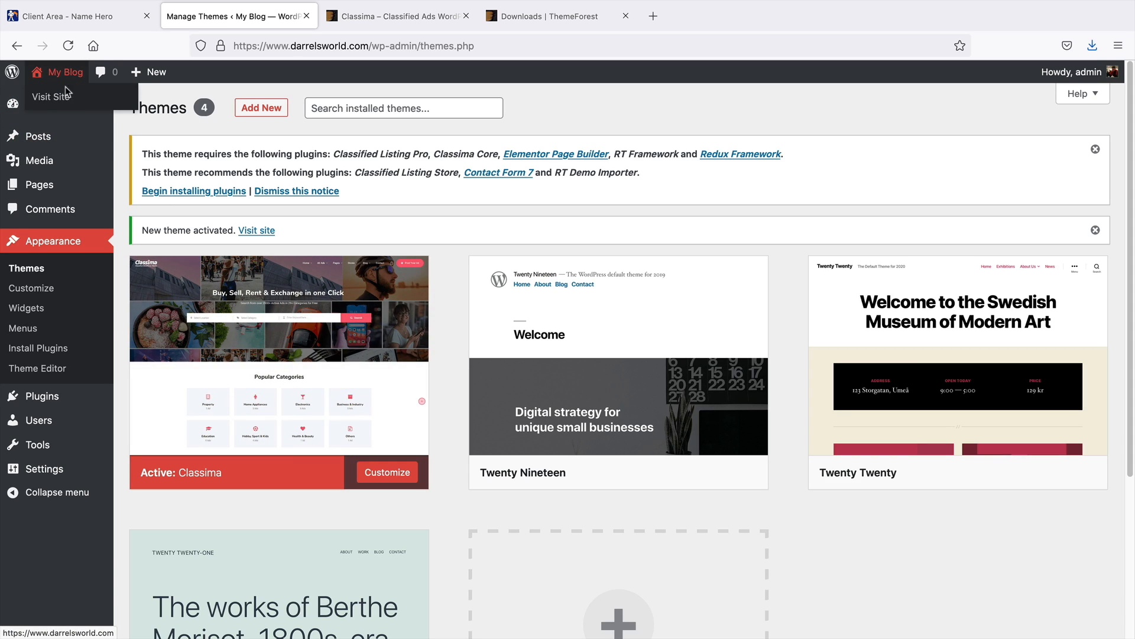
pyautogui.click(65, 98)
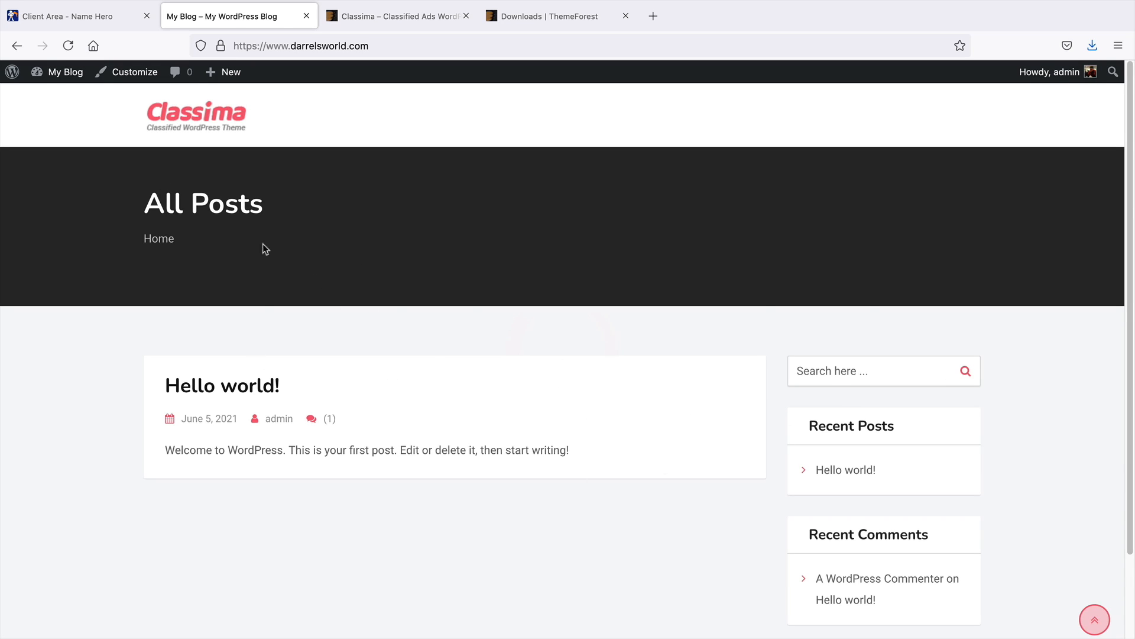
pyautogui.click(75, 103)
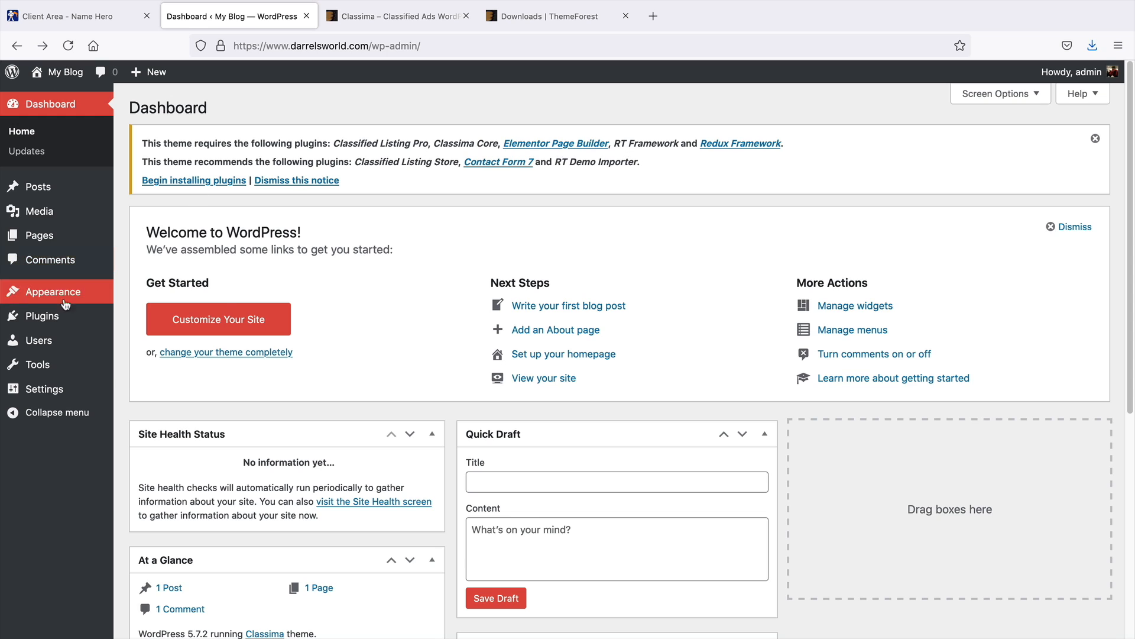
# Open the theme's Install Plugins page and bulk-install all eight required and recommended plugins
pyautogui.moveTo(65, 290)
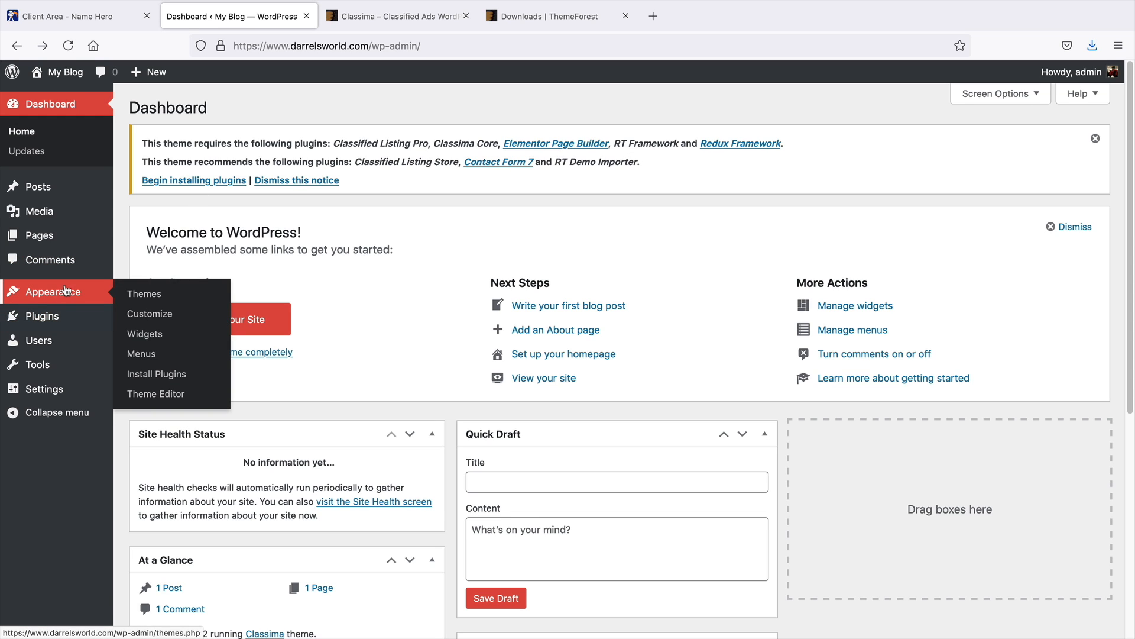
pyautogui.click(156, 375)
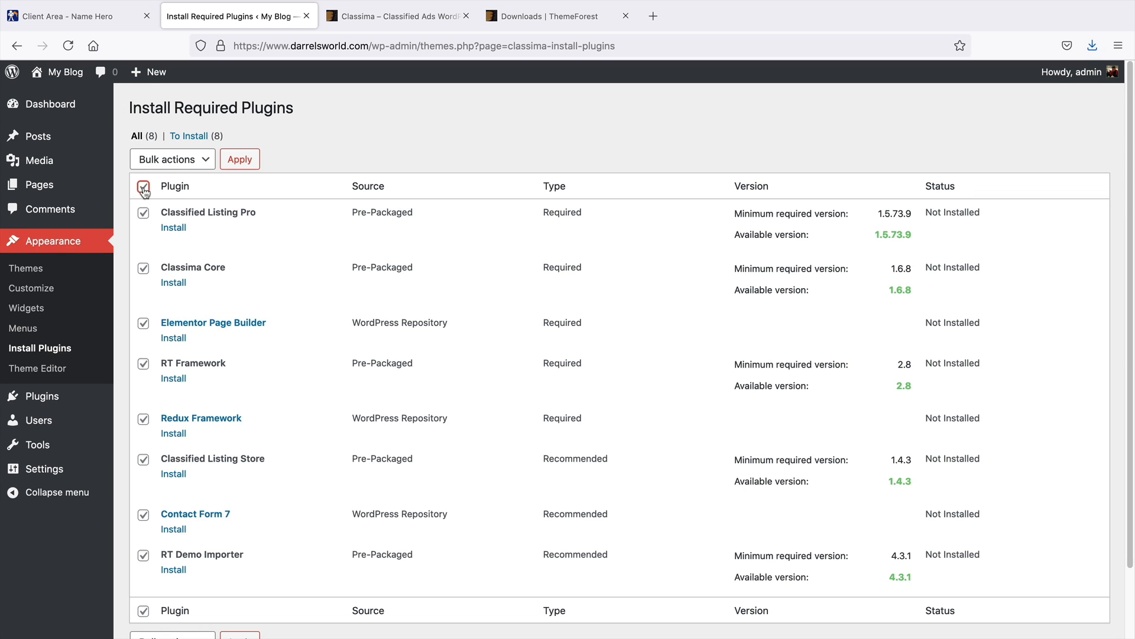
pyautogui.click(170, 161)
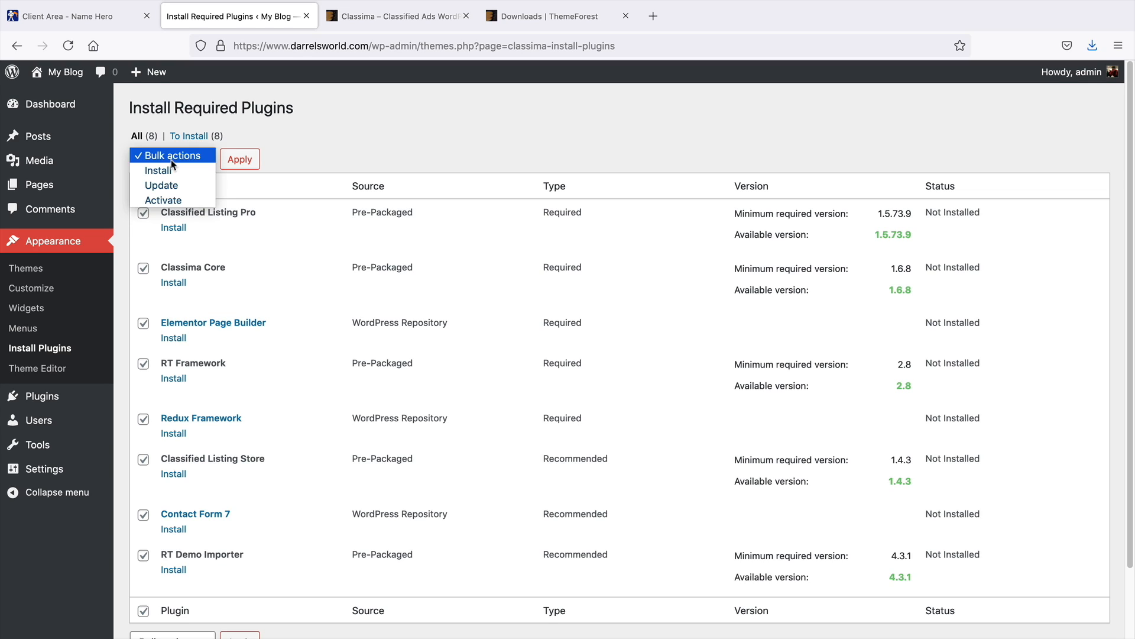
pyautogui.click(173, 171)
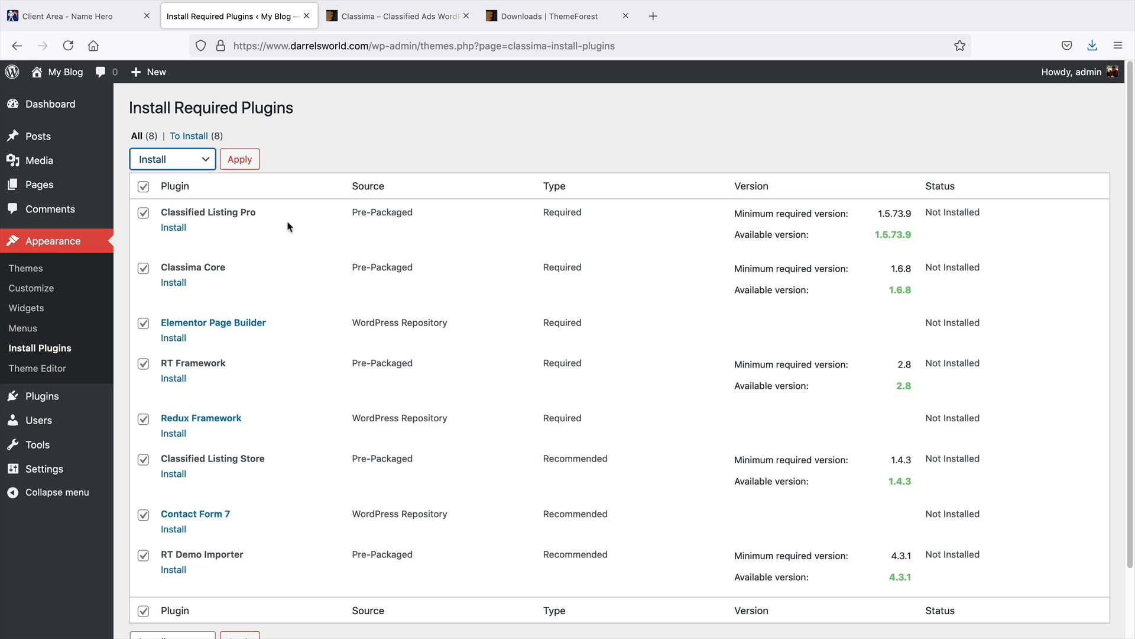
pyautogui.click(238, 163)
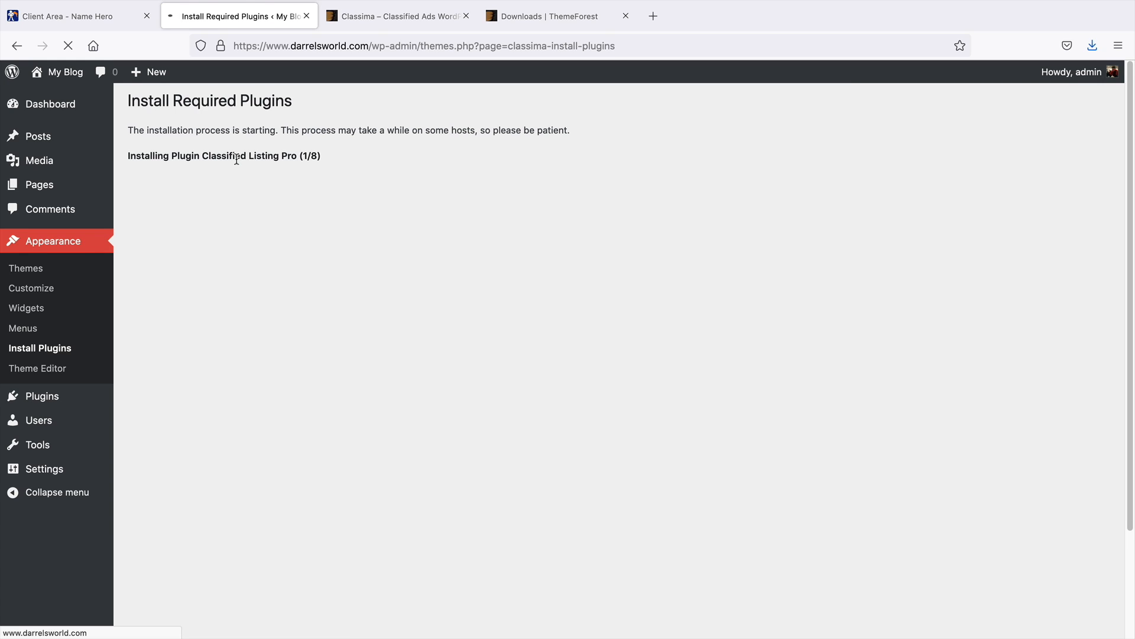
# Browse the ThemeForest downloads list back to its first page
pyautogui.click(523, 18)
pyautogui.scroll(3, 366, 309)
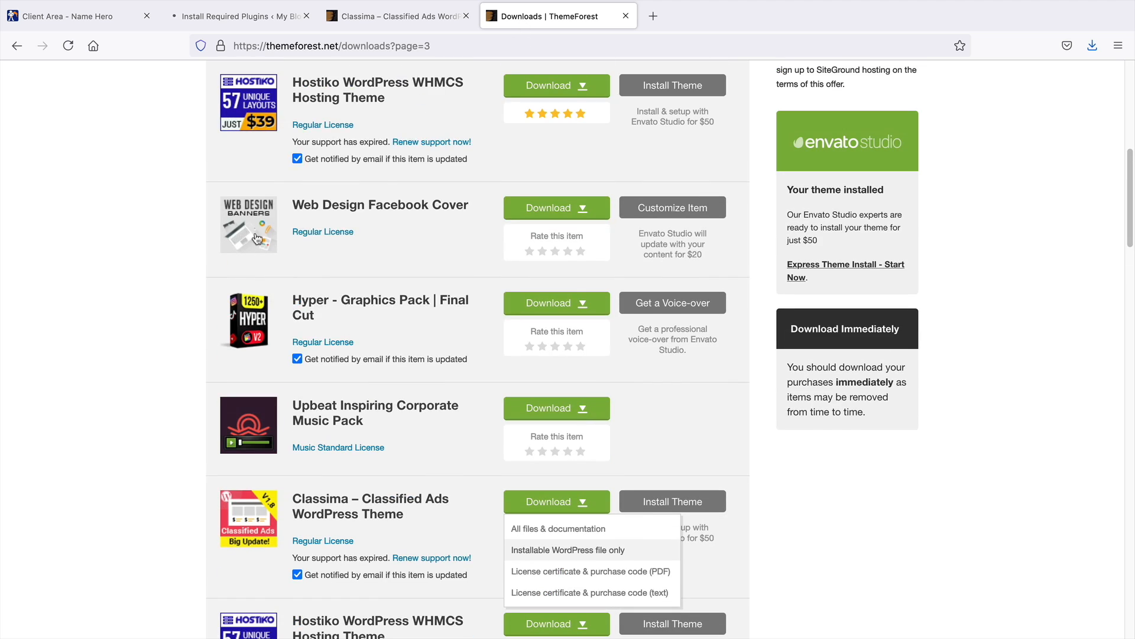
pyautogui.click(22, 47)
pyautogui.scroll(10, 357, 349)
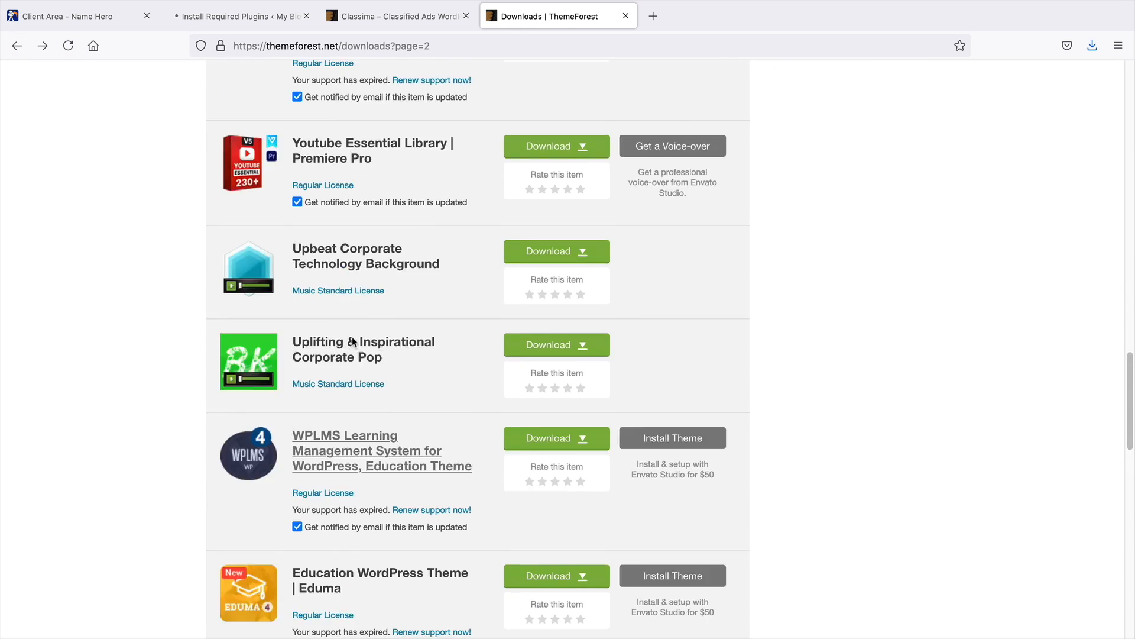
pyautogui.scroll(15, 357, 349)
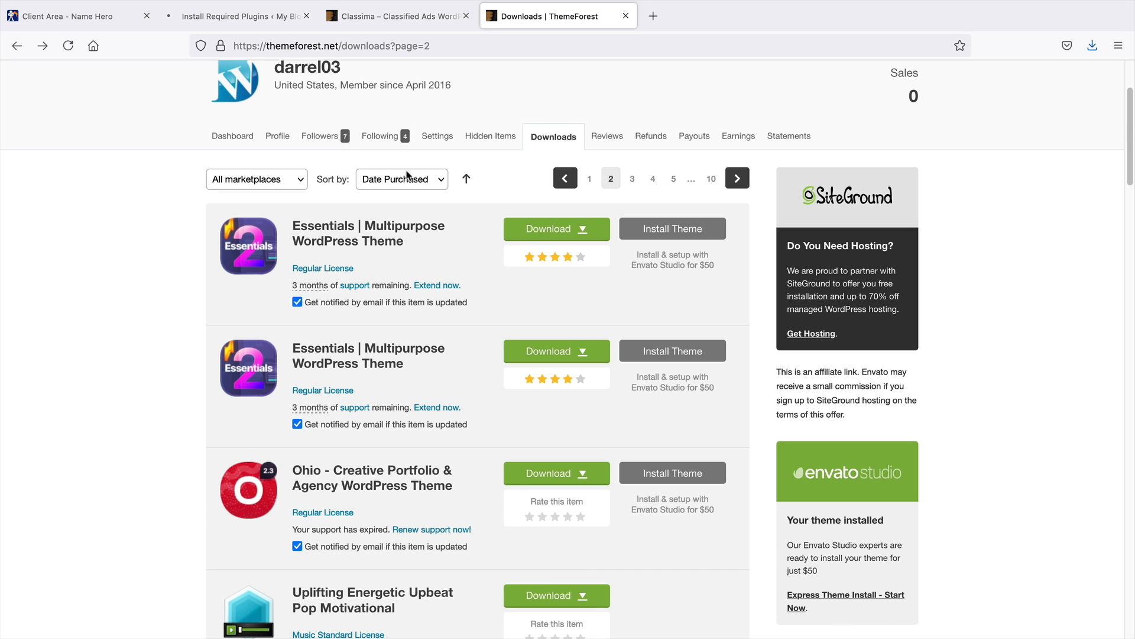
pyautogui.click(591, 180)
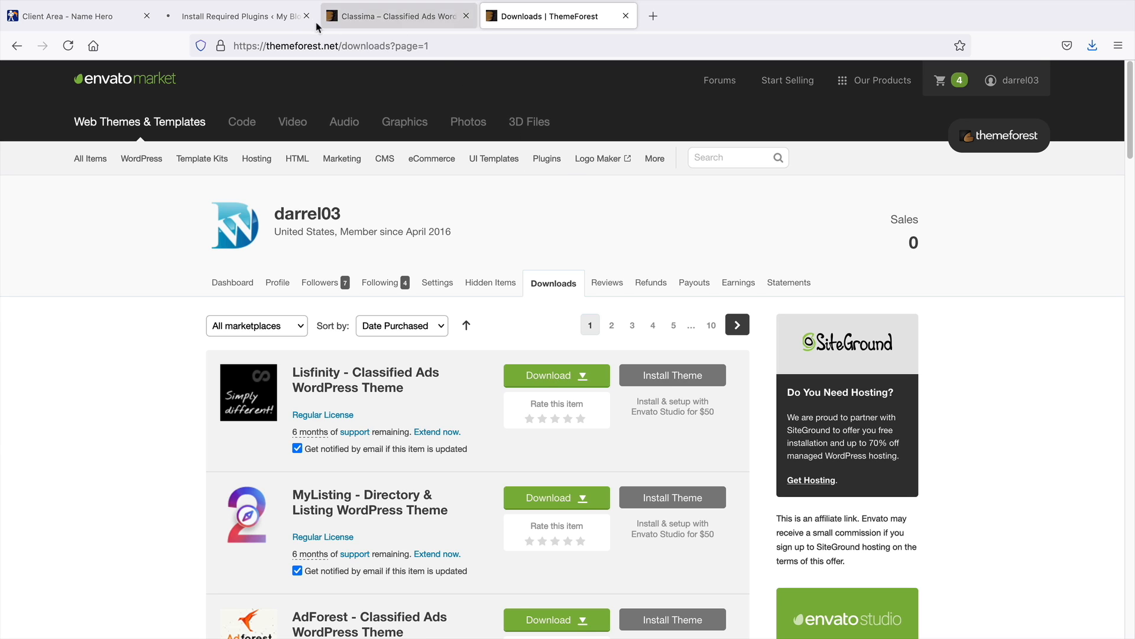
# Return to the required plugins installer and bulk-activate all eight installed plugins
pyautogui.click(265, 24)
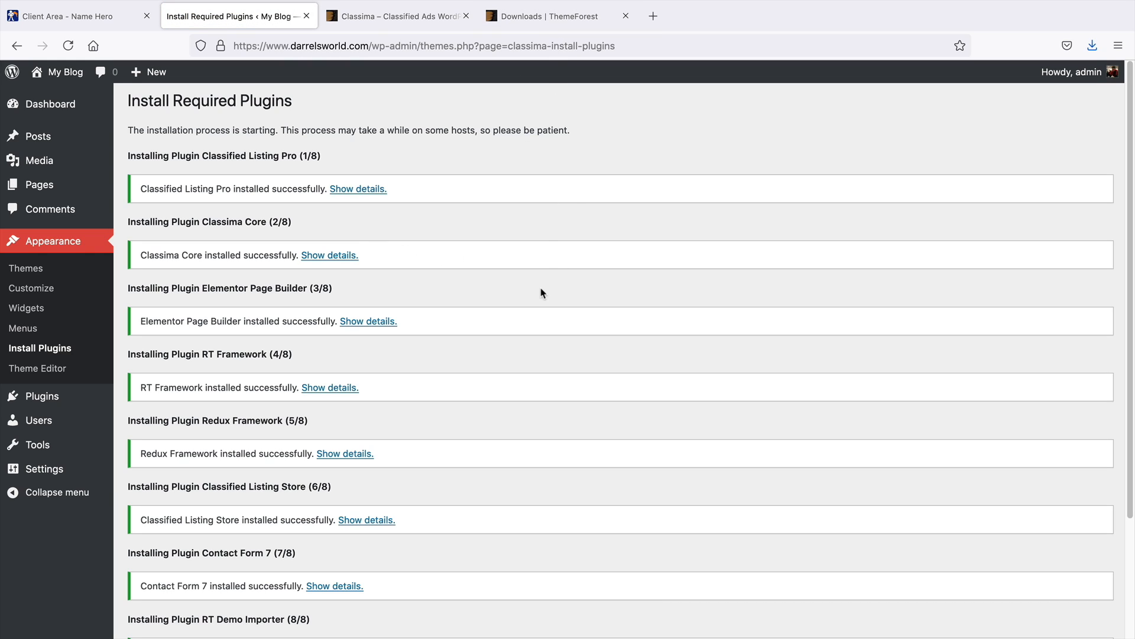
pyautogui.scroll(-2, 541, 288)
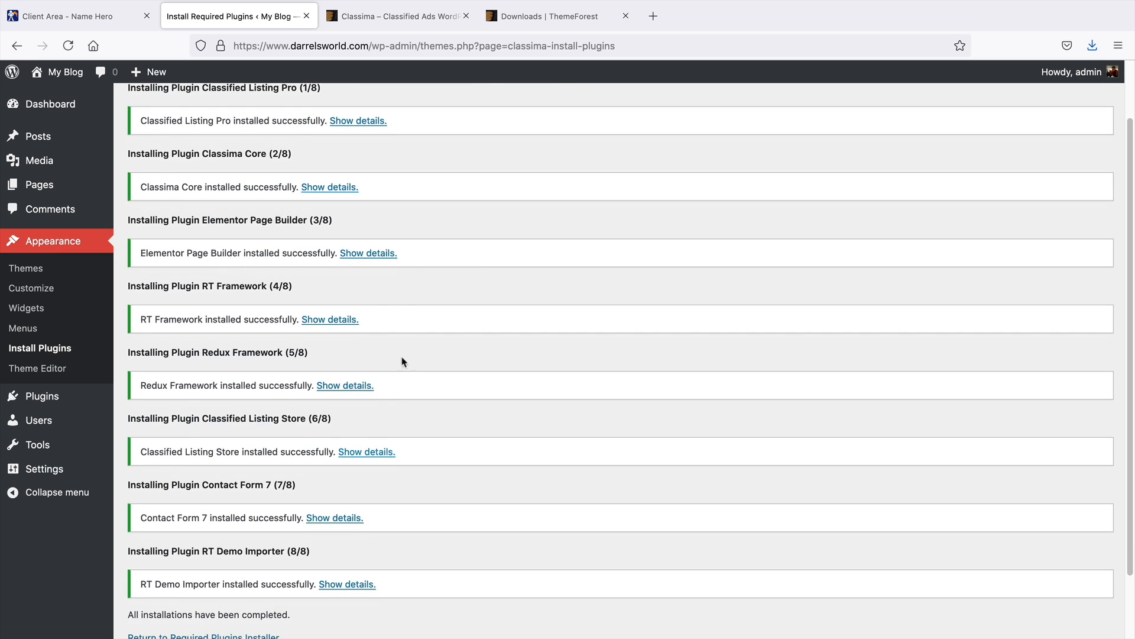
pyautogui.scroll(-2, 390, 313)
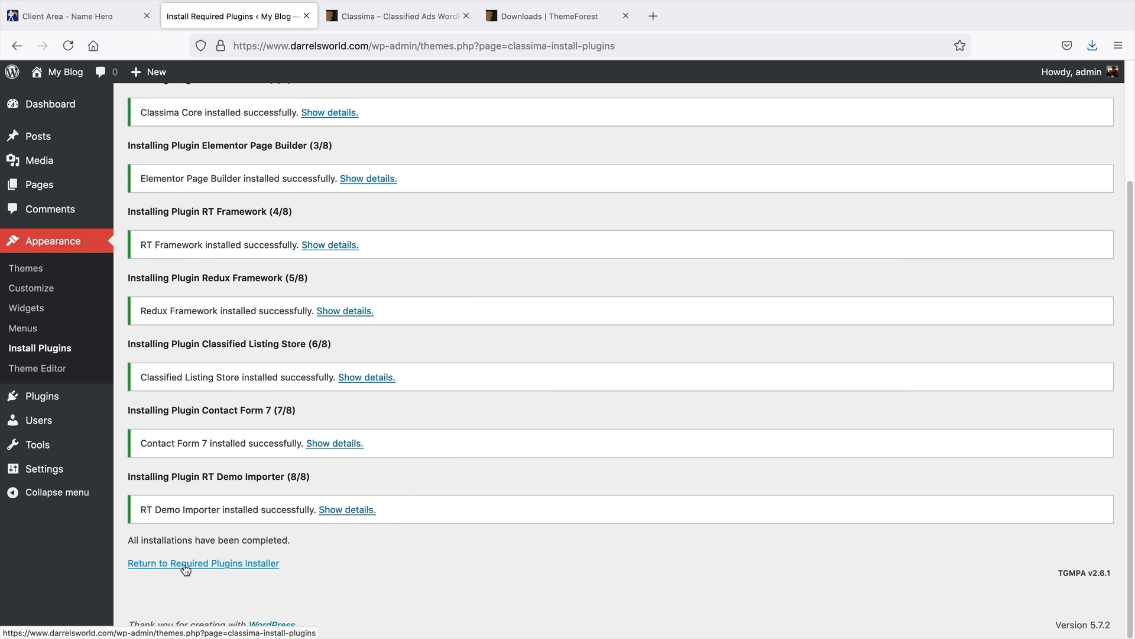
pyautogui.click(208, 566)
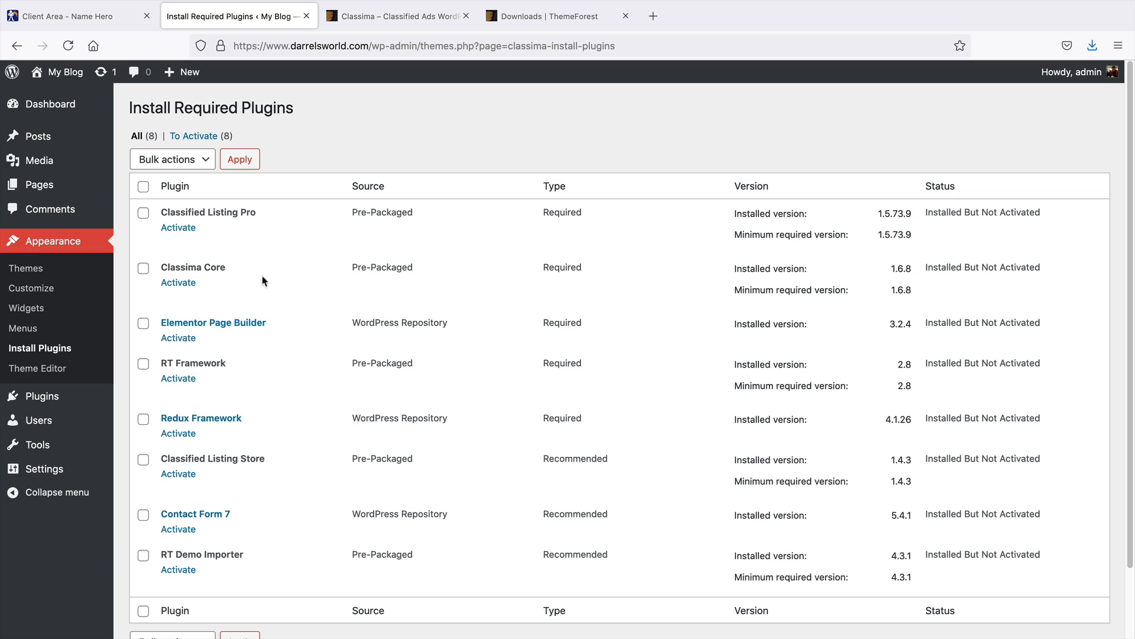
pyautogui.click(143, 187)
pyautogui.click(193, 167)
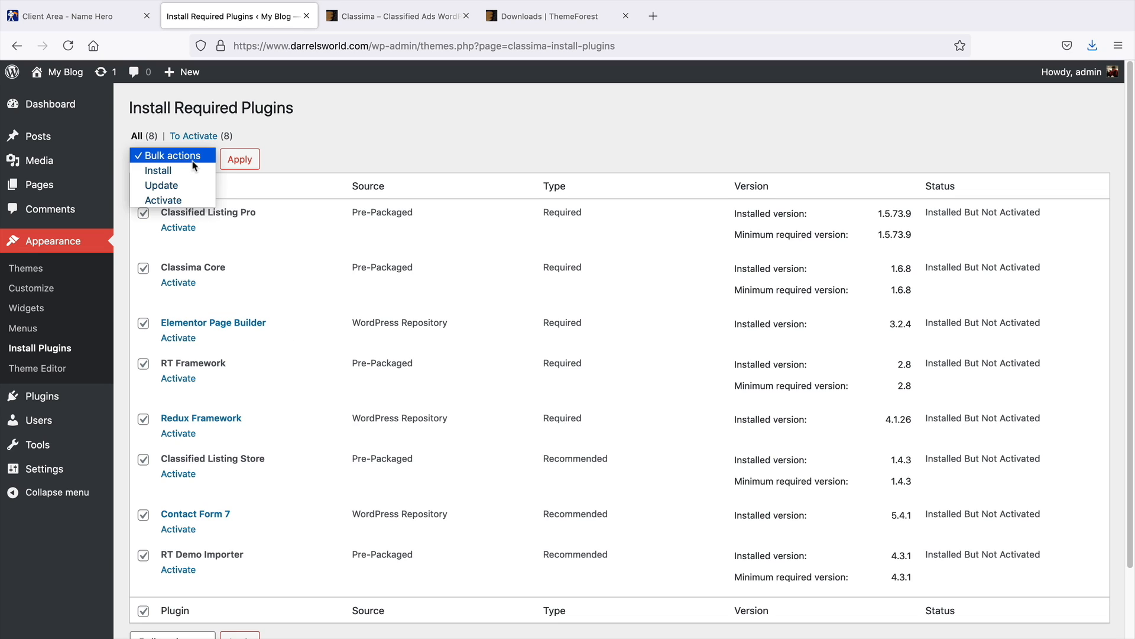
pyautogui.click(193, 200)
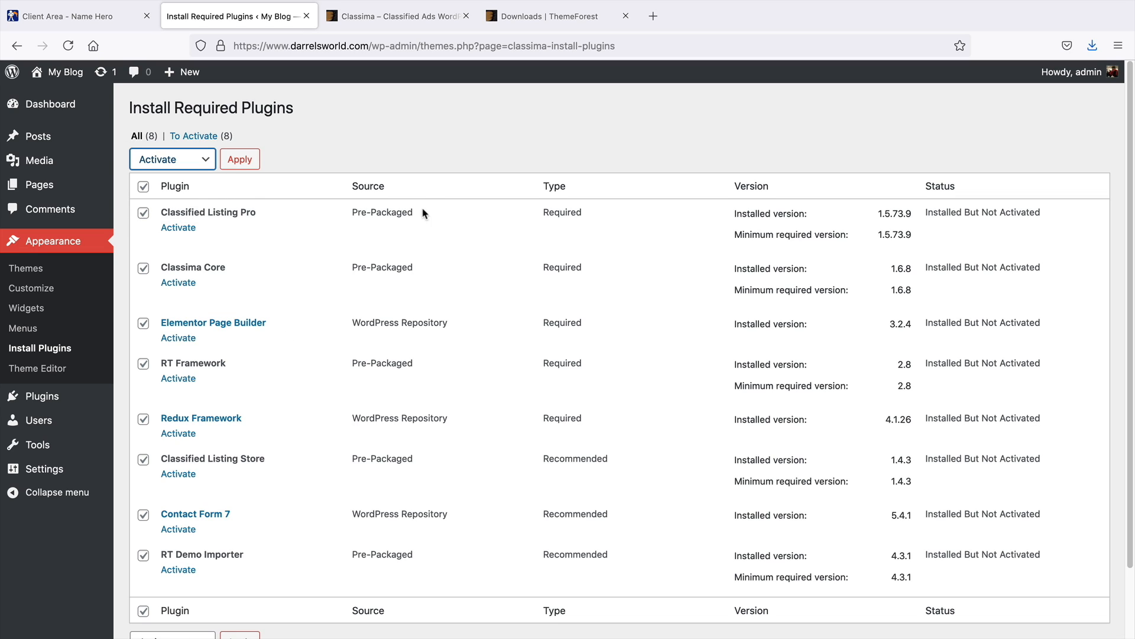
pyautogui.click(241, 161)
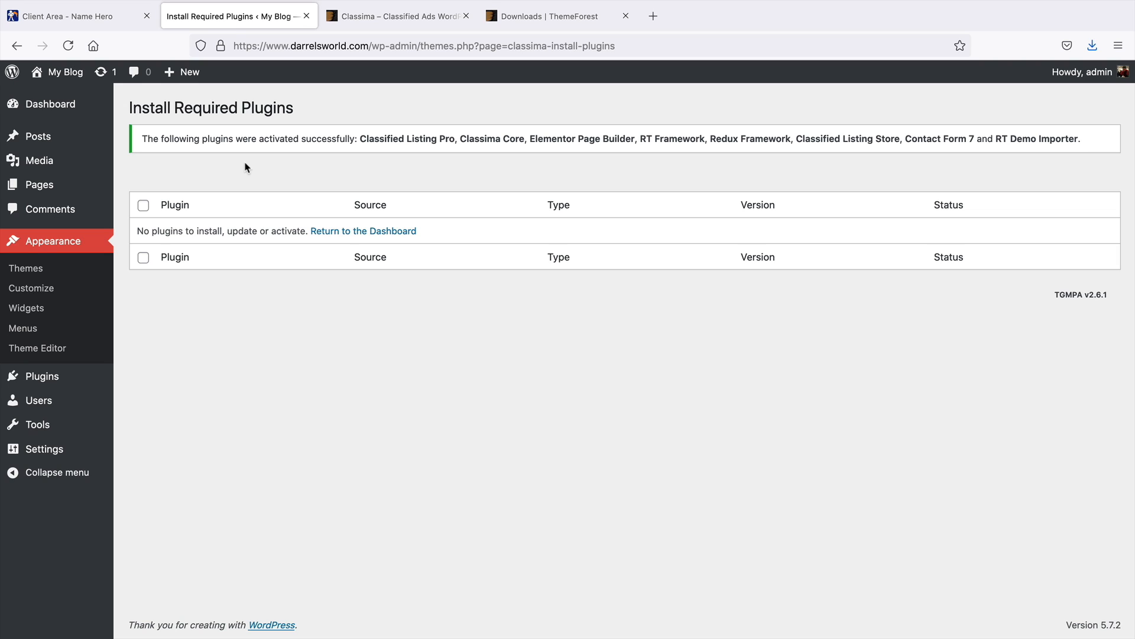
# Close the Elementor welcome screen and decline the Redux registration notice on the dashboard
pyautogui.click(51, 106)
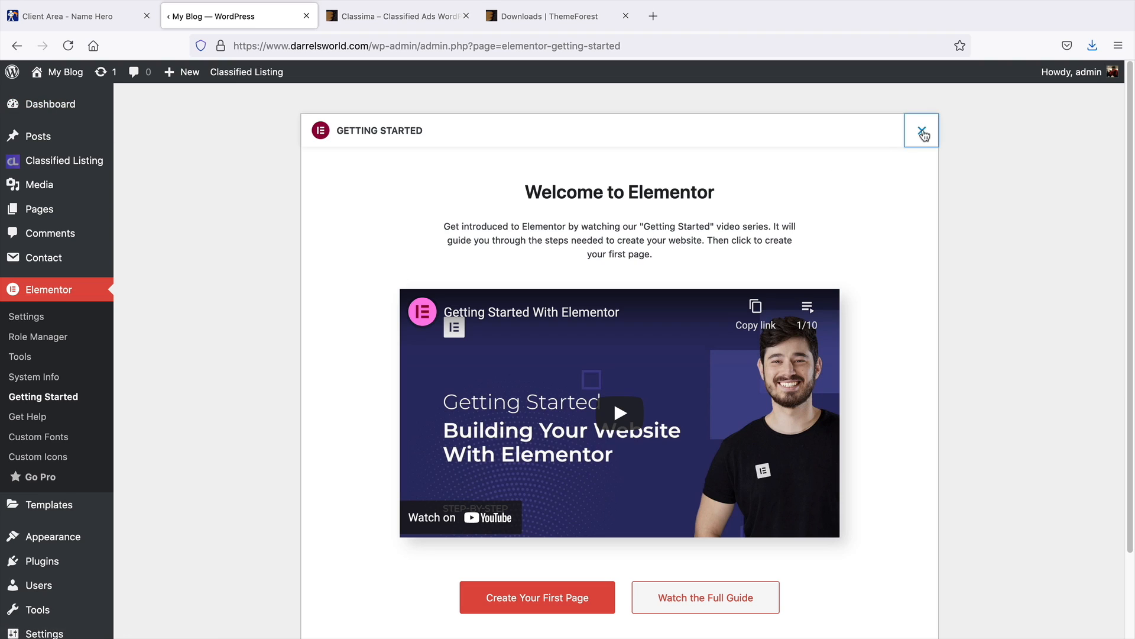
pyautogui.click(923, 133)
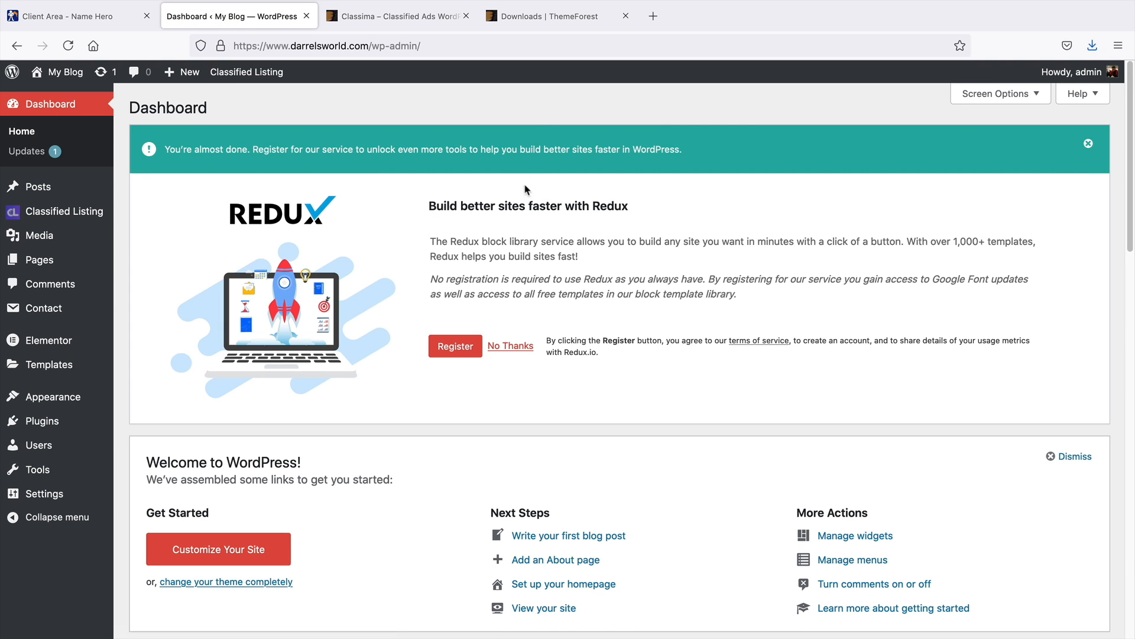
pyautogui.click(516, 347)
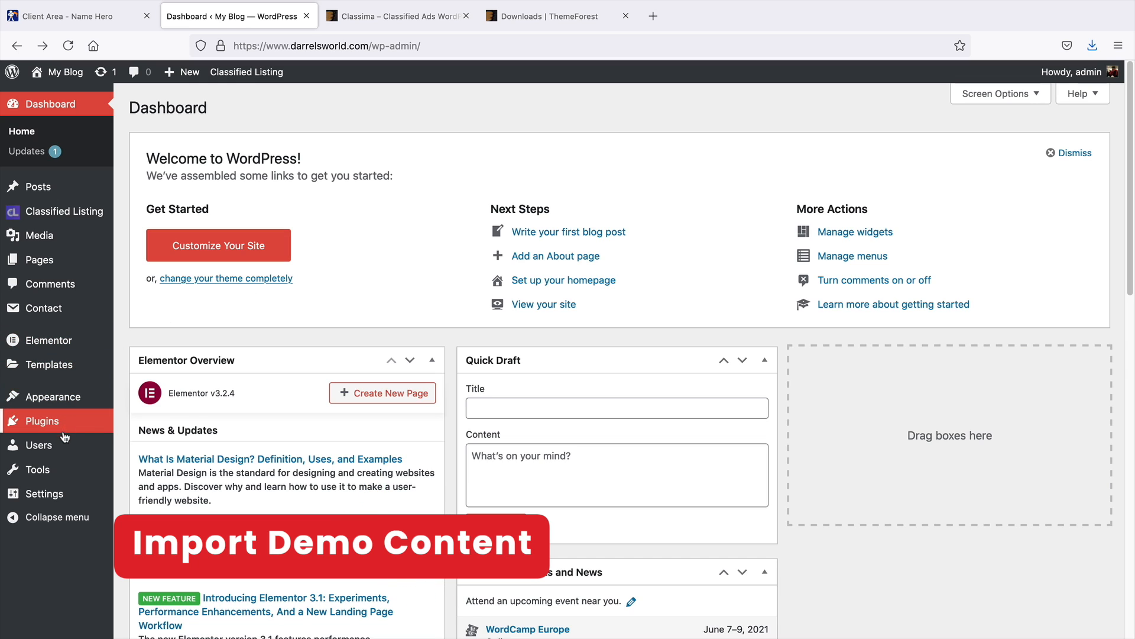
# Open Demo Content Install and import the Home 1 demo, accepting the data-overwrite warning
pyautogui.moveTo(65, 470)
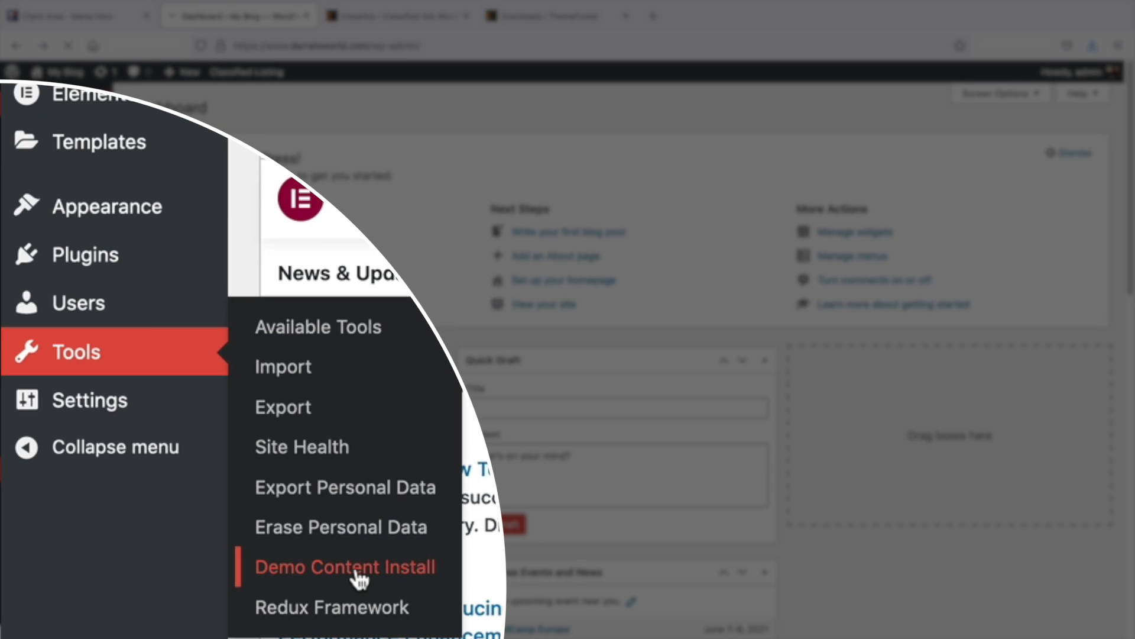
pyautogui.click(356, 569)
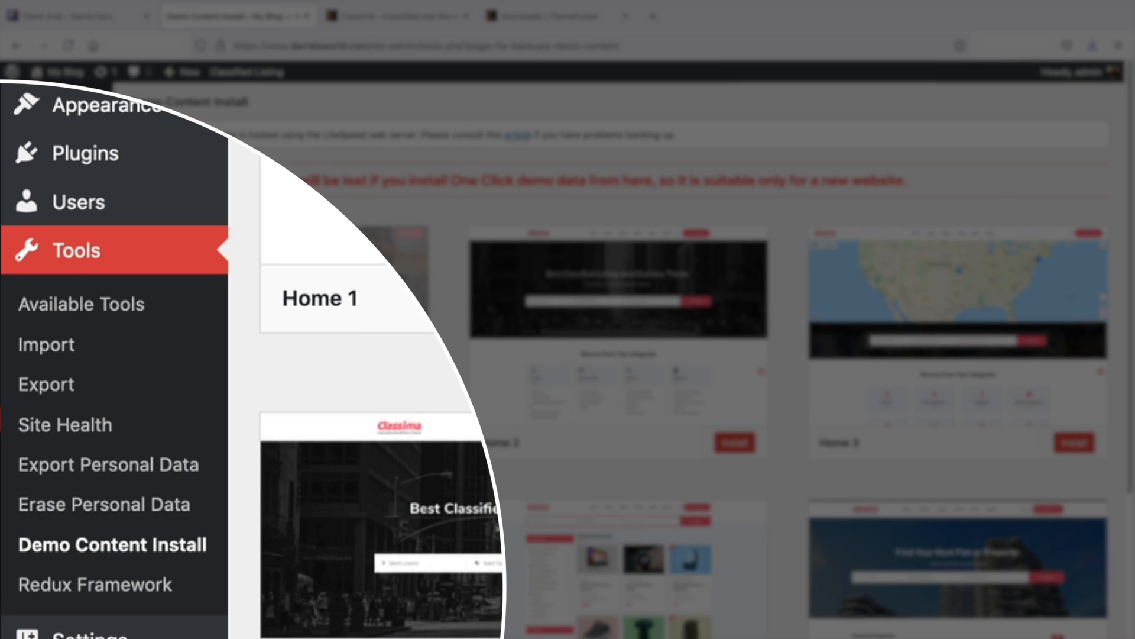
pyautogui.scroll(-2, 351, 375)
pyautogui.scroll(-1, 351, 375)
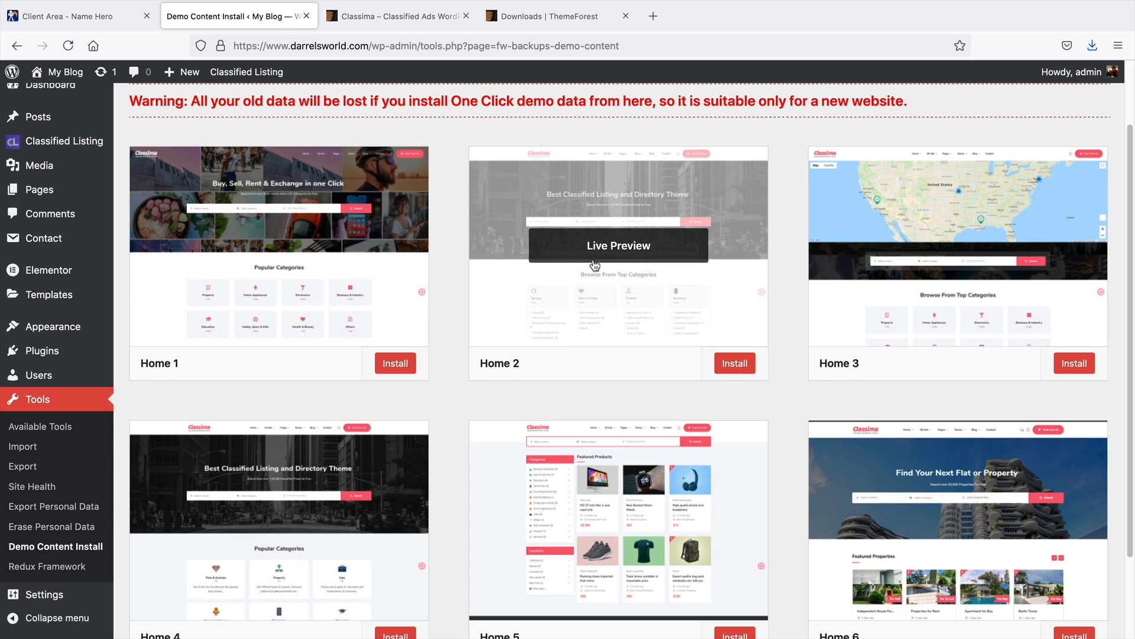
pyautogui.middleClick(797, 292)
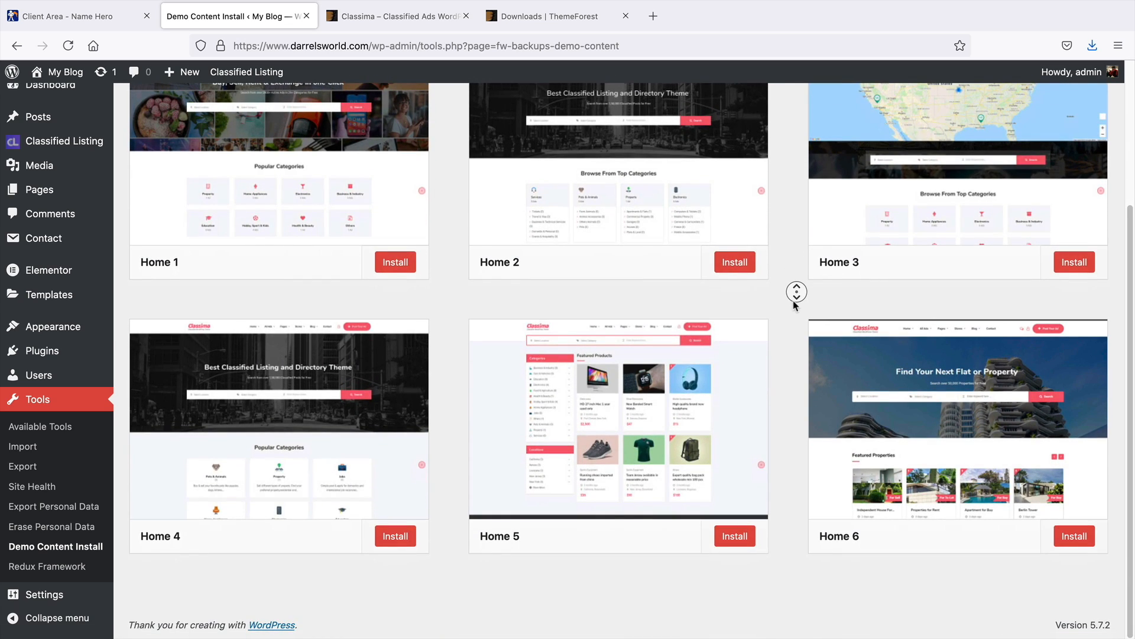
pyautogui.scroll(2, 796, 305)
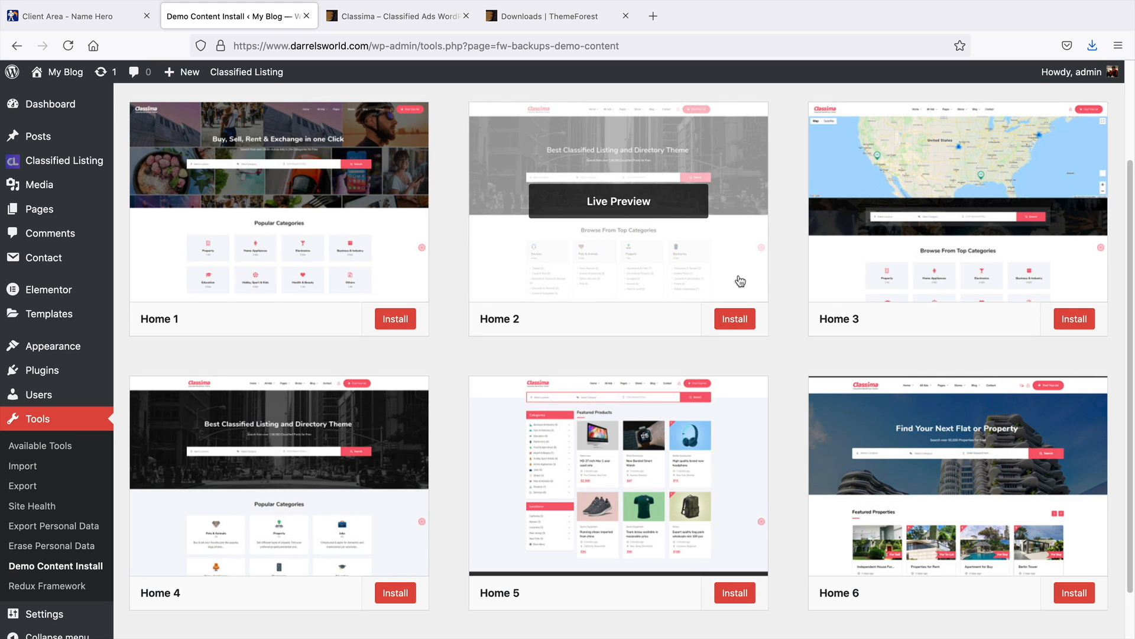
pyautogui.scroll(1, 730, 335)
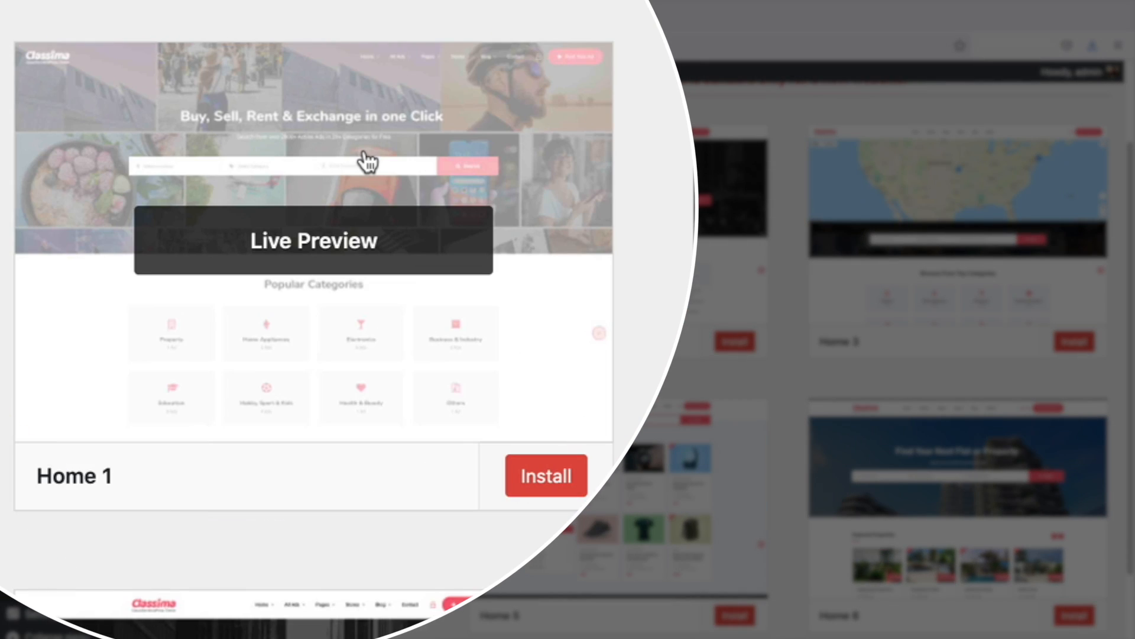
pyautogui.click(546, 479)
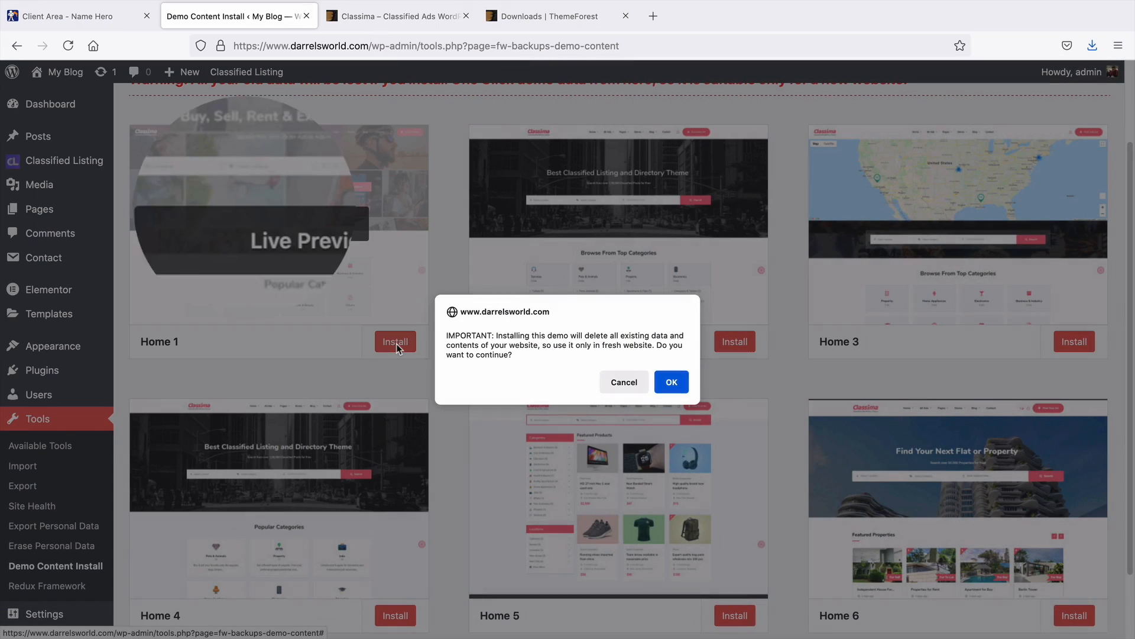
pyautogui.click(677, 384)
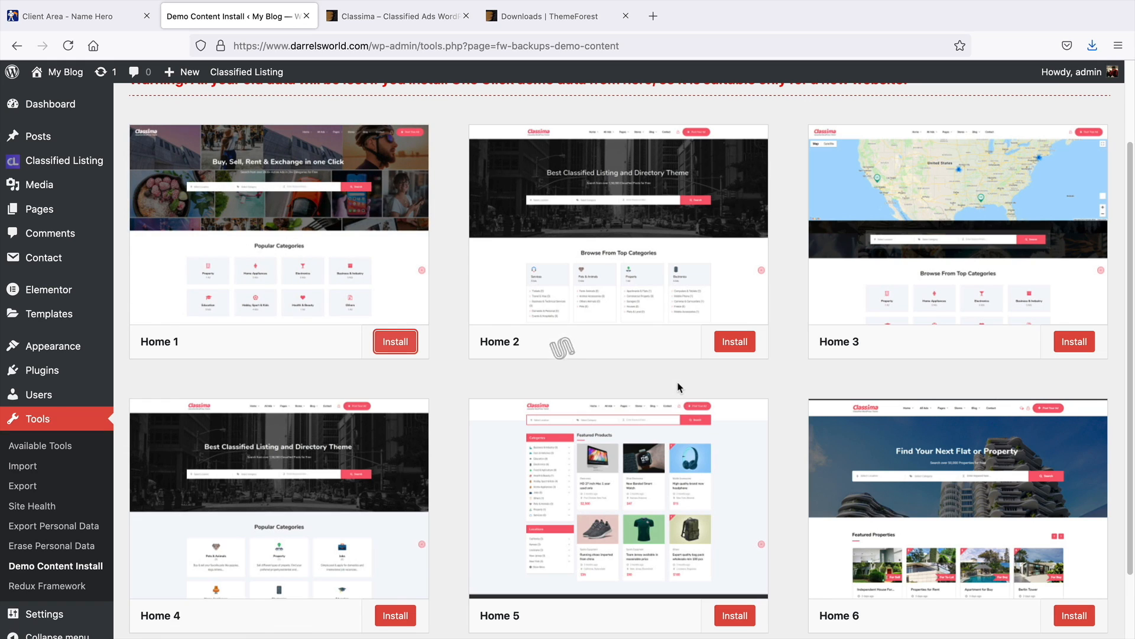
# Examine the imported demo homepage on the live site
pyautogui.scroll(2, 679, 387)
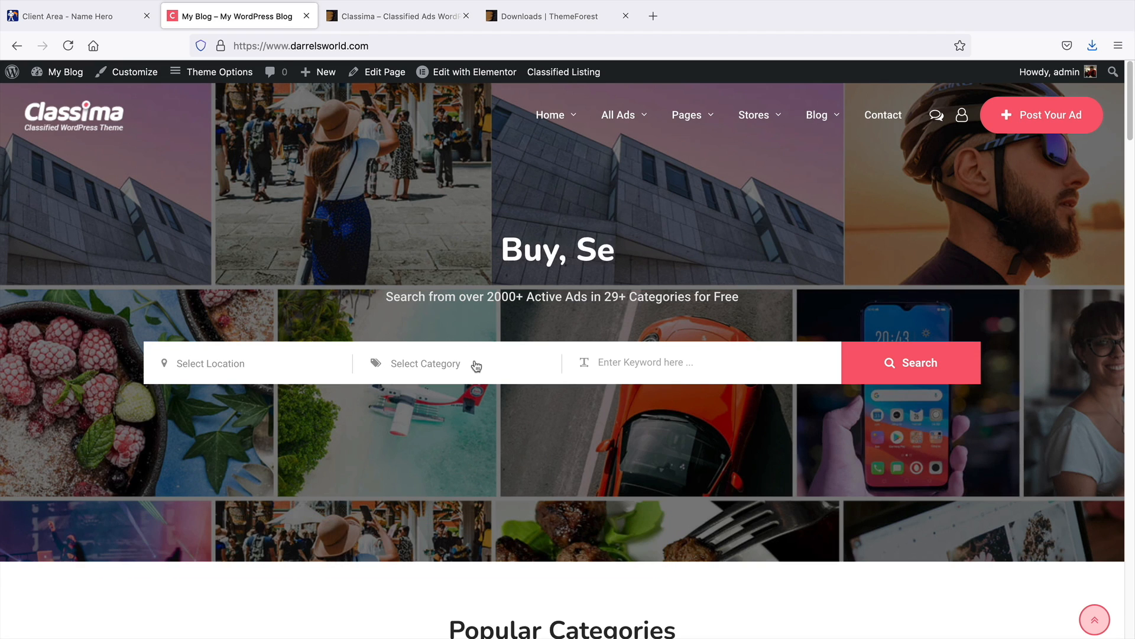
pyautogui.middleClick(1081, 286)
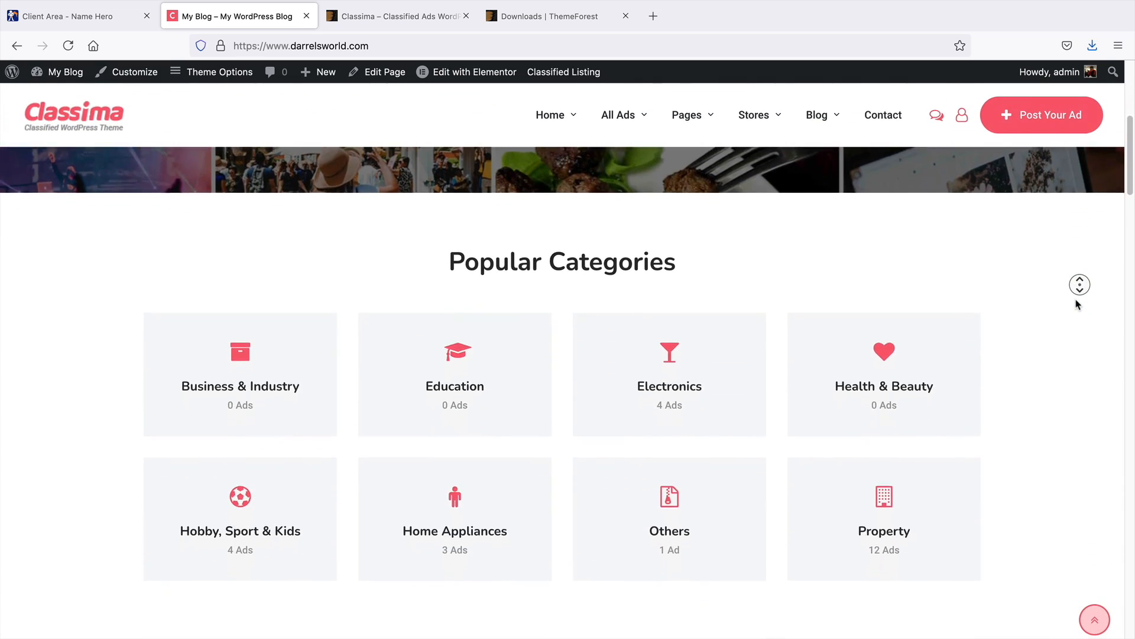
pyautogui.middleClick(1074, 302)
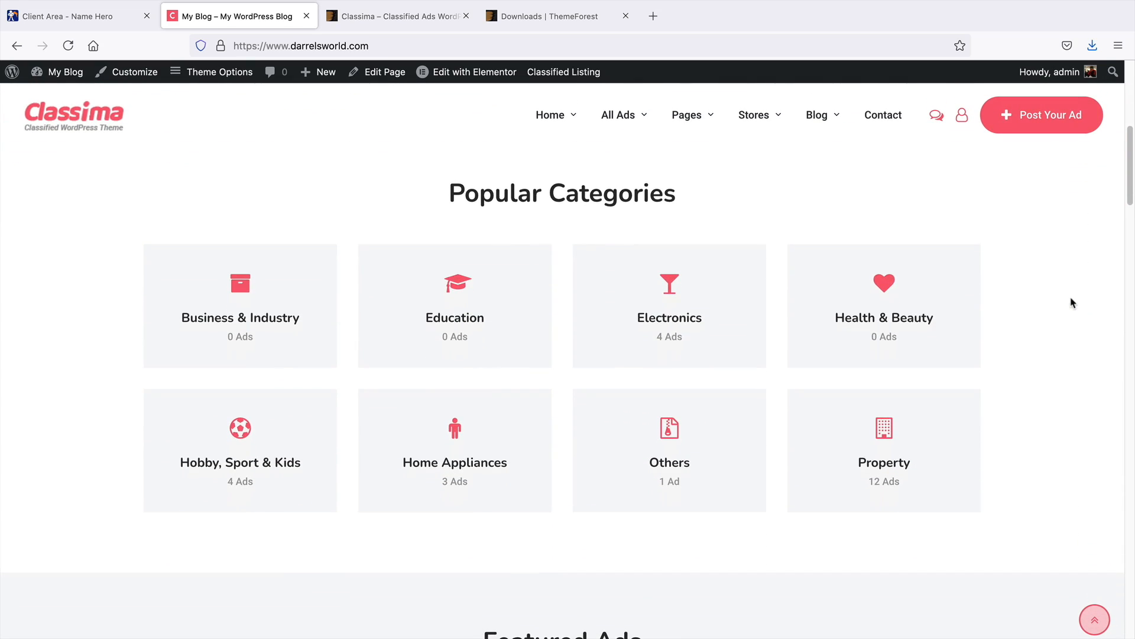
# Scroll through the demo homepage and preview the other homepage layouts offered in the Home menu
pyautogui.middleClick(1051, 484)
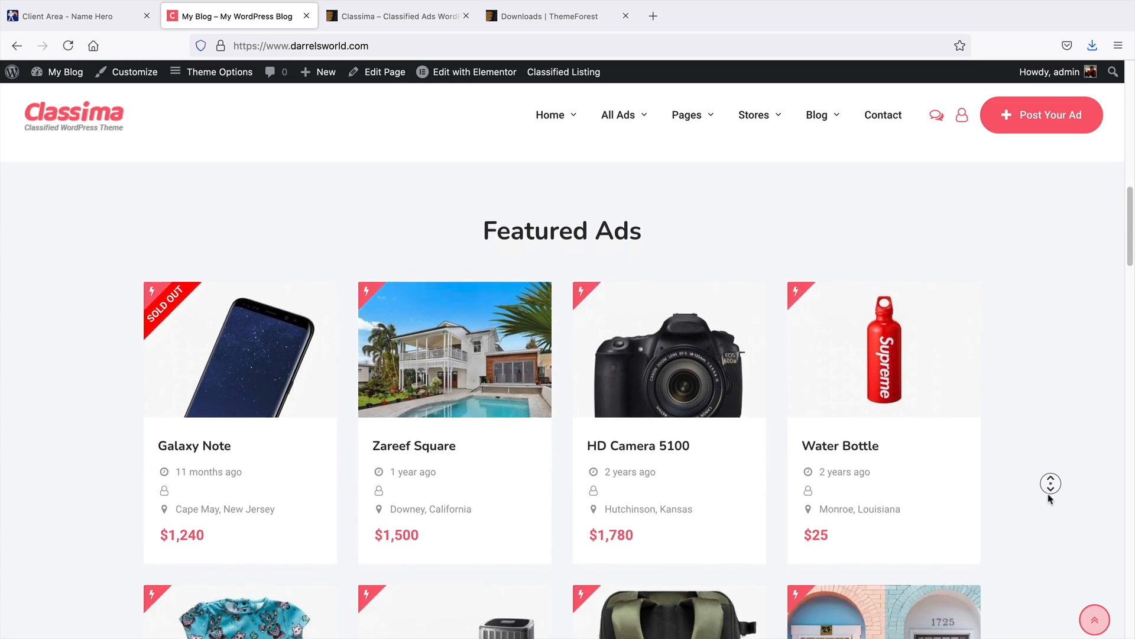
pyautogui.middleClick(1050, 500)
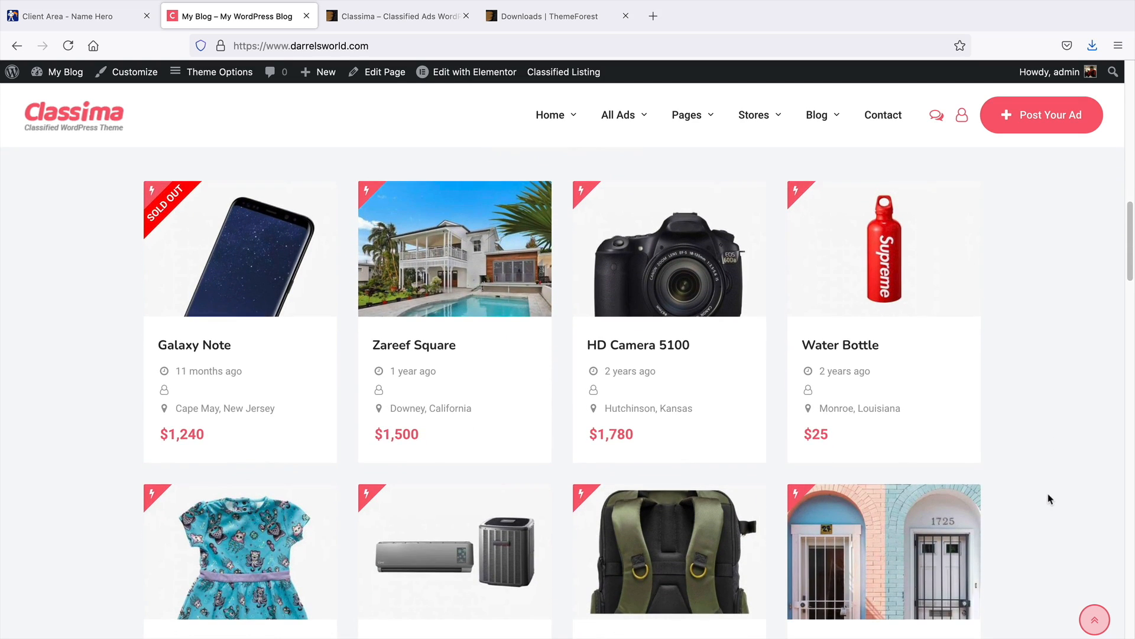
pyautogui.middleClick(1003, 466)
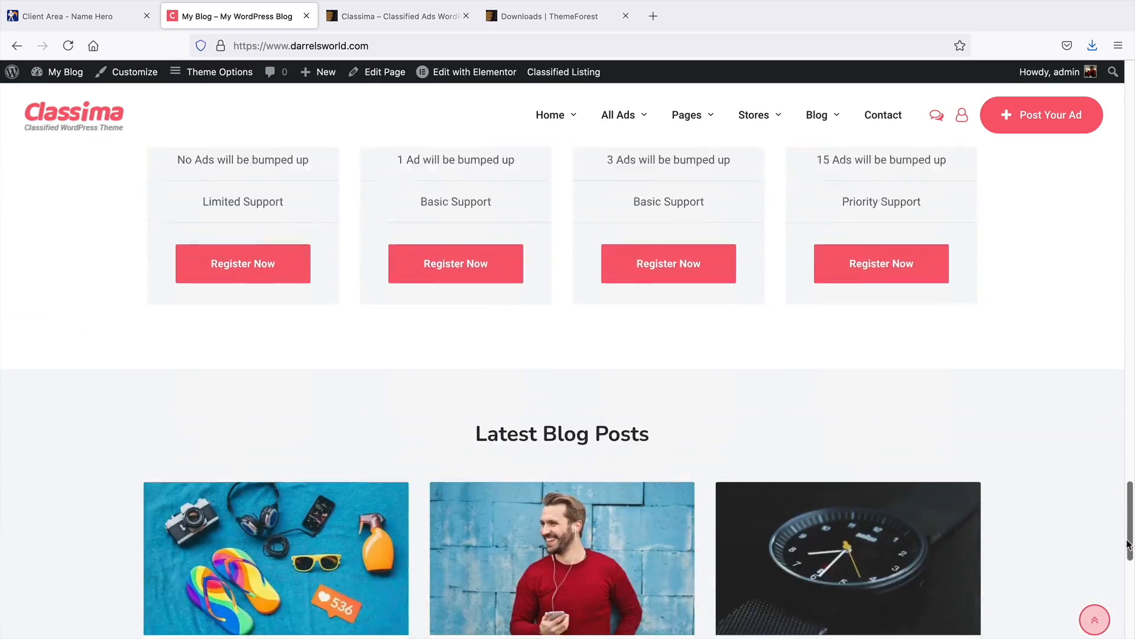
pyautogui.moveTo(1128, 544); pyautogui.dragTo(1130, 167)
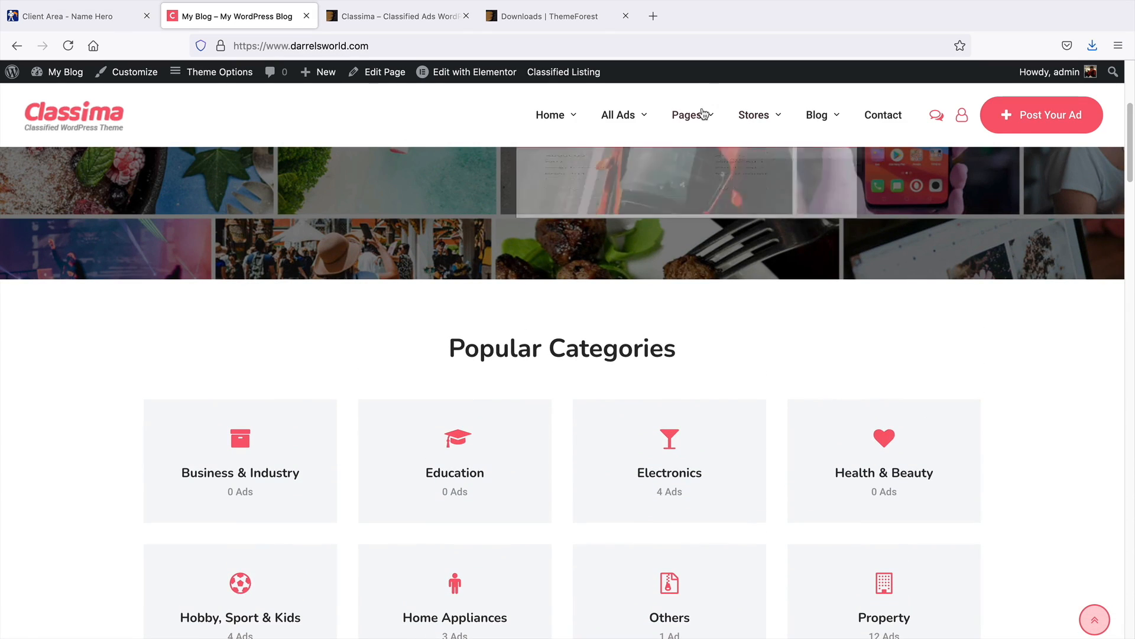
pyautogui.moveTo(550, 115)
pyautogui.click(562, 205)
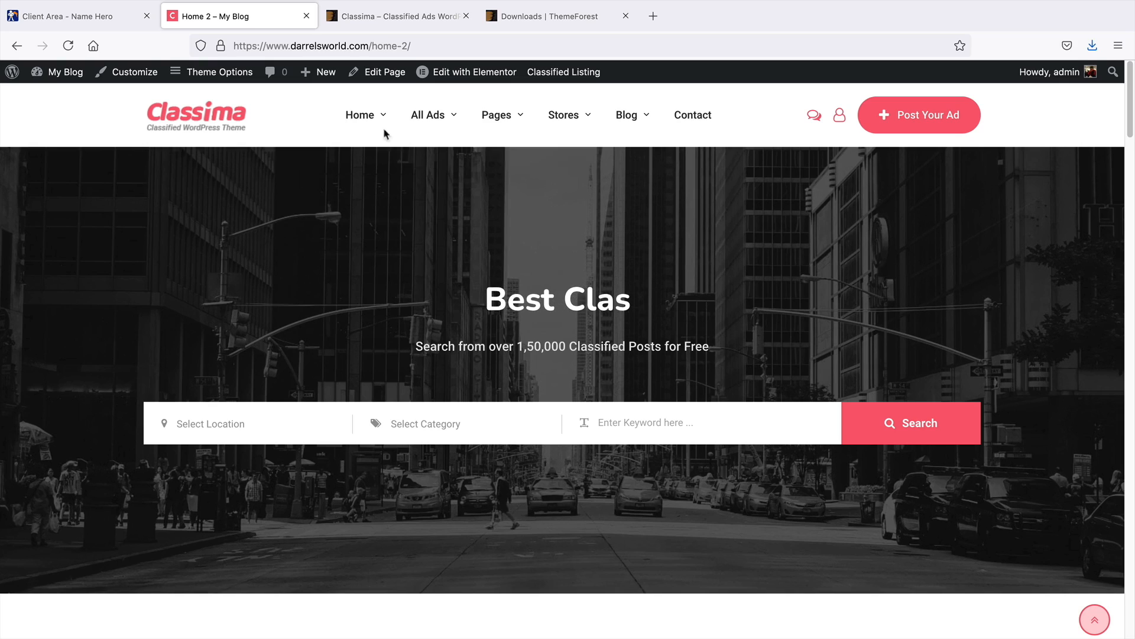
pyautogui.moveTo(364, 115)
pyautogui.click(375, 237)
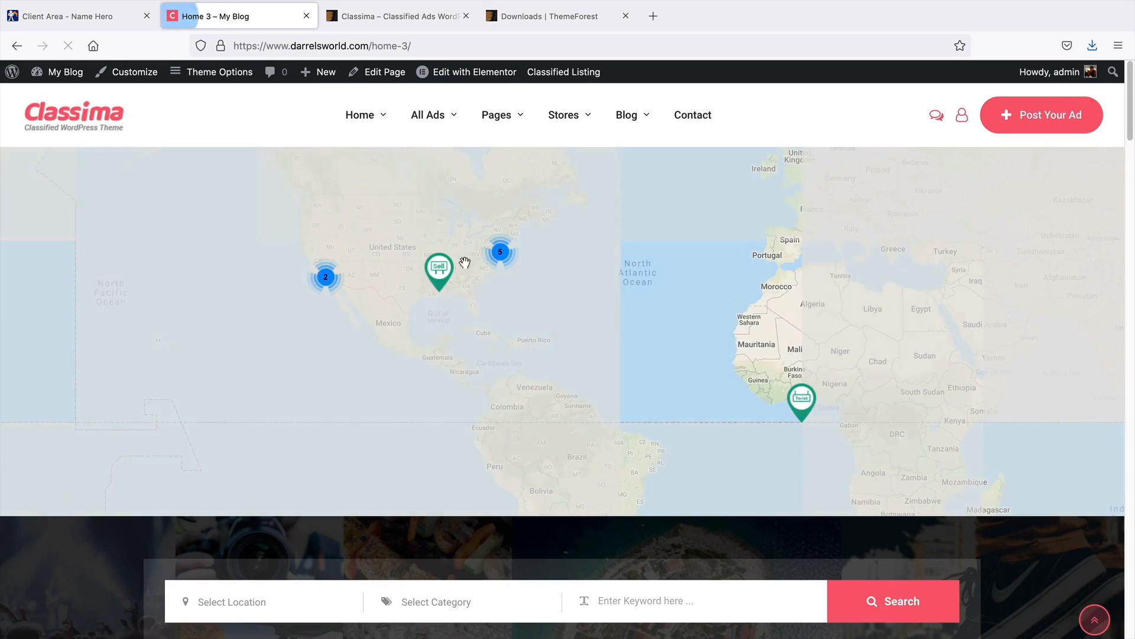
pyautogui.moveTo(366, 120)
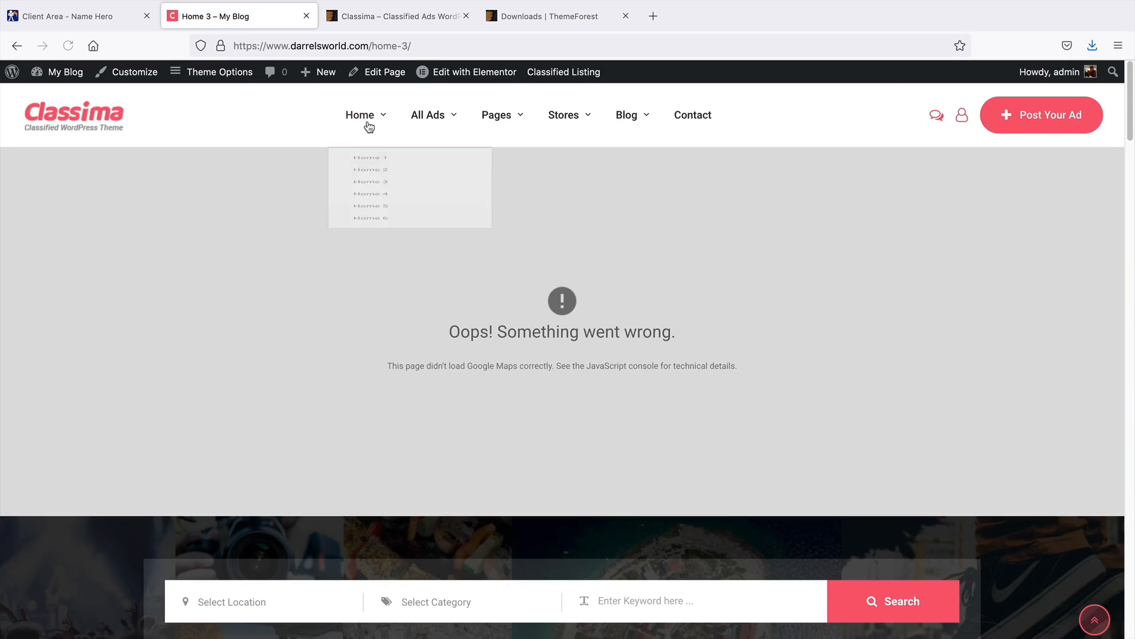
pyautogui.click(380, 299)
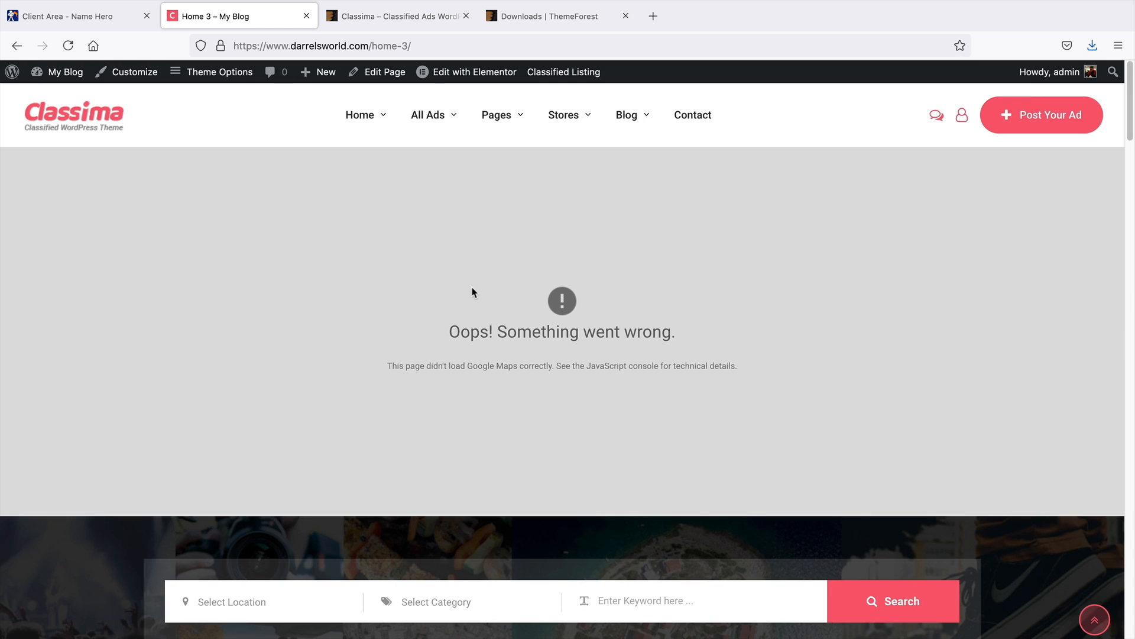
pyautogui.moveTo(367, 116)
pyautogui.click(385, 298)
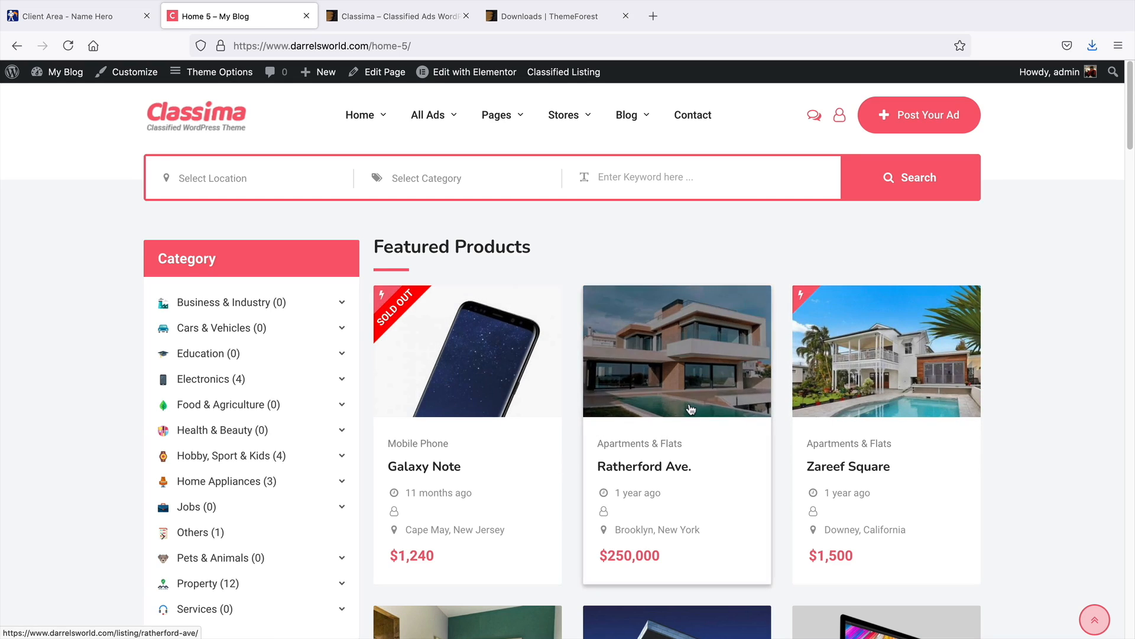
pyautogui.scroll(-3, 1133, 168)
pyautogui.moveTo(1133, 165)
pyautogui.mouseDown()
pyautogui.moveTo(1133, 242)
pyautogui.moveTo(1133, 146)
pyautogui.mouseUp()
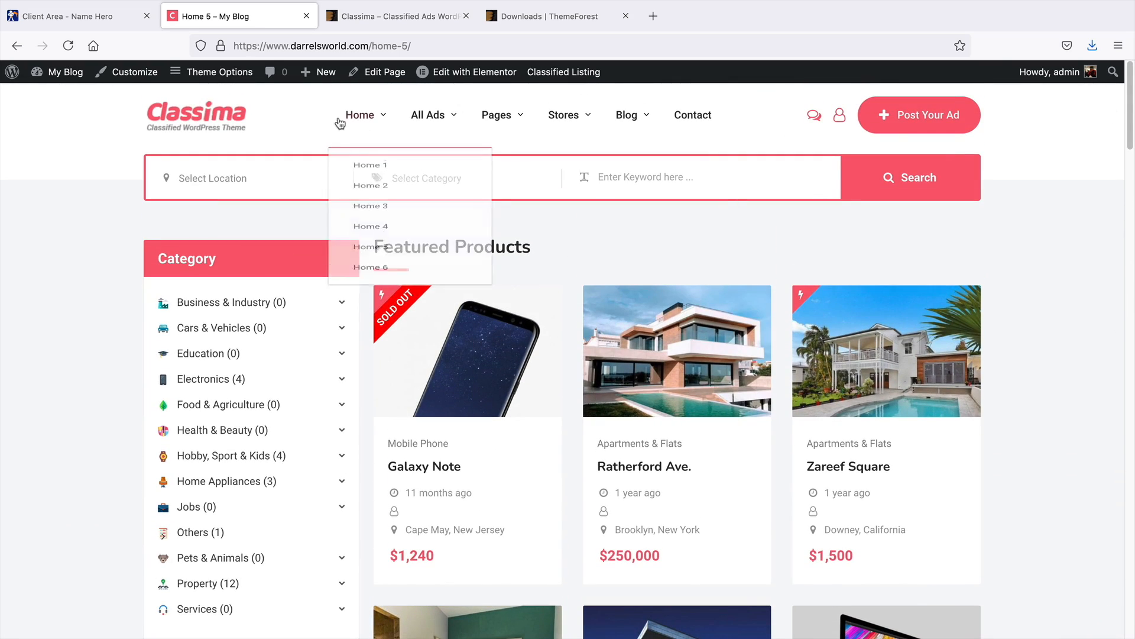
# Go back to the dashboard, open Add New Plugins and search the plugin directory for reset
pyautogui.moveTo(84, 79)
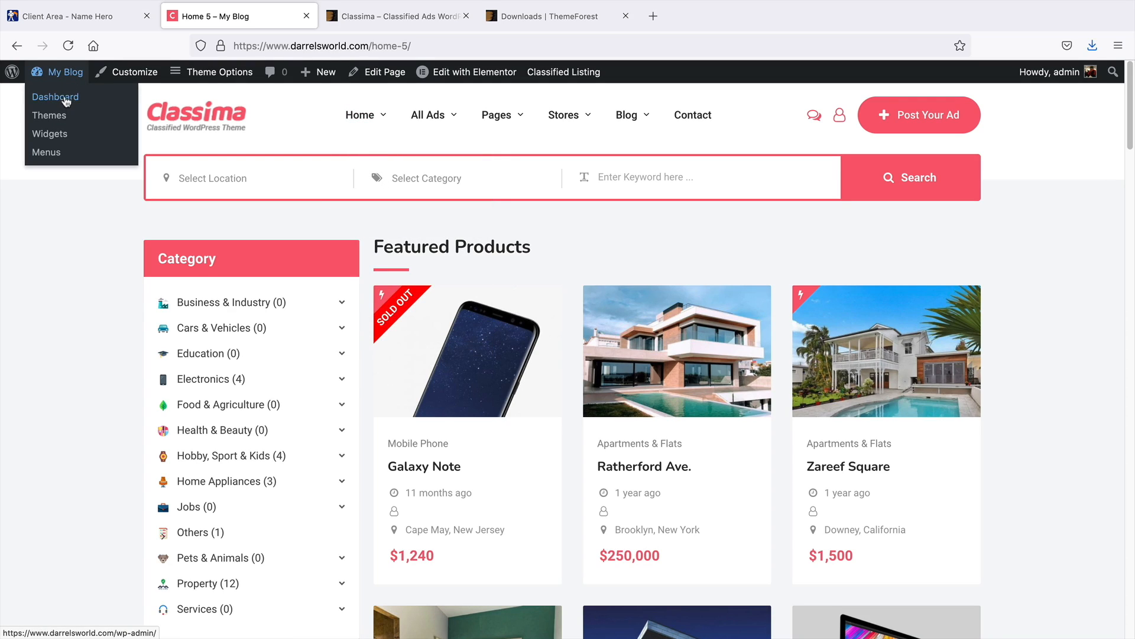
pyautogui.click(67, 99)
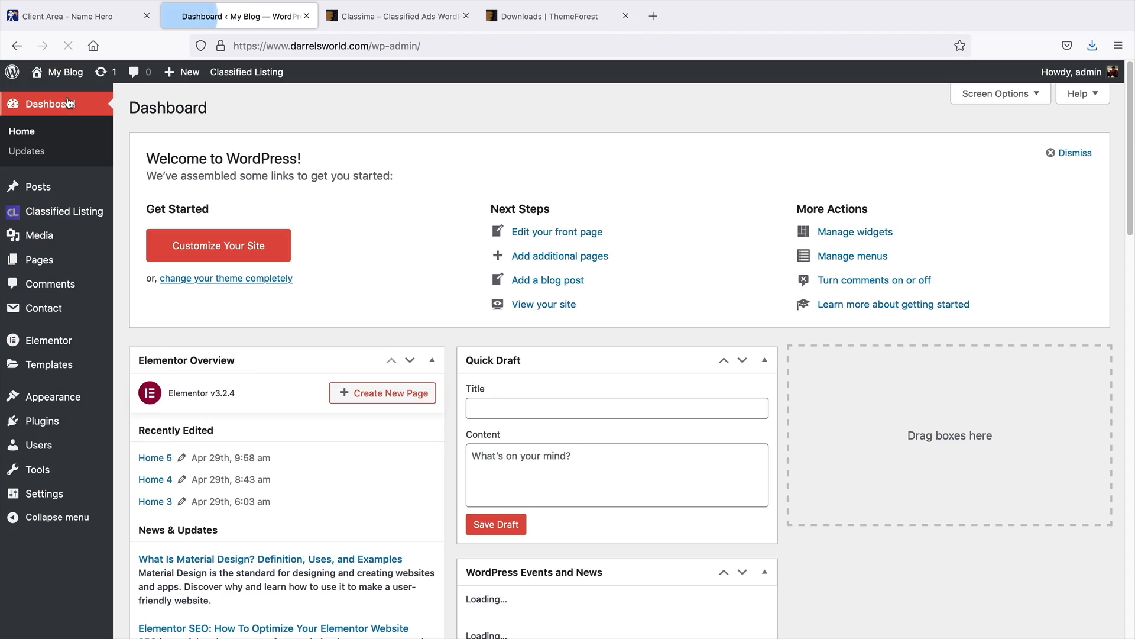
pyautogui.moveTo(50, 208)
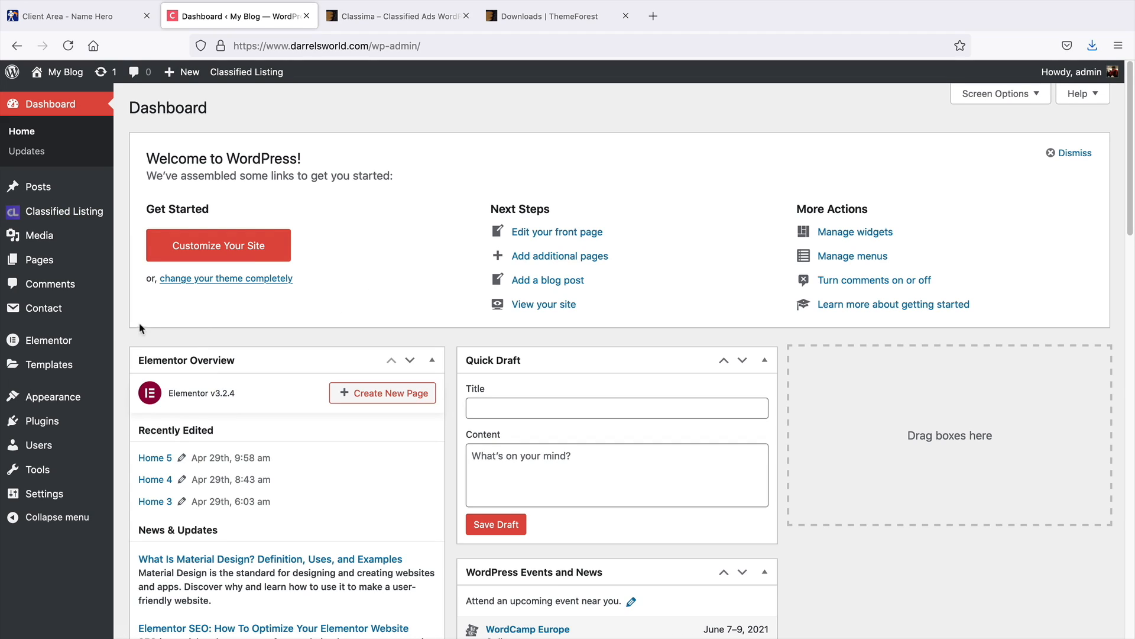
pyautogui.moveTo(68, 422)
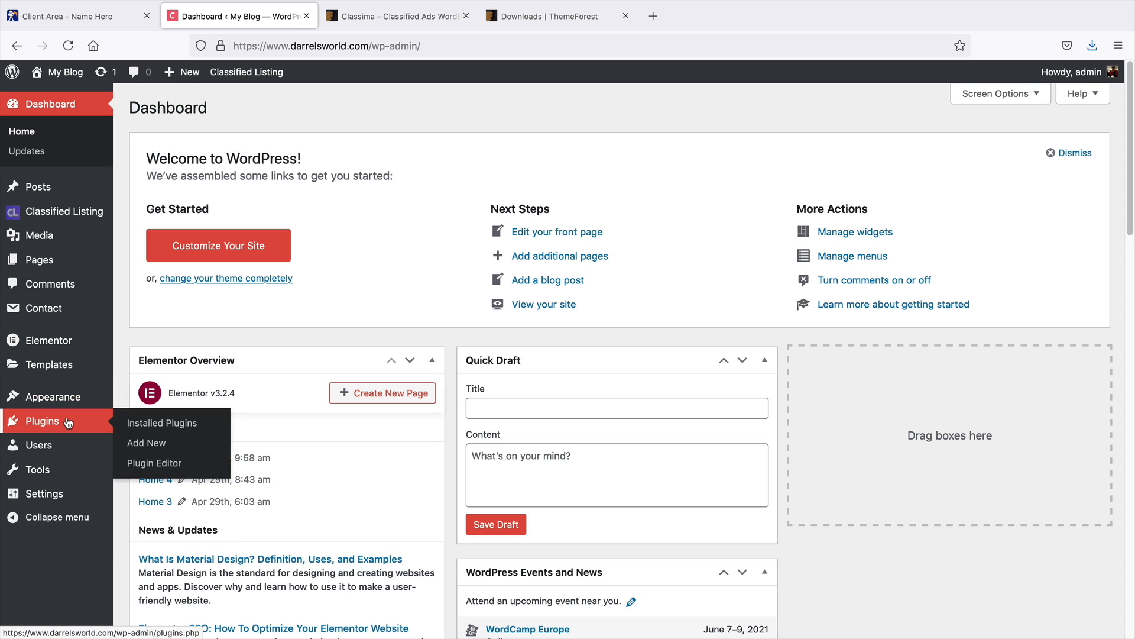
pyautogui.click(171, 446)
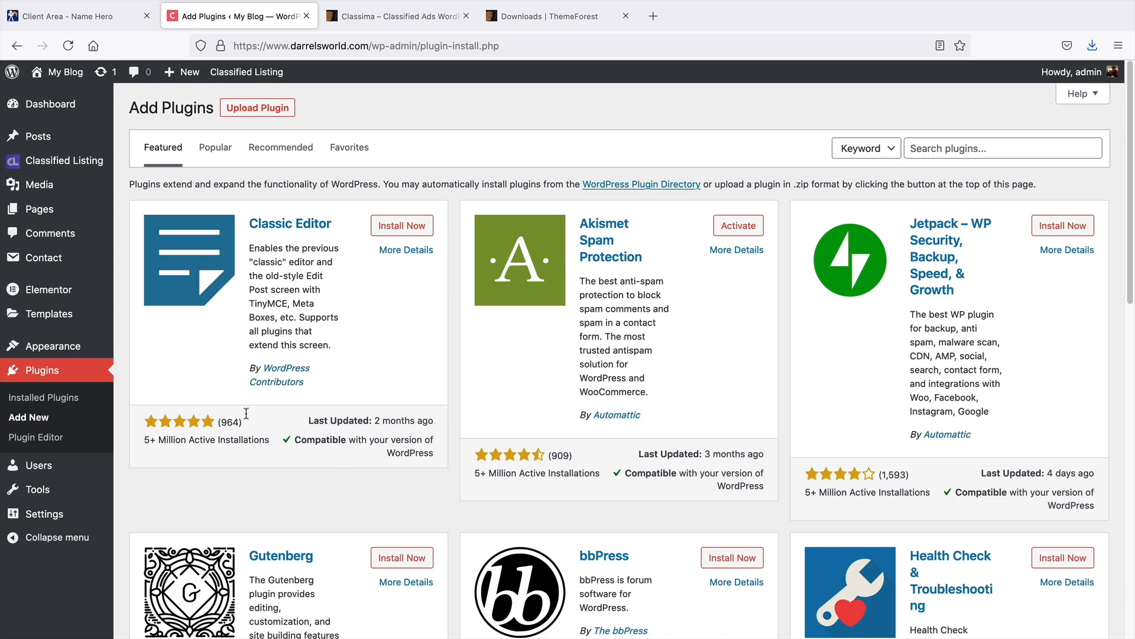
pyautogui.click(940, 148)
pyautogui.write('reset')
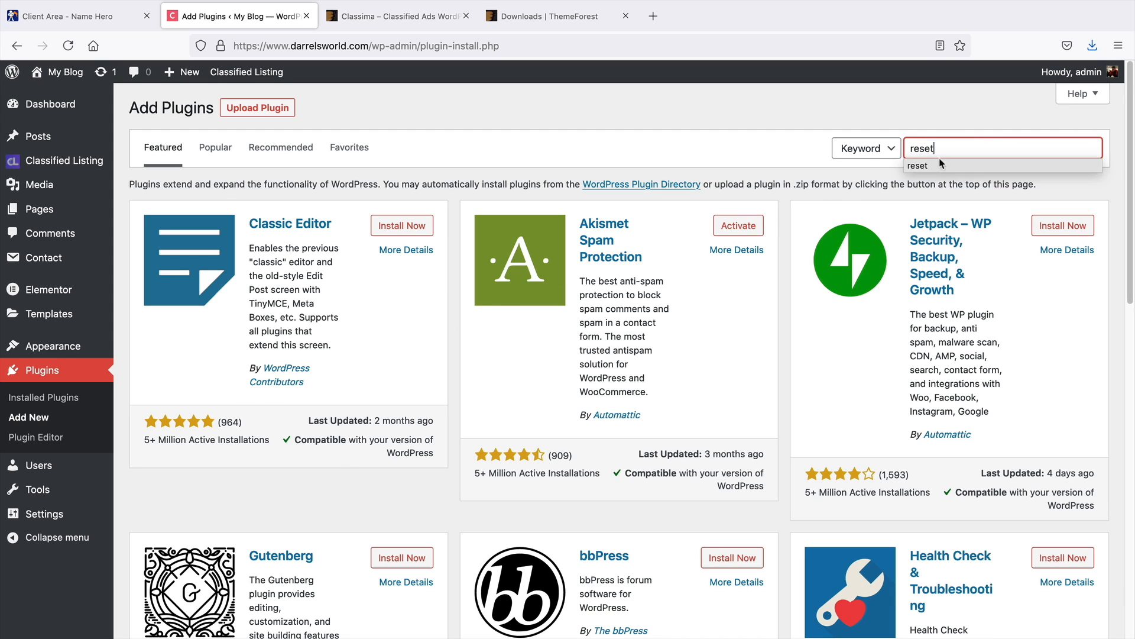
pyautogui.click(939, 166)
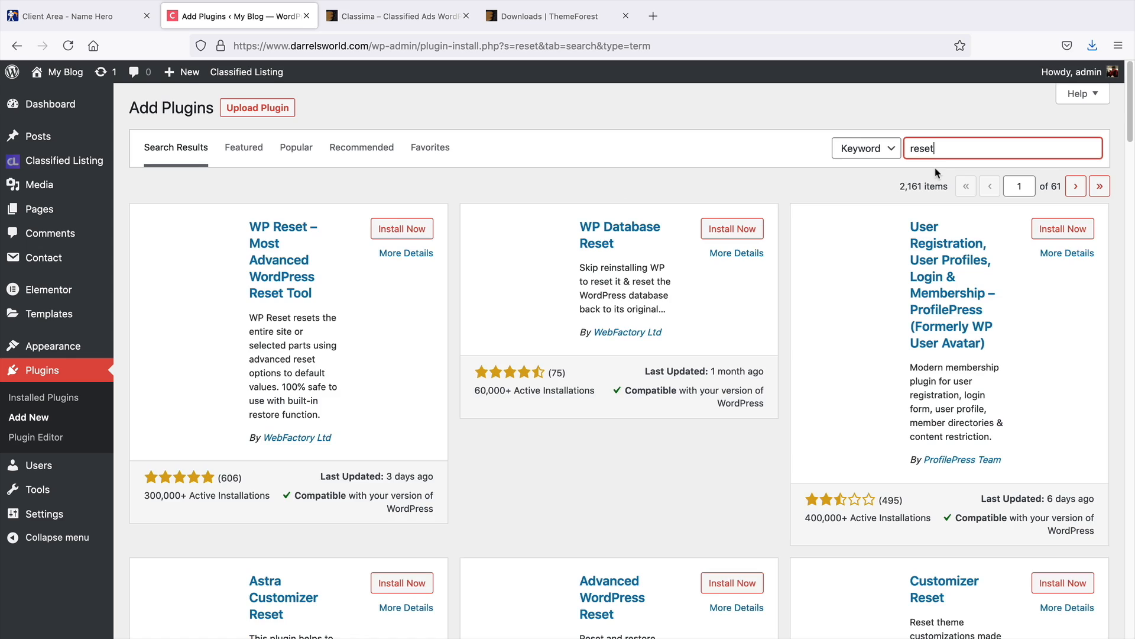
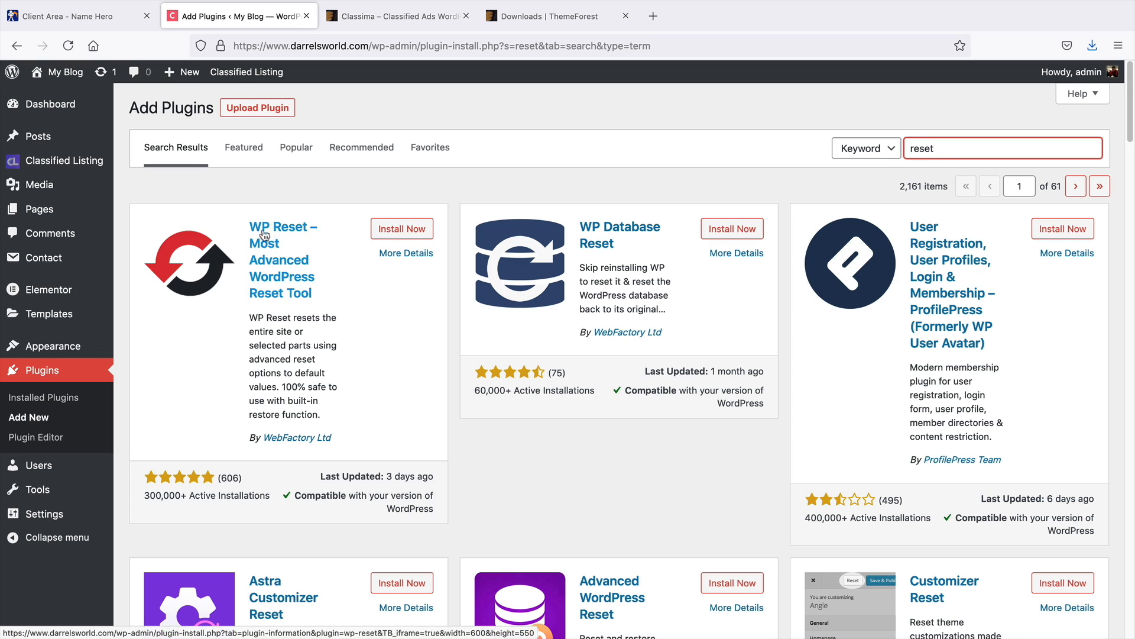
# Open Demo Content Install and browse the available homepage demos
pyautogui.moveTo(68, 486)
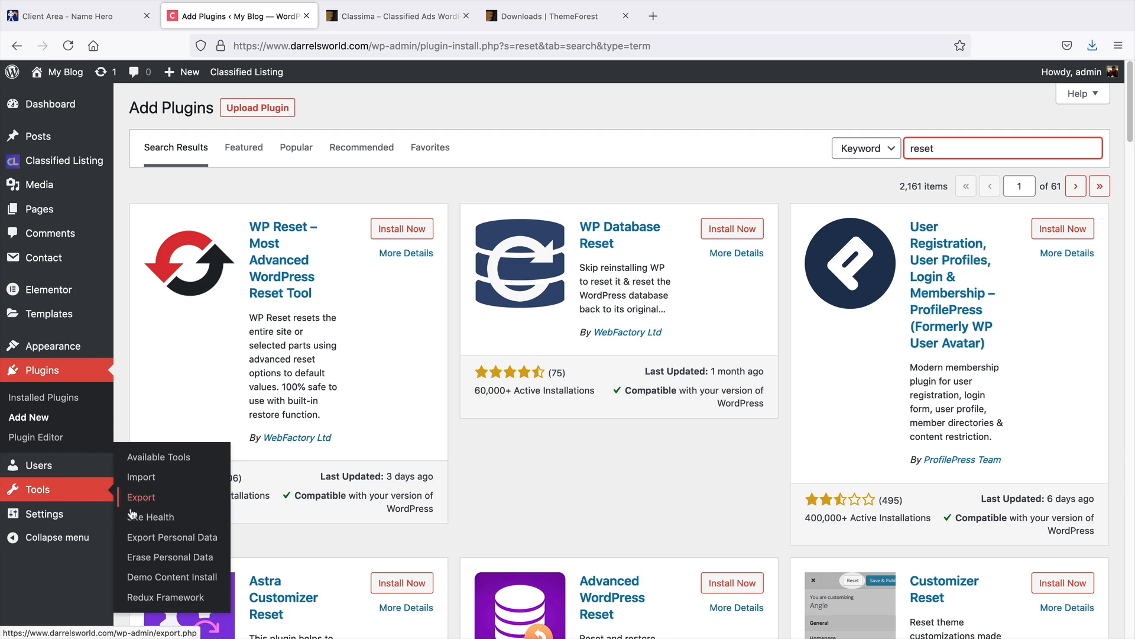
pyautogui.click(159, 580)
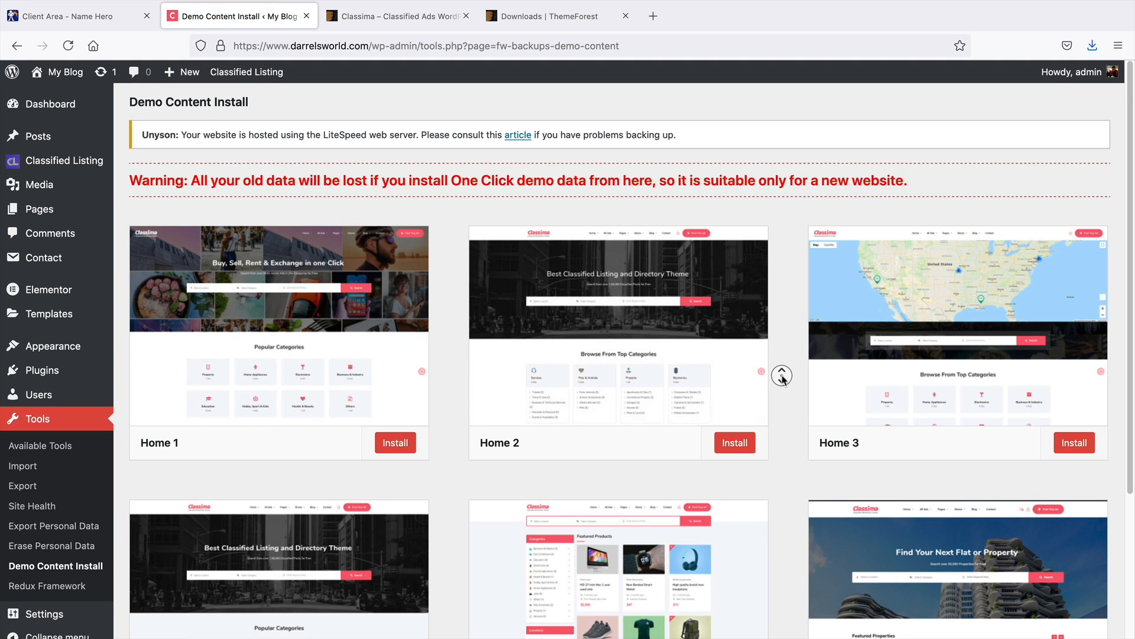
pyautogui.scroll(-5, 782, 373)
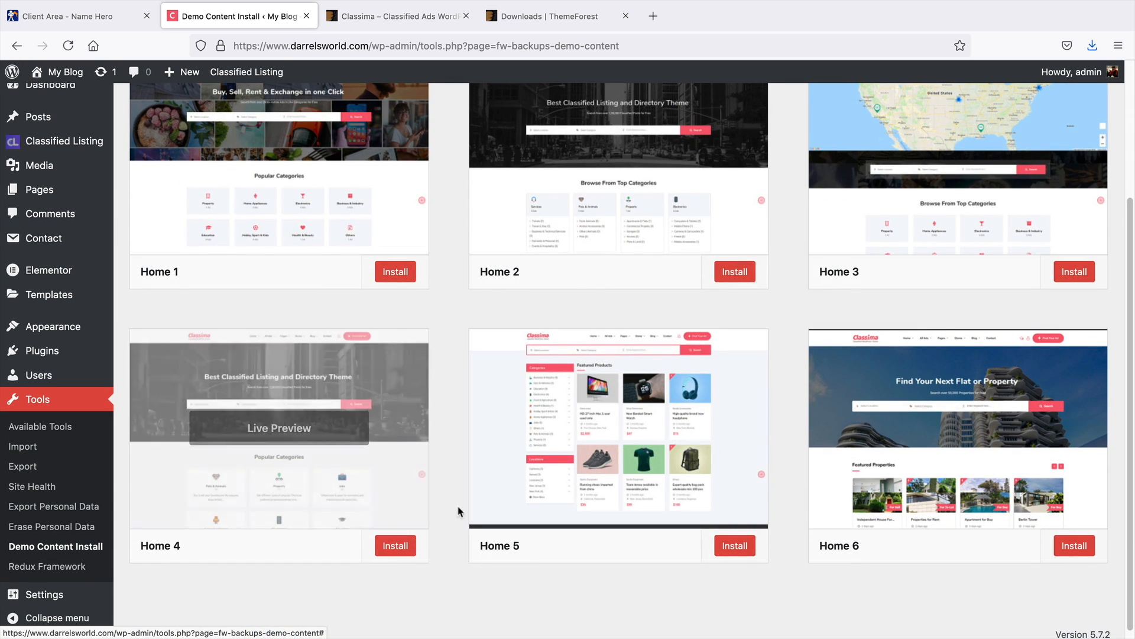
pyautogui.scroll(3, 467, 508)
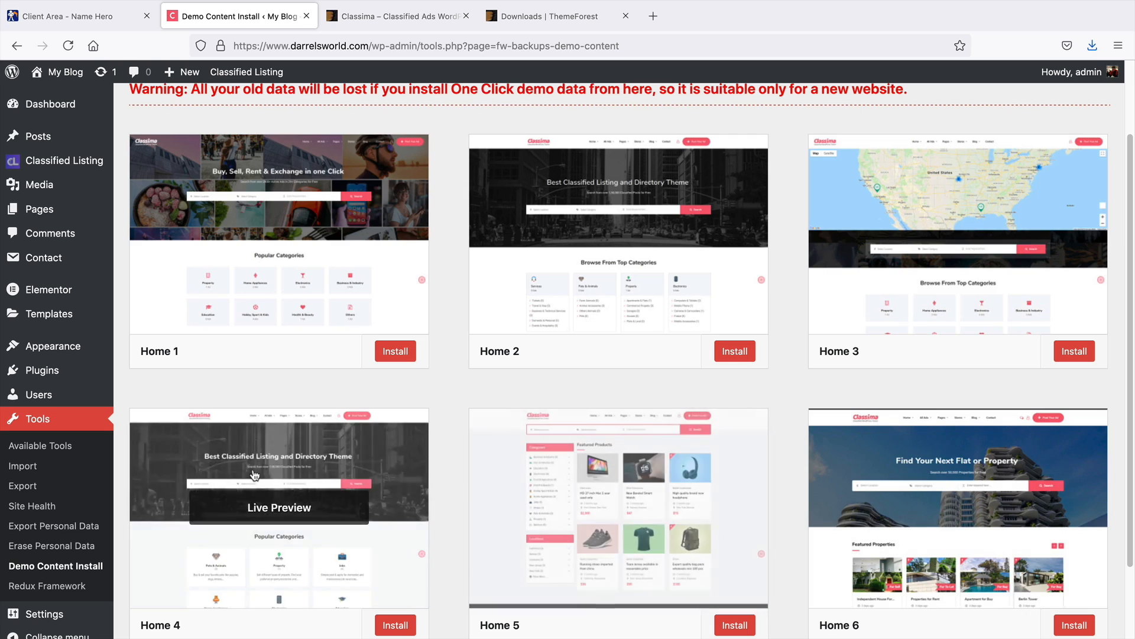
# Visit the live site and open the homepage for editing with Elementor
pyautogui.moveTo(62, 71)
pyautogui.click(74, 98)
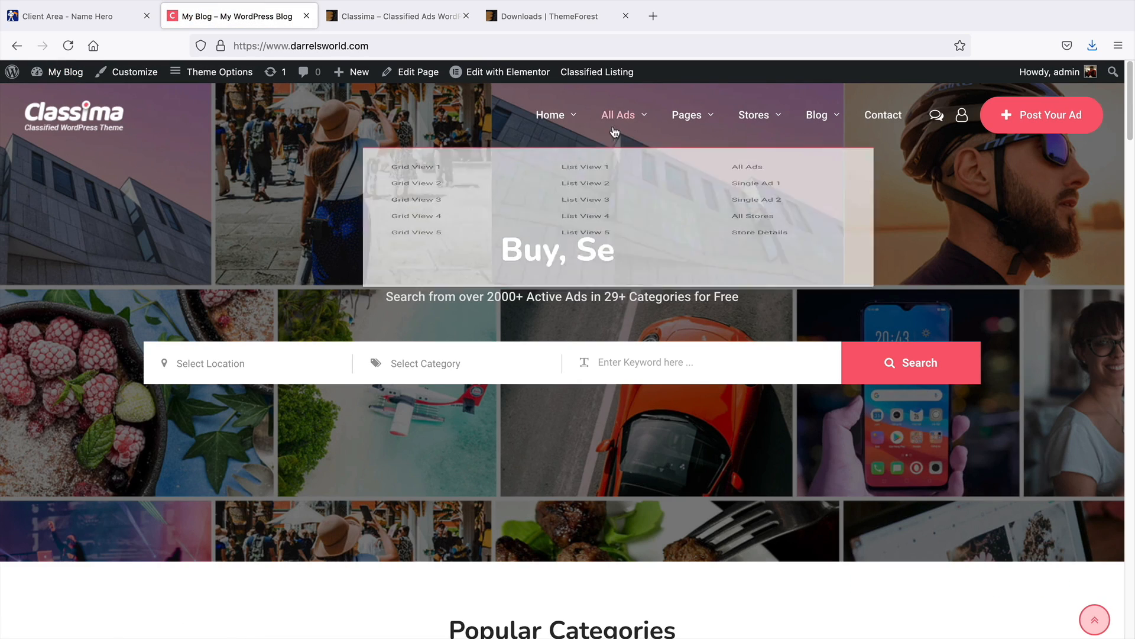
pyautogui.moveTo(575, 122)
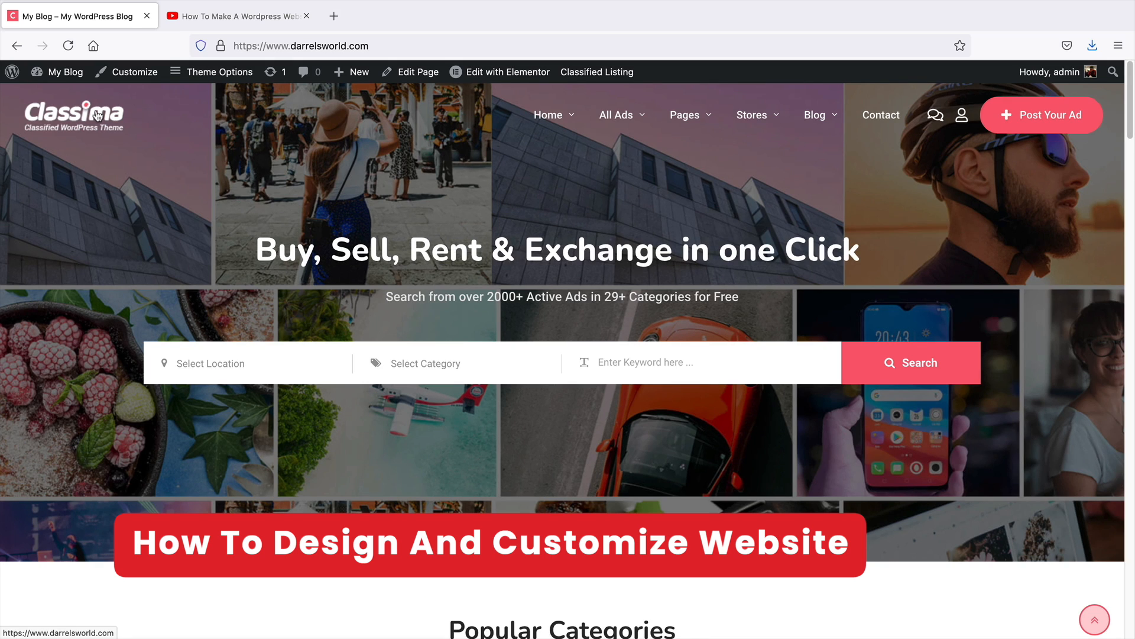
pyautogui.moveTo(487, 81)
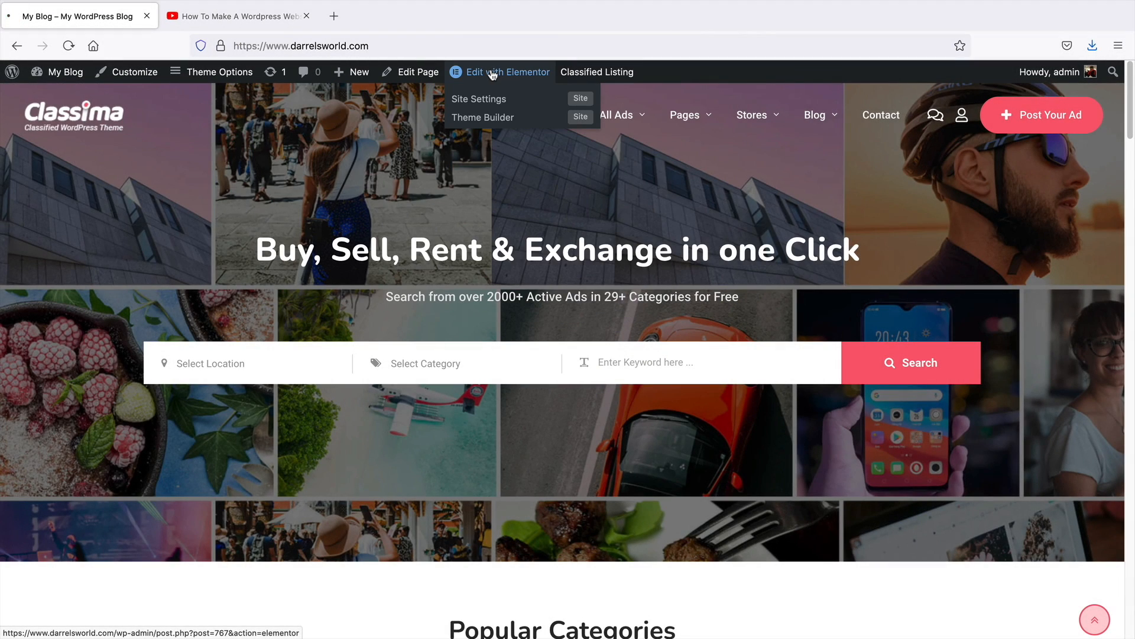
pyautogui.click(492, 74)
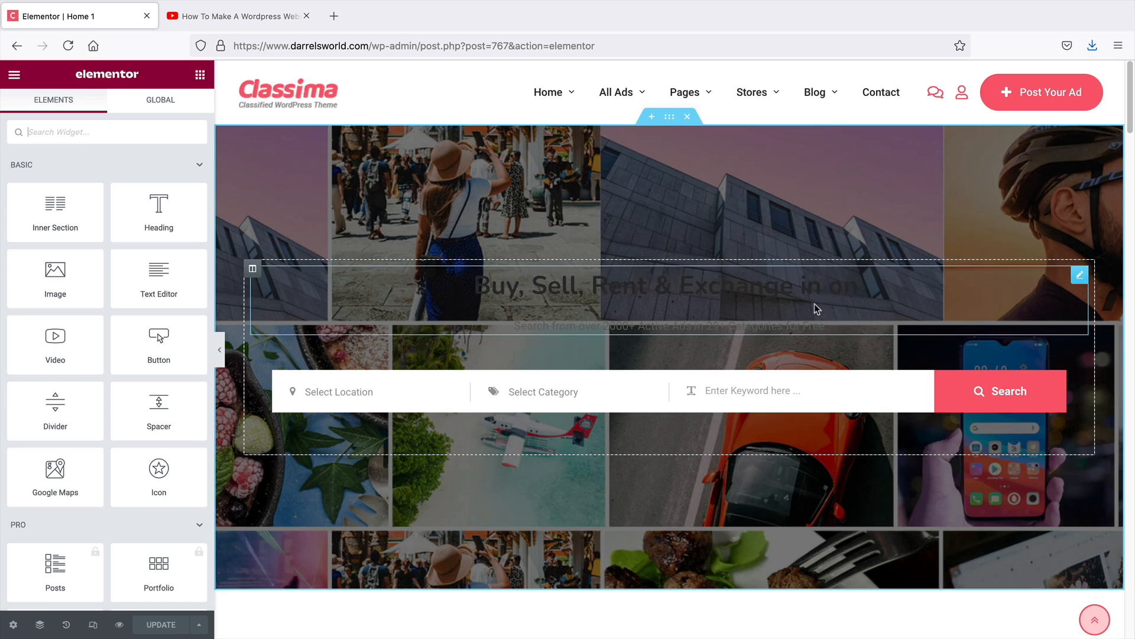
# Add a centered Heading widget reading Featured Ads above the Electronics section
pyautogui.click(829, 292)
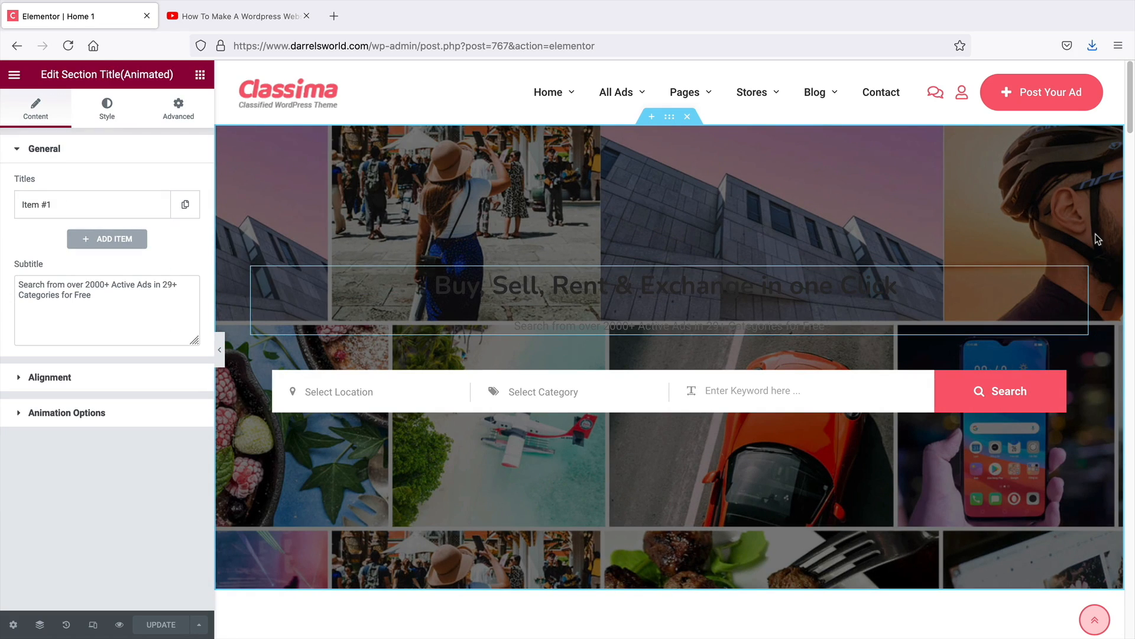
pyautogui.middleClick(1096, 237)
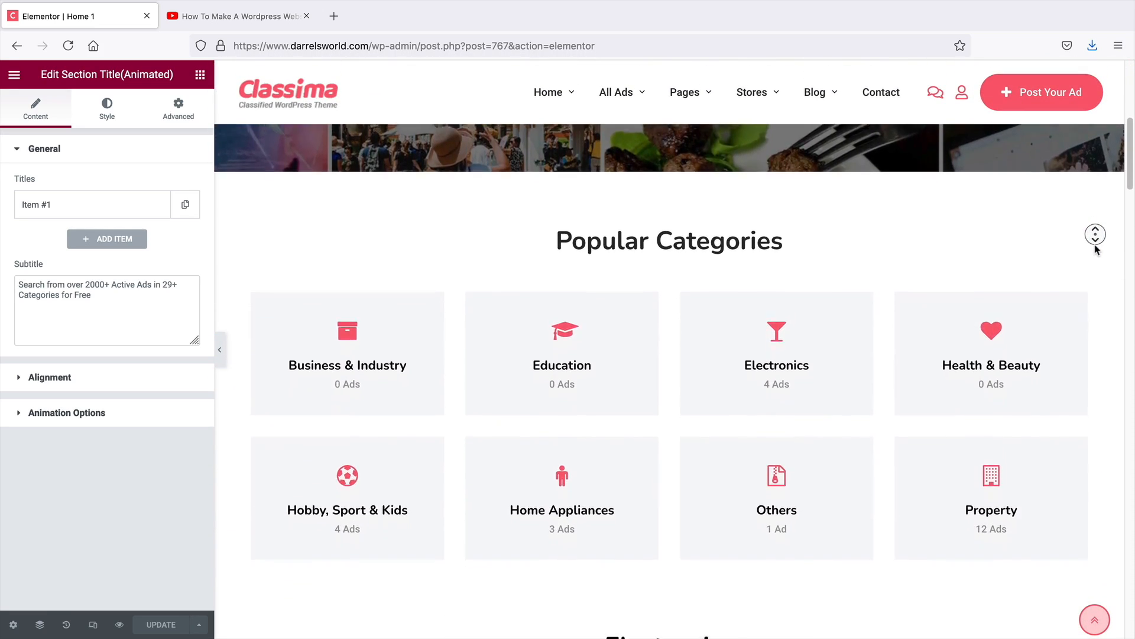
pyautogui.middleClick(1097, 249)
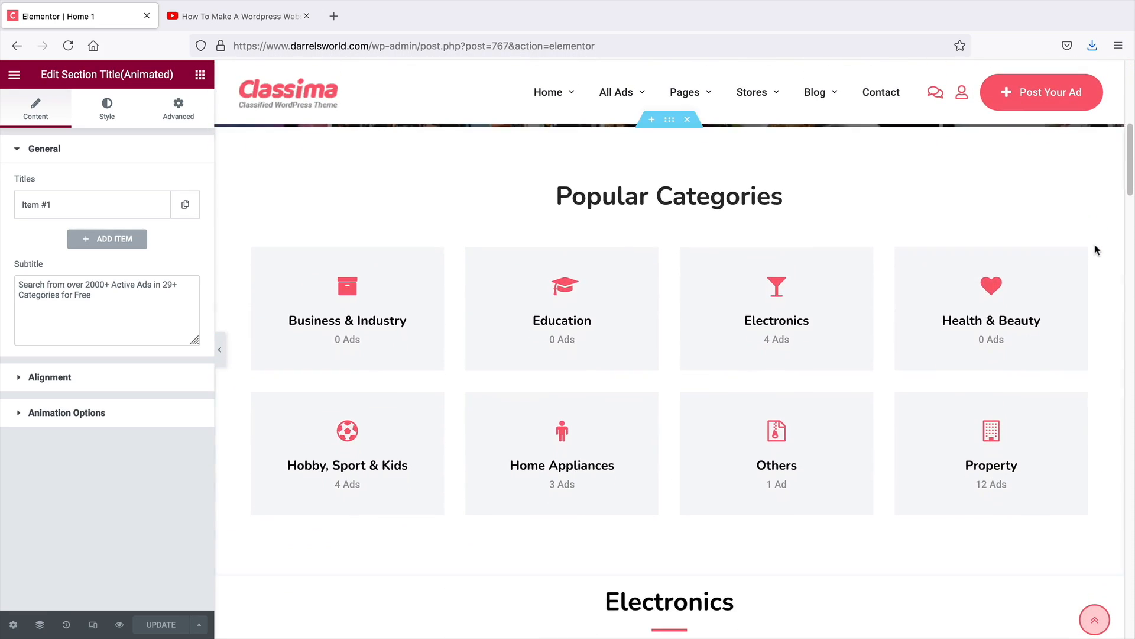
pyautogui.click(201, 77)
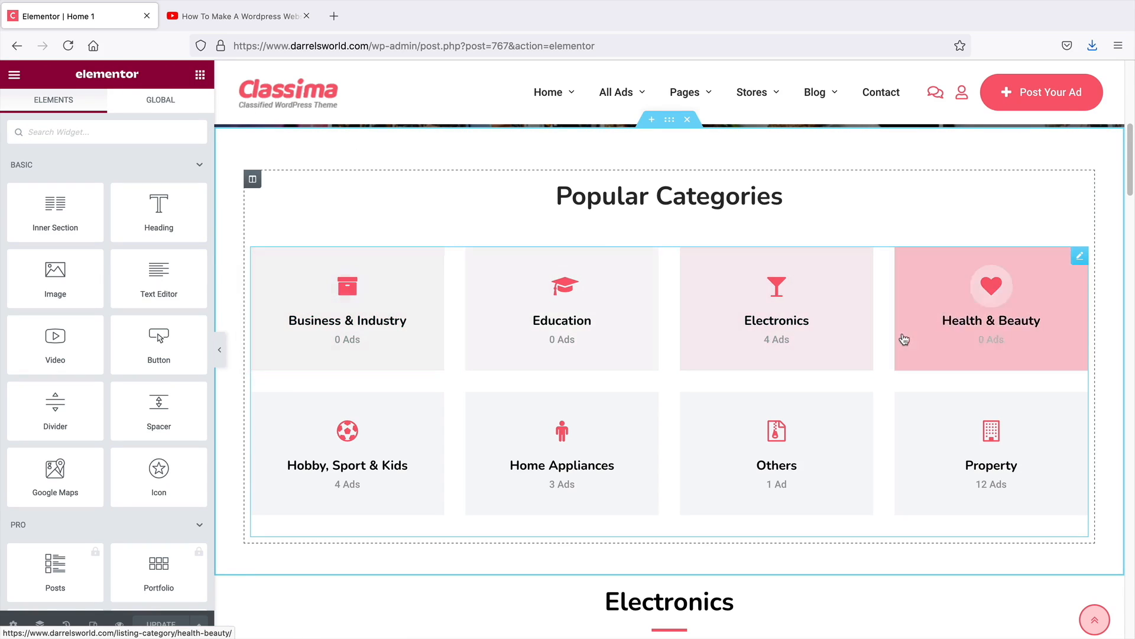
pyautogui.middleClick(1109, 313)
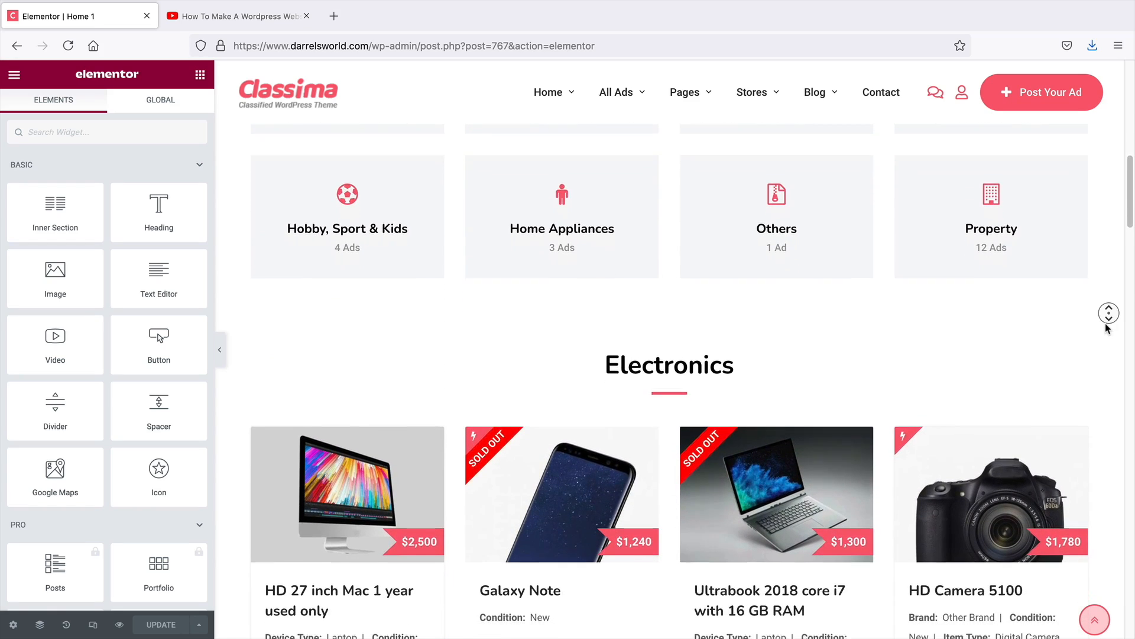
pyautogui.middleClick(1108, 328)
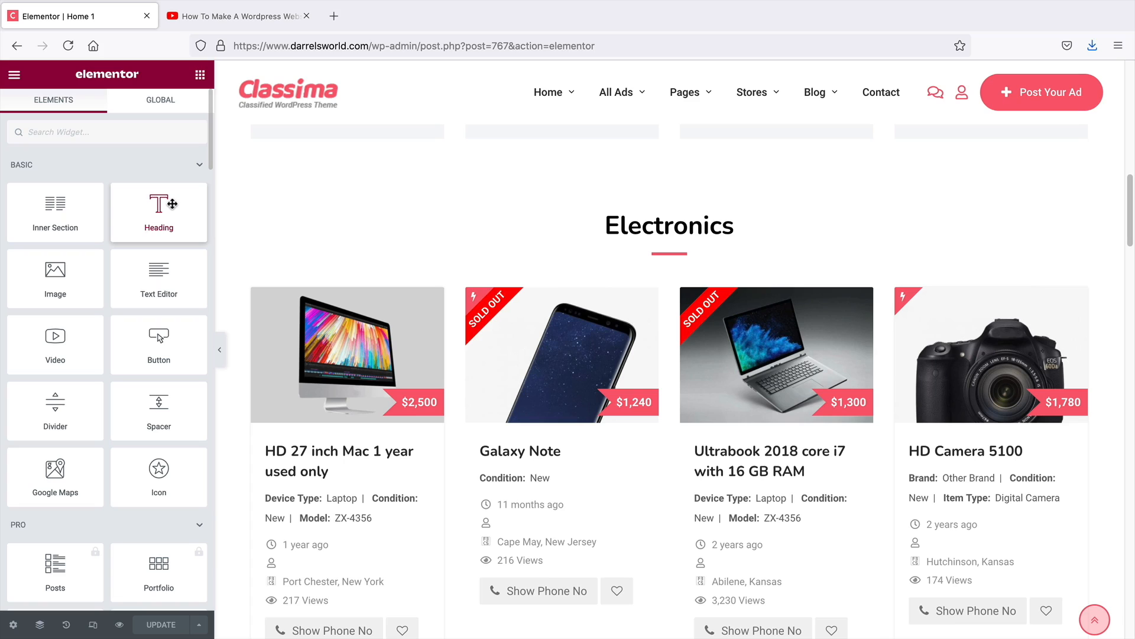
pyautogui.moveTo(151, 216); pyautogui.dragTo(680, 213)
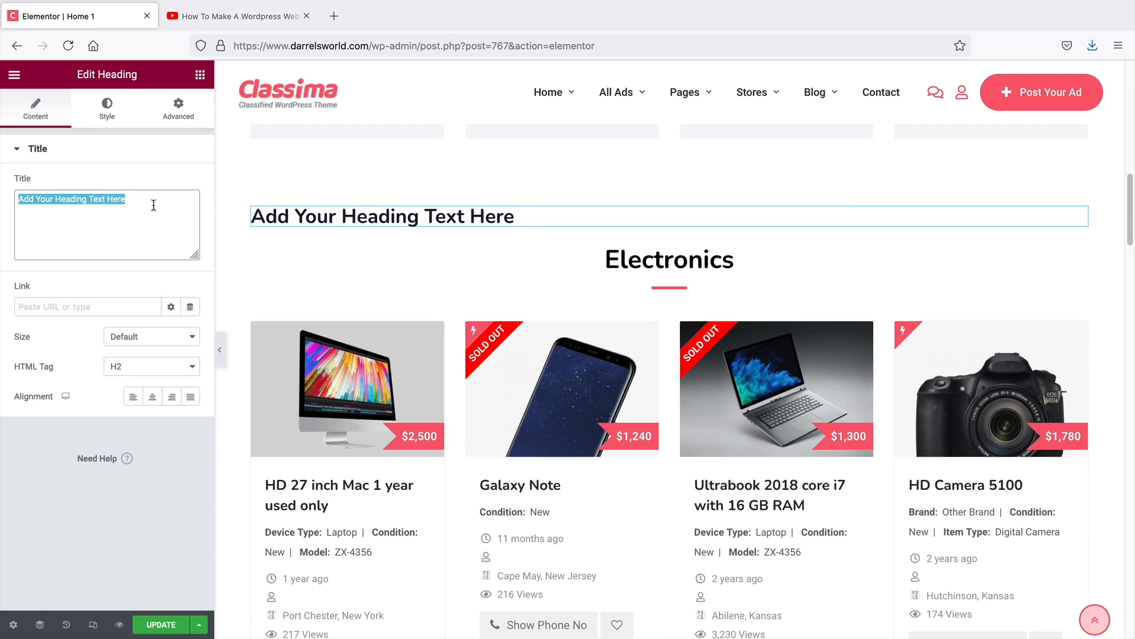
pyautogui.write('Featrued Ads')
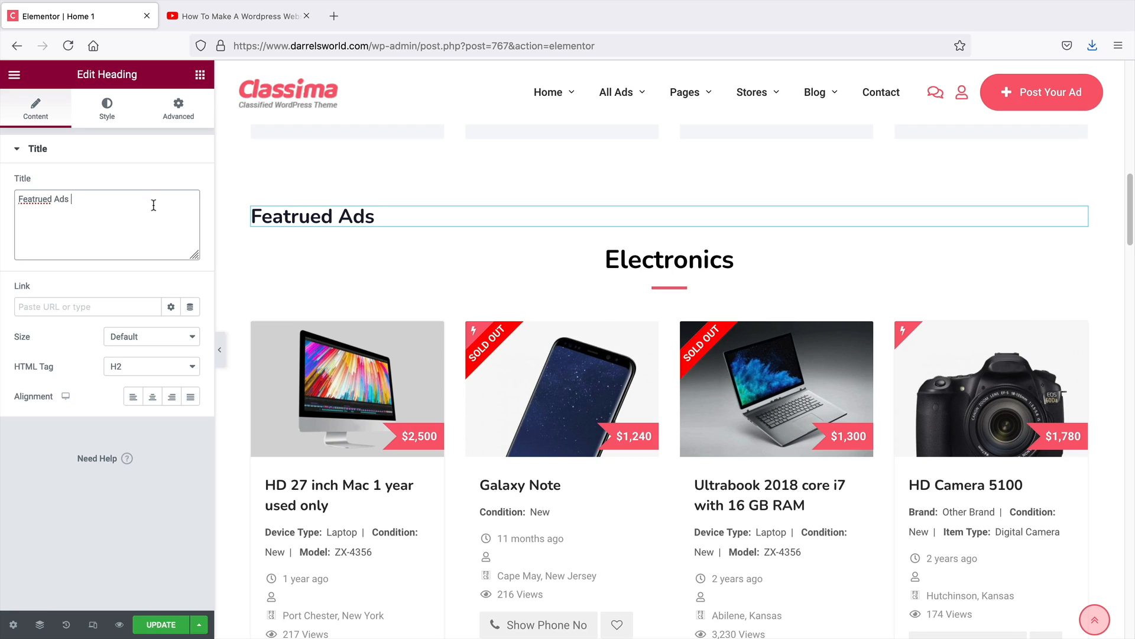
pyautogui.rightClick(36, 197)
pyautogui.click(62, 201)
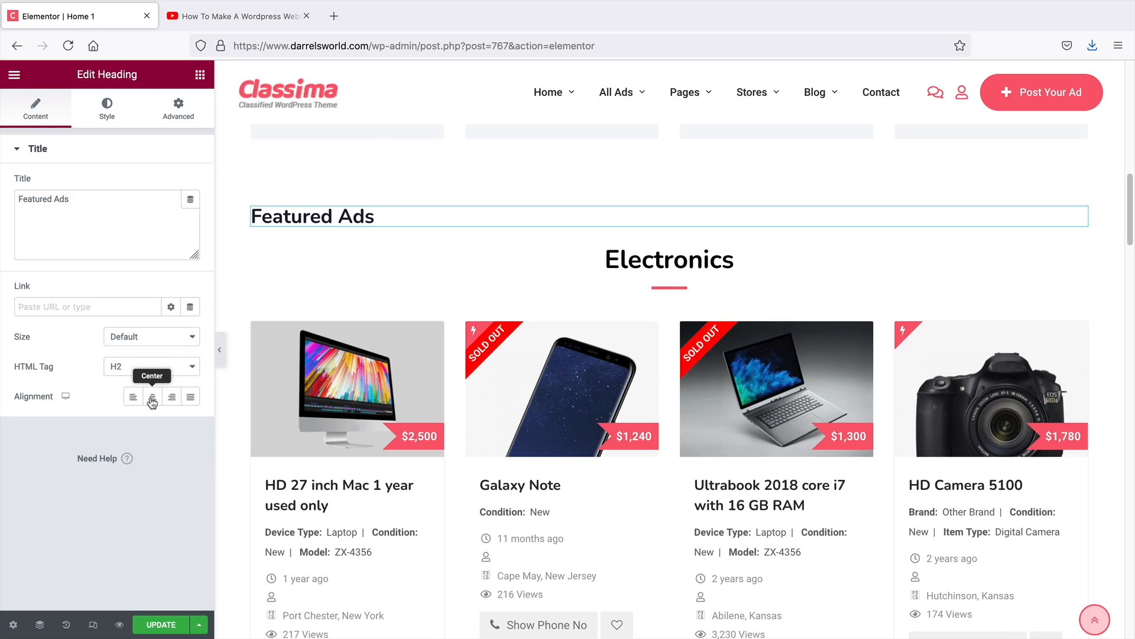
pyautogui.click(152, 400)
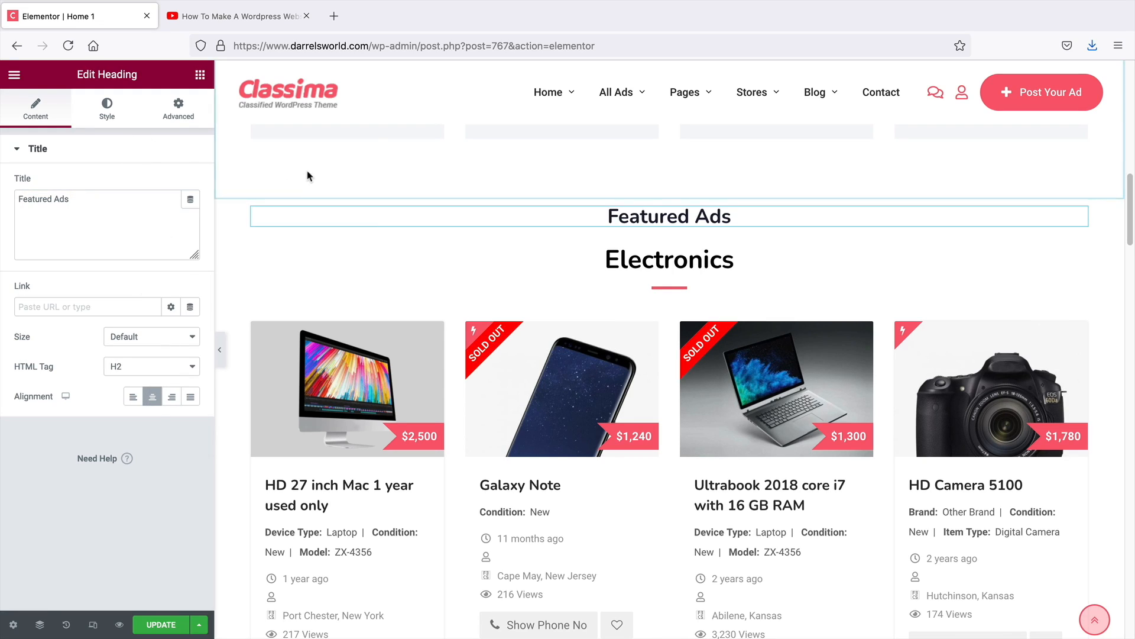
# Add a Text Editor widget below the Featured Ads heading and center-align its text
pyautogui.click(201, 76)
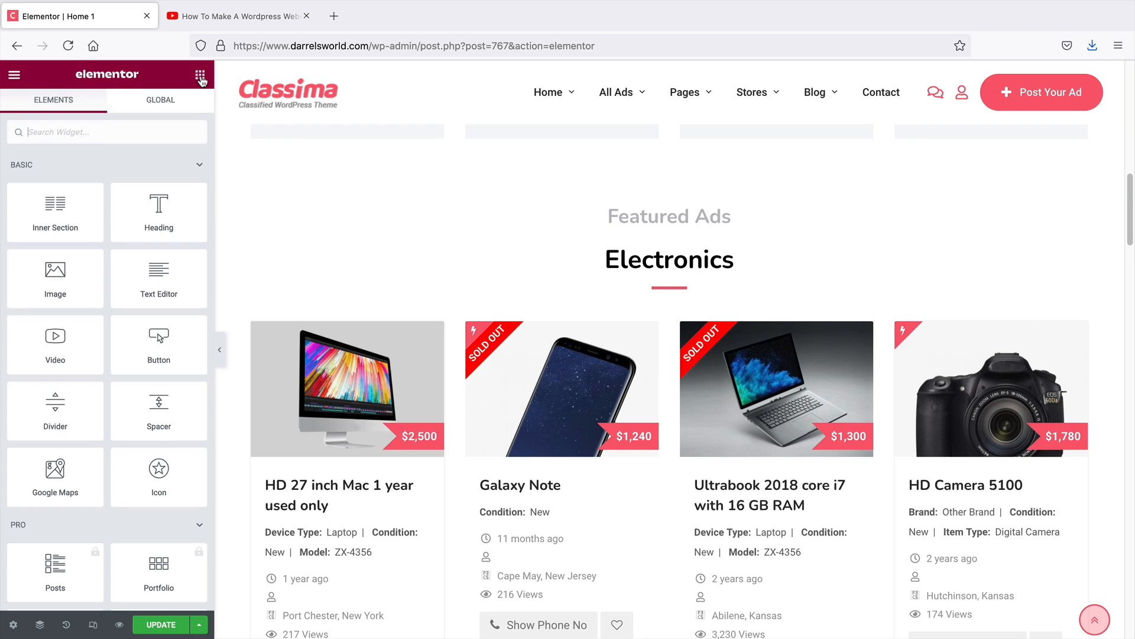
pyautogui.moveTo(159, 278); pyautogui.dragTo(653, 239)
pyautogui.moveTo(192, 278); pyautogui.dragTo(659, 250)
pyautogui.scroll(-2, 123, 554)
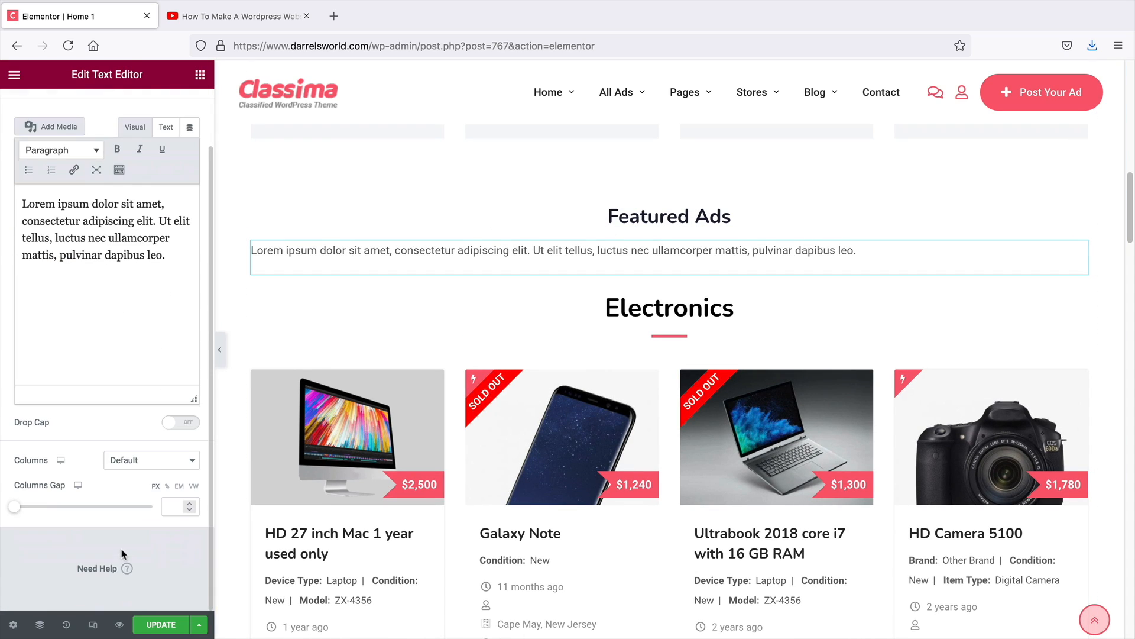
pyautogui.scroll(1, 149, 390)
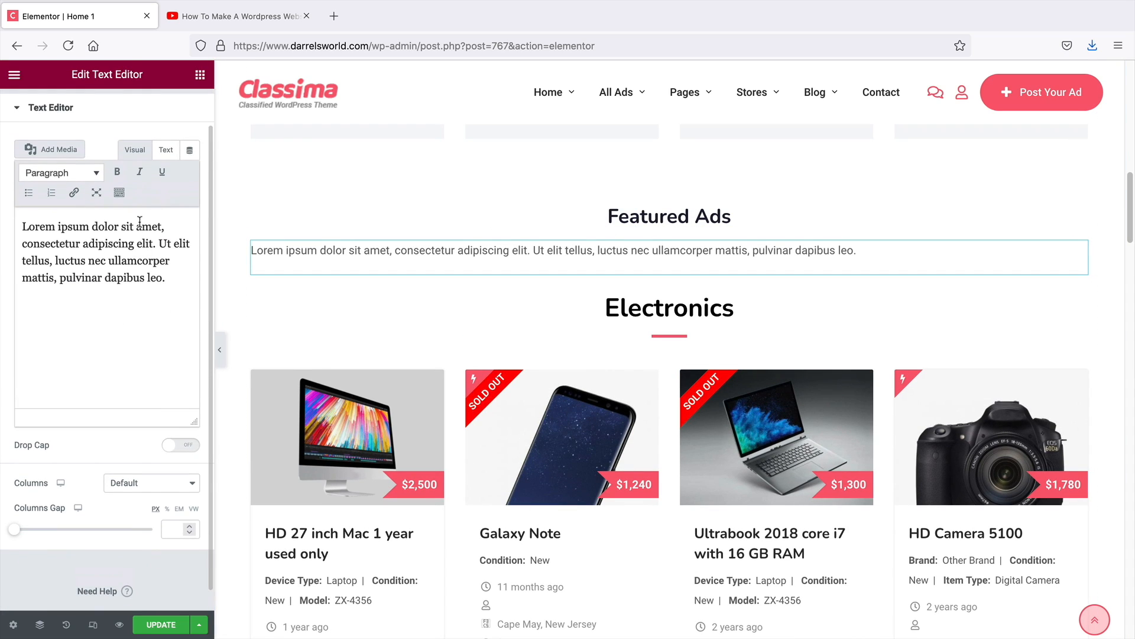
pyautogui.scroll(1, 106, 131)
pyautogui.click(106, 112)
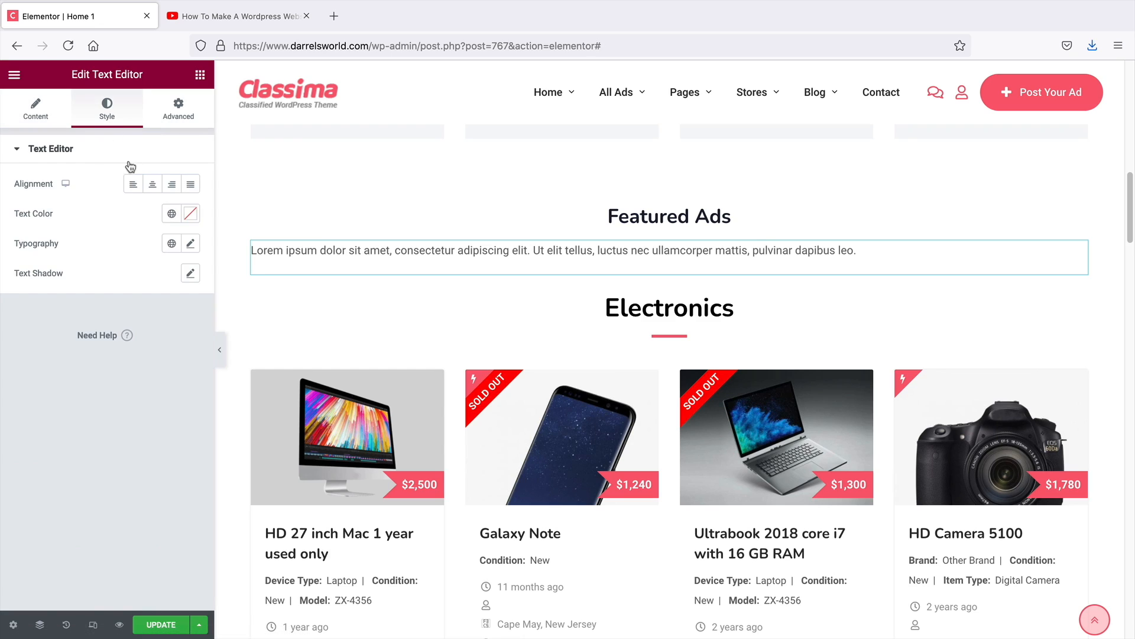
pyautogui.click(152, 186)
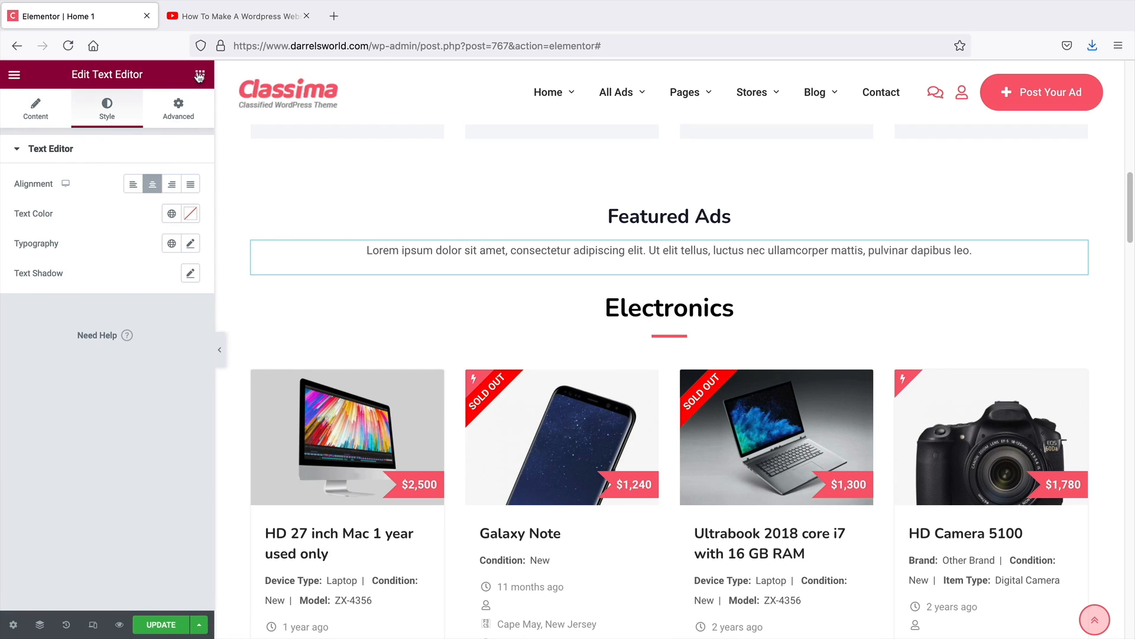
# Add a Button widget below the text and center-align it
pyautogui.click(200, 75)
pyautogui.moveTo(159, 342); pyautogui.dragTo(677, 300)
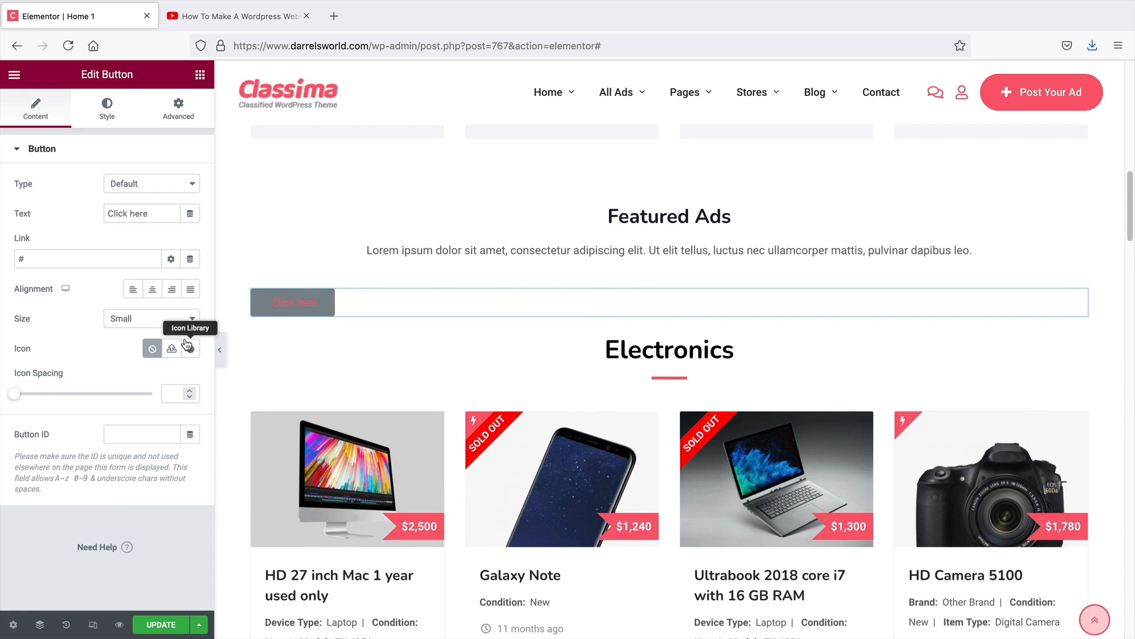
pyautogui.click(153, 290)
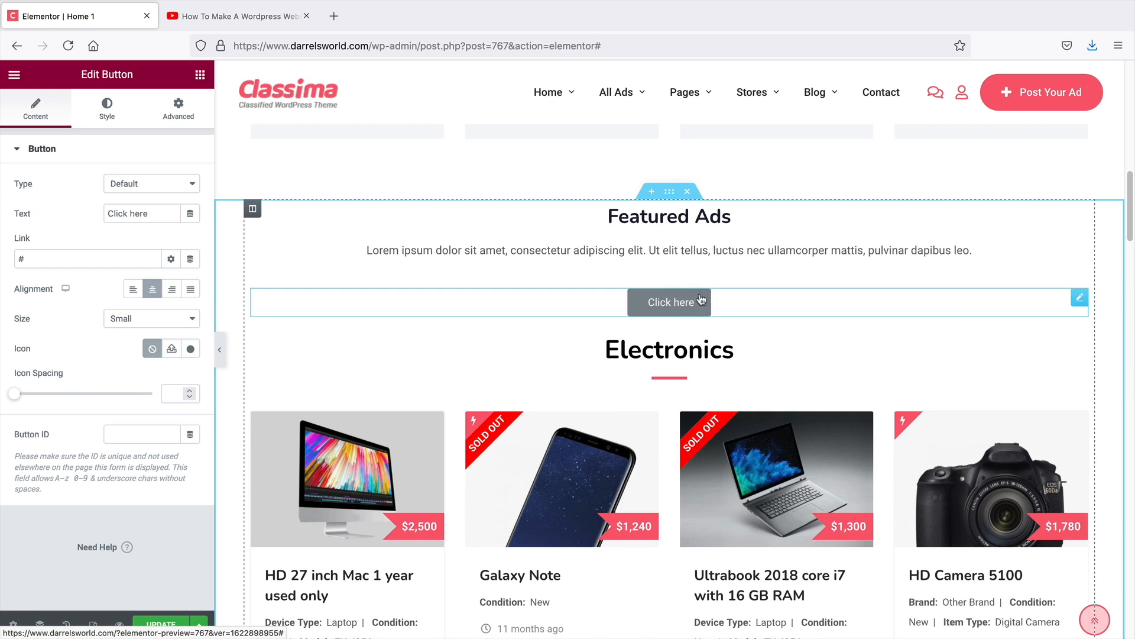
# Insert a two-column Inner Section between the text and the button
pyautogui.click(201, 76)
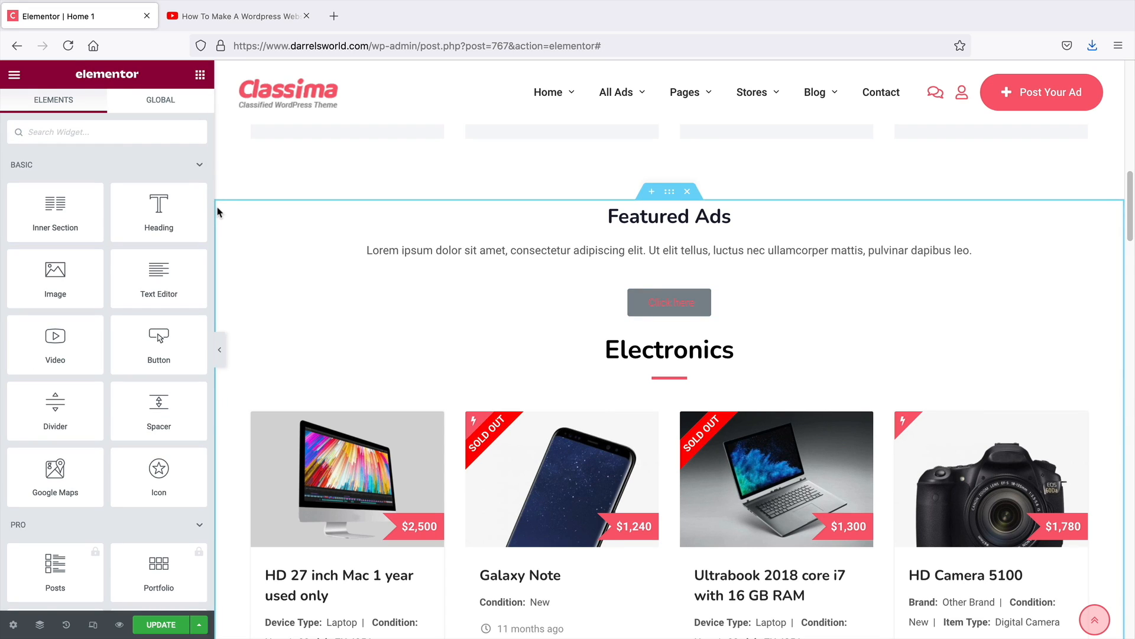
pyautogui.moveTo(60, 219); pyautogui.dragTo(660, 270)
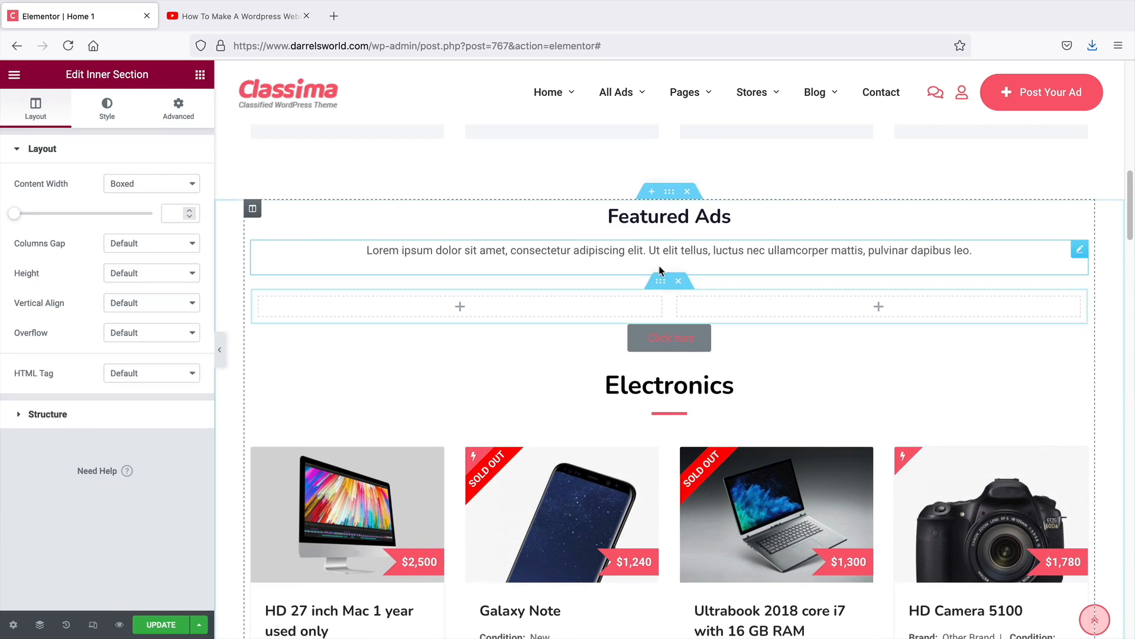
pyautogui.rightClick(617, 308)
pyautogui.click(635, 340)
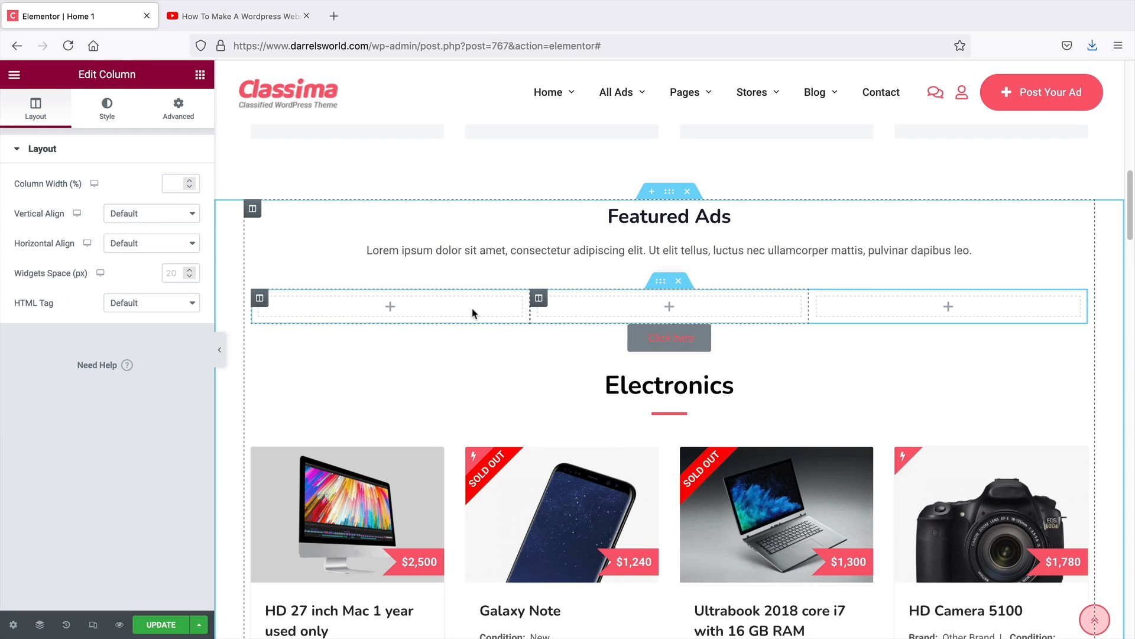
pyautogui.rightClick(421, 311)
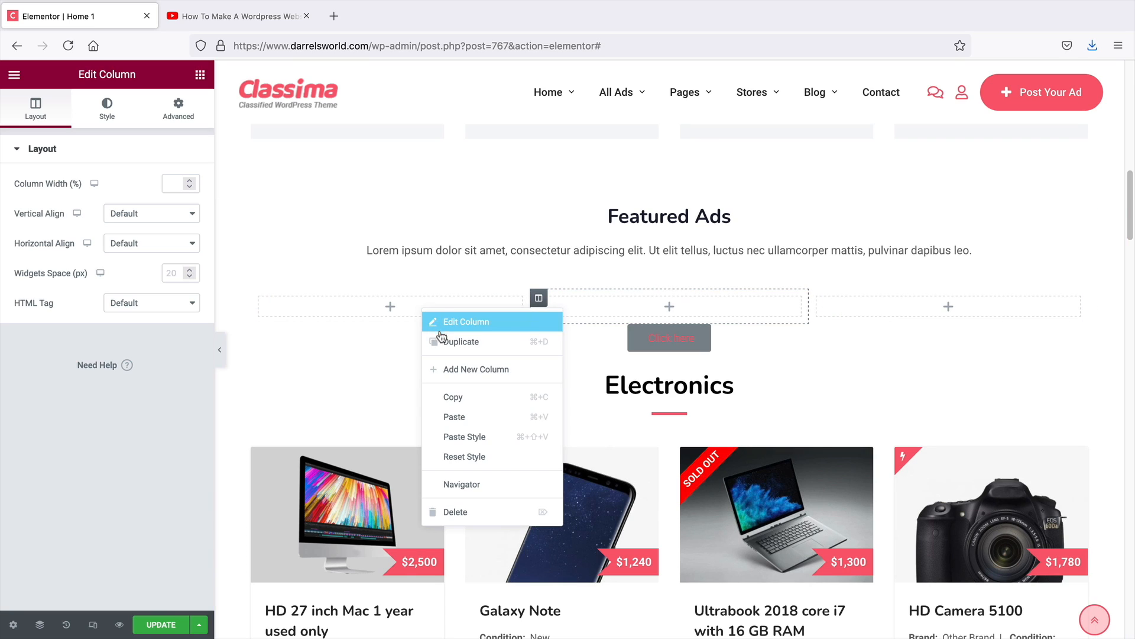
pyautogui.click(467, 510)
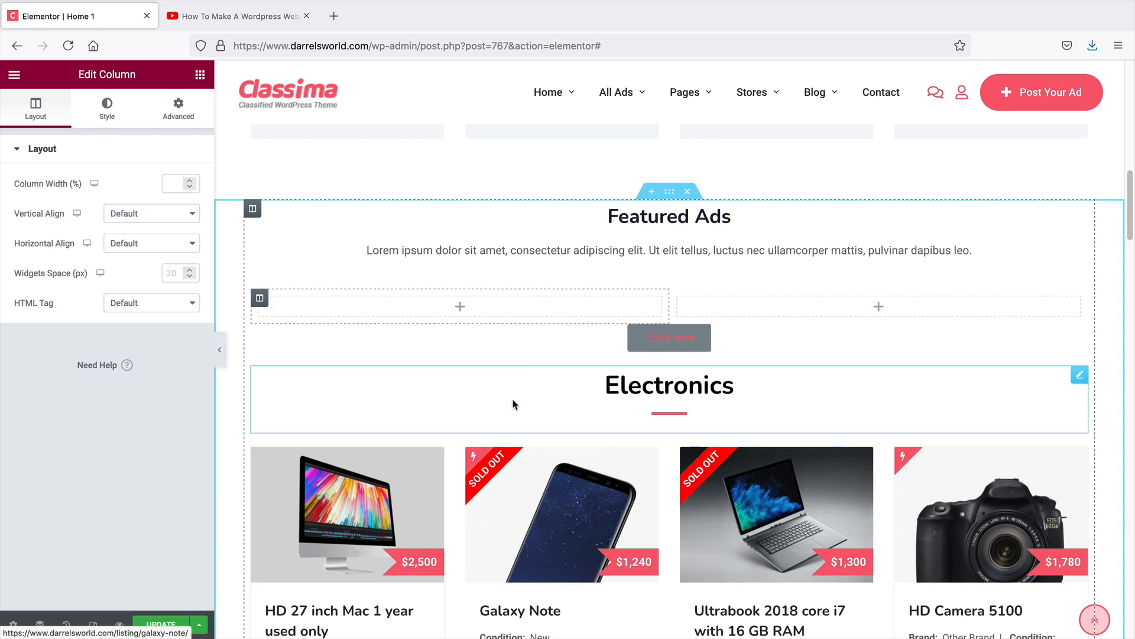
# Add an Image Box widget into the left column of the inner section
pyautogui.click(200, 77)
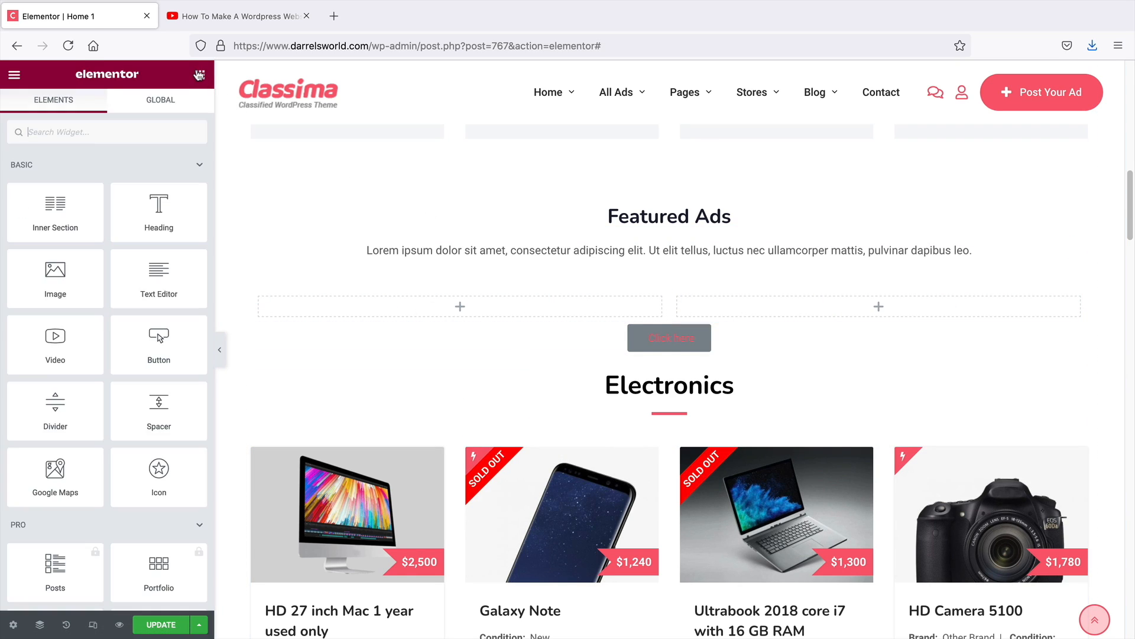
pyautogui.scroll(-3, 125, 369)
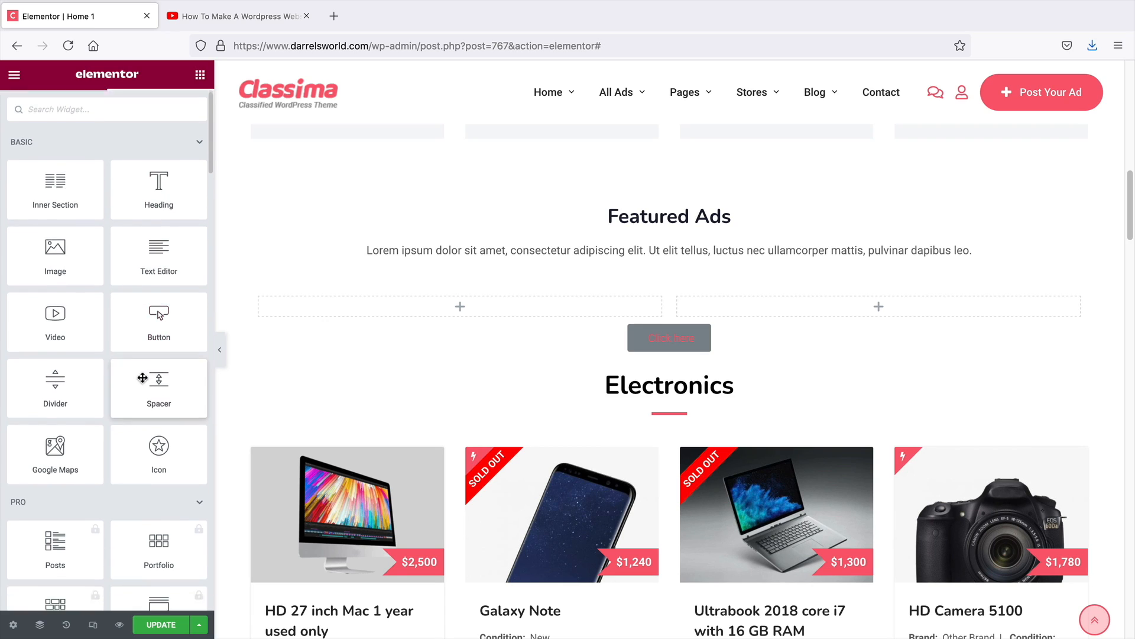
pyautogui.scroll(3, 153, 266)
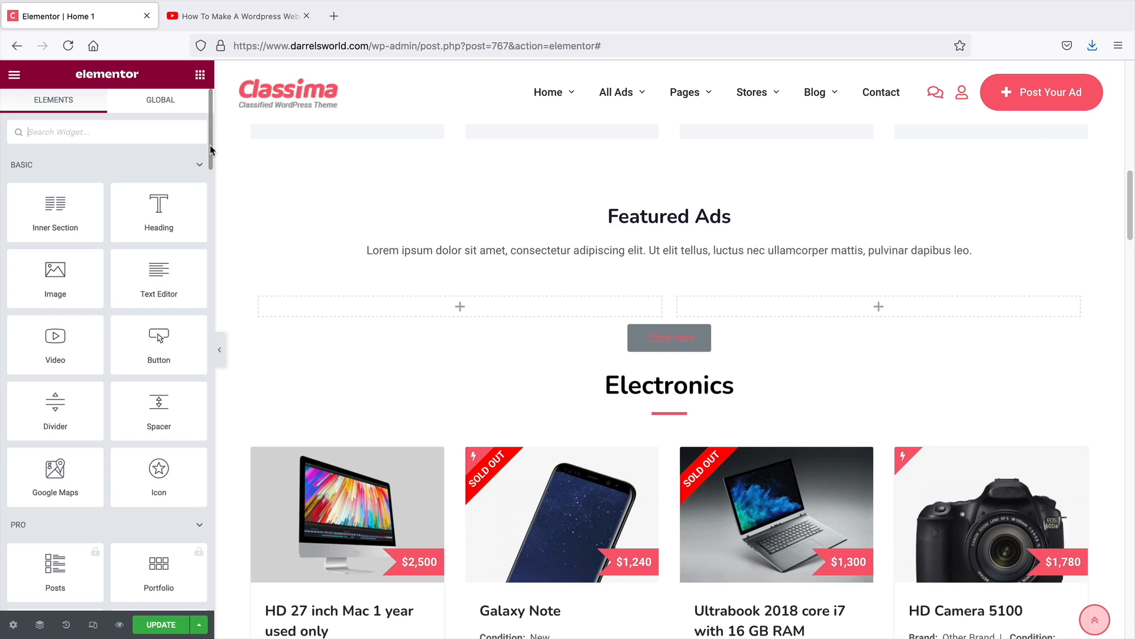
pyautogui.moveTo(210, 150); pyautogui.dragTo(214, 344)
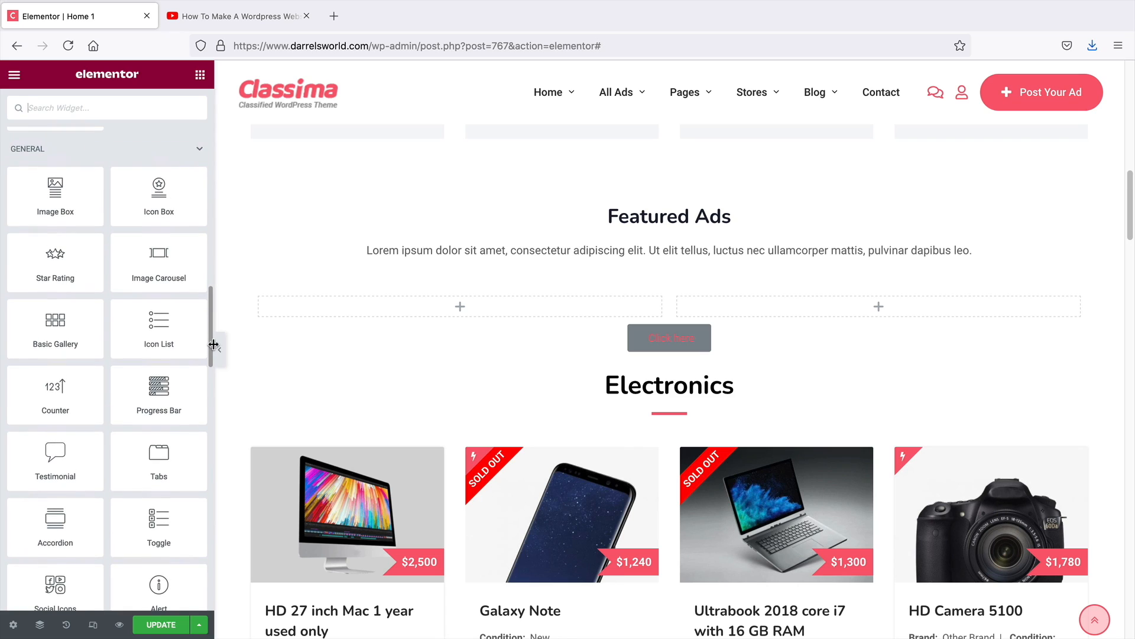
pyautogui.moveTo(95, 219); pyautogui.dragTo(447, 316)
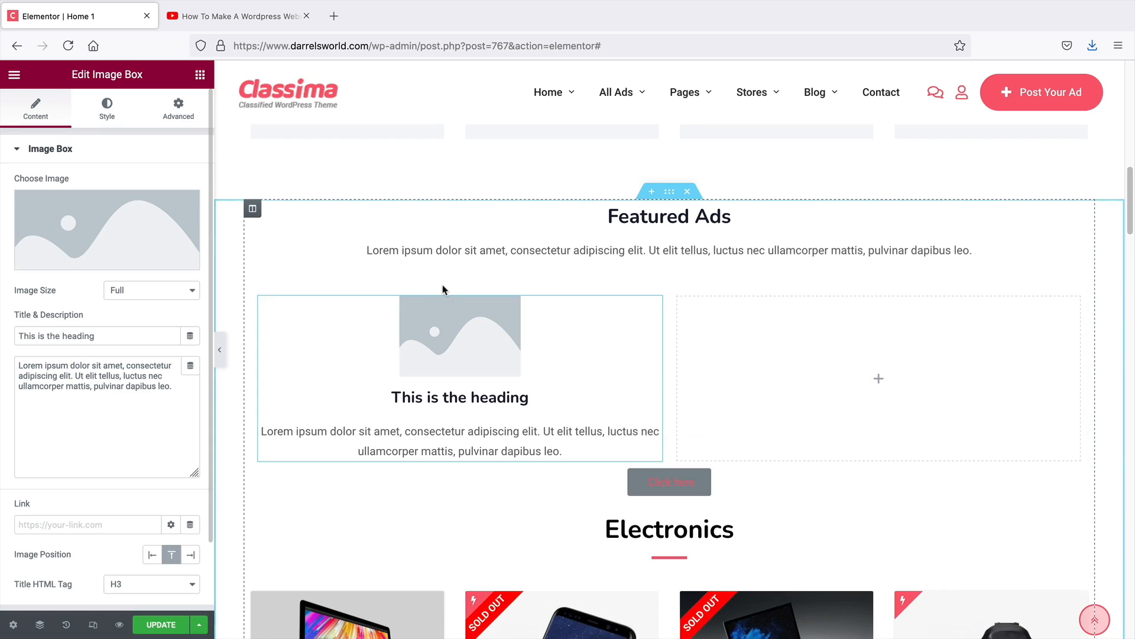
# Try an Icon Box widget in the right column of the inner section and delete it again
pyautogui.click(200, 74)
pyautogui.scroll(-15, 145, 250)
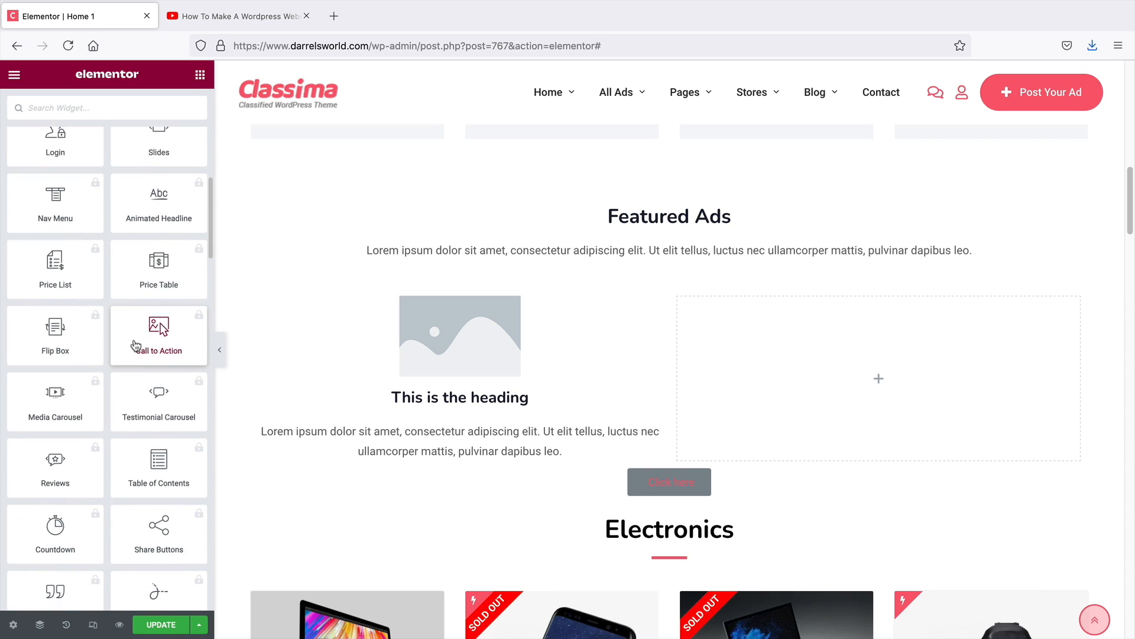
pyautogui.scroll(-3, 135, 345)
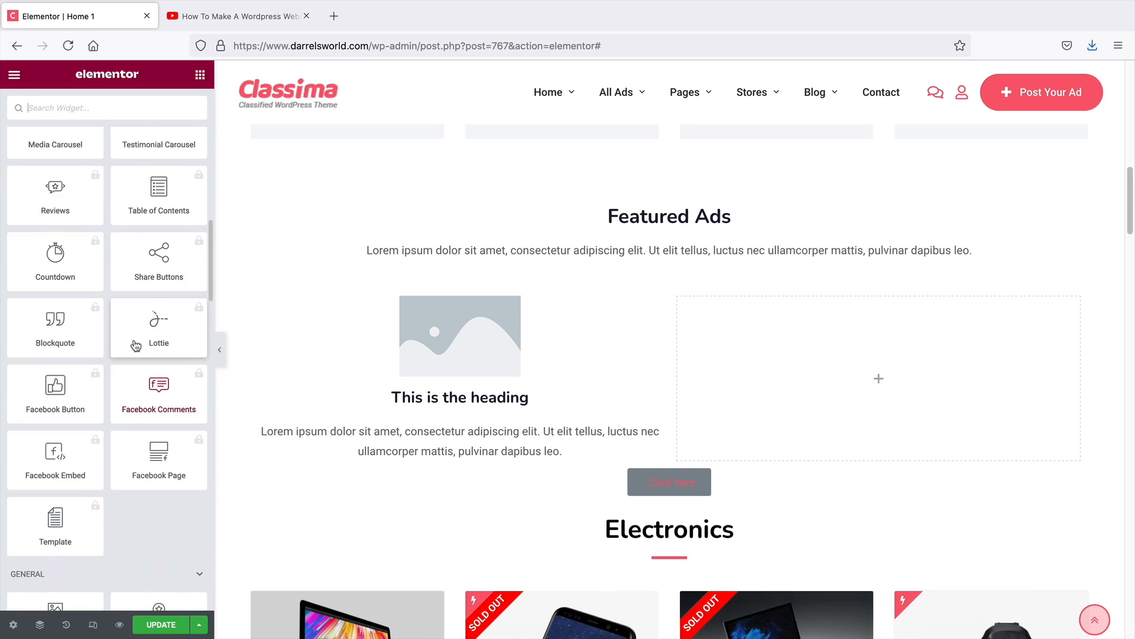
pyautogui.scroll(5, 166, 508)
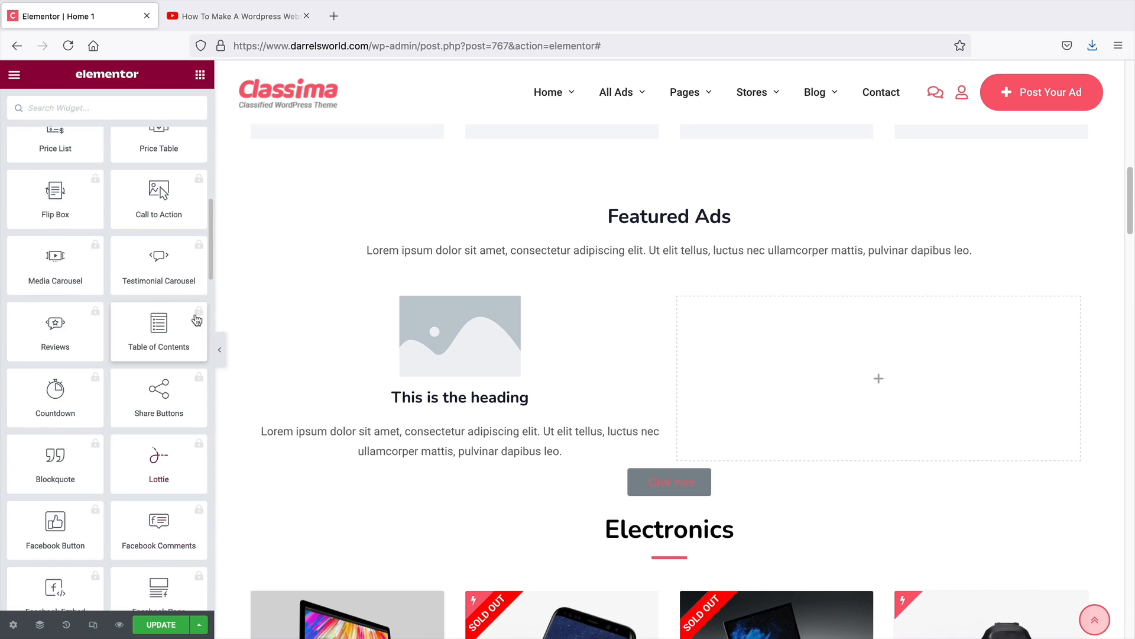
pyautogui.click(178, 253)
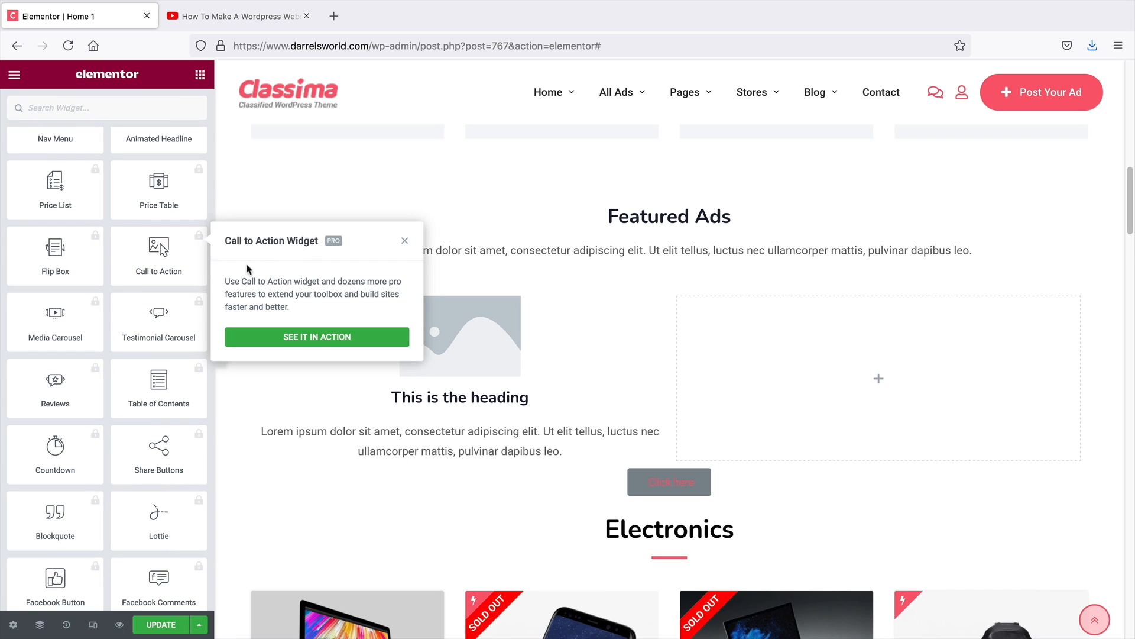
pyautogui.scroll(-15, 156, 321)
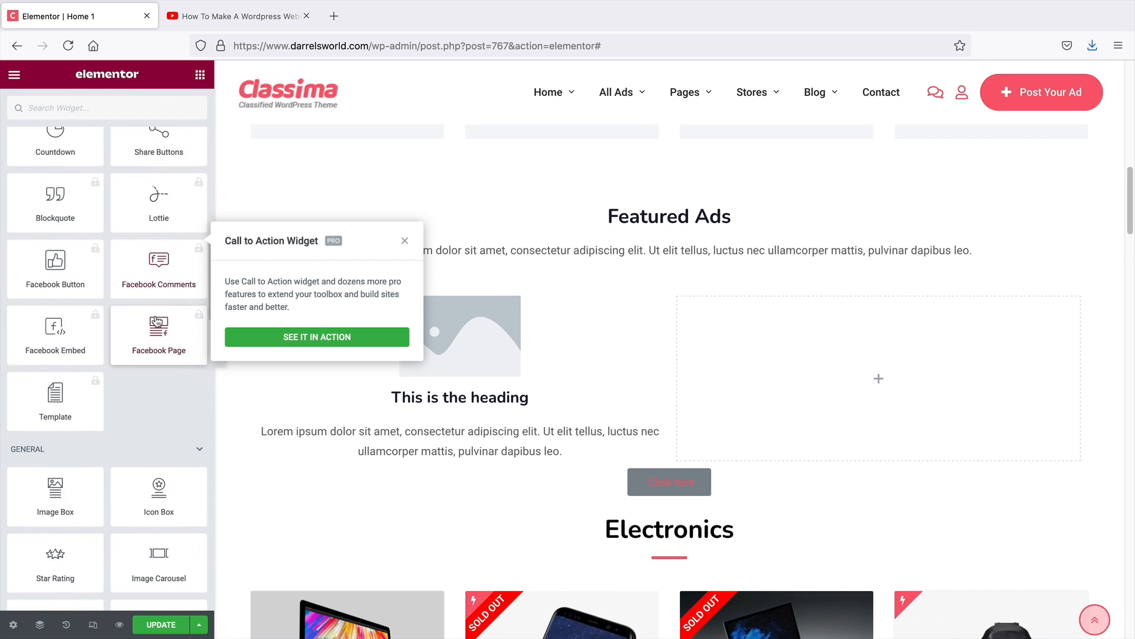
pyautogui.moveTo(159, 355); pyautogui.dragTo(826, 379)
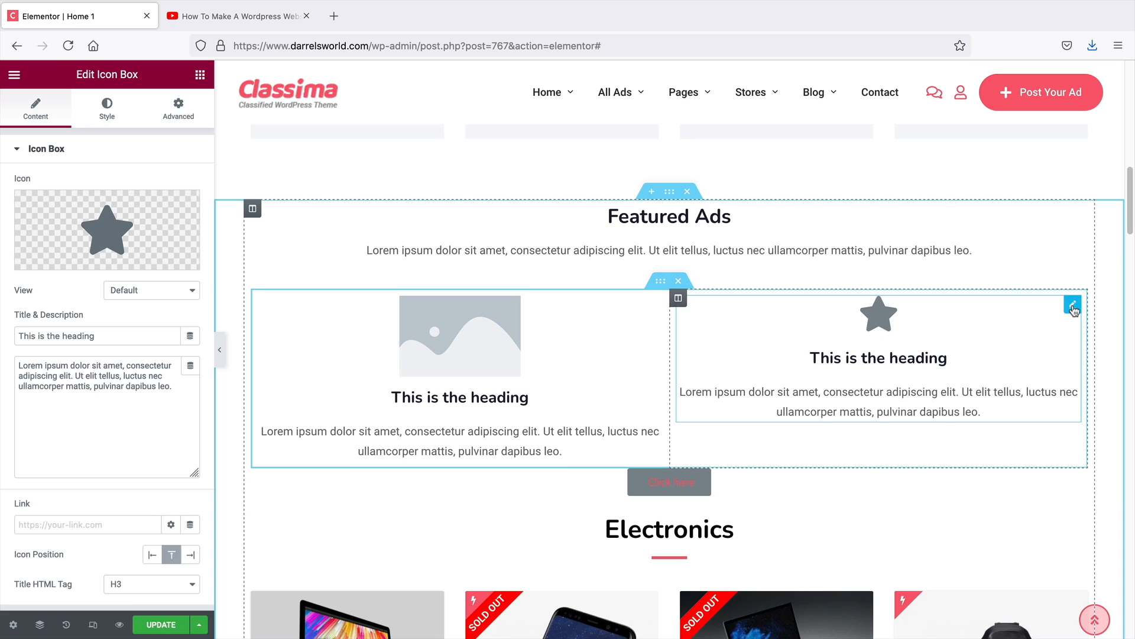
pyautogui.rightClick(1073, 308)
pyautogui.click(1056, 512)
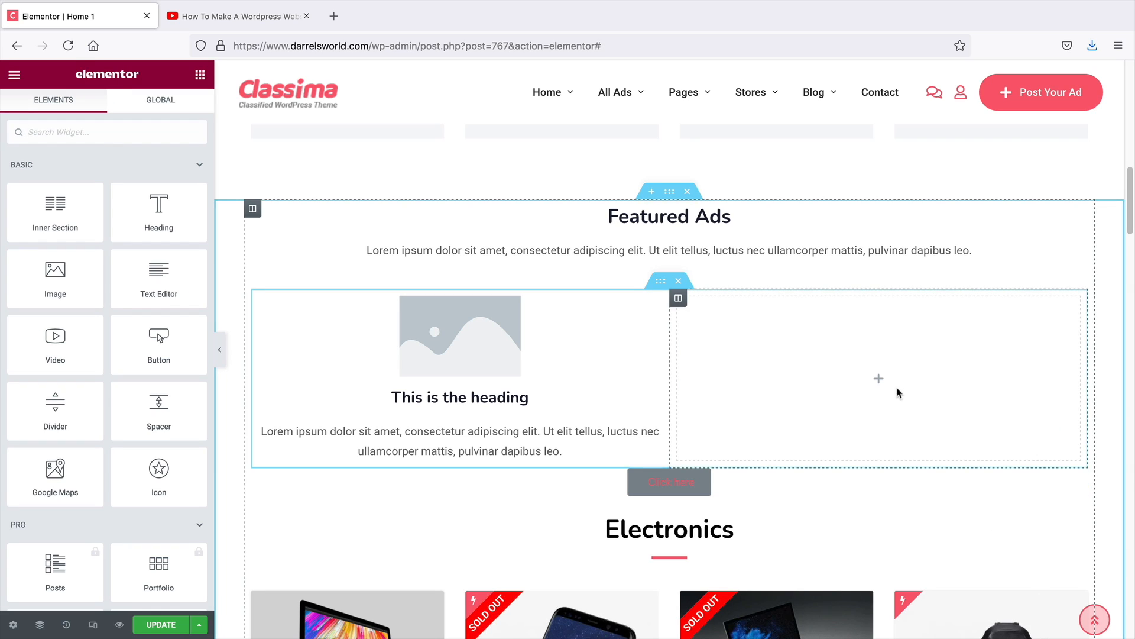
# Delete the inner section and insert a fresh Inner Section below the Featured Ads text
pyautogui.click(680, 282)
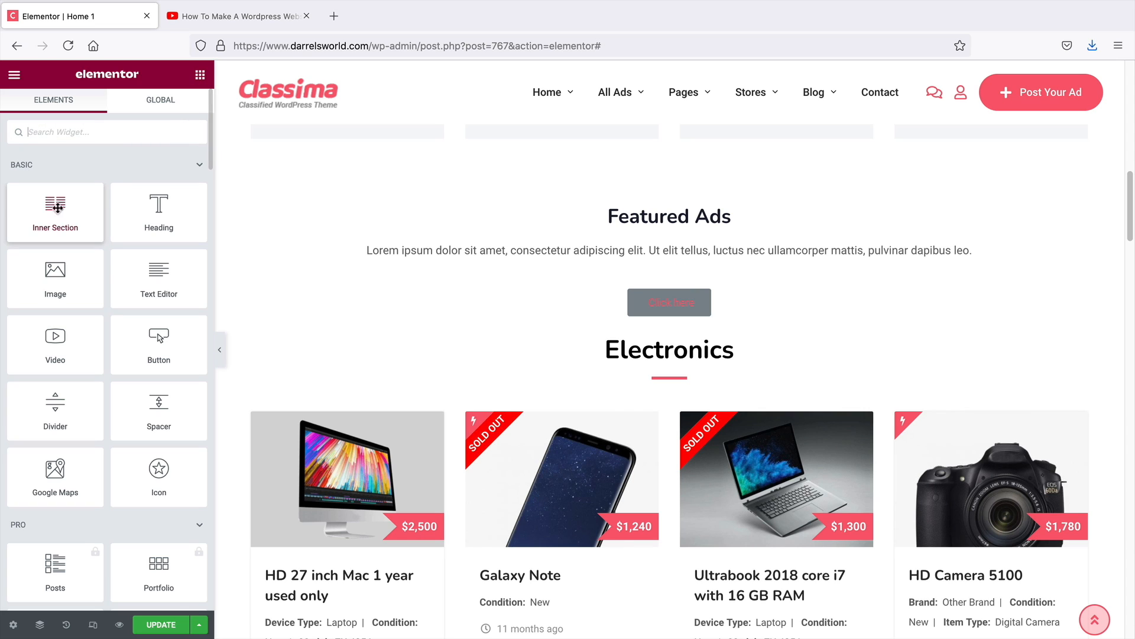
pyautogui.moveTo(57, 207); pyautogui.dragTo(373, 229)
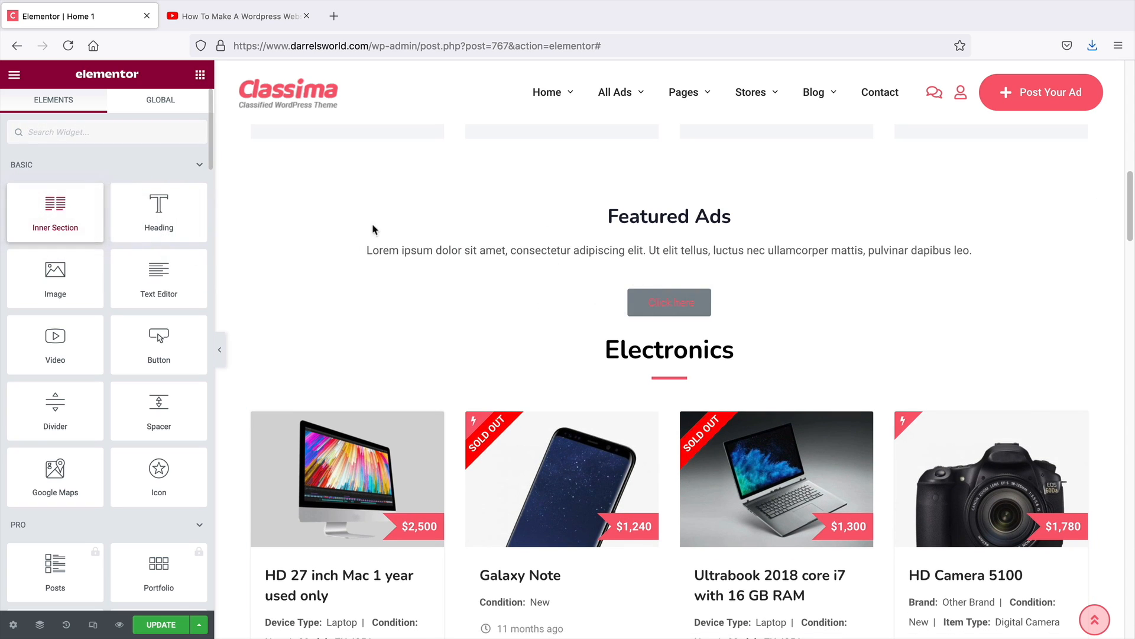
pyautogui.moveTo(54, 215); pyautogui.dragTo(656, 293)
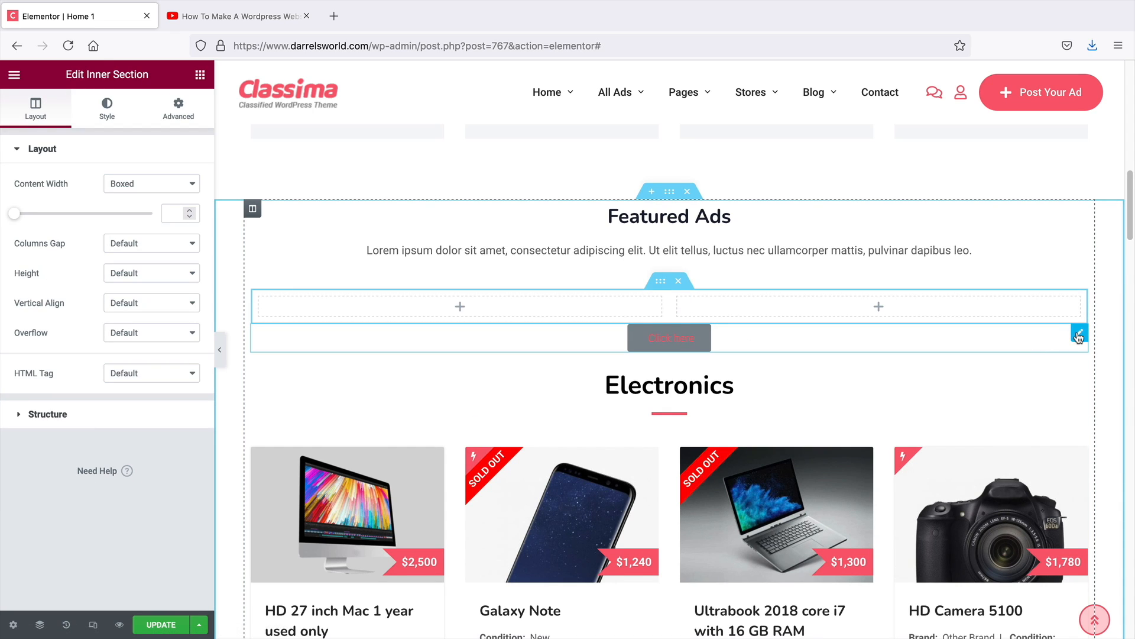
# Delete the Click here button and duplicate a column so the inner section has three columns
pyautogui.rightClick(1079, 334)
pyautogui.click(1053, 537)
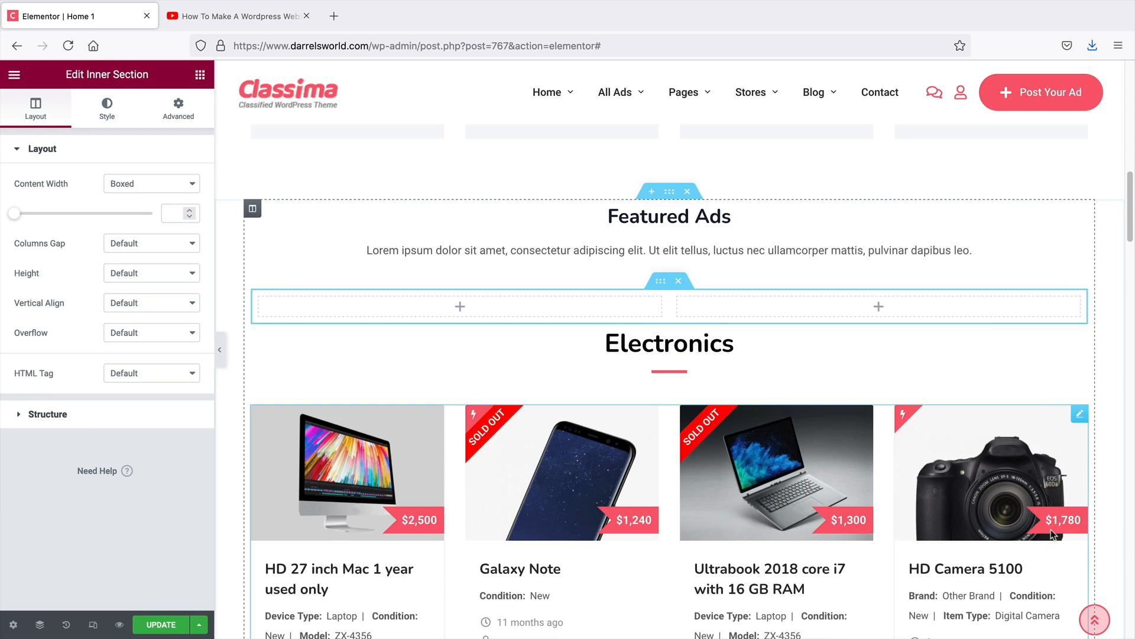
pyautogui.rightClick(572, 309)
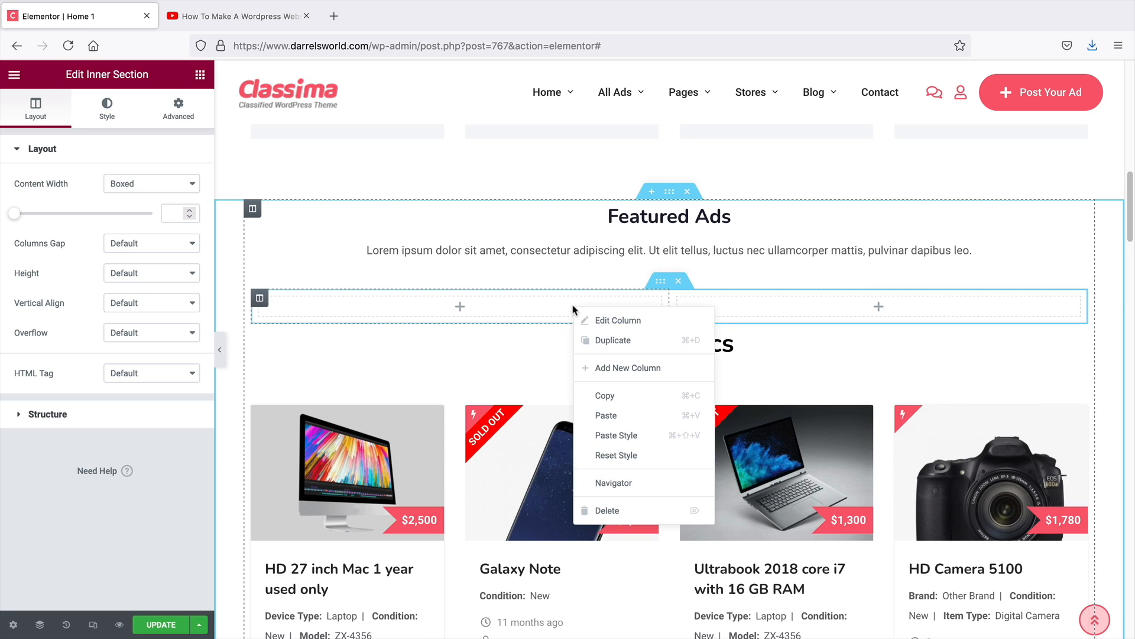
pyautogui.click(591, 341)
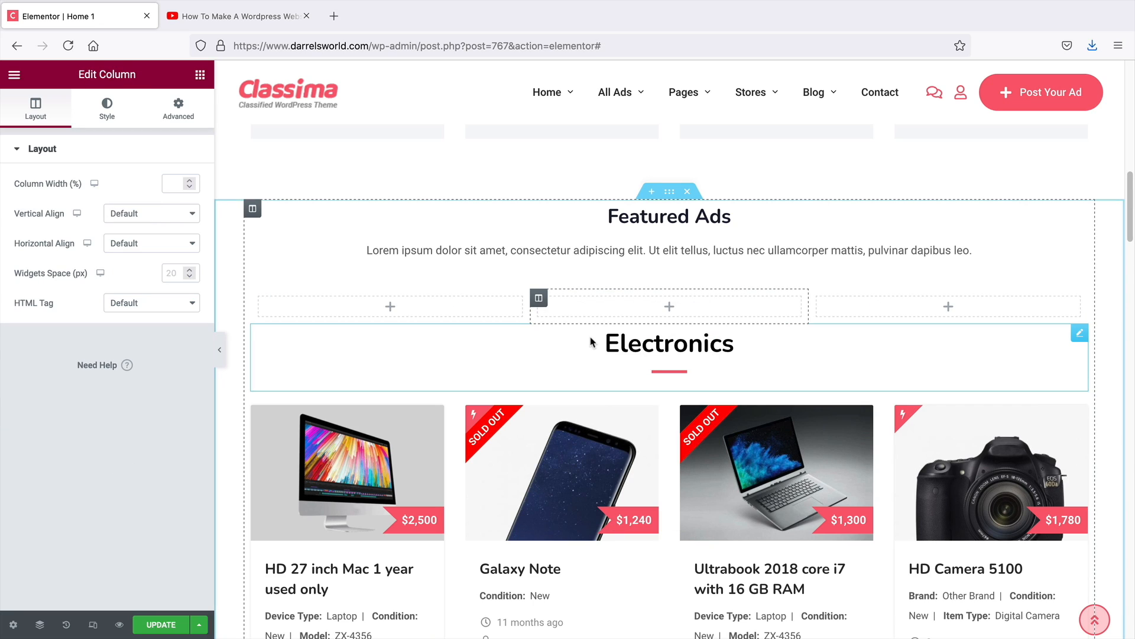
# Add an Image widget to the first column and upload 210415_DW2_mobile_app.jpg as its image
pyautogui.click(202, 75)
pyautogui.moveTo(95, 273); pyautogui.dragTo(395, 311)
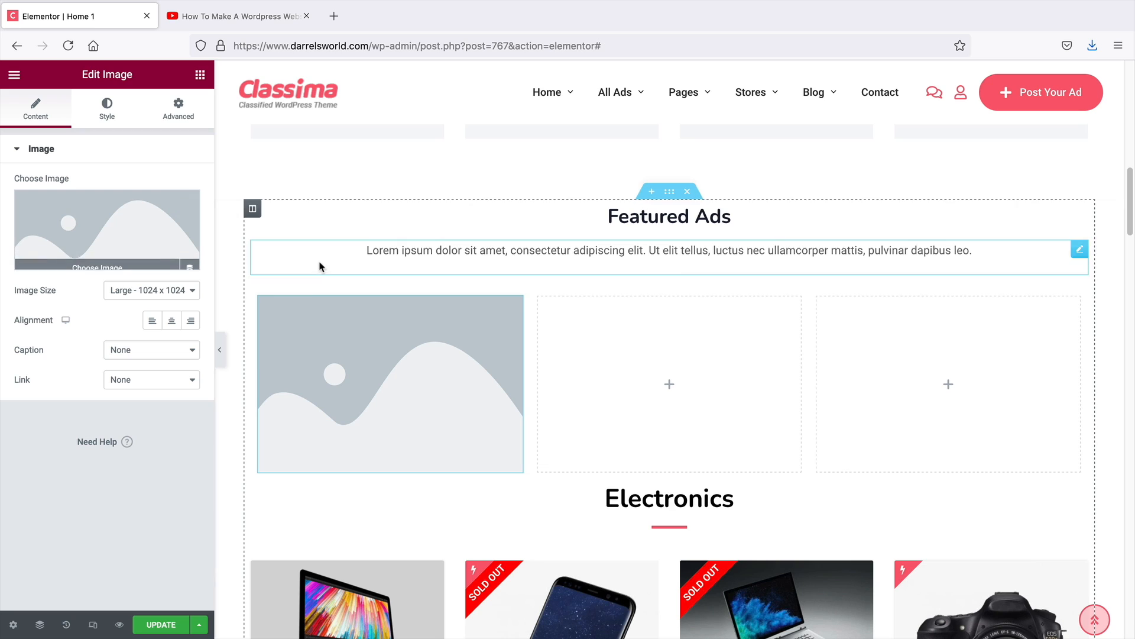
pyautogui.moveTo(80, 239)
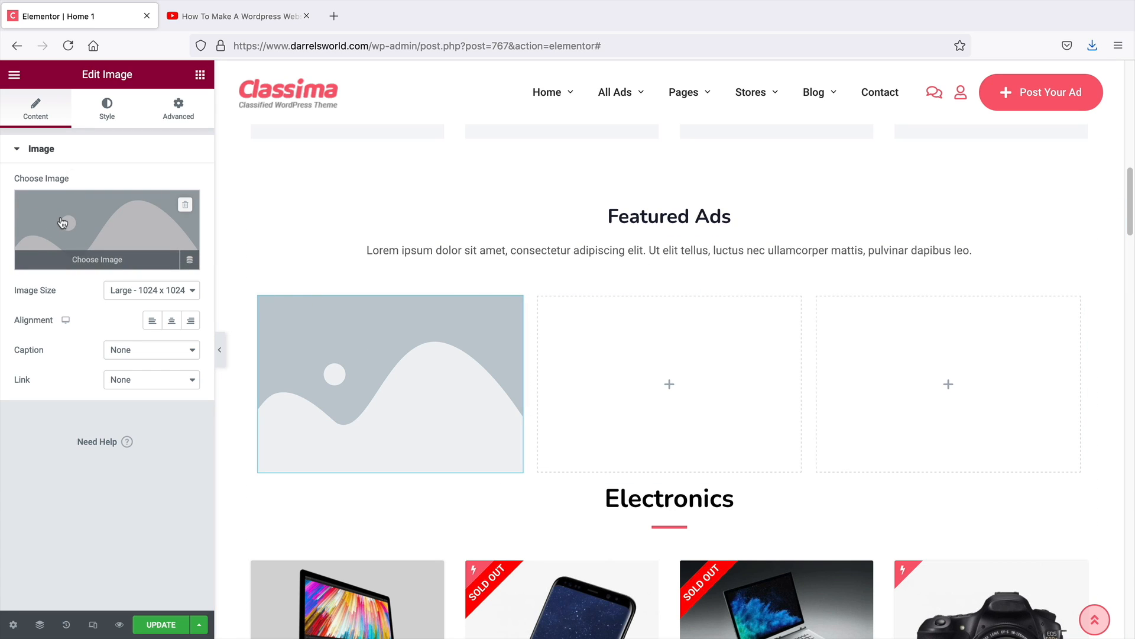
pyautogui.click(79, 222)
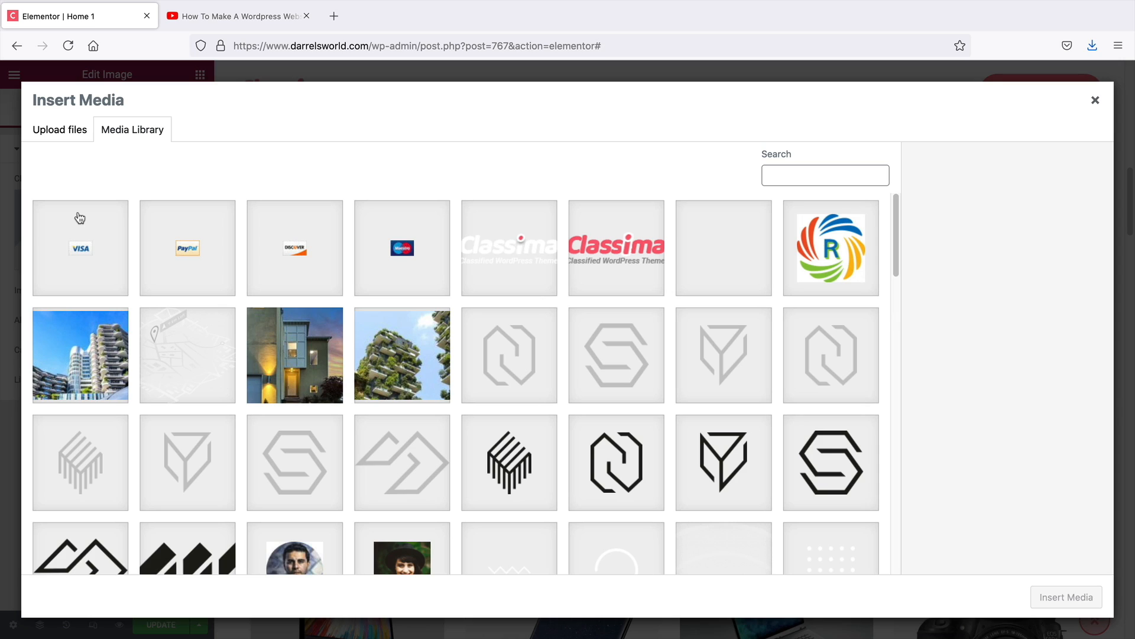
pyautogui.click(66, 130)
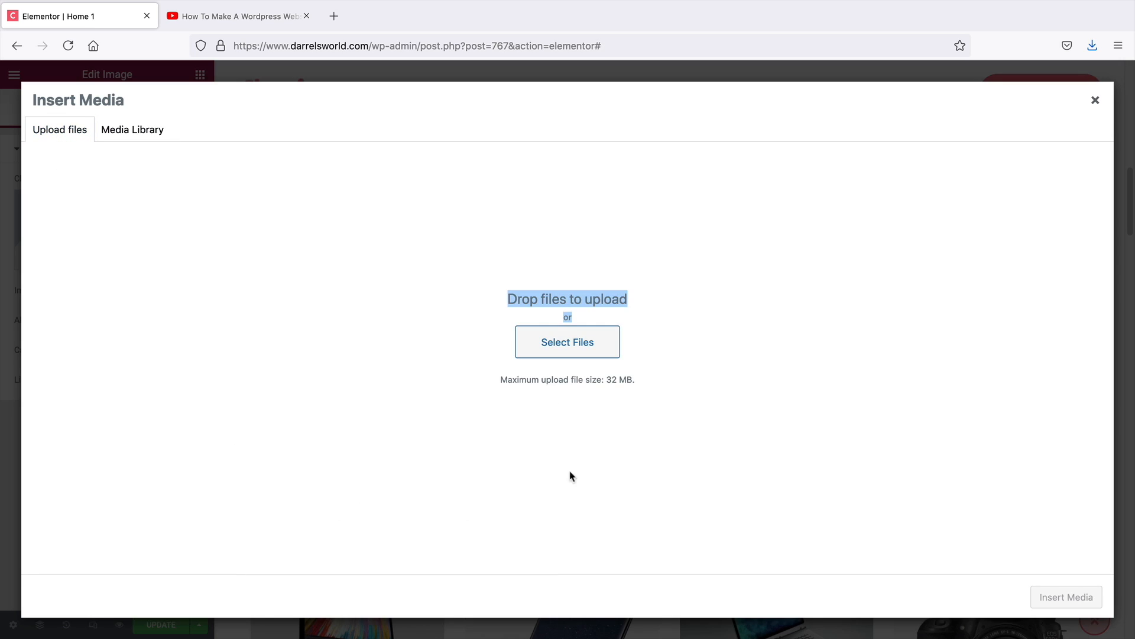
pyautogui.click(583, 347)
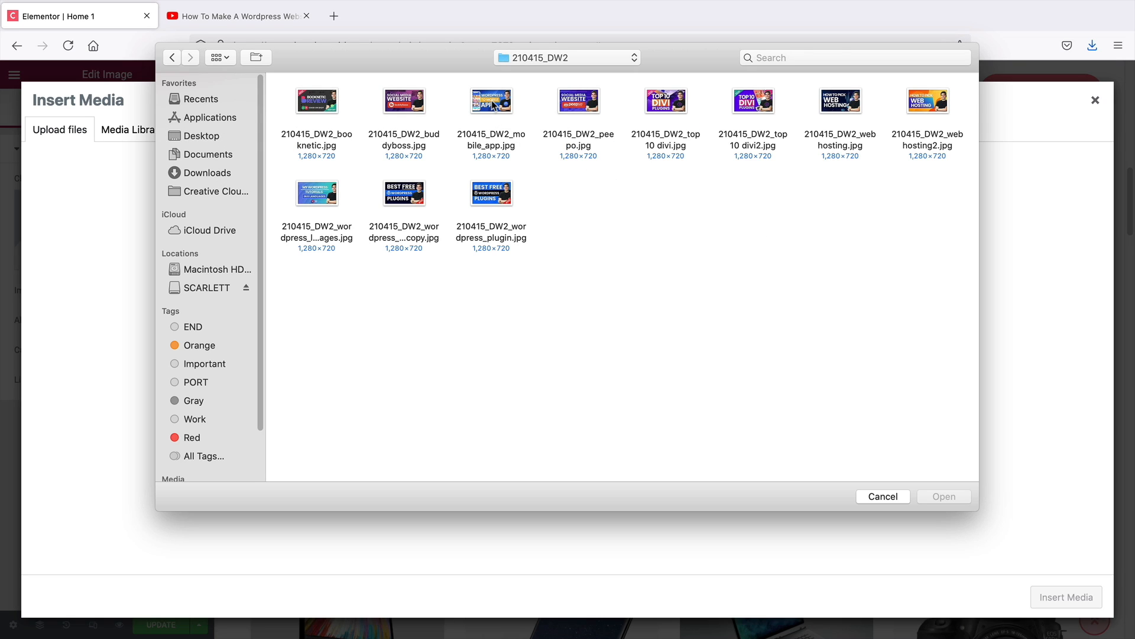
pyautogui.doubleClick(491, 103)
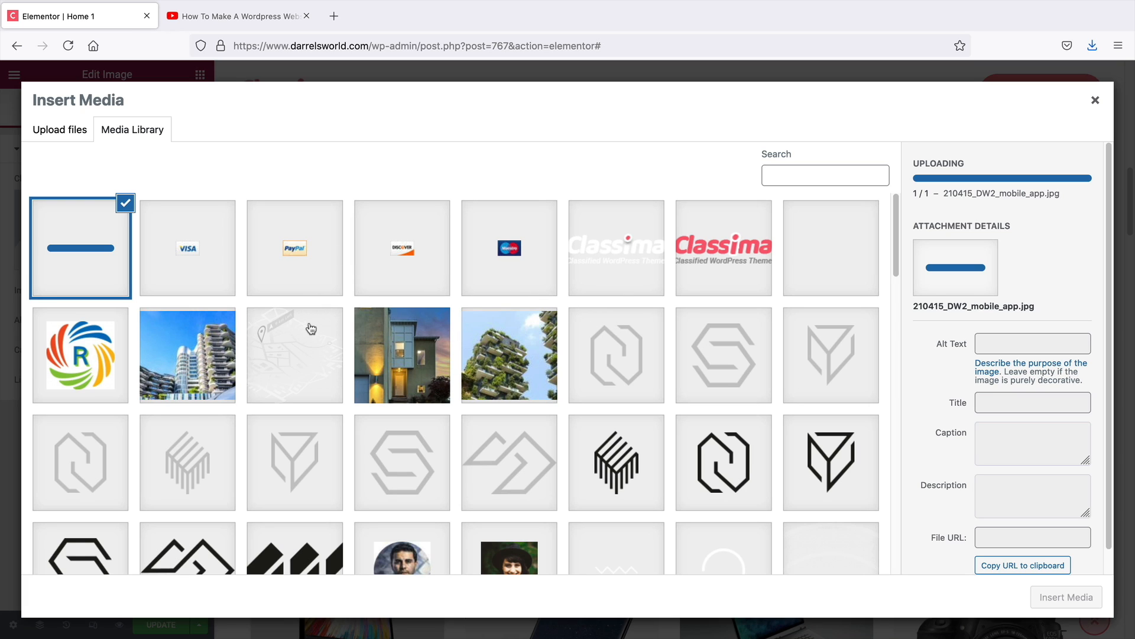
pyautogui.click(1059, 597)
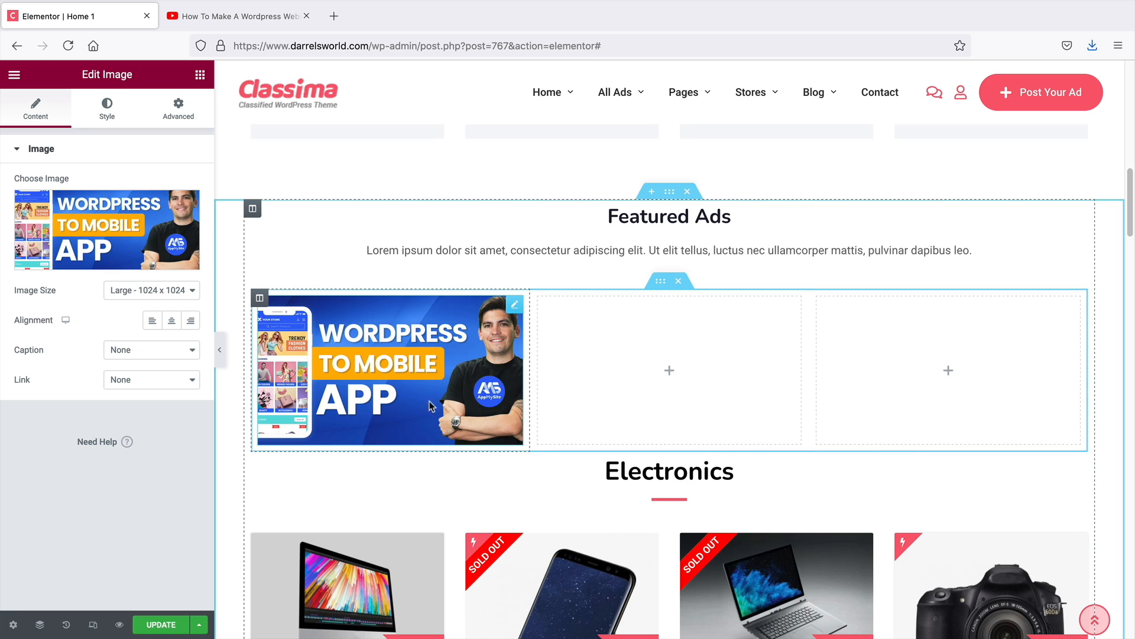
# Try image sizes 2048x2048, Medium 300x300 and Medium Large 768, then delete the image widget
pyautogui.click(129, 292)
pyautogui.click(129, 292)
pyautogui.click(129, 293)
pyautogui.click(133, 313)
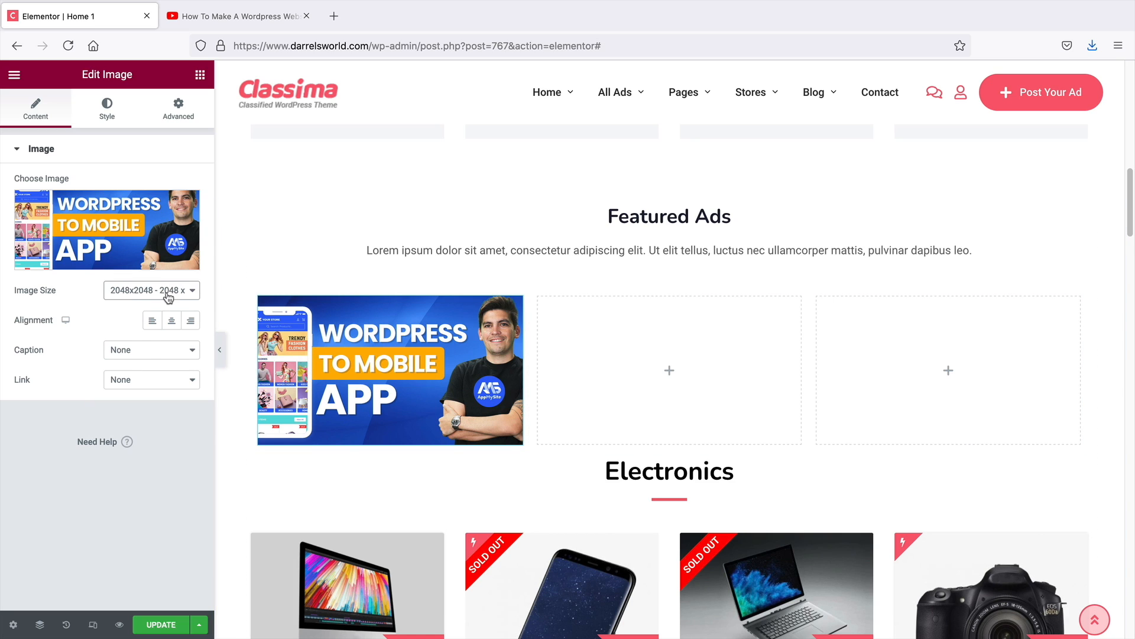
pyautogui.click(168, 296)
pyautogui.click(168, 235)
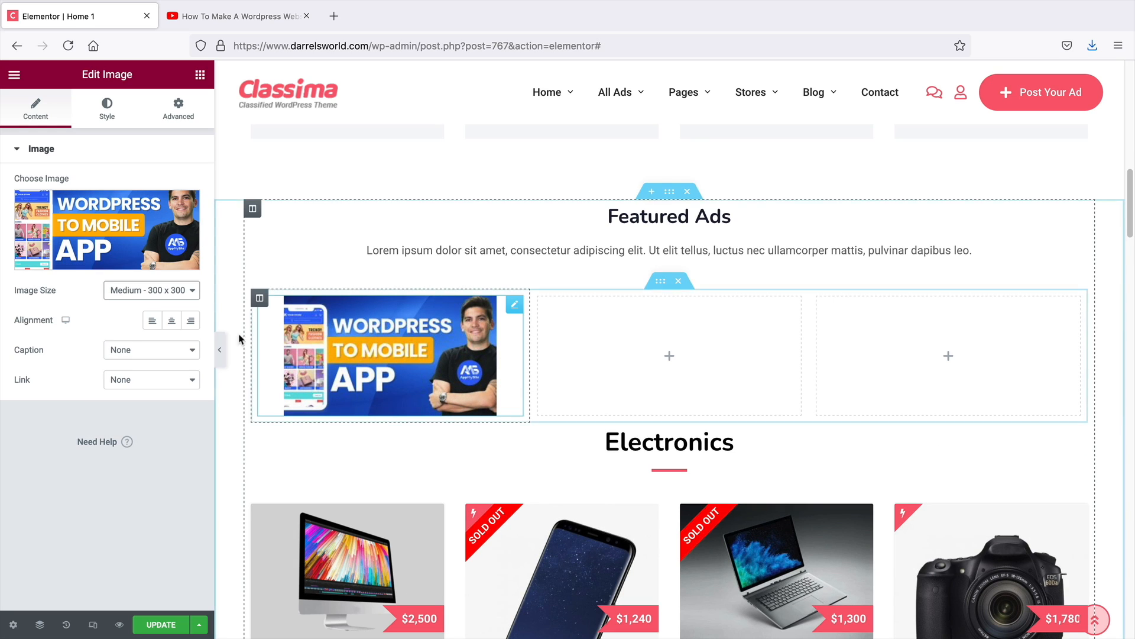
pyautogui.click(152, 290)
pyautogui.click(163, 300)
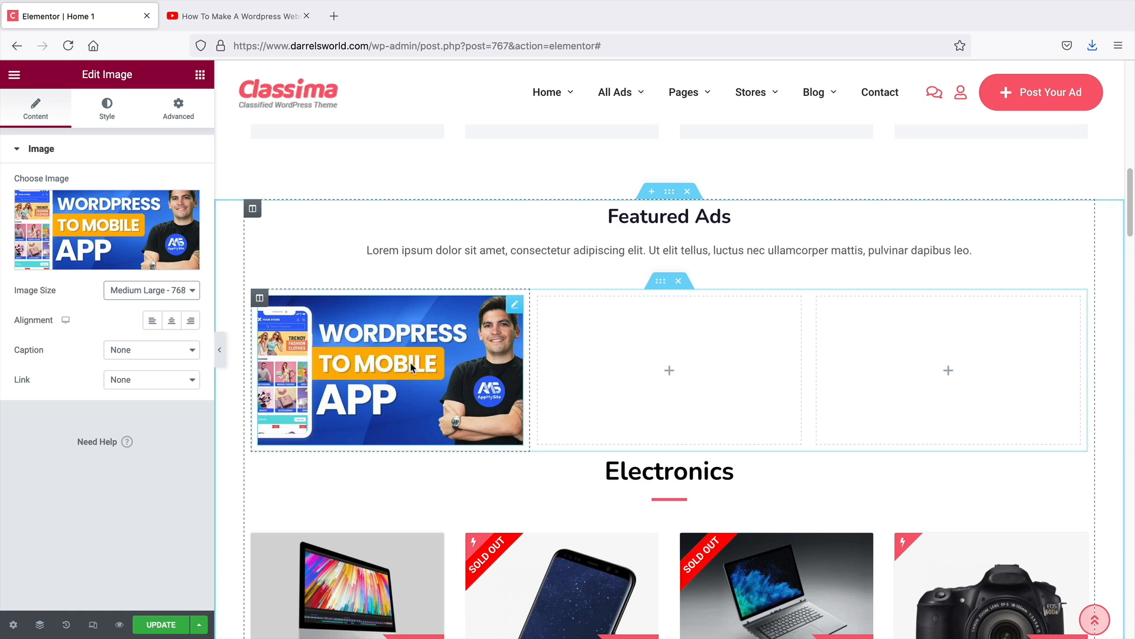
pyautogui.rightClick(516, 306)
pyautogui.click(556, 510)
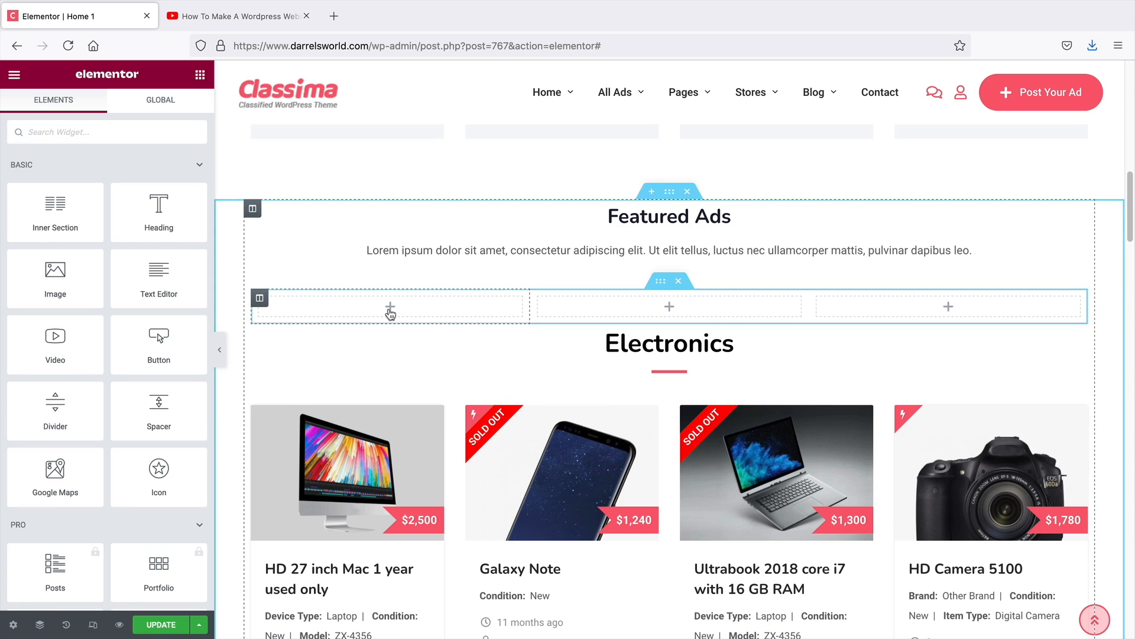
# Add an Image widget to the first column and insert city2 from the media library
pyautogui.moveTo(55, 275); pyautogui.dragTo(355, 315)
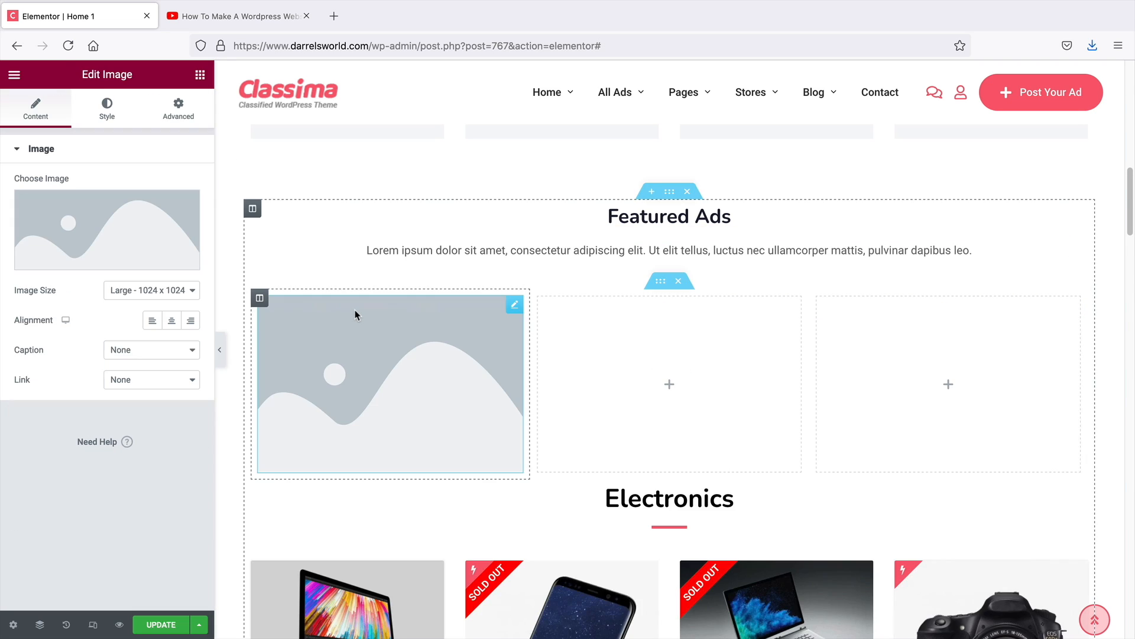
pyautogui.click(104, 237)
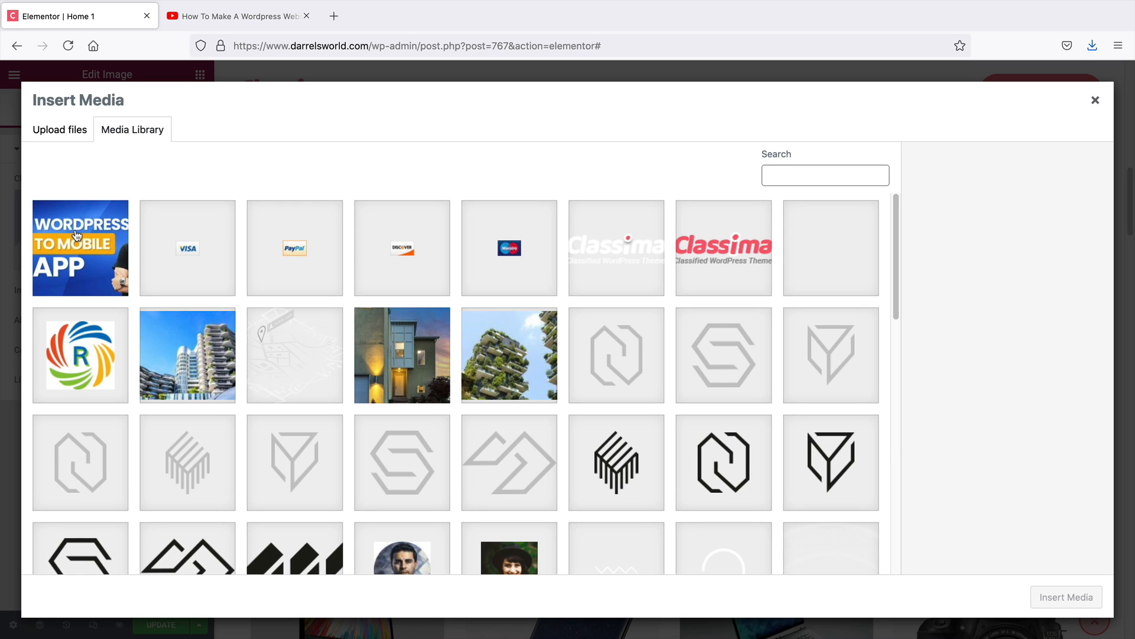
pyautogui.click(81, 234)
pyautogui.click(81, 232)
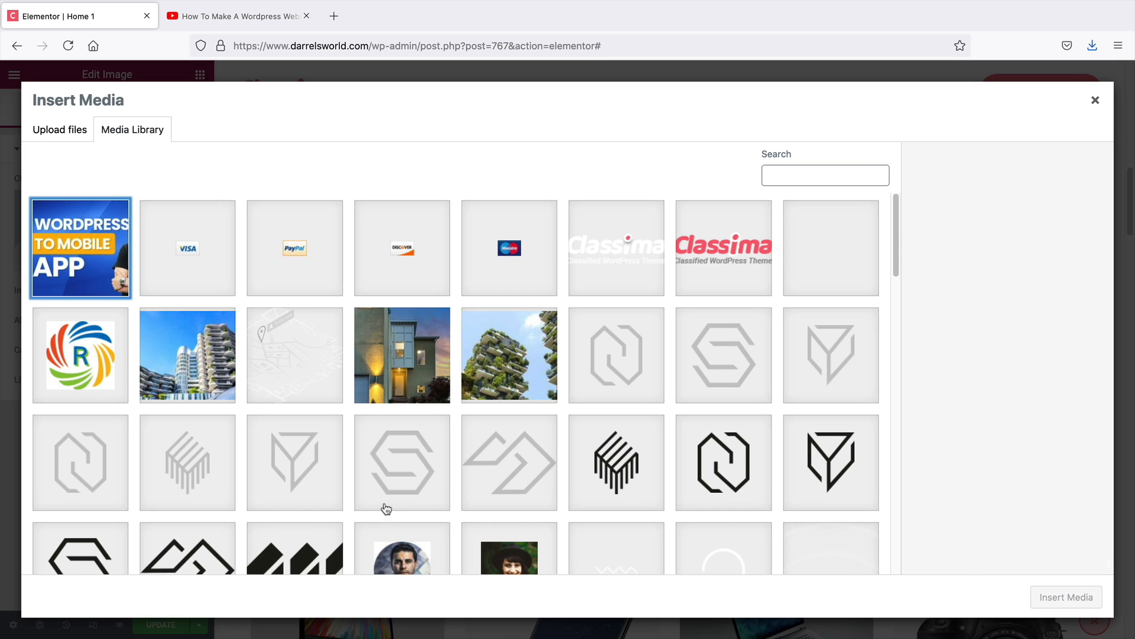
pyautogui.scroll(-5, 385, 507)
pyautogui.scroll(-2, 386, 508)
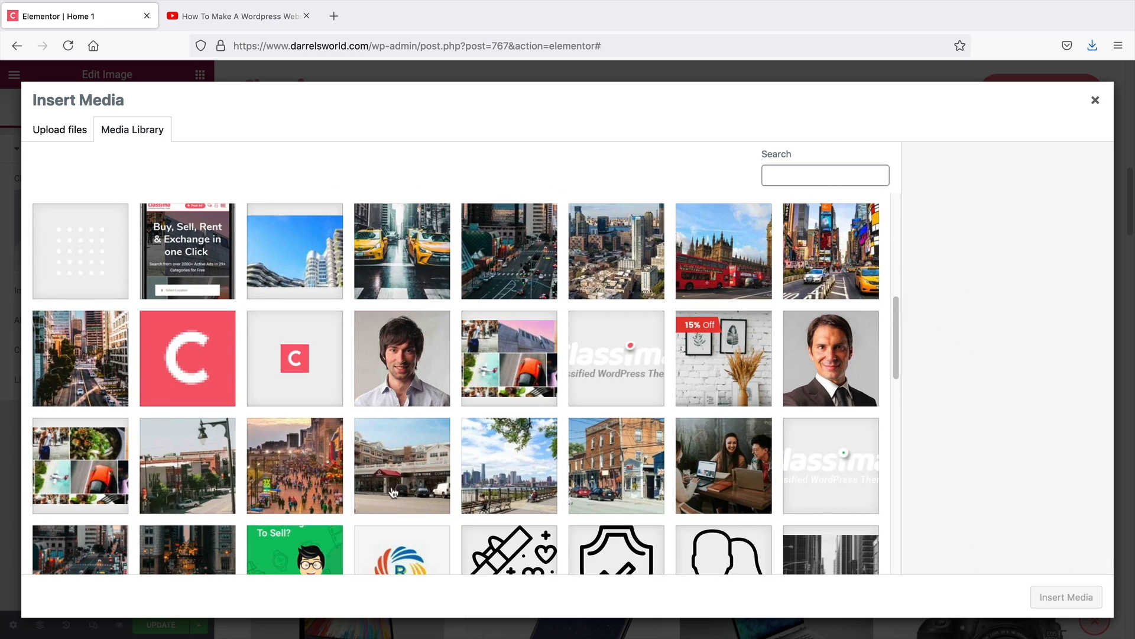
pyautogui.click(814, 260)
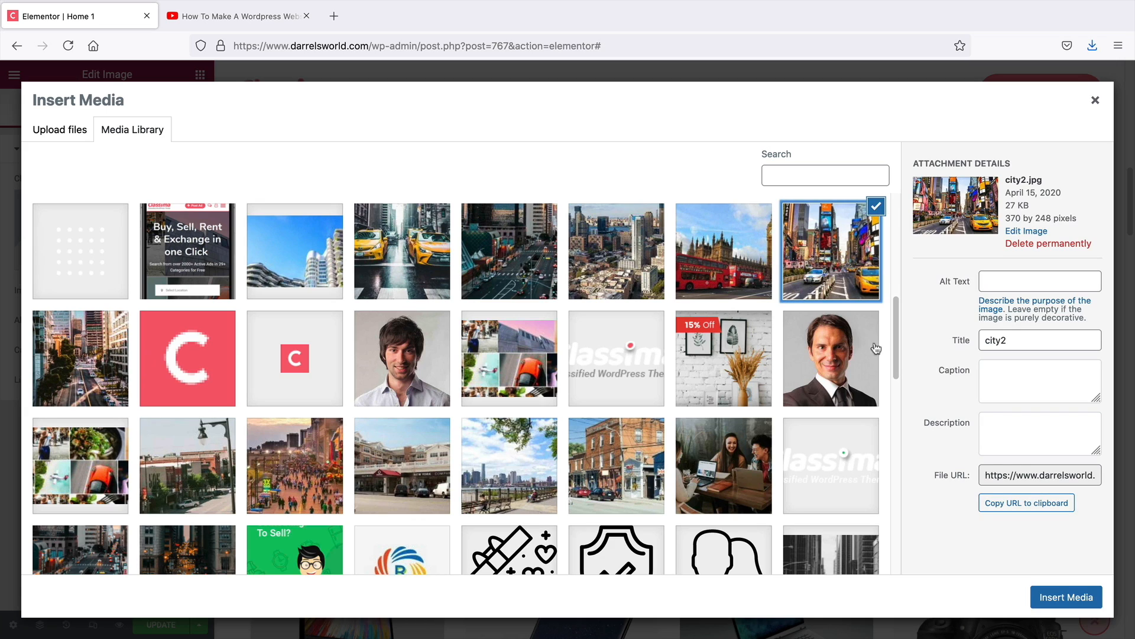
pyautogui.click(1046, 594)
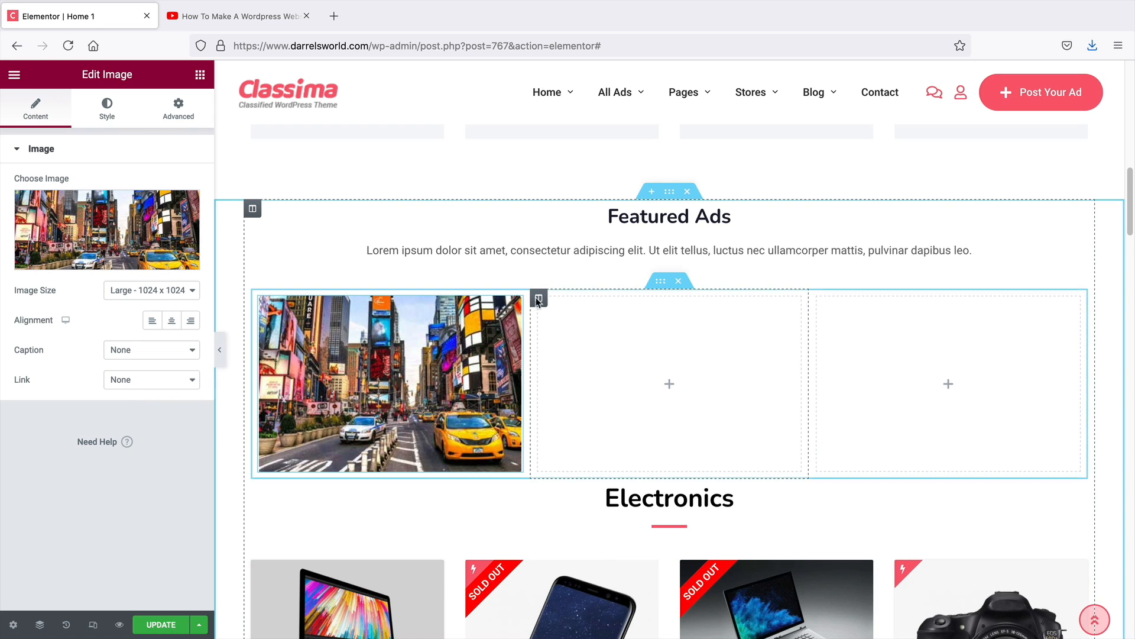
# Add a Text Editor widget and a Button widget below the image in the first column
pyautogui.click(200, 74)
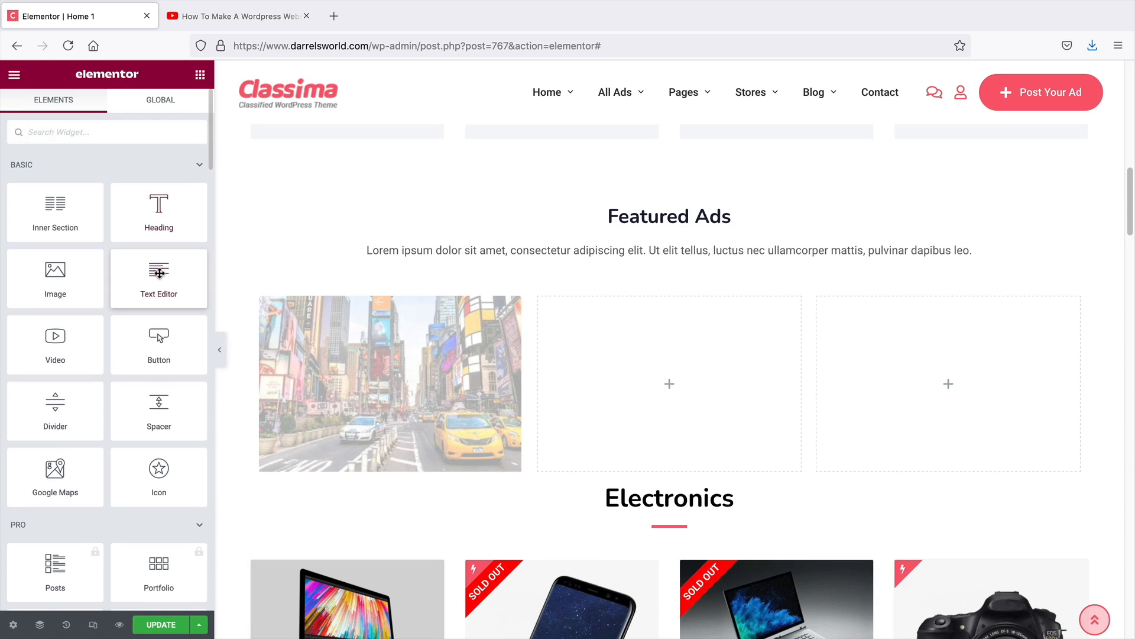
pyautogui.moveTo(159, 273); pyautogui.dragTo(355, 456)
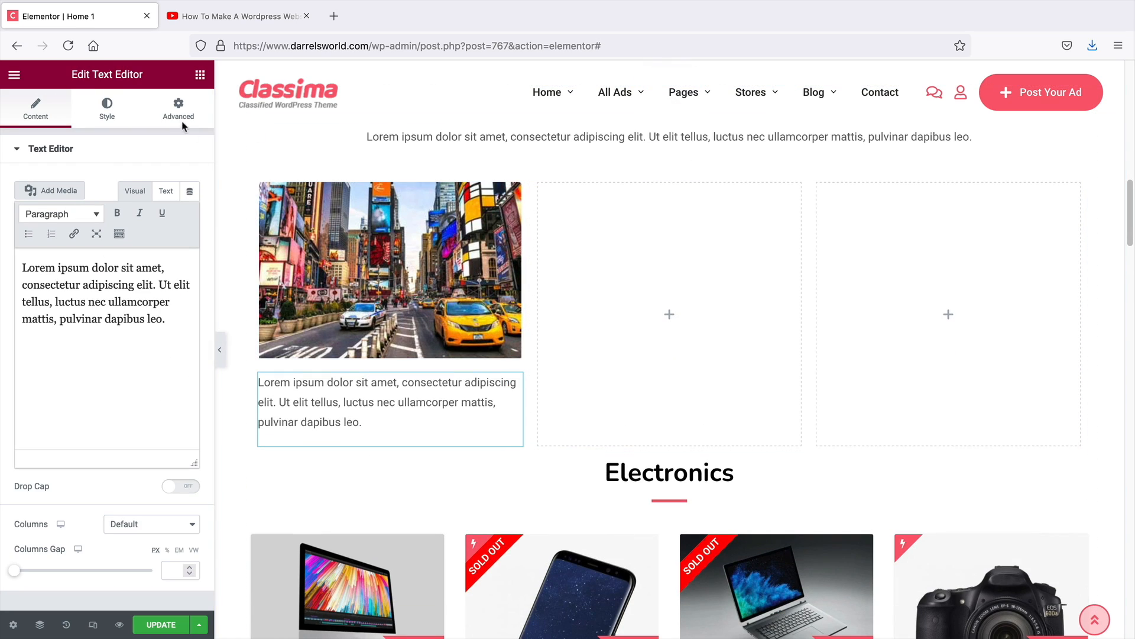
pyautogui.click(200, 74)
pyautogui.scroll(-2, 114, 287)
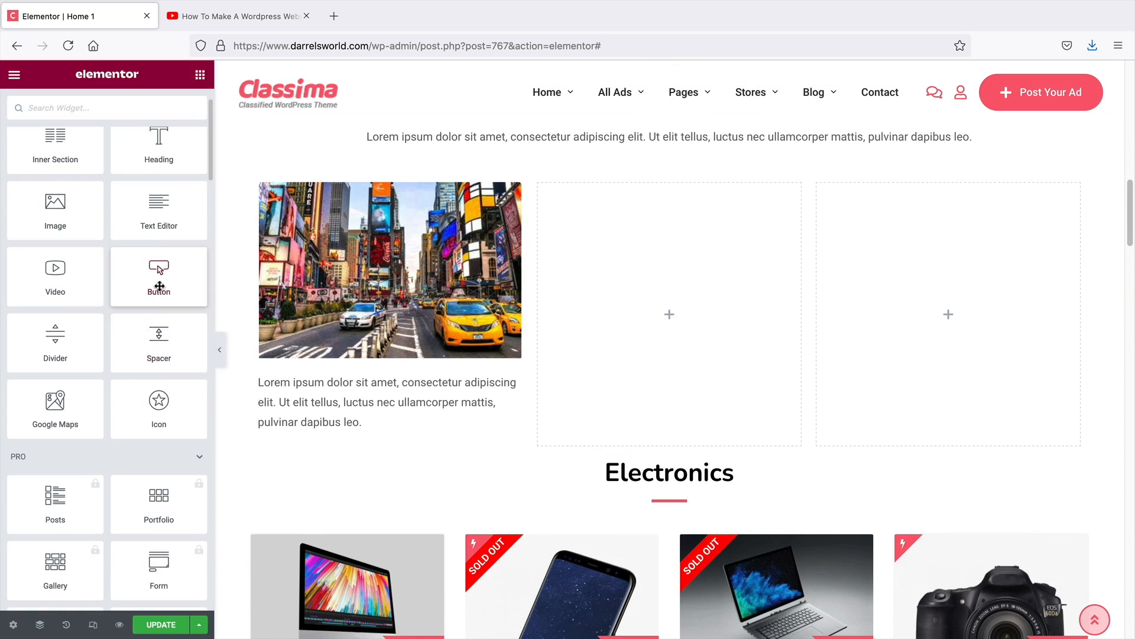
pyautogui.moveTo(159, 287); pyautogui.dragTo(297, 436)
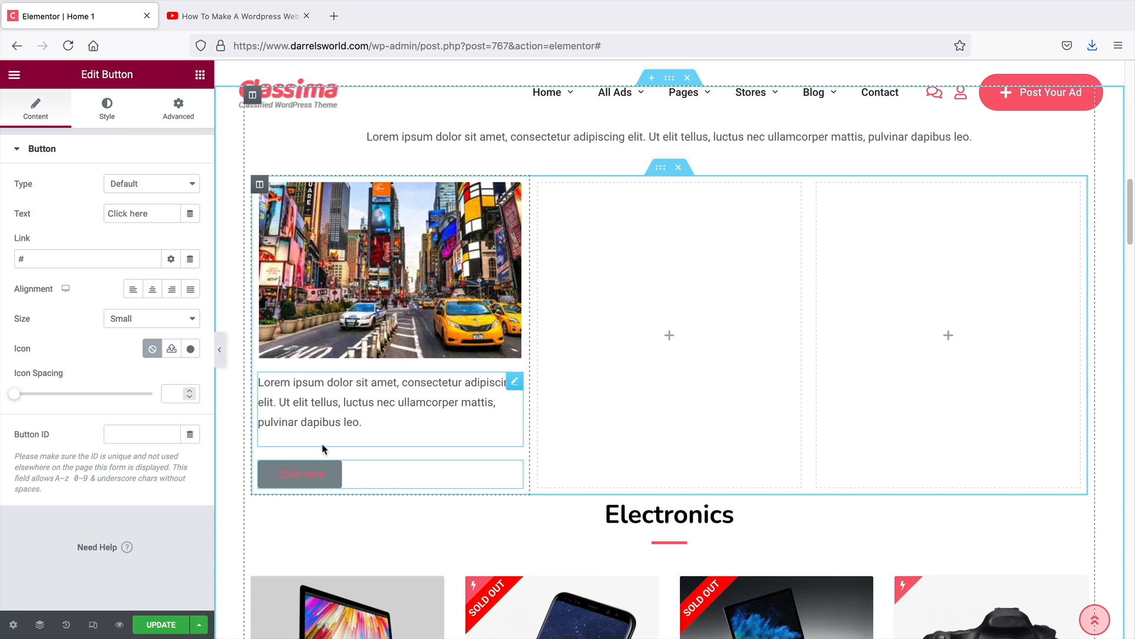
pyautogui.scroll(2, 417, 467)
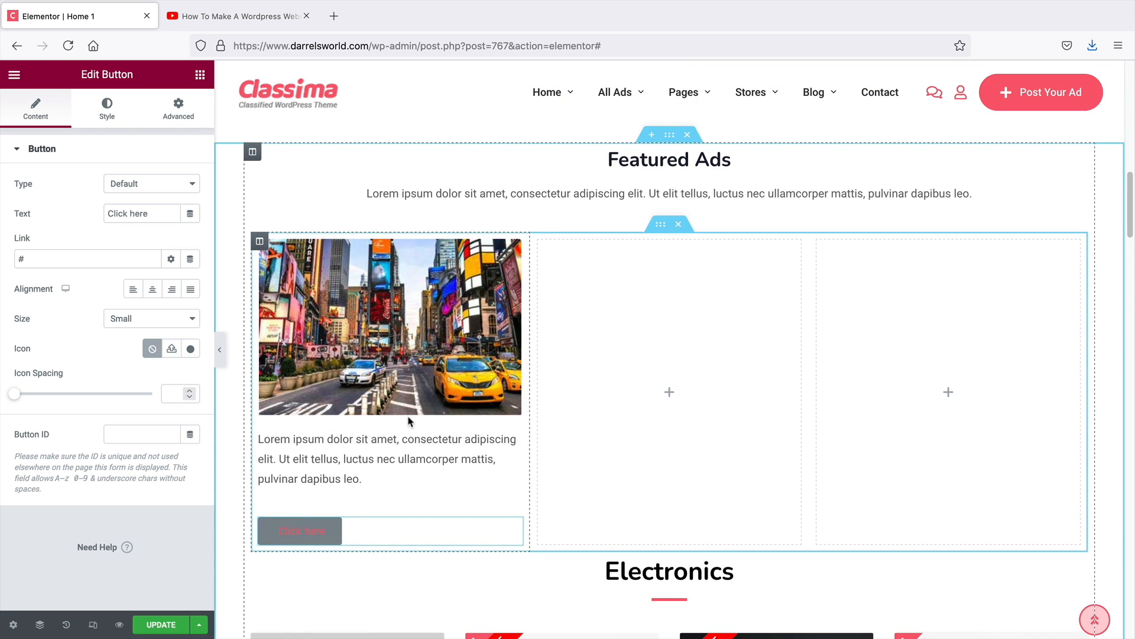
pyautogui.click(234, 16)
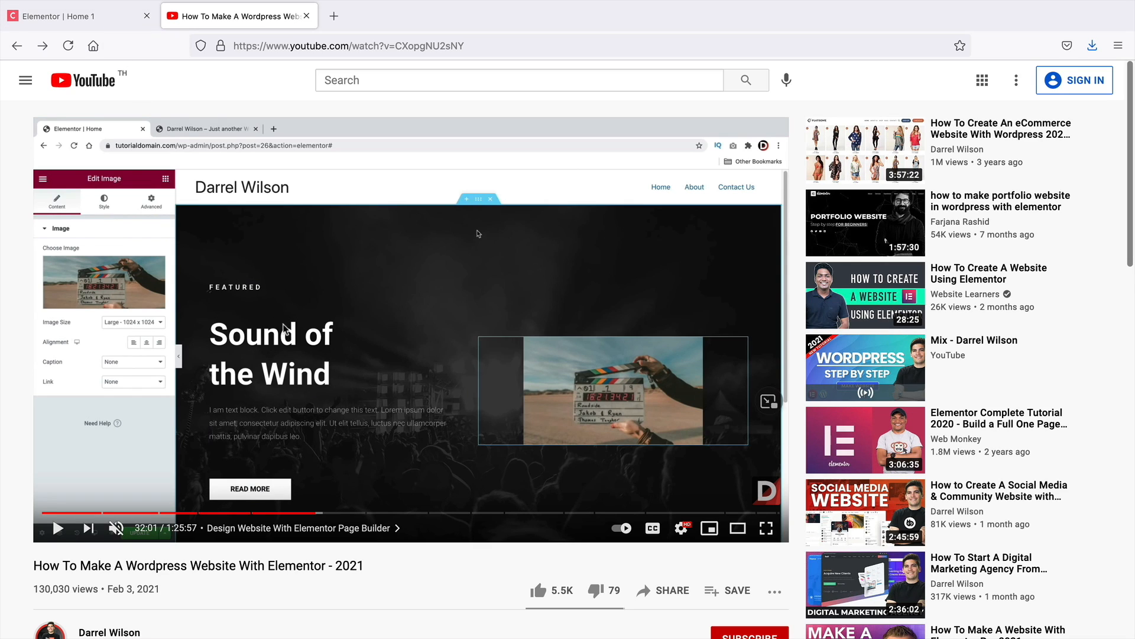
pyautogui.scroll(-2, 388, 433)
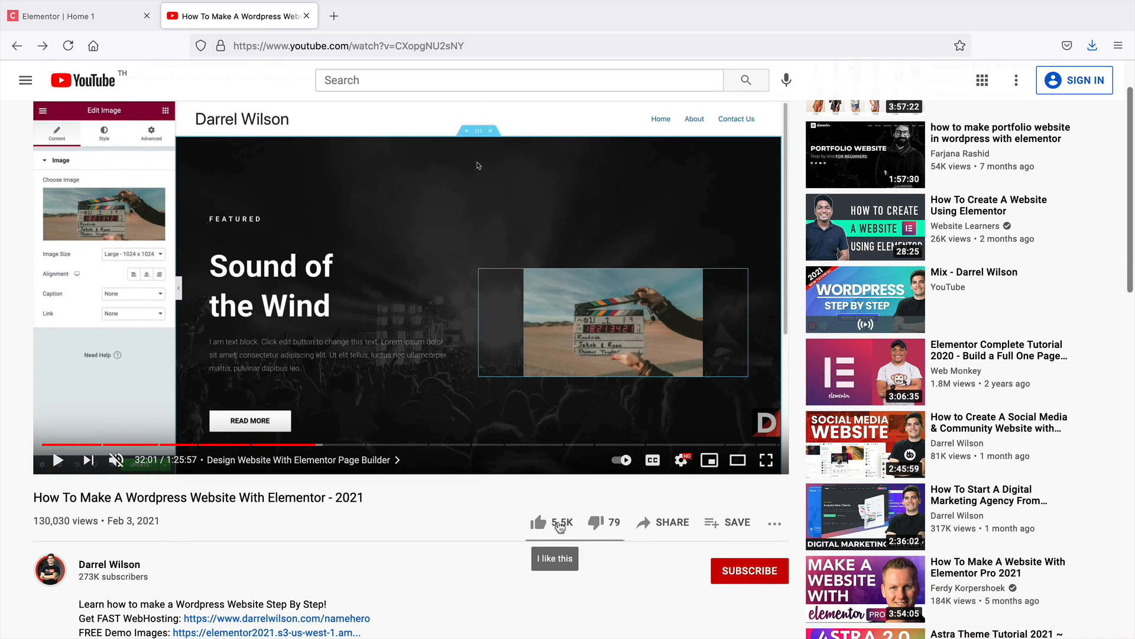
pyautogui.scroll(2, 470, 503)
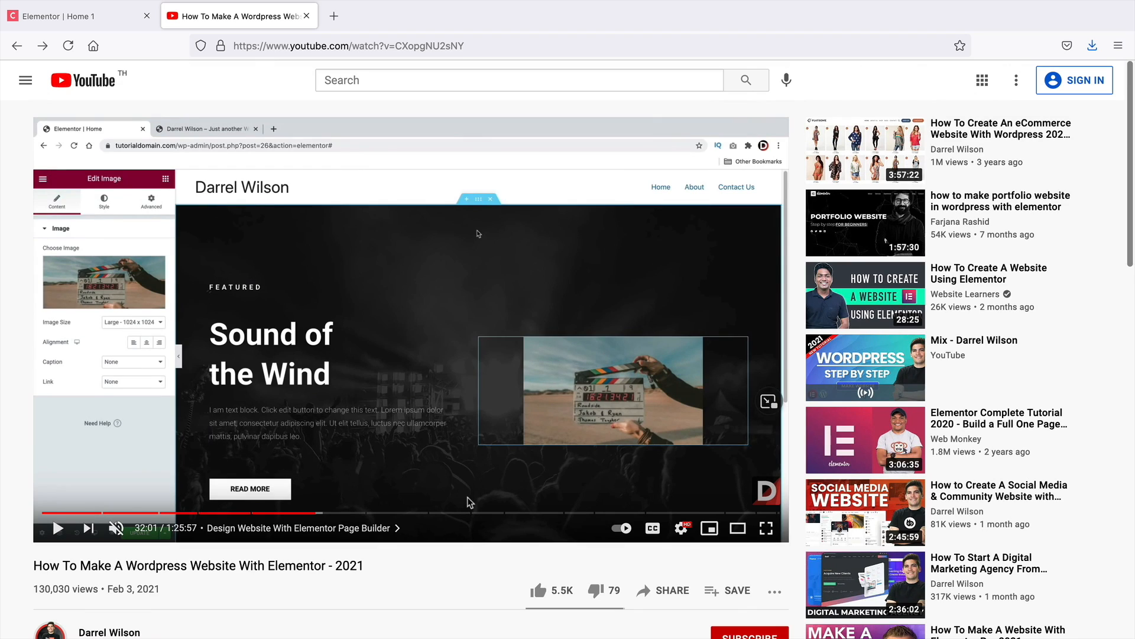
pyautogui.click(114, 16)
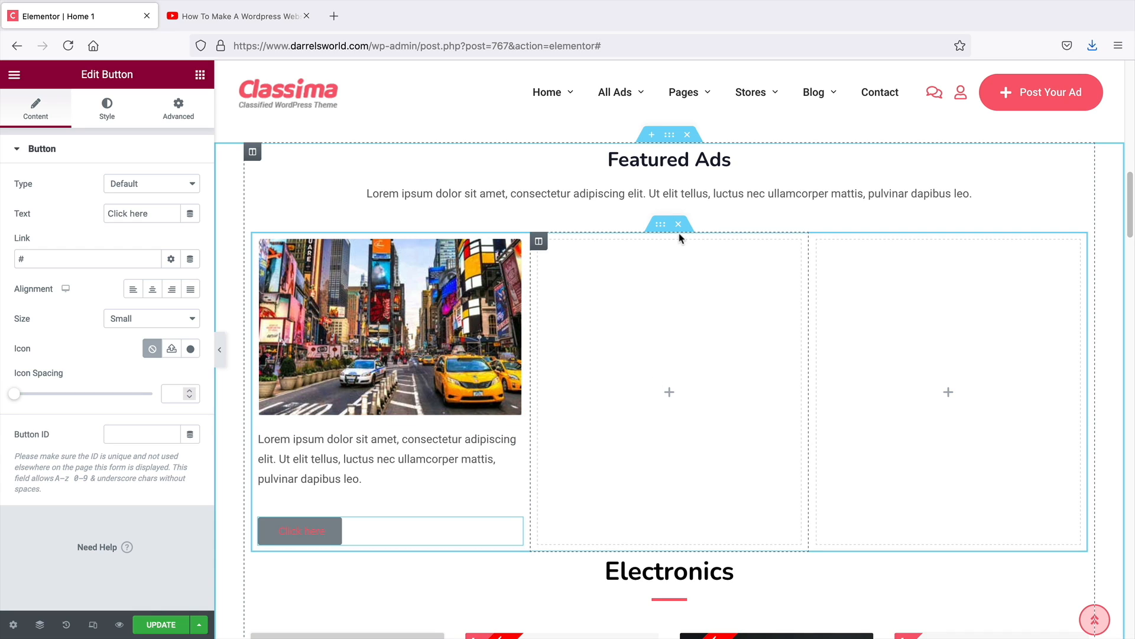
# Delete the three-column section holding the image, text and button cards
pyautogui.click(199, 75)
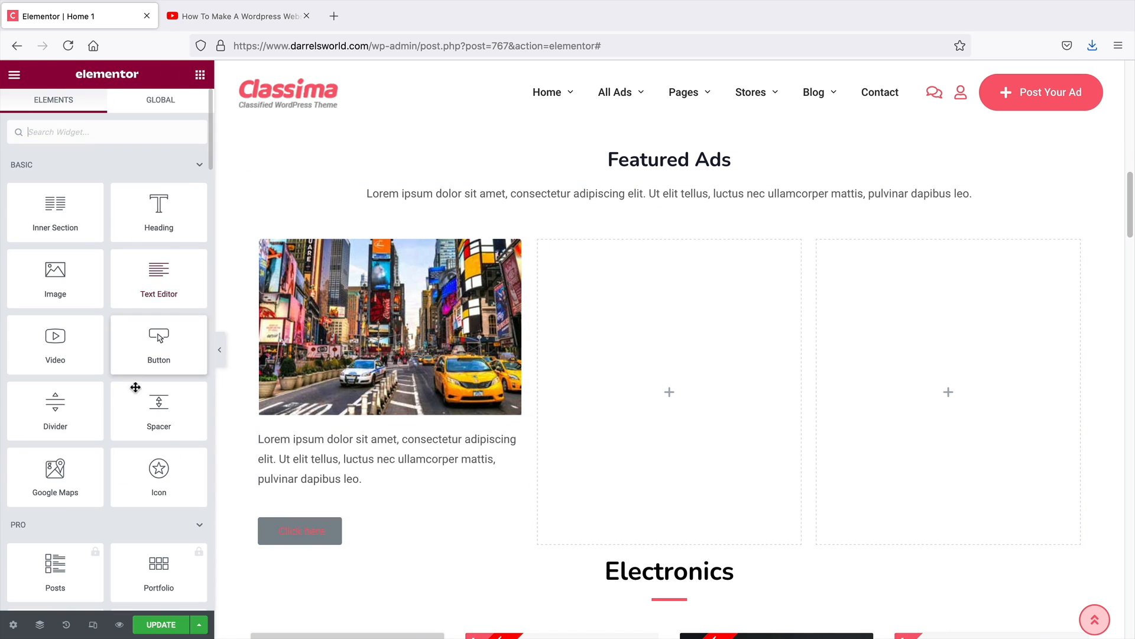
pyautogui.scroll(-5, 141, 447)
pyautogui.scroll(-5, 142, 447)
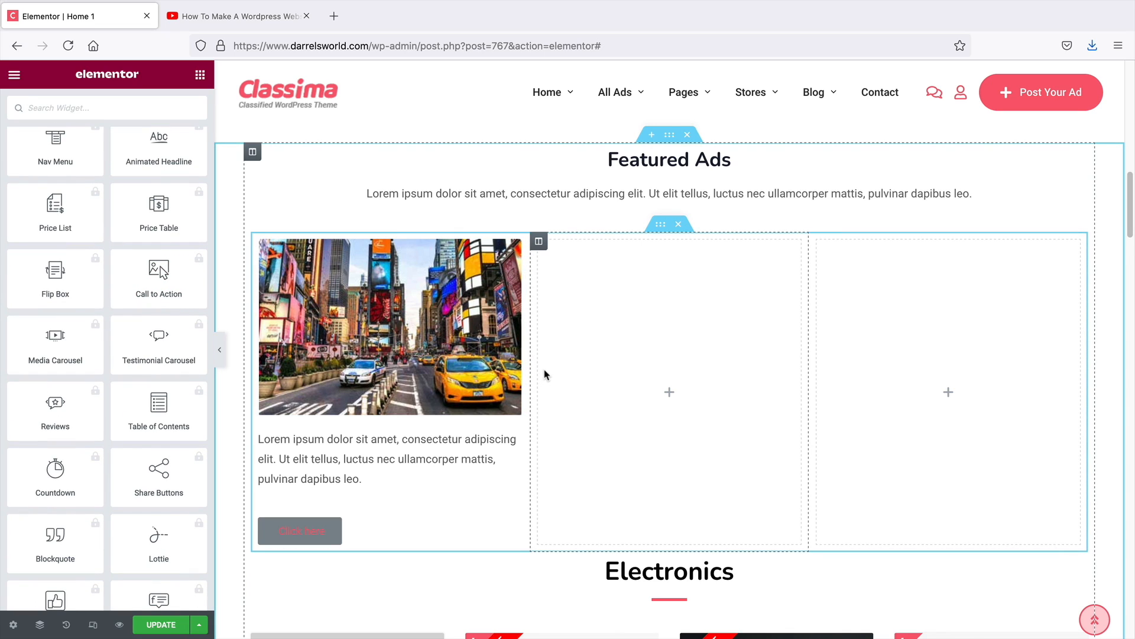
pyautogui.scroll(-3, 100, 406)
pyautogui.scroll(-15, 100, 406)
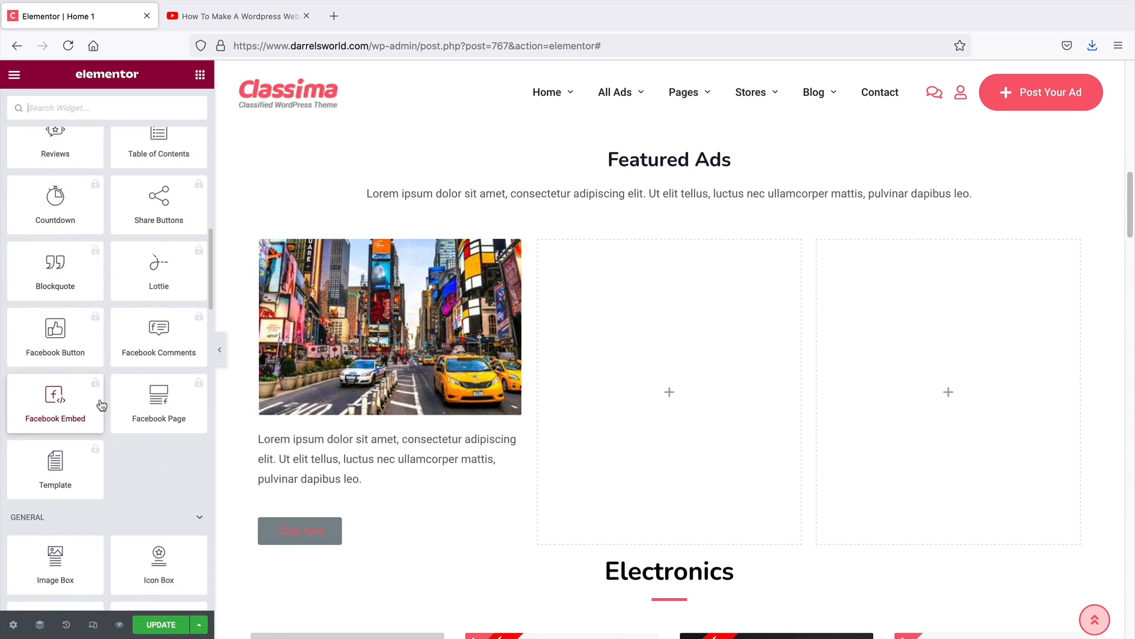
pyautogui.scroll(-3, 100, 399)
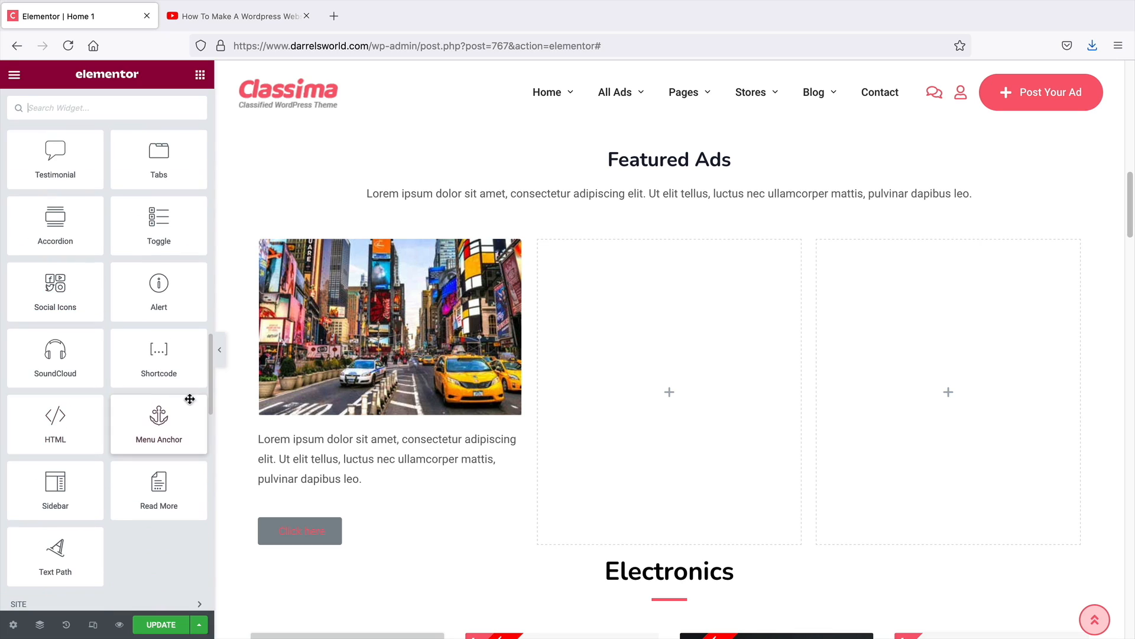
pyautogui.moveTo(210, 382); pyautogui.dragTo(203, 460)
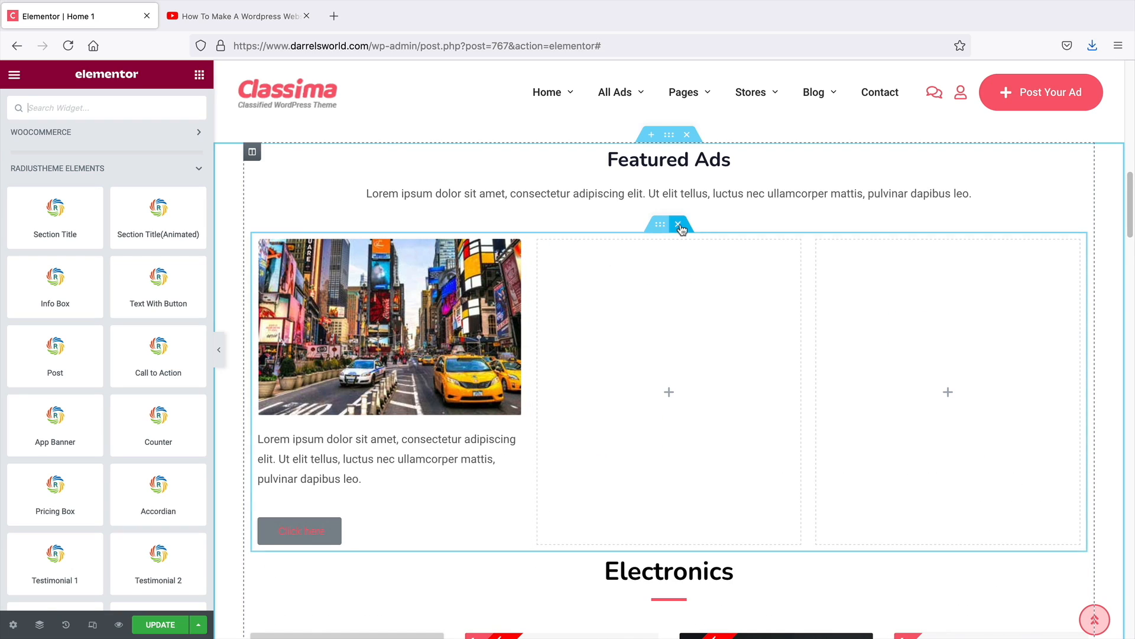
pyautogui.click(687, 231)
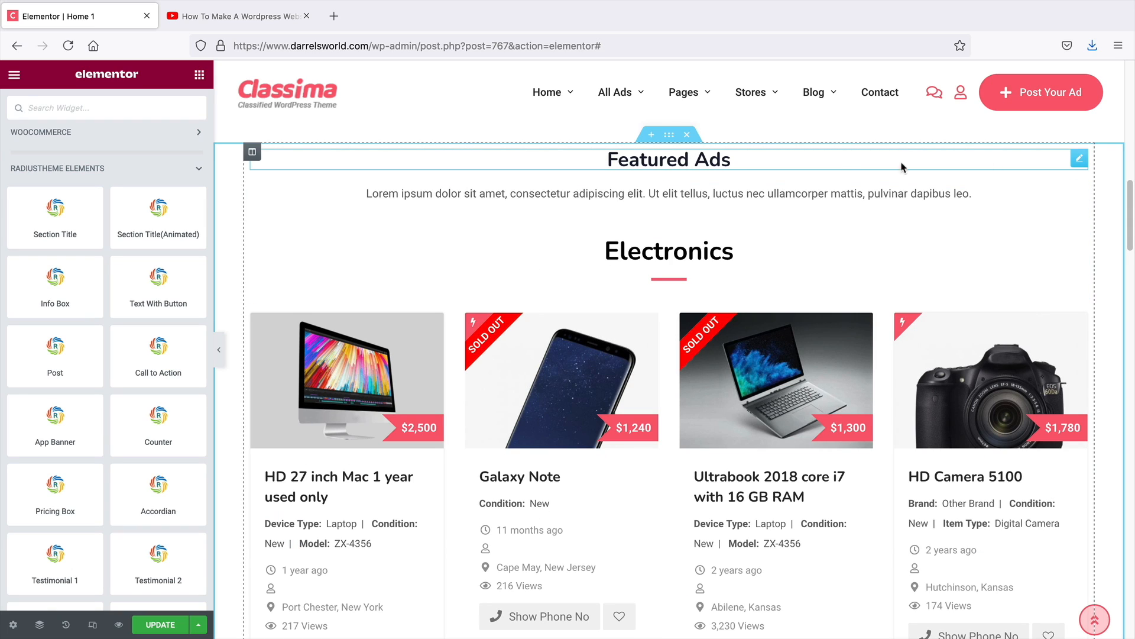
# Delete the Featured Ads heading and the description text below it
pyautogui.rightClick(1073, 156)
pyautogui.click(1064, 362)
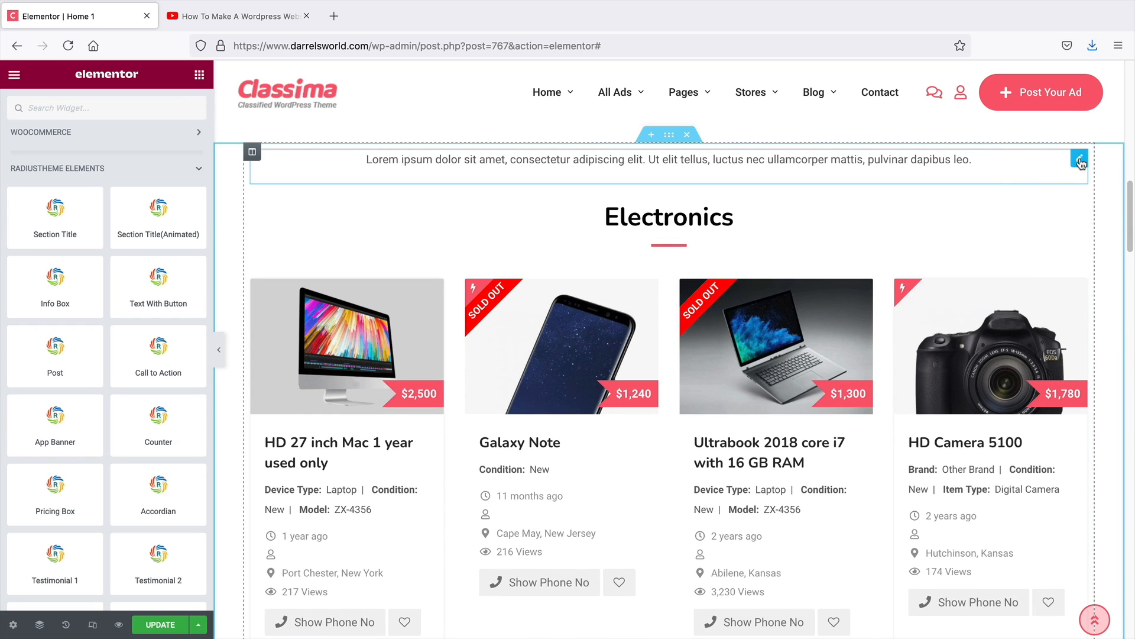
pyautogui.rightClick(1060, 174)
pyautogui.click(1042, 368)
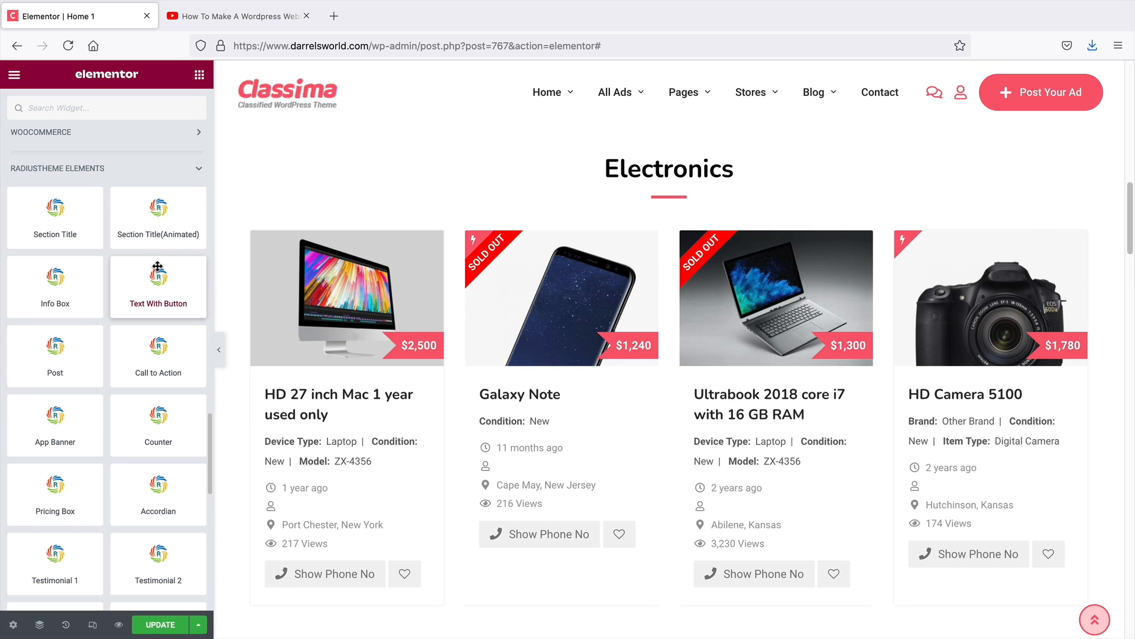
# Add a new single-column section above the Electronics block
pyautogui.scroll(5, 394, 324)
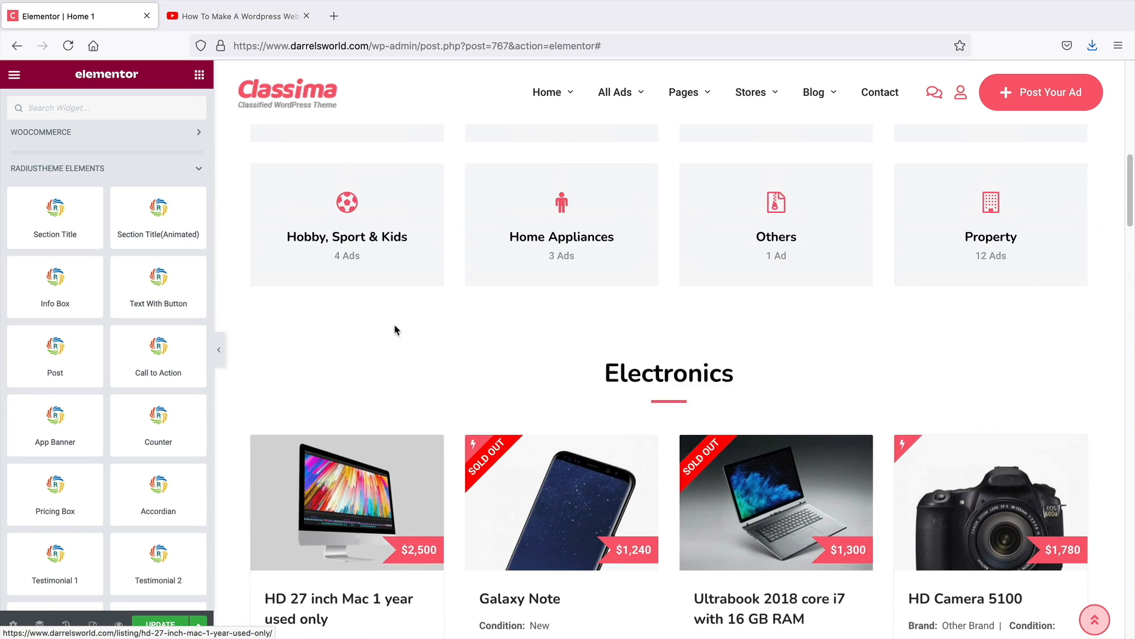
pyautogui.scroll(-1, 397, 335)
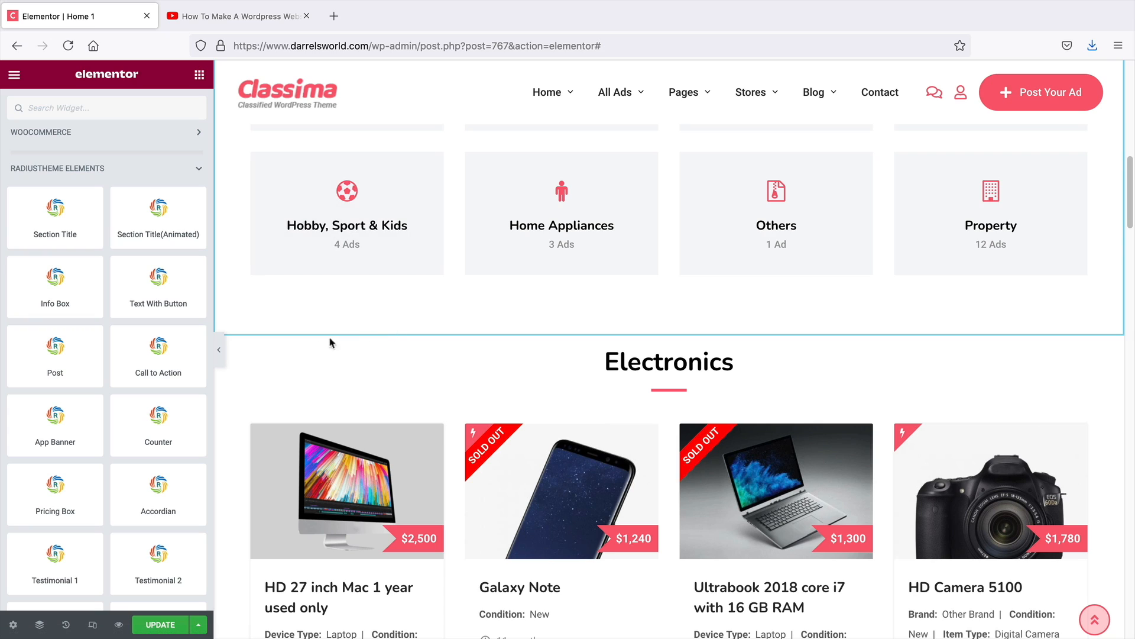
pyautogui.click(646, 330)
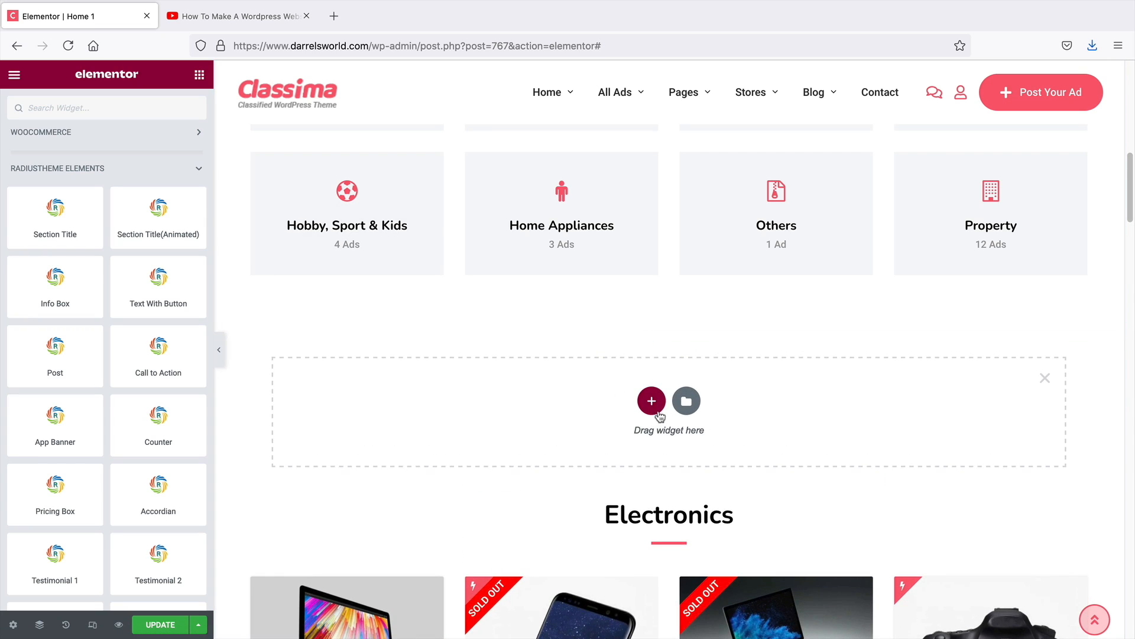
pyautogui.click(649, 329)
pyautogui.click(482, 451)
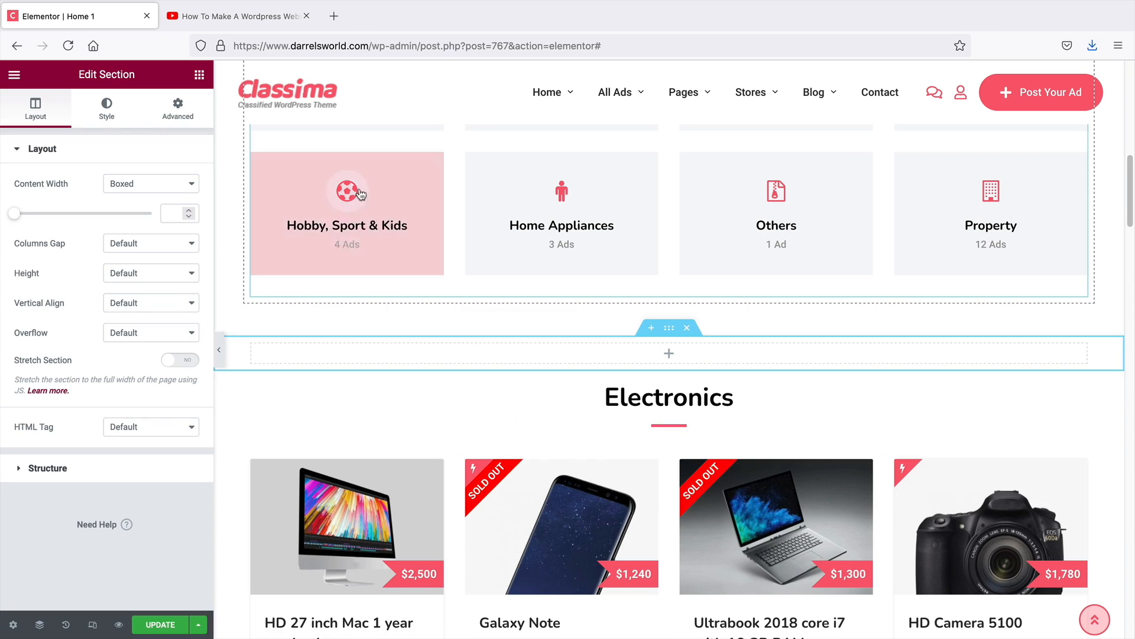
# Drag a Section Title widget from the theme elements into the new section
pyautogui.click(199, 76)
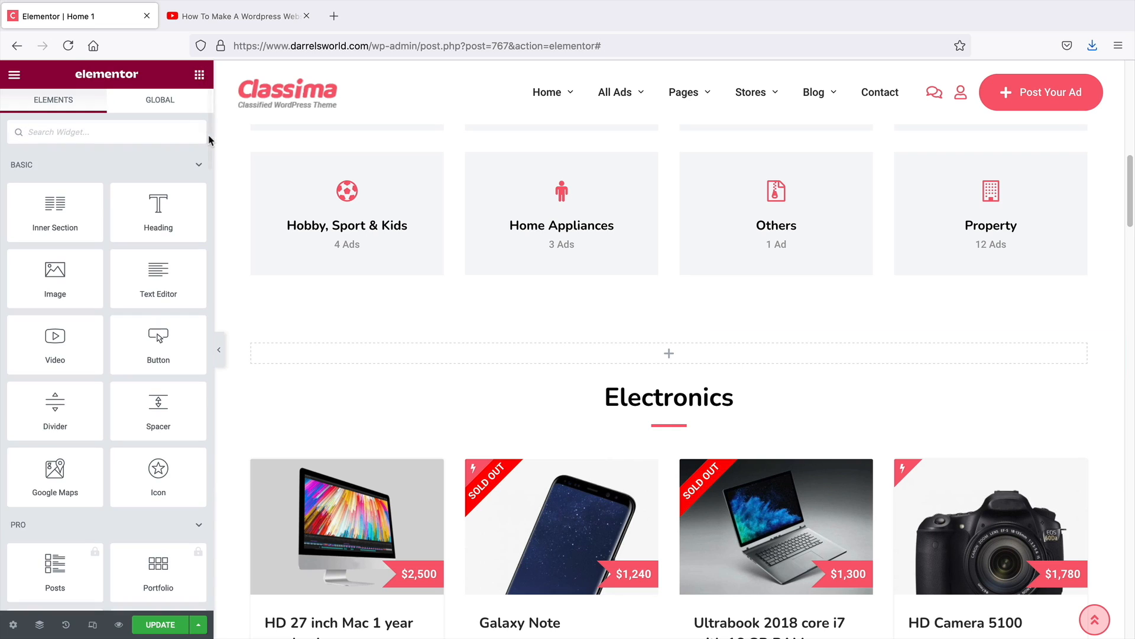
pyautogui.moveTo(212, 139); pyautogui.dragTo(192, 438)
pyautogui.scroll(-5, 192, 438)
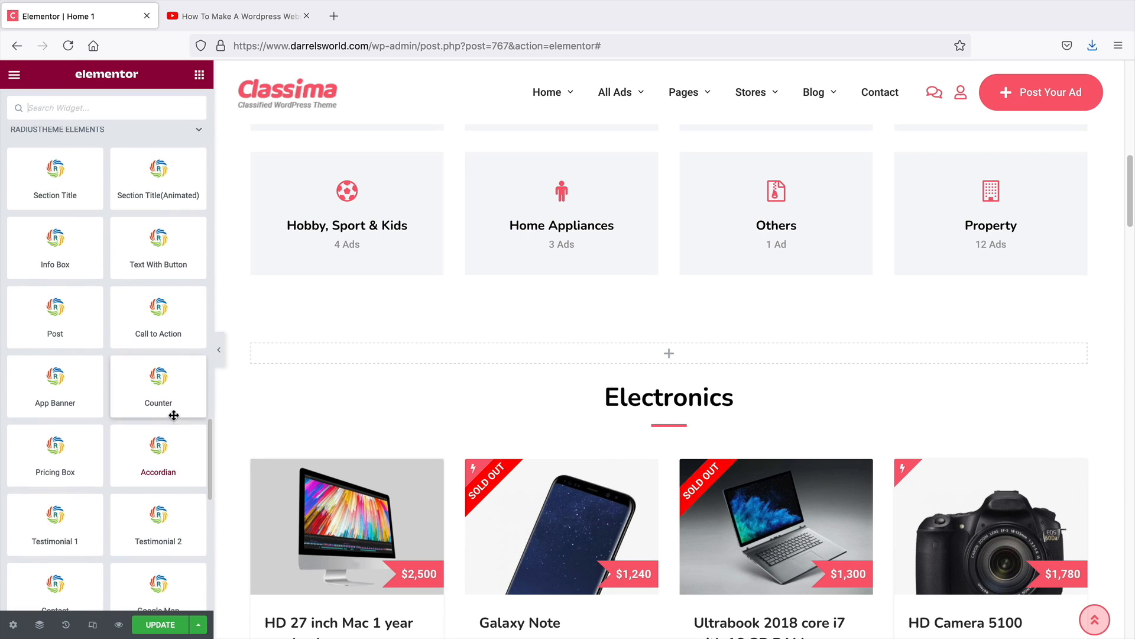
pyautogui.moveTo(55, 178); pyautogui.dragTo(673, 361)
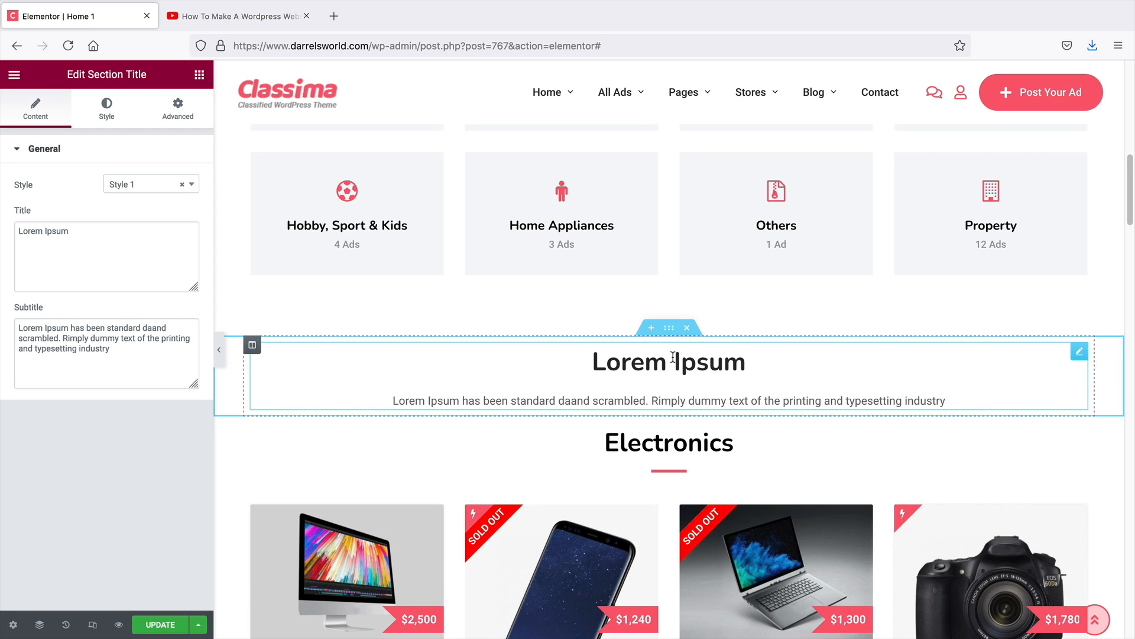
# Try the Section Title's Style 2, Style 3 and Style 4, then delete the widget
pyautogui.click(142, 184)
pyautogui.click(129, 247)
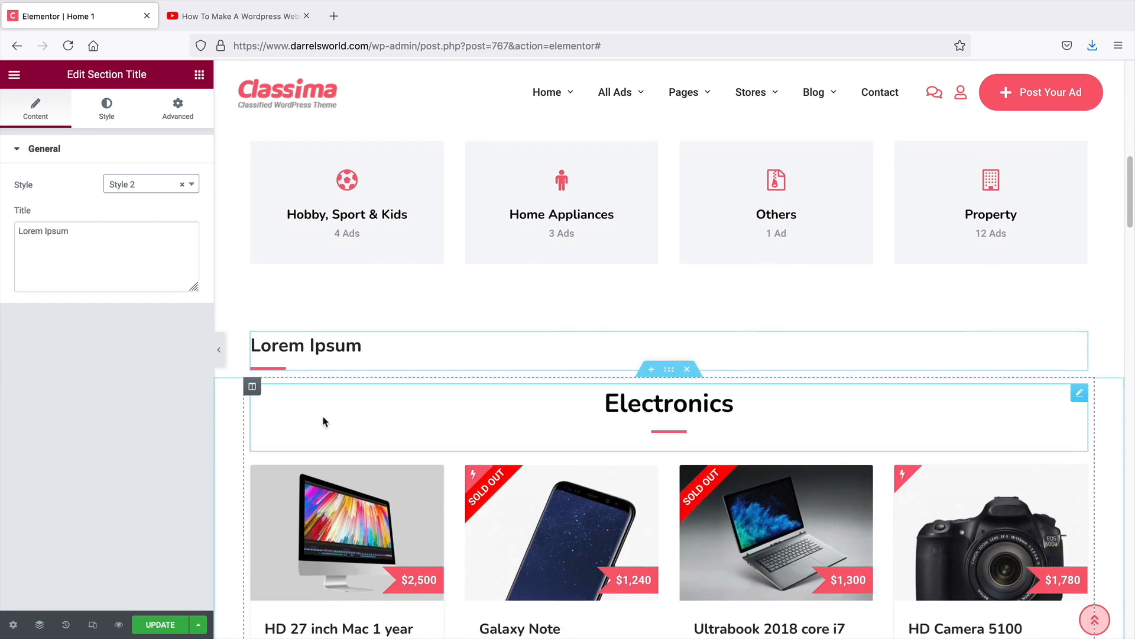
pyautogui.scroll(-2, 322, 421)
pyautogui.click(137, 184)
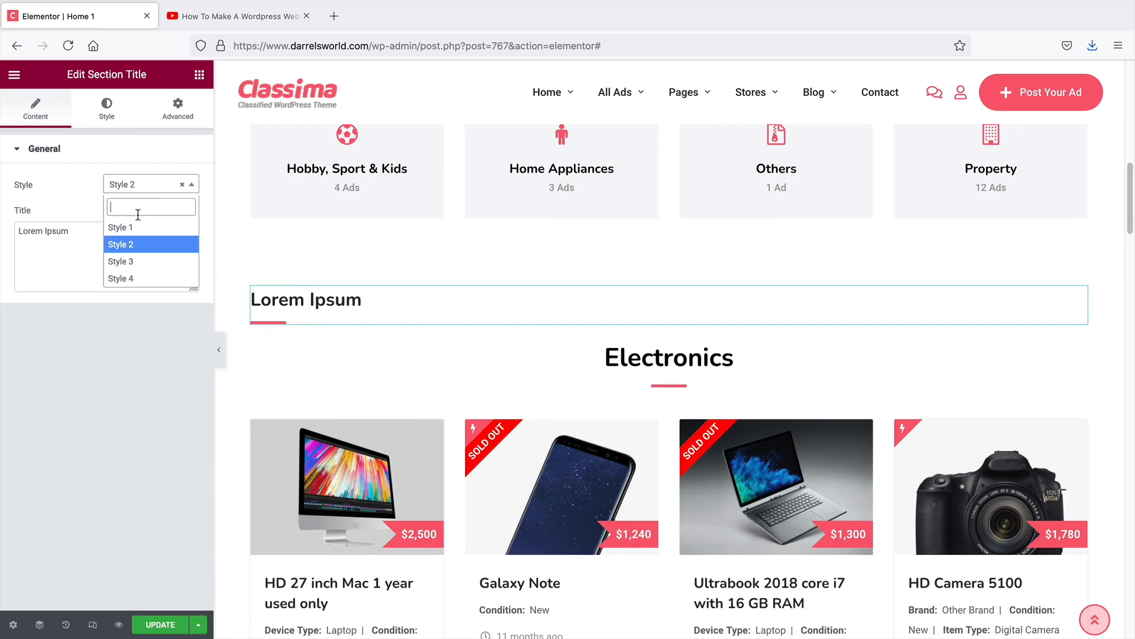
pyautogui.click(137, 258)
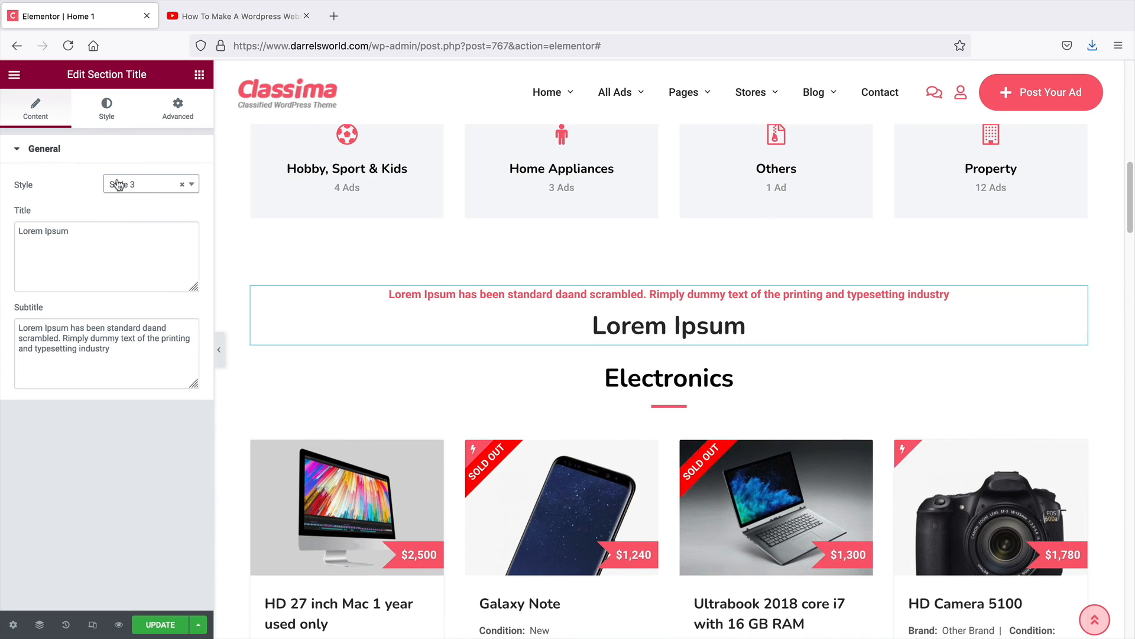
pyautogui.click(119, 184)
pyautogui.click(130, 276)
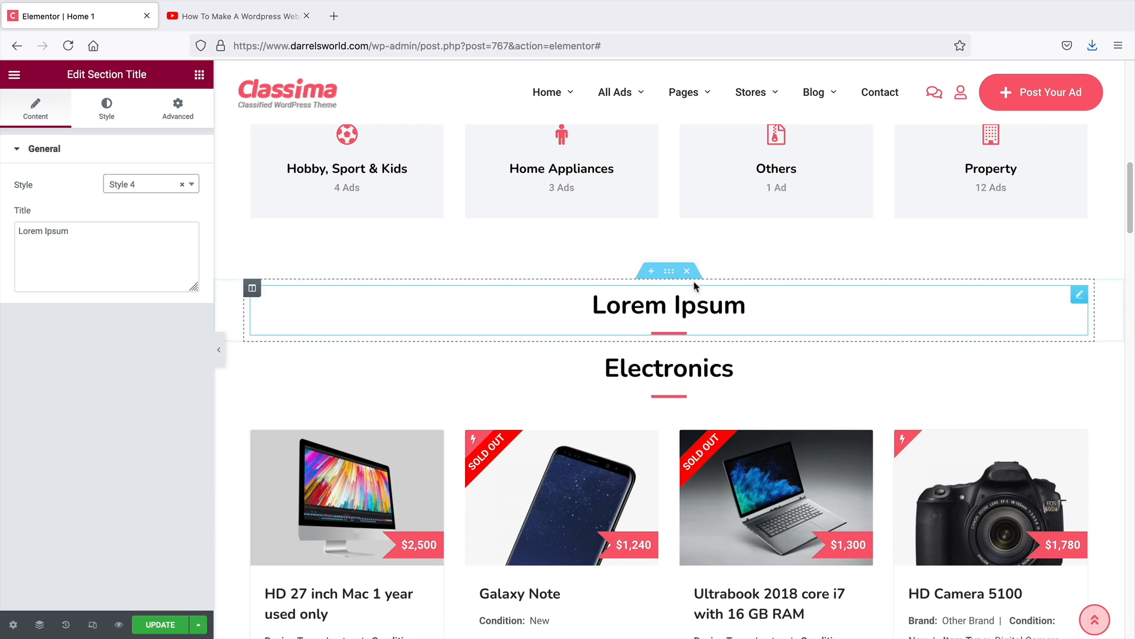
pyautogui.rightClick(1042, 304)
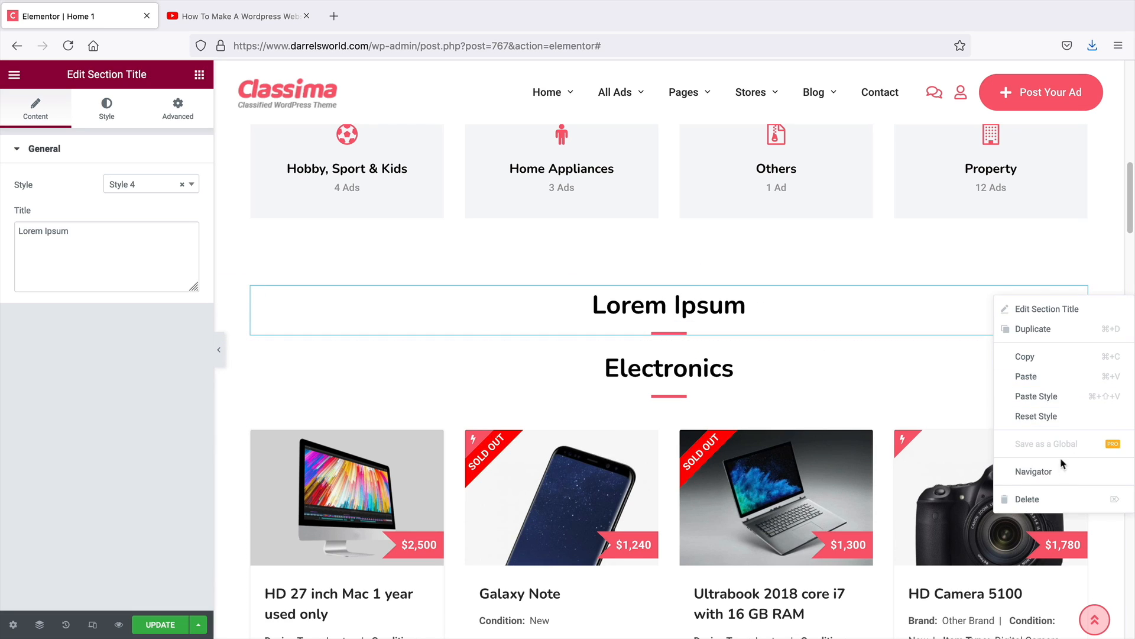
pyautogui.click(1056, 499)
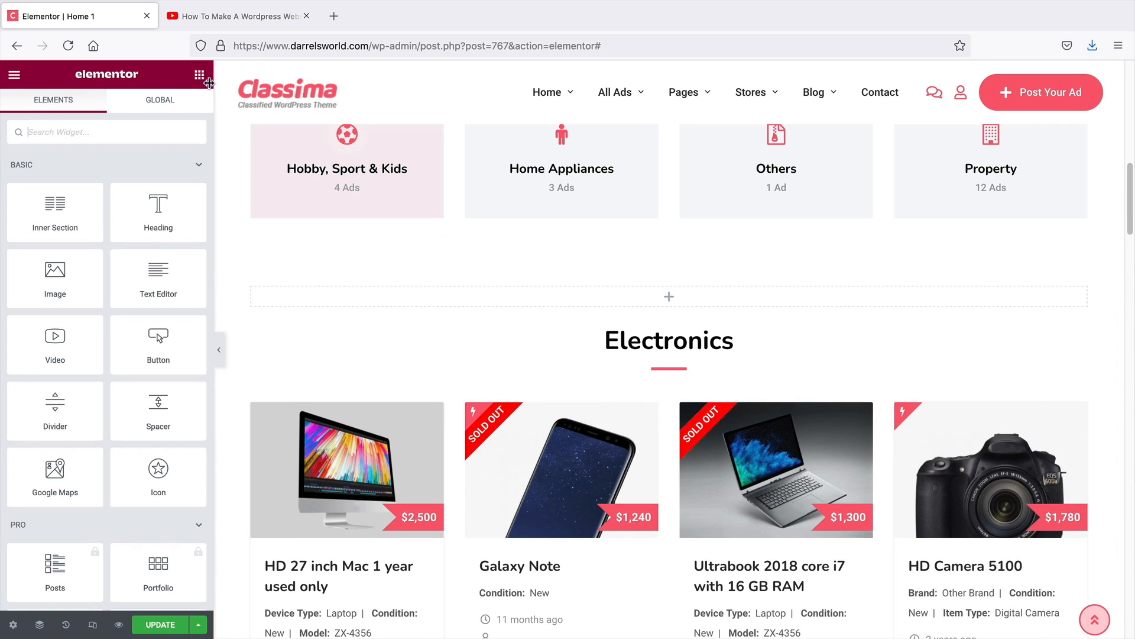
# Add a Counter widget to the new section, then delete it
pyautogui.scroll(-20, 115, 350)
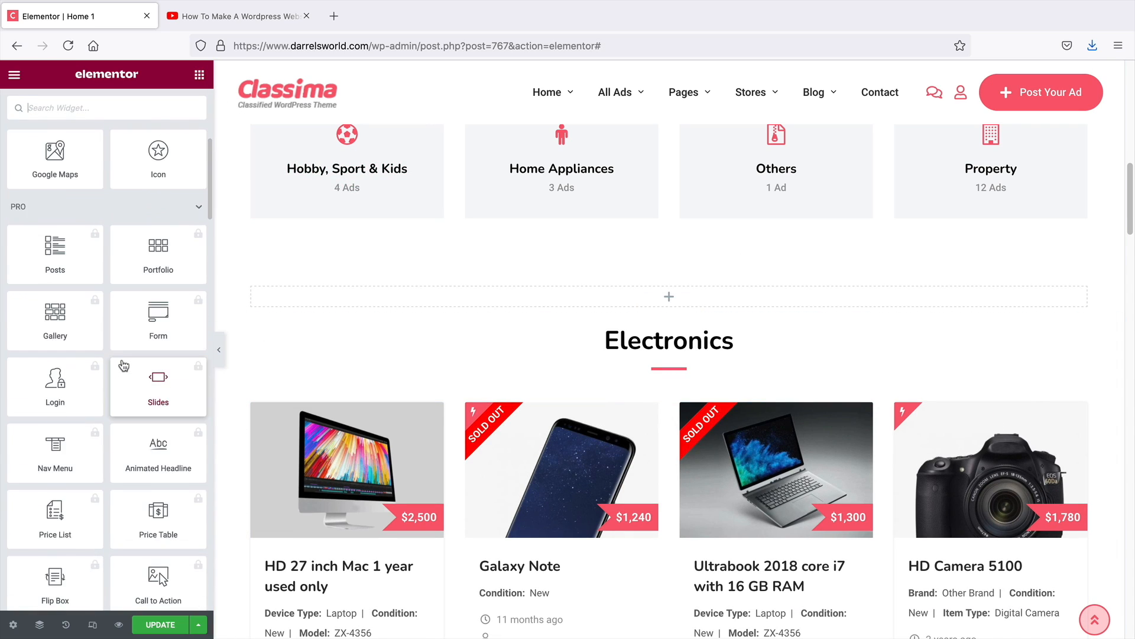
pyautogui.scroll(-10, 119, 366)
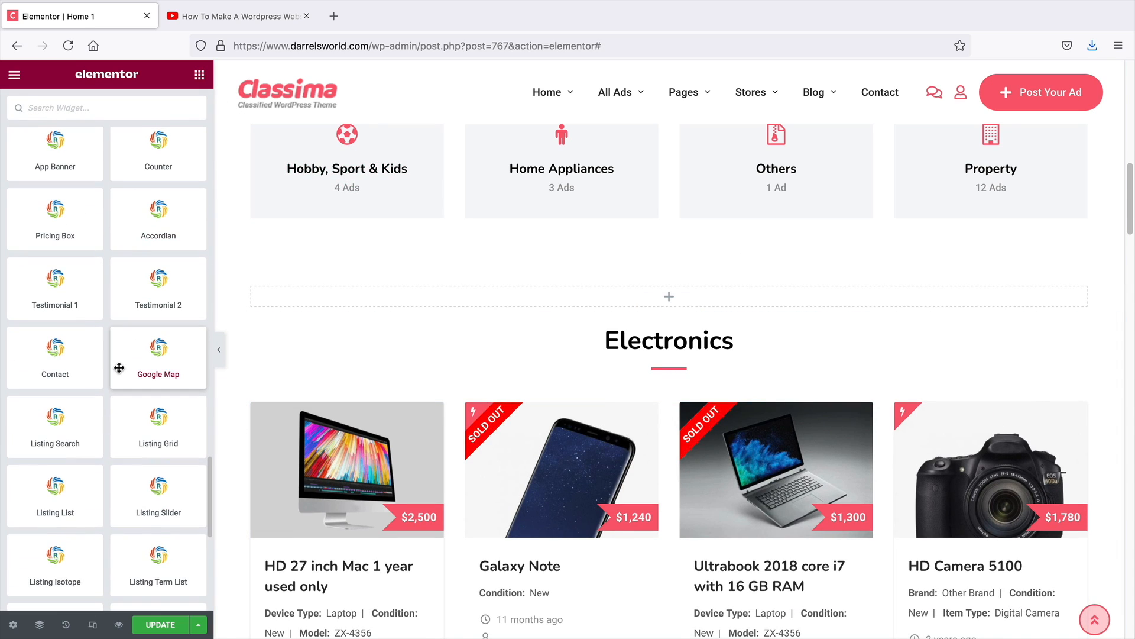
pyautogui.scroll(3, 119, 354)
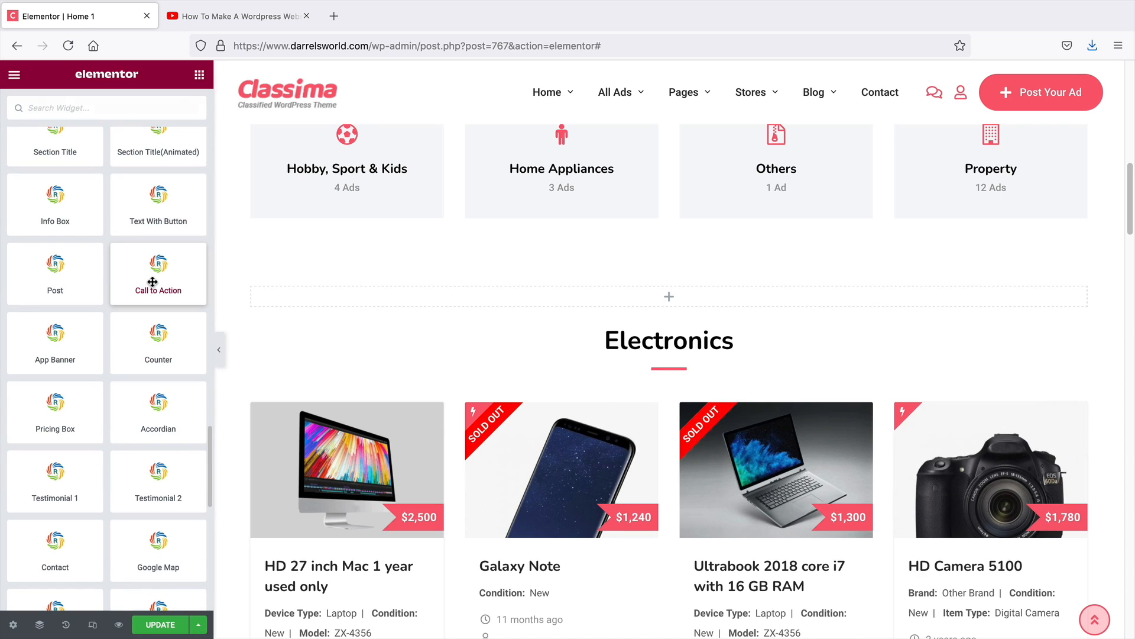
pyautogui.scroll(1, 121, 349)
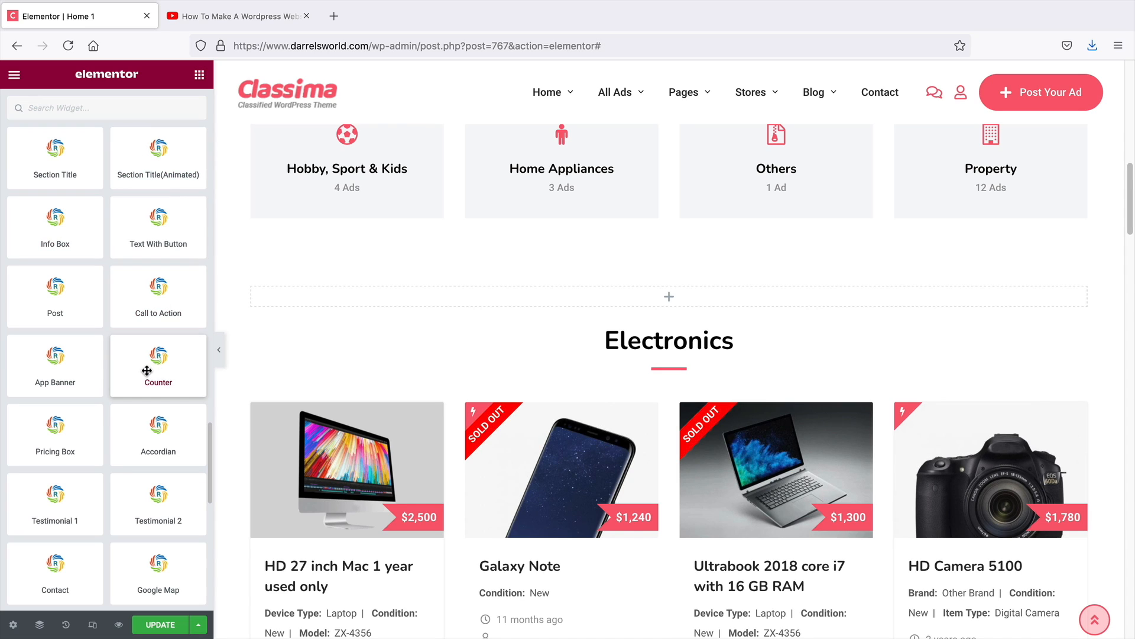
pyautogui.moveTo(147, 371); pyautogui.dragTo(677, 298)
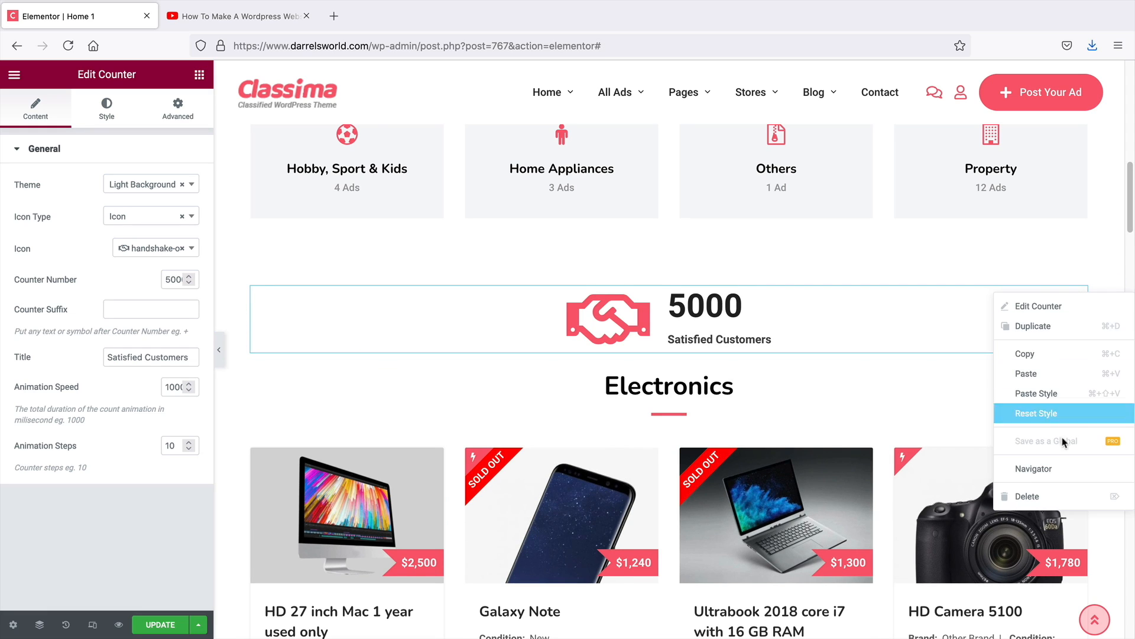
pyautogui.click(1057, 496)
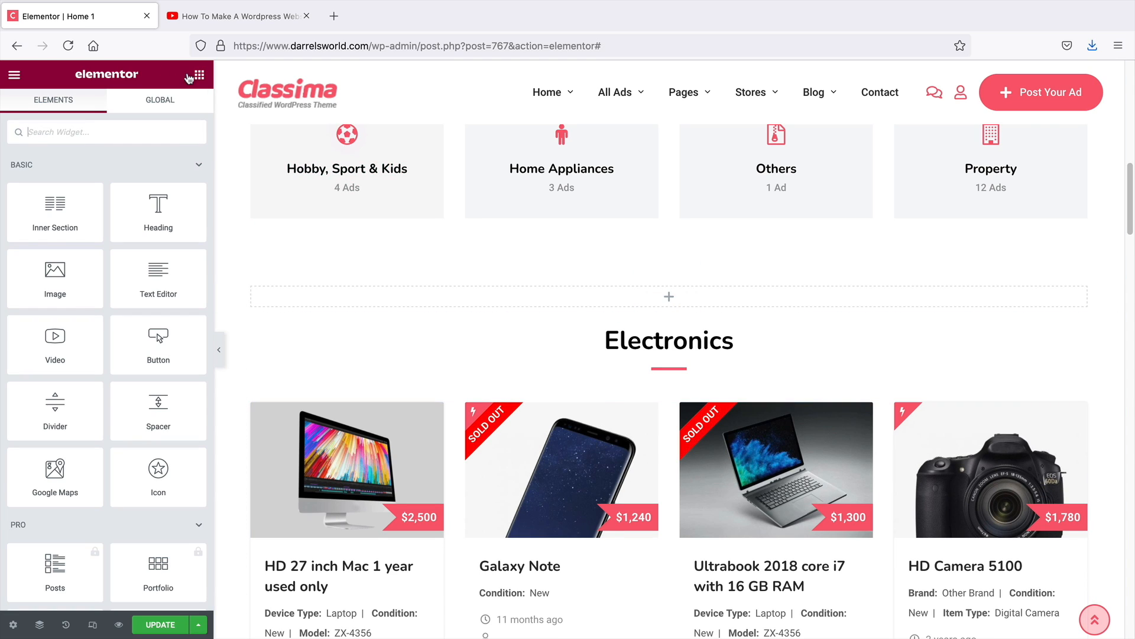
pyautogui.scroll(-15, 160, 331)
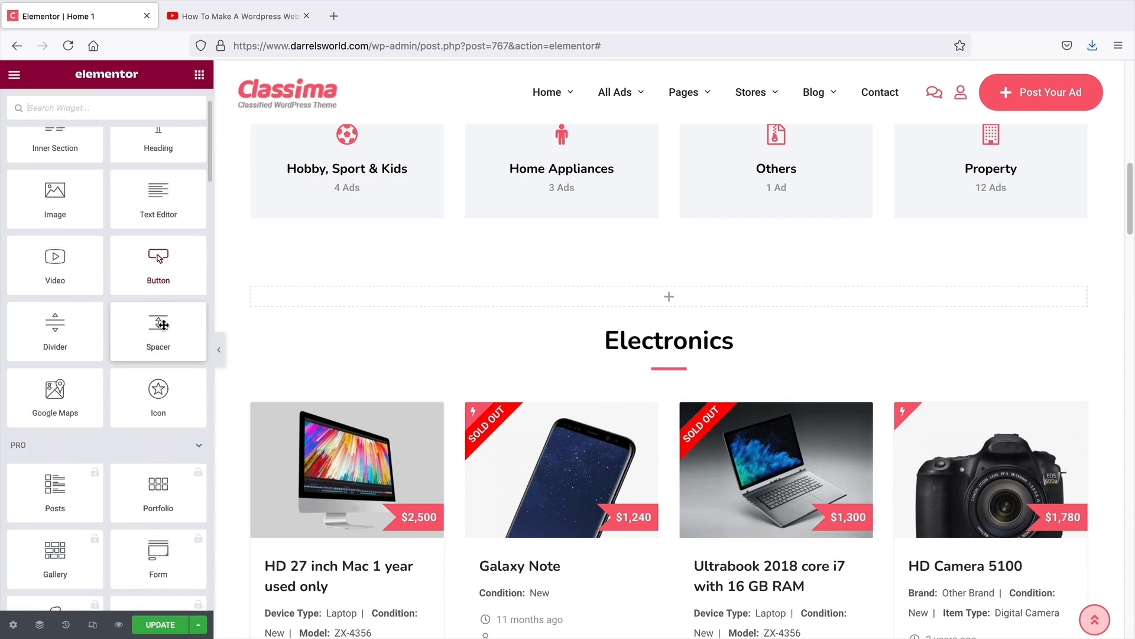
pyautogui.scroll(-15, 163, 334)
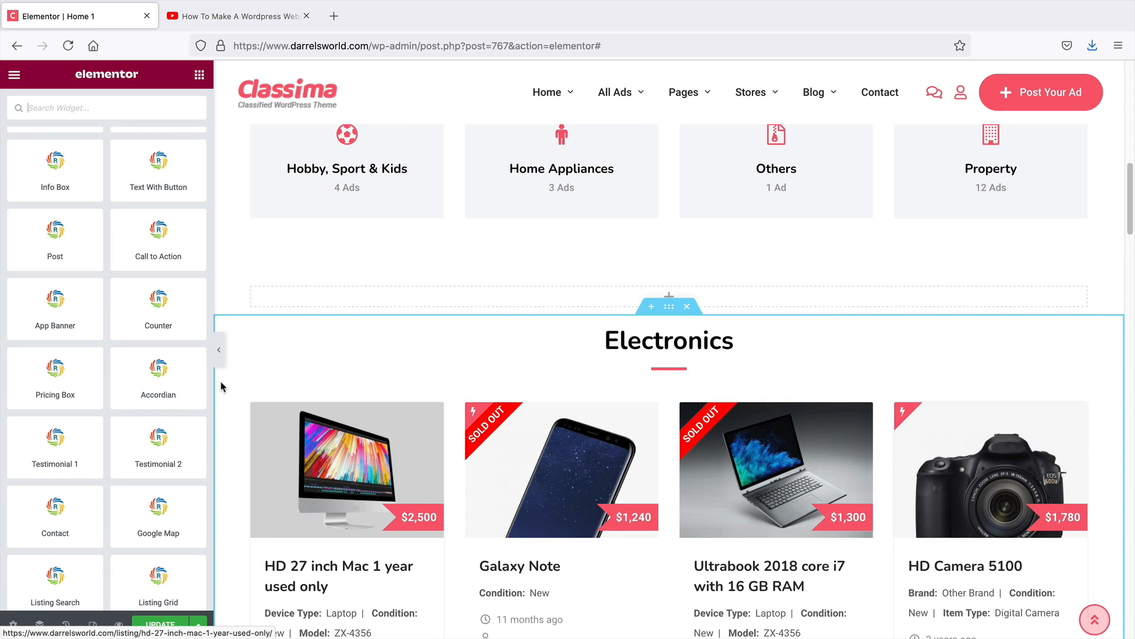
pyautogui.scroll(-3, 317, 368)
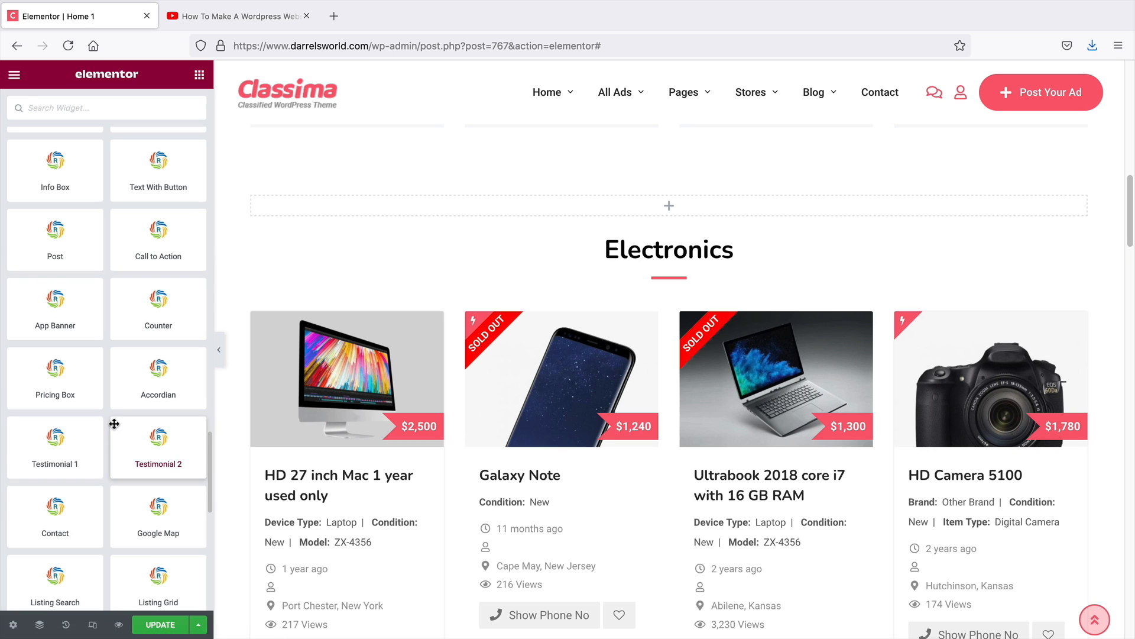
pyautogui.scroll(-6, 114, 423)
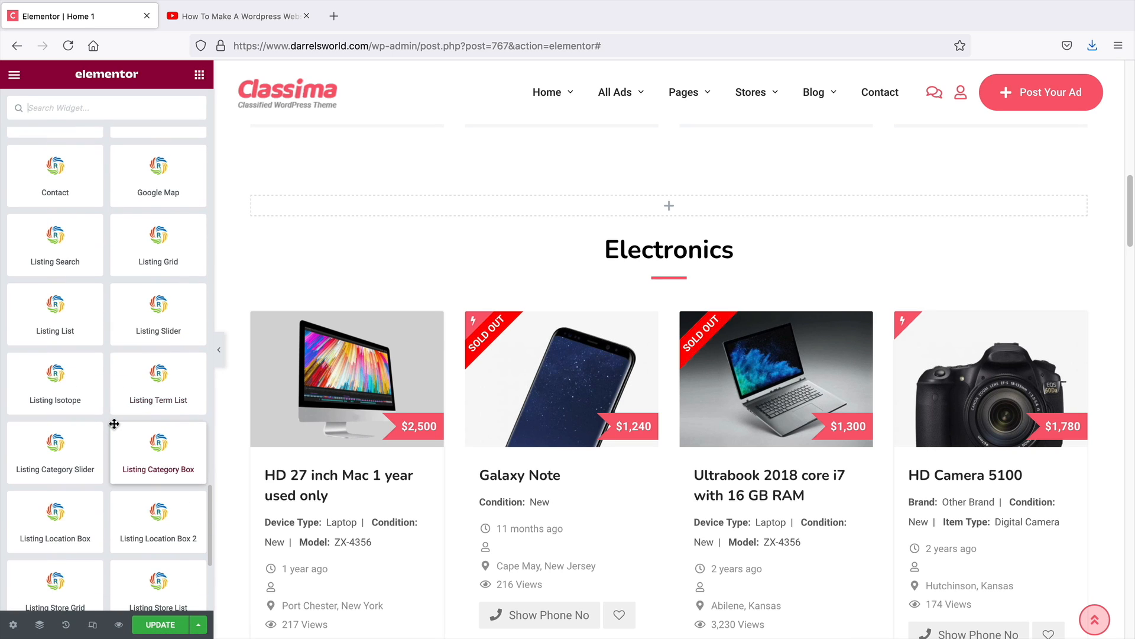
# Add a Listing Grid widget from the theme elements into the new empty section above Electronics
pyautogui.scroll(3, 444, 489)
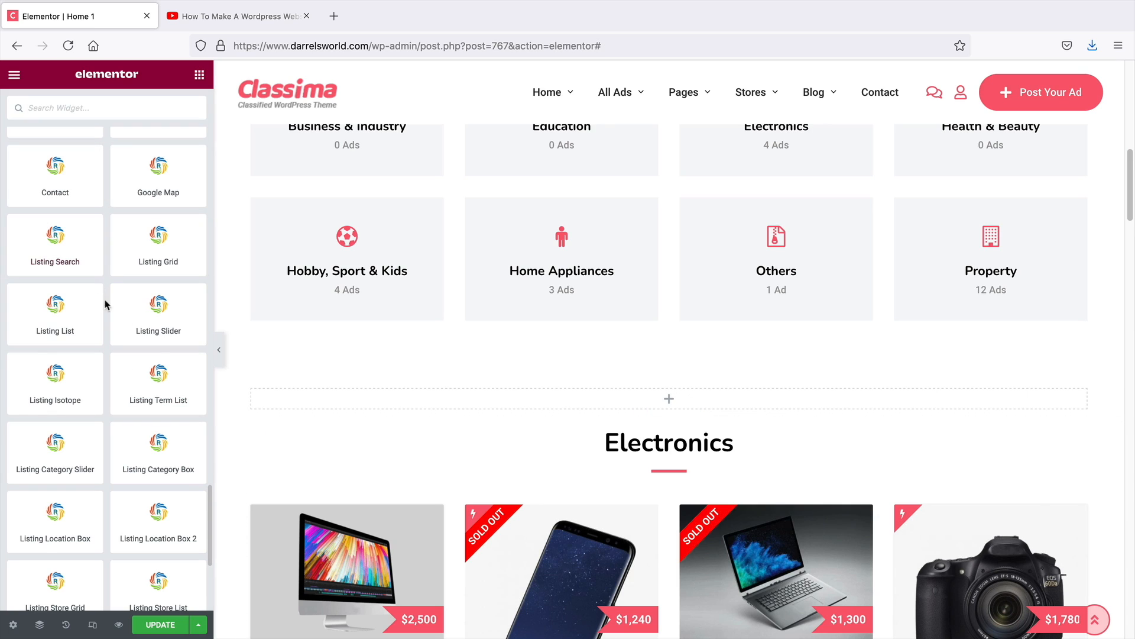
pyautogui.scroll(-2, 104, 299)
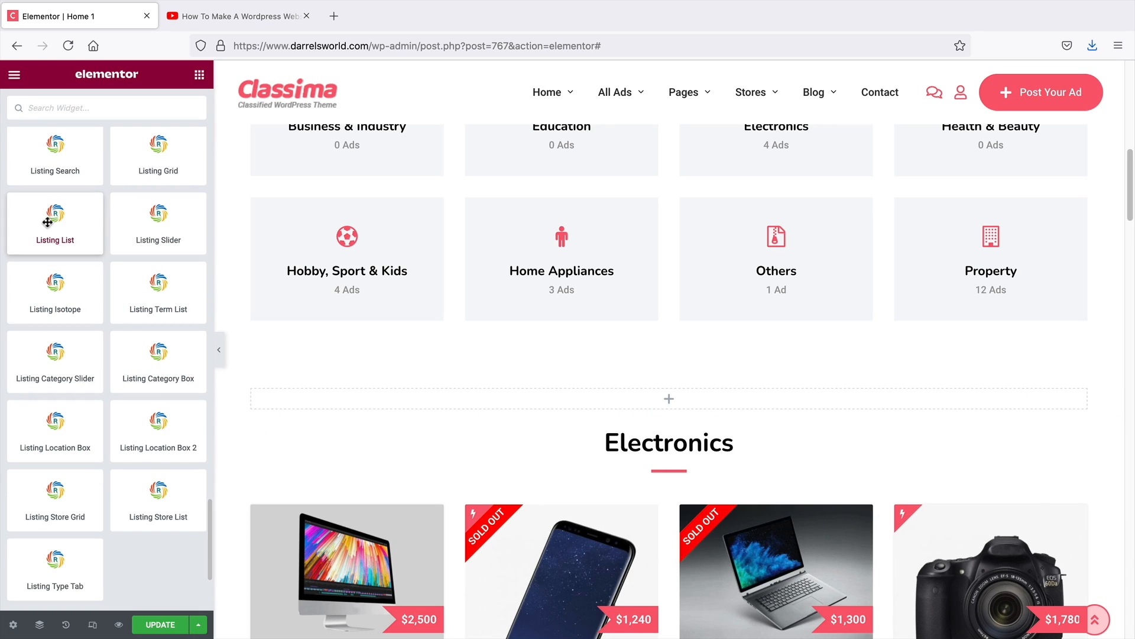
pyautogui.moveTo(151, 152); pyautogui.dragTo(616, 399)
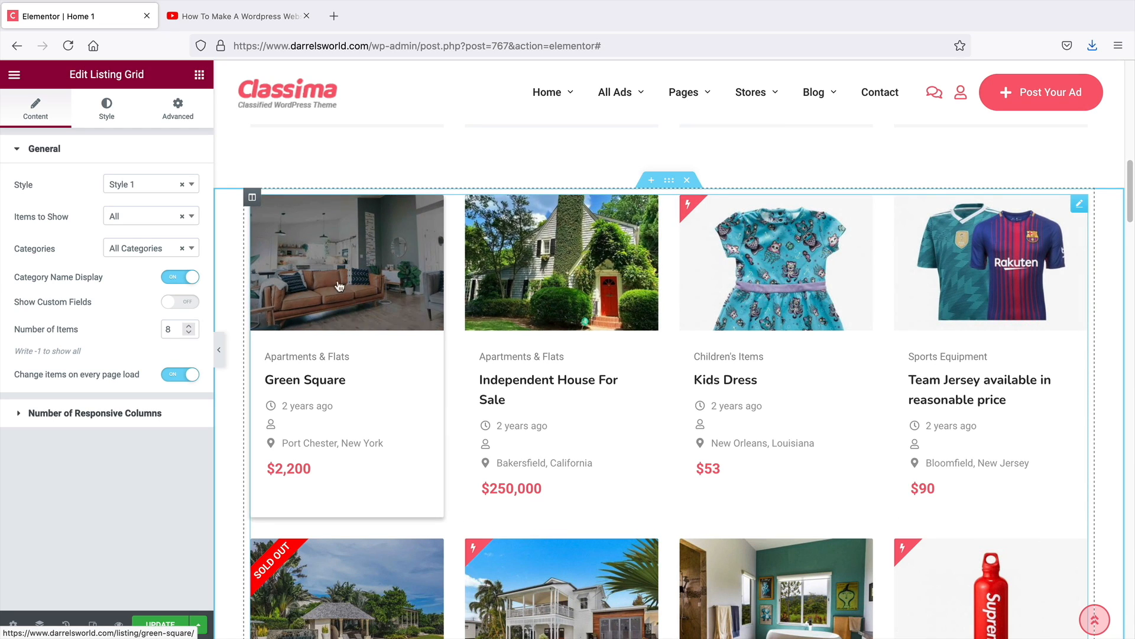
# Try the Listing Grid's Style 2, Style 3, Style 4 and Style 6, settling on Style 3
pyautogui.click(148, 188)
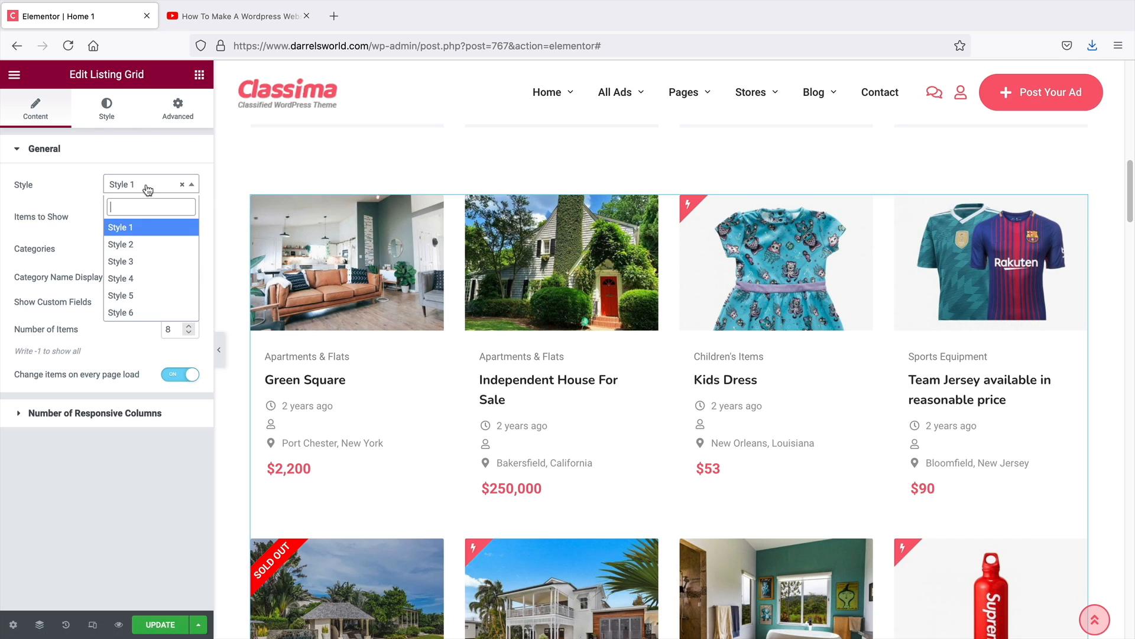
pyautogui.click(139, 244)
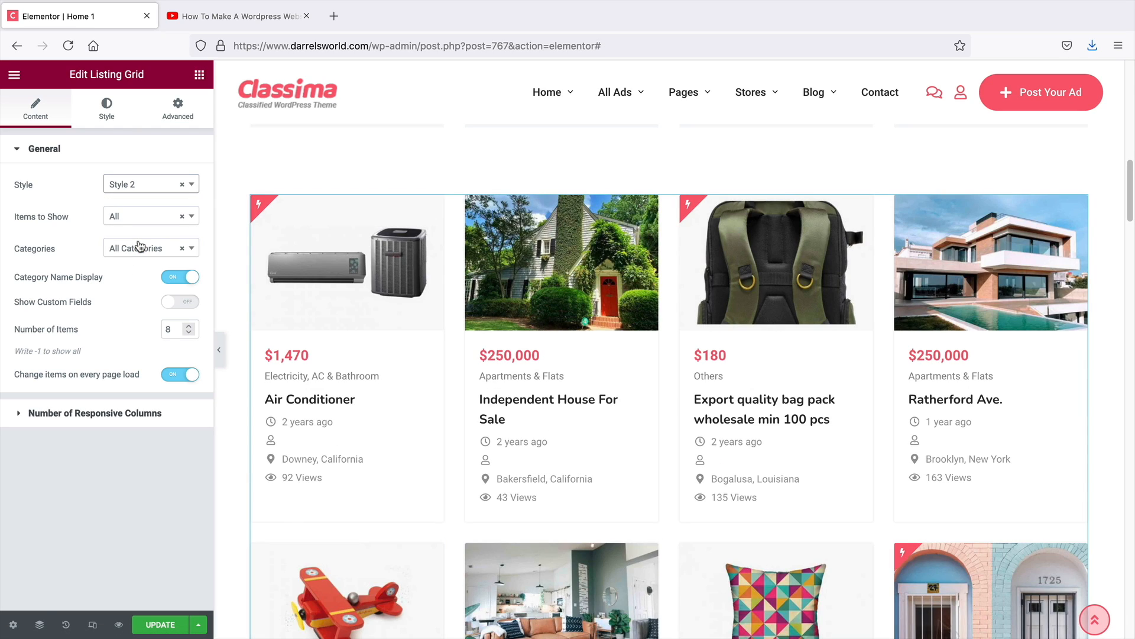
pyautogui.click(144, 188)
pyautogui.click(145, 262)
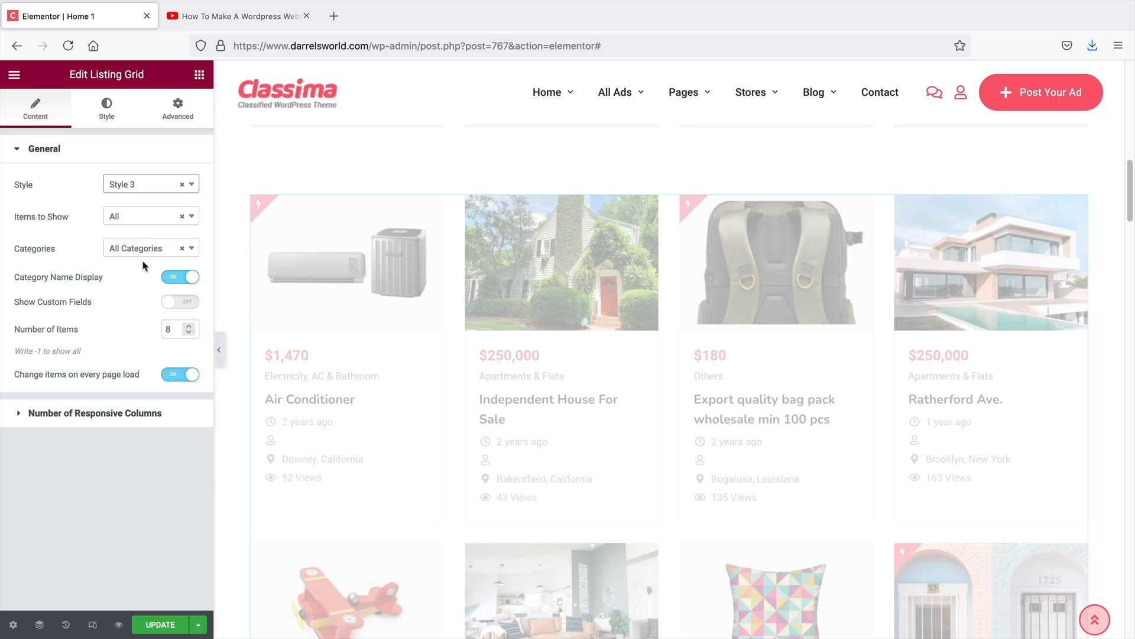
pyautogui.click(145, 186)
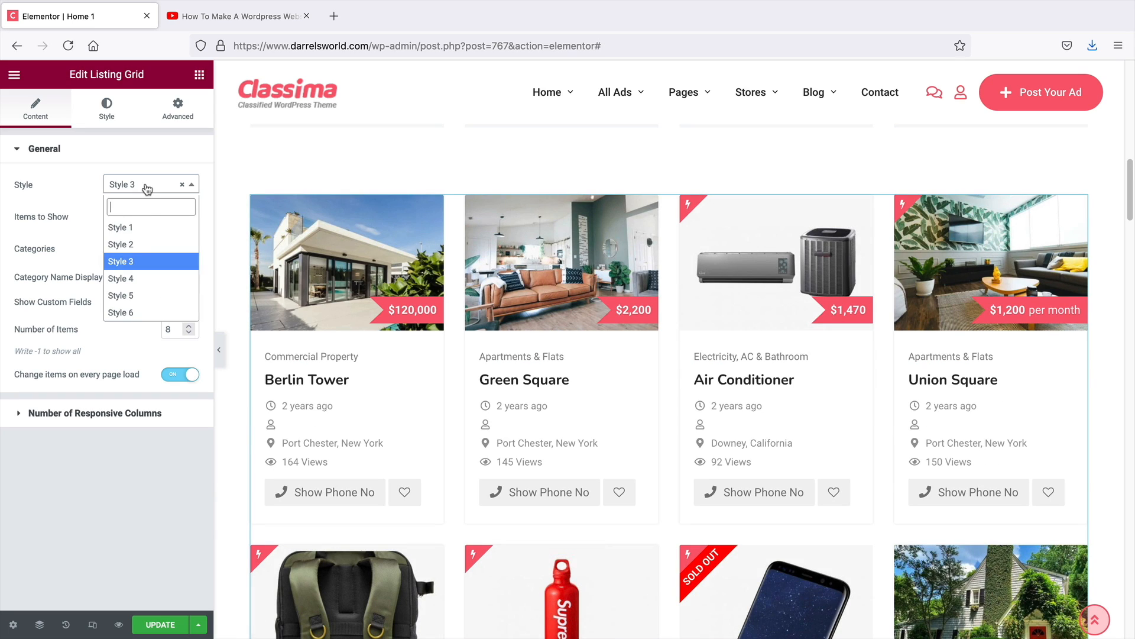
pyautogui.click(145, 273)
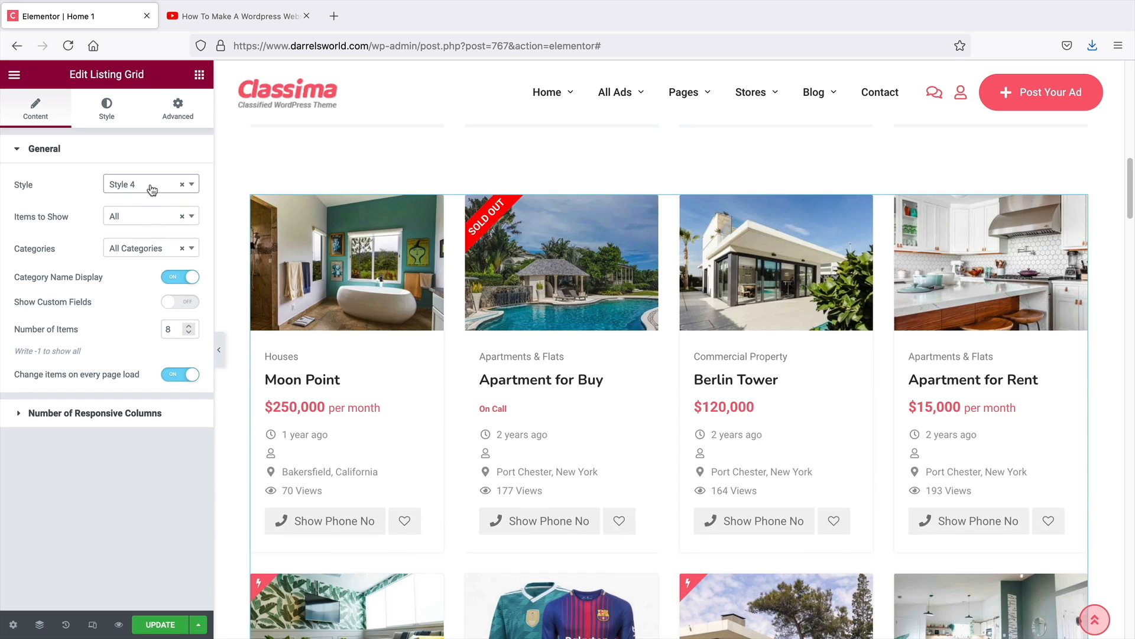
pyautogui.click(152, 189)
pyautogui.click(144, 312)
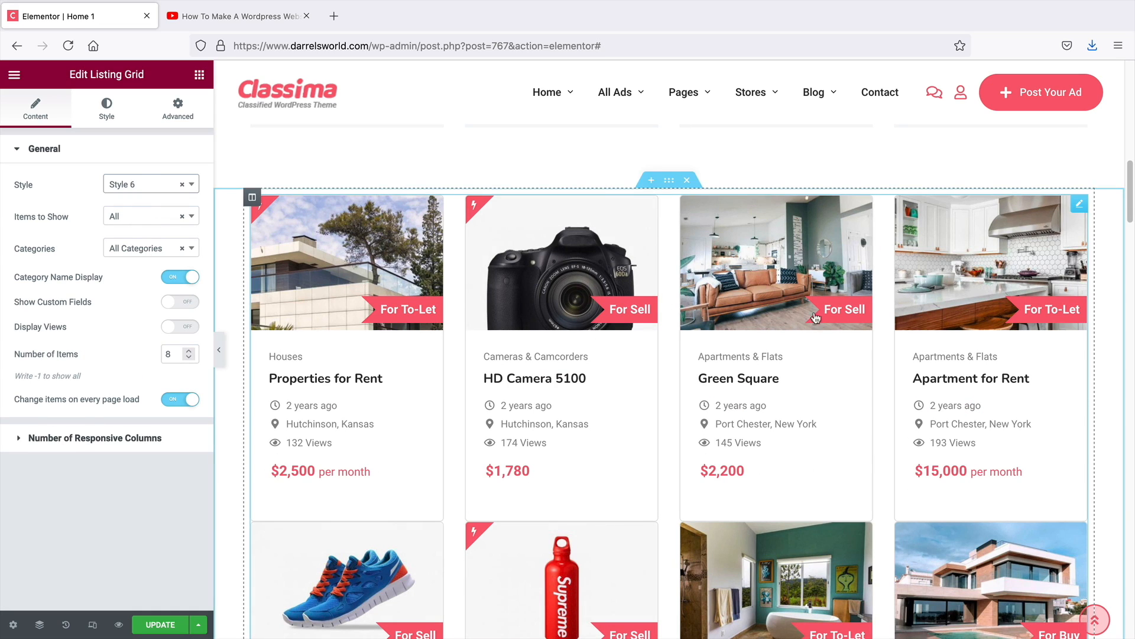
pyautogui.click(126, 187)
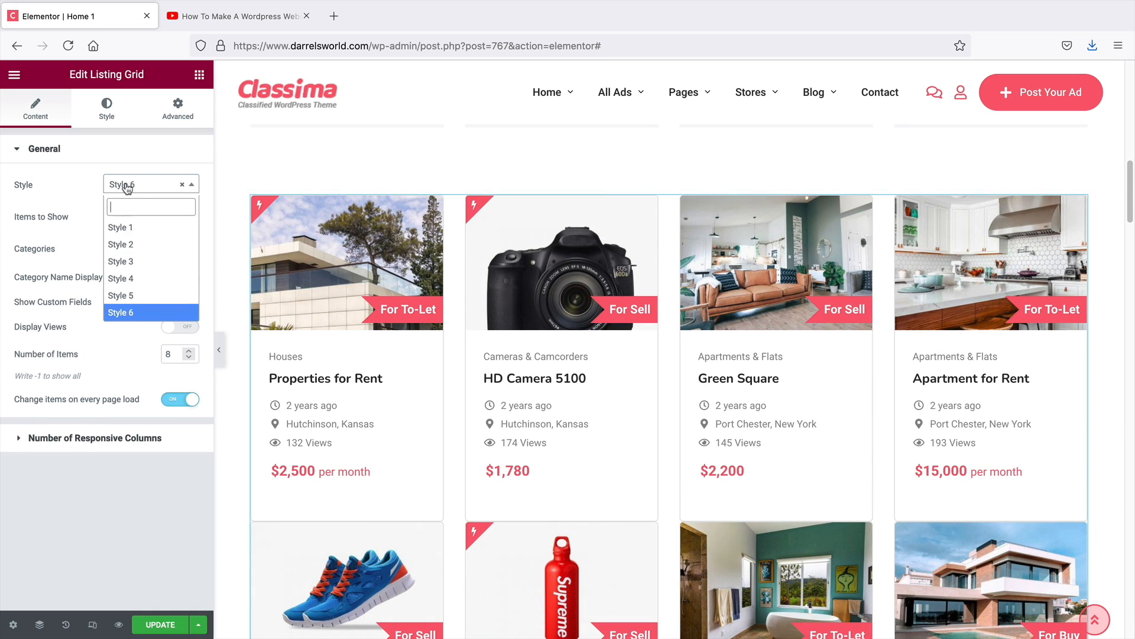
pyautogui.click(125, 279)
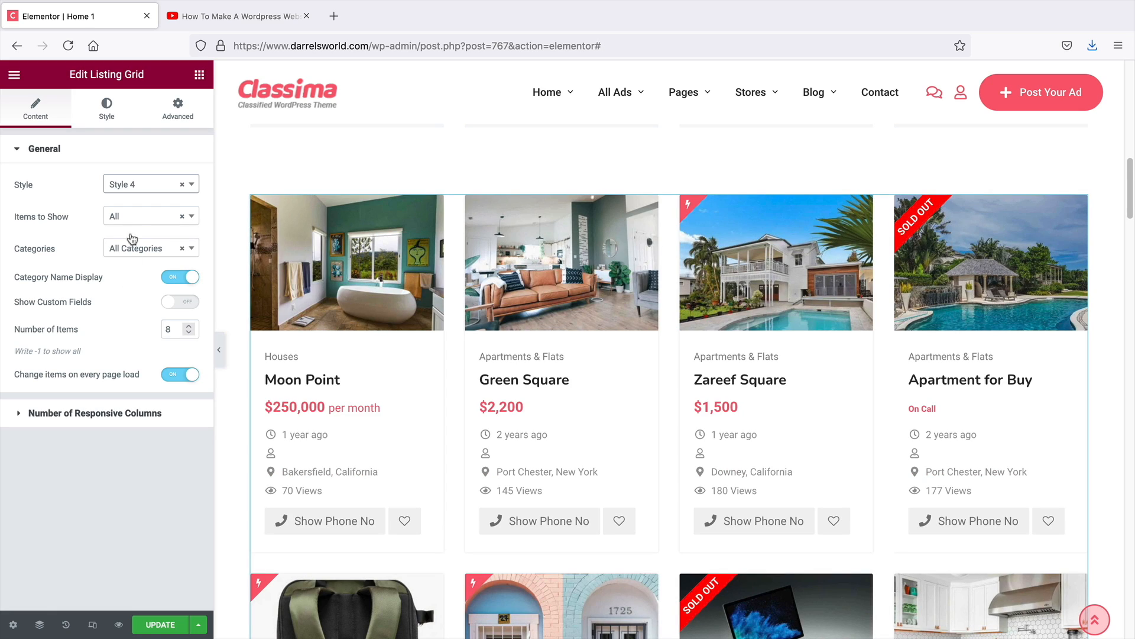
pyautogui.click(134, 187)
pyautogui.click(134, 262)
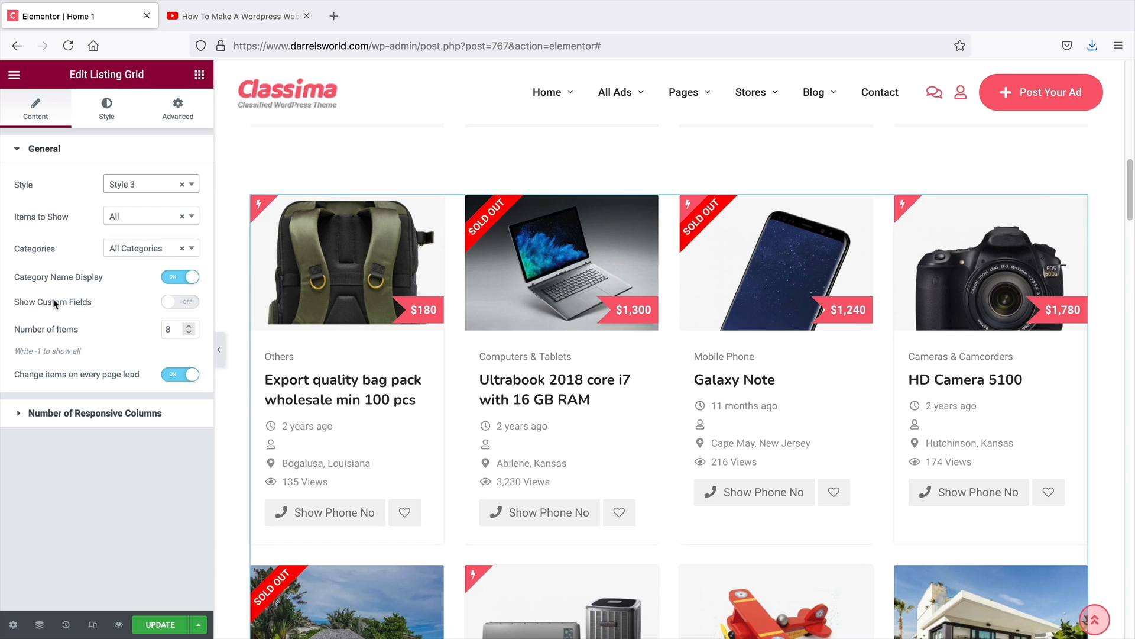
# Set the Listing Grid's categories to Electronics
pyautogui.click(136, 249)
pyautogui.scroll(1, 650, 225)
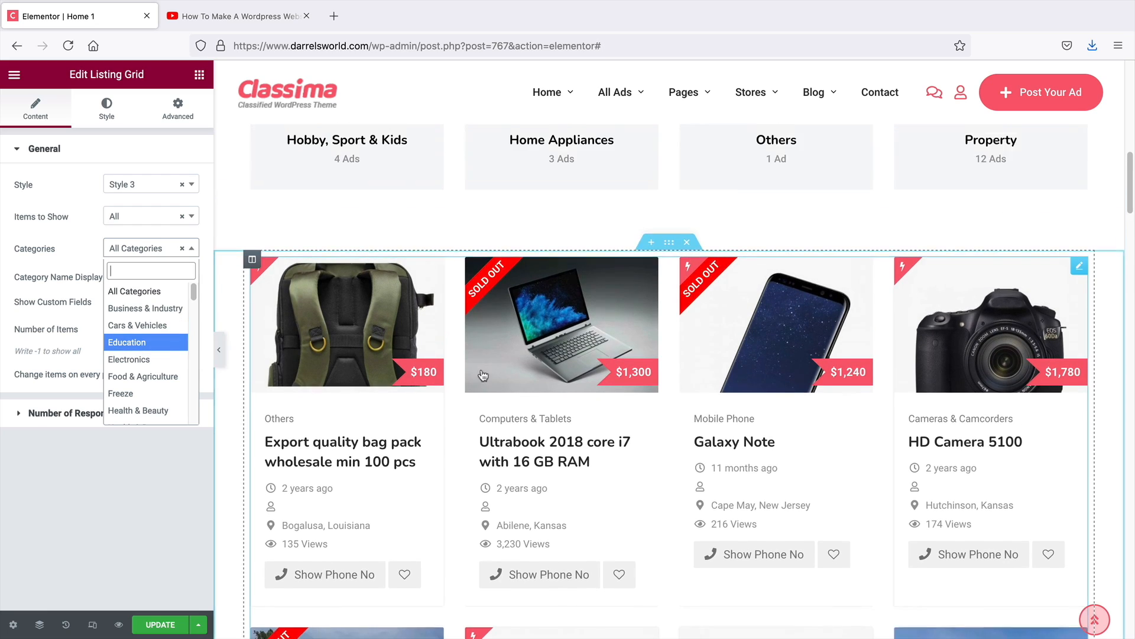
pyautogui.click(129, 360)
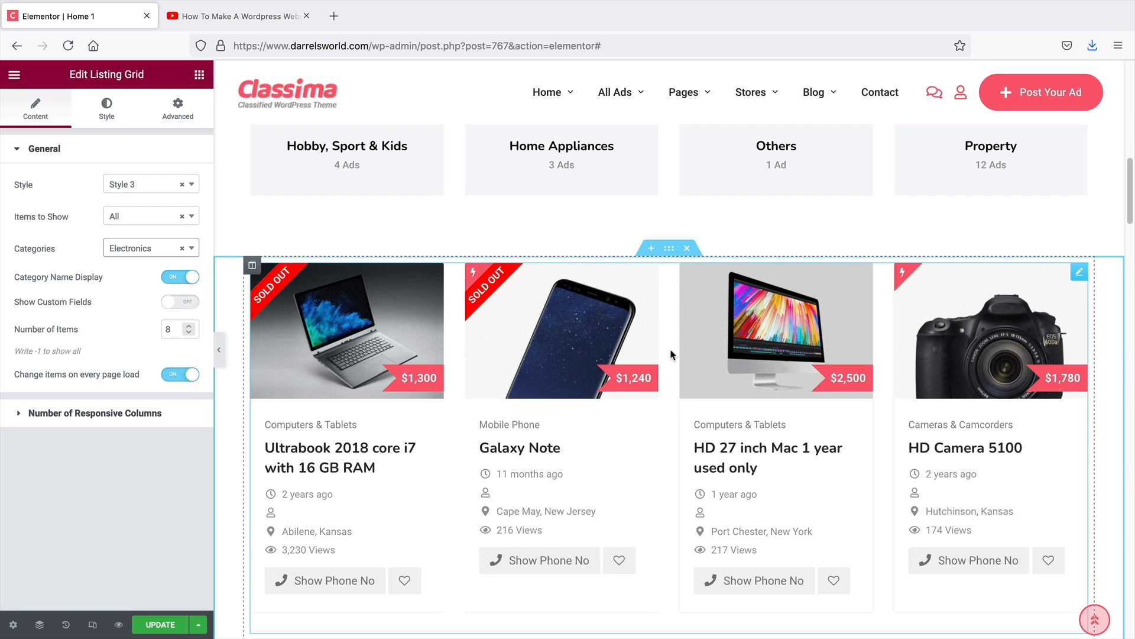
# Duplicate the Electronics section title and move the copy above the new listing grid
pyautogui.scroll(-5, 672, 355)
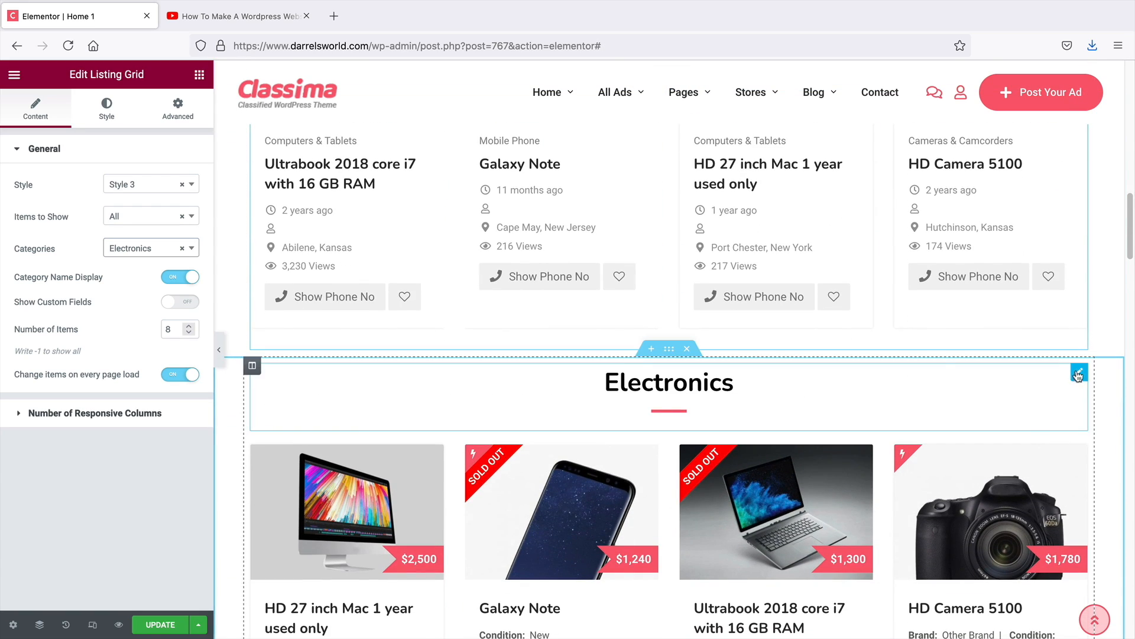
pyautogui.rightClick(1077, 374)
pyautogui.click(1067, 403)
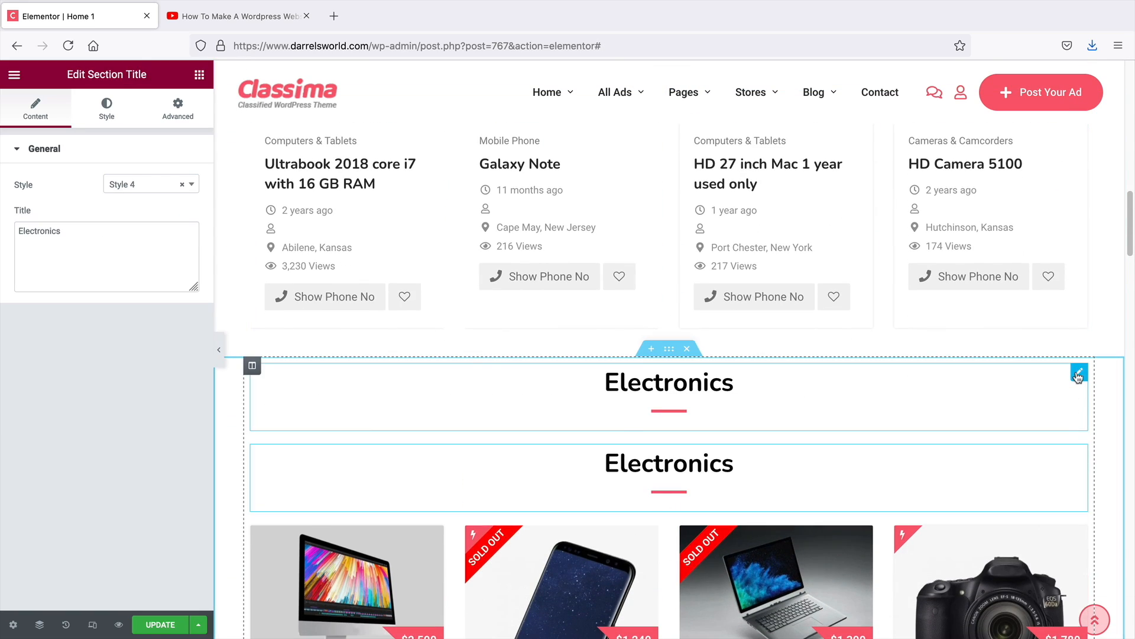
pyautogui.moveTo(1079, 375); pyautogui.dragTo(685, 243)
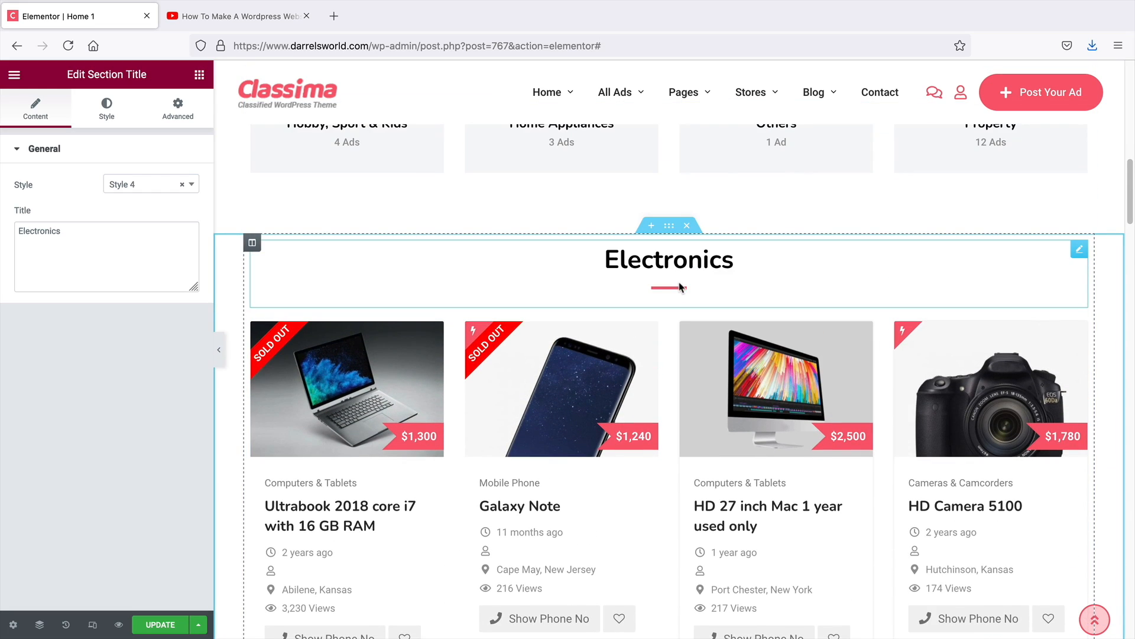
# Turn the grid's Show Custom Fields on and off again, then delete the Listing Grid widget
pyautogui.scroll(-2, 684, 299)
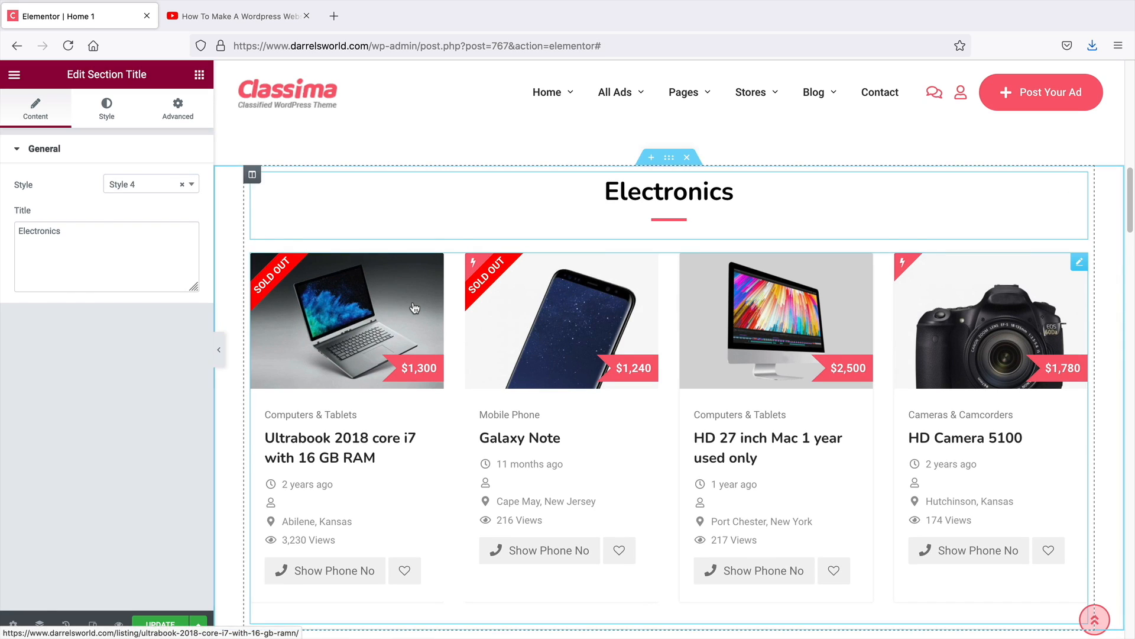
pyautogui.click(346, 287)
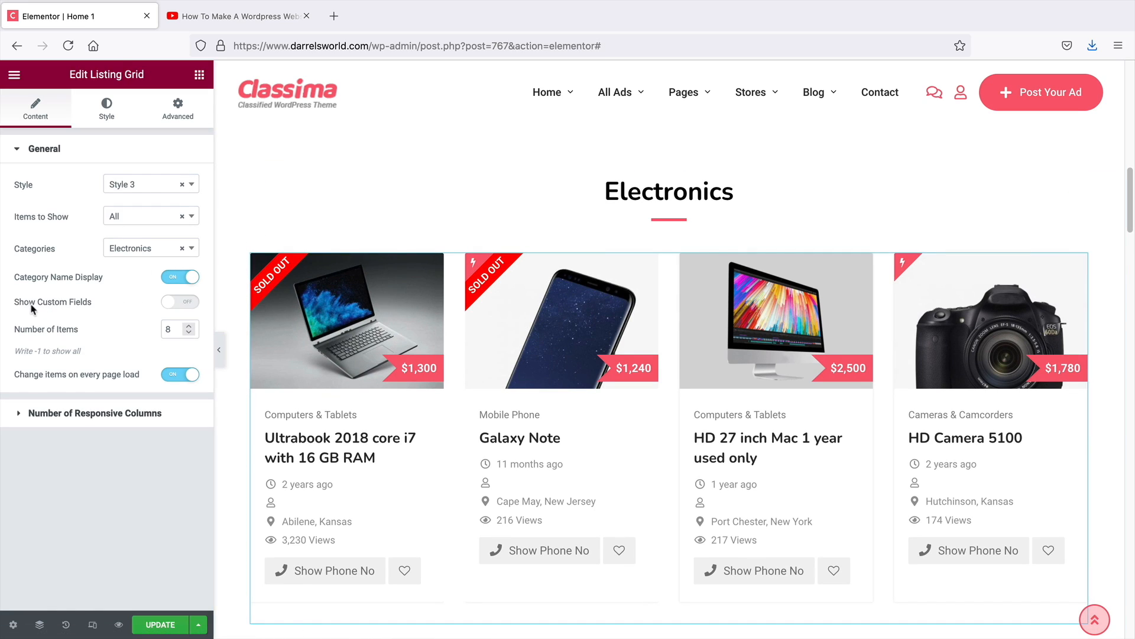
pyautogui.click(176, 303)
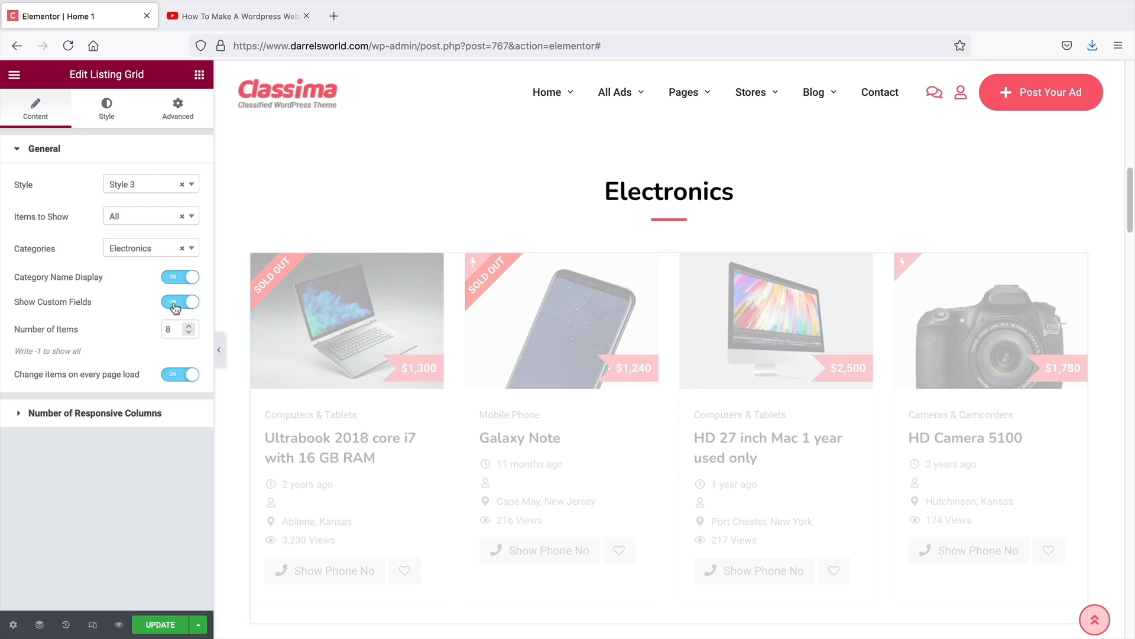
pyautogui.scroll(-1, 399, 368)
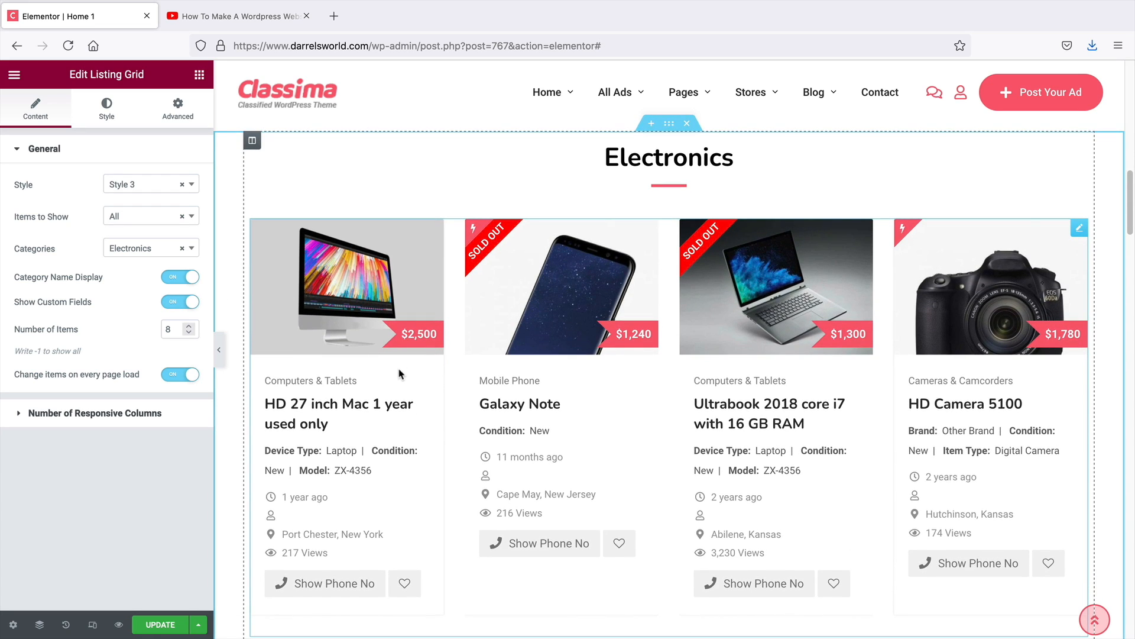
pyautogui.scroll(-1, 400, 374)
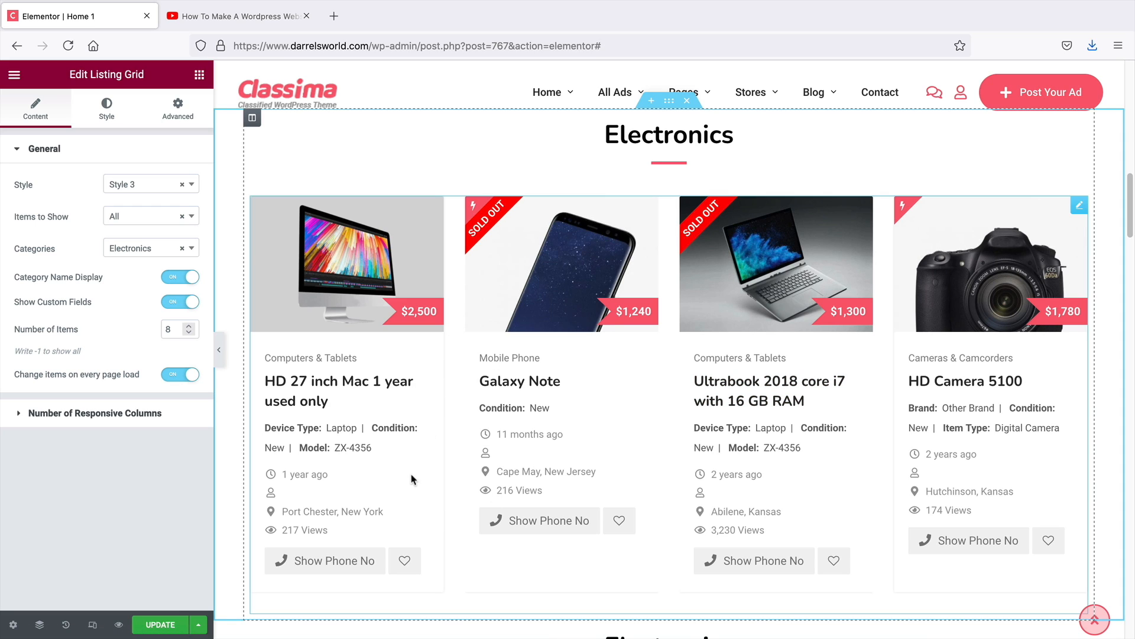
pyautogui.click(183, 302)
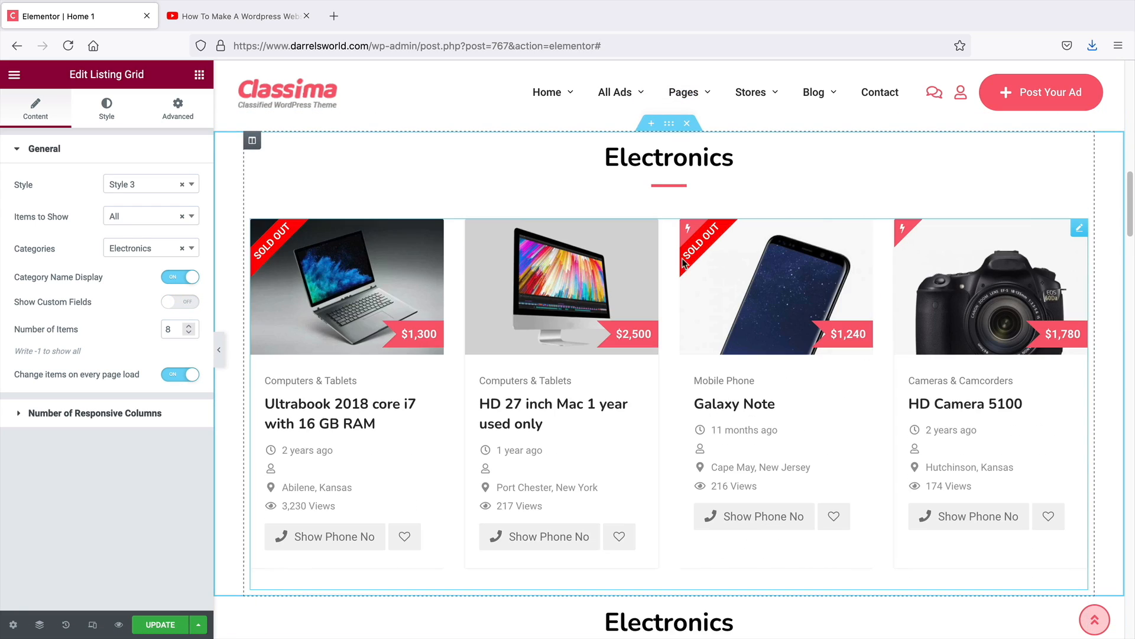
pyautogui.rightClick(1072, 231)
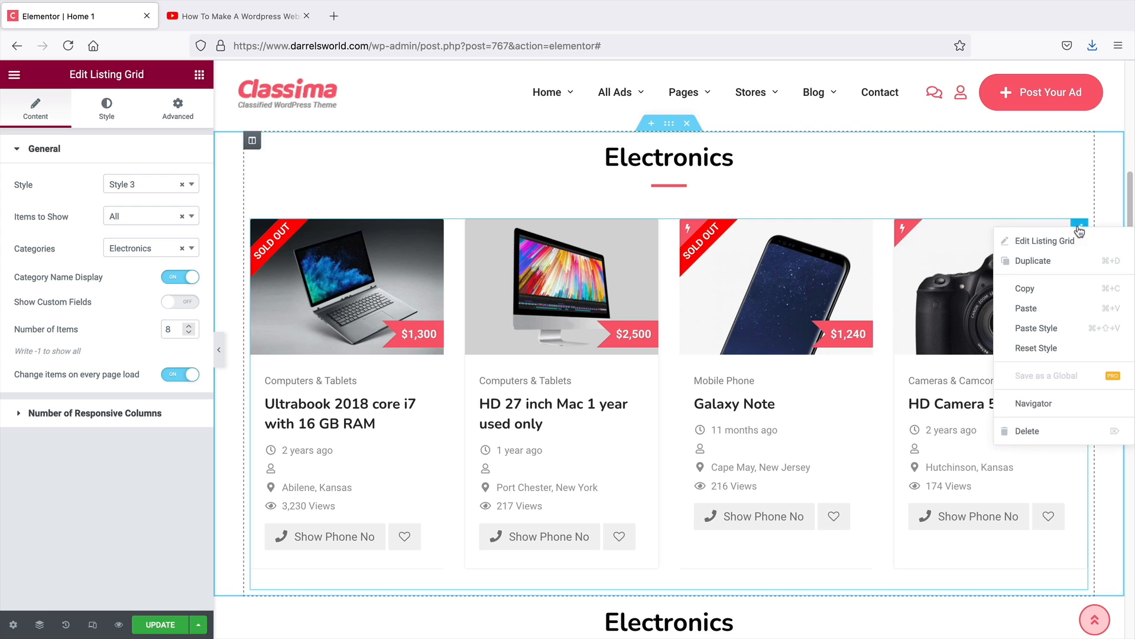
pyautogui.click(1058, 431)
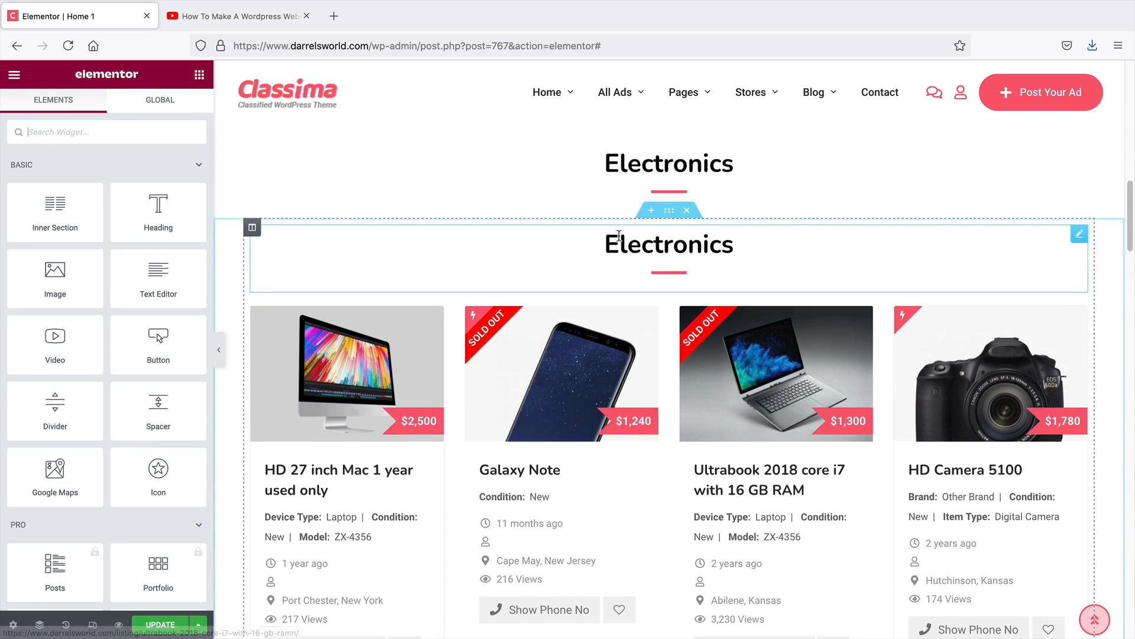
# Add a Listing Type Tab widget from the theme elements below the copied Electronics title
pyautogui.scroll(-20, 141, 302)
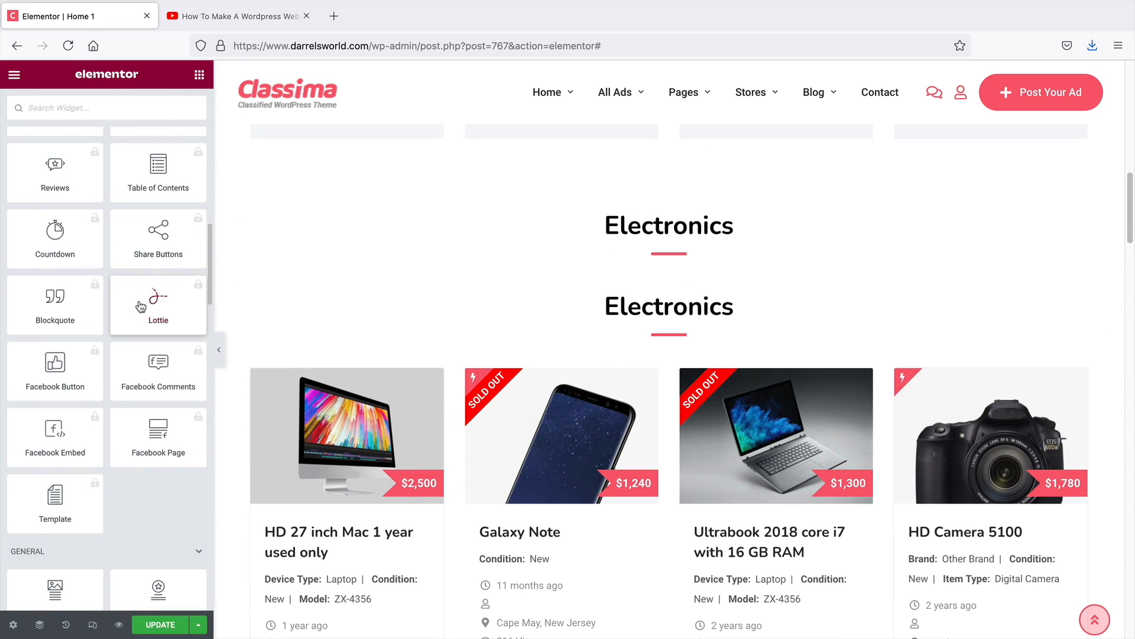
pyautogui.scroll(-15, 137, 310)
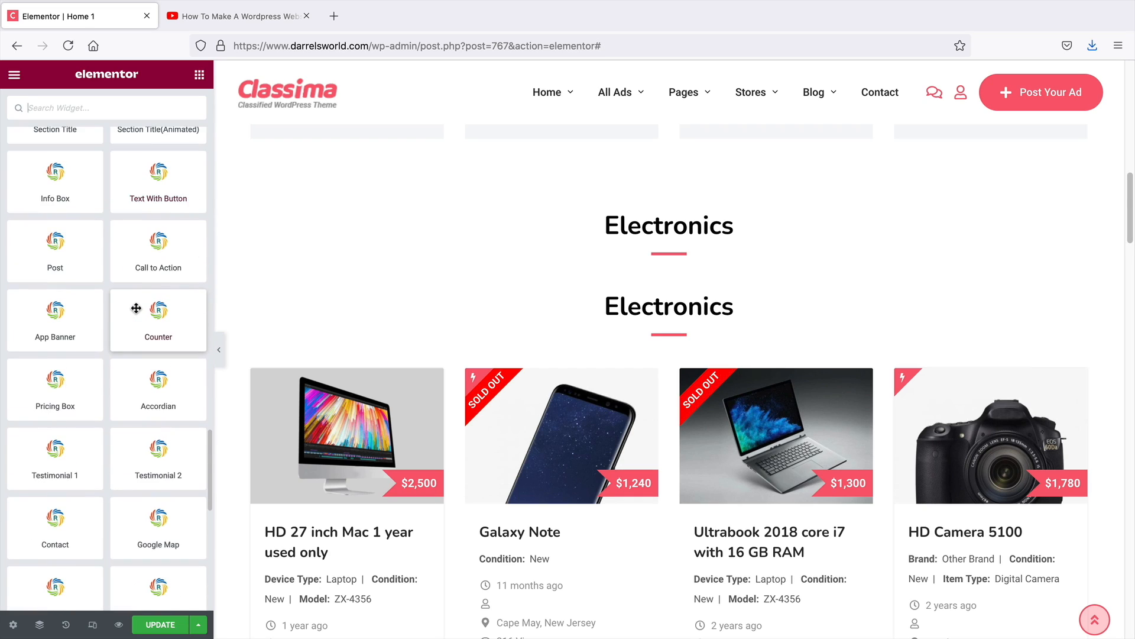
pyautogui.scroll(-3, 135, 311)
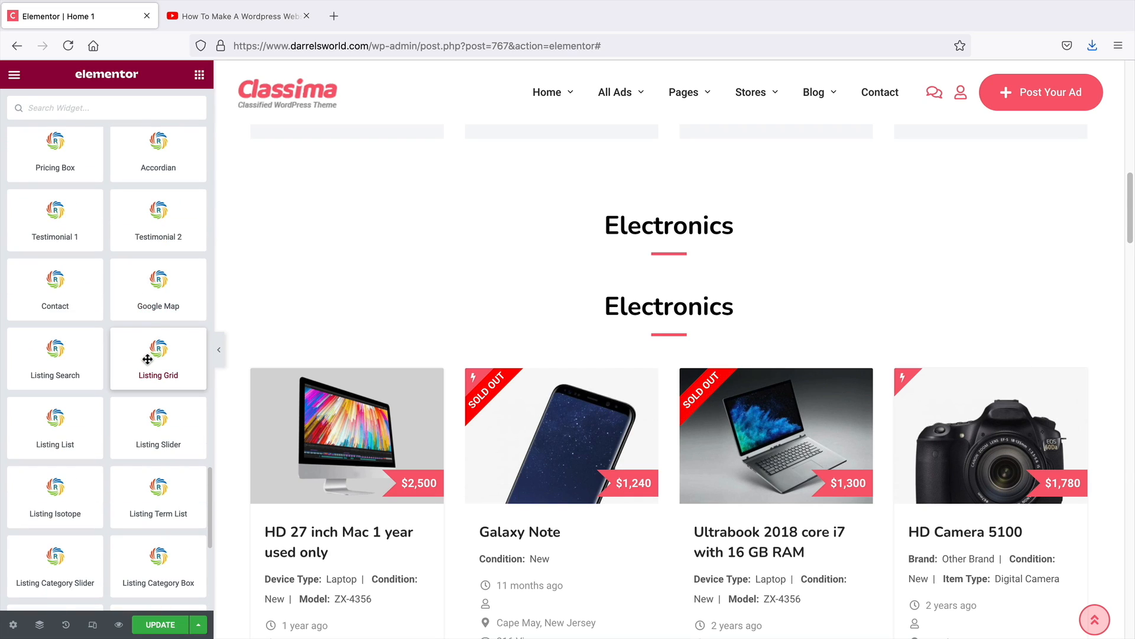
pyautogui.scroll(-8, 147, 359)
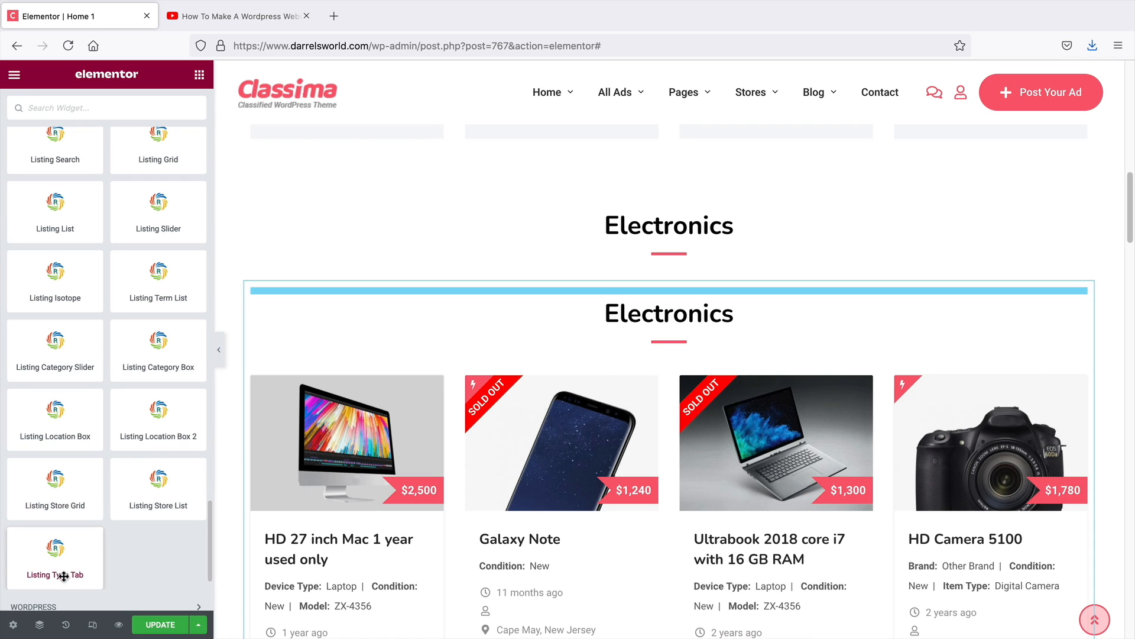
pyautogui.moveTo(63, 576); pyautogui.dragTo(694, 259)
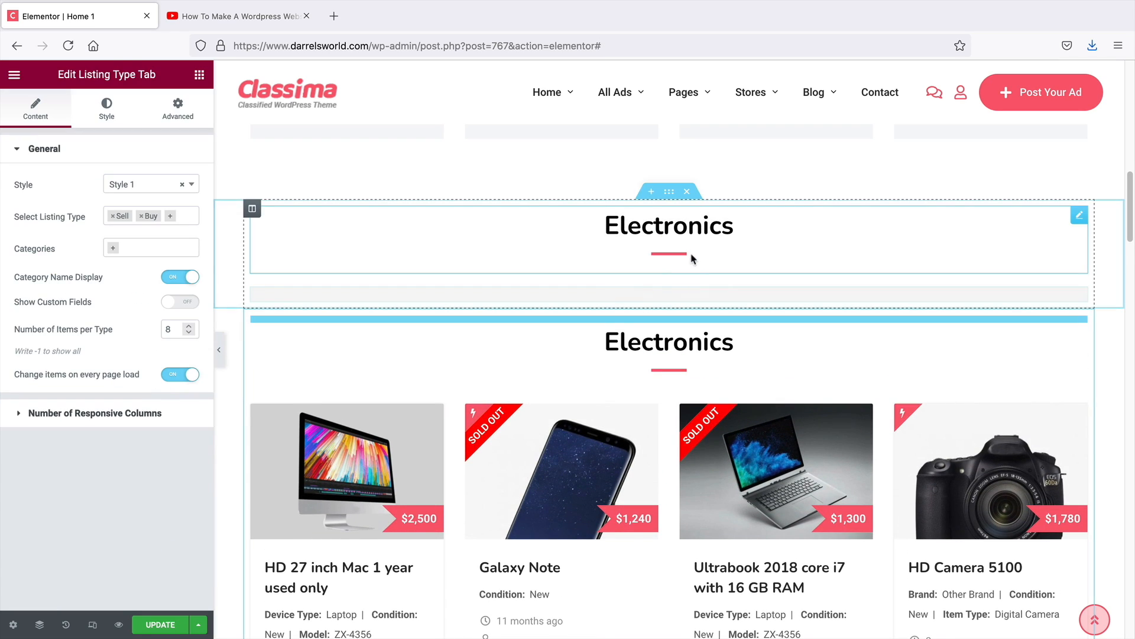
# Set the Listing Type Tab's style to Style 2 and preview its Buy tab
pyautogui.scroll(-3, 691, 269)
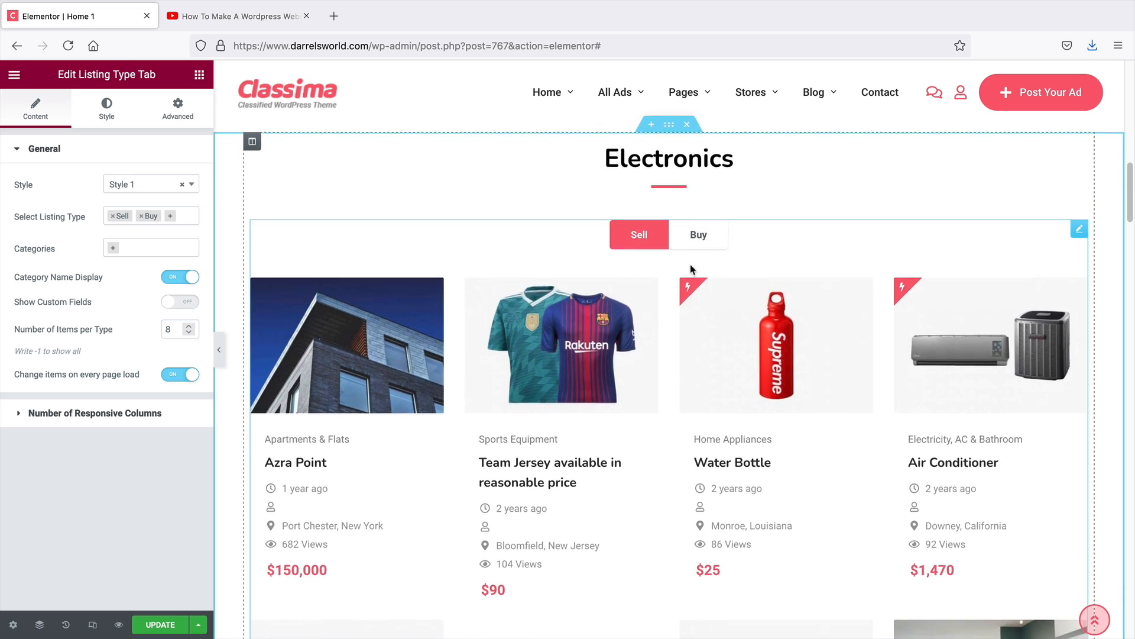
pyautogui.scroll(1, 692, 269)
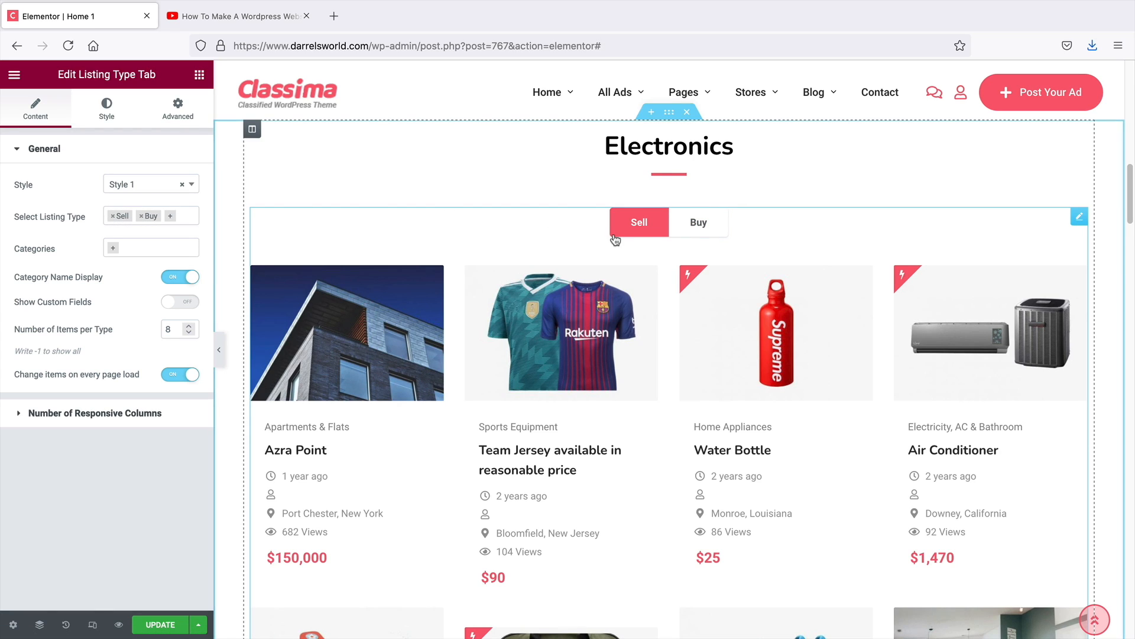
pyautogui.click(160, 185)
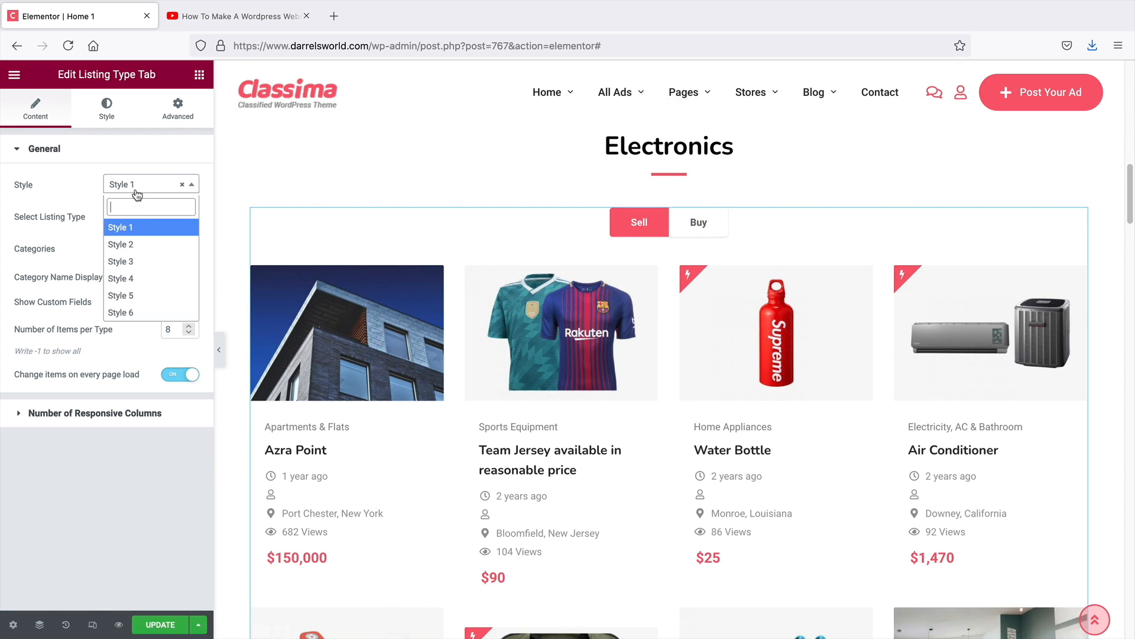
pyautogui.click(136, 244)
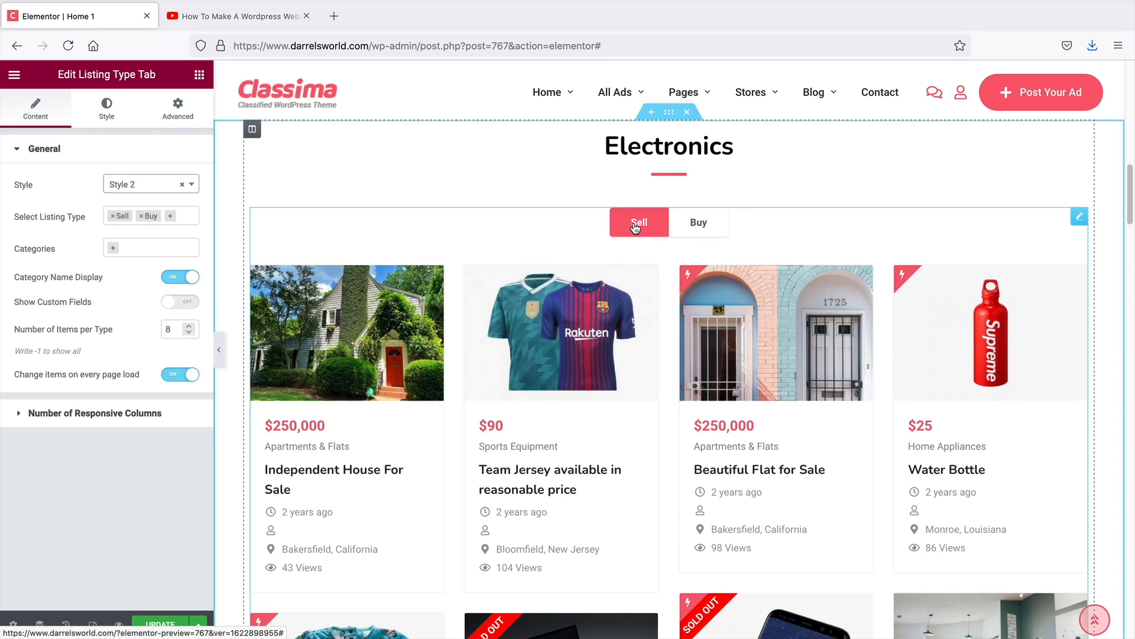
pyautogui.click(700, 231)
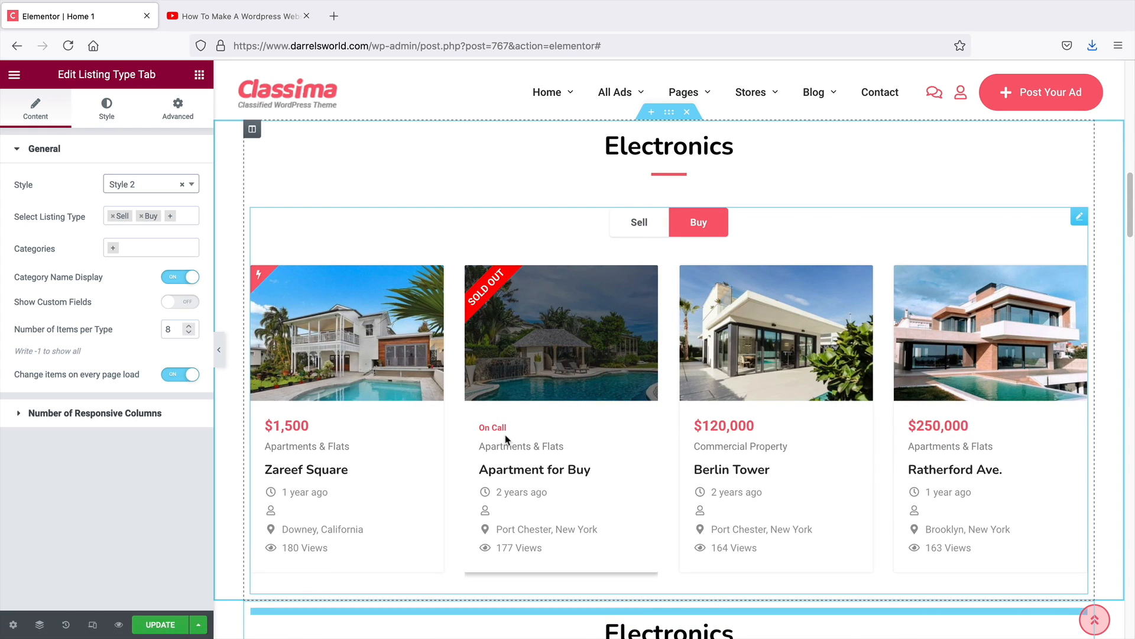
# Switch the Listing Type Tab preview back to its Sell tab and review the section
pyautogui.click(635, 223)
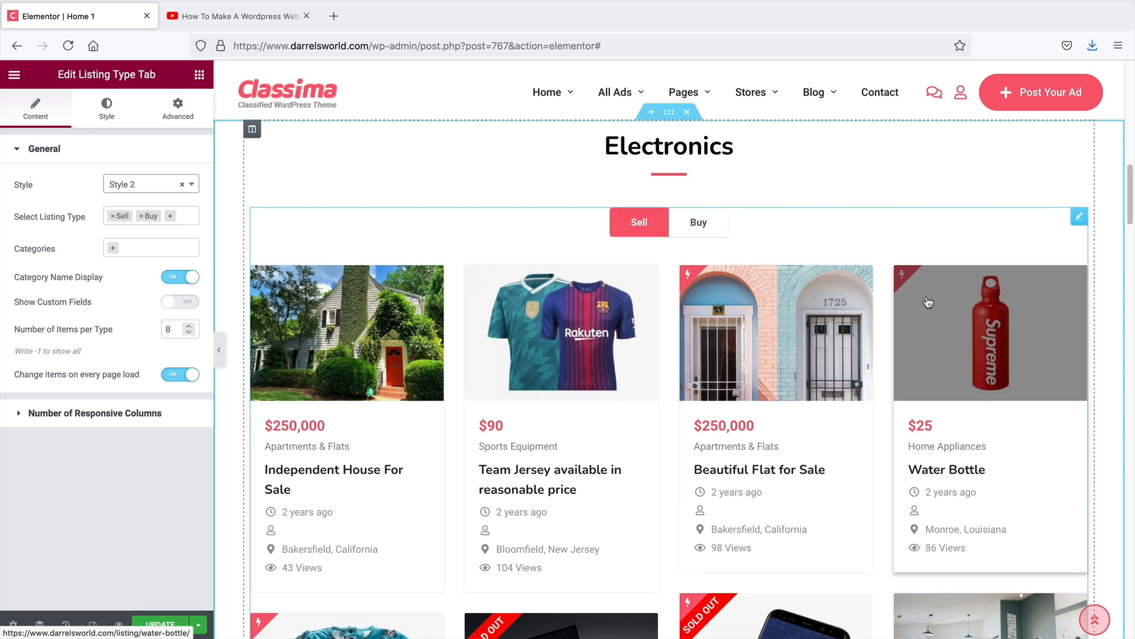
pyautogui.scroll(10, 1131, 131)
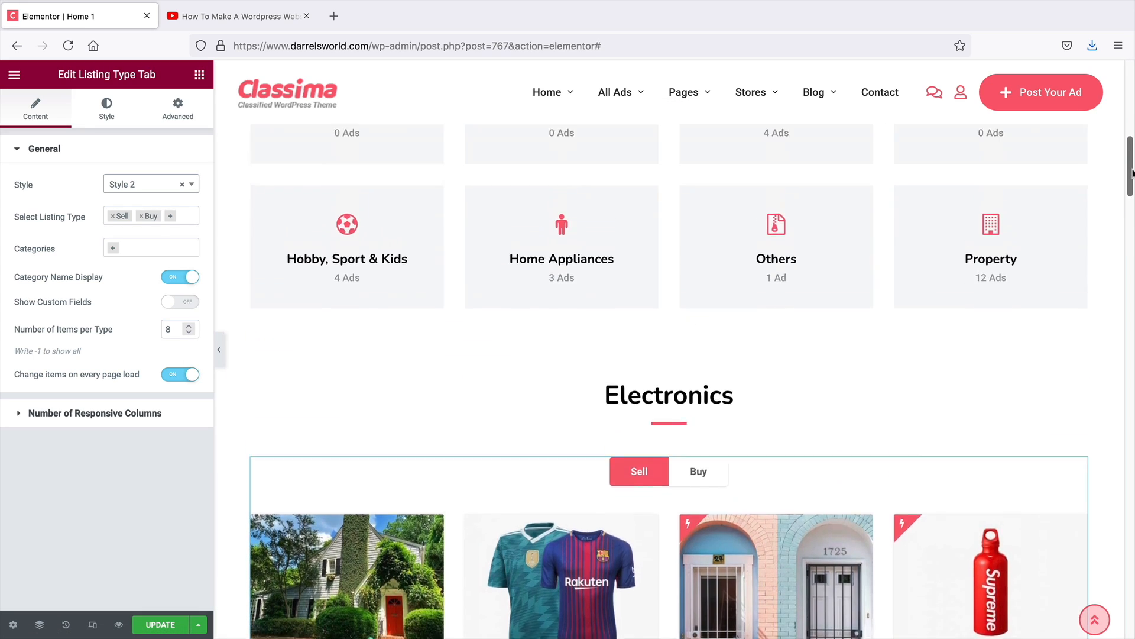
pyautogui.scroll(-3, 1131, 132)
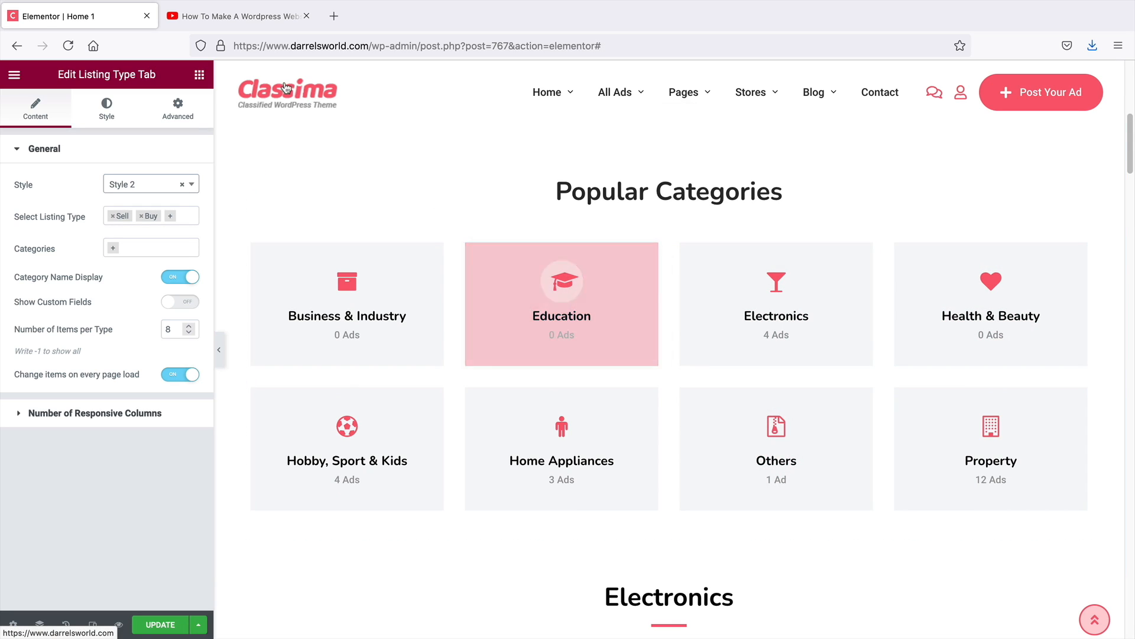
# Add a Listing Category Box widget from the theme elements into the Popular Categories section
pyautogui.click(200, 75)
pyautogui.scroll(-20, 185, 222)
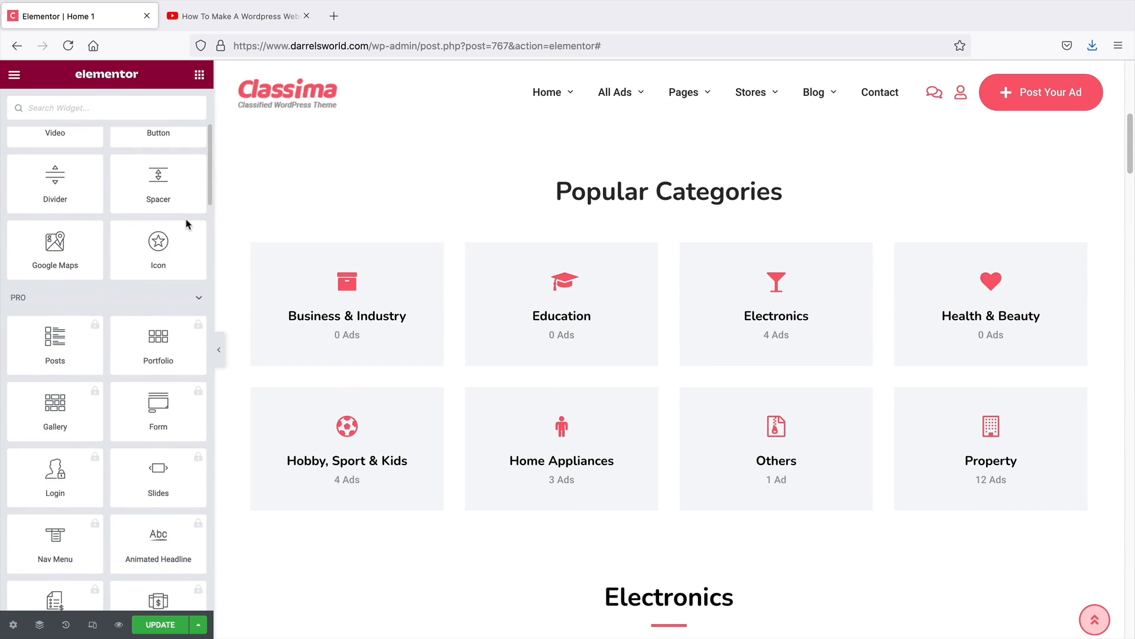
pyautogui.scroll(-15, 187, 226)
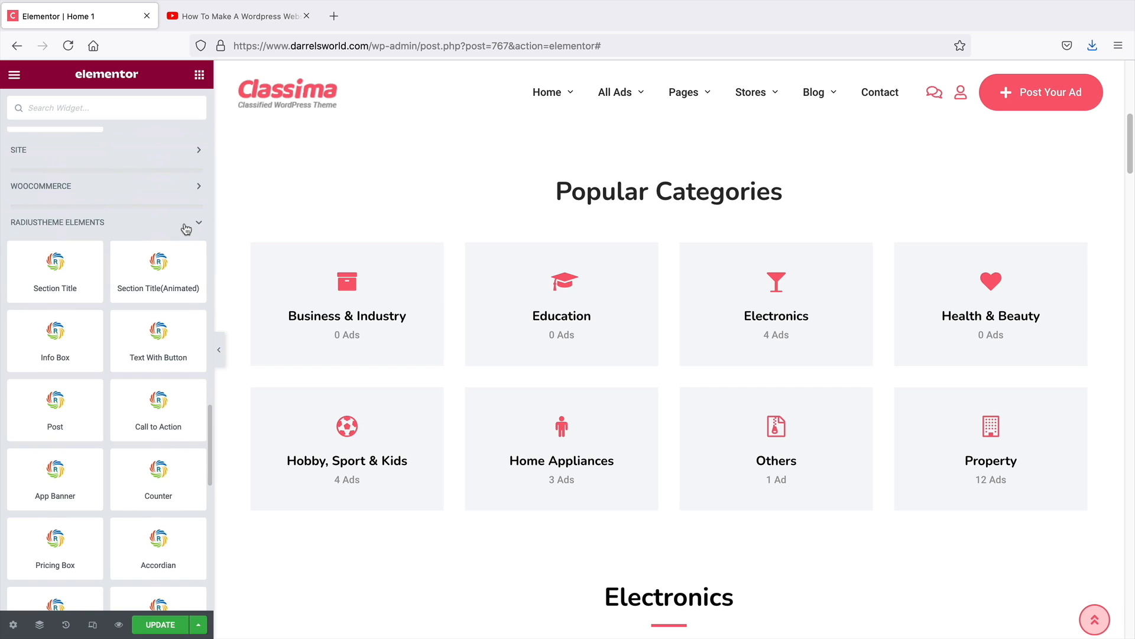
pyautogui.scroll(-2, 186, 228)
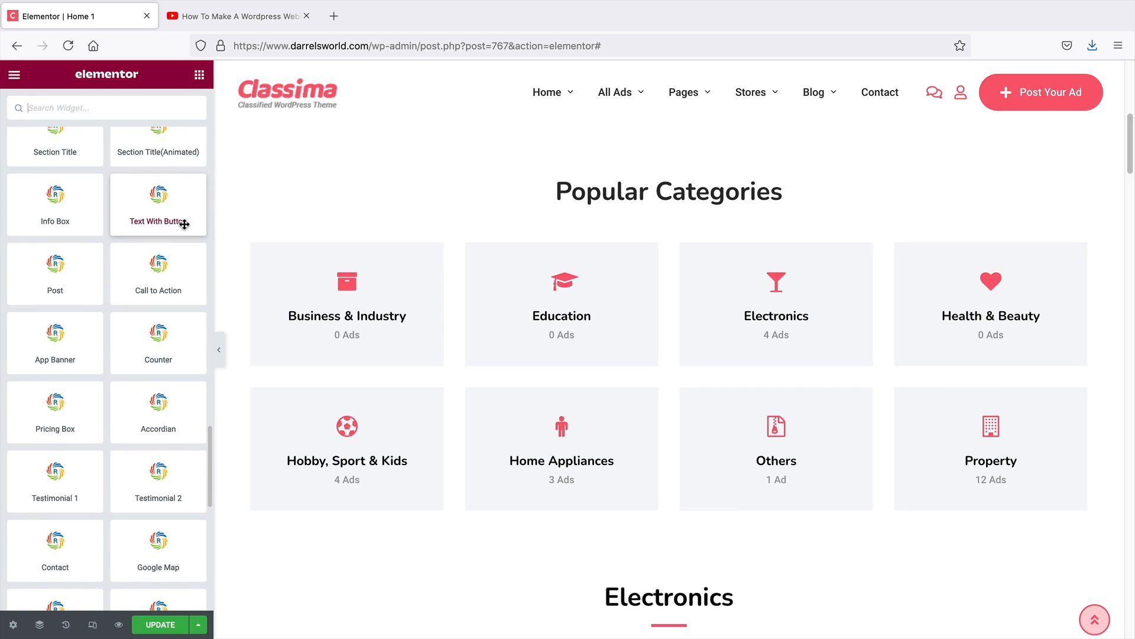
pyautogui.scroll(-3, 132, 364)
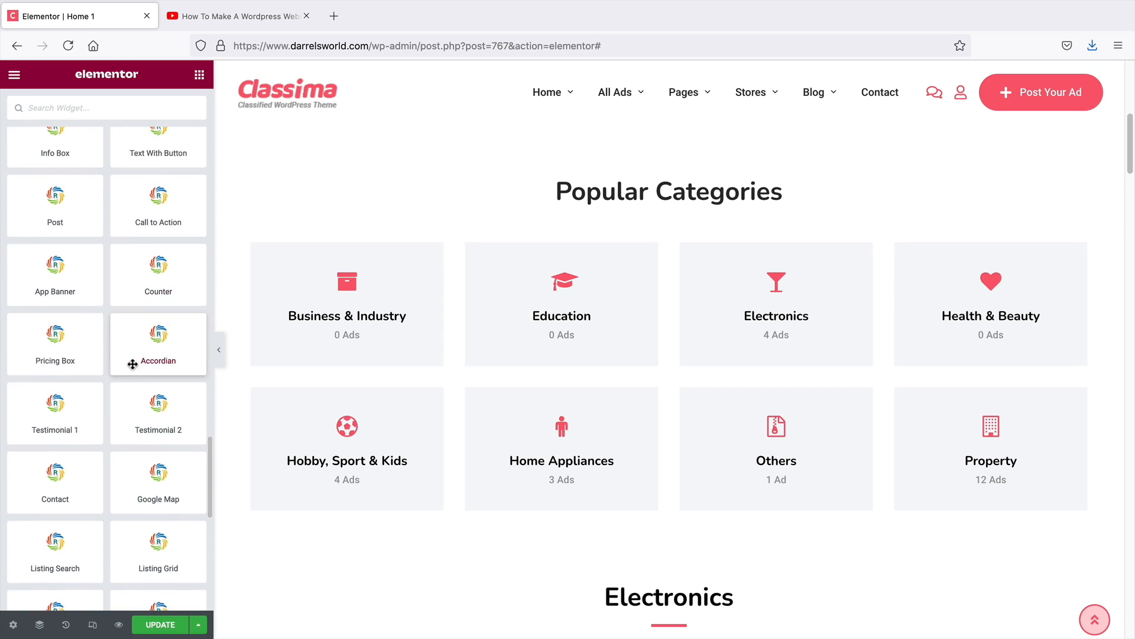
pyautogui.scroll(-1, 133, 364)
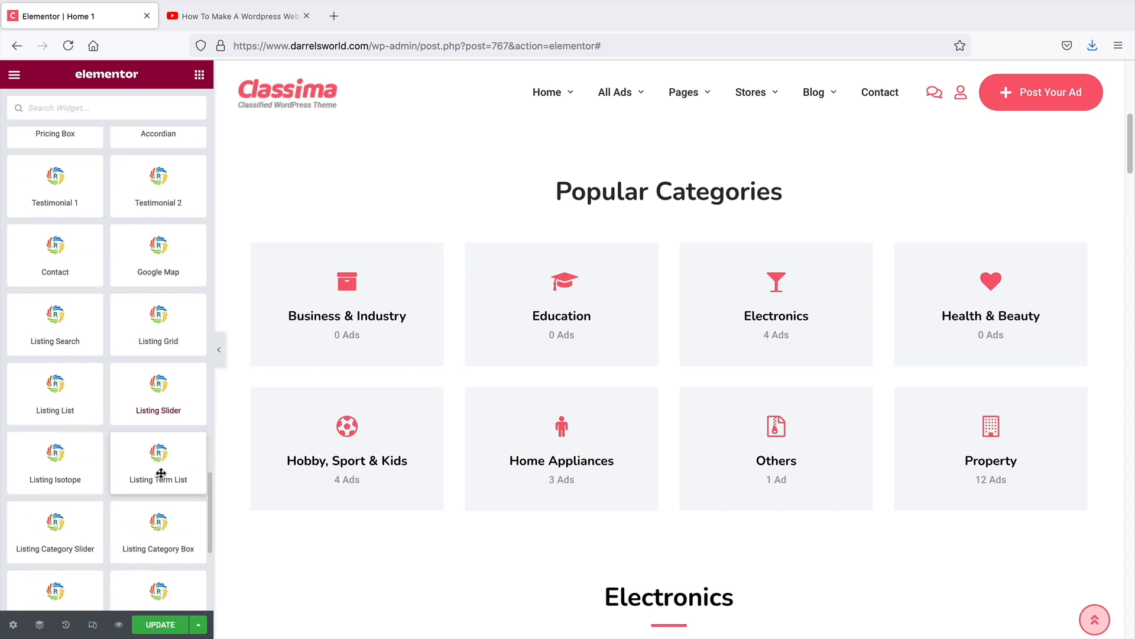
pyautogui.scroll(-5, 207, 521)
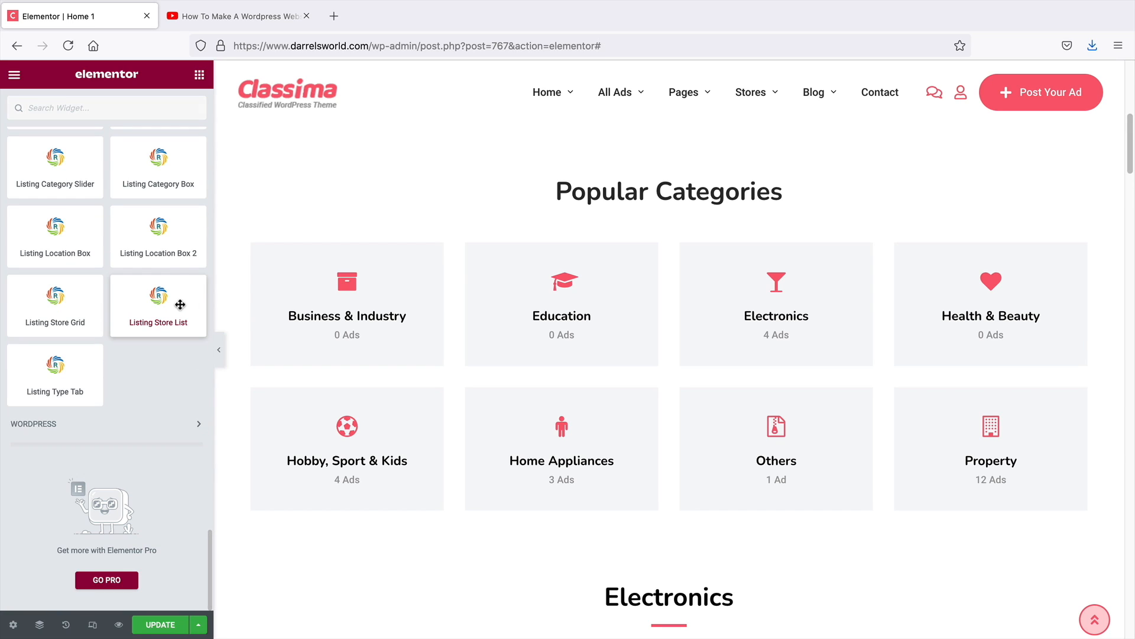
pyautogui.scroll(1, 167, 237)
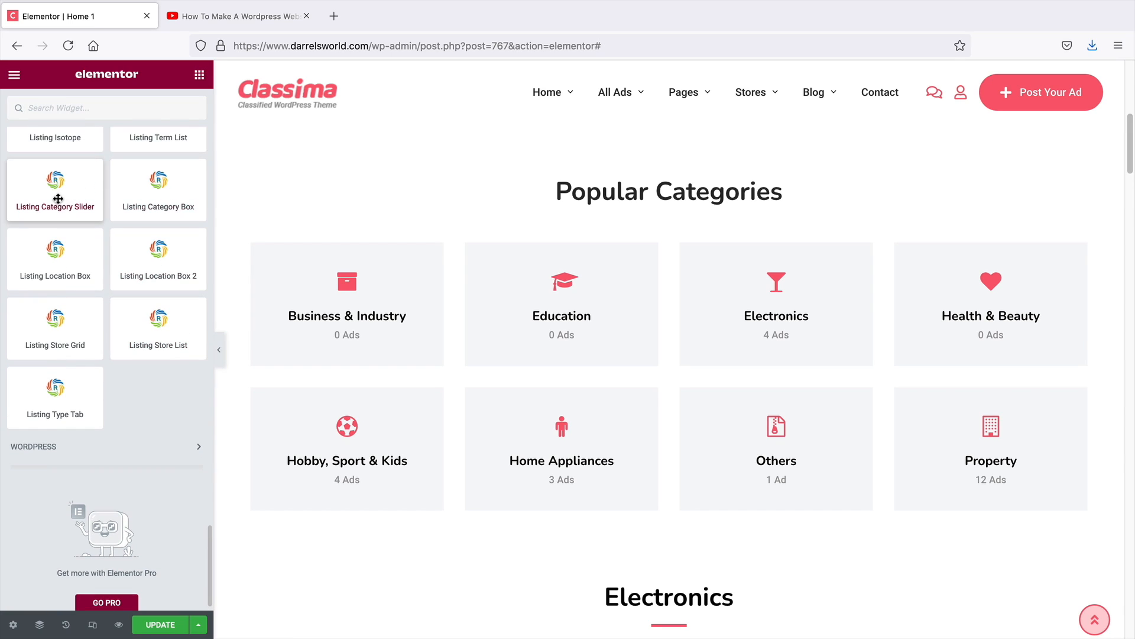
pyautogui.scroll(1, 58, 206)
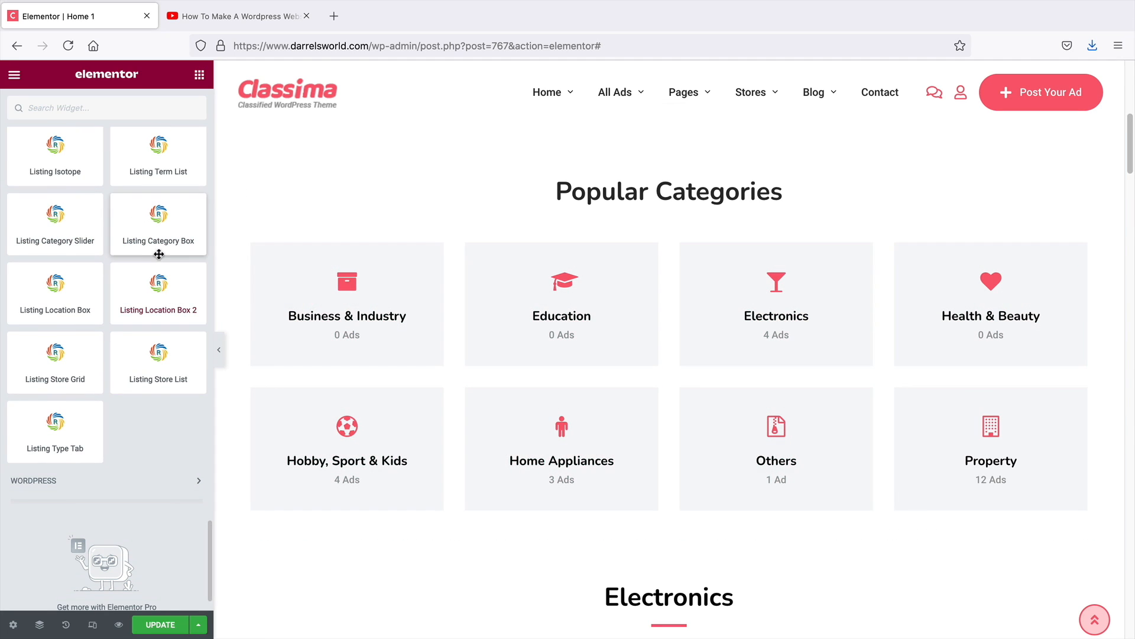
pyautogui.moveTo(160, 252); pyautogui.dragTo(656, 234)
pyautogui.moveTo(665, 224); pyautogui.dragTo(667, 228)
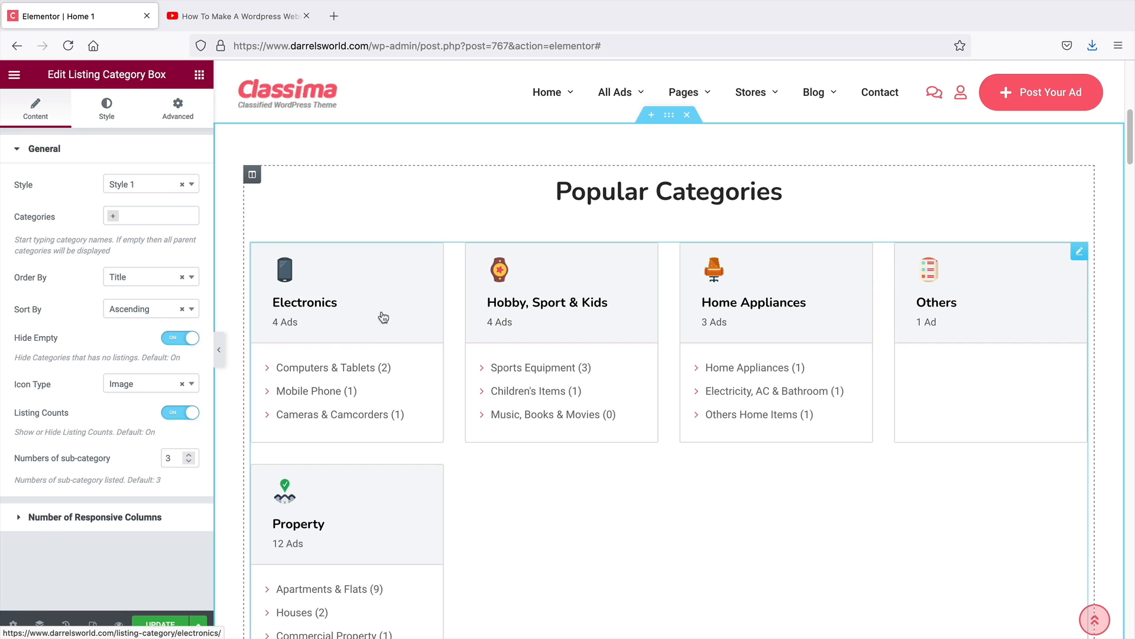
# Try Styles 2, 3 and 4 on the new Listing Category Box, then delete that widget
pyautogui.click(136, 193)
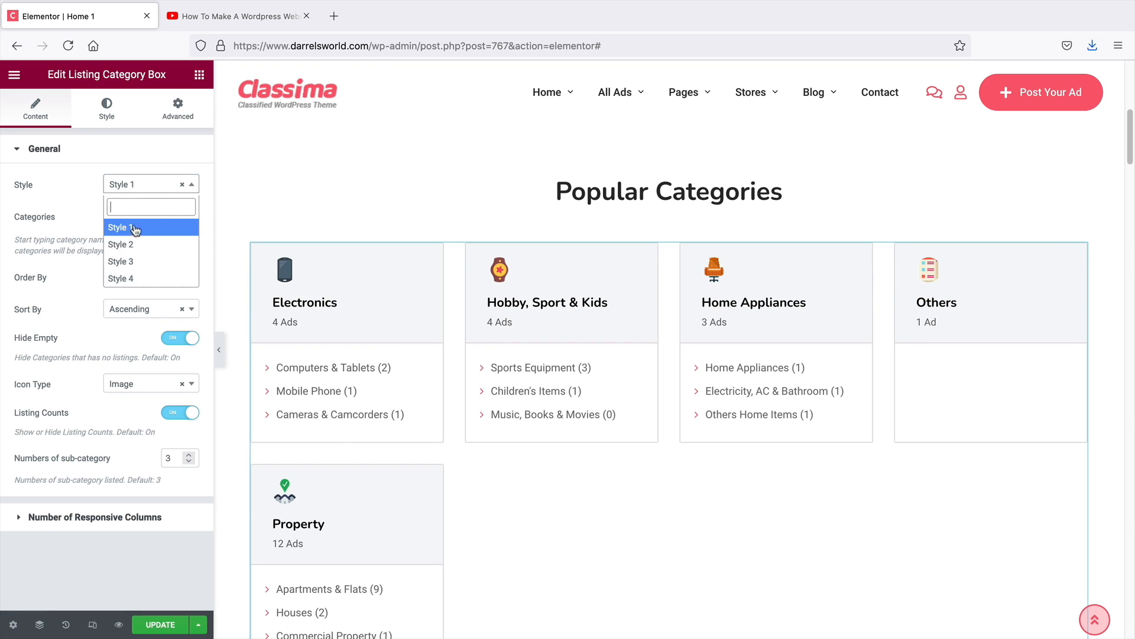
pyautogui.click(136, 242)
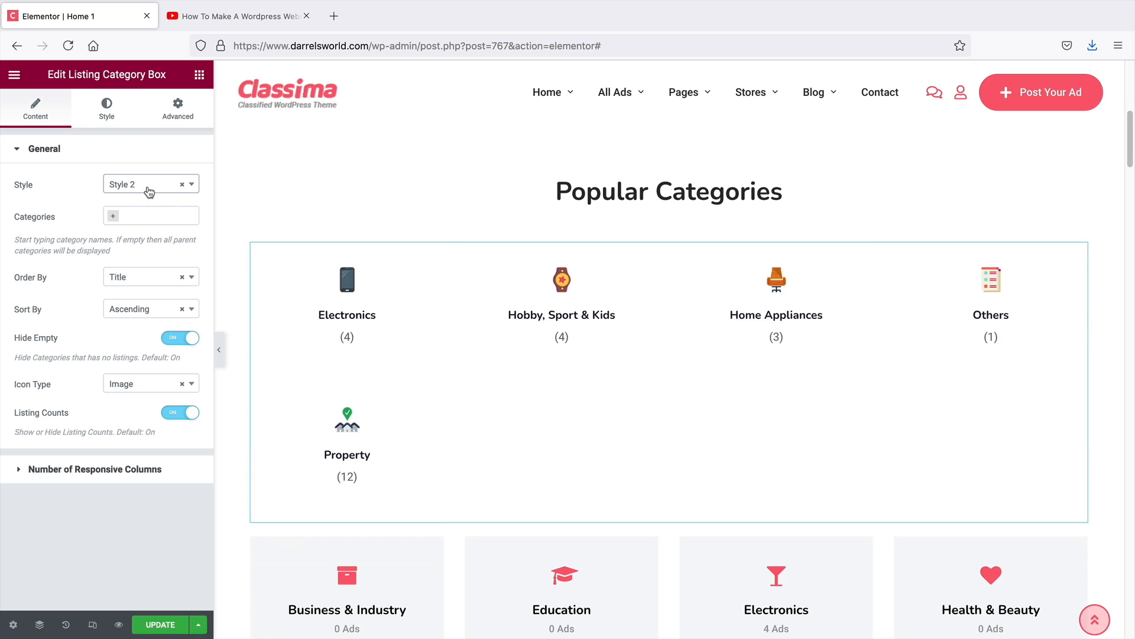
pyautogui.click(149, 195)
pyautogui.click(130, 261)
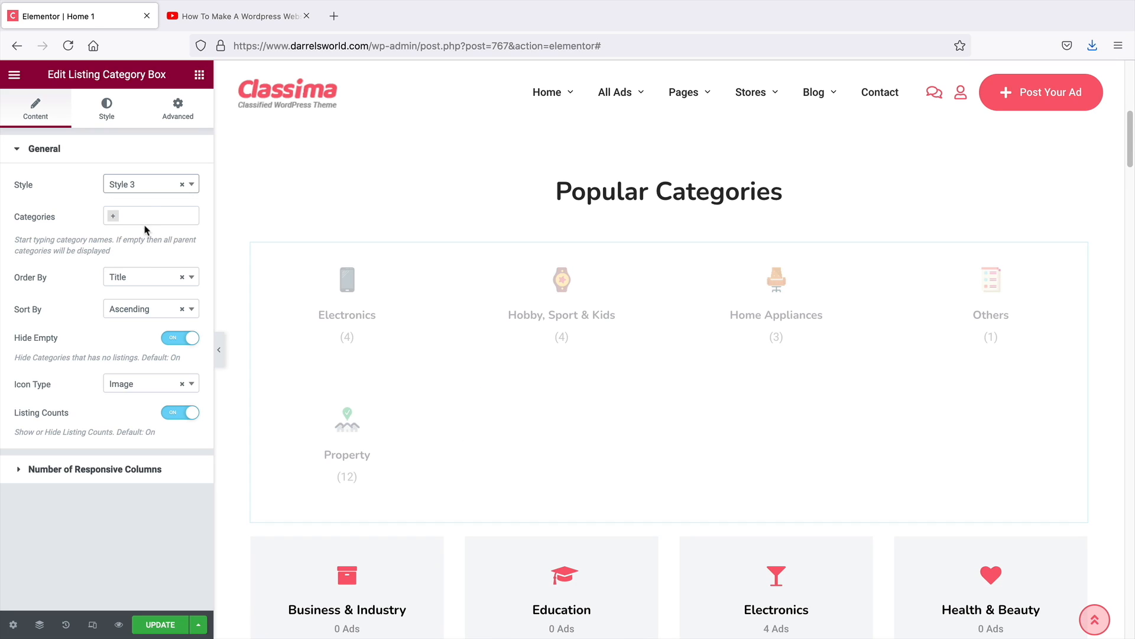
pyautogui.click(153, 188)
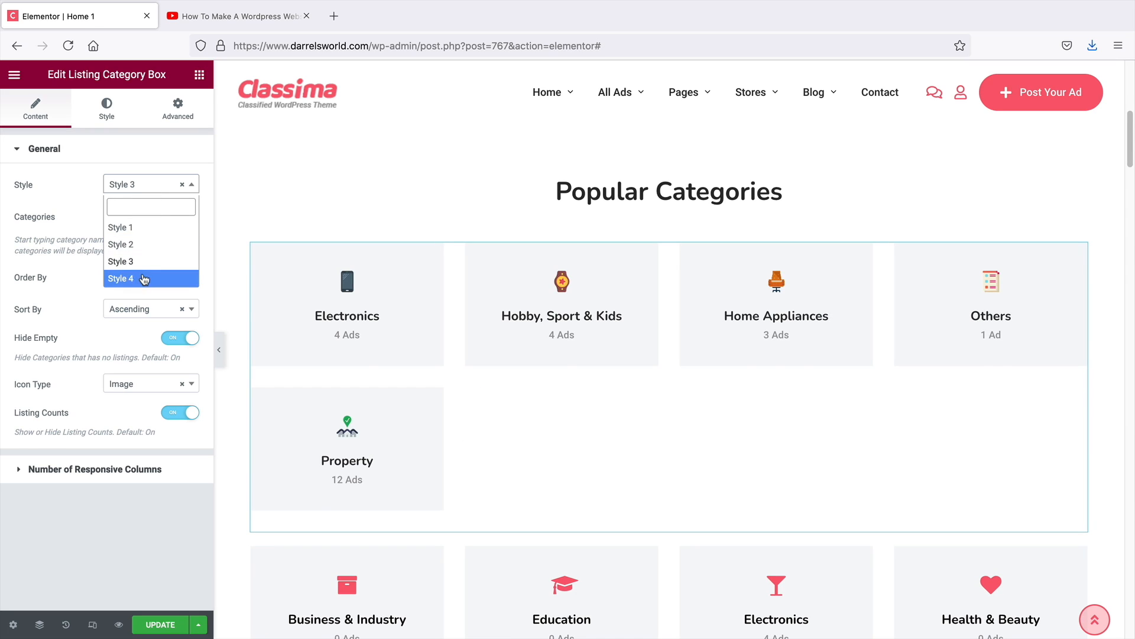
pyautogui.click(145, 277)
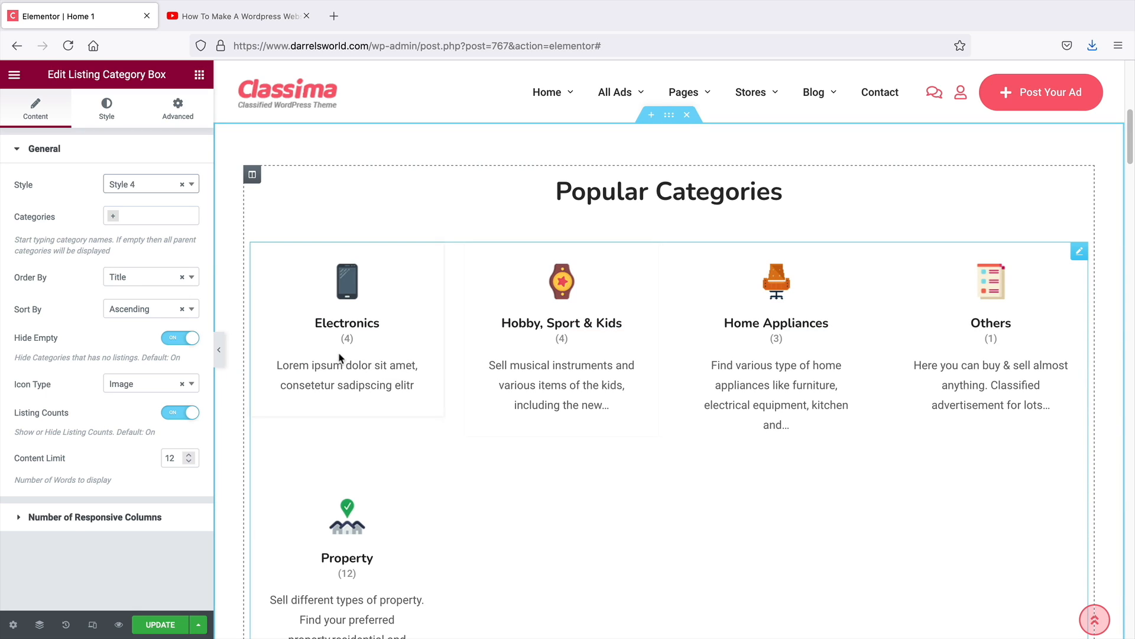
pyautogui.scroll(-1, 887, 261)
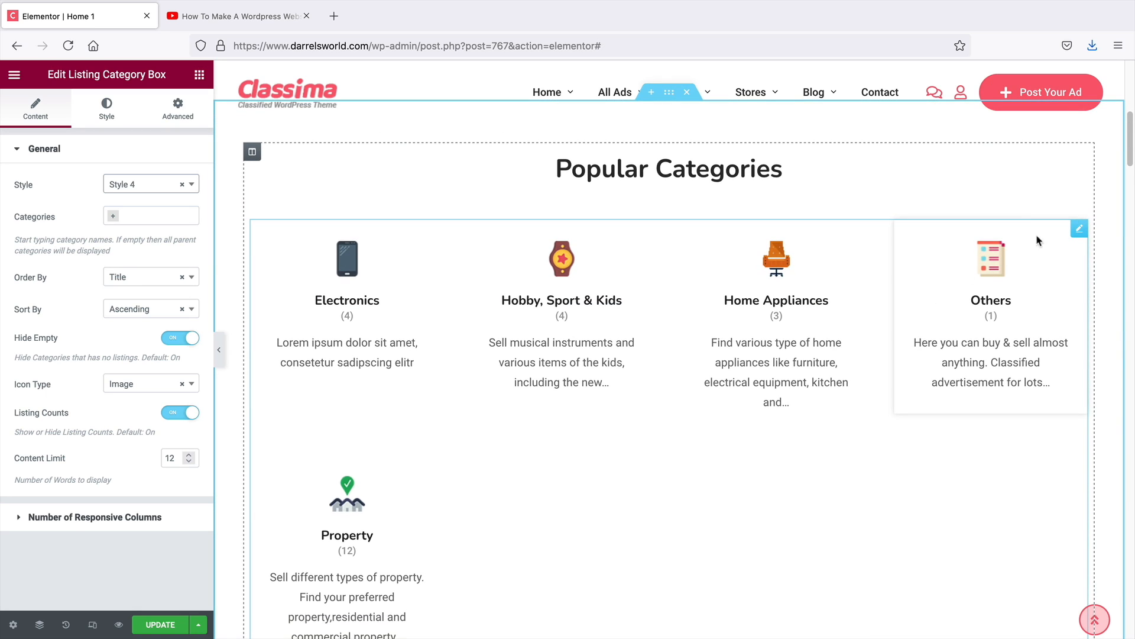
pyautogui.rightClick(1079, 233)
pyautogui.click(1011, 432)
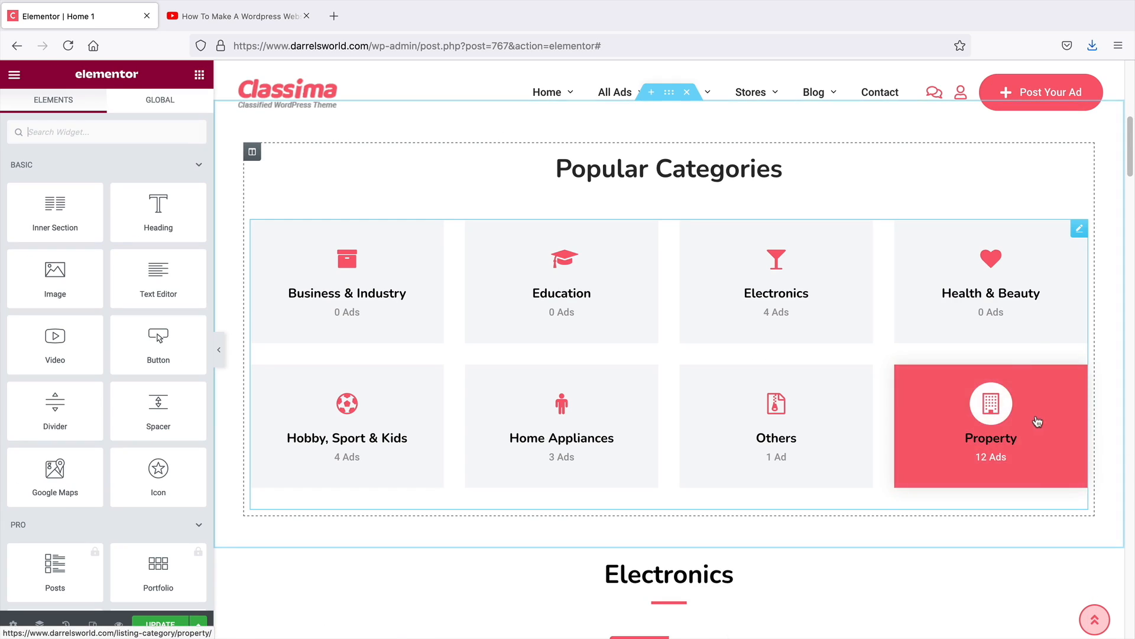
# Browse the theme widgets in the elements panel
pyautogui.click(1078, 231)
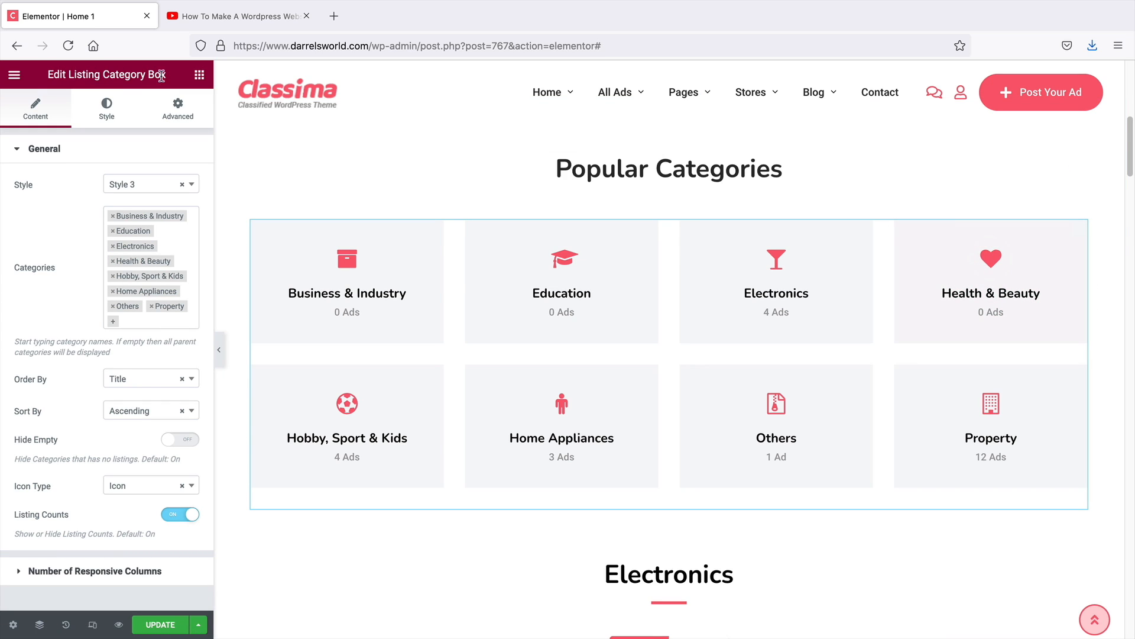
pyautogui.click(199, 74)
pyautogui.scroll(-10, 133, 331)
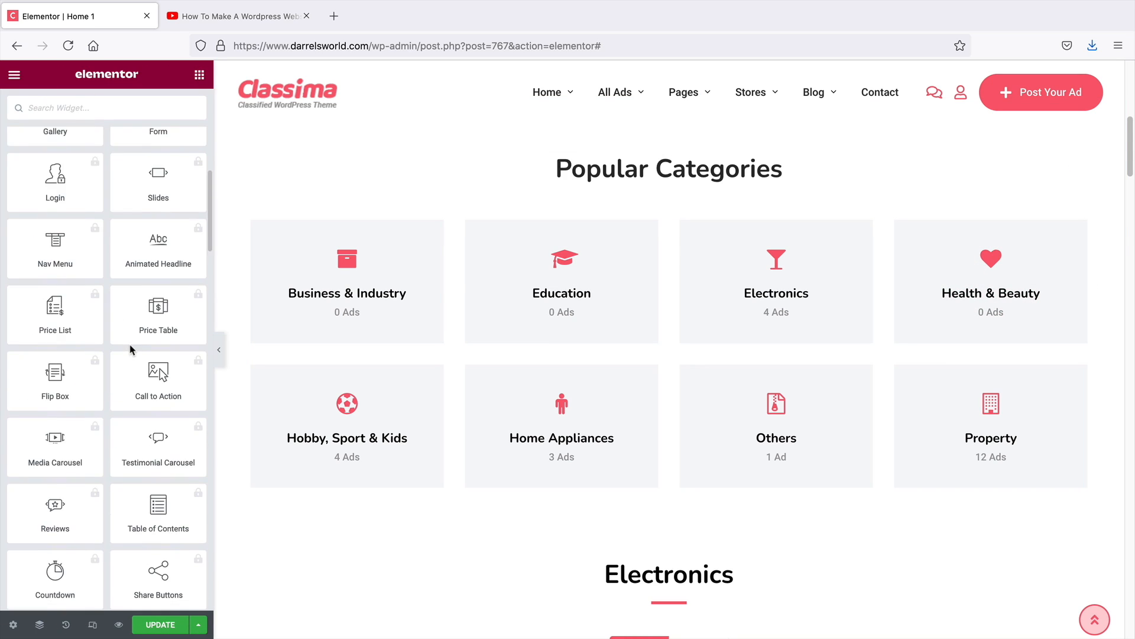
pyautogui.scroll(5, 128, 349)
pyautogui.scroll(-10, 128, 350)
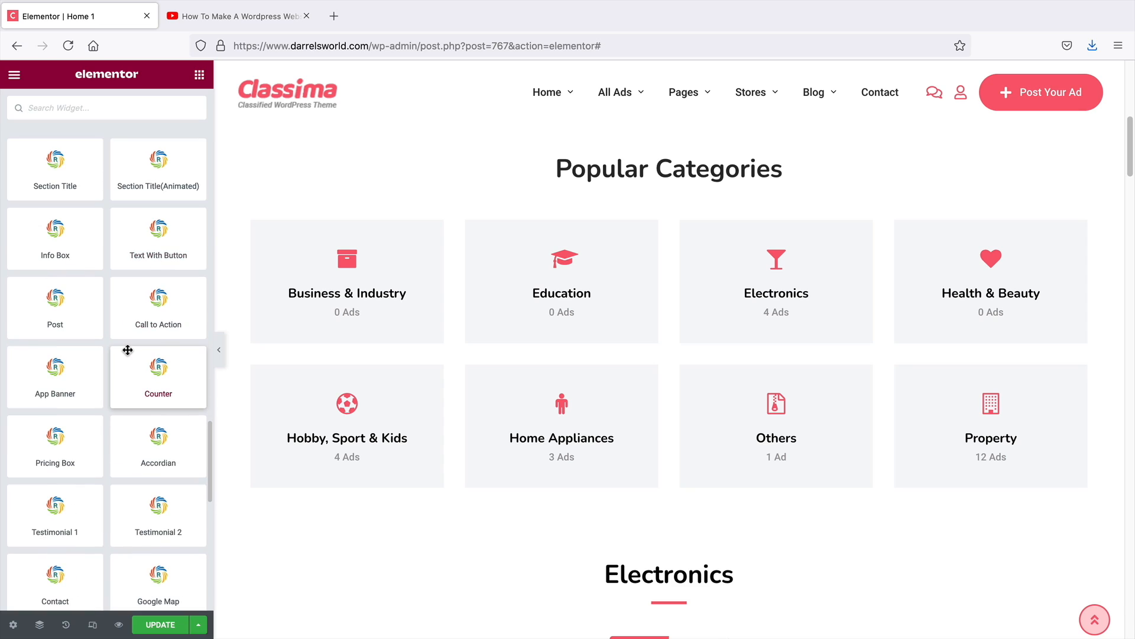
pyautogui.scroll(-4, 127, 350)
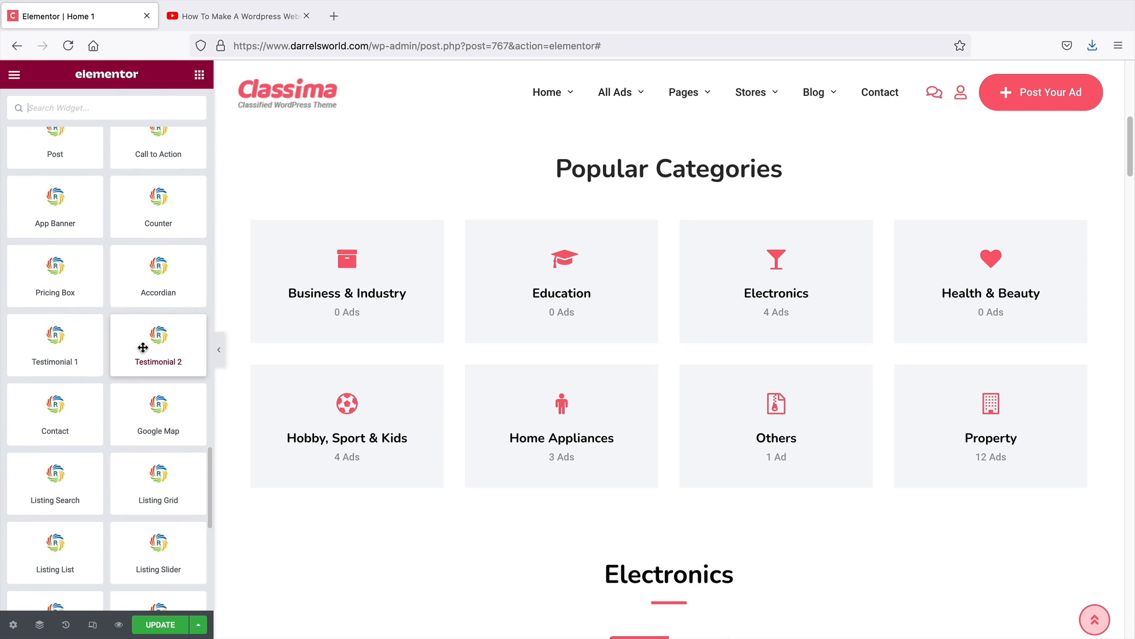
pyautogui.moveTo(210, 468); pyautogui.dragTo(208, 502)
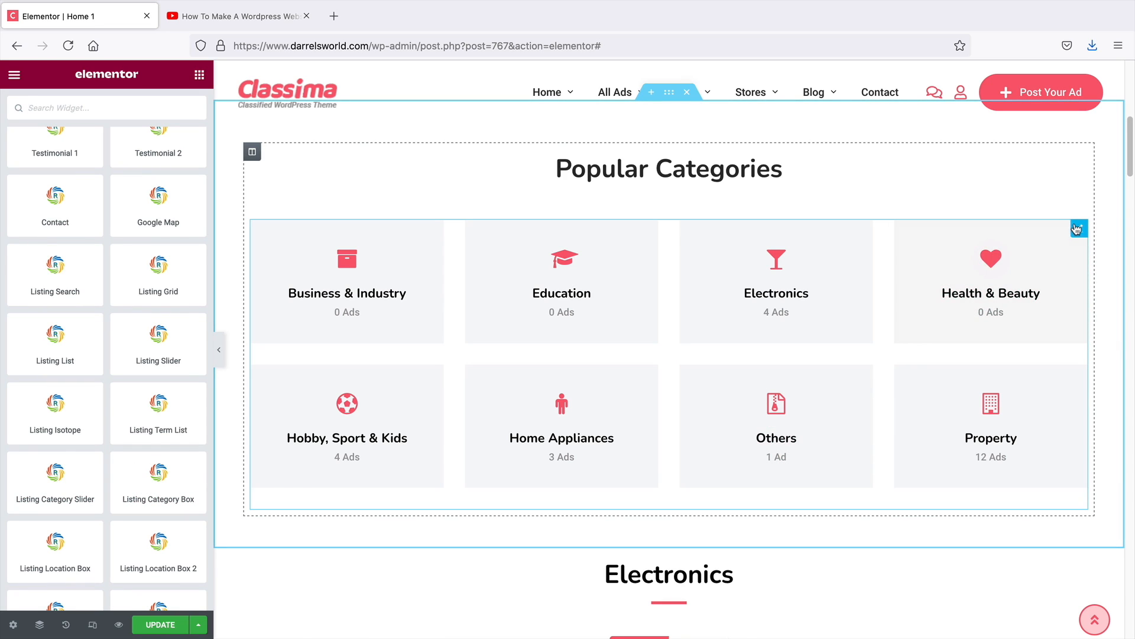
# Preview Styles 1, 2 and 3 on the Popular Categories' Listing Category Box, then set it to Style 4
pyautogui.click(1077, 229)
pyautogui.click(128, 188)
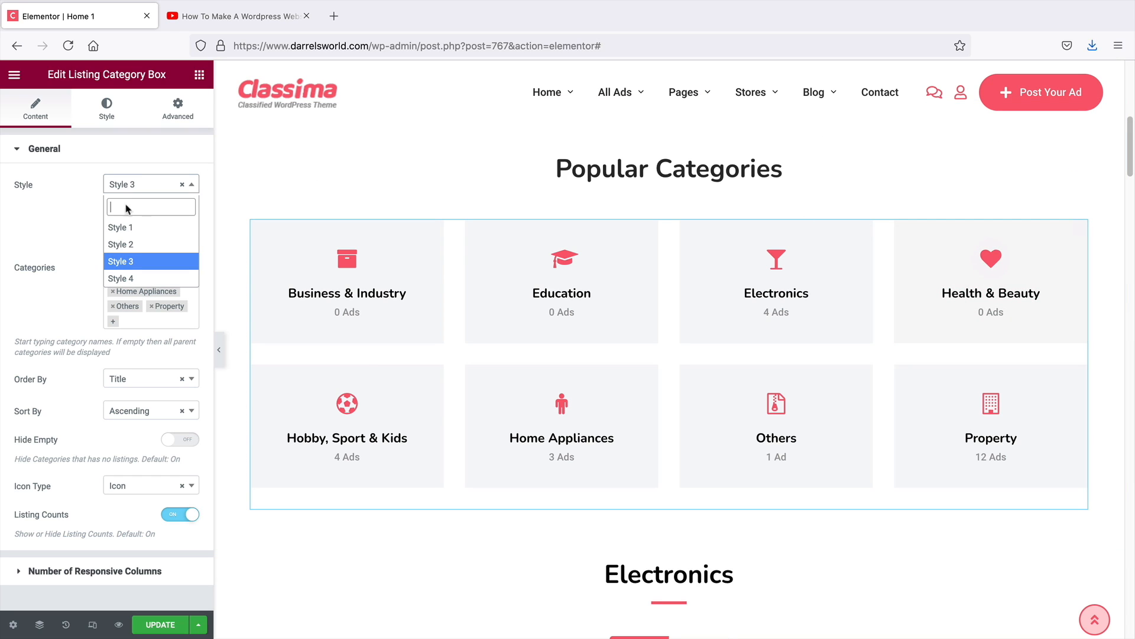
pyautogui.click(126, 229)
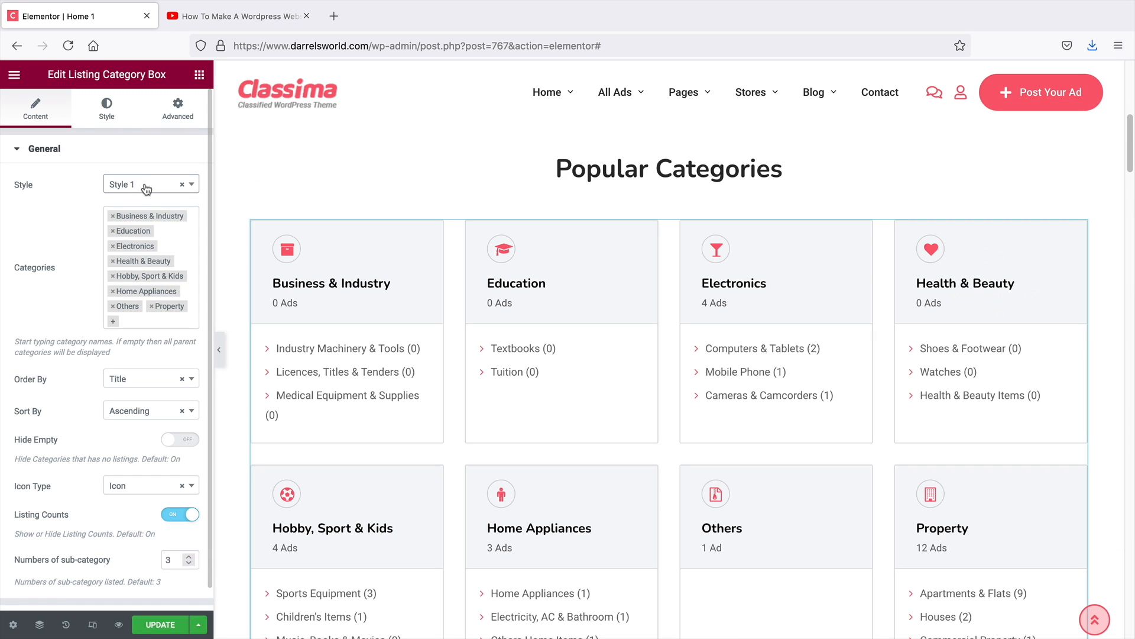
pyautogui.click(146, 189)
pyautogui.click(140, 241)
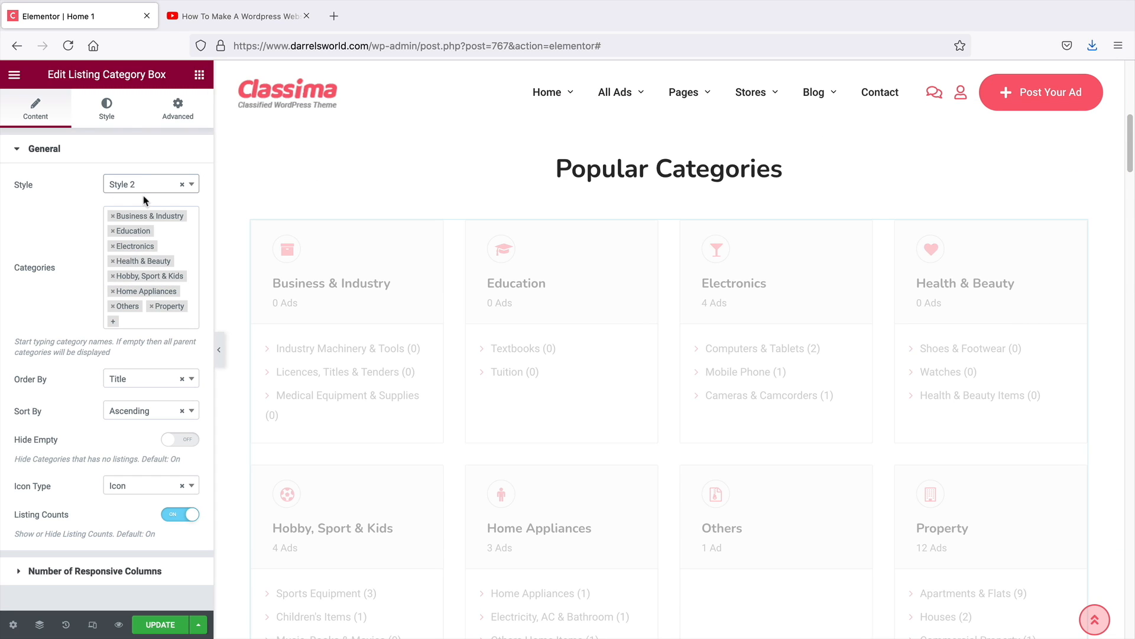
pyautogui.click(145, 193)
pyautogui.click(140, 256)
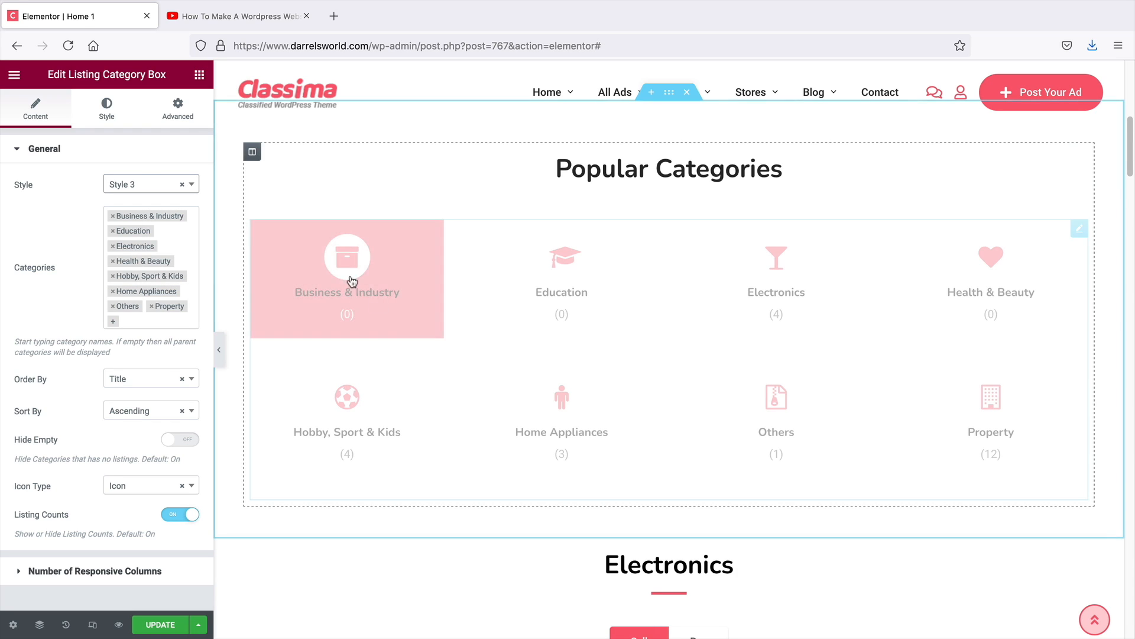
pyautogui.click(145, 190)
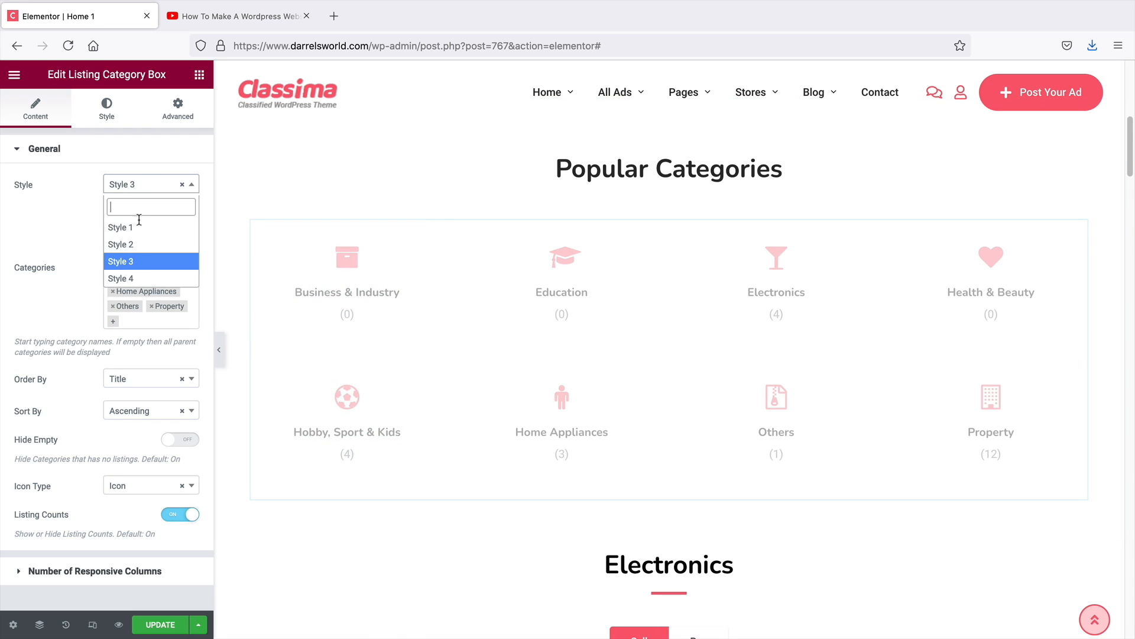
pyautogui.click(141, 278)
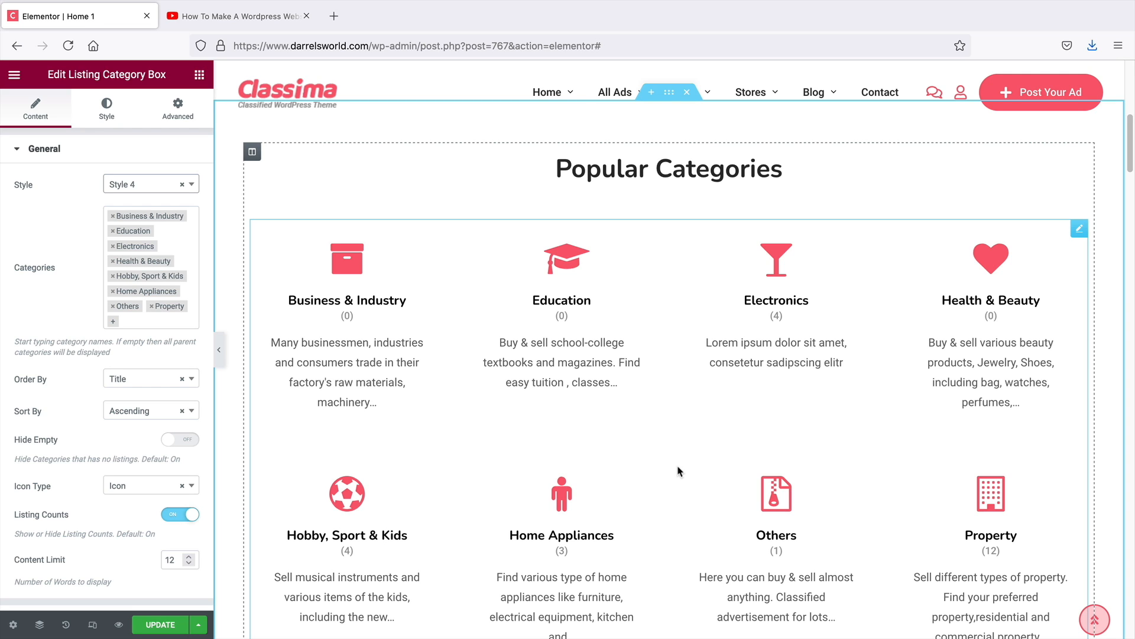
# Scroll through the homepage to review the edited sections
pyautogui.scroll(-10, 679, 471)
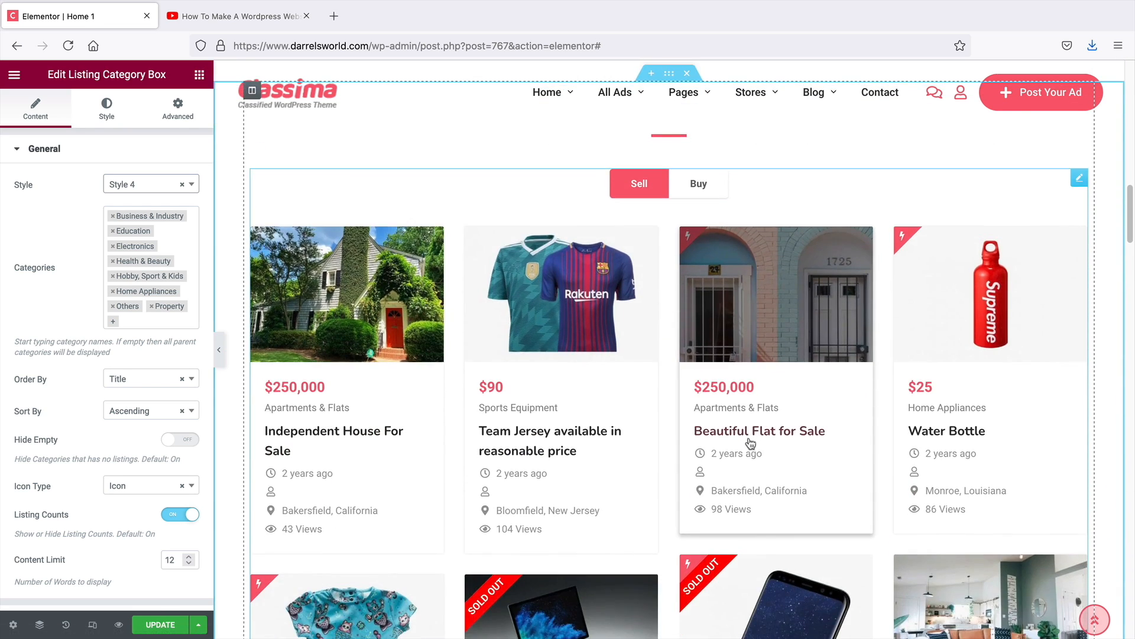
pyautogui.scroll(-15, 750, 443)
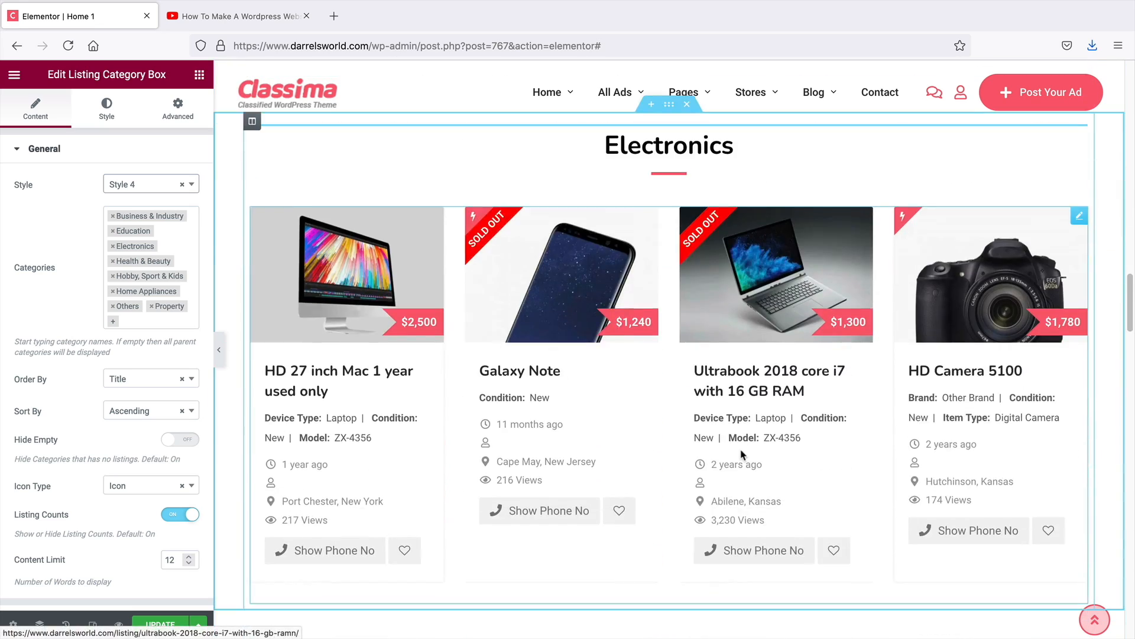
pyautogui.scroll(-7, 742, 454)
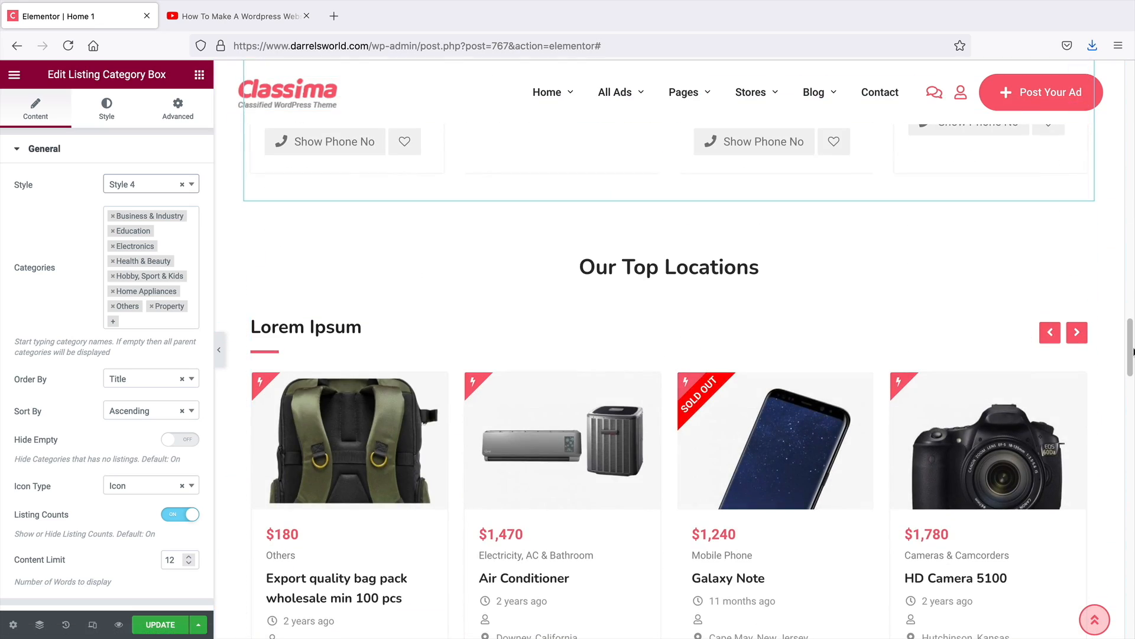
pyautogui.moveTo(1133, 352); pyautogui.dragTo(1130, 95)
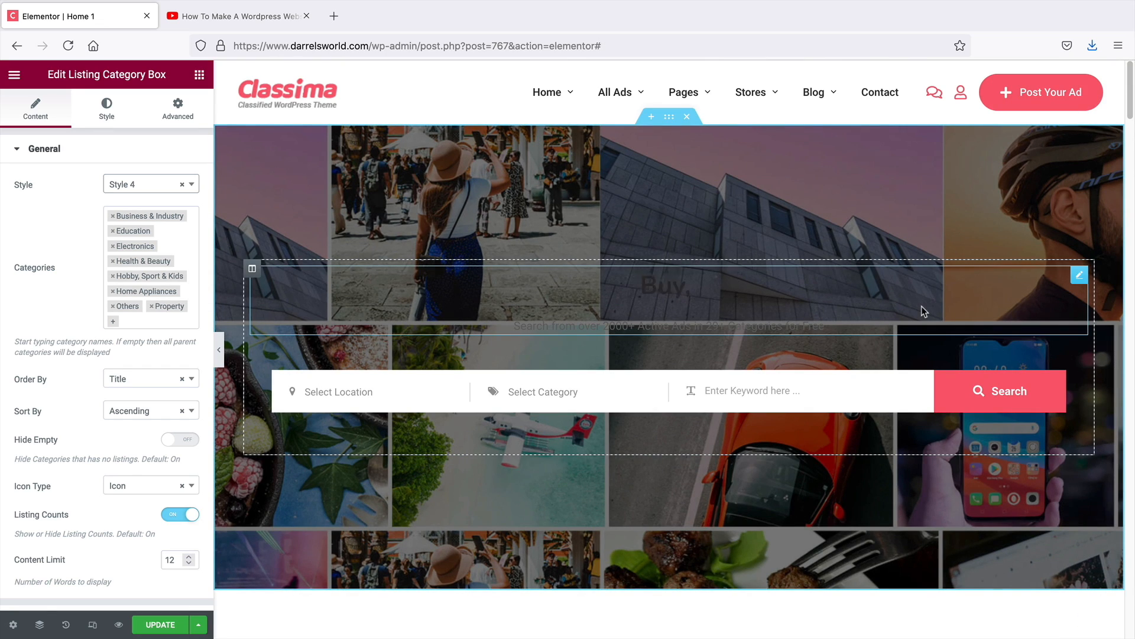
pyautogui.scroll(-2, 715, 476)
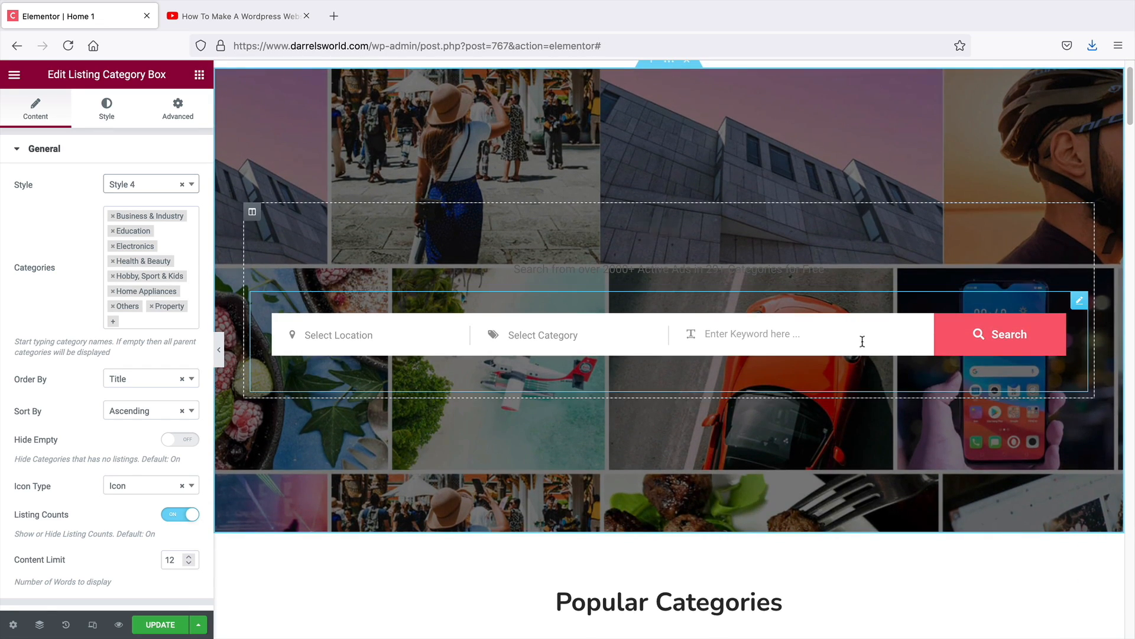
# Try Style 2 and the Light Background theme on the hero's Listing Search widget
pyautogui.click(1080, 303)
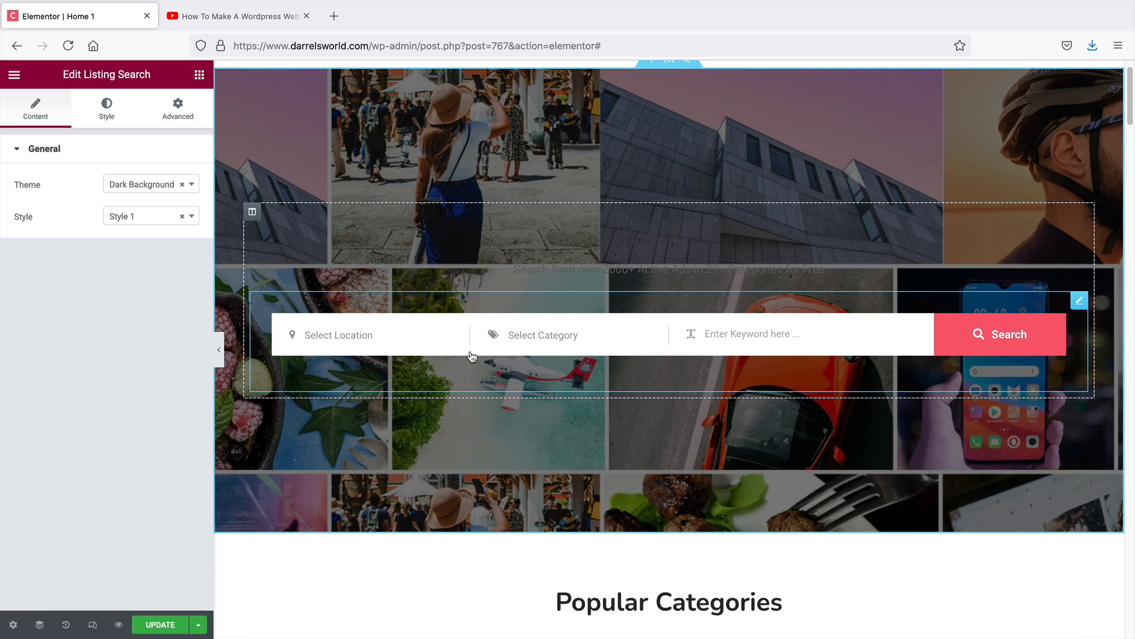
pyautogui.click(670, 228)
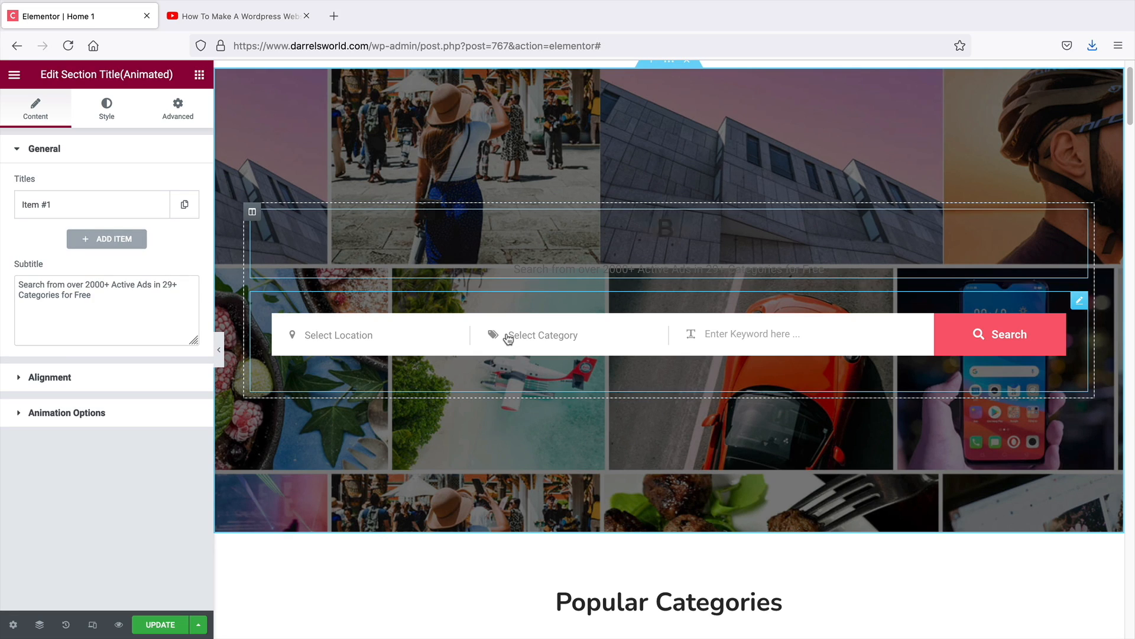
pyautogui.click(1080, 303)
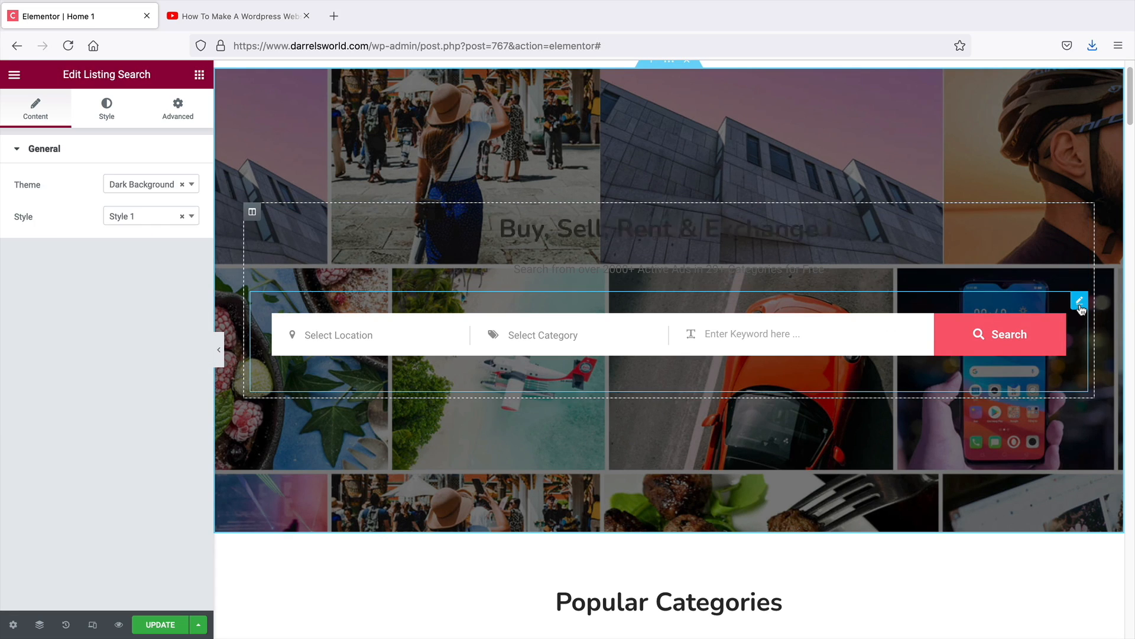
pyautogui.click(114, 215)
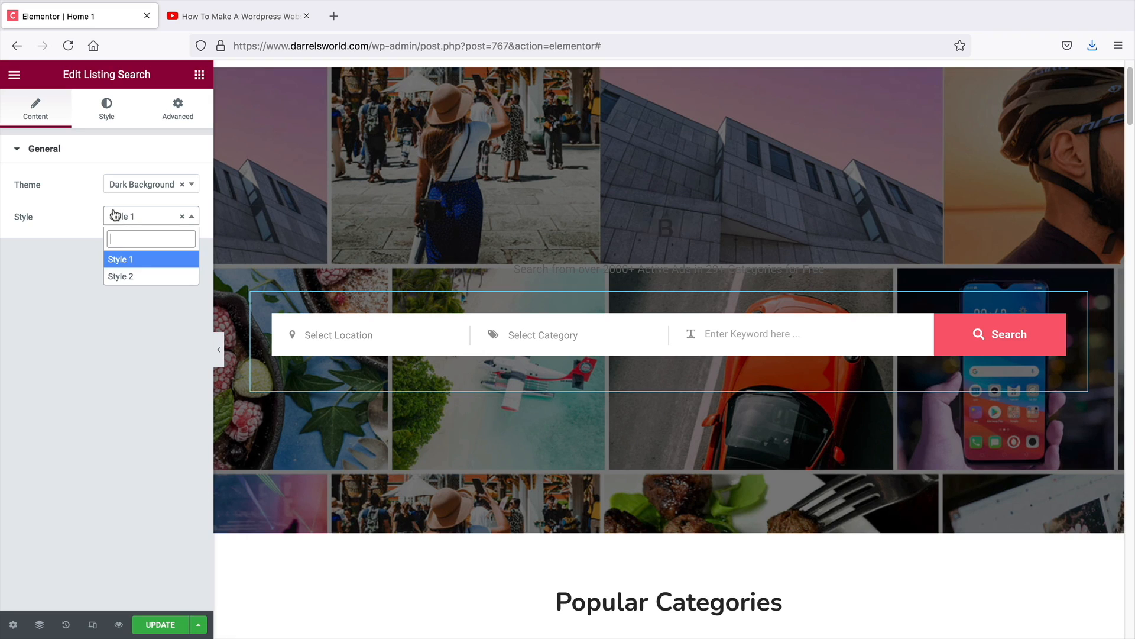
pyautogui.click(121, 276)
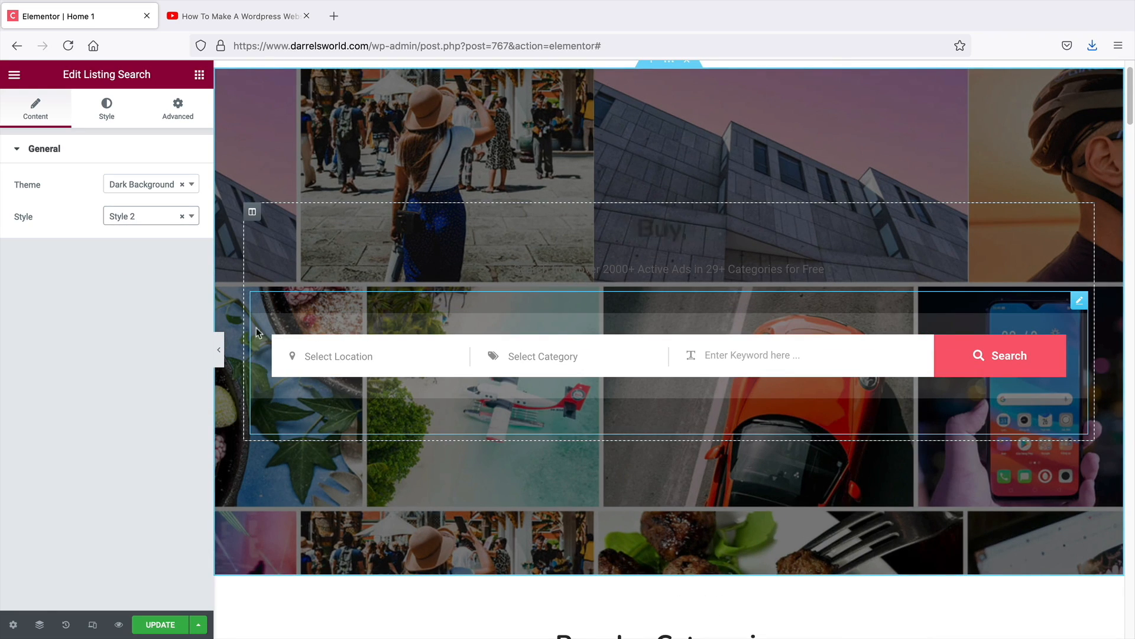
pyautogui.click(151, 185)
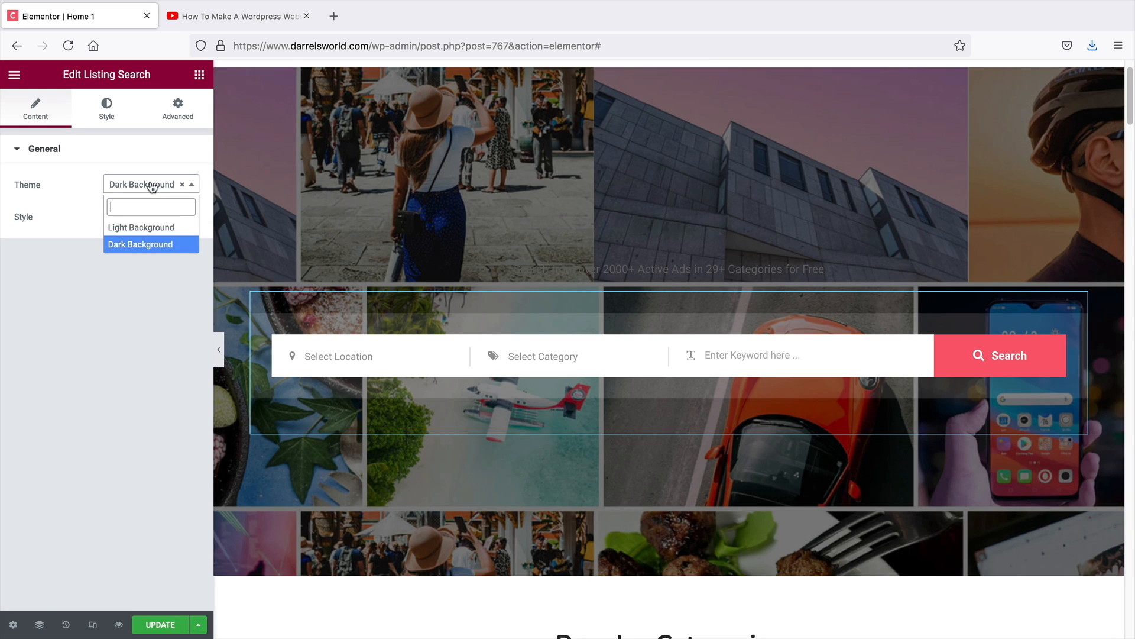
pyautogui.click(140, 227)
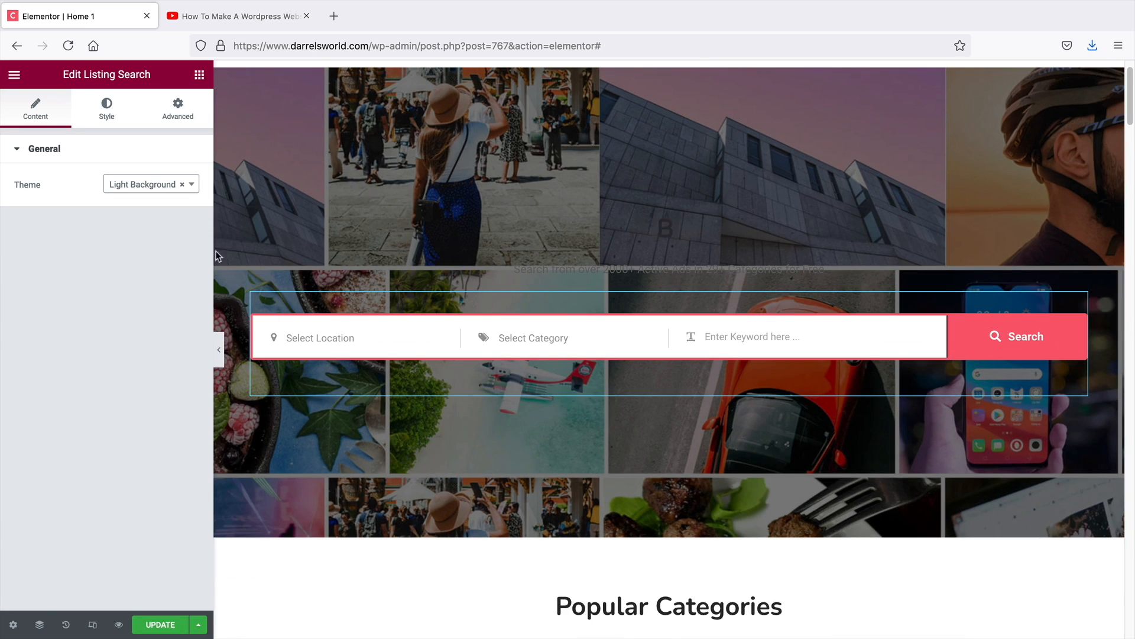
pyautogui.scroll(2, 354, 378)
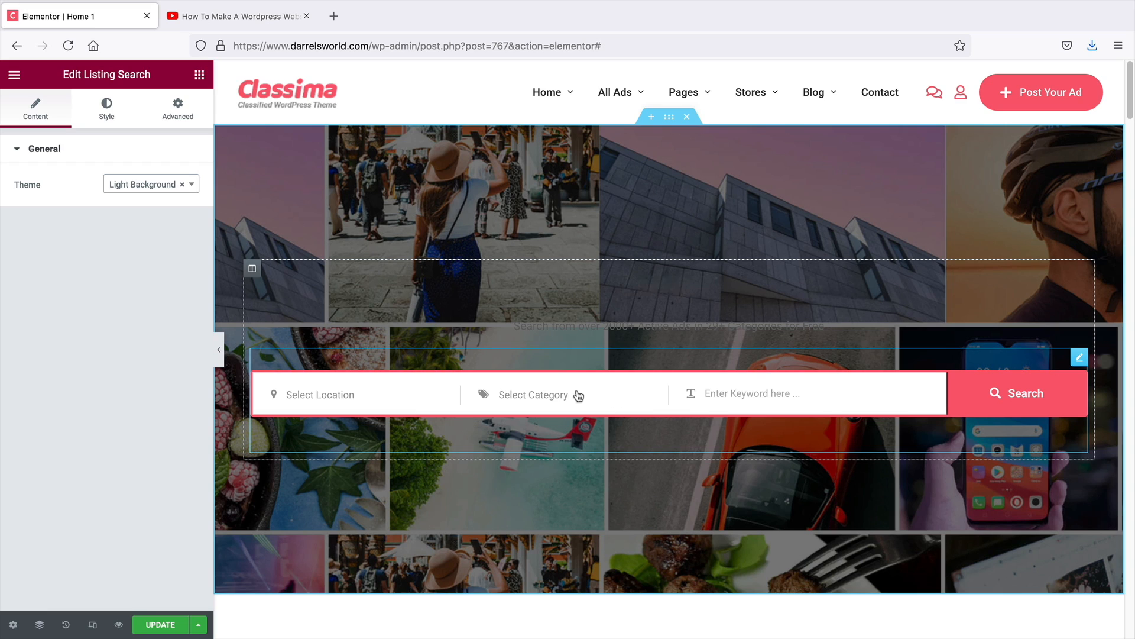
# Restore the Listing Search widget to Dark Background with Style 1 and update the page
pyautogui.click(148, 187)
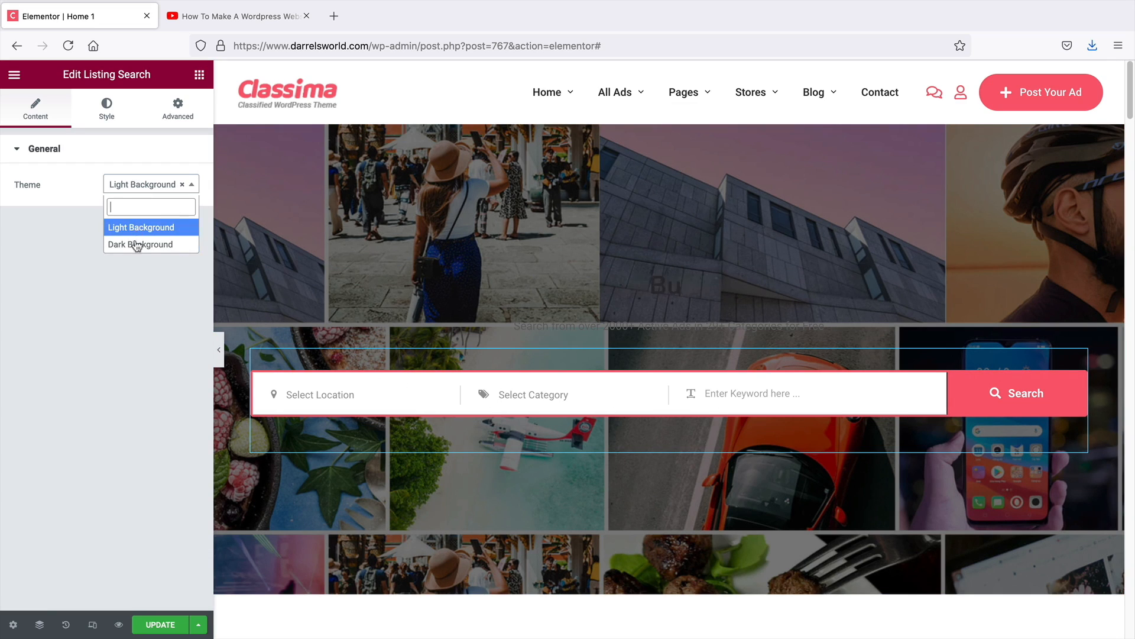
pyautogui.click(133, 243)
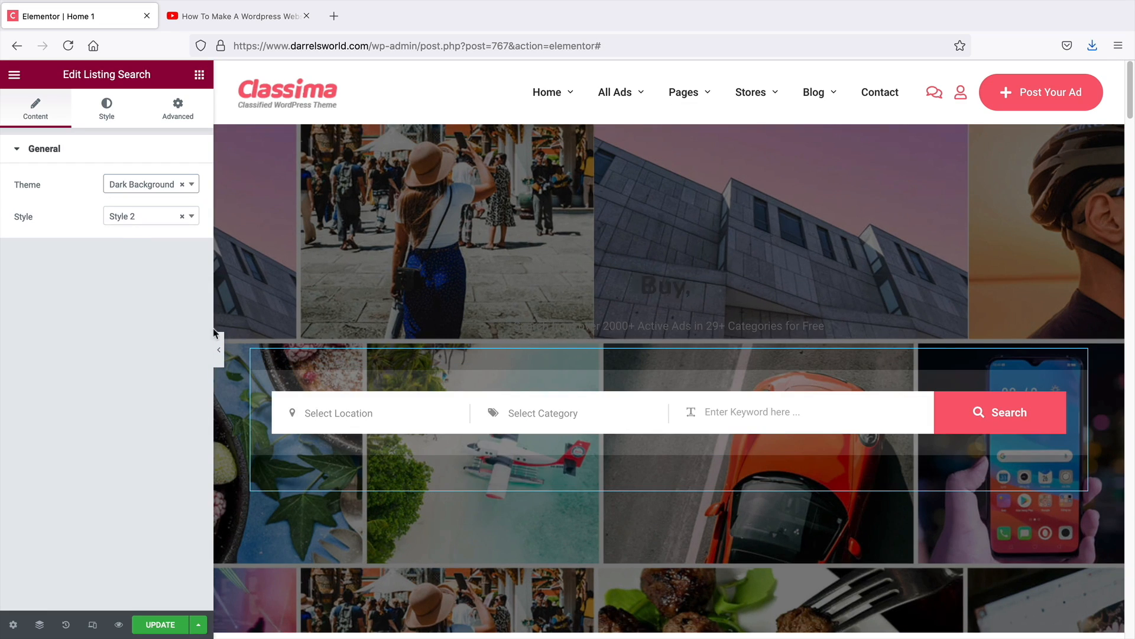
pyautogui.click(135, 217)
pyautogui.click(126, 260)
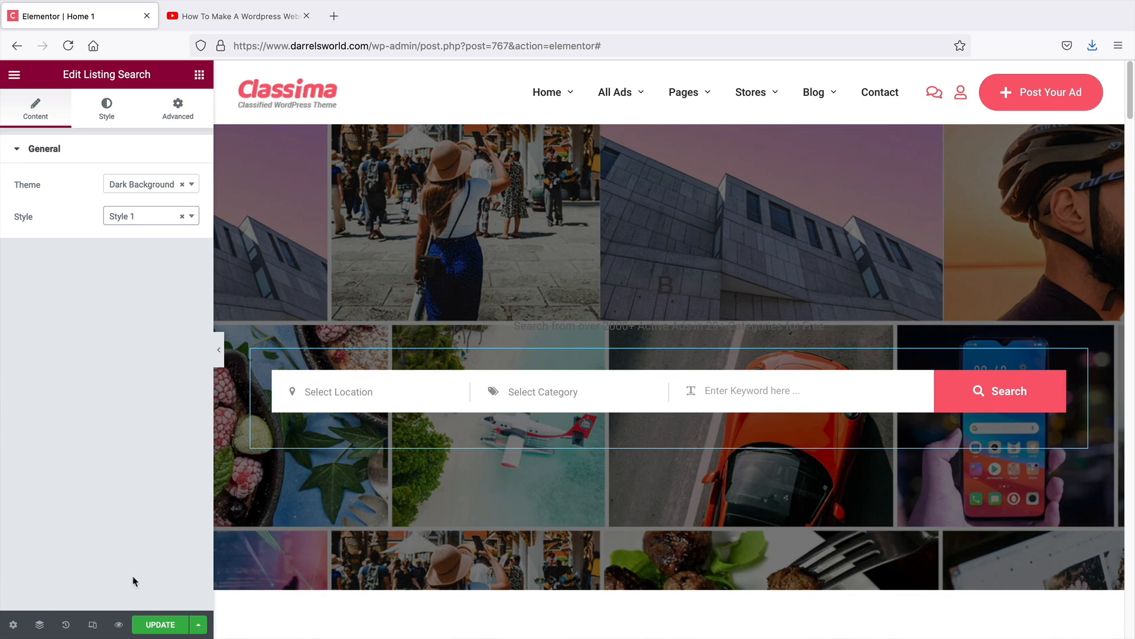
pyautogui.click(158, 627)
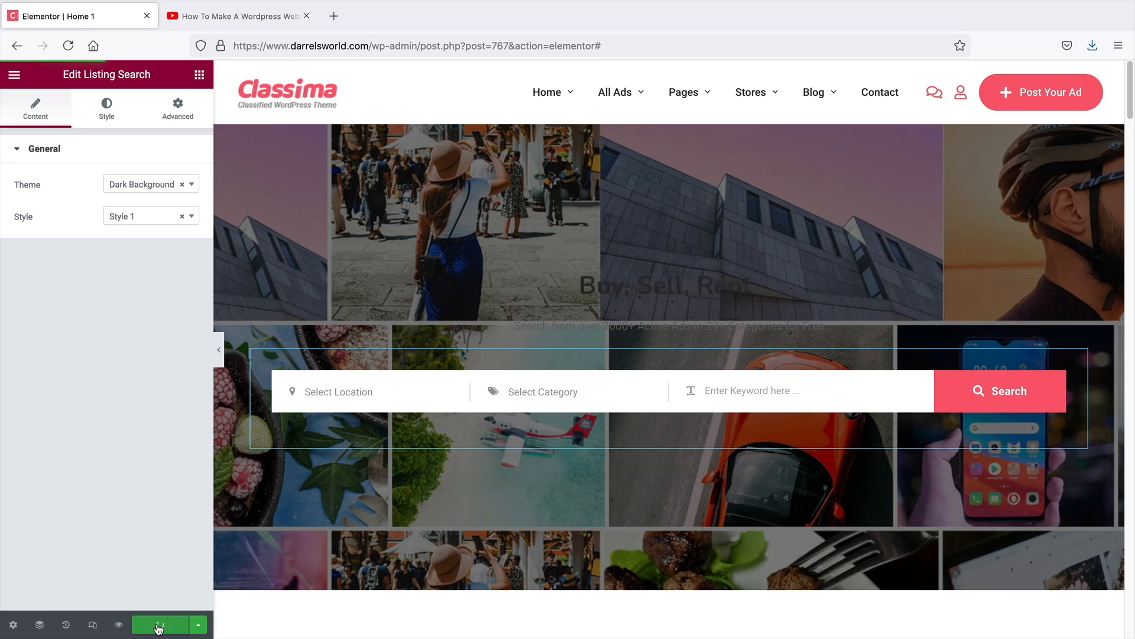
# Open the live homepage and switch between the Sell and Buy tabs of the Electronics section
pyautogui.click(14, 76)
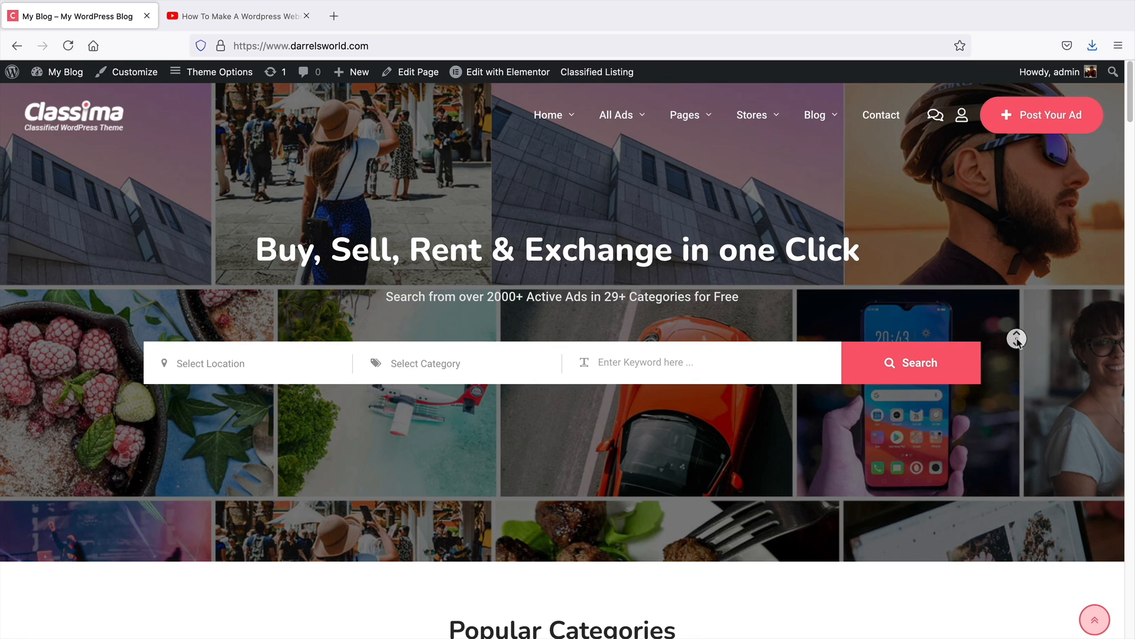
pyautogui.scroll(-3, 1018, 349)
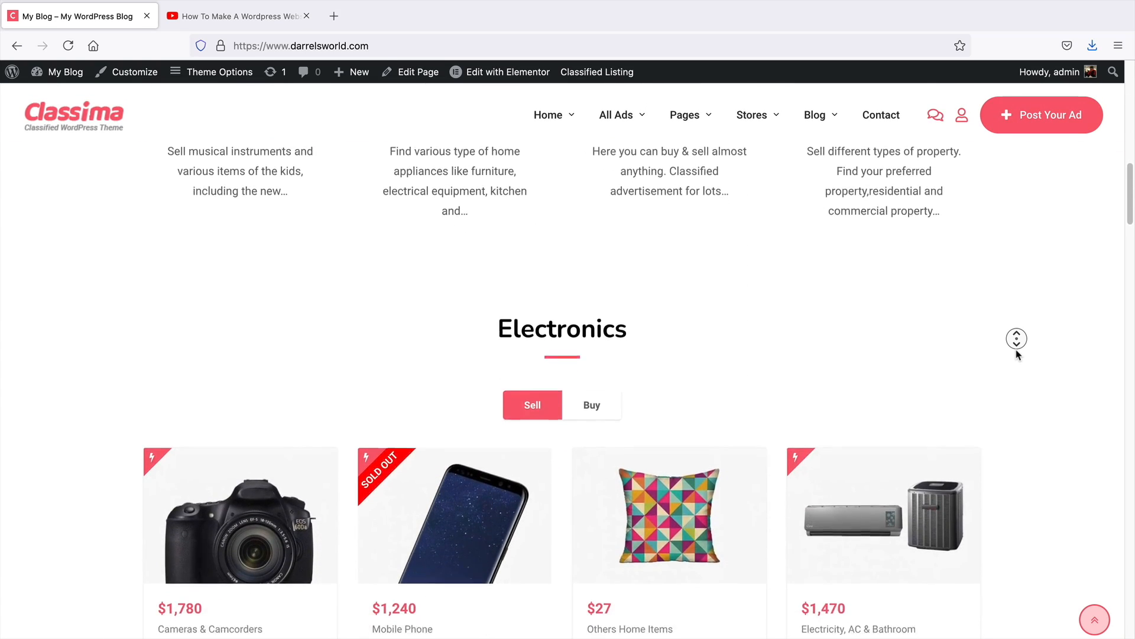
pyautogui.click(1017, 353)
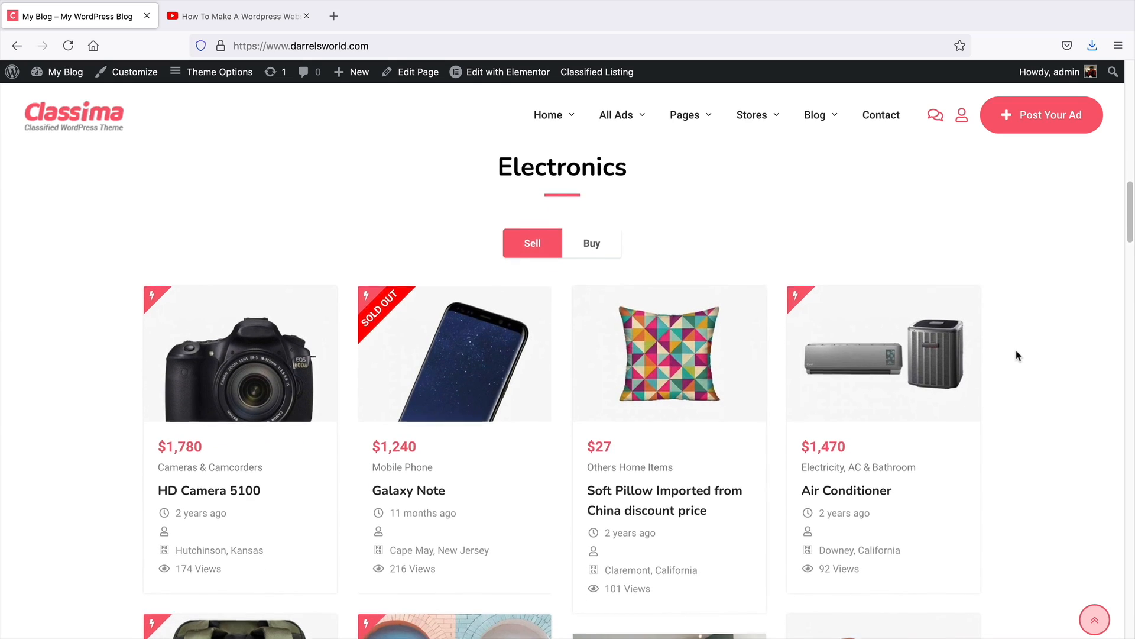
pyautogui.click(573, 238)
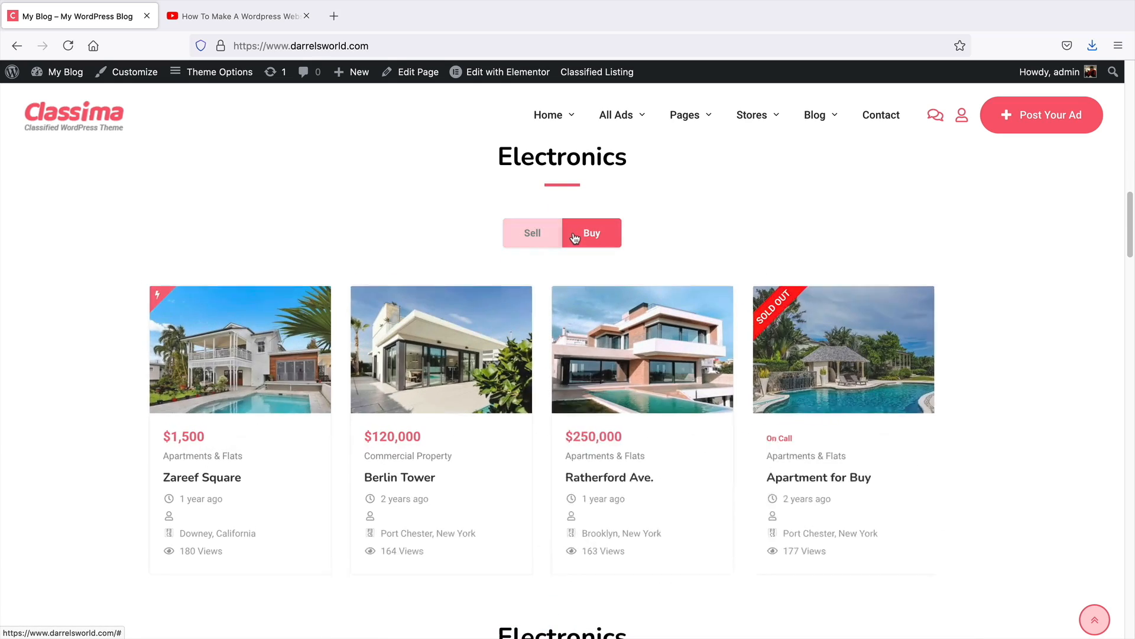
pyautogui.click(520, 233)
pyautogui.click(583, 235)
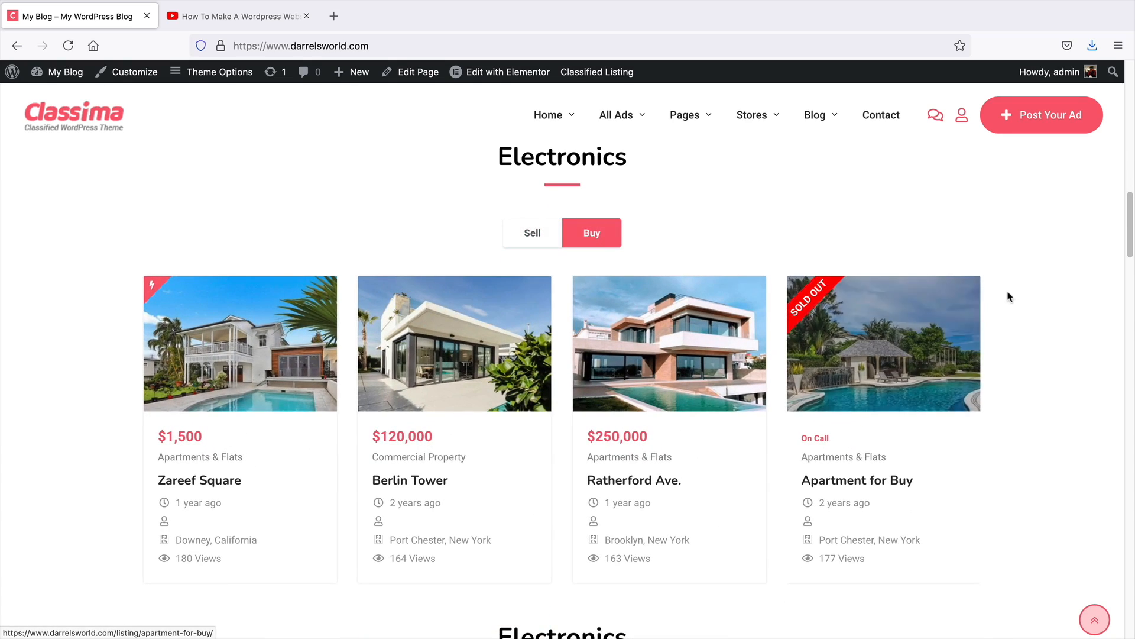
pyautogui.middleClick(1039, 288)
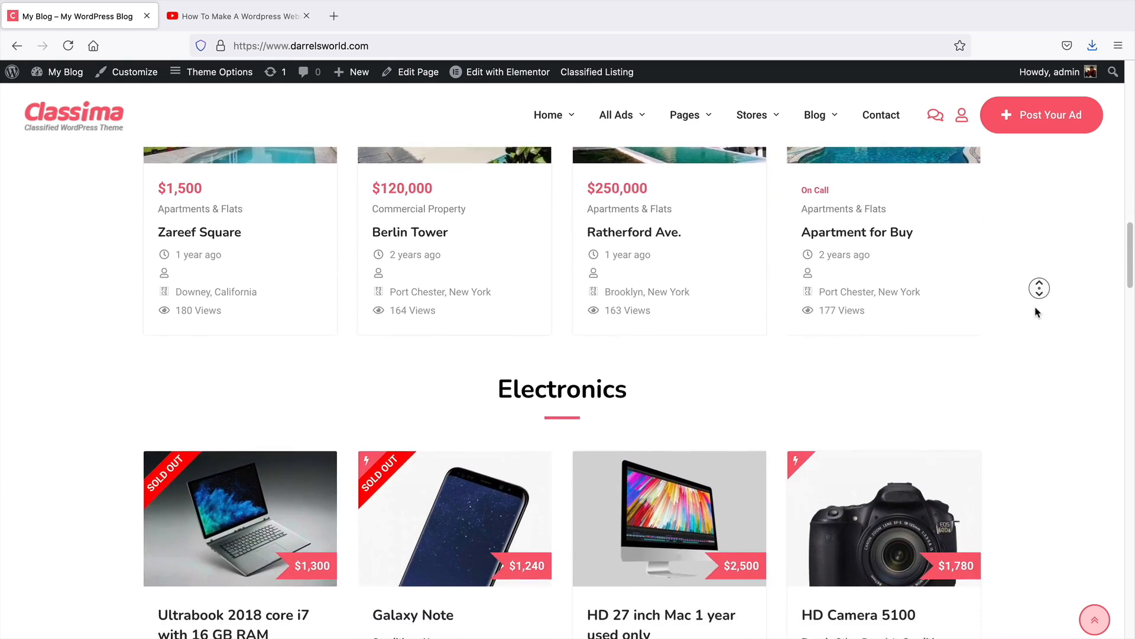
# Scroll down to Our Top Locations and page through its ad carousel
pyautogui.scroll(3, 1035, 309)
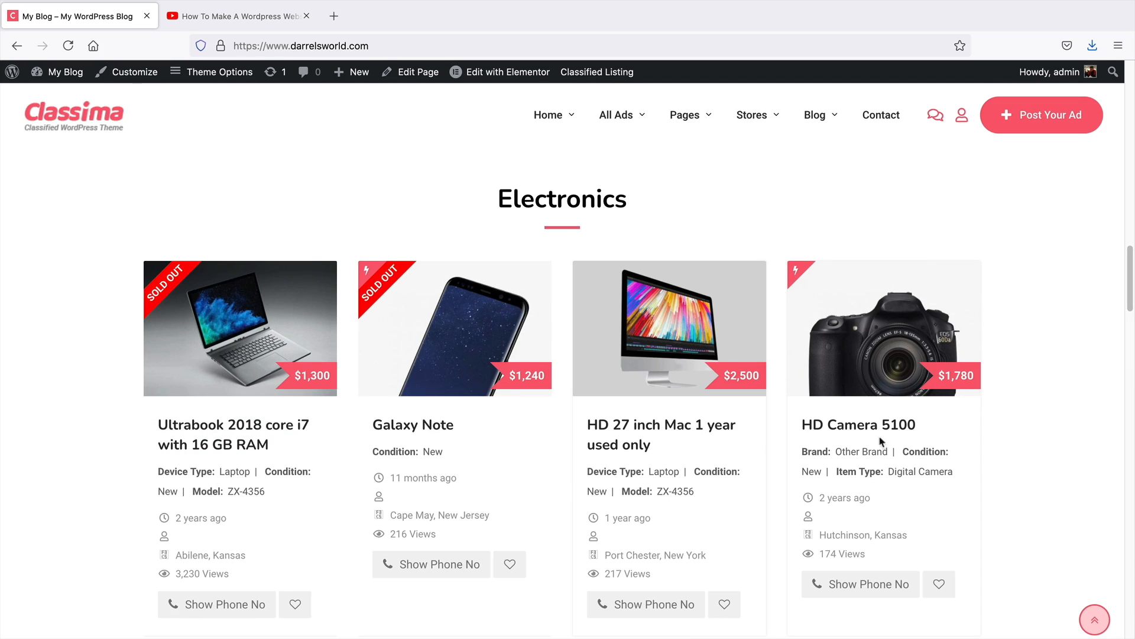
pyautogui.middleClick(1094, 399)
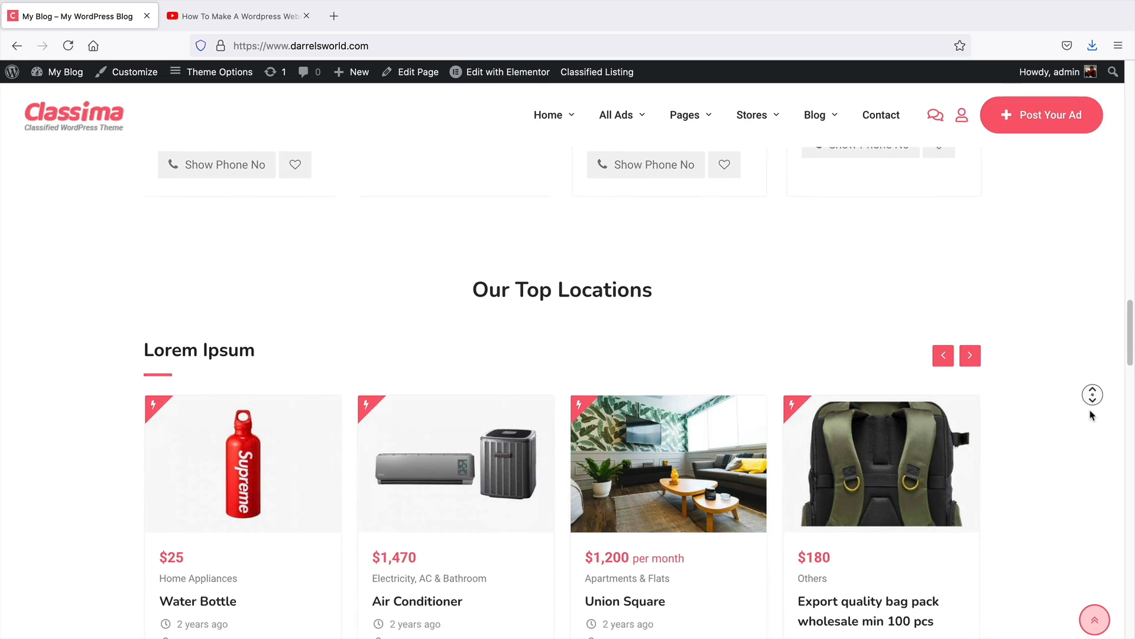
pyautogui.middleClick(1091, 410)
pyautogui.click(976, 227)
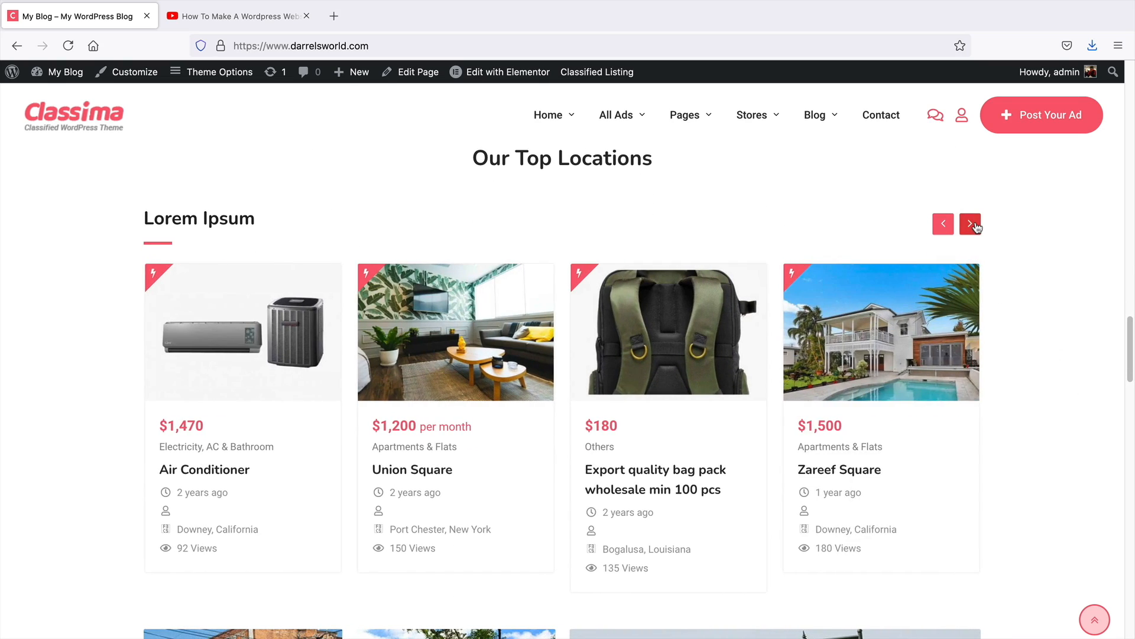
pyautogui.click(977, 226)
pyautogui.click(977, 226)
pyautogui.click(979, 225)
pyautogui.click(977, 225)
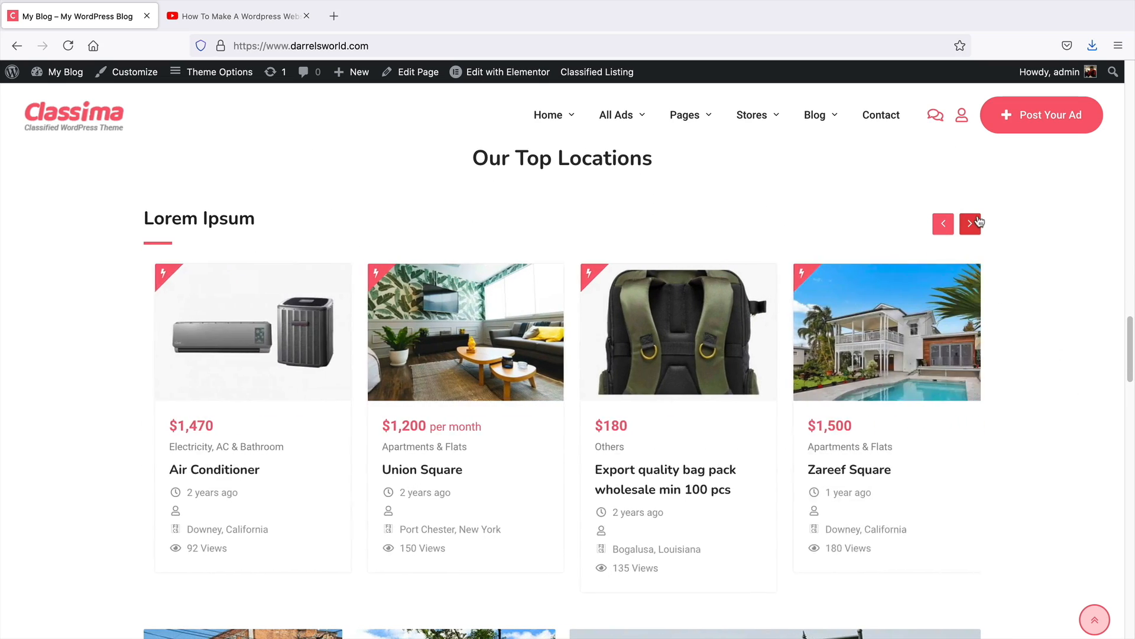
pyautogui.click(977, 225)
pyautogui.click(978, 225)
pyautogui.click(978, 224)
pyautogui.click(979, 223)
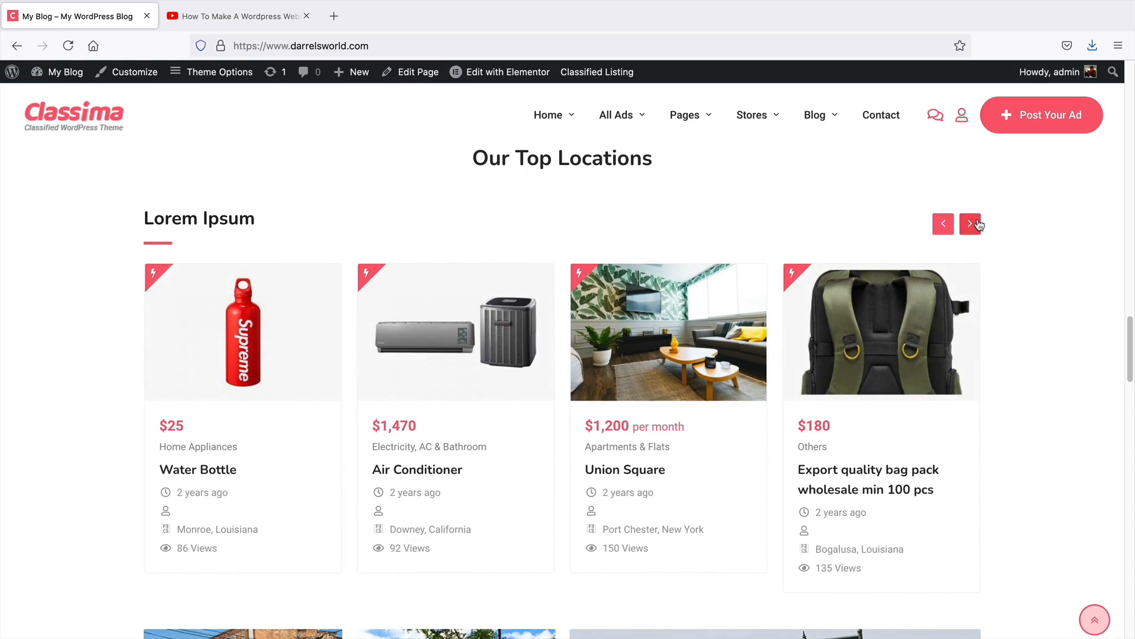
pyautogui.click(978, 223)
# Open the About Us page from the Pages menu and edit it with Elementor
pyautogui.moveTo(1131, 361); pyautogui.dragTo(1130, 104)
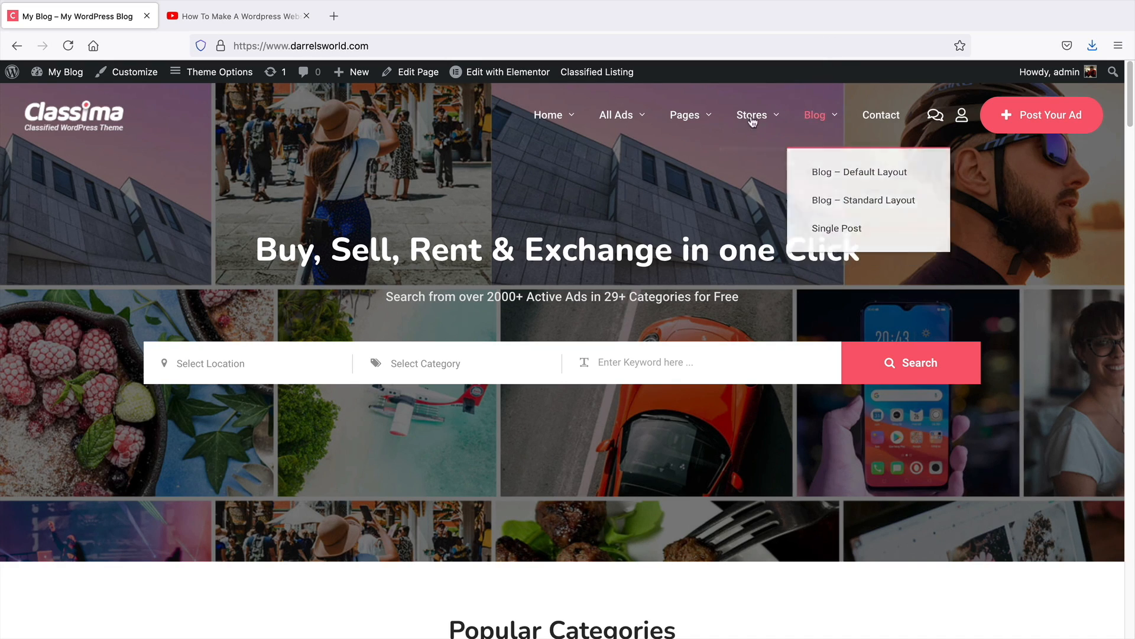
pyautogui.moveTo(685, 119)
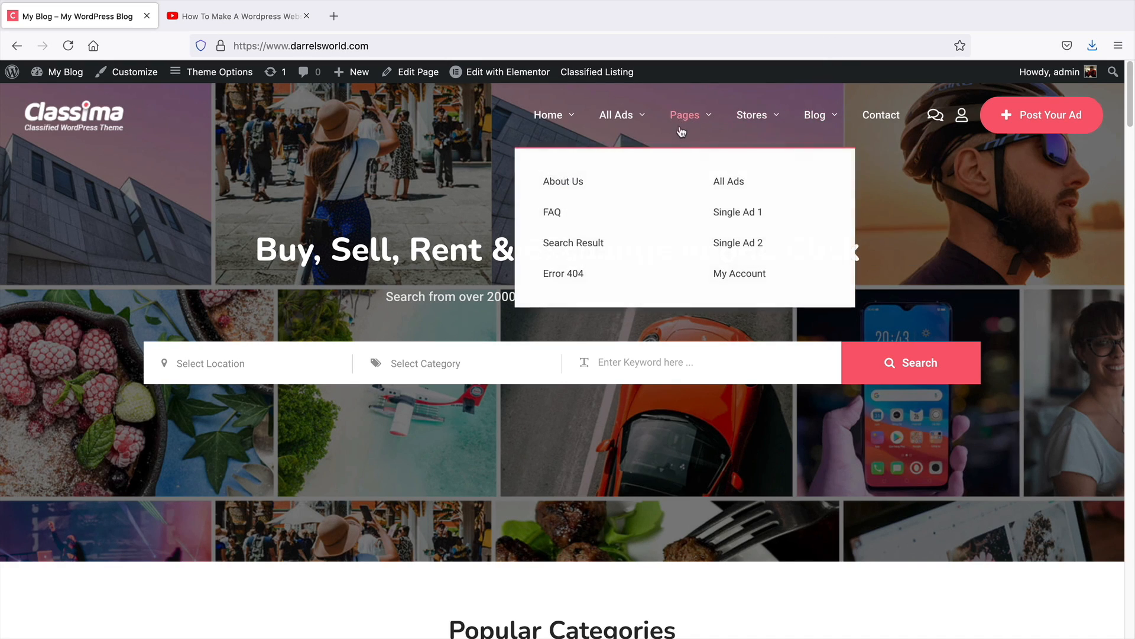
pyautogui.click(584, 185)
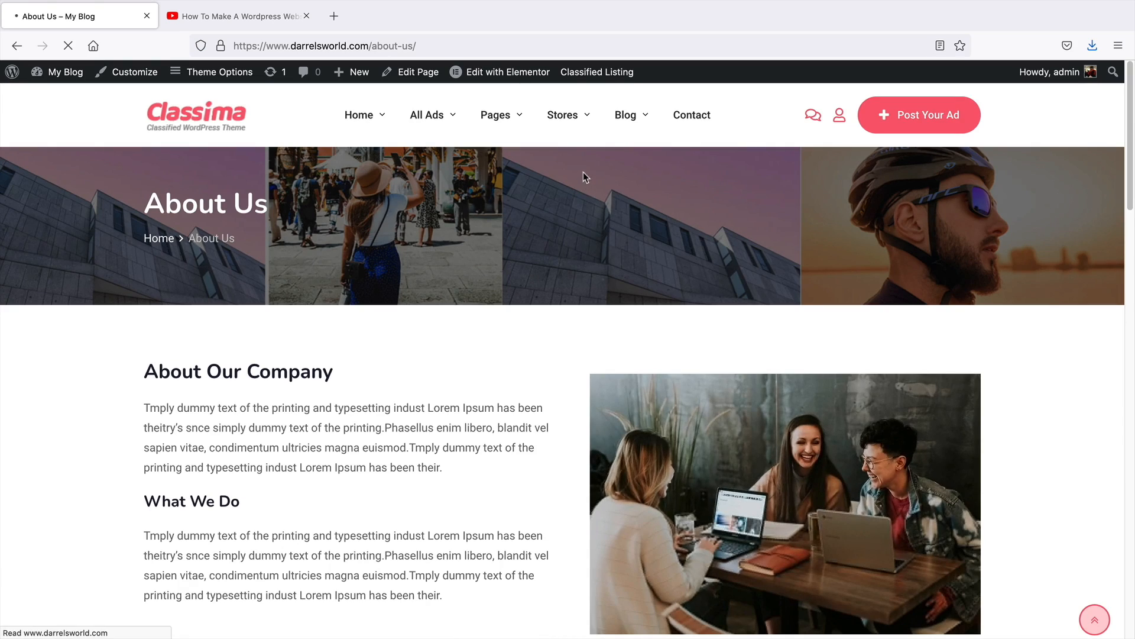
pyautogui.click(500, 74)
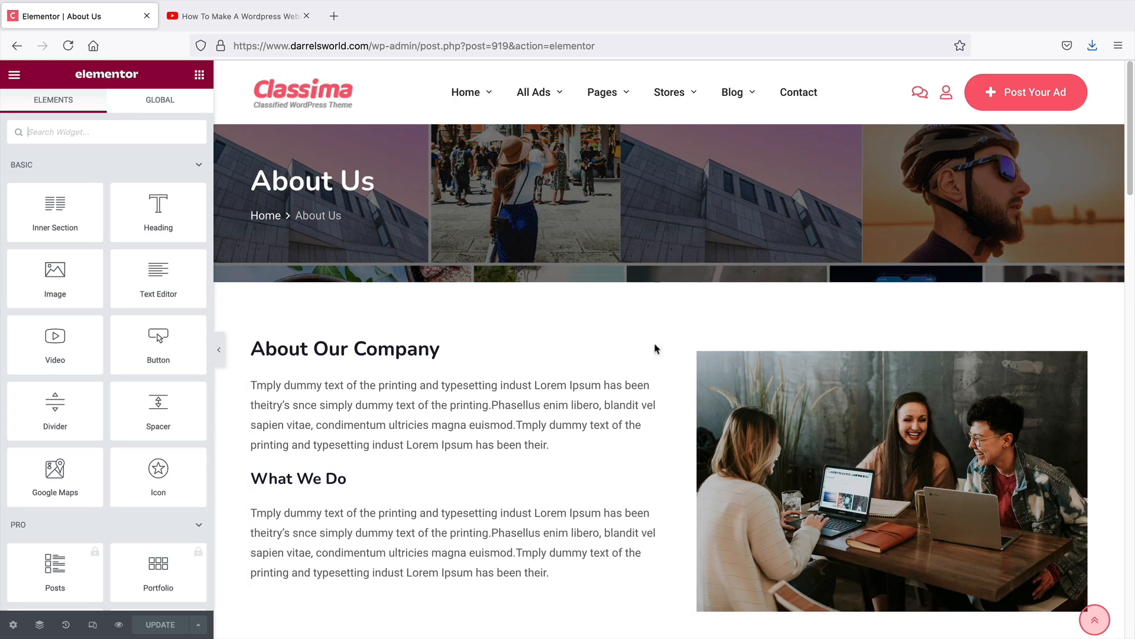
# Scroll through the About Us page sections in the editor
pyautogui.scroll(-4, 710, 367)
pyautogui.scroll(-12, 736, 331)
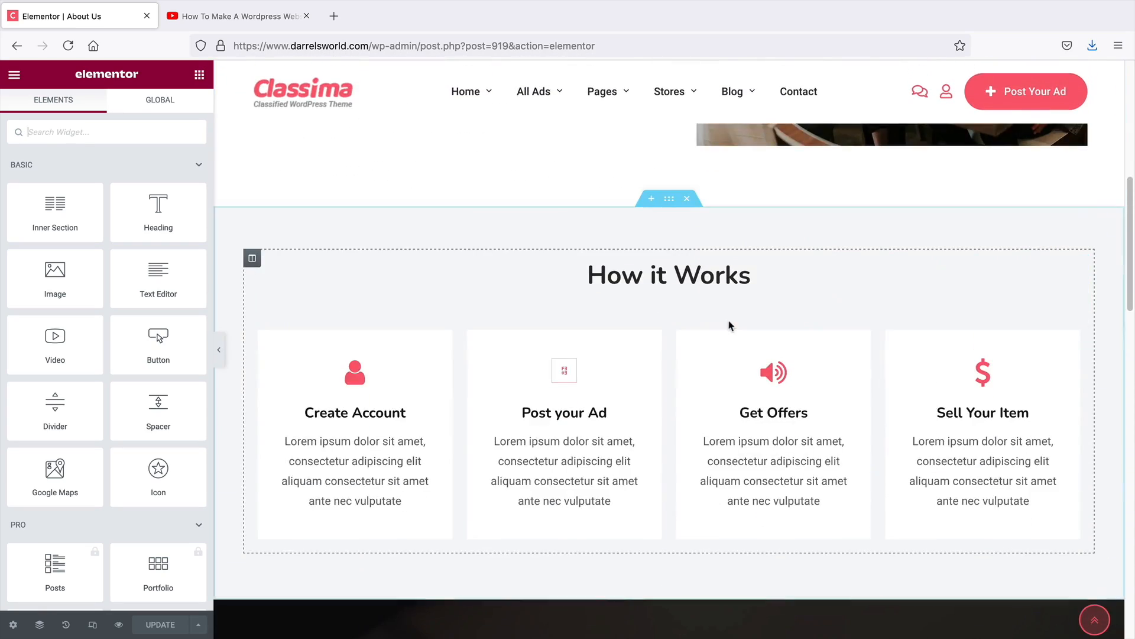
pyautogui.scroll(-9, 615, 393)
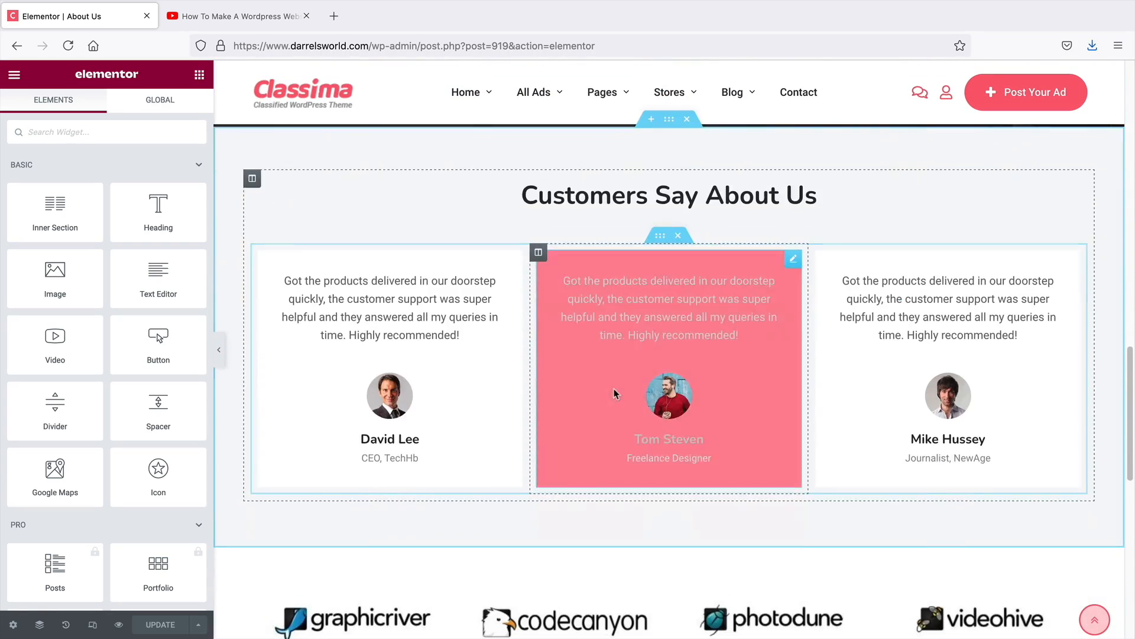
pyautogui.scroll(5, 615, 392)
pyautogui.scroll(6, 614, 391)
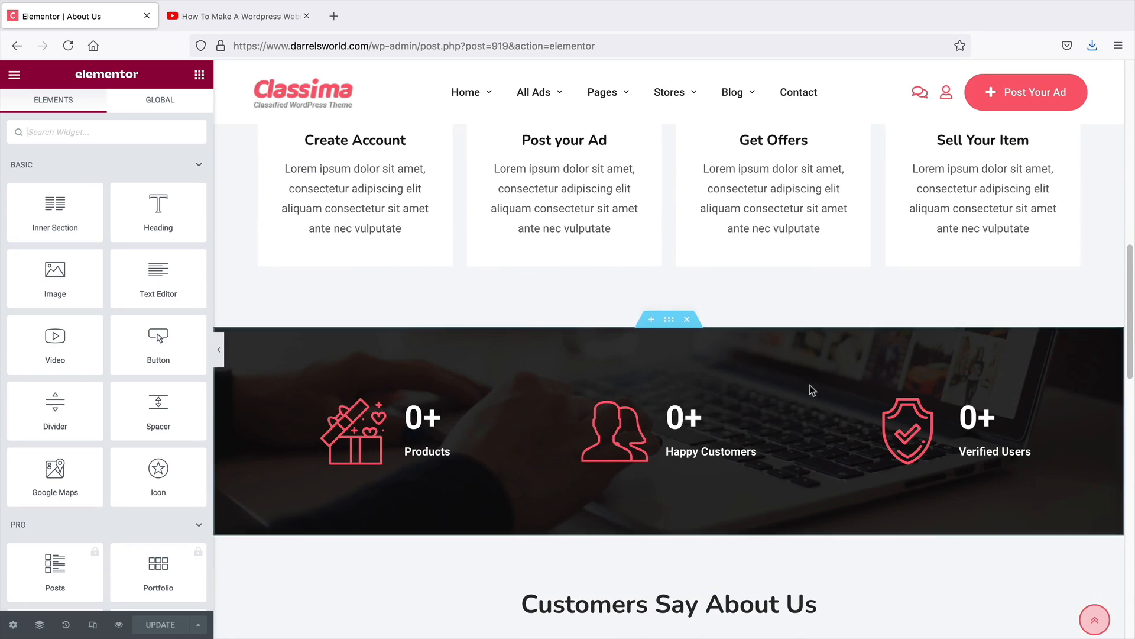
pyautogui.moveTo(1134, 356); pyautogui.dragTo(1133, 155)
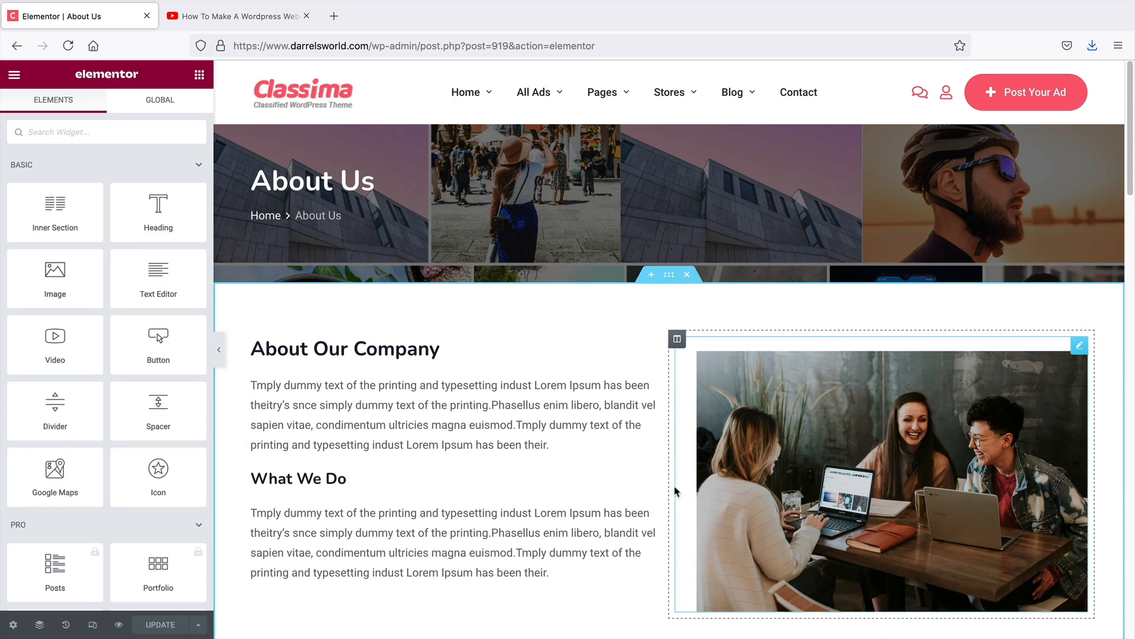
# Exit the editor to view the About Us page, then start adding a new page
pyautogui.click(14, 74)
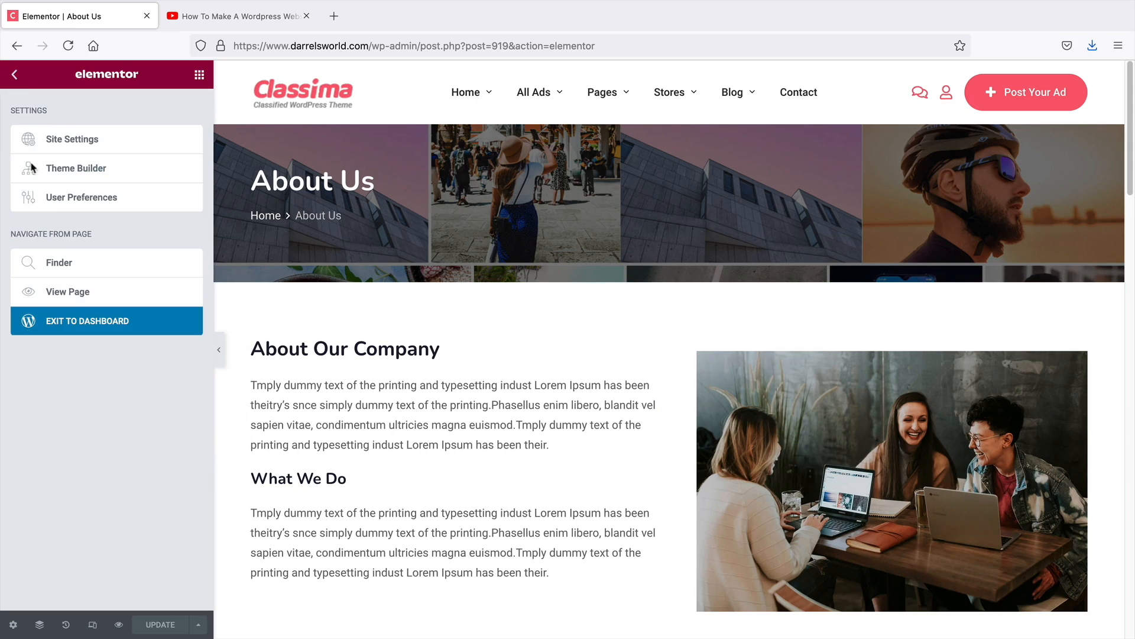
pyautogui.click(72, 297)
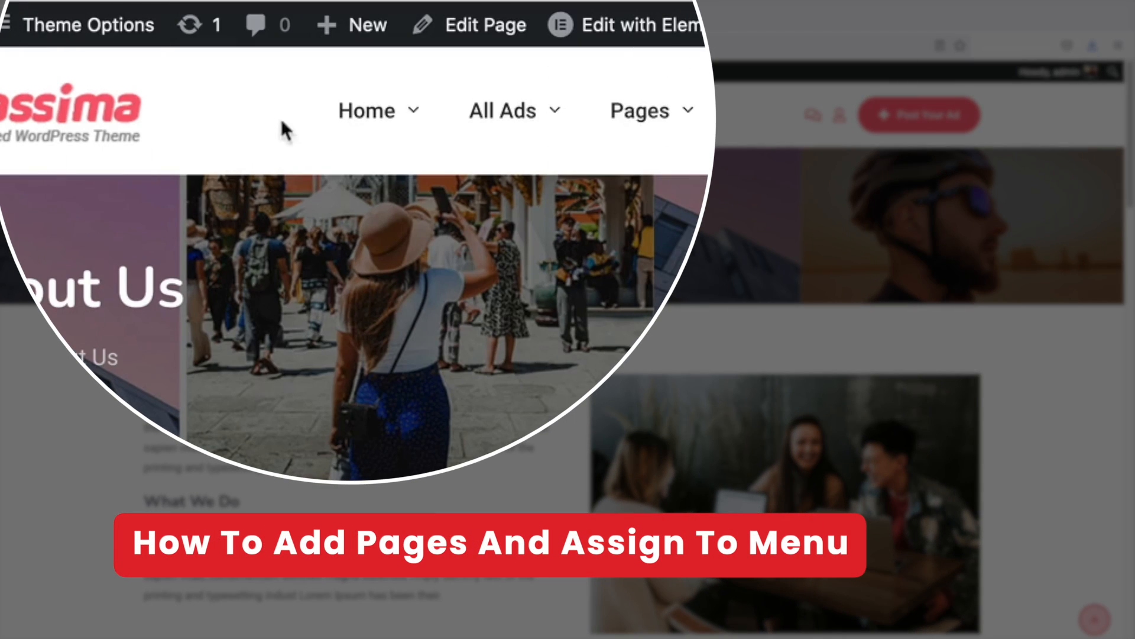
pyautogui.moveTo(358, 75)
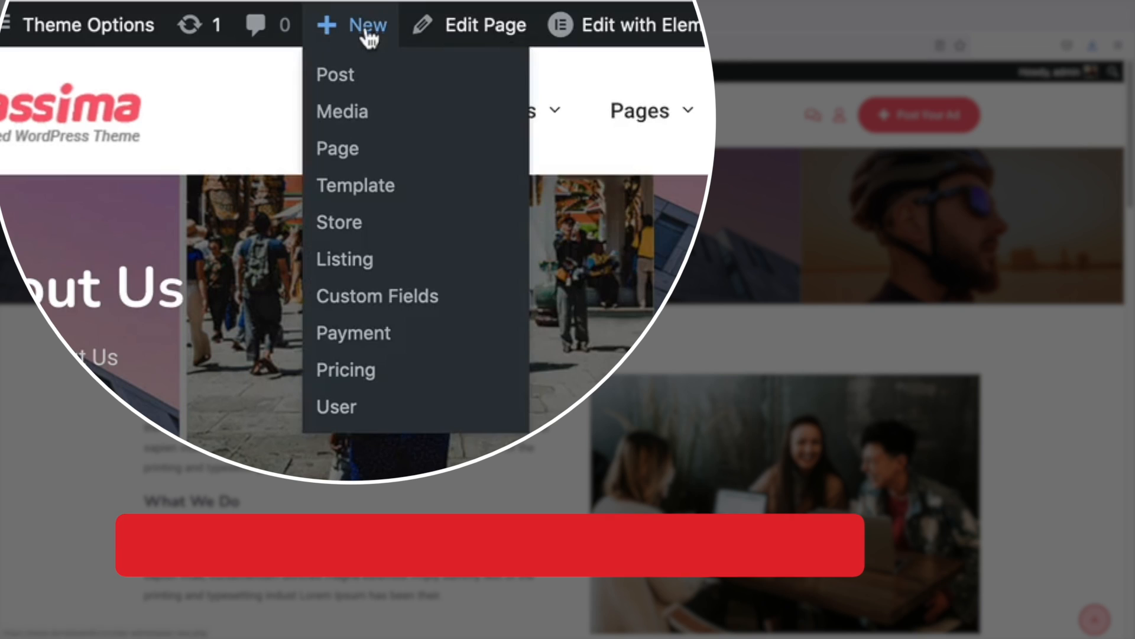
pyautogui.click(354, 152)
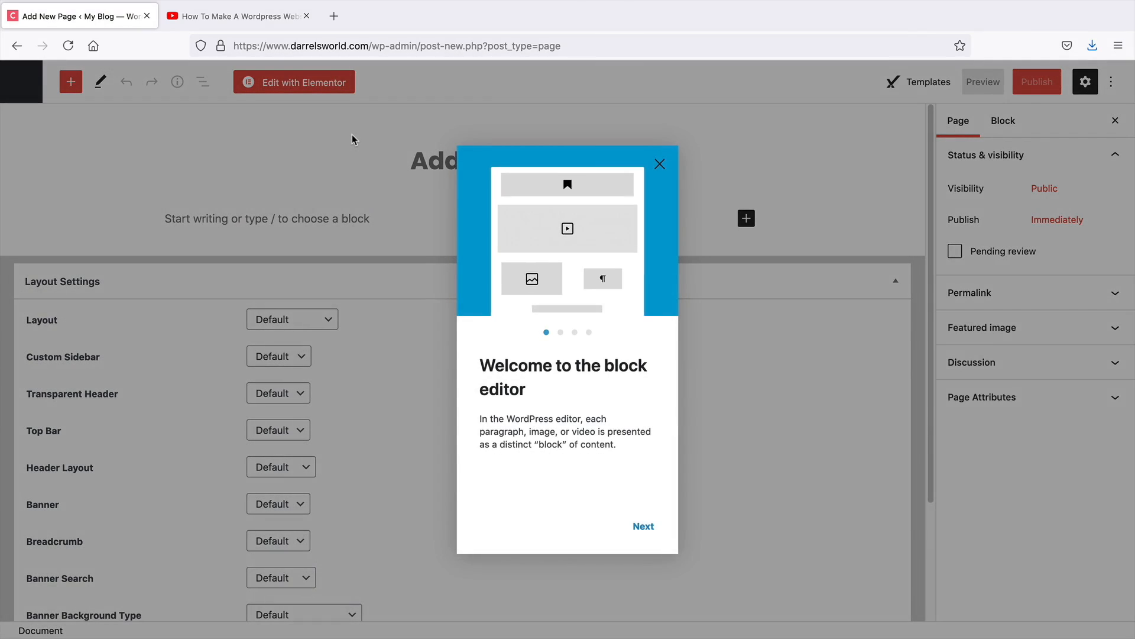
# Dismiss the block editor welcome guide and title the new page "New Page"
pyautogui.click(660, 164)
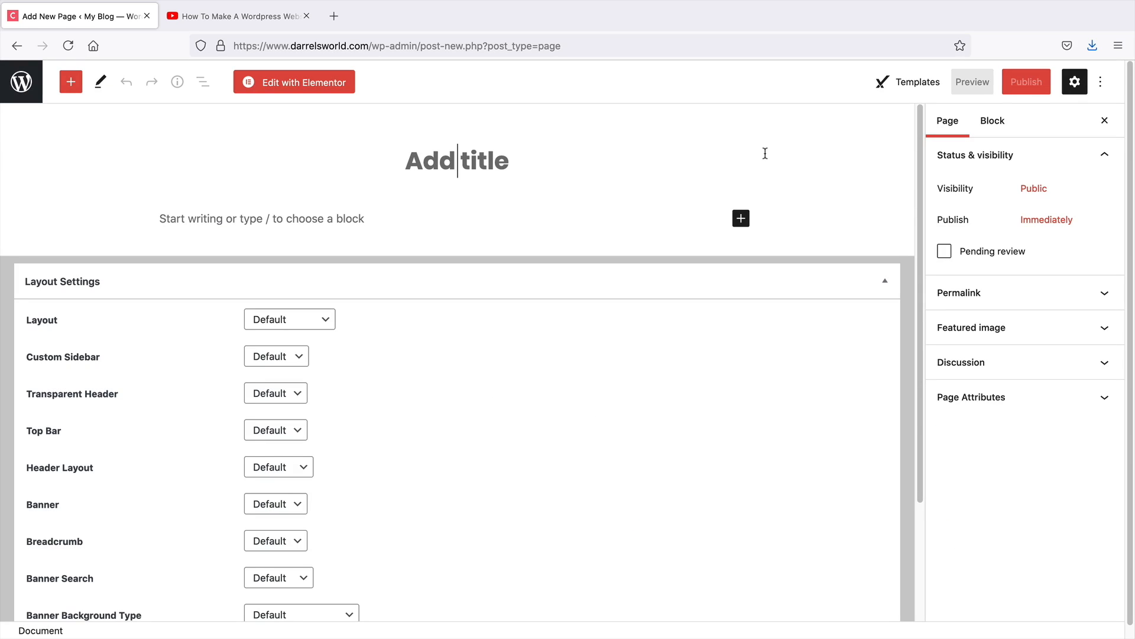
pyautogui.write('New Page')
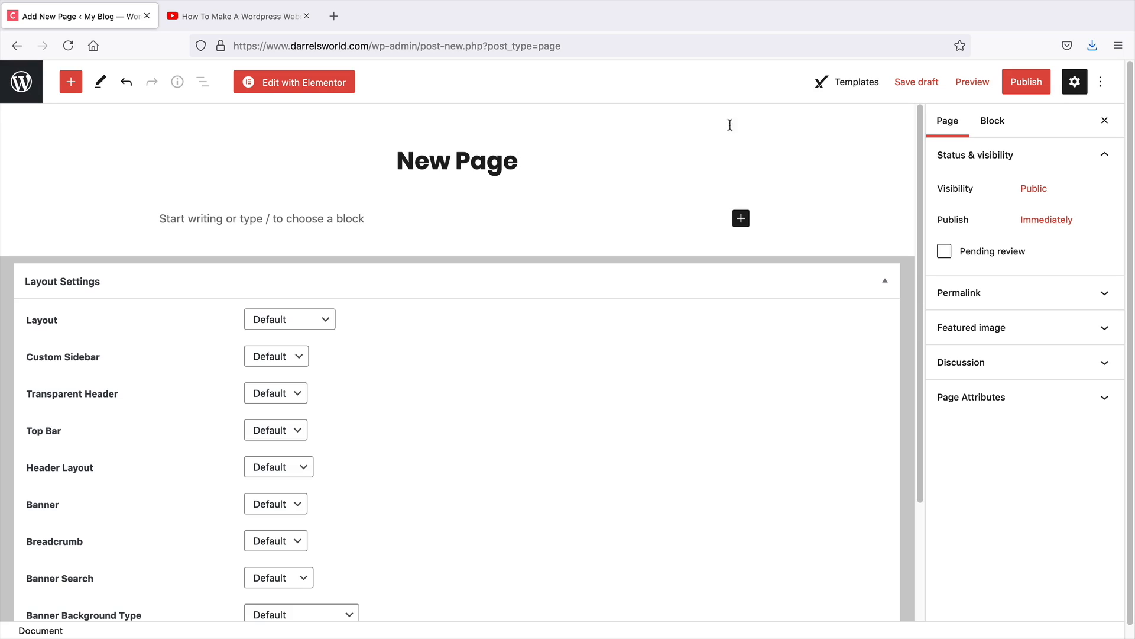
# In the page's Layout Settings, set Layout to Full Width and Top Bar to Disable
pyautogui.scroll(-2, 562, 272)
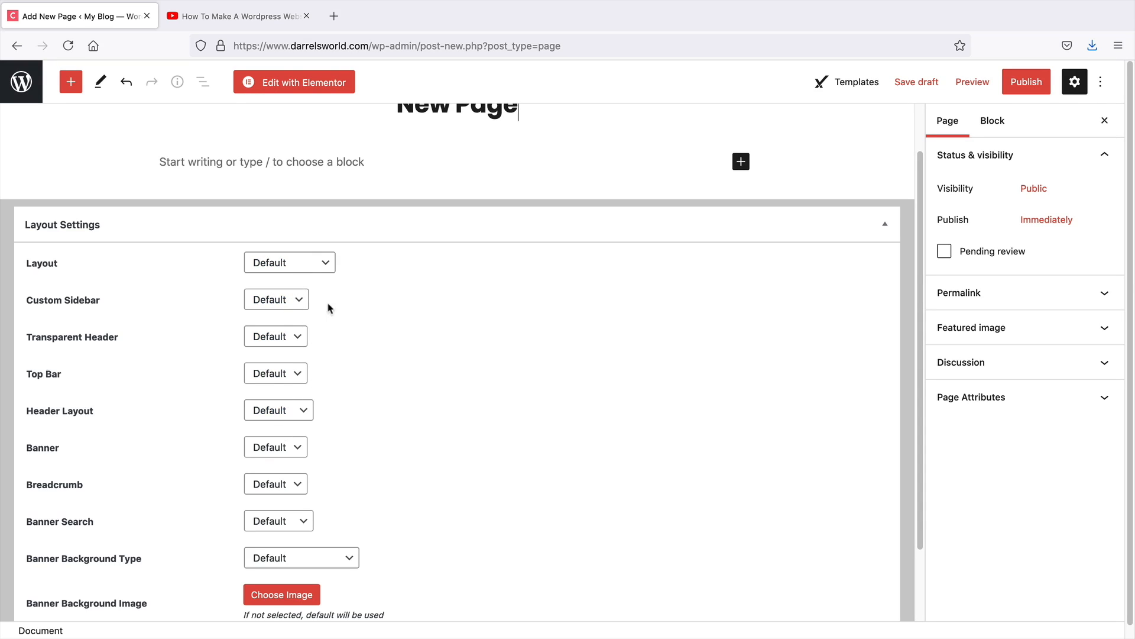
pyautogui.click(304, 267)
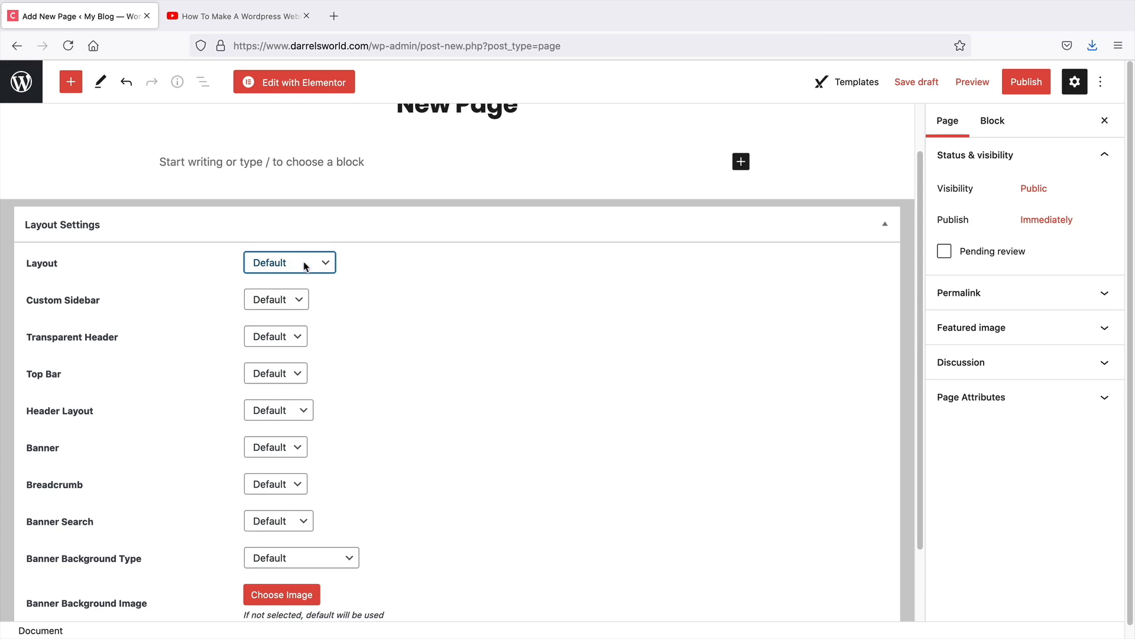
pyautogui.click(305, 268)
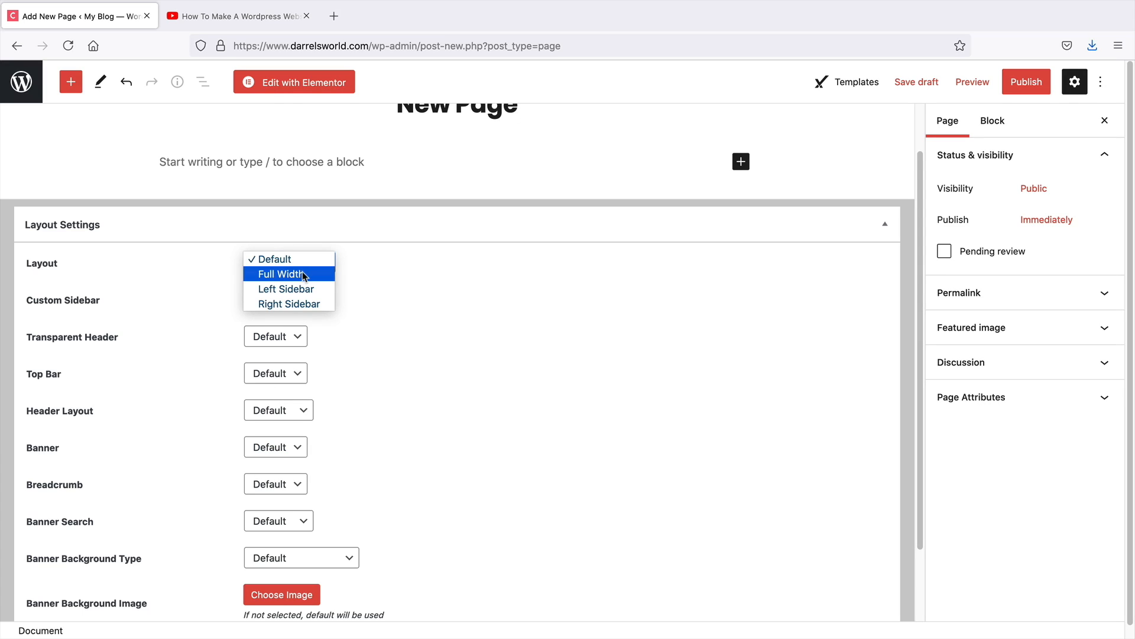
pyautogui.click(304, 275)
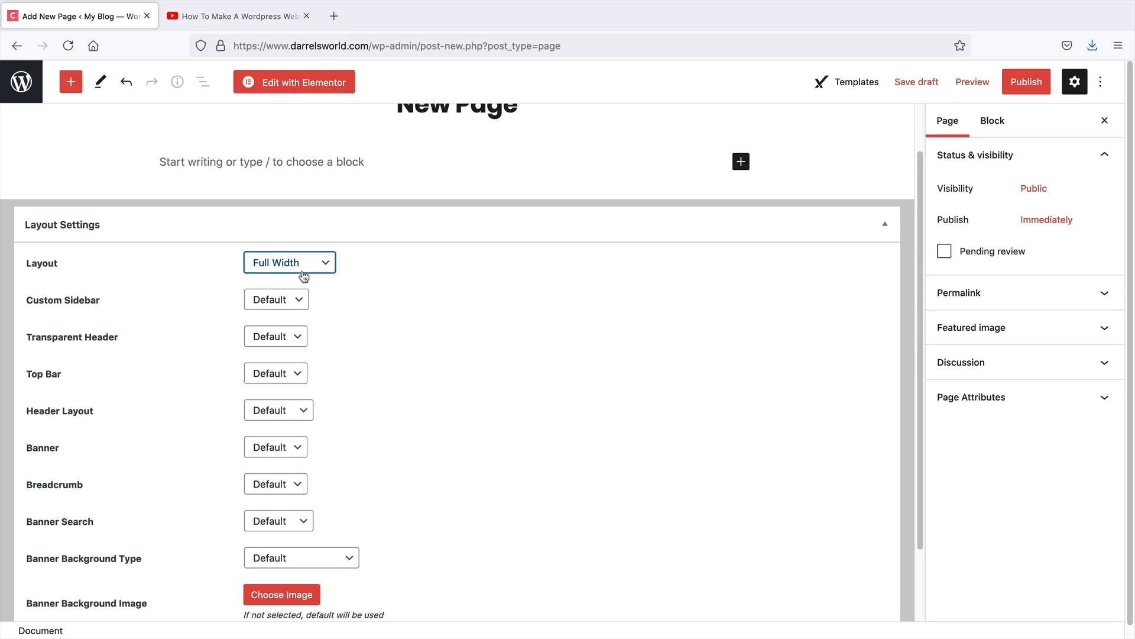
pyautogui.click(281, 379)
pyautogui.click(283, 396)
pyautogui.click(278, 412)
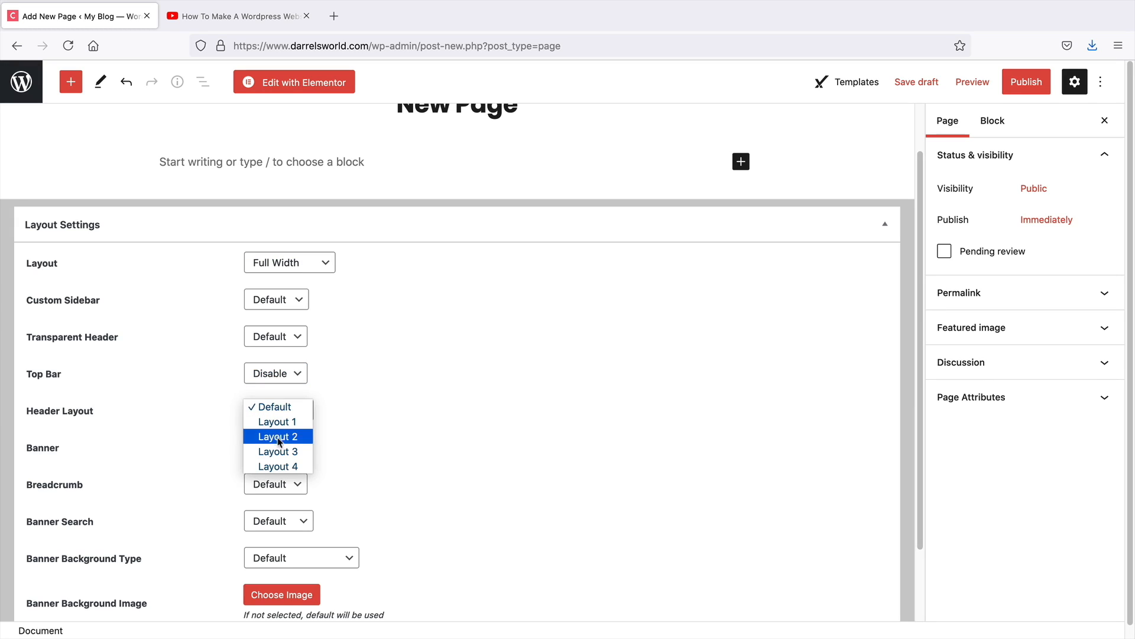
pyautogui.click(277, 407)
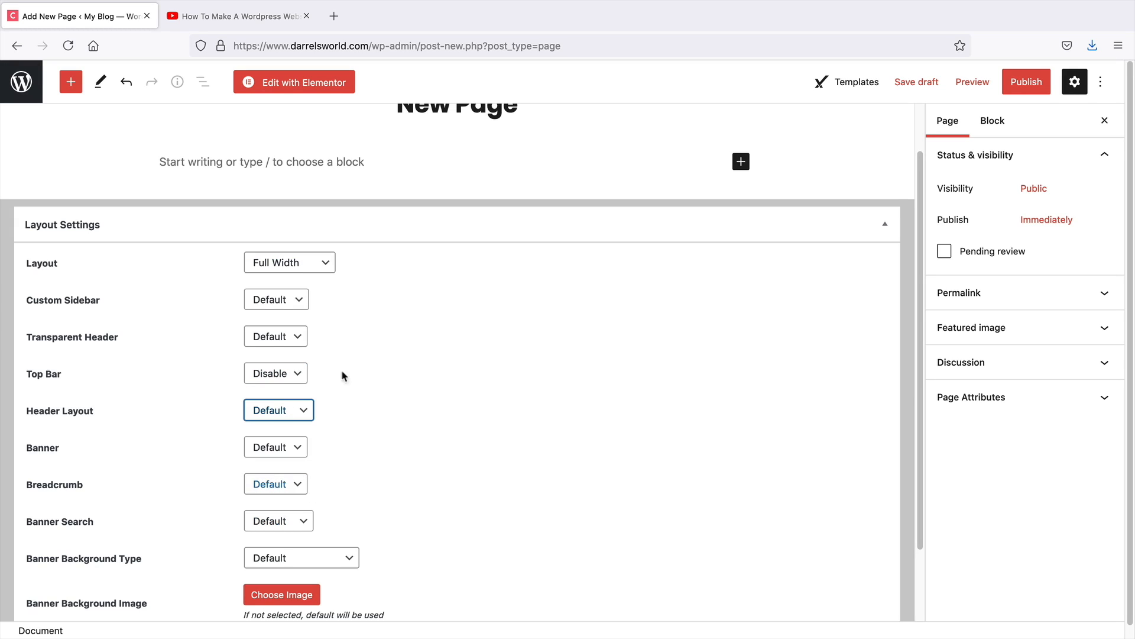
# Publish the page
pyautogui.scroll(-1, 353, 416)
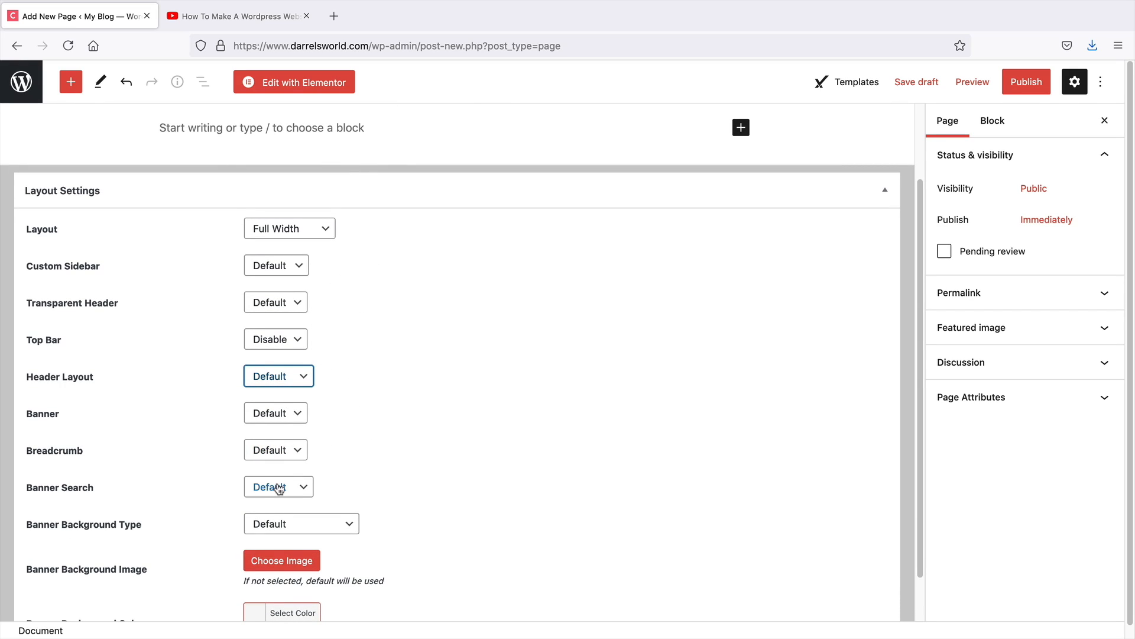
pyautogui.scroll(-2, 279, 487)
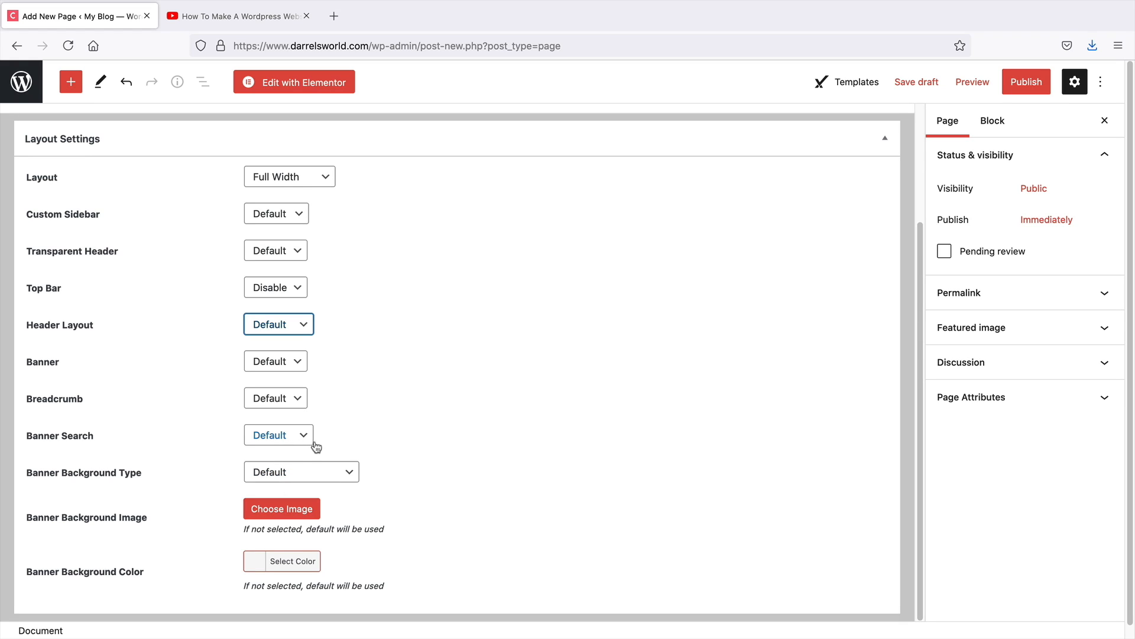
pyautogui.scroll(5, 519, 436)
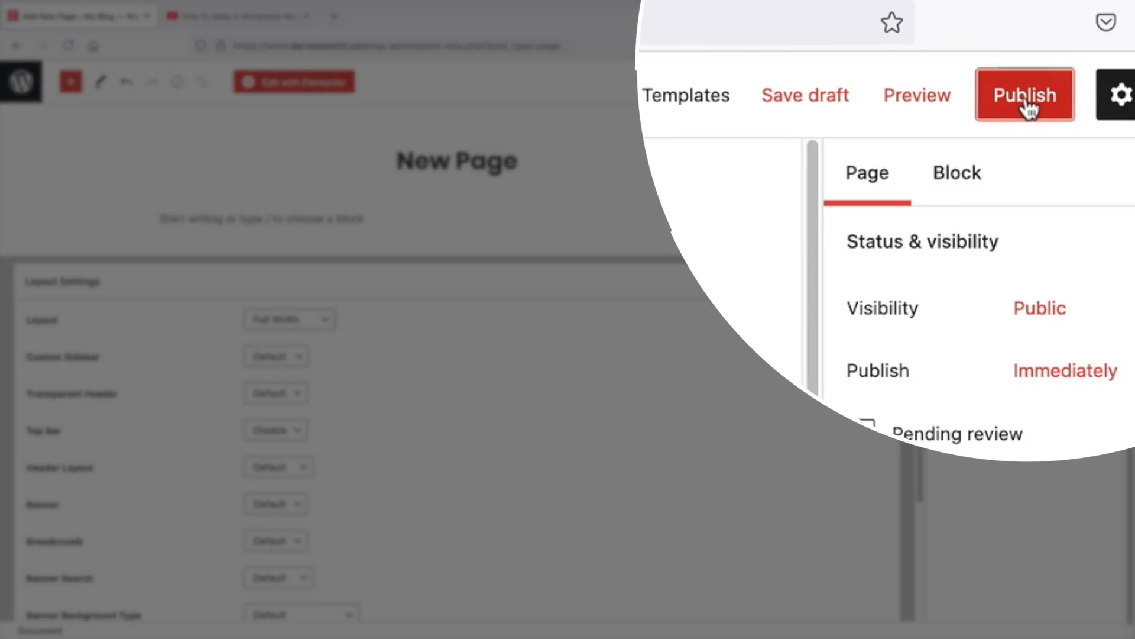
pyautogui.click(1027, 82)
pyautogui.click(1002, 80)
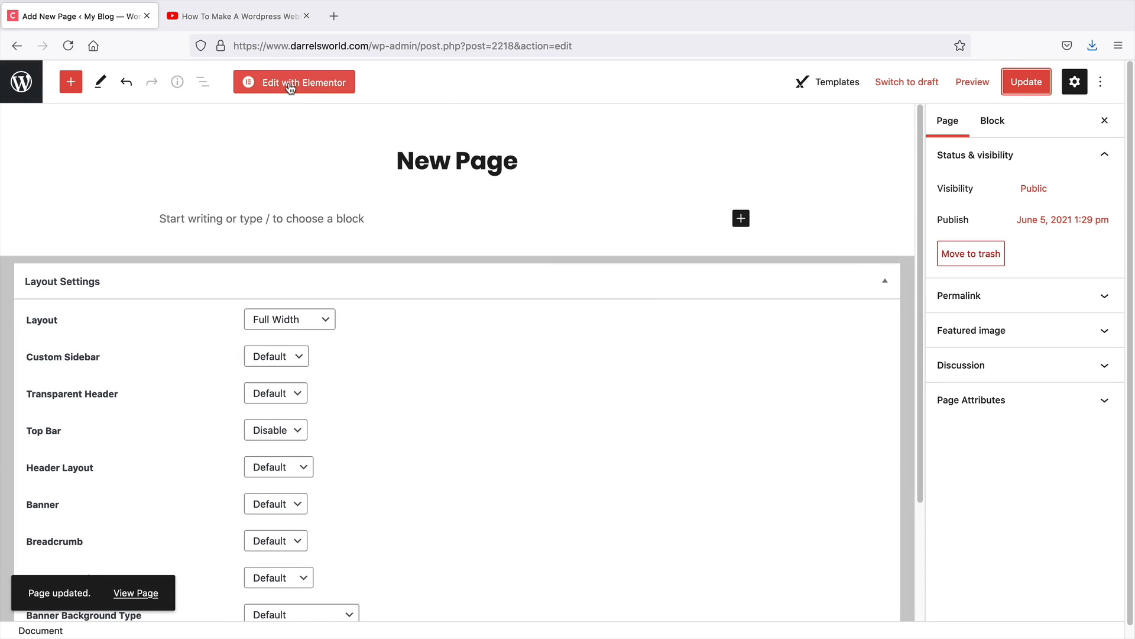
# Open the page in Elementor and add a single-column section
pyautogui.click(265, 85)
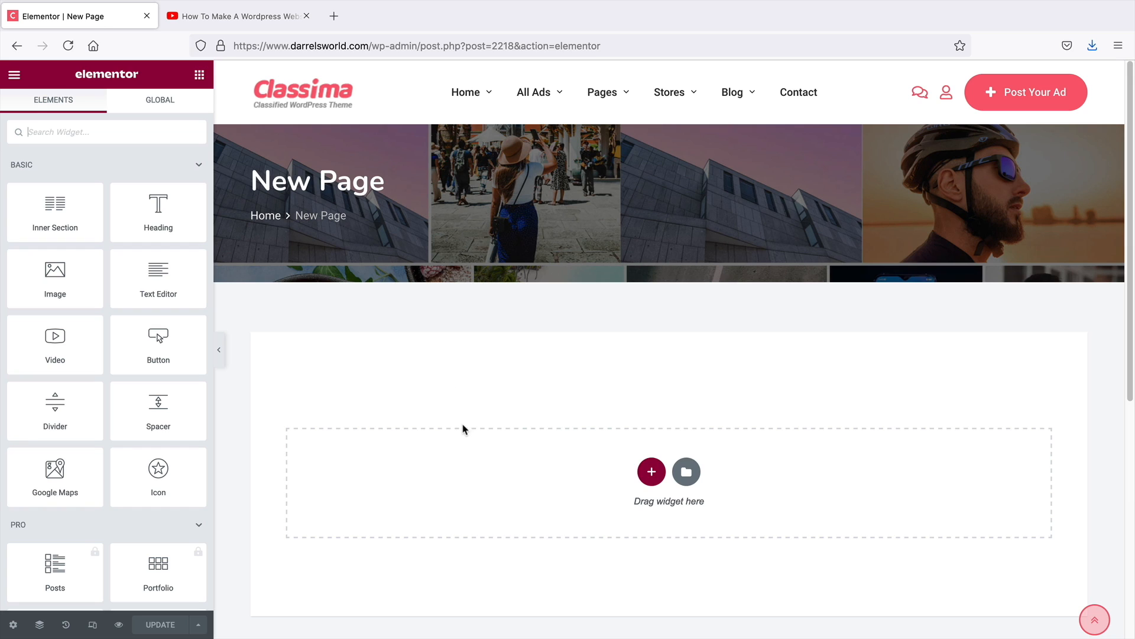
pyautogui.scroll(-3, 464, 426)
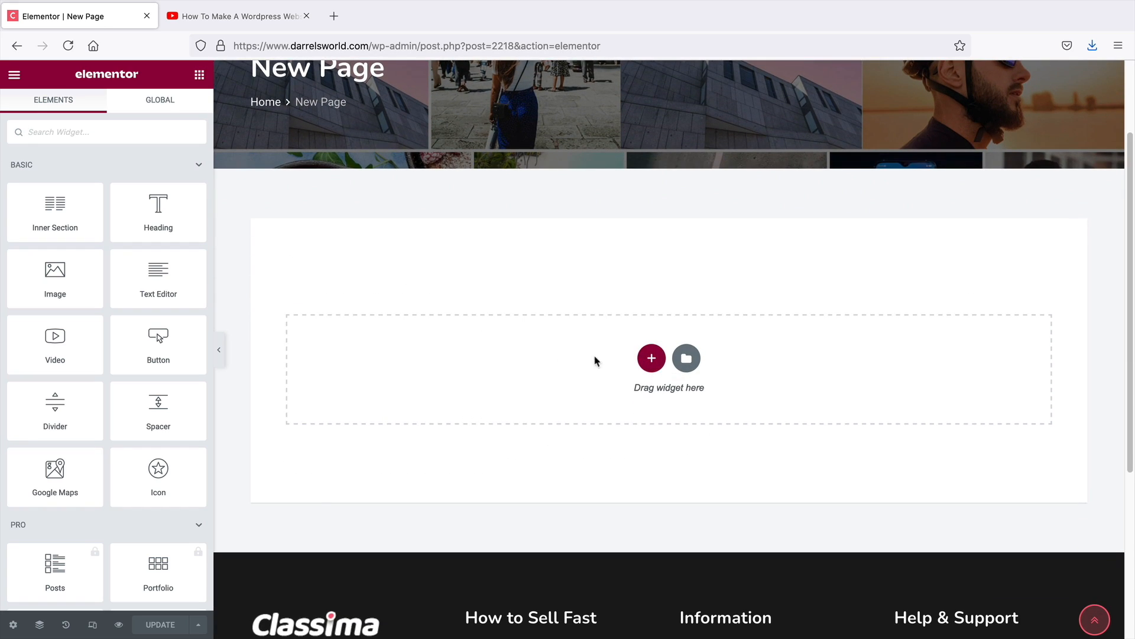
pyautogui.click(651, 359)
pyautogui.click(489, 392)
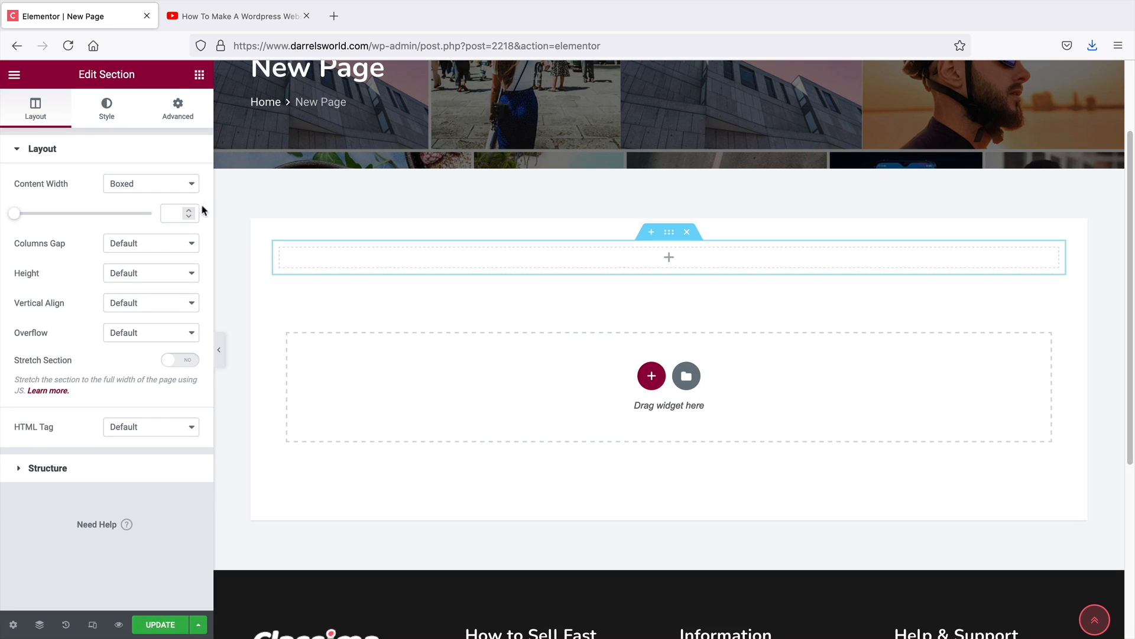
# Place a Heading widget in the new section and centre-align it
pyautogui.click(200, 74)
pyautogui.moveTo(158, 210); pyautogui.dragTo(687, 256)
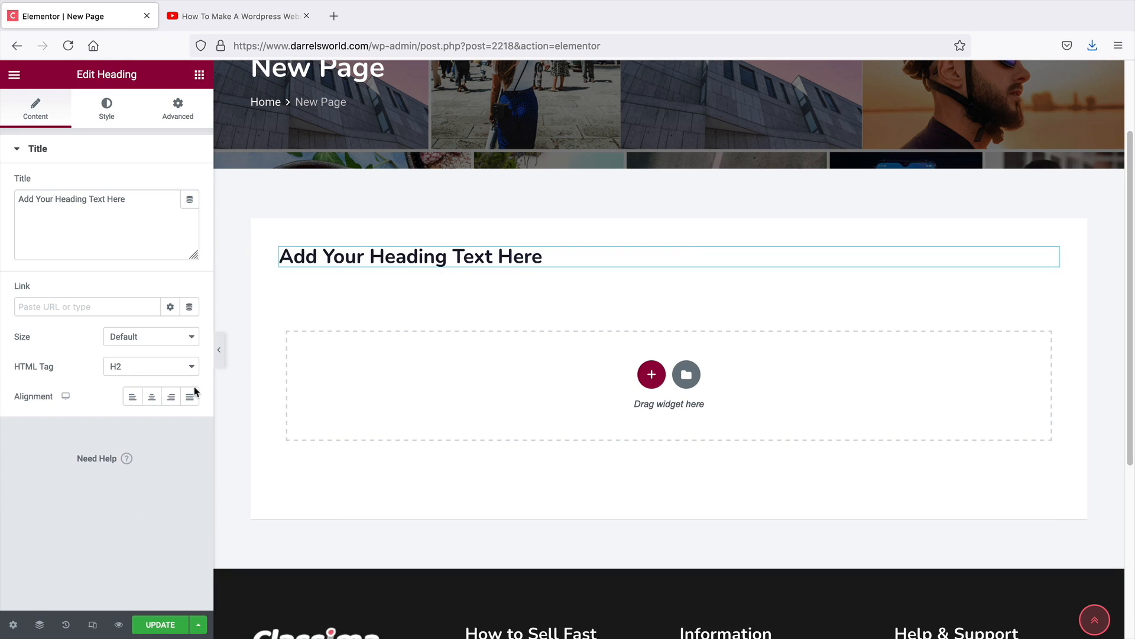
pyautogui.click(152, 398)
# Try to insert a block from the Elementor template library
pyautogui.click(692, 384)
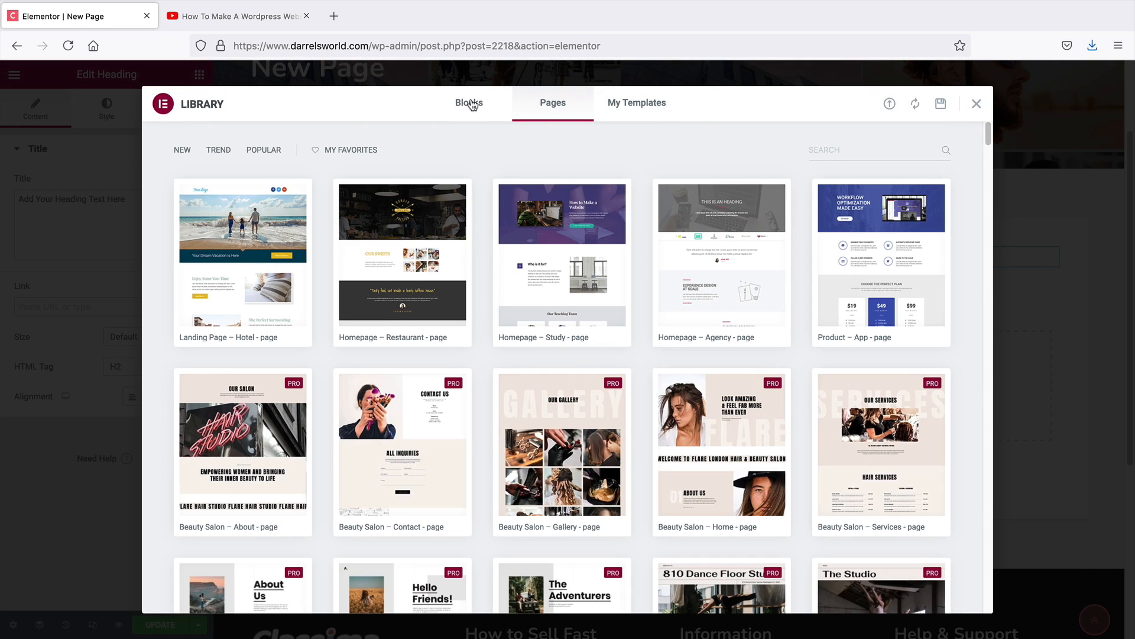
pyautogui.click(471, 107)
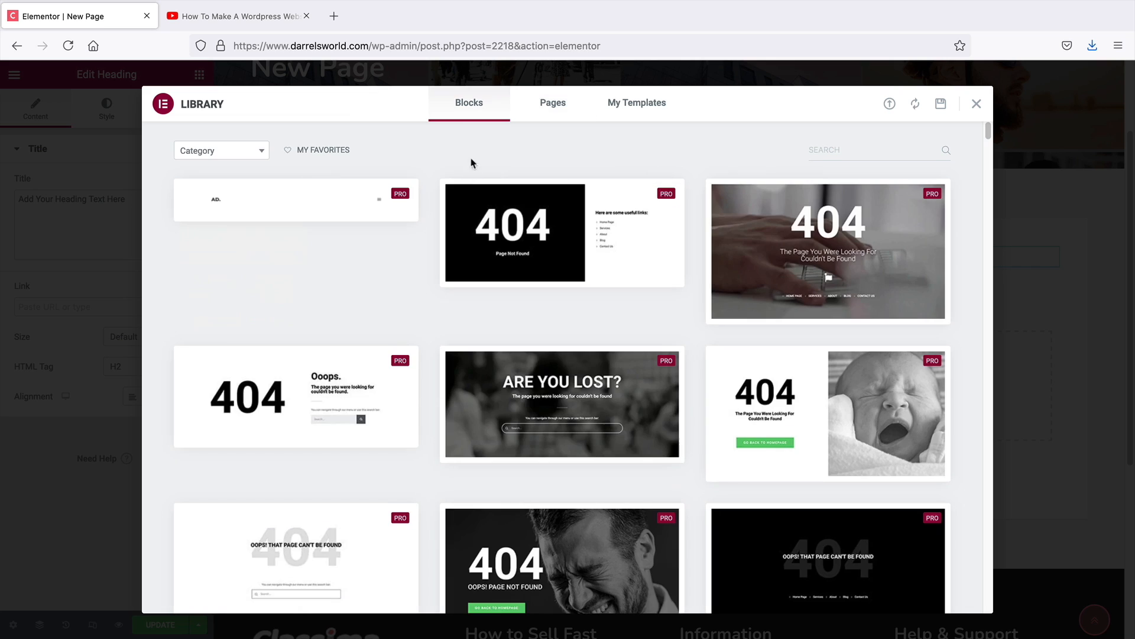
pyautogui.scroll(-10, 561, 379)
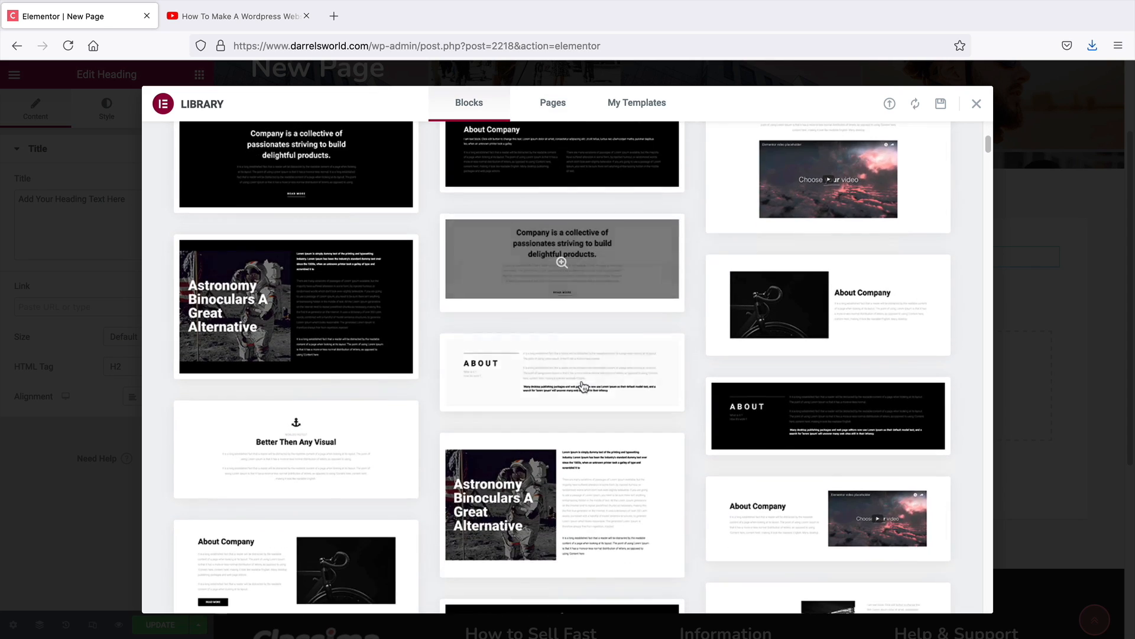
pyautogui.moveTo(584, 387)
pyautogui.scroll(-3, 584, 387)
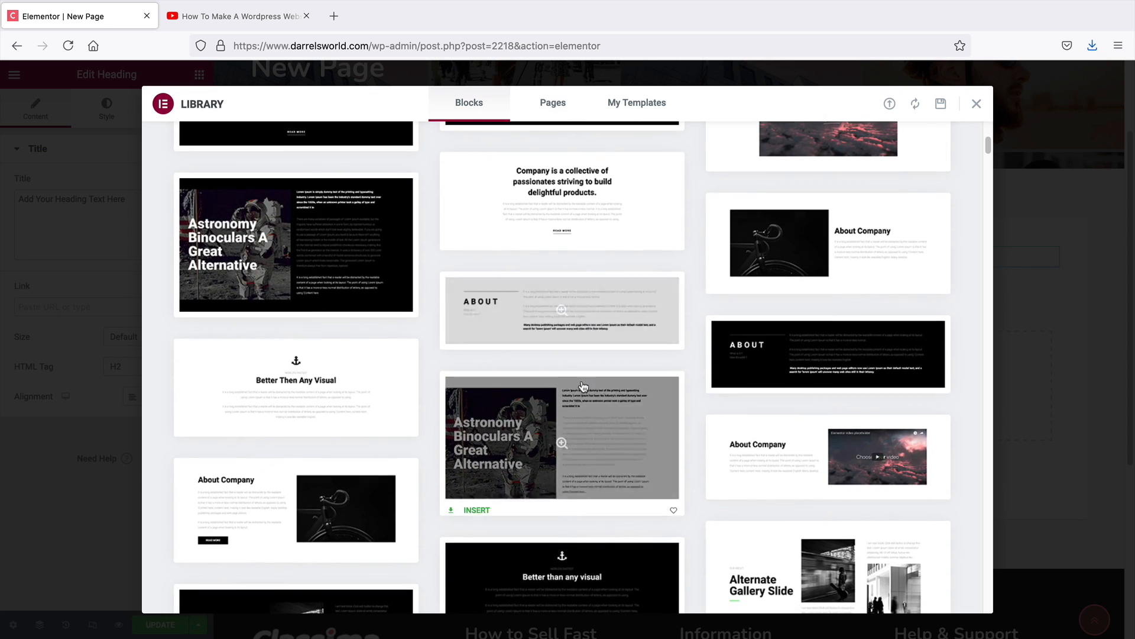
pyautogui.scroll(-1, 584, 387)
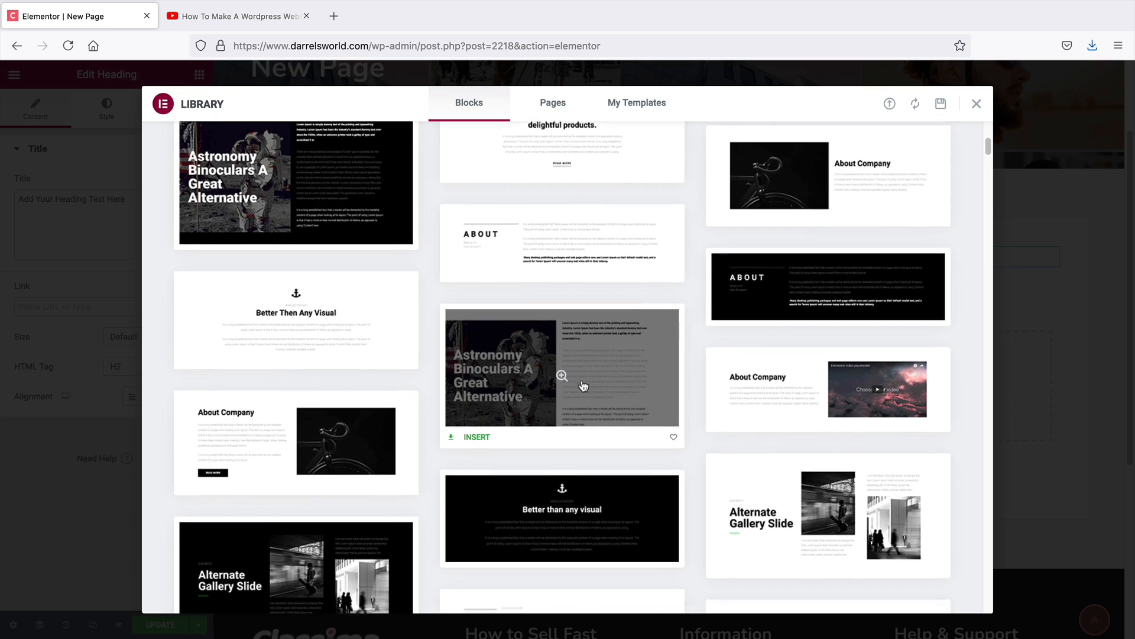
pyautogui.click(211, 354)
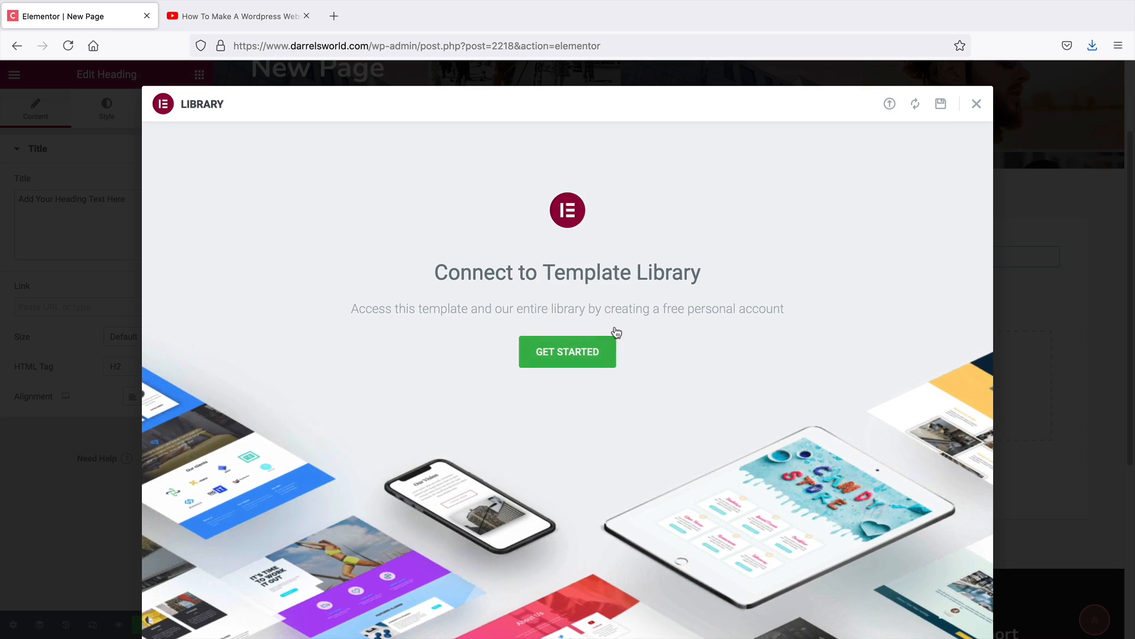
pyautogui.click(977, 105)
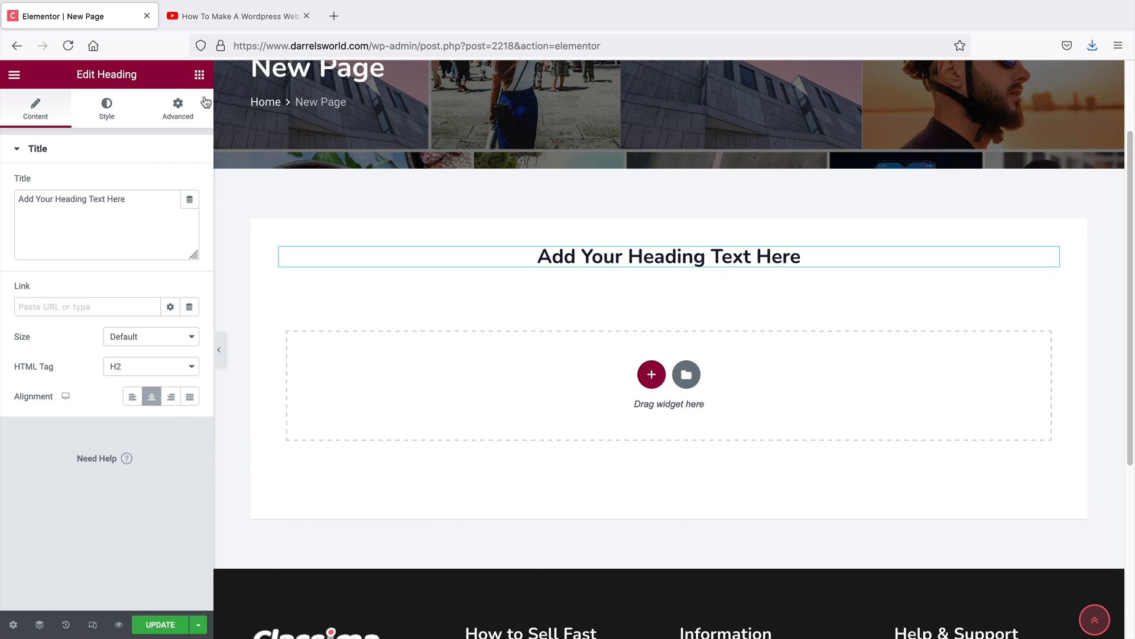
# Add a Listing Store Grid widget below the heading
pyautogui.click(200, 74)
pyautogui.scroll(-5, 150, 486)
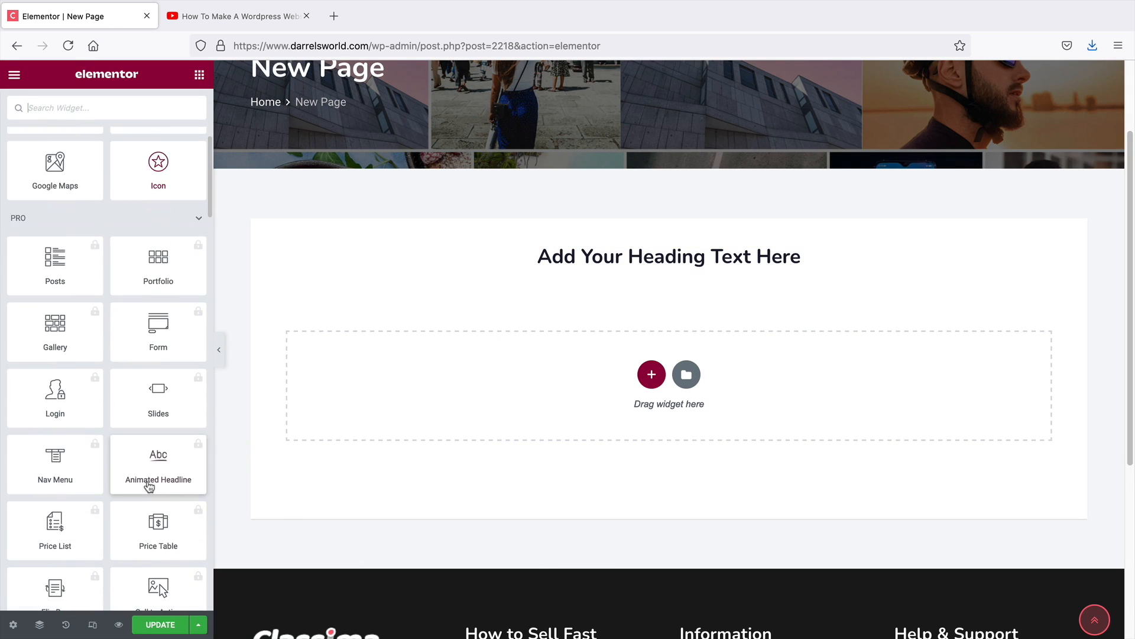
pyautogui.scroll(-15, 149, 487)
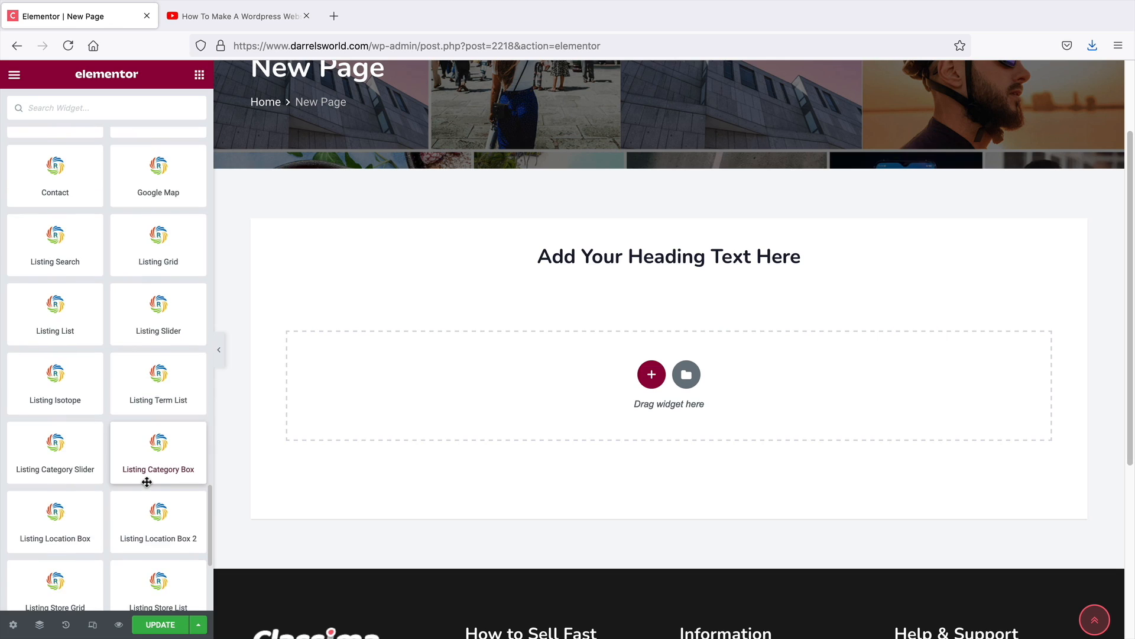
pyautogui.scroll(-2, 155, 520)
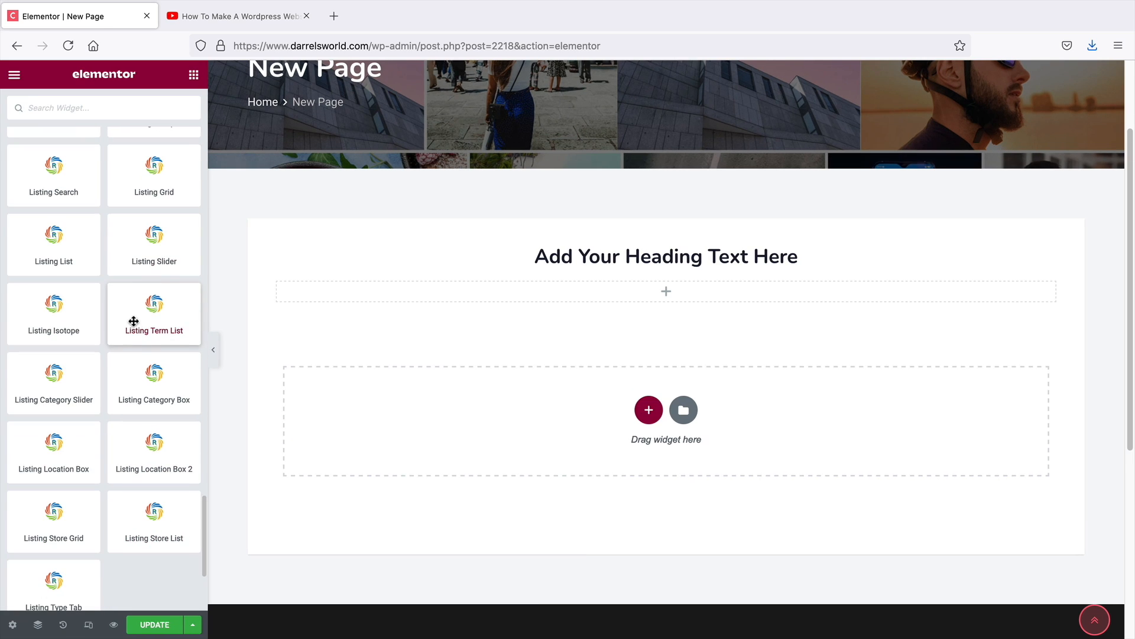
pyautogui.moveTo(64, 527); pyautogui.dragTo(680, 294)
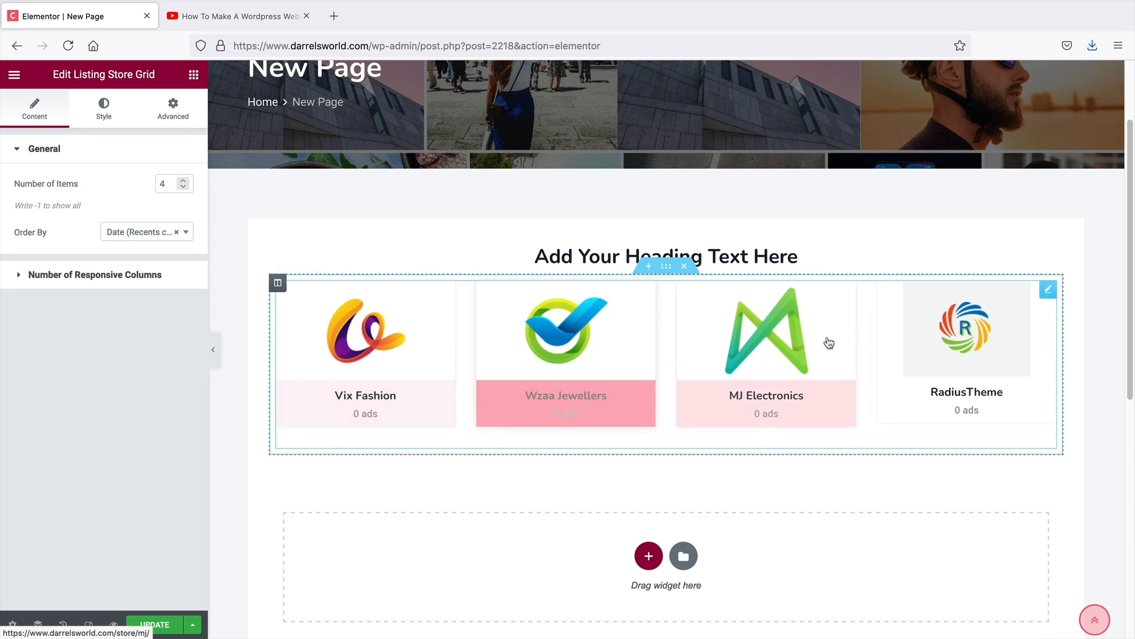
# Change the heading text to "Our Vendors" and save the page
pyautogui.tripleClick(784, 256)
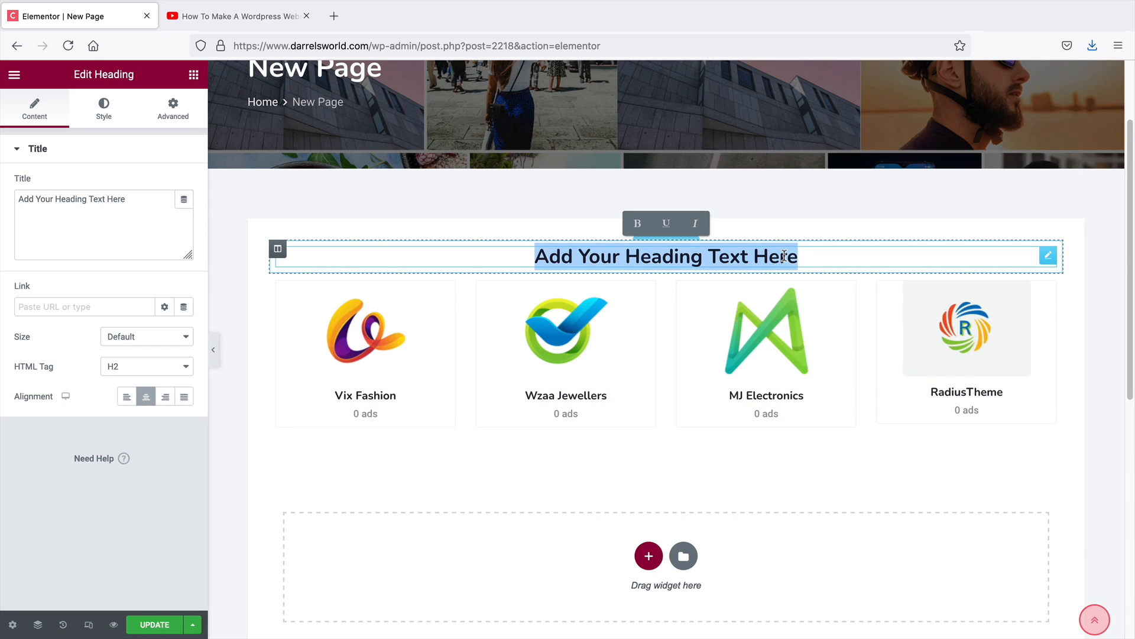
pyautogui.write('Our')
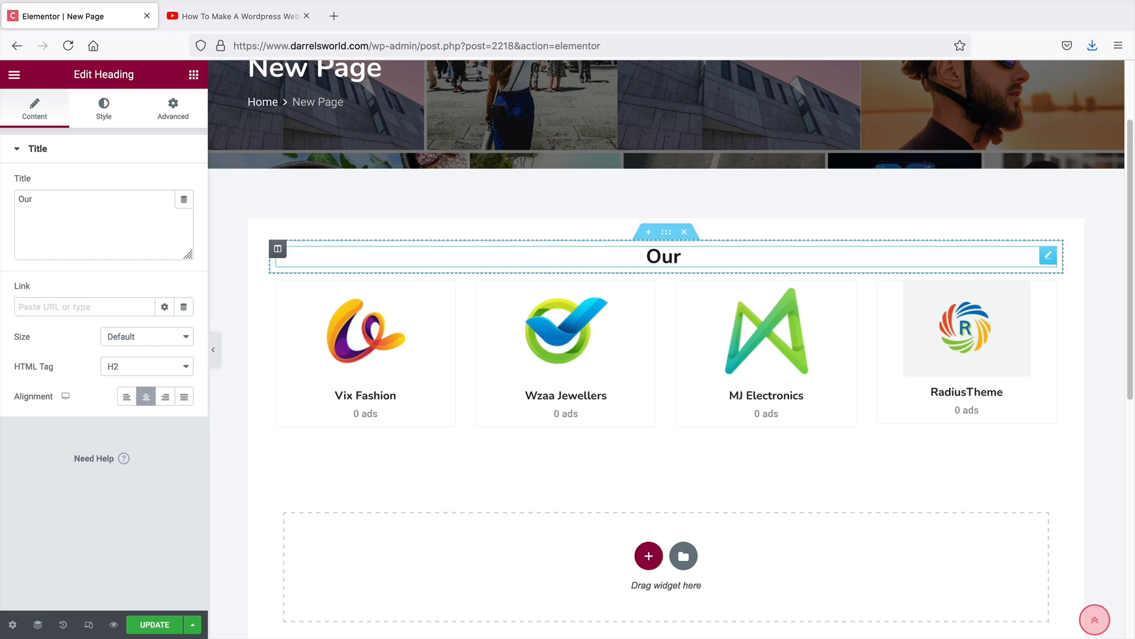
pyautogui.write(' Vednors')
pyautogui.press('BackSpace')
pyautogui.press('BackSpace')
pyautogui.press('BackSpace')
pyautogui.press('BackSpace')
pyautogui.press('BackSpace')
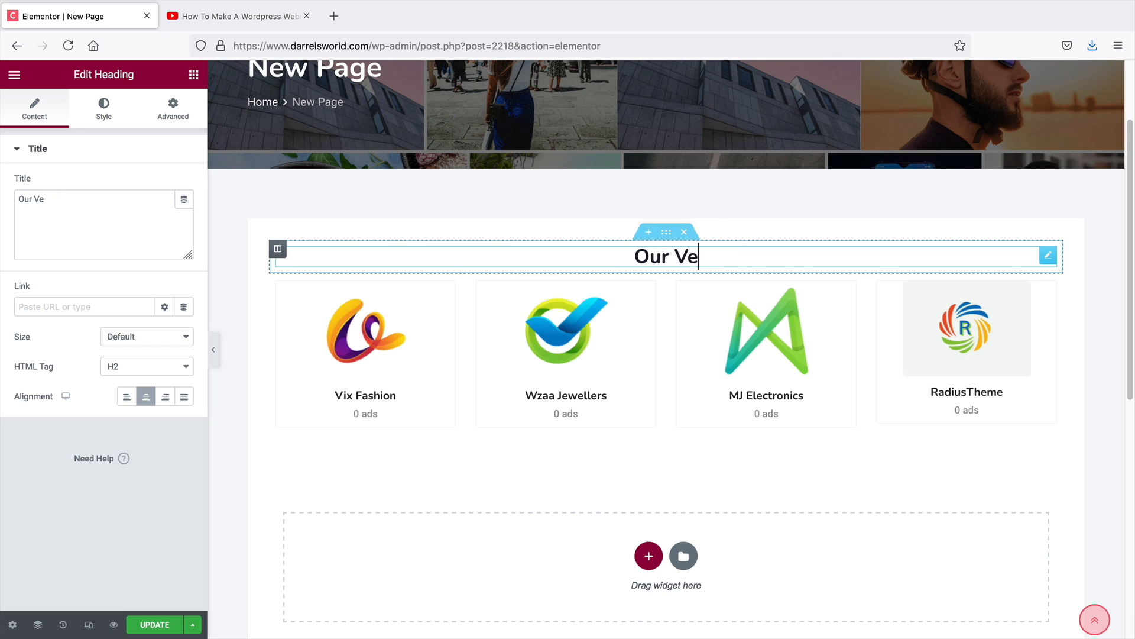
pyautogui.write('ndors')
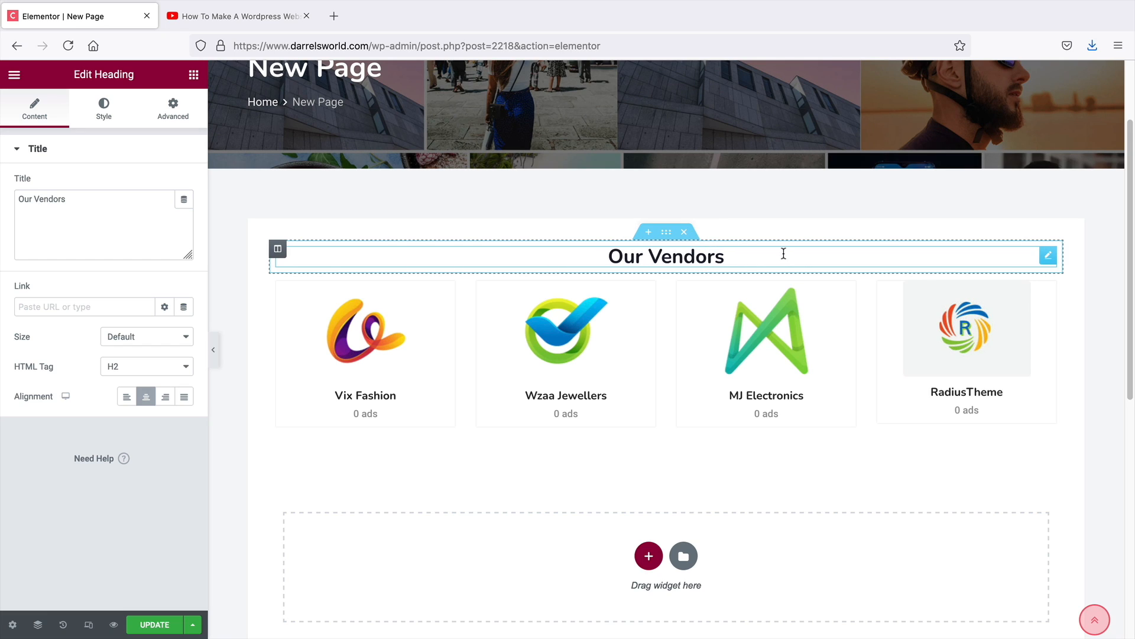
pyautogui.click(155, 624)
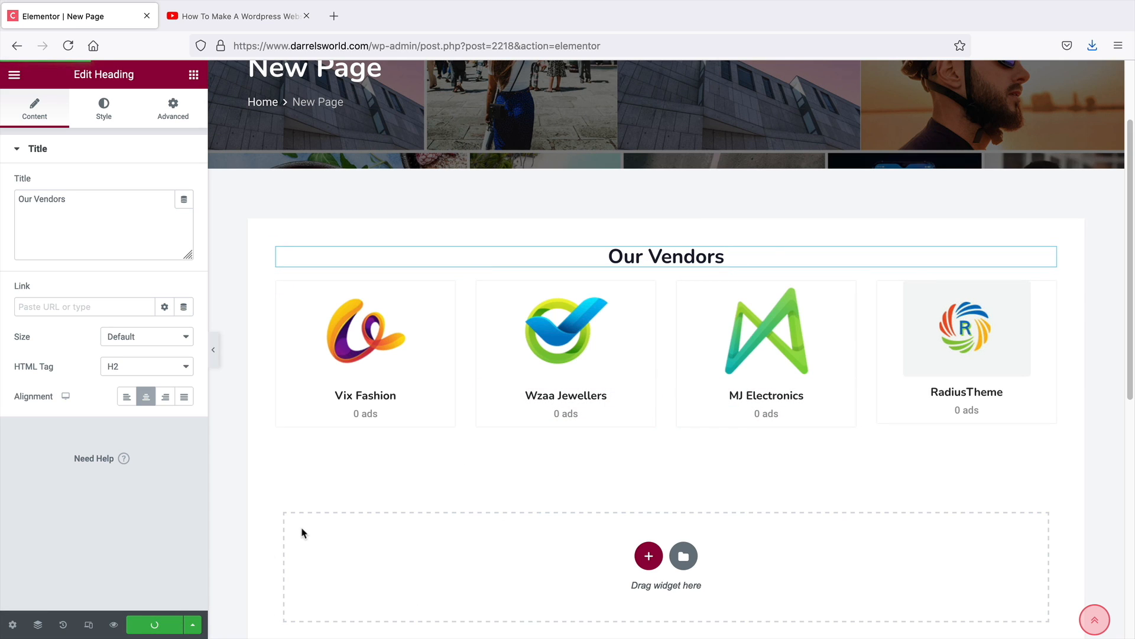
# View the finished page on the live site
pyautogui.scroll(2, 320, 501)
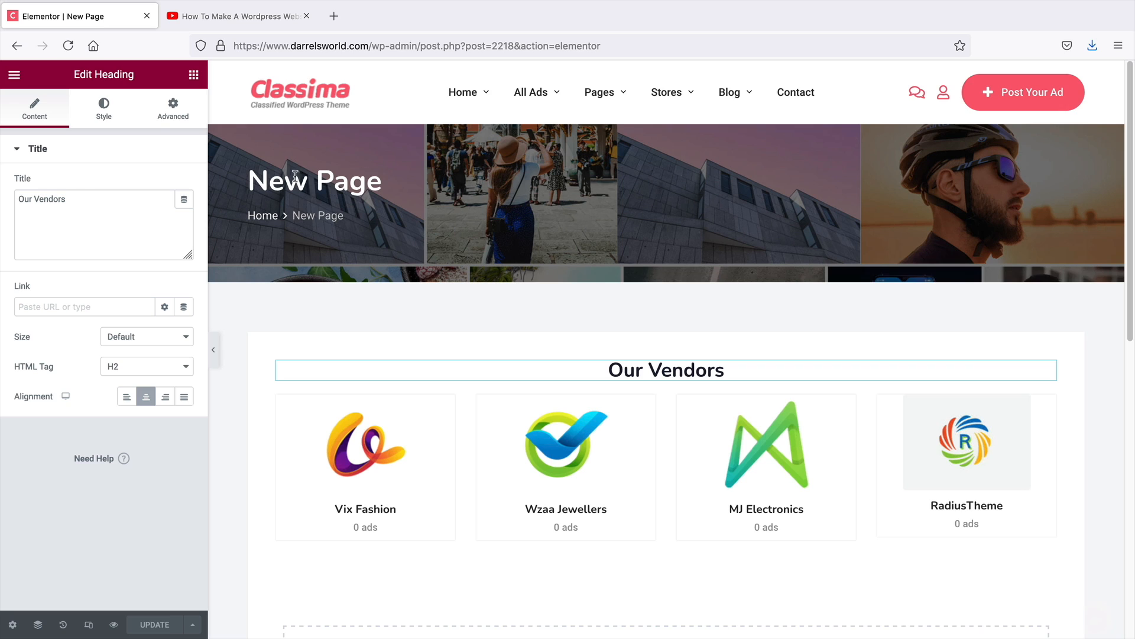
pyautogui.click(12, 75)
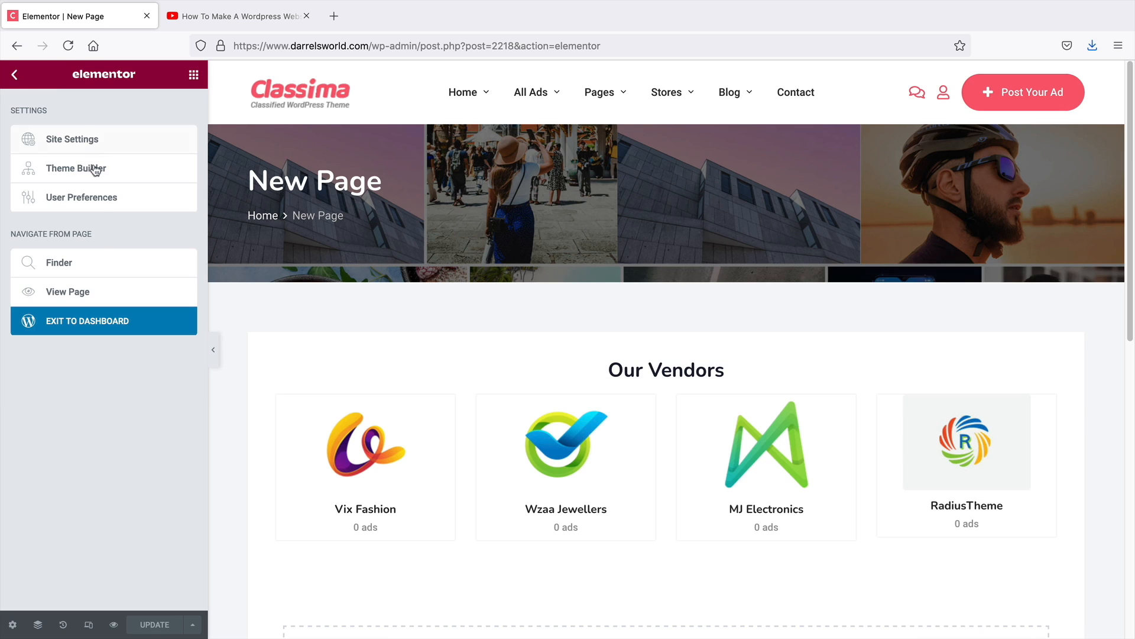
pyautogui.click(95, 295)
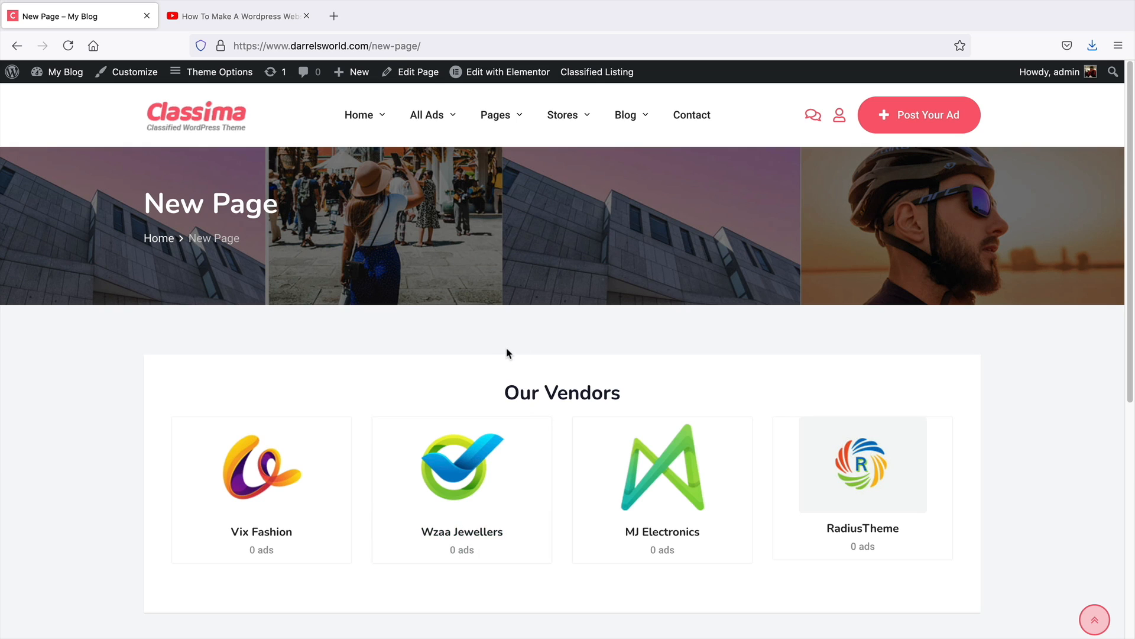
# Open the page in the block editor and disable the banner in its layout settings
pyautogui.scroll(-1, 506, 353)
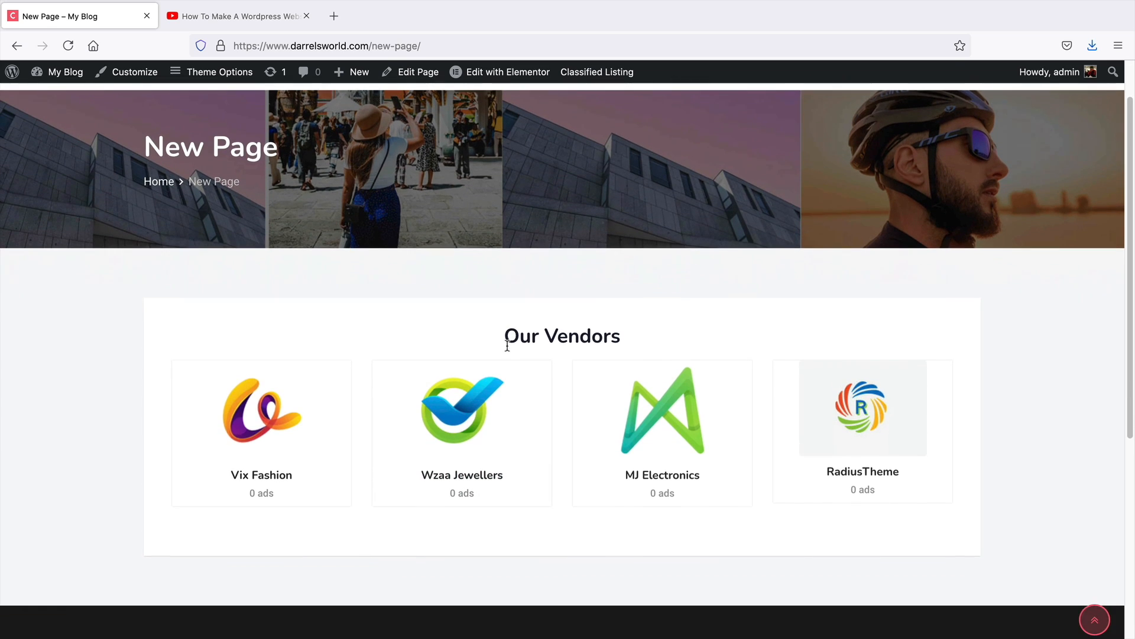
pyautogui.click(420, 75)
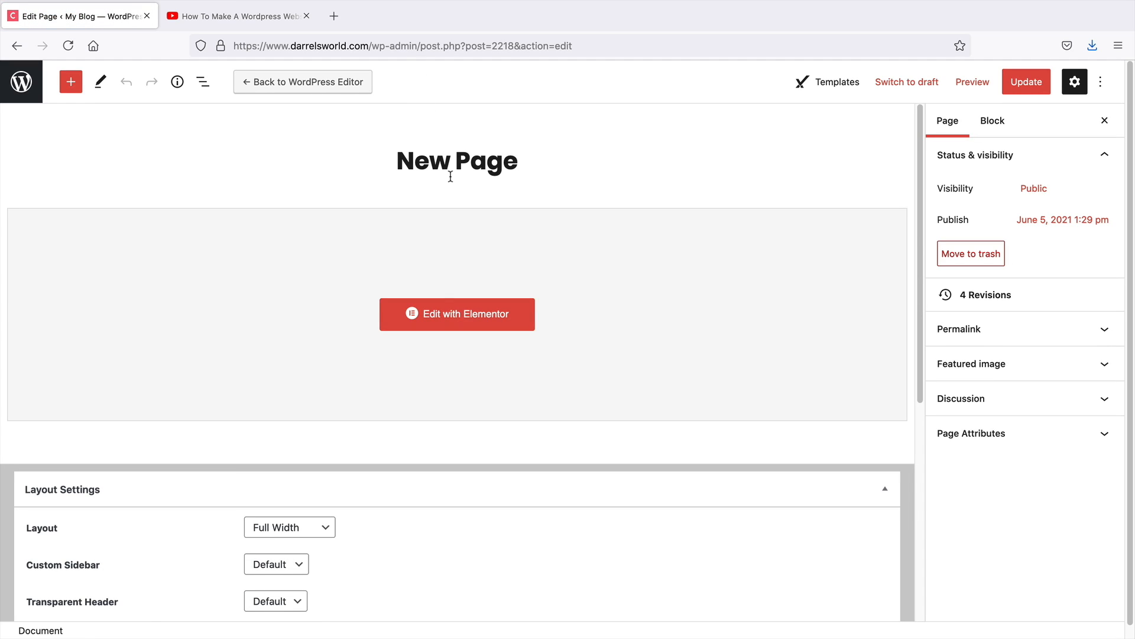
pyautogui.scroll(-2, 459, 429)
pyautogui.scroll(-3, 459, 432)
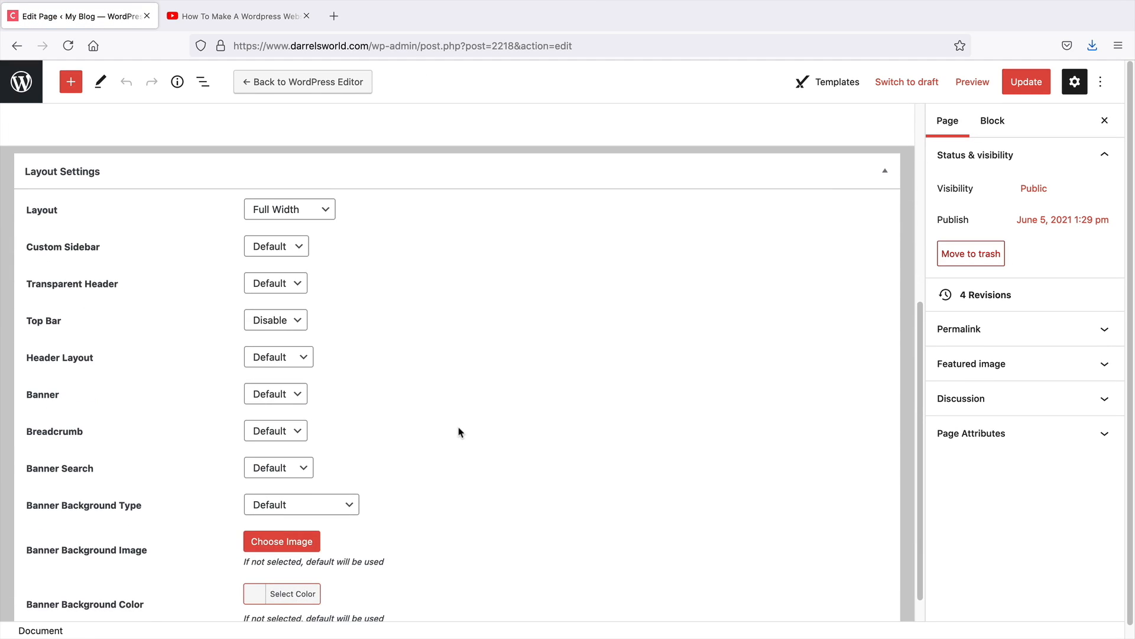
pyautogui.click(284, 397)
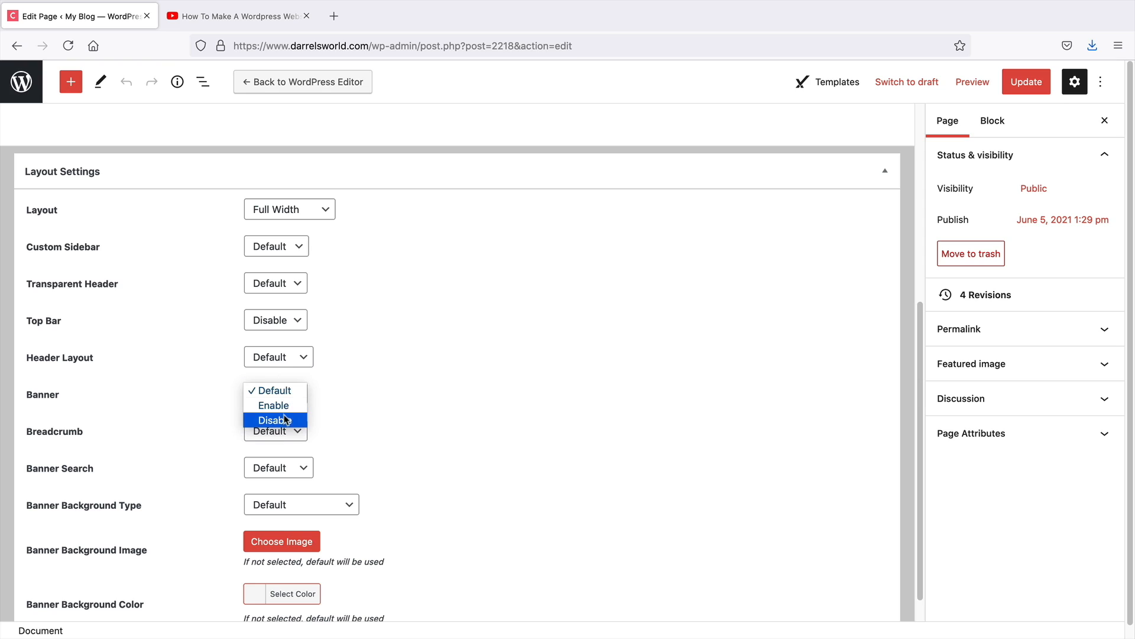
pyautogui.click(285, 421)
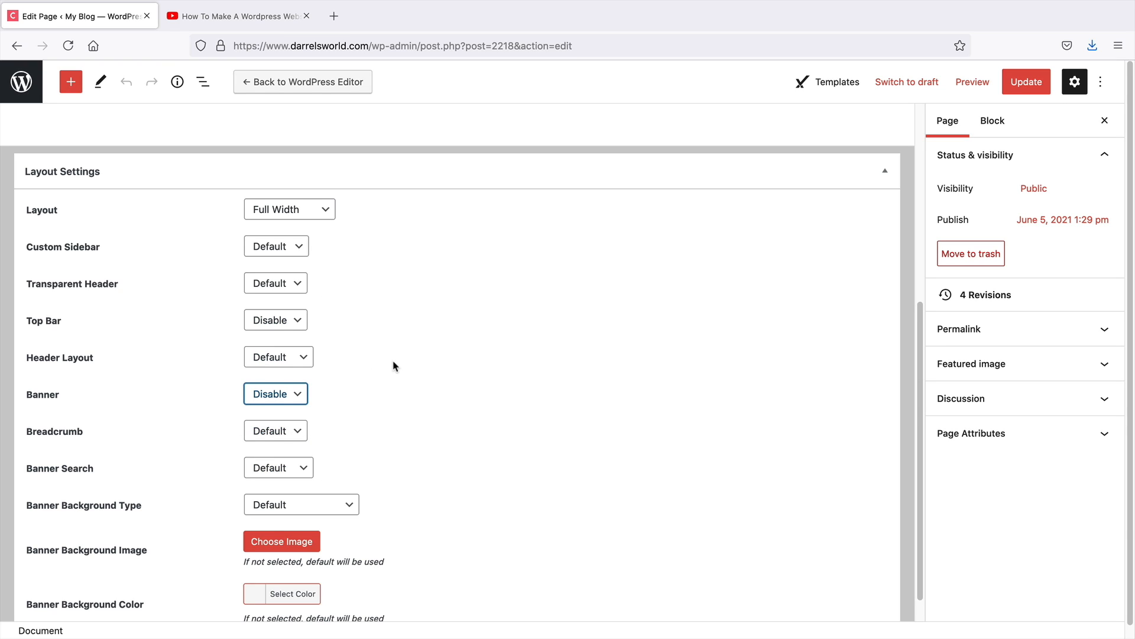
pyautogui.click(514, 492)
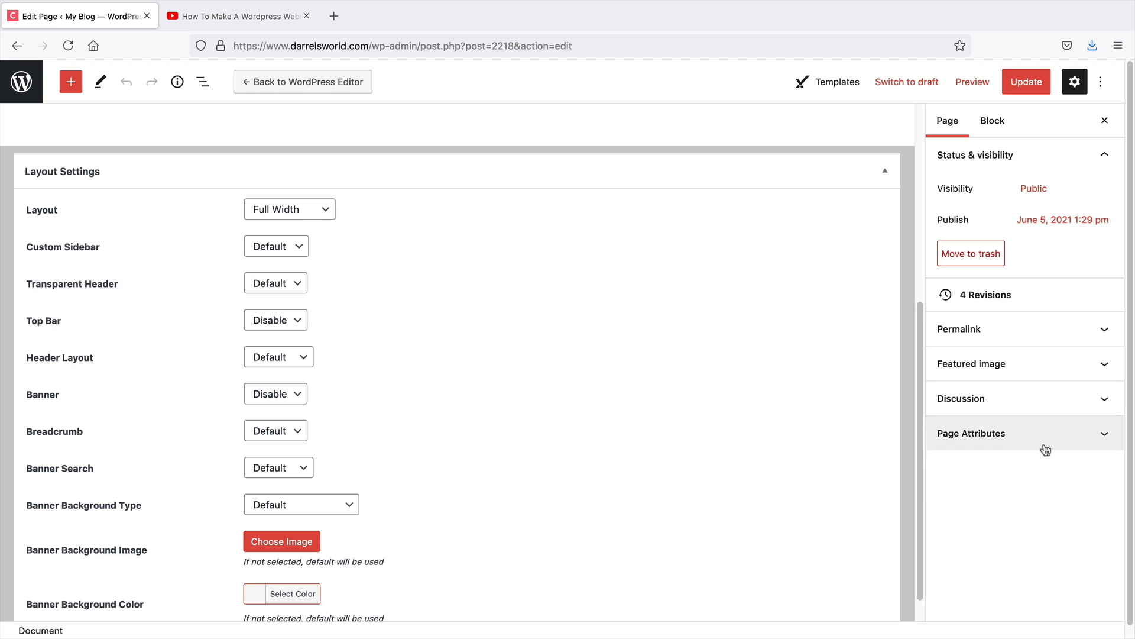
# Set the page template to Elementor Full Width and update the page
pyautogui.click(1104, 438)
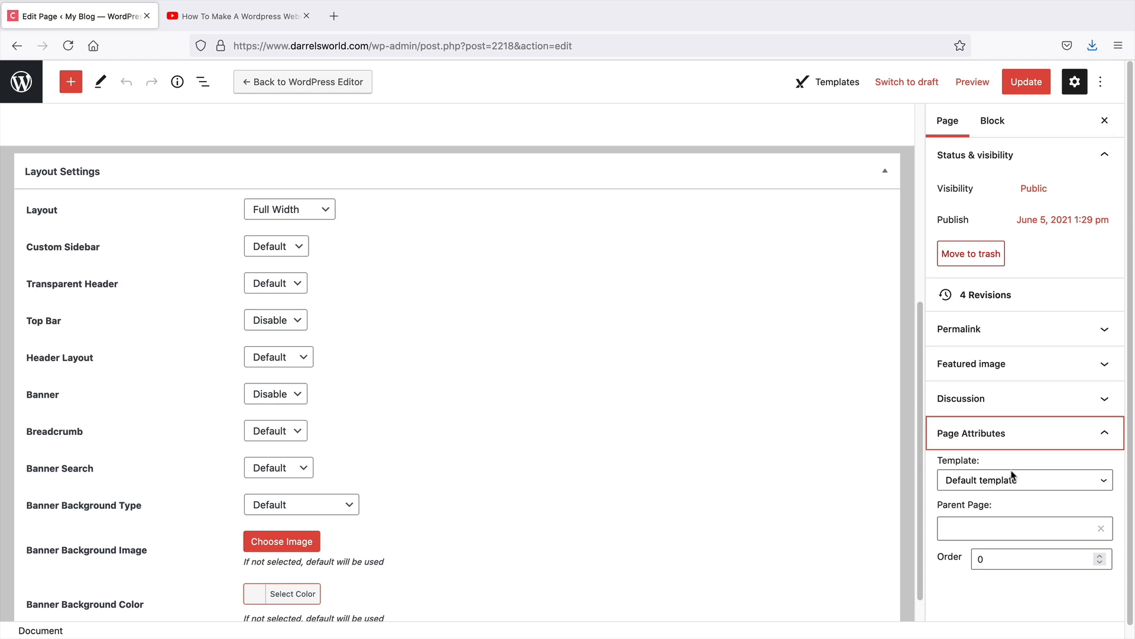
pyautogui.click(990, 481)
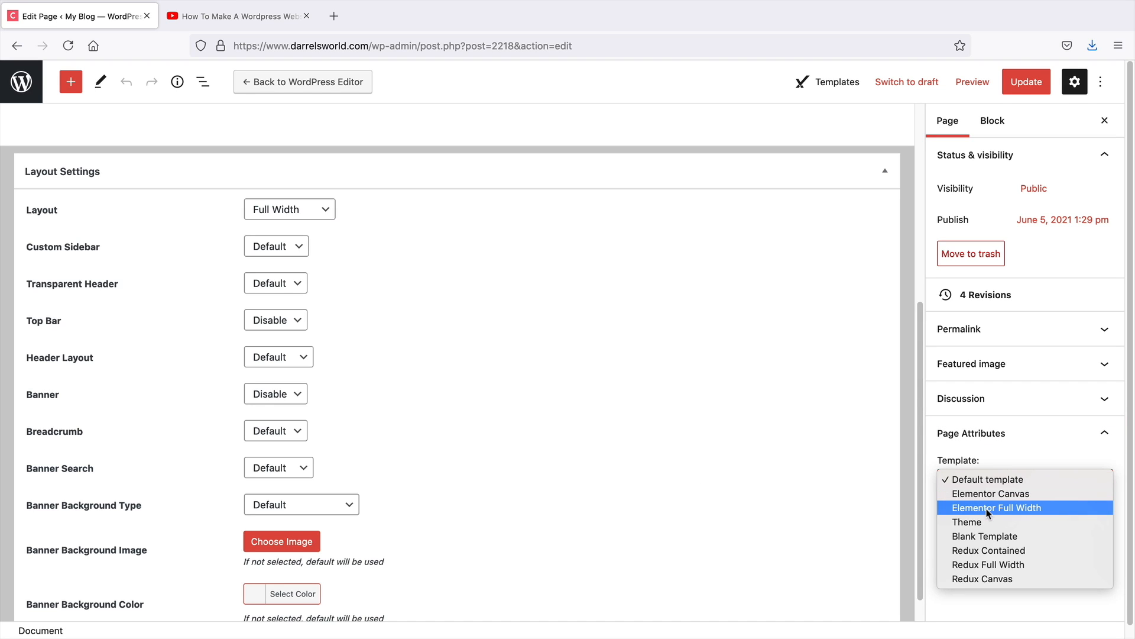
pyautogui.click(988, 507)
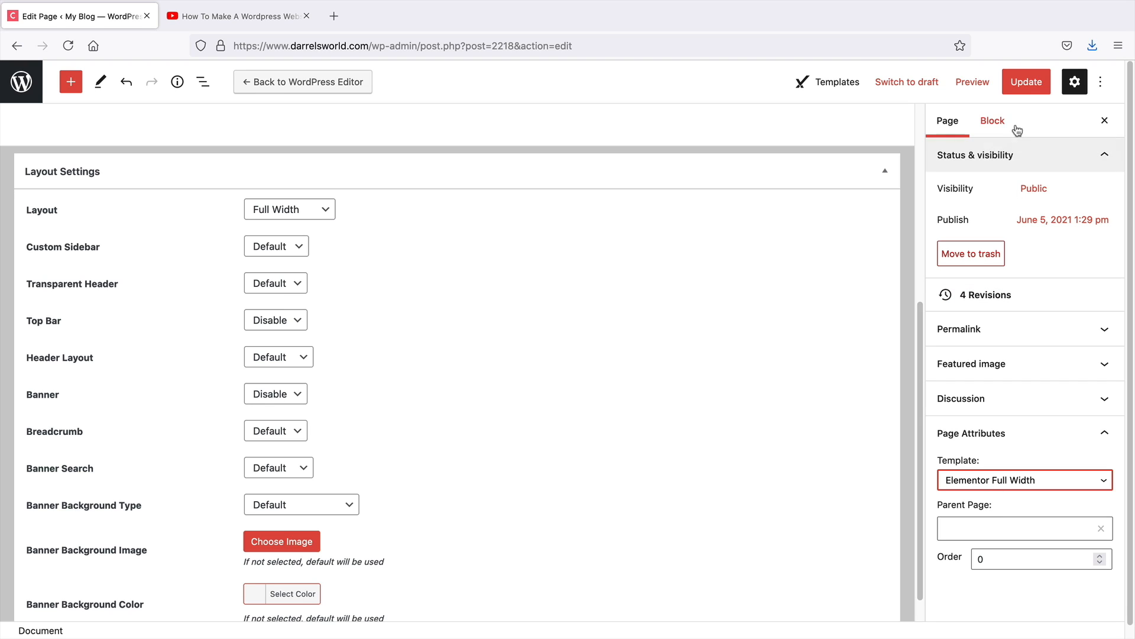
pyautogui.click(1023, 84)
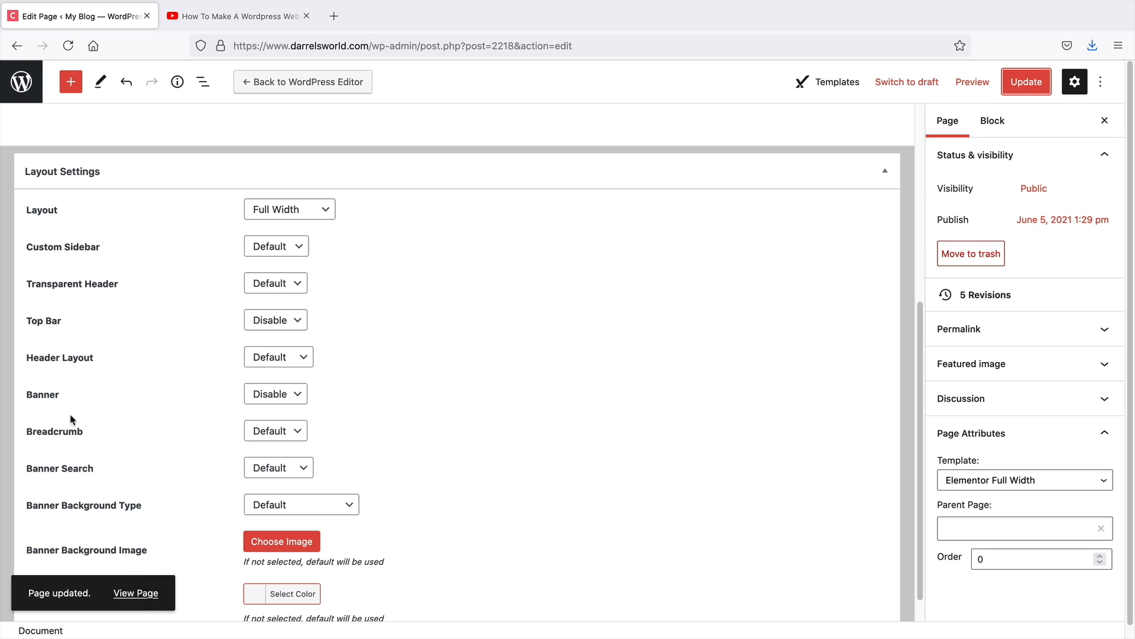
# View the updated page on the live site
pyautogui.click(155, 592)
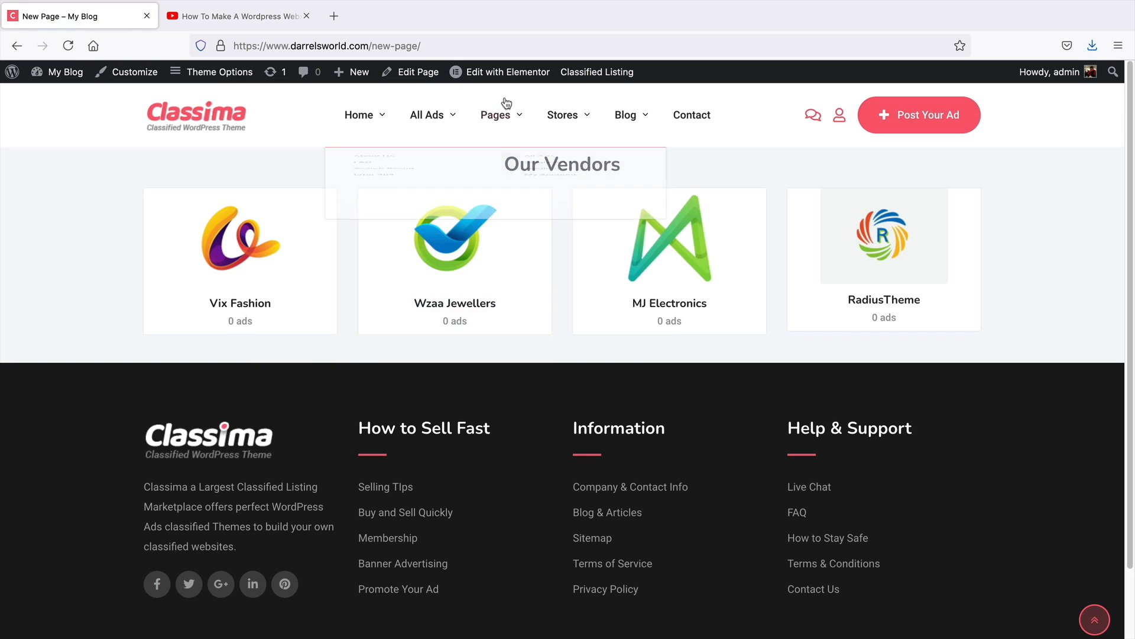
pyautogui.moveTo(525, 78)
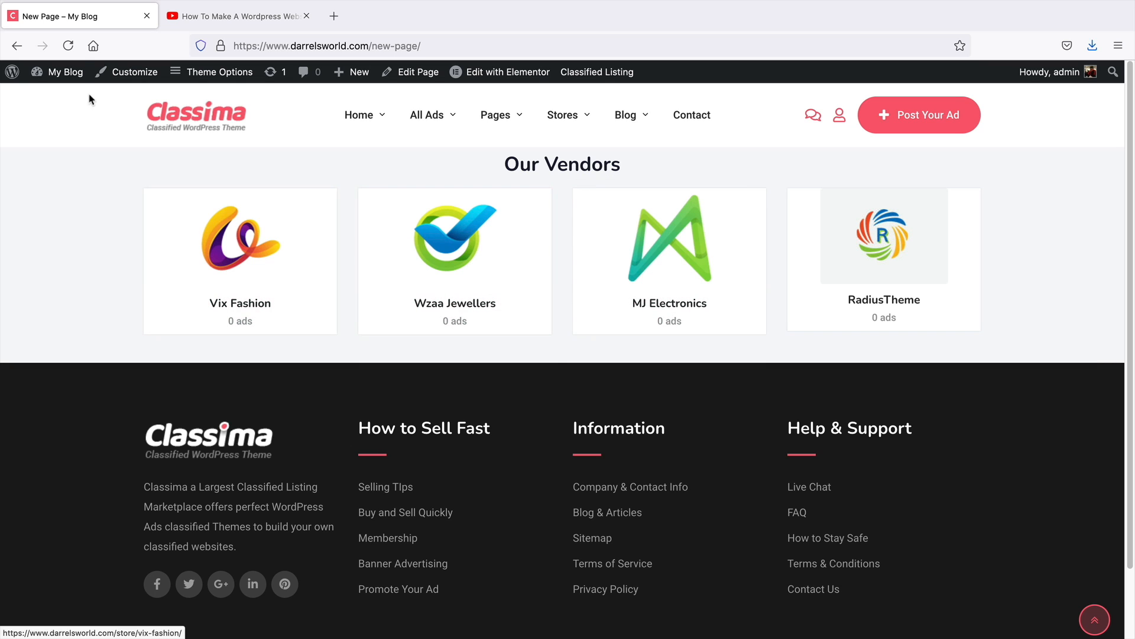
# Open the dashboard's menu editor and load the Main Menu (Primary) for editing
pyautogui.moveTo(83, 83)
pyautogui.click(73, 104)
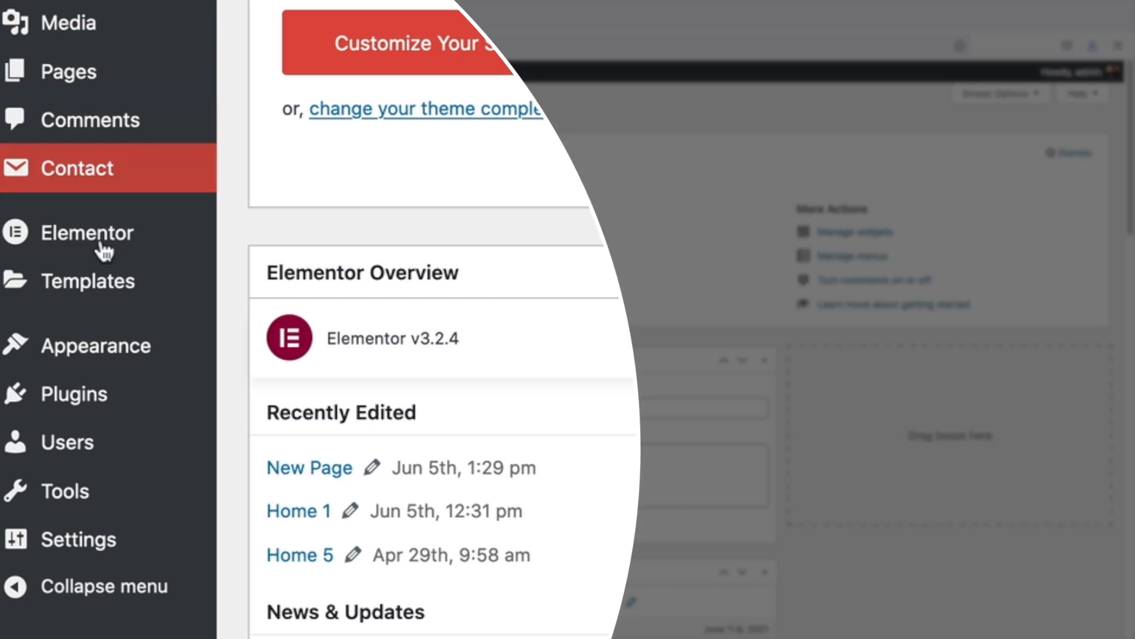
pyautogui.moveTo(56, 400)
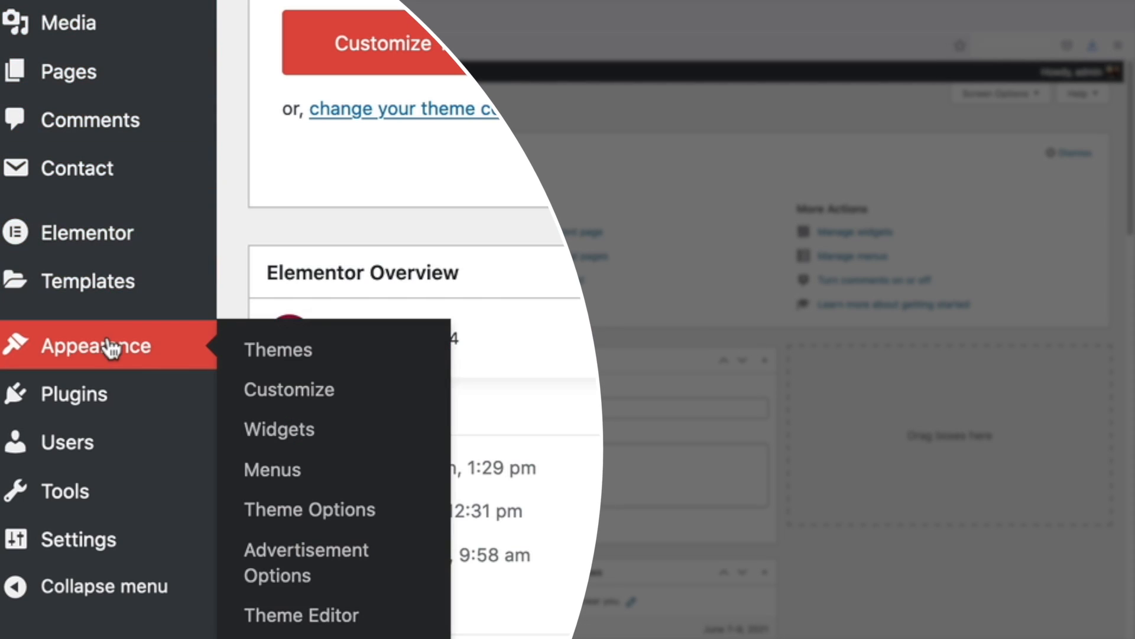
pyautogui.click(318, 480)
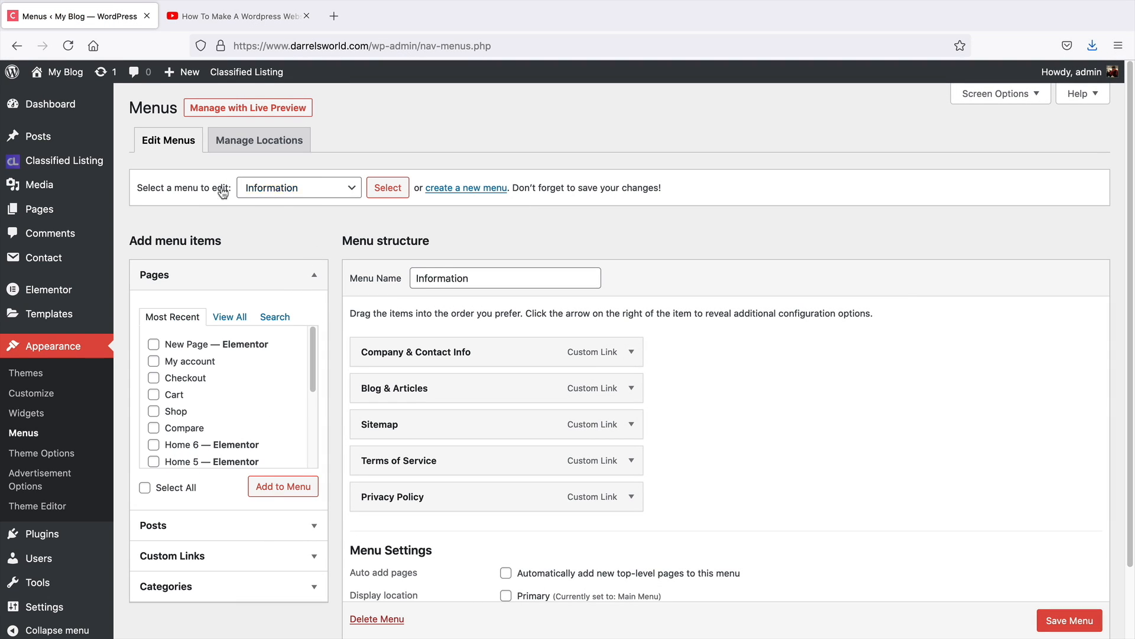
pyautogui.click(281, 193)
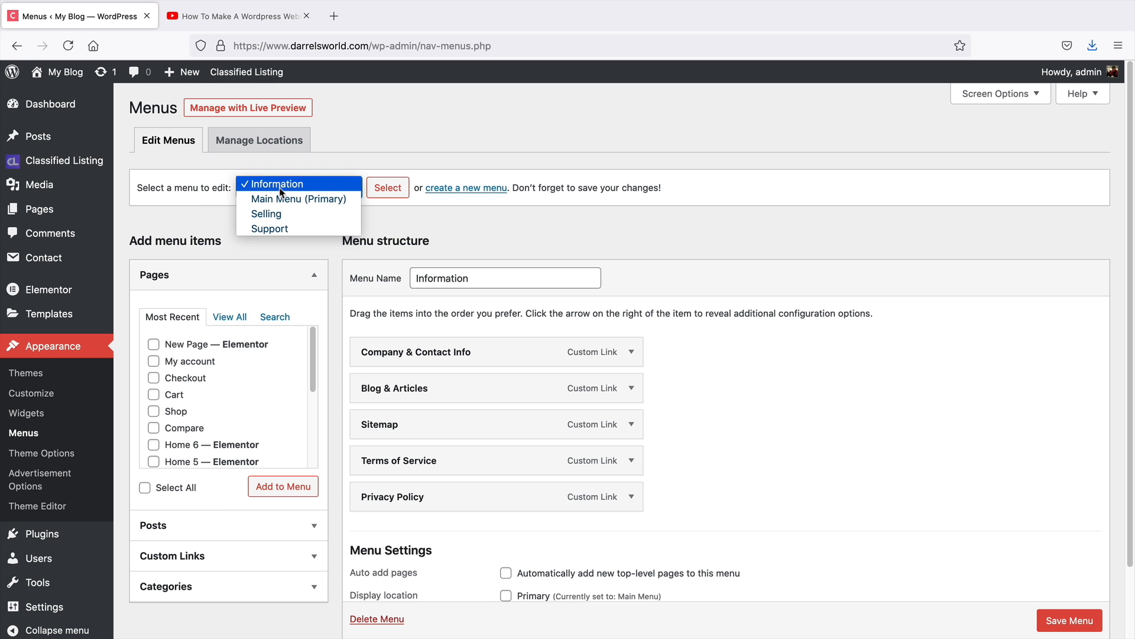
pyautogui.click(283, 199)
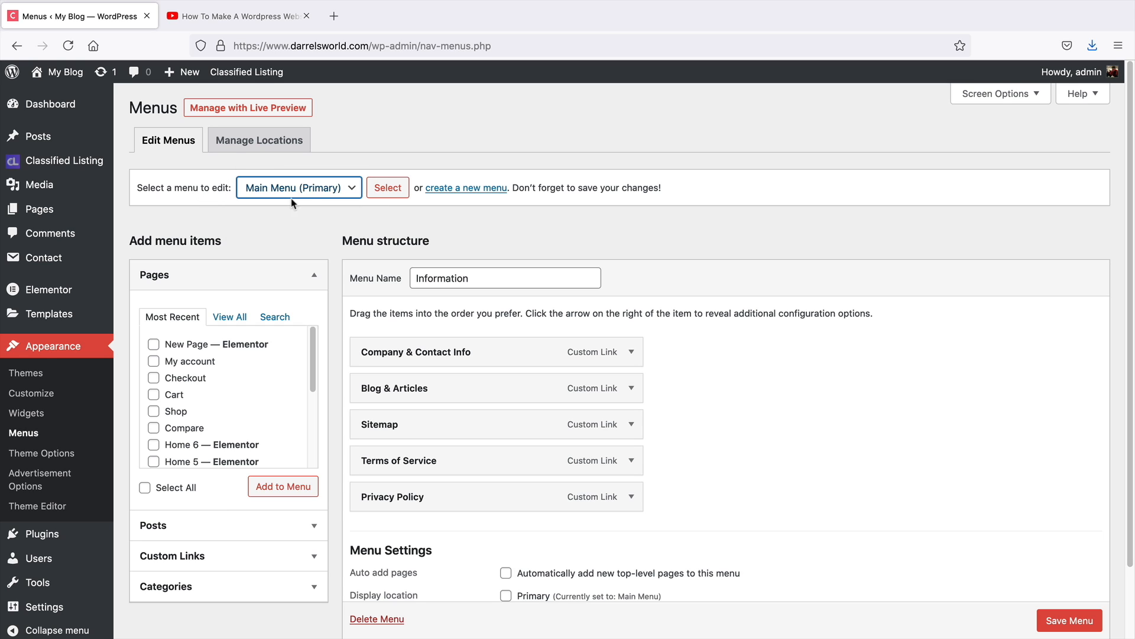
pyautogui.click(386, 191)
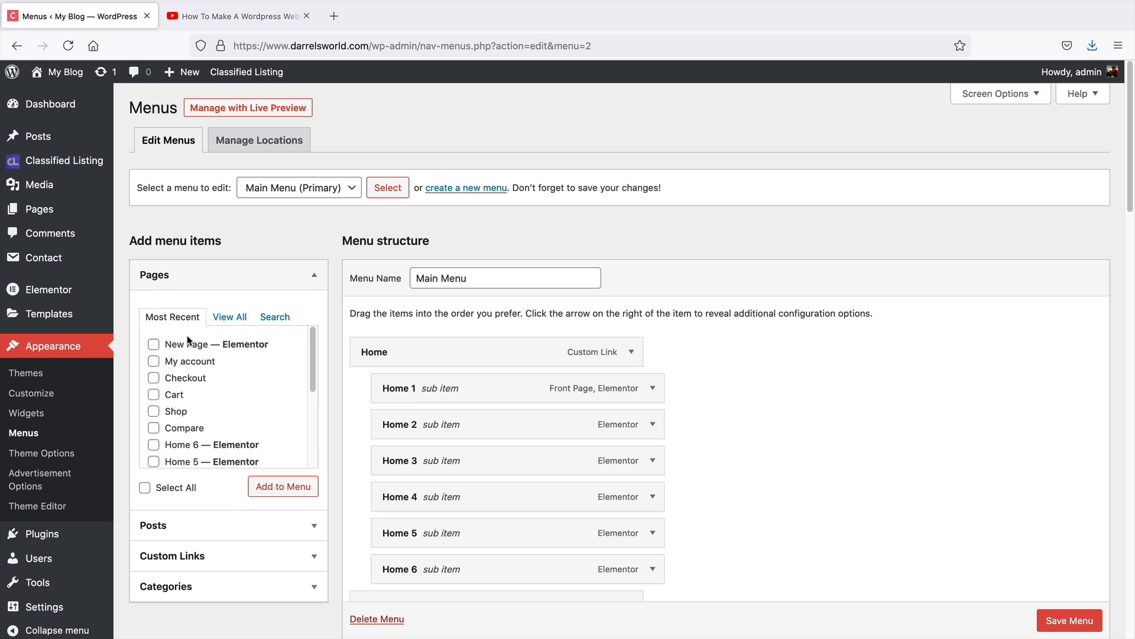
# Add New Page to the main menu and save the menu
pyautogui.moveTo(310, 350)
pyautogui.mouseDown()
pyautogui.moveTo(300, 444)
pyautogui.moveTo(302, 350)
pyautogui.mouseUp()
pyautogui.click(154, 345)
pyautogui.click(273, 487)
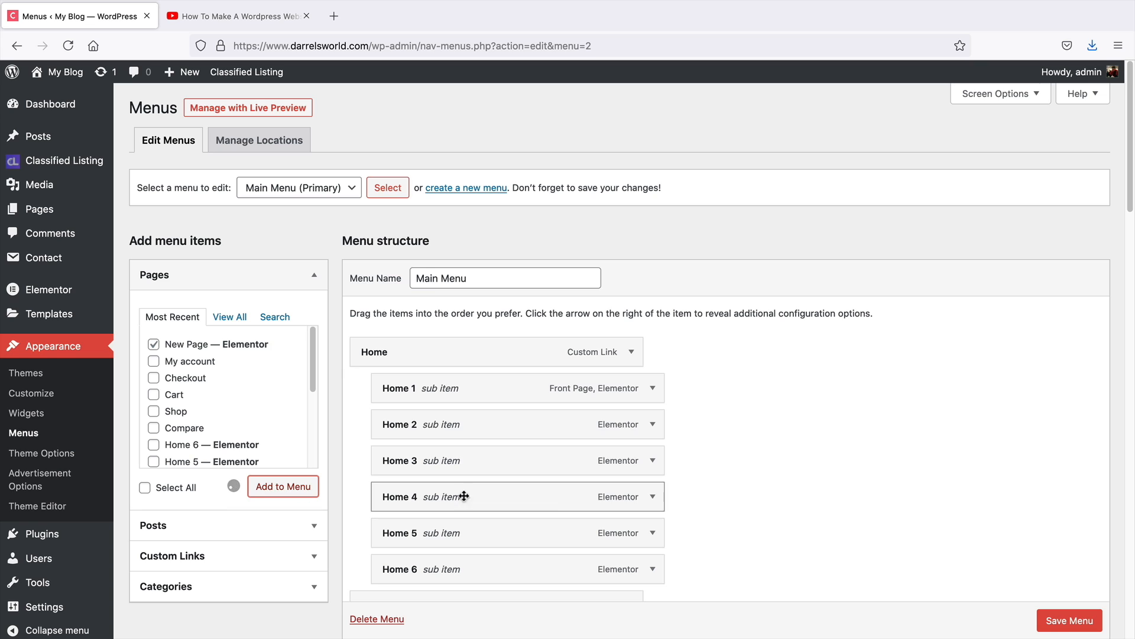
pyautogui.scroll(-12, 772, 467)
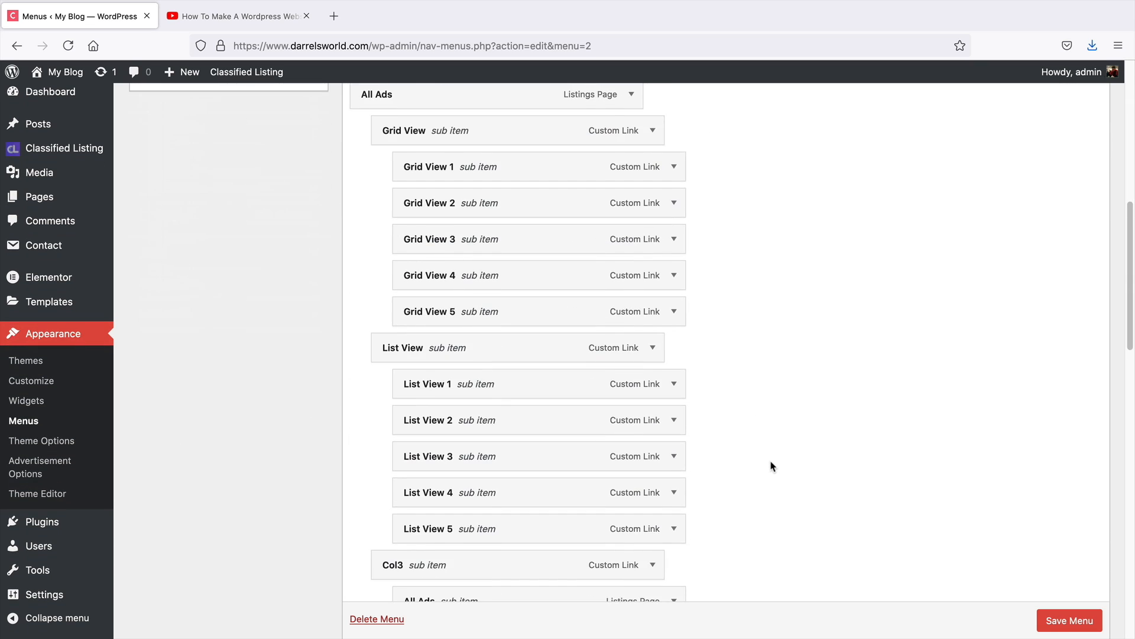
pyautogui.scroll(-12, 772, 467)
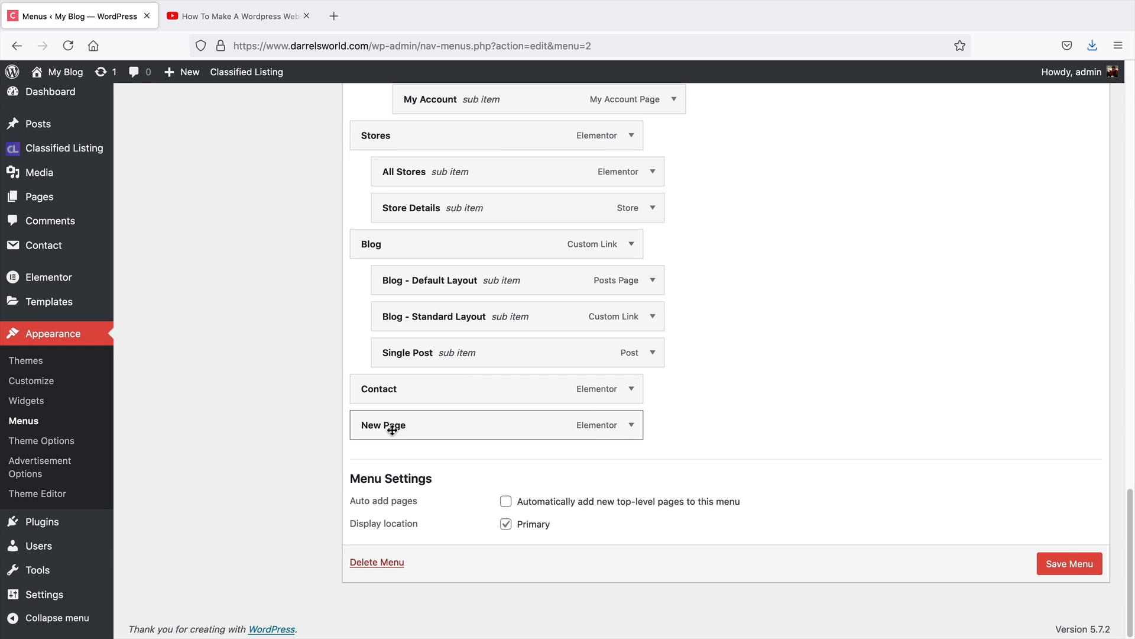
pyautogui.click(1058, 566)
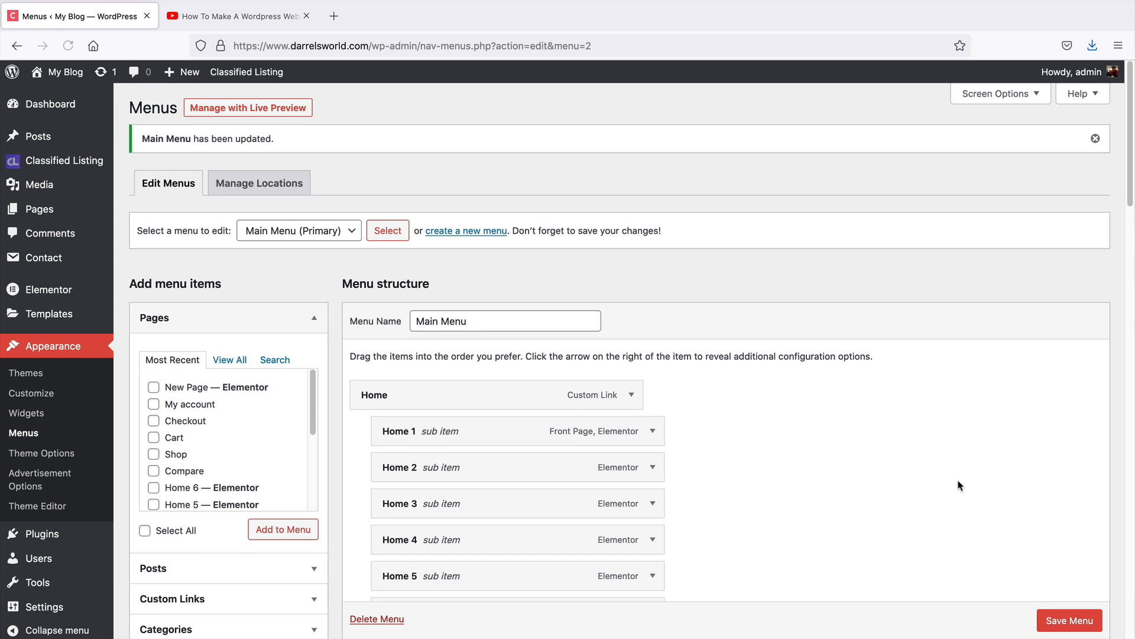
# Visit the site and open New Page from the main navigation menu
pyautogui.moveTo(65, 74)
pyautogui.click(58, 101)
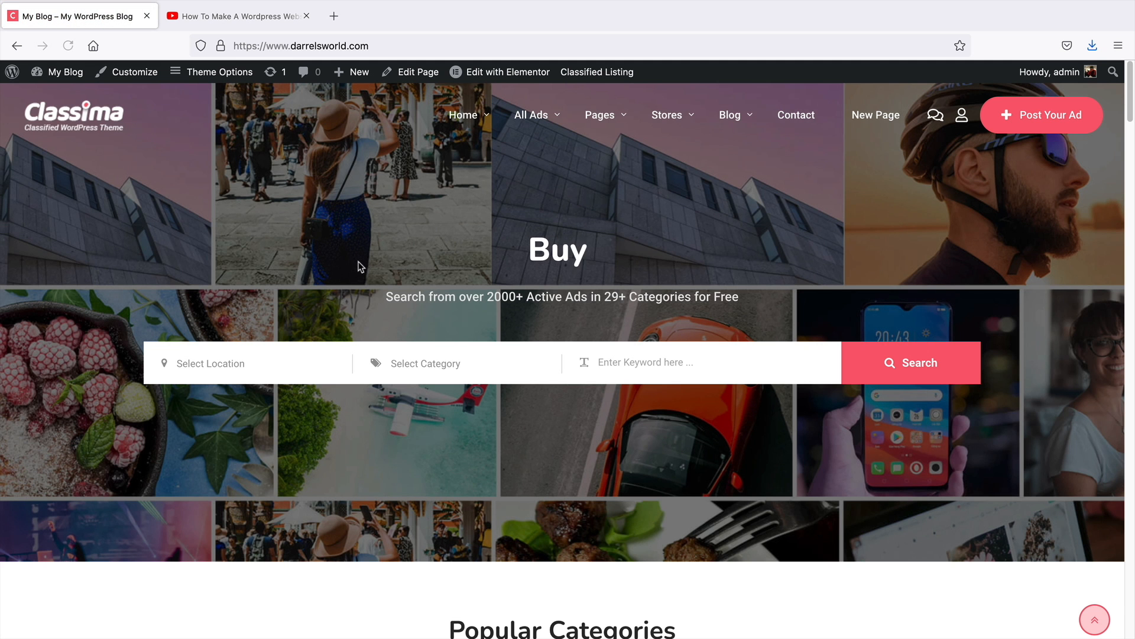
pyautogui.click(870, 122)
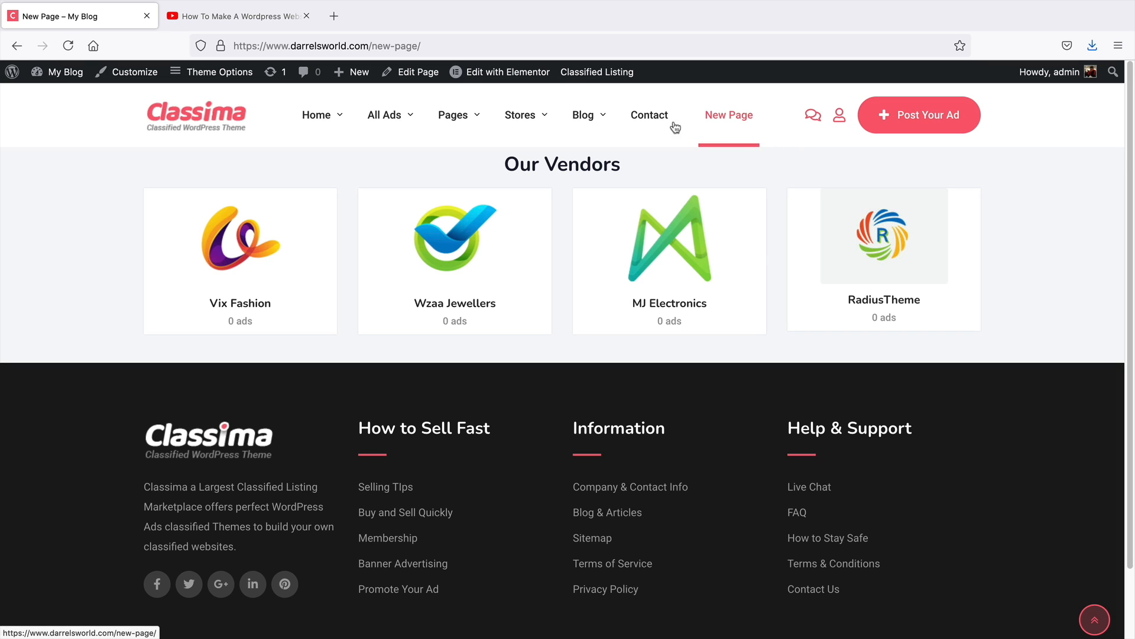
pyautogui.click(17, 46)
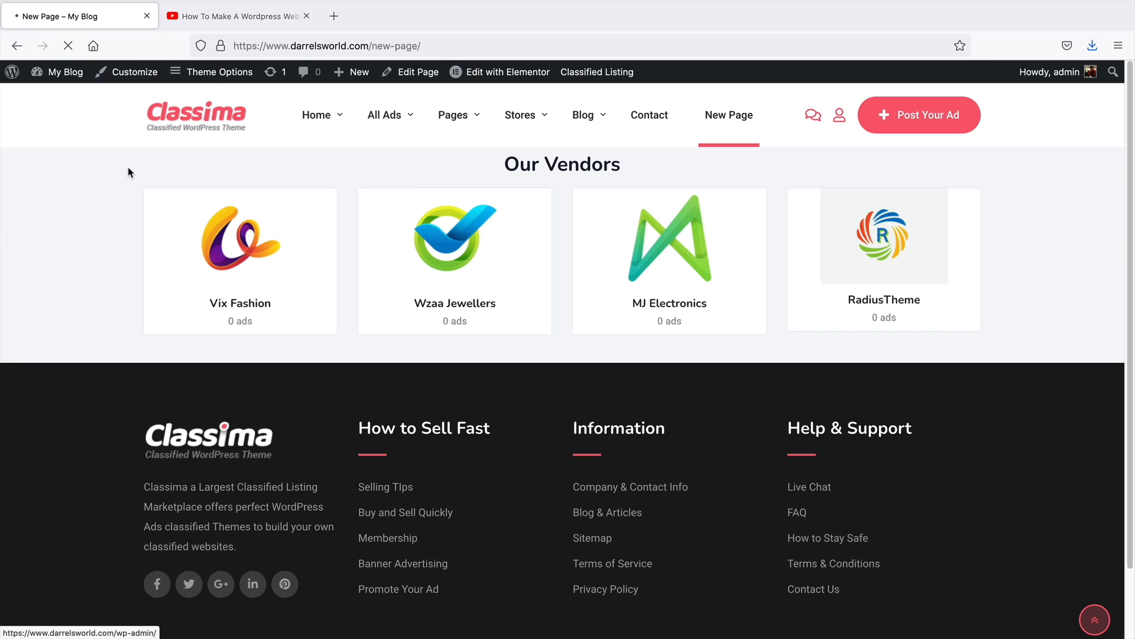
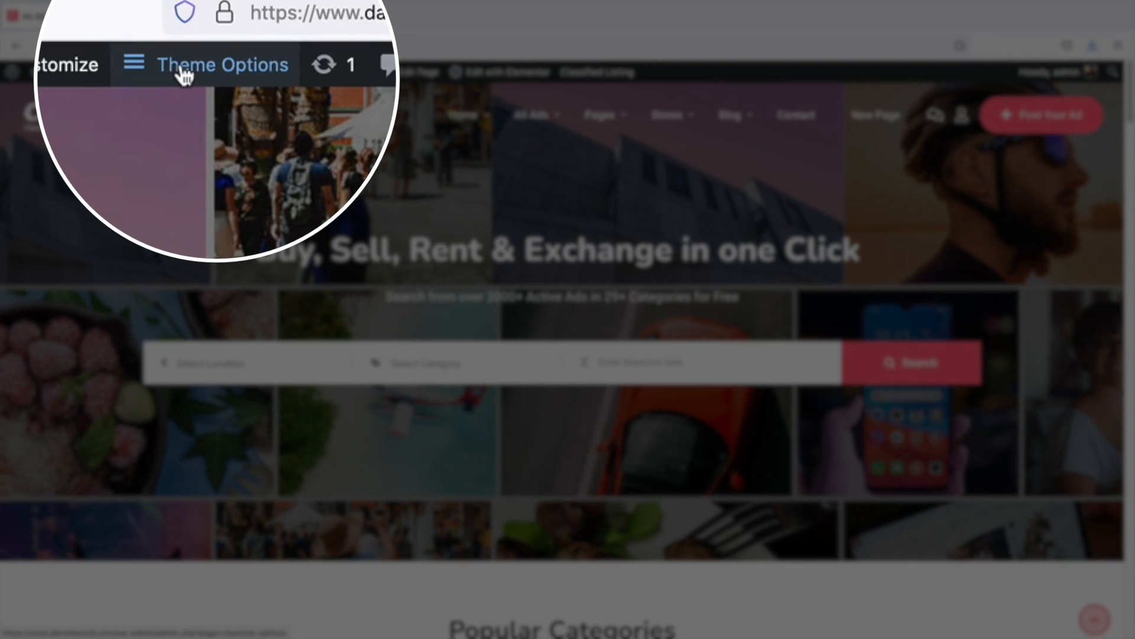
# Open the Classima Theme Options page and the site Customizer, switching between the two tabs to compare them
pyautogui.click(202, 73)
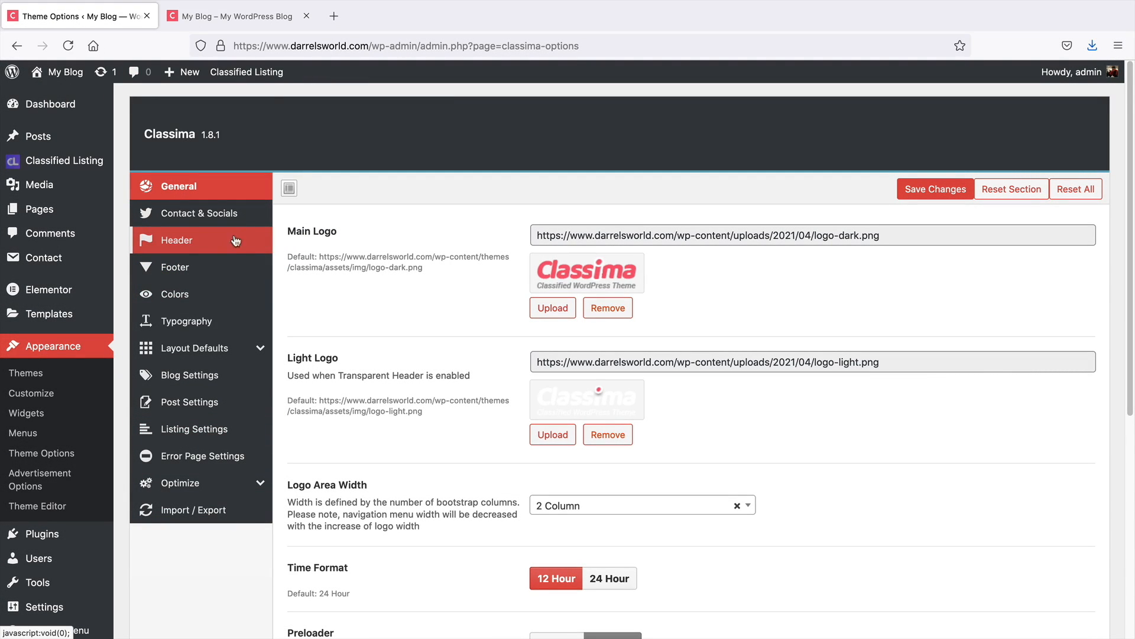
pyautogui.click(251, 18)
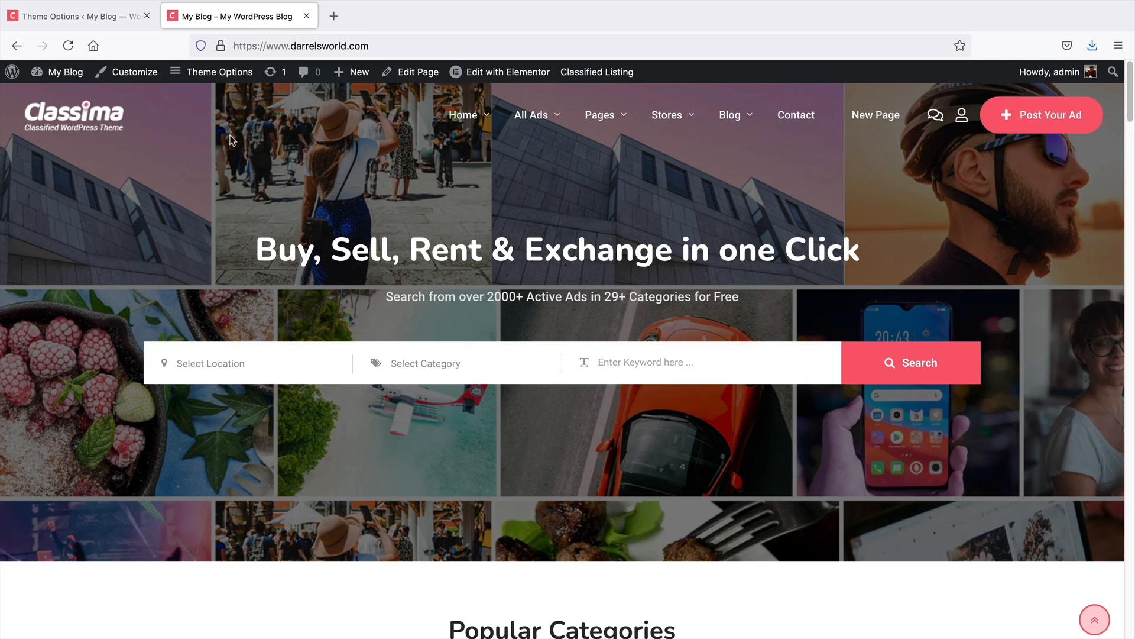
pyautogui.click(136, 74)
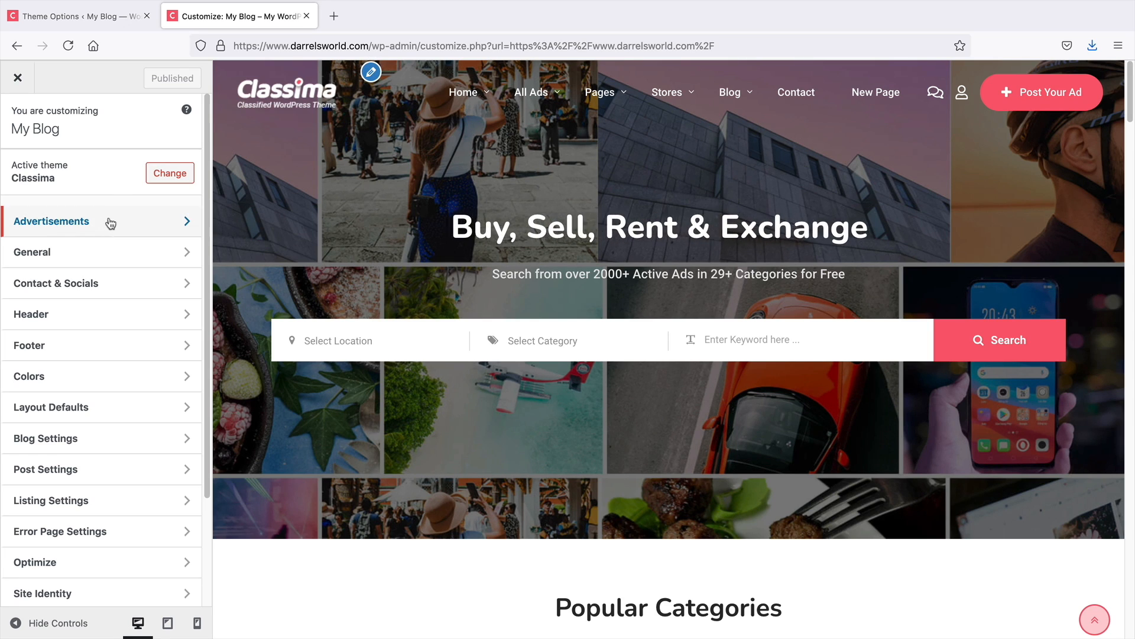
pyautogui.click(115, 19)
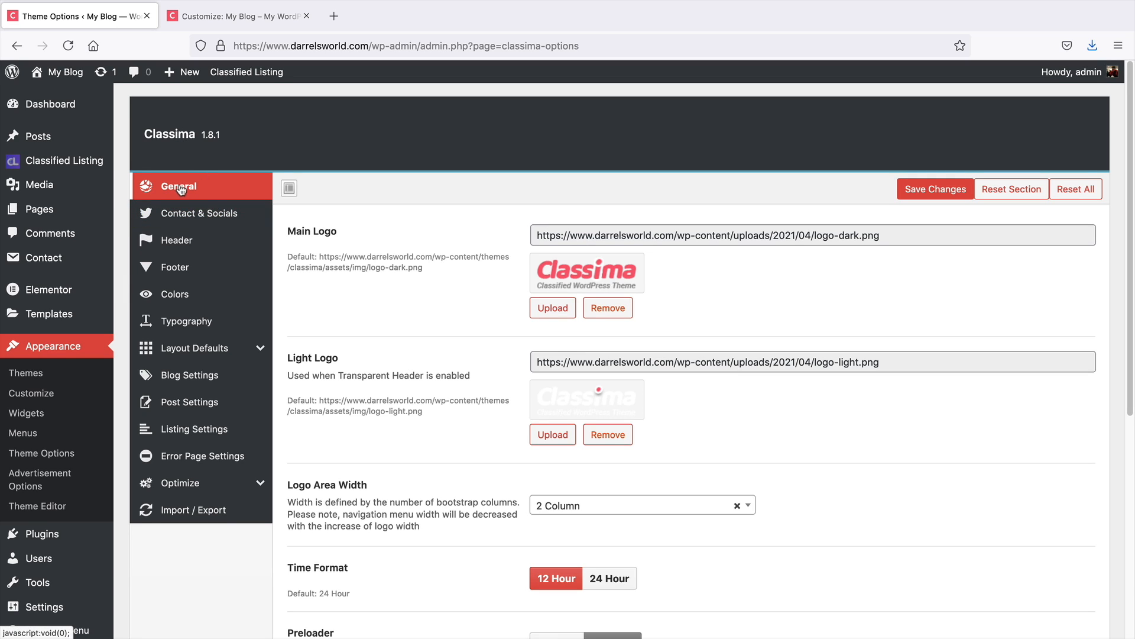
pyautogui.click(214, 18)
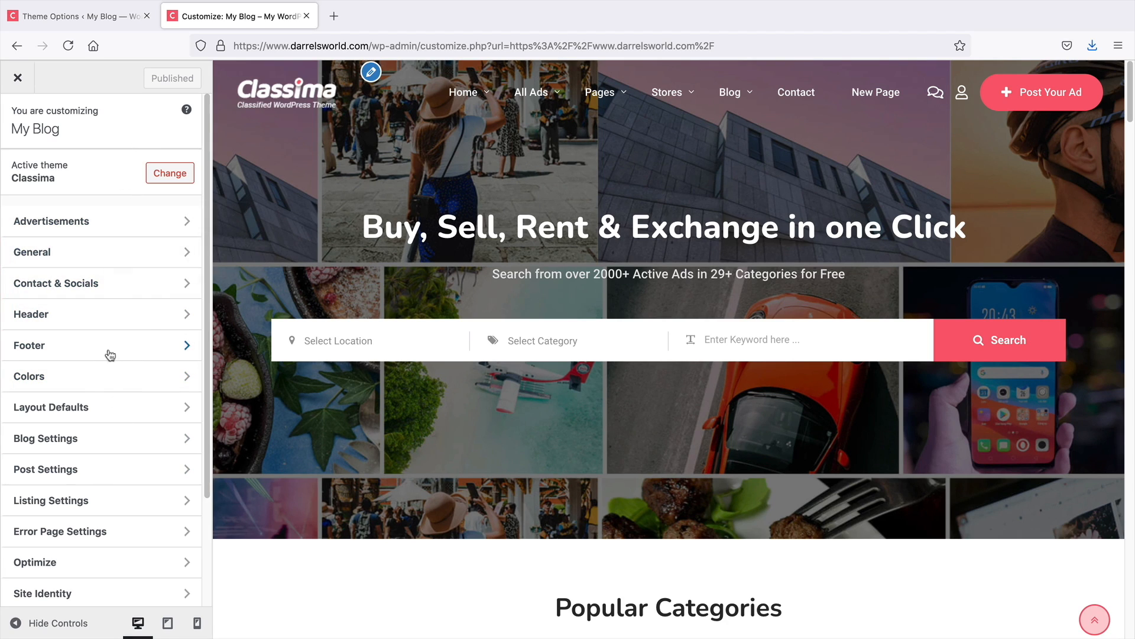
pyautogui.click(104, 20)
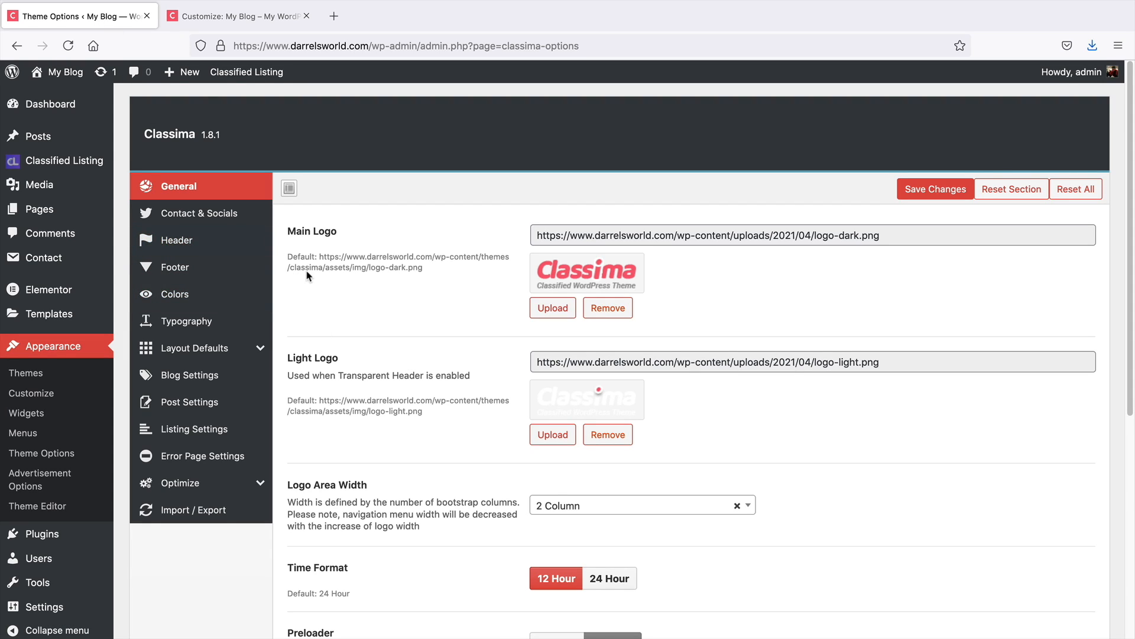
pyautogui.click(266, 22)
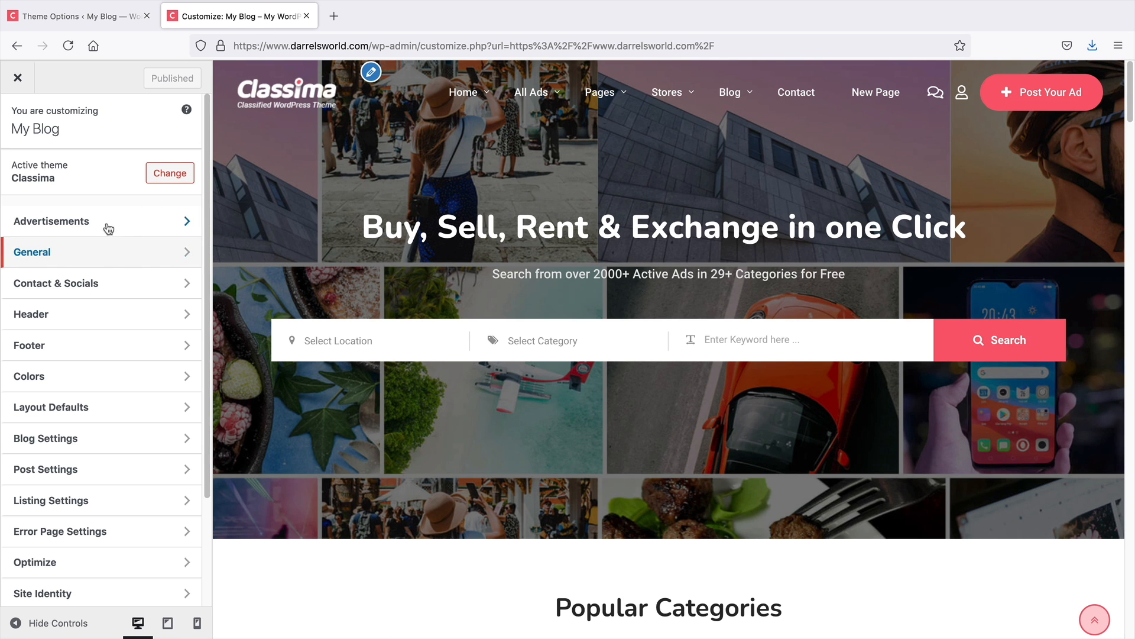
# Open the Customizer's Advertisements section, return to the main list, and open the General settings
pyautogui.click(77, 226)
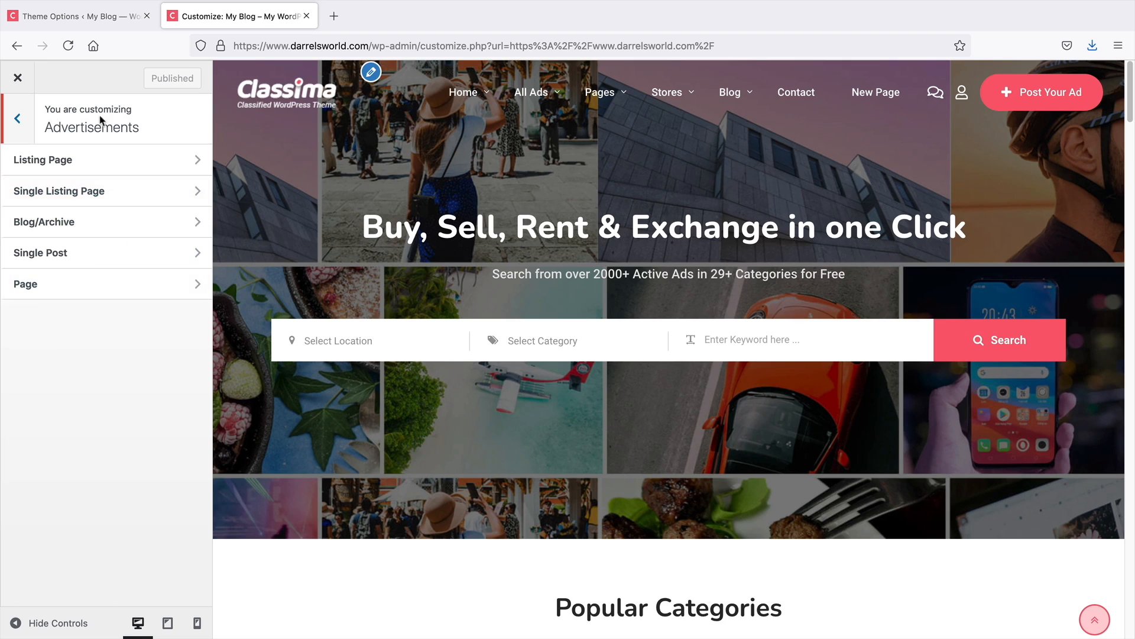
pyautogui.click(16, 117)
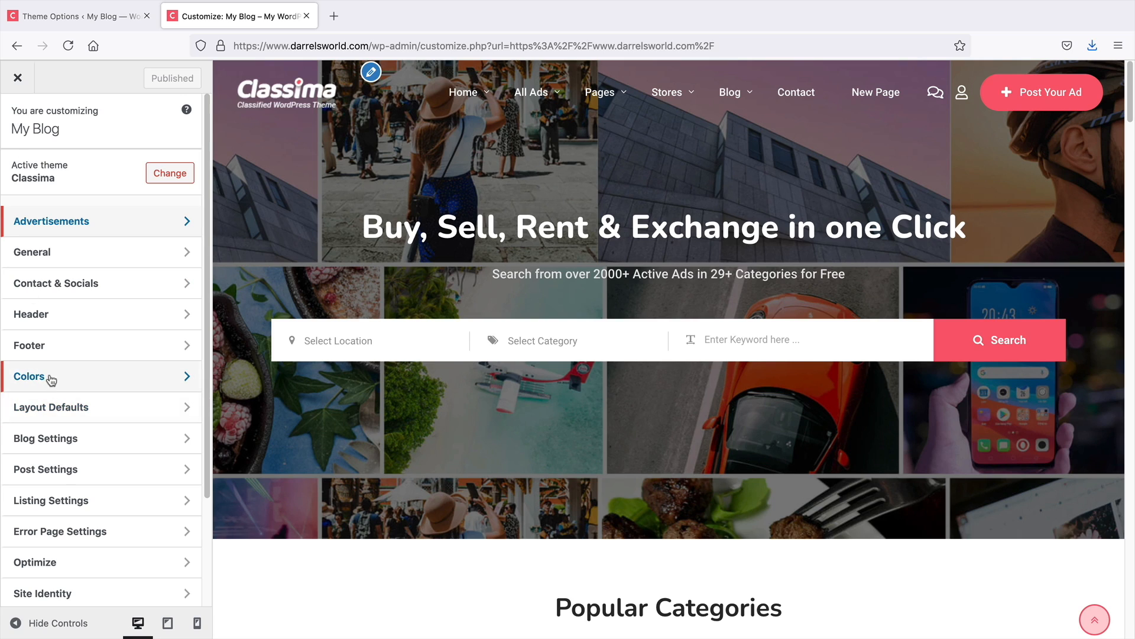
pyautogui.click(89, 254)
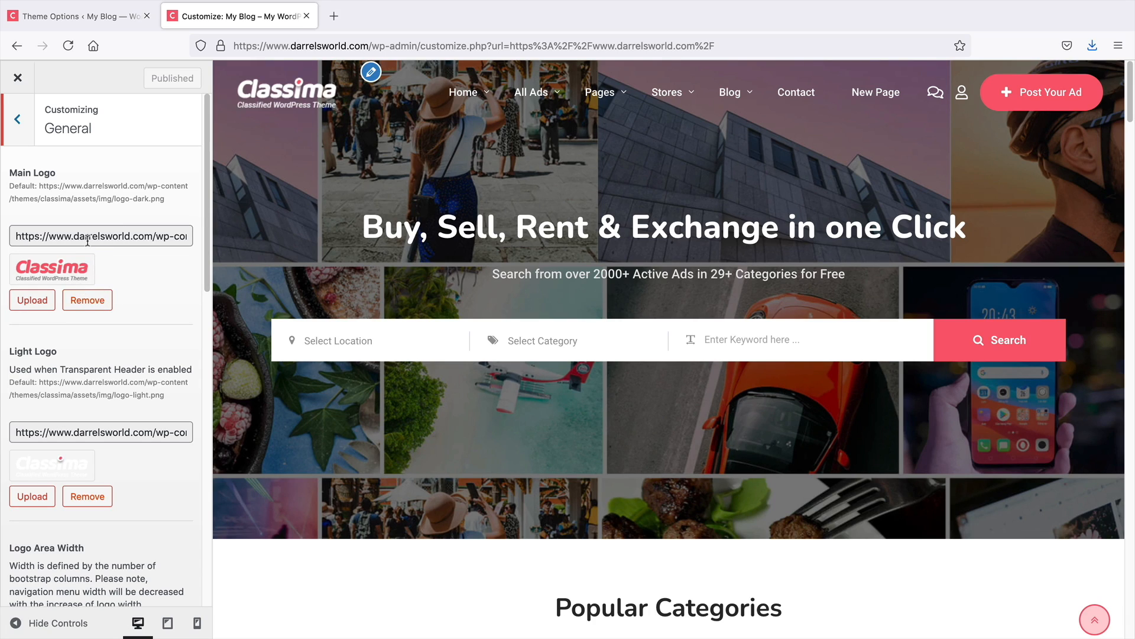
# Open fiverr in a new tab, search for logo, browse the results, and close the tab
pyautogui.click(333, 16)
pyautogui.write('darrel')
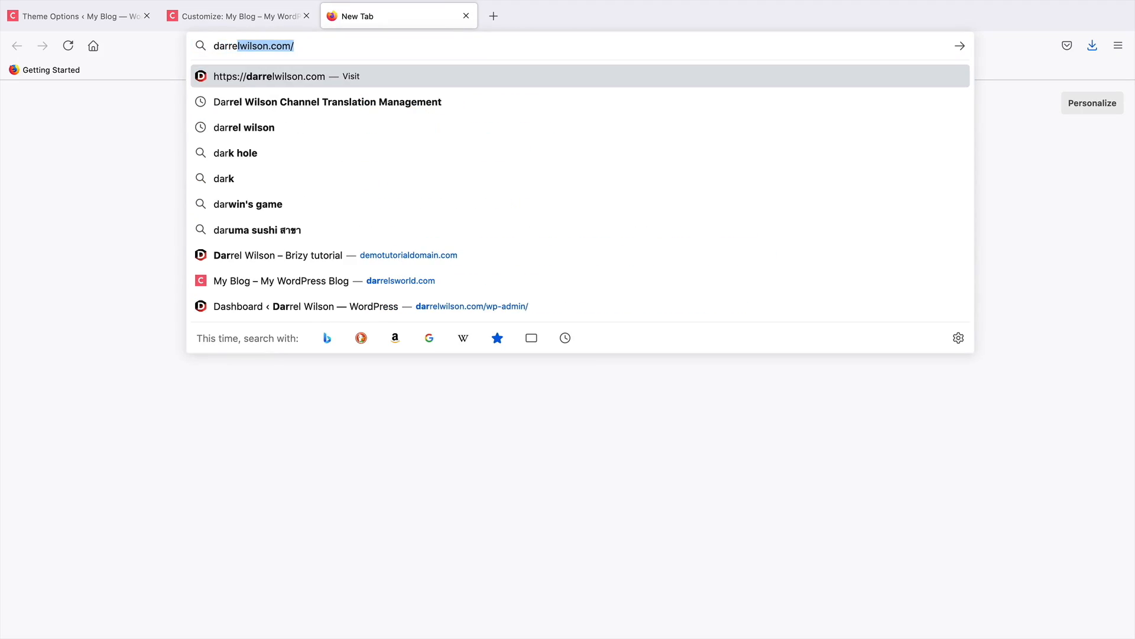
pyautogui.press('Right')
pyautogui.write('fiverr')
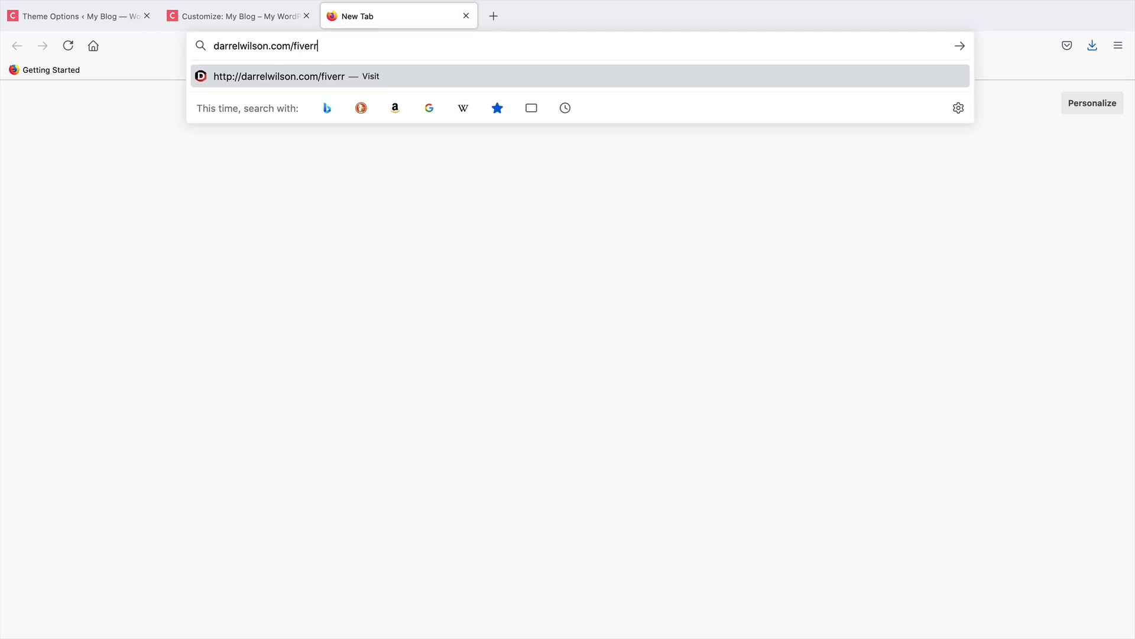
pyautogui.press('Return')
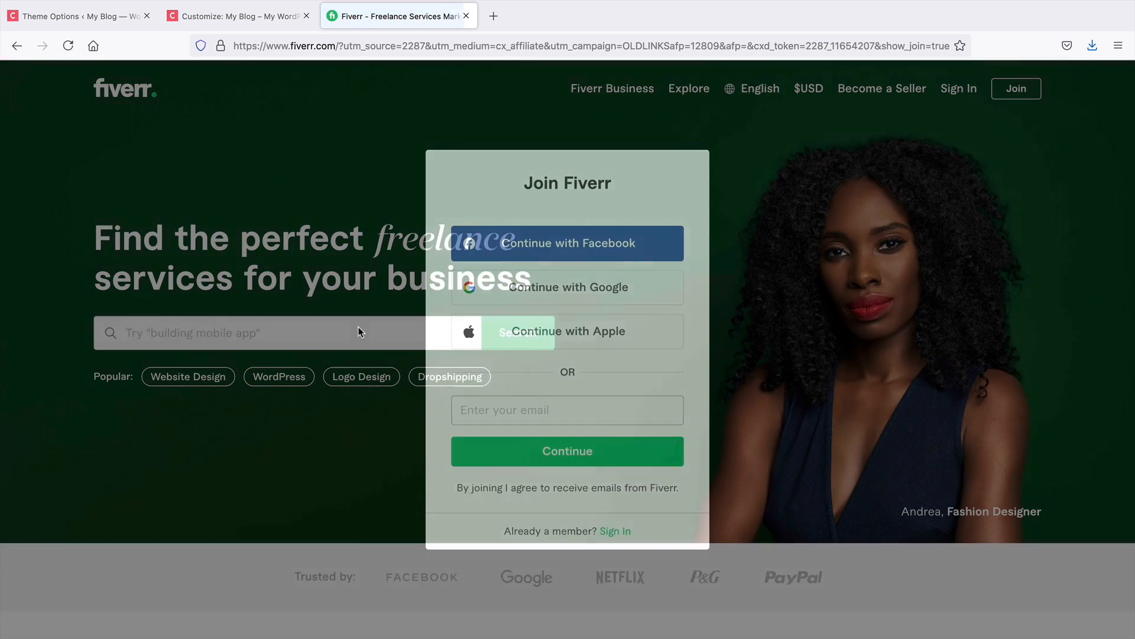
pyautogui.click(356, 325)
pyautogui.write('logo')
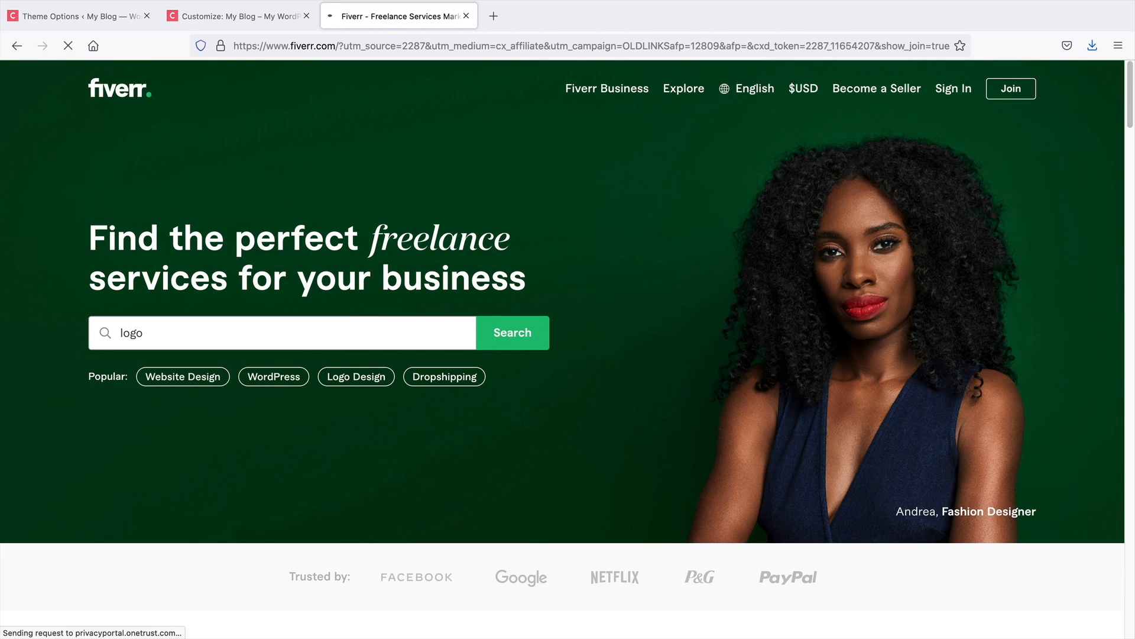
pyautogui.press('Return')
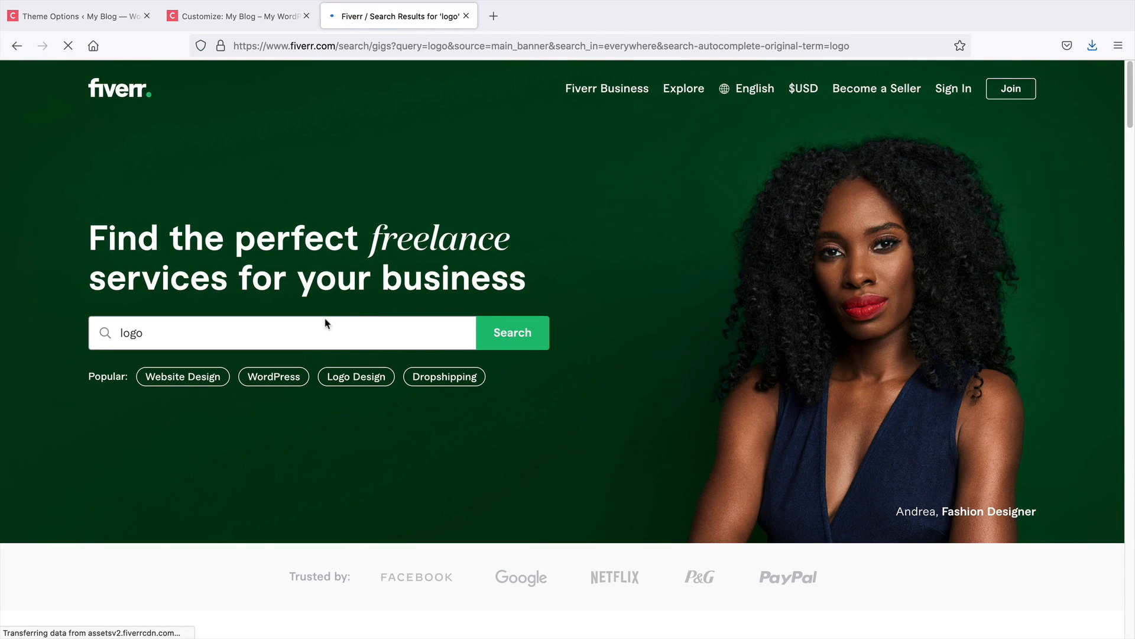
pyautogui.scroll(-7, 341, 330)
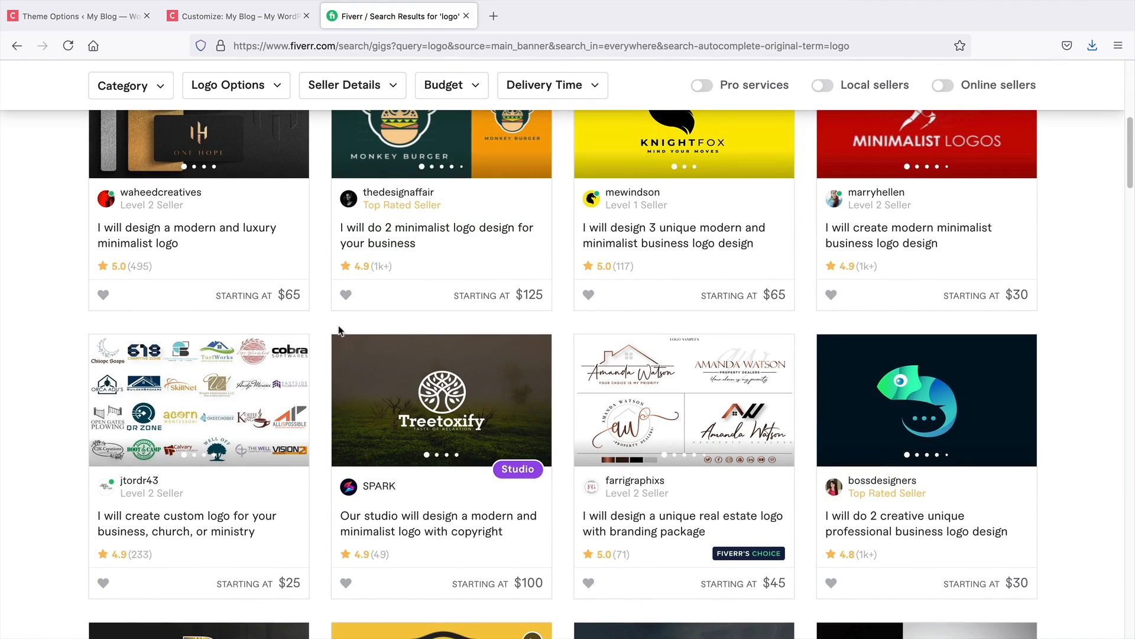
pyautogui.scroll(-1, 341, 330)
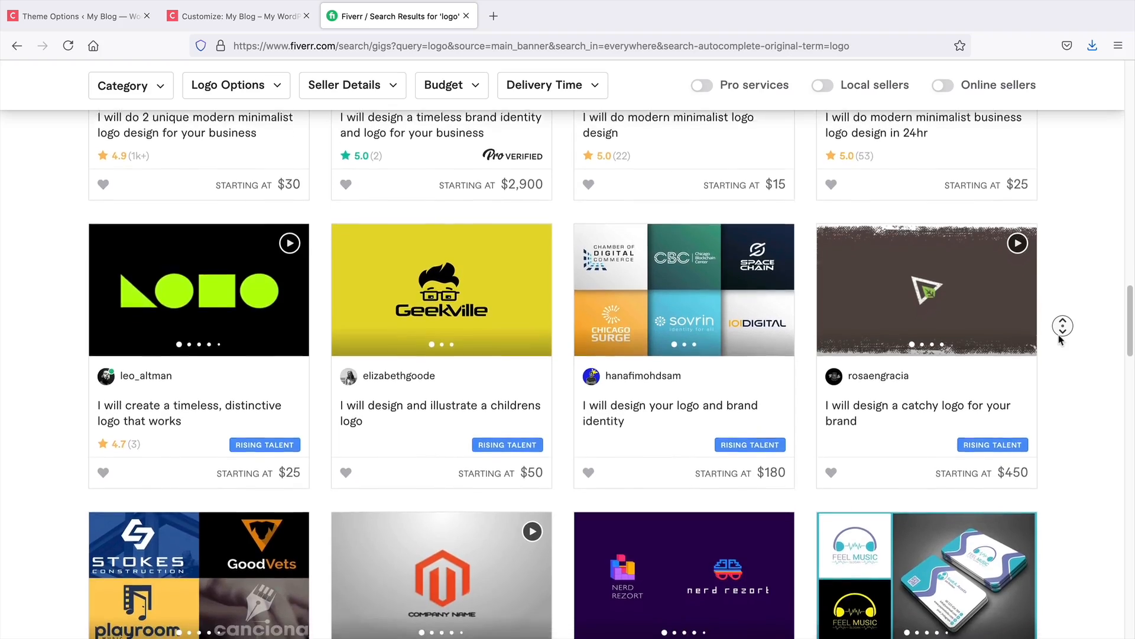
pyautogui.middleClick(1059, 340)
pyautogui.moveTo(1128, 350); pyautogui.dragTo(1131, 94)
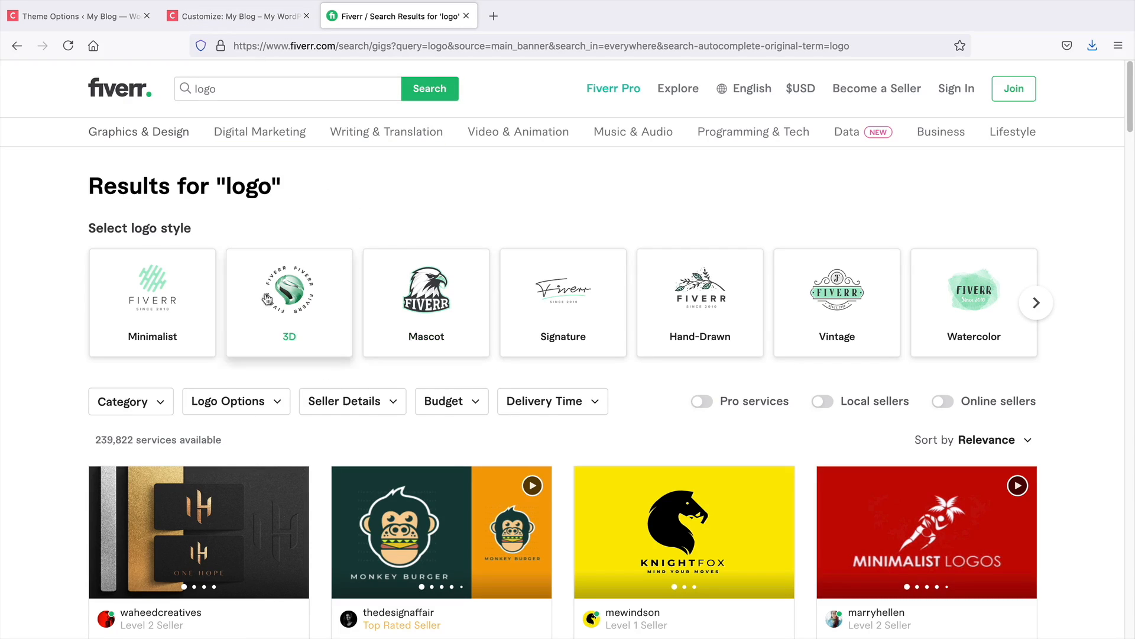
pyautogui.click(467, 16)
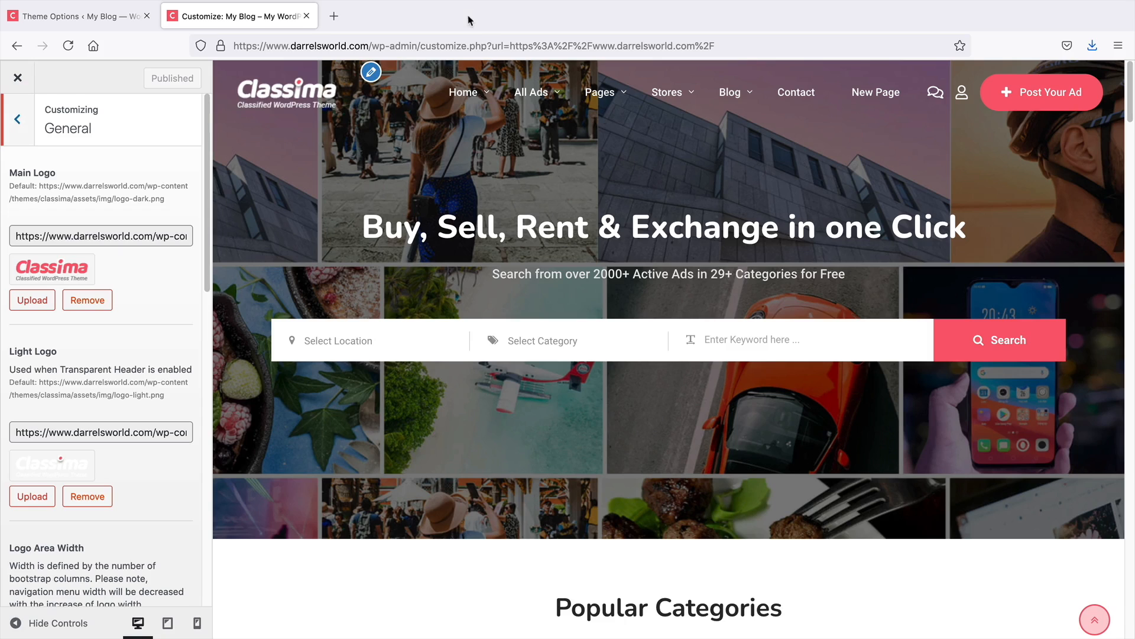
# Enable the preloader in the General settings and switch it back to Disabled
pyautogui.scroll(-1, 146, 369)
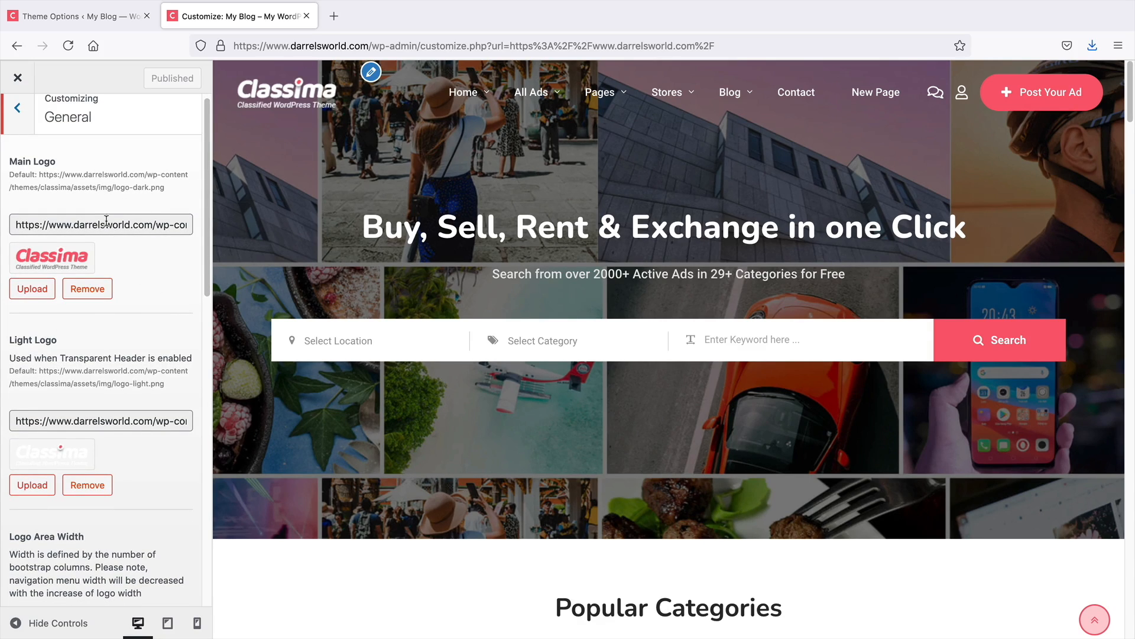
pyautogui.scroll(-6, 196, 301)
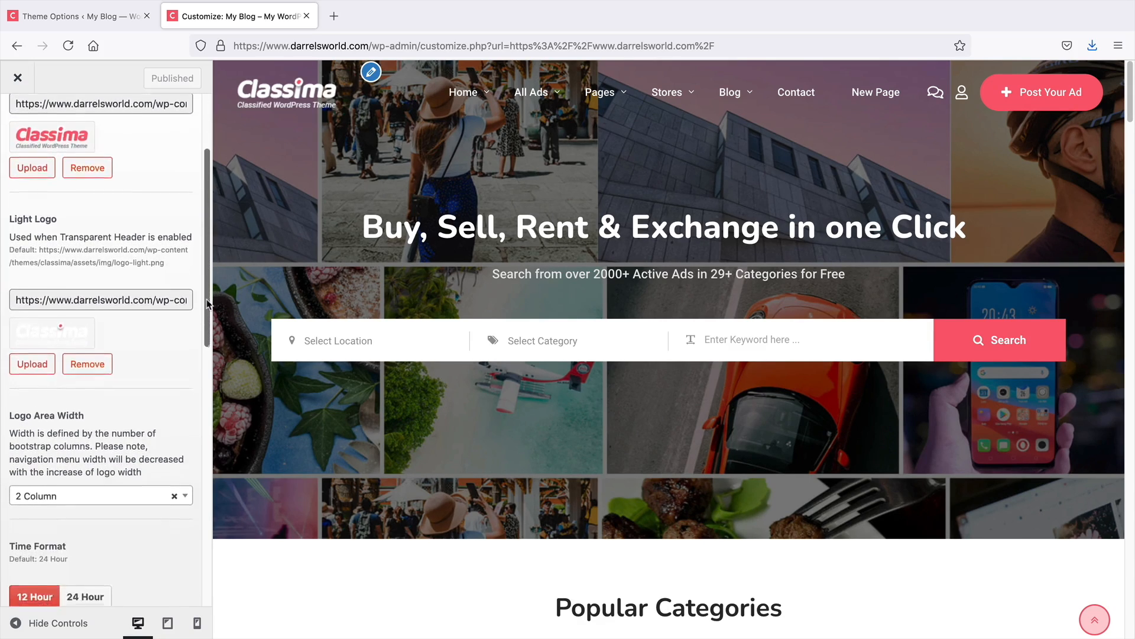
pyautogui.scroll(-2, 200, 342)
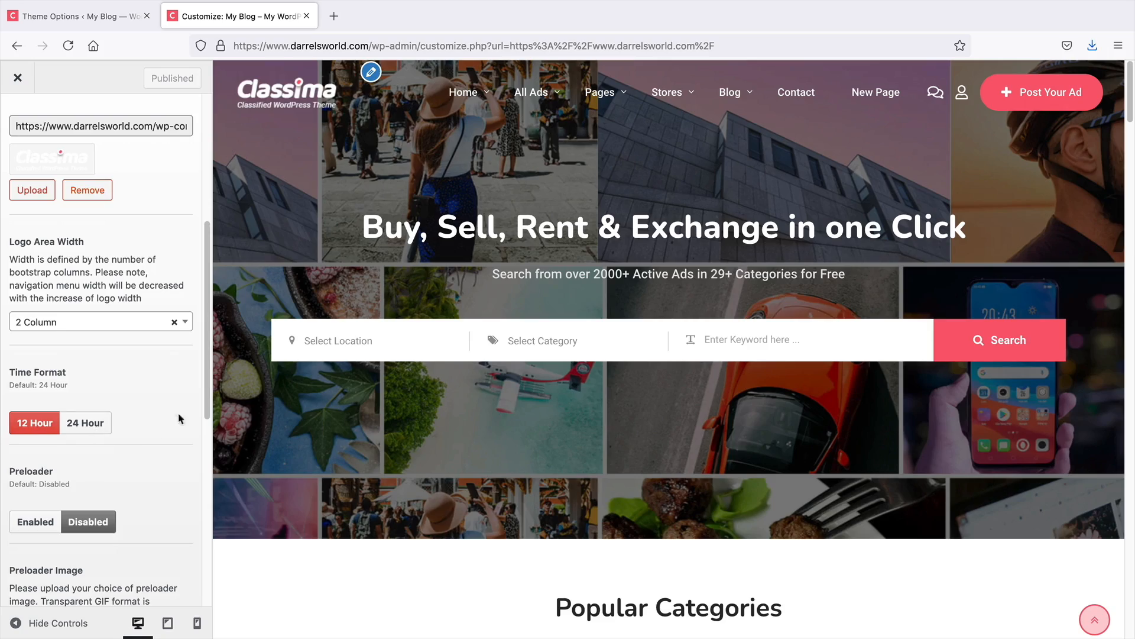
pyautogui.scroll(-4, 180, 418)
pyautogui.click(27, 377)
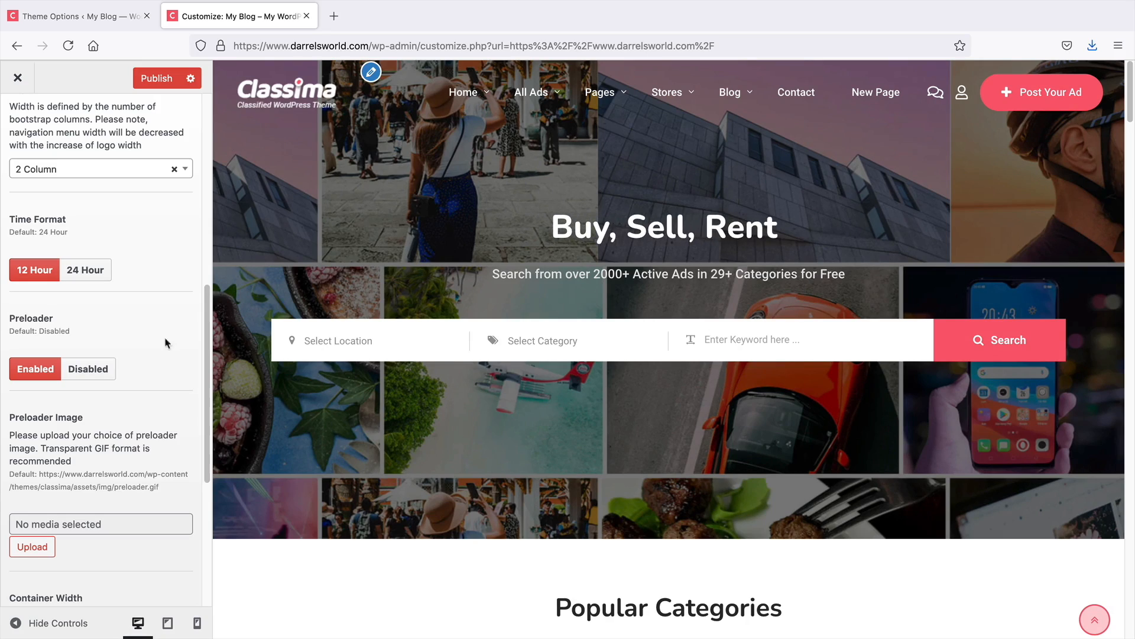
pyautogui.click(99, 374)
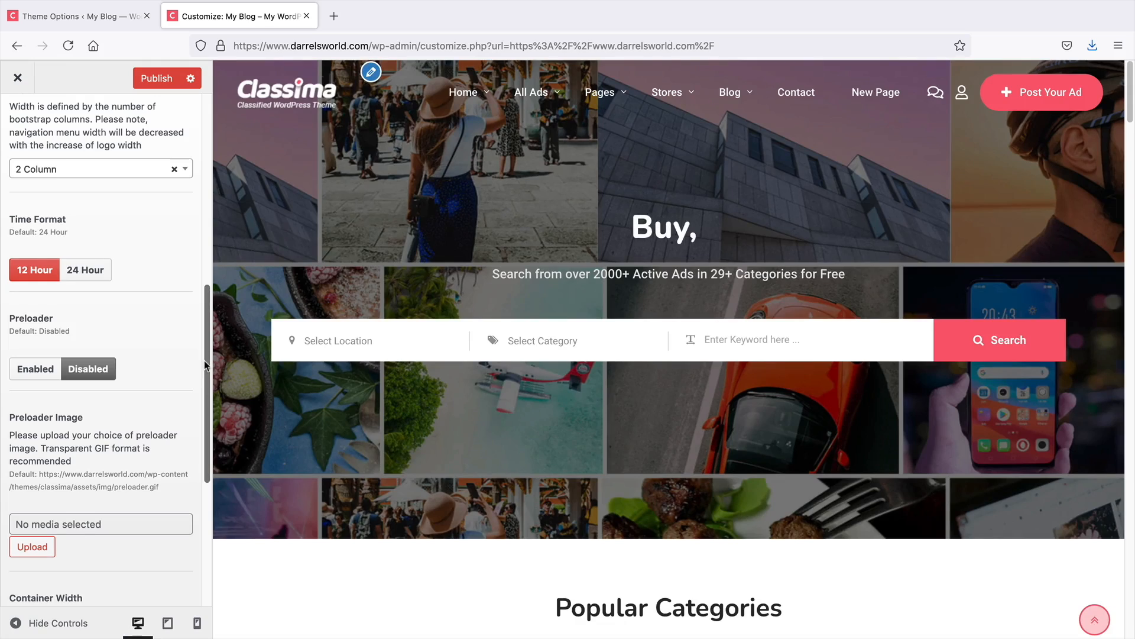
# Review the Container Width, Back to Top Arrow and Hide Admin Bar options in the General settings
pyautogui.moveTo(204, 360); pyautogui.dragTo(201, 431)
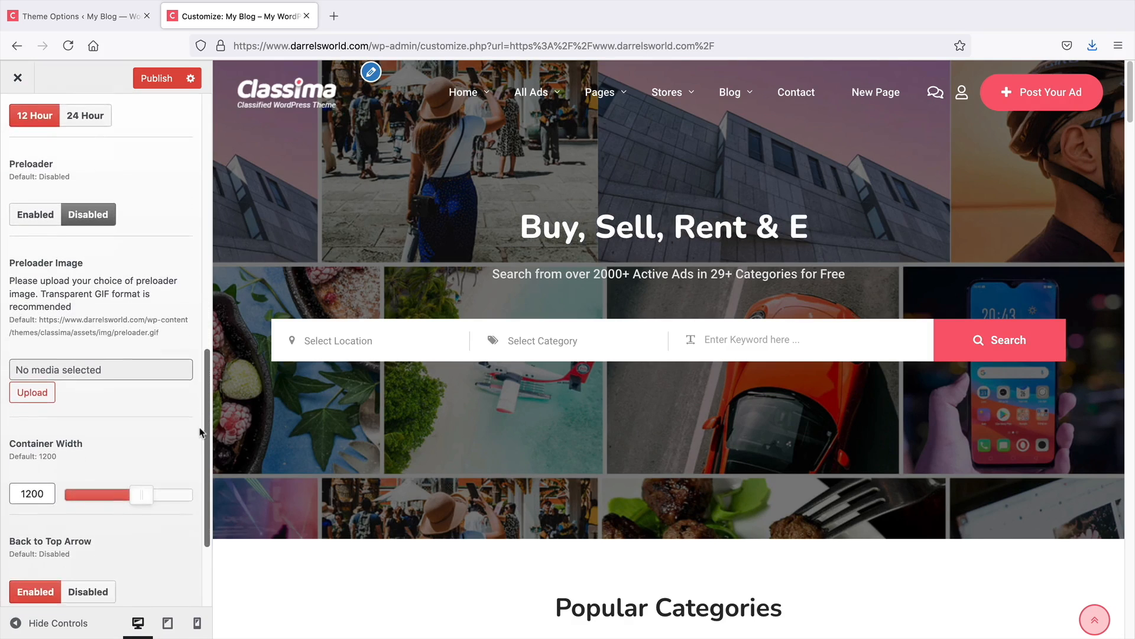
pyautogui.scroll(-4, 199, 431)
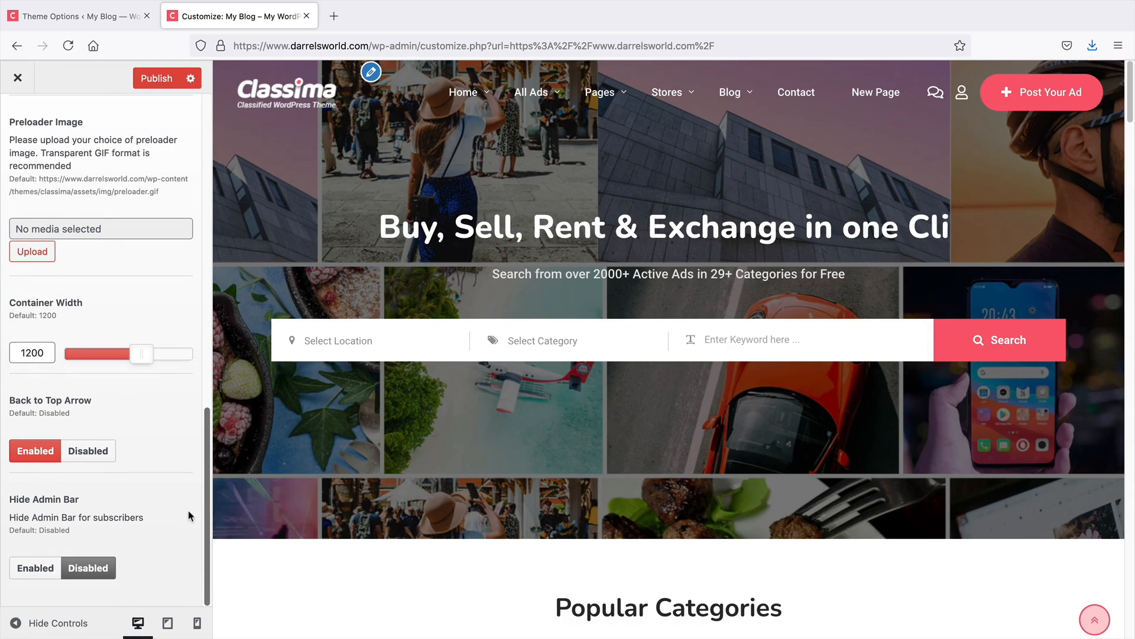
pyautogui.moveTo(14, 399); pyautogui.dragTo(91, 414)
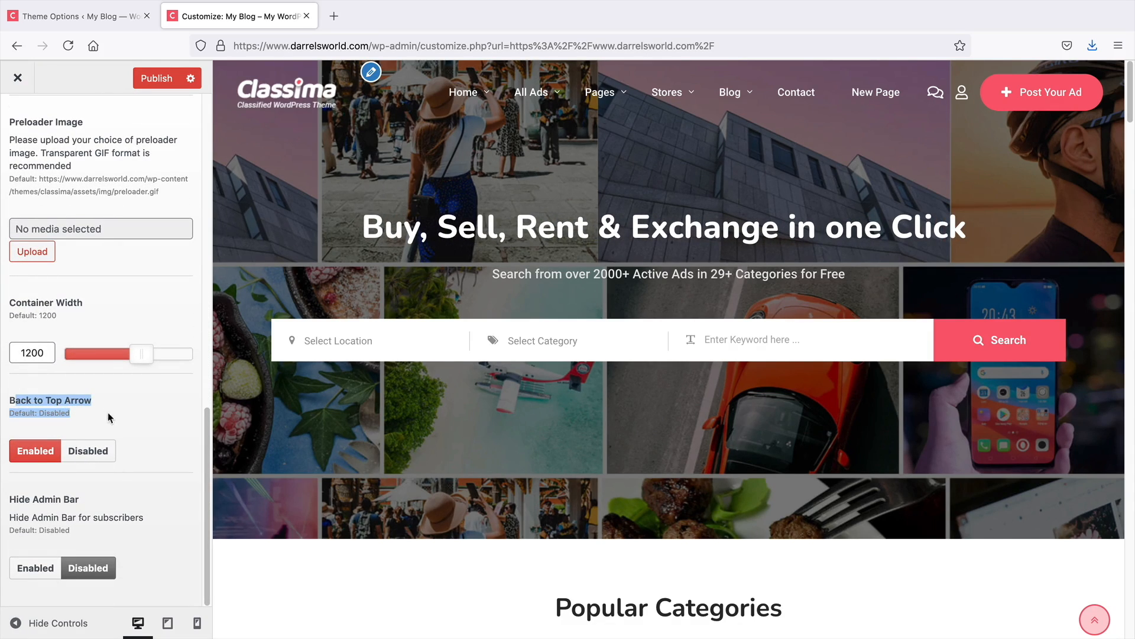
pyautogui.click(165, 409)
pyautogui.scroll(-2, 976, 586)
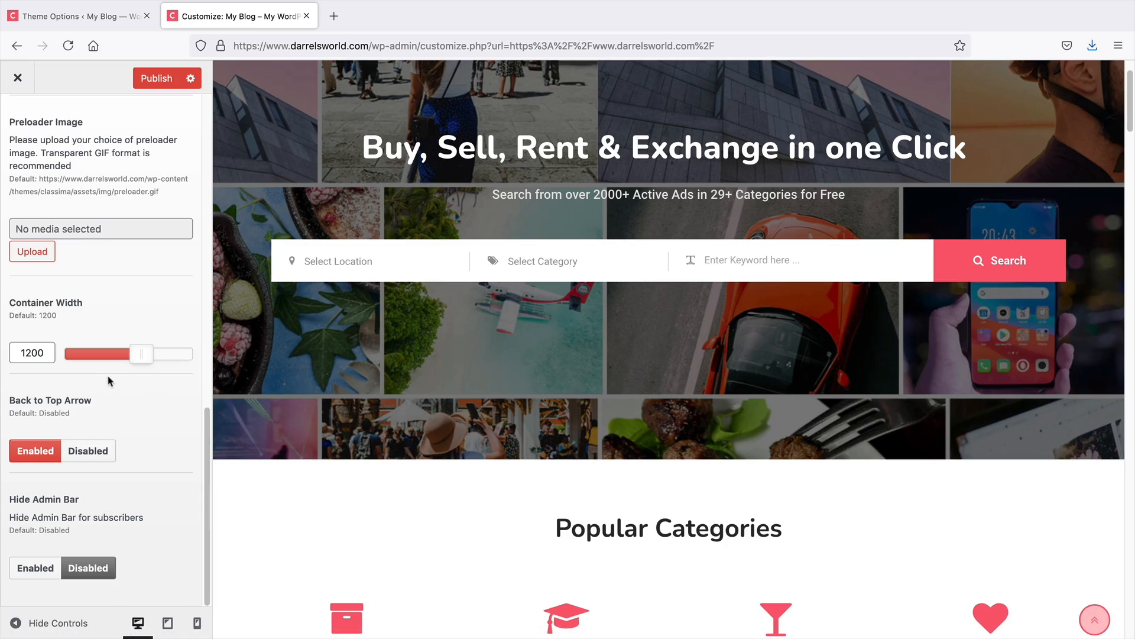
pyautogui.scroll(1, 77, 452)
pyautogui.scroll(-1, 86, 471)
pyautogui.moveTo(21, 518); pyautogui.dragTo(125, 522)
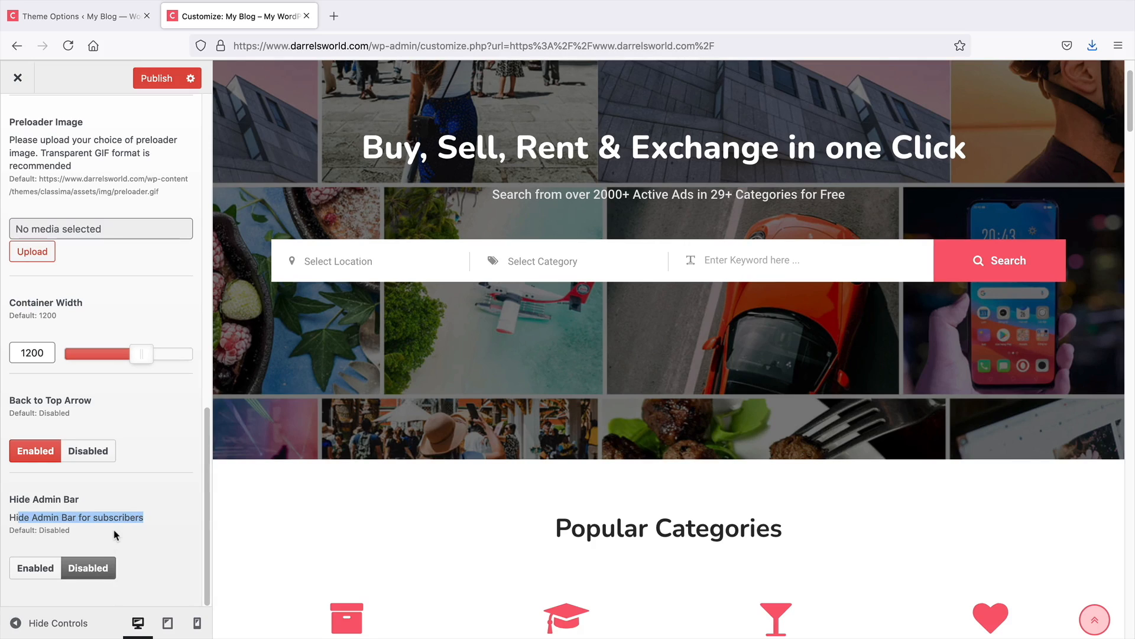
pyautogui.scroll(2, 317, 455)
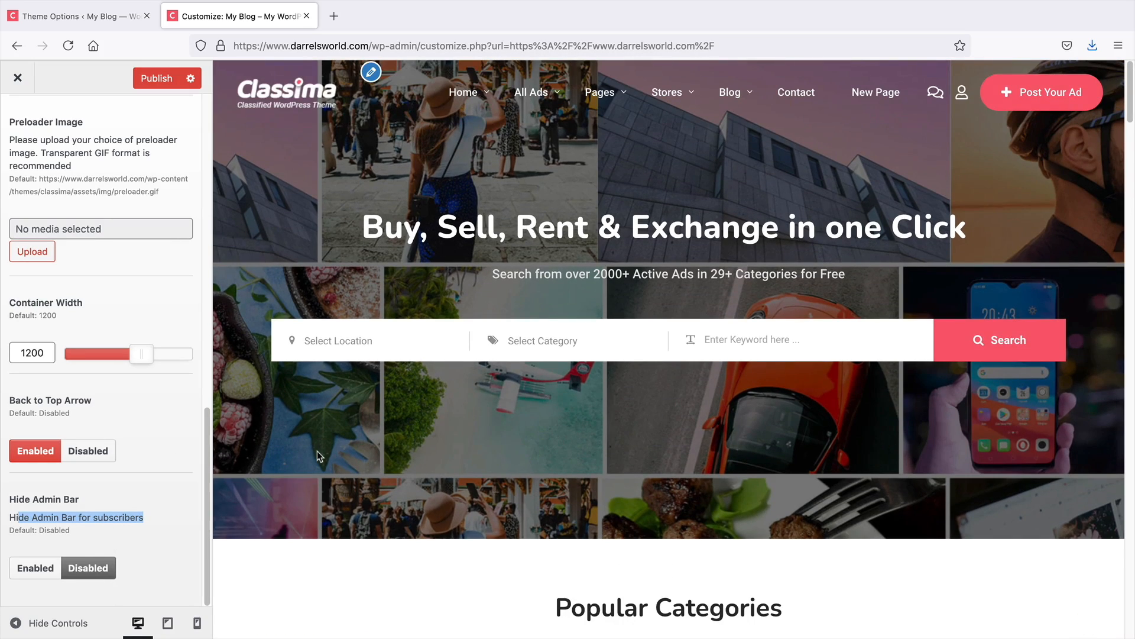
# Compare with the Theme Options tab, then open the Contact & Socials section and return to the Customizer list
pyautogui.click(116, 17)
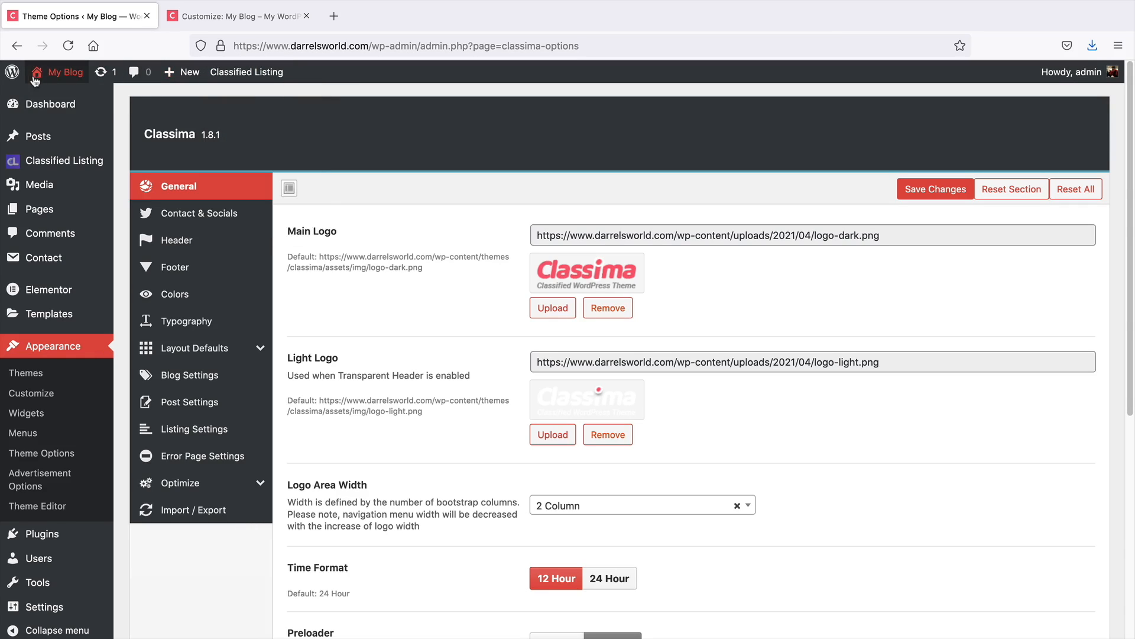
pyautogui.click(237, 17)
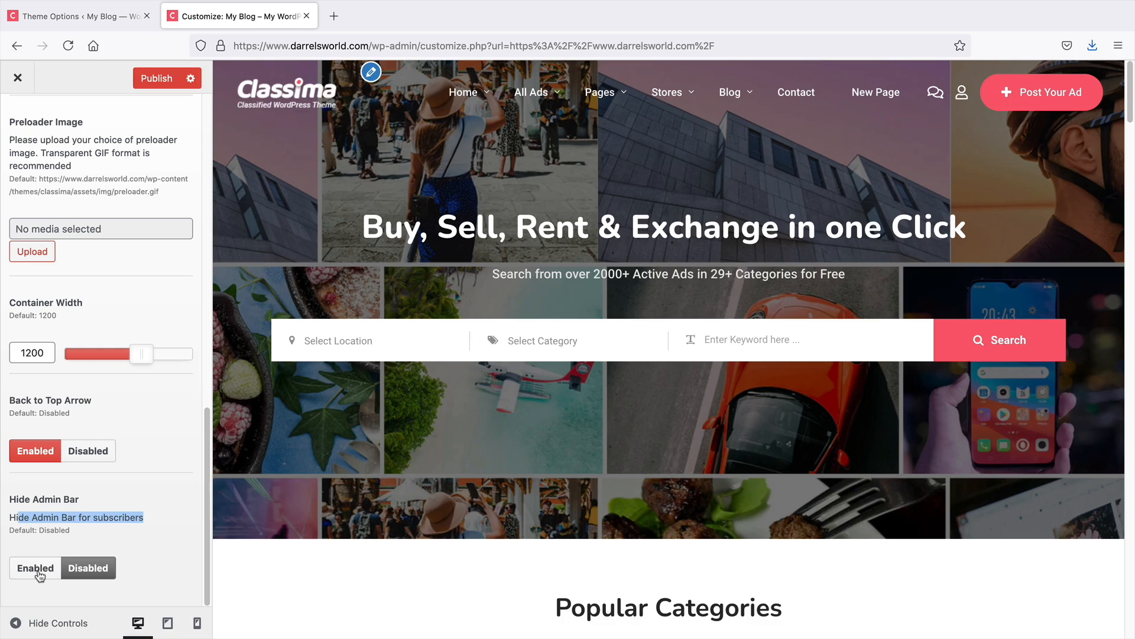
pyautogui.scroll(13, 75, 548)
pyautogui.click(19, 119)
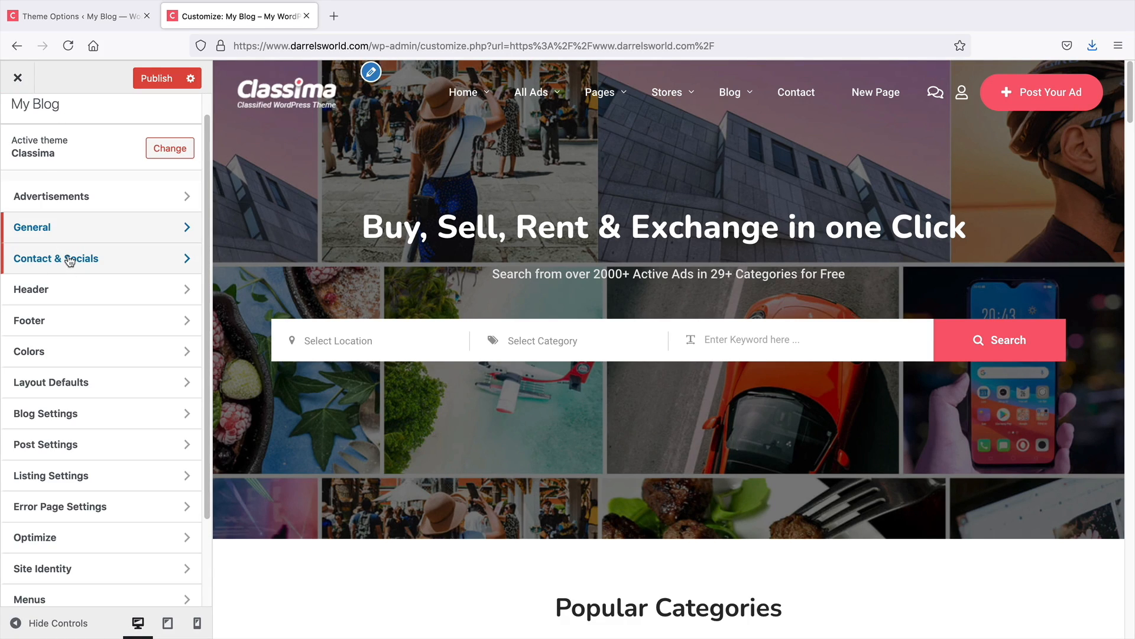
pyautogui.click(69, 260)
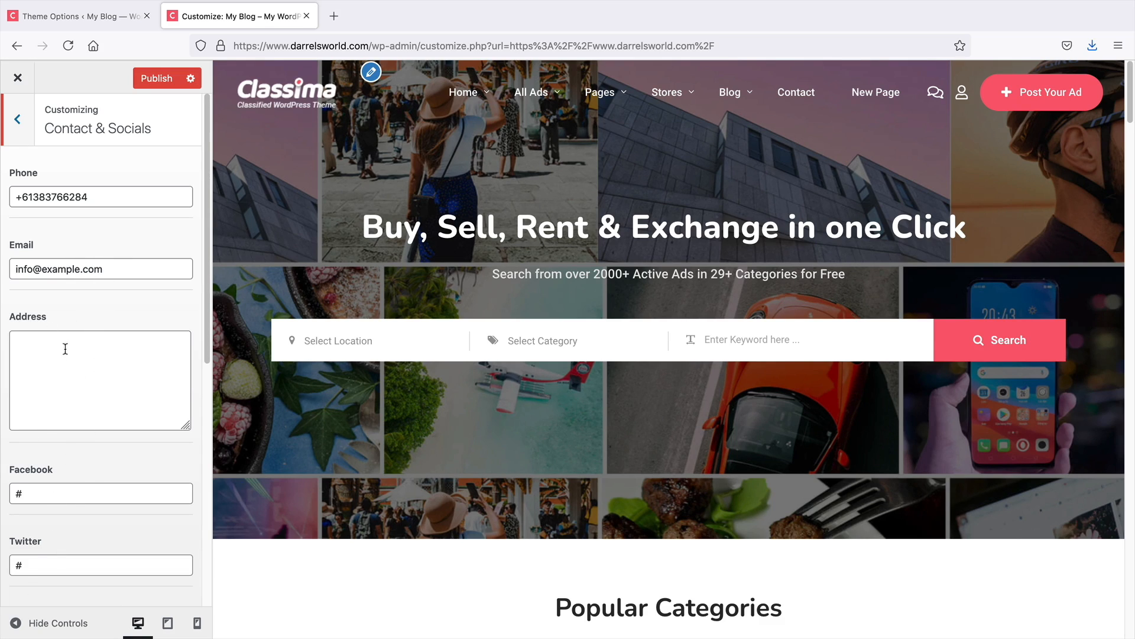
pyautogui.click(17, 127)
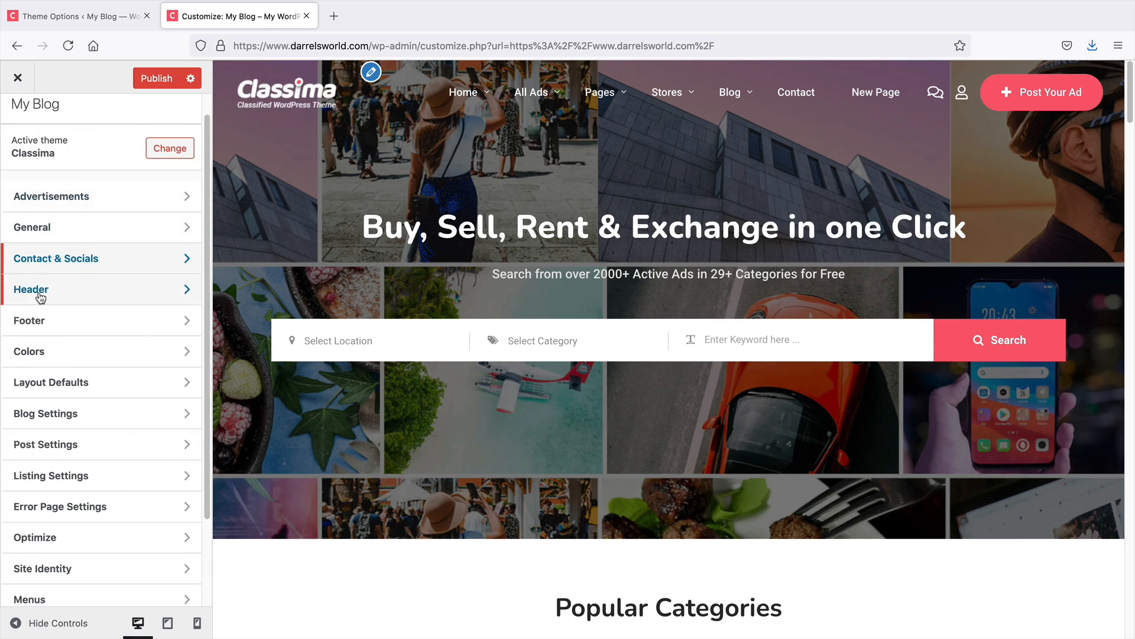
# Open the Header section of the Customizer and enable the Top Bar
pyautogui.click(31, 289)
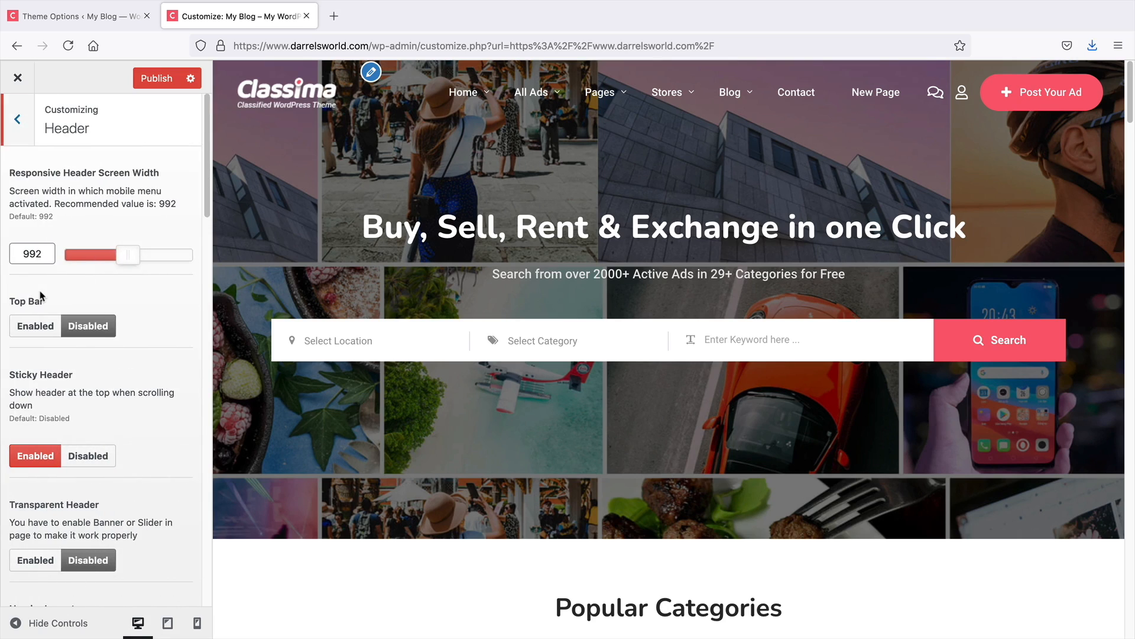
pyautogui.click(37, 327)
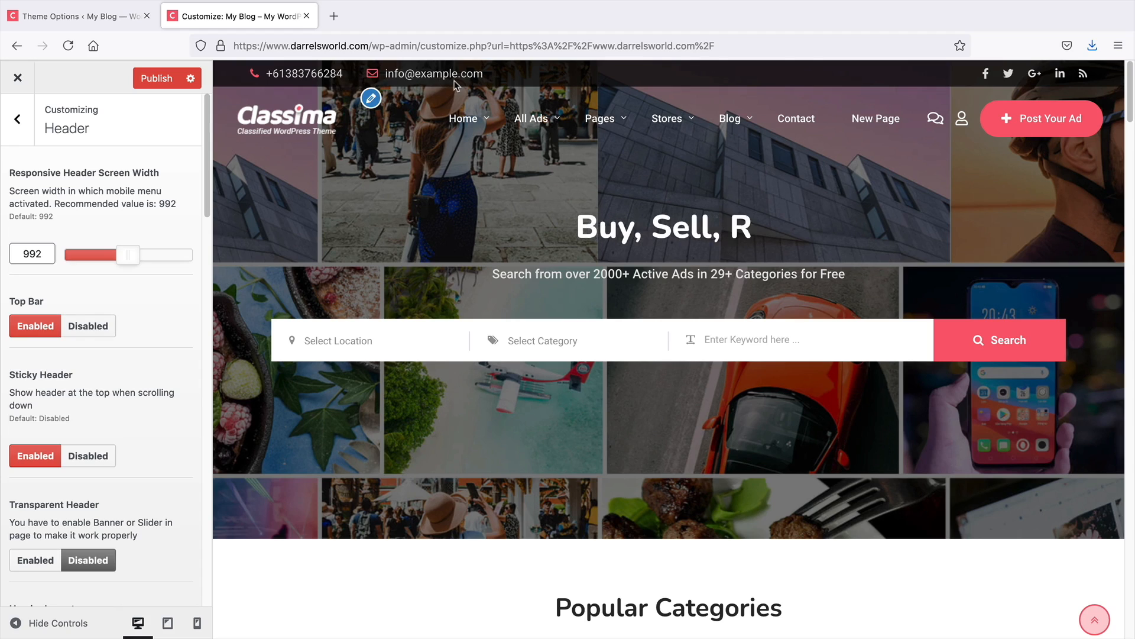
# Compare the Header settings on the Theme Options page, then return to the Customizer
pyautogui.click(89, 16)
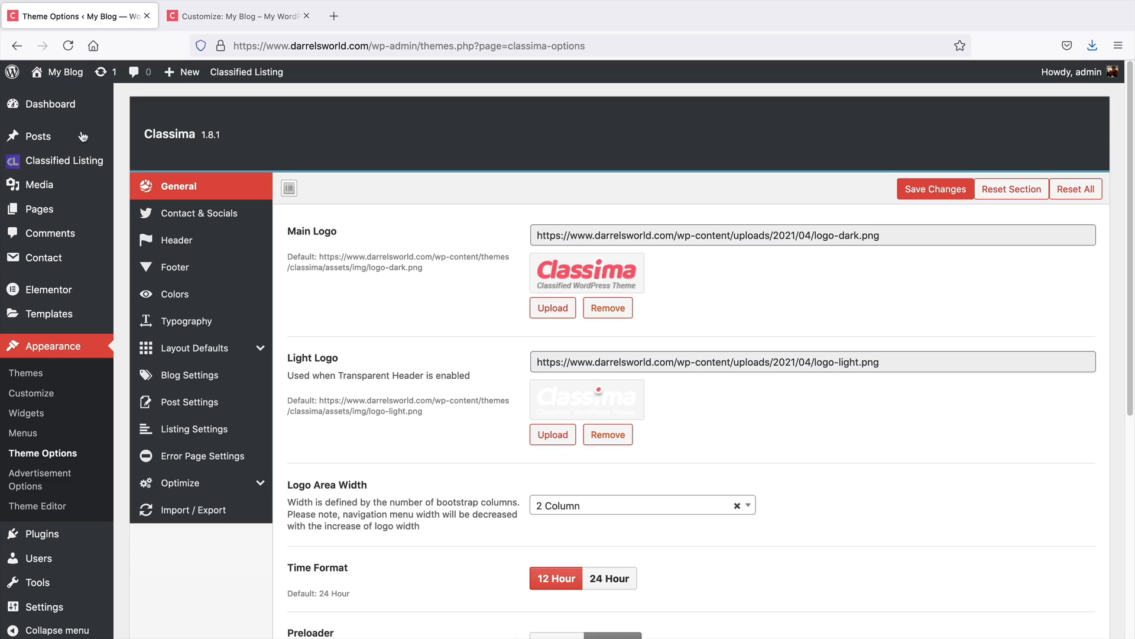
pyautogui.click(200, 247)
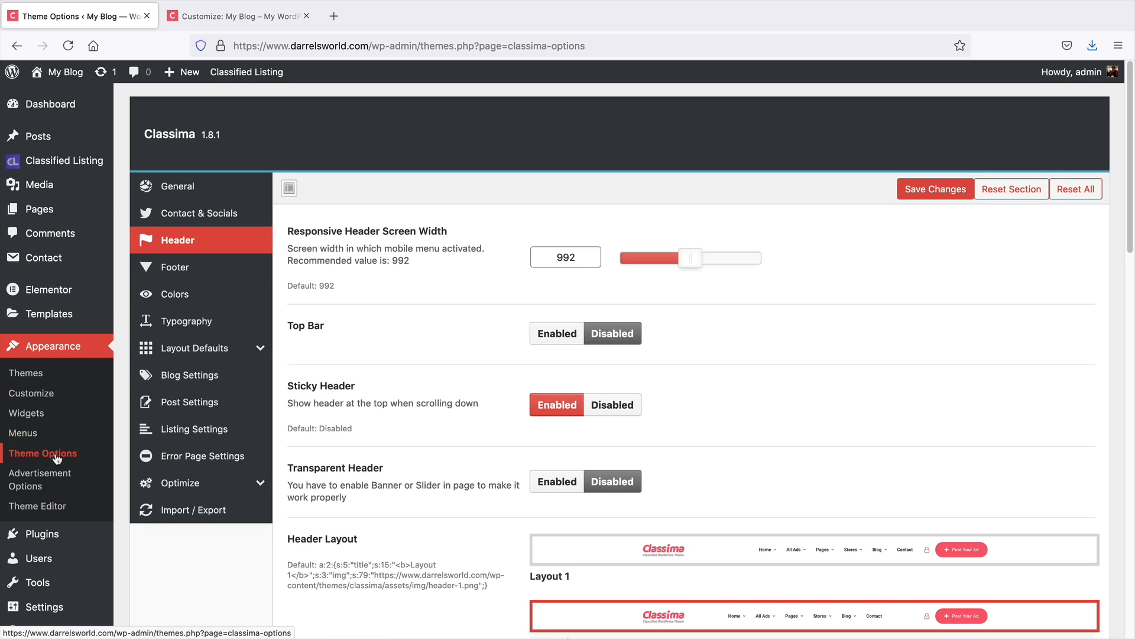
pyautogui.scroll(-3, 491, 592)
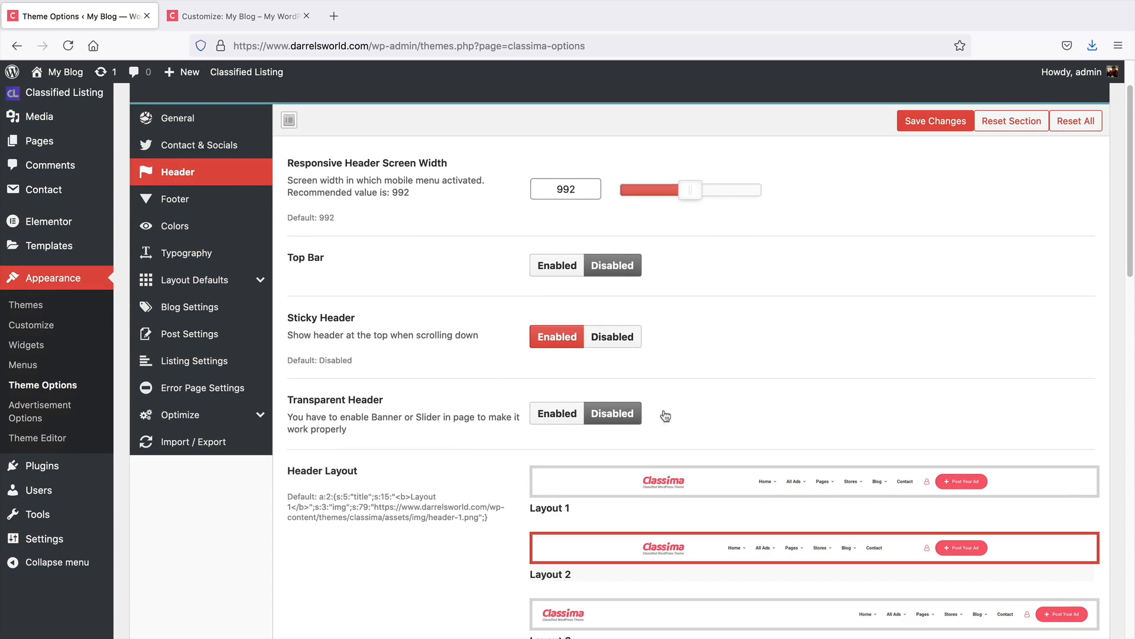
pyautogui.scroll(-5, 480, 479)
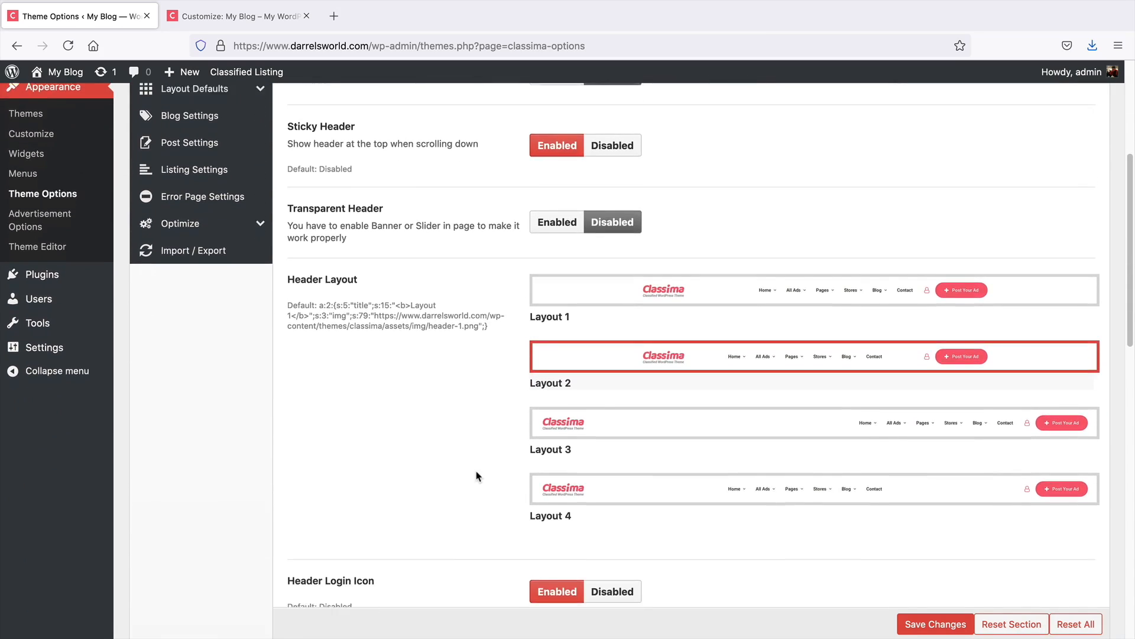
pyautogui.scroll(-3, 478, 476)
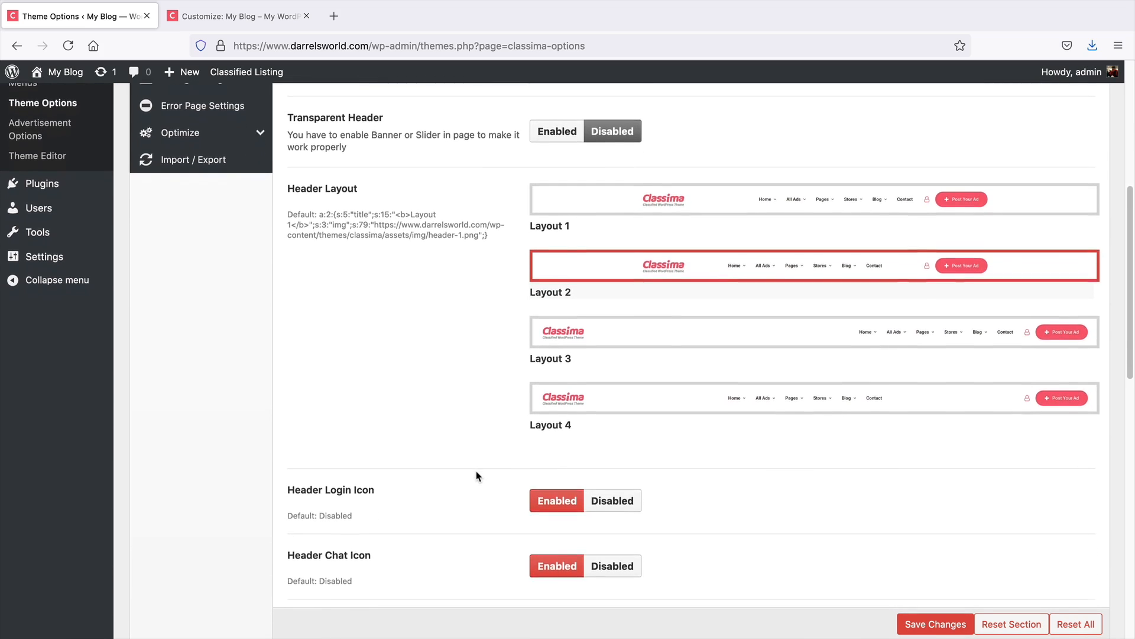
pyautogui.scroll(-2, 478, 476)
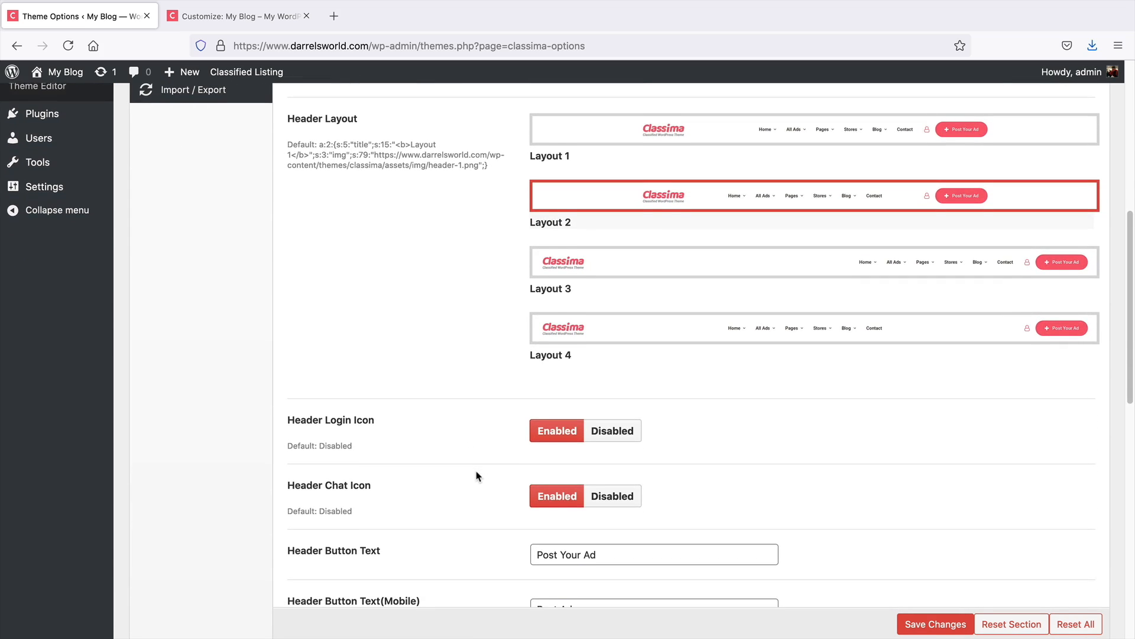
pyautogui.scroll(5, 478, 476)
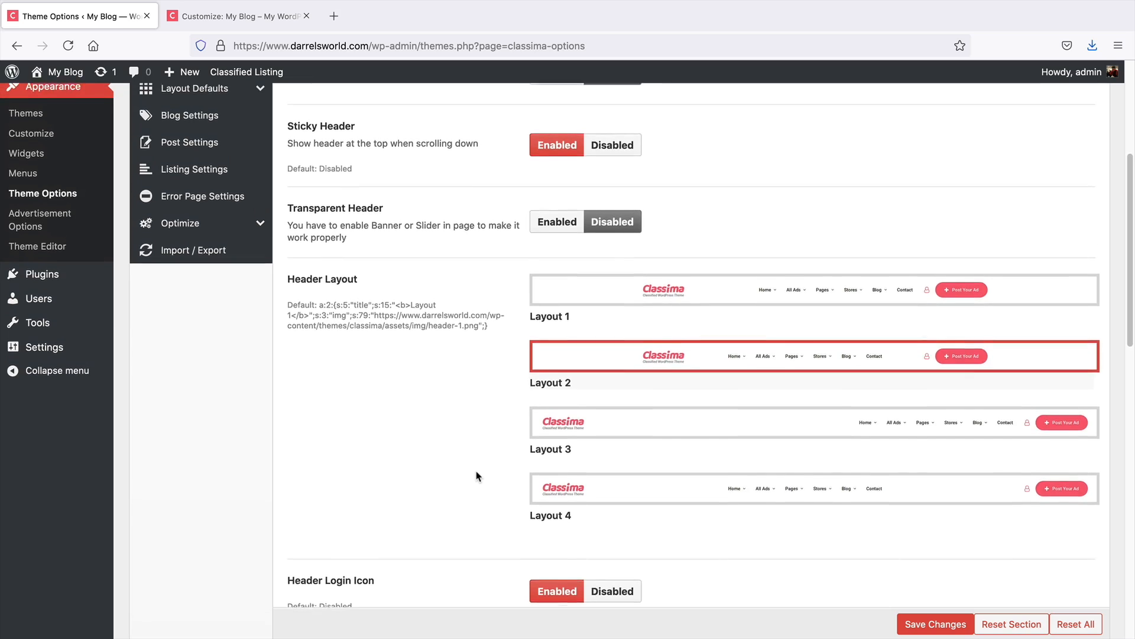
pyautogui.click(236, 16)
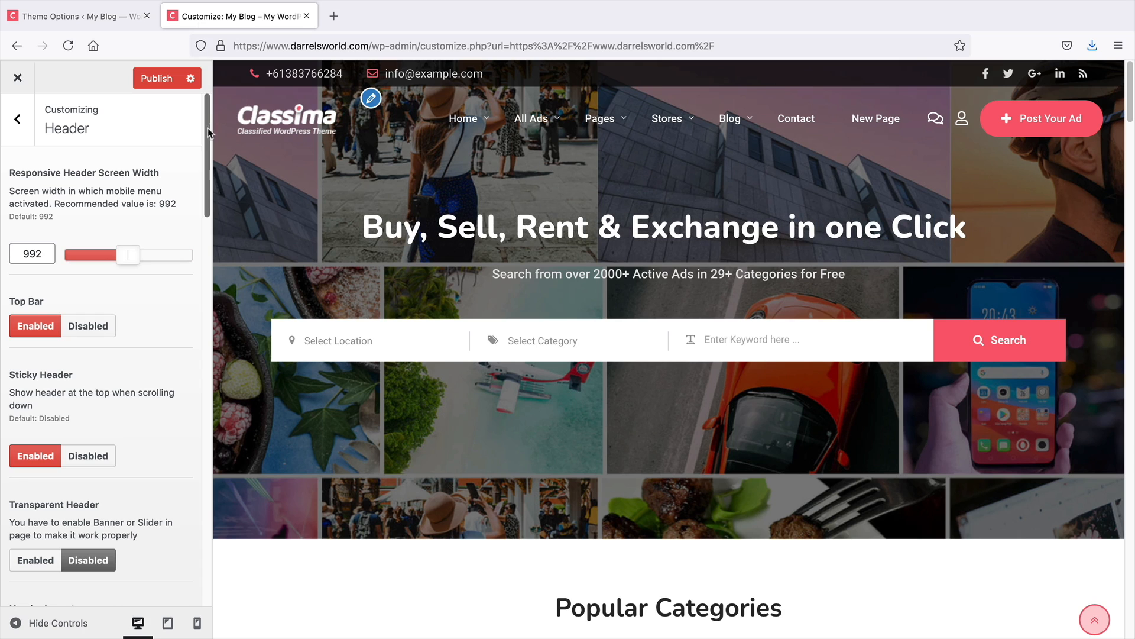
# Disable the Sticky Header option
pyautogui.scroll(-5, 107, 409)
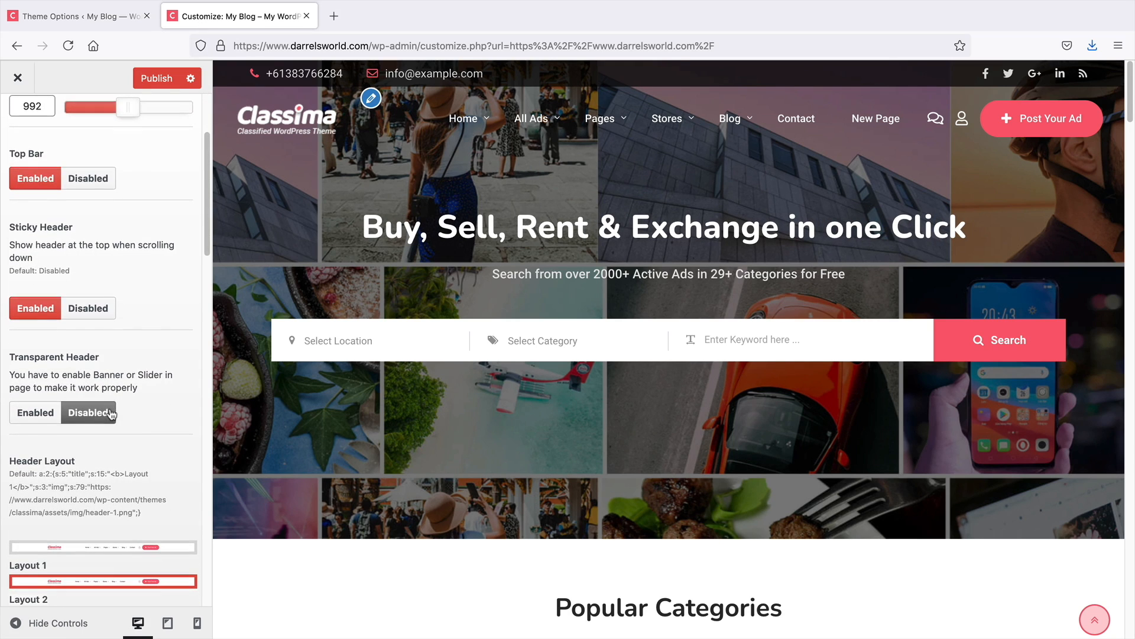
pyautogui.scroll(-7, 413, 371)
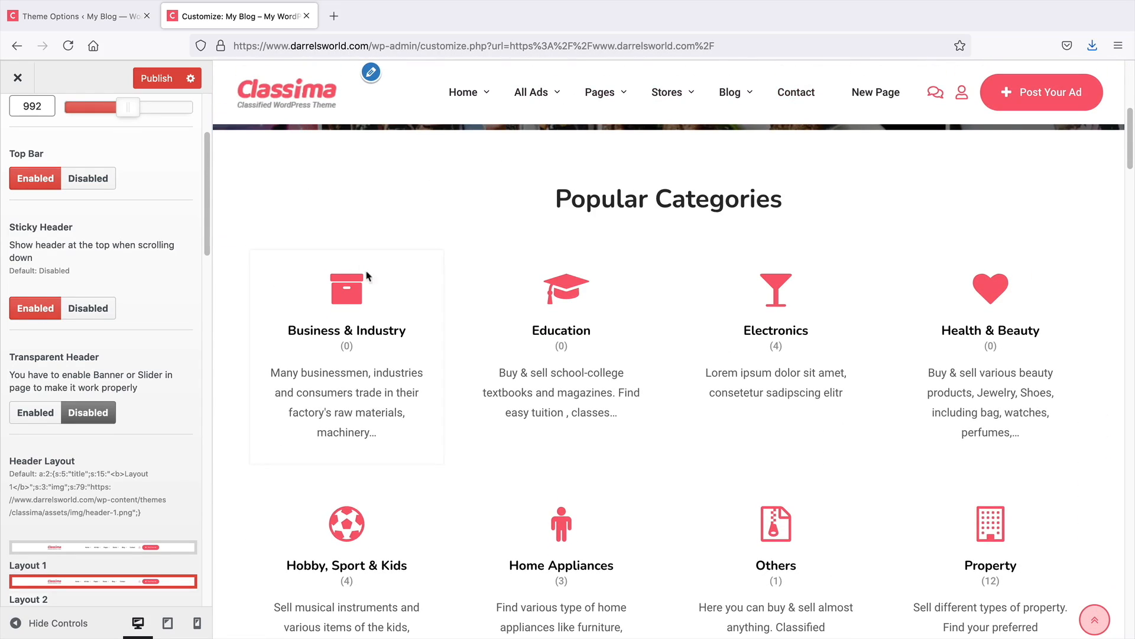
pyautogui.click(89, 308)
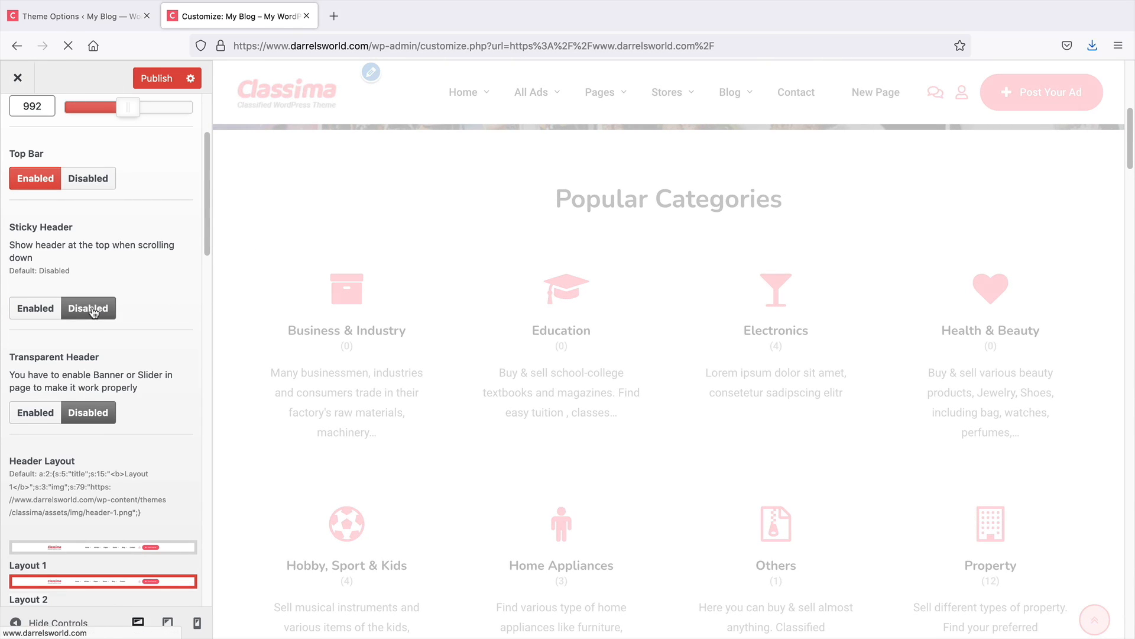
# Enable the Transparent Header, preview the homepage, and switch it back to Disabled
pyautogui.click(36, 414)
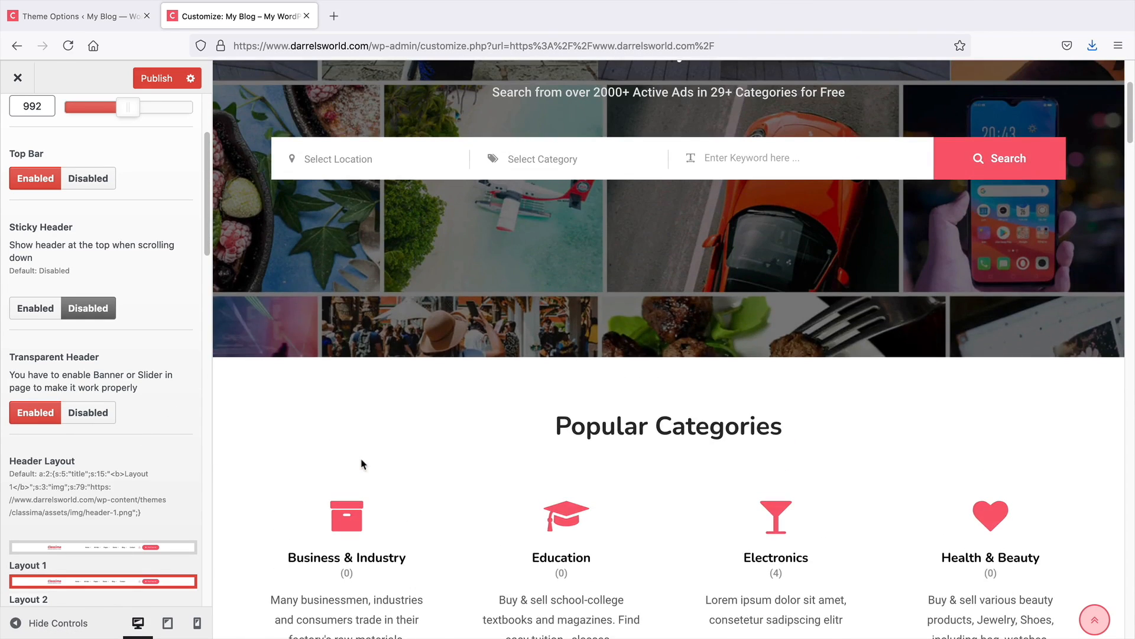
pyautogui.scroll(-2, 431, 224)
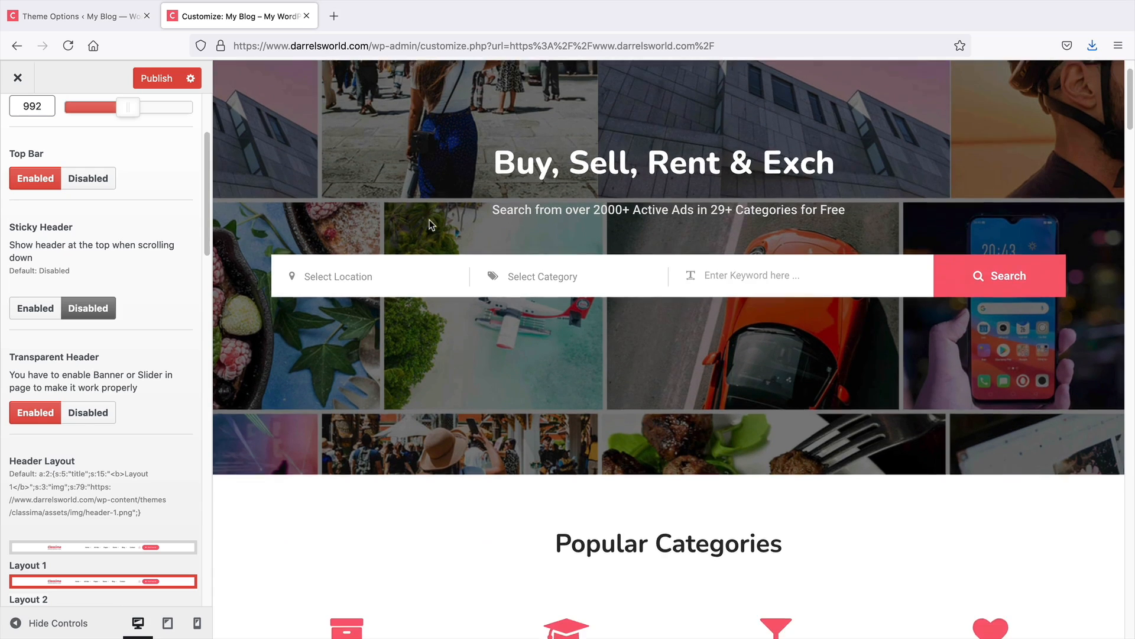
pyautogui.scroll(2, 427, 236)
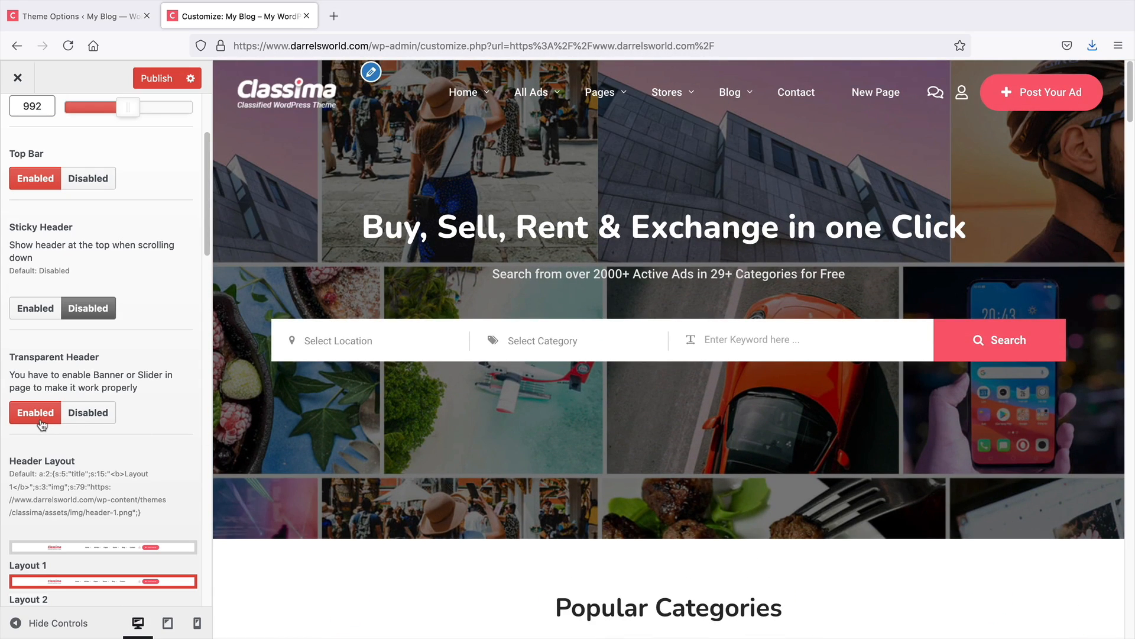
pyautogui.scroll(-6, 329, 493)
pyautogui.scroll(6, 373, 420)
pyautogui.click(97, 418)
# Try header Layouts 1, 3 and 4 in the preview, then reselect Layout 2
pyautogui.scroll(-5, 129, 449)
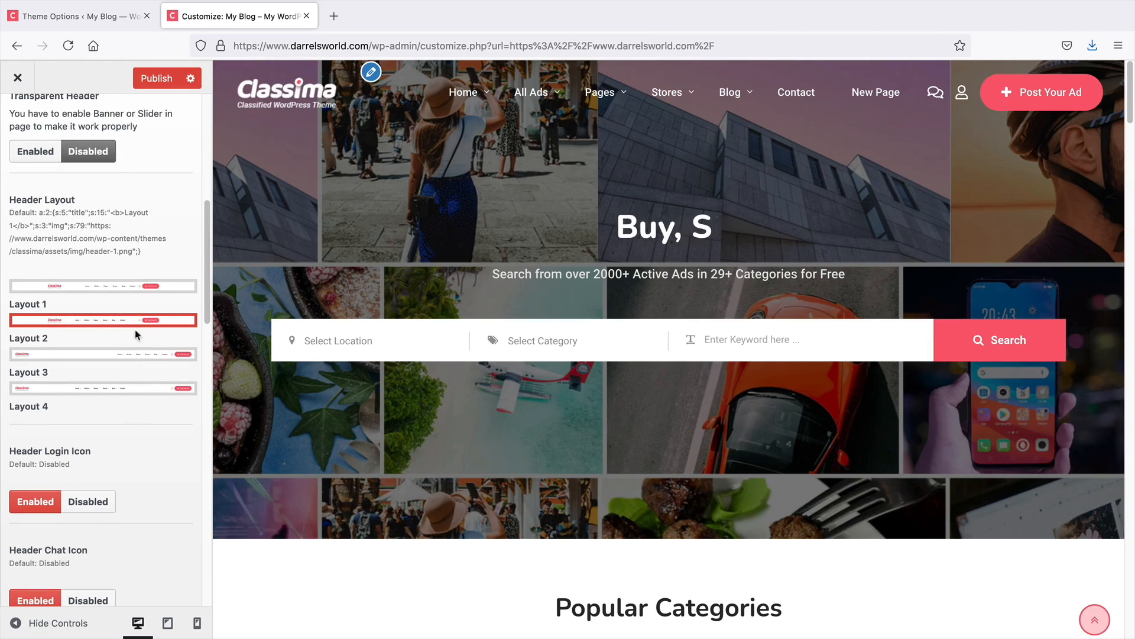
pyautogui.click(149, 288)
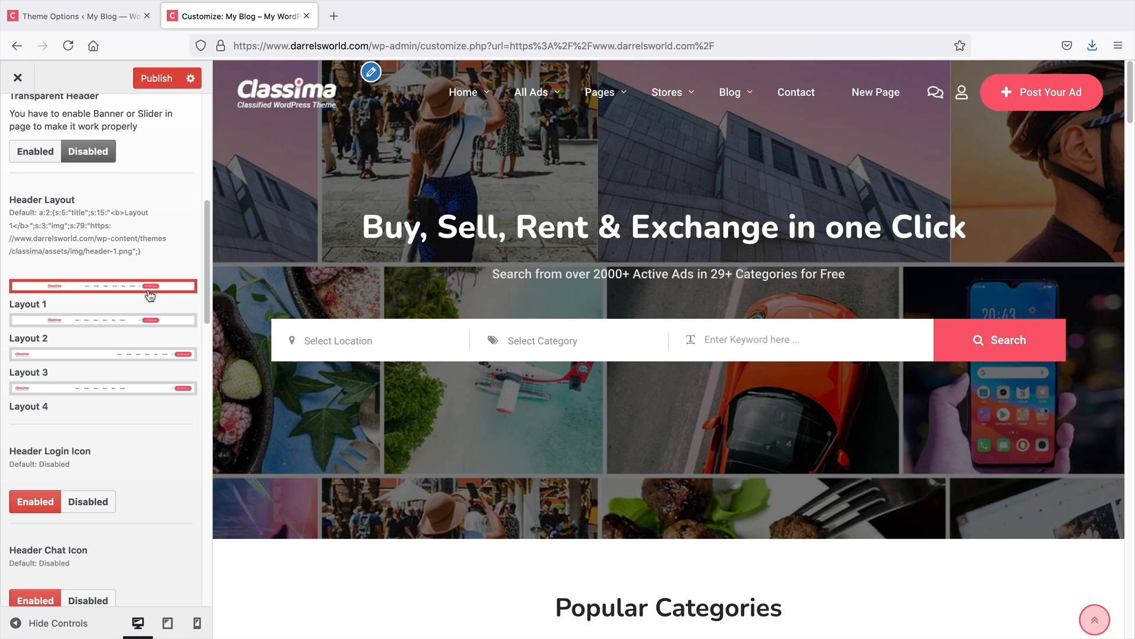
pyautogui.click(146, 355)
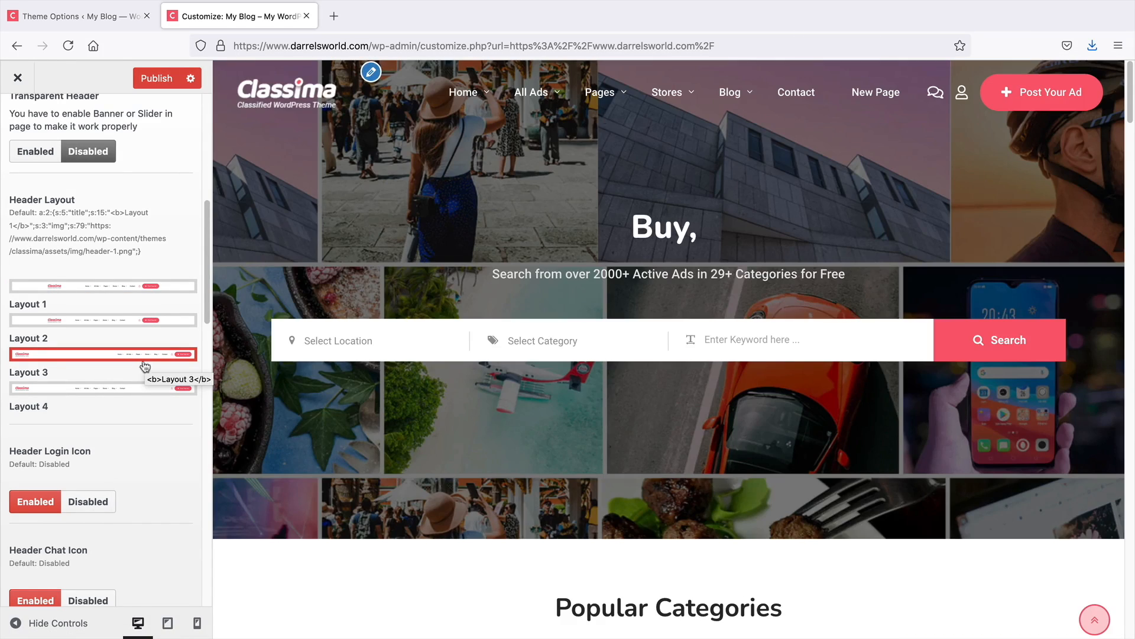
pyautogui.click(141, 392)
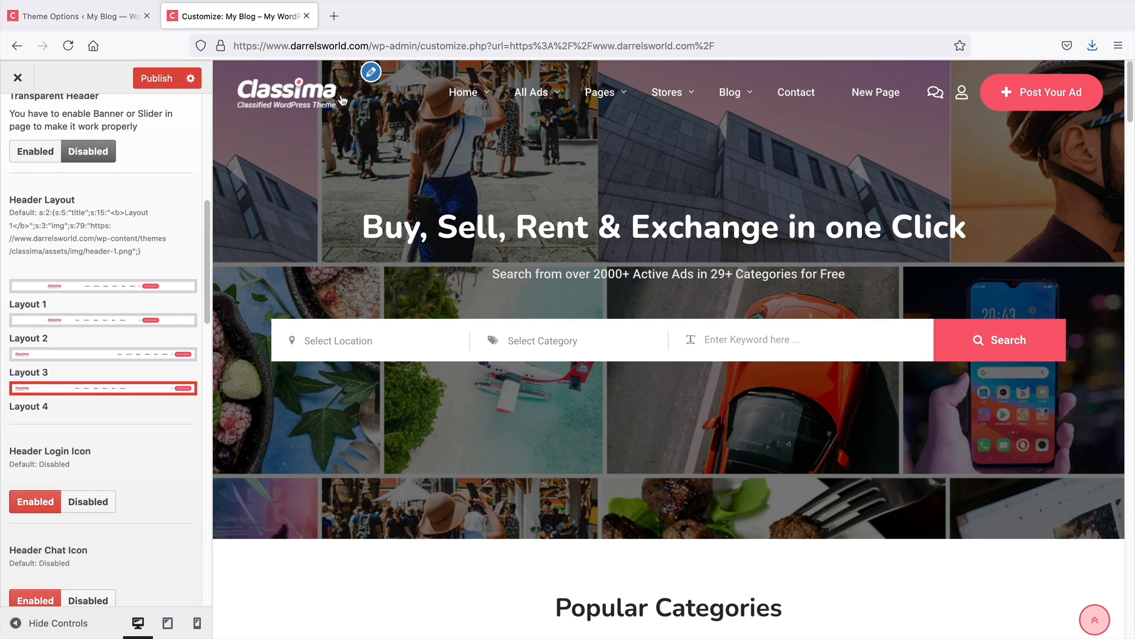
pyautogui.click(123, 320)
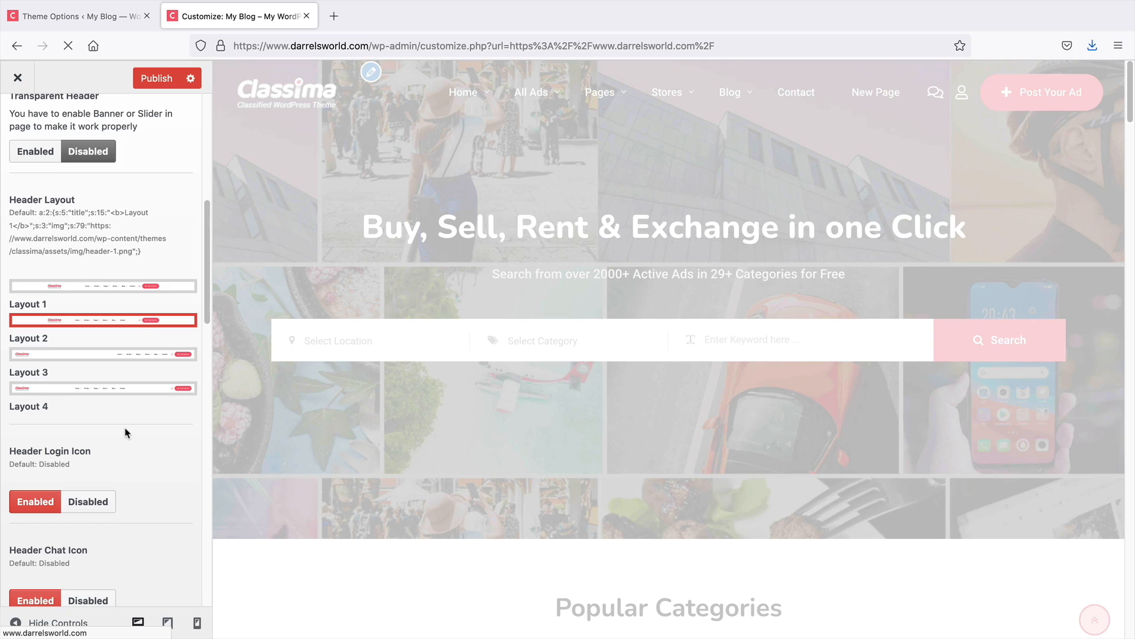
# Review the Header Login Icon, Chat Icon, Button Text, Mobile Text and Button URL options
pyautogui.scroll(-5, 125, 433)
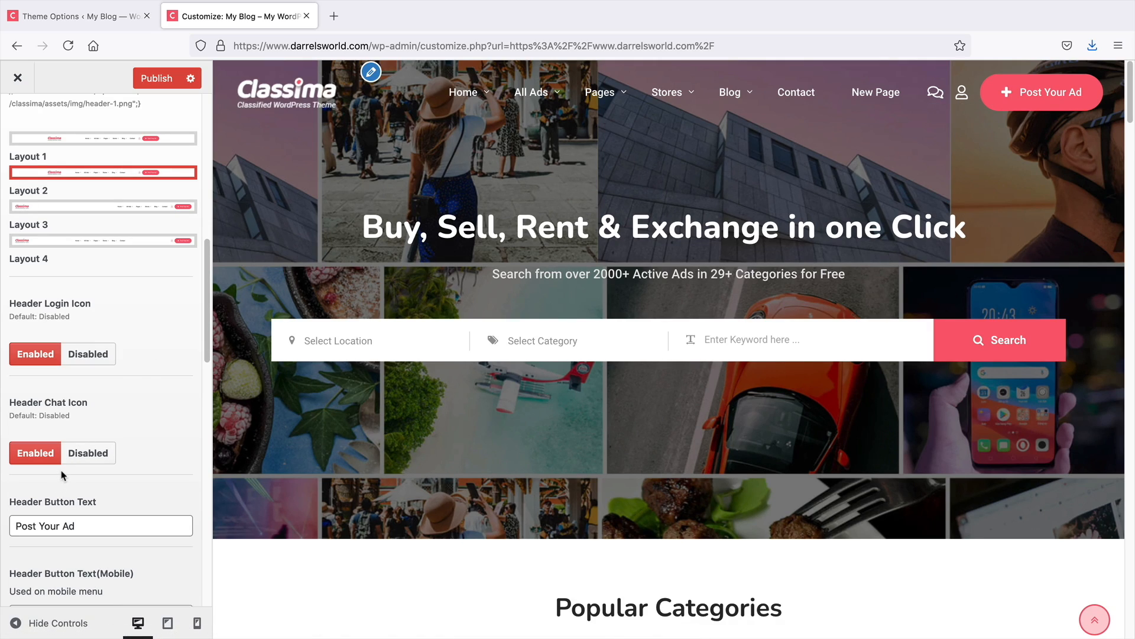
pyautogui.scroll(-2, 145, 455)
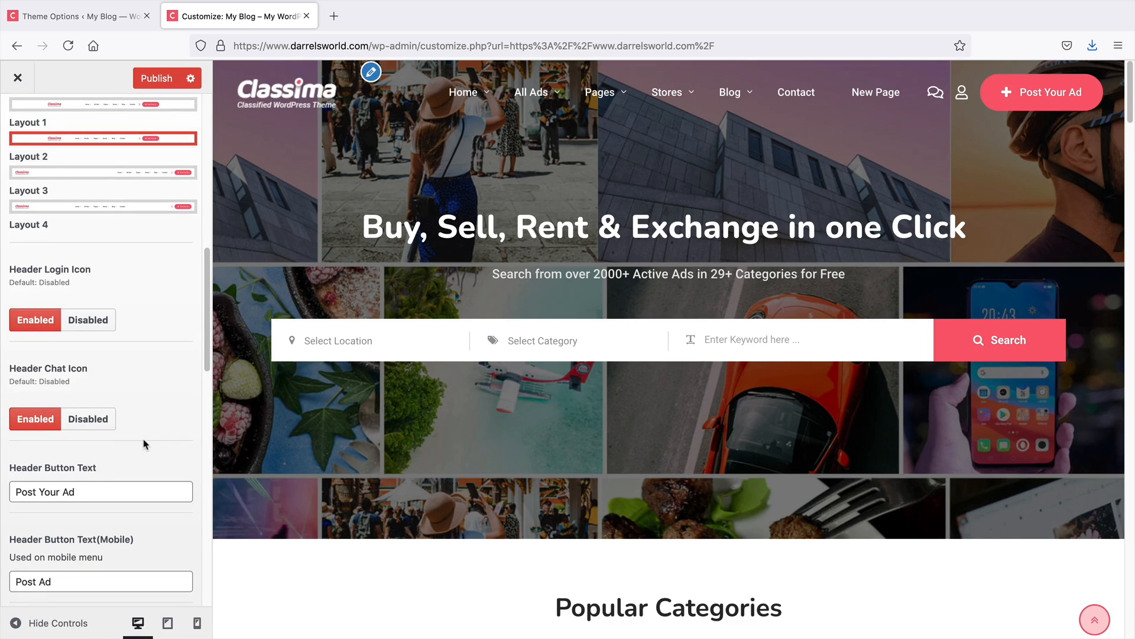
pyautogui.scroll(-3, 141, 433)
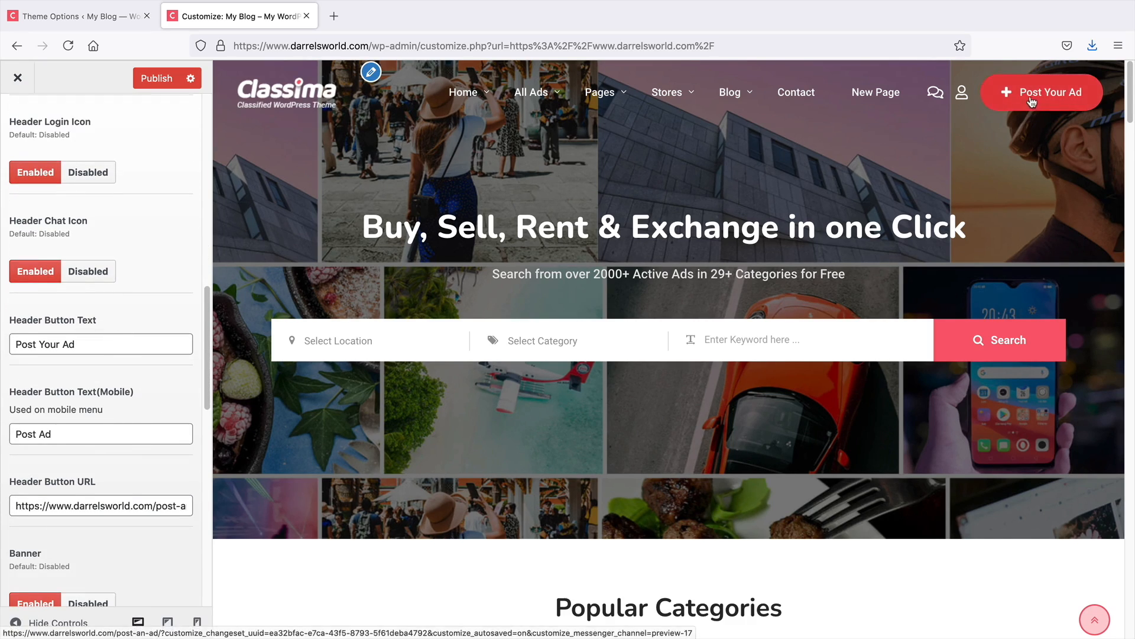
pyautogui.moveTo(77, 344); pyautogui.dragTo(23, 350)
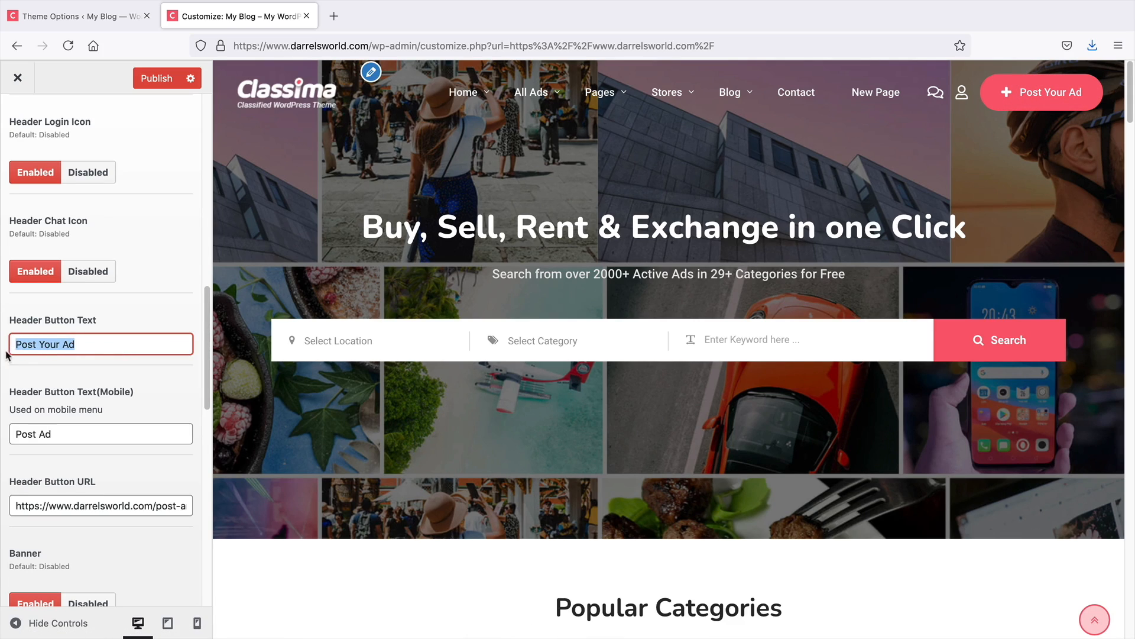
pyautogui.click(56, 343)
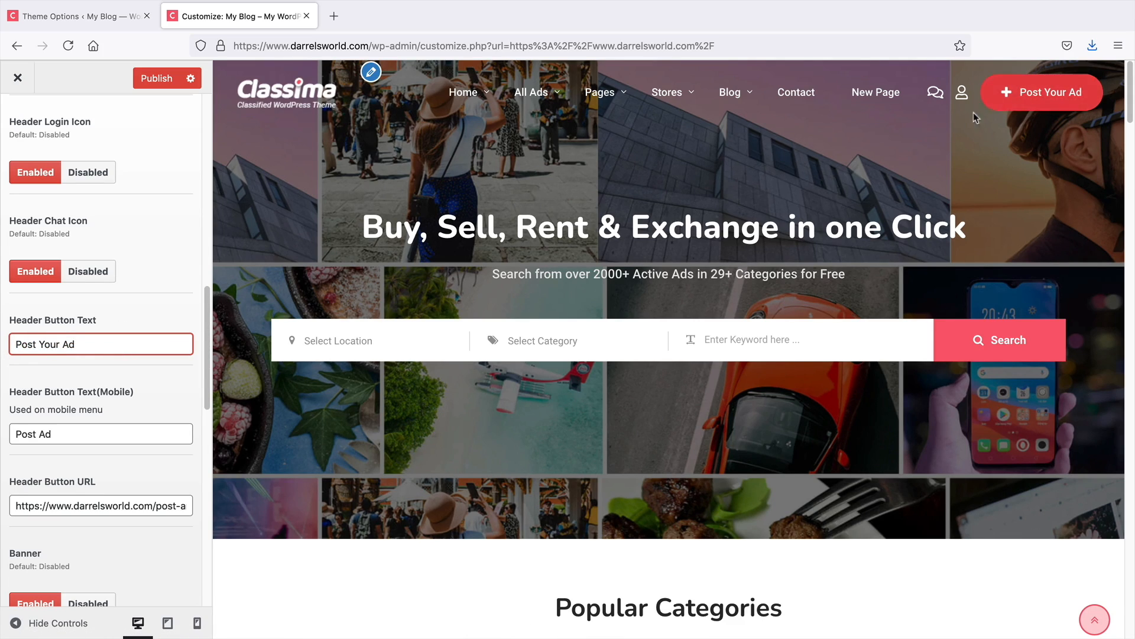
# Enable the header Banner and reload the About Us page to check it
pyautogui.scroll(-1, 146, 344)
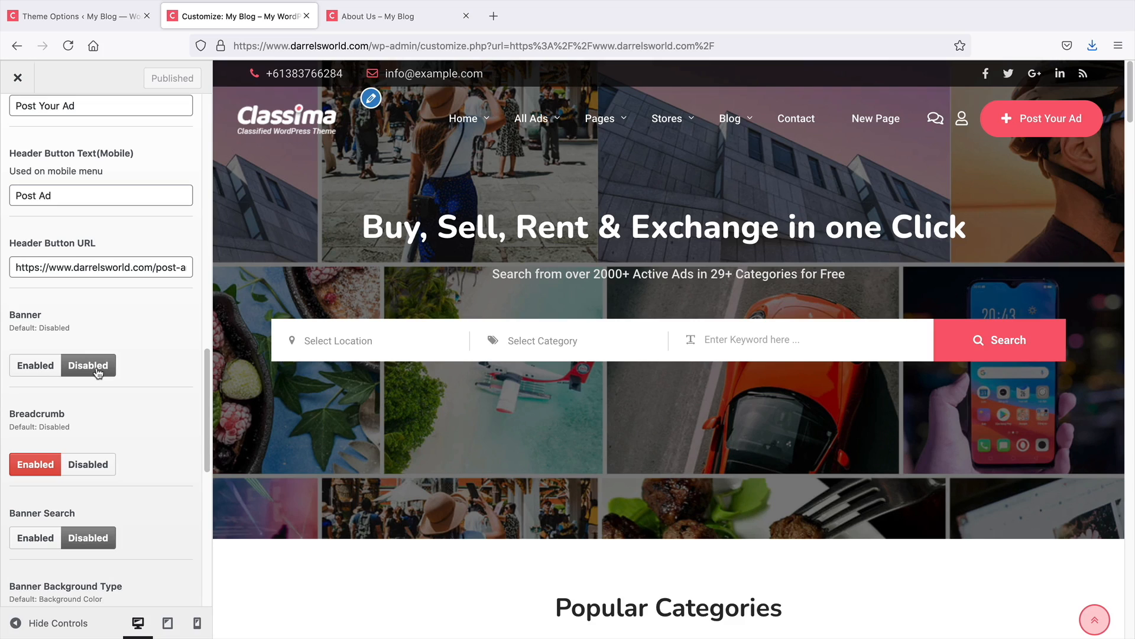
pyautogui.click(407, 16)
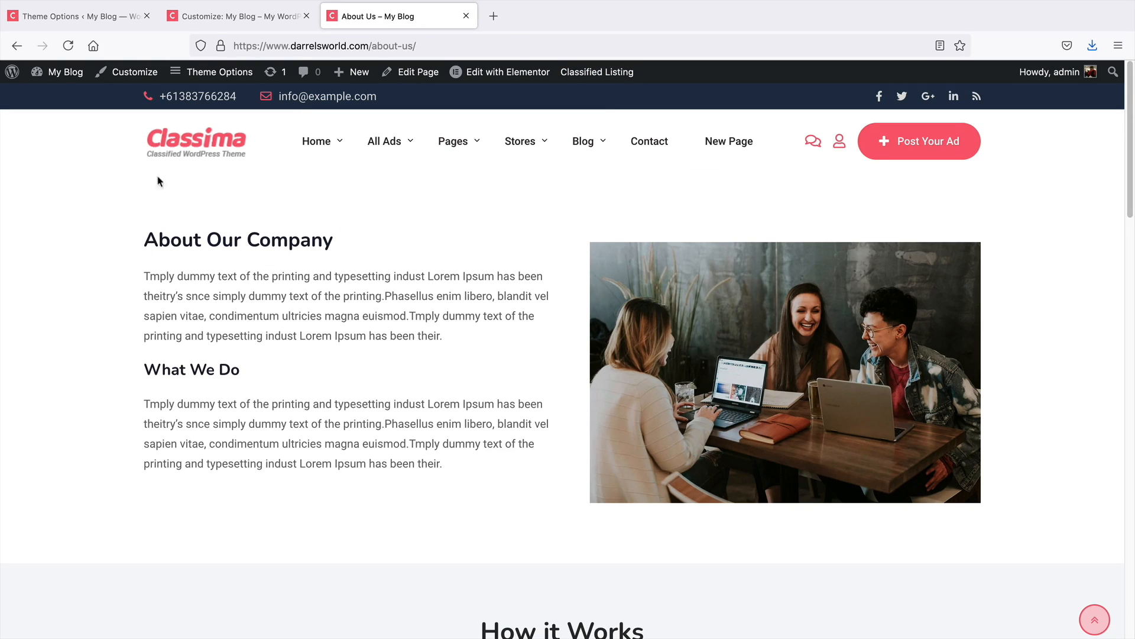
pyautogui.click(219, 16)
pyautogui.click(46, 367)
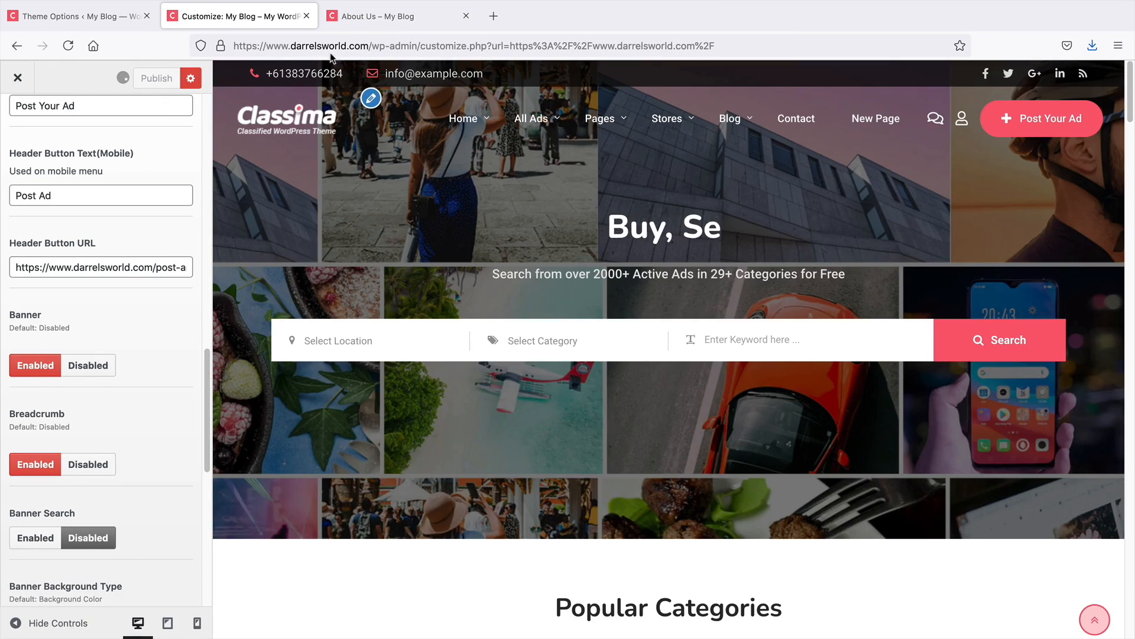
pyautogui.click(373, 18)
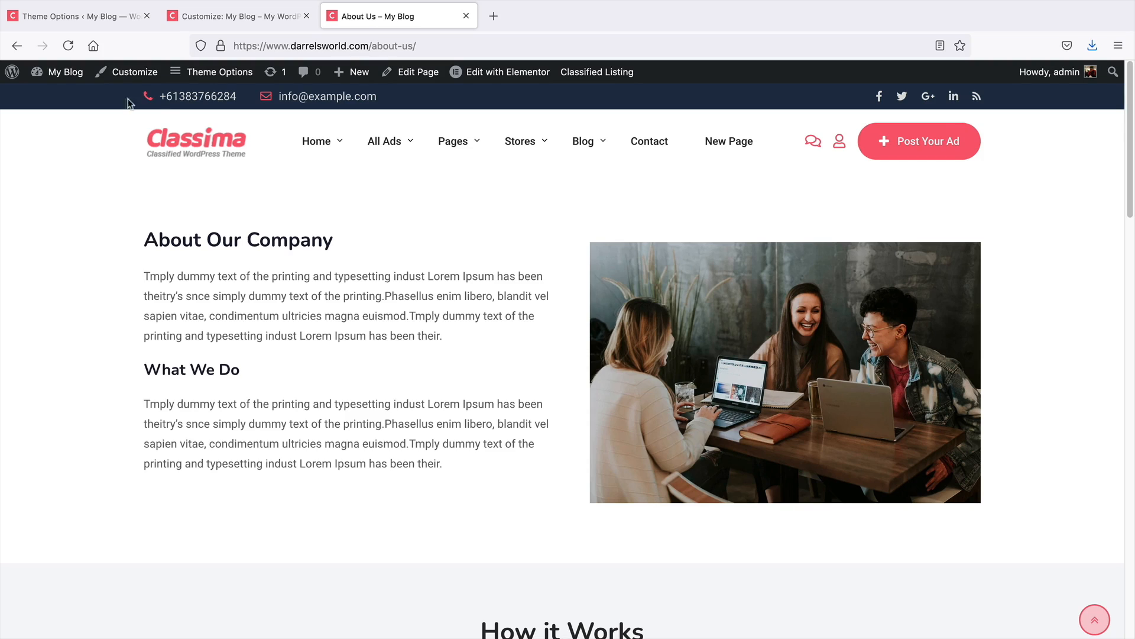
pyautogui.click(68, 46)
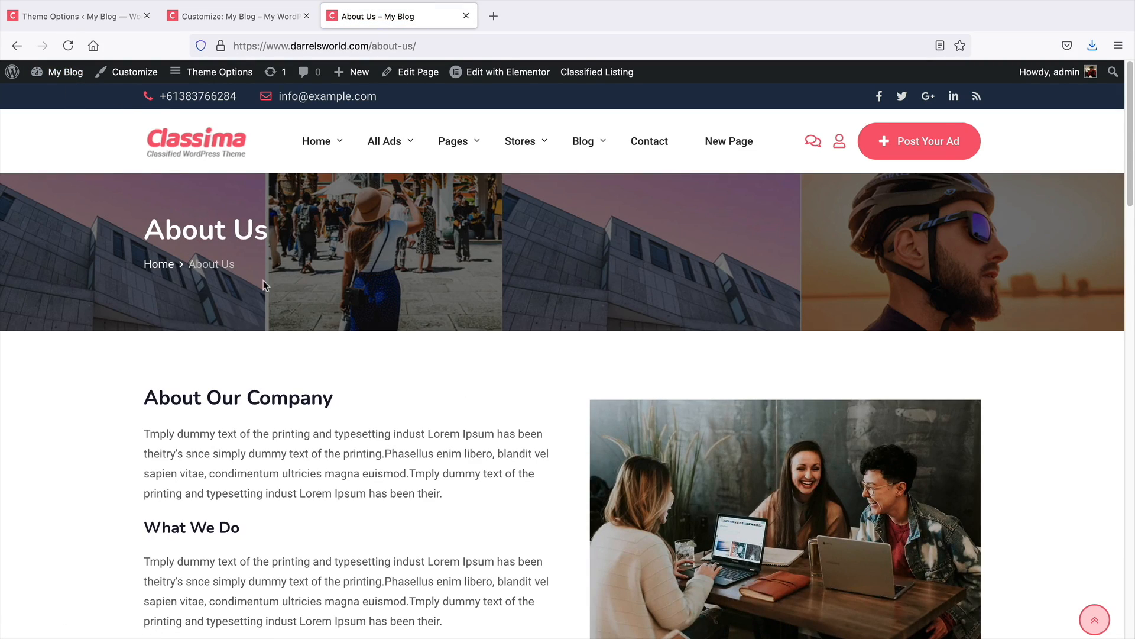
pyautogui.click(236, 16)
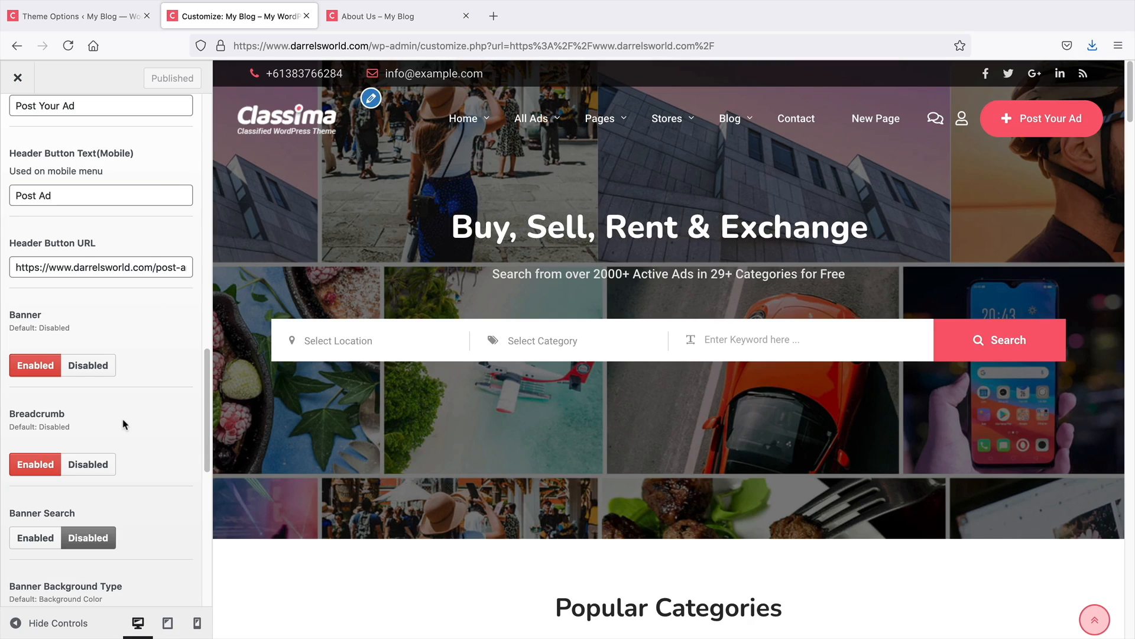
# Disable the Breadcrumb, publish the changes, and switch to the About Us page
pyautogui.scroll(-1, 125, 420)
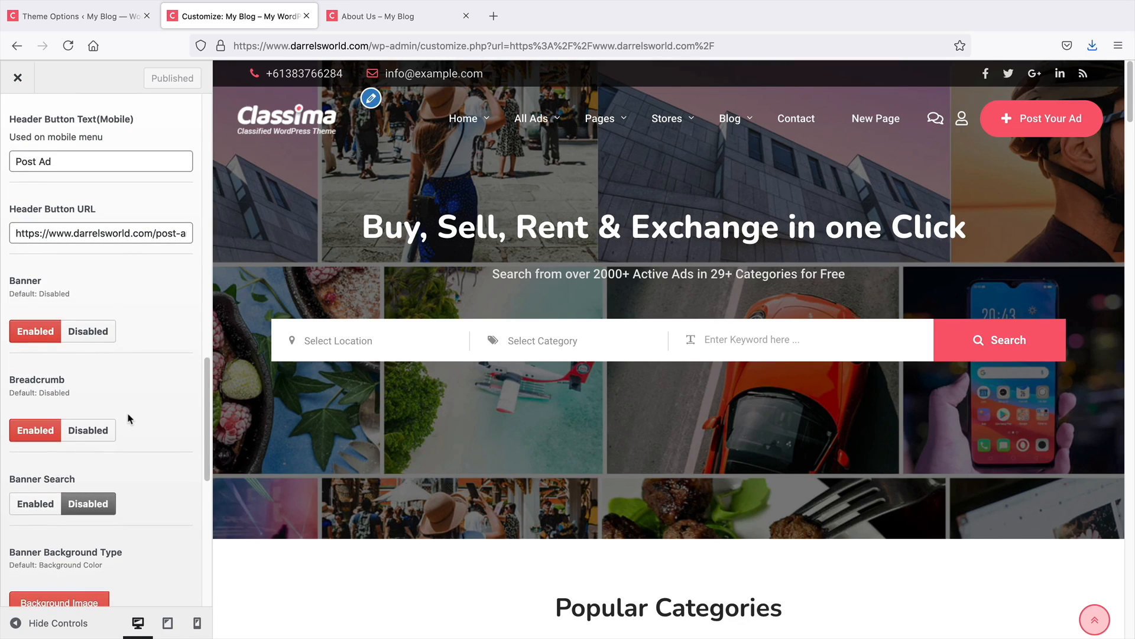
pyautogui.click(89, 436)
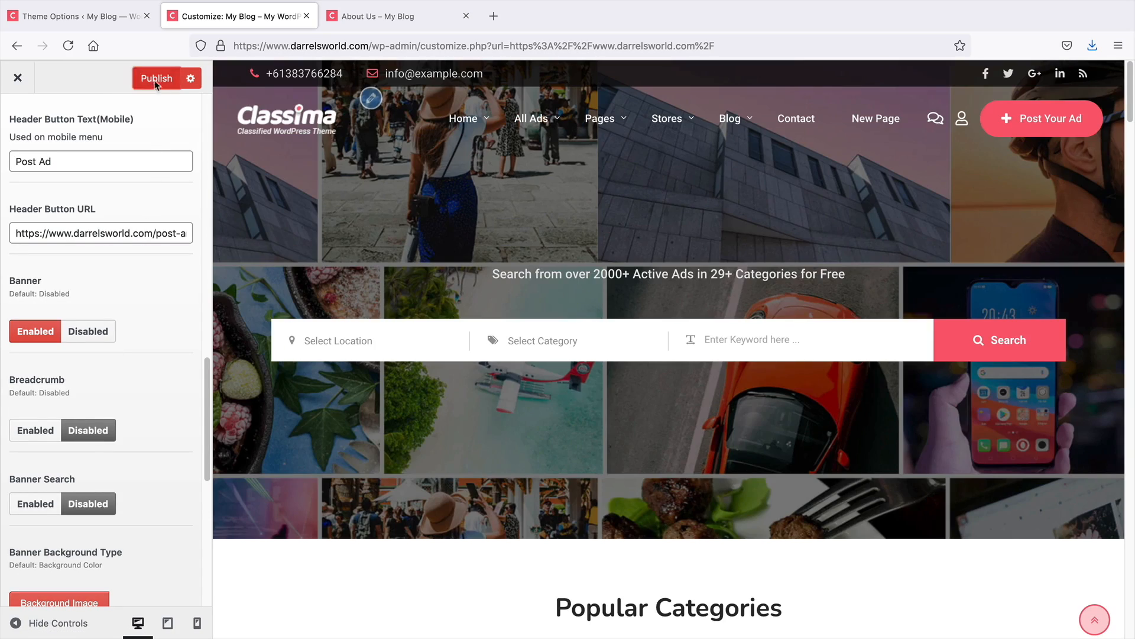
pyautogui.click(156, 78)
pyautogui.click(390, 16)
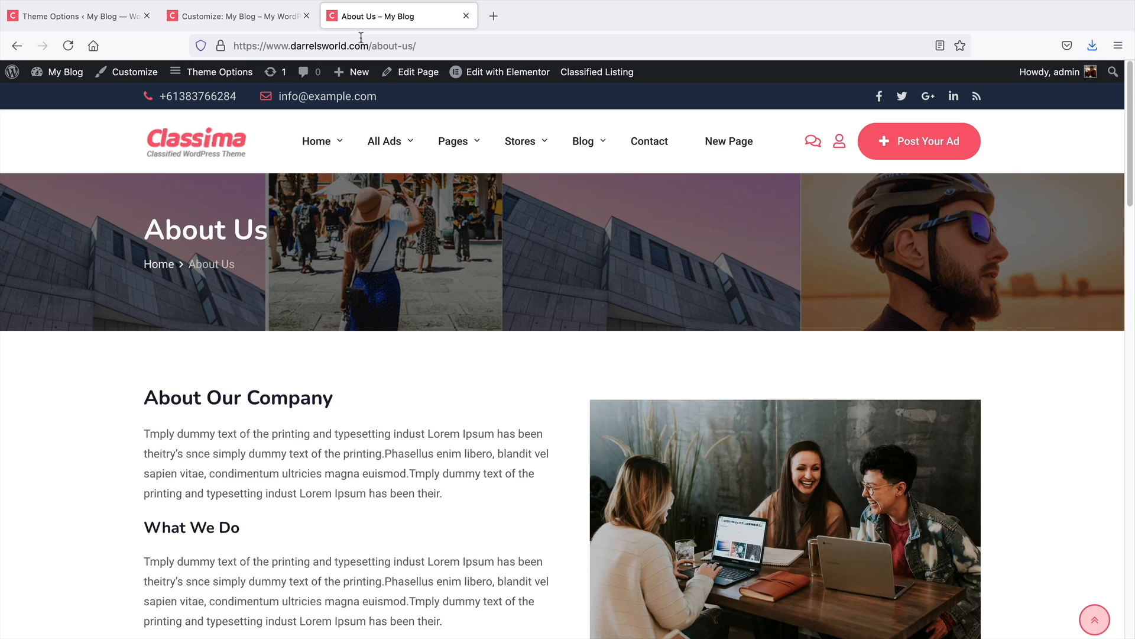
# Reload the About Us page to check the breadcrumb removal
pyautogui.moveTo(239, 269); pyautogui.dragTo(139, 265)
pyautogui.click(69, 46)
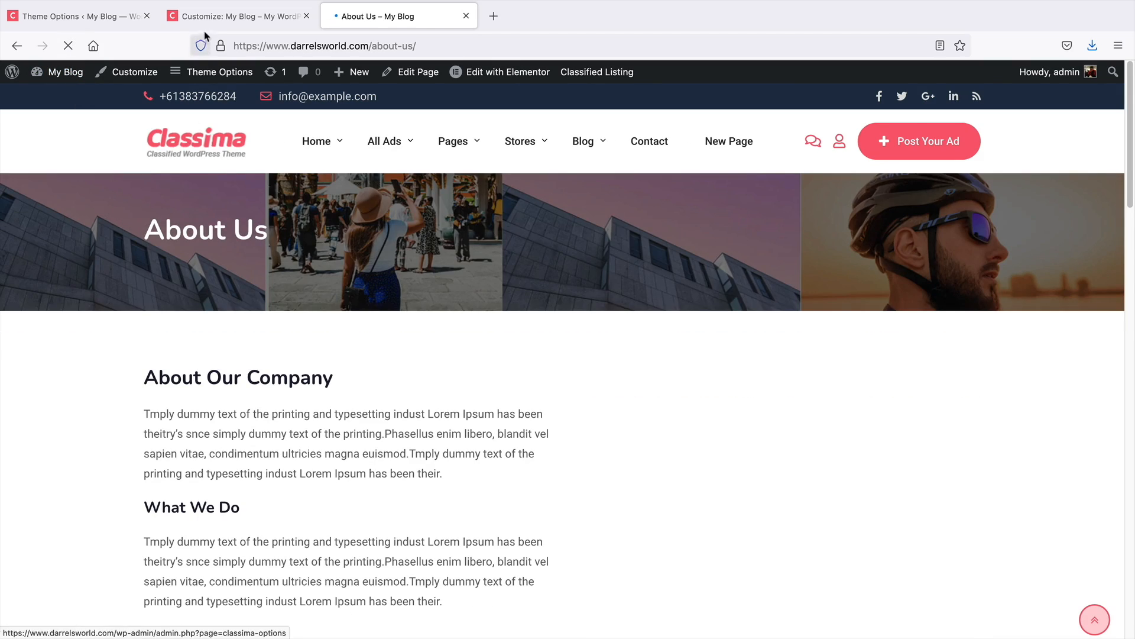
# Disable the header Banner, publish, and reload the About Us page to check it
pyautogui.click(237, 16)
pyautogui.click(107, 335)
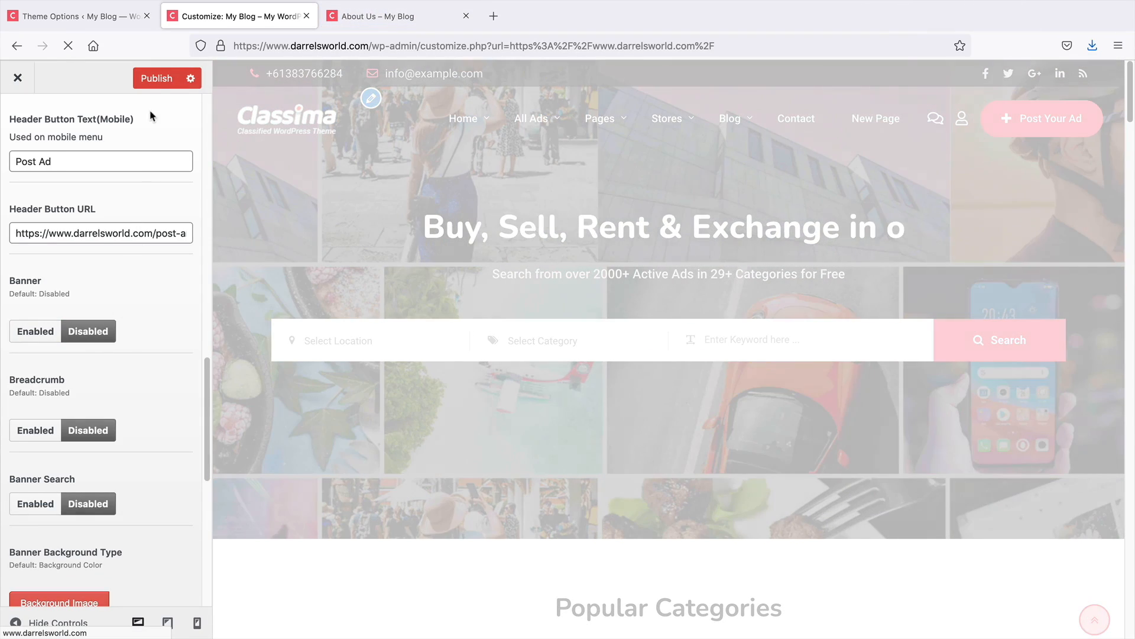
pyautogui.click(156, 78)
pyautogui.click(346, 18)
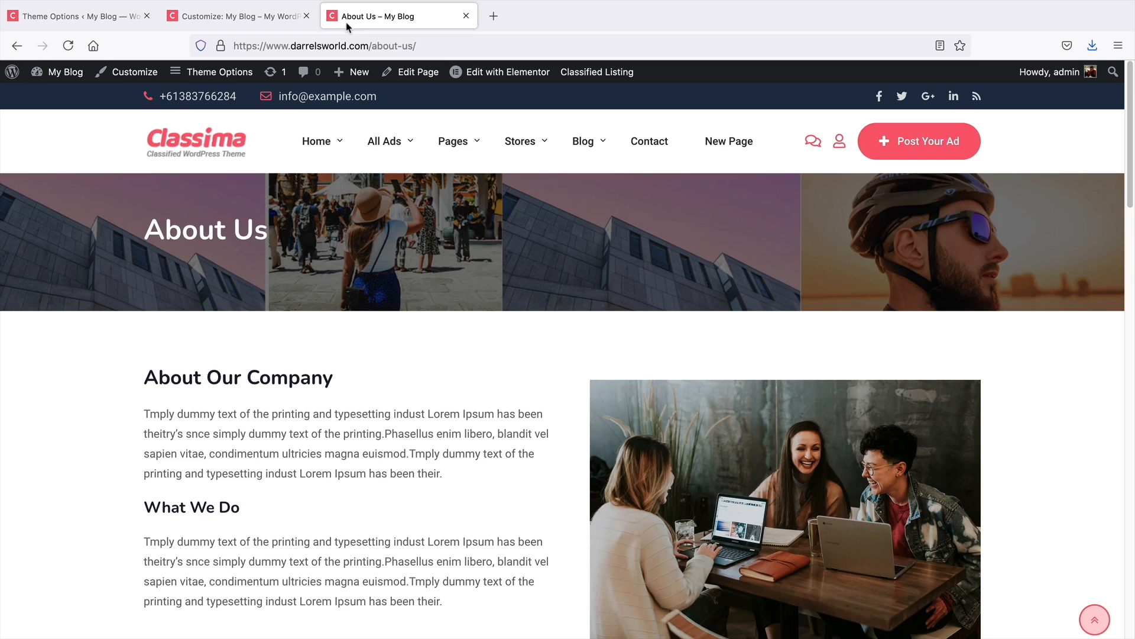
pyautogui.press('super+r')
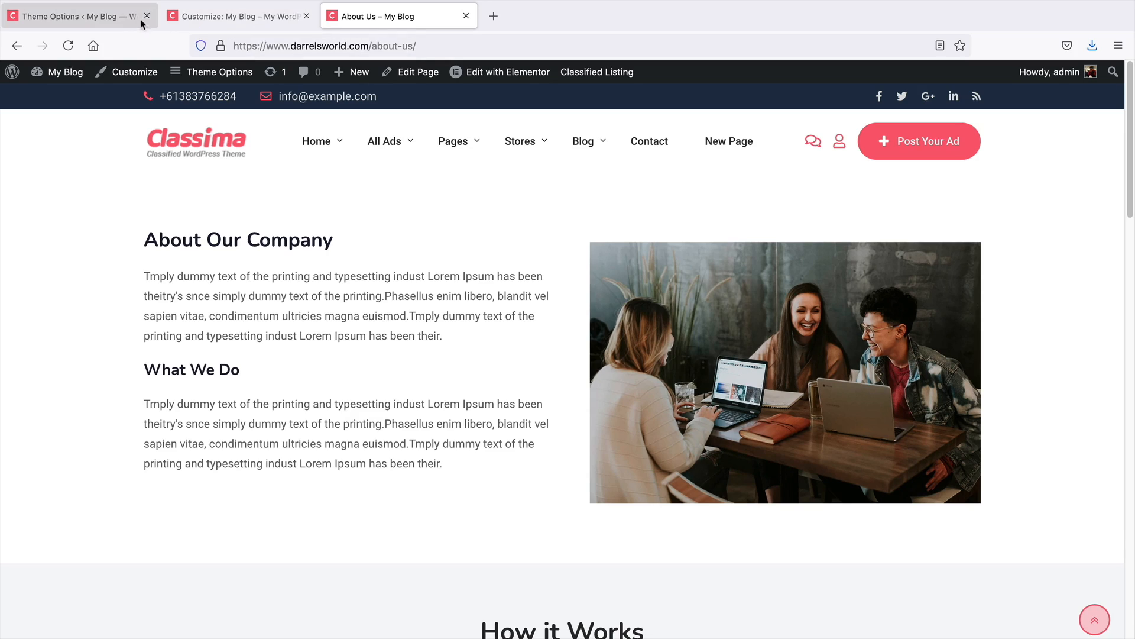
# Disable the Top Bar in the header options and publish the change
pyautogui.click(236, 16)
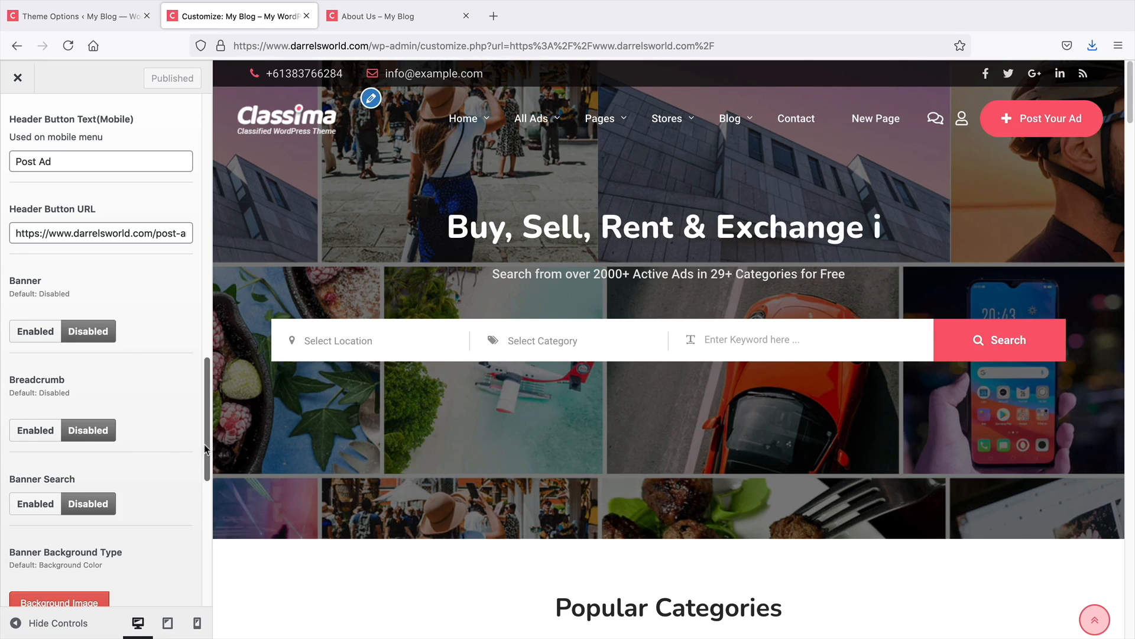
pyautogui.scroll(-6, 205, 449)
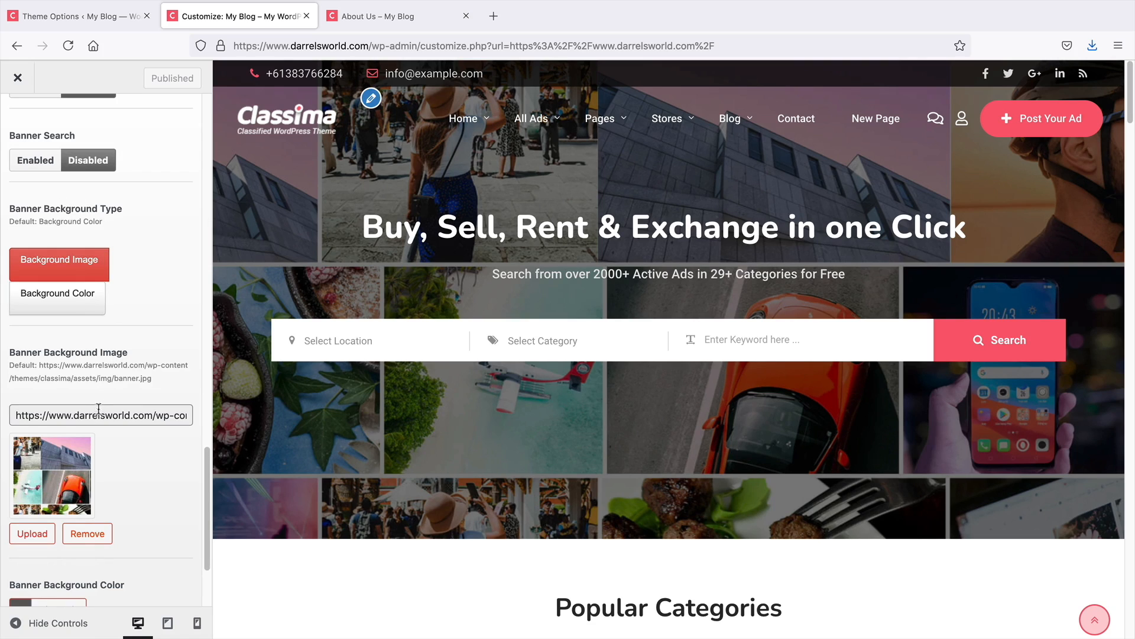
pyautogui.scroll(-3, 203, 549)
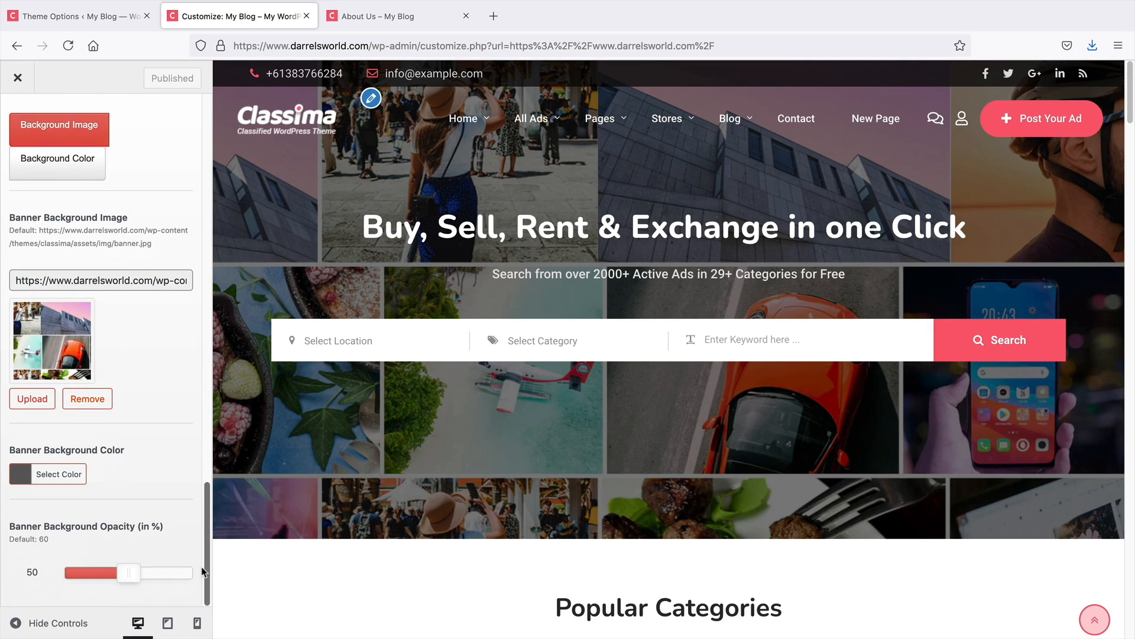
pyautogui.moveTo(205, 500); pyautogui.dragTo(206, 112)
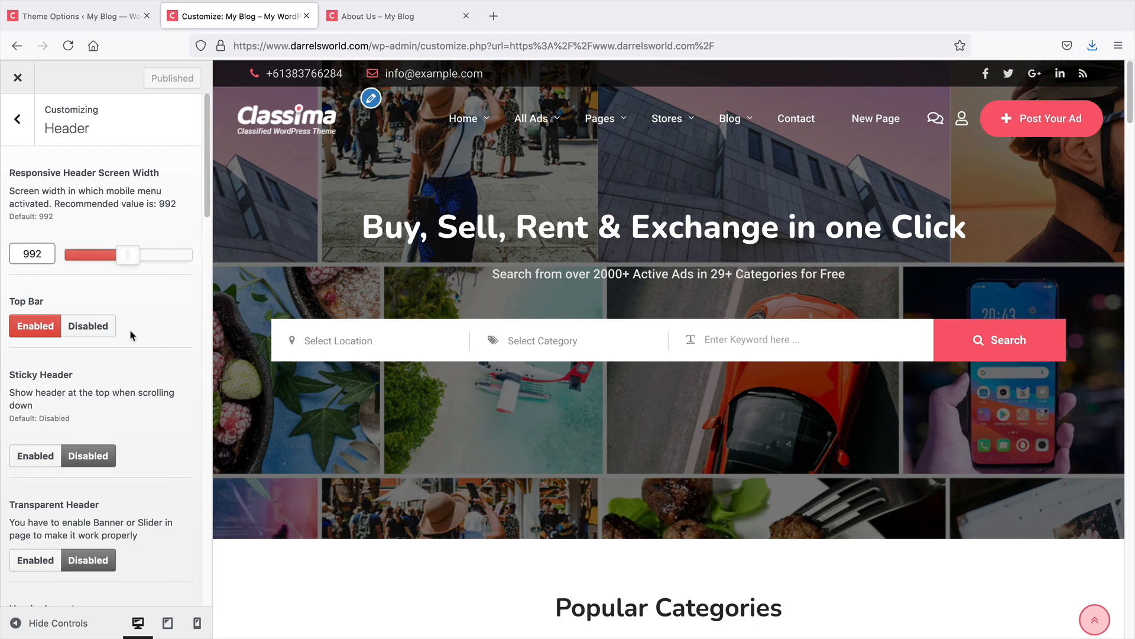
pyautogui.click(104, 331)
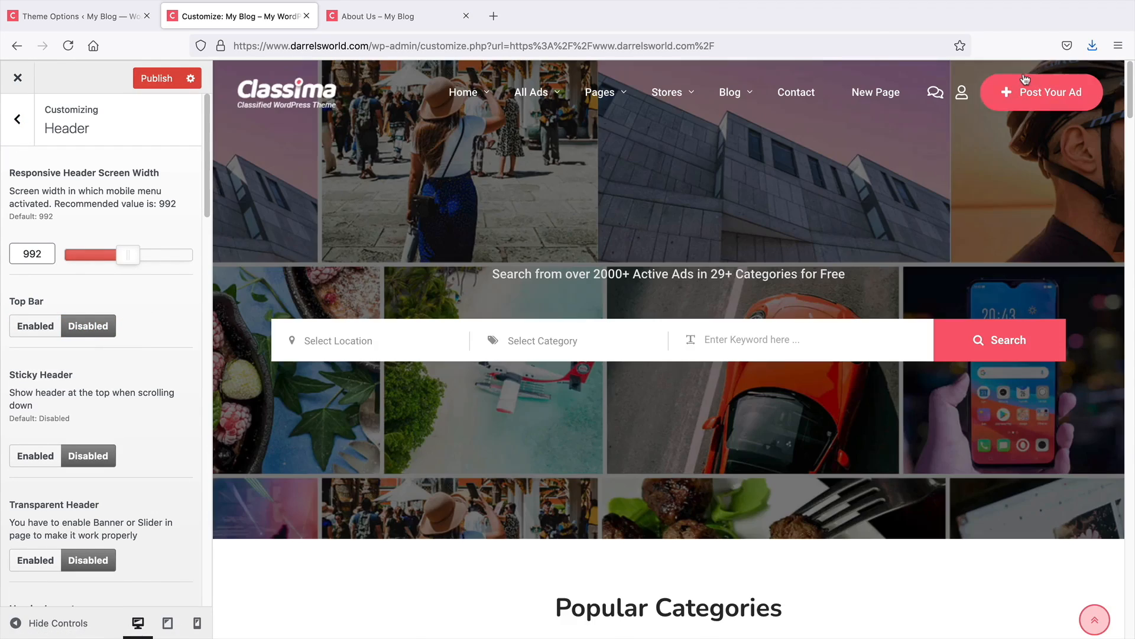
pyautogui.click(159, 80)
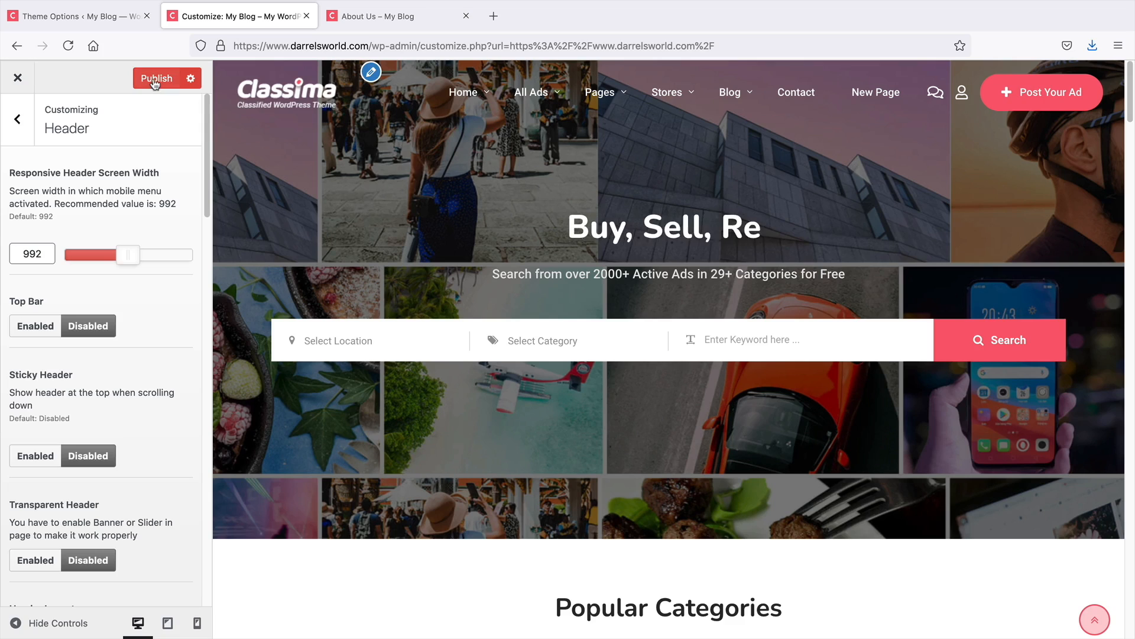
# Open the Footer settings and review the copyright text and payment icon options against the site footer
pyautogui.click(18, 118)
pyautogui.click(80, 329)
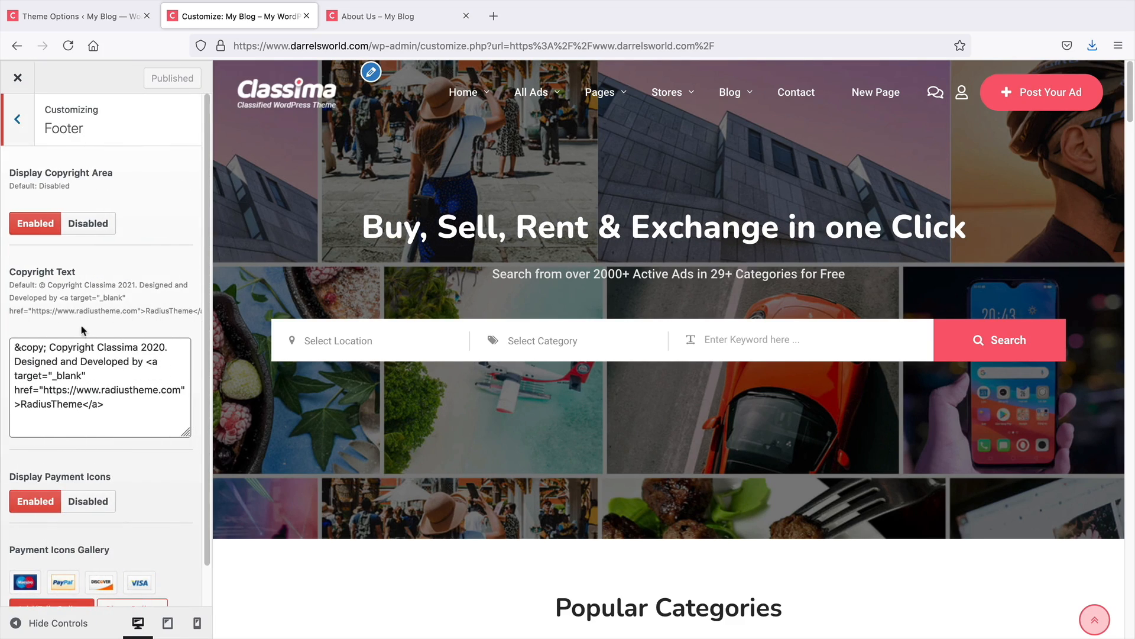
pyautogui.moveTo(1121, 108); pyautogui.dragTo(1106, 625)
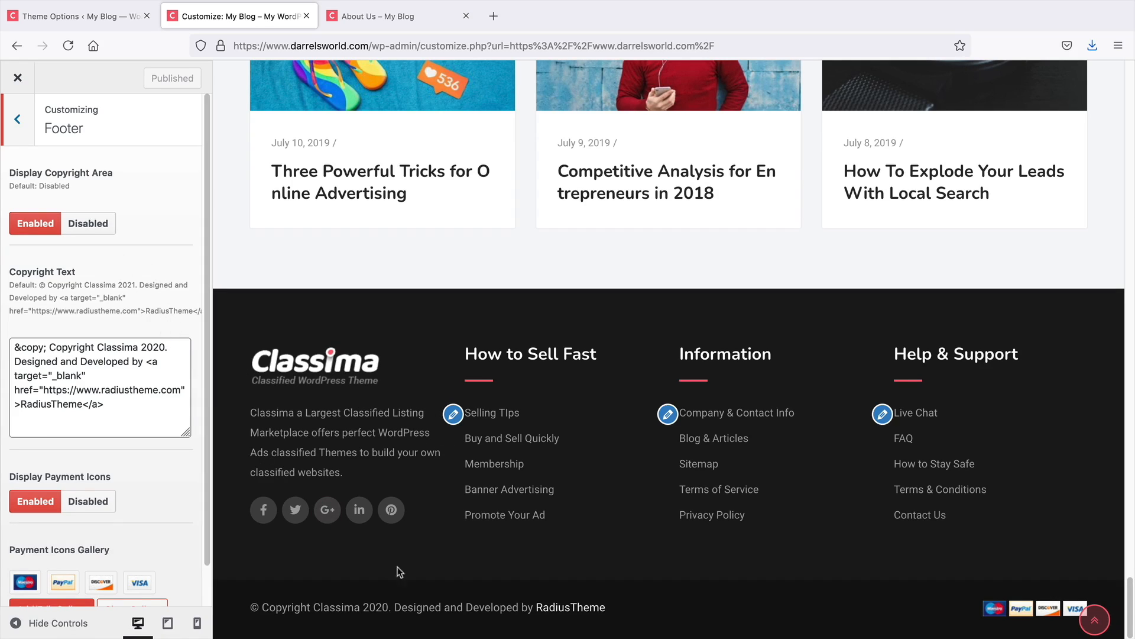
pyautogui.scroll(-1, 108, 496)
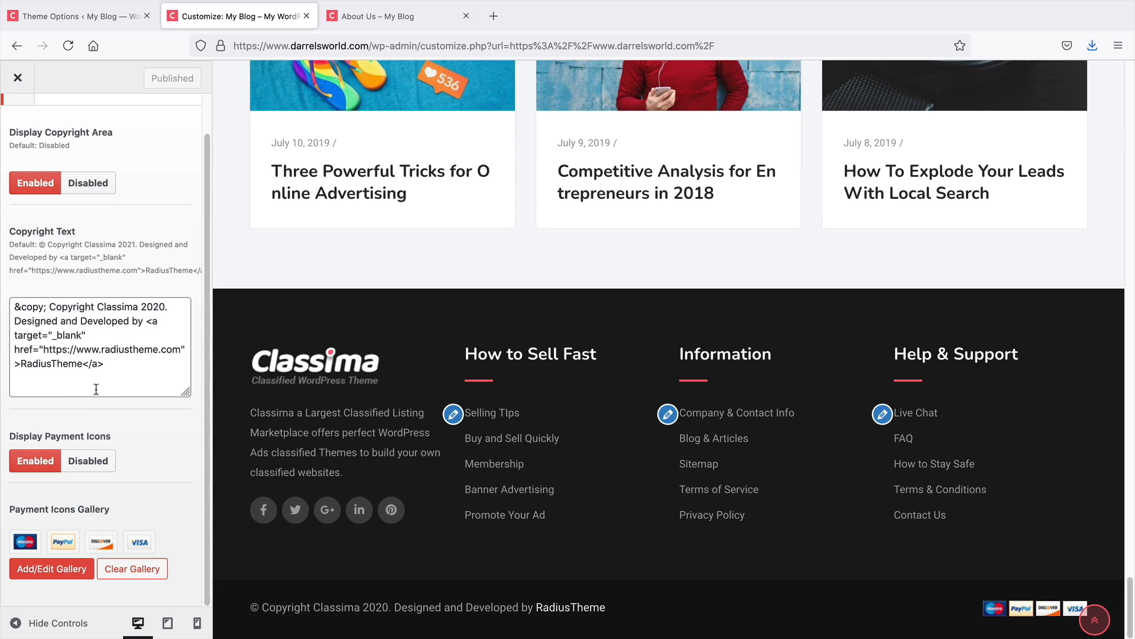
pyautogui.moveTo(120, 379); pyautogui.dragTo(10, 308)
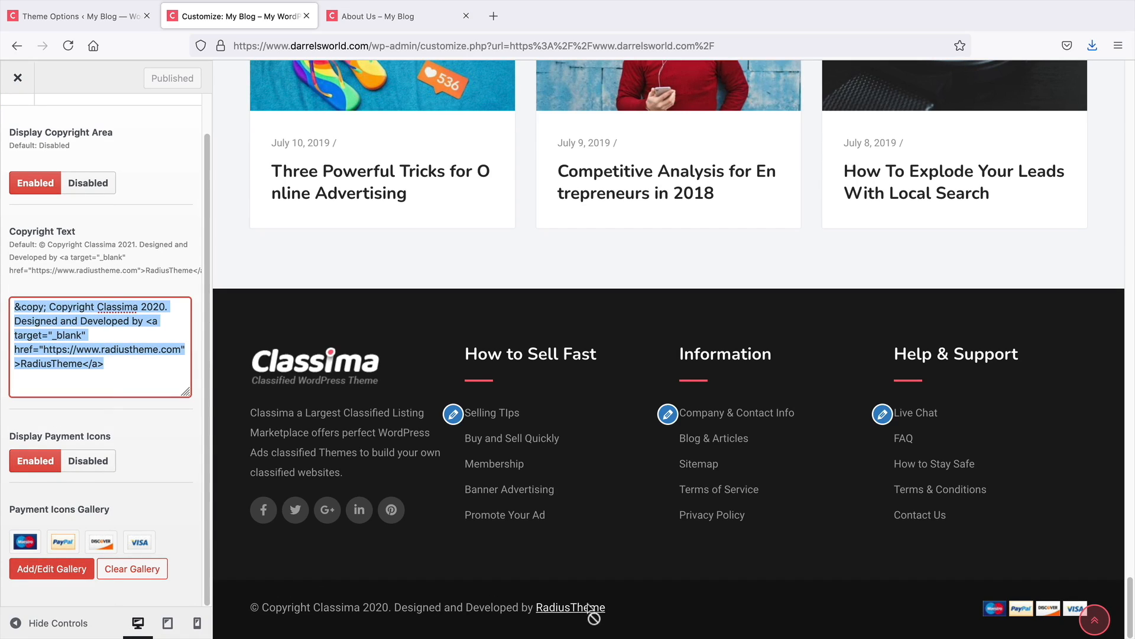
pyautogui.scroll(1, 136, 484)
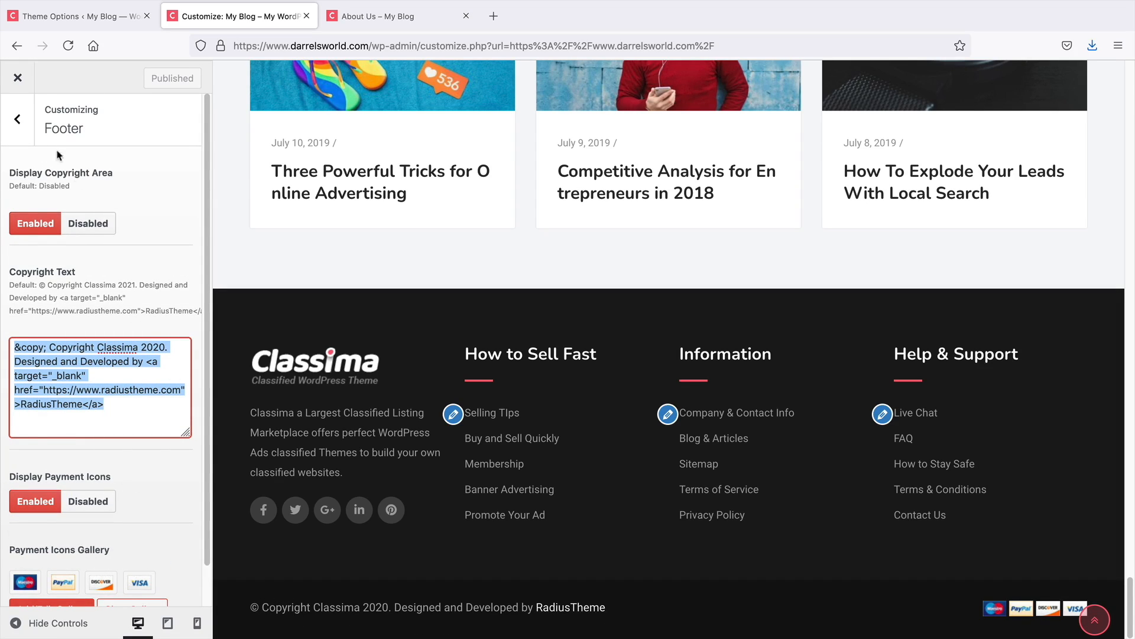
pyautogui.click(17, 119)
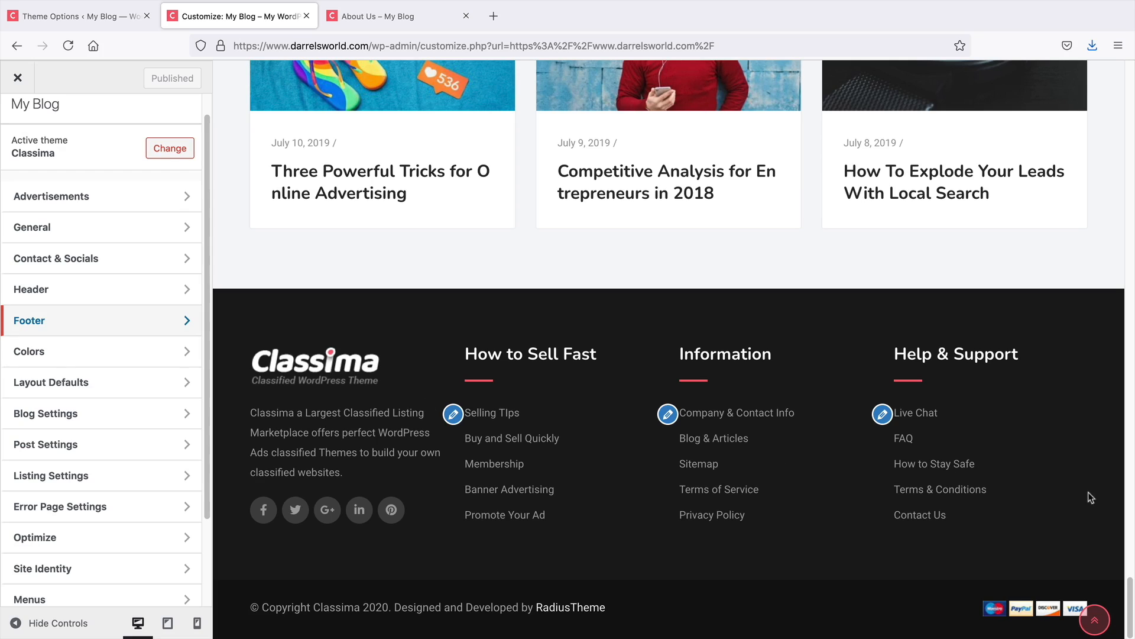
# Open the Colors settings and try a teal primary color #4ec6d3, scrolling the home page preview
pyautogui.click(1094, 619)
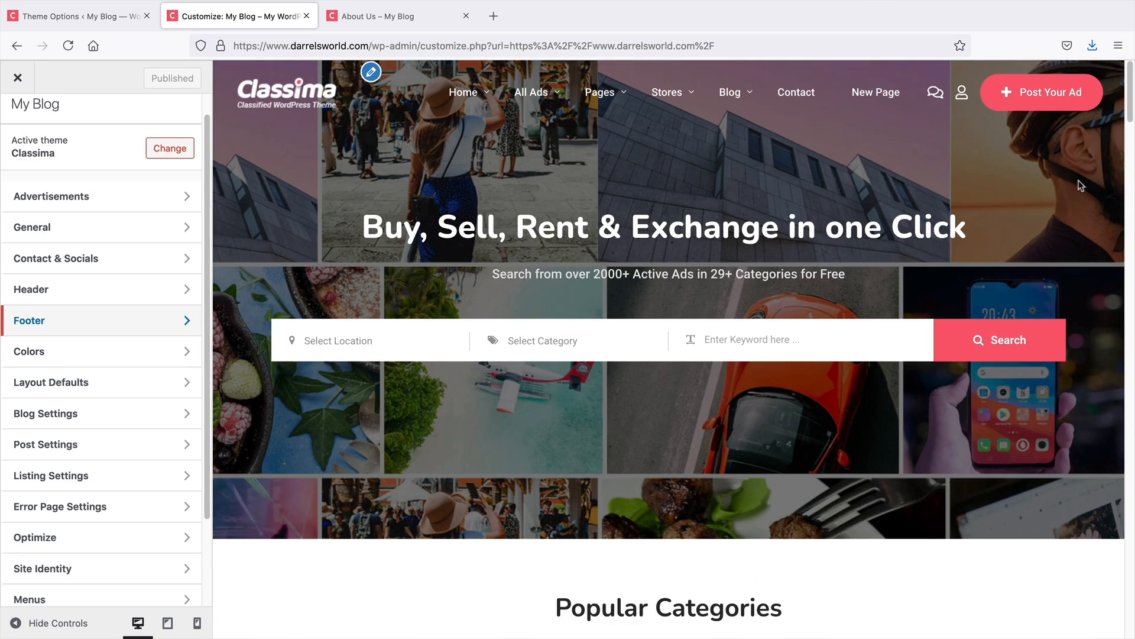
pyautogui.click(129, 359)
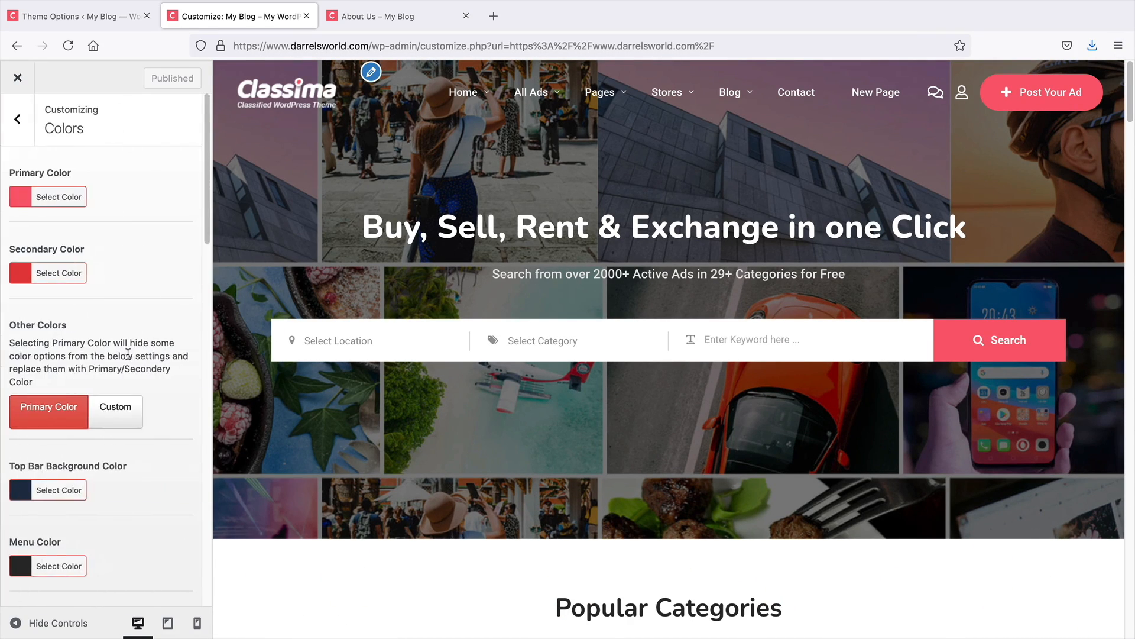
pyautogui.click(17, 201)
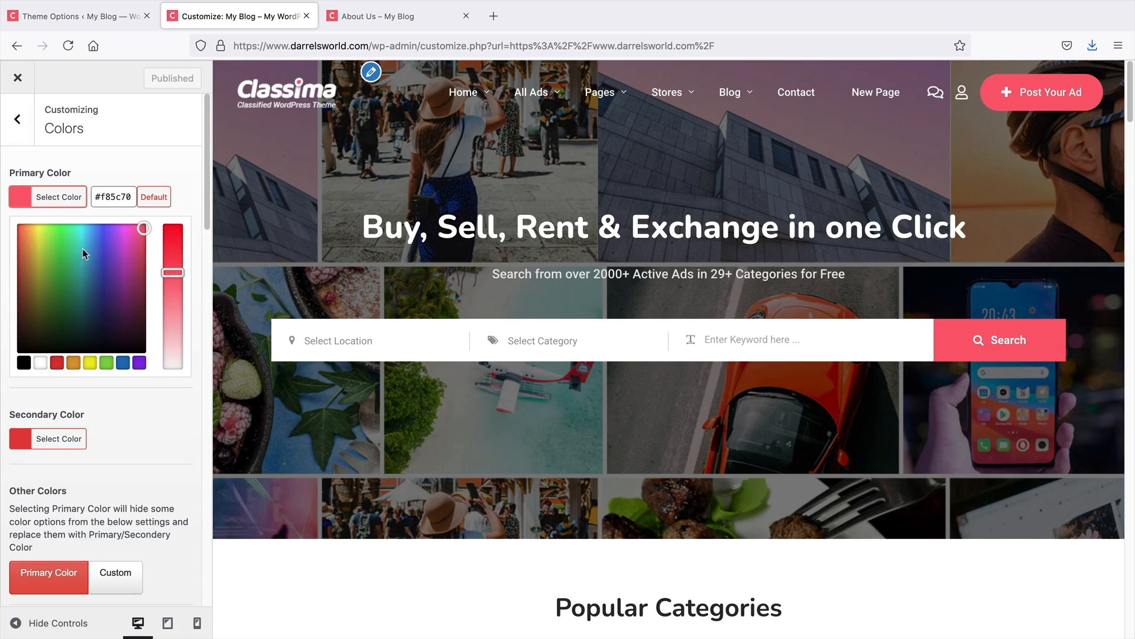
pyautogui.click(84, 247)
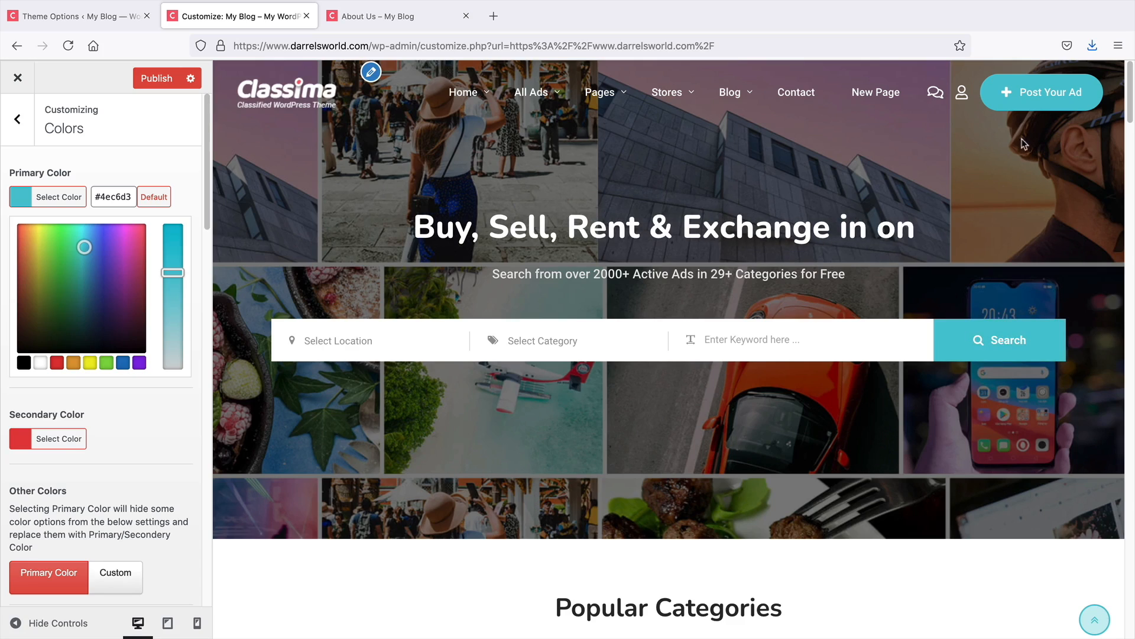
pyautogui.scroll(-5, 967, 393)
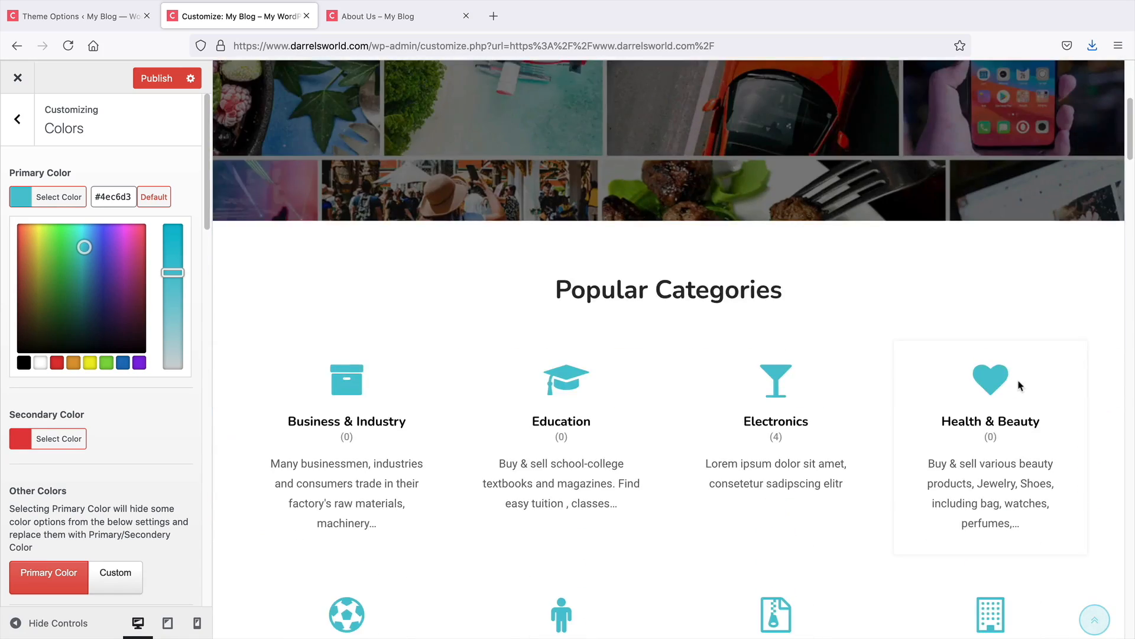
pyautogui.scroll(-15, 1018, 386)
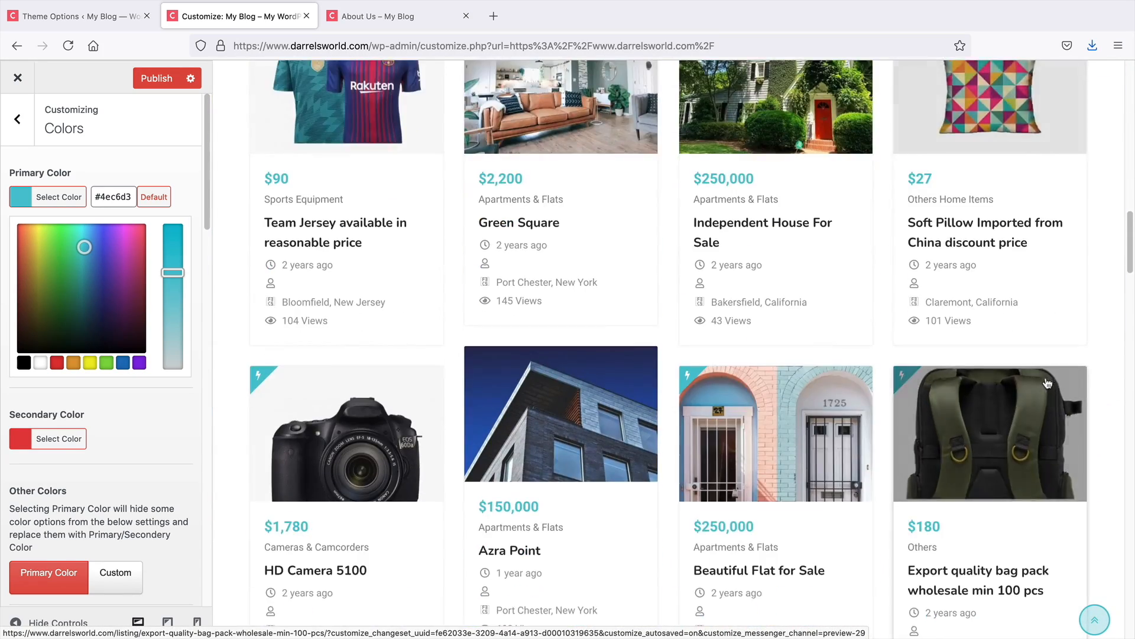
pyautogui.scroll(-15, 1047, 384)
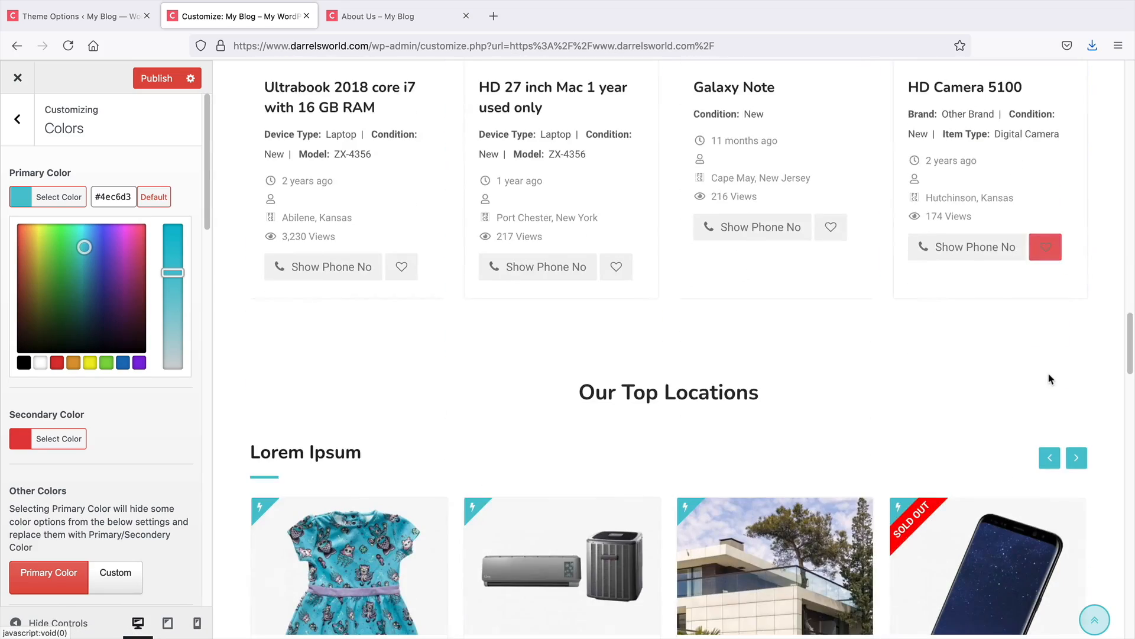
pyautogui.scroll(-7, 1049, 378)
# Set the primary color to purple #8224e3 and close the color picker
pyautogui.click(107, 249)
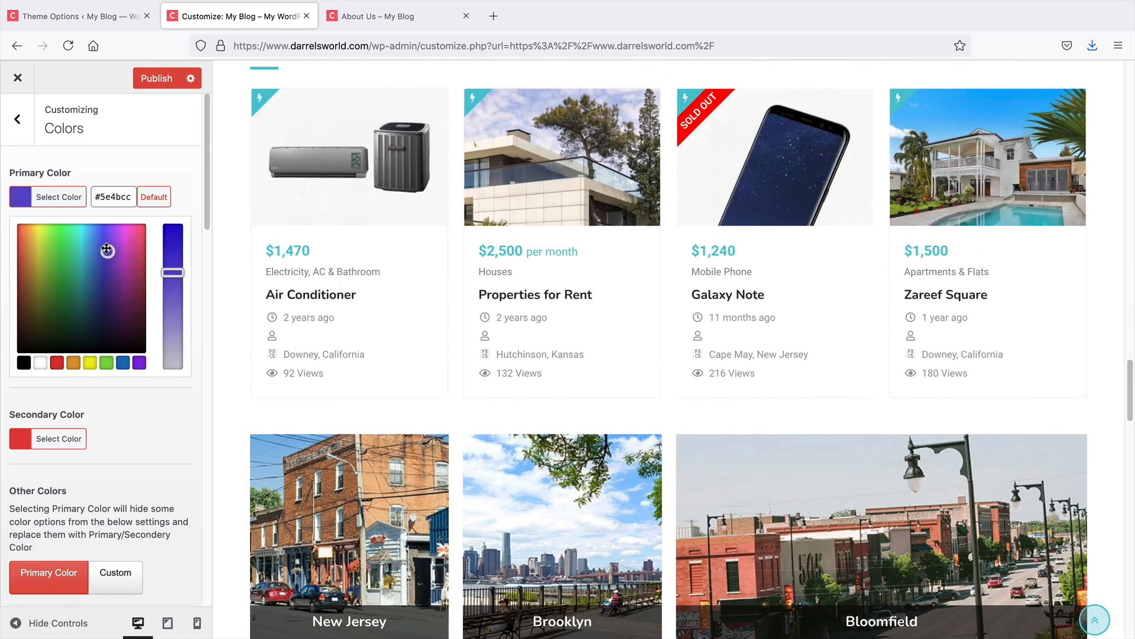
pyautogui.click(139, 362)
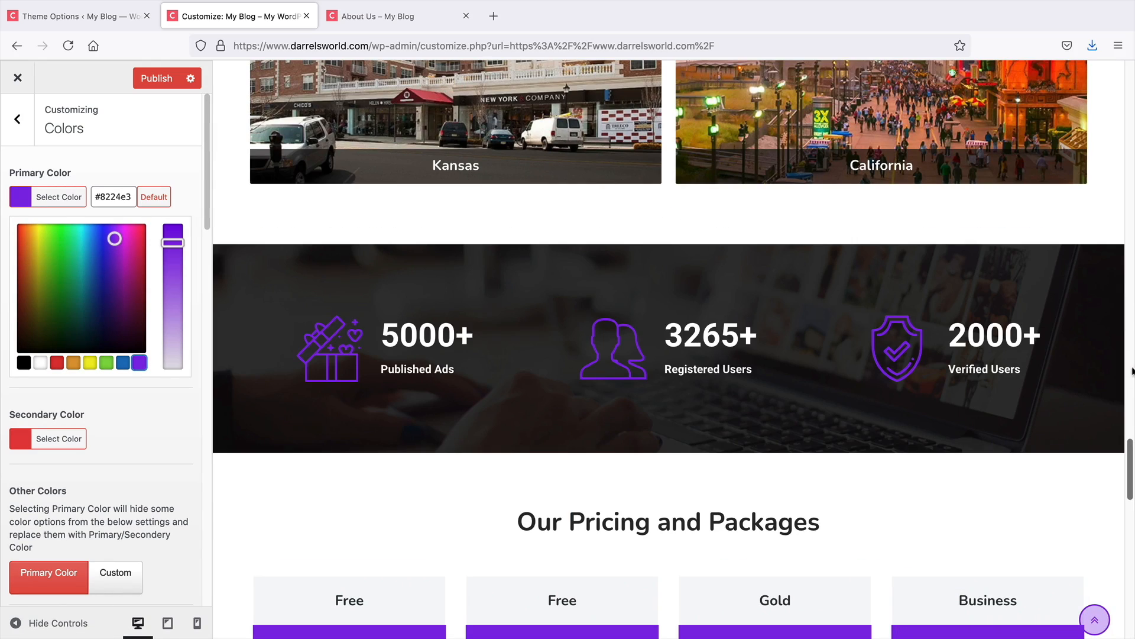
pyautogui.moveTo(1129, 480); pyautogui.dragTo(1131, 71)
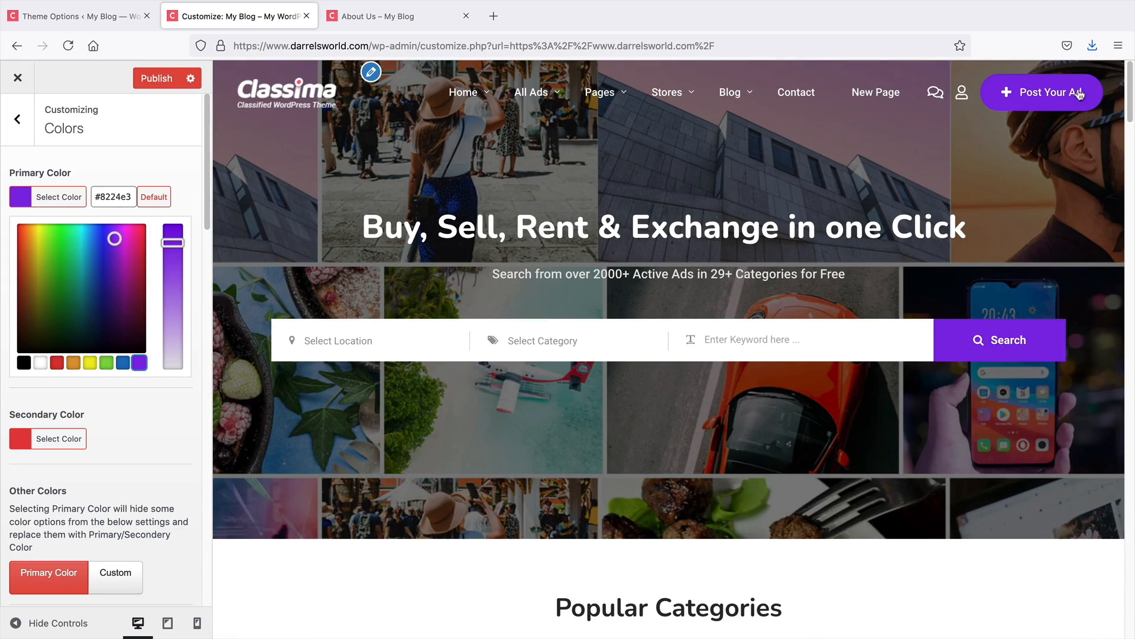
pyautogui.click(59, 169)
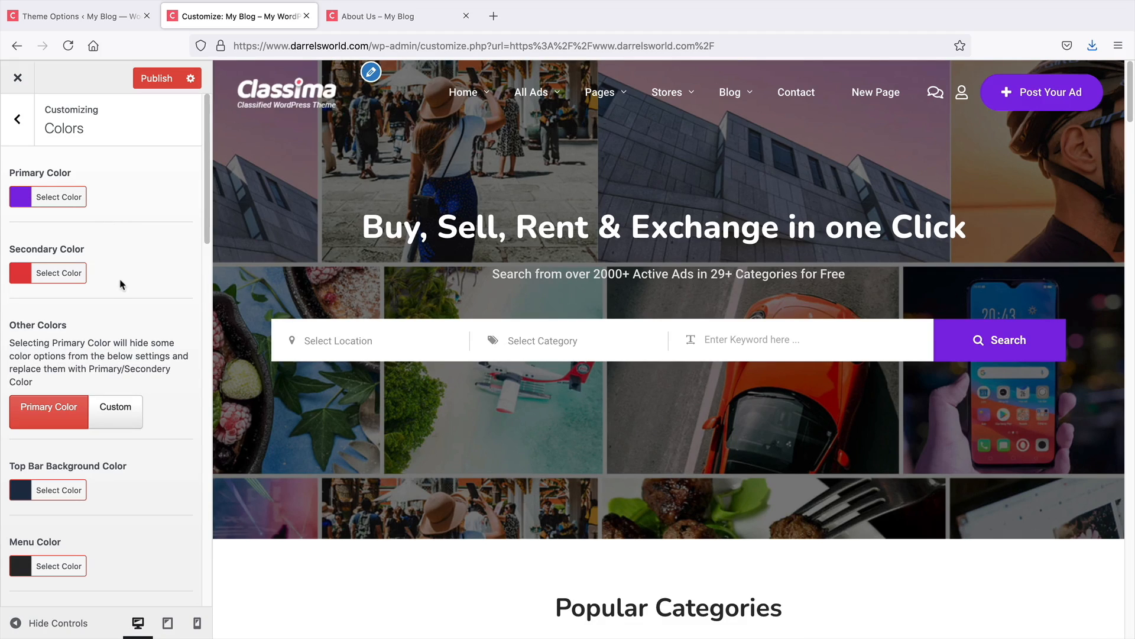
# Try an orange secondary color #dd9933 and preview it on the home page
pyautogui.click(20, 278)
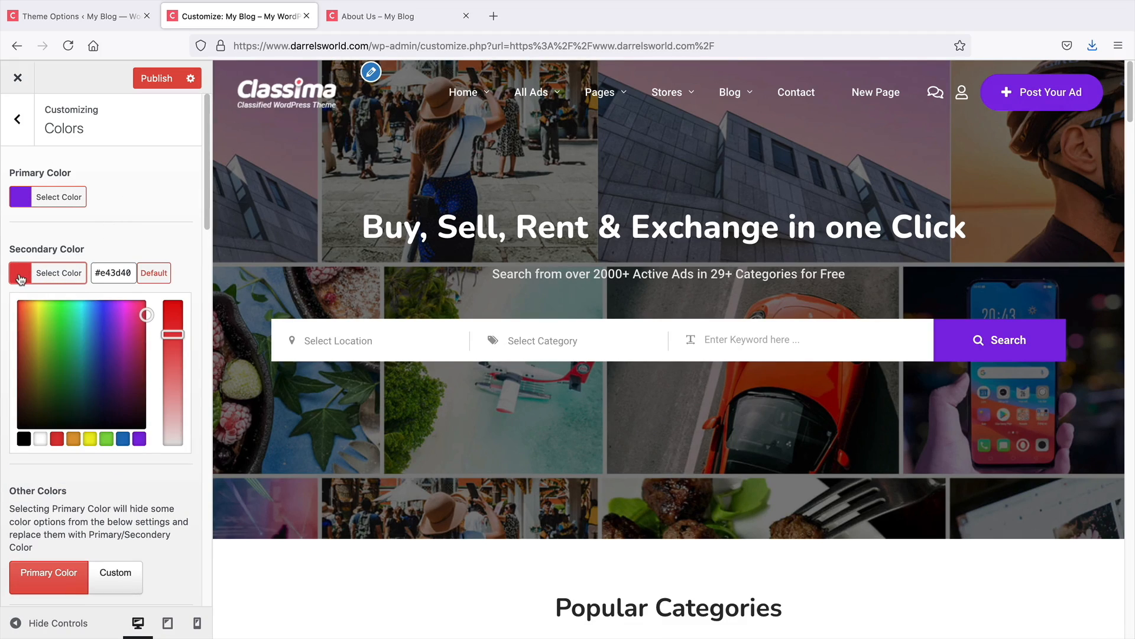
pyautogui.click(73, 440)
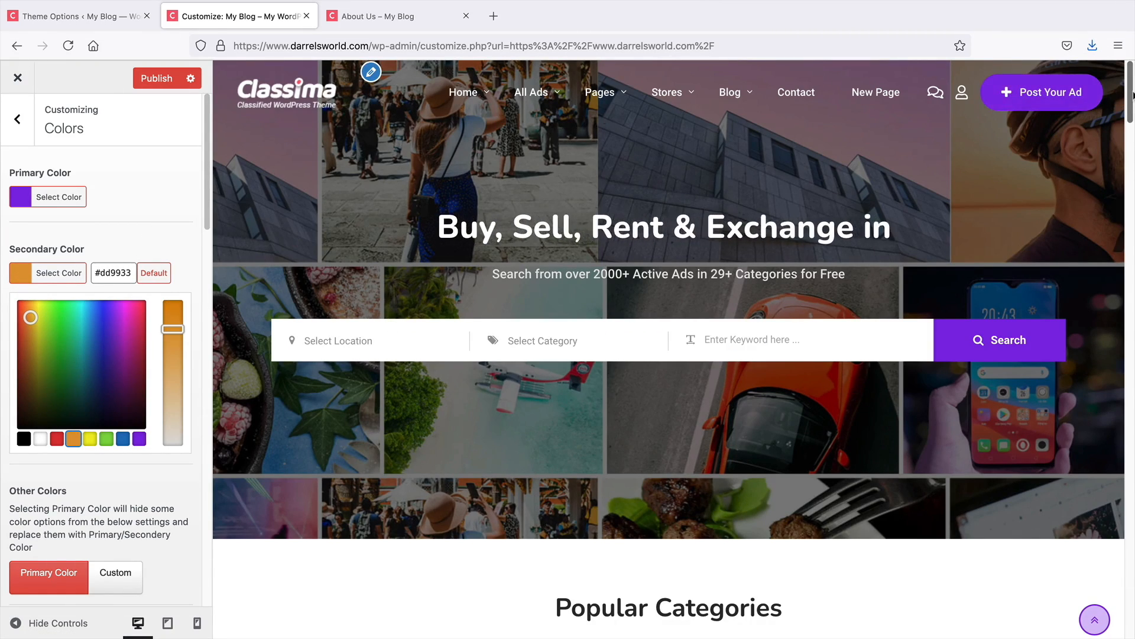
pyautogui.scroll(-2, 1130, 115)
pyautogui.scroll(-2, 1129, 115)
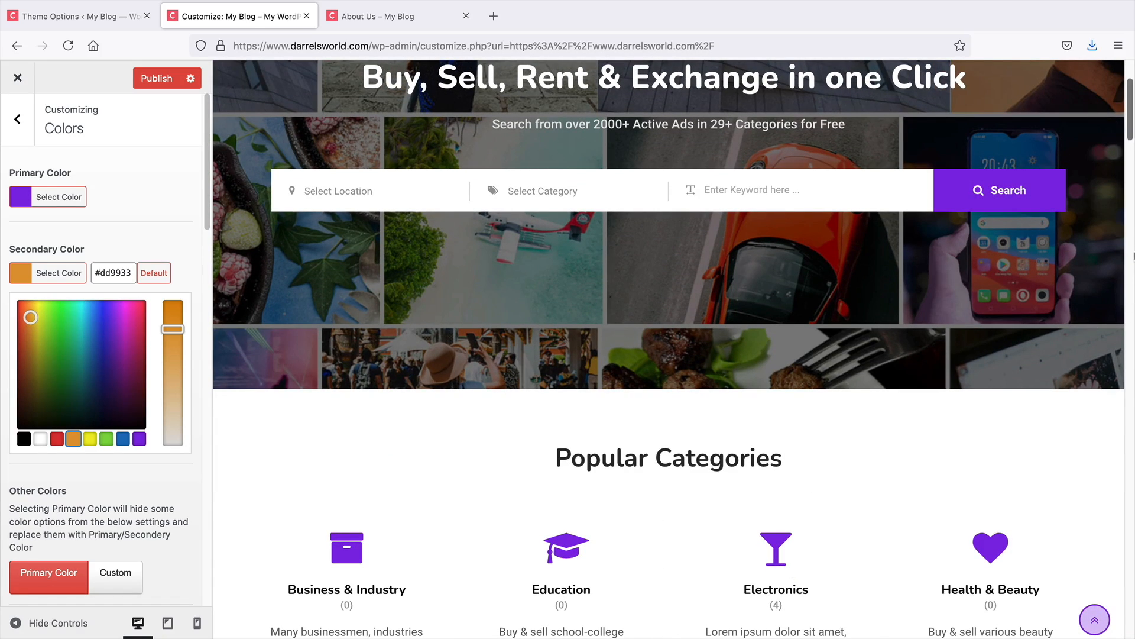
pyautogui.scroll(3, 1129, 142)
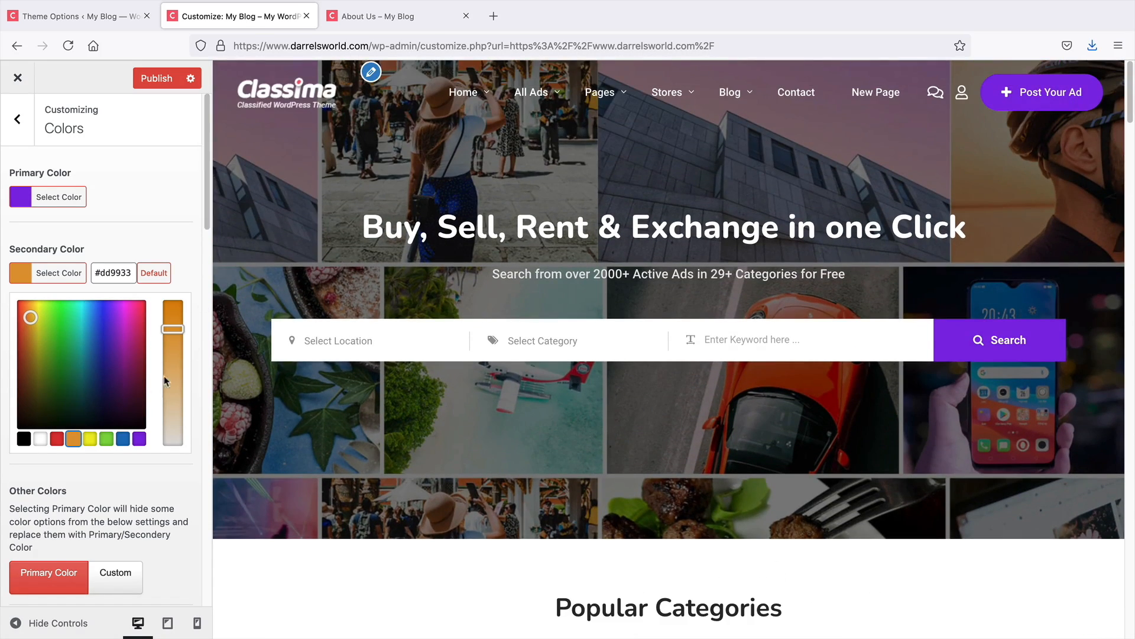
# Set the secondary color to black #000000 and review the remaining menu and breadcrumb color options
pyautogui.click(24, 439)
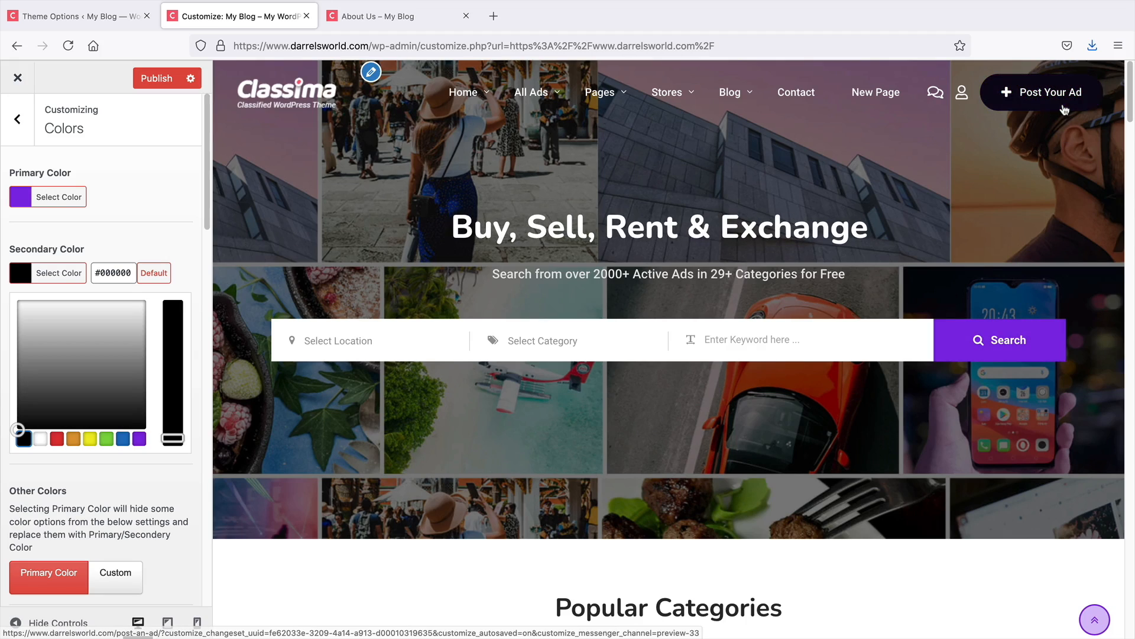
pyautogui.scroll(-10, 202, 225)
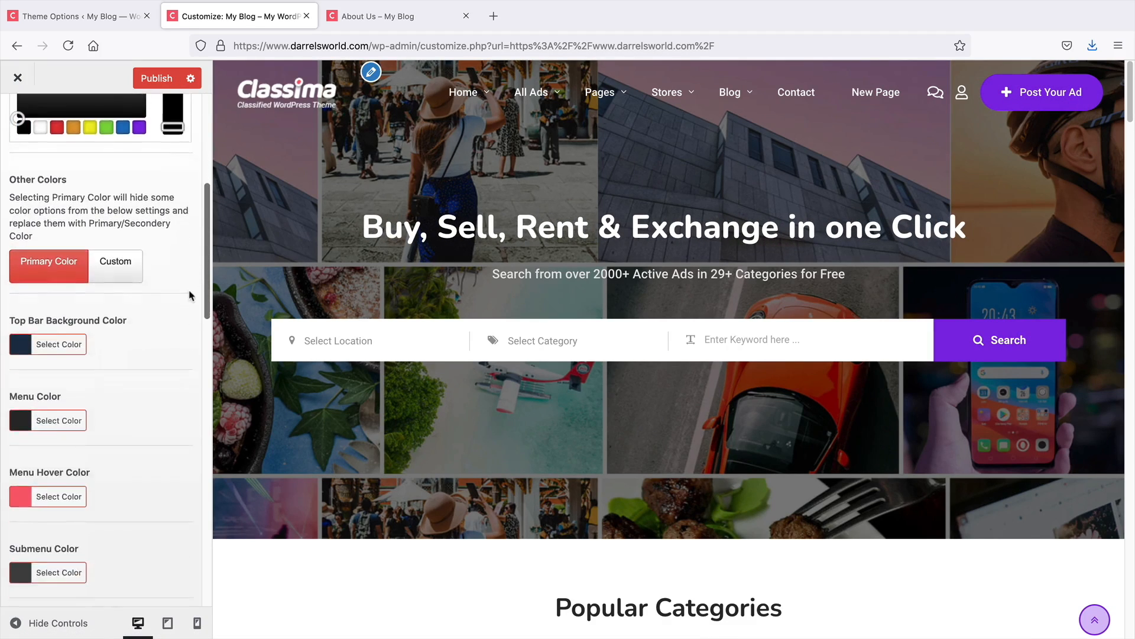
pyautogui.scroll(3, 165, 319)
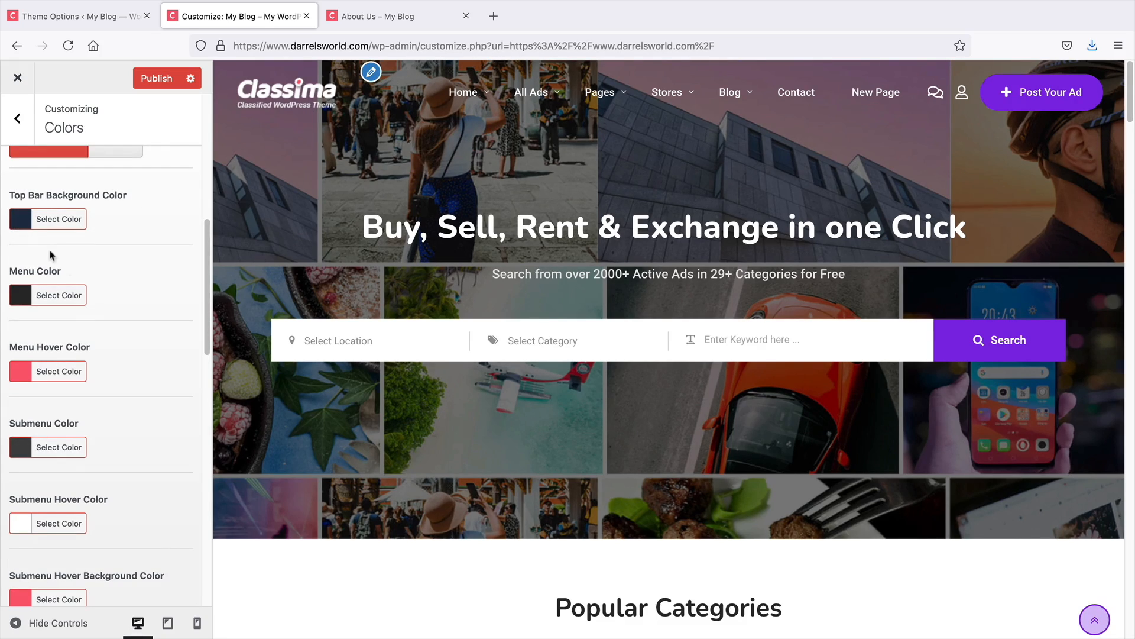
pyautogui.scroll(-6, 196, 355)
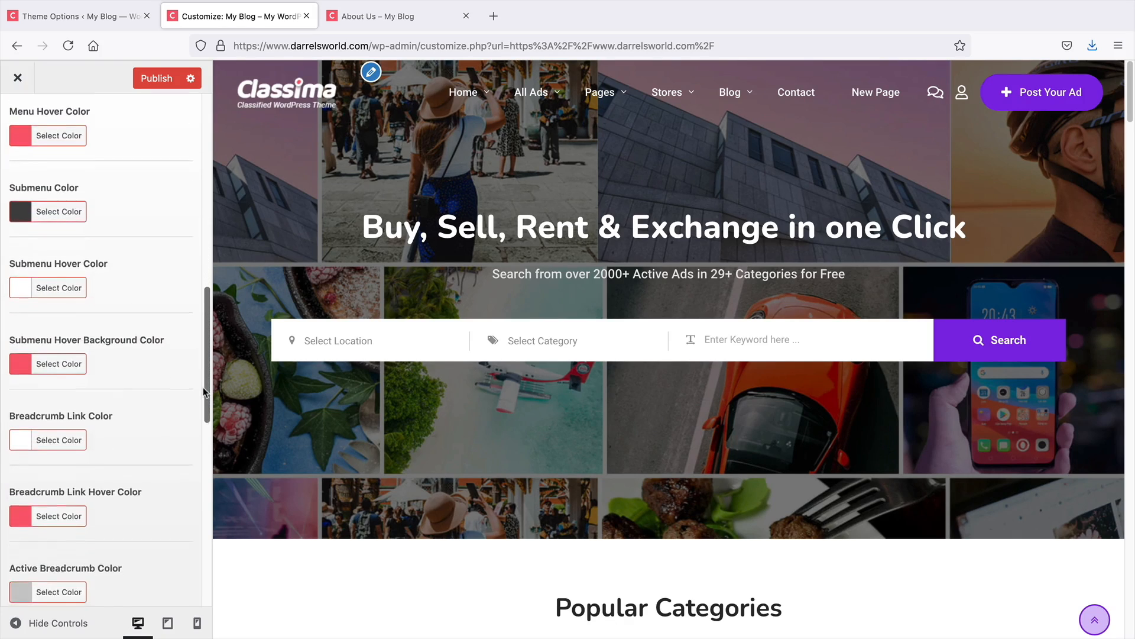
# Scroll through the remaining footer and copyright color options in the Colors panel and return to the top
pyautogui.scroll(-8, 198, 432)
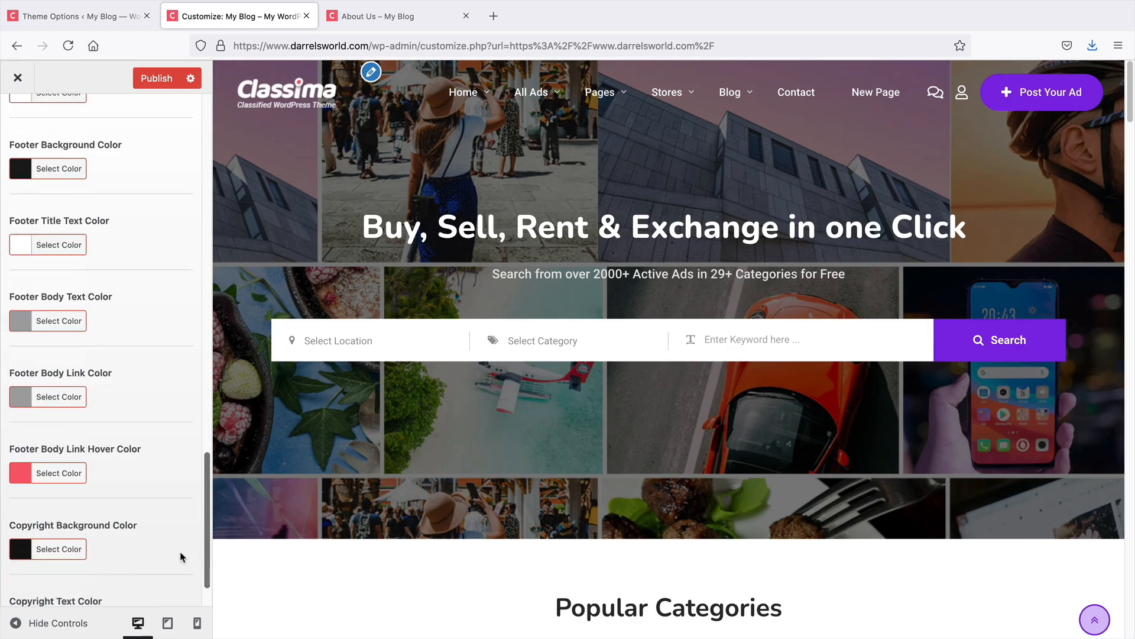
pyautogui.moveTo(185, 569); pyautogui.dragTo(185, 566)
pyautogui.moveTo(140, 482)
pyautogui.mouseDown()
pyautogui.moveTo(7, 479)
pyautogui.moveTo(8, 173)
pyautogui.moveTo(7, 480)
pyautogui.moveTo(141, 473)
pyautogui.mouseUp()
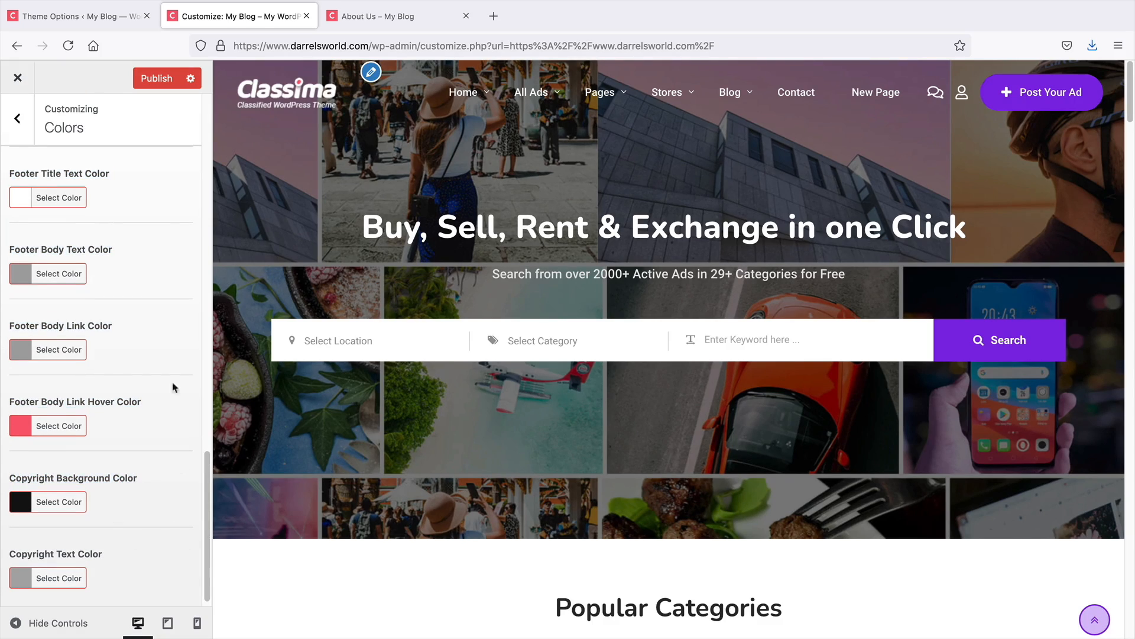
pyautogui.moveTo(208, 510); pyautogui.dragTo(236, 130)
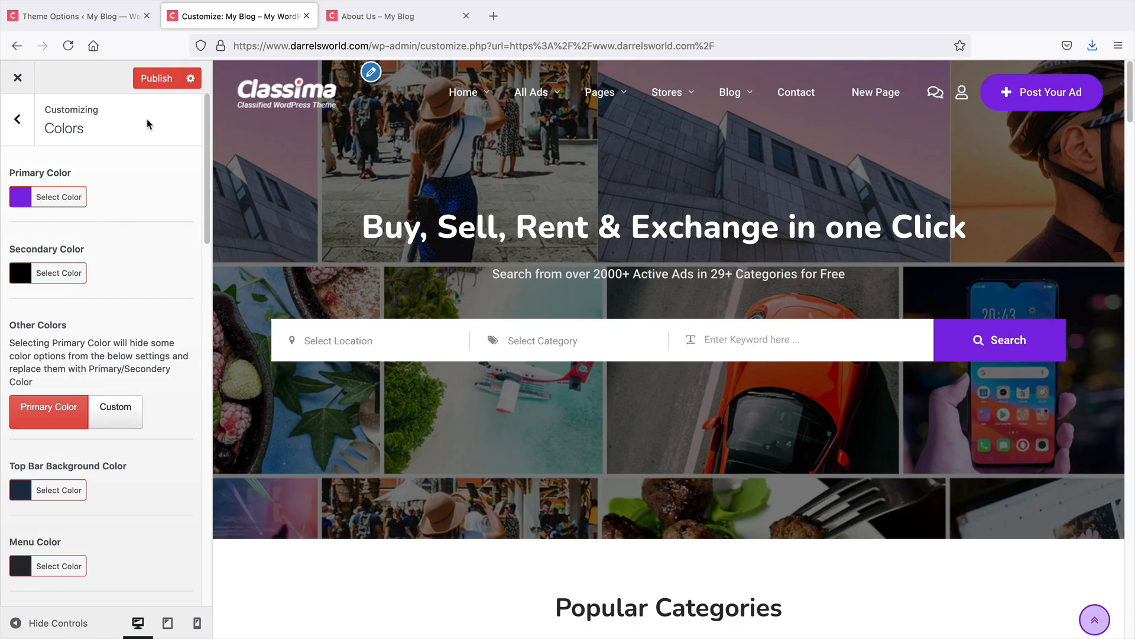
# Reopen the Colors settings and set the primary color to red #dd3333, closing the color picker
pyautogui.click(18, 119)
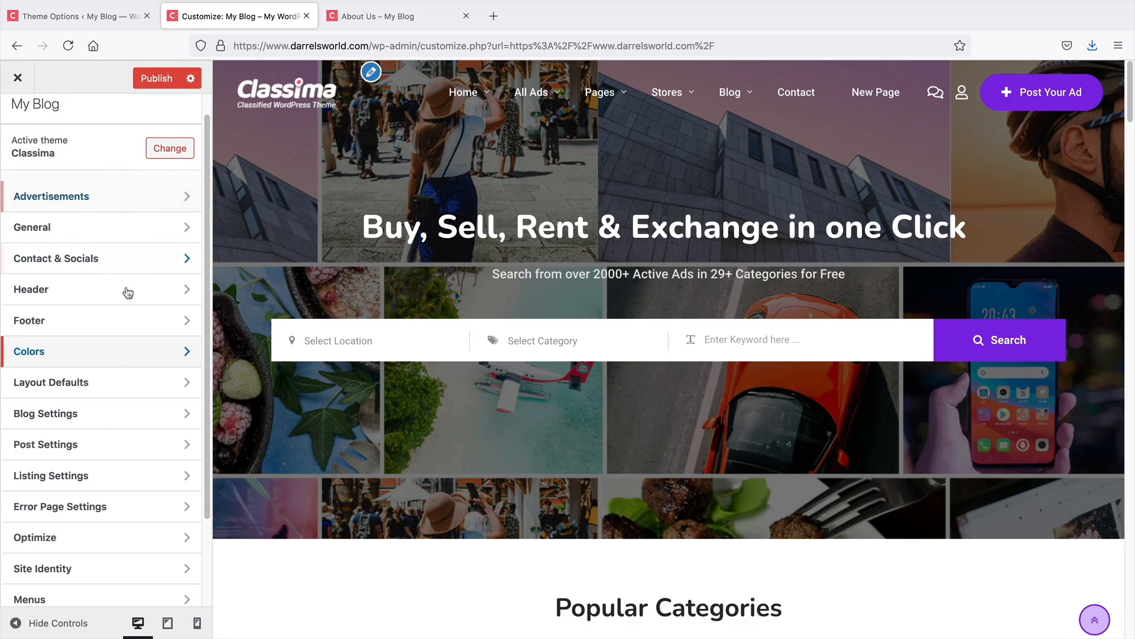
pyautogui.click(108, 355)
pyautogui.click(29, 198)
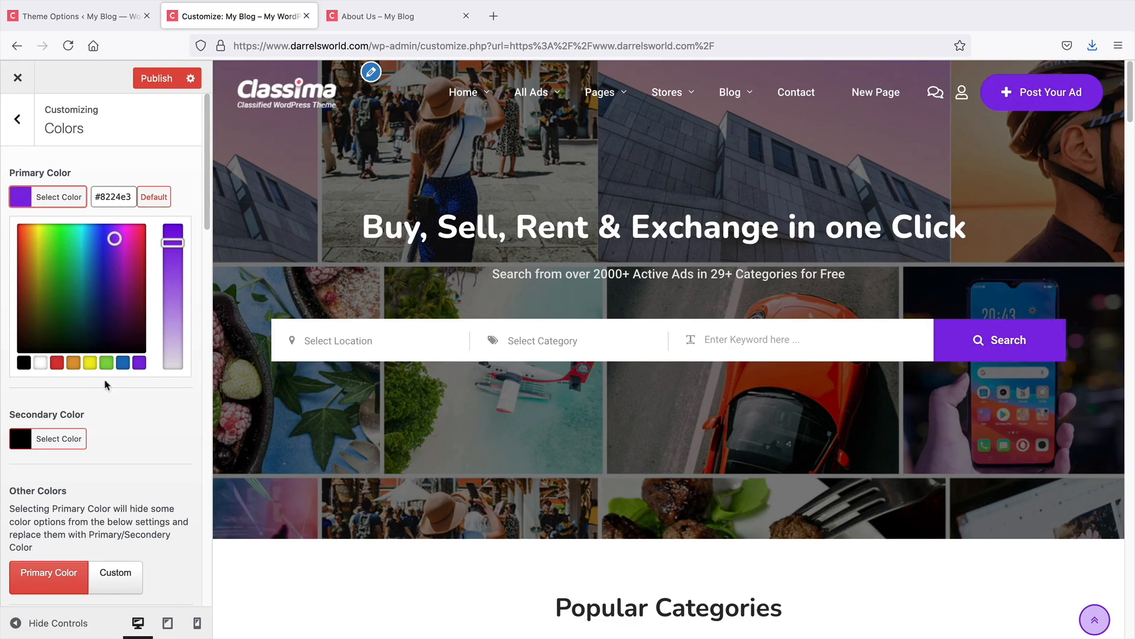
pyautogui.click(84, 248)
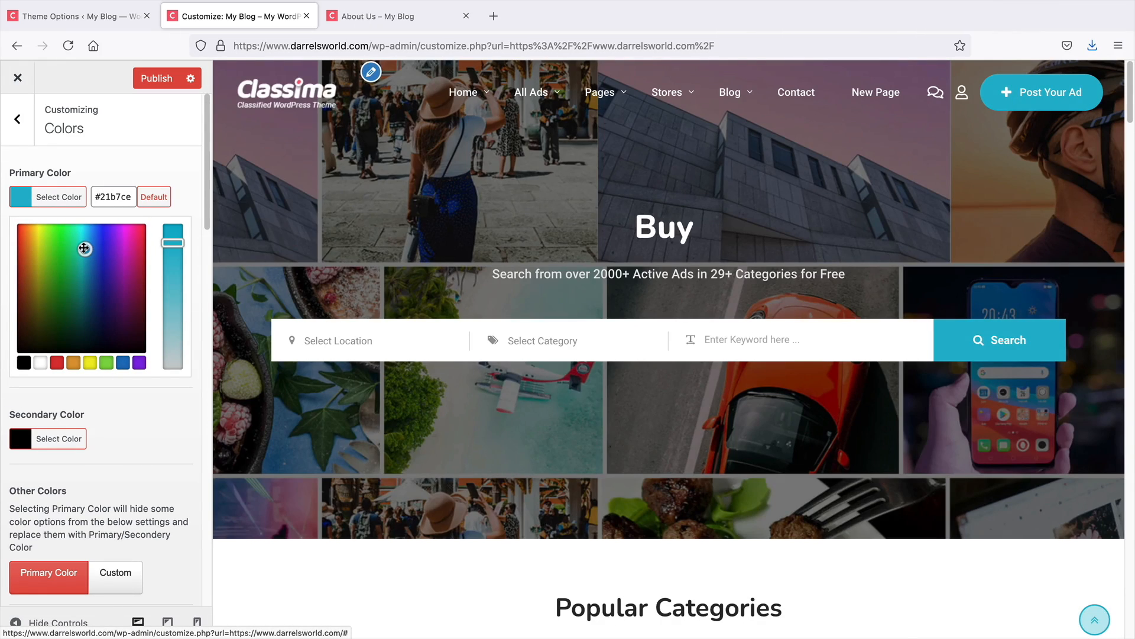
pyautogui.click(57, 363)
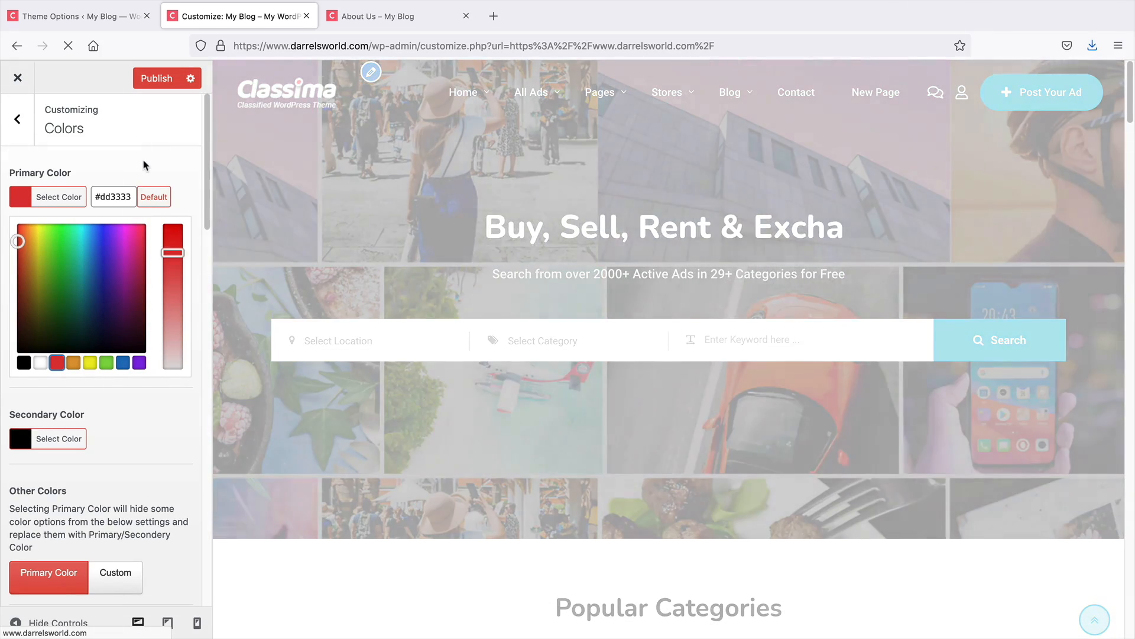
pyautogui.click(145, 164)
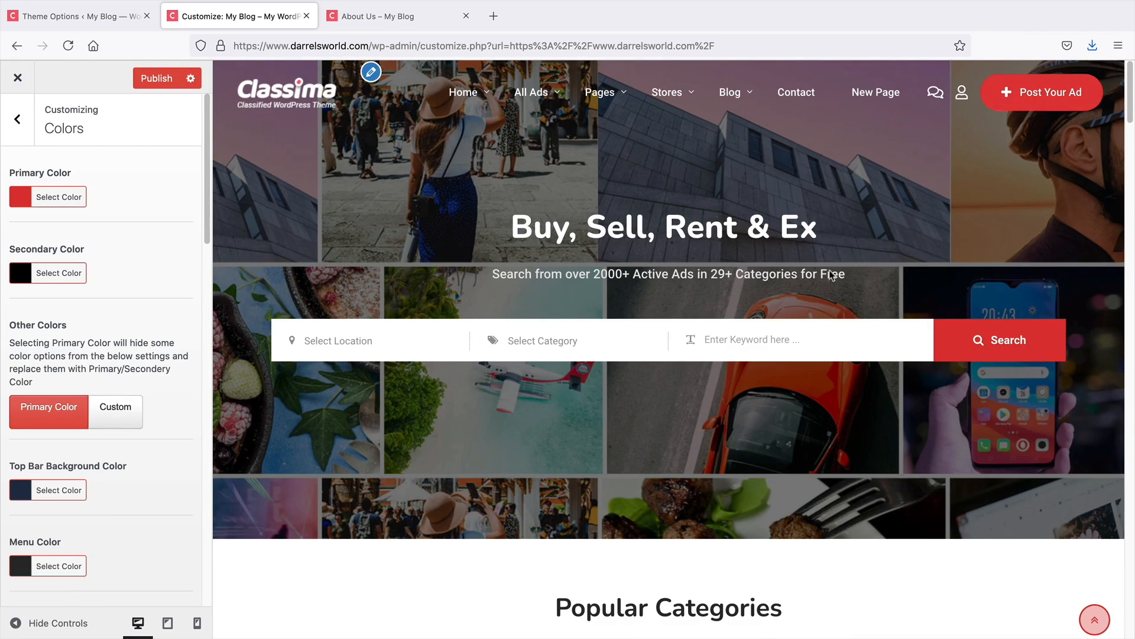
# Set the secondary color to black #000000 and publish the color changes
pyautogui.click(35, 273)
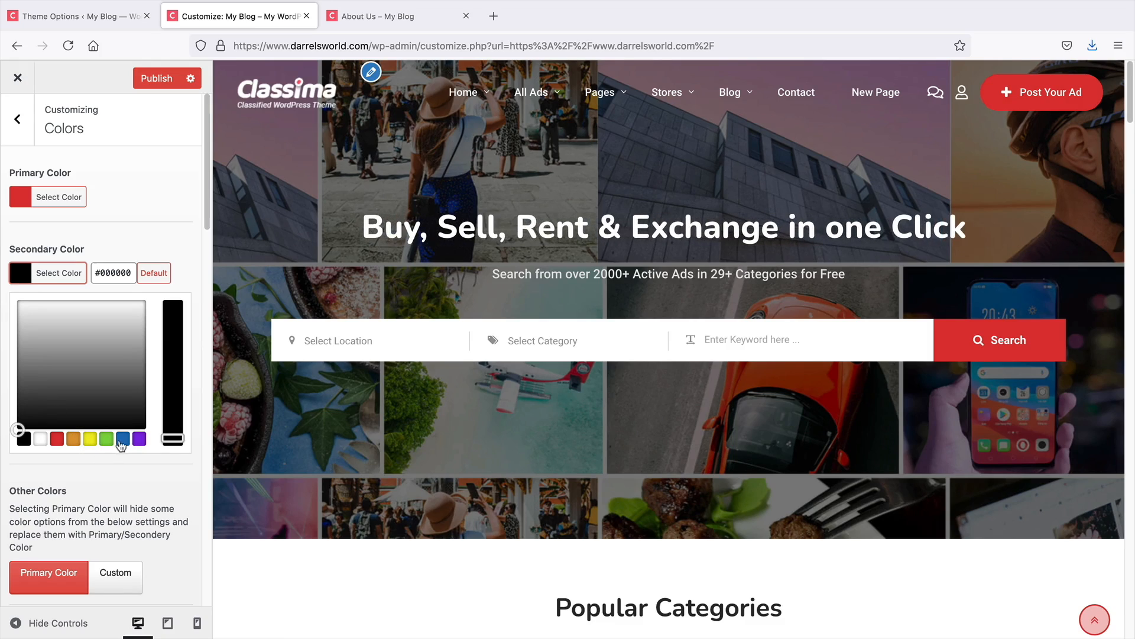
pyautogui.click(24, 441)
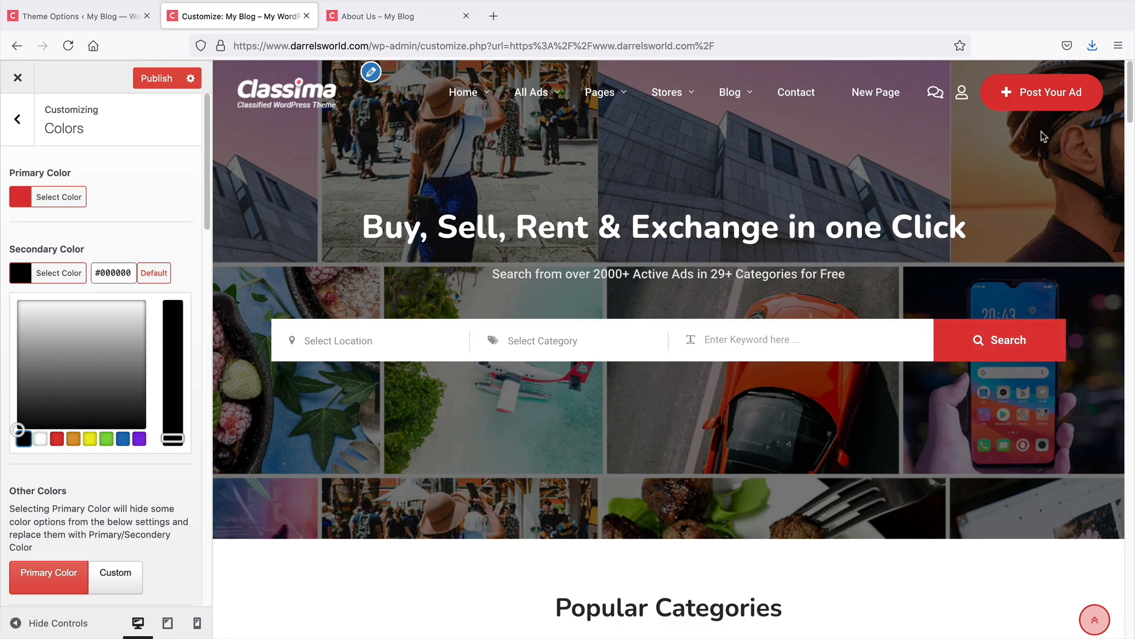
pyautogui.click(147, 80)
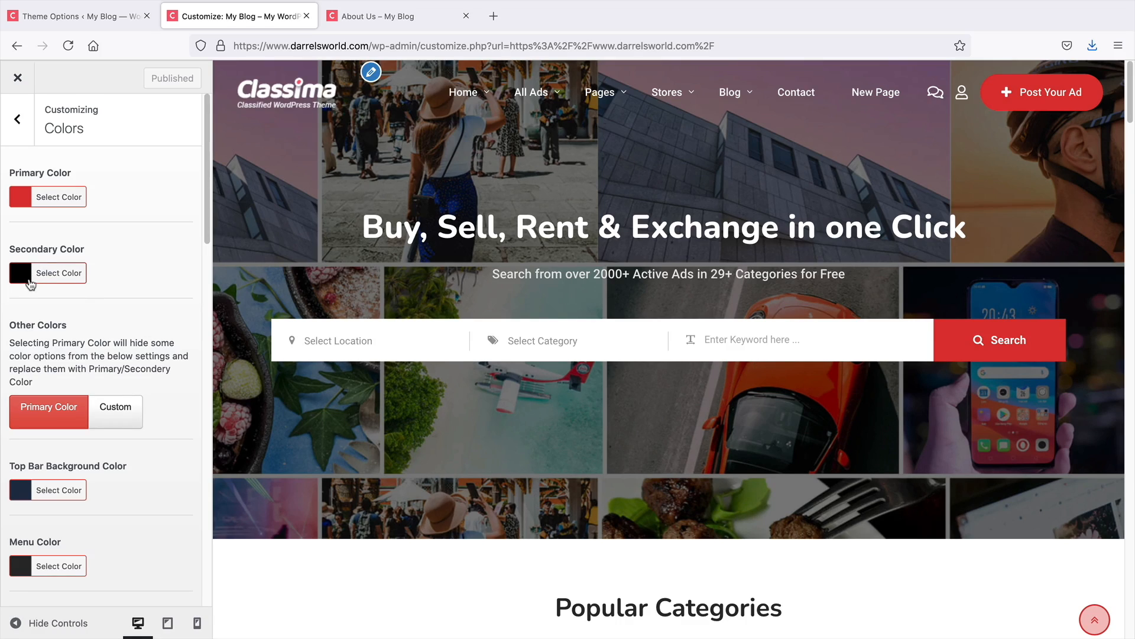
# Open the Page layout defaults and set the Top Bar option to Disabled
pyautogui.click(18, 119)
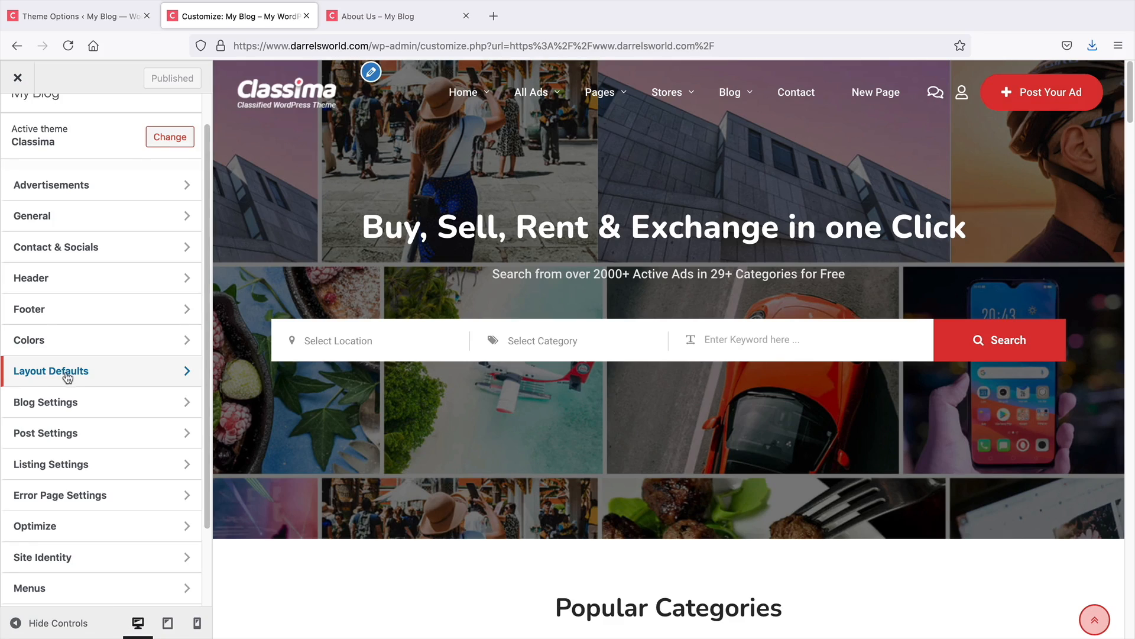
pyautogui.click(67, 370)
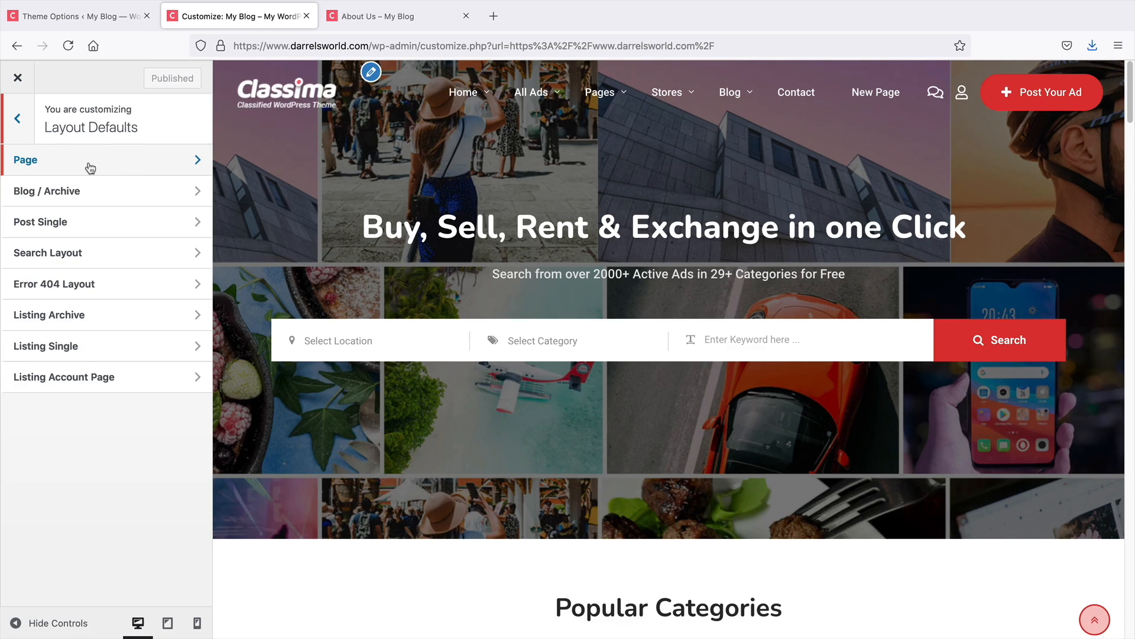
pyautogui.click(41, 164)
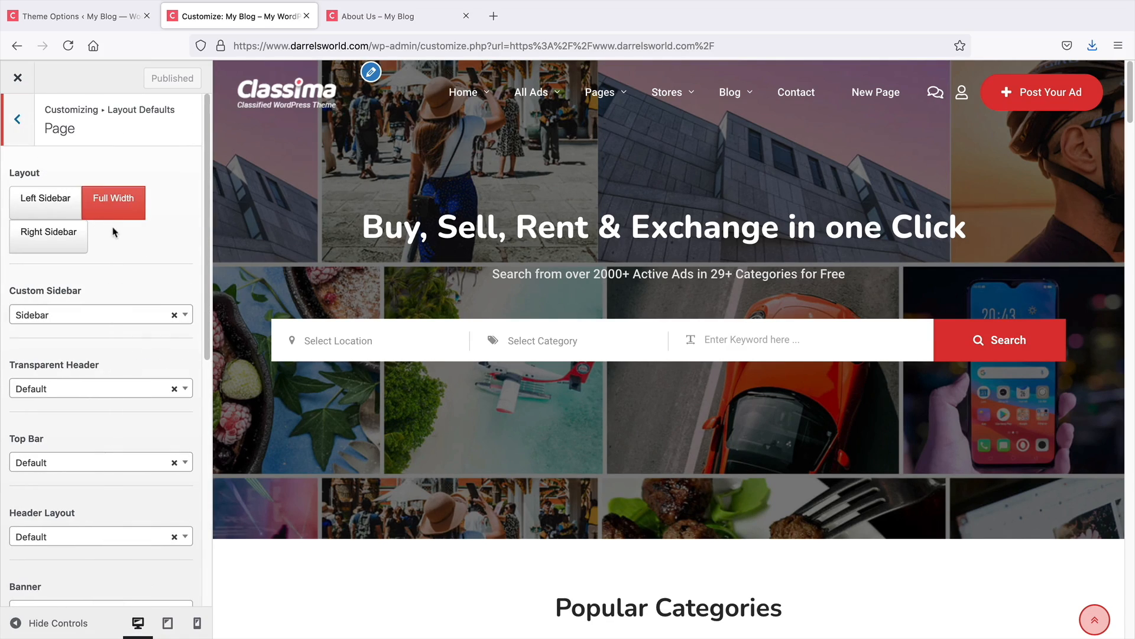
pyautogui.scroll(-2, 118, 359)
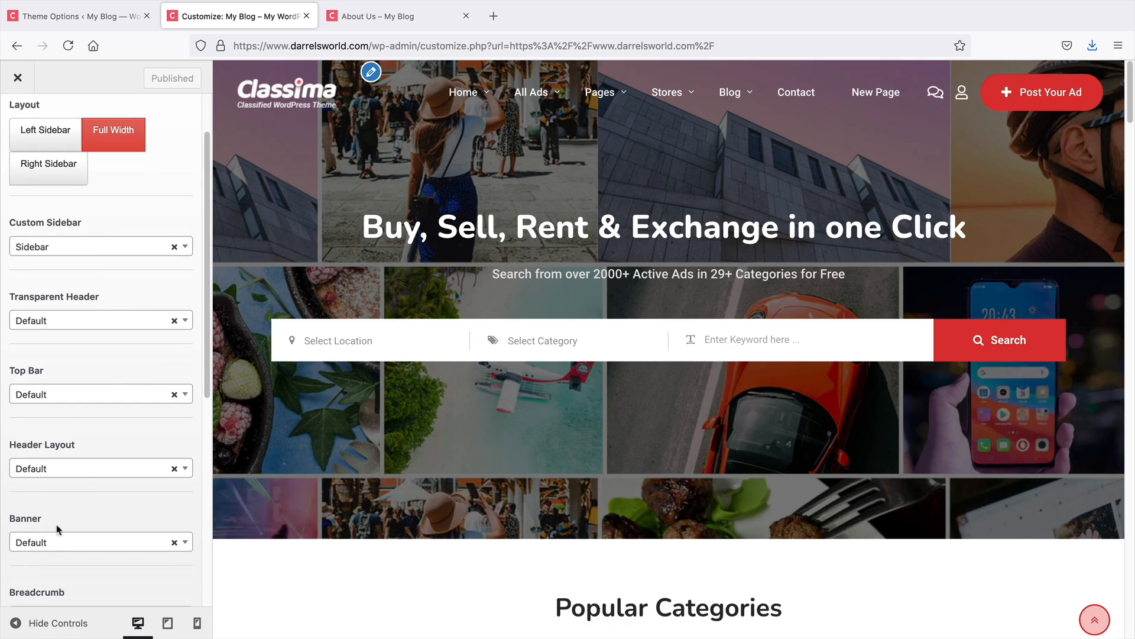
pyautogui.scroll(-2, 93, 470)
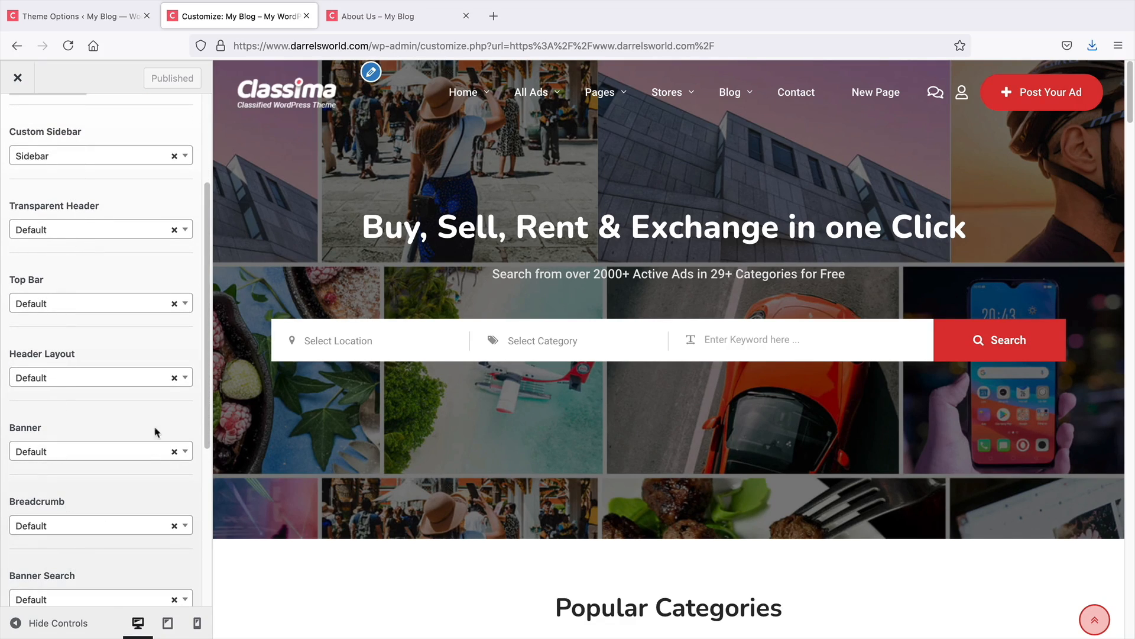
pyautogui.moveTo(207, 357); pyautogui.dragTo(217, 241)
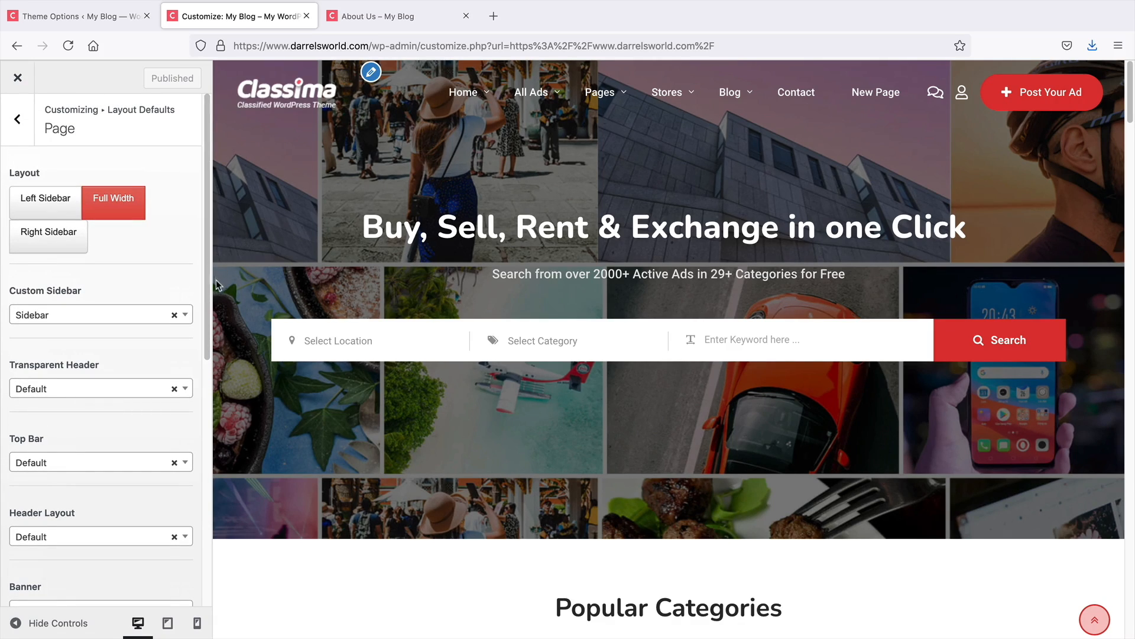
pyautogui.moveTo(208, 286); pyautogui.dragTo(198, 386)
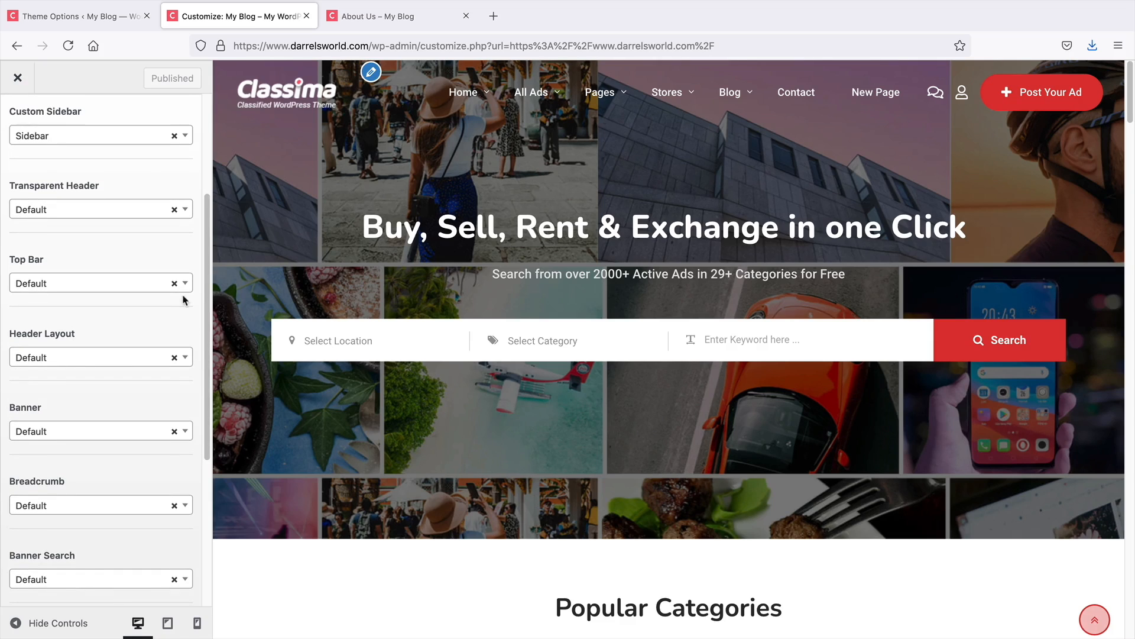
pyautogui.click(148, 285)
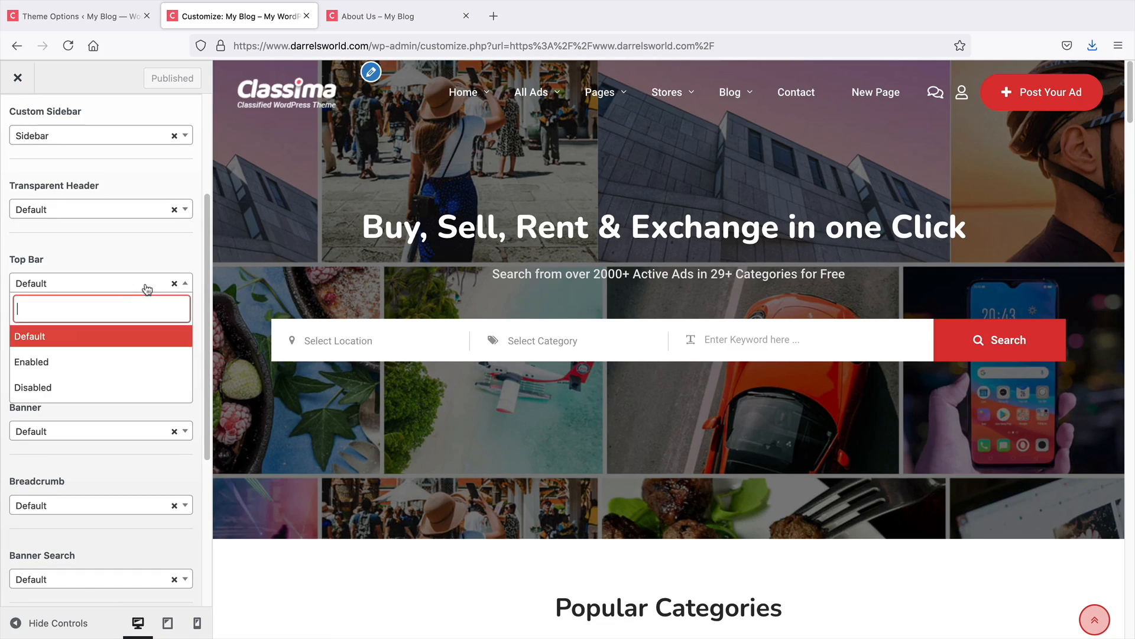
pyautogui.click(103, 388)
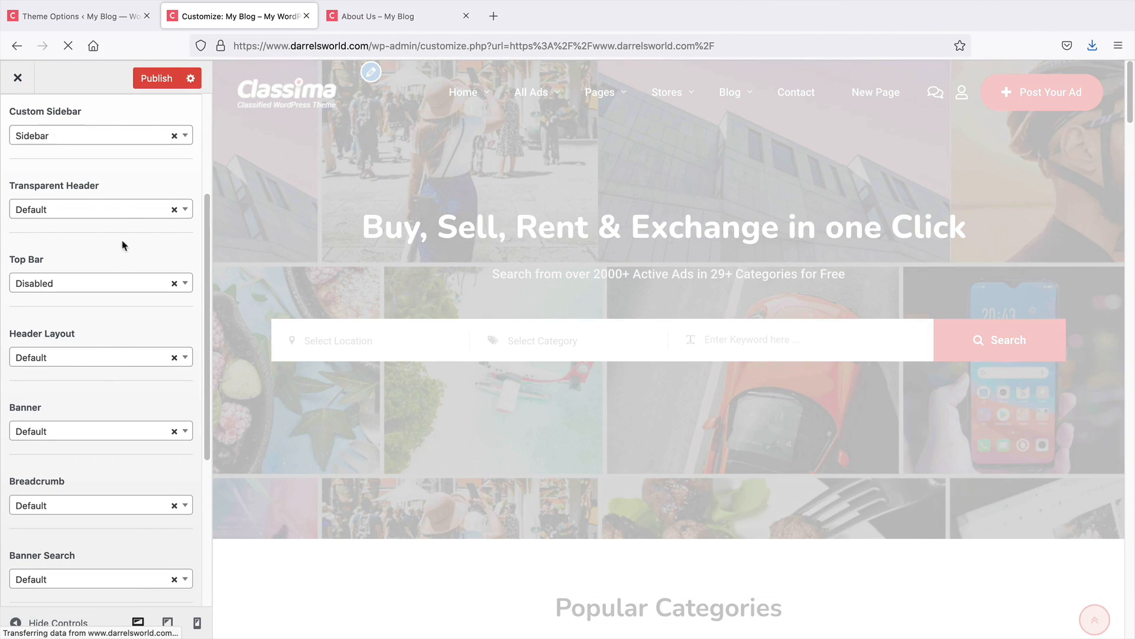
# Set the Page's Transparent Header option to Enabled, then clear its selection
pyautogui.click(97, 210)
pyautogui.click(86, 288)
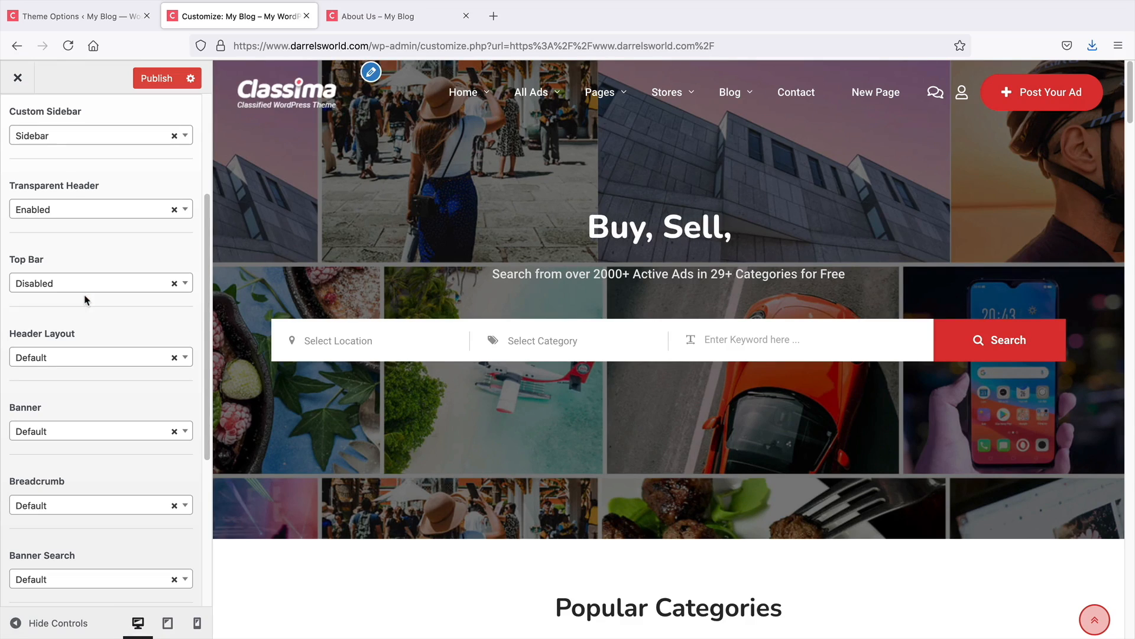
pyautogui.click(158, 210)
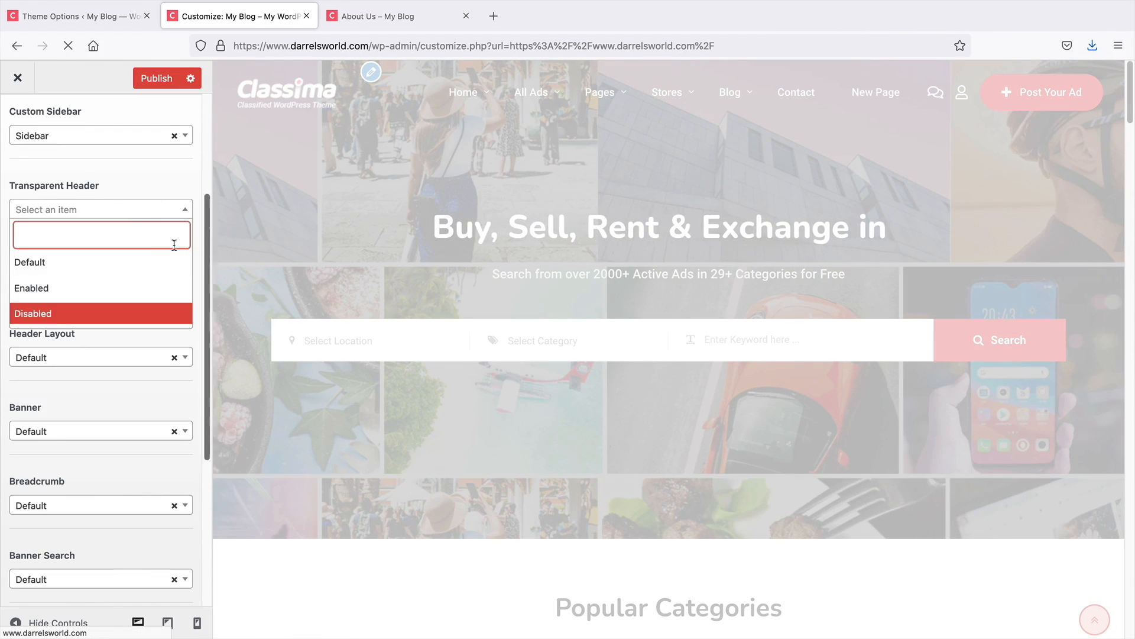
pyautogui.click(144, 177)
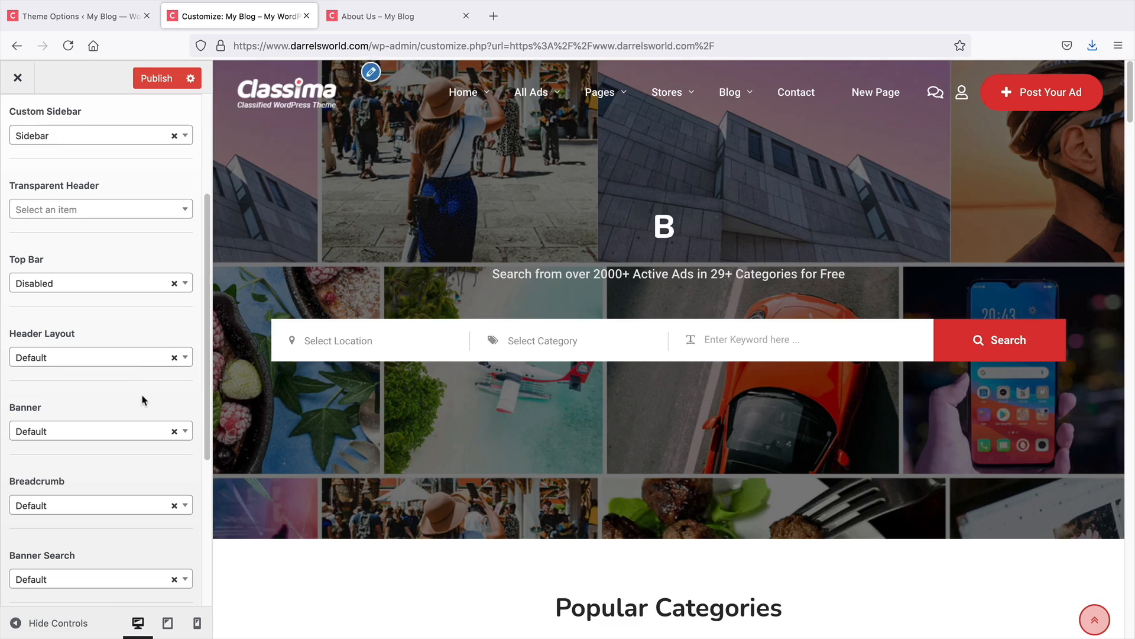
# Check the Page header layout options without changing them and publish the page layout settings
pyautogui.scroll(-4, 142, 400)
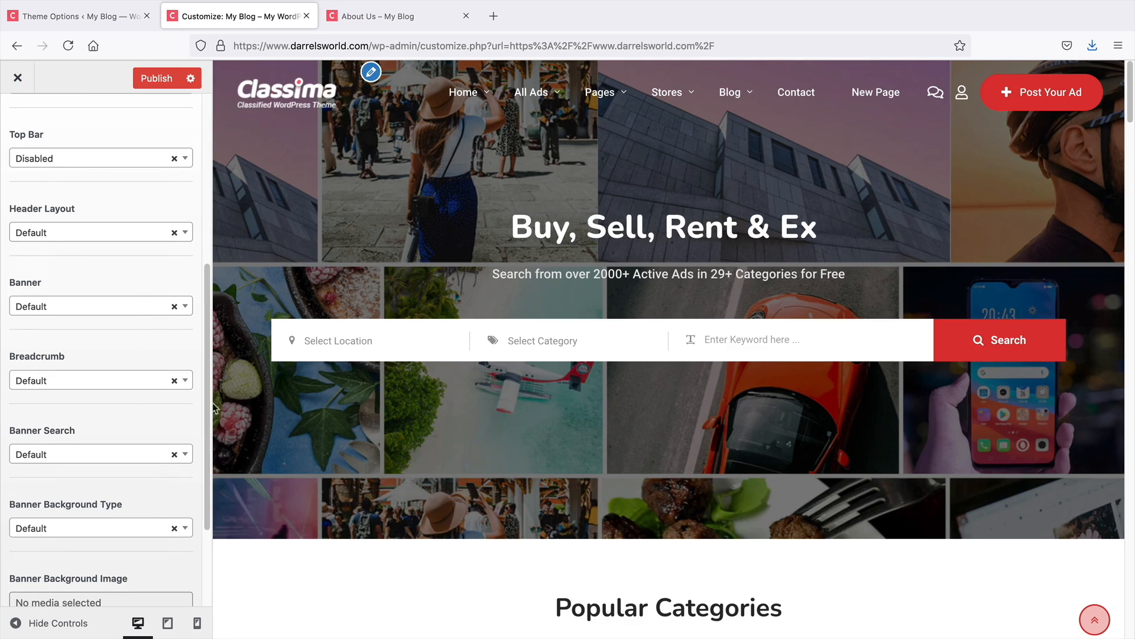
pyautogui.moveTo(208, 408); pyautogui.dragTo(208, 224)
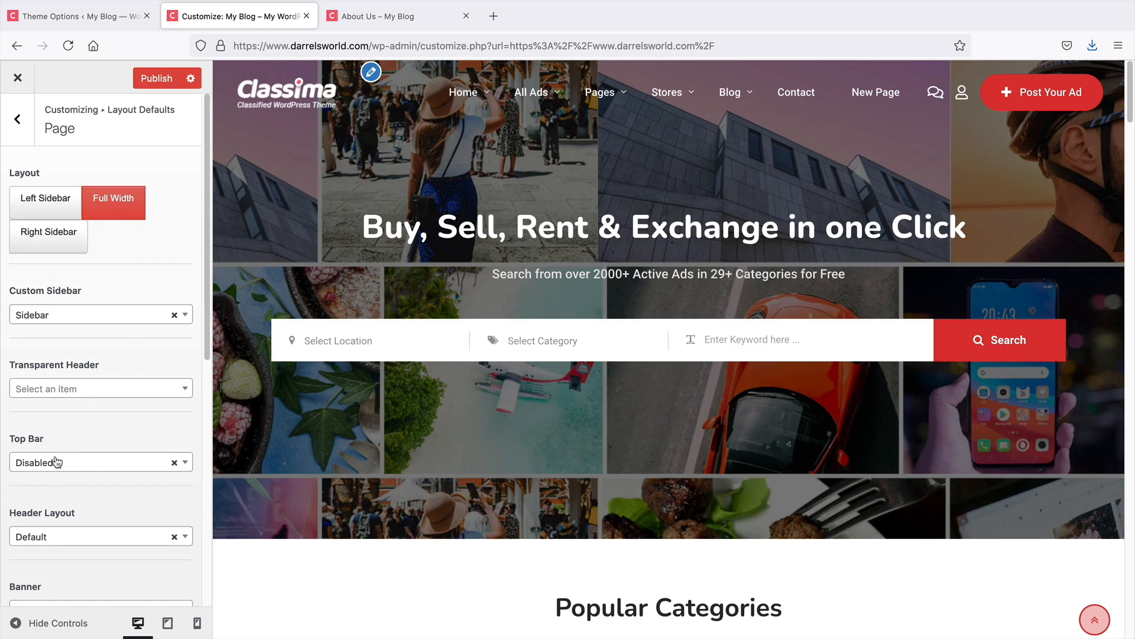
pyautogui.click(132, 539)
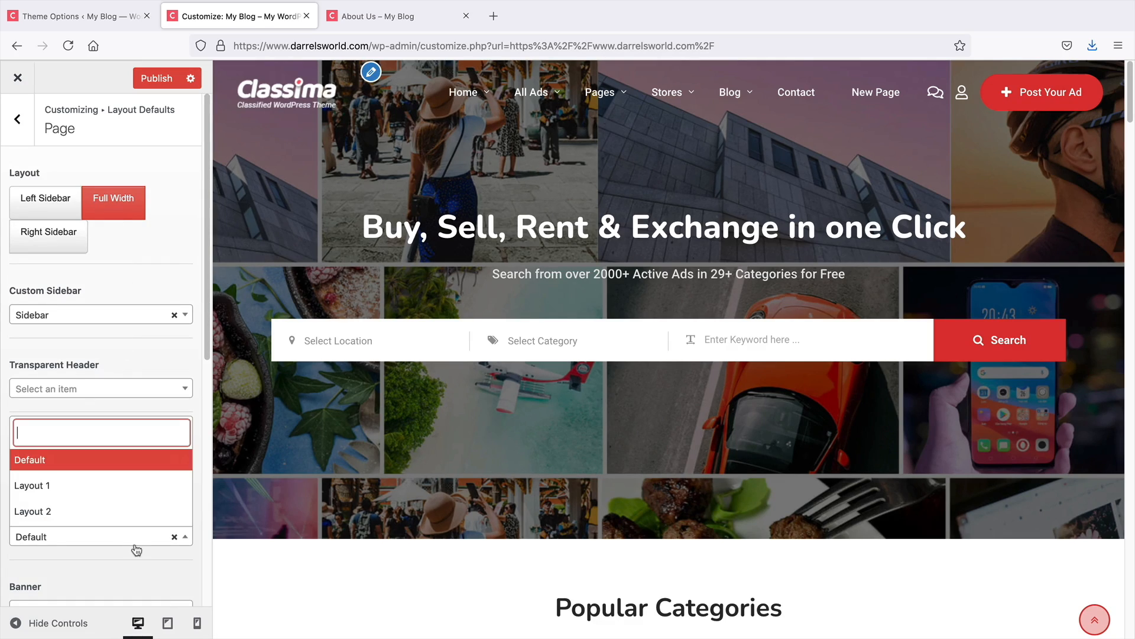
pyautogui.click(134, 359)
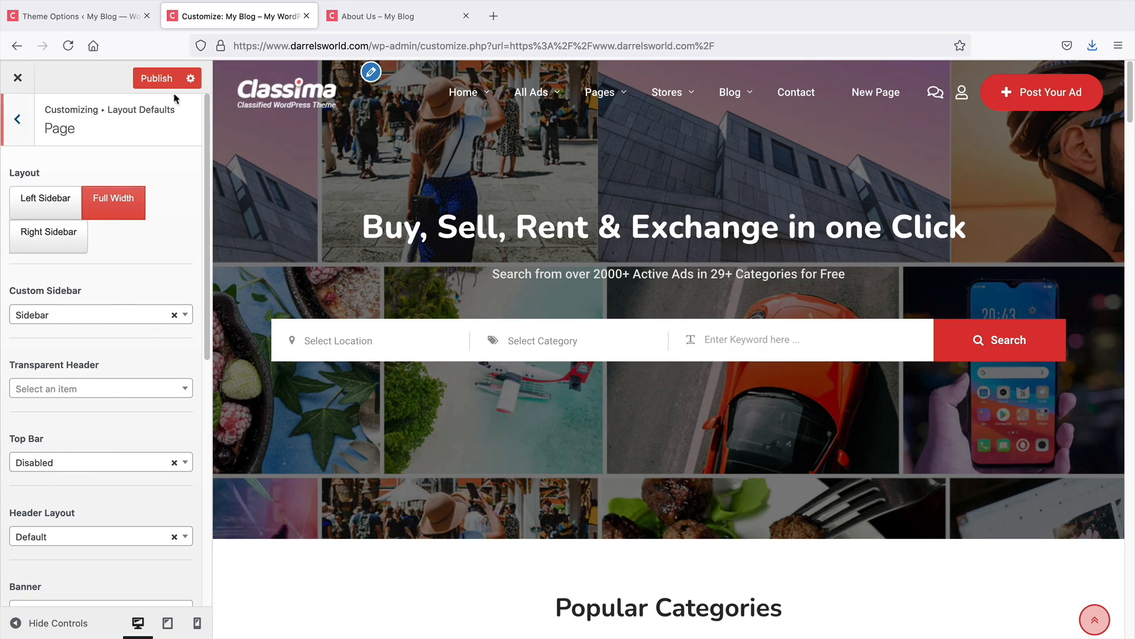
pyautogui.click(159, 82)
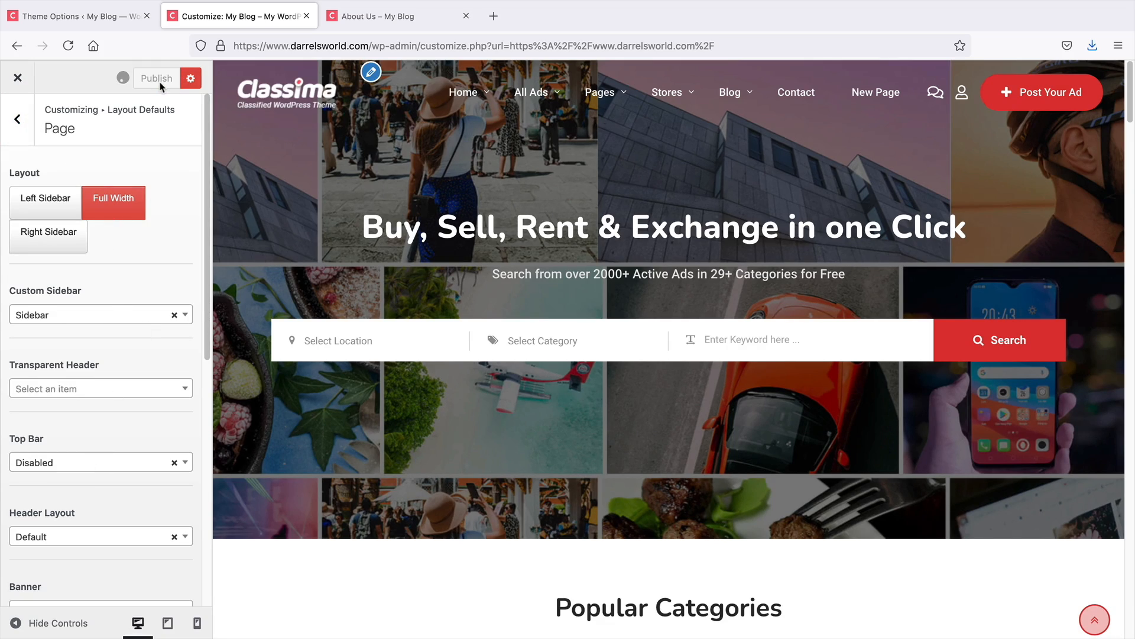
# Browse the Listing Archive and Listing Single layout defaults and return to the main Customizer menu
pyautogui.click(32, 133)
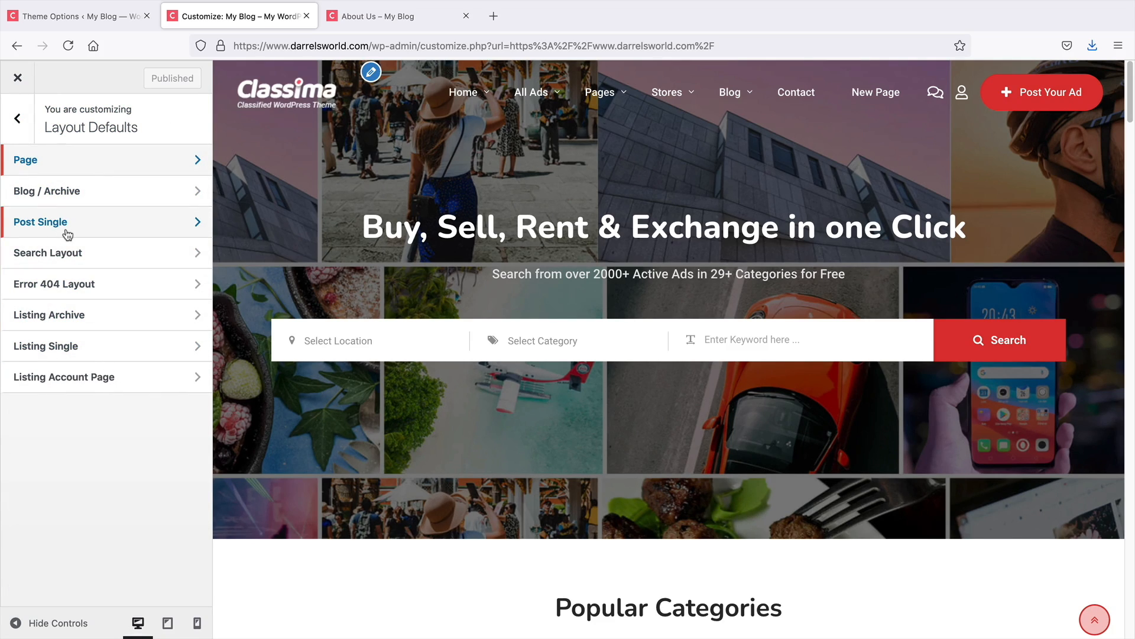
pyautogui.click(98, 315)
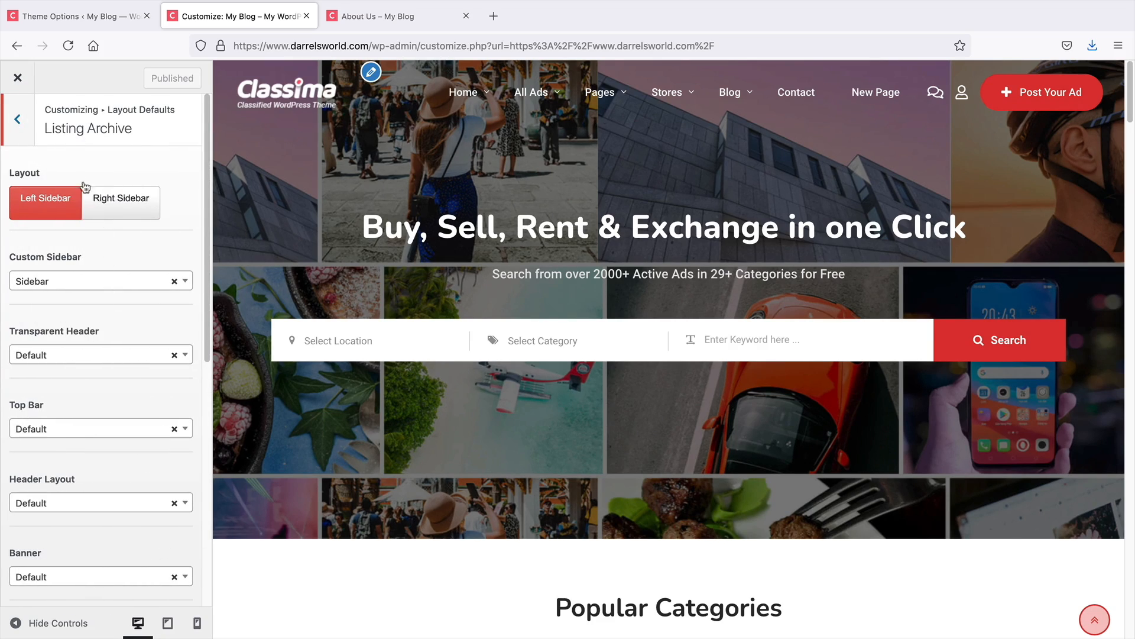
pyautogui.click(17, 119)
pyautogui.click(76, 349)
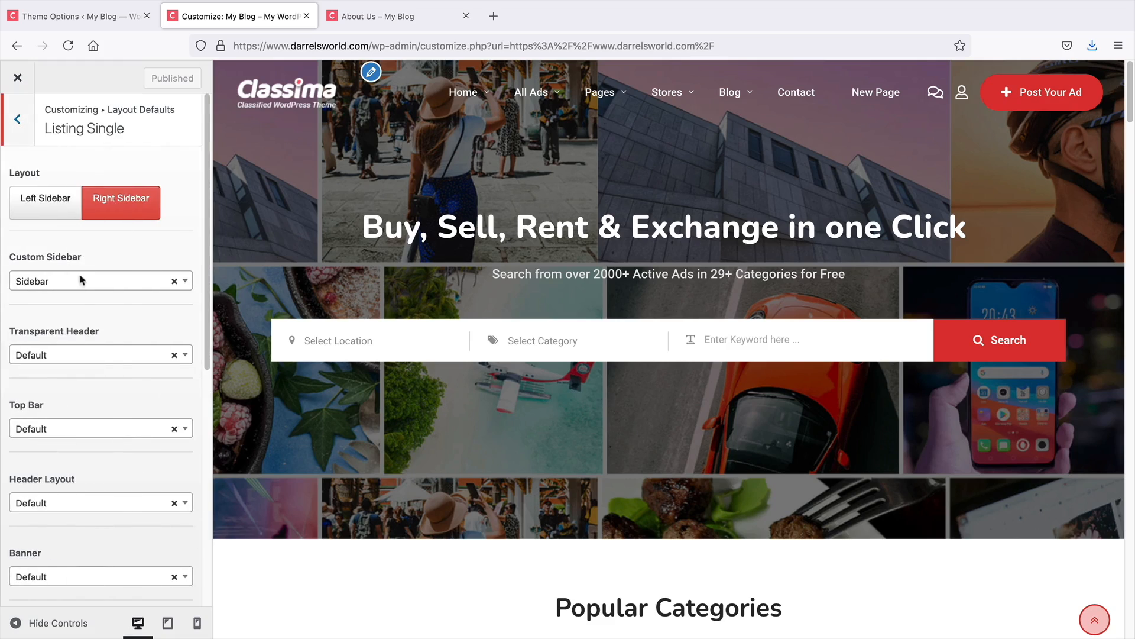
pyautogui.click(16, 122)
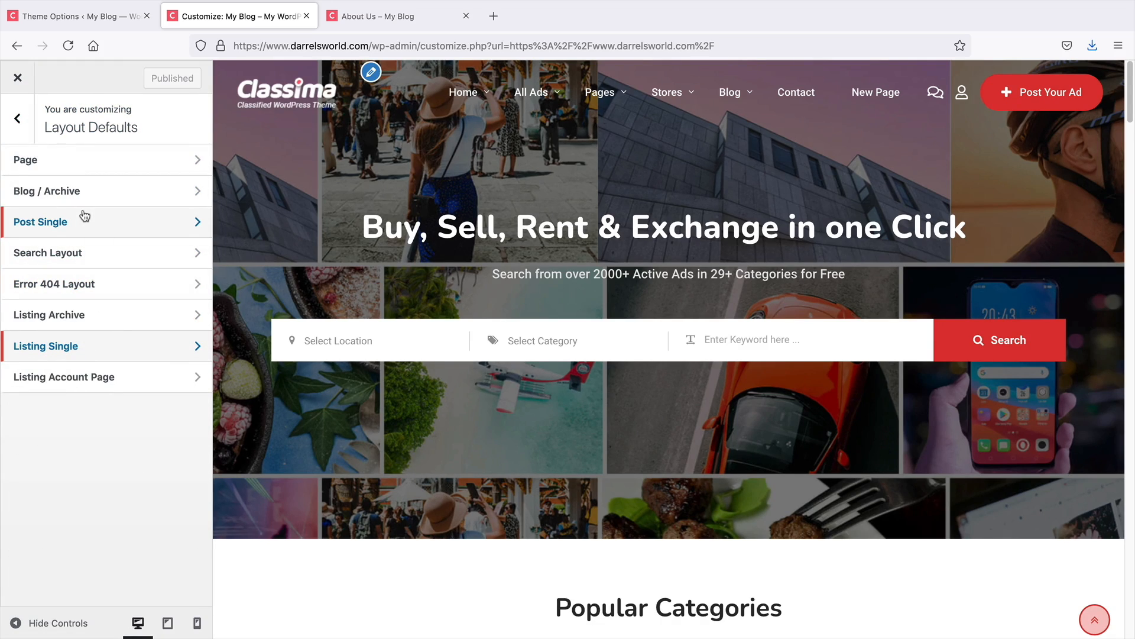
pyautogui.click(18, 121)
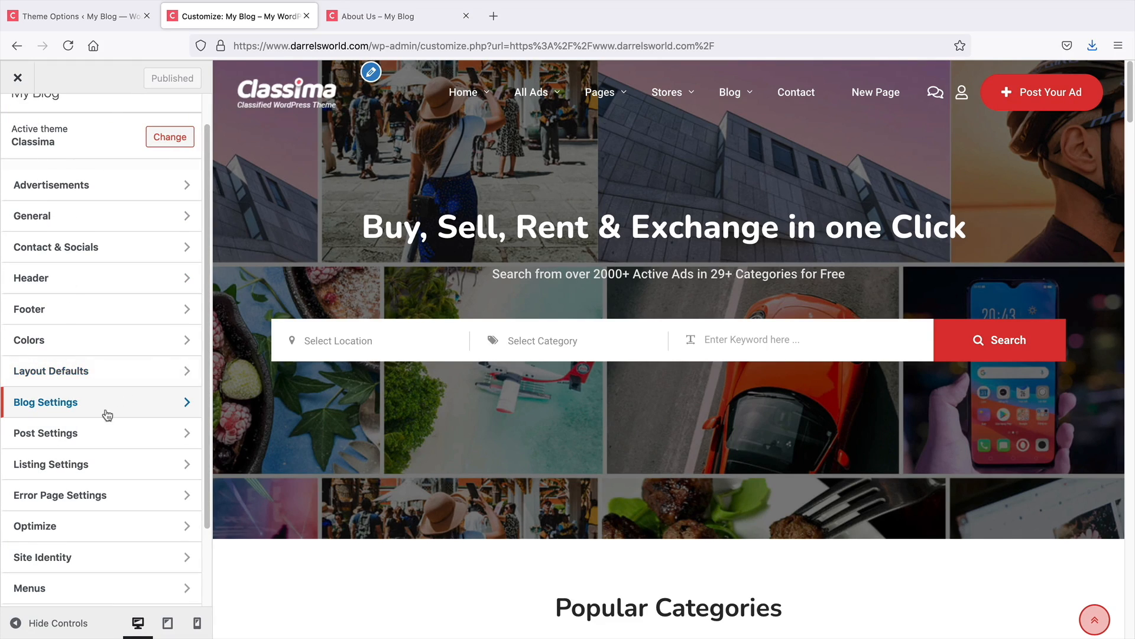
# Open the Blog Settings section, then switch to the About Us page tab
pyautogui.click(35, 405)
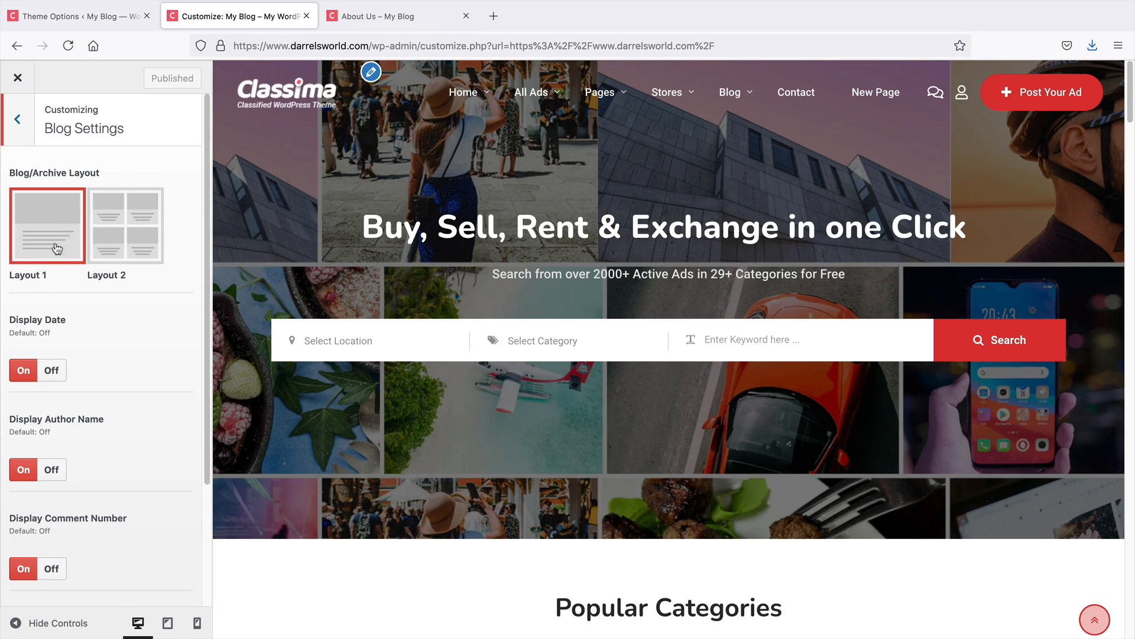
pyautogui.click(379, 16)
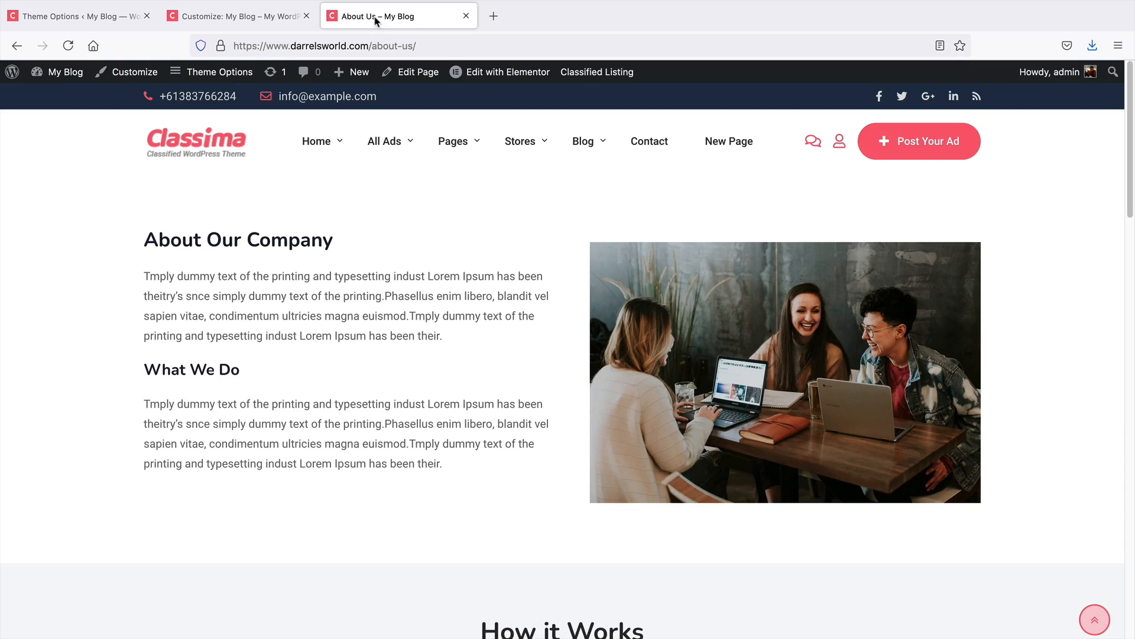
# Open the Blog – Default Layout page from the site's Blog menu
pyautogui.click(586, 143)
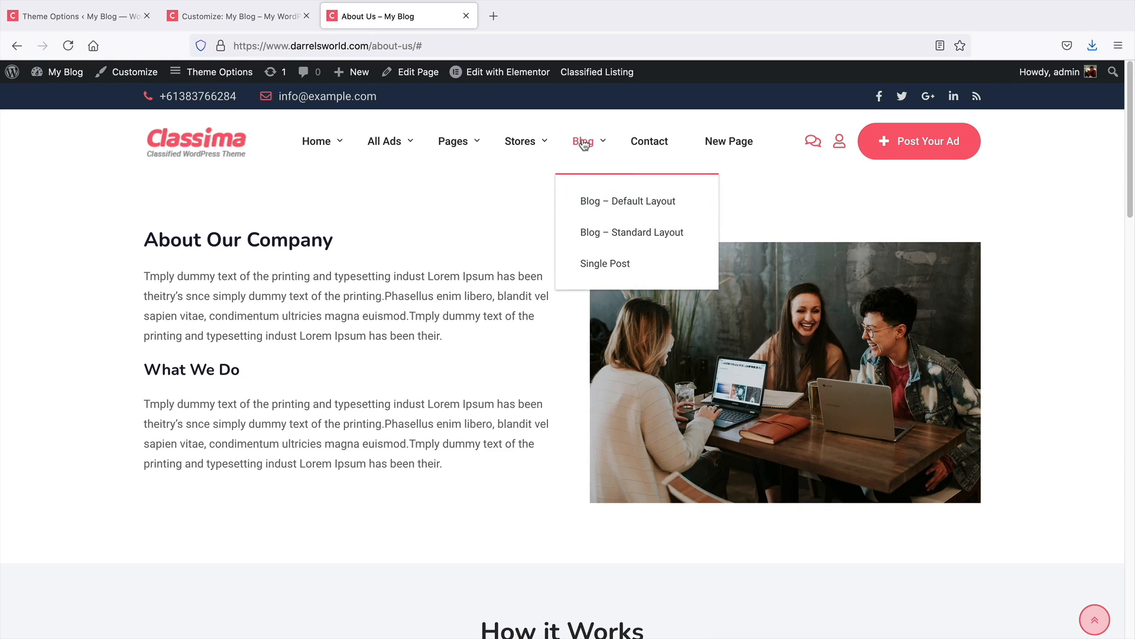
pyautogui.click(592, 199)
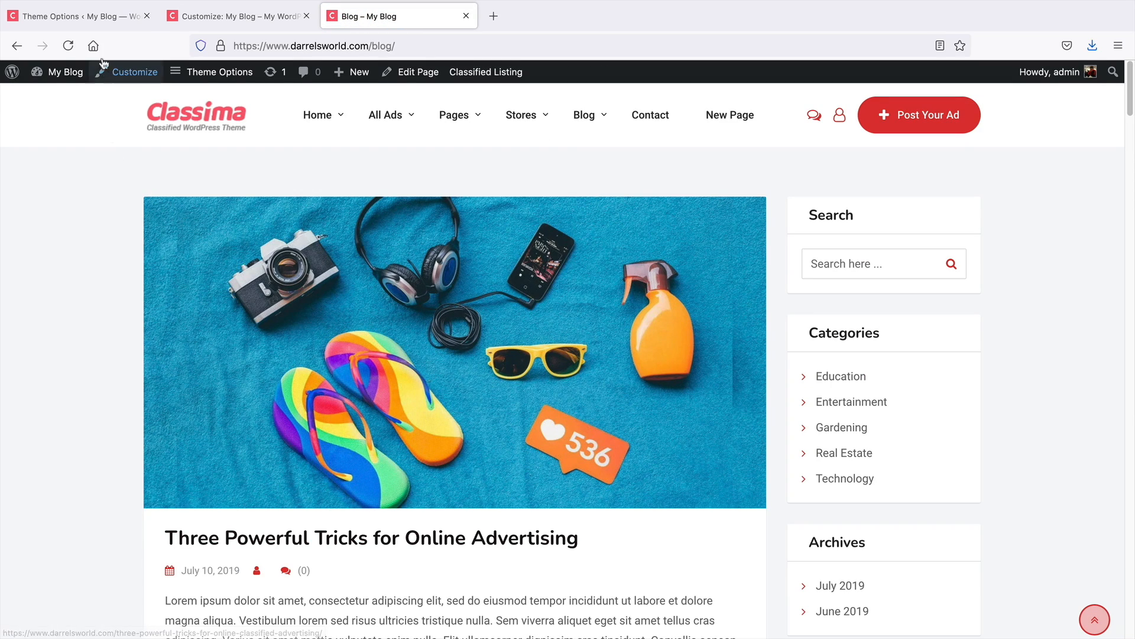
# Start a new post and title it "Top 10 Best Things Chicks Like"
pyautogui.click(113, 21)
pyautogui.moveTo(184, 72)
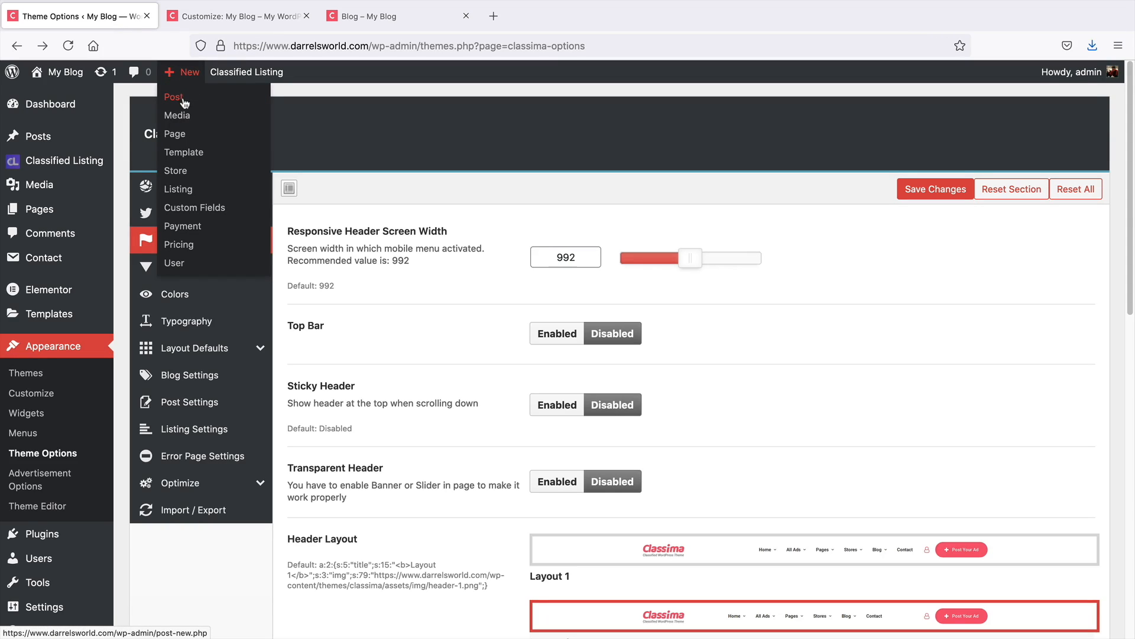
pyautogui.click(184, 102)
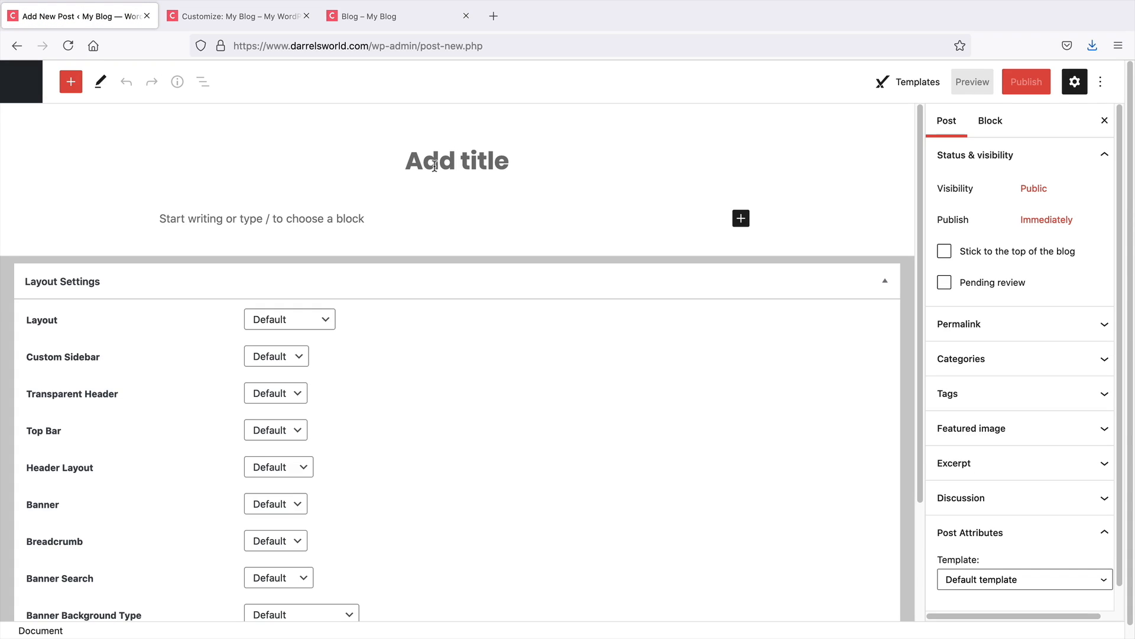
pyautogui.click(435, 167)
pyautogui.write('Top 10')
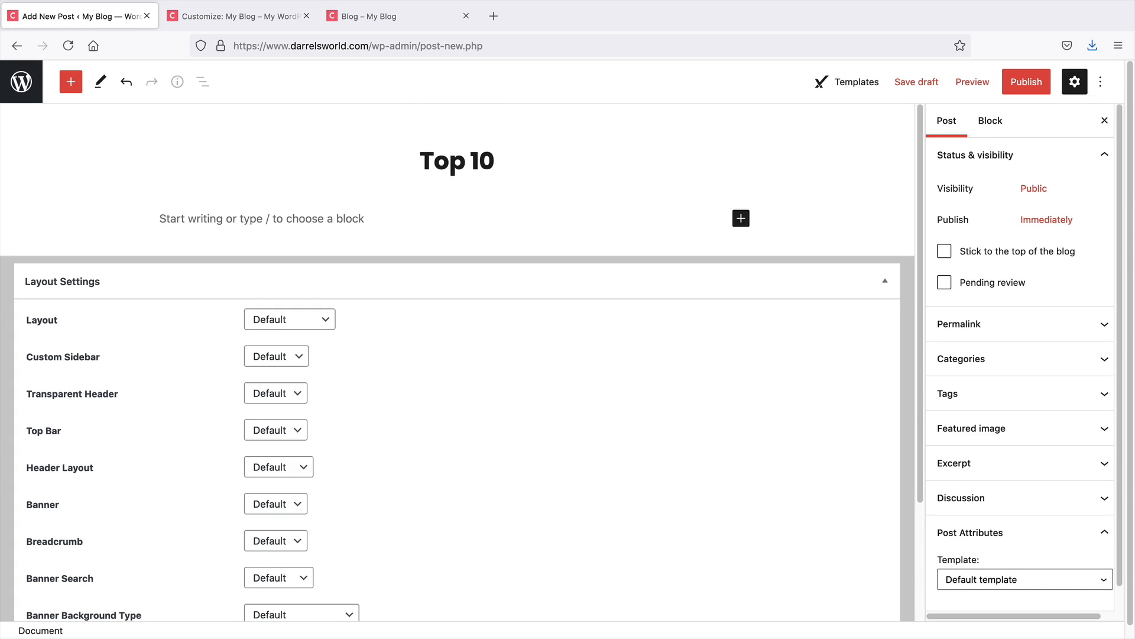
pyautogui.write(' Best Things ')
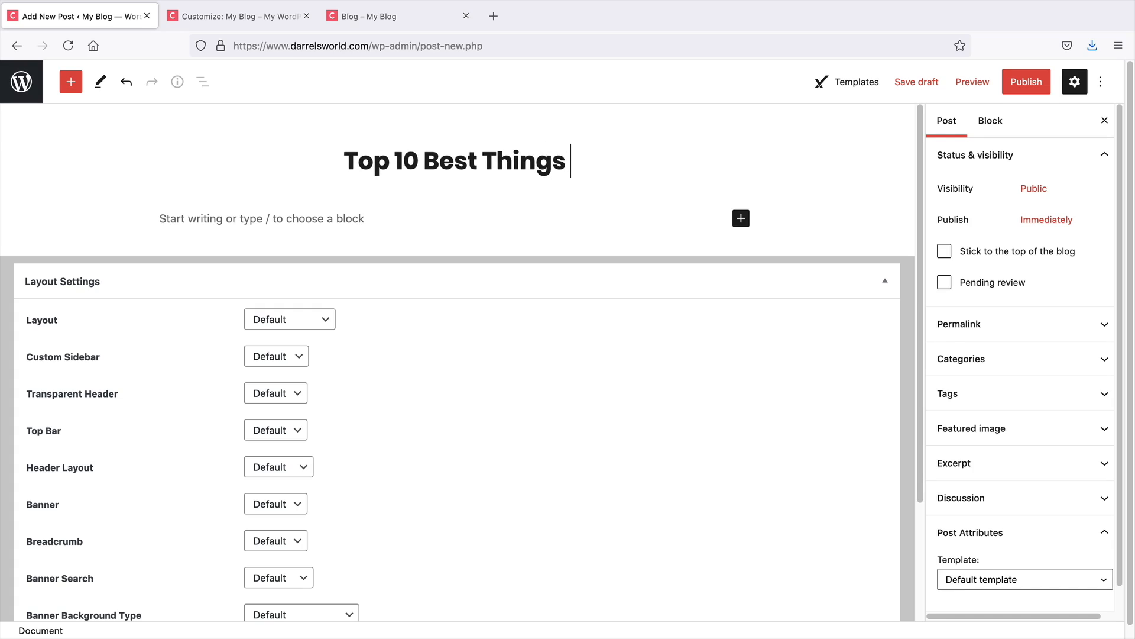
pyautogui.write('Chicks Like')
pyautogui.press('Return')
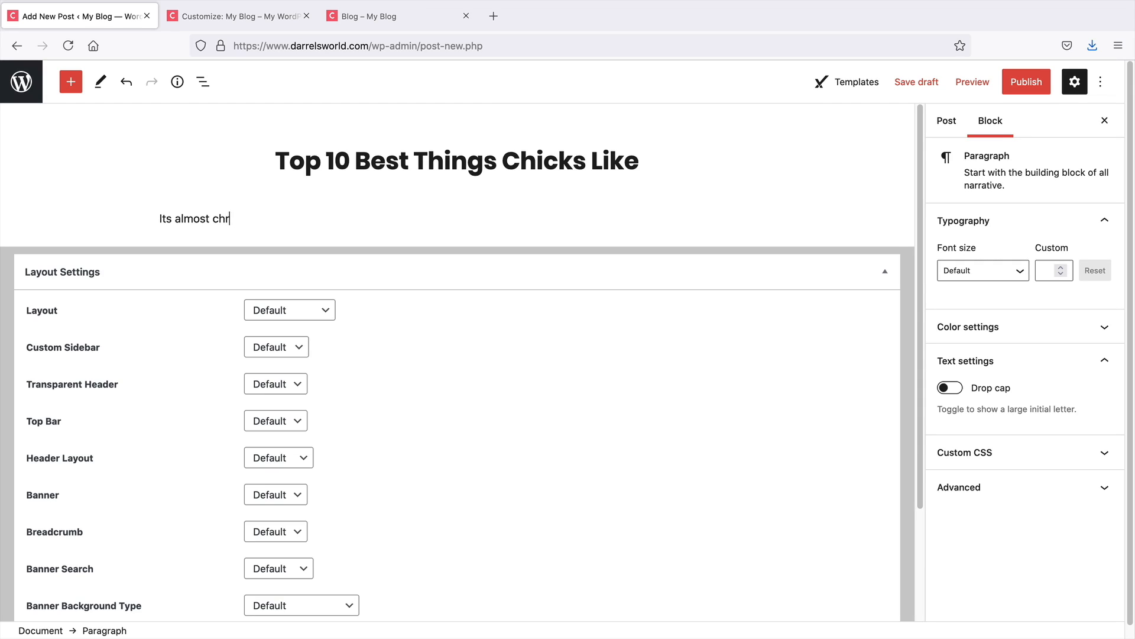
# Write the first paragraph "Its almost christmas so give her" followed by a long row of dollar signs
pyautogui.write('Its almost christmas so give her')
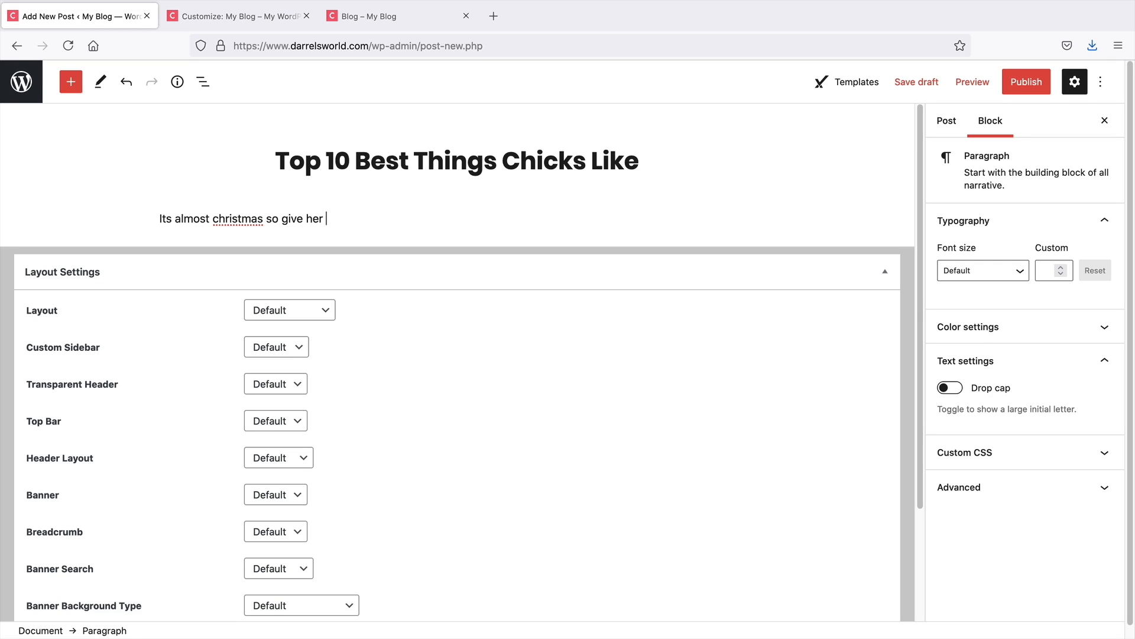
pyautogui.write(' $$$$$$$$$$$$$$$$$')
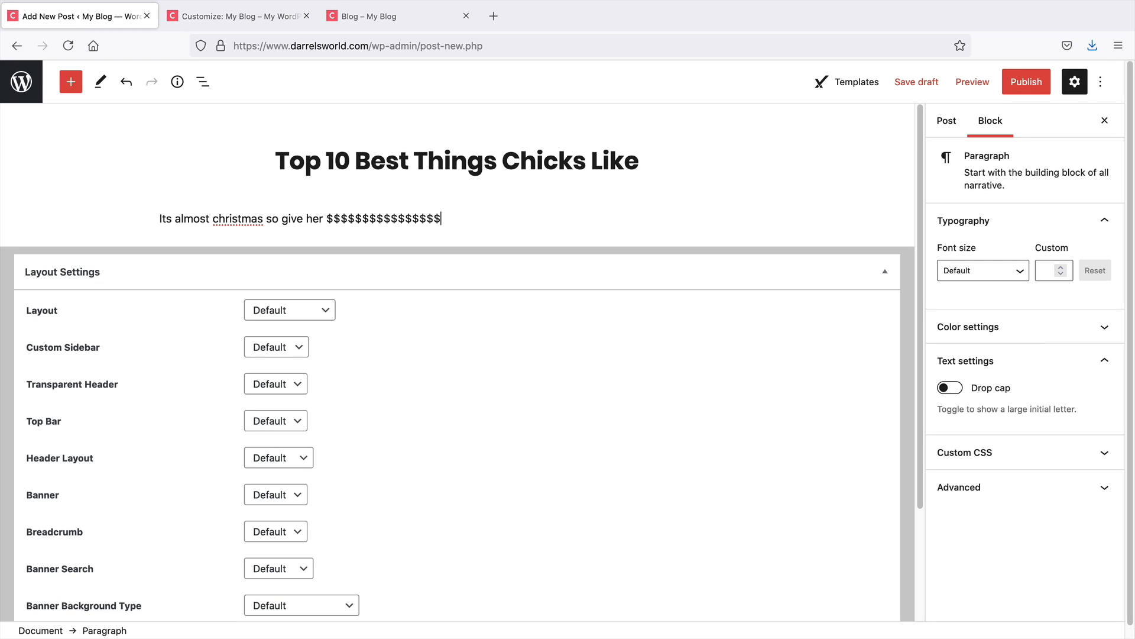
pyautogui.write('$$$$$$$$$$$$$$$$$$')
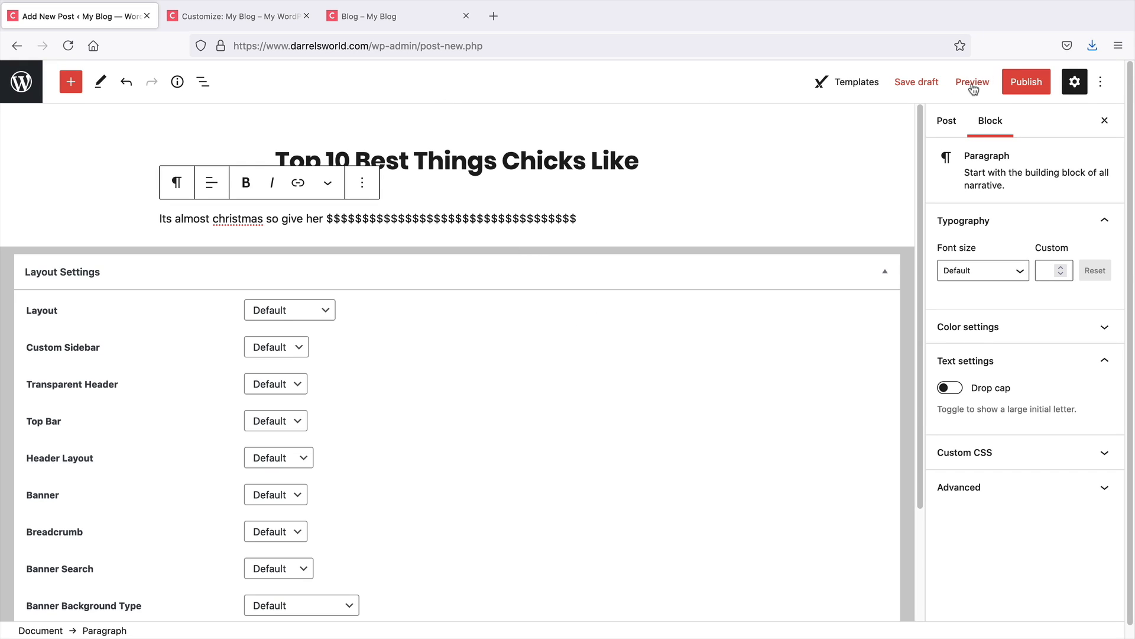
pyautogui.click(414, 20)
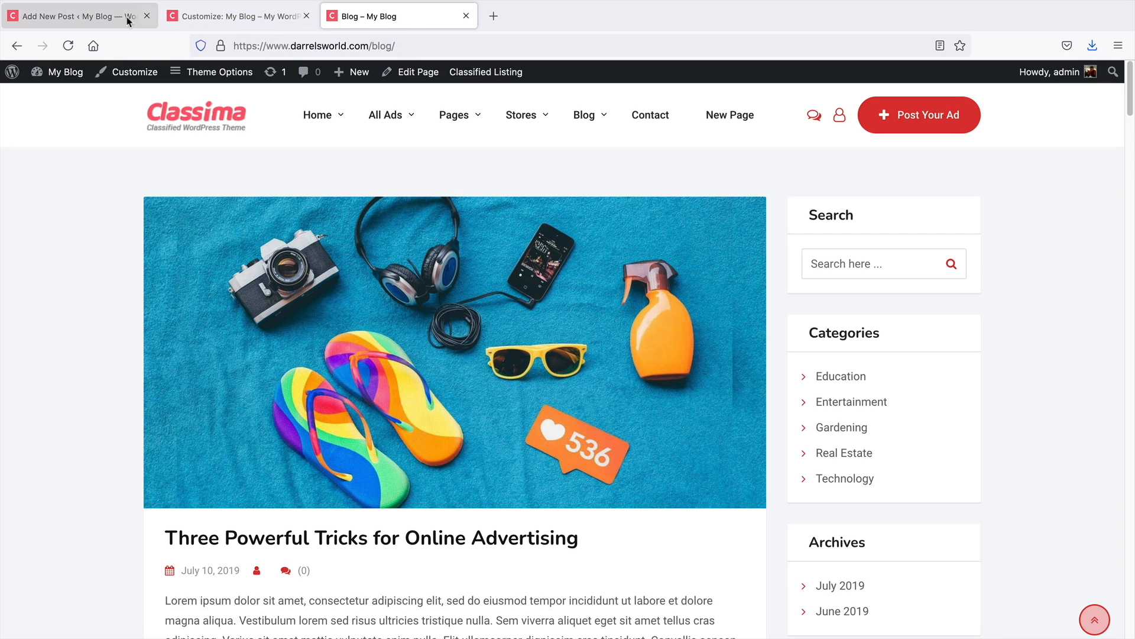
pyautogui.click(97, 17)
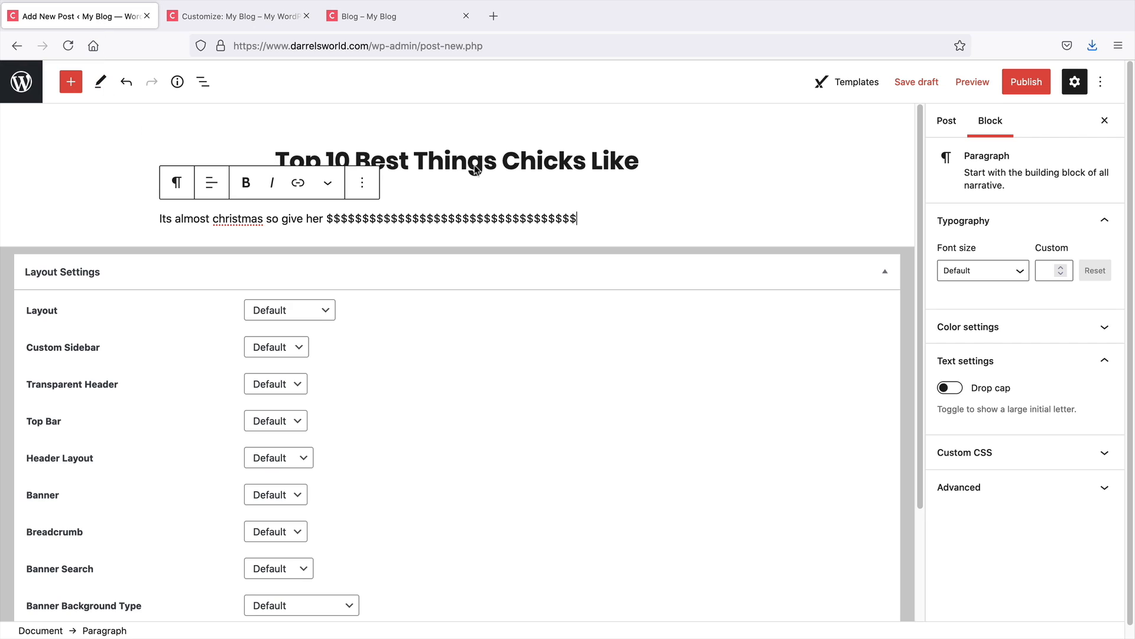
pyautogui.click(17, 47)
pyautogui.click(638, 373)
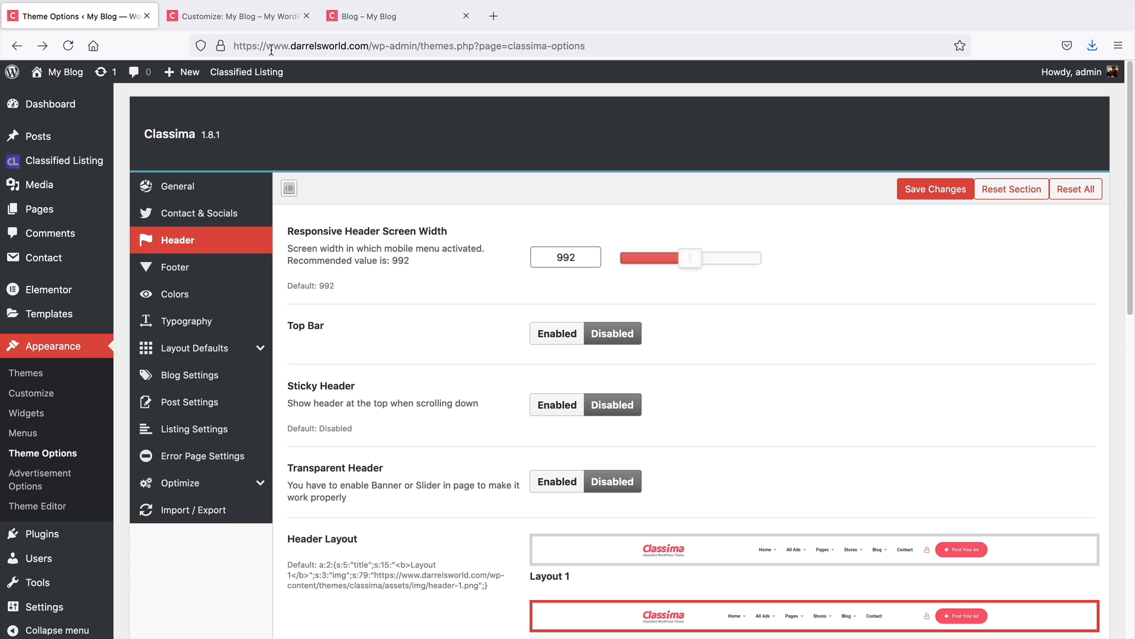
# Return to the Customizer main menu, look into Layout Defaults, and open the Post Settings section
pyautogui.click(247, 17)
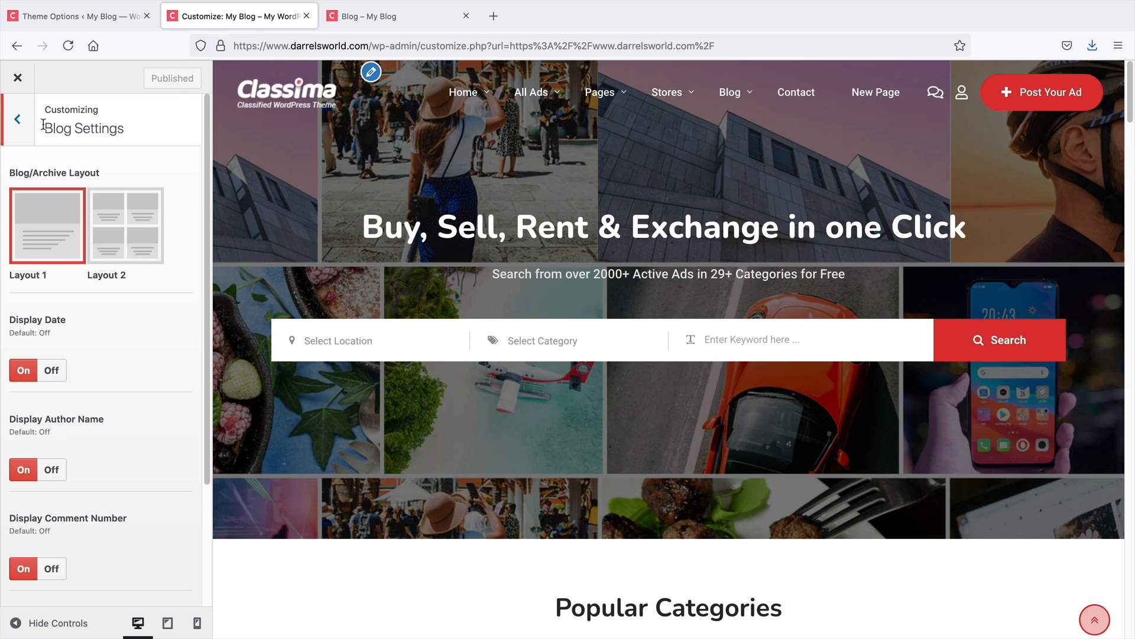
pyautogui.click(17, 120)
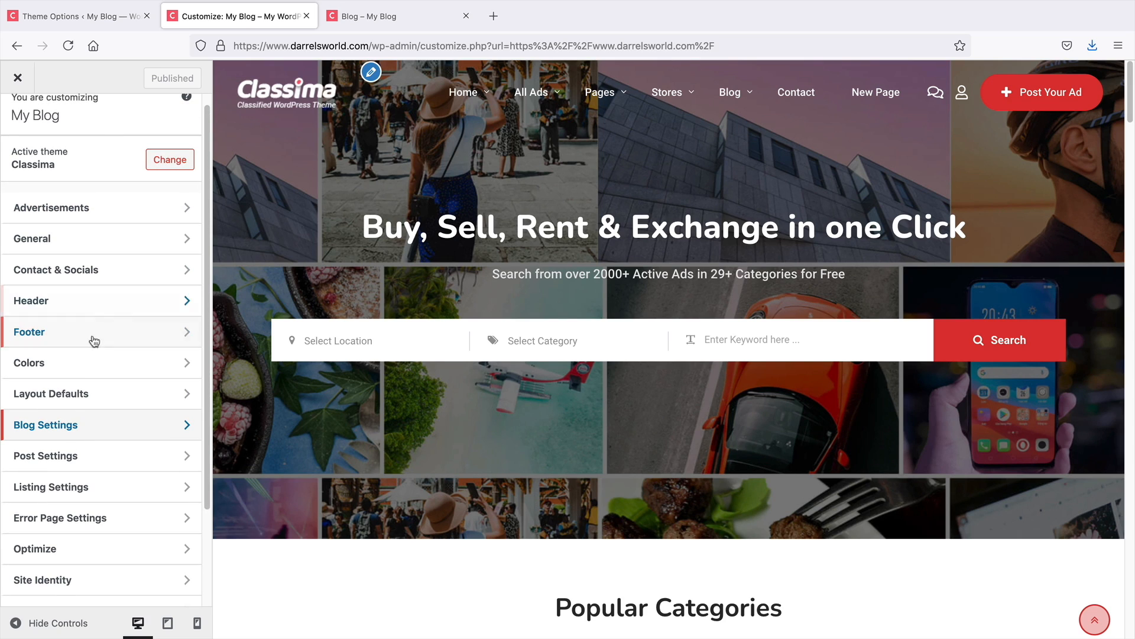
pyautogui.click(71, 398)
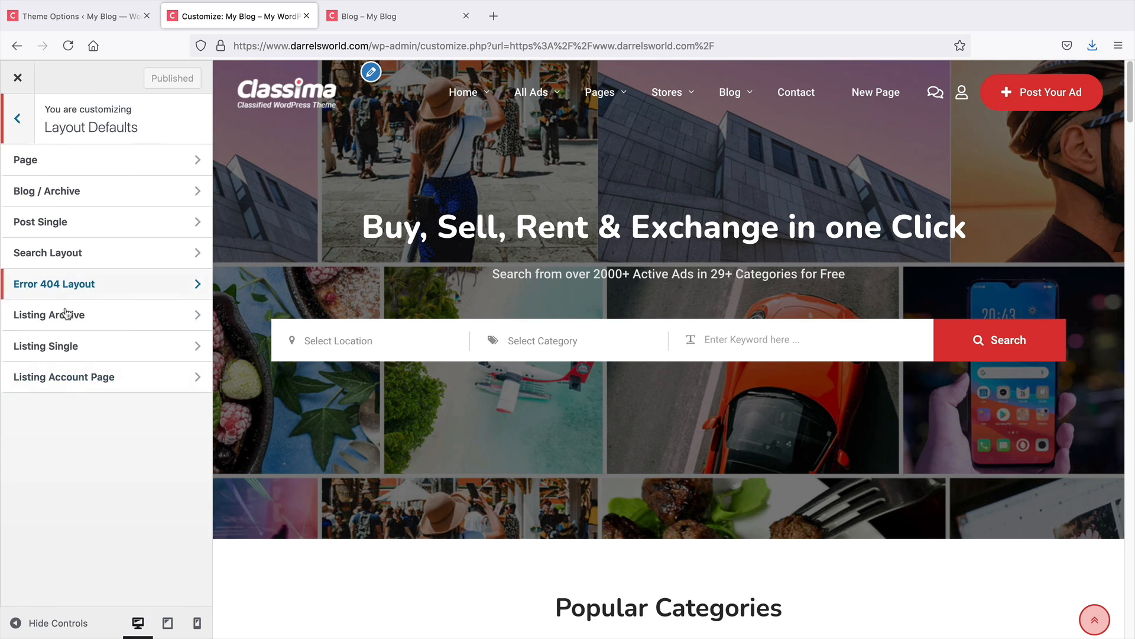
pyautogui.click(23, 130)
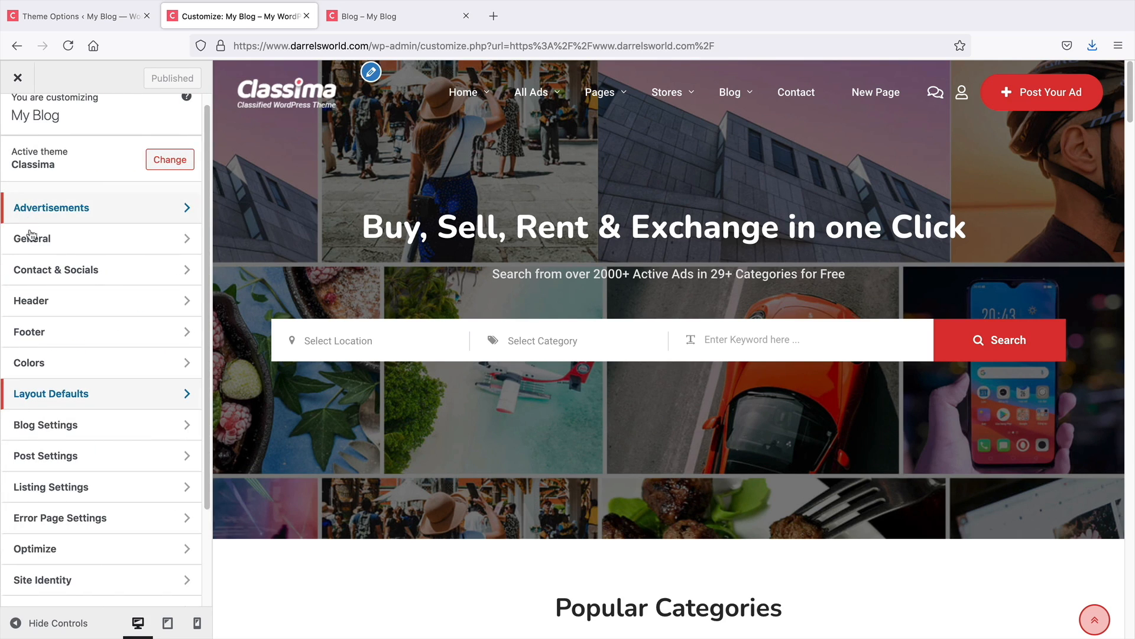
pyautogui.click(50, 460)
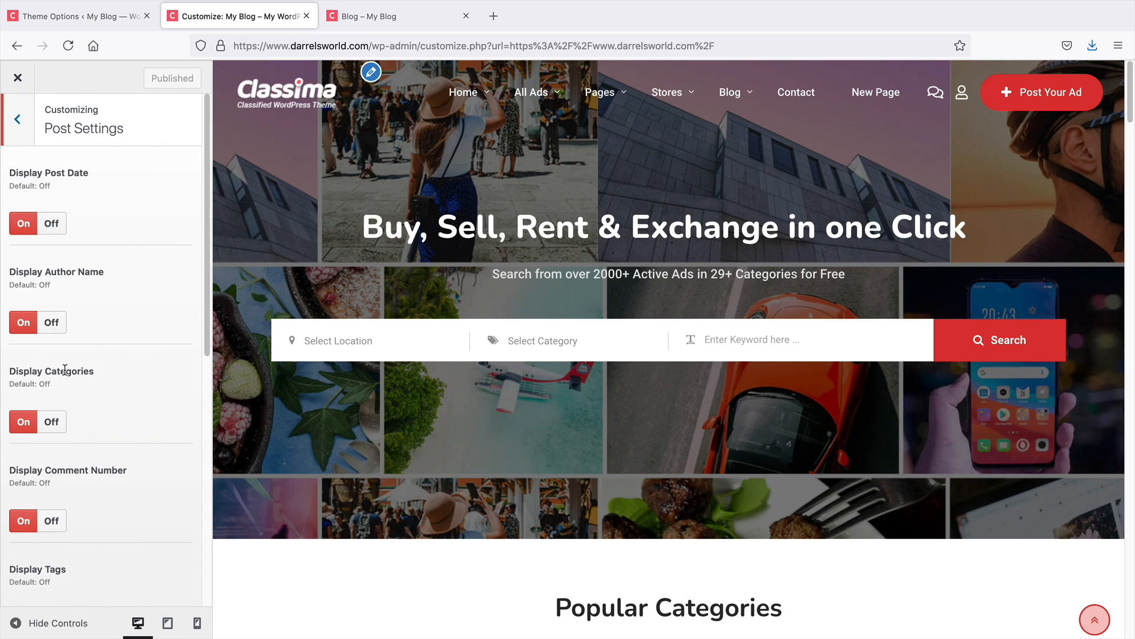
# Review the post meta details shown on the live Blog page
pyautogui.click(378, 16)
pyautogui.scroll(-2, 350, 424)
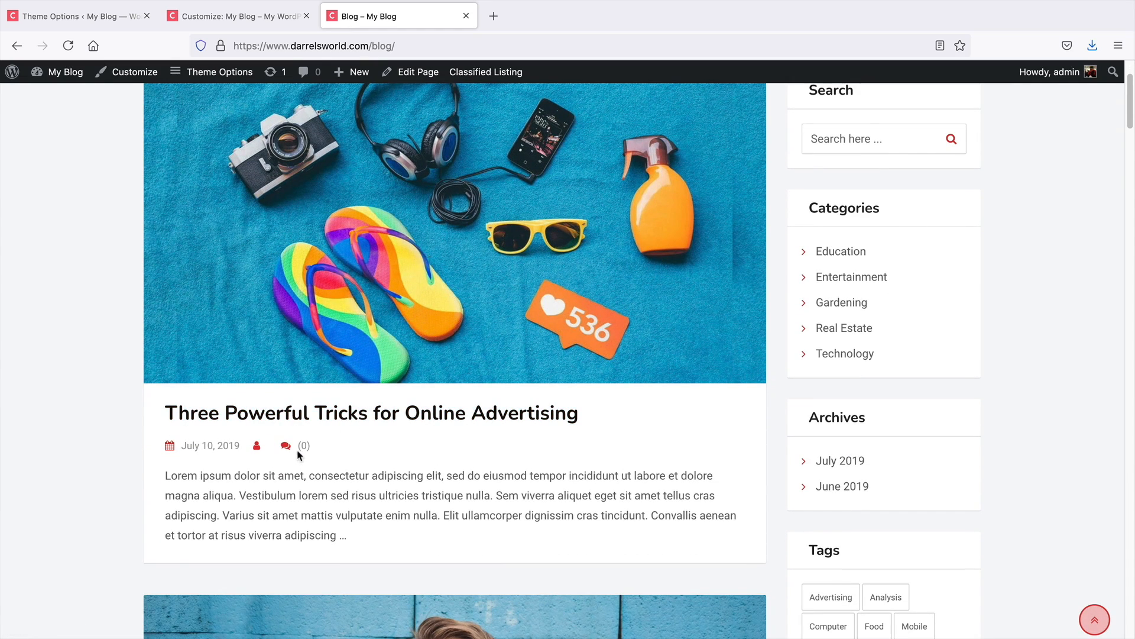
pyautogui.click(111, 19)
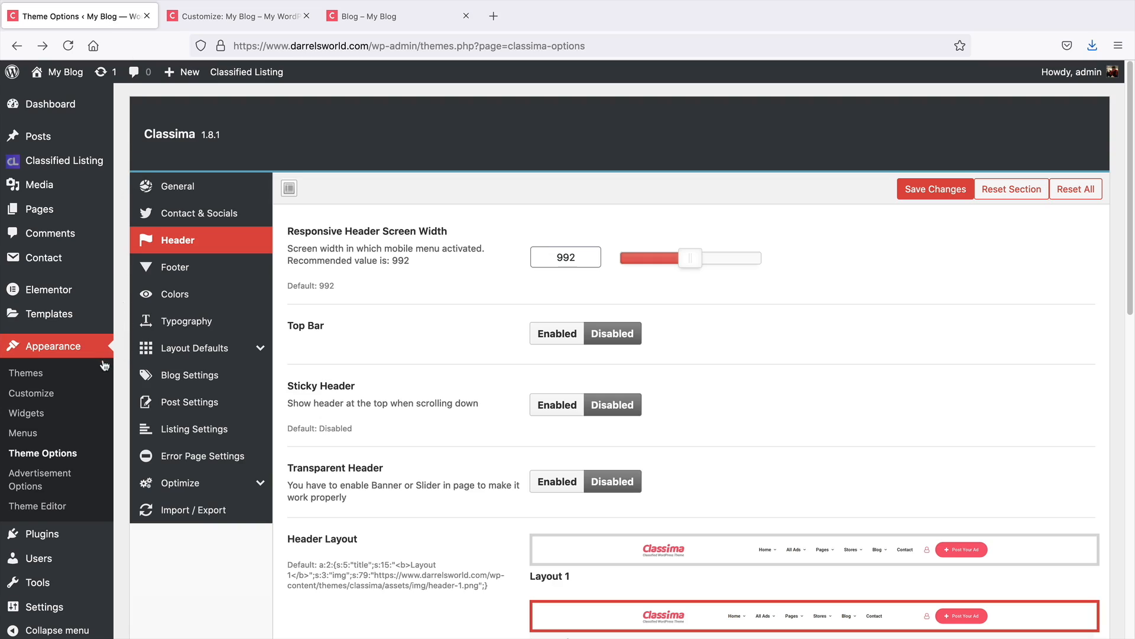
# Browse the Listing Settings section in the Customizer, then open the Error Page Settings section
pyautogui.click(239, 16)
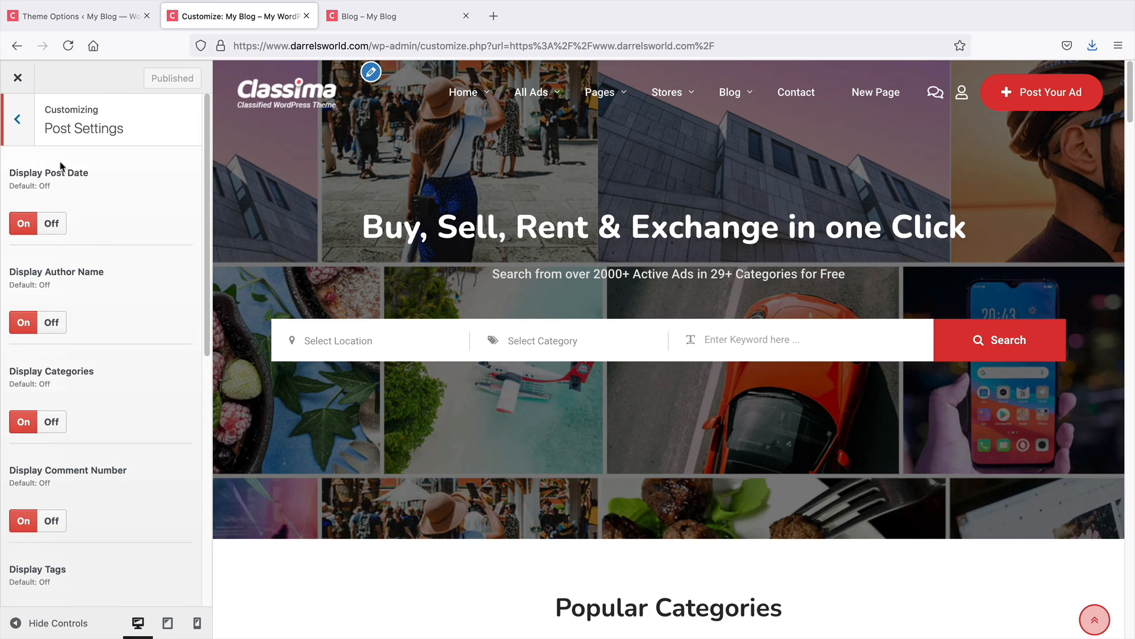
pyautogui.click(17, 120)
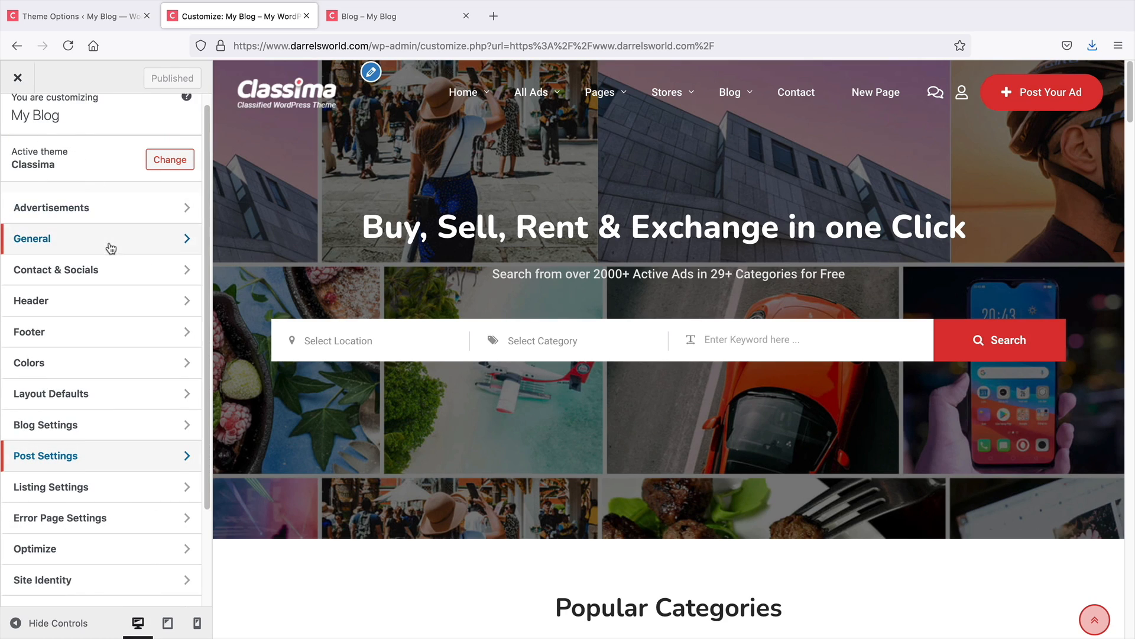
pyautogui.scroll(-1, 112, 246)
pyautogui.click(59, 461)
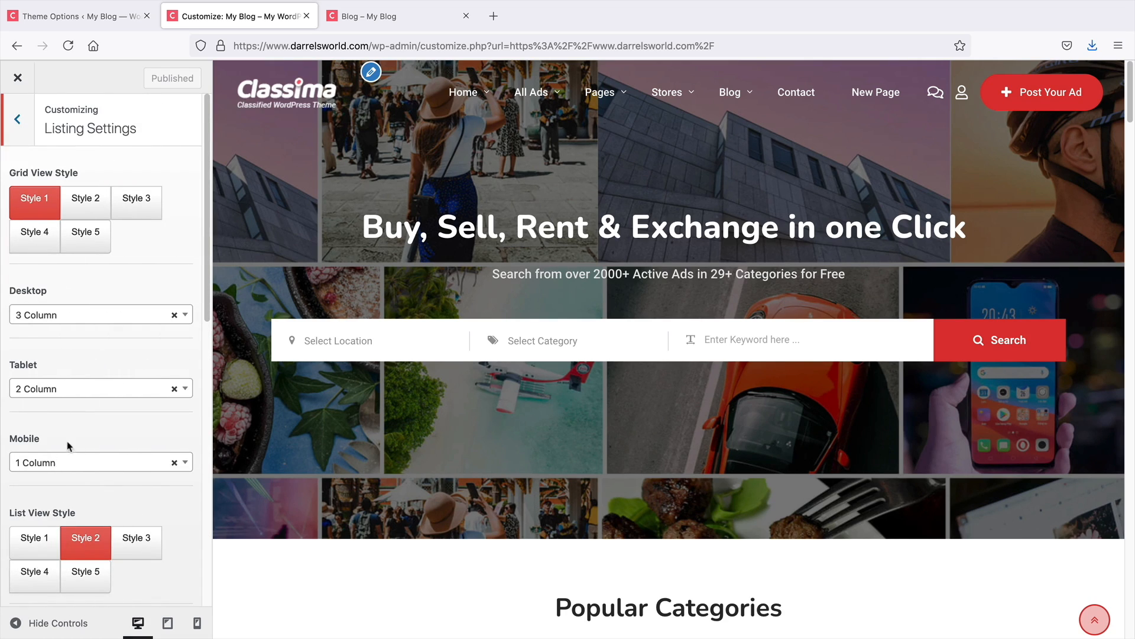
pyautogui.click(19, 129)
pyautogui.scroll(-1, 88, 354)
pyautogui.click(100, 408)
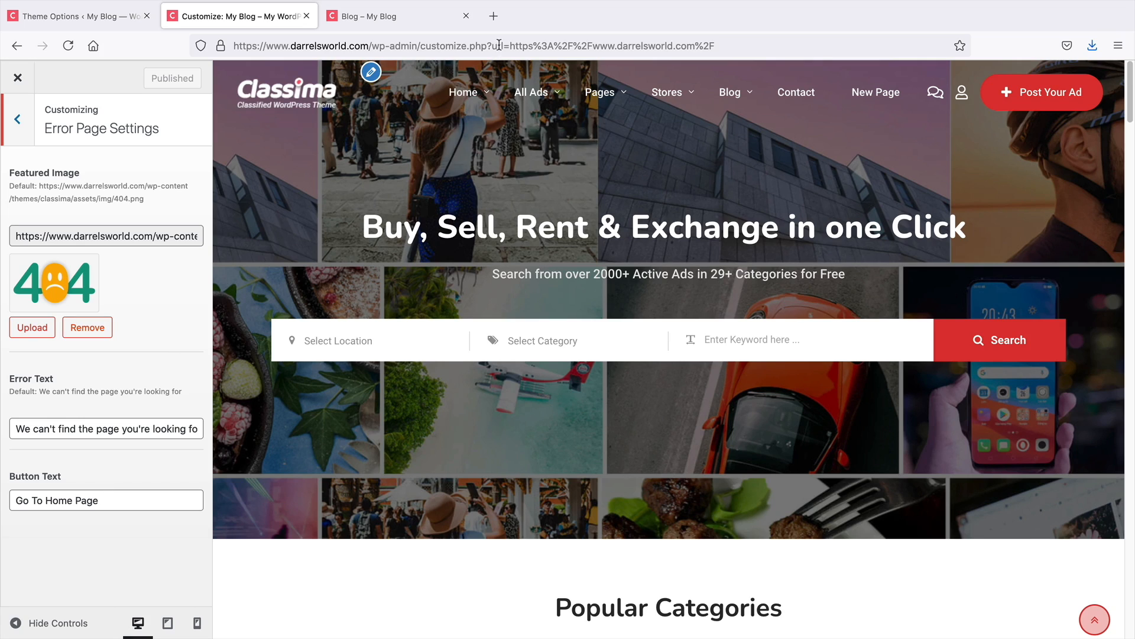
# Open a new tab and visit the nonexistent address darrelsworld.com/wefijweofwj to view the site's 404 page
pyautogui.click(494, 16)
pyautogui.write('darrel')
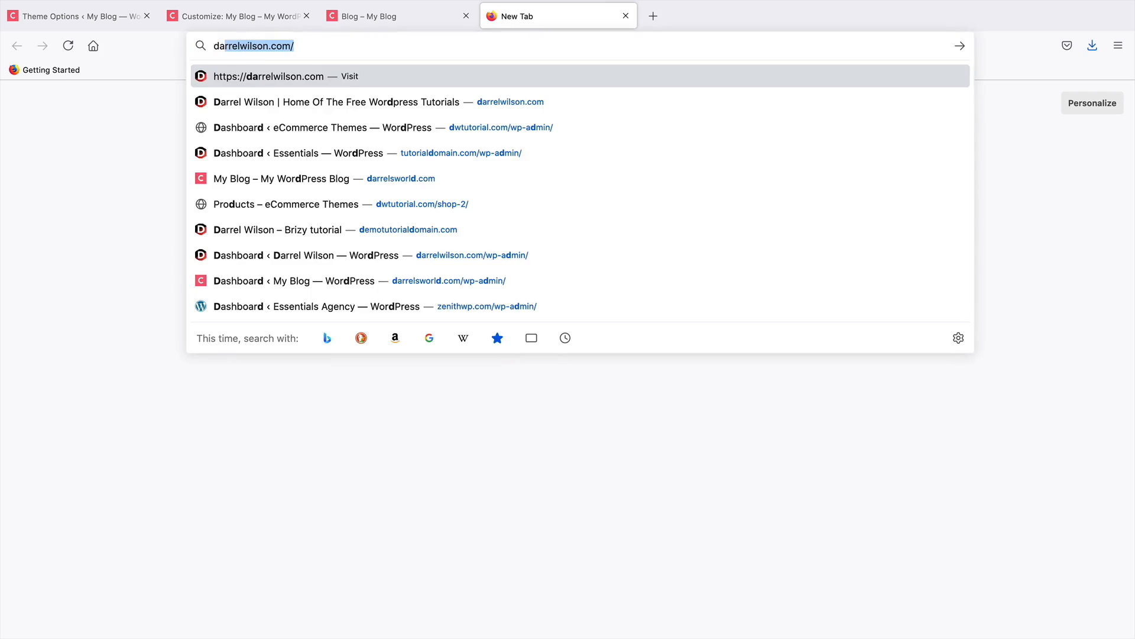
pyautogui.write('s')
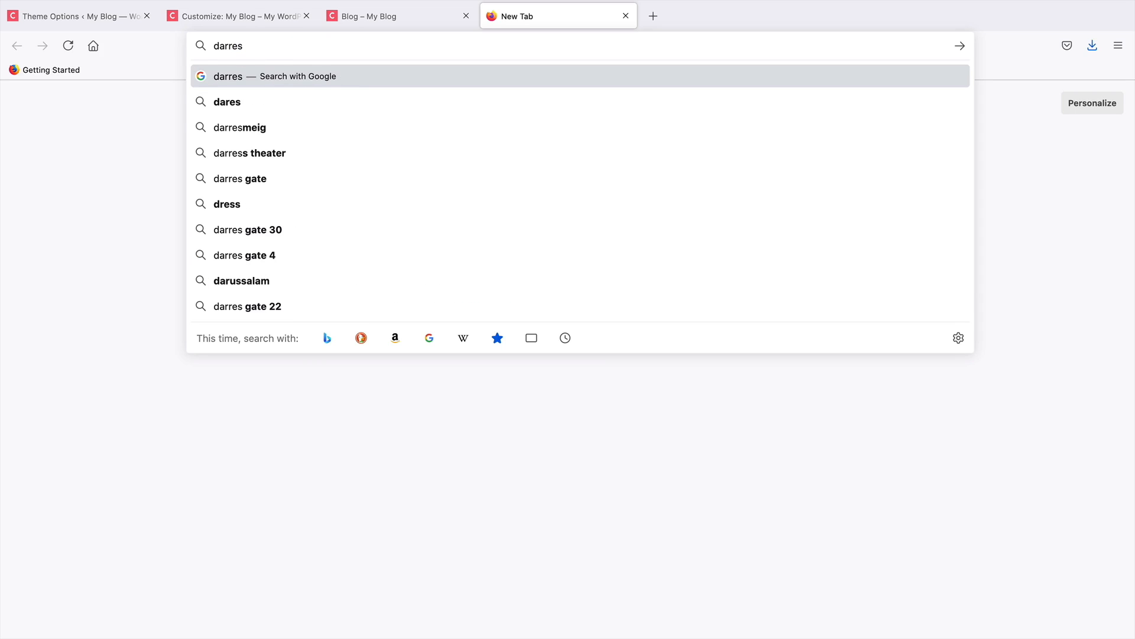
pyautogui.press('BackSpace')
pyautogui.write('lsworld.com/')
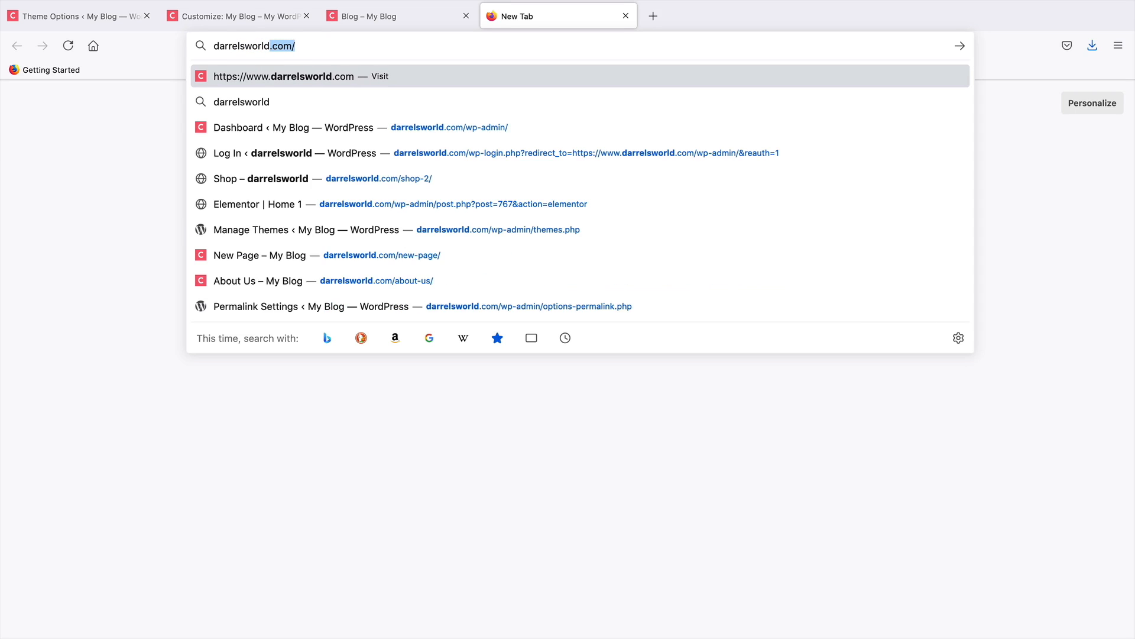
pyautogui.press('Right')
pyautogui.write('wefijweofwj')
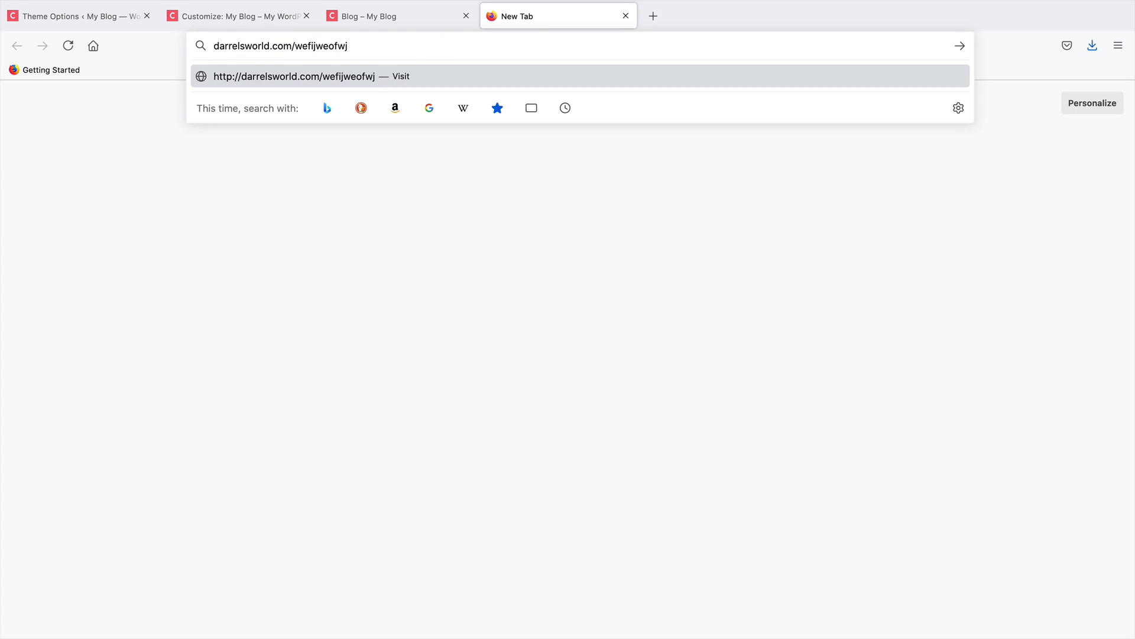
pyautogui.press('Return')
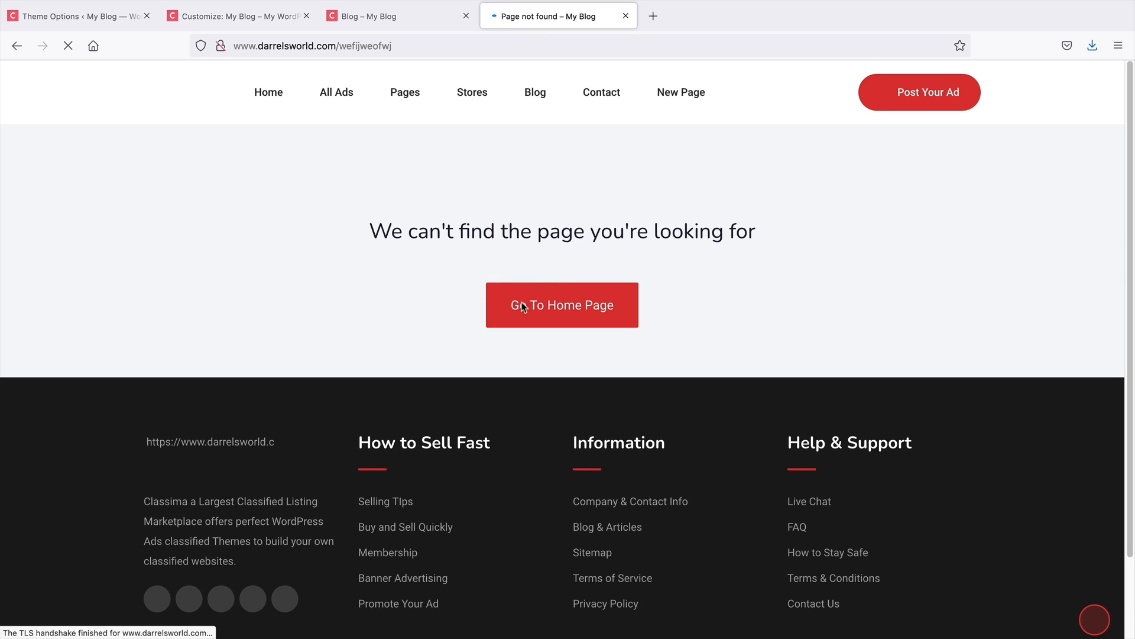
pyautogui.scroll(-2, 566, 302)
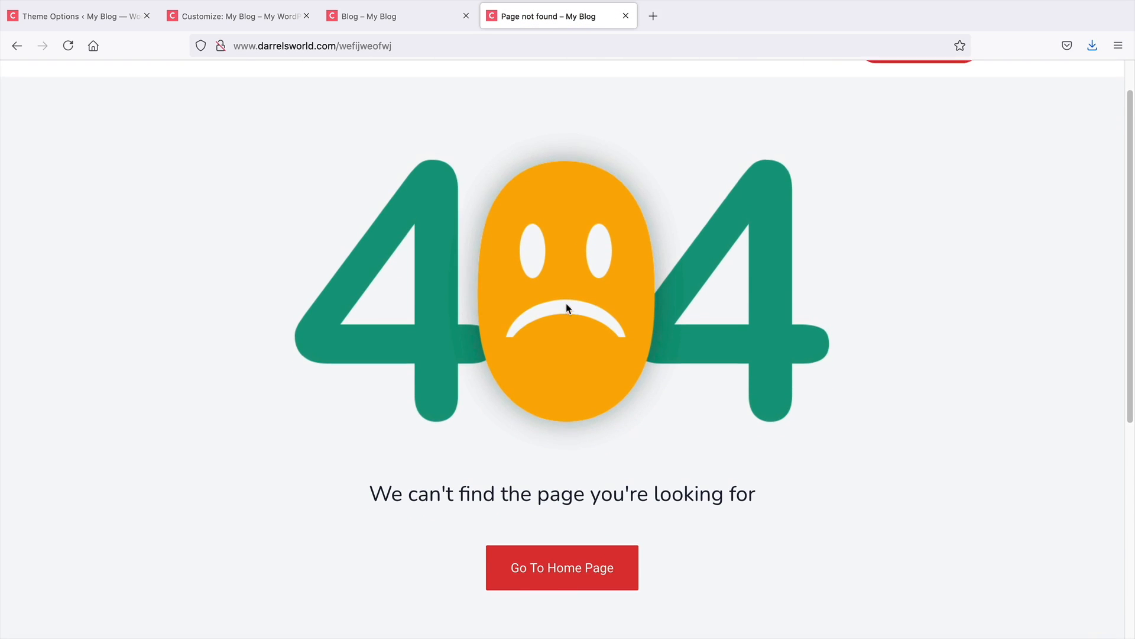
# Select the Error Text and Button Text fields in the Error Page Settings
pyautogui.click(251, 24)
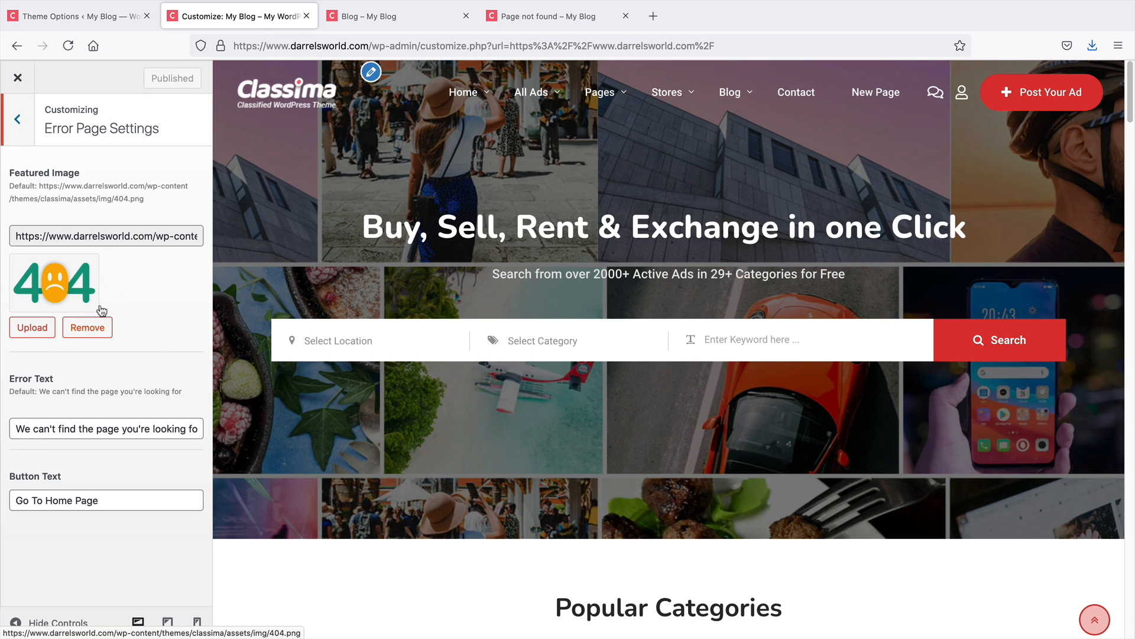
pyautogui.tripleClick(75, 430)
pyautogui.tripleClick(101, 502)
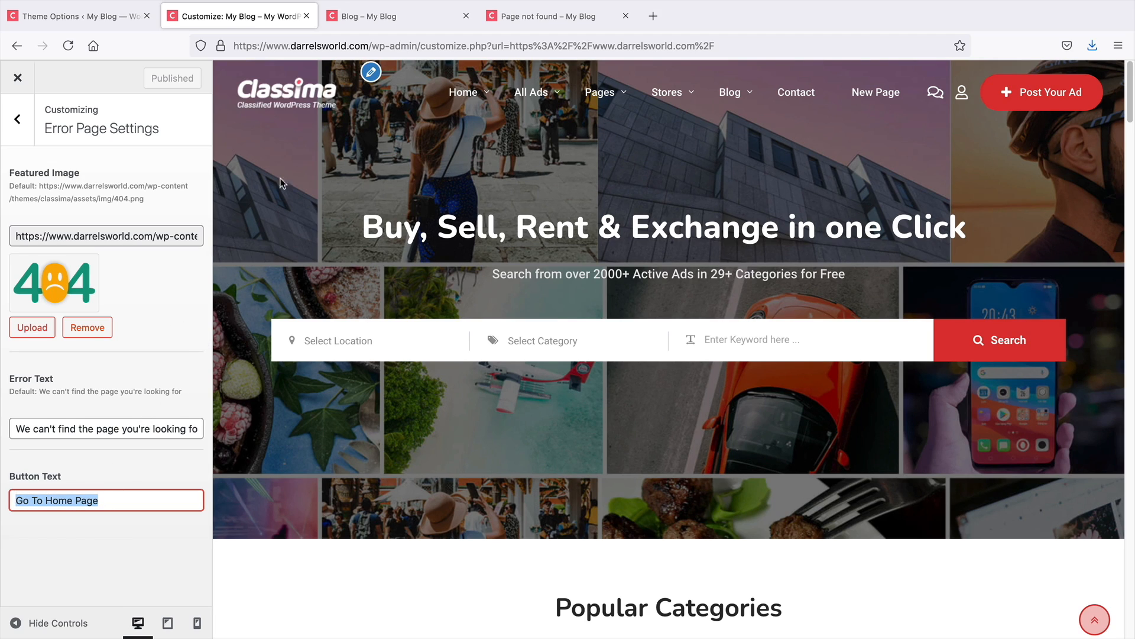
# Open the Preload settings in the Customizer's Optimize section
pyautogui.click(17, 119)
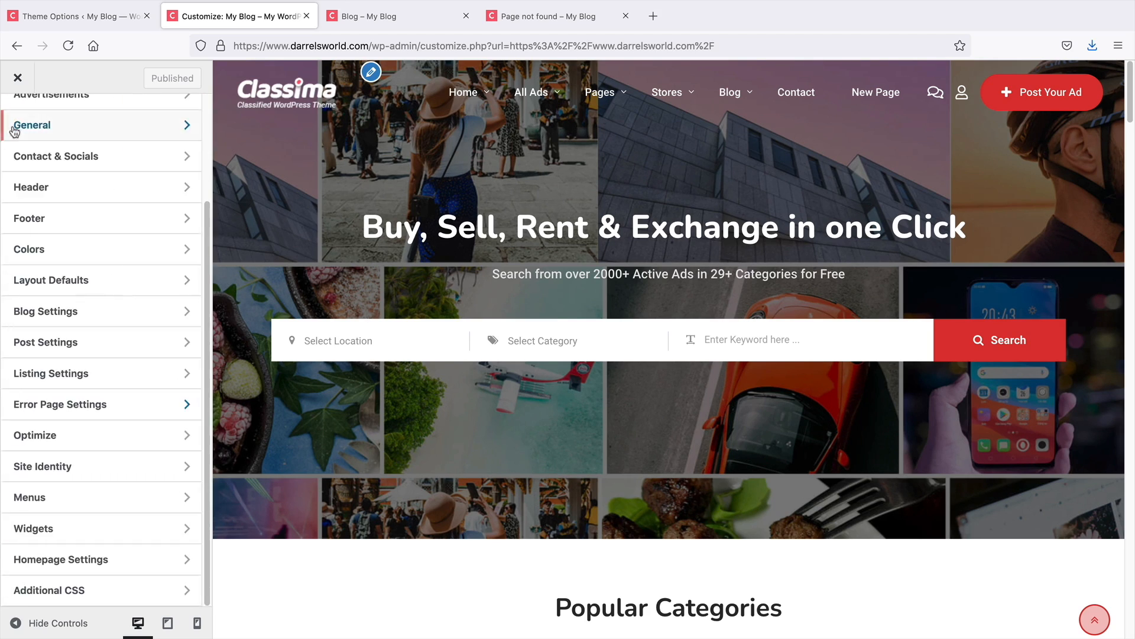
pyautogui.click(100, 434)
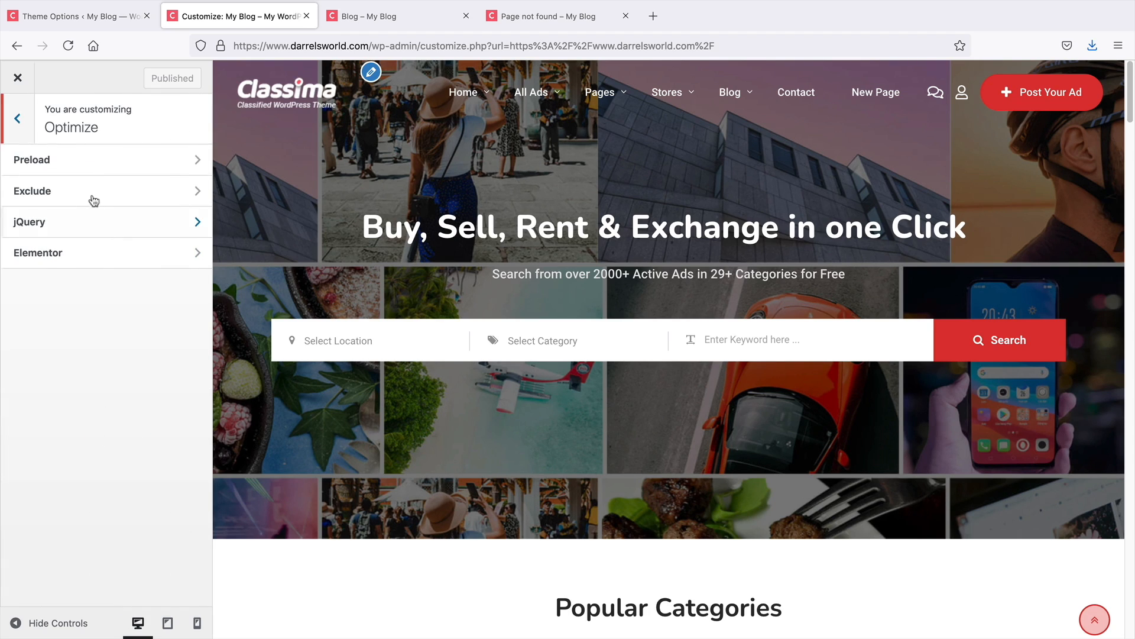
pyautogui.click(92, 161)
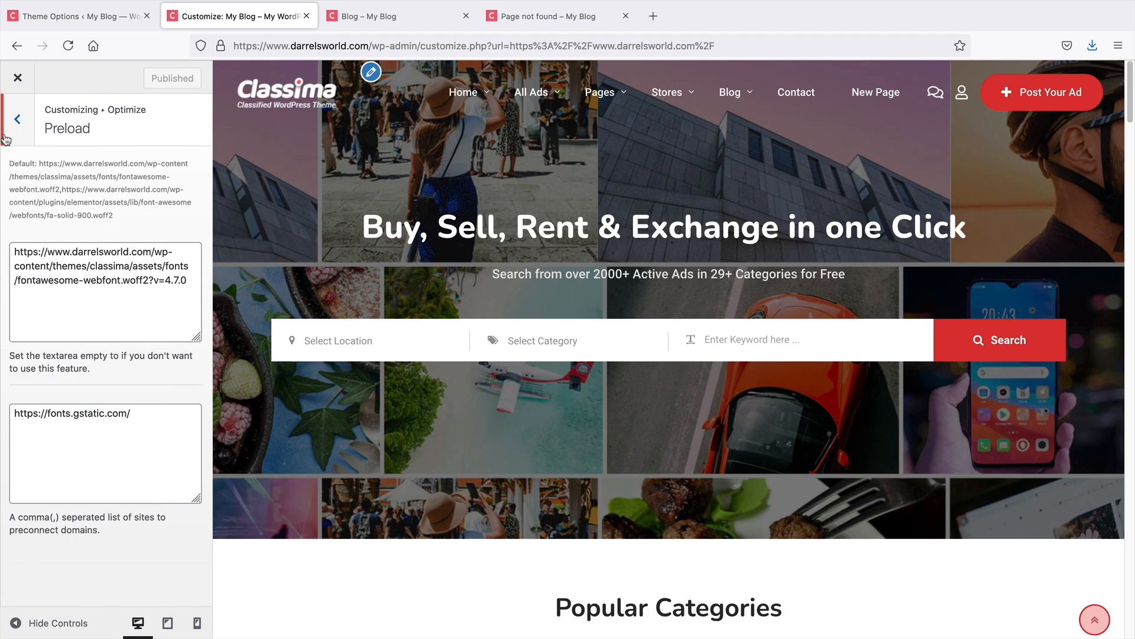
# Browse the Optimize section's jQuery settings and return to the main Customizer list
pyautogui.click(7, 137)
pyautogui.click(36, 190)
pyautogui.click(29, 136)
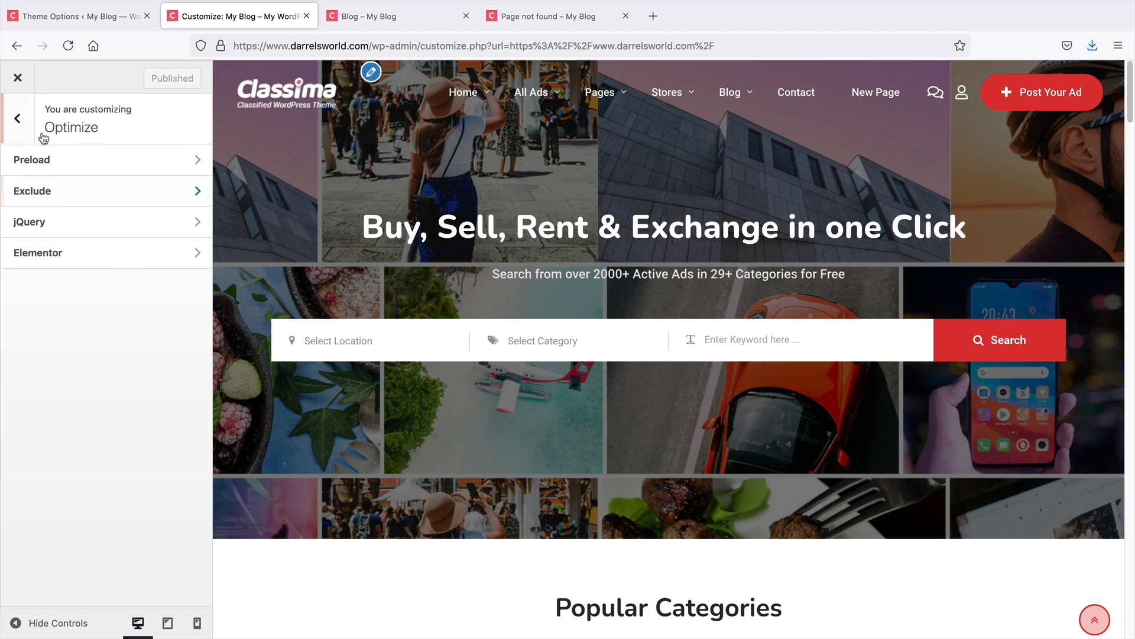
pyautogui.click(67, 224)
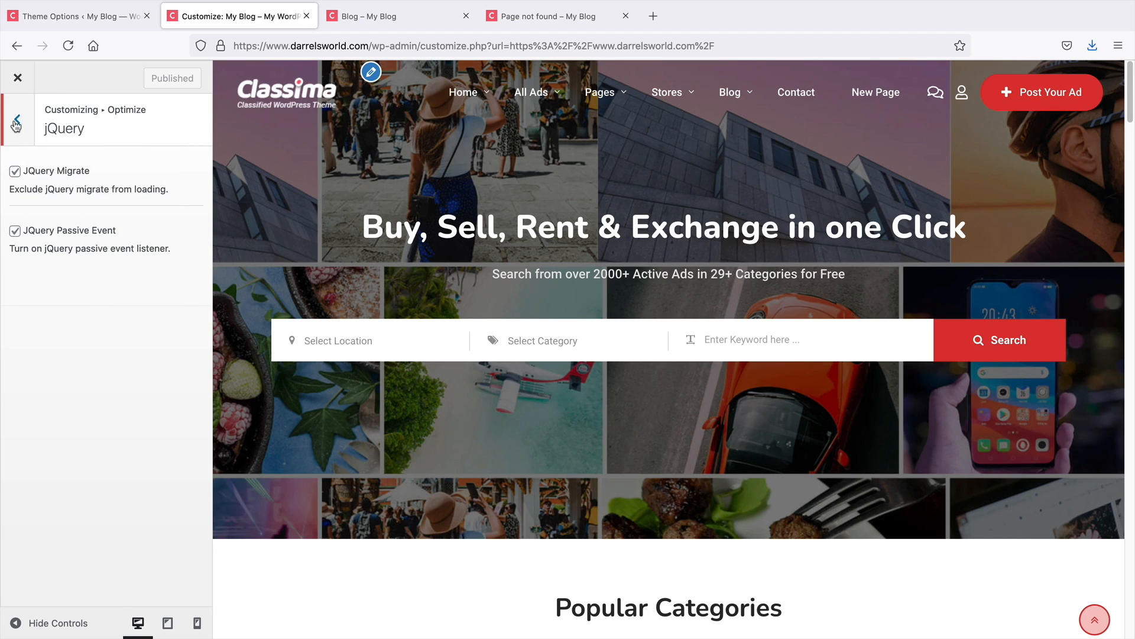
pyautogui.click(16, 125)
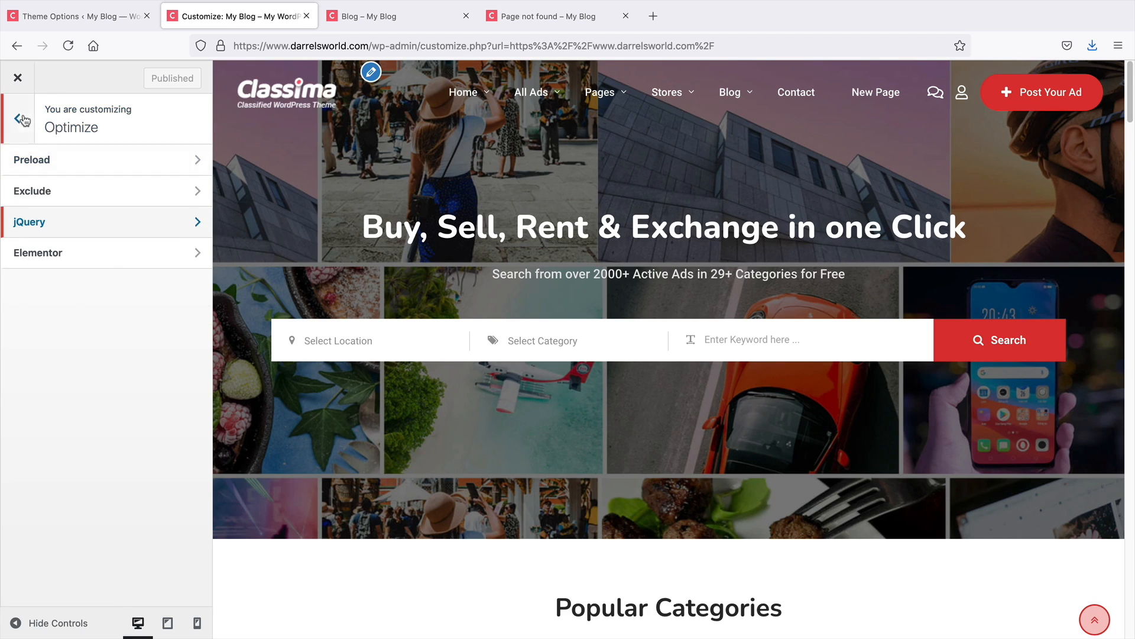
pyautogui.click(22, 121)
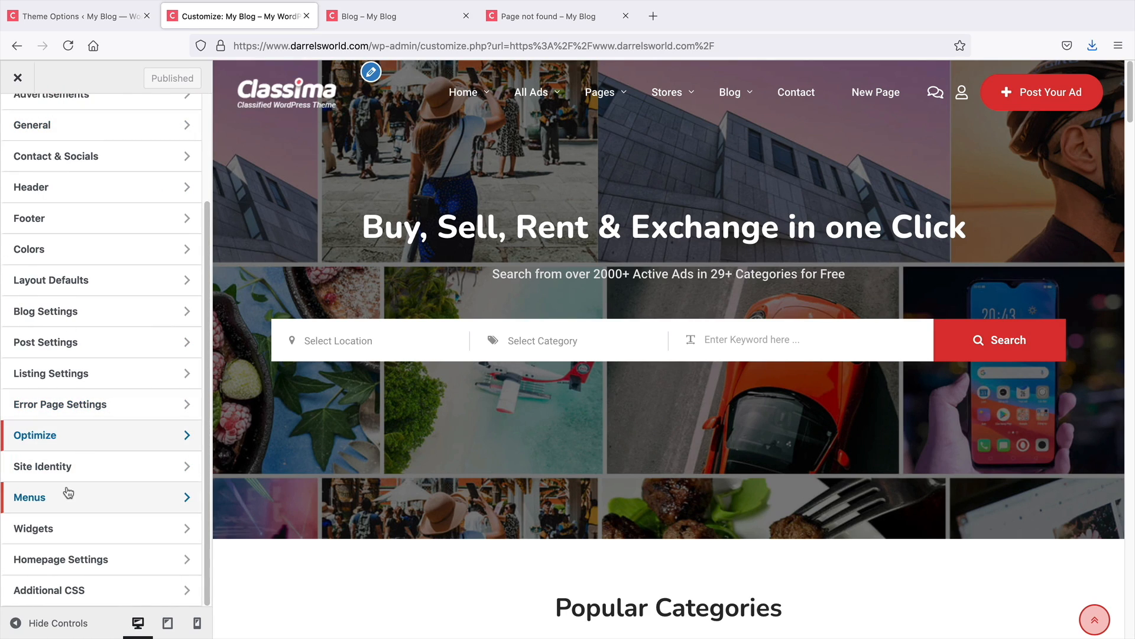
# Open the Site Identity and Menus sections of the Customizer to review their settings
pyautogui.click(76, 468)
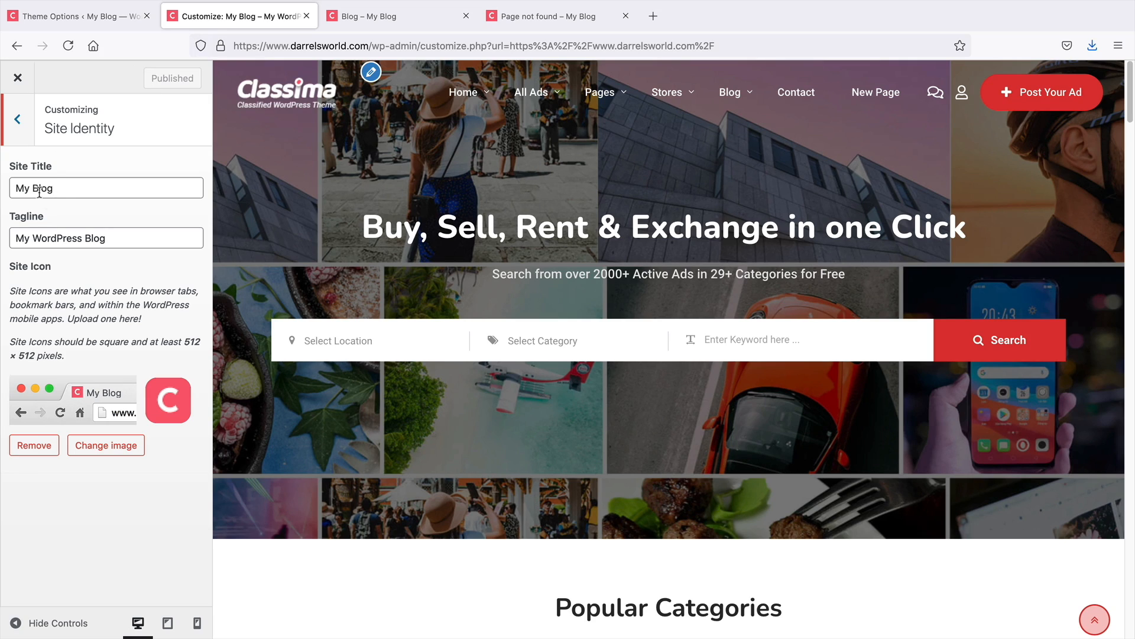
pyautogui.click(19, 131)
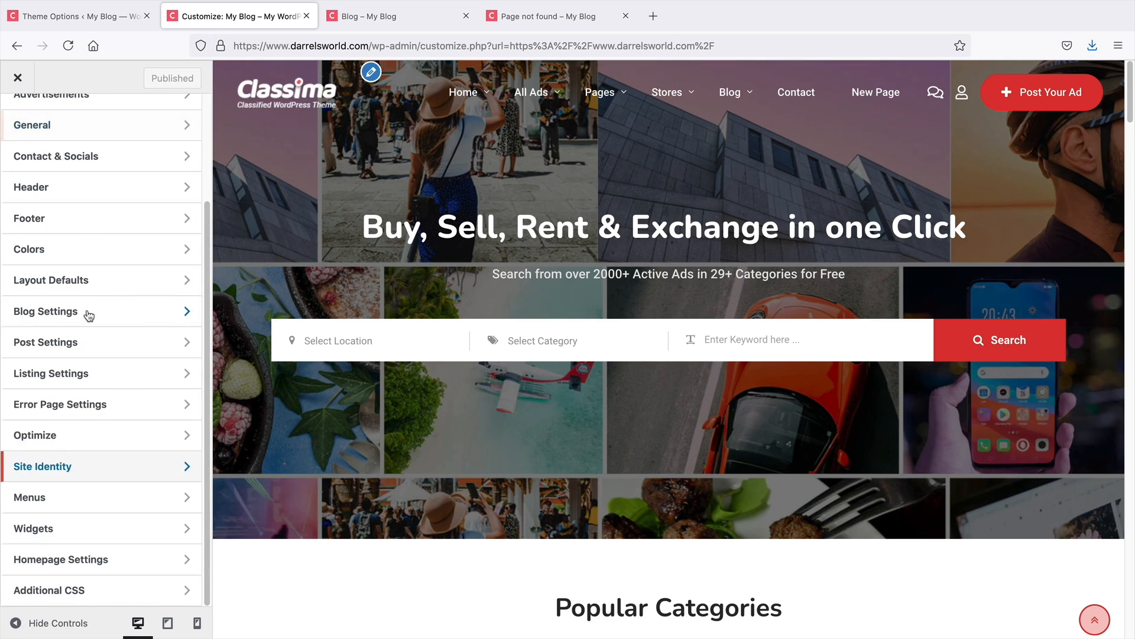
pyautogui.click(85, 500)
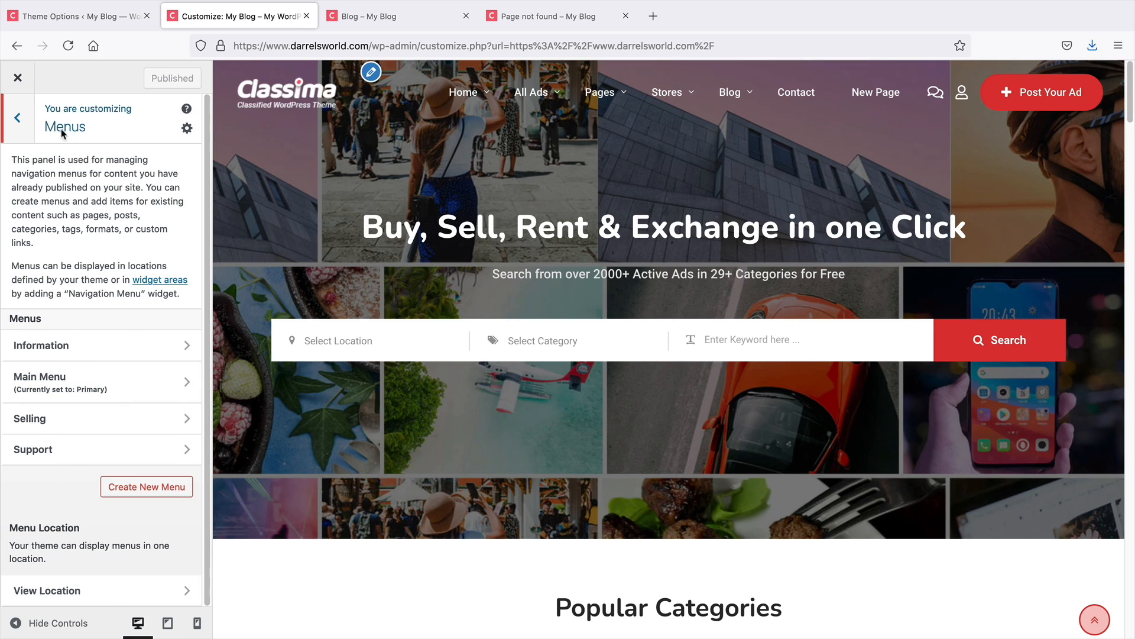
pyautogui.click(18, 139)
# Open the Widgets section and review the Footer 1, Footer 2 and Footer 3 widget areas with the preview scrolled to the footer
pyautogui.click(78, 529)
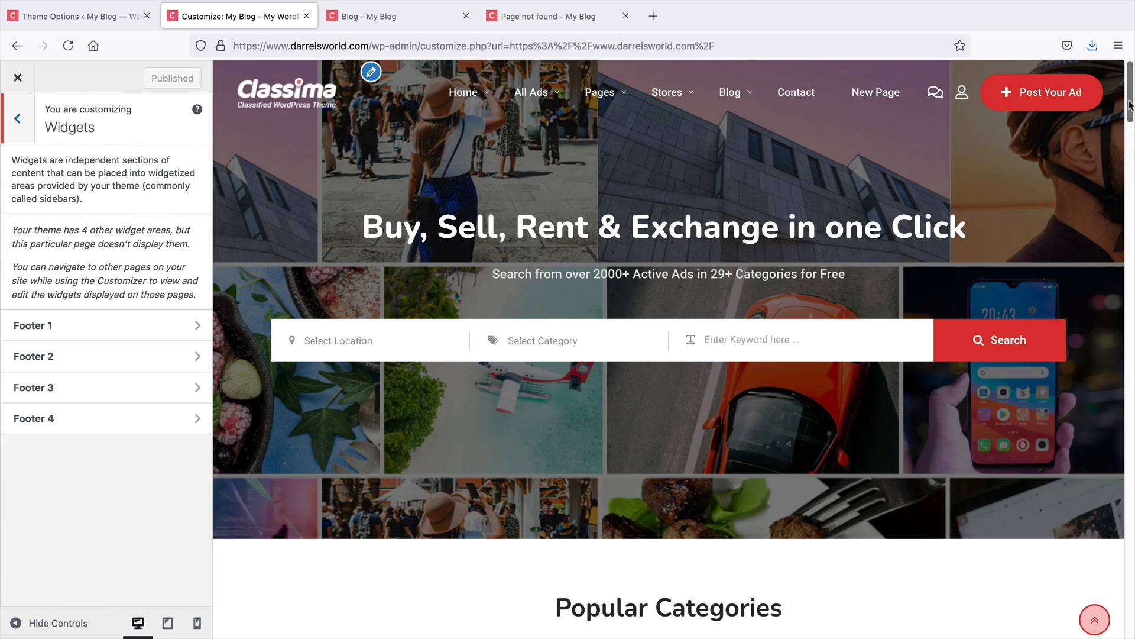
pyautogui.moveTo(1129, 105); pyautogui.dragTo(1127, 632)
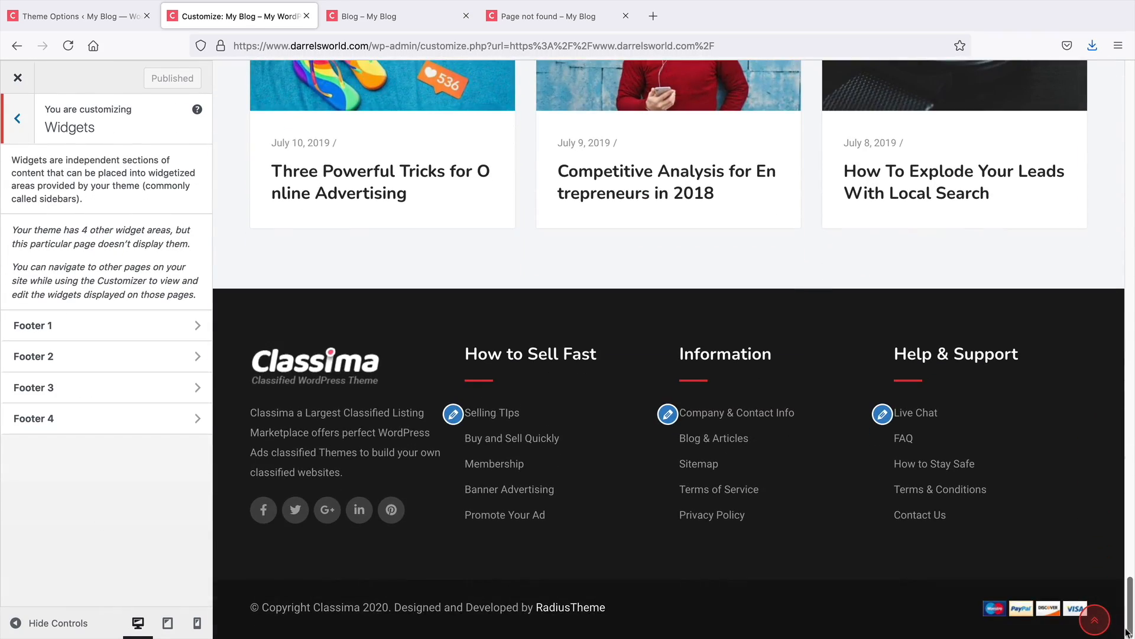
pyautogui.click(80, 326)
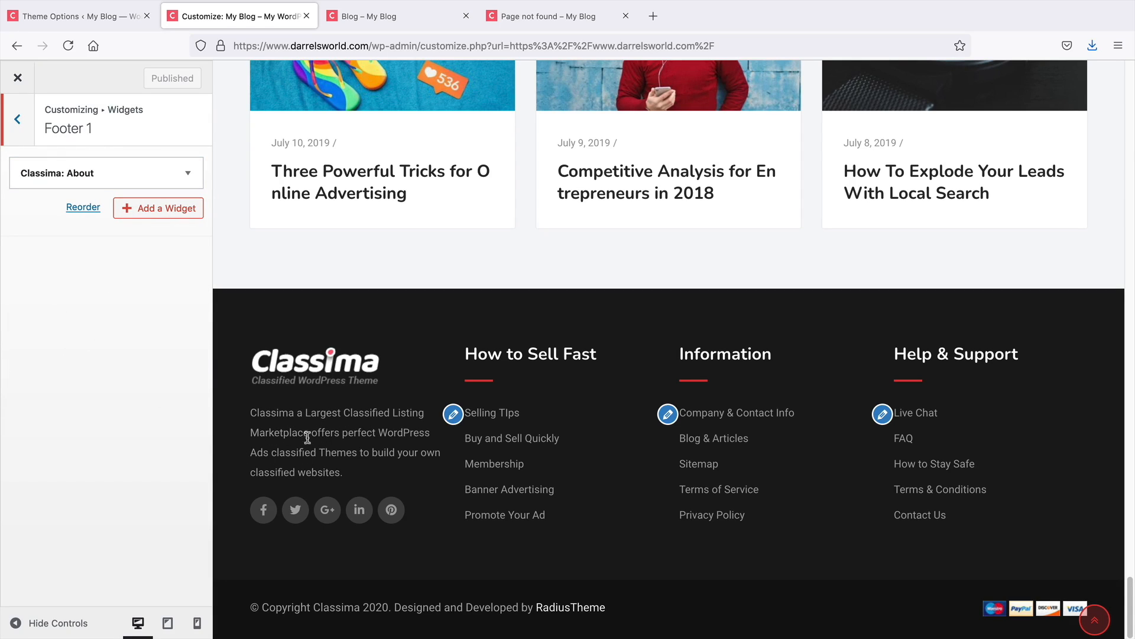
pyautogui.click(17, 119)
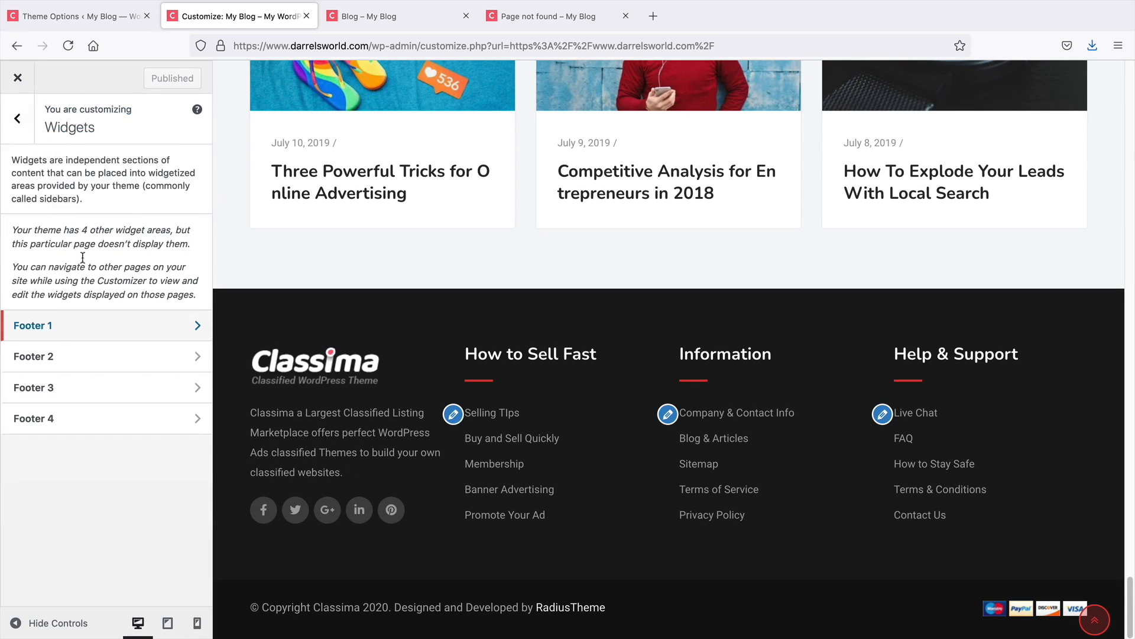
pyautogui.click(82, 359)
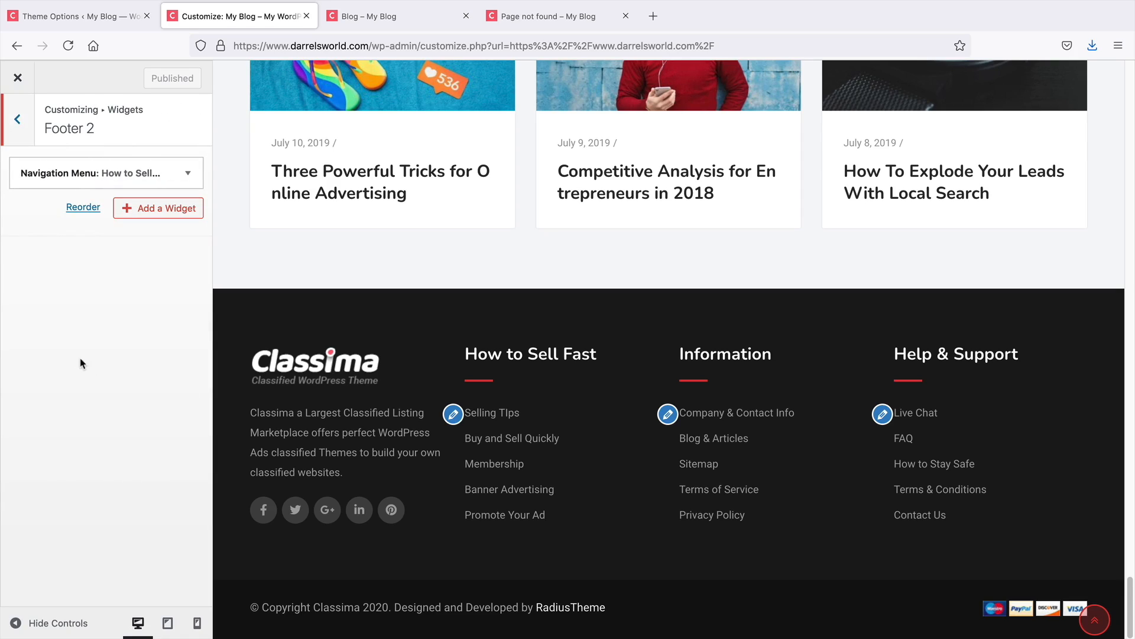
pyautogui.click(185, 174)
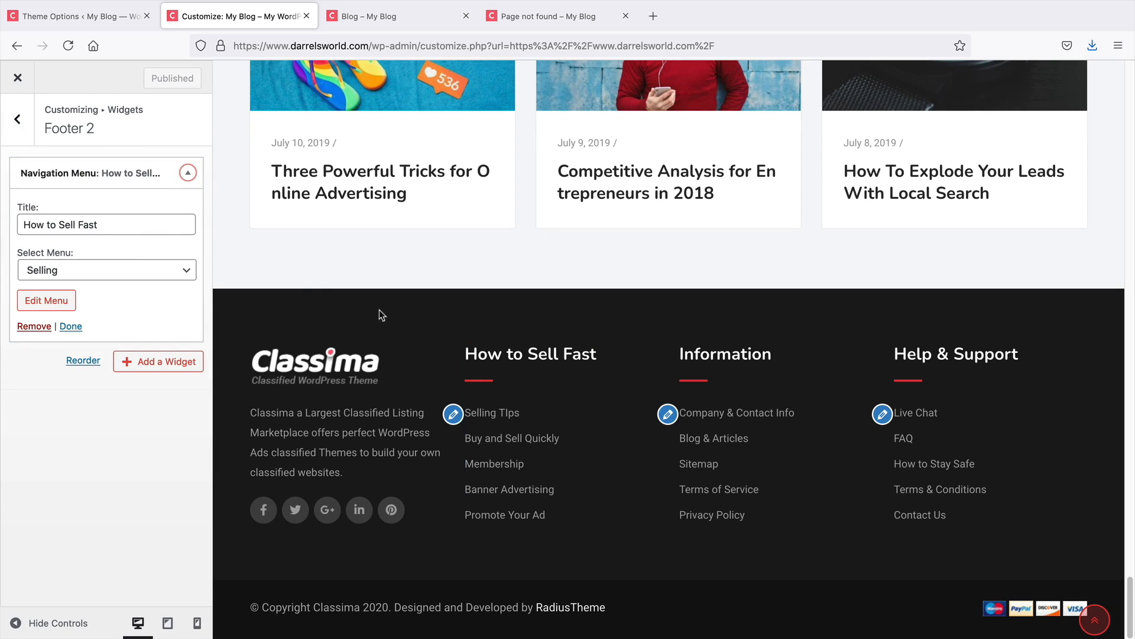
pyautogui.click(188, 173)
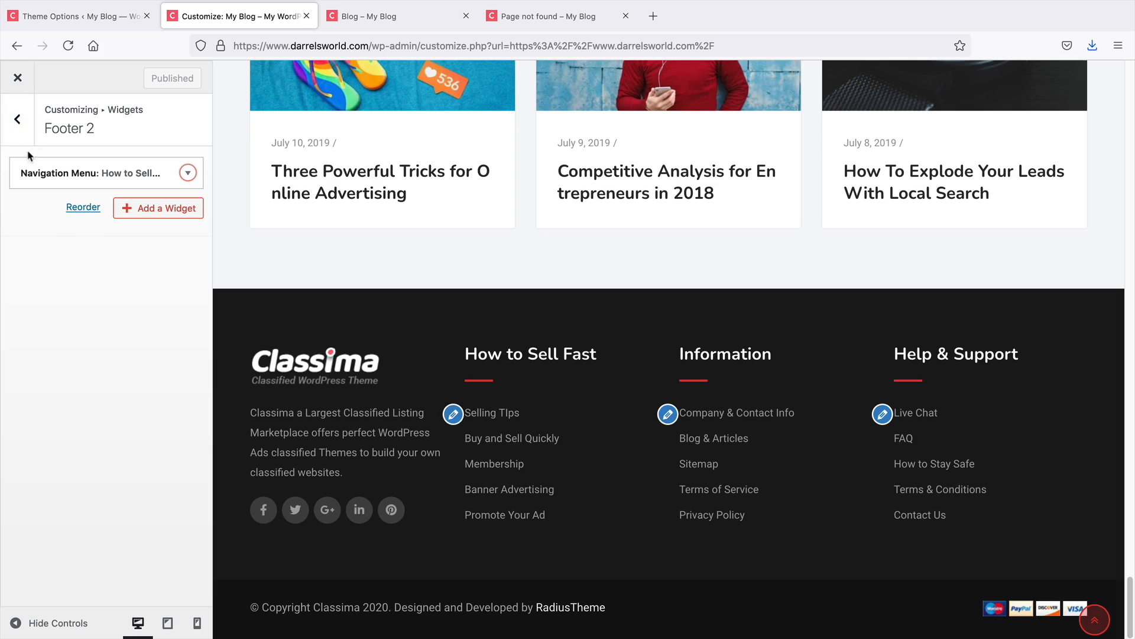
pyautogui.click(17, 119)
pyautogui.click(50, 386)
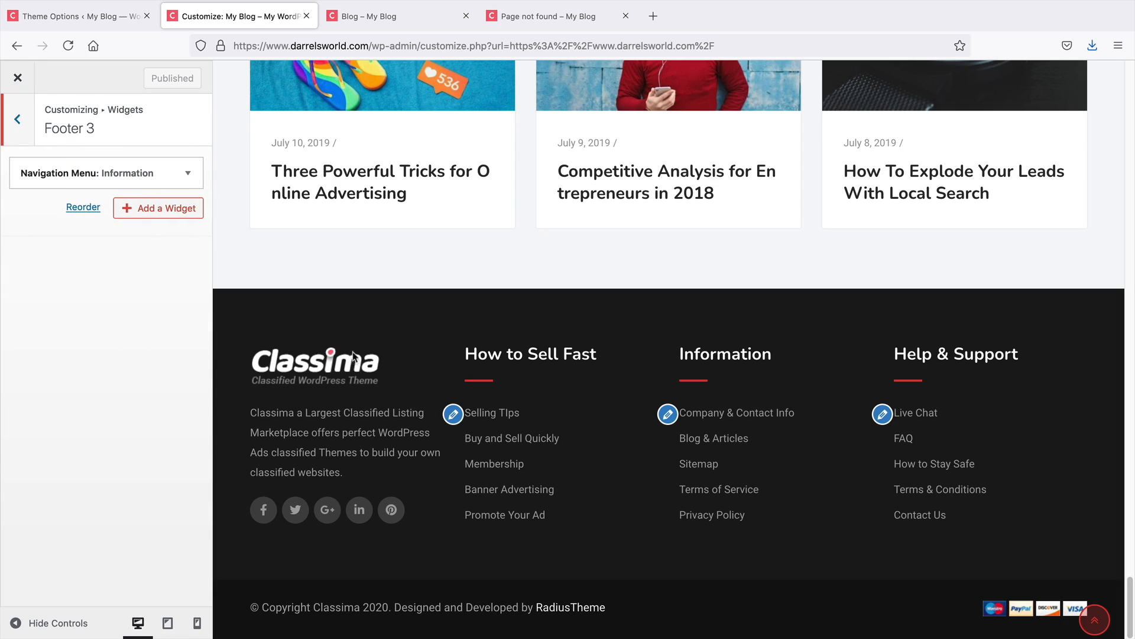
pyautogui.click(17, 119)
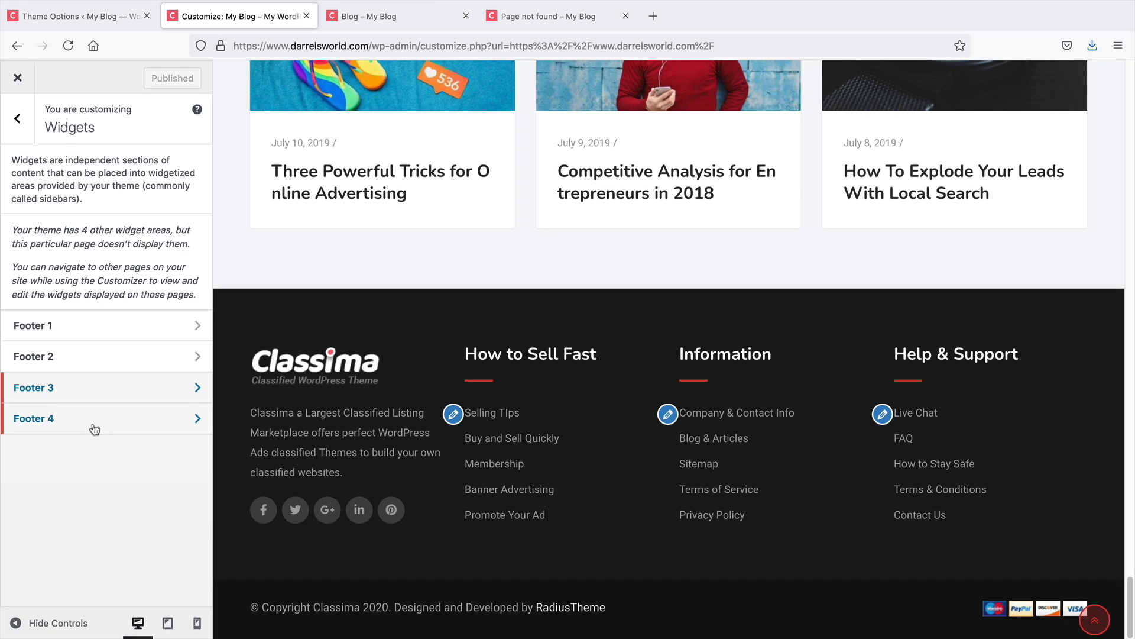
# Open the Support menu from the footer's Help & Support column to review its items
pyautogui.click(880, 419)
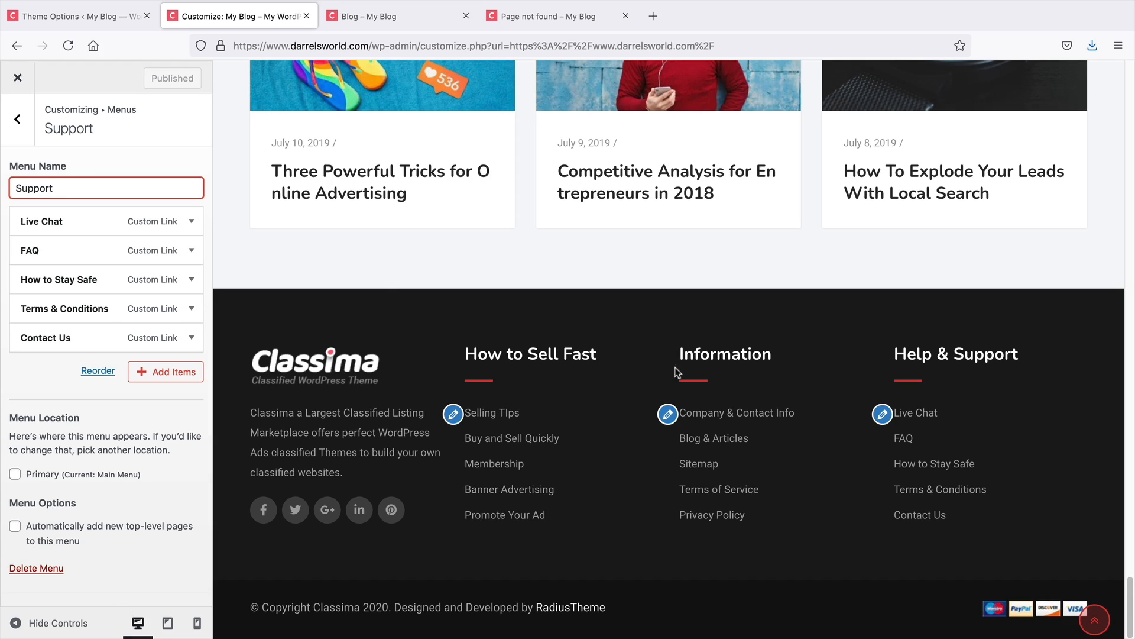
pyautogui.click(17, 120)
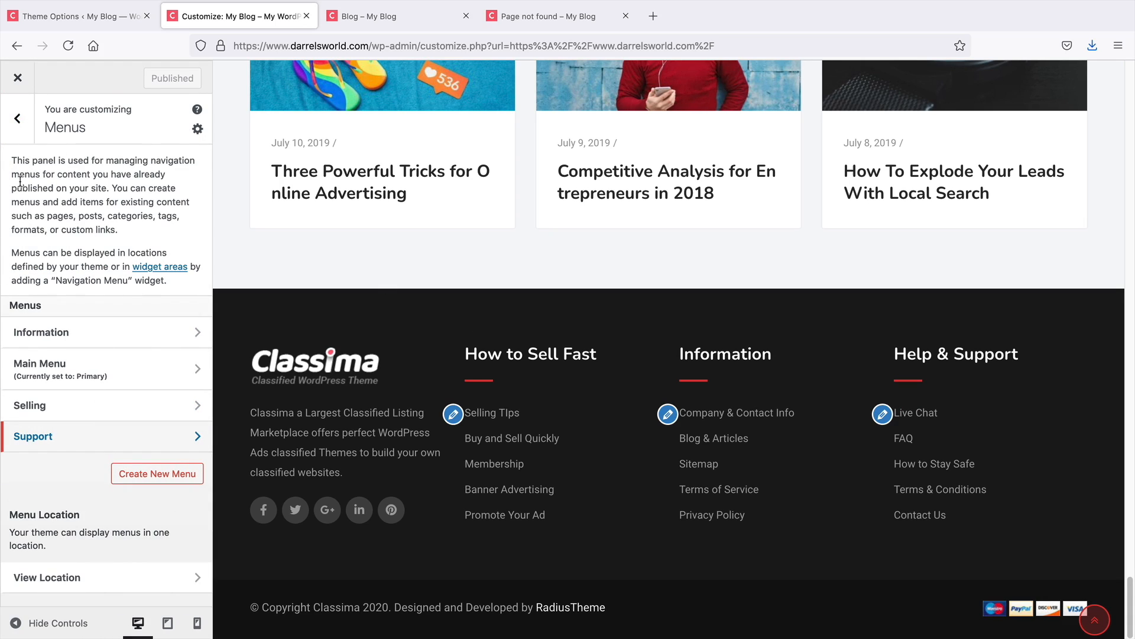
pyautogui.click(14, 135)
# Remove the Information navigation menu widget from the Footer 3 widget area
pyautogui.click(76, 528)
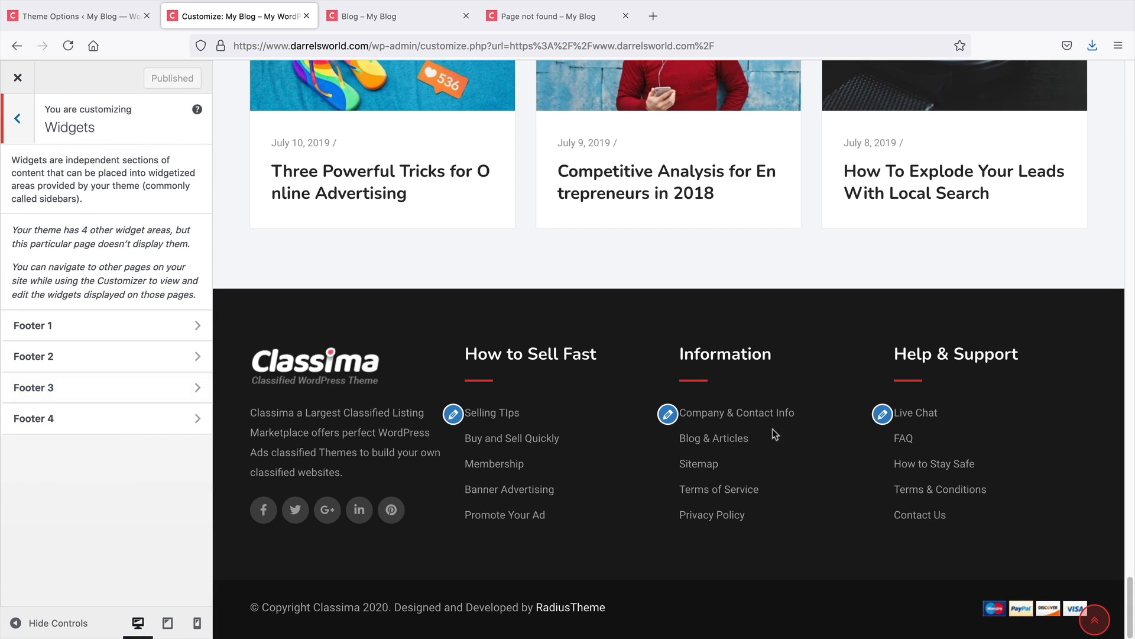
pyautogui.click(95, 392)
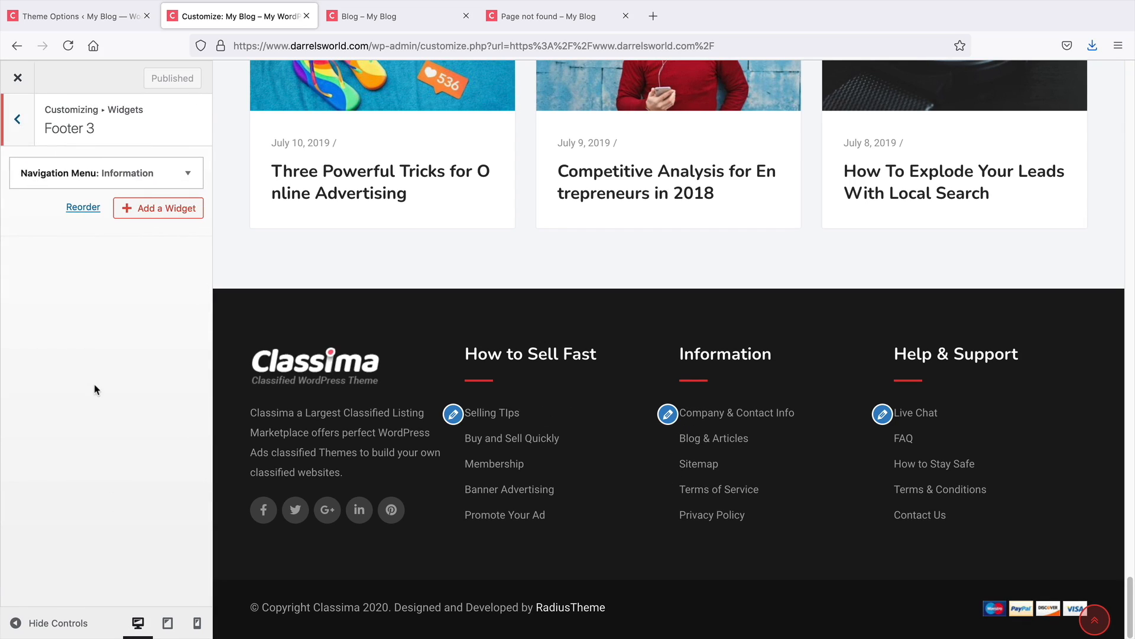
pyautogui.click(188, 175)
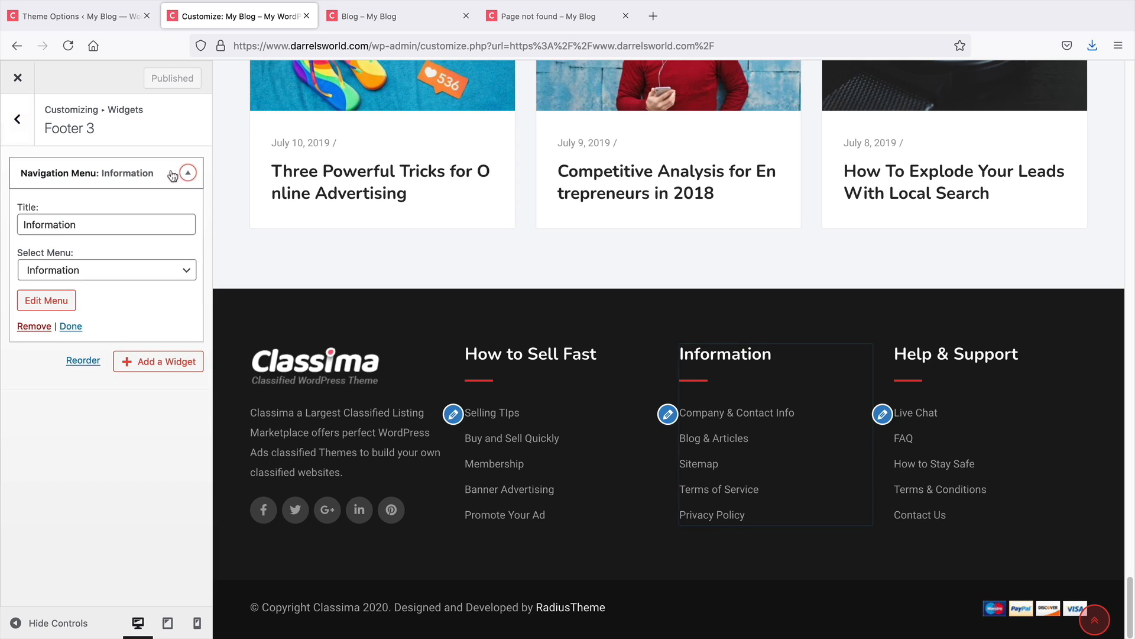
pyautogui.click(33, 327)
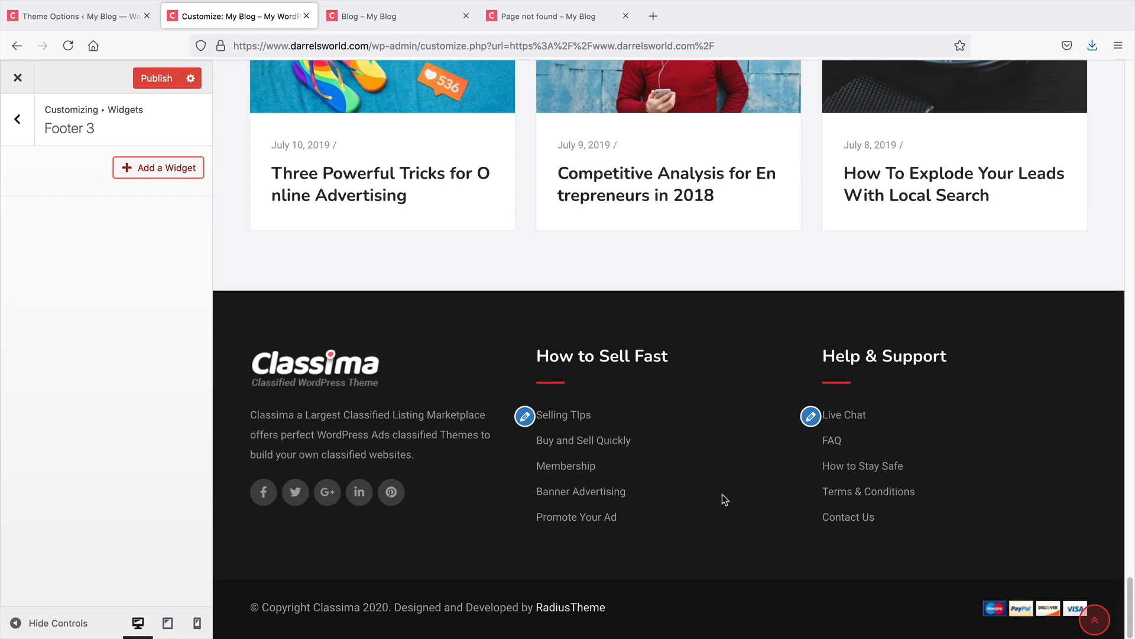
# Add a Classified Listing Categories widget to the Footer 3 widget area
pyautogui.click(152, 170)
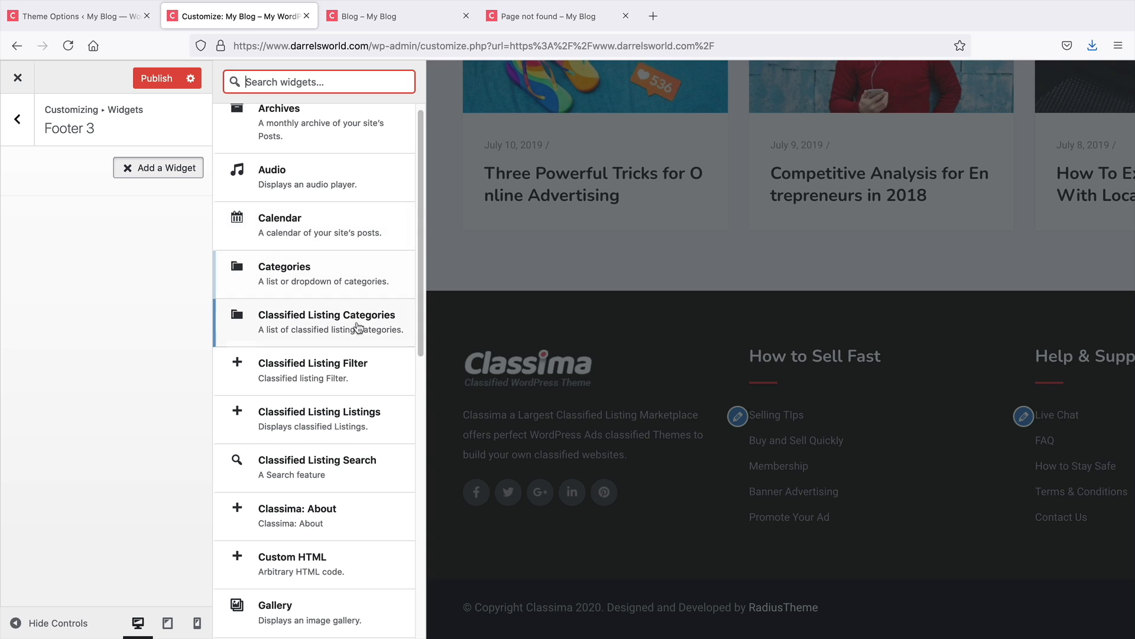
pyautogui.click(360, 331)
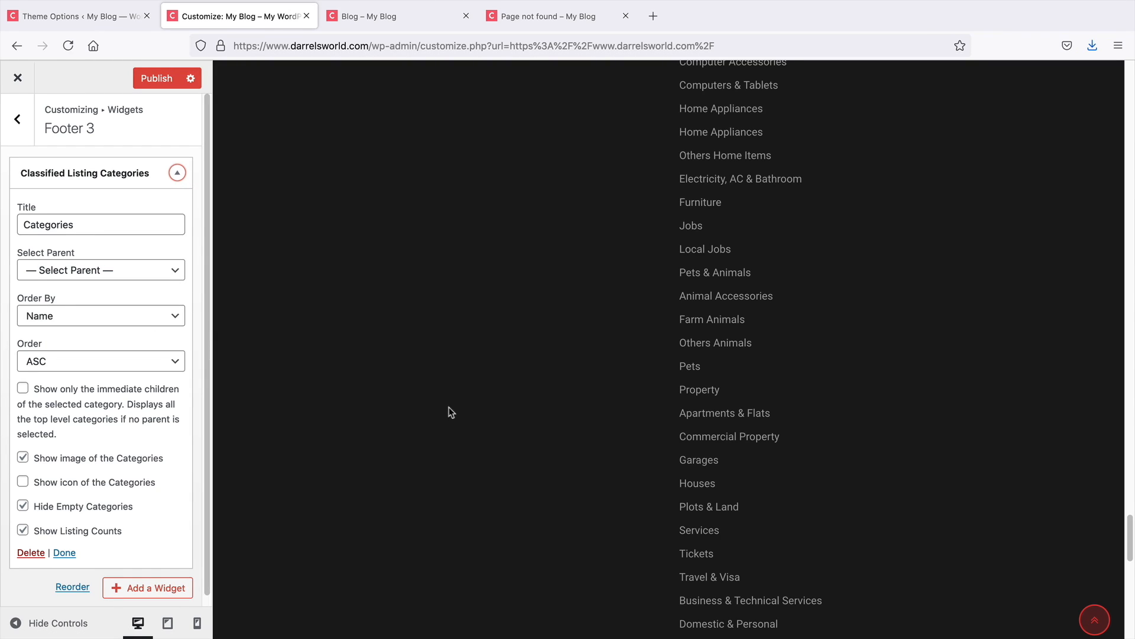
pyautogui.scroll(10, 631, 440)
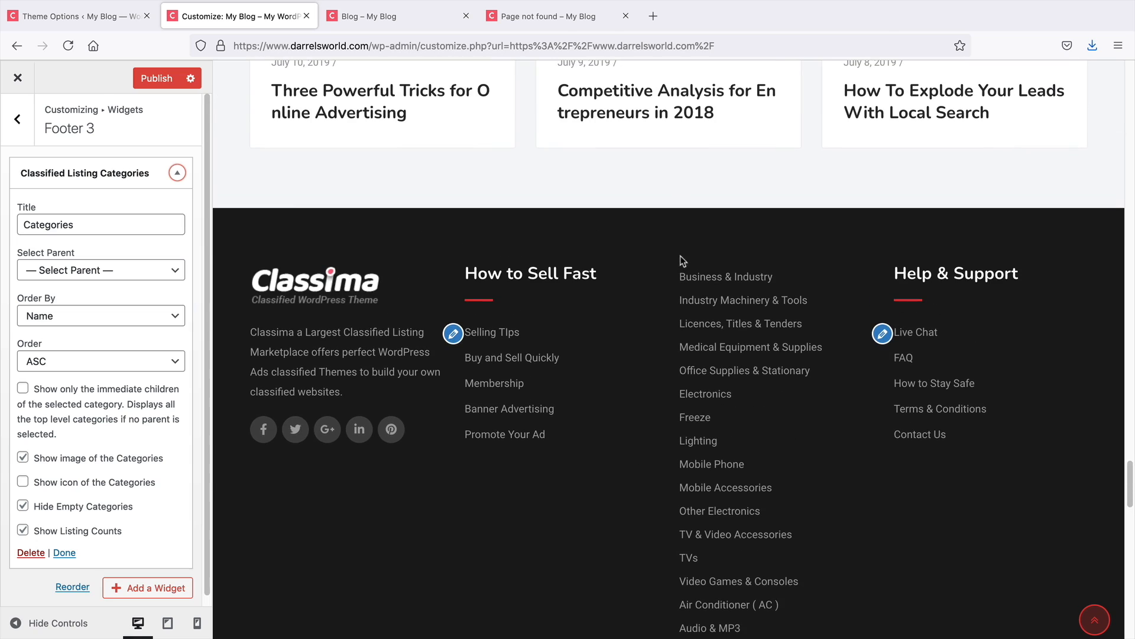
pyautogui.click(144, 271)
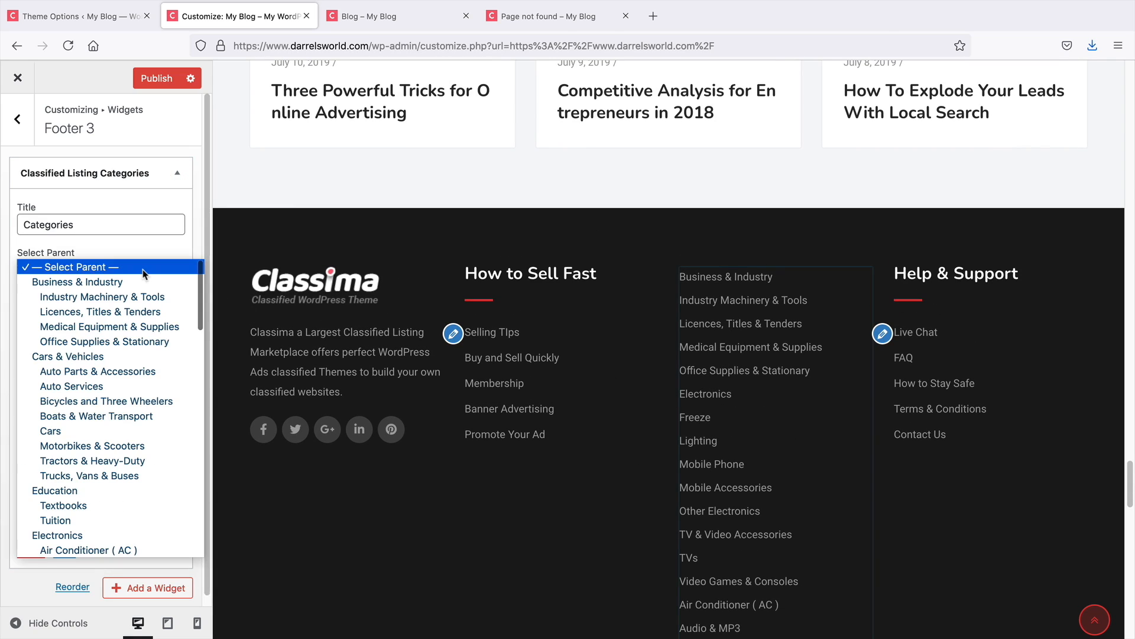
pyautogui.click(144, 269)
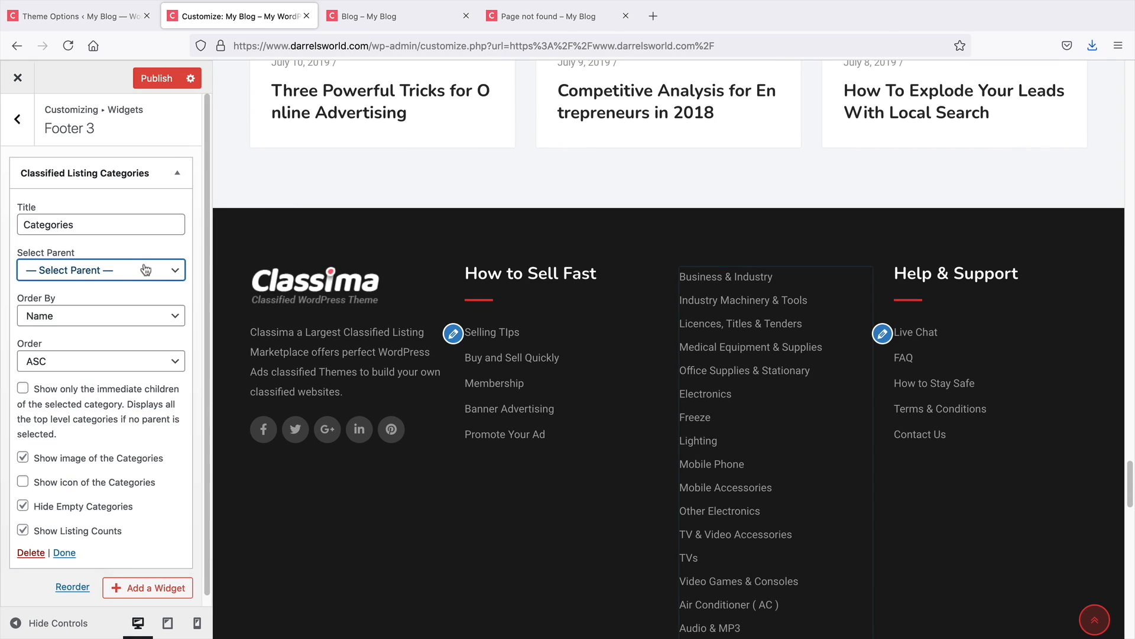
# Enable Show only the immediate children and Show icon of the Categories in the categories widget
pyautogui.click(24, 390)
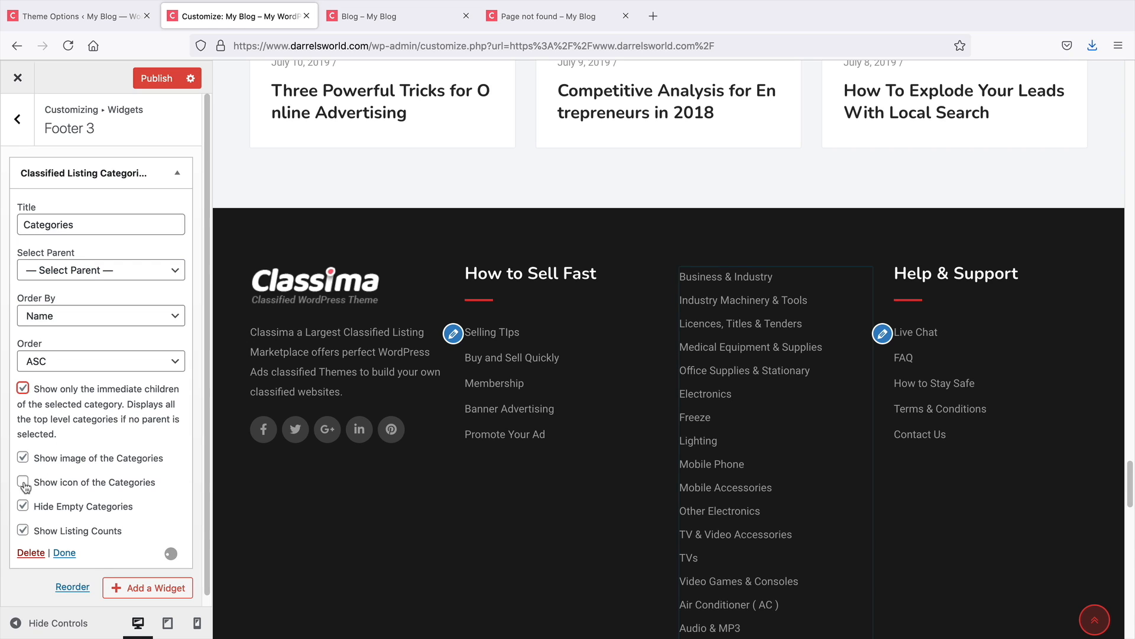
pyautogui.click(24, 482)
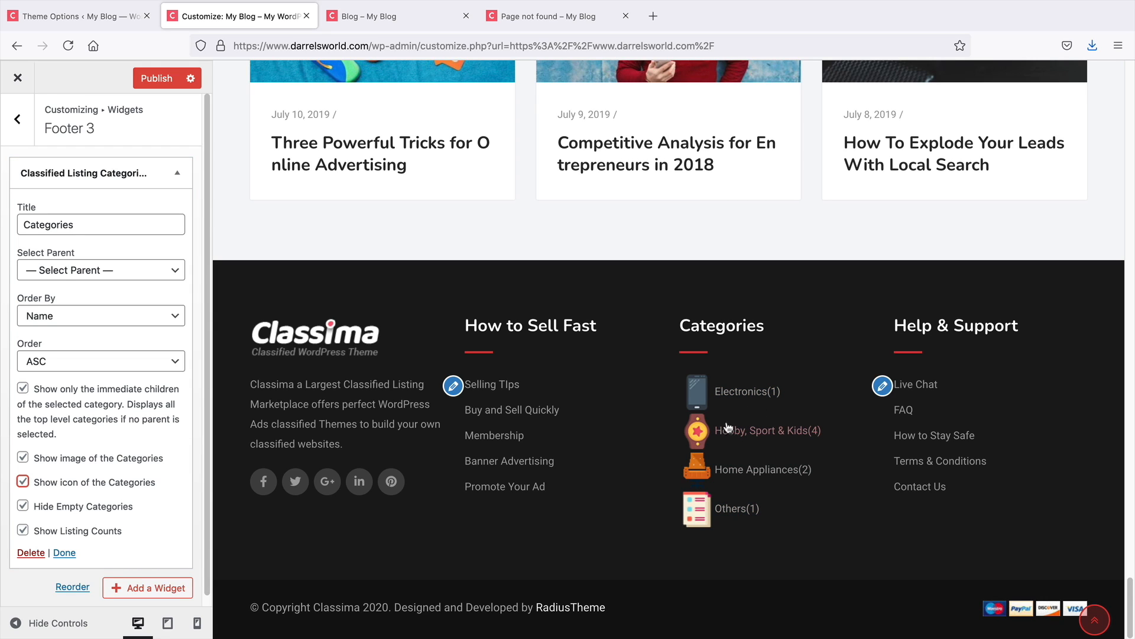
pyautogui.scroll(-1, 118, 473)
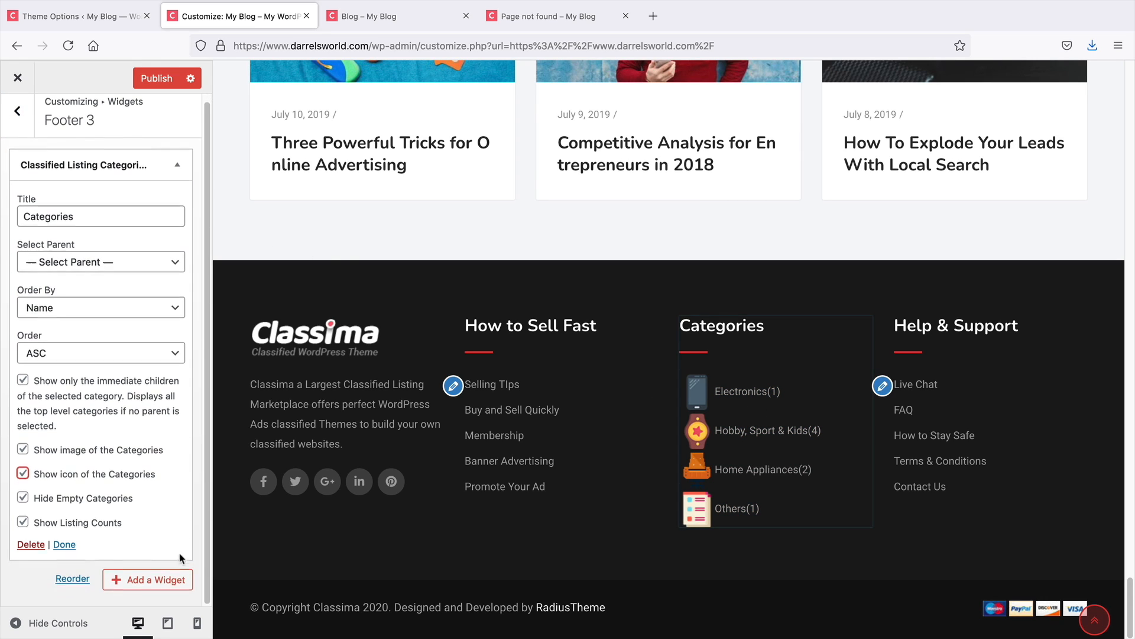
pyautogui.click(142, 578)
pyautogui.scroll(-4, 325, 537)
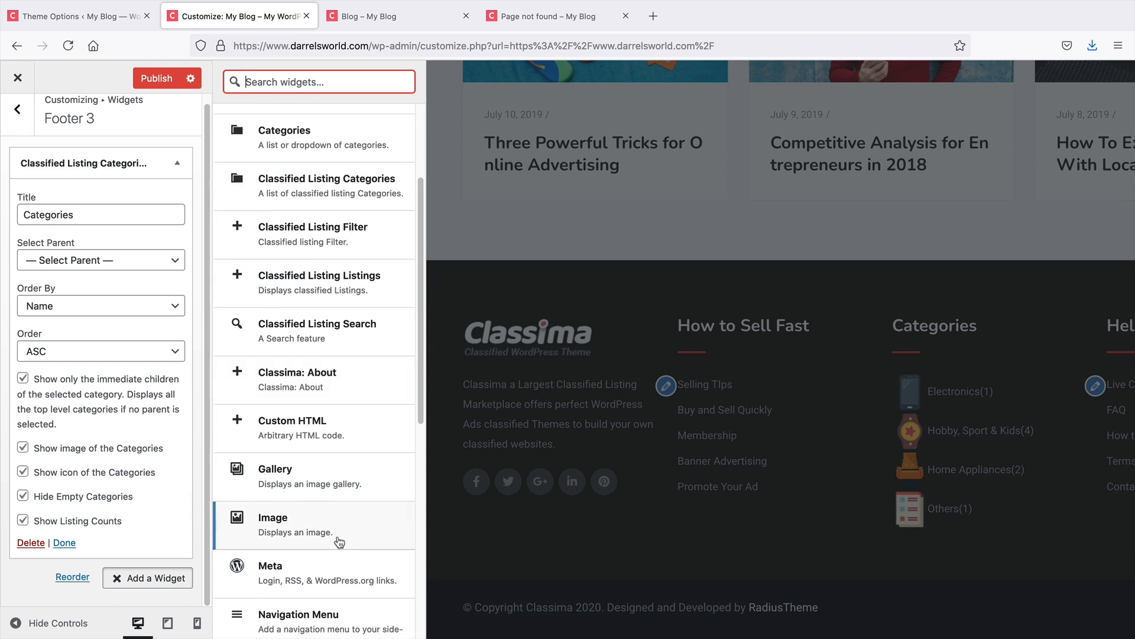
pyautogui.scroll(2, 335, 519)
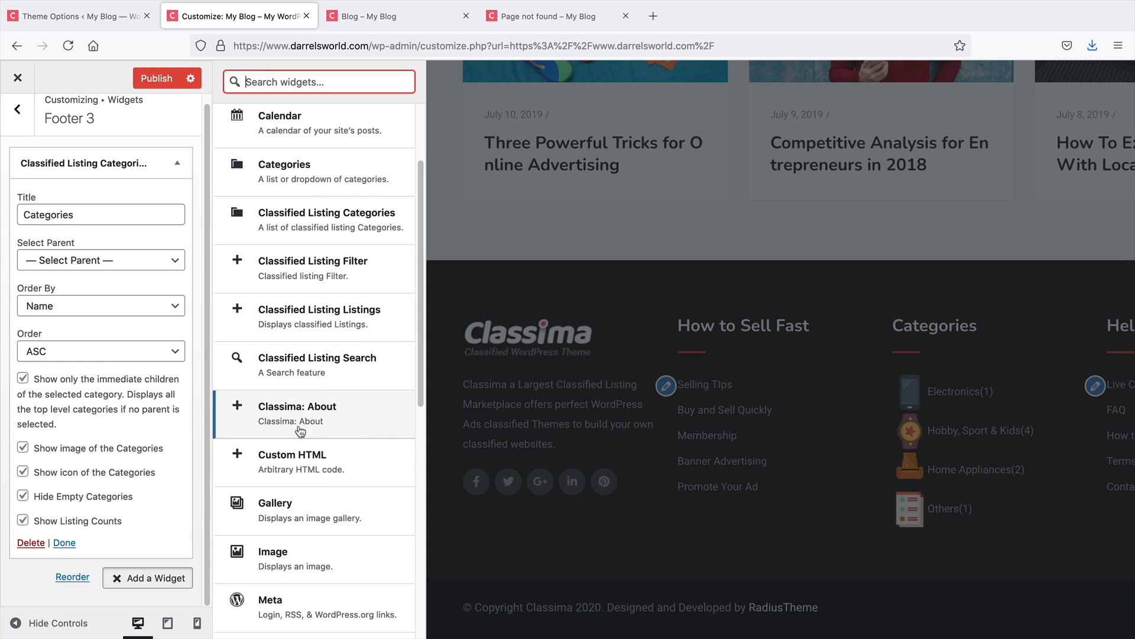
pyautogui.scroll(1, 269, 440)
pyautogui.scroll(3, 269, 435)
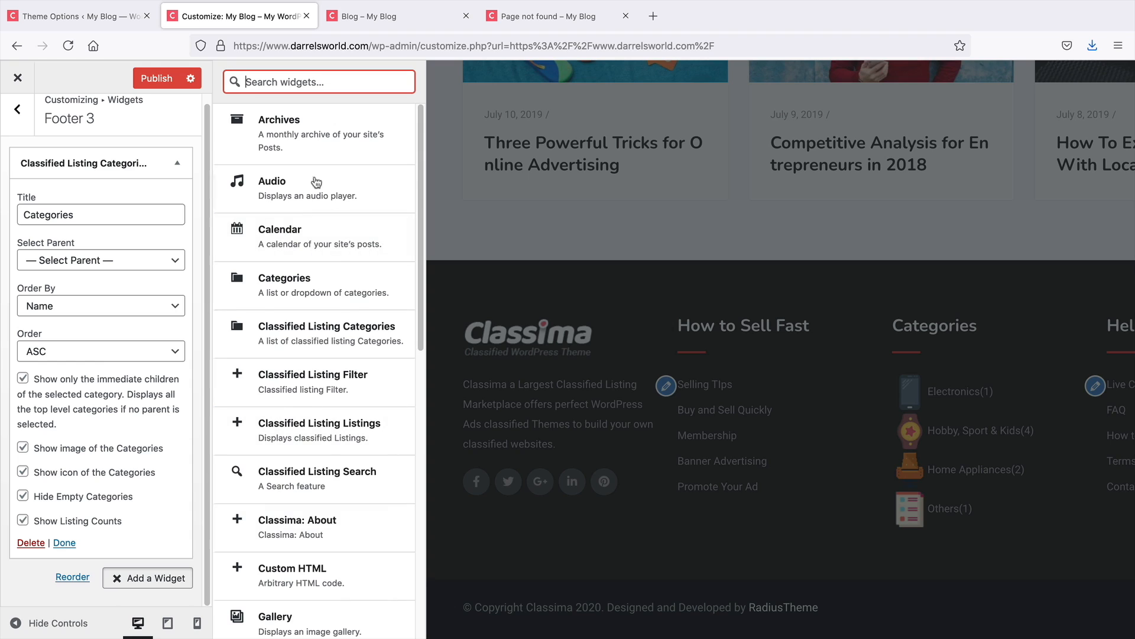
# Publish the Customizer changes
pyautogui.click(153, 80)
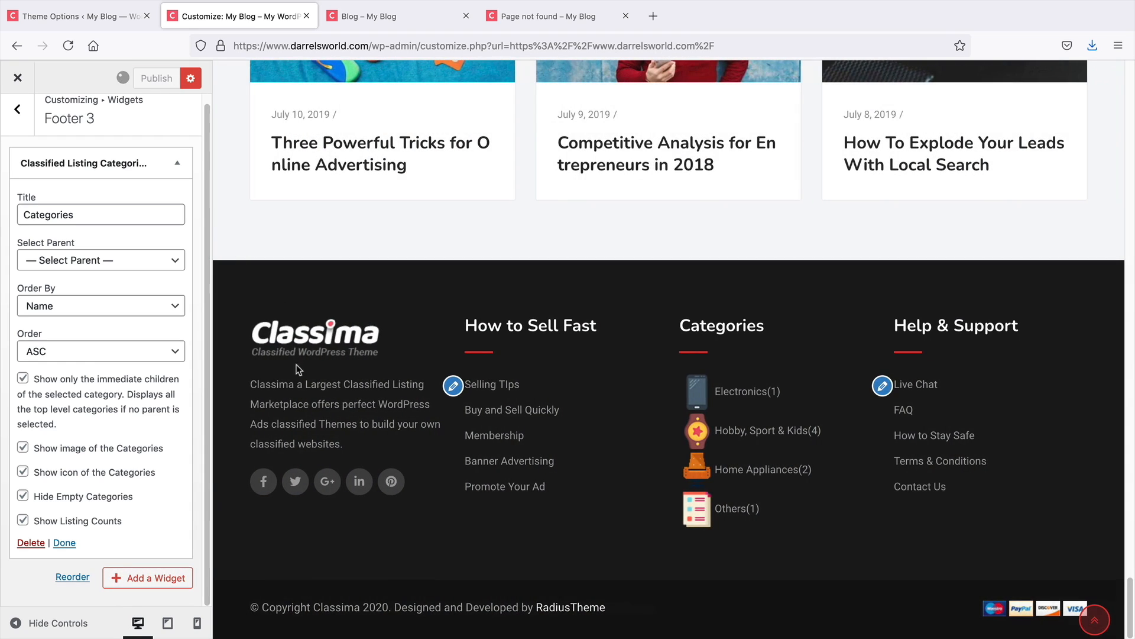
pyautogui.scroll(1, 101, 272)
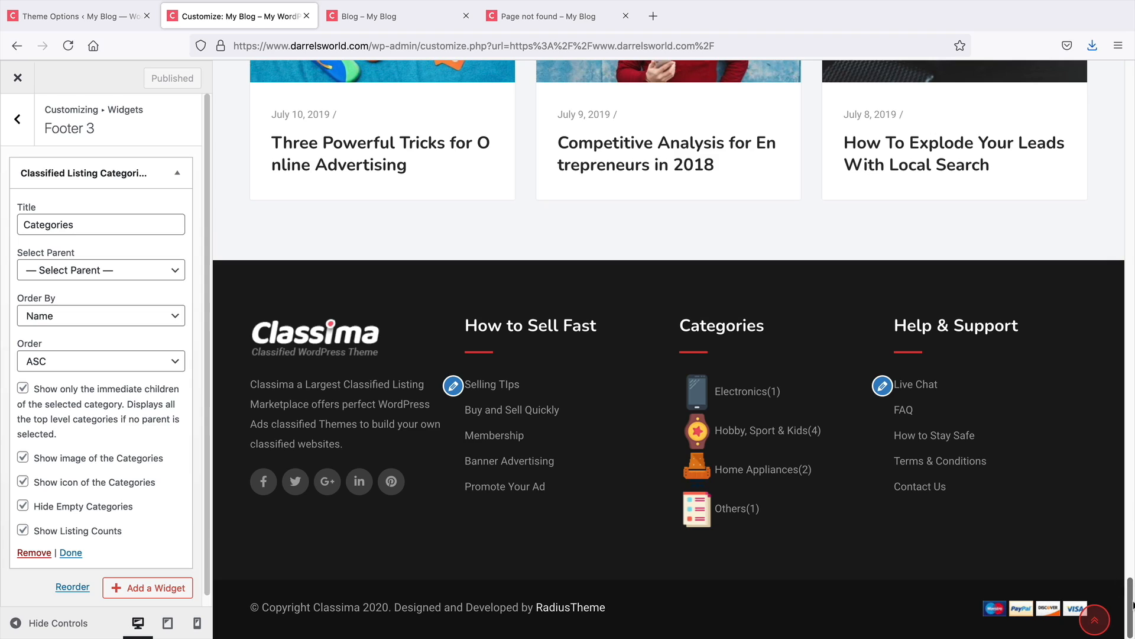
# Open the Homepage Settings and preview New Page as the static homepage
pyautogui.click(1095, 615)
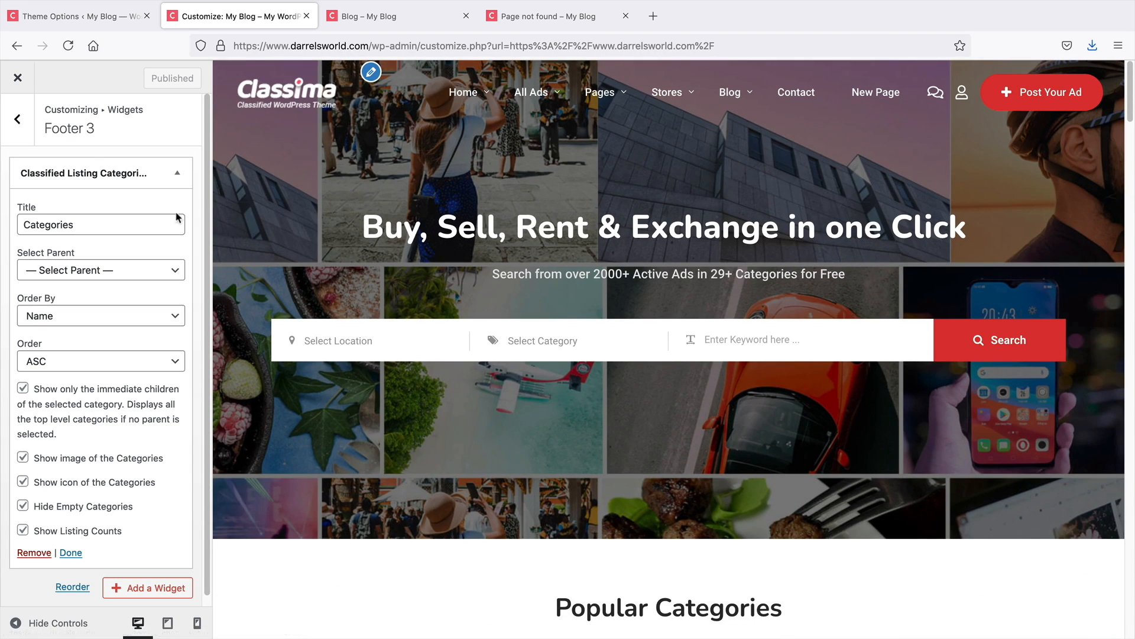
pyautogui.click(11, 121)
pyautogui.click(5, 124)
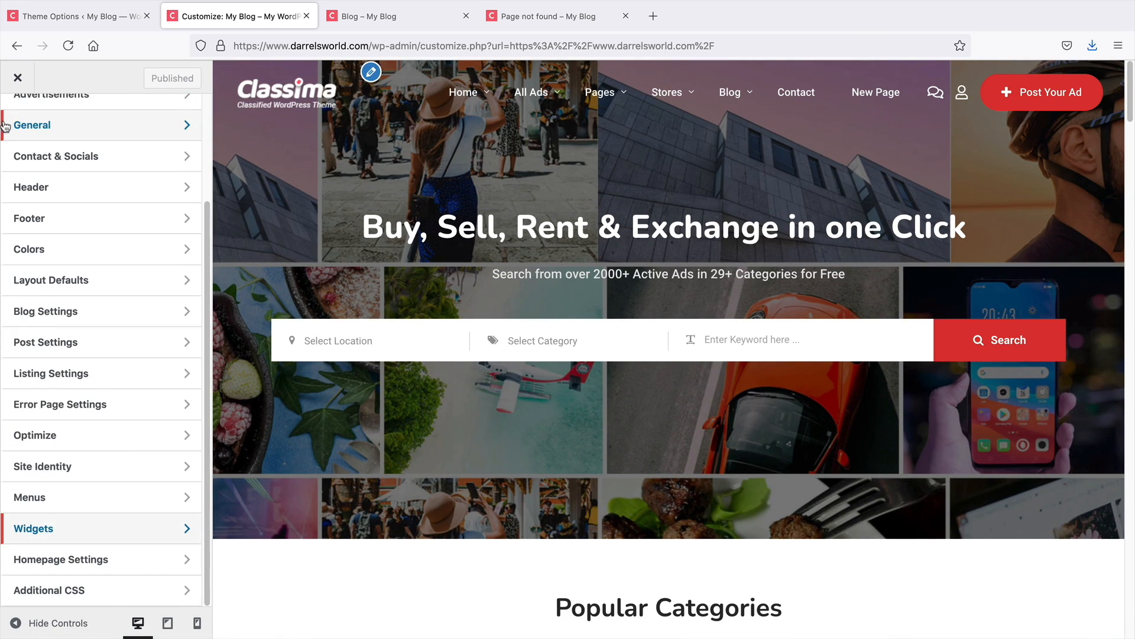
pyautogui.click(109, 559)
pyautogui.moveTo(470, 89)
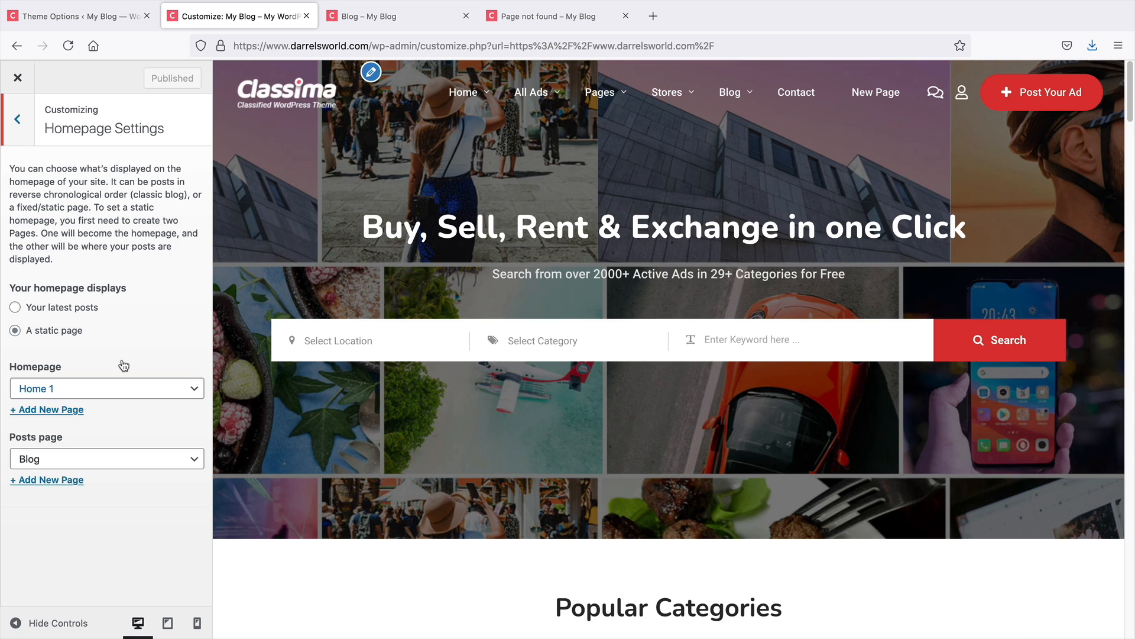
pyautogui.click(119, 387)
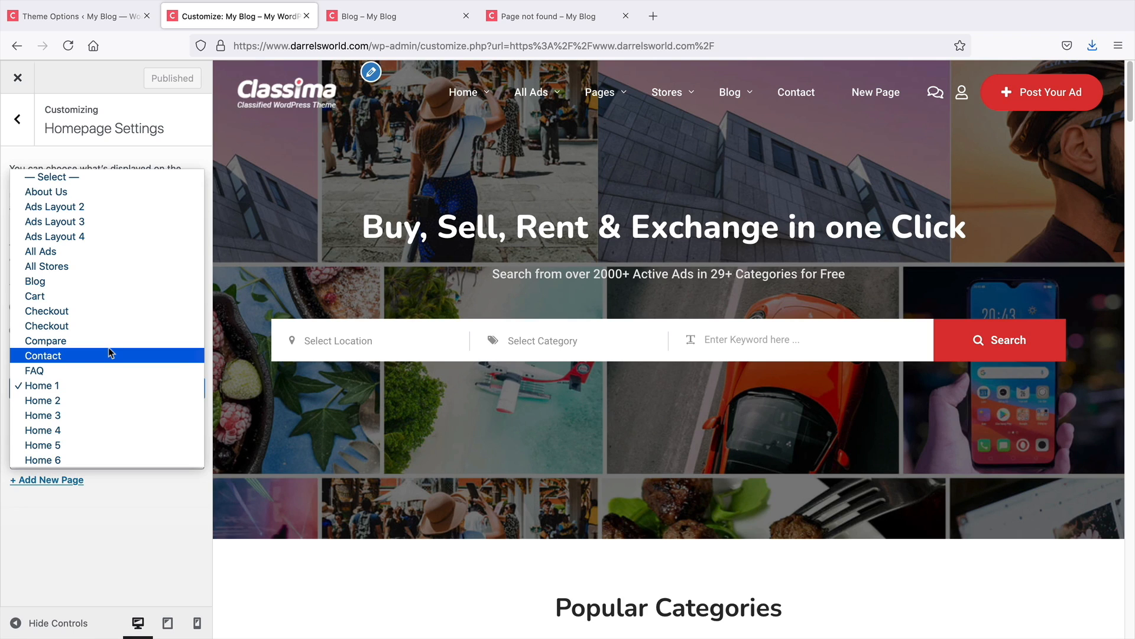
pyautogui.scroll(-3, 101, 422)
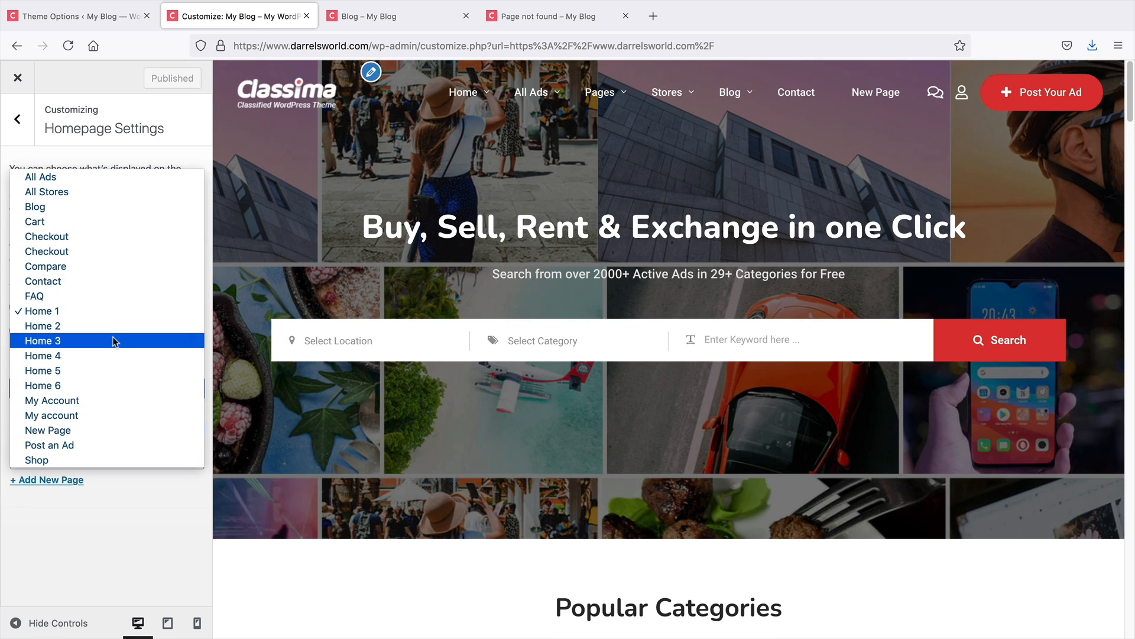
pyautogui.click(53, 430)
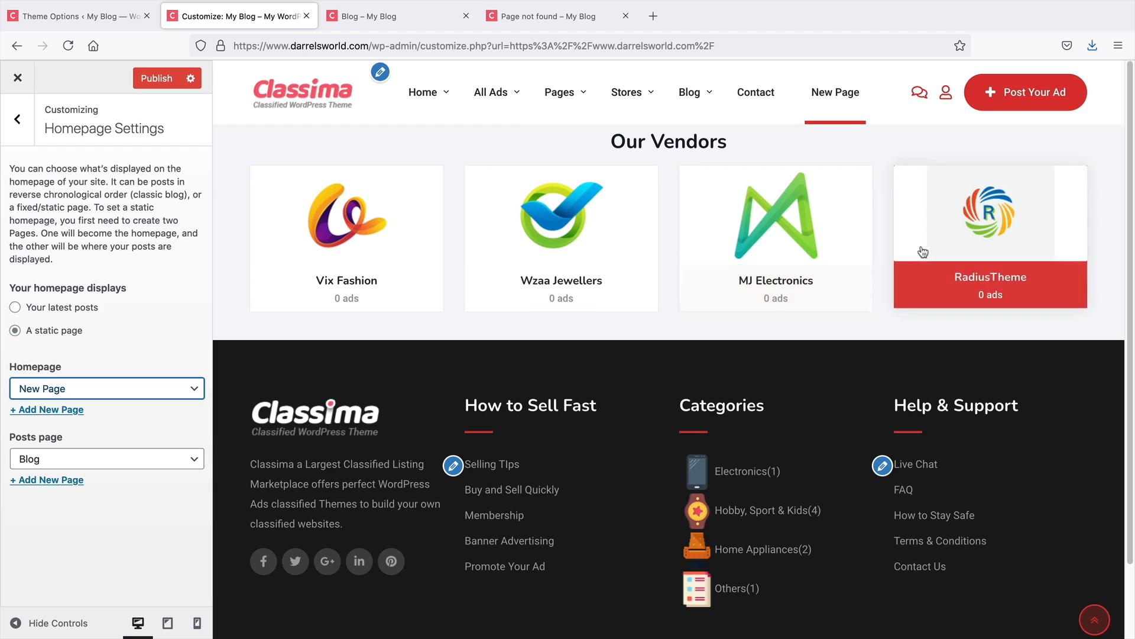
# Preview Home 2 as the static homepage and scroll through its sections
pyautogui.click(132, 383)
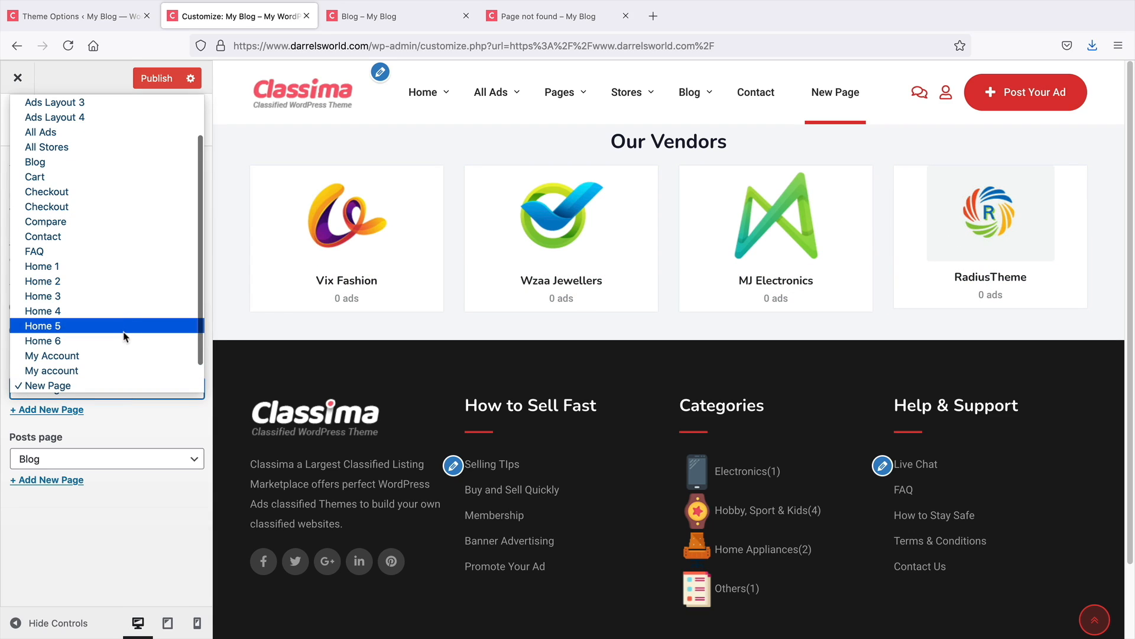
pyautogui.click(123, 281)
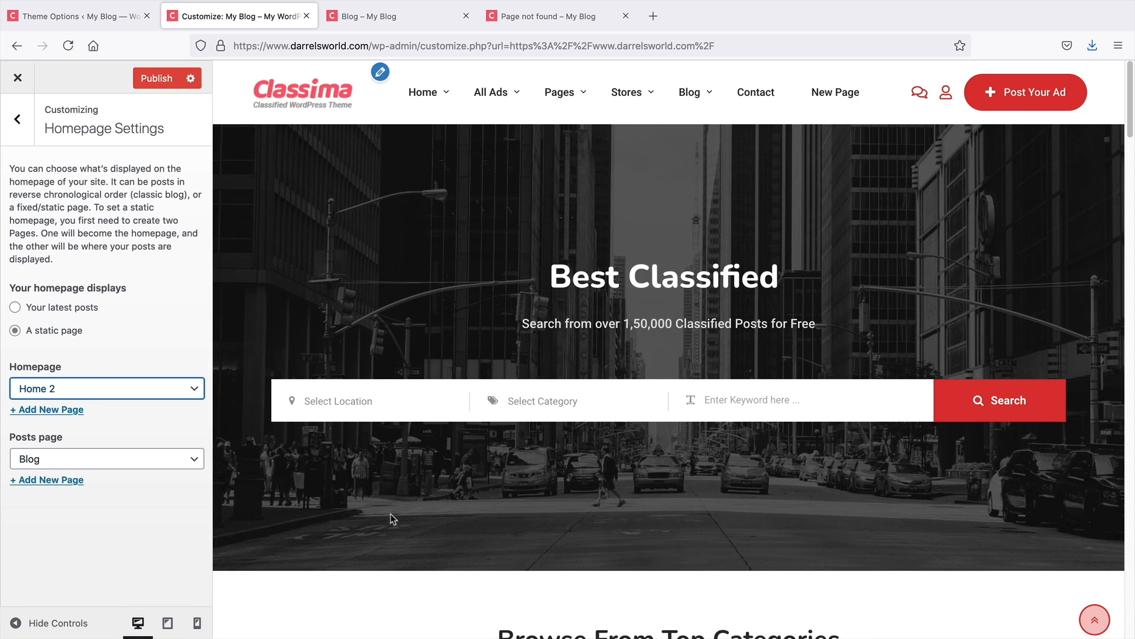
pyautogui.scroll(-15, 391, 519)
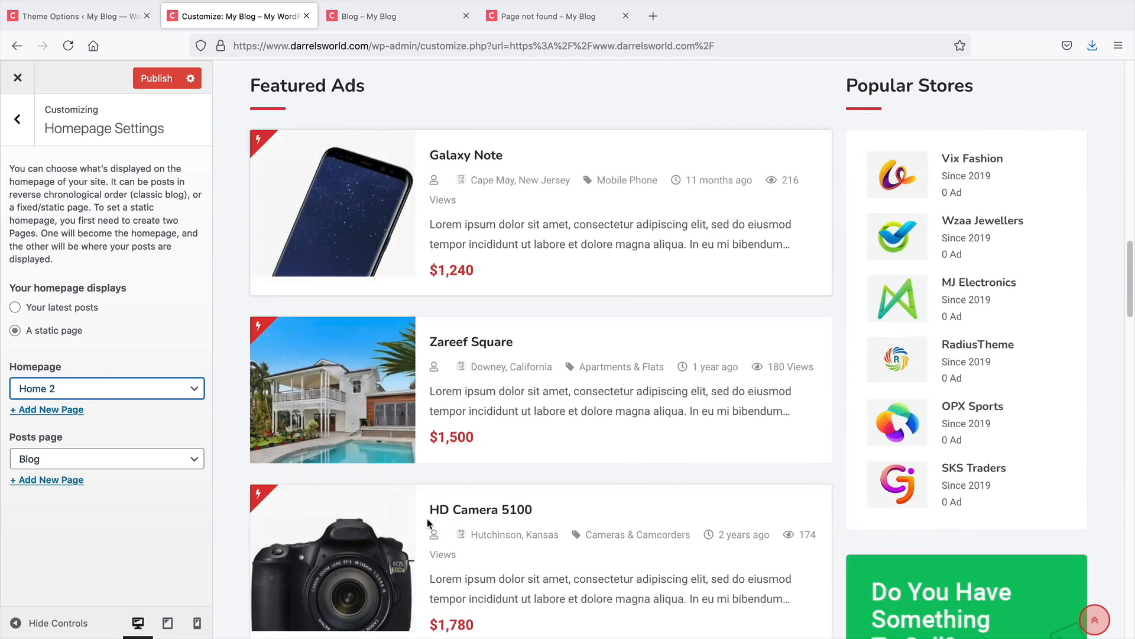
pyautogui.scroll(-12, 427, 523)
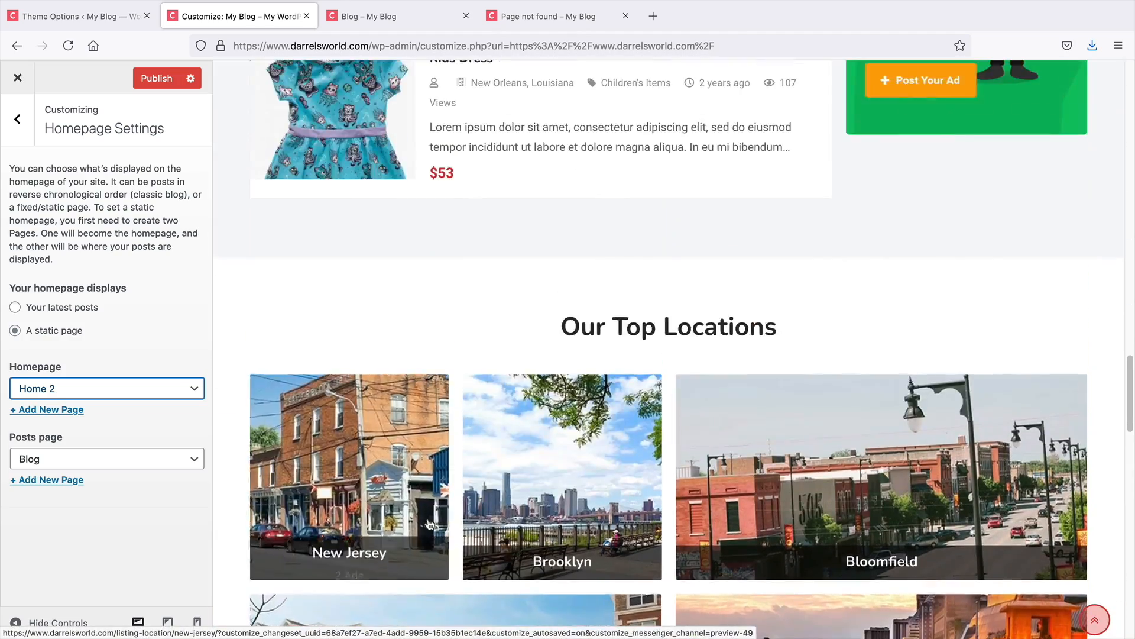
pyautogui.scroll(13, 430, 524)
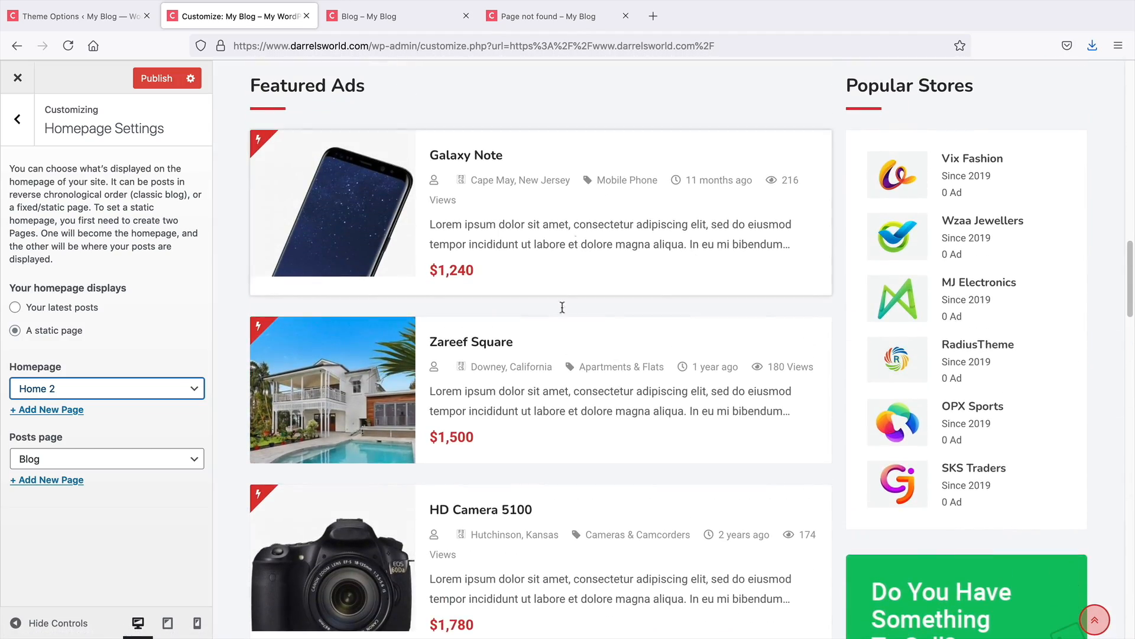
pyautogui.scroll(9, 562, 307)
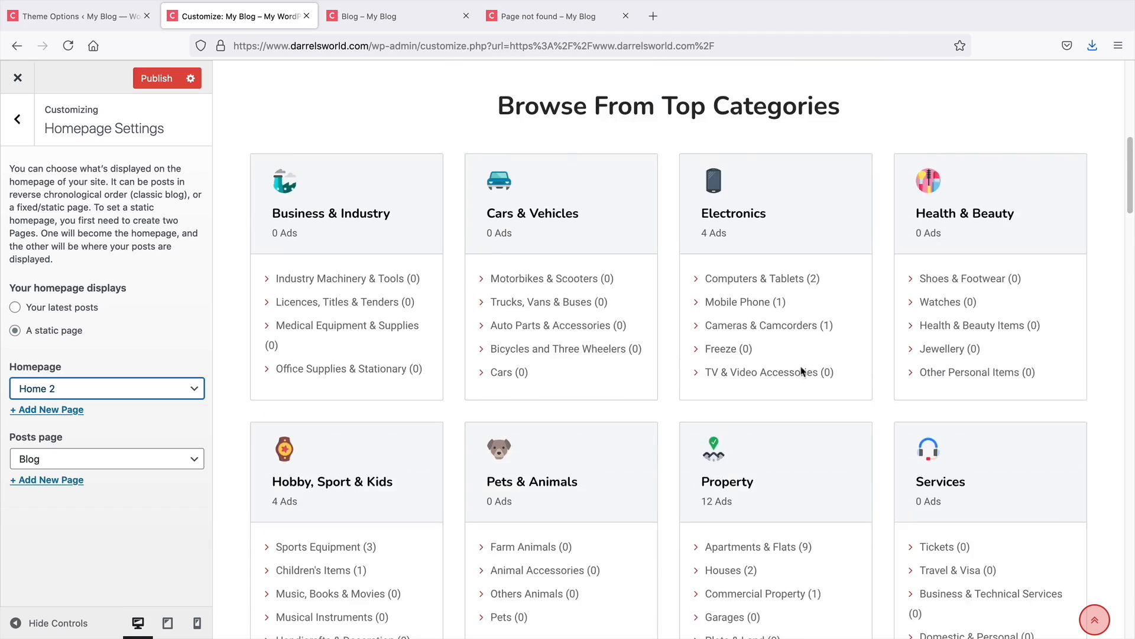
pyautogui.scroll(8, 802, 371)
# Preview Home 3, Home 4 and Home 5 in turn as the static homepage
pyautogui.click(55, 389)
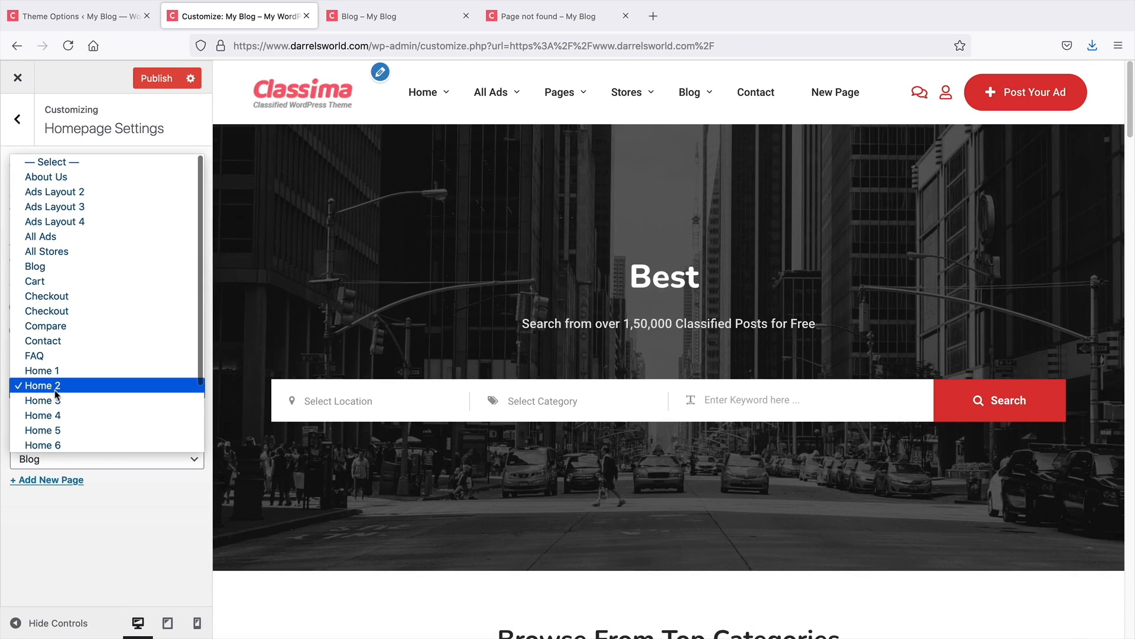
pyautogui.click(57, 401)
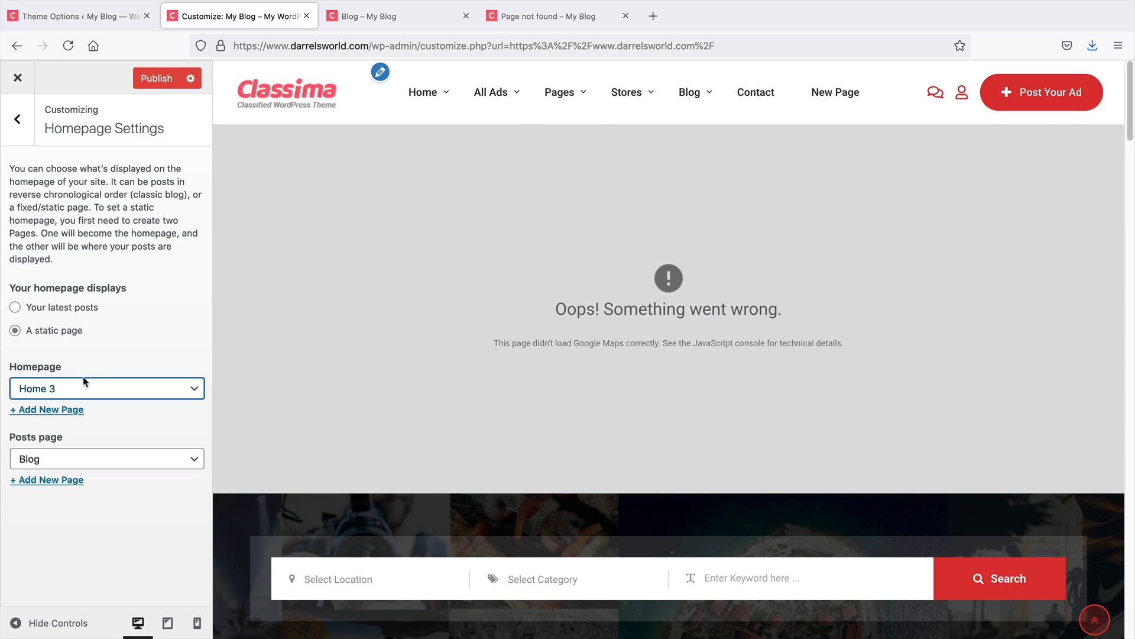
pyautogui.click(83, 382)
pyautogui.click(87, 400)
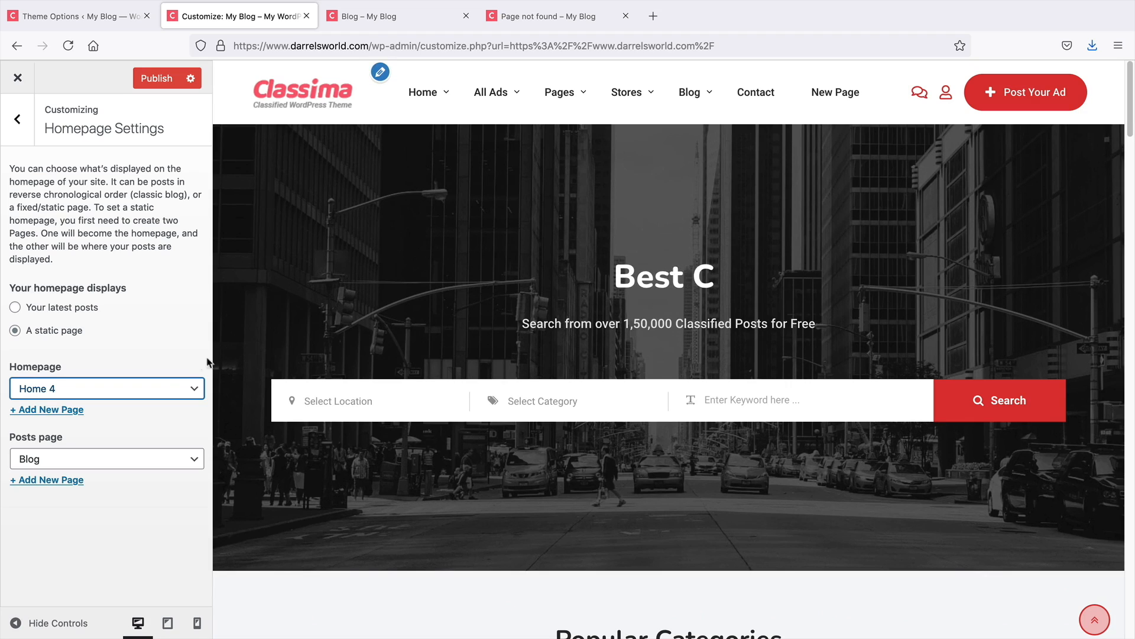
pyautogui.click(151, 391)
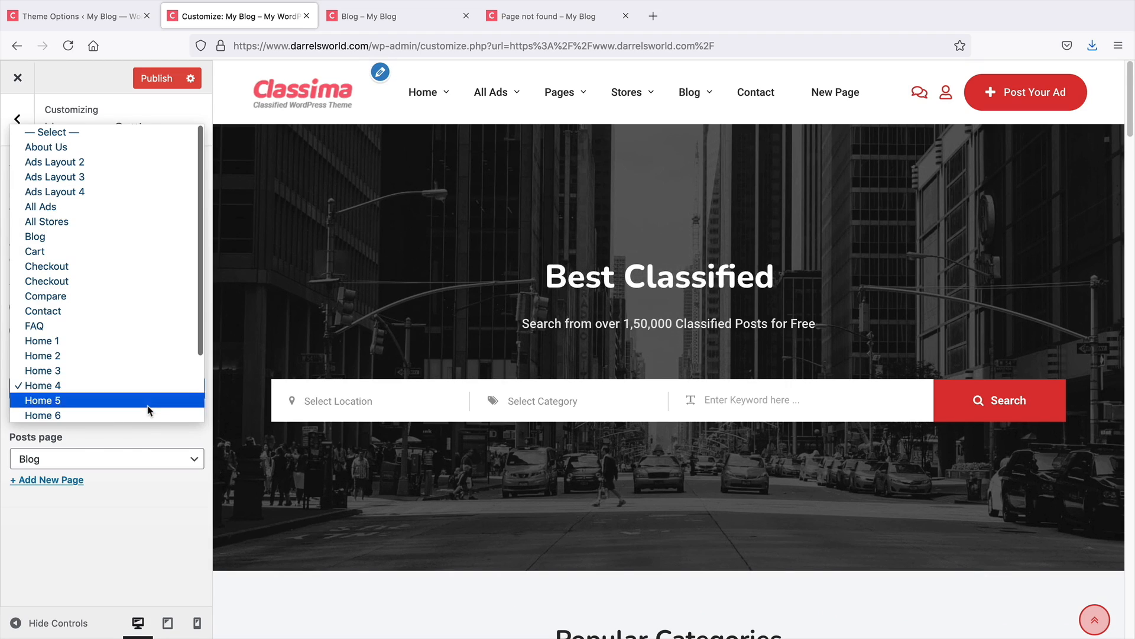
pyautogui.click(150, 400)
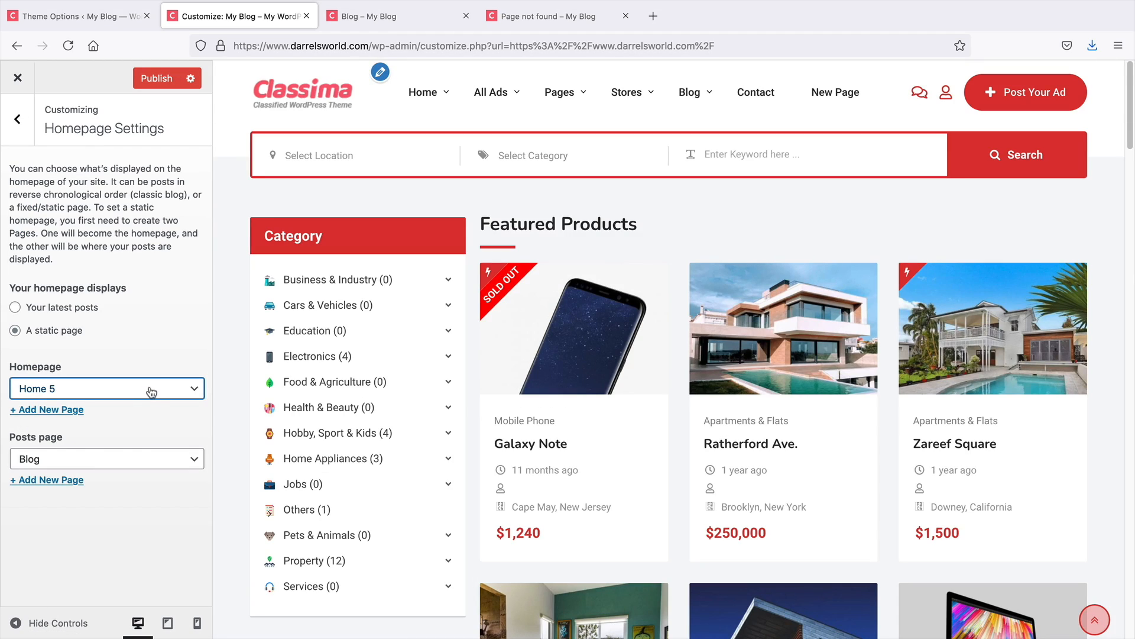
# Preview Home 1 and then Home 2 as the static homepage, scrolling through Home 2
pyautogui.click(152, 391)
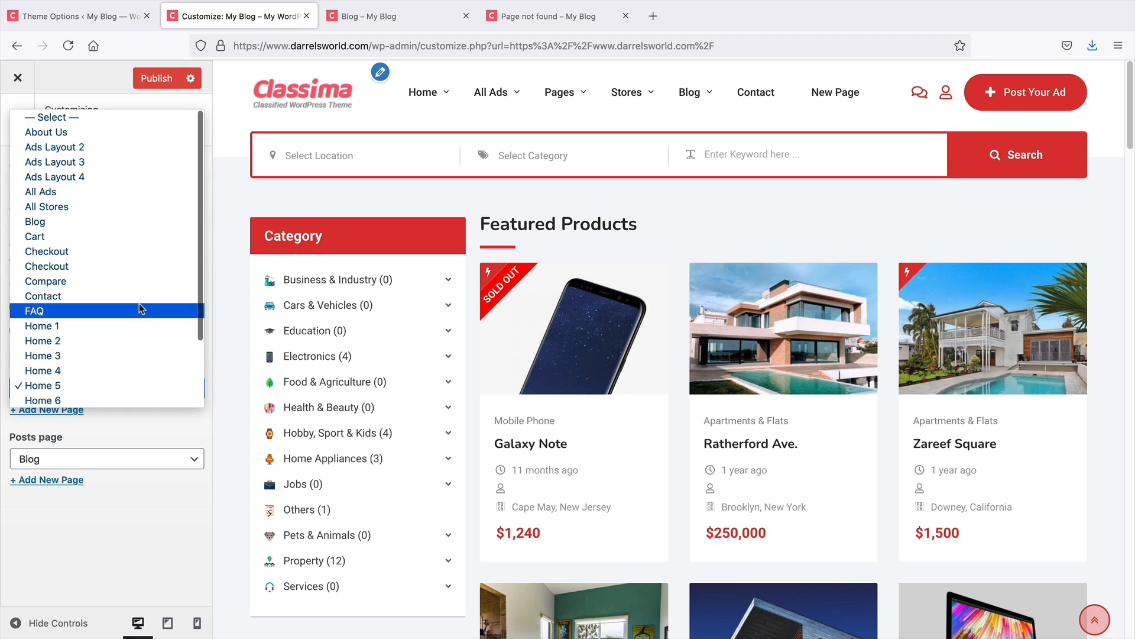
pyautogui.click(136, 325)
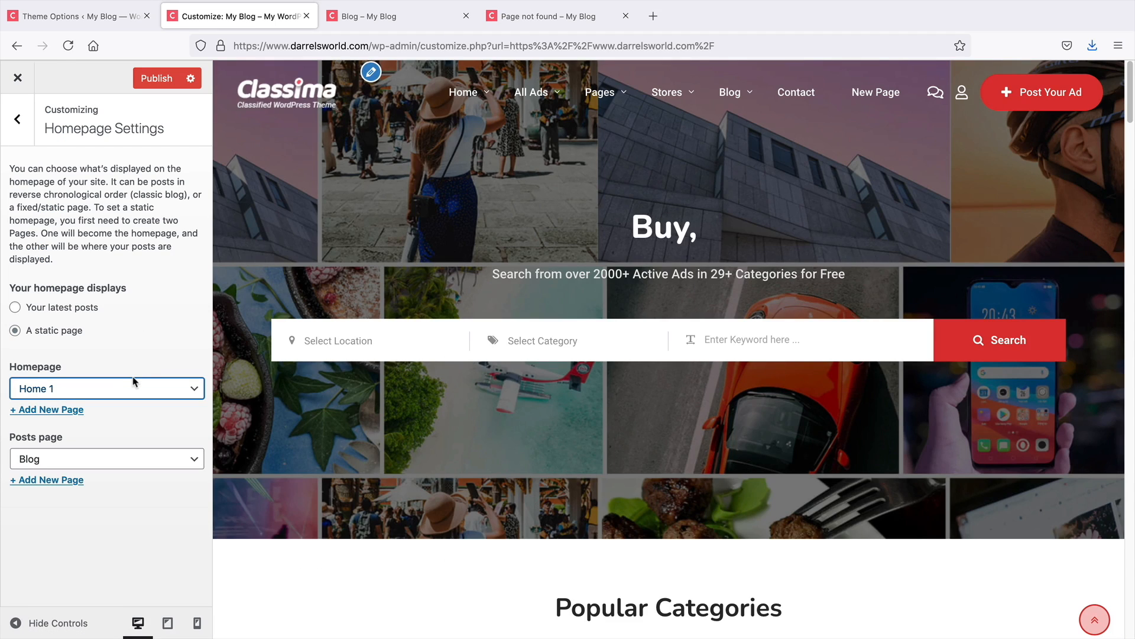
pyautogui.click(133, 385)
pyautogui.click(133, 398)
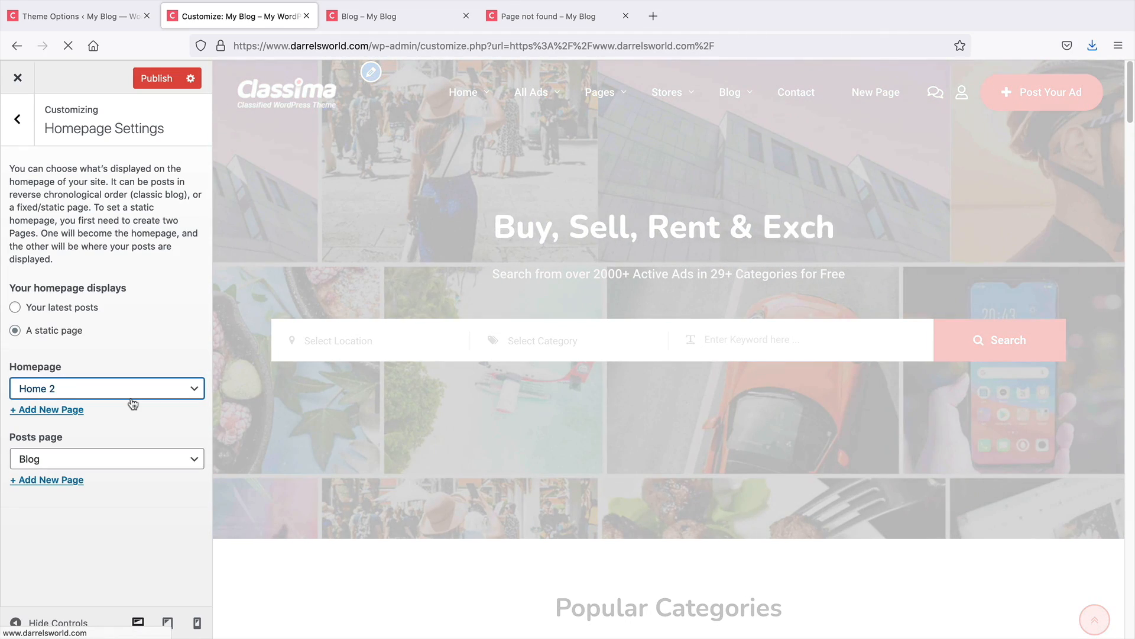
pyautogui.scroll(-15, 456, 438)
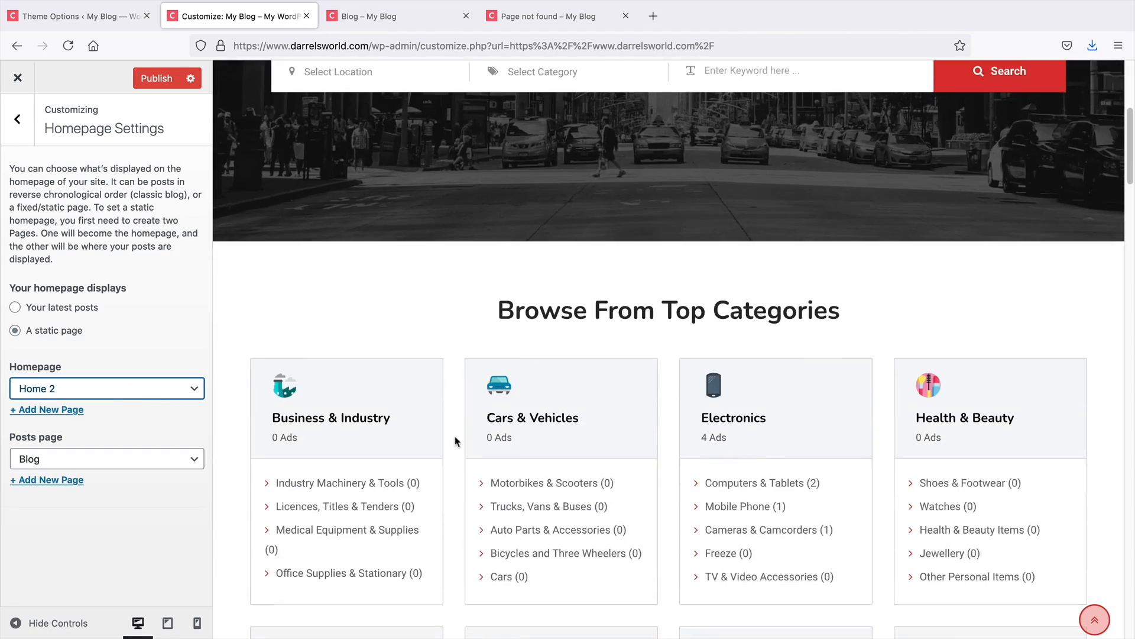
pyautogui.scroll(3, 502, 355)
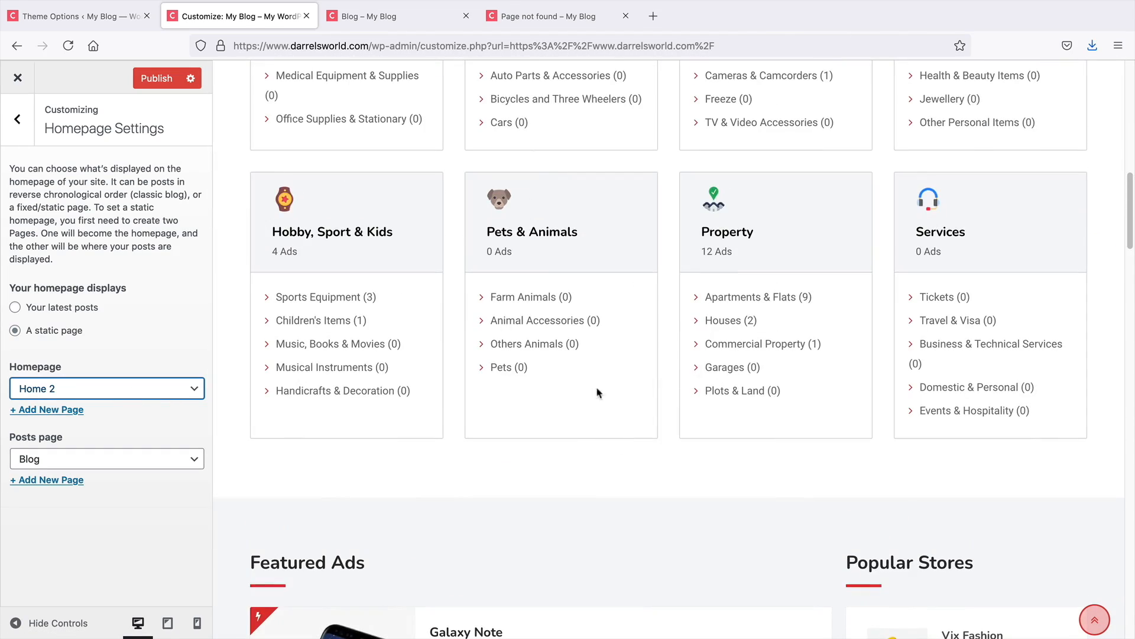
pyautogui.scroll(-5, 462, 540)
pyautogui.scroll(20, 632, 413)
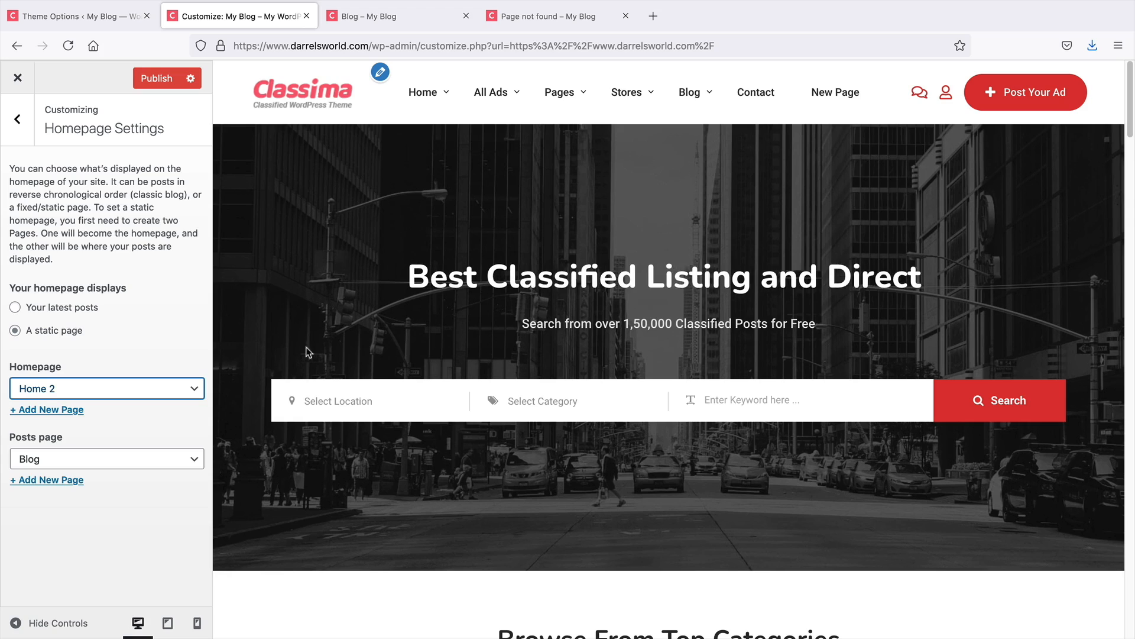
# Set the static homepage to Home 1 and publish the Customizer changes
pyautogui.click(118, 388)
pyautogui.click(119, 398)
pyautogui.click(120, 382)
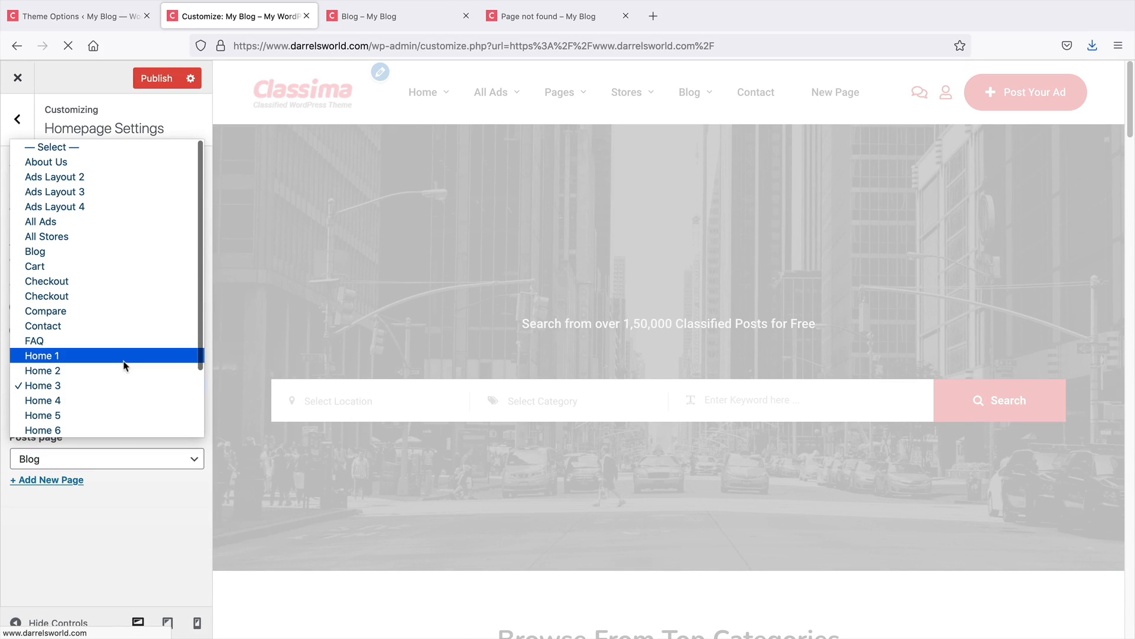
pyautogui.click(124, 356)
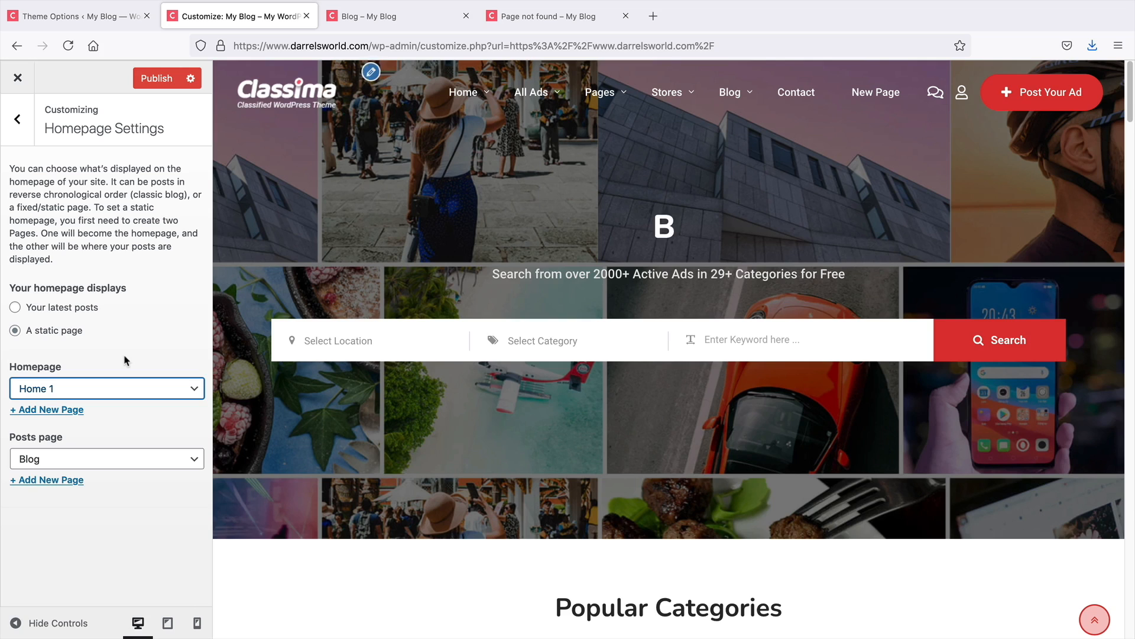
pyautogui.click(119, 388)
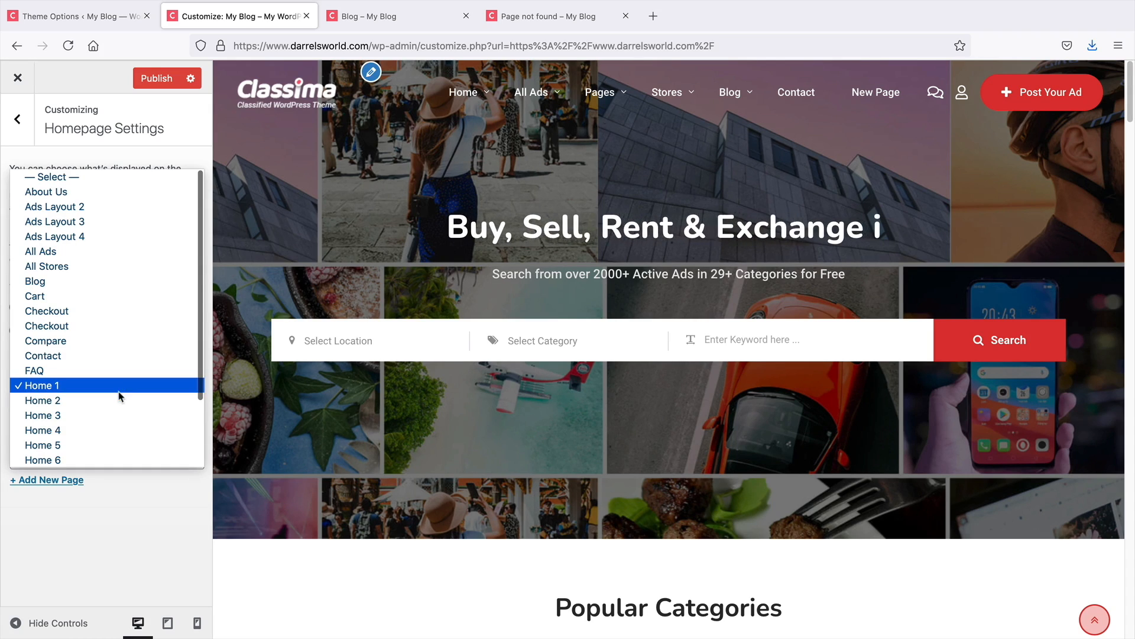
pyautogui.click(118, 386)
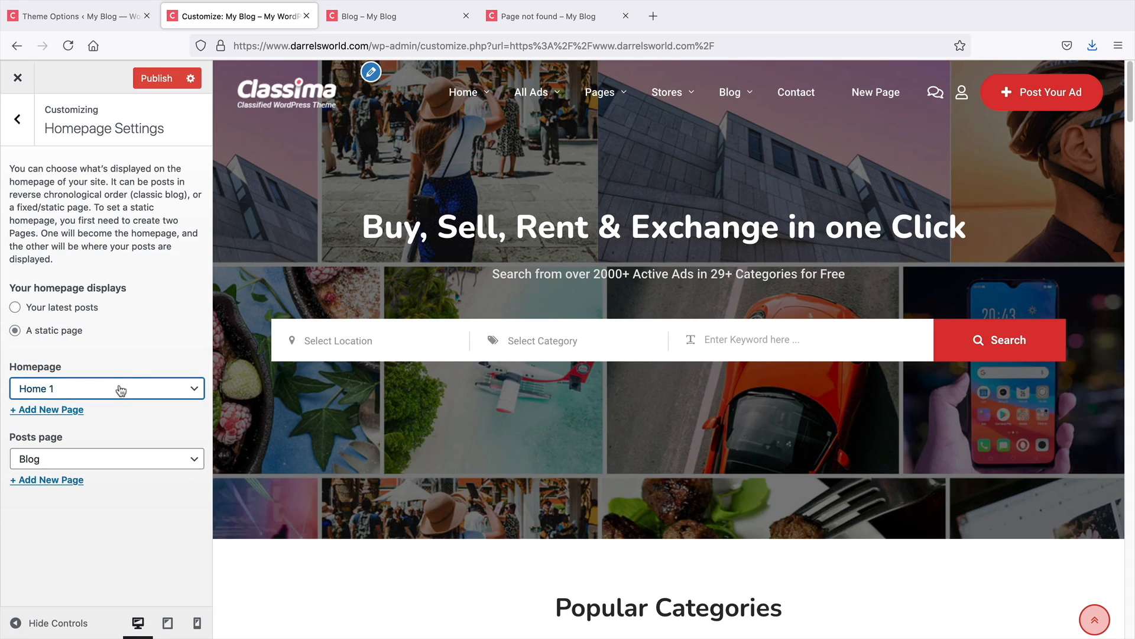
pyautogui.click(17, 120)
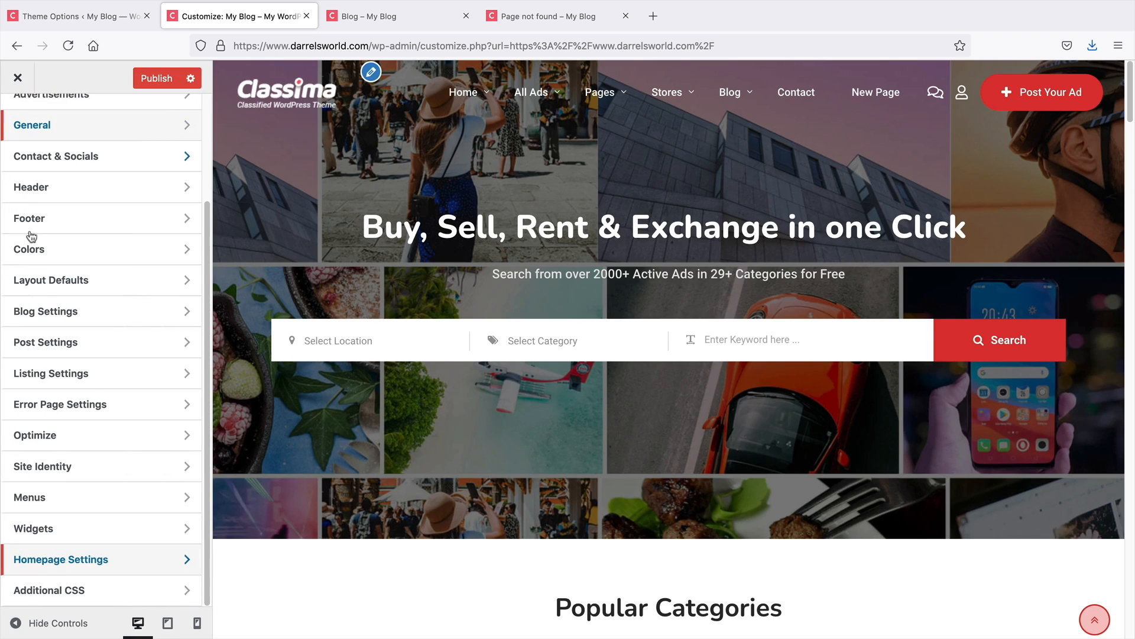
pyautogui.scroll(3, 81, 458)
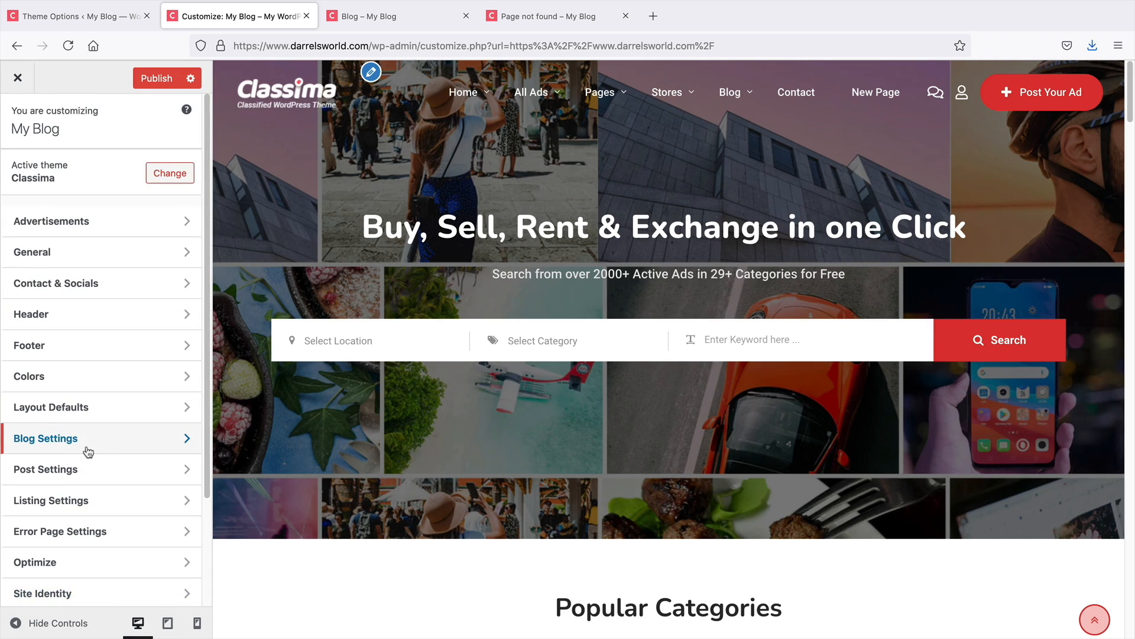
pyautogui.click(158, 79)
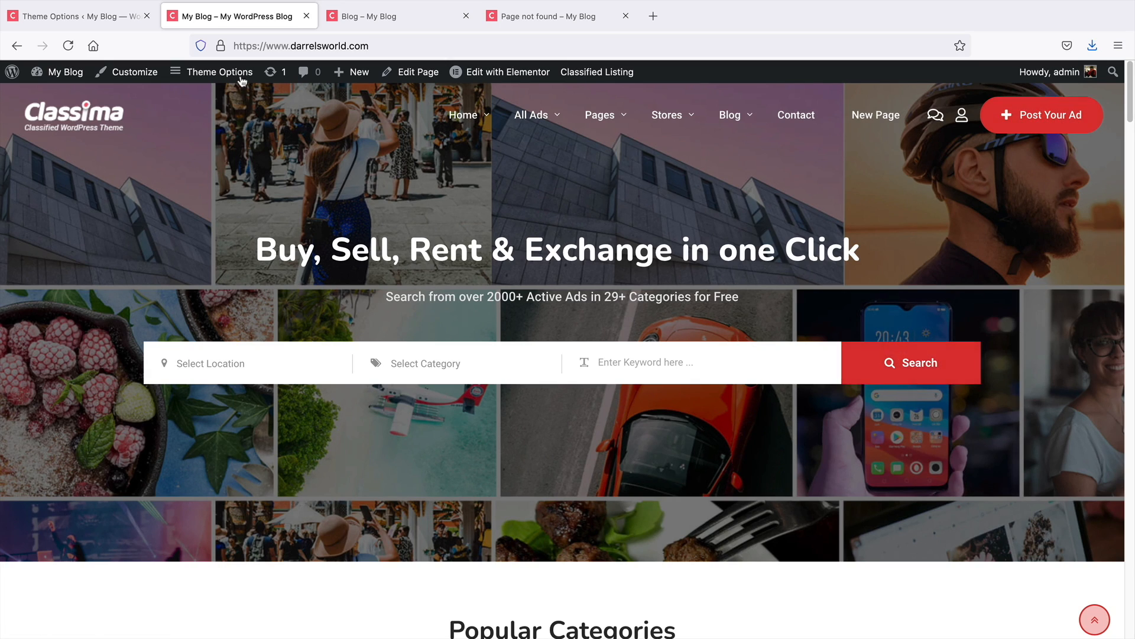
pyautogui.click(98, 21)
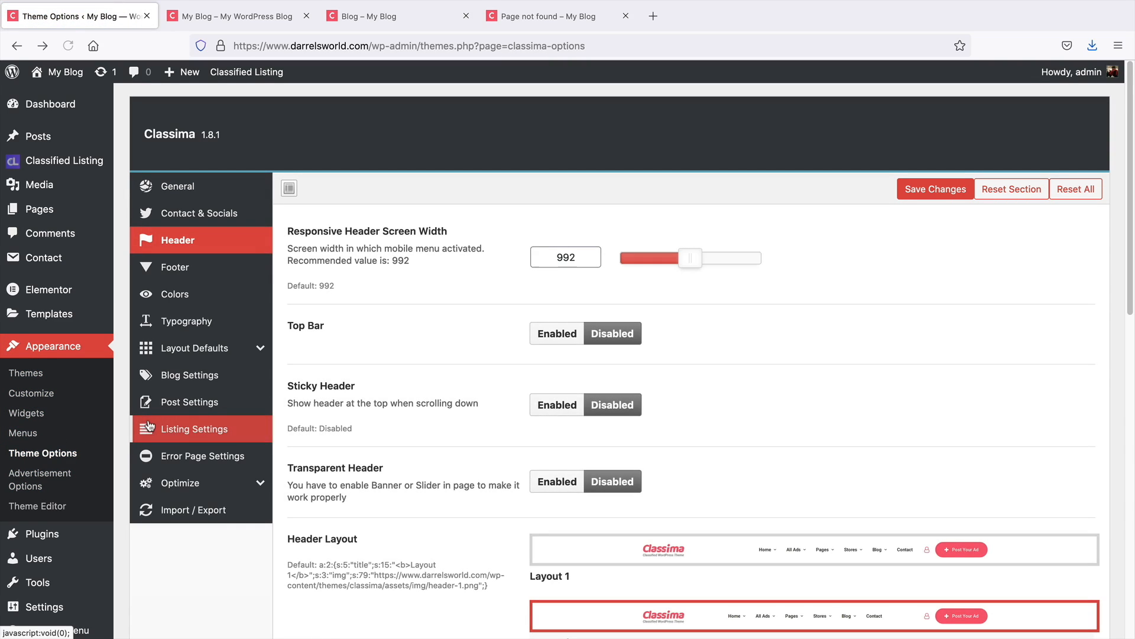
pyautogui.click(172, 17)
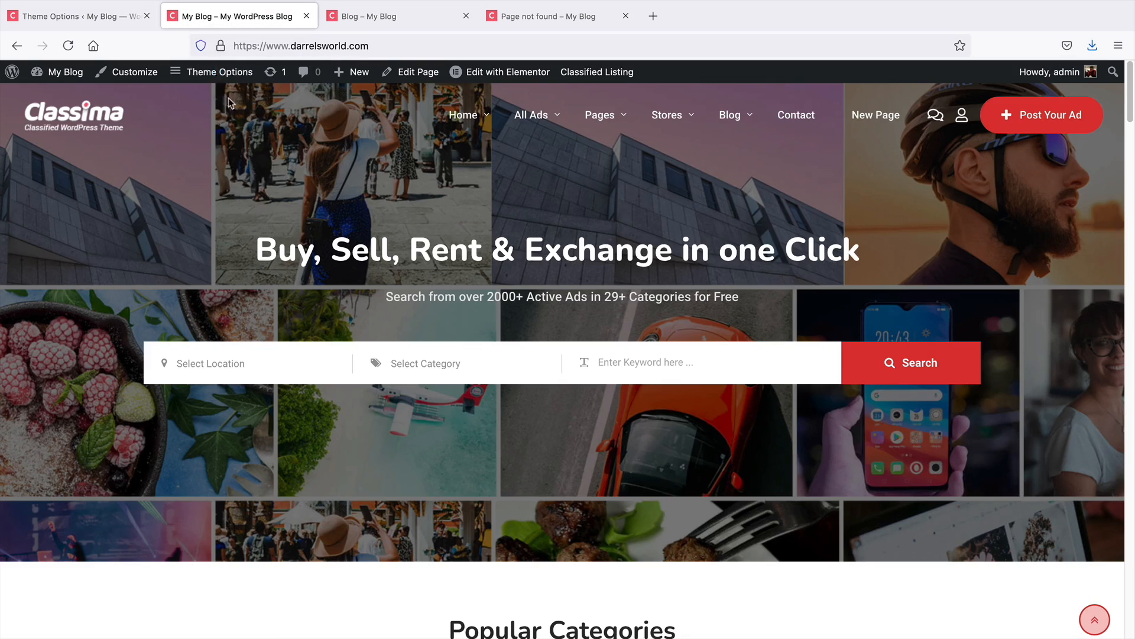
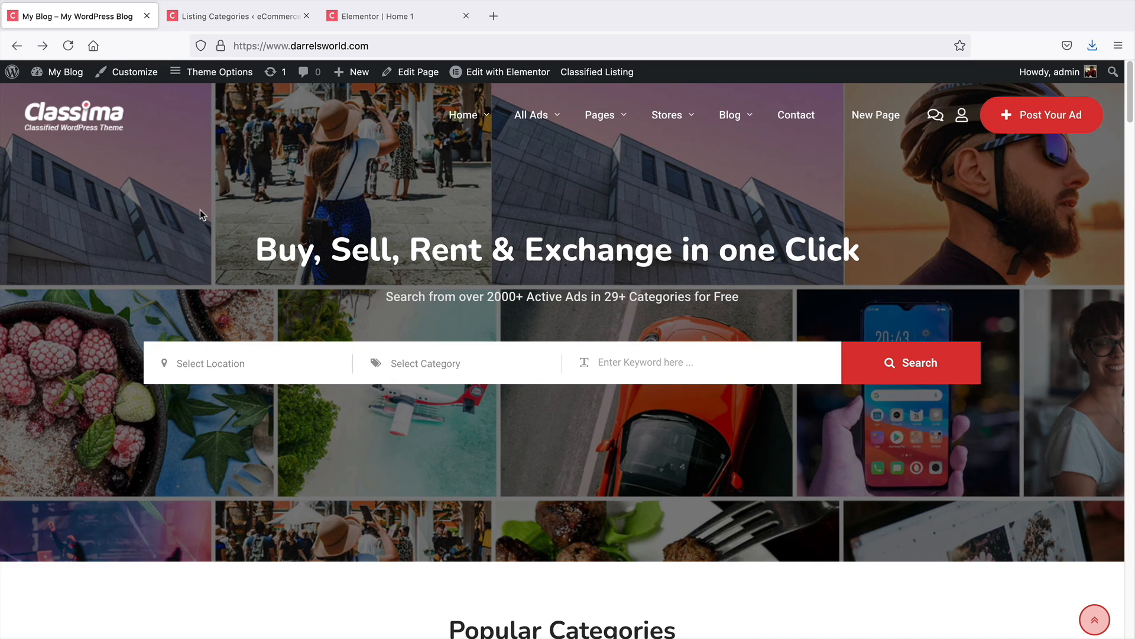
# Open the Classified Listing categories page and browse through the existing listing categories
pyautogui.moveTo(67, 89)
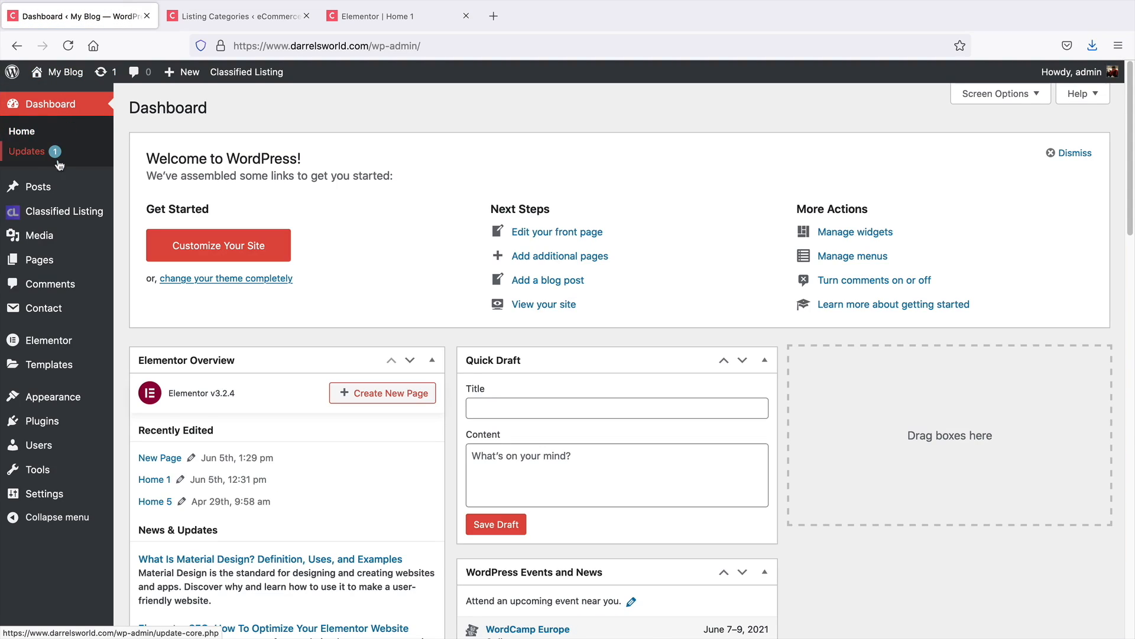
pyautogui.moveTo(45, 220)
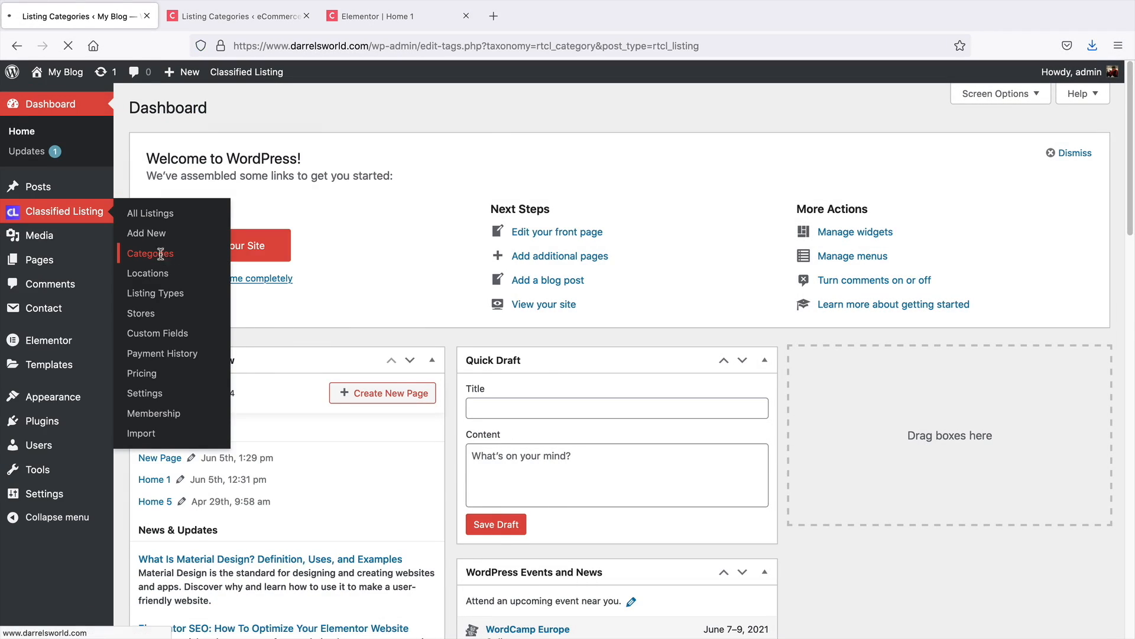
pyautogui.click(185, 190)
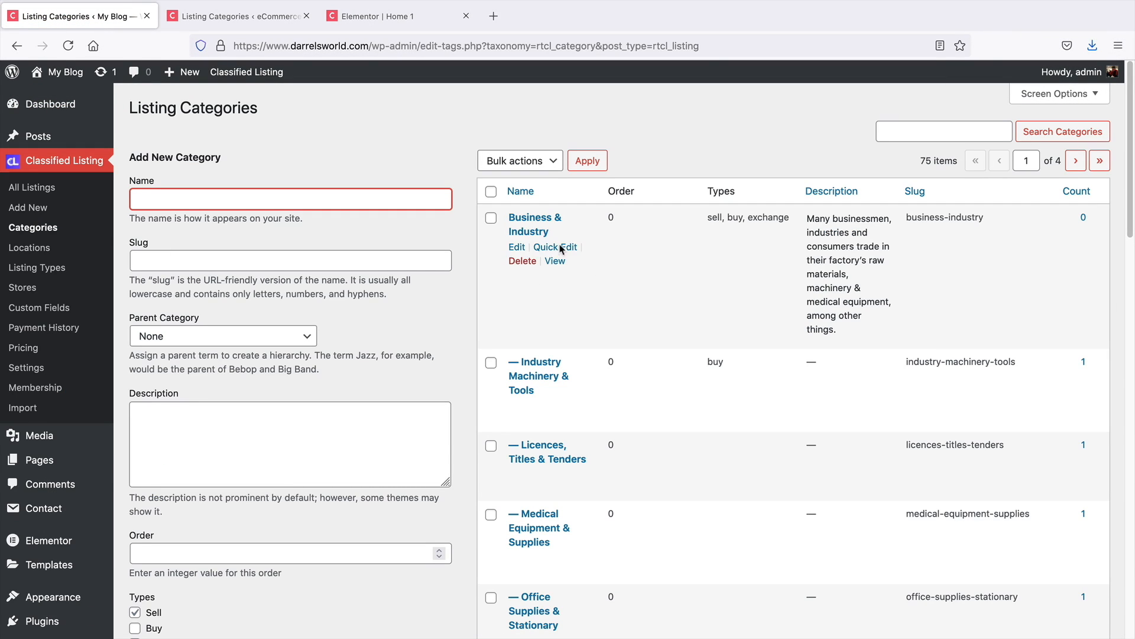
pyautogui.scroll(-1, 615, 322)
pyautogui.scroll(-4, 615, 322)
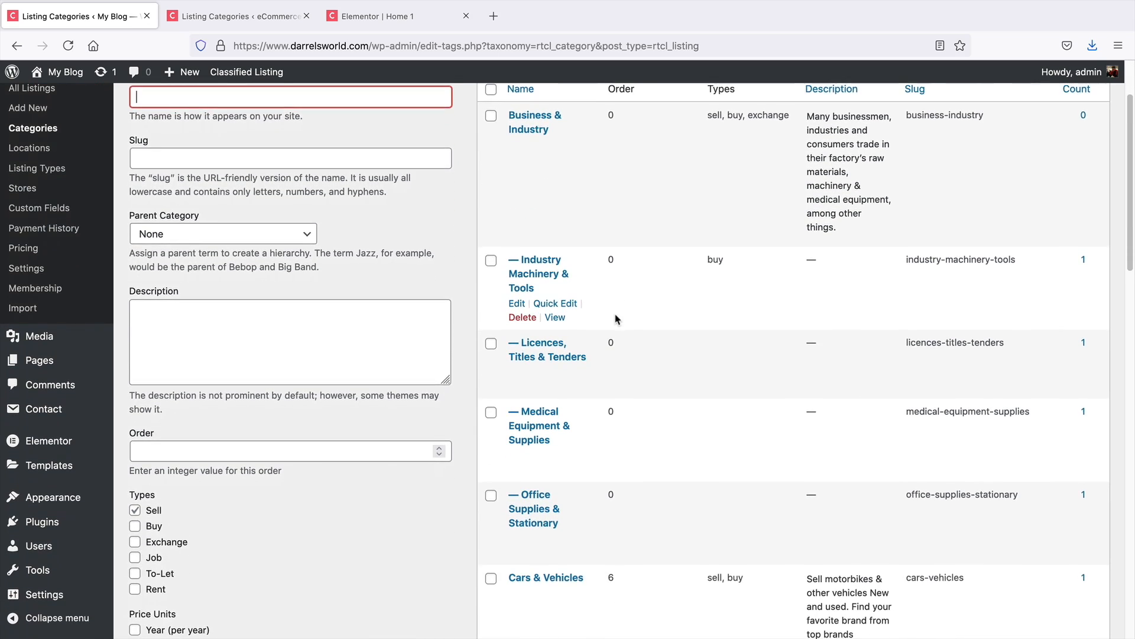
pyautogui.scroll(-6, 608, 305)
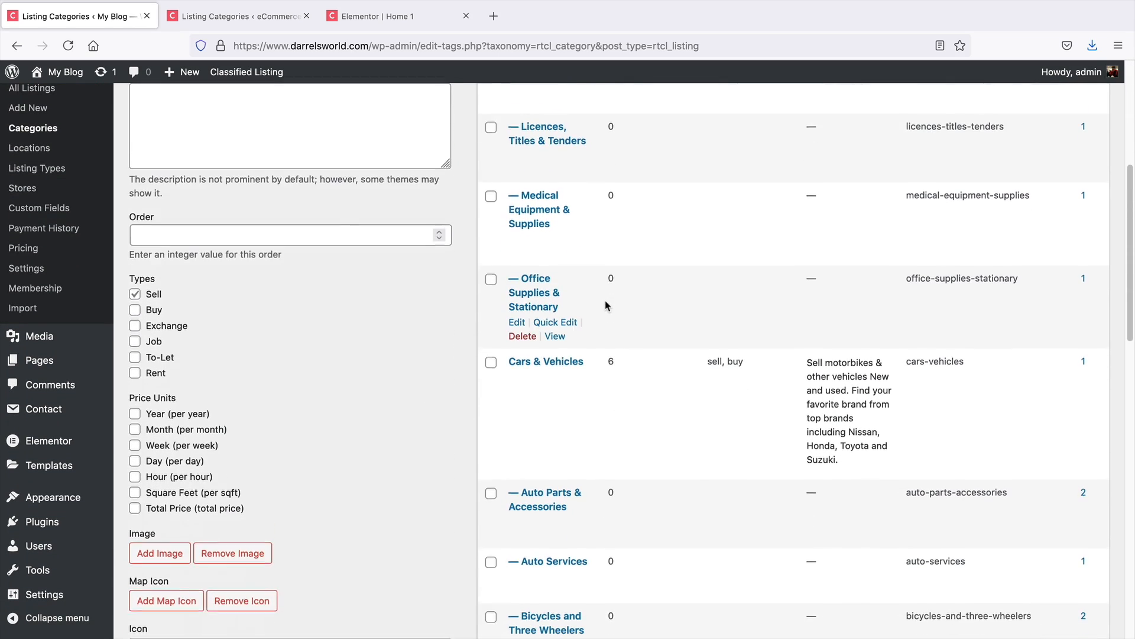
pyautogui.scroll(10, 604, 316)
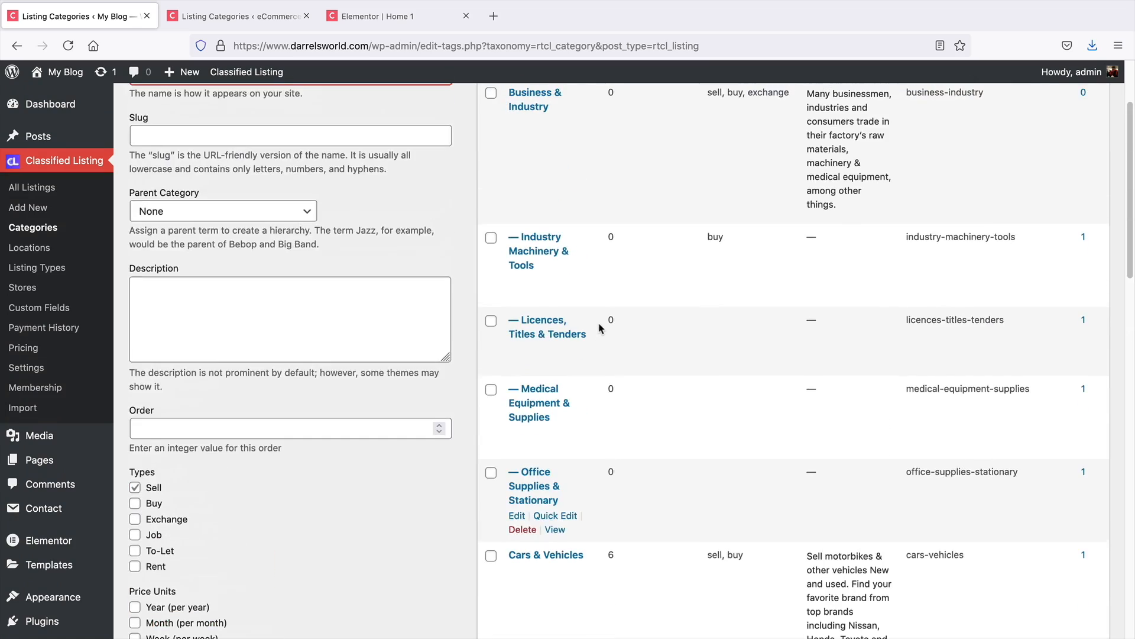
# Switch to the second site's tab and bulk-delete all of its listing categories
pyautogui.click(257, 25)
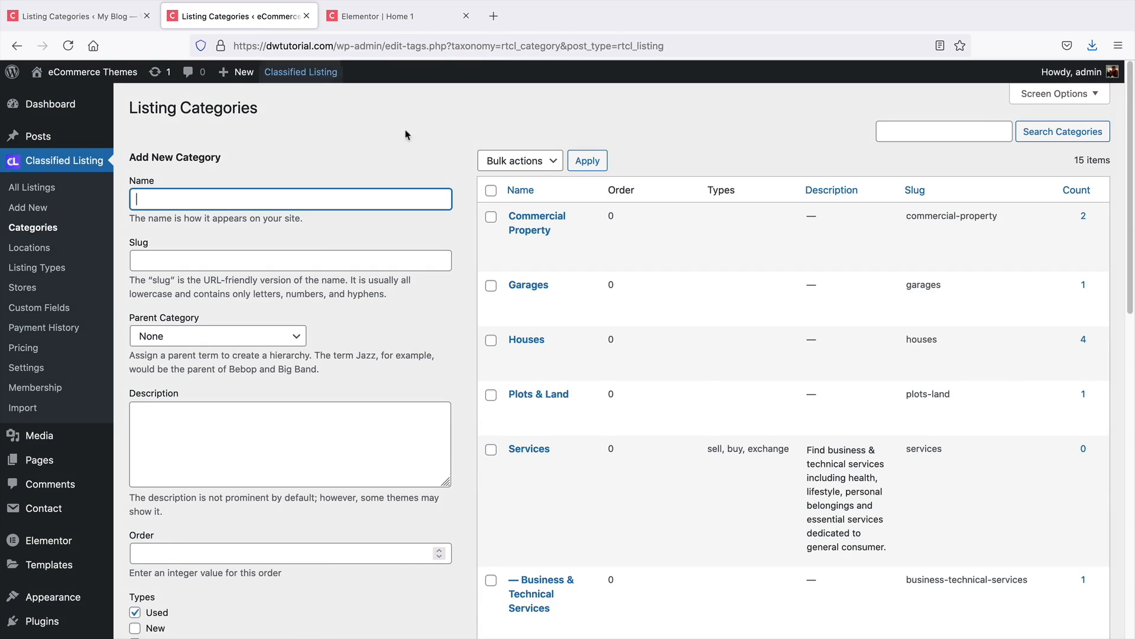
pyautogui.click(490, 191)
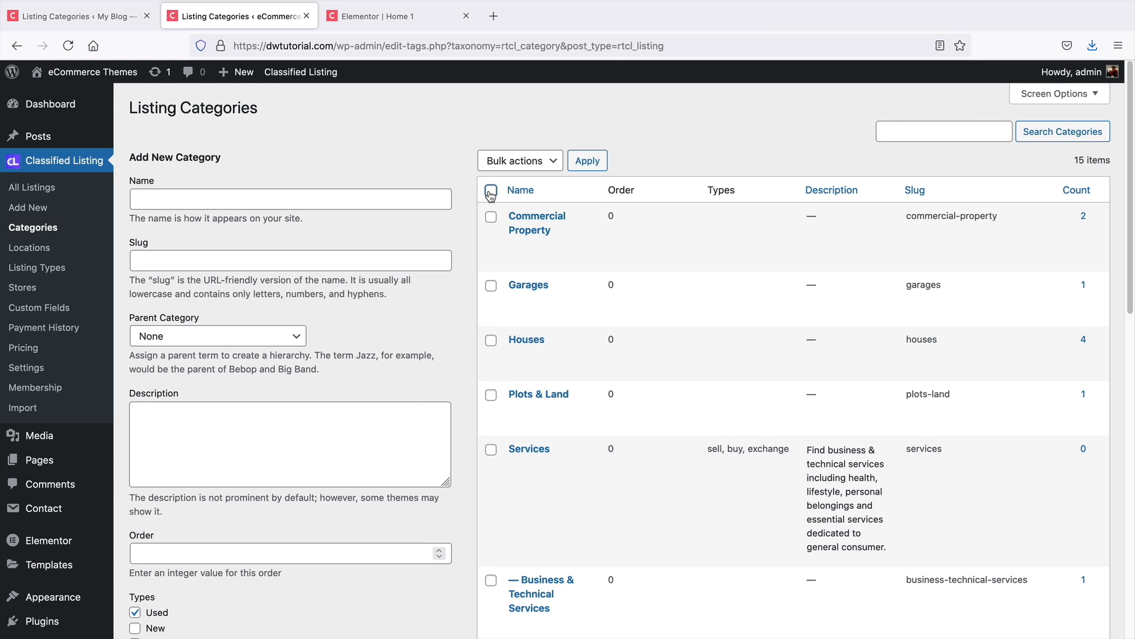
pyautogui.click(514, 161)
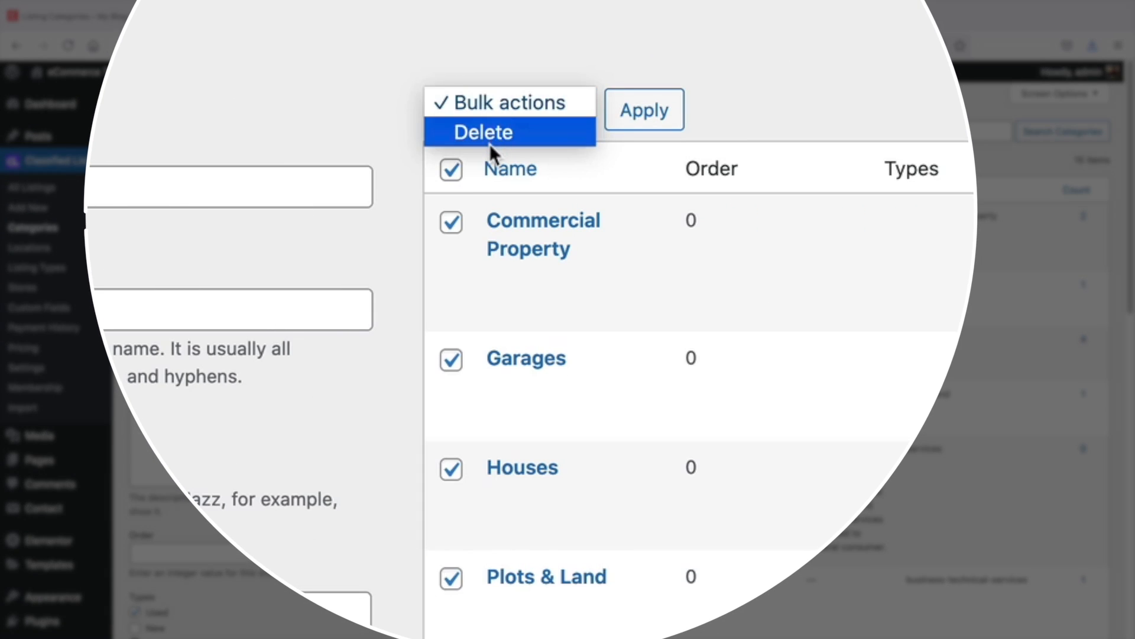
pyautogui.click(510, 173)
pyautogui.click(628, 121)
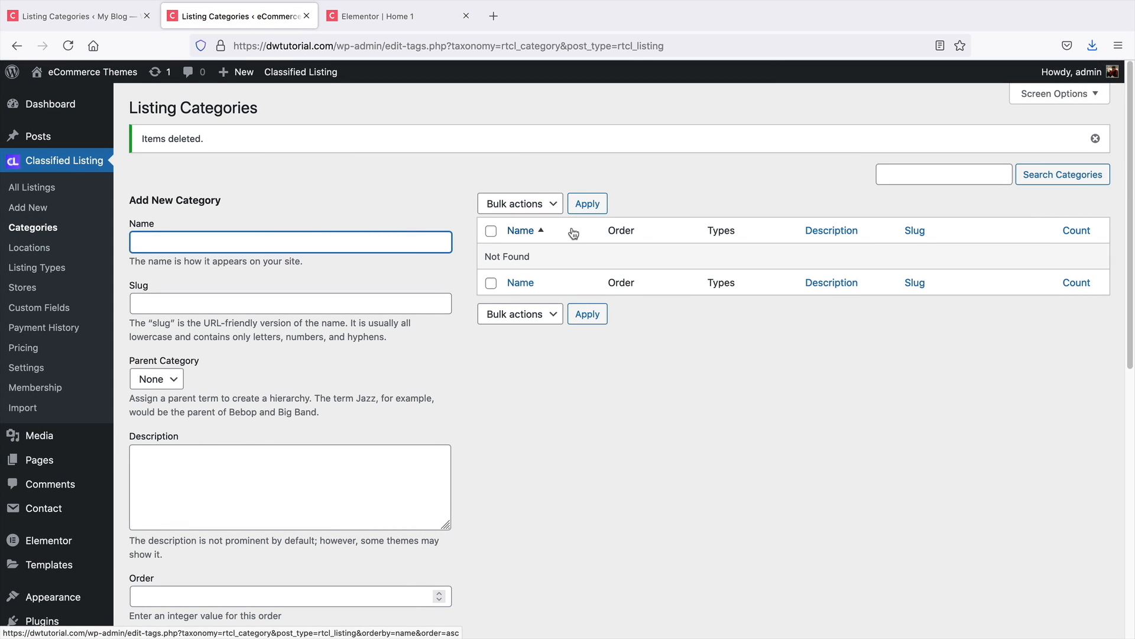
pyautogui.click(1095, 139)
# Start a new listing category named Electronics with slug electronics
pyautogui.click(302, 205)
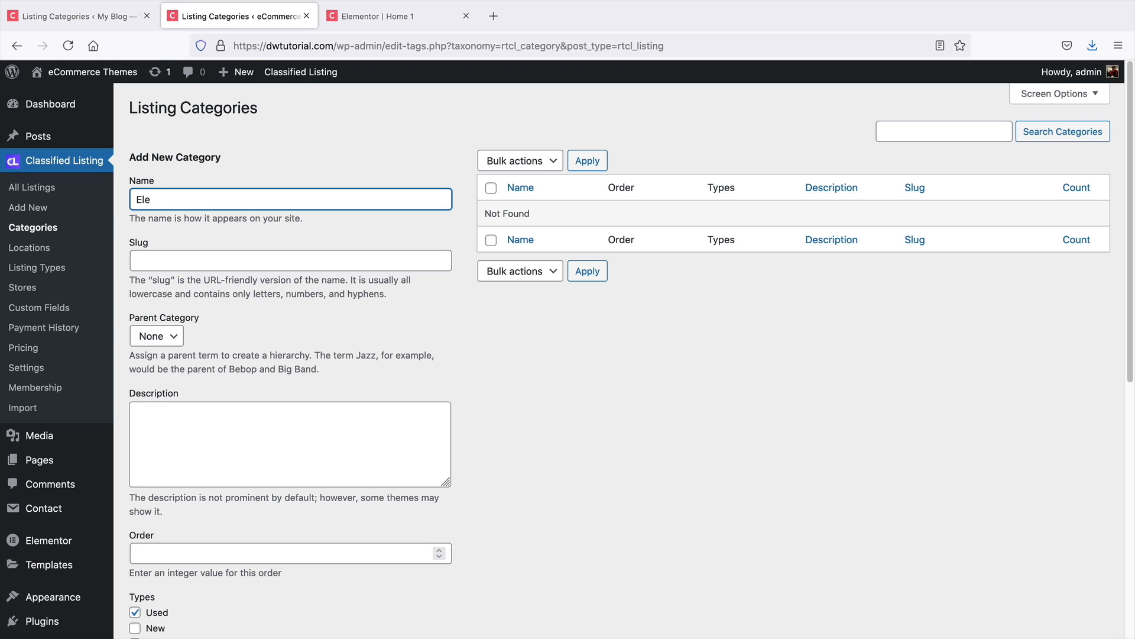
pyautogui.press('Tab')
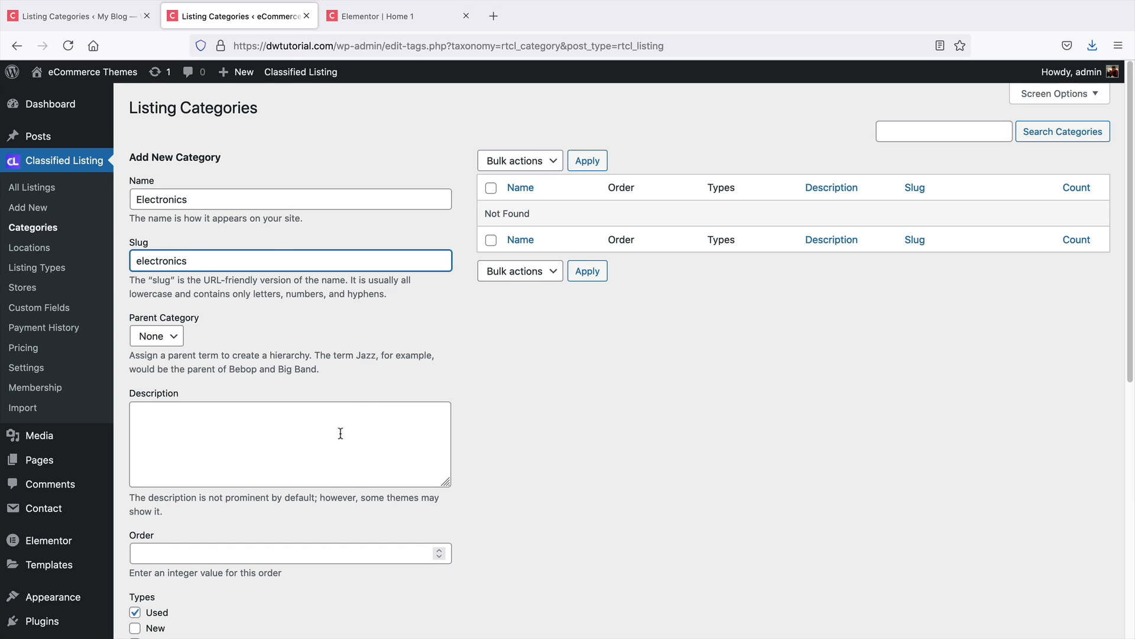
pyautogui.scroll(-5, 290, 472)
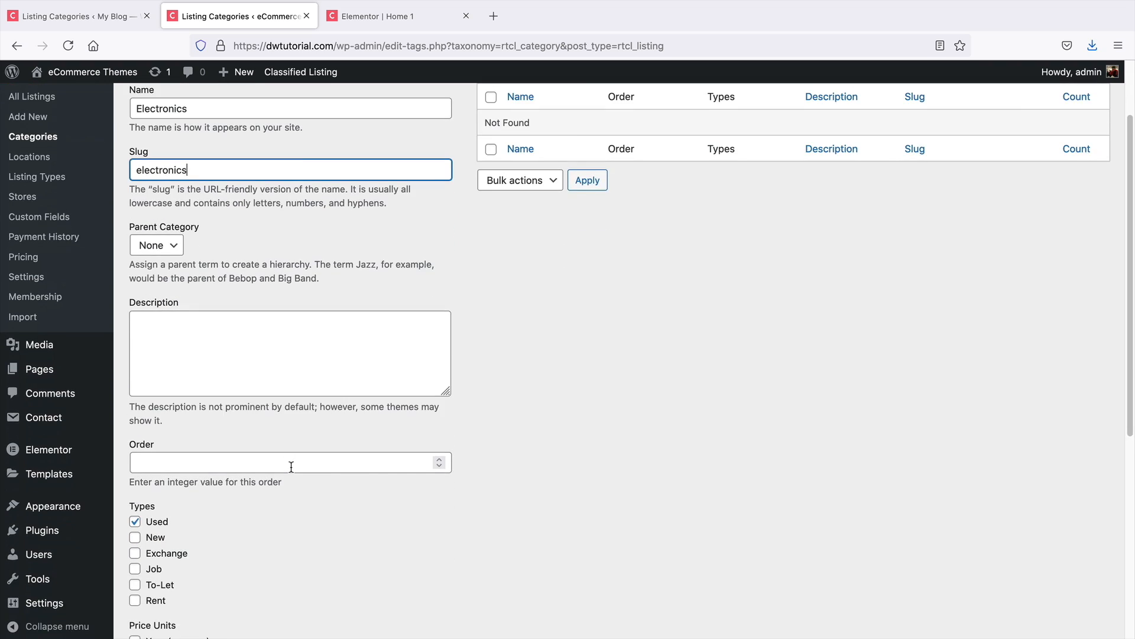
pyautogui.scroll(-1, 290, 471)
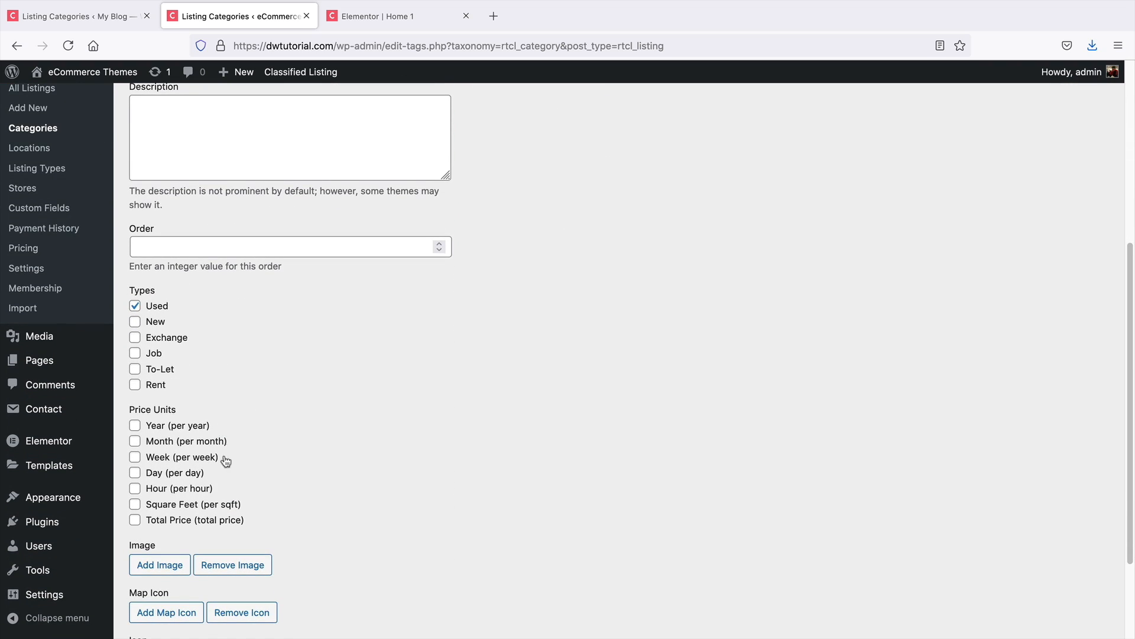
pyautogui.scroll(-2, 286, 397)
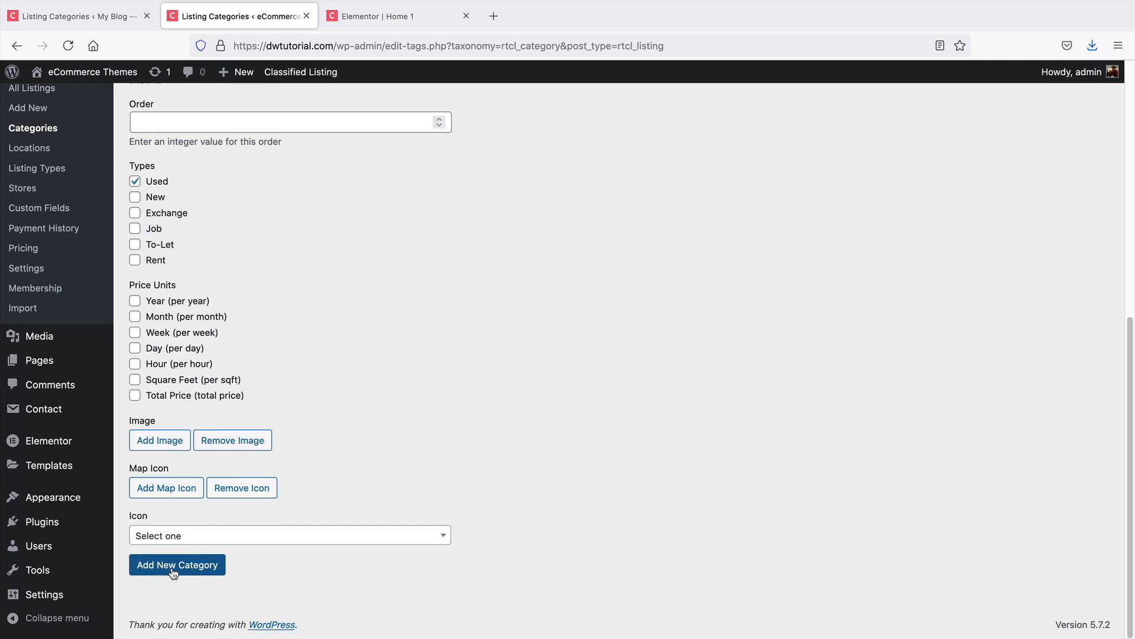
# Set the Electronics category's icon to battery-4 and add the category
pyautogui.click(240, 537)
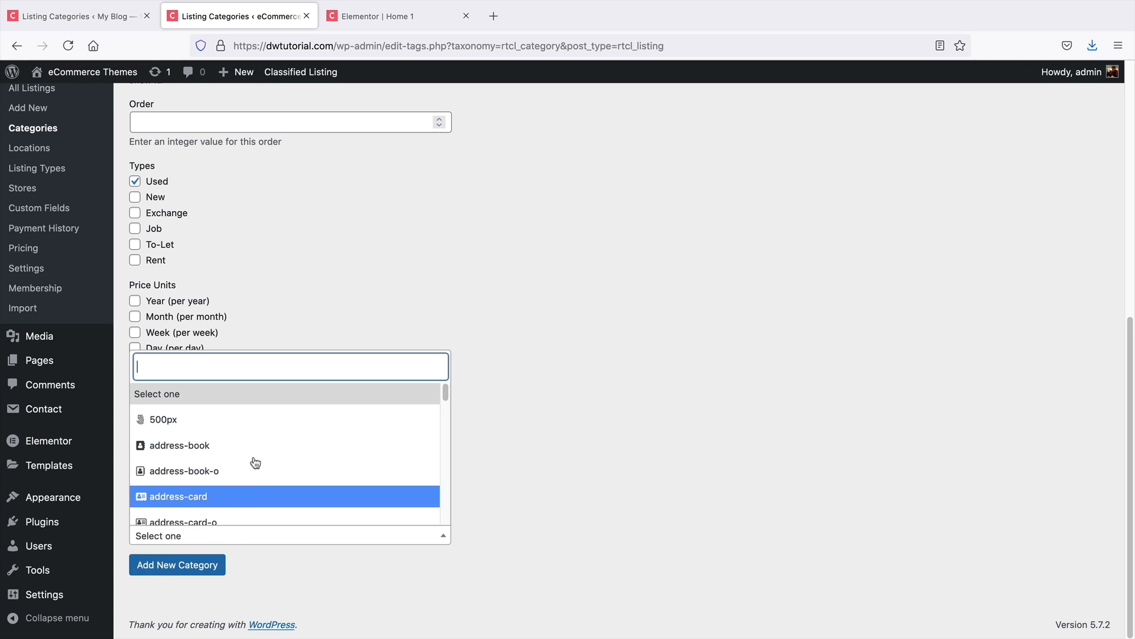
pyautogui.write('elec')
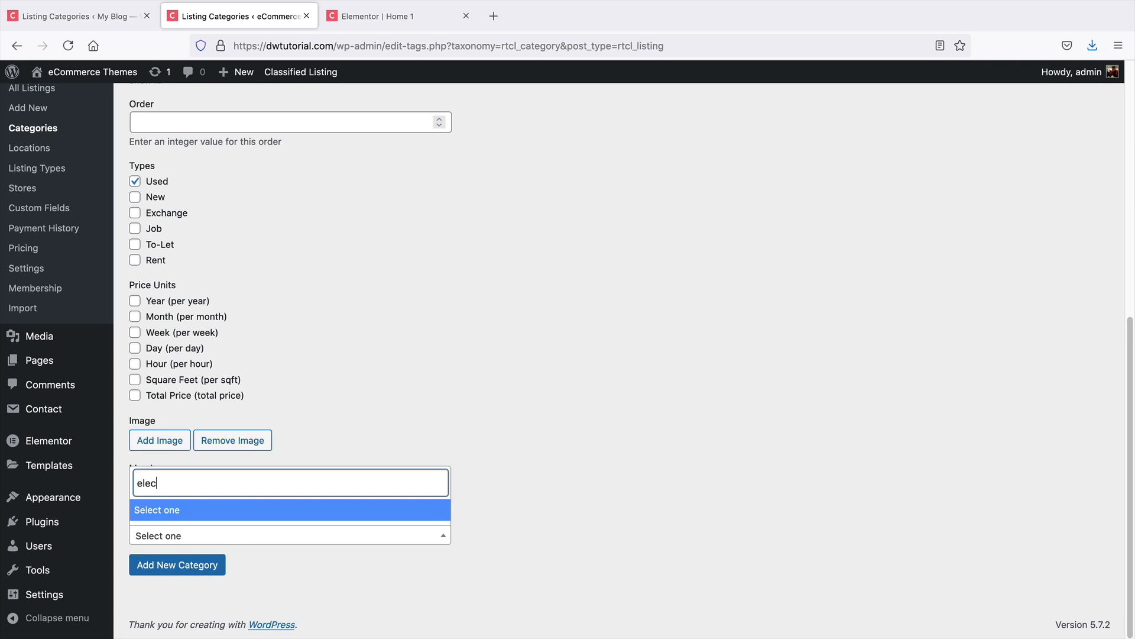
pyautogui.press('BackSpace')
pyautogui.press('BackSpace')
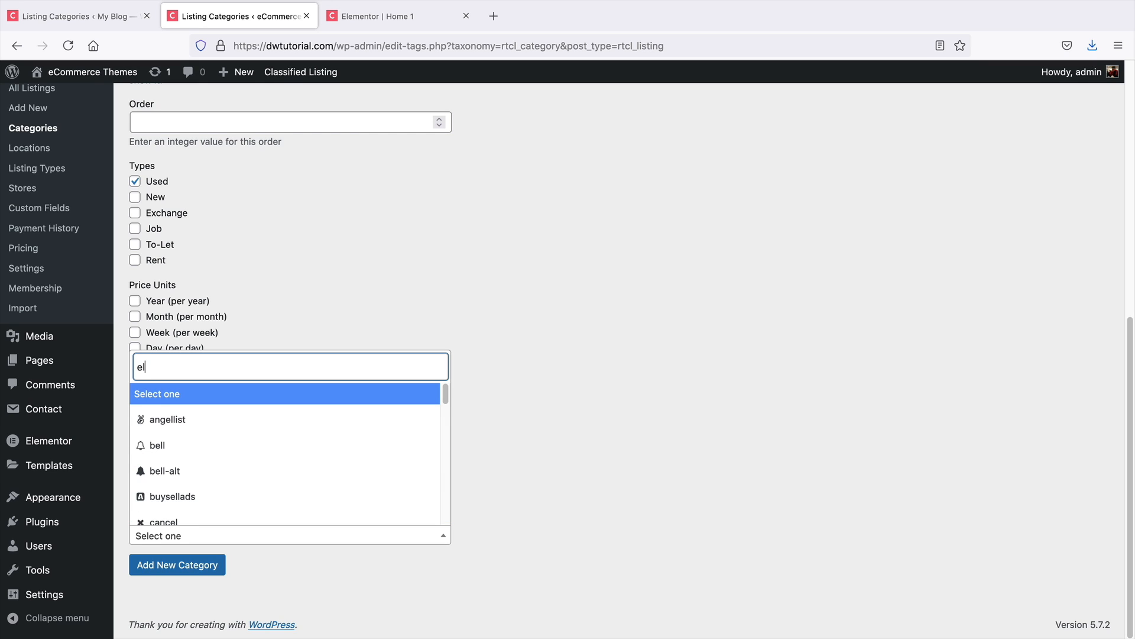
pyautogui.press('BackSpace')
pyautogui.press('BackSpace')
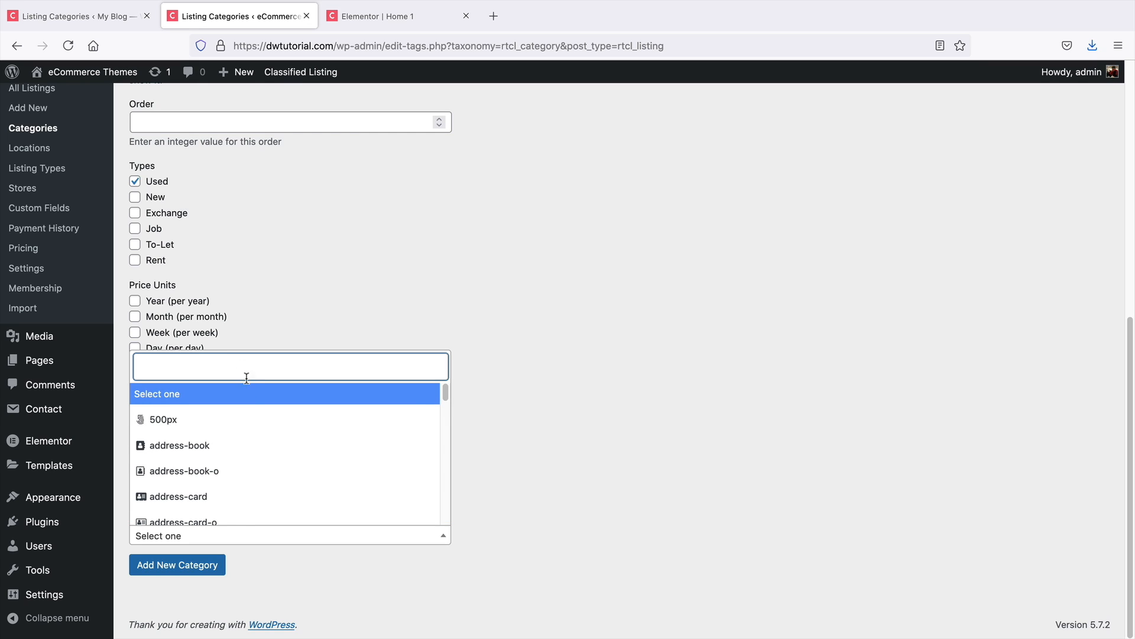
pyautogui.scroll(-5, 243, 423)
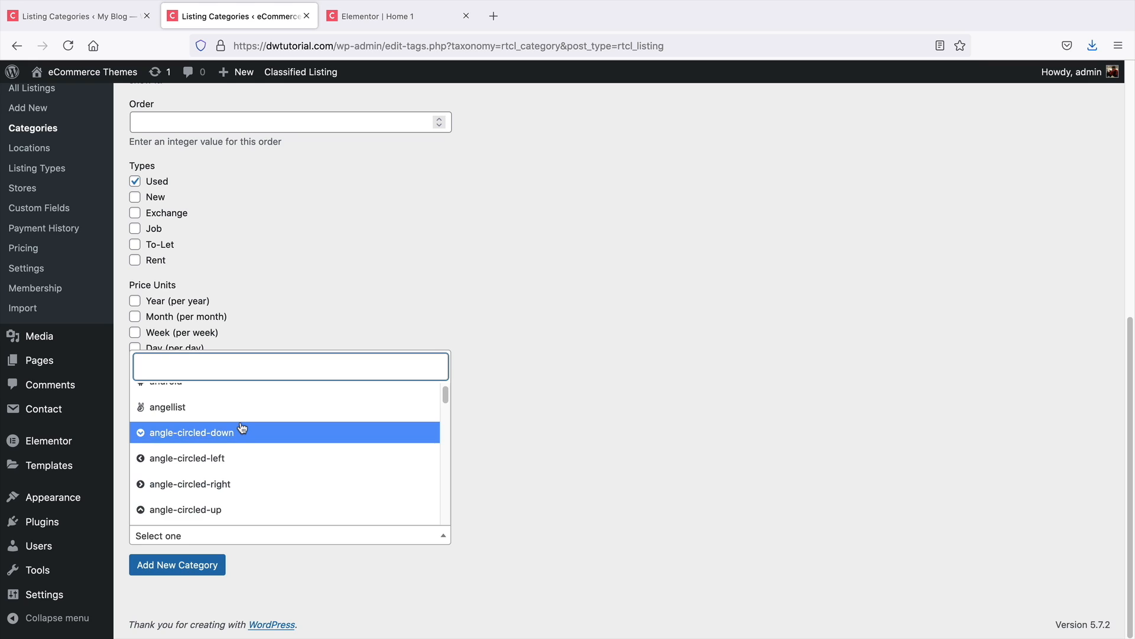
pyautogui.scroll(-8, 242, 427)
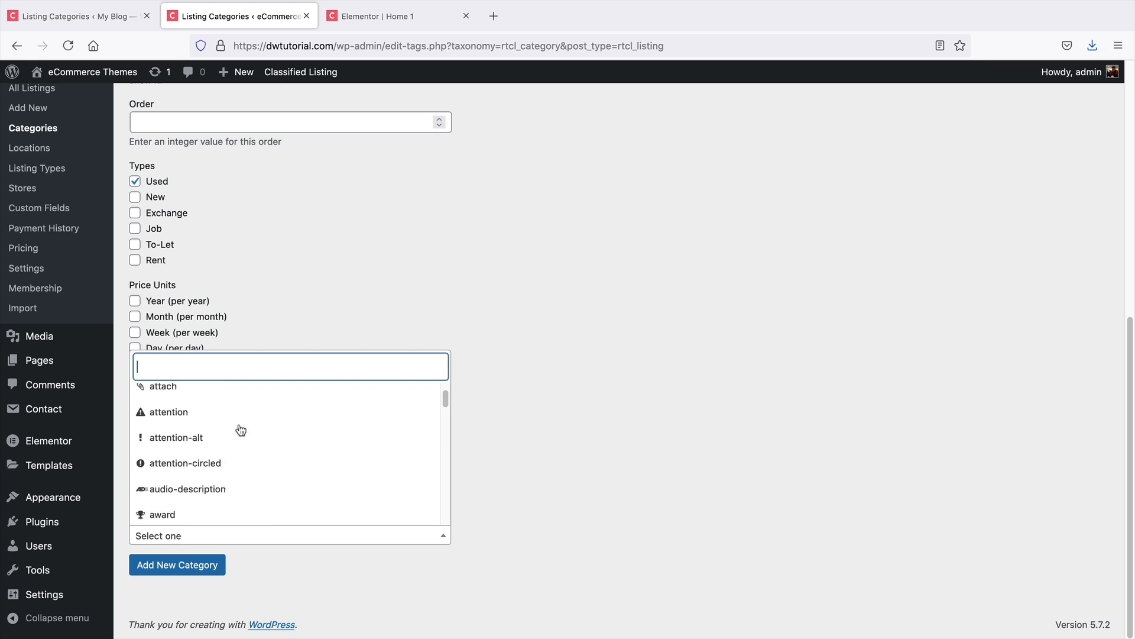
pyautogui.scroll(-2, 240, 437)
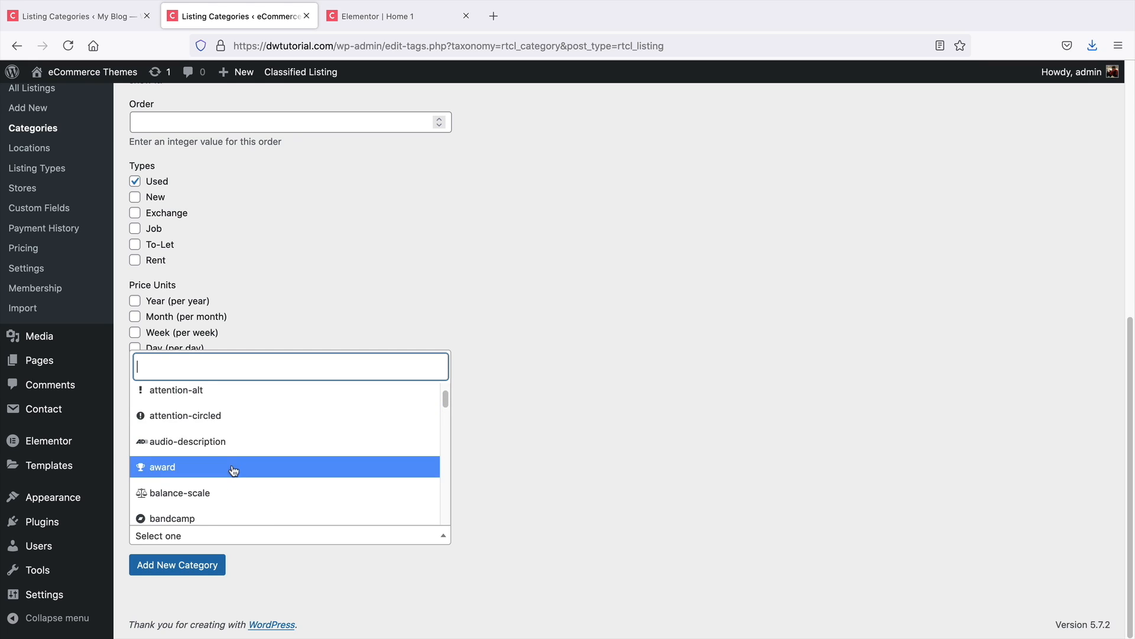
pyautogui.scroll(-3, 233, 473)
pyautogui.scroll(-2, 233, 476)
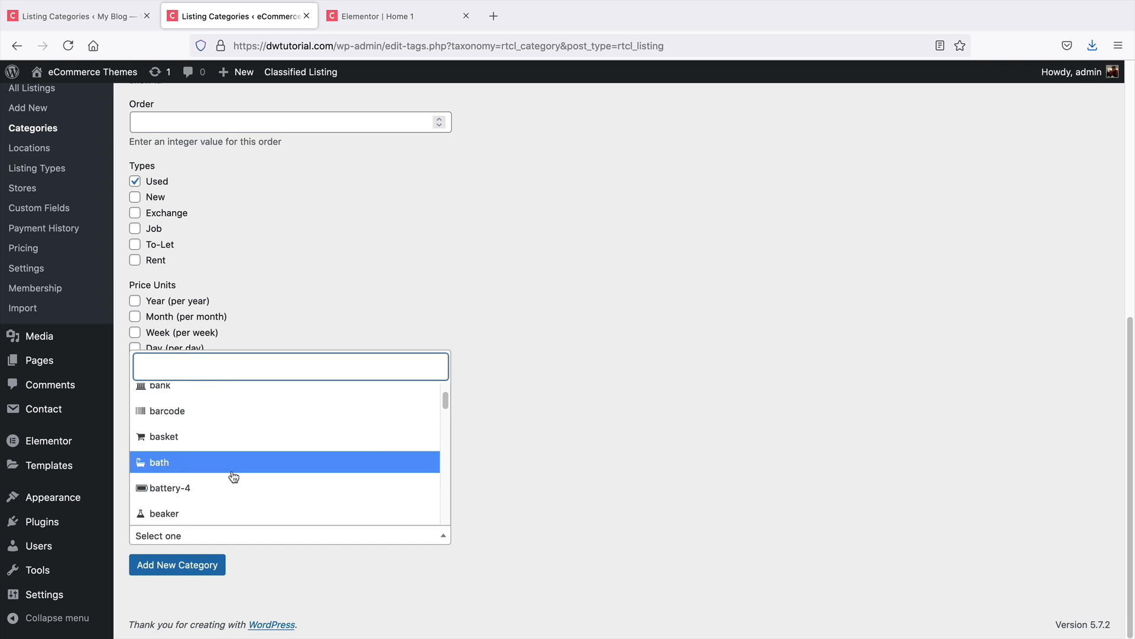
pyautogui.click(232, 475)
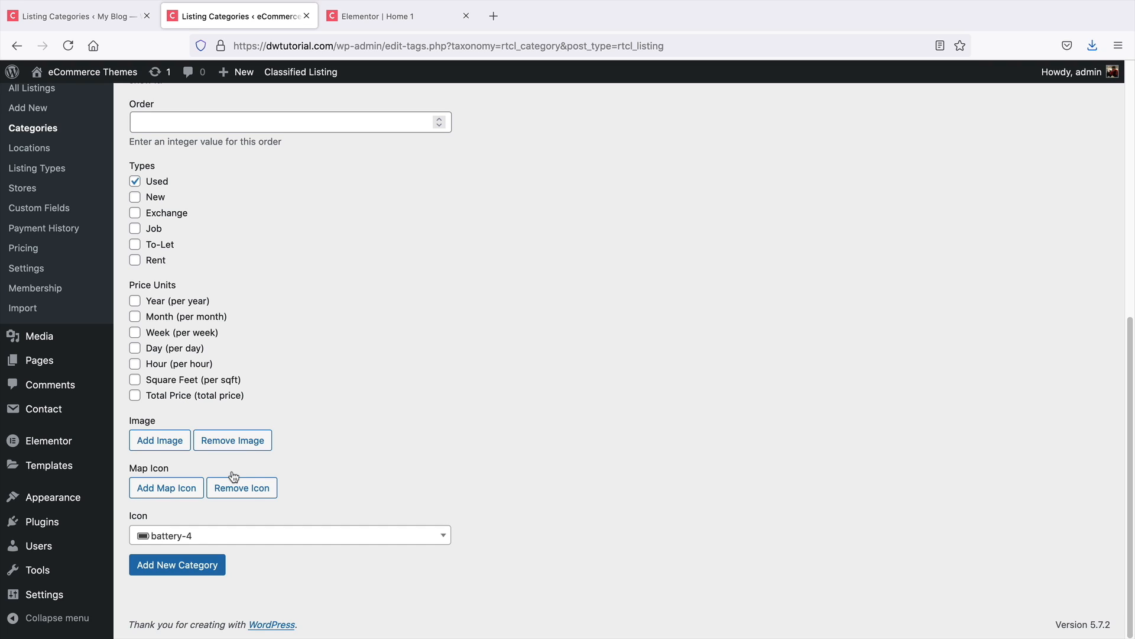
pyautogui.click(188, 565)
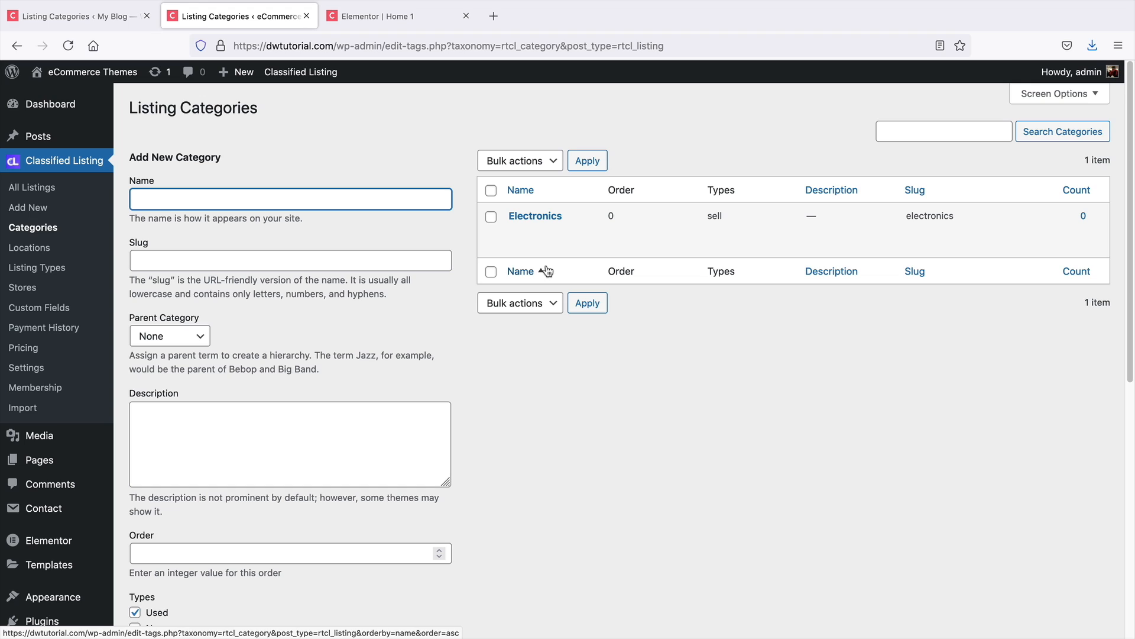
# Add a Laptops listing category with Electronics as its parent category
pyautogui.click(371, 203)
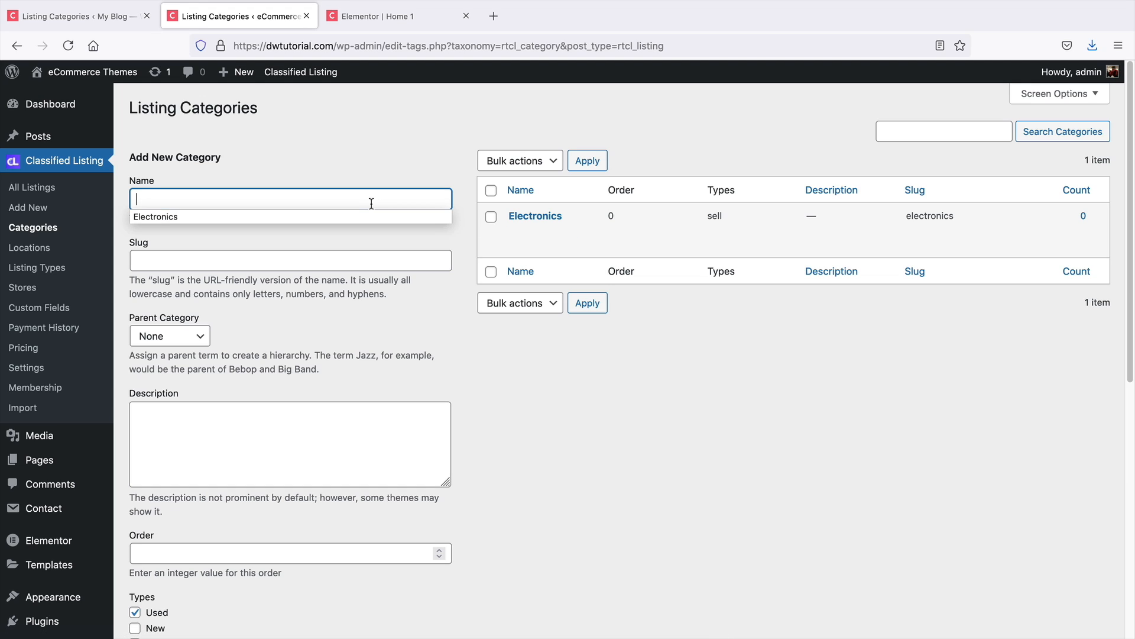
pyautogui.write('L')
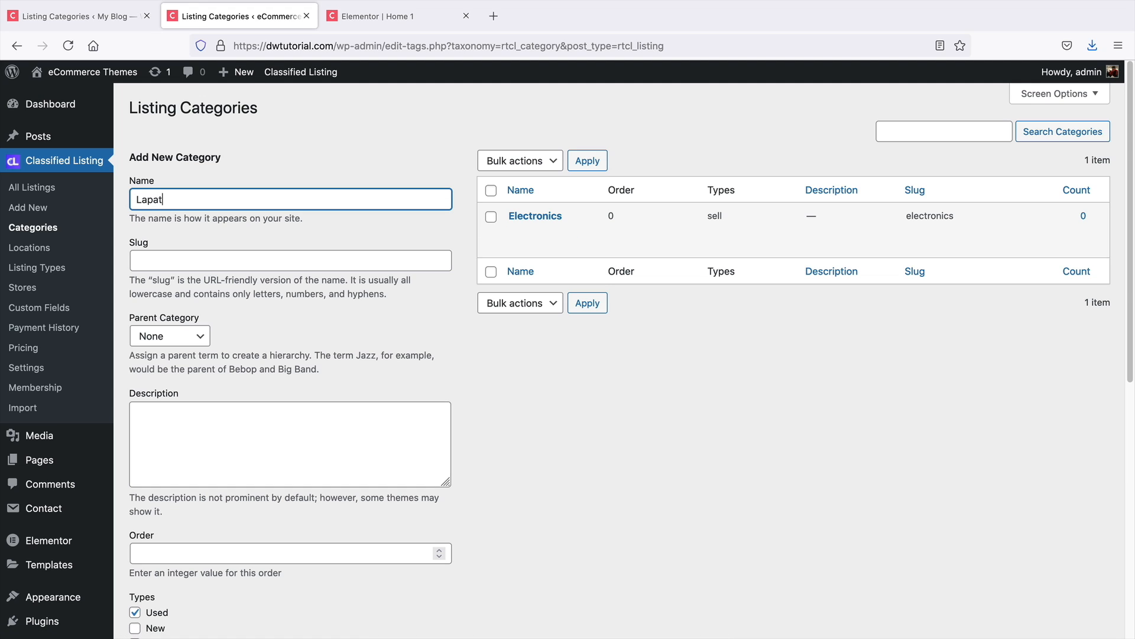
pyautogui.write('aptops')
pyautogui.press('Tab')
pyautogui.scroll(-2, 233, 444)
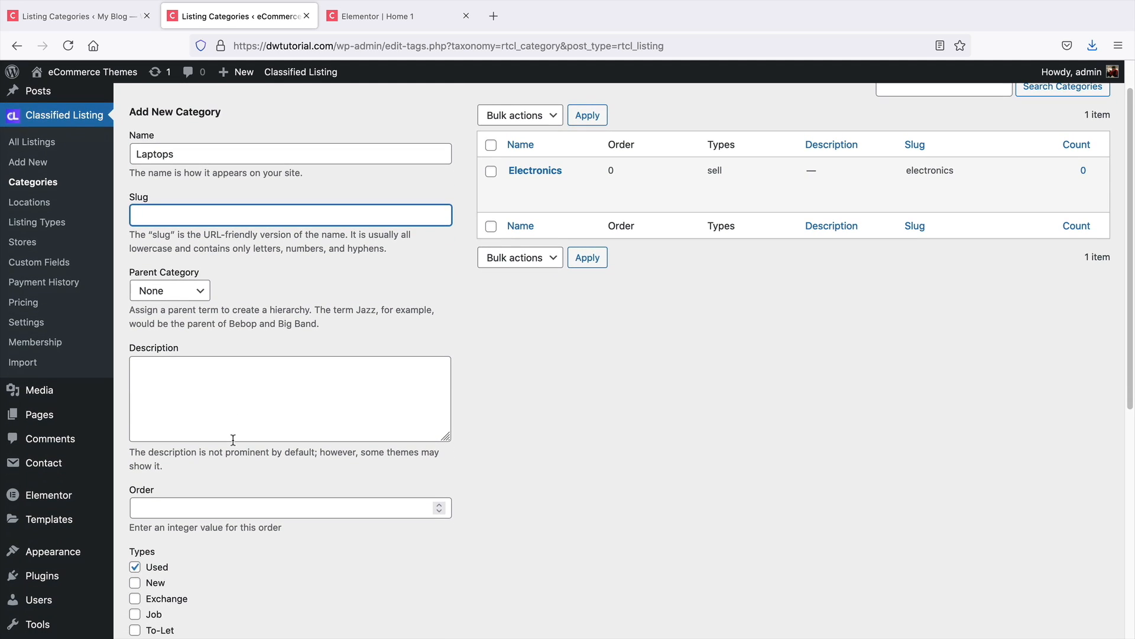
pyautogui.click(168, 292)
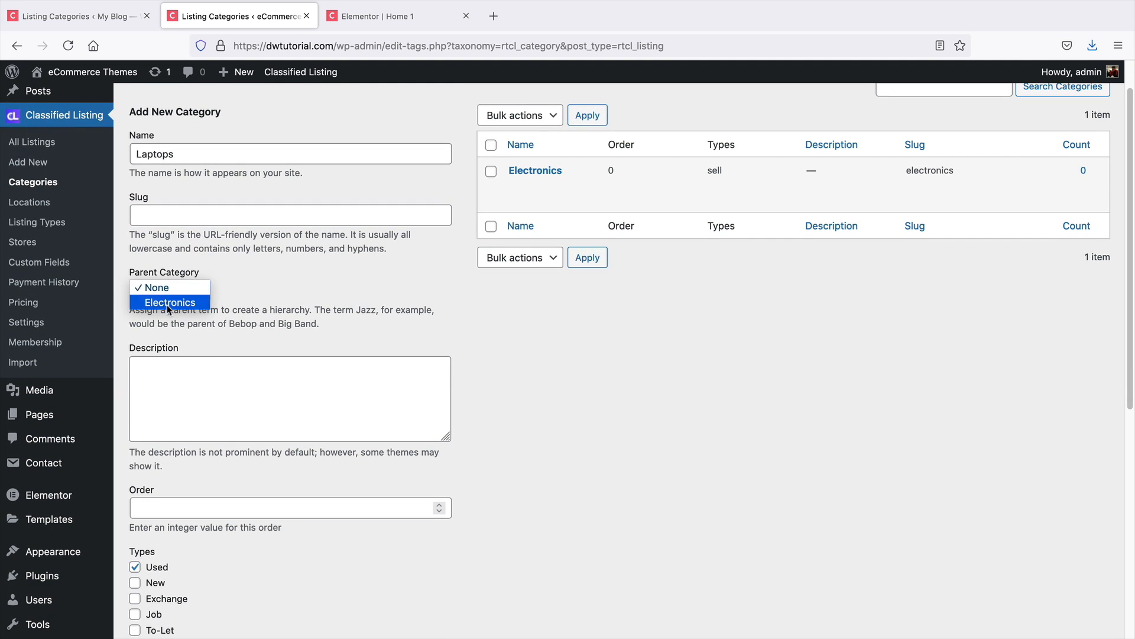
pyautogui.click(166, 303)
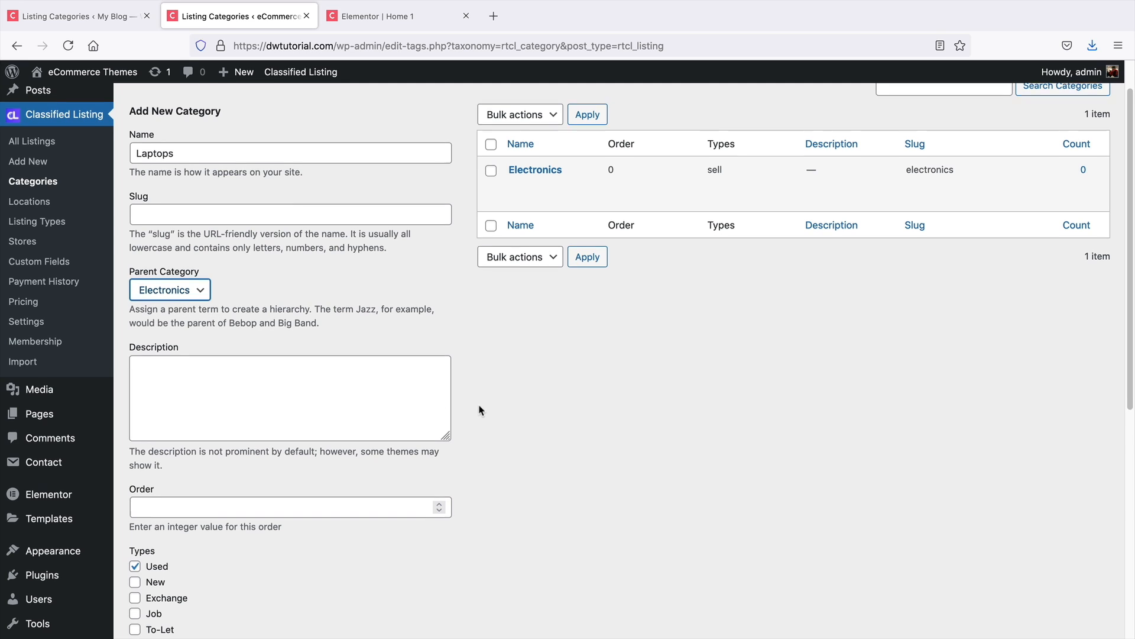
pyautogui.scroll(-7, 479, 408)
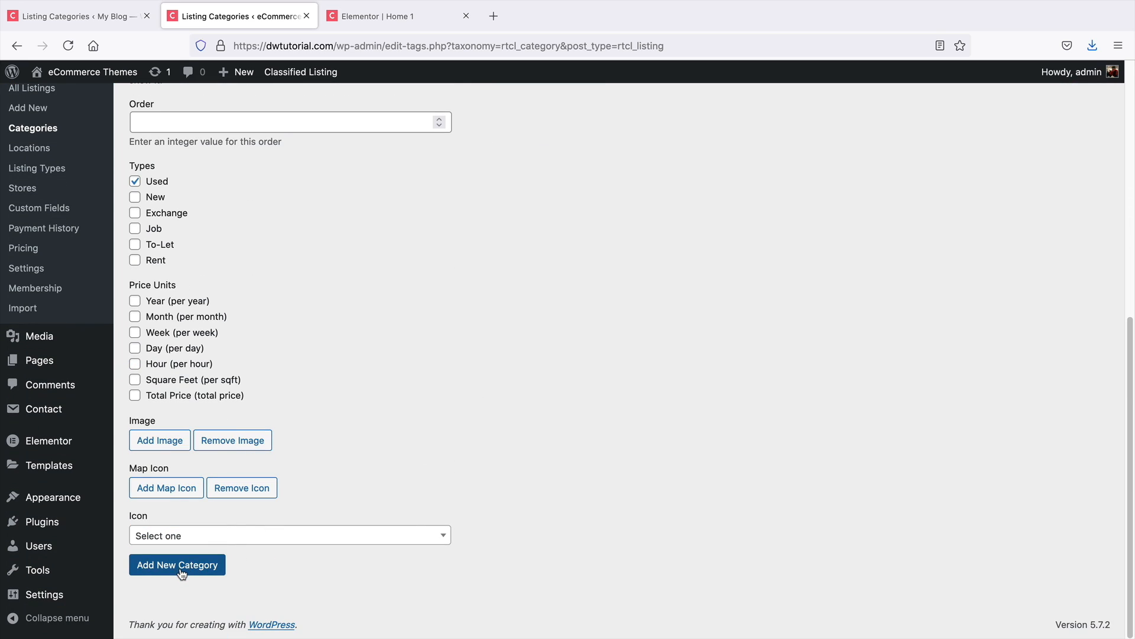
pyautogui.click(180, 569)
# Add a HeadPhones listing category with Electronics as its parent category
pyautogui.click(271, 200)
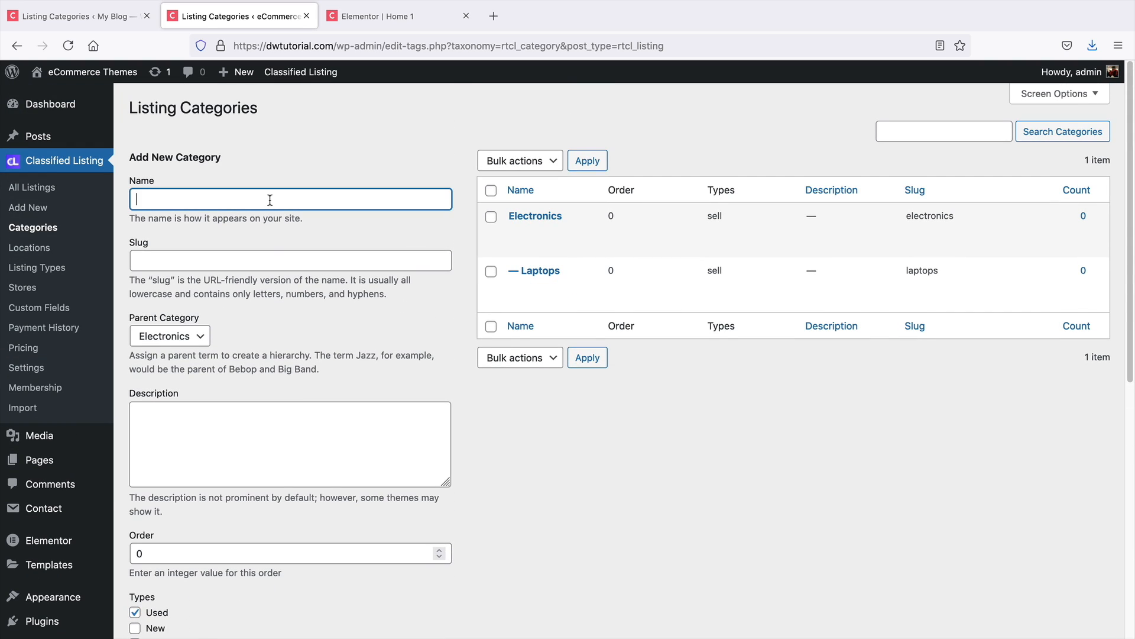
pyautogui.write('HeadPhones')
pyautogui.press('Tab')
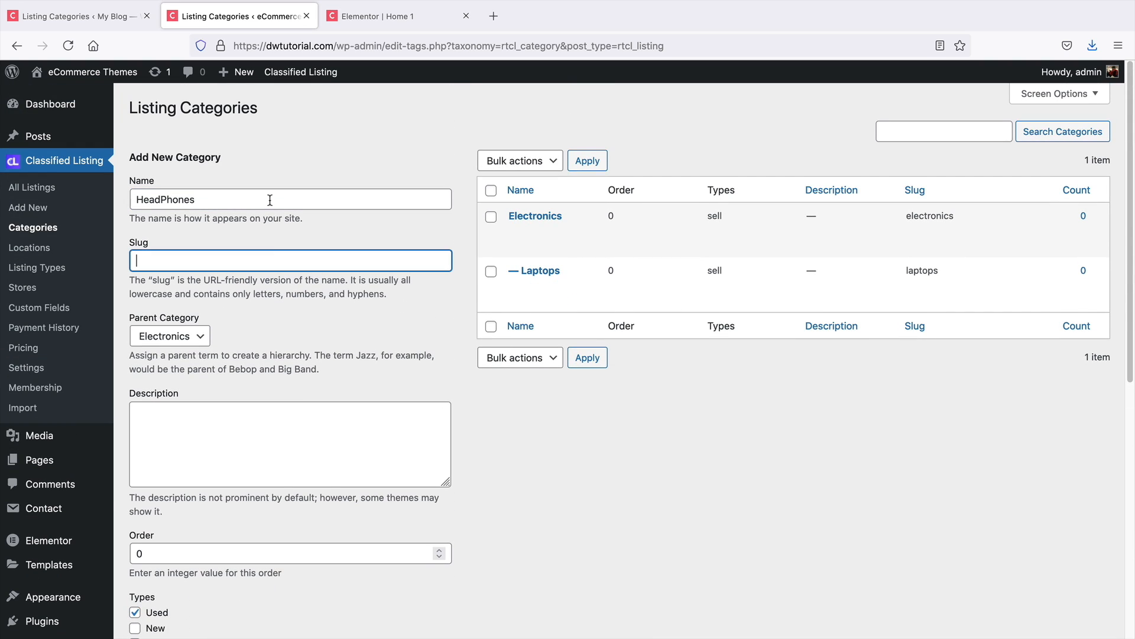
pyautogui.click(190, 335)
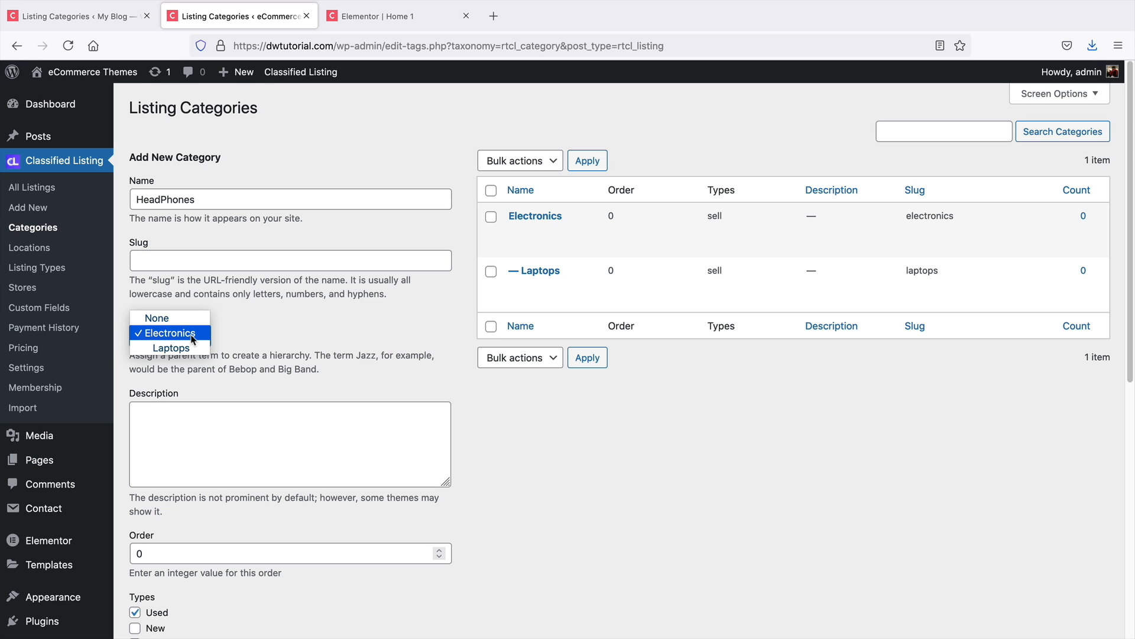
pyautogui.click(192, 335)
pyautogui.scroll(-10, 420, 388)
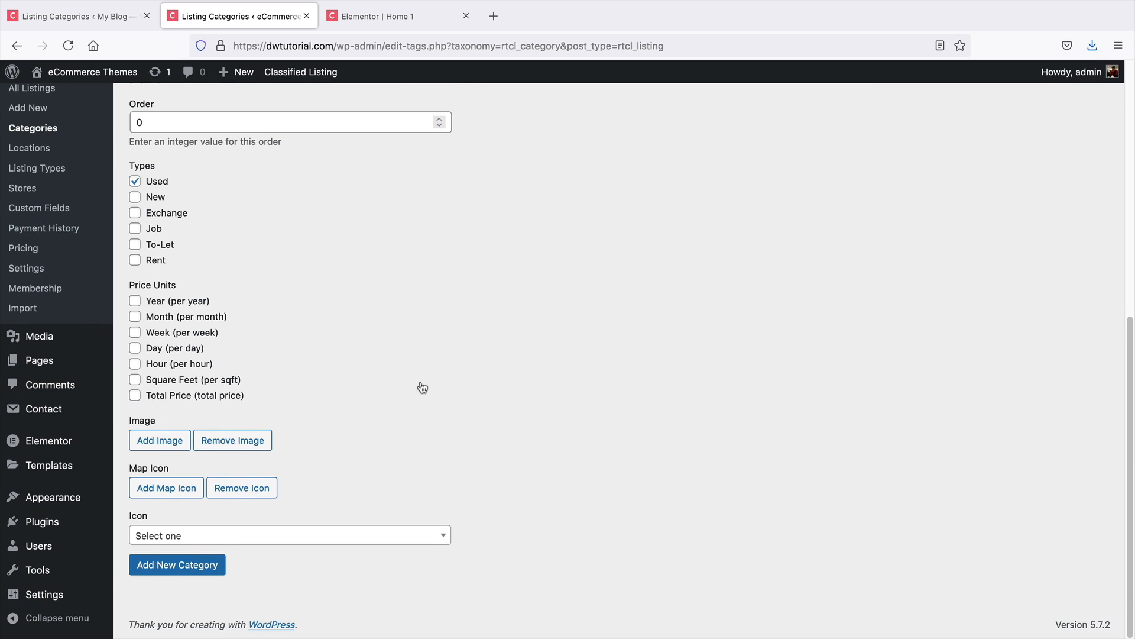
pyautogui.click(185, 571)
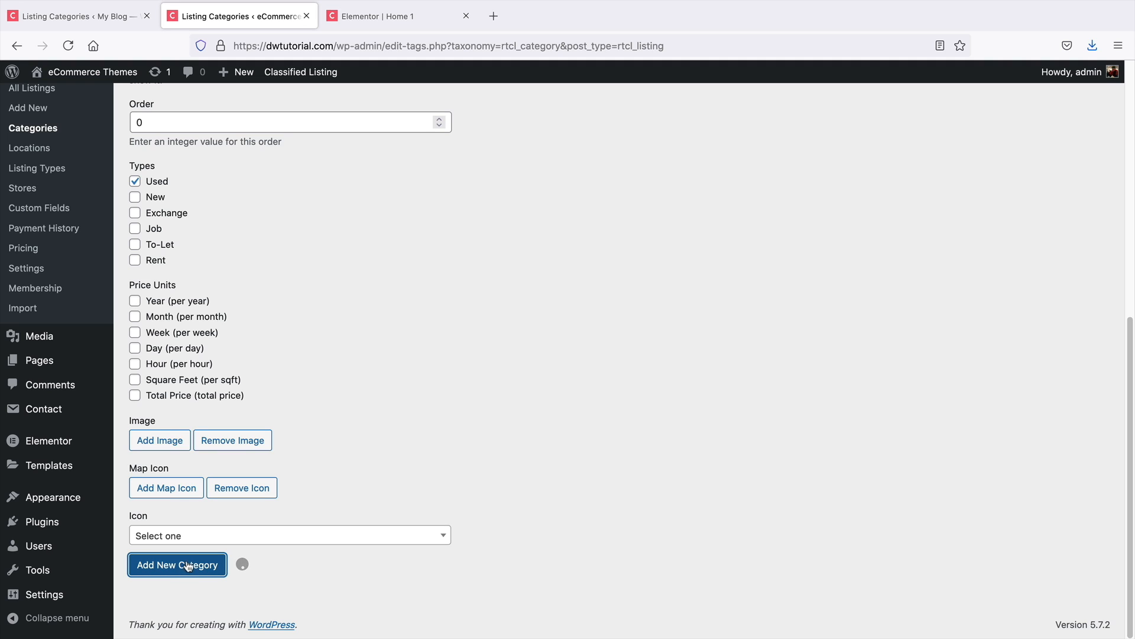
pyautogui.scroll(10, 625, 444)
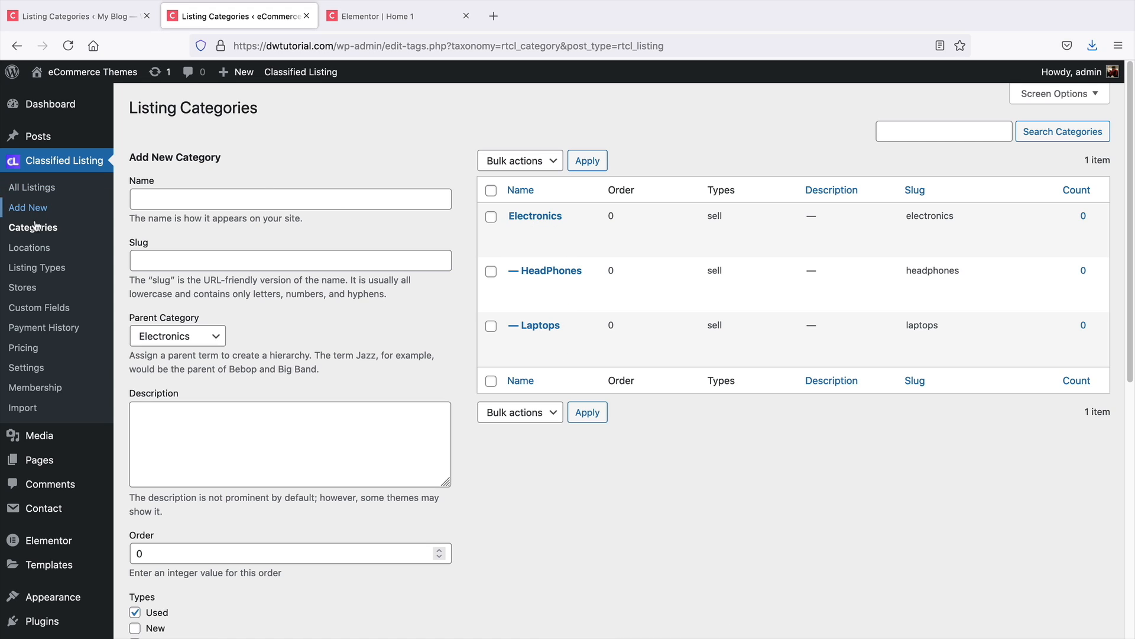
# Open the listing locations page and browse its list of locations
pyautogui.click(30, 250)
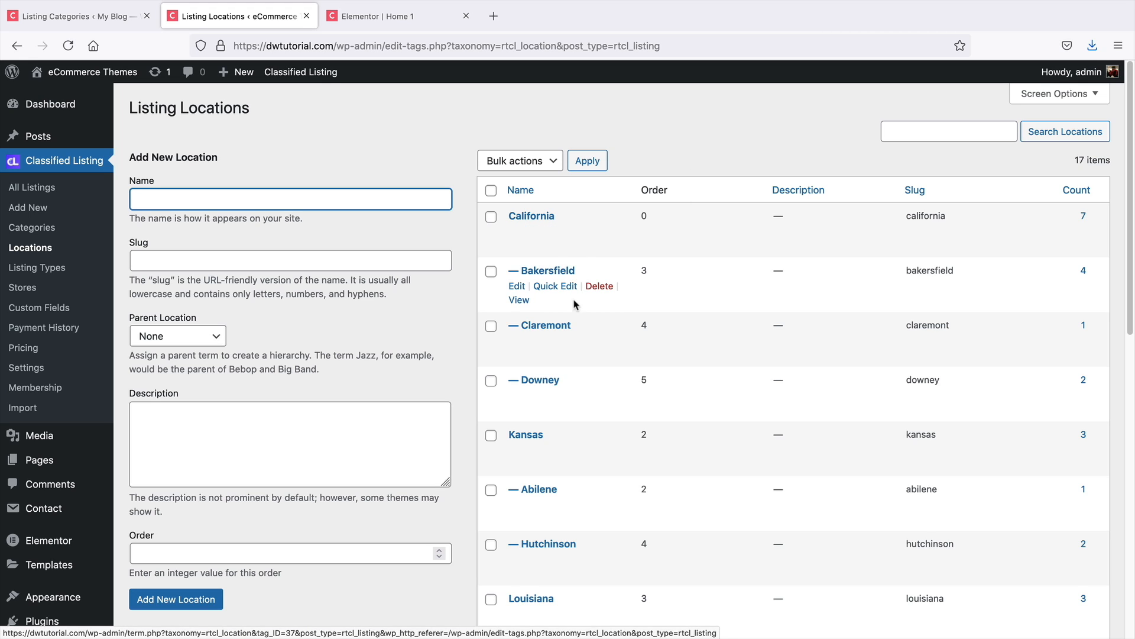
pyautogui.scroll(-5, 552, 380)
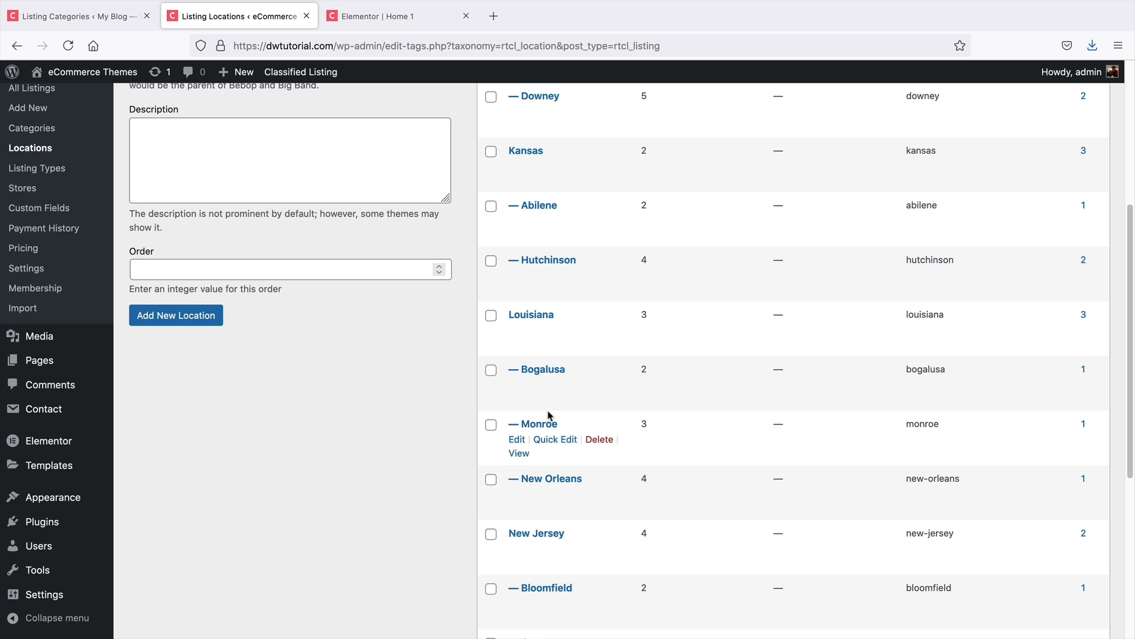
pyautogui.scroll(-1, 539, 452)
pyautogui.scroll(-3, 539, 452)
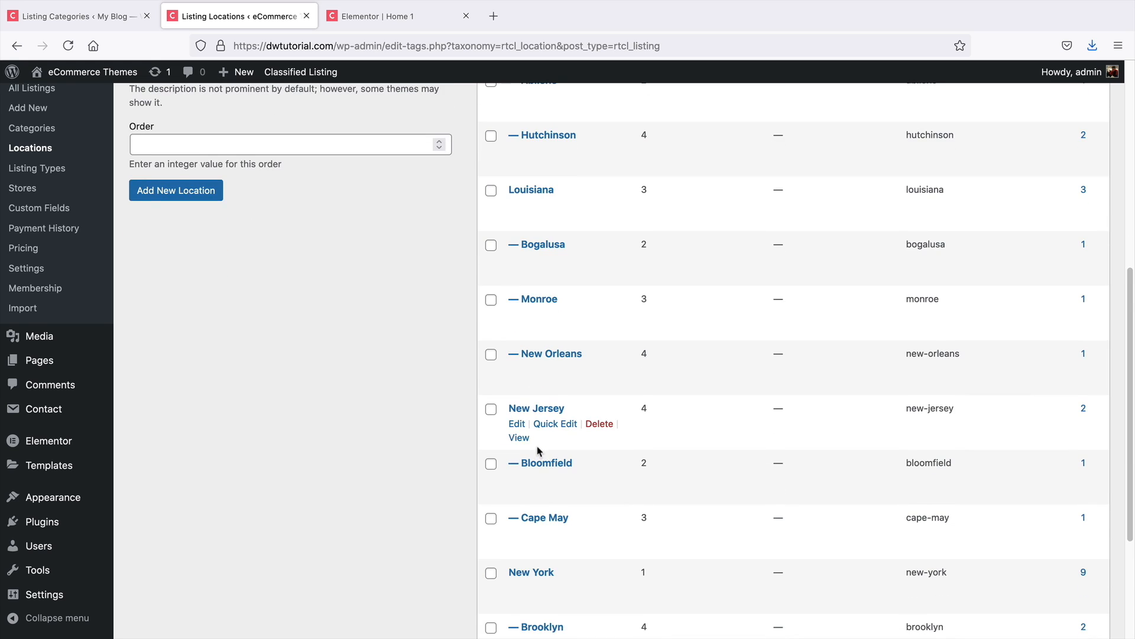
pyautogui.scroll(10, 538, 451)
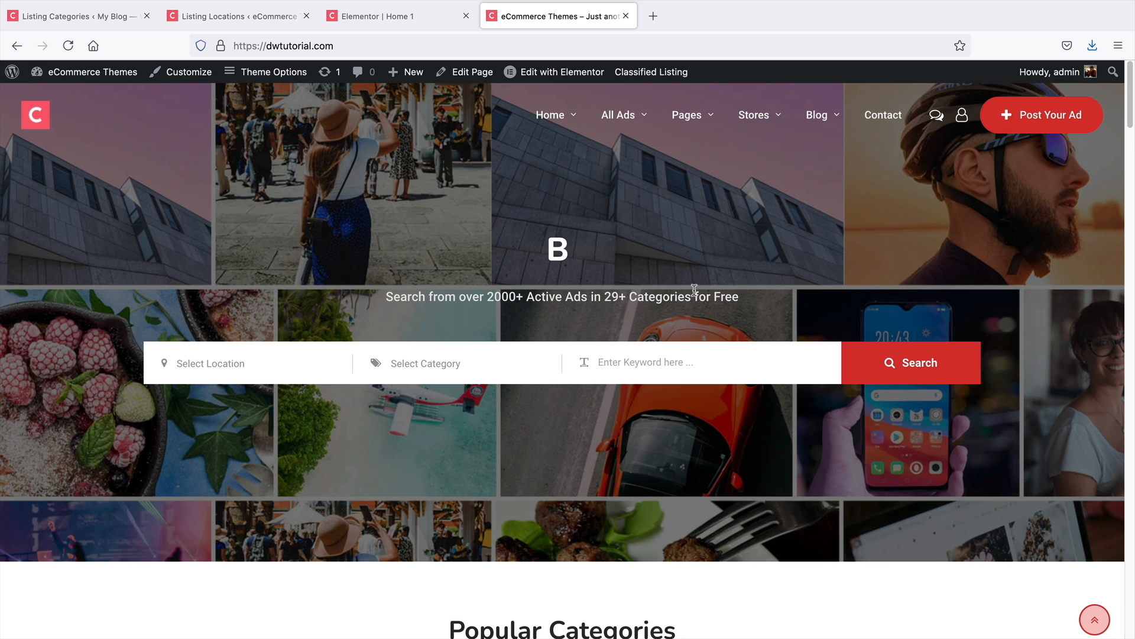
# On the live homepage, browse the location selector, including California's sub-locations, then close it
pyautogui.click(223, 364)
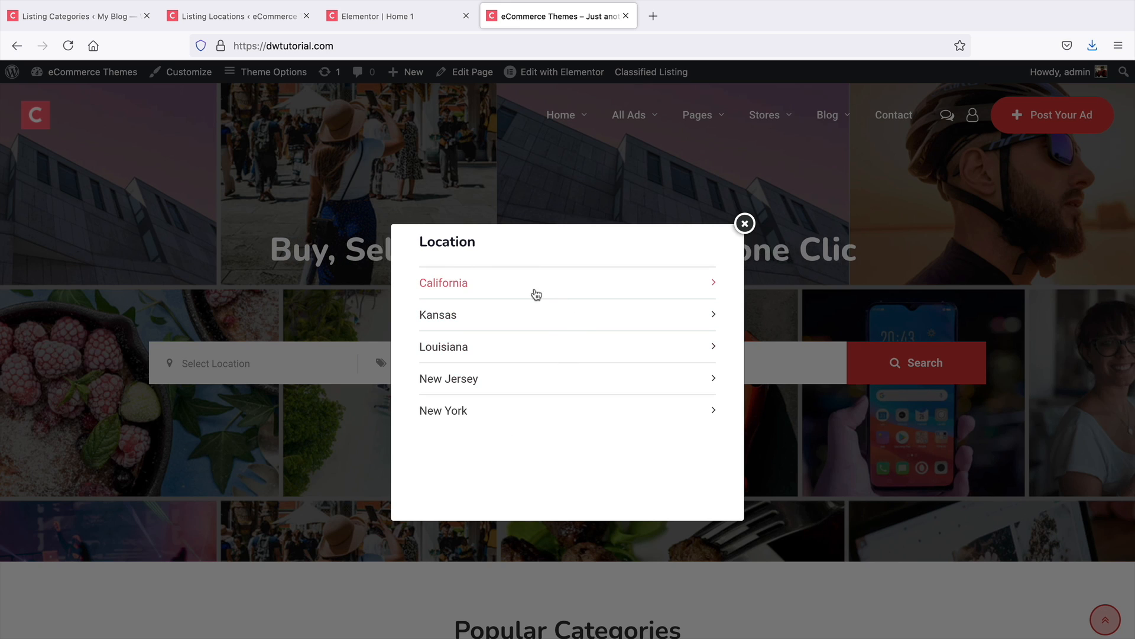
pyautogui.click(698, 292)
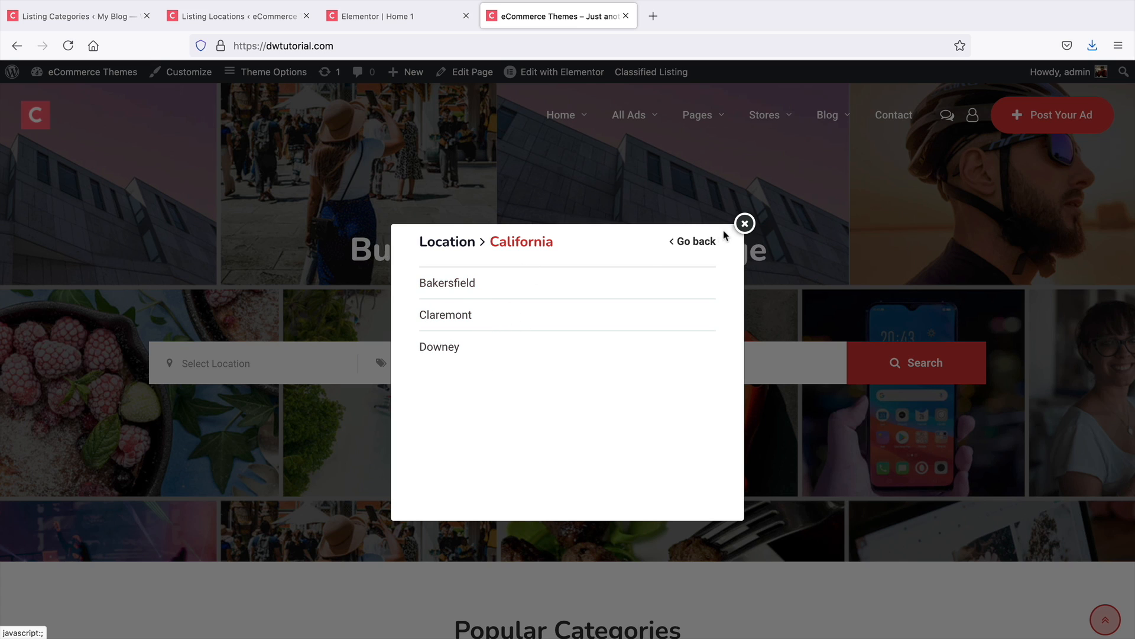
pyautogui.click(691, 242)
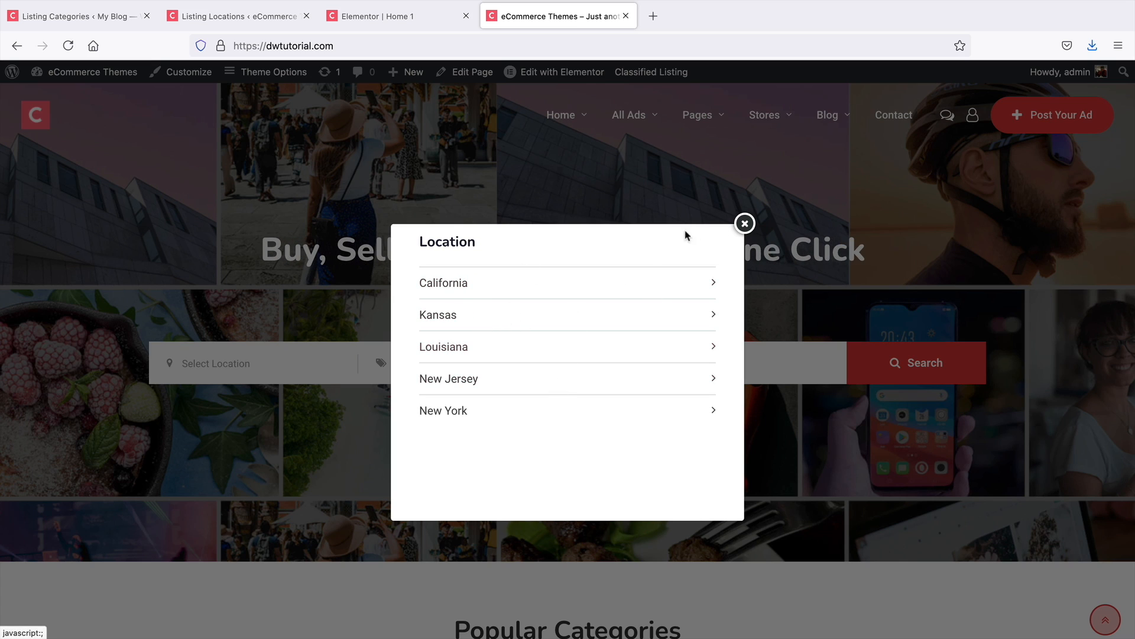
pyautogui.click(745, 224)
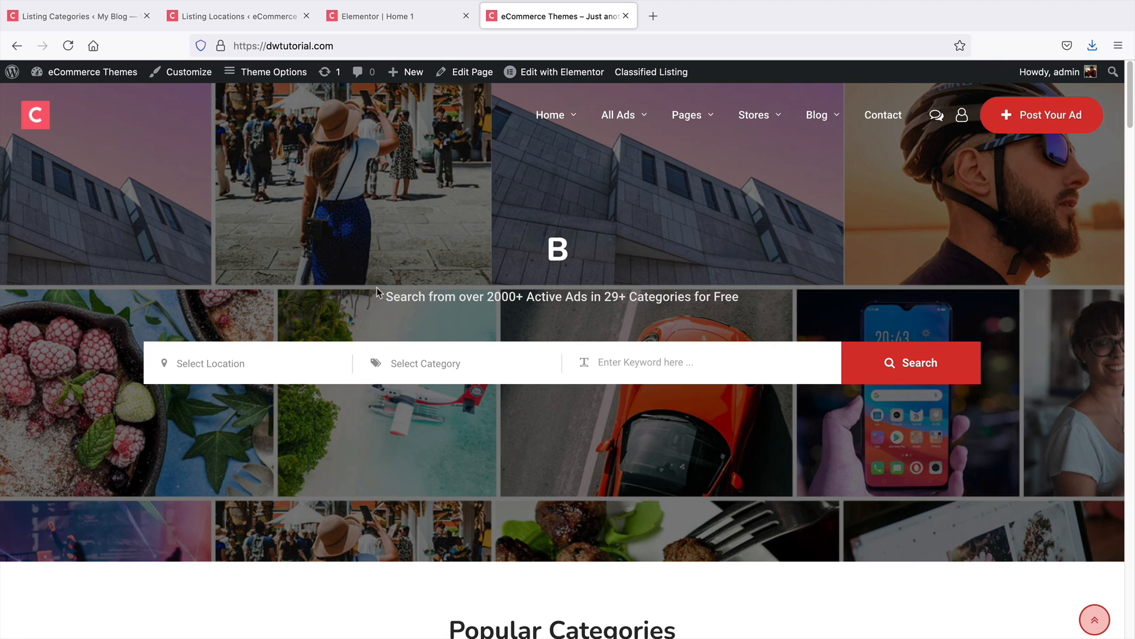
pyautogui.click(249, 18)
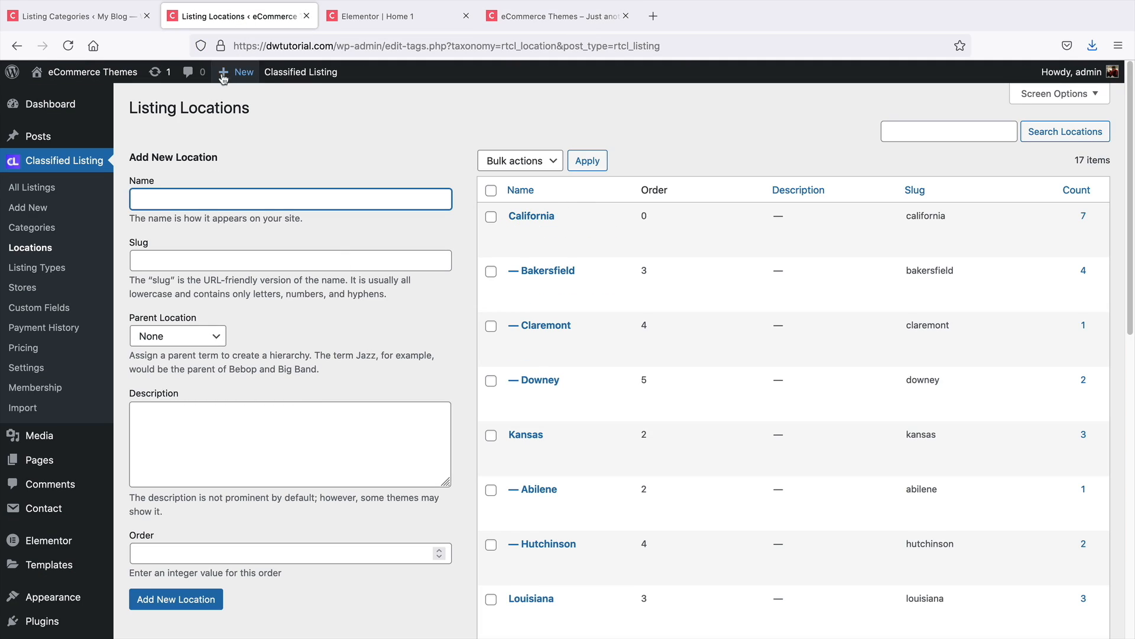
pyautogui.moveTo(152, 108); pyautogui.dragTo(283, 105)
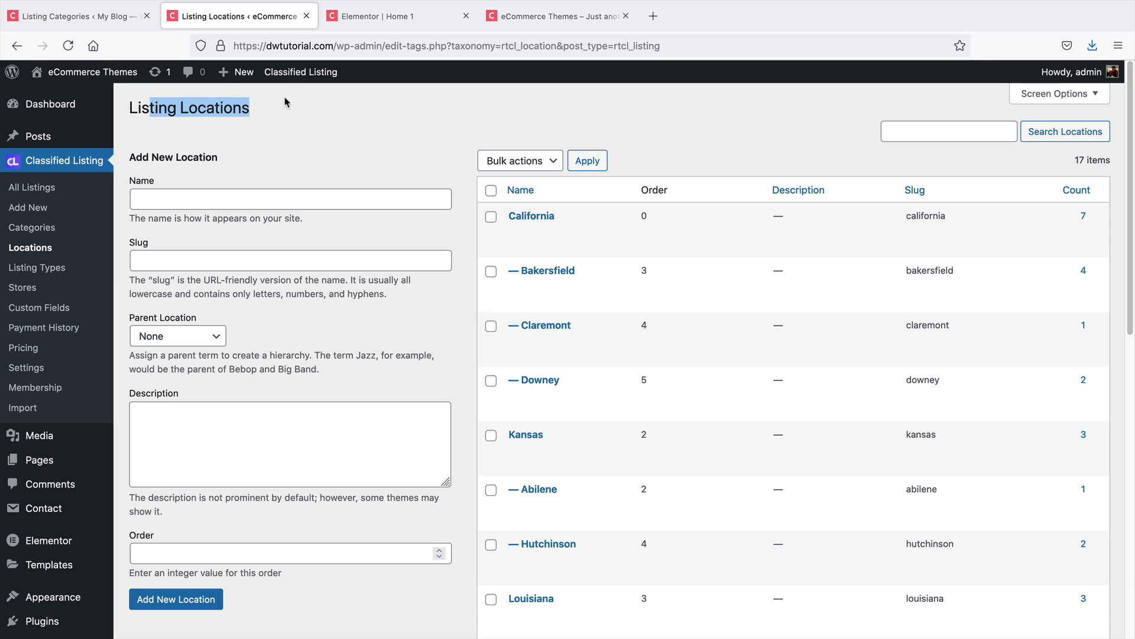
pyautogui.click(426, 17)
pyautogui.click(541, 21)
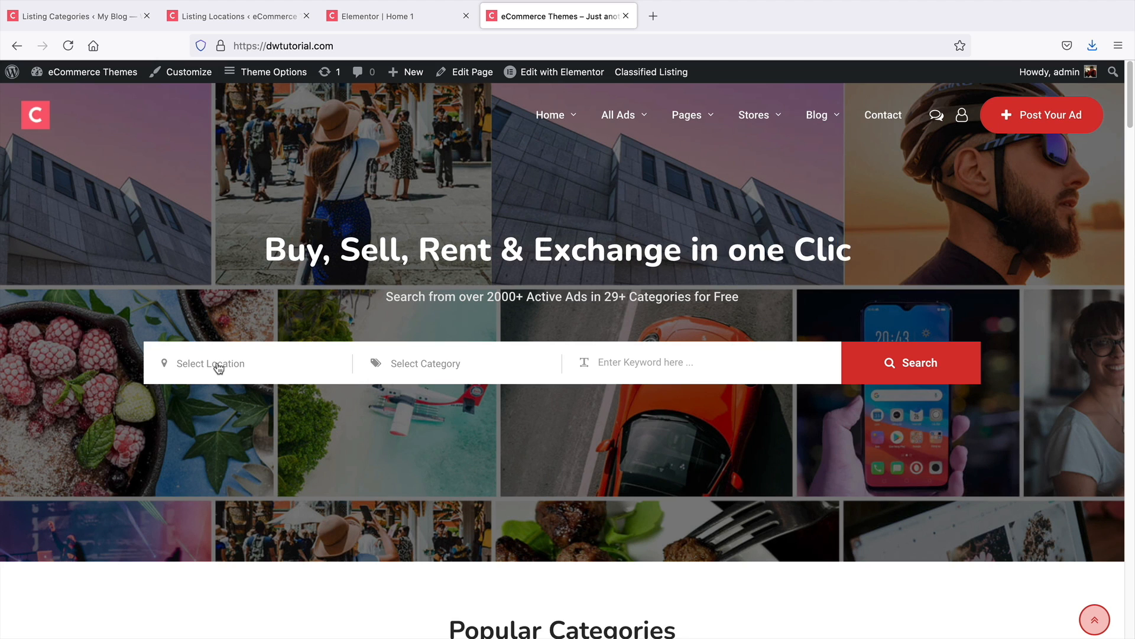
pyautogui.click(226, 21)
pyautogui.click(271, 155)
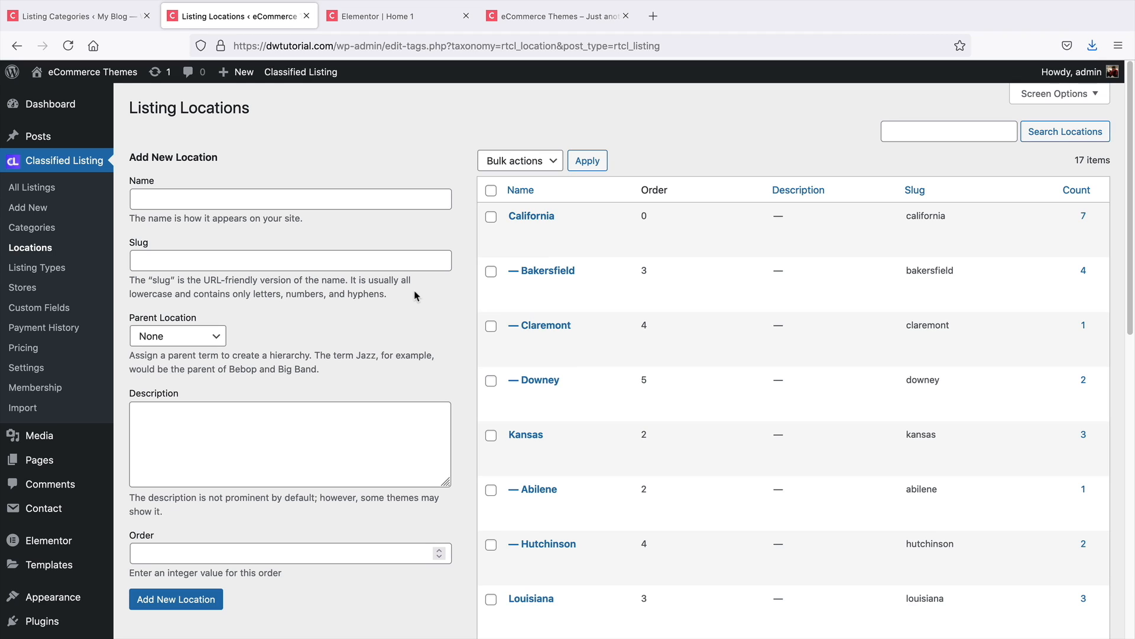
# Open the Listing Types page and compare its sell and buy types with the homepage's Sell/Buy tabs
pyautogui.click(37, 271)
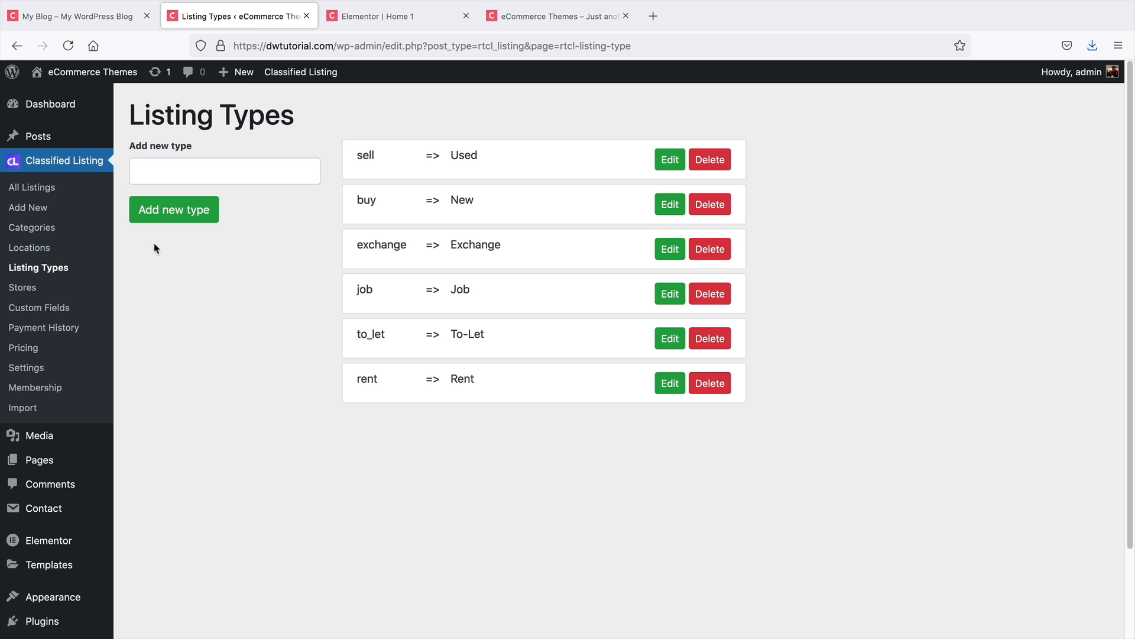
pyautogui.click(385, 18)
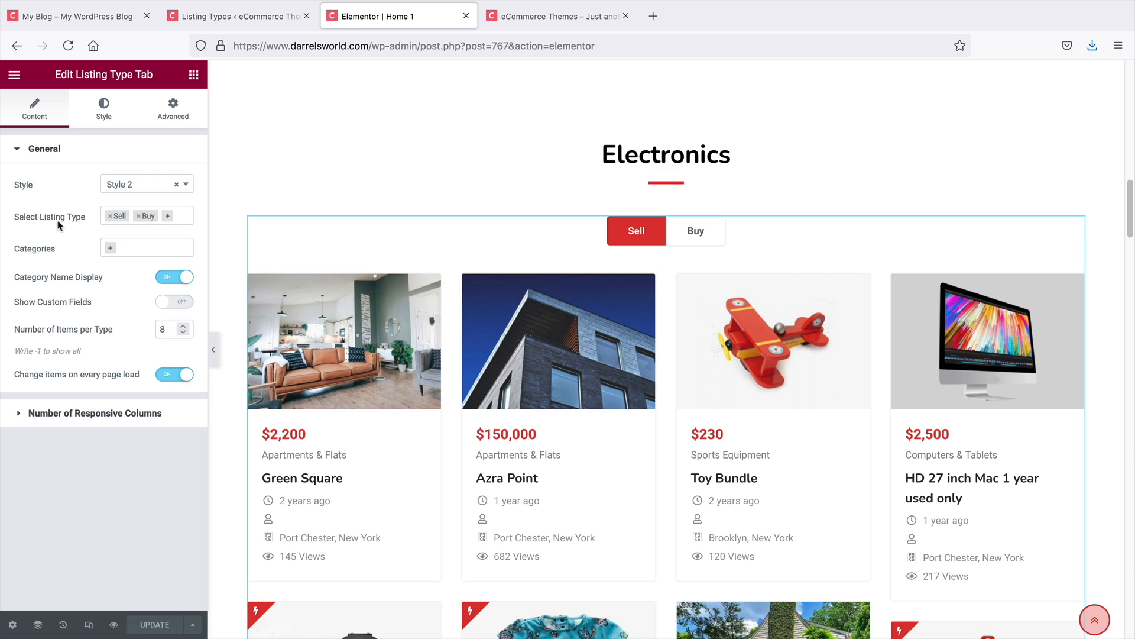
pyautogui.click(246, 18)
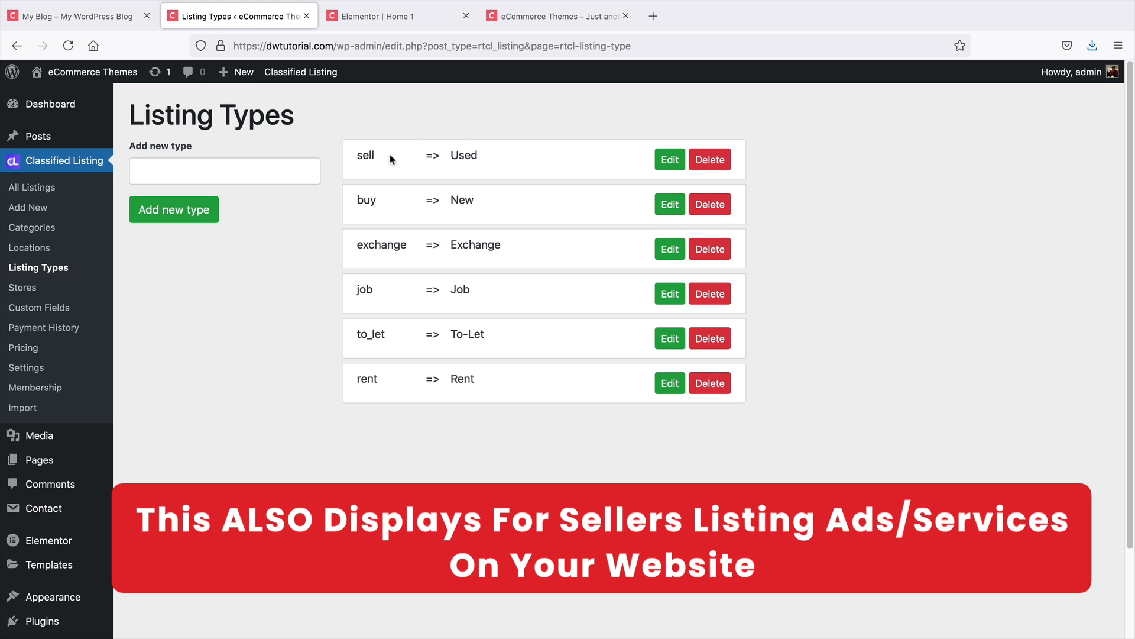
pyautogui.moveTo(496, 160); pyautogui.dragTo(360, 151)
pyautogui.moveTo(501, 201); pyautogui.dragTo(356, 198)
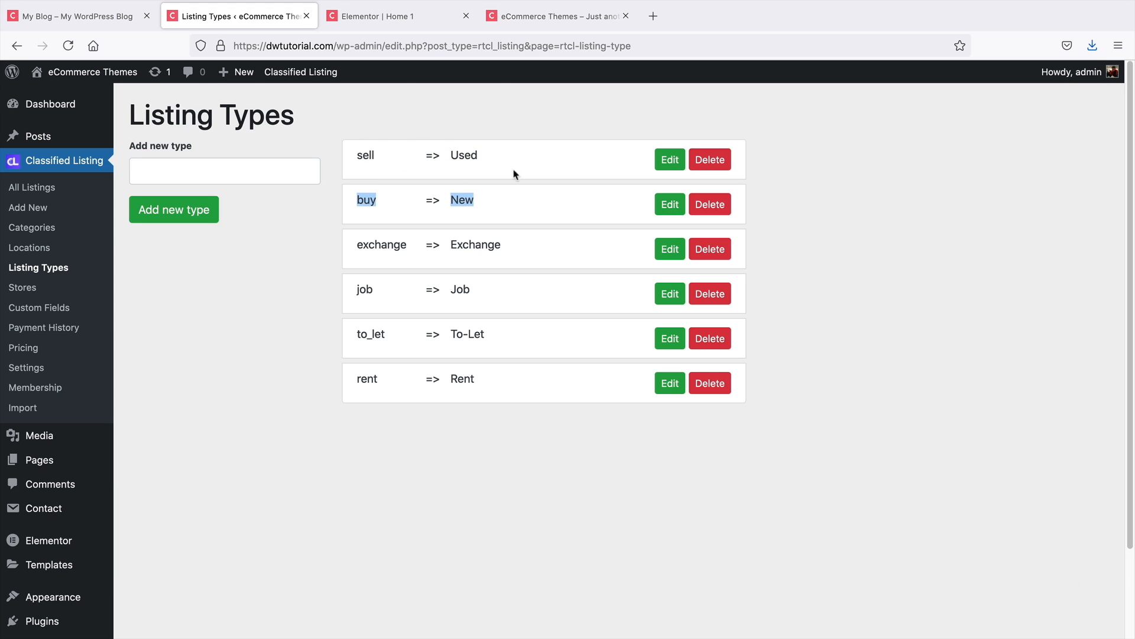
# Delete the sell and buy listing types
pyautogui.click(704, 163)
pyautogui.click(671, 372)
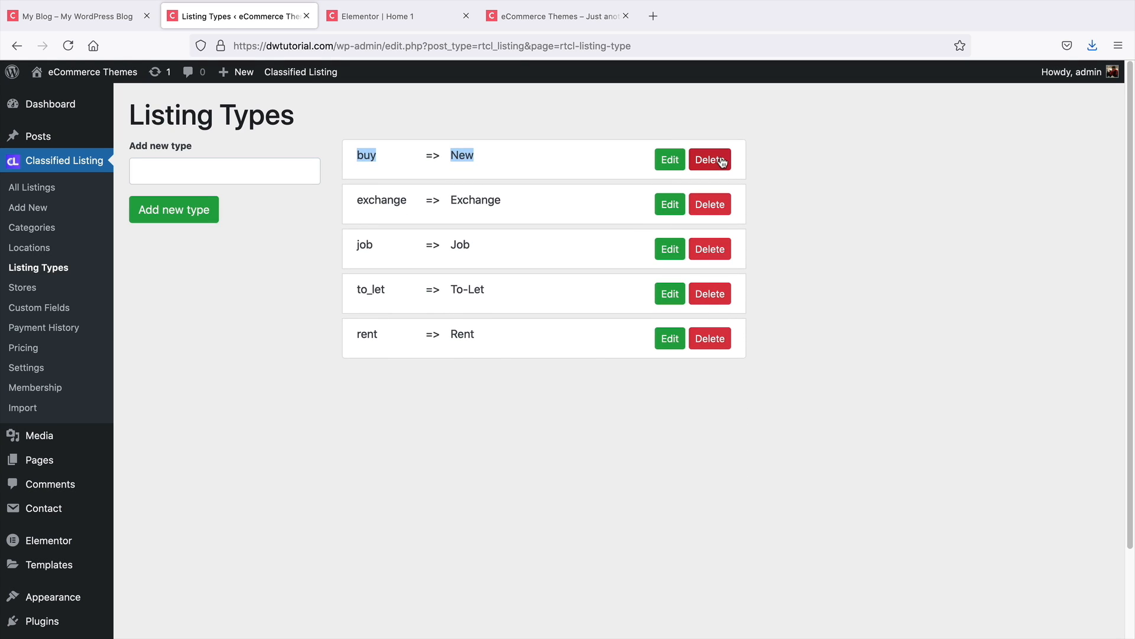
pyautogui.click(723, 163)
pyautogui.click(672, 384)
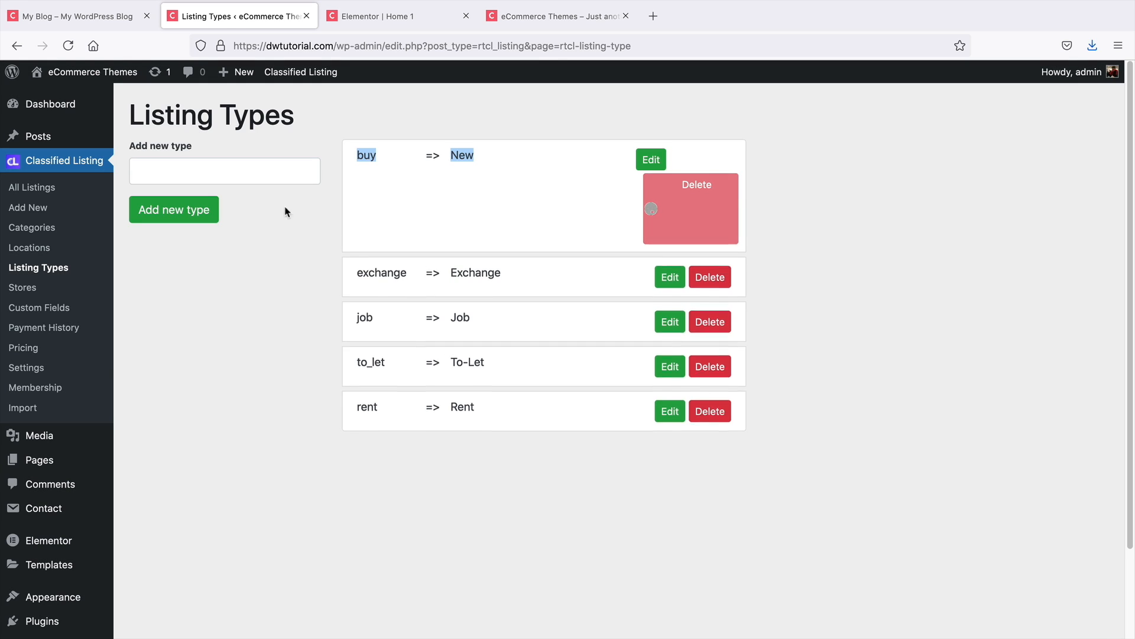
# Add two new listing types named Used and New
pyautogui.click(250, 172)
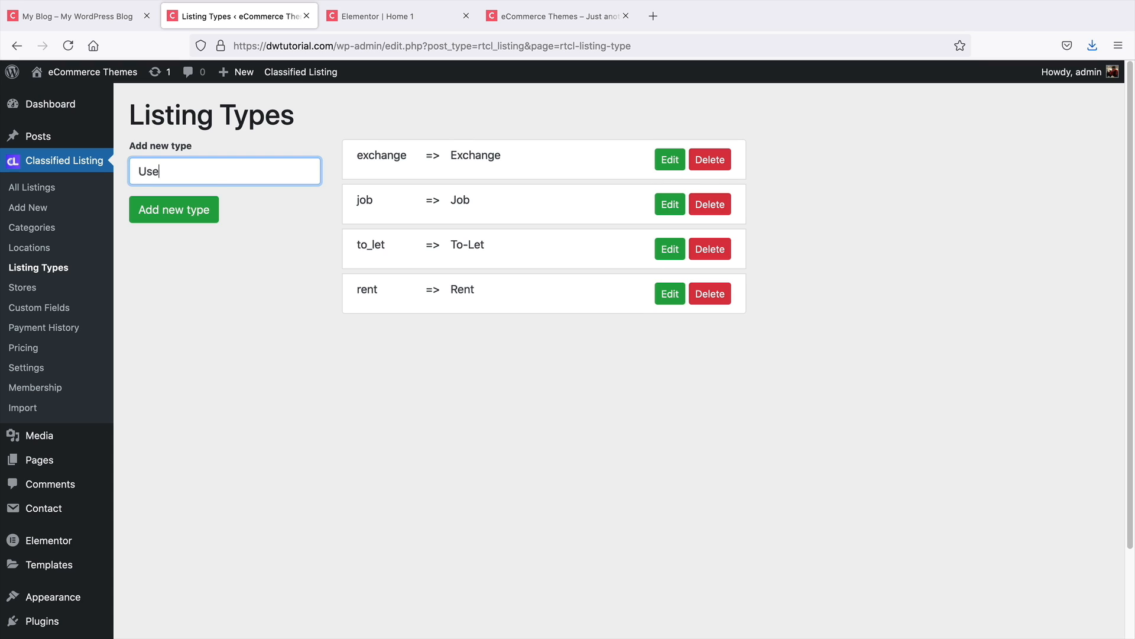
pyautogui.click(204, 210)
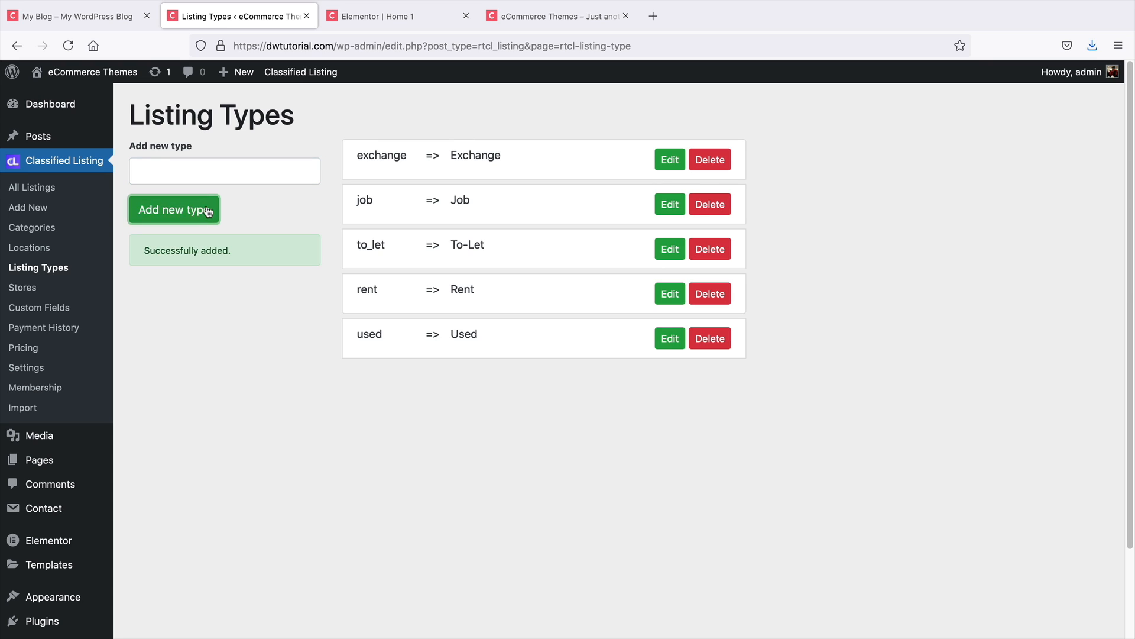
pyautogui.click(215, 172)
pyautogui.write('New')
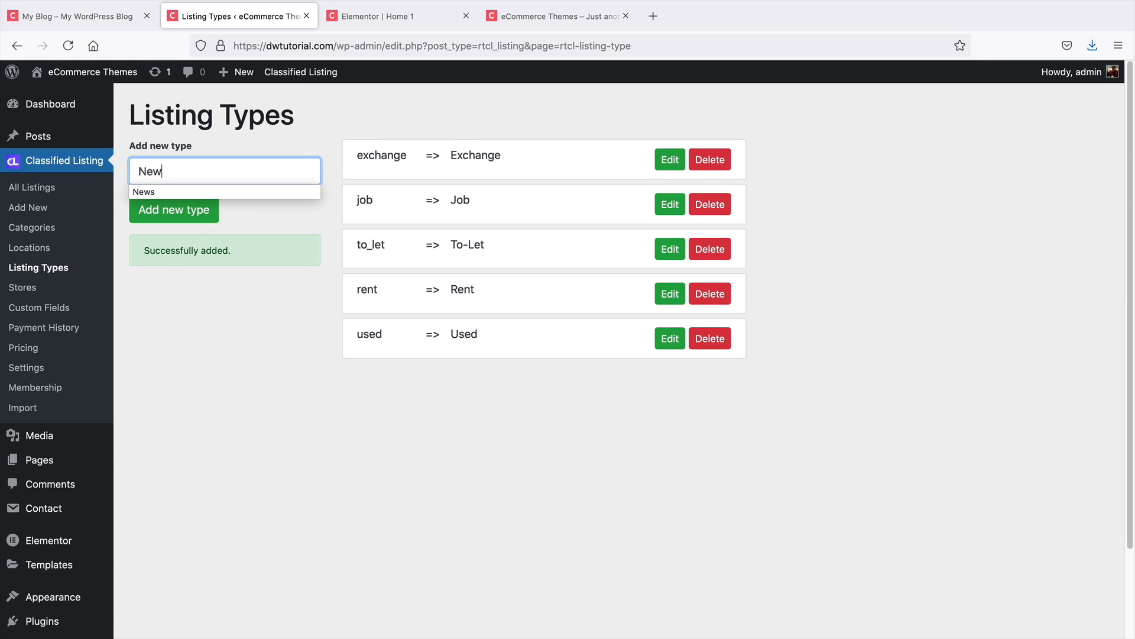
pyautogui.click(213, 220)
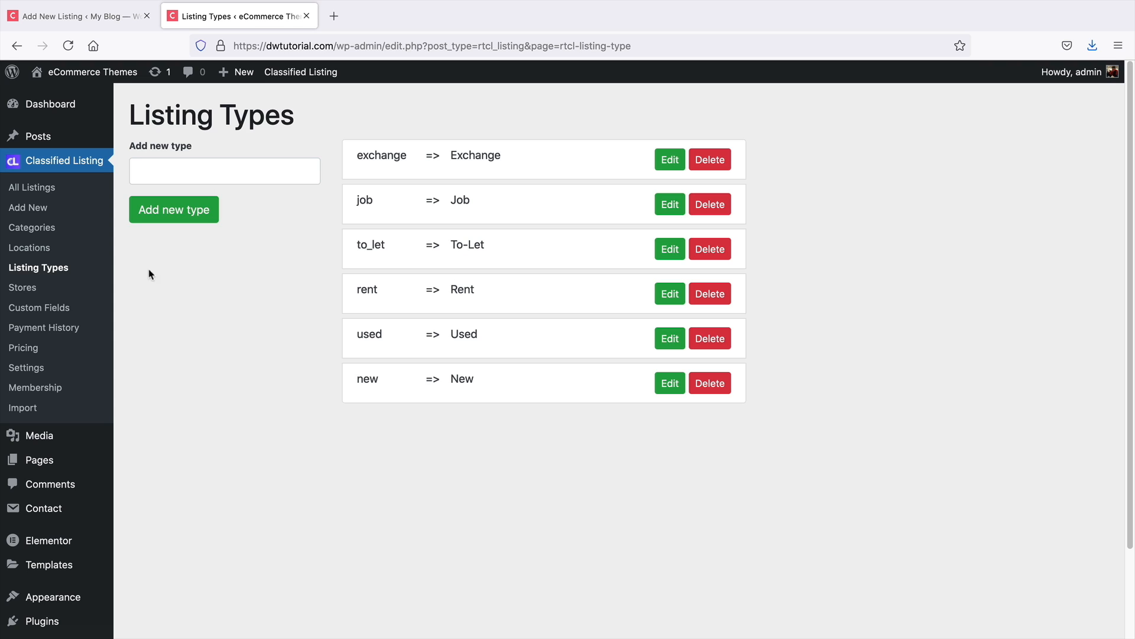
# Enable the Used and New types for the Electronics category and update it
pyautogui.click(47, 229)
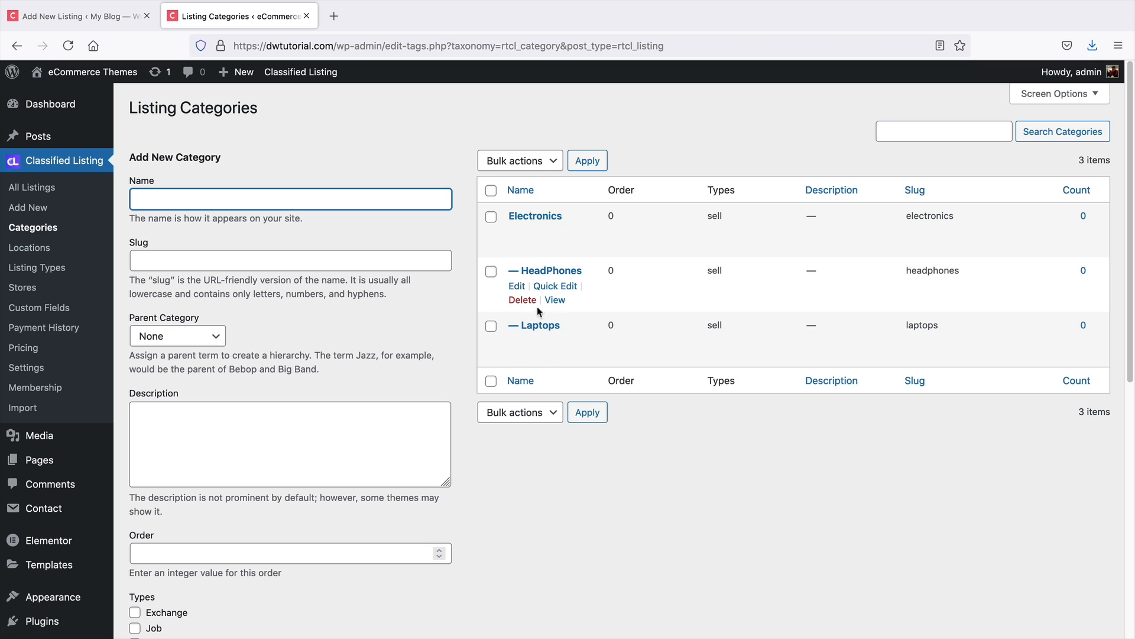
pyautogui.click(538, 216)
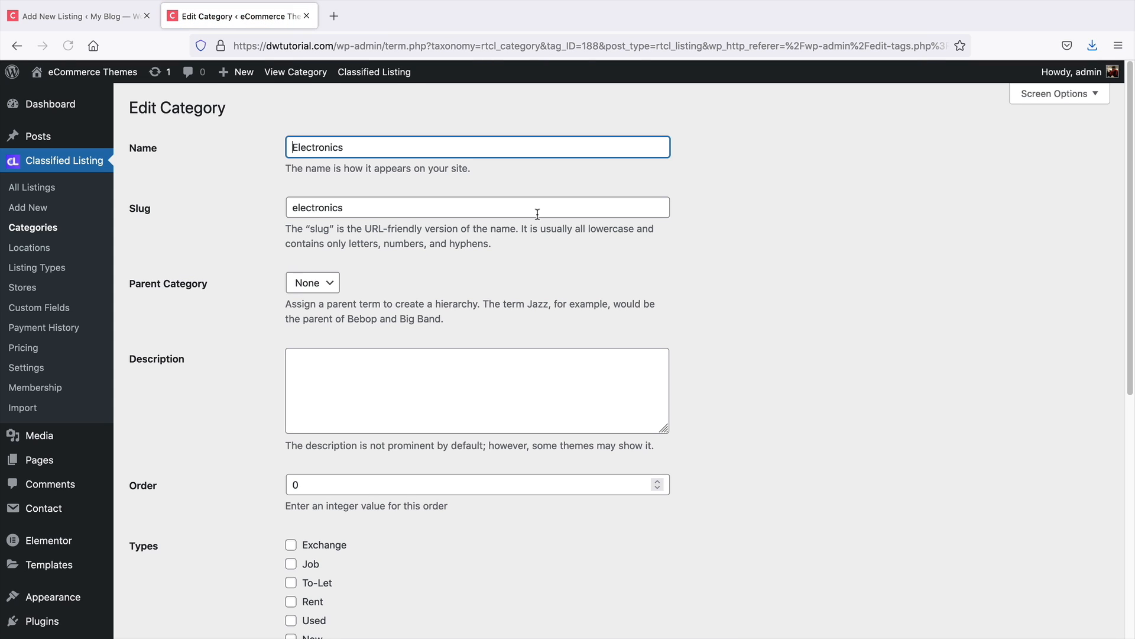
pyautogui.scroll(-7, 187, 450)
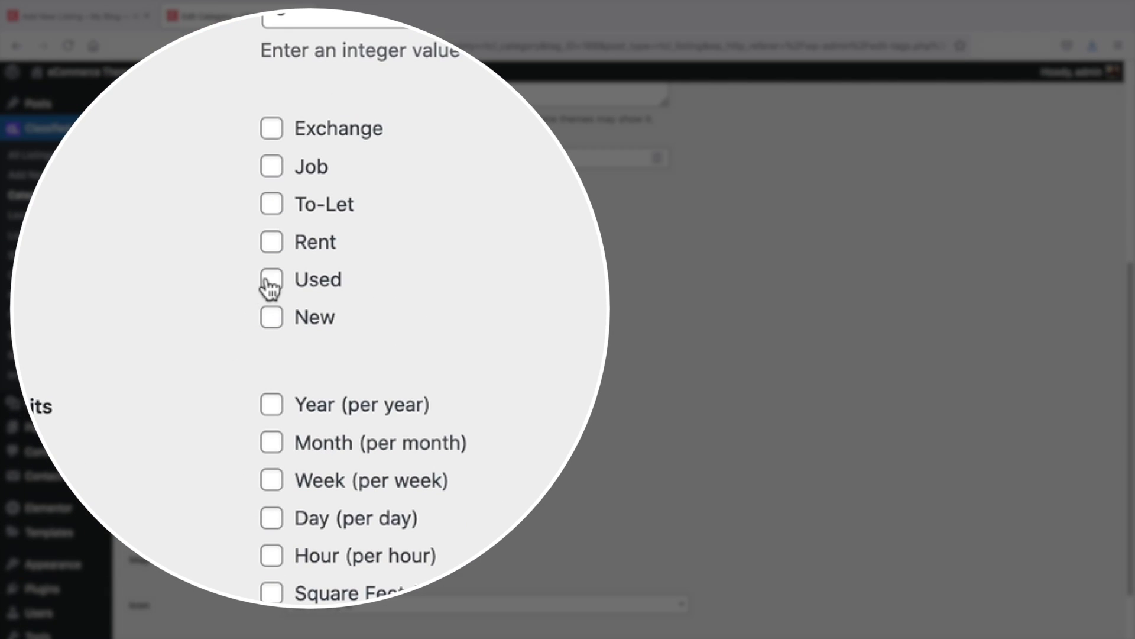
pyautogui.click(271, 280)
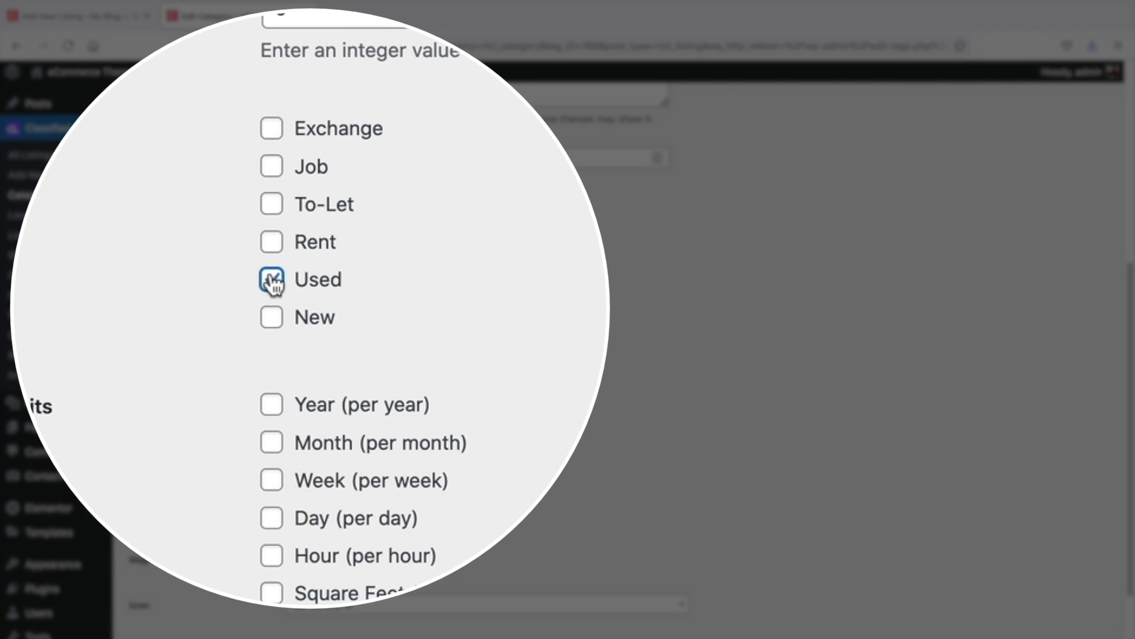
pyautogui.click(271, 318)
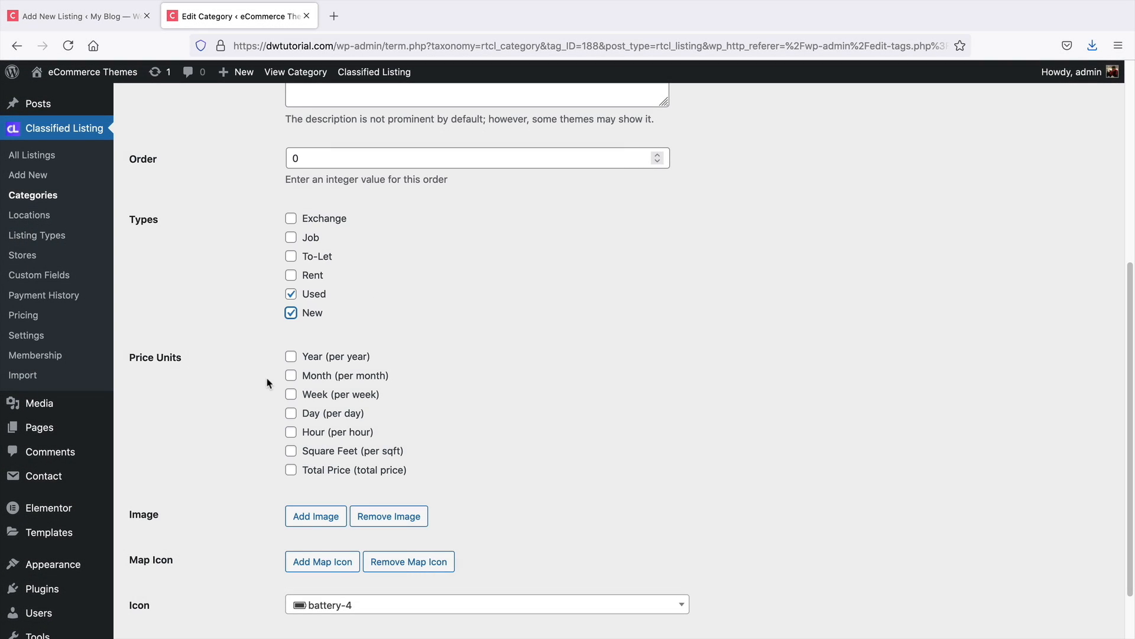
pyautogui.scroll(-2, 266, 379)
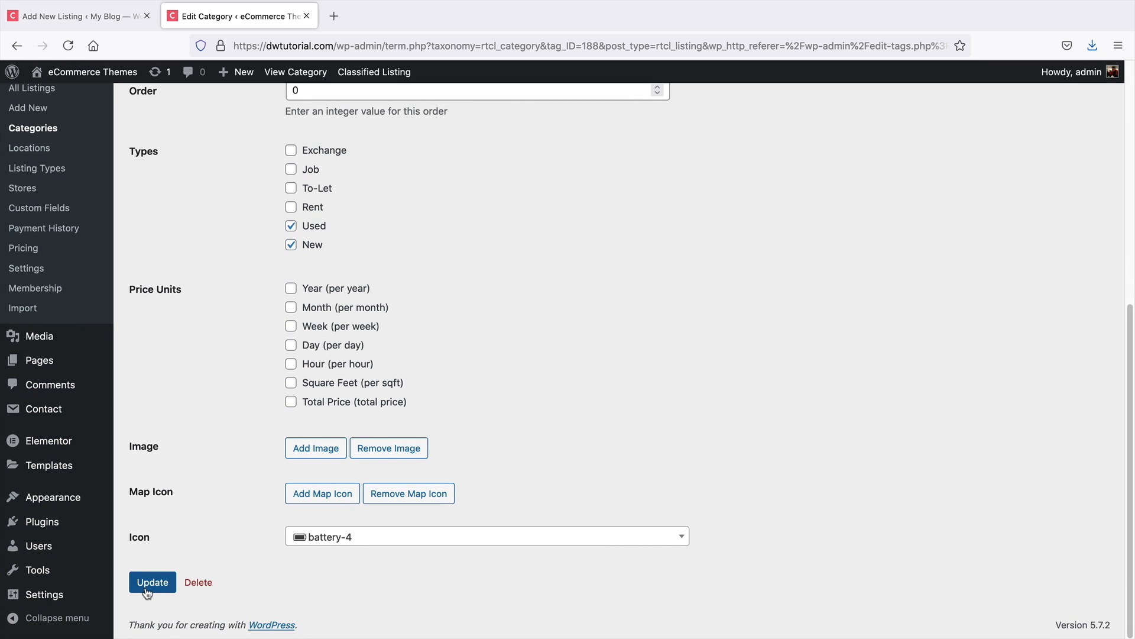
pyautogui.click(152, 583)
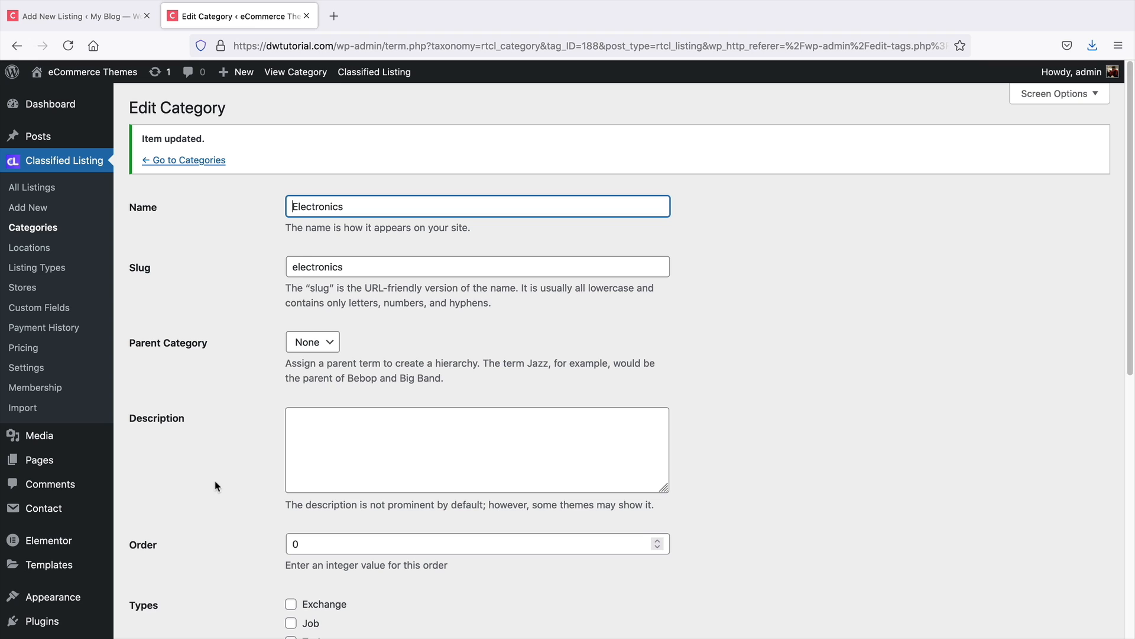
pyautogui.click(58, 269)
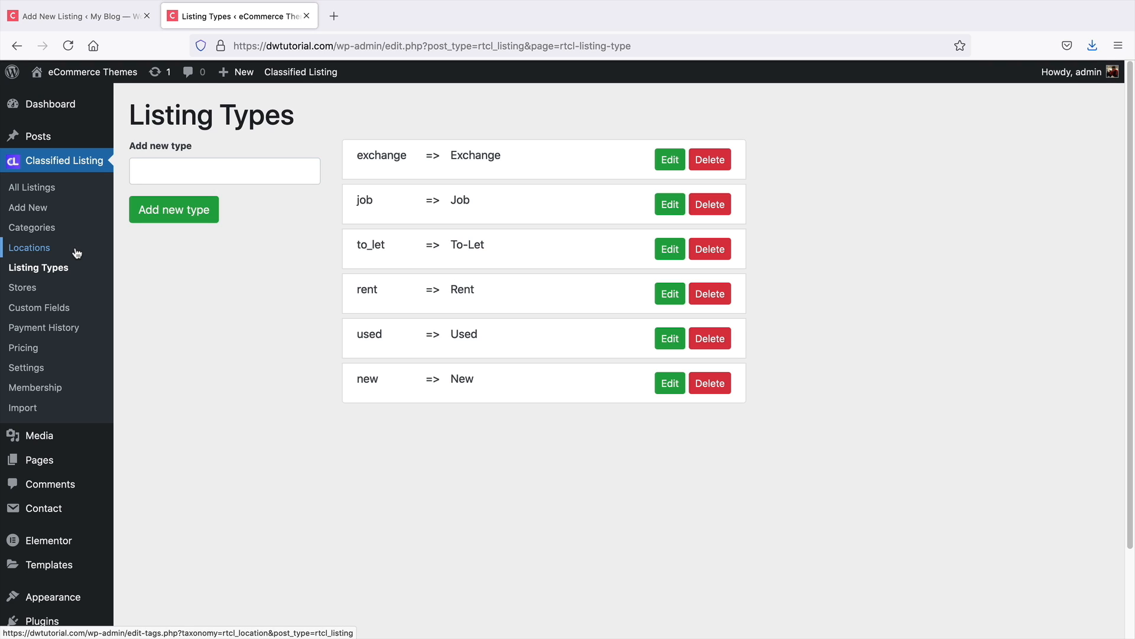
# Start a new listing titled Dres HeadPhones and paste Lorem Ipsum placeholder text into its description
pyautogui.moveTo(238, 74)
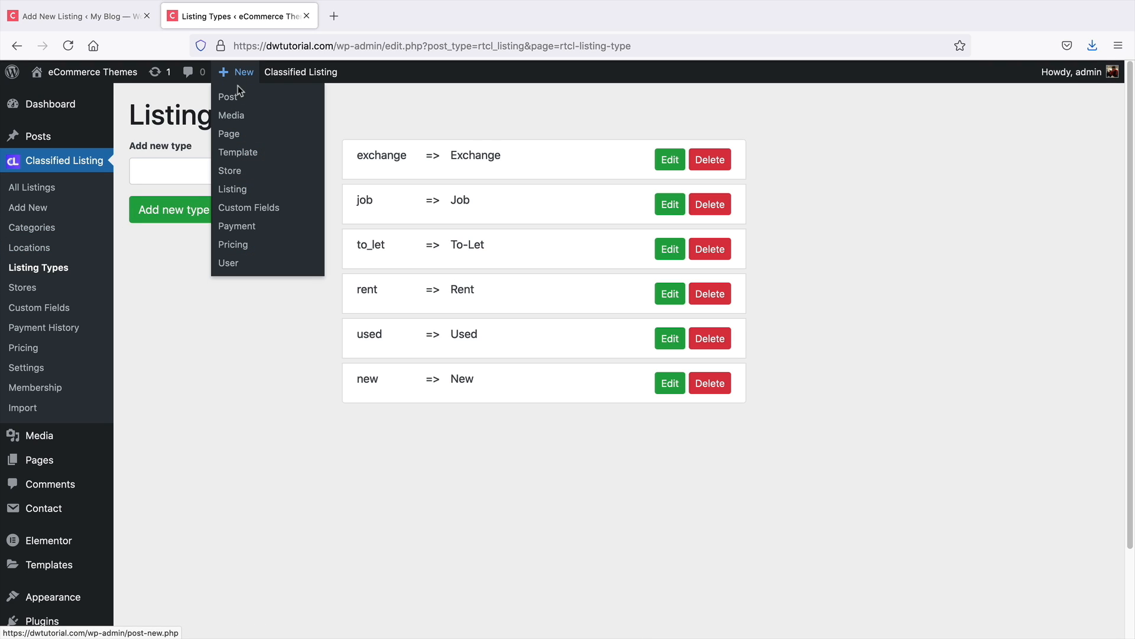
pyautogui.click(239, 192)
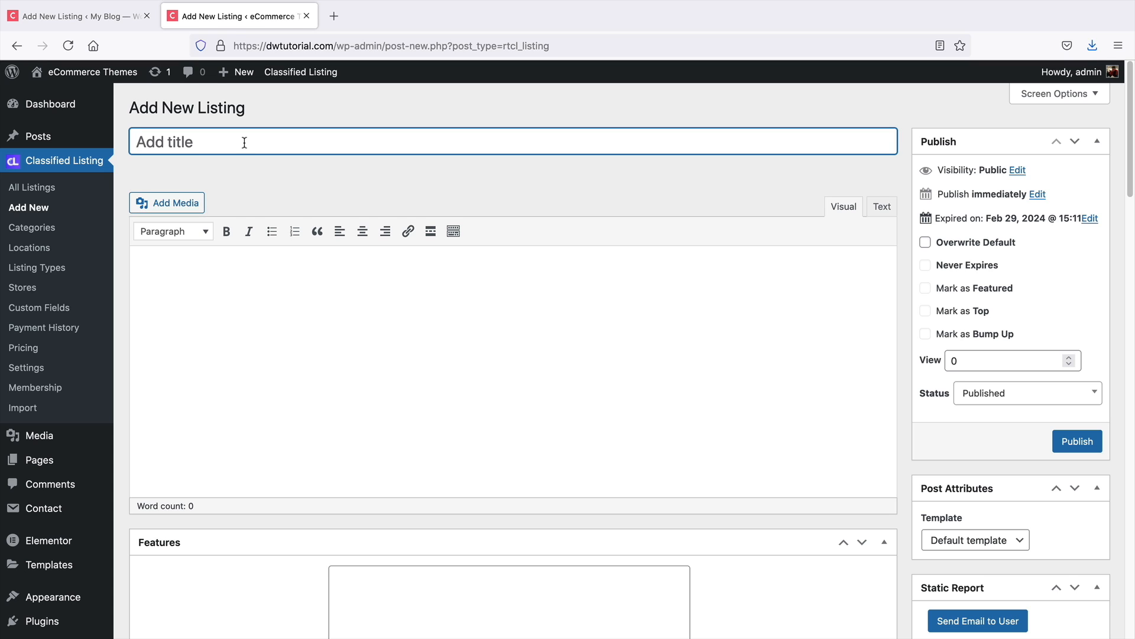
pyautogui.write('D')
pyautogui.press('BackSpace')
pyautogui.write('Dres HeadPhones')
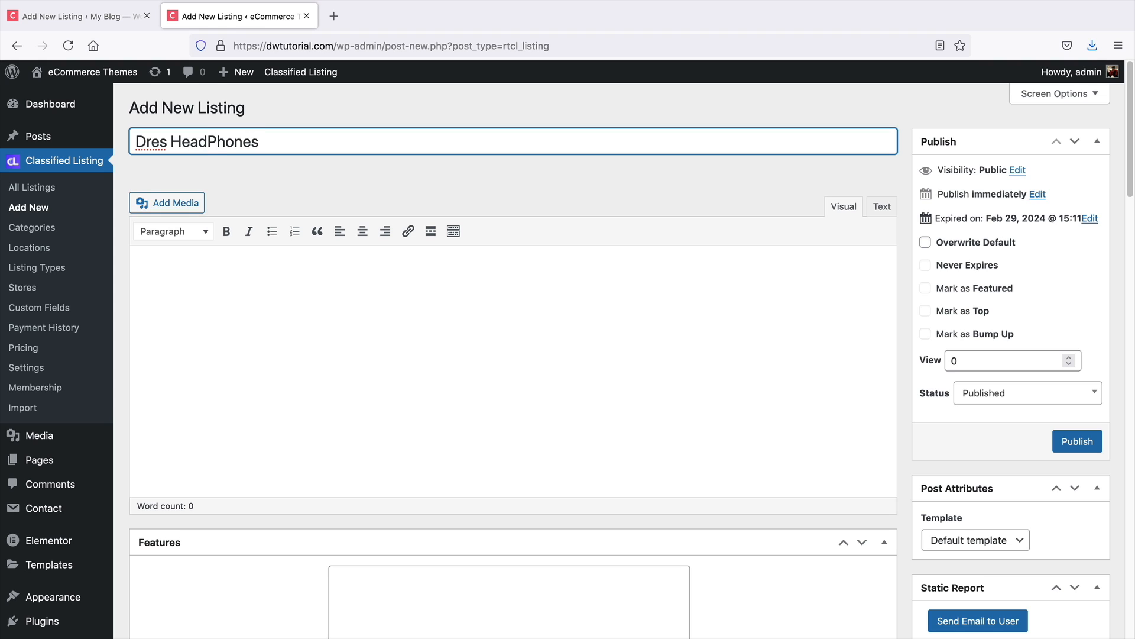
pyautogui.press('Tab')
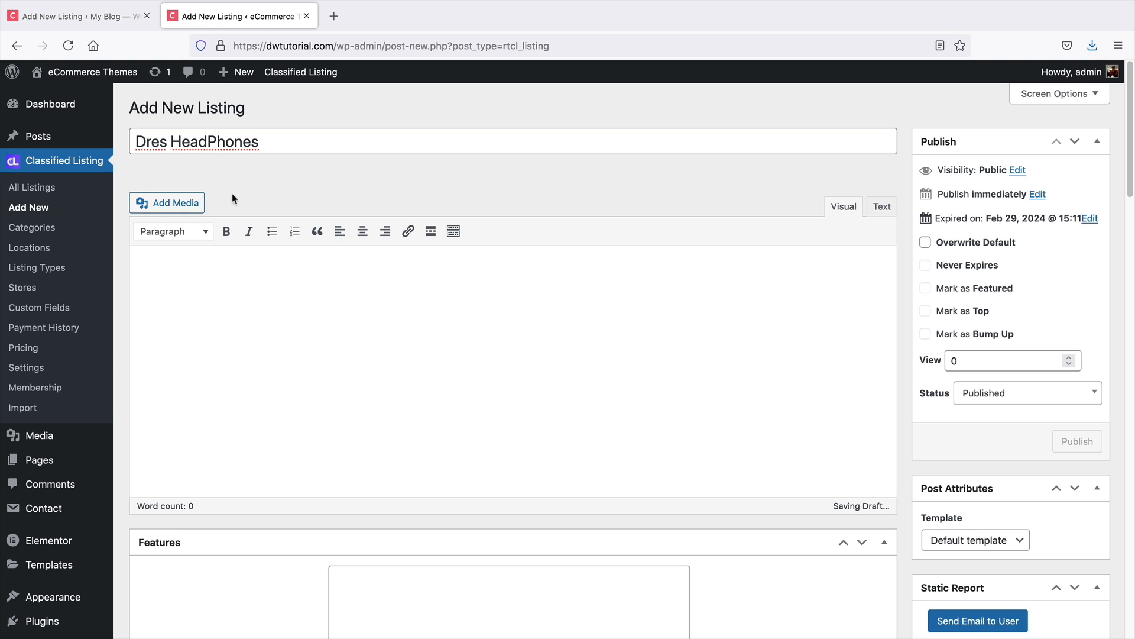
pyautogui.rightClick(194, 287)
pyautogui.click(239, 351)
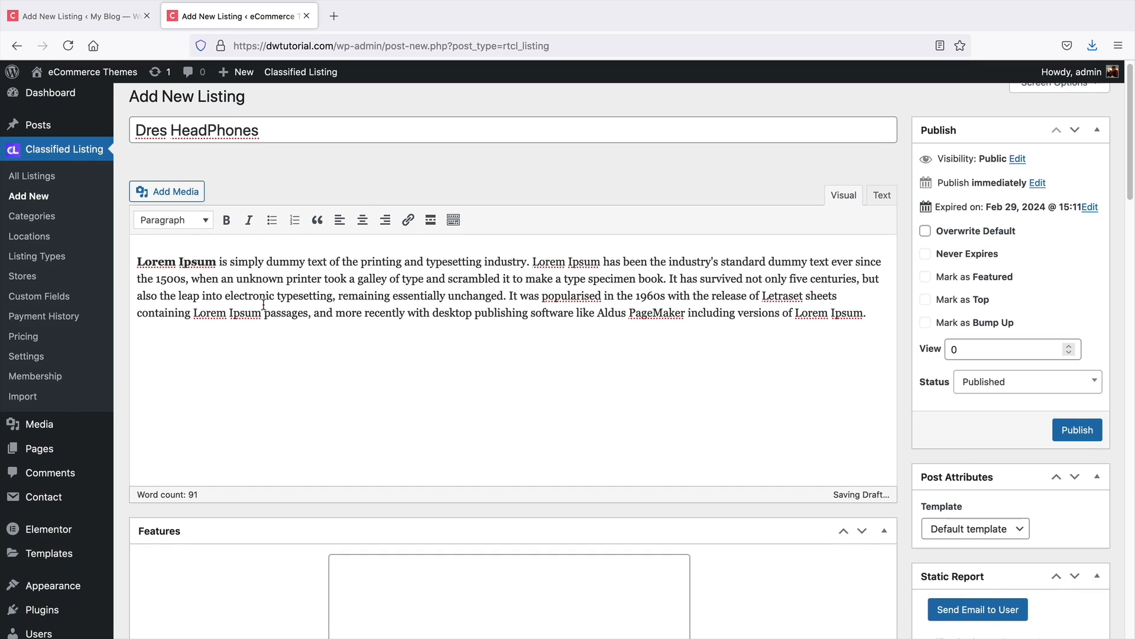
# Enter the features Made In USA, Carbon Fiber, 32 Gigs and 16 Hour, one per line
pyautogui.scroll(-5, 263, 304)
pyautogui.scroll(-2, 263, 311)
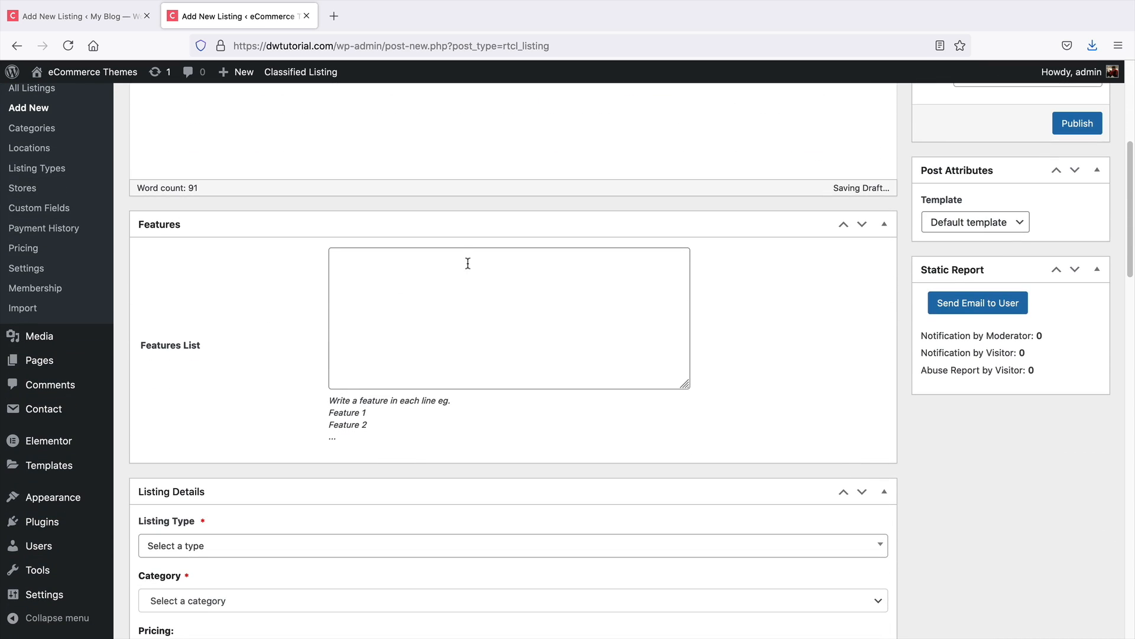
pyautogui.click(472, 261)
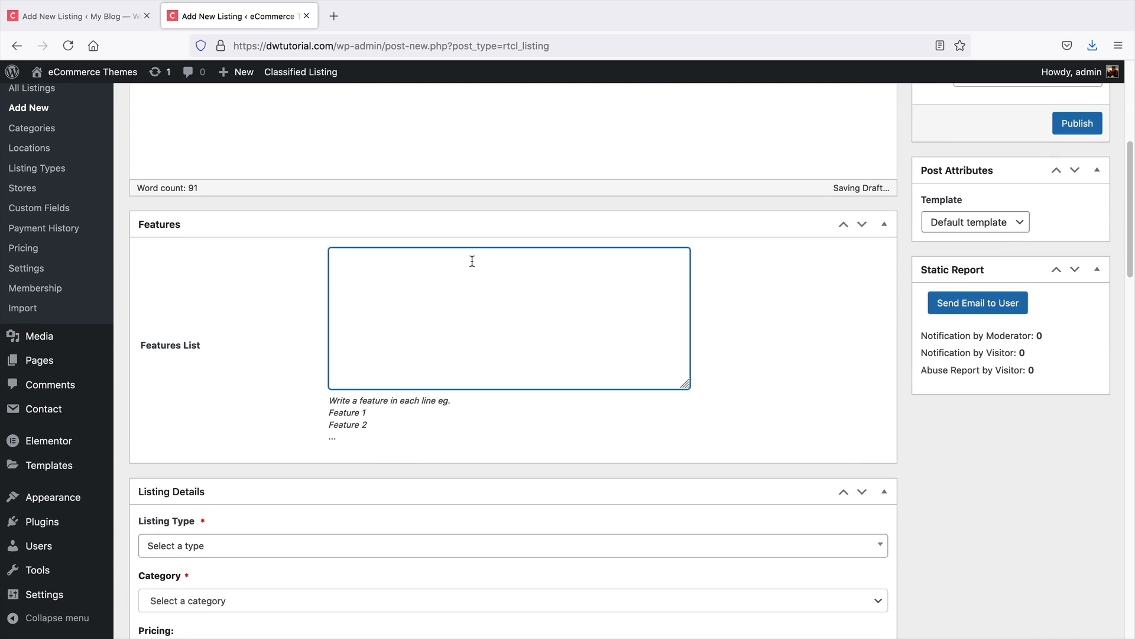
pyautogui.write('Made l')
pyautogui.write('n USA')
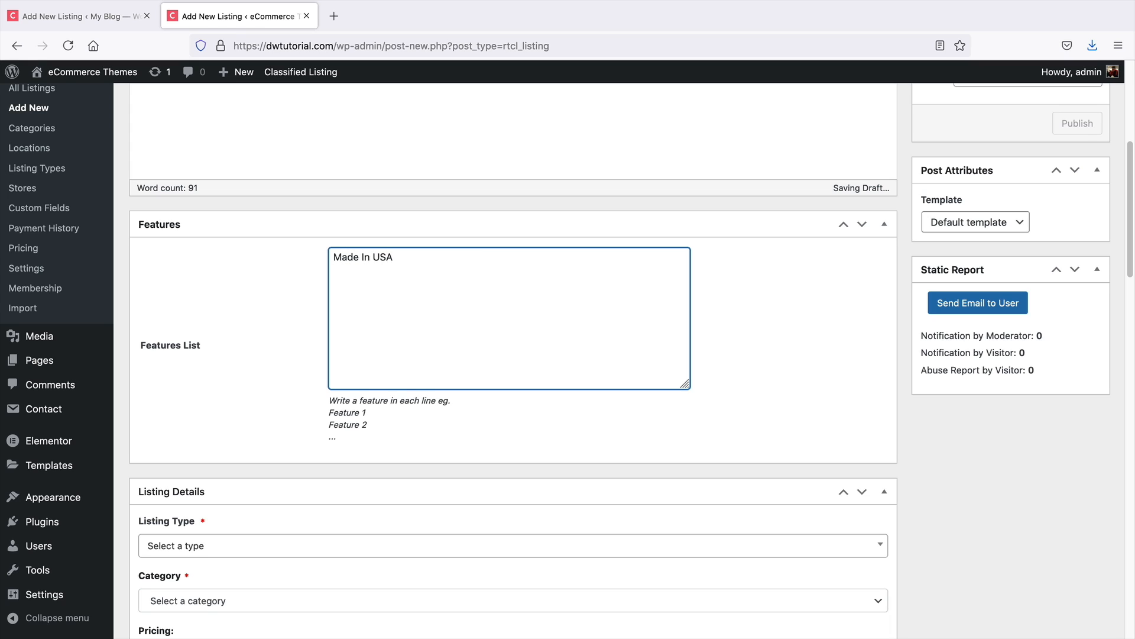
pyautogui.press('Return')
pyautogui.write('Carbon')
pyautogui.press('BackSpace')
pyautogui.press('BackSpace')
pyautogui.write('ber')
pyautogui.press('Return')
pyautogui.write('32 Gigs')
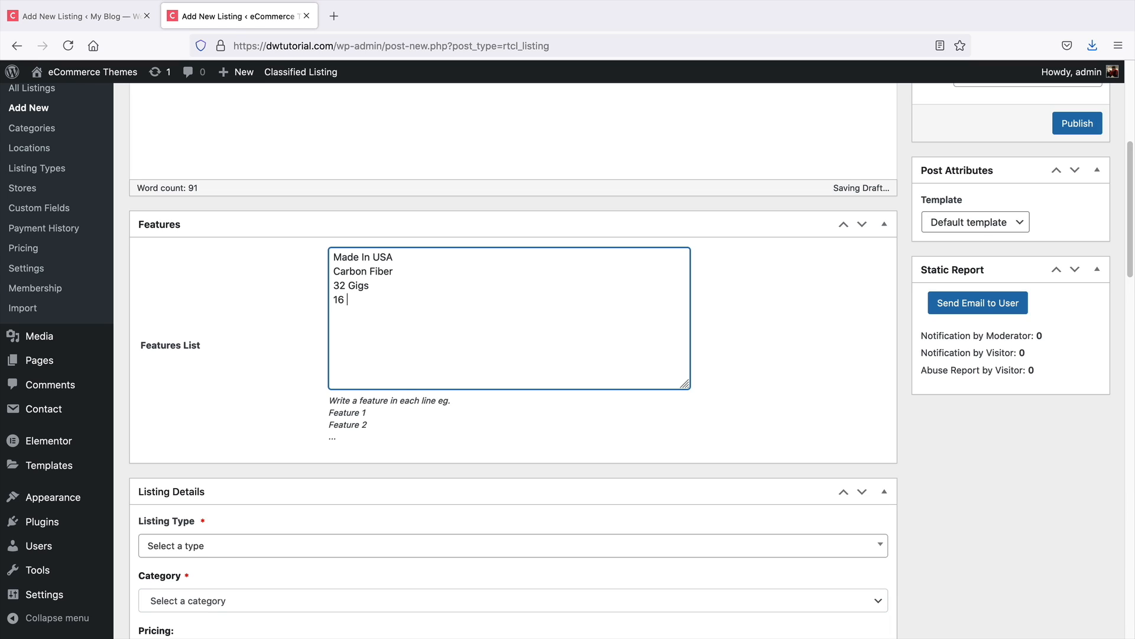
pyautogui.write('Hour Life')
# Set the listing type to Used and the category to Electronics with subcategory HeadPhones
pyautogui.scroll(-3, 684, 310)
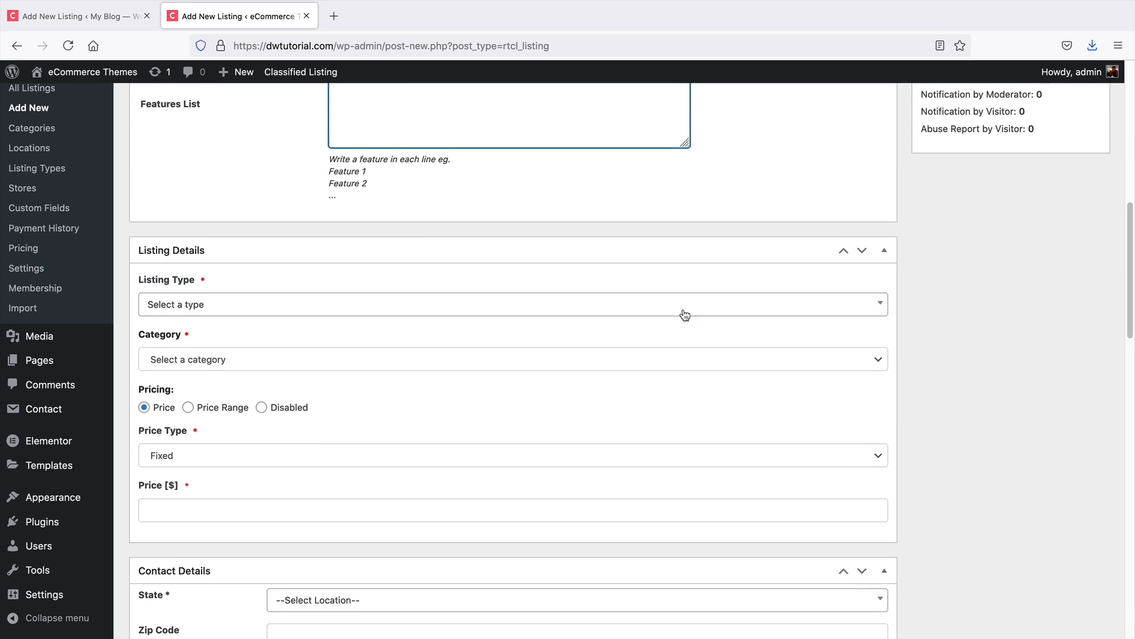
pyautogui.click(278, 298)
pyautogui.scroll(-2, 282, 346)
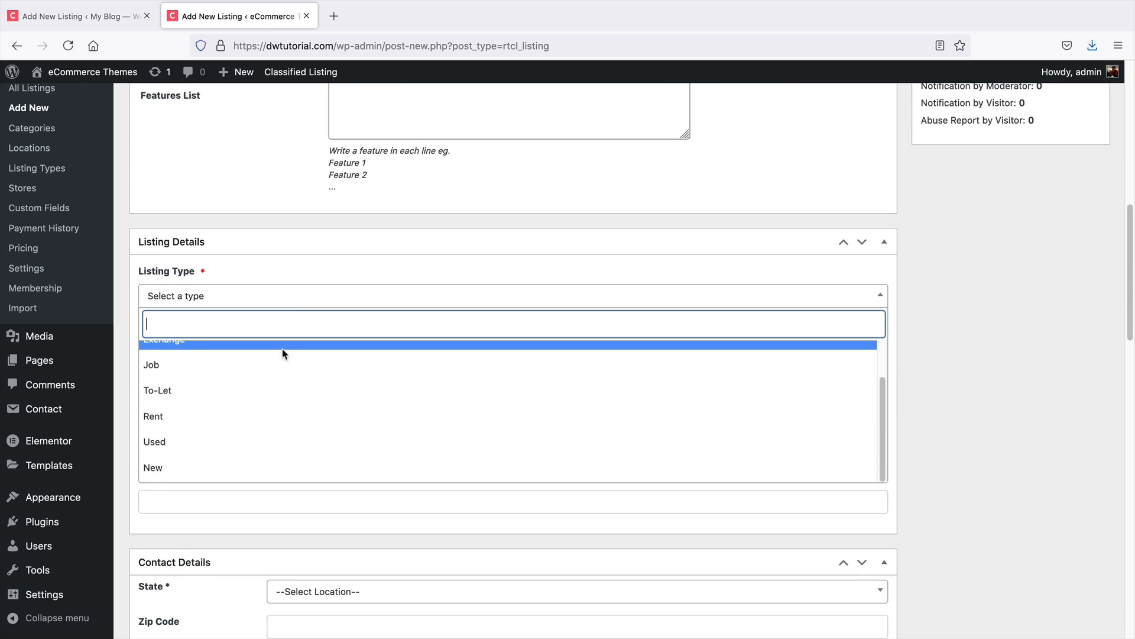
pyautogui.click(217, 442)
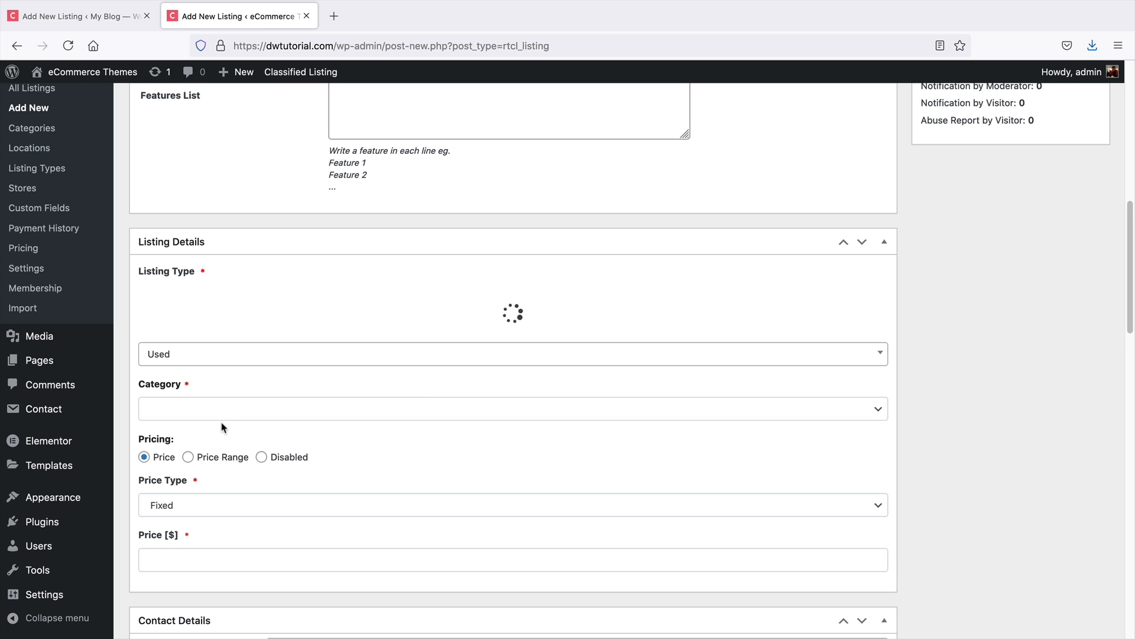
pyautogui.click(283, 349)
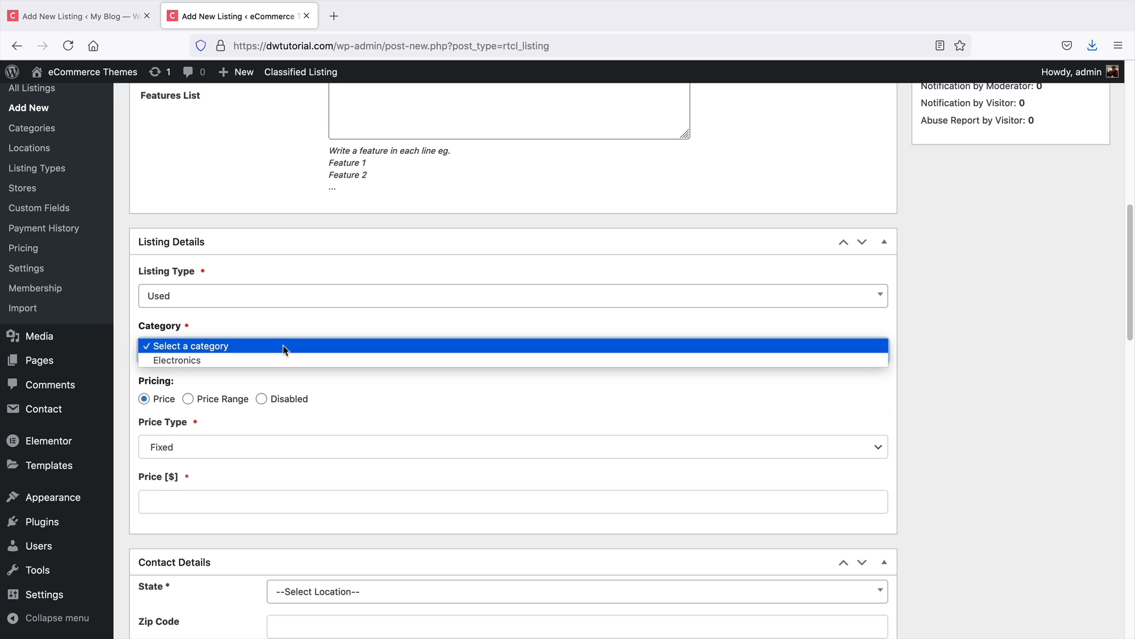
pyautogui.click(186, 361)
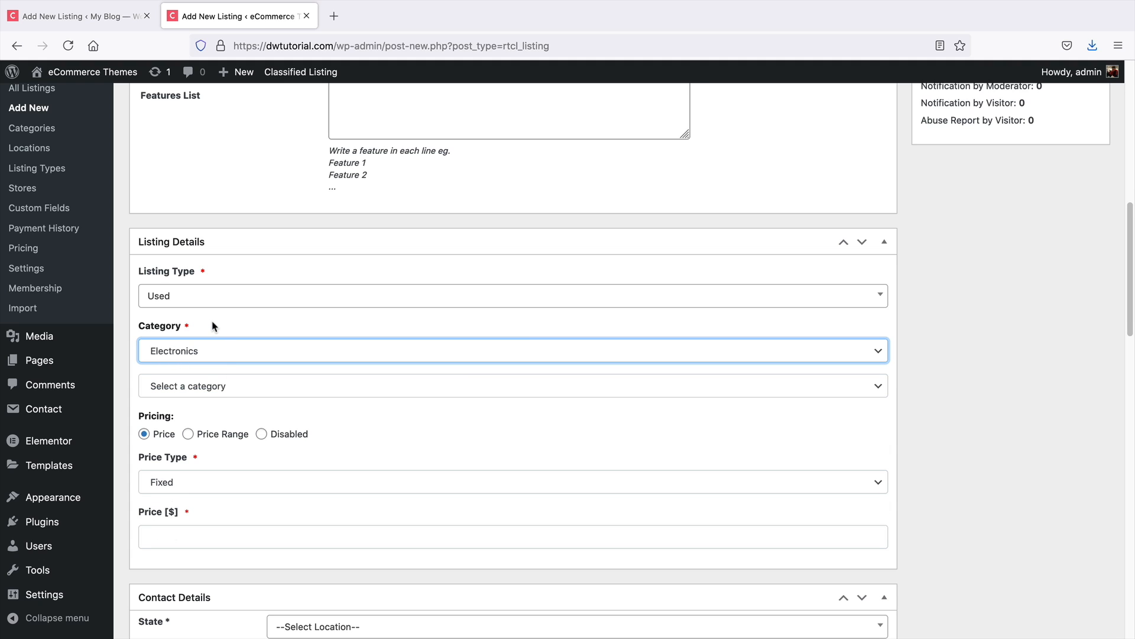
pyautogui.click(211, 386)
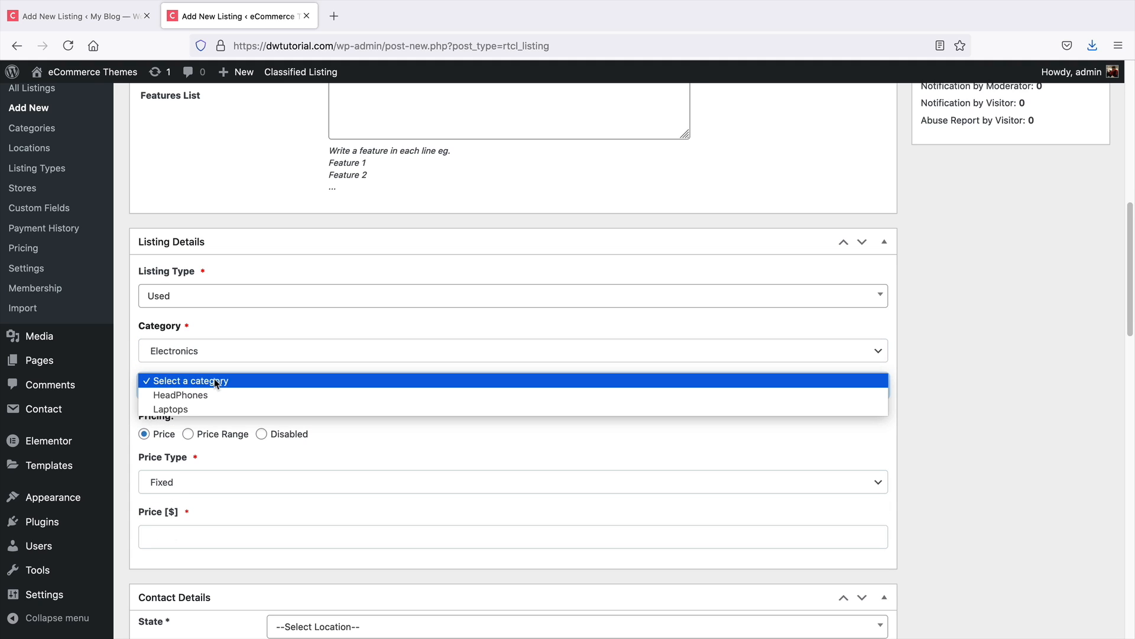
pyautogui.click(201, 396)
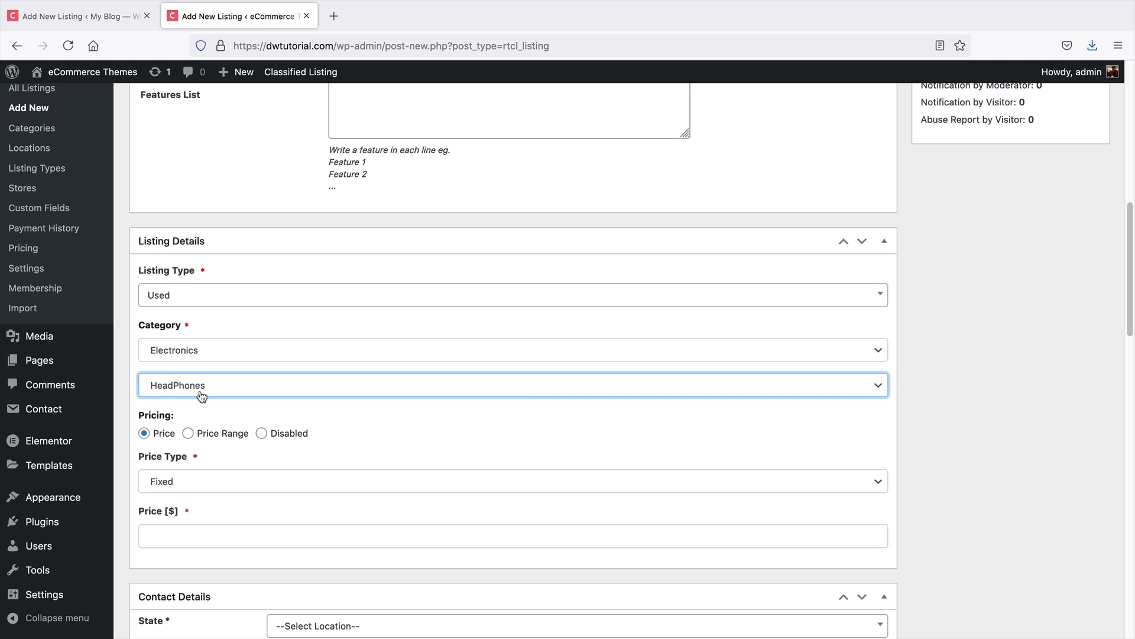
# Switch pricing to Price Range with a price of 300 and a max price of 500
pyautogui.scroll(-3, 199, 394)
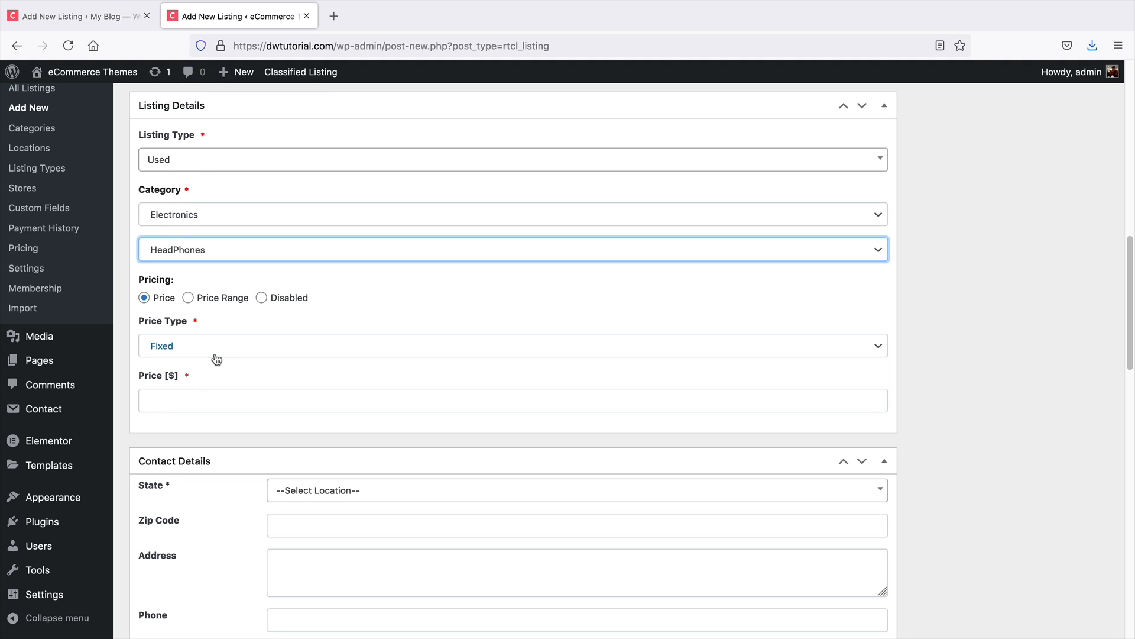
pyautogui.click(188, 298)
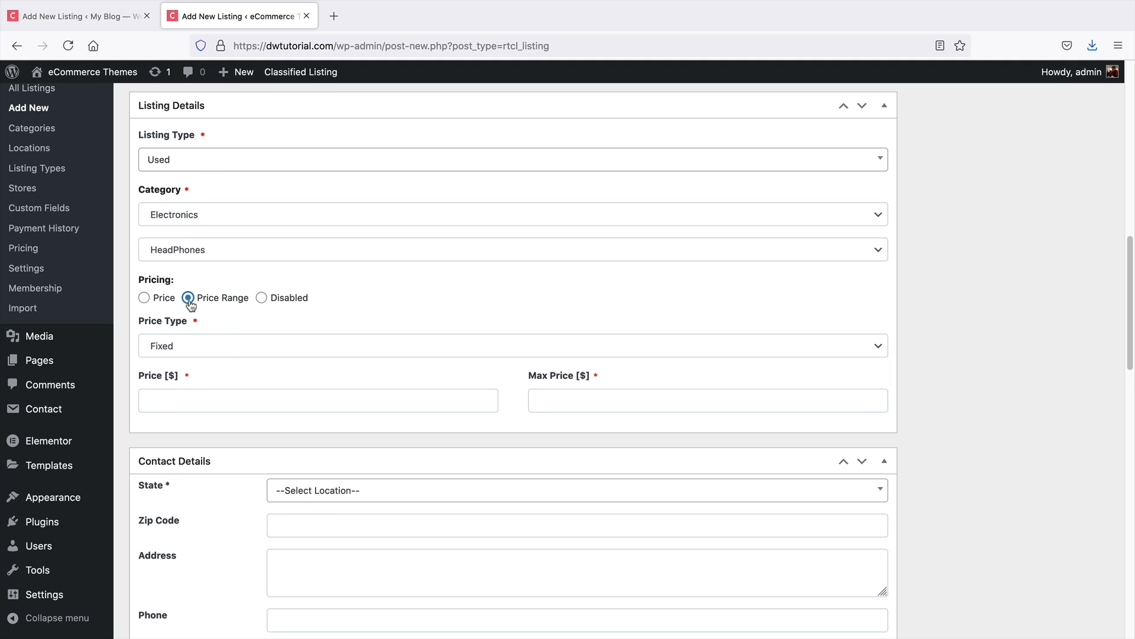
pyautogui.click(216, 399)
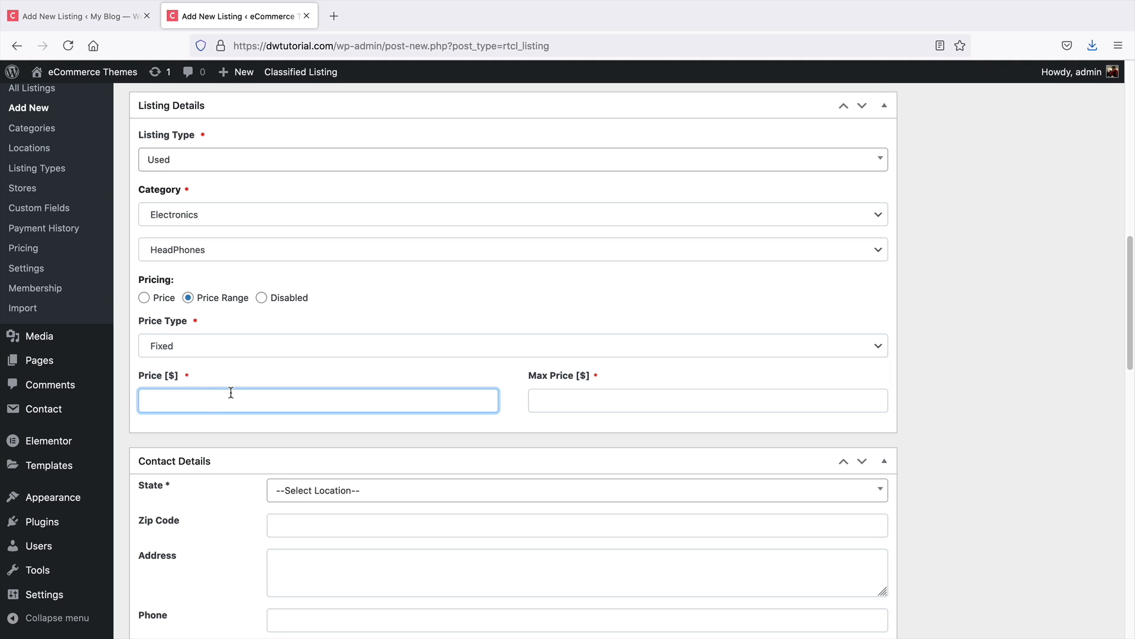
pyautogui.write('300')
pyautogui.click(537, 400)
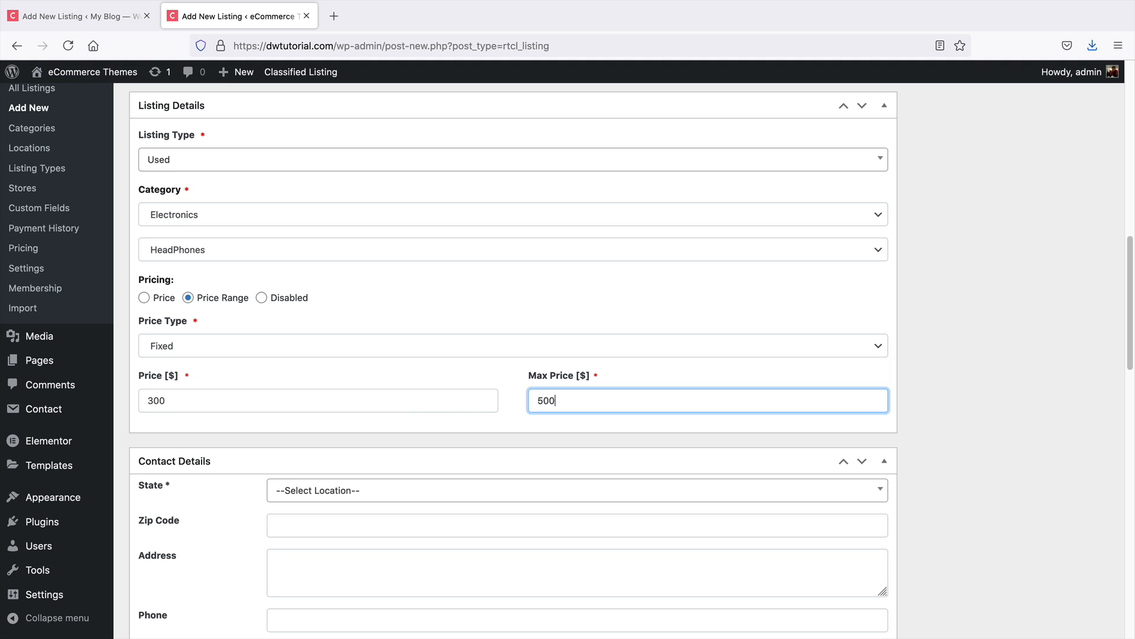
# Set the price type to Negotiable
pyautogui.click(351, 346)
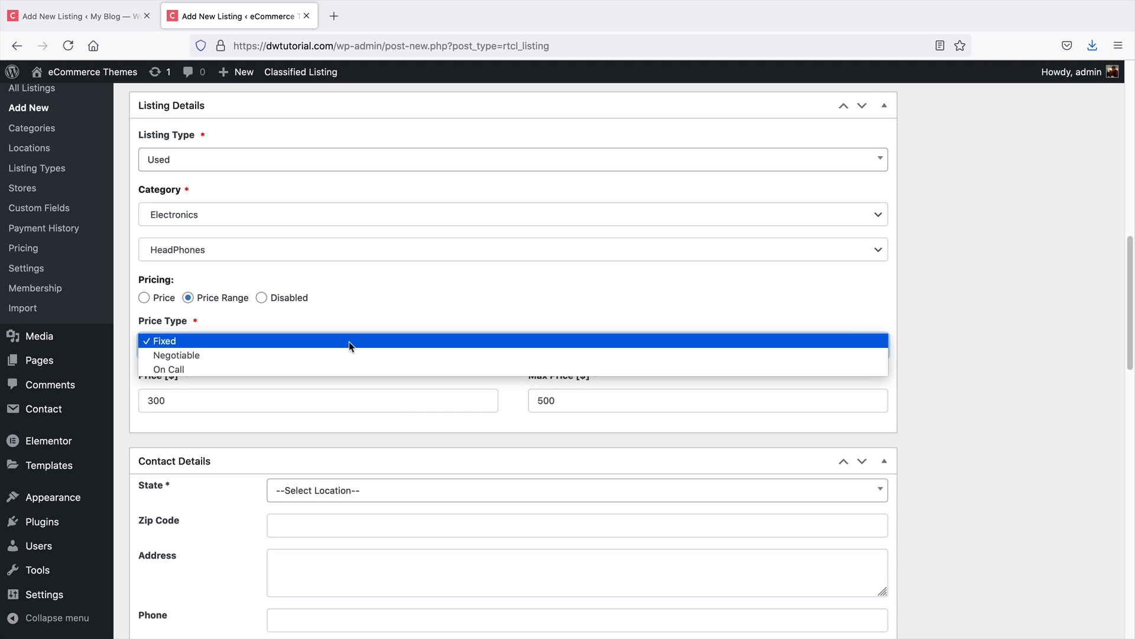
pyautogui.click(359, 341)
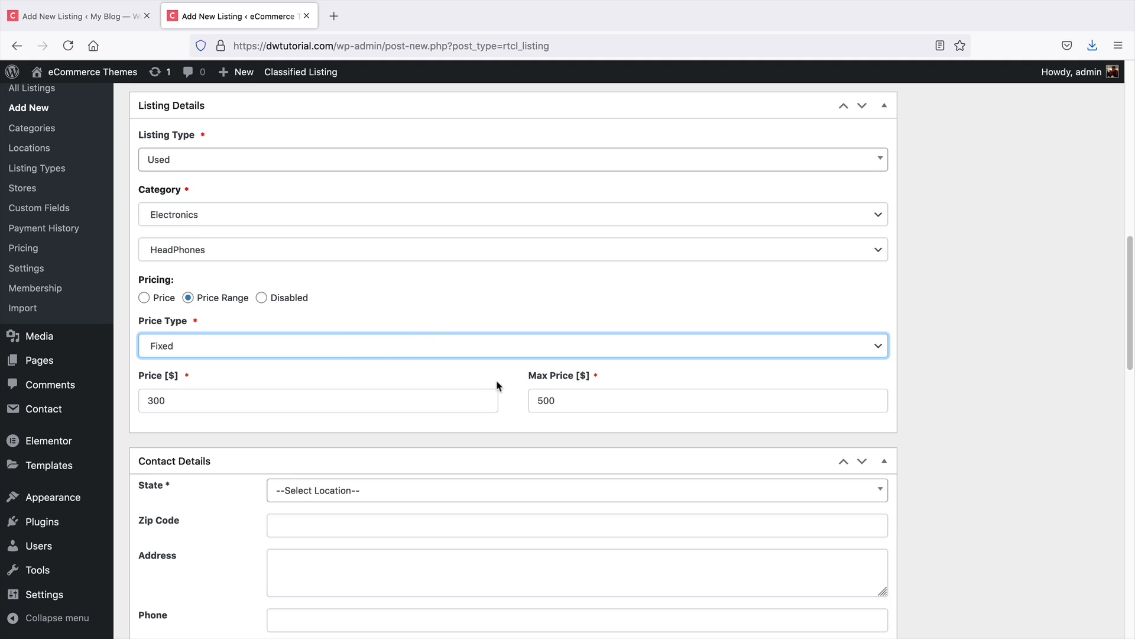
pyautogui.click(466, 350)
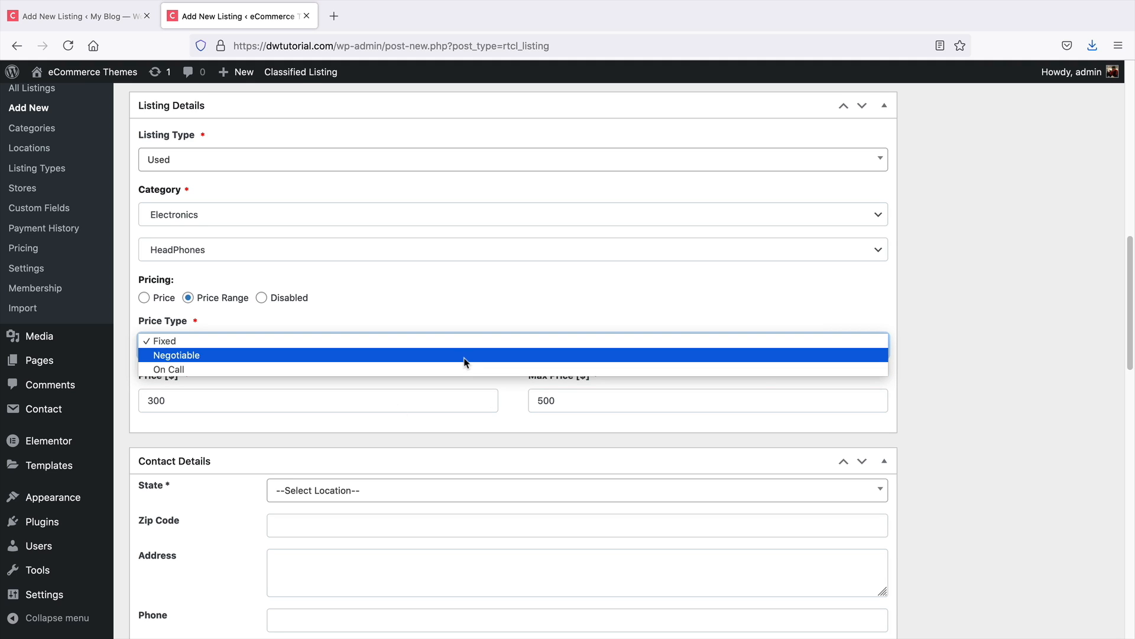
pyautogui.click(466, 362)
pyautogui.click(400, 353)
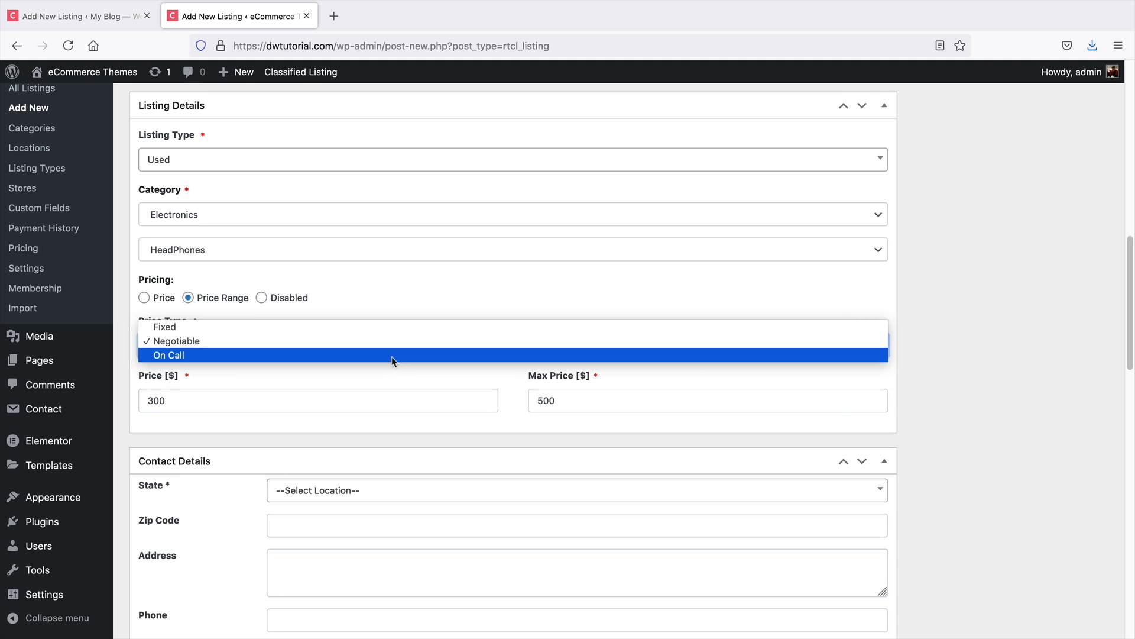
pyautogui.click(393, 359)
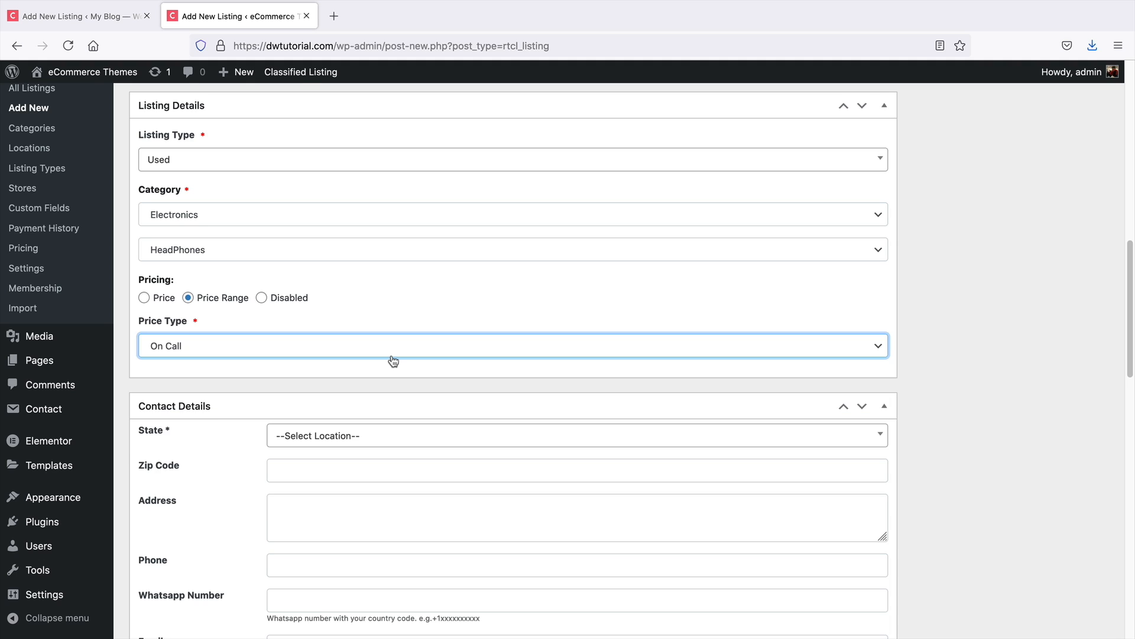
pyautogui.click(354, 354)
pyautogui.click(358, 329)
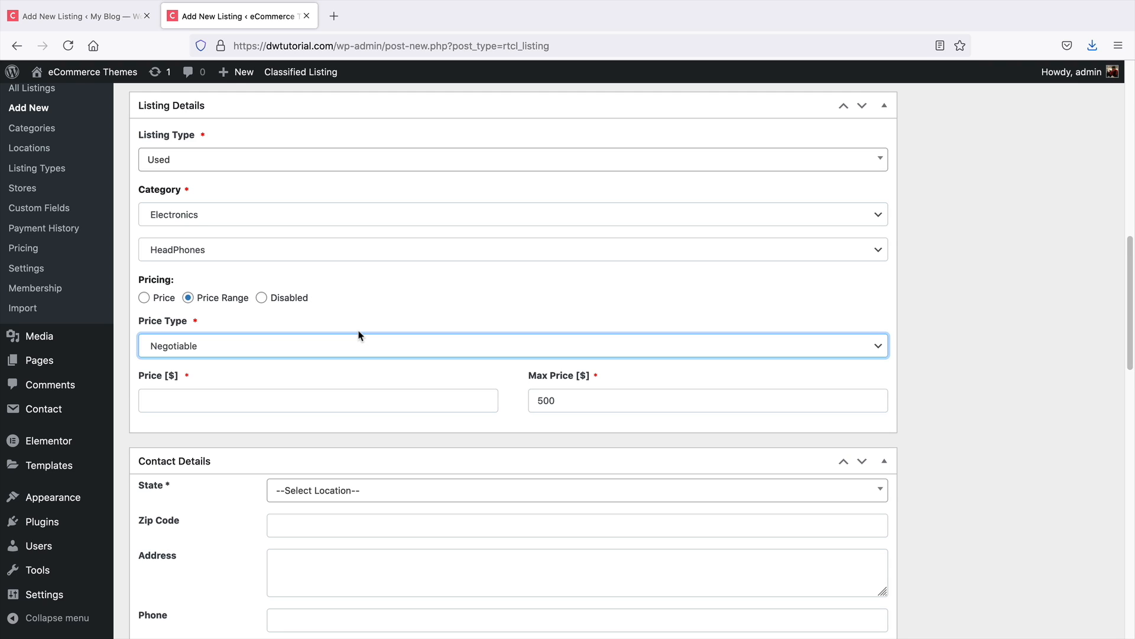
pyautogui.click(340, 406)
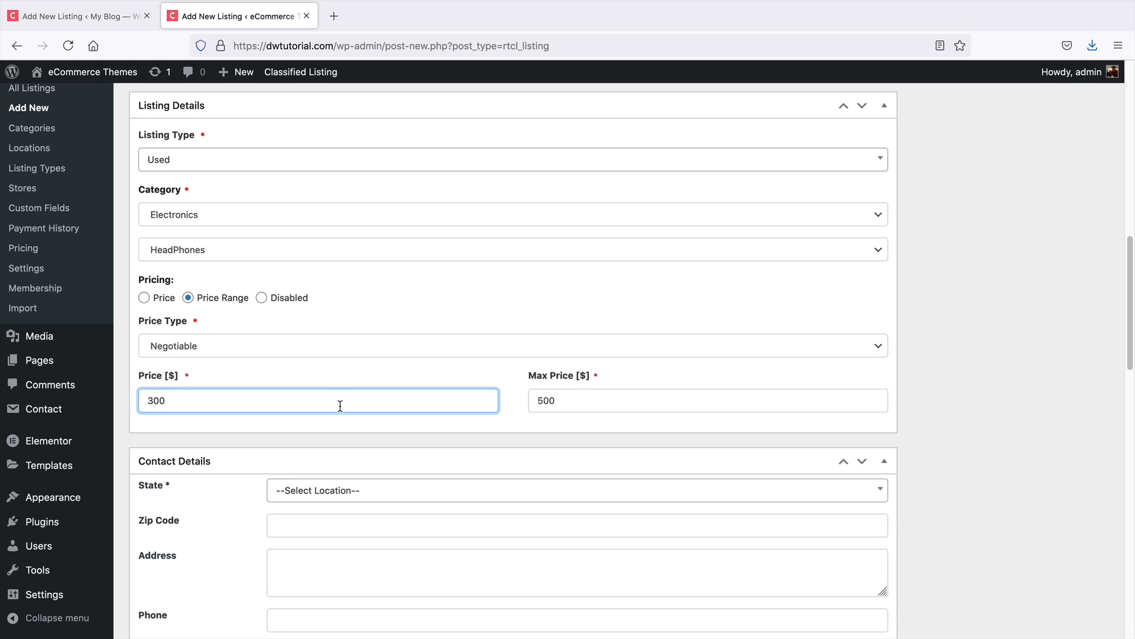
# Set the contact location to the state Kansas and the city Abilene
pyautogui.scroll(-5, 340, 406)
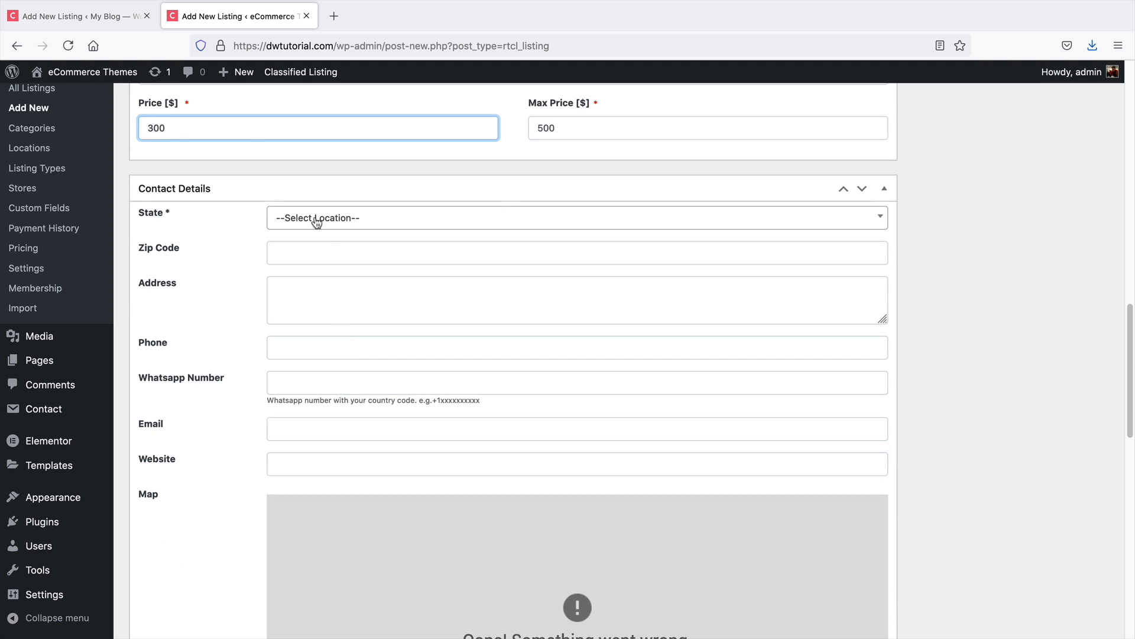
pyautogui.click(339, 217)
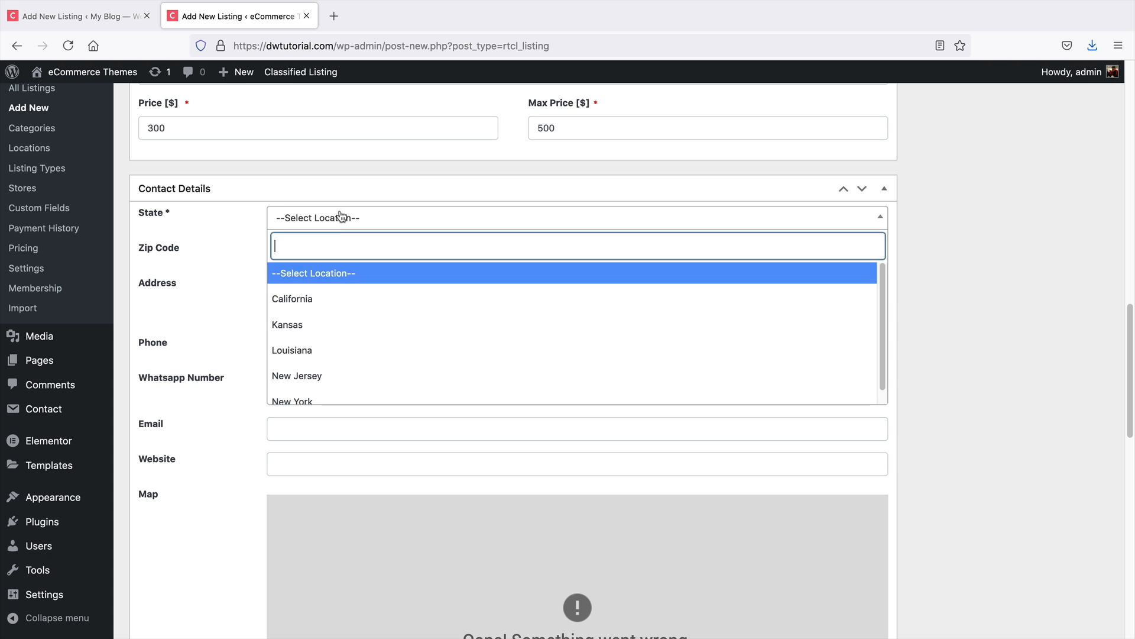
pyautogui.scroll(-1, 333, 328)
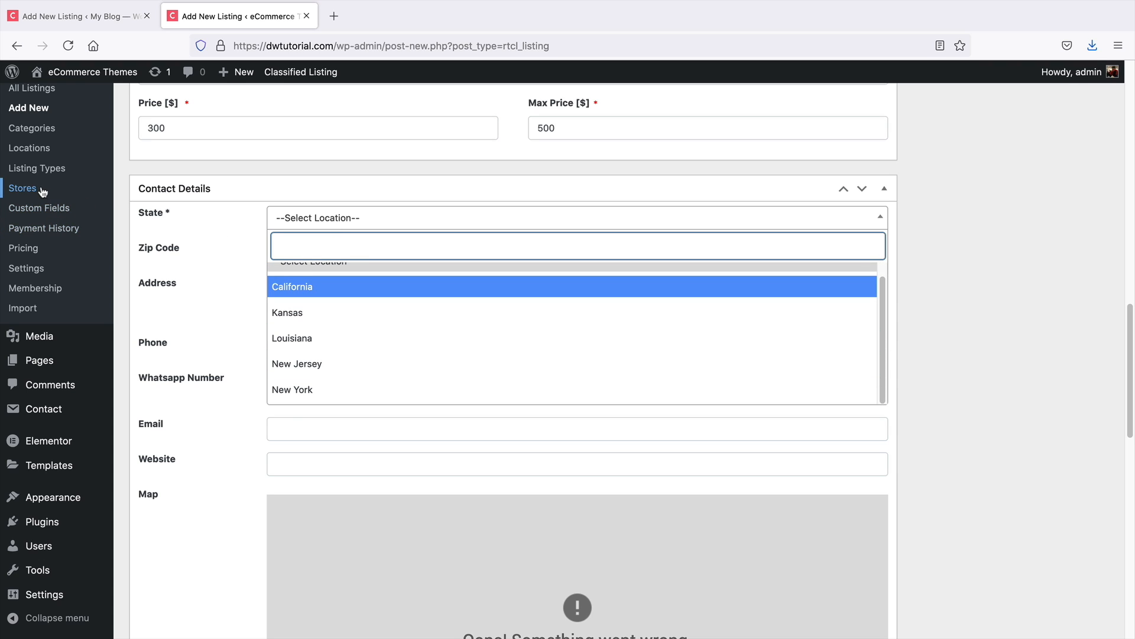
pyautogui.click(302, 288)
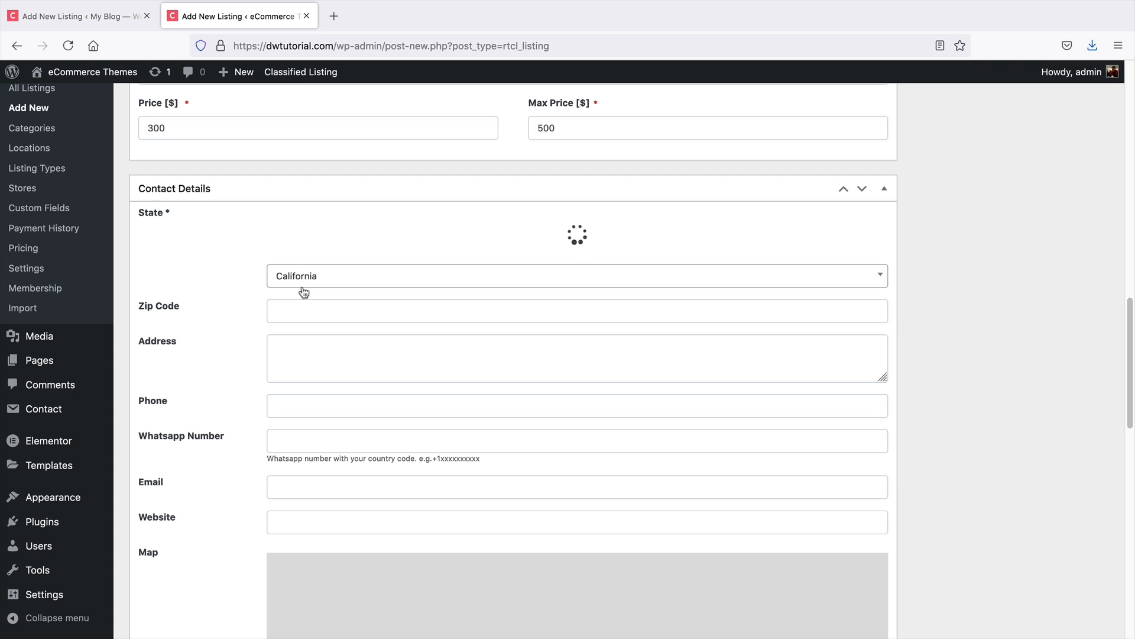
pyautogui.click(322, 218)
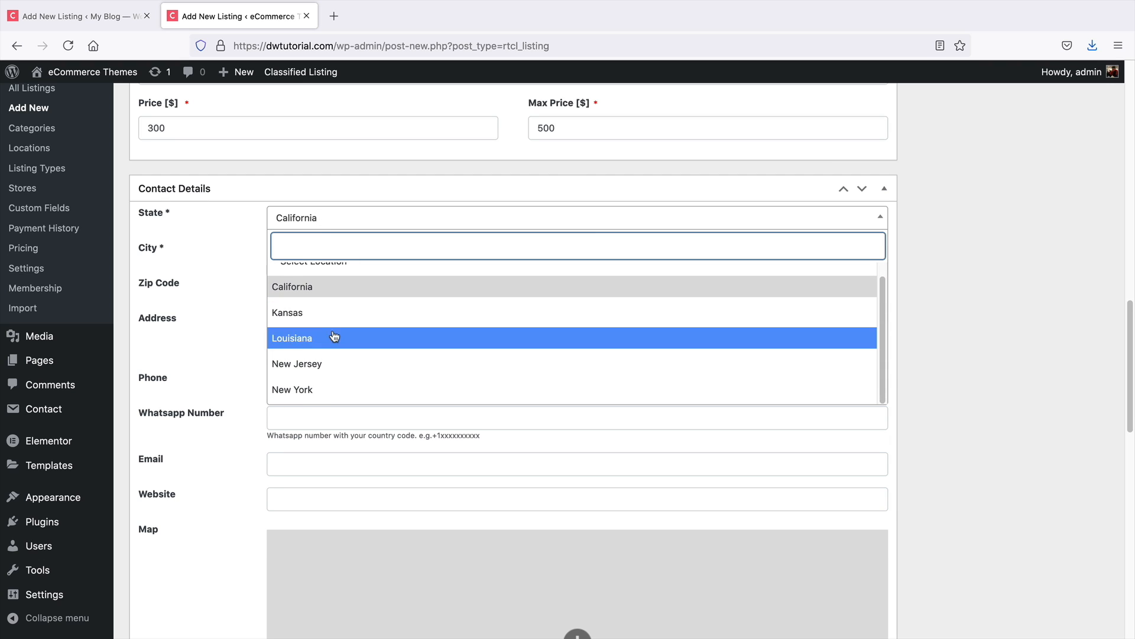
pyautogui.click(330, 313)
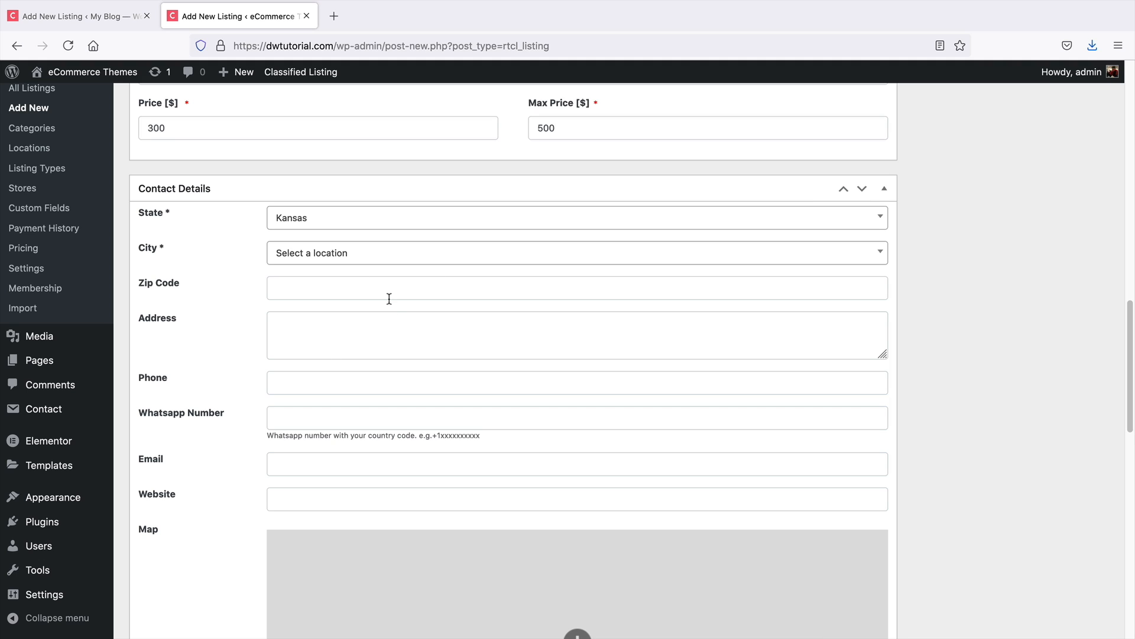
pyautogui.click(373, 259)
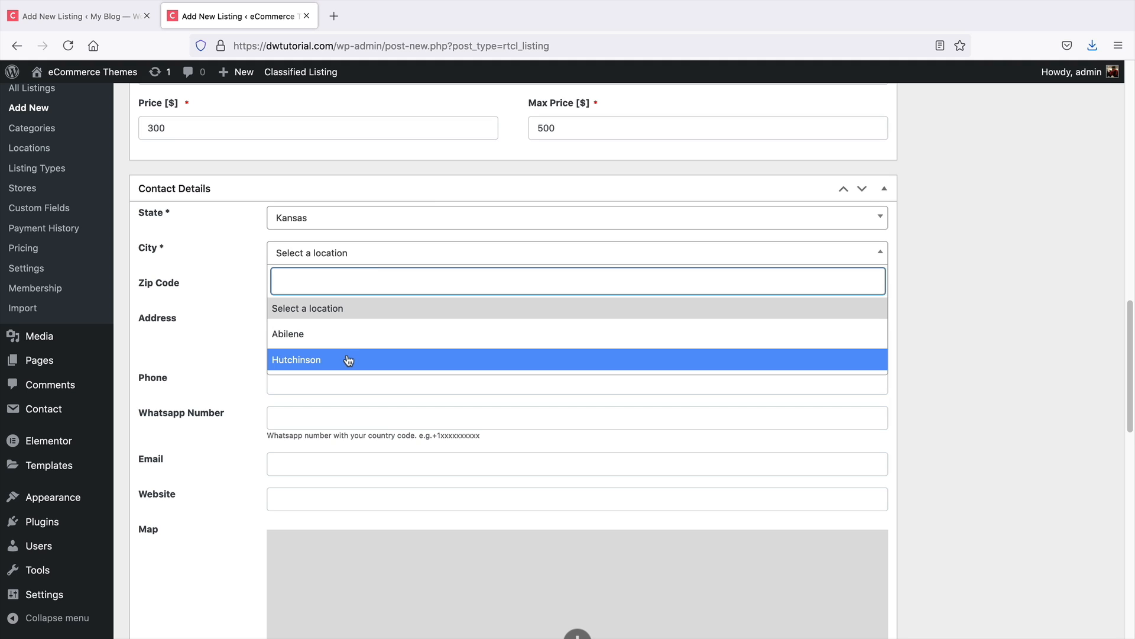
pyautogui.click(347, 334)
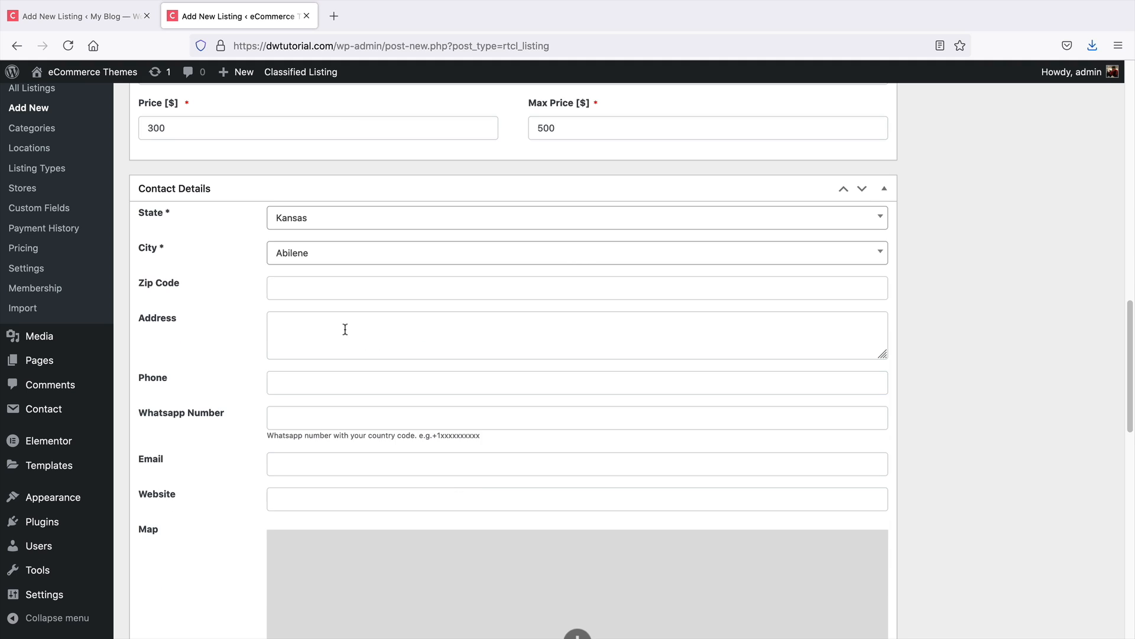
# Turn on the option to hide the map in the listing's contact details
pyautogui.scroll(-1, 346, 329)
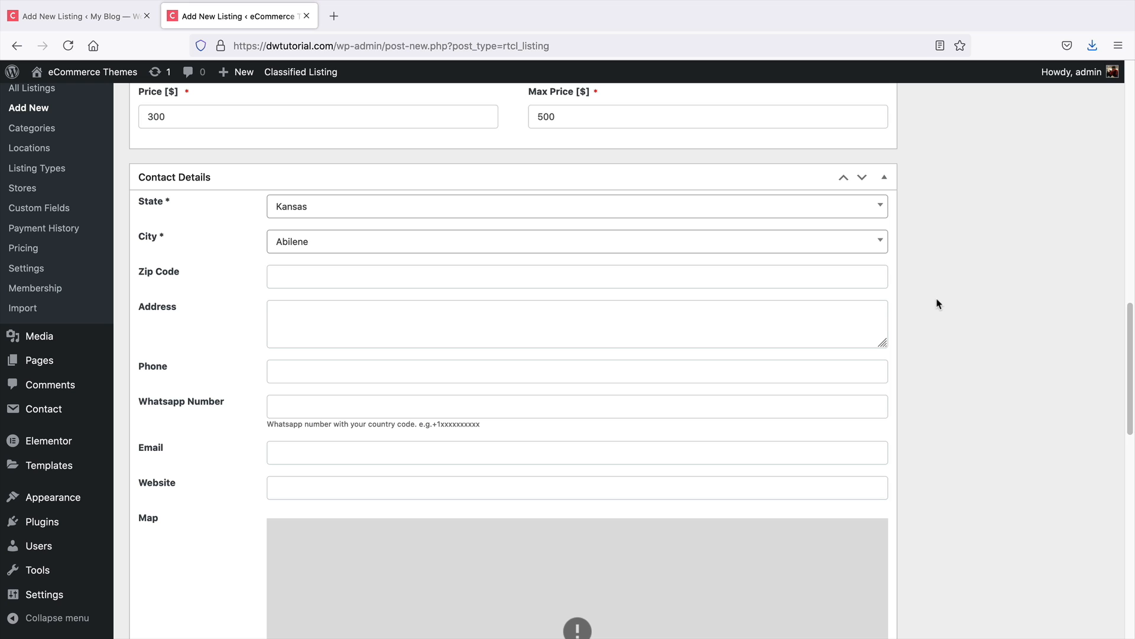
pyautogui.scroll(-2, 939, 306)
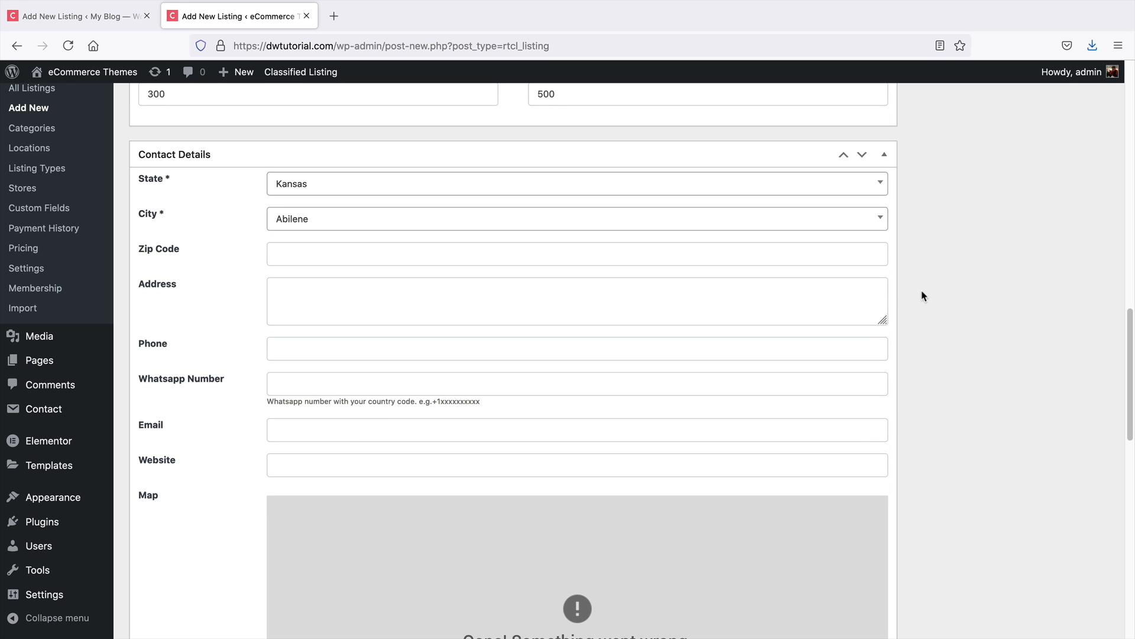
pyautogui.middleClick(922, 292)
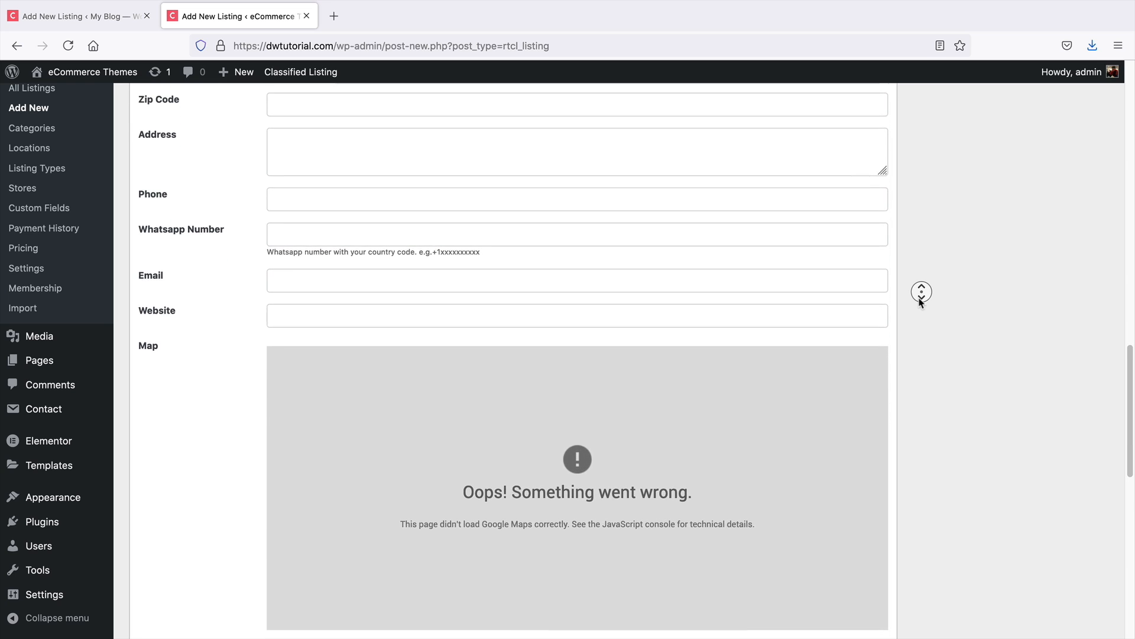
pyautogui.middleClick(920, 299)
pyautogui.scroll(3, 234, 304)
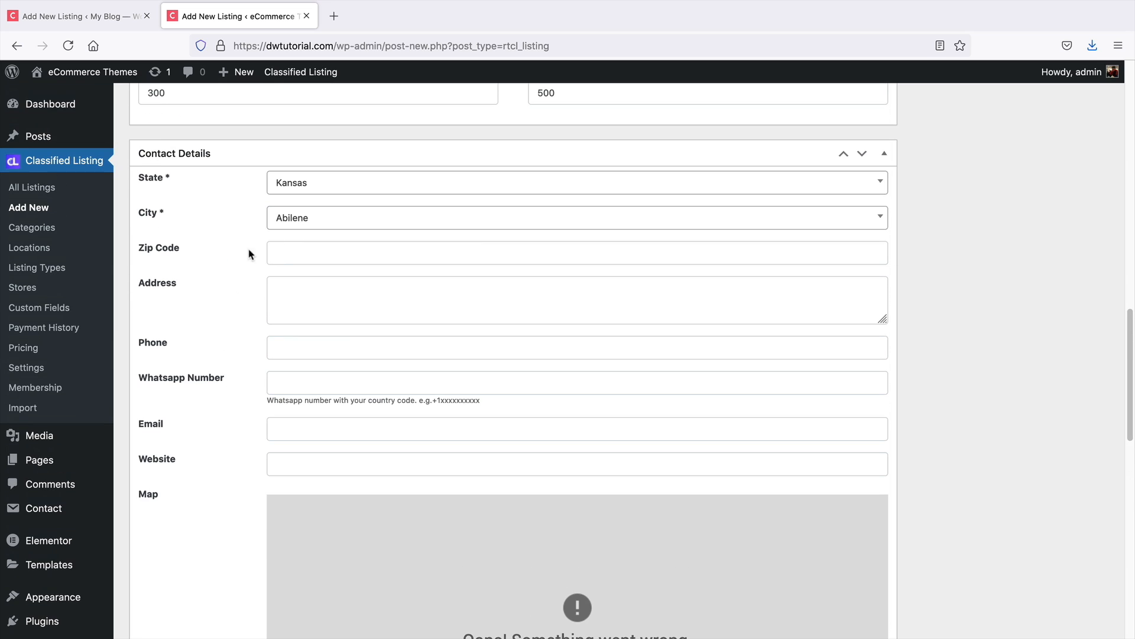
pyautogui.middleClick(926, 364)
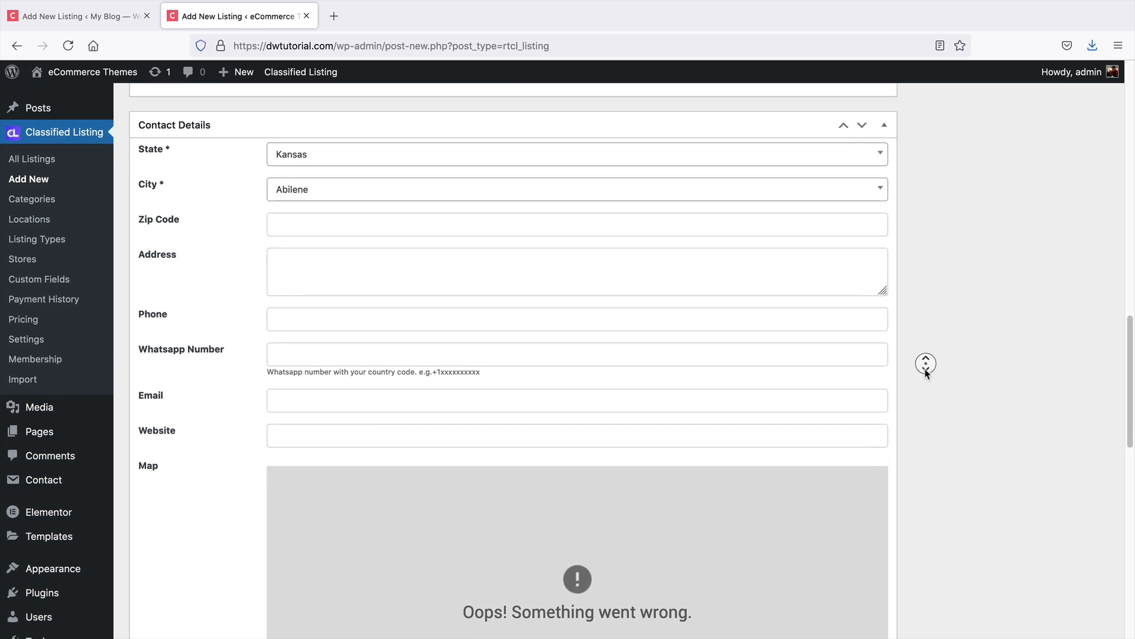
pyautogui.middleClick(926, 371)
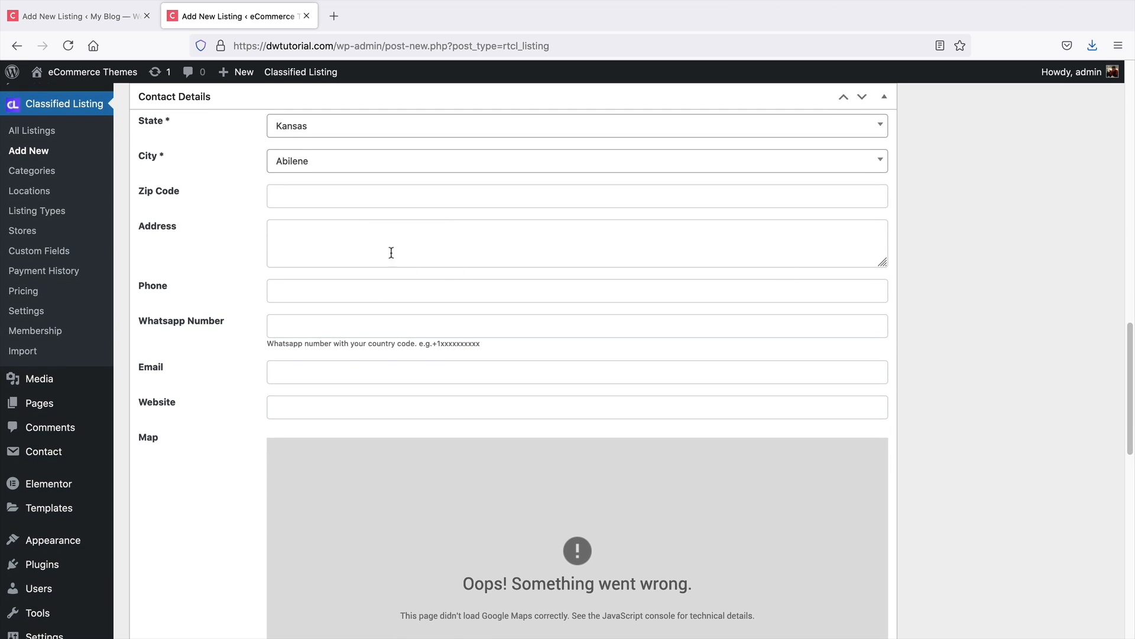
pyautogui.middleClick(905, 445)
pyautogui.moveTo(907, 458)
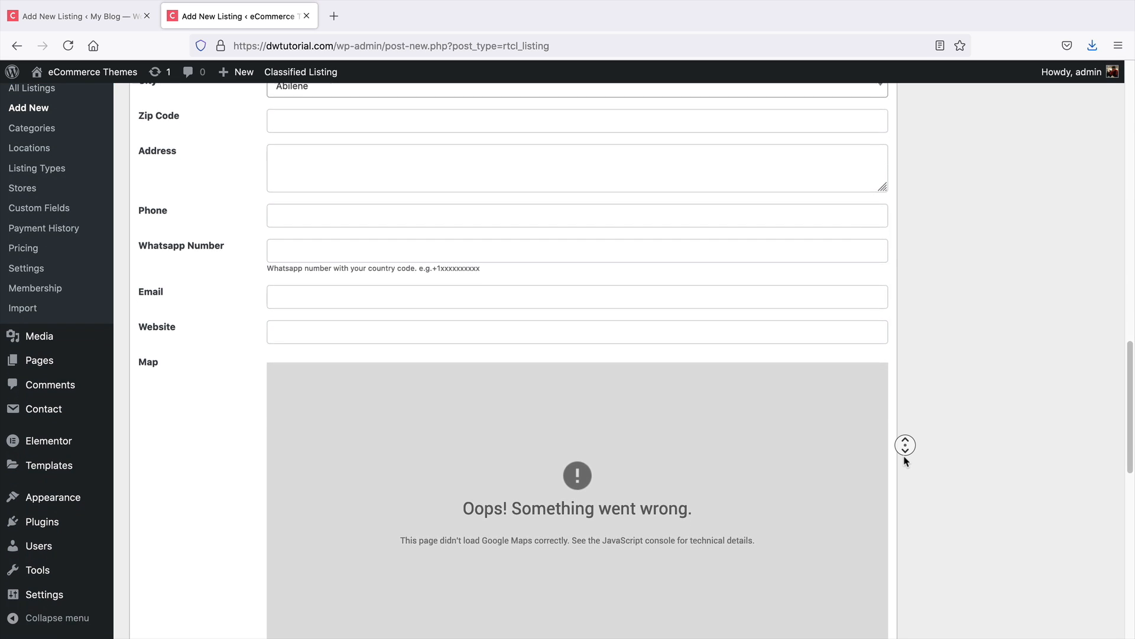
pyautogui.click(906, 460)
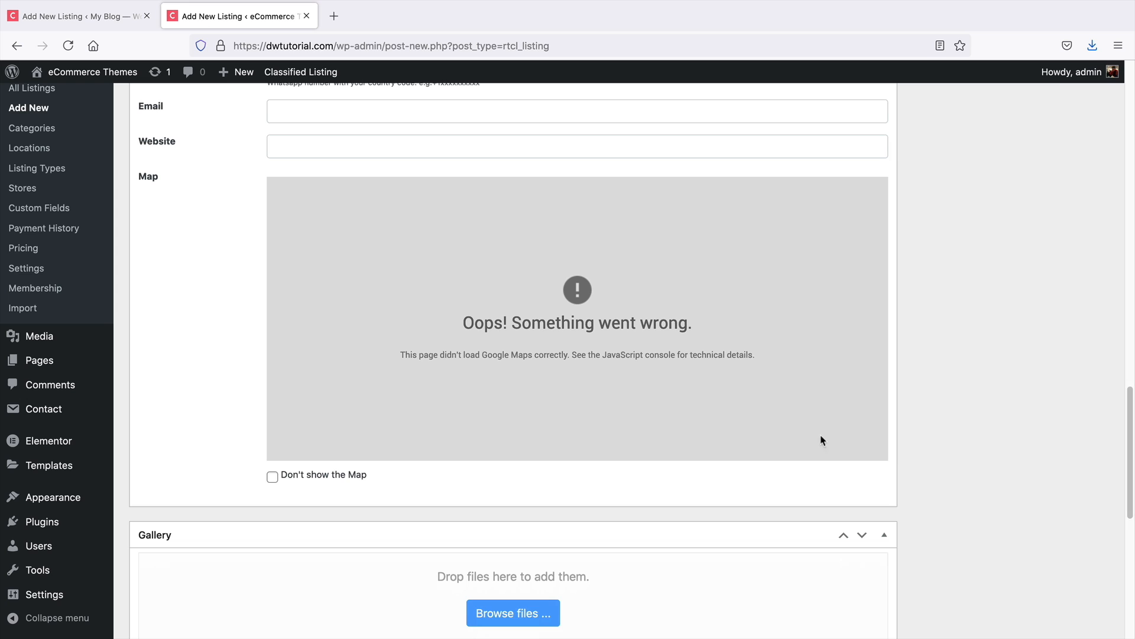
pyautogui.click(273, 476)
# Upload the headphones image img_b6.3.jpg from the Desktop to the listing gallery
pyautogui.middleClick(941, 353)
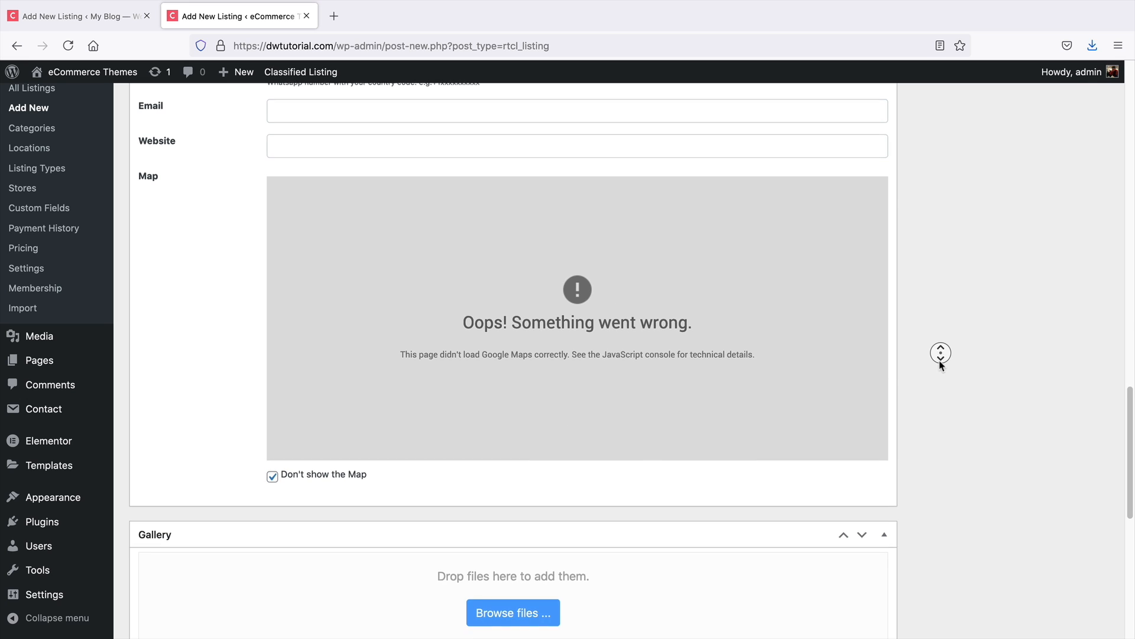
pyautogui.click(941, 370)
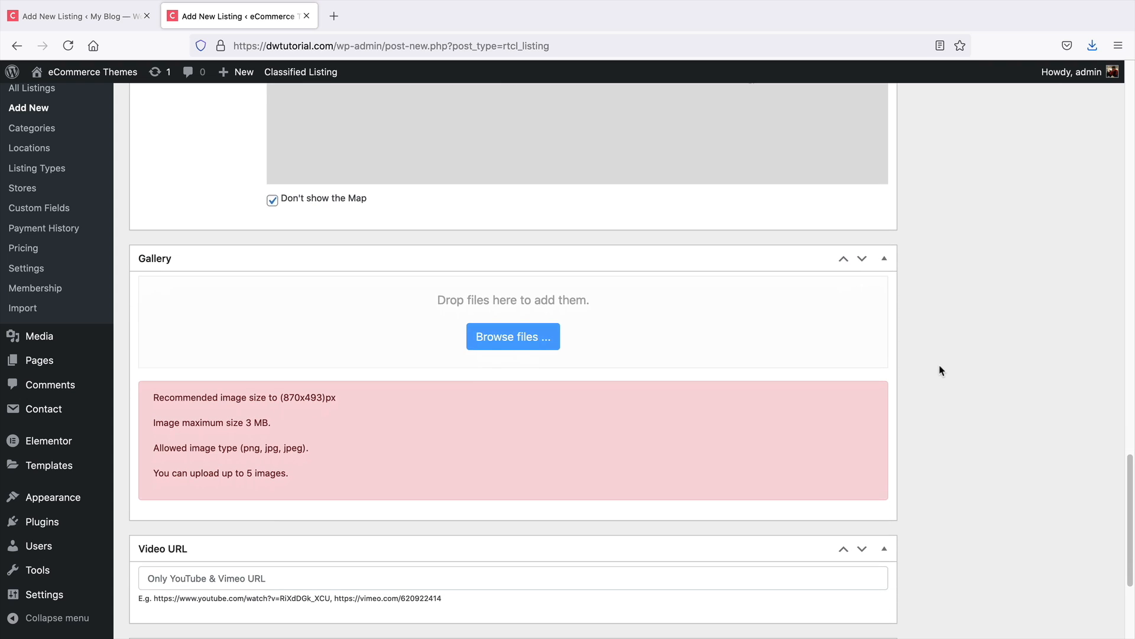
pyautogui.click(505, 339)
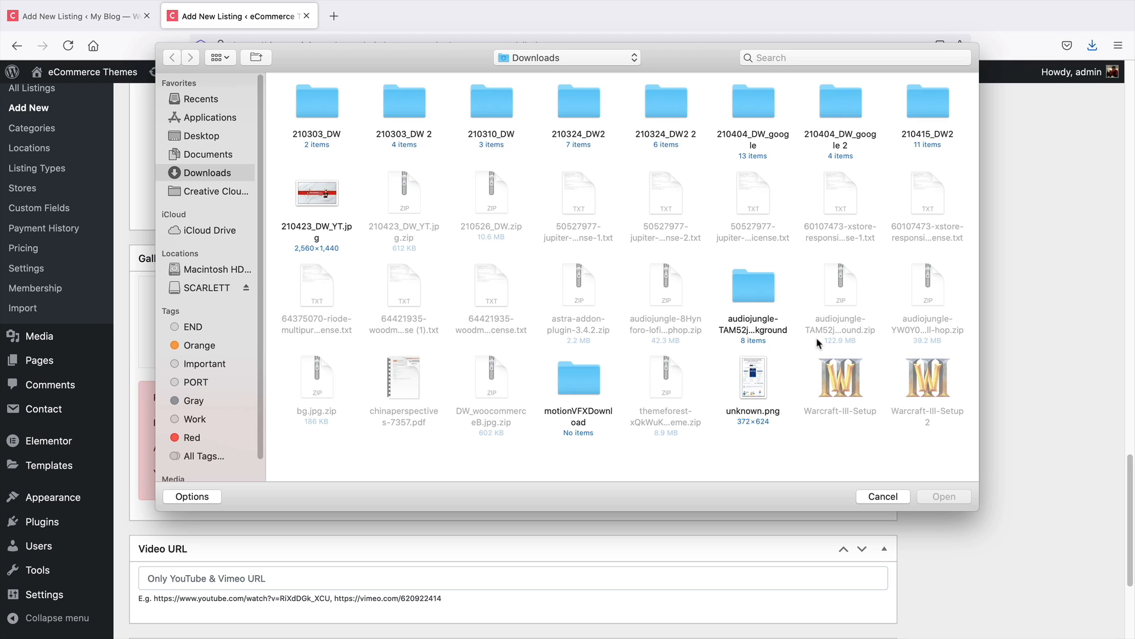
pyautogui.press('super+shift+d')
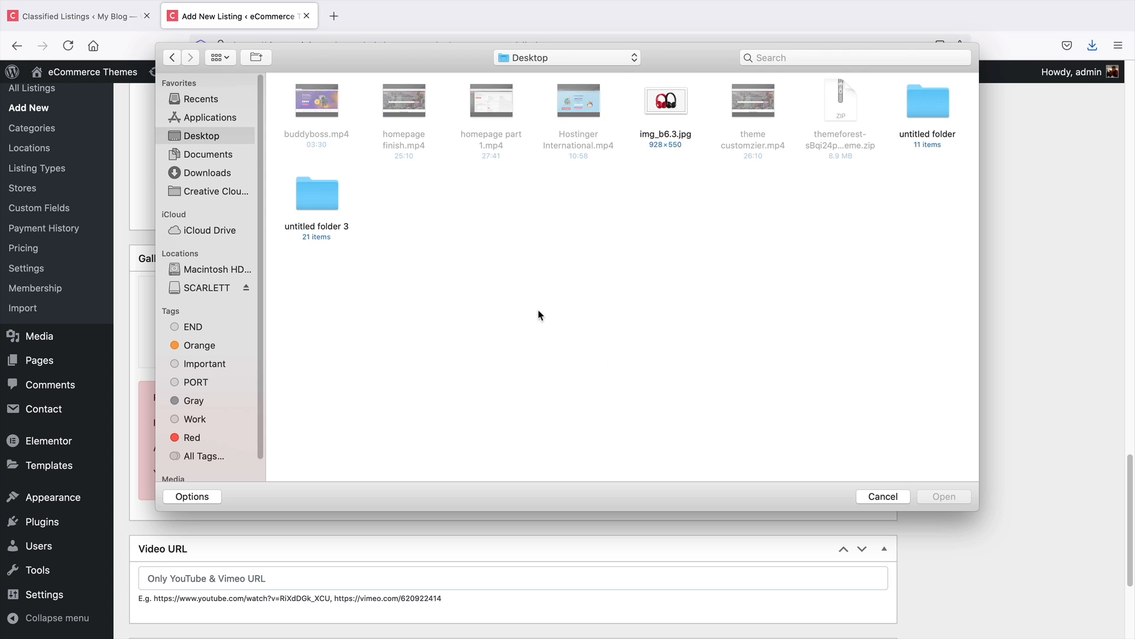
pyautogui.doubleClick(675, 108)
pyautogui.scroll(-3, 870, 403)
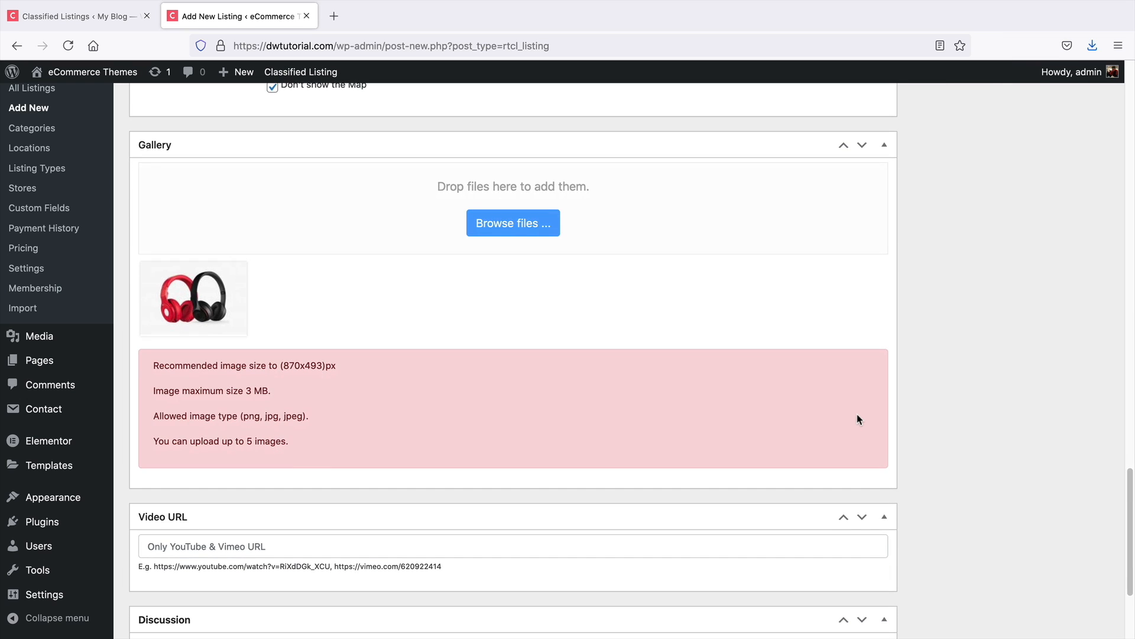
pyautogui.scroll(-5, 859, 419)
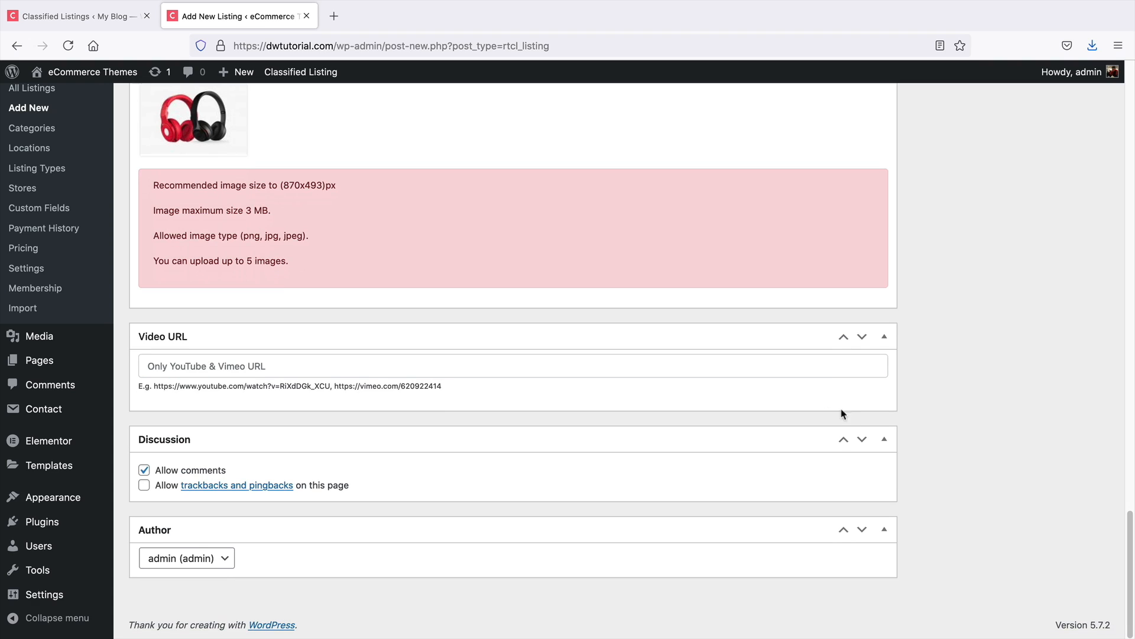
pyautogui.click(171, 366)
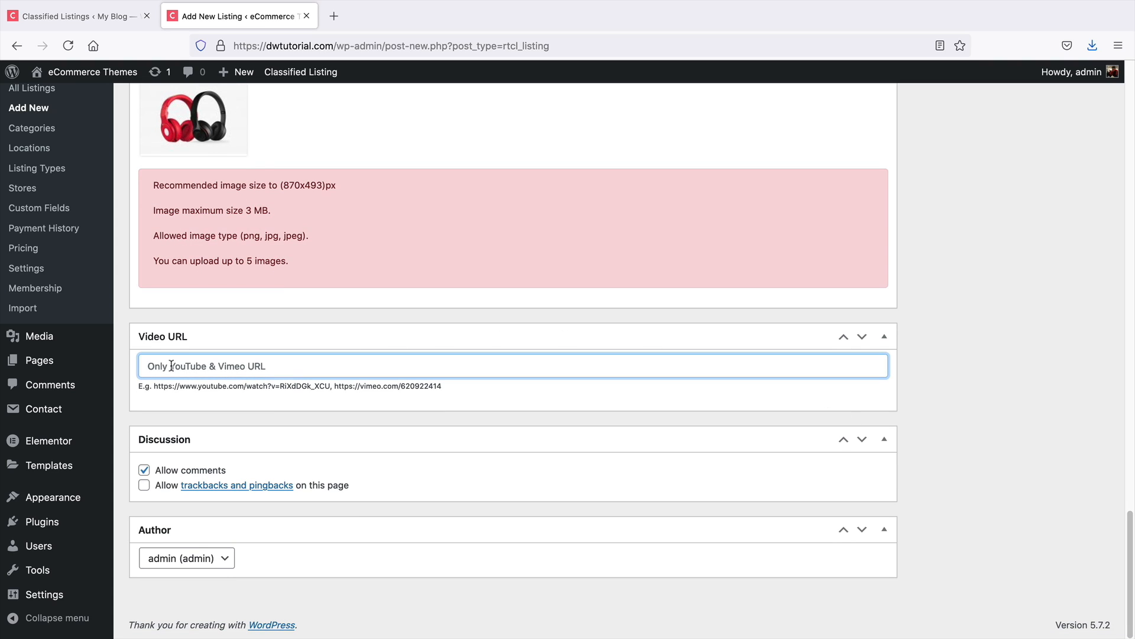
pyautogui.click(144, 471)
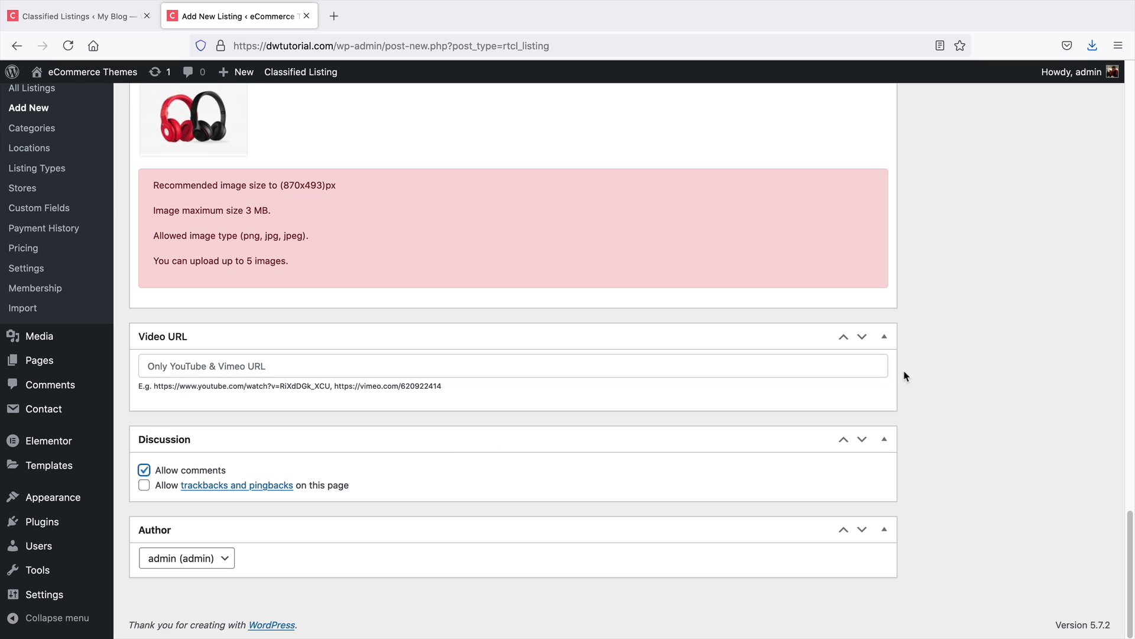
pyautogui.middleClick(999, 380)
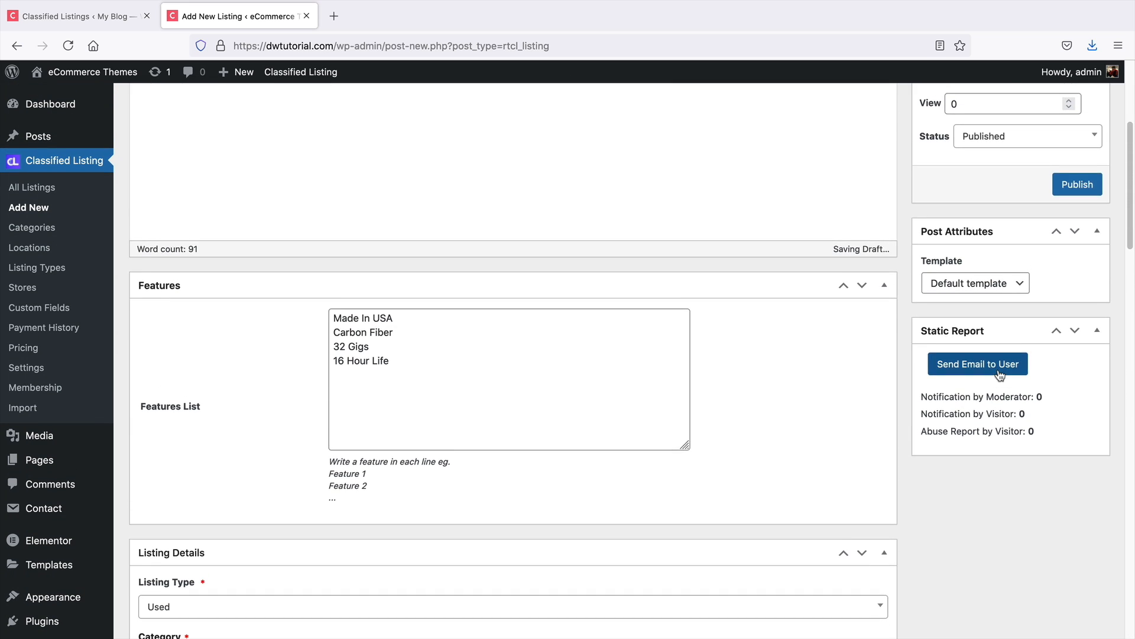
# Publish the Dres HeadPhones listing
pyautogui.scroll(3, 998, 369)
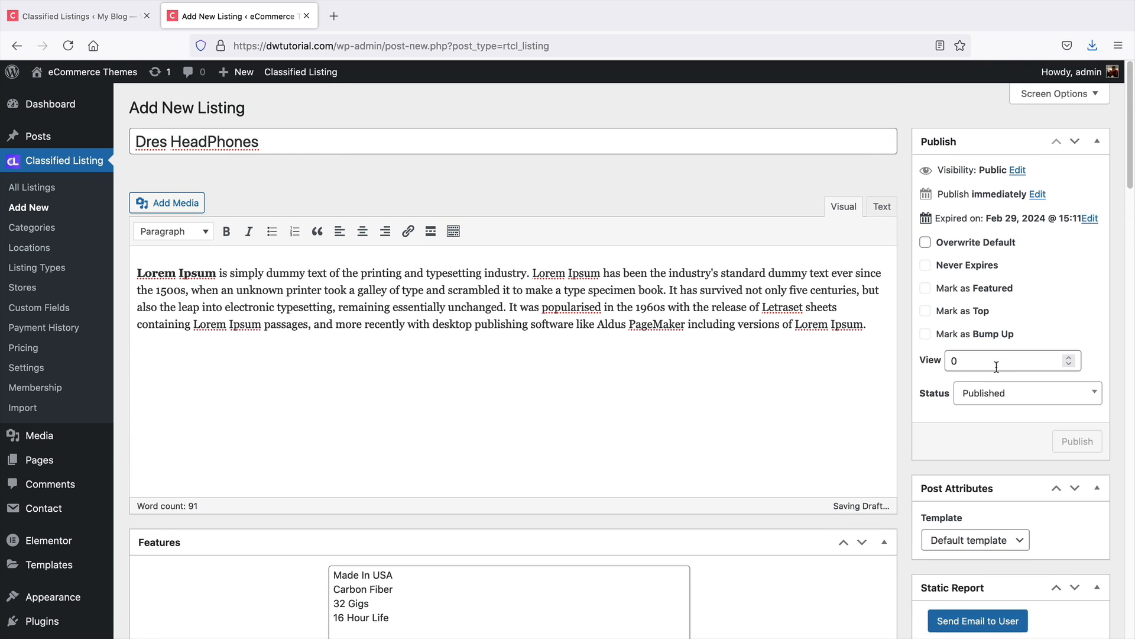
pyautogui.scroll(-1, 996, 367)
pyautogui.click(1070, 422)
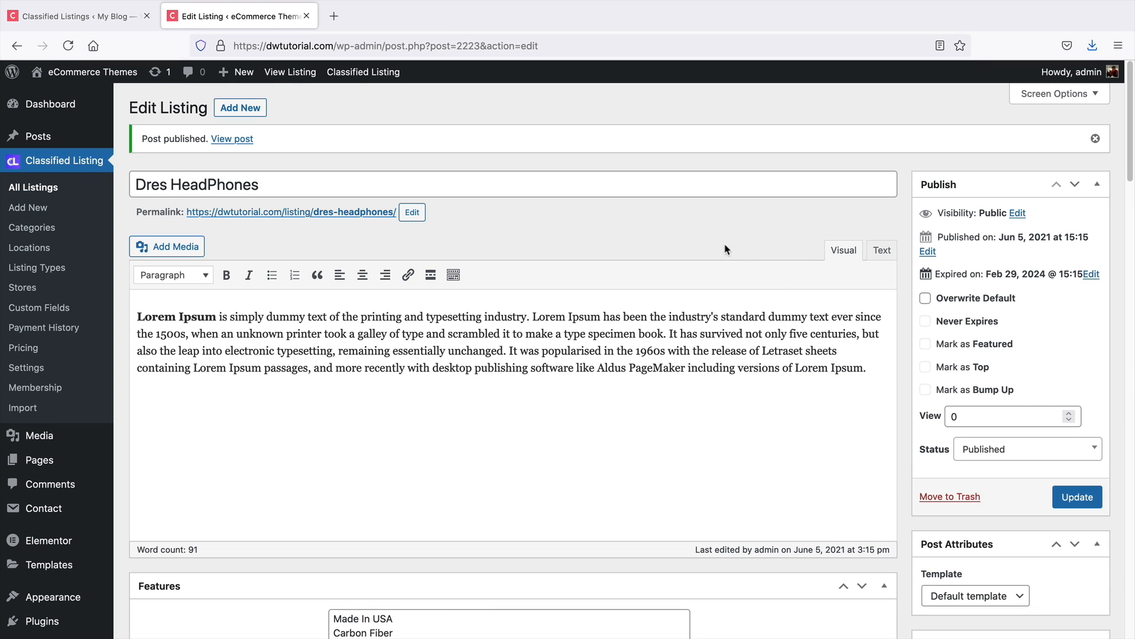
# Open the published listing on the front end and review its details, price, features and review form
pyautogui.click(240, 139)
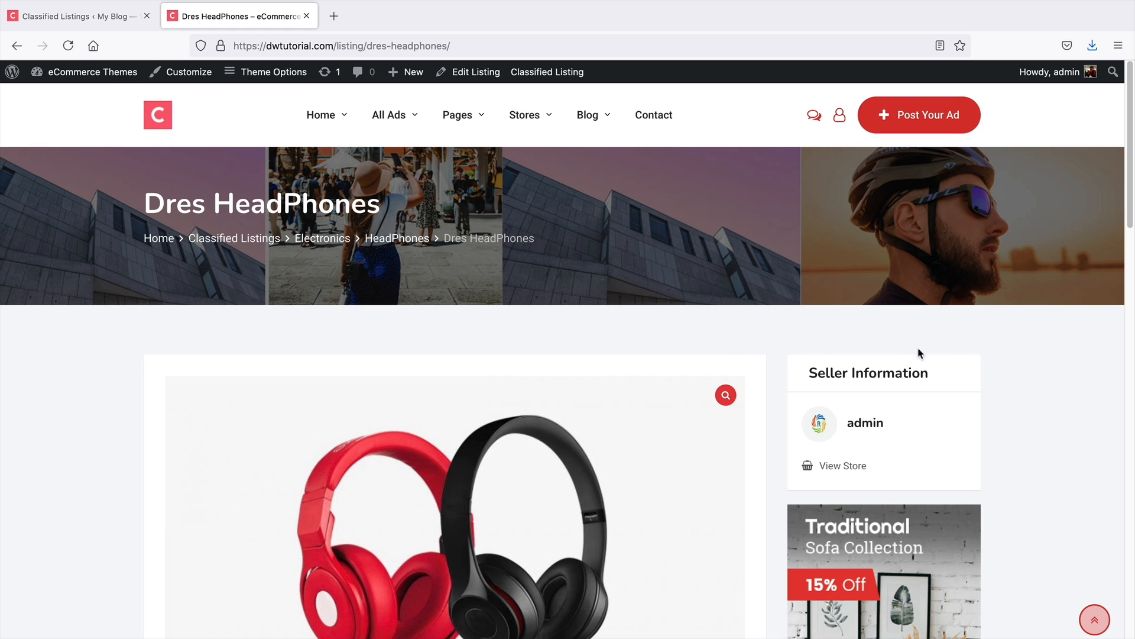
pyautogui.middleClick(1023, 353)
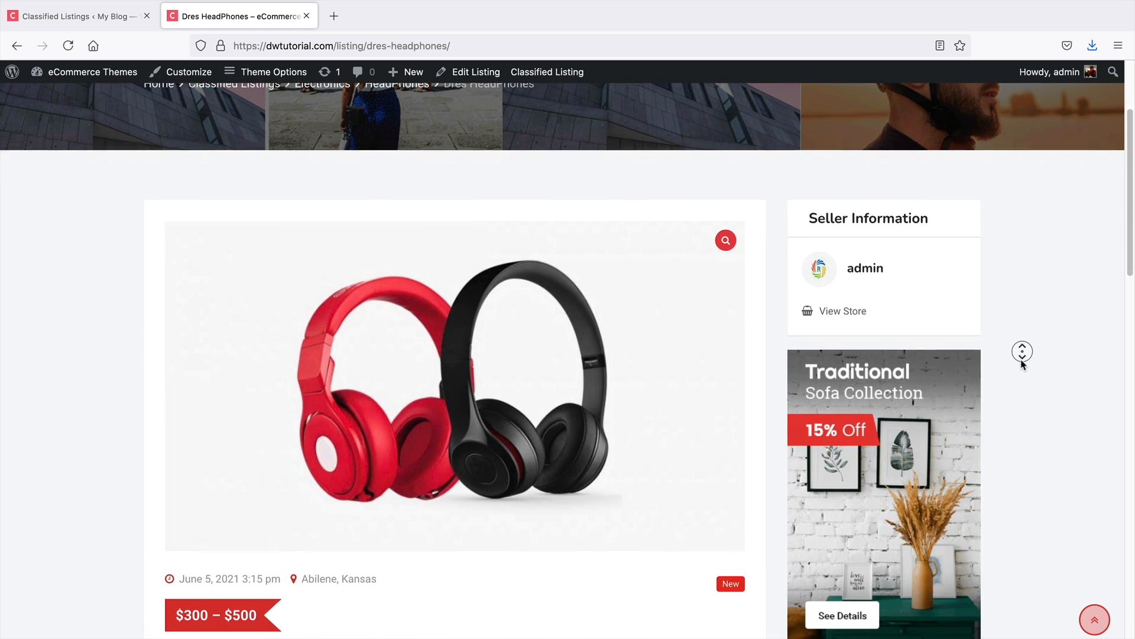
pyautogui.middleClick(1022, 359)
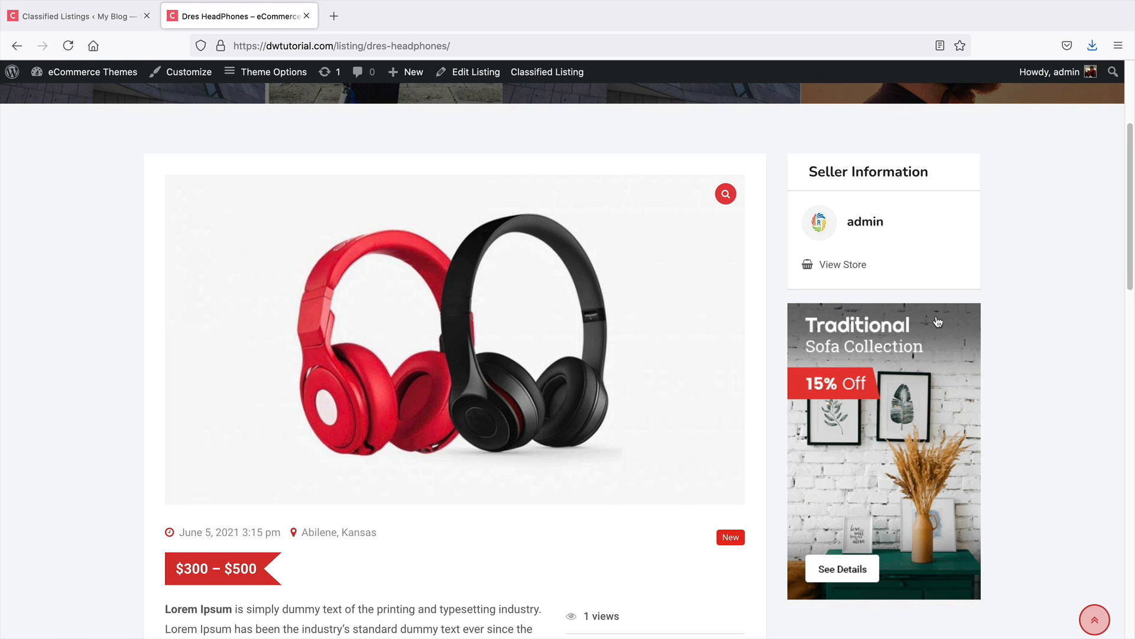
pyautogui.middleClick(1024, 319)
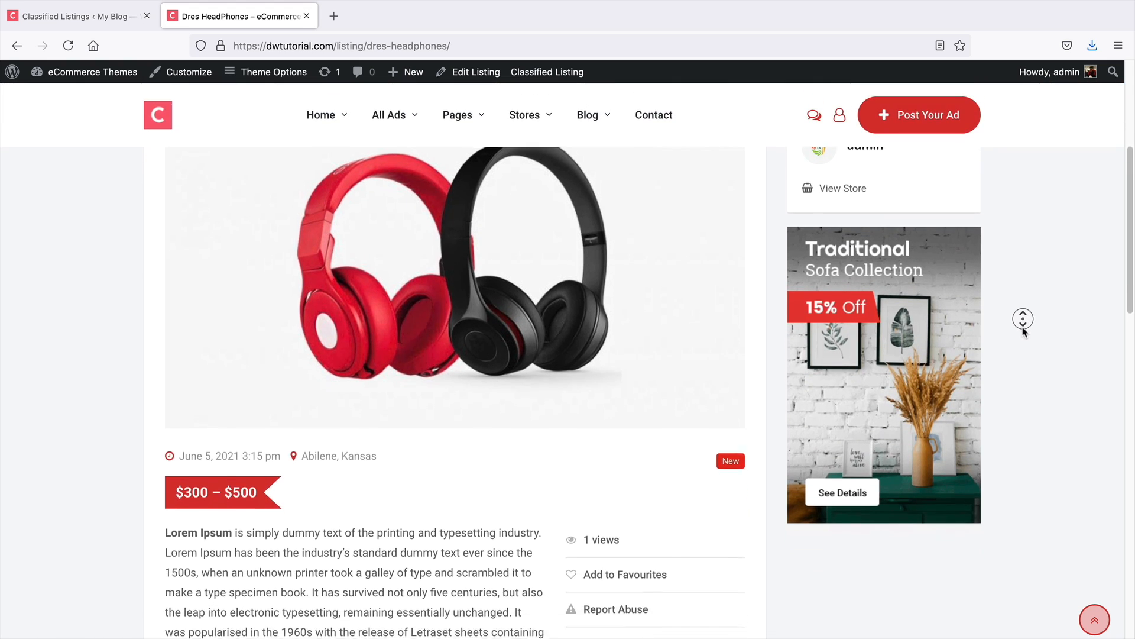
pyautogui.middleClick(1024, 331)
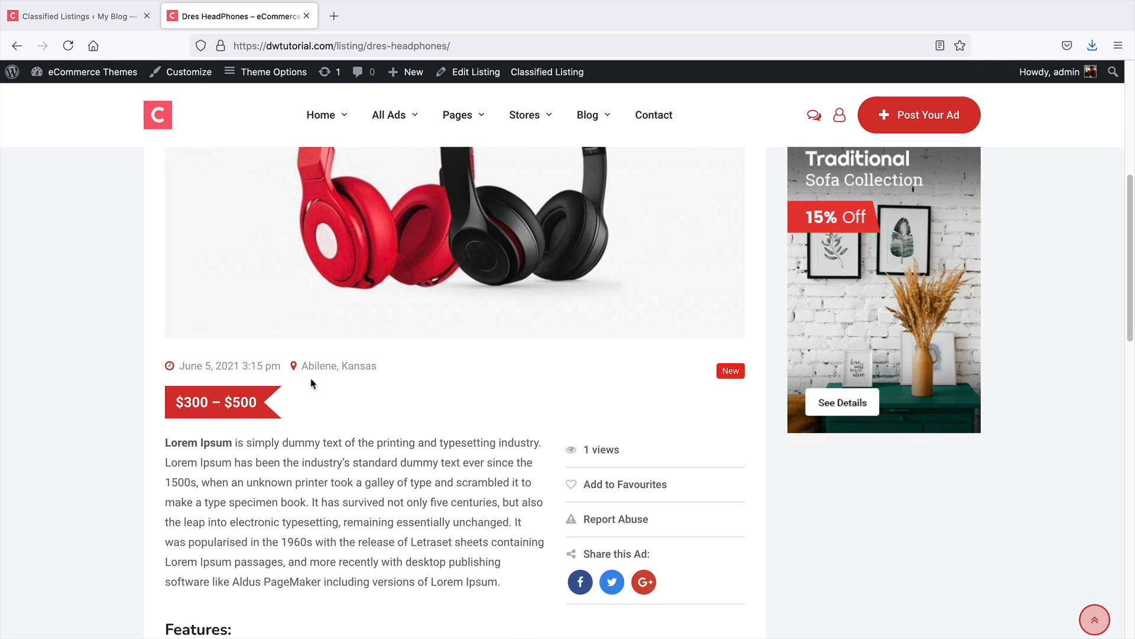
pyautogui.scroll(-3, 257, 391)
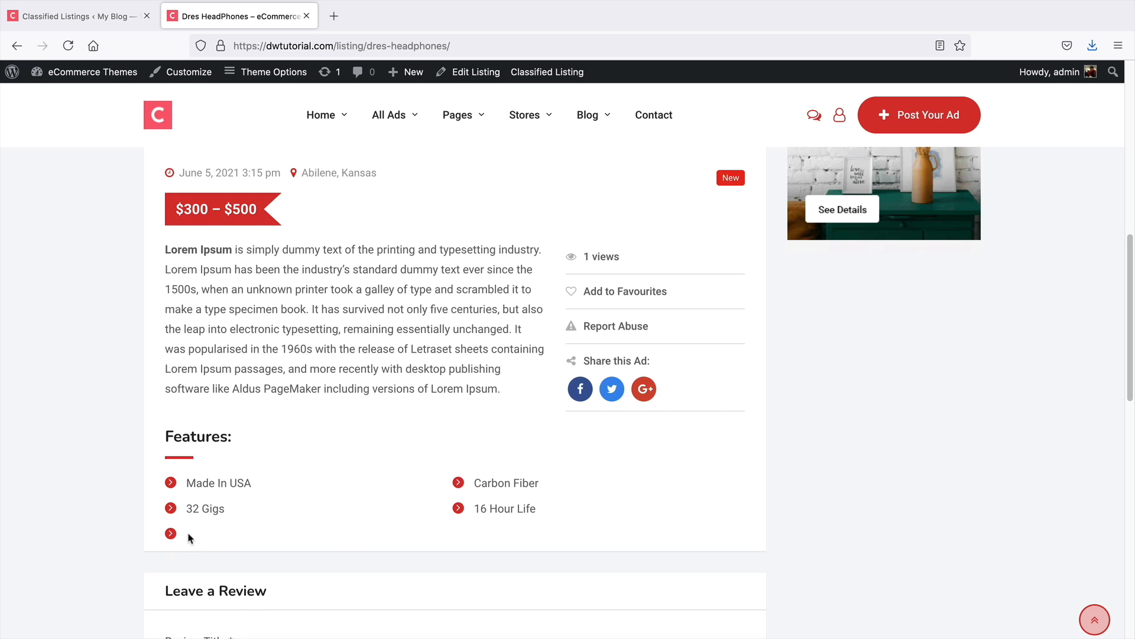
pyautogui.scroll(-2, 275, 524)
pyautogui.scroll(2, 279, 520)
pyautogui.scroll(-5, 376, 403)
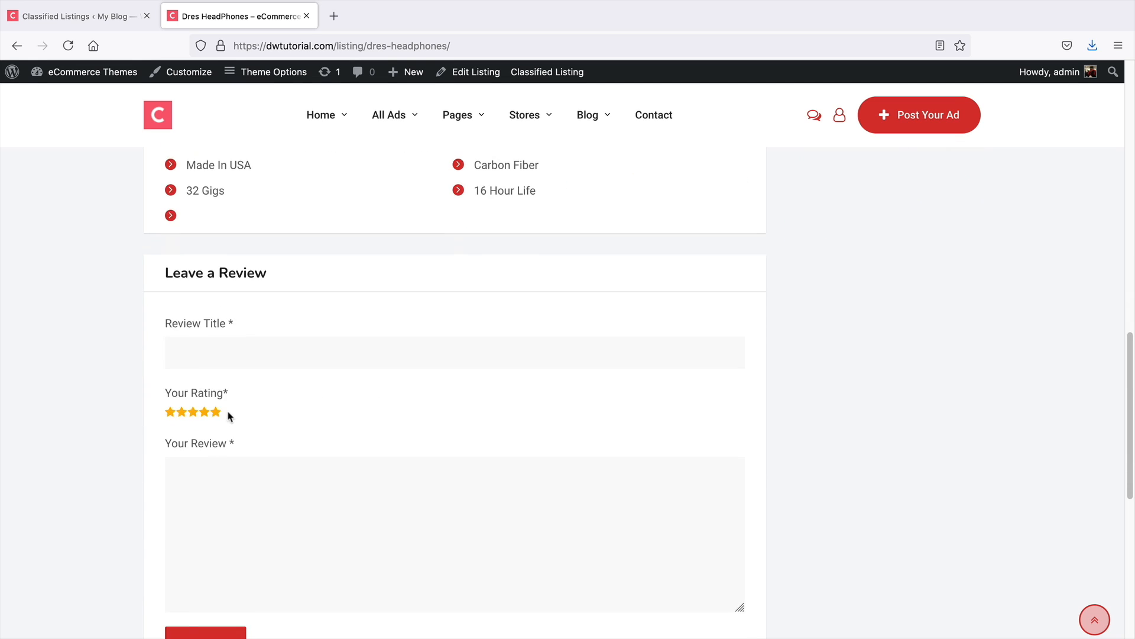
pyautogui.scroll(-5, 414, 398)
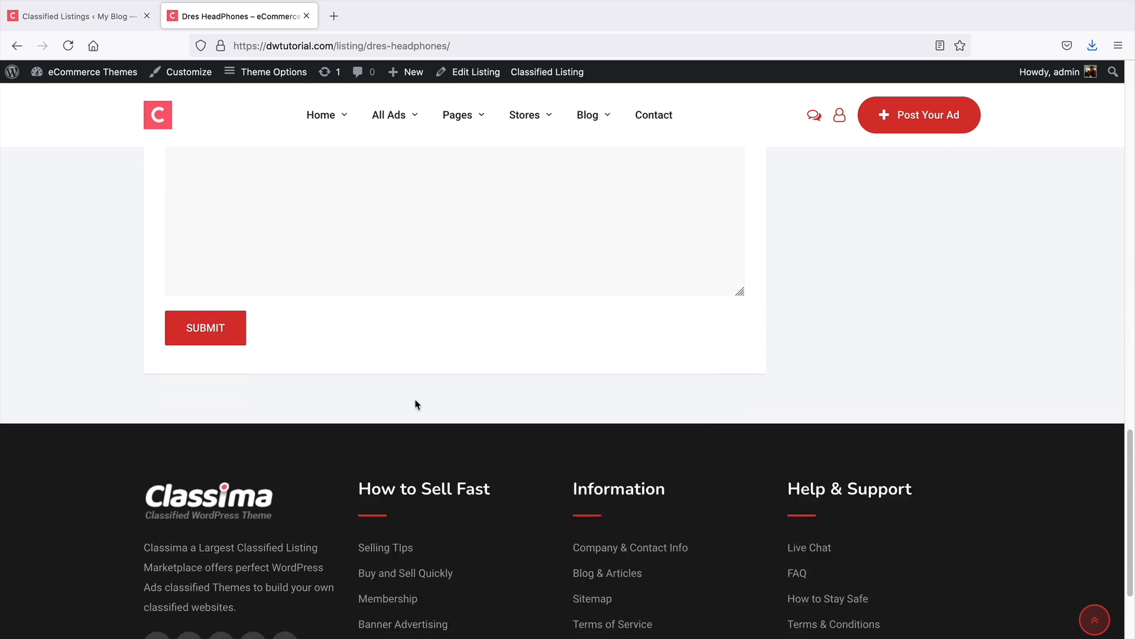
pyautogui.scroll(15, 415, 404)
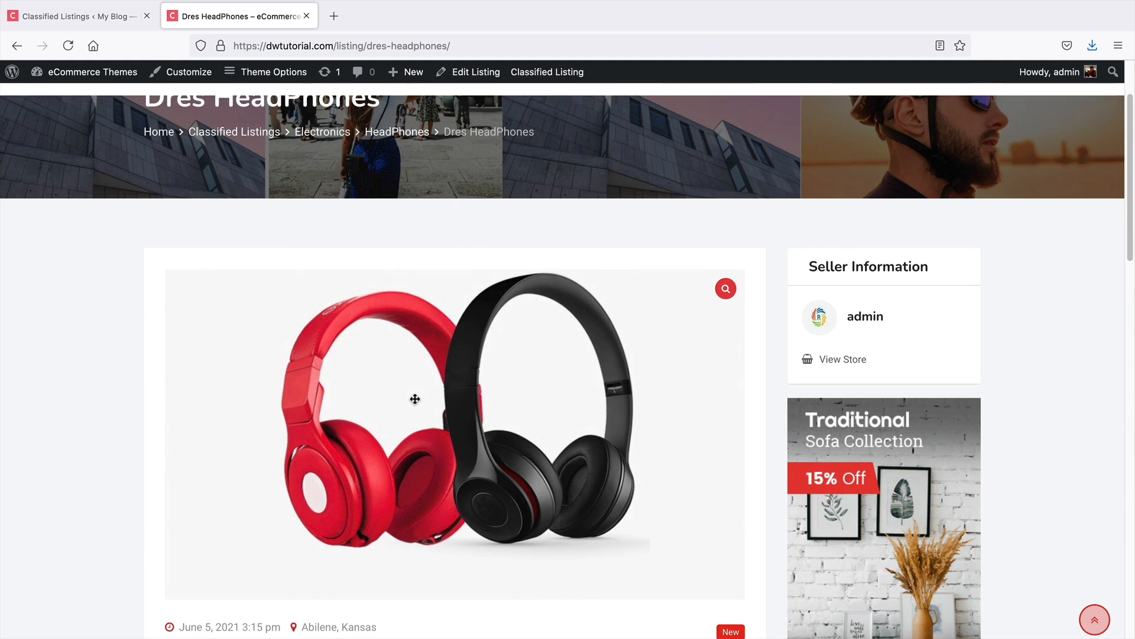
pyautogui.scroll(2, 415, 400)
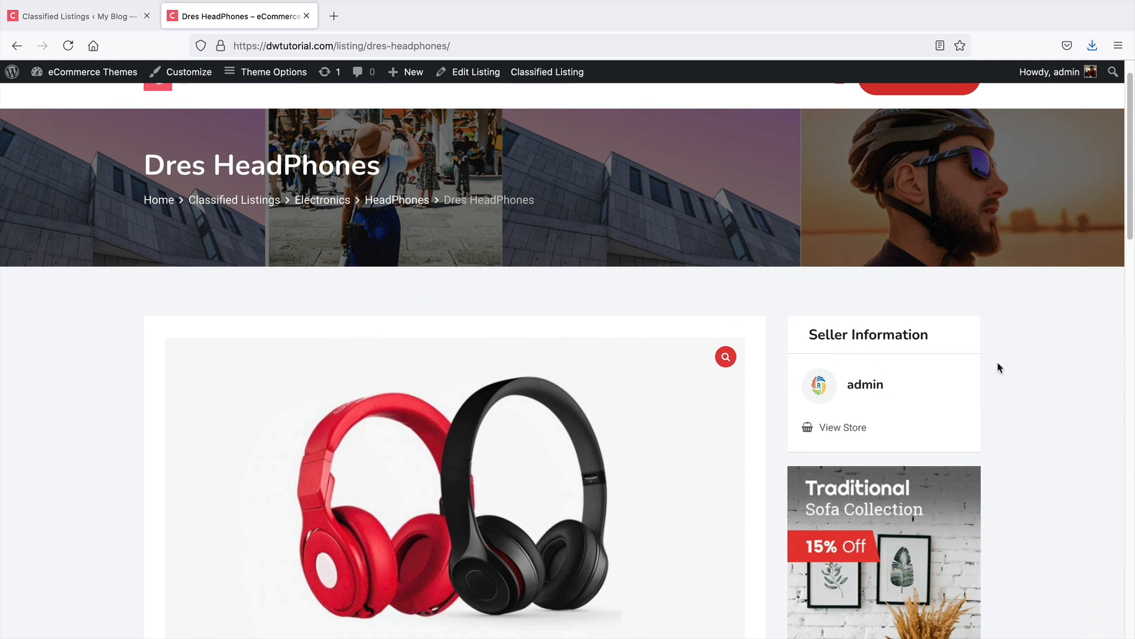
pyautogui.scroll(-1, 999, 368)
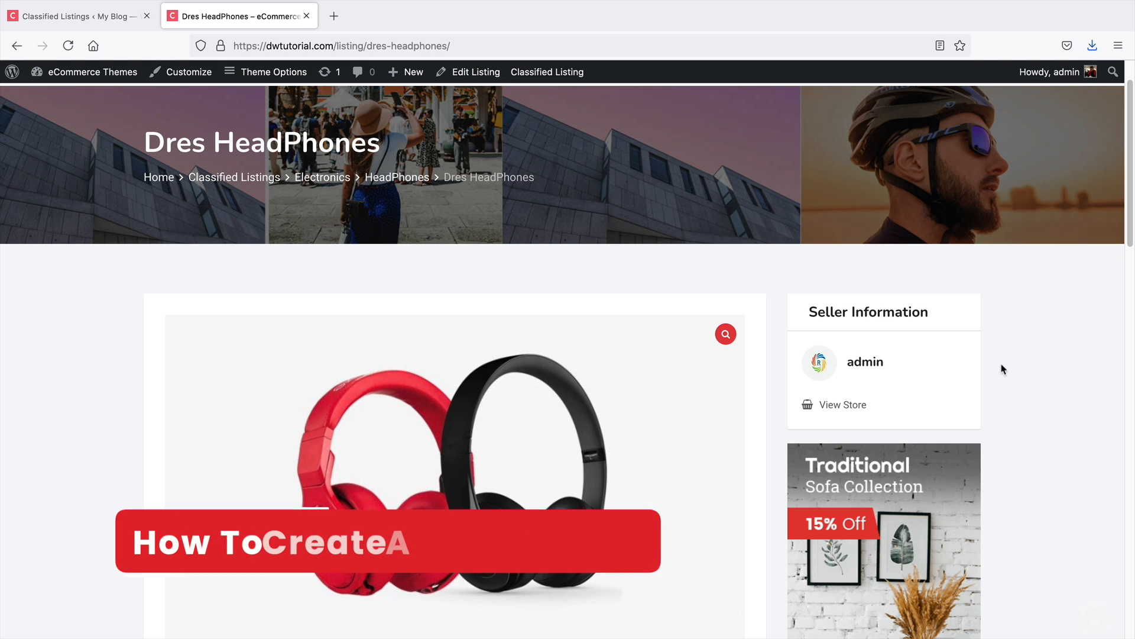
pyautogui.scroll(-1, 1000, 374)
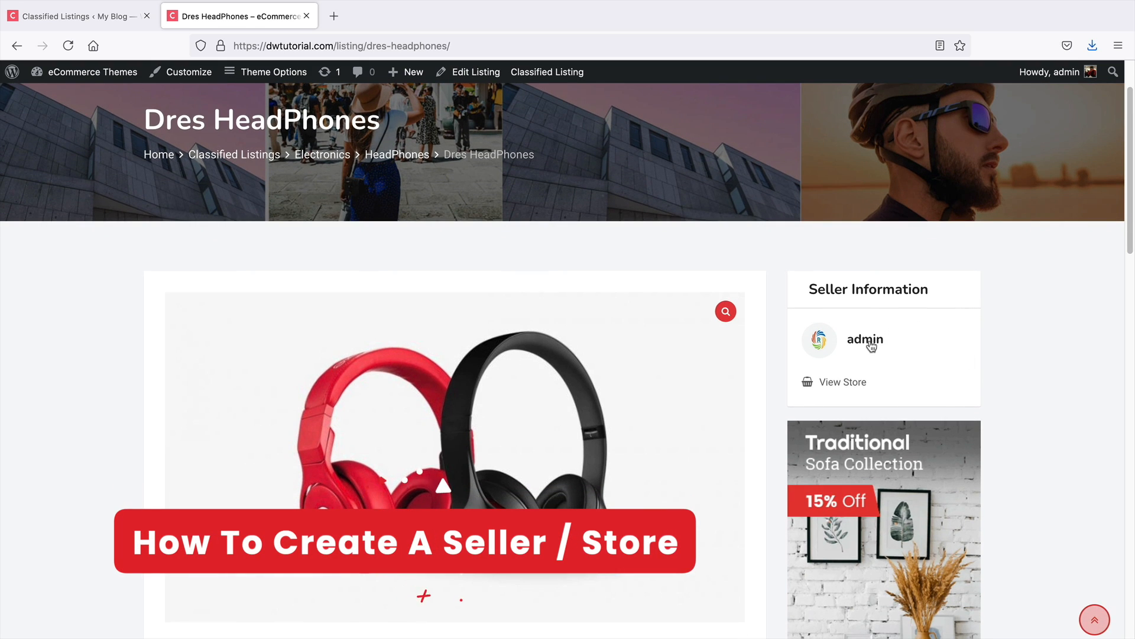
# Open the seller's store page and review its store details and listings
pyautogui.click(846, 383)
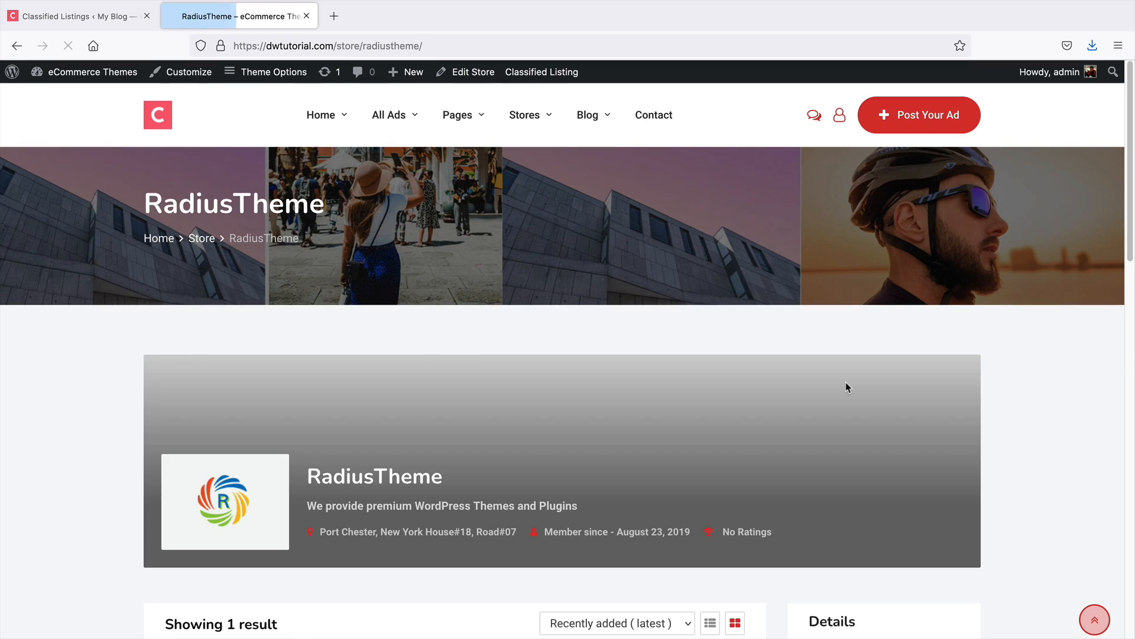
pyautogui.scroll(-3, 847, 385)
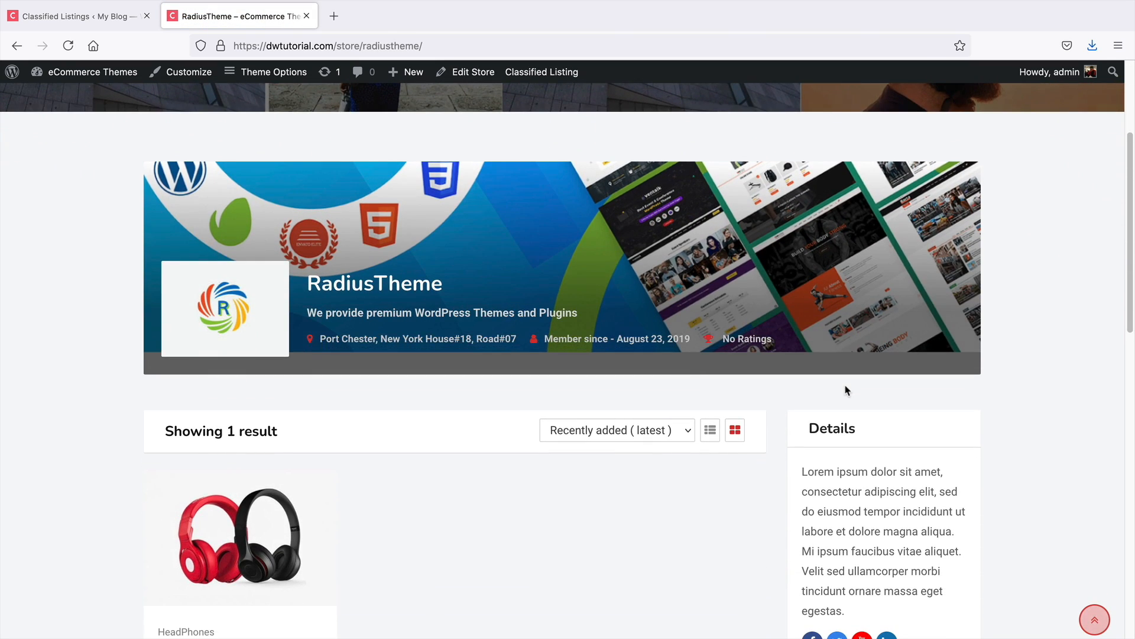
pyautogui.scroll(-1, 1062, 388)
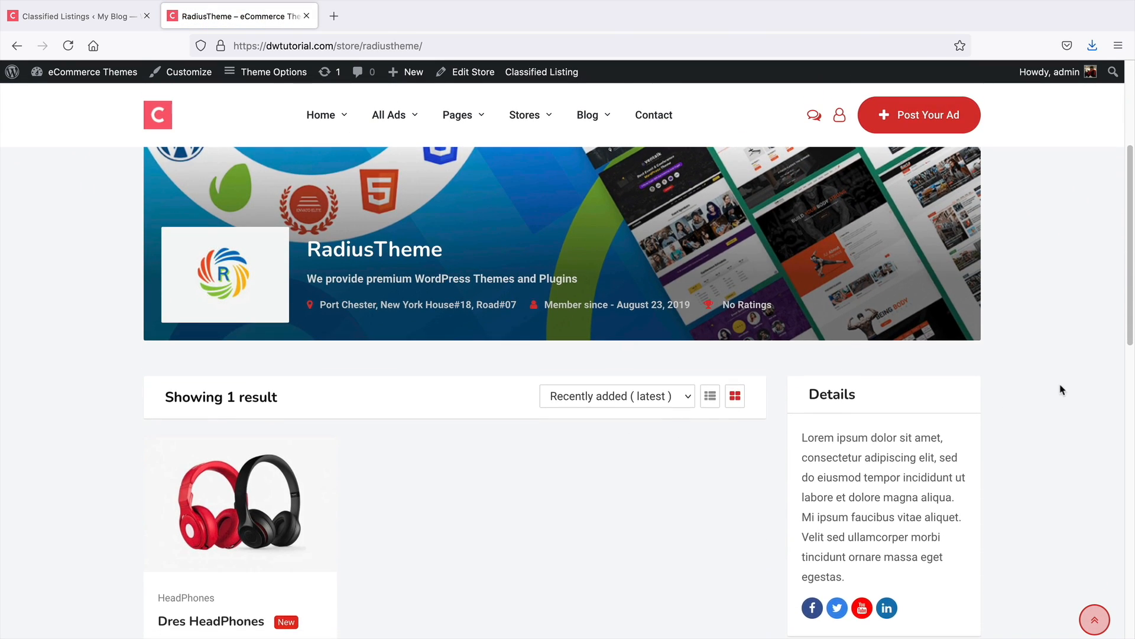
pyautogui.scroll(-2, 1039, 393)
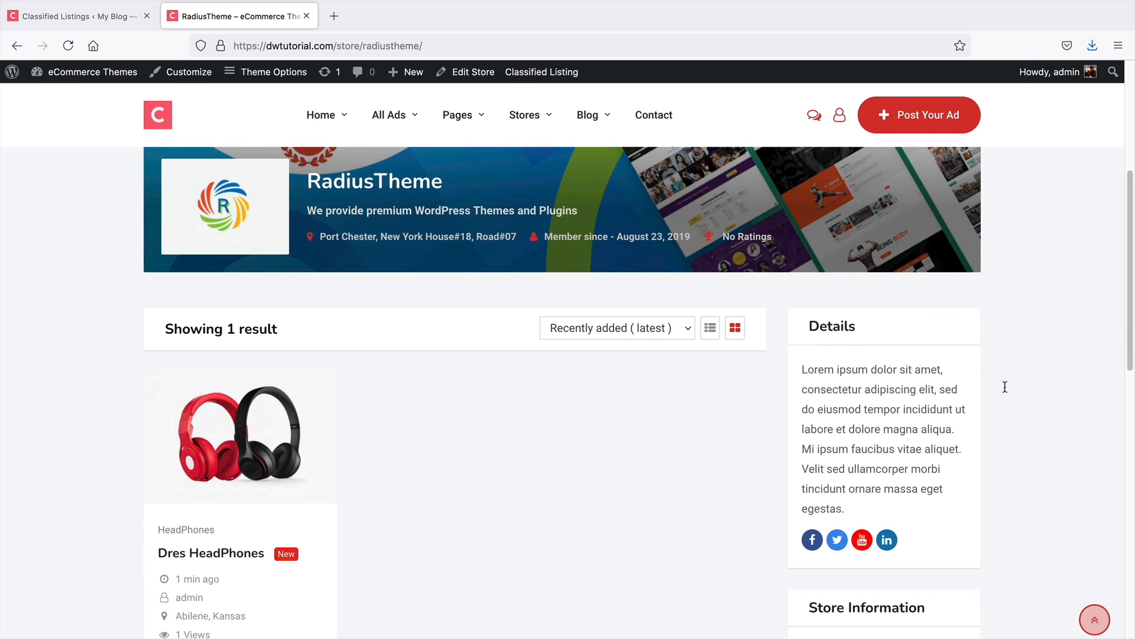
# Go back to the admin dashboard and open the Classified Listing stores list
pyautogui.scroll(3, 932, 388)
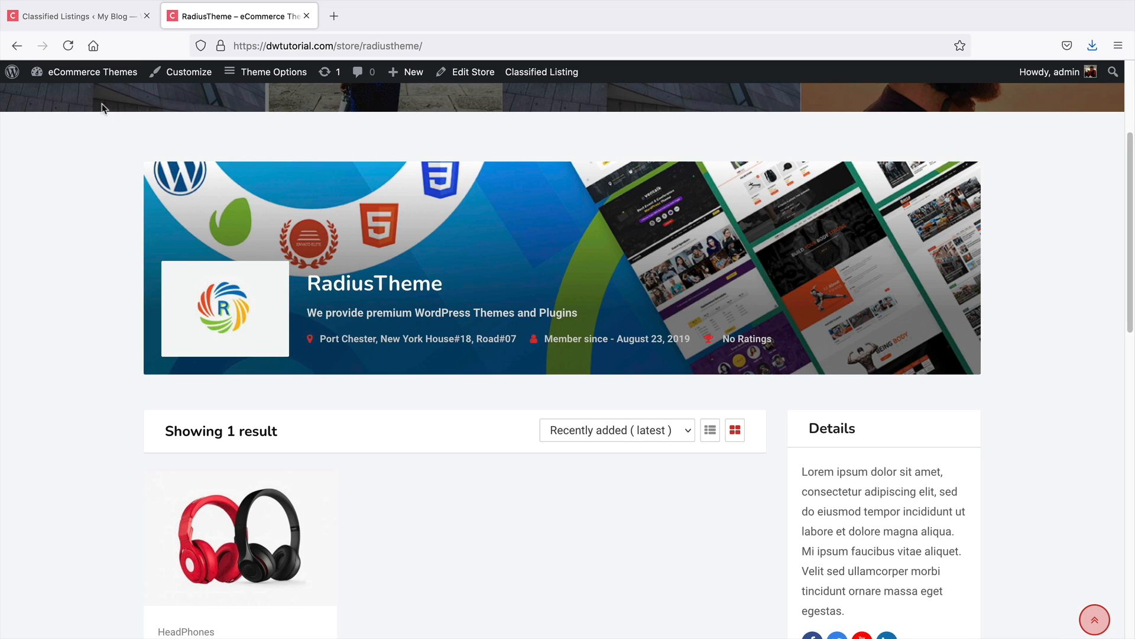
pyautogui.moveTo(83, 78)
pyautogui.click(81, 102)
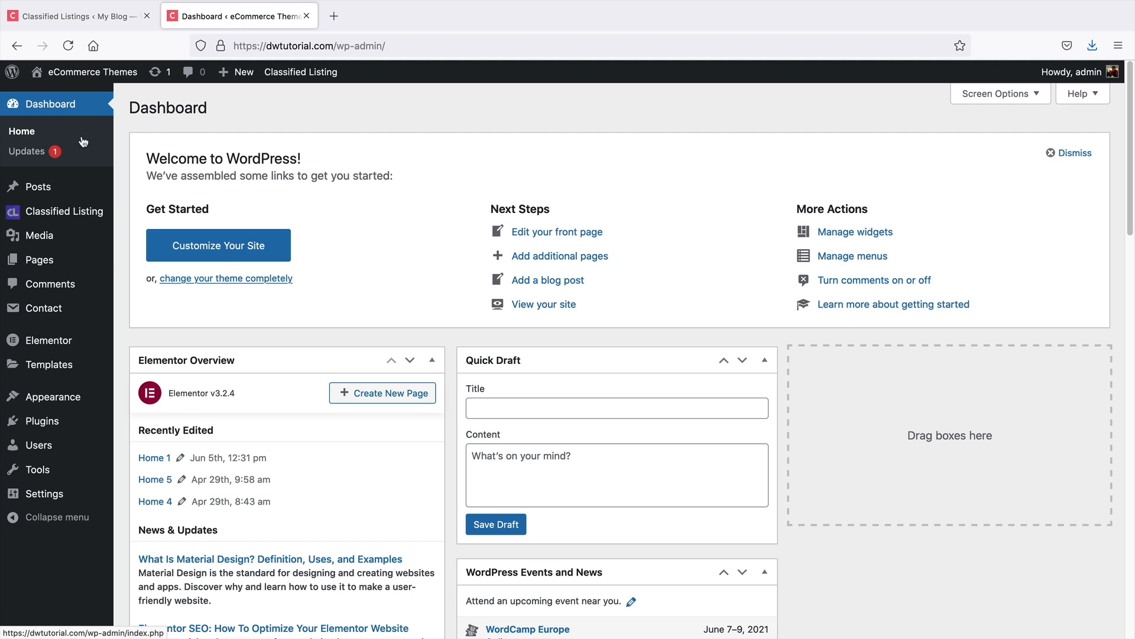
pyautogui.moveTo(71, 209)
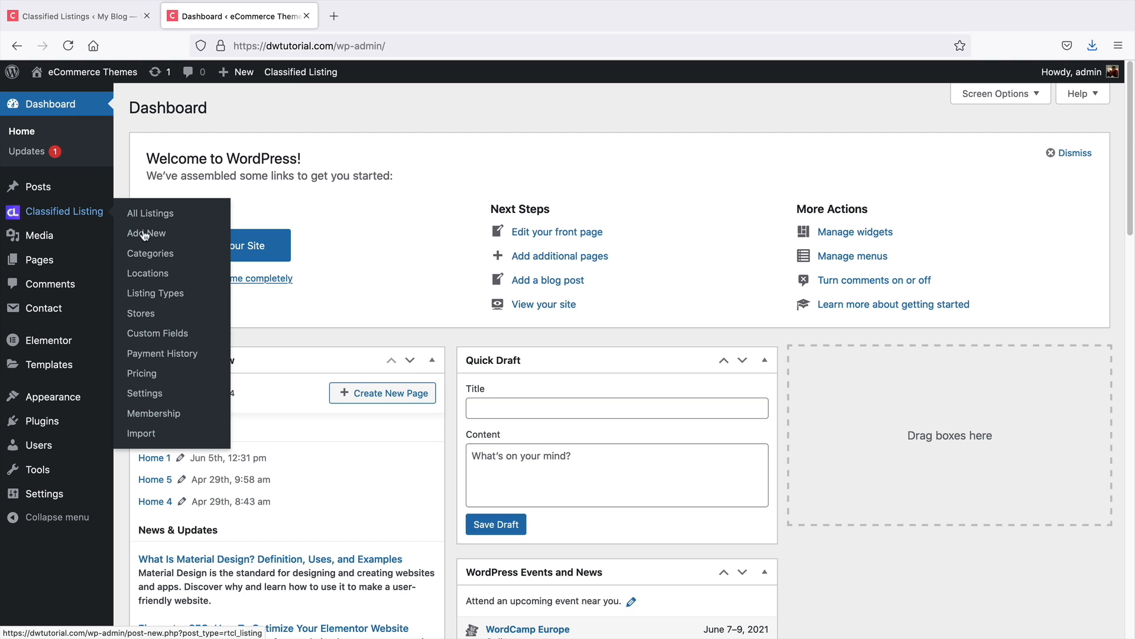
pyautogui.click(141, 313)
# View the Vix Fashion store page on the front end, then return to the stores list
pyautogui.moveTo(246, 234)
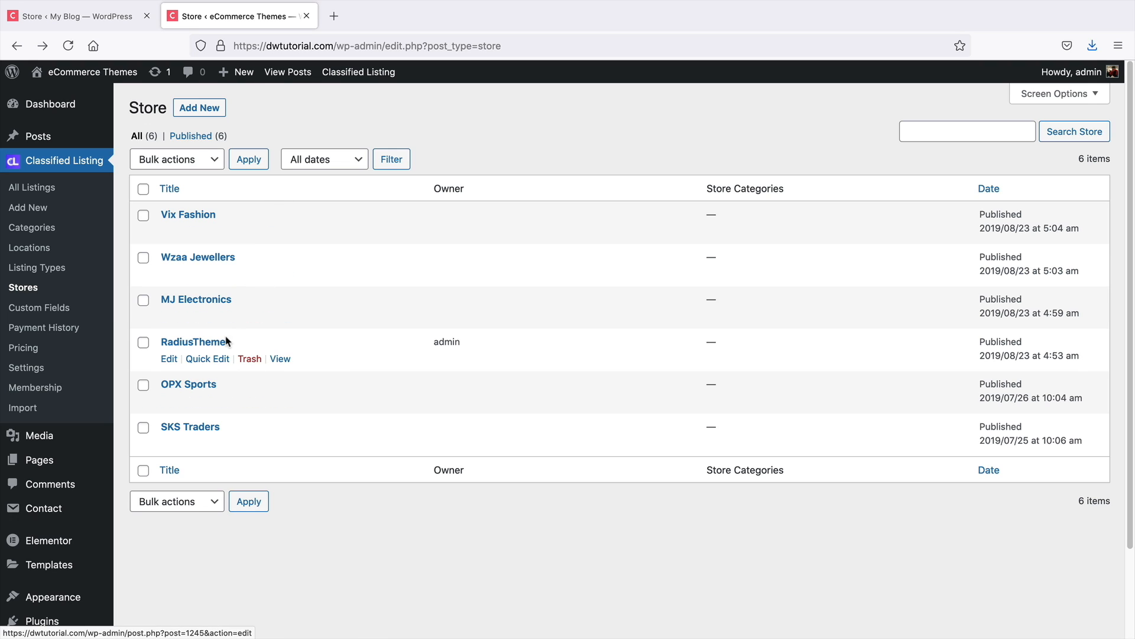
pyautogui.click(281, 233)
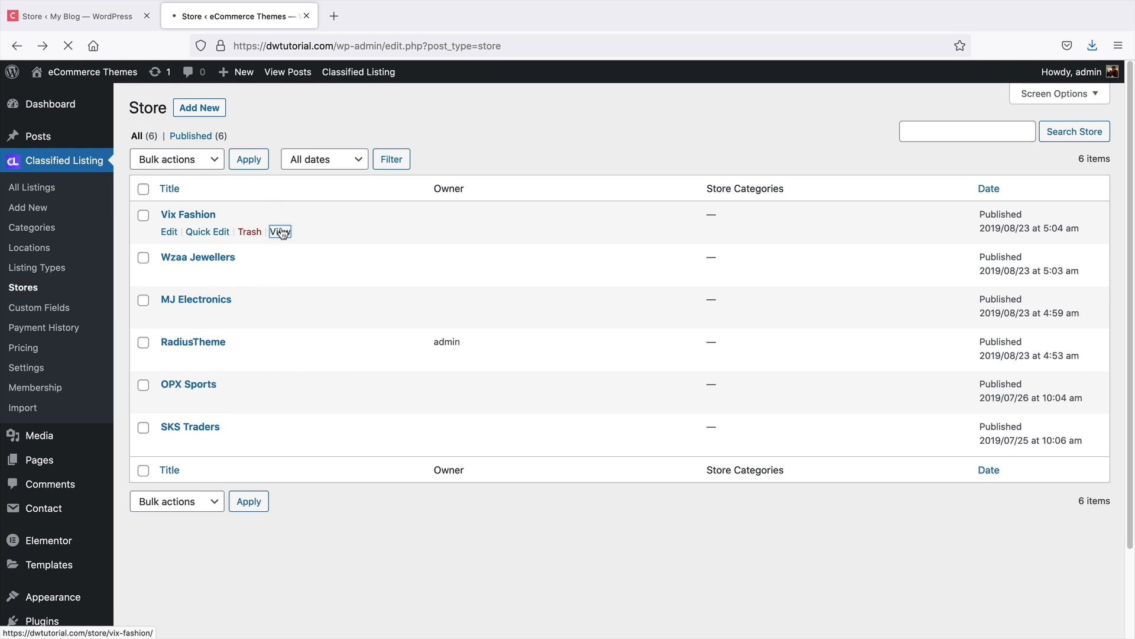
pyautogui.scroll(-5, 240, 278)
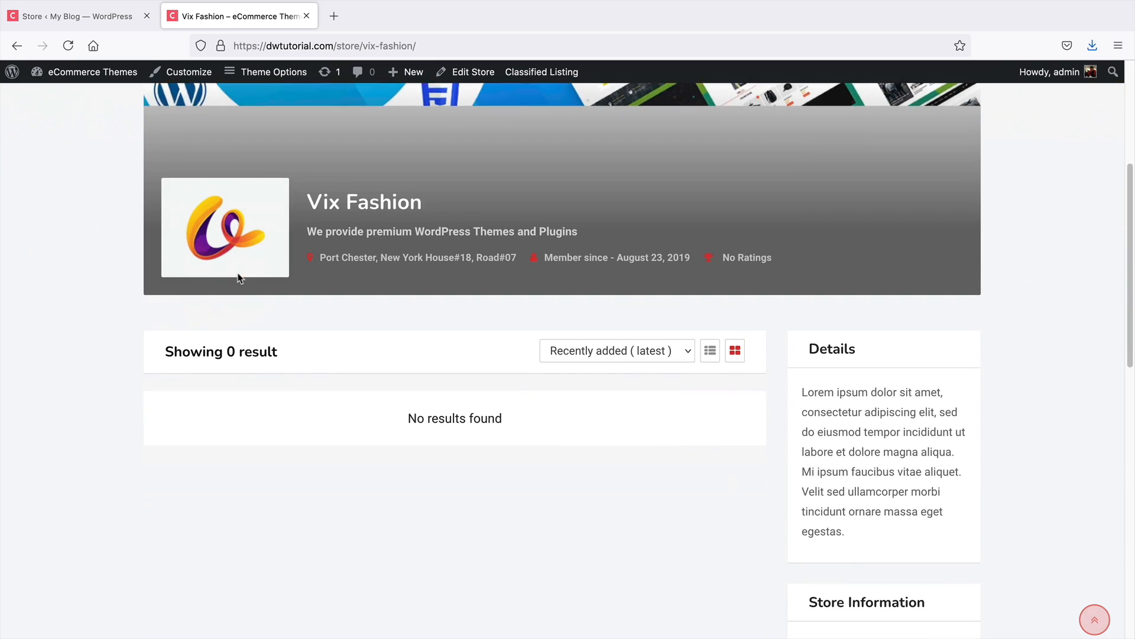
pyautogui.scroll(-1, 239, 278)
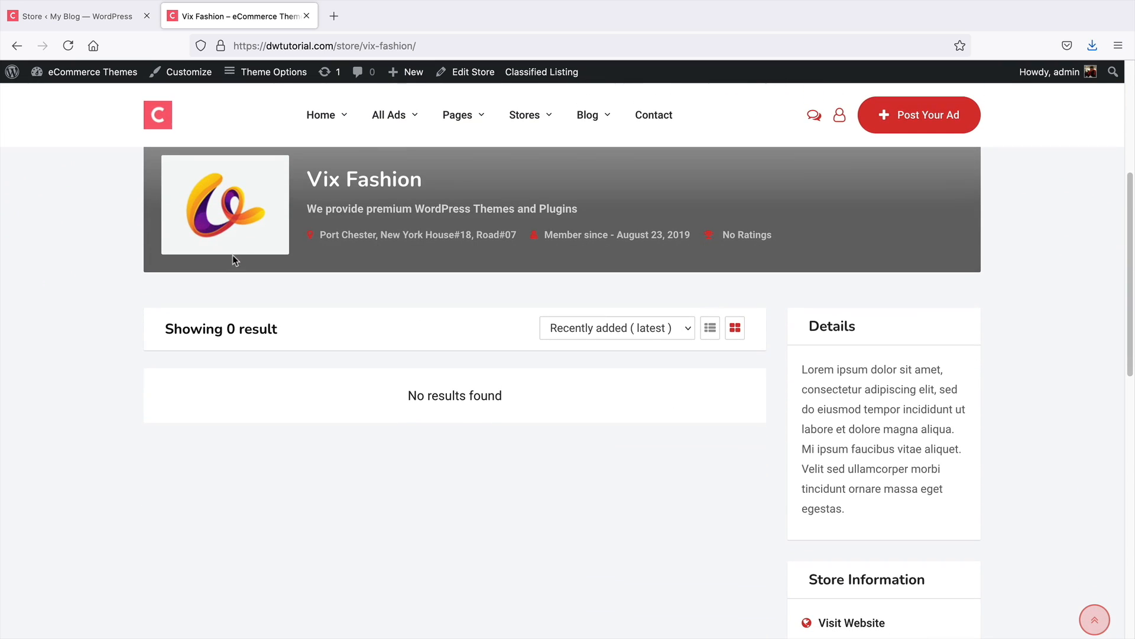
pyautogui.click(17, 46)
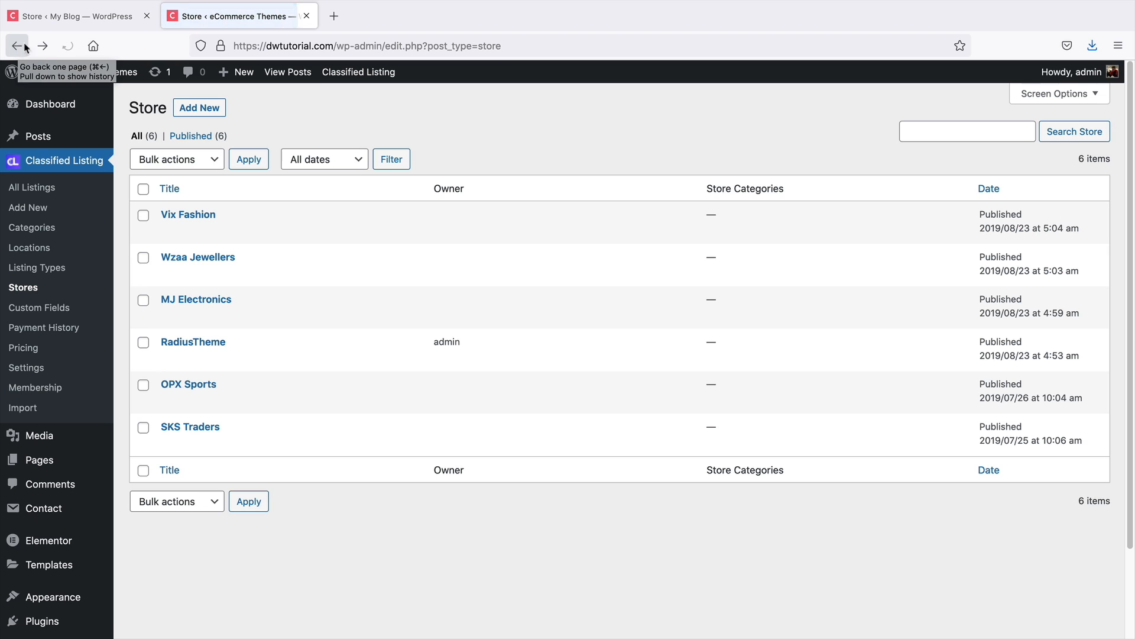
# Open the Vix Fashion store editor and review its description, banner, logo and opening hours
pyautogui.click(169, 232)
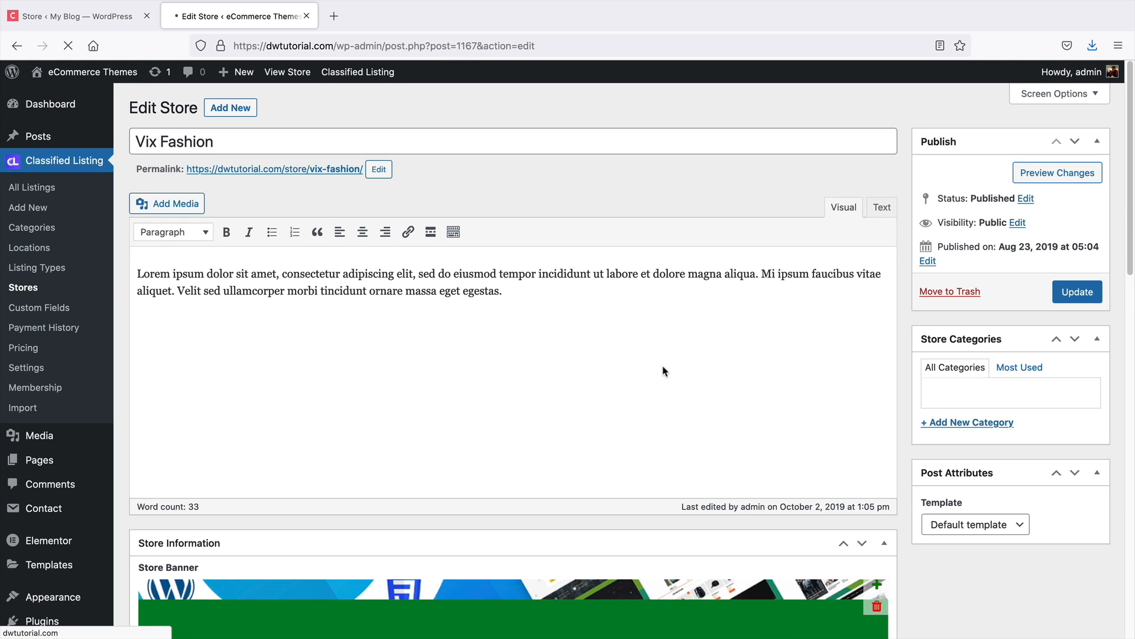
pyautogui.scroll(-10, 663, 371)
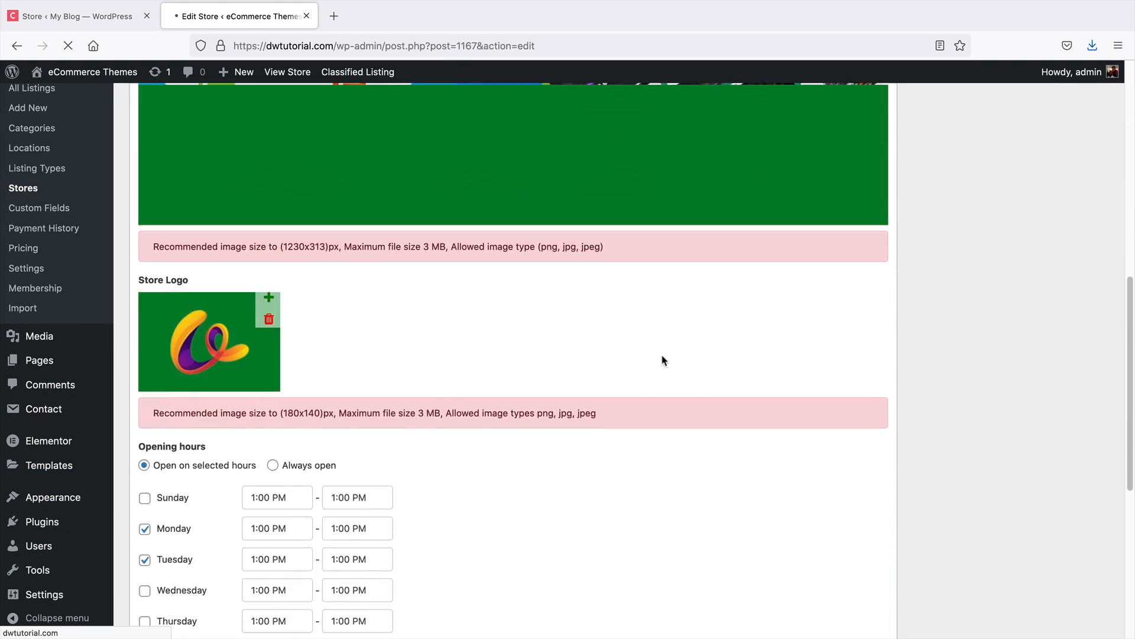
pyautogui.scroll(10, 452, 414)
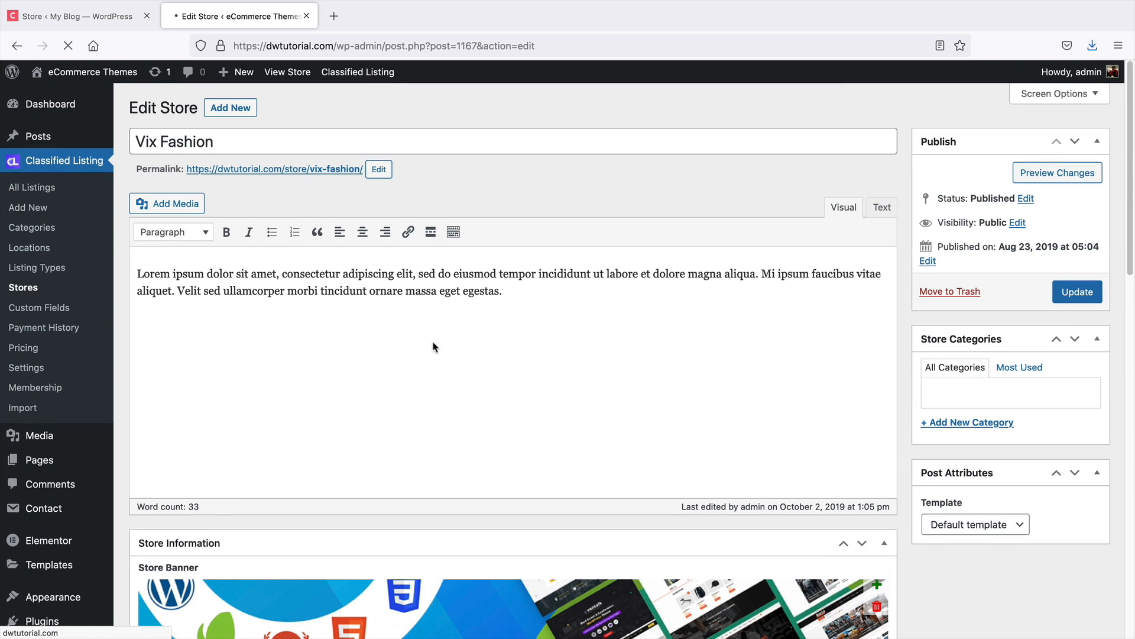
# Create a new store titled Darrels Store and paste the Lorem ipsum text as its description
pyautogui.moveTo(236, 71)
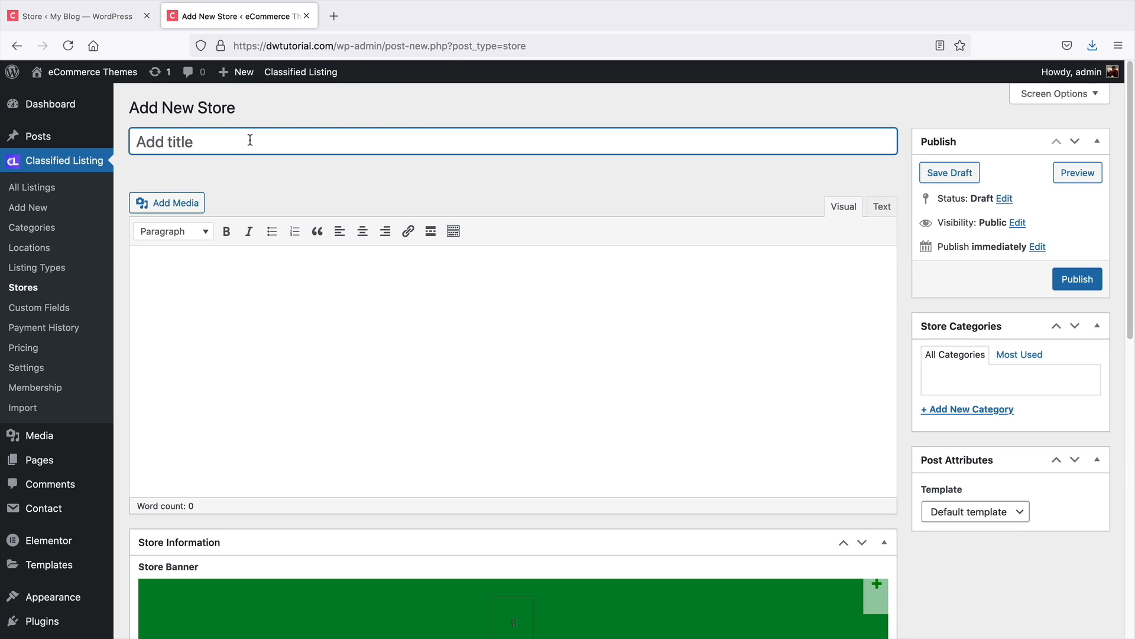
pyautogui.write('Darrels Store')
pyautogui.press('Tab')
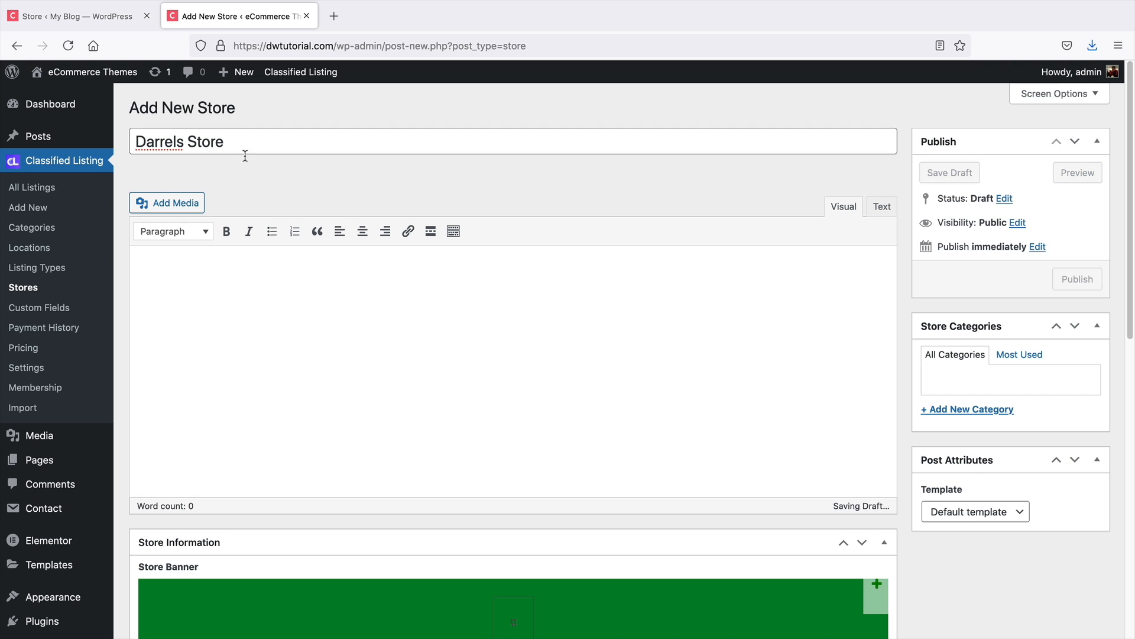
pyautogui.rightClick(160, 281)
pyautogui.click(187, 350)
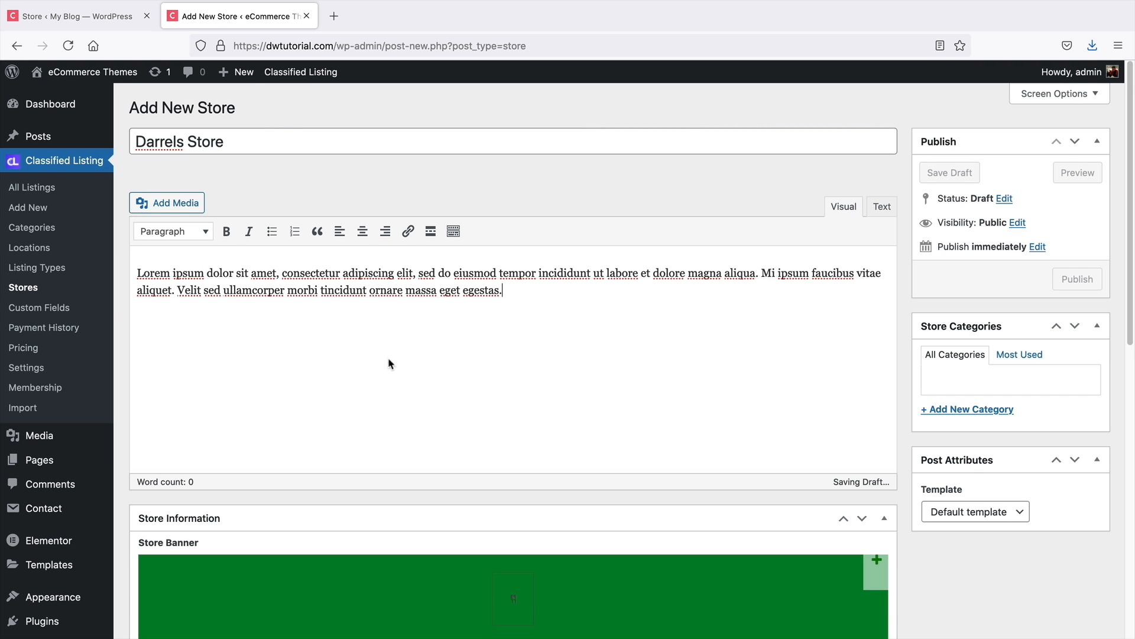
pyautogui.scroll(-5, 867, 418)
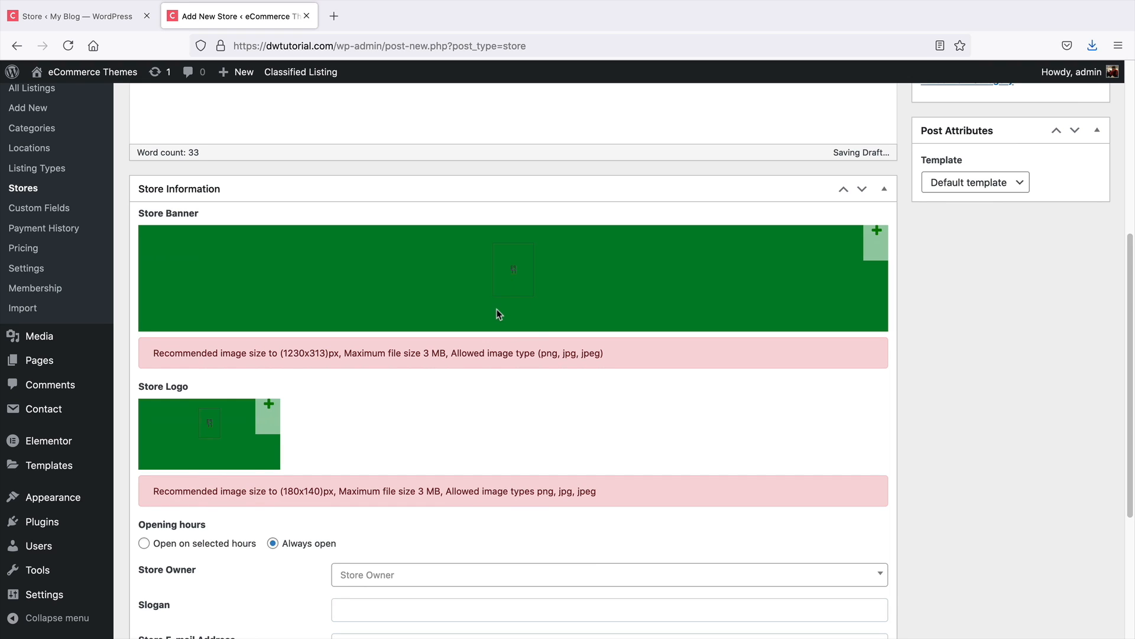
pyautogui.scroll(-1, 498, 308)
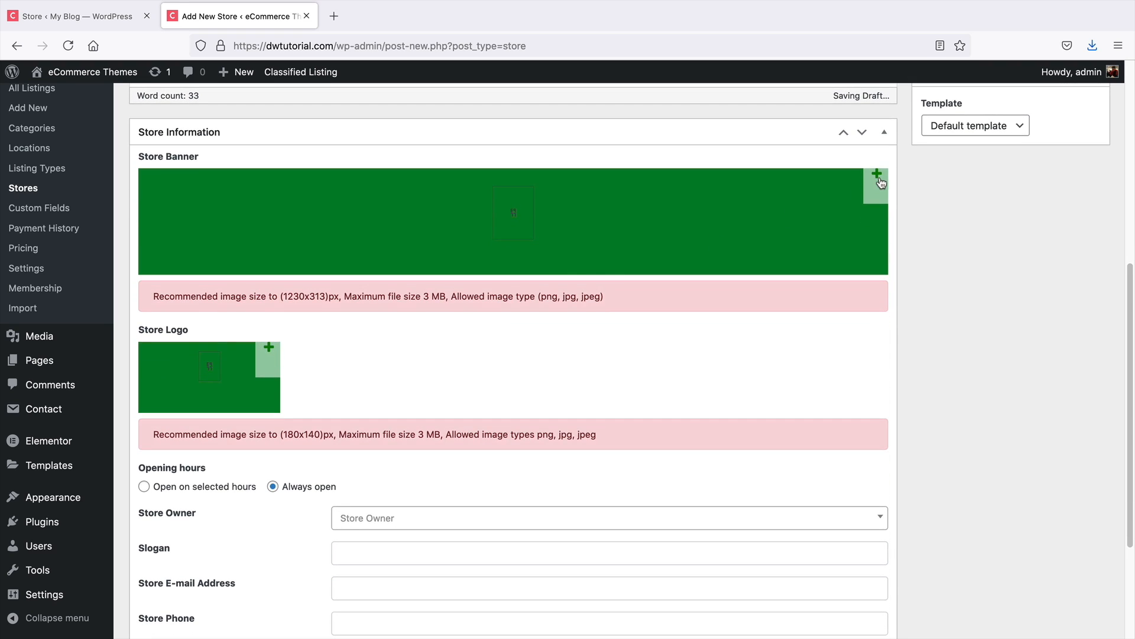
pyautogui.click(877, 174)
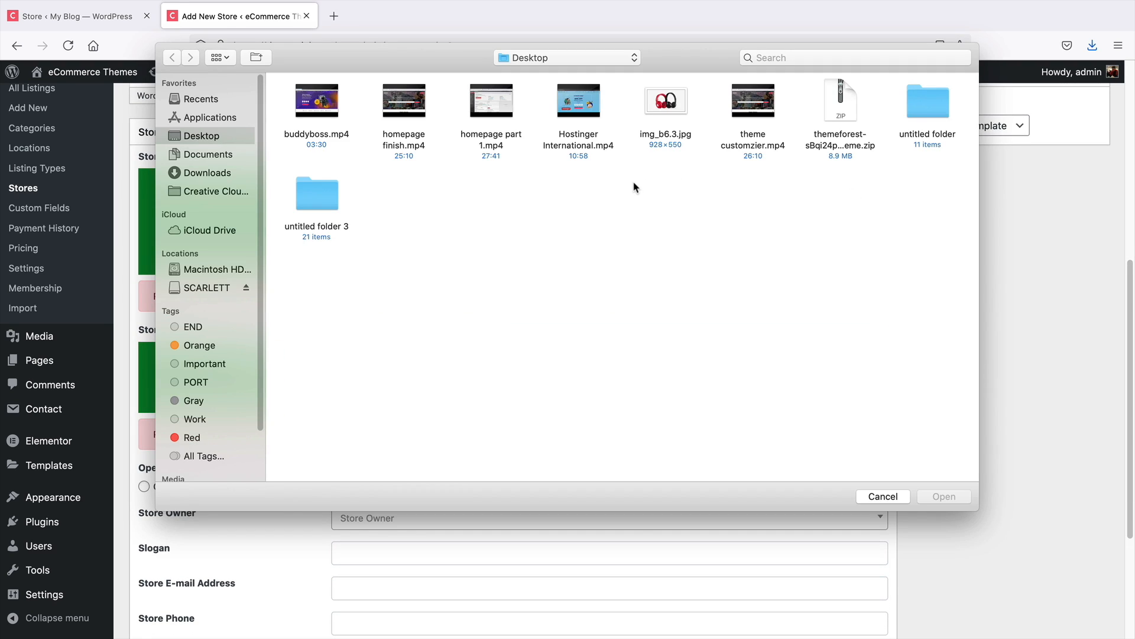
pyautogui.click(890, 495)
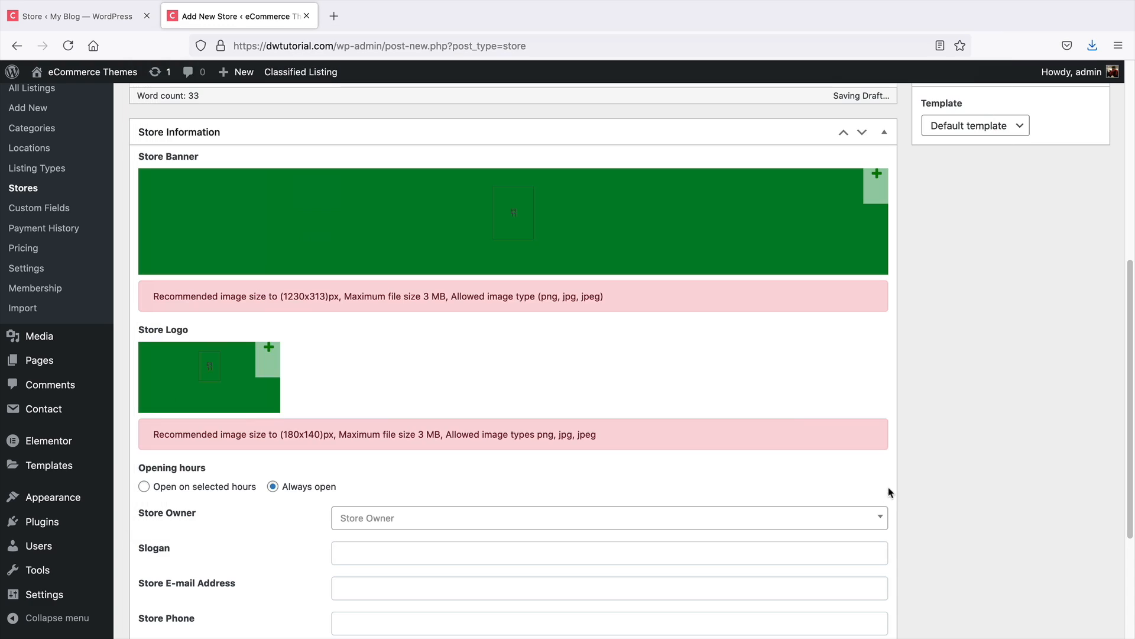
pyautogui.click(269, 349)
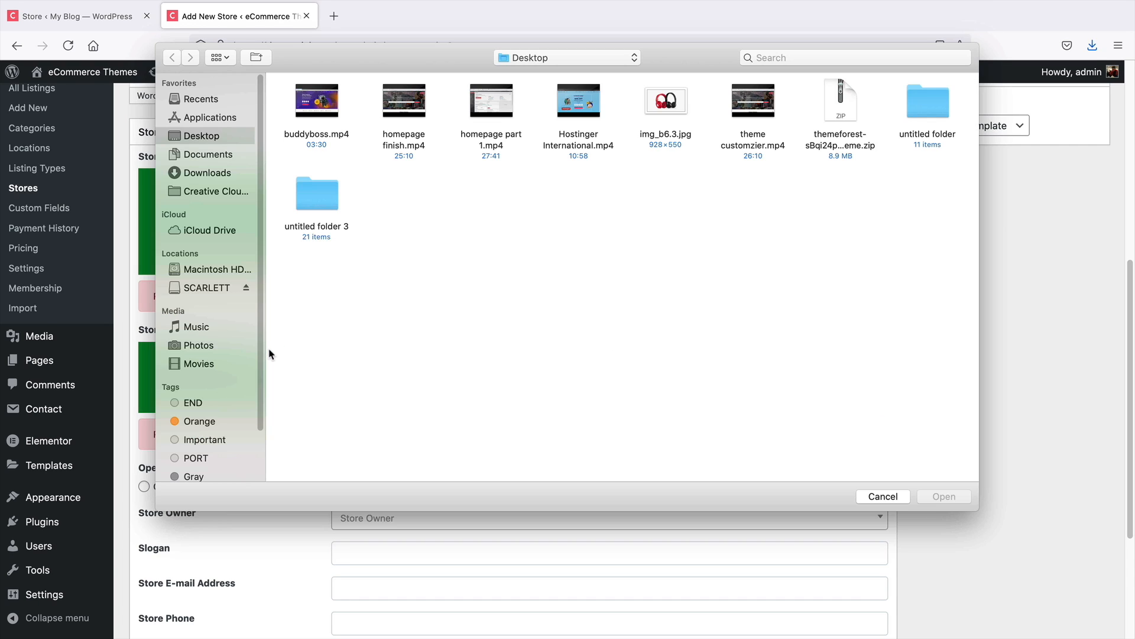
pyautogui.click(883, 496)
# Publish the Darrels Store store
pyautogui.scroll(-5, 450, 387)
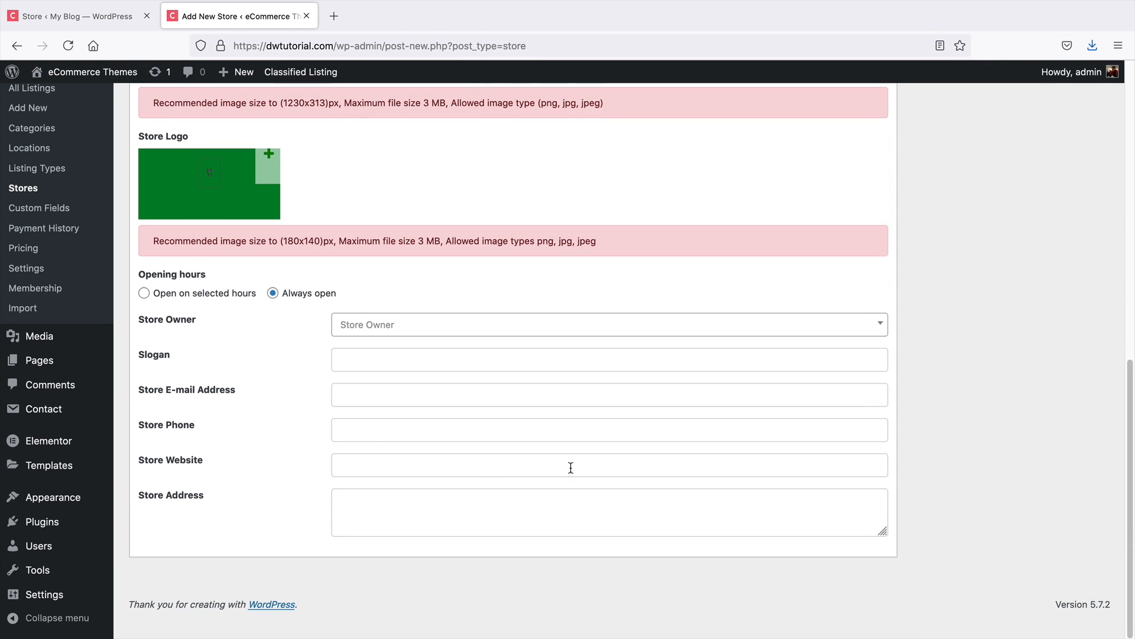
pyautogui.scroll(1, 569, 482)
pyautogui.scroll(12, 570, 497)
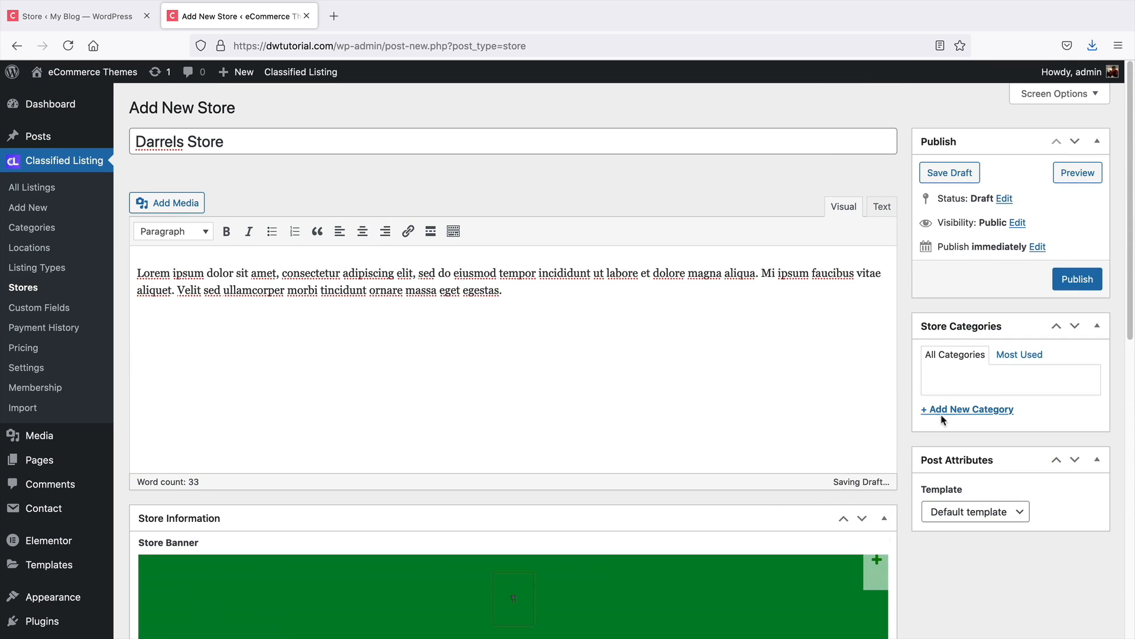
pyautogui.click(1074, 286)
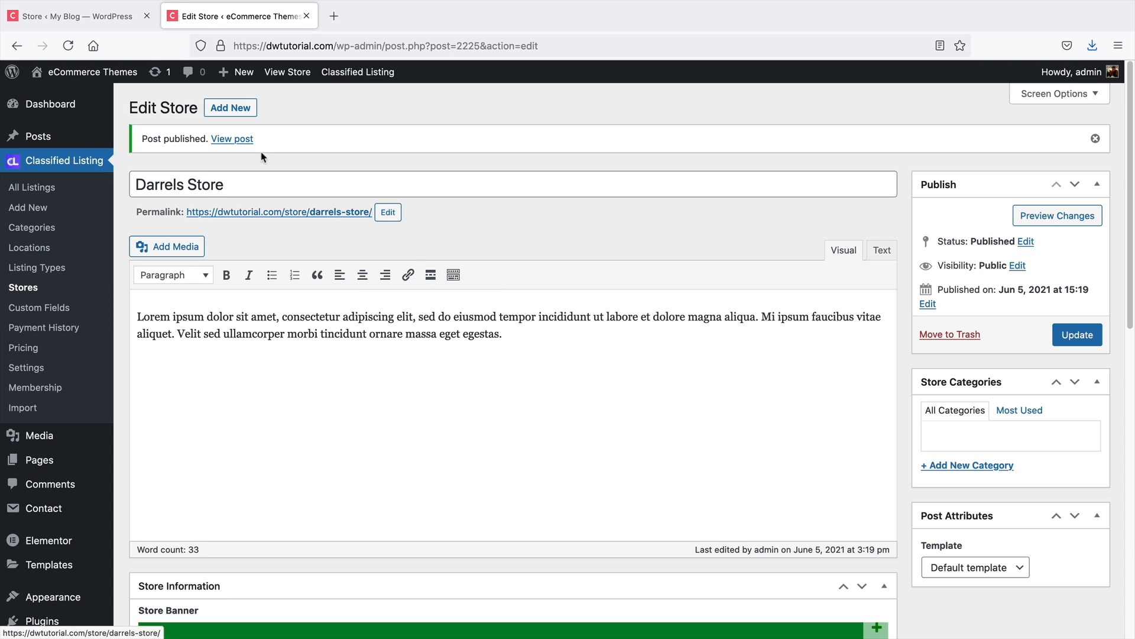
# View the Darrels Store page on the front end, review its listings in grid and list views, then return to the dashboard tab
pyautogui.click(287, 71)
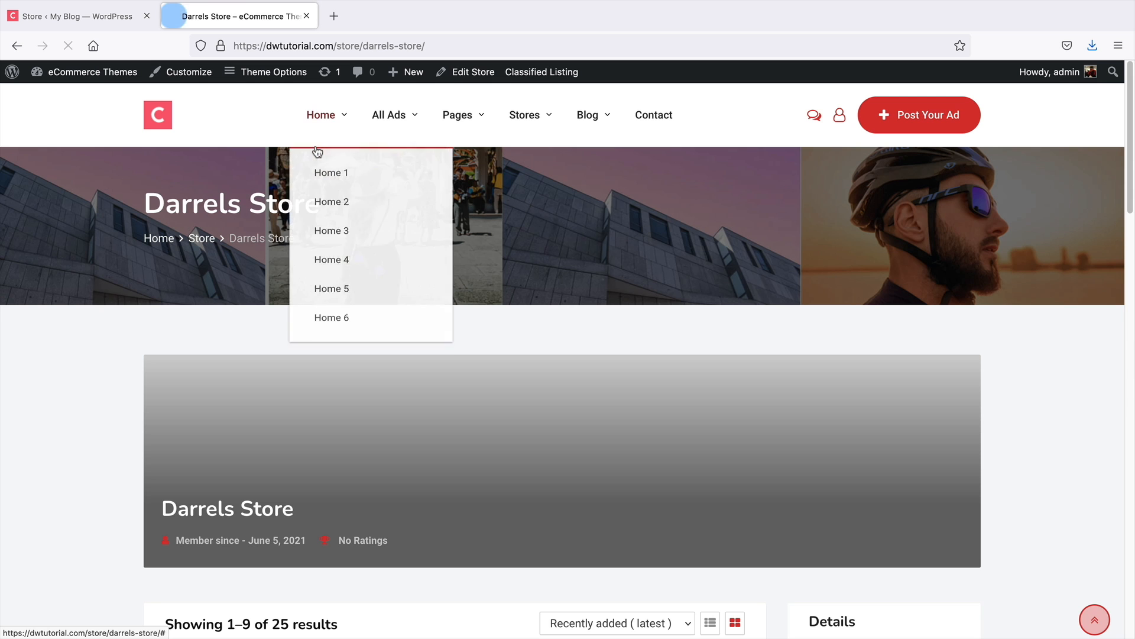
pyautogui.scroll(-3, 405, 460)
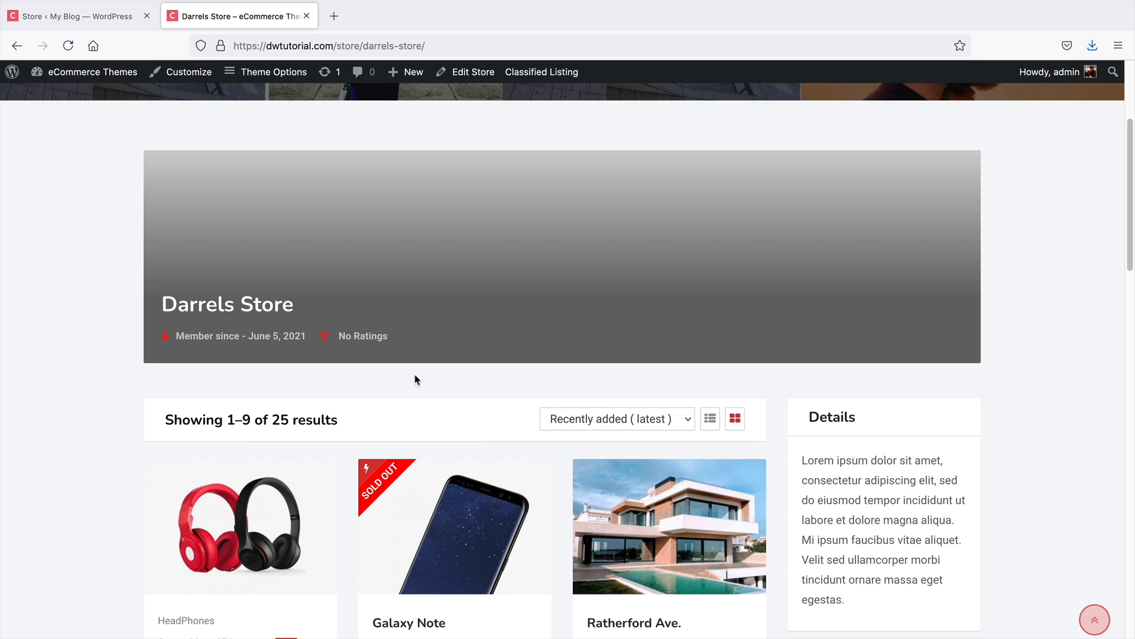
pyautogui.tripleClick(260, 303)
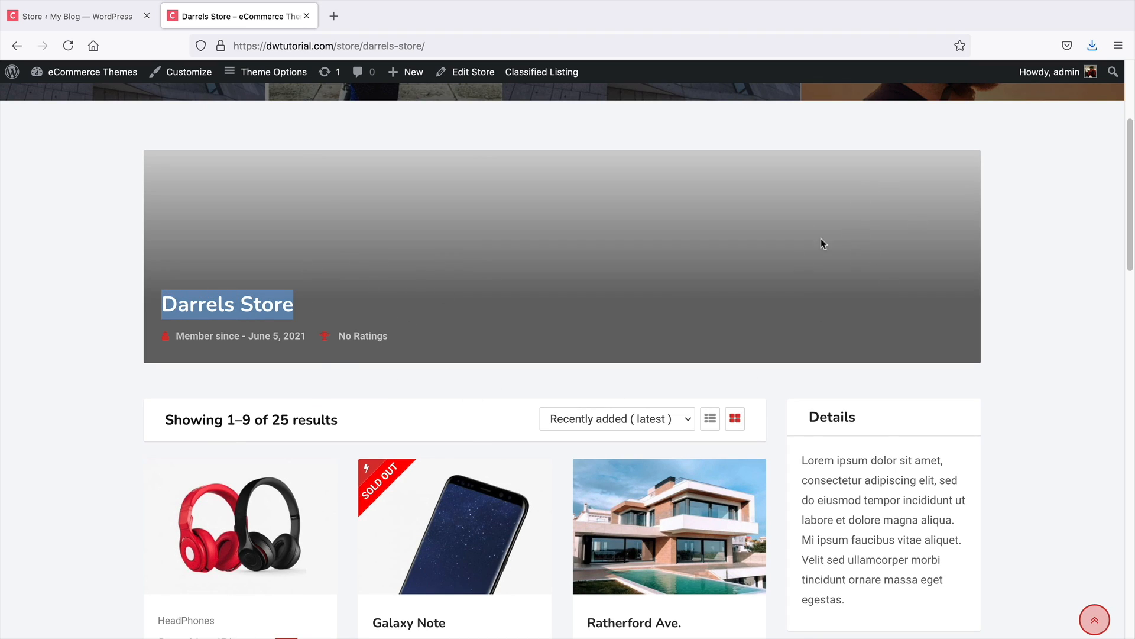
pyautogui.scroll(-2, 832, 286)
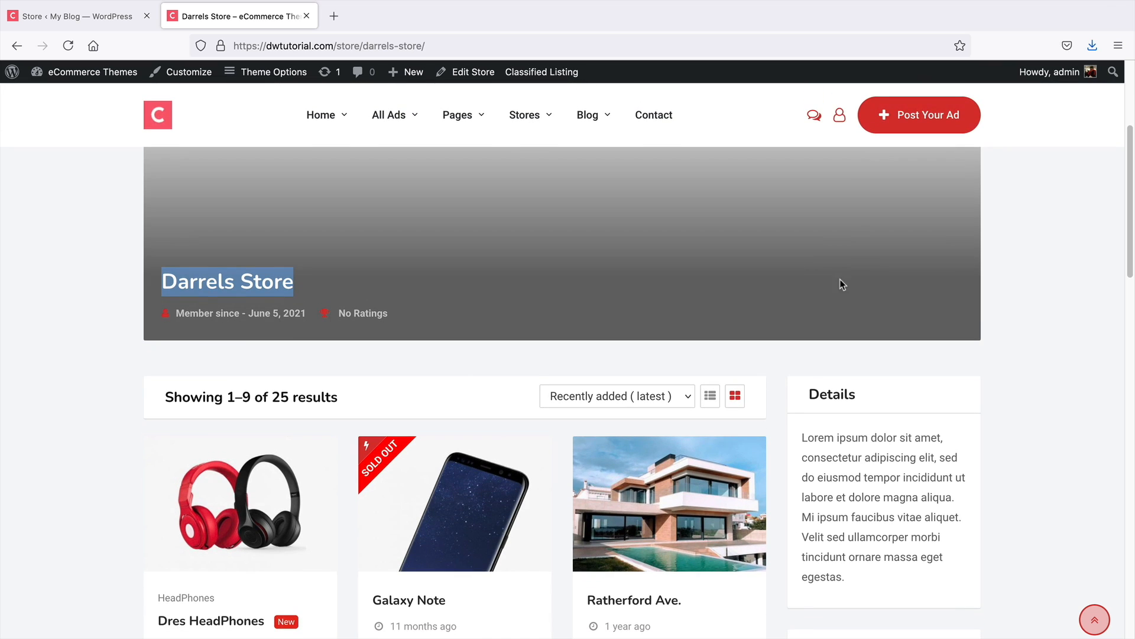
pyautogui.scroll(-5, 846, 258)
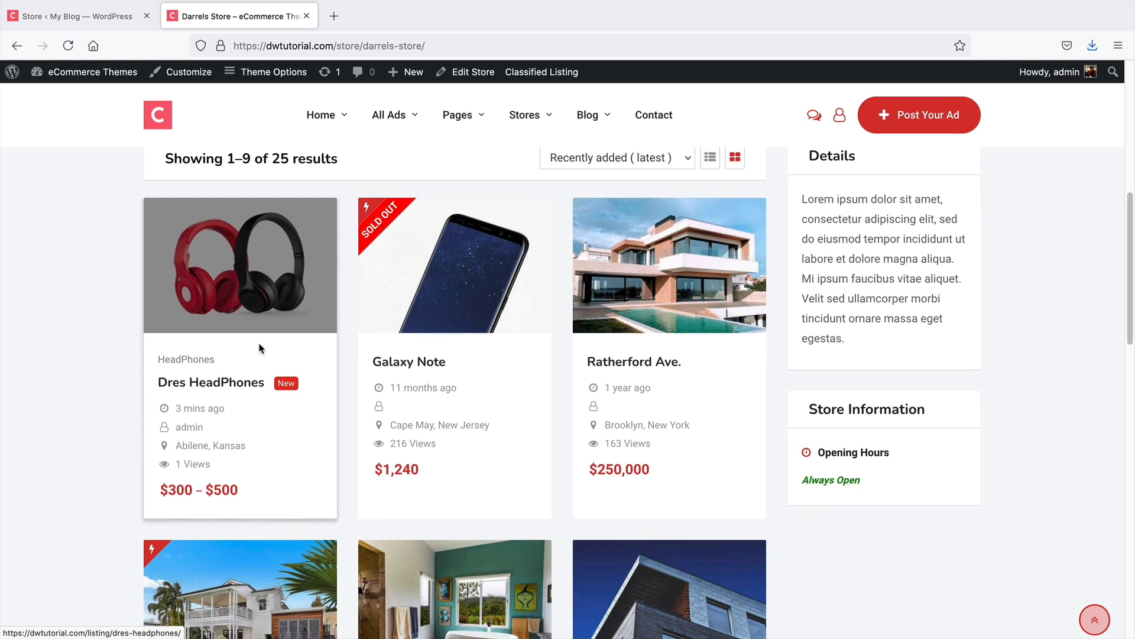
pyautogui.scroll(-5, 239, 355)
pyautogui.scroll(4, 591, 506)
pyautogui.moveTo(891, 464); pyautogui.dragTo(812, 466)
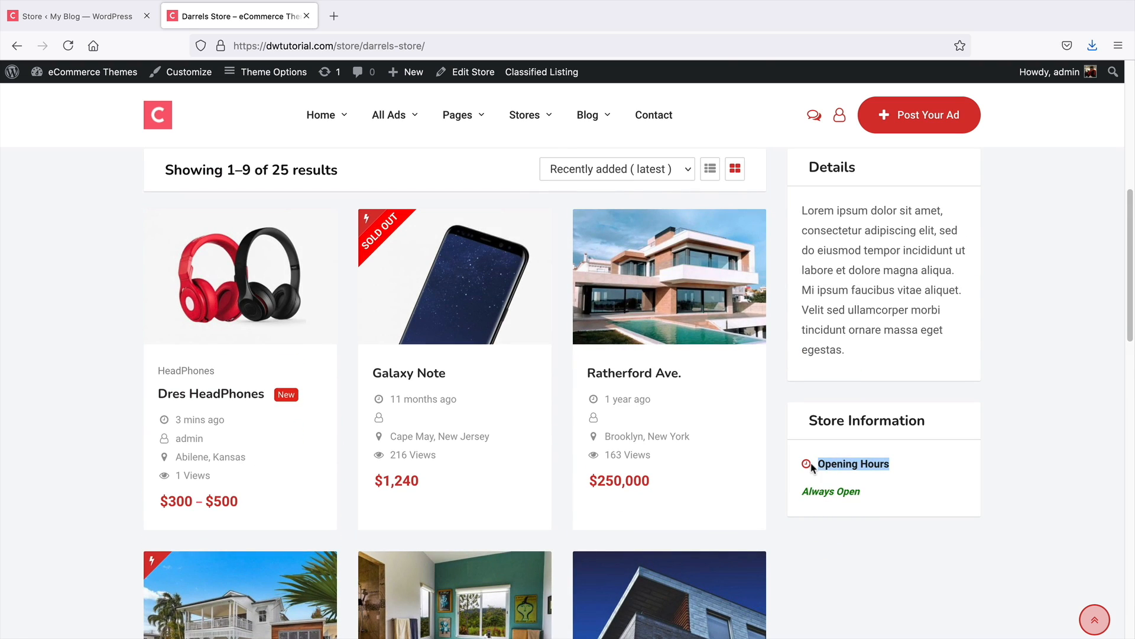
pyautogui.scroll(6, 825, 477)
pyautogui.moveTo(833, 416); pyautogui.dragTo(858, 514)
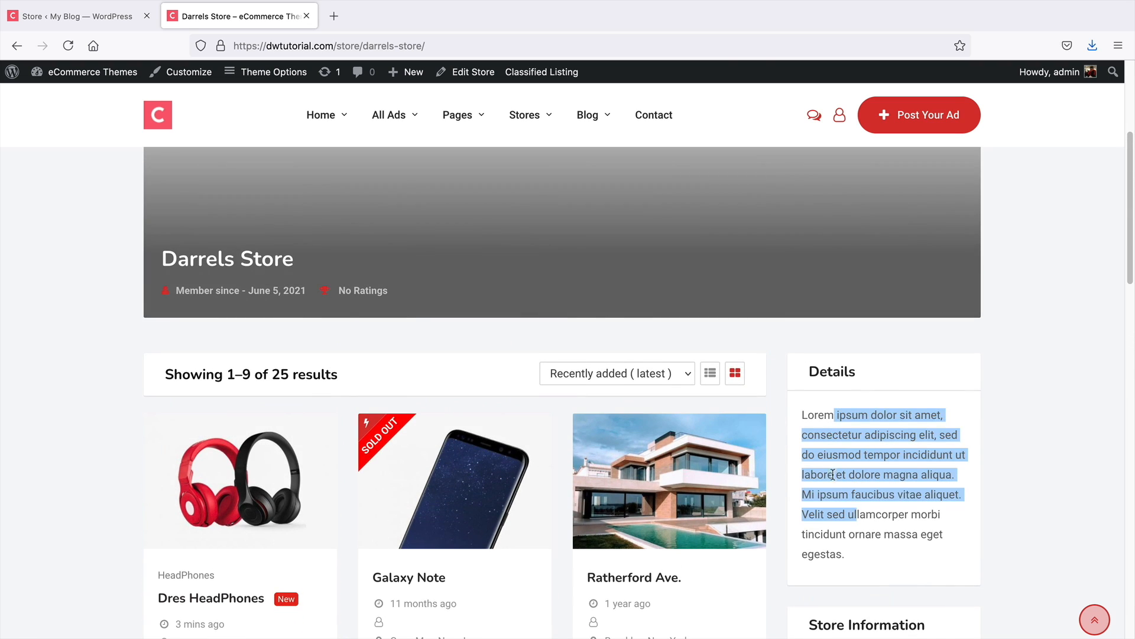
pyautogui.scroll(-2, 805, 426)
pyautogui.click(712, 323)
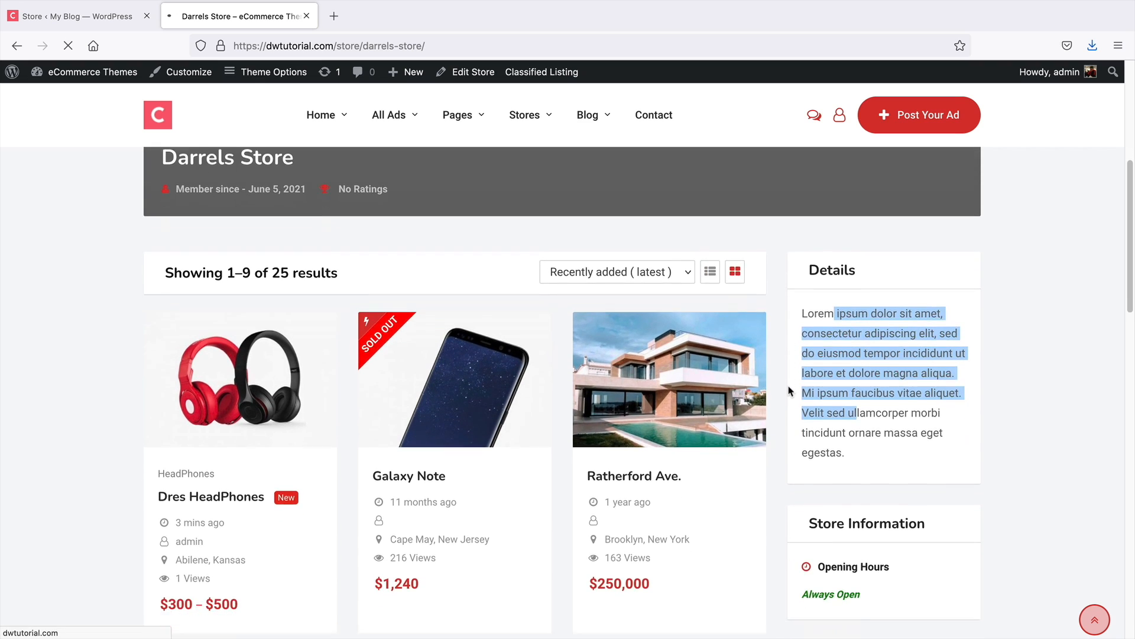
pyautogui.scroll(-12, 788, 392)
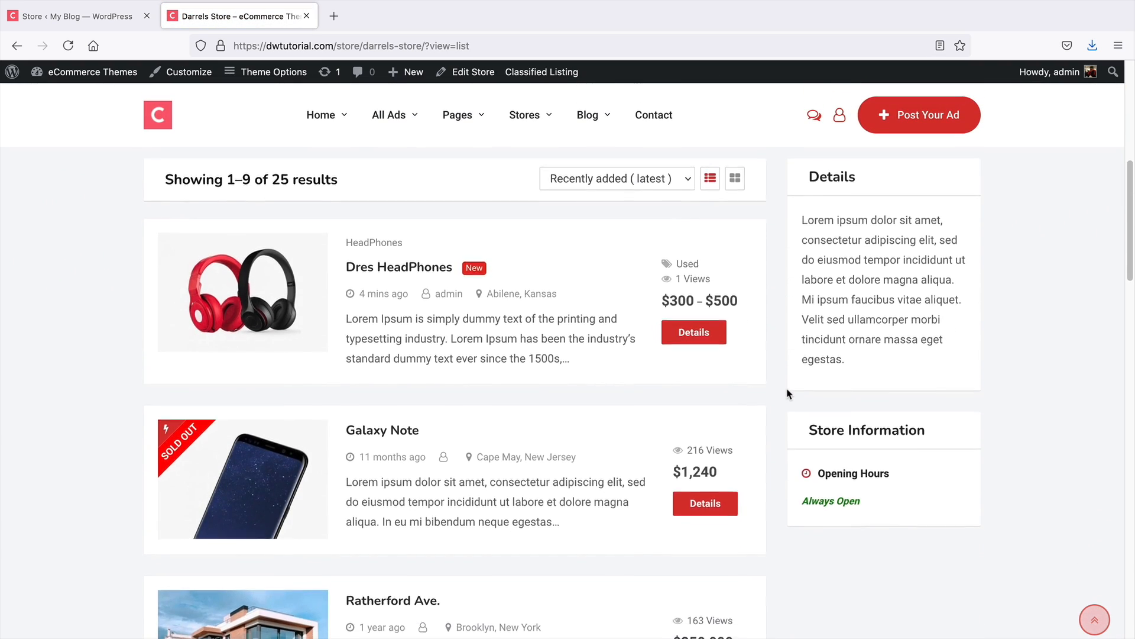
pyautogui.scroll(-4, 788, 395)
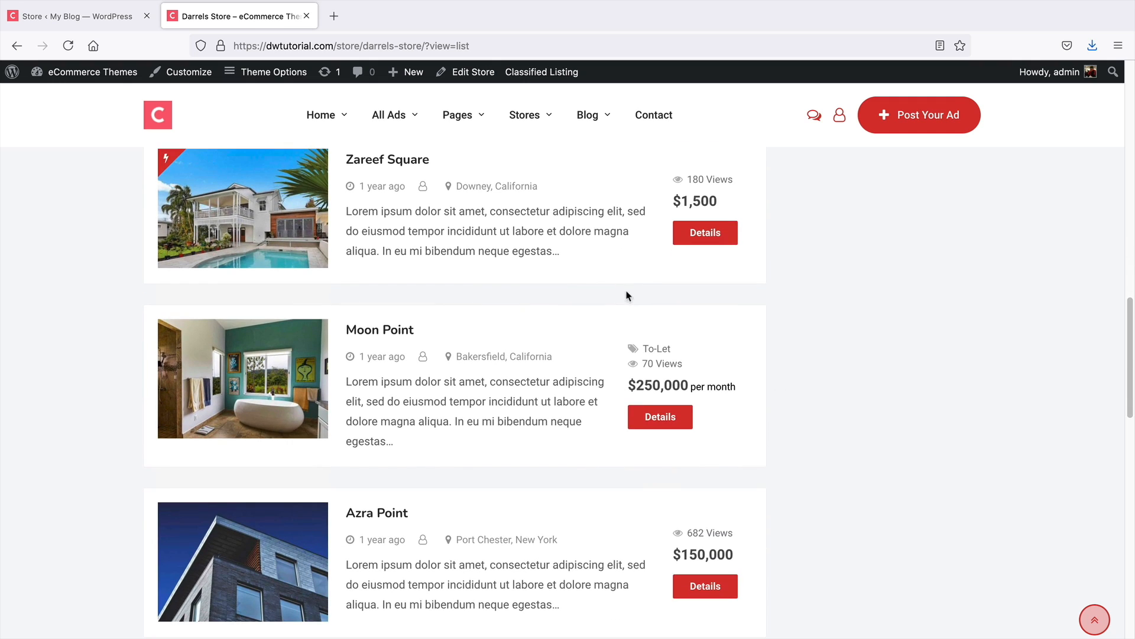
pyautogui.scroll(8, 644, 423)
pyautogui.scroll(10, 654, 444)
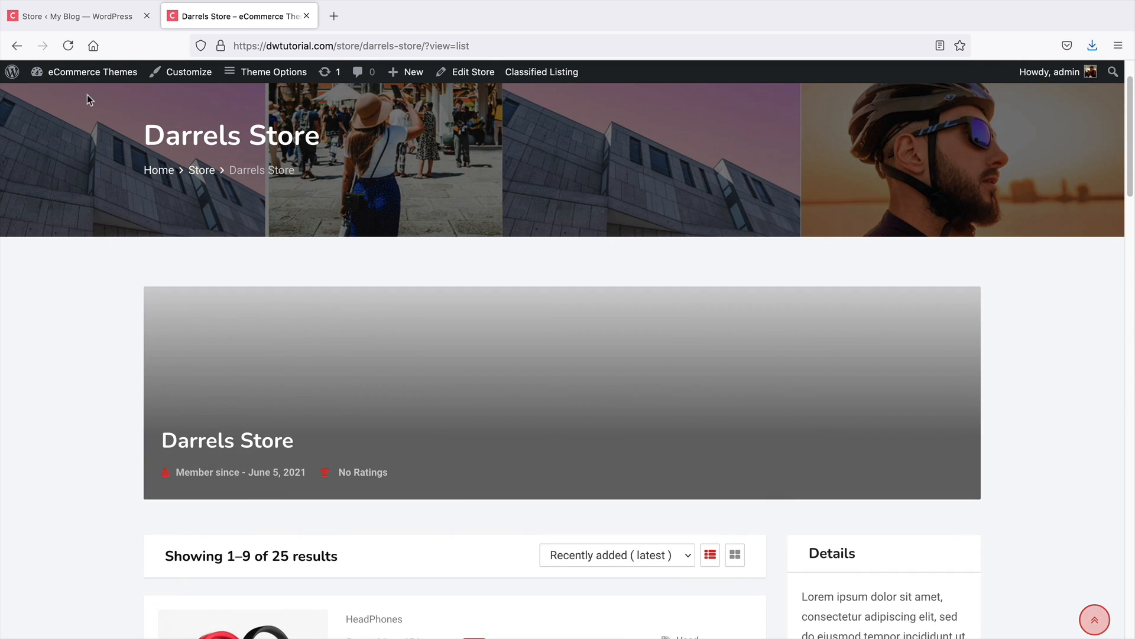
pyautogui.click(18, 46)
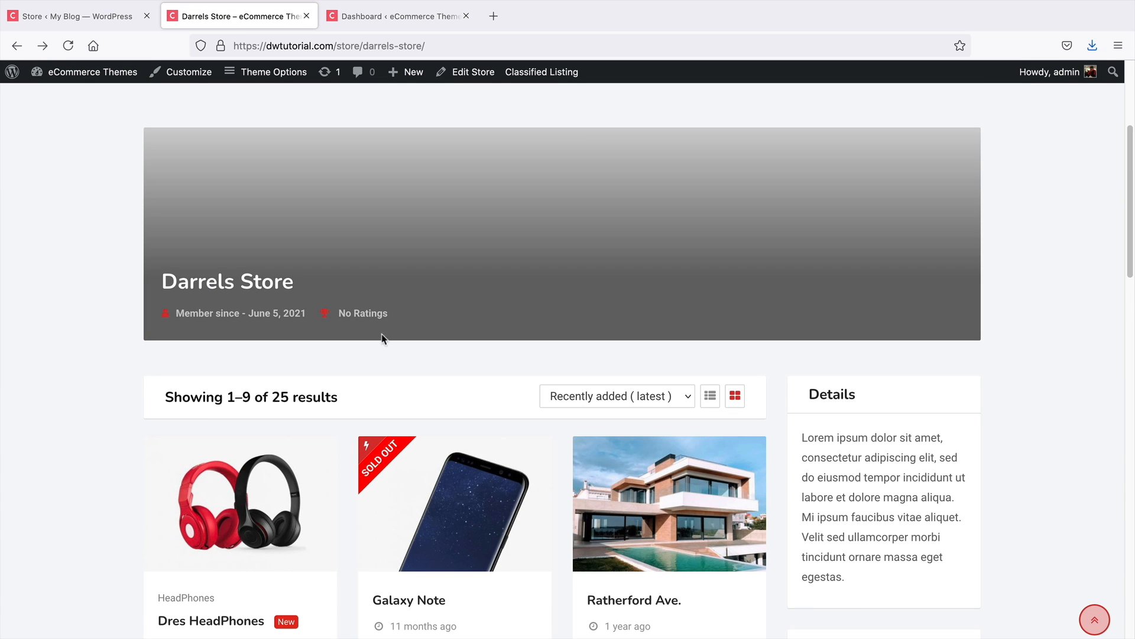
pyautogui.click(403, 18)
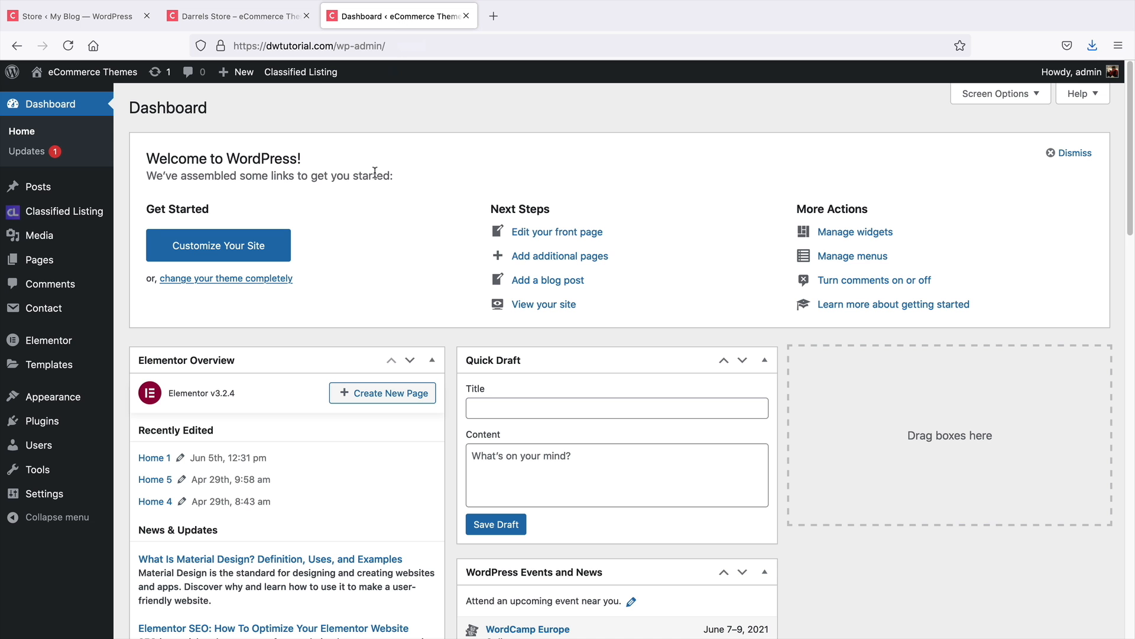
# Open the Add New User form from the dashboard and review its fields
pyautogui.click(259, 19)
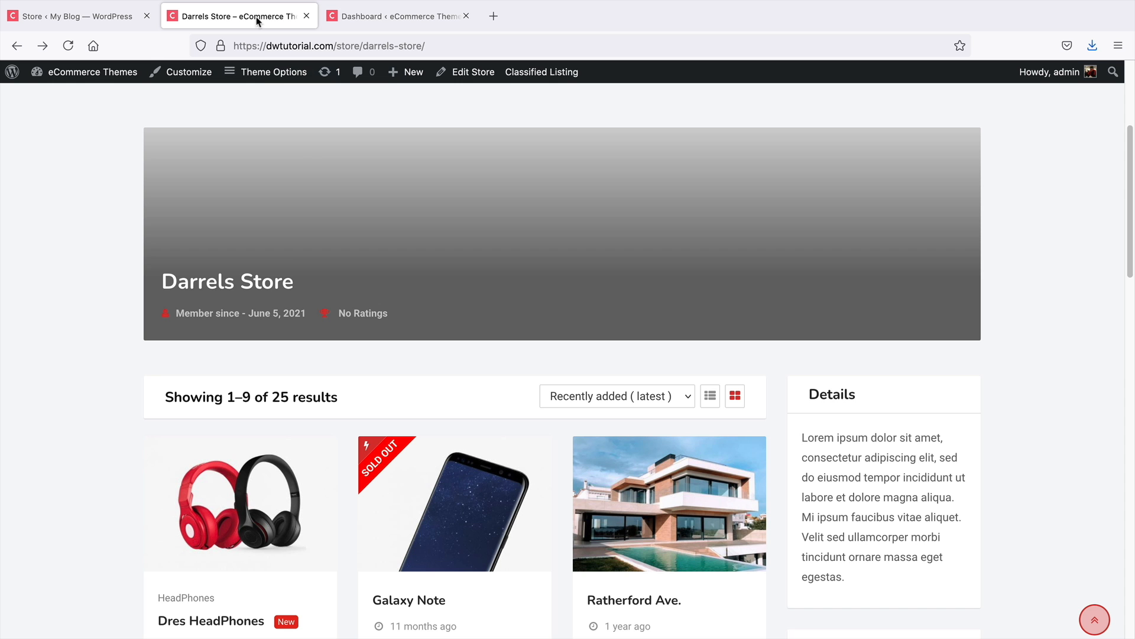
pyautogui.click(385, 17)
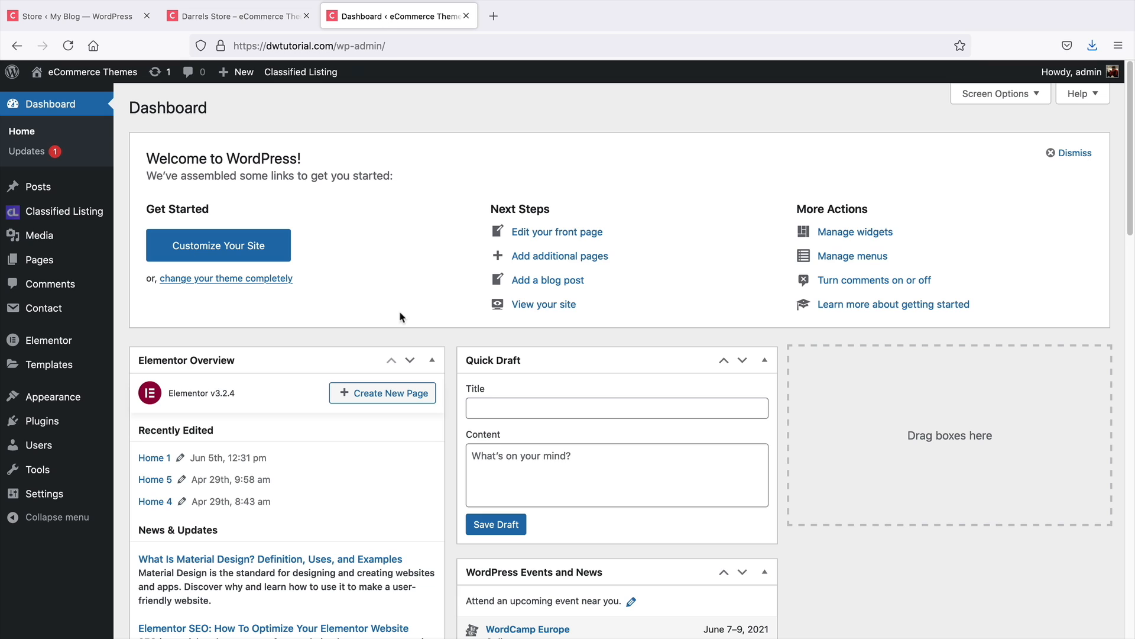
pyautogui.moveTo(51, 450)
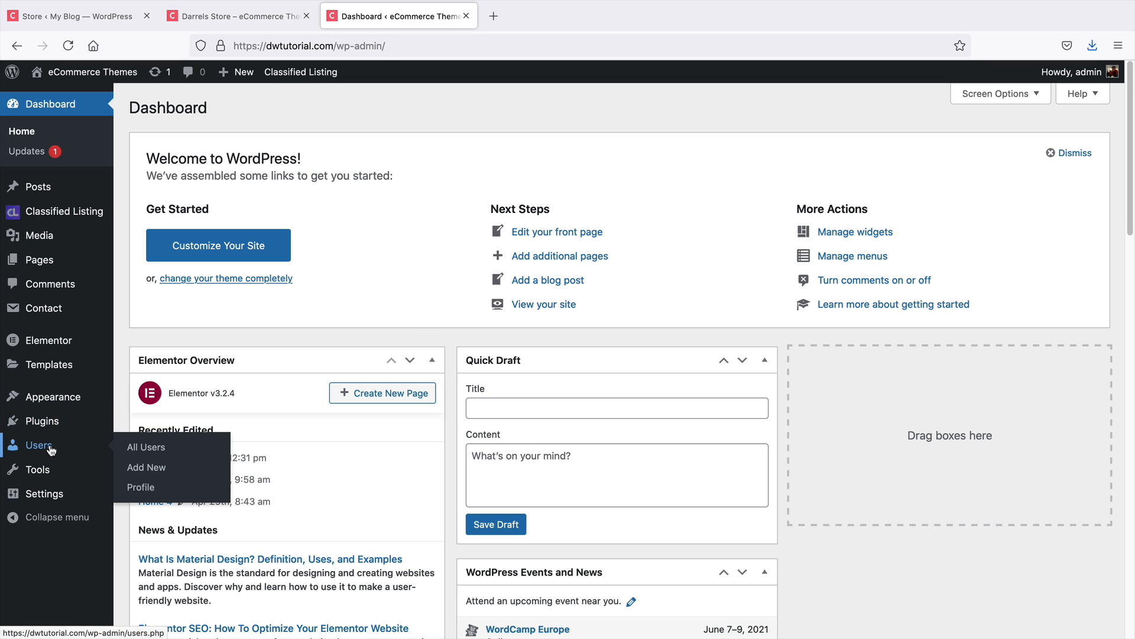
pyautogui.click(158, 469)
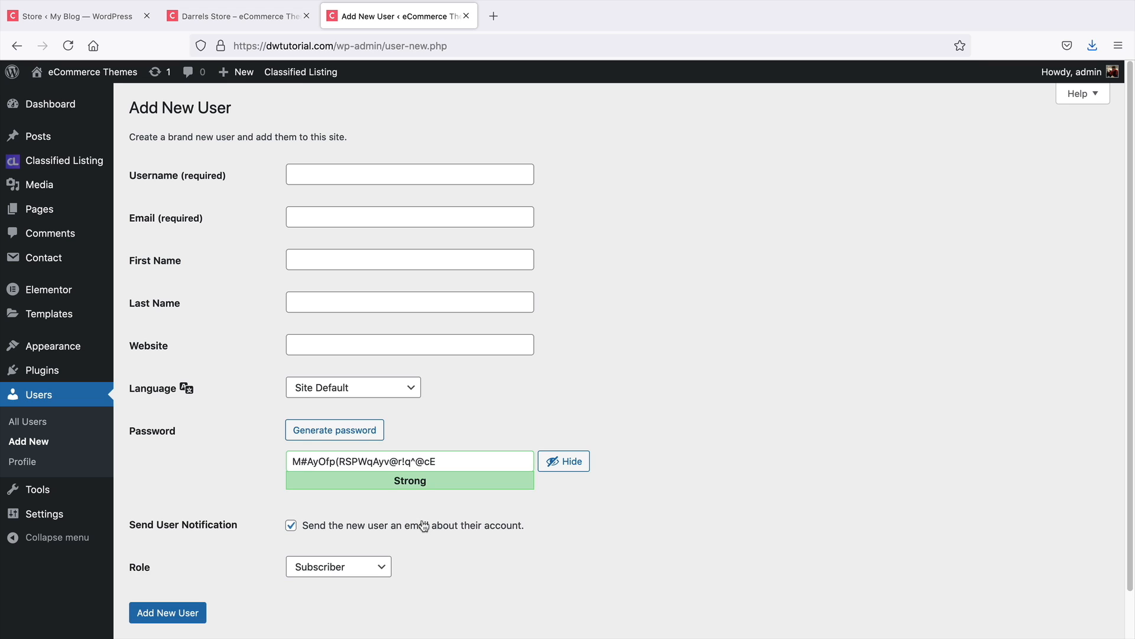
pyautogui.scroll(-2, 424, 525)
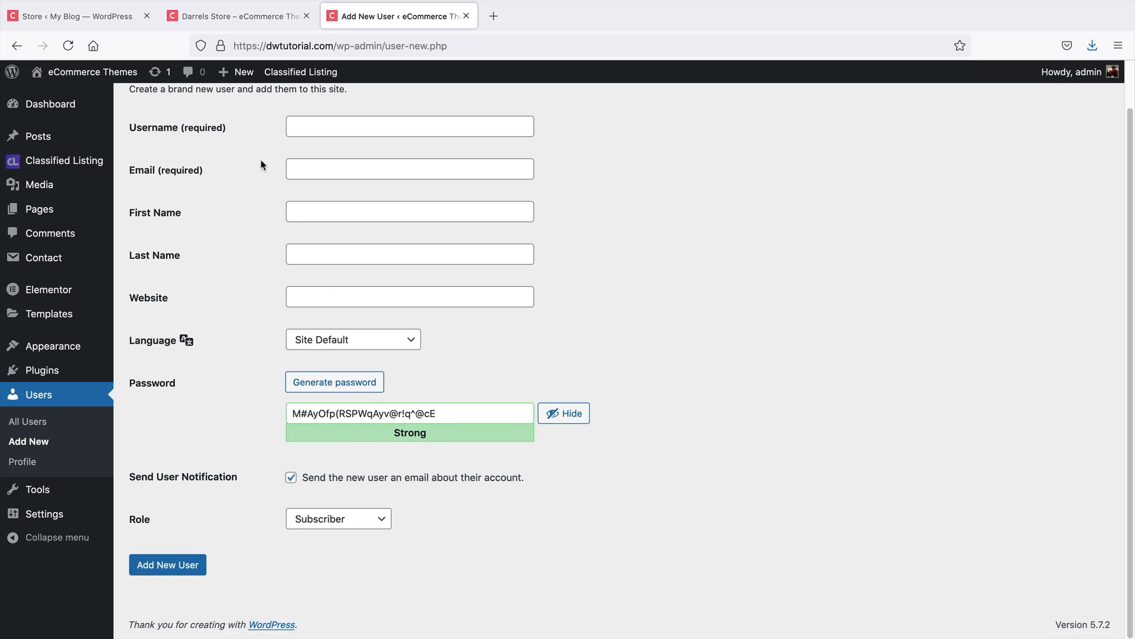
# Open the Wzaa Jewellers store editor and set its Store Owner to admin
pyautogui.click(244, 16)
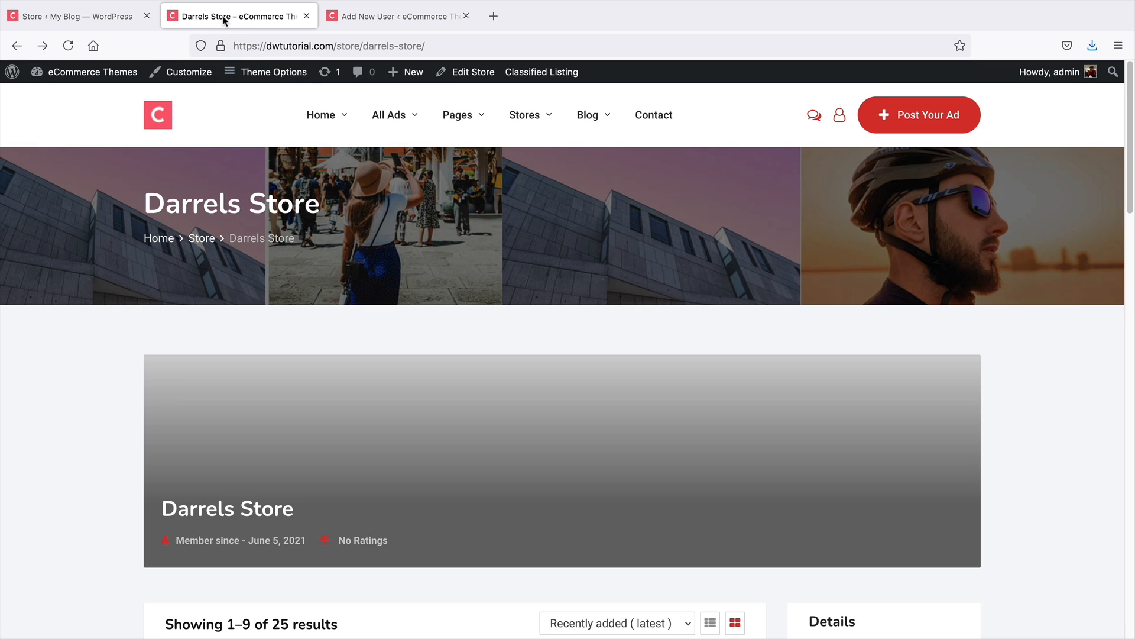
pyautogui.click(85, 19)
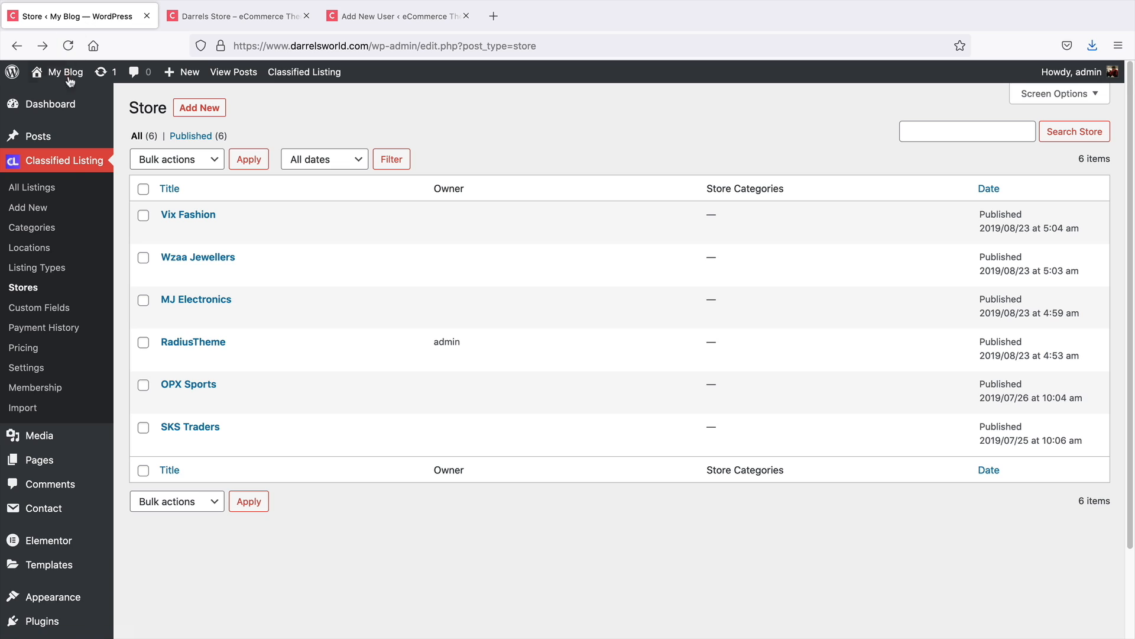
pyautogui.moveTo(231, 287)
pyautogui.click(353, 23)
pyautogui.click(112, 25)
pyautogui.click(198, 258)
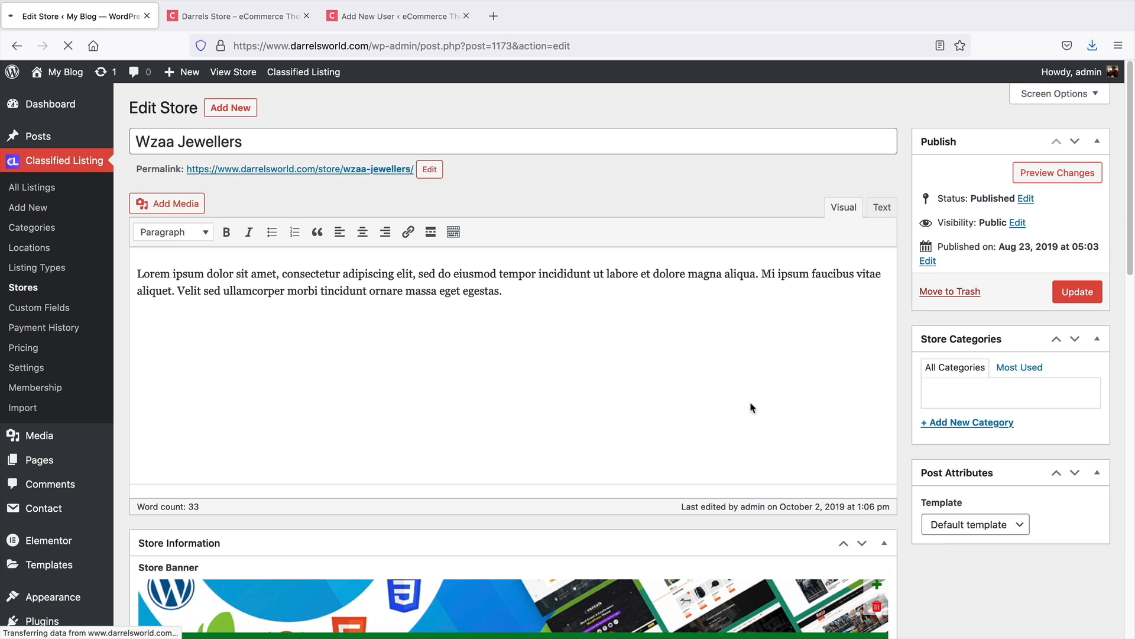
pyautogui.scroll(-10, 896, 390)
pyautogui.scroll(-6, 898, 393)
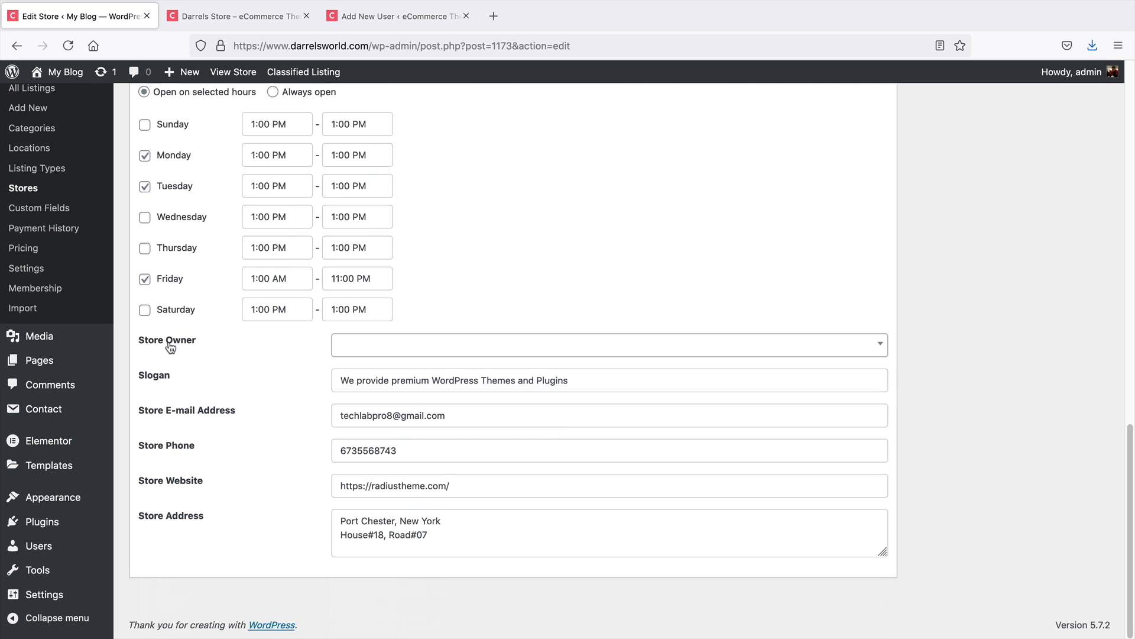
pyautogui.click(412, 351)
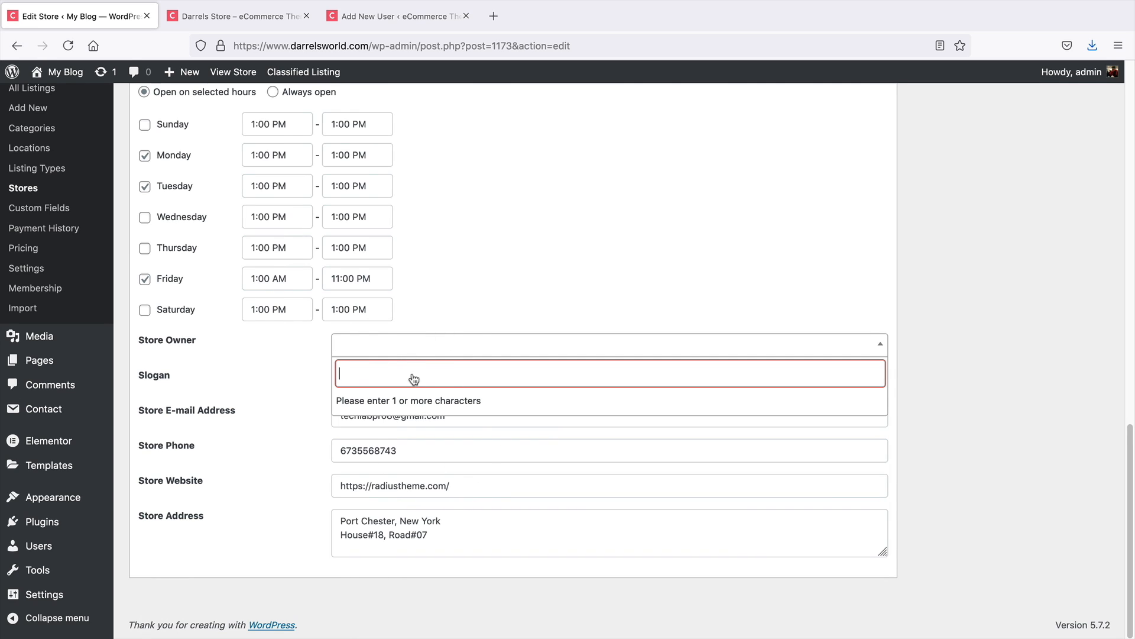
pyautogui.write('admin')
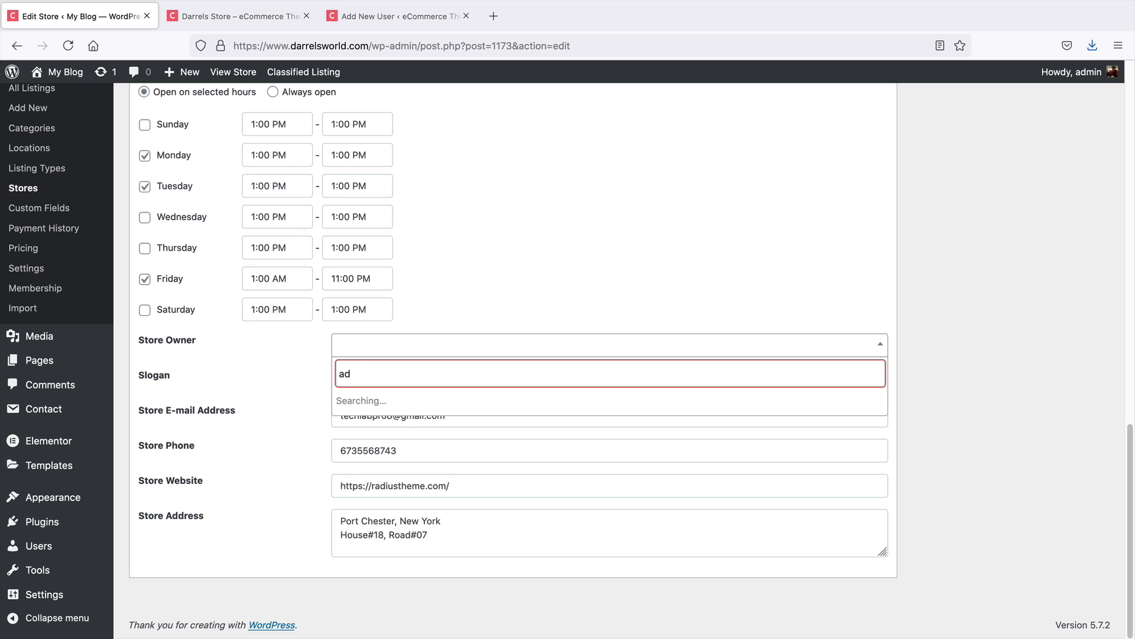
pyautogui.click(412, 400)
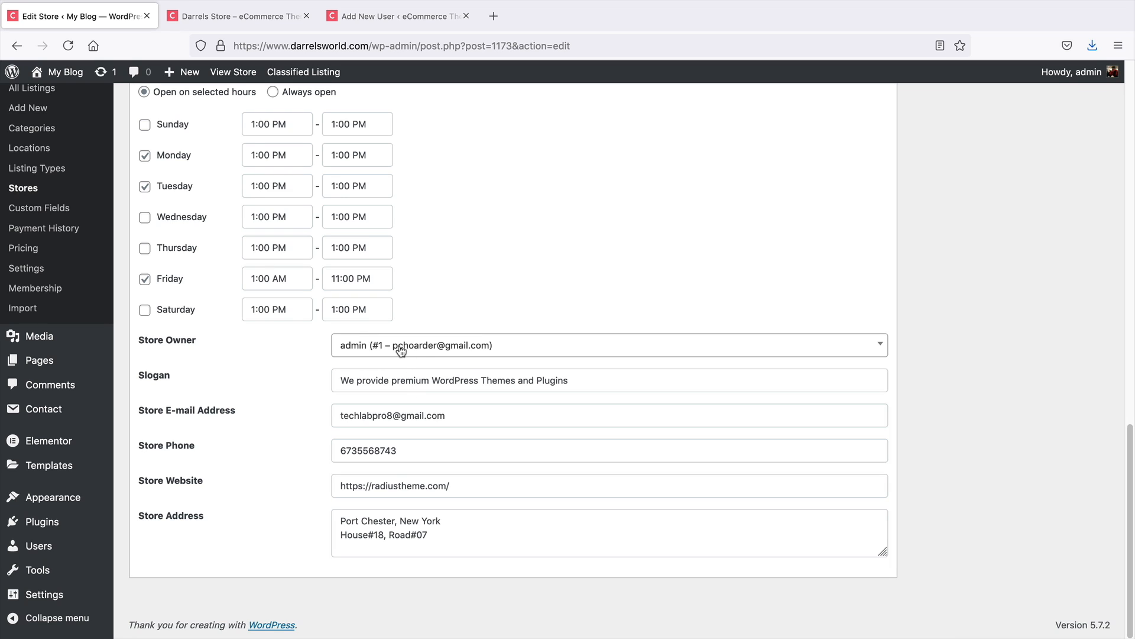
# View the Dres HeadPhones listing page and examine its Overview section with the Service Type custom field
pyautogui.click(253, 26)
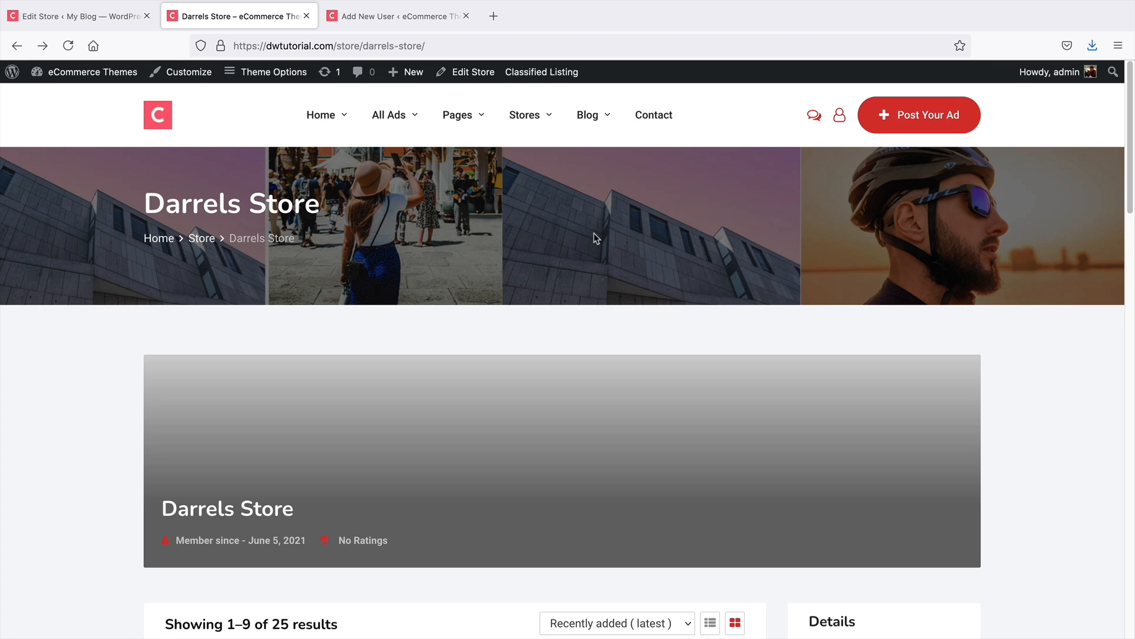
pyautogui.click(110, 25)
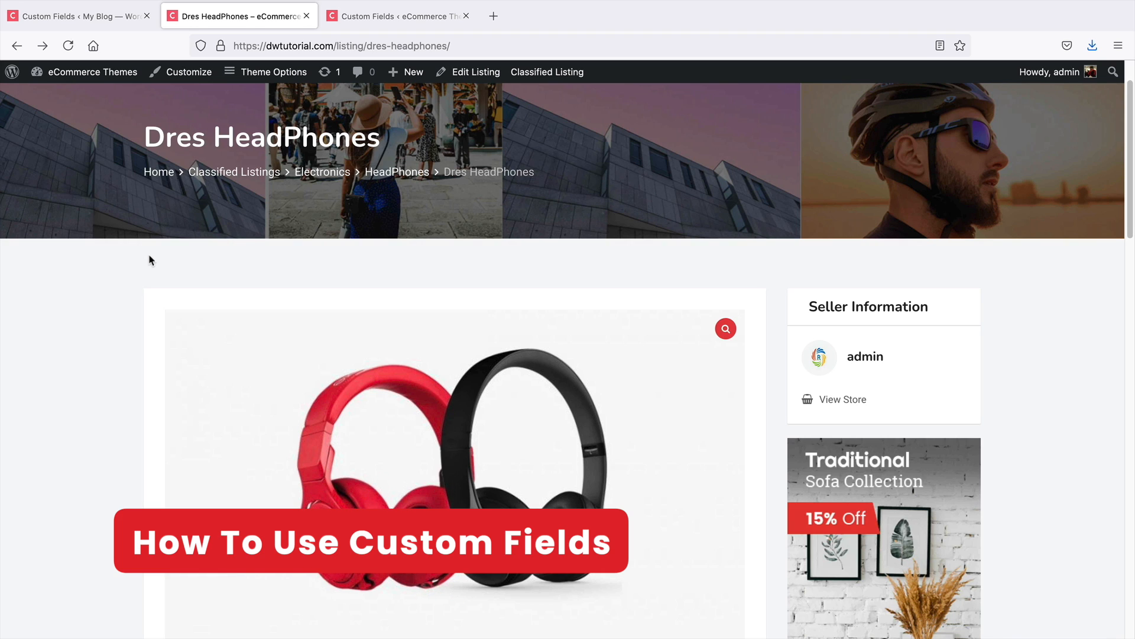
pyautogui.click(361, 16)
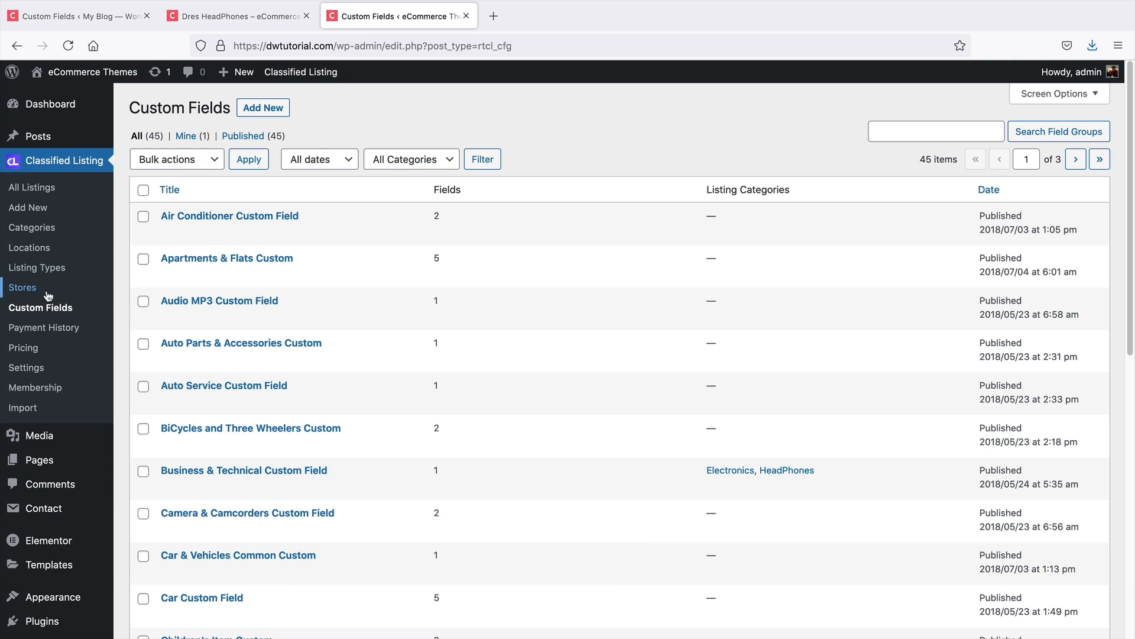
pyautogui.click(225, 16)
pyautogui.middleClick(732, 278)
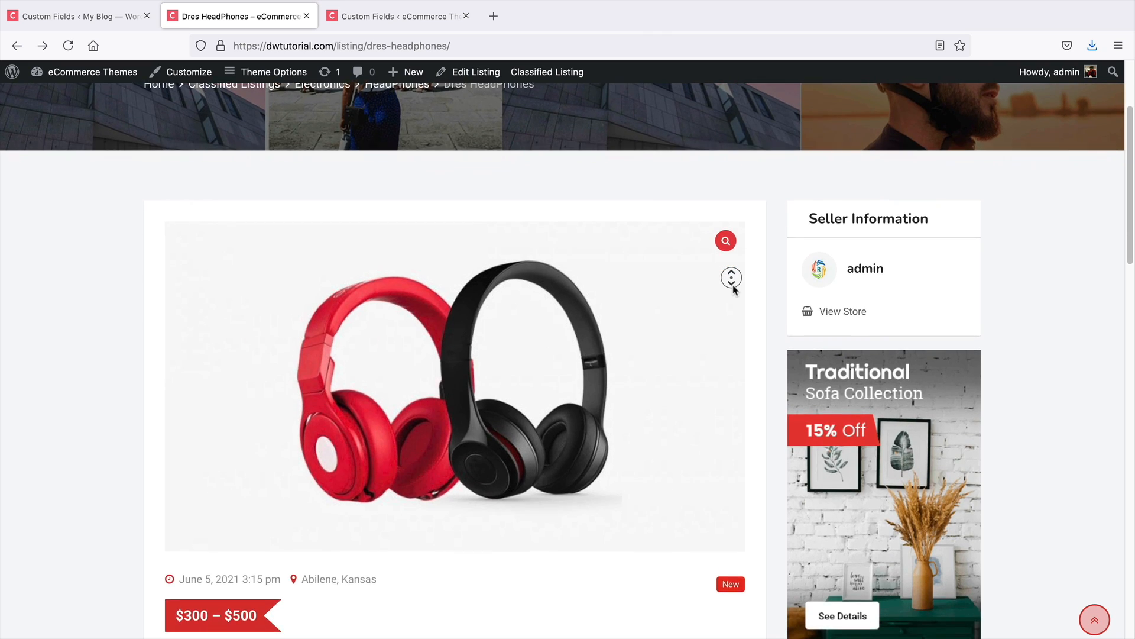
pyautogui.middleClick(733, 285)
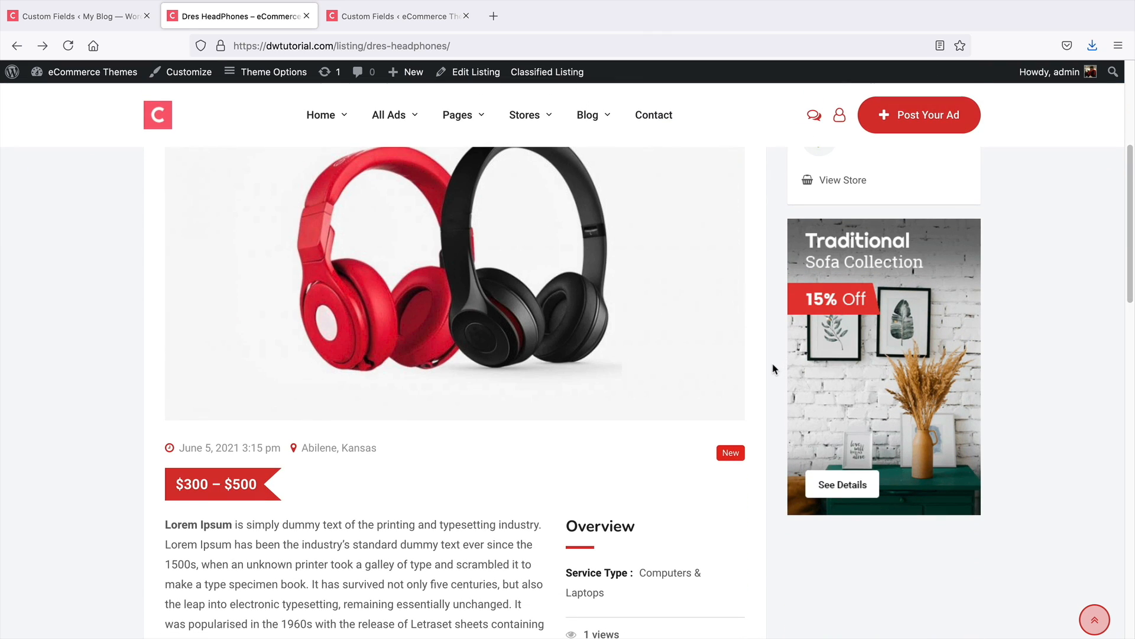
pyautogui.scroll(-2, 773, 369)
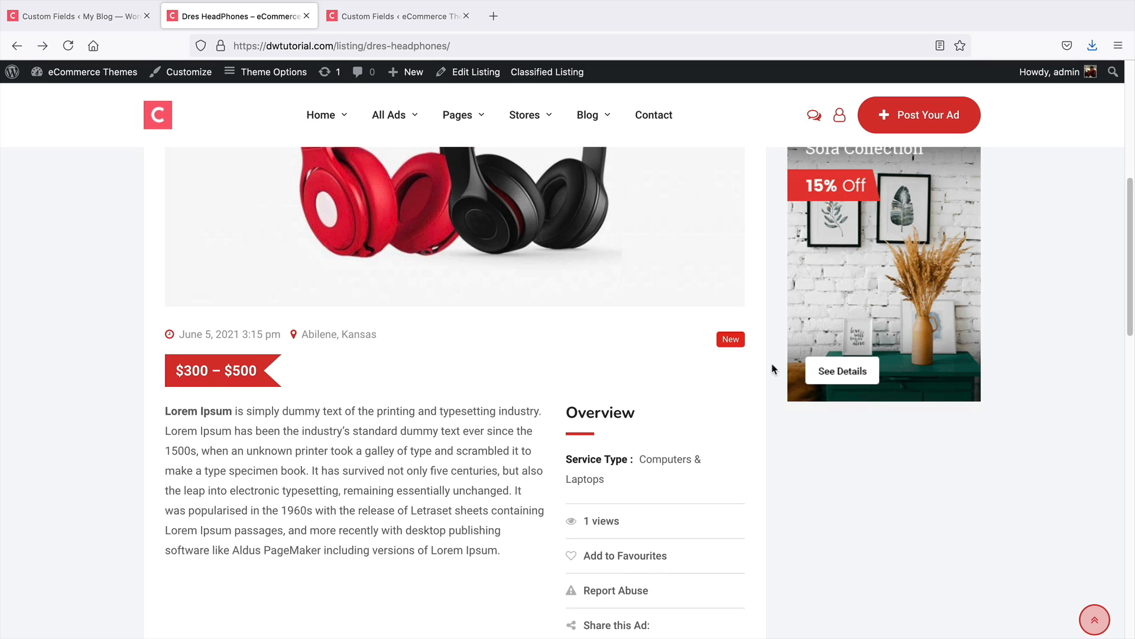
pyautogui.scroll(5, 771, 369)
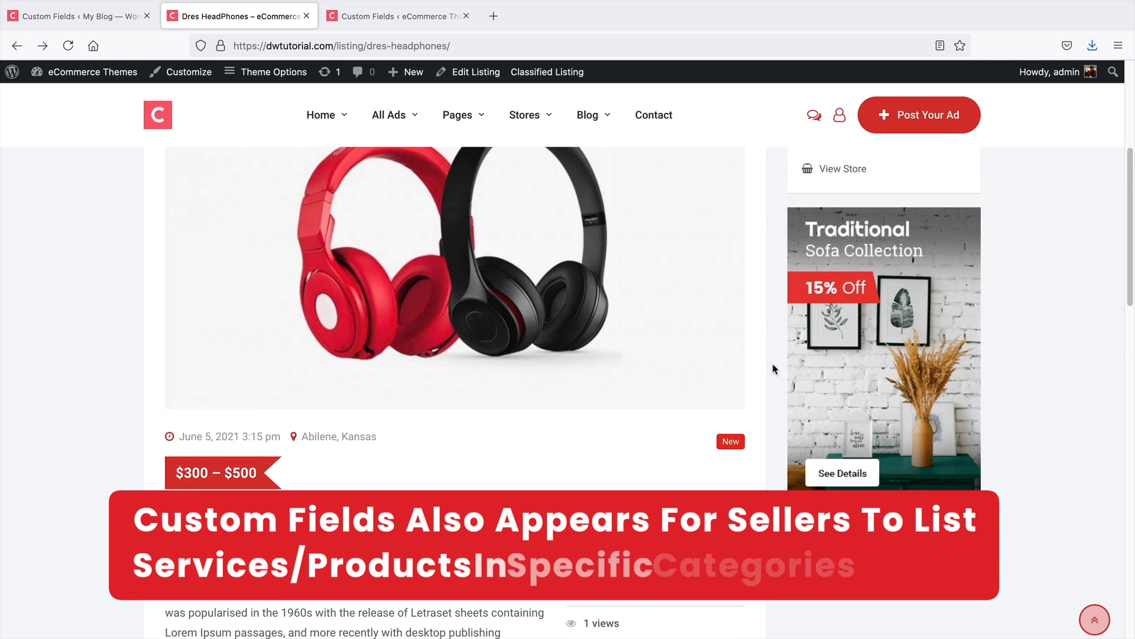
pyautogui.scroll(-4, 421, 421)
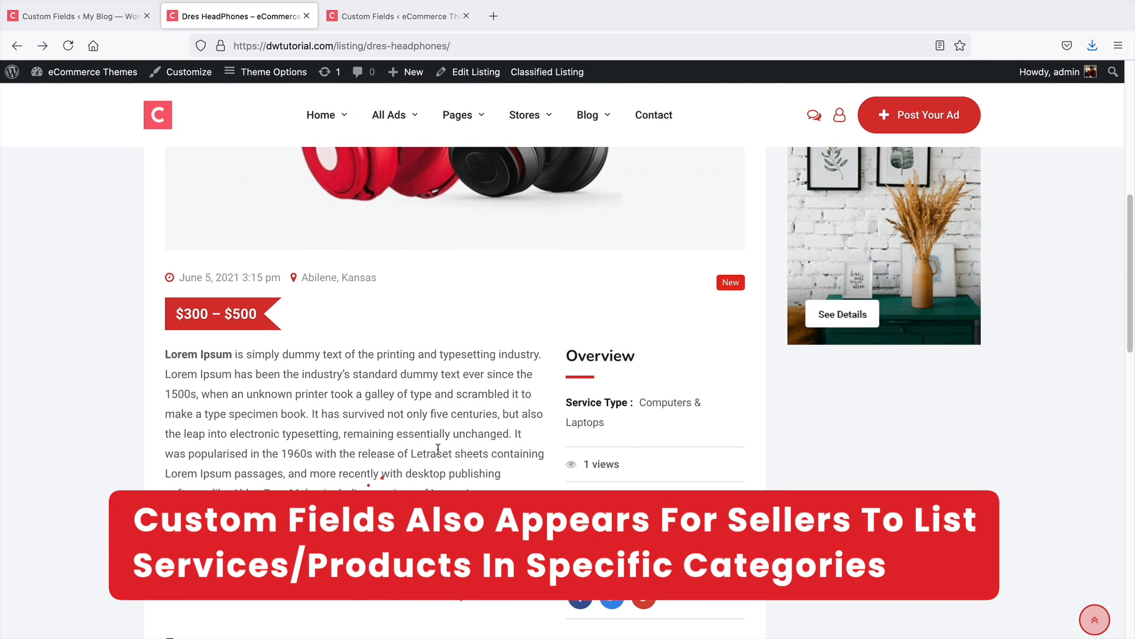
pyautogui.scroll(1, 444, 455)
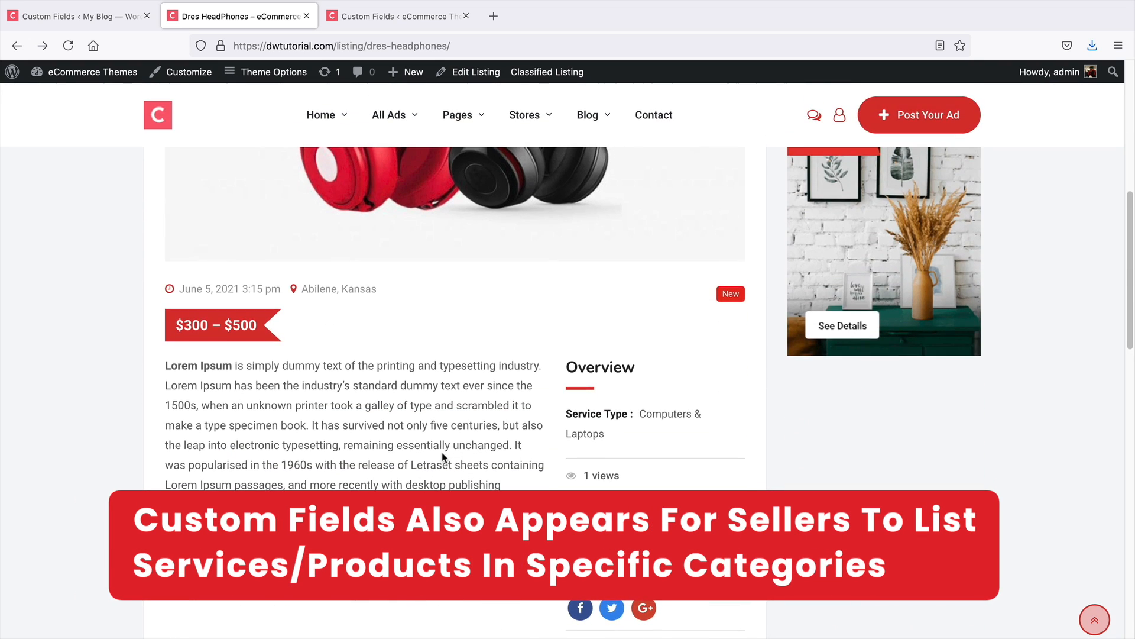
pyautogui.moveTo(628, 414); pyautogui.dragTo(572, 414)
pyautogui.moveTo(648, 431); pyautogui.dragTo(574, 408)
pyautogui.click(623, 428)
pyautogui.scroll(5, 623, 435)
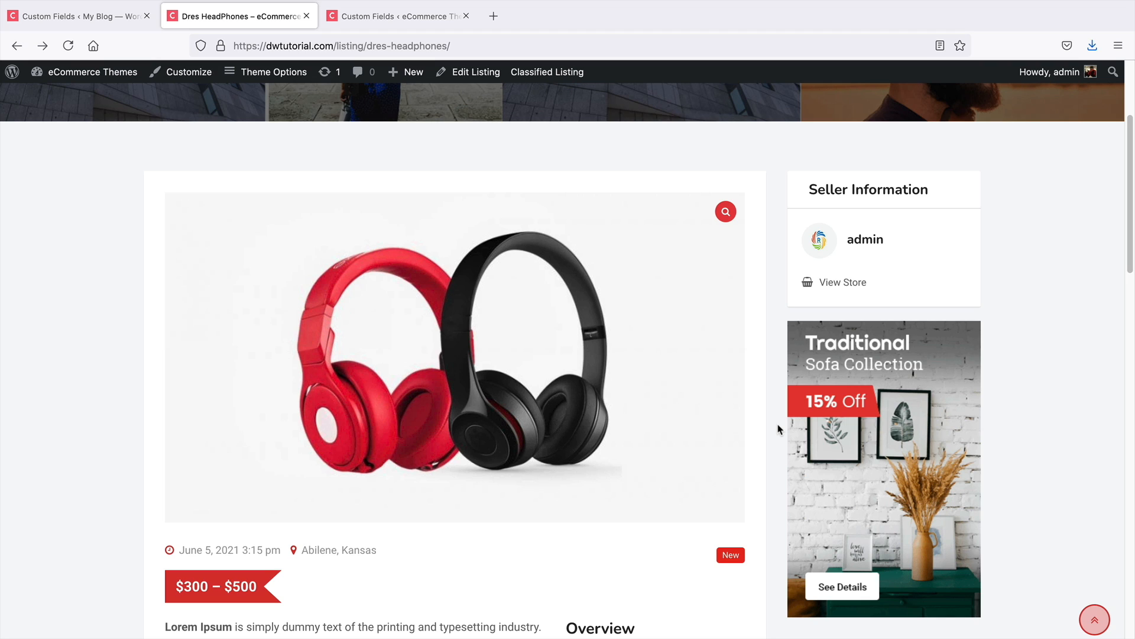
# Create a new custom field group titled Branding and add a Select field to it
pyautogui.click(377, 18)
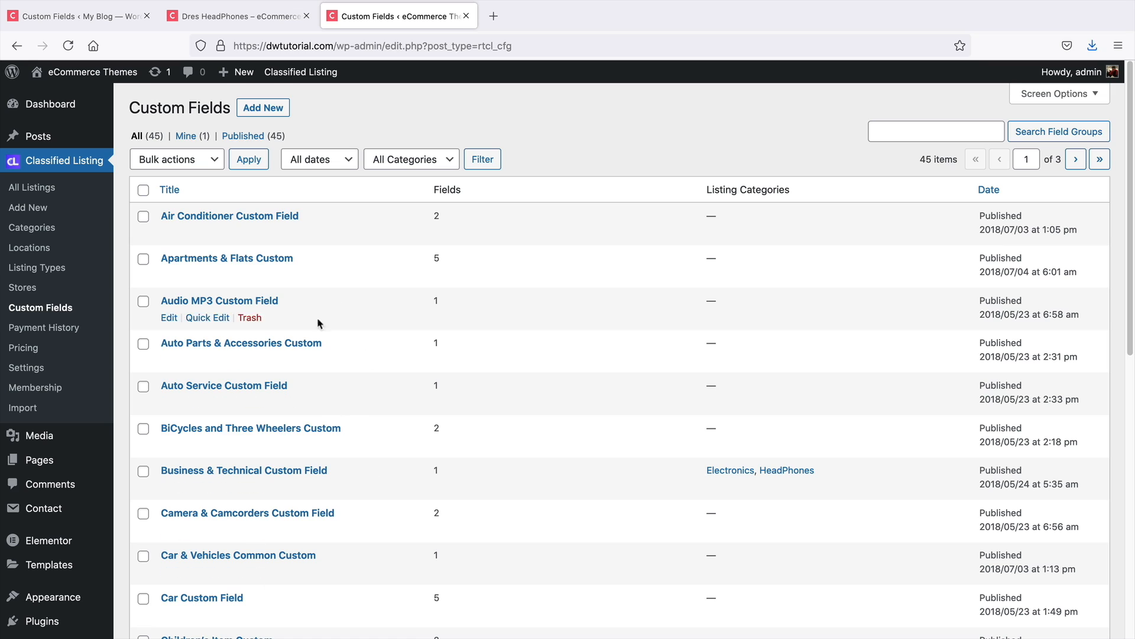
pyautogui.click(264, 108)
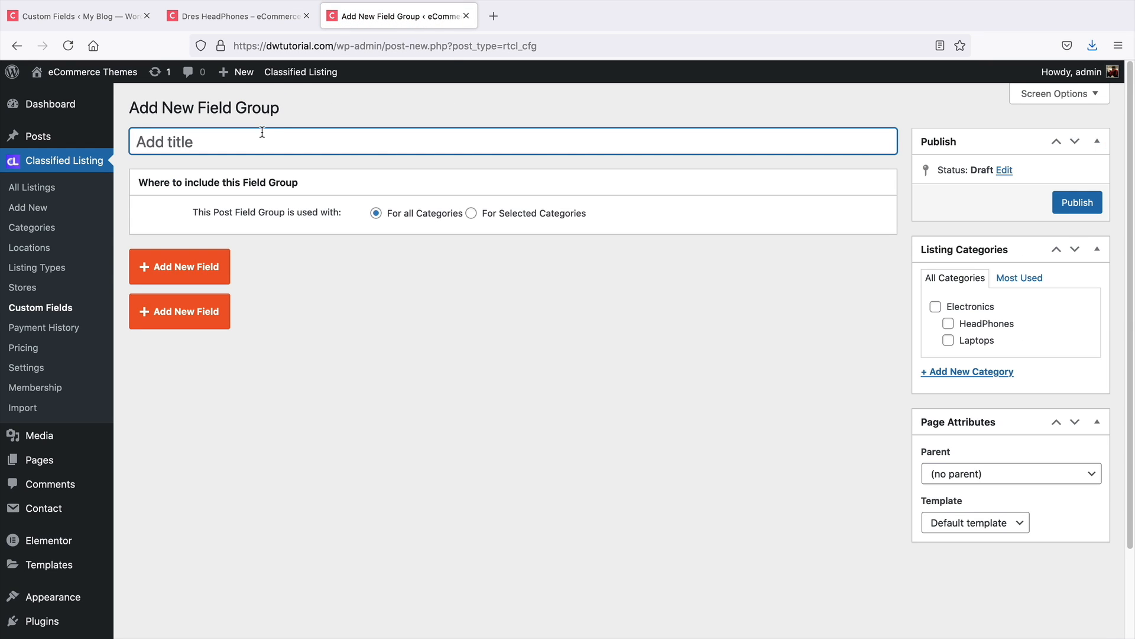
pyautogui.write('Branding')
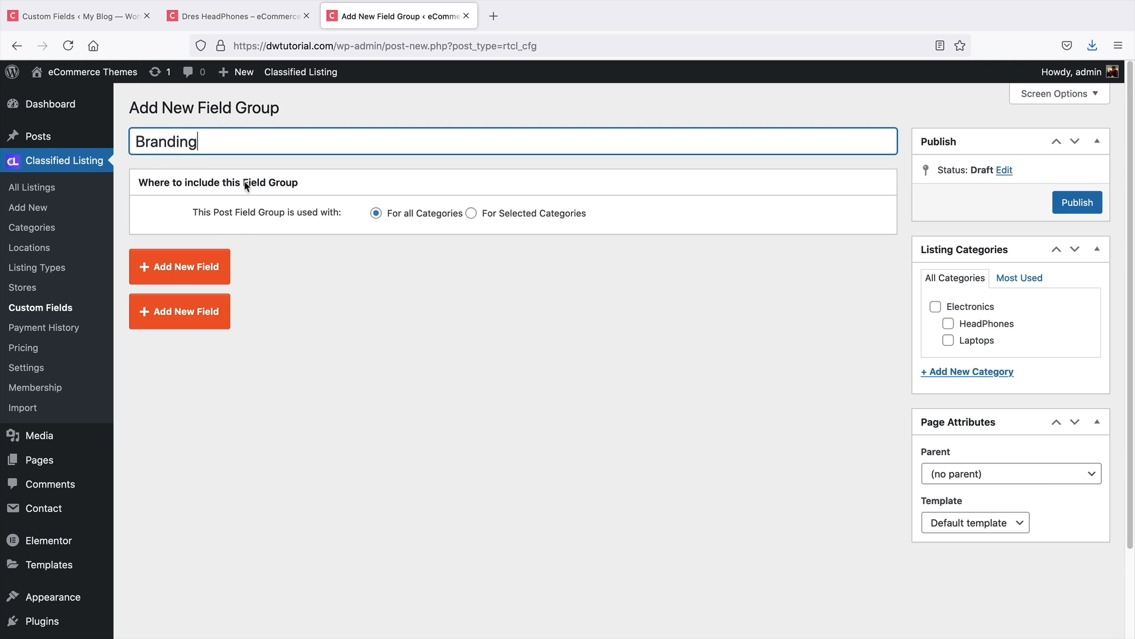
pyautogui.click(210, 269)
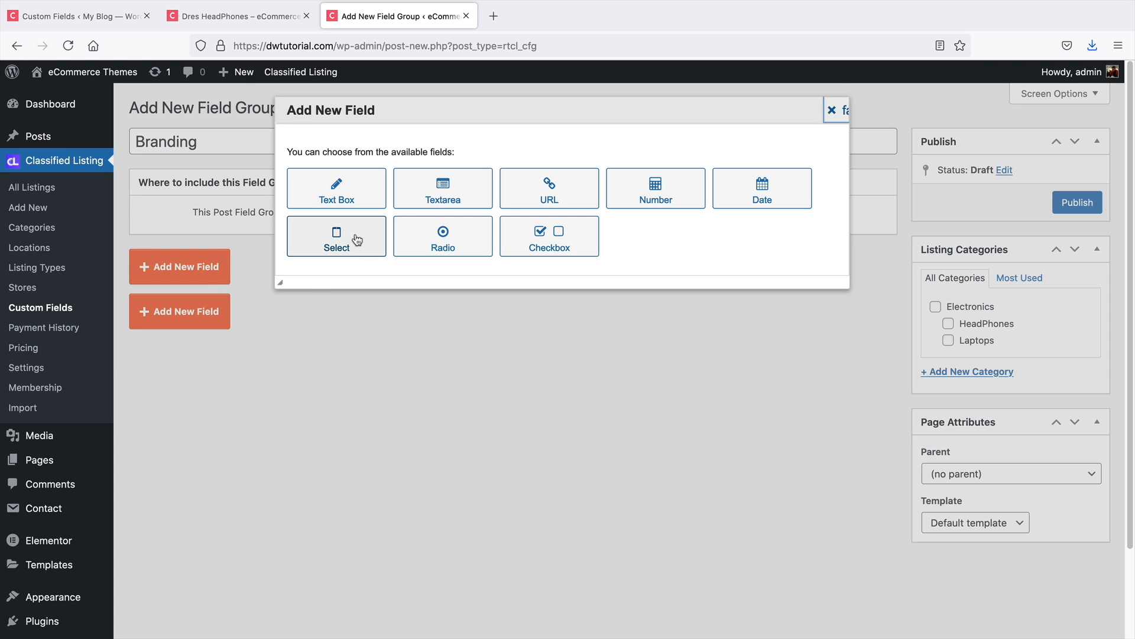
pyautogui.click(346, 237)
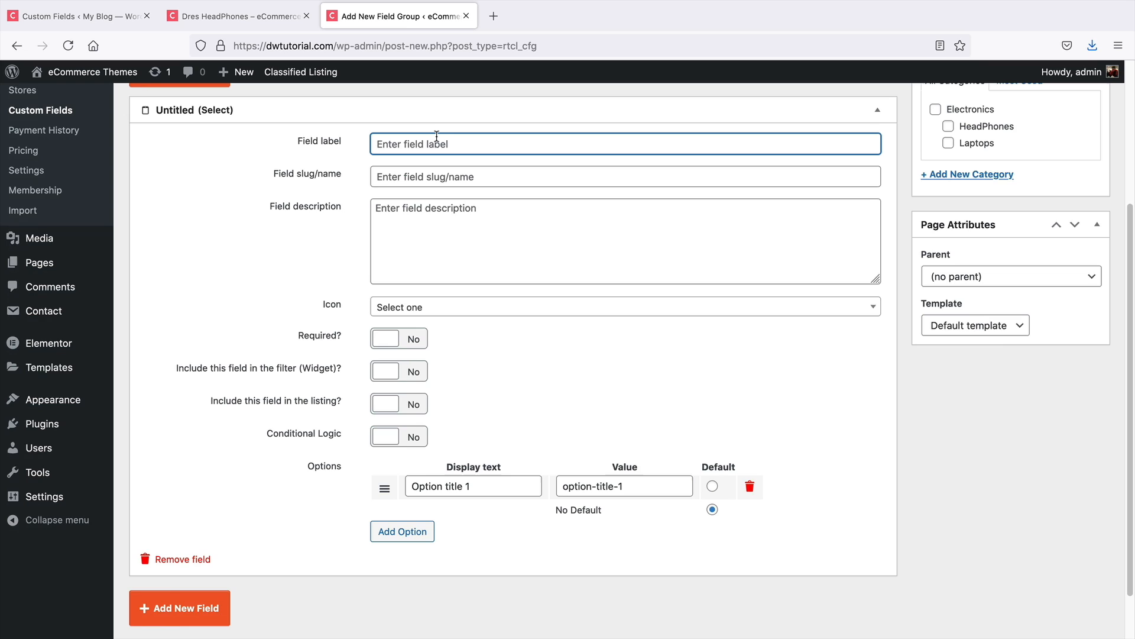
# Set the Select field's label to Brand and its slug to brand
pyautogui.write('Branding')
pyautogui.press('Tab')
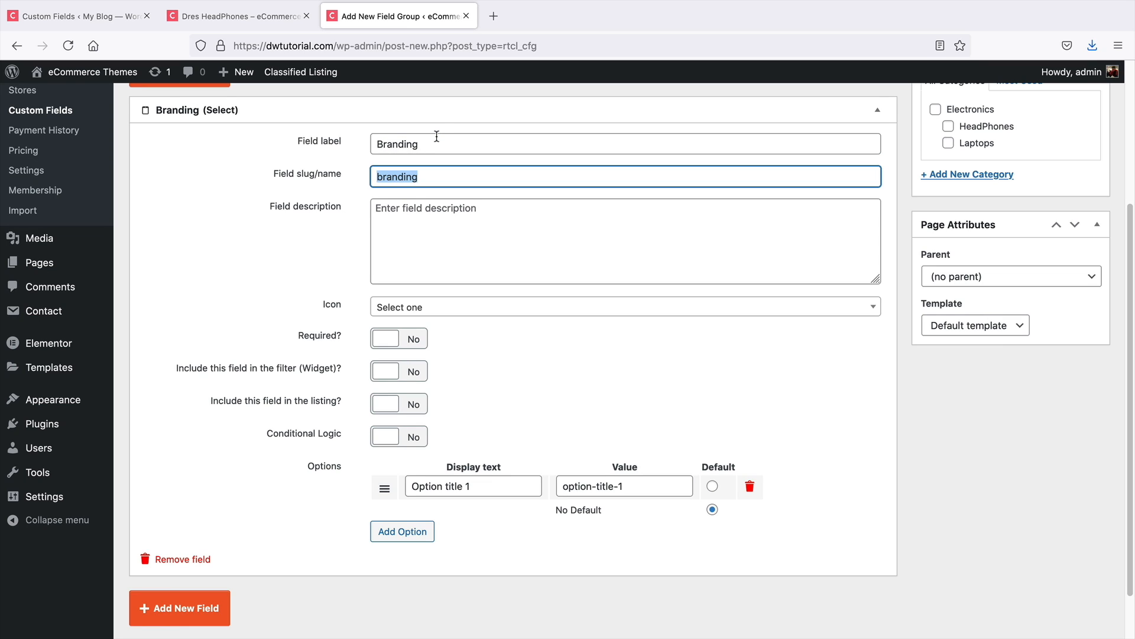
pyautogui.click(437, 137)
pyautogui.press('BackSpace')
pyautogui.press('BackSpace')
pyautogui.press('BackSpace')
pyautogui.click(442, 183)
pyautogui.press('BackSpace')
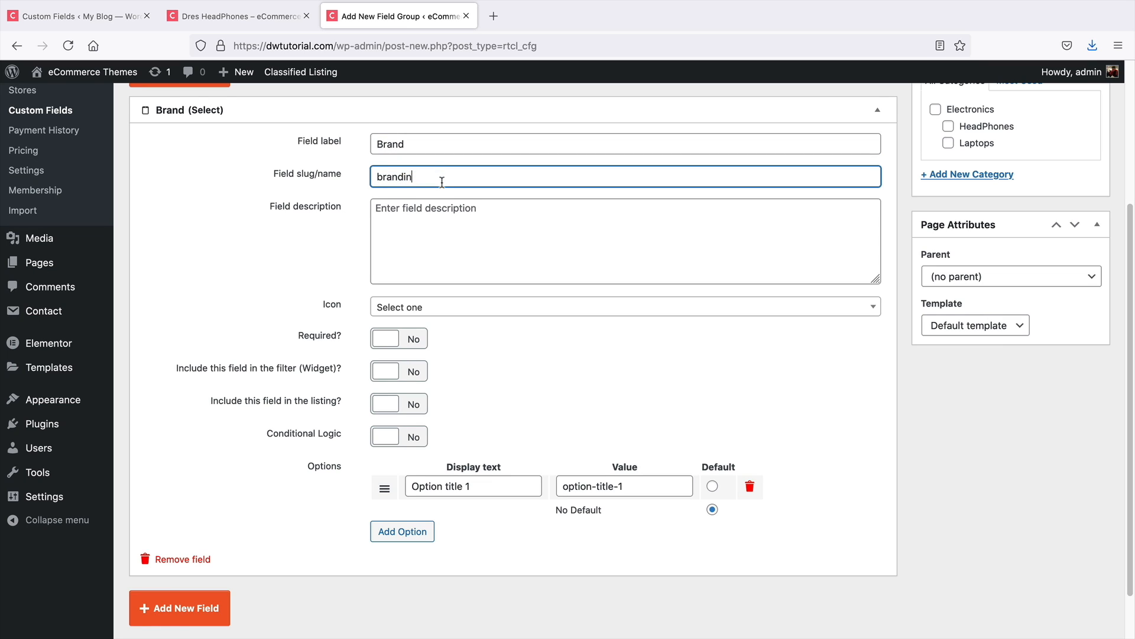
pyautogui.press('BackSpace')
pyautogui.press('BackSpace')
pyautogui.press('Tab')
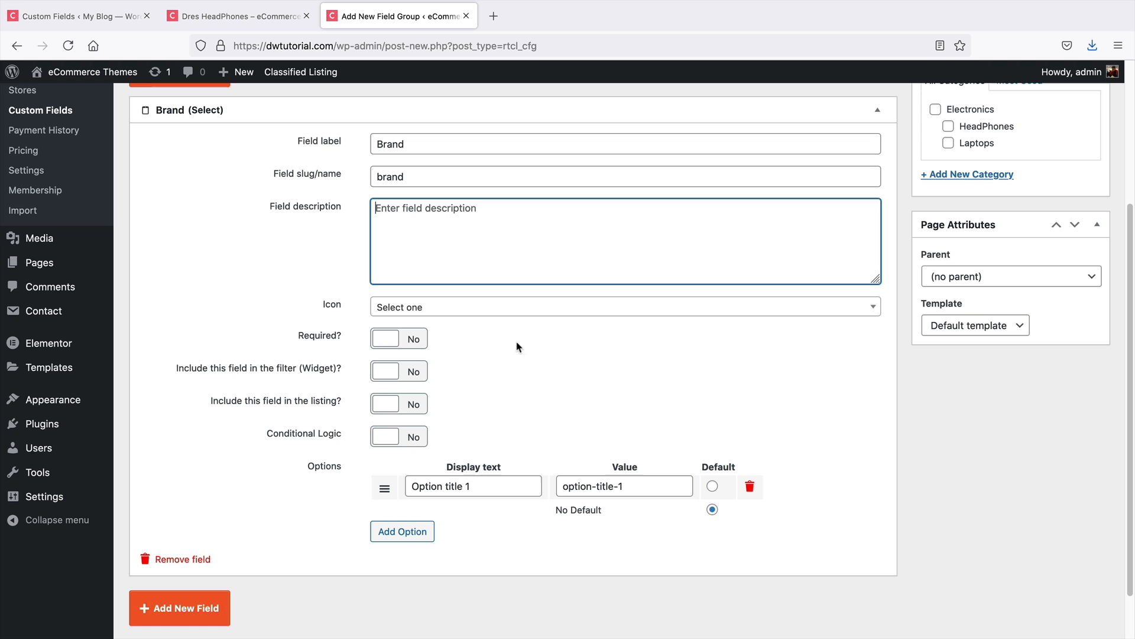
# Choose the angellist icon for the Brand field
pyautogui.click(430, 310)
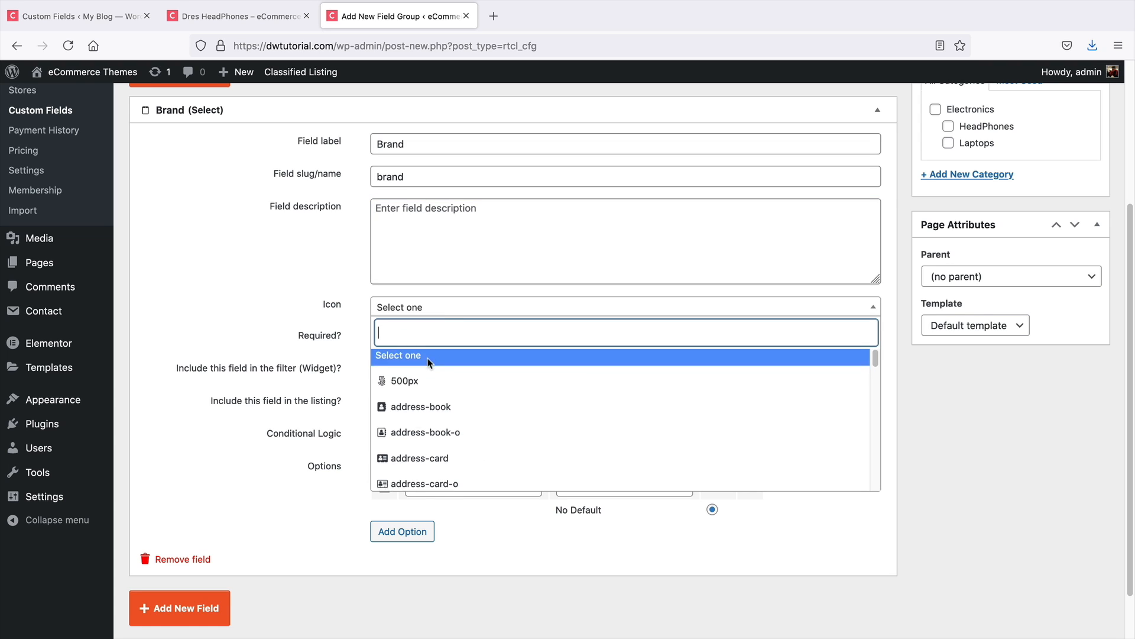
pyautogui.scroll(-3, 450, 384)
pyautogui.scroll(1, 463, 409)
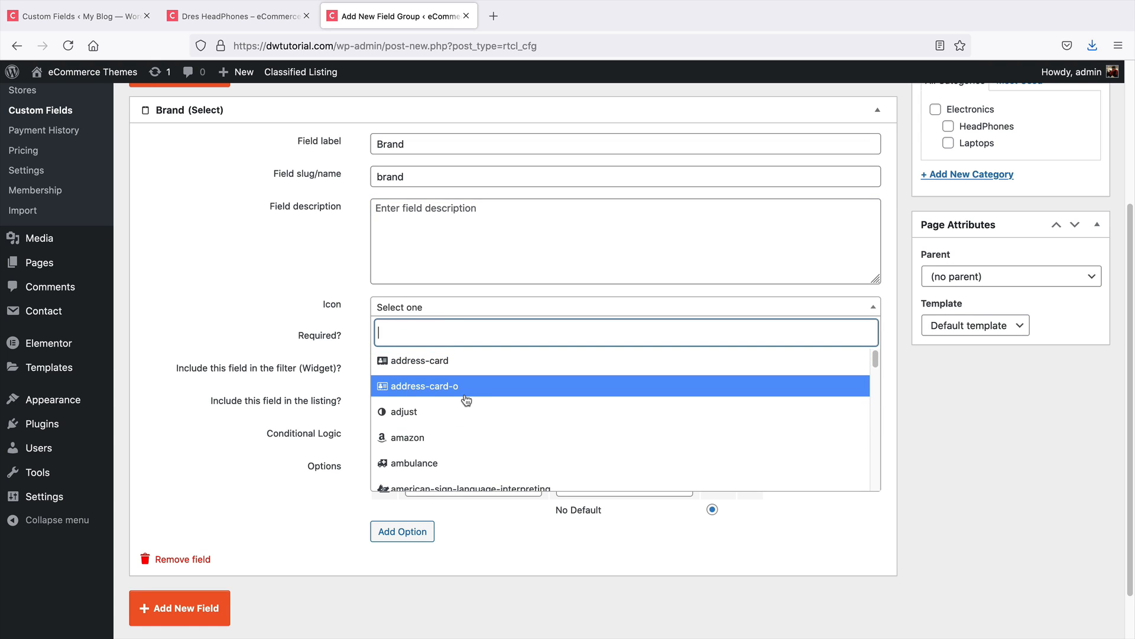
pyautogui.scroll(-2, 467, 392)
pyautogui.scroll(-4, 467, 392)
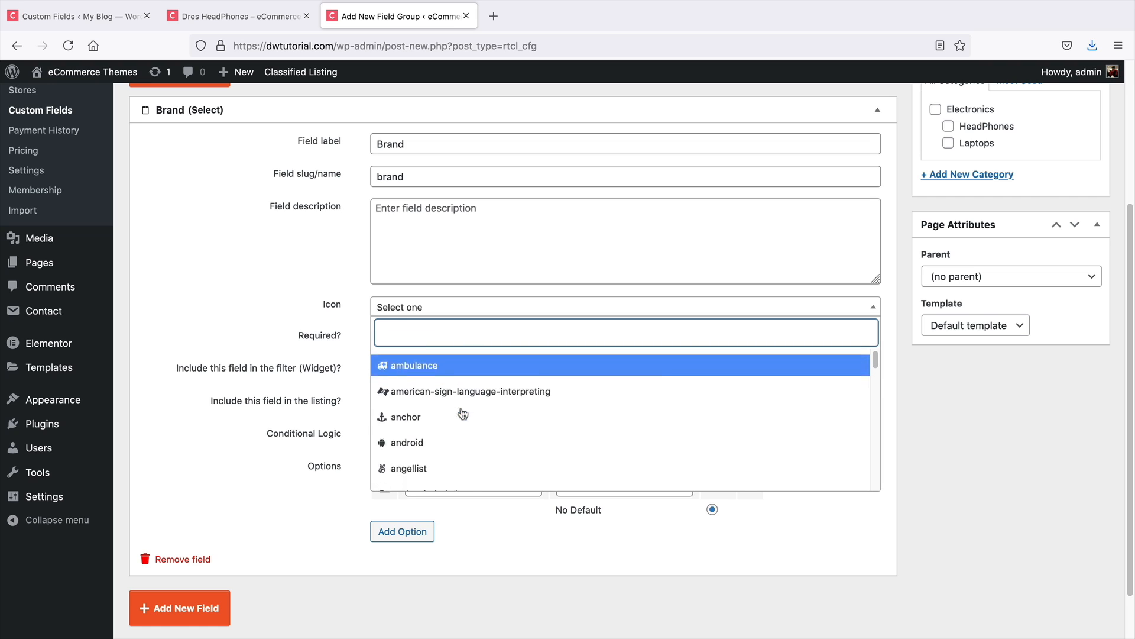
pyautogui.click(464, 409)
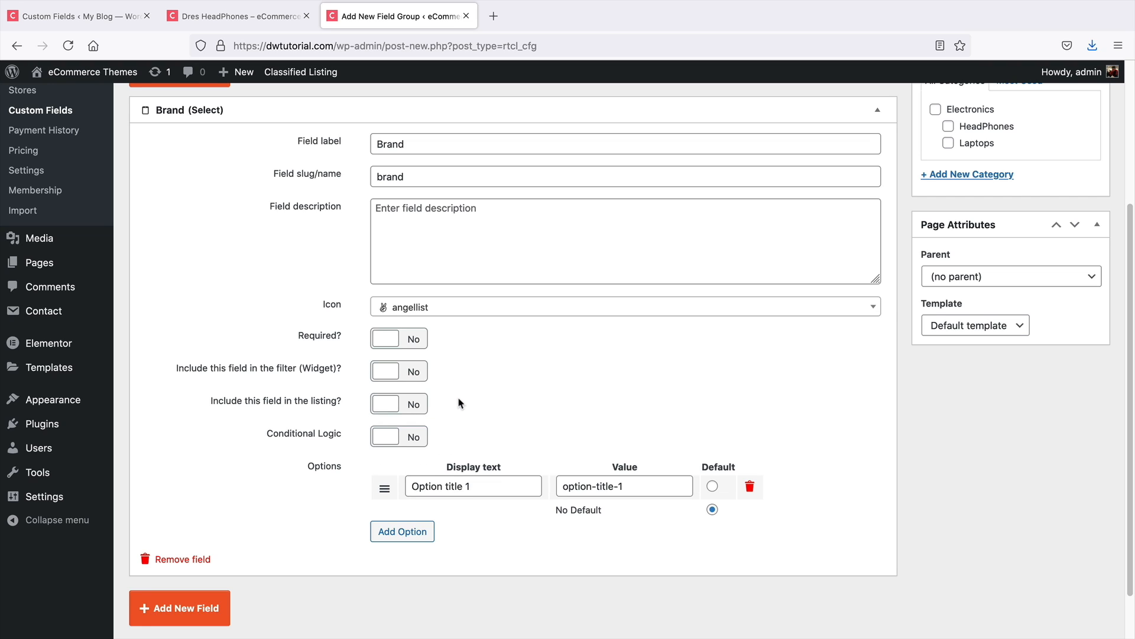
# Turn on Required, Include in the filter, and Include in the listing for the Brand field
pyautogui.click(406, 335)
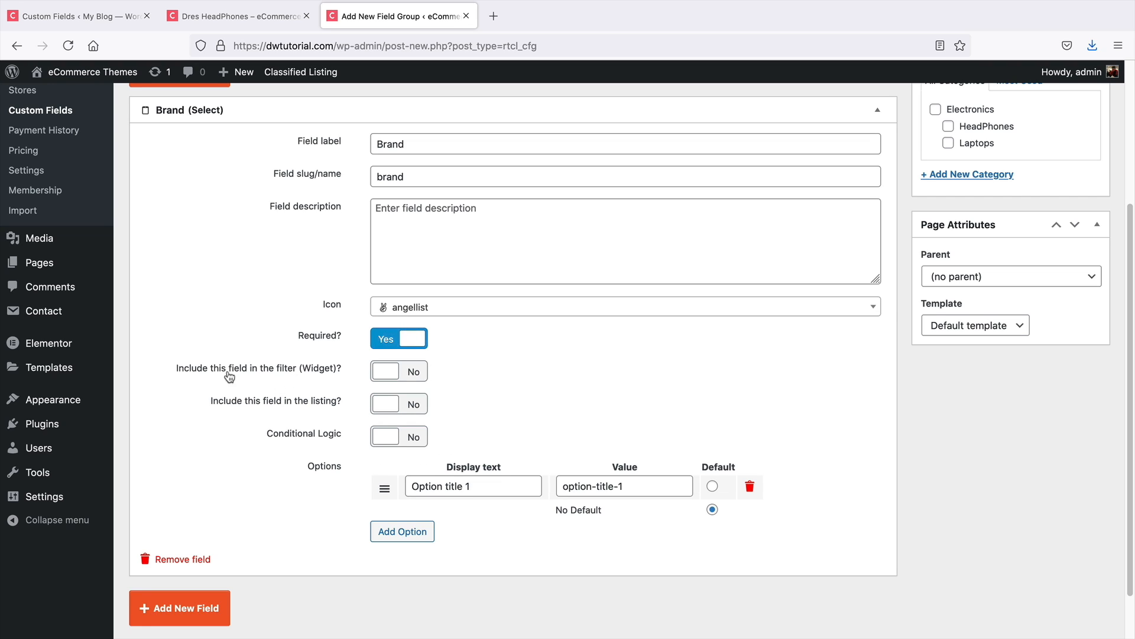
pyautogui.click(393, 373)
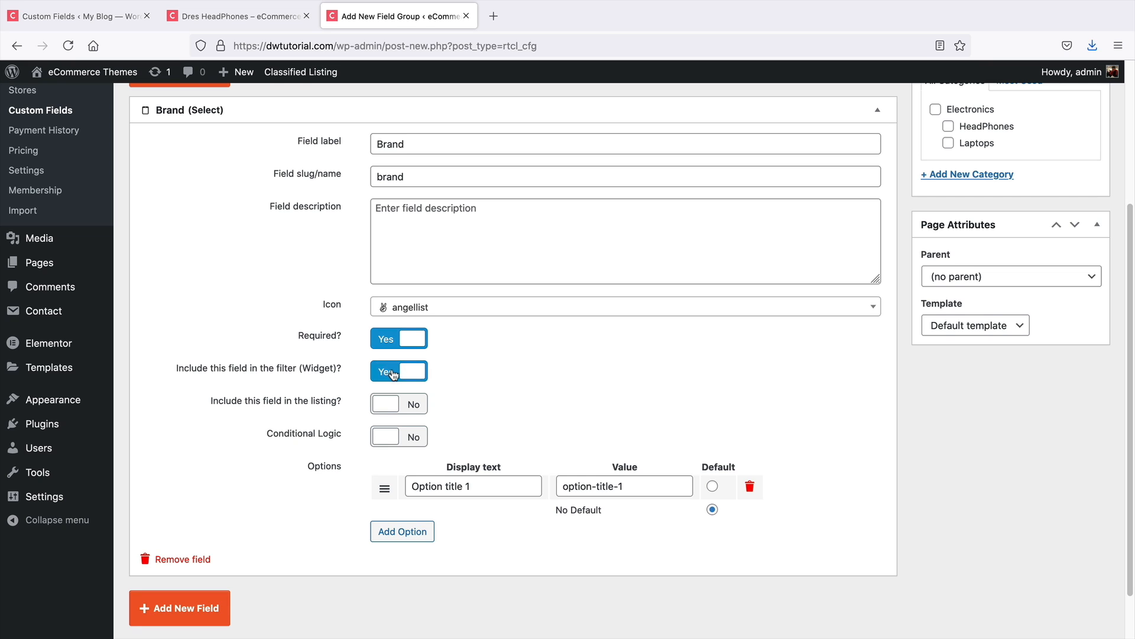
pyautogui.click(400, 405)
# Set the first option's display text and value to Apple
pyautogui.scroll(-1, 426, 400)
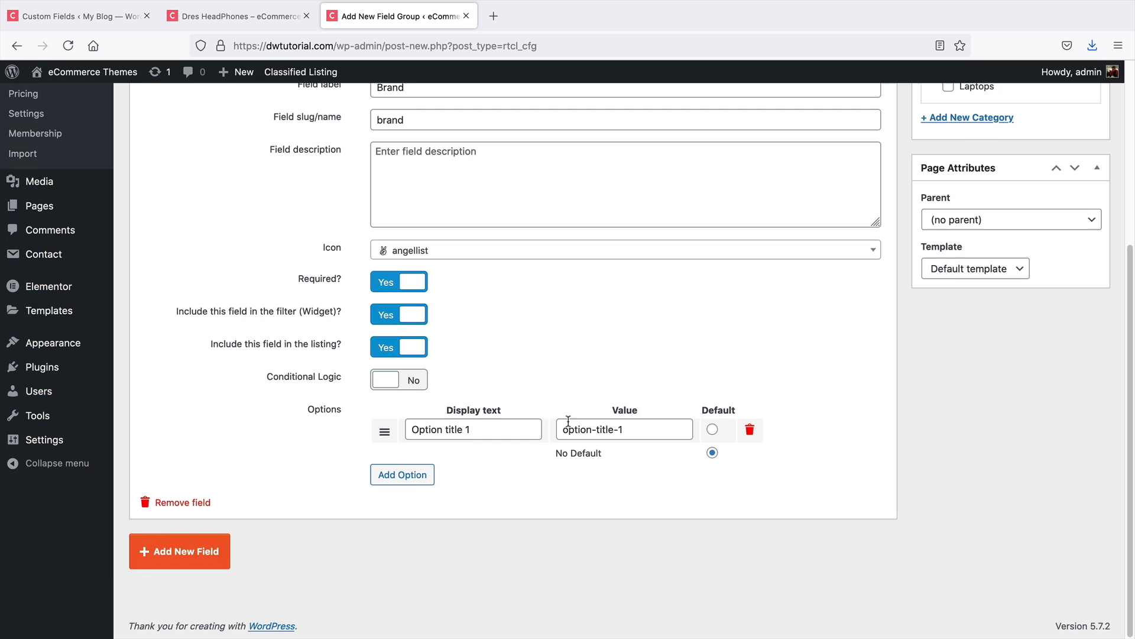
pyautogui.click(485, 430)
pyautogui.tripleClick(485, 430)
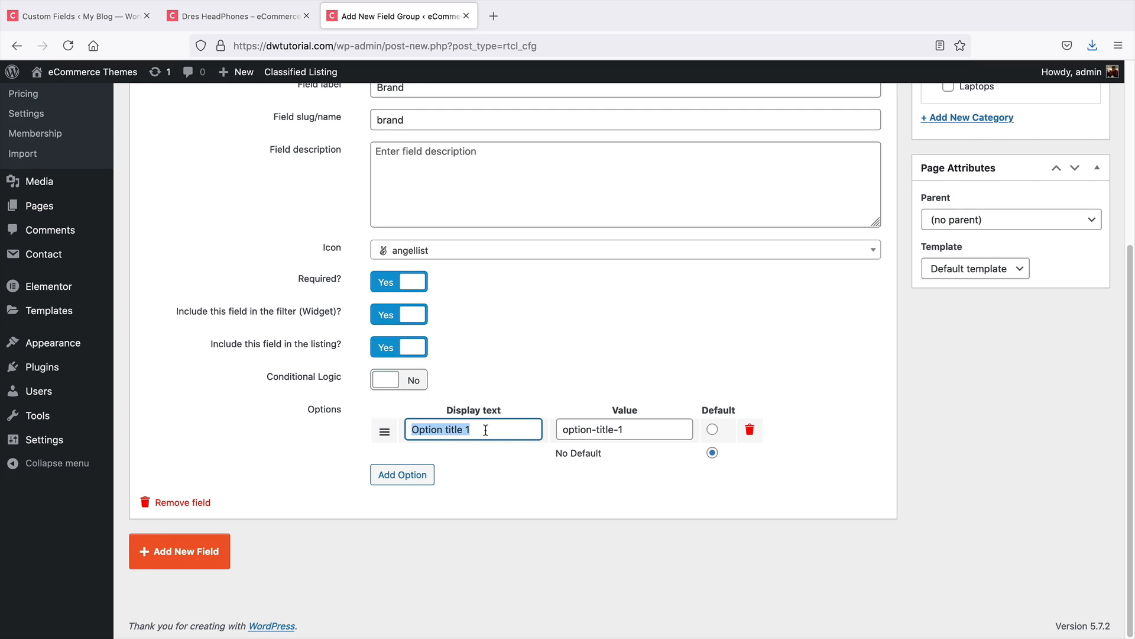
pyautogui.write('Apple')
pyautogui.press('Tab')
pyautogui.write('Ap')
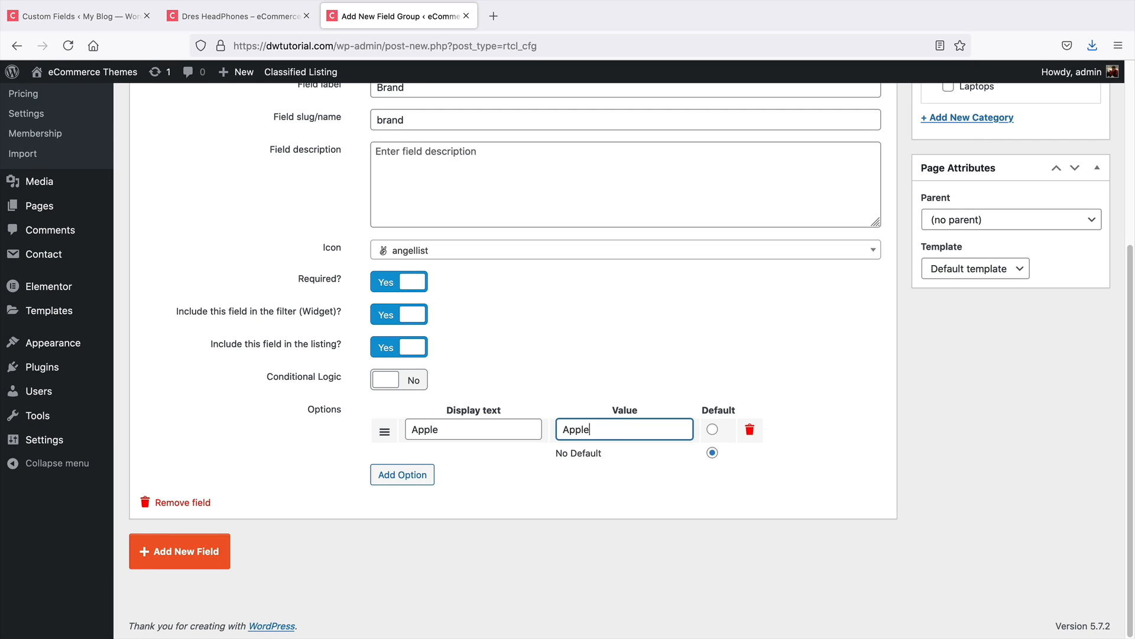
pyautogui.write('ple')
# Add a second option with display text and value Android
pyautogui.click(400, 474)
pyautogui.tripleClick(446, 456)
pyautogui.write('A')
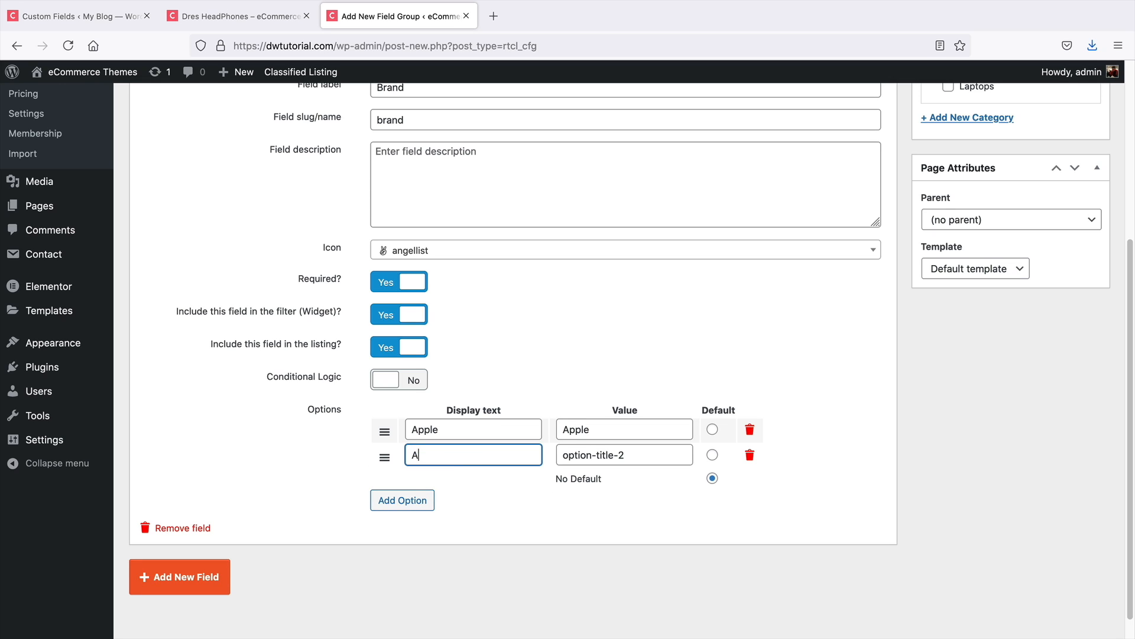
pyautogui.write('ndroid')
pyautogui.press('Tab')
pyautogui.write('A')
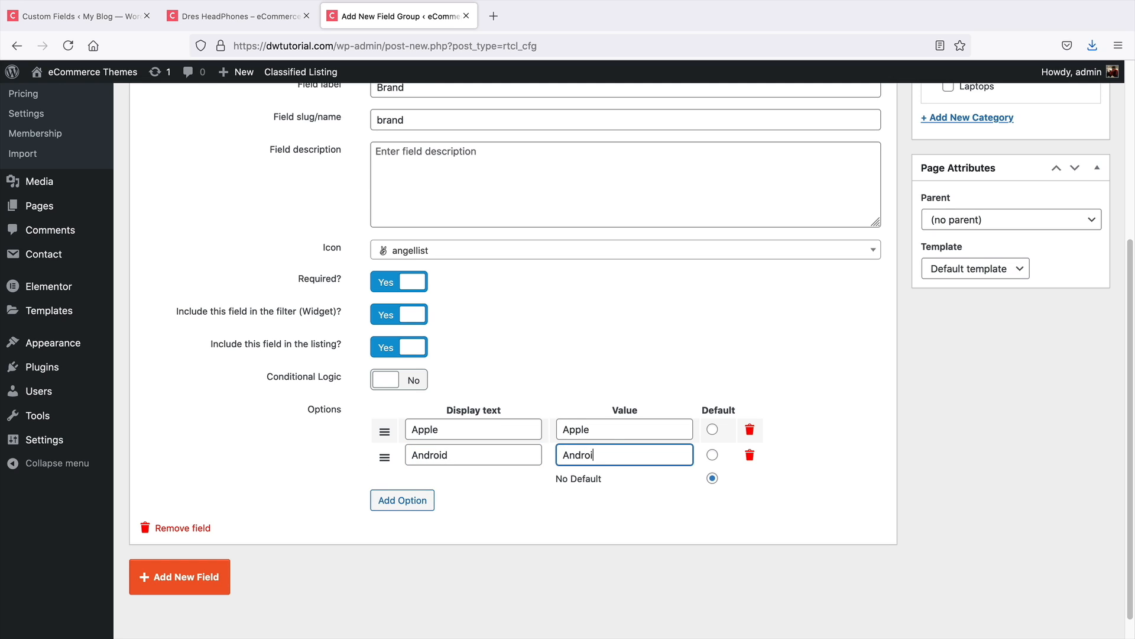
# Add a third option with display text and value Sony
pyautogui.click(405, 500)
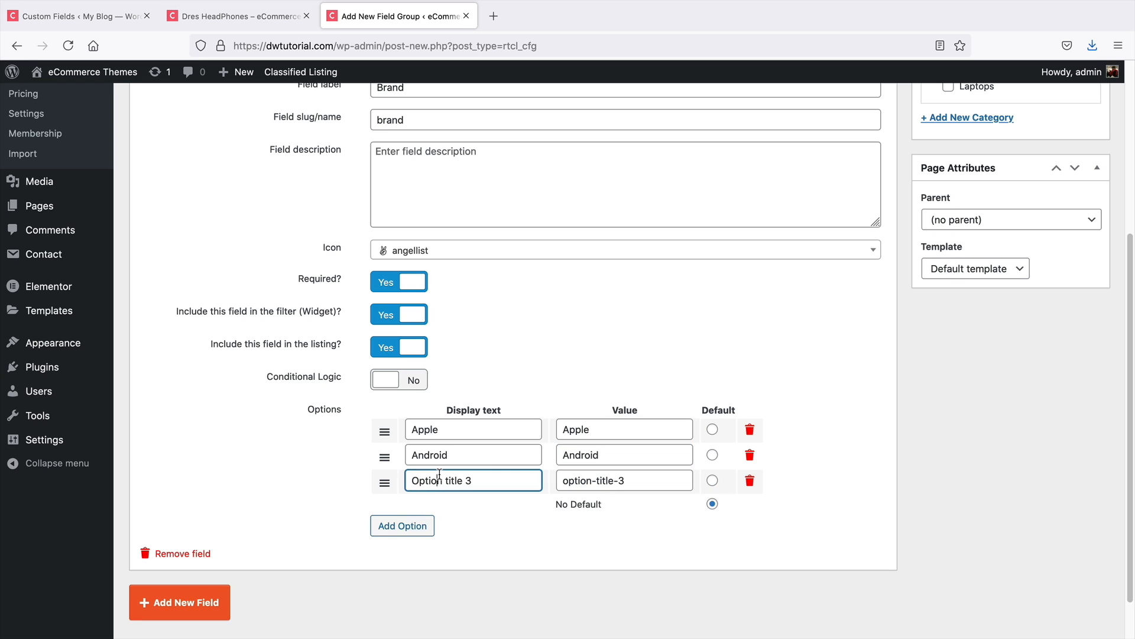
pyautogui.tripleClick(437, 474)
pyautogui.write('Sony')
pyautogui.press('Tab')
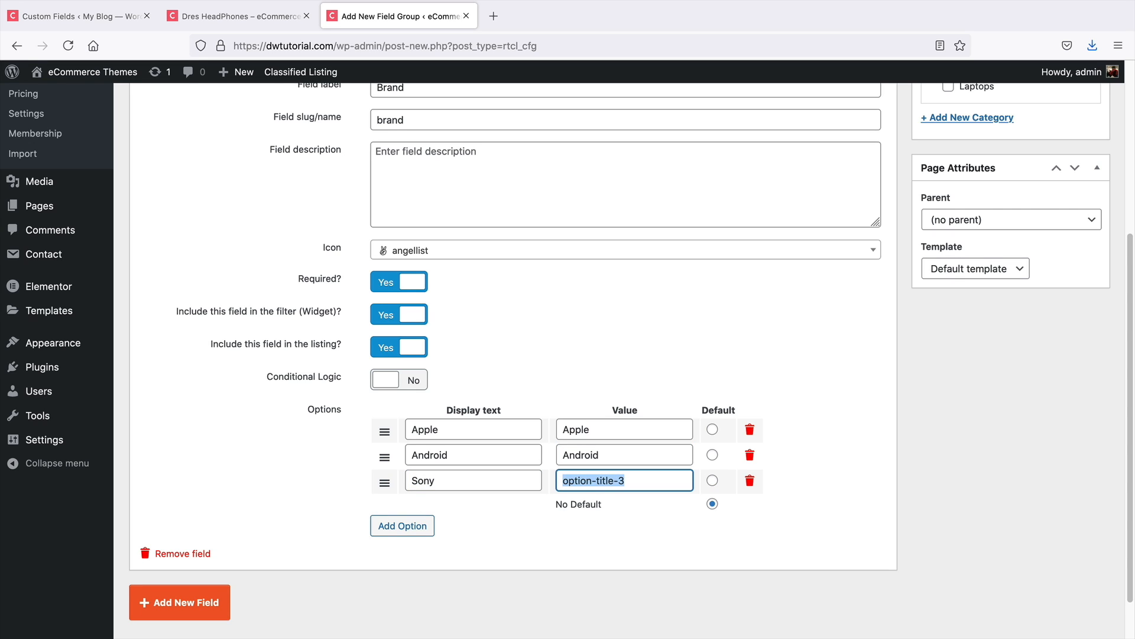
pyautogui.write('Sony')
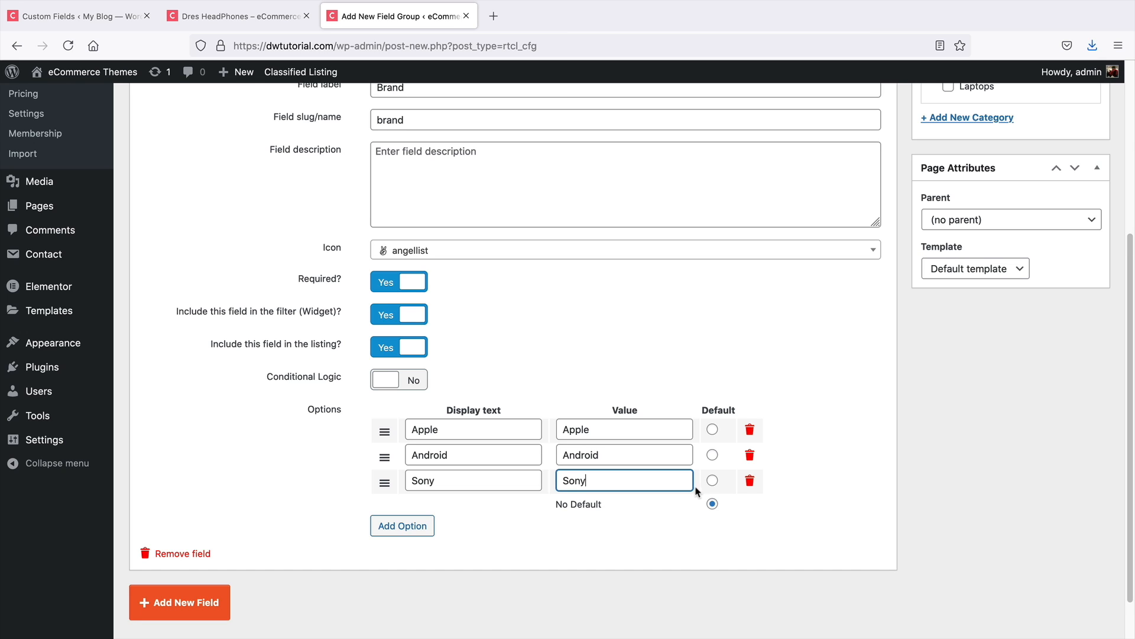
pyautogui.click(712, 480)
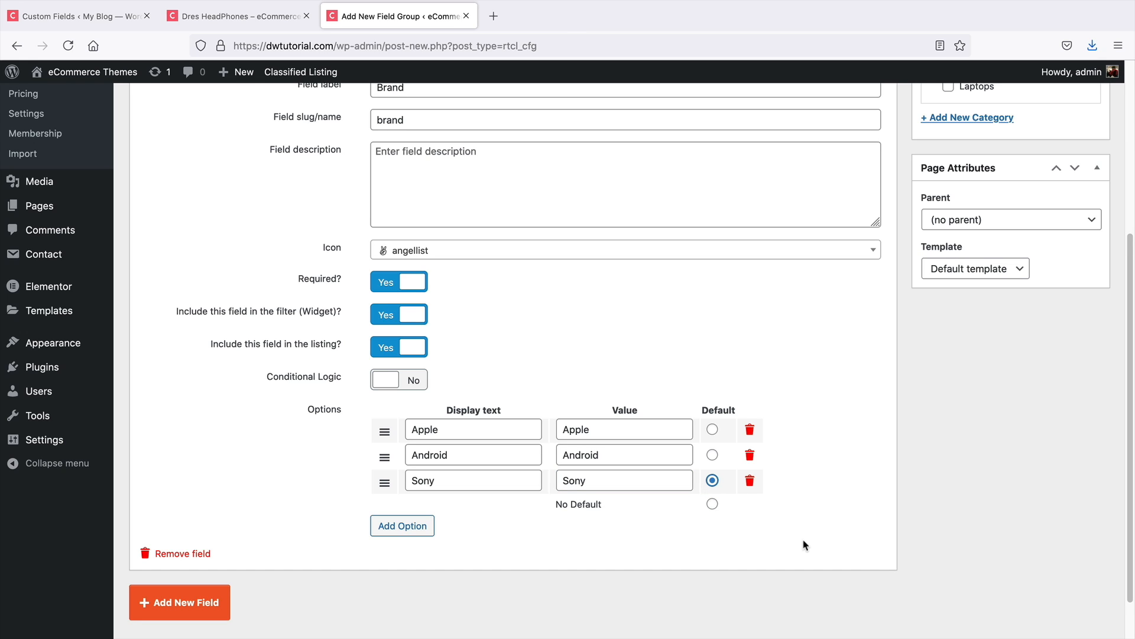
pyautogui.click(713, 455)
pyautogui.click(713, 430)
pyautogui.click(712, 504)
# Assign the Branding field group to the Electronics and HeadPhones categories and publish it
pyautogui.scroll(5, 870, 507)
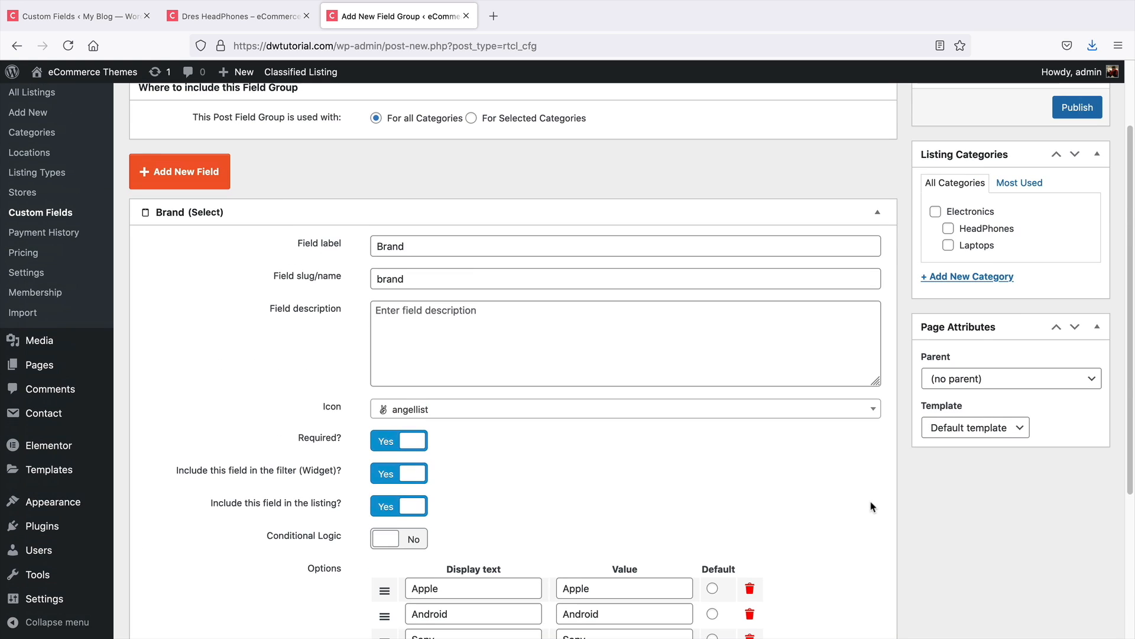
pyautogui.click(936, 306)
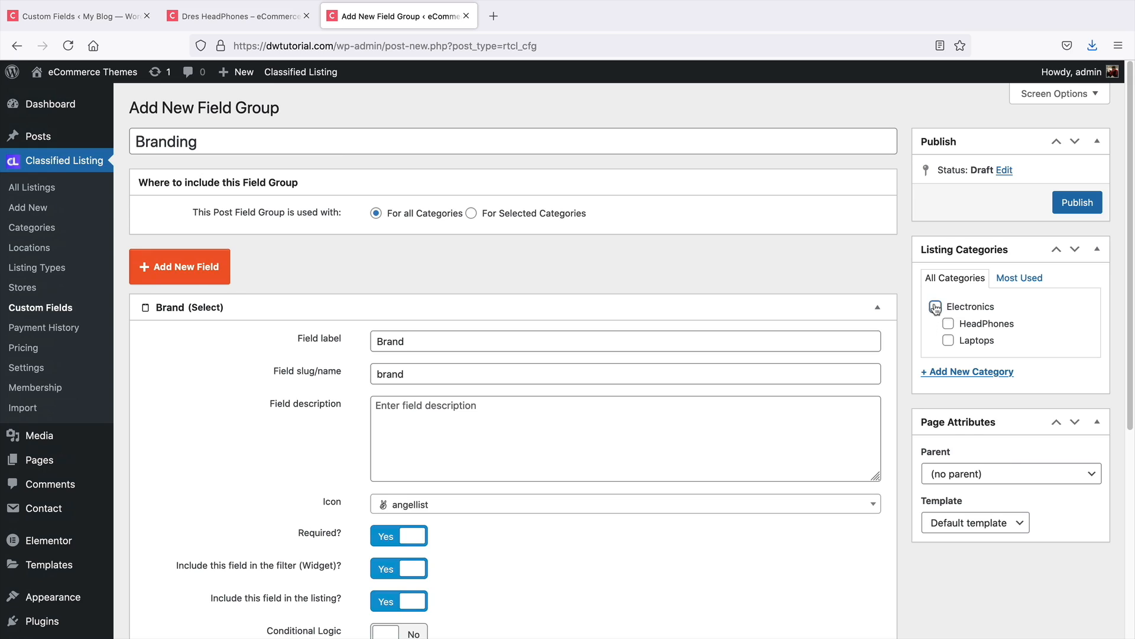
pyautogui.click(948, 323)
pyautogui.click(1074, 209)
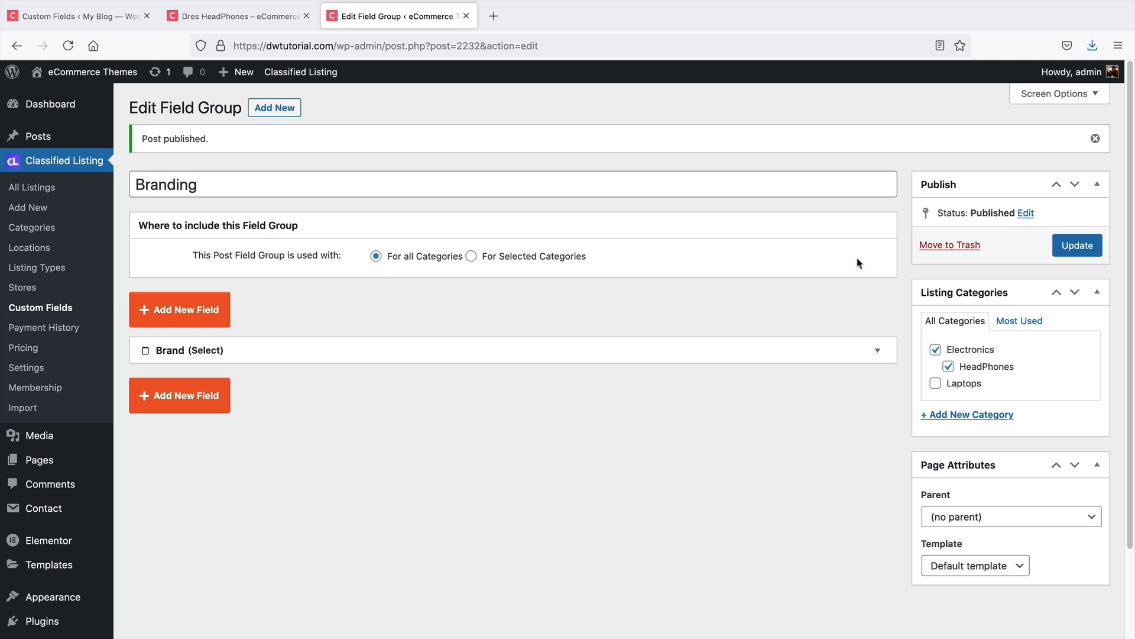
# Edit the Dres HeadPhones listing, set its Brand to Sony, and update it
pyautogui.click(270, 18)
pyautogui.scroll(1, 361, 212)
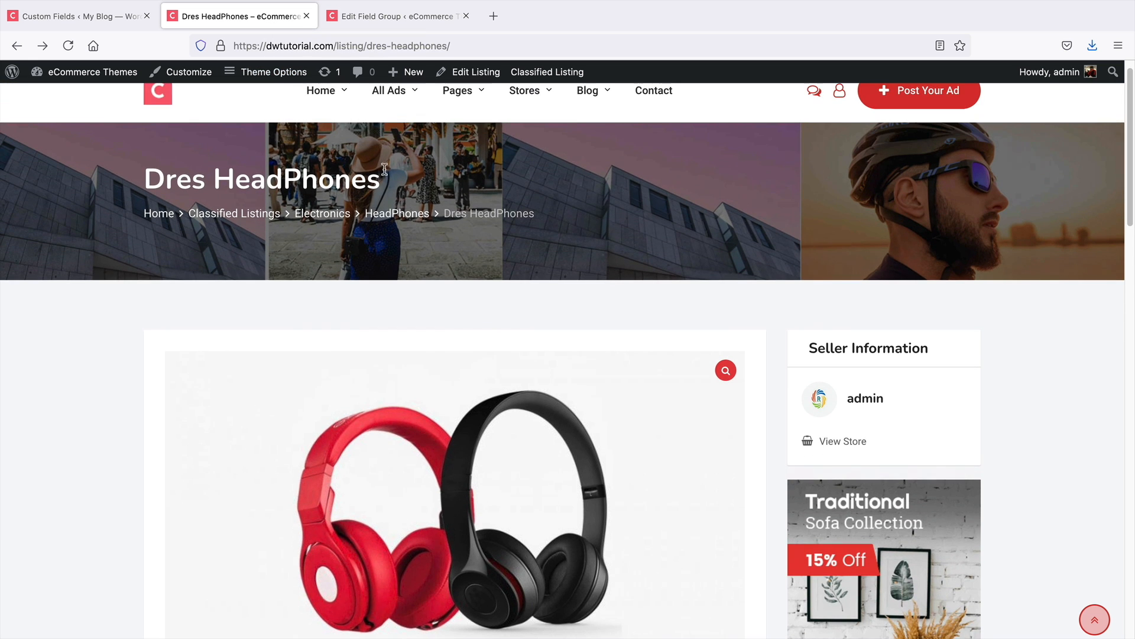
pyautogui.click(462, 74)
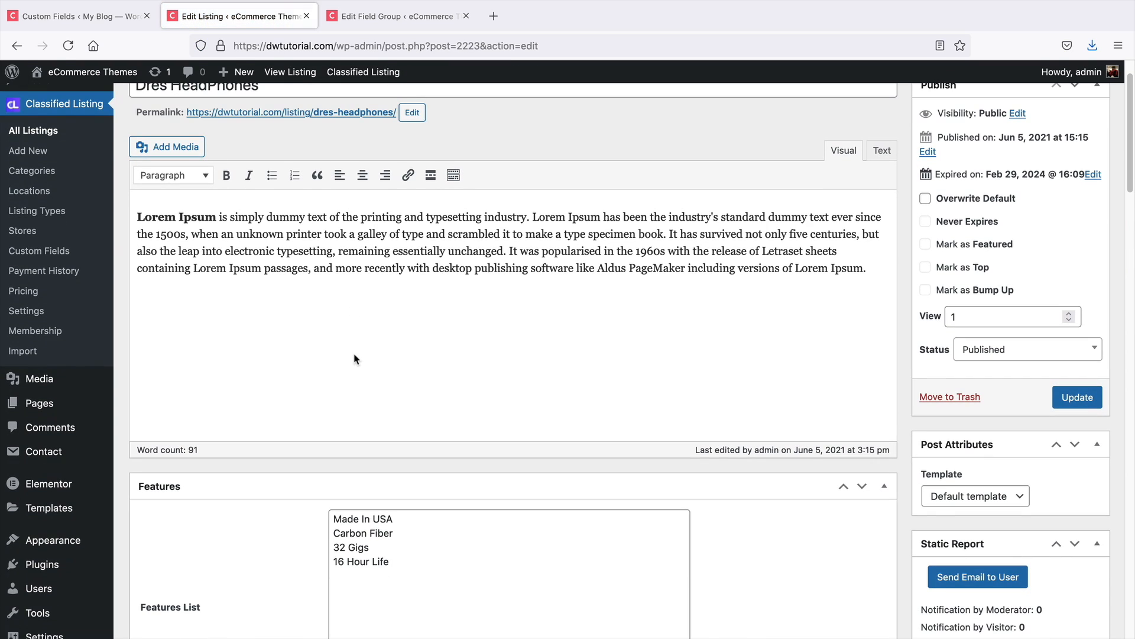
pyautogui.middleClick(778, 323)
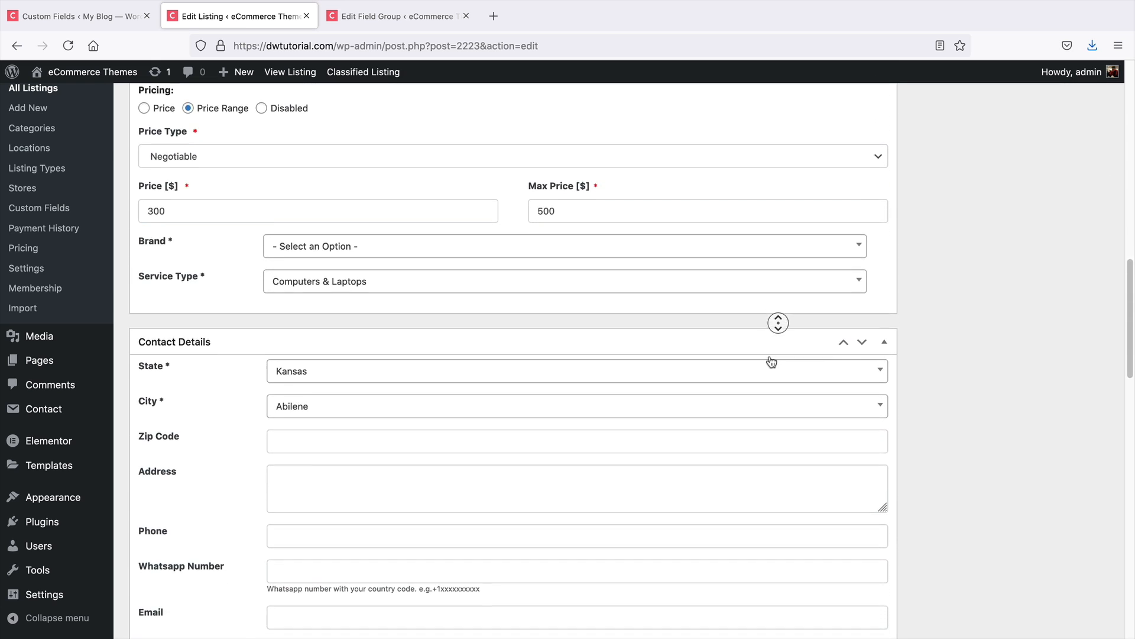
pyautogui.middleClick(770, 362)
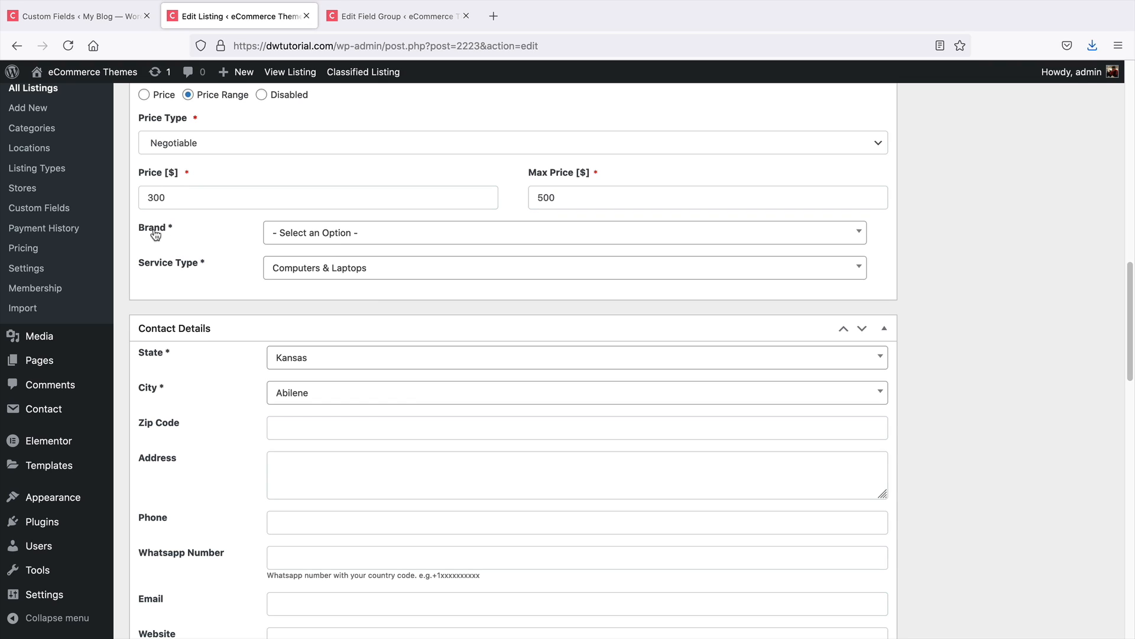
pyautogui.click(415, 236)
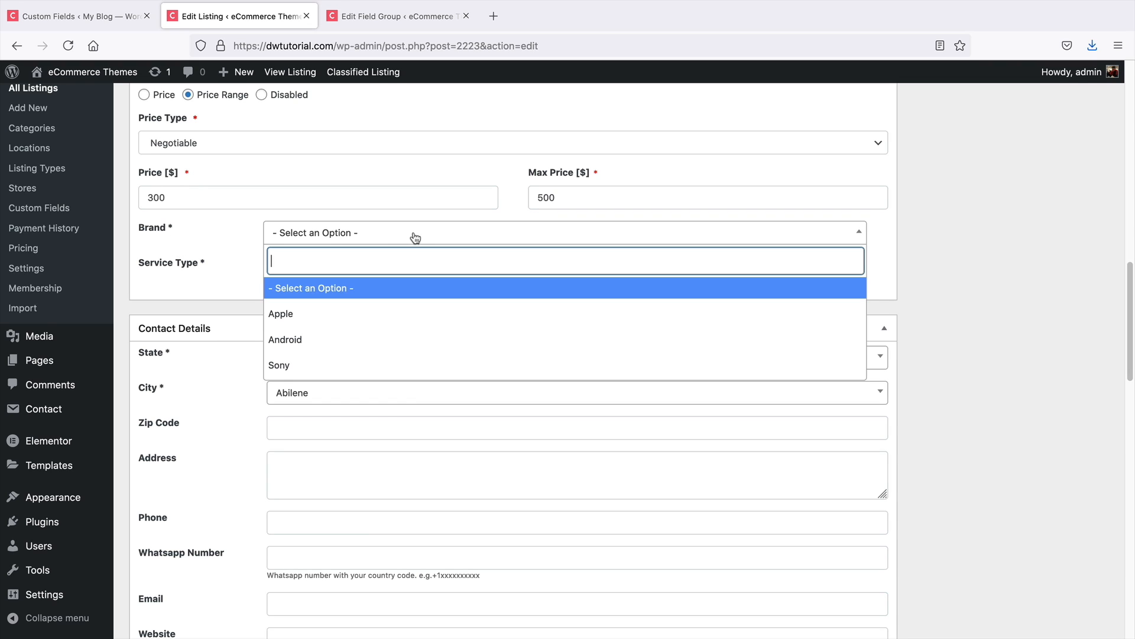
pyautogui.click(344, 371)
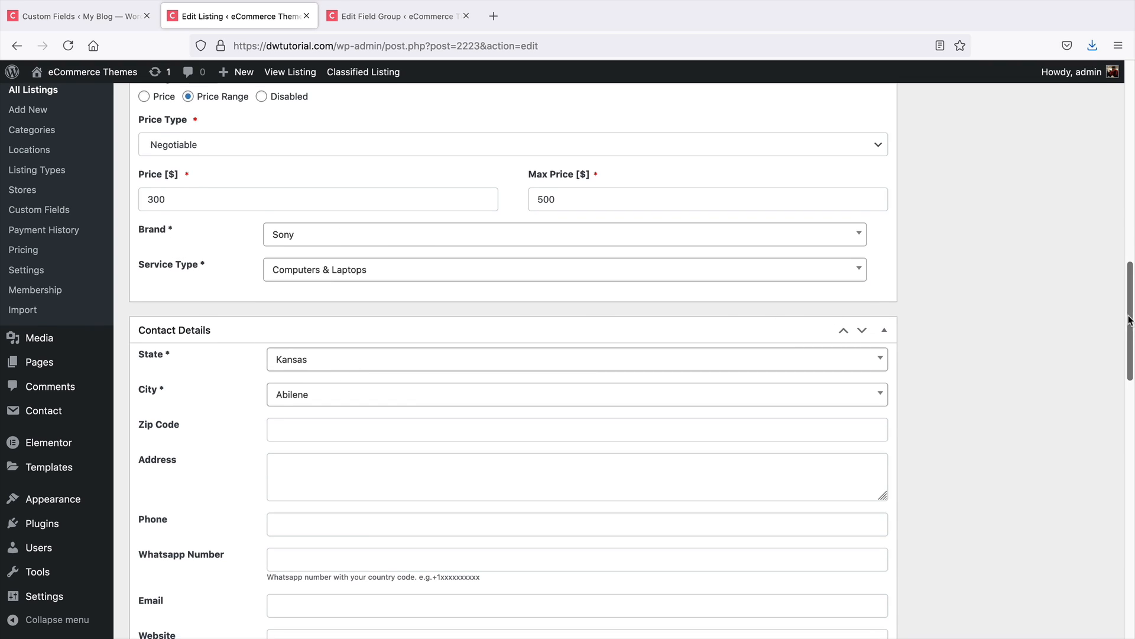
pyautogui.moveTo(1131, 324); pyautogui.dragTo(1133, 139)
pyautogui.click(1077, 380)
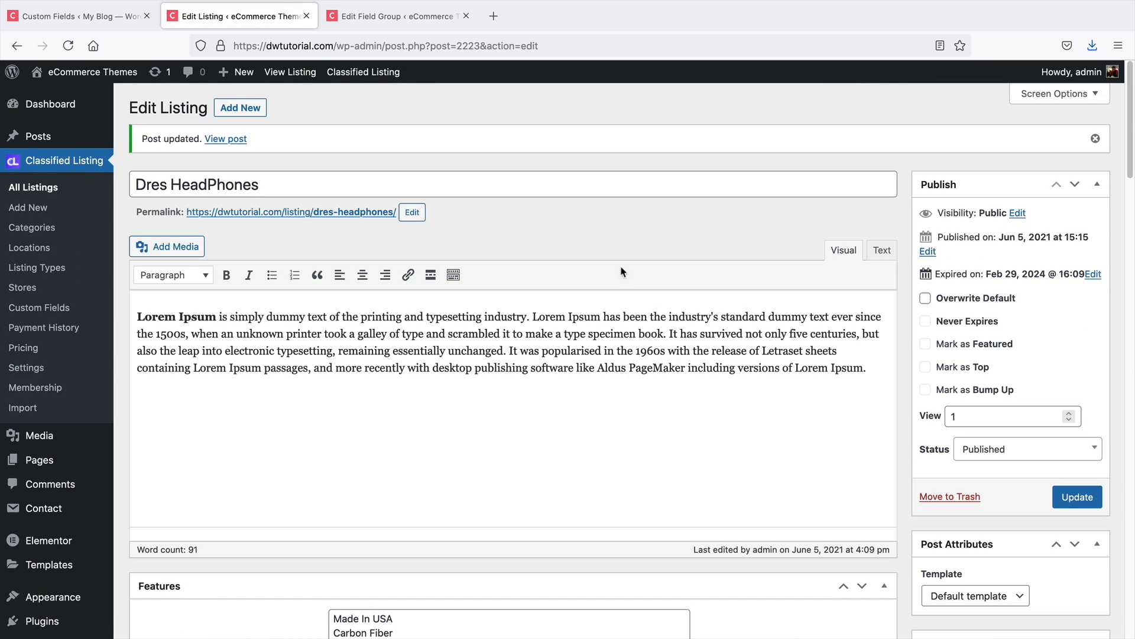
# View the updated listing page and examine the Brand entry in its Overview section
pyautogui.click(226, 139)
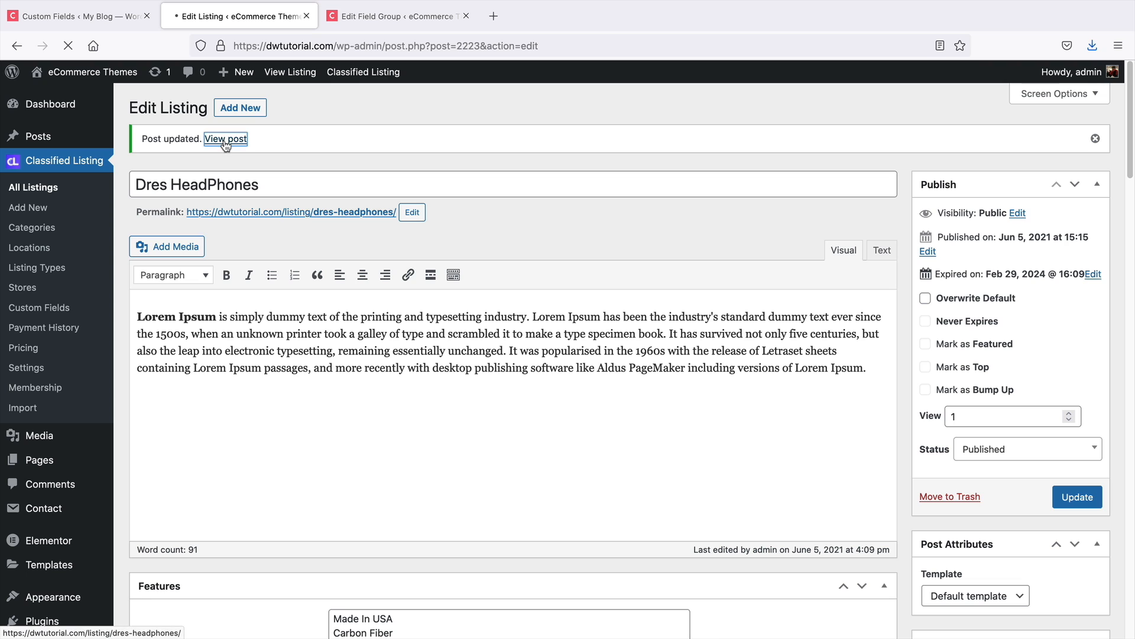
pyautogui.middleClick(212, 341)
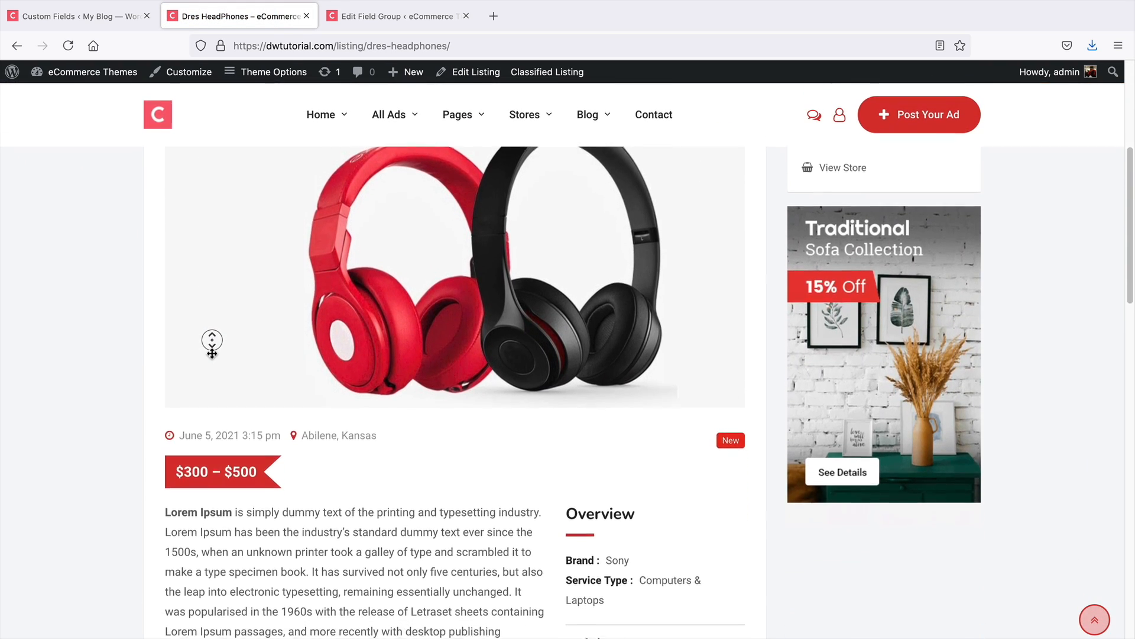
pyautogui.middleClick(213, 354)
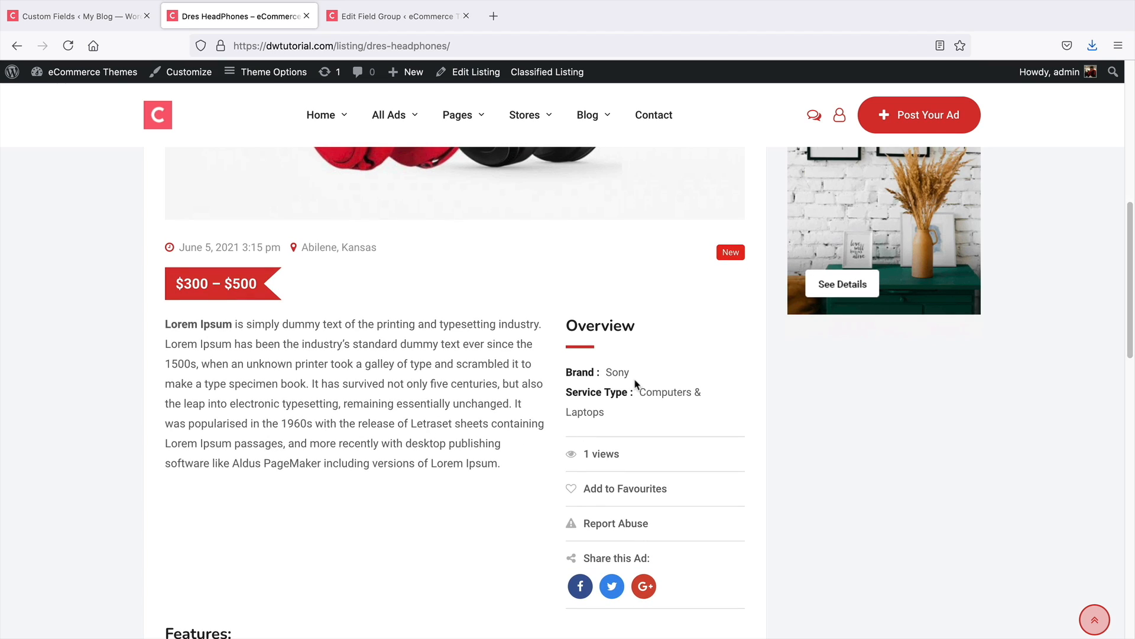
pyautogui.moveTo(631, 372); pyautogui.dragTo(577, 372)
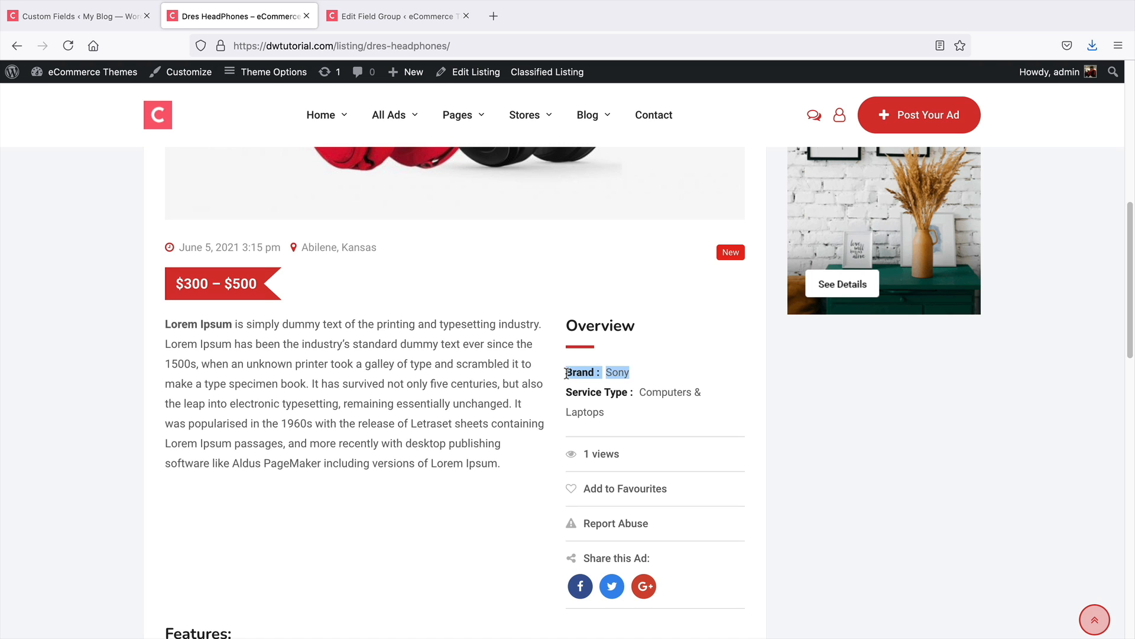
pyautogui.scroll(6, 278, 410)
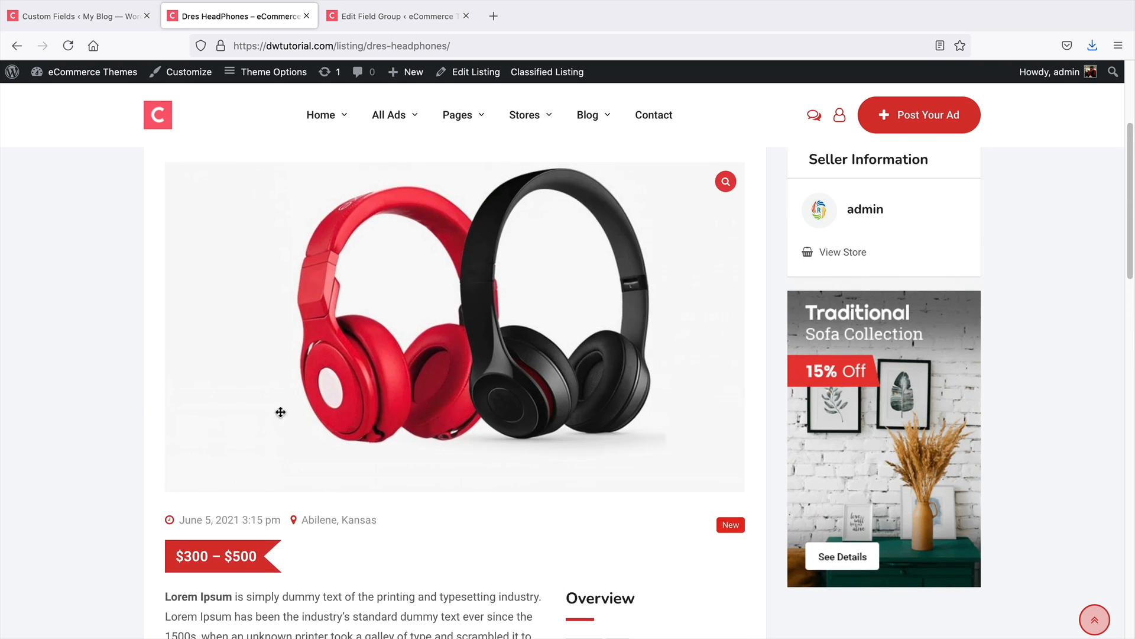
pyautogui.scroll(-2, 140, 391)
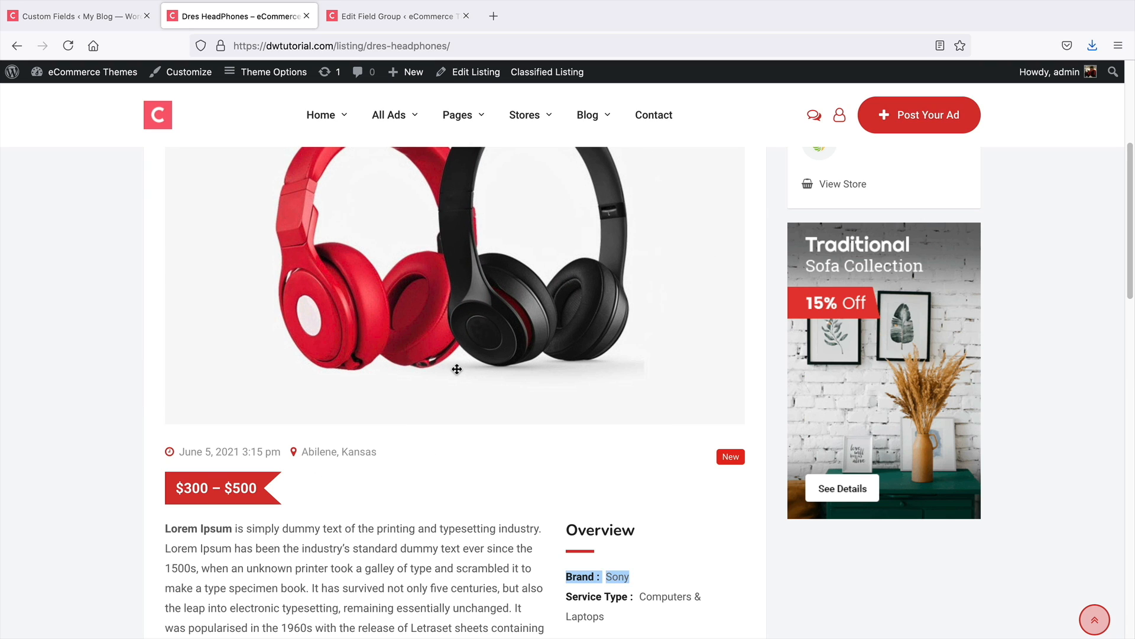
pyautogui.scroll(-2, 458, 369)
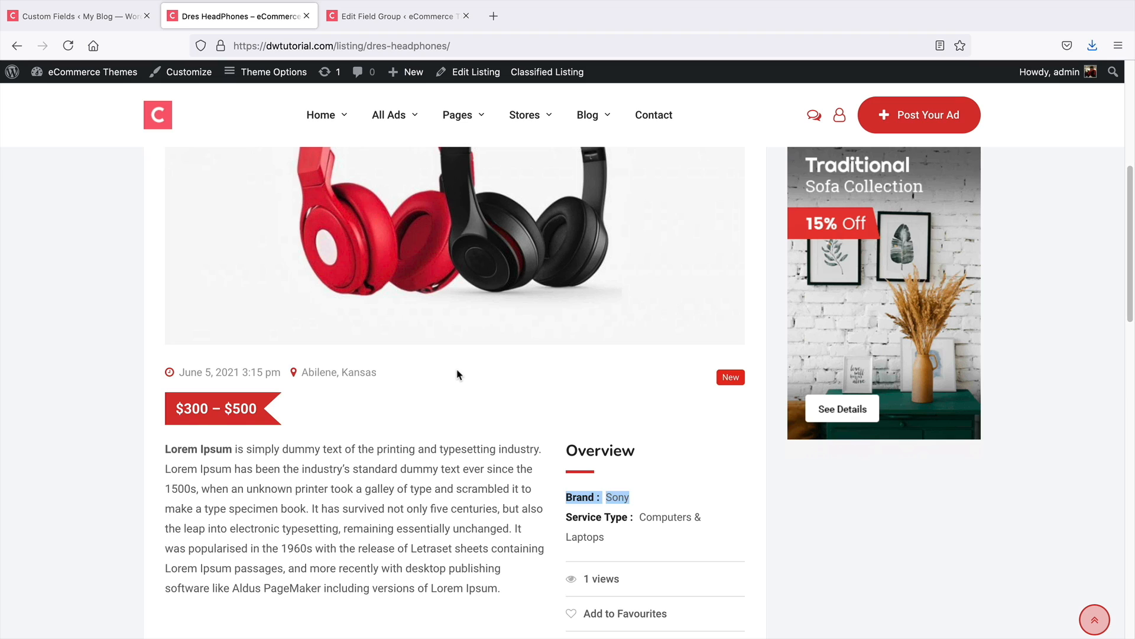
pyautogui.click(585, 493)
pyautogui.scroll(5, 481, 512)
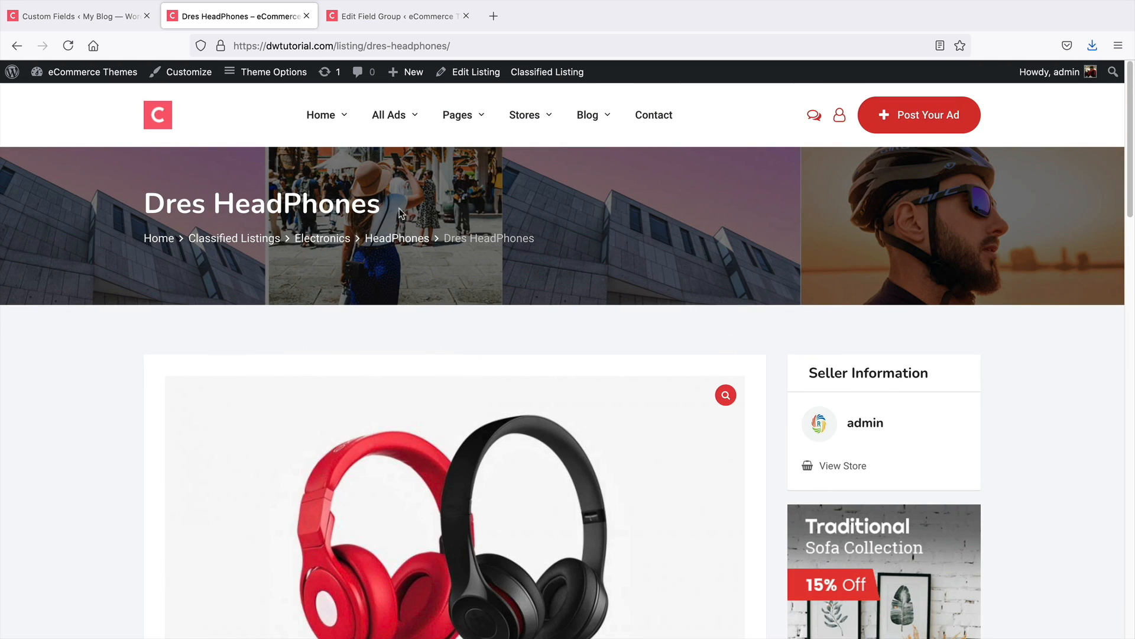
# Open the HeadPhones category page from the breadcrumb and examine its listings
pyautogui.click(398, 239)
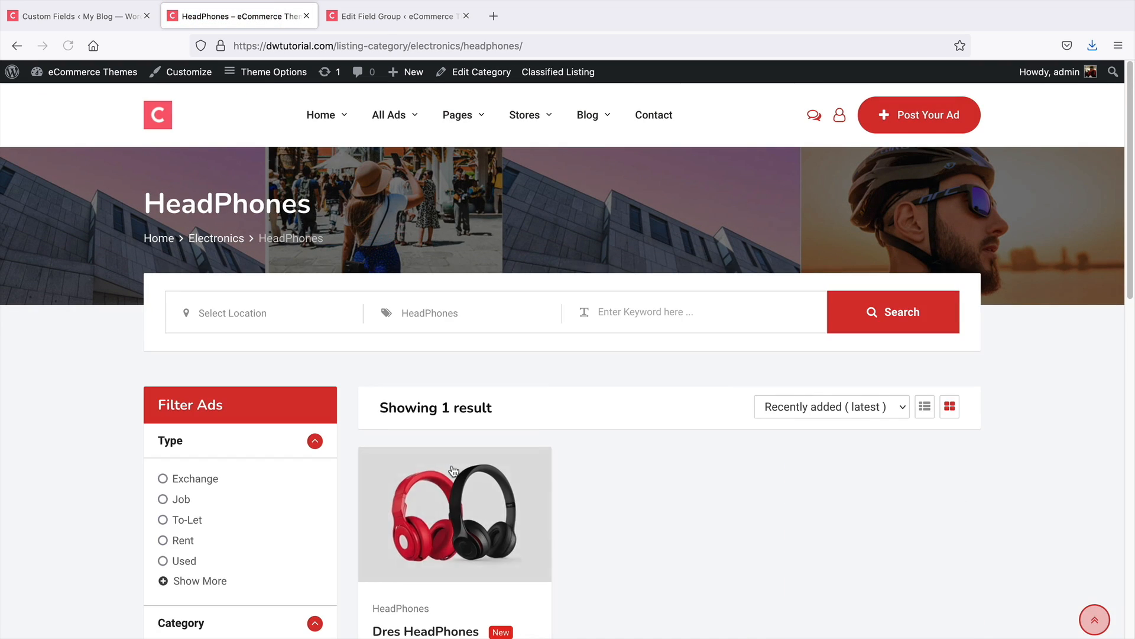
pyautogui.scroll(-3, 497, 410)
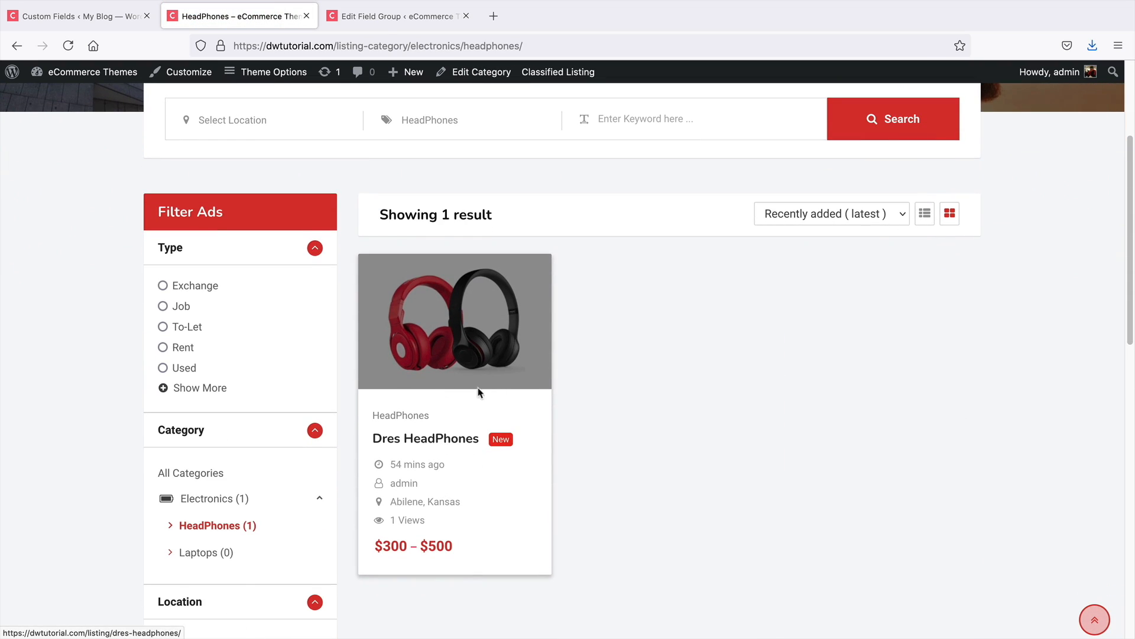
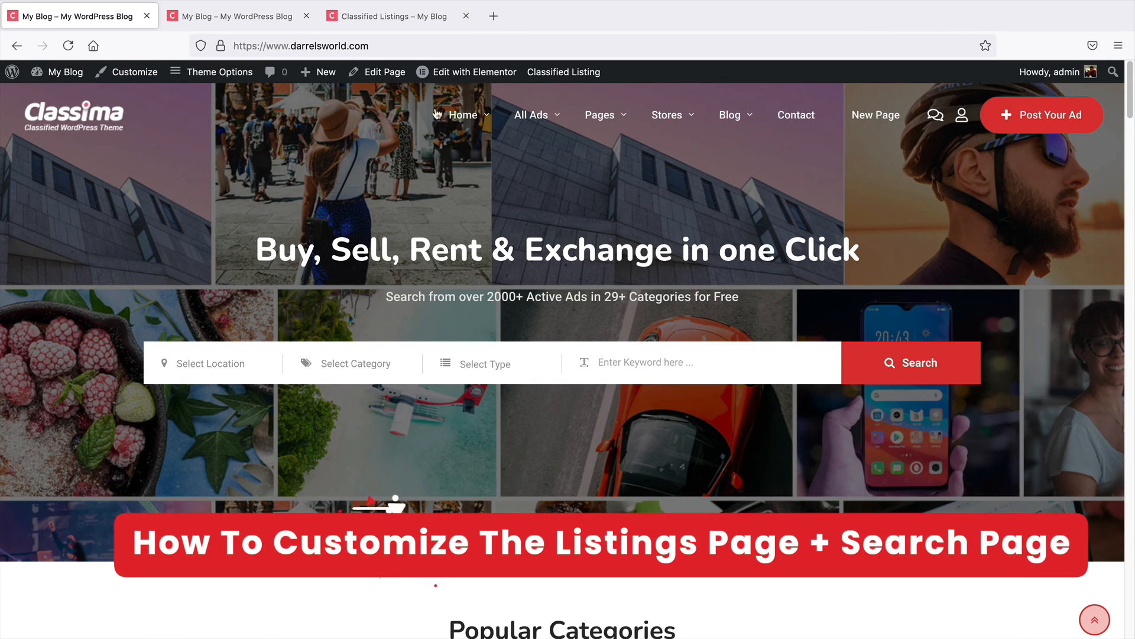
# Open the classified listings tab, view the Apartment for Buy listing's page, and return to the listings
pyautogui.click(420, 20)
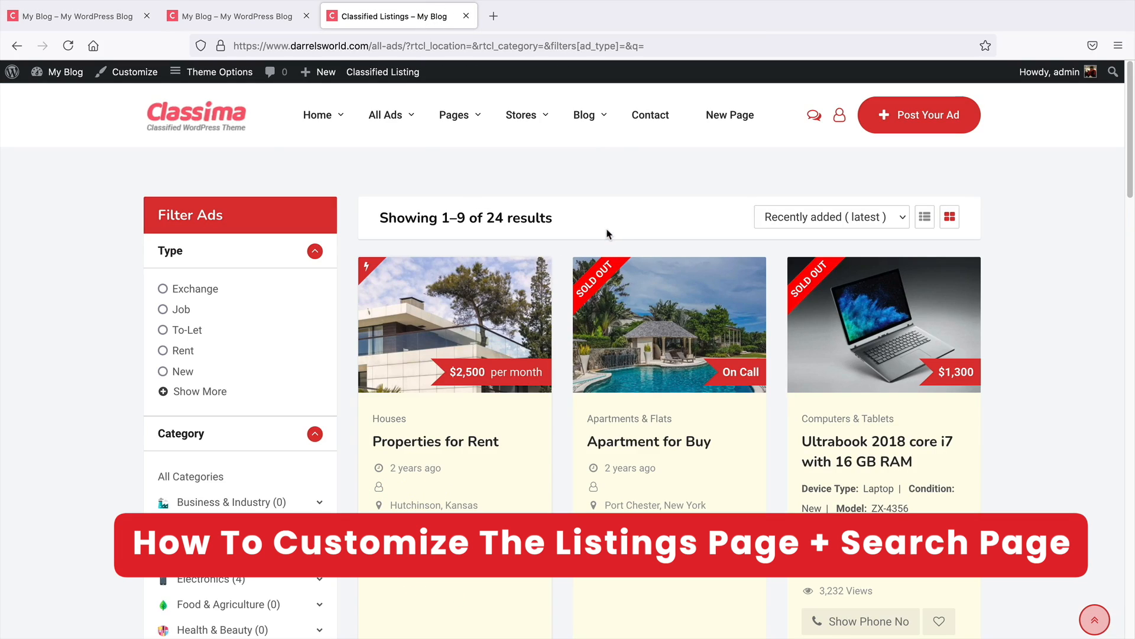
pyautogui.click(646, 316)
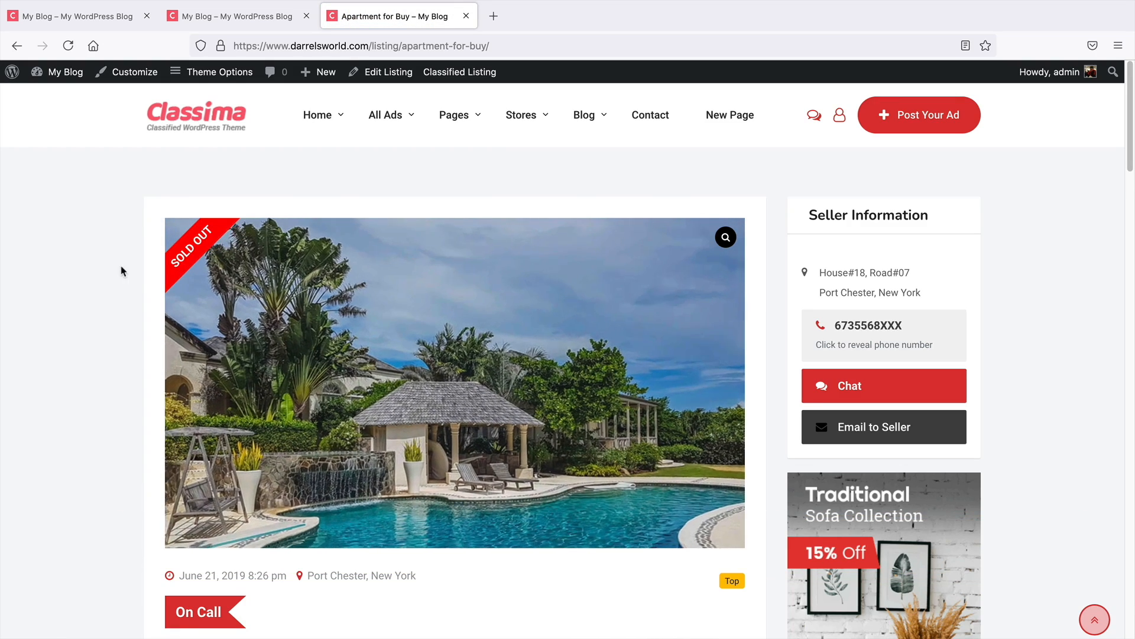
pyautogui.scroll(-1, 117, 268)
pyautogui.scroll(-2, 118, 268)
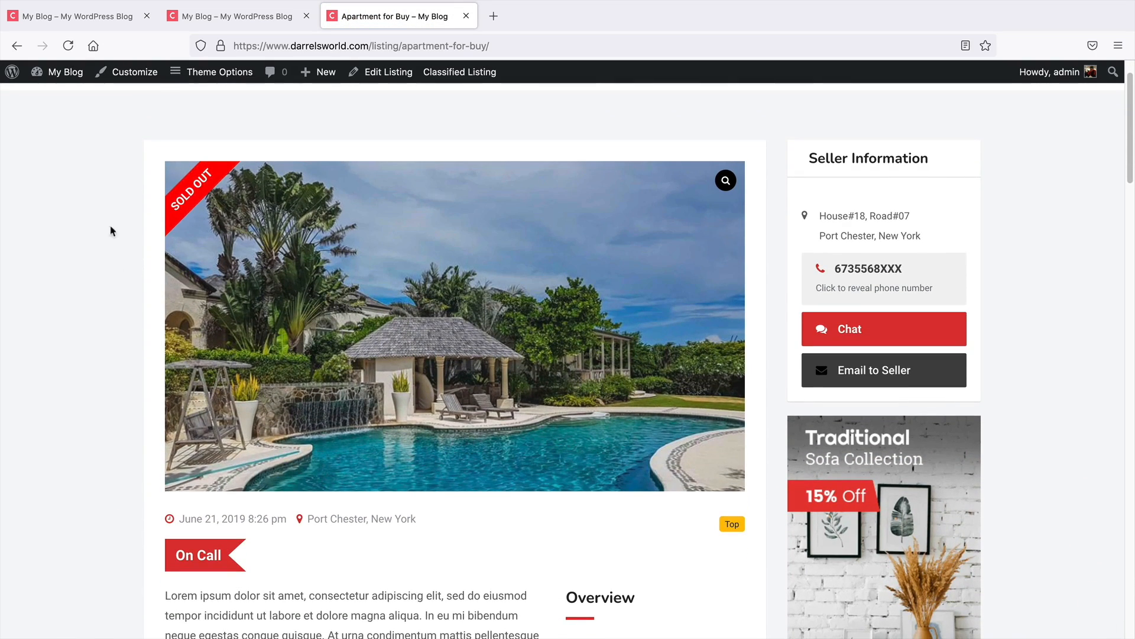
pyautogui.click(16, 45)
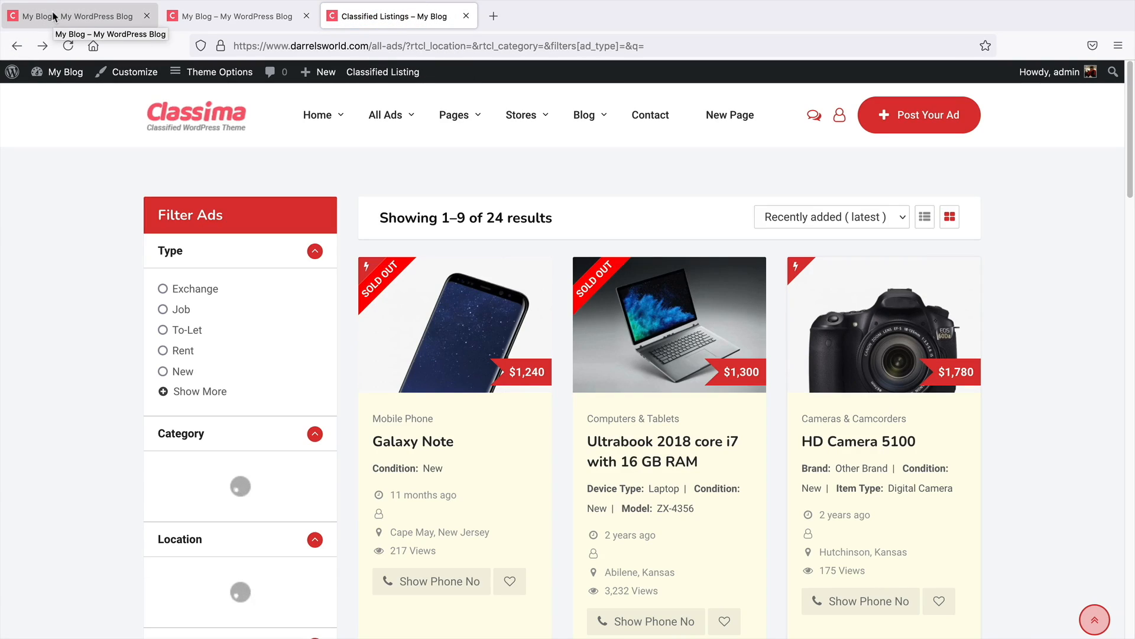
# Open the Customizer's Layout Defaults Listing Archive settings and show the all-ads listings page in the preview
pyautogui.click(53, 16)
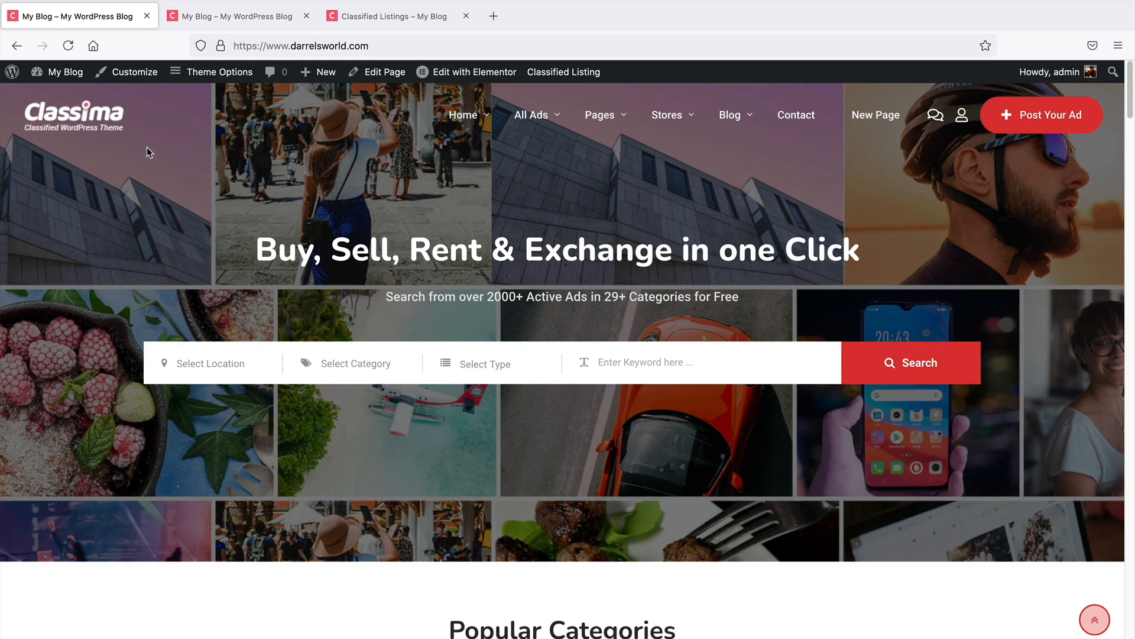
pyautogui.click(142, 79)
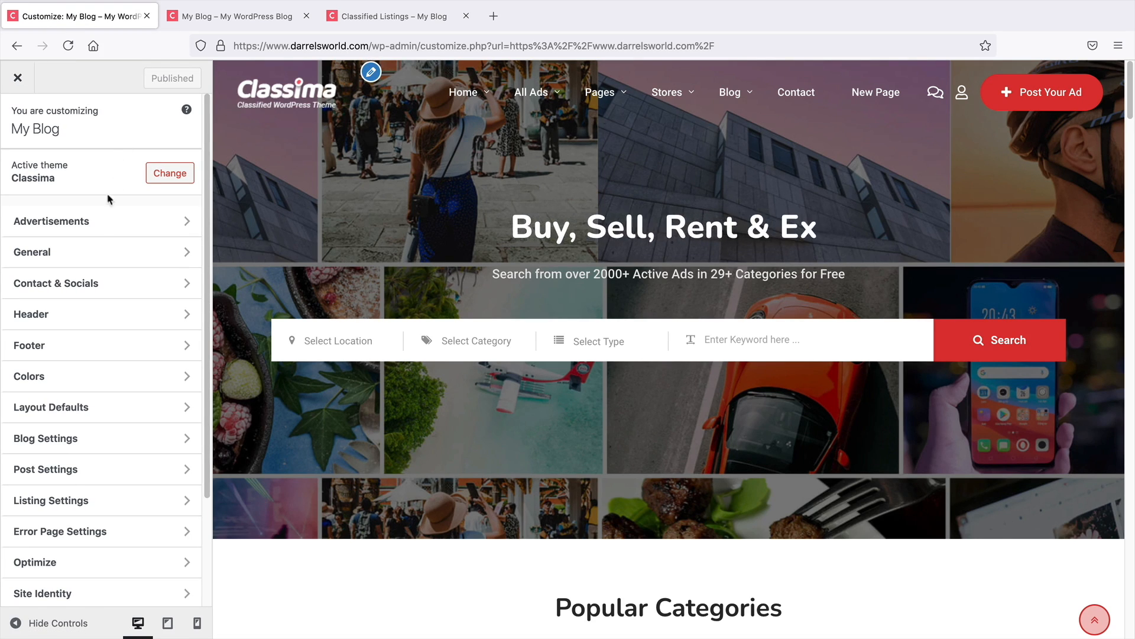
pyautogui.click(79, 409)
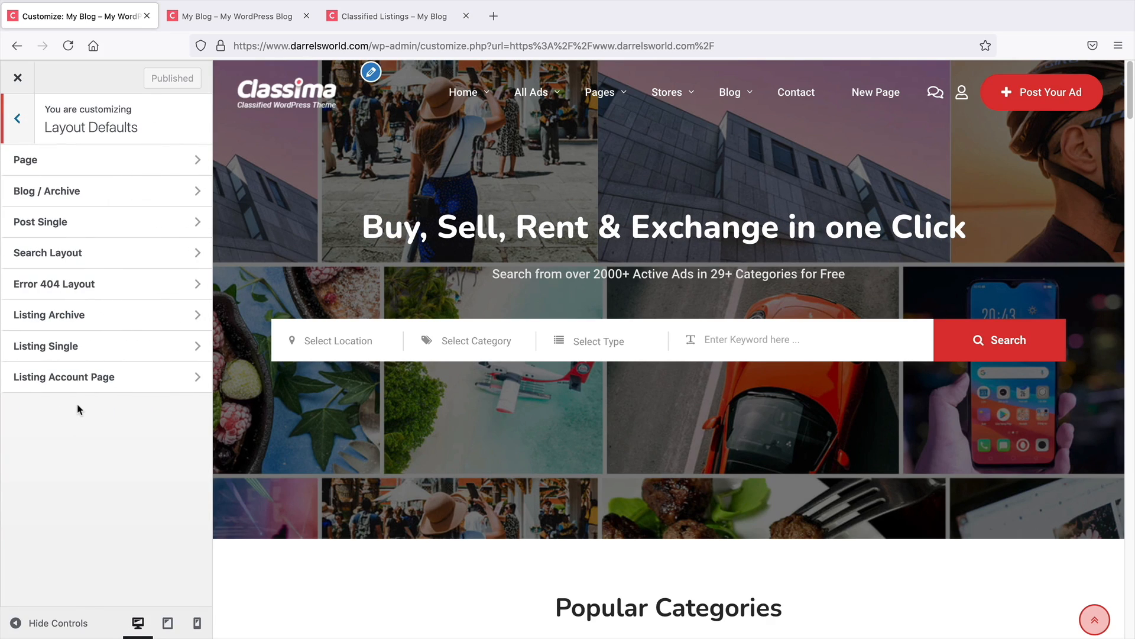
pyautogui.click(77, 319)
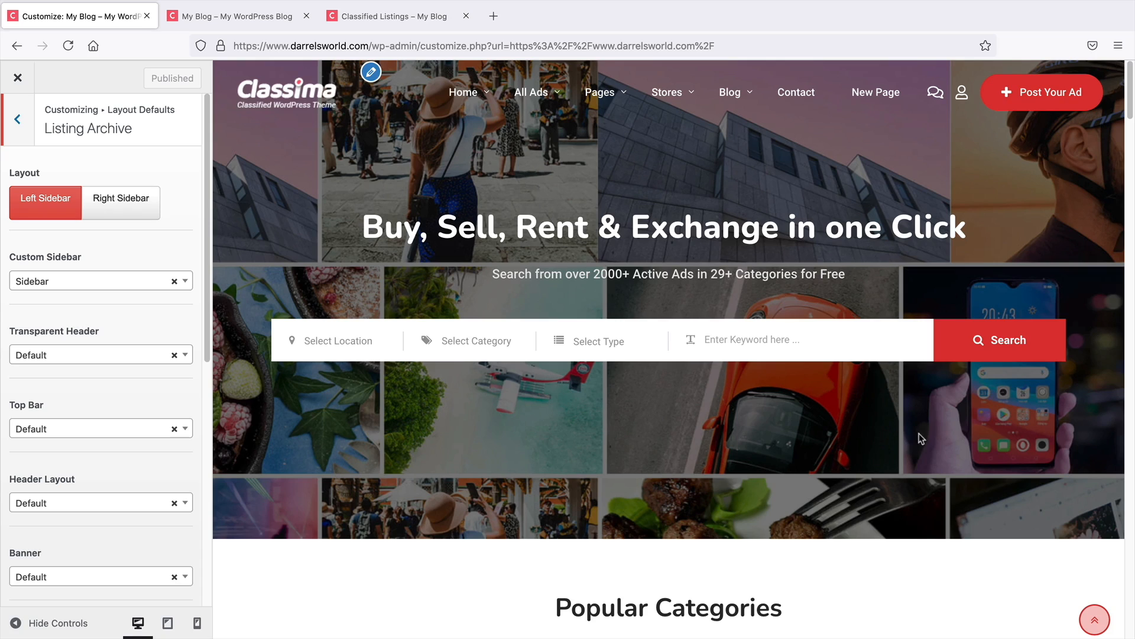
pyautogui.click(997, 341)
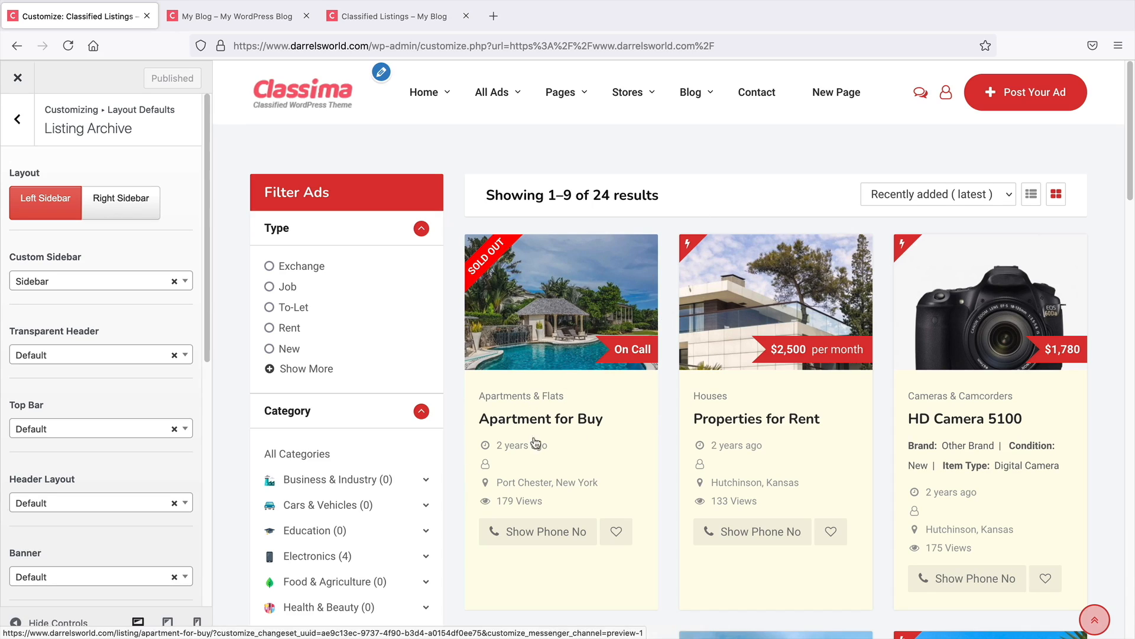
# Switch the listing archive layout to Right Sidebar and back to Left Sidebar
pyautogui.click(96, 217)
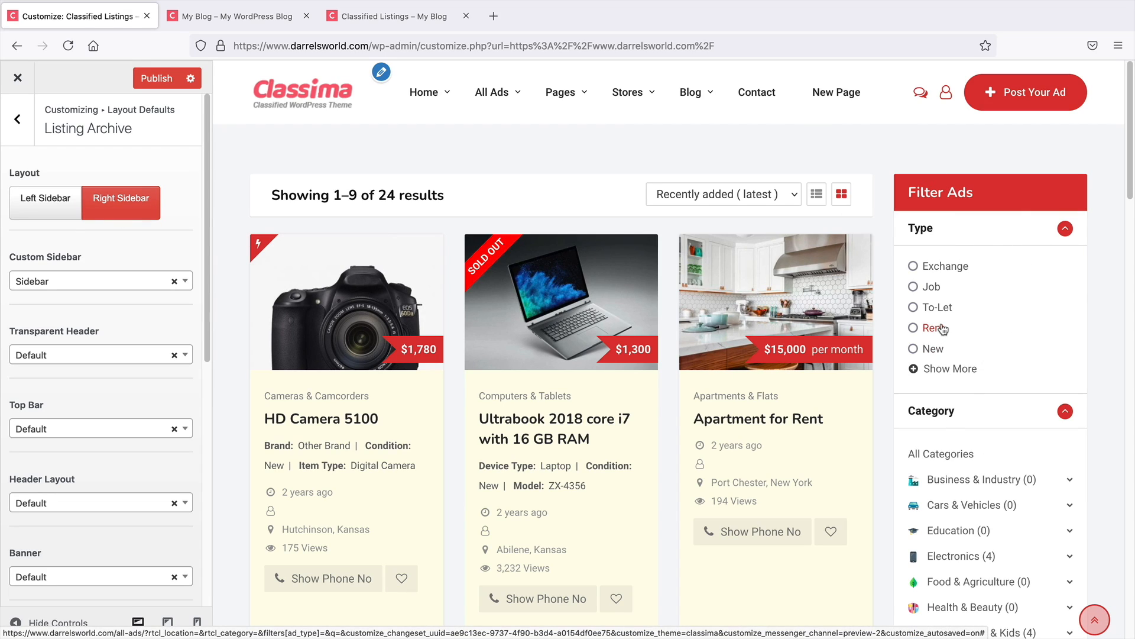
pyautogui.click(79, 219)
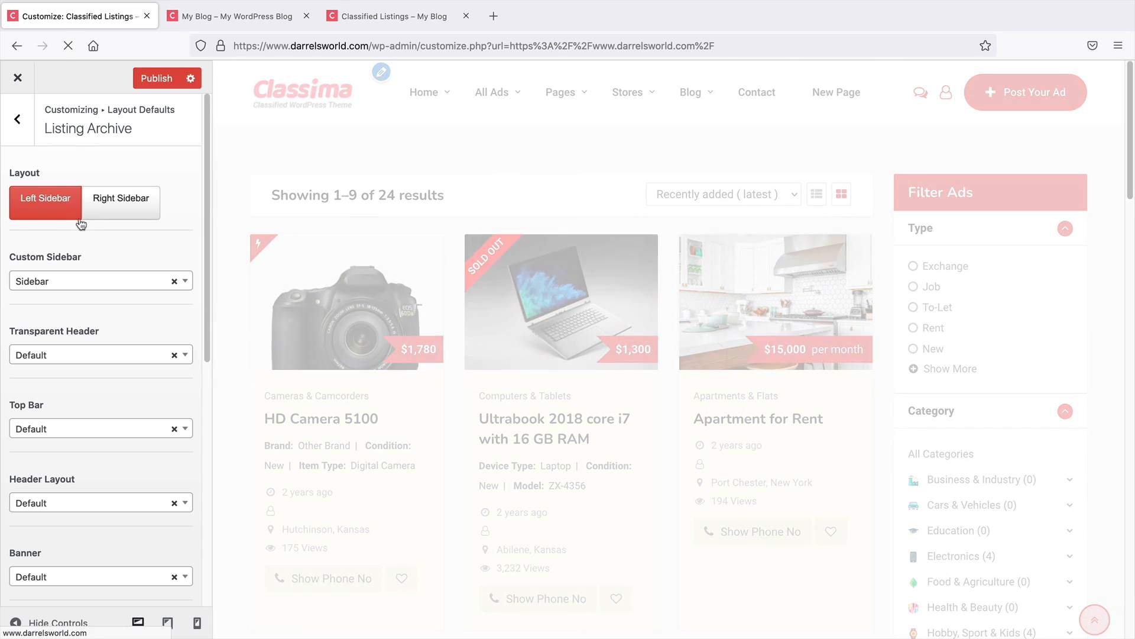
# Scroll through the remaining Listing Archive layout options such as banner and breadcrumb settings
pyautogui.scroll(-3, 81, 224)
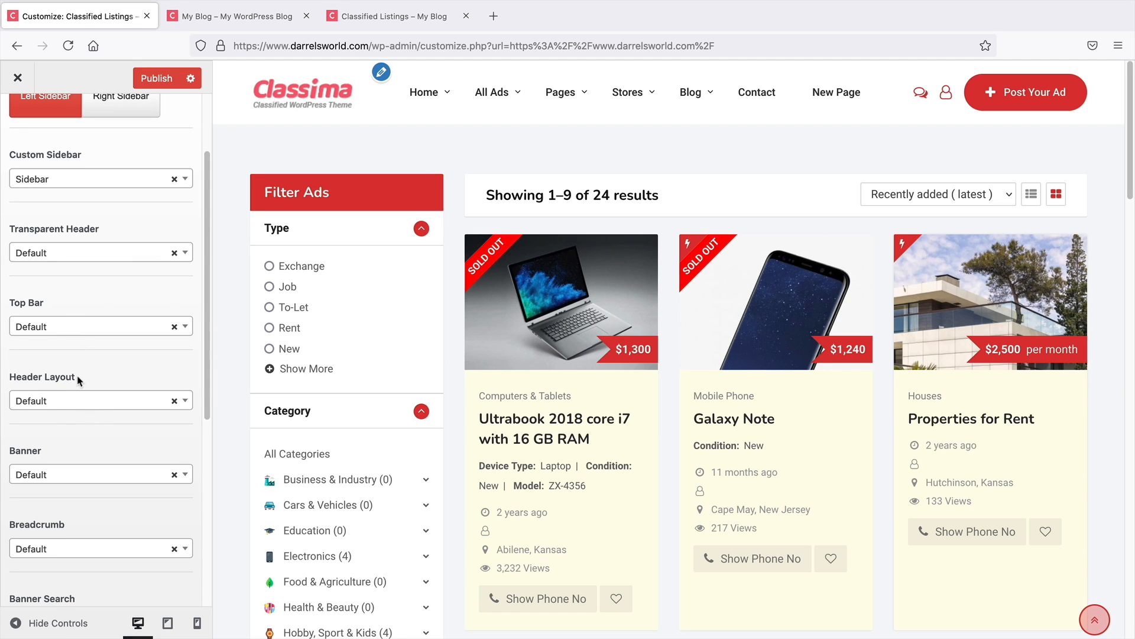
pyautogui.scroll(-2, 59, 414)
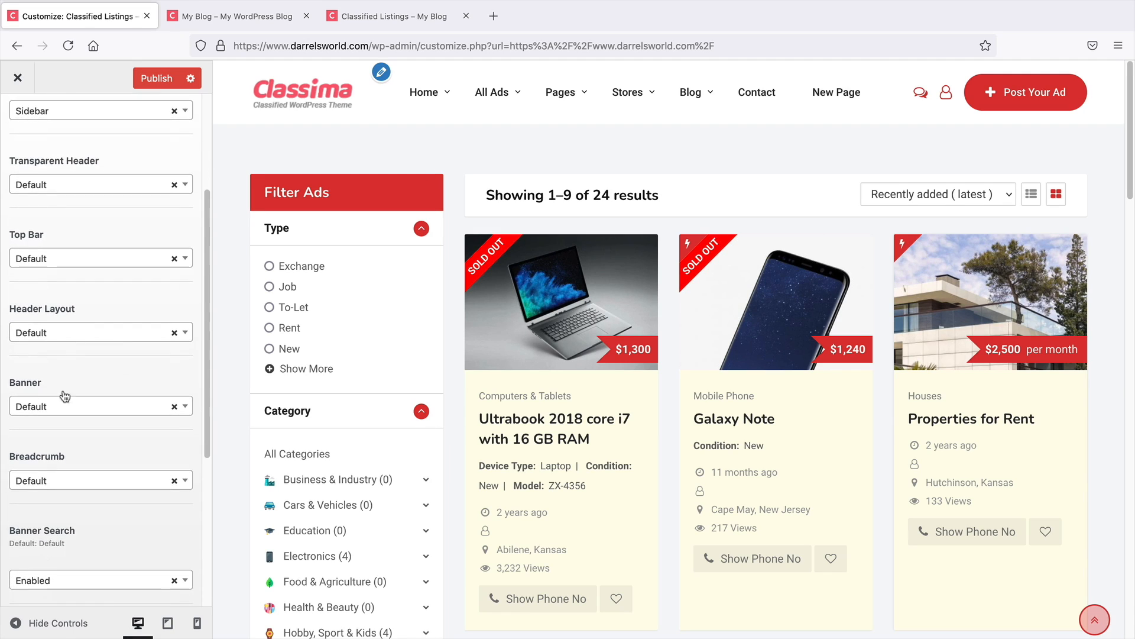
pyautogui.scroll(-2, 65, 396)
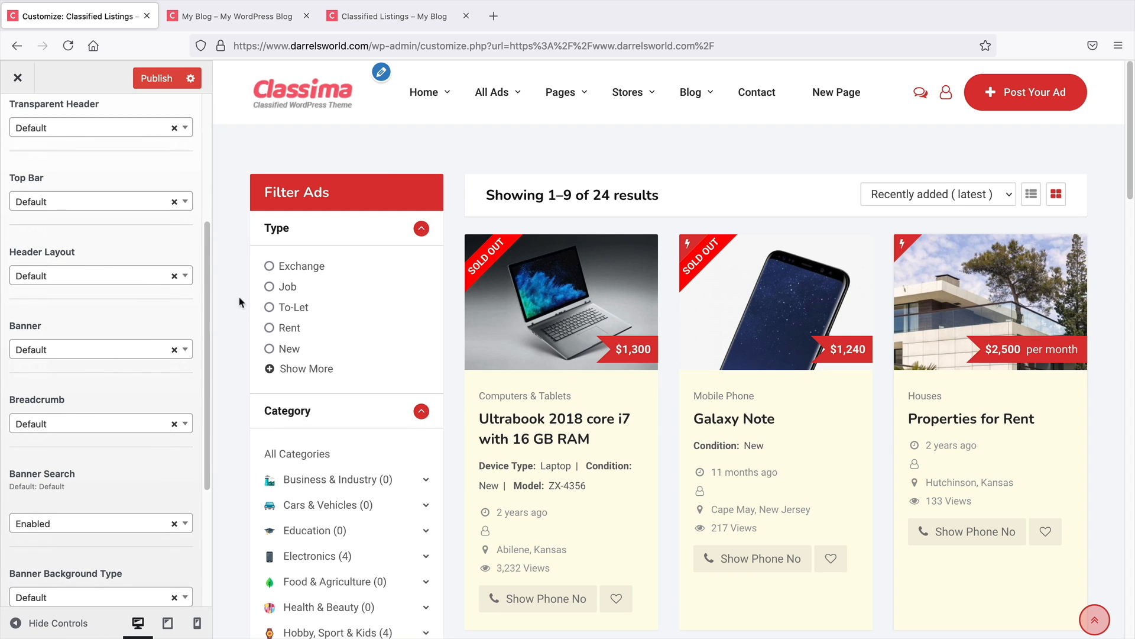
pyautogui.scroll(-4, 133, 352)
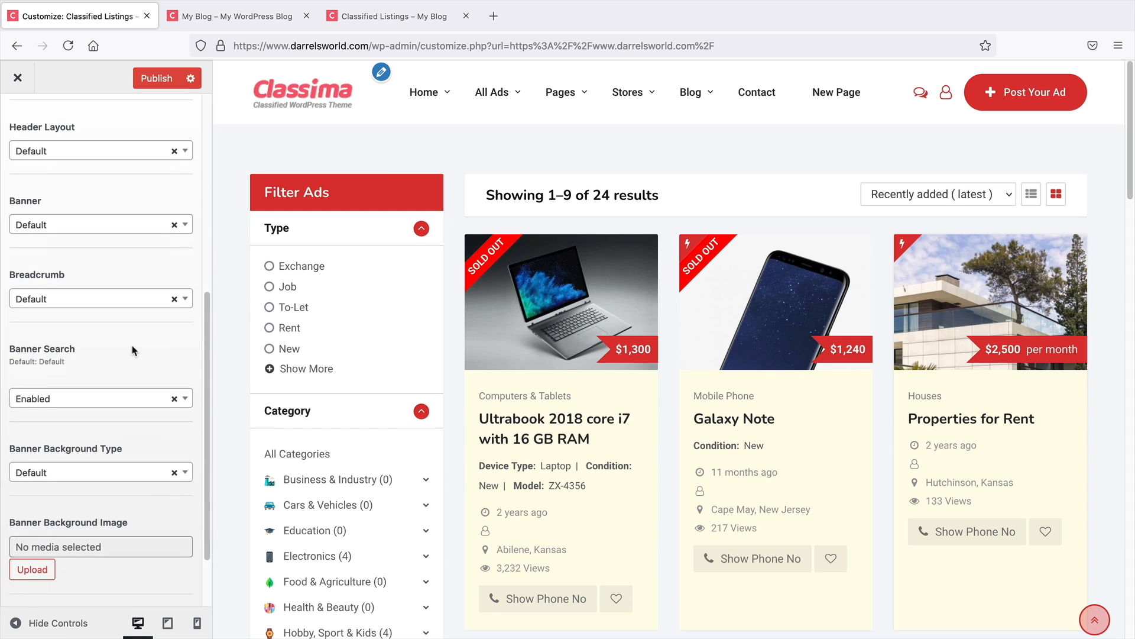
pyautogui.scroll(-3, 133, 350)
pyautogui.scroll(14, 136, 349)
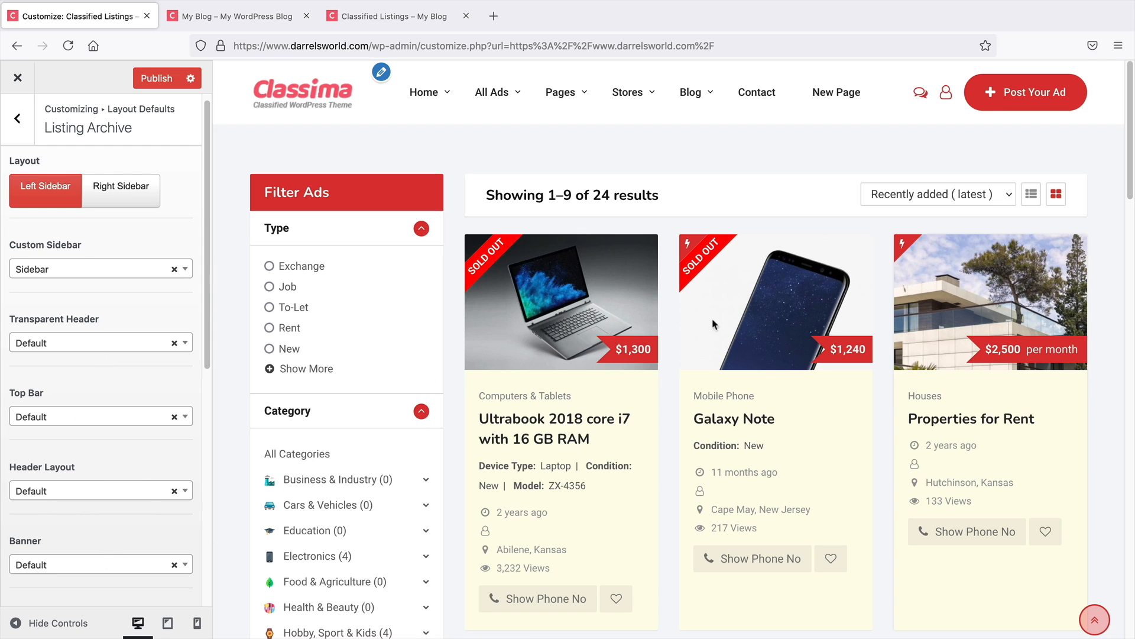
# Open Listing Settings and preview grid view Styles 1 to 5, finally setting the grid view style to Style 1
pyautogui.click(17, 121)
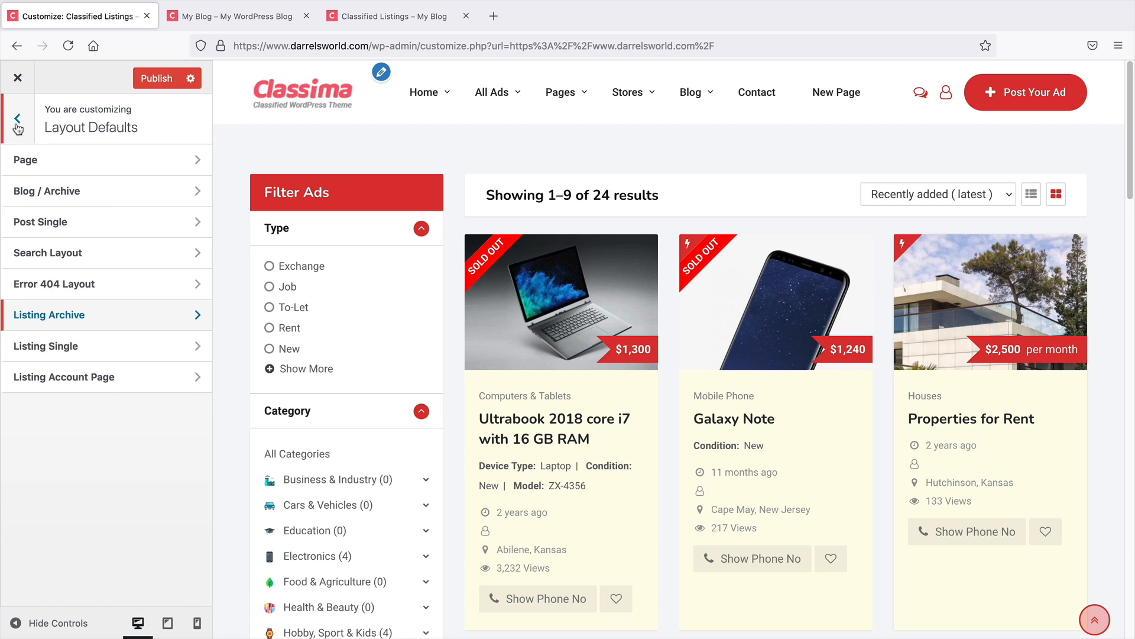
pyautogui.click(17, 121)
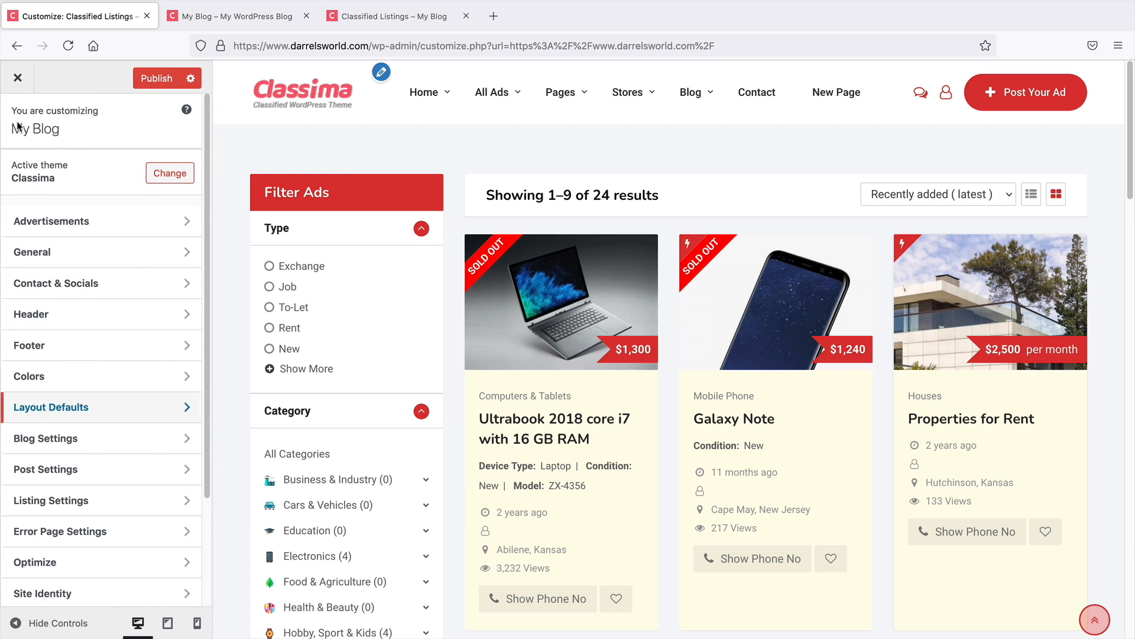
pyautogui.click(54, 501)
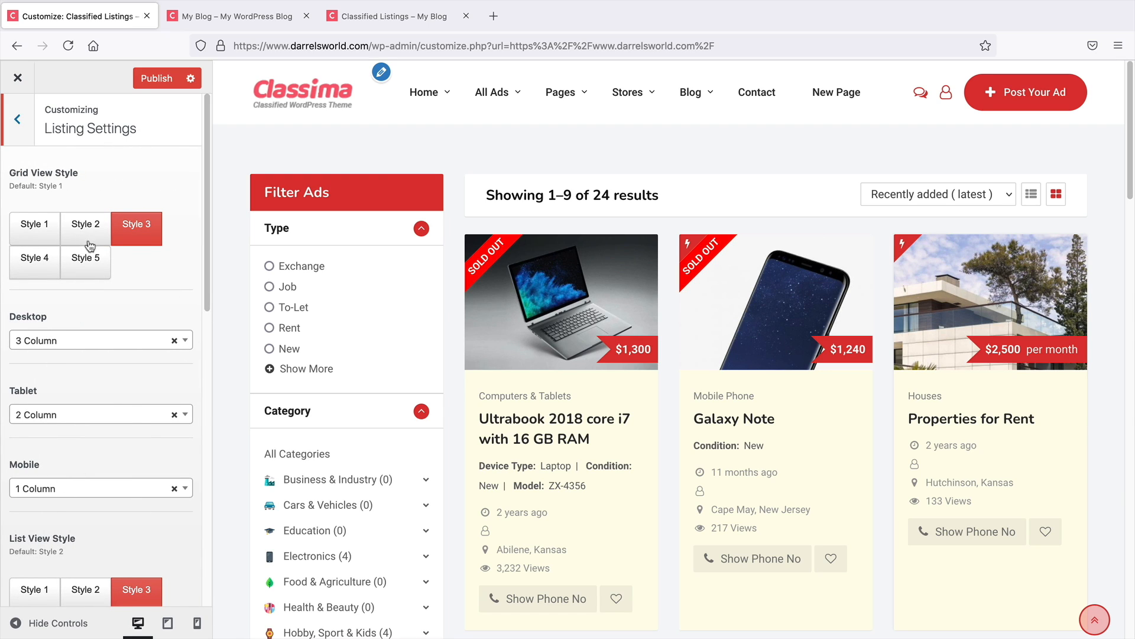
pyautogui.click(36, 227)
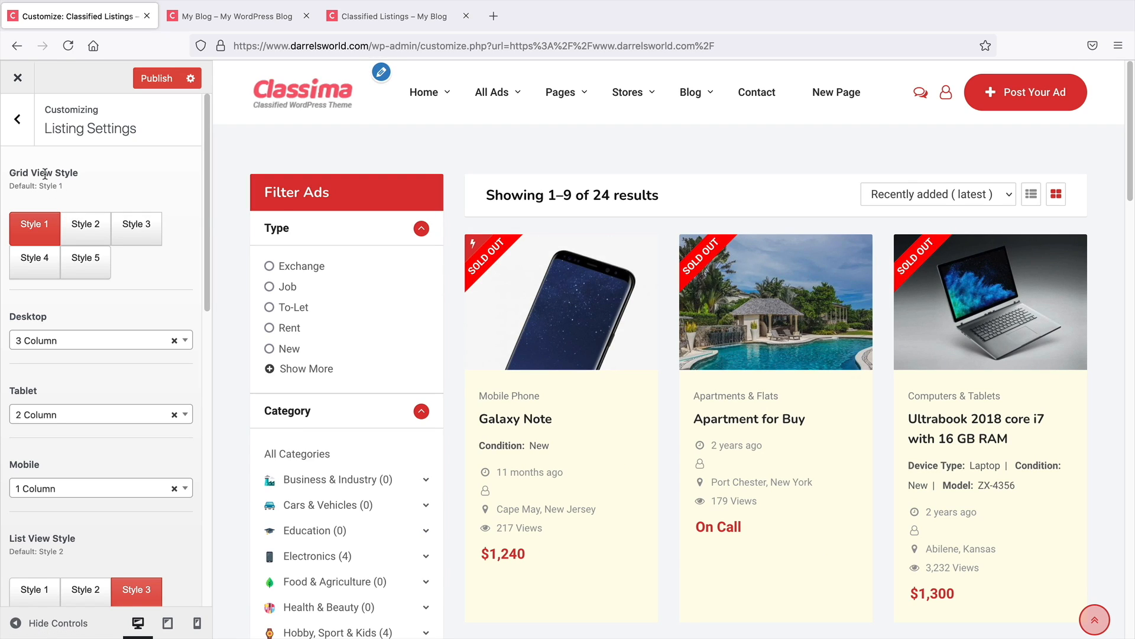
pyautogui.click(83, 226)
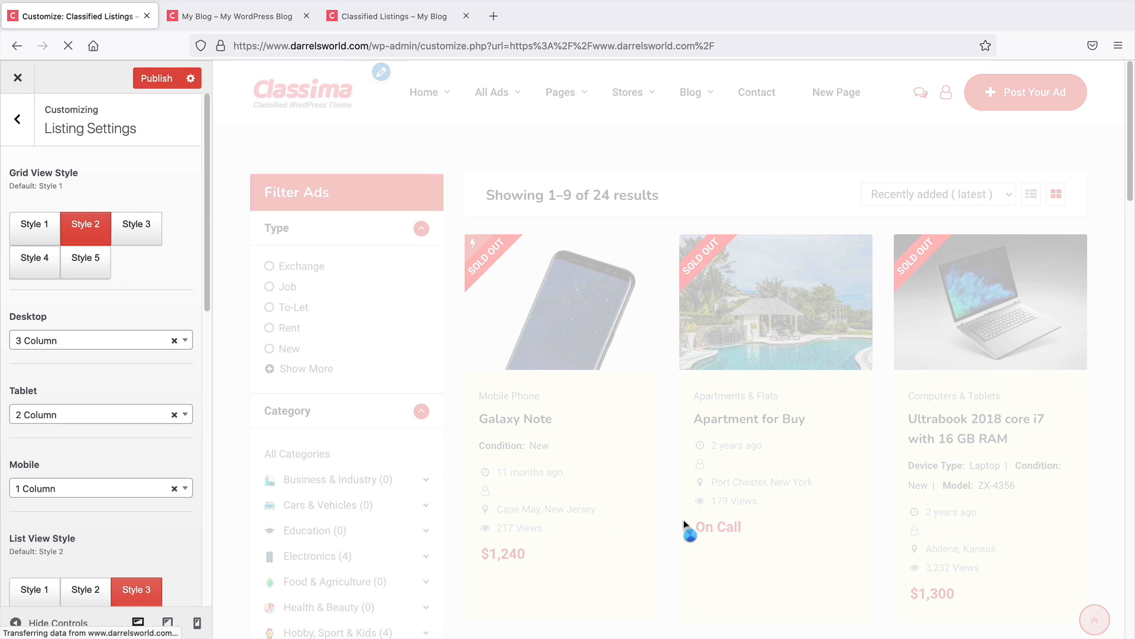
pyautogui.click(124, 231)
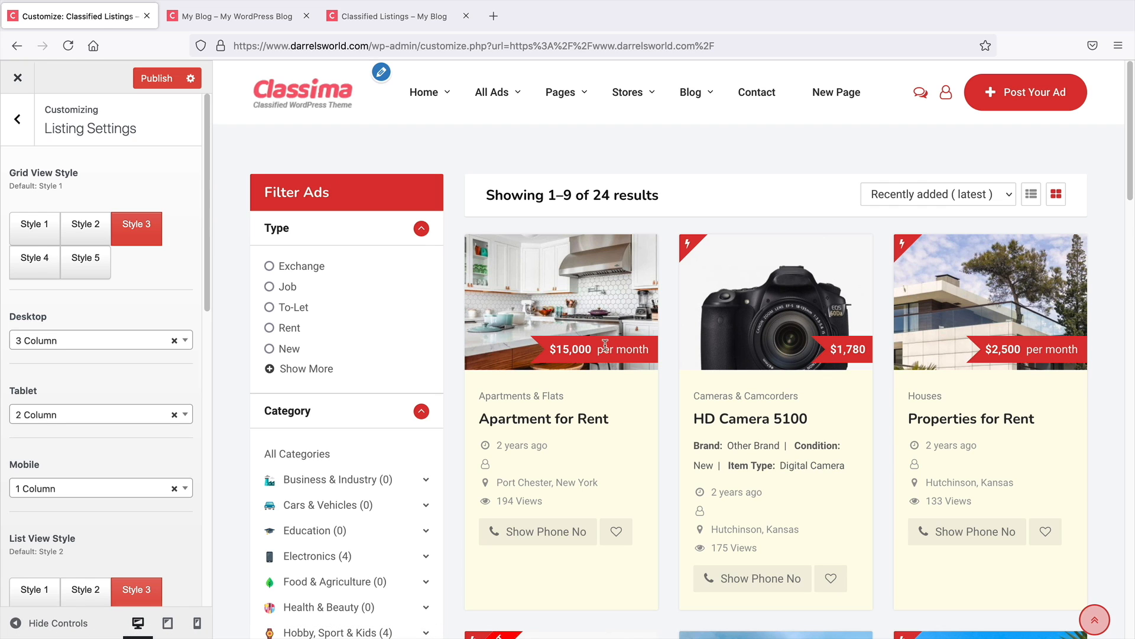
pyautogui.click(36, 260)
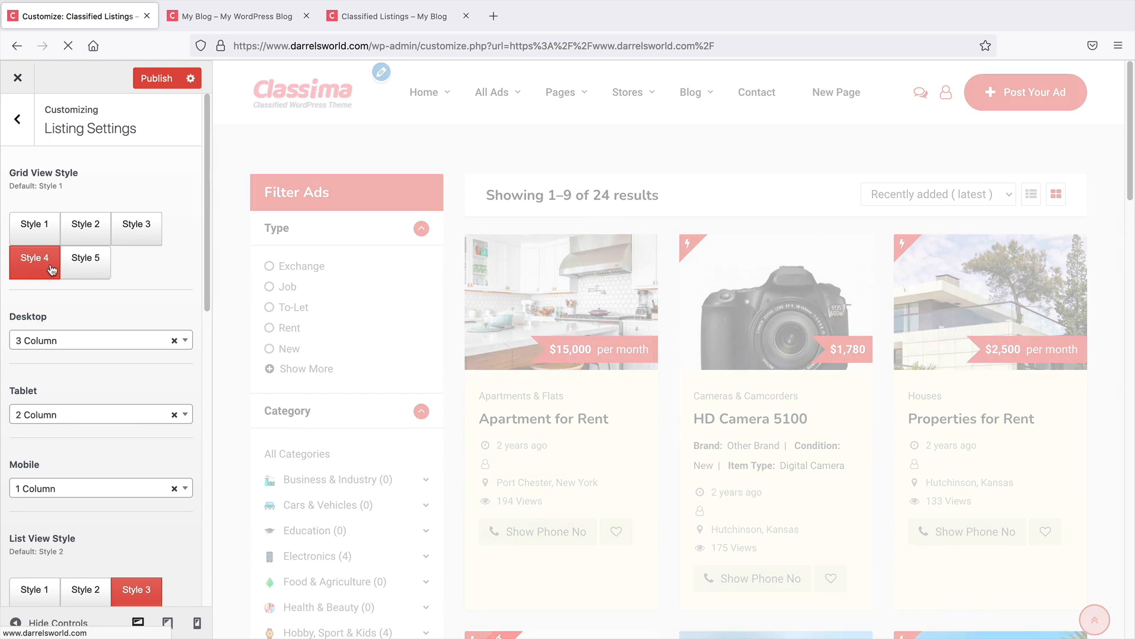
pyautogui.click(83, 266)
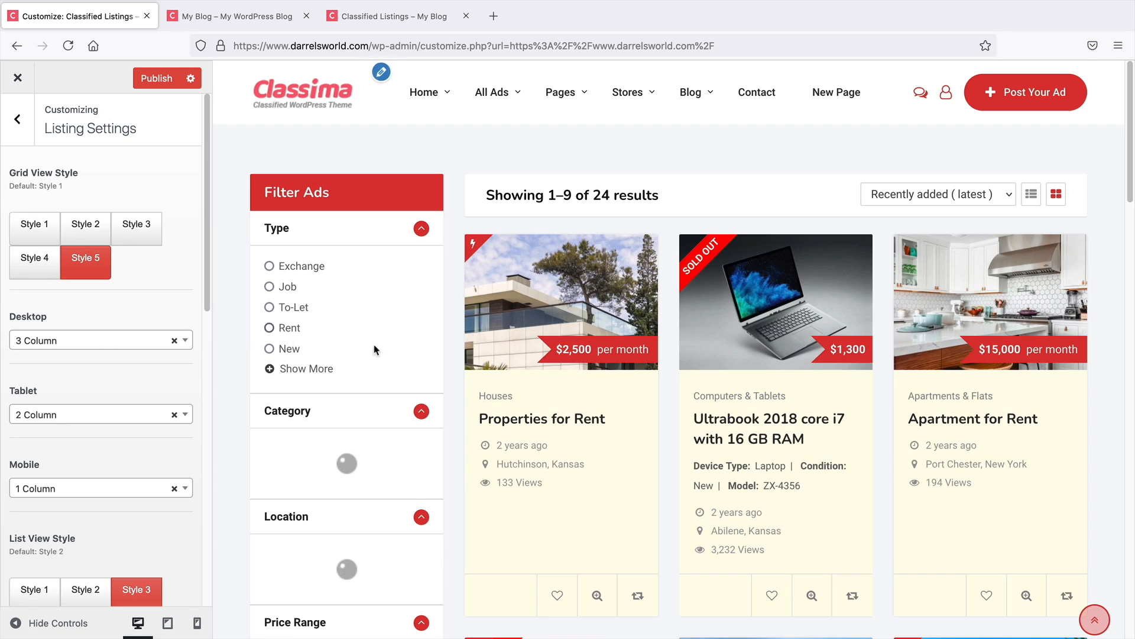
pyautogui.click(41, 228)
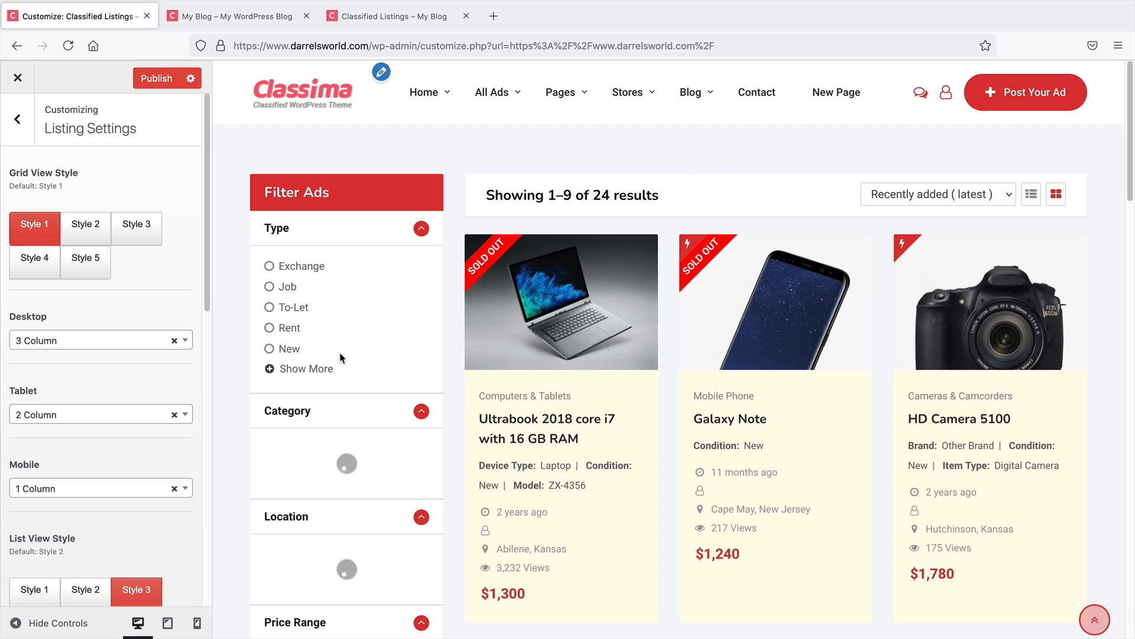
# Try the Desktop grid layout at 2 Column and 4 Column, then set it back to 3 Column
pyautogui.scroll(-2, 139, 307)
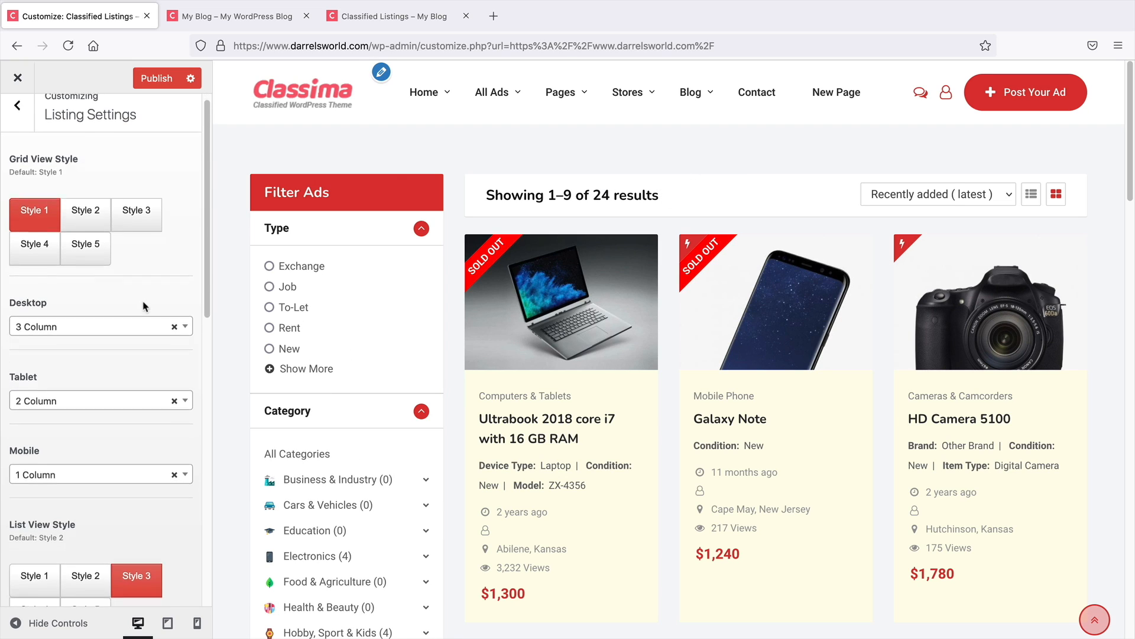
pyautogui.click(69, 295)
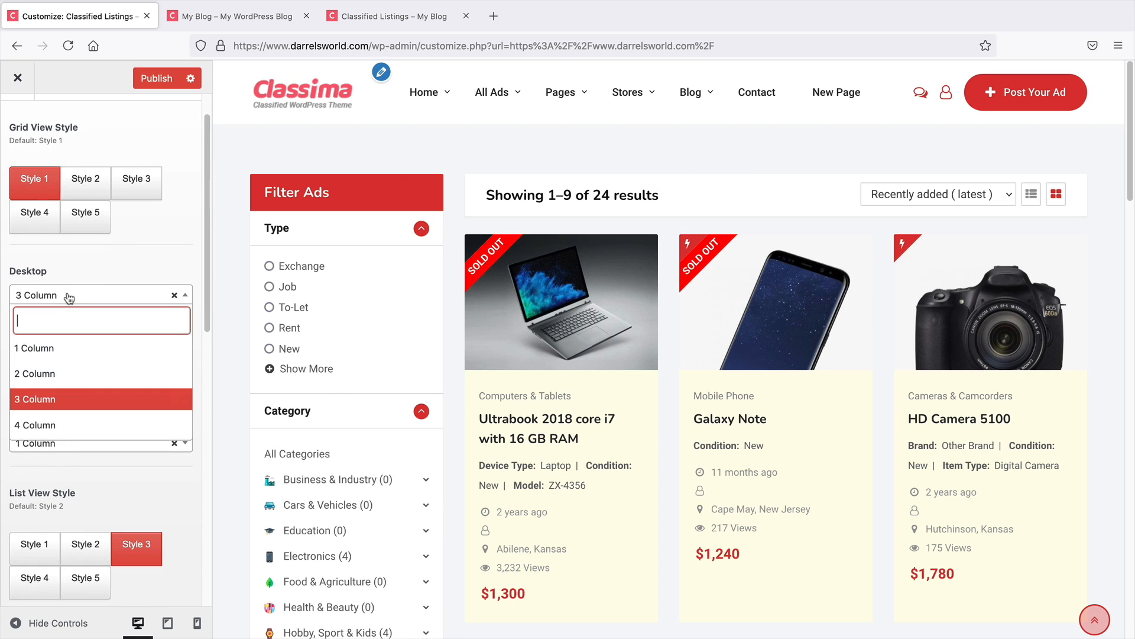
pyautogui.click(68, 373)
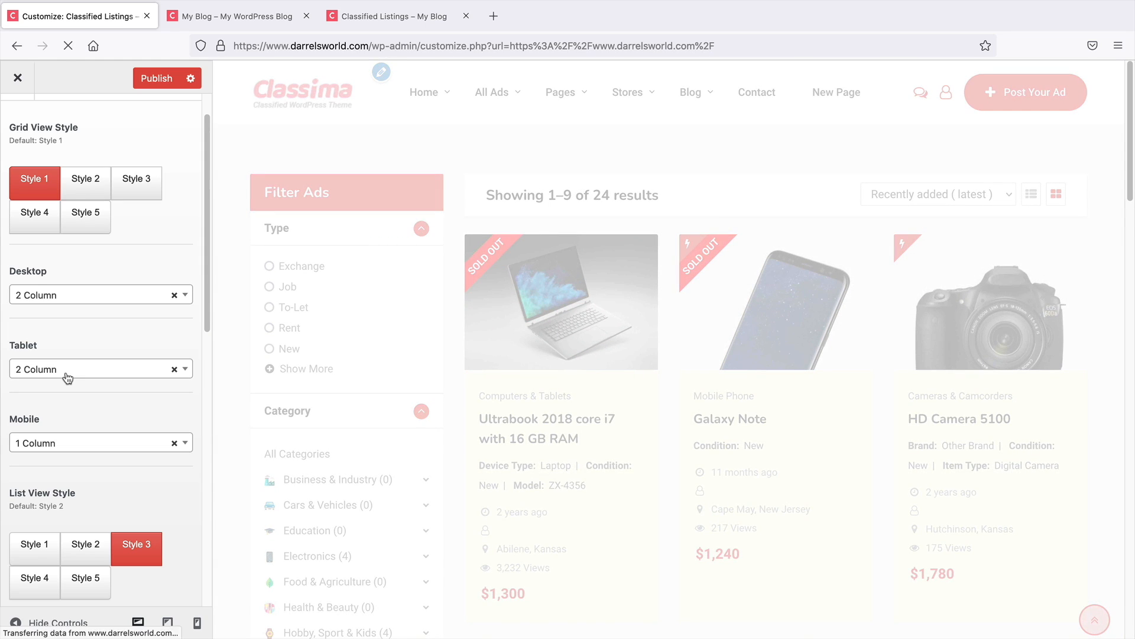
pyautogui.click(91, 296)
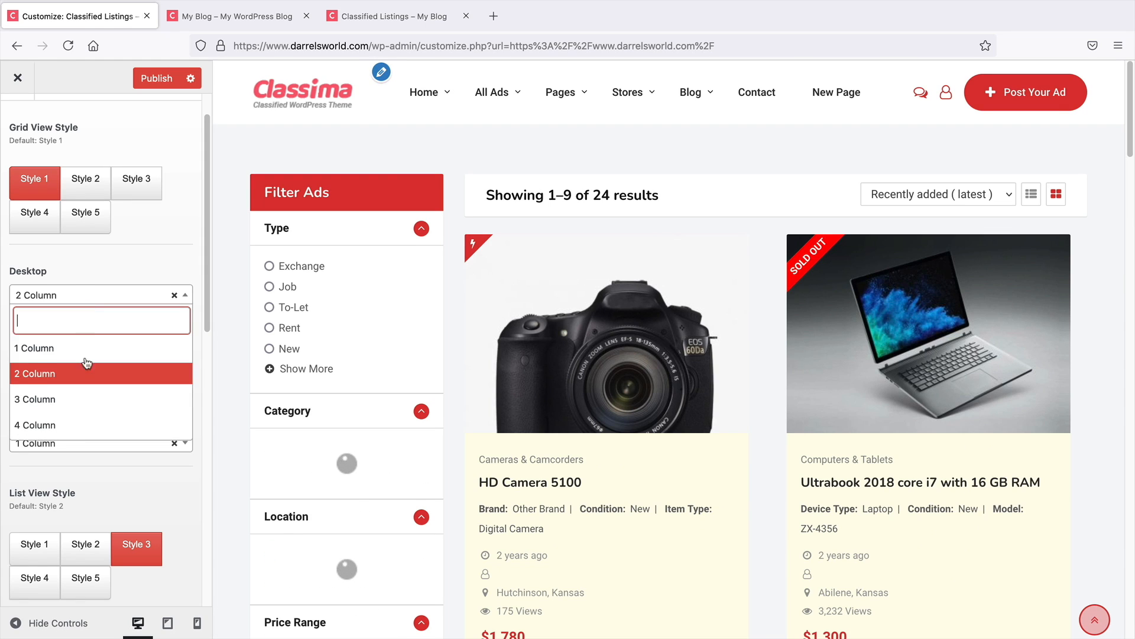
pyautogui.click(88, 423)
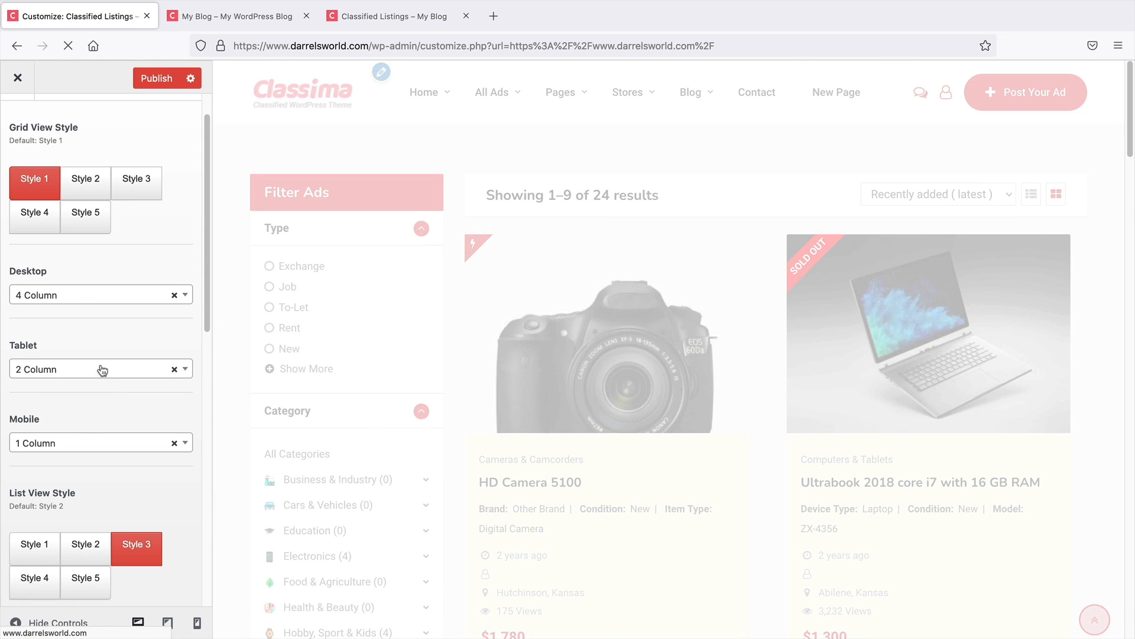
pyautogui.click(65, 298)
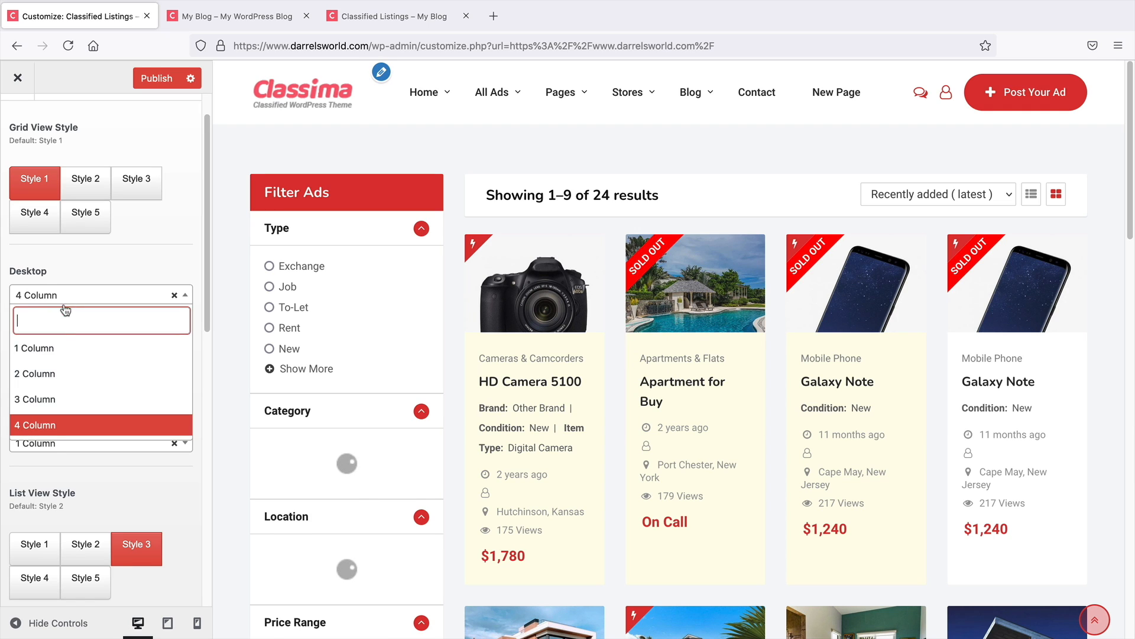
pyautogui.click(66, 399)
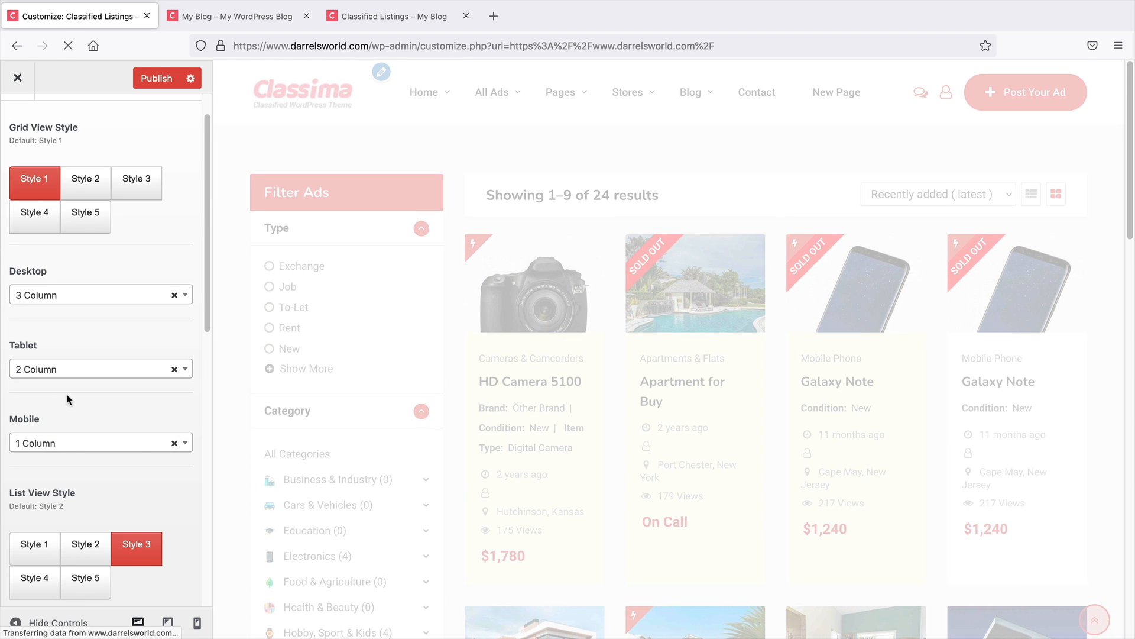
# Switch the listings preview to list view to check the list view style
pyautogui.scroll(-3, 84, 398)
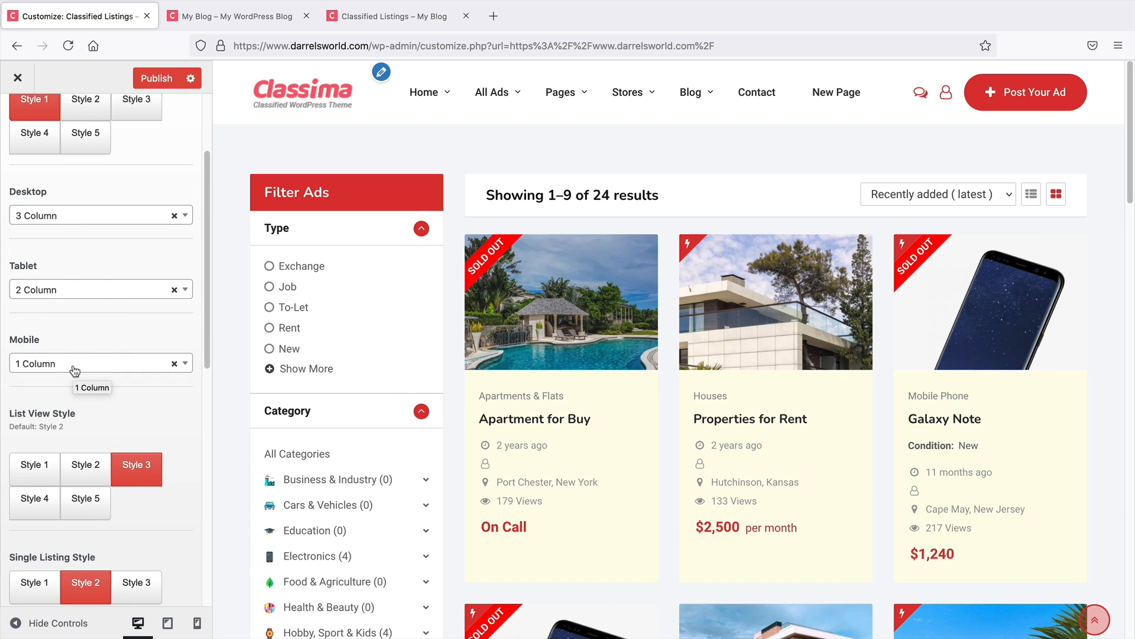
pyautogui.scroll(-2, 74, 372)
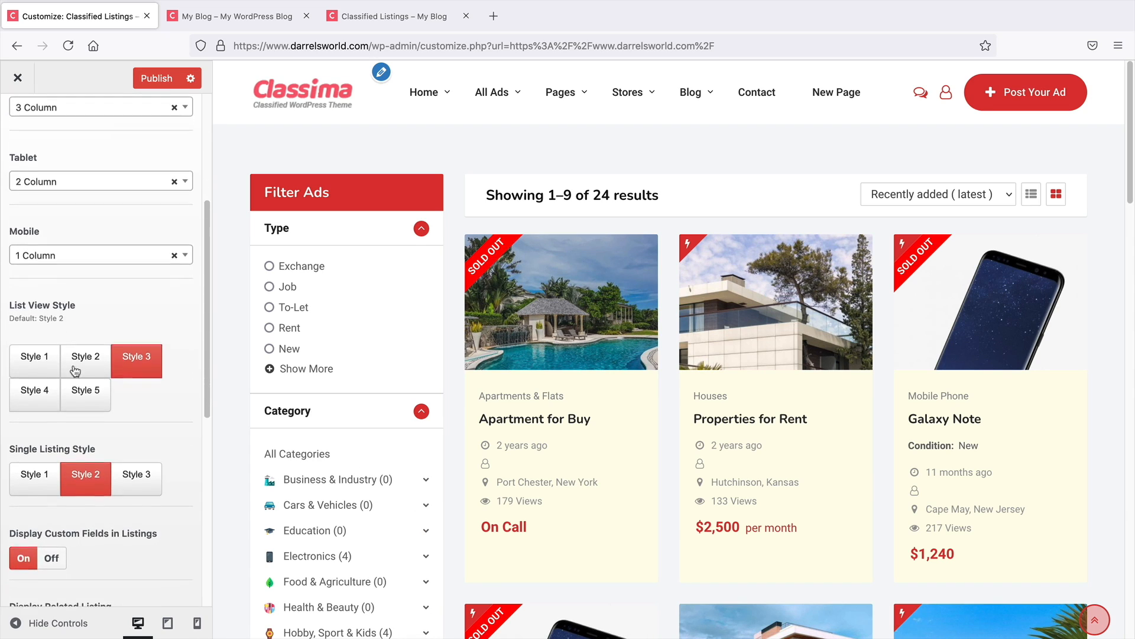
pyautogui.click(1025, 198)
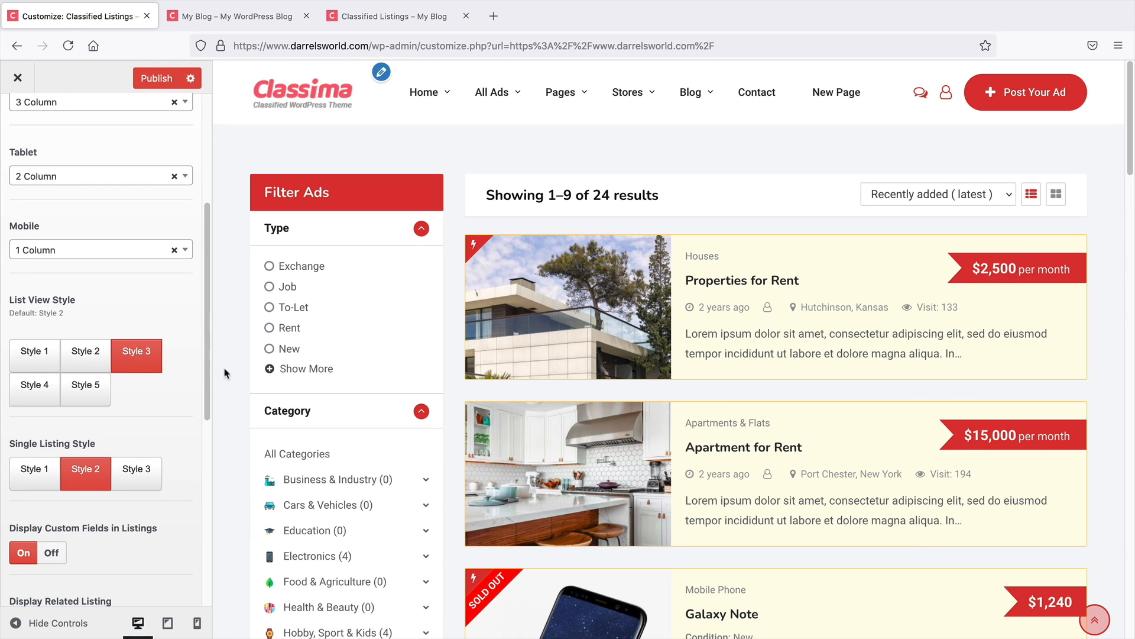
# Preview list view Styles 2 and 1, then set the list view style to Style 5
pyautogui.click(86, 354)
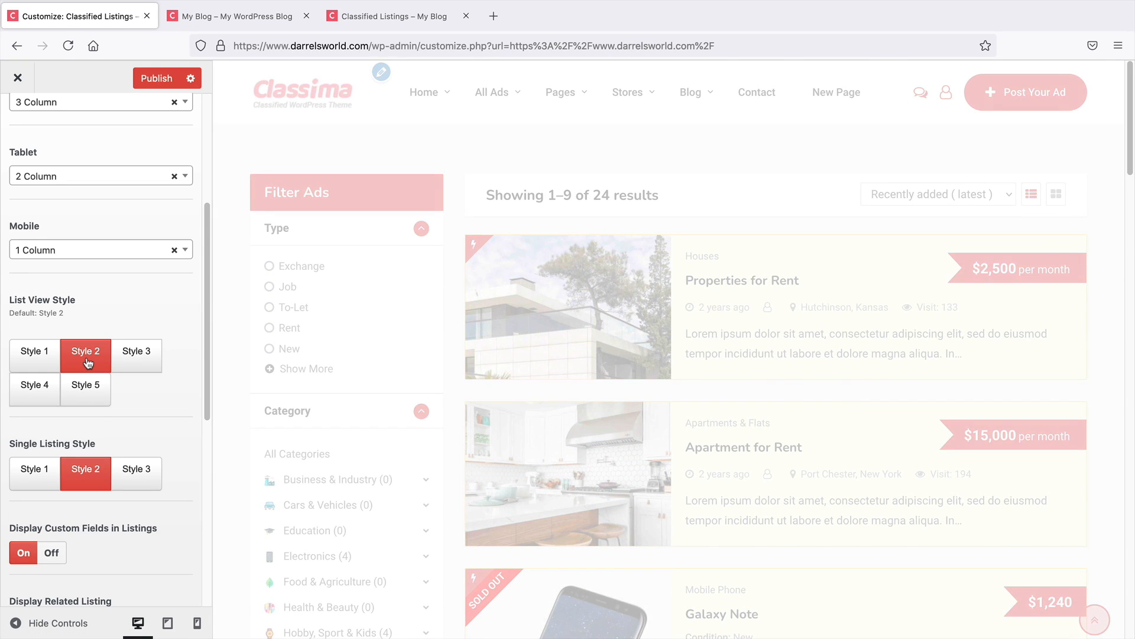
pyautogui.click(38, 357)
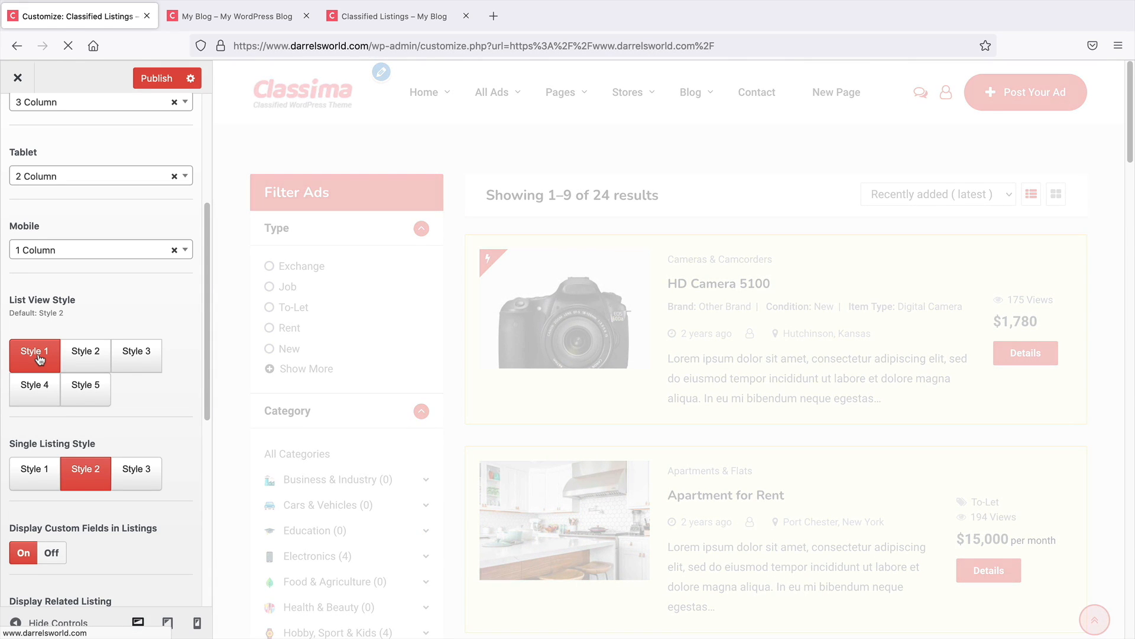
pyautogui.click(89, 395)
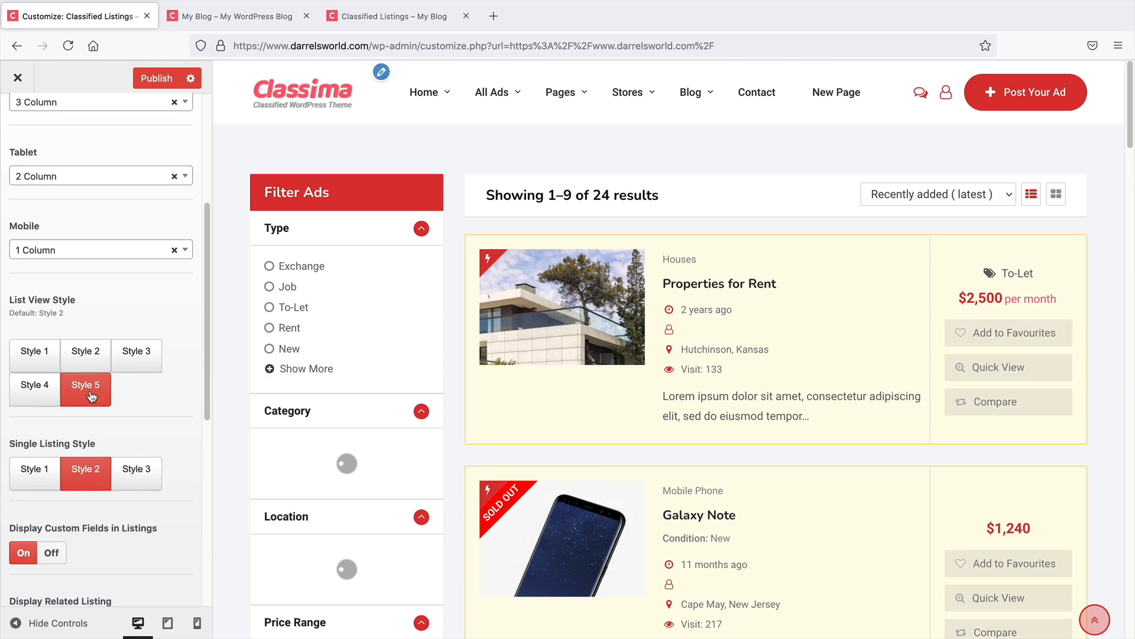
# Set the Single Listing Style to Style 3, then change it to Style 1
pyautogui.scroll(-2, 109, 300)
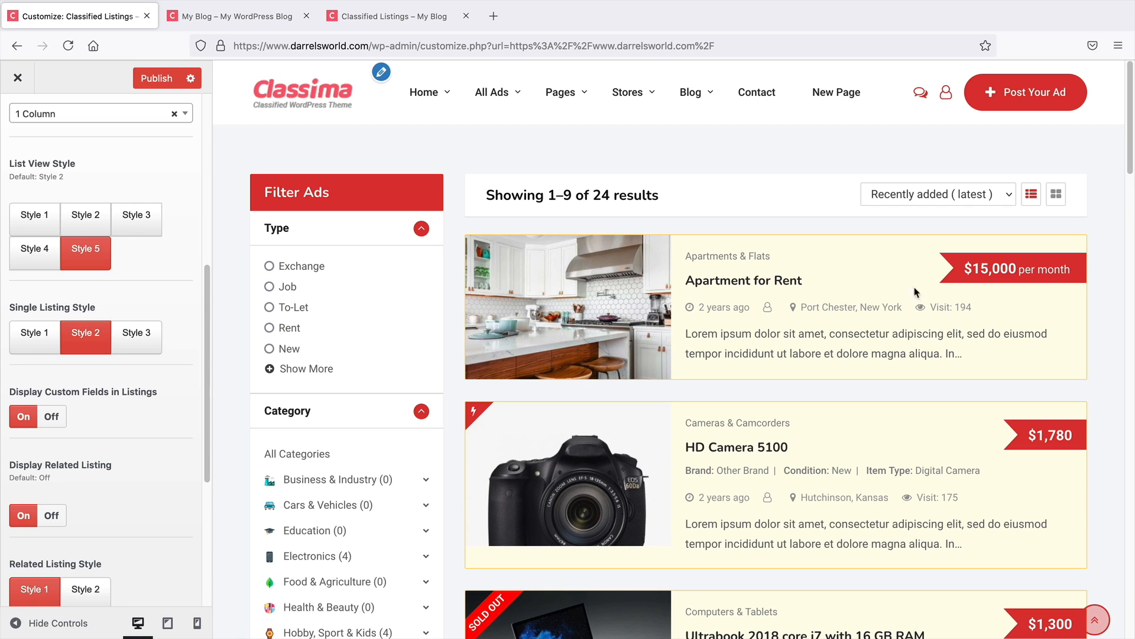
pyautogui.click(151, 341)
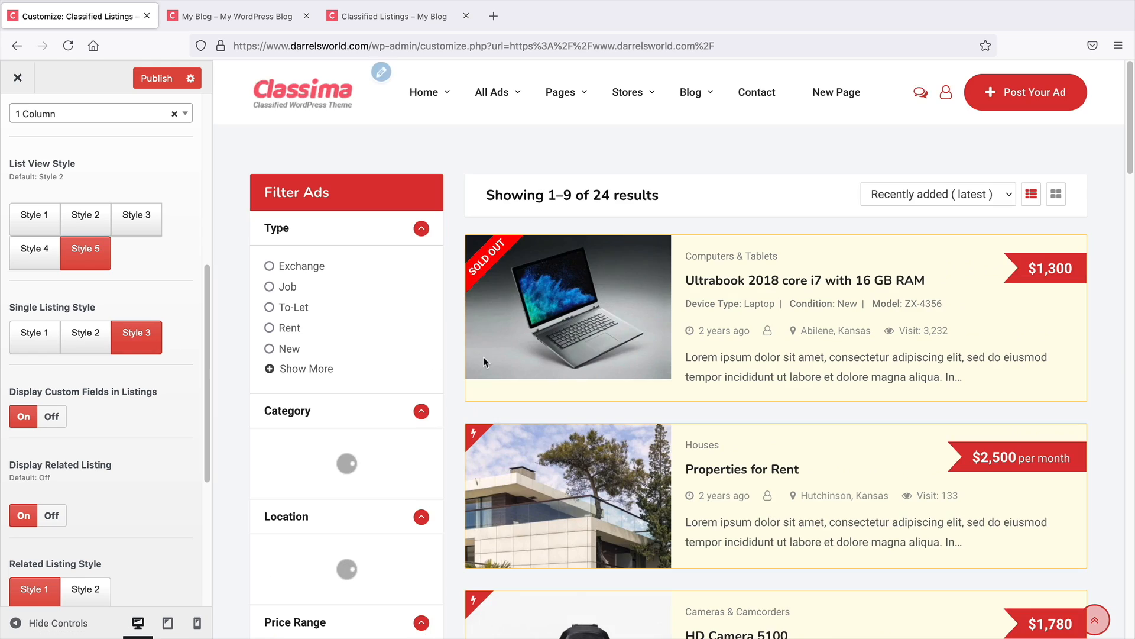
pyautogui.click(47, 338)
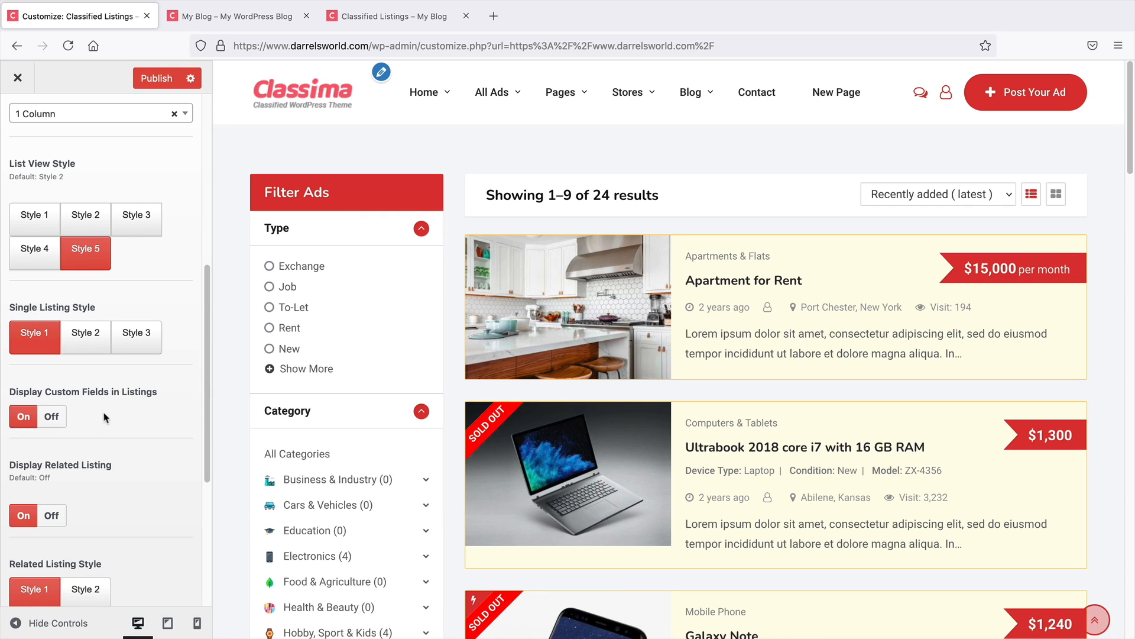
pyautogui.scroll(-5, 104, 417)
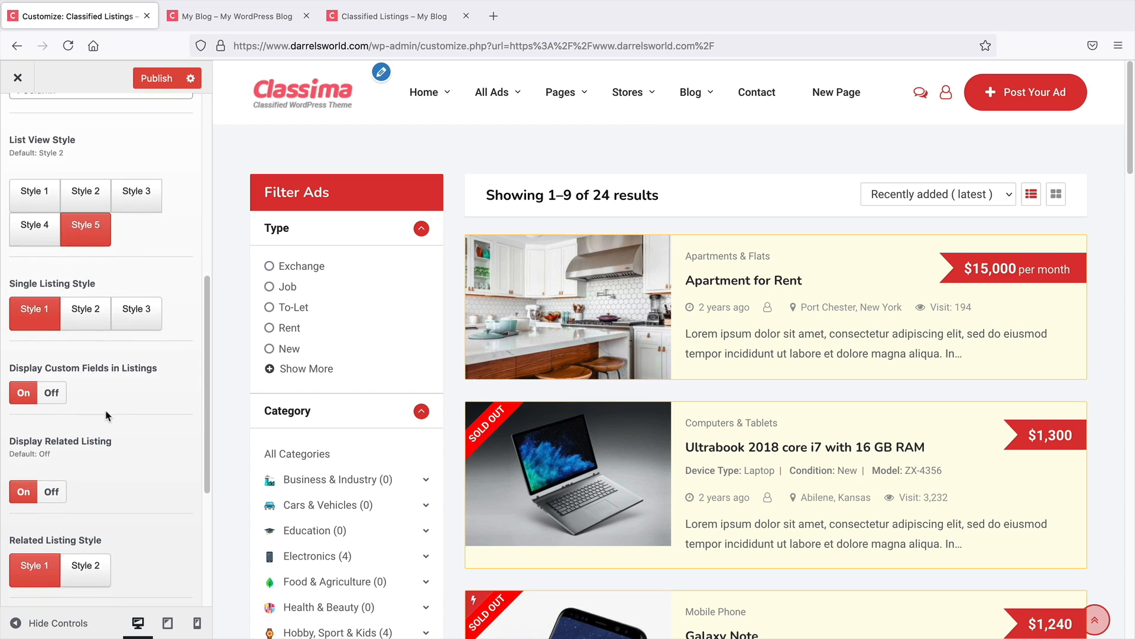
pyautogui.scroll(-2, 108, 416)
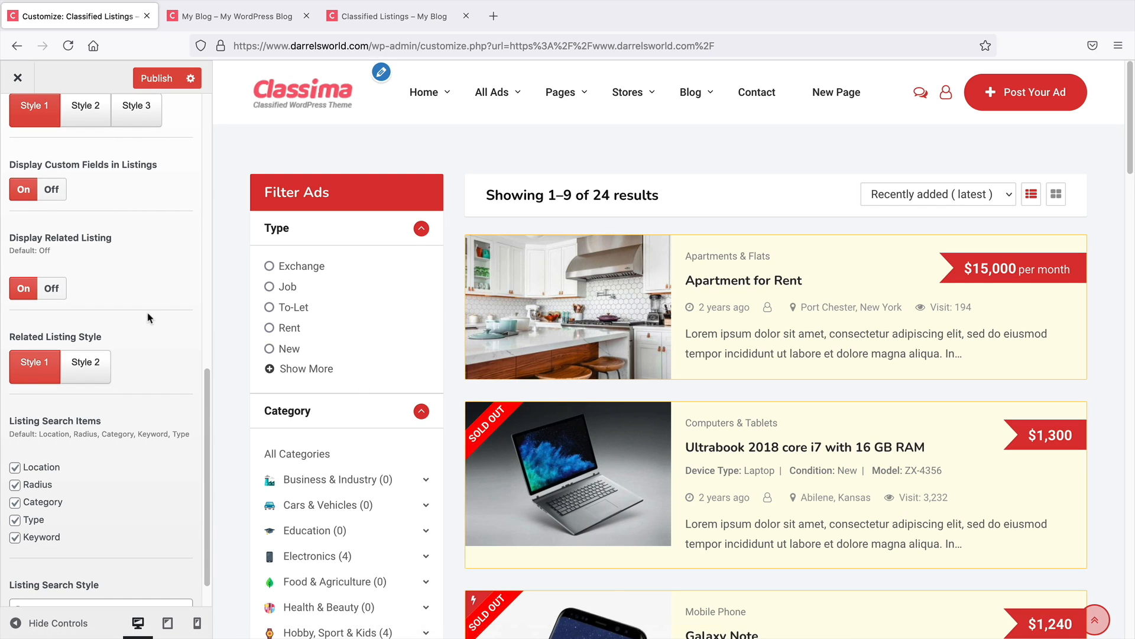
pyautogui.scroll(-1, 147, 312)
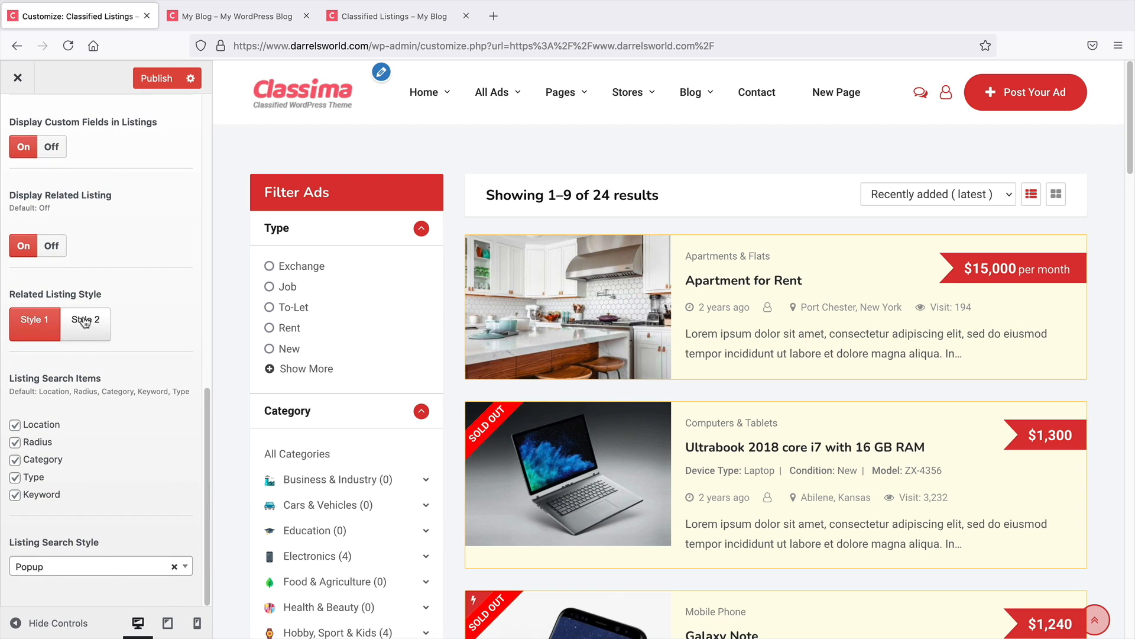
pyautogui.moveTo(48, 292); pyautogui.dragTo(125, 293)
pyautogui.click(125, 293)
# Open the Ultrabook listing from the listings tab and scroll to its Related Ads section
pyautogui.click(274, 19)
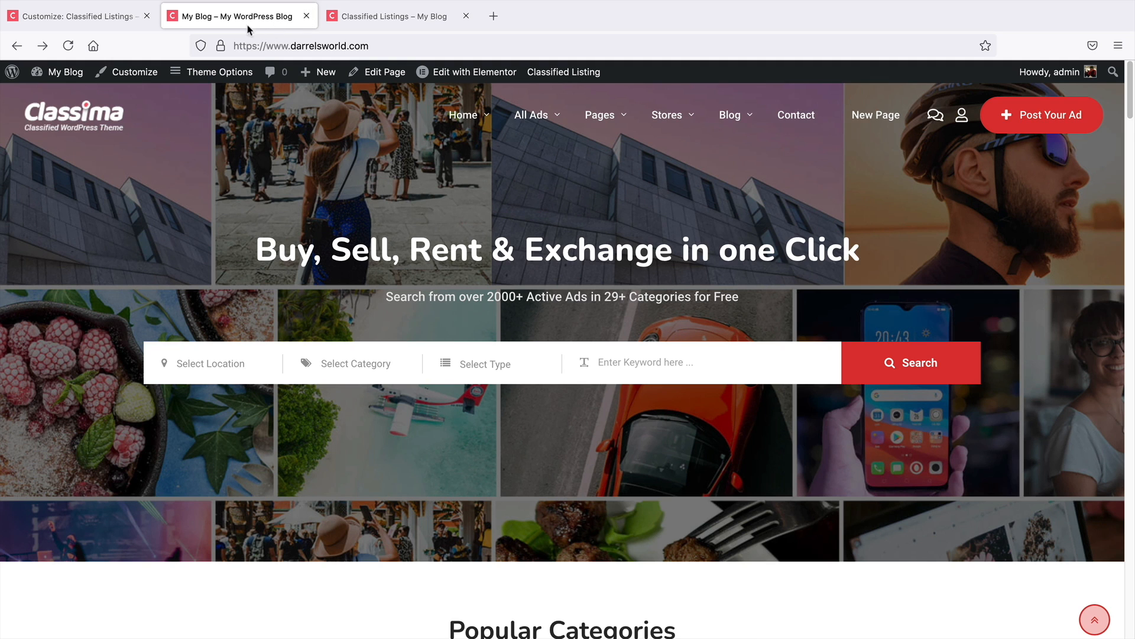
pyautogui.click(355, 17)
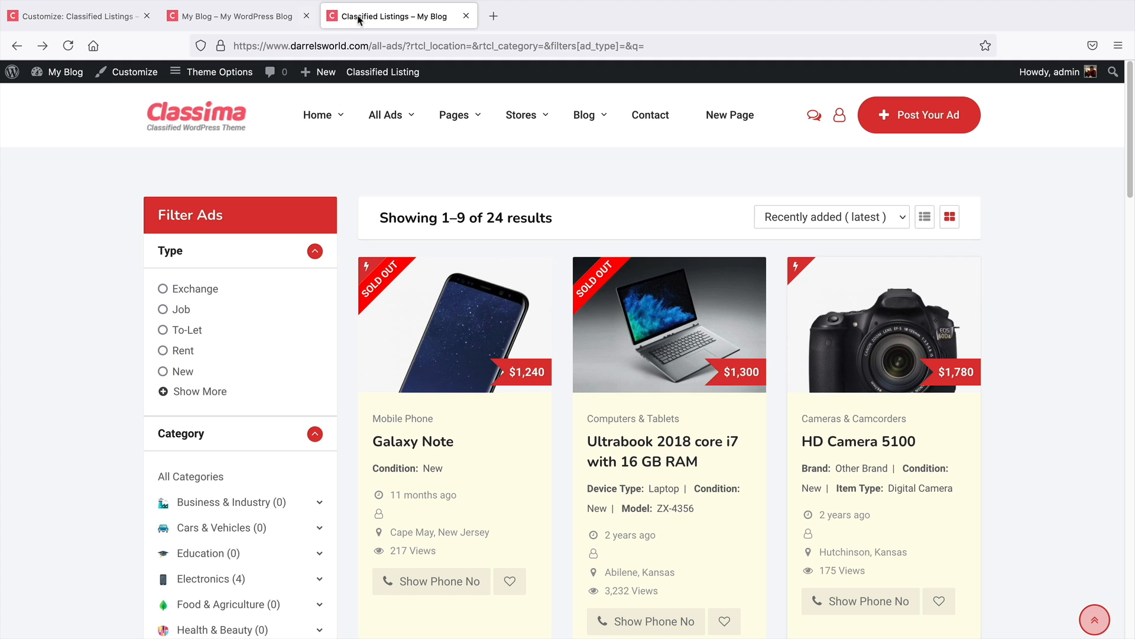
pyautogui.click(619, 328)
pyautogui.scroll(-5, 538, 397)
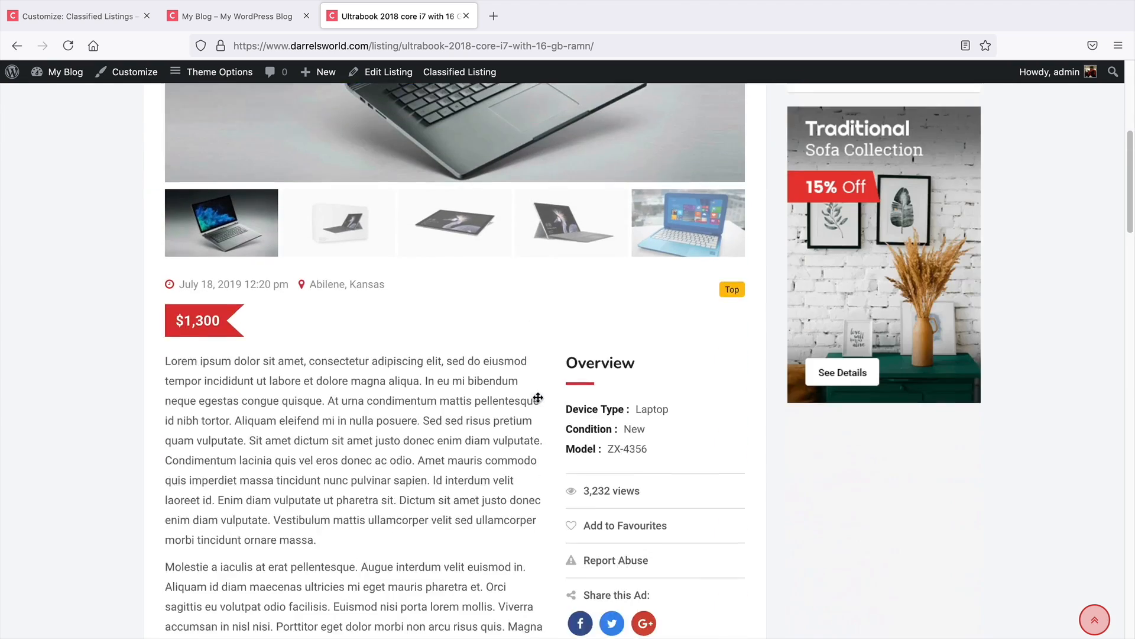
pyautogui.scroll(-15, 538, 398)
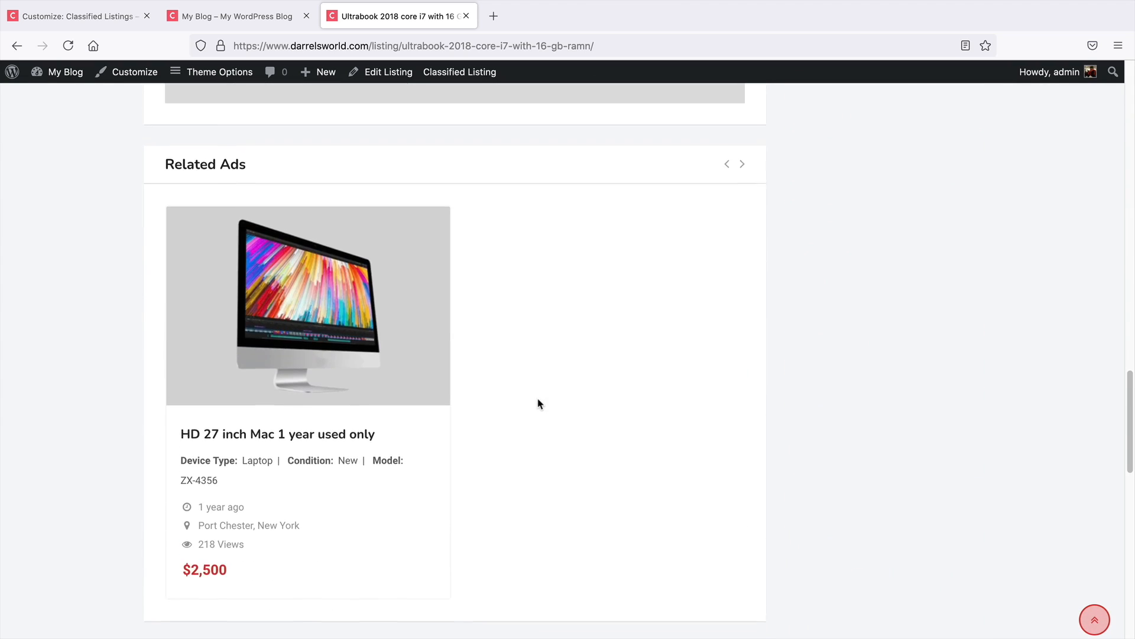
pyautogui.scroll(1, 538, 404)
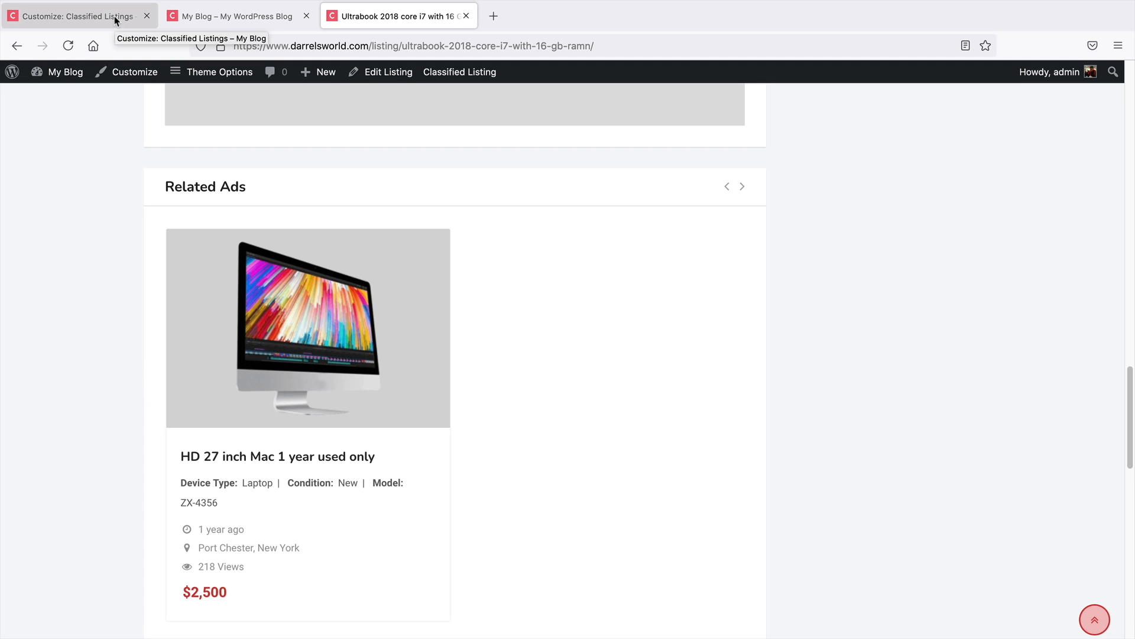
# Open the Customizer's Listing Settings for the Ultrabook listing page, dismissing the autosave notice
pyautogui.click(149, 80)
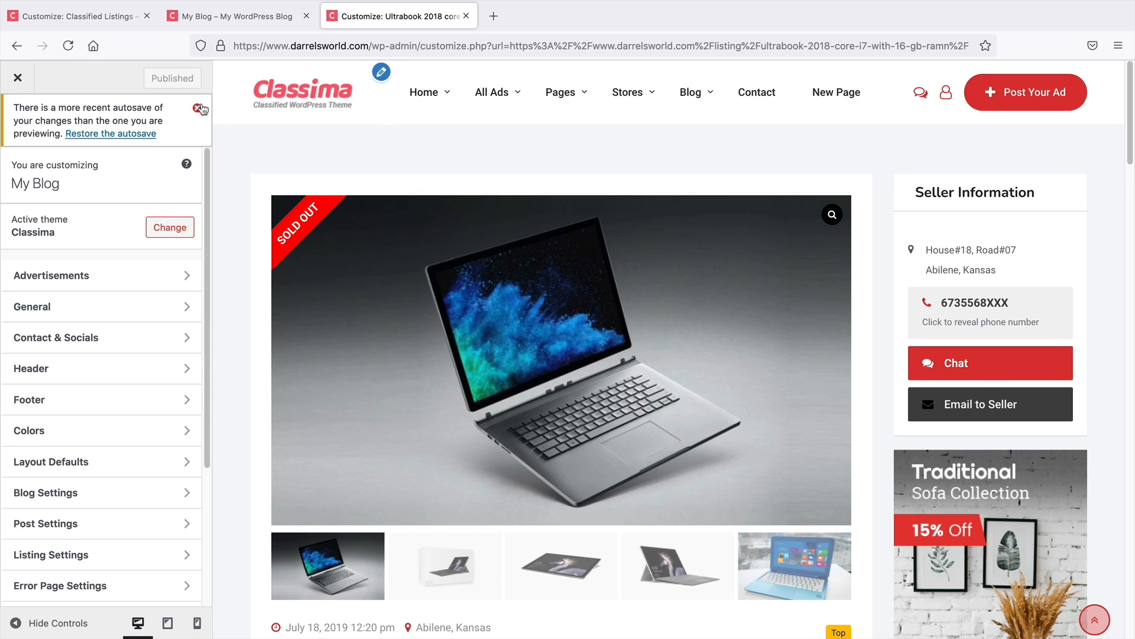
pyautogui.click(197, 108)
pyautogui.scroll(-3, 139, 266)
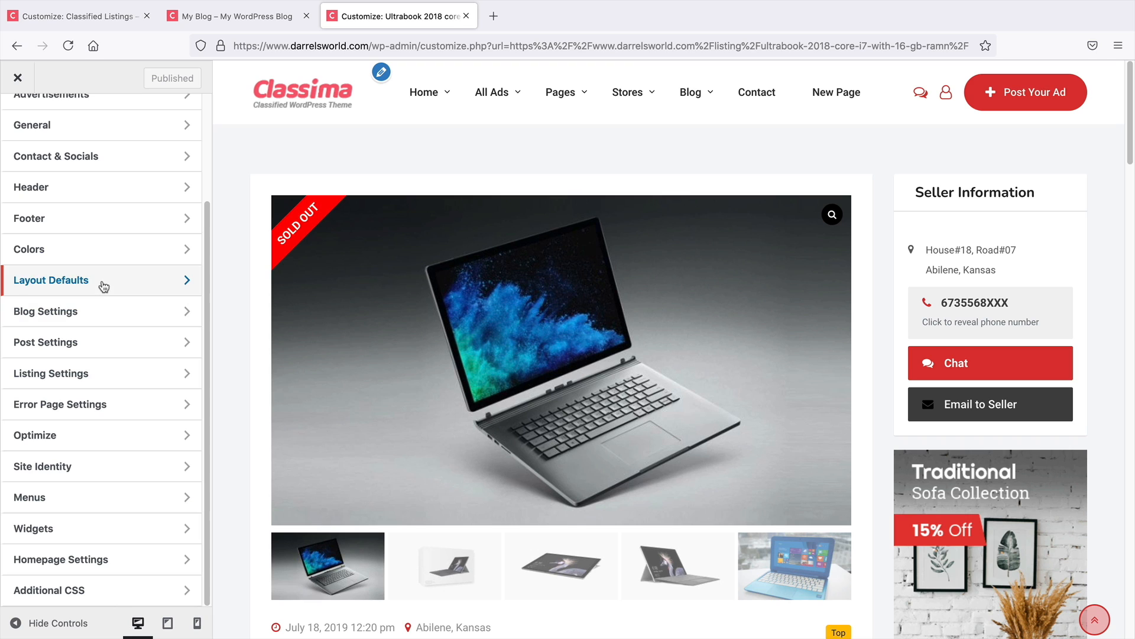
pyautogui.click(102, 372)
pyautogui.scroll(-10, 112, 367)
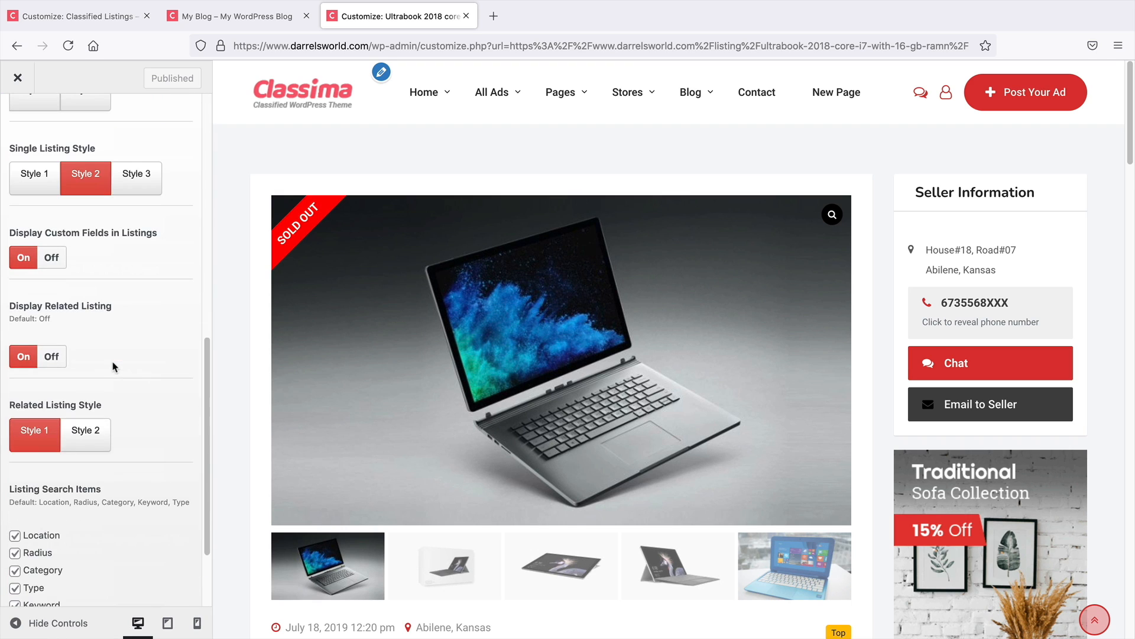
pyautogui.scroll(-15, 484, 446)
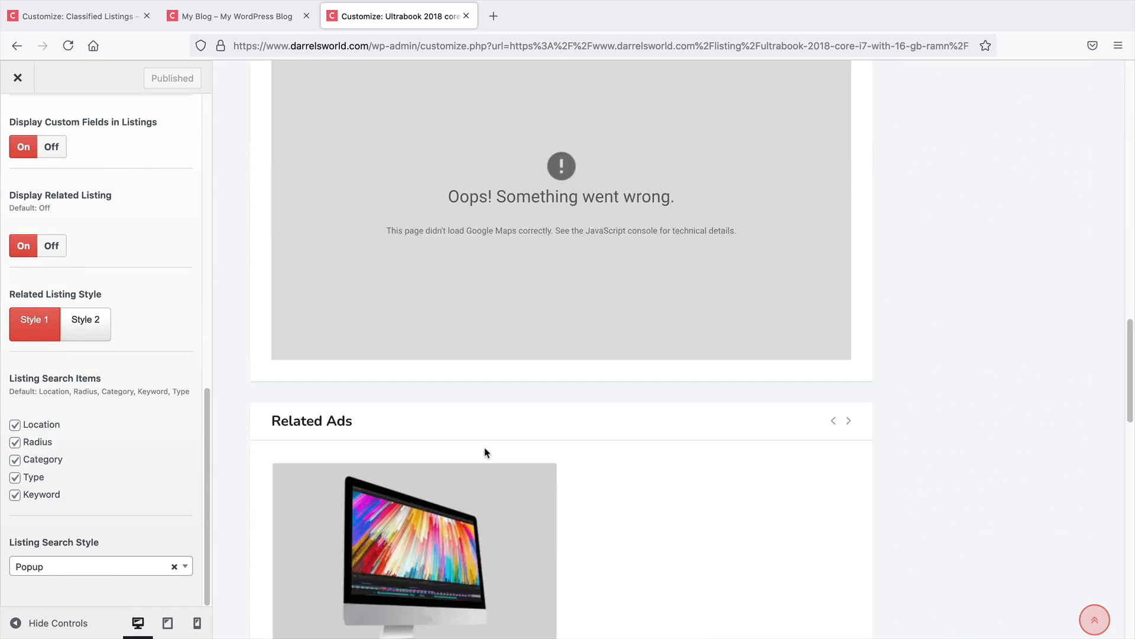
# Preview Related Listing Style 2 on the listing page, then set the related listing style back to Style 1
pyautogui.click(94, 330)
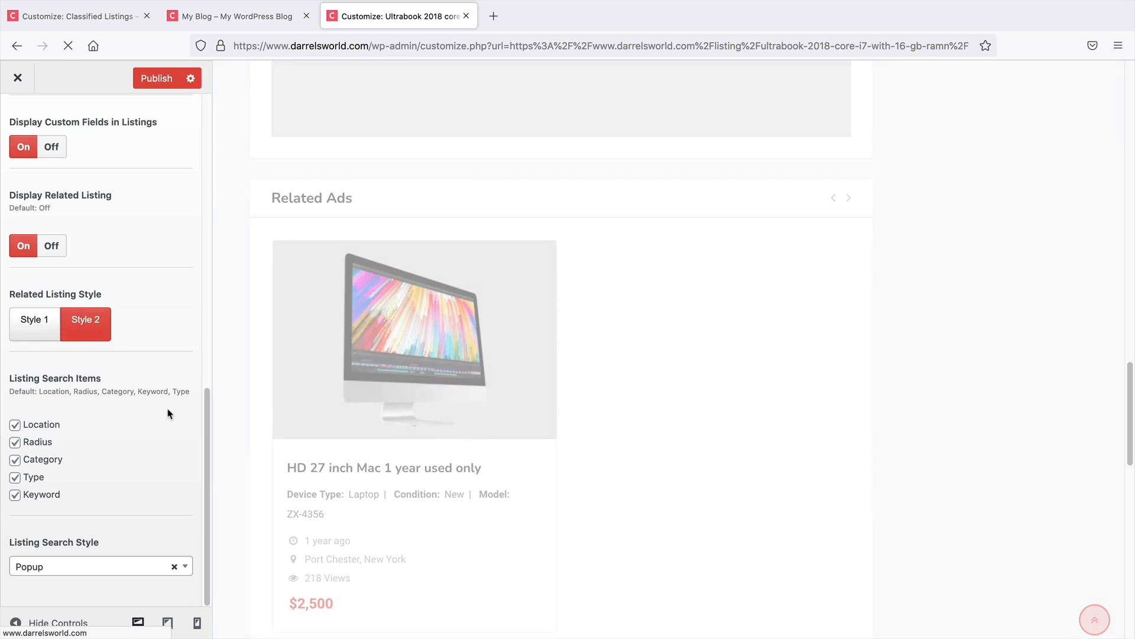
pyautogui.scroll(5, 246, 432)
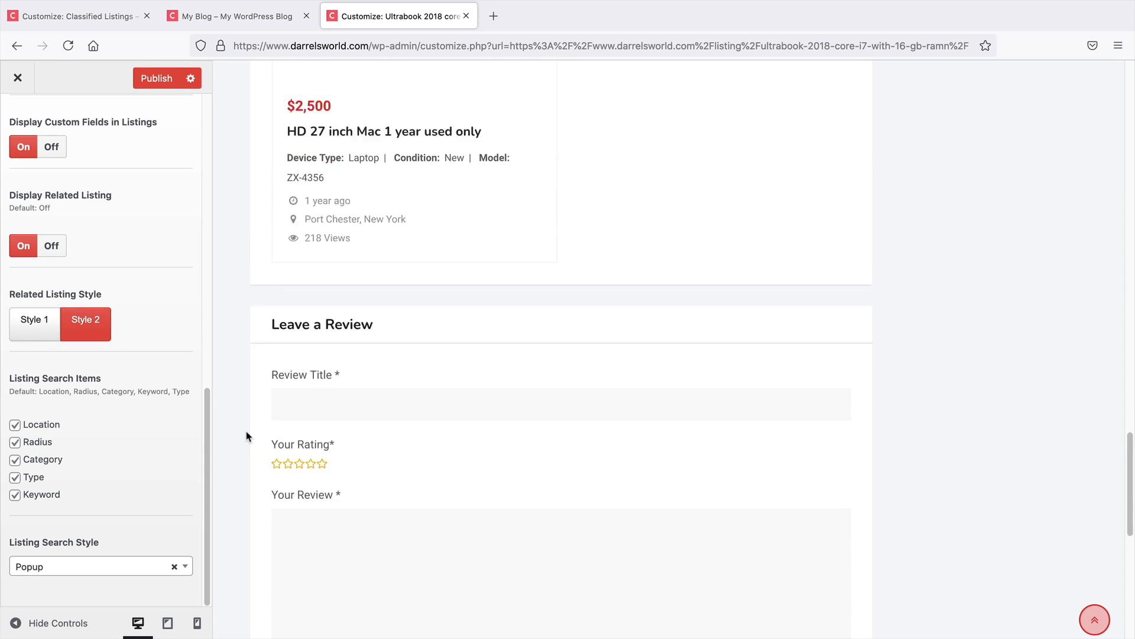
pyautogui.scroll(1, 258, 443)
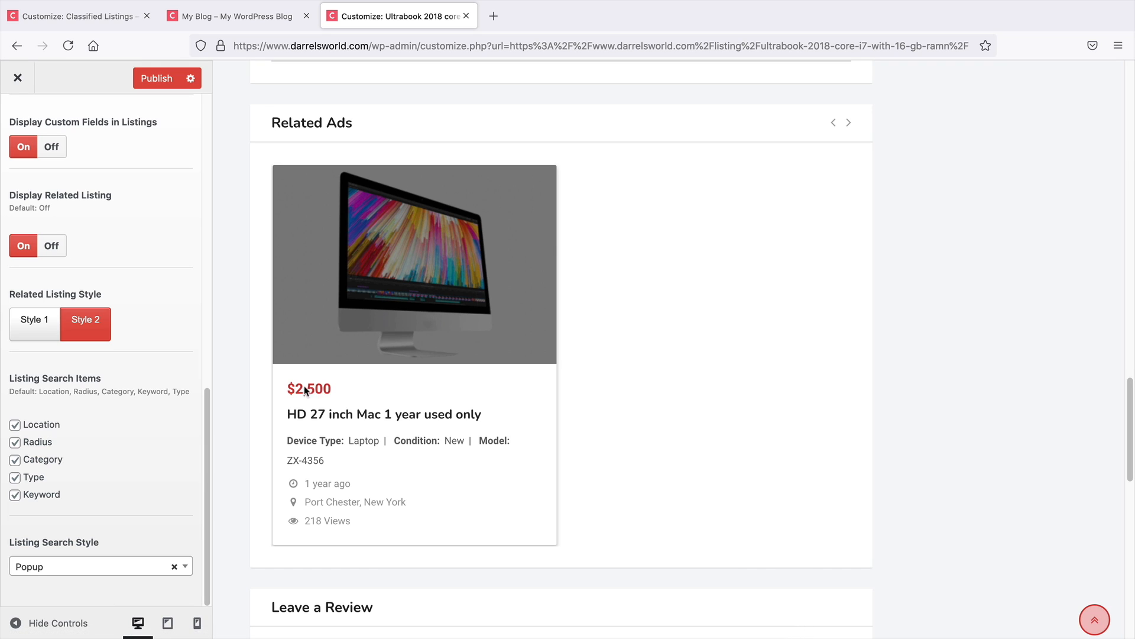
pyautogui.click(40, 326)
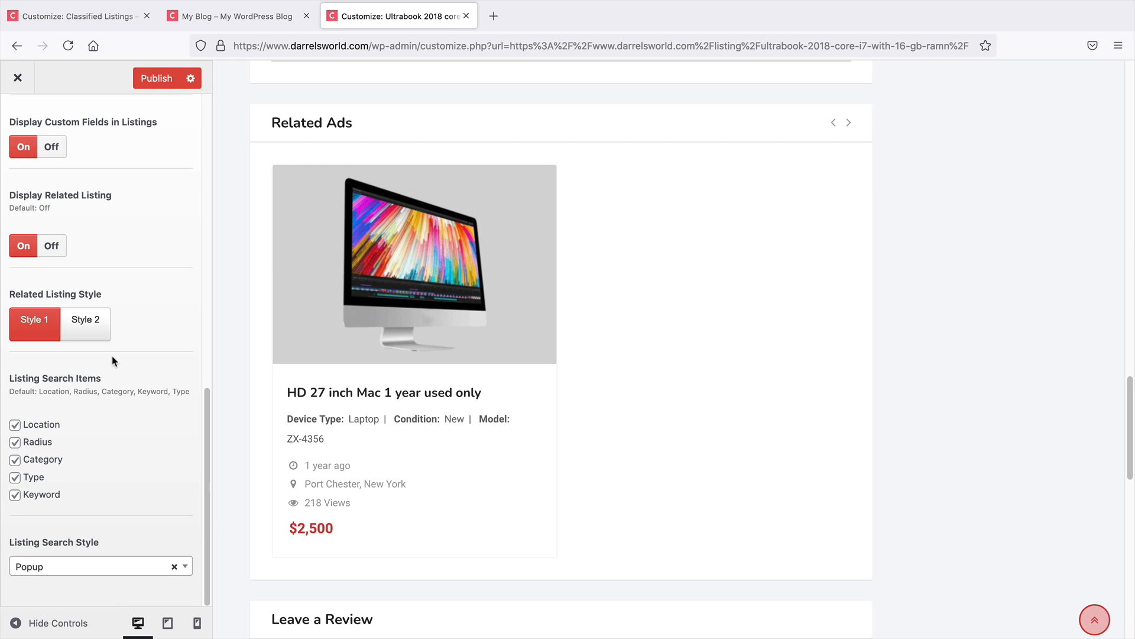
# Navigate the preview to the Home 1 page
pyautogui.scroll(12, 299, 476)
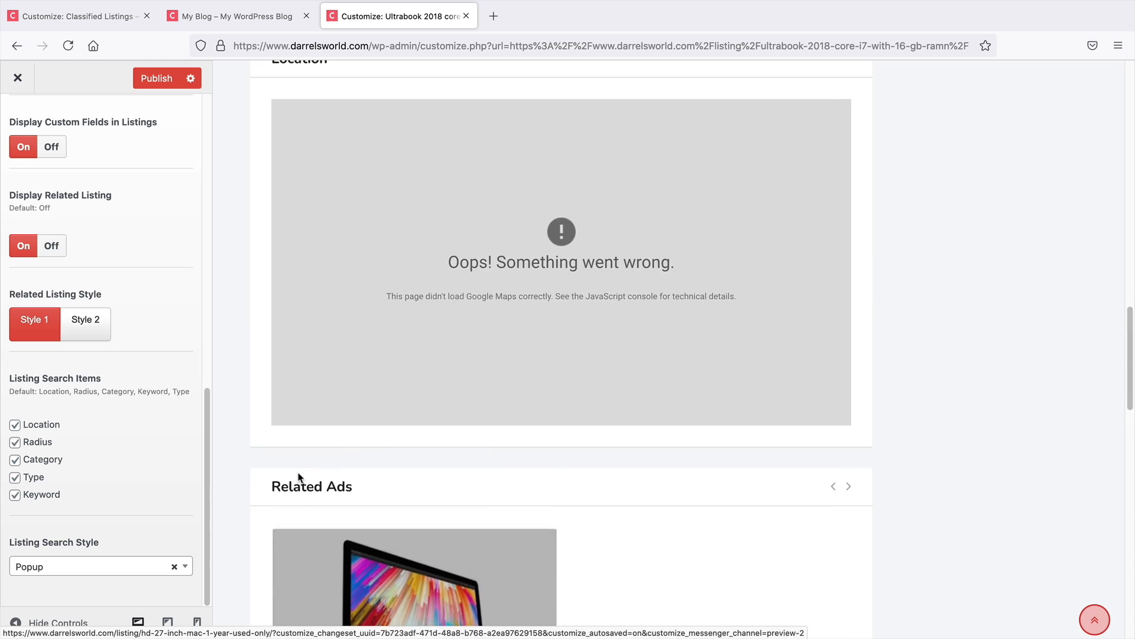
pyautogui.scroll(5, 301, 476)
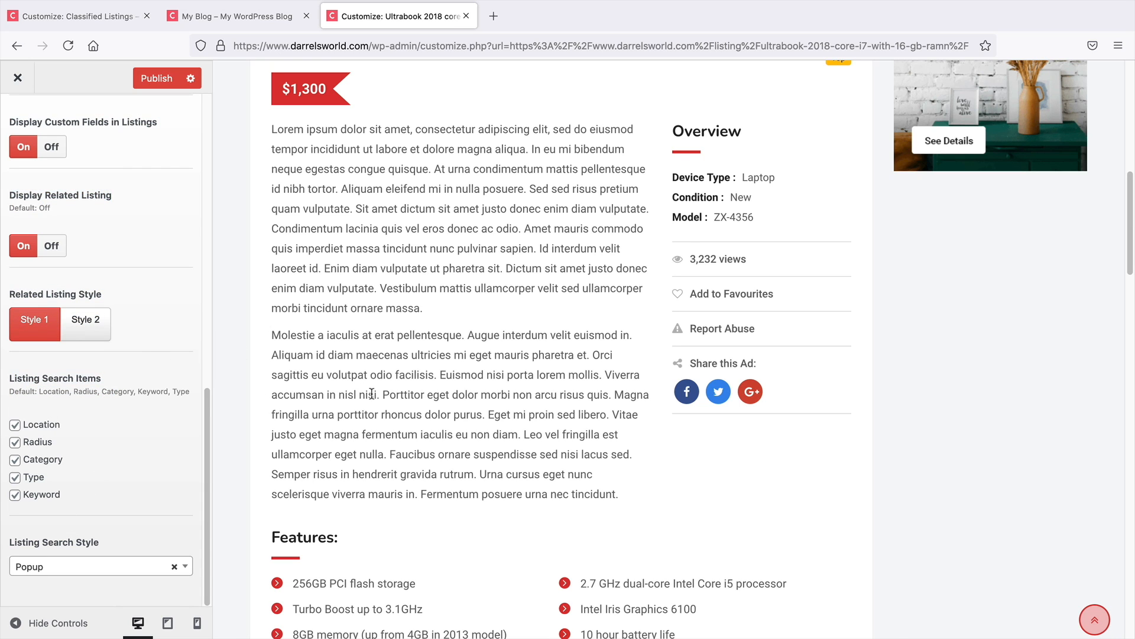
pyautogui.scroll(8, 389, 399)
pyautogui.moveTo(423, 94)
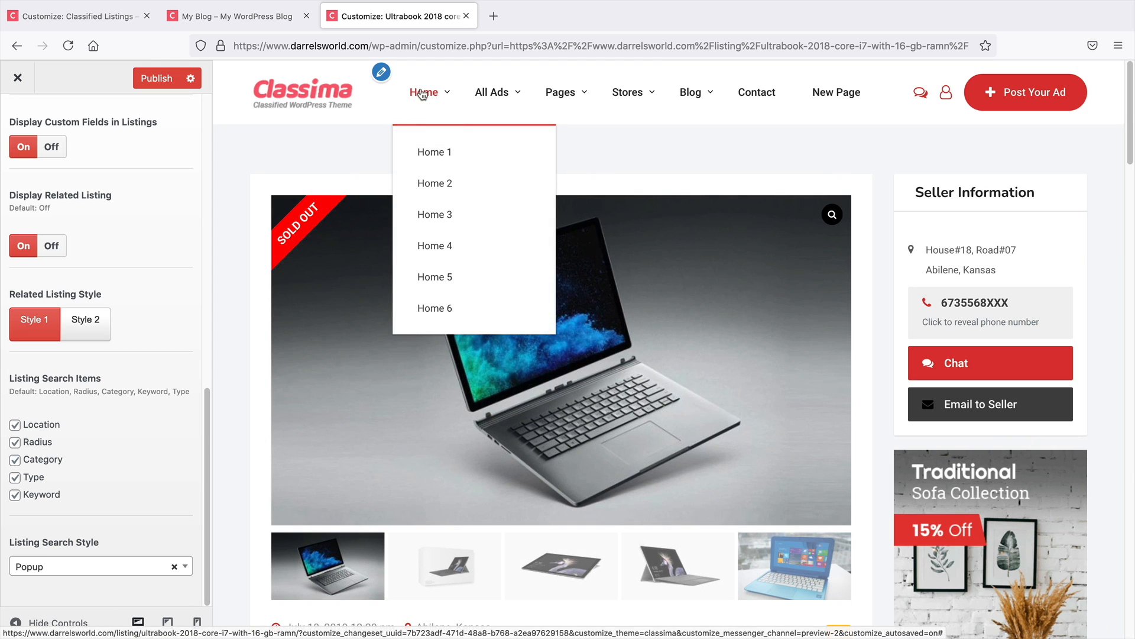
pyautogui.click(430, 148)
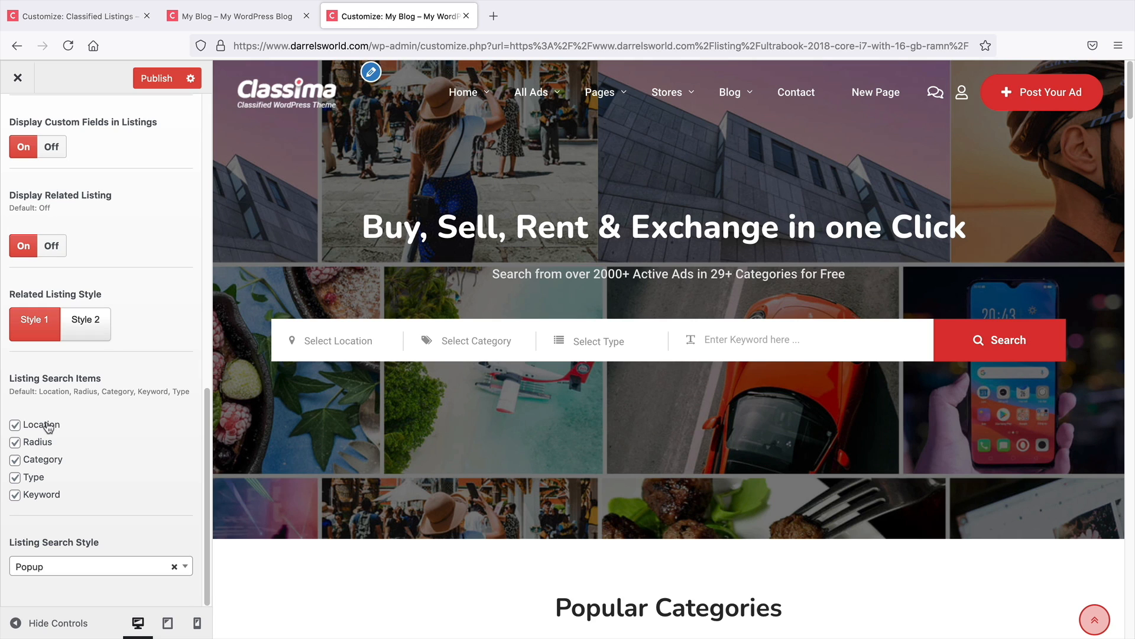
# Uncheck the Category, Location and Radius search items, then check all three again
pyautogui.click(40, 465)
pyautogui.click(39, 425)
pyautogui.click(37, 441)
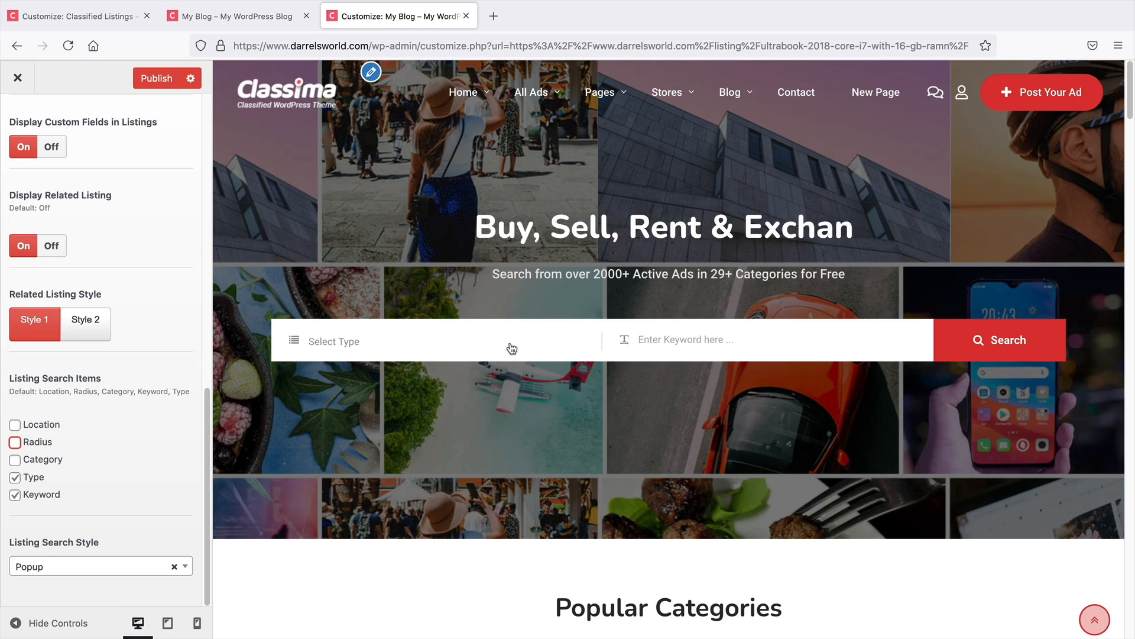
pyautogui.click(36, 459)
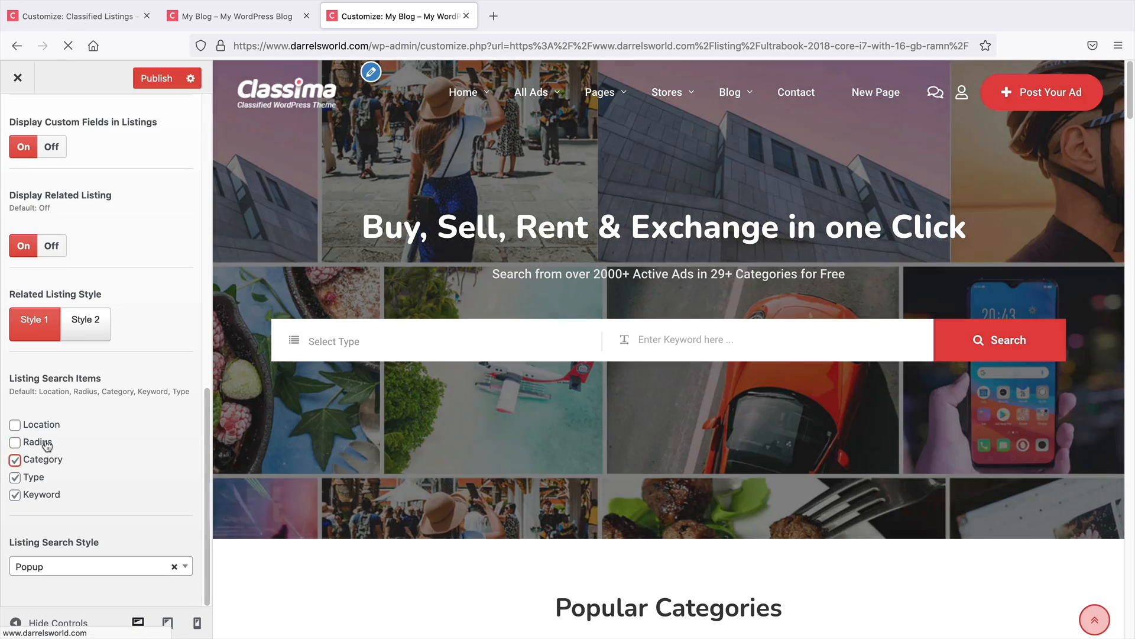
pyautogui.click(41, 442)
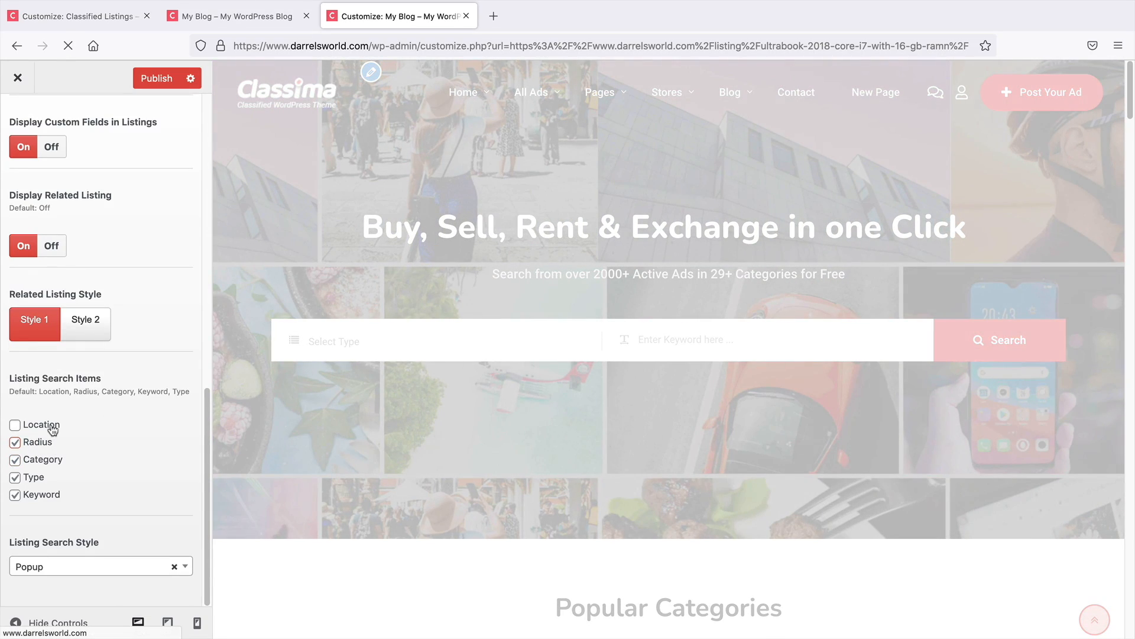
pyautogui.click(52, 423)
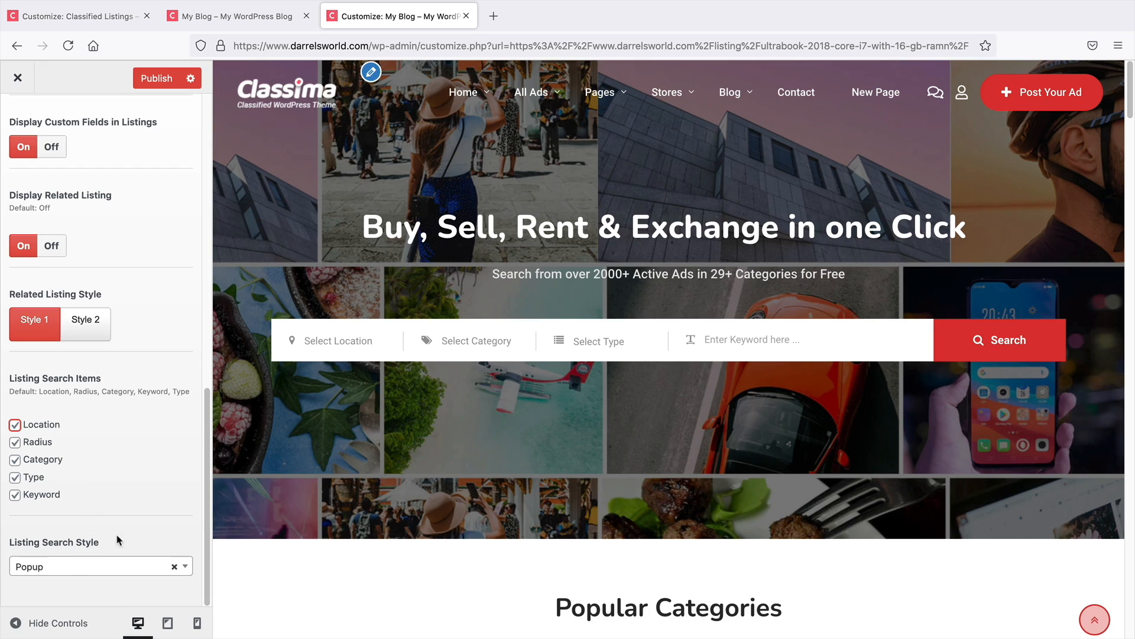
# Open the category search popup on the home page preview and close it
pyautogui.moveTo(116, 539); pyautogui.dragTo(8, 542)
pyautogui.click(52, 537)
pyautogui.click(493, 343)
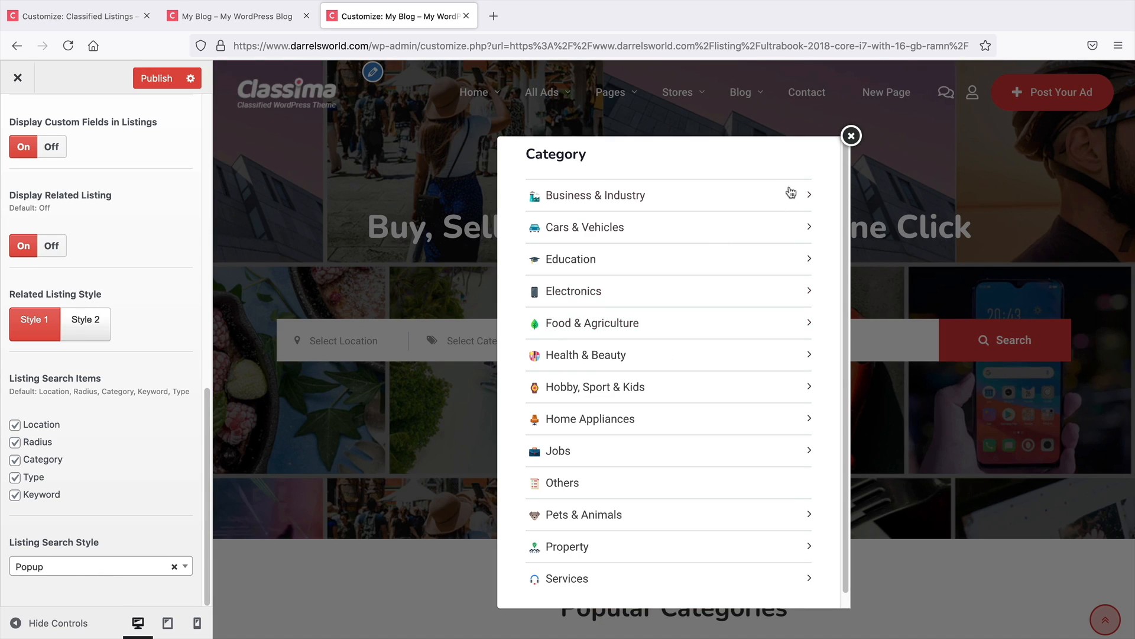
pyautogui.click(852, 136)
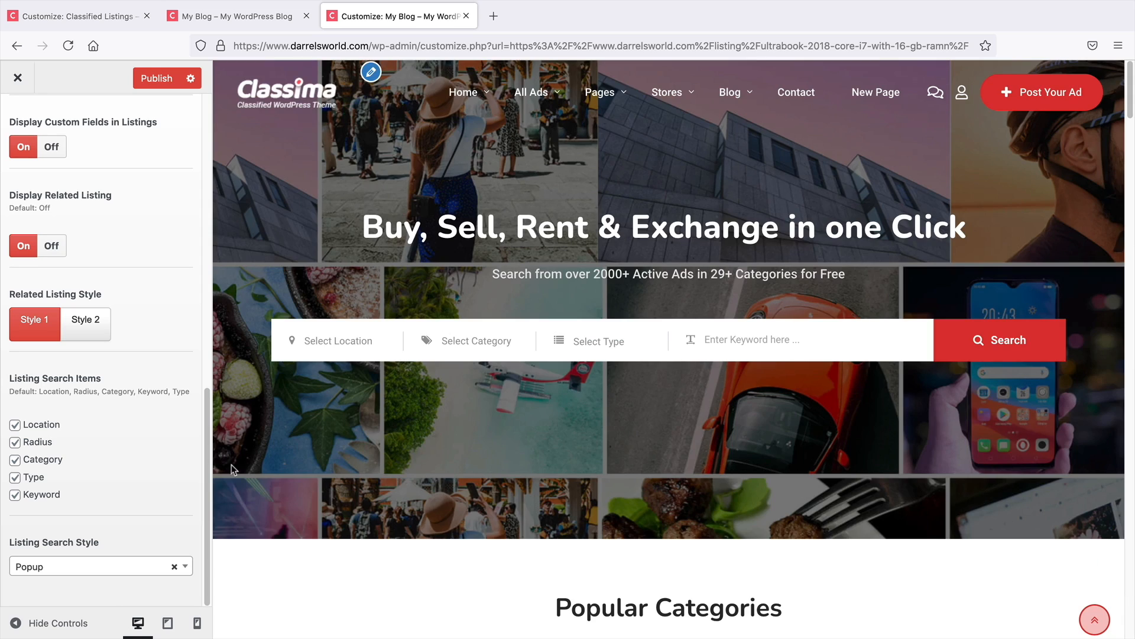
# Set the Listing Search Style to Auto Suggestion and open the preview's type selector to test it
pyautogui.click(93, 573)
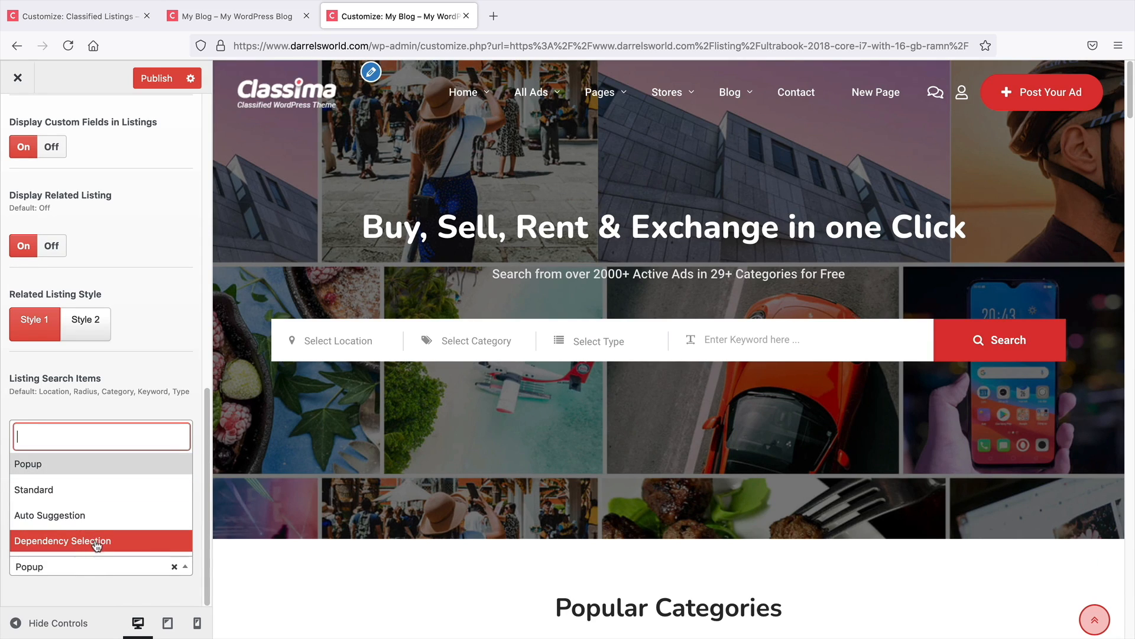
pyautogui.click(115, 515)
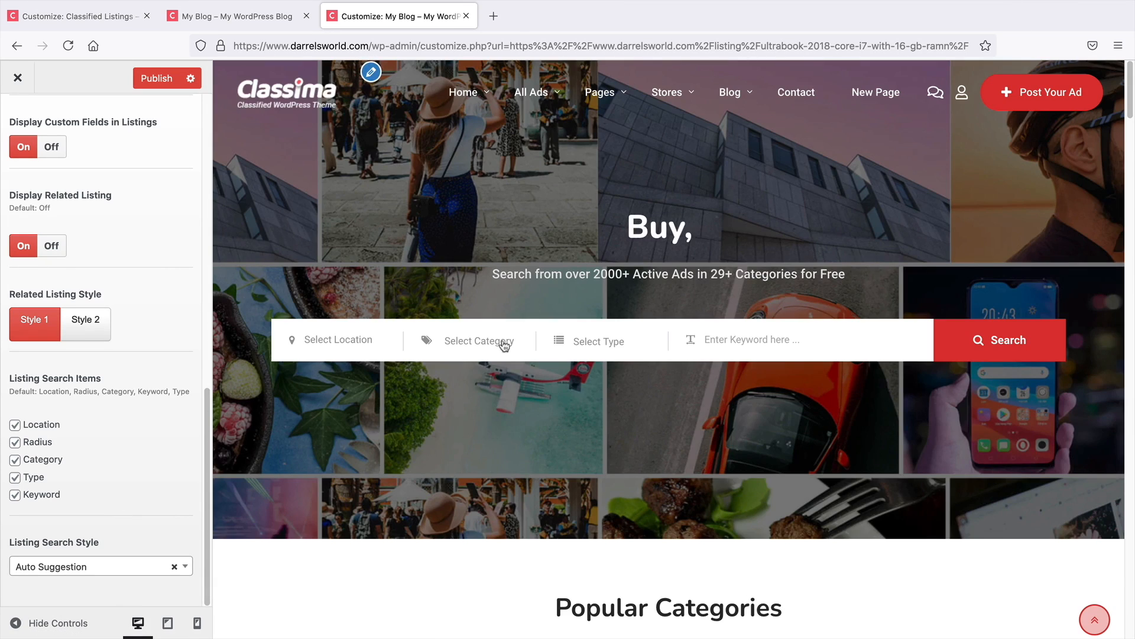
pyautogui.click(574, 344)
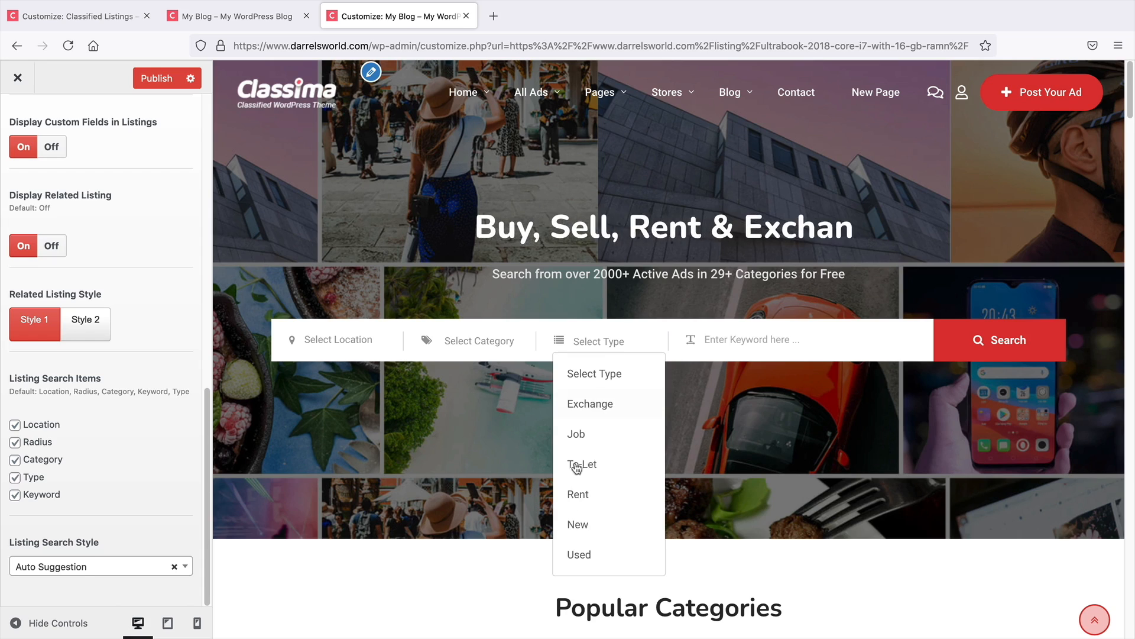
# Pick the Business & Industry category from the auto-suggestion category field in the preview's search bar
pyautogui.click(476, 341)
pyautogui.click(473, 335)
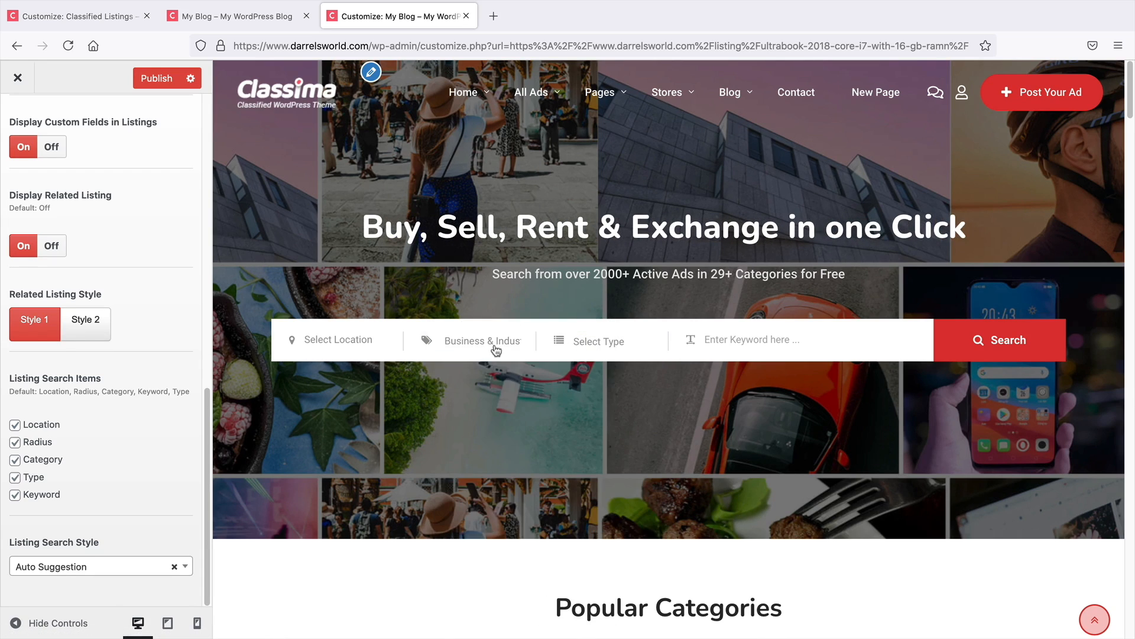
pyautogui.click(496, 346)
pyautogui.click(501, 312)
# Switch to the other Customizer tab and open the Apartment for Rent listing in its preview
pyautogui.scroll(12, 104, 361)
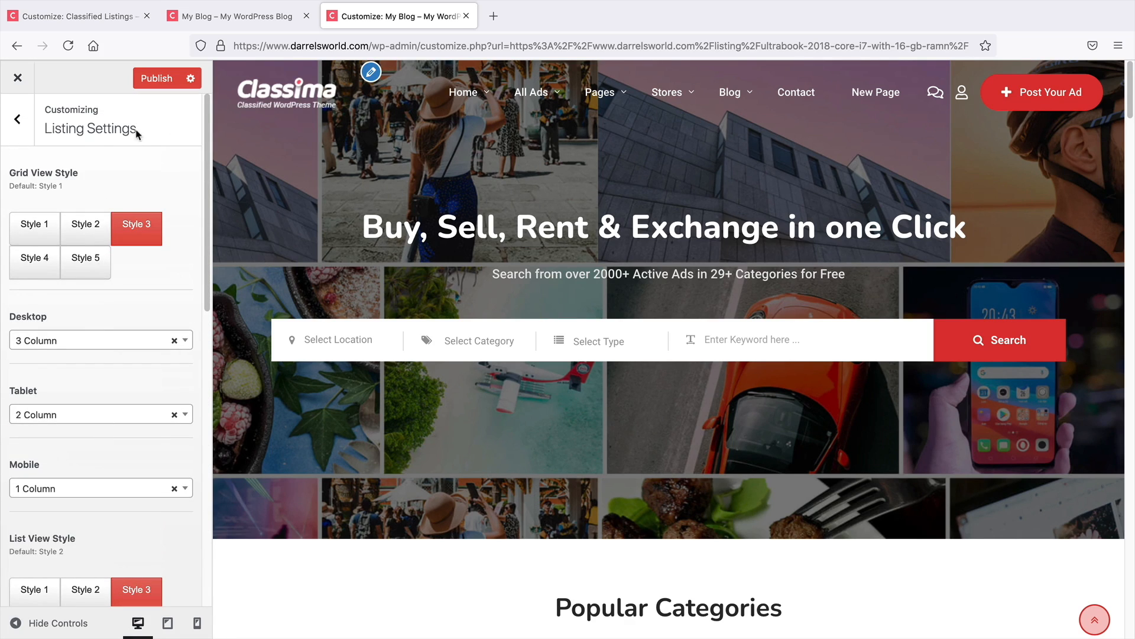
pyautogui.click(17, 120)
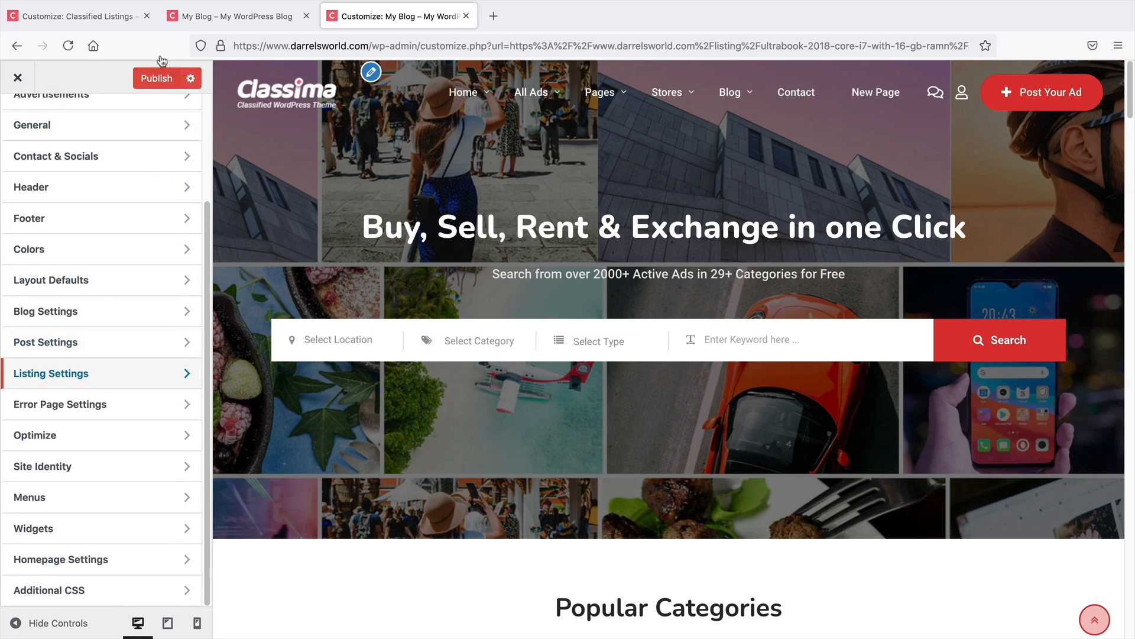
pyautogui.click(98, 19)
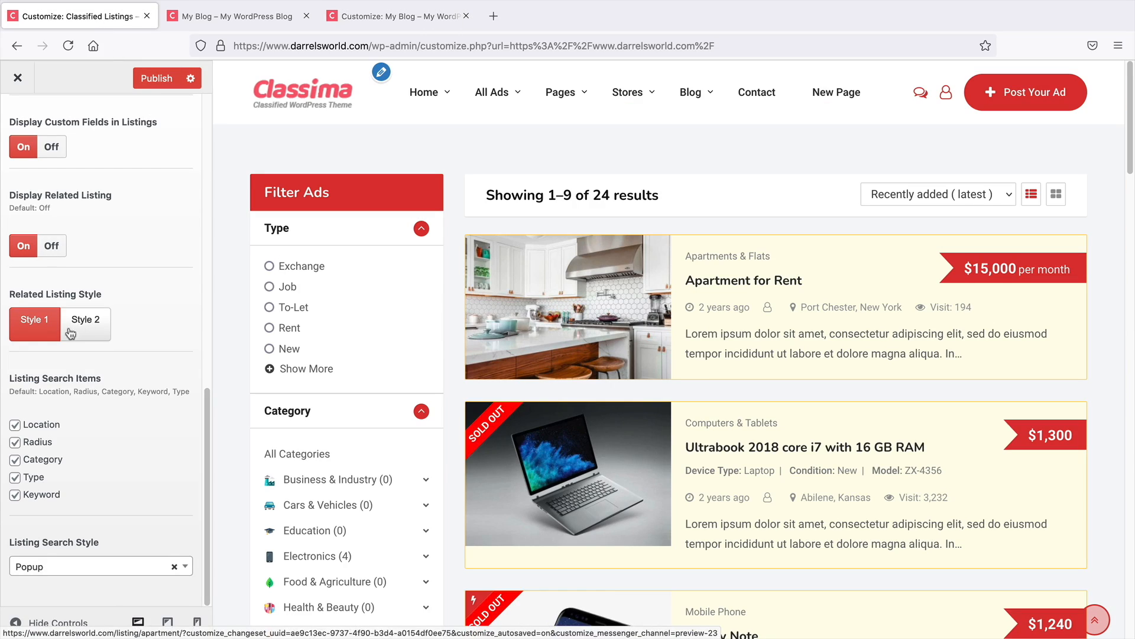
pyautogui.scroll(10, 88, 355)
pyautogui.click(605, 300)
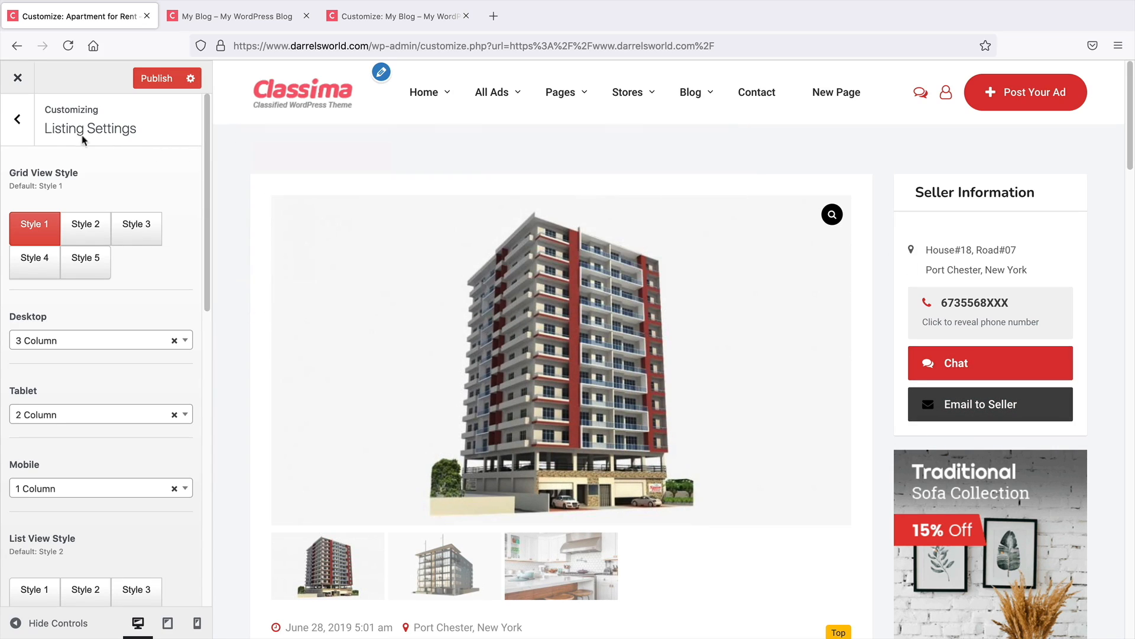
# Open the Listing Single layout defaults and try the Left Sidebar layout before restoring Right Sidebar
pyautogui.click(21, 130)
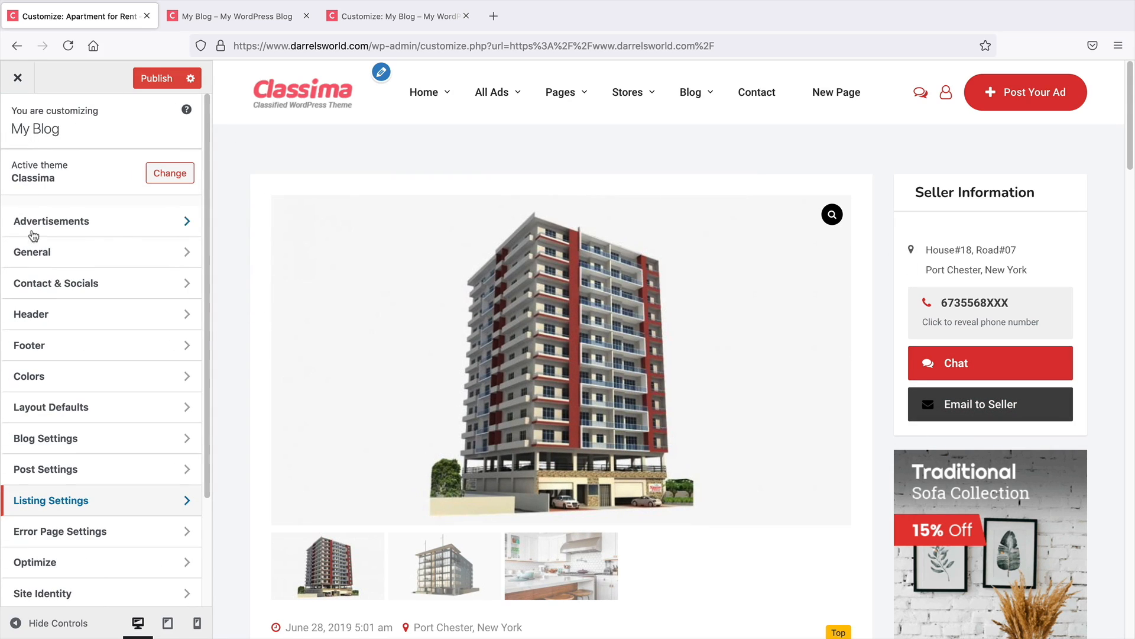
pyautogui.click(77, 410)
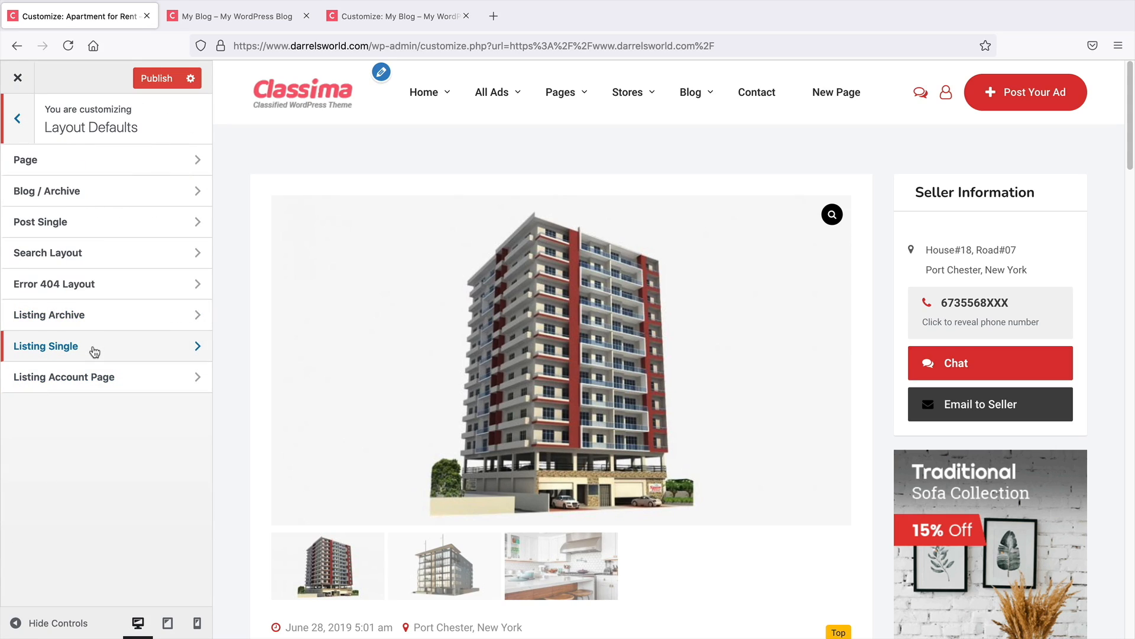
pyautogui.click(94, 352)
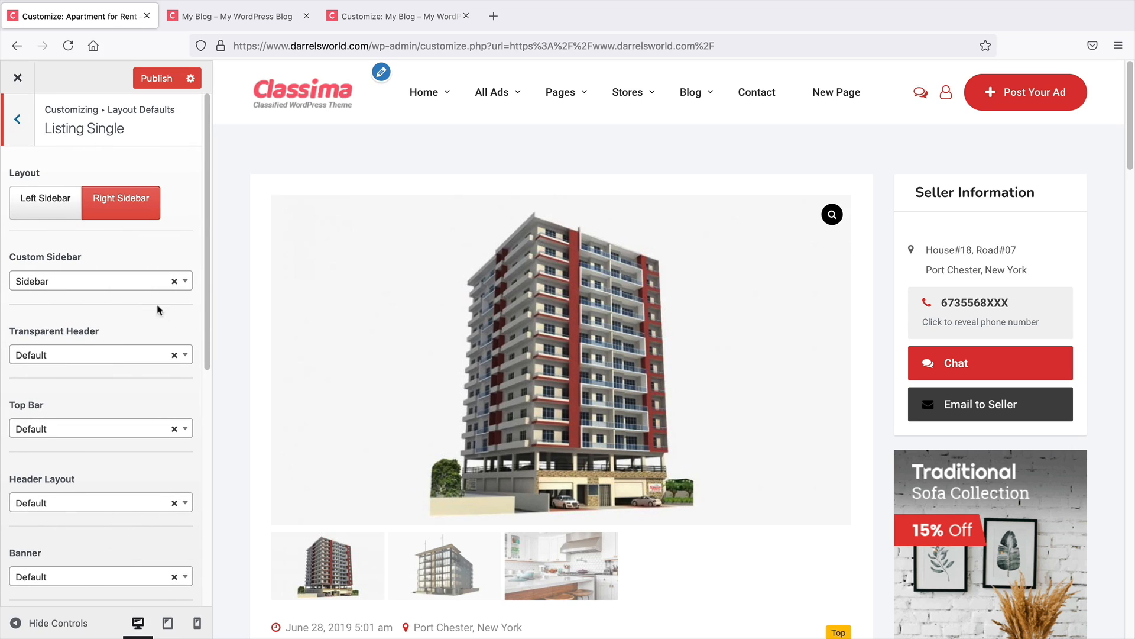
pyautogui.scroll(-1, 233, 308)
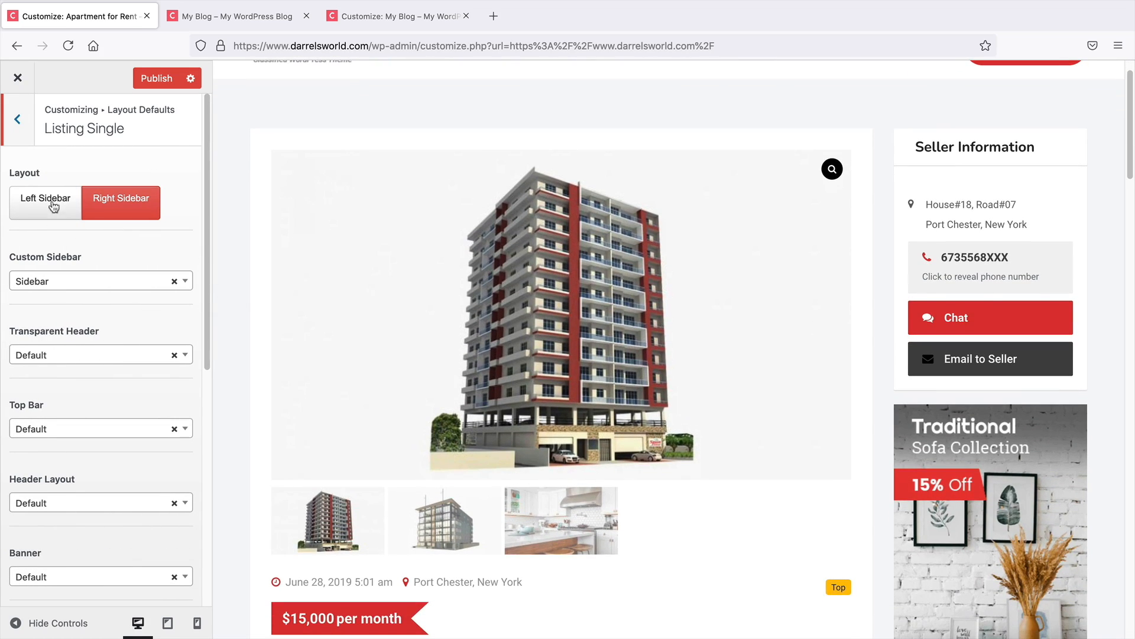
pyautogui.click(45, 203)
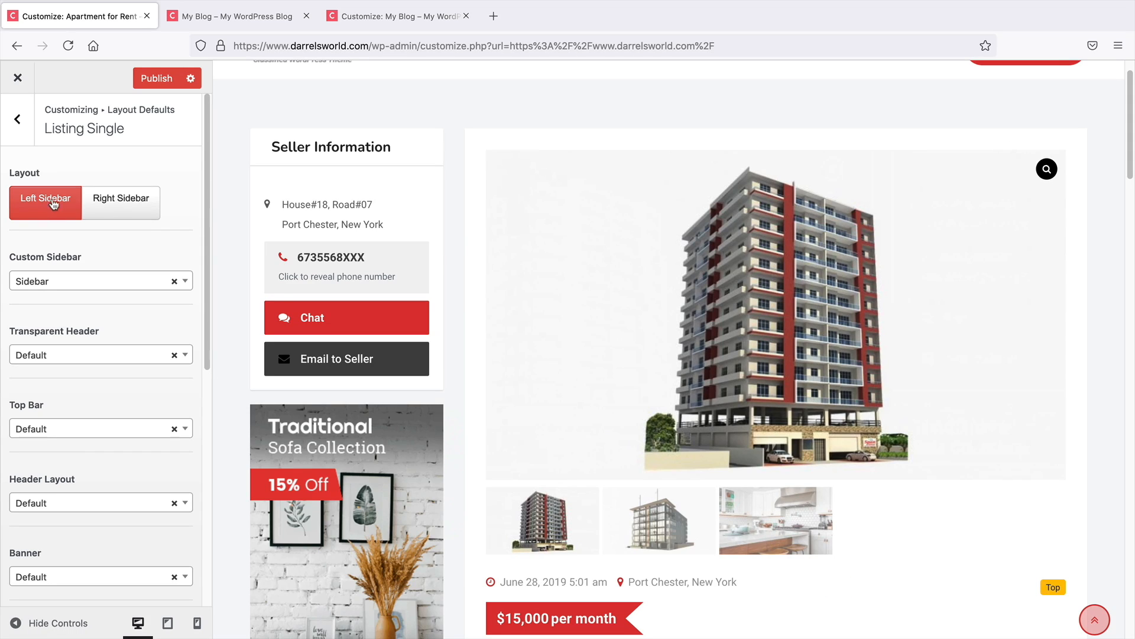
pyautogui.click(107, 203)
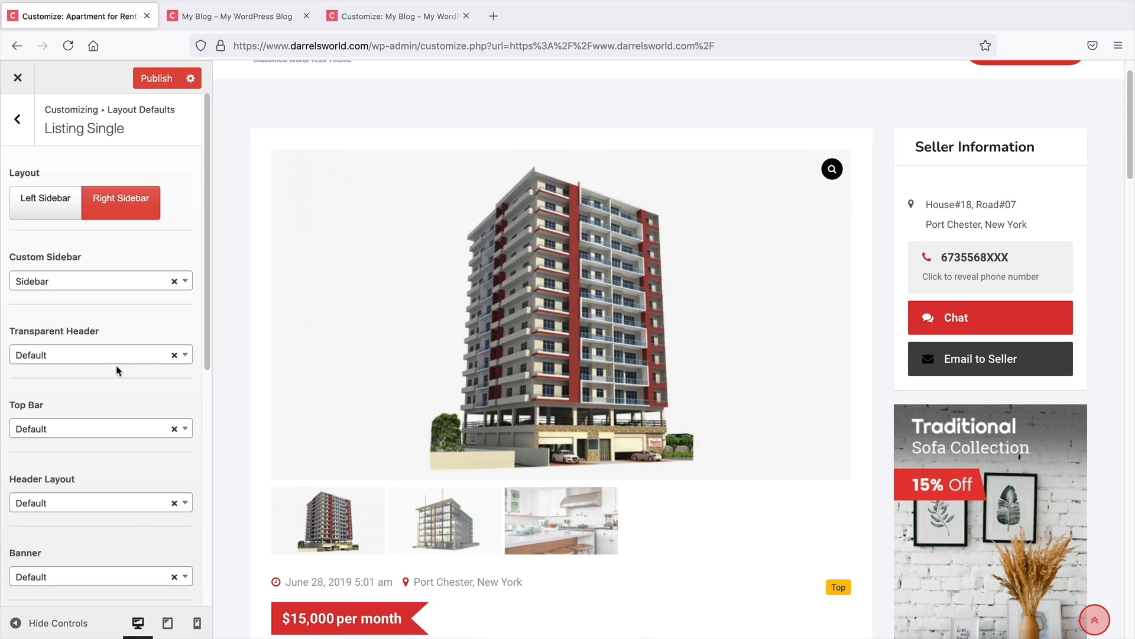
# Try Layout 1 for the listing single Header Layout, then reset it to Default
pyautogui.scroll(-1, 165, 367)
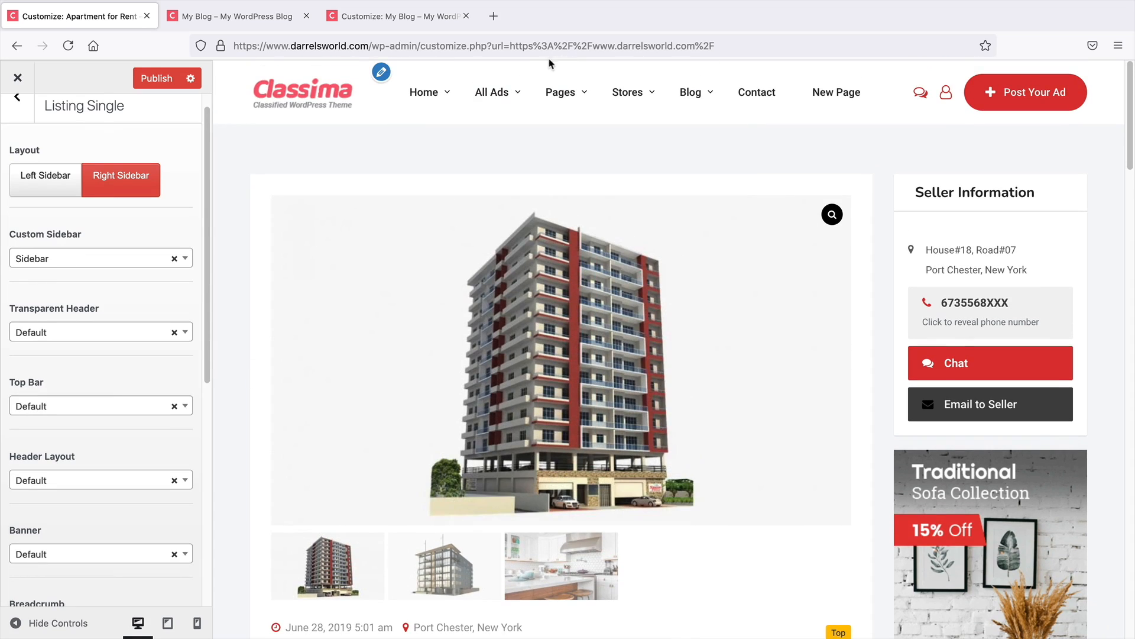
pyautogui.scroll(-4, 93, 330)
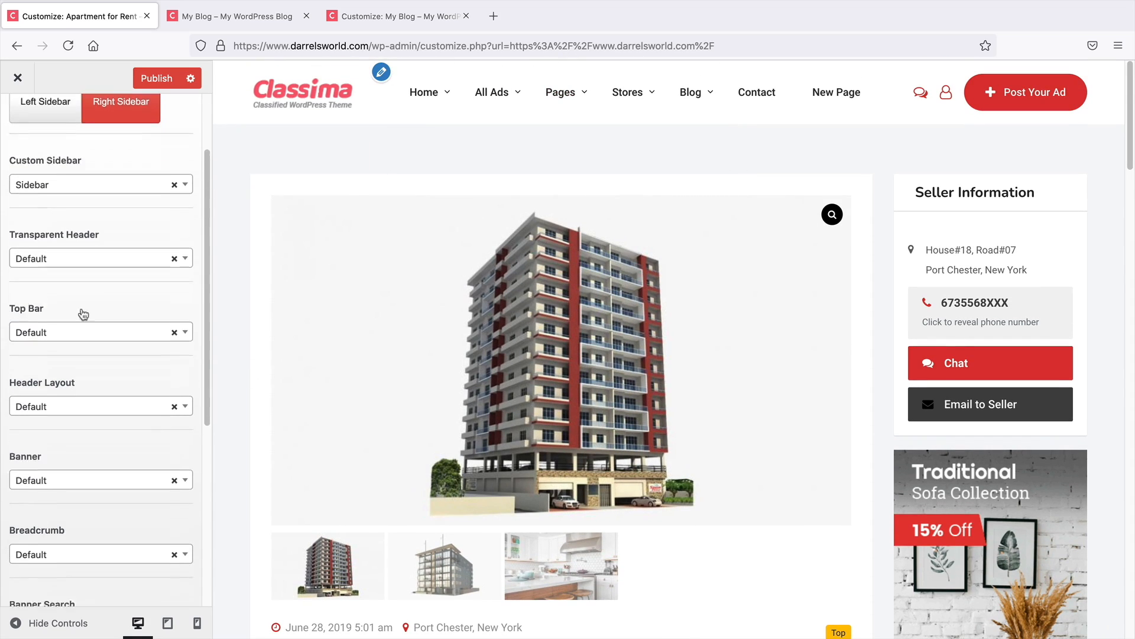
pyautogui.click(76, 391)
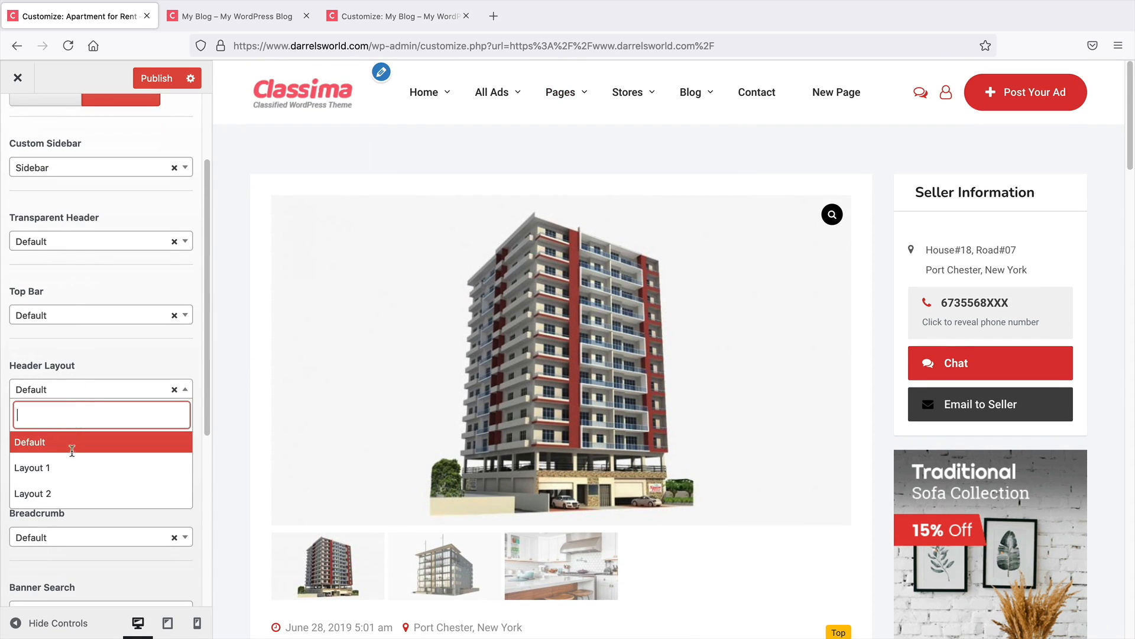
pyautogui.click(72, 468)
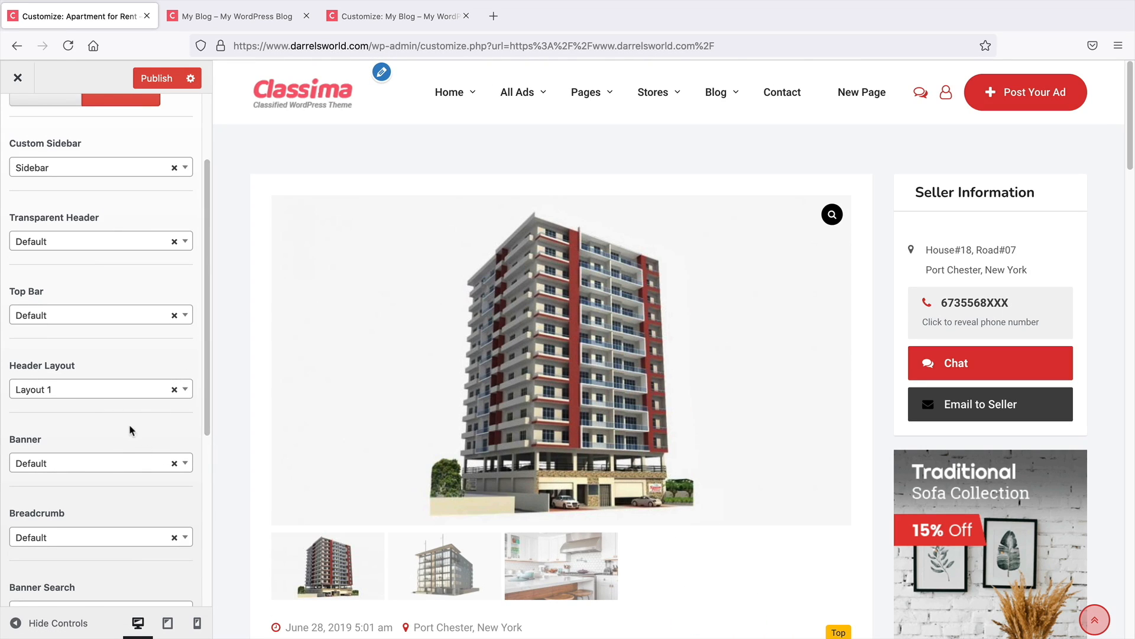
pyautogui.click(130, 390)
pyautogui.click(108, 442)
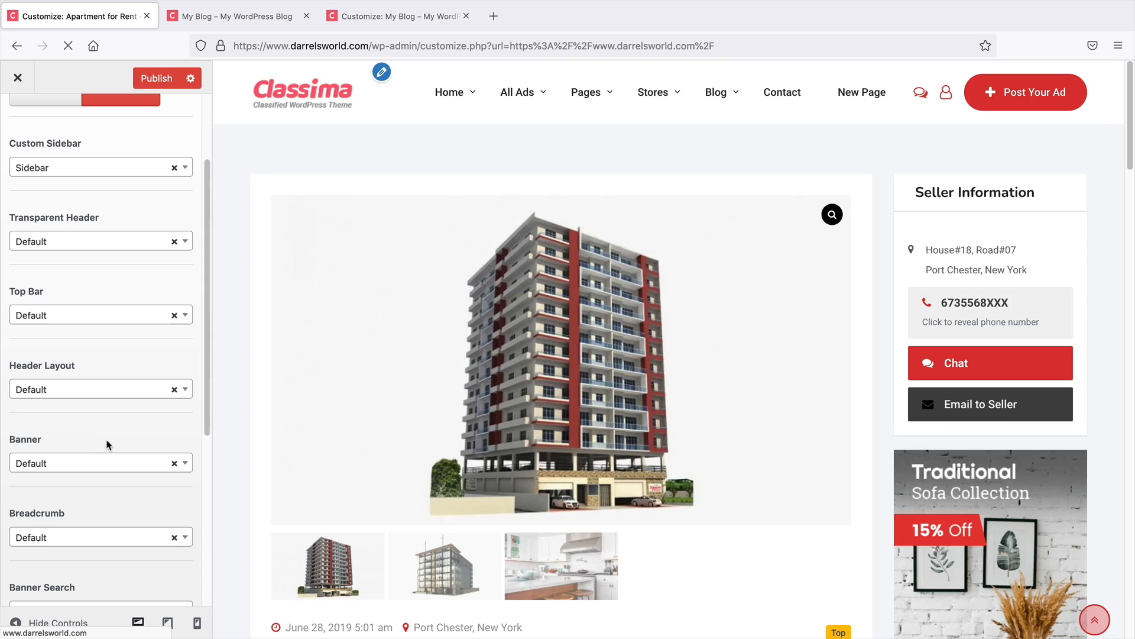
# Switch the Single Listing Style to Style 3 in Listing Settings
pyautogui.scroll(-3, 92, 479)
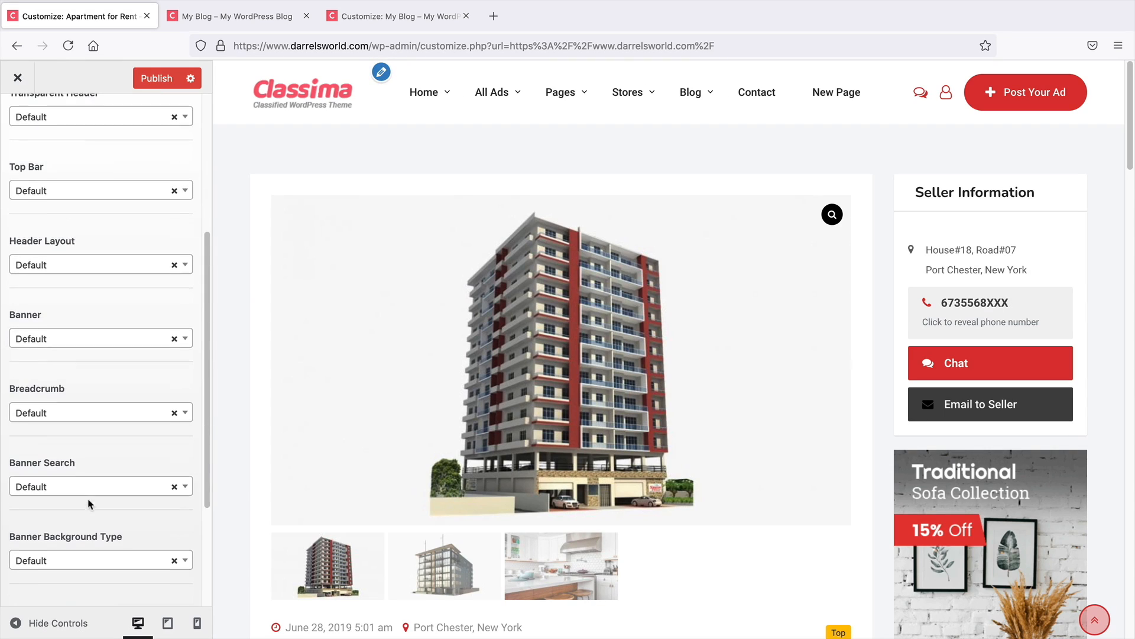
pyautogui.scroll(-1, 59, 449)
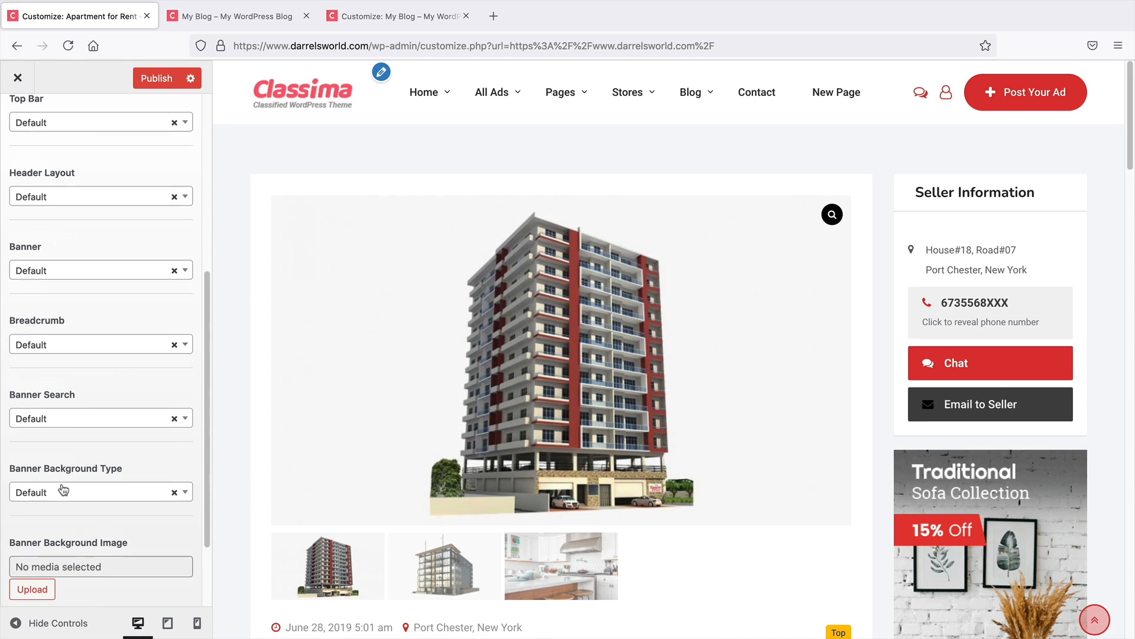
pyautogui.scroll(5, 53, 485)
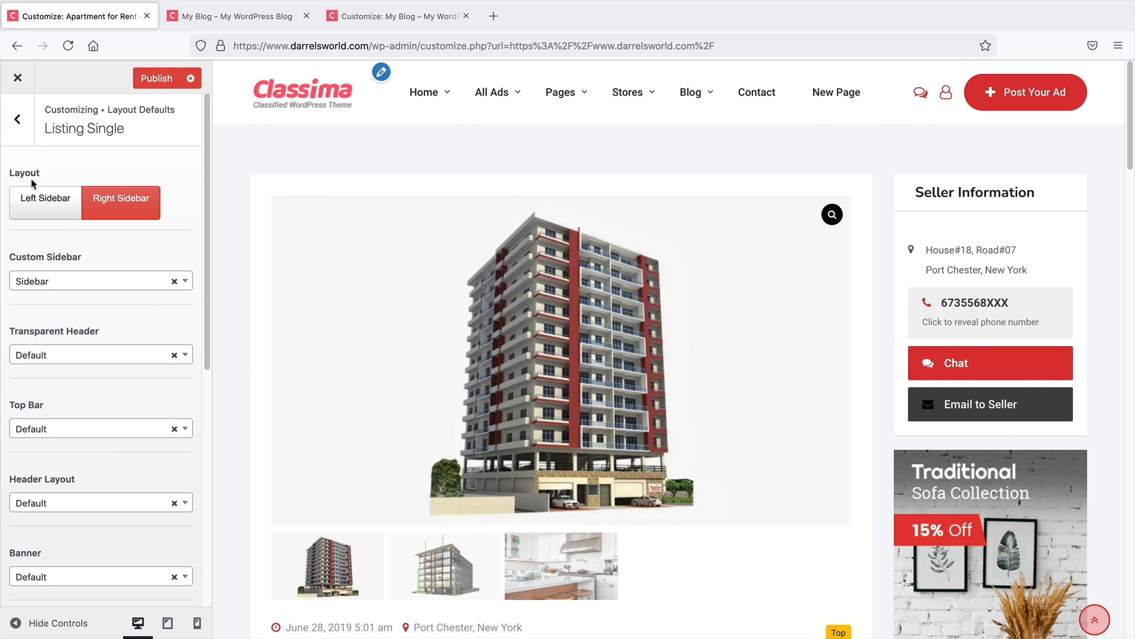
pyautogui.click(32, 127)
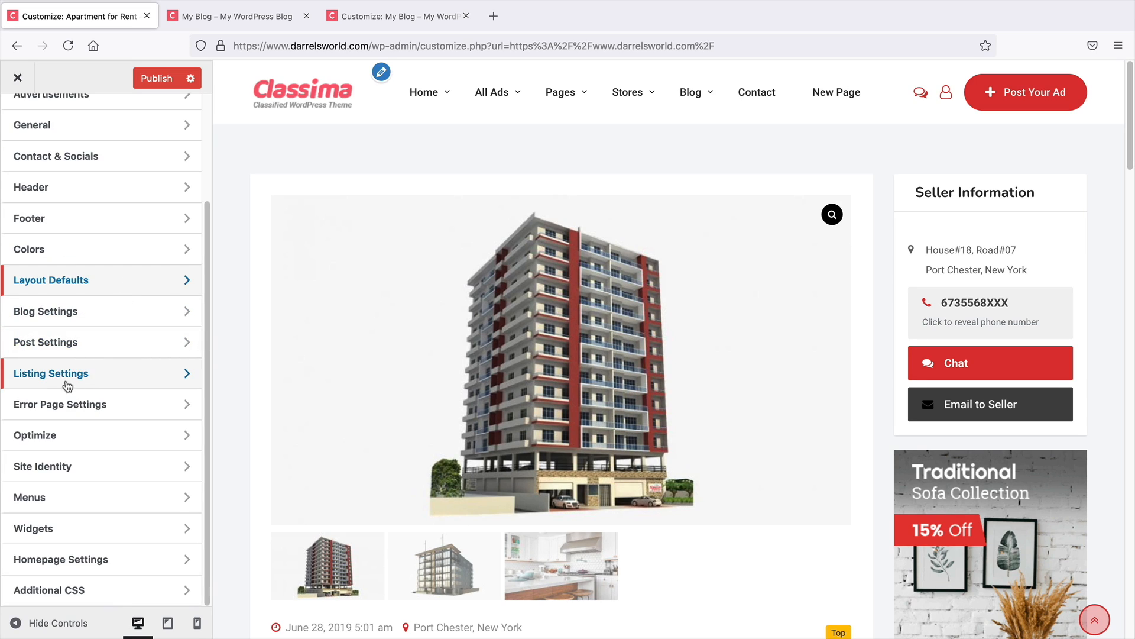
pyautogui.click(65, 382)
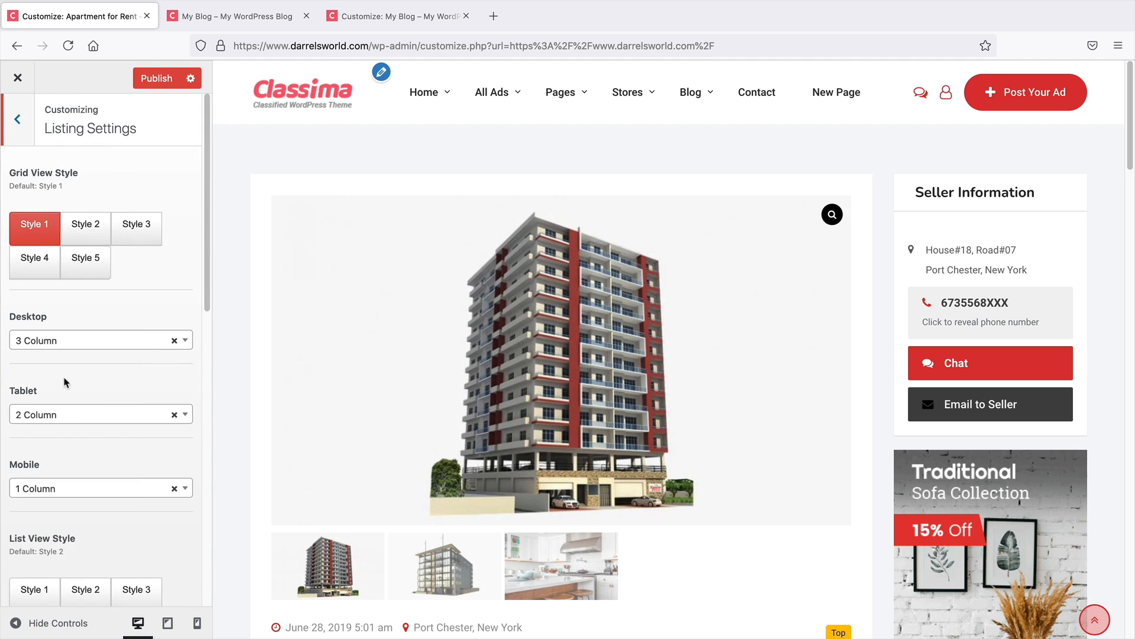
pyautogui.scroll(-6, 149, 296)
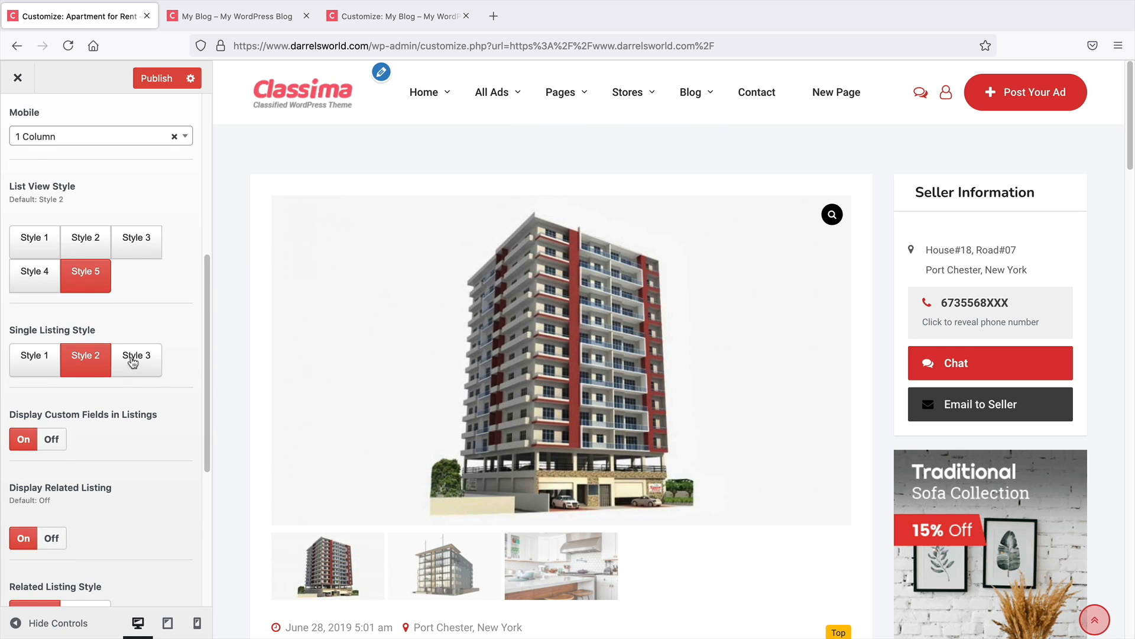
pyautogui.click(133, 363)
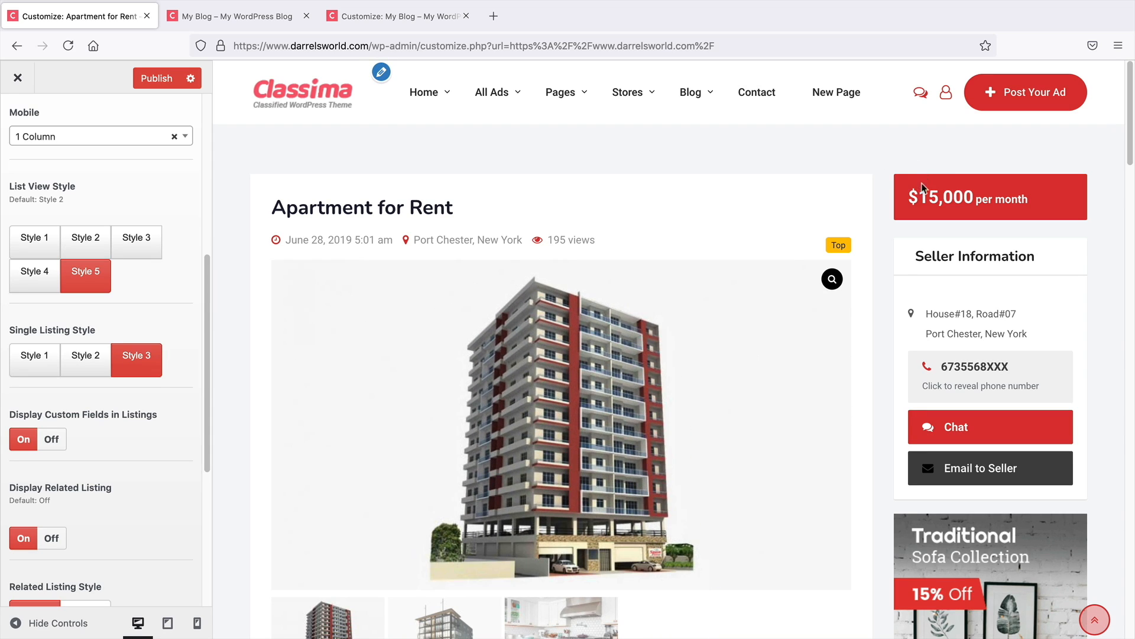
pyautogui.scroll(-1, 919, 189)
pyautogui.scroll(-3, 919, 188)
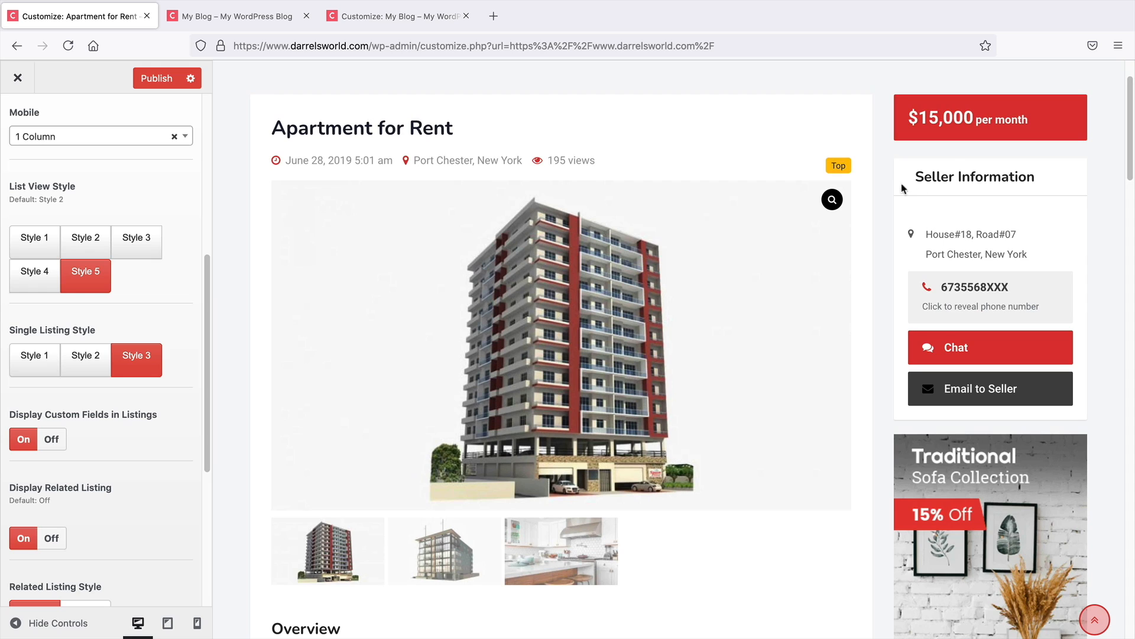
# Switch the Single Listing Style to Style 1
pyautogui.moveTo(465, 136); pyautogui.dragTo(282, 129)
pyautogui.click(282, 129)
pyautogui.click(52, 361)
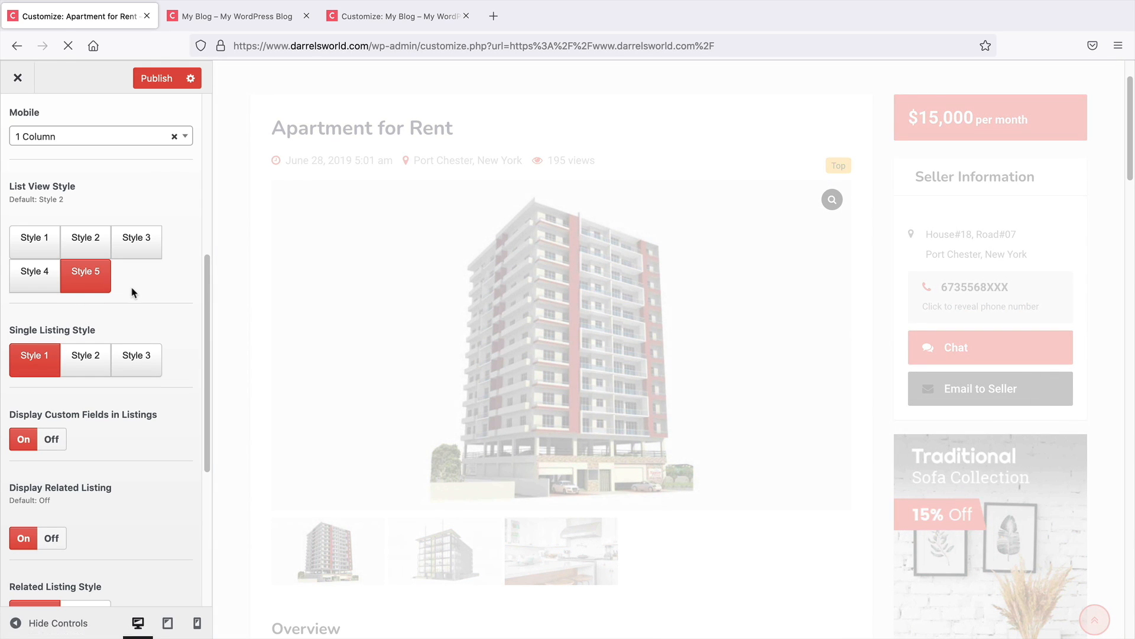
pyautogui.scroll(3, 225, 386)
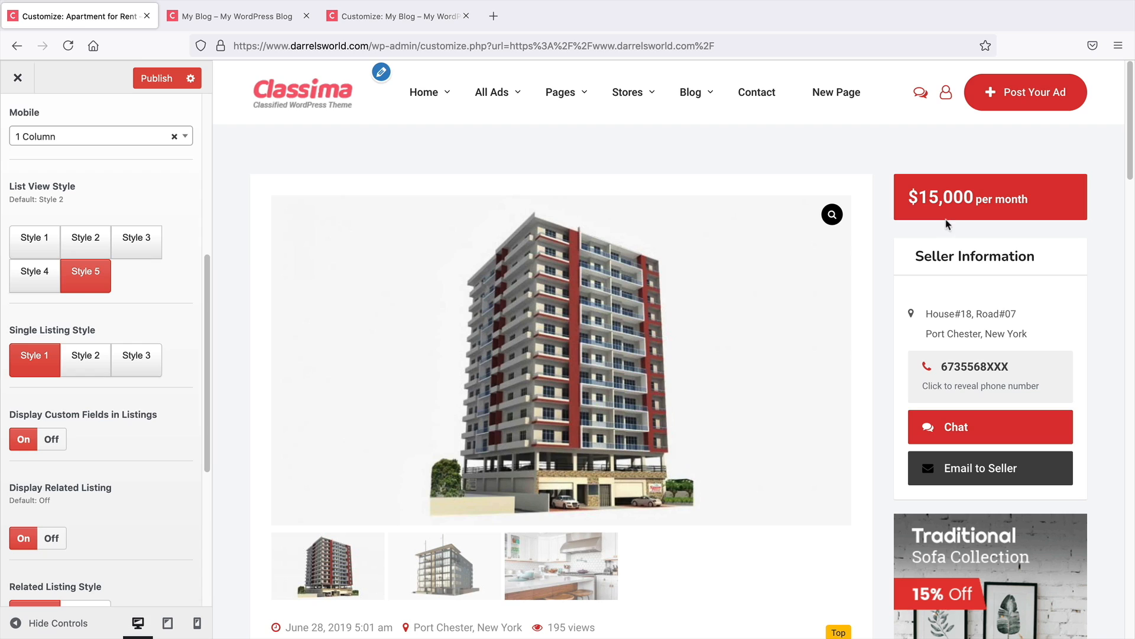
pyautogui.scroll(-10, 903, 363)
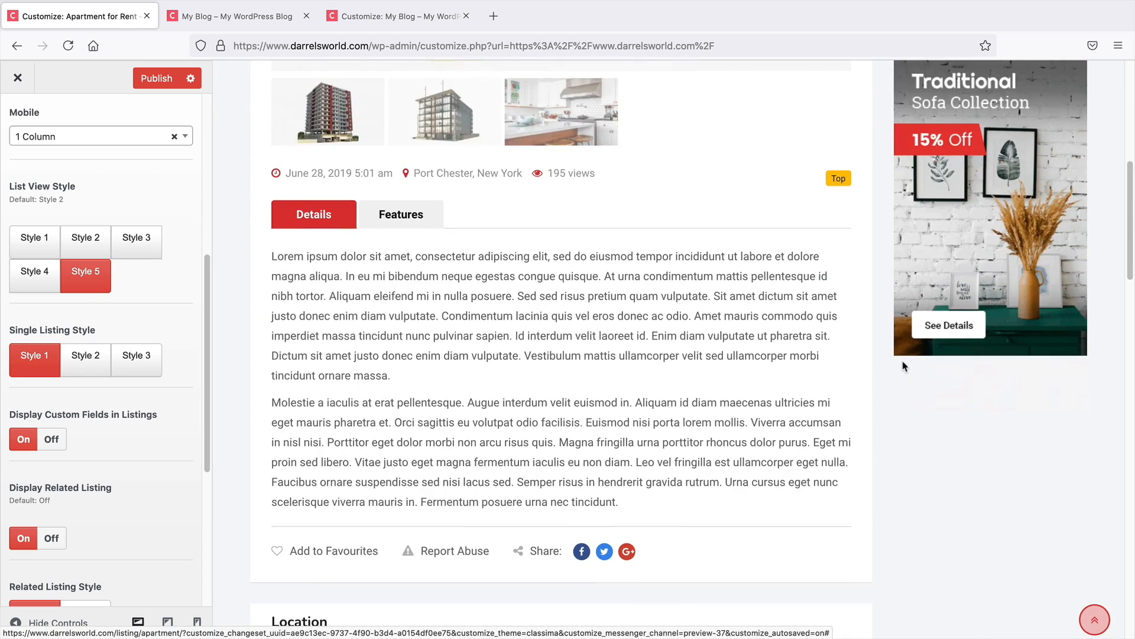
pyautogui.scroll(10, 896, 418)
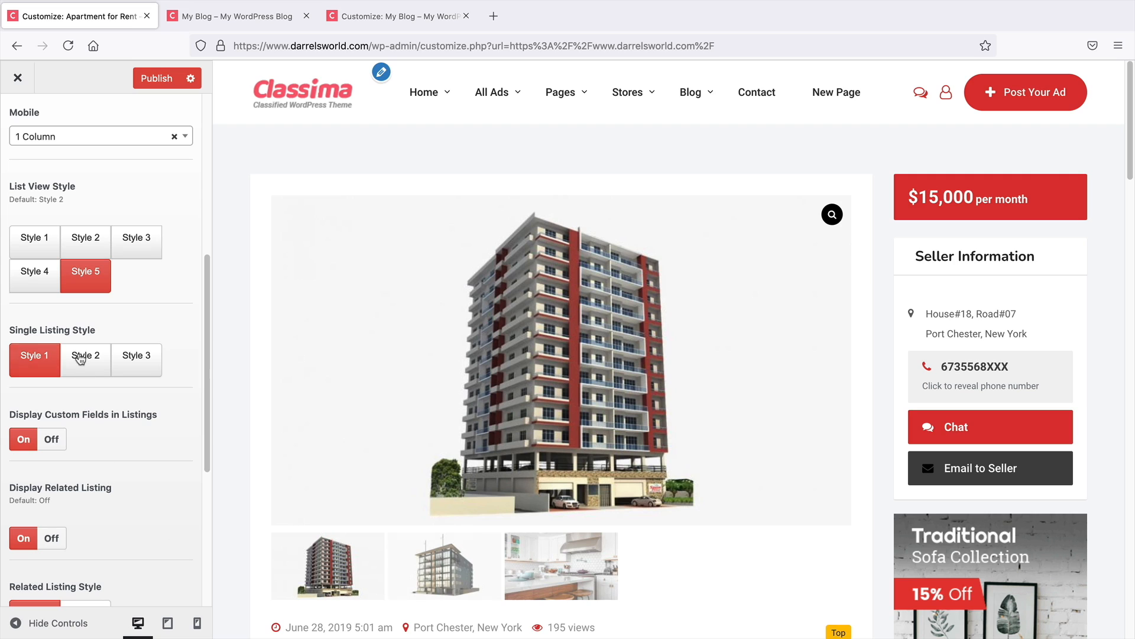
# Switch the Single Listing Style to Style 2, then back to Style 3
pyautogui.click(86, 350)
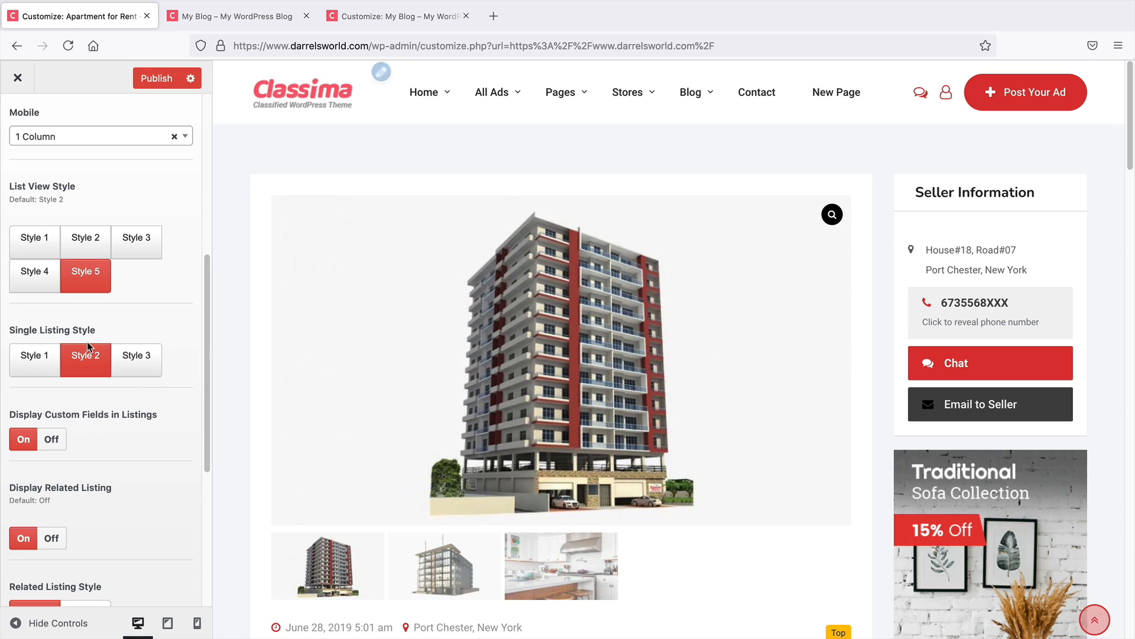
pyautogui.scroll(-5, 245, 393)
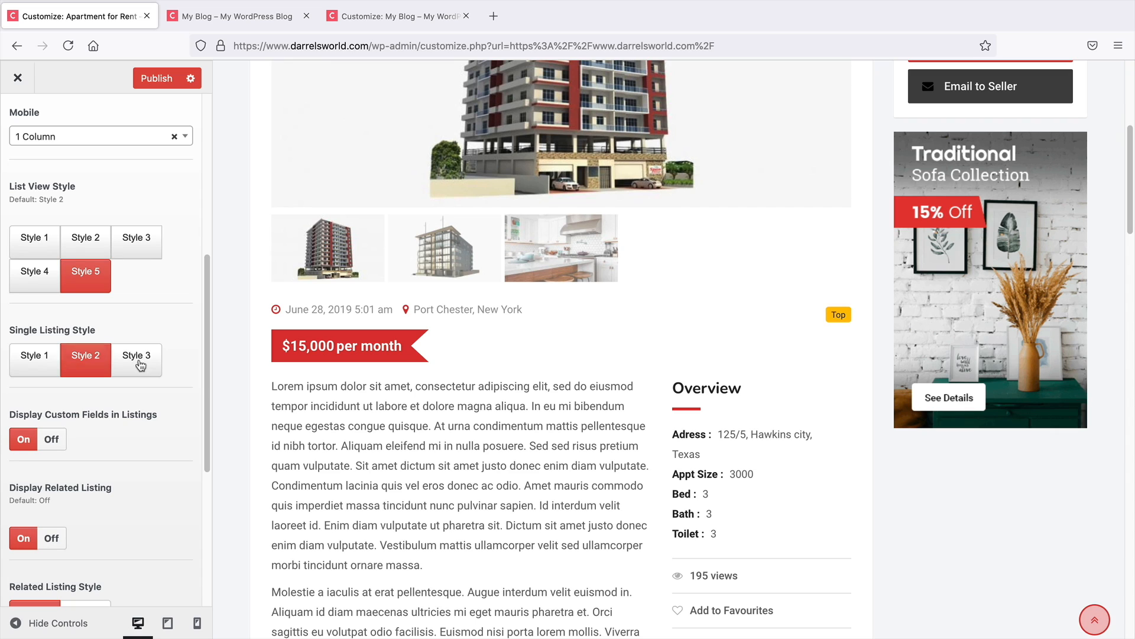
pyautogui.click(139, 363)
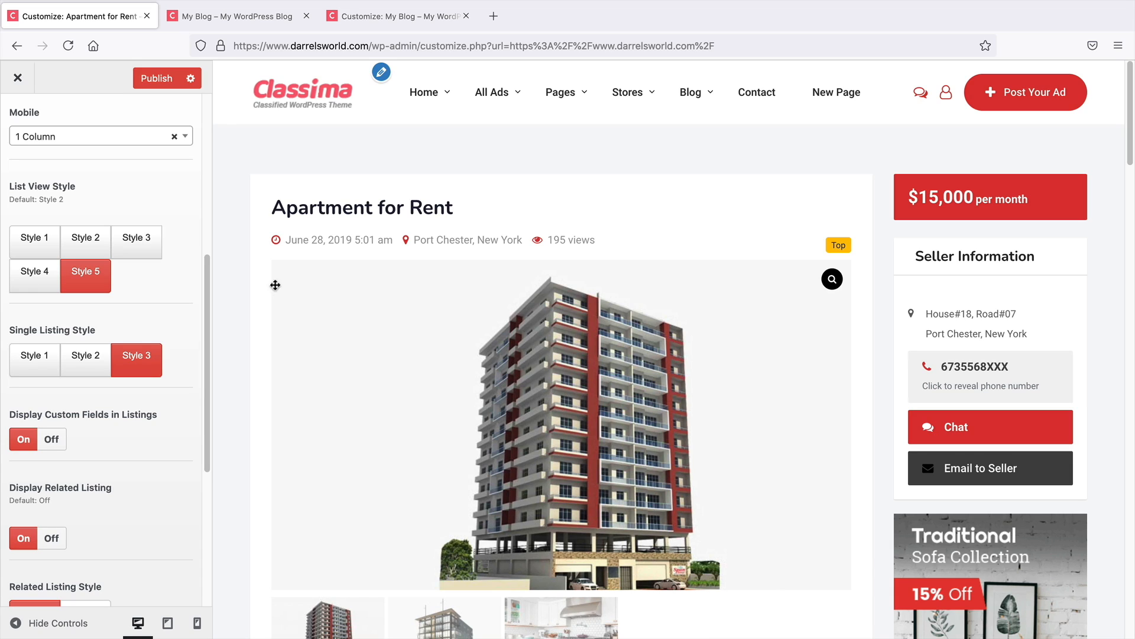
pyautogui.scroll(6, 178, 291)
# Open the Listing Single layout defaults and return to the Layout Defaults list
pyautogui.click(15, 120)
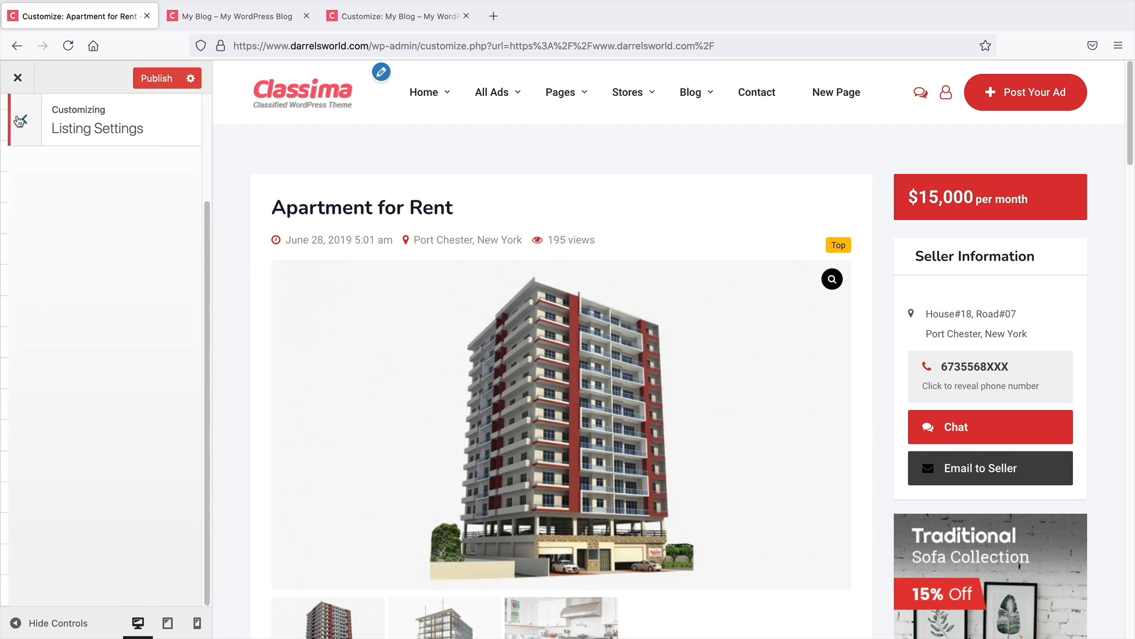
pyautogui.click(58, 283)
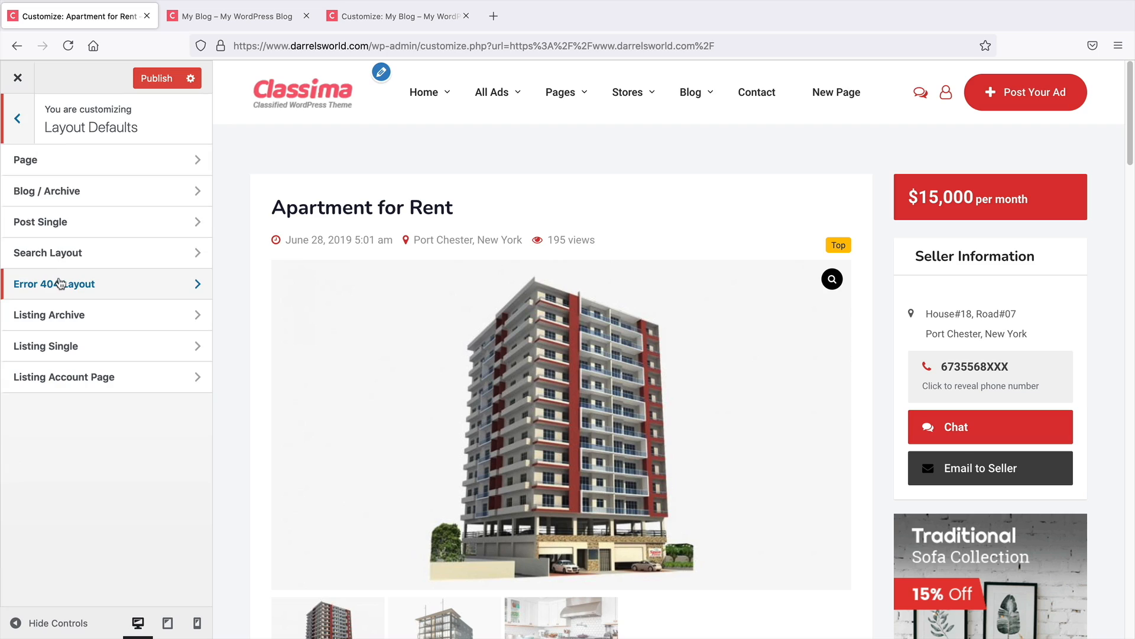
pyautogui.click(98, 359)
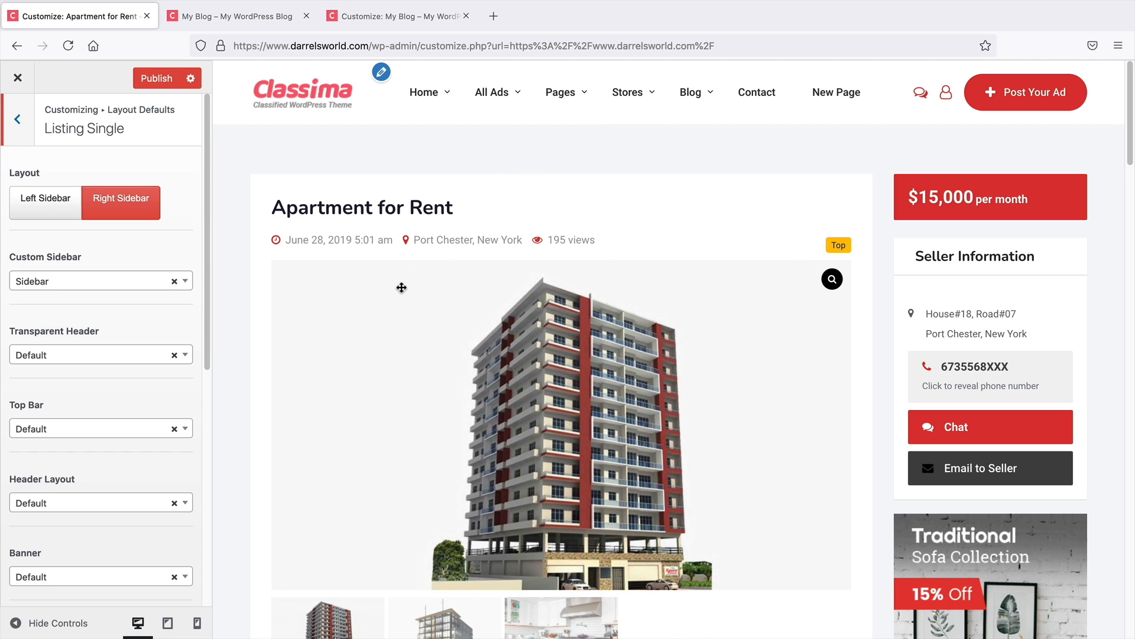
pyautogui.click(13, 120)
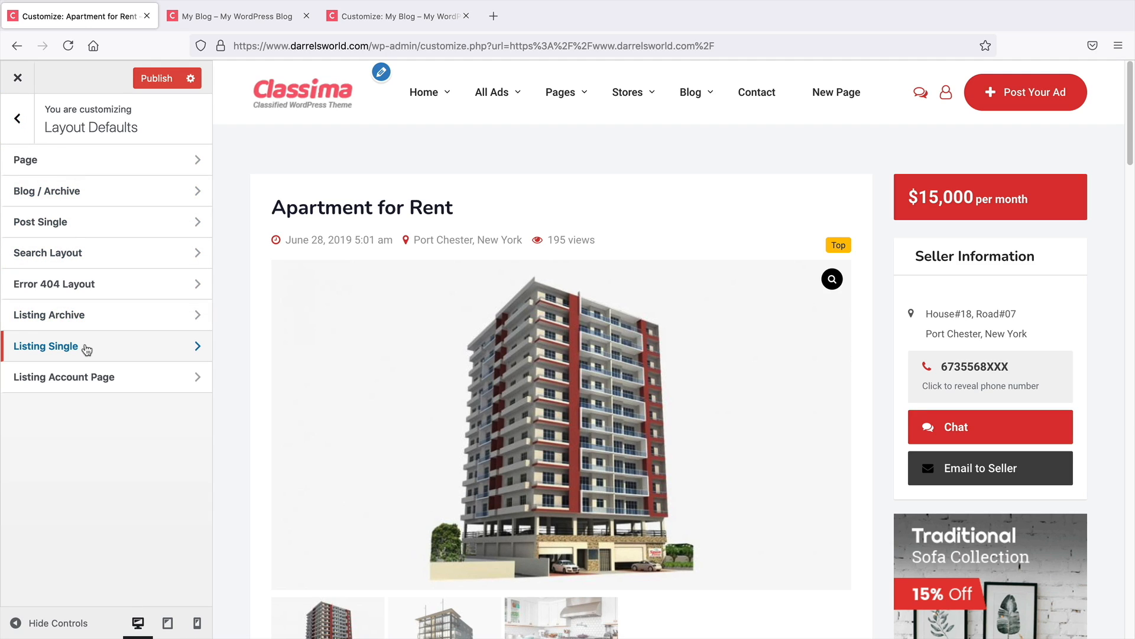
# Open the Advertisements settings and check the classified listings page in the other browser tab
pyautogui.click(17, 119)
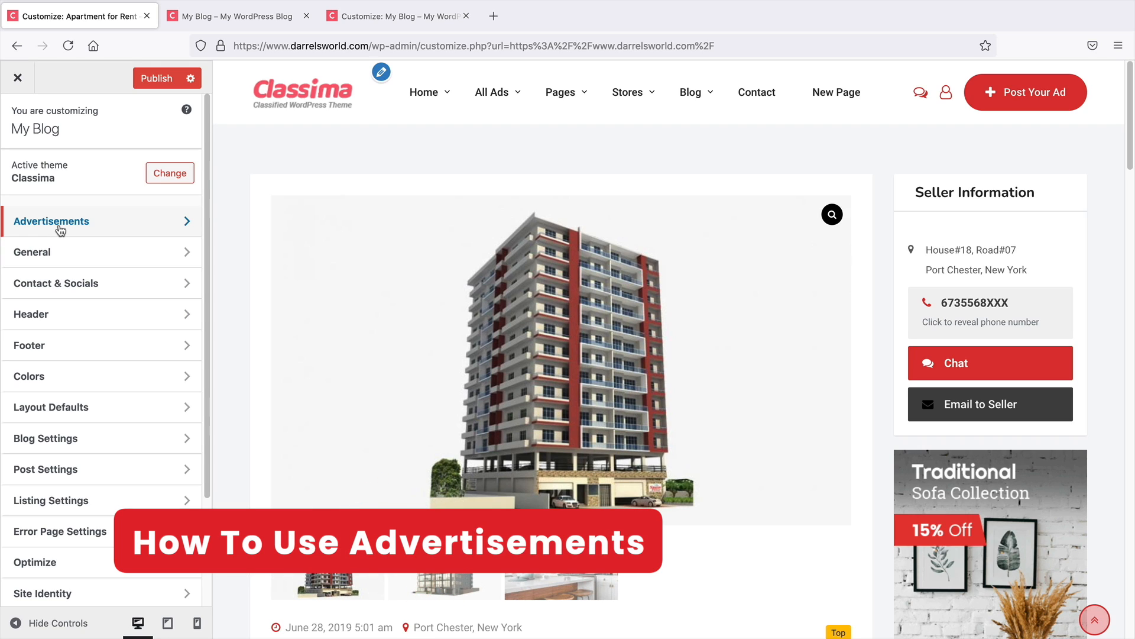
pyautogui.click(60, 230)
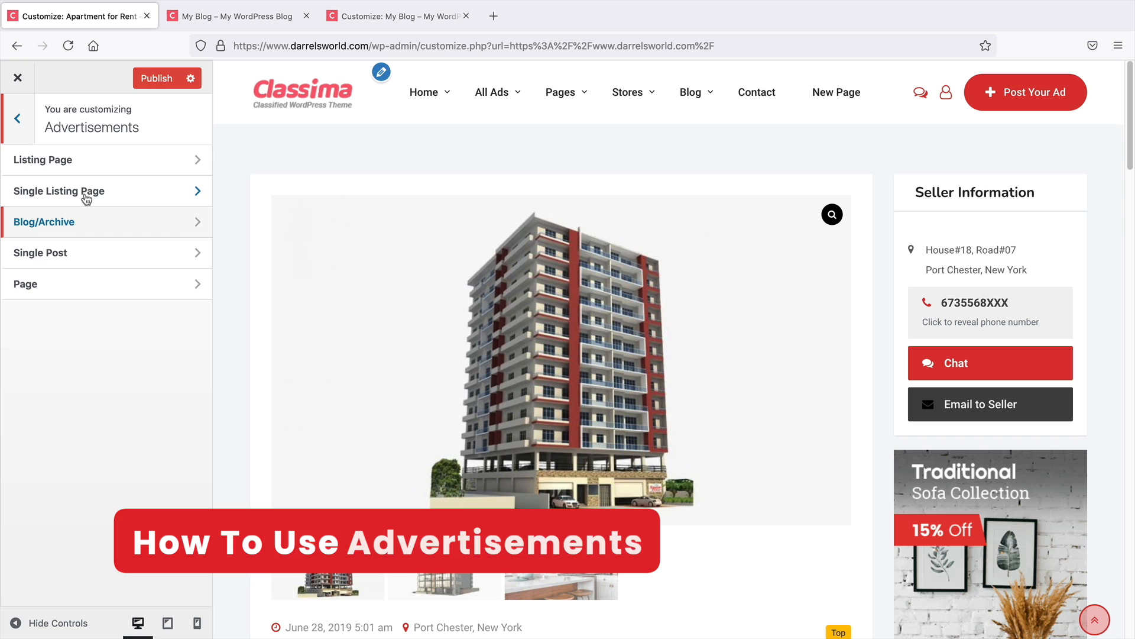
pyautogui.click(207, 19)
pyautogui.click(885, 363)
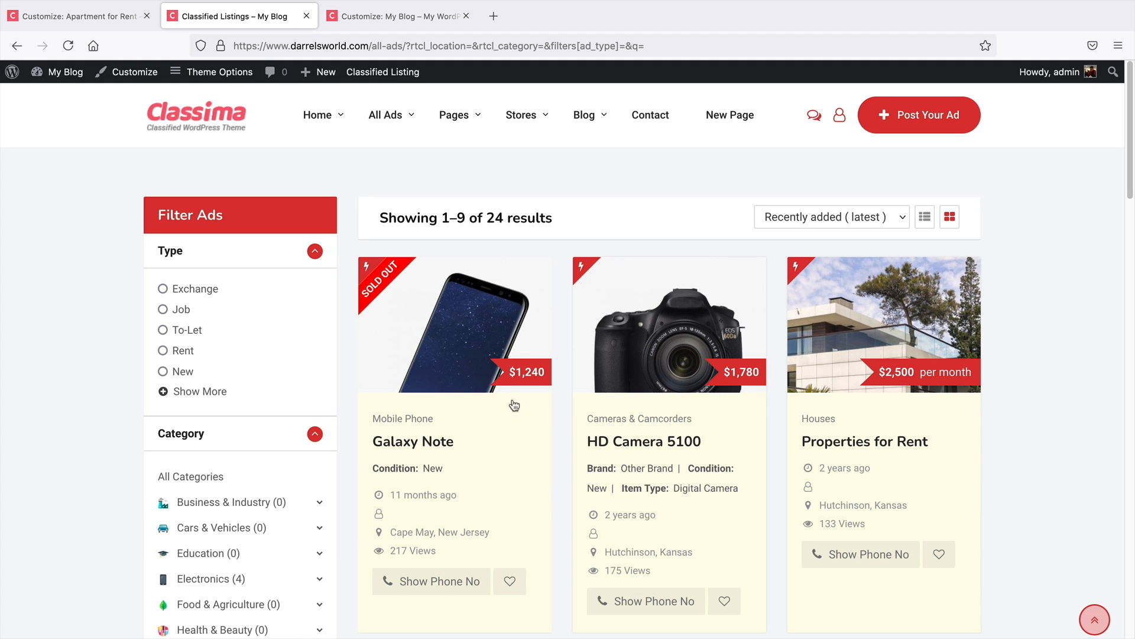
pyautogui.click(83, 16)
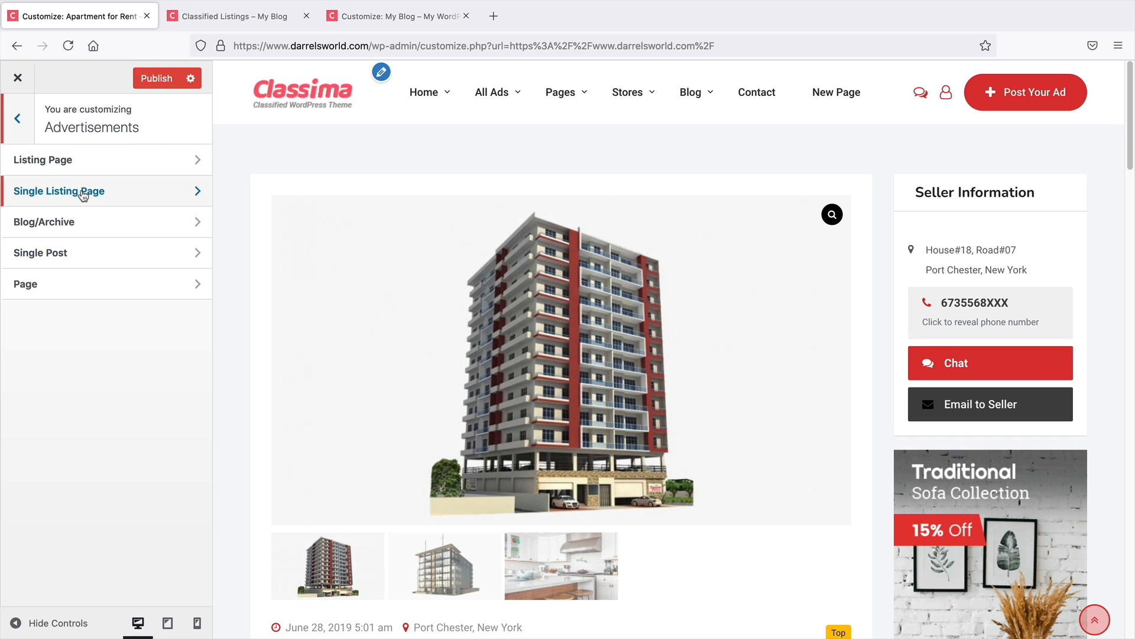
# Enable the Single Listing Page ad and replace its image with ads3.png from the media library
pyautogui.click(84, 191)
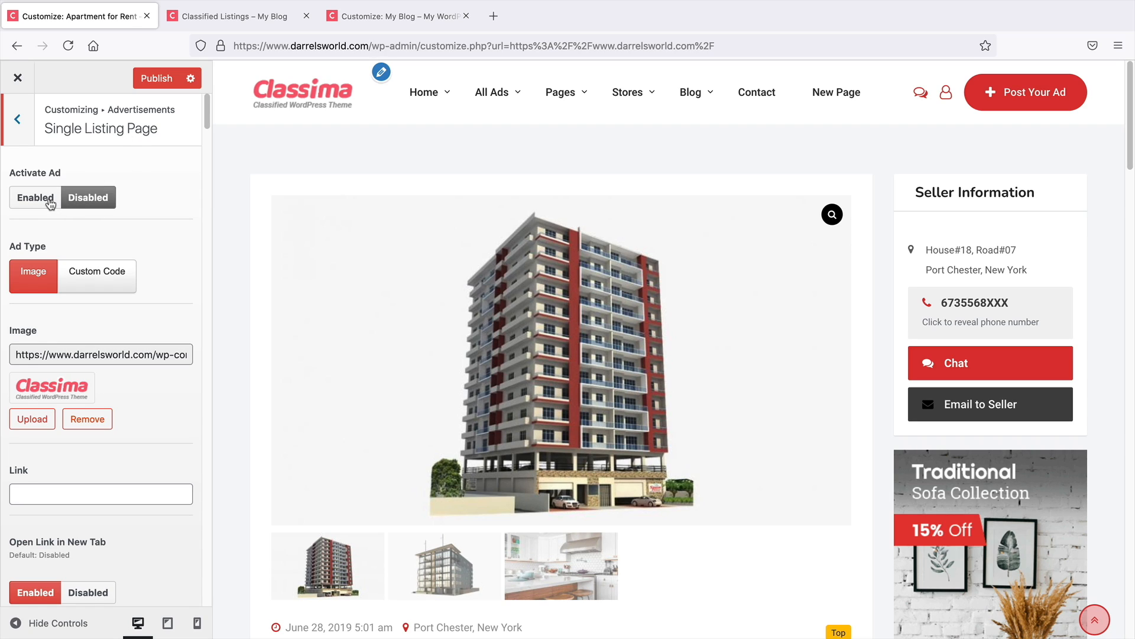
pyautogui.click(36, 197)
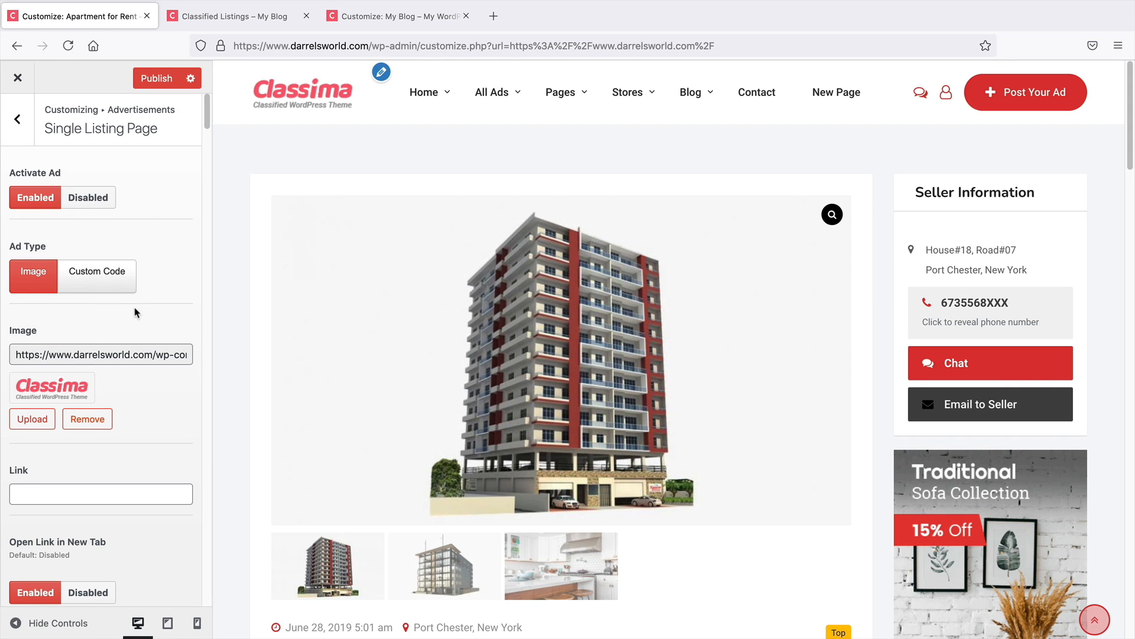
pyautogui.scroll(-1, 135, 312)
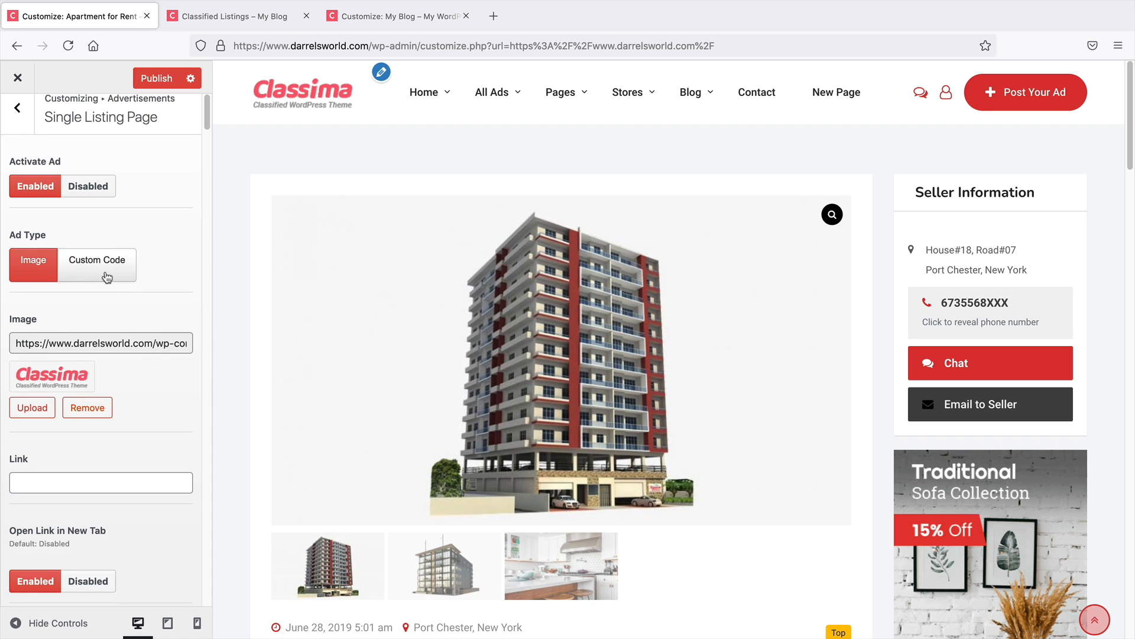
pyautogui.click(88, 406)
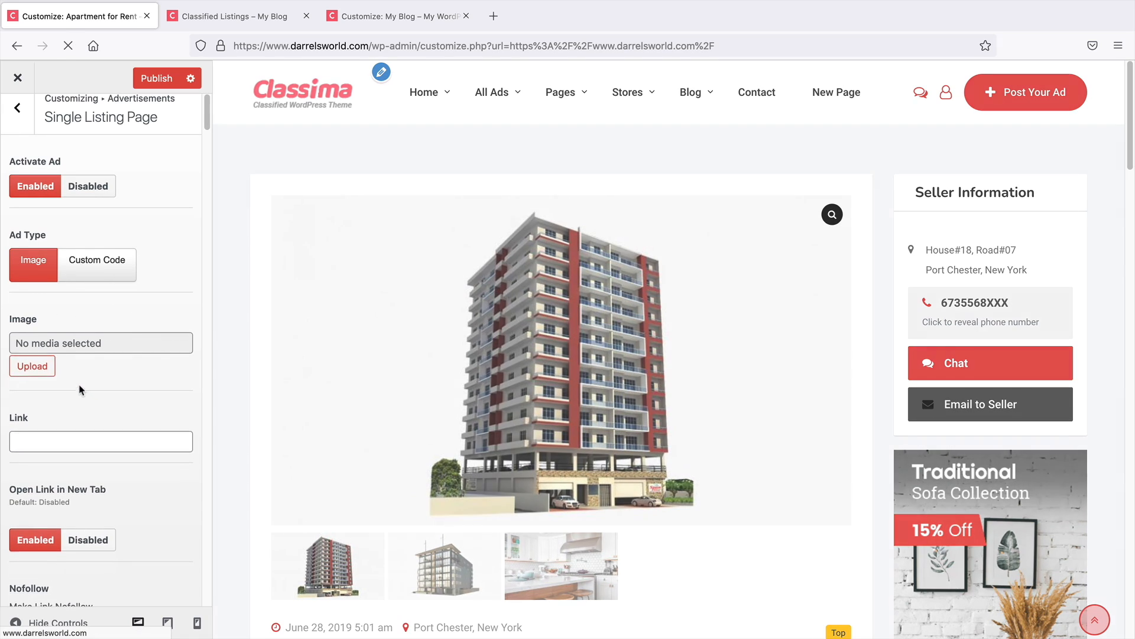
pyautogui.click(39, 367)
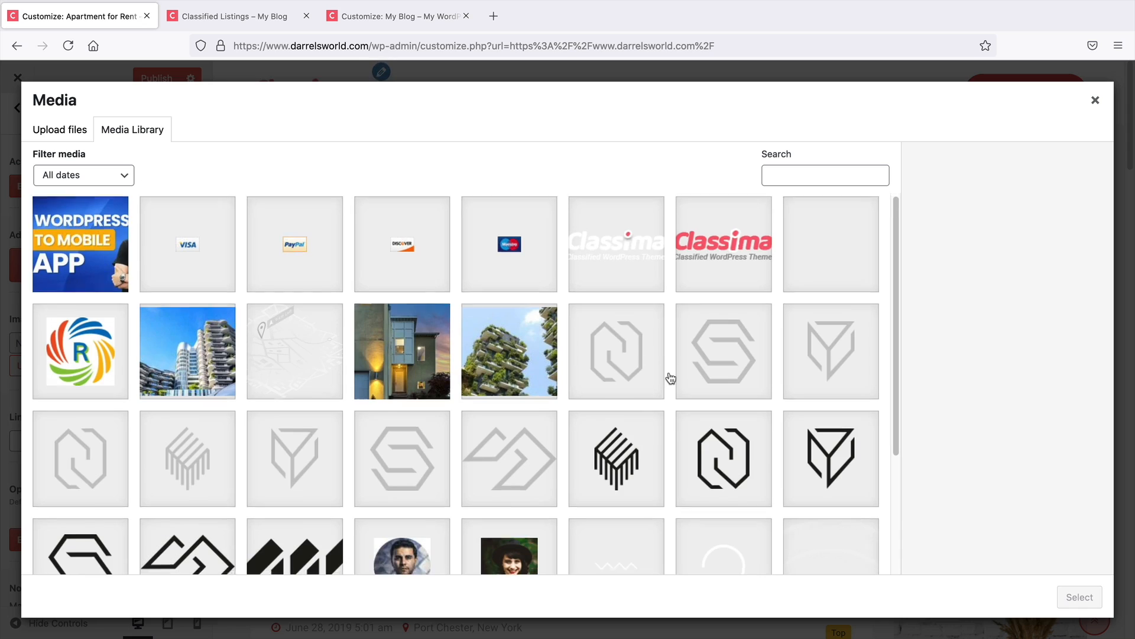
pyautogui.scroll(-3, 671, 379)
pyautogui.scroll(-5, 571, 409)
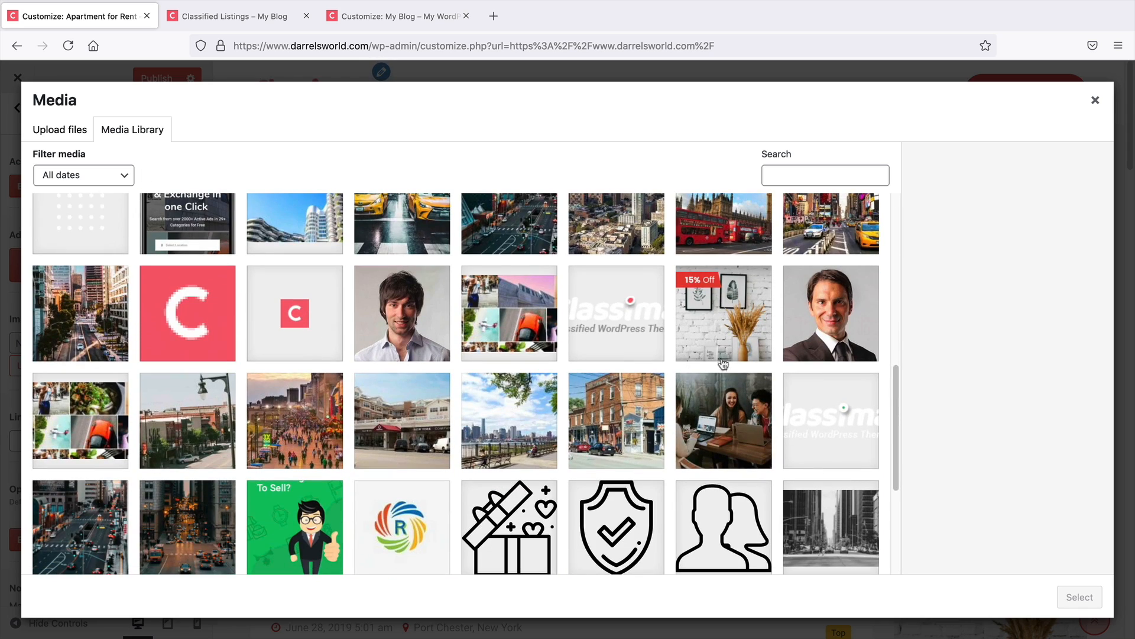
pyautogui.click(752, 315)
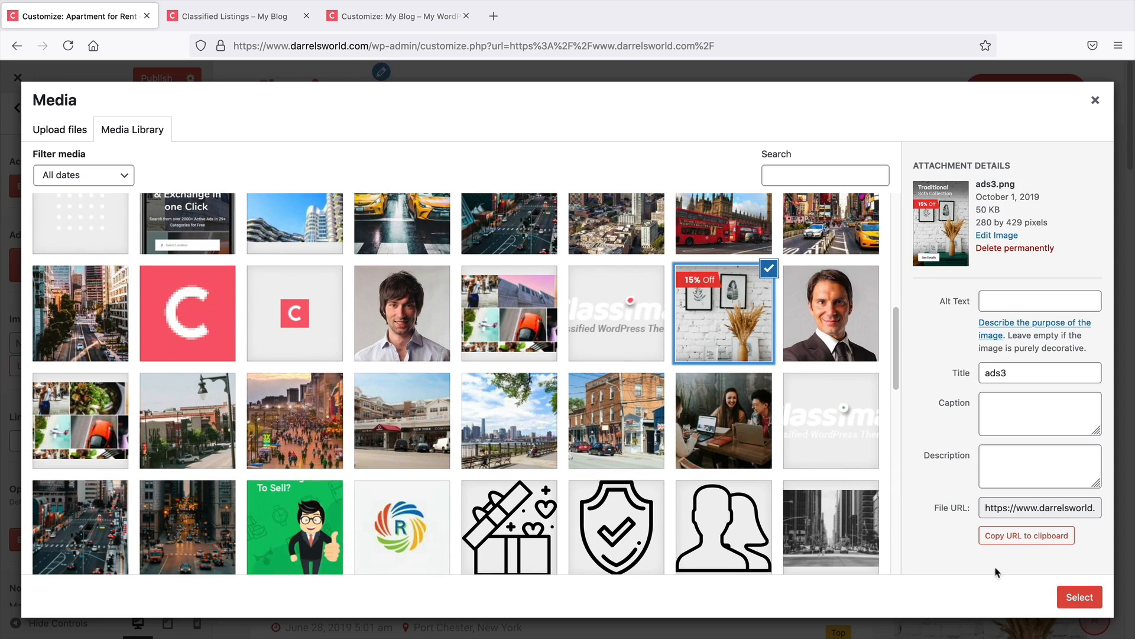
pyautogui.click(1080, 597)
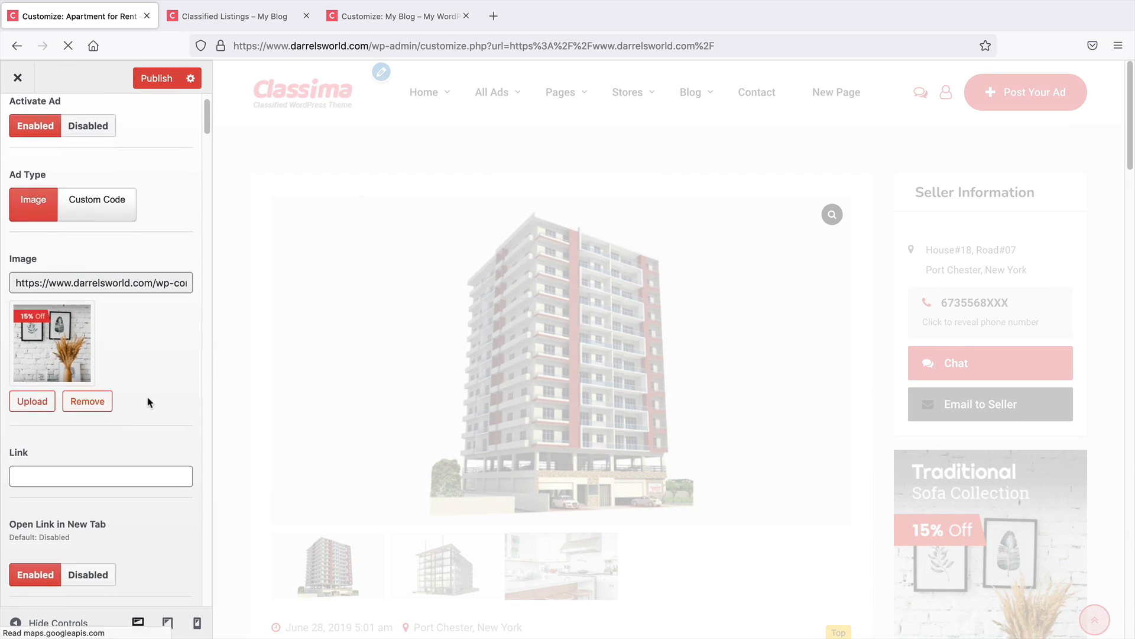
# Set the Single Listing Page ad link to #
pyautogui.scroll(-2, 136, 405)
pyautogui.click(127, 412)
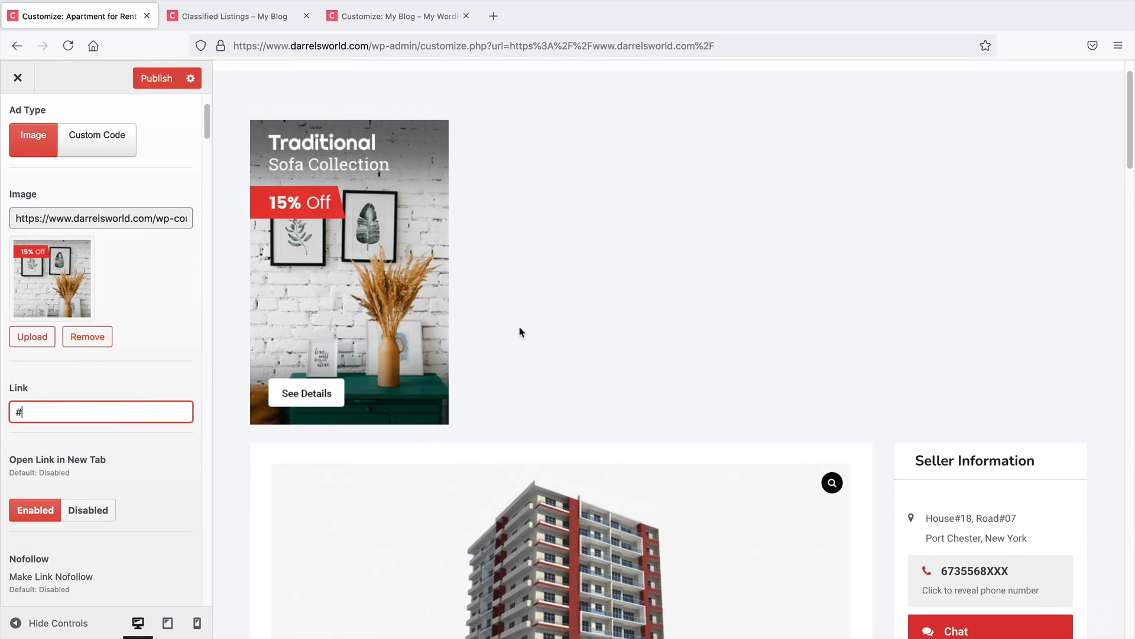
pyautogui.scroll(-3, 101, 429)
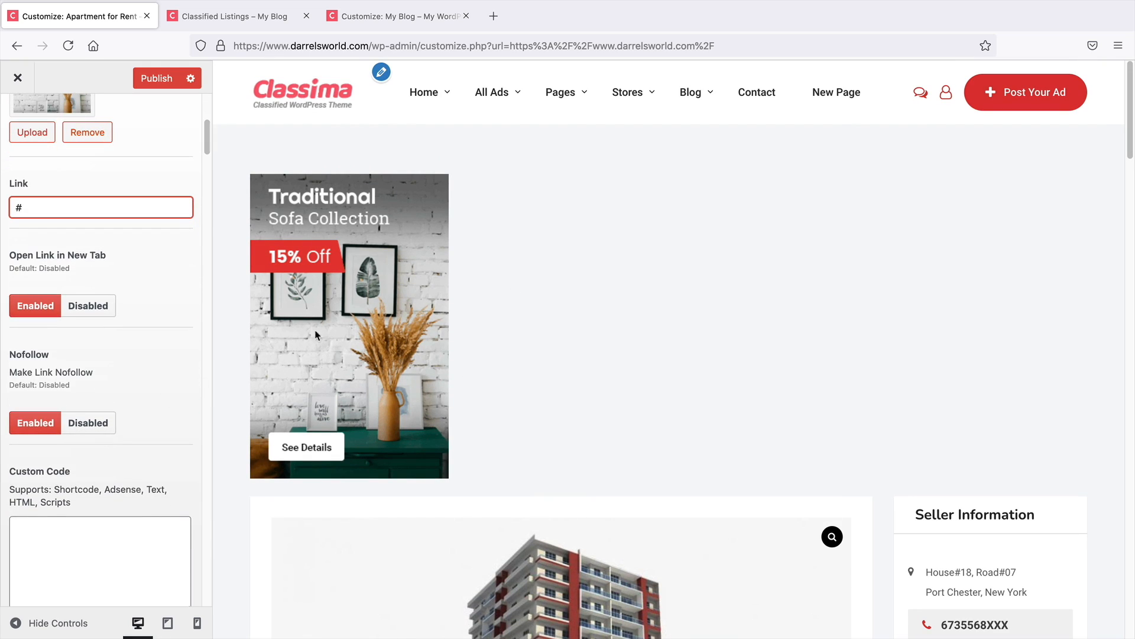
pyautogui.scroll(-3, 466, 408)
pyautogui.scroll(-3, 152, 423)
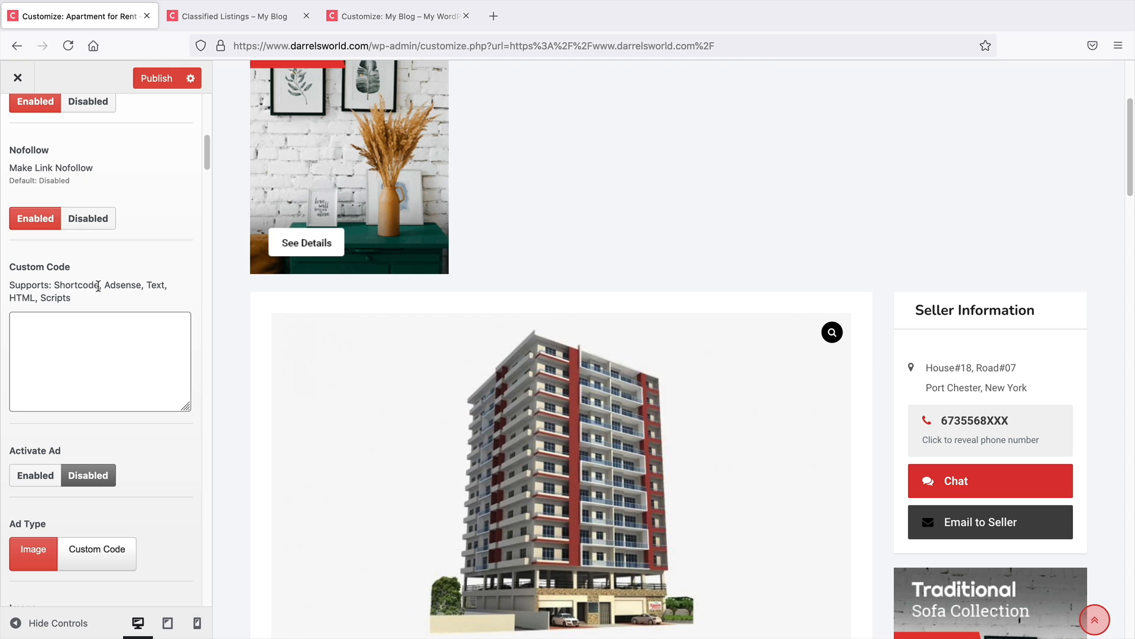
pyautogui.scroll(-3, 113, 359)
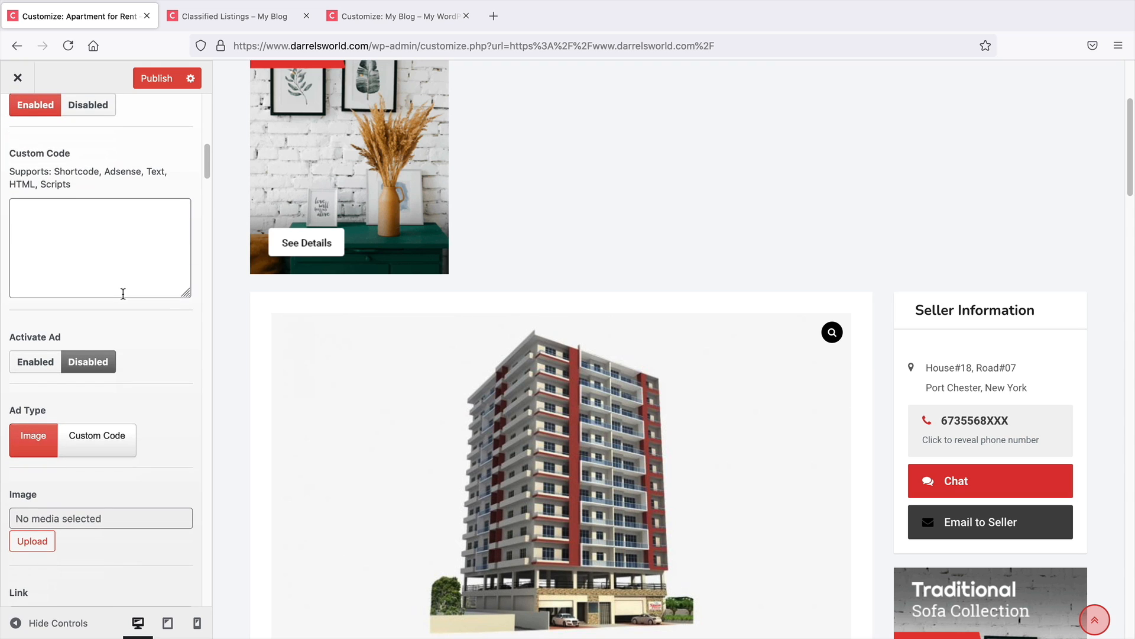
pyautogui.scroll(-5, 128, 320)
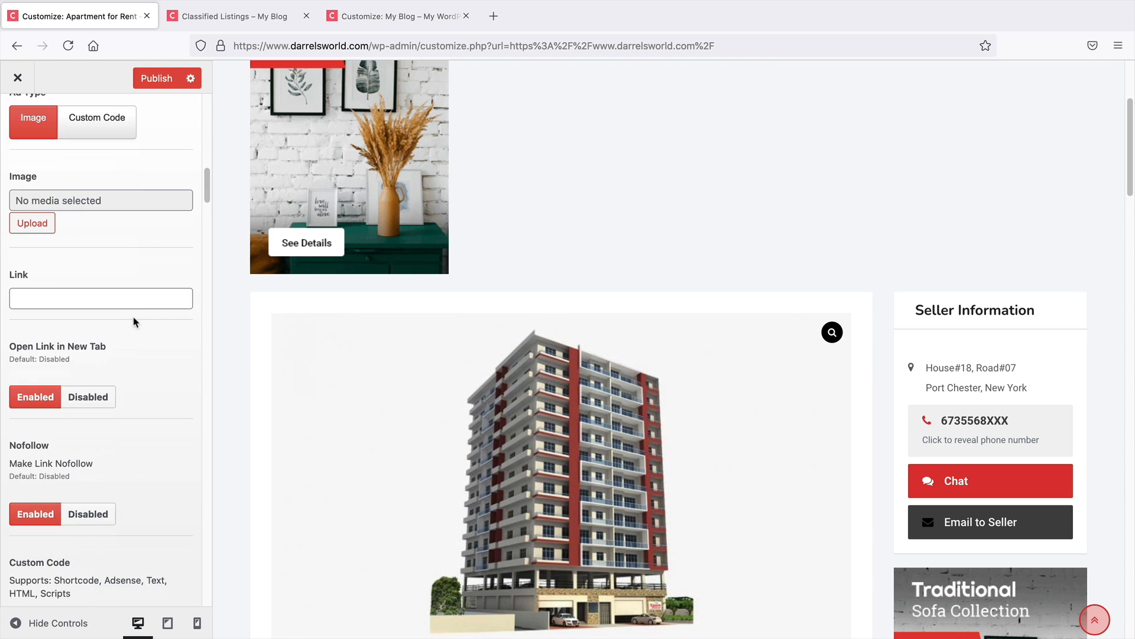
# Disable the Single Listing Page ad
pyautogui.scroll(2, 133, 318)
pyautogui.scroll(3, 485, 282)
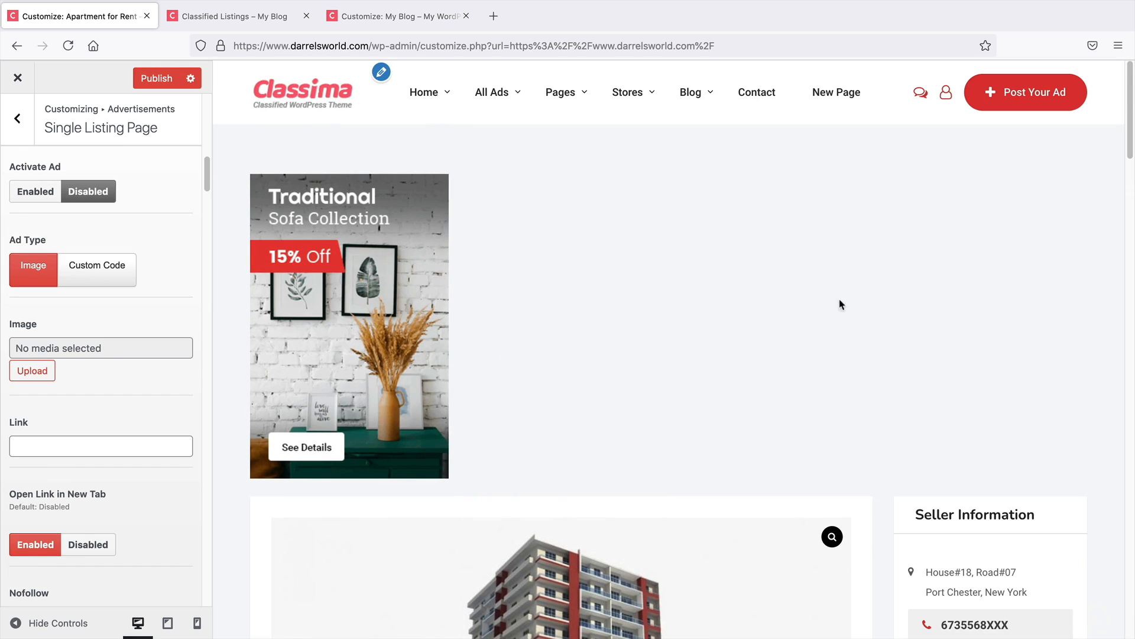
pyautogui.scroll(10, 77, 337)
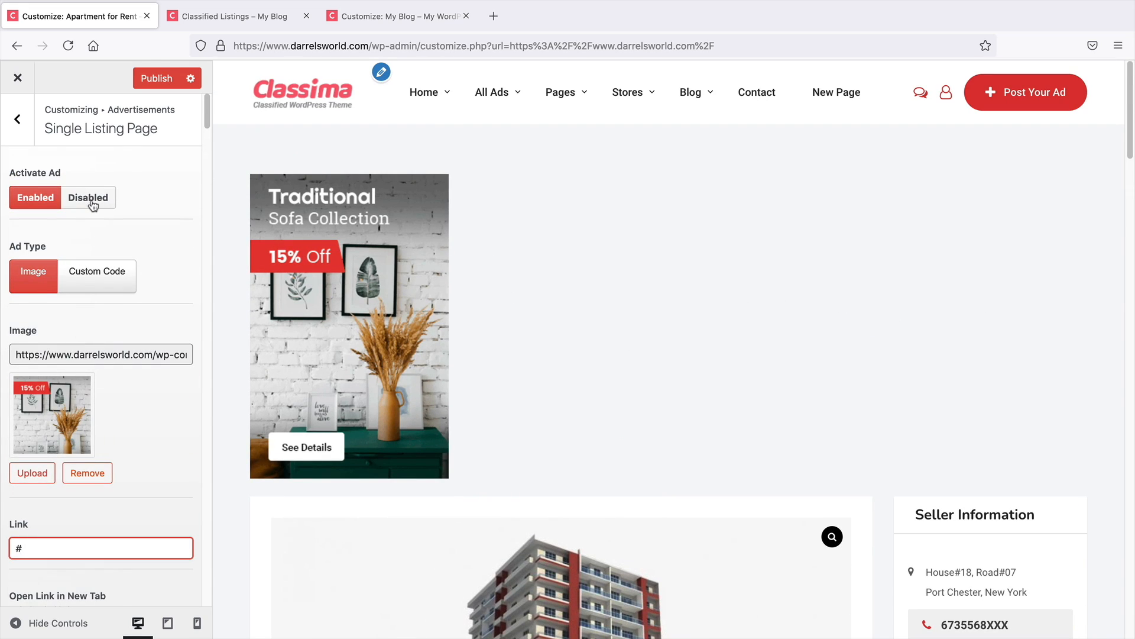
pyautogui.click(92, 200)
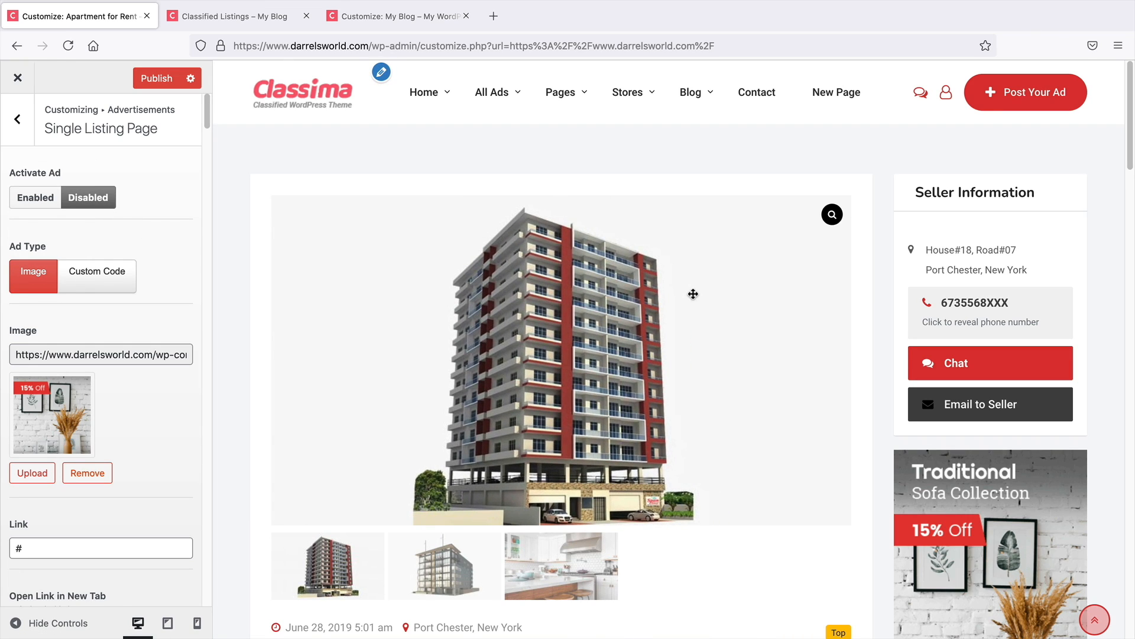
pyautogui.scroll(-4, 970, 388)
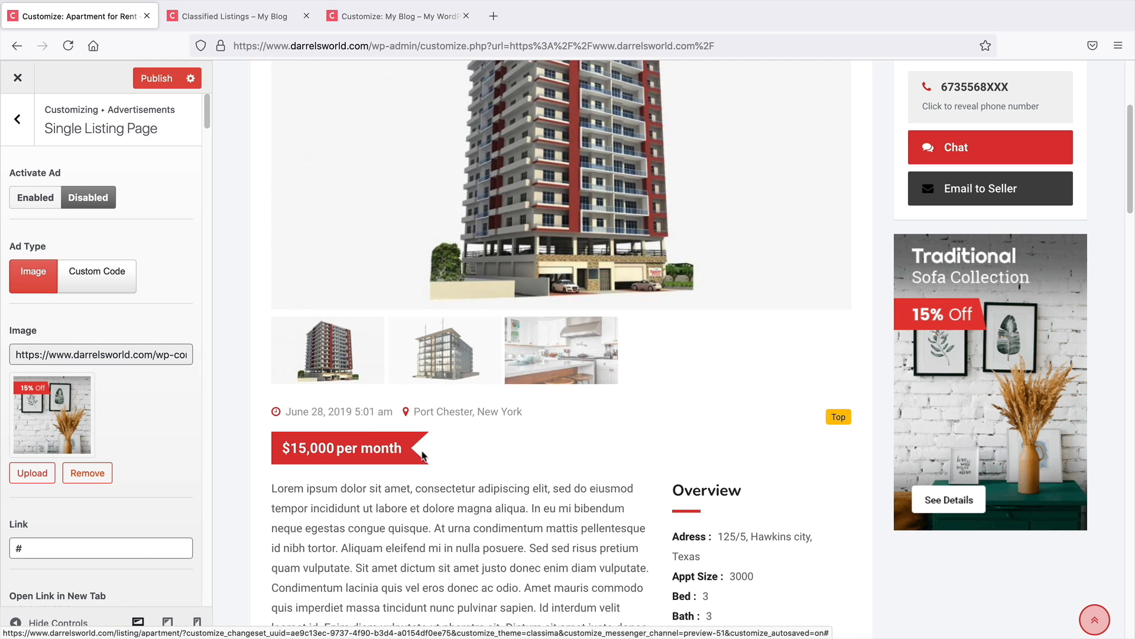
pyautogui.scroll(4, 271, 260)
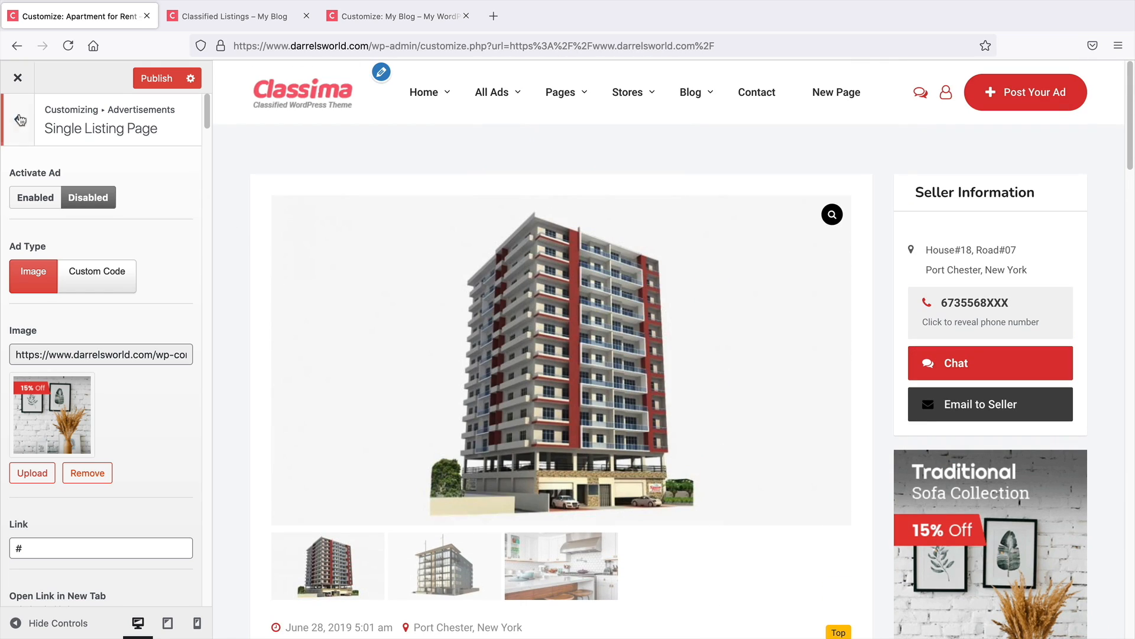
# Open the Listing Page ad settings and bring the listings archive into the preview via the Home 1 search
pyautogui.click(20, 120)
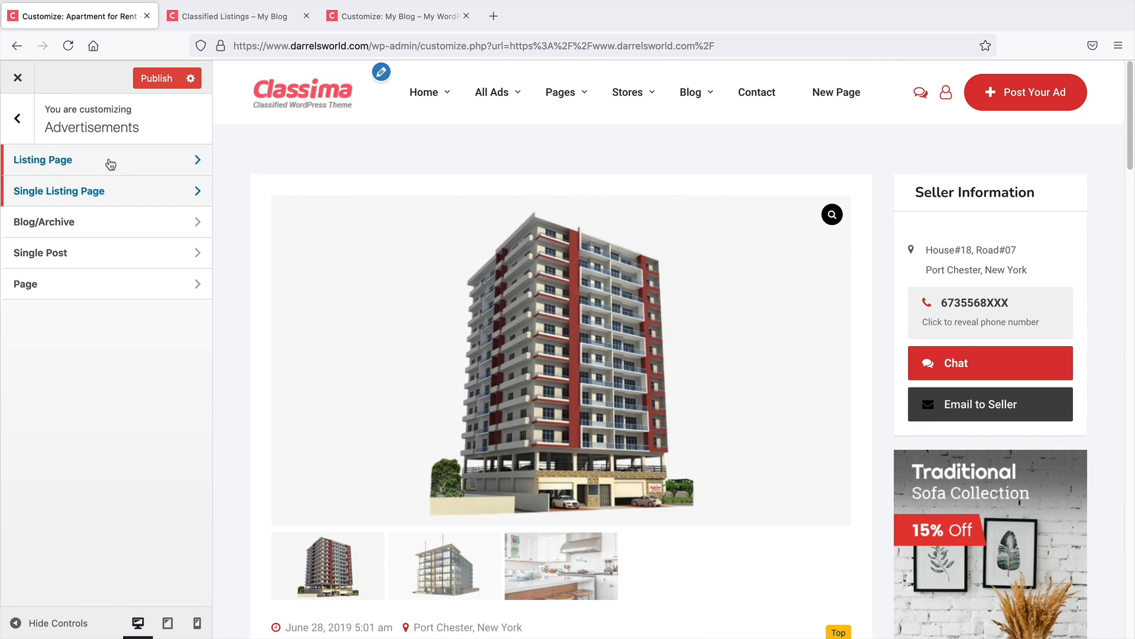
pyautogui.click(118, 167)
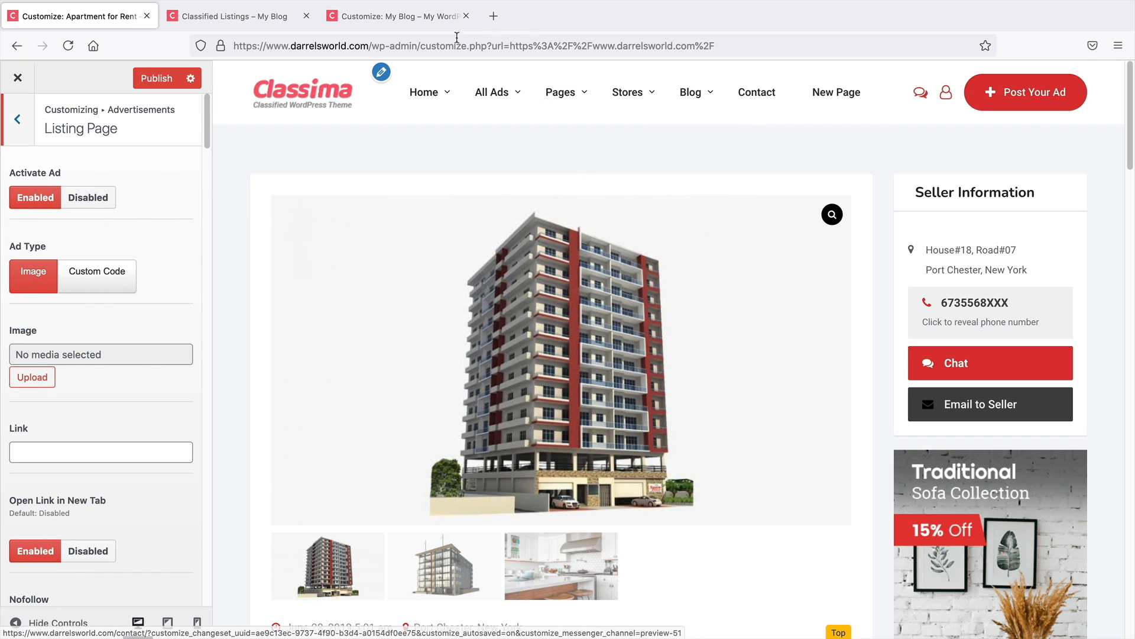
pyautogui.moveTo(425, 97)
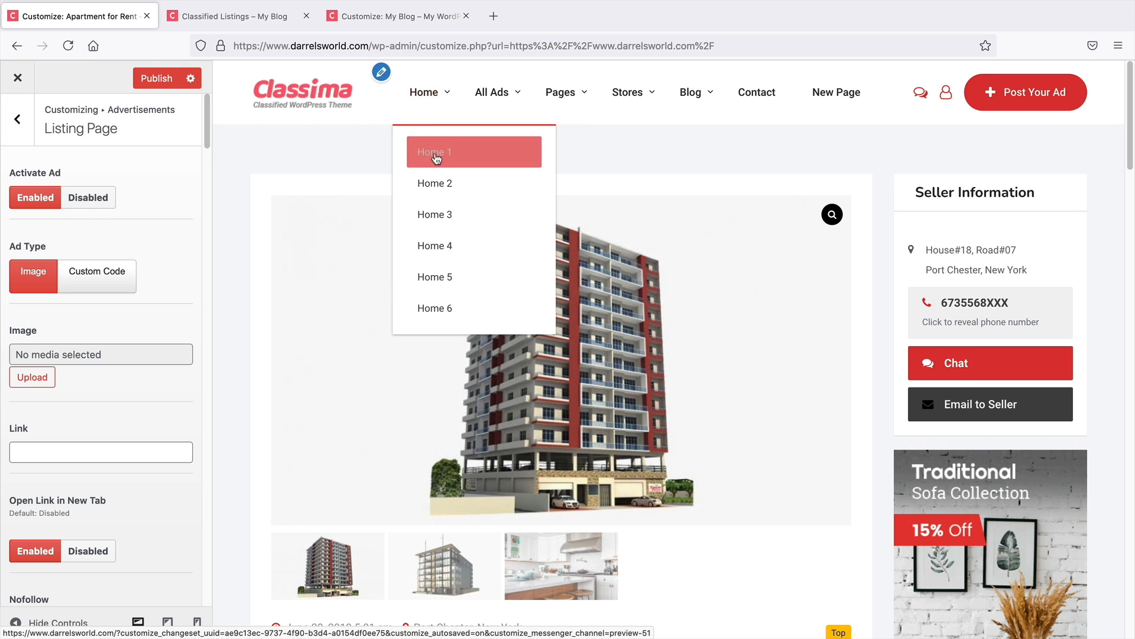
pyautogui.click(431, 152)
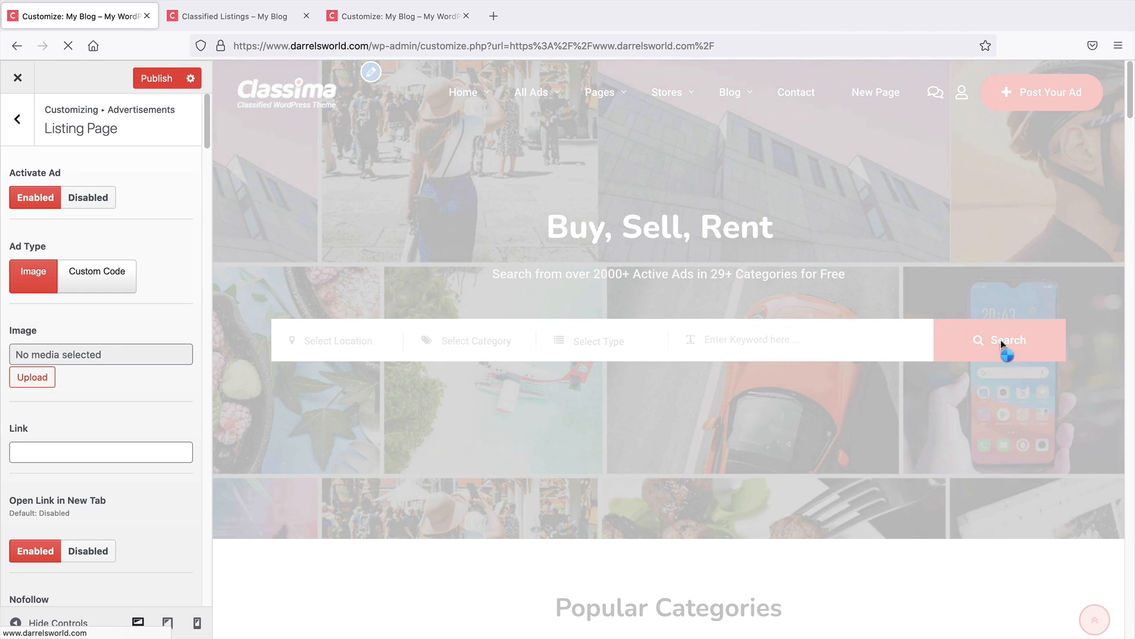
pyautogui.click(1001, 339)
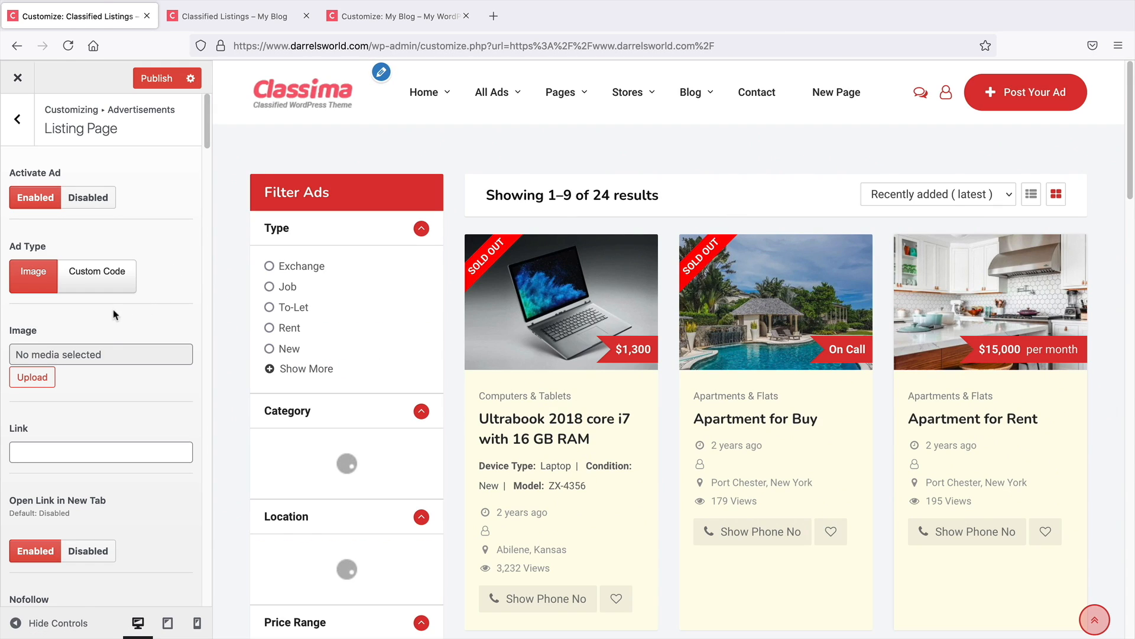
# Set the Listing Page ad image to the Classima logo from the media library
pyautogui.click(42, 377)
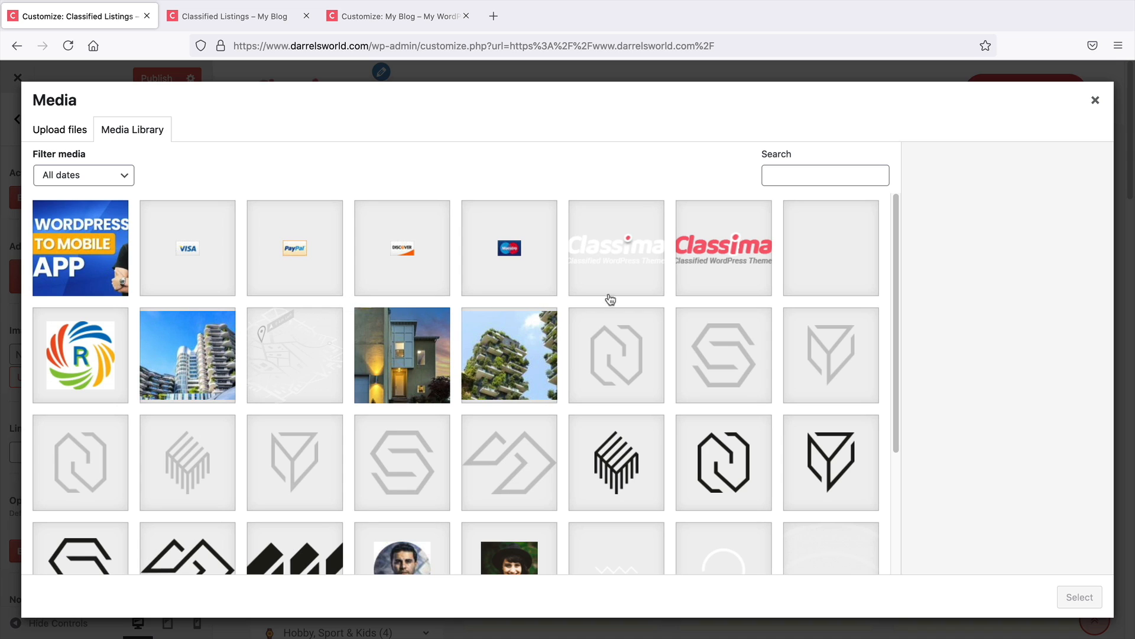
pyautogui.click(698, 278)
pyautogui.click(1085, 599)
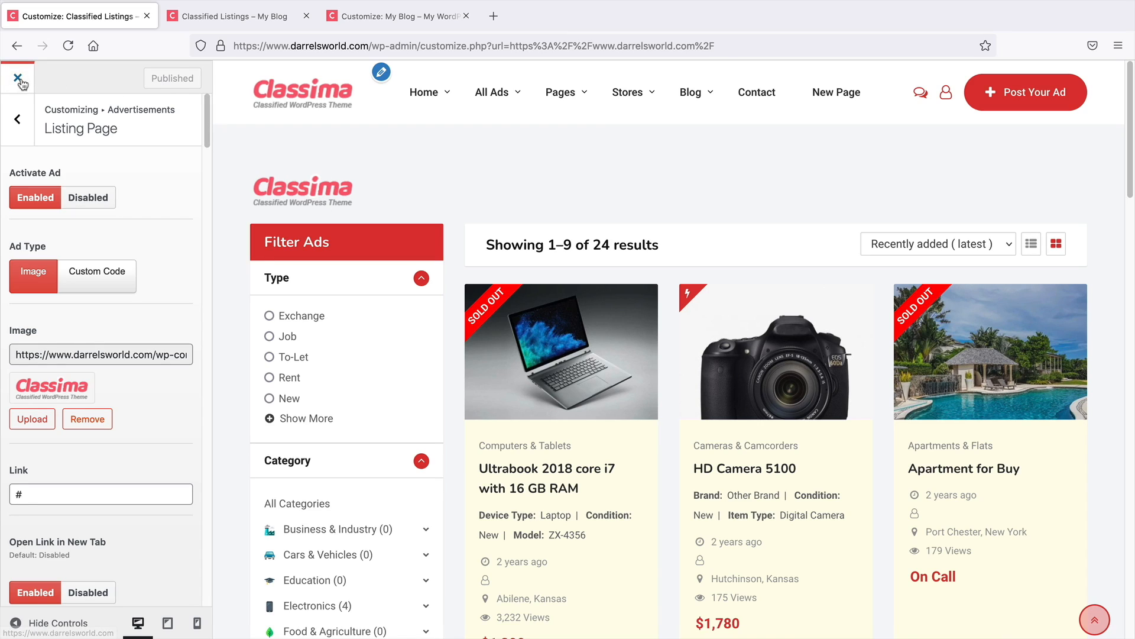
# Enable the second ad slot further down the Listing Page settings
pyautogui.click(76, 418)
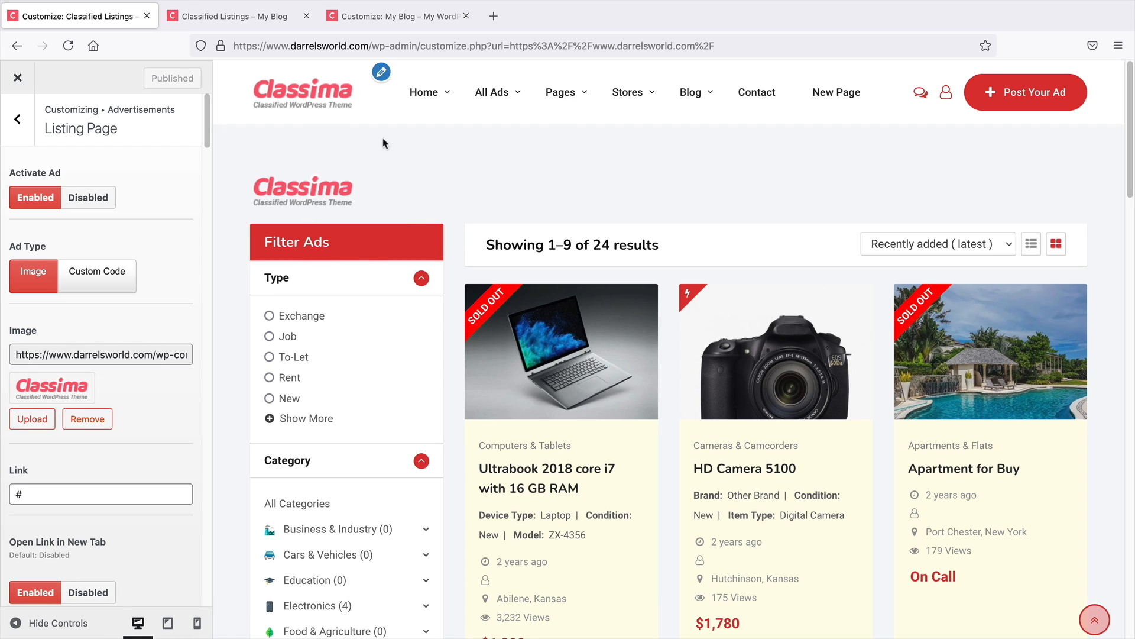
pyautogui.scroll(-6, 125, 392)
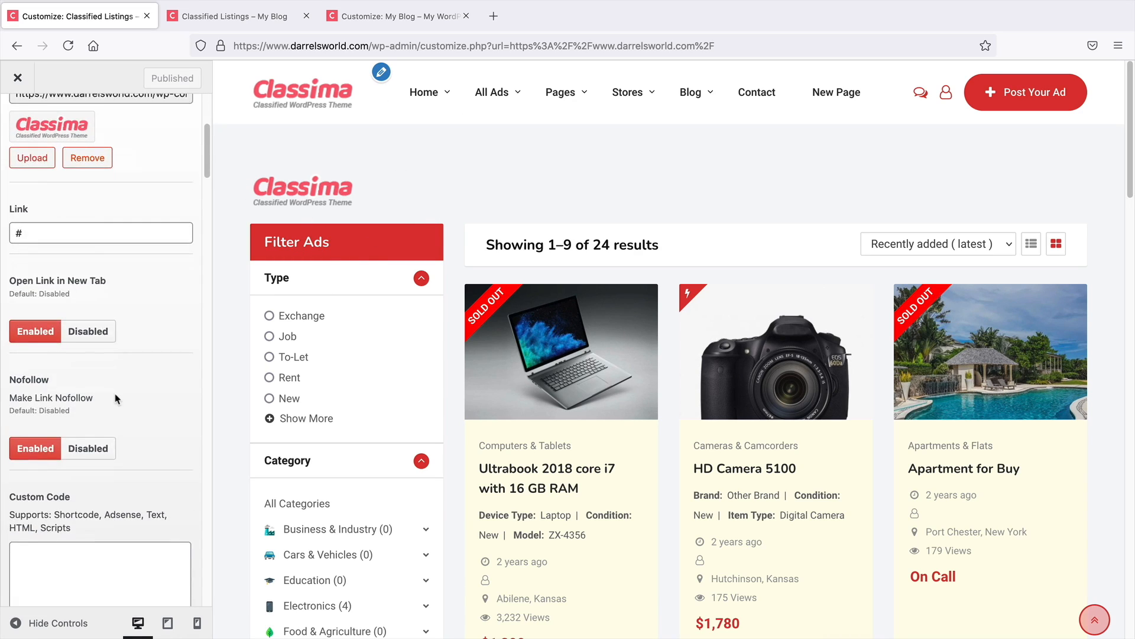
pyautogui.scroll(-3, 125, 390)
pyautogui.scroll(-3, 125, 391)
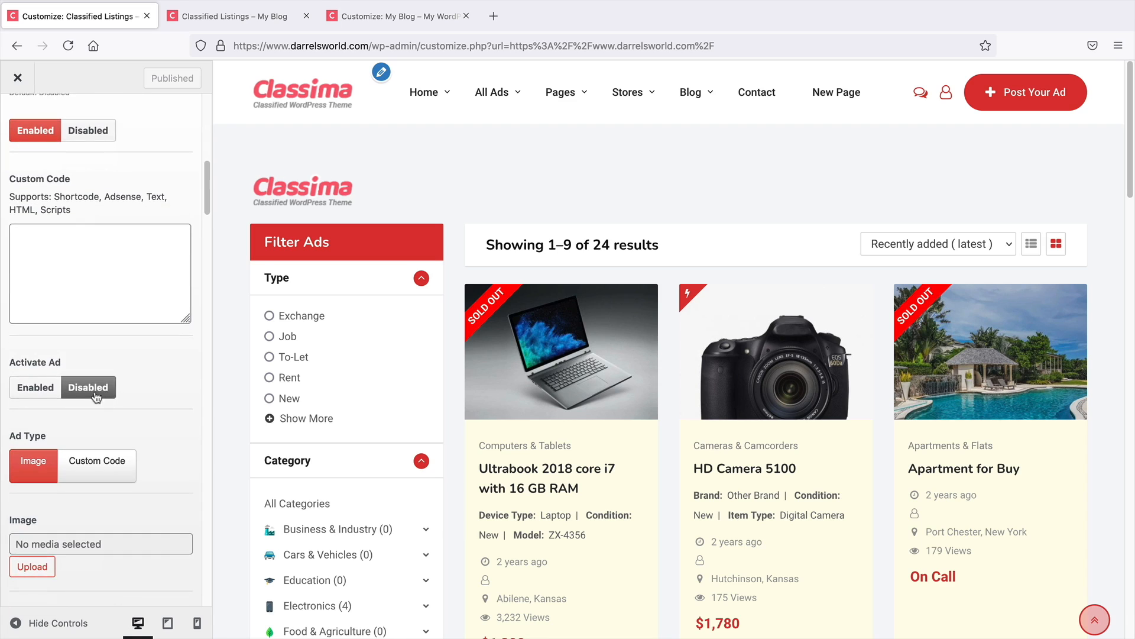
pyautogui.click(26, 394)
pyautogui.scroll(-2, 95, 399)
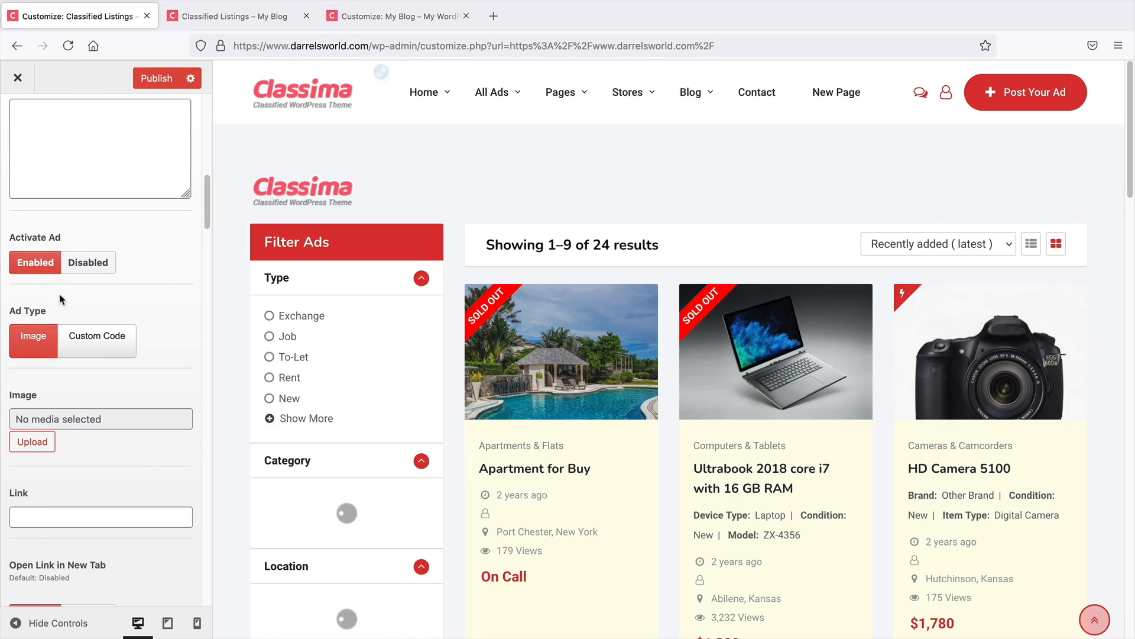
# Set the second Listing Page ad's image to the Classima logo from the media library
pyautogui.click(32, 441)
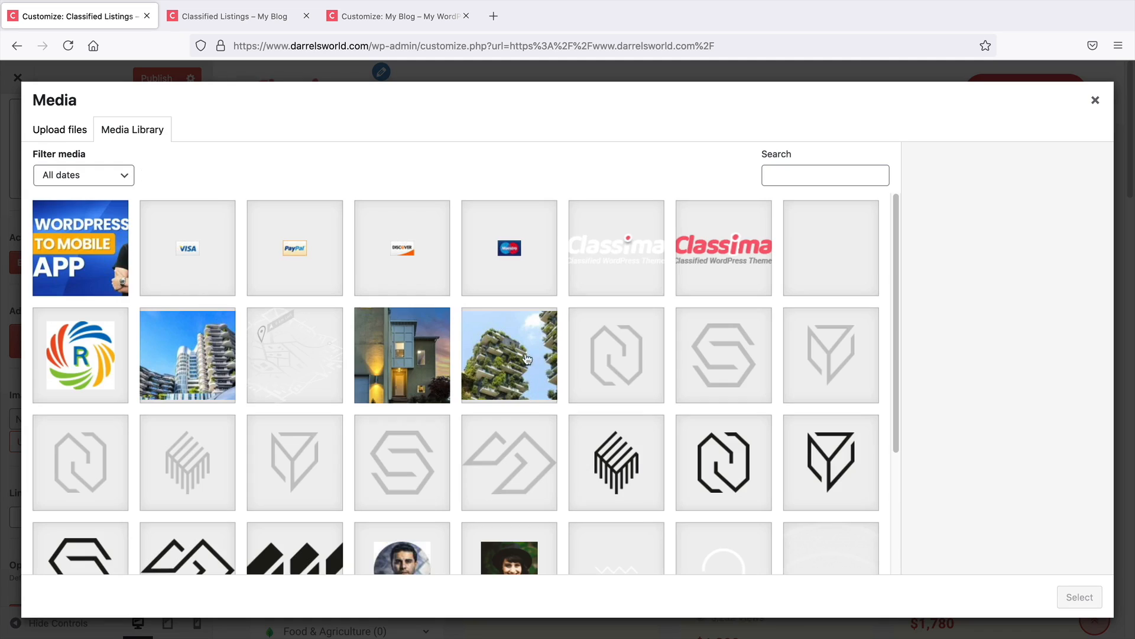
pyautogui.click(728, 263)
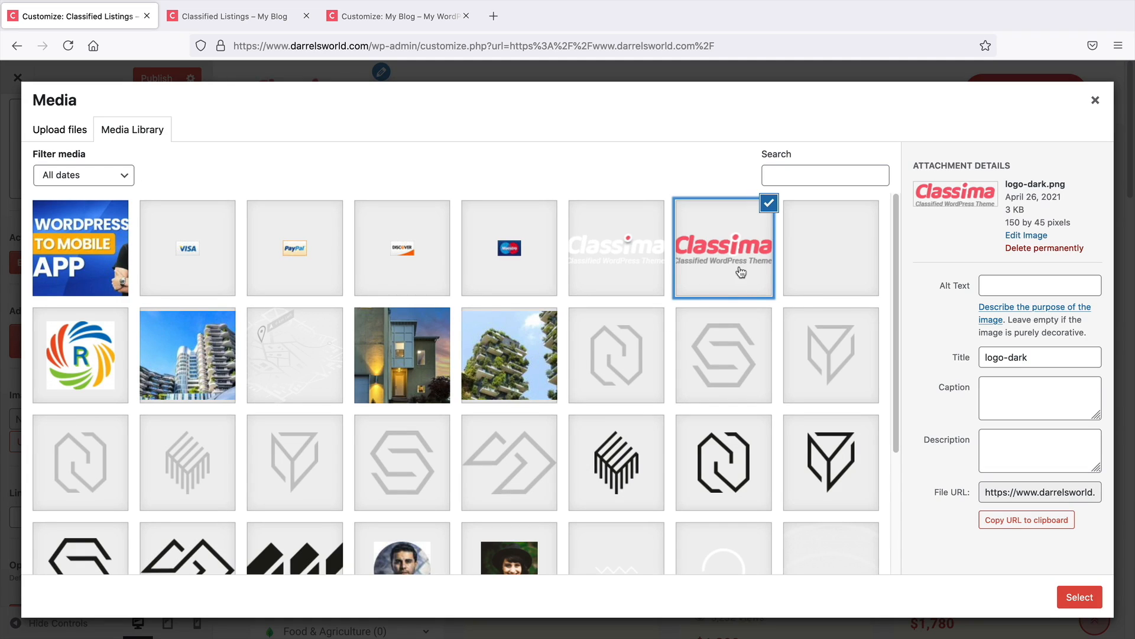
pyautogui.click(1079, 598)
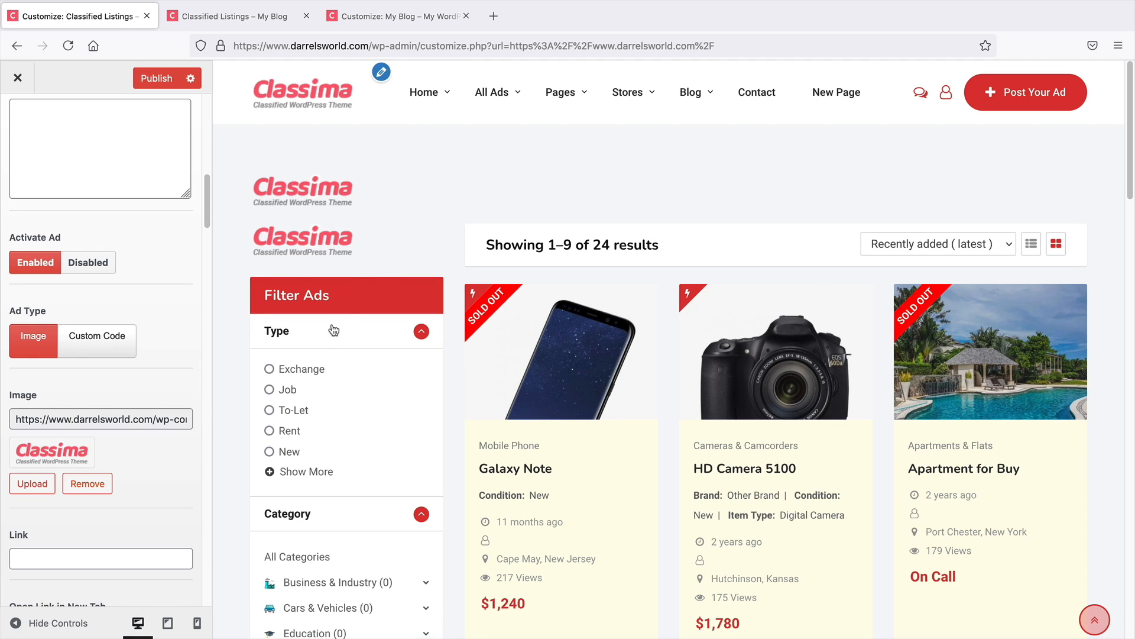
# Disable the Listing Page ad and its open-link-in-new-tab option
pyautogui.scroll(-3, 136, 378)
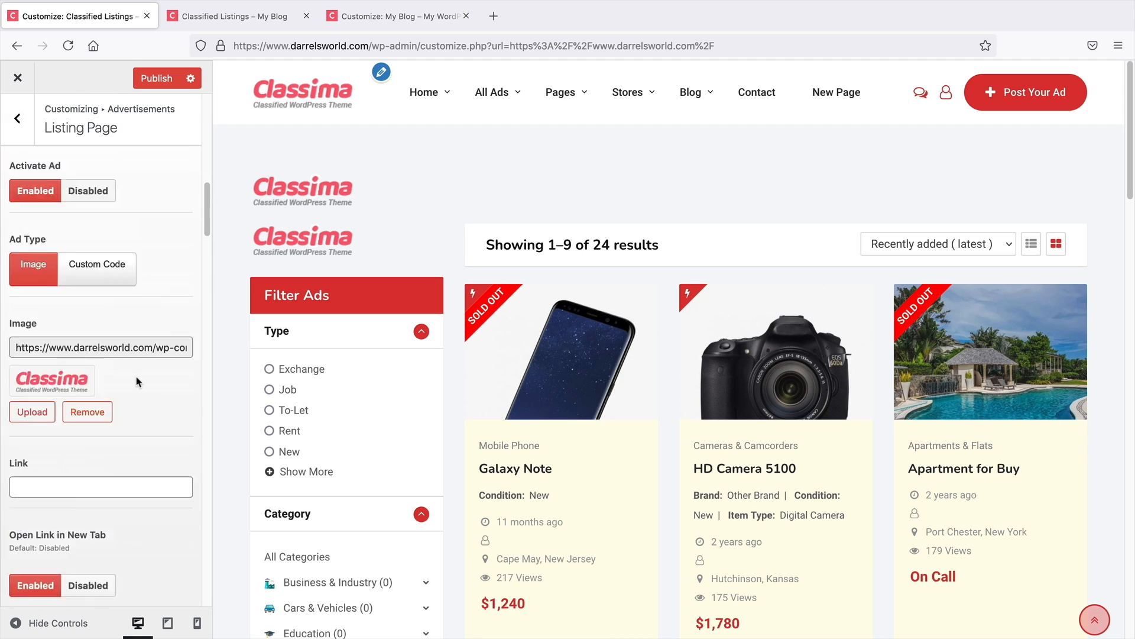
pyautogui.scroll(13, 136, 376)
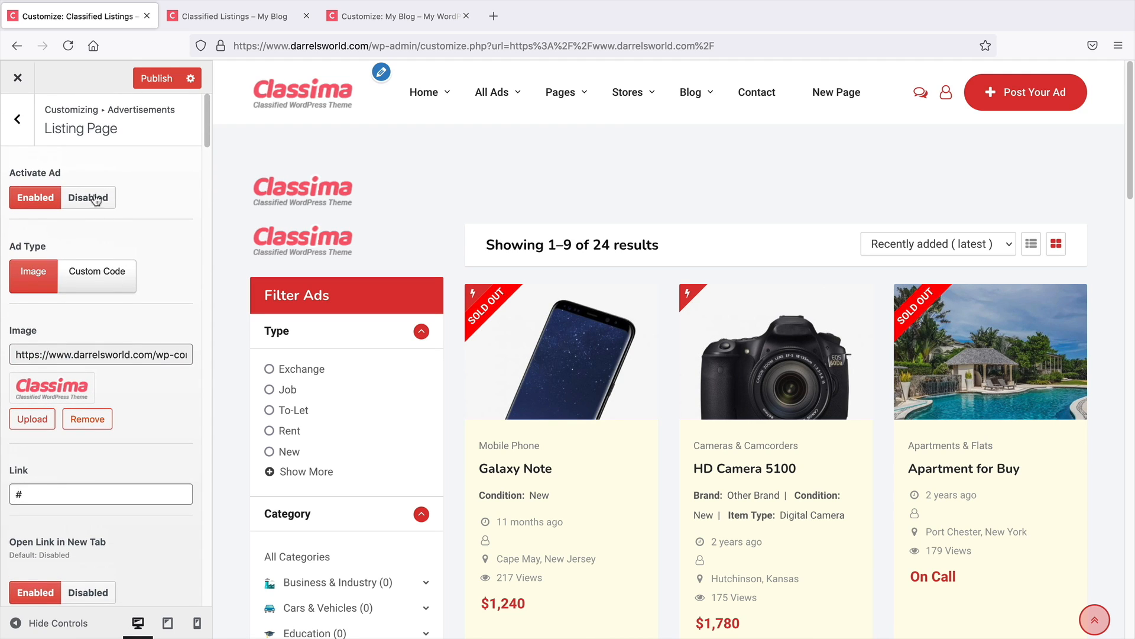
pyautogui.click(96, 199)
pyautogui.click(109, 594)
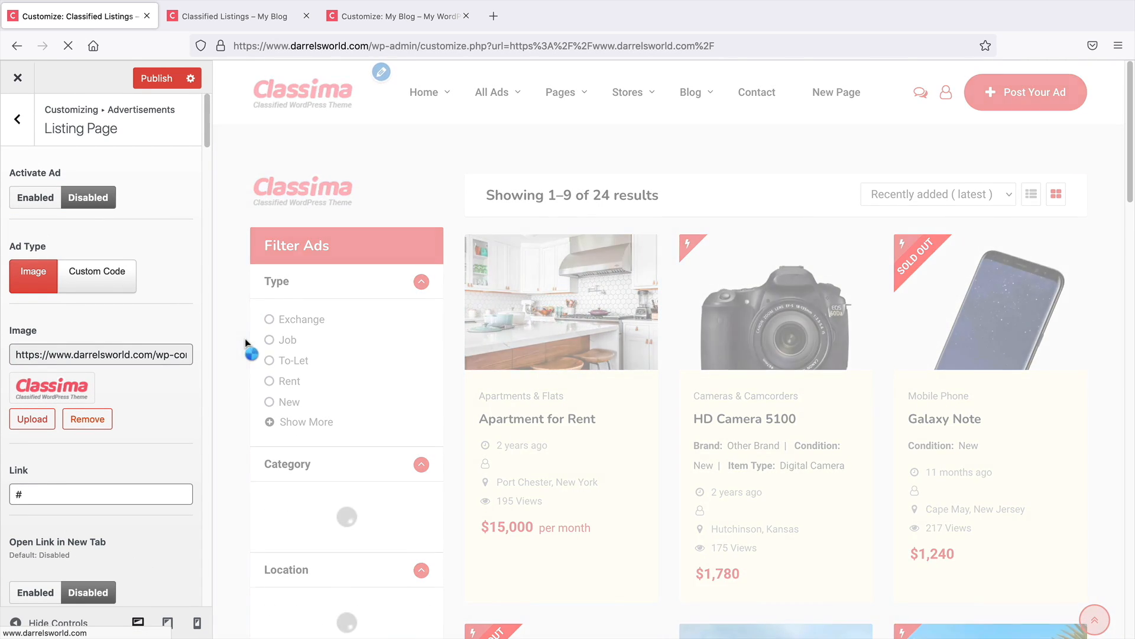
# Disable the nofollow option for the Listing Page ad link
pyautogui.scroll(-8, 157, 321)
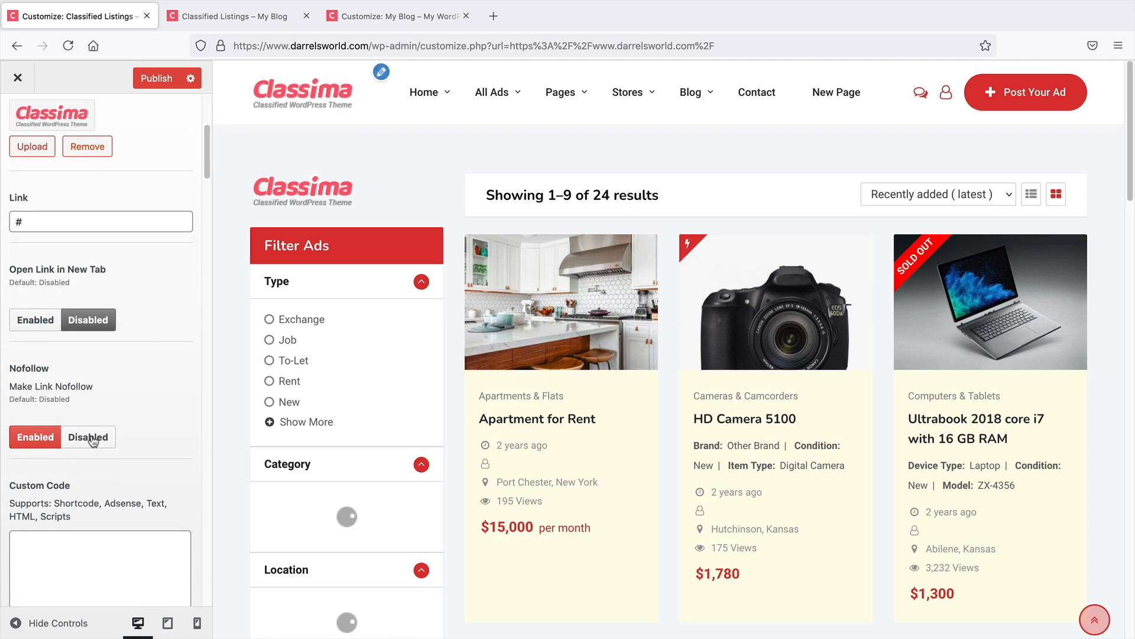
pyautogui.click(93, 438)
pyautogui.scroll(-5, 95, 440)
pyautogui.click(89, 457)
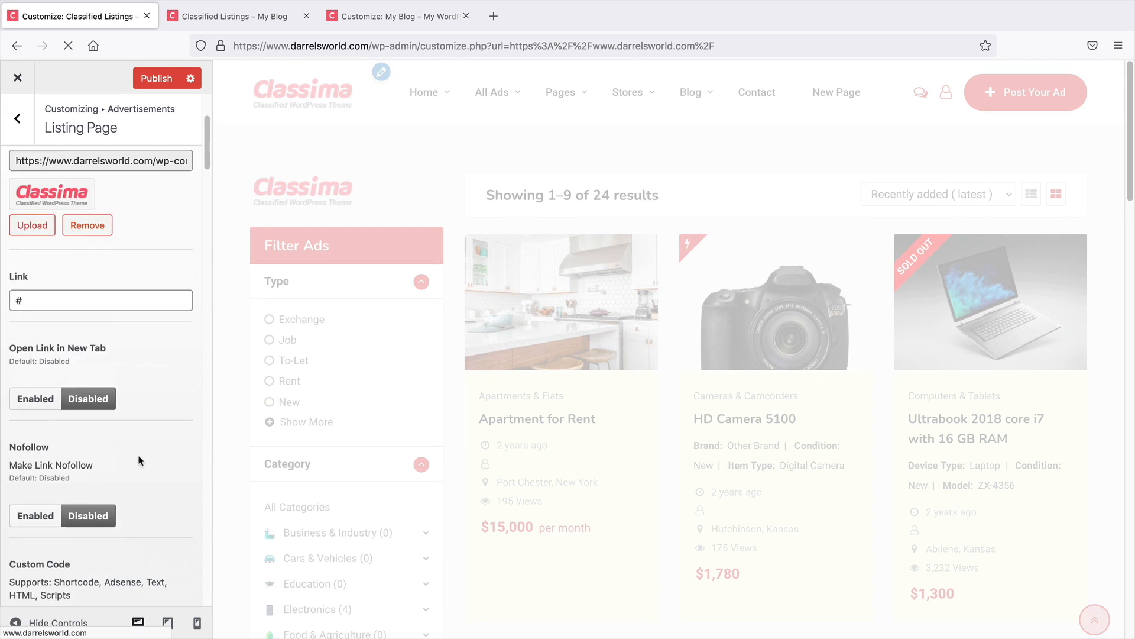
# Open the Sidebar - Archive Listing widget area and inspect the Classified Listing Filter widget's settings
pyautogui.scroll(3, 139, 461)
pyautogui.click(16, 120)
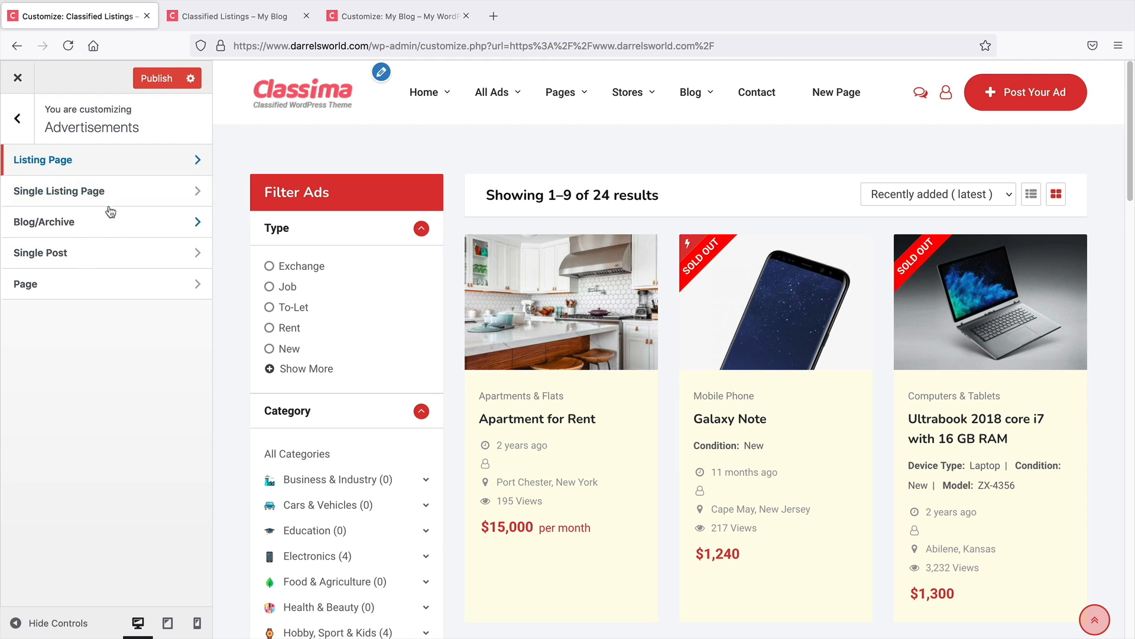
pyautogui.click(21, 121)
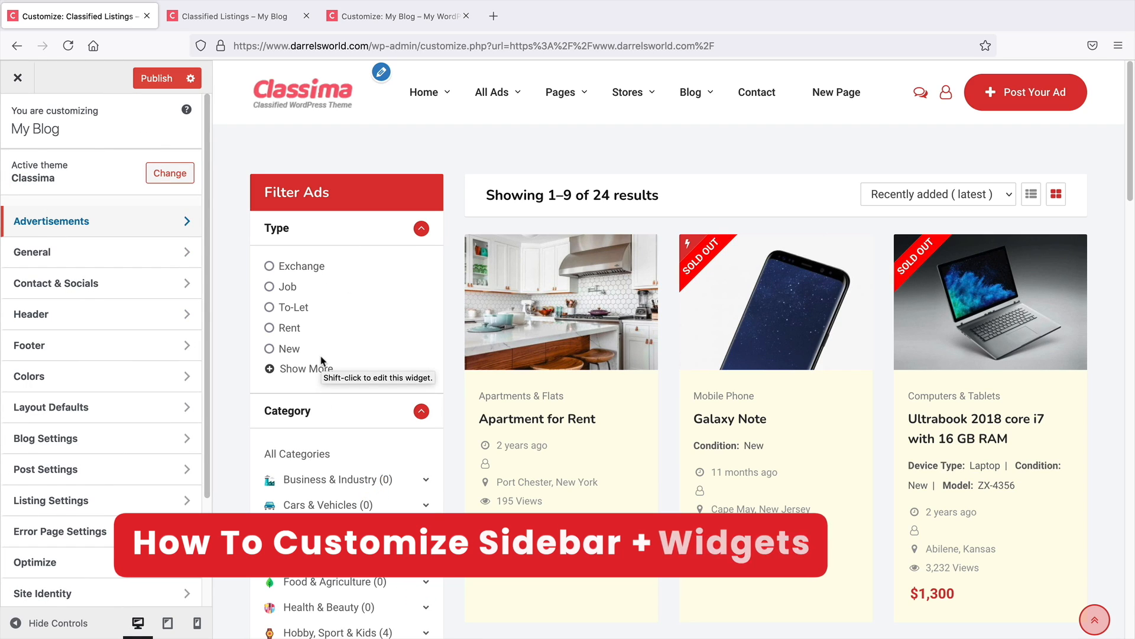
pyautogui.scroll(-3, 133, 319)
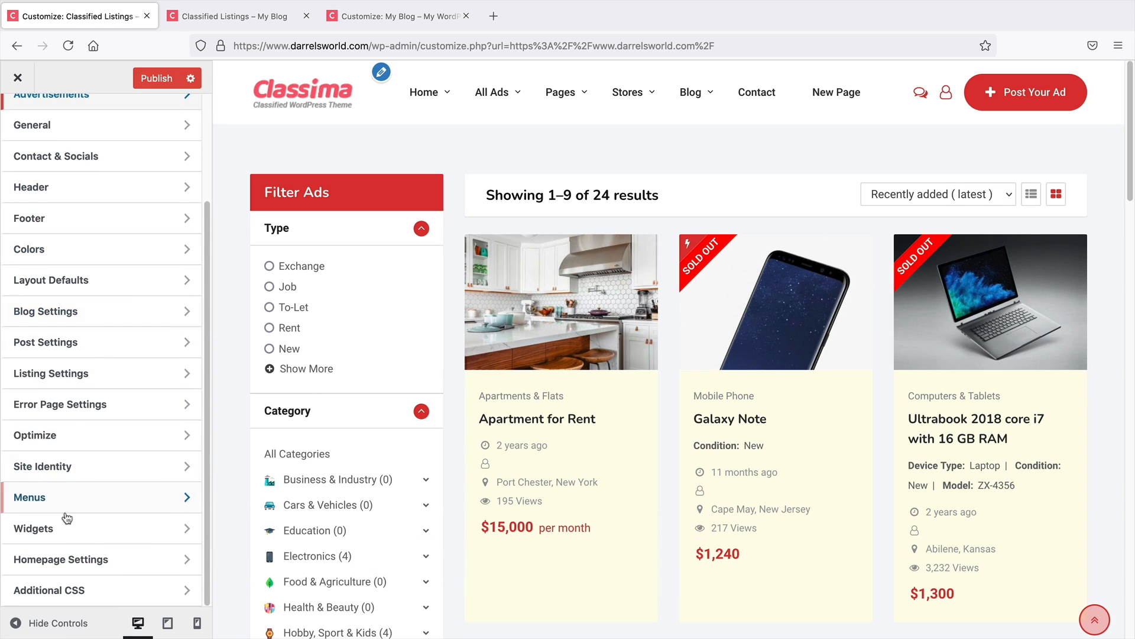
pyautogui.click(65, 526)
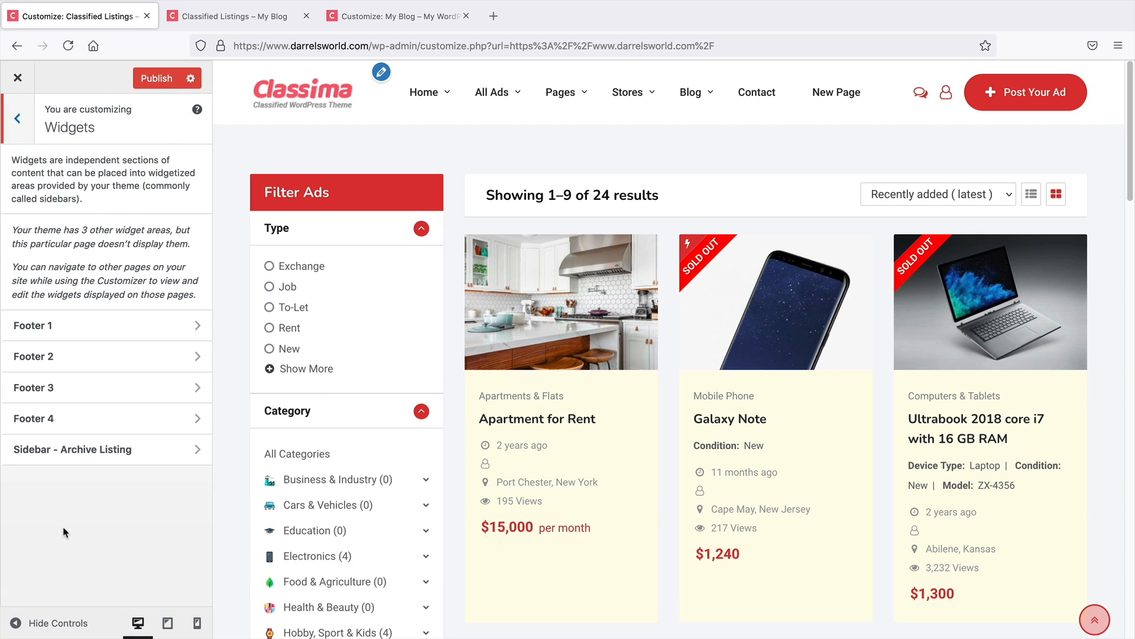
pyautogui.click(93, 451)
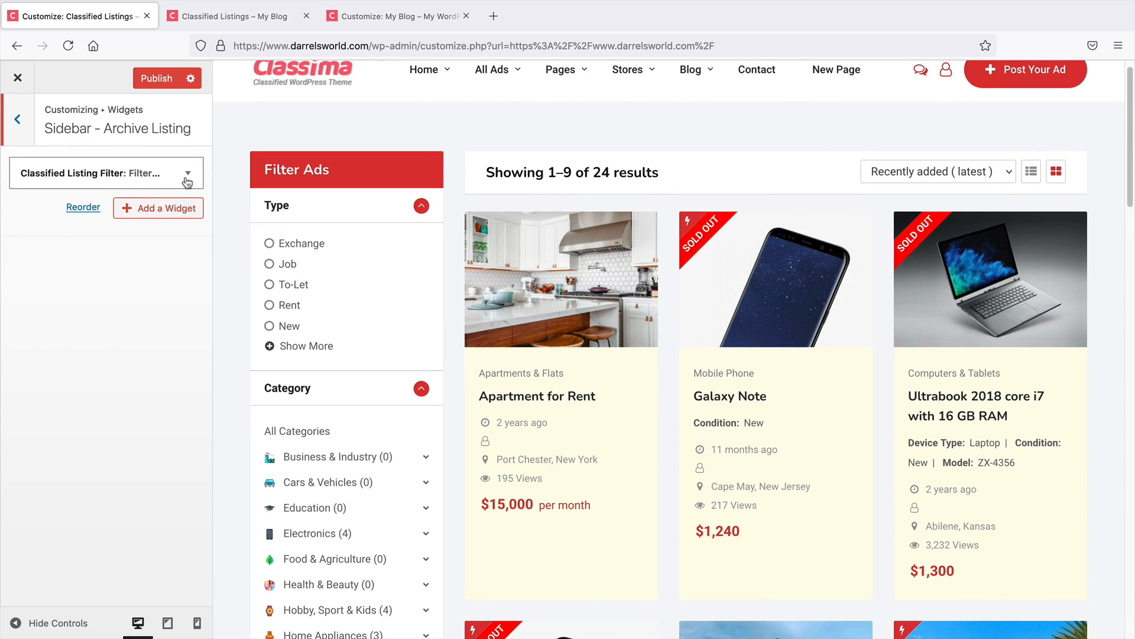
pyautogui.click(188, 173)
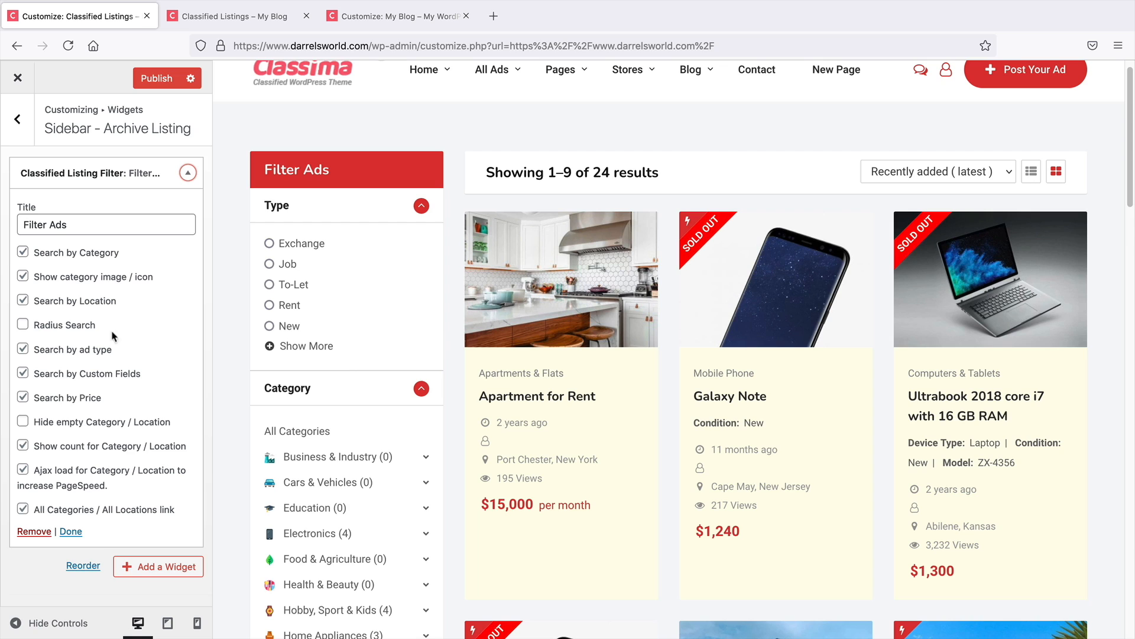
pyautogui.click(187, 173)
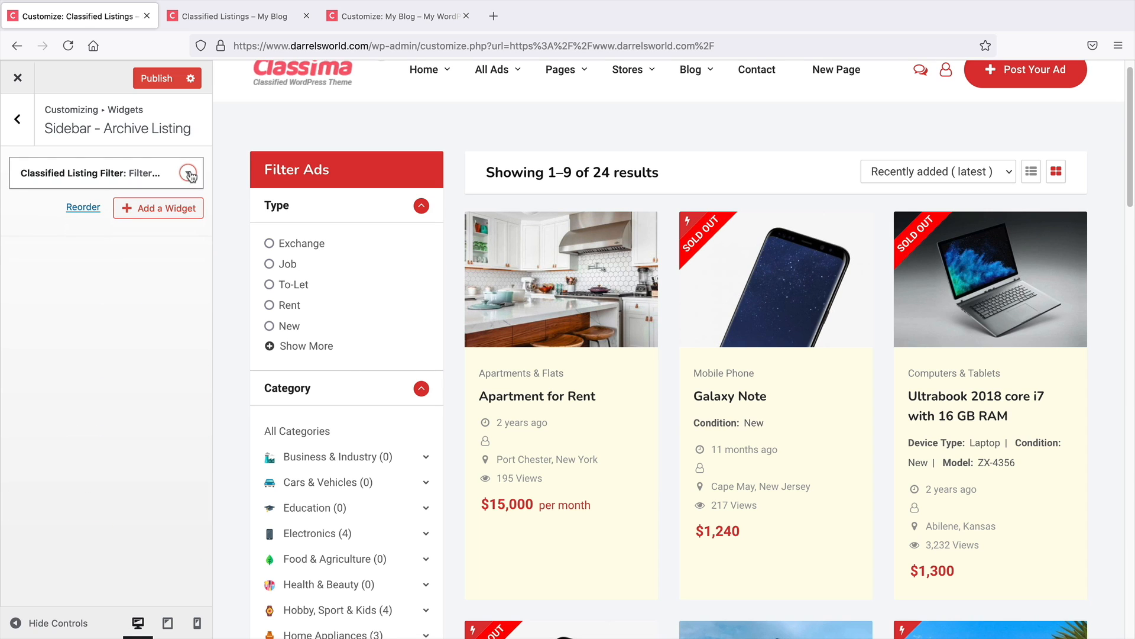
# Add a Custom HTML widget to the archive listing sidebar, then delete it
pyautogui.click(164, 208)
pyautogui.scroll(-6, 314, 384)
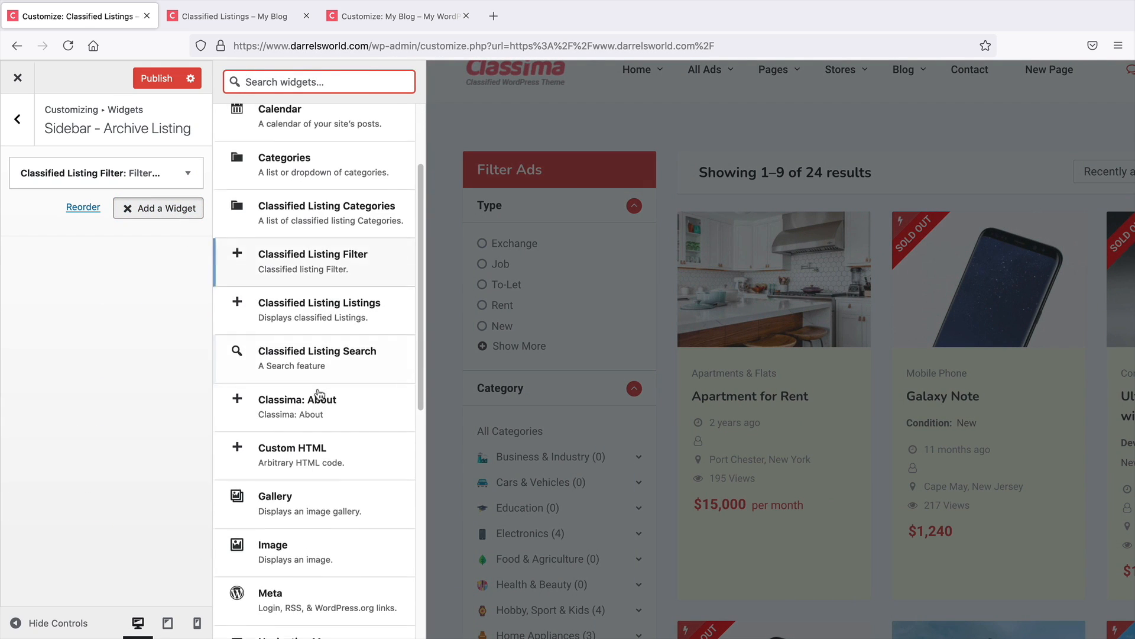
pyautogui.scroll(-4, 319, 394)
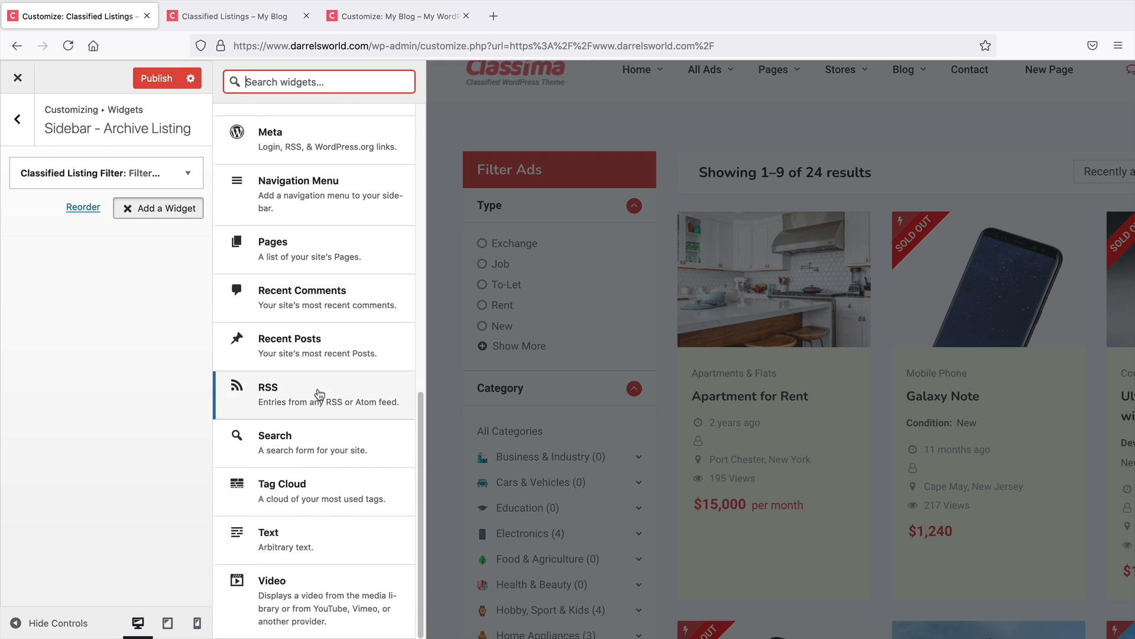
pyautogui.scroll(5, 319, 393)
pyautogui.scroll(3, 319, 393)
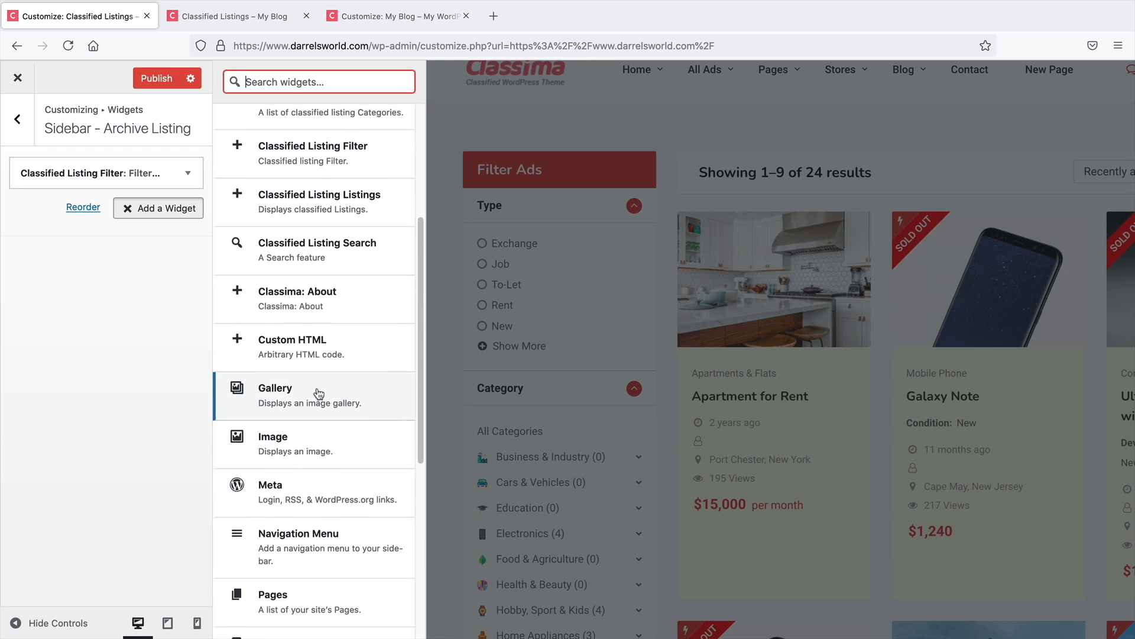
pyautogui.scroll(3, 318, 393)
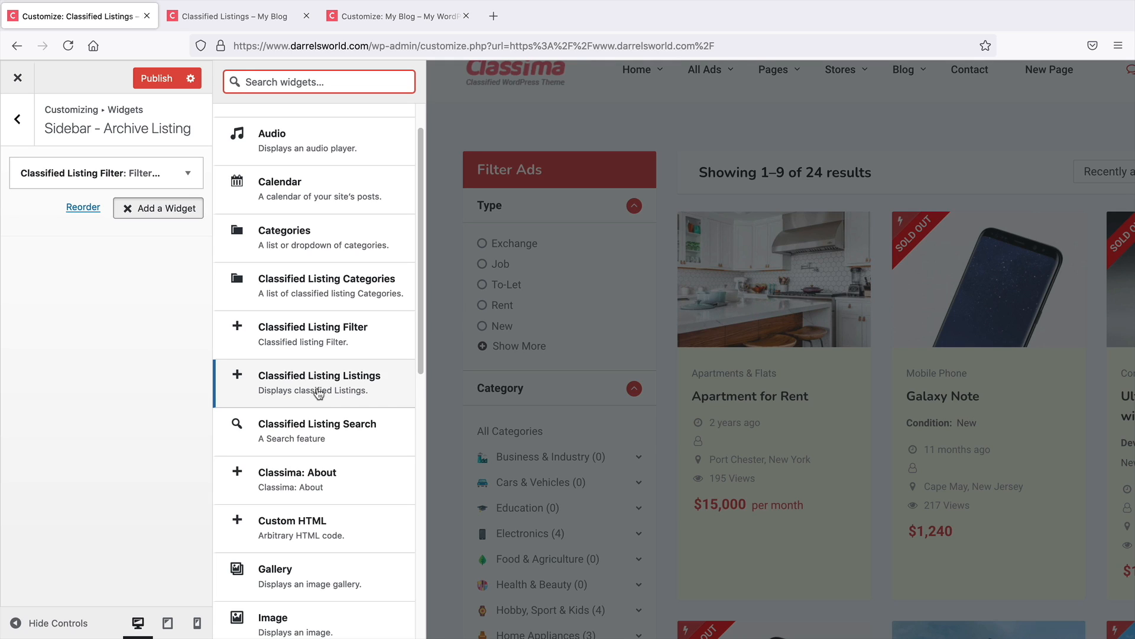
pyautogui.scroll(-3, 319, 393)
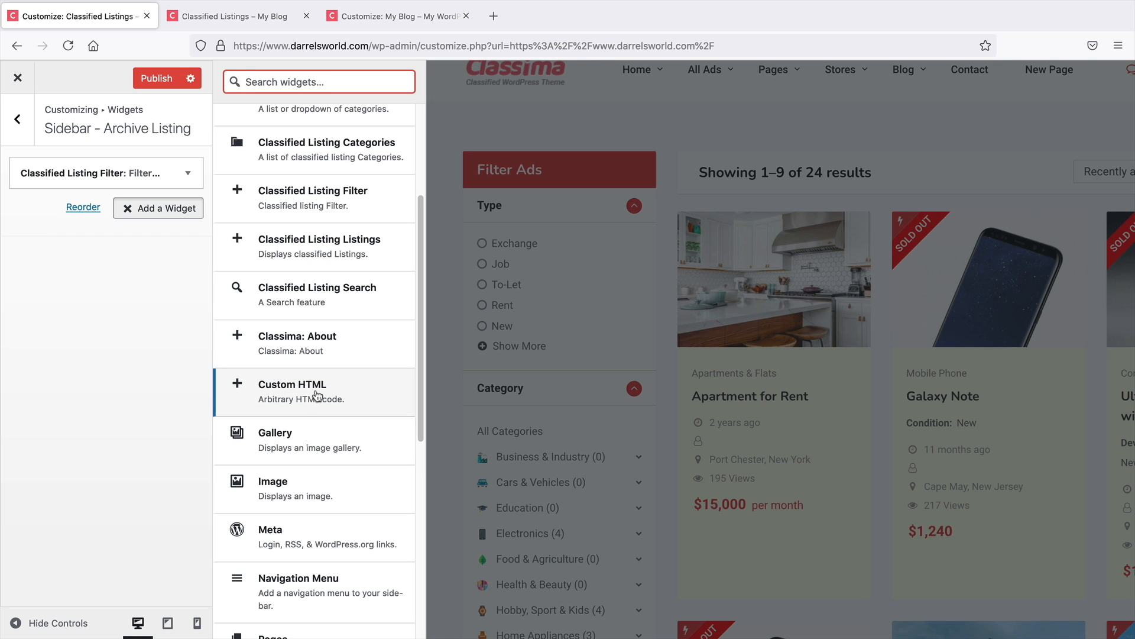
pyautogui.click(316, 393)
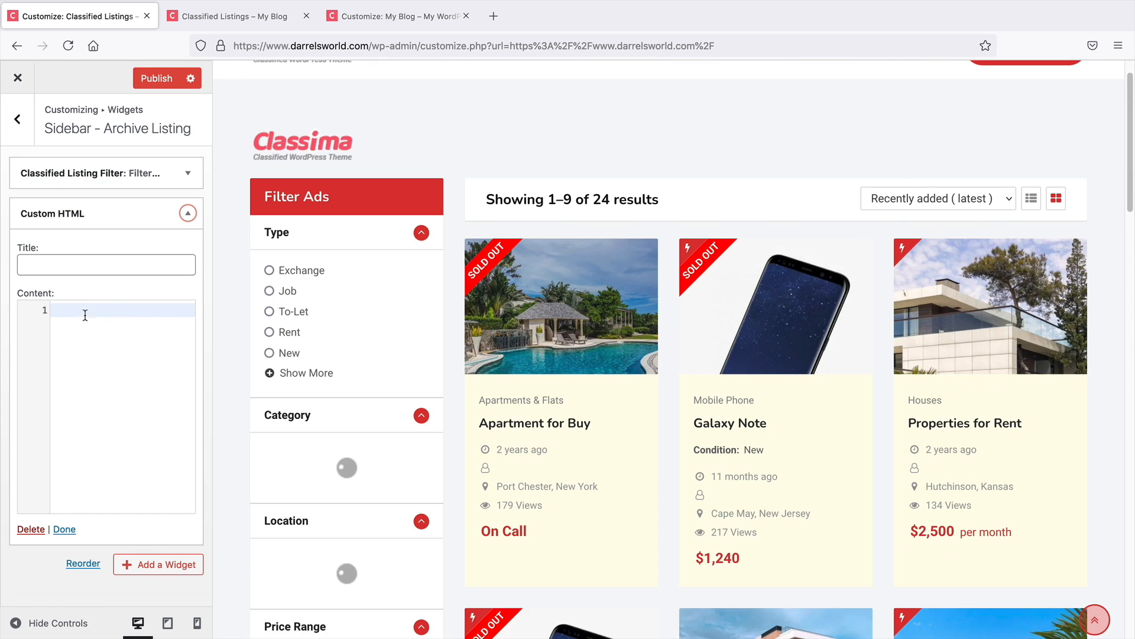
pyautogui.click(30, 529)
# Add an Image widget to the archive listing sidebar using the Traditional Sofa Collection image
pyautogui.click(160, 209)
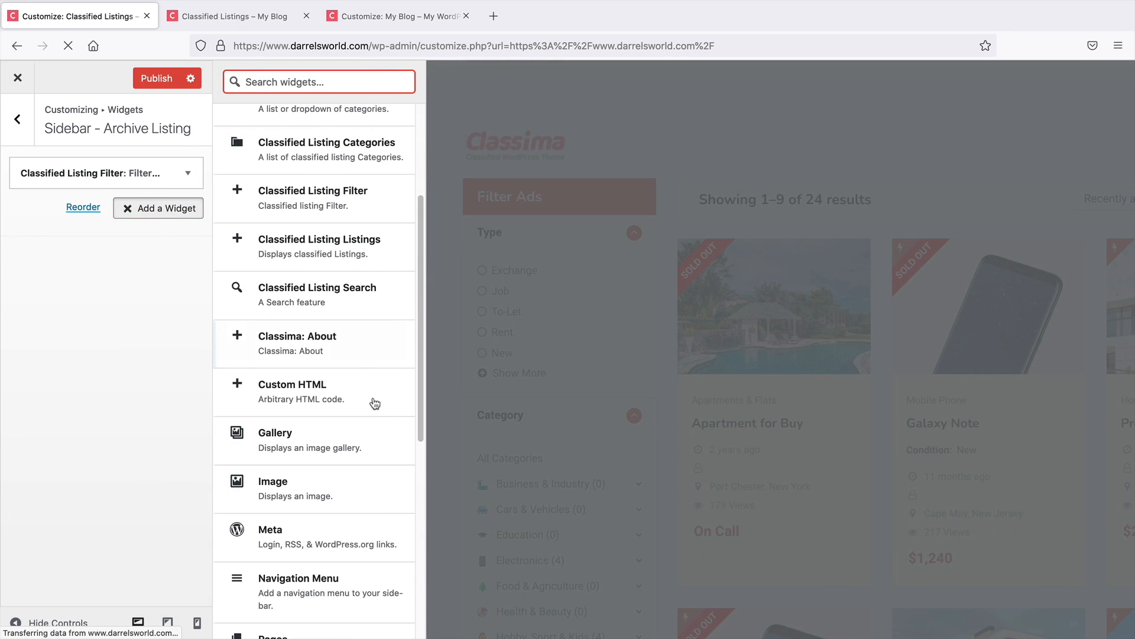
pyautogui.click(332, 483)
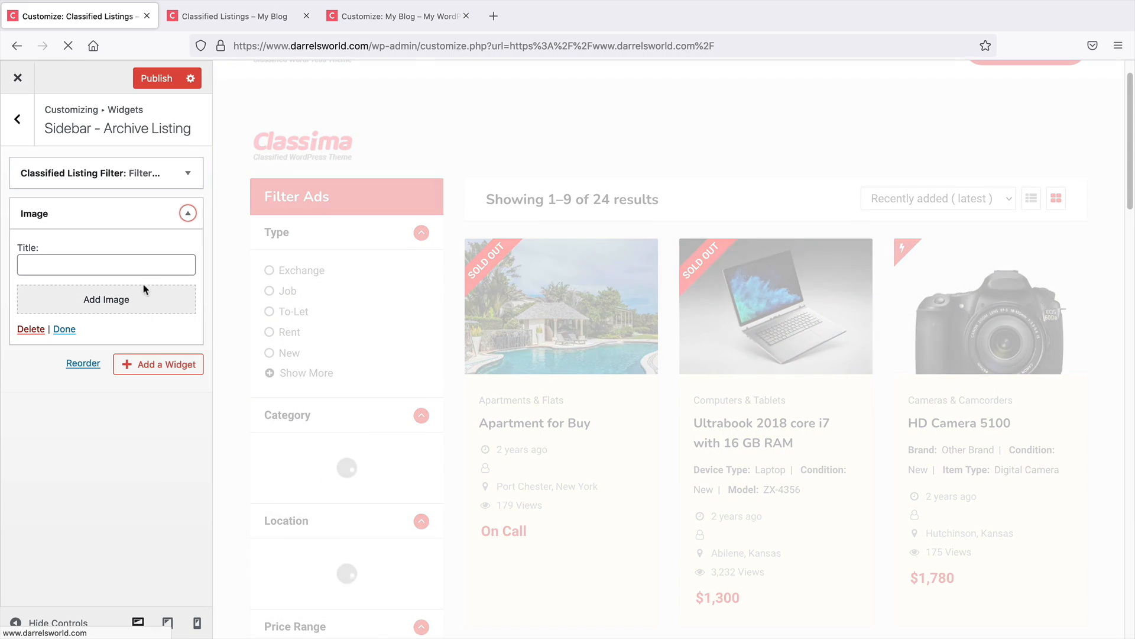
pyautogui.click(134, 306)
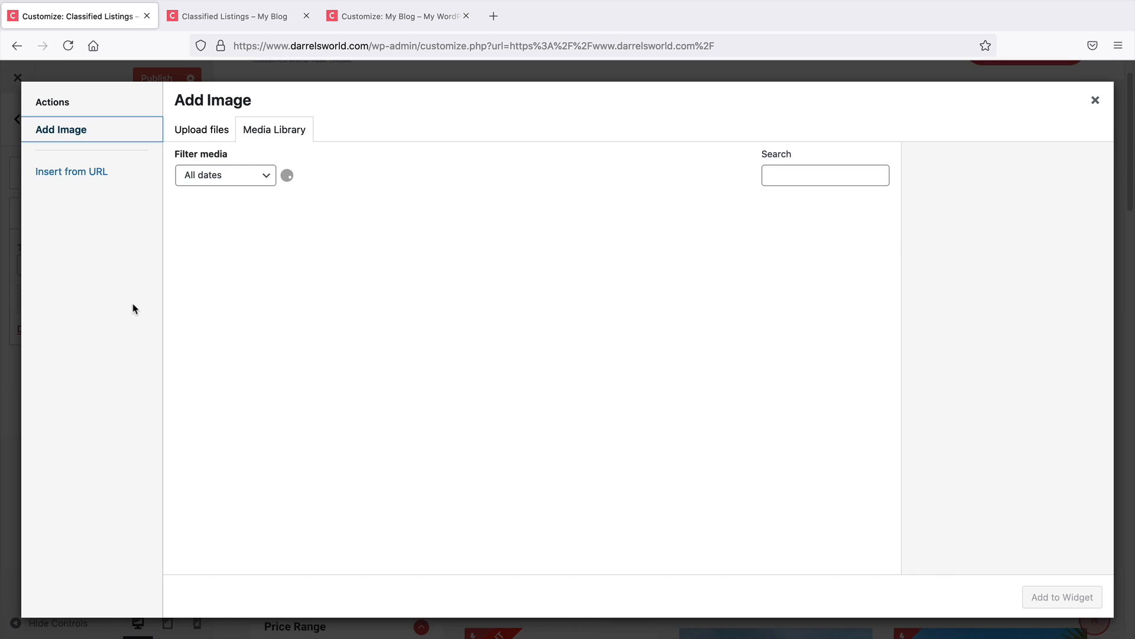
pyautogui.scroll(-1, 611, 393)
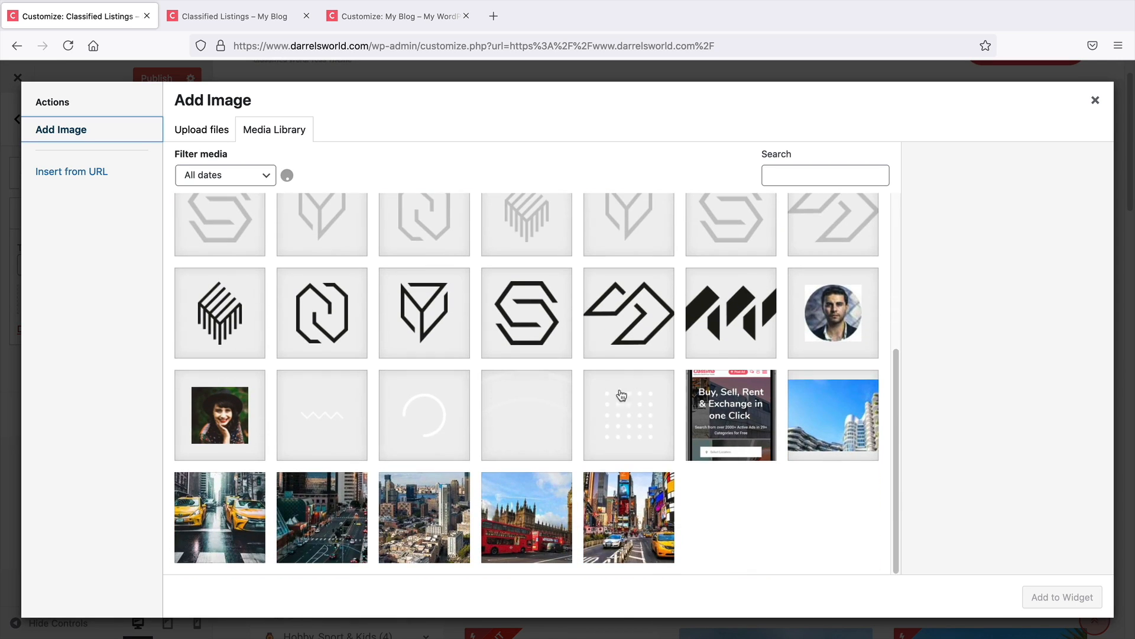
pyautogui.scroll(-3, 628, 498)
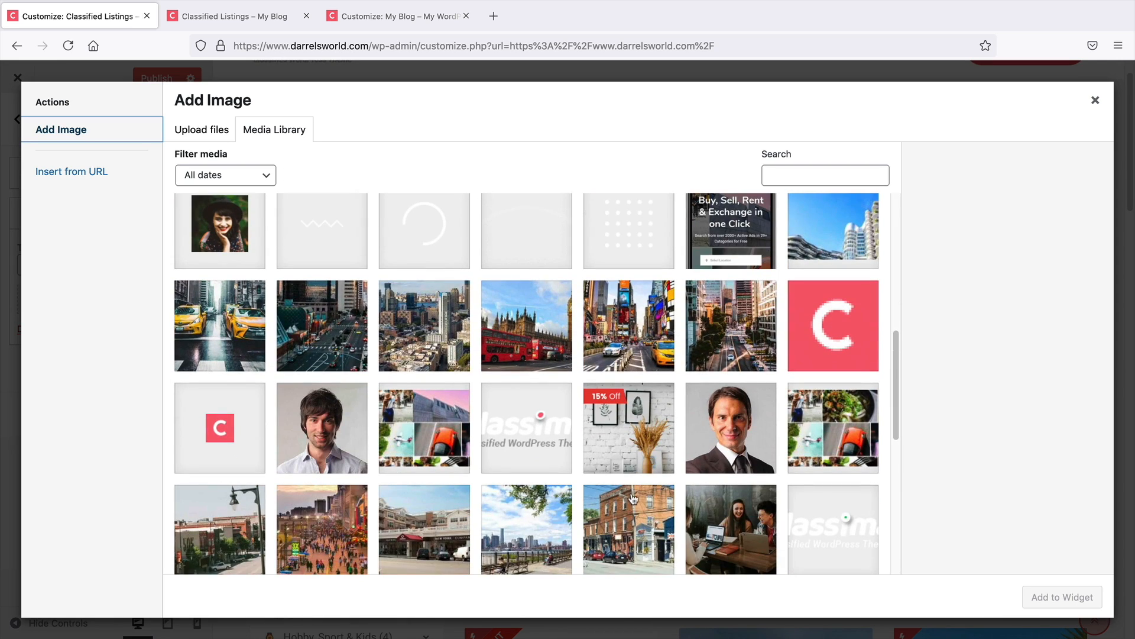
pyautogui.click(629, 427)
pyautogui.click(1063, 597)
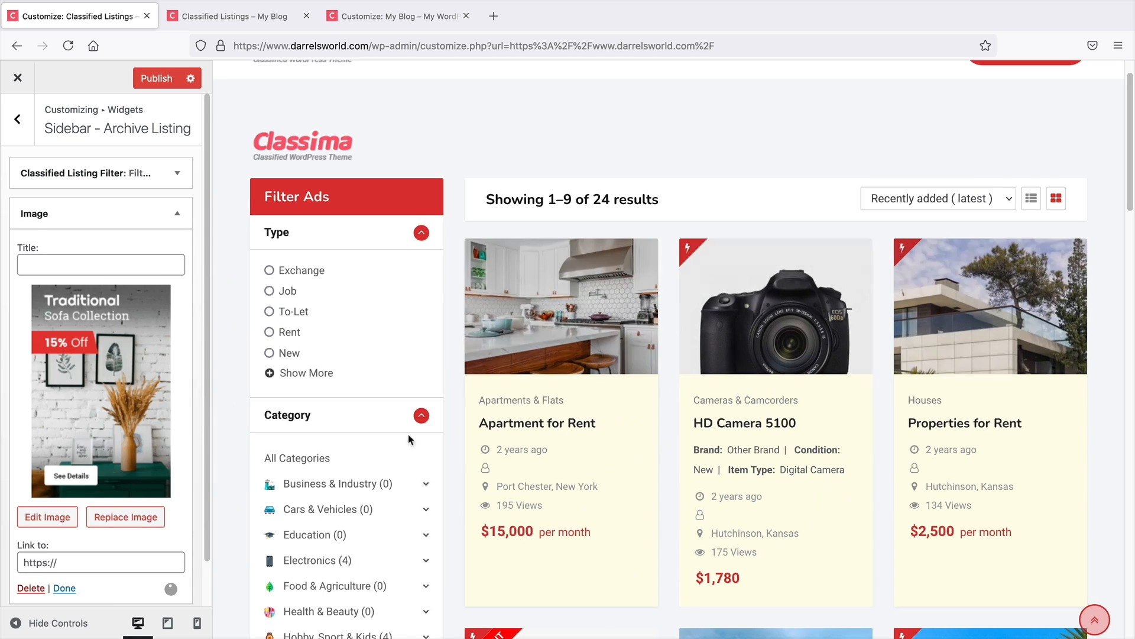
# Check the Image widget in the sidebar preview and delete it
pyautogui.click(79, 264)
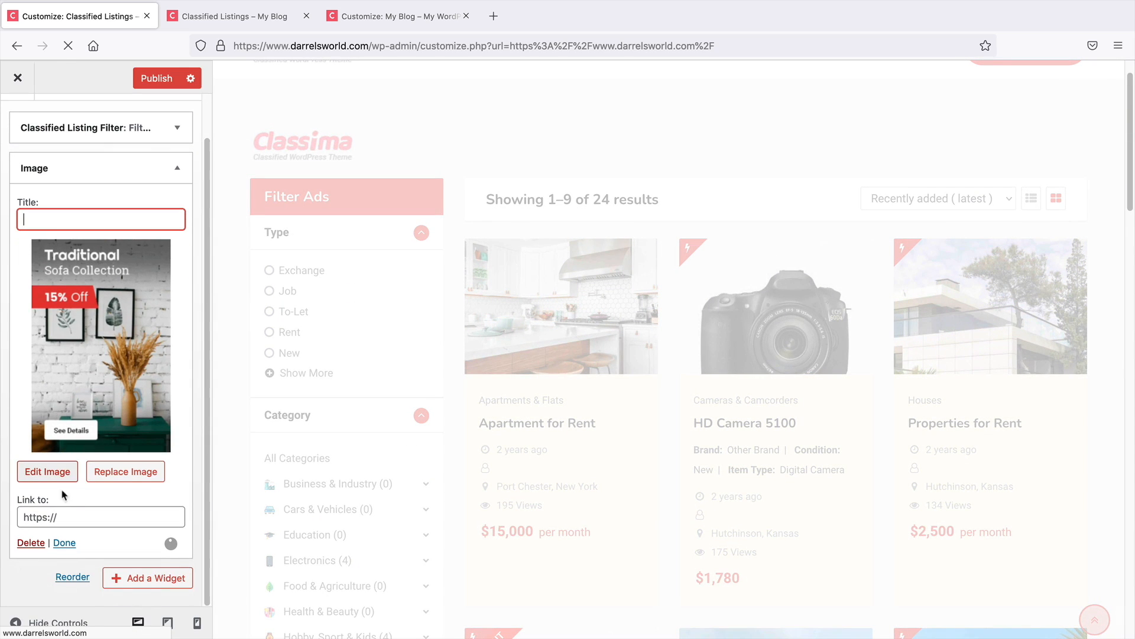
pyautogui.click(50, 516)
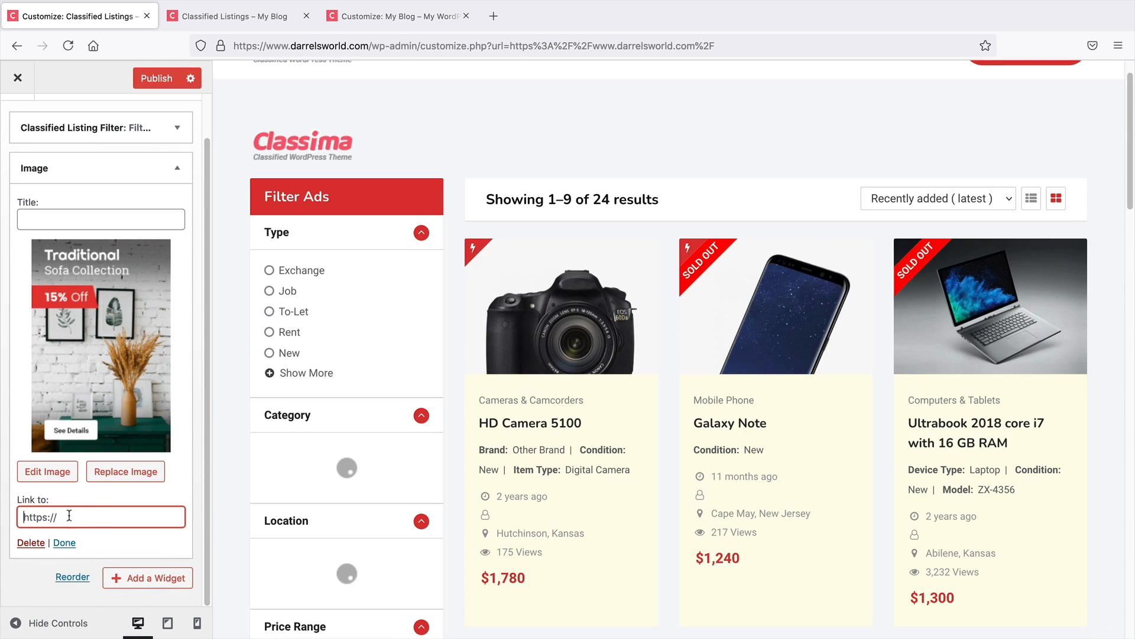
pyautogui.scroll(-7, 234, 421)
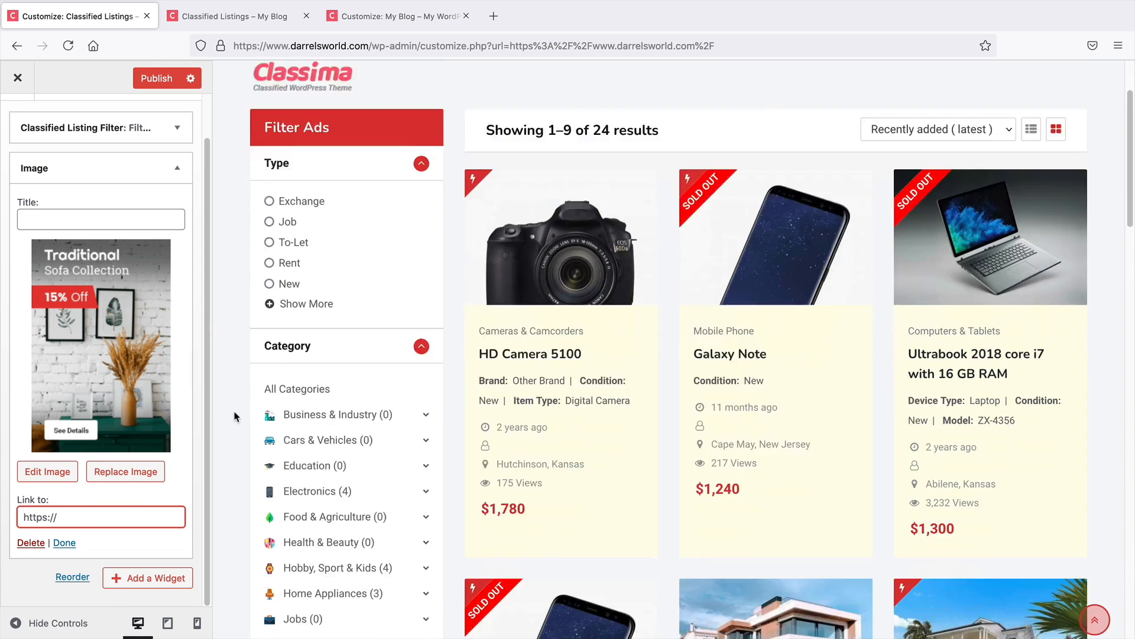
pyautogui.scroll(-2, 240, 410)
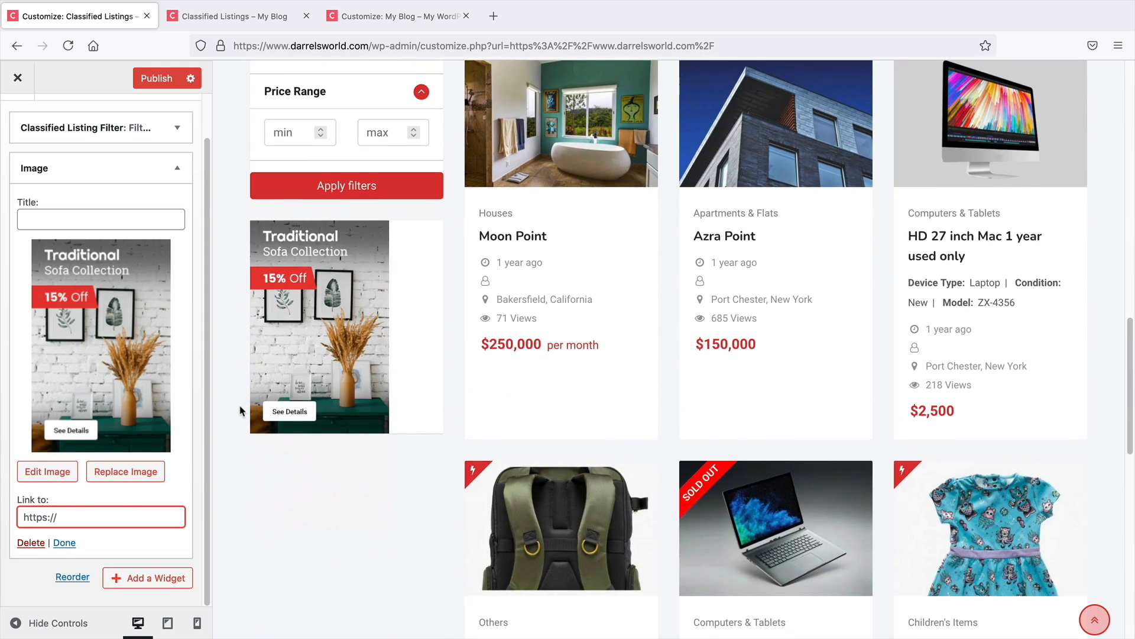
pyautogui.scroll(2, 280, 360)
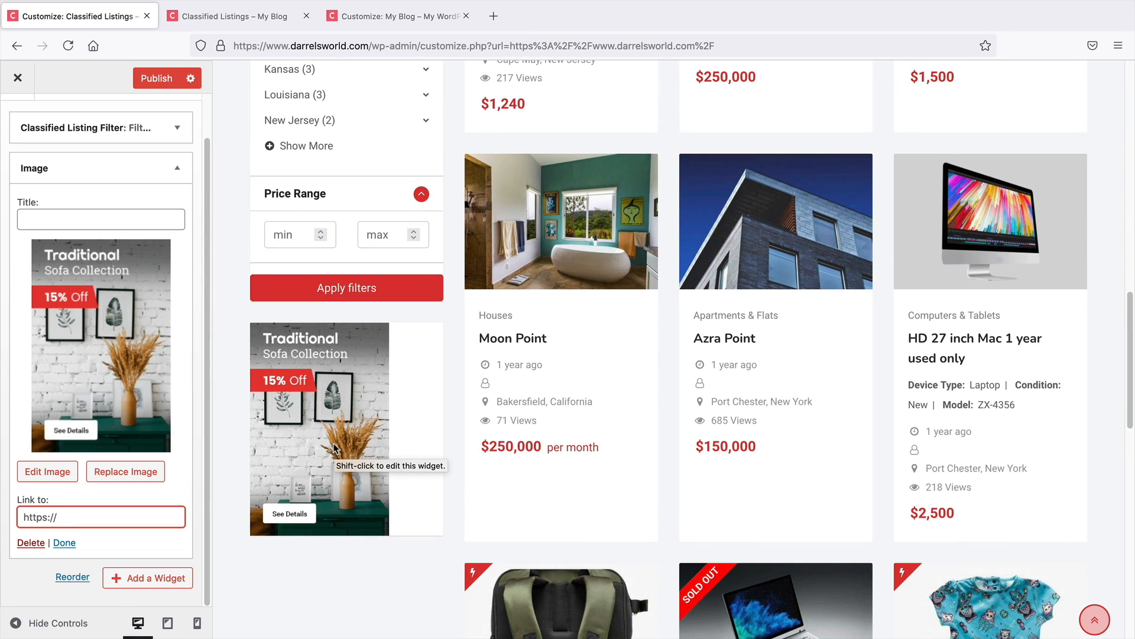
pyautogui.click(29, 543)
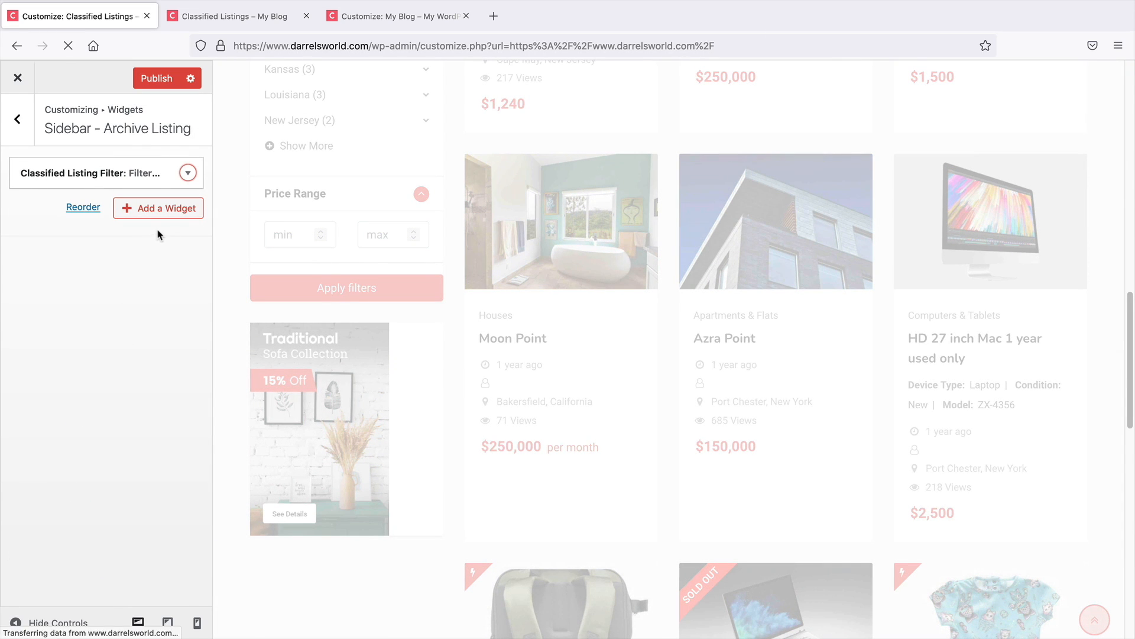
# Expand the Classified Listing Filter widget's settings in the archive listing sidebar
pyautogui.scroll(8, 361, 349)
pyautogui.scroll(8, 365, 362)
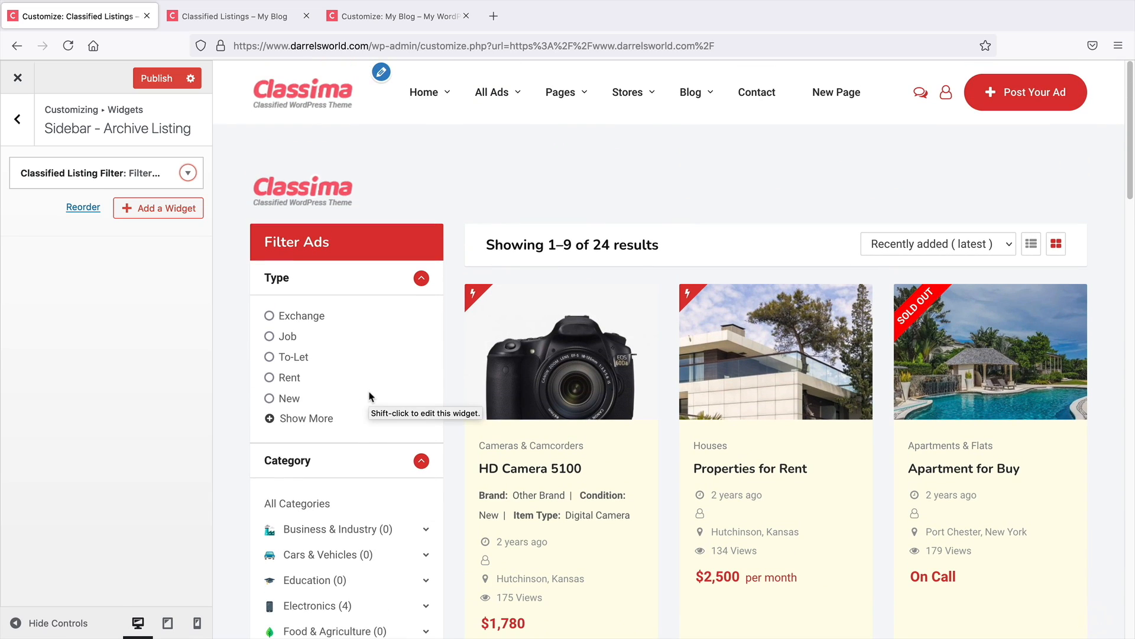
pyautogui.click(188, 174)
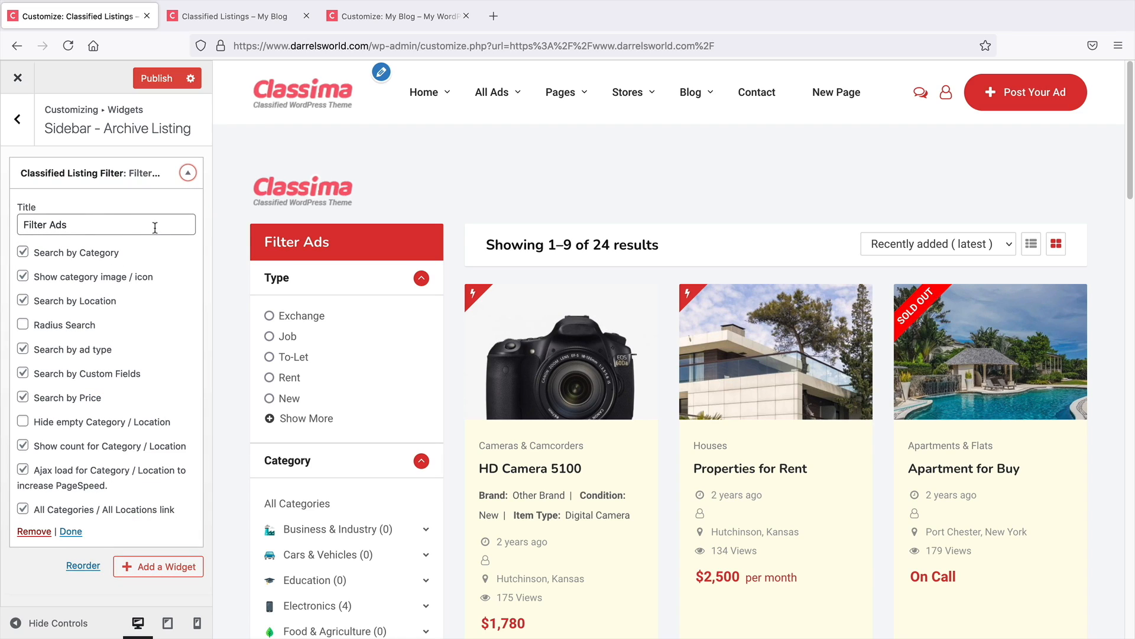
# Review the Classified Listing Filter widget in the sidebar preview and collapse its settings
pyautogui.click(332, 243)
pyautogui.scroll(-12, 313, 471)
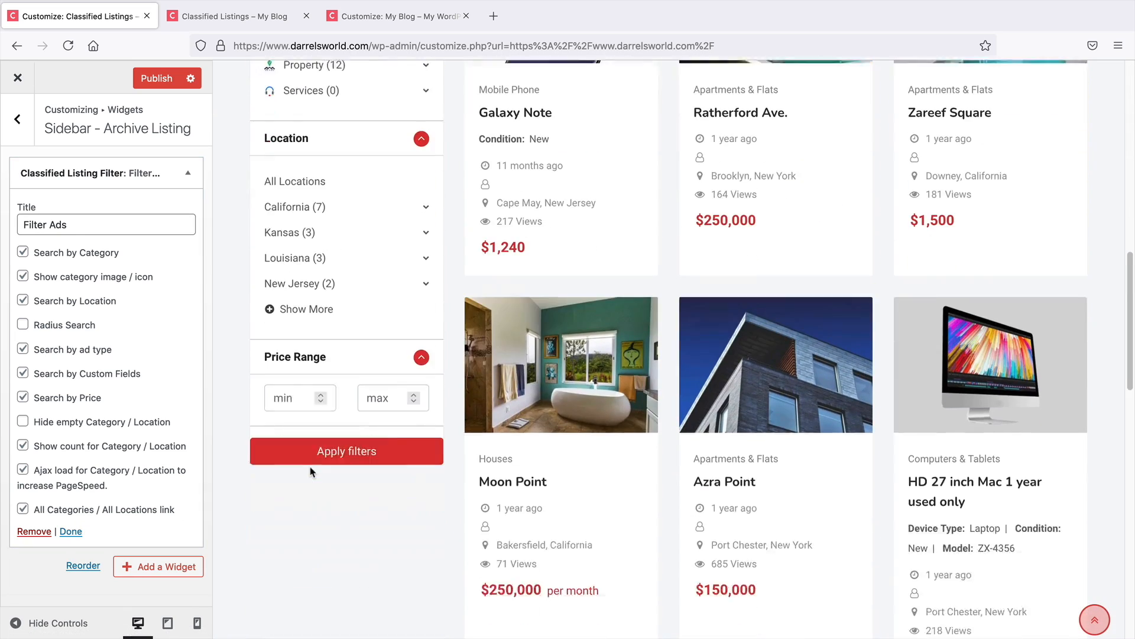
pyautogui.scroll(-2, 313, 472)
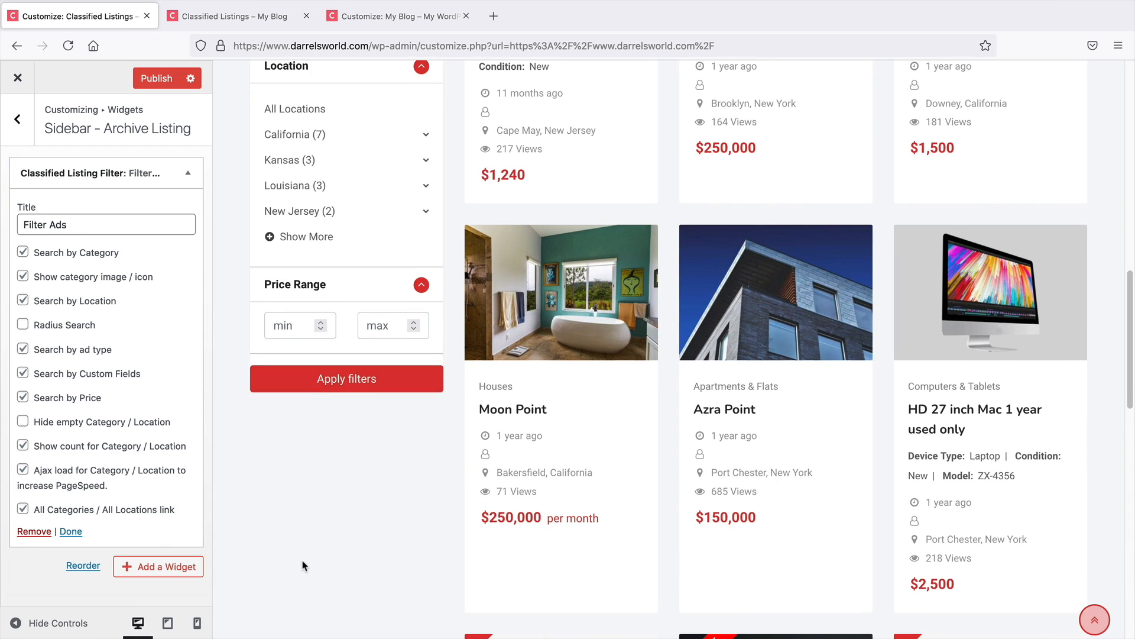
pyautogui.scroll(3, 308, 367)
pyautogui.click(189, 173)
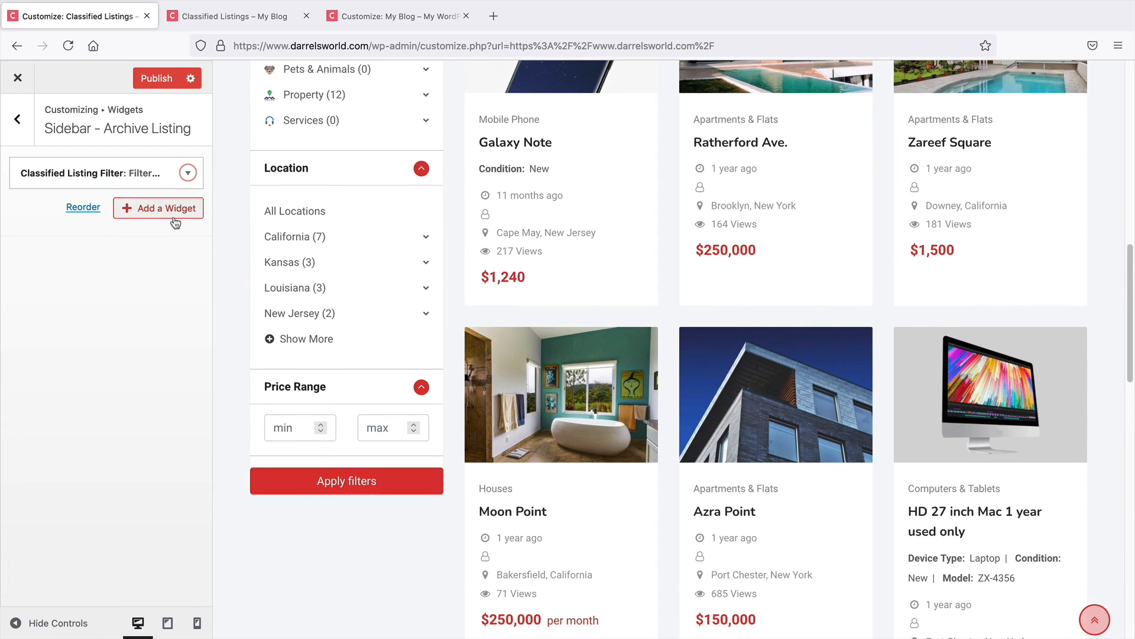
# Add a Classified Listing Listings widget to the archive listing sidebar
pyautogui.click(169, 211)
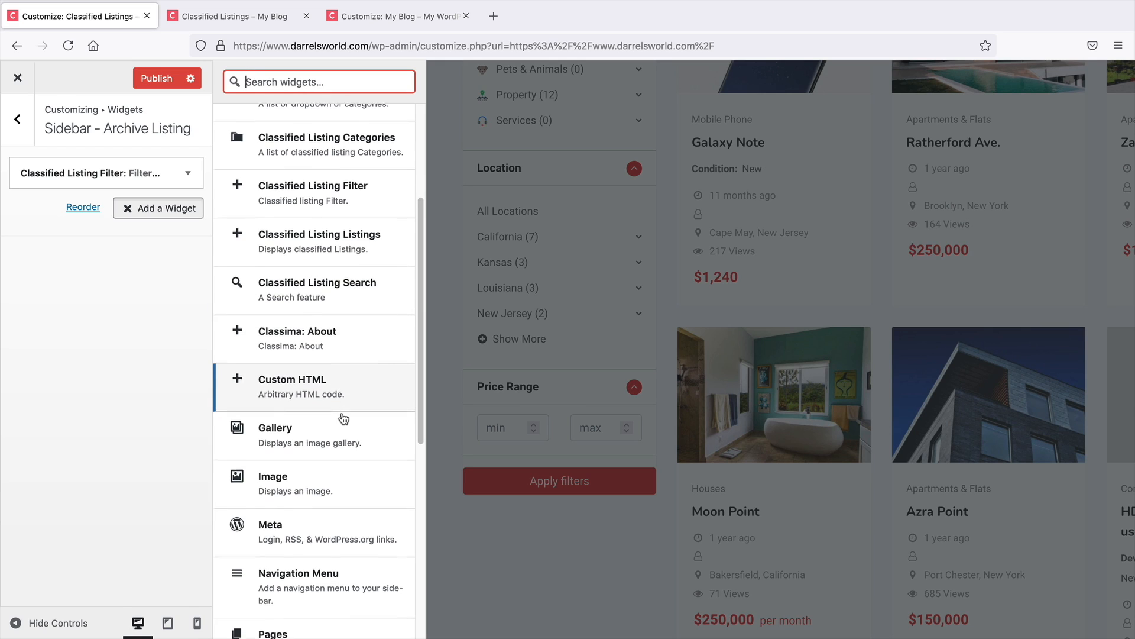
pyautogui.scroll(-1, 343, 420)
pyautogui.scroll(-6, 343, 420)
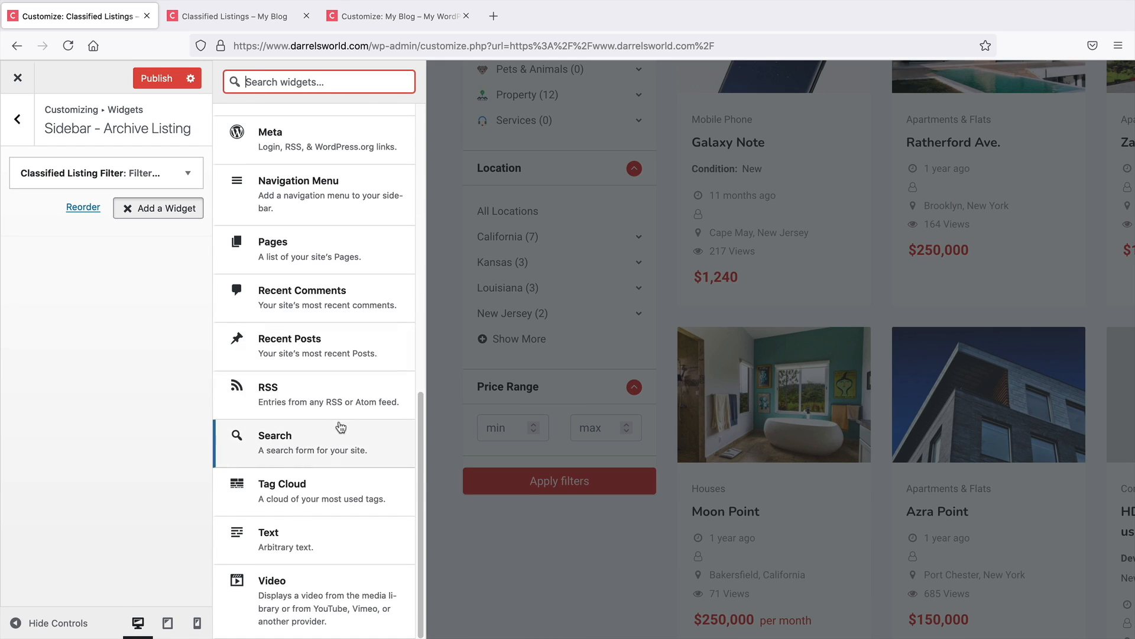
pyautogui.scroll(10, 340, 428)
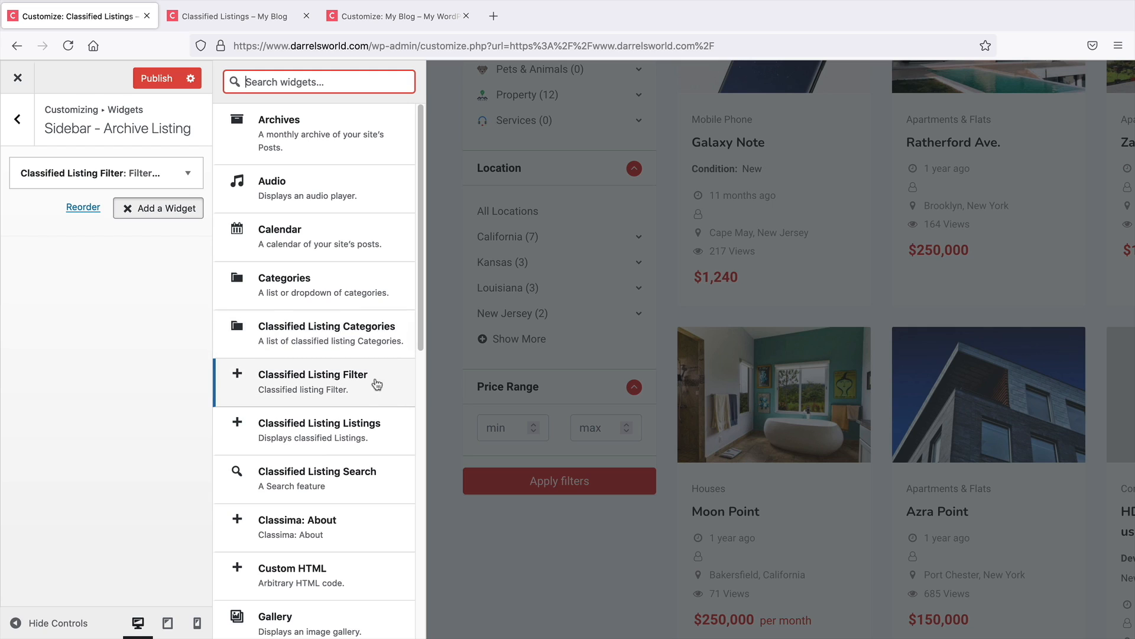
pyautogui.click(344, 421)
pyautogui.click(140, 308)
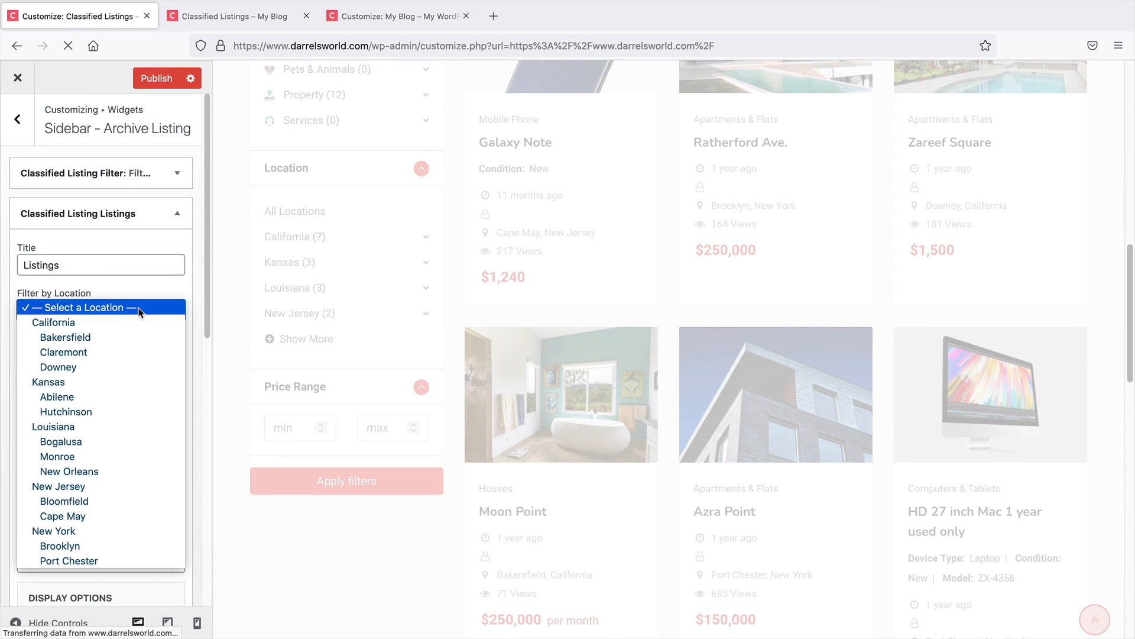
pyautogui.click(140, 313)
# Set the Listings widget's limit of listings per page to 2
pyautogui.scroll(-2, 217, 374)
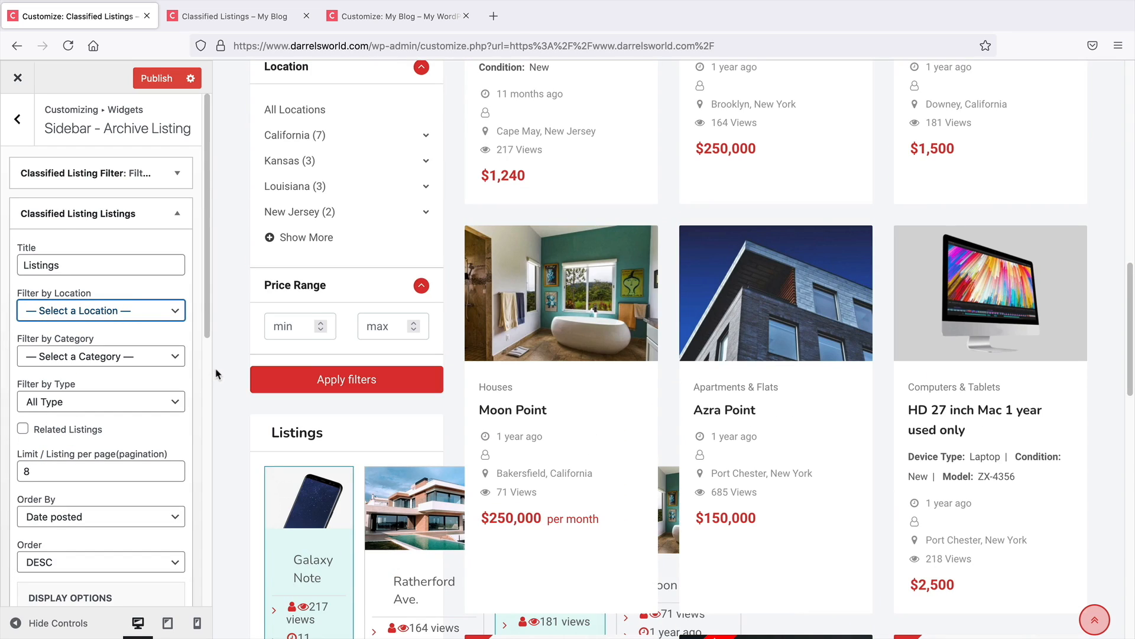
pyautogui.doubleClick(104, 465)
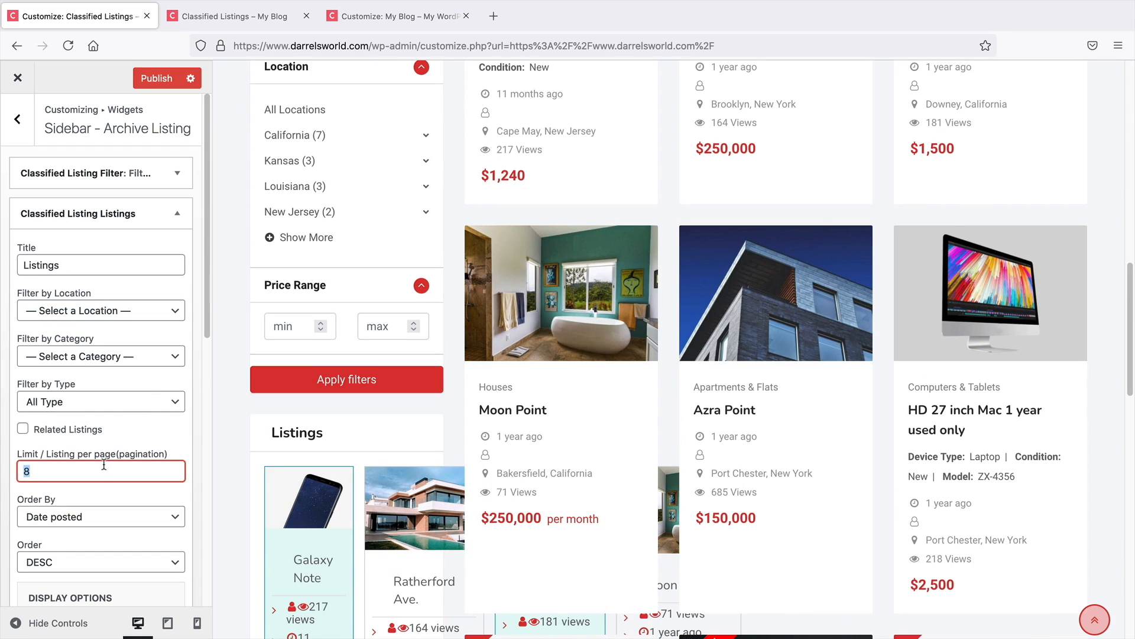
pyautogui.write('2')
# Filter the Listings widget by the Business & Industry category
pyautogui.click(112, 358)
pyautogui.scroll(-1, 113, 234)
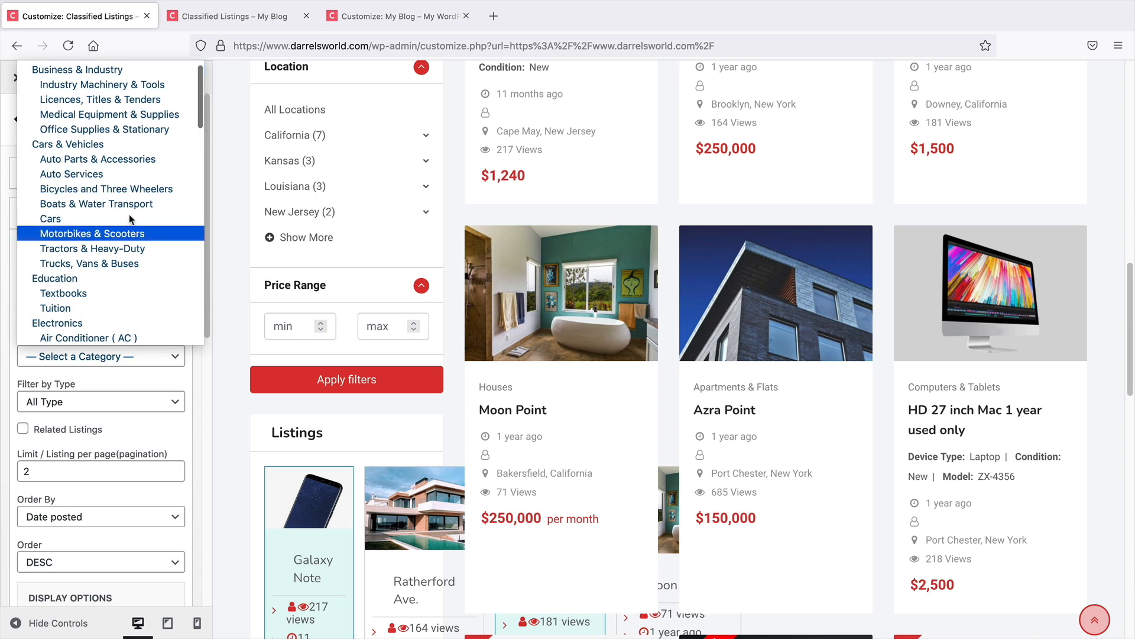
pyautogui.click(114, 70)
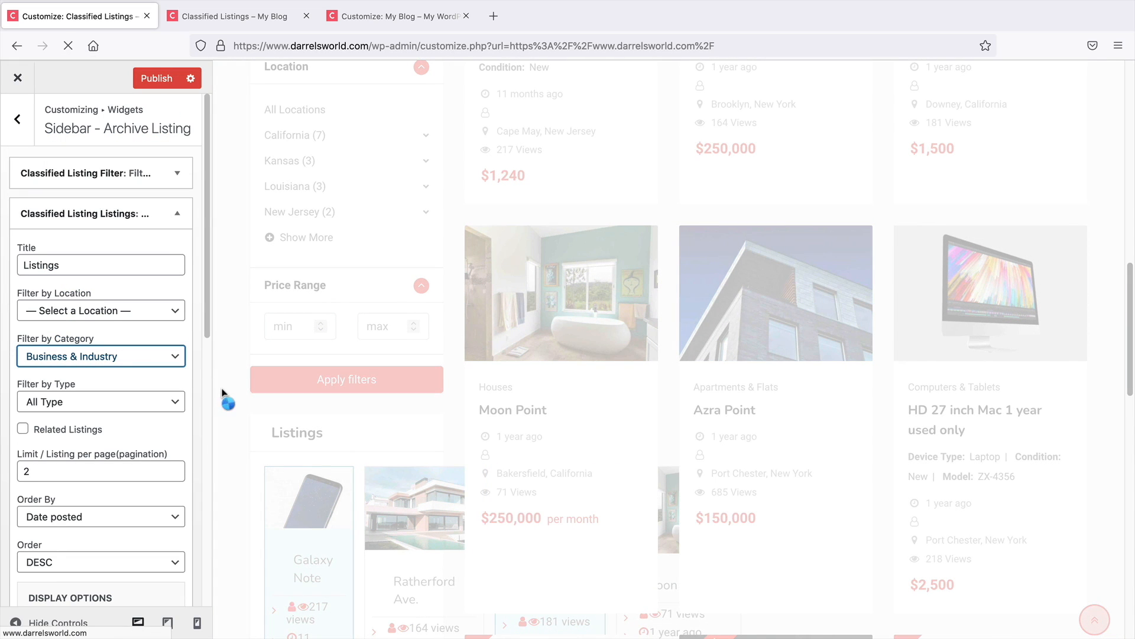
# Enable Related Listings and switch the Listings widget's view to Slider
pyautogui.scroll(-2, 124, 463)
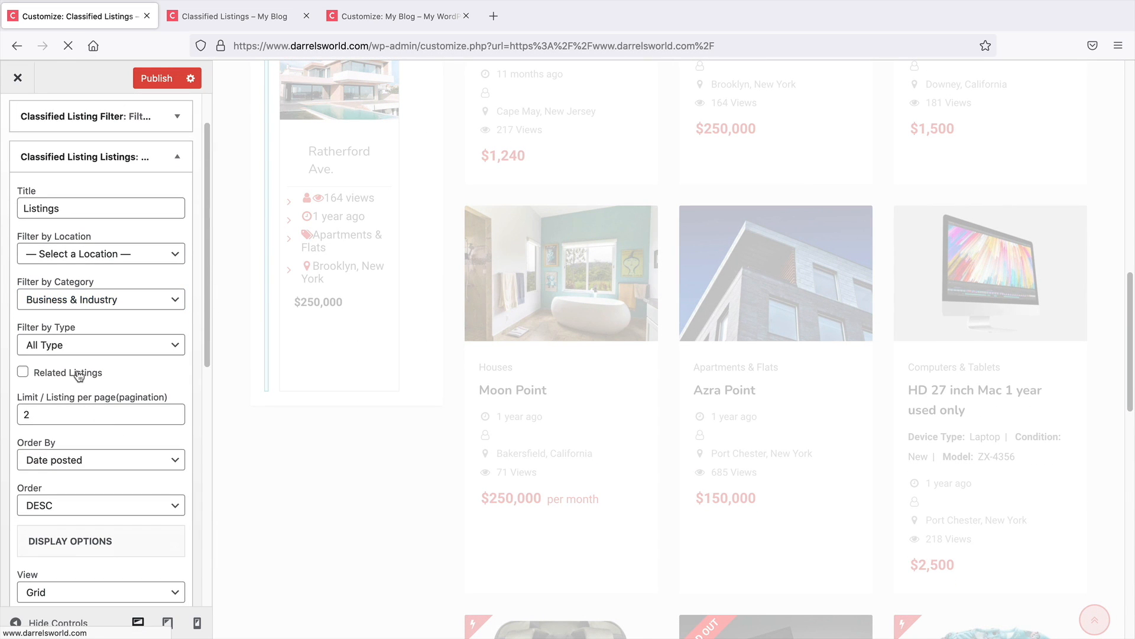
pyautogui.click(89, 372)
pyautogui.scroll(-2, 125, 505)
pyautogui.click(110, 535)
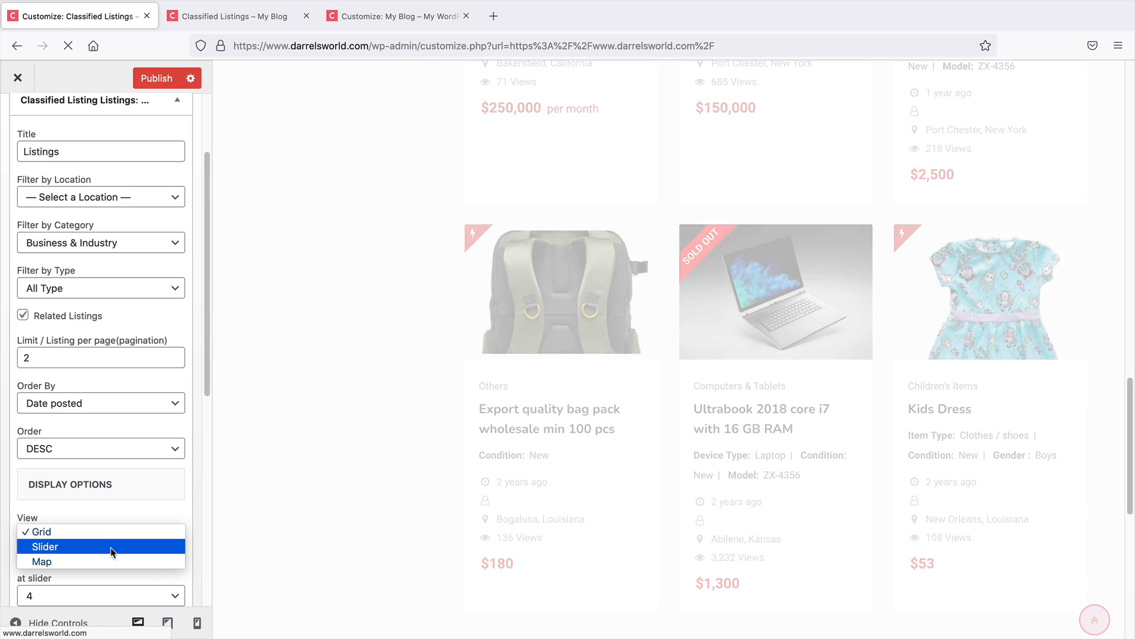
pyautogui.click(109, 544)
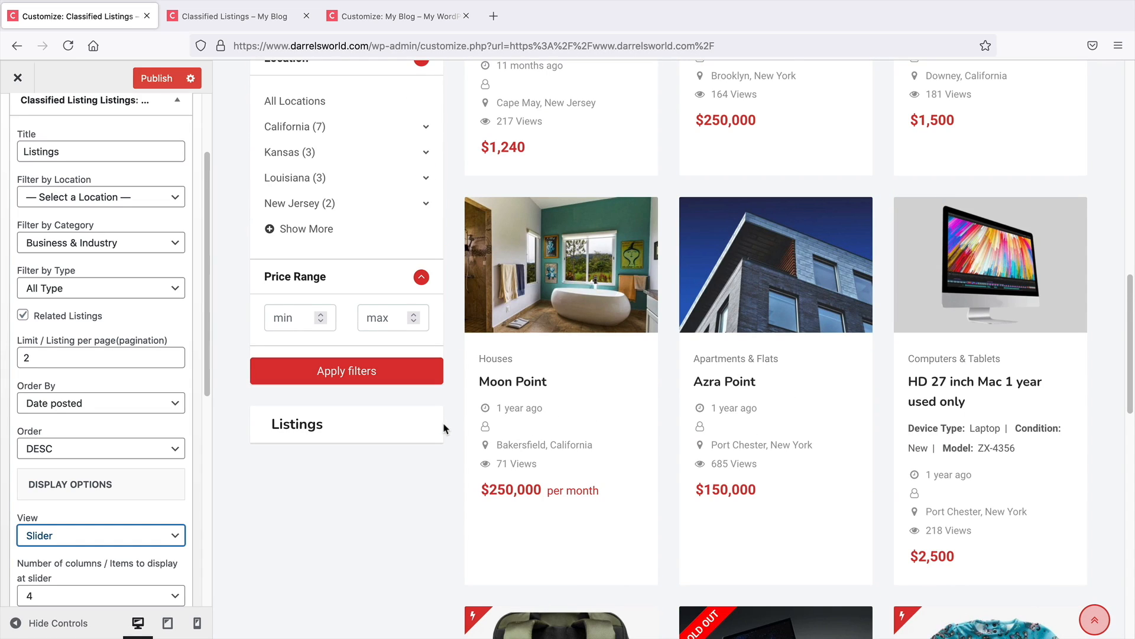
# Clear the category filter back to no category and set the listings per page limit to 1
pyautogui.click(135, 243)
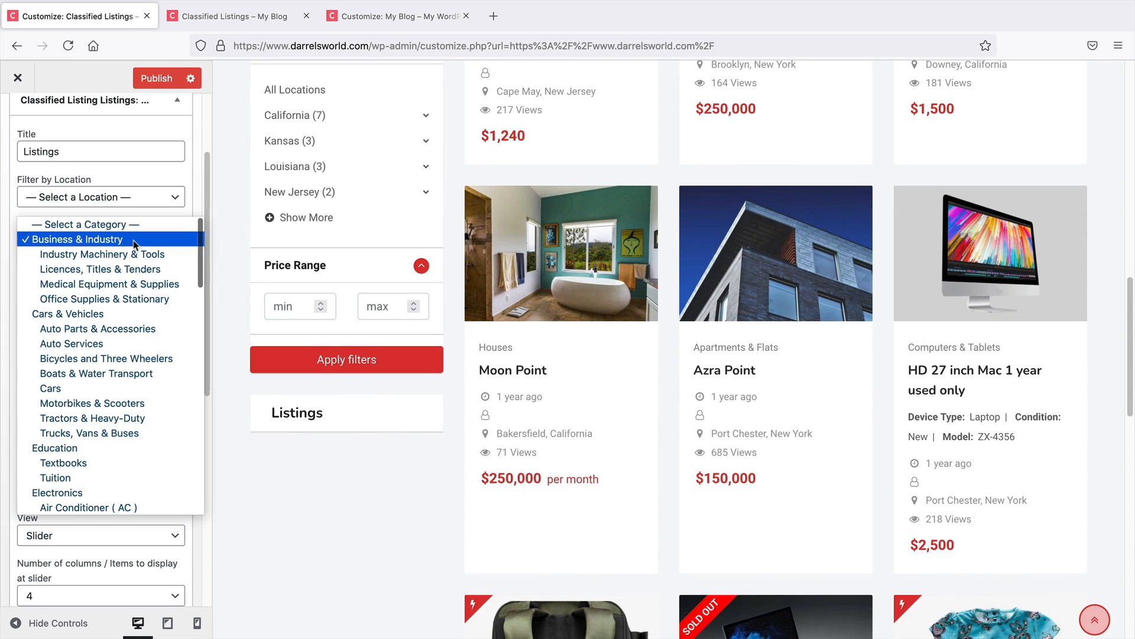
pyautogui.click(134, 233)
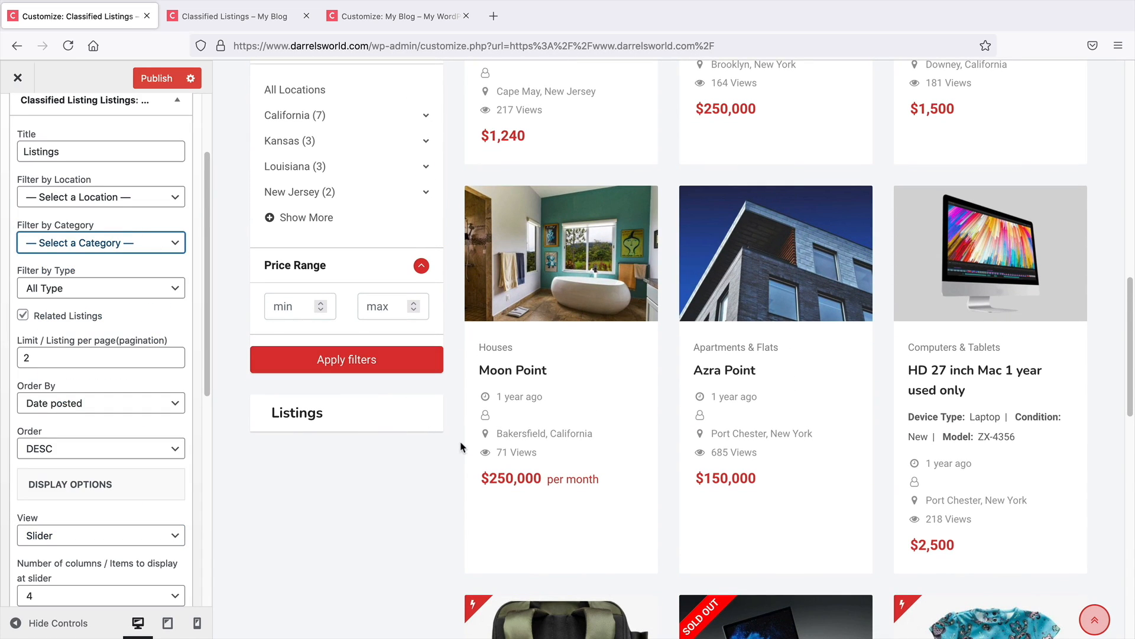
pyautogui.scroll(-3, 464, 443)
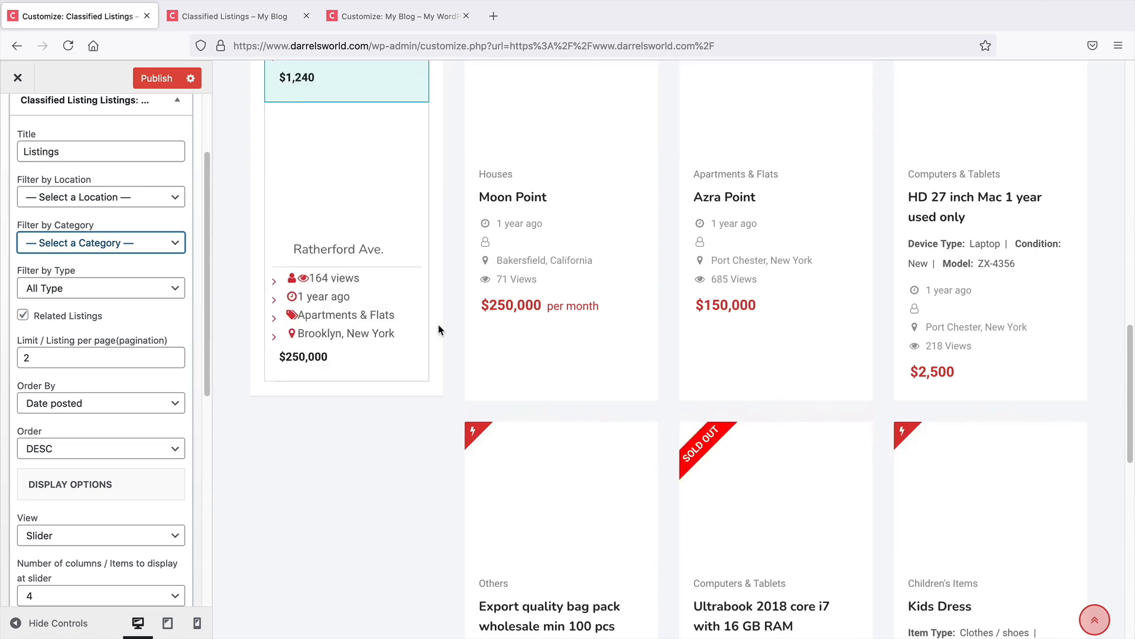
pyautogui.scroll(-1, 439, 330)
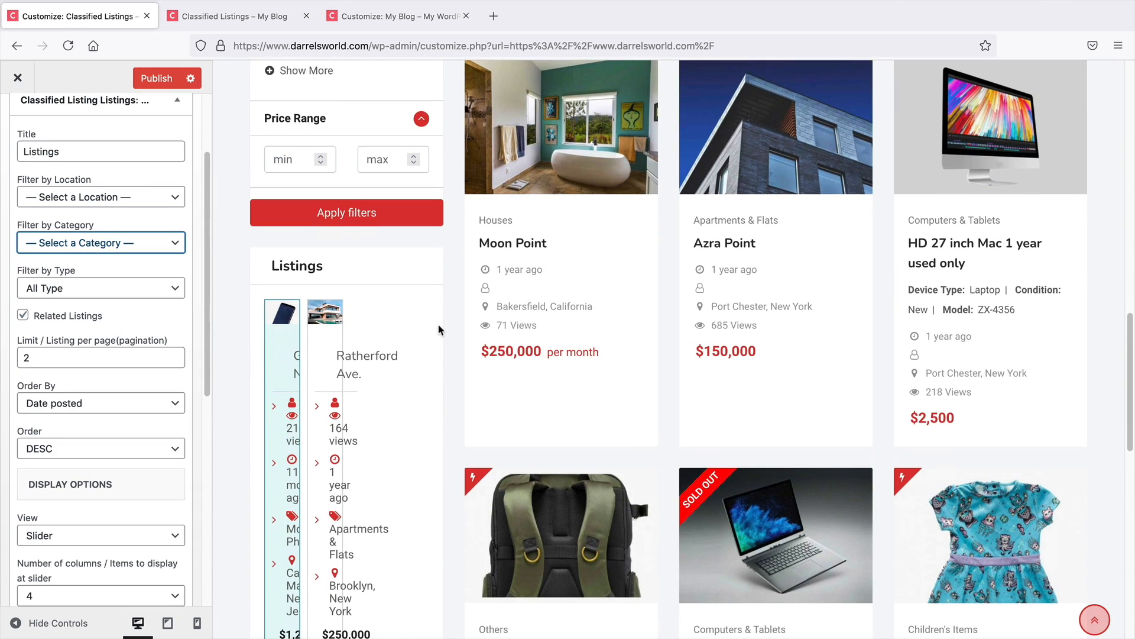
pyautogui.moveTo(138, 362); pyautogui.dragTo(10, 360)
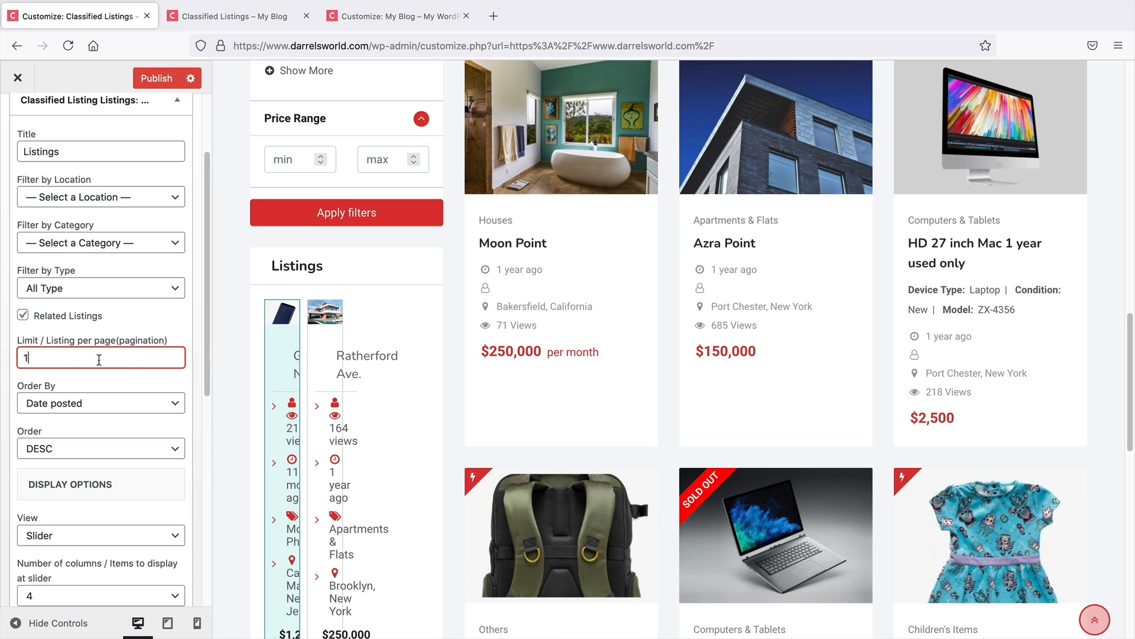
pyautogui.click(185, 327)
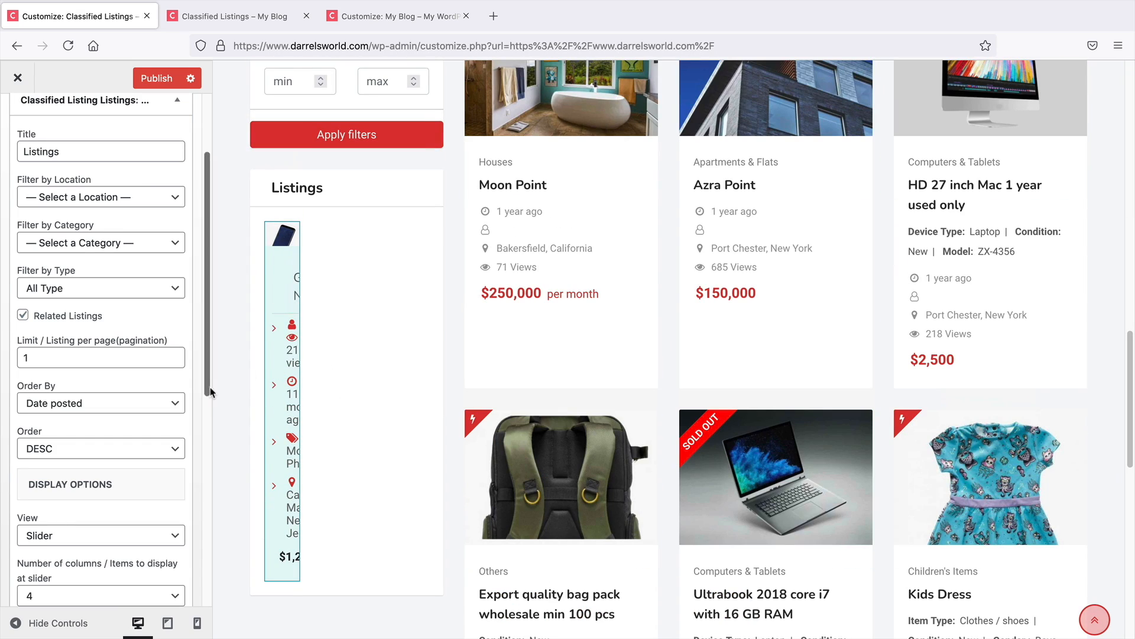
# Set the slider's number of columns to 2 in the Listings widget
pyautogui.scroll(2, 181, 343)
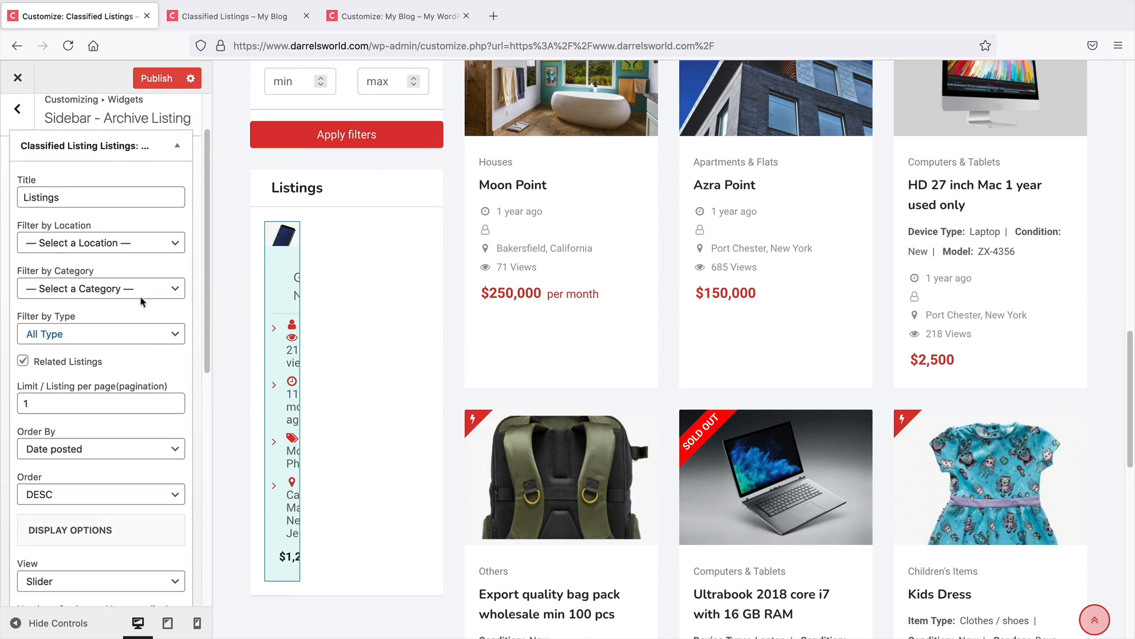
pyautogui.click(177, 150)
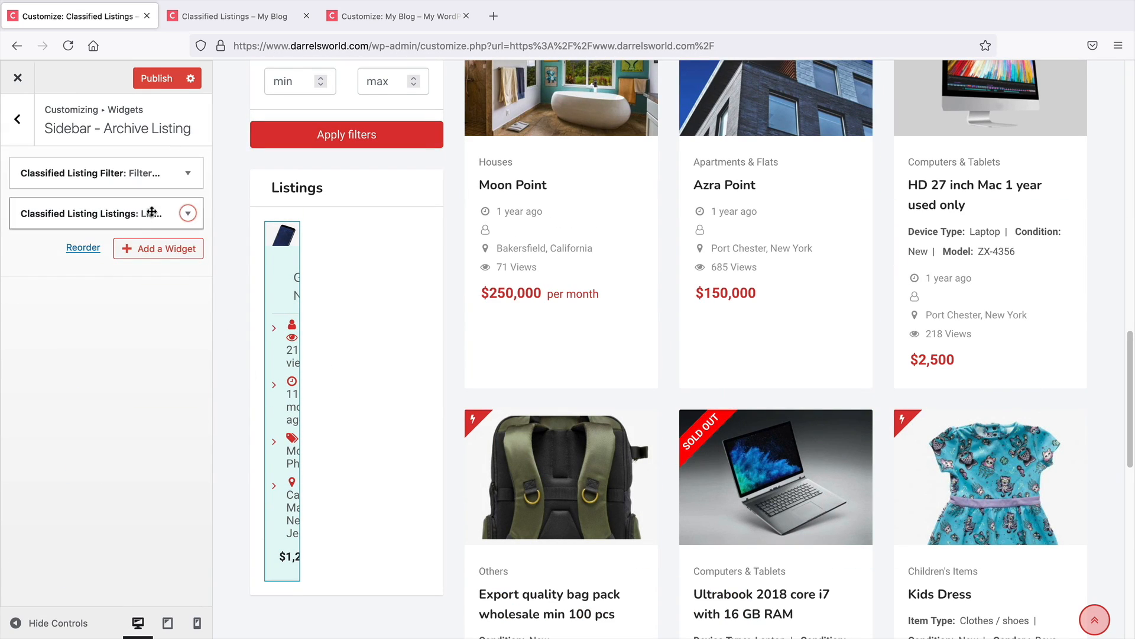
pyautogui.click(178, 212)
pyautogui.scroll(-8, 56, 514)
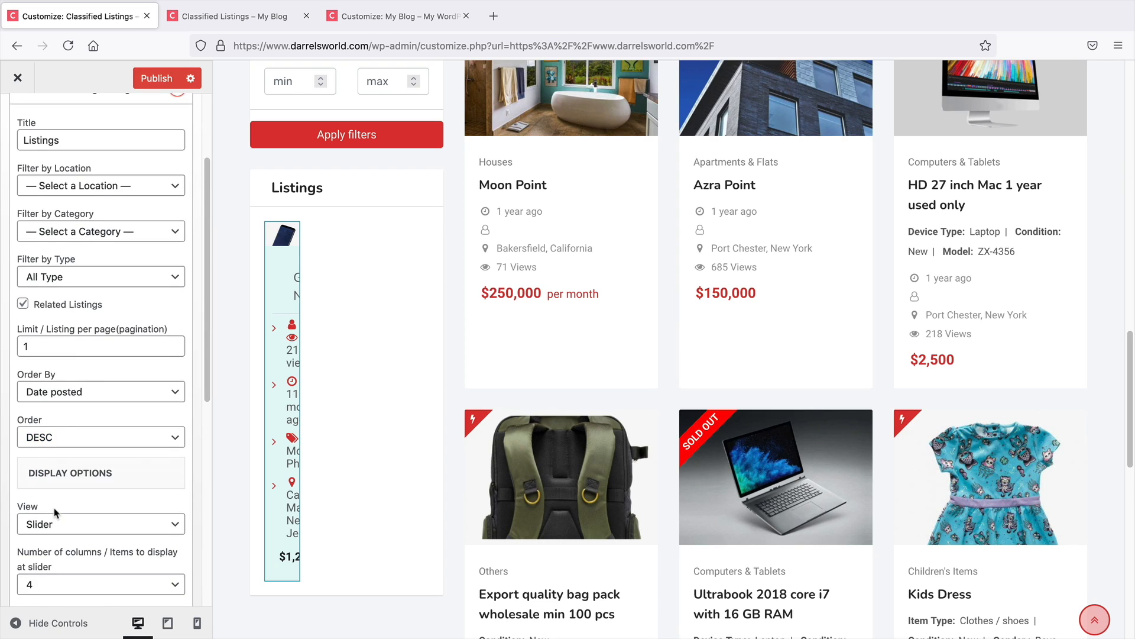
pyautogui.scroll(-1, 66, 465)
pyautogui.click(71, 427)
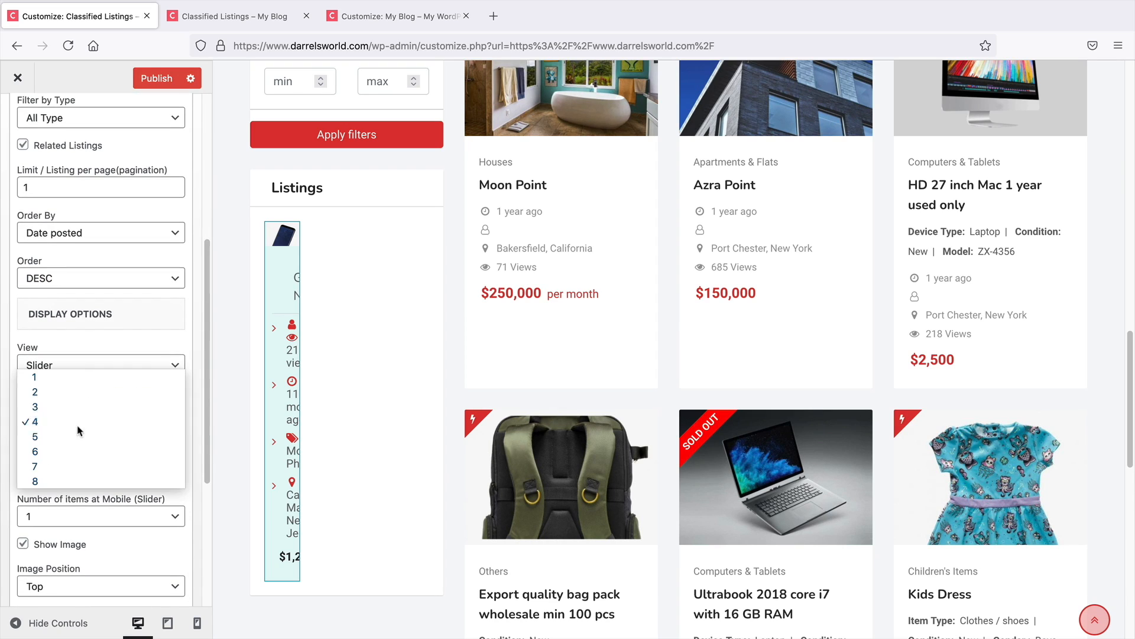
pyautogui.click(61, 392)
# Set the slider's number of items at tab and number of columns both to 1
pyautogui.click(67, 469)
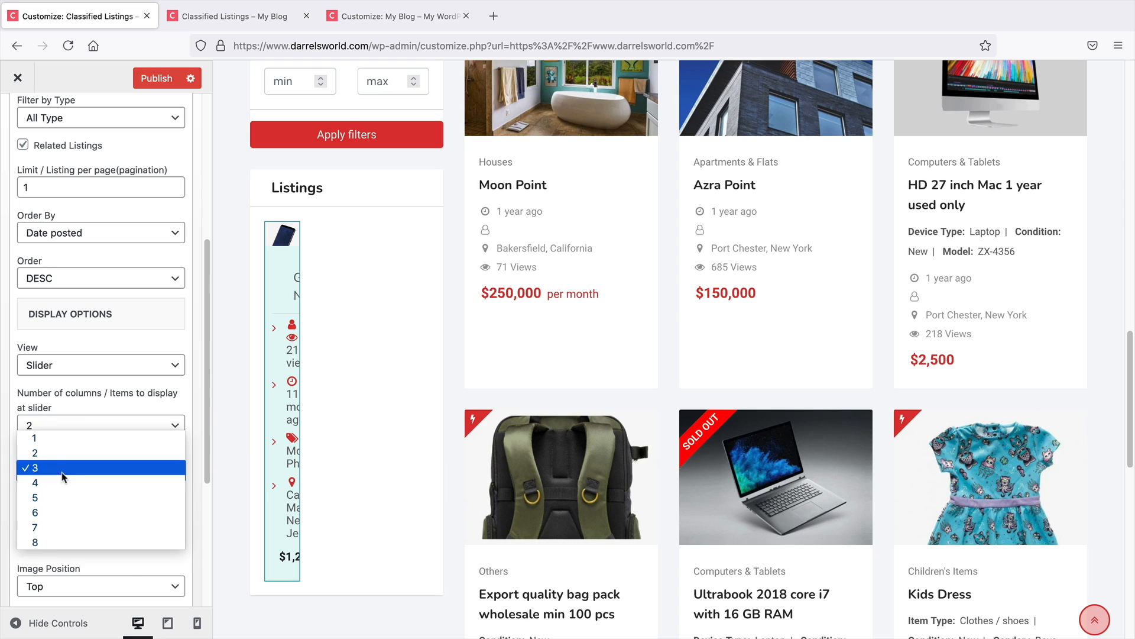
pyautogui.click(67, 467)
pyautogui.click(68, 469)
pyautogui.click(66, 452)
pyautogui.click(73, 426)
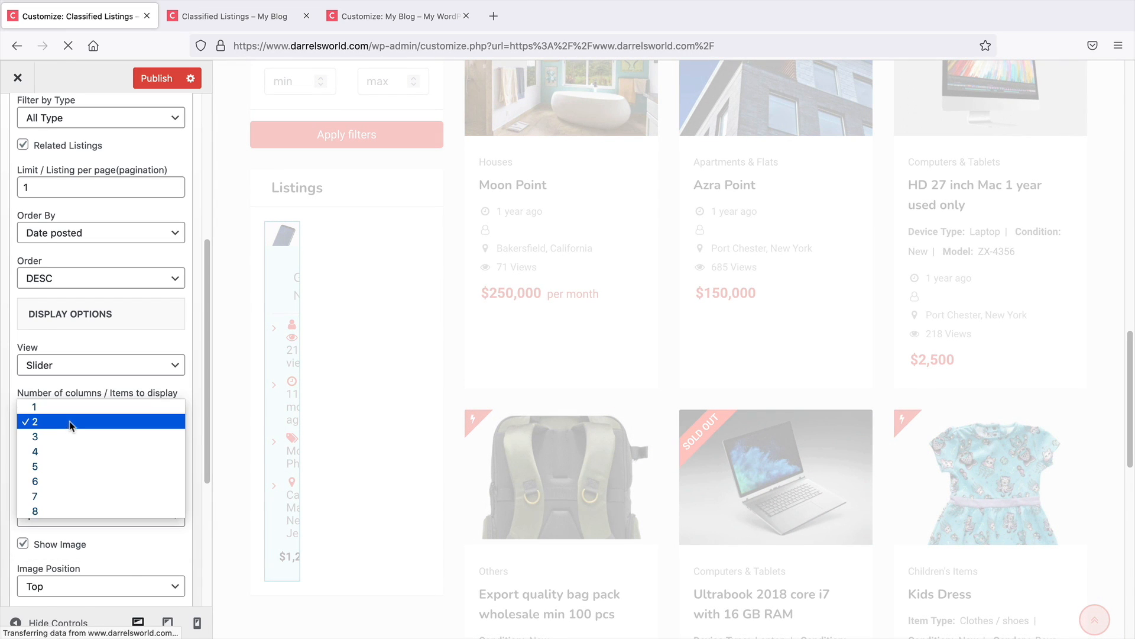
pyautogui.click(71, 419)
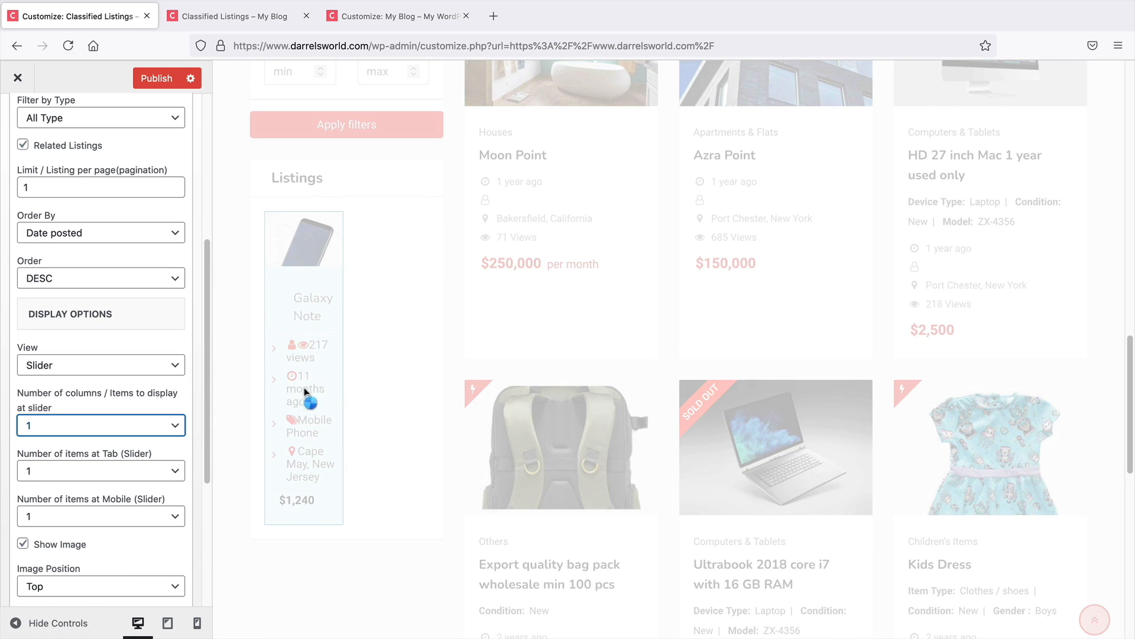
# Check the Listings slider in the sidebar preview and return to the main Customizer menu
pyautogui.scroll(4, 349, 390)
pyautogui.scroll(-7, 353, 508)
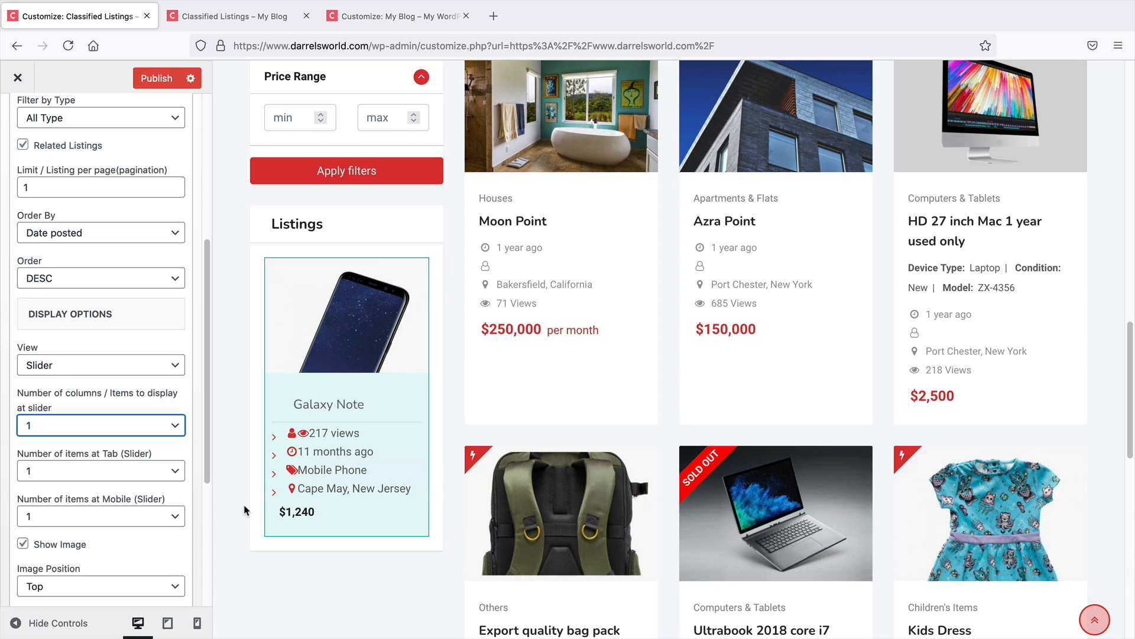
pyautogui.scroll(5, 104, 496)
pyautogui.click(17, 119)
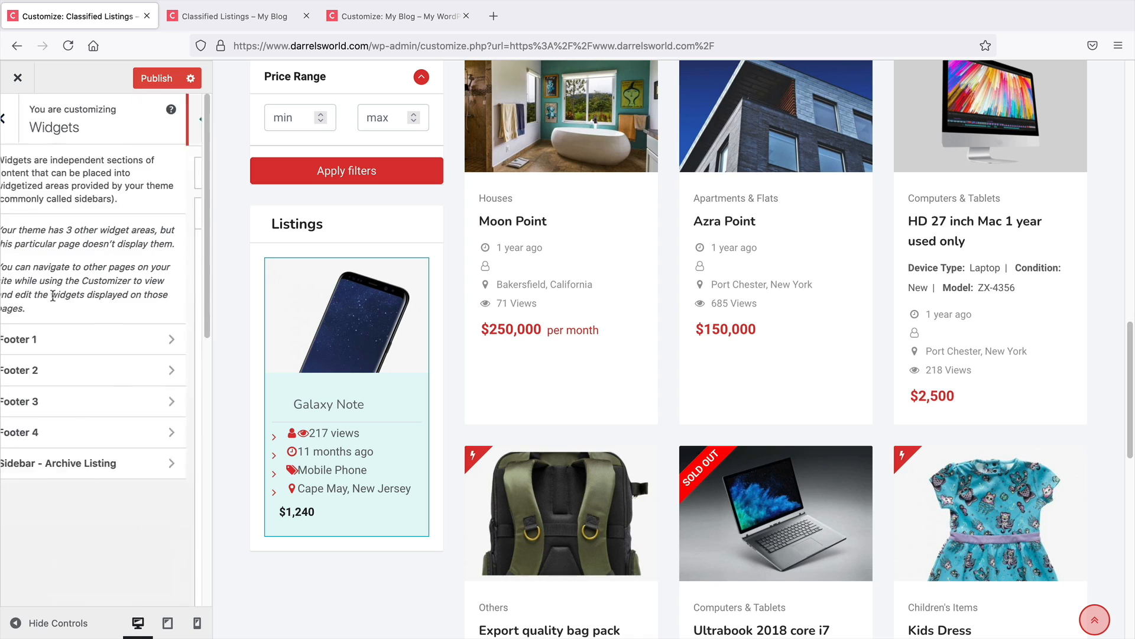
pyautogui.scroll(2, 272, 467)
pyautogui.scroll(15, 272, 467)
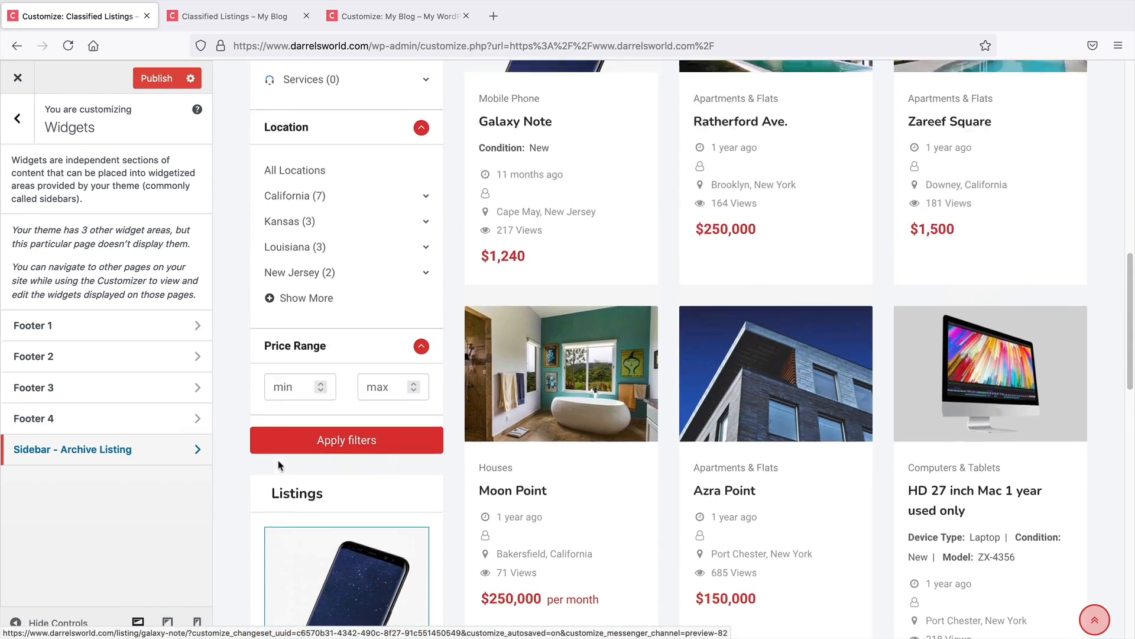
pyautogui.scroll(2, 279, 466)
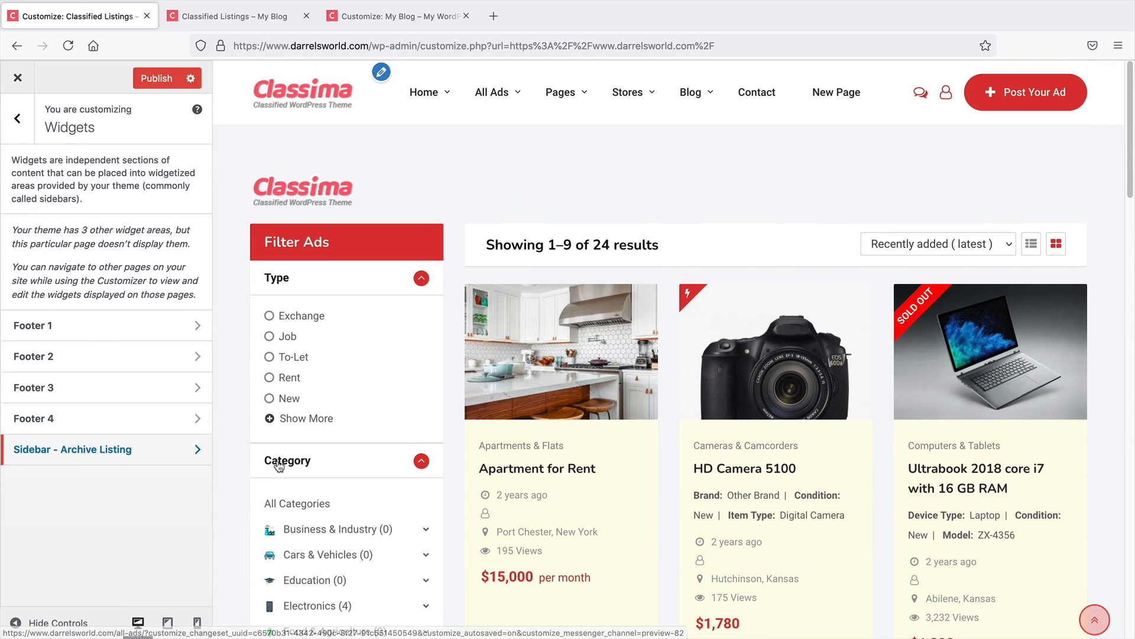
pyautogui.click(17, 119)
# Close the Customizer to return to the site's front end
pyautogui.scroll(3, 47, 237)
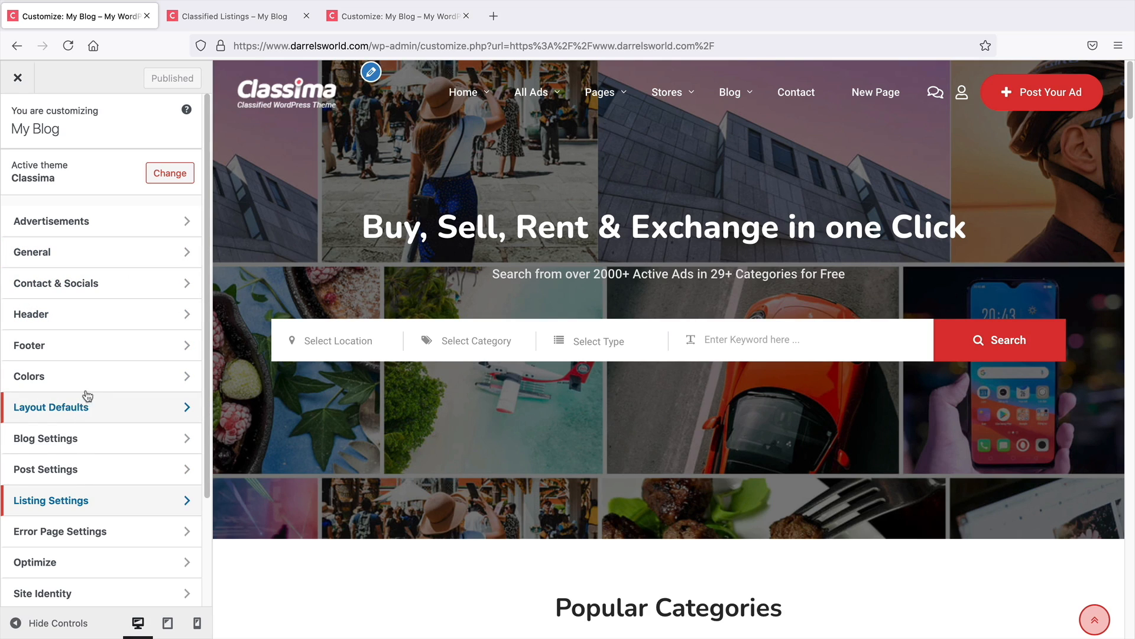
pyautogui.scroll(-3, 101, 337)
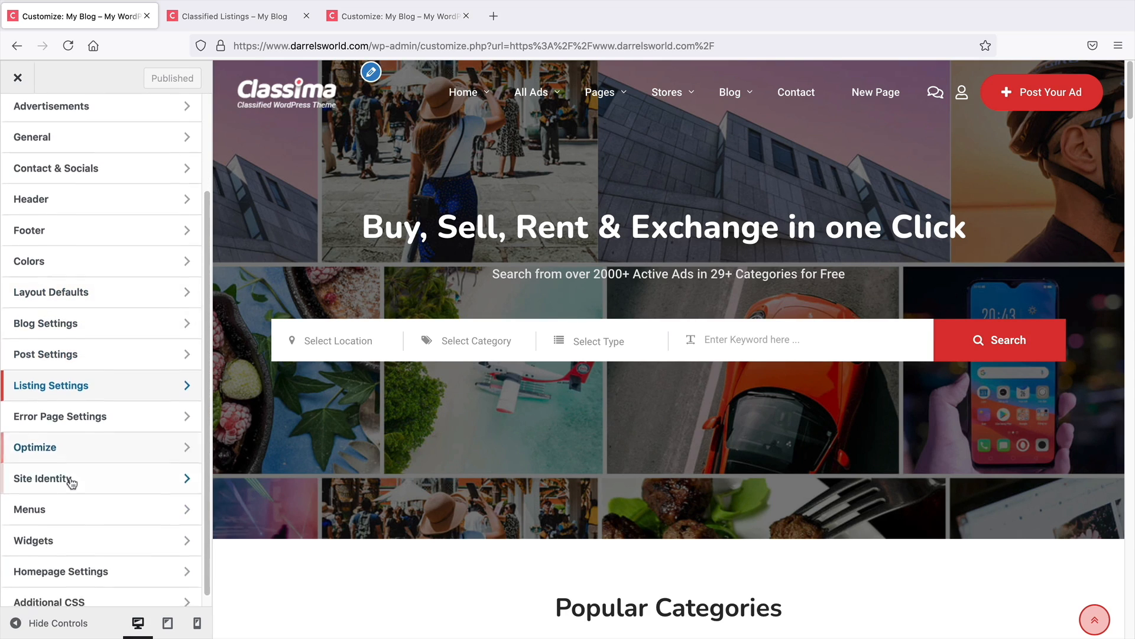
pyautogui.scroll(3, 94, 571)
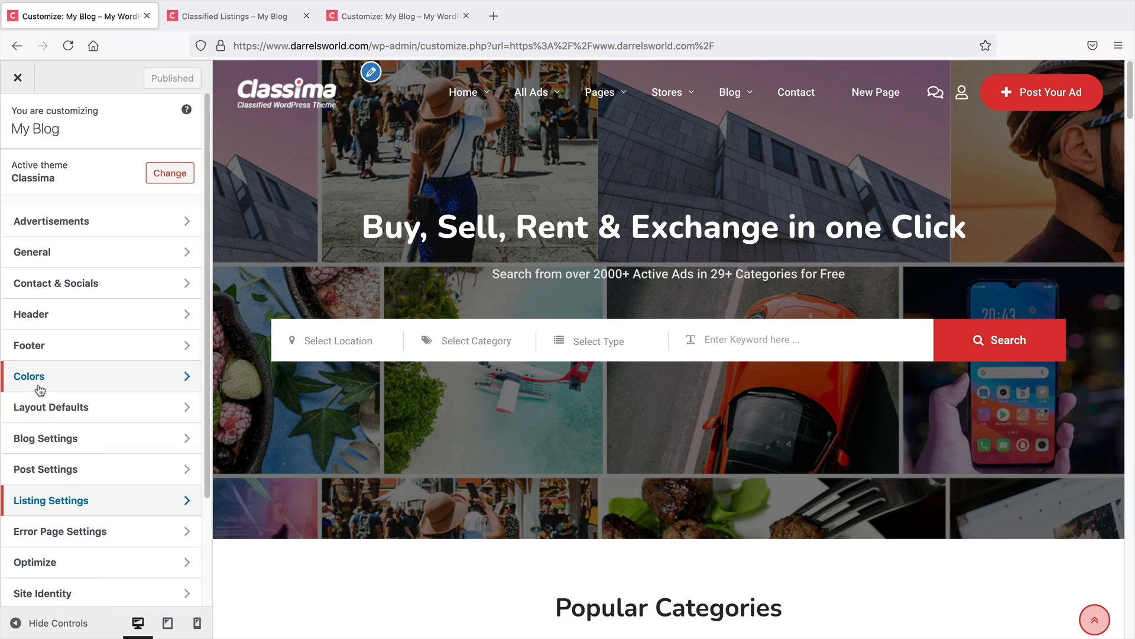
pyautogui.click(21, 79)
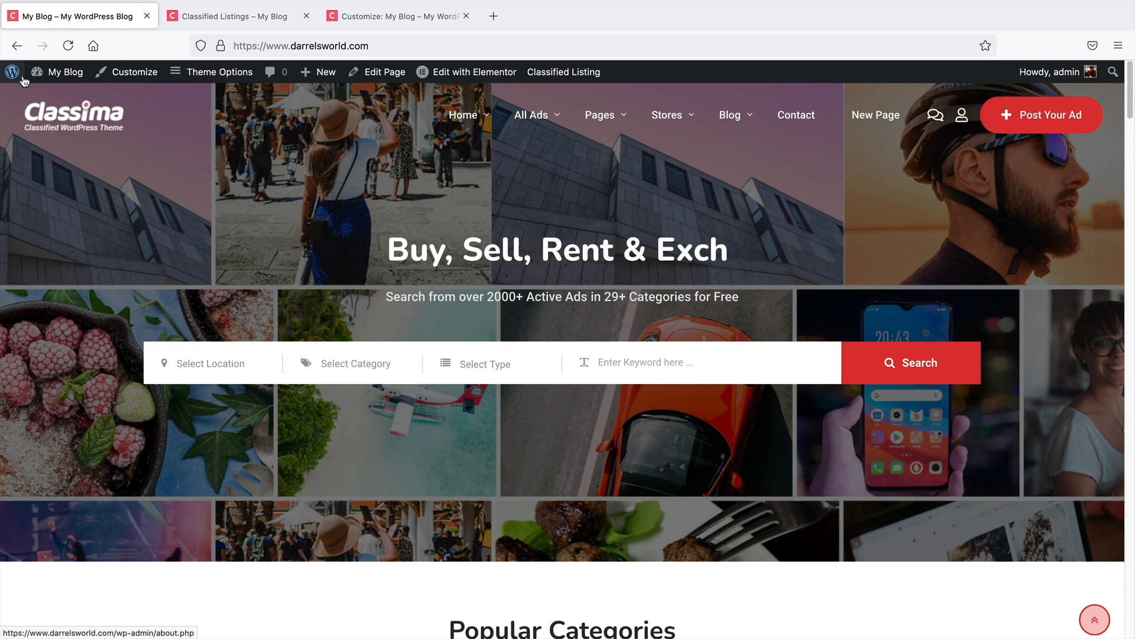
# Open the Classified Listing plugin settings from the site dashboard
pyautogui.moveTo(32, 75)
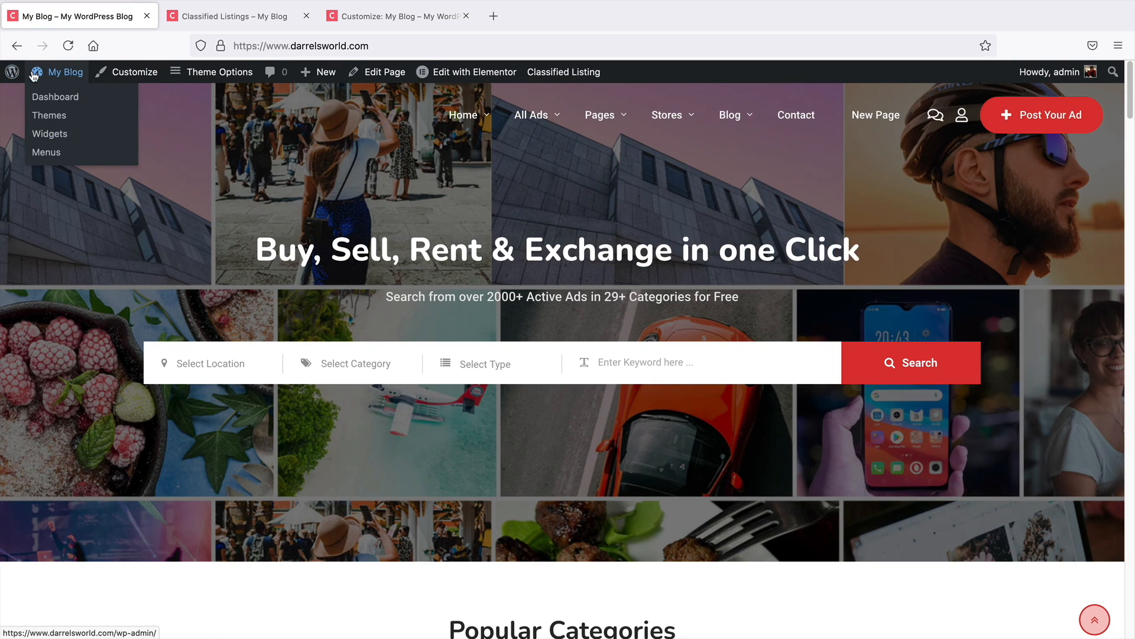
pyautogui.click(48, 105)
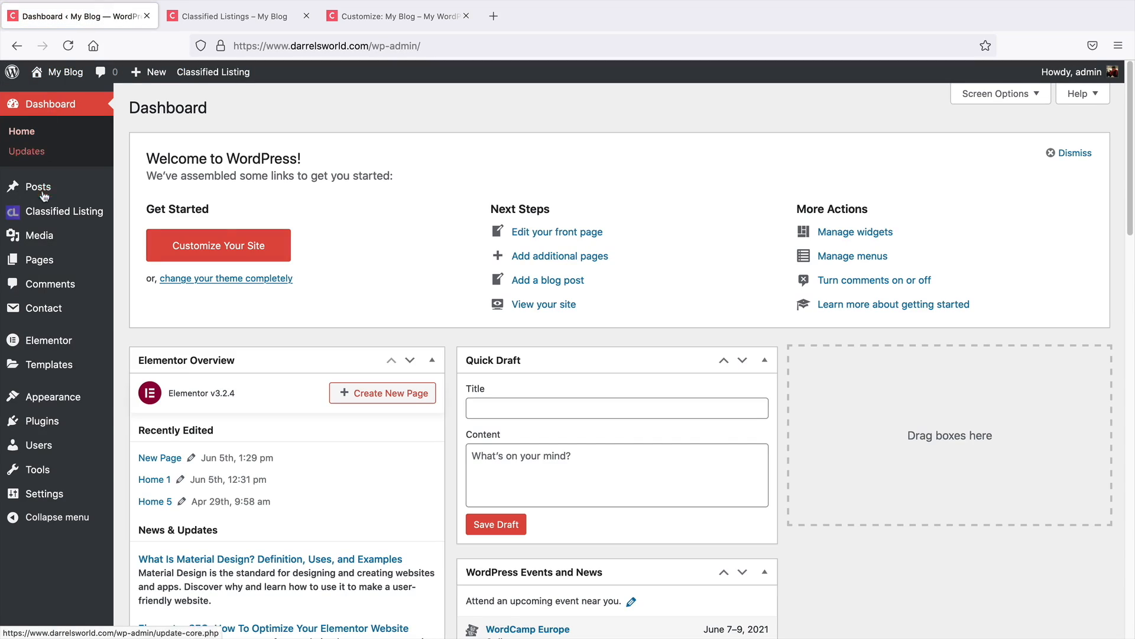
pyautogui.moveTo(47, 216)
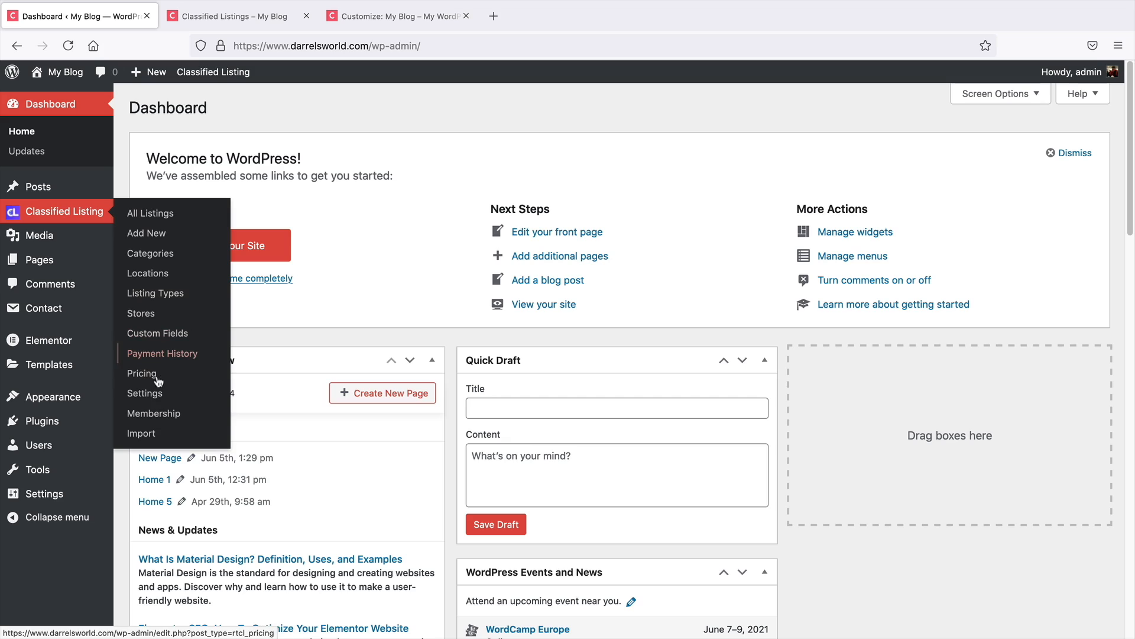
pyautogui.click(152, 397)
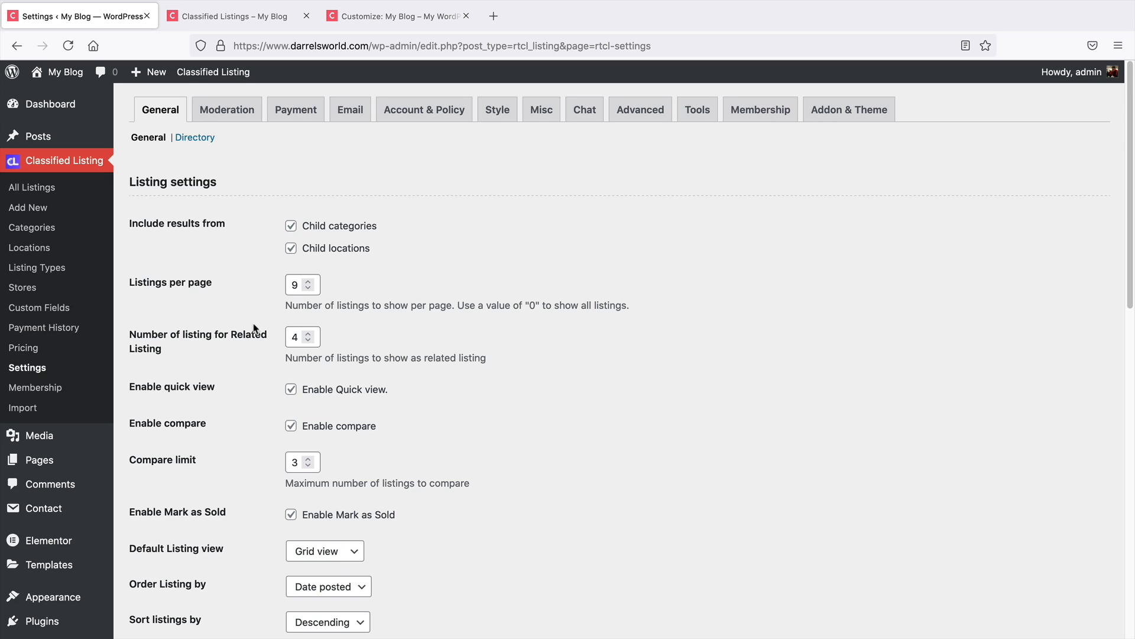
# Set the default listing view to List view in the general listing settings
pyautogui.moveTo(390, 390); pyautogui.dragTo(329, 389)
pyautogui.scroll(-2, 400, 384)
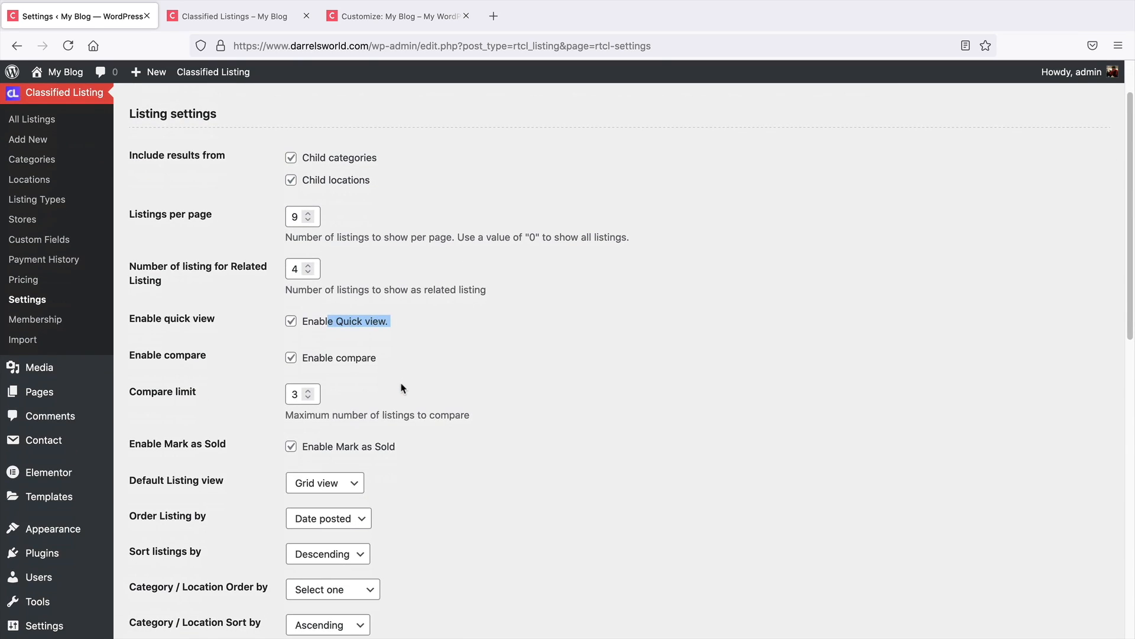
pyautogui.moveTo(402, 370); pyautogui.dragTo(319, 363)
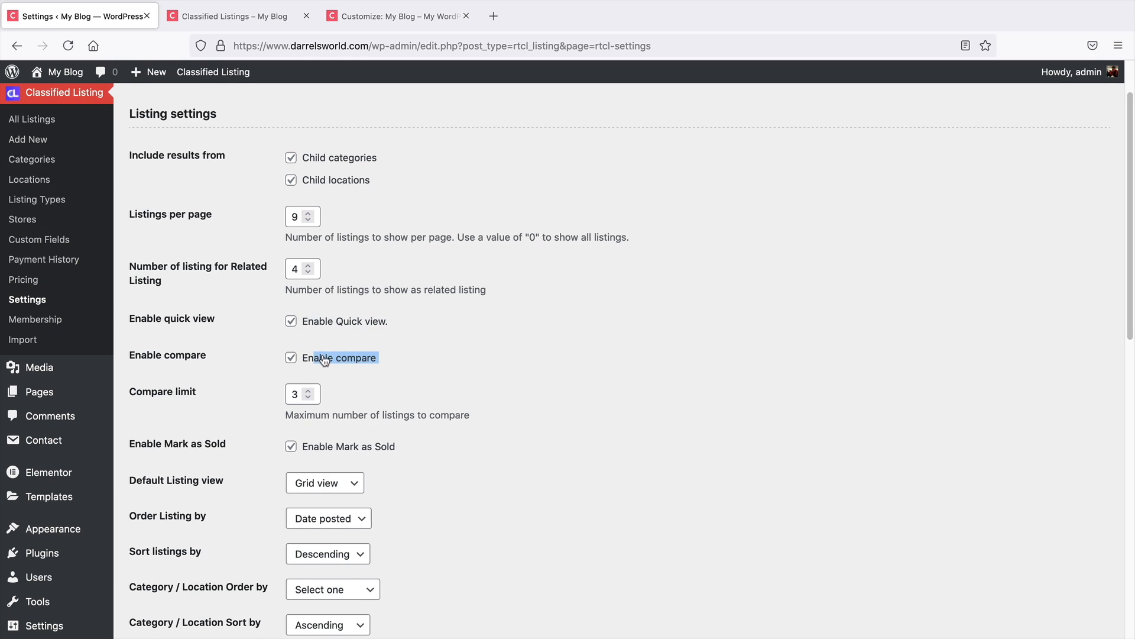
pyautogui.scroll(-2, 324, 361)
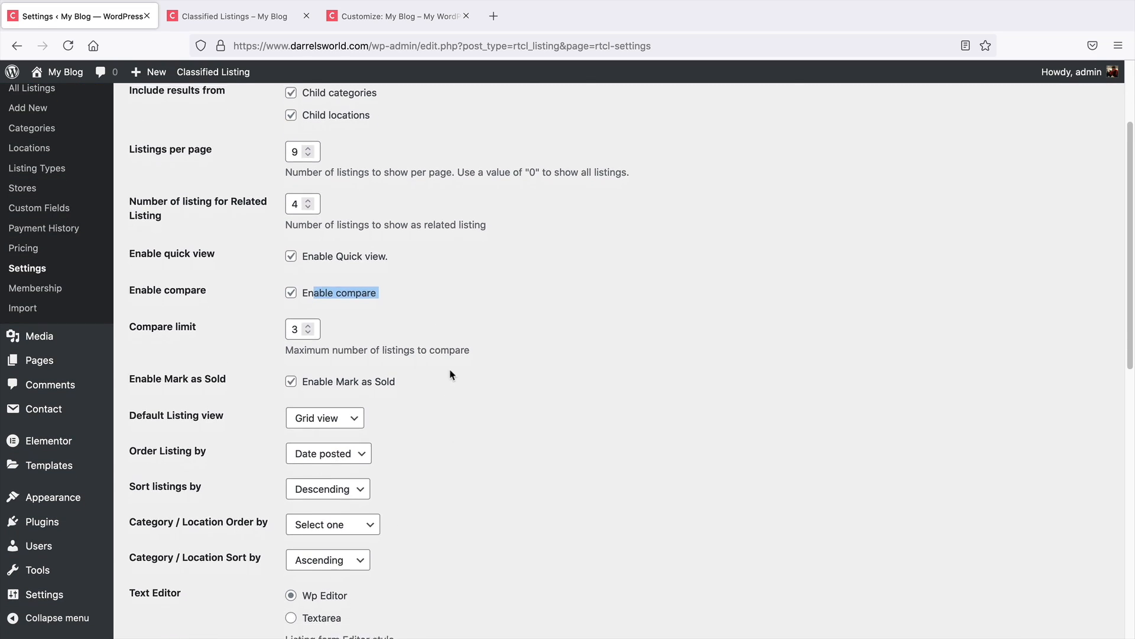
pyautogui.scroll(-1, 468, 355)
pyautogui.scroll(-2, 443, 322)
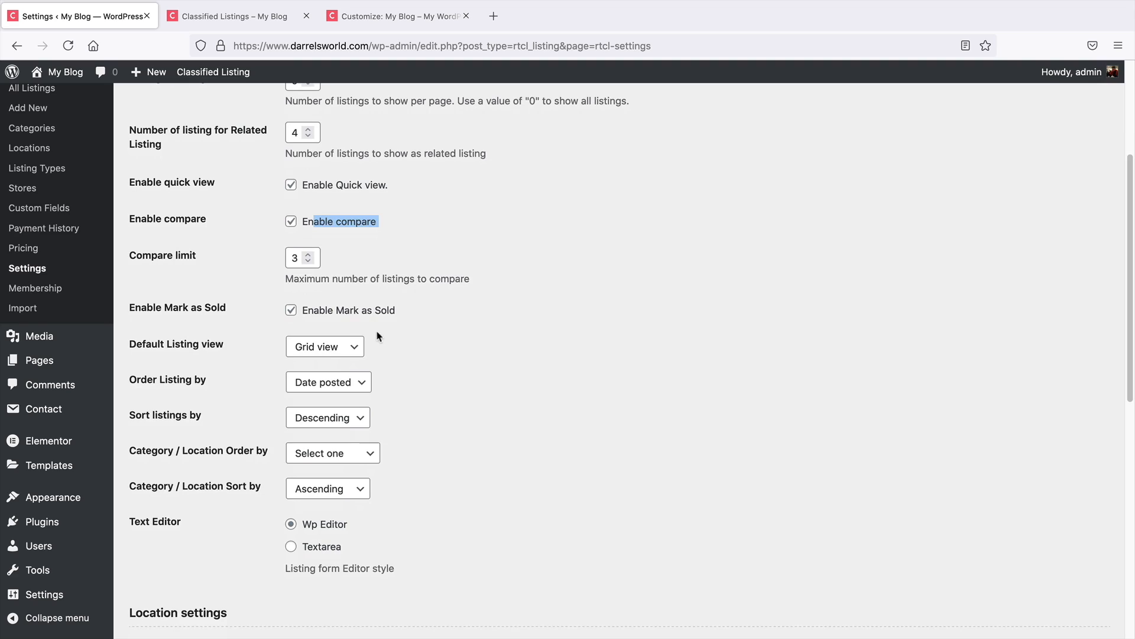
pyautogui.click(355, 346)
pyautogui.click(352, 330)
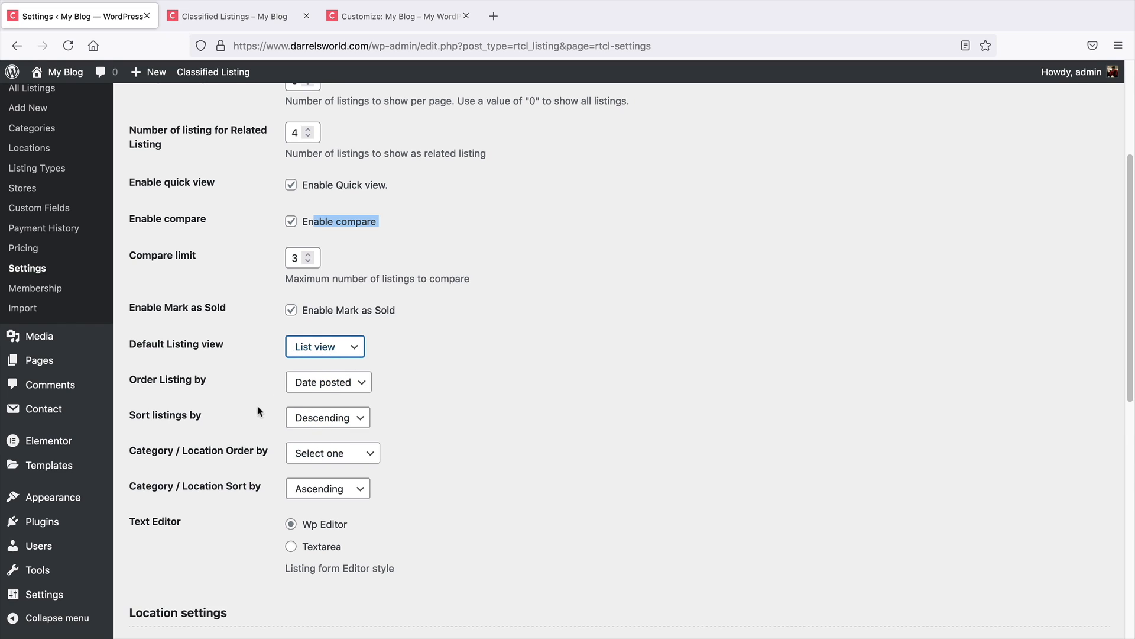
# Review the general, directory, moderation and payment settings of the listing plugin
pyautogui.scroll(-10, 252, 455)
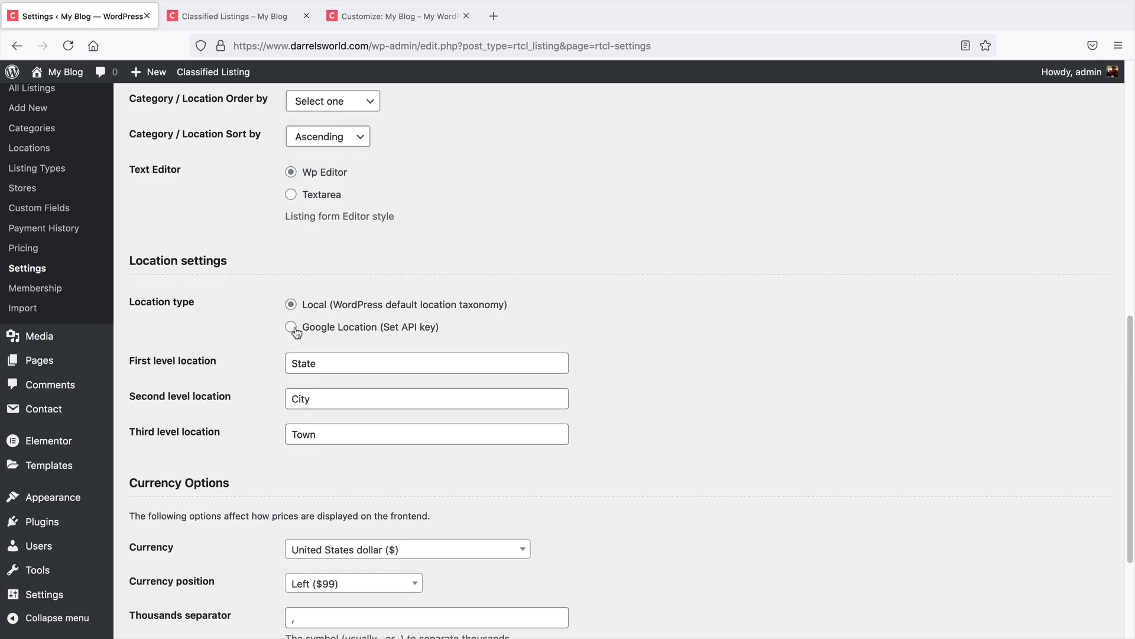
pyautogui.scroll(-3, 296, 331)
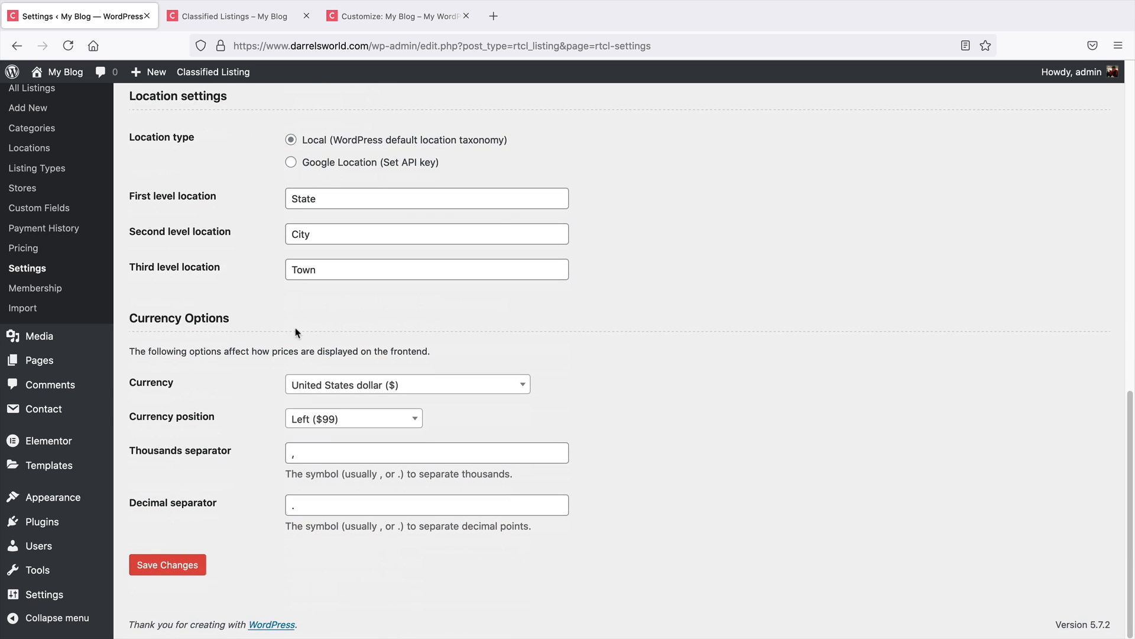
pyautogui.scroll(12, 313, 482)
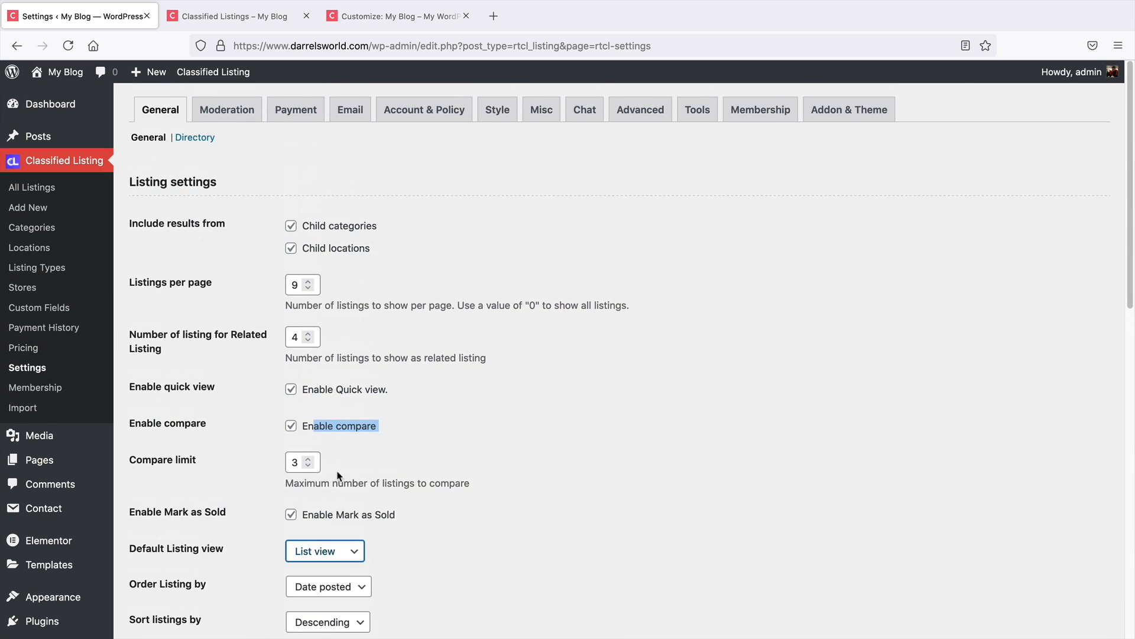
pyautogui.click(208, 139)
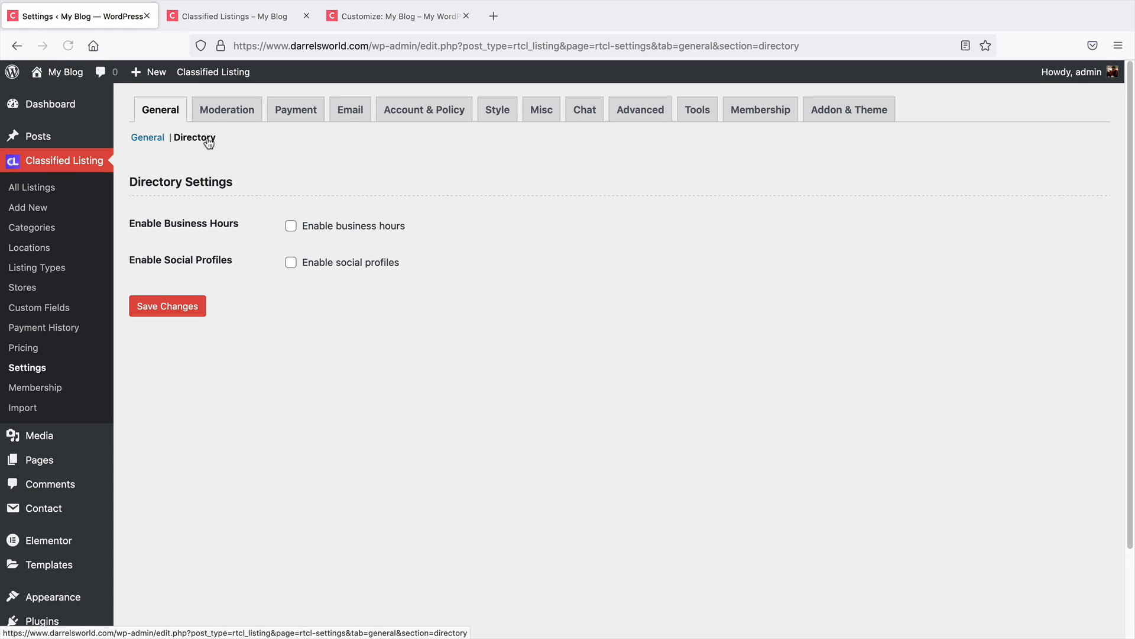
pyautogui.click(239, 115)
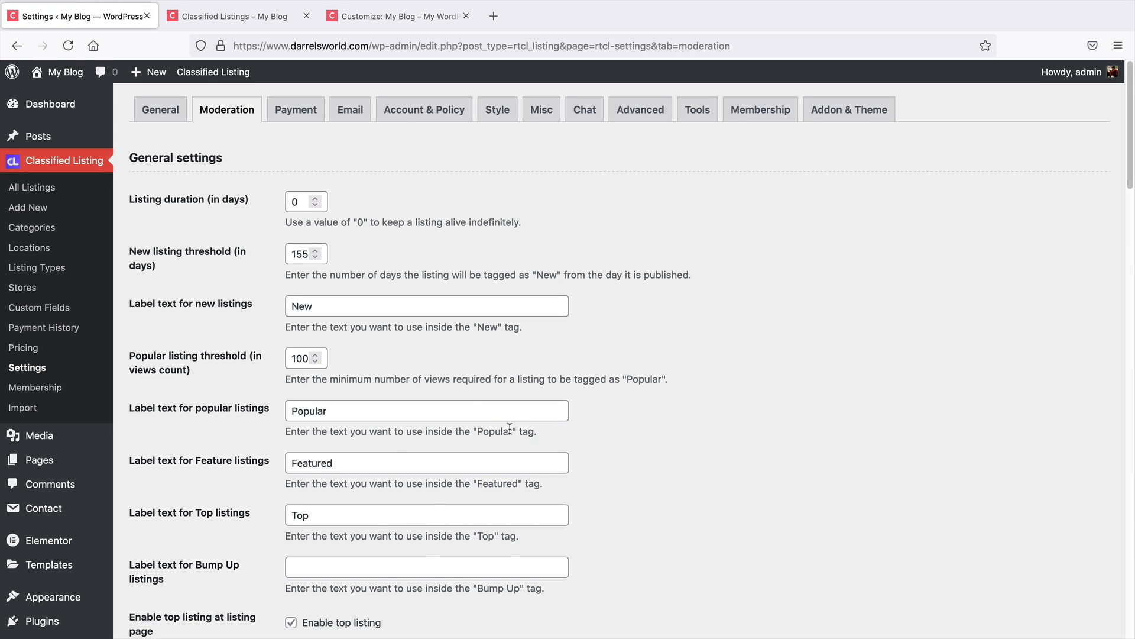
pyautogui.scroll(-5, 509, 428)
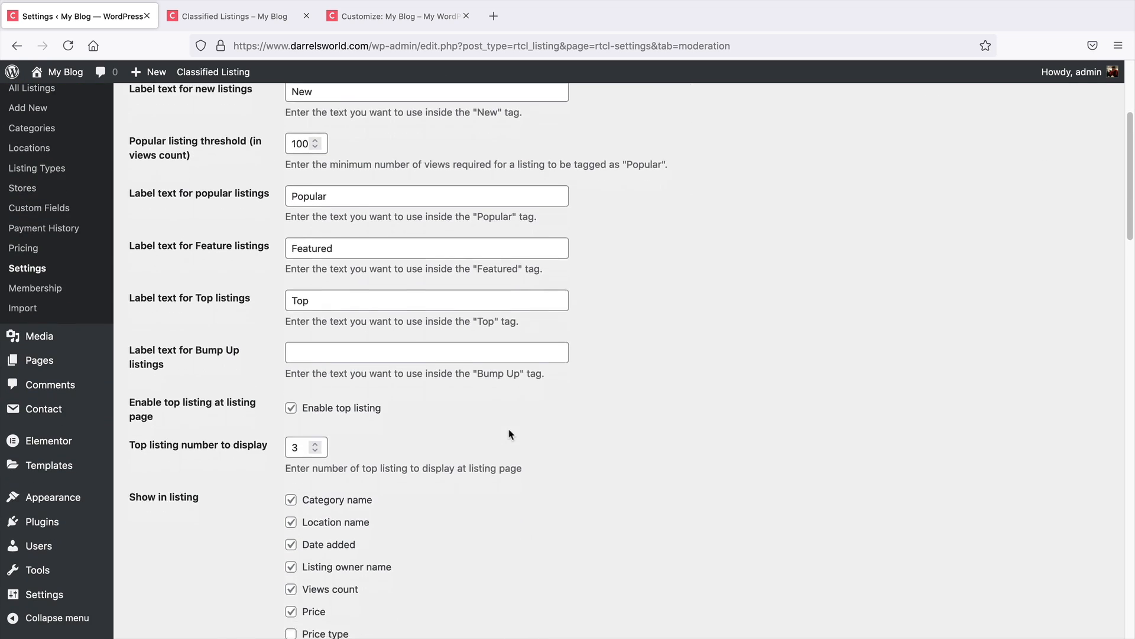
pyautogui.scroll(-4, 509, 428)
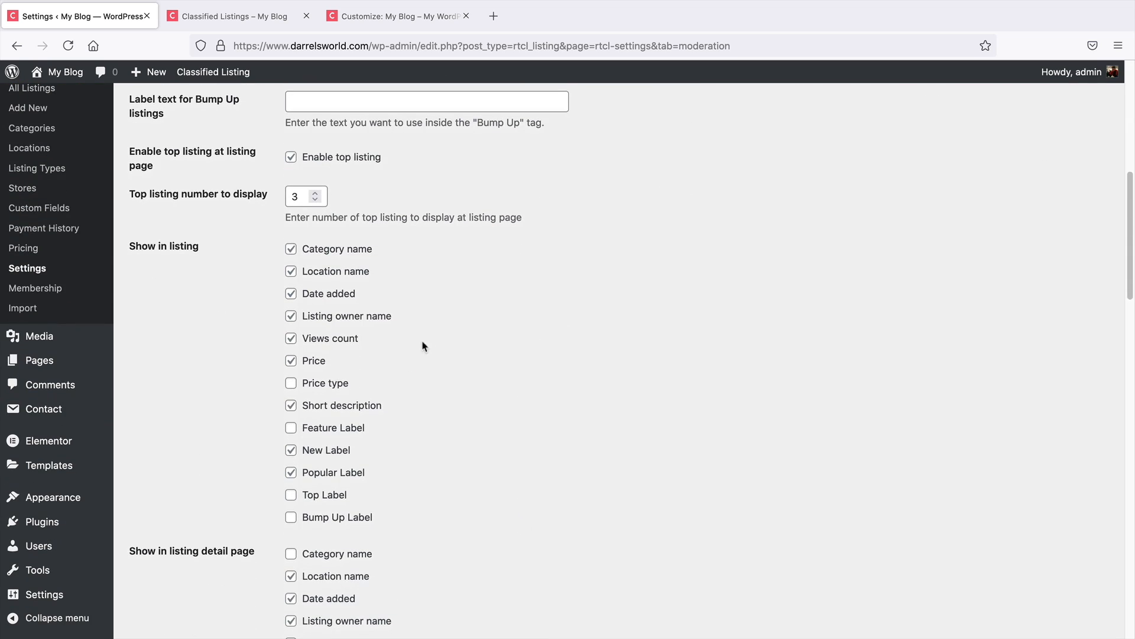
pyautogui.scroll(-4, 378, 499)
pyautogui.scroll(-13, 366, 459)
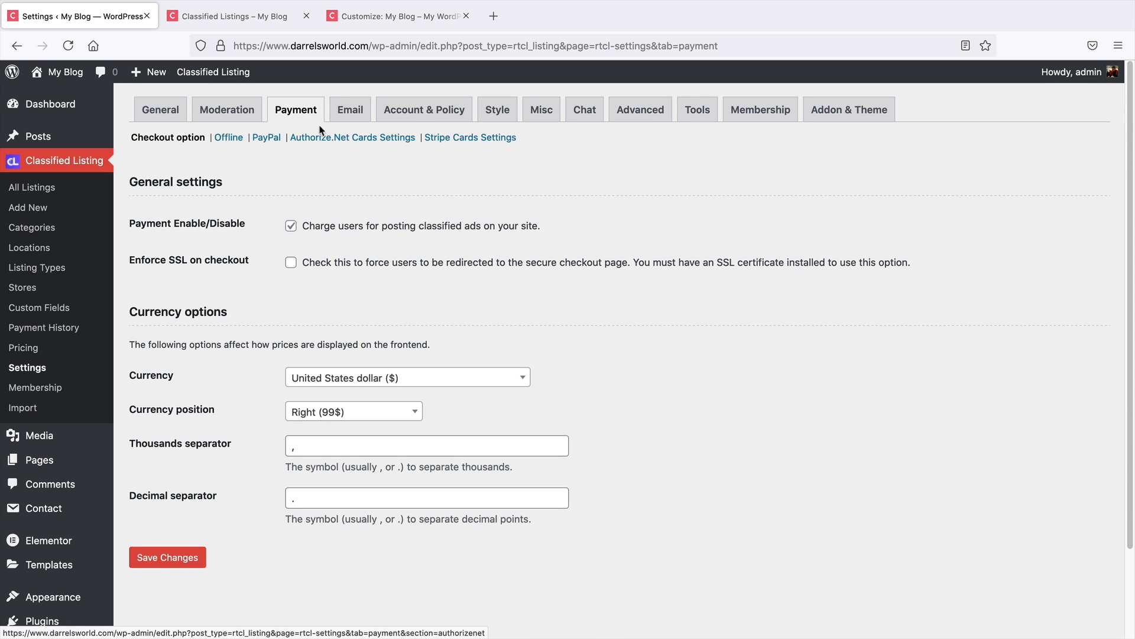
# Browse the Email, Account & Policy, Style, Misc, Chat, Advanced and Tools settings tabs
pyautogui.click(350, 112)
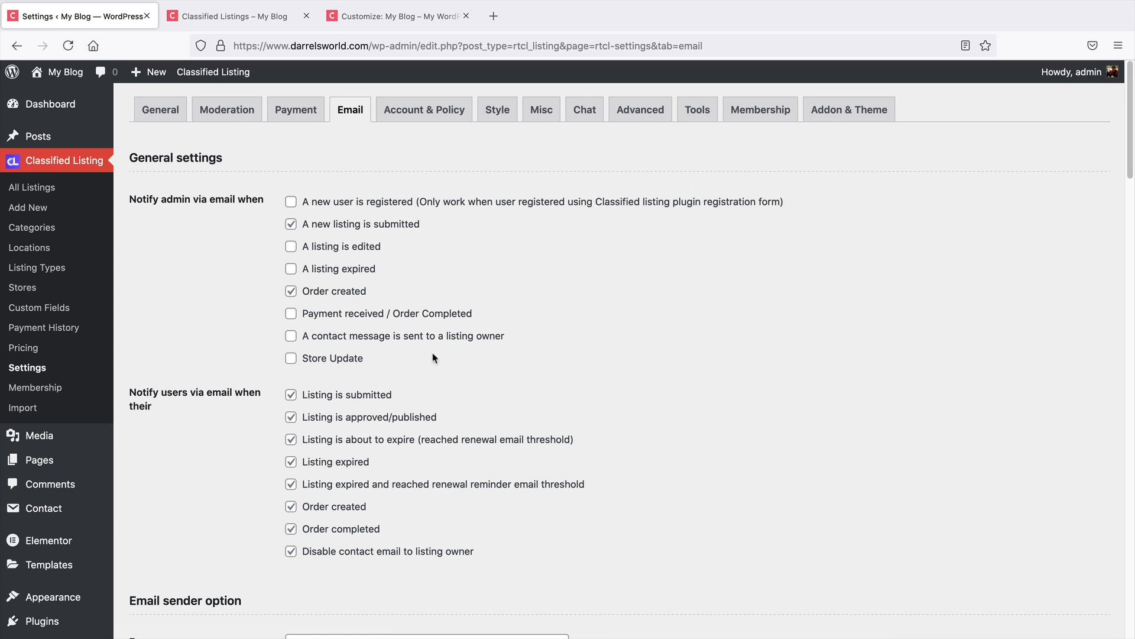
pyautogui.click(441, 120)
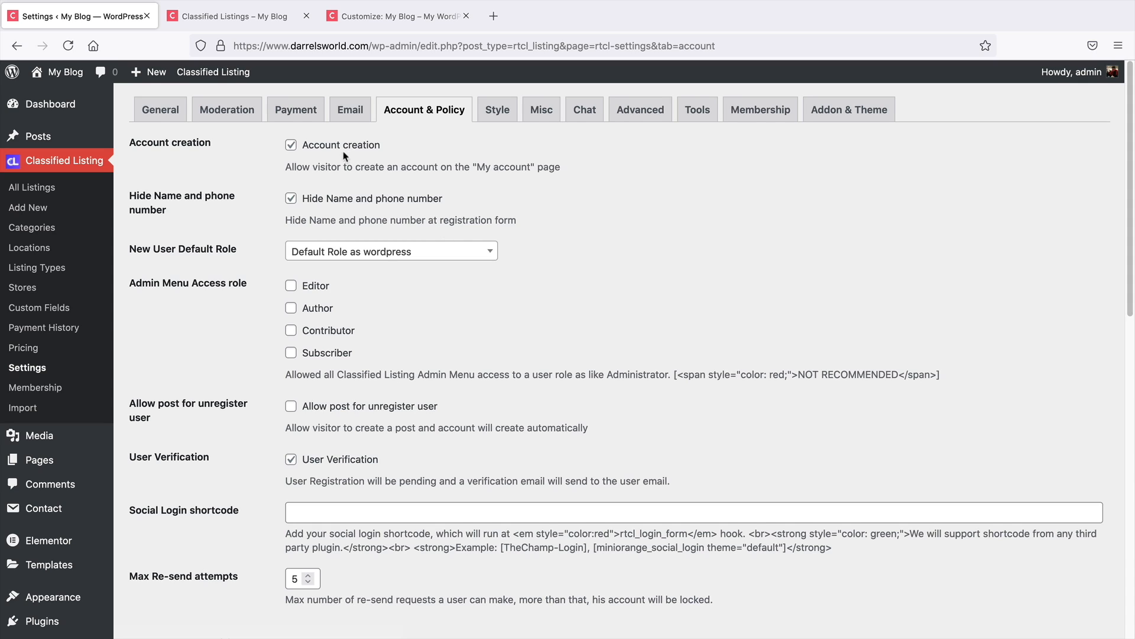
pyautogui.click(495, 113)
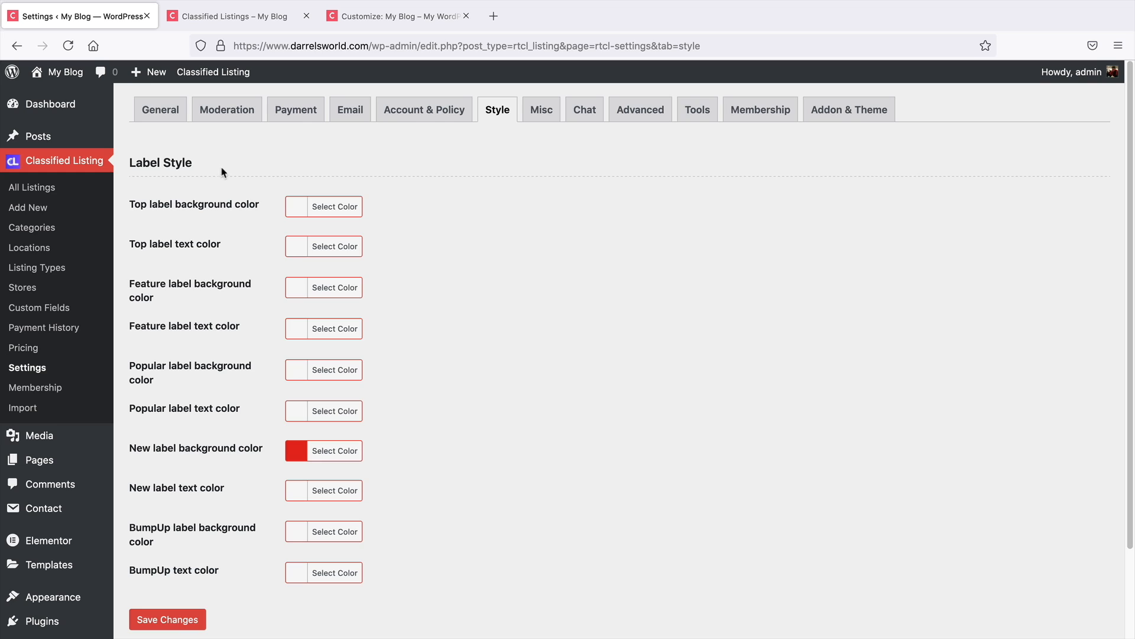
pyautogui.moveTo(193, 163); pyautogui.dragTo(132, 161)
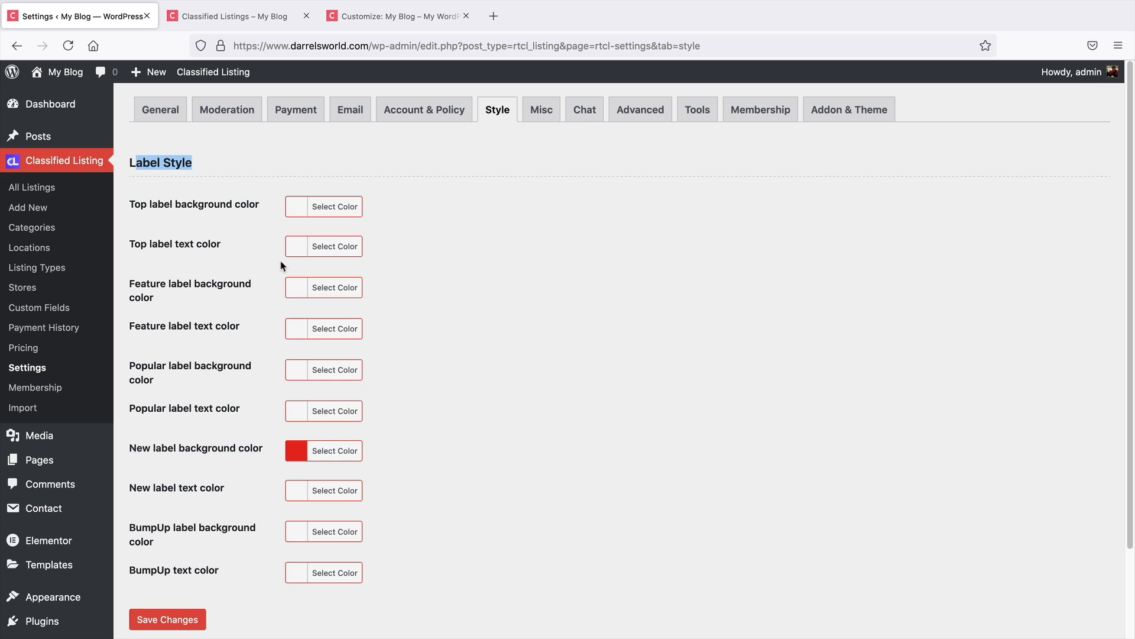
pyautogui.click(555, 115)
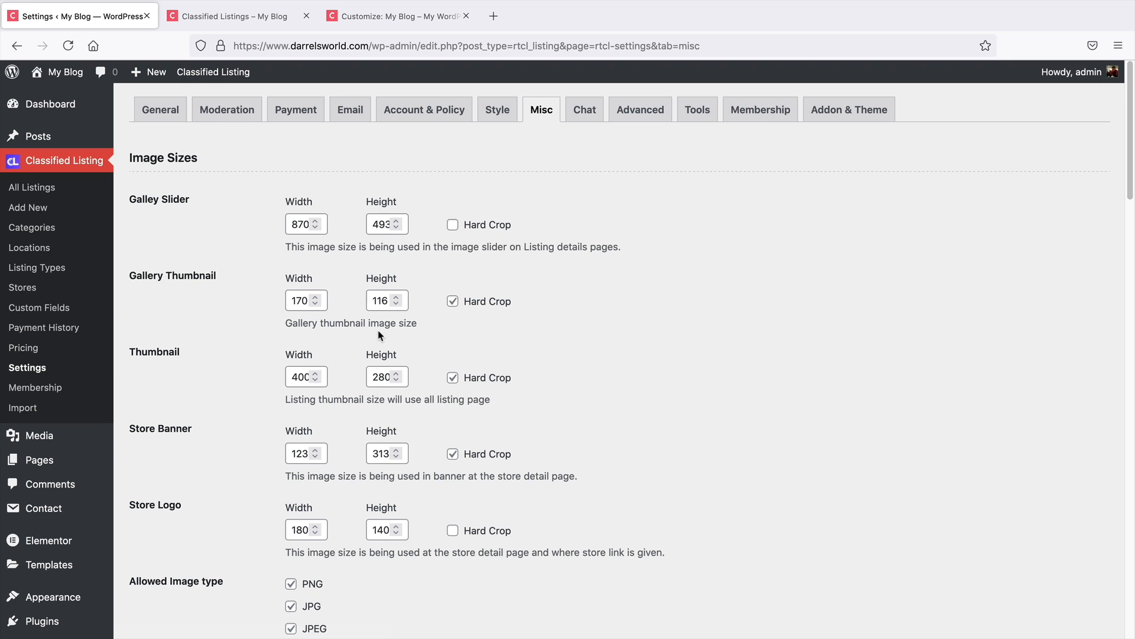
pyautogui.click(582, 113)
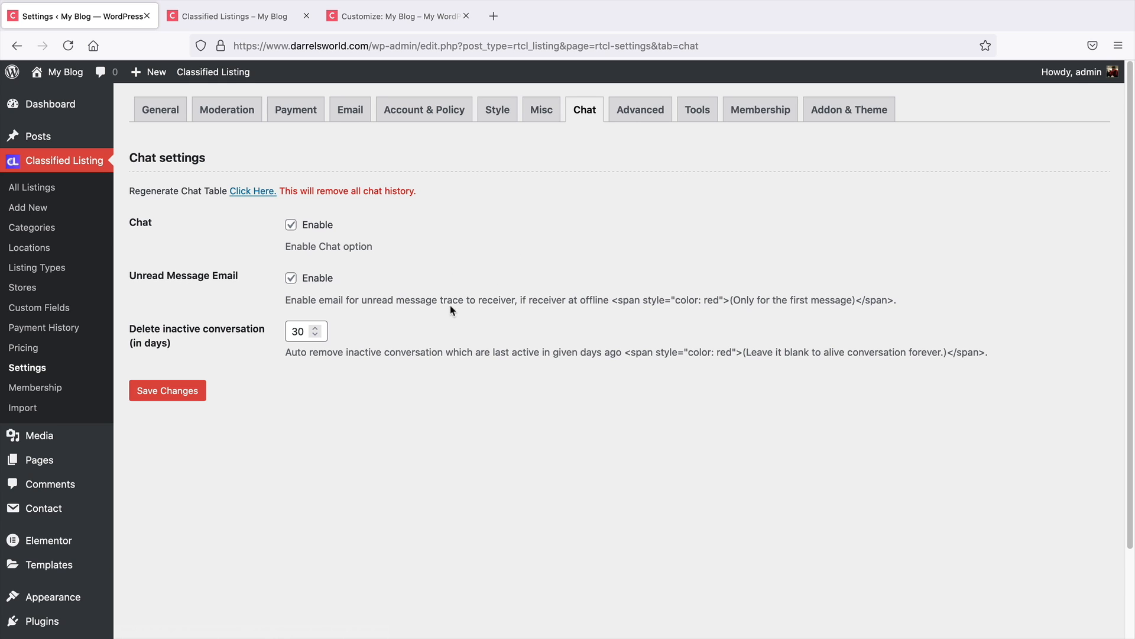
pyautogui.click(649, 117)
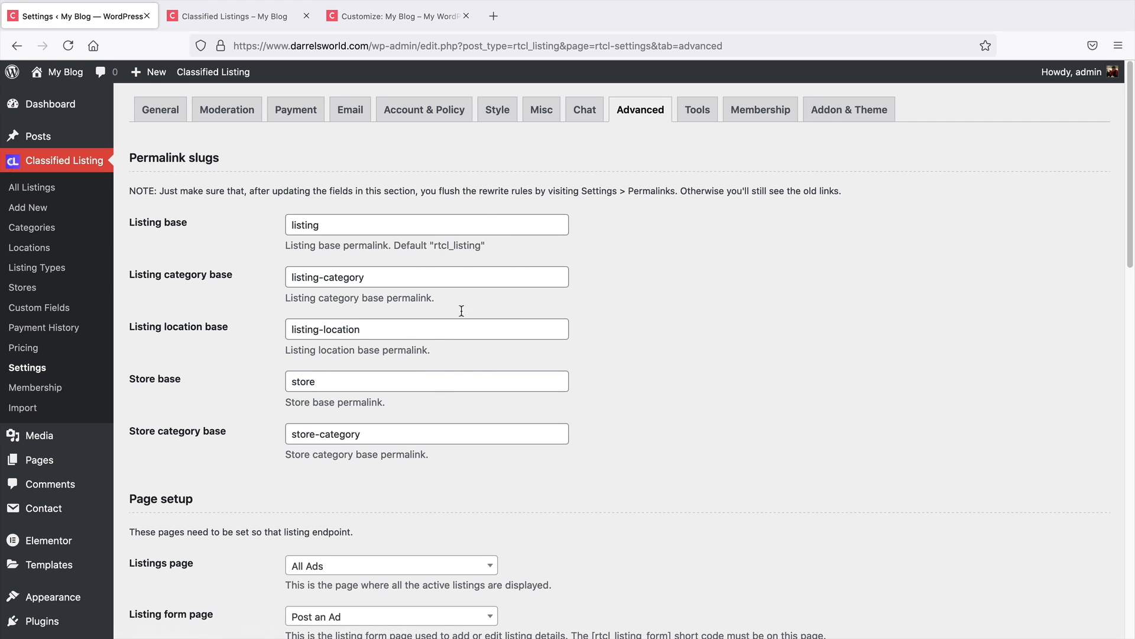
pyautogui.click(685, 115)
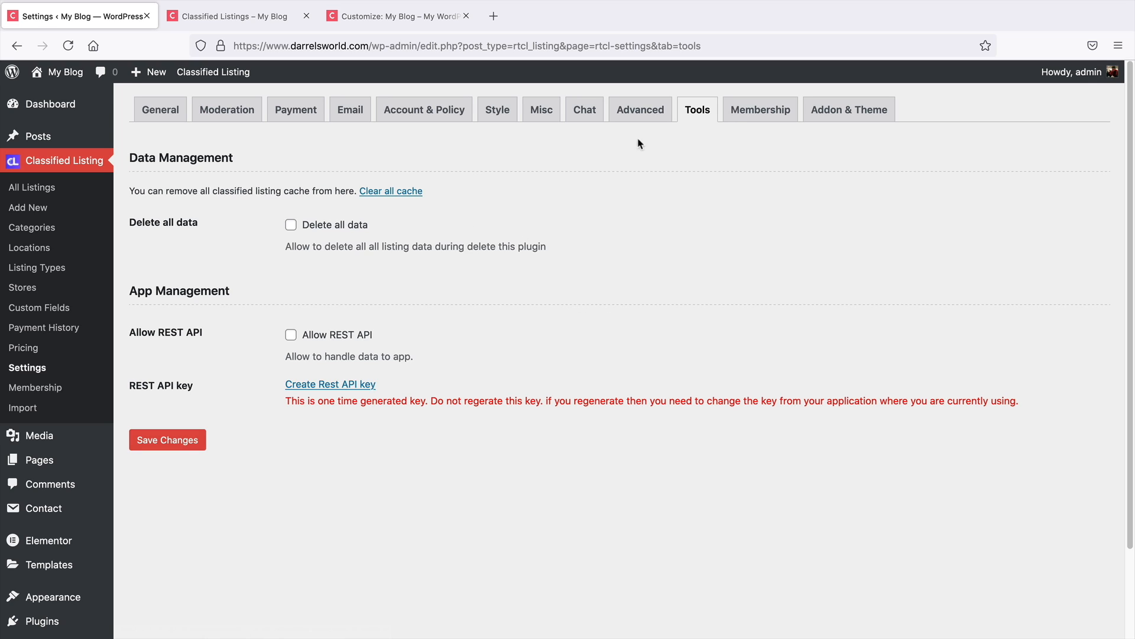
# Enable free ads in the Membership settings, set the number of free ads to 2, and save
pyautogui.click(740, 112)
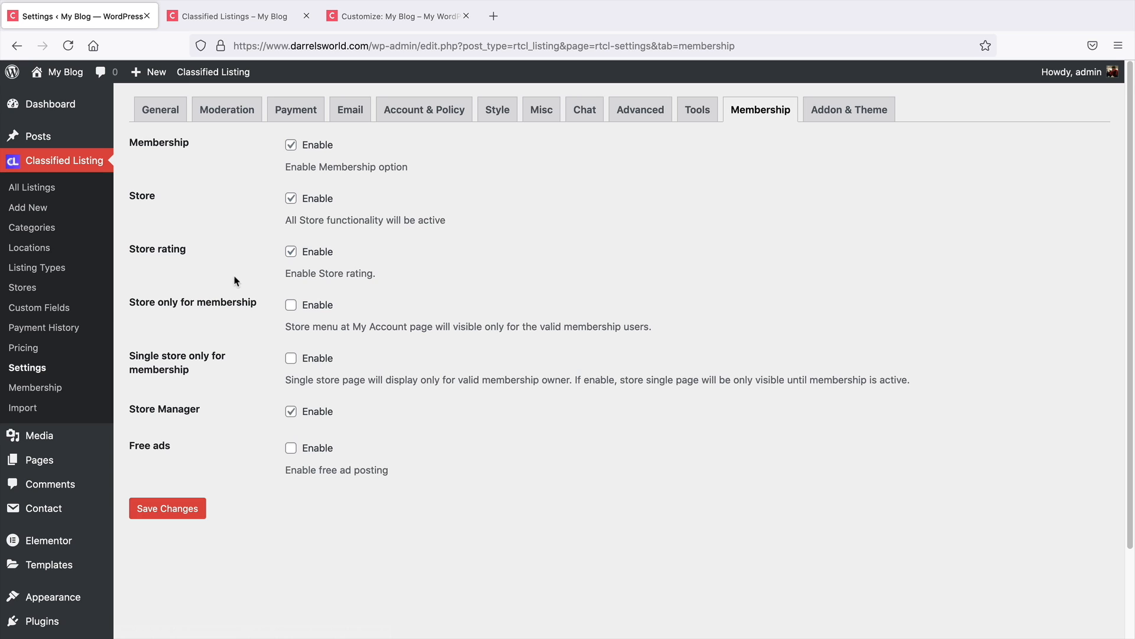
pyautogui.click(294, 449)
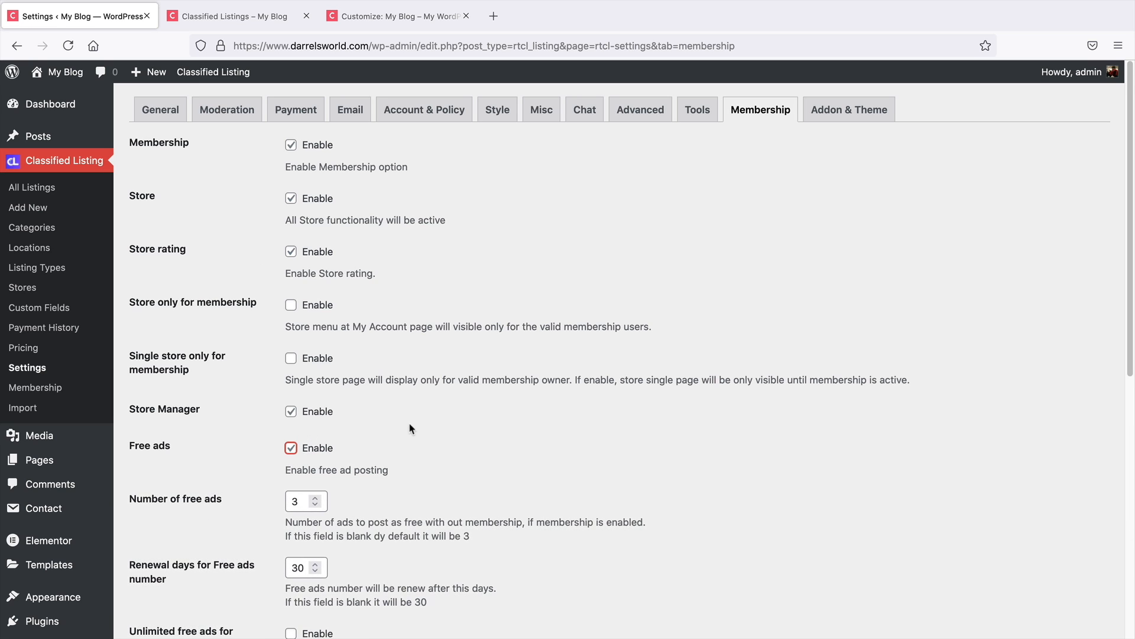
pyautogui.scroll(-7, 272, 467)
pyautogui.scroll(3, 273, 468)
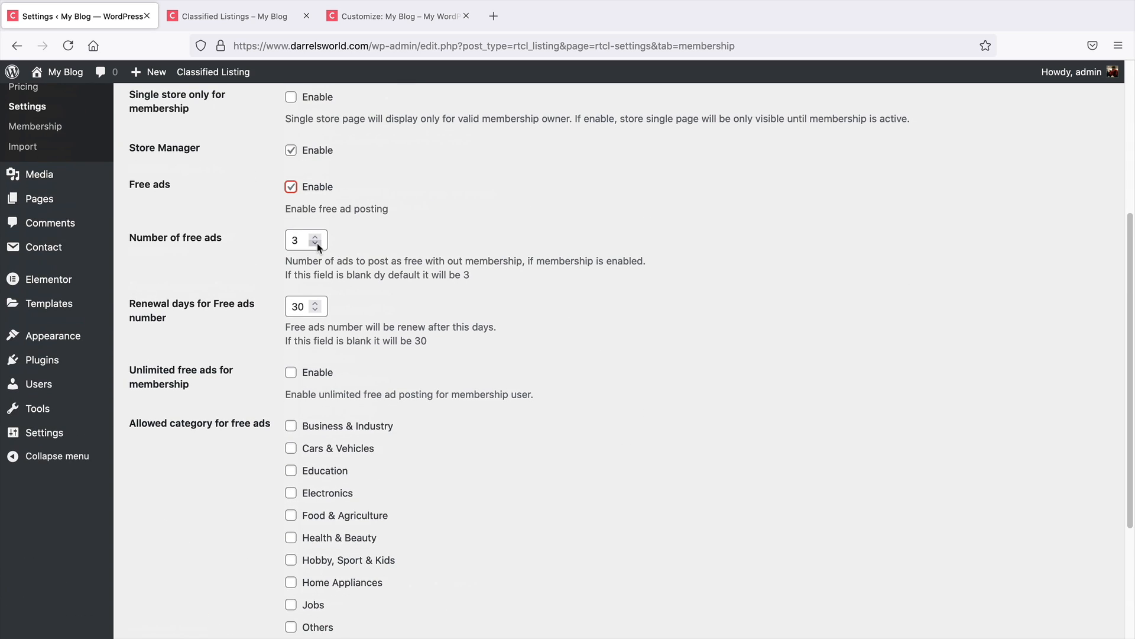
pyautogui.scroll(-2, 230, 325)
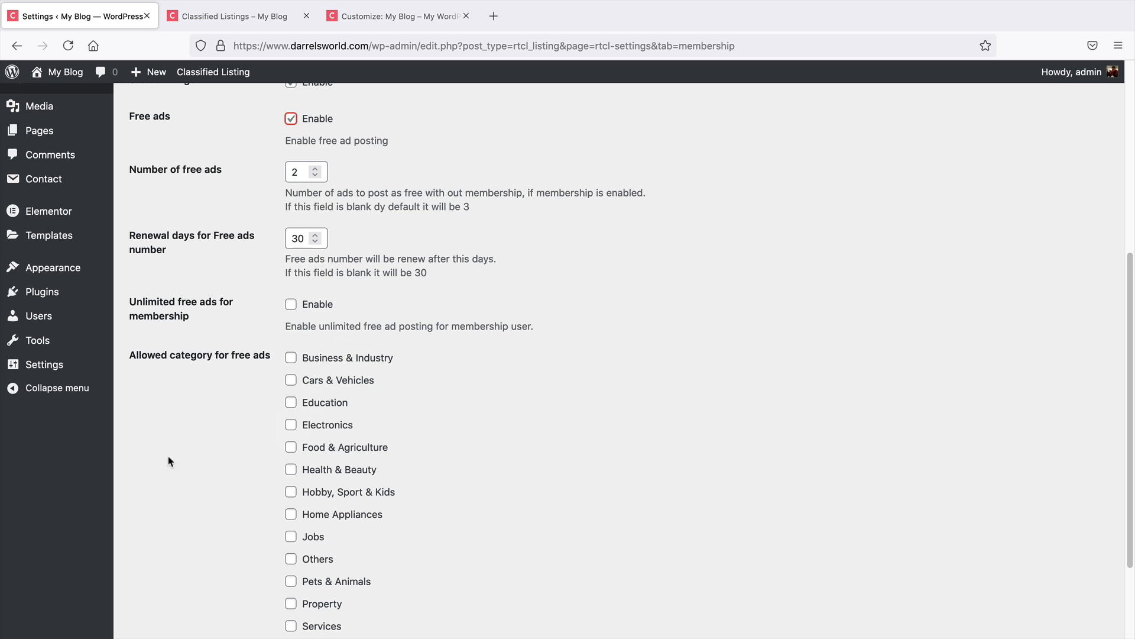
pyautogui.scroll(-3, 185, 409)
pyautogui.click(175, 563)
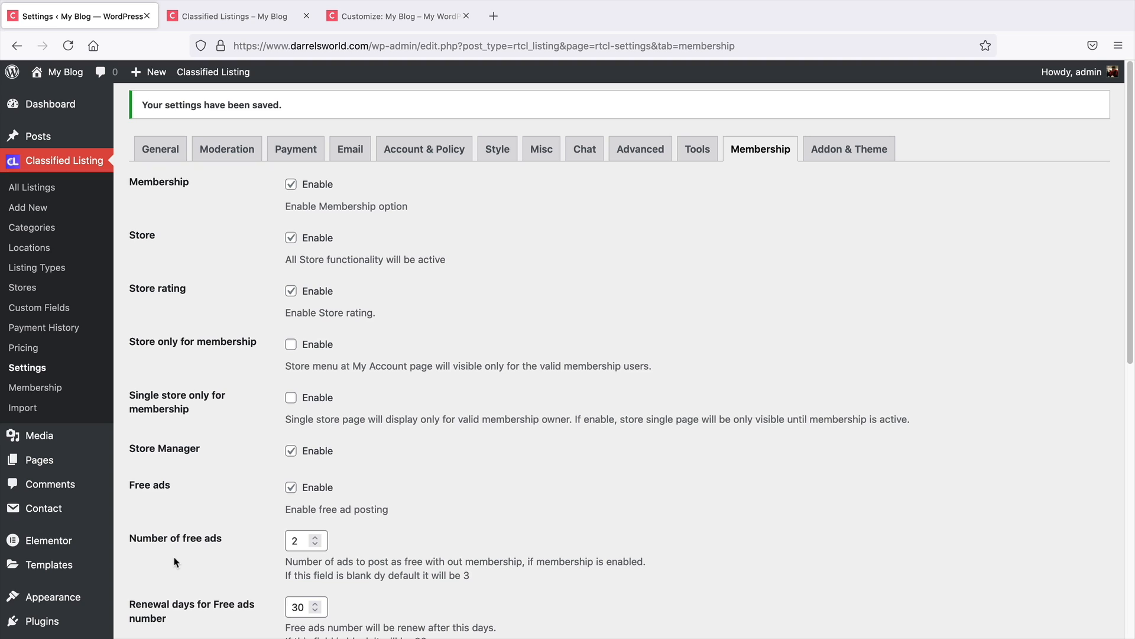
# Open the Addon & Theme settings tab, then return to the General settings
pyautogui.click(835, 150)
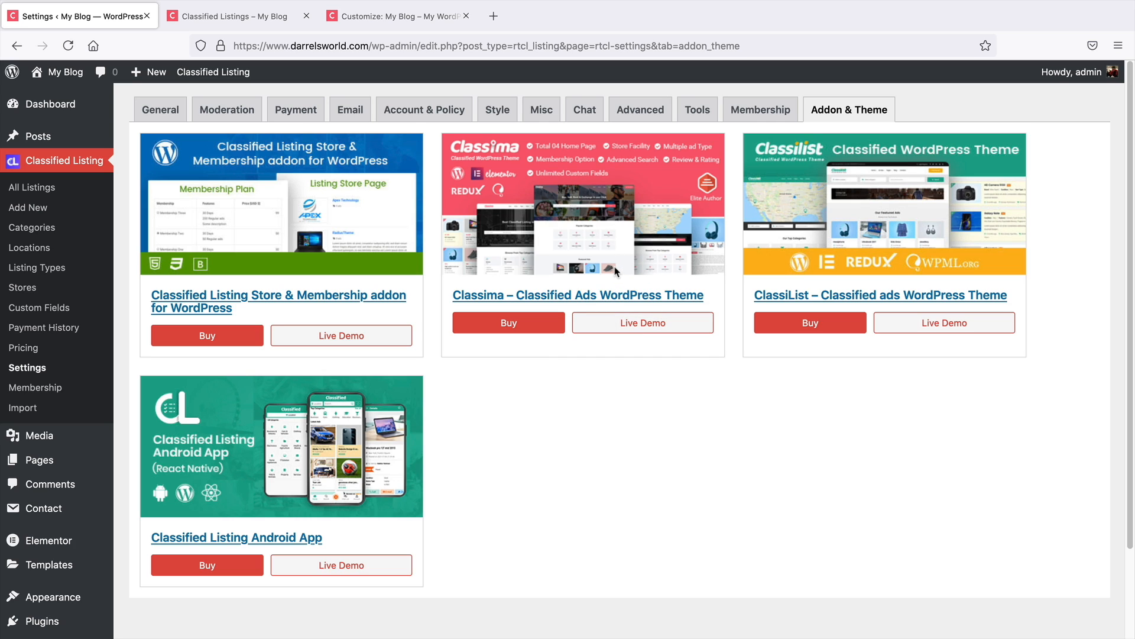
pyautogui.click(156, 116)
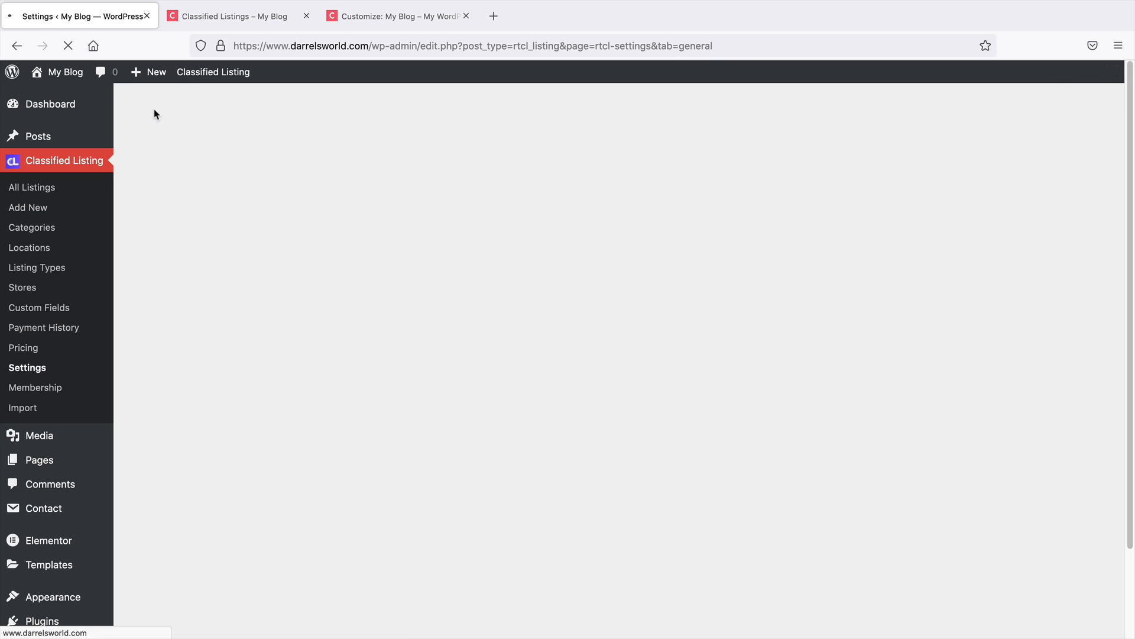
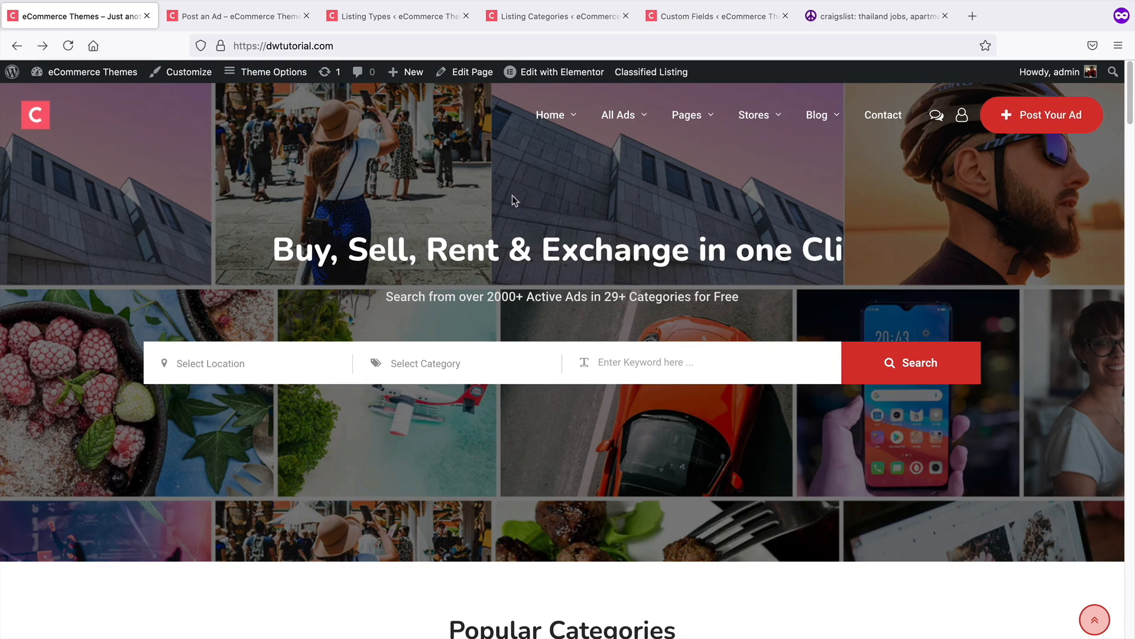
# Open the Post Your Ad form on the site and choose Used as the ad type
pyautogui.click(1052, 124)
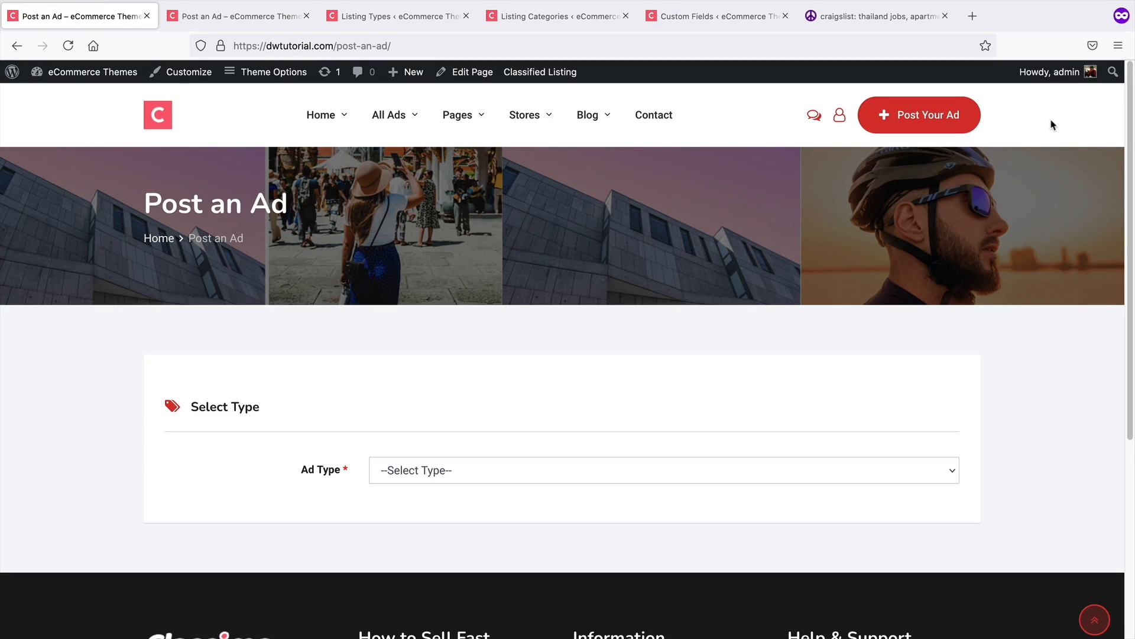
pyautogui.scroll(-2, 699, 372)
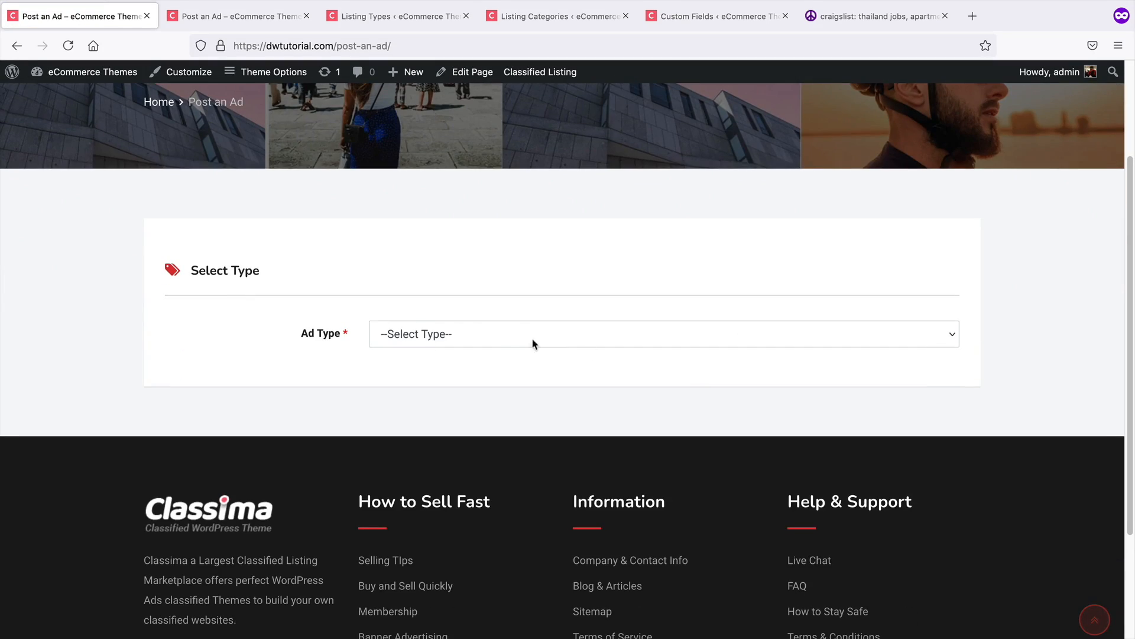
pyautogui.click(432, 337)
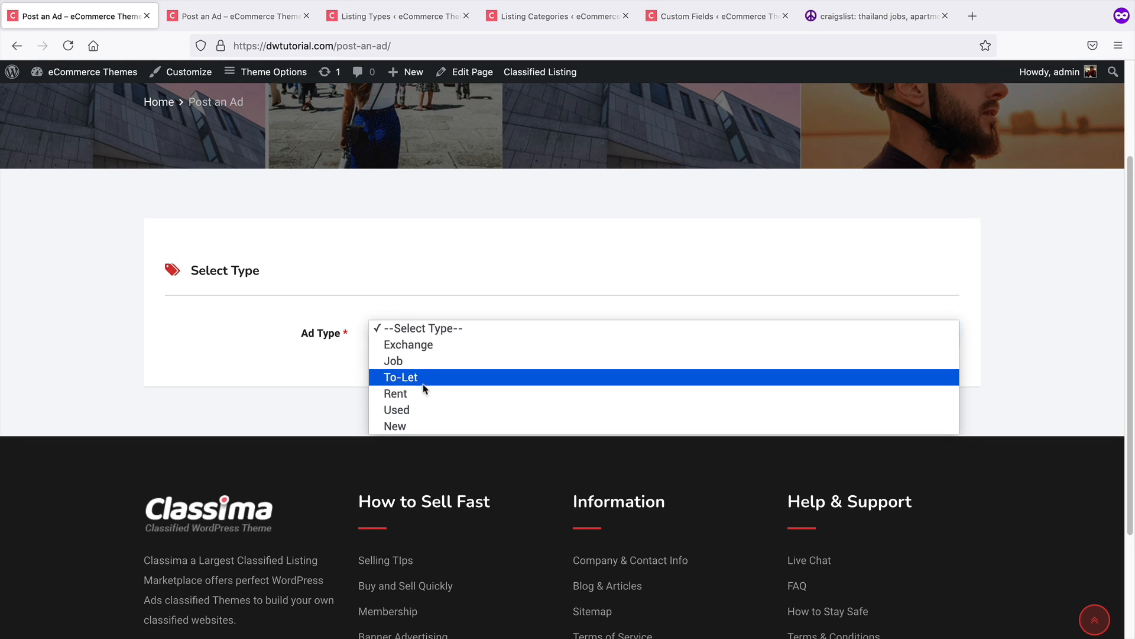
pyautogui.click(417, 409)
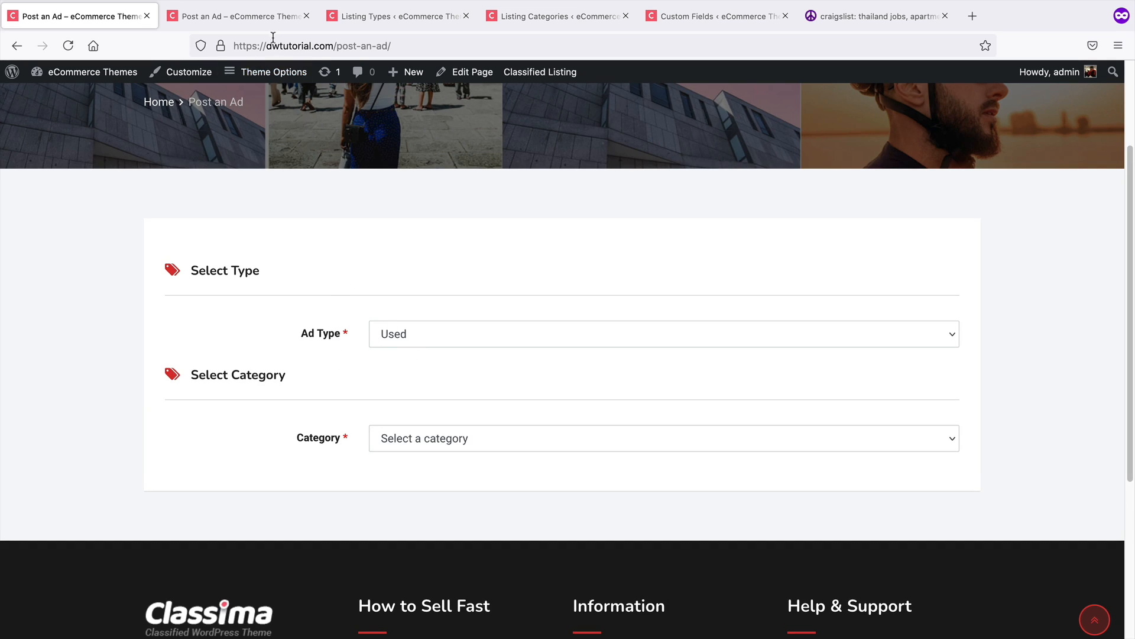
# Compare with the Listing Types list, then choose Used again and select Electronics as the category in the ad form
pyautogui.click(380, 19)
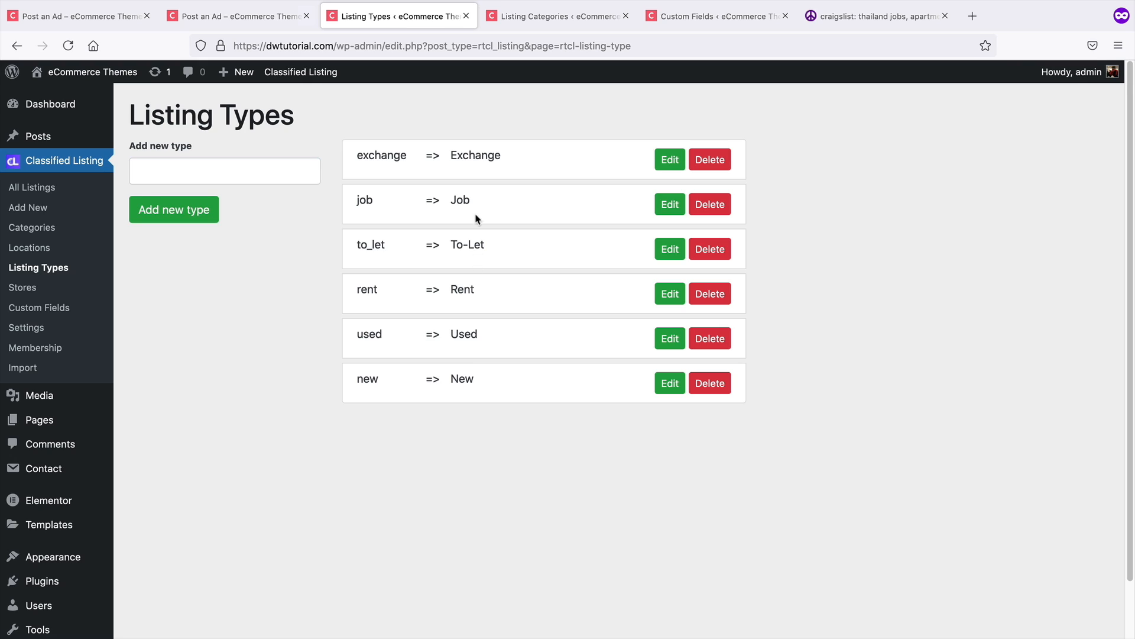
pyautogui.click(104, 16)
pyautogui.click(395, 336)
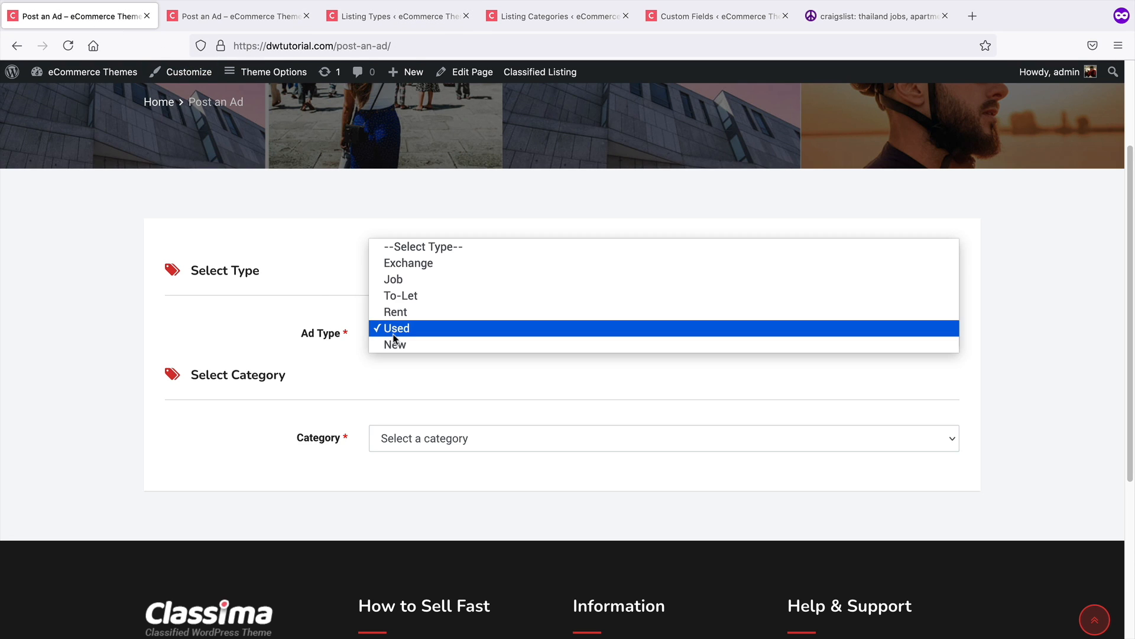
pyautogui.click(393, 335)
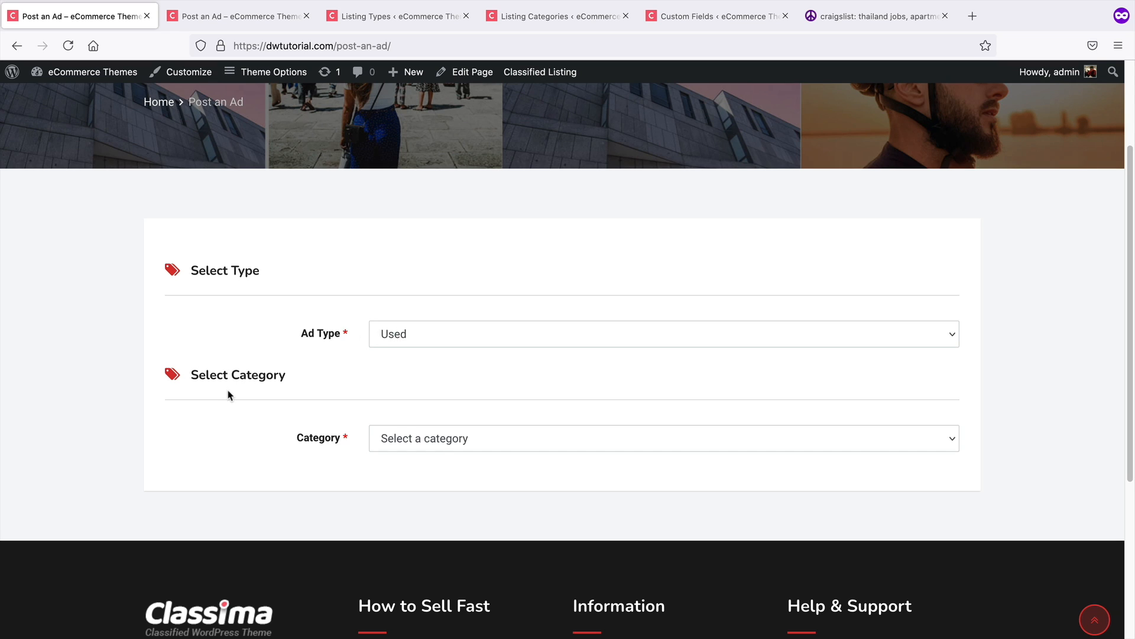
pyautogui.click(435, 445)
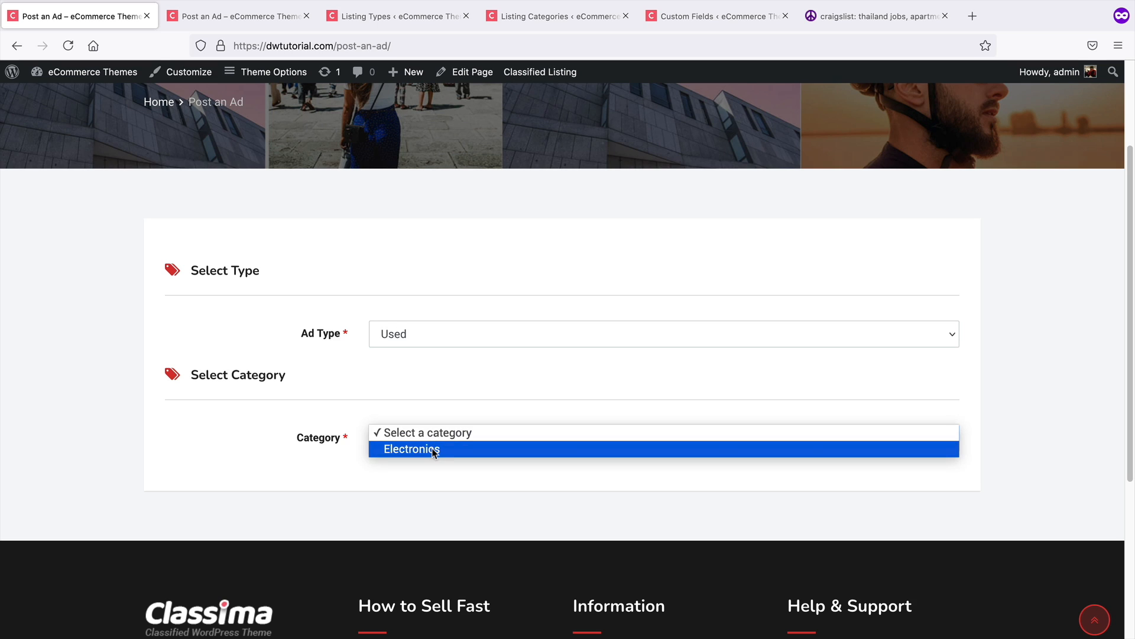
pyautogui.click(434, 450)
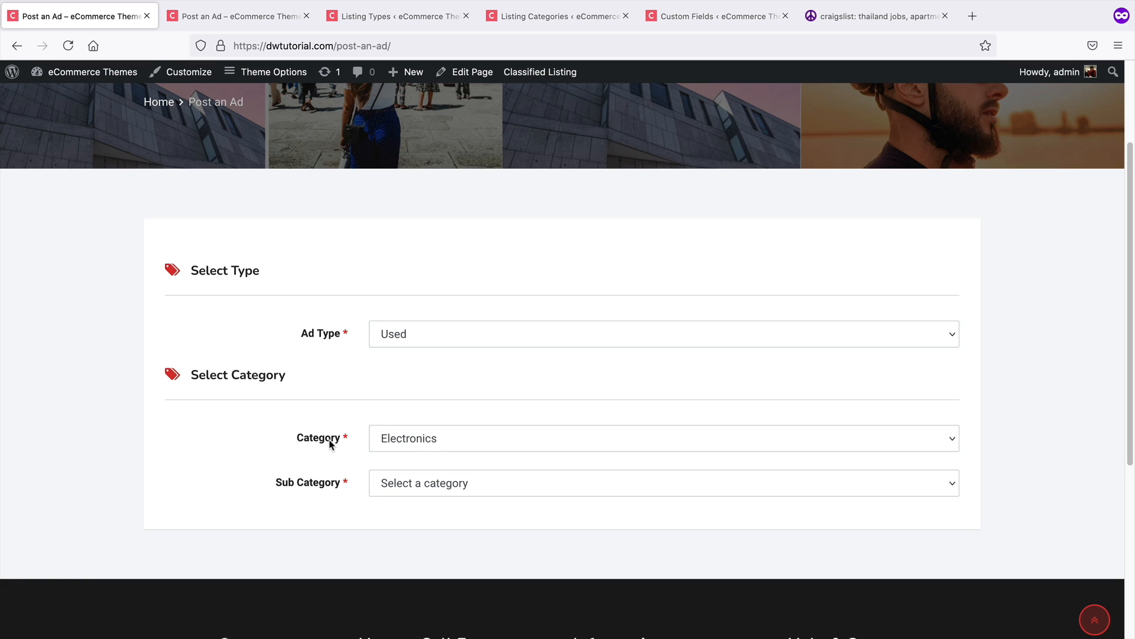
# Inspect the Electronics category's assigned listing types and open the category for editing
pyautogui.click(416, 18)
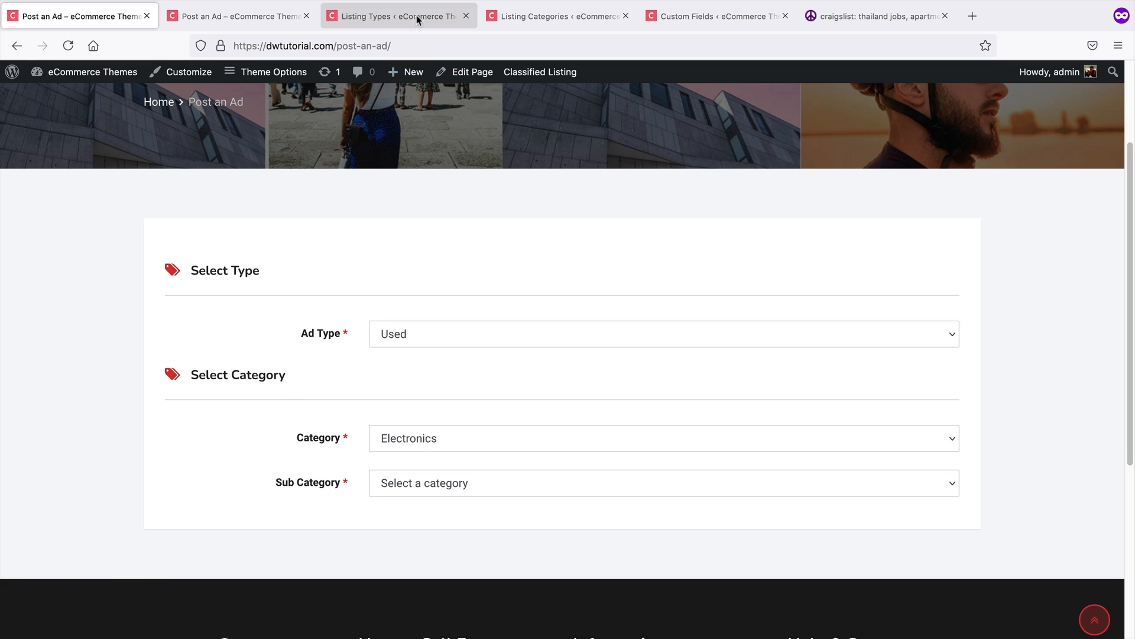
pyautogui.click(533, 18)
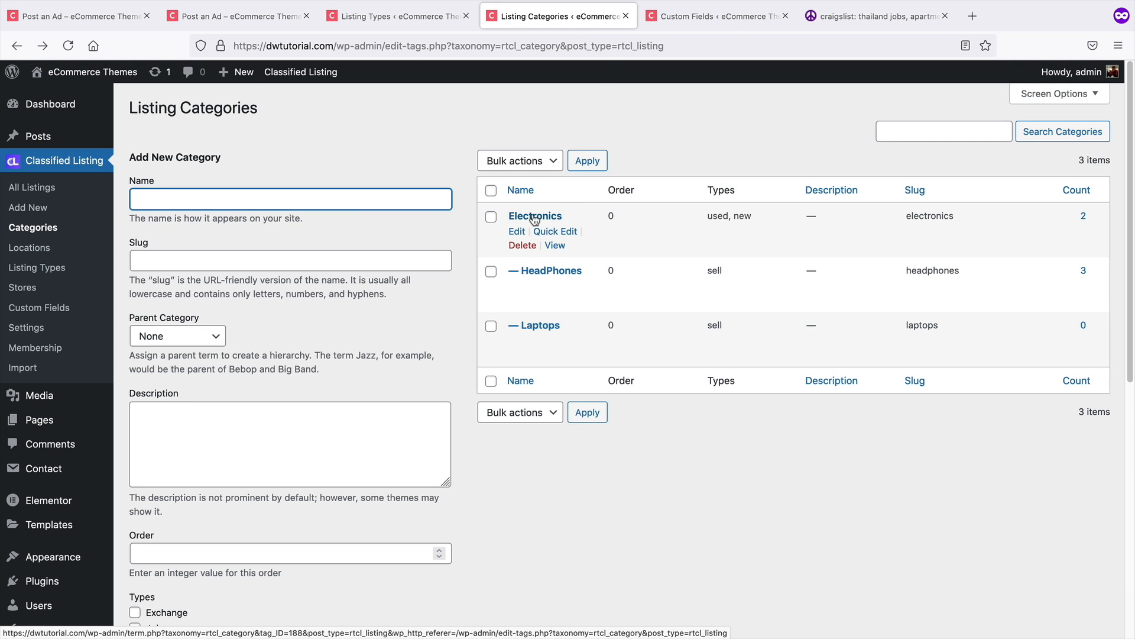
pyautogui.tripleClick(719, 216)
pyautogui.doubleClick(746, 216)
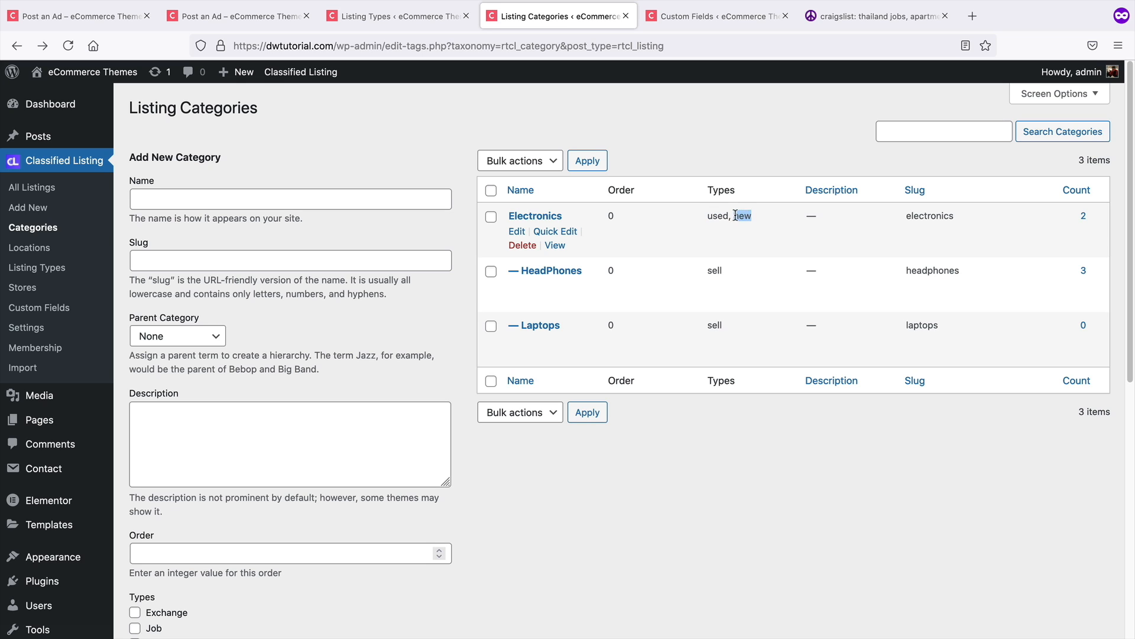
pyautogui.doubleClick(718, 216)
pyautogui.click(534, 216)
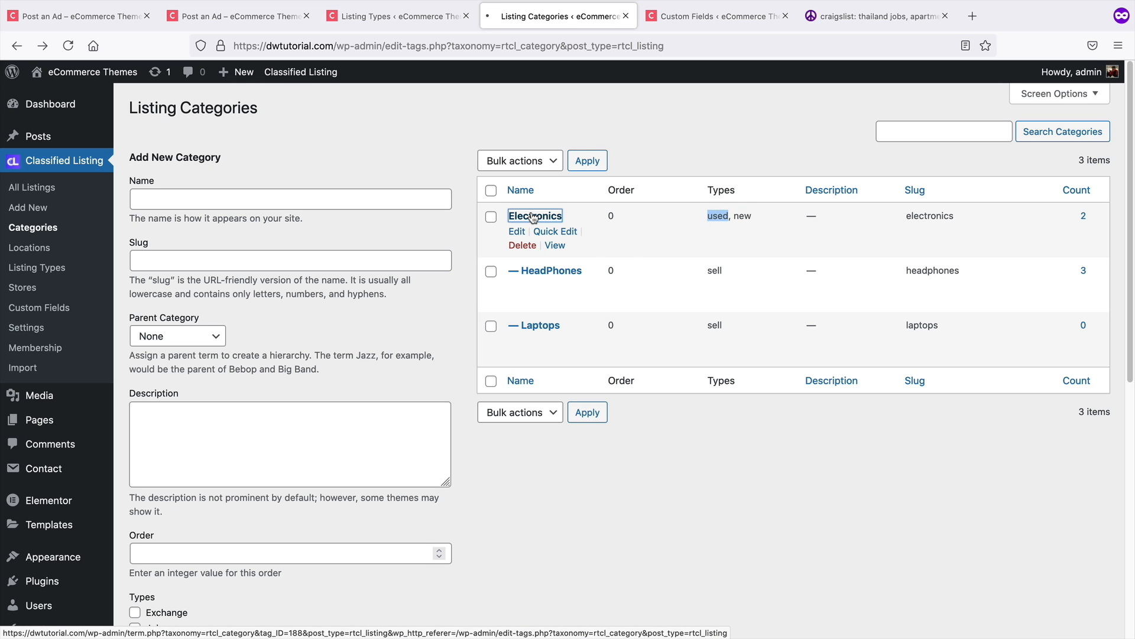
pyautogui.scroll(-4, 395, 298)
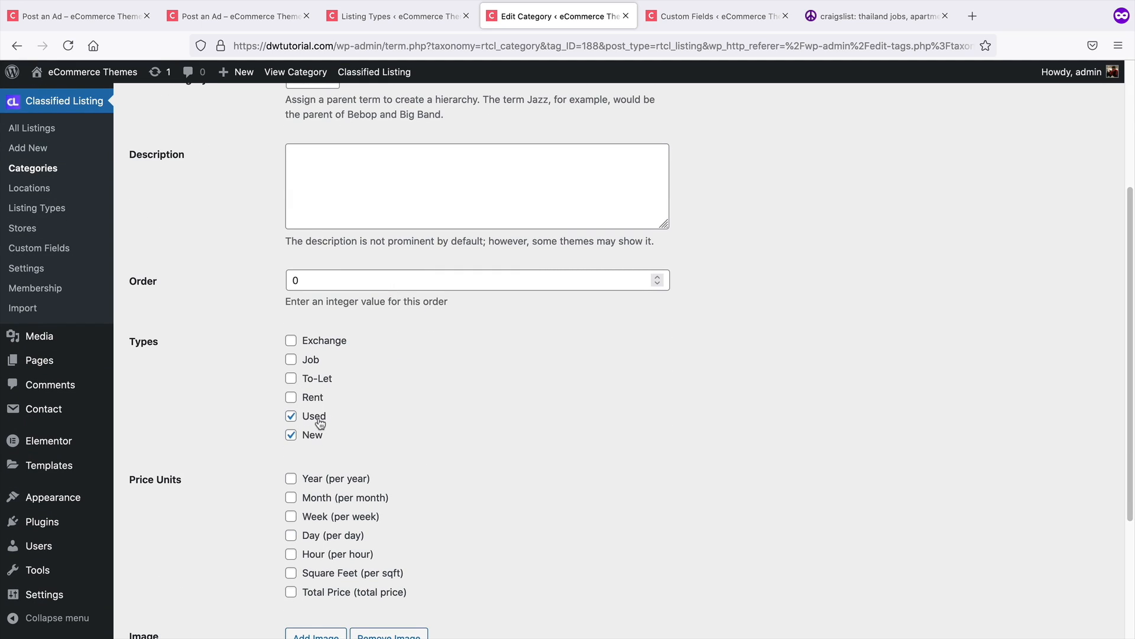
pyautogui.click(295, 398)
pyautogui.click(314, 402)
# Return to the ad form and choose HeadPhones as the sub category
pyautogui.click(100, 18)
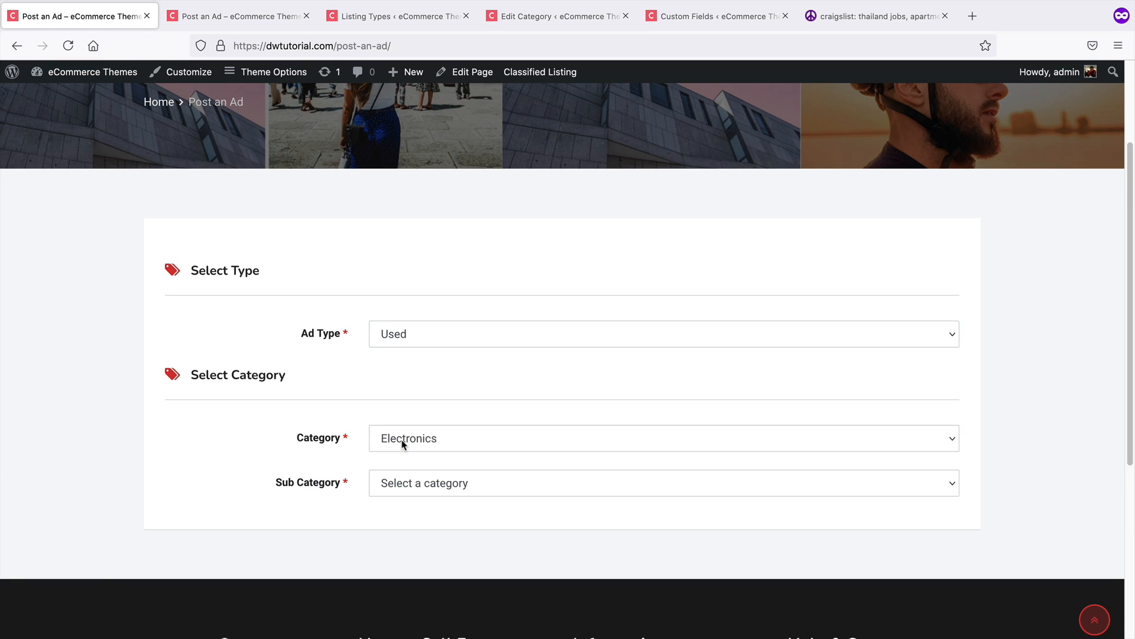
pyautogui.click(405, 489)
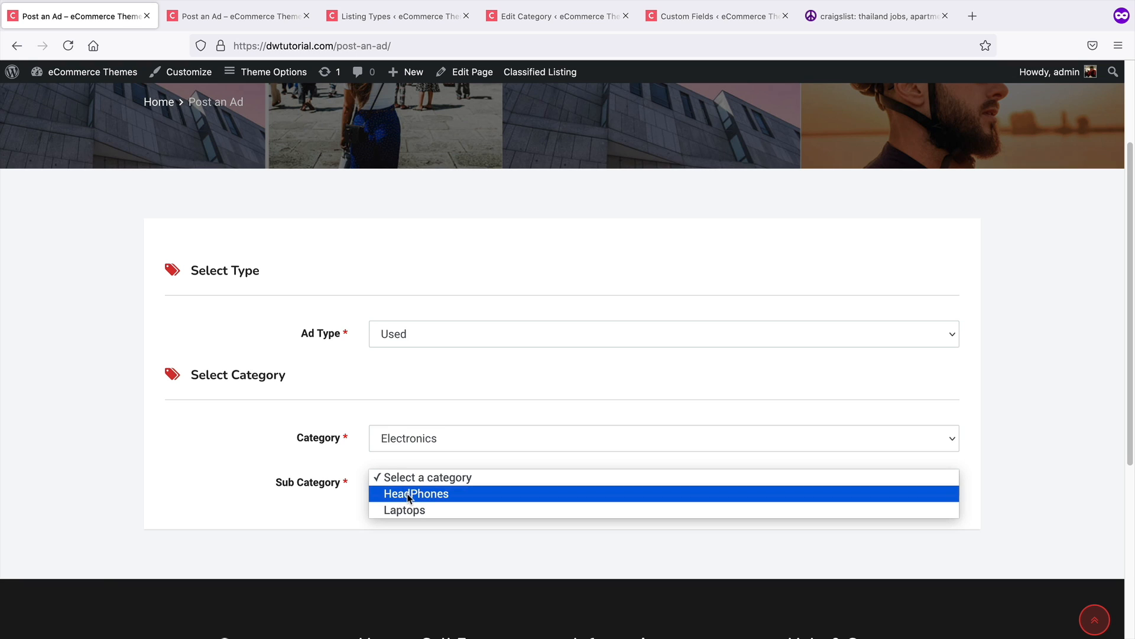
pyautogui.click(413, 496)
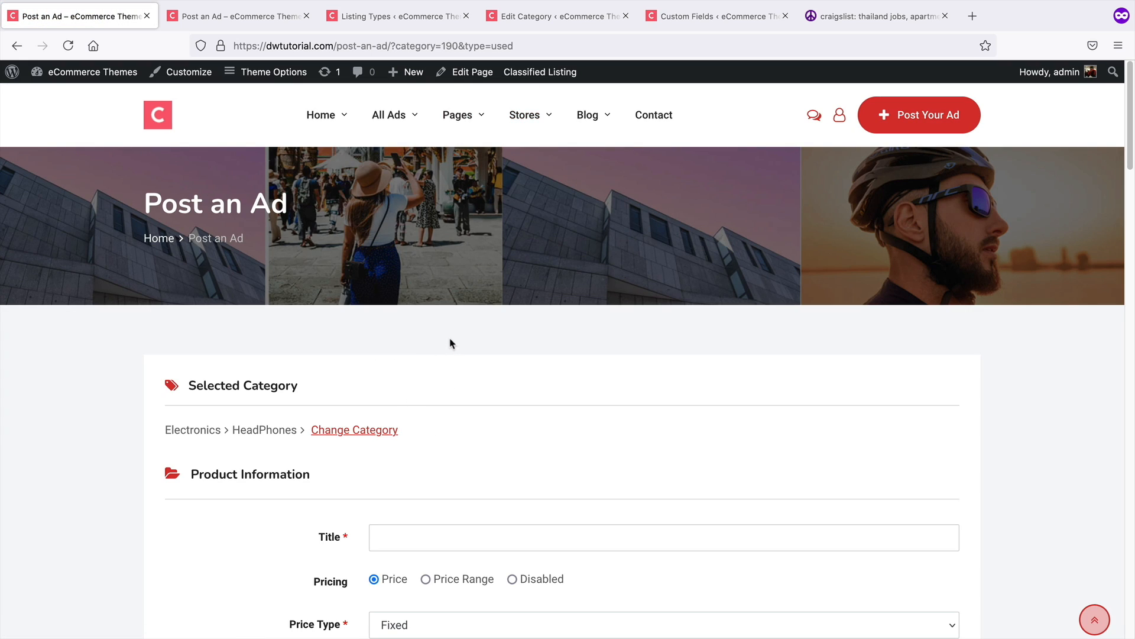
# Review the listing types and the Electronics category's types in the admin listing category pages
pyautogui.click(404, 19)
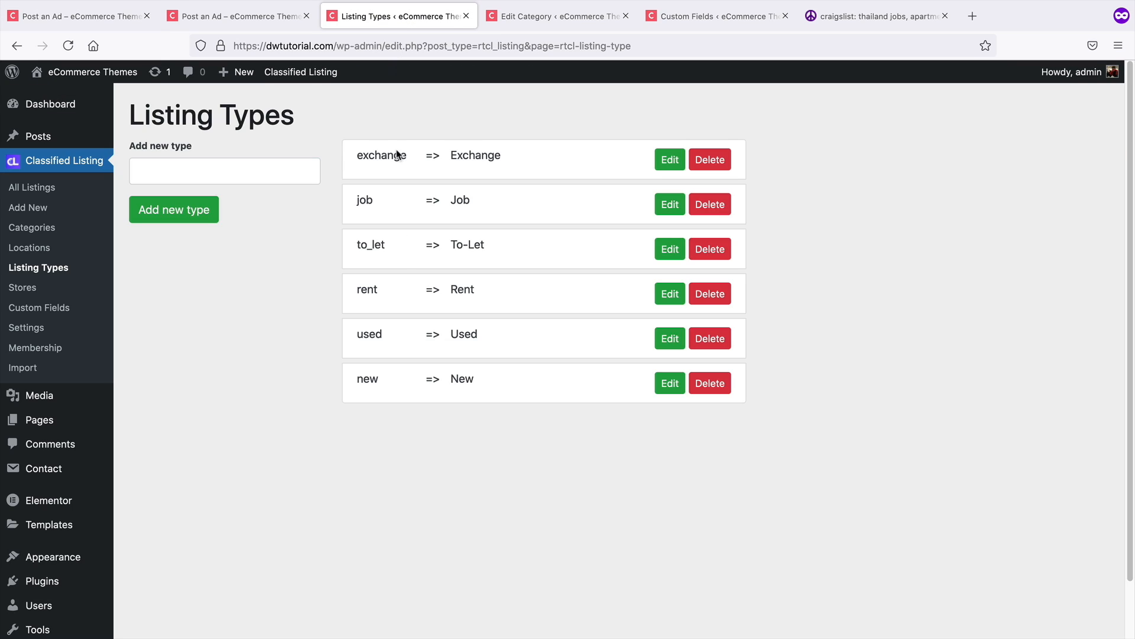
pyautogui.moveTo(486, 291); pyautogui.dragTo(445, 290)
pyautogui.click(518, 18)
pyautogui.scroll(4, 429, 280)
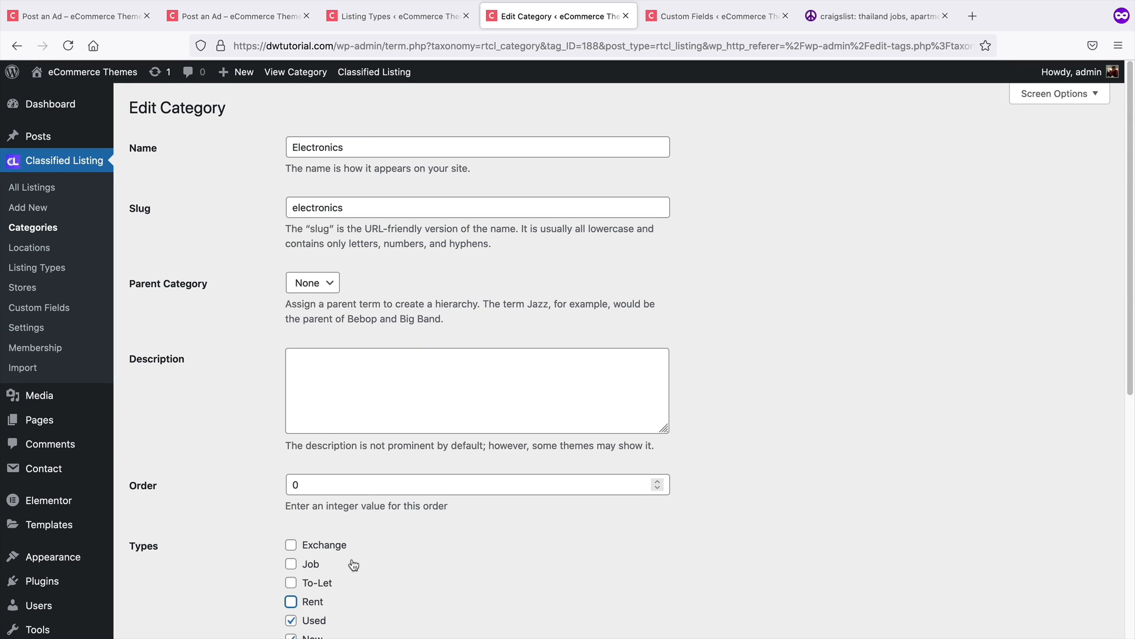
pyautogui.click(17, 47)
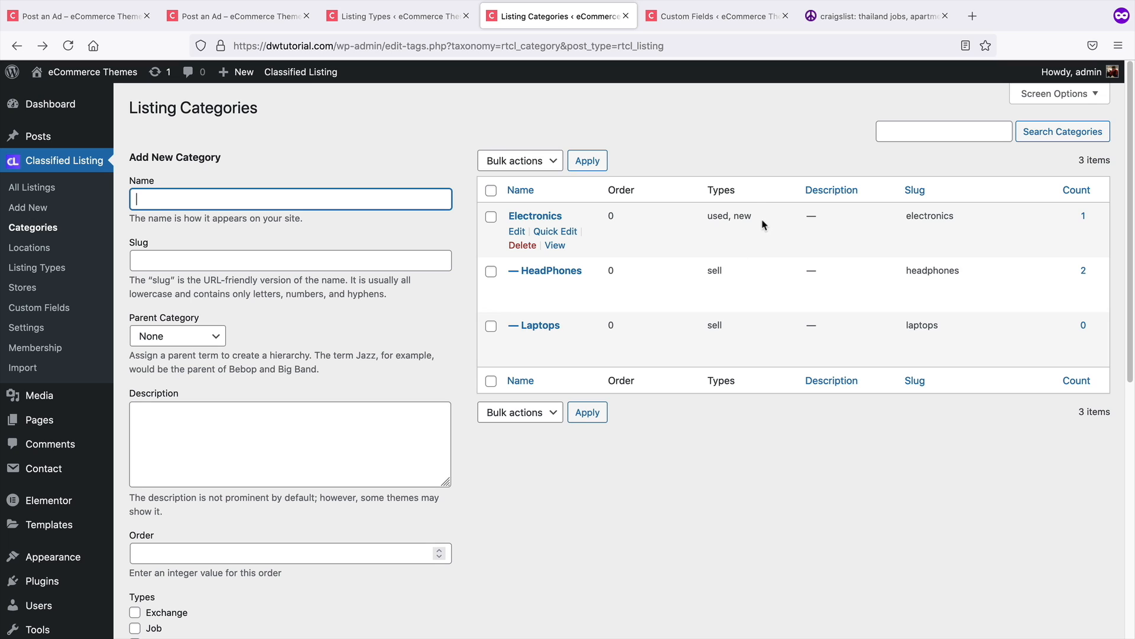
pyautogui.moveTo(764, 218); pyautogui.dragTo(706, 218)
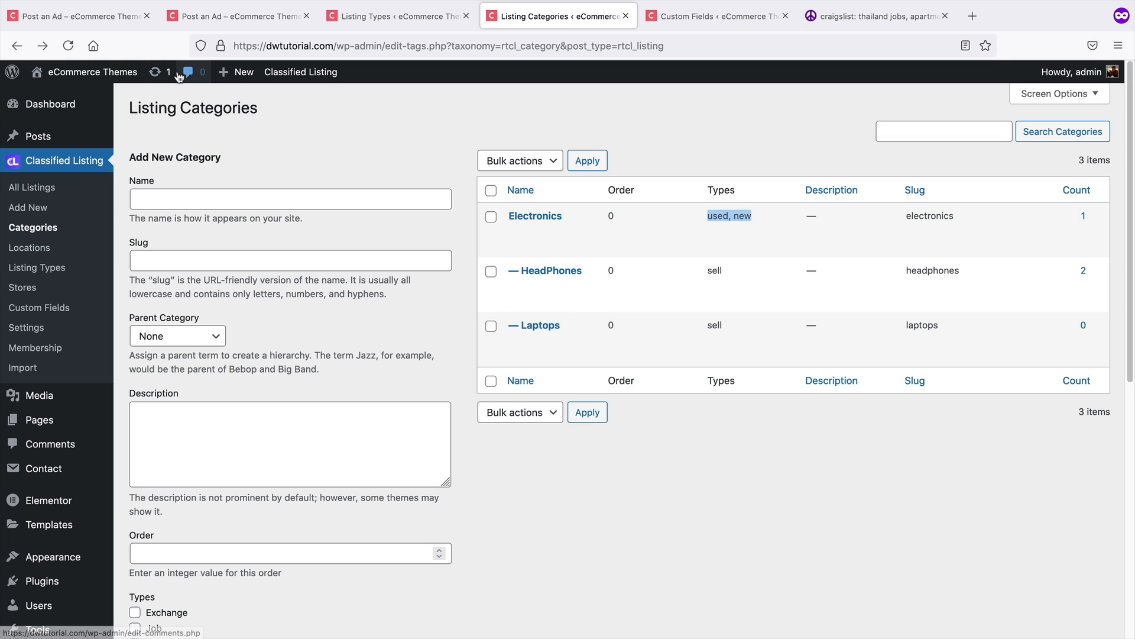
pyautogui.click(110, 17)
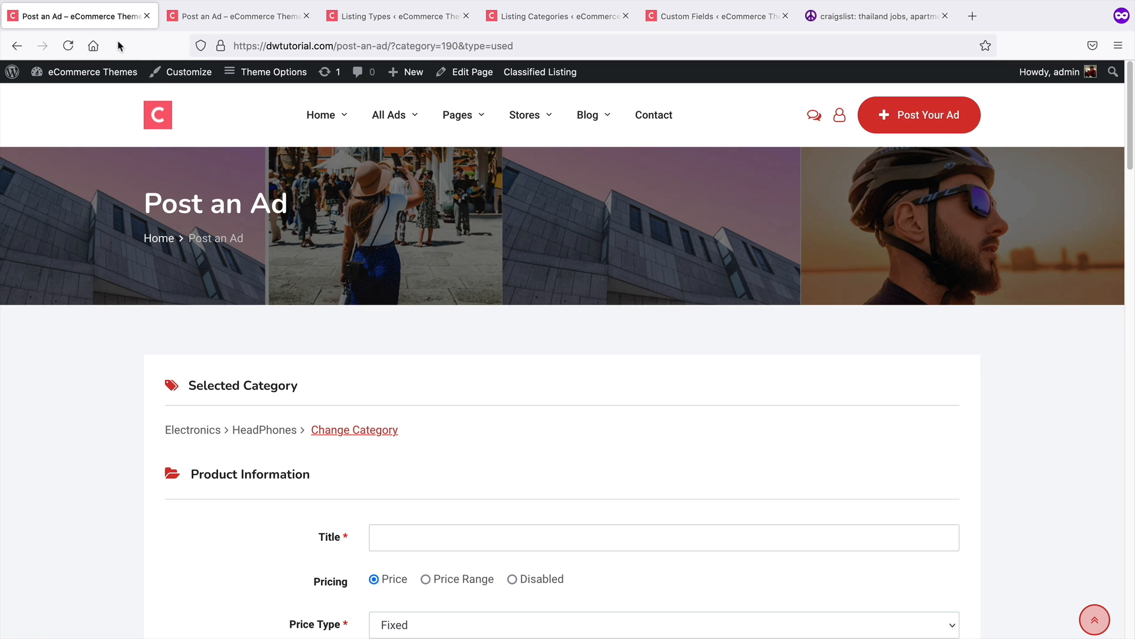
# Go back to the empty ad form, choose Used as the ad type and Electronics as the category
pyautogui.click(17, 45)
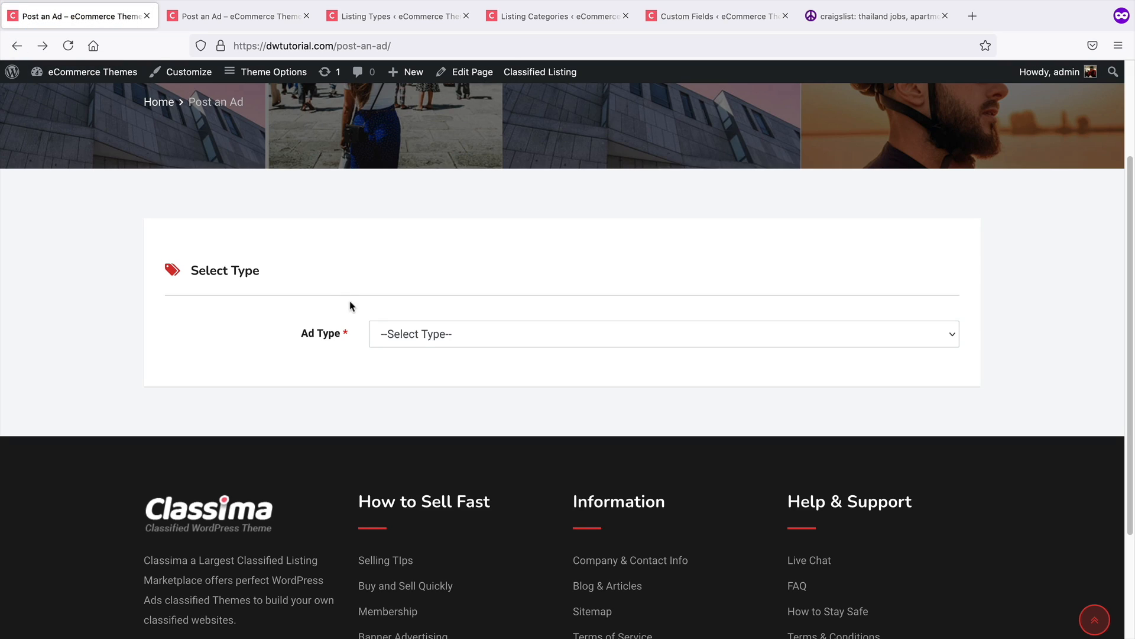
pyautogui.click(421, 336)
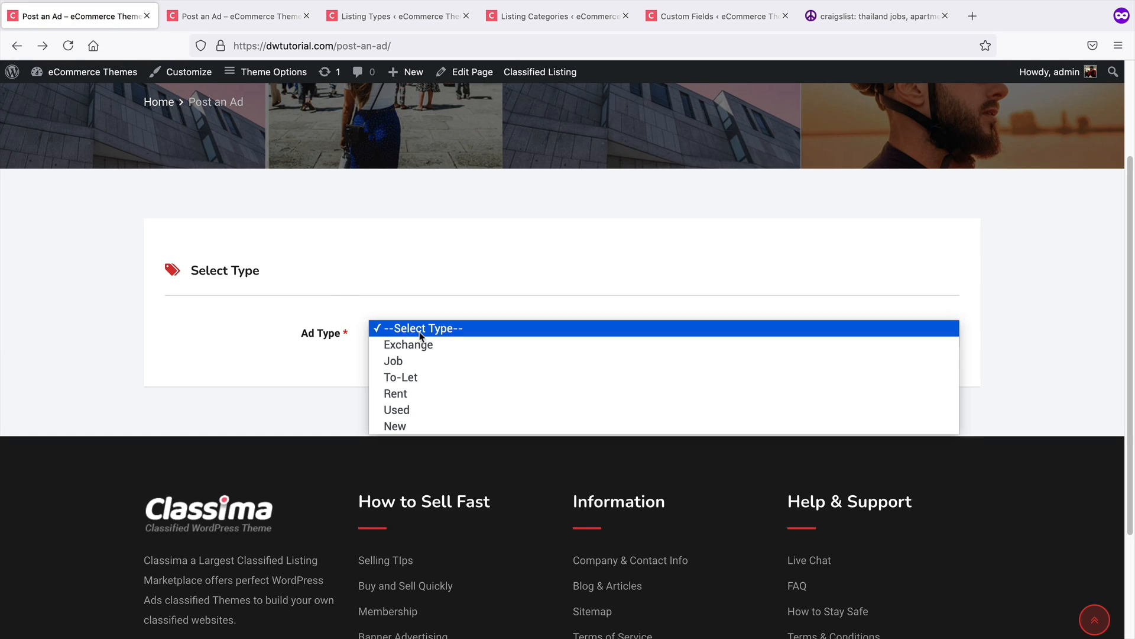
pyautogui.click(419, 408)
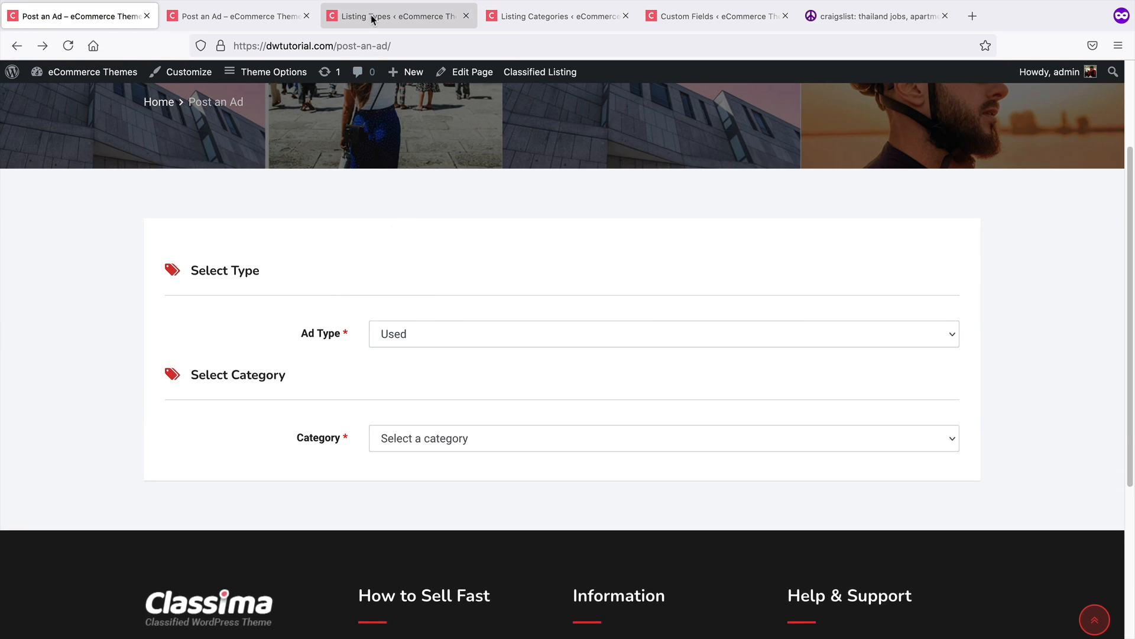
pyautogui.click(397, 16)
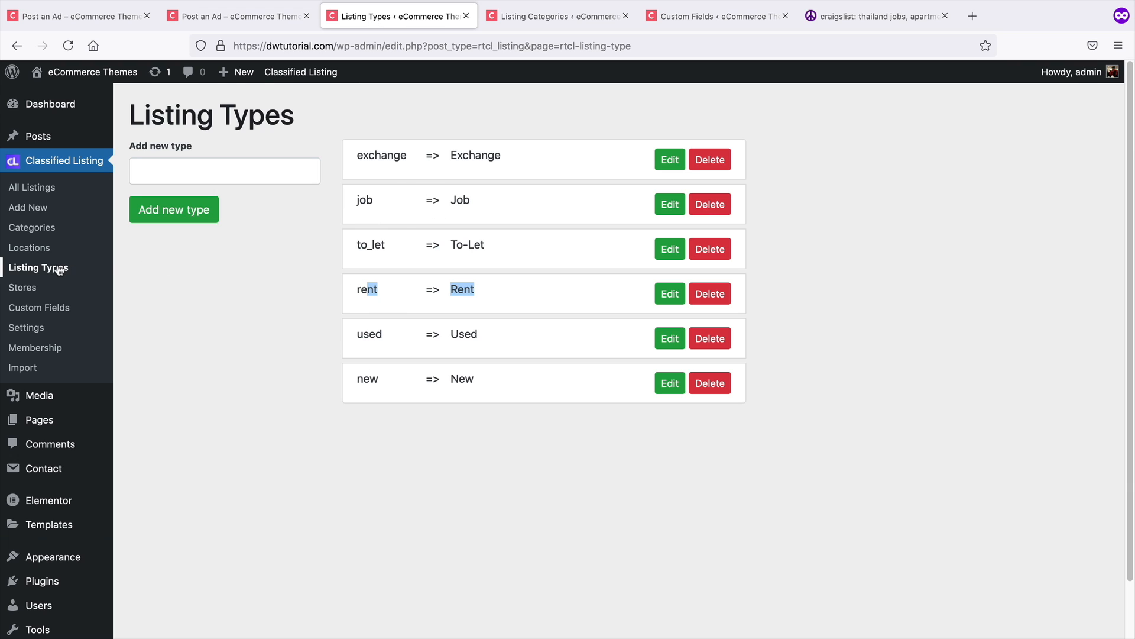
pyautogui.click(98, 16)
pyautogui.click(413, 446)
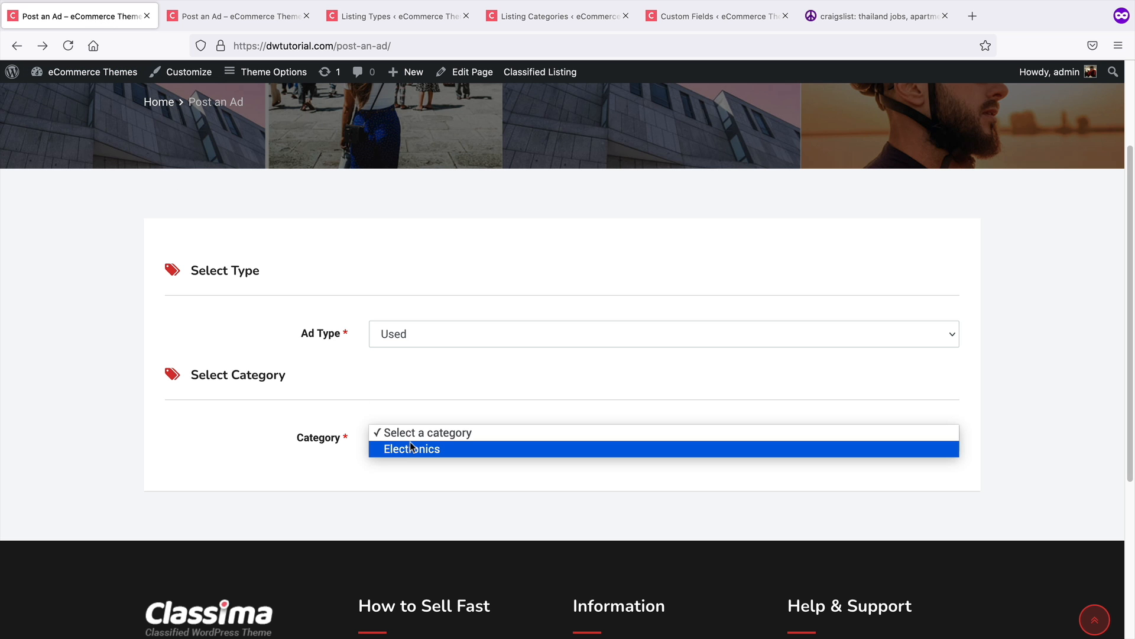
pyautogui.click(412, 449)
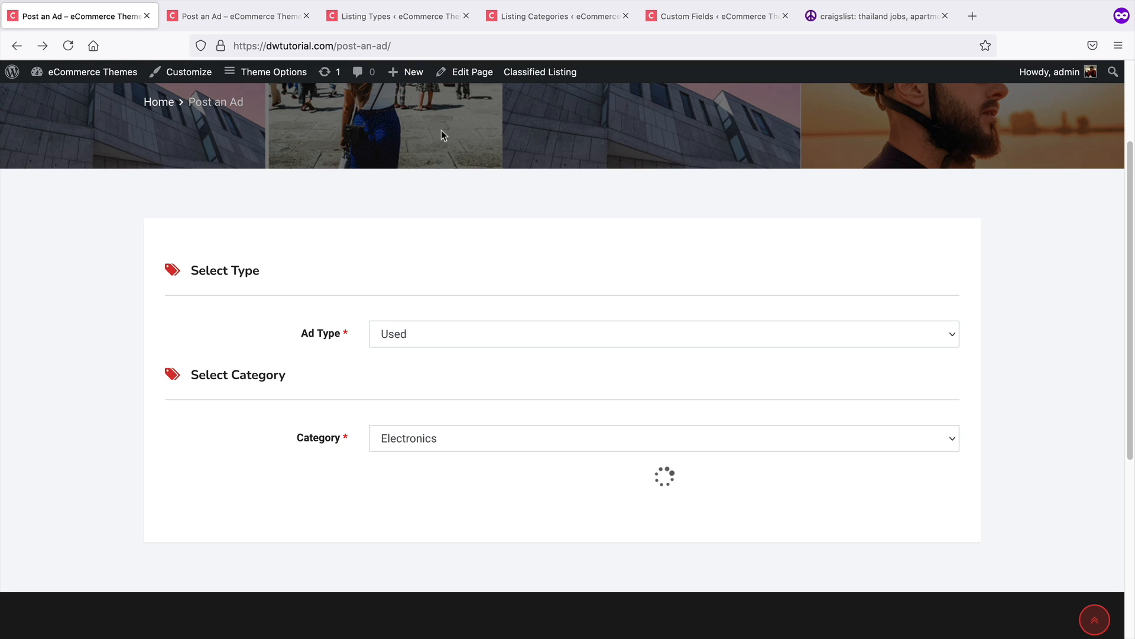
# Recheck the types assigned to the Electronics category in the listing categories list
pyautogui.click(524, 17)
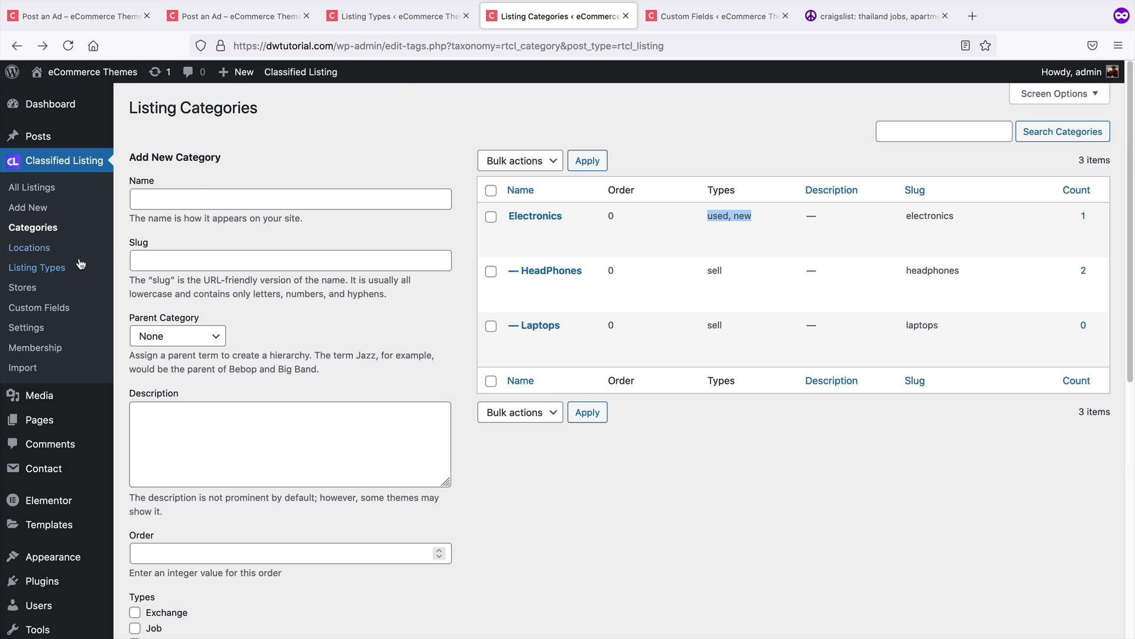
pyautogui.click(42, 231)
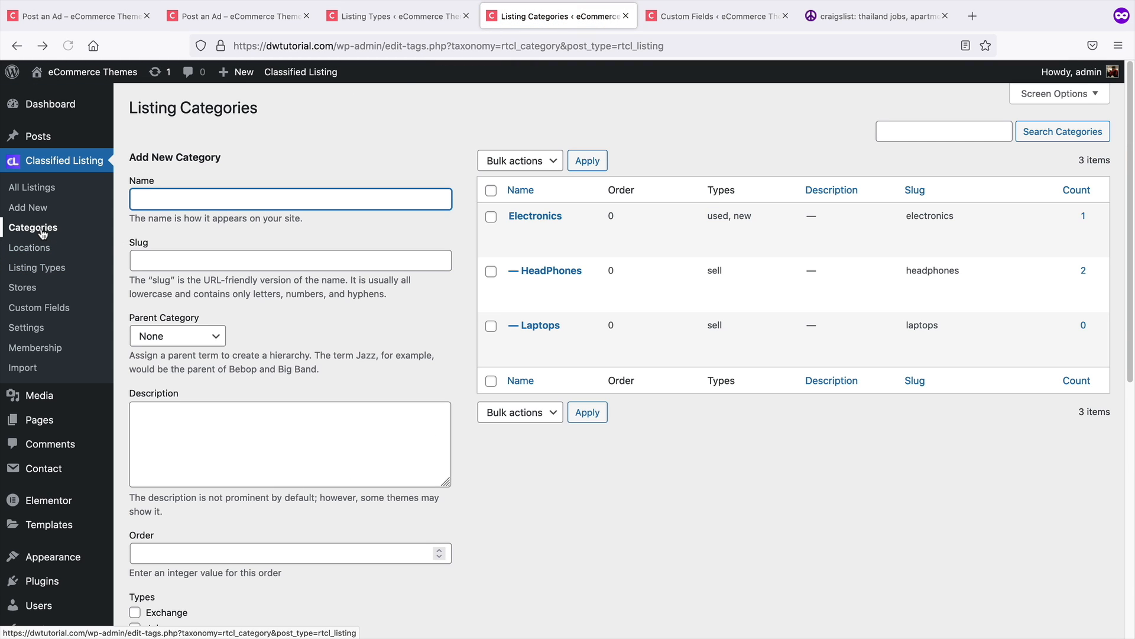
pyautogui.moveTo(754, 216); pyautogui.dragTo(707, 215)
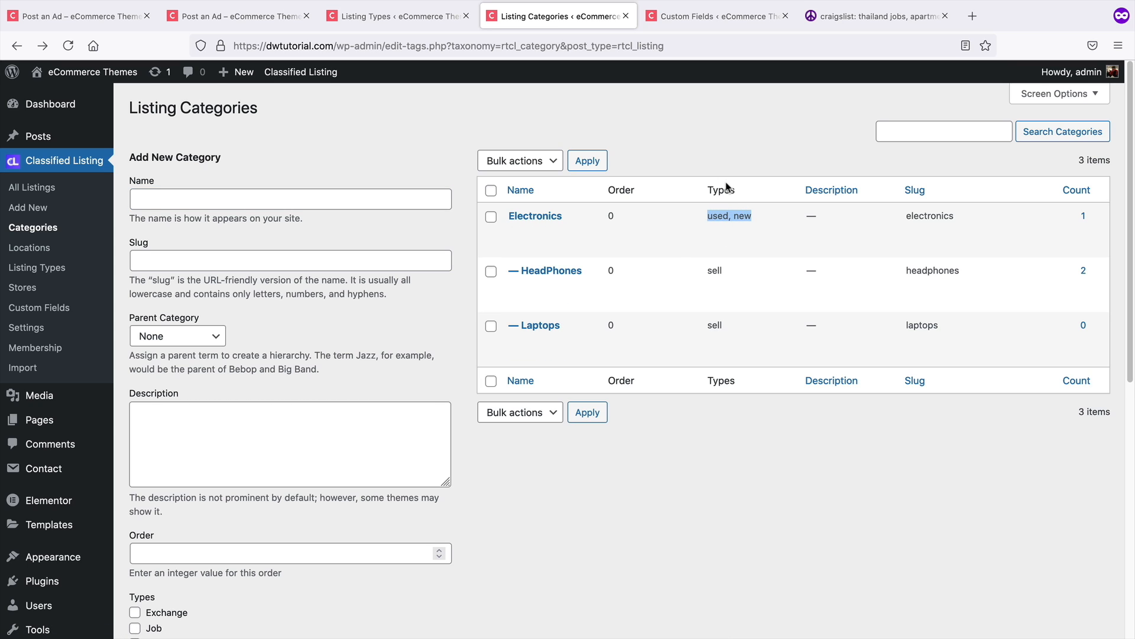
# Return to the ad form and choose HeadPhones as the sub category
pyautogui.click(83, 16)
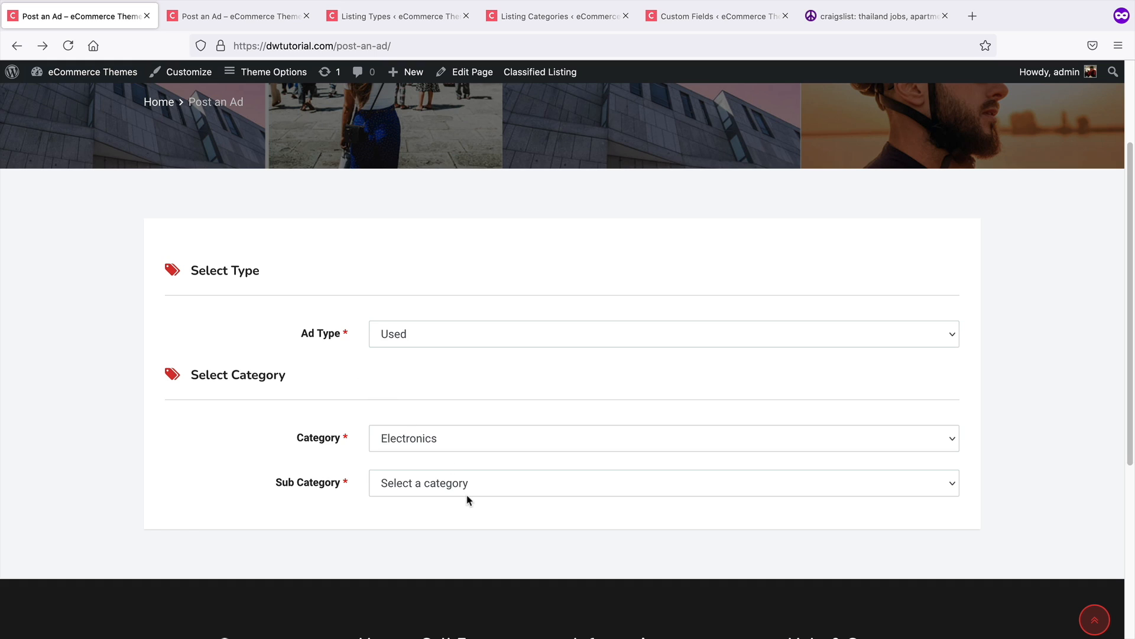
pyautogui.click(467, 498)
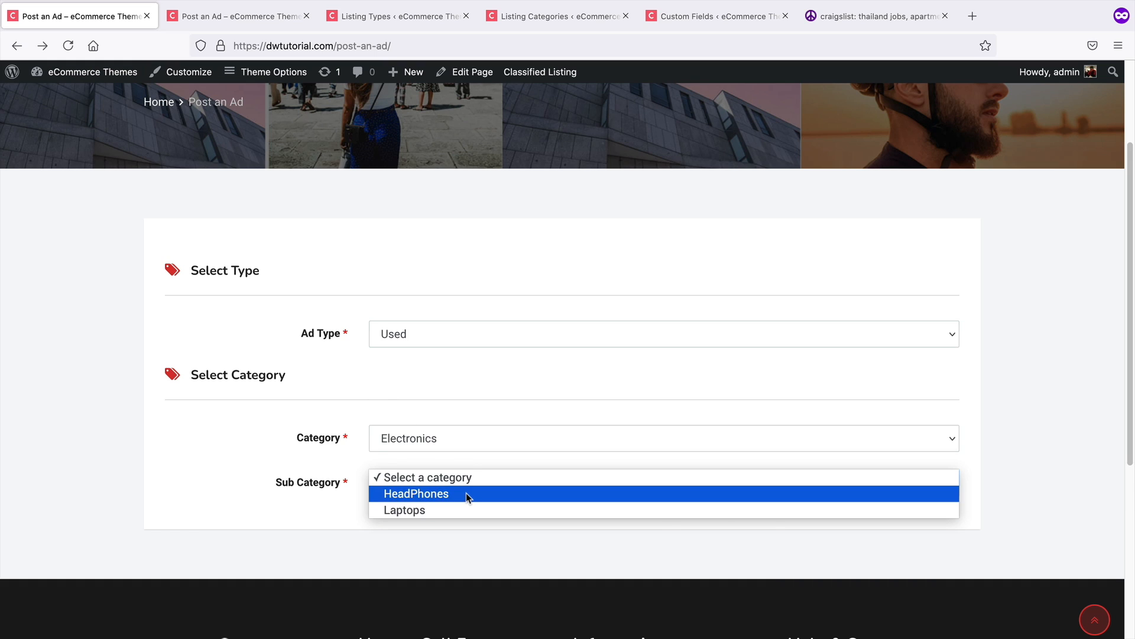
pyautogui.click(466, 493)
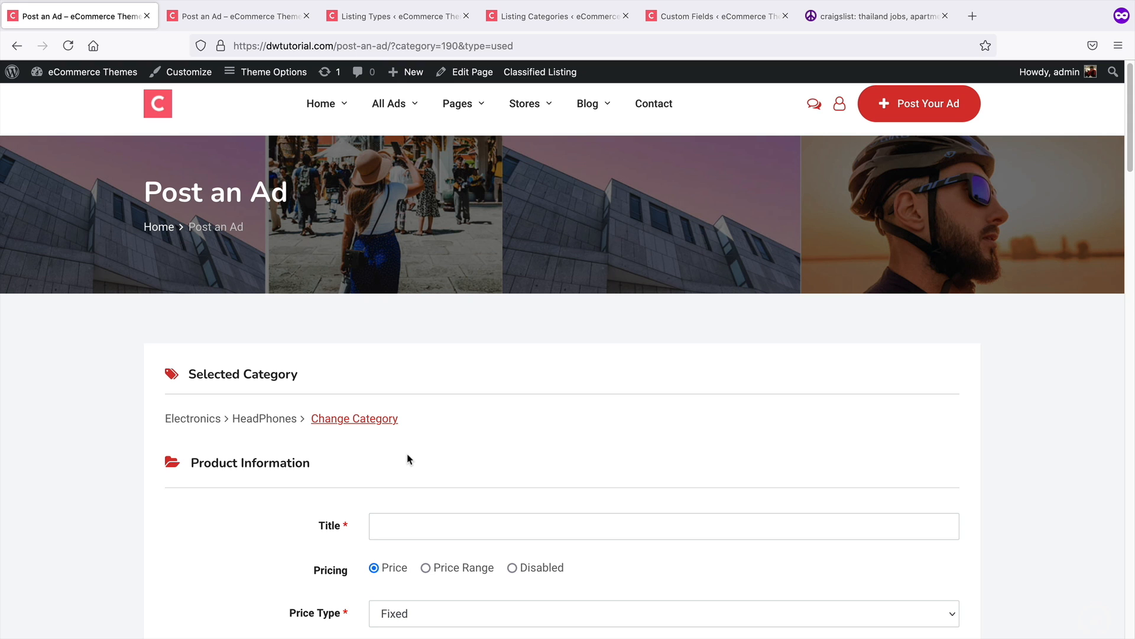
pyautogui.scroll(-3, 408, 459)
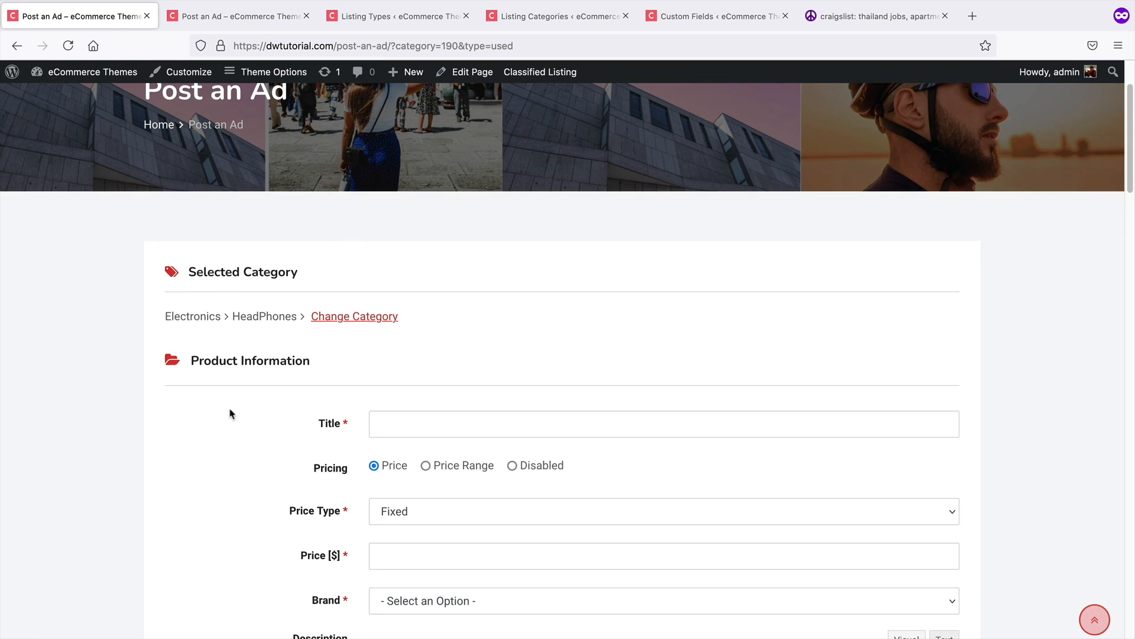
pyautogui.middleClick(158, 417)
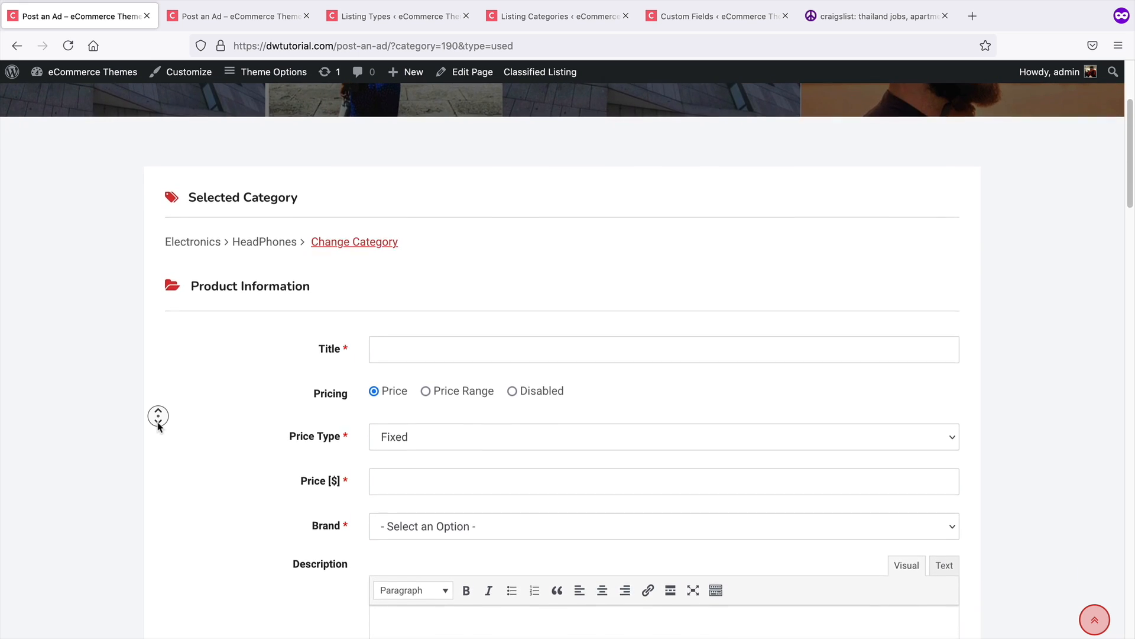
pyautogui.middleClick(158, 426)
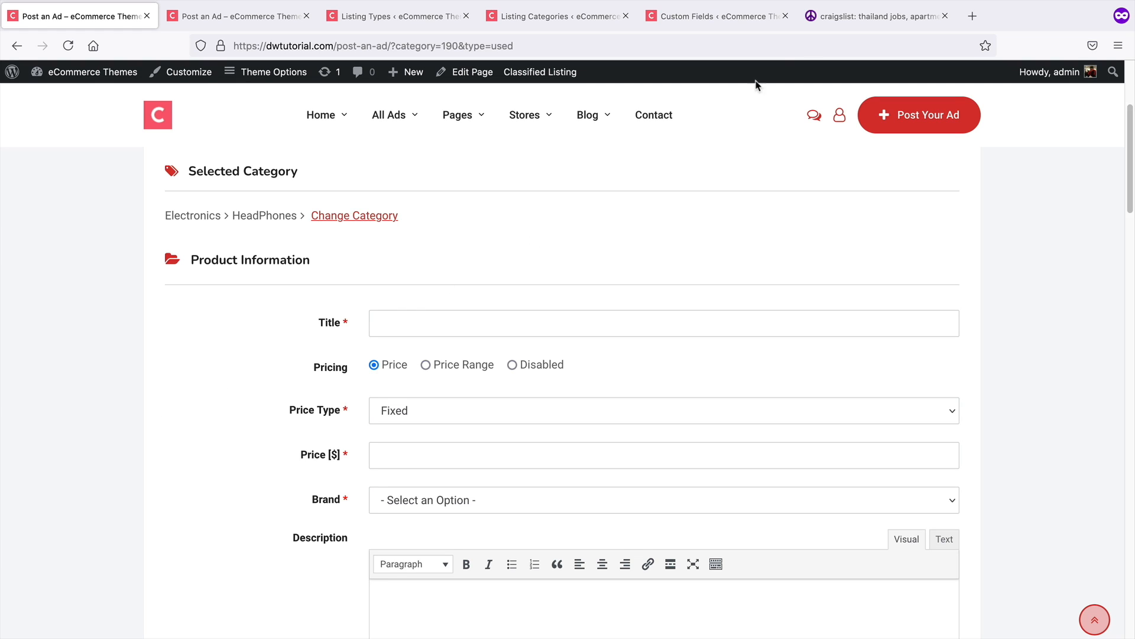
# Examine Craigslist's posting flow by choosing service offered and financial services to view its create-posting form
pyautogui.click(867, 17)
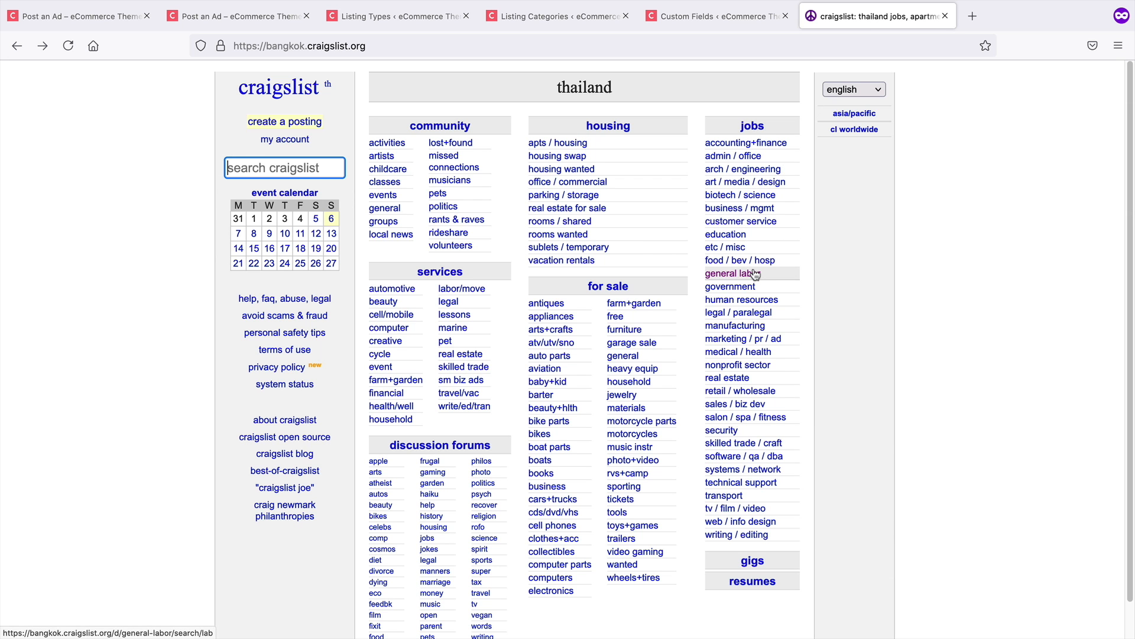
pyautogui.click(285, 122)
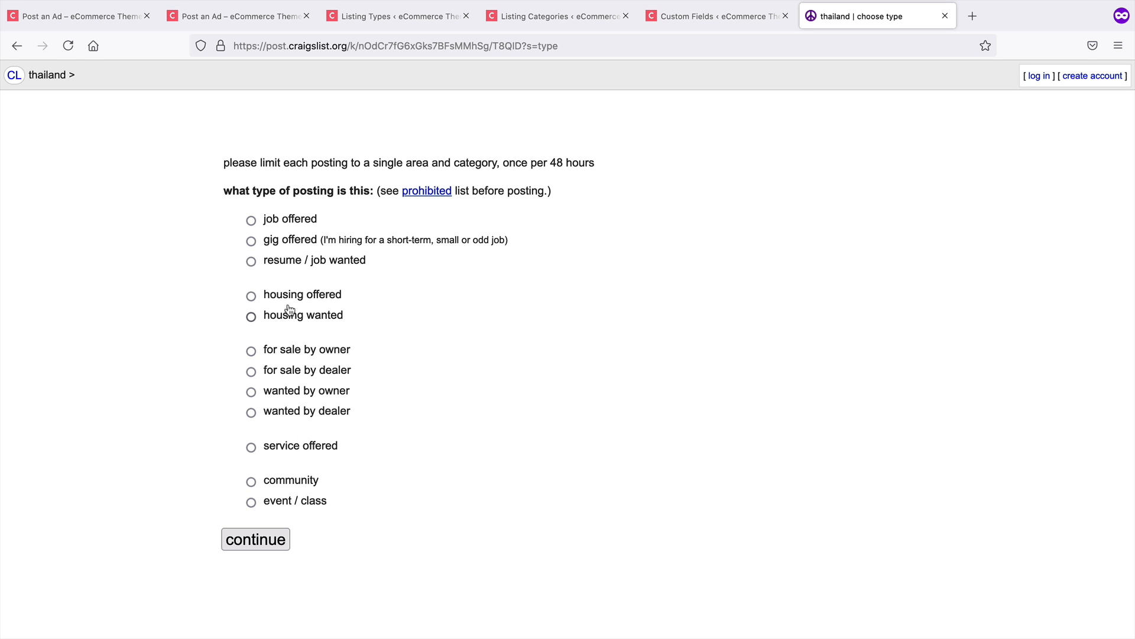
pyautogui.click(293, 445)
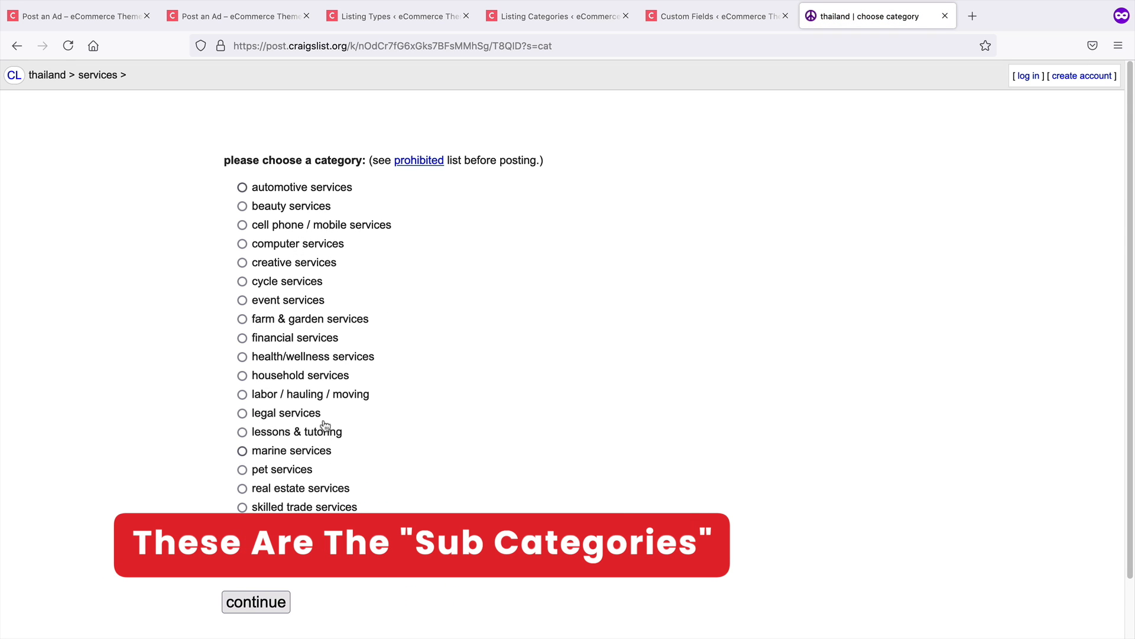
pyautogui.click(298, 338)
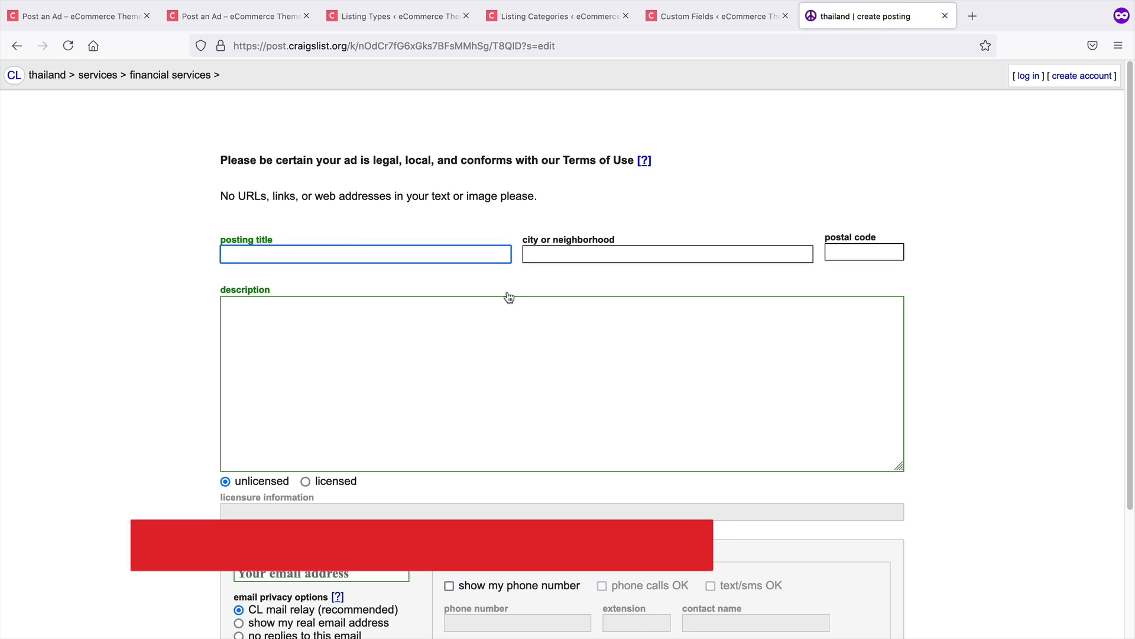
pyautogui.scroll(-2, 509, 296)
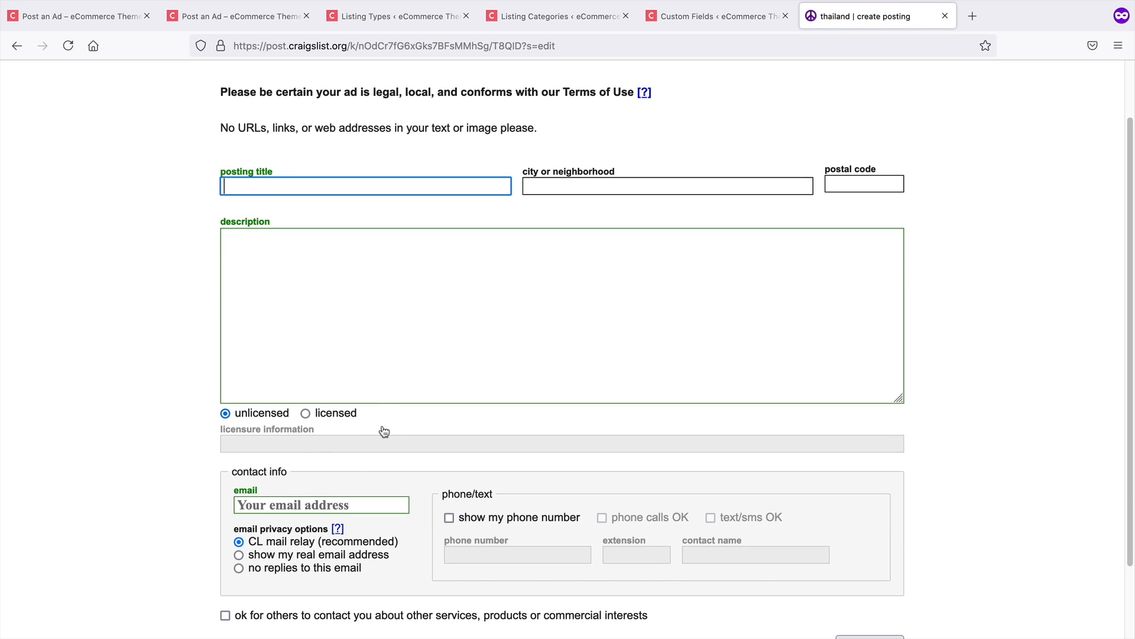
pyautogui.click(588, 186)
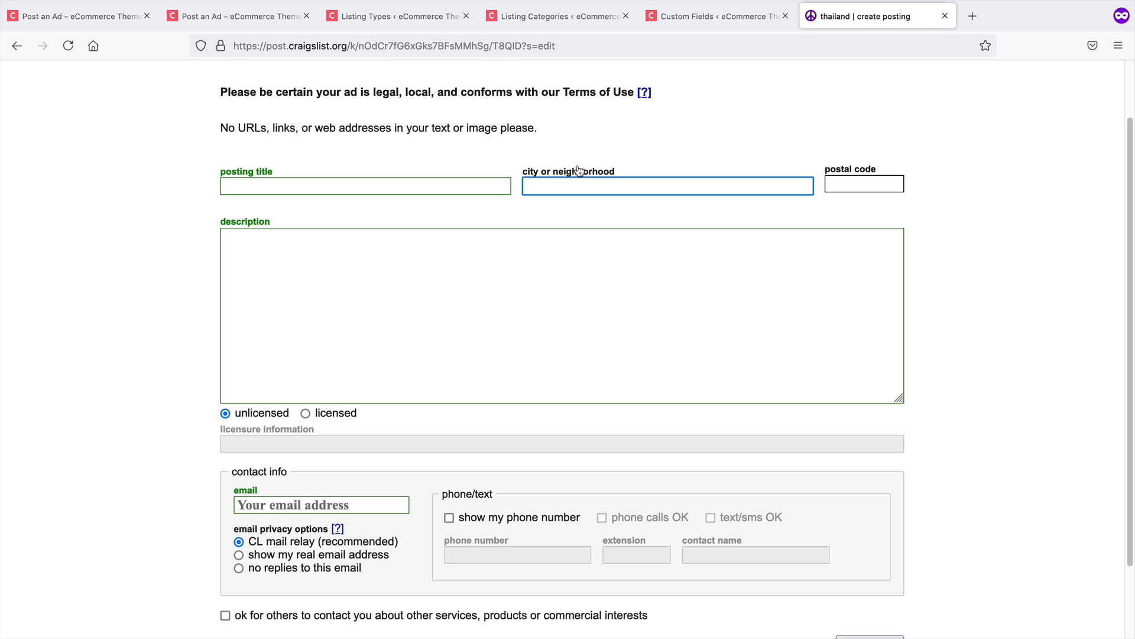
# Return to the ad form and set the Brand to Sony
pyautogui.click(118, 16)
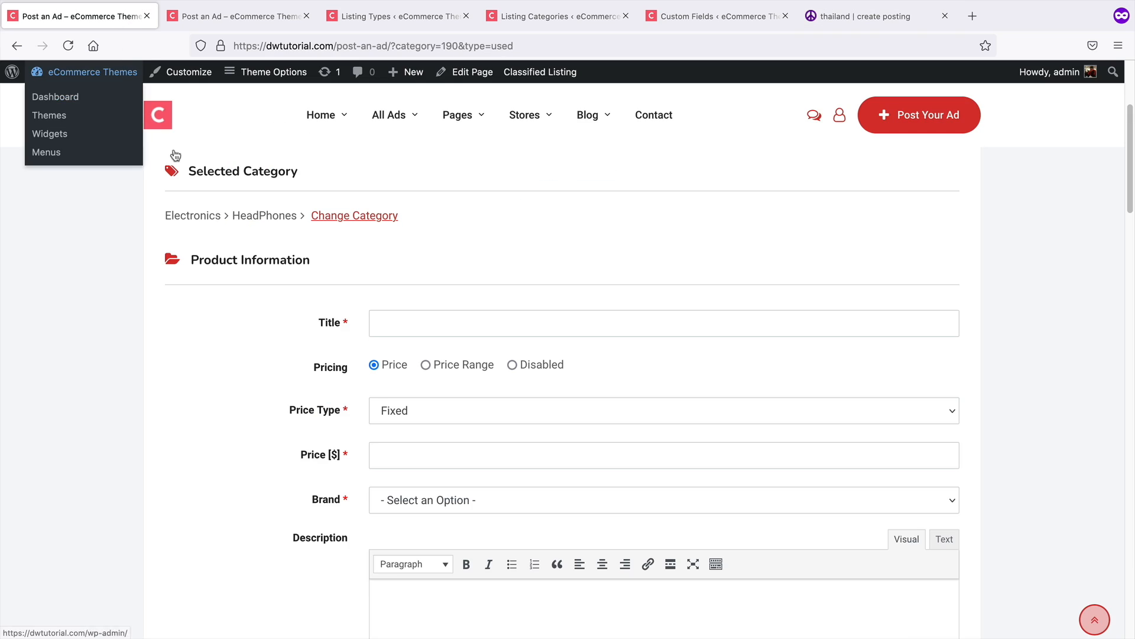
pyautogui.scroll(-1, 279, 297)
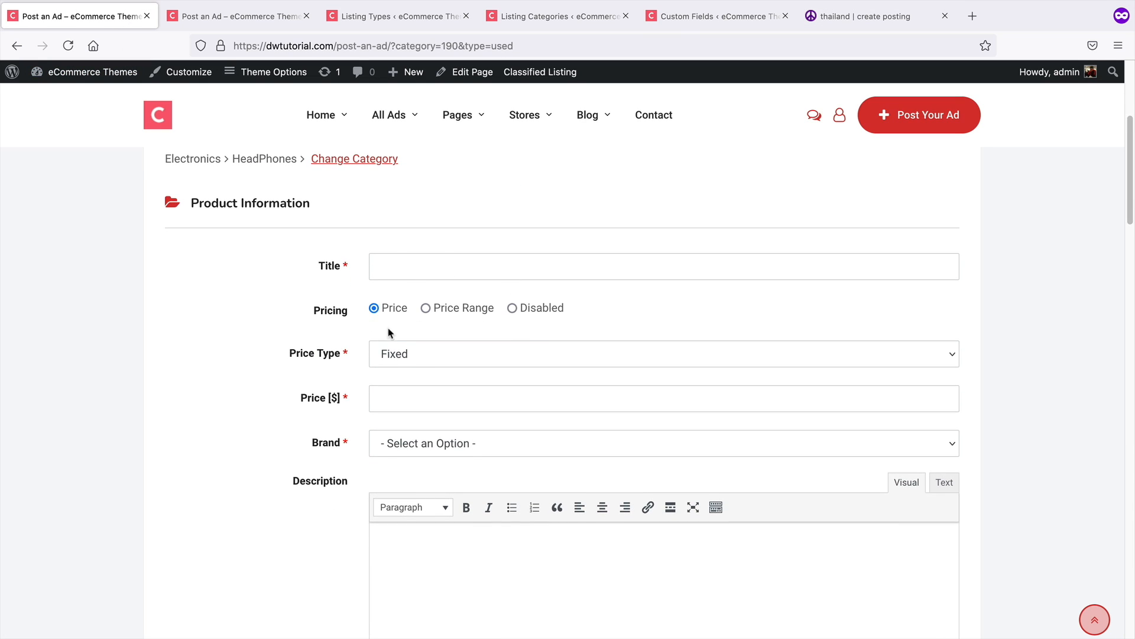
pyautogui.scroll(-1, 408, 355)
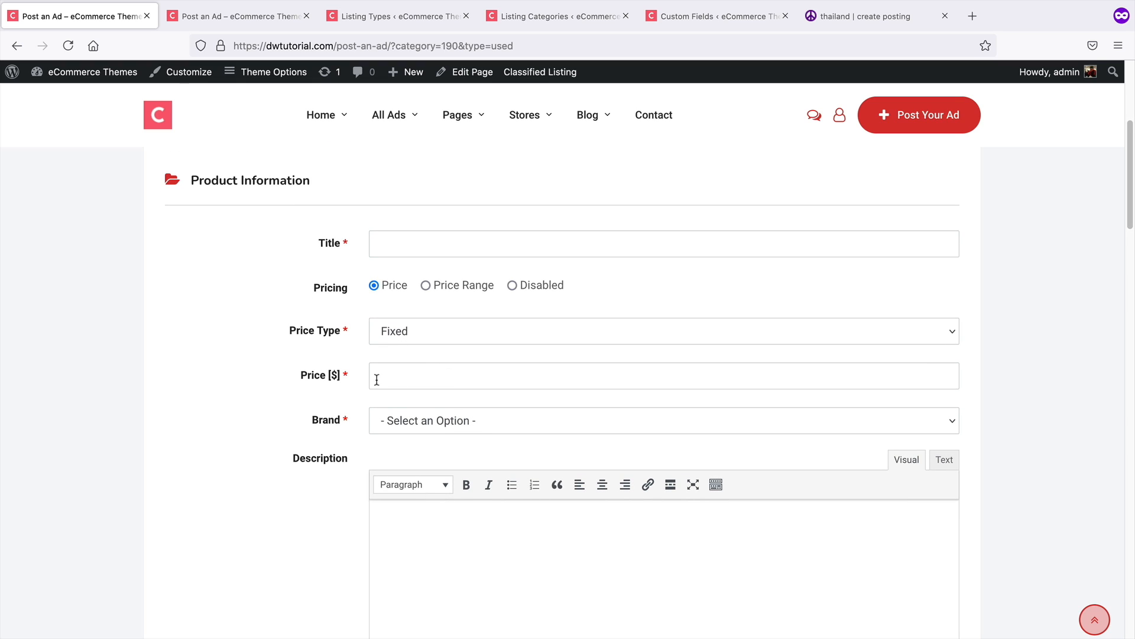
pyautogui.scroll(-3, 330, 372)
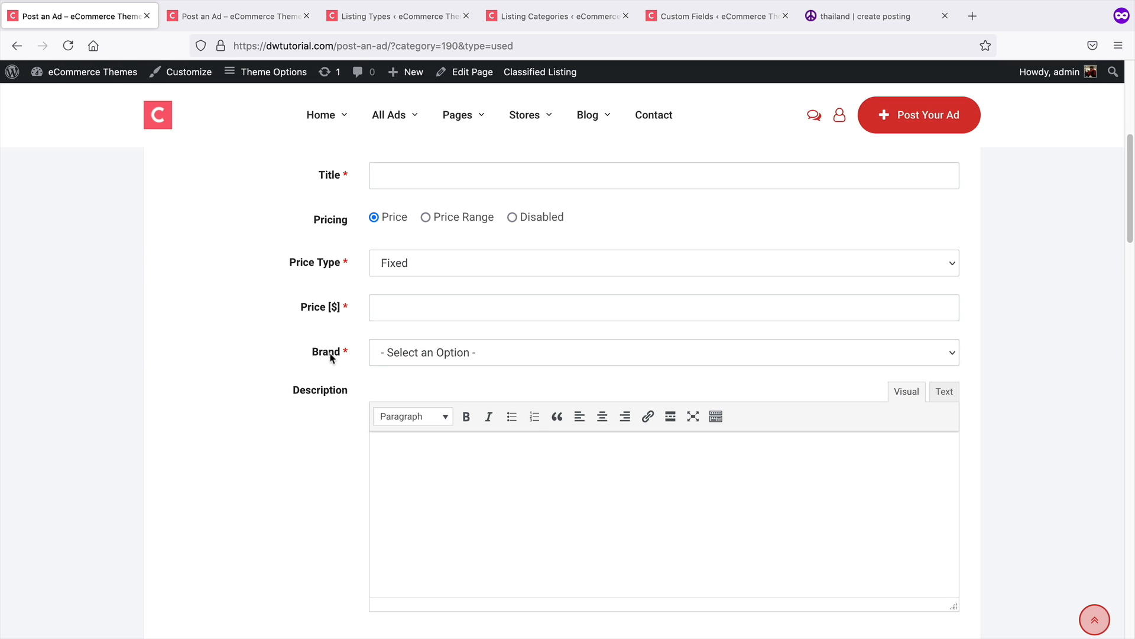
pyautogui.click(410, 353)
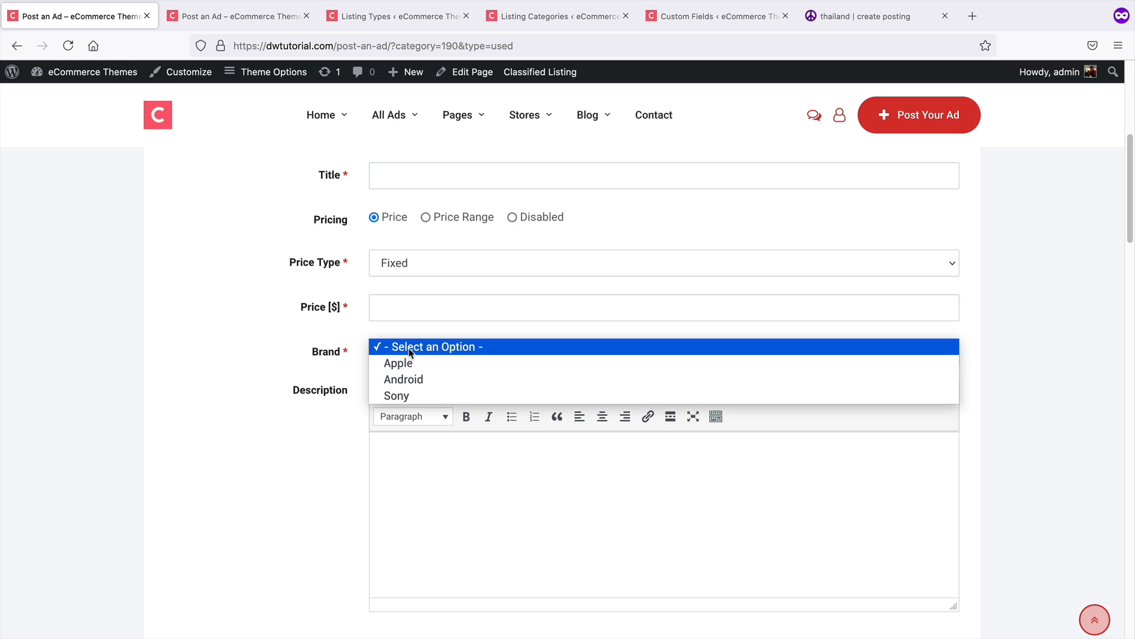
pyautogui.click(415, 394)
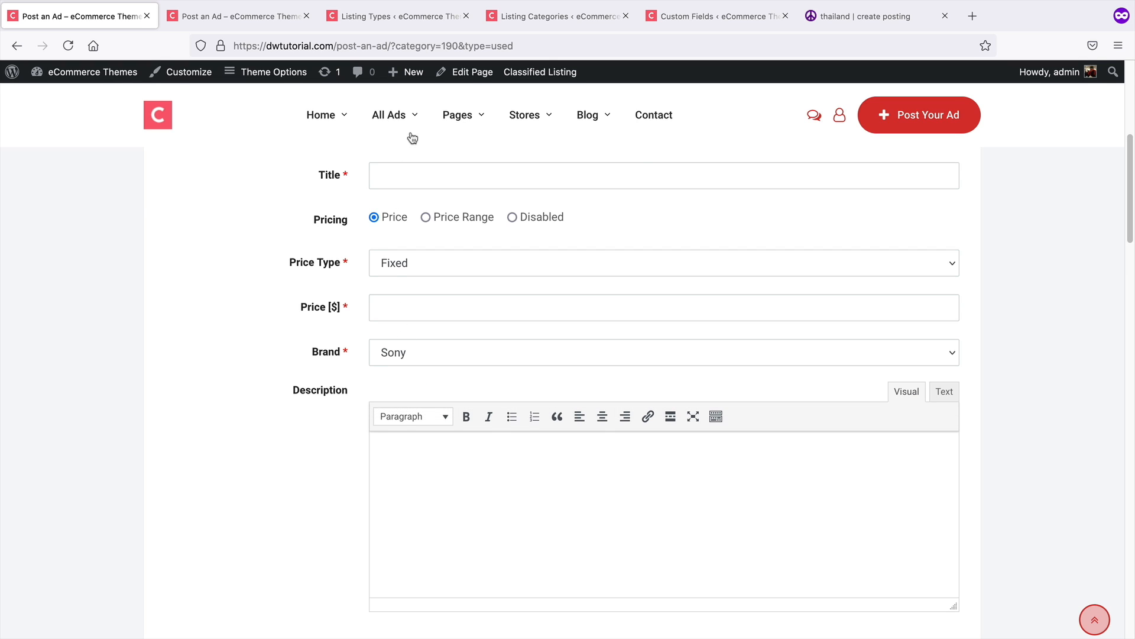
# Open the Branding custom field group and expand its Brand field settings to review them
pyautogui.click(686, 19)
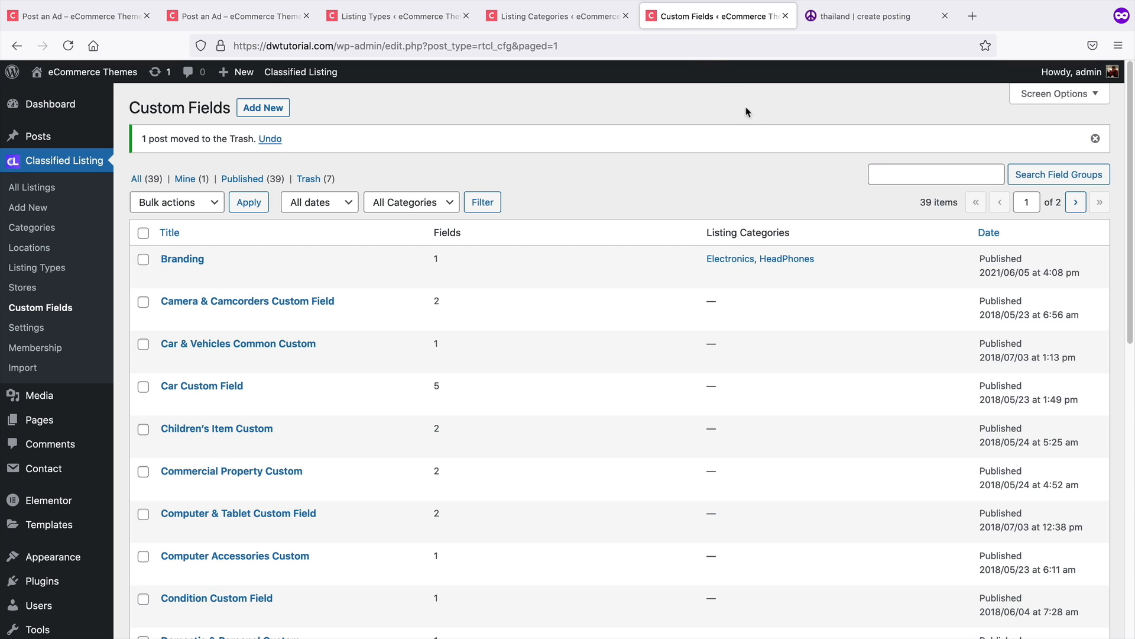
pyautogui.click(188, 264)
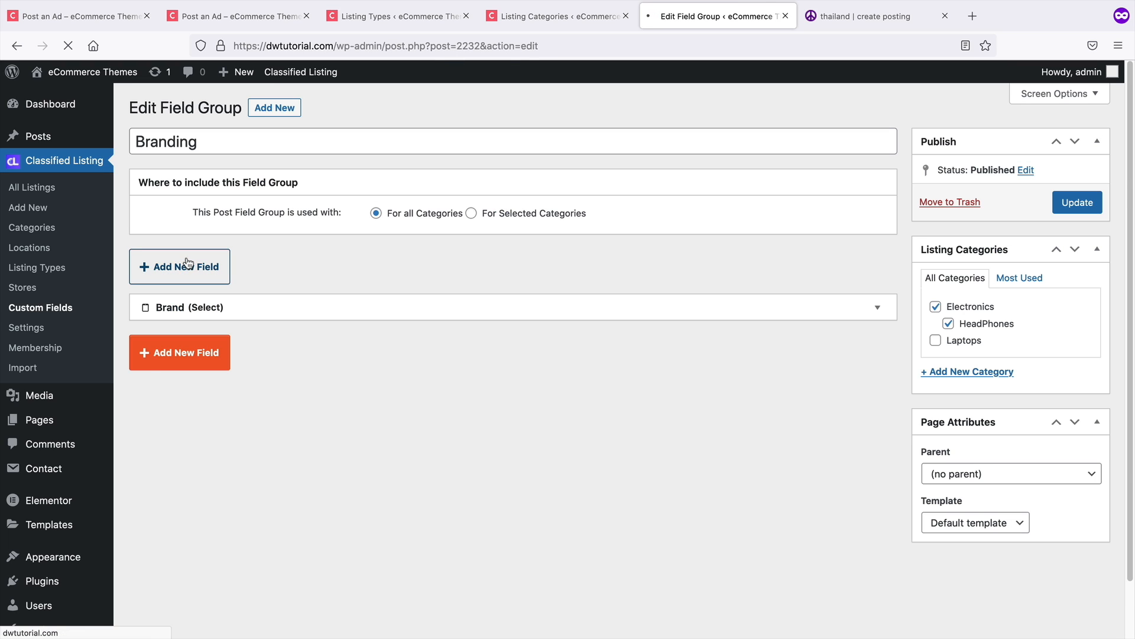
pyautogui.click(878, 307)
pyautogui.scroll(-1, 841, 380)
pyautogui.scroll(-1, 841, 381)
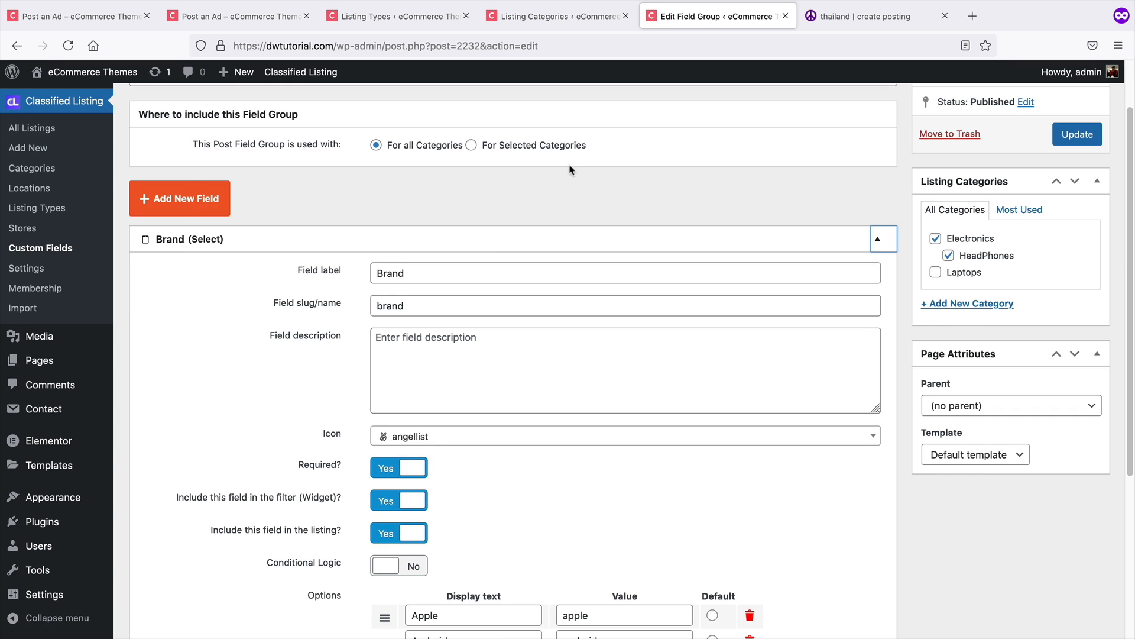
pyautogui.click(269, 21)
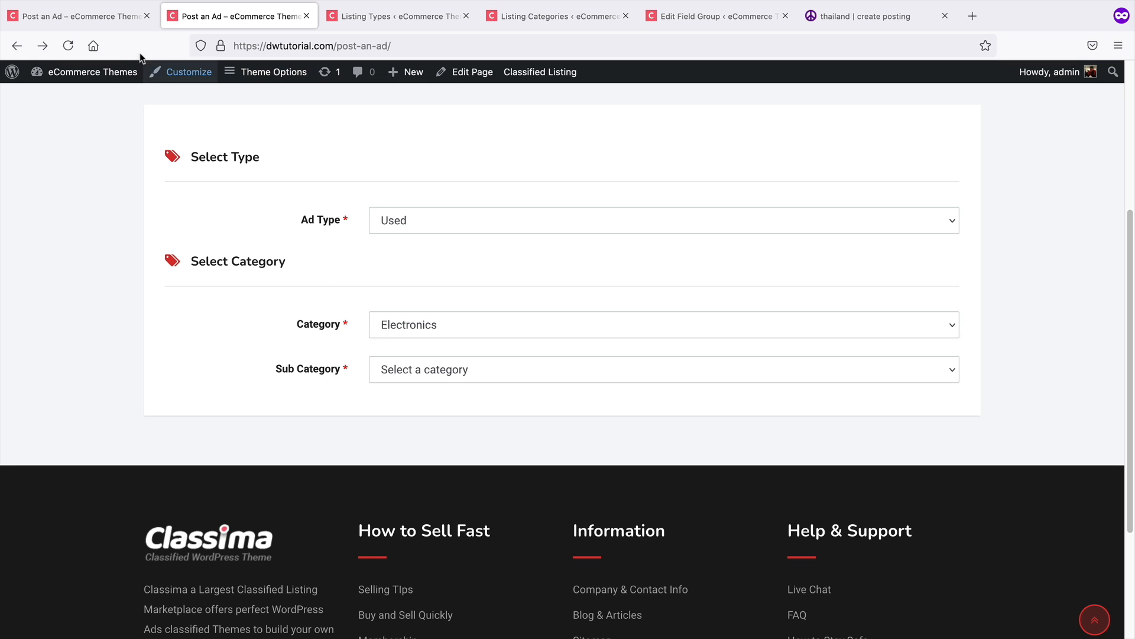
pyautogui.click(127, 17)
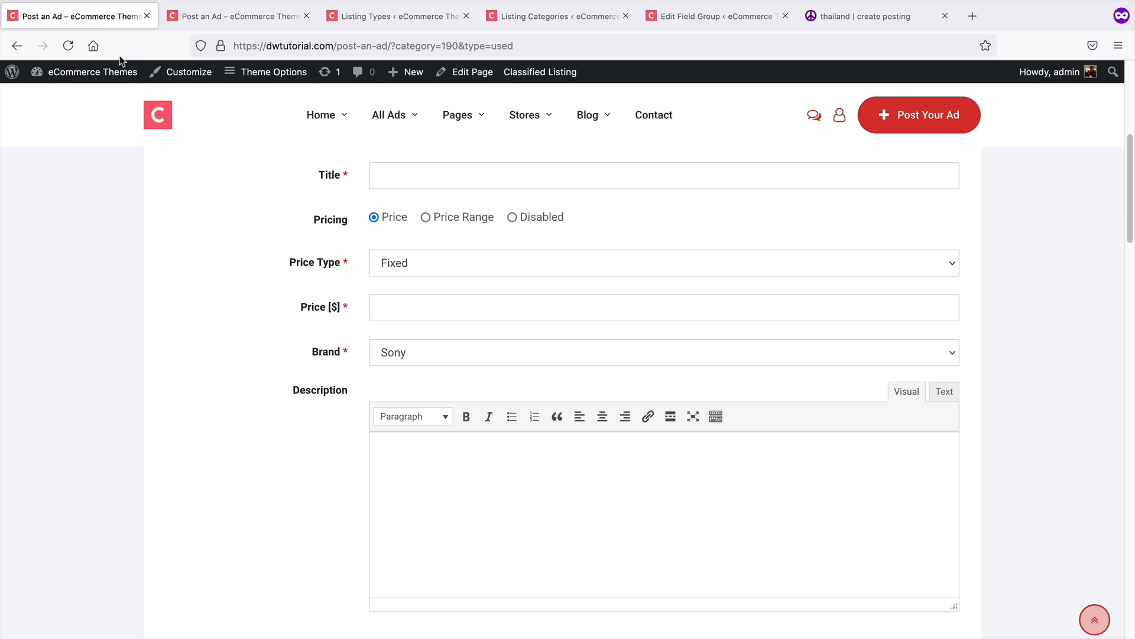
pyautogui.click(711, 17)
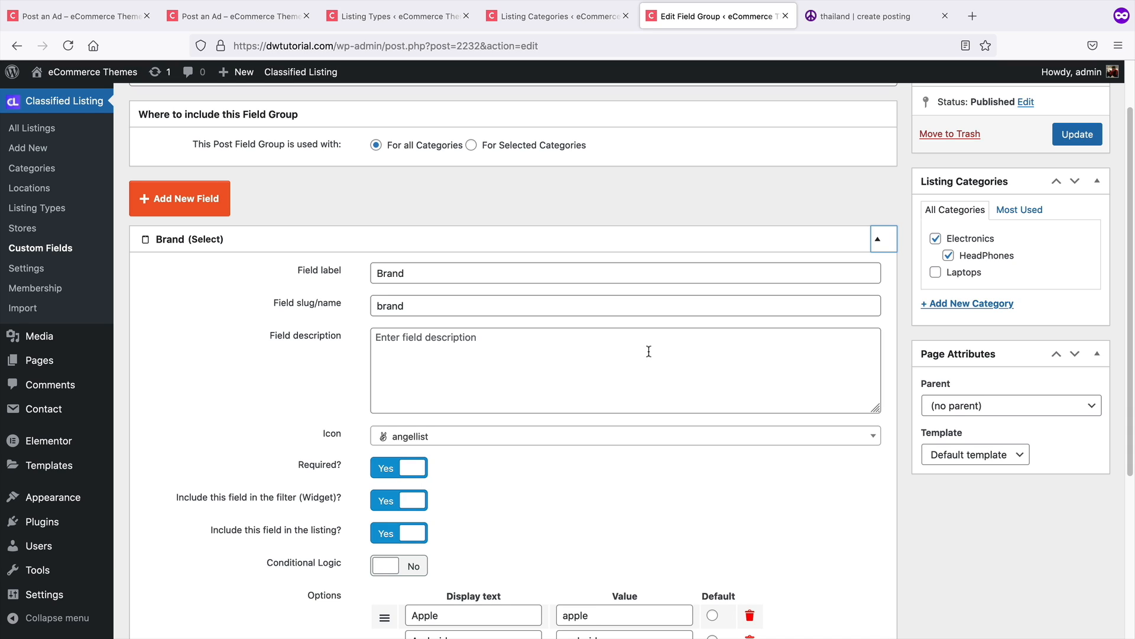
pyautogui.click(105, 18)
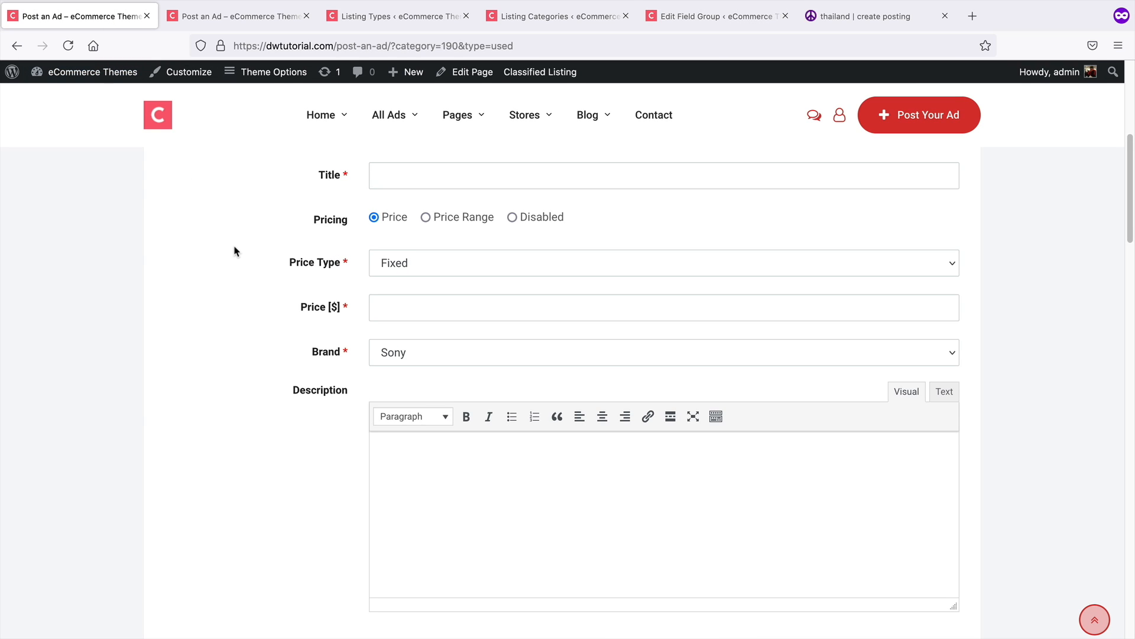
# Enter Bose Headphones as the ad title
pyautogui.scroll(3, 236, 248)
pyautogui.scroll(1, 237, 249)
pyautogui.scroll(-1, 239, 260)
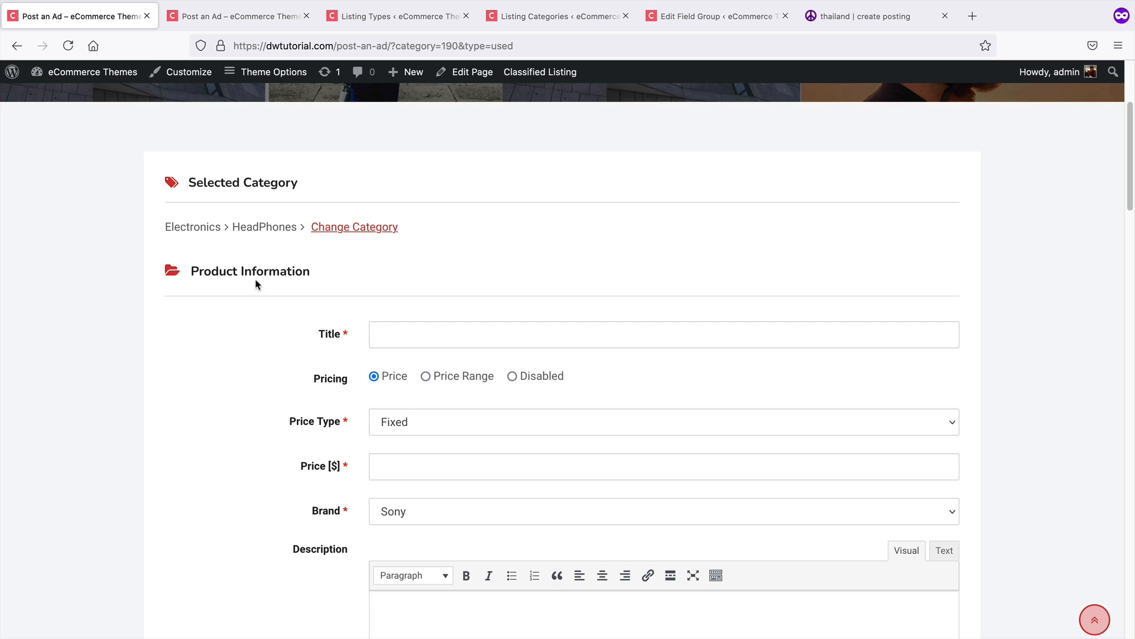
pyautogui.scroll(-1, 256, 284)
pyautogui.scroll(-2, 256, 286)
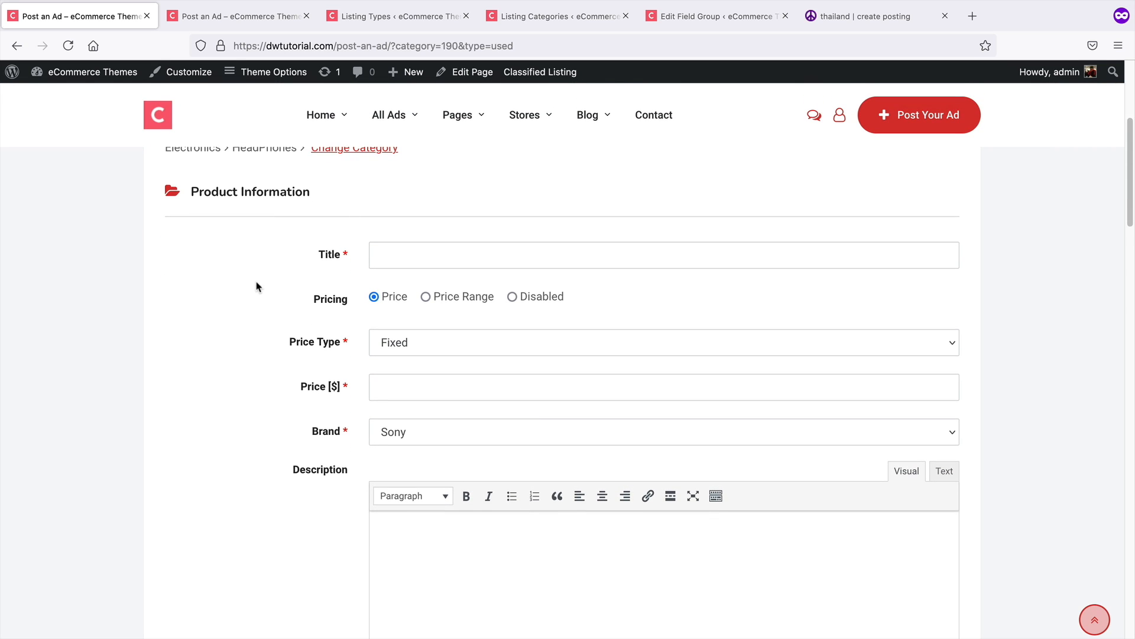
pyautogui.click(387, 253)
pyautogui.write('Bose Headphones')
pyautogui.press('Tab')
# Set the price type to Negotiable and the price to 300
pyautogui.click(413, 349)
pyautogui.click(413, 356)
pyautogui.click(440, 381)
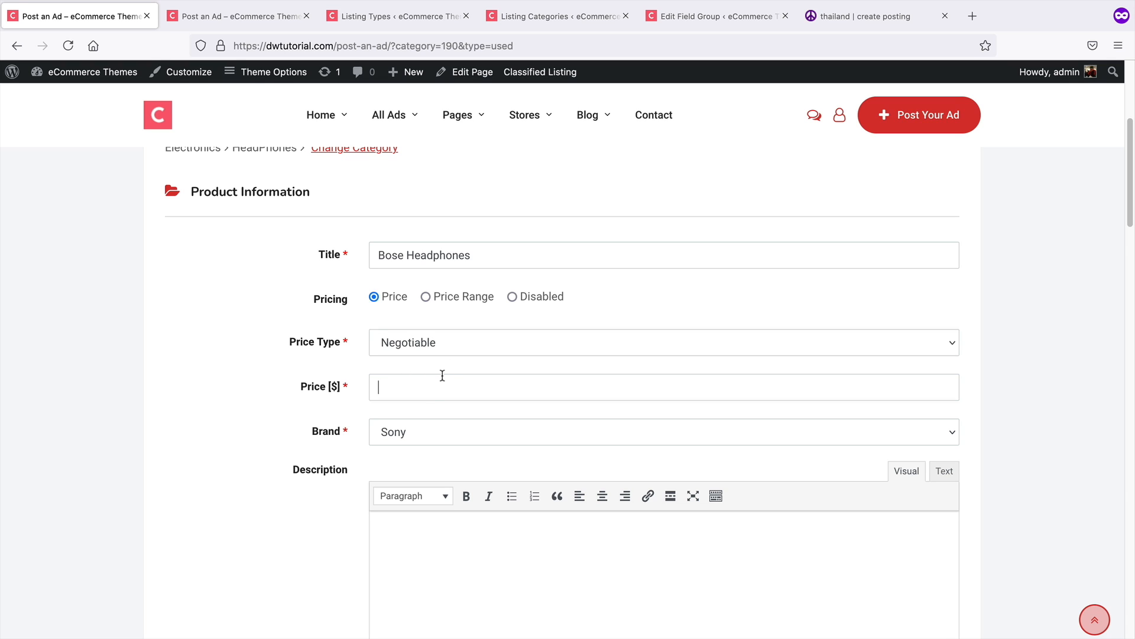
pyautogui.write('300')
# Write "This is demo content!" in the ad description
pyautogui.scroll(-3, 446, 378)
pyautogui.click(447, 344)
pyautogui.write('Thi')
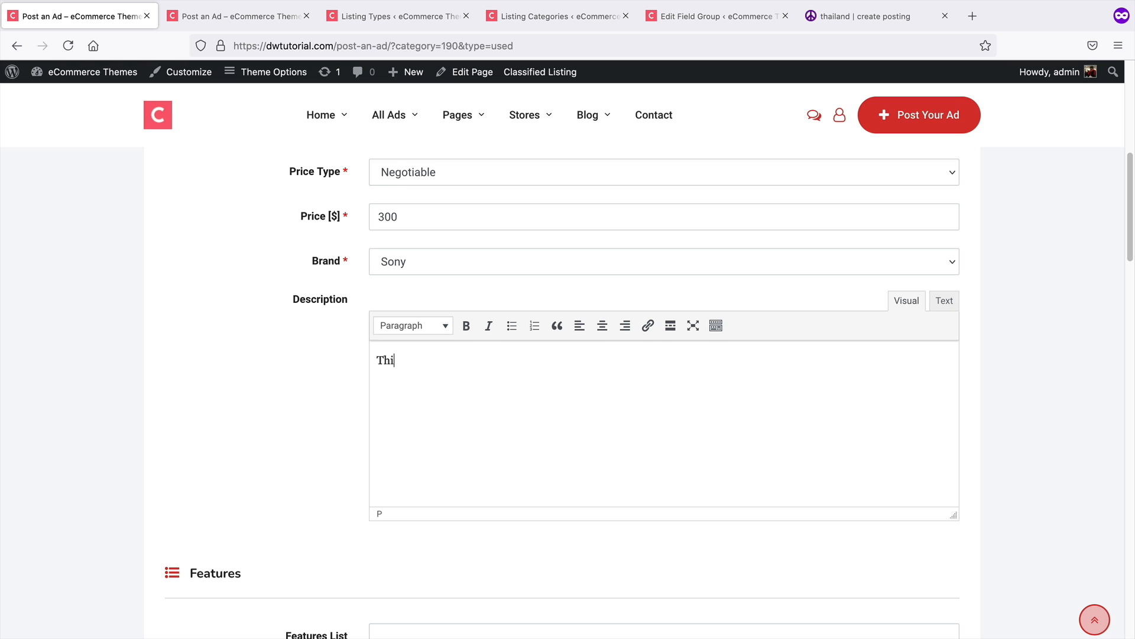
pyautogui.write('s is demo content!')
# Add "16 Gigs wireles" to the features list
pyautogui.scroll(-5, 459, 317)
pyautogui.click(487, 373)
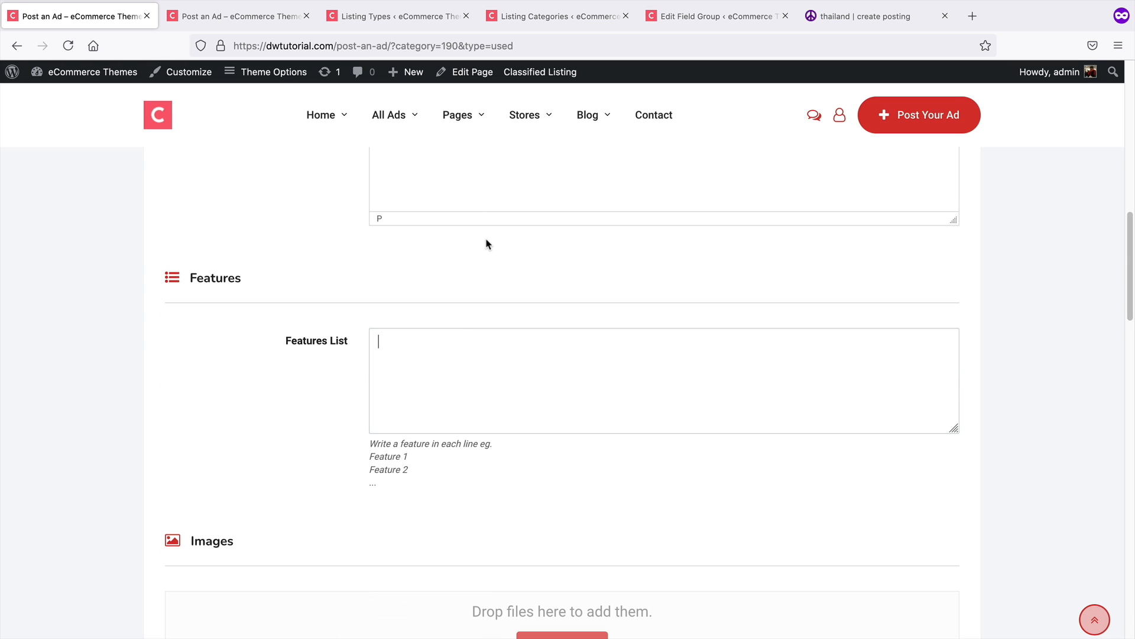
pyautogui.write('16 Gigs wireles')
pyautogui.scroll(-5, 535, 395)
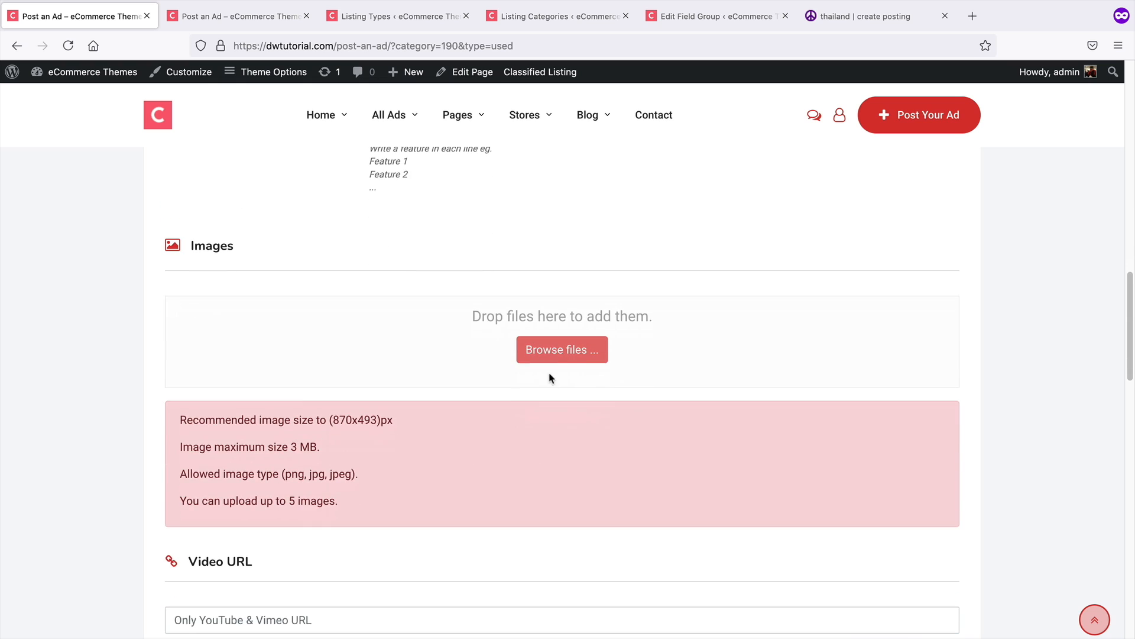
# Upload the image img_b6.3.jpg from the Desktop to the ad's images
pyautogui.click(572, 355)
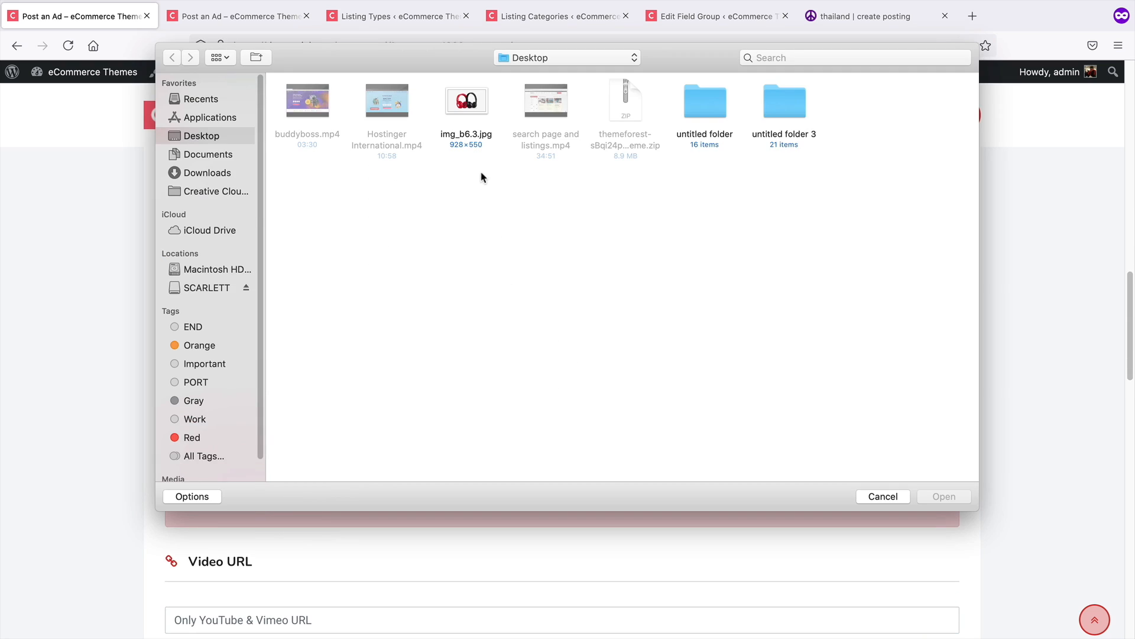
pyautogui.click(466, 102)
pyautogui.click(945, 497)
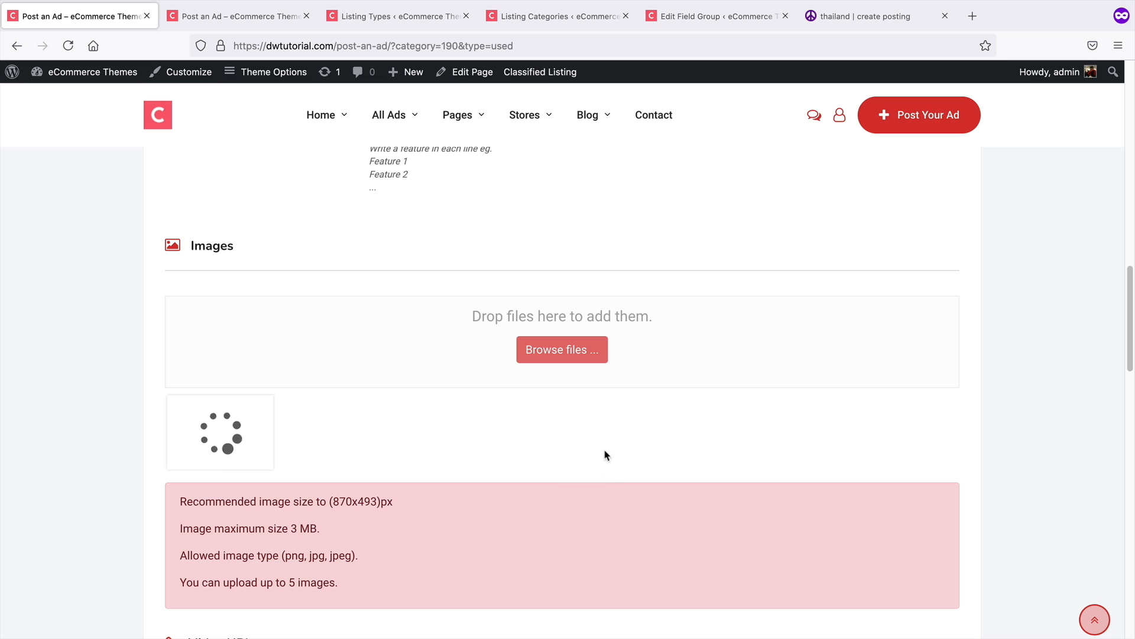
# Set the contact details state to California
pyautogui.scroll(-1, 553, 457)
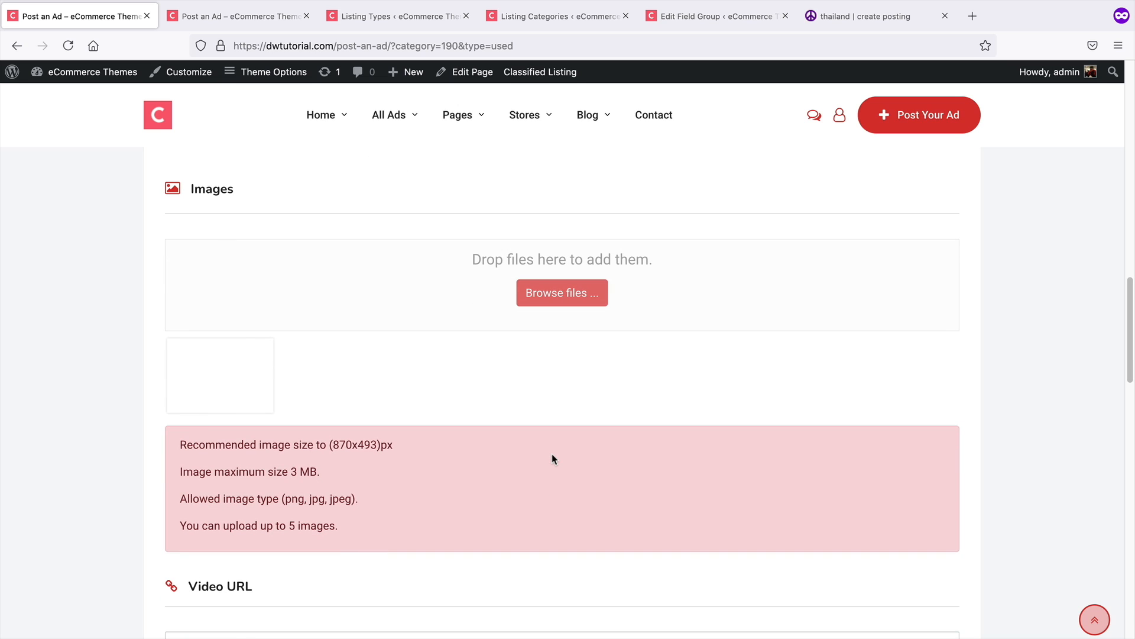
pyautogui.scroll(-3, 552, 456)
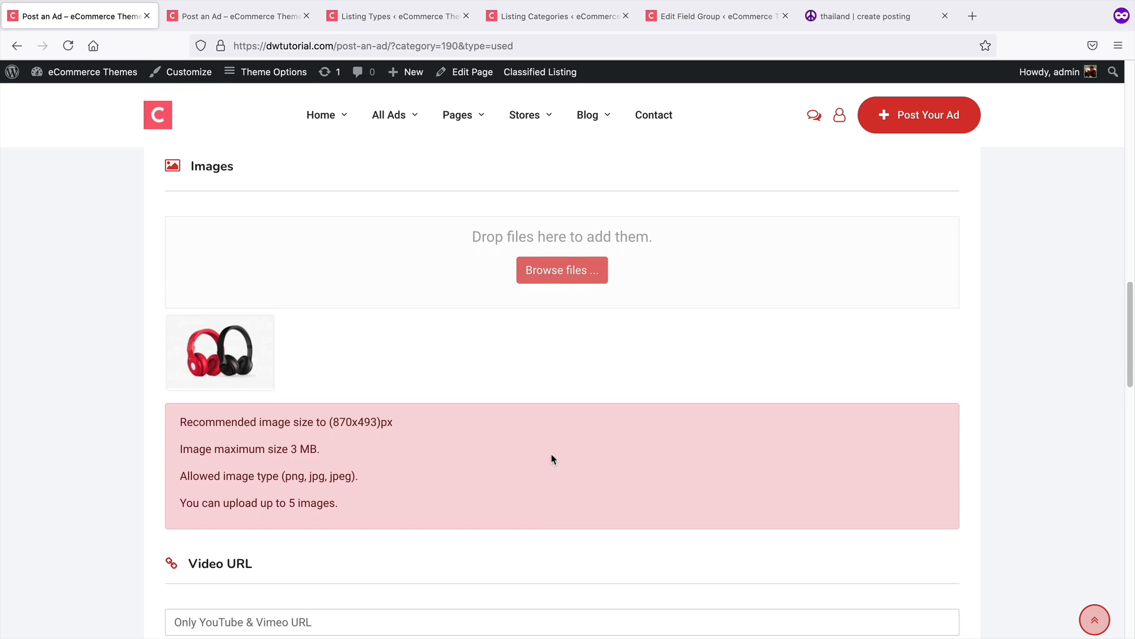
pyautogui.scroll(-6, 551, 459)
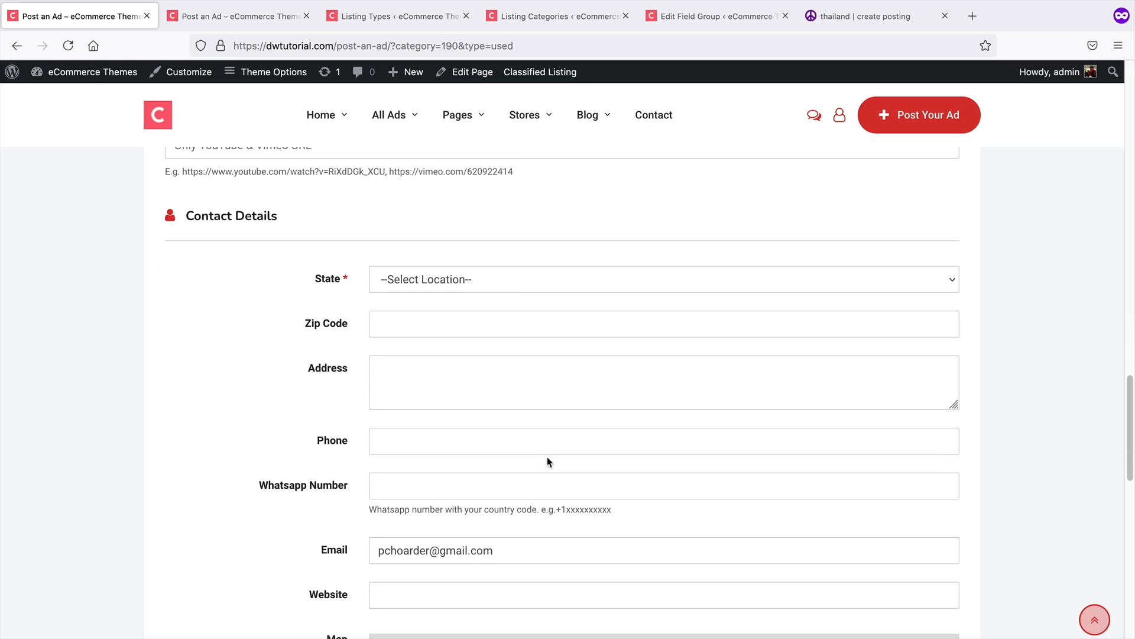
pyautogui.click(473, 215)
pyautogui.click(465, 222)
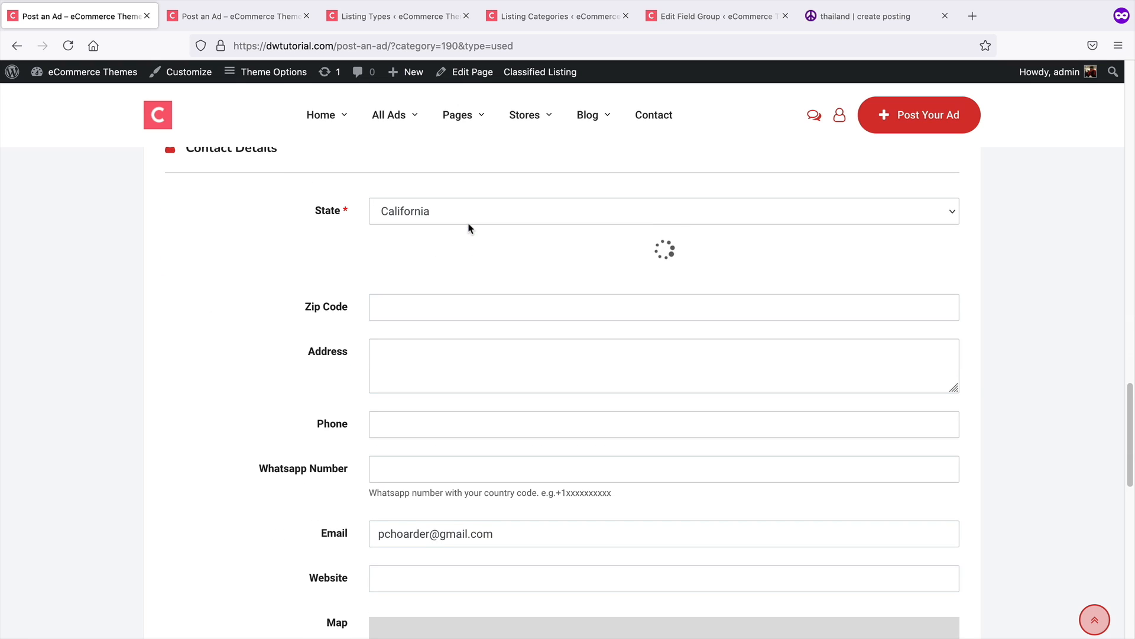
# Set the contact details city to Downey
pyautogui.click(464, 266)
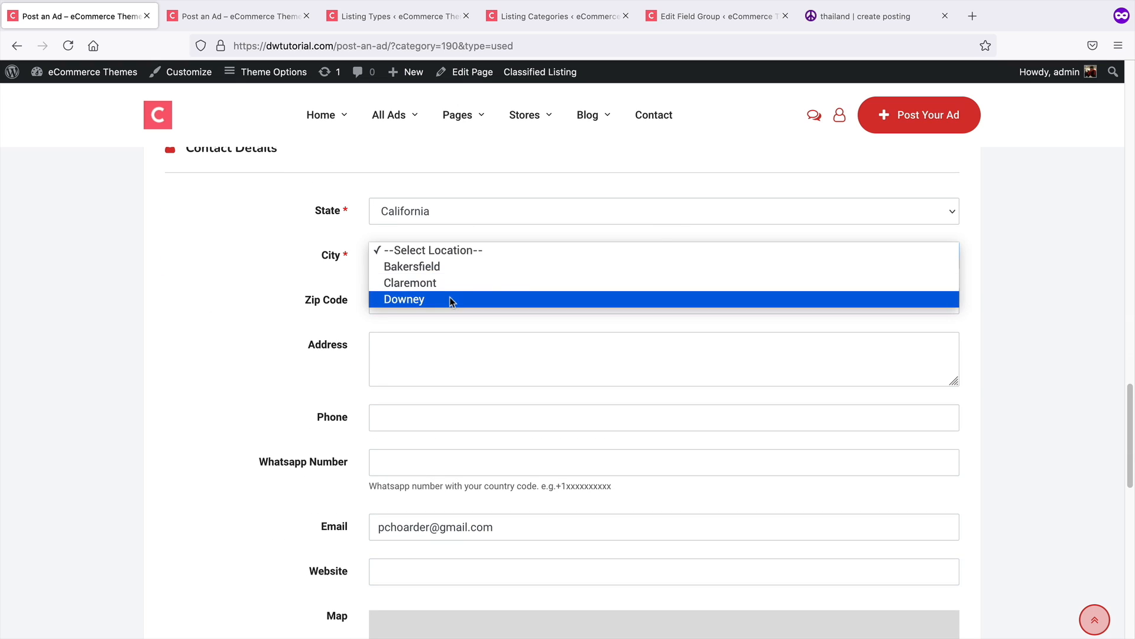
pyautogui.click(445, 268)
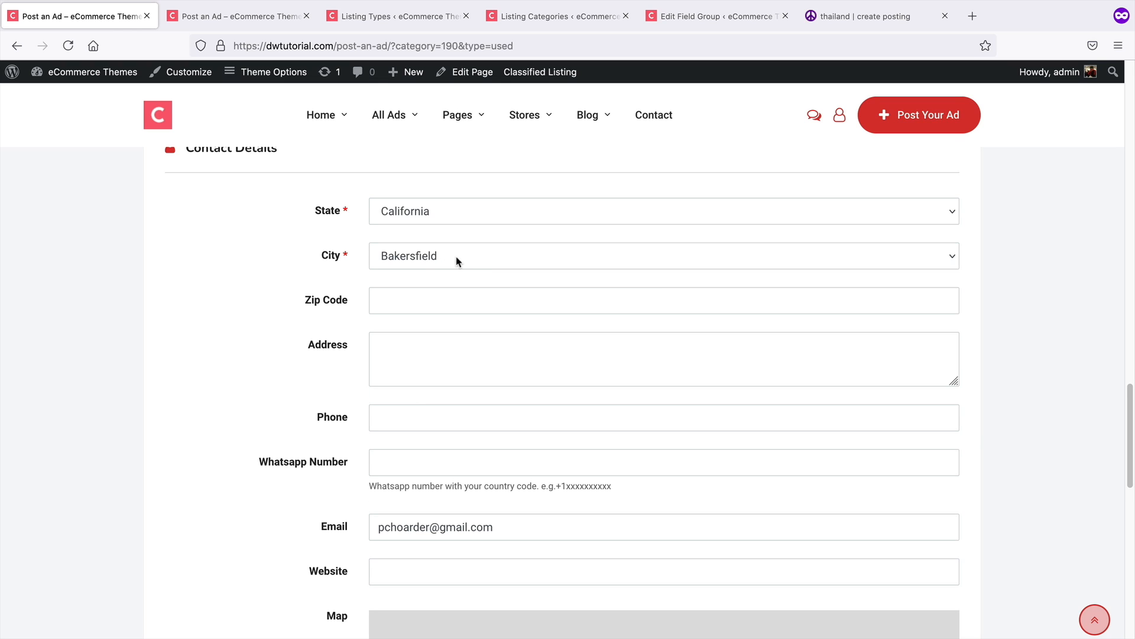
pyautogui.click(467, 262)
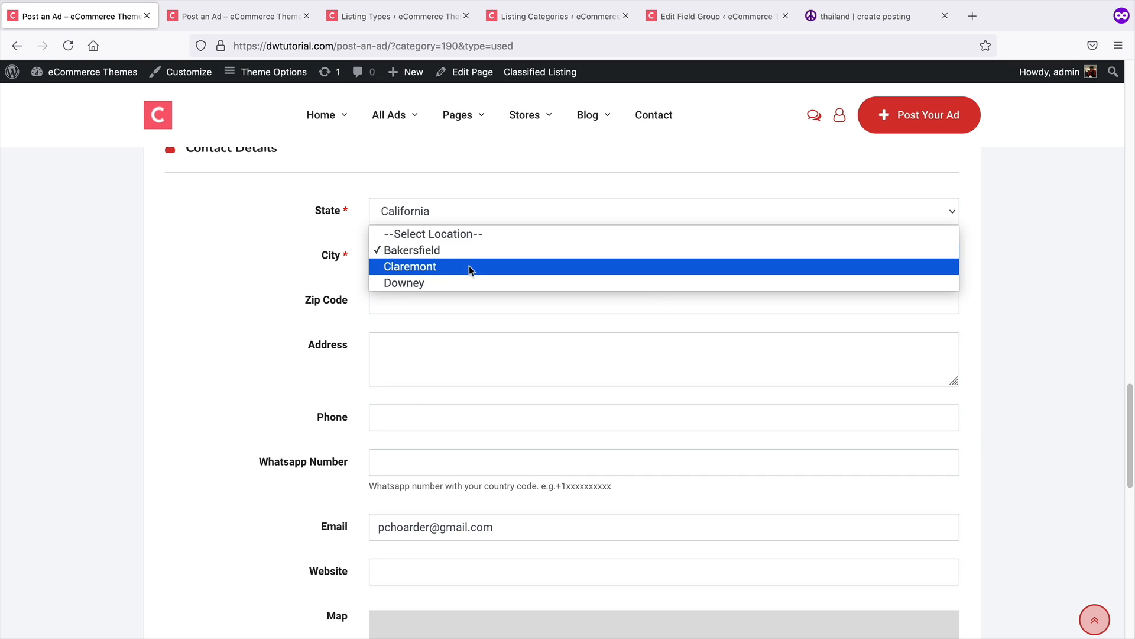
pyautogui.click(450, 279)
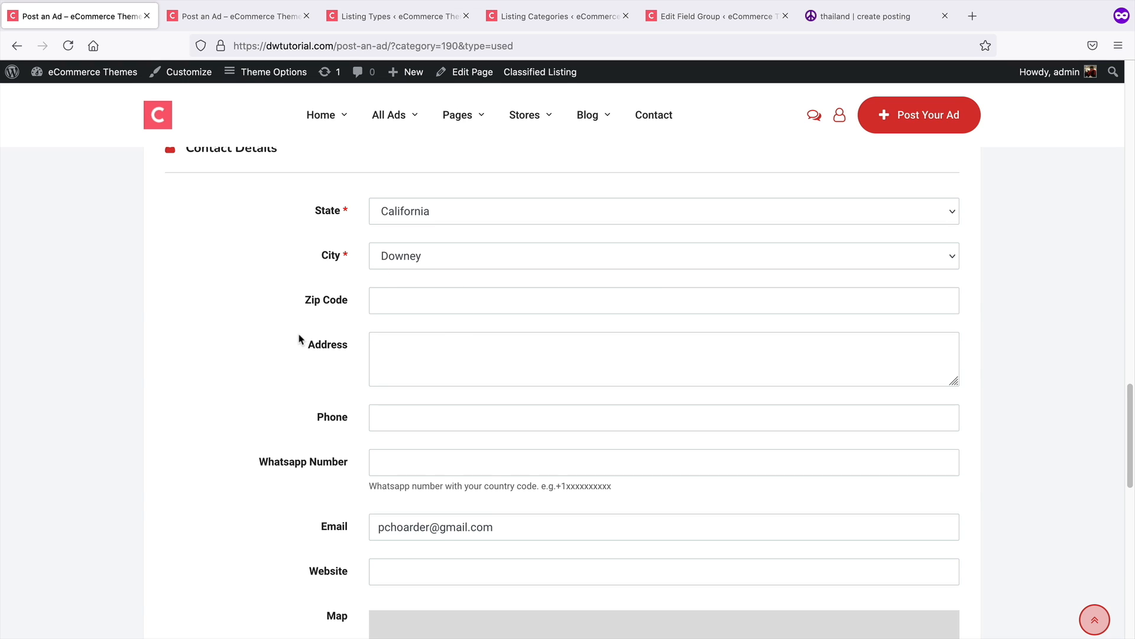
# Turn on Don't show the Map and submit the listing
pyautogui.scroll(-1, 298, 338)
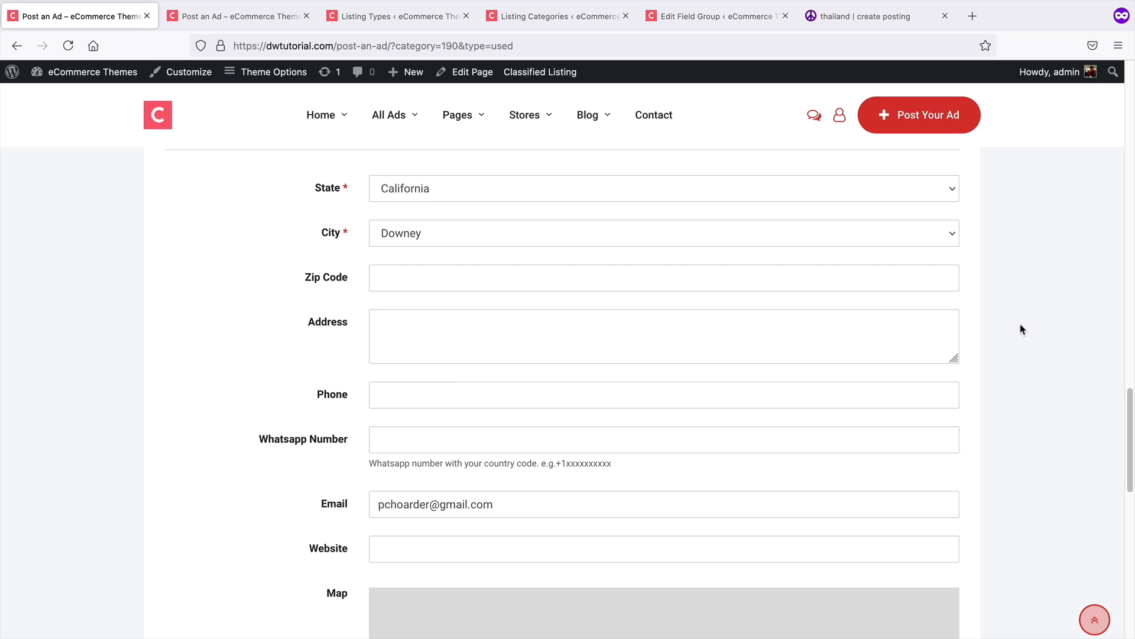
pyautogui.scroll(-2, 1020, 330)
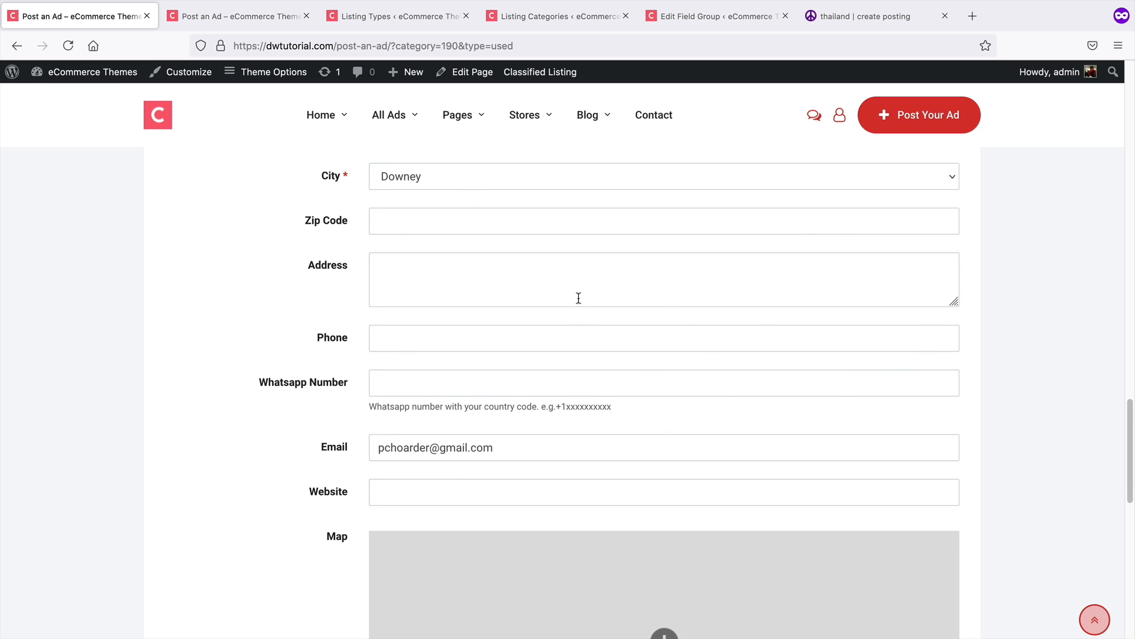
pyautogui.scroll(-10, 578, 300)
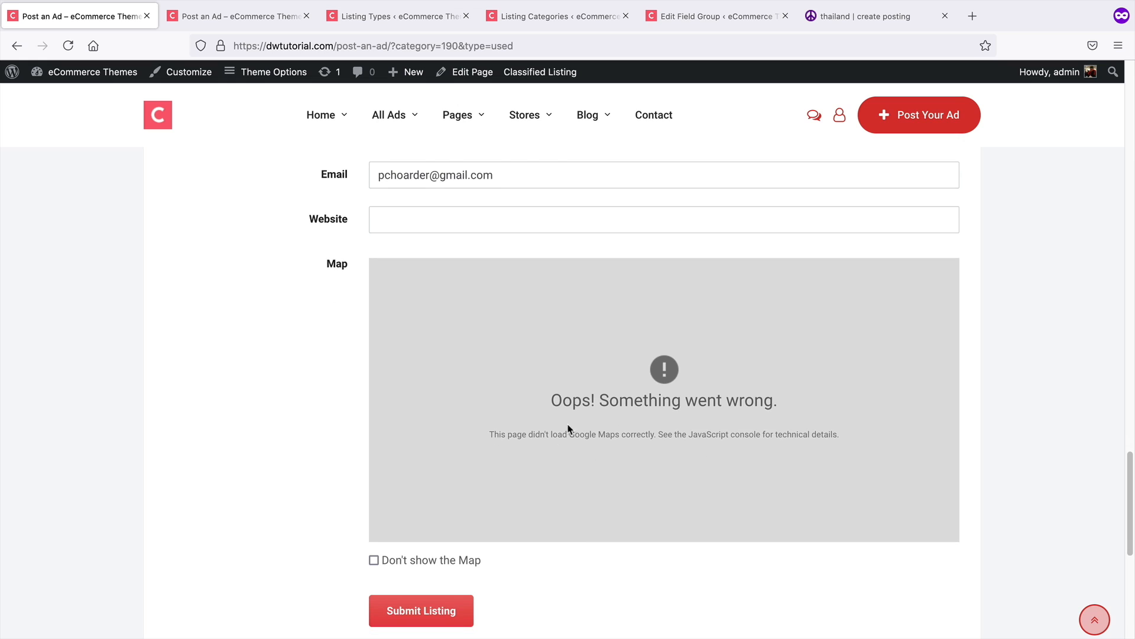
pyautogui.click(442, 559)
pyautogui.scroll(-5, 491, 562)
pyautogui.click(421, 474)
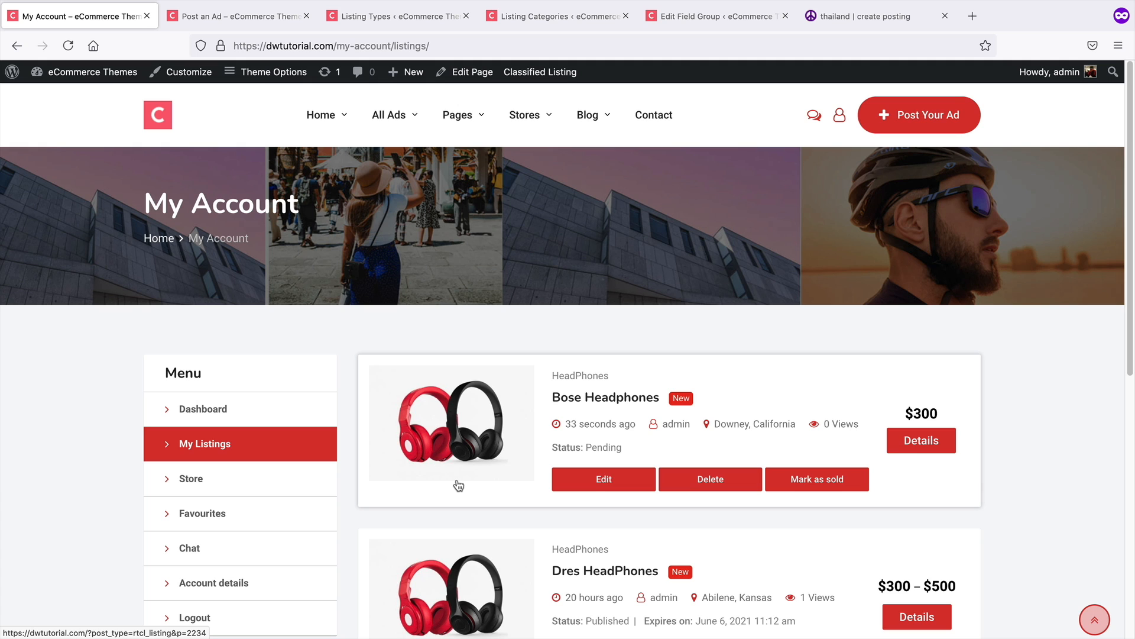
# Browse the account's Dashboard, Store, Favourites, Chat, Account details and My Listings sections
pyautogui.scroll(-5, 498, 479)
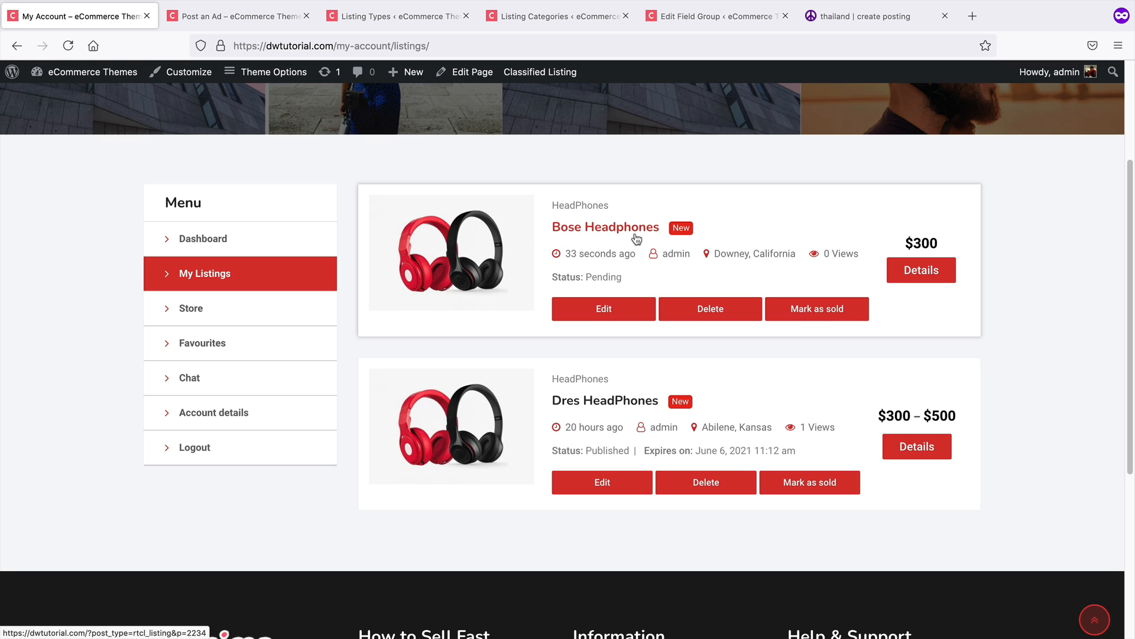
pyautogui.click(257, 233)
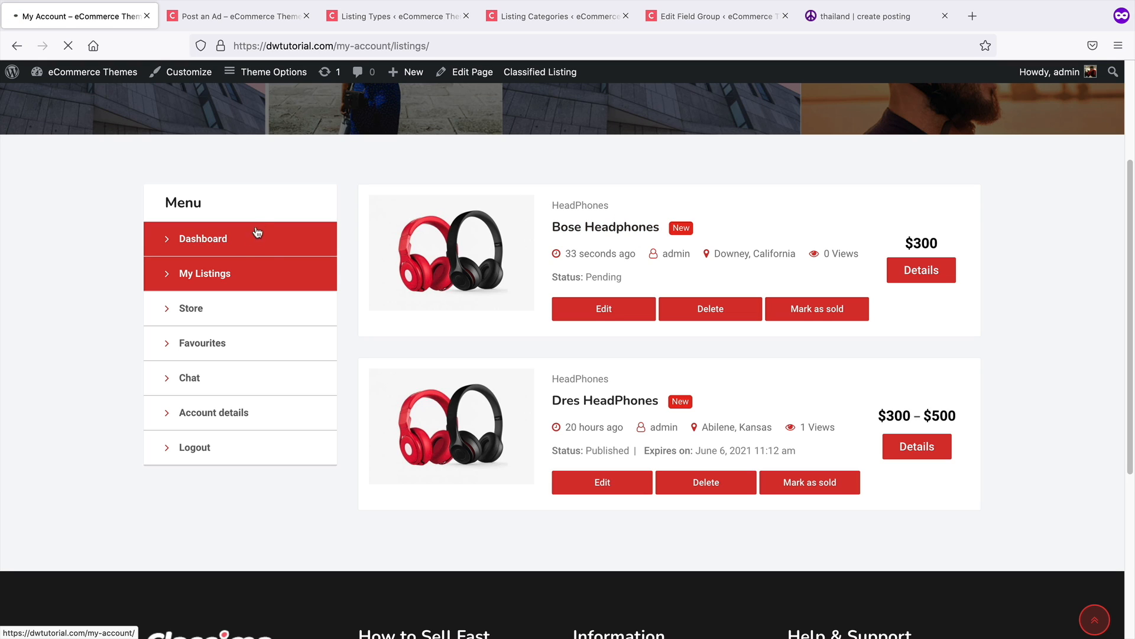
pyautogui.scroll(-2, 237, 355)
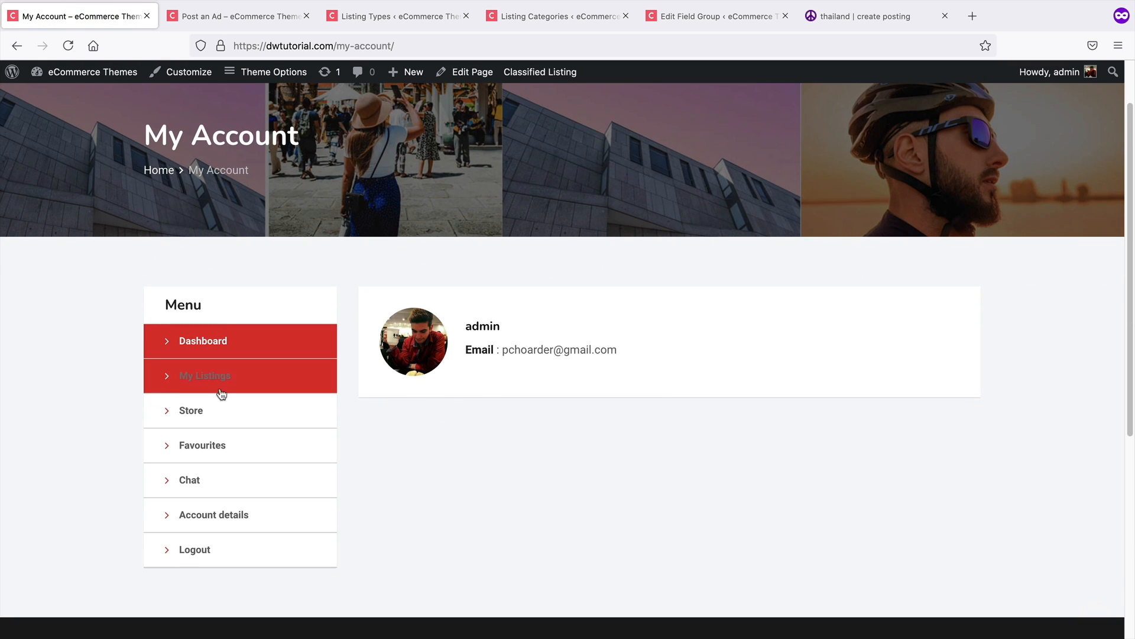
pyautogui.click(223, 401)
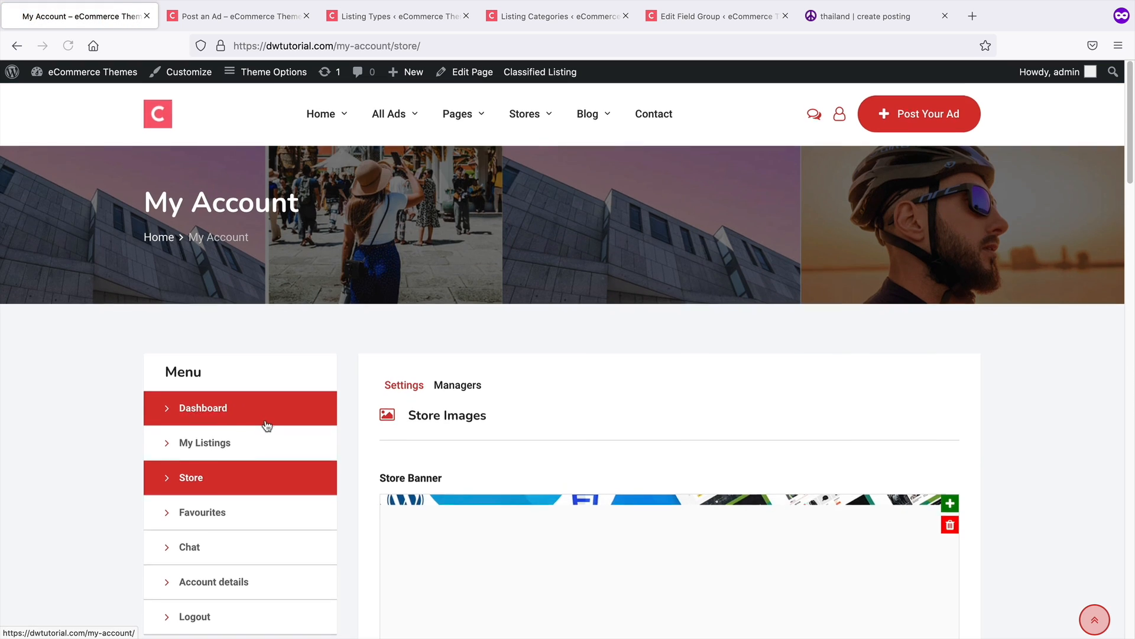
pyautogui.scroll(-3, 268, 425)
pyautogui.click(271, 378)
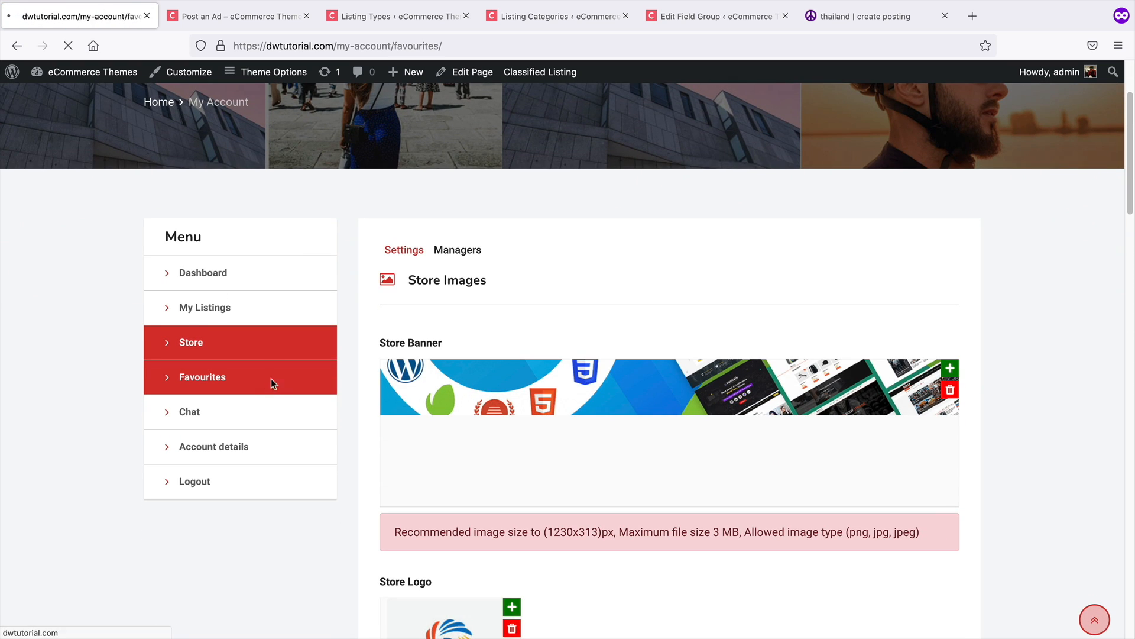
pyautogui.scroll(-3, 274, 388)
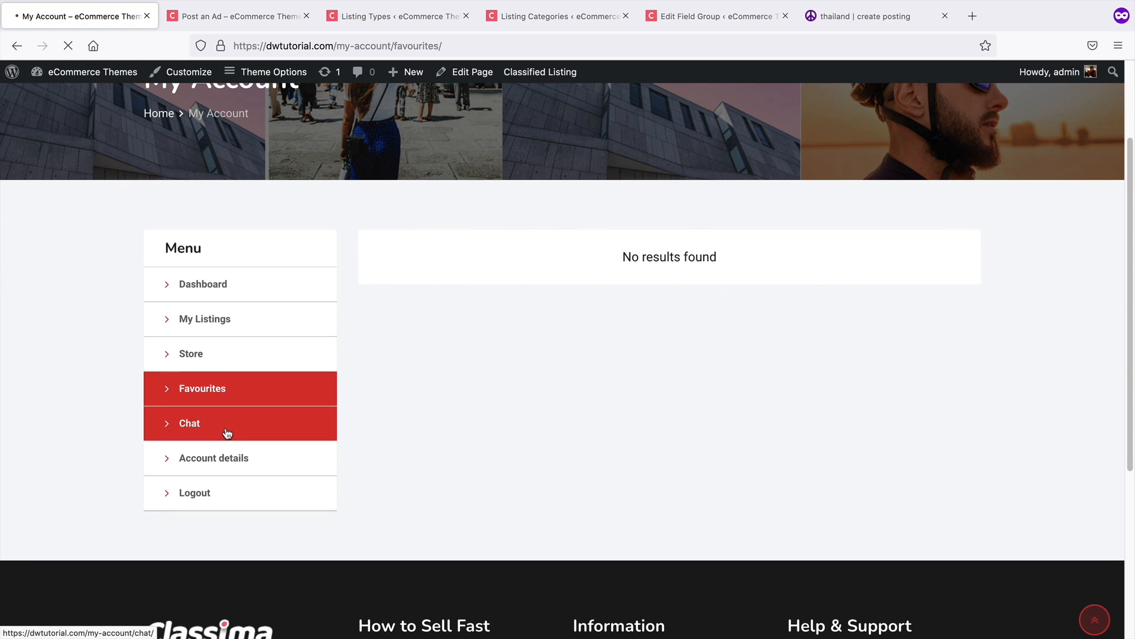
pyautogui.scroll(-3, 242, 427)
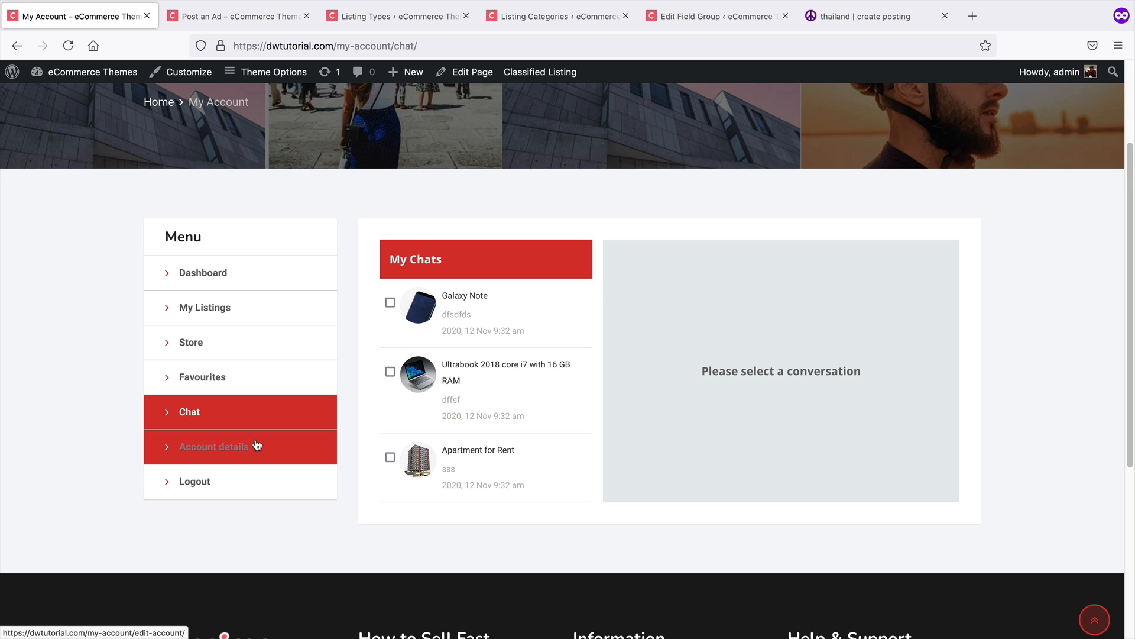
pyautogui.click(241, 453)
pyautogui.scroll(-3, 255, 444)
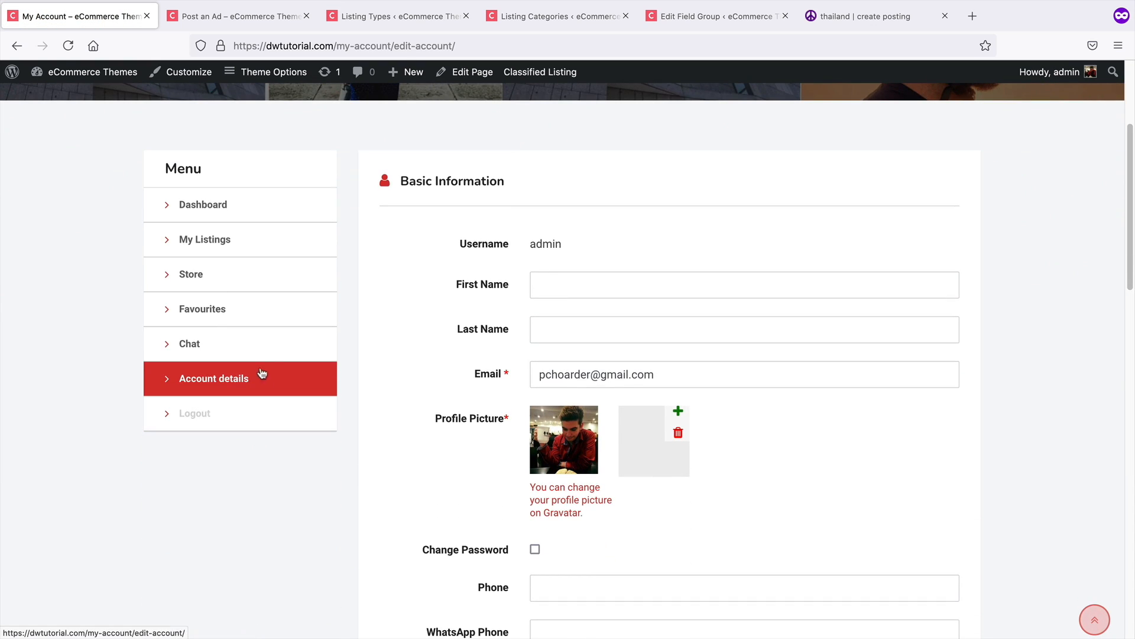
pyautogui.click(254, 253)
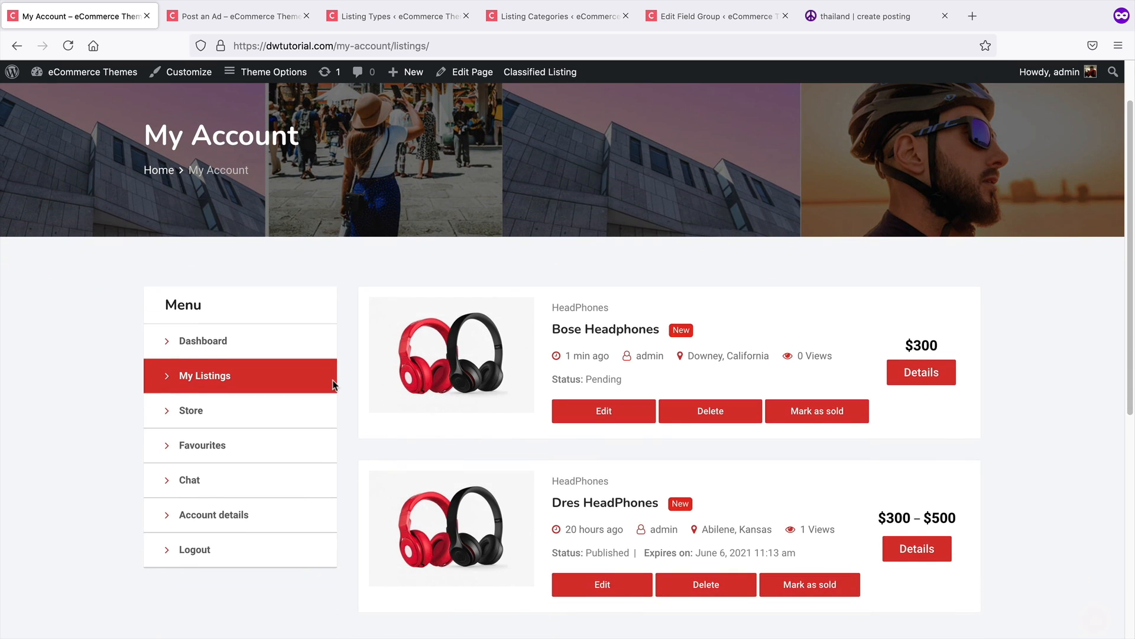
pyautogui.scroll(-1, 333, 384)
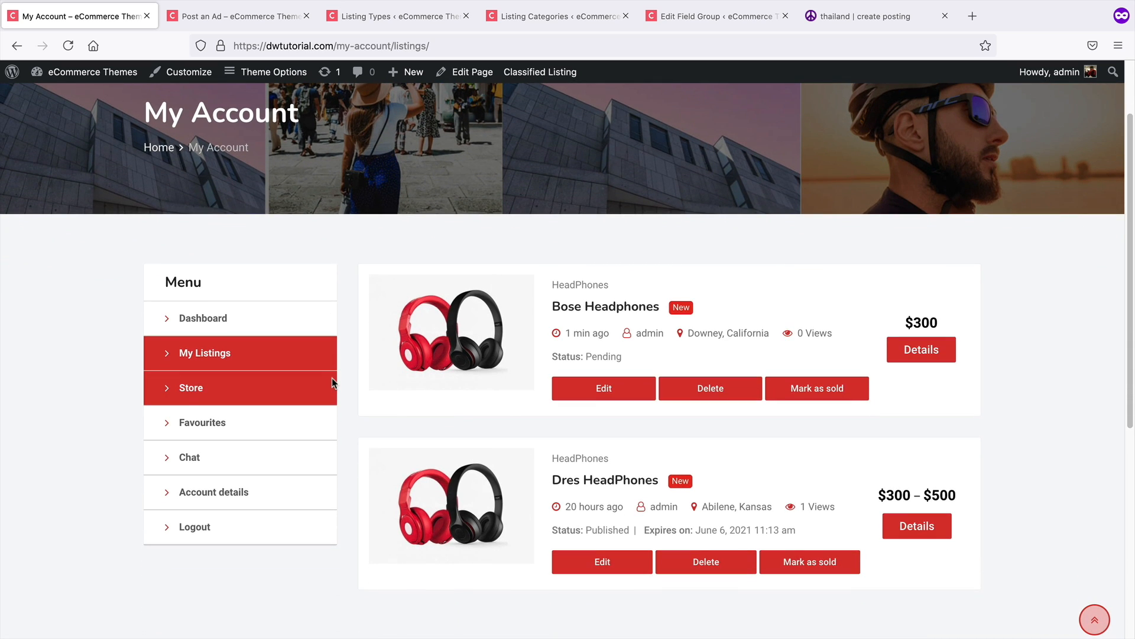
# Open the Bose Headphones listing for editing from the admin Classified Listings list
pyautogui.click(253, 22)
pyautogui.moveTo(83, 72)
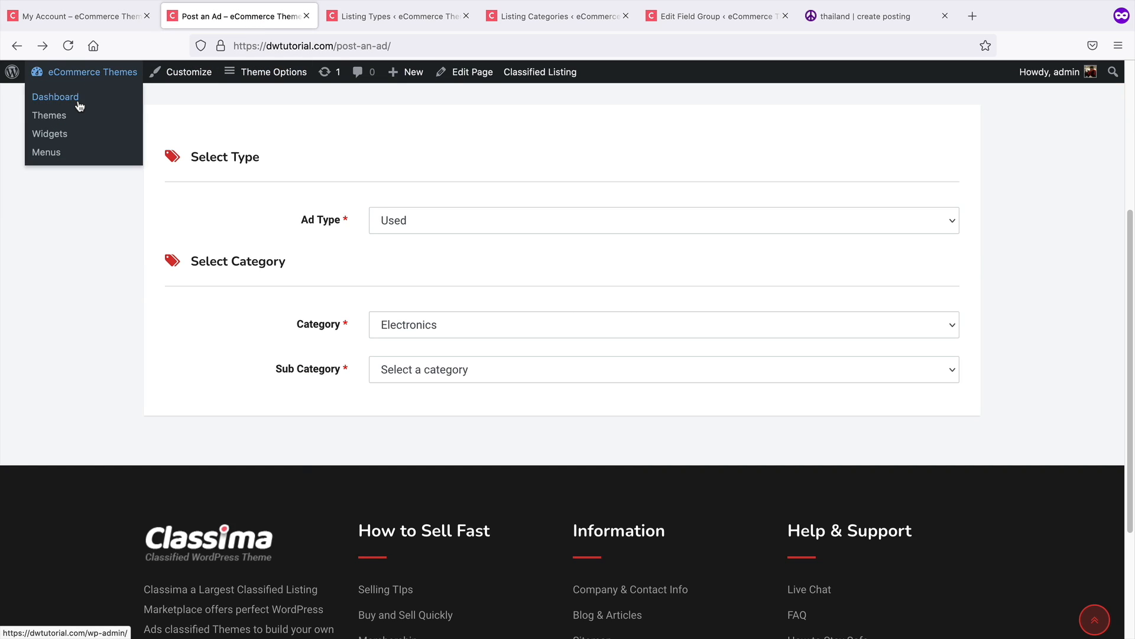
pyautogui.click(78, 105)
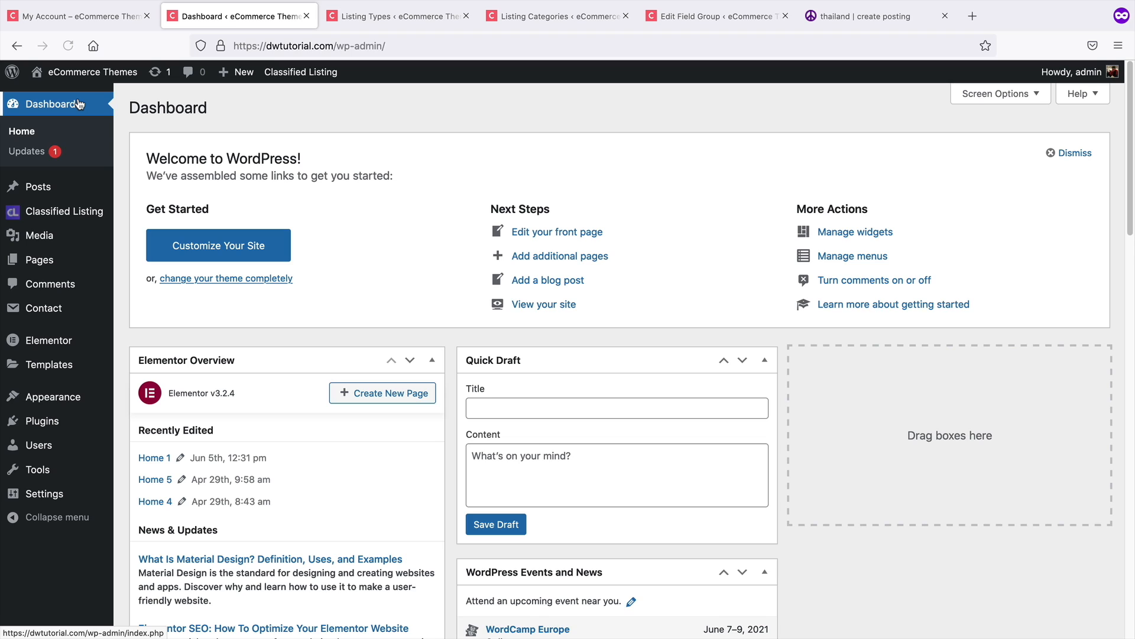
pyautogui.moveTo(58, 220)
pyautogui.click(146, 214)
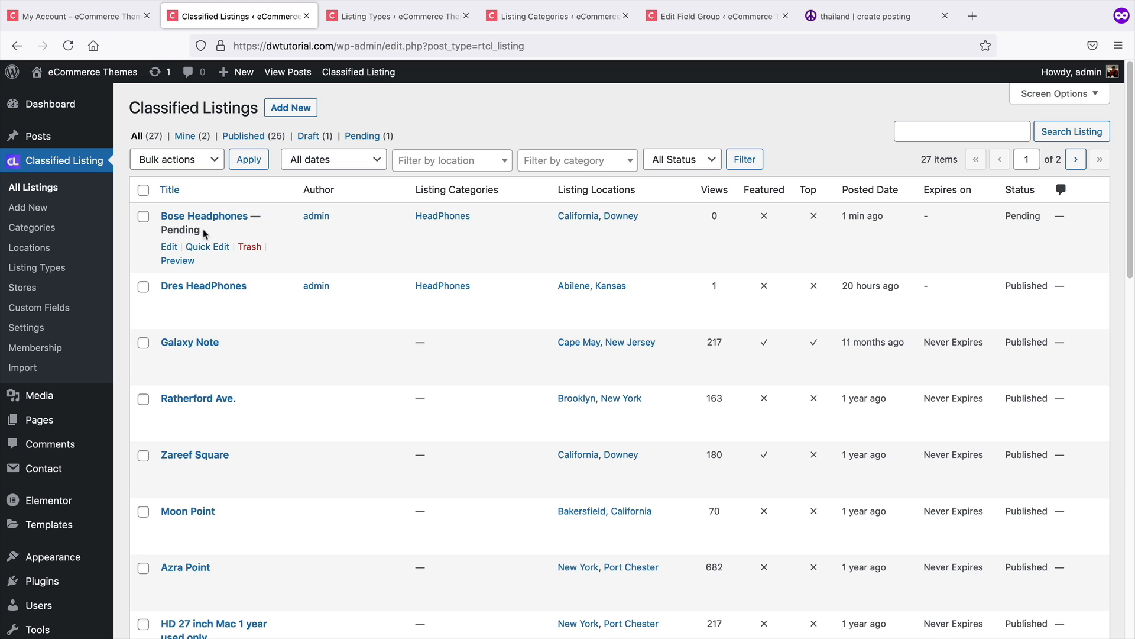
pyautogui.moveTo(204, 233); pyautogui.dragTo(164, 231)
pyautogui.click(205, 217)
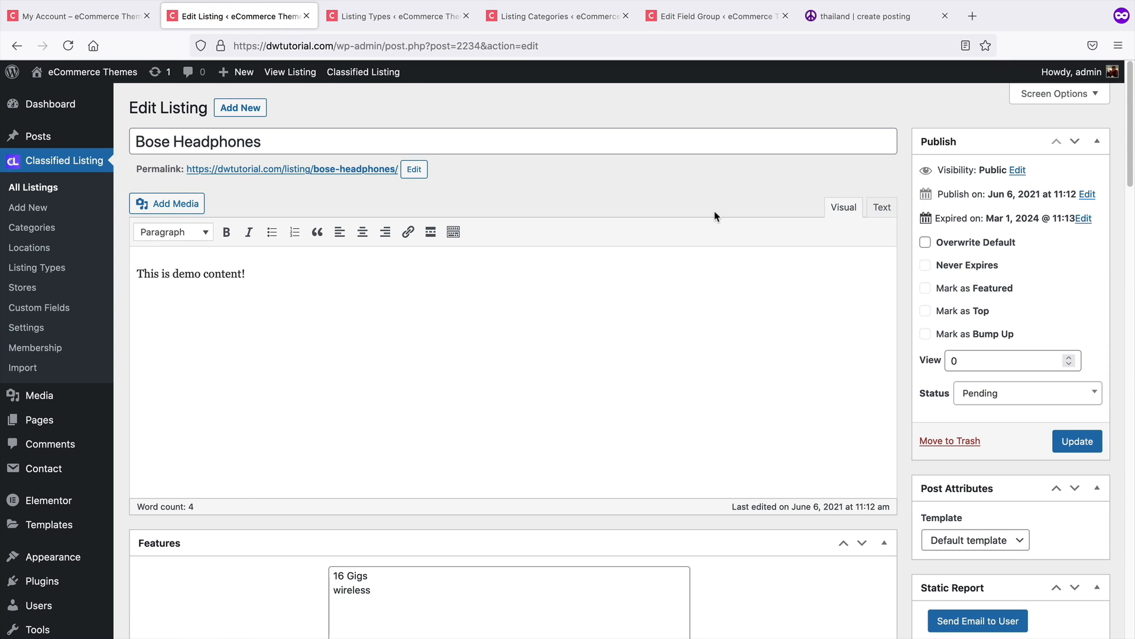
# Set the Bose Headphones listing's status to Published and update it
pyautogui.click(1002, 397)
pyautogui.click(1003, 461)
pyautogui.click(1077, 441)
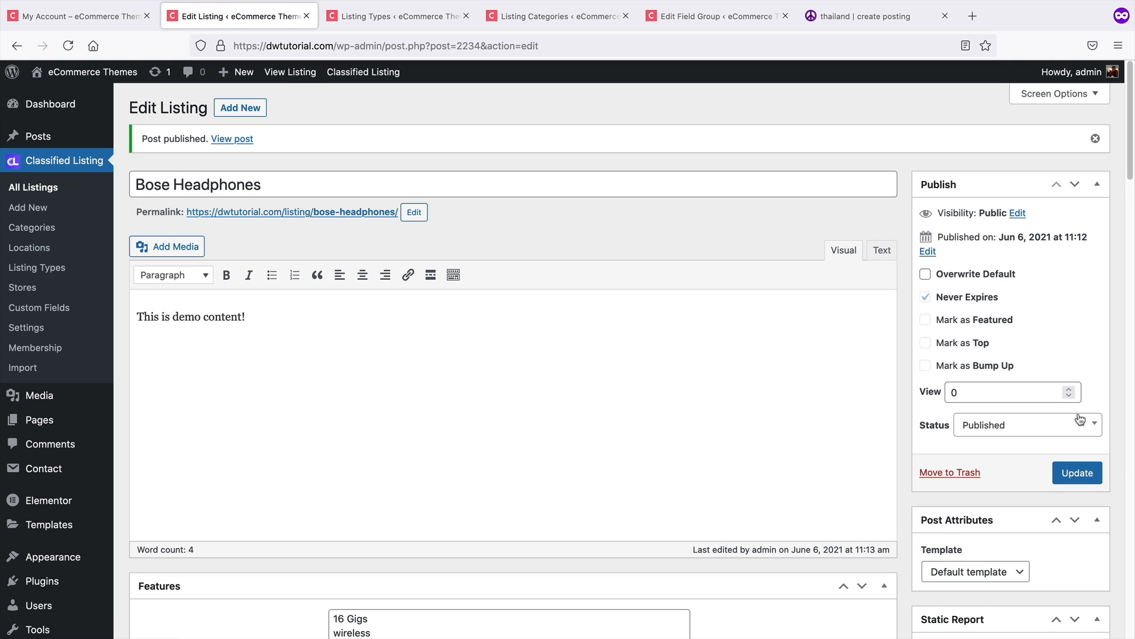
# View the published Bose Headphones listing in another browser and open and close the Email to Seller form
pyautogui.click(131, 18)
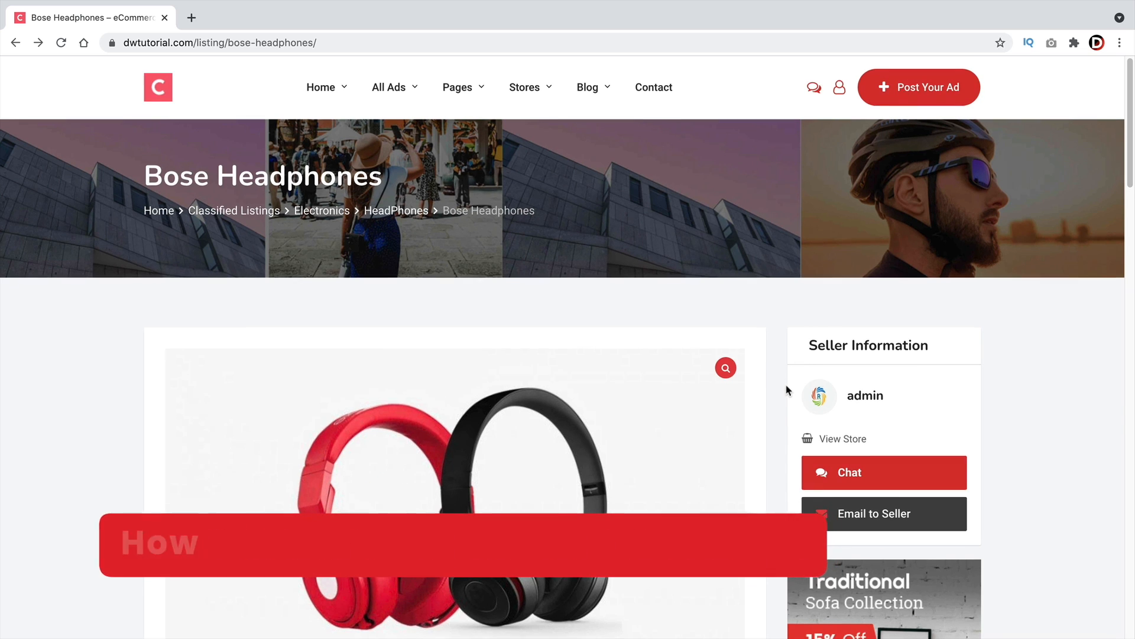
pyautogui.scroll(-3, 789, 381)
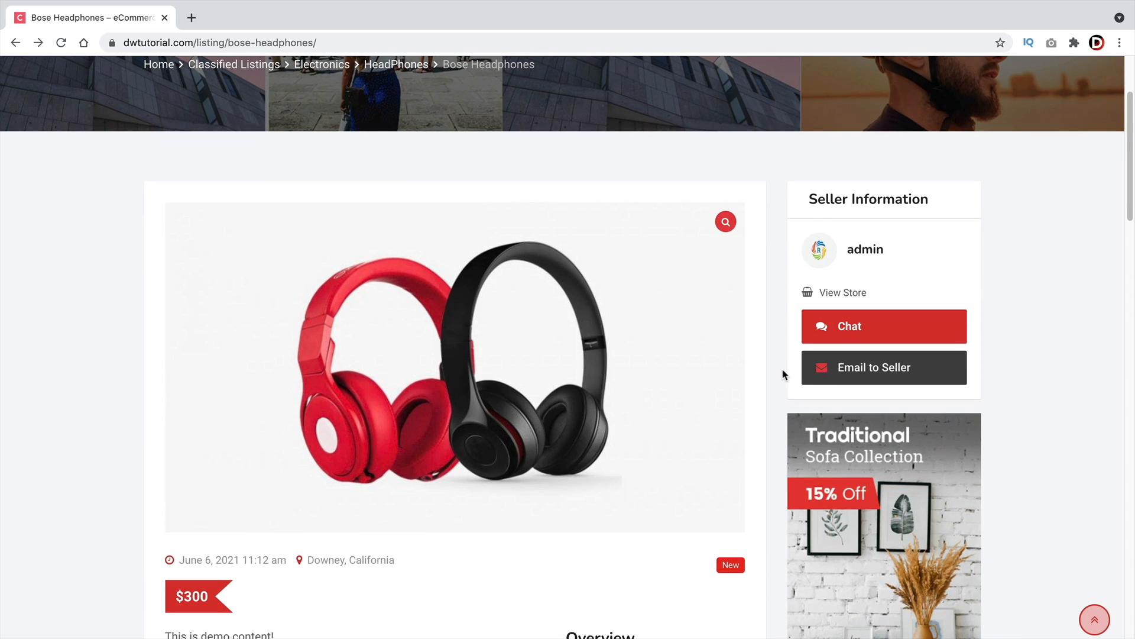
pyautogui.click(887, 372)
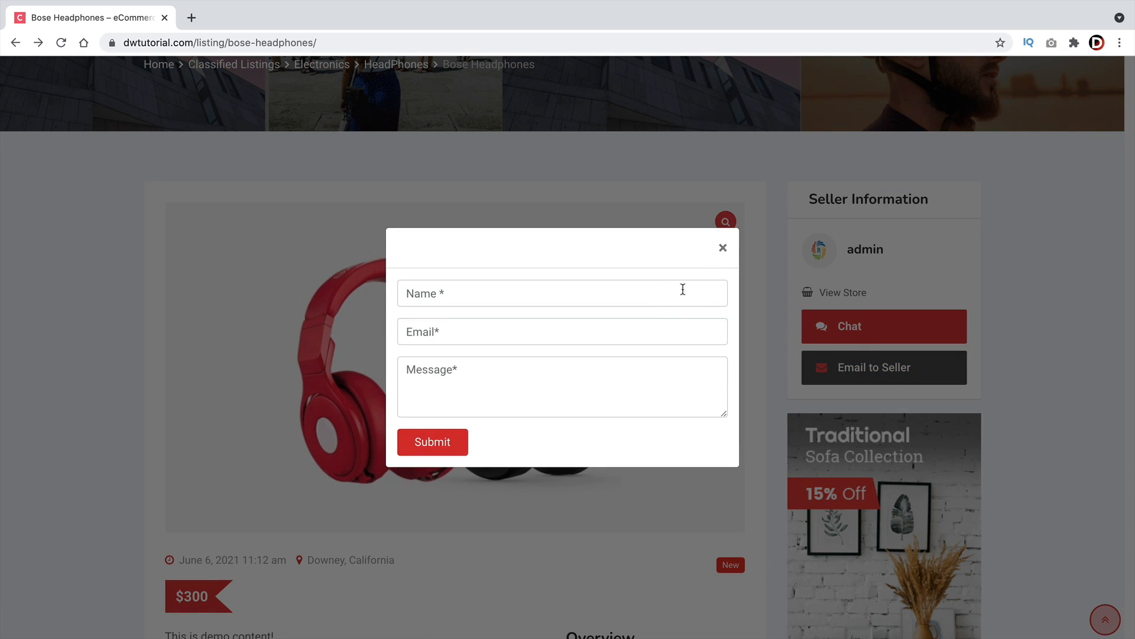
pyautogui.click(723, 247)
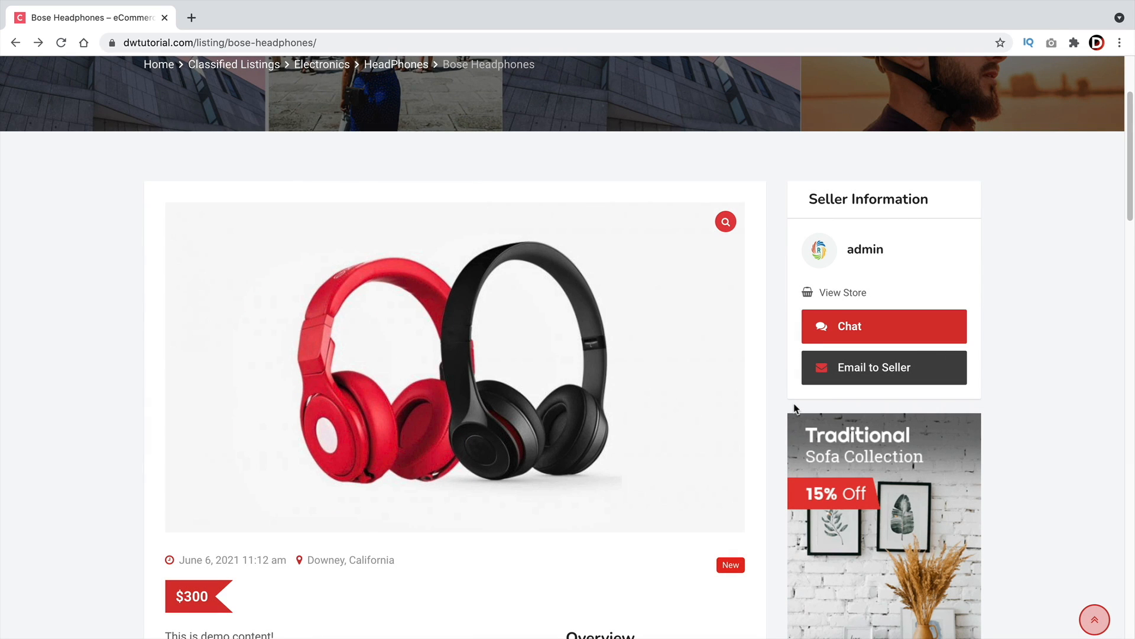
# Start a chat with the seller and log in with the saved user account
pyautogui.click(861, 328)
pyautogui.scroll(-5, 697, 411)
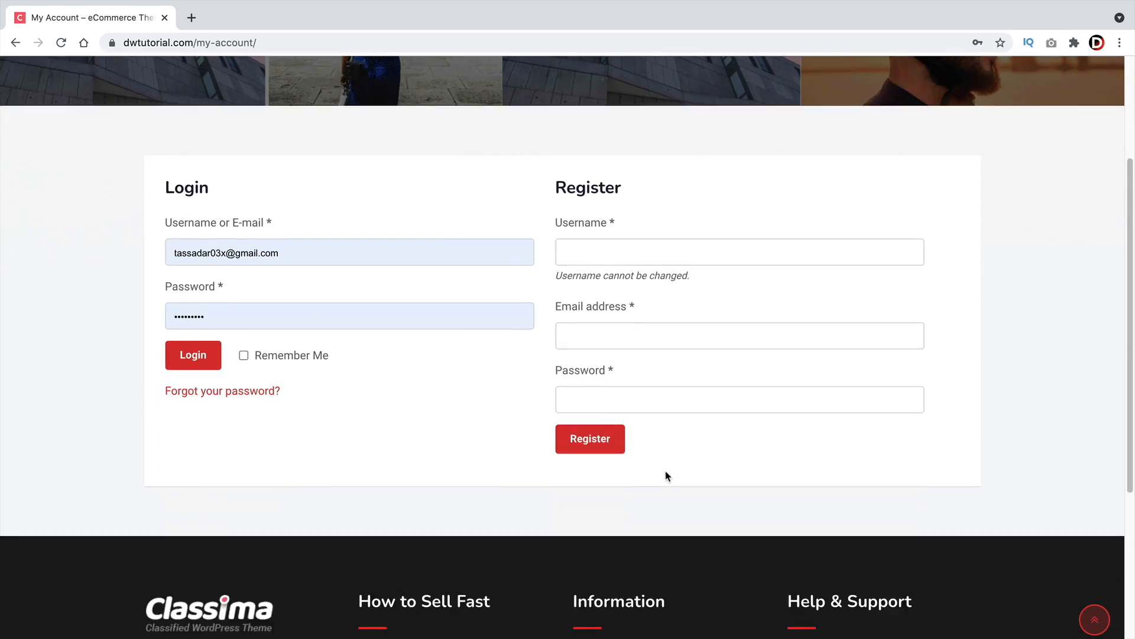
pyautogui.scroll(2, 654, 464)
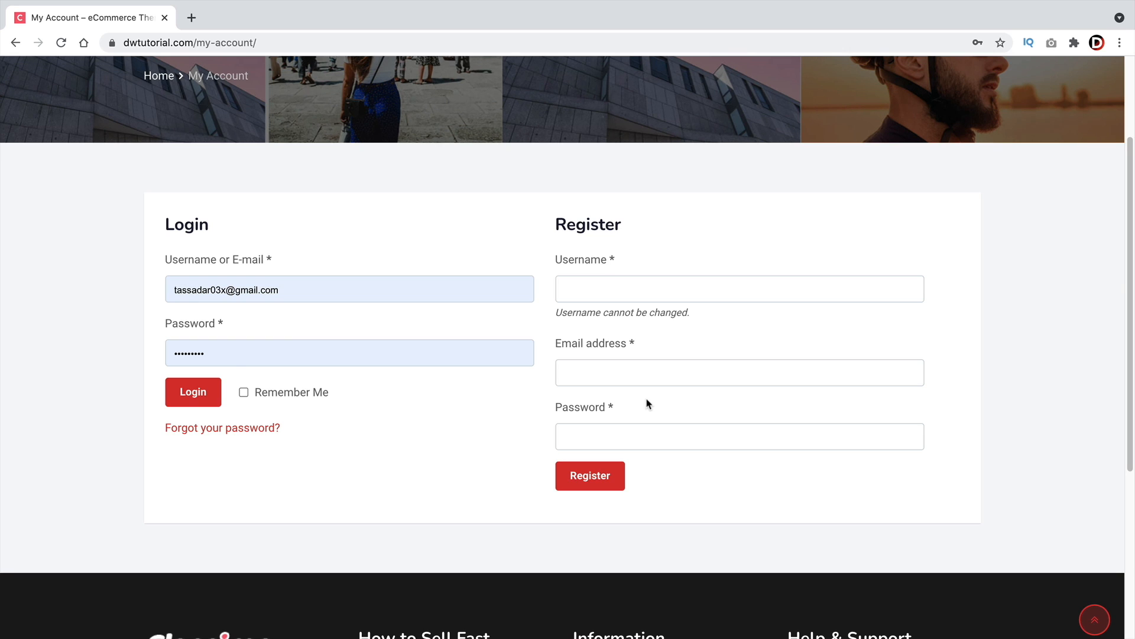
pyautogui.click(201, 392)
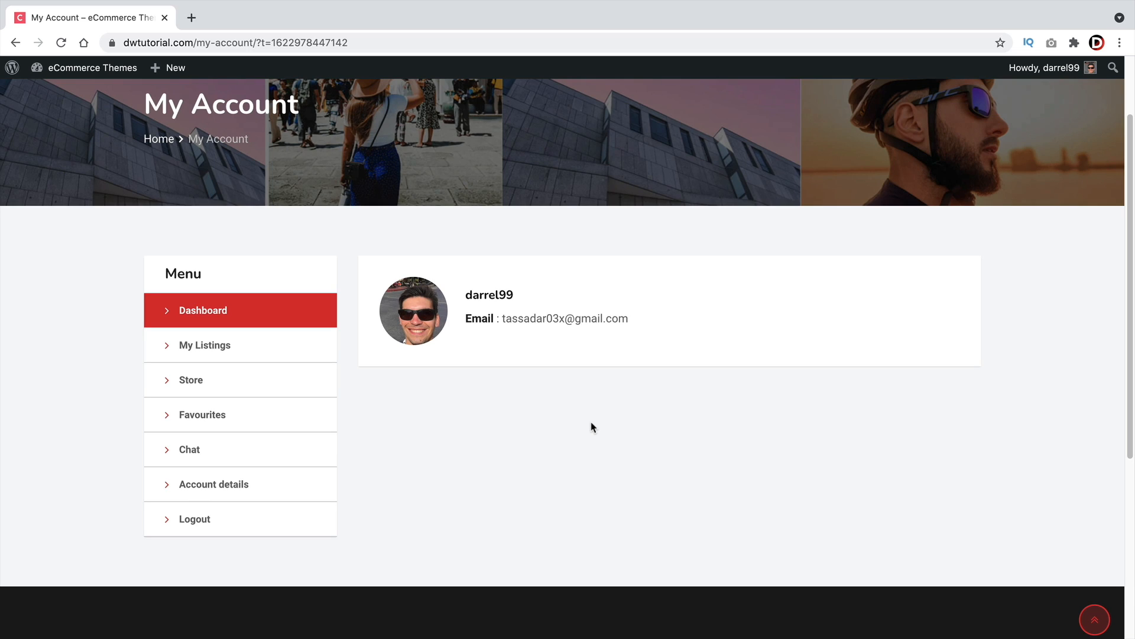
# Browse this user's My Listings, Store, Favourites and Account details sections
pyautogui.click(260, 356)
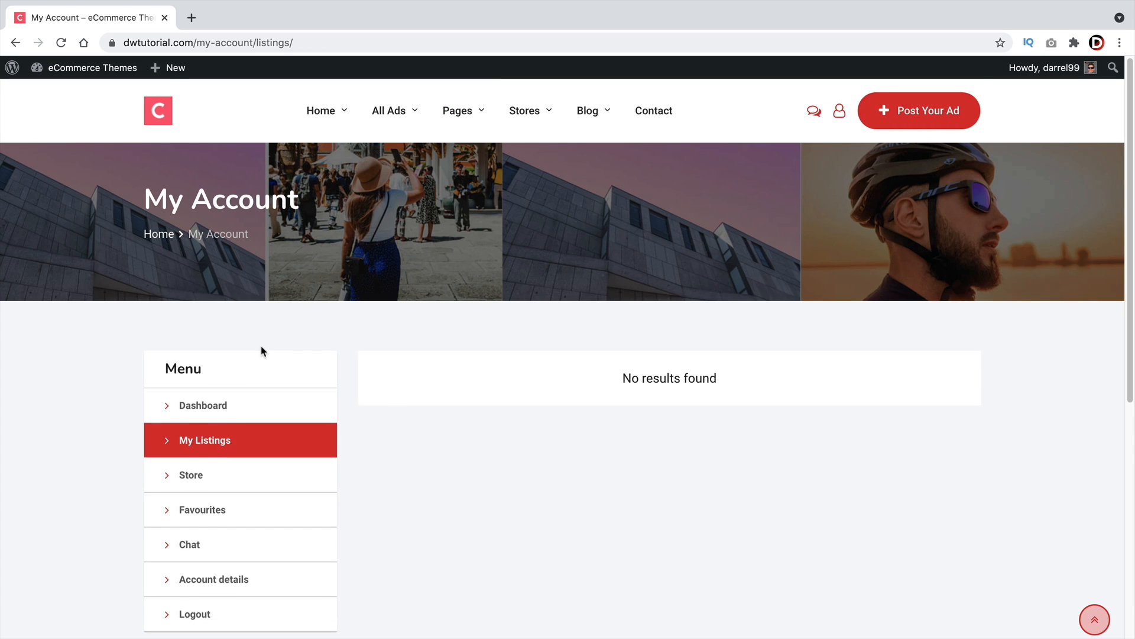
pyautogui.scroll(-2, 264, 352)
pyautogui.click(256, 375)
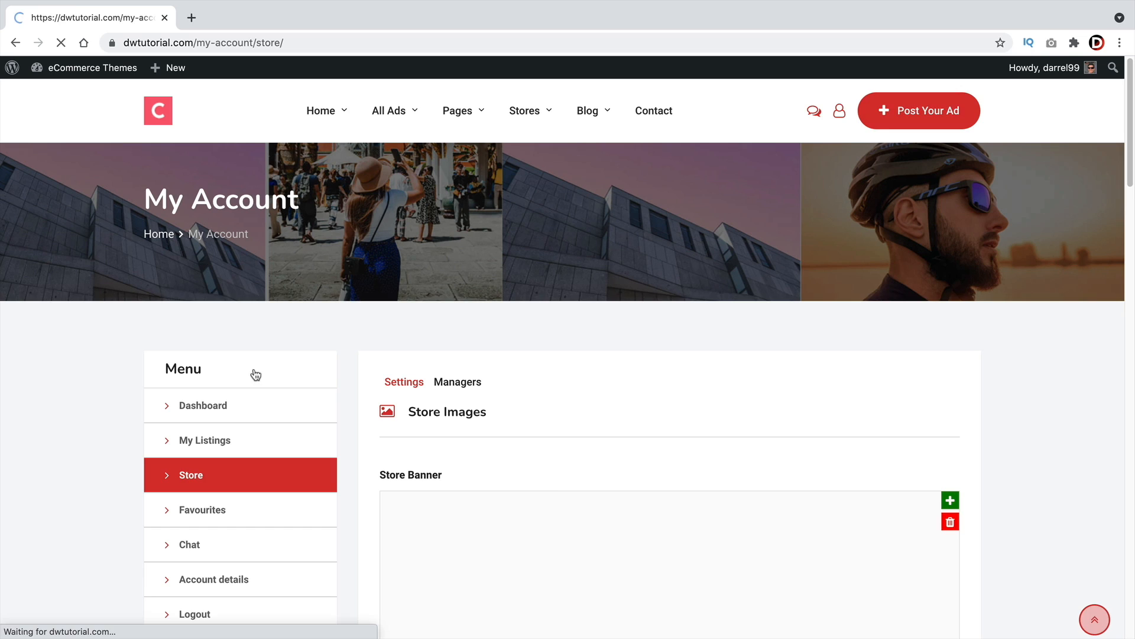
pyautogui.scroll(-2, 307, 497)
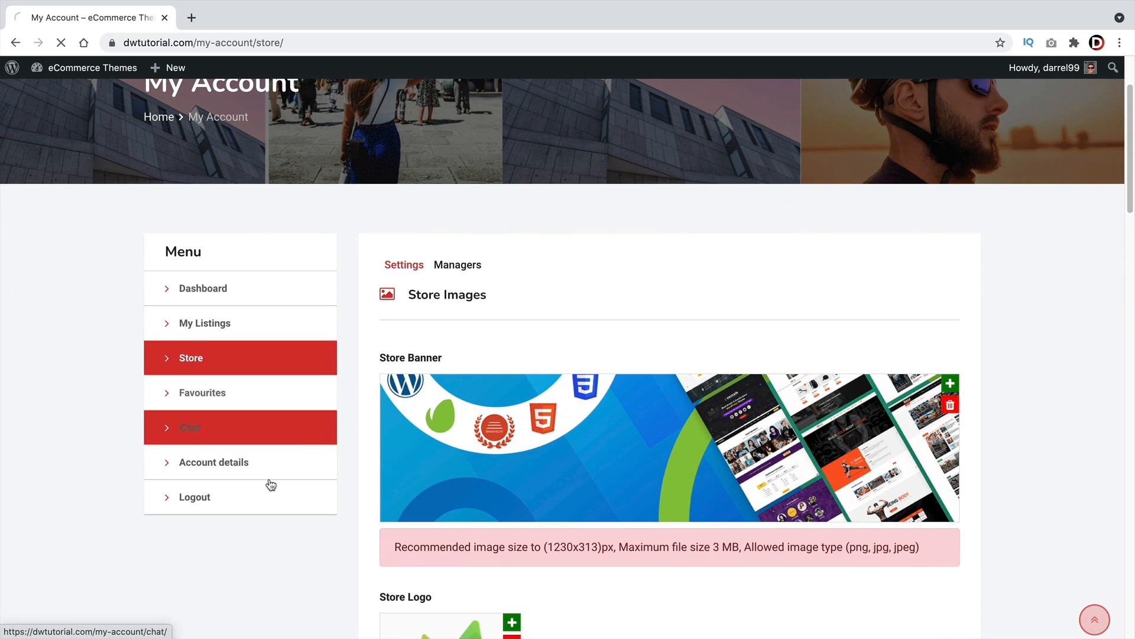
pyautogui.click(263, 397)
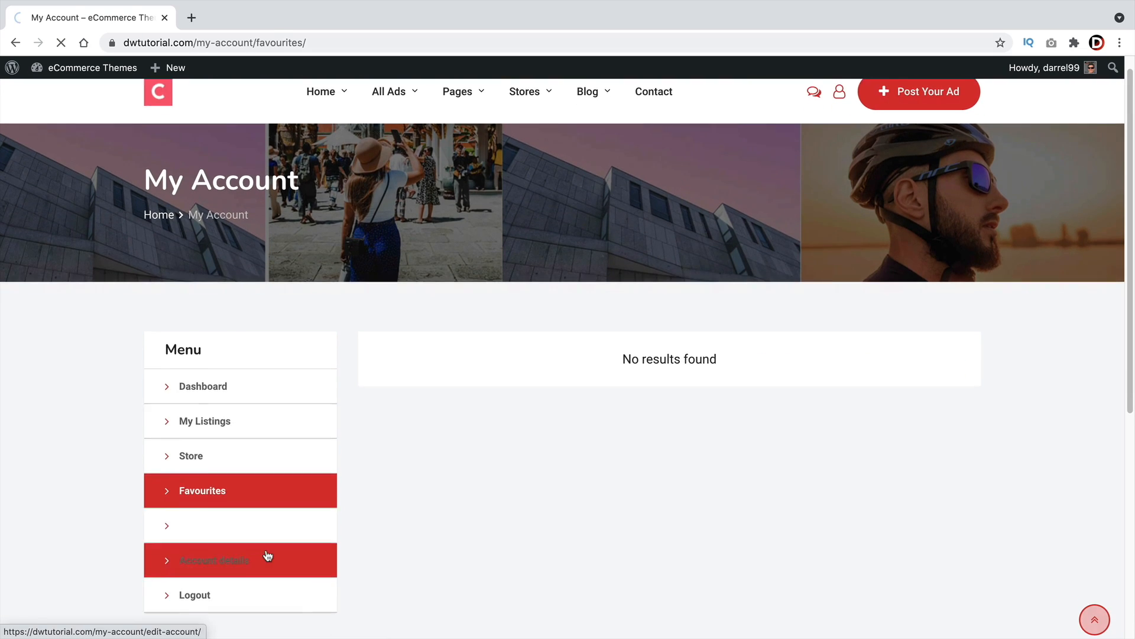
pyautogui.click(267, 555)
pyautogui.scroll(-2, 388, 439)
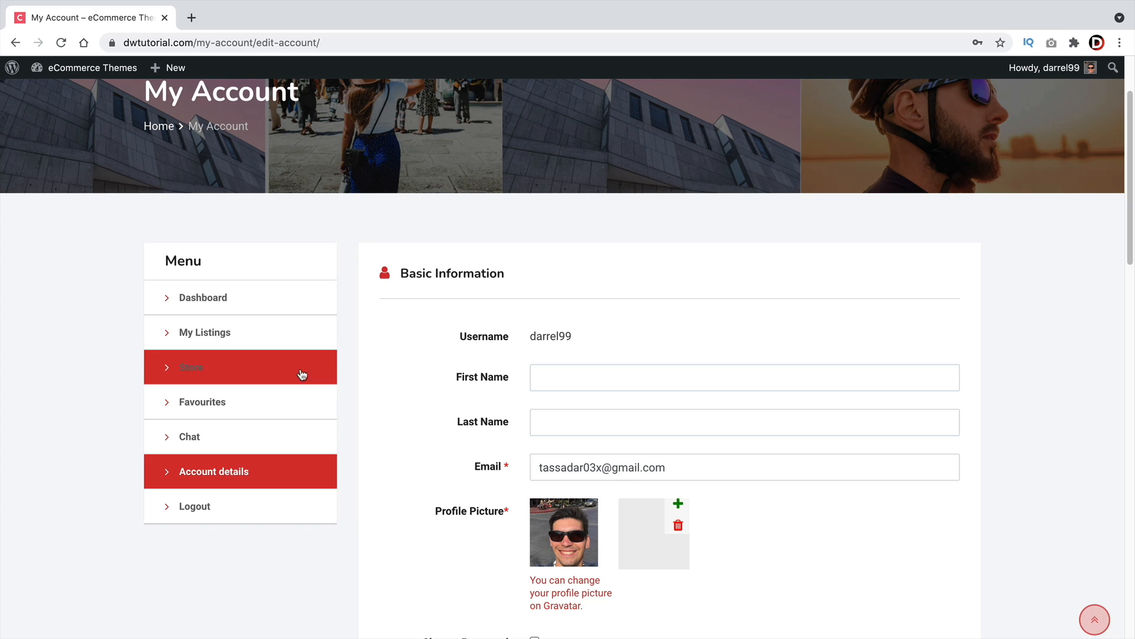
# Go to the All Ads page and open the Bose Headphones listing as the regular user
pyautogui.click(266, 299)
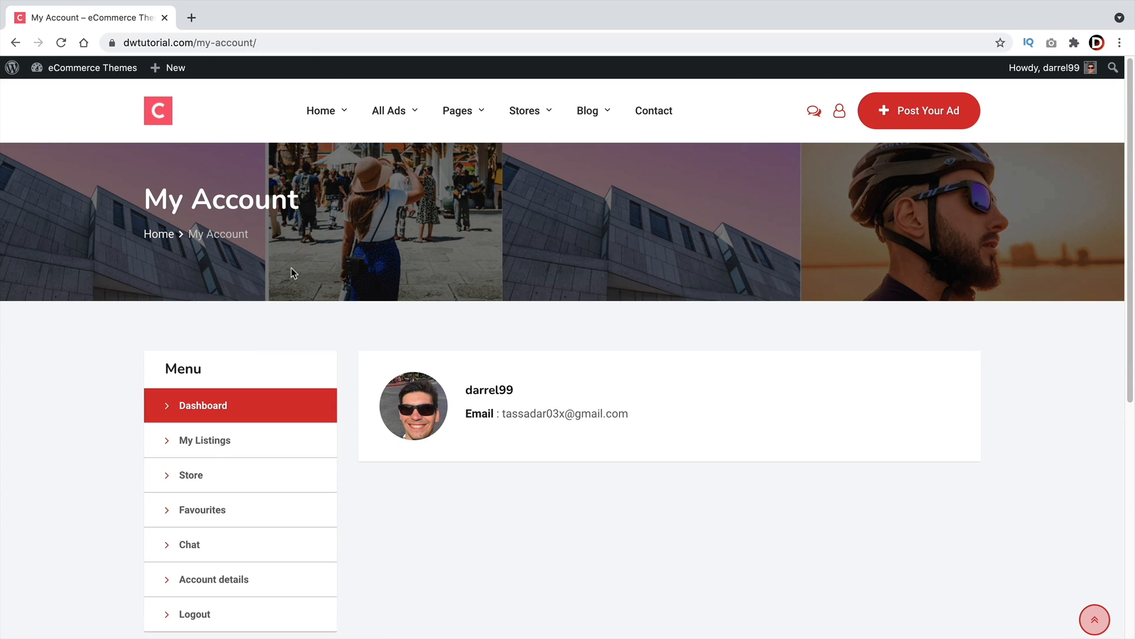
pyautogui.moveTo(521, 118)
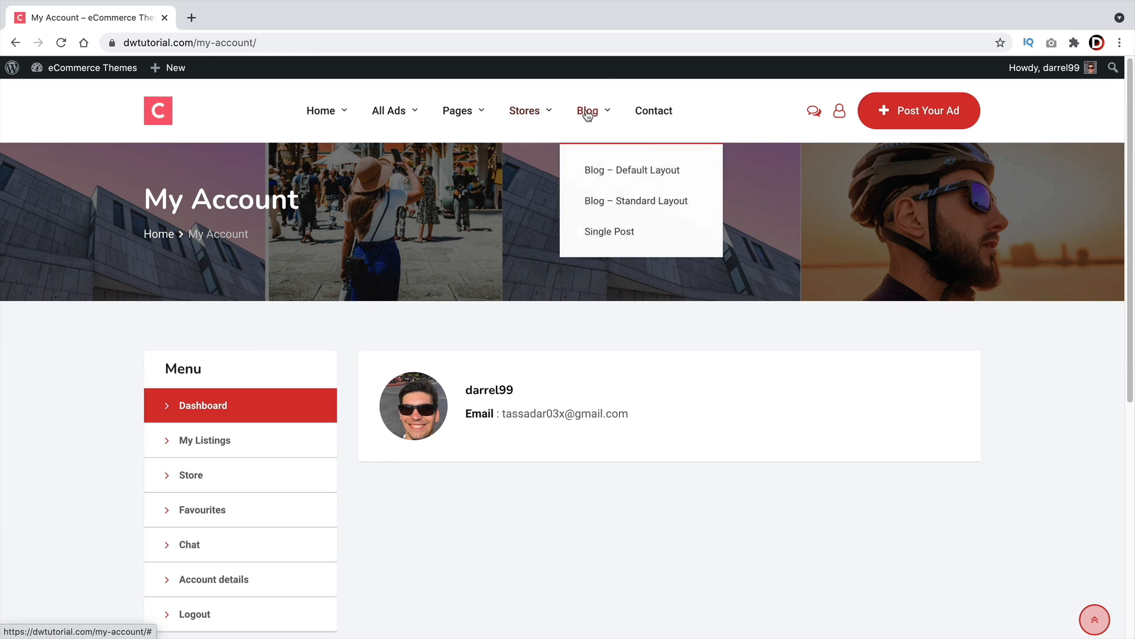
pyautogui.moveTo(411, 126)
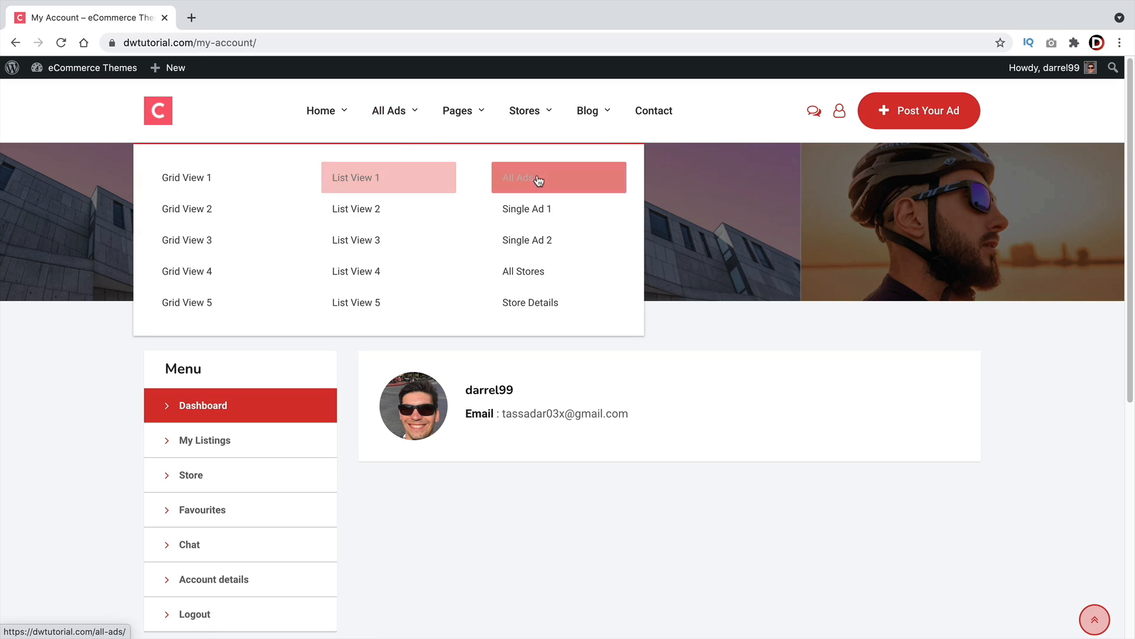
pyautogui.click(536, 179)
pyautogui.scroll(-10, 725, 481)
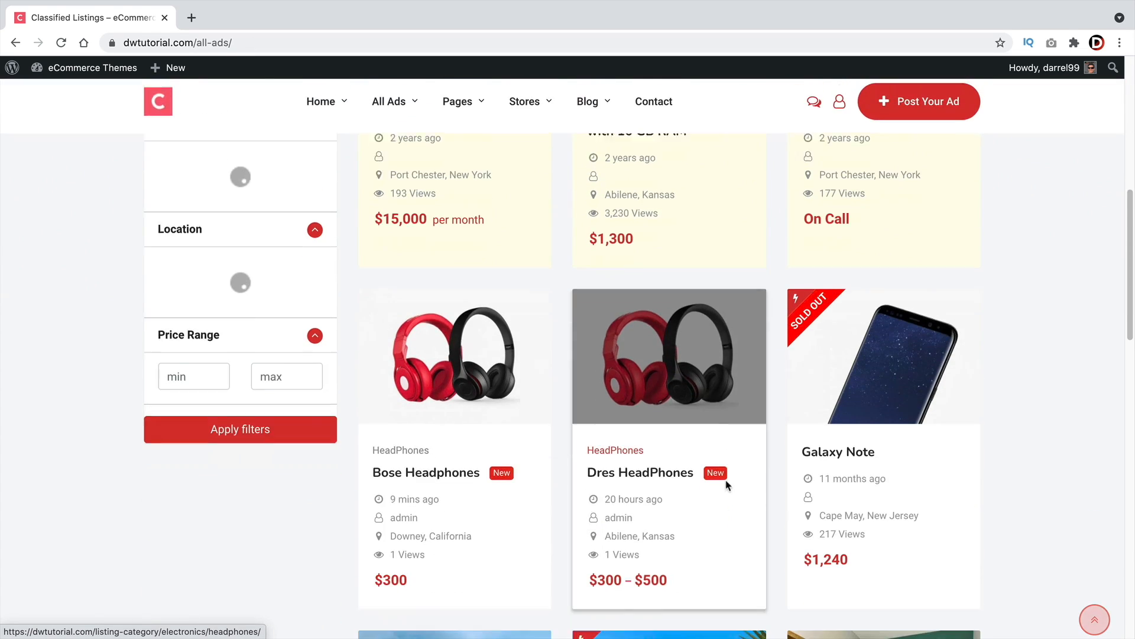
pyautogui.click(450, 285)
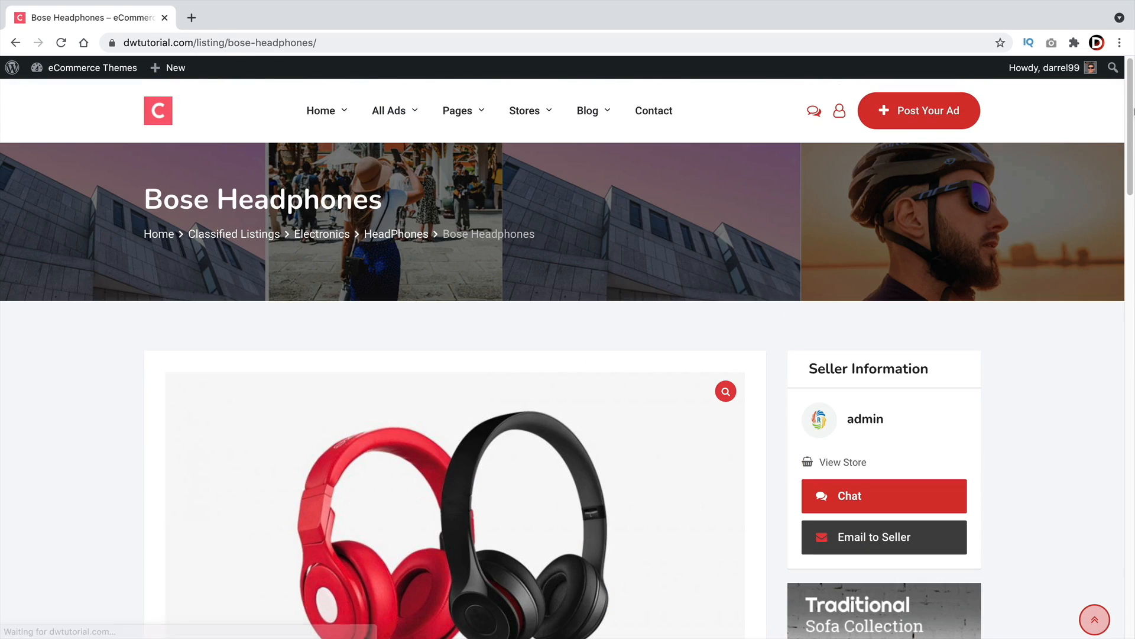
# Open a chat with the seller and send the message "are these free?"
pyautogui.scroll(-3, 1010, 500)
pyautogui.click(952, 374)
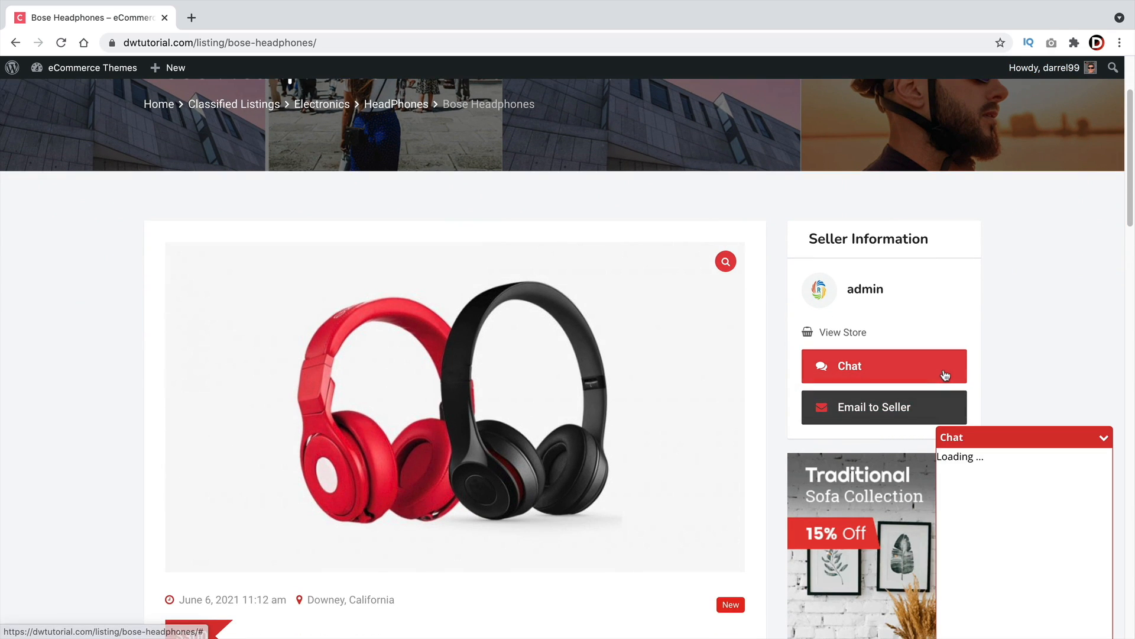
pyautogui.scroll(-1, 990, 492)
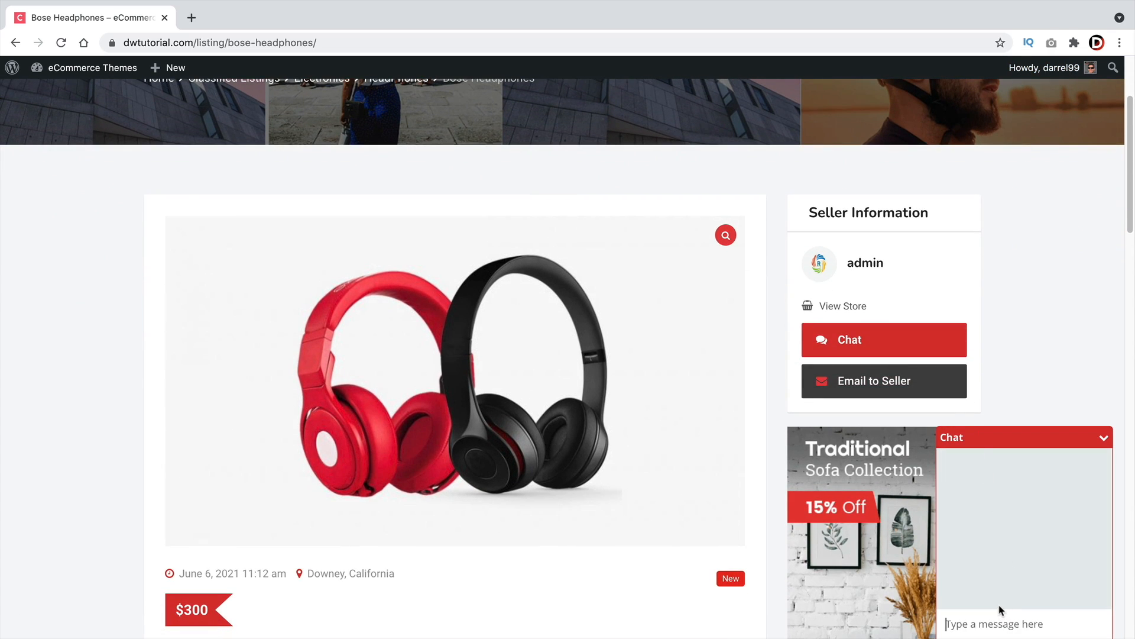
pyautogui.write('are these free?')
pyautogui.press('Return')
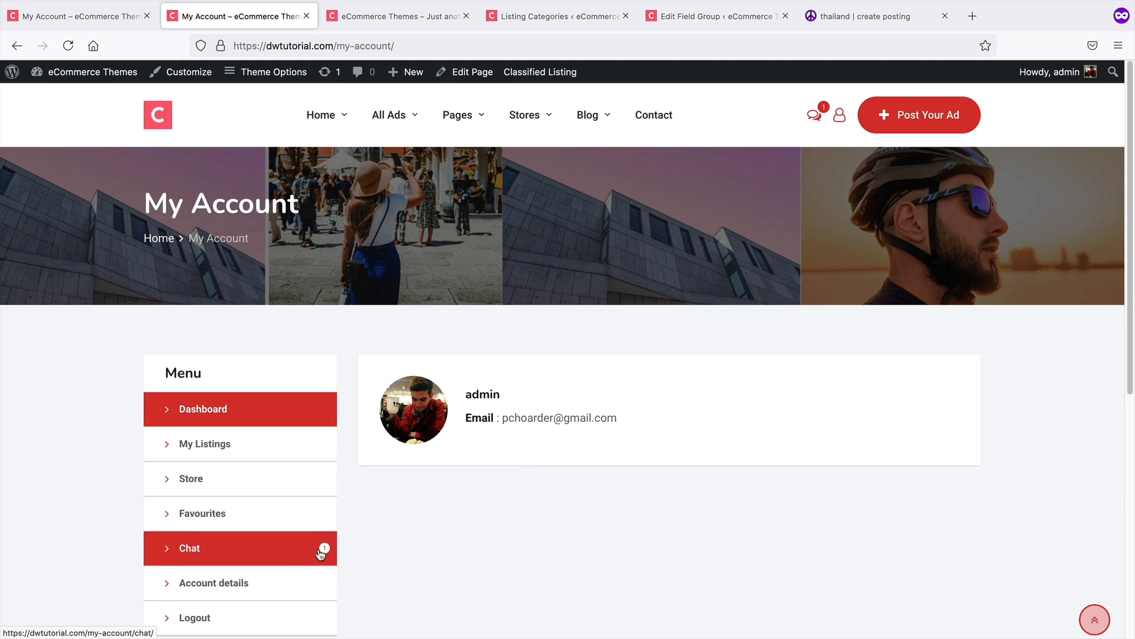
# As admin, open the buyer's chat conversation, reply "yes!", and check the reply in the buyer's chat window
pyautogui.click(815, 117)
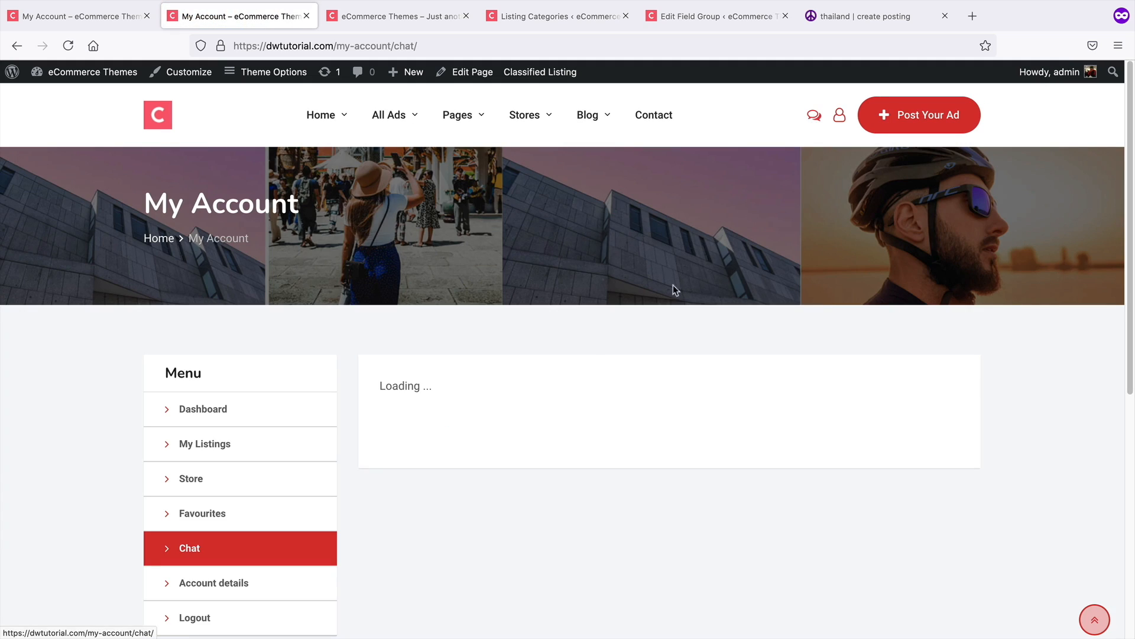
pyautogui.scroll(-3, 570, 375)
pyautogui.click(473, 320)
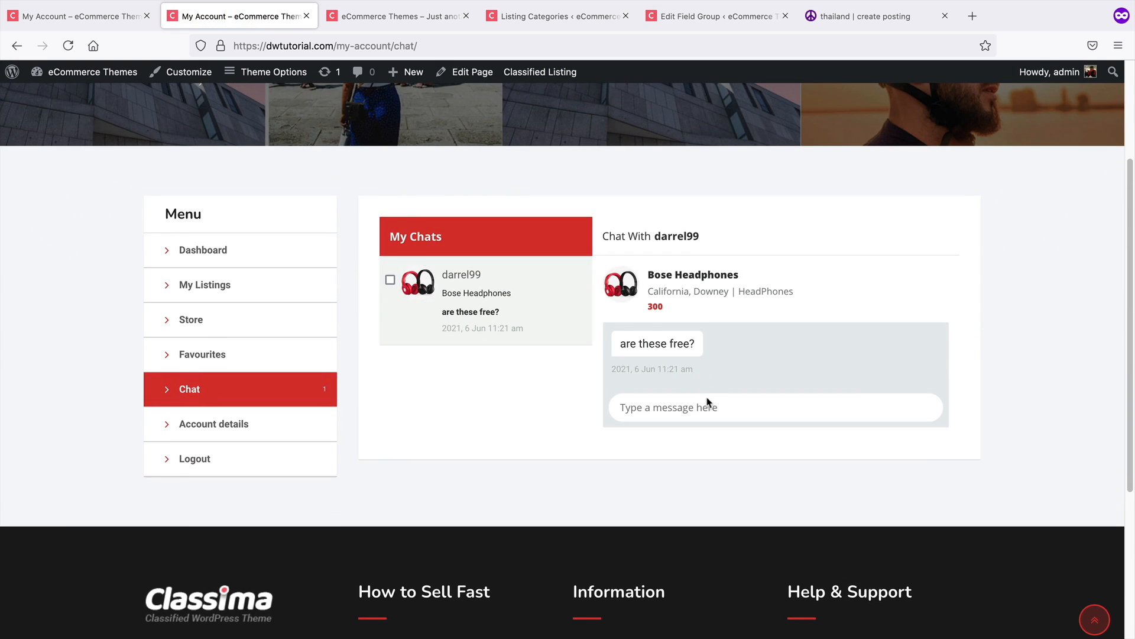
pyautogui.write('yes!')
pyautogui.press('Return')
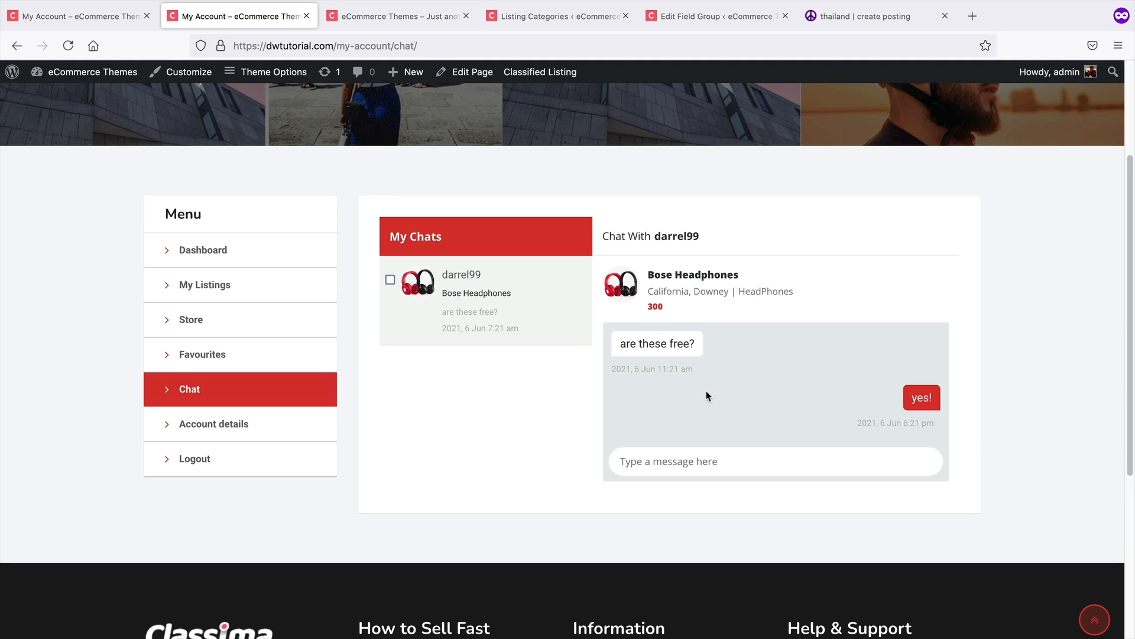
pyautogui.press('super+Tab')
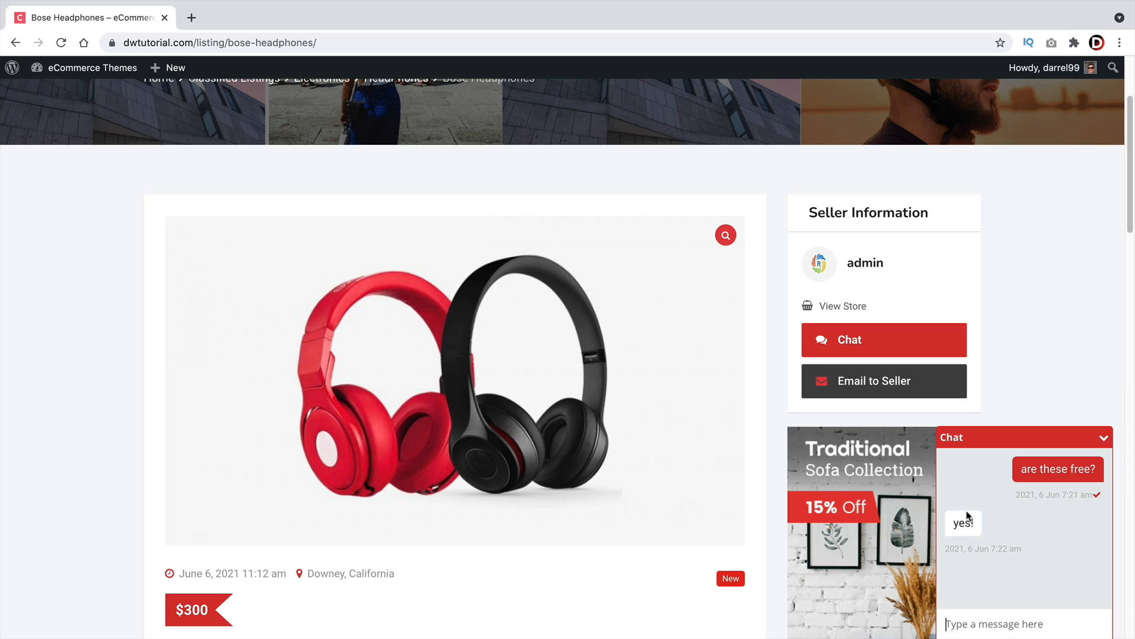
pyautogui.scroll(-1, 823, 465)
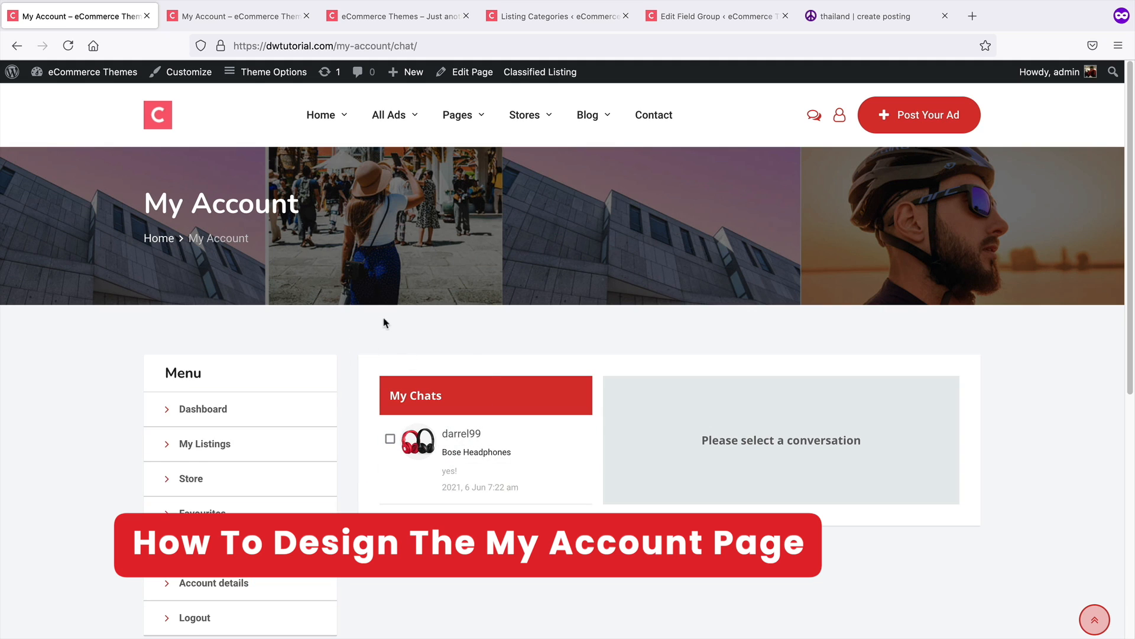
# Examine the Listing Account Page layout options under Layout Defaults in the Customizer
pyautogui.click(179, 77)
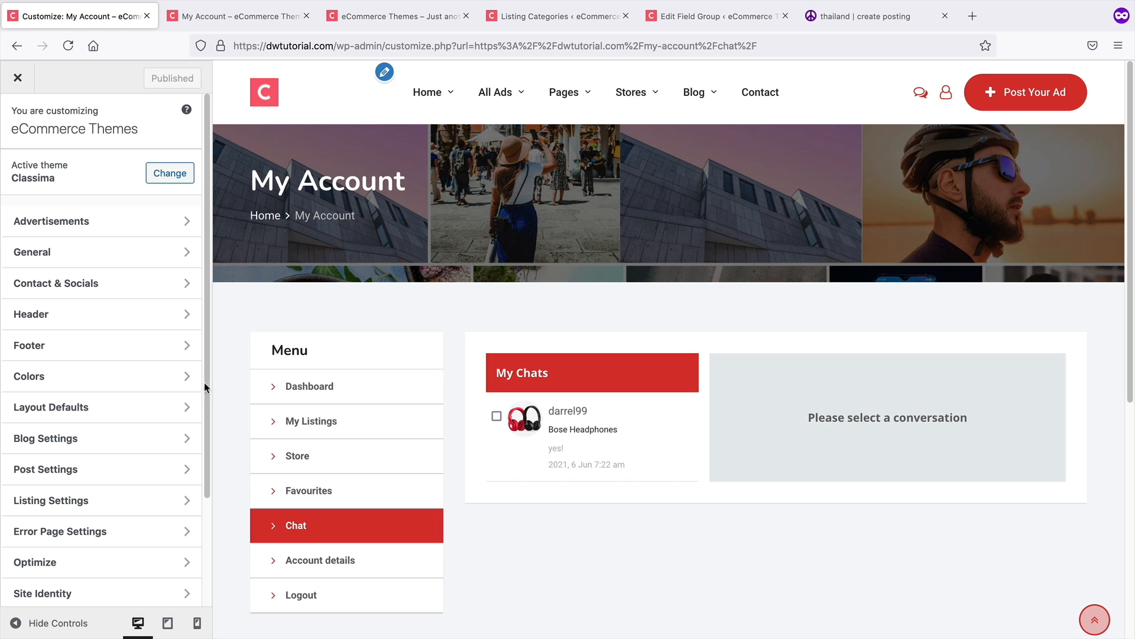
pyautogui.click(131, 414)
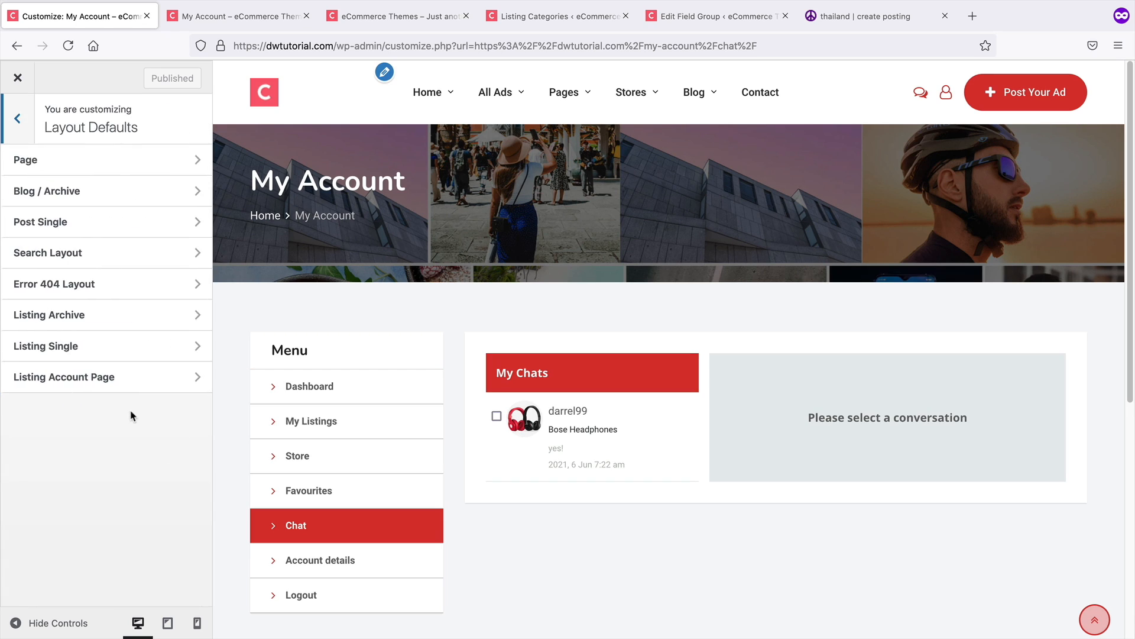
pyautogui.click(106, 386)
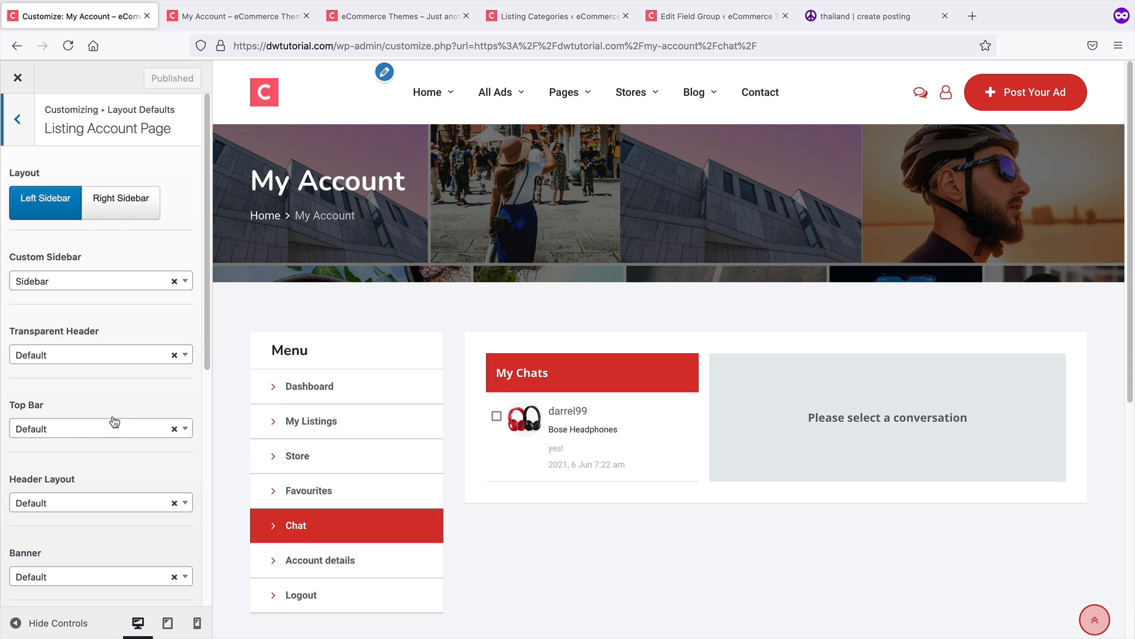
pyautogui.scroll(-6, 116, 414)
pyautogui.scroll(6, 119, 395)
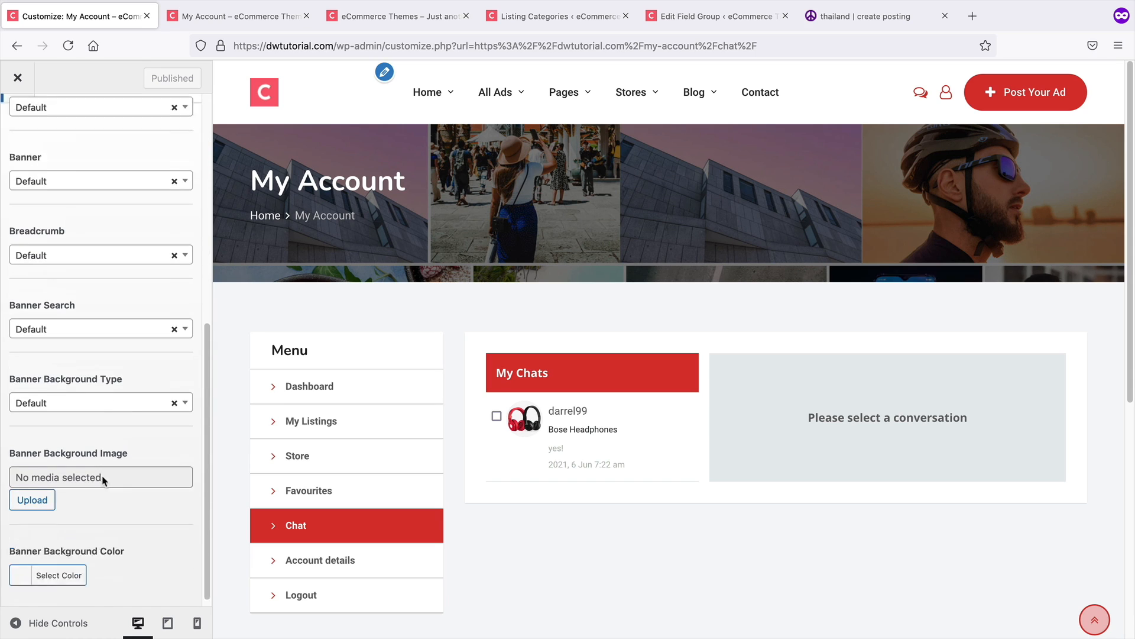
pyautogui.click(17, 122)
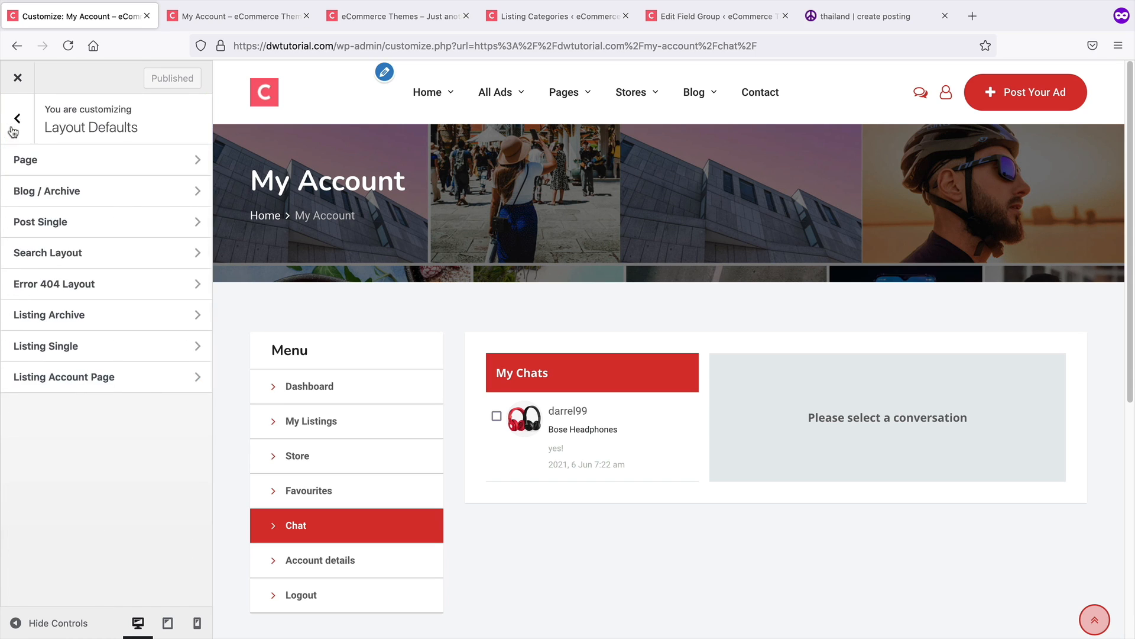
pyautogui.click(14, 129)
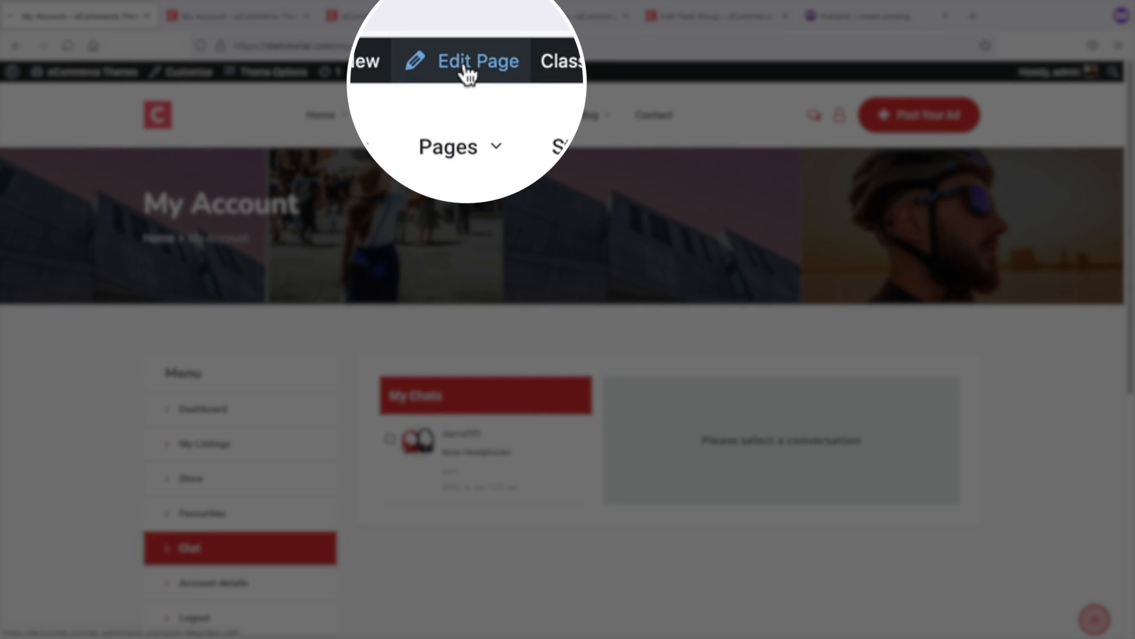
# Edit the My Account page with Elementor and add a Text Editor widget reading "Welcome Back Commander!"
pyautogui.click(465, 74)
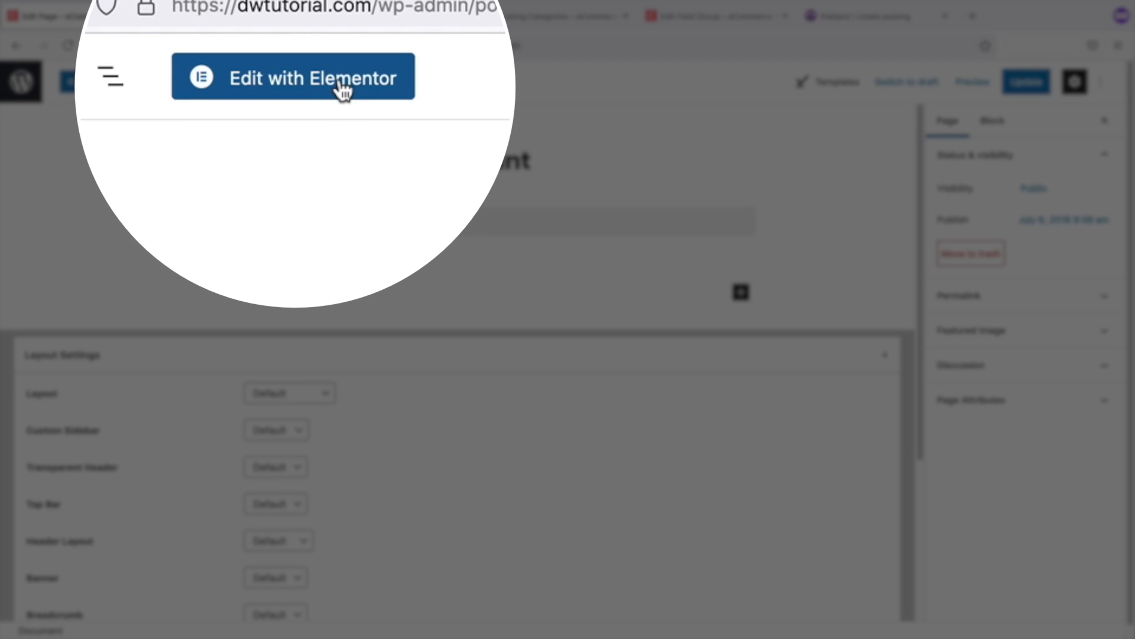
pyautogui.click(258, 87)
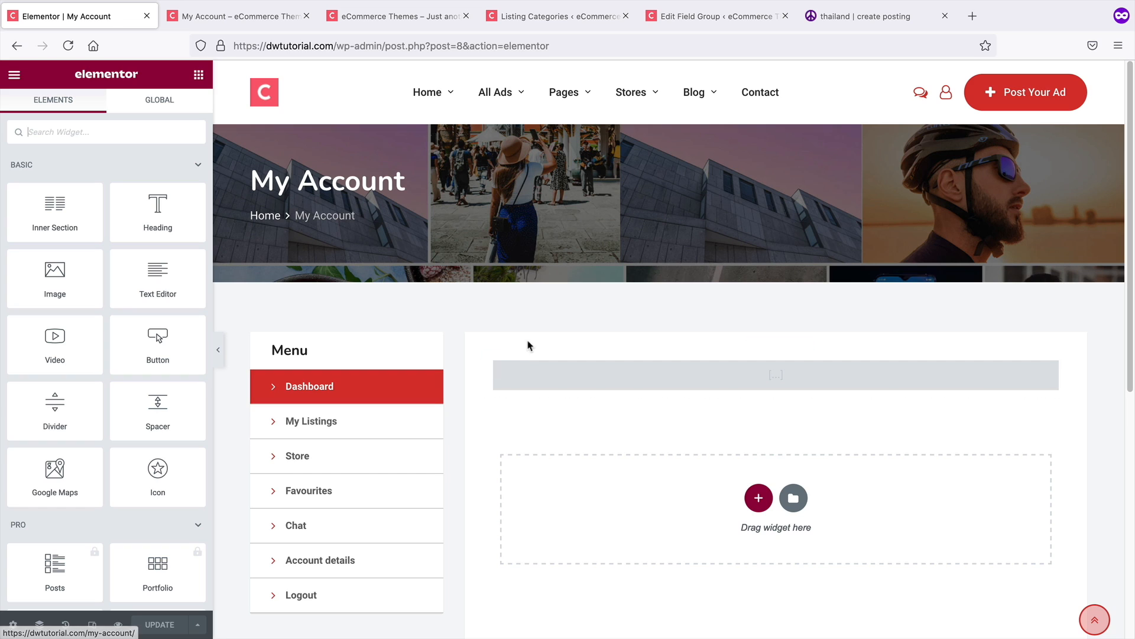
pyautogui.scroll(-1, 810, 284)
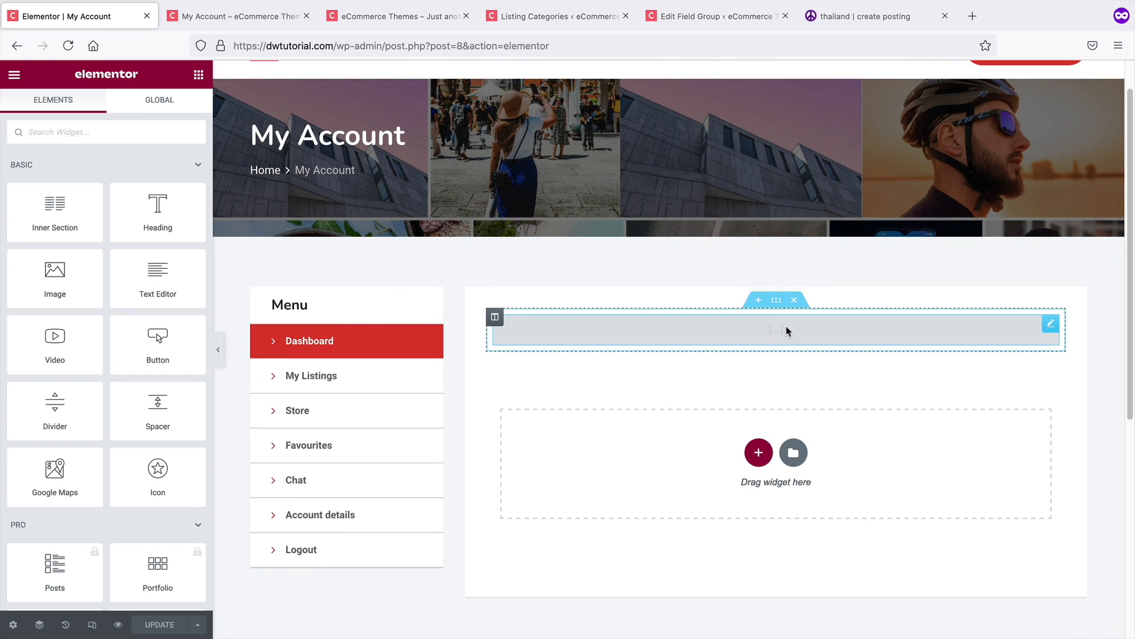
pyautogui.moveTo(174, 296); pyautogui.dragTo(739, 334)
pyautogui.moveTo(176, 322); pyautogui.dragTo(1, 216)
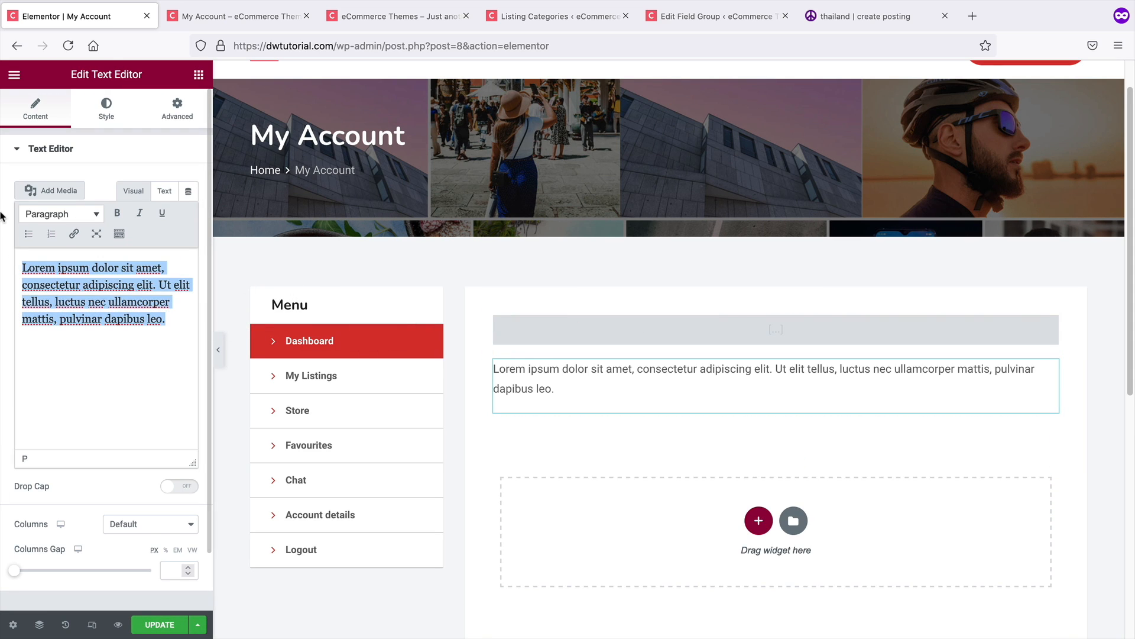
pyautogui.write('Thank You')
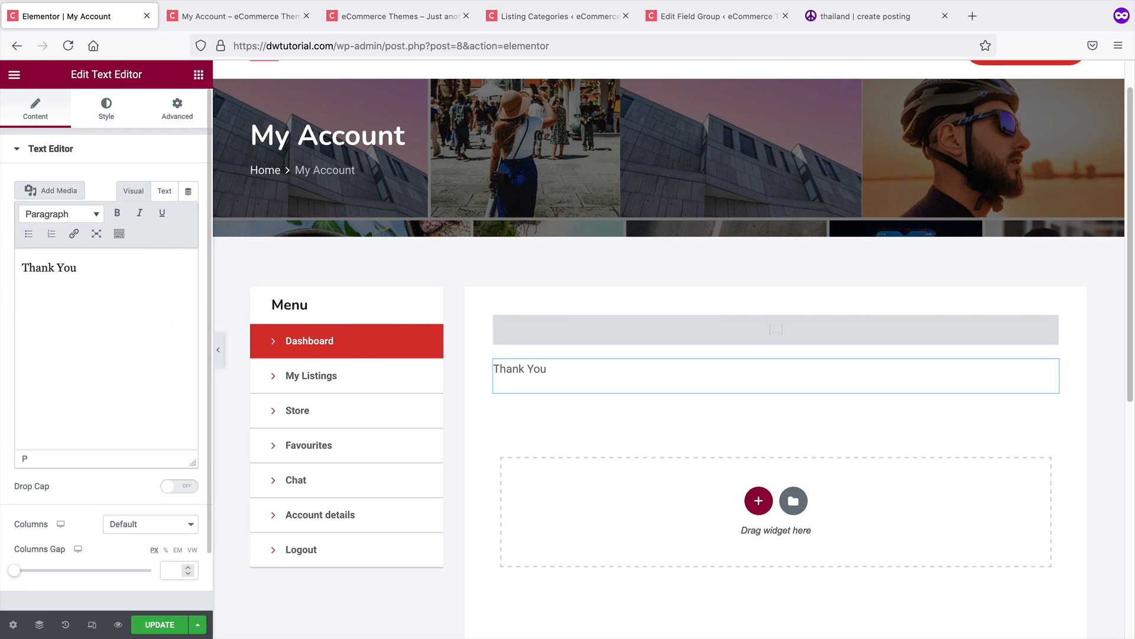
pyautogui.press('BackSpace')
pyautogui.press('BackSpace')
pyautogui.write('Welcom')
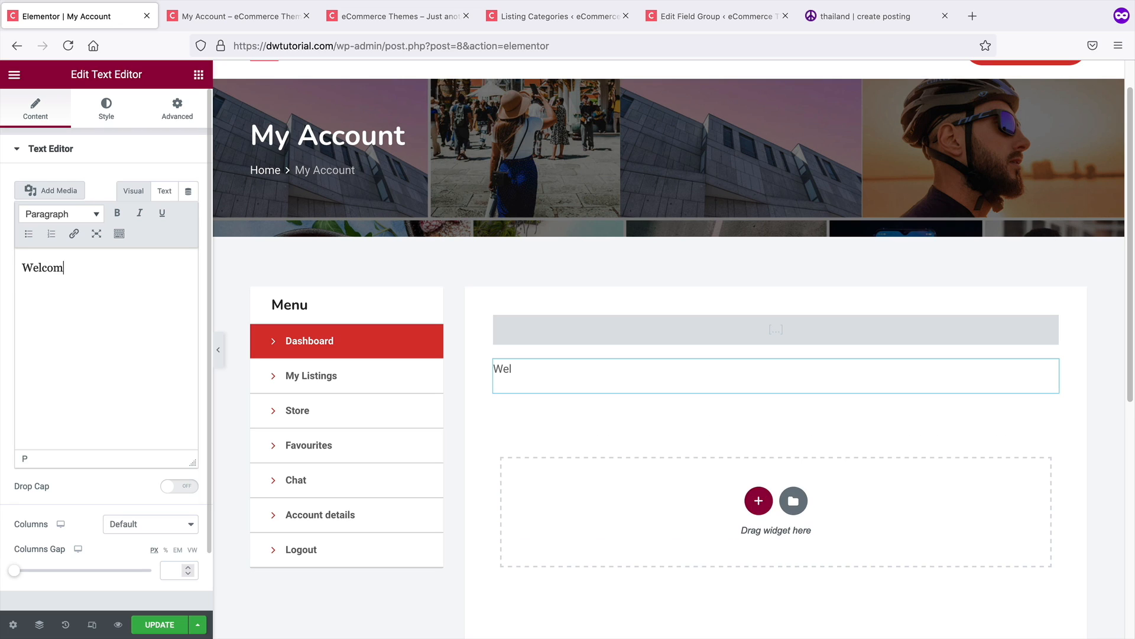
pyautogui.write('e Back Commander!')
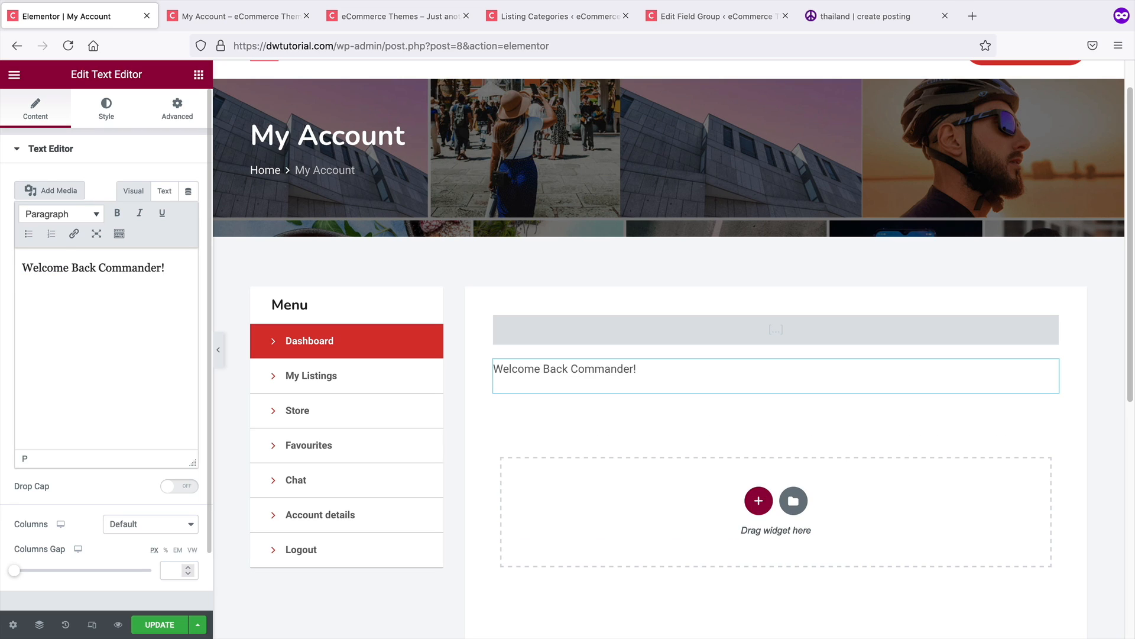
# Move the welcome text widget above the account content and update the page
pyautogui.moveTo(1052, 370); pyautogui.dragTo(1039, 321)
pyautogui.click(157, 623)
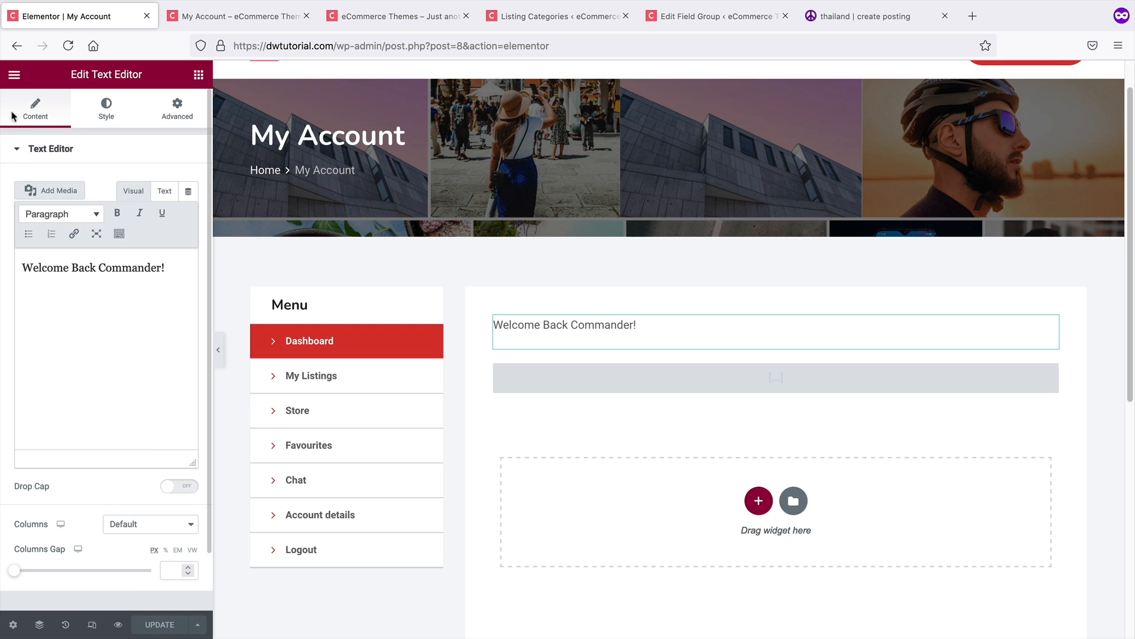
# View the updated My Account page and its My Listings section
pyautogui.click(14, 75)
pyautogui.click(110, 296)
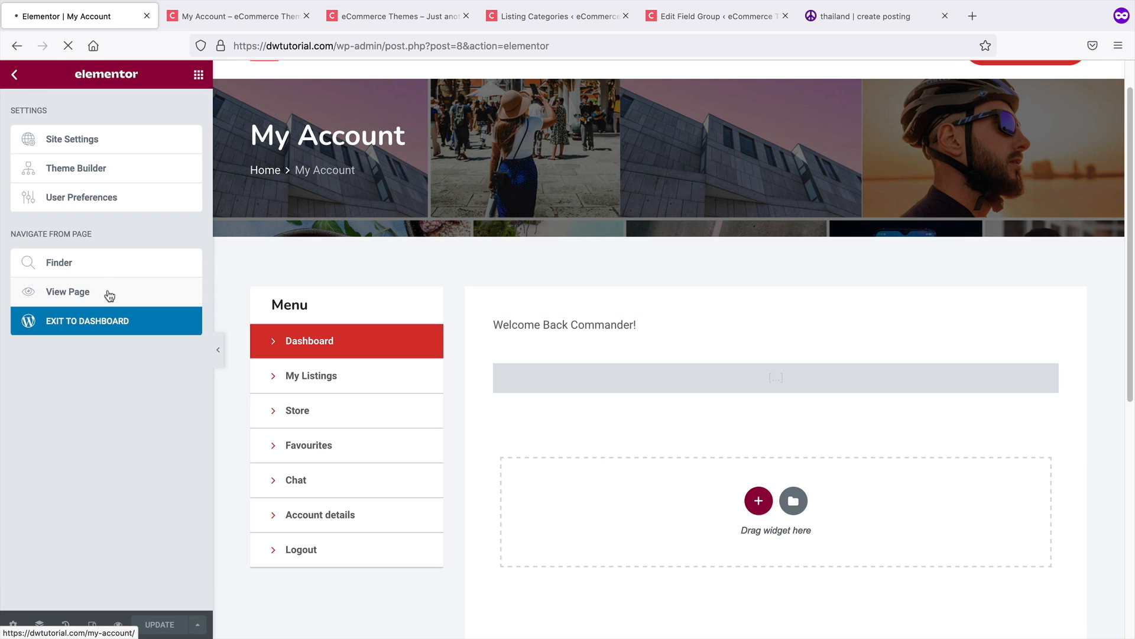
pyautogui.scroll(-3, 249, 352)
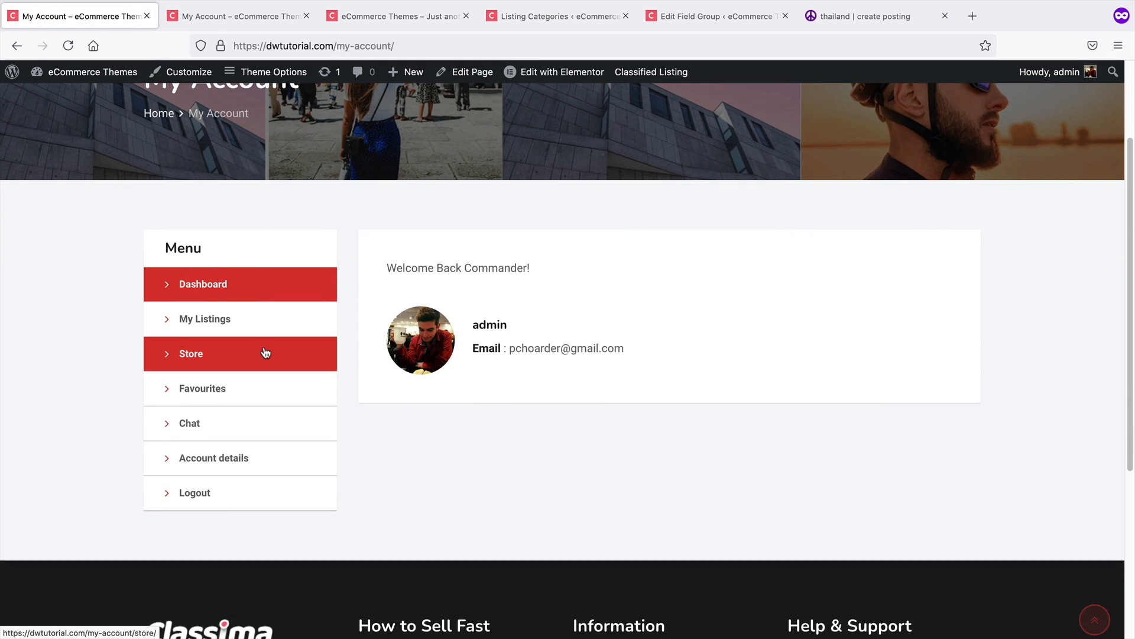
pyautogui.click(279, 332)
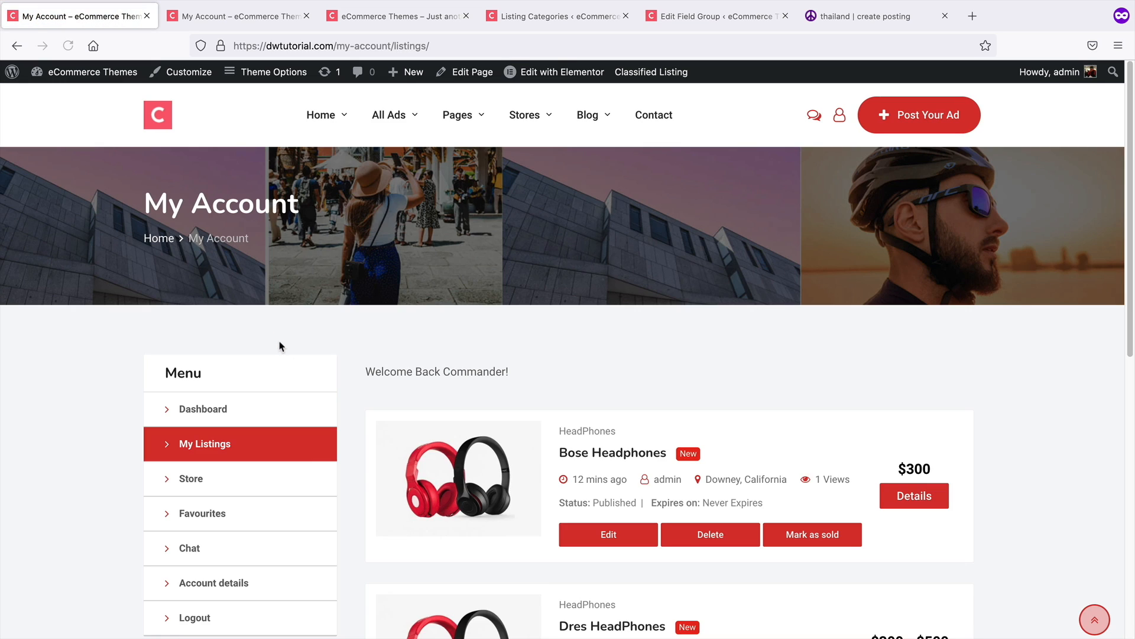
pyautogui.scroll(-3, 278, 345)
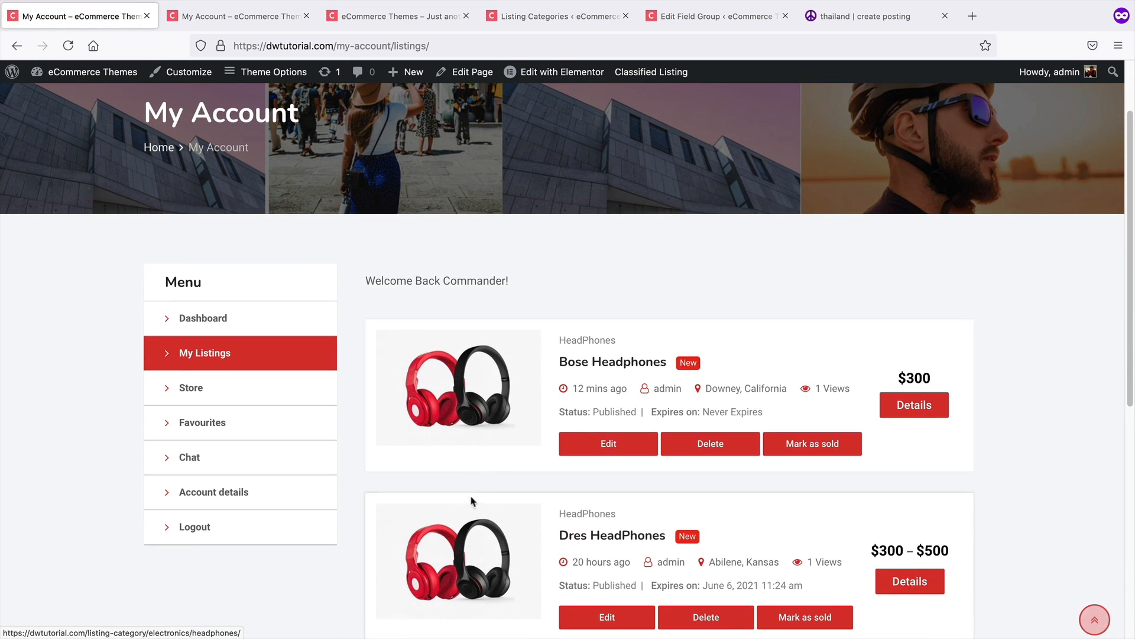
pyautogui.scroll(1, 470, 277)
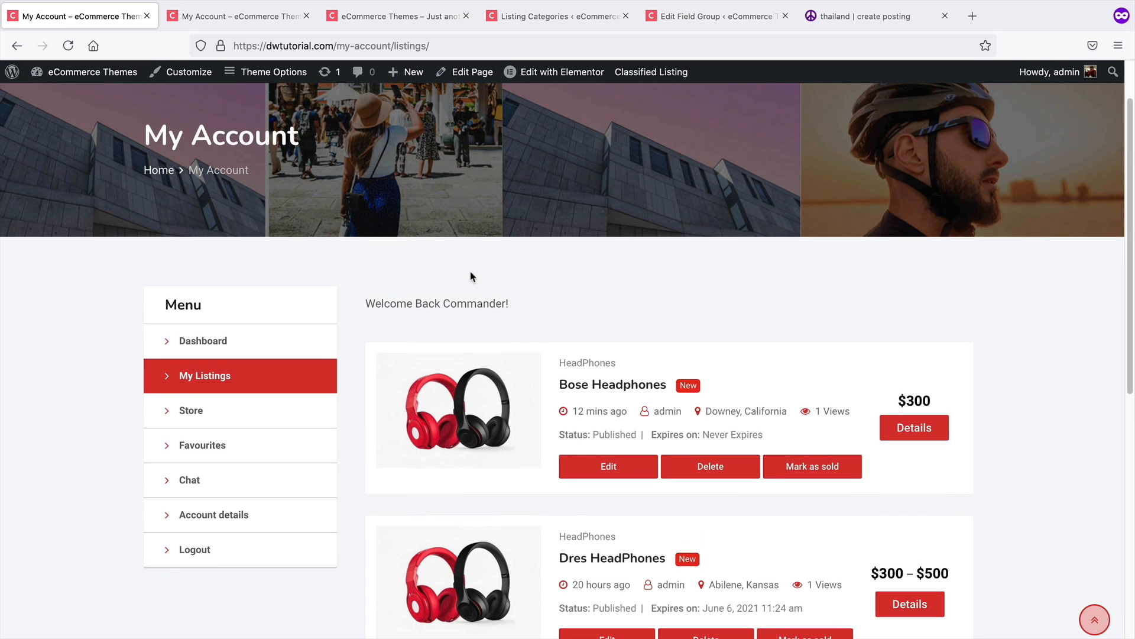
pyautogui.scroll(1, 462, 317)
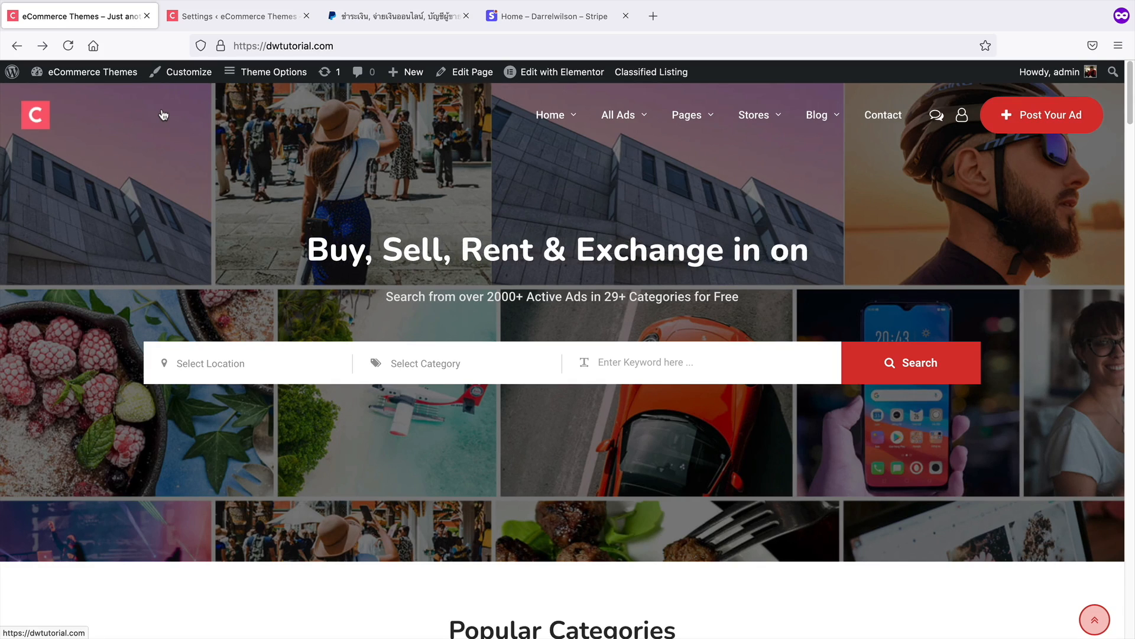
# Switch to the other tab and open the Classified Listing settings page
pyautogui.click(204, 23)
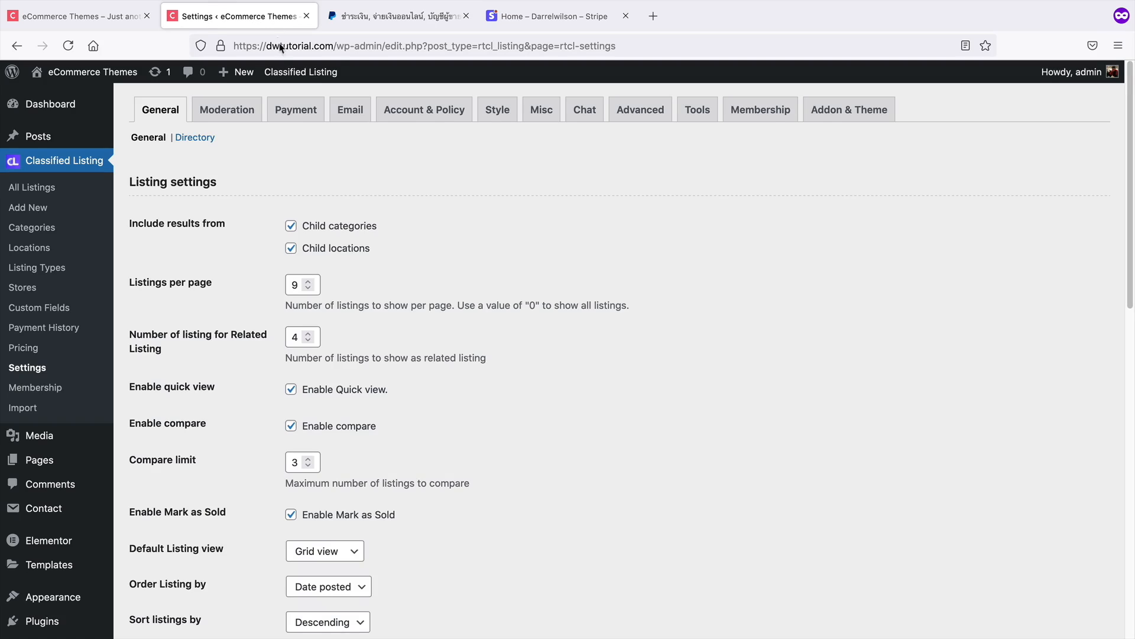
pyautogui.click(26, 349)
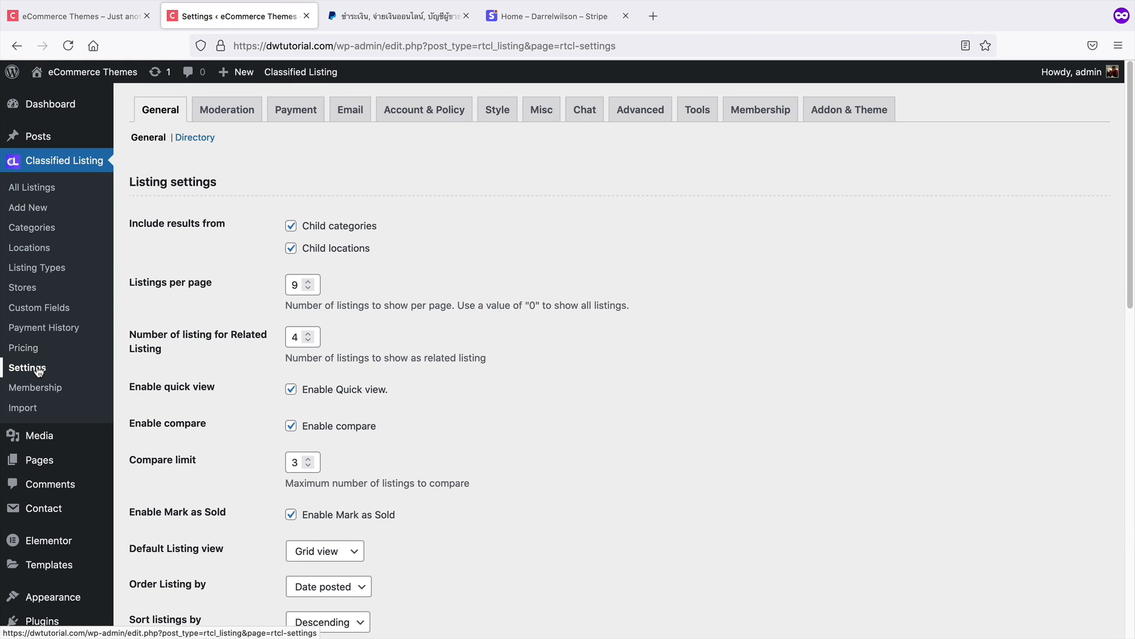
# Enable the Membership option in the Classified Listing membership settings and save the changes
pyautogui.click(289, 114)
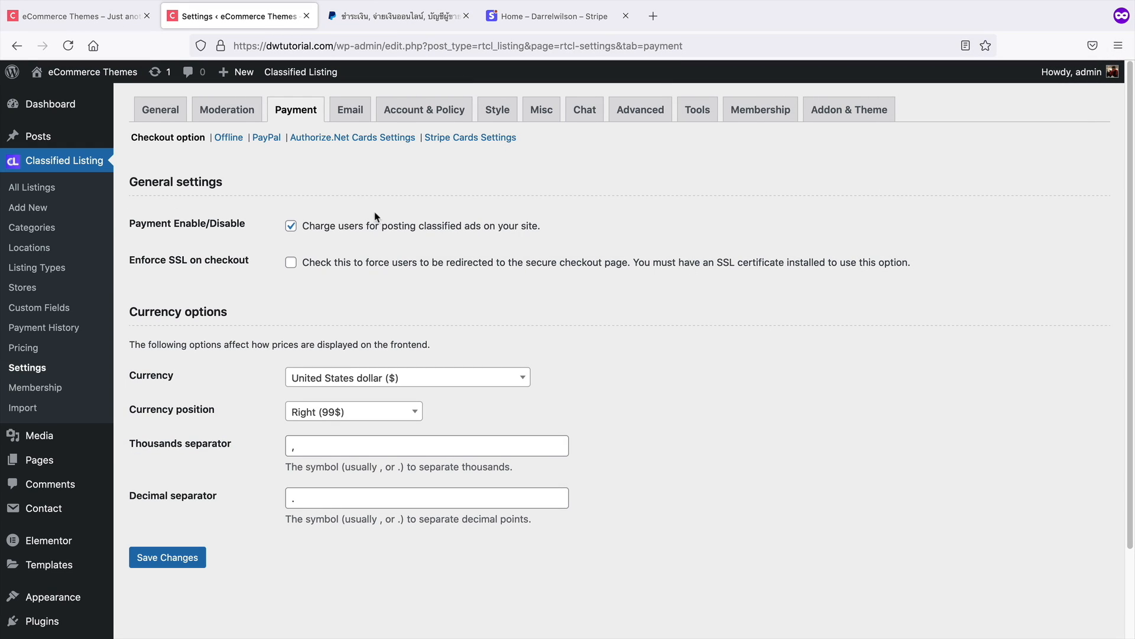
pyautogui.click(696, 112)
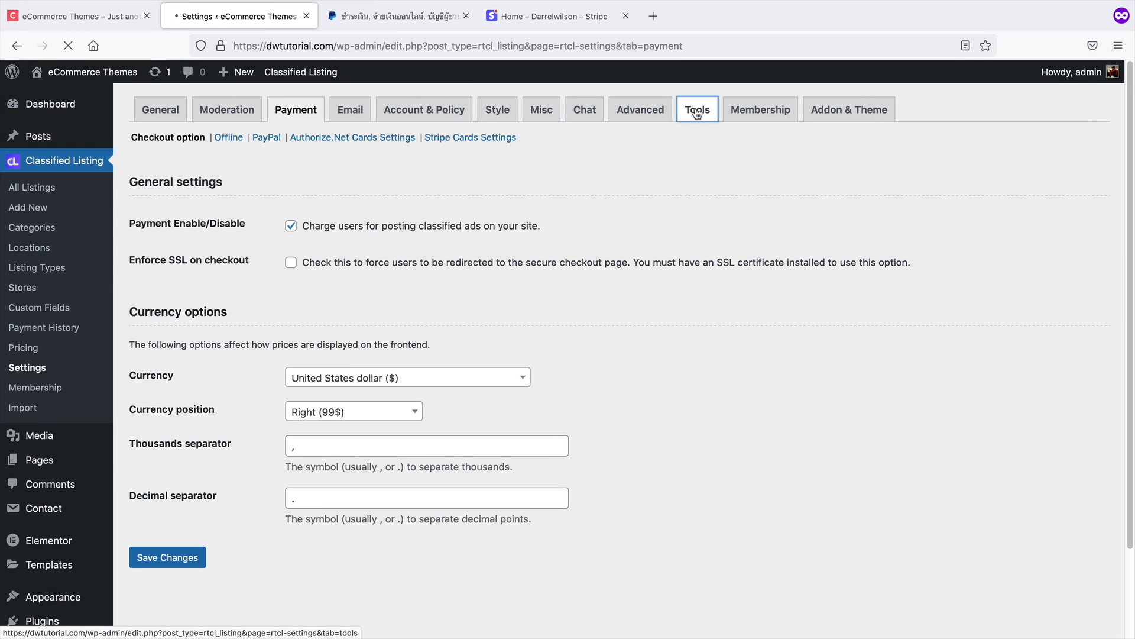
pyautogui.click(745, 109)
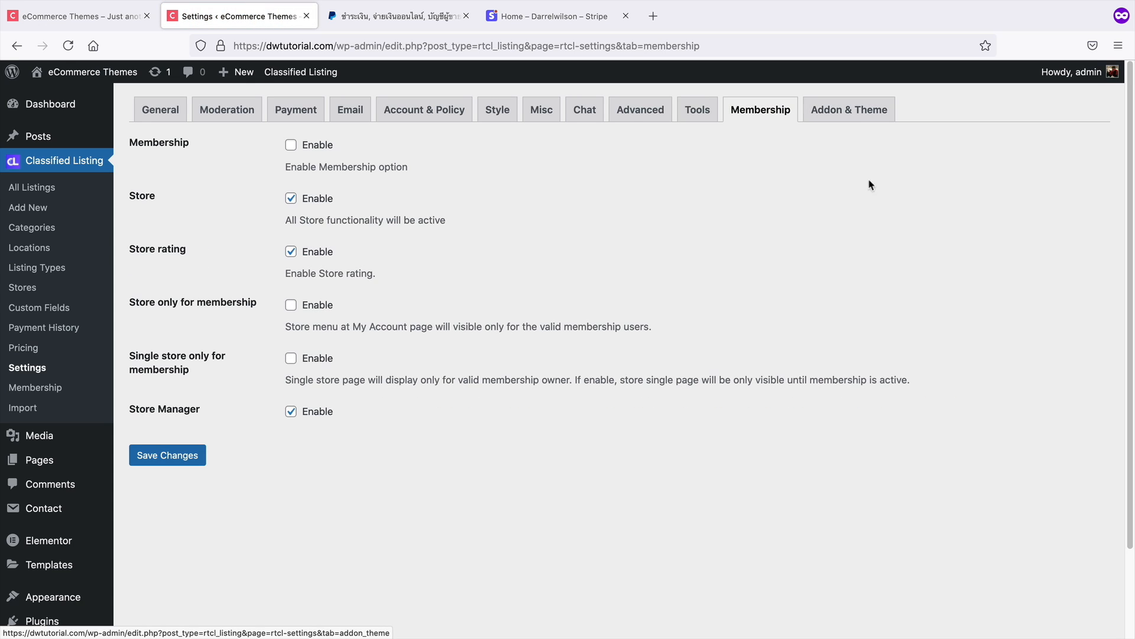
pyautogui.click(308, 152)
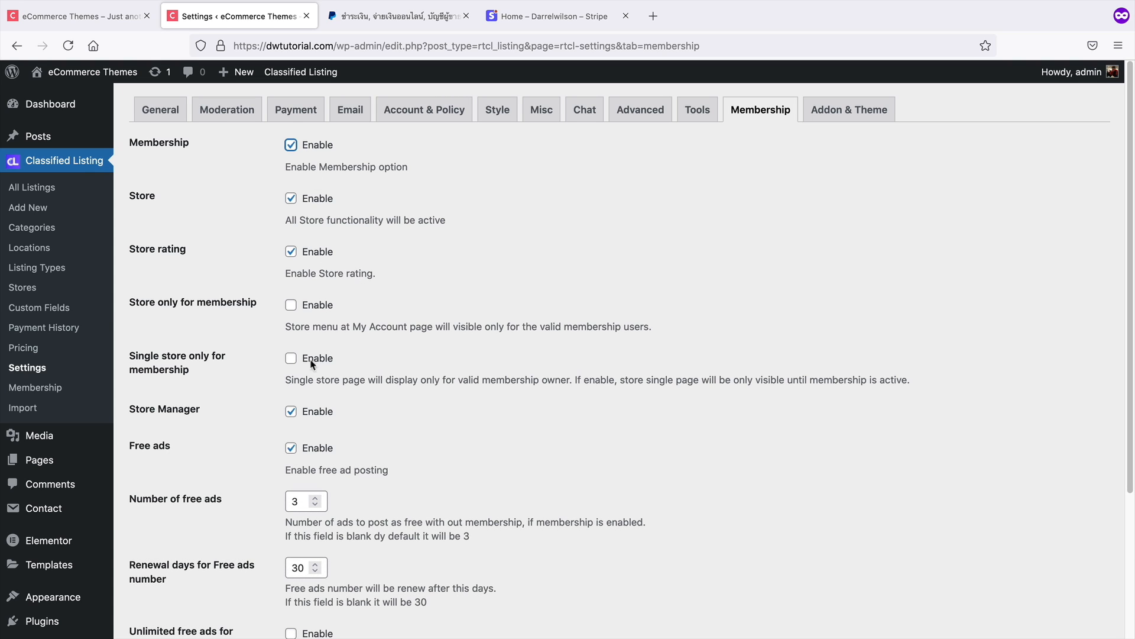
pyautogui.scroll(-2, 247, 391)
pyautogui.scroll(-3, 247, 391)
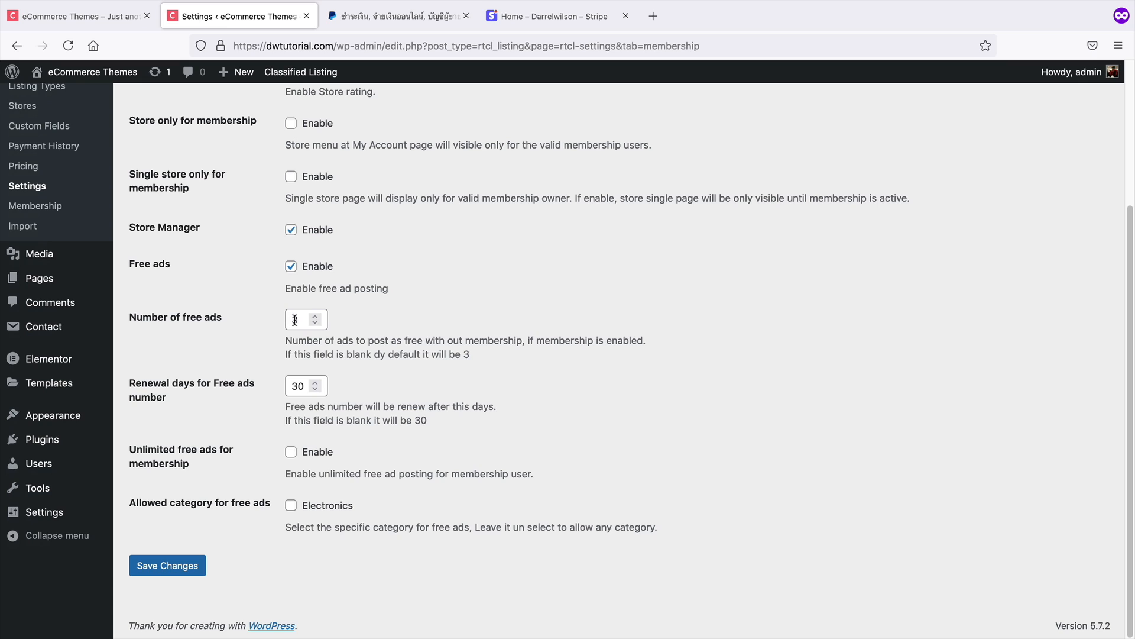
pyautogui.click(172, 567)
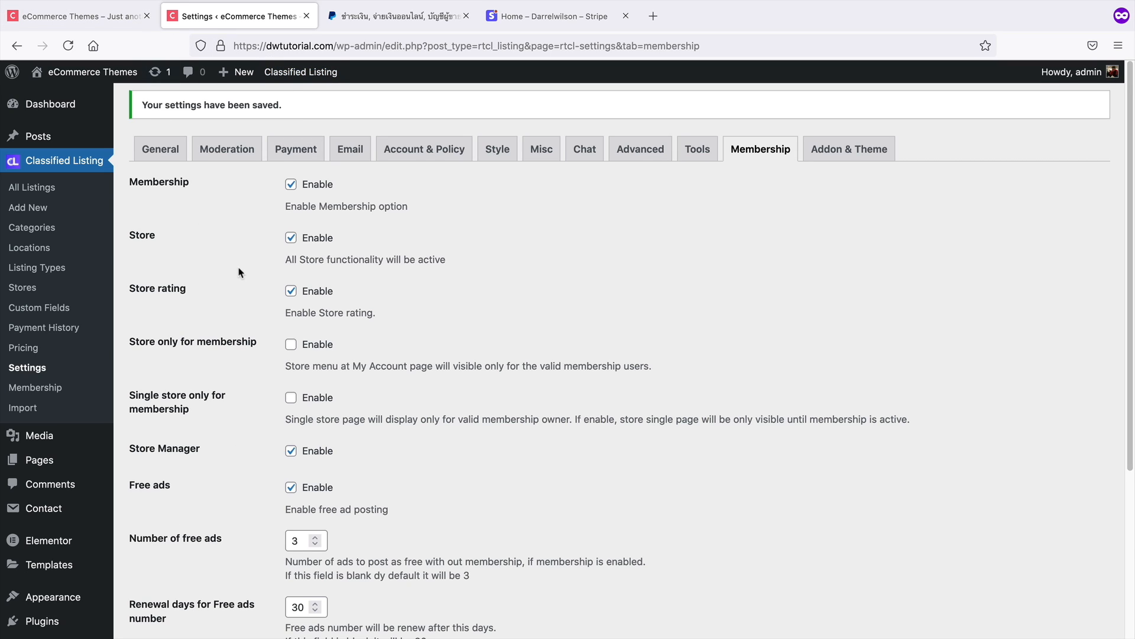
# Add a new pricing plan titled Demo, keeping the Regular pricing type
pyautogui.click(24, 347)
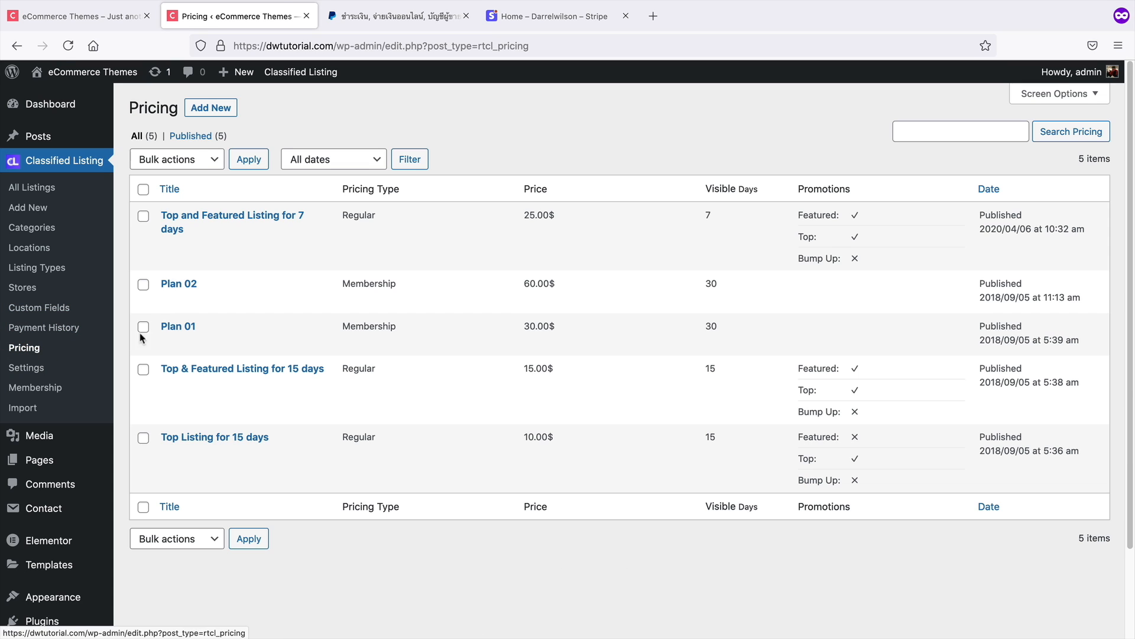
pyautogui.moveTo(226, 307)
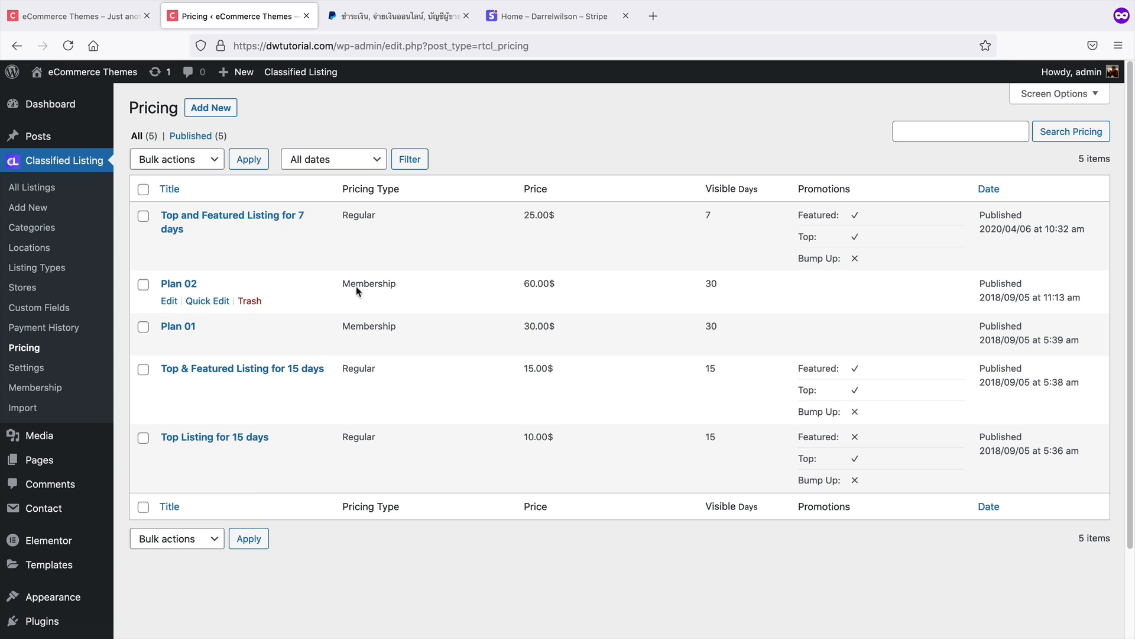
pyautogui.click(221, 108)
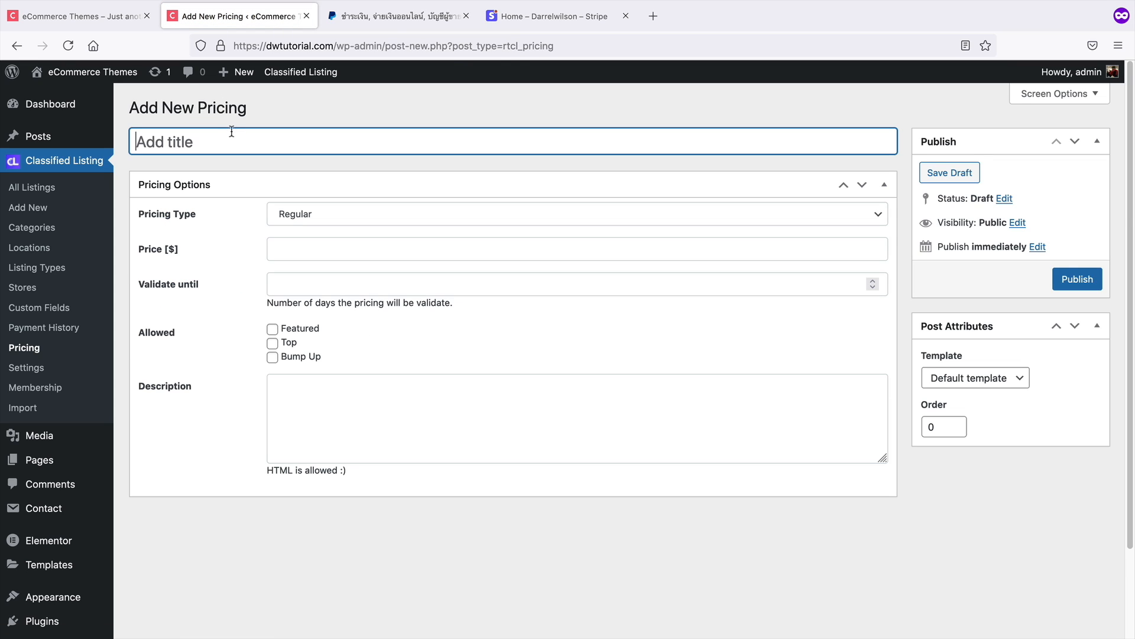
pyautogui.write('Demo')
pyautogui.click(318, 218)
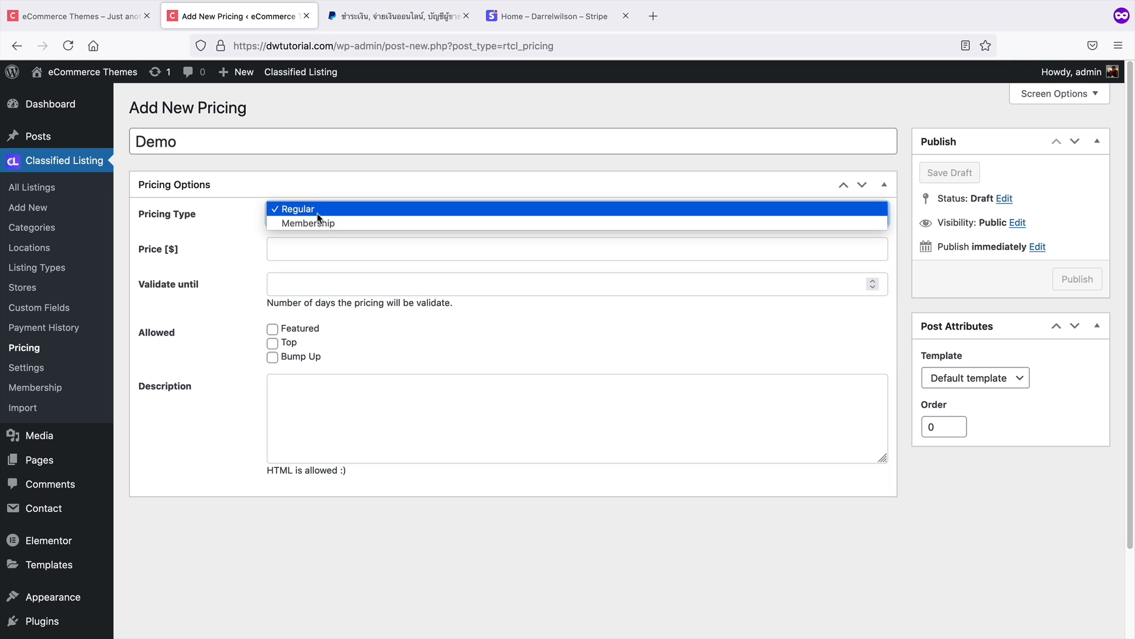
pyautogui.click(317, 213)
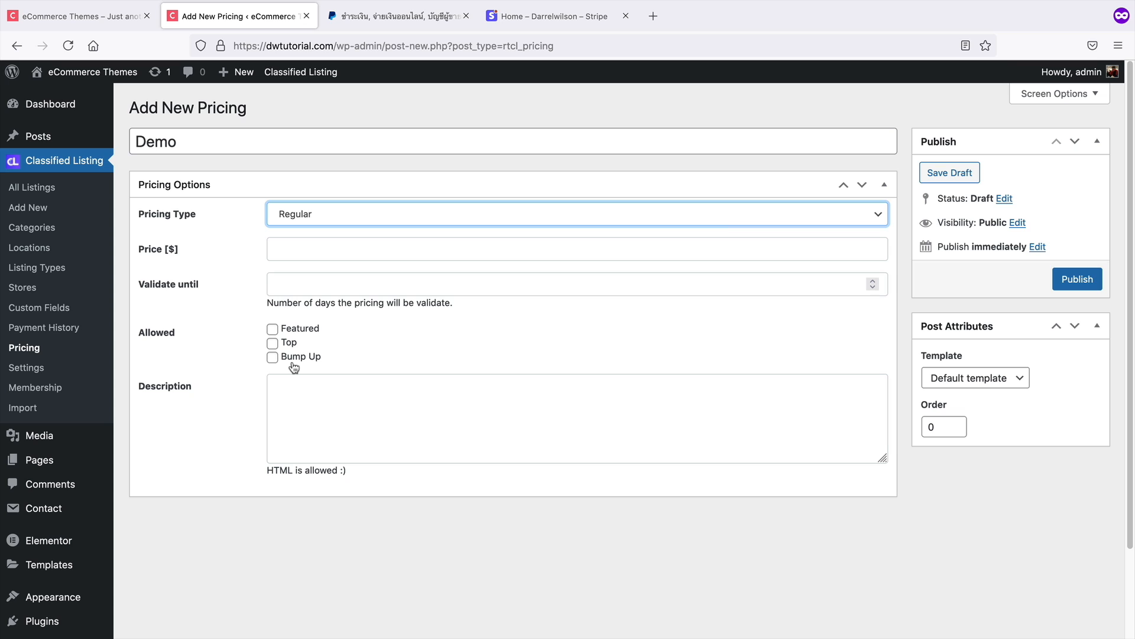
# Browse the site's All Ads page and open the Apartment for Buy listing before returning to the pricing form
pyautogui.click(107, 16)
pyautogui.moveTo(624, 122)
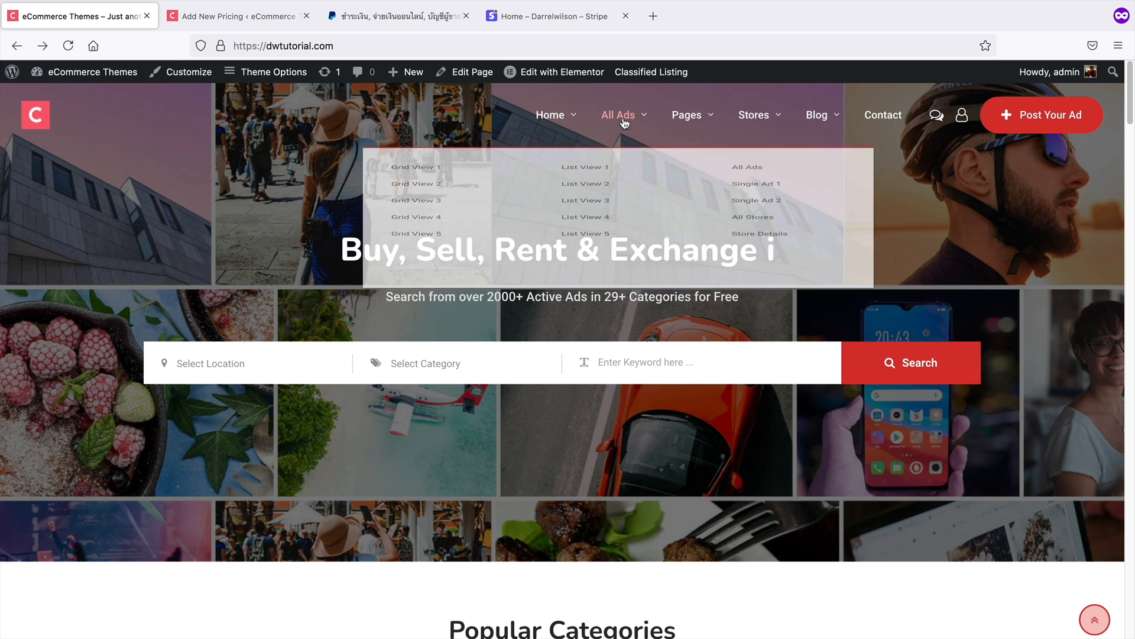
pyautogui.click(749, 187)
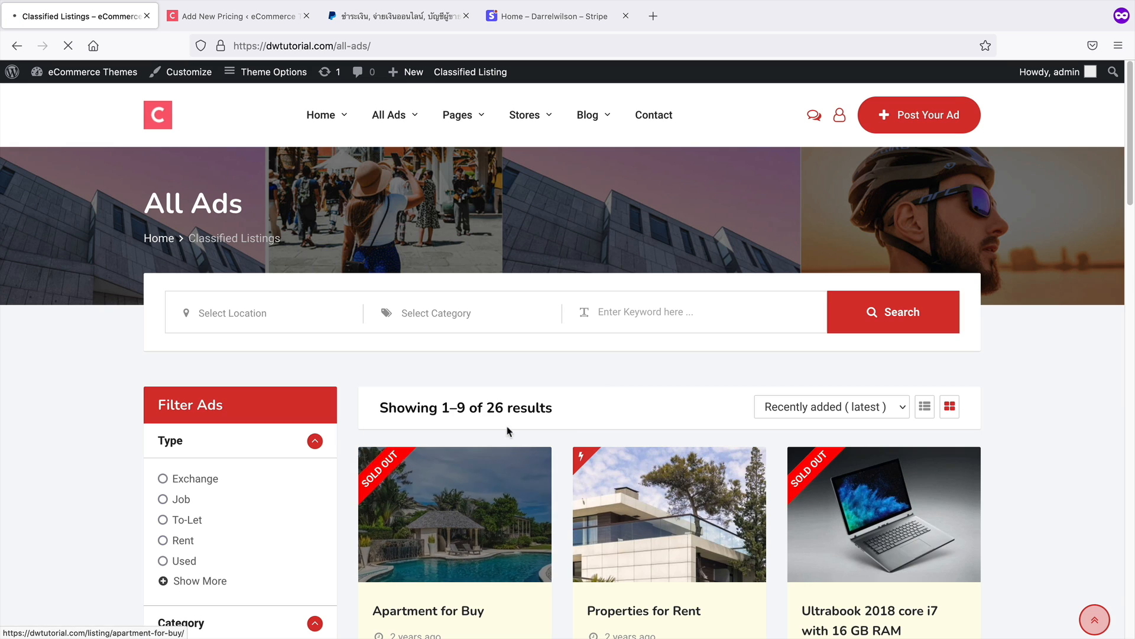
pyautogui.click(507, 431)
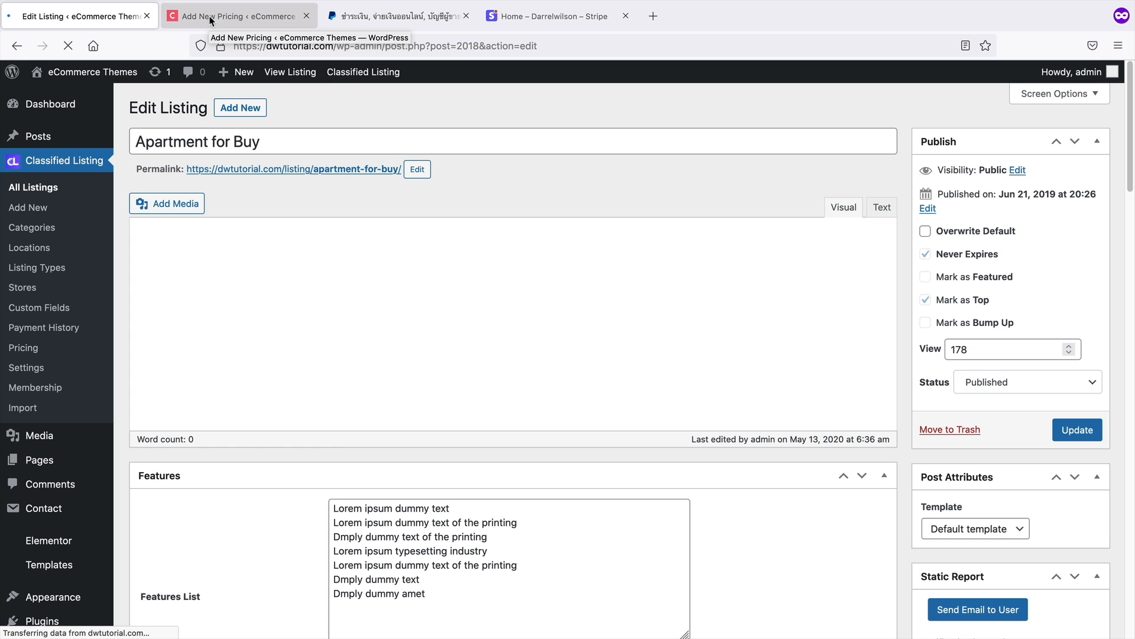
pyautogui.click(211, 18)
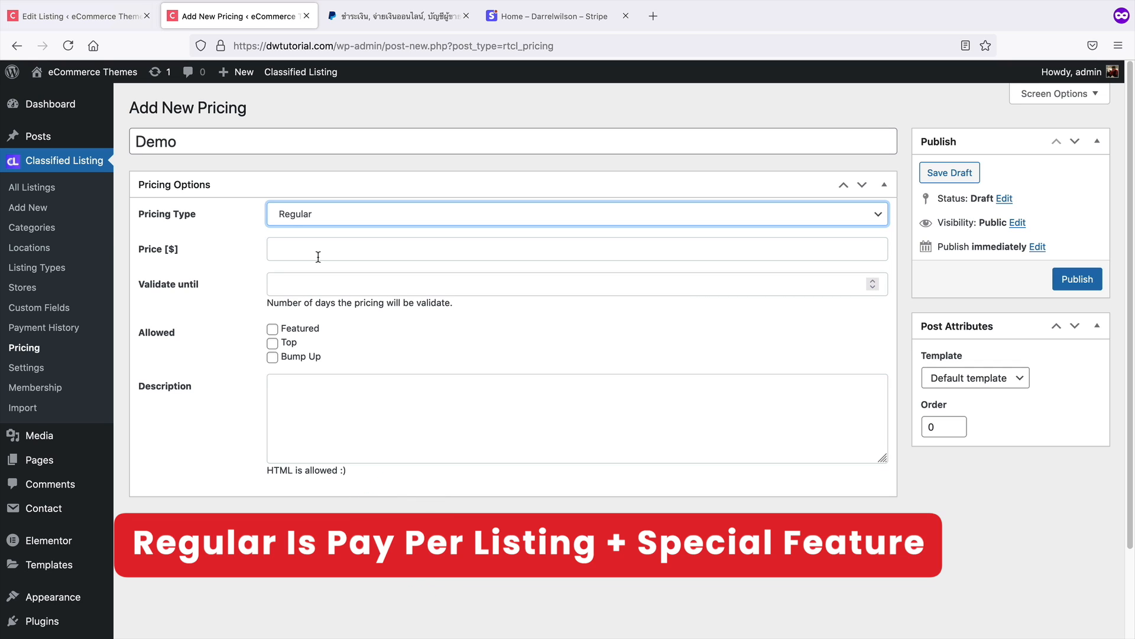
# Set the plan's price to 5 and its validity to 30 days
pyautogui.click(323, 255)
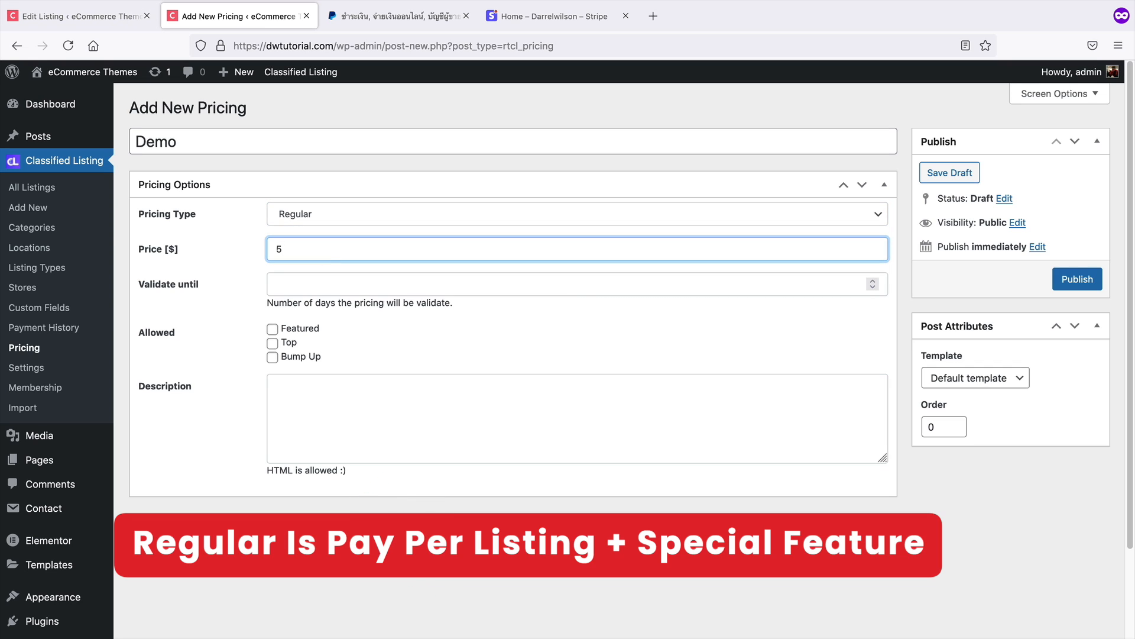
pyautogui.click(330, 287)
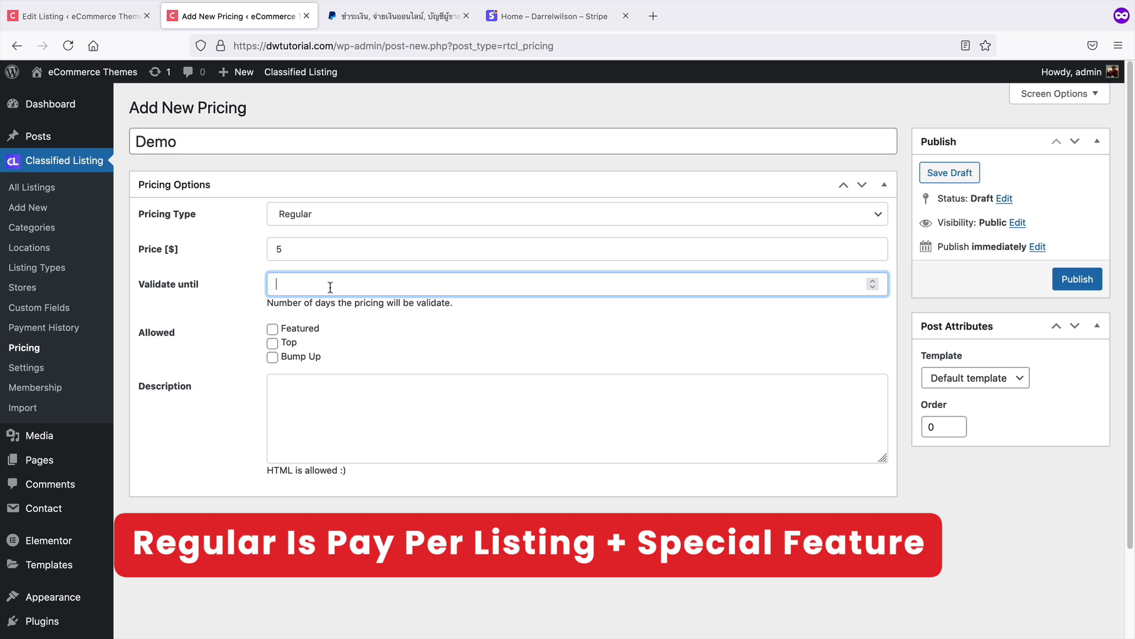
pyautogui.write('30')
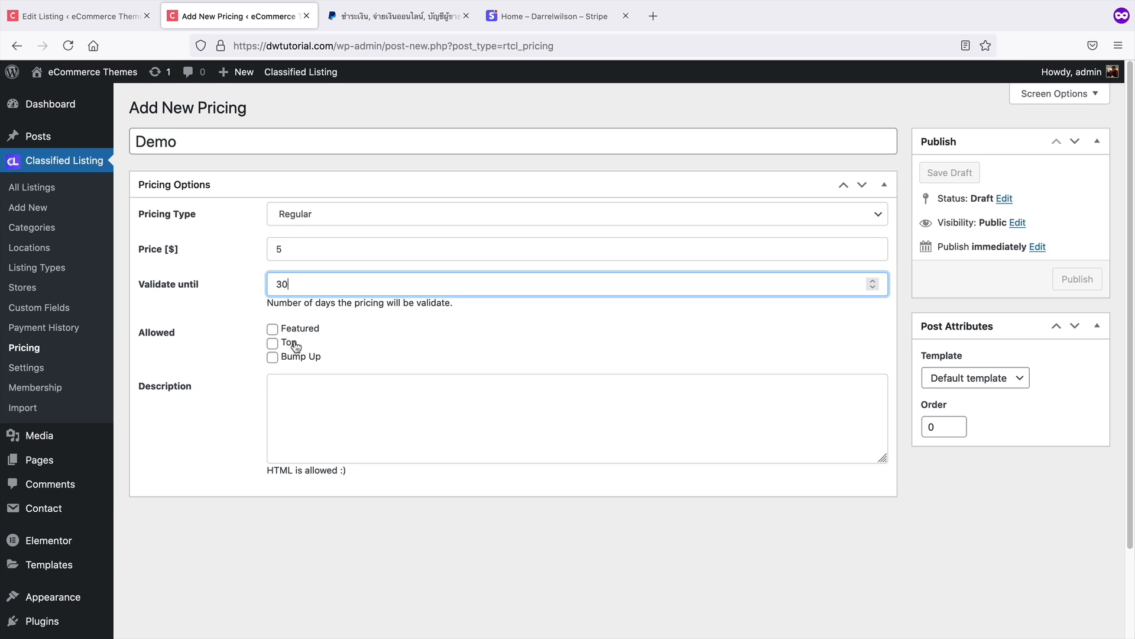
# Enable Overwrite Default in the Apartment for Buy listing editor
pyautogui.click(118, 17)
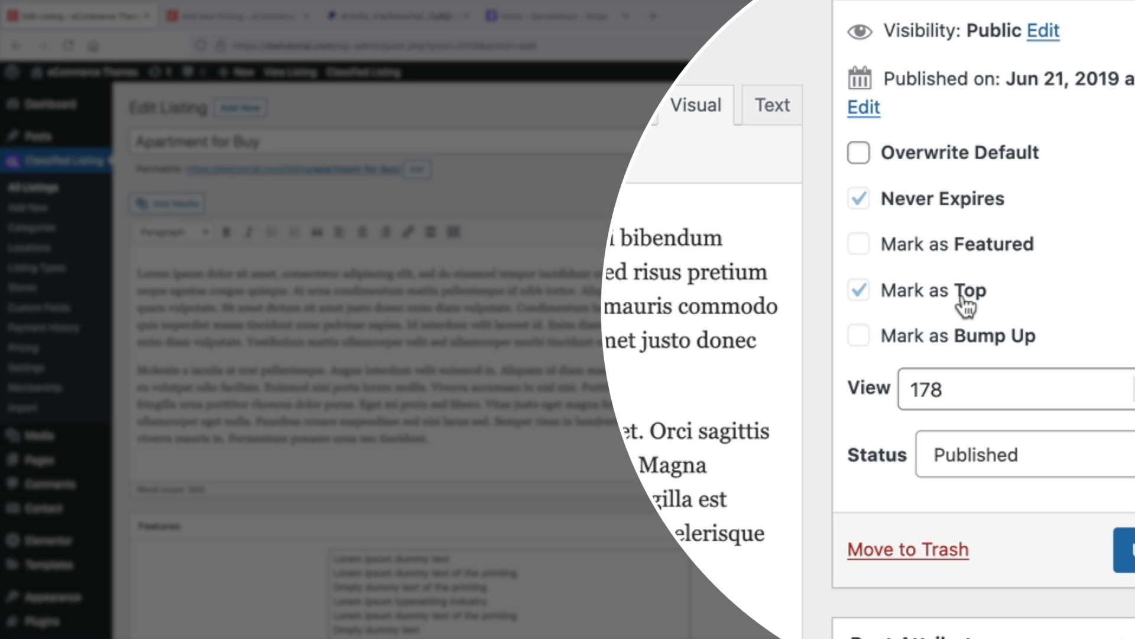
pyautogui.click(859, 150)
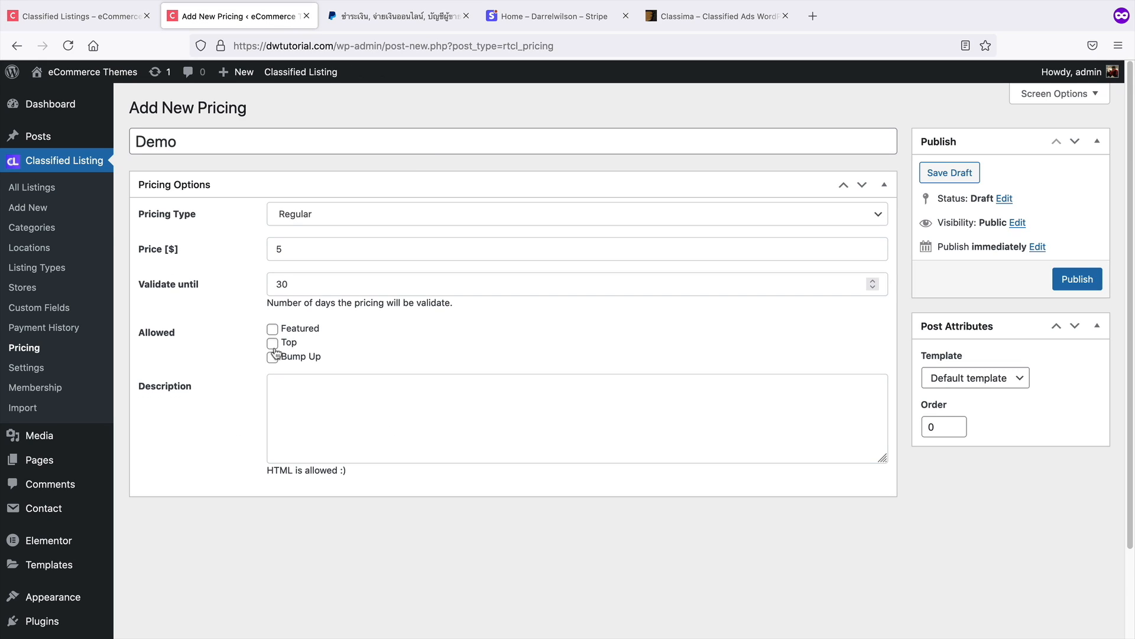
# Allow the Top promotion for the plan and review the Top and Featured ad examples on the Classima product page
pyautogui.click(273, 343)
pyautogui.click(714, 24)
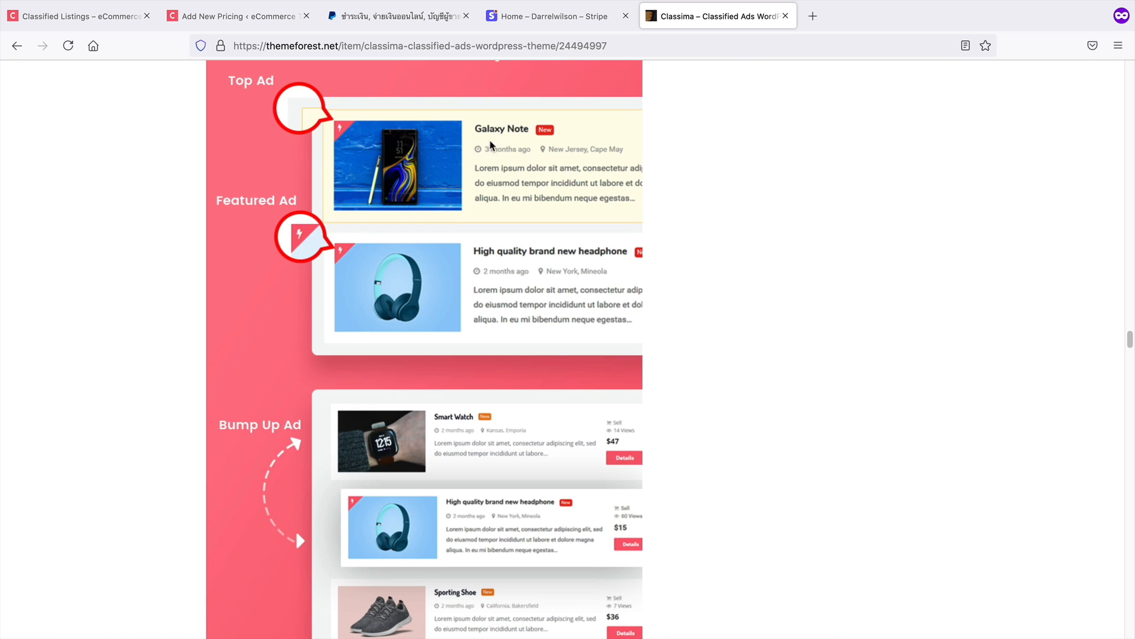
pyautogui.click(252, 21)
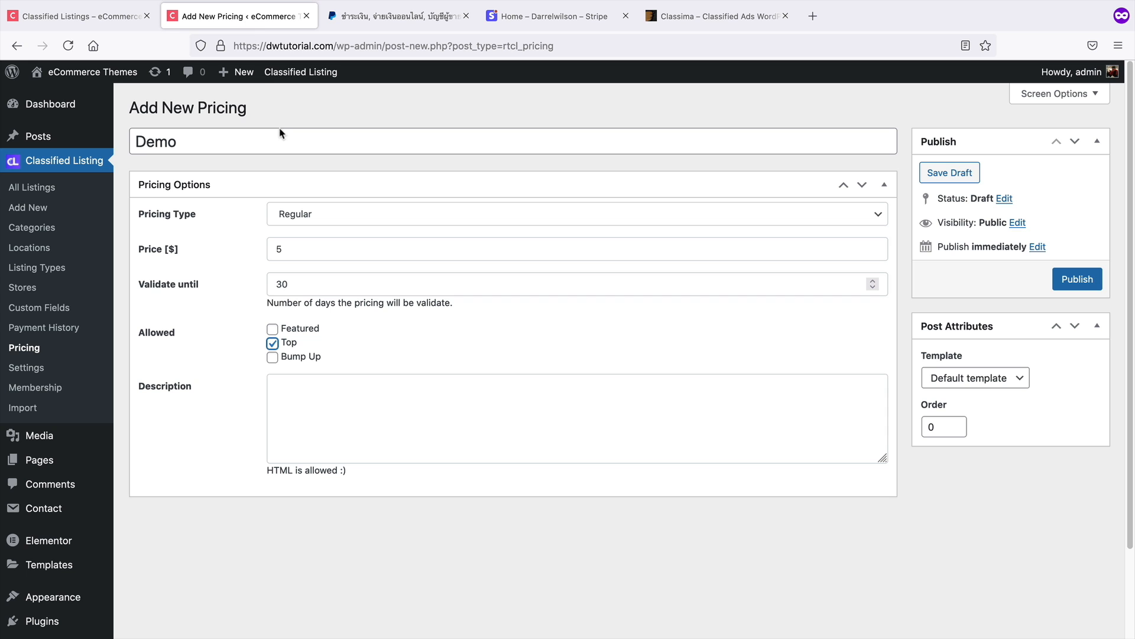
# Allow the Featured promotion as well and compare the ad examples on the Classima product page again
pyautogui.click(289, 332)
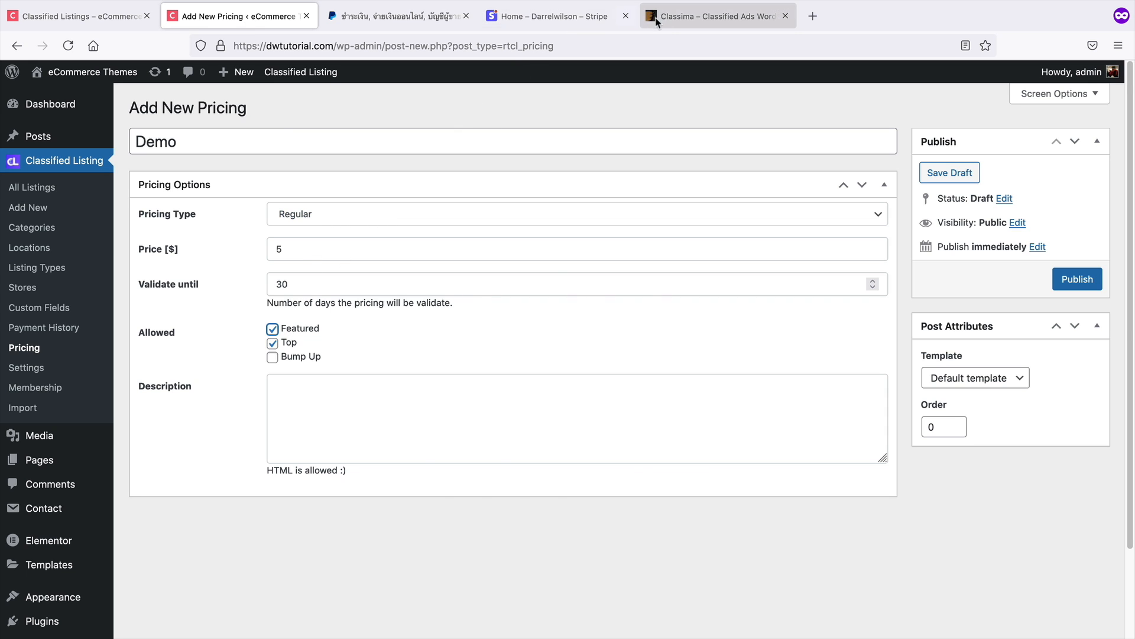
pyautogui.click(674, 22)
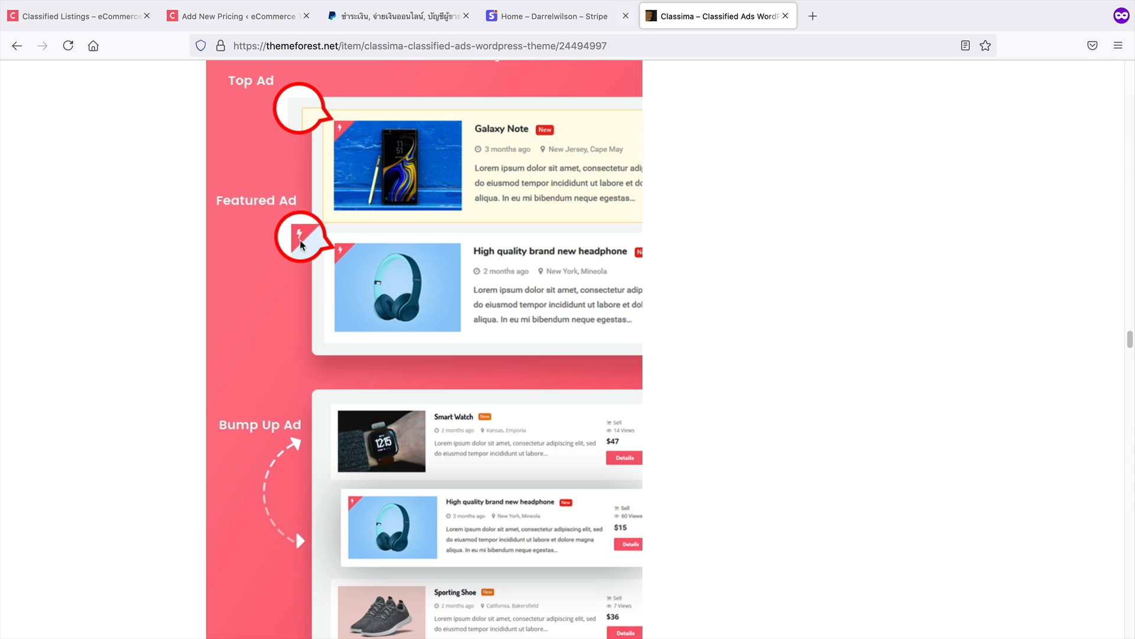
pyautogui.scroll(-1, 300, 244)
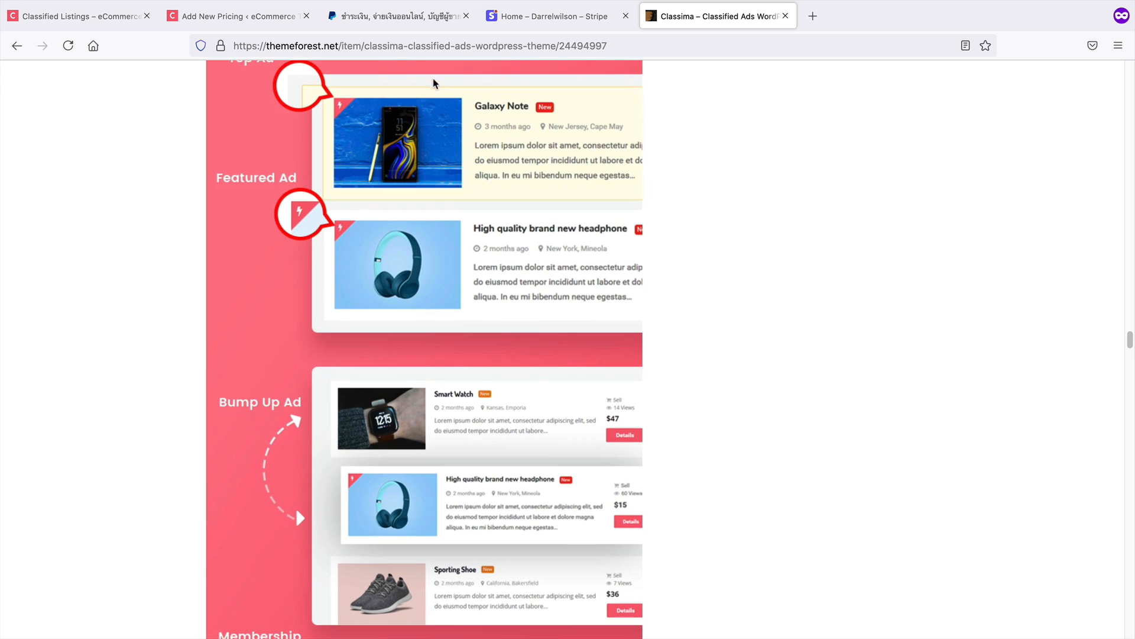
pyautogui.click(218, 18)
# Keep only the Top promotion allowed and change the plan's price to 10
pyautogui.click(273, 343)
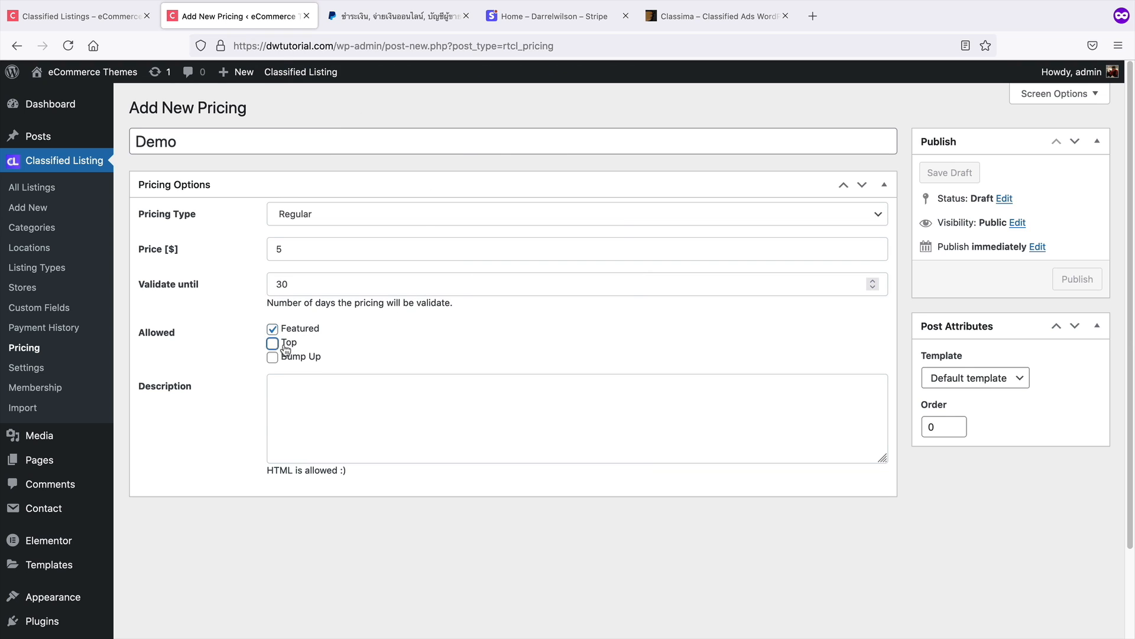
pyautogui.click(283, 332)
pyautogui.click(291, 345)
pyautogui.doubleClick(324, 245)
pyautogui.write('10-')
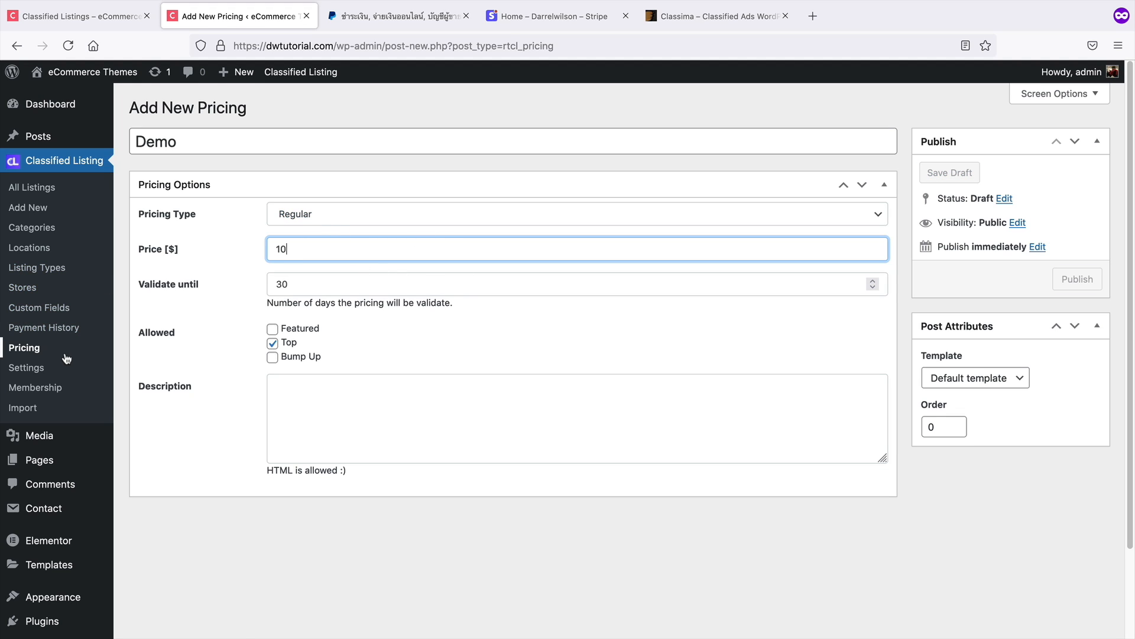
# Change the plan to the Membership pricing type with a price of 30 and 200 regular ads
pyautogui.click(413, 216)
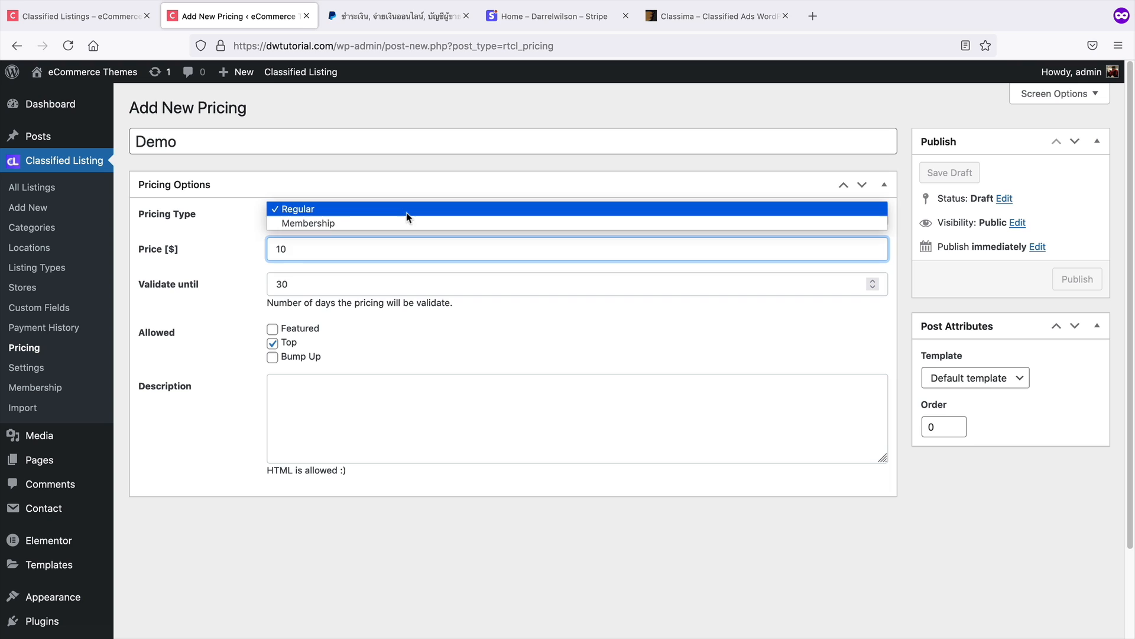
pyautogui.click(405, 223)
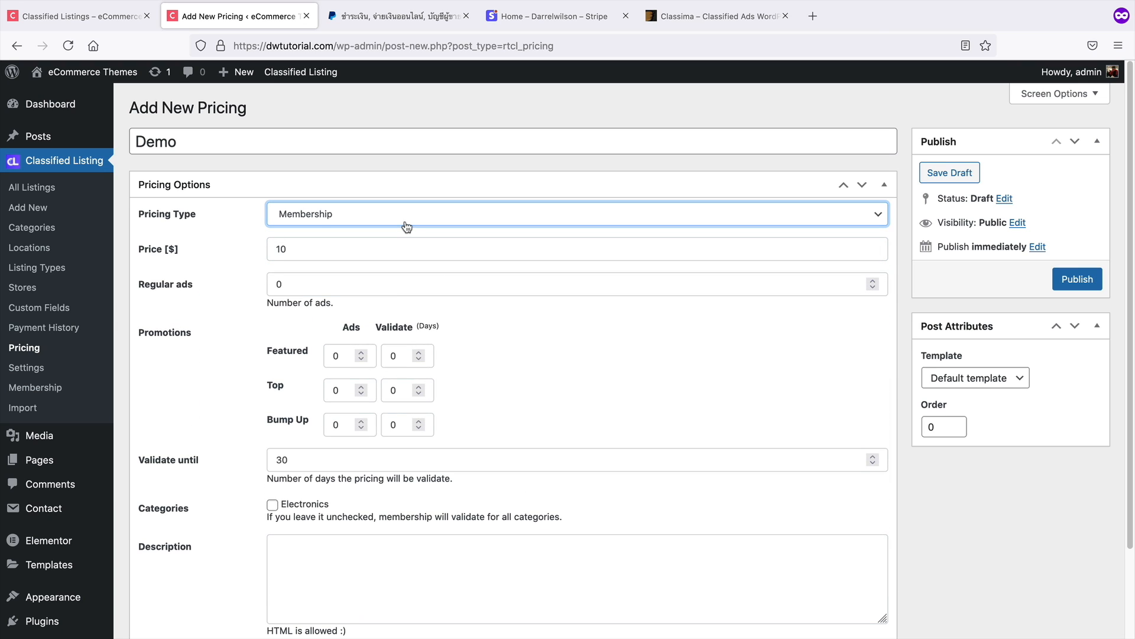
pyautogui.click(306, 256)
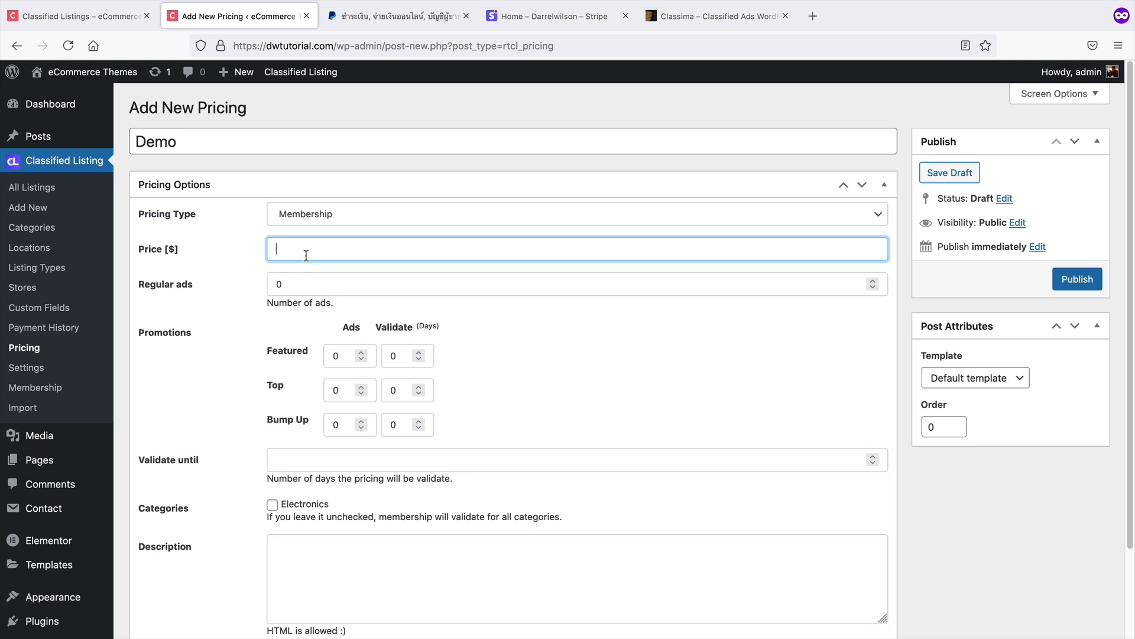
pyautogui.write('30')
pyautogui.press('Tab')
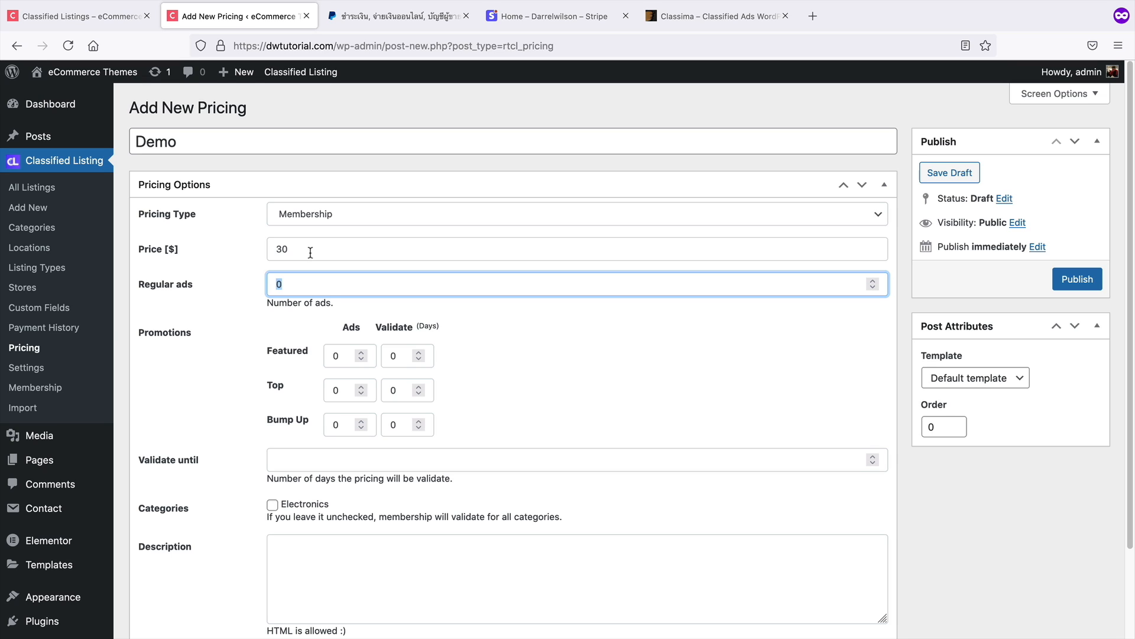
pyautogui.write('200')
# Set the Featured, Top and Bump Up promotion ad counts to 10 each
pyautogui.click(361, 352)
pyautogui.click(361, 352)
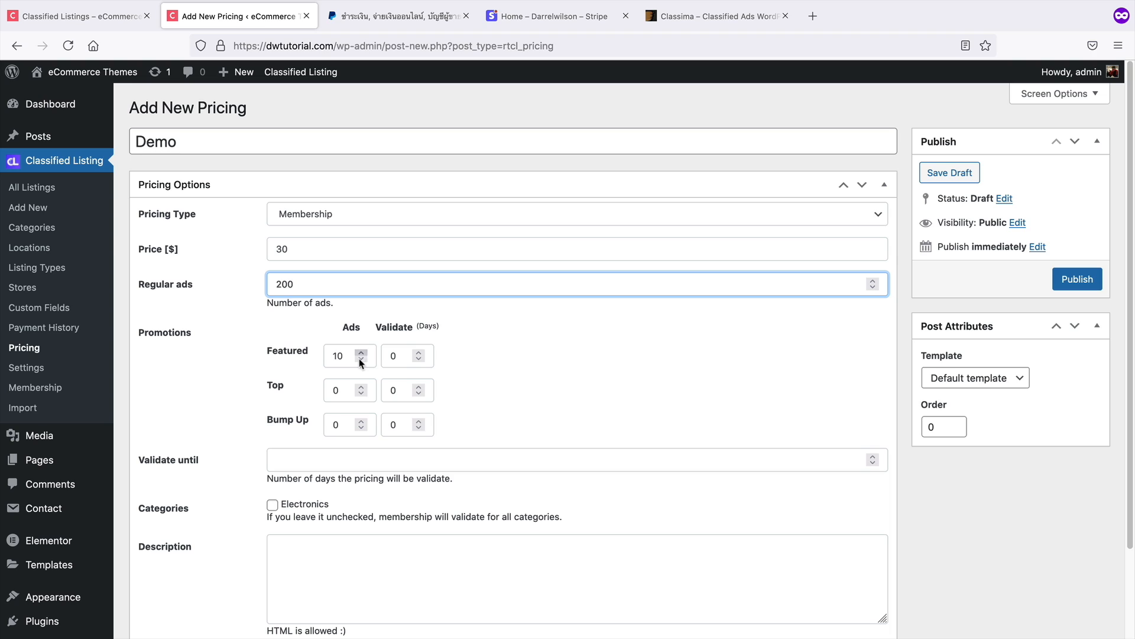
pyautogui.click(361, 388)
pyautogui.click(360, 388)
pyautogui.click(361, 388)
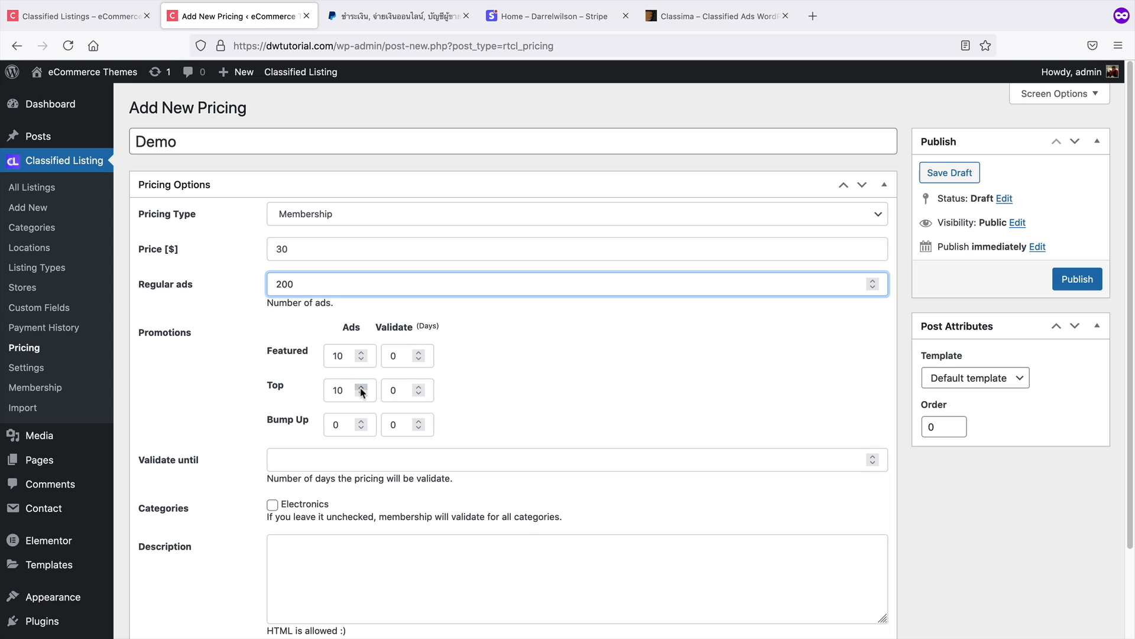
pyautogui.click(360, 421)
pyautogui.click(360, 421)
pyautogui.click(360, 421)
pyautogui.click(360, 421)
pyautogui.doubleClick(360, 421)
pyautogui.click(360, 421)
pyautogui.click(360, 421)
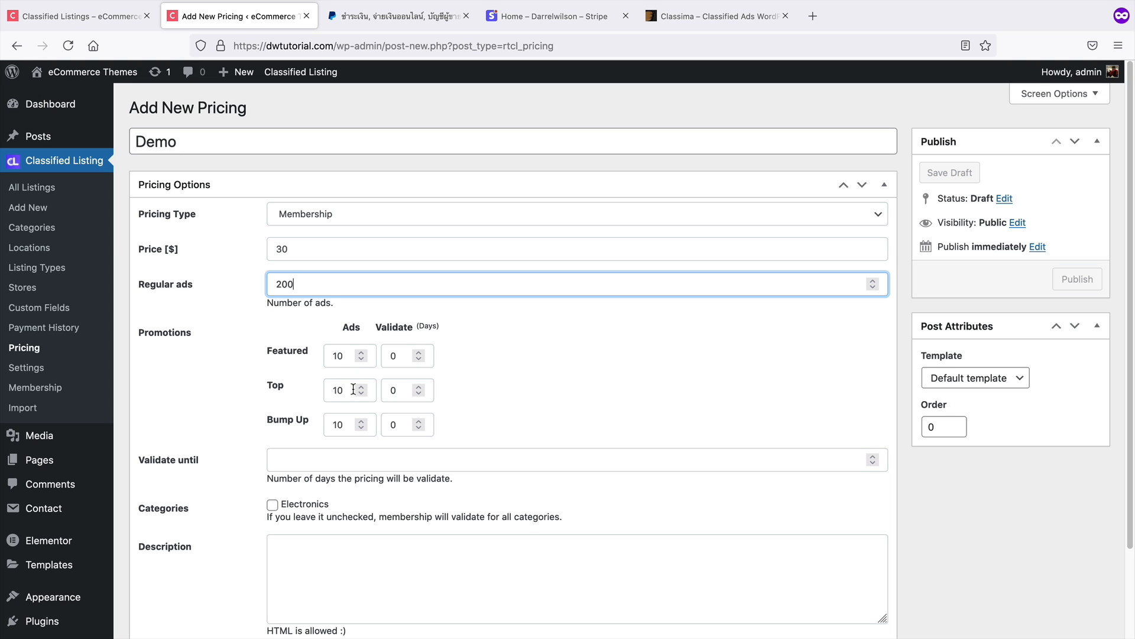
pyautogui.click(360, 421)
pyautogui.click(360, 421)
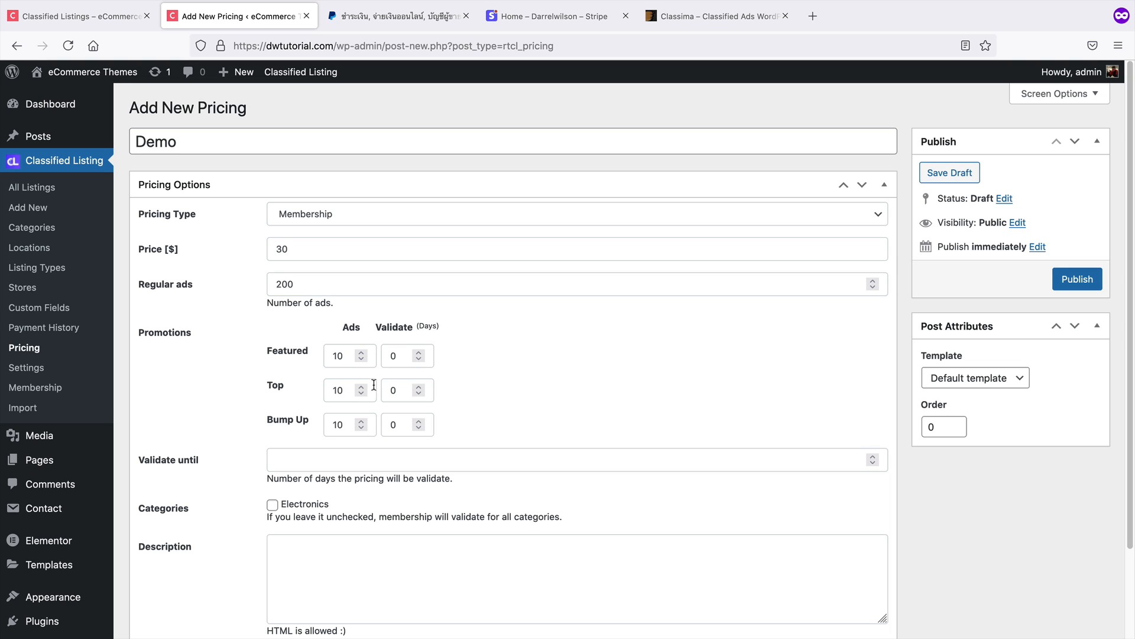
# Set the Validate period of the Featured, Top and Bump Up promotions to 3 days each
pyautogui.doubleClick(400, 352)
pyautogui.write('3')
pyautogui.doubleClick(402, 391)
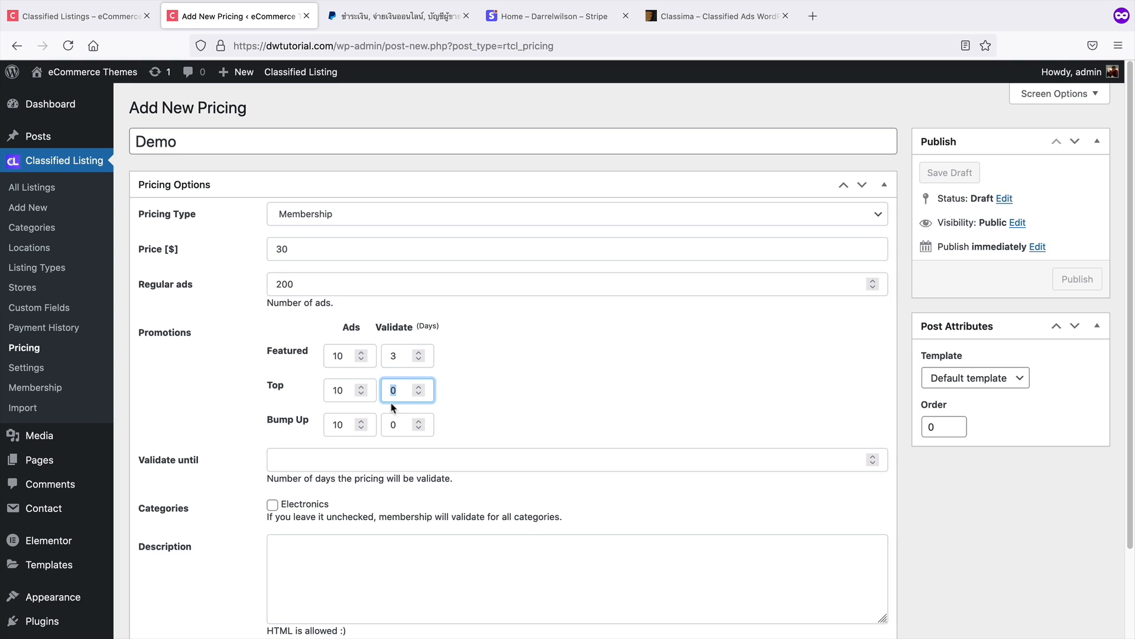
pyautogui.write('3')
pyautogui.doubleClick(427, 424)
pyautogui.write('3')
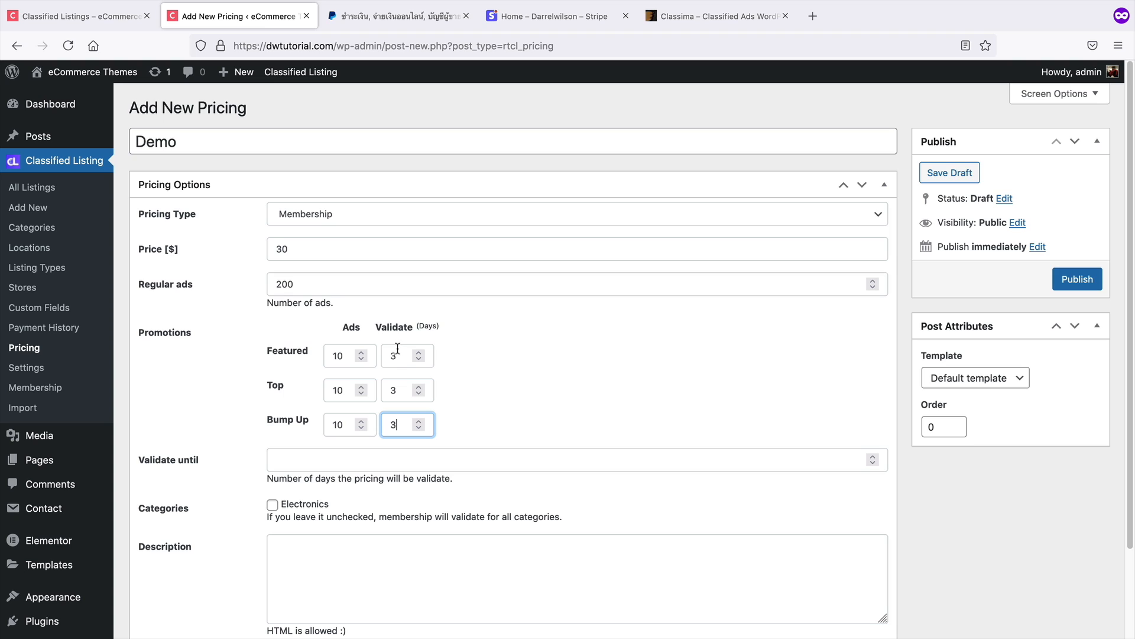
# Set the plan to validate for 30 days, limit it to the Electronics category, and publish it with description Main Membership
pyautogui.scroll(-2, 405, 364)
pyautogui.click(390, 408)
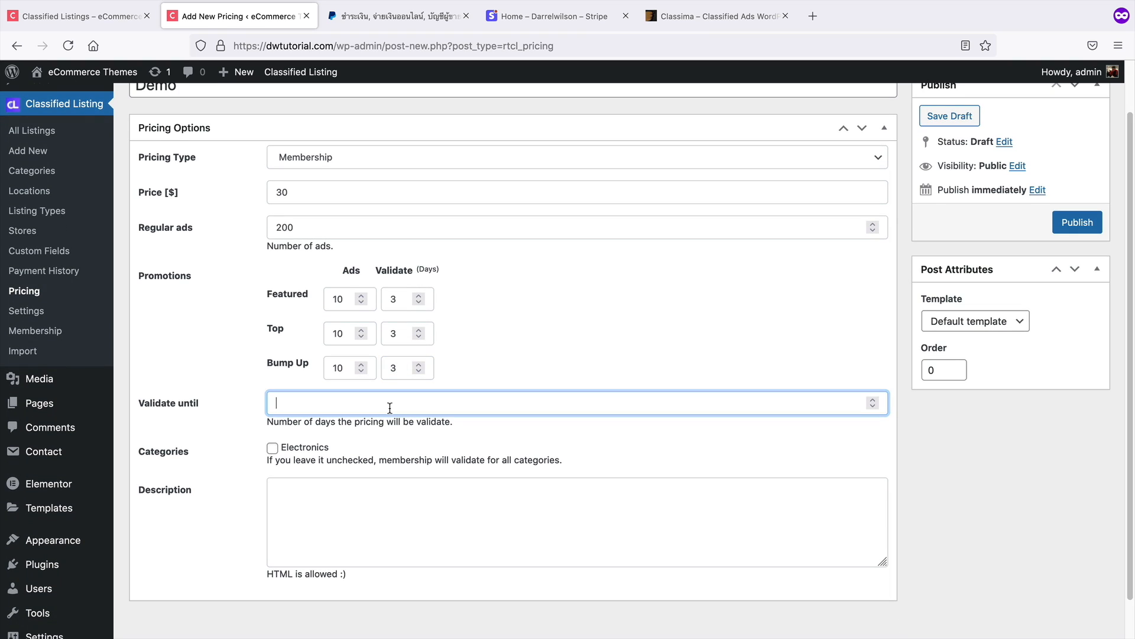
pyautogui.write('30')
pyautogui.click(273, 448)
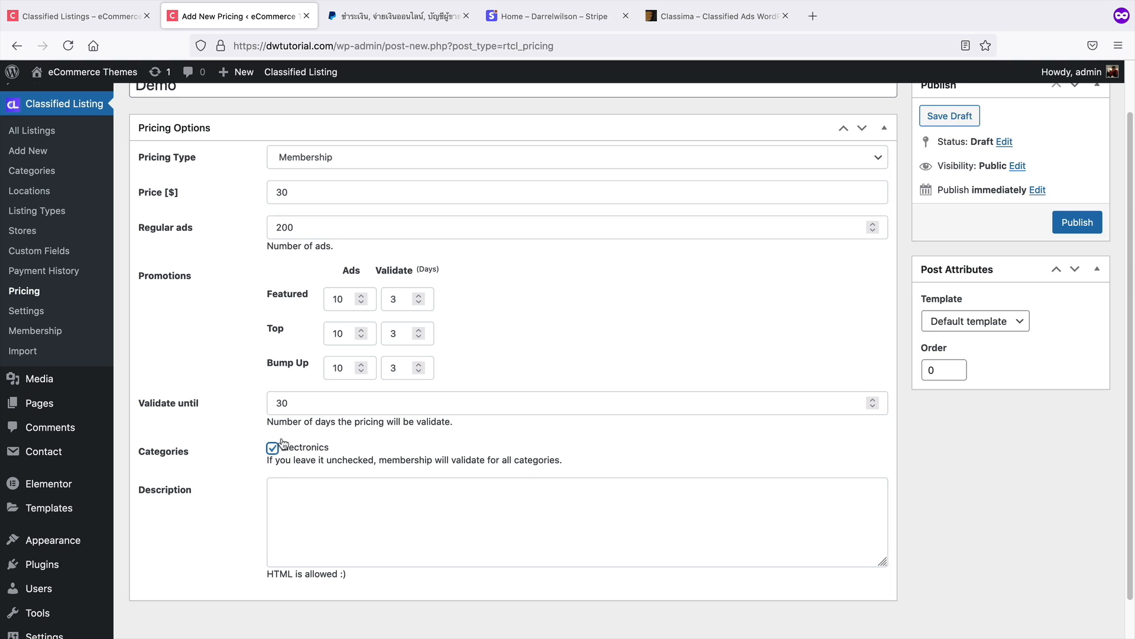
pyautogui.click(387, 488)
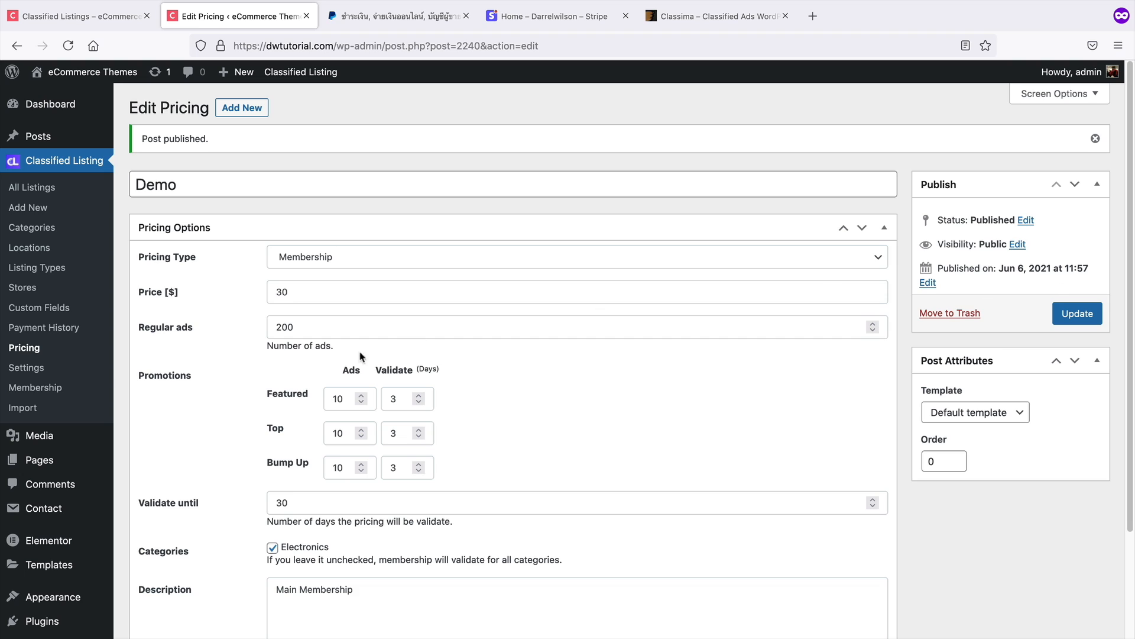
# Review the pricing plans list, the Top Listing for 15 days plan, and the Classima promotion examples
pyautogui.click(36, 350)
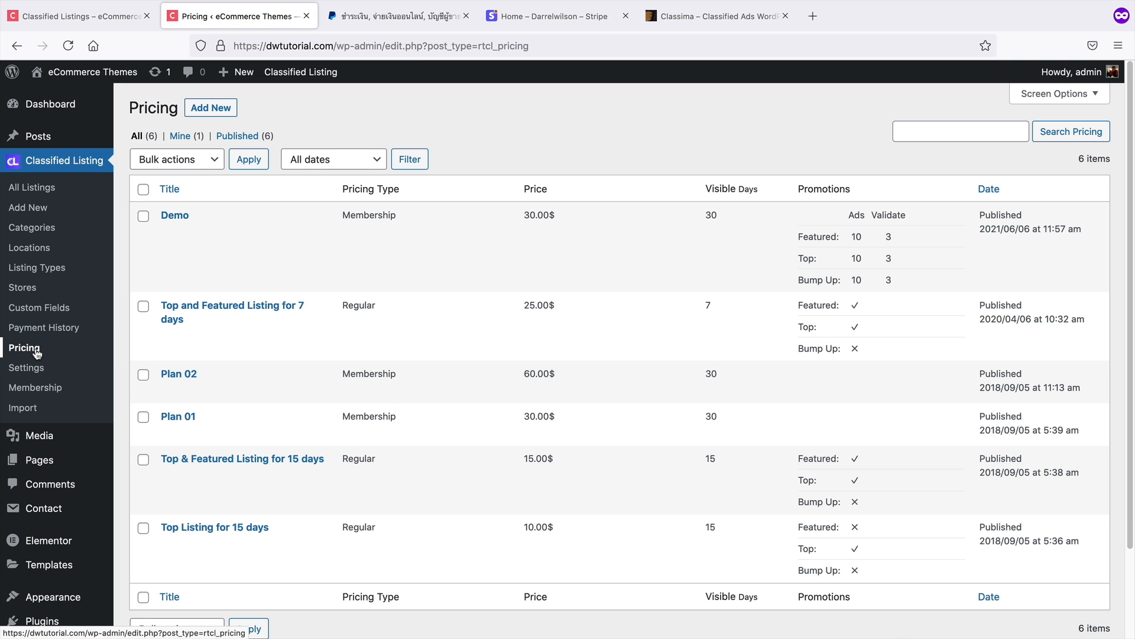
pyautogui.scroll(-1, 189, 491)
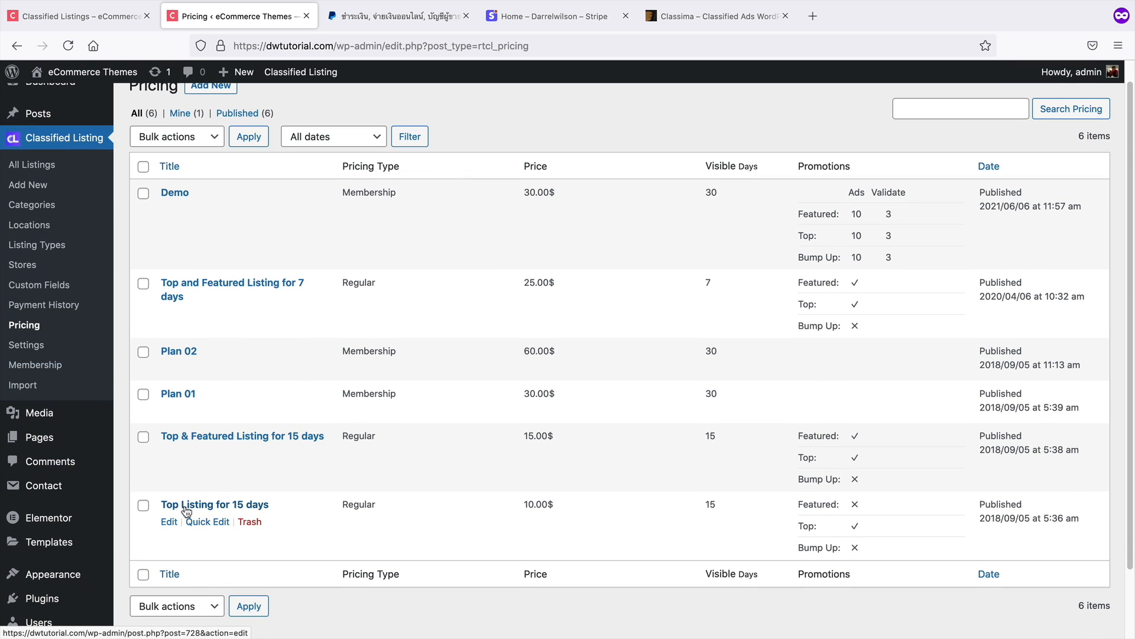
pyautogui.click(229, 506)
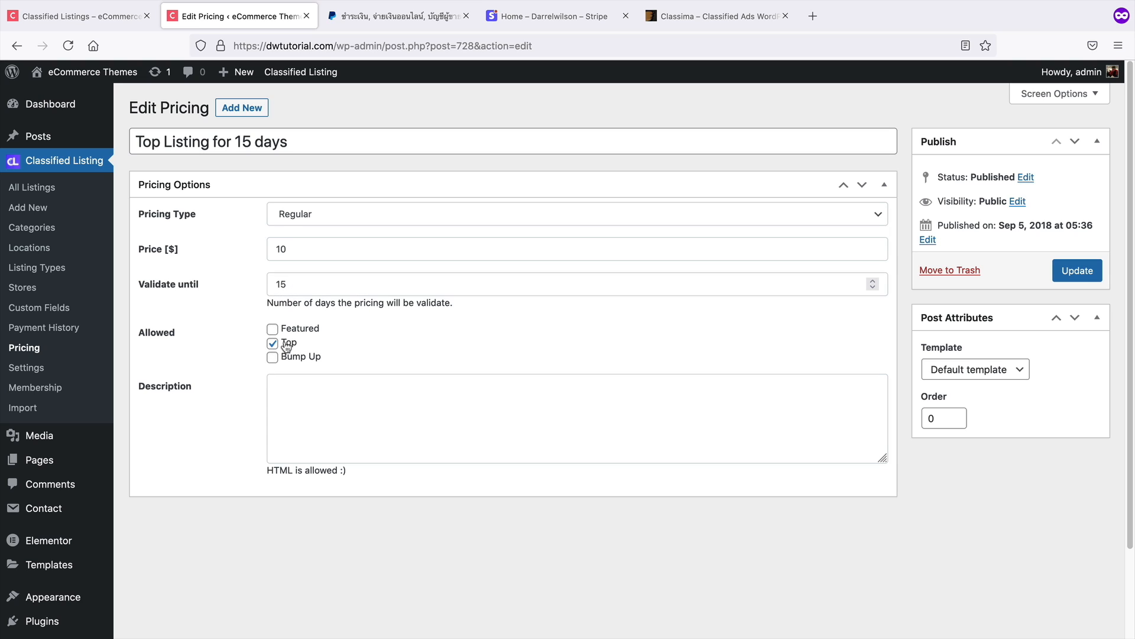
pyautogui.click(680, 16)
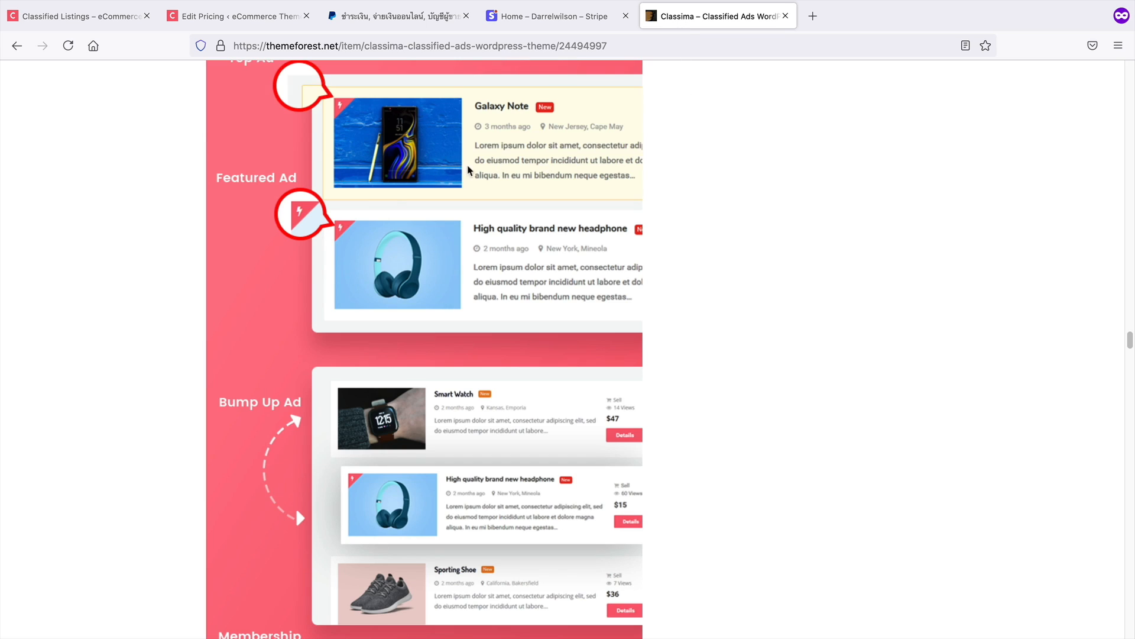
pyautogui.scroll(1, 390, 193)
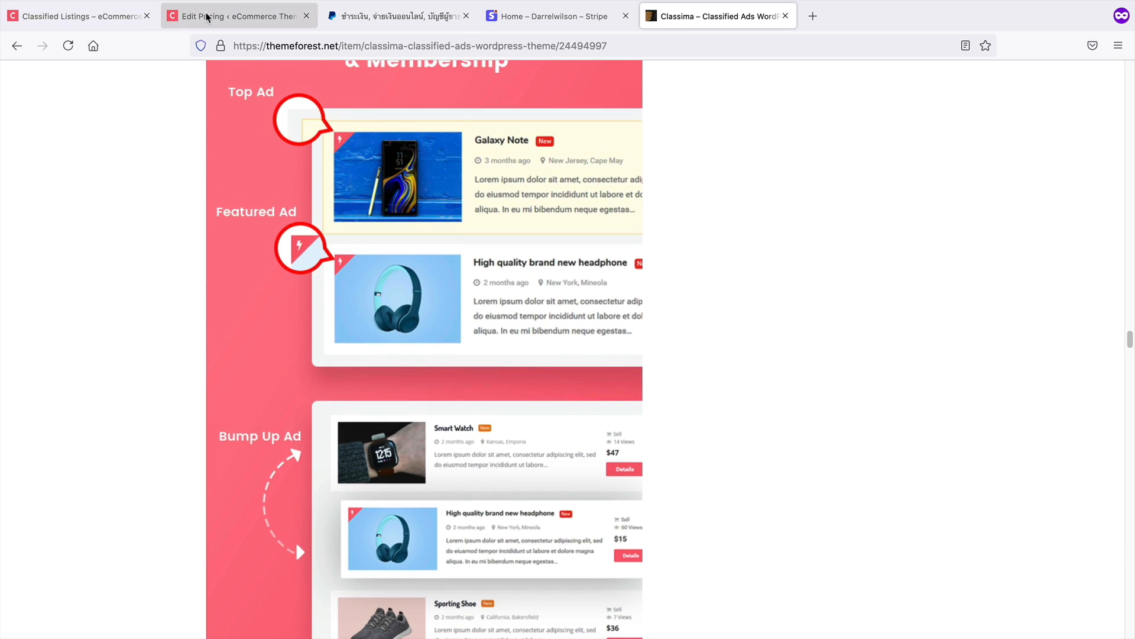
pyautogui.click(208, 18)
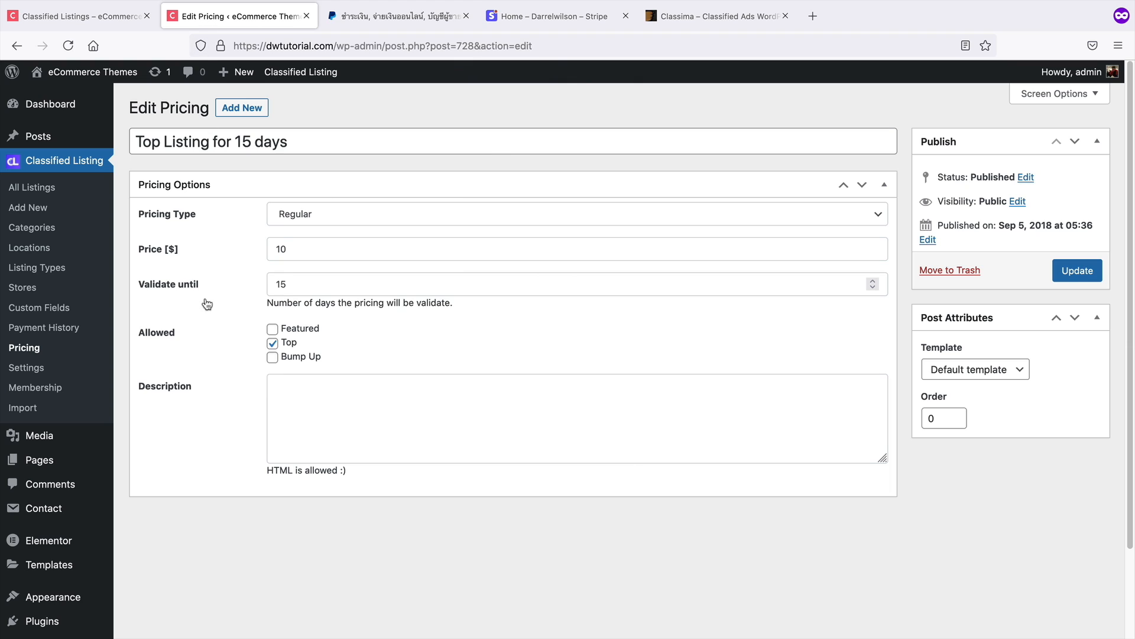
pyautogui.click(18, 54)
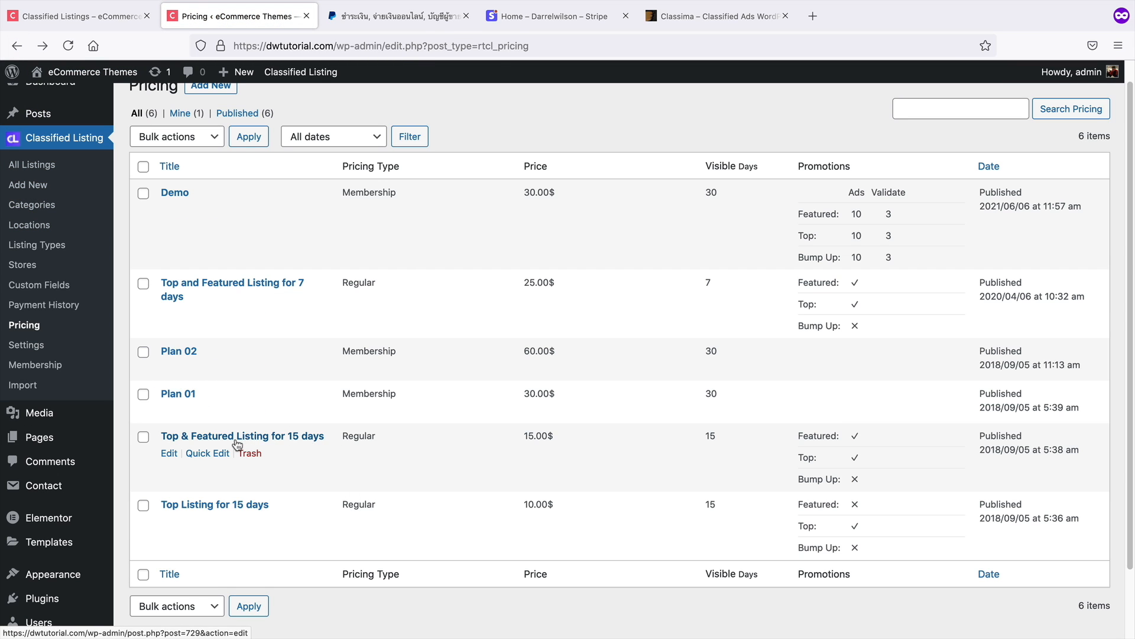
pyautogui.moveTo(524, 436); pyautogui.dragTo(556, 439)
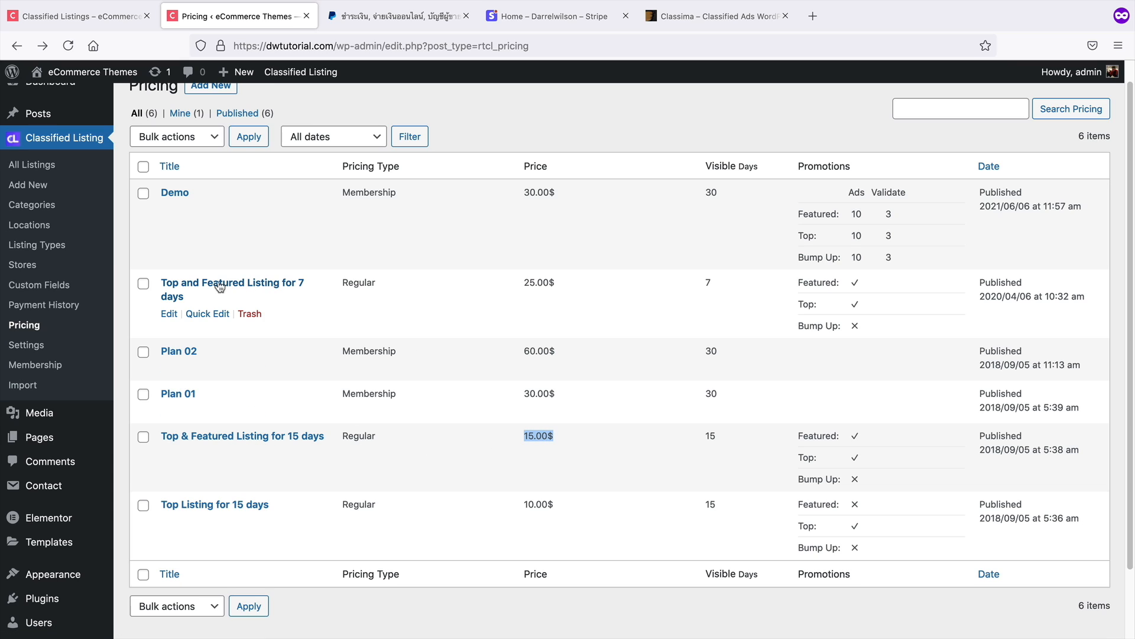
pyautogui.moveTo(557, 283); pyautogui.dragTo(516, 290)
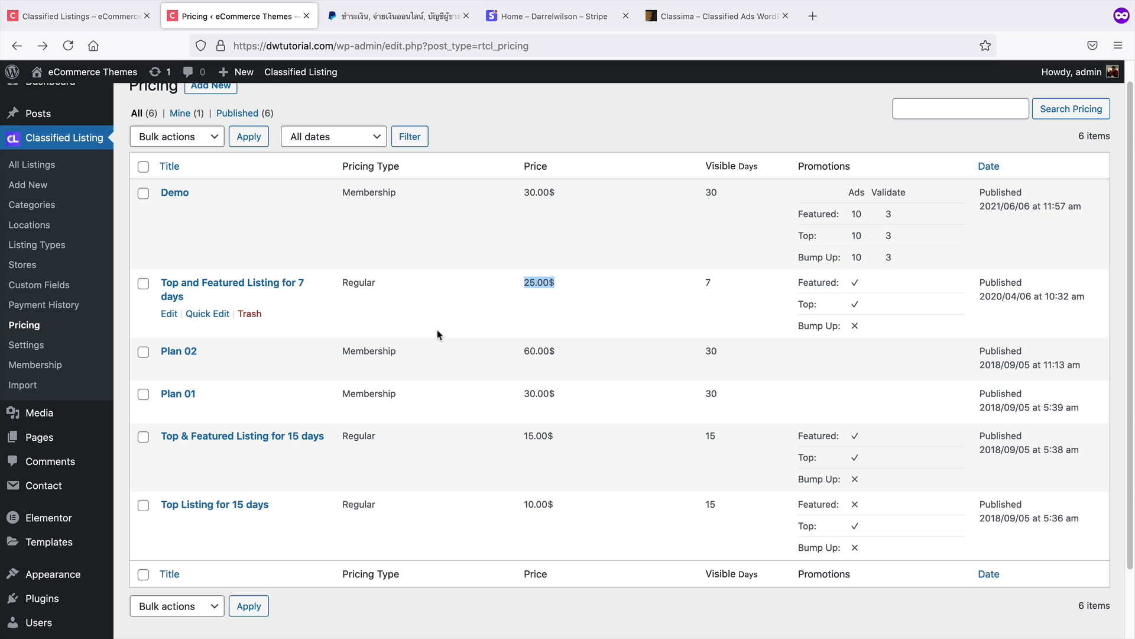
# Enable PayPal Standard in the Classified Listing payment settings
pyautogui.click(28, 346)
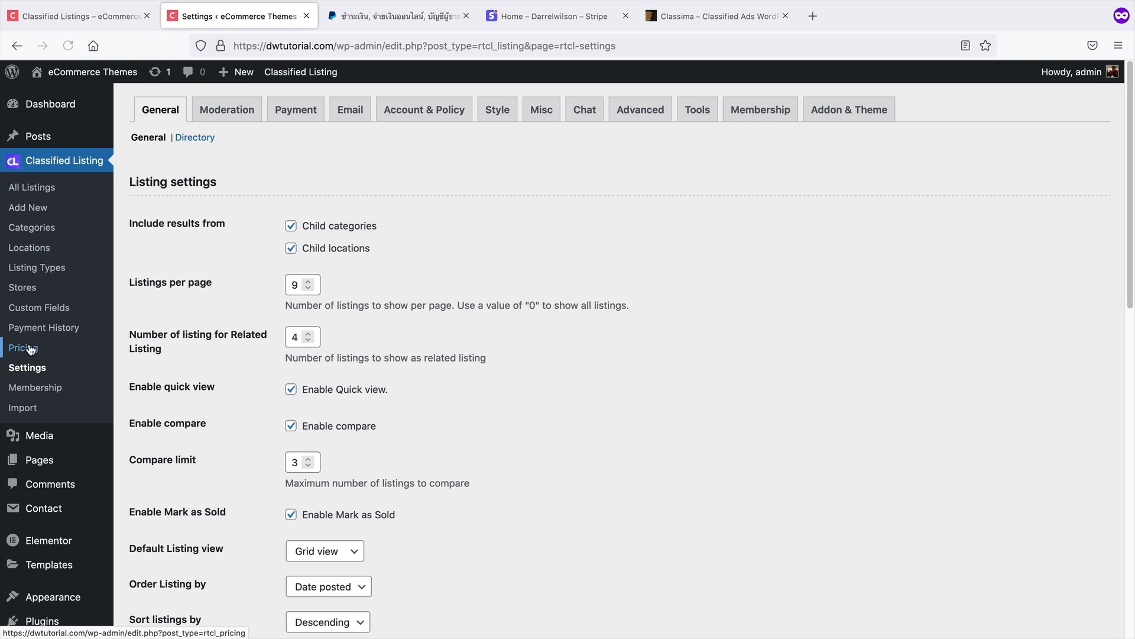
pyautogui.click(299, 112)
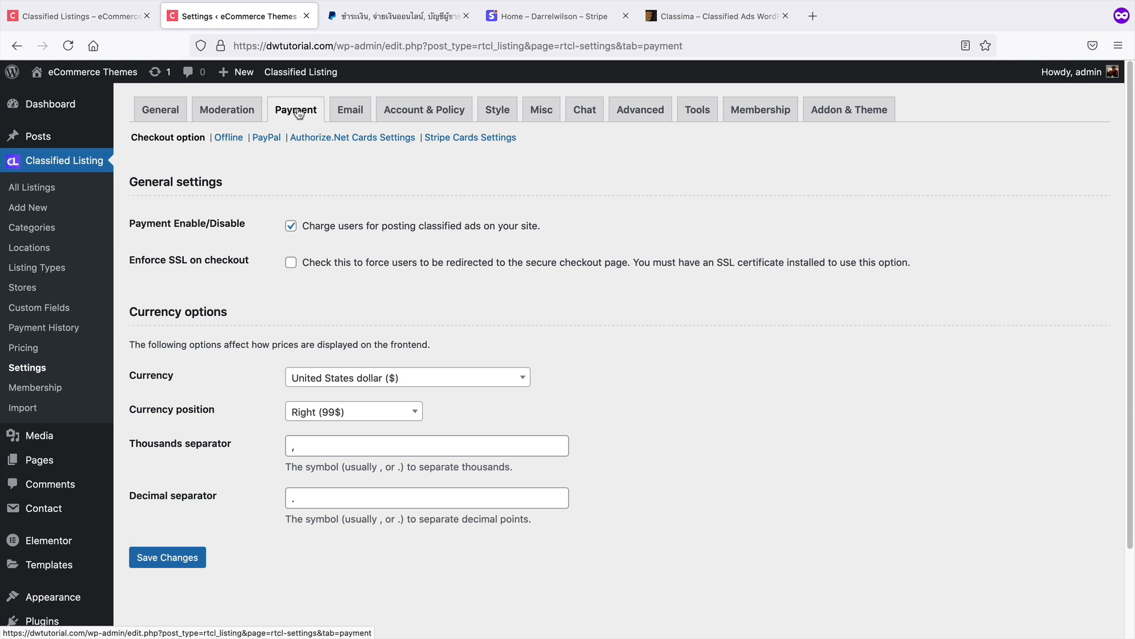
pyautogui.click(266, 141)
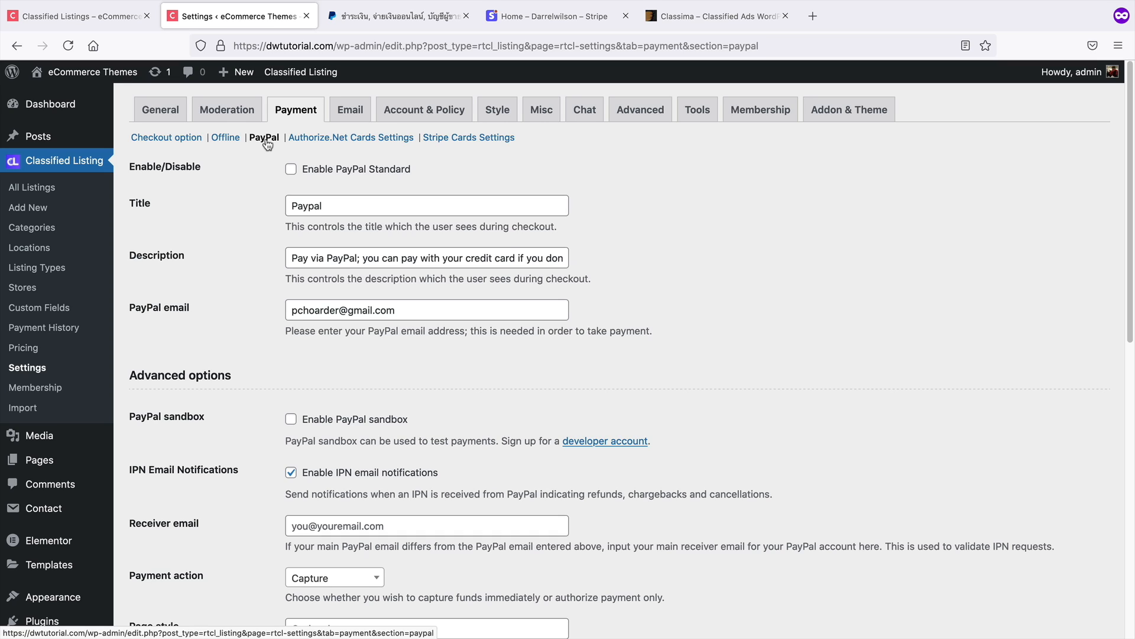
pyautogui.click(291, 170)
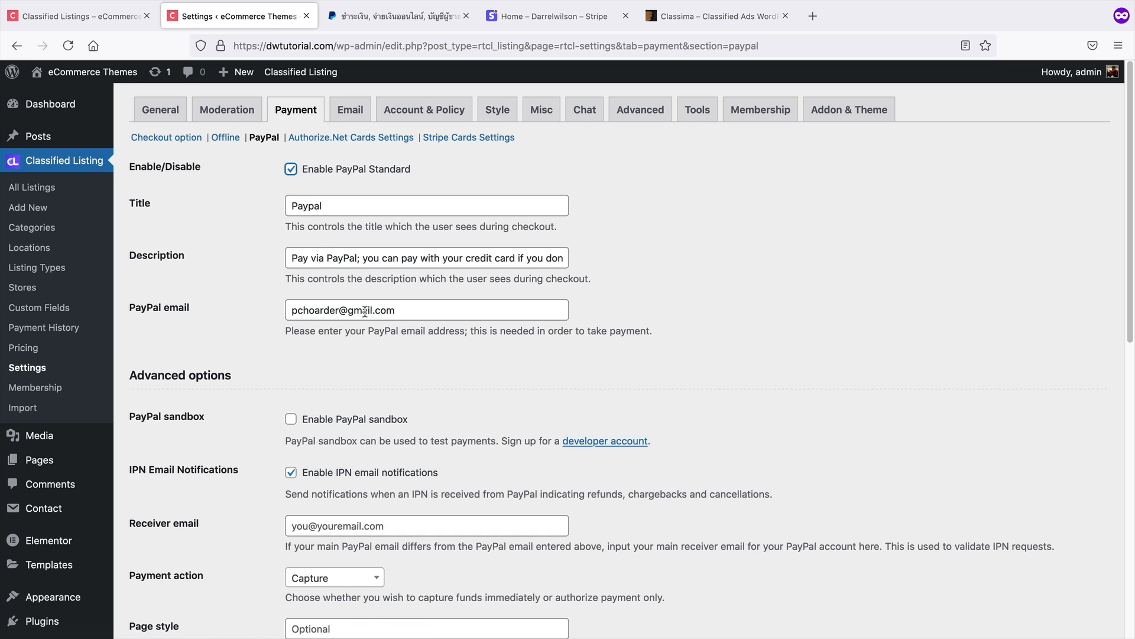
pyautogui.moveTo(453, 310); pyautogui.dragTo(299, 310)
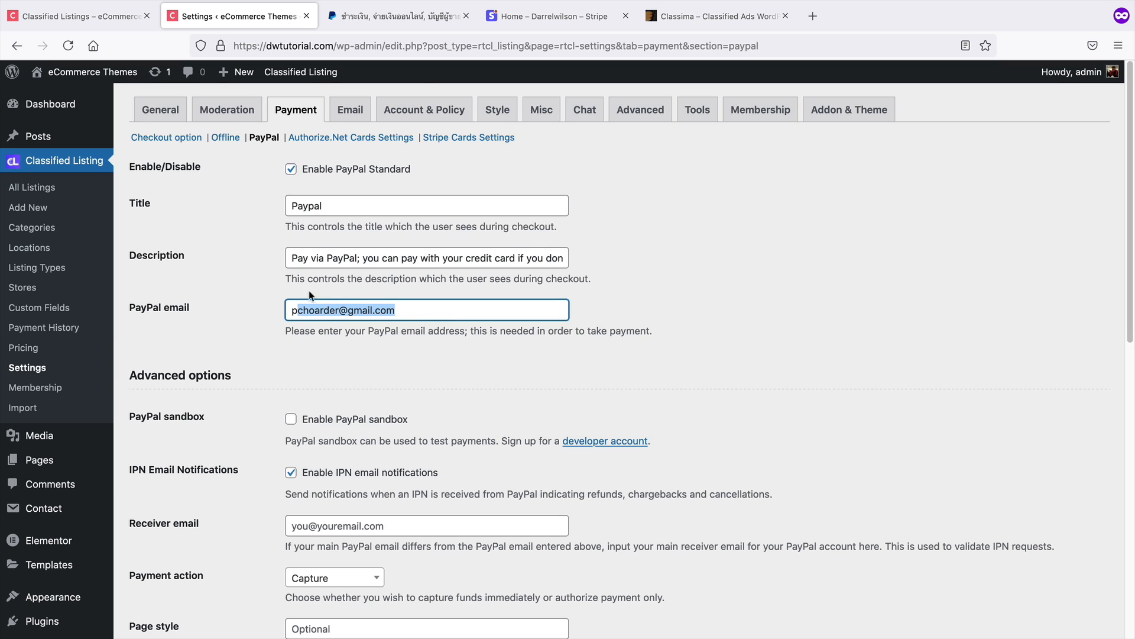
# Open PayPal's sign-in page in English and try to sign up for an account
pyautogui.click(406, 22)
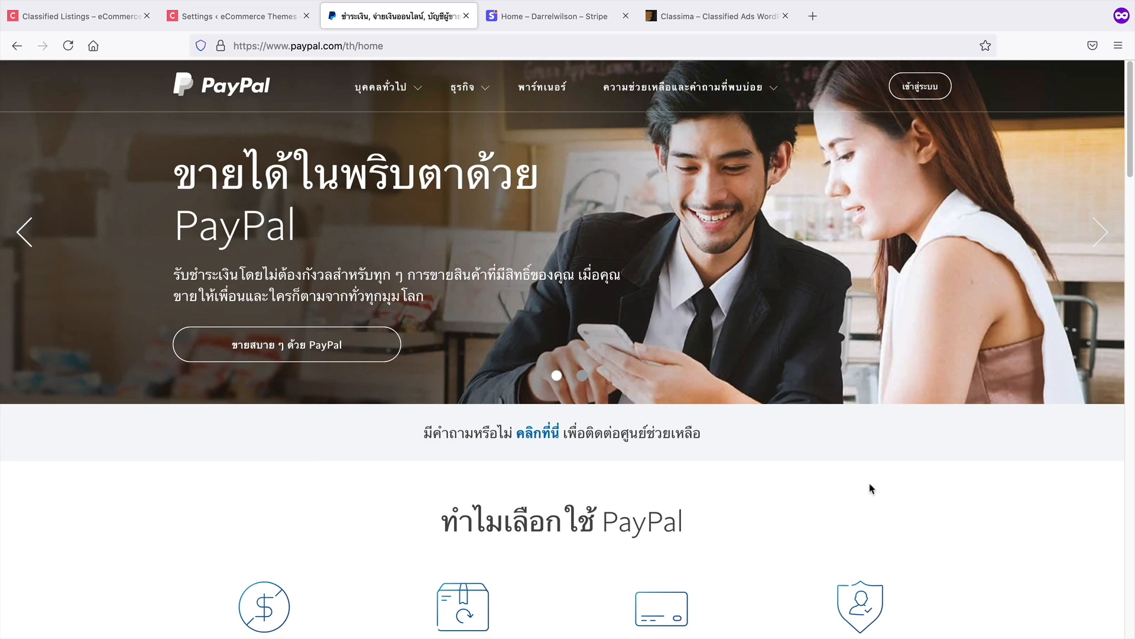
pyautogui.click(928, 89)
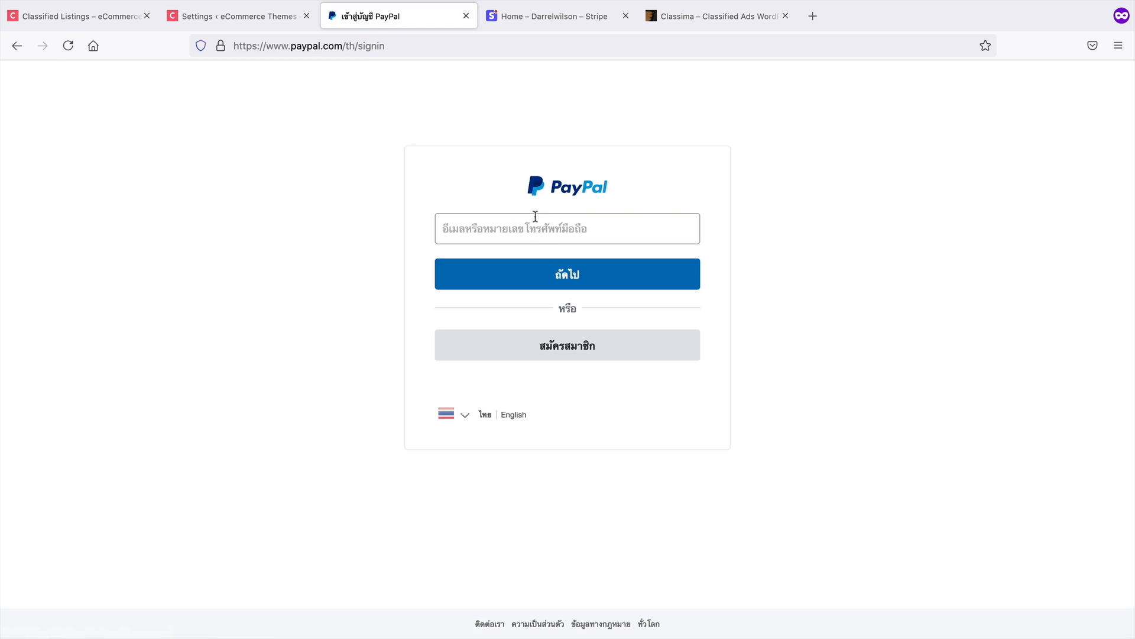
pyautogui.click(513, 415)
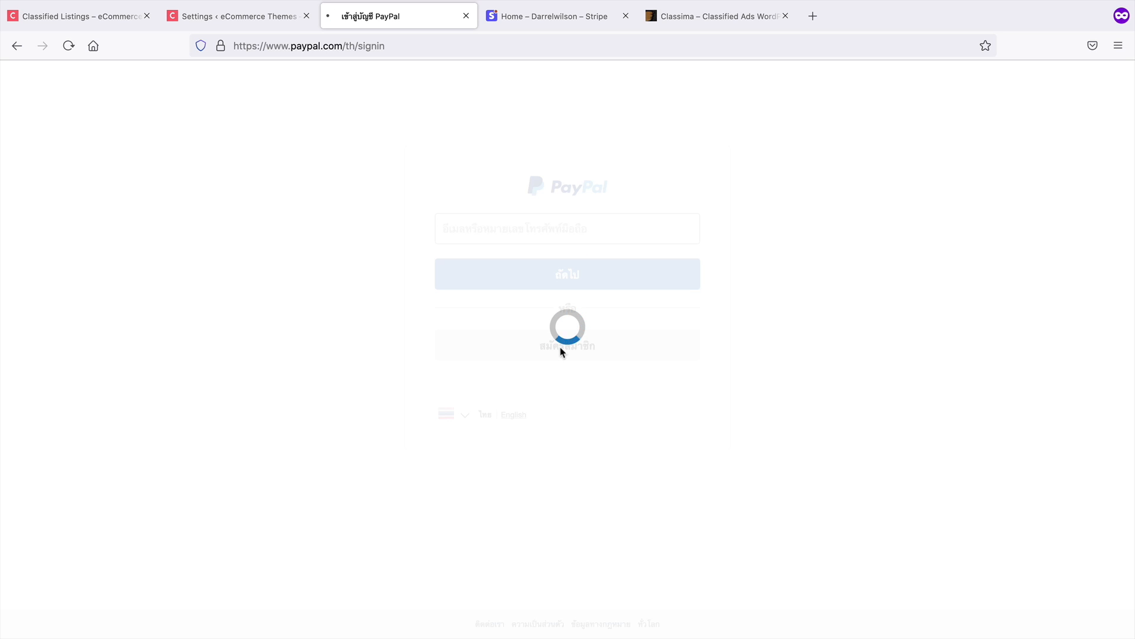
pyautogui.click(591, 346)
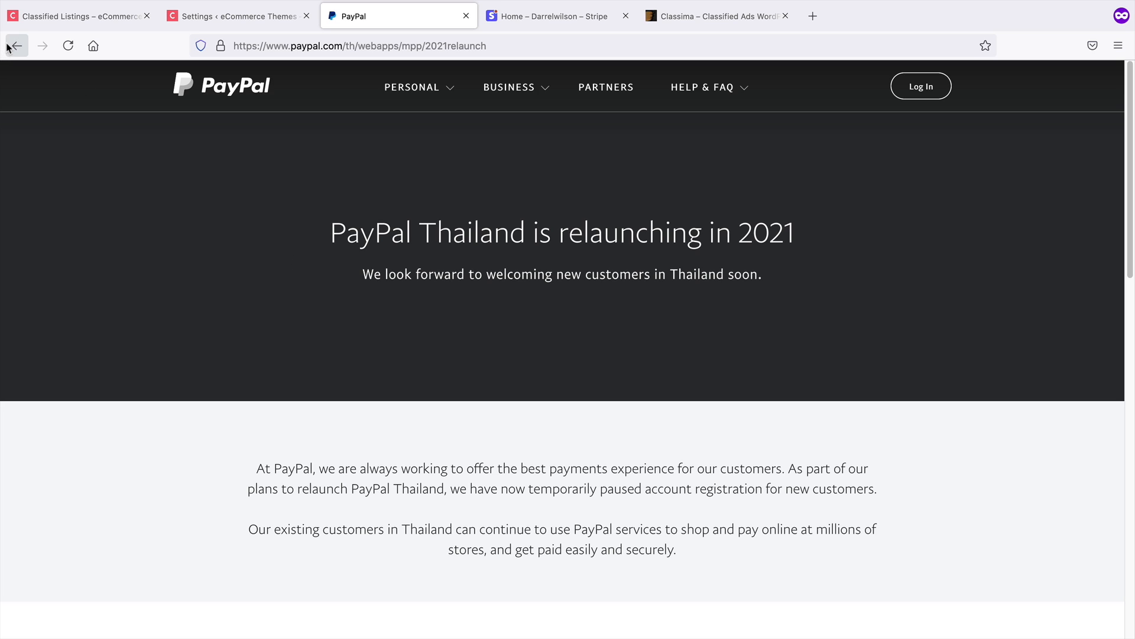
# Save the PayPal payment settings
pyautogui.click(199, 17)
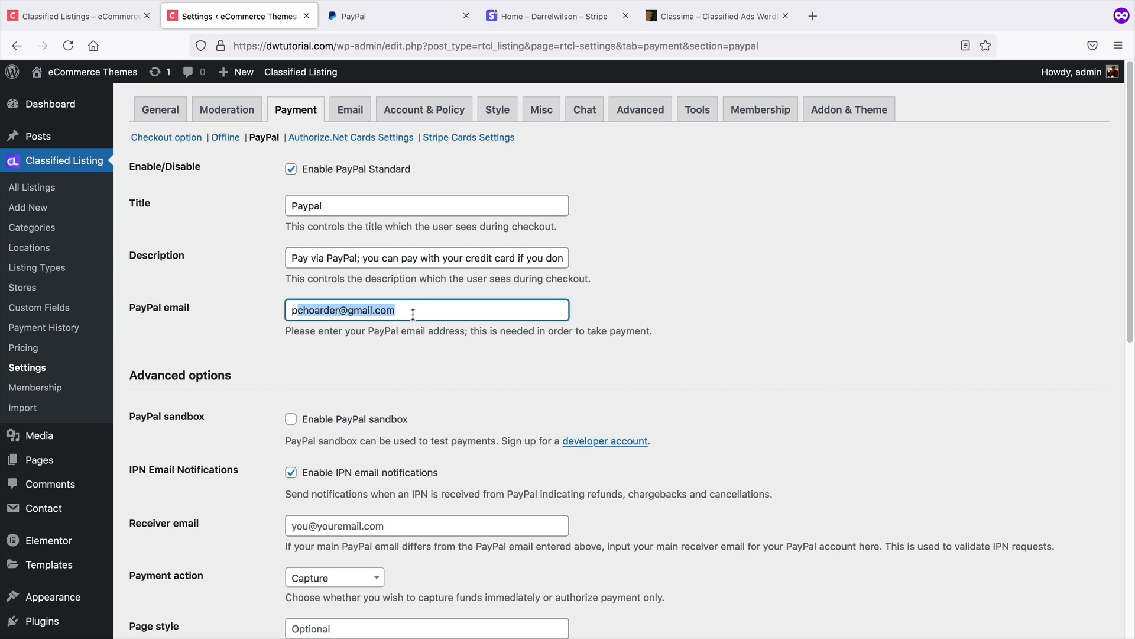
pyautogui.moveTo(413, 314); pyautogui.dragTo(289, 293)
pyautogui.scroll(-10, 260, 372)
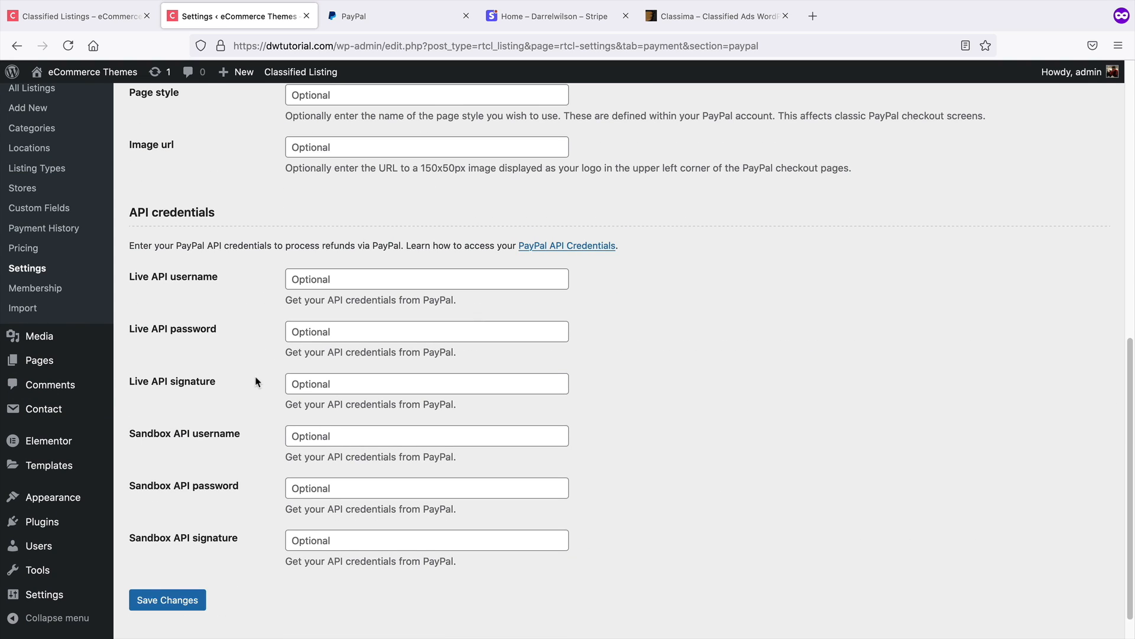
pyautogui.click(205, 595)
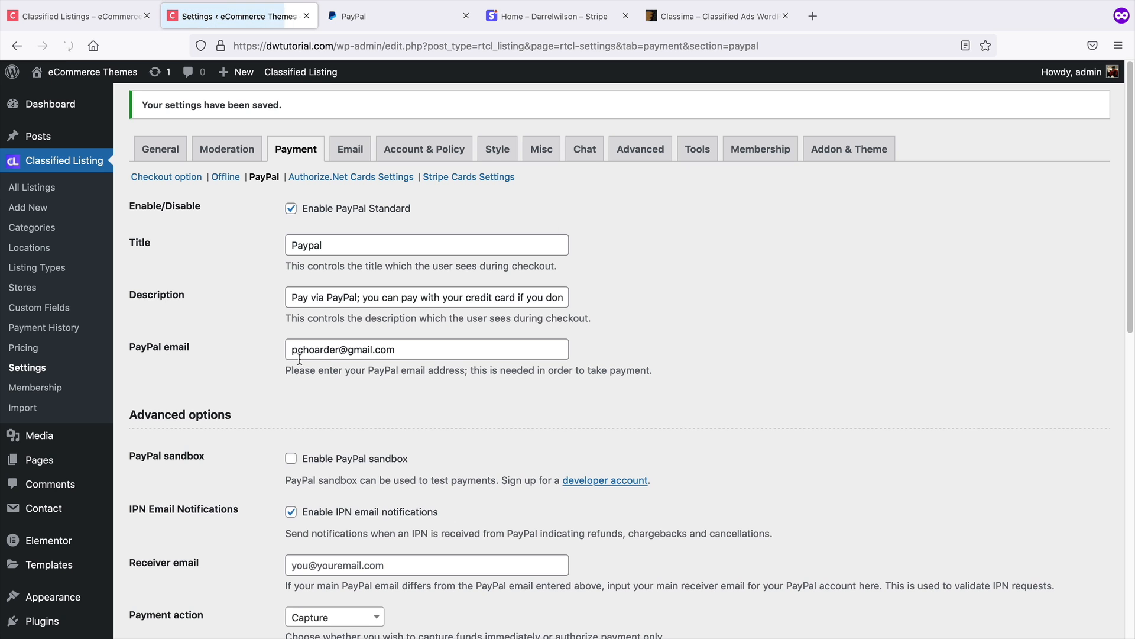
# Enable Stripe in the Stripe Cards Settings
pyautogui.click(460, 177)
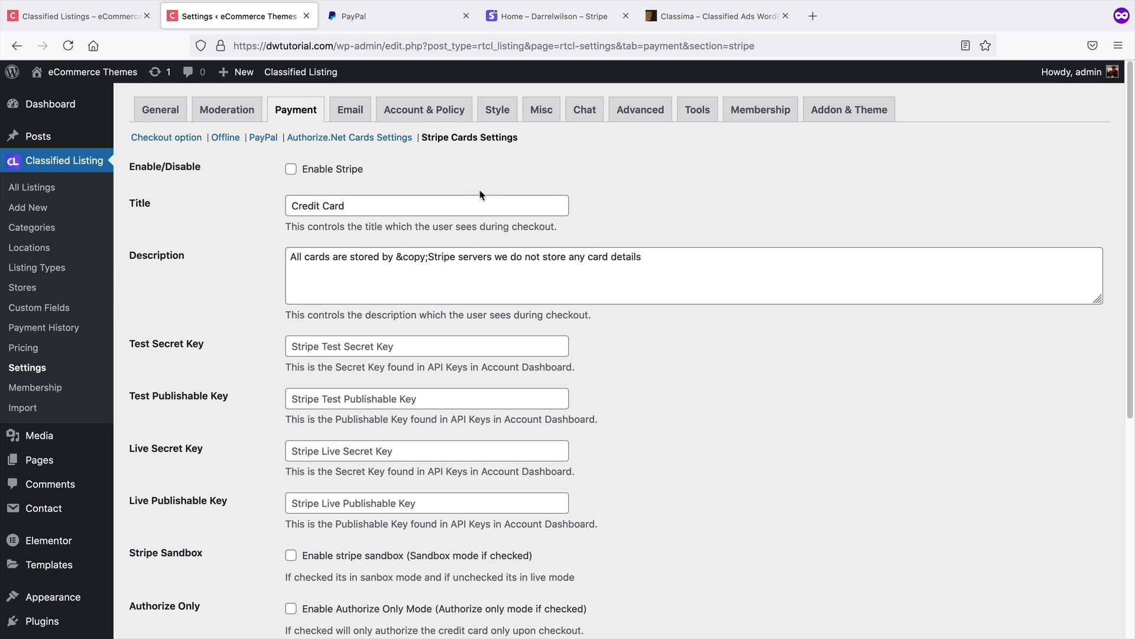
pyautogui.click(291, 169)
pyautogui.scroll(-3, 218, 298)
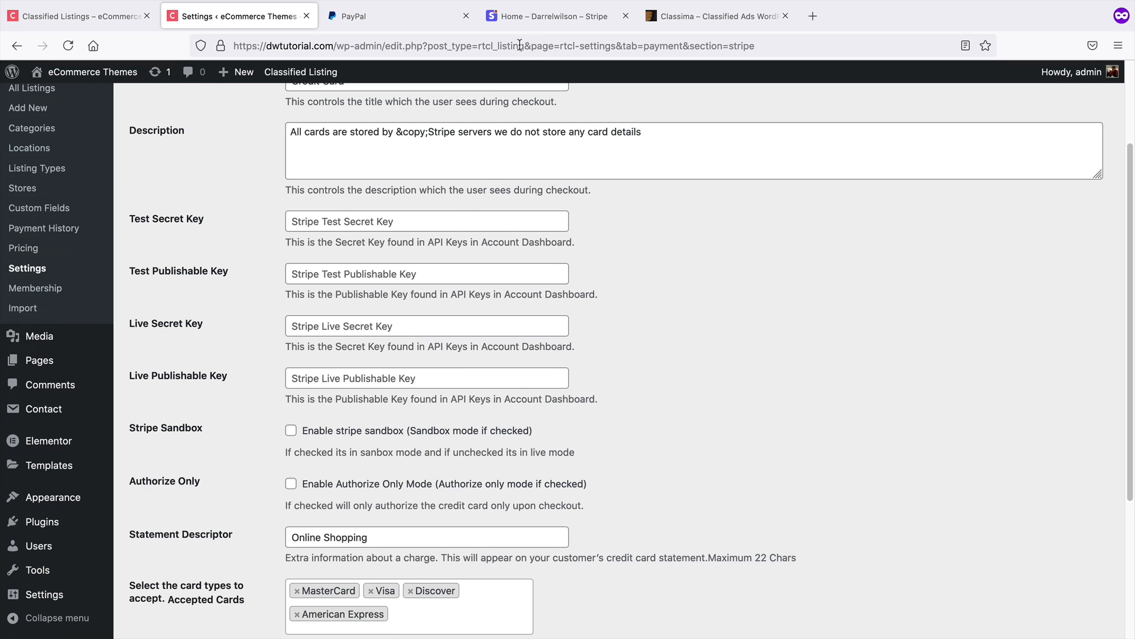
# Reveal the Stripe test secret and publishable API keys in the Stripe dashboard's test data view
pyautogui.click(530, 22)
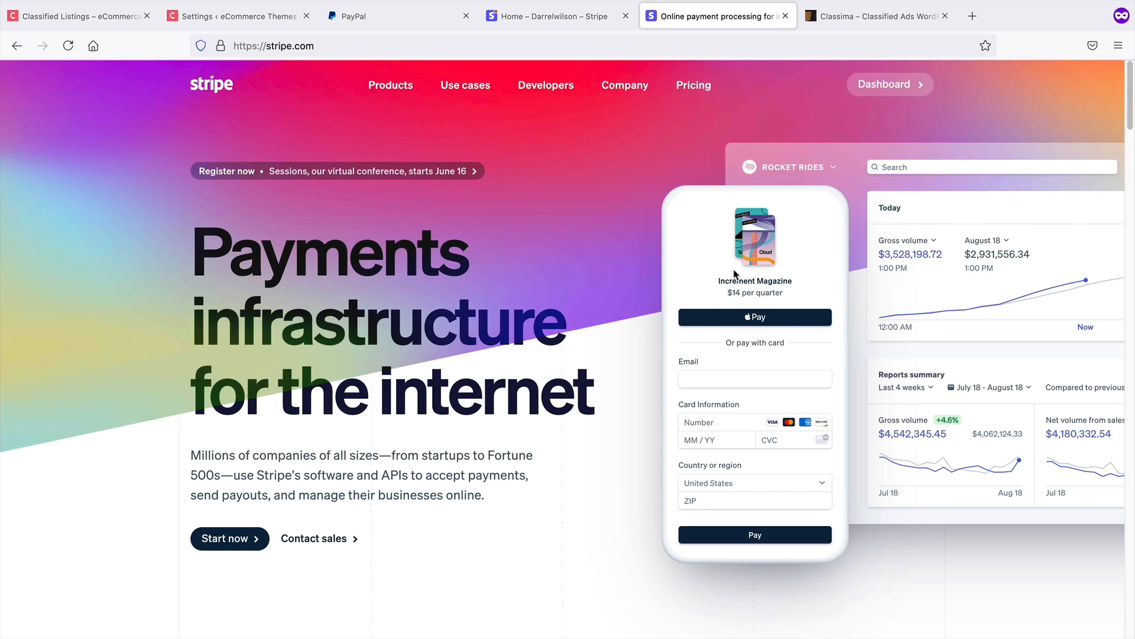
pyautogui.click(589, 23)
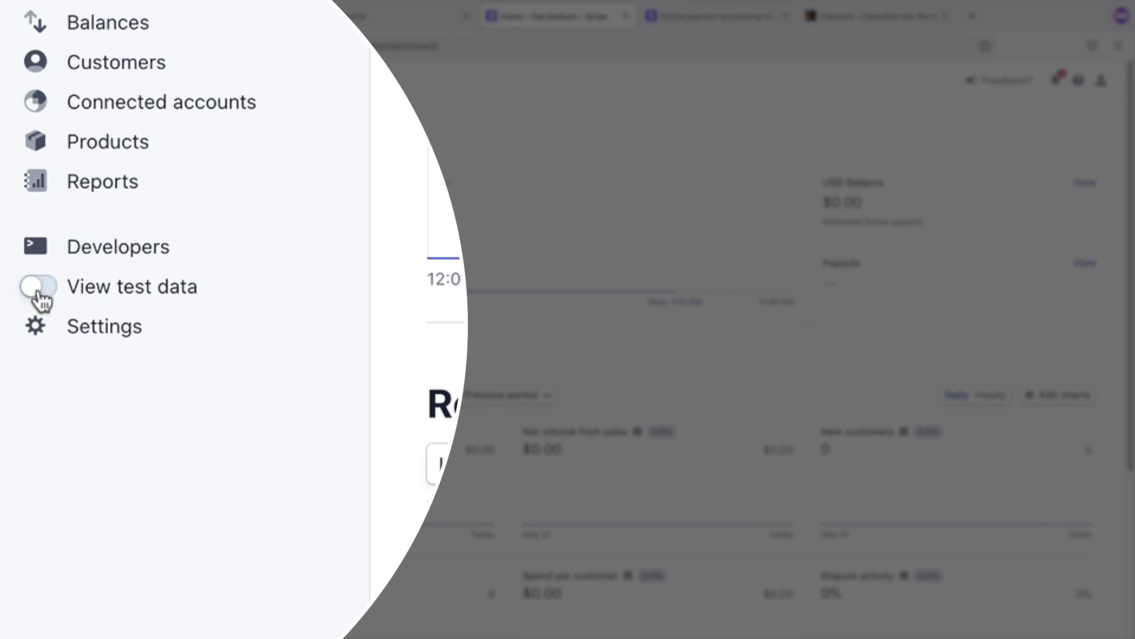
pyautogui.click(37, 295)
pyautogui.click(127, 249)
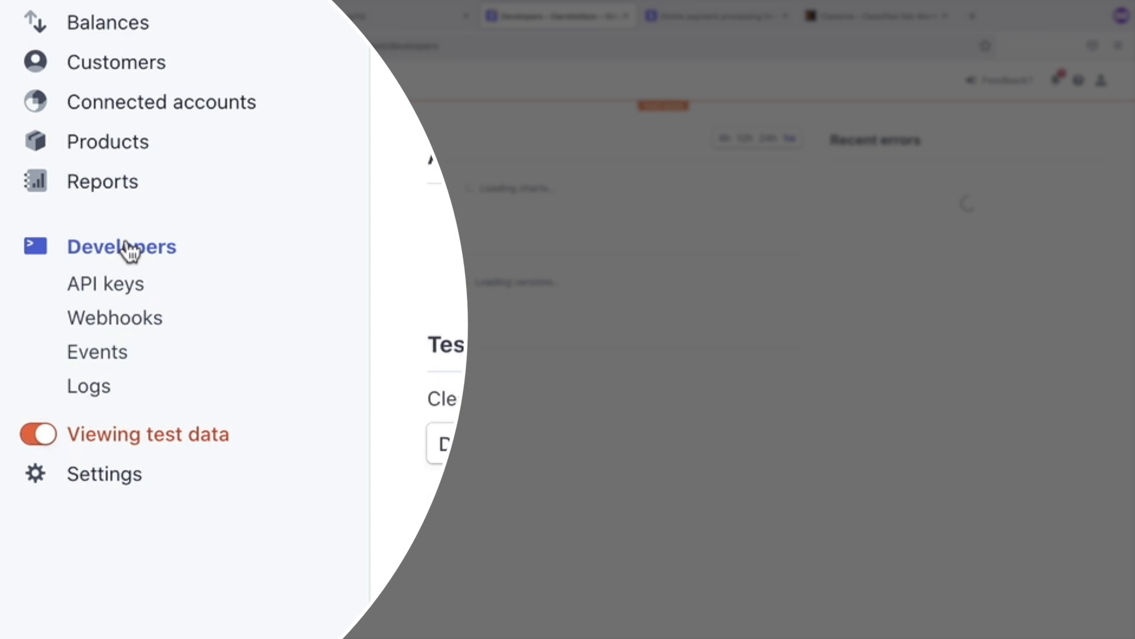
pyautogui.click(125, 286)
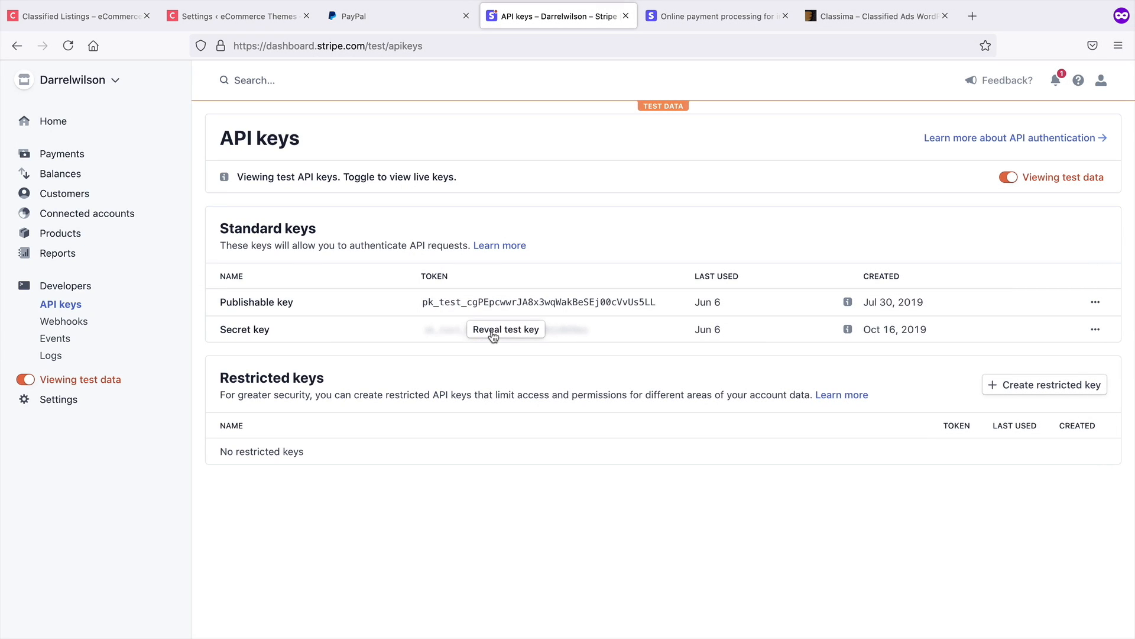
pyautogui.click(493, 332)
pyautogui.click(502, 304)
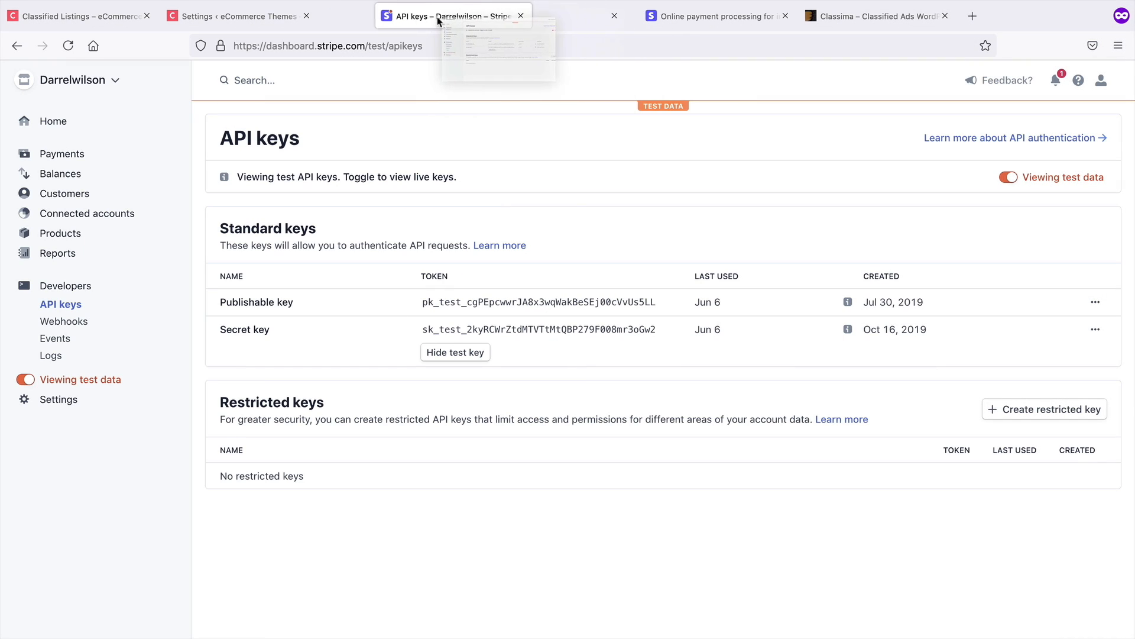
pyautogui.moveTo(438, 21); pyautogui.dragTo(289, 25)
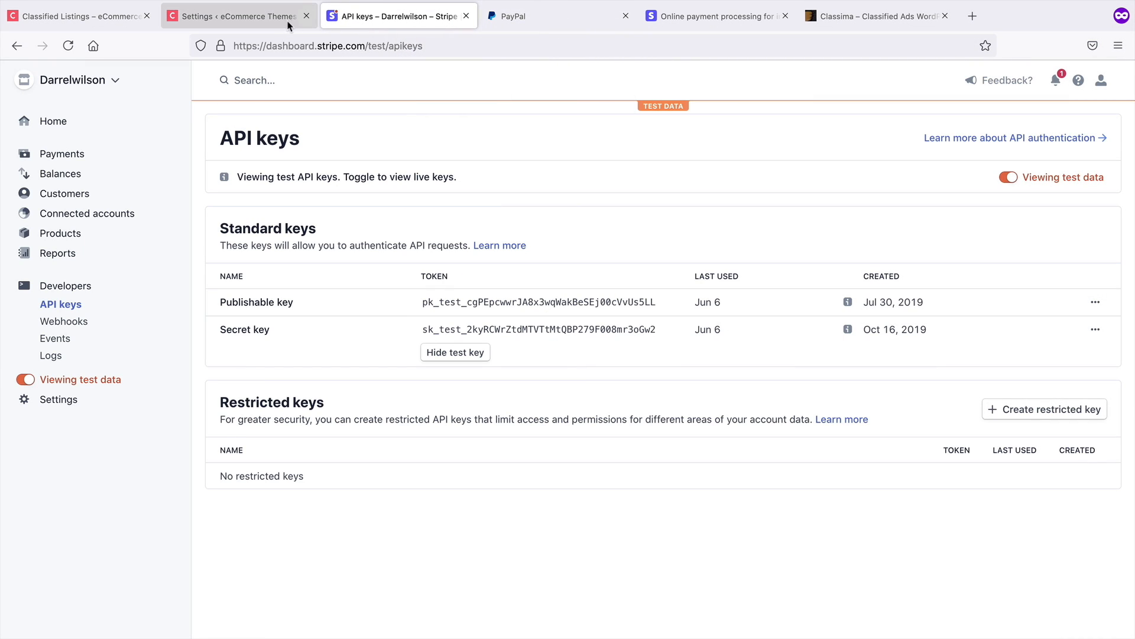
pyautogui.click(228, 23)
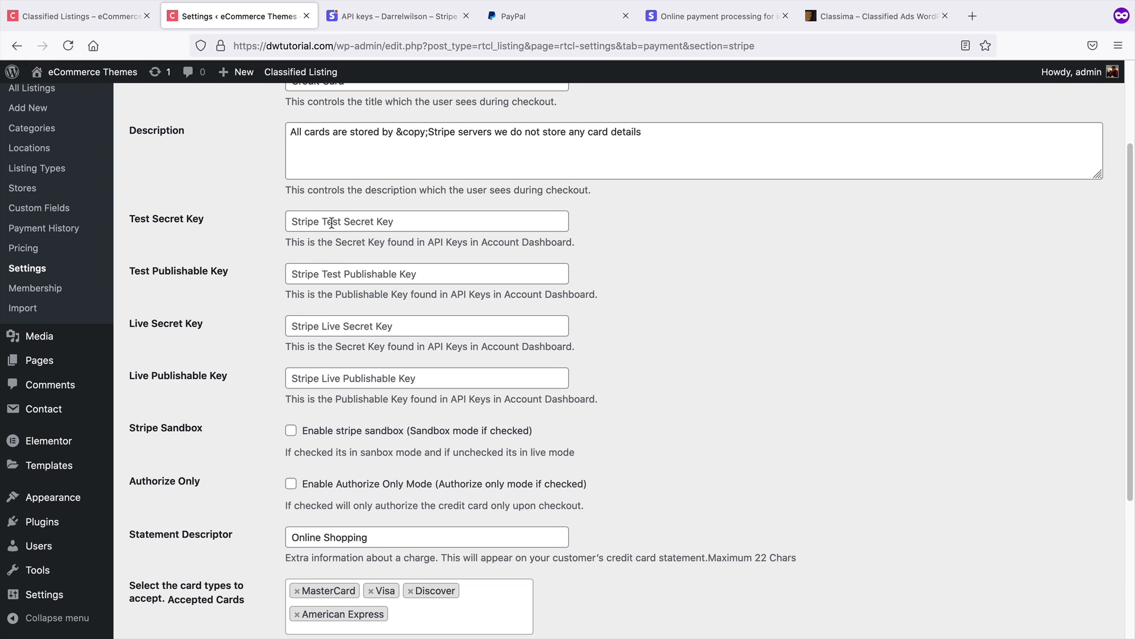
# Paste the Stripe test publishable key into the Test Publishable Key field
pyautogui.click(328, 272)
pyautogui.rightClick(328, 272)
pyautogui.click(362, 346)
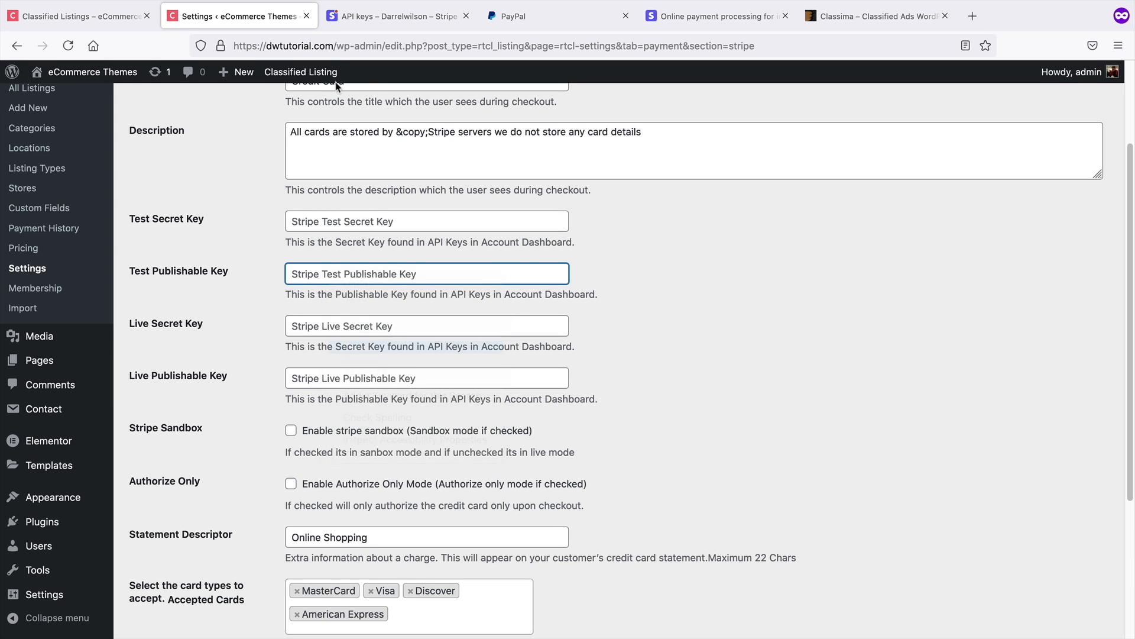
# Copy the Stripe test secret key and paste it into the Test Secret Key field
pyautogui.click(349, 18)
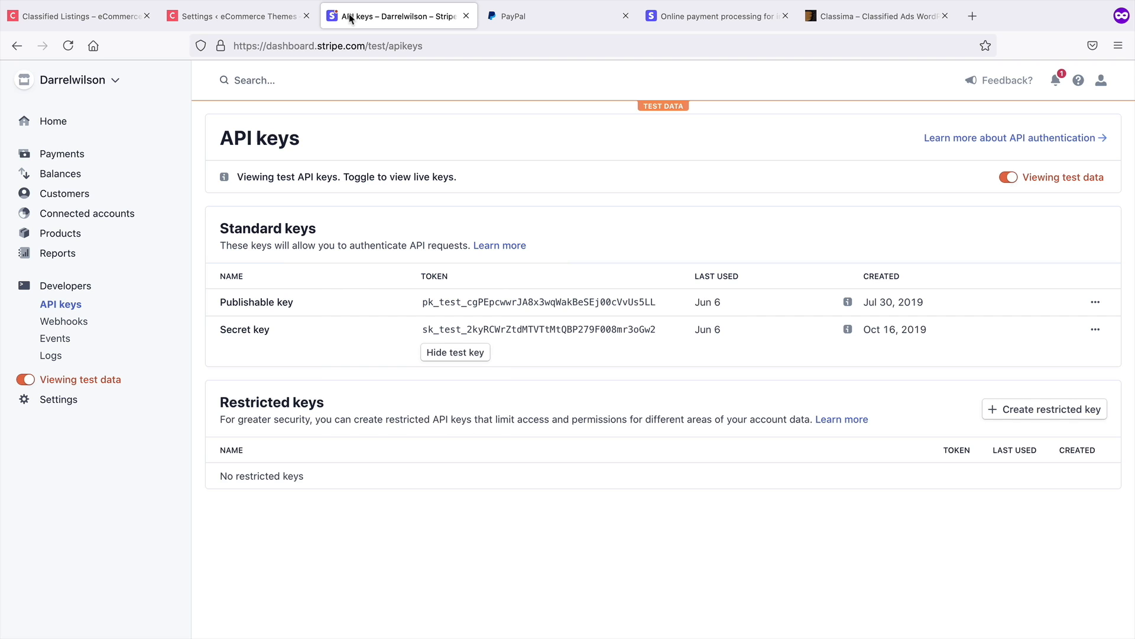
pyautogui.click(450, 329)
pyautogui.click(261, 18)
pyautogui.click(319, 217)
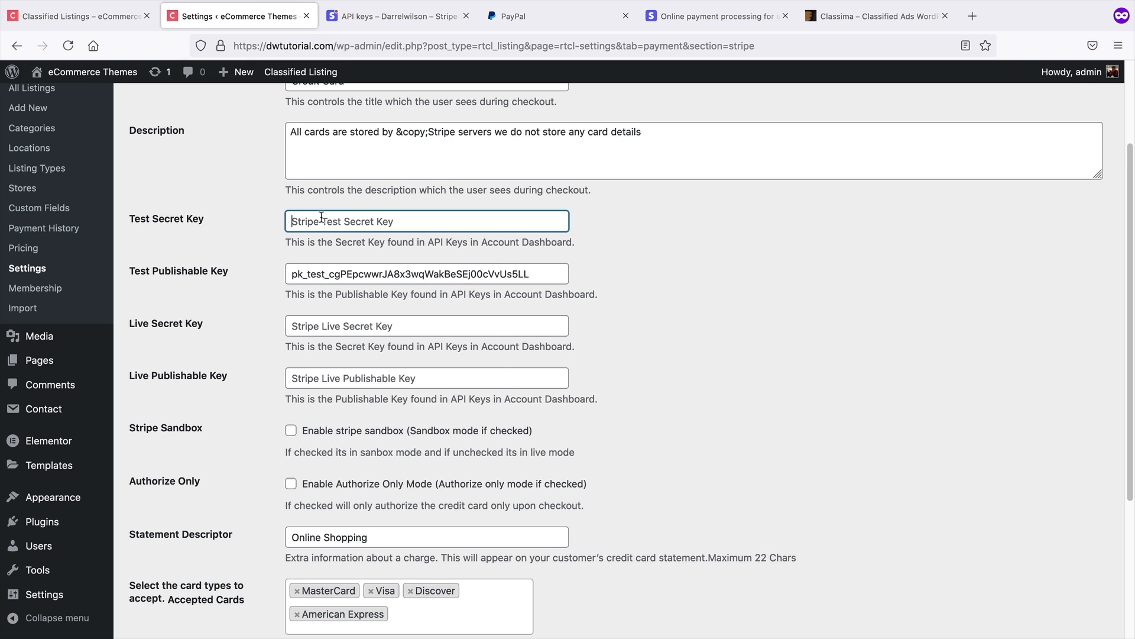
pyautogui.rightClick(320, 218)
pyautogui.click(355, 287)
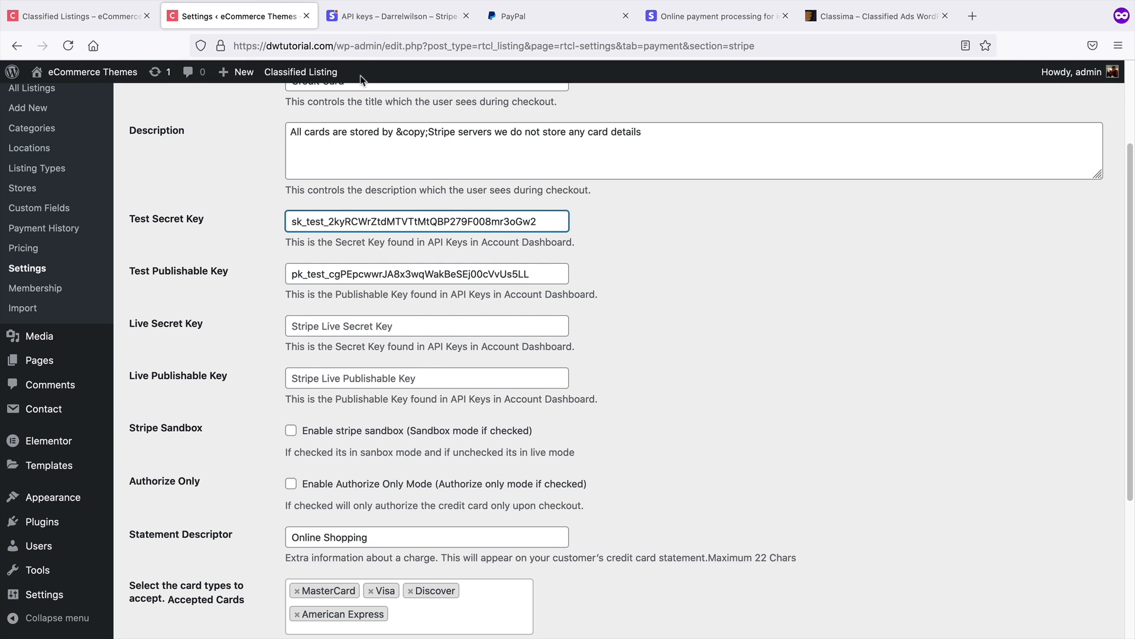
# Switch Stripe to live data, reveal and copy the live publishable key, and paste it into Live Publishable Key
pyautogui.click(371, 18)
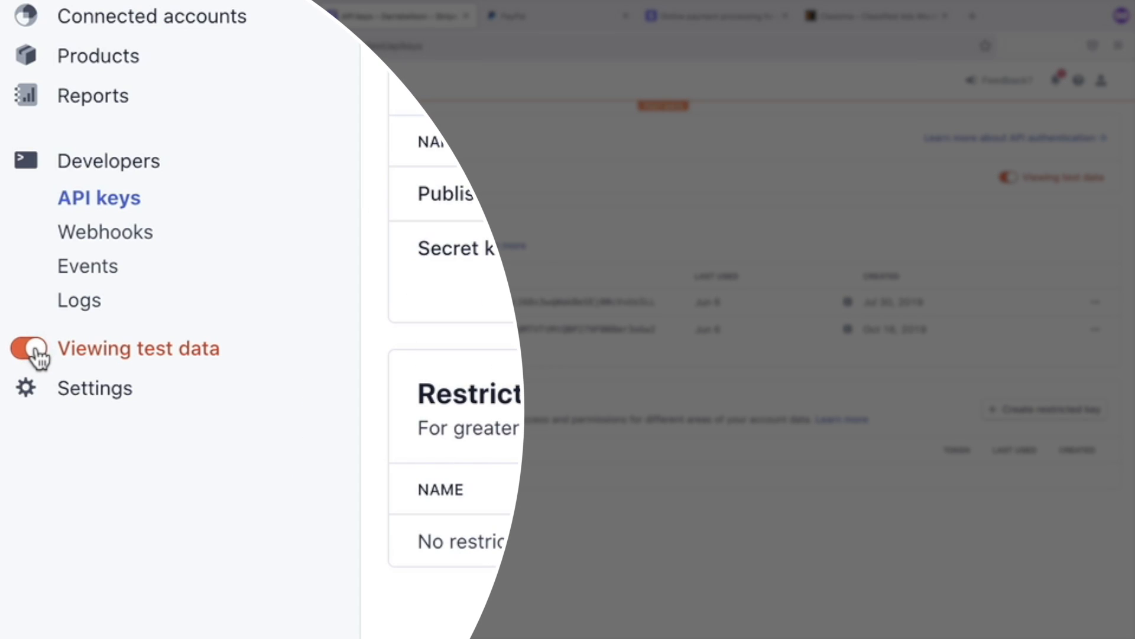
pyautogui.click(27, 380)
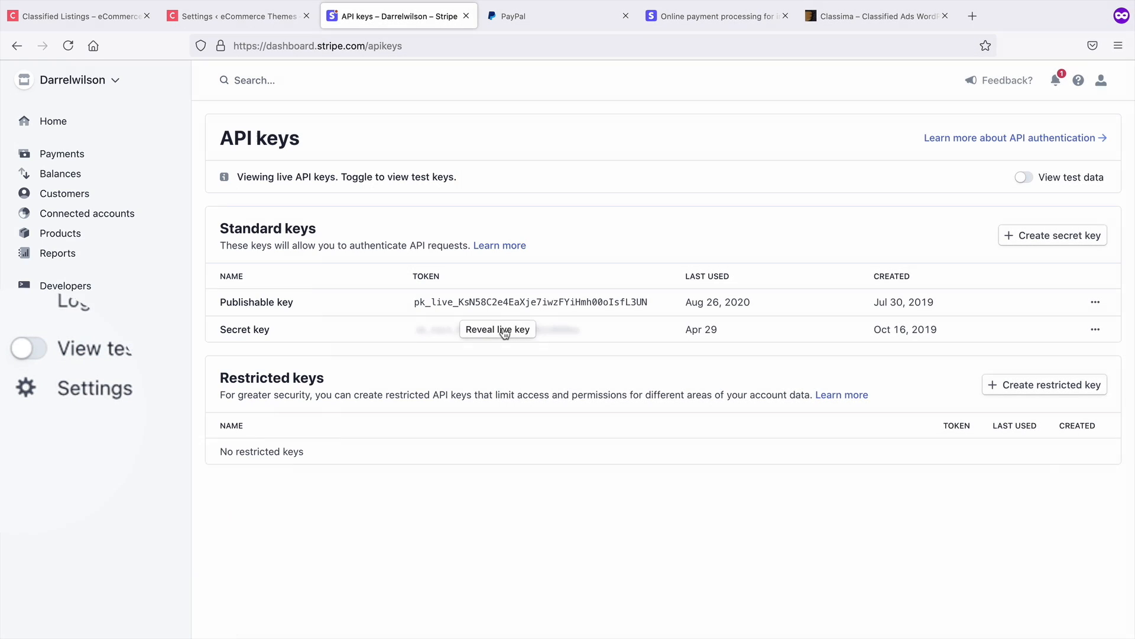
pyautogui.click(502, 330)
pyautogui.click(502, 305)
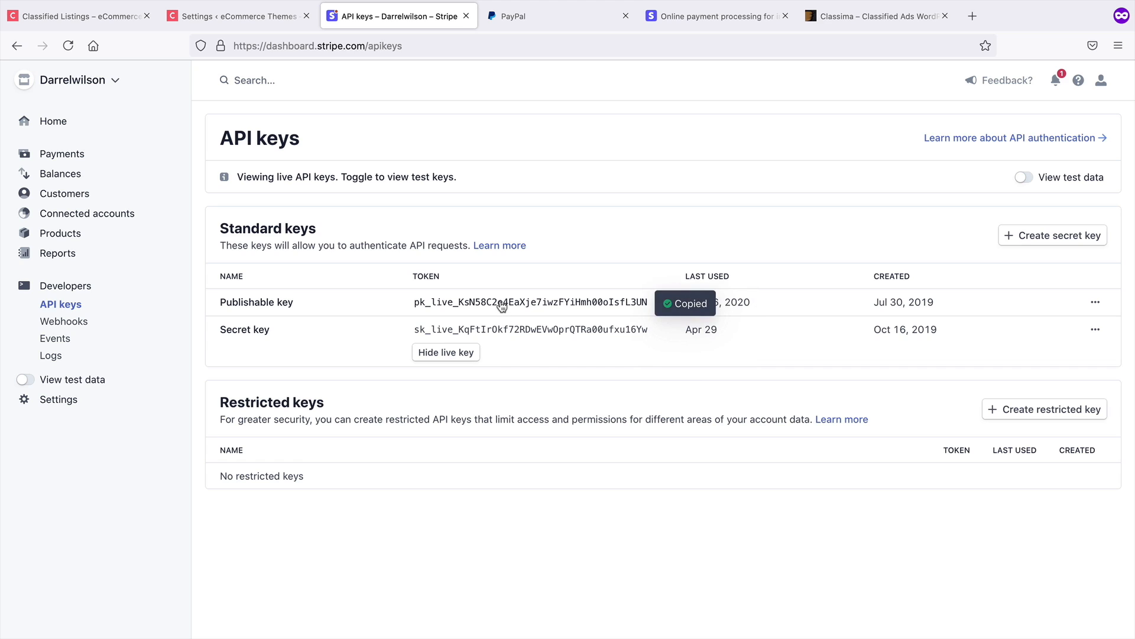
pyautogui.click(274, 17)
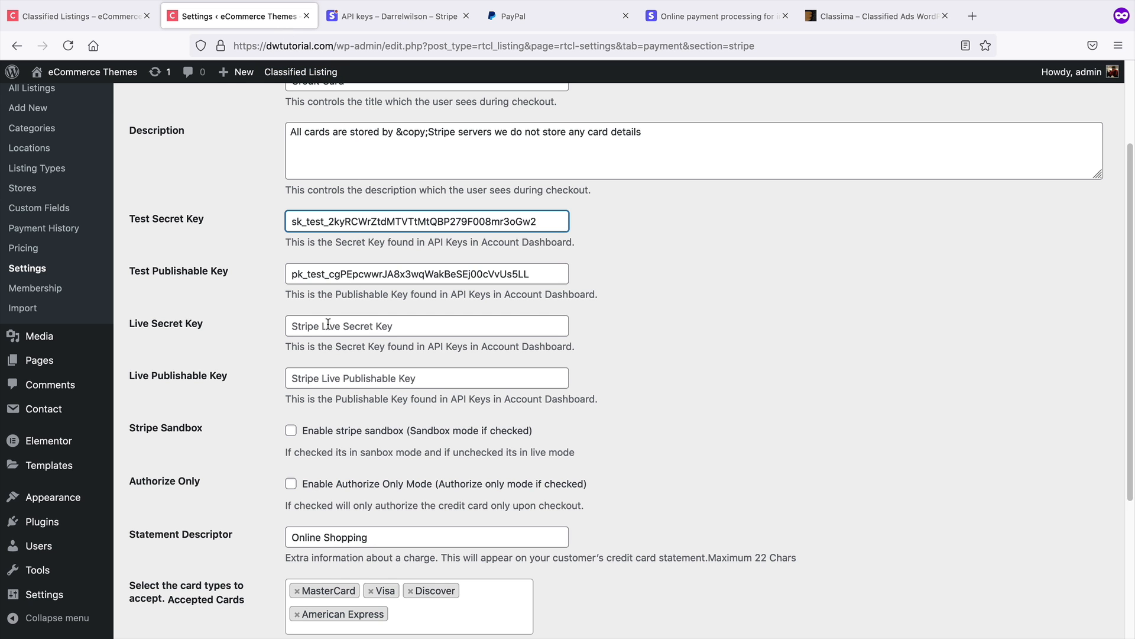
pyautogui.rightClick(328, 379)
pyautogui.click(349, 448)
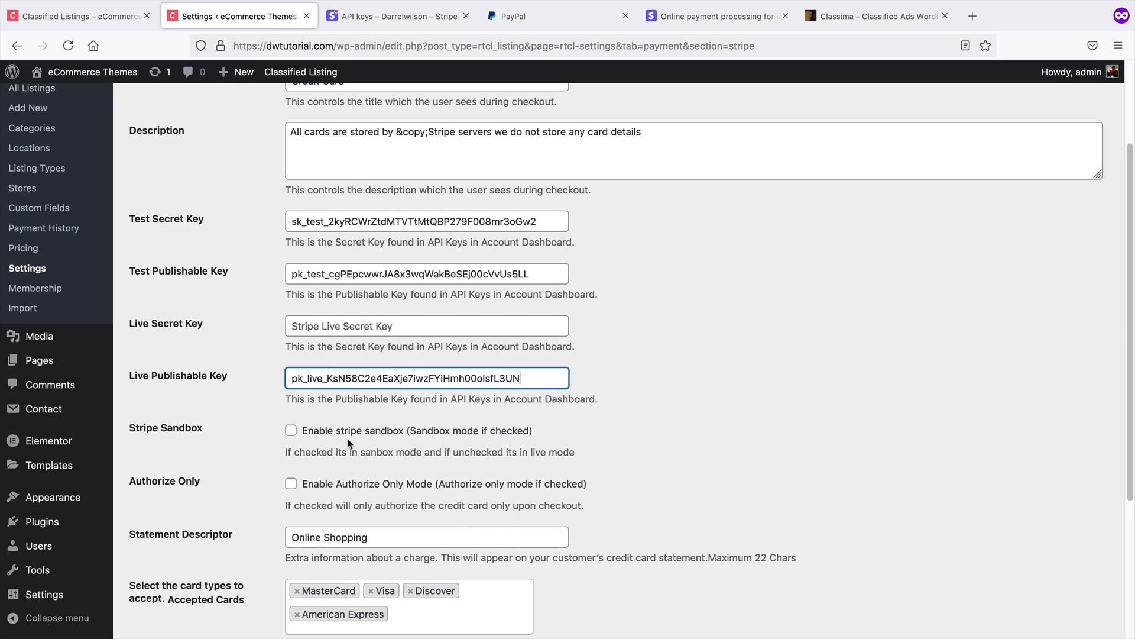
# Copy the Stripe live secret key and paste it into the Live Secret Key field
pyautogui.click(342, 16)
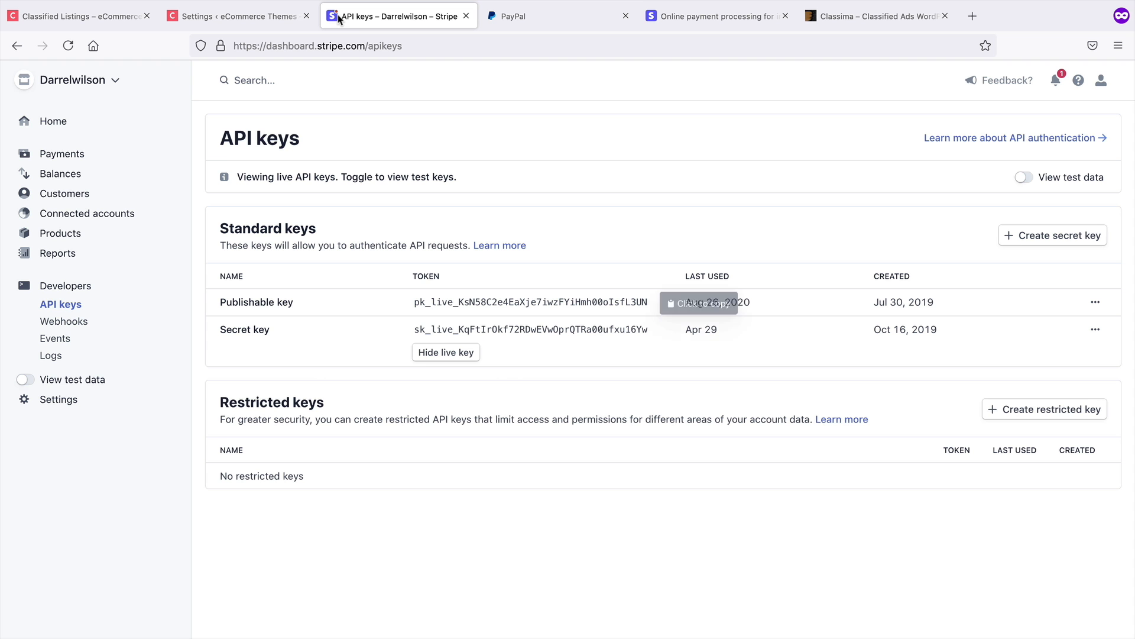
pyautogui.click(455, 330)
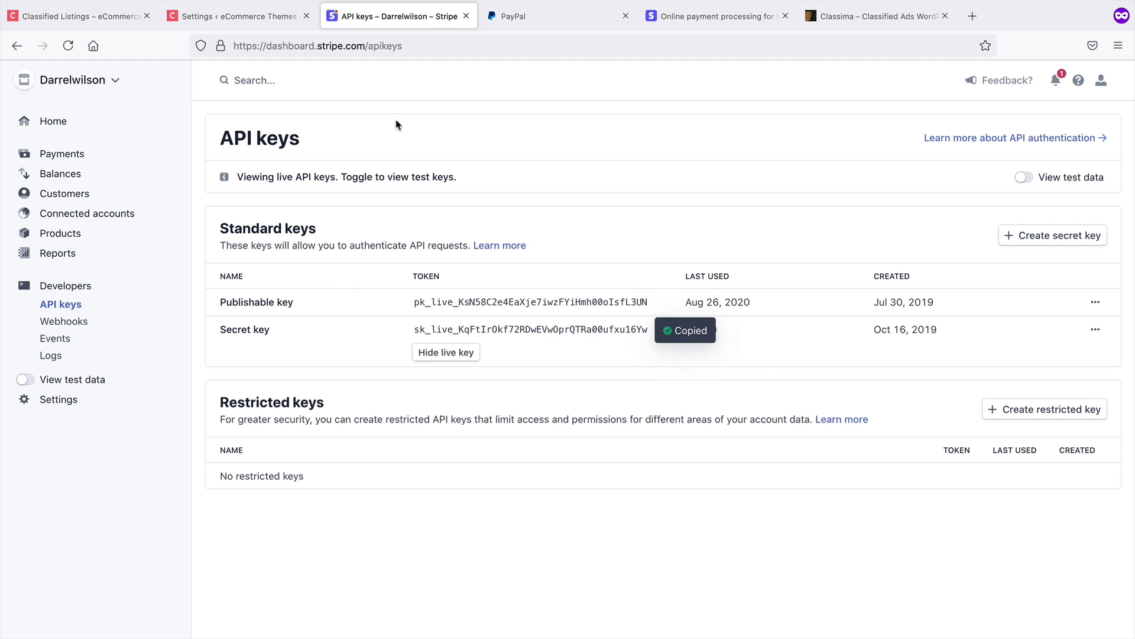
pyautogui.click(265, 18)
pyautogui.rightClick(325, 326)
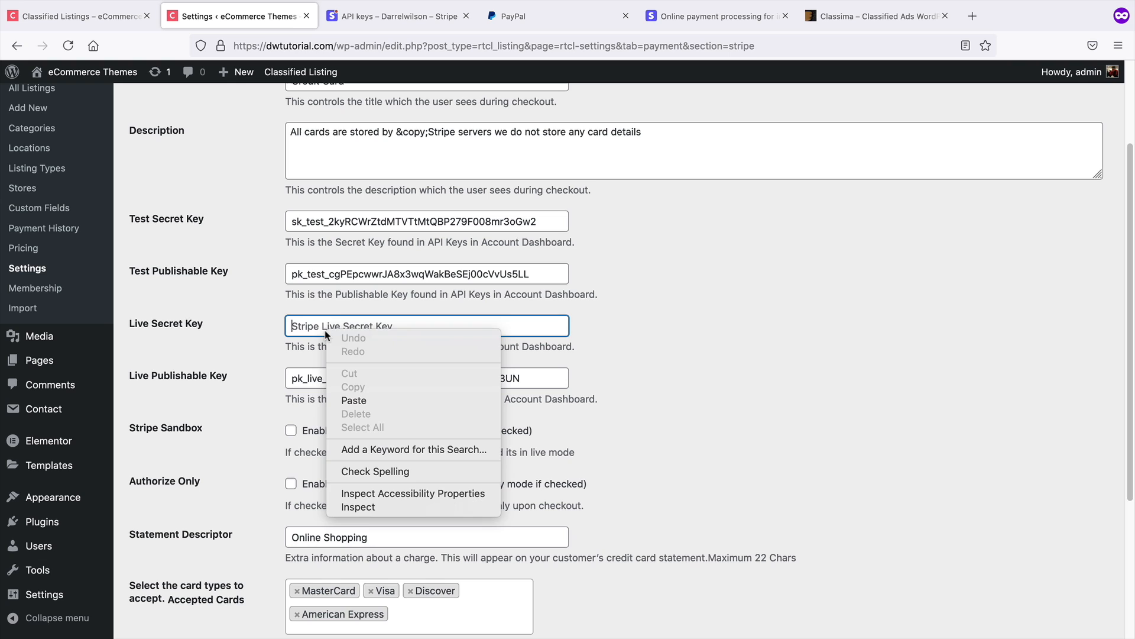
pyautogui.click(359, 400)
# Enable the Stripe sandbox mode
pyautogui.scroll(-2, 247, 371)
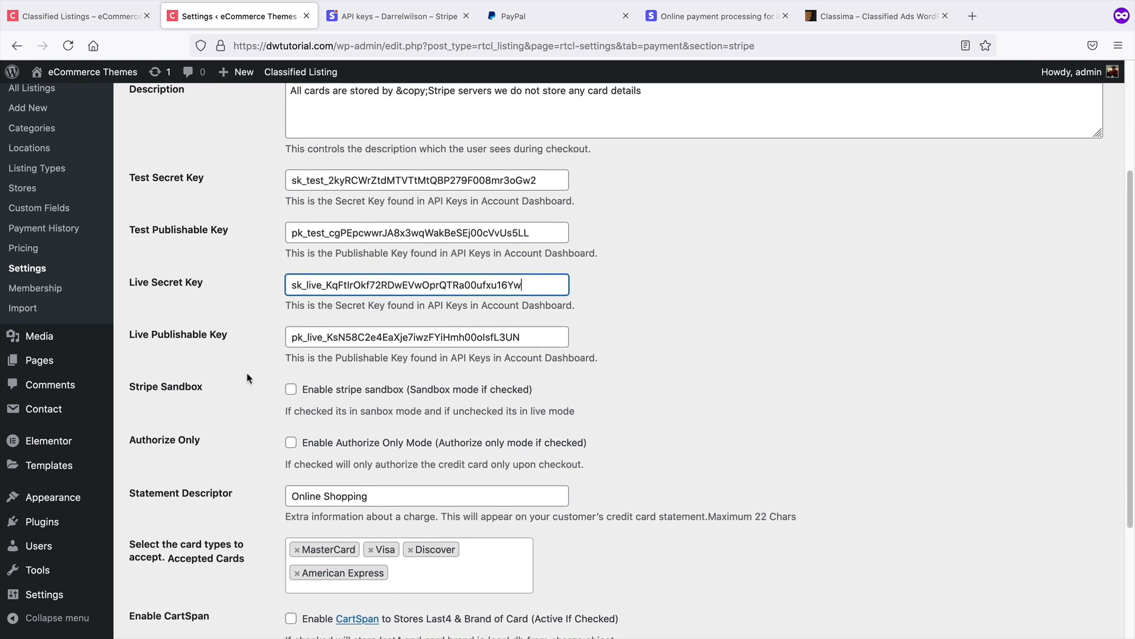
pyautogui.scroll(-2, 247, 373)
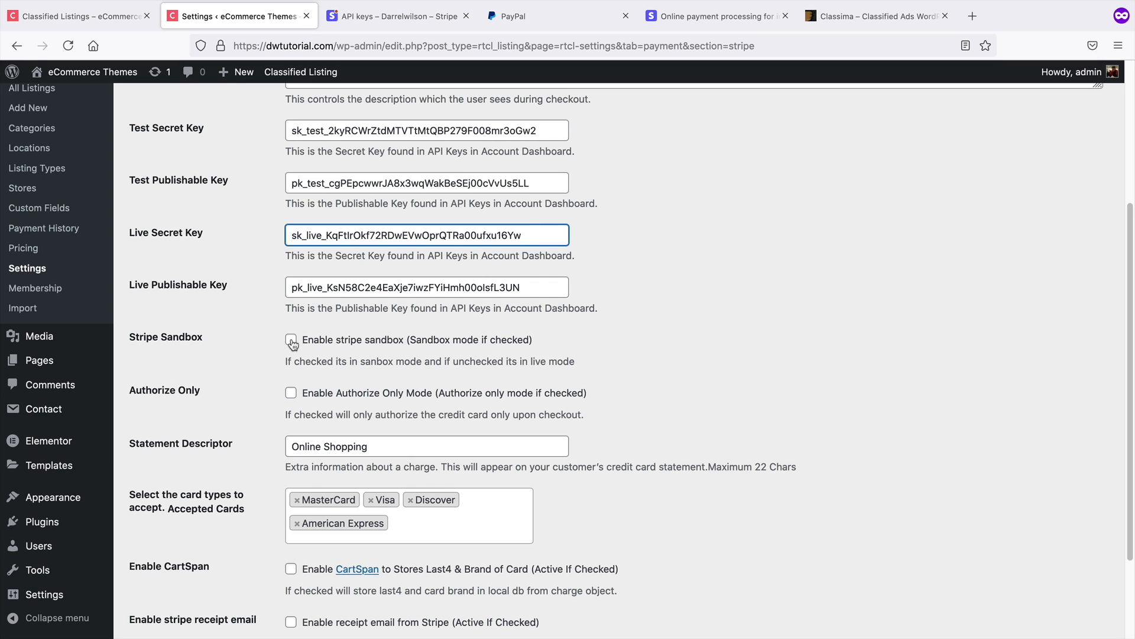
pyautogui.click(291, 341)
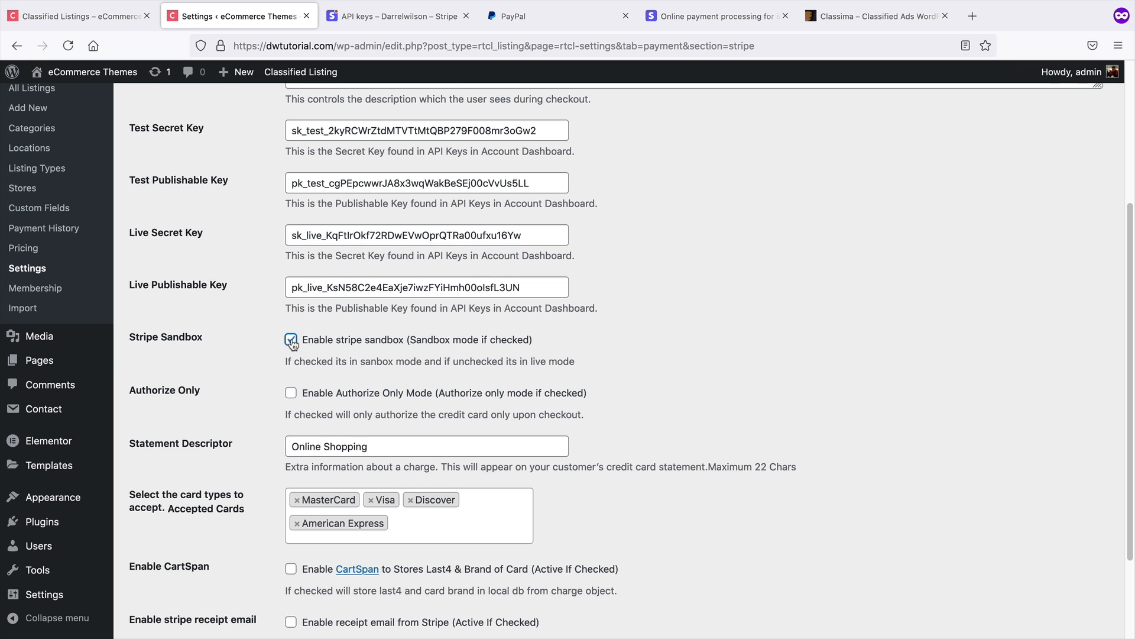
# Set the statement descriptor to DW Classifieds and save the Stripe settings
pyautogui.scroll(-2, 292, 344)
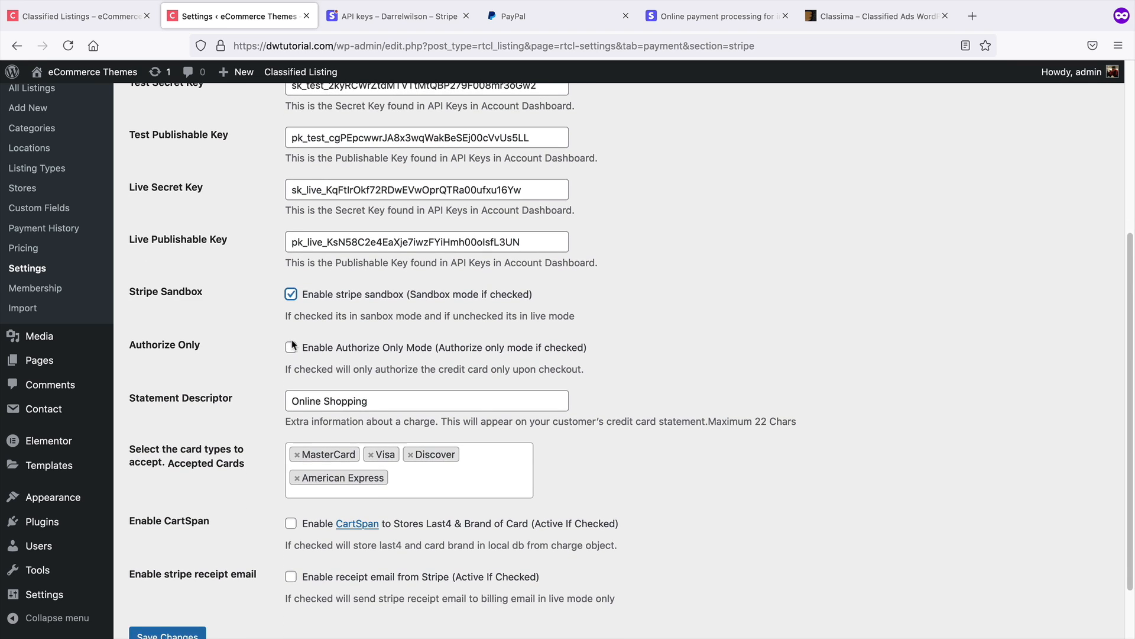
pyautogui.scroll(-1, 294, 345)
pyautogui.tripleClick(416, 370)
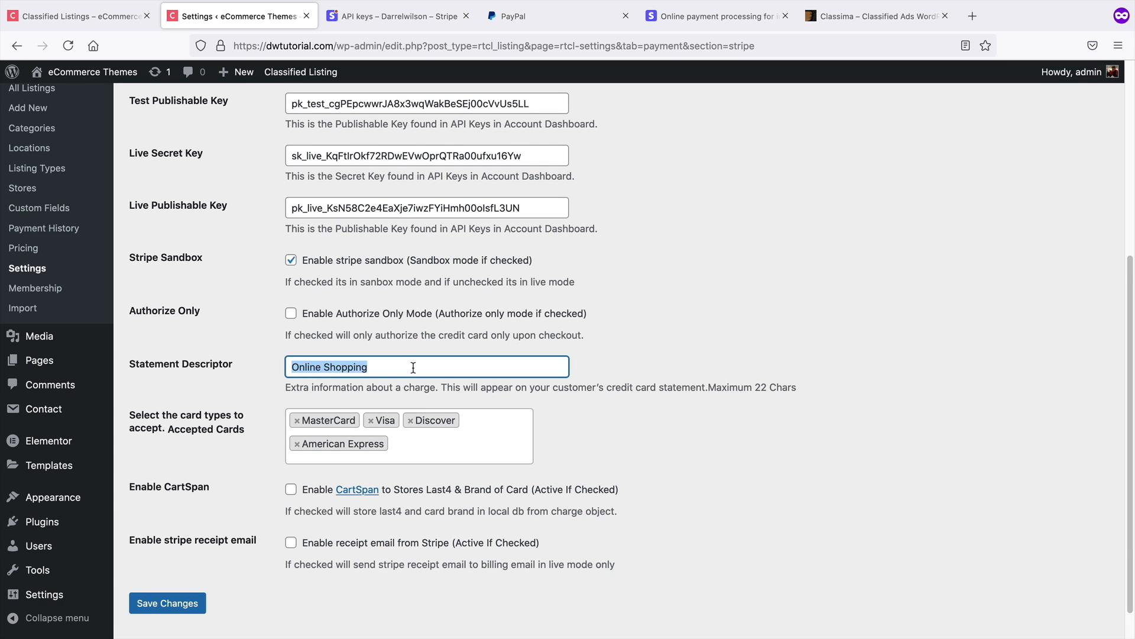
pyautogui.write('DW Classifieds')
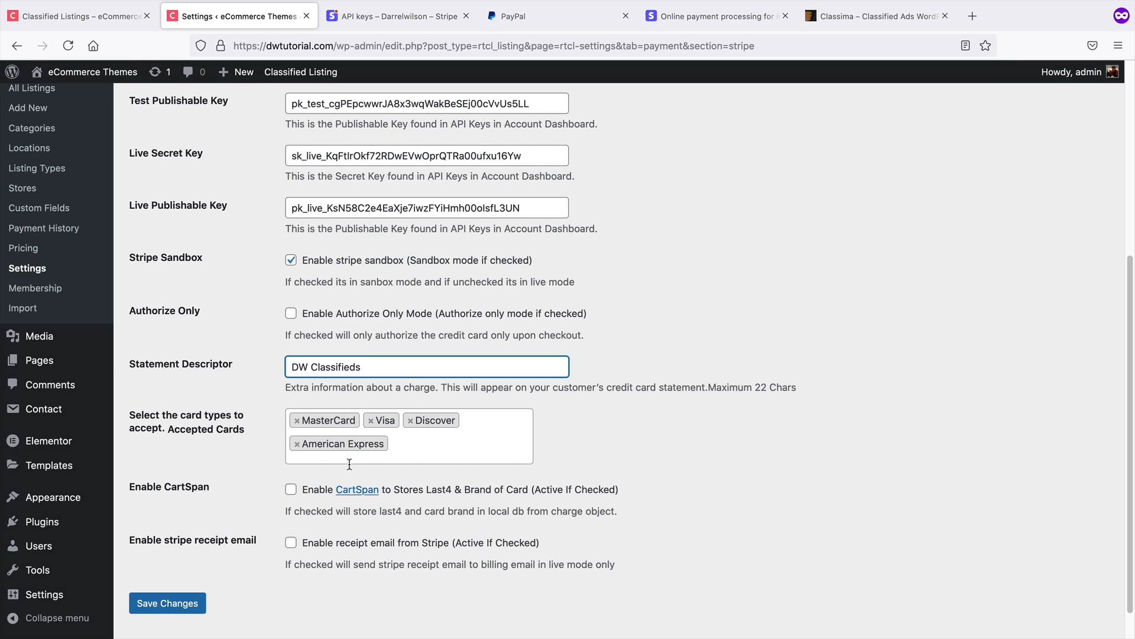
pyautogui.click(194, 604)
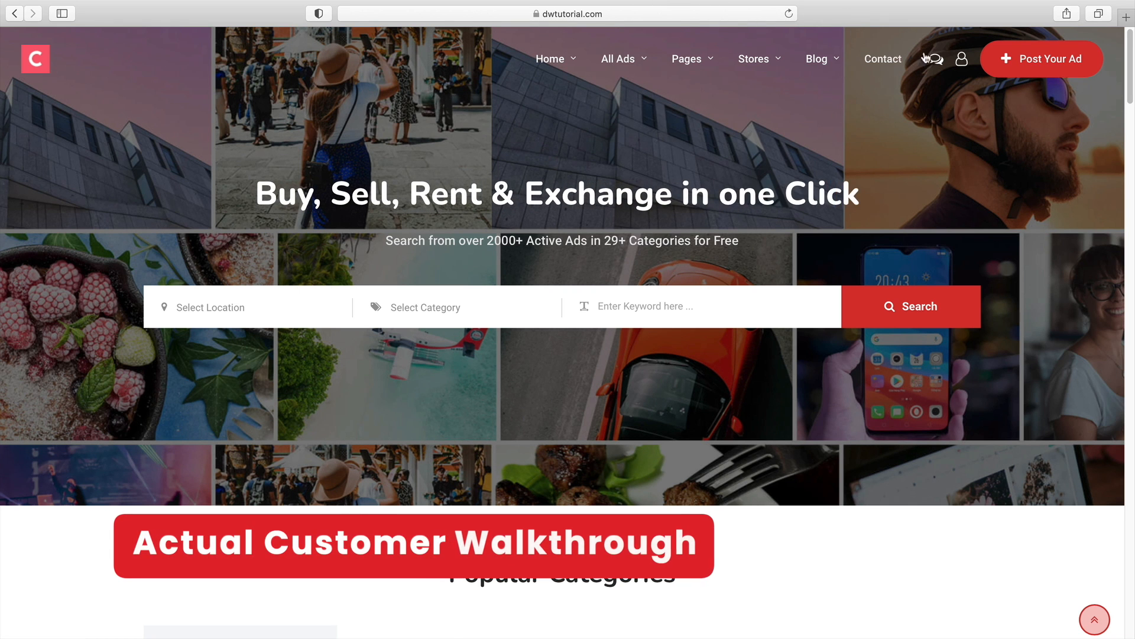
# Open the Post an Ad form on the front end and set the ad type to Used
pyautogui.click(1034, 62)
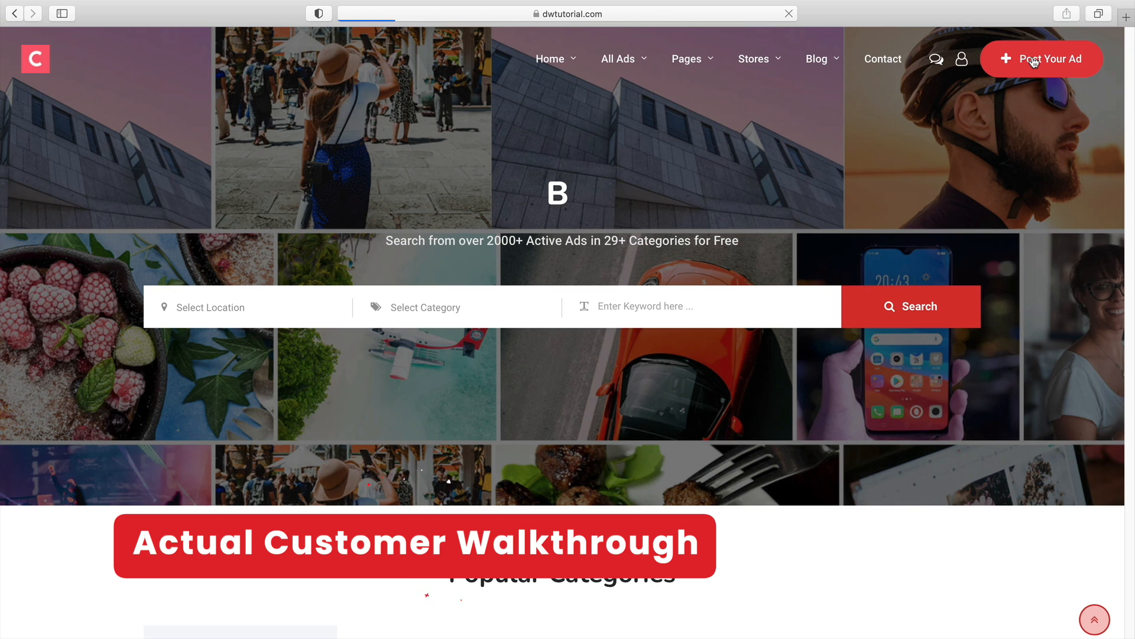
pyautogui.scroll(-1, 631, 328)
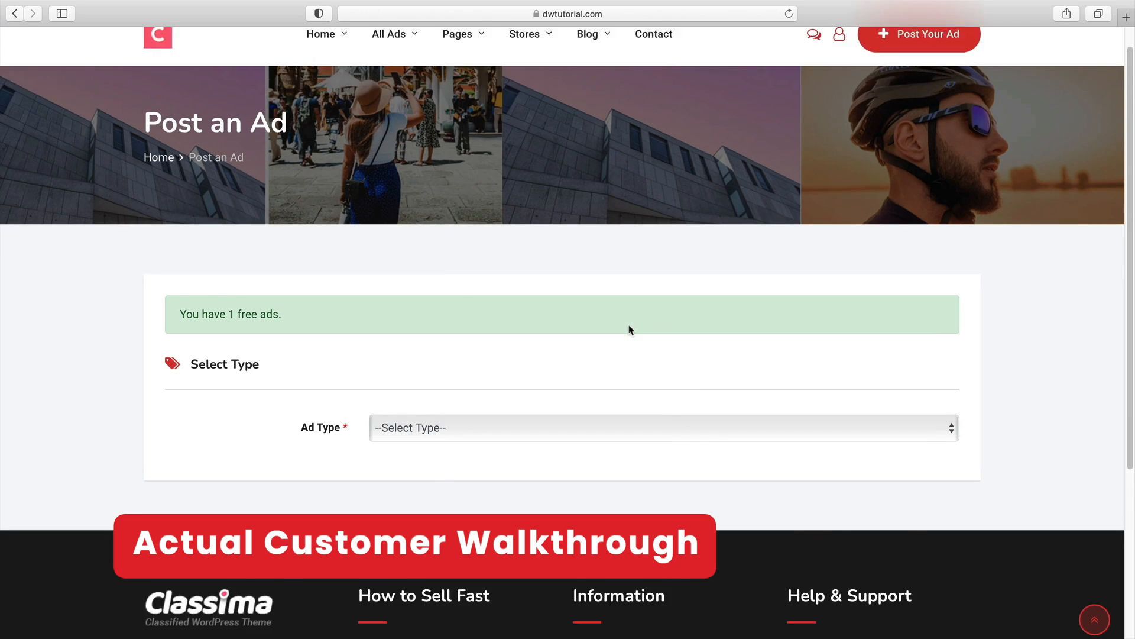
pyautogui.scroll(-3, 630, 330)
pyautogui.click(499, 360)
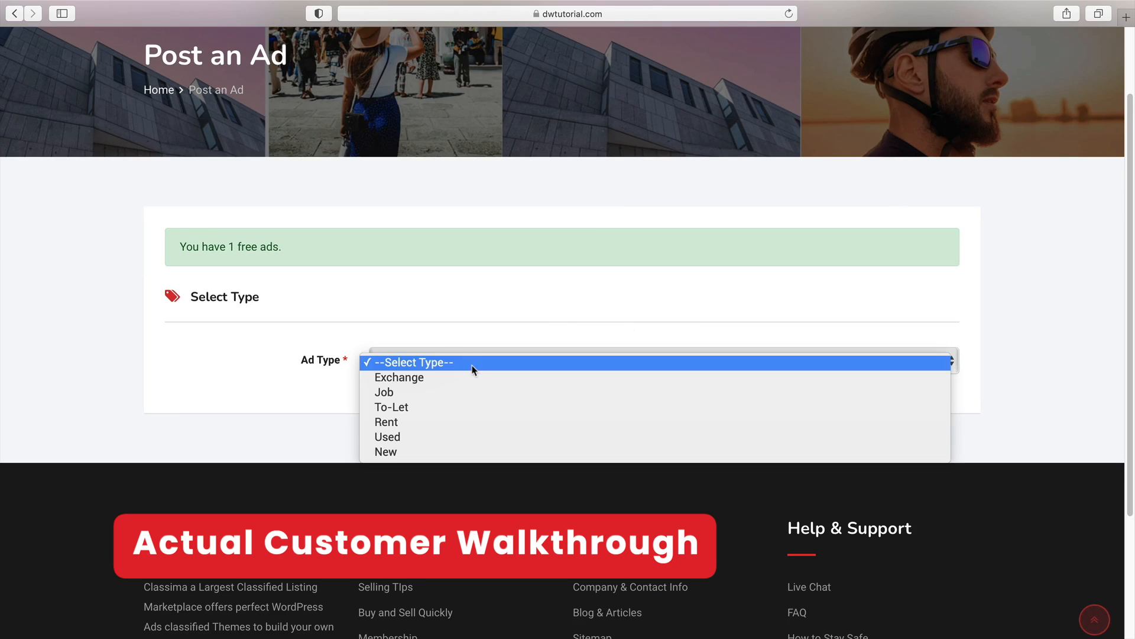
pyautogui.click(459, 438)
# Choose the Electronics category and the HeadPhones subcategory for the ad
pyautogui.scroll(-3, 462, 390)
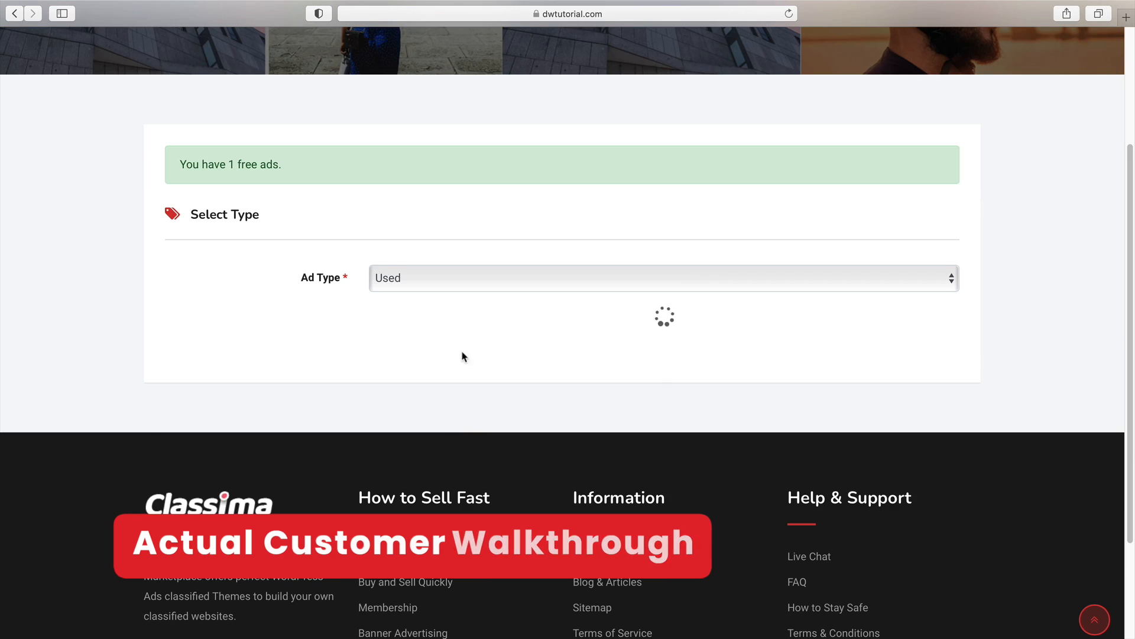
pyautogui.click(442, 385)
pyautogui.click(442, 395)
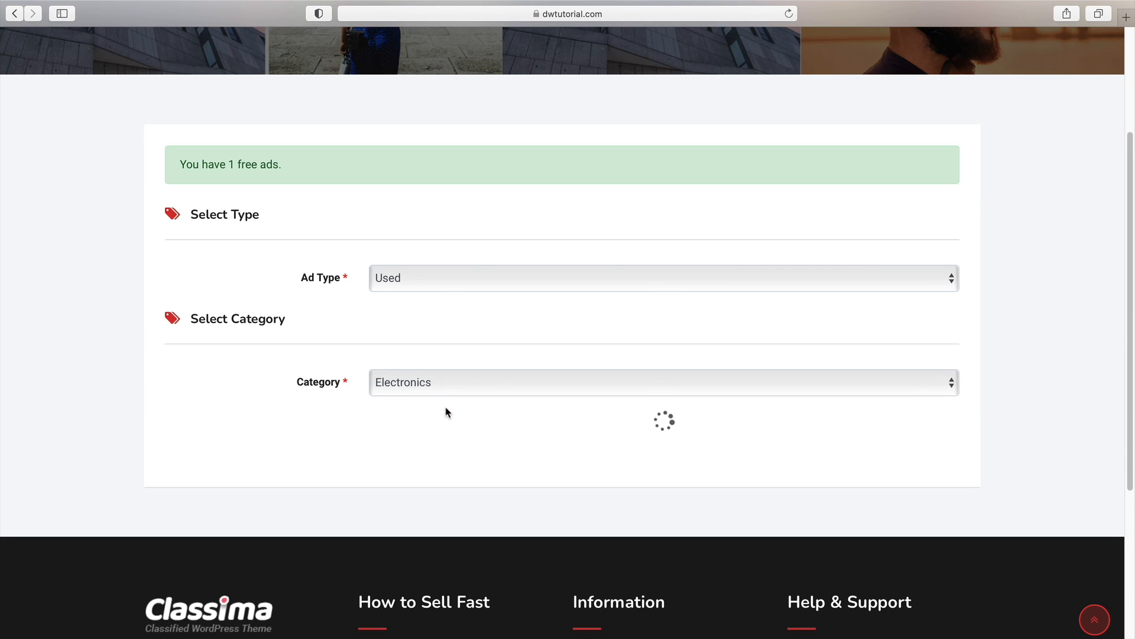
pyautogui.click(449, 424)
pyautogui.click(448, 448)
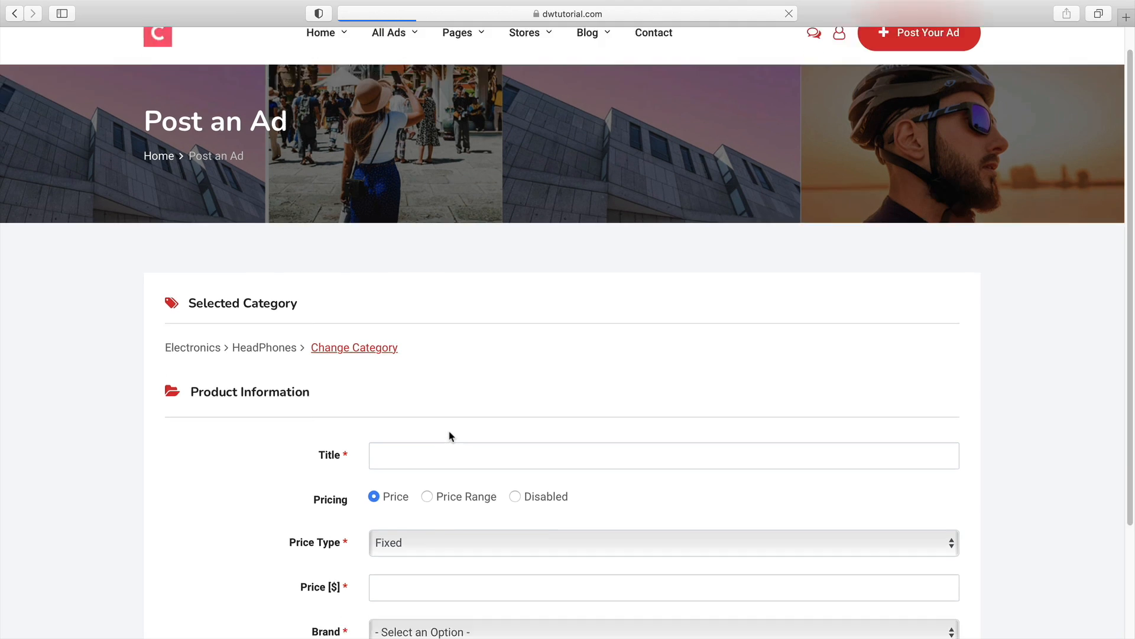
# Enter the ad title demo and a price of 100
pyautogui.scroll(-5, 448, 429)
pyautogui.click(438, 231)
pyautogui.write('d')
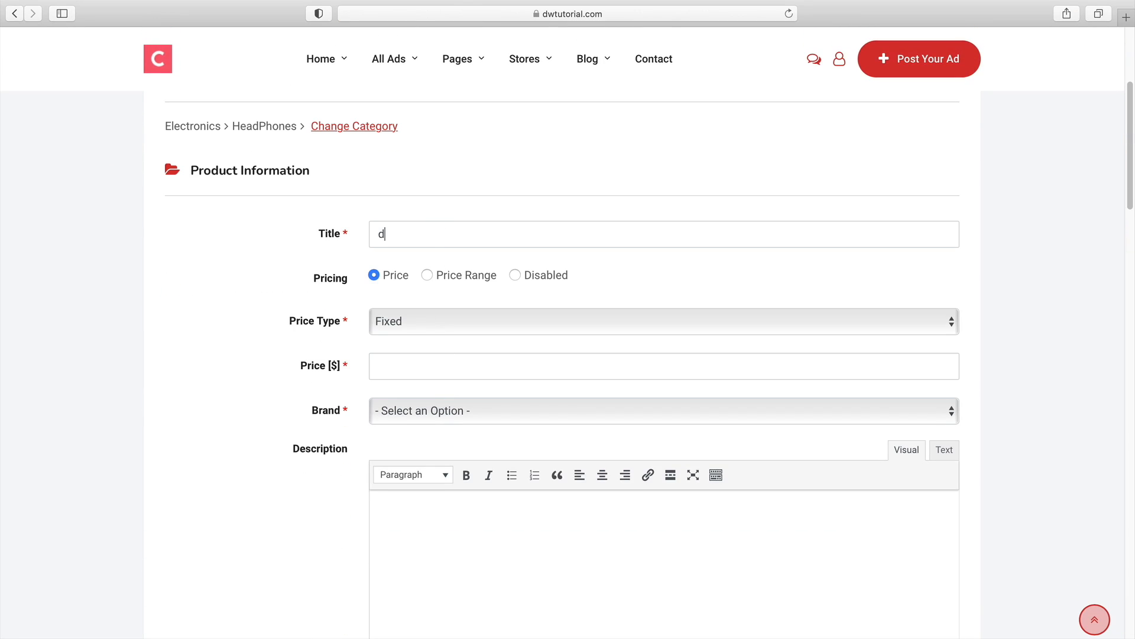
pyautogui.write('emo')
pyautogui.write('100')
# Set the brand to Android and enter demo as the description
pyautogui.scroll(-2, 451, 314)
pyautogui.click(458, 394)
pyautogui.click(461, 290)
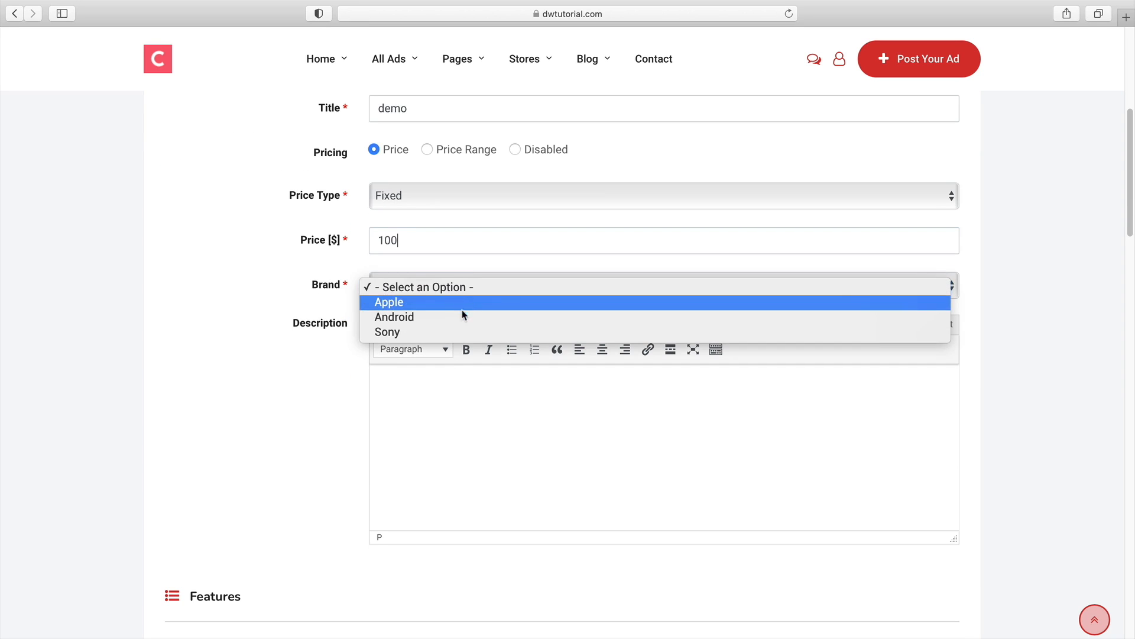
pyautogui.click(464, 316)
pyautogui.click(456, 387)
pyautogui.write('demo')
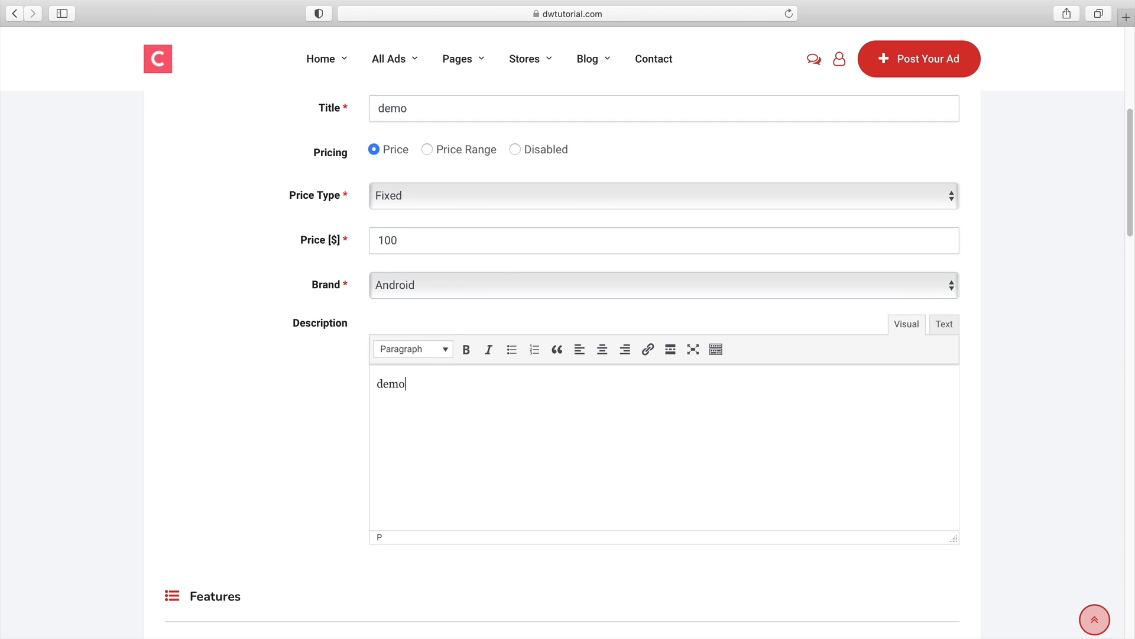
# Enter # in the features list
pyautogui.scroll(-5, 458, 388)
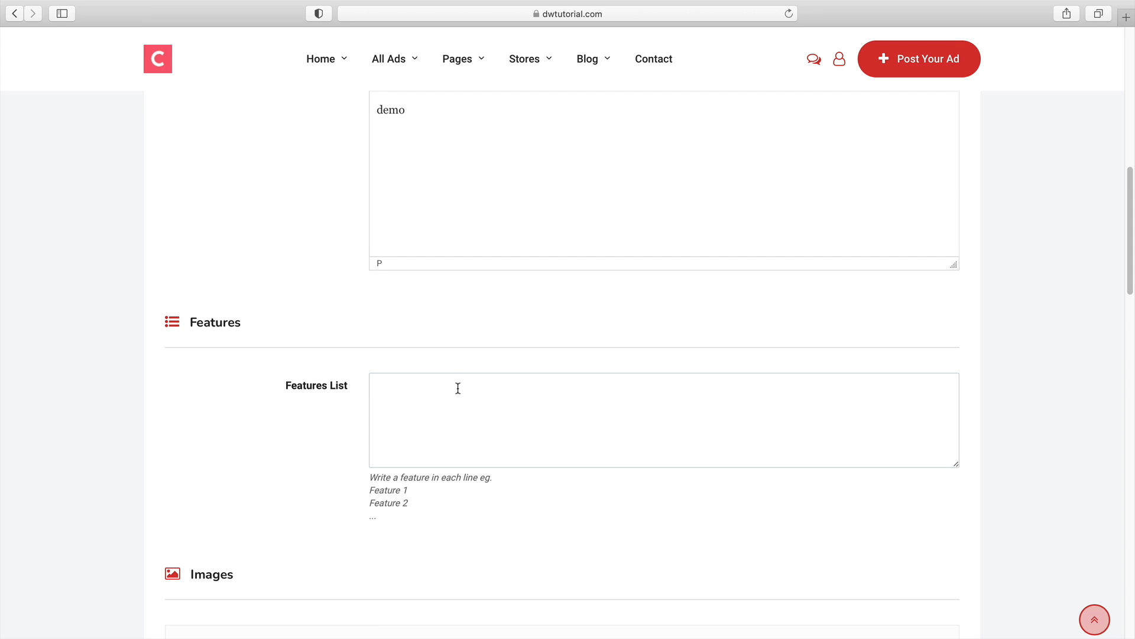
pyautogui.click(457, 388)
pyautogui.write('#')
pyautogui.scroll(-10, 416, 400)
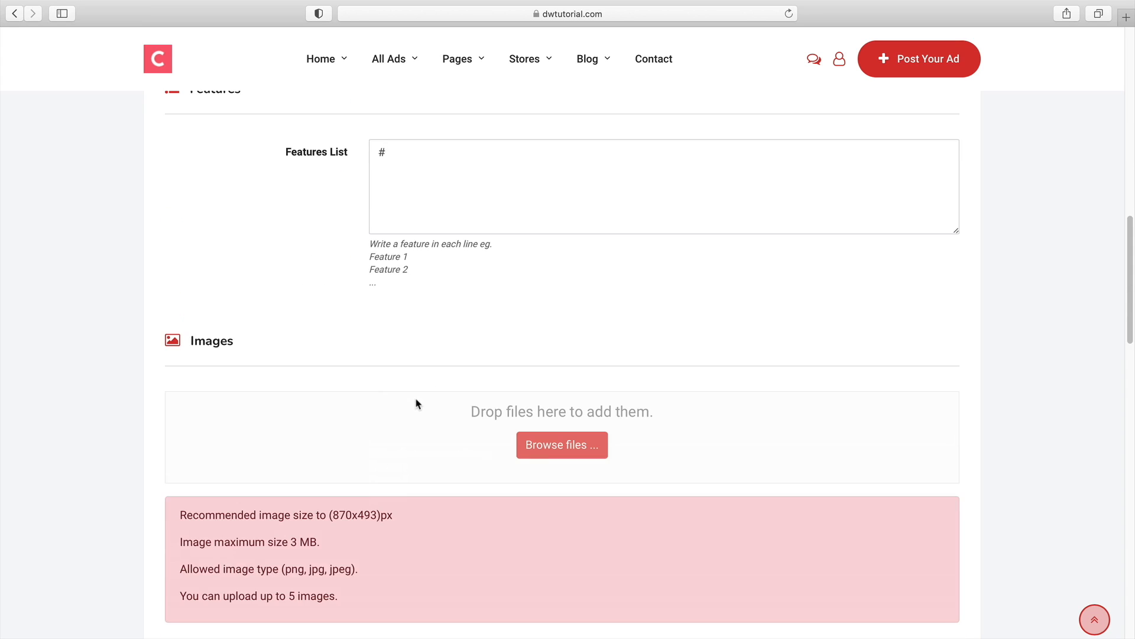
# Set the state to California, choose a city, and fill in the contact e-mail
pyautogui.scroll(-2, 424, 385)
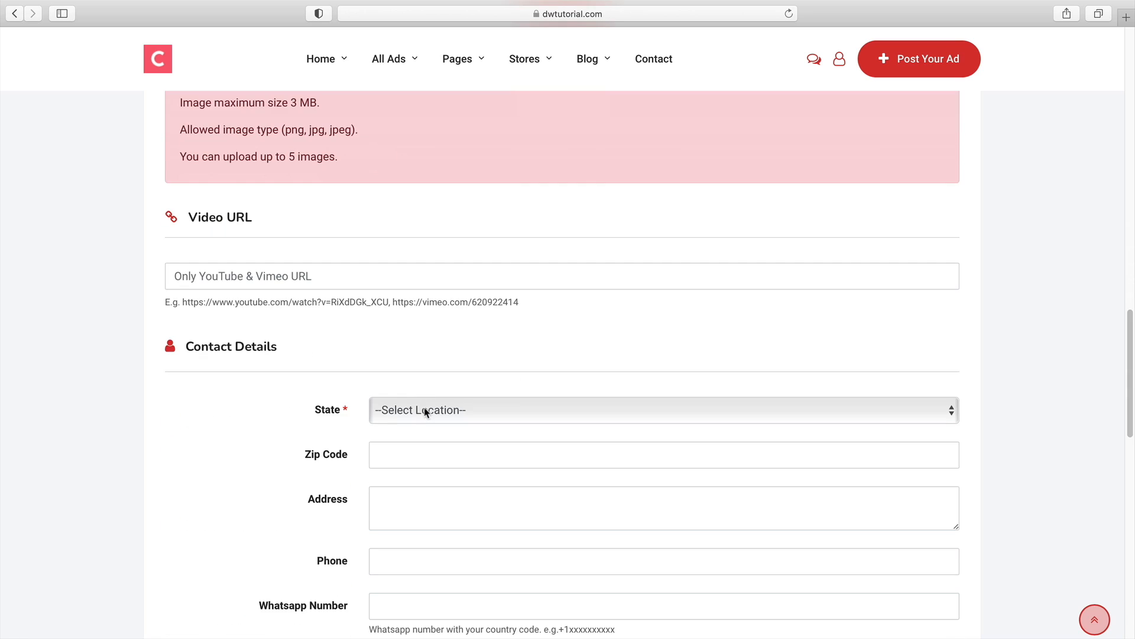
pyautogui.click(423, 408)
pyautogui.click(424, 425)
pyautogui.scroll(-2, 424, 430)
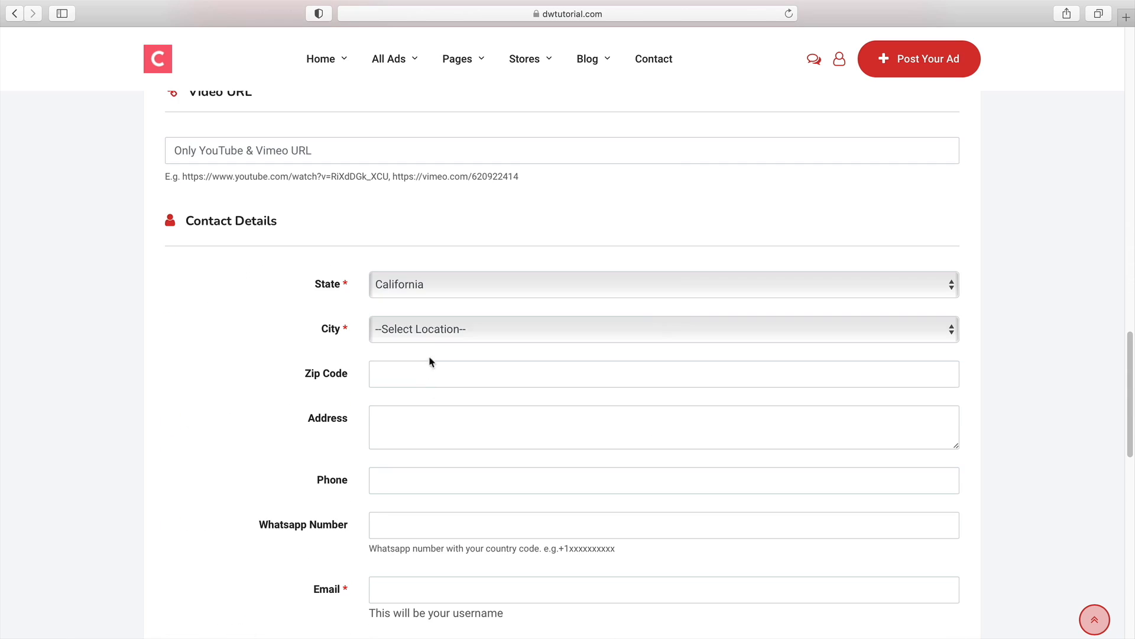
pyautogui.click(431, 331)
pyautogui.click(421, 376)
pyautogui.scroll(-4, 361, 442)
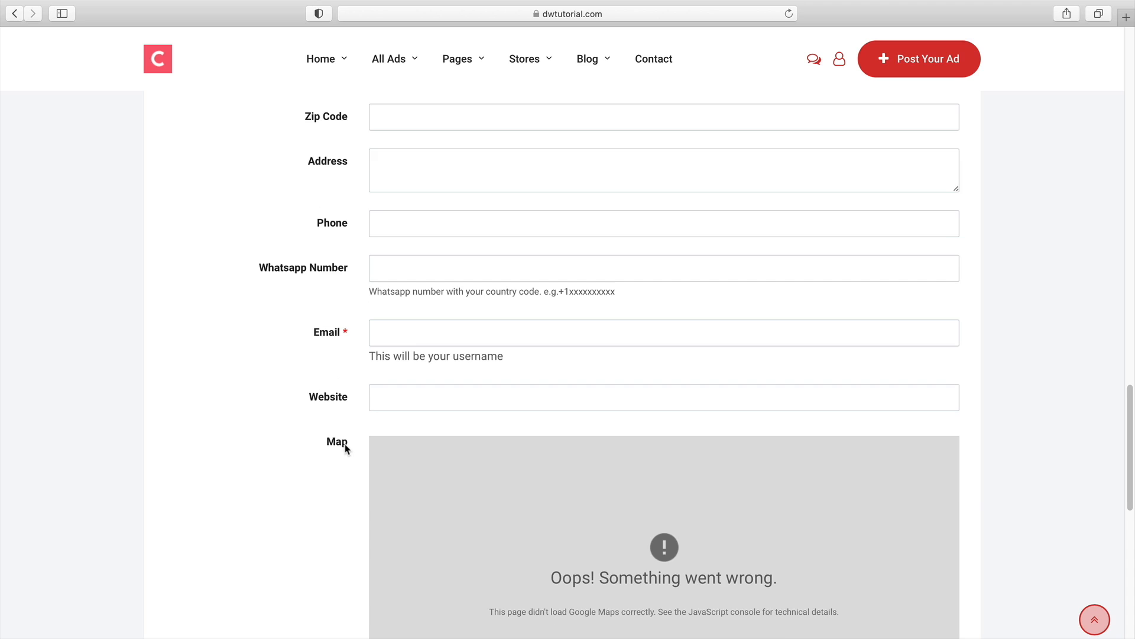
# Hide the map and submit the listing
pyautogui.scroll(-6, 393, 355)
pyautogui.click(406, 389)
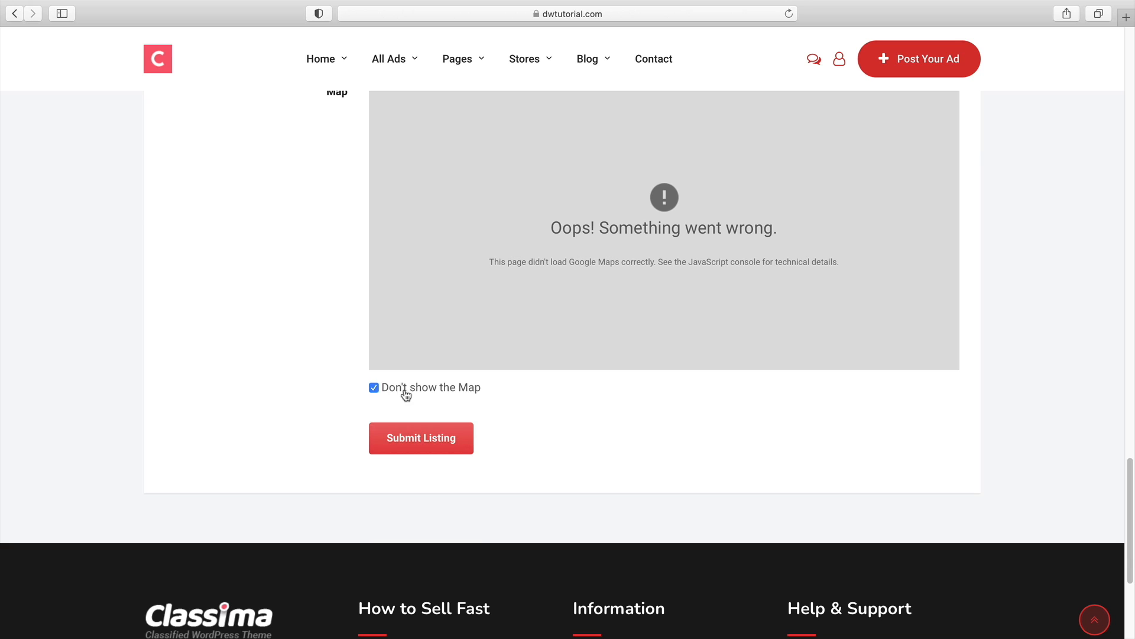
pyautogui.click(413, 443)
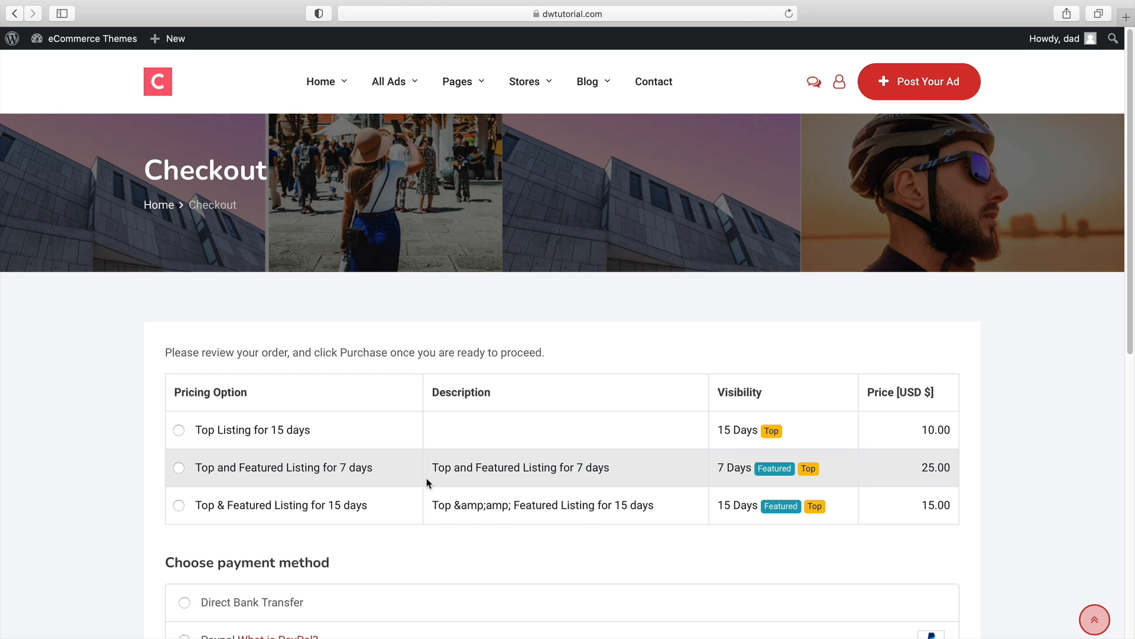
# Choose the Top Listing for 15 days pricing option and the Credit Card payment method at checkout
pyautogui.scroll(-2, 494, 426)
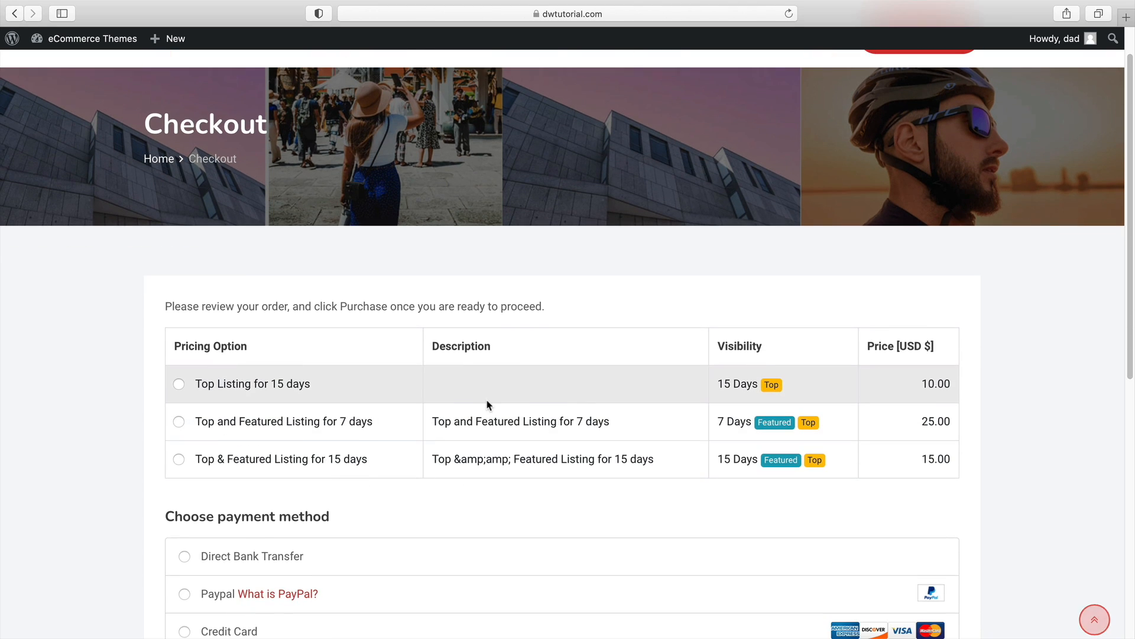
pyautogui.scroll(-3, 488, 405)
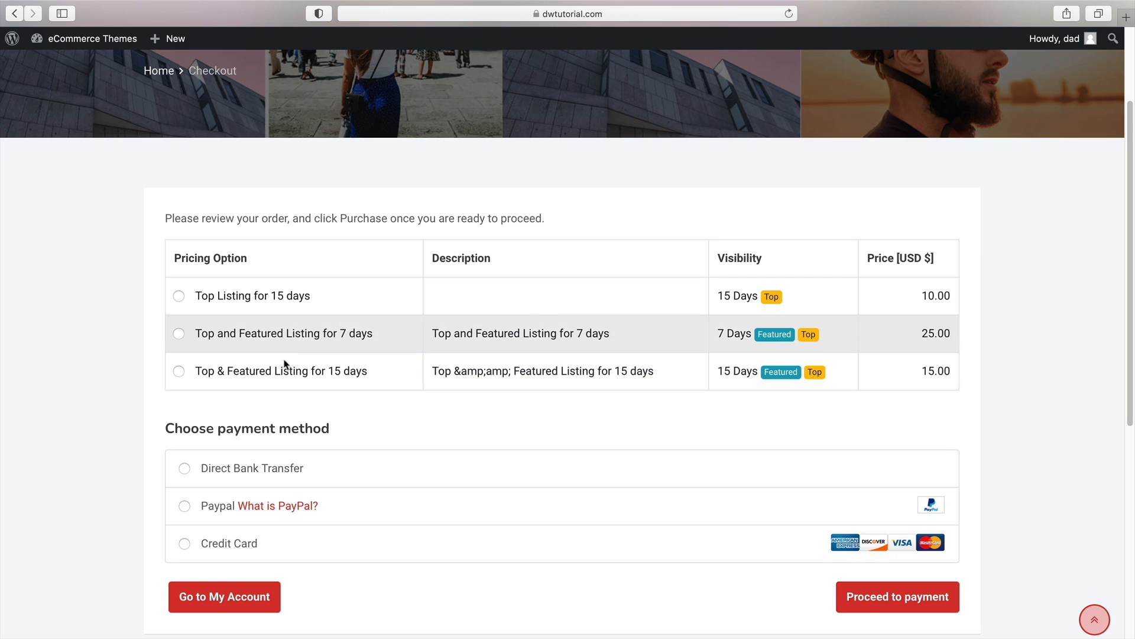
pyautogui.click(178, 297)
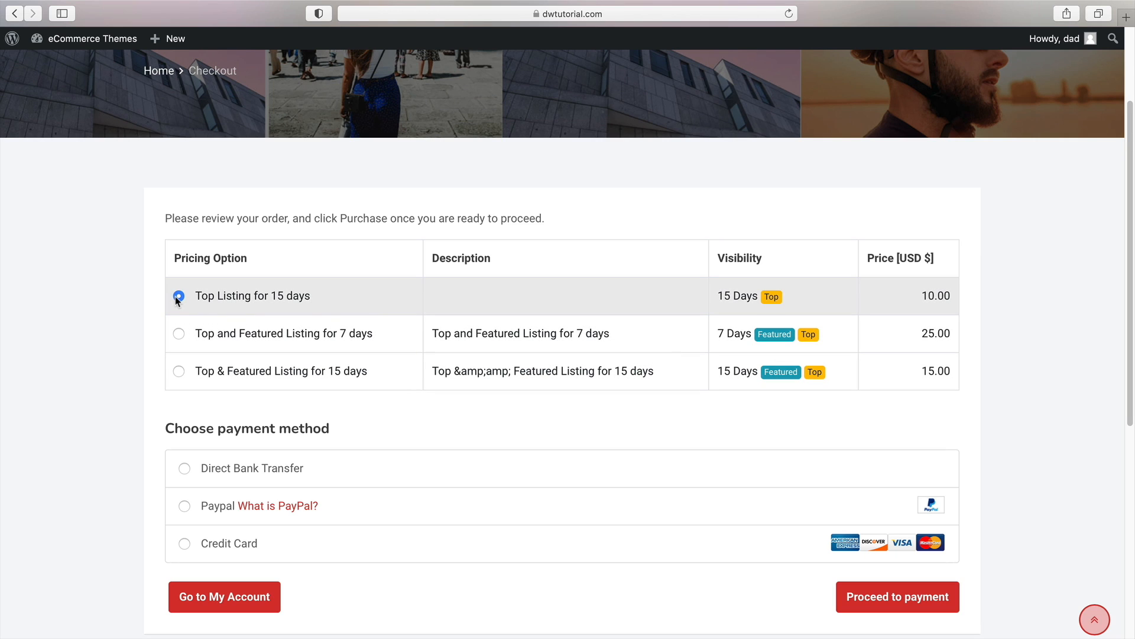
pyautogui.click(216, 542)
# Enter the test card number, expiry 04 / 43 and card code, then proceed to payment
pyautogui.scroll(-4, 304, 525)
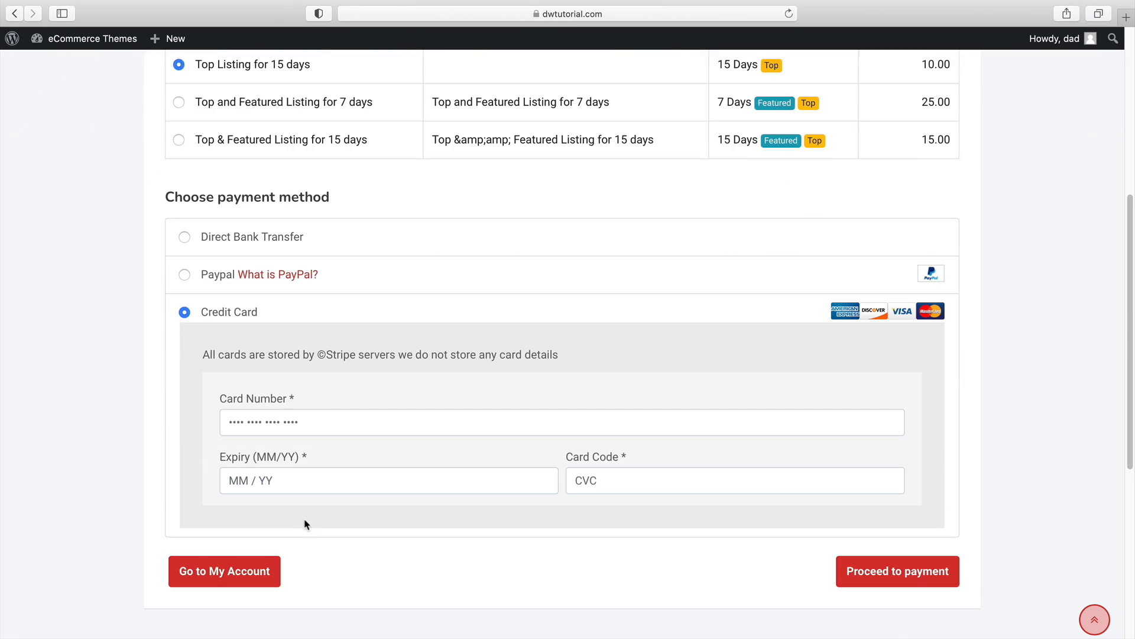
pyautogui.click(338, 422)
pyautogui.write('42424242 4242 4242')
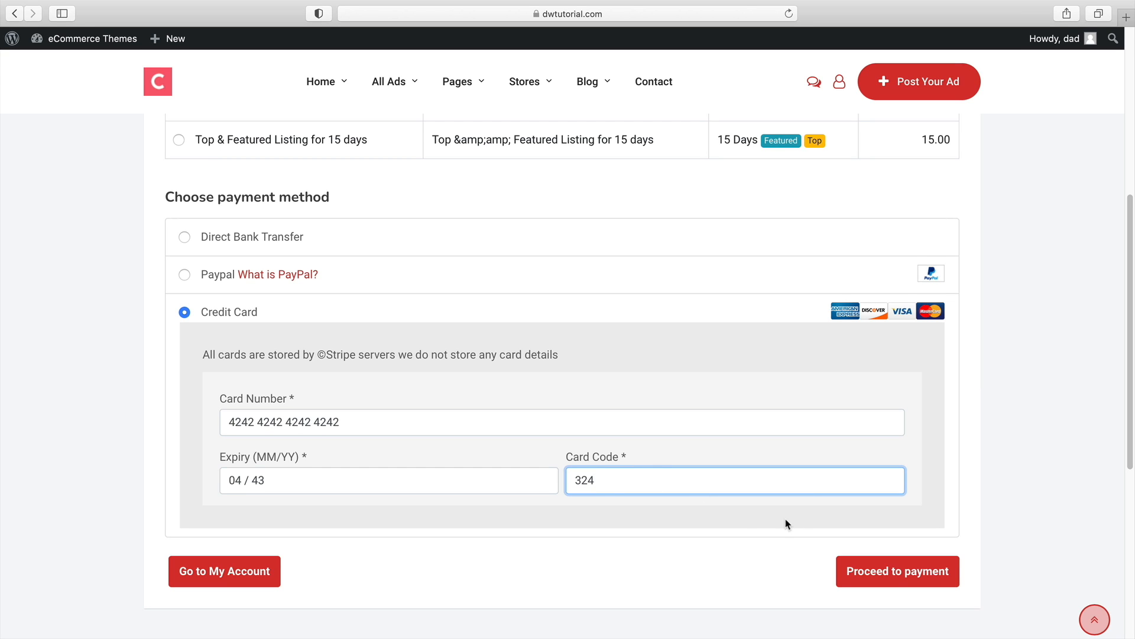
pyautogui.click(900, 573)
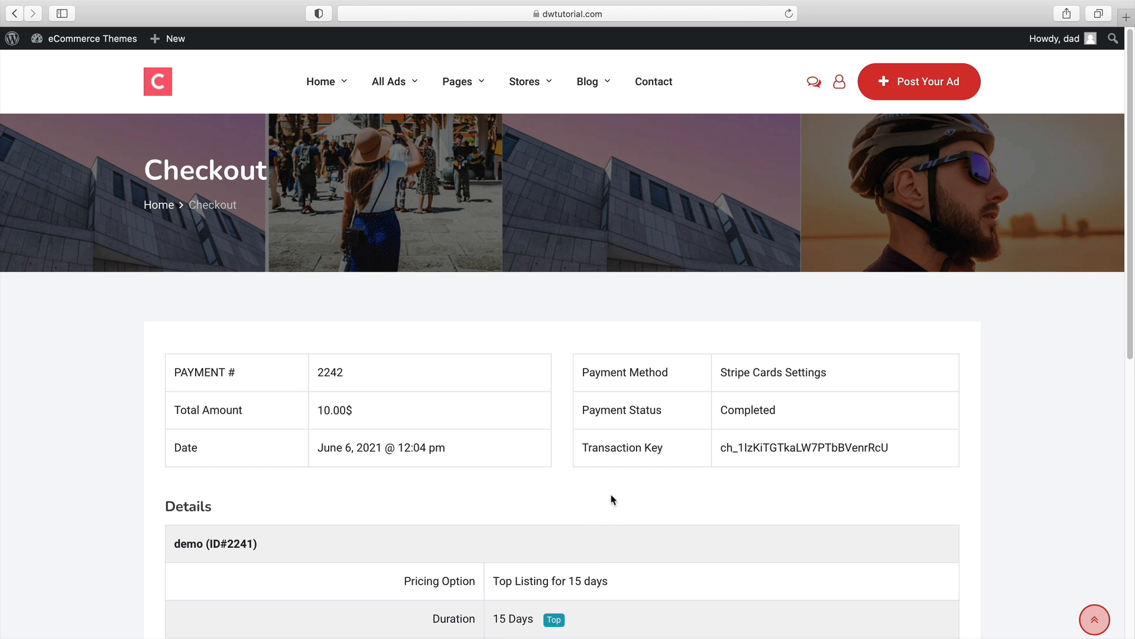
# Review the payment receipt, open all my listings and inspect the new demo ad's status
pyautogui.scroll(-3, 615, 500)
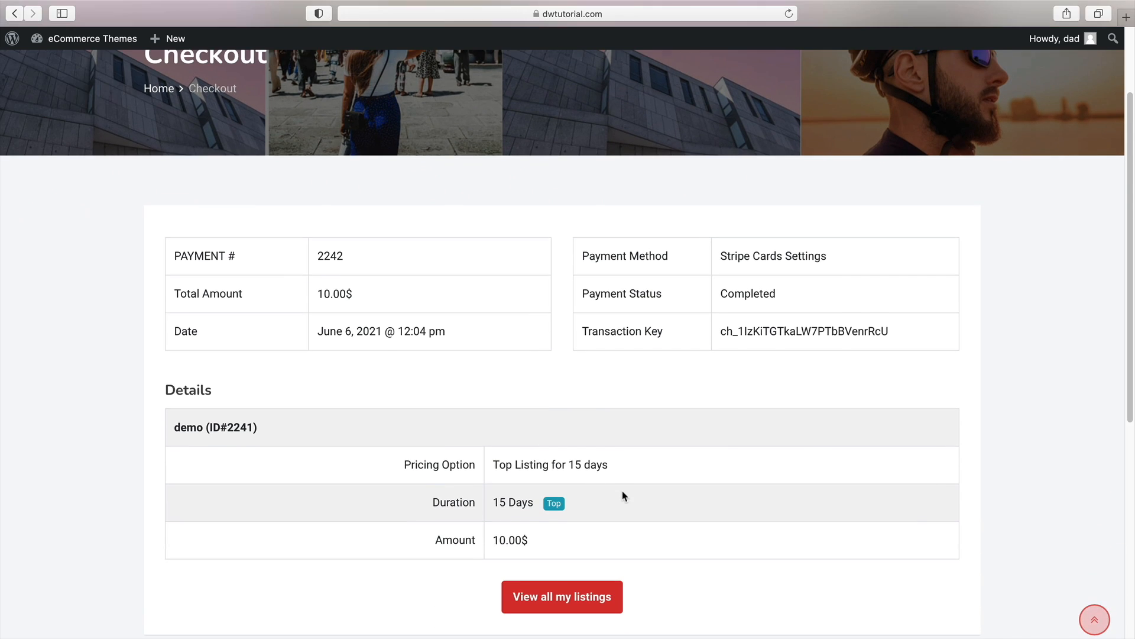
pyautogui.scroll(-2, 624, 492)
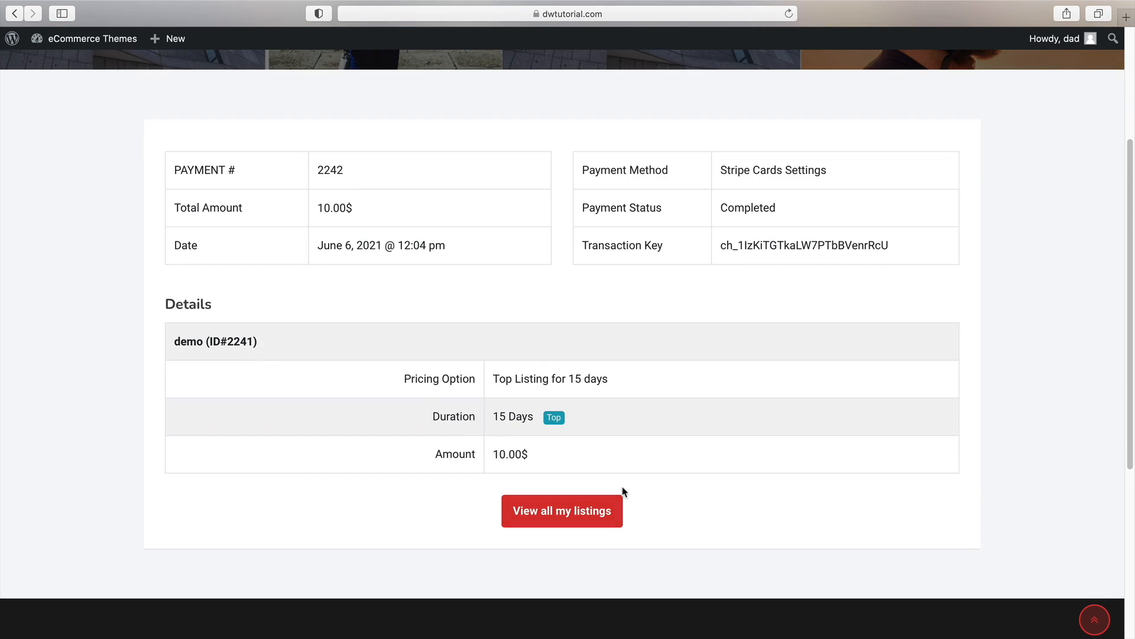
pyautogui.click(568, 513)
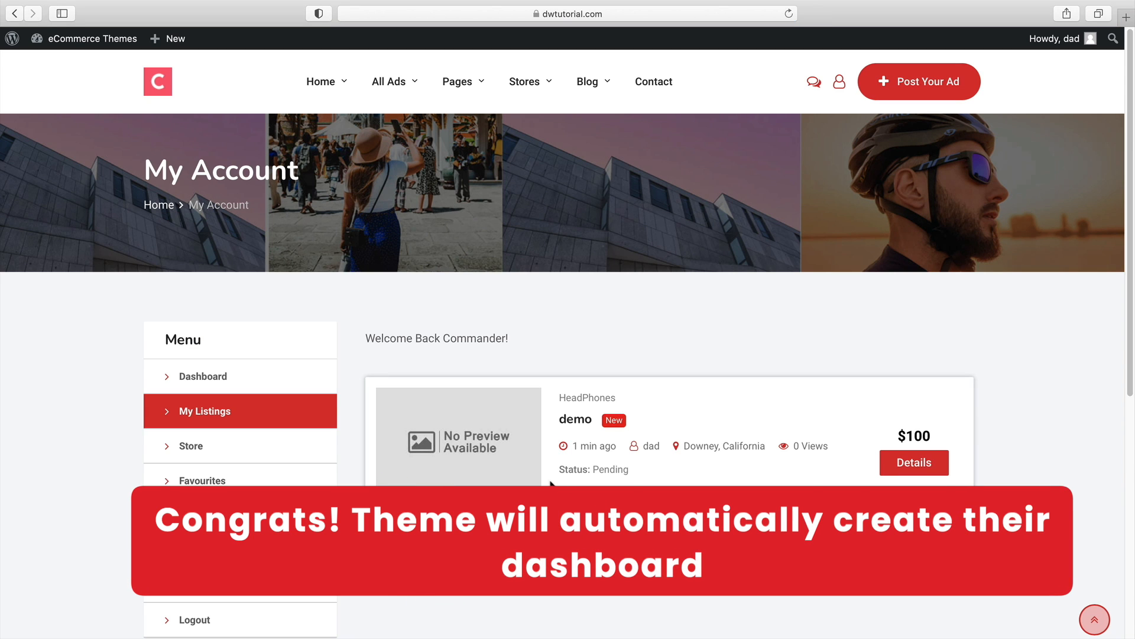
pyautogui.scroll(-2, 551, 484)
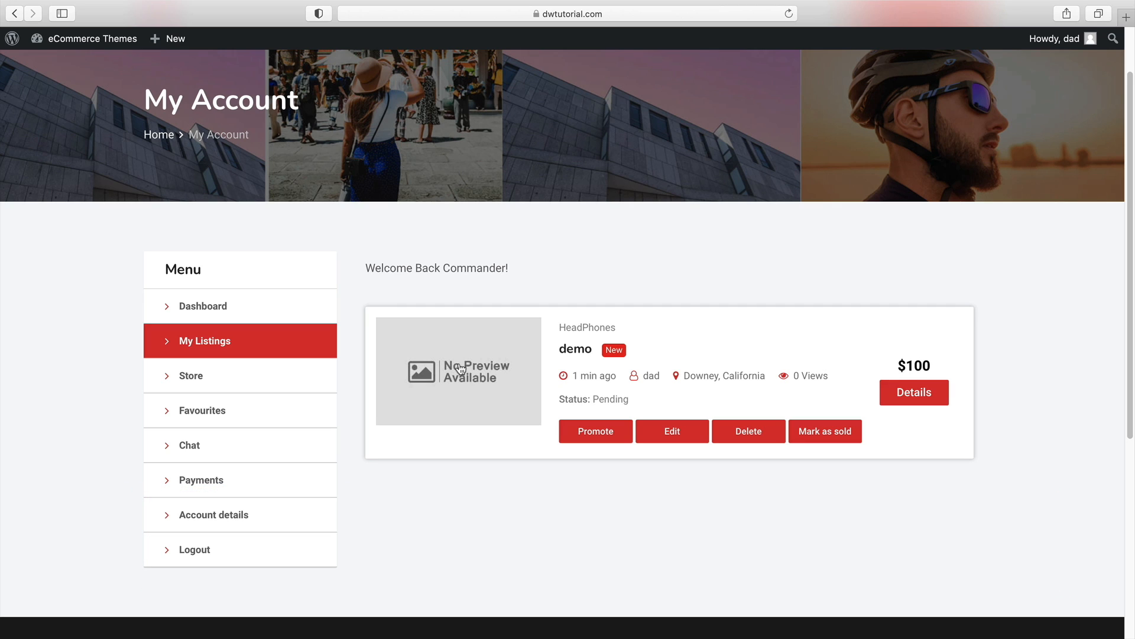
pyautogui.moveTo(511, 268); pyautogui.dragTo(368, 264)
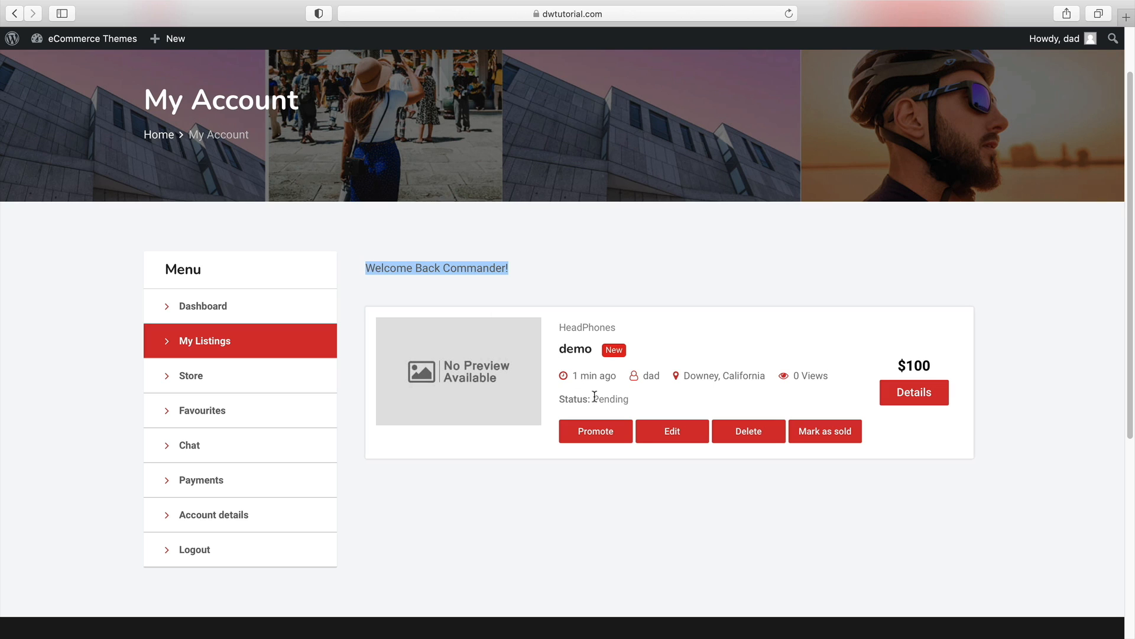
pyautogui.moveTo(642, 399); pyautogui.dragTo(565, 398)
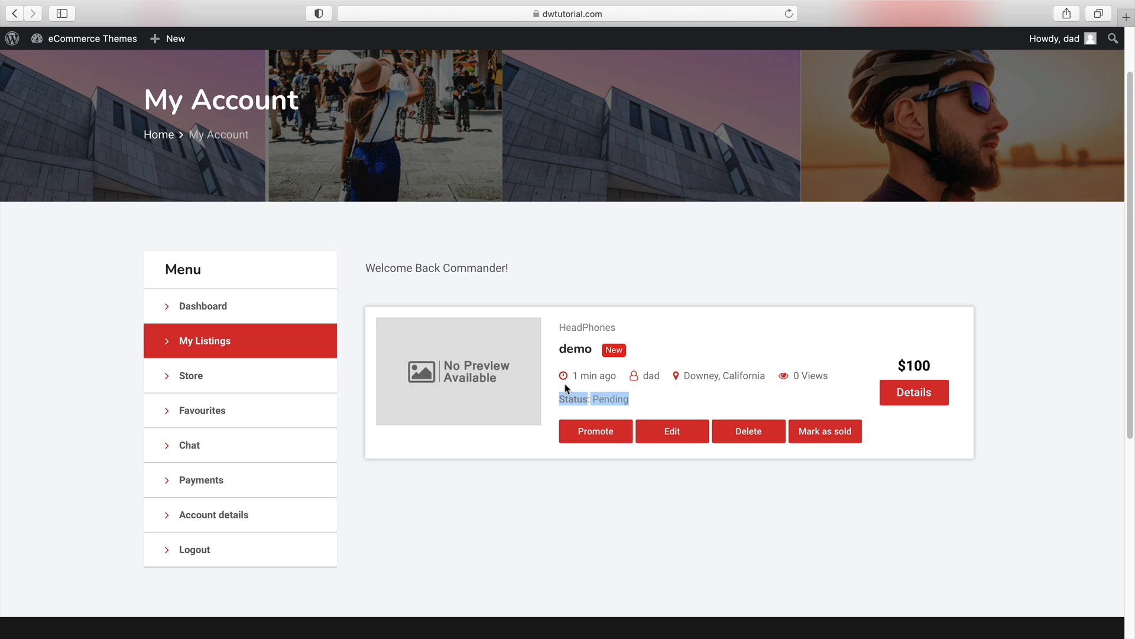
# Switch to the admin in Firefox and quick-edit the demo listing, setting its status to Published
pyautogui.press('super+Tab')
pyautogui.press('super+Tab')
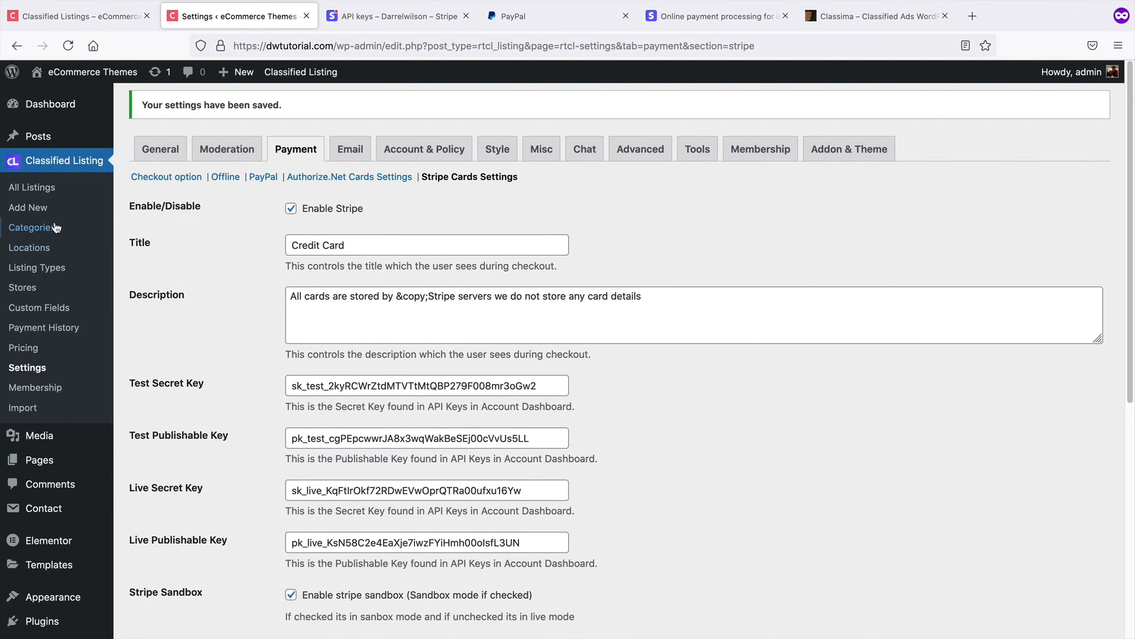
pyautogui.click(42, 189)
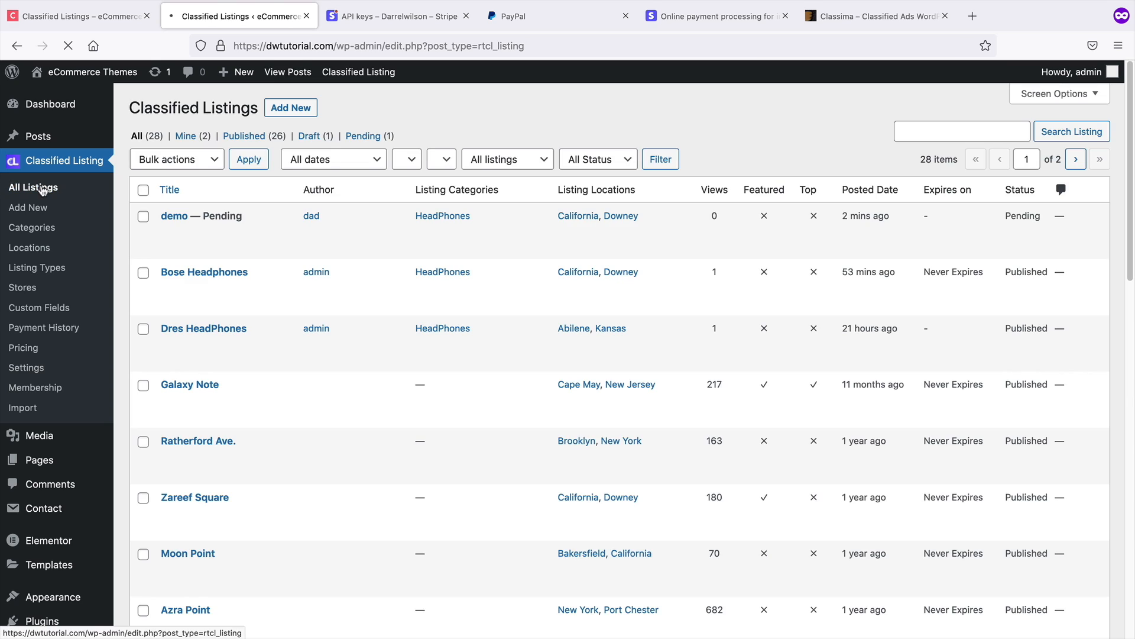
pyautogui.click(193, 235)
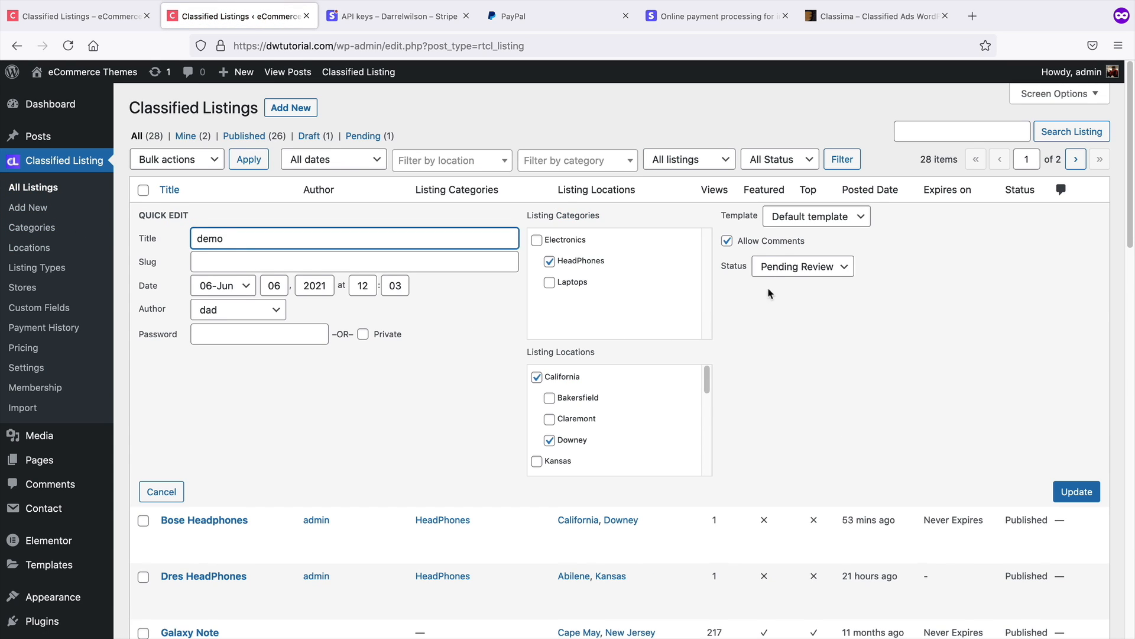
pyautogui.click(792, 268)
pyautogui.click(803, 251)
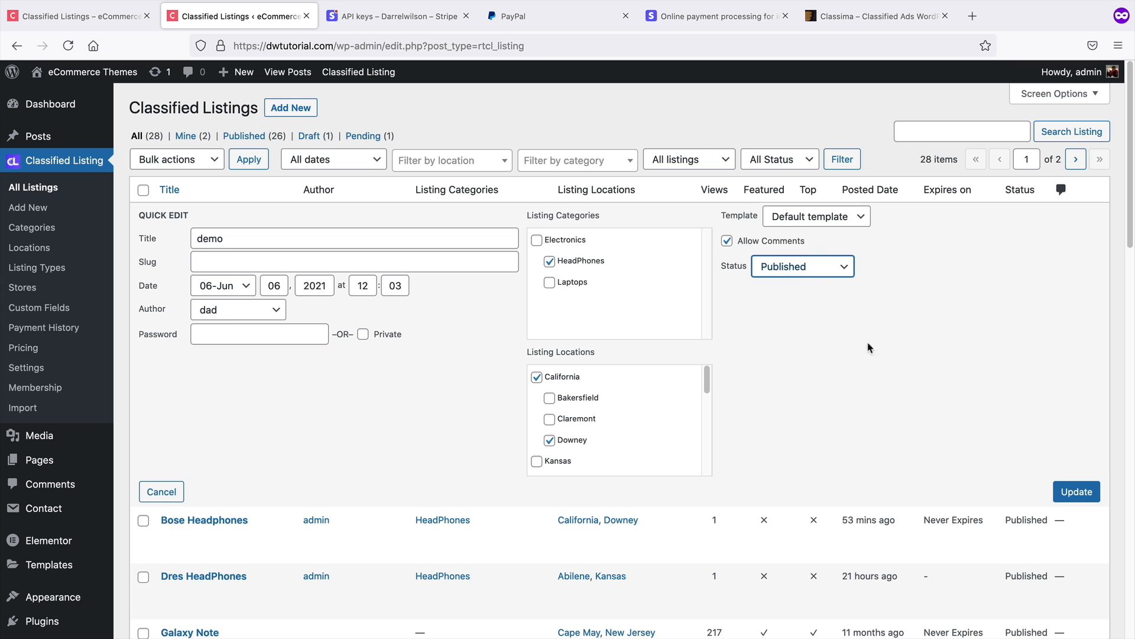
pyautogui.click(1067, 491)
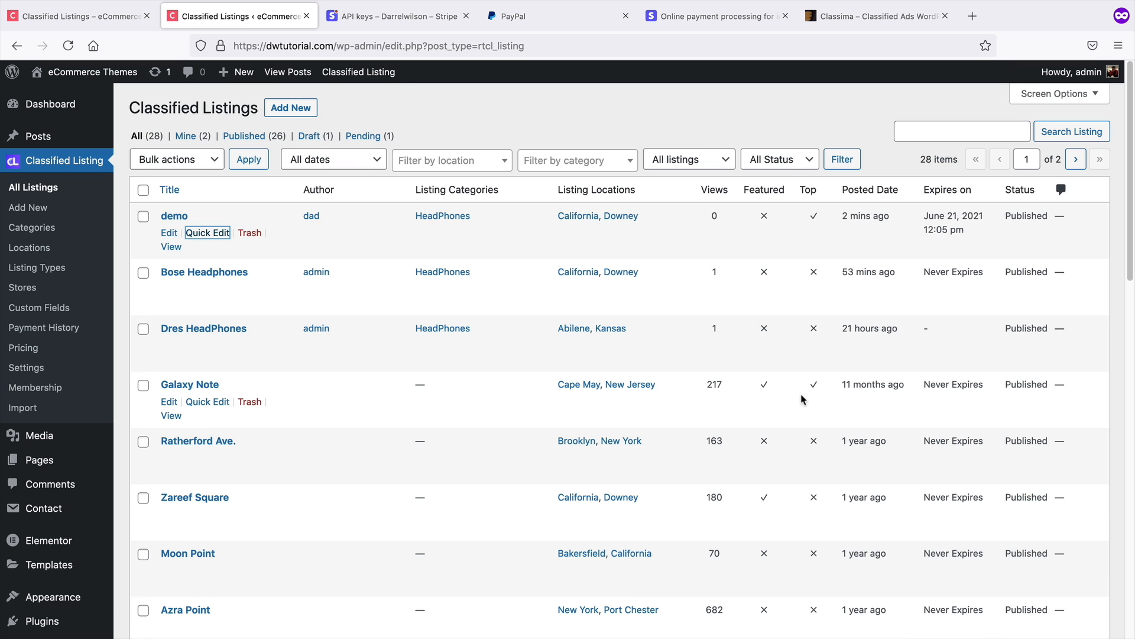
# Switch back to Safari, reload the My Account page and check the demo listing's status
pyautogui.press('super+Tab')
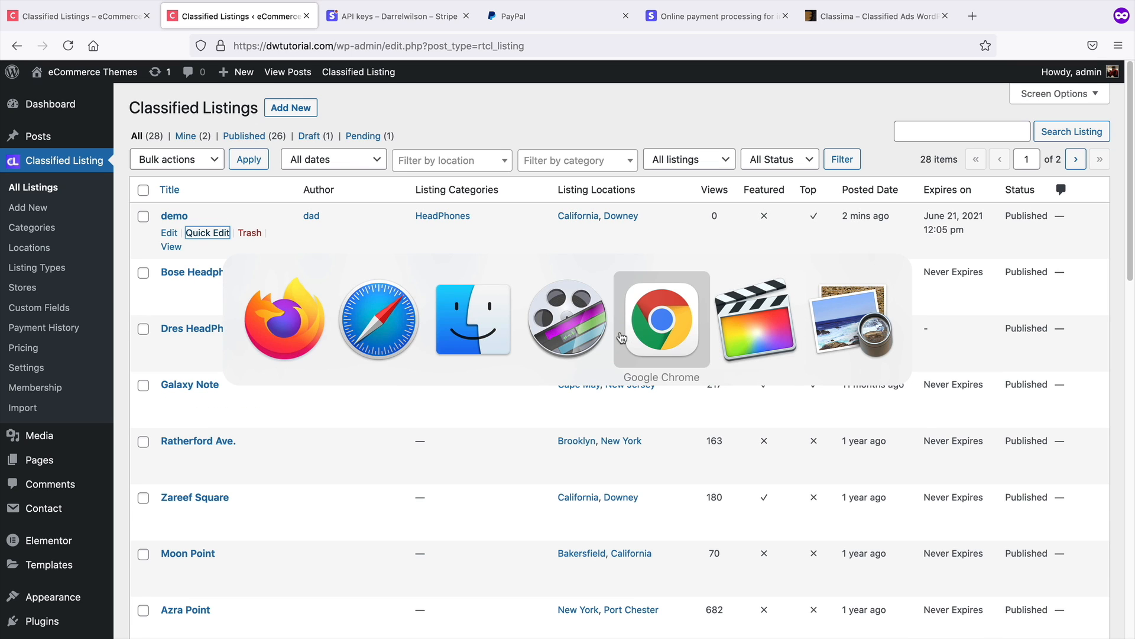
pyautogui.click(378, 335)
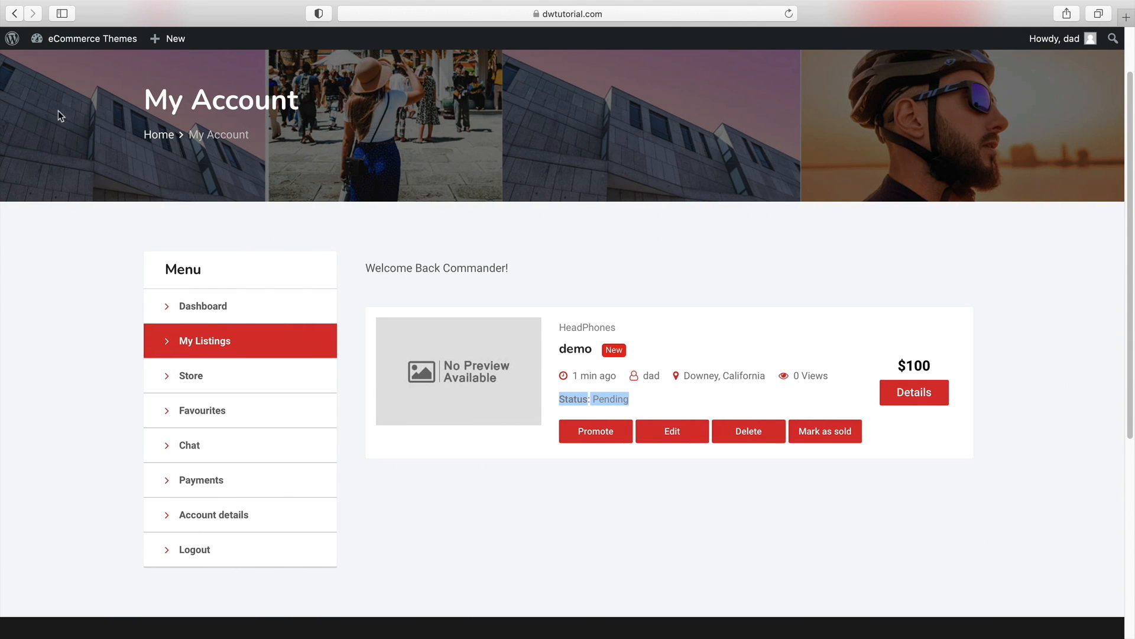
pyautogui.rightClick(70, 259)
pyautogui.click(88, 280)
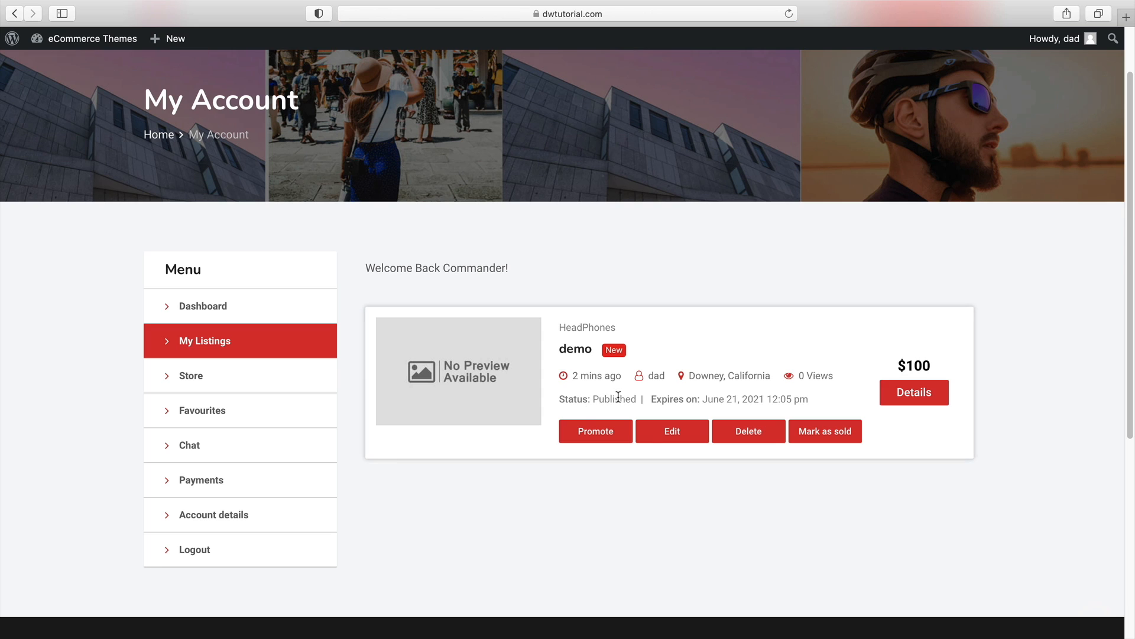
pyautogui.doubleClick(618, 397)
# Open the demo listing's details page and look over it
pyautogui.click(912, 395)
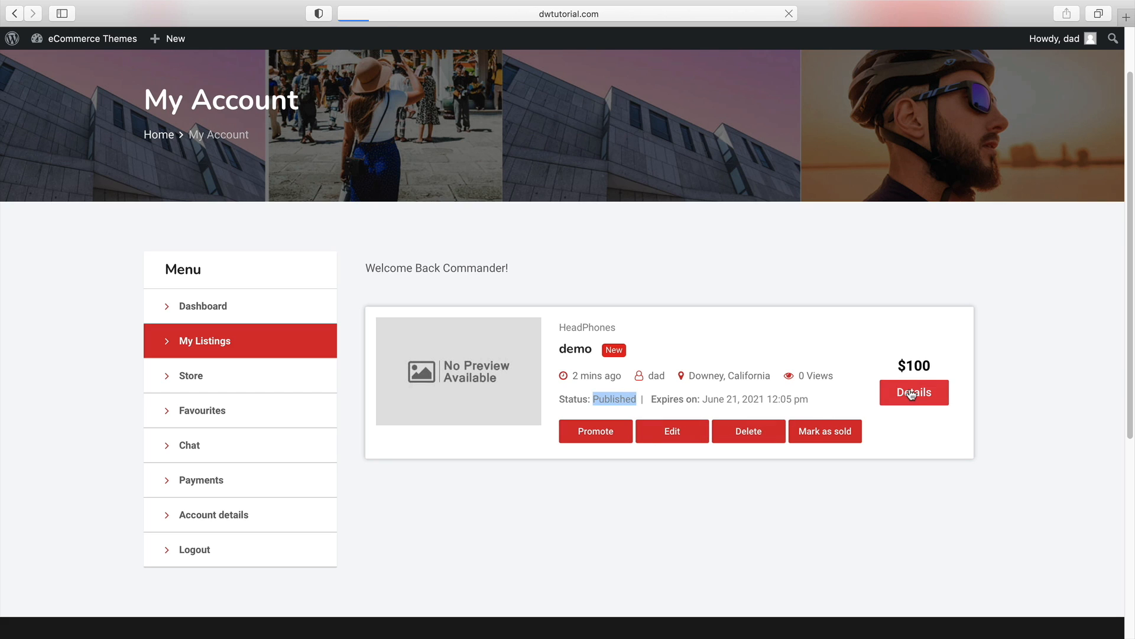
pyautogui.scroll(-4, 1016, 393)
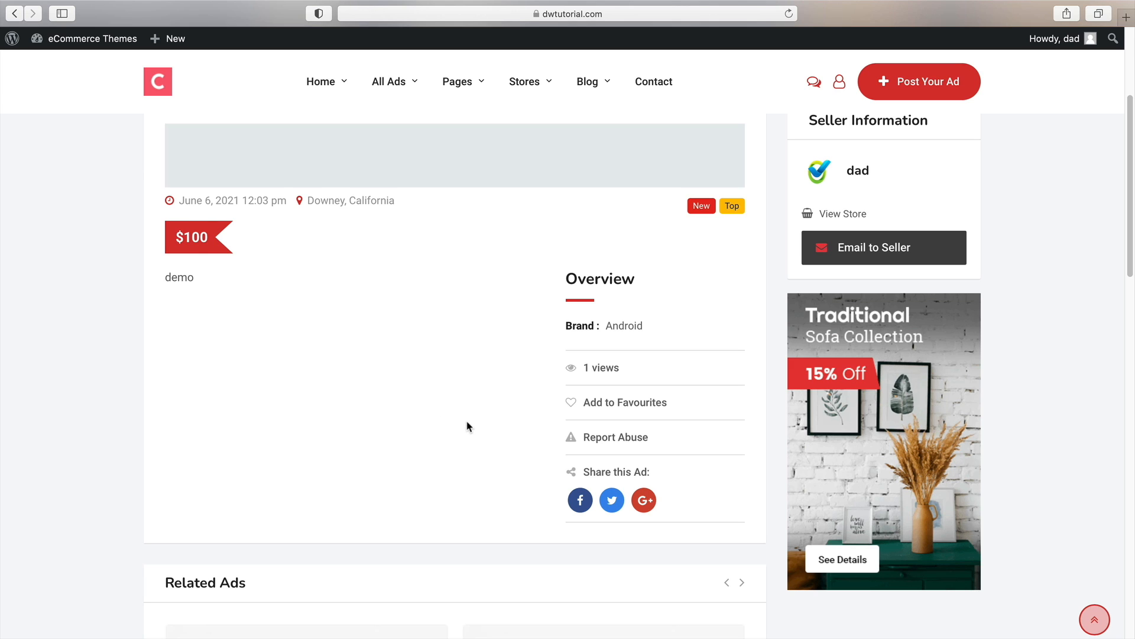
pyautogui.scroll(3, 467, 425)
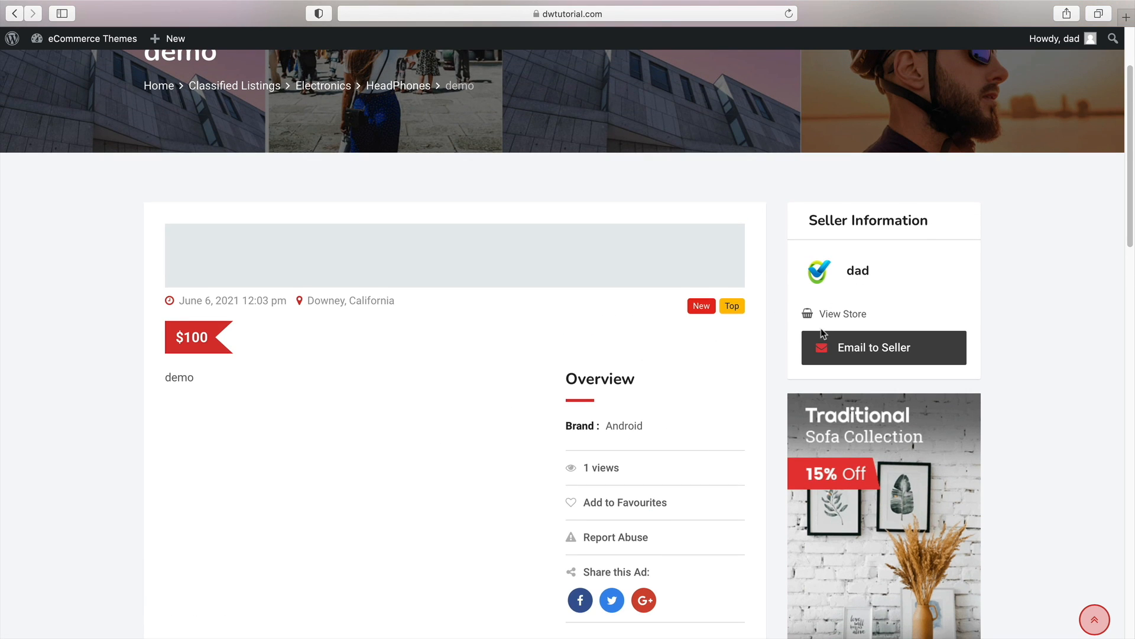
pyautogui.scroll(3, 823, 335)
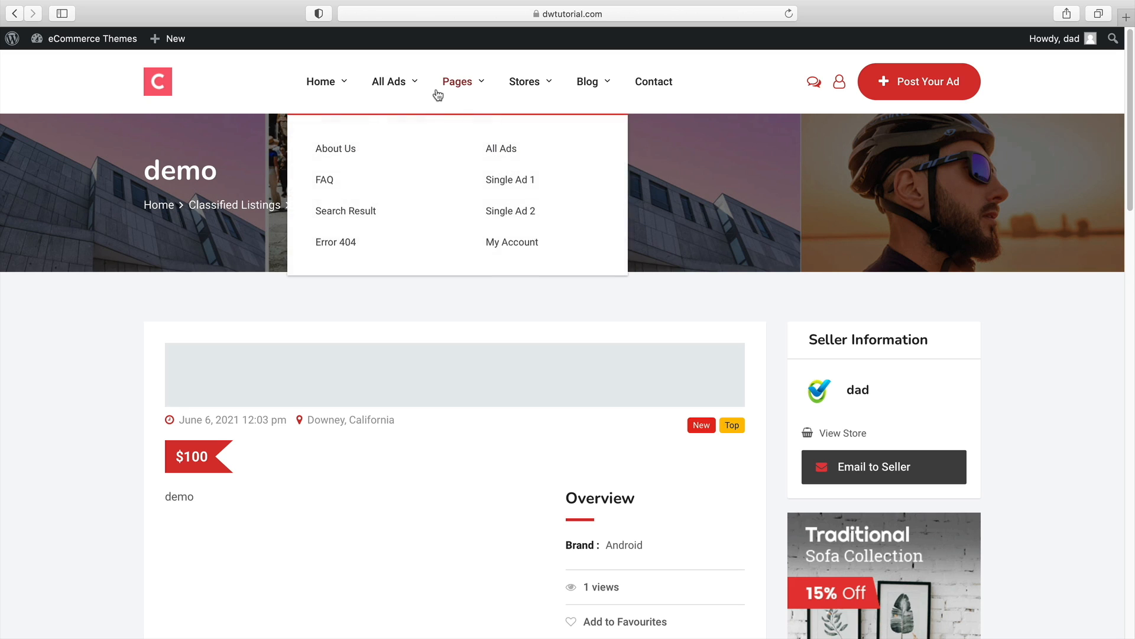
# Open the All Ads page to find the demo ad among the listings
pyautogui.moveTo(408, 86)
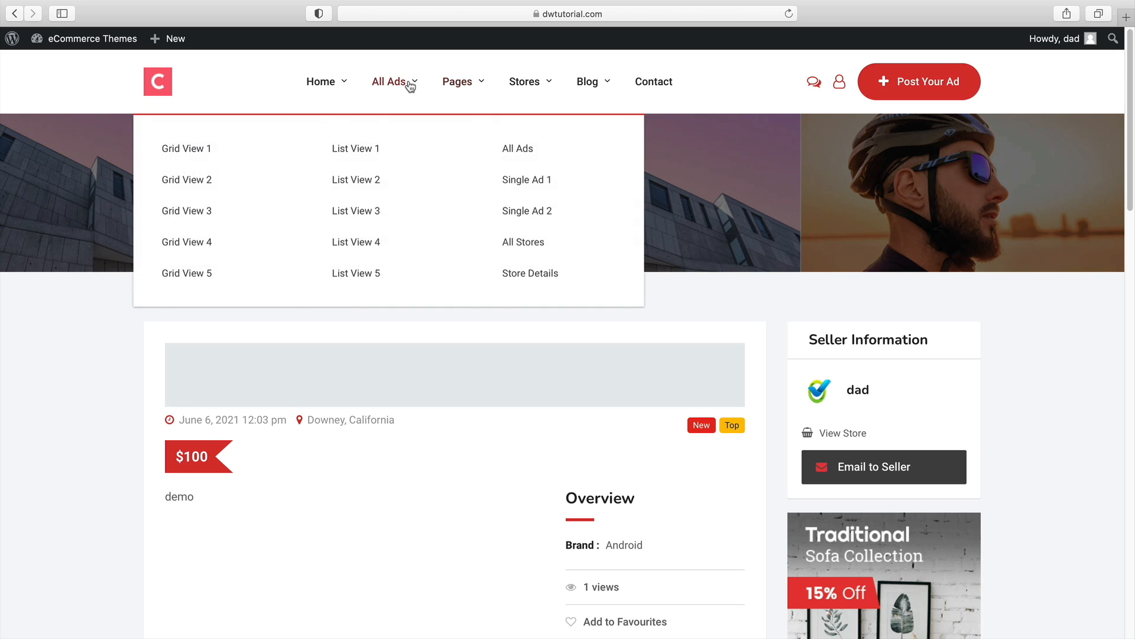
pyautogui.click(521, 151)
pyautogui.scroll(-4, 729, 353)
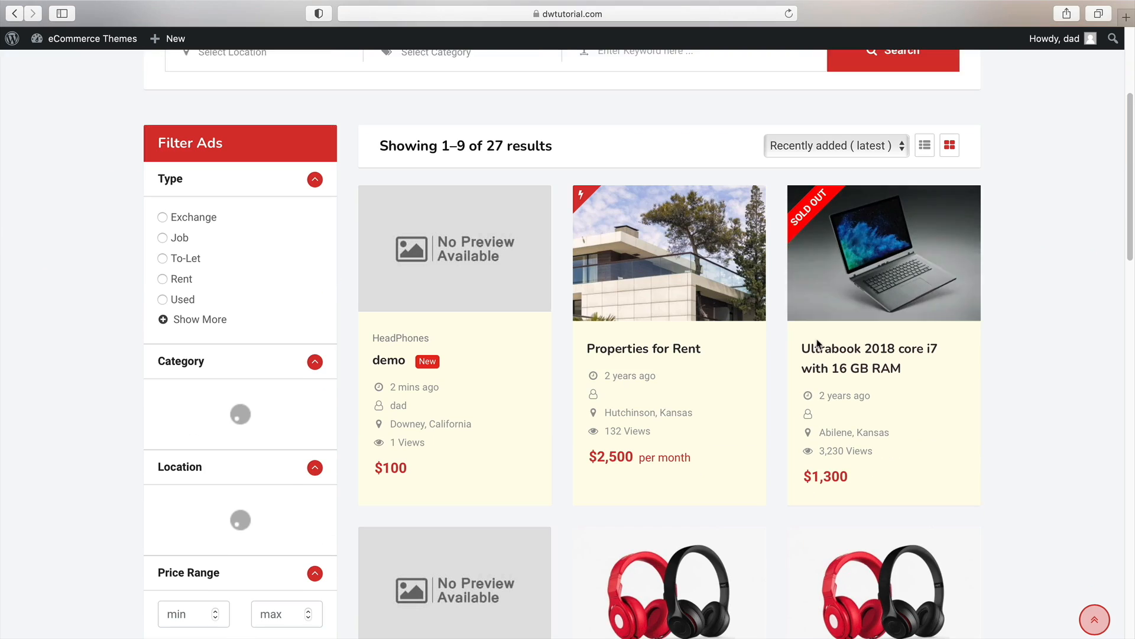
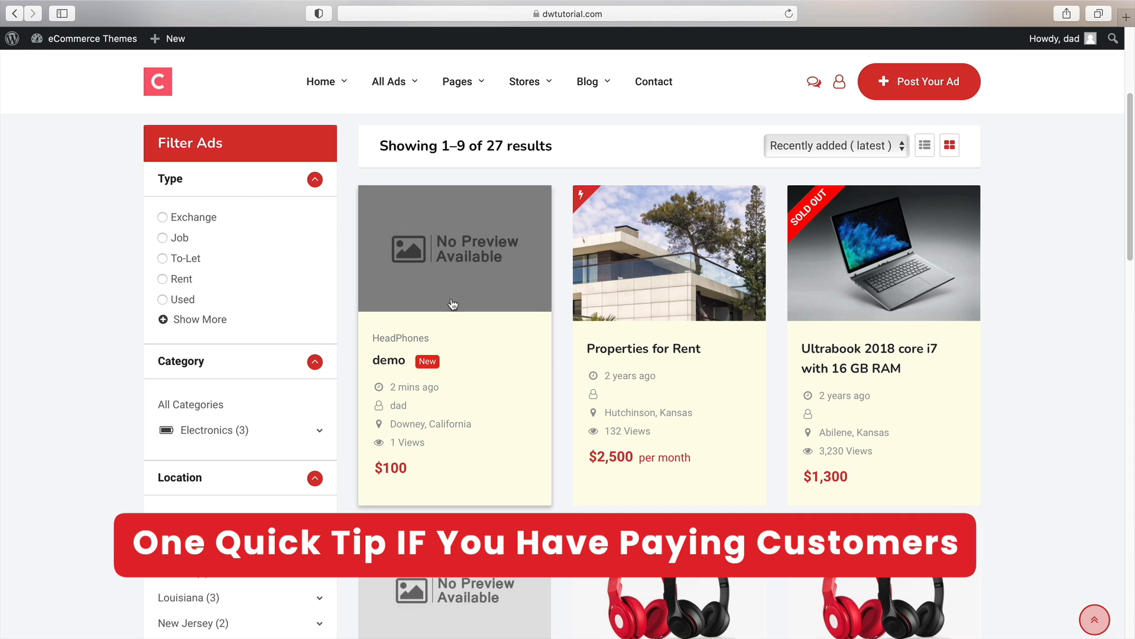
# Go back to the Checkout page in Safari and look over its address
pyautogui.click(15, 13)
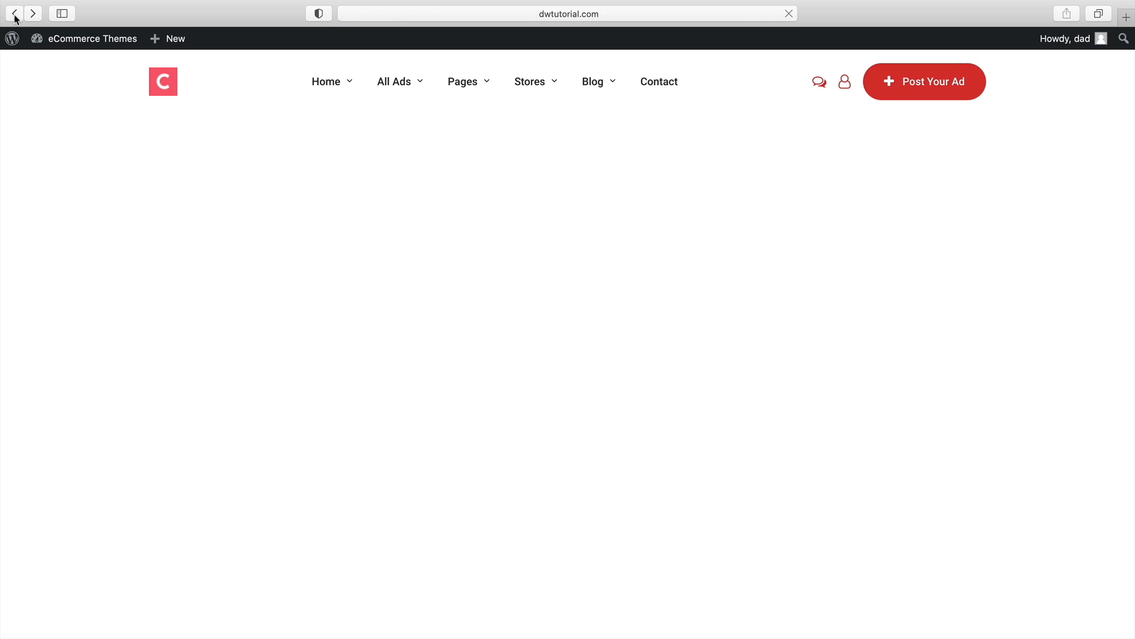
pyautogui.click(15, 13)
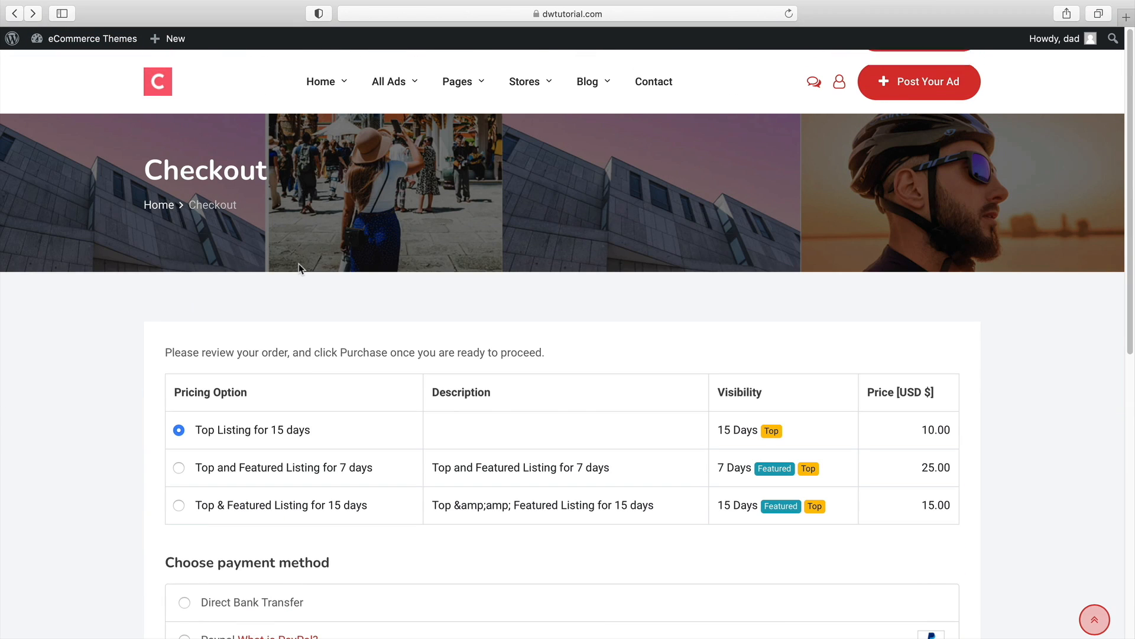
pyautogui.click(471, 13)
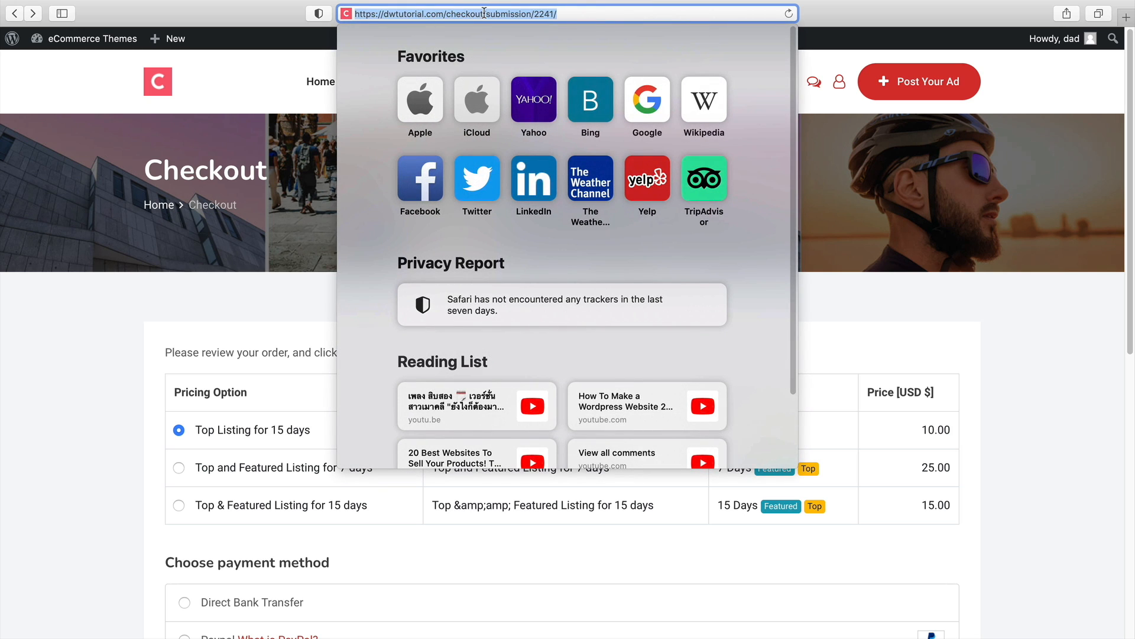
pyautogui.click(235, 365)
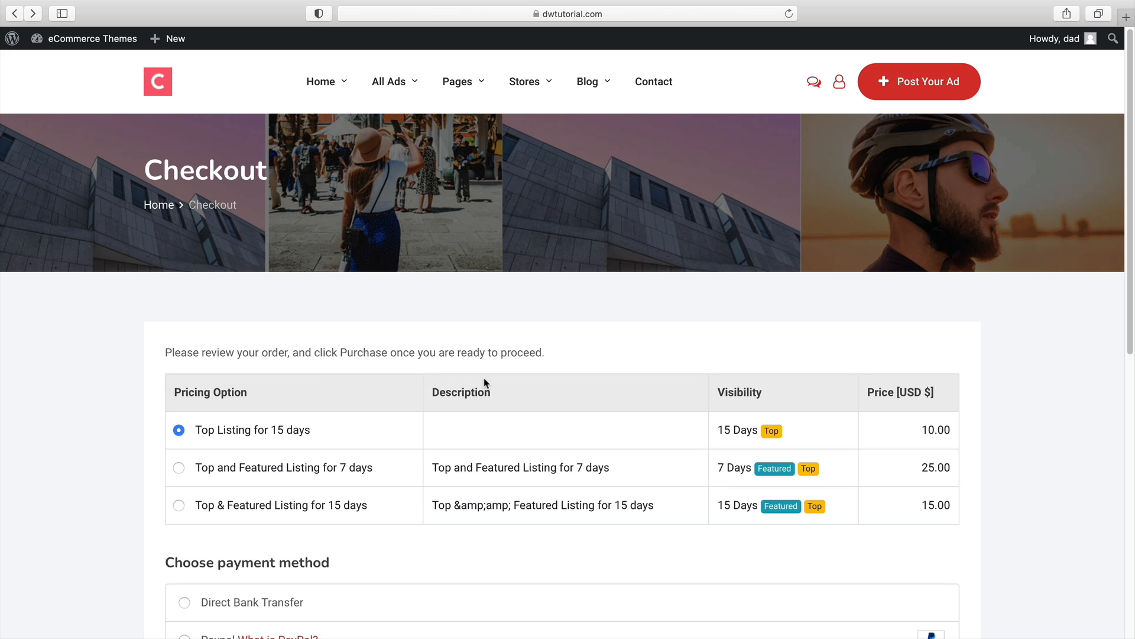
# Switch to the admin in Firefox and open the Checkout page for editing in Elementor
pyautogui.press('super+Tab')
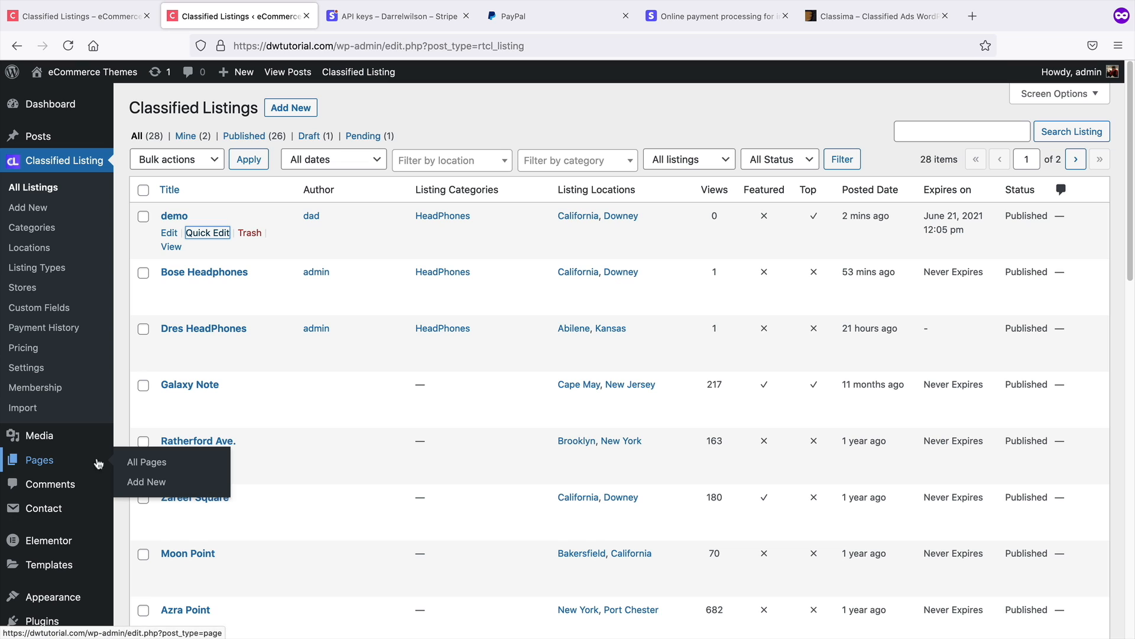
pyautogui.click(140, 464)
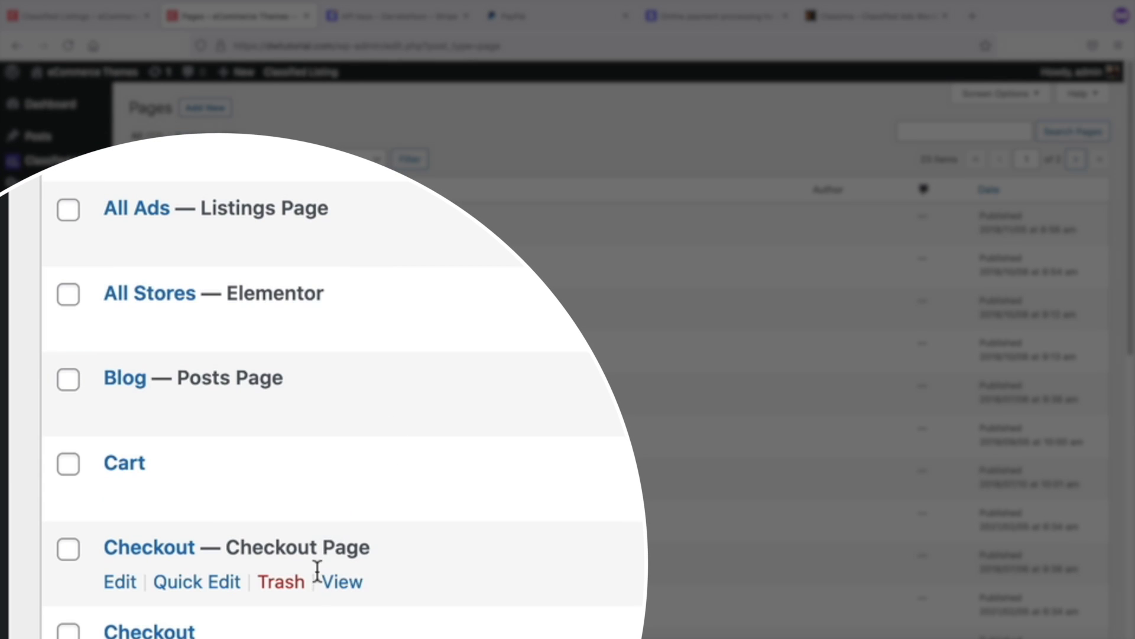
pyautogui.click(343, 583)
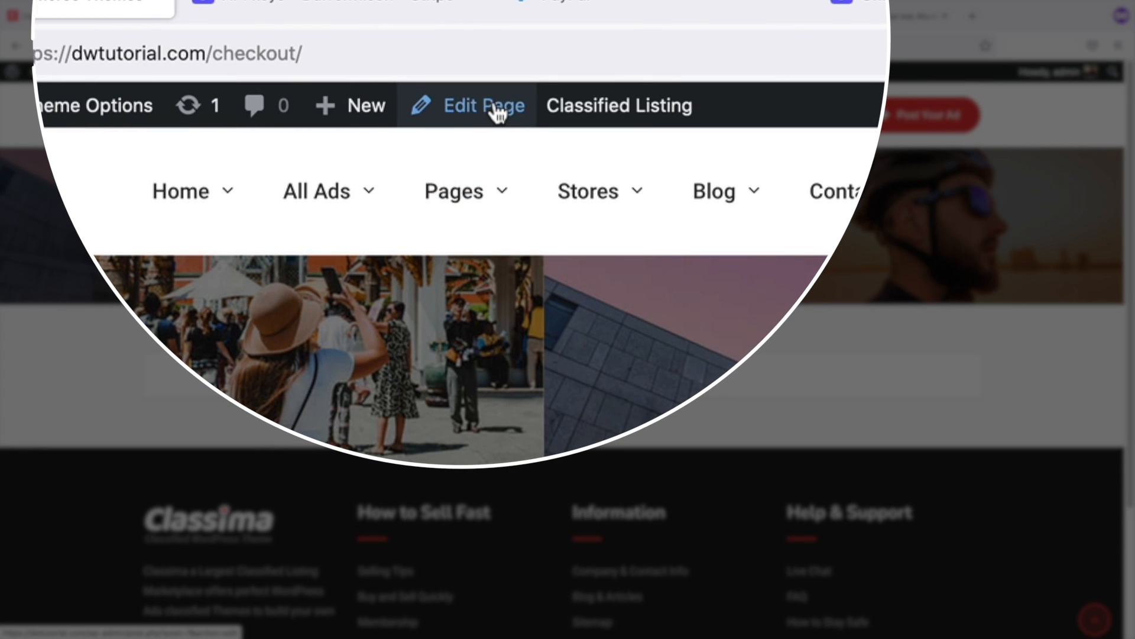
pyautogui.click(495, 111)
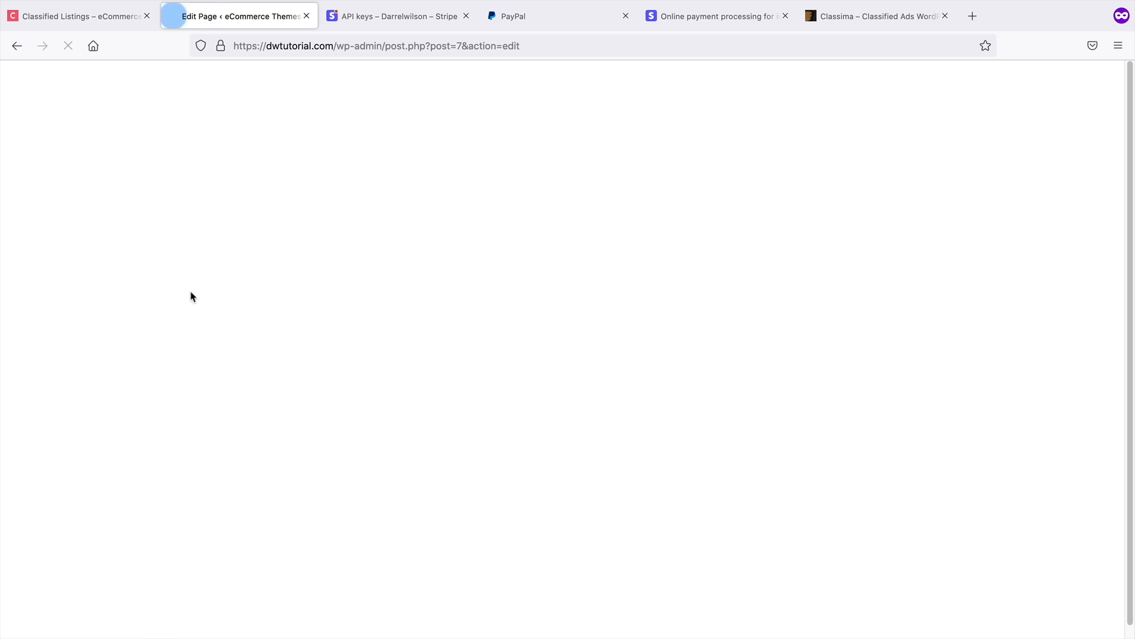
pyautogui.scroll(-3, 290, 322)
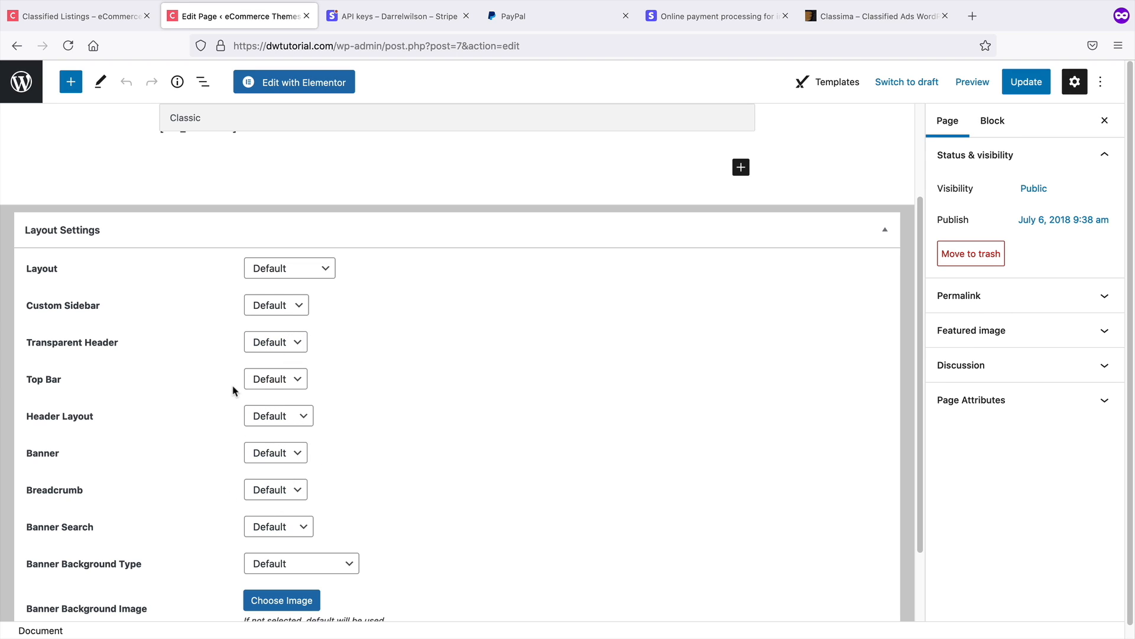
pyautogui.scroll(1, 244, 418)
pyautogui.scroll(3, 244, 418)
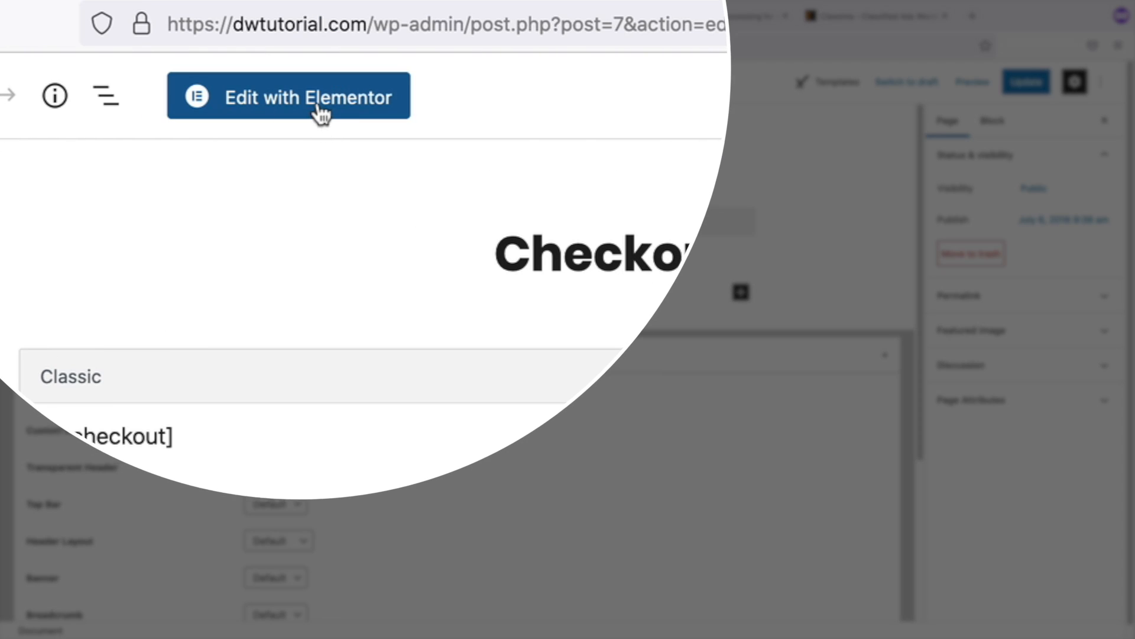
pyautogui.click(309, 85)
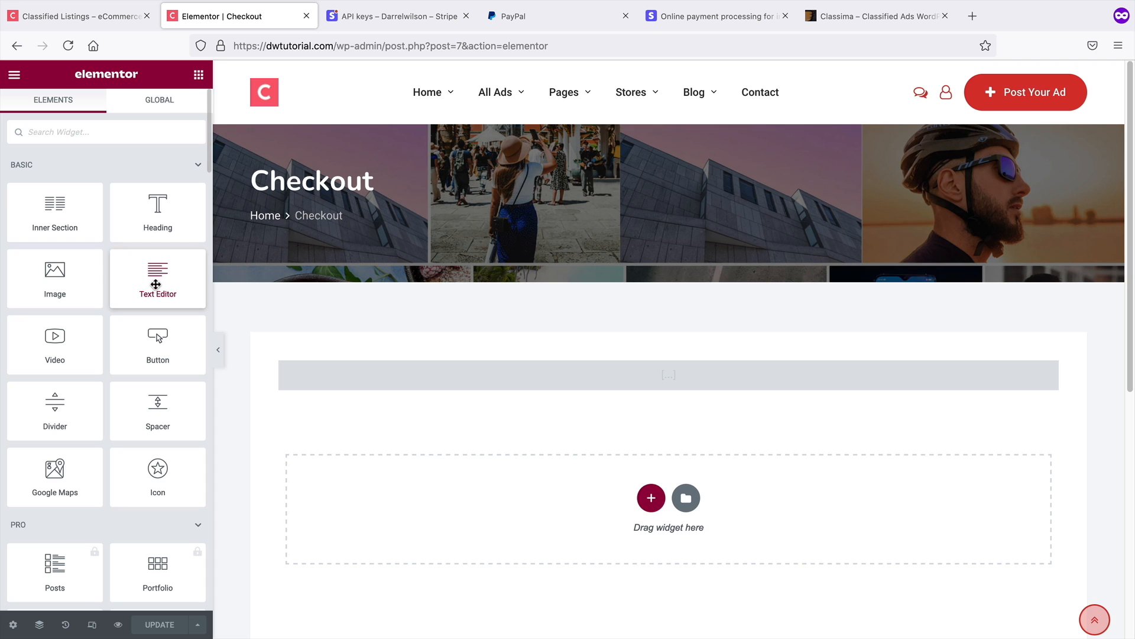
# Add a Text Editor widget above the checkout form reading "Right now you get a free ad, but feel free to upgrade and boost your post! 95% of people will purchase this!"
pyautogui.moveTo(159, 280); pyautogui.dragTo(685, 366)
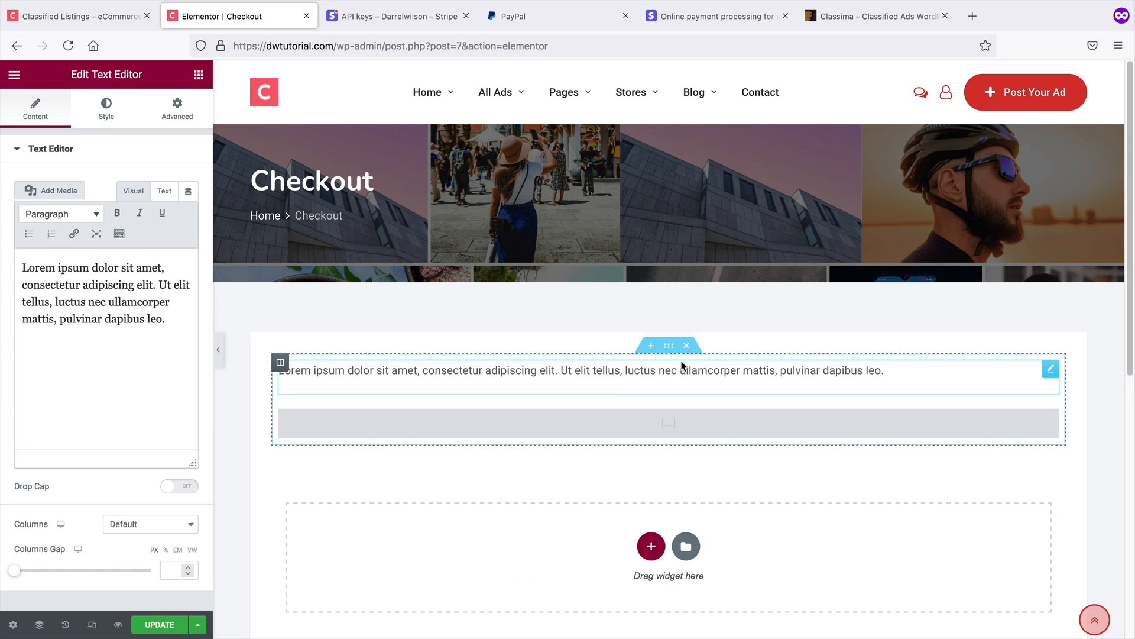
pyautogui.tripleClick(157, 320)
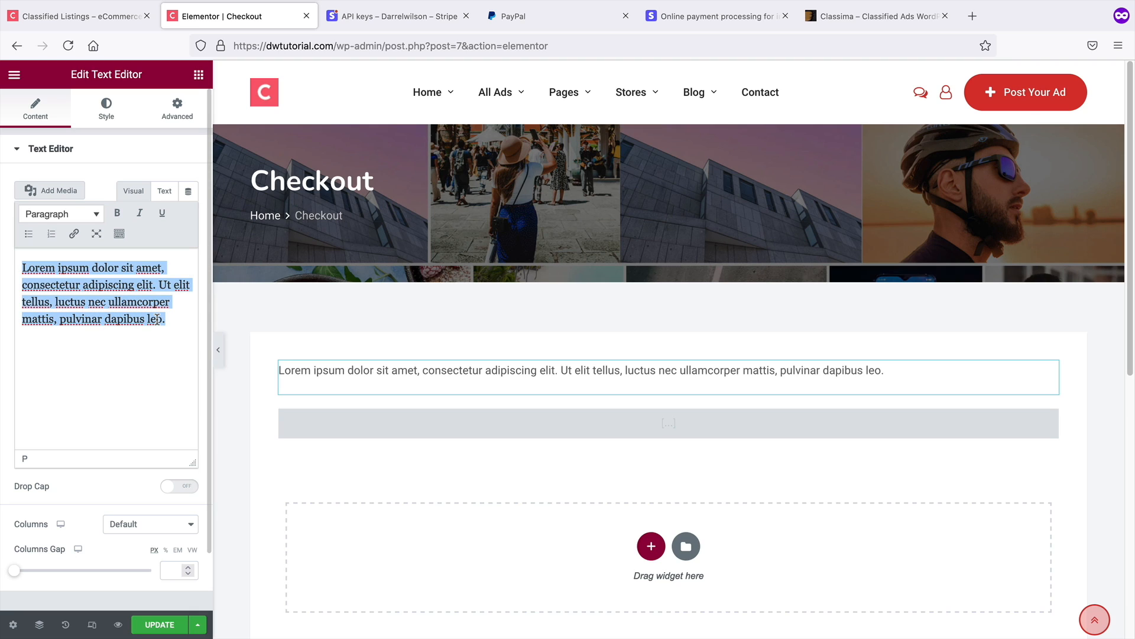
pyautogui.write('Right now you')
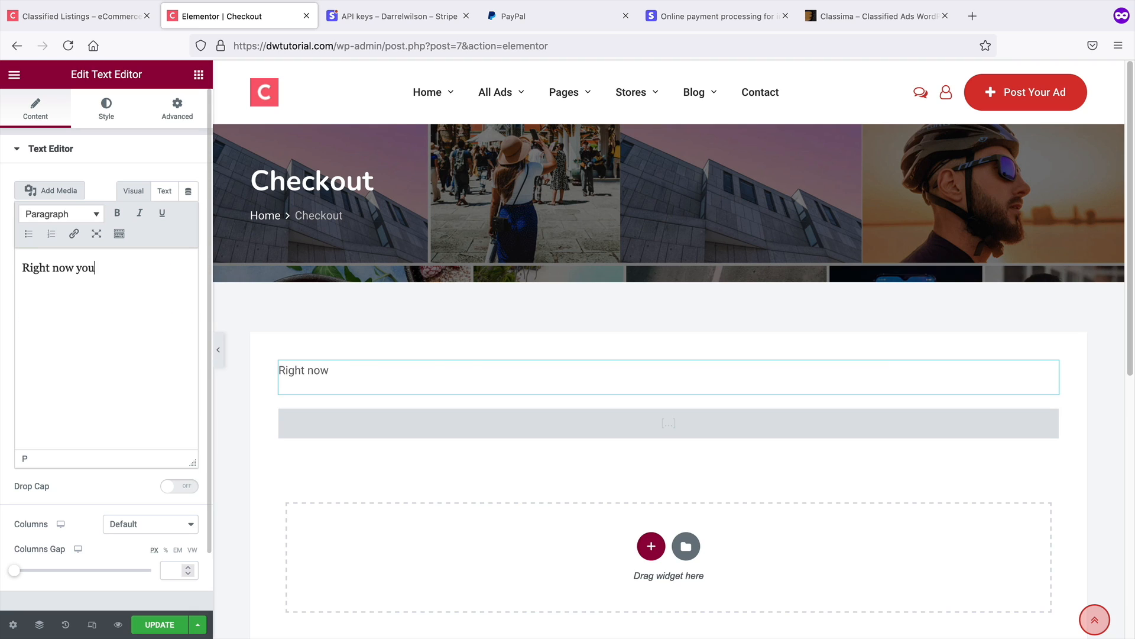
pyautogui.write(' get a free ad')
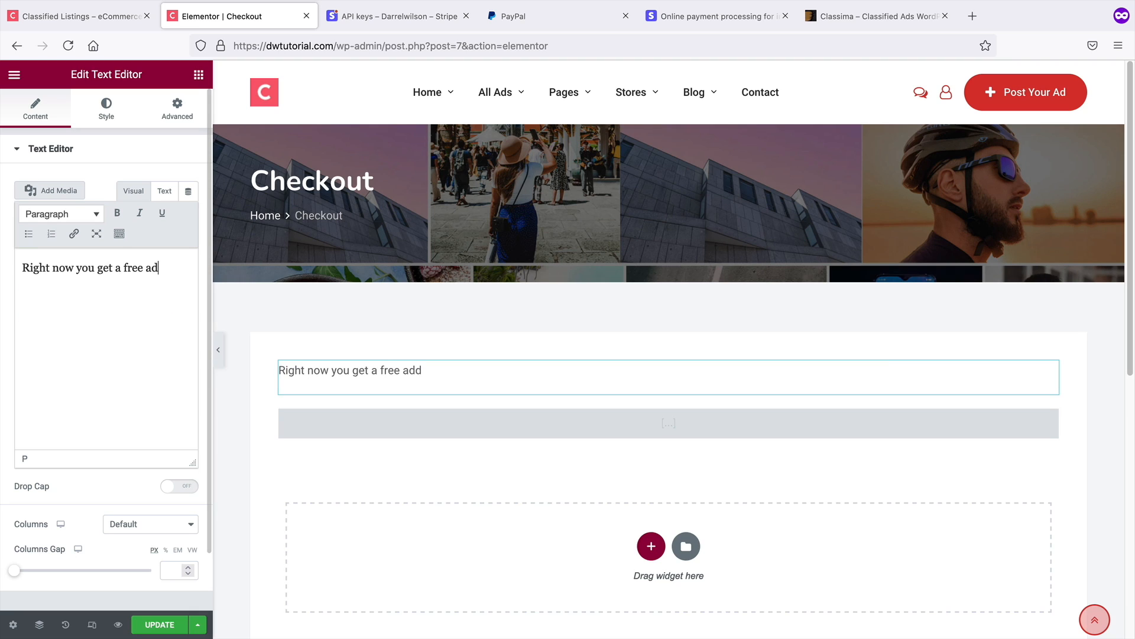
pyautogui.write('d, but feel free to upgra')
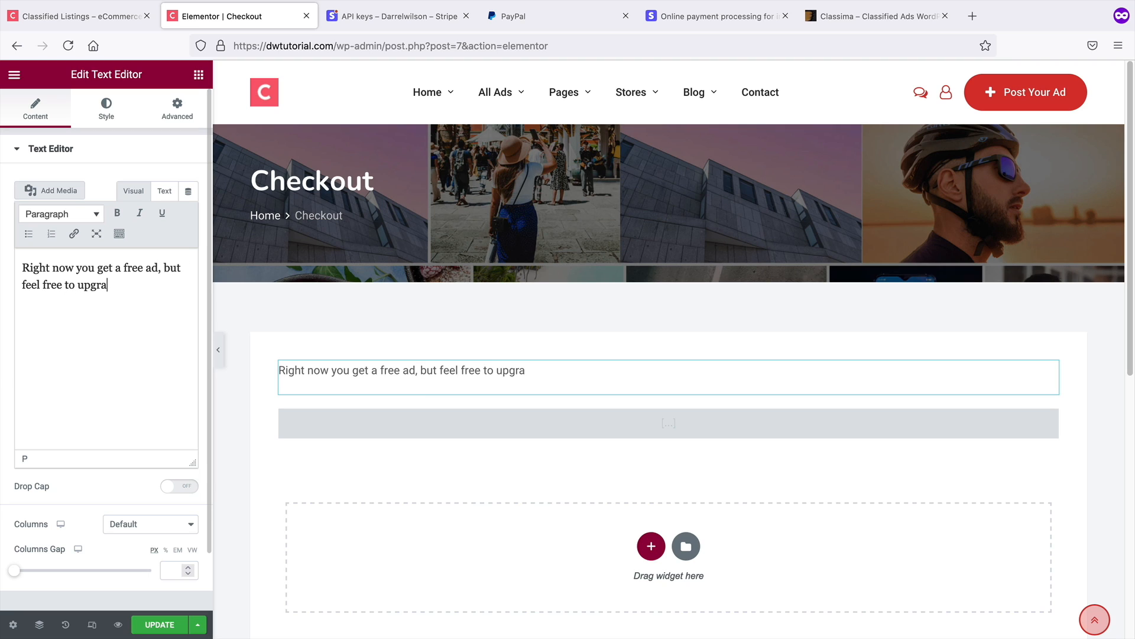
pyautogui.write('de and boost your p')
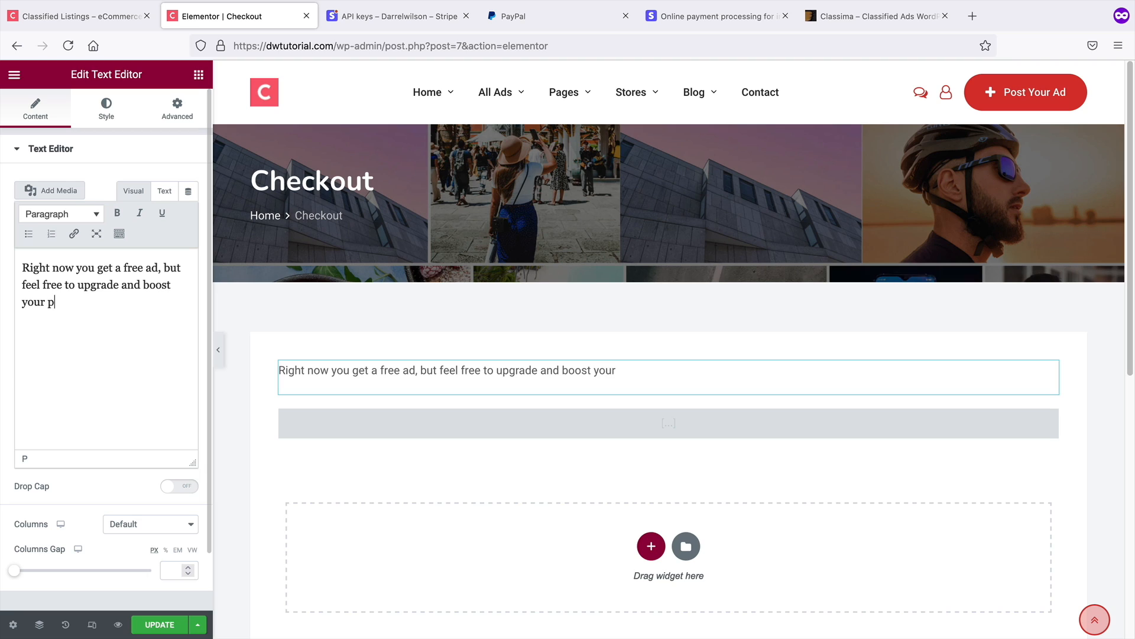
pyautogui.write('ost! 95% of')
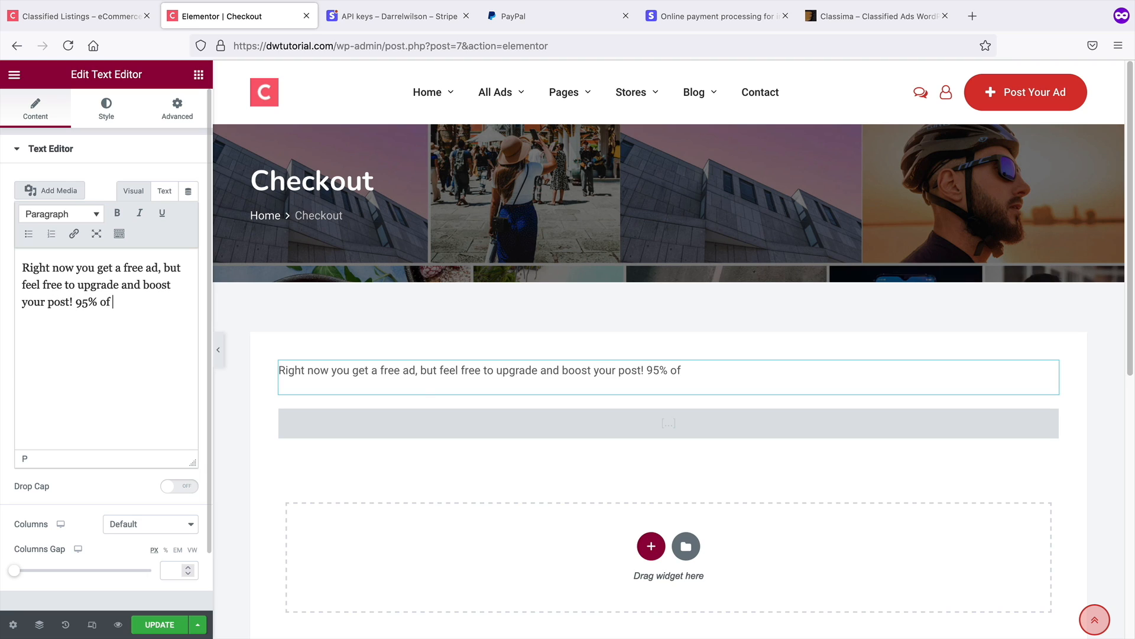
pyautogui.write(' people will purchase this!')
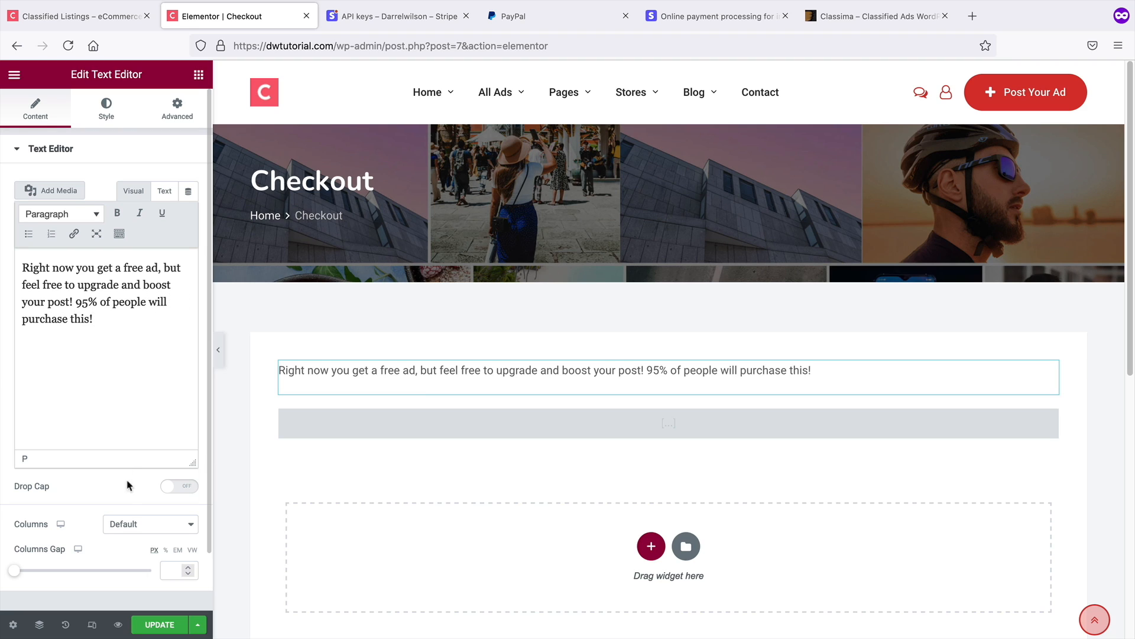
# Center-align the new text widget and update the Checkout page
pyautogui.scroll(-3, 126, 487)
pyautogui.scroll(3, 123, 532)
pyautogui.click(107, 110)
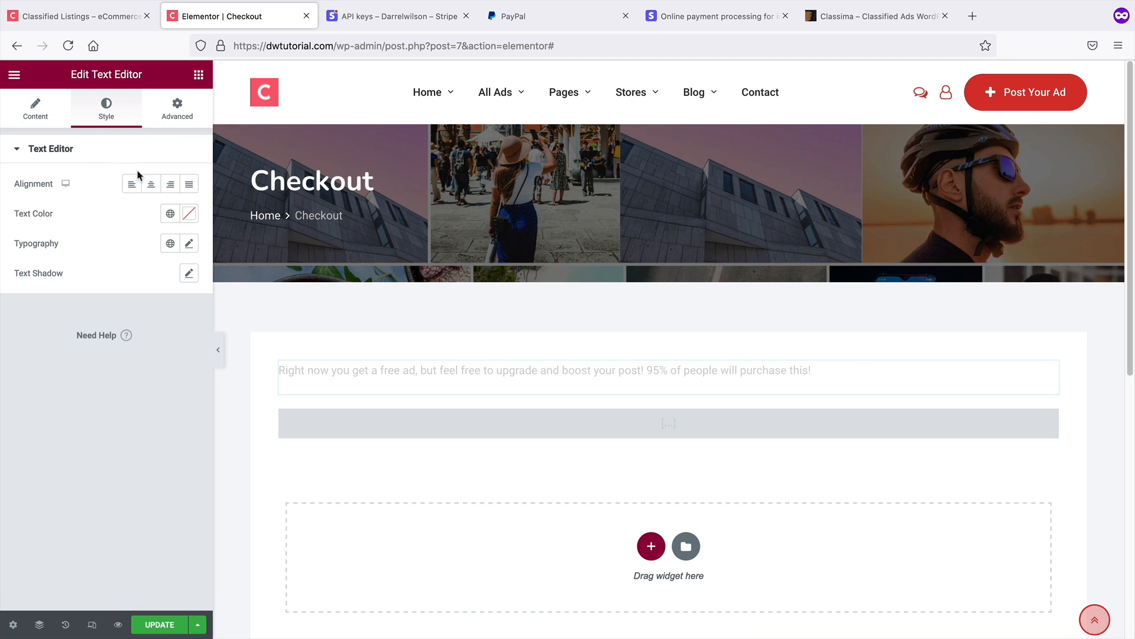
pyautogui.click(150, 184)
pyautogui.click(159, 625)
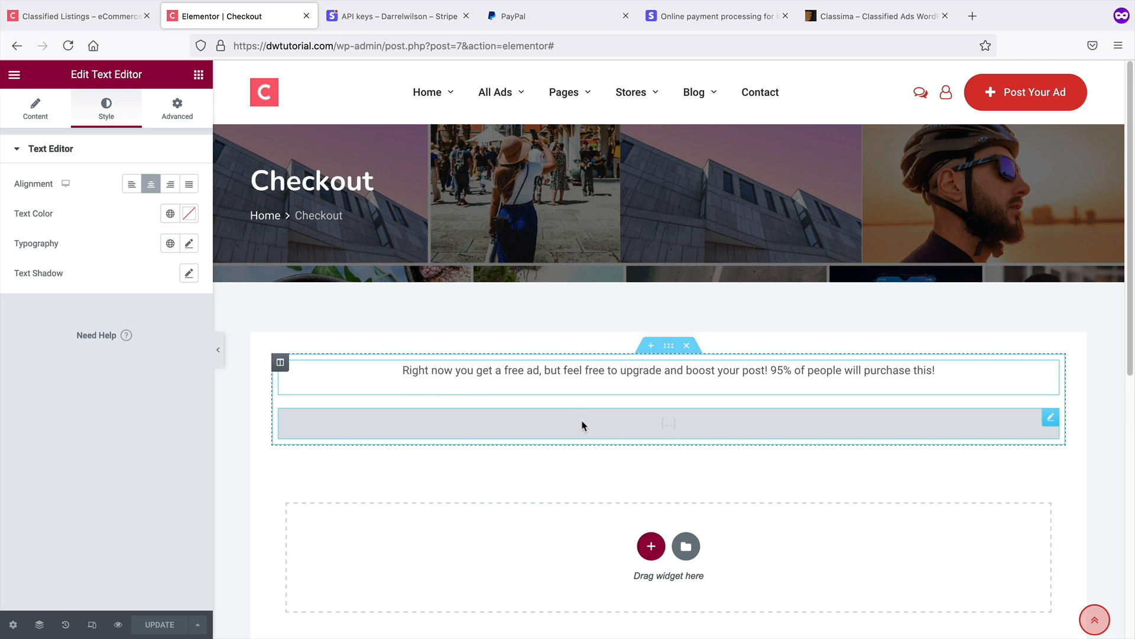
# Switch to Safari, reload the Checkout page and check the new message above the pricing options
pyautogui.press('super+Tab')
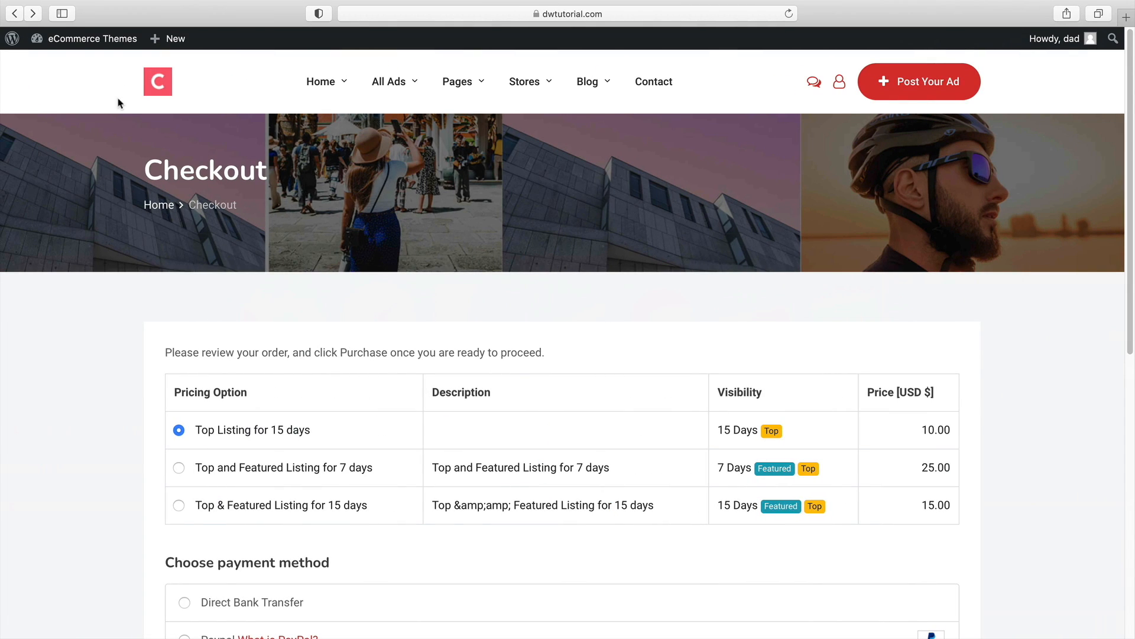
pyautogui.rightClick(106, 320)
pyautogui.click(126, 359)
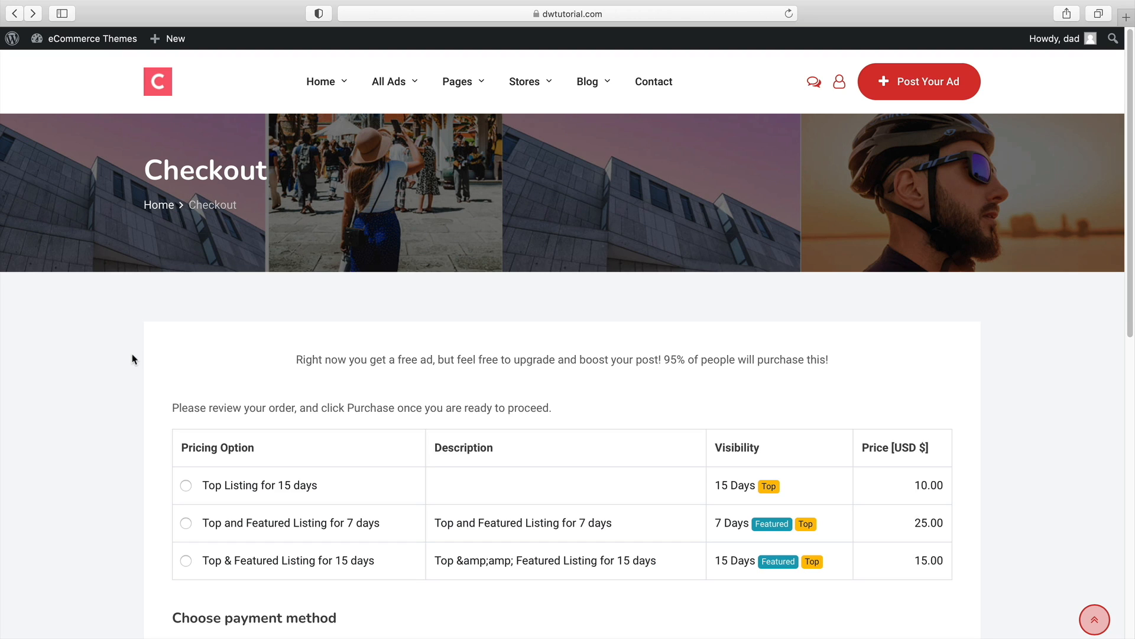
pyautogui.moveTo(296, 357); pyautogui.dragTo(841, 350)
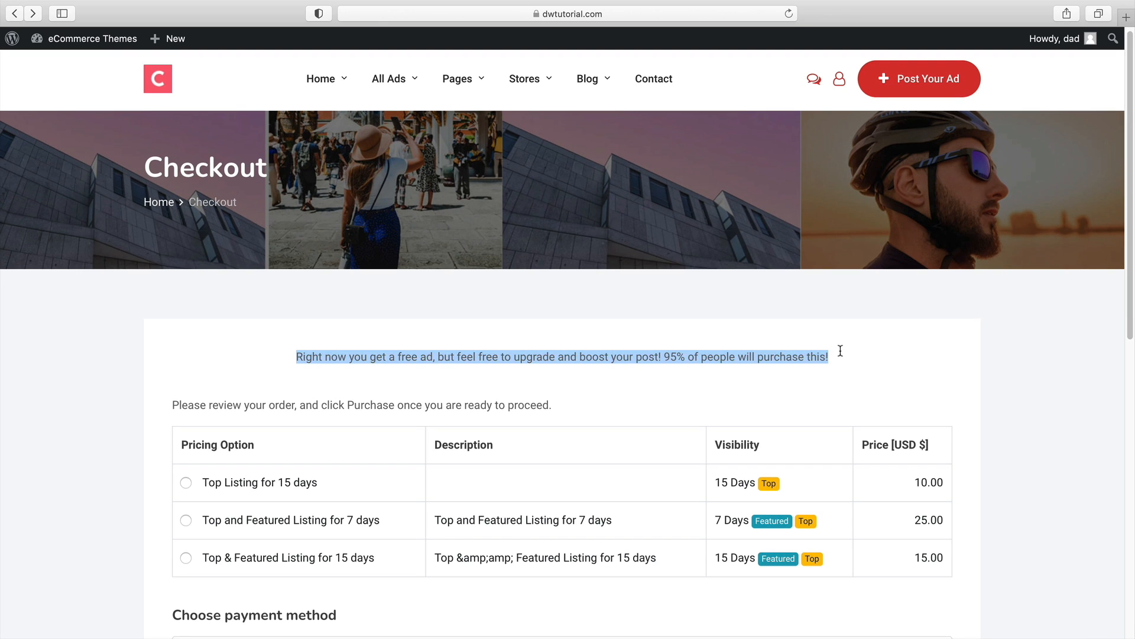
pyautogui.click(841, 350)
pyautogui.scroll(-5, 771, 355)
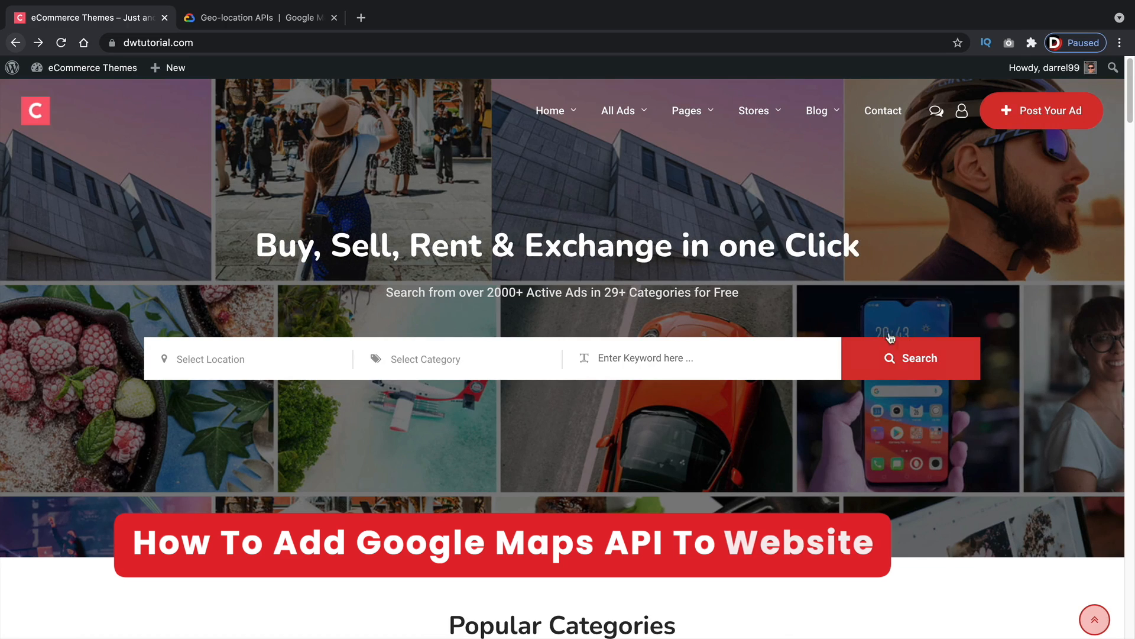
# Open the Galaxy Note listing from All Ads, examine its location map, and return to the home page
pyautogui.moveTo(631, 120)
pyautogui.click(749, 177)
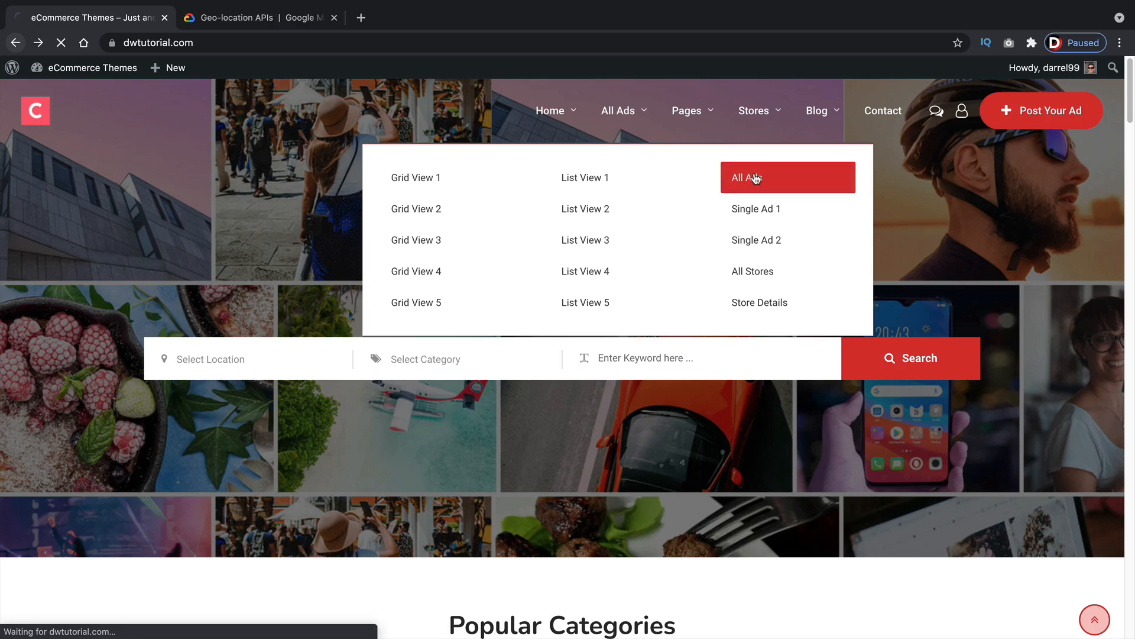
pyautogui.scroll(-3, 733, 244)
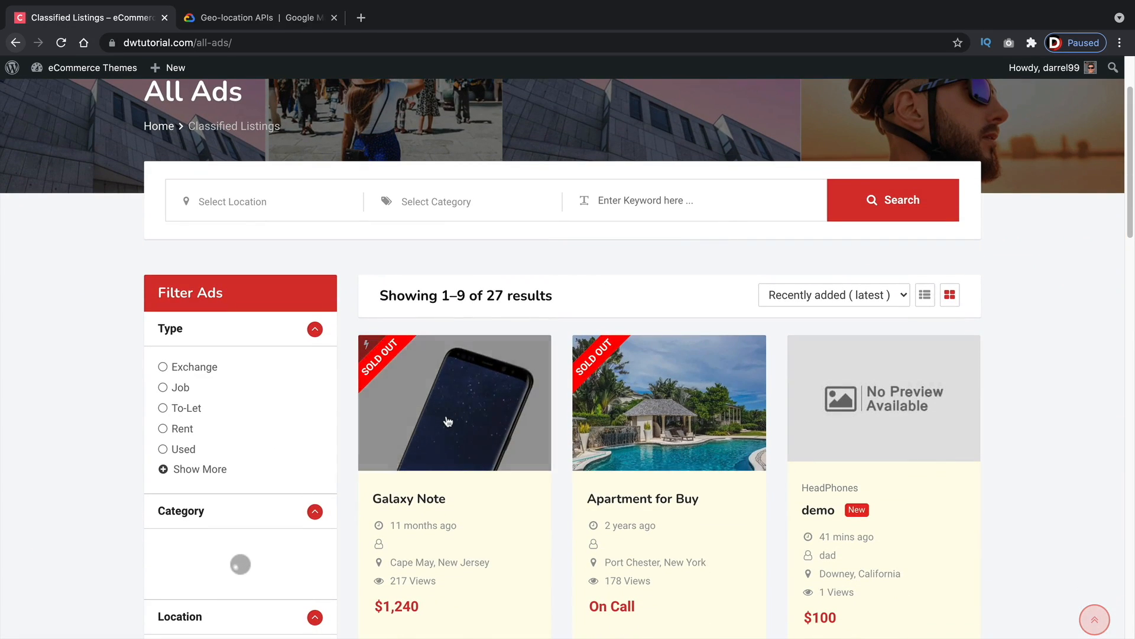
pyautogui.click(453, 399)
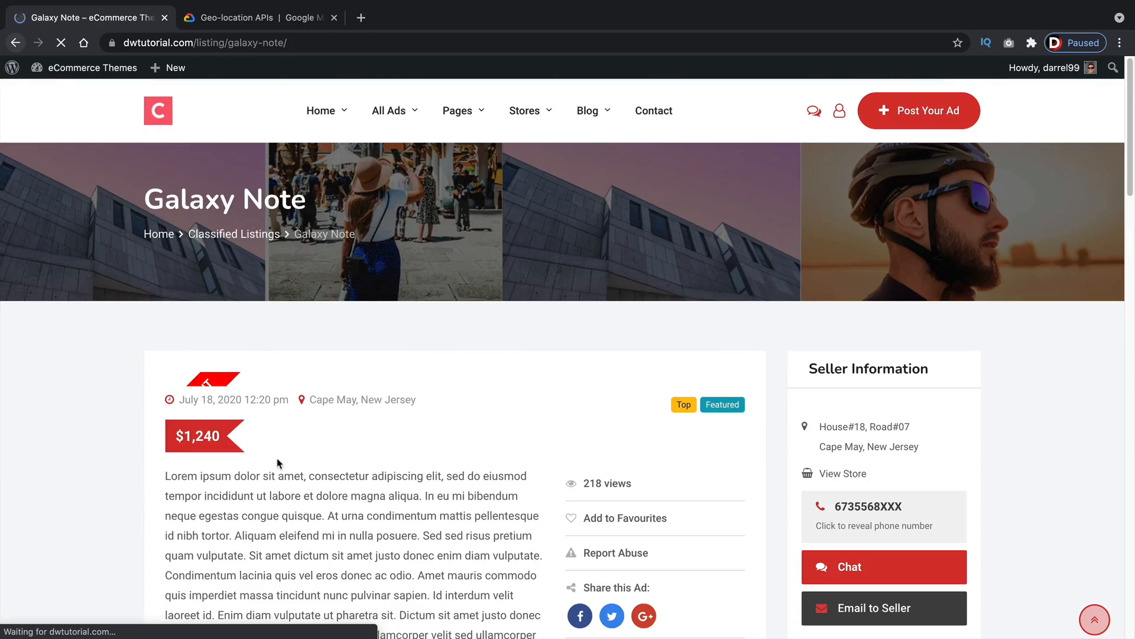
pyautogui.scroll(-10, 260, 458)
pyautogui.scroll(-10, 240, 454)
pyautogui.scroll(3, 249, 414)
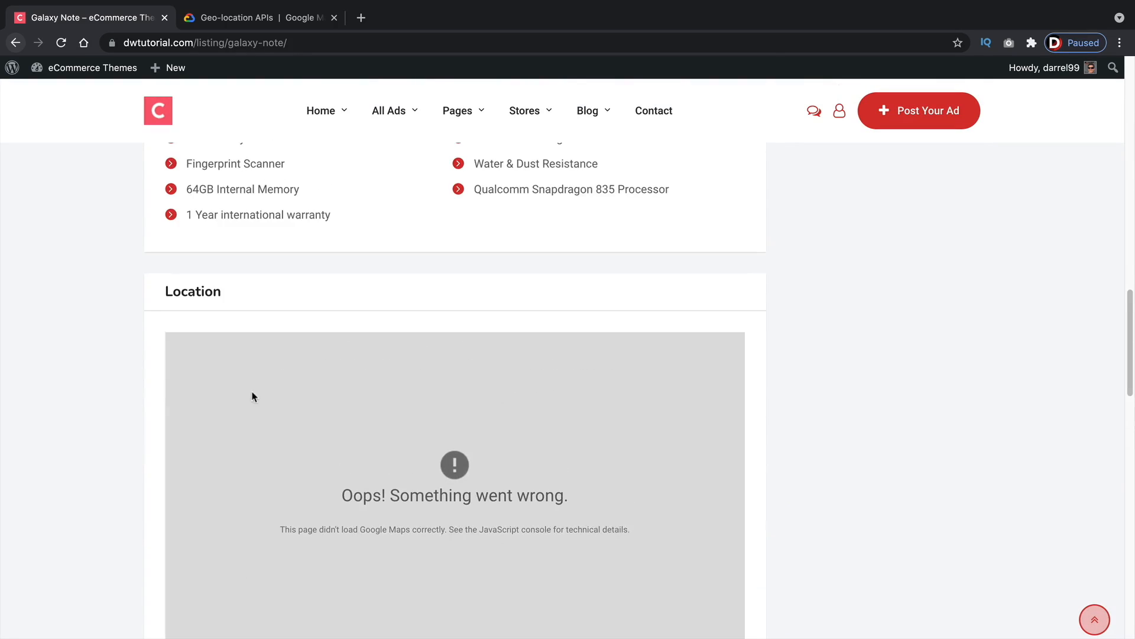
pyautogui.scroll(-1, 529, 520)
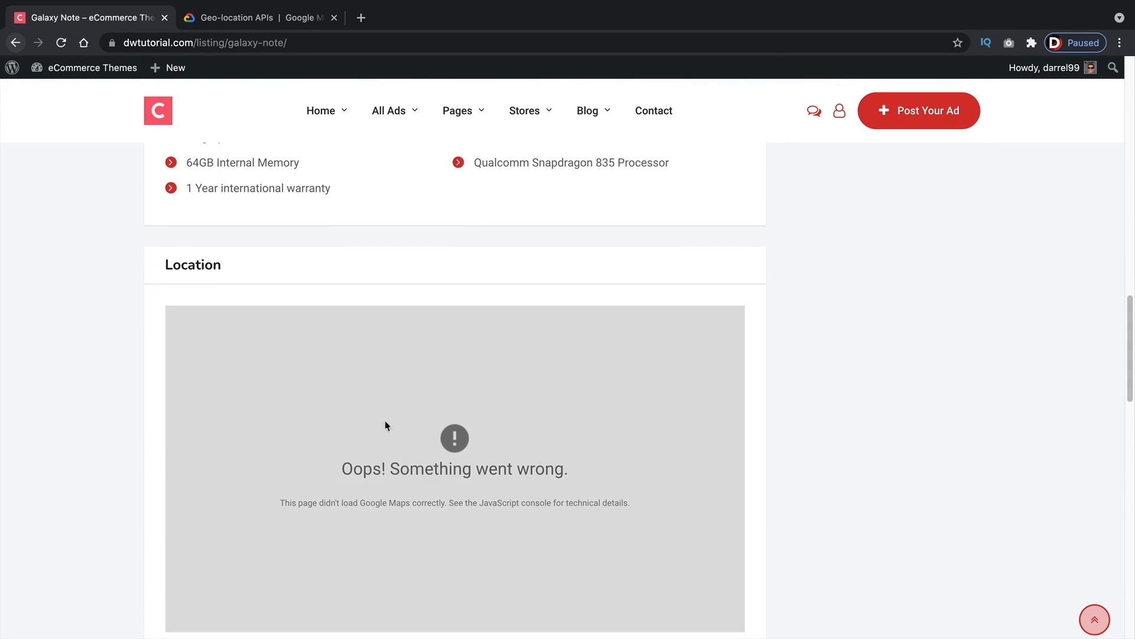
pyautogui.click(15, 43)
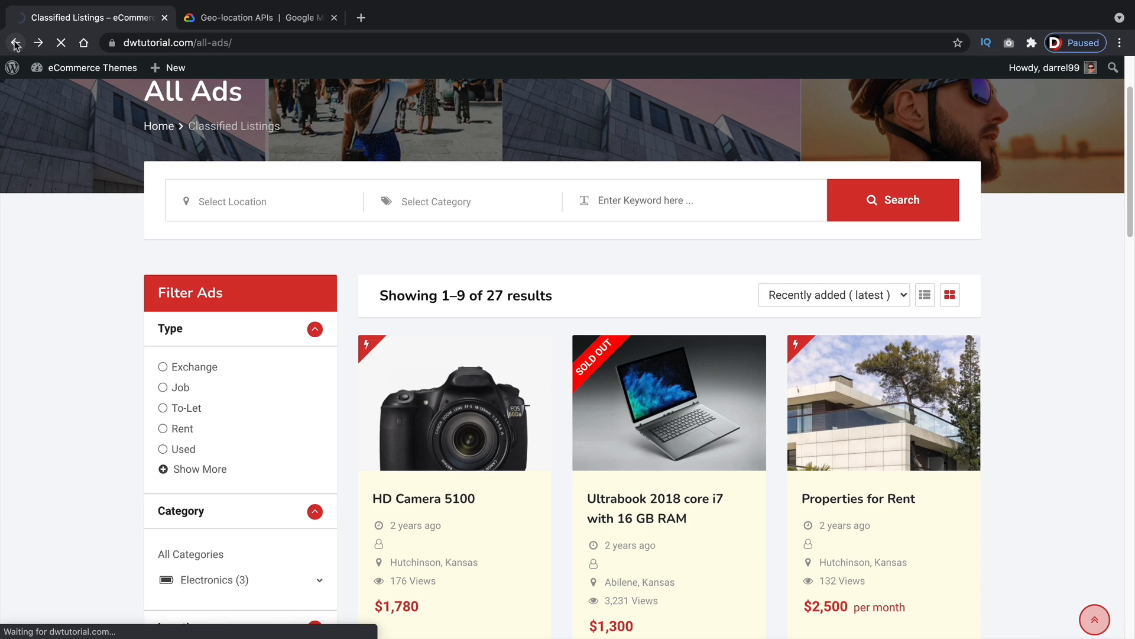
pyautogui.click(15, 42)
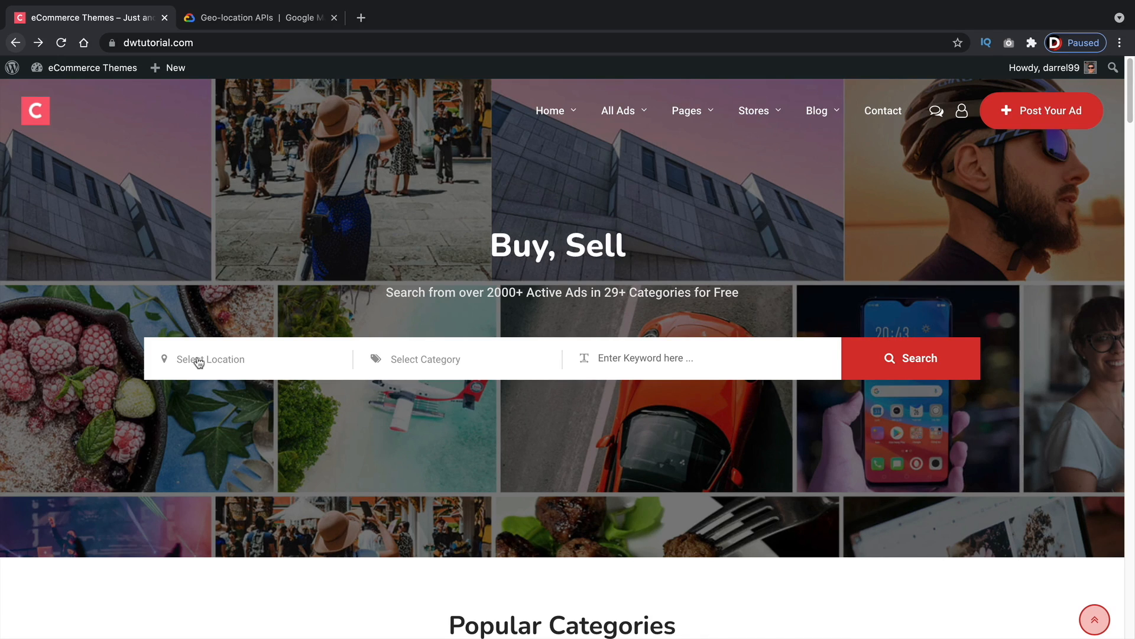
# Switch to the Google Maps Platform tab, get started, and sign in with the Google account
pyautogui.click(261, 21)
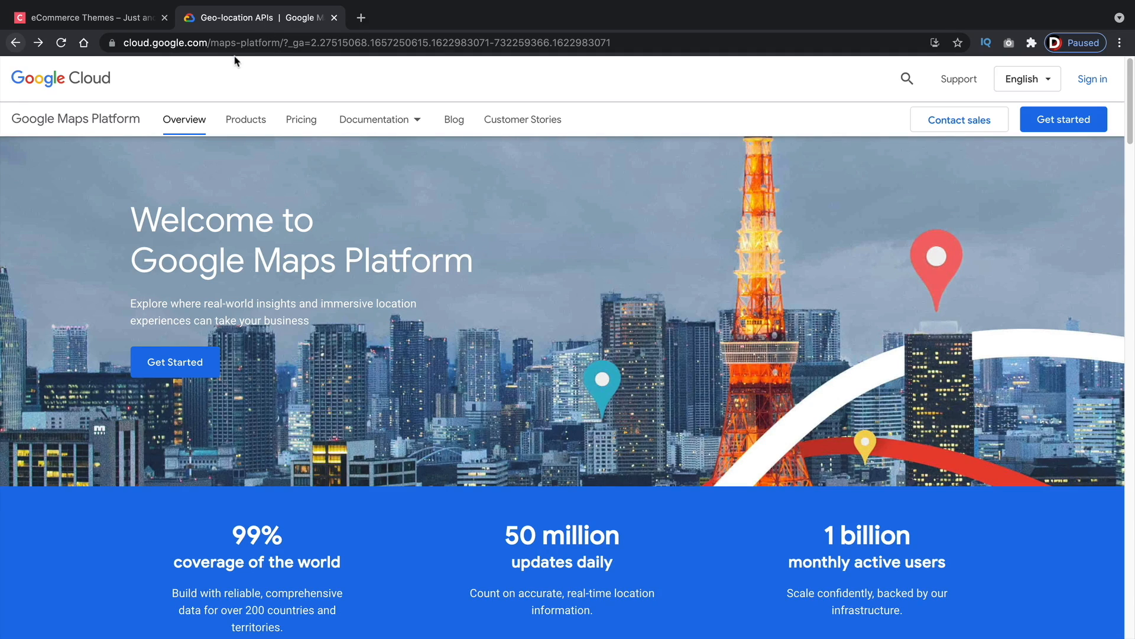
pyautogui.click(174, 373)
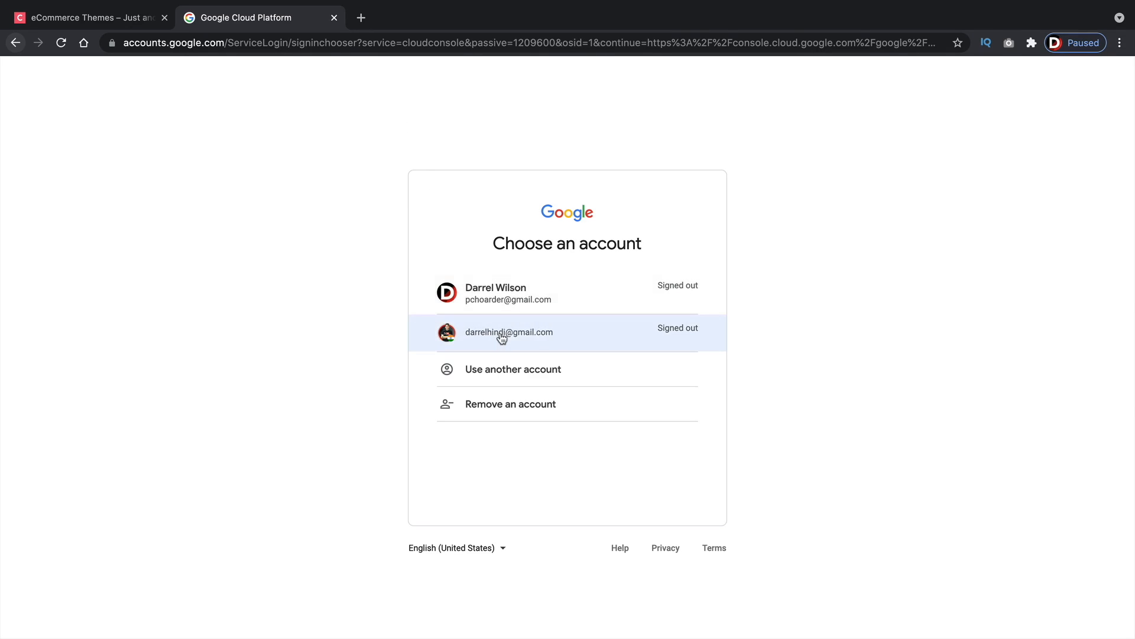
pyautogui.click(609, 344)
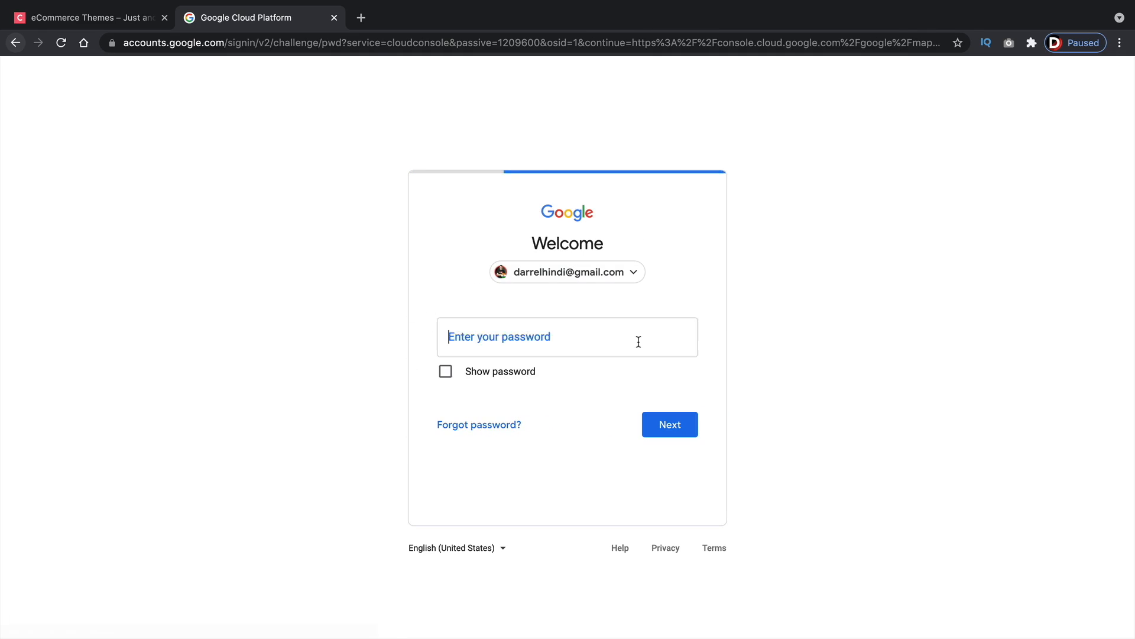
pyautogui.click(682, 431)
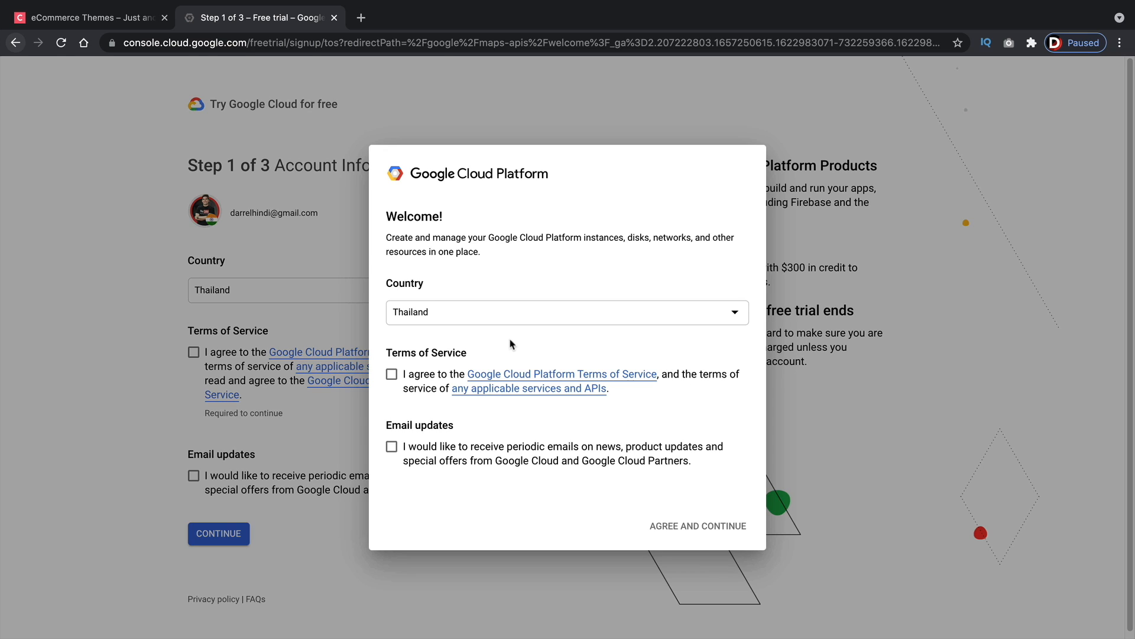
# Agree to the Google Cloud Platform terms of service and continue to the free-trial payment verification step
pyautogui.click(422, 375)
pyautogui.click(656, 524)
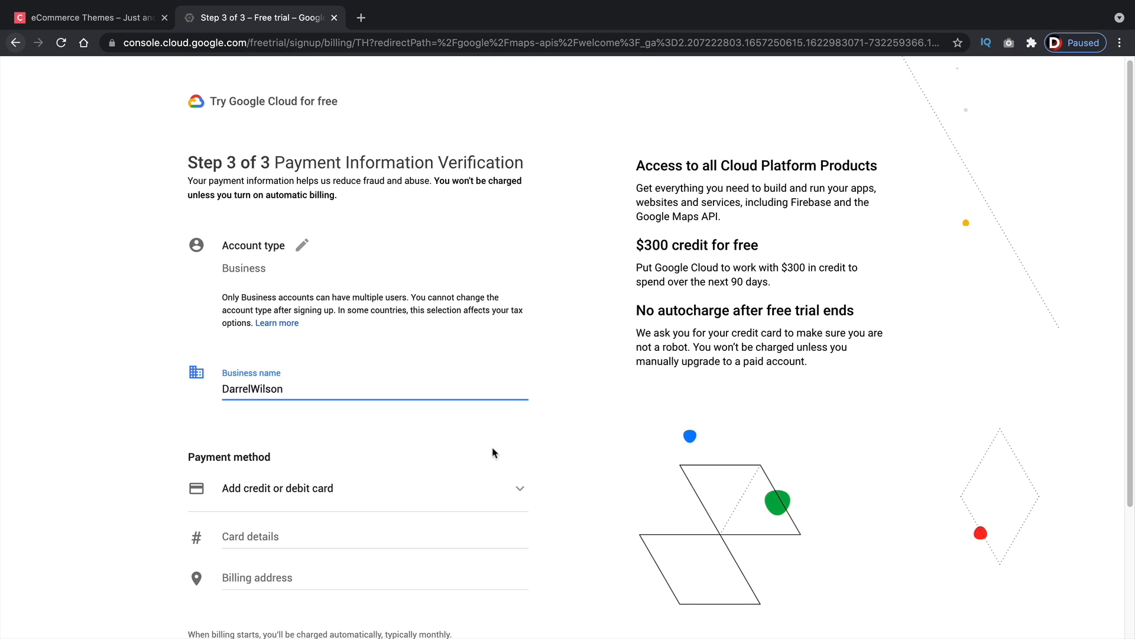
pyautogui.scroll(-2, 432, 450)
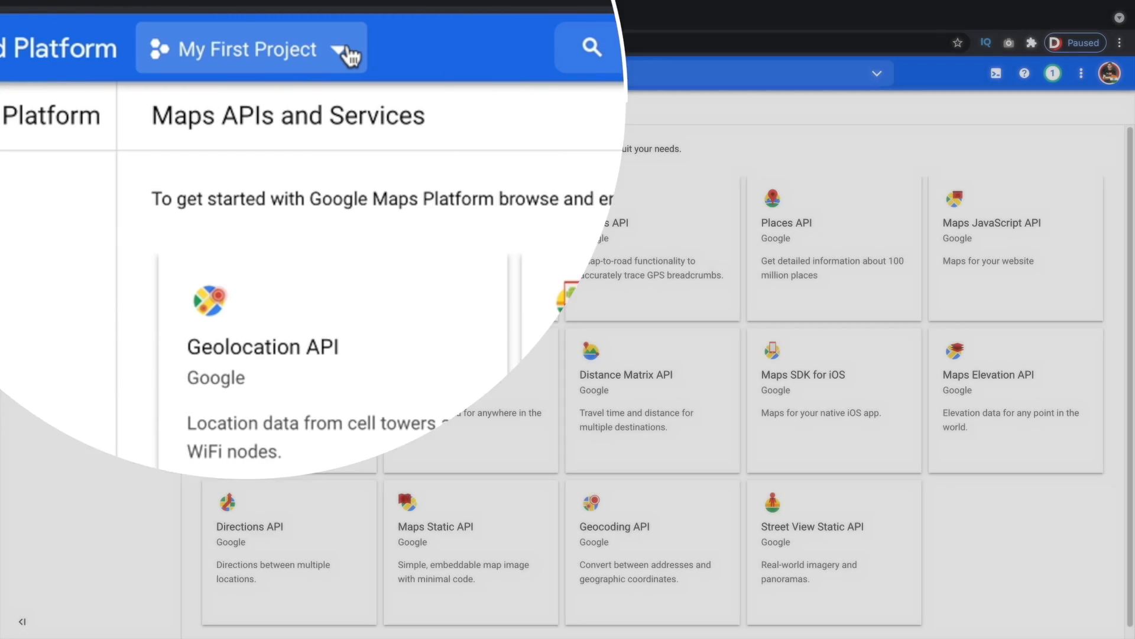
# Create a new Google Cloud project named Classifieds with no organization
pyautogui.click(292, 74)
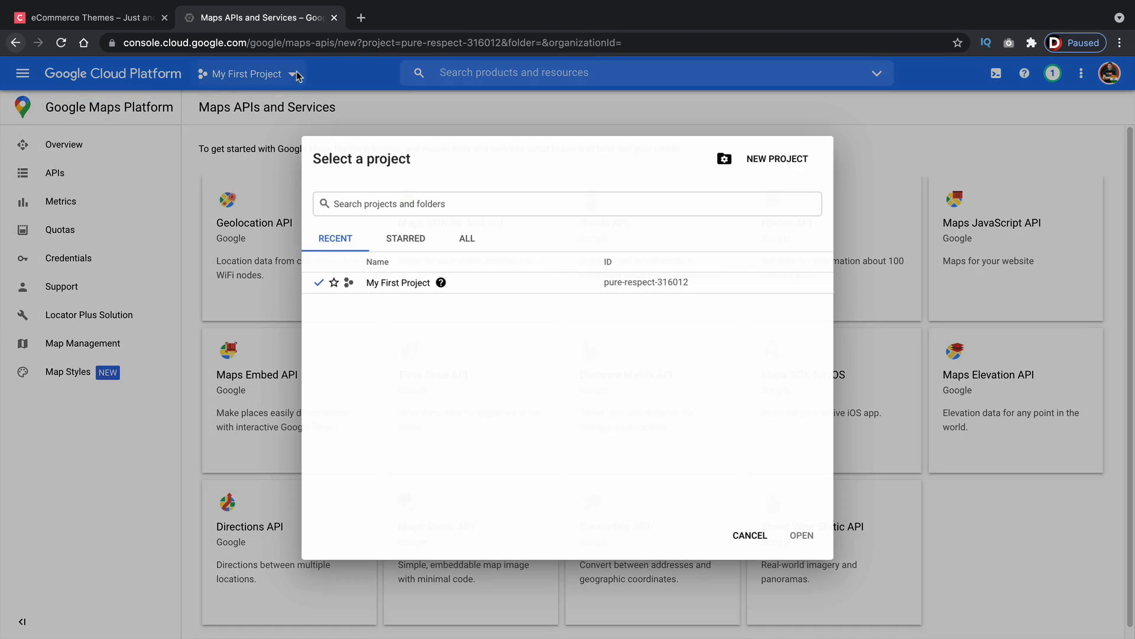
pyautogui.click(768, 159)
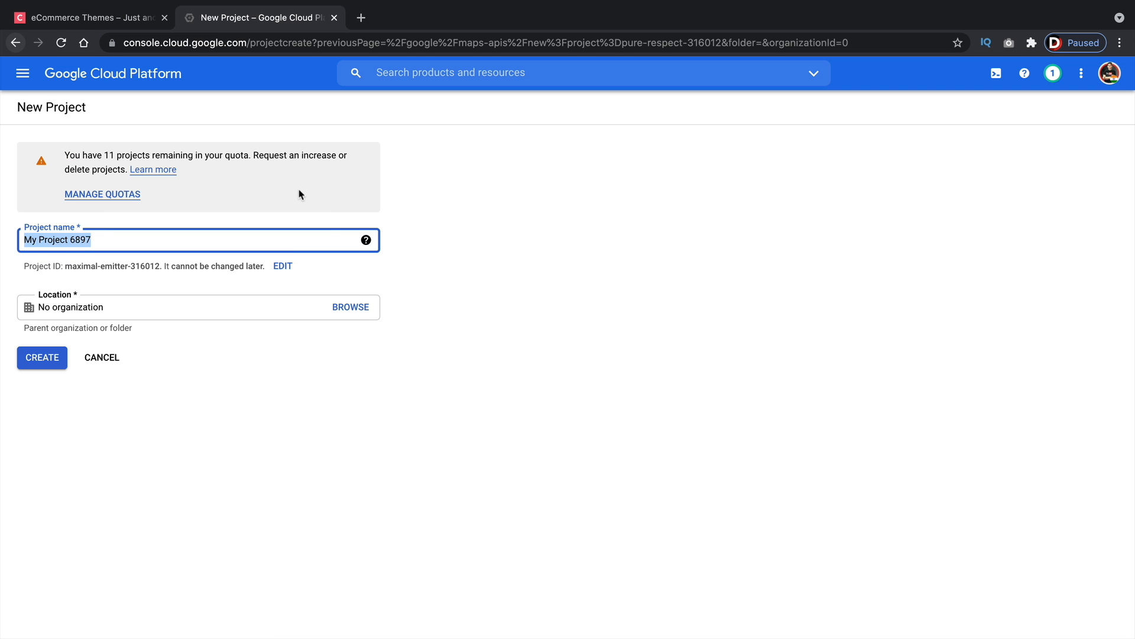
pyautogui.write('Classifieds')
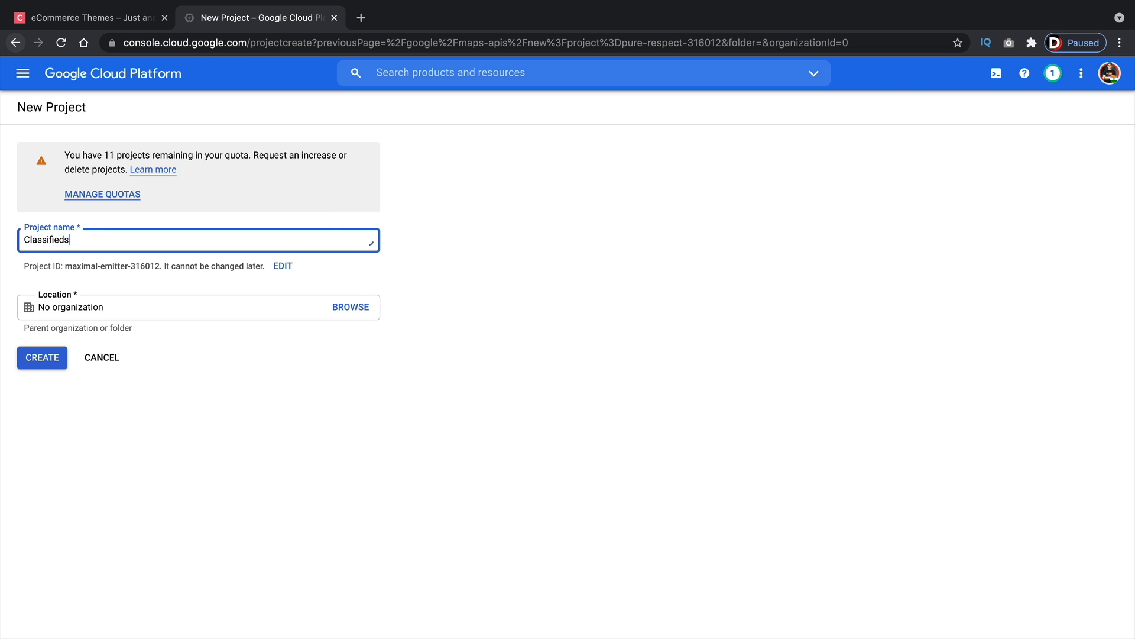
pyautogui.press('Tab')
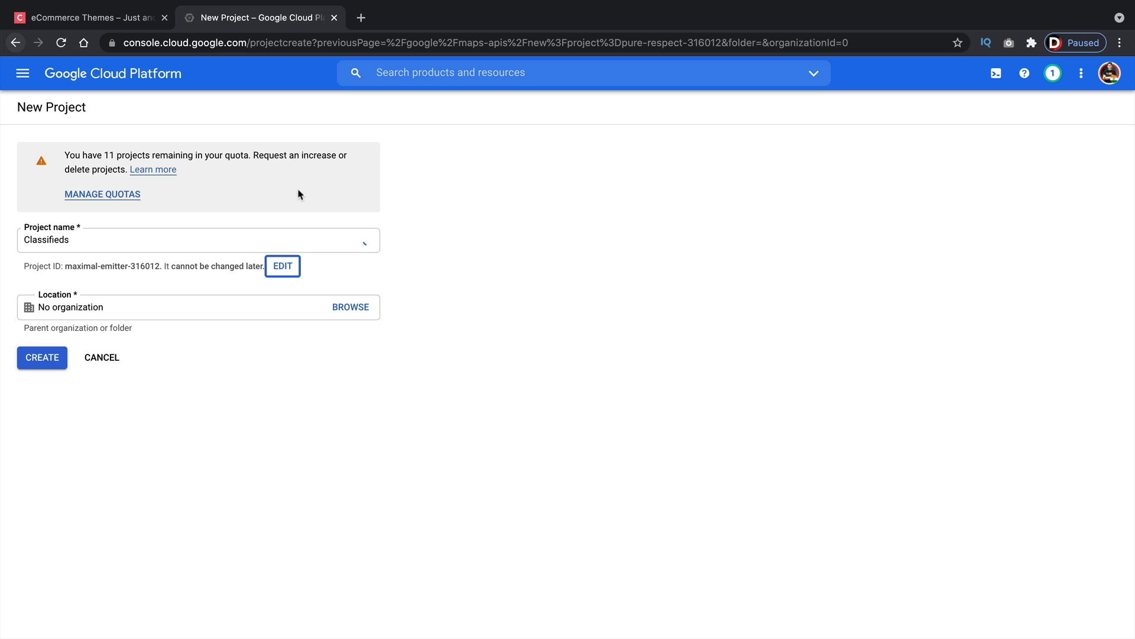
pyautogui.press('Tab')
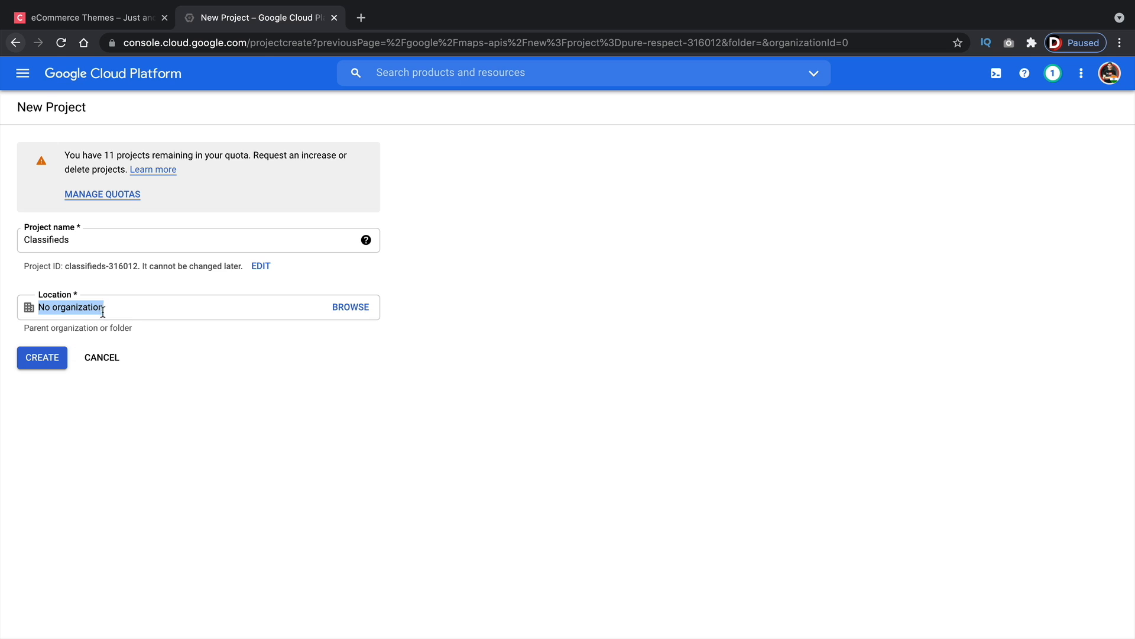
pyautogui.click(46, 357)
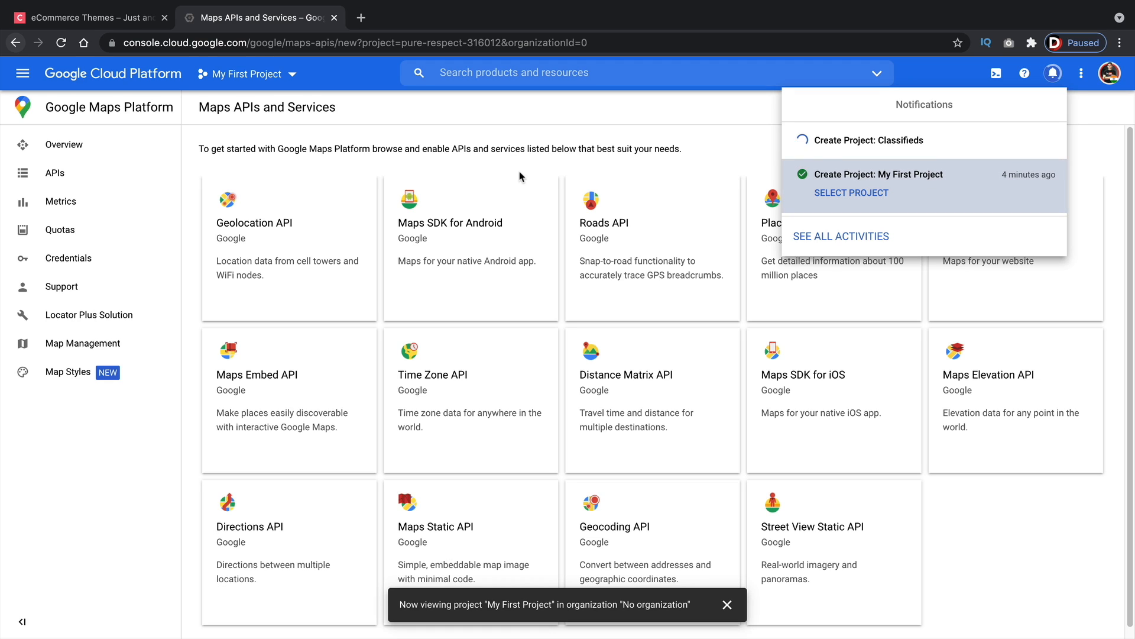
# Enable the Geolocation API from the Maps APIs and Services list
pyautogui.click(661, 140)
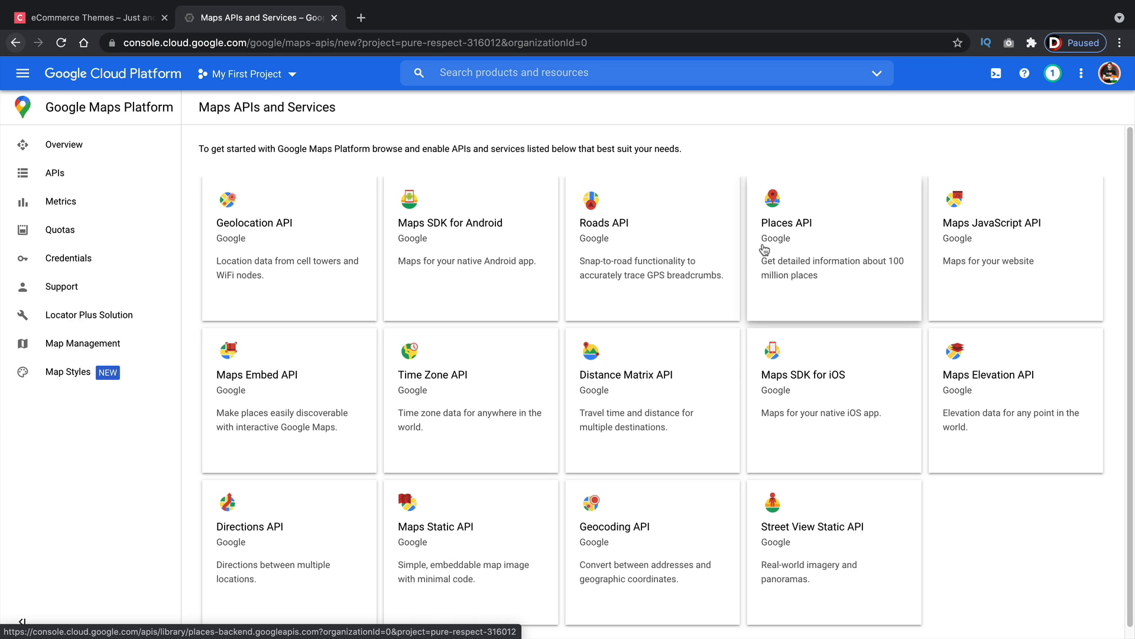
pyautogui.click(268, 239)
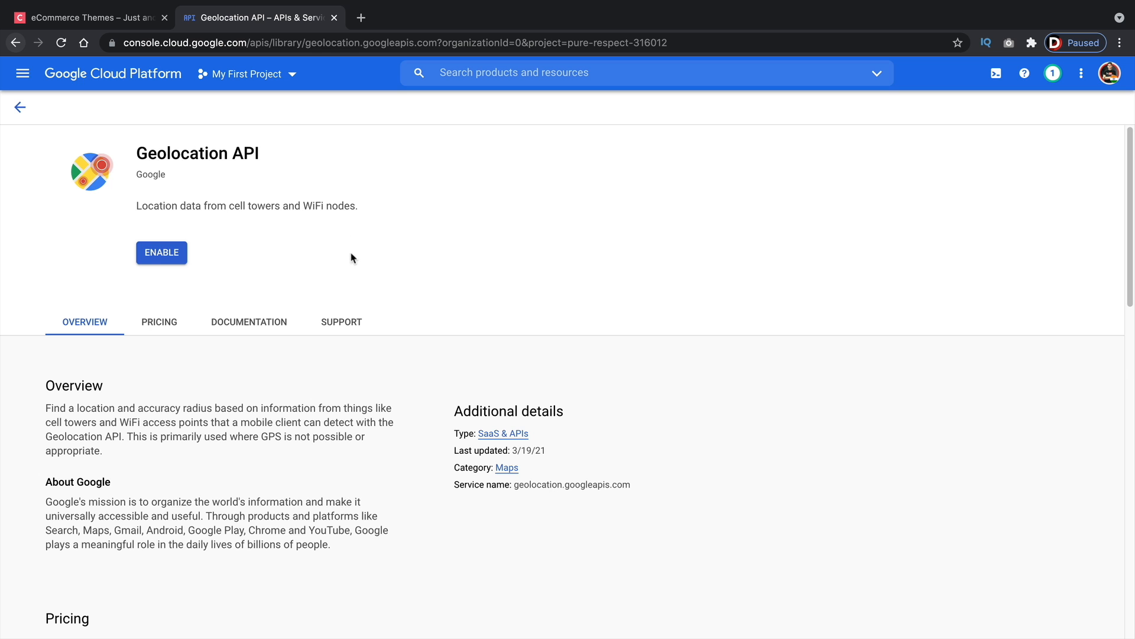
pyautogui.click(158, 255)
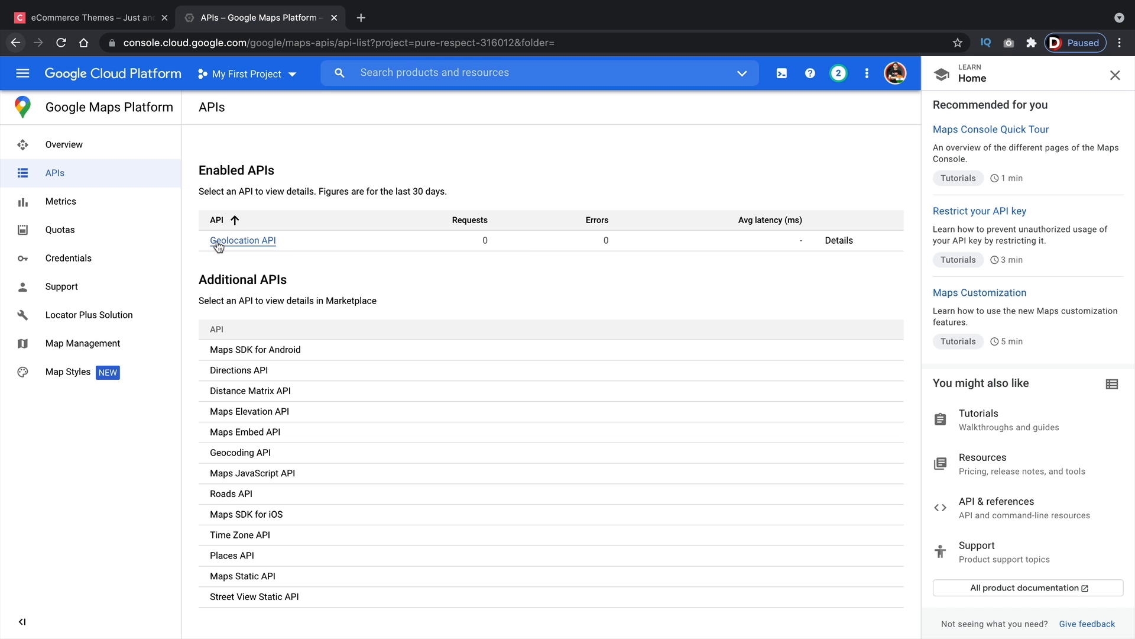
# Pick APIs from the overview and enable the Places API in the API Library
pyautogui.click(86, 148)
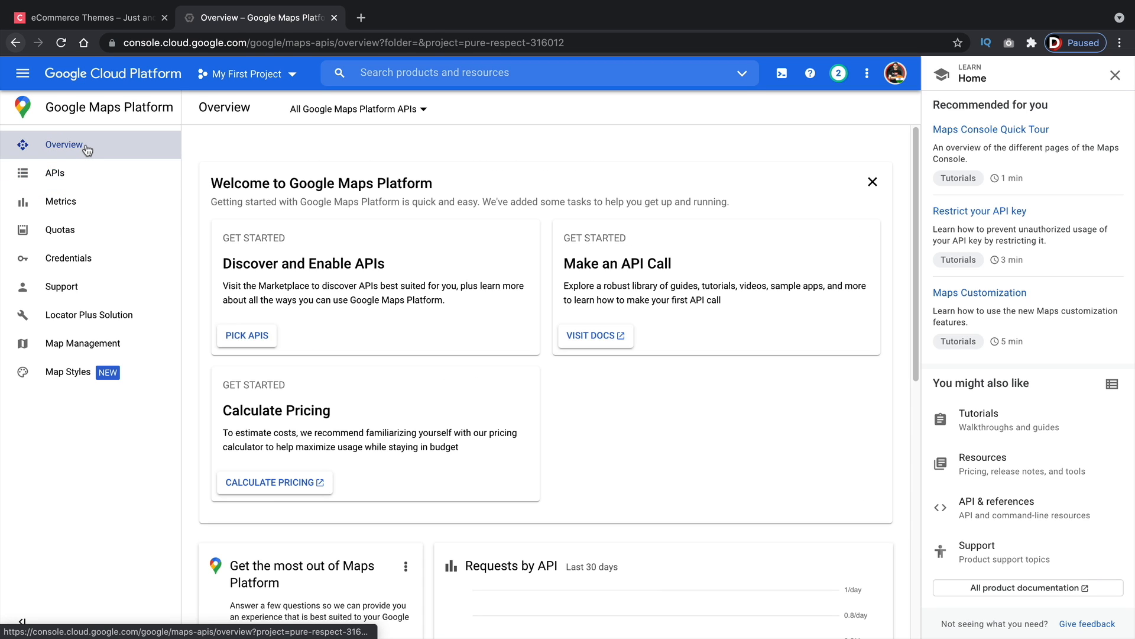
pyautogui.click(249, 336)
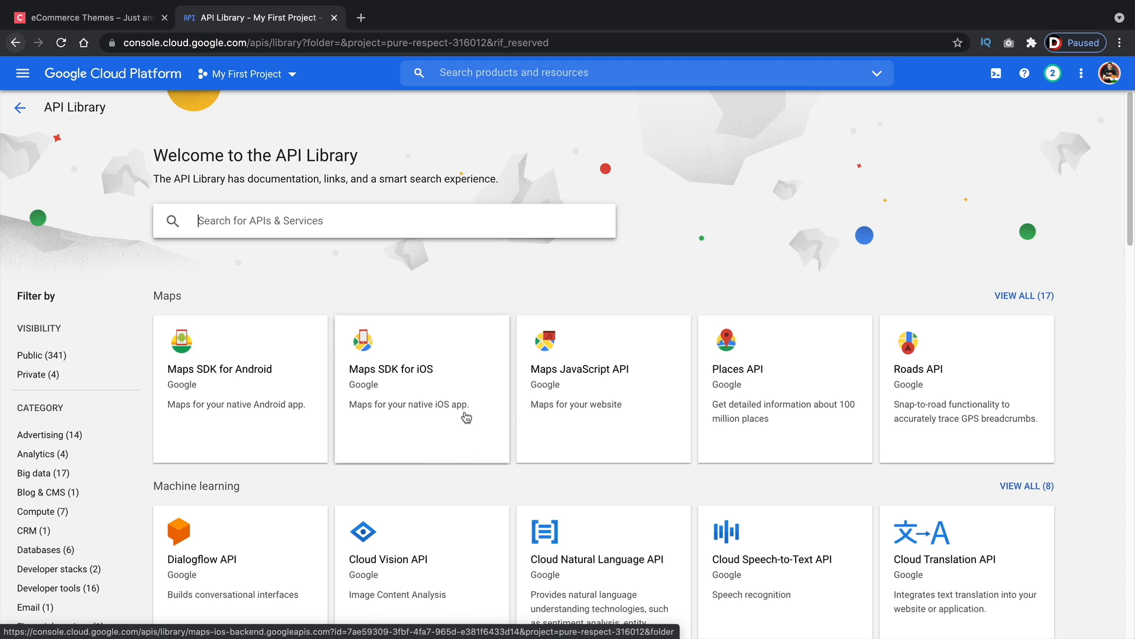
pyautogui.click(759, 384)
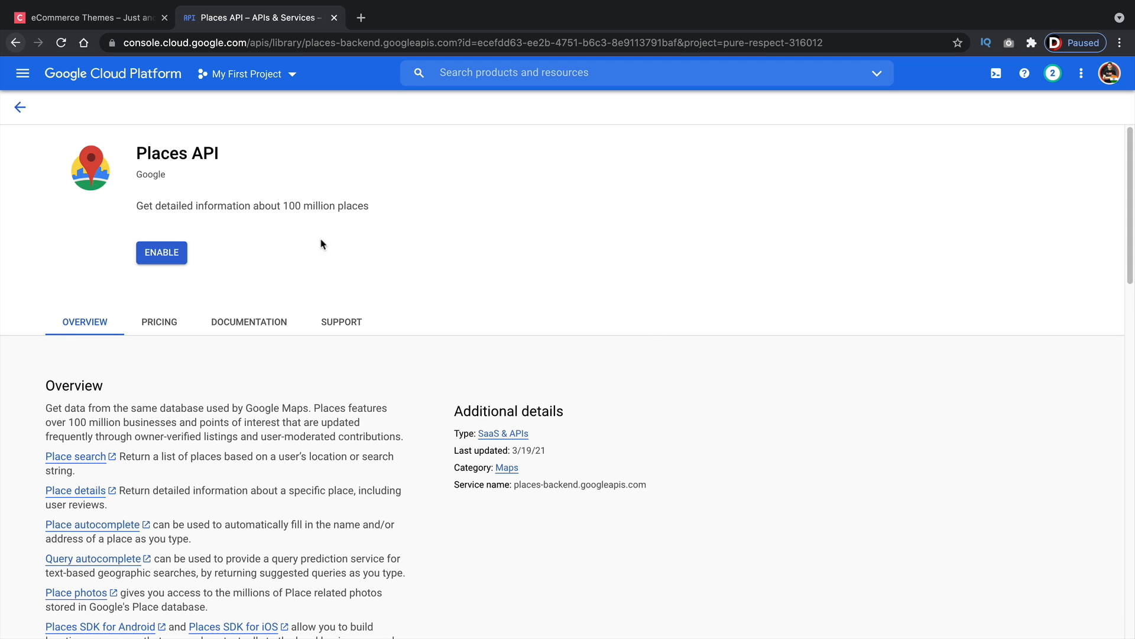
pyautogui.click(167, 257)
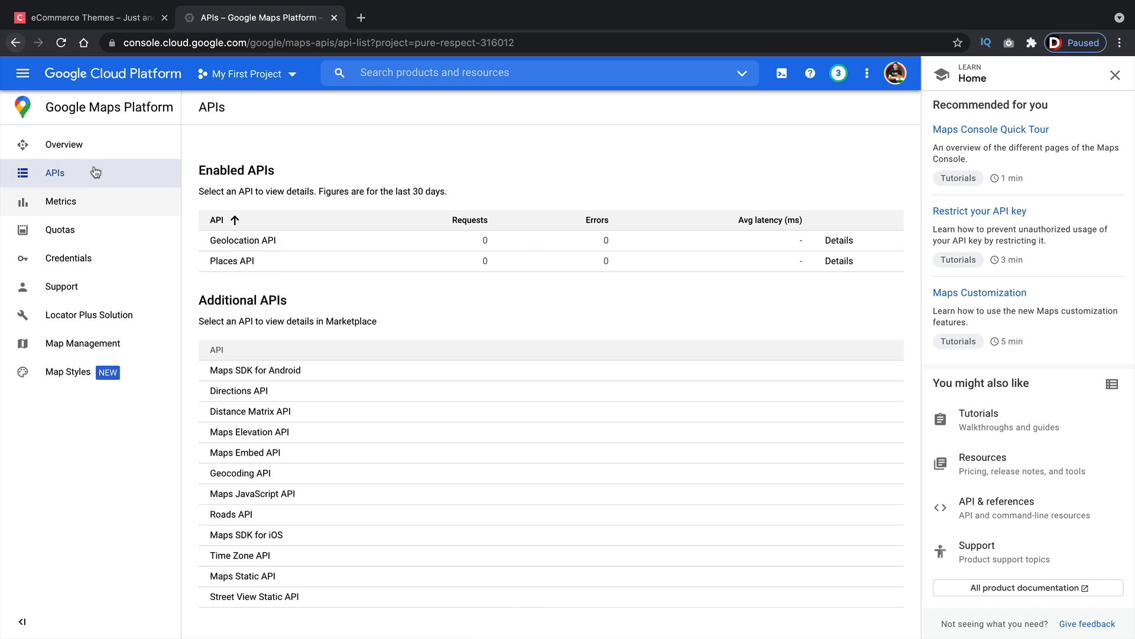
# View all Maps APIs, open Maps Static API in a new tab, and enable the Geocoding API
pyautogui.click(90, 148)
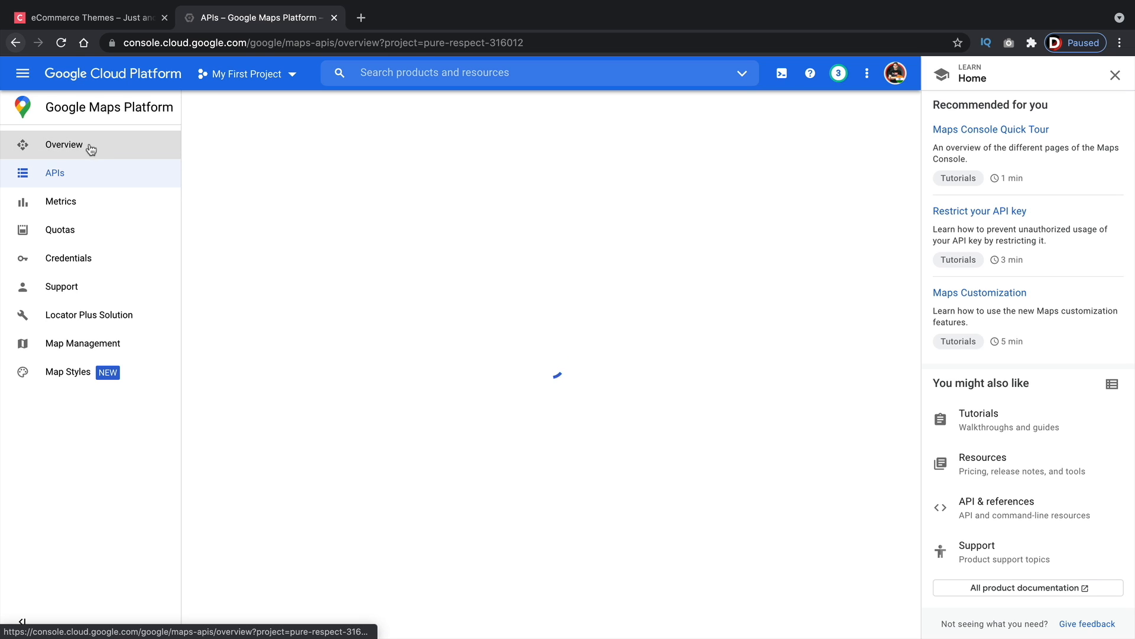
pyautogui.click(261, 343)
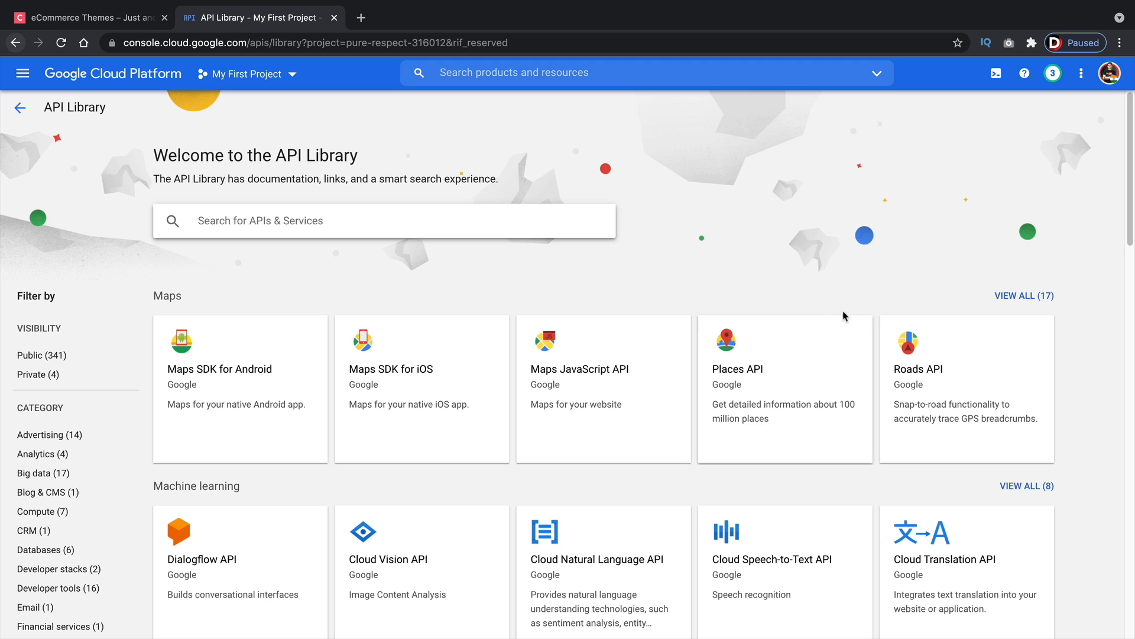
pyautogui.click(1026, 302)
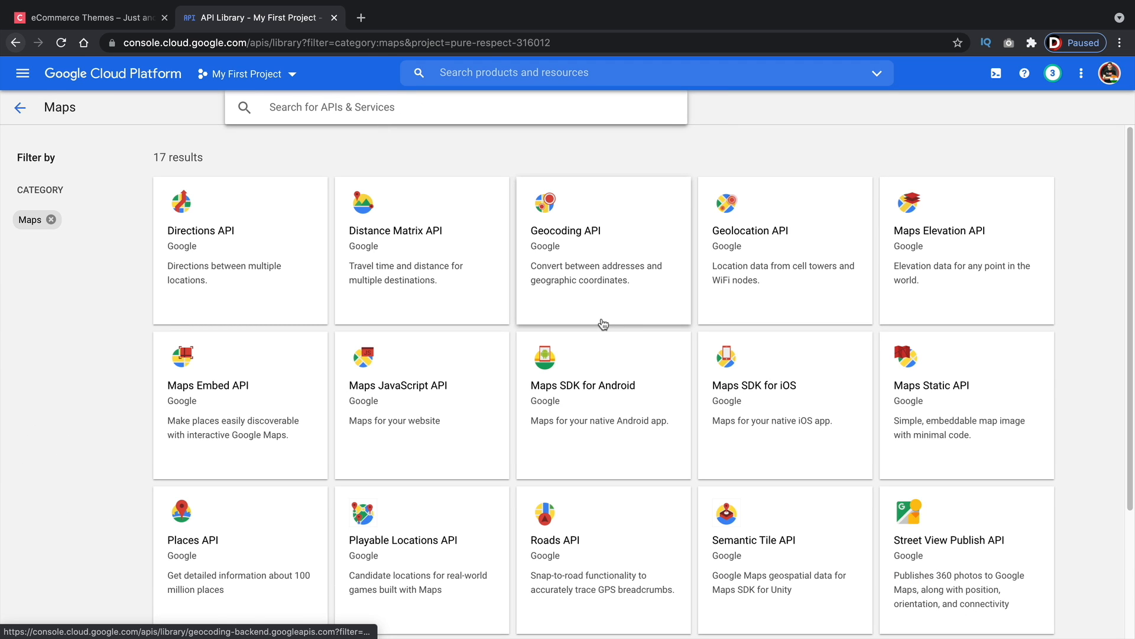
pyautogui.middleClick(1045, 340)
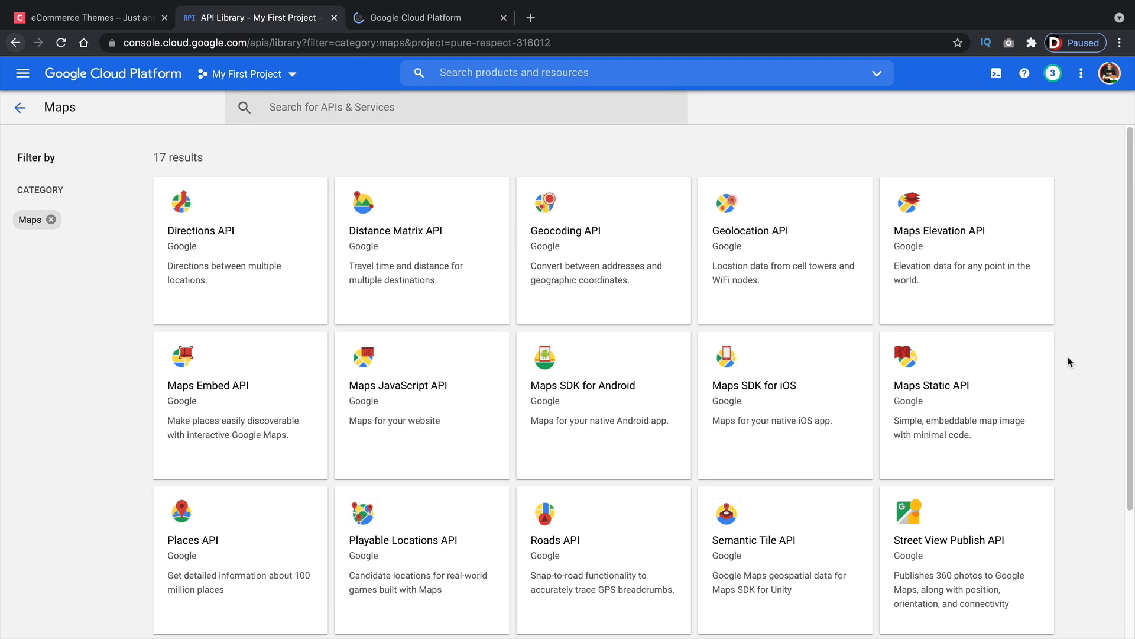
pyautogui.click(611, 236)
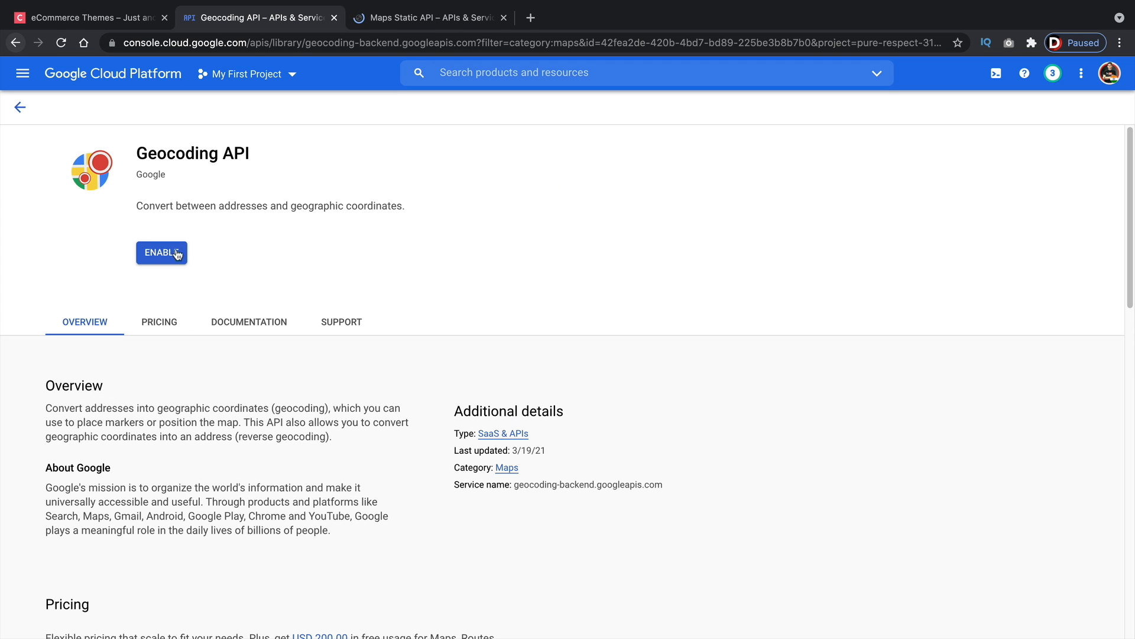
pyautogui.click(175, 256)
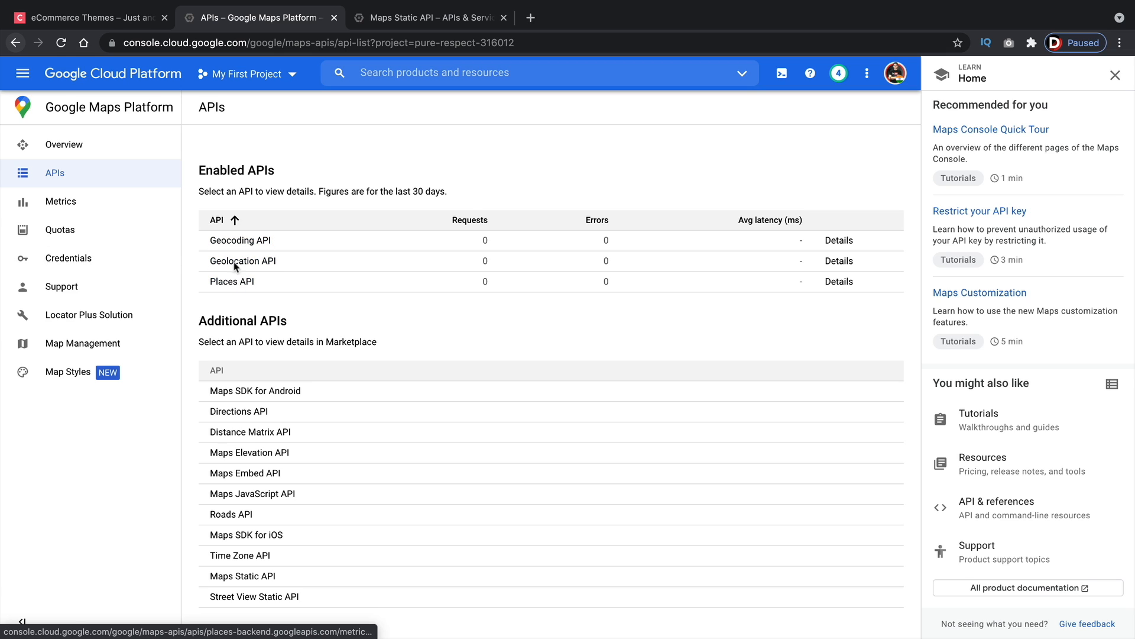
# Return to the API Library and enable the Maps JavaScript API
pyautogui.click(55, 145)
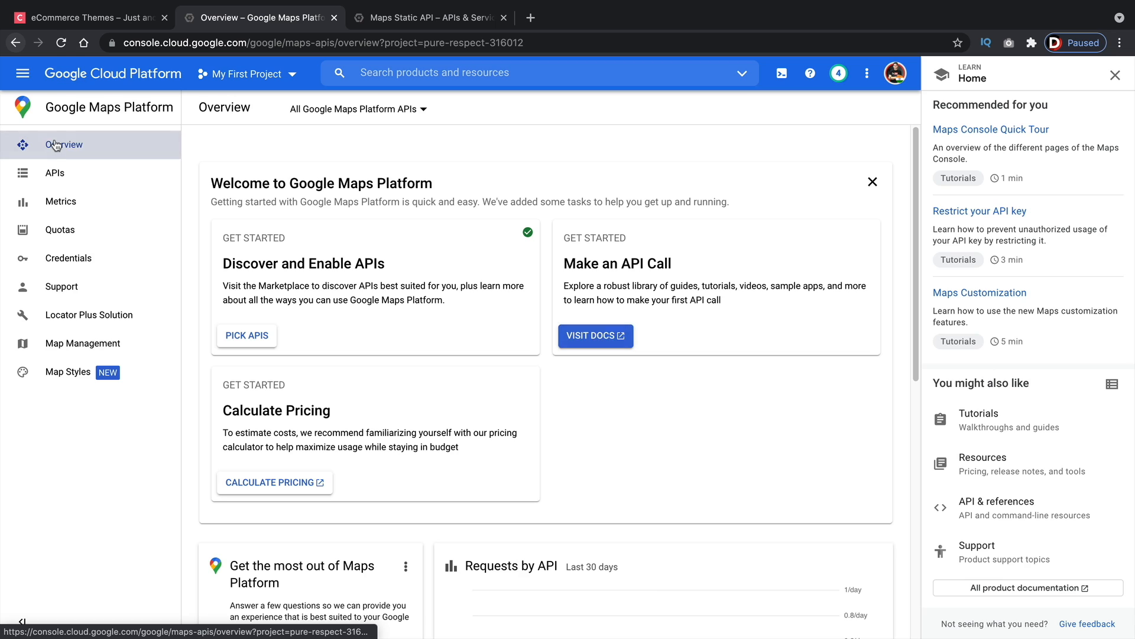
pyautogui.click(272, 338)
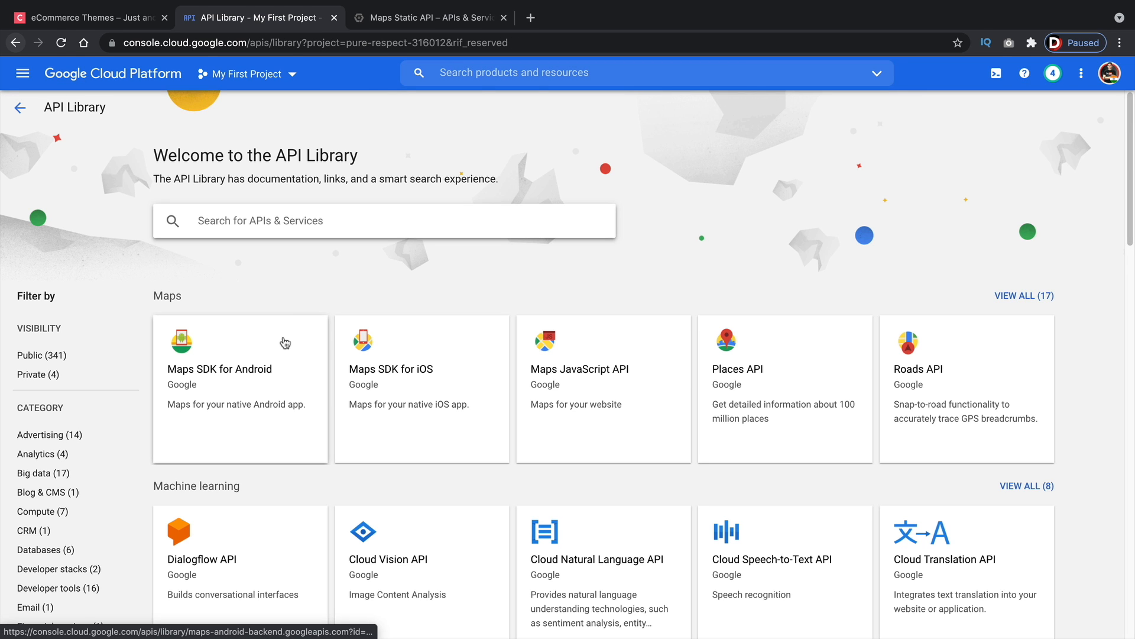
pyautogui.click(591, 372)
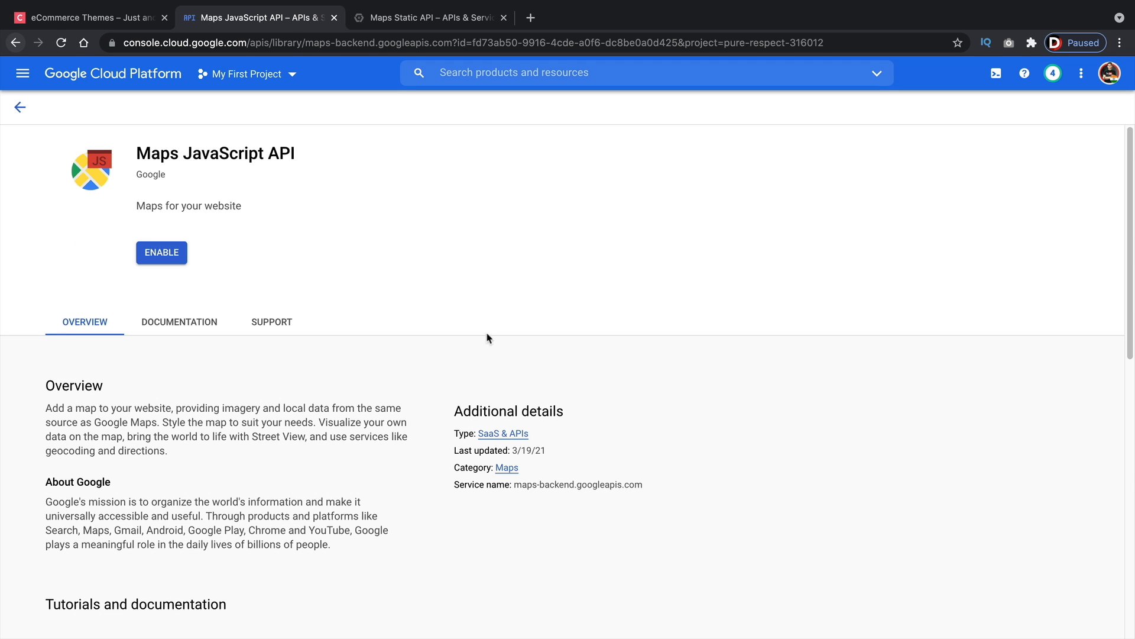
pyautogui.click(176, 255)
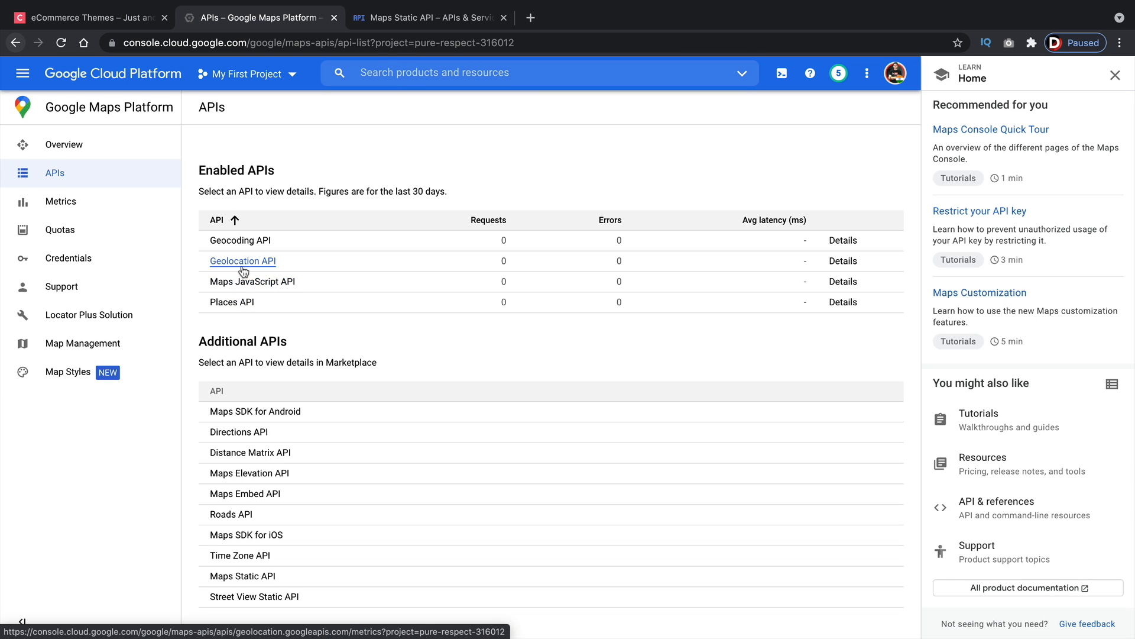
# View all Maps APIs again and enable the Maps Static API, then return to the overview
pyautogui.click(83, 149)
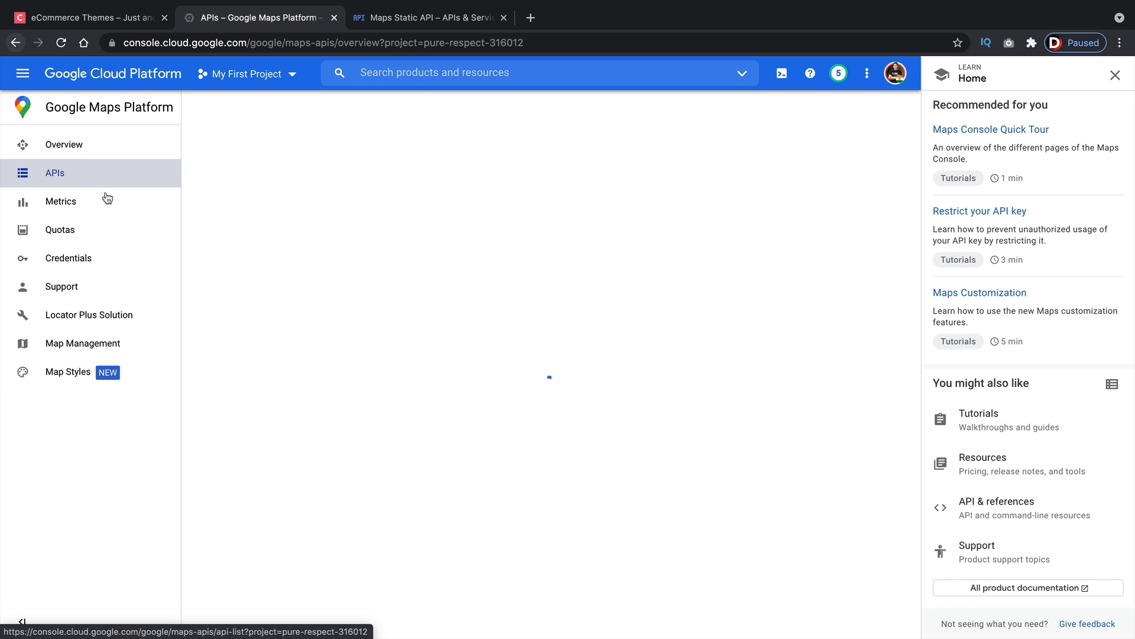
pyautogui.click(253, 339)
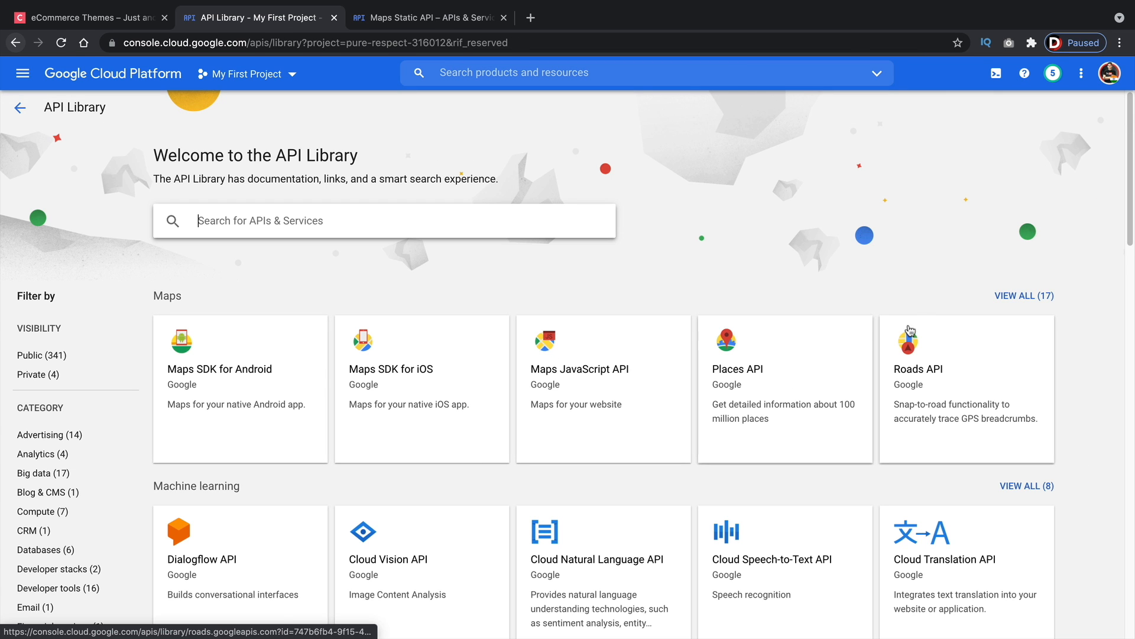
pyautogui.click(1019, 303)
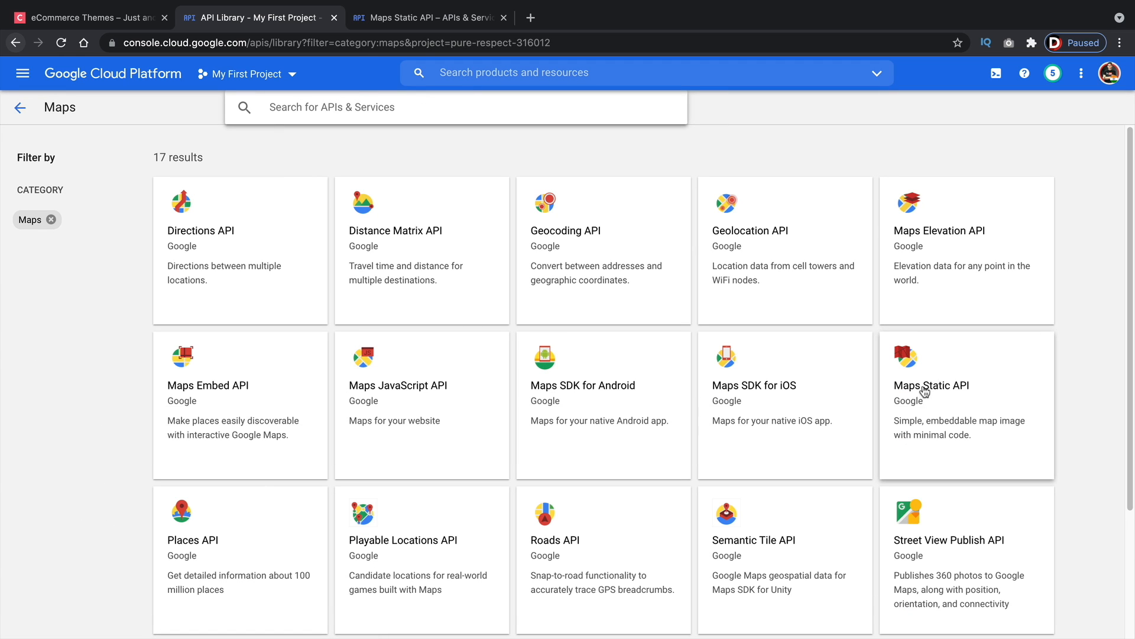
pyautogui.click(942, 392)
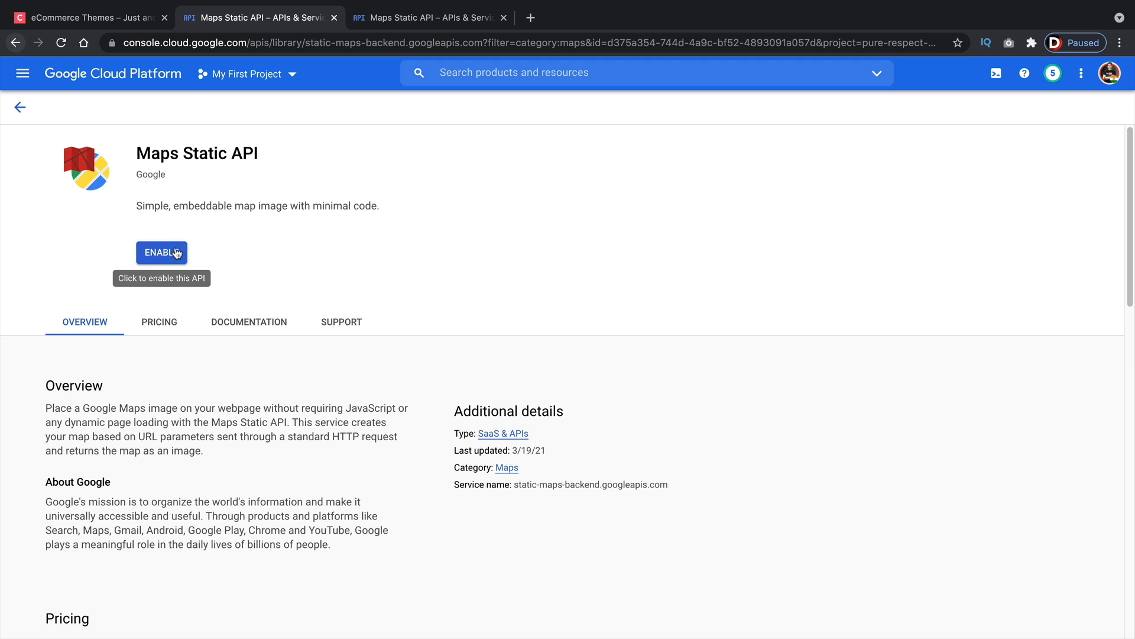
pyautogui.click(176, 253)
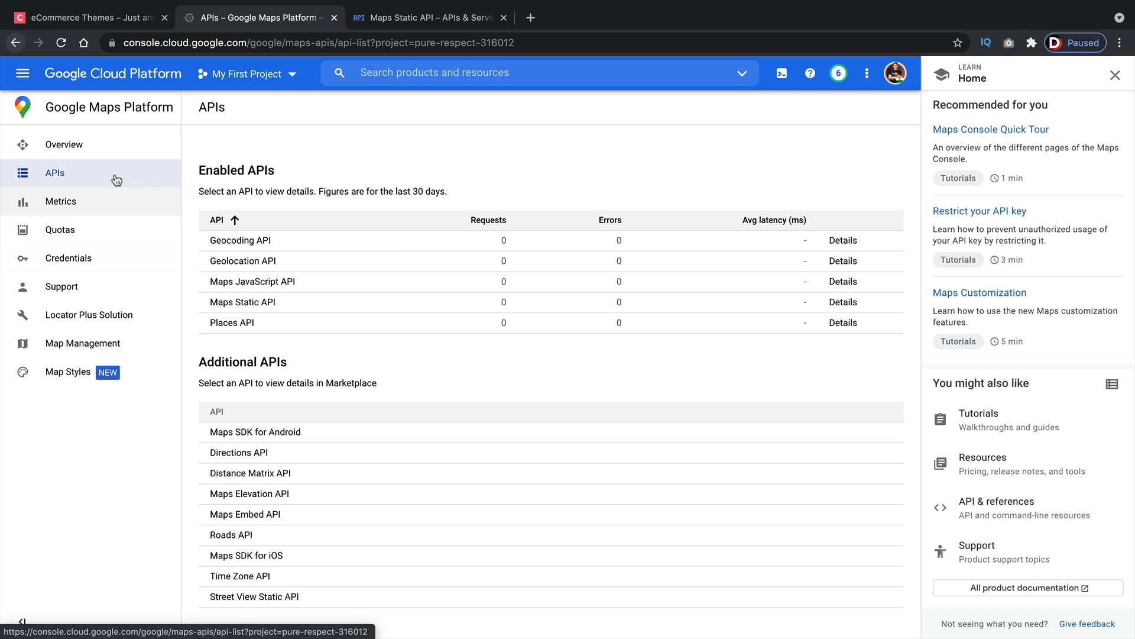
pyautogui.click(90, 153)
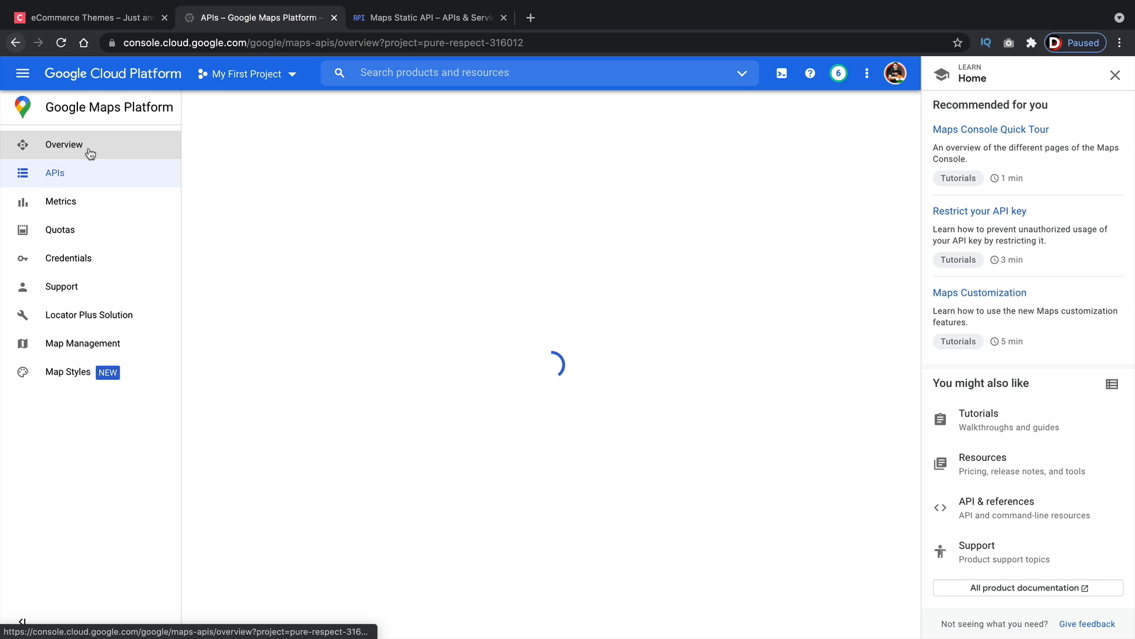
# Create a new API key from the Maps Platform credentials page and copy it
pyautogui.click(77, 260)
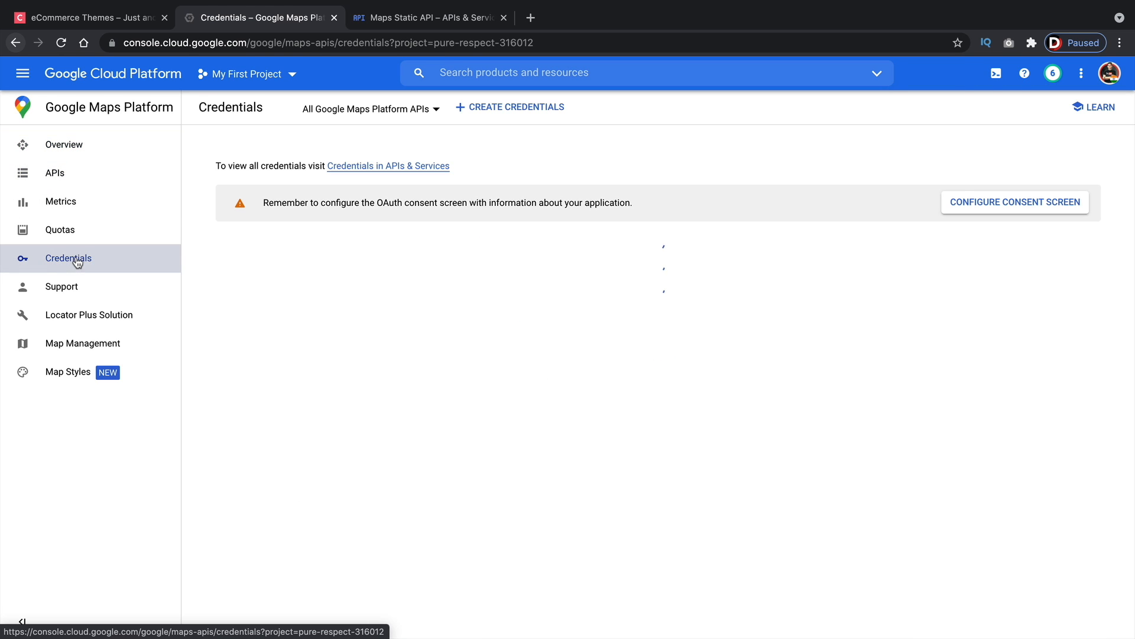
pyautogui.click(494, 116)
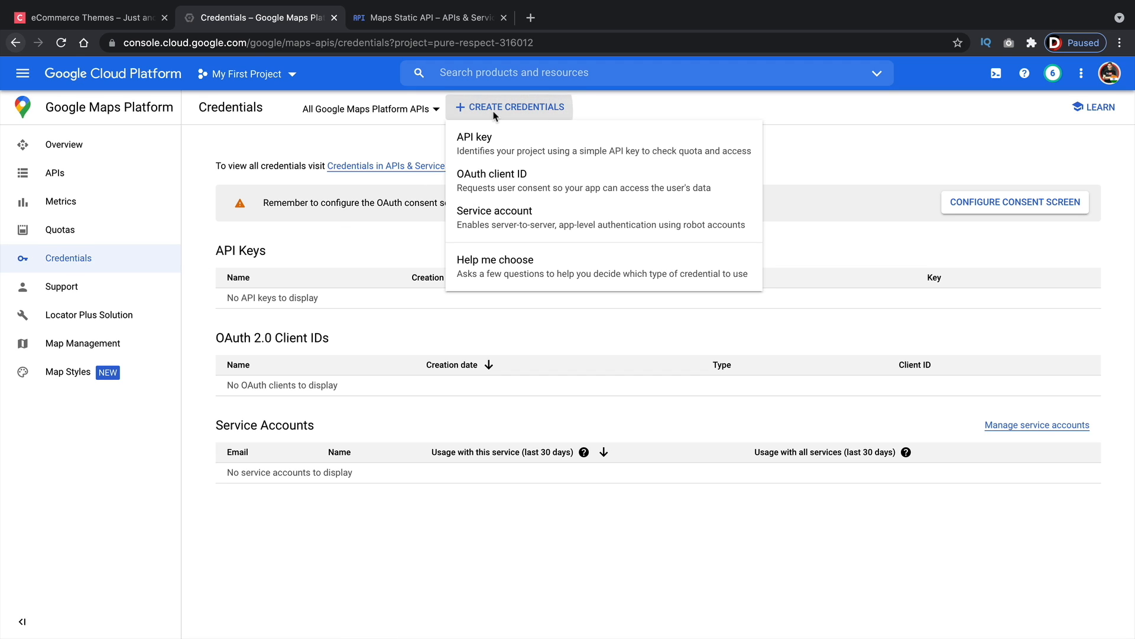
pyautogui.click(493, 146)
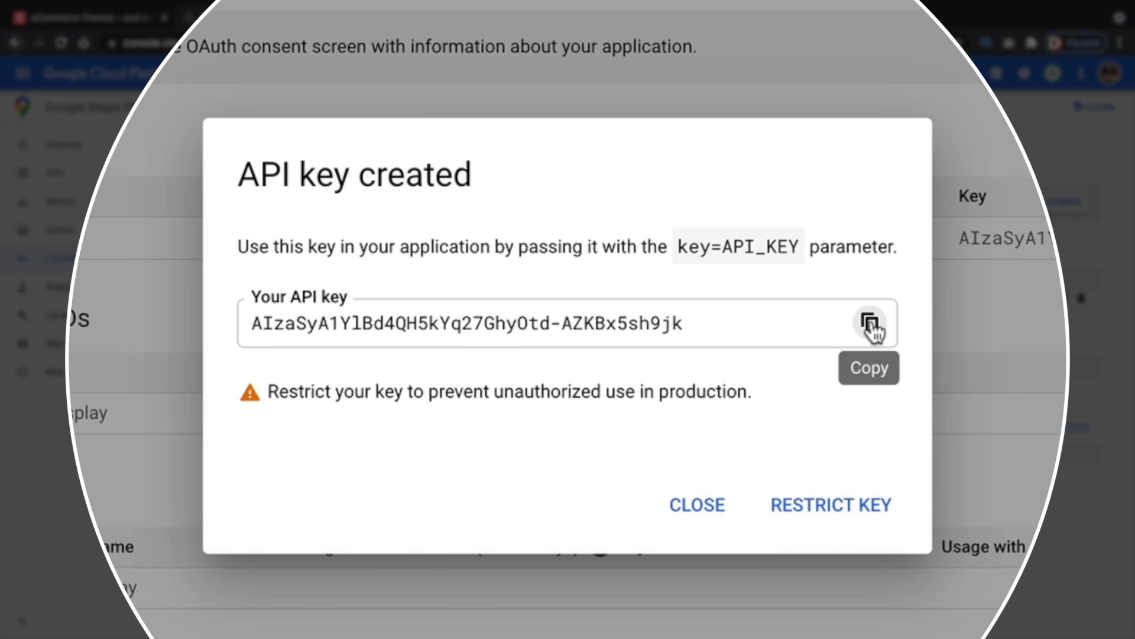
pyautogui.click(871, 325)
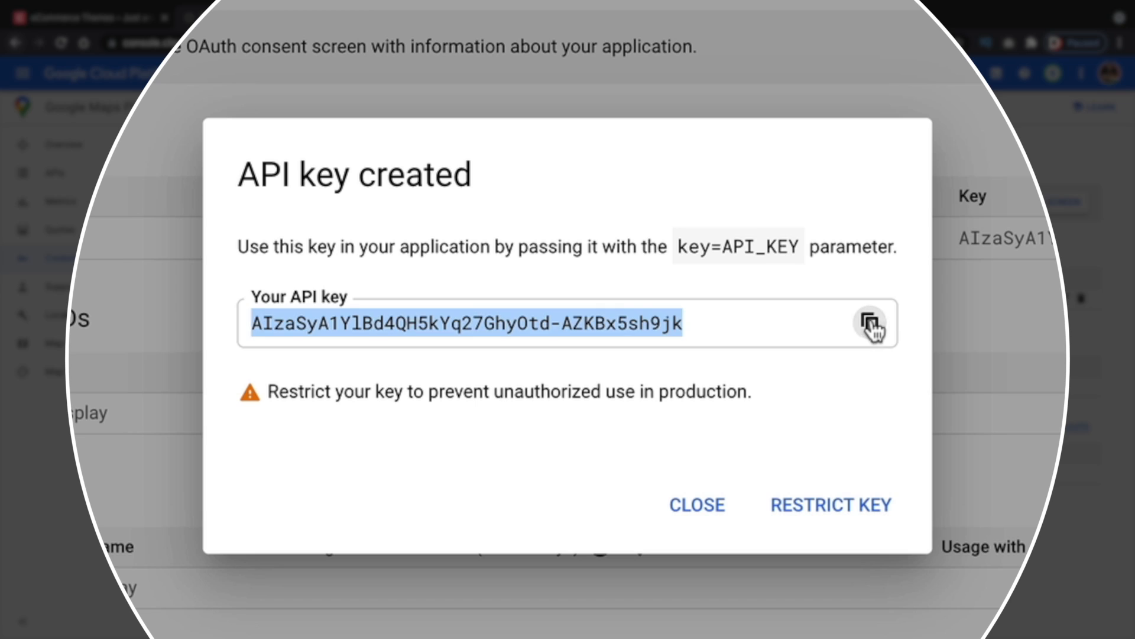
pyautogui.click(695, 513)
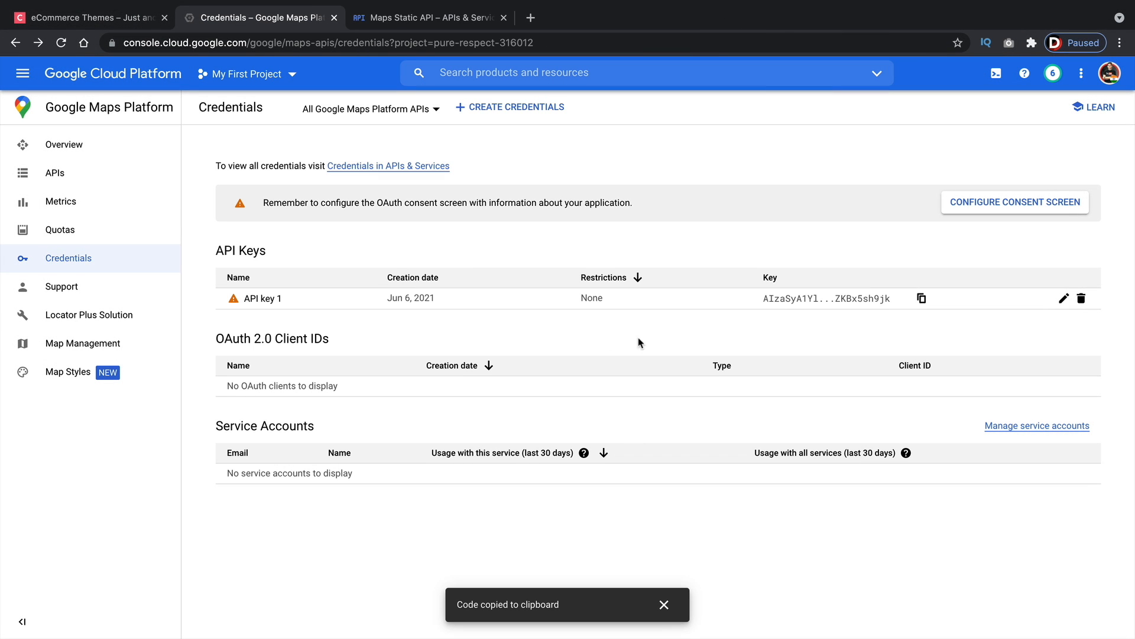
# Open the new API key for editing and rename it to Maps API
pyautogui.click(1064, 299)
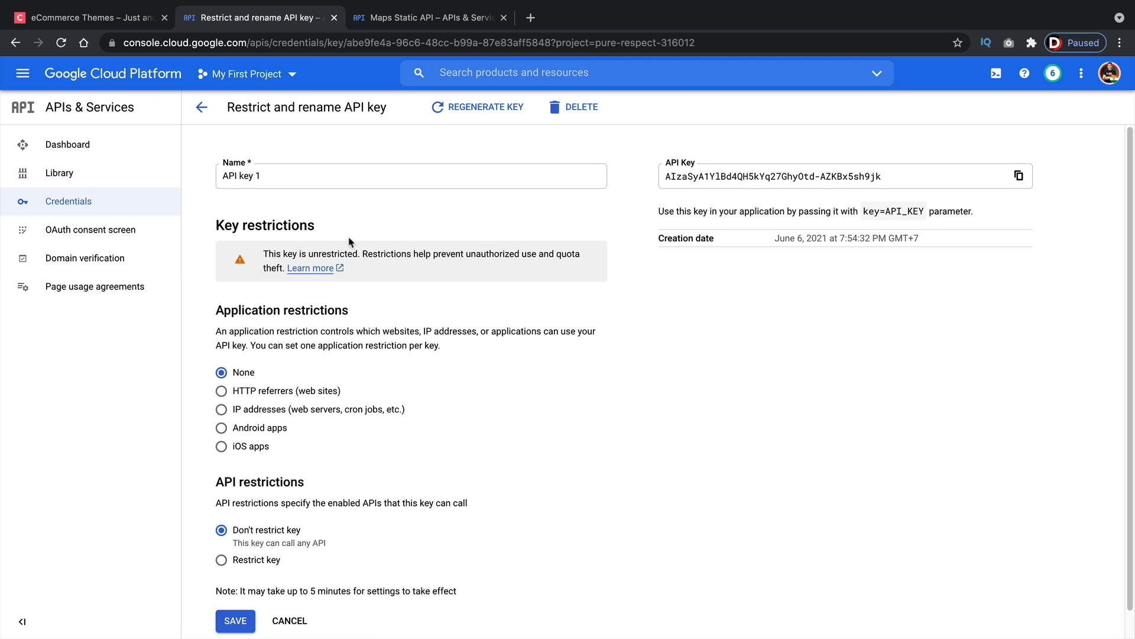
pyautogui.tripleClick(317, 175)
pyautogui.write('Maps API')
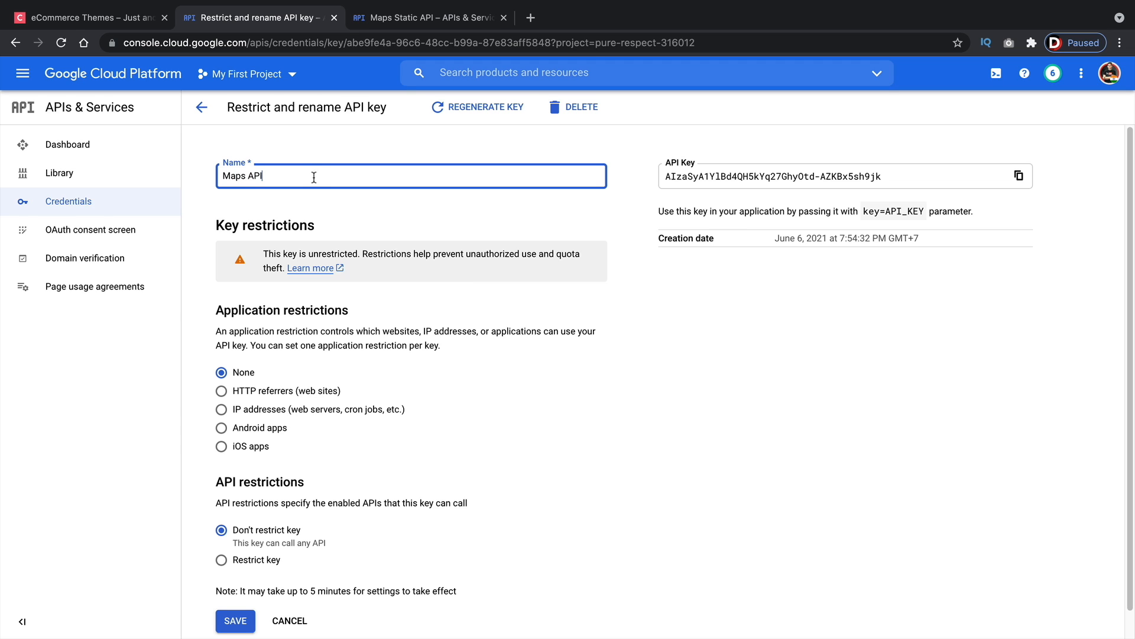
# Leave the key without application or API restrictions and save it
pyautogui.click(293, 468)
pyautogui.scroll(-1, 293, 468)
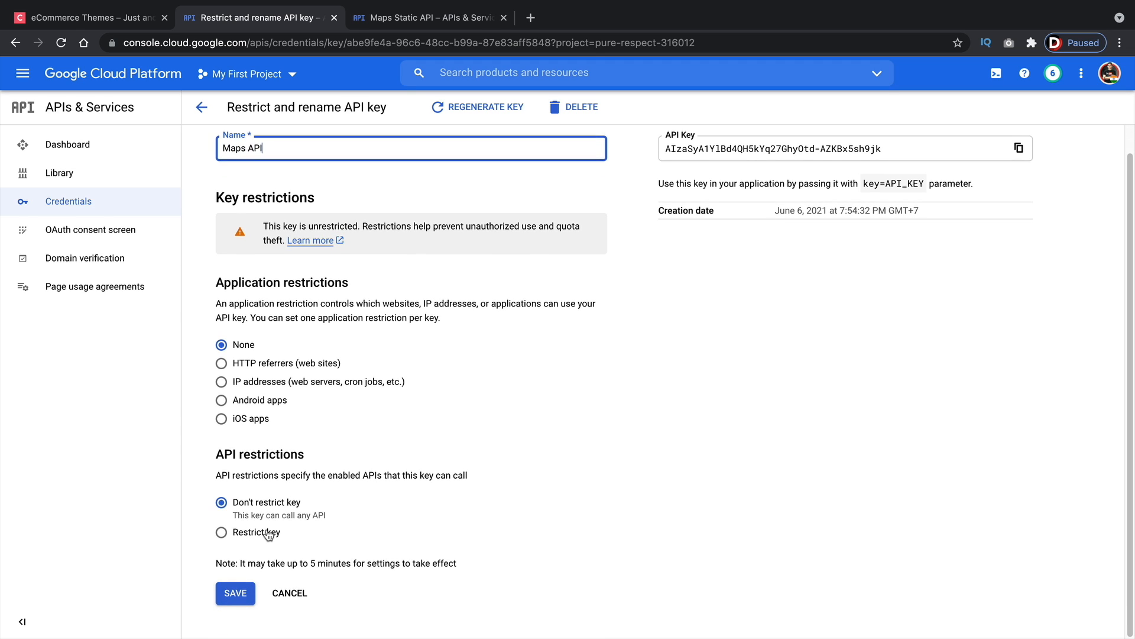
pyautogui.click(264, 532)
pyautogui.scroll(-2, 363, 515)
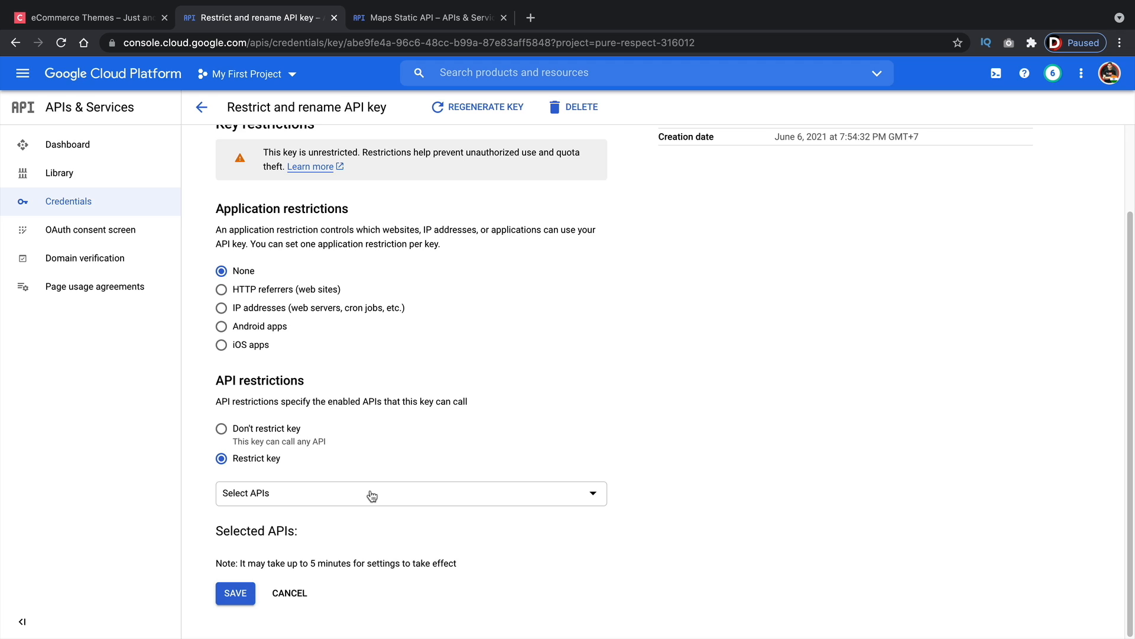
pyautogui.click(371, 498)
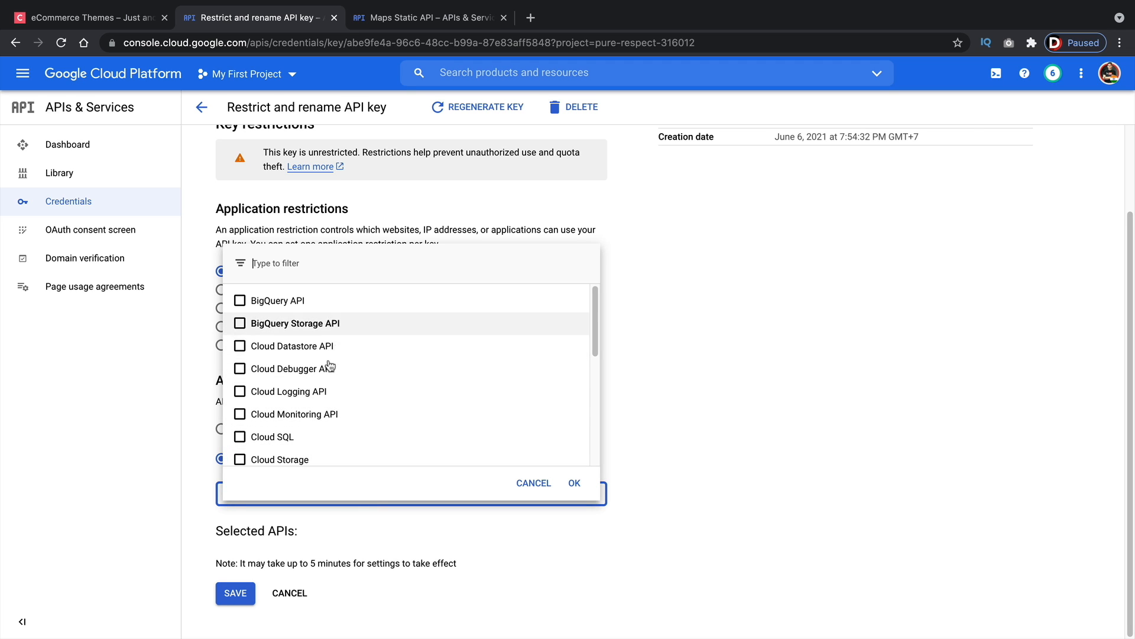
pyautogui.click(534, 482)
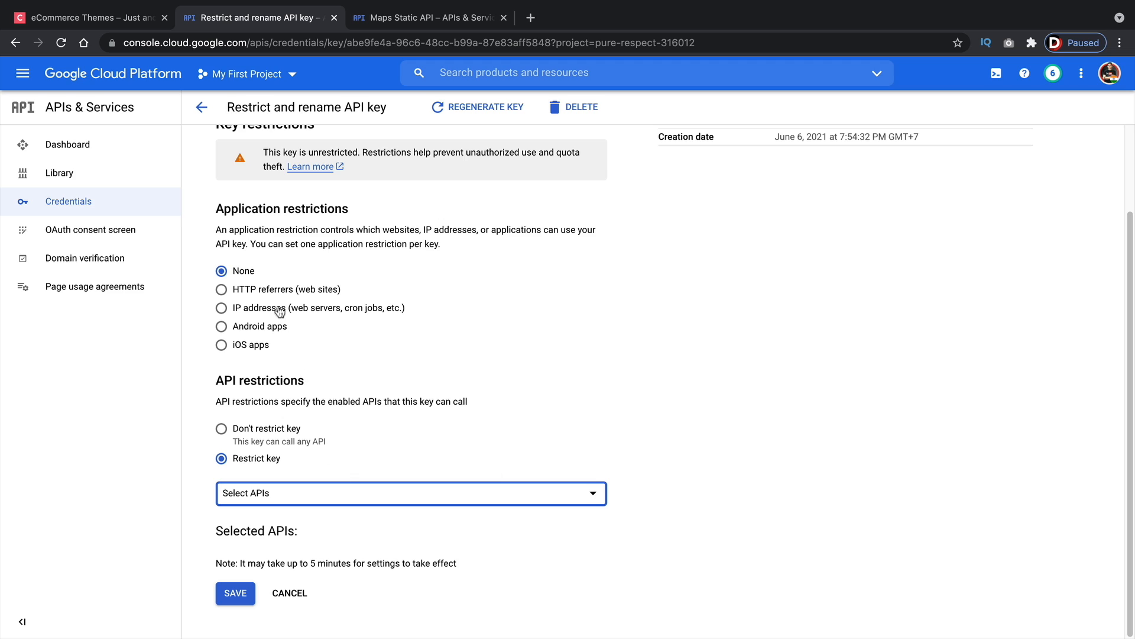
pyautogui.click(244, 293)
pyautogui.click(266, 492)
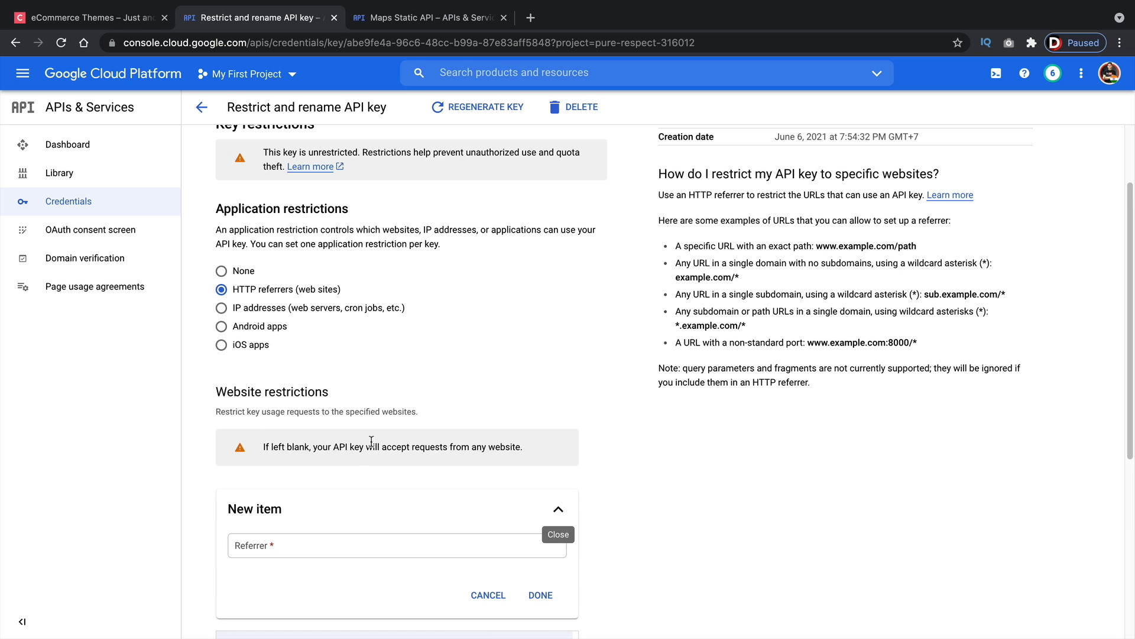
pyautogui.click(273, 545)
pyautogui.click(476, 594)
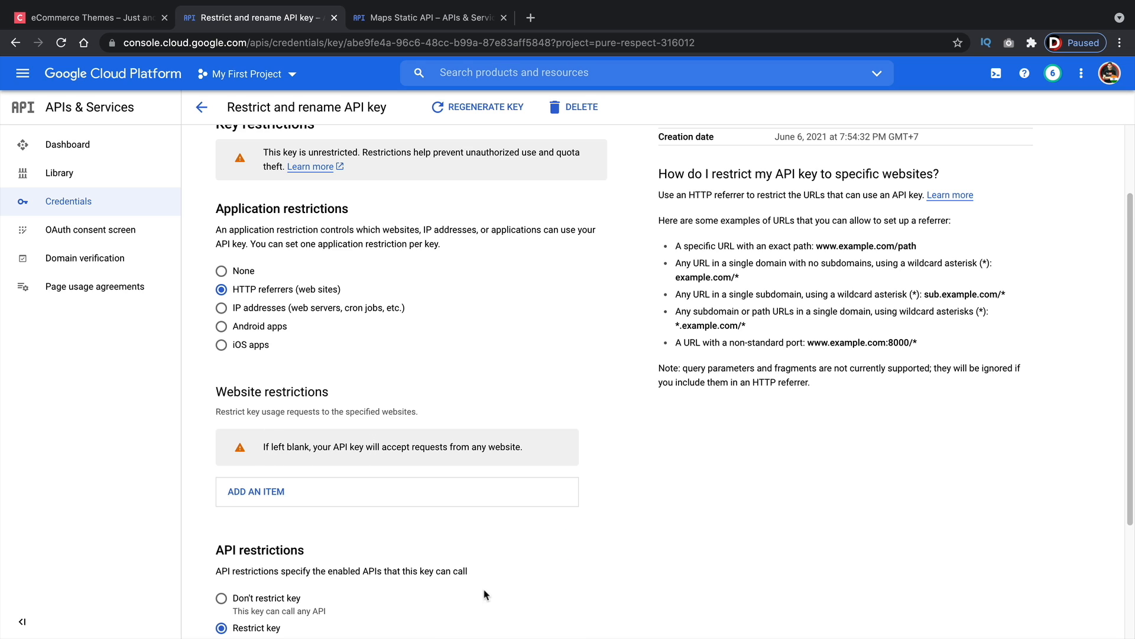
pyautogui.click(222, 271)
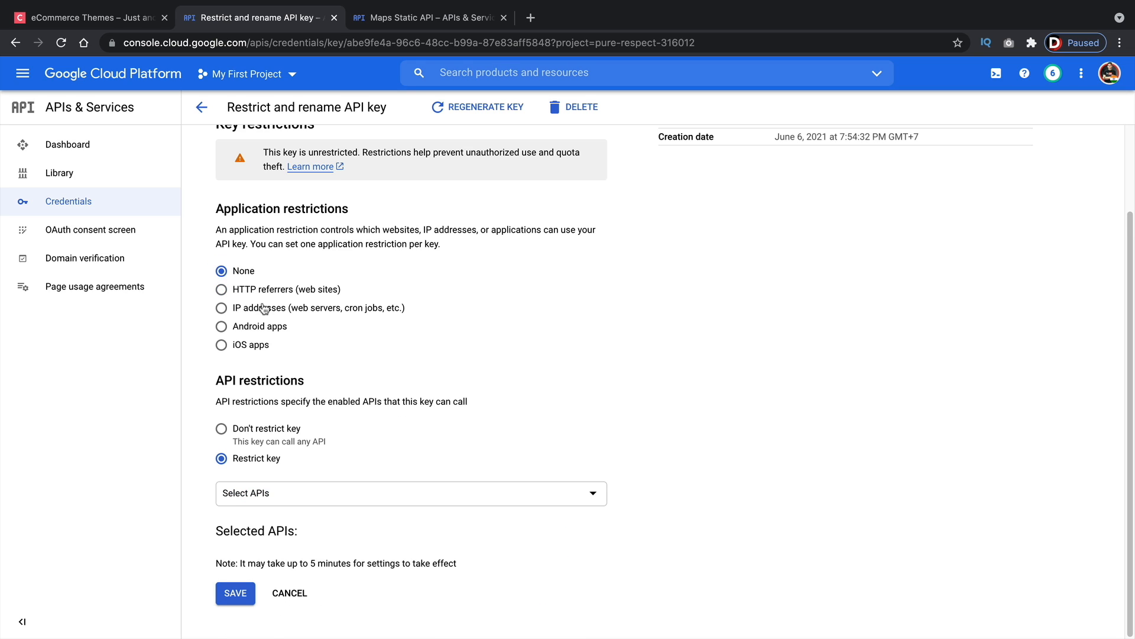
pyautogui.click(257, 439)
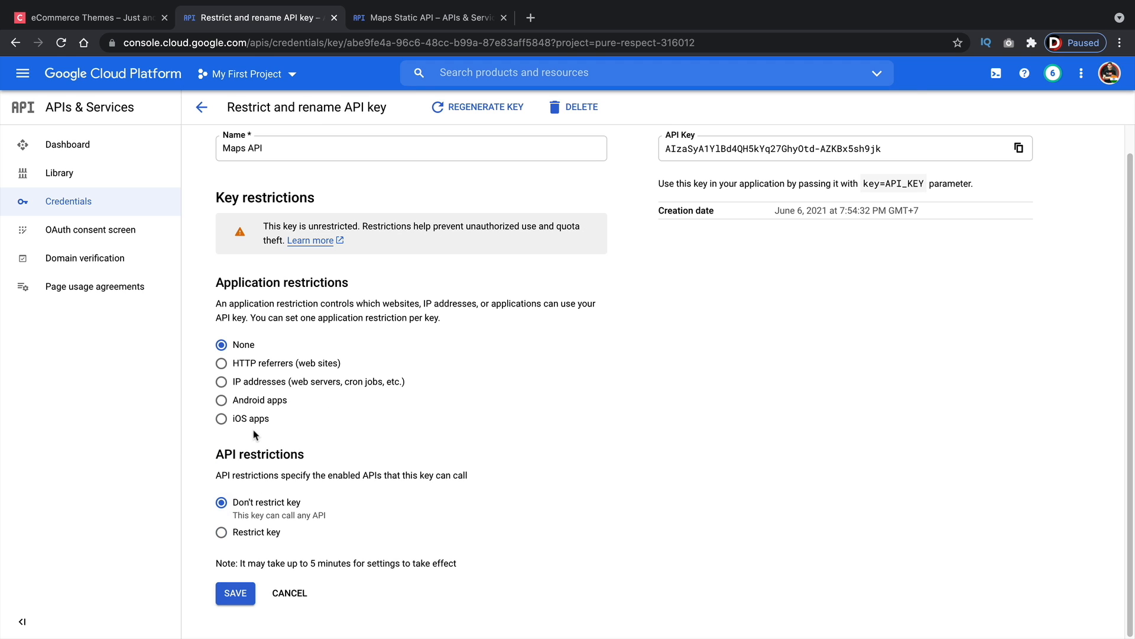
pyautogui.click(236, 594)
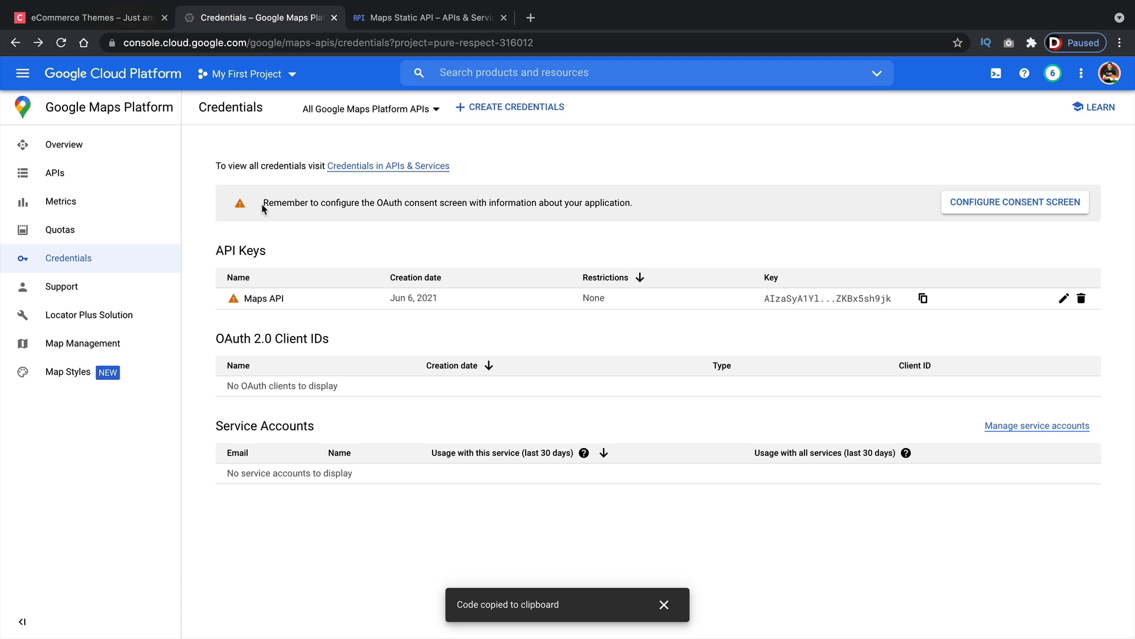
# Switch to the WordPress site and open the Classified Listing settings from the admin dashboard
pyautogui.click(111, 18)
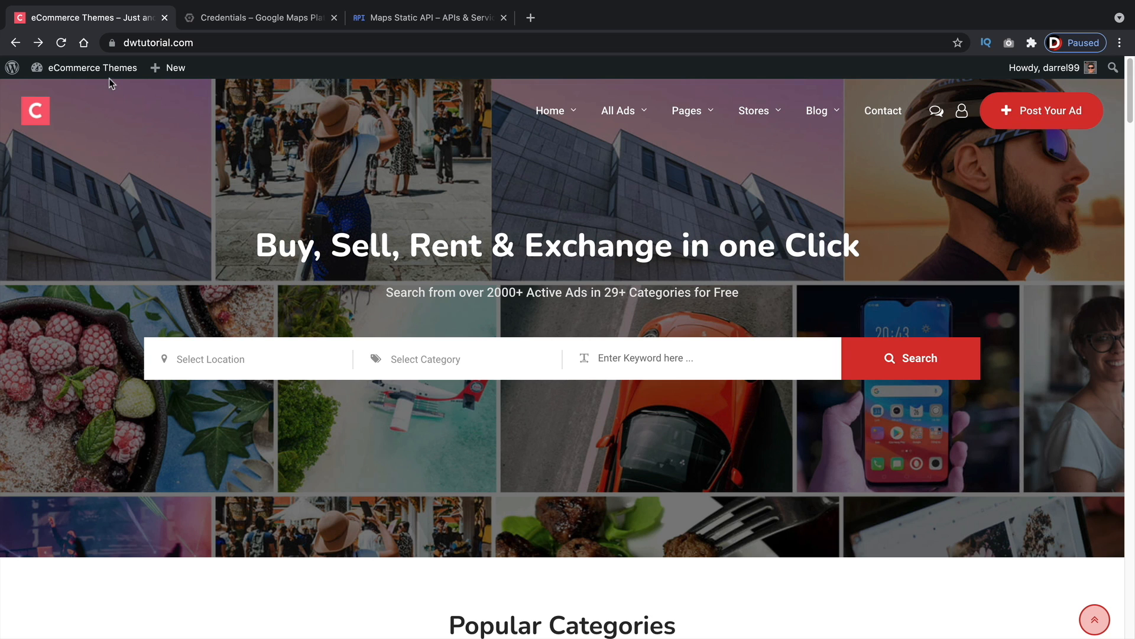
pyautogui.moveTo(108, 74)
pyautogui.click(105, 93)
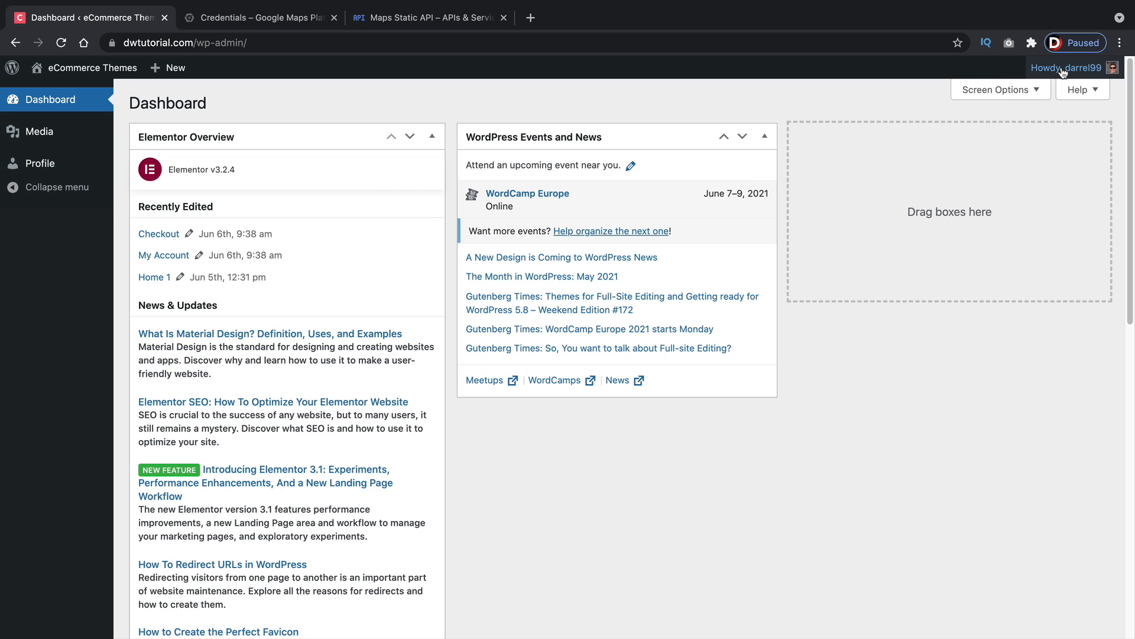
pyautogui.moveTo(1063, 72)
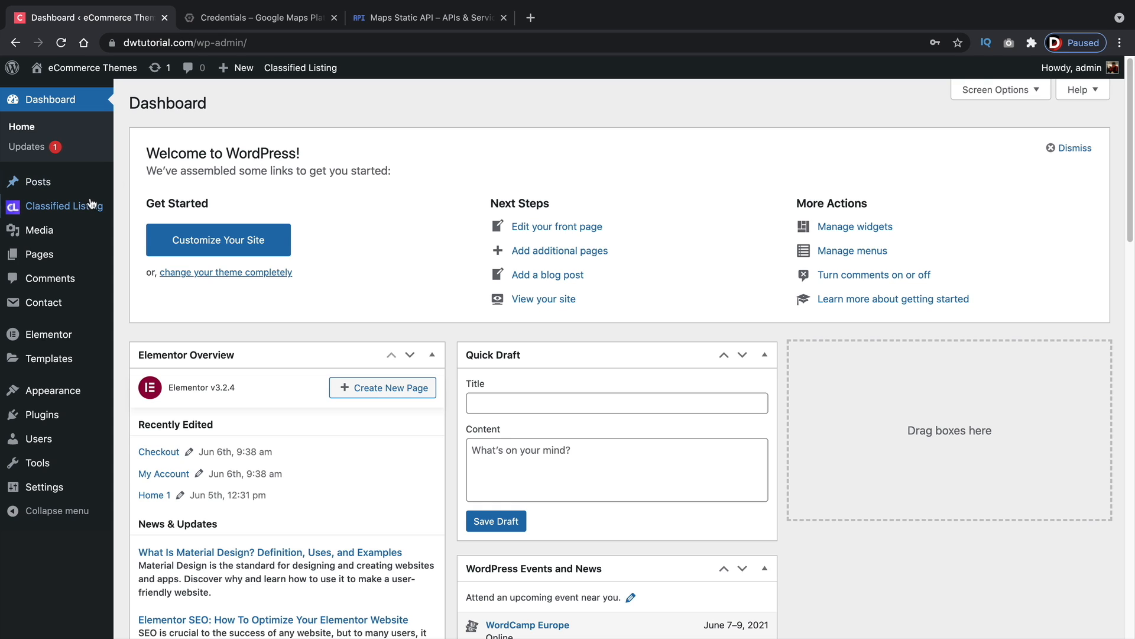
pyautogui.moveTo(85, 208)
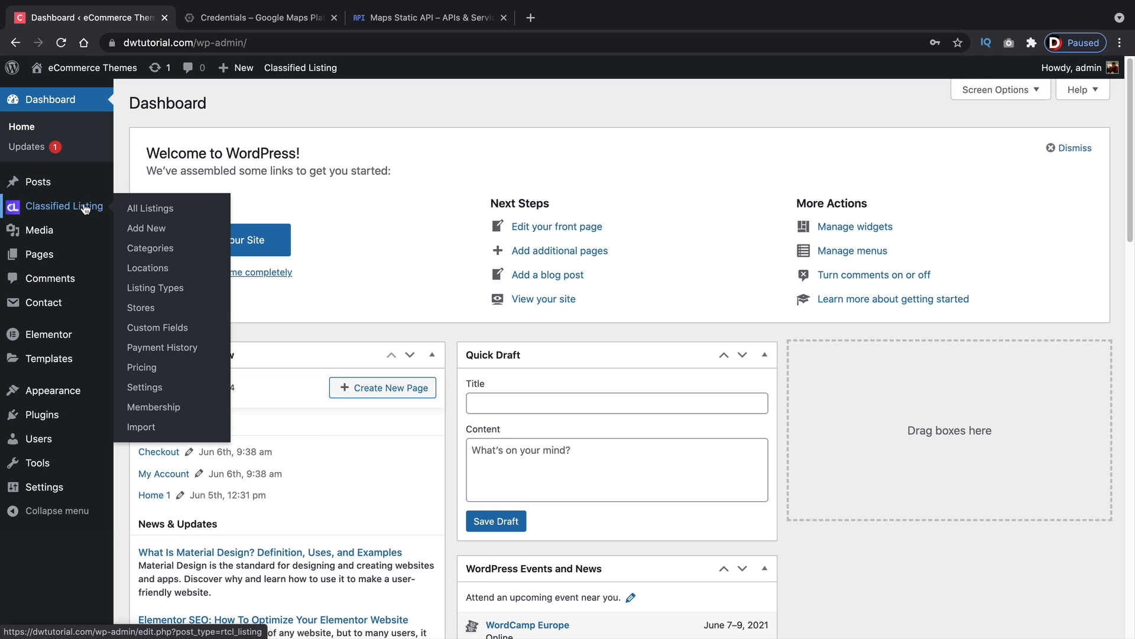
pyautogui.click(167, 390)
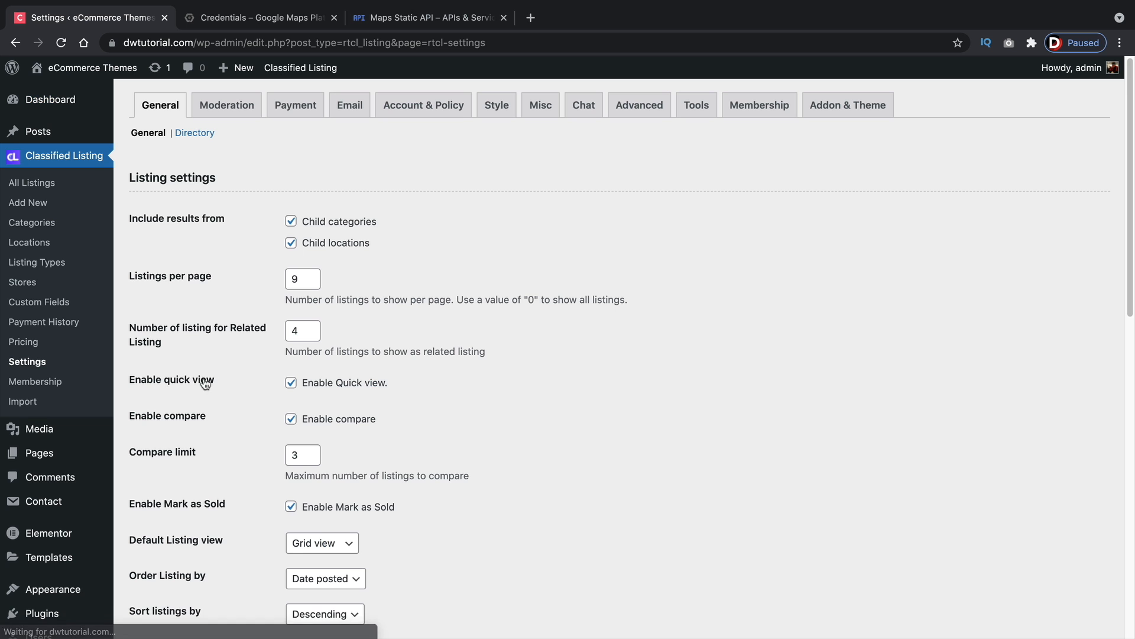
# Set the location type to Google Location and save the general settings
pyautogui.scroll(-10, 450, 353)
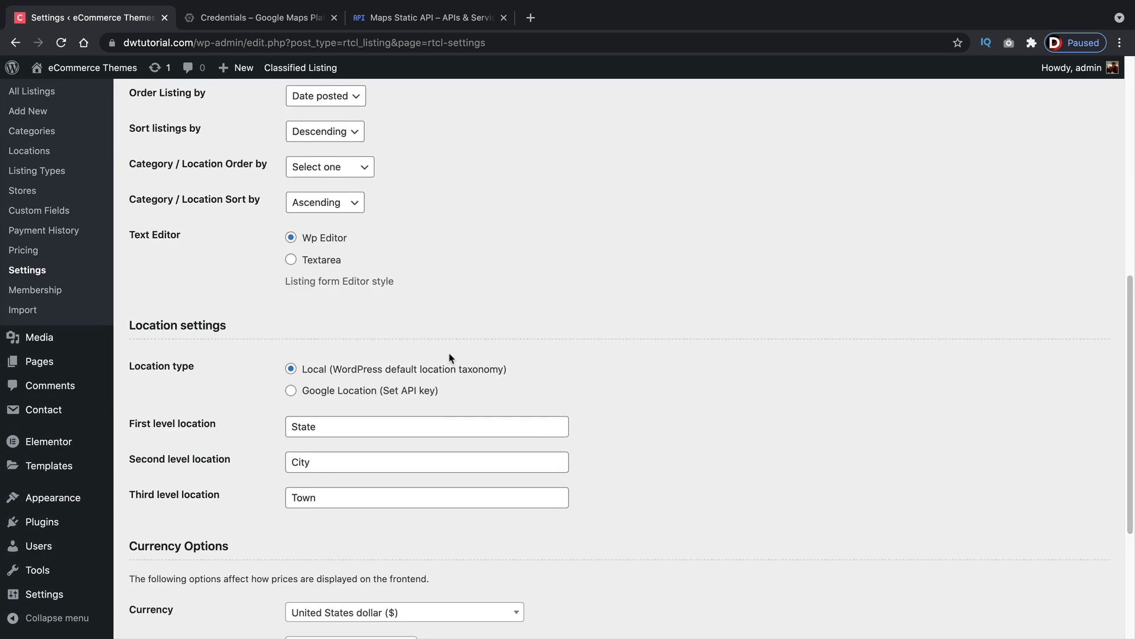
pyautogui.scroll(4, 449, 353)
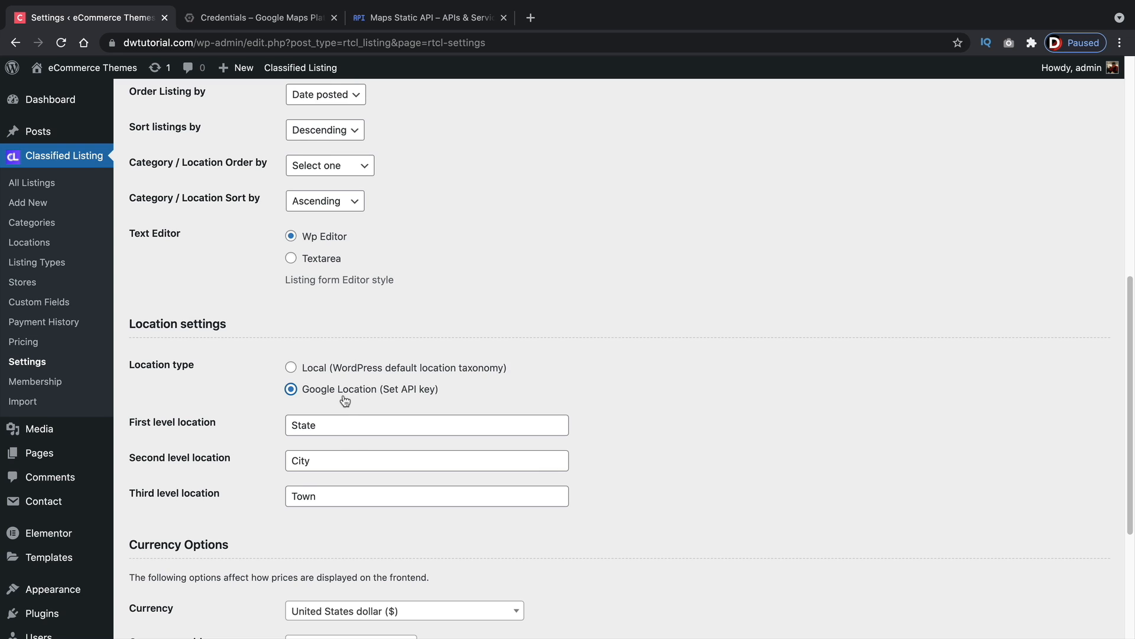
pyautogui.scroll(-5, 230, 465)
pyautogui.click(182, 571)
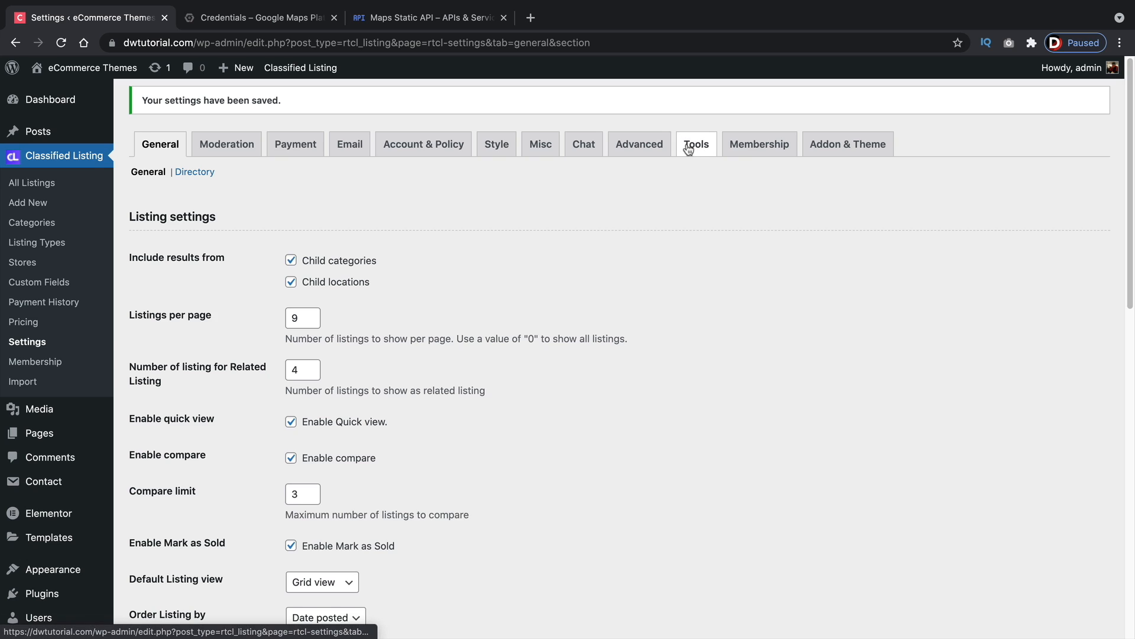
# Paste the new Google API key into the Map API key field in the Misc settings
pyautogui.click(657, 147)
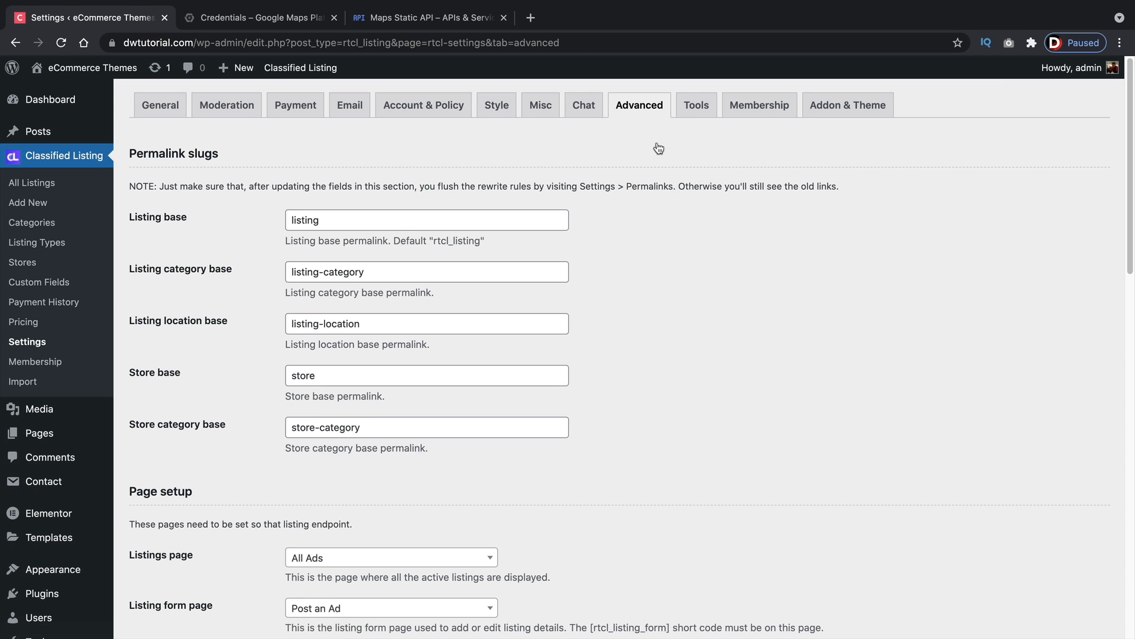
pyautogui.click(698, 105)
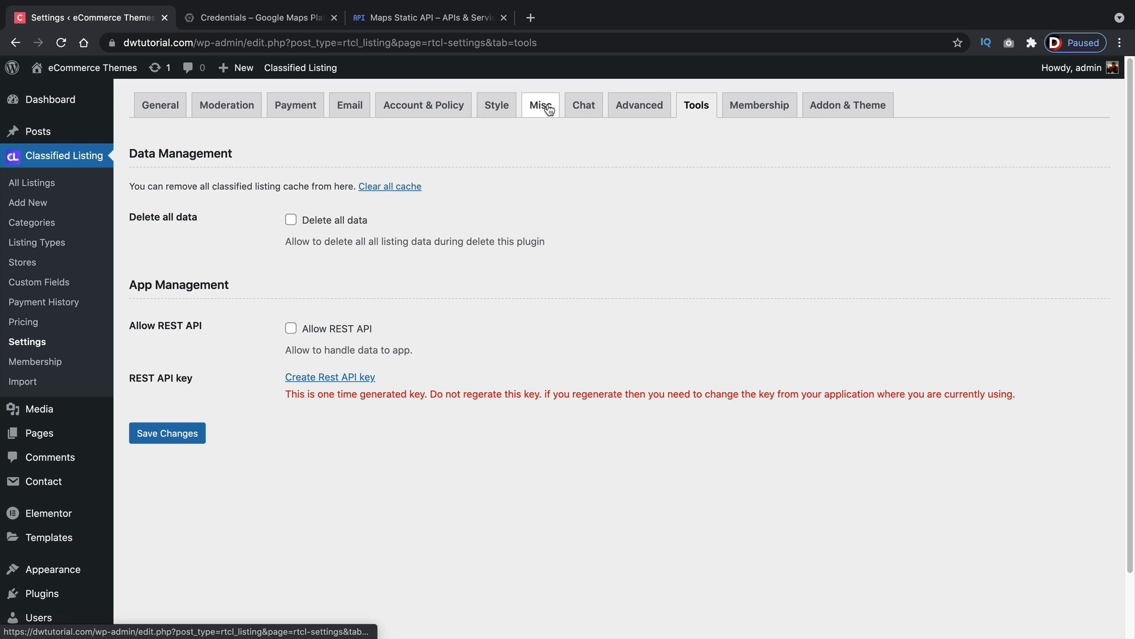
pyautogui.click(549, 109)
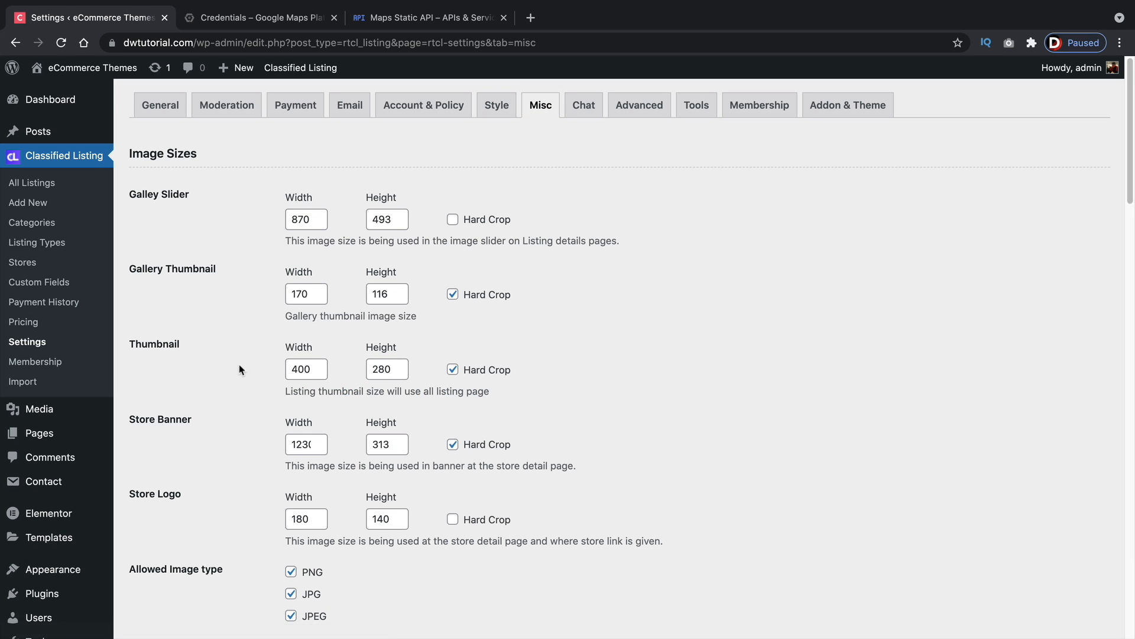
pyautogui.scroll(-10, 239, 370)
pyautogui.scroll(-15, 234, 373)
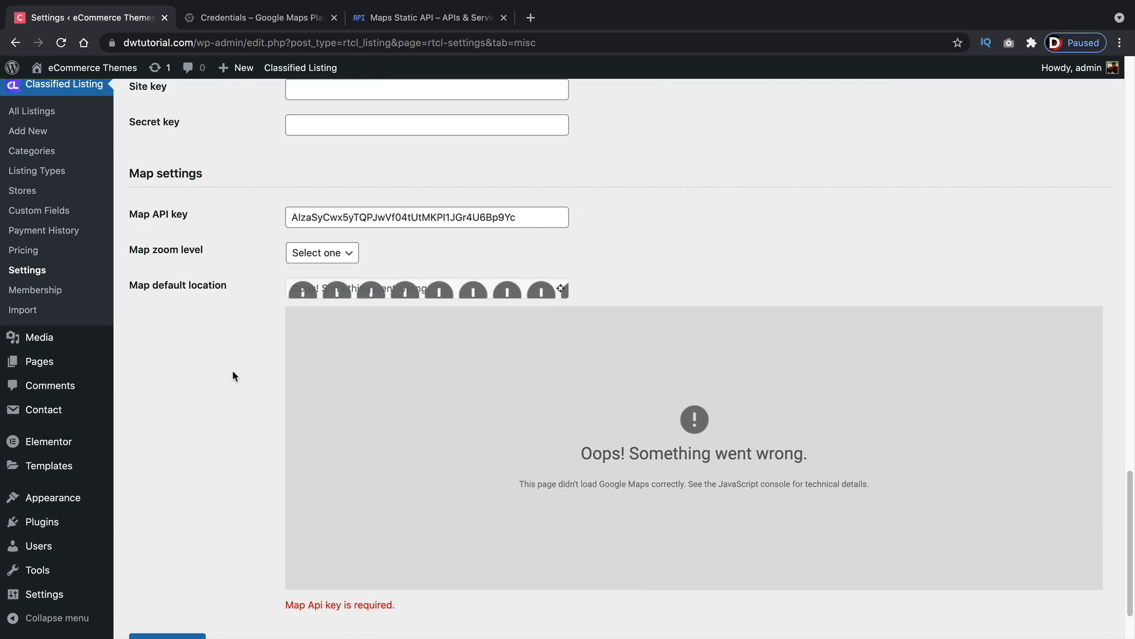
pyautogui.doubleClick(322, 217)
pyautogui.rightClick(330, 218)
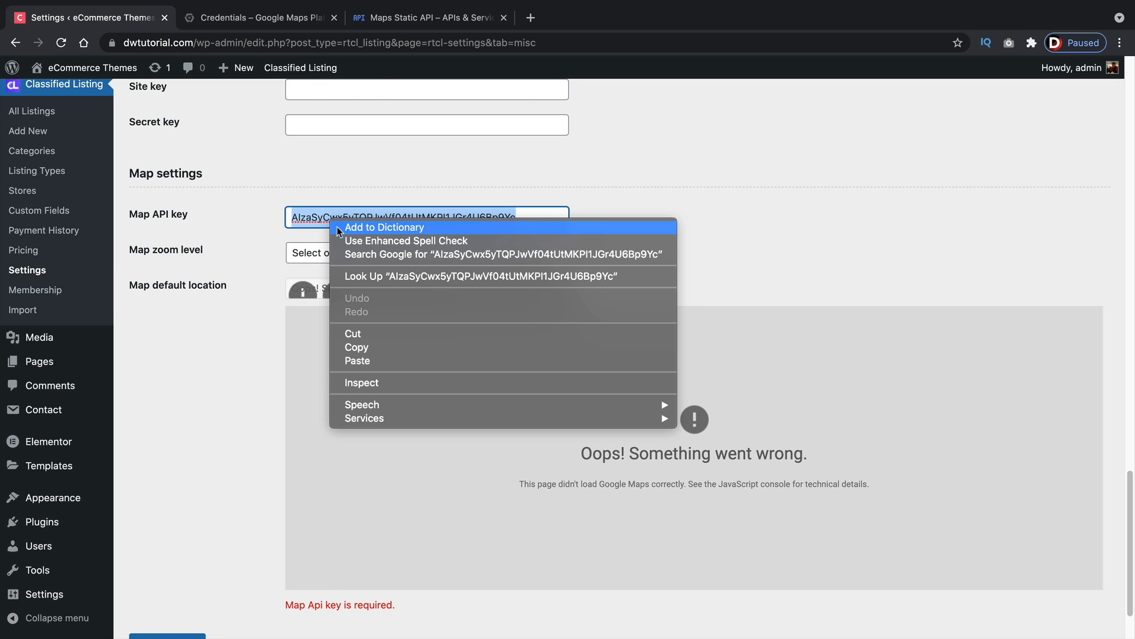
pyautogui.click(360, 360)
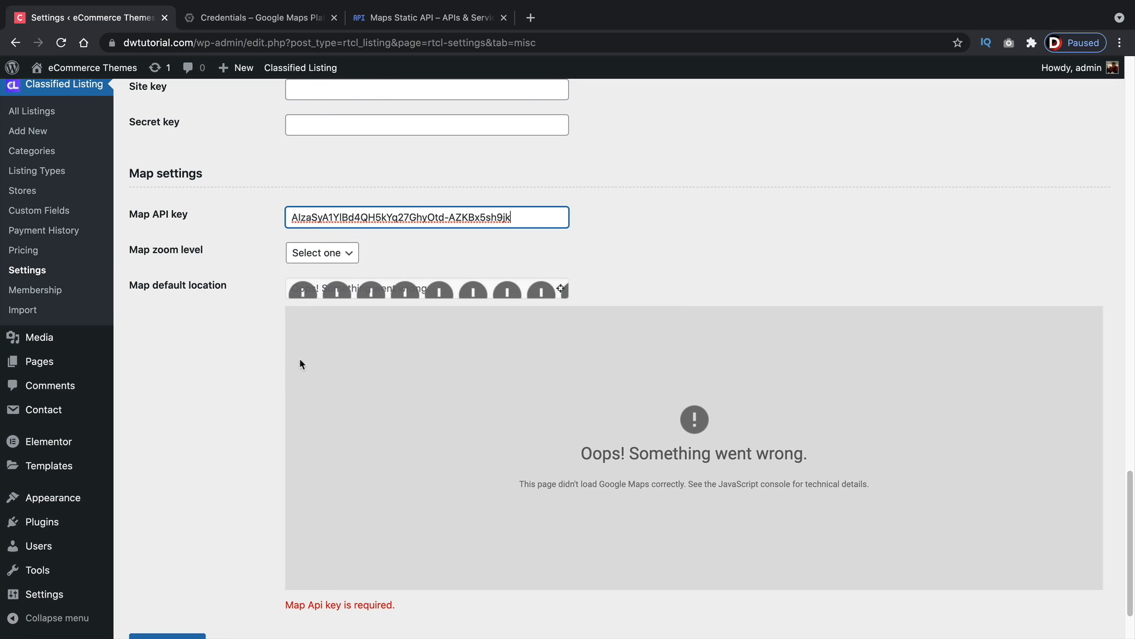
# Set the map zoom level to 4 and save the Misc settings
pyautogui.click(334, 253)
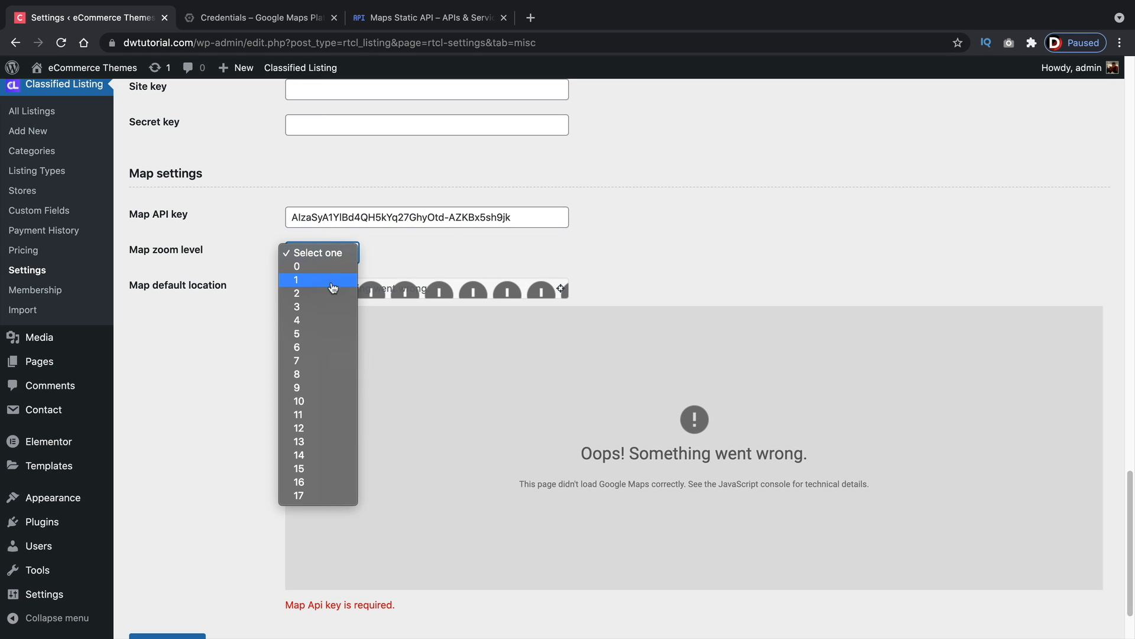
pyautogui.click(330, 324)
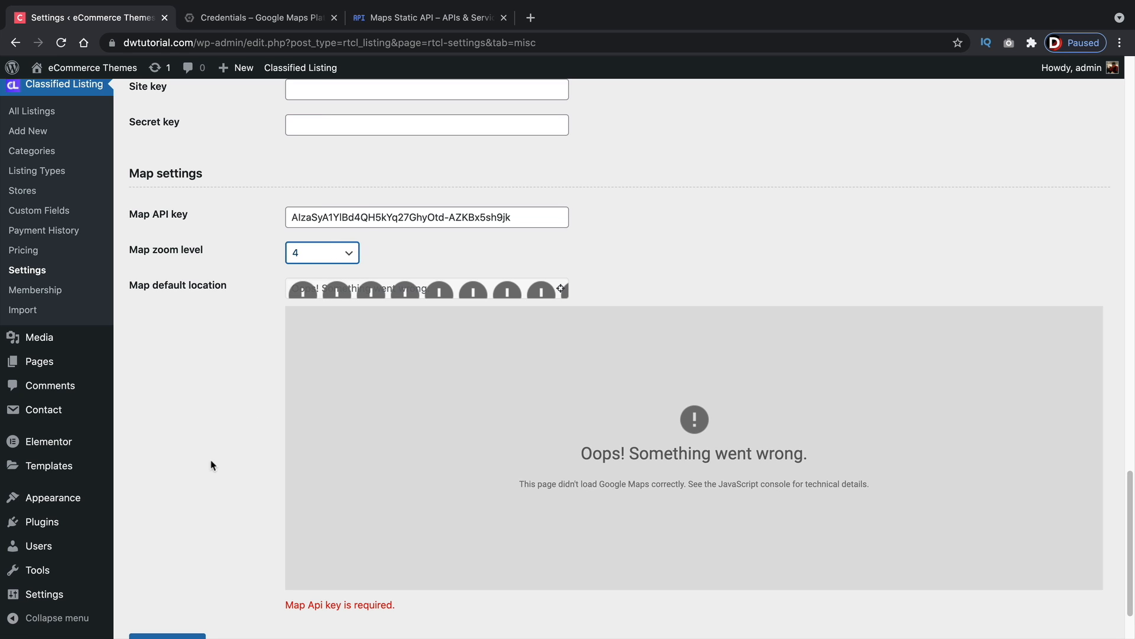
pyautogui.scroll(-2, 210, 465)
pyautogui.click(177, 567)
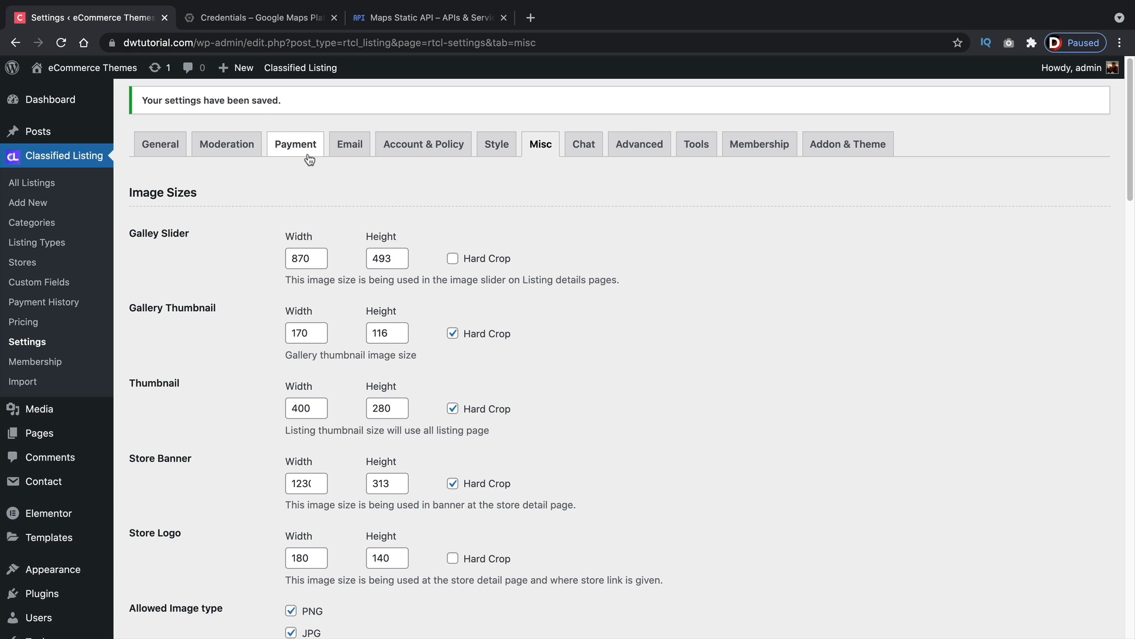
pyautogui.scroll(-20, 592, 314)
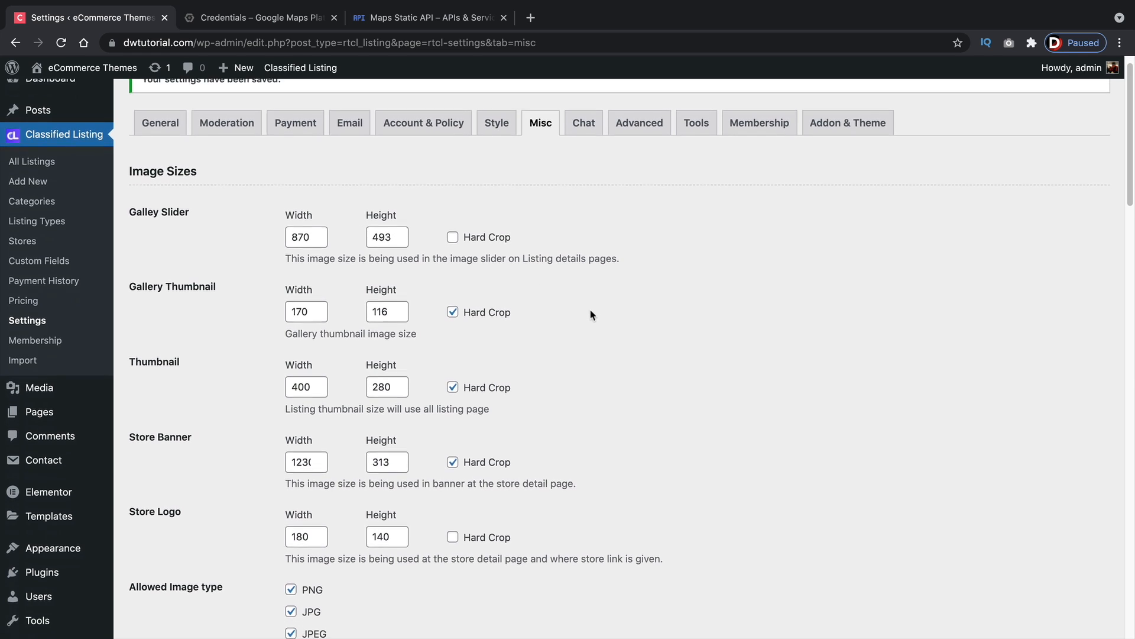
pyautogui.scroll(2, 587, 321)
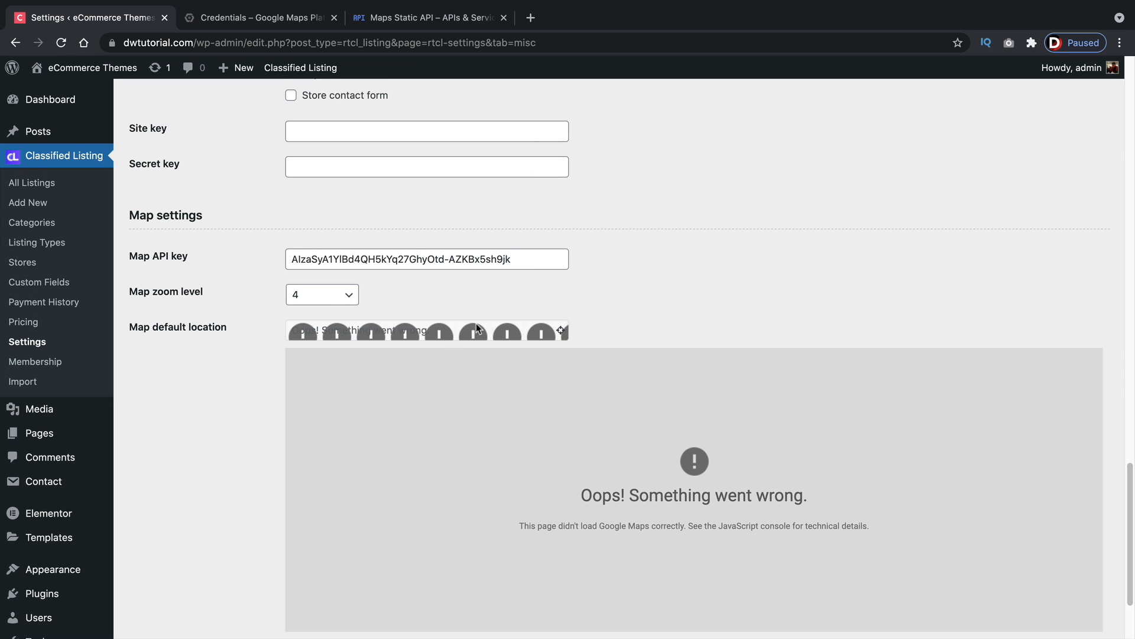
# Detect the current location for the map's default location, allowing the browser to access location, and zoom out the map preview
pyautogui.click(561, 333)
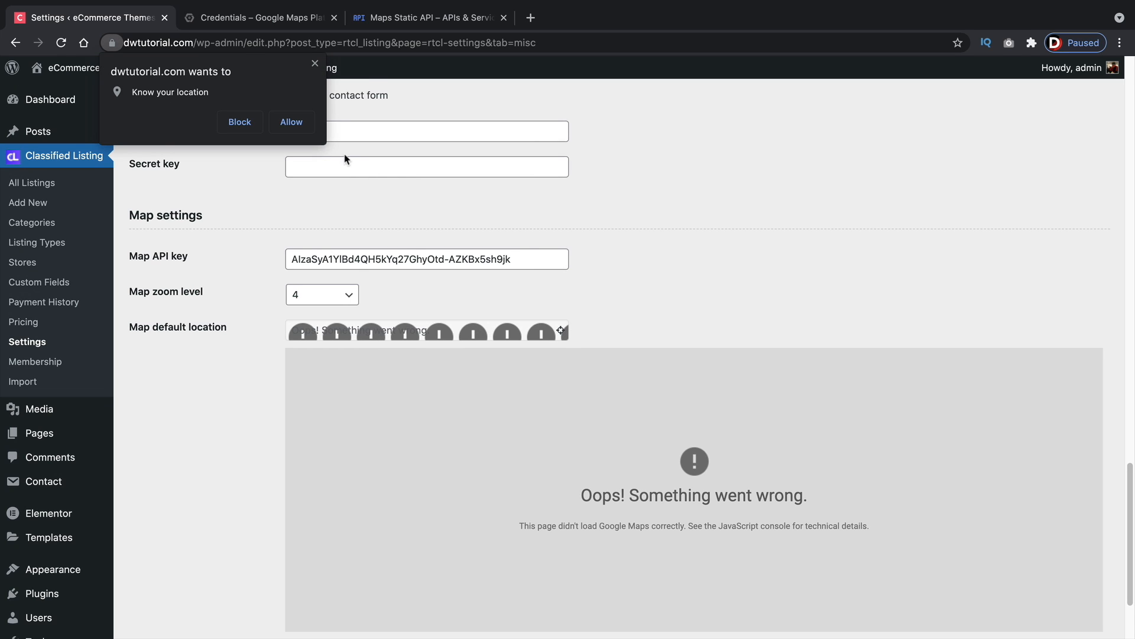
pyautogui.click(292, 122)
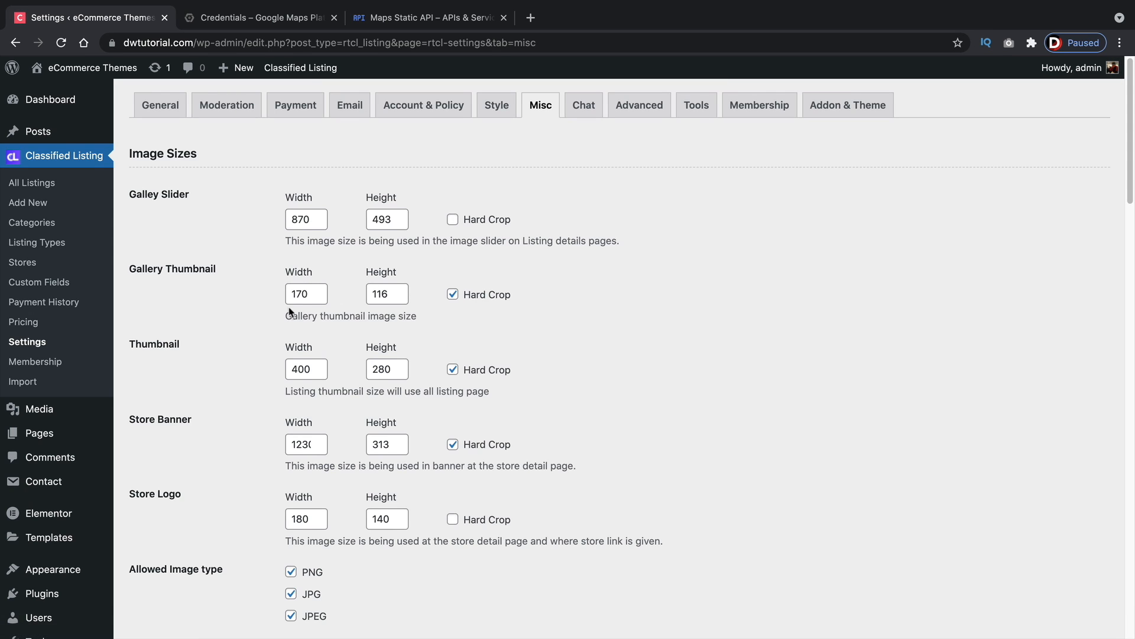
pyautogui.scroll(-20, 289, 311)
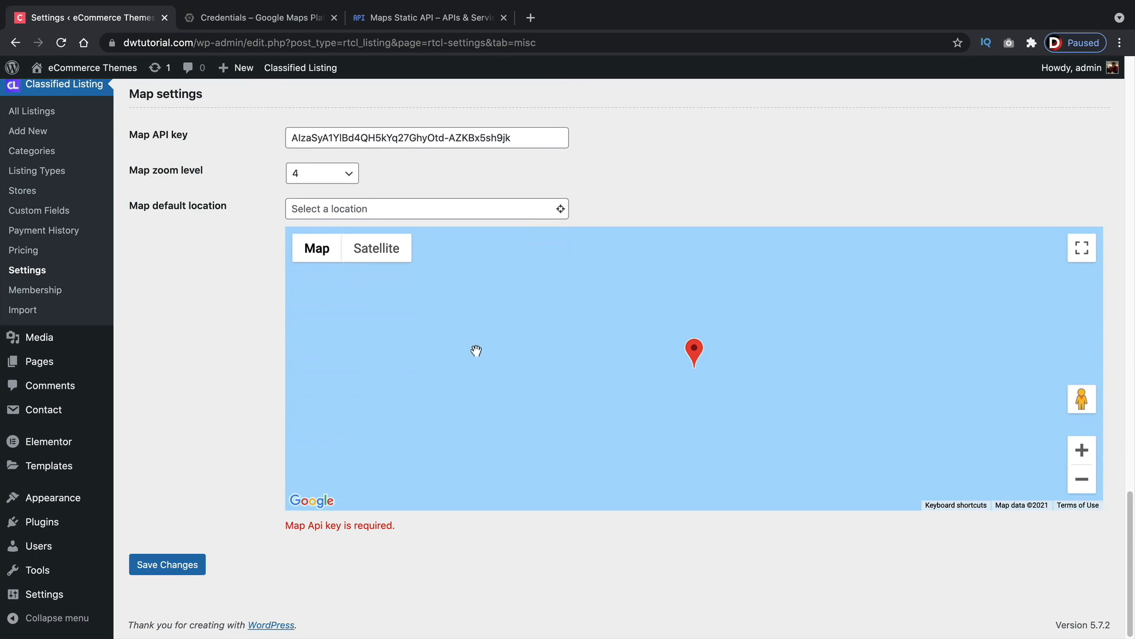
pyautogui.click(1083, 488)
pyautogui.click(1082, 489)
pyautogui.click(1083, 488)
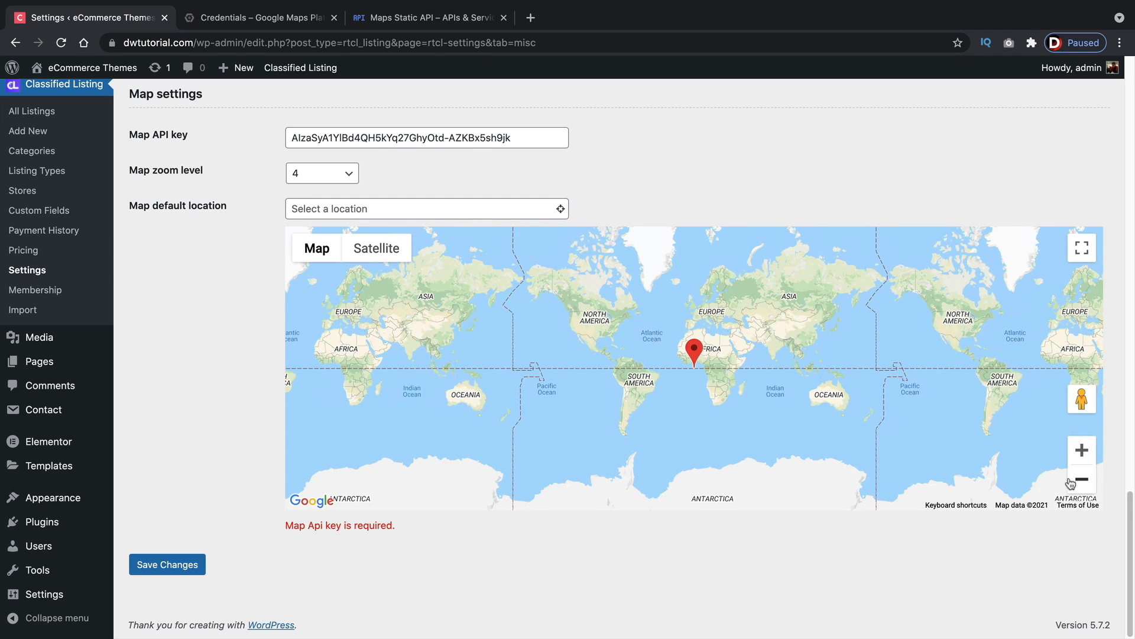
# Visit the site's front end and detect the current location in the search bar's location field
pyautogui.moveTo(48, 67)
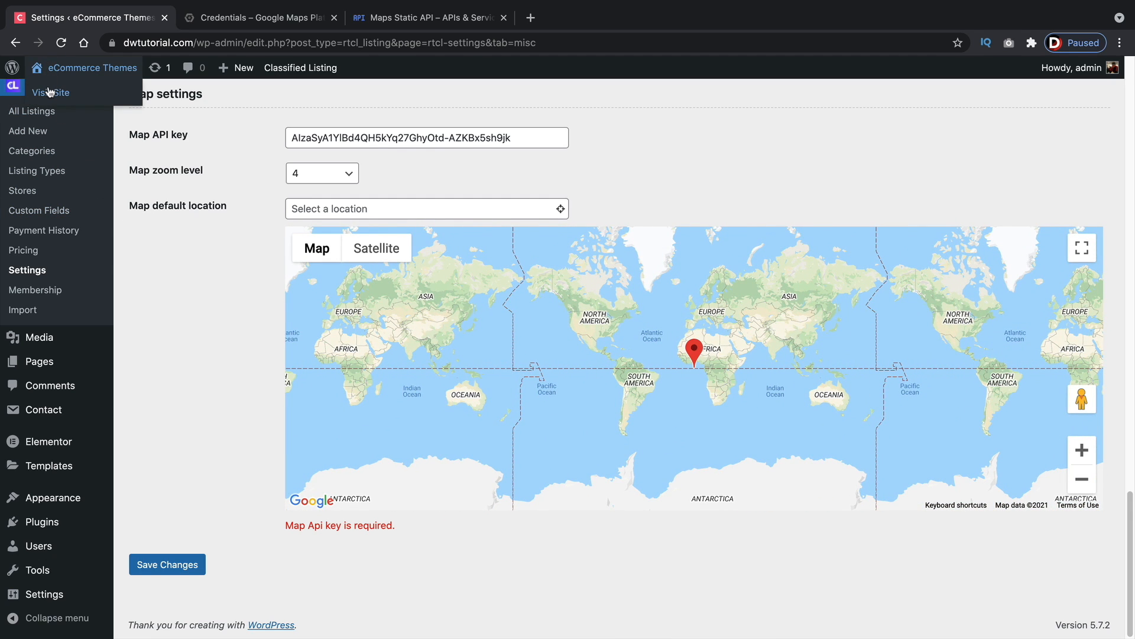
pyautogui.click(51, 94)
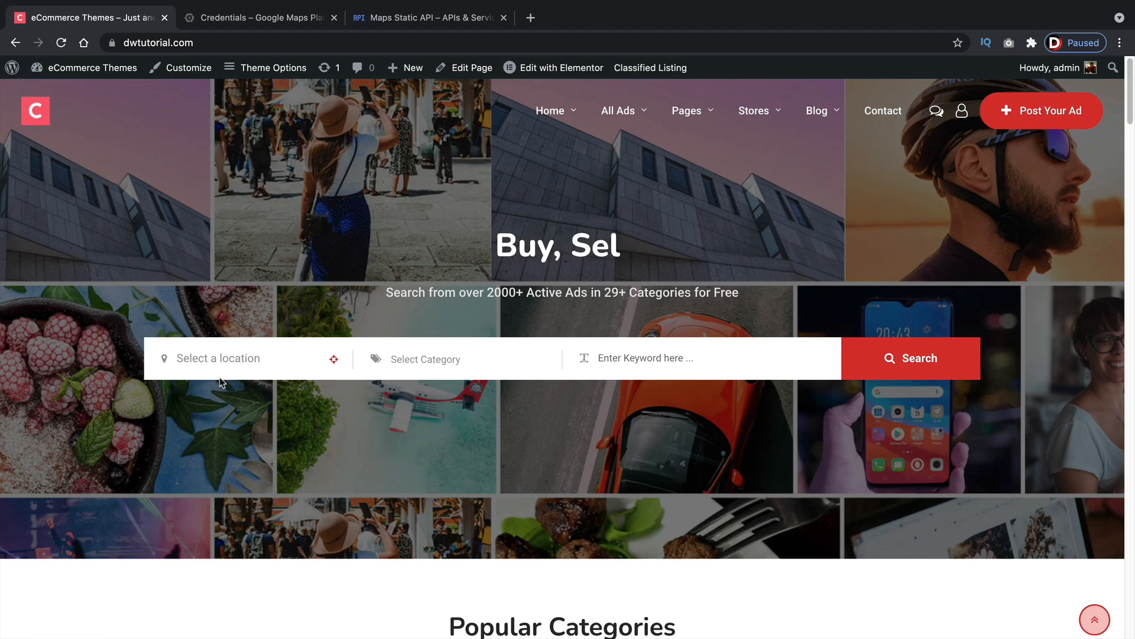
pyautogui.click(334, 359)
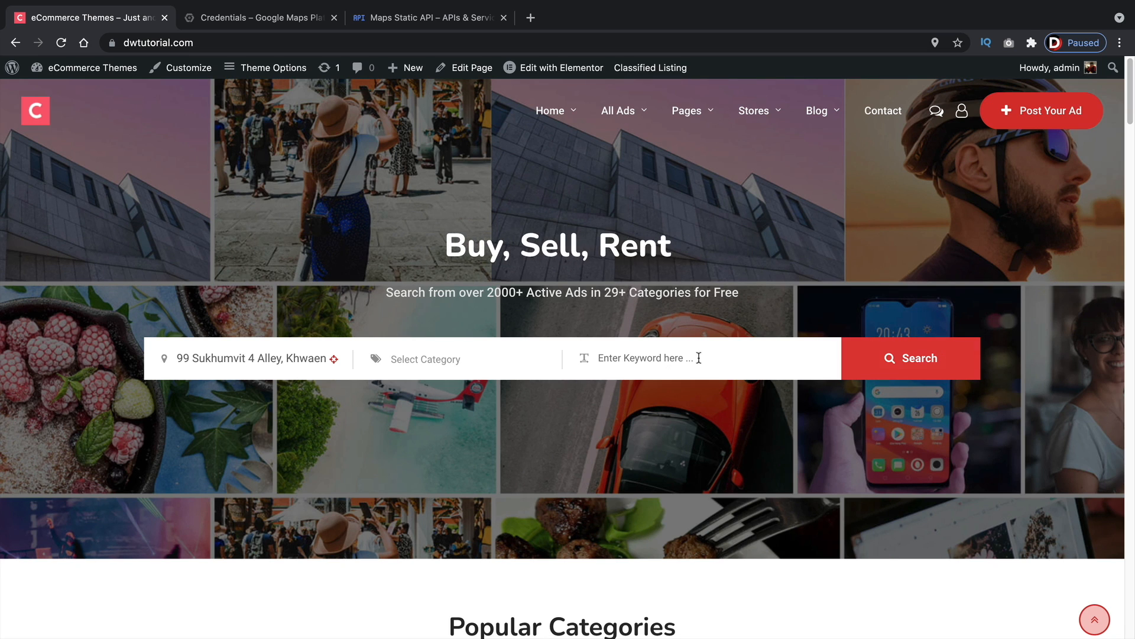
# Clear the location field and run the ads search
pyautogui.tripleClick(283, 362)
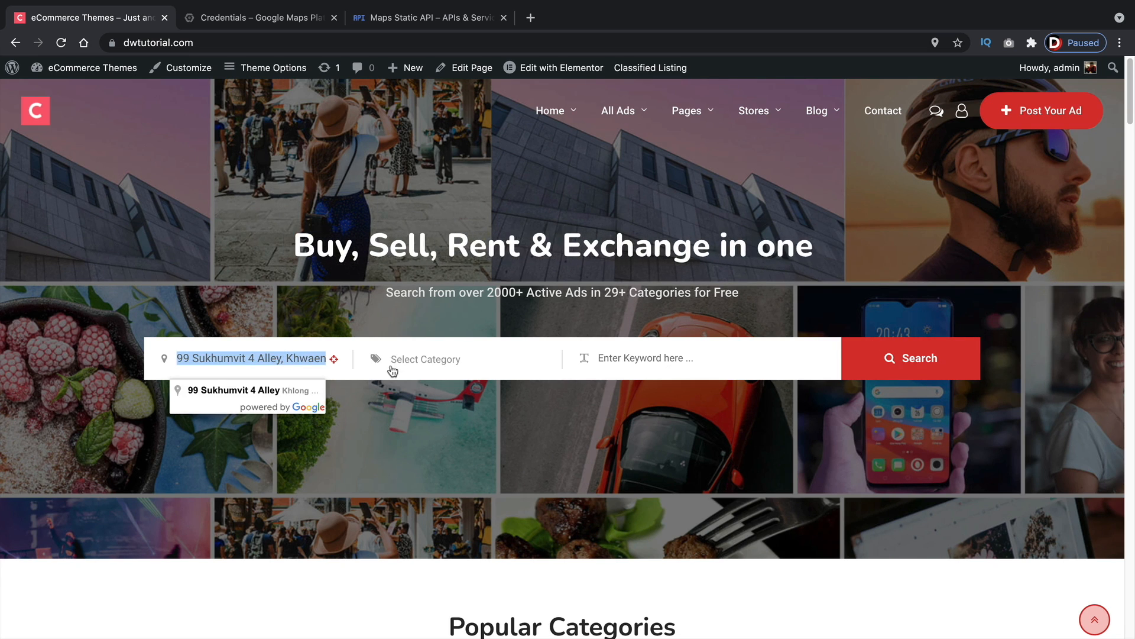
pyautogui.press('BackSpace')
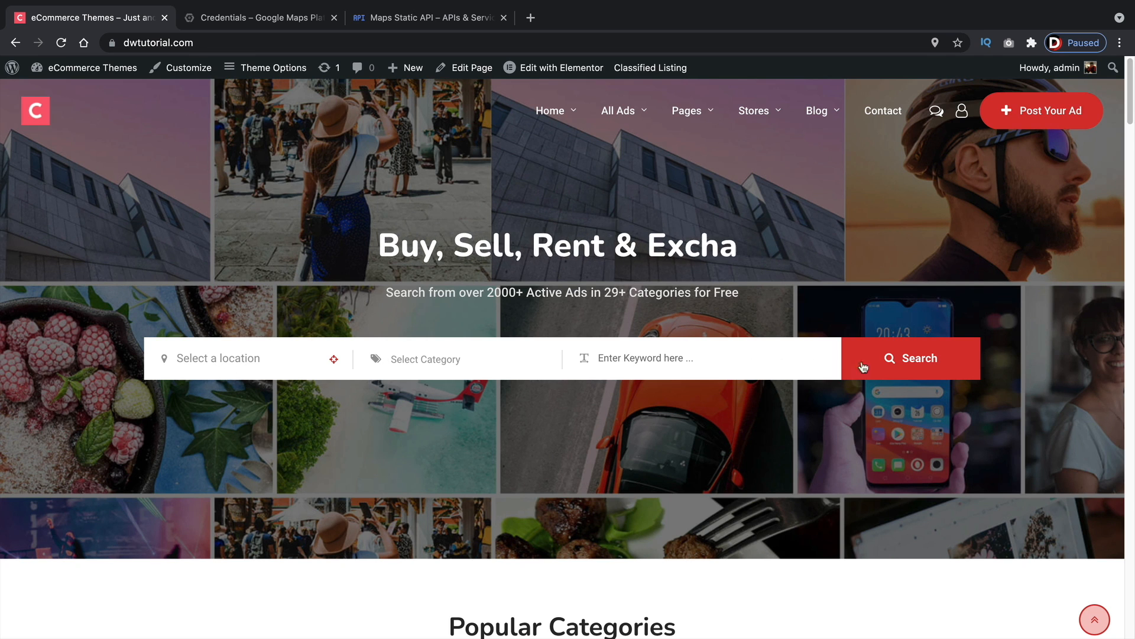
pyautogui.click(886, 358)
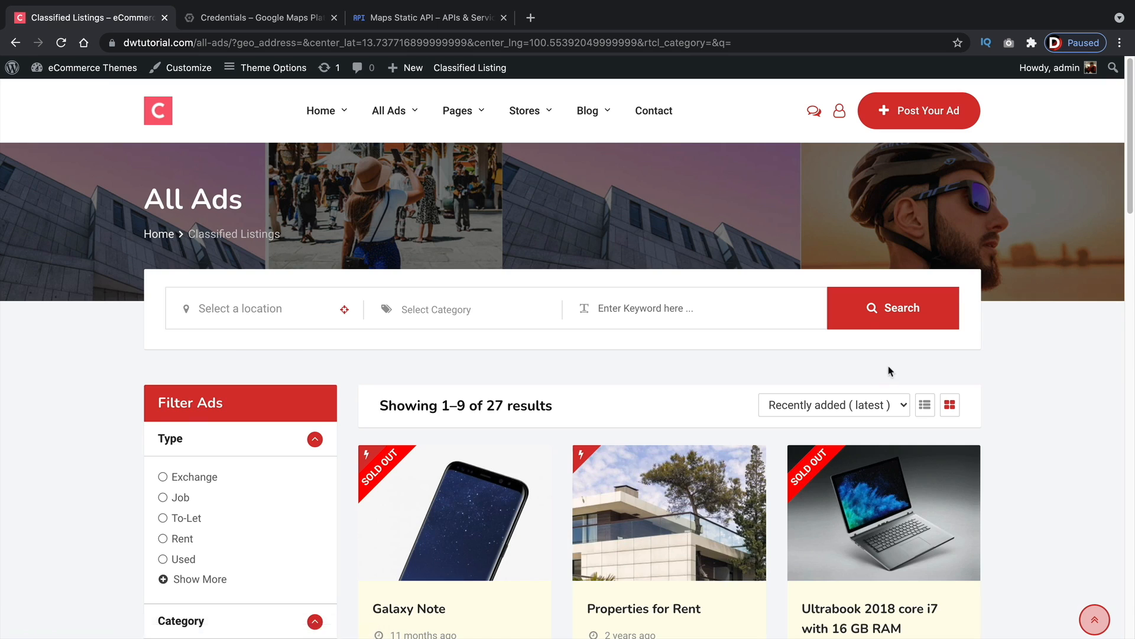
# Open the Ultrabook 2018 core i7 listing and scroll to examine its location map
pyautogui.scroll(-5, 709, 325)
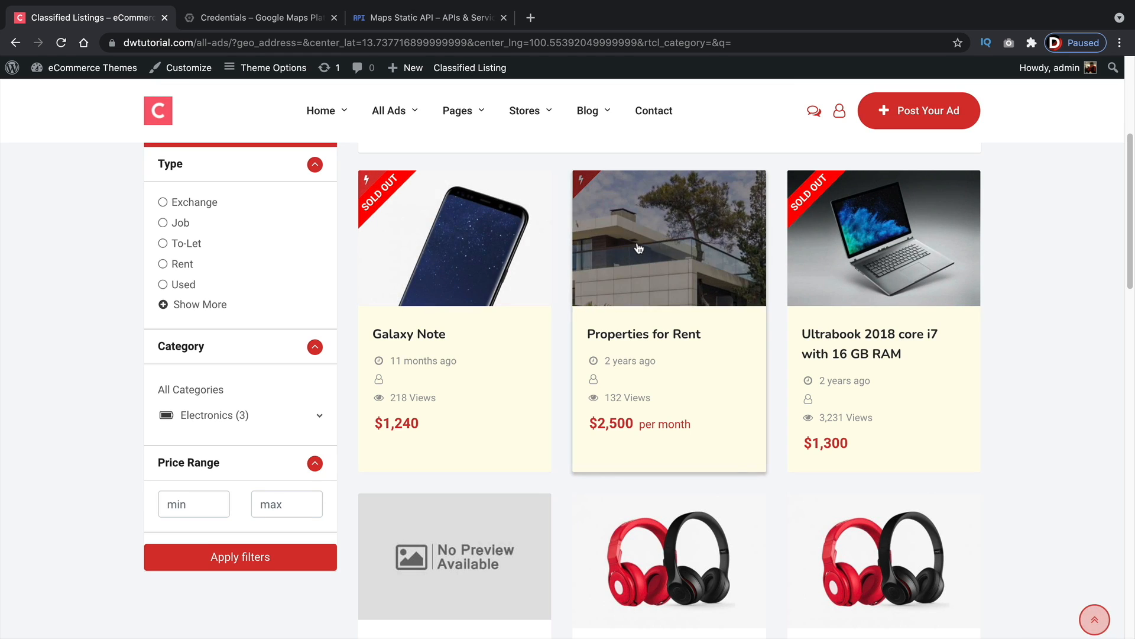
pyautogui.click(860, 255)
pyautogui.scroll(-10, 899, 370)
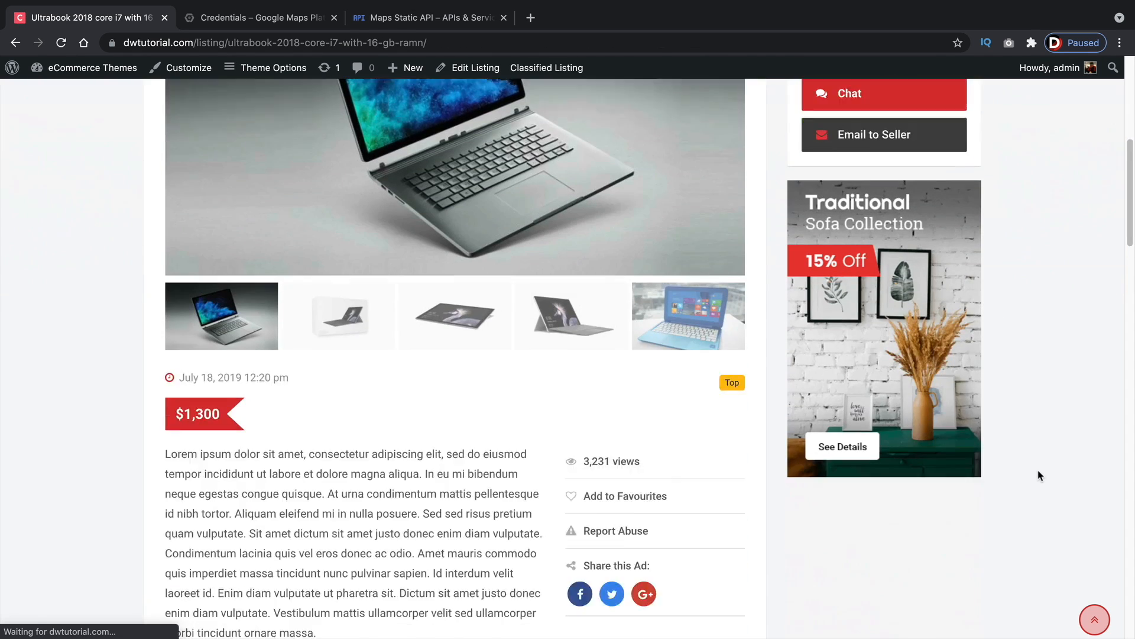
pyautogui.scroll(-4, 1129, 321)
pyautogui.scroll(-10, 1128, 321)
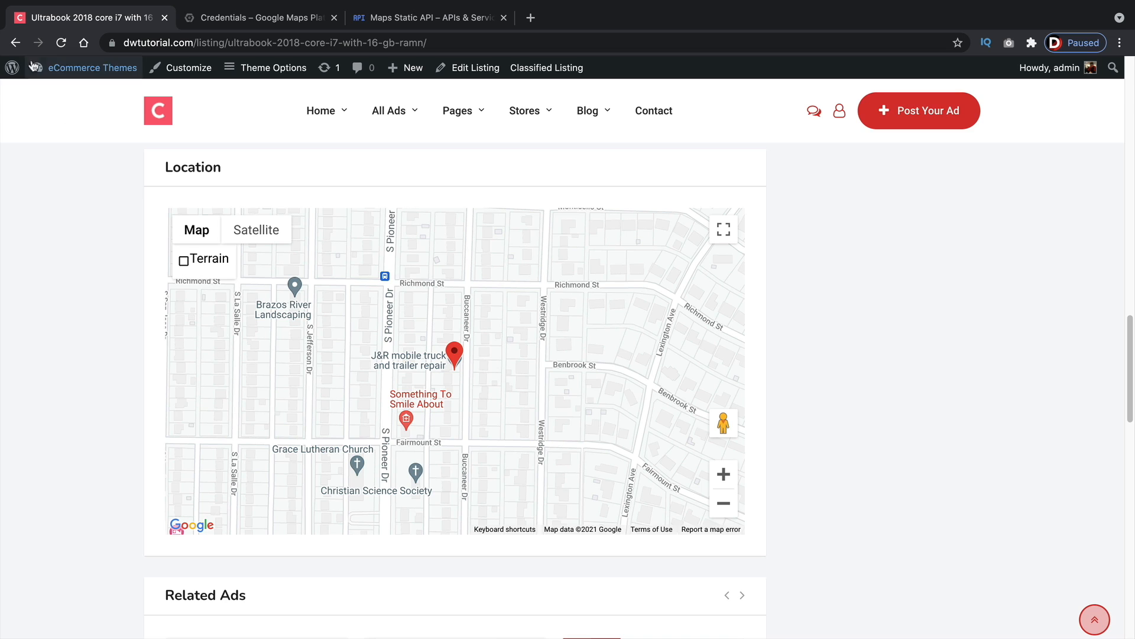
# Navigate back through the ads results to the site's home page
pyautogui.click(15, 44)
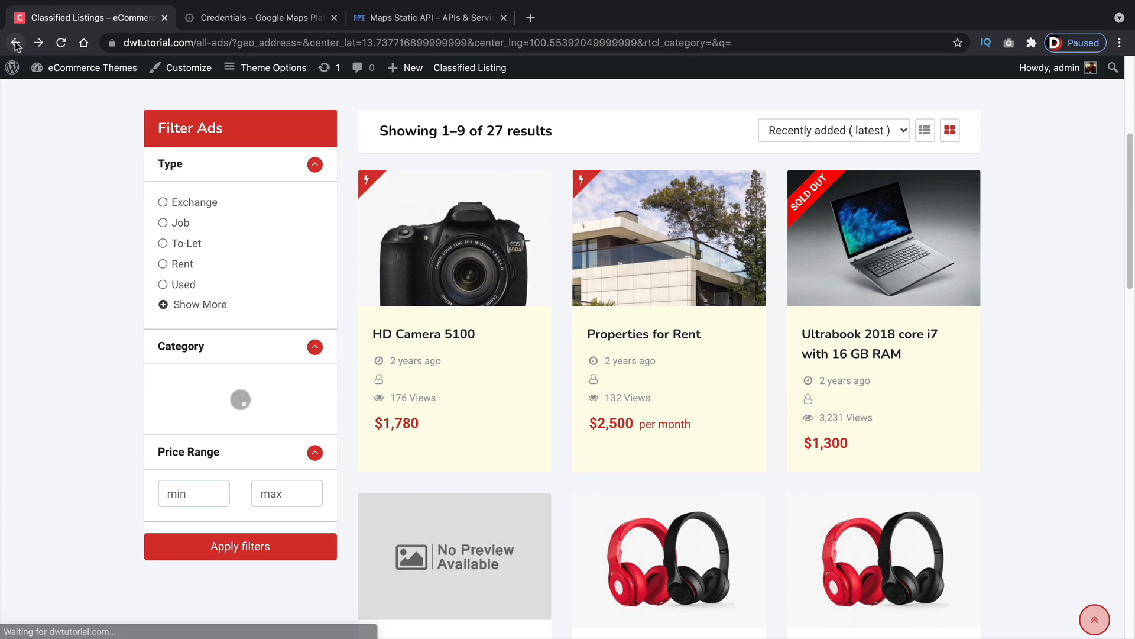
pyautogui.scroll(5, 107, 319)
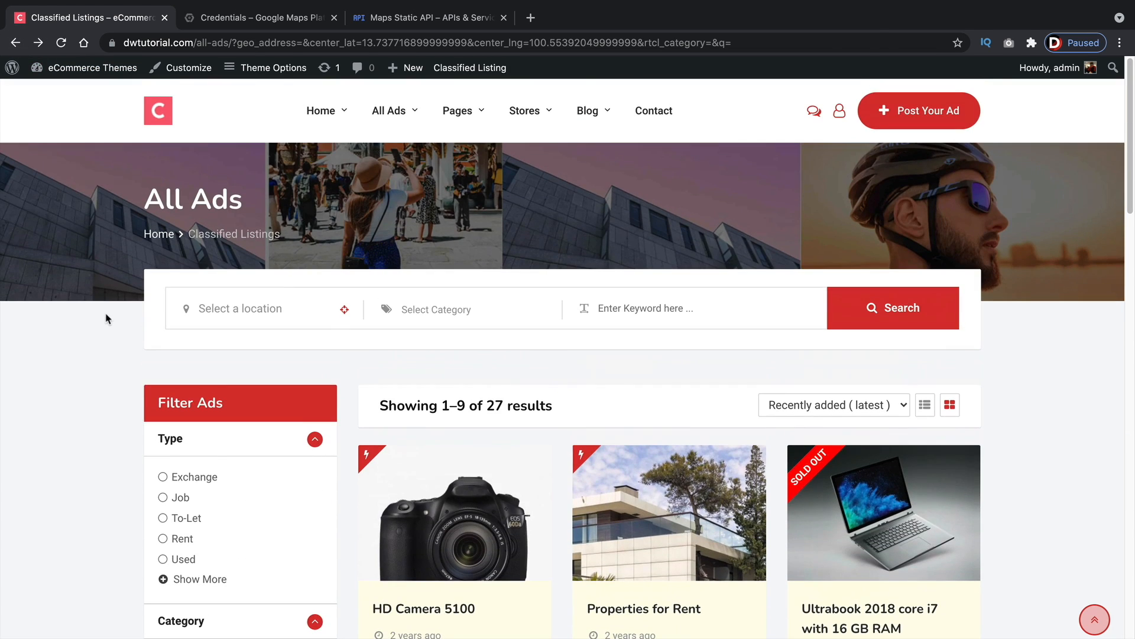
pyautogui.click(15, 43)
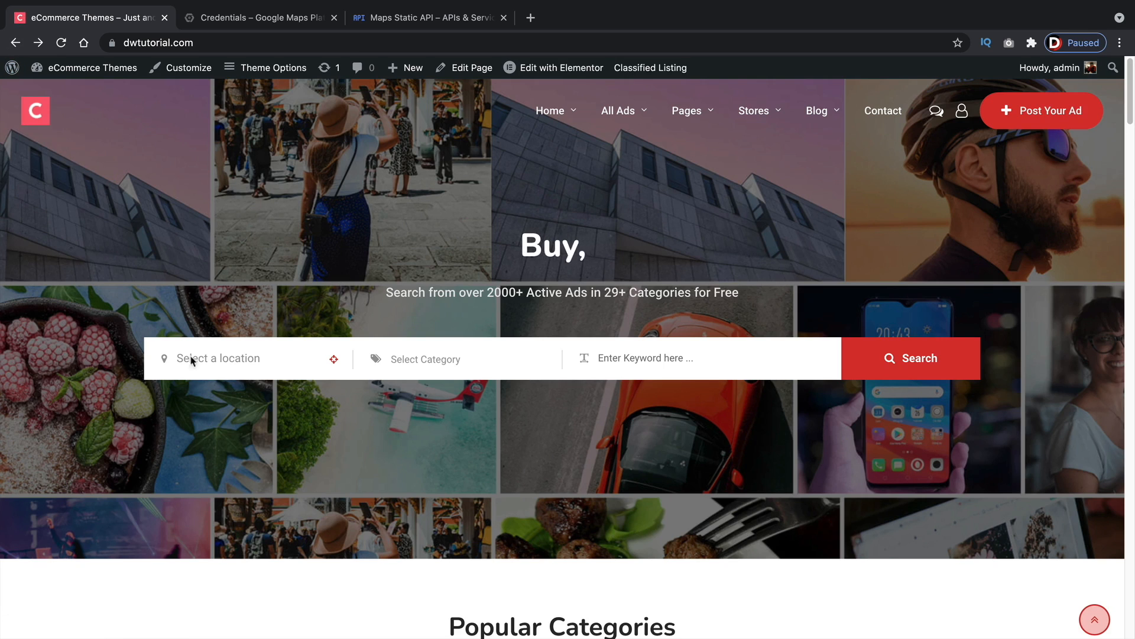